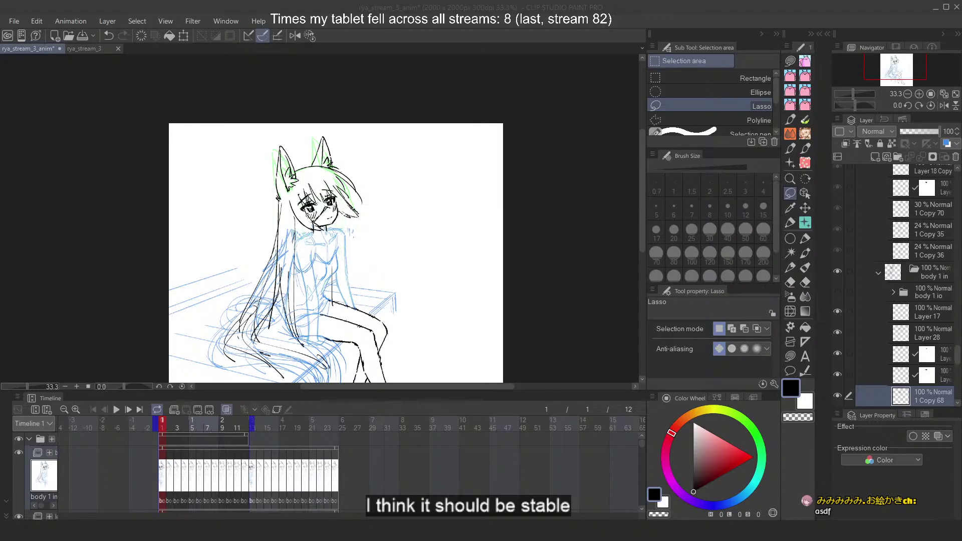
click(492, 4)
scroll(321, 219, down, 1)
scroll(321, 218, up, 3)
scroll(321, 218, down, 2)
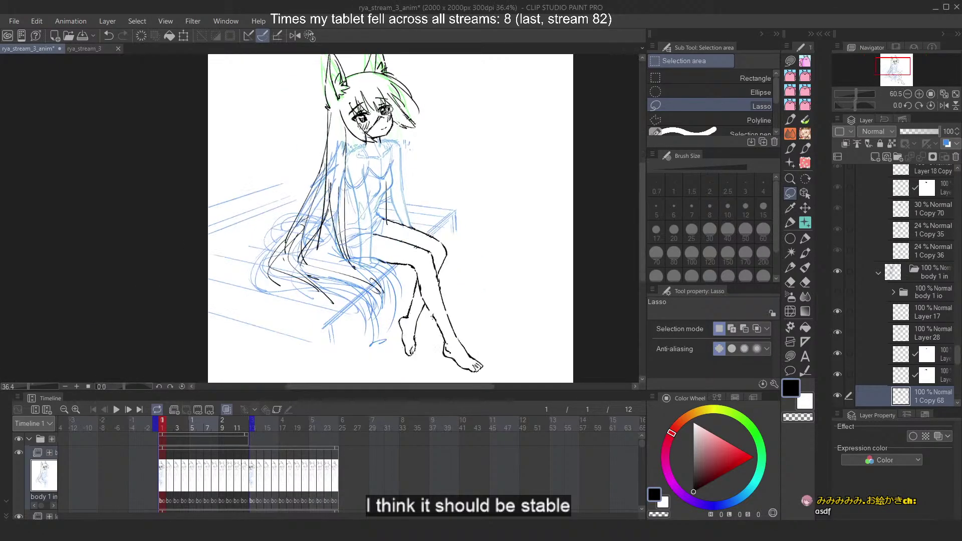
scroll(445, 75, up, 3)
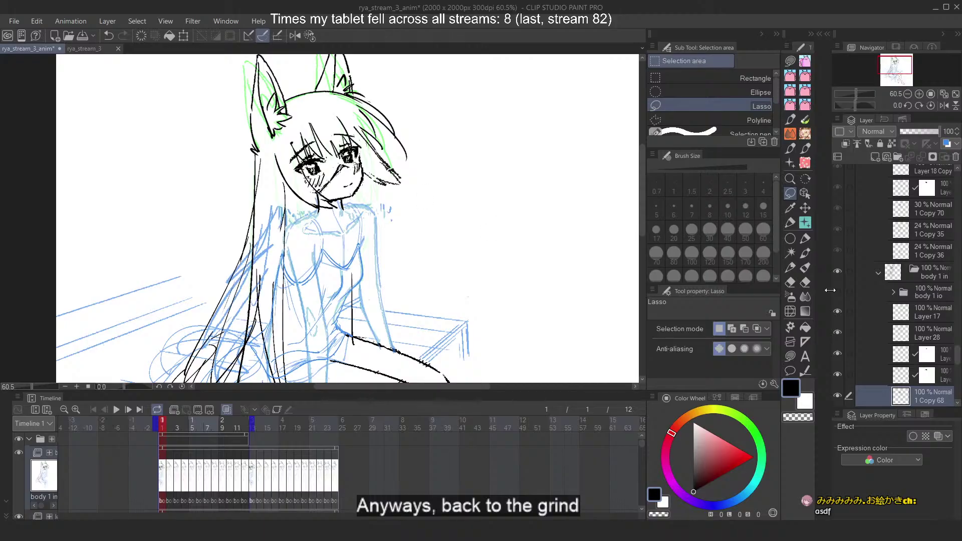
Check Layer 14, Layer 31 and Layer 32 by toggling their visibility, keep them shown, and hide layer 1 Copy 28
scroll(870, 298, down, 3)
click(838, 331)
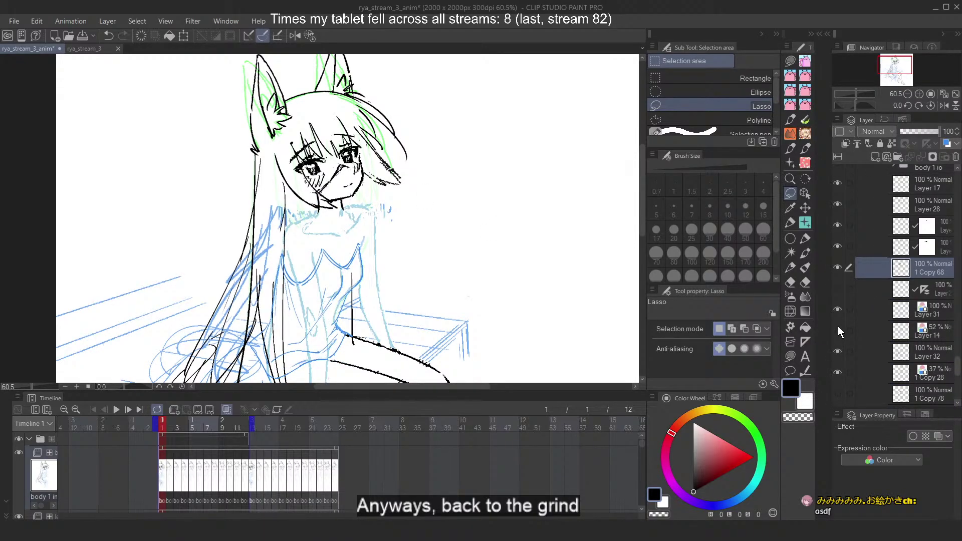
click(838, 329)
click(838, 311)
click(838, 310)
click(837, 351)
click(837, 351)
click(837, 373)
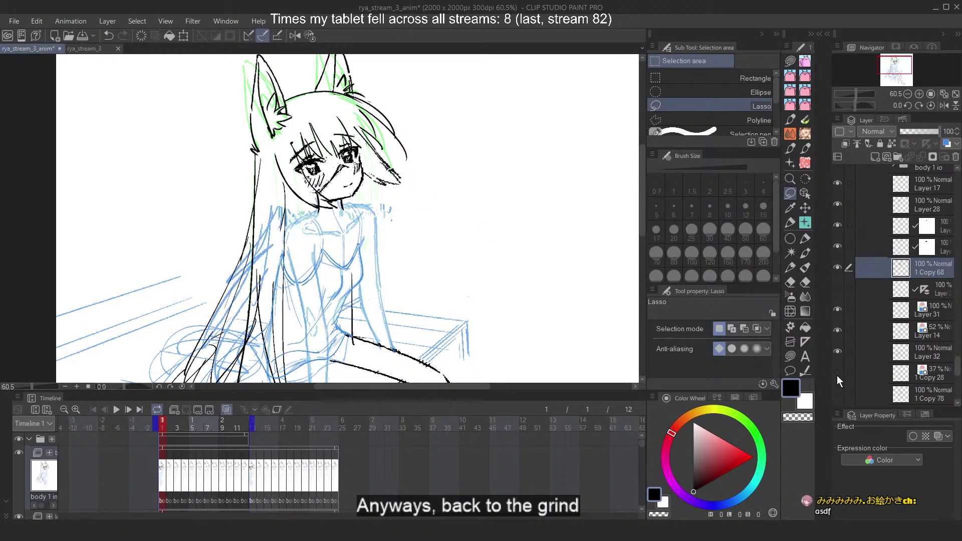
Scrub the timeline to frame 3, turn off onion skin and return to frame 1
scroll(394, 135, down, 7)
scroll(396, 135, up, 5)
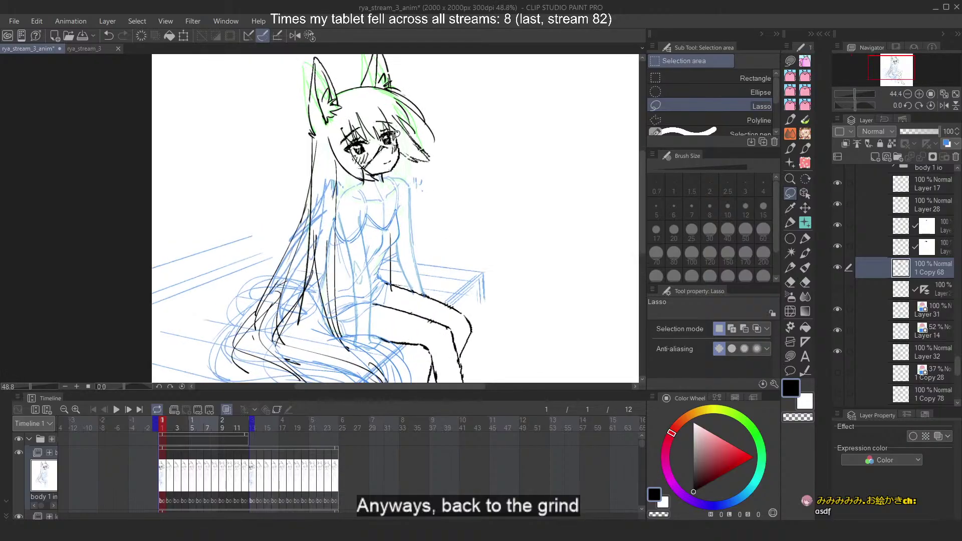
scroll(395, 135, down, 2)
drag(396, 135, 373, 165)
scroll(373, 165, up, 3)
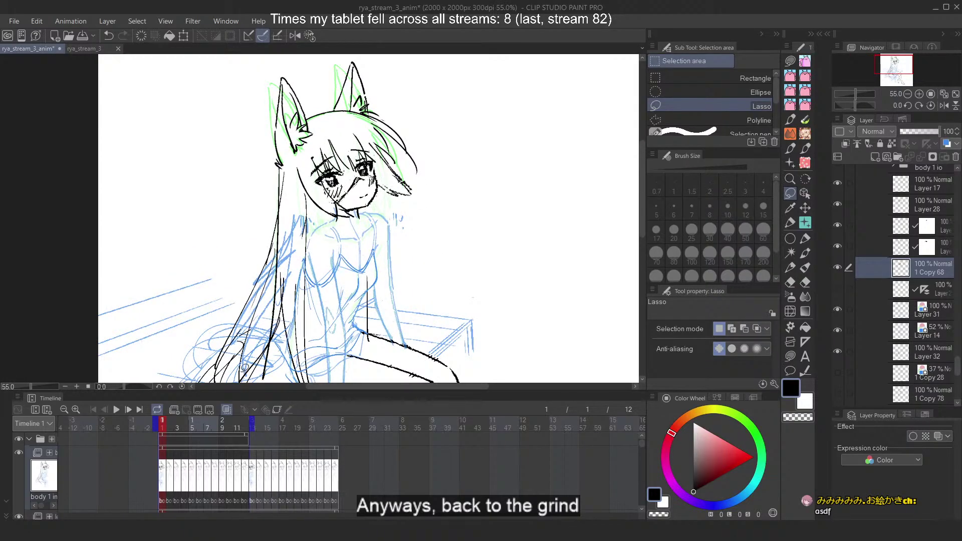
mouse_move(170, 423)
mouse_down()
mouse_move(224, 417)
mouse_move(150, 420)
mouse_move(204, 423)
mouse_move(165, 424)
mouse_move(185, 421)
mouse_move(178, 423)
mouse_up()
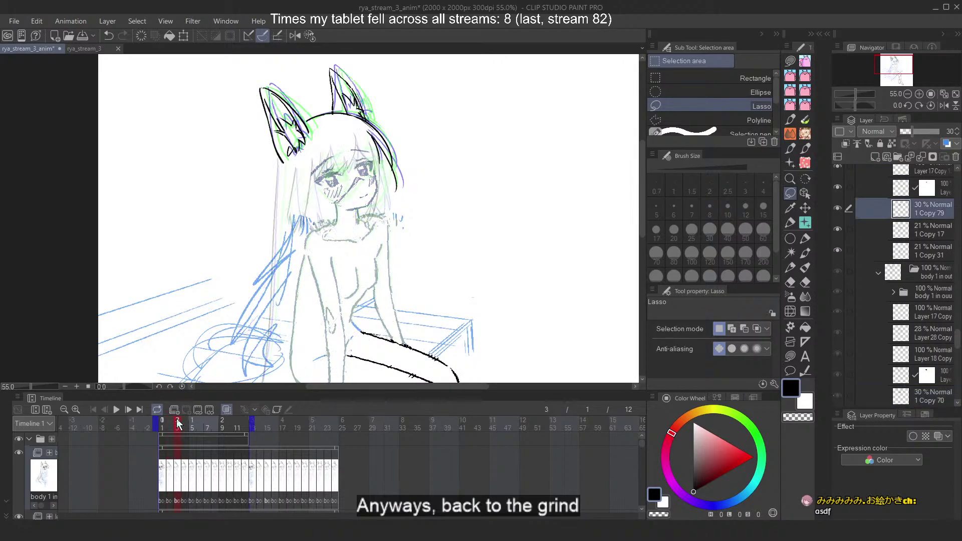
click(226, 409)
key(Left)
key(Left)
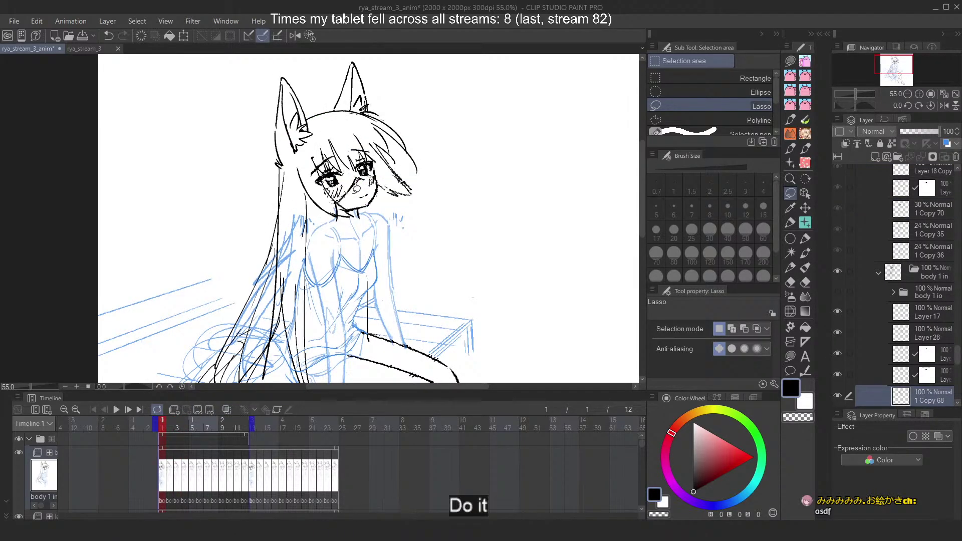
Flip back and forth through frames 1 to 4 to examine the motion of the head, ears and hair
key(Right)
key(Right)
key(Right)
key(Left)
key(Left)
key(Left)
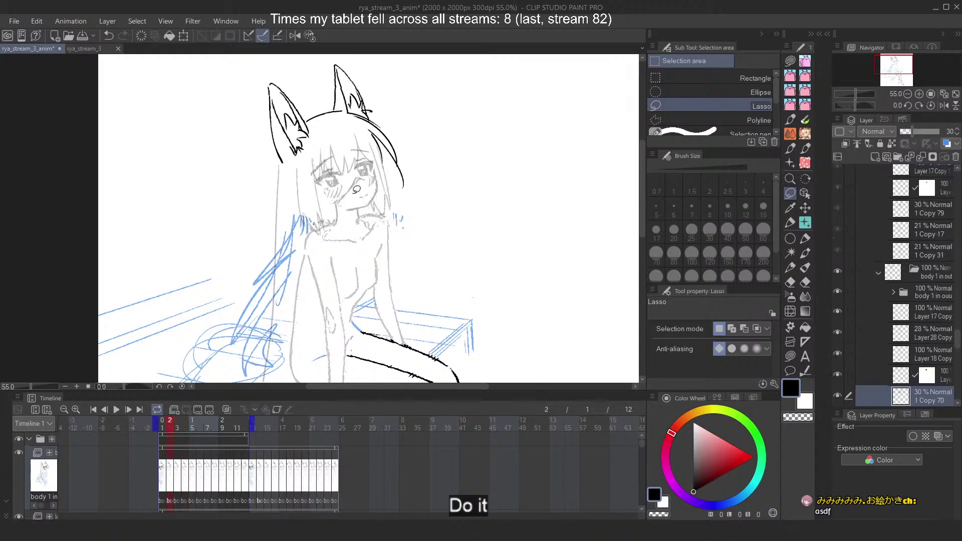
key(Right)
key(Right)
key(Right)
key(Left)
key(Left)
key(Left)
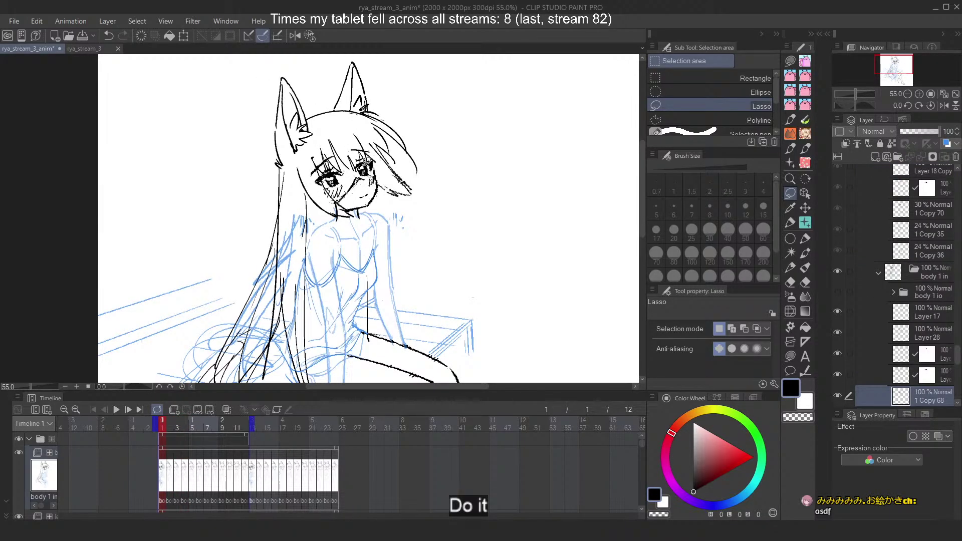
key(Right)
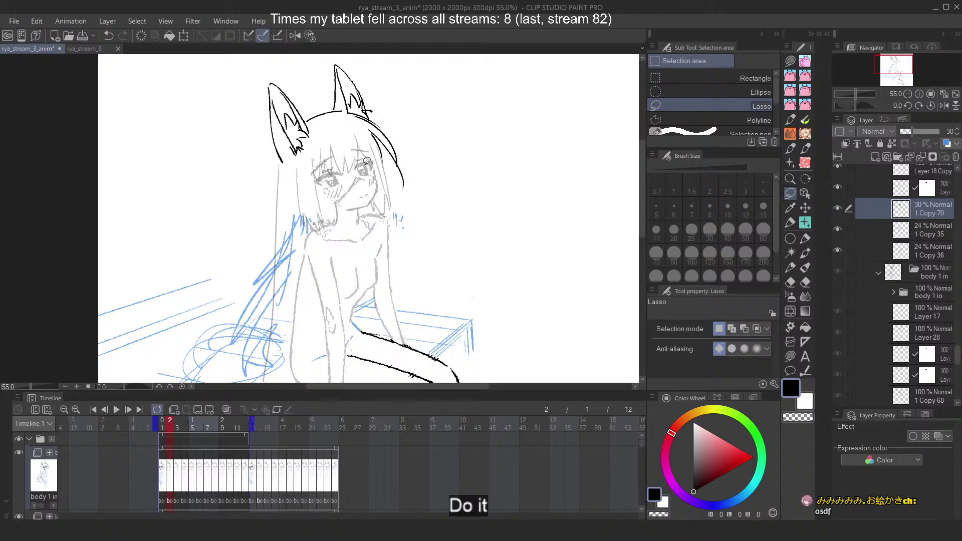
key(Right)
key(Right)
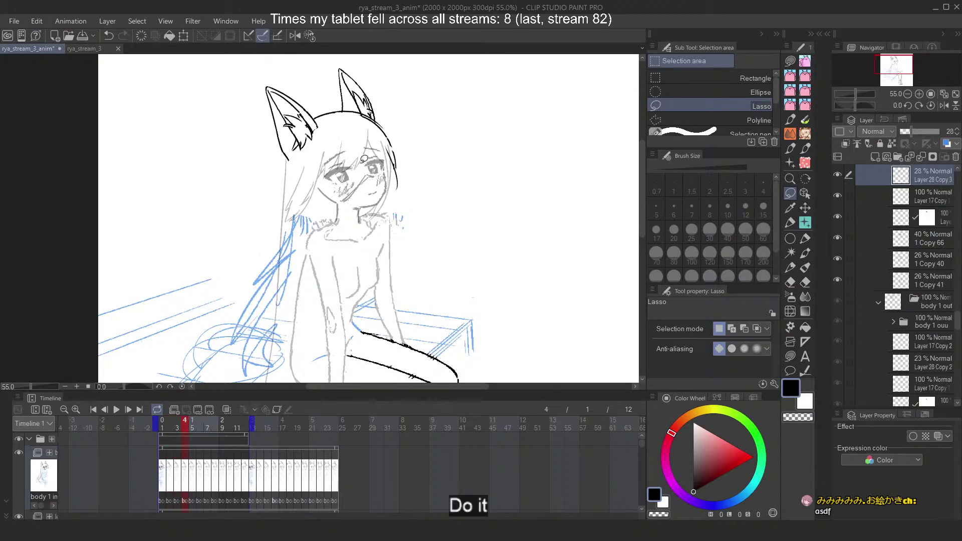
key(Left)
key(Left)
key(Left)
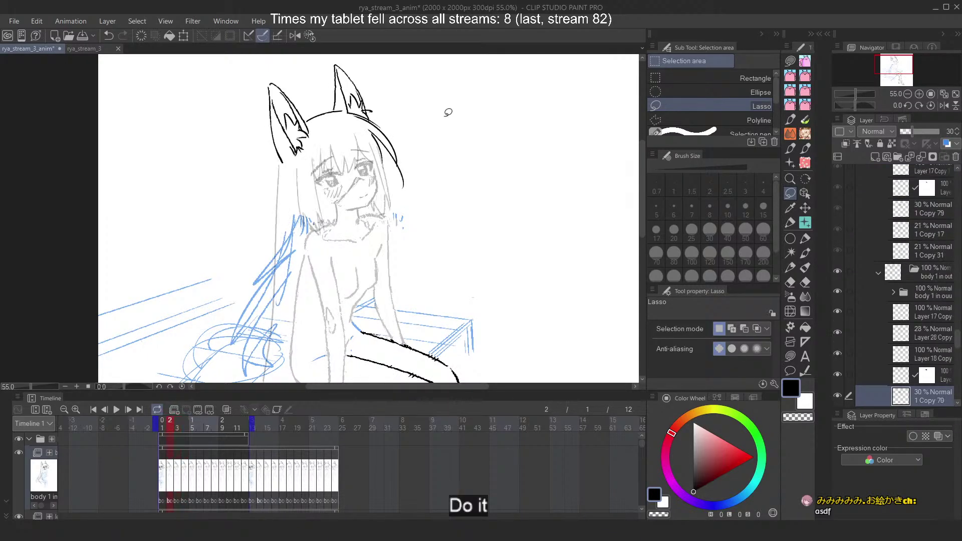
key(Right)
key(Right)
key(Right)
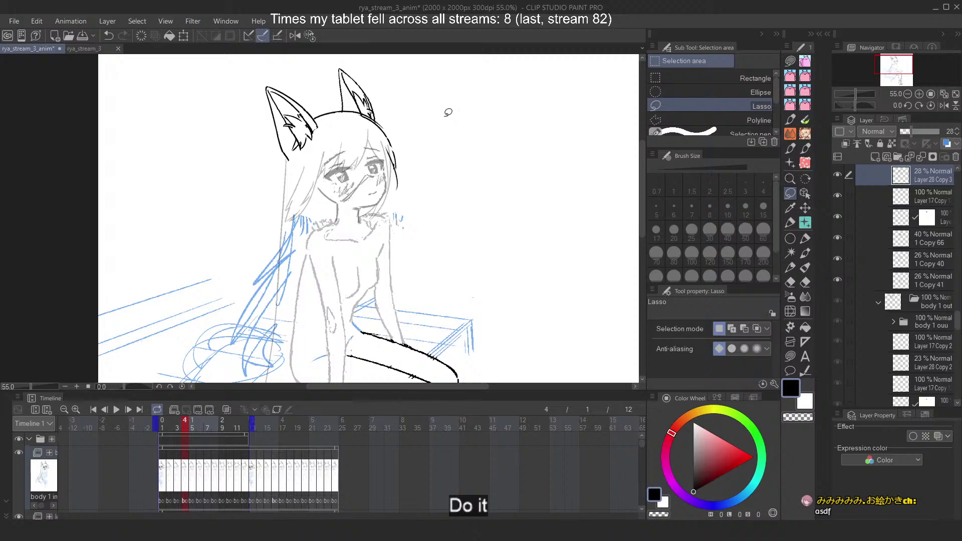
Alternate between frame 4 and its neighbouring frames to compare the position of the head outline
key(Left)
key(Right)
key(Left)
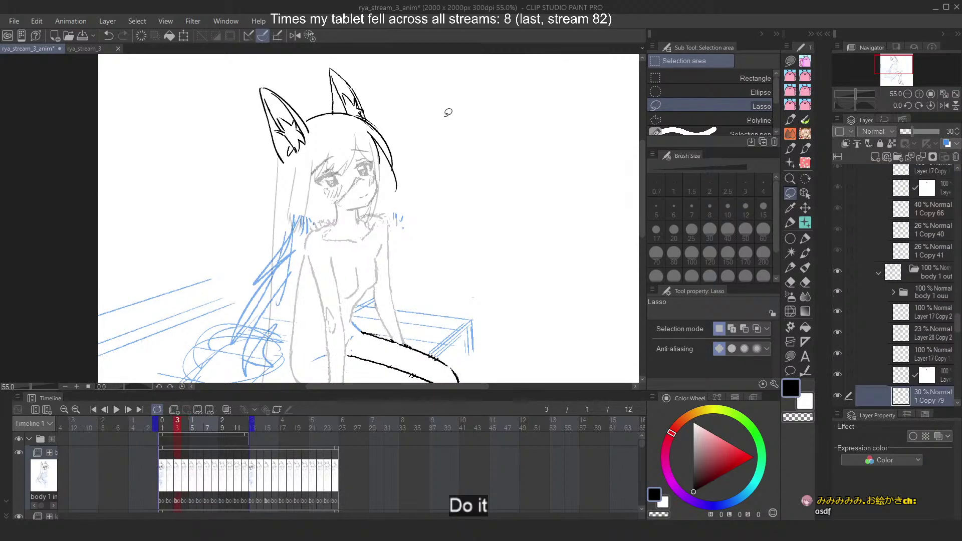
key(Right)
key(Left)
key(Right)
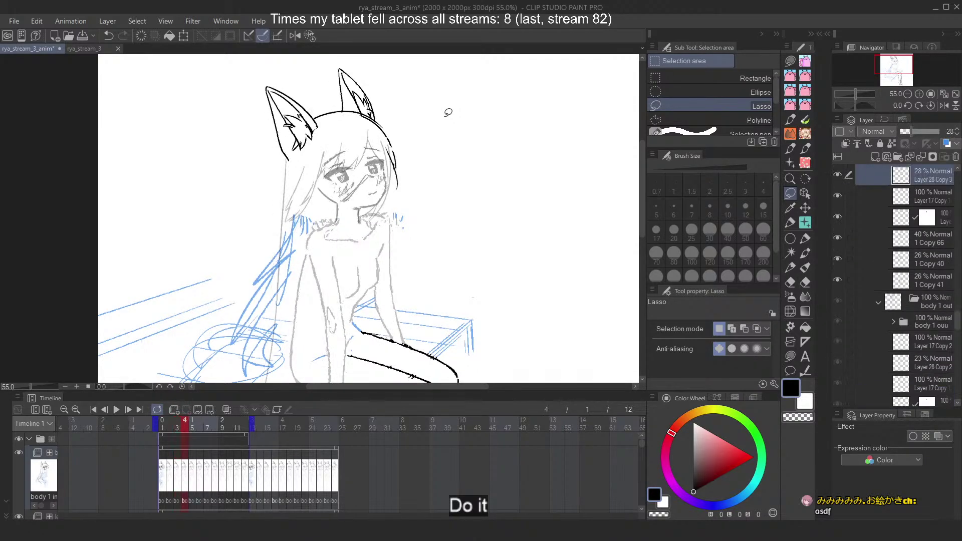
key(Left)
key(Right)
key(Right)
key(Left)
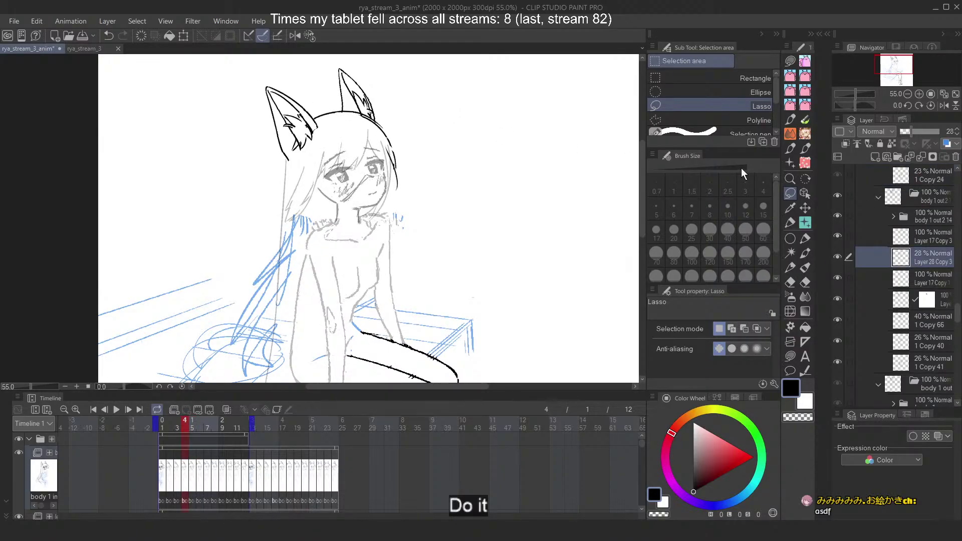
Turn on onion skin at frame 4 for a close comparison of the head with the adjacent frames
scroll(332, 135, up, 8)
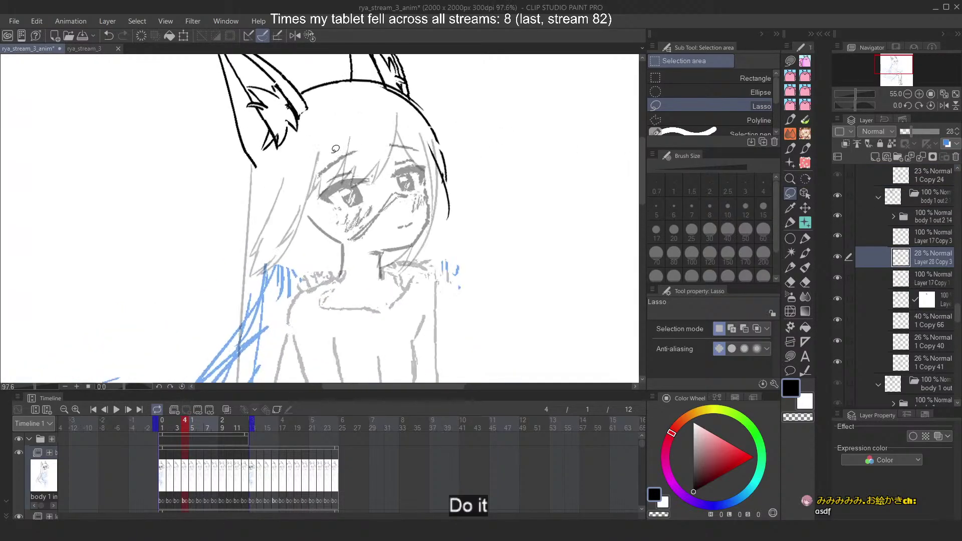
click(227, 409)
scroll(176, 327, down, 2)
scroll(408, 129, up, 3)
scroll(409, 129, up, 2)
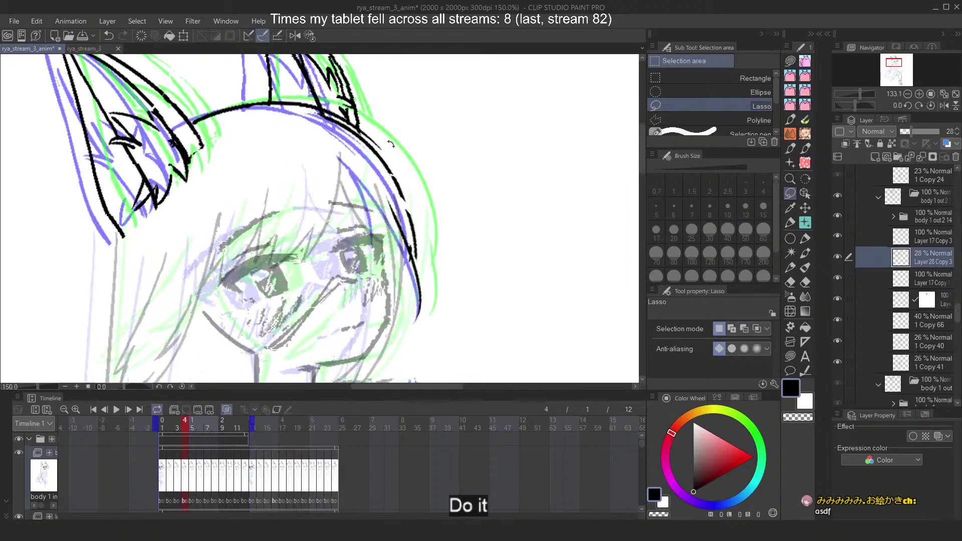
Free-transform the head outline on Layer 17 Copy 3, stretching its face-side edge slightly outward toward the green onion-skin outline
key(ctrl+t)
key(Escape)
click(925, 232)
key(ctrl+t)
right_click(385, 202)
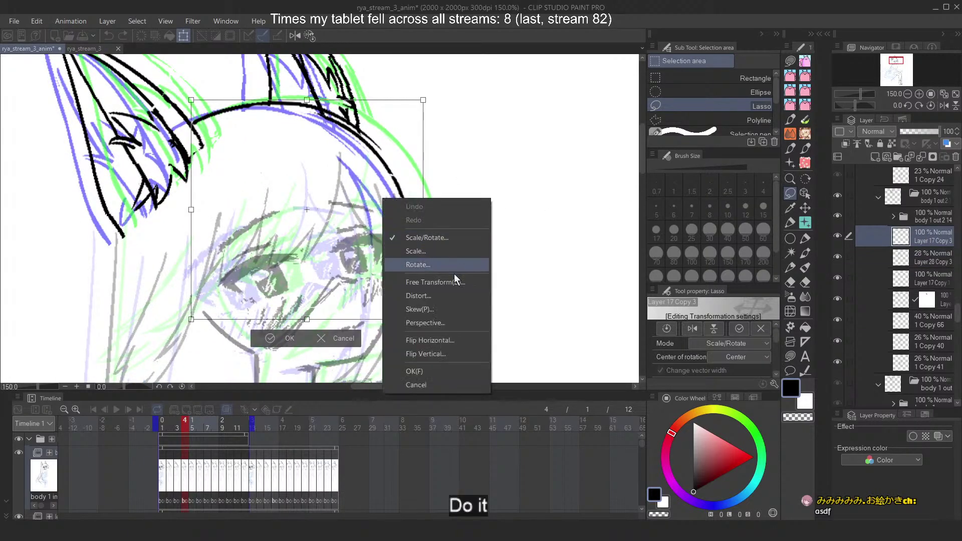
click(454, 274)
mouse_move(424, 209)
mouse_down()
mouse_move(436, 207)
mouse_move(428, 206)
mouse_up()
drag(191, 100, 188, 100)
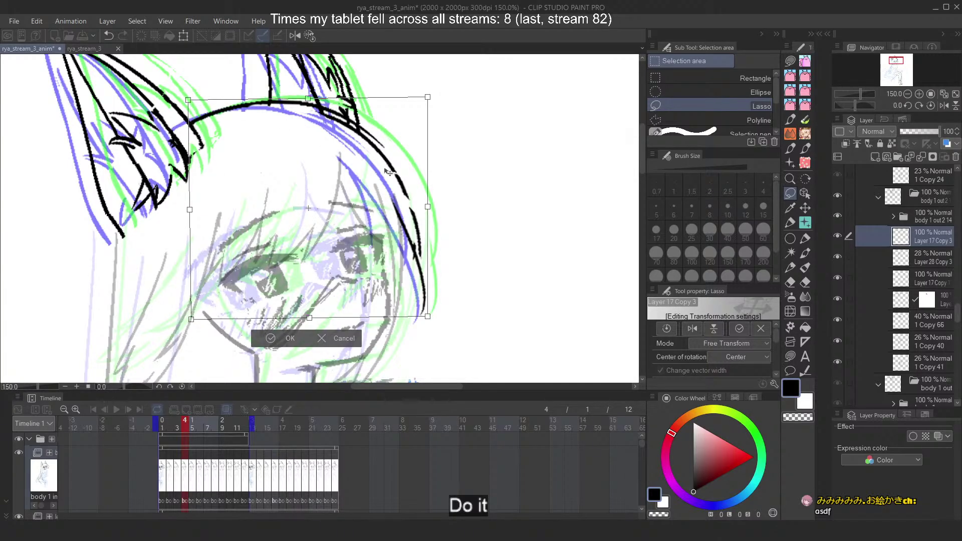
drag(427, 317, 434, 314)
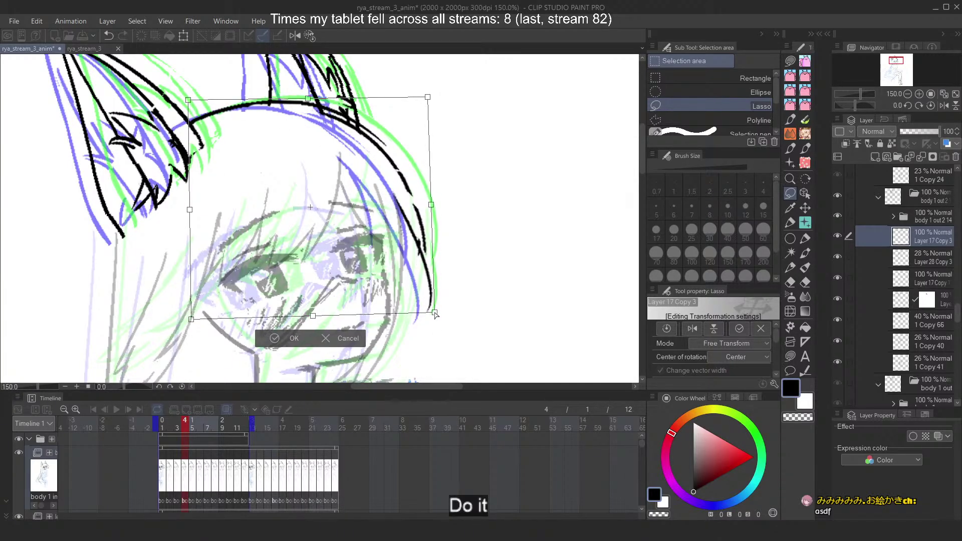
key(Return)
key(ctrl+minus)
key(ctrl+minus)
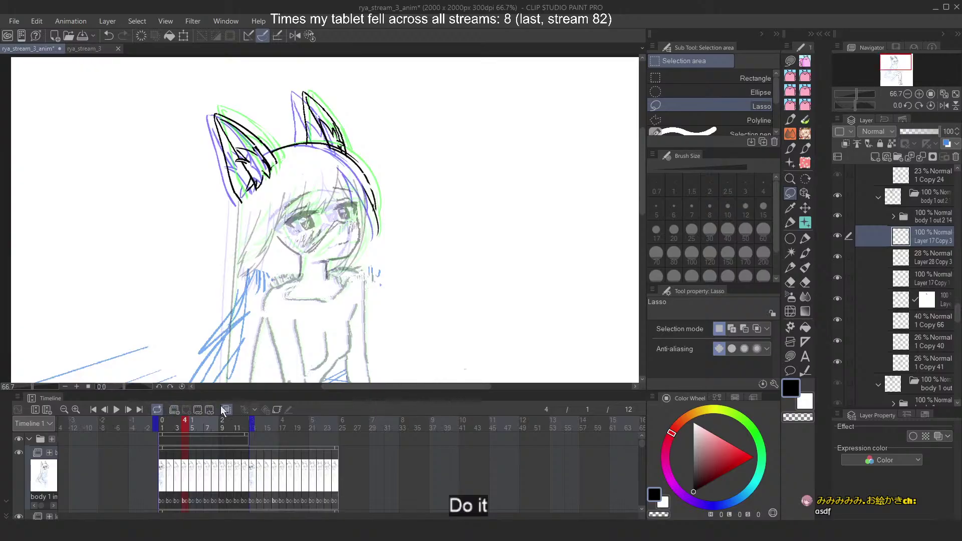
Turn off onion skin and flip through the frames to check how the adjusted head outline moves
click(226, 409)
key(Left)
key(Right)
key(Right)
key(Right)
key(Right)
key(Right)
key(Right)
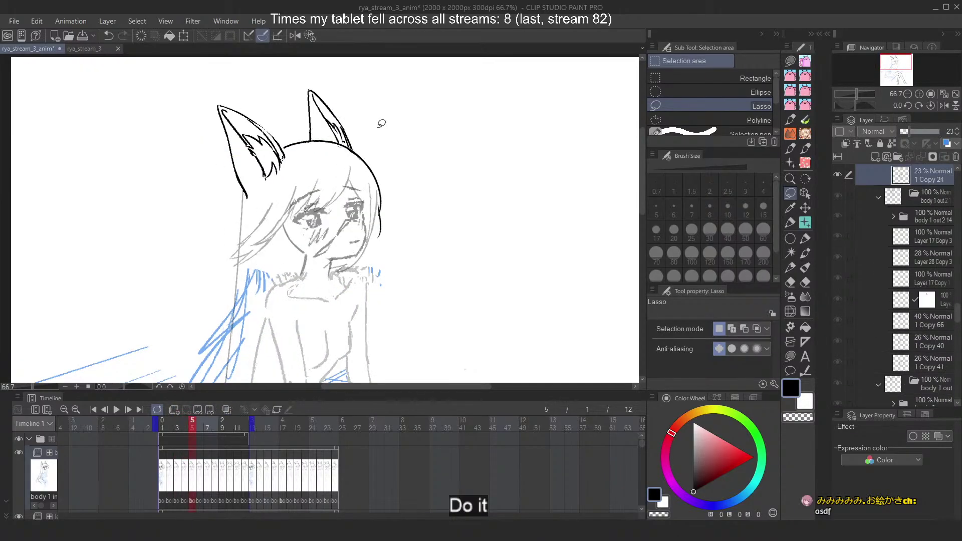
key(Left)
key(Left)
key(Left)
key(Left)
key(Left)
key(Left)
key(Left)
key(Left)
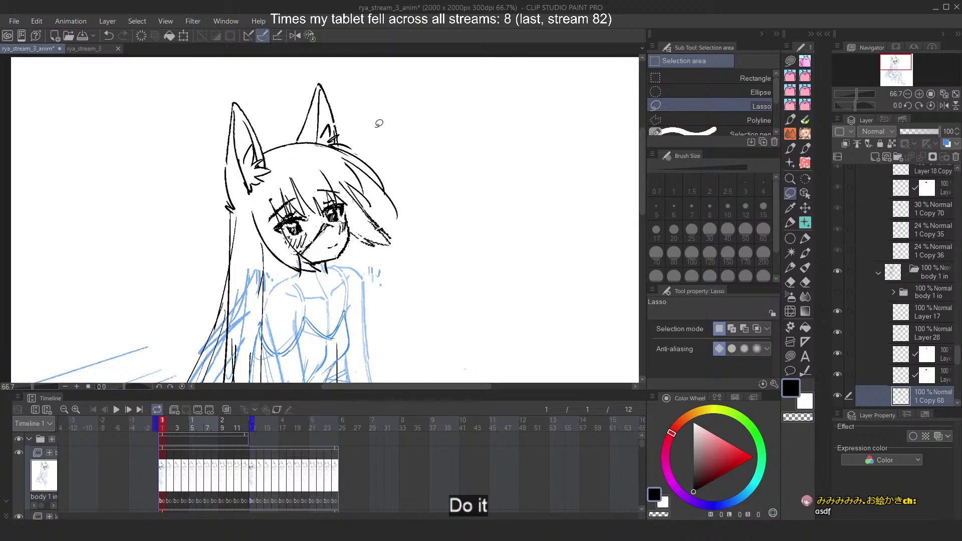
key(Right)
key(Left)
Add the head line layers, from the Layer 17 copy down, in the body 1 in out and body 1 out folders to the layer selection
scroll(925, 315, down, 3)
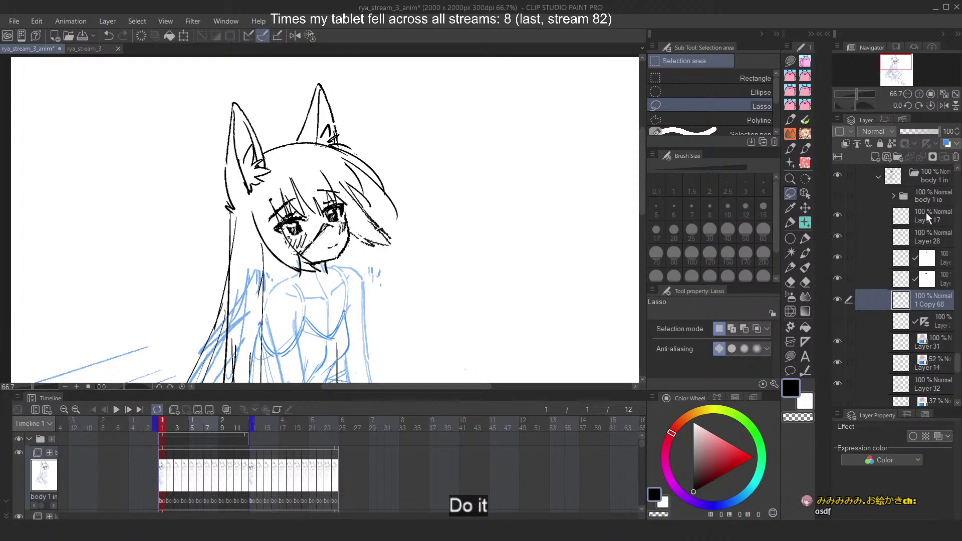
scroll(926, 213, up, 2)
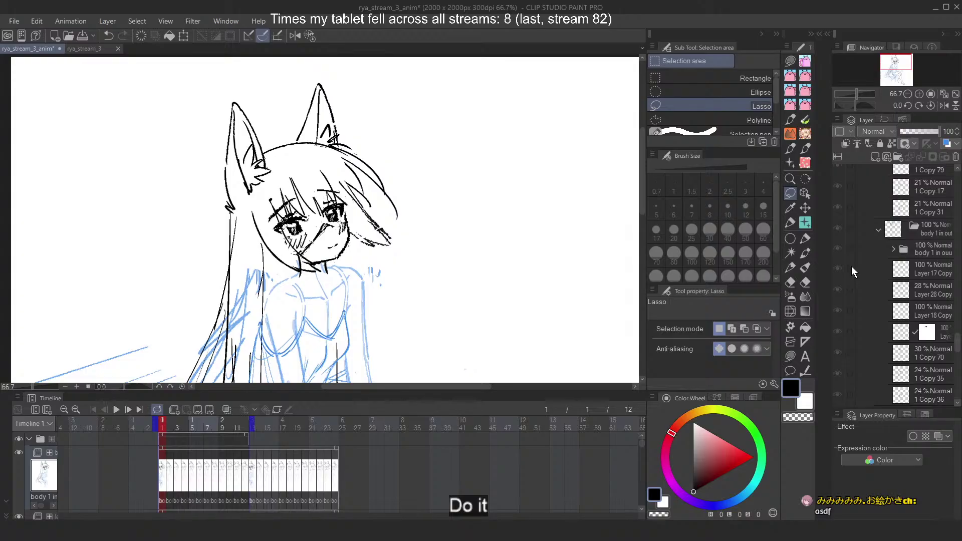
drag(852, 271, 862, 341)
scroll(881, 322, up, 4)
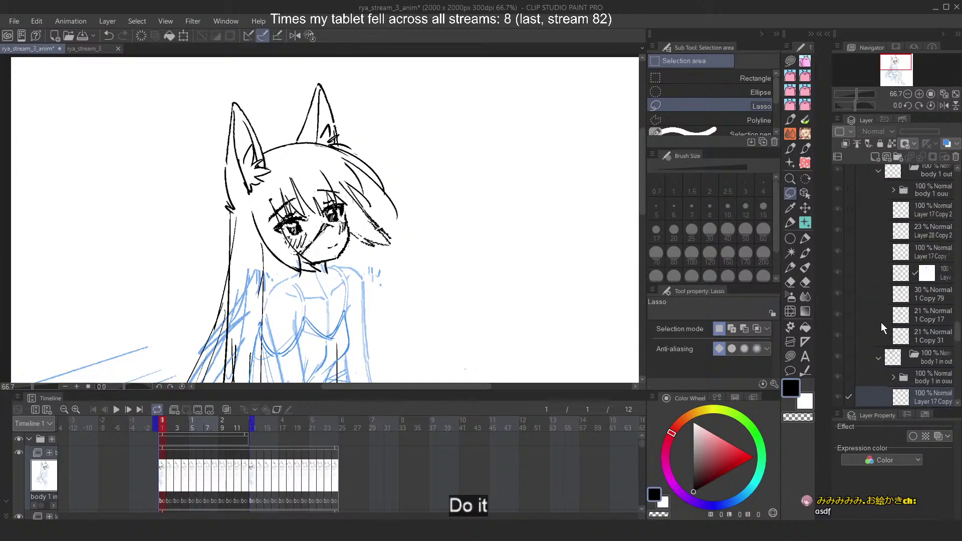
drag(850, 296, 848, 216)
scroll(911, 286, up, 7)
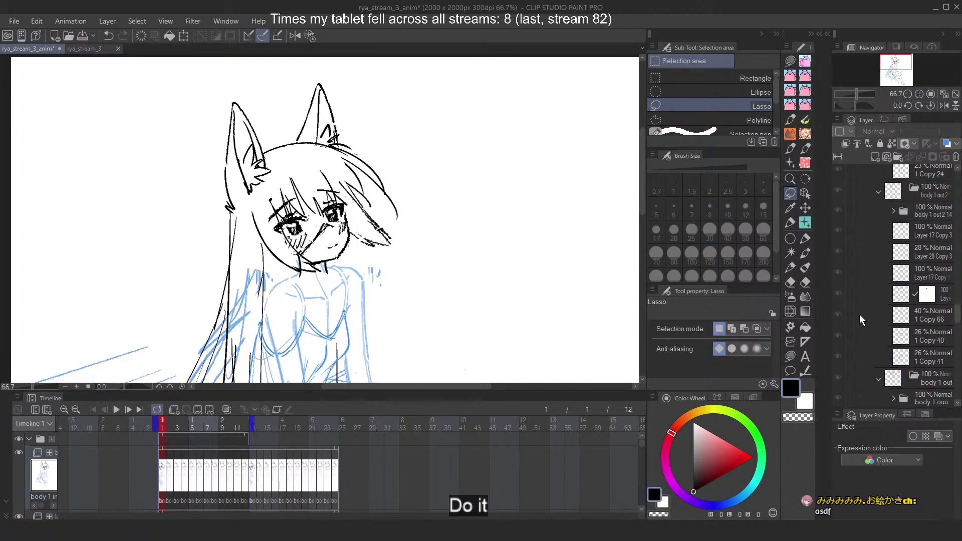
Extend the layer selection to the head layers in the cel folders from body 1 out2 up to body 3 in out
drag(853, 313, 848, 228)
scroll(908, 278, up, 5)
scroll(848, 227, up, 5)
drag(852, 306, 849, 224)
scroll(883, 270, up, 6)
drag(851, 312, 849, 224)
scroll(901, 282, up, 2)
scroll(900, 285, up, 4)
drag(851, 319, 848, 239)
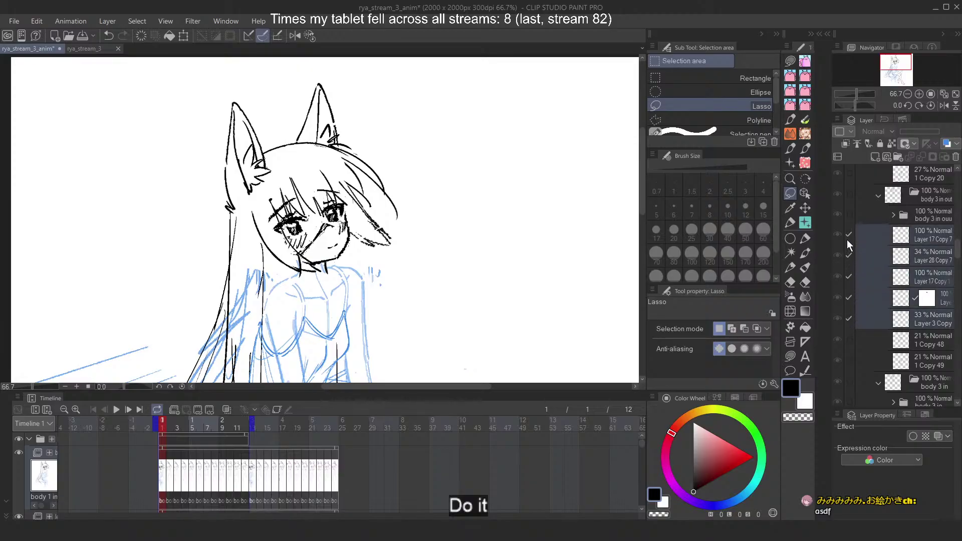
Add the head layers of the remaining cel folders, from body 3 out up to body 2 31 1 io, to the selection
scroll(888, 295, up, 5)
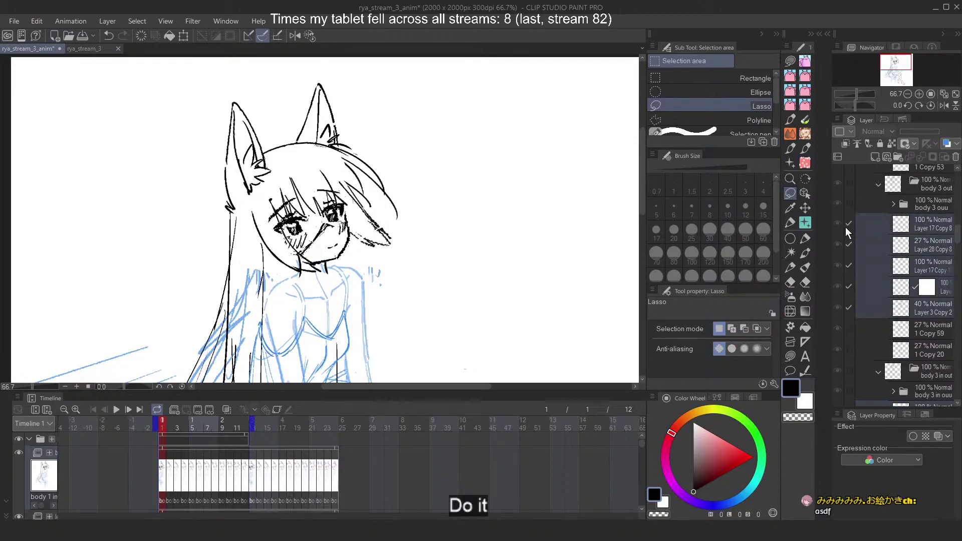
scroll(883, 277, up, 5)
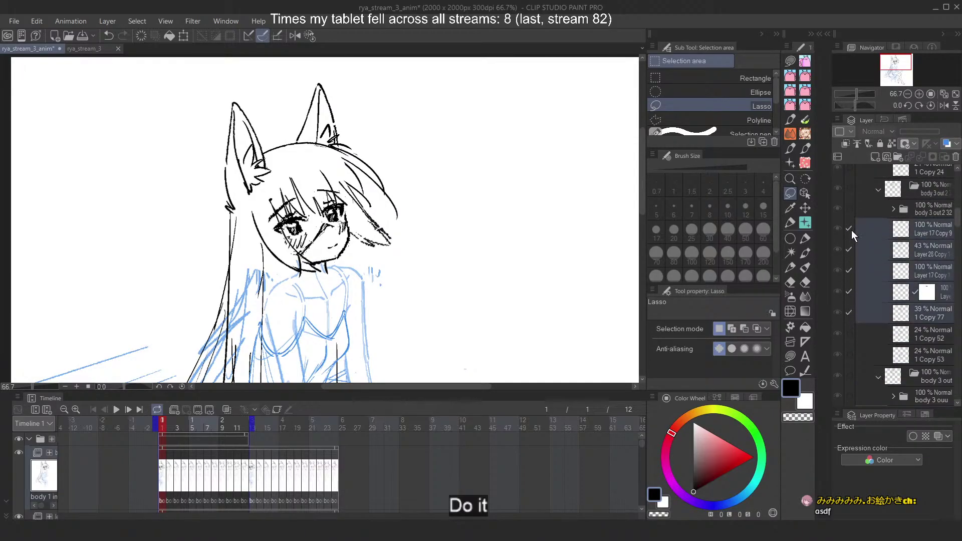
scroll(852, 230, up, 5)
scroll(849, 257, up, 5)
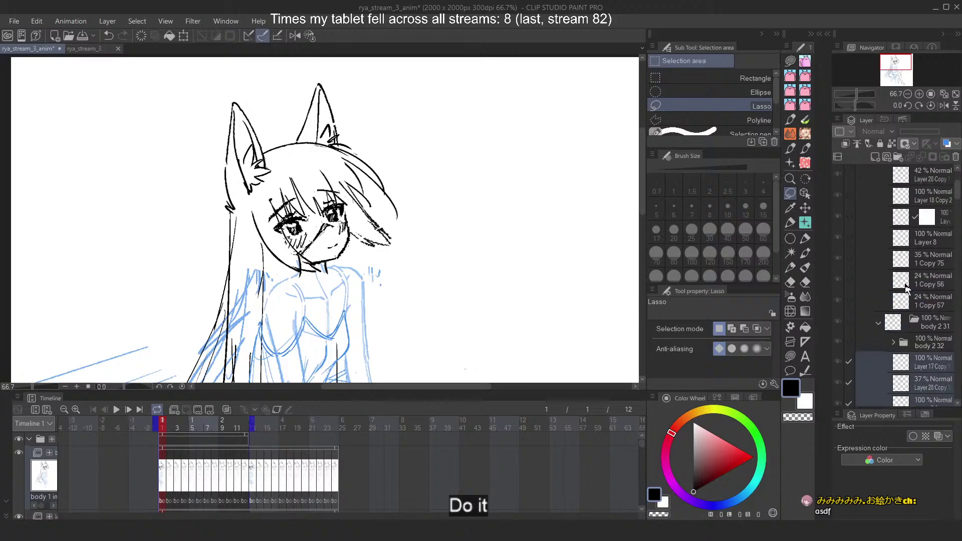
scroll(925, 268, up, 1)
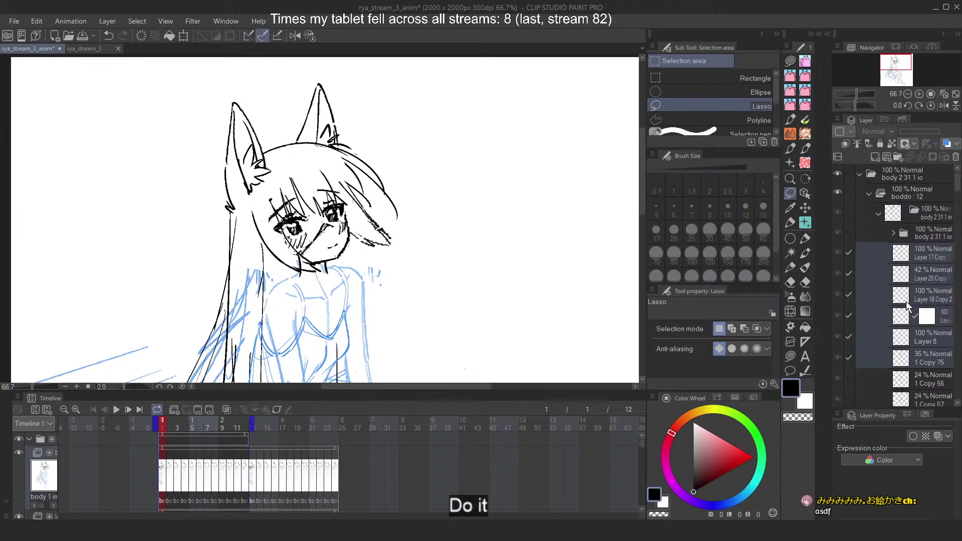
drag(957, 185, 940, 359)
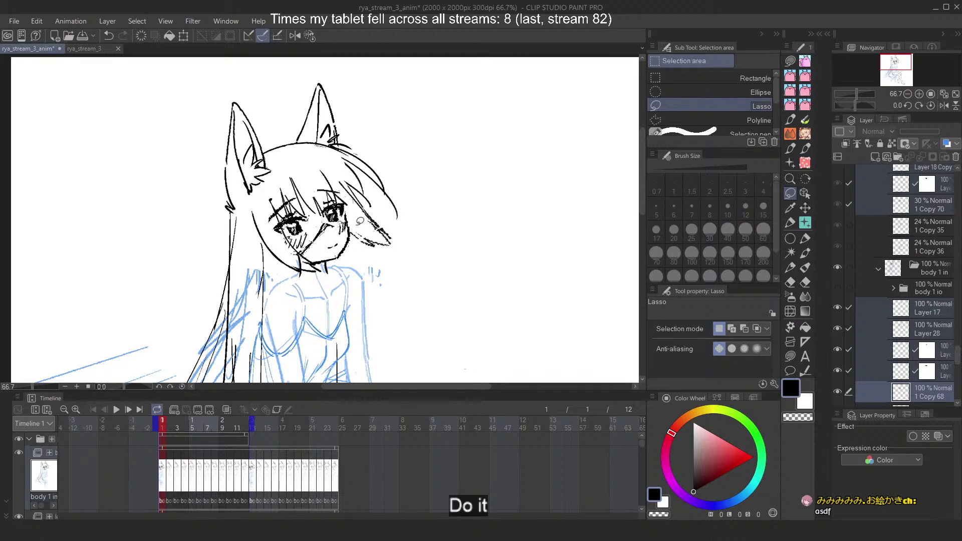
Transform the selected head layers together, enlarging the head slightly up and outward from the upper-left corner
key(ctrl+t)
scroll(336, 192, down, 6)
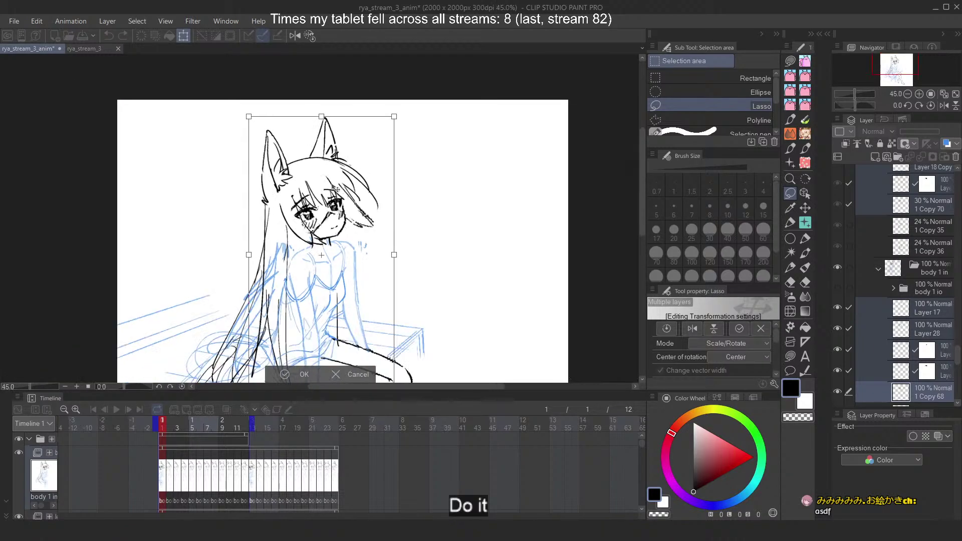
scroll(326, 190, up, 4)
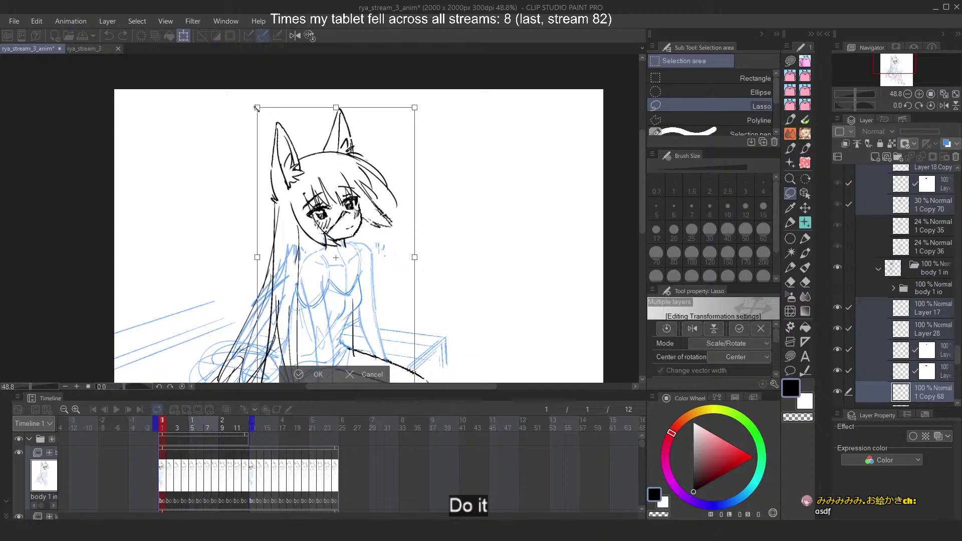
drag(257, 108, 249, 95)
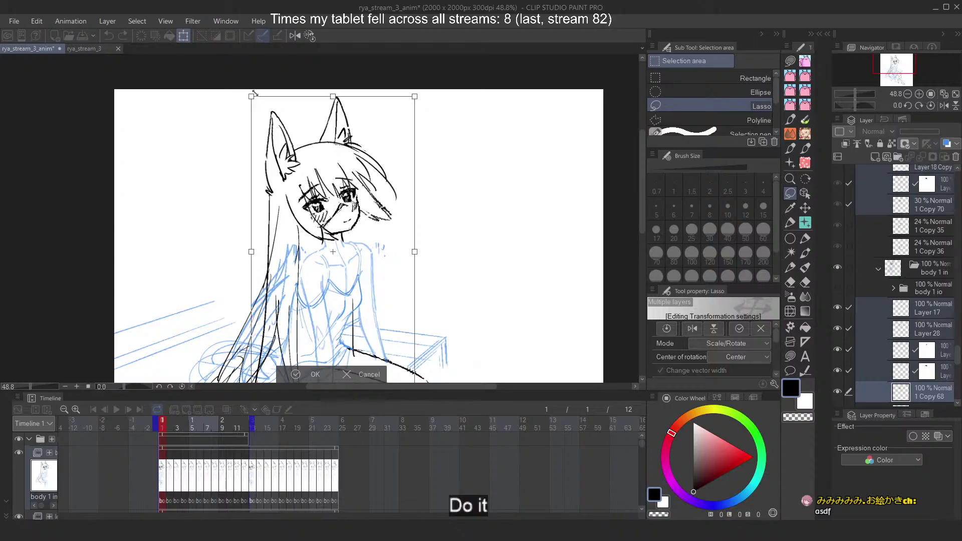
Examine the enlarged head's proportions against the body, both close up and in the full figure
scroll(327, 84, down, 3)
scroll(331, 196, up, 2)
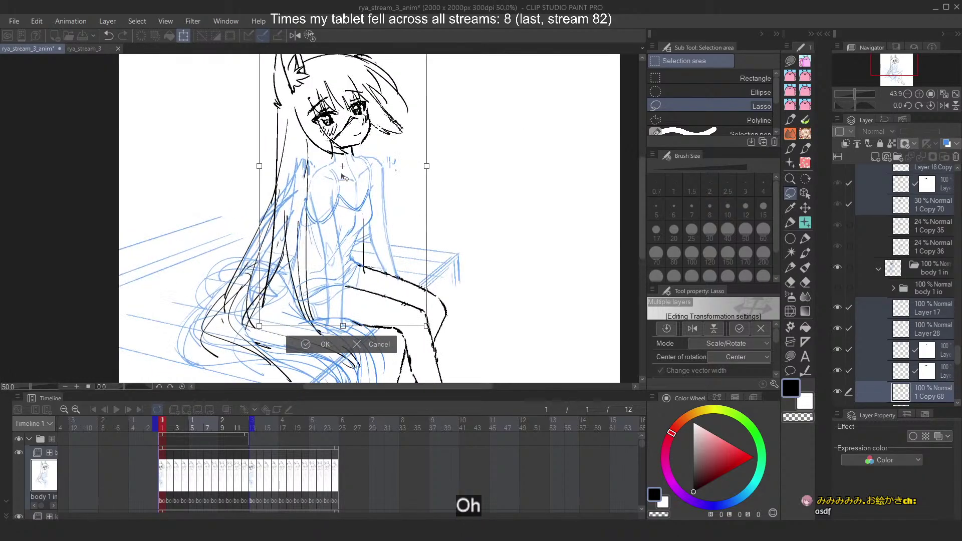
scroll(352, 190, up, 1)
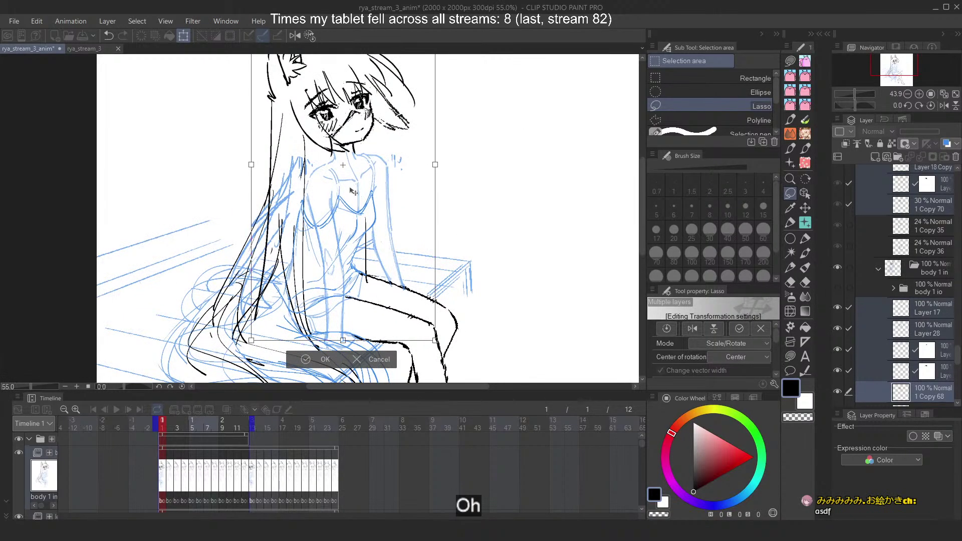
scroll(362, 166, up, 1)
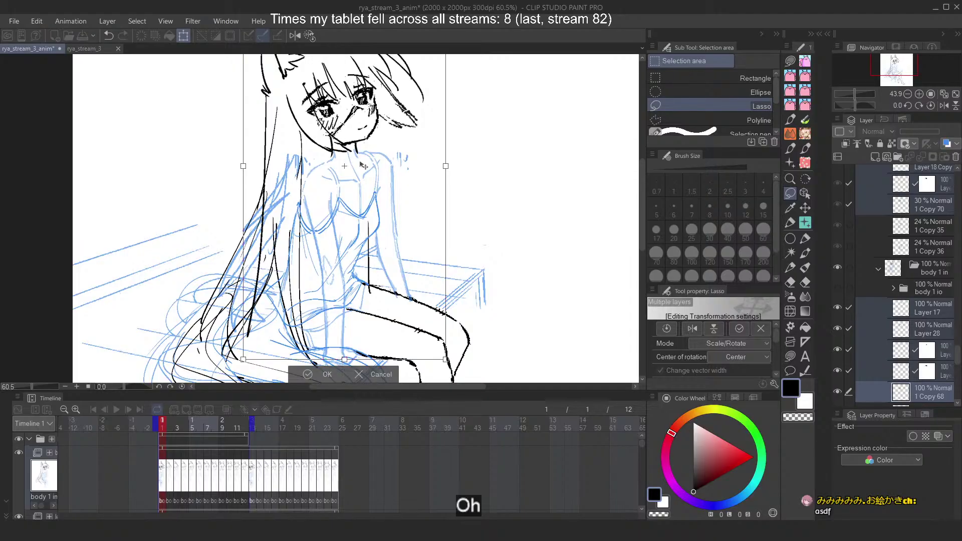
scroll(363, 166, down, 3)
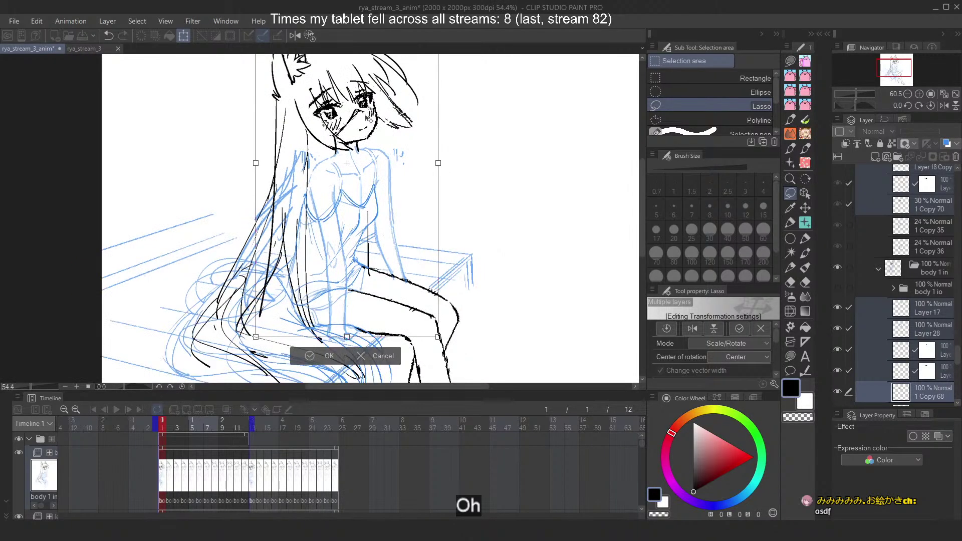
scroll(367, 117, down, 4)
scroll(368, 121, up, 3)
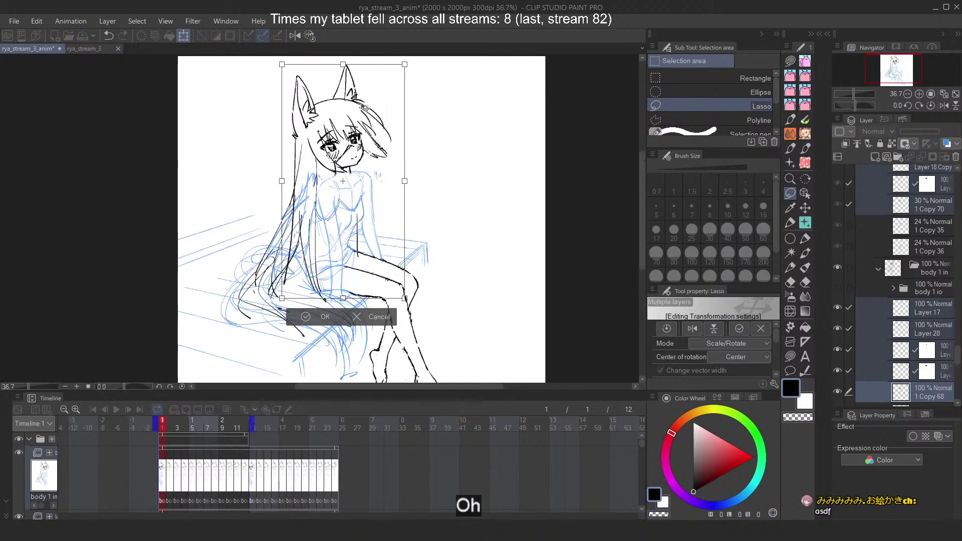
scroll(355, 176, up, 4)
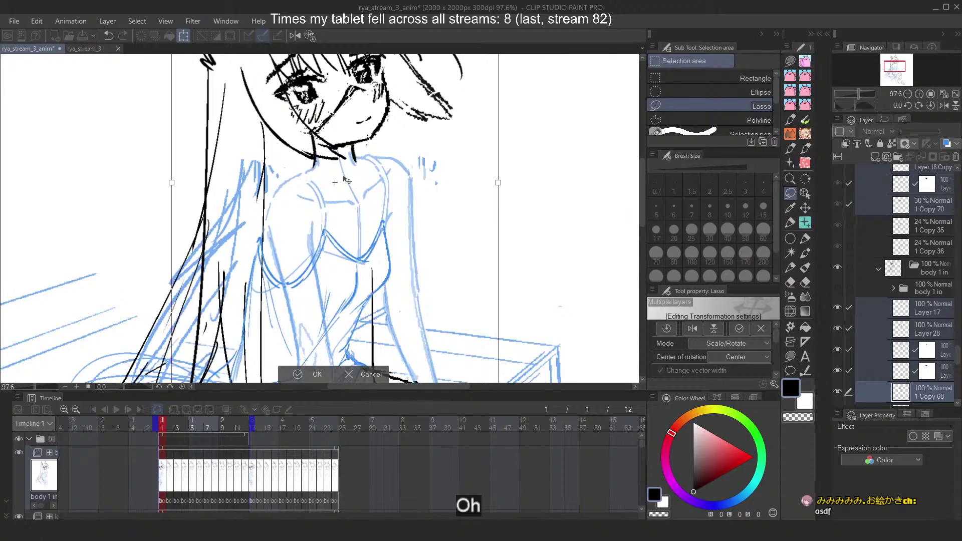
scroll(357, 171, down, 3)
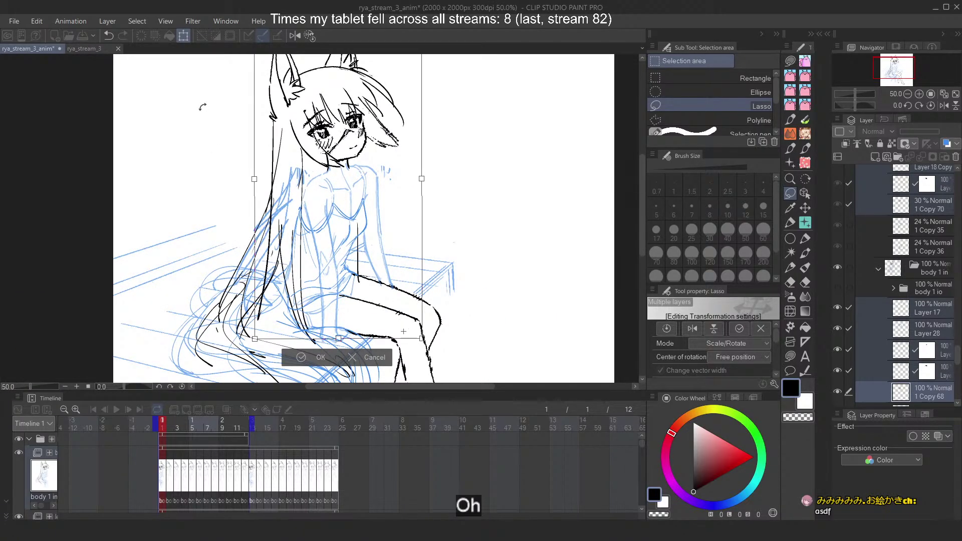
Try a slight rotation of the head around a free centre near the knee, undo it, and apply the enlargement
drag(201, 108, 200, 109)
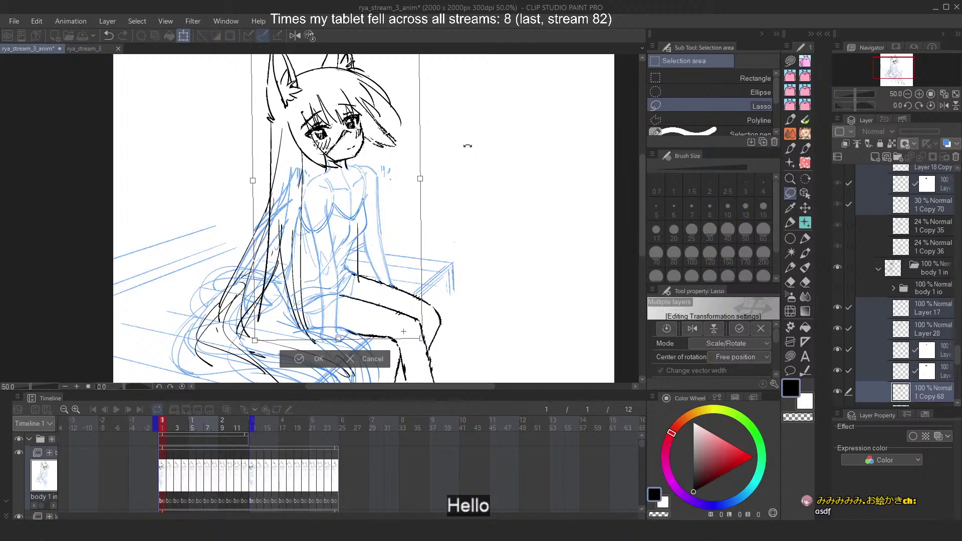
key(ctrl+z)
scroll(369, 155, down, 2)
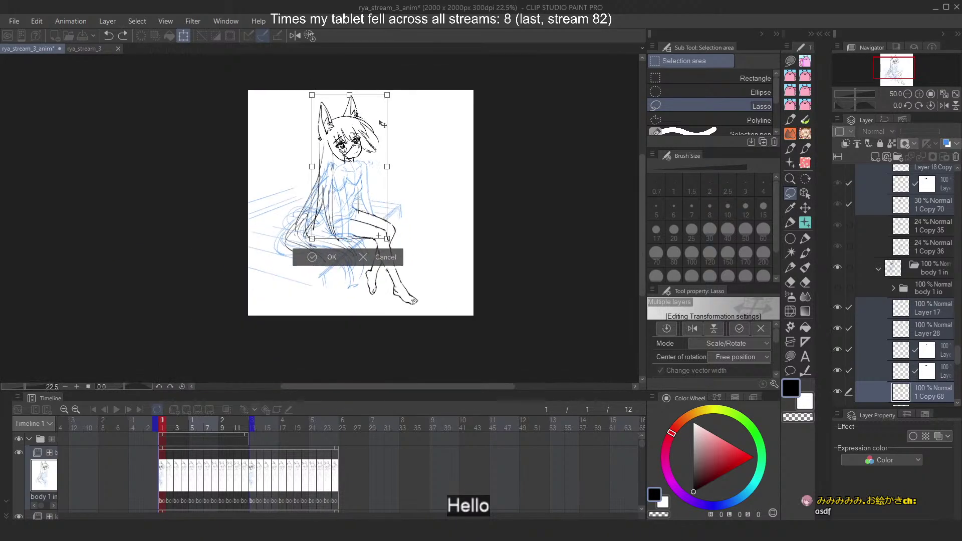
scroll(374, 106, up, 1)
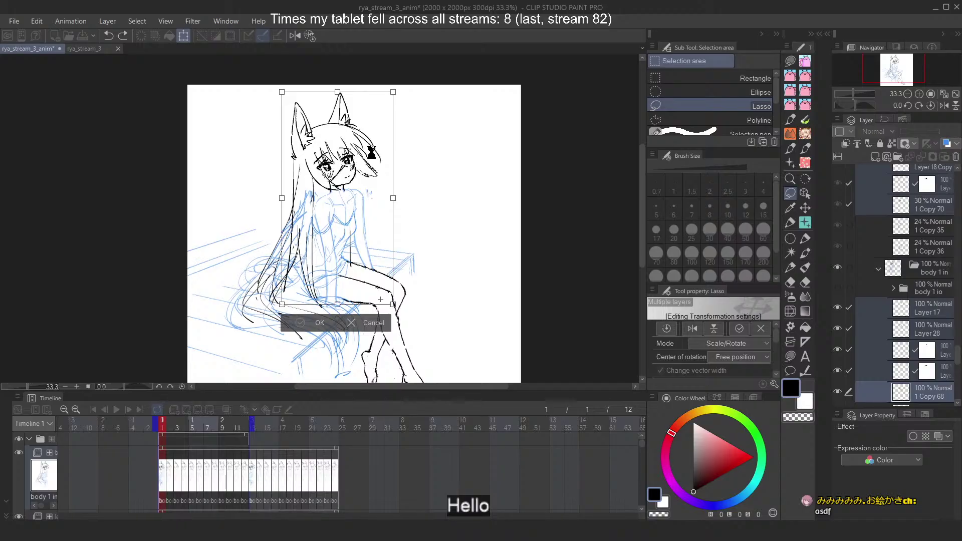
key(Return)
scroll(373, 148, down, 2)
scroll(373, 149, up, 2)
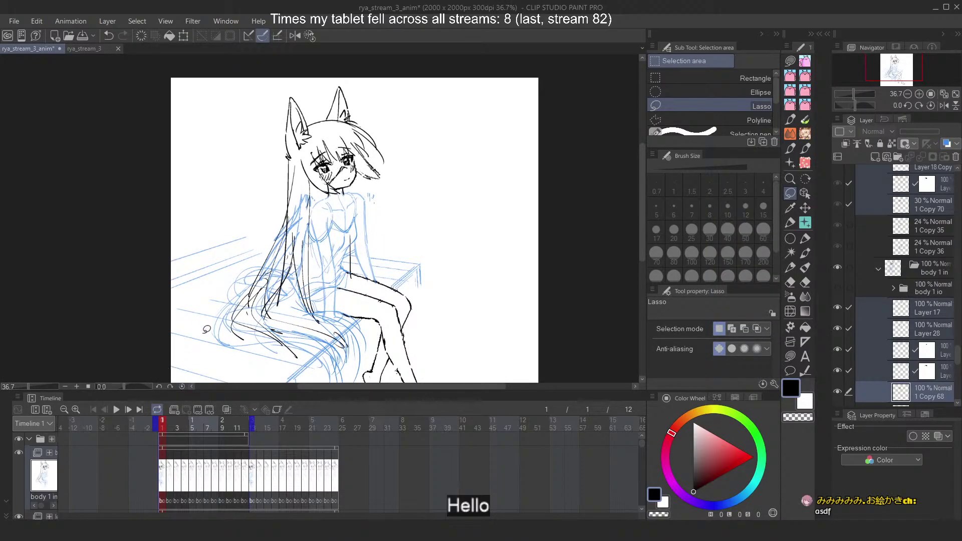
Turn off the blue layer colour of Layer 31 and Layer 14 in the body 1 in folder
scroll(905, 293, down, 6)
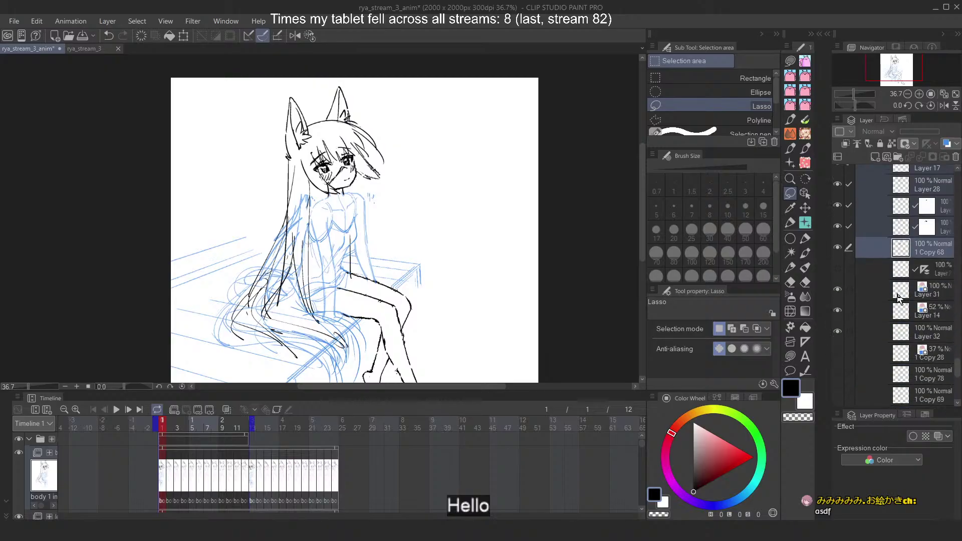
scroll(910, 293, up, 2)
click(902, 278)
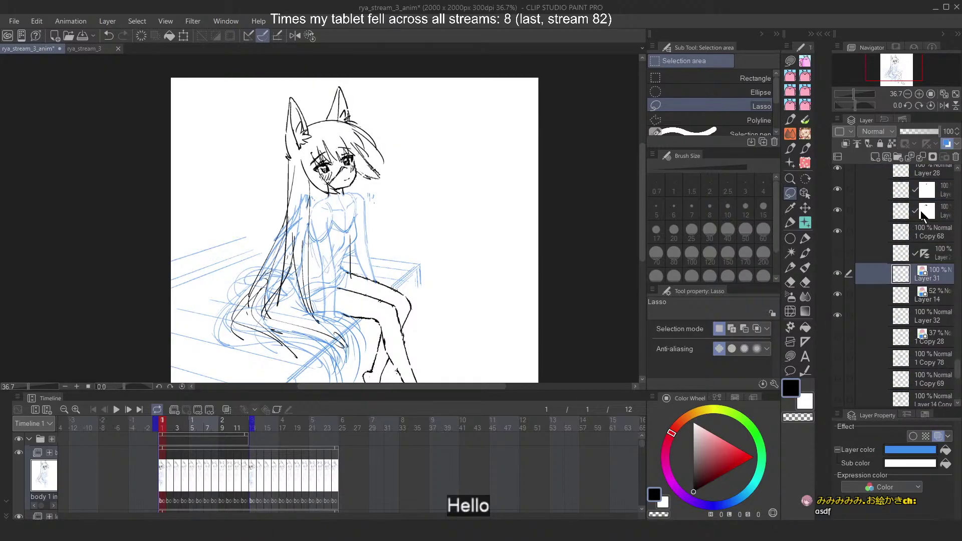
click(946, 145)
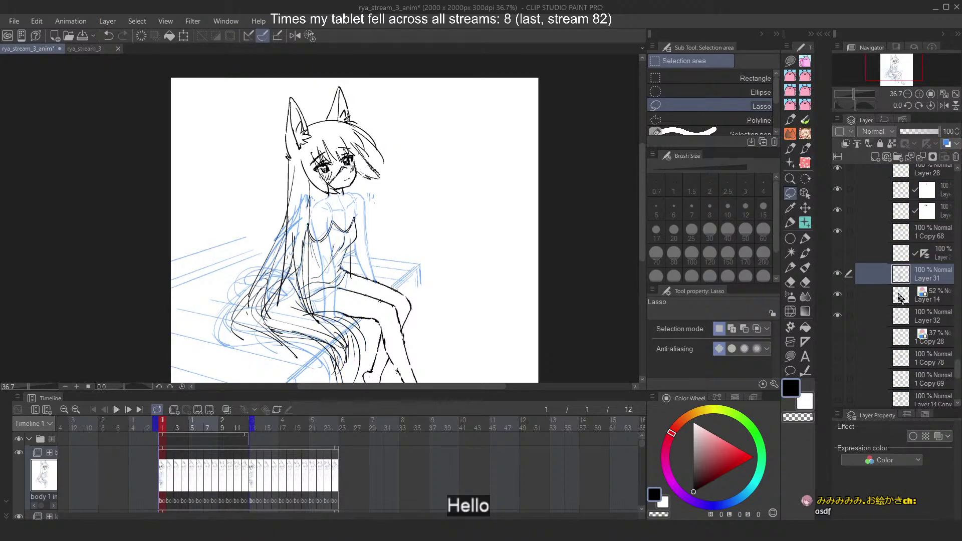
click(901, 299)
click(946, 145)
Set Layer 14's opacity to 77% and hide Layer 32
click(933, 131)
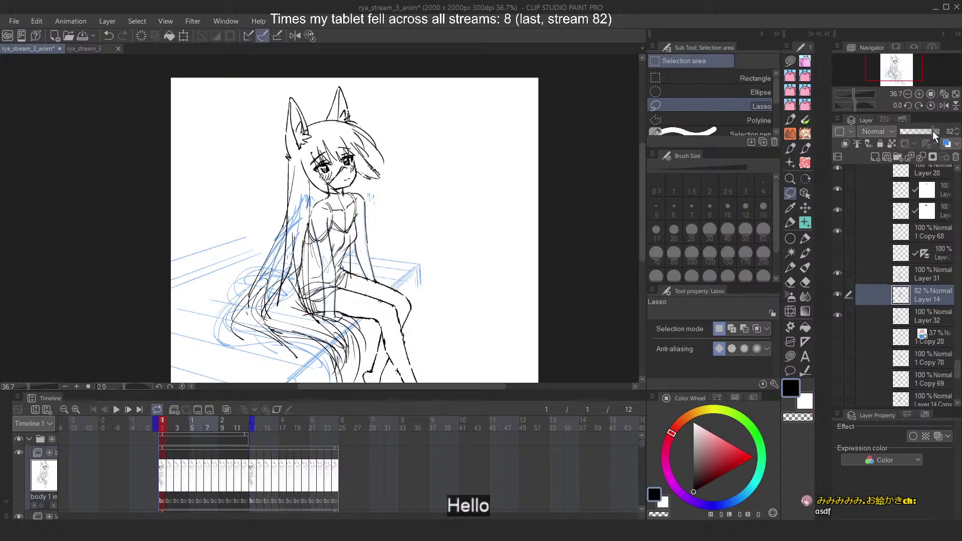
click(930, 131)
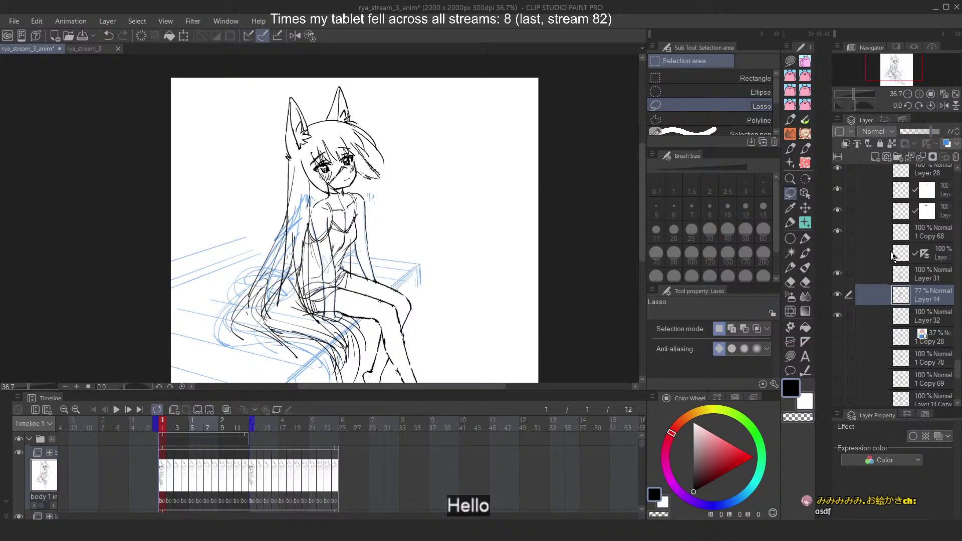
click(839, 316)
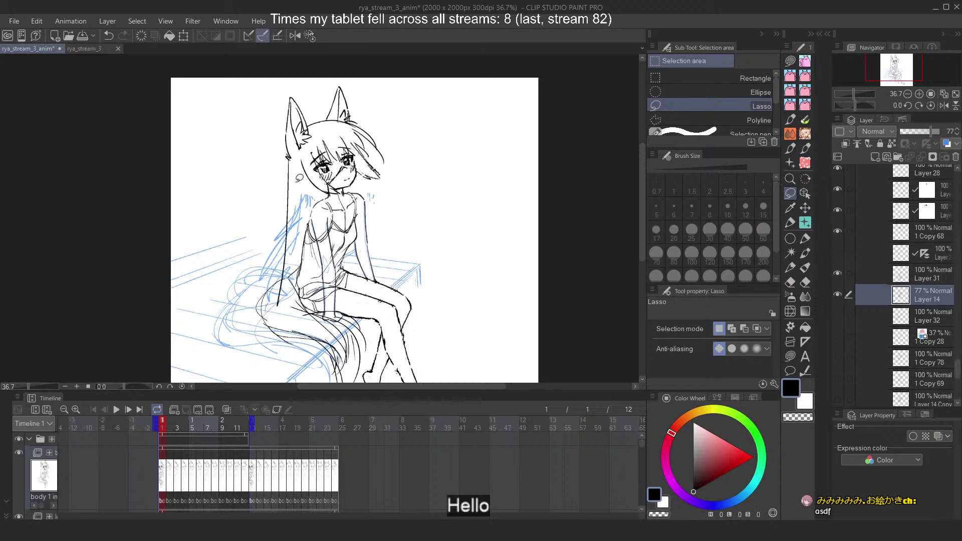
Play the animation to check the head's size and movement across the frames, and stop the playback
scroll(341, 157, down, 1)
scroll(341, 157, up, 2)
click(116, 410)
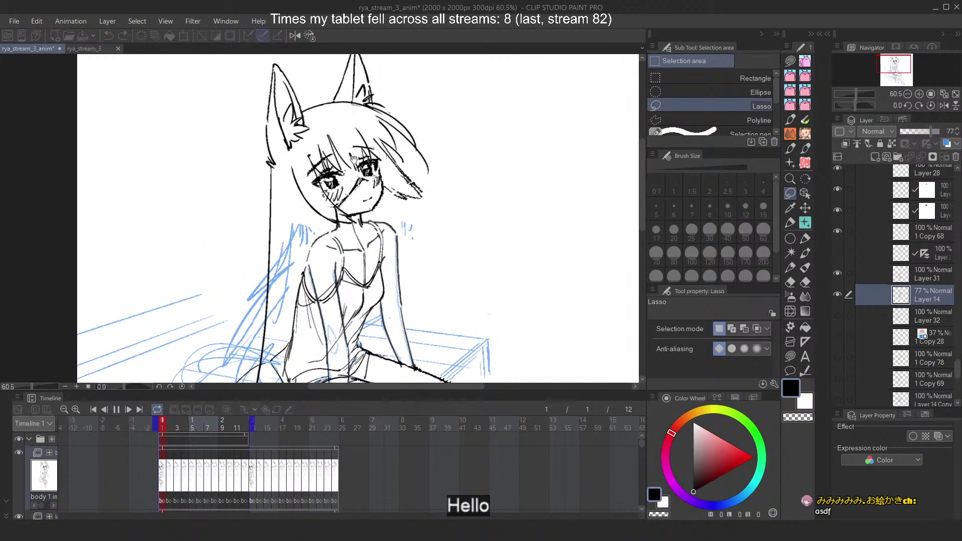
scroll(437, 97, down, 4)
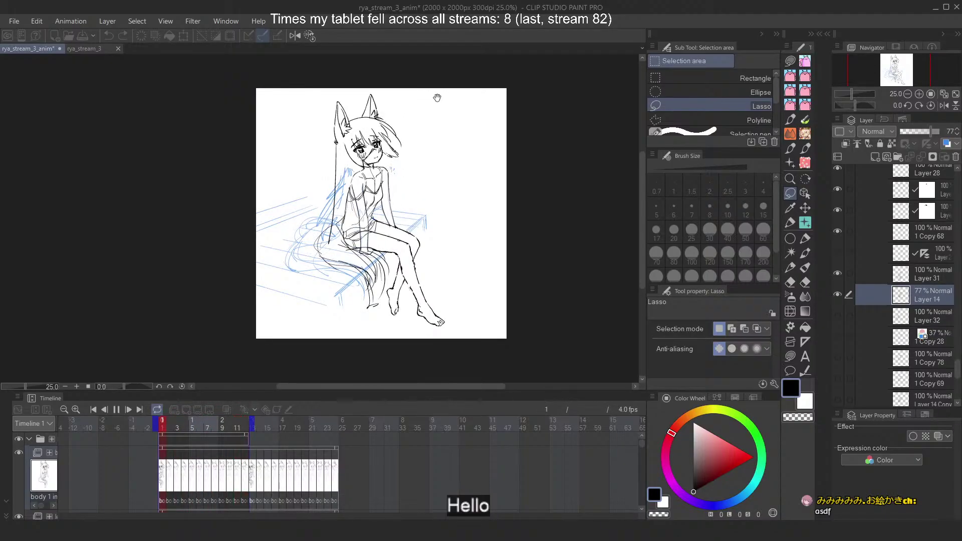
scroll(435, 101, up, 3)
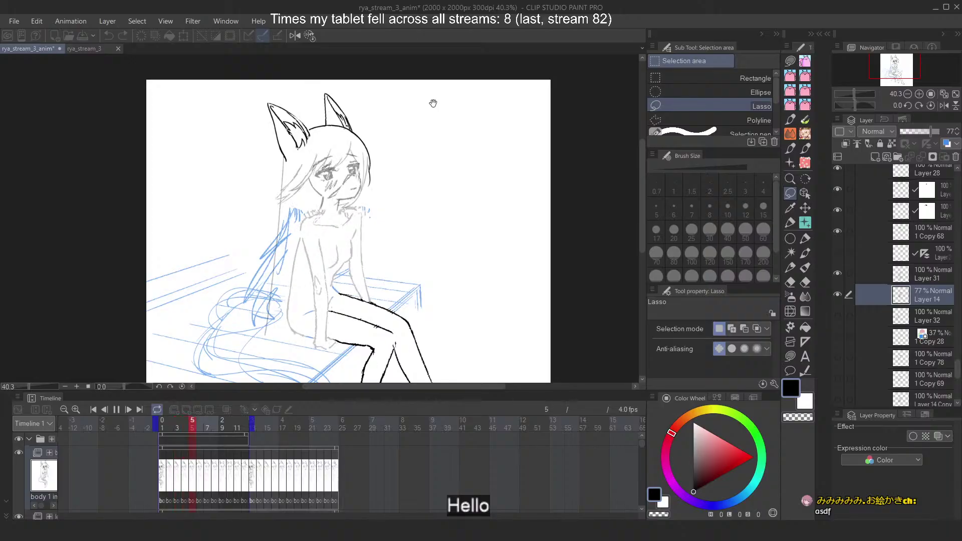
click(118, 409)
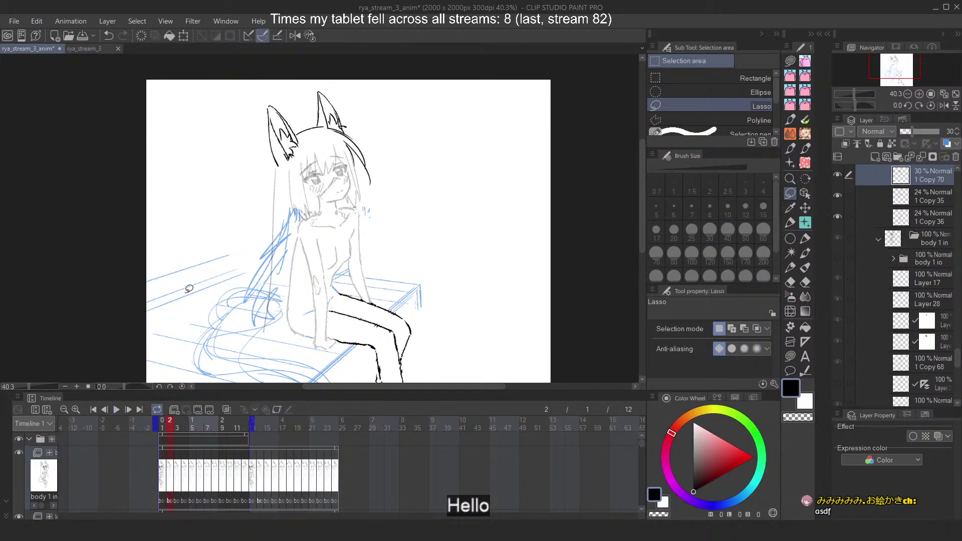
Switch to the rya_stream_3 document and hide folders 3, 2 and 1 and the city image on Layer 29
click(85, 49)
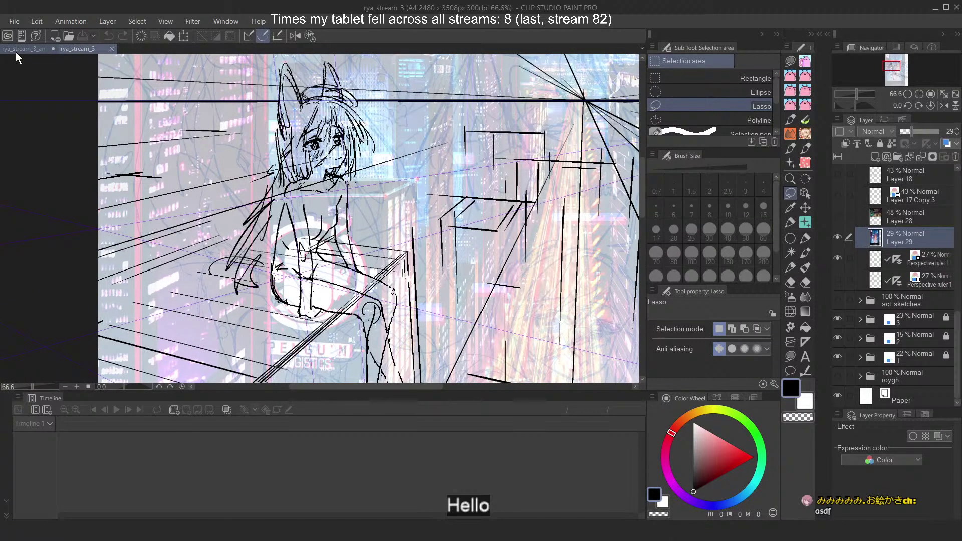
click(837, 260)
click(837, 260)
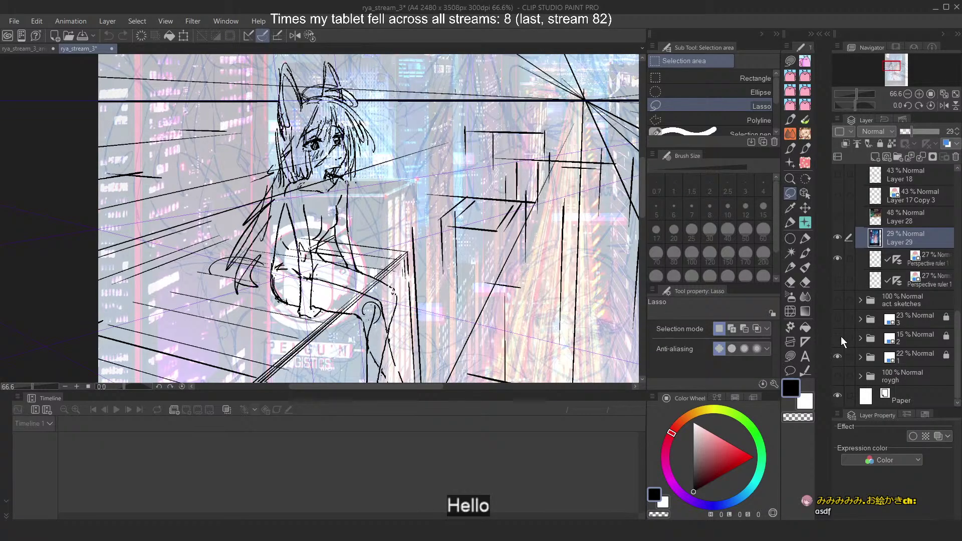
click(838, 356)
scroll(850, 309, up, 4)
scroll(847, 320, down, 1)
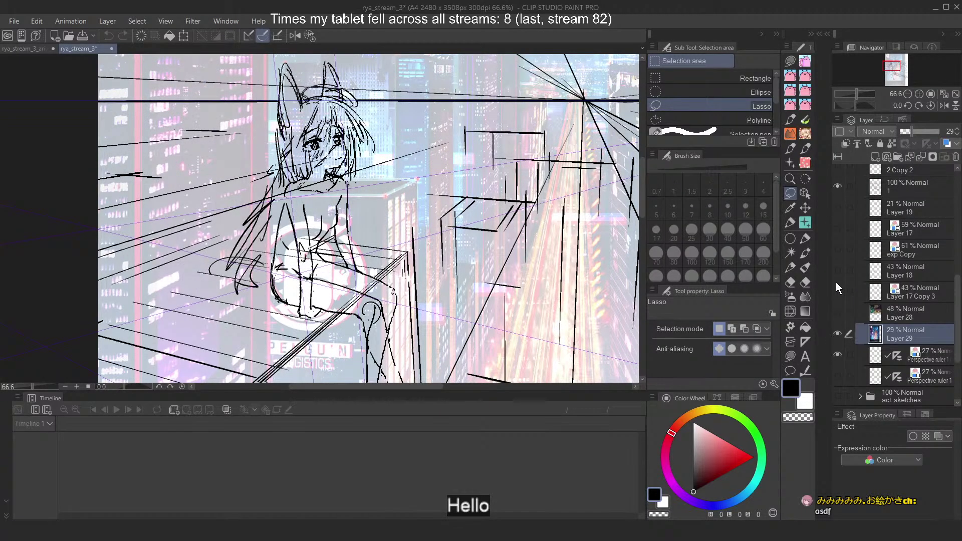
click(837, 336)
scroll(849, 314, up, 2)
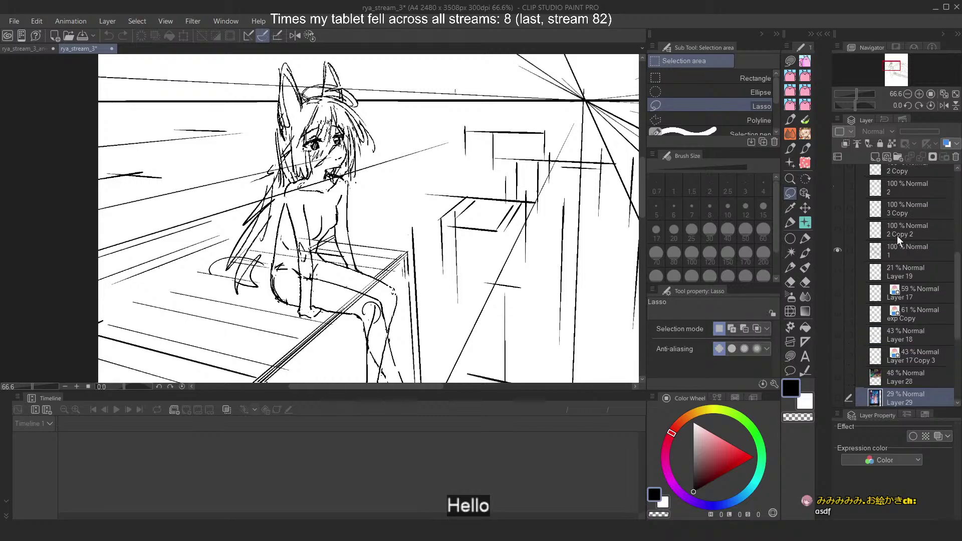
Lasso the girl's head on layer 1 and try enlarging it slightly upward
click(896, 243)
drag(324, 151, 312, 197)
mouse_move(335, 94)
mouse_down()
mouse_move(261, 121)
mouse_move(273, 248)
mouse_move(314, 229)
mouse_up()
key(ctrl+d)
scroll(367, 158, up, 2)
mouse_move(359, 105)
mouse_down()
mouse_move(281, 59)
mouse_move(182, 144)
mouse_move(195, 234)
mouse_move(236, 258)
mouse_move(404, 232)
mouse_move(357, 111)
mouse_up()
key(ctrl+t)
scroll(277, 129, down, 3)
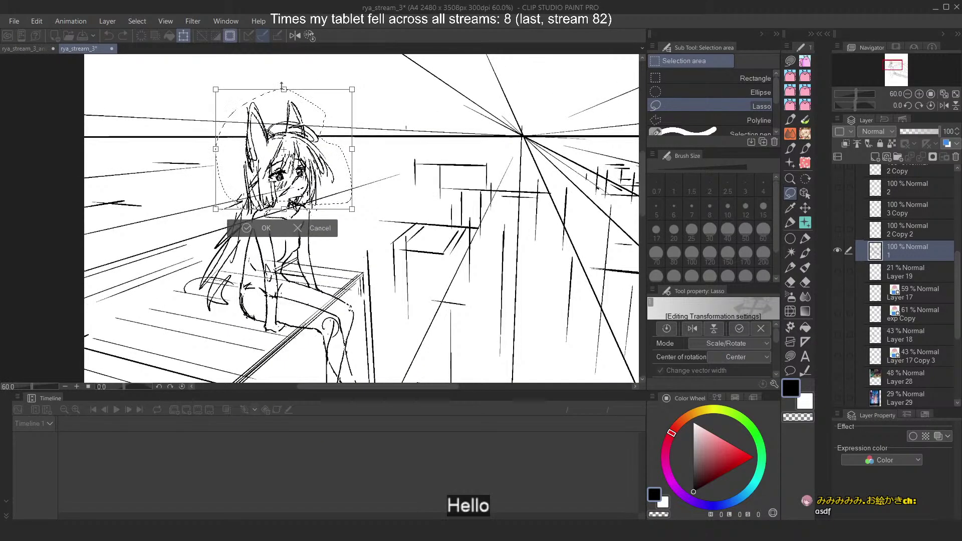
drag(282, 89, 280, 79)
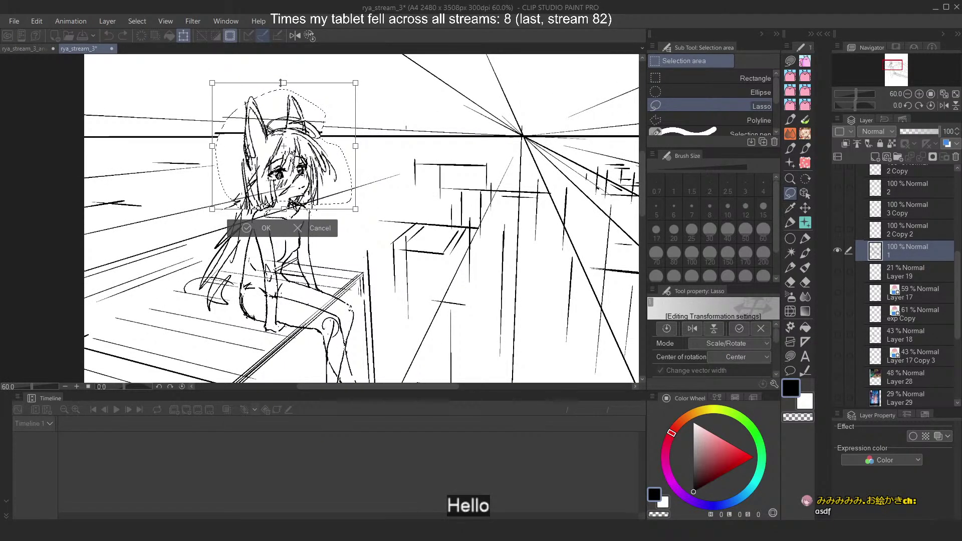
key(Return)
scroll(318, 124, down, 2)
scroll(322, 119, up, 4)
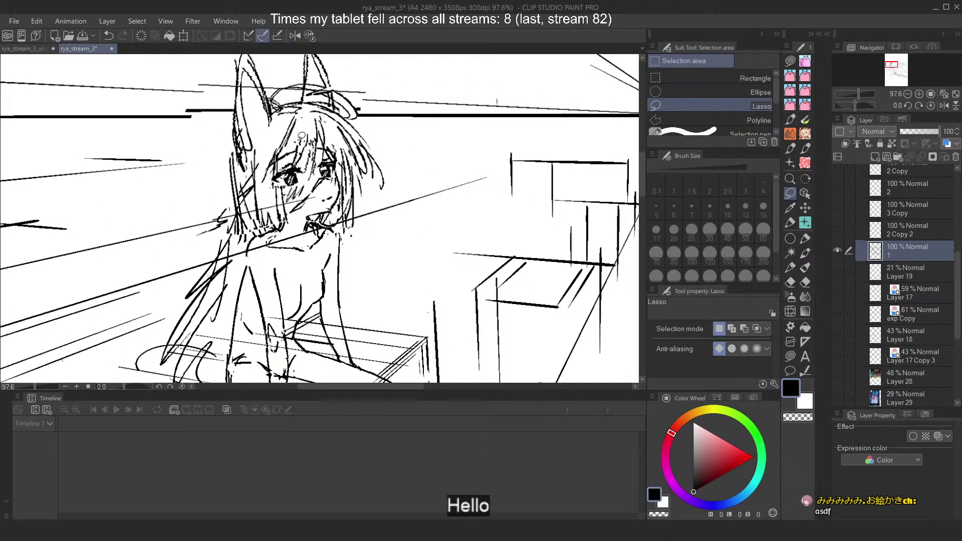
Undo the head enlargement on layer 1 and clear the selection
key(ctrl+z)
key(ctrl+z)
key(ctrl+d)
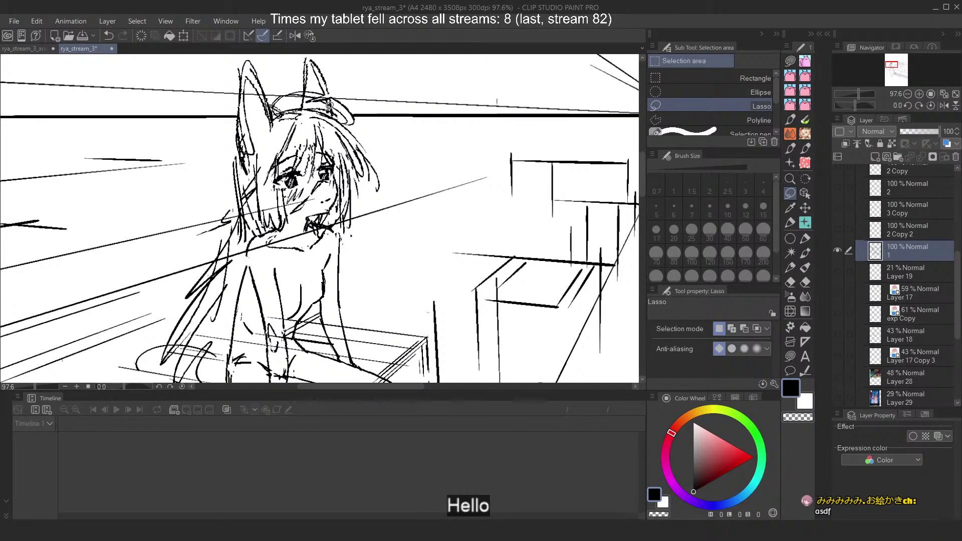
Compare the girl's head and pose in the rya_stream_3_anim and rya_stream_3 documents
scroll(333, 99, down, 1)
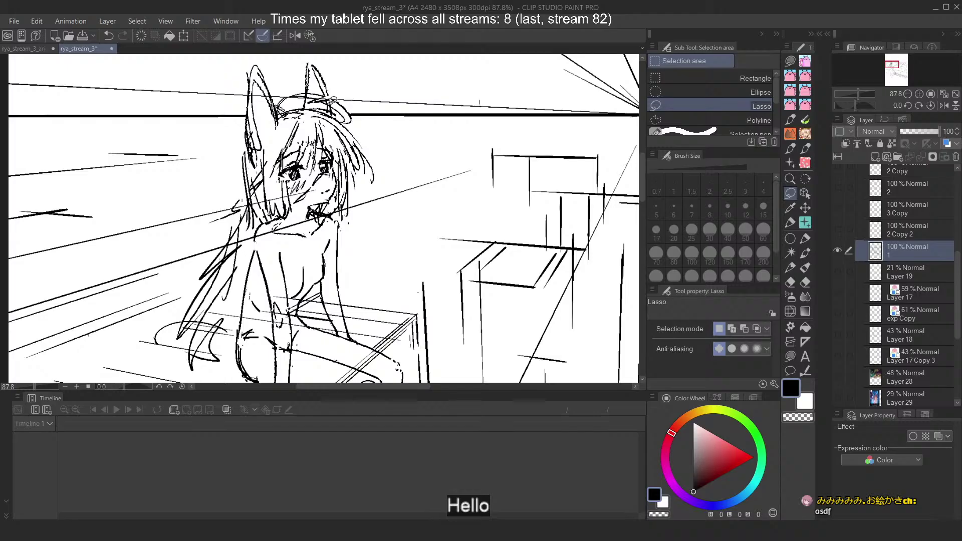
click(35, 49)
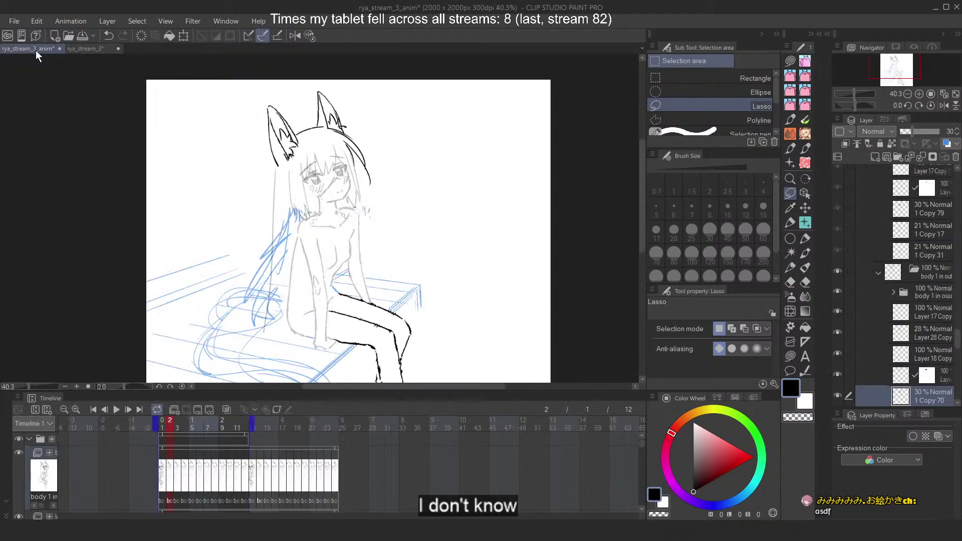
click(98, 50)
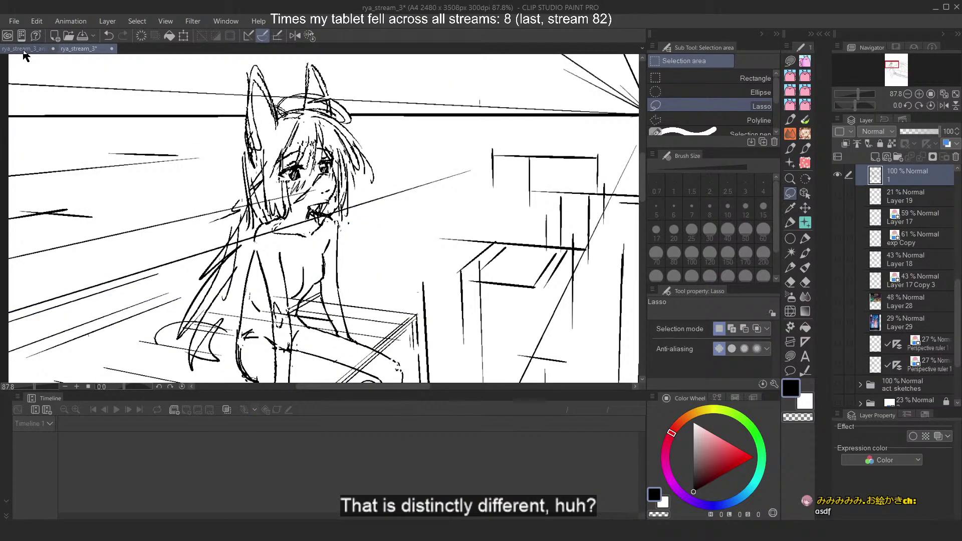
Check the rya_stream_3 sketch once more and return to the cel layers of the rya_stream_3_anim document
click(23, 50)
click(89, 49)
scroll(352, 152, down, 3)
click(15, 48)
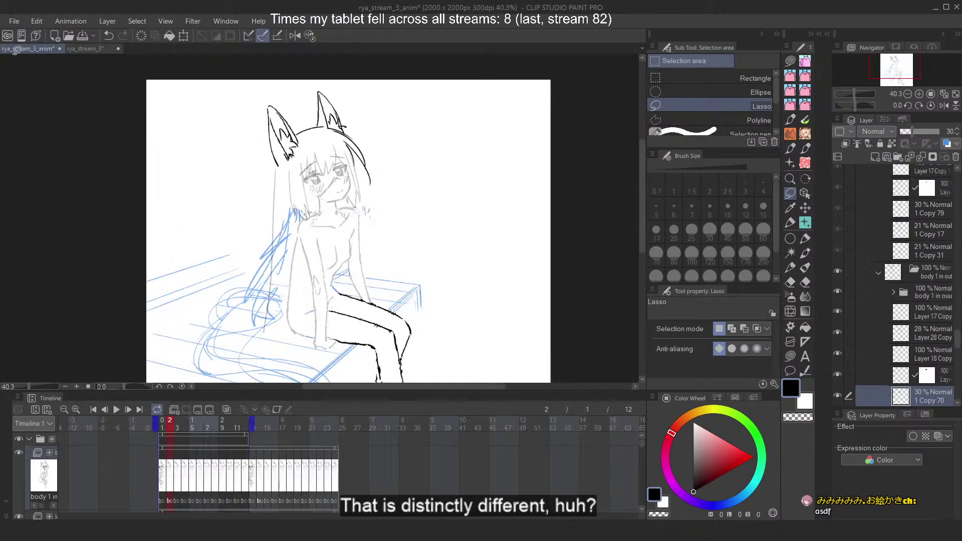
scroll(865, 245, down, 2)
scroll(869, 245, up, 3)
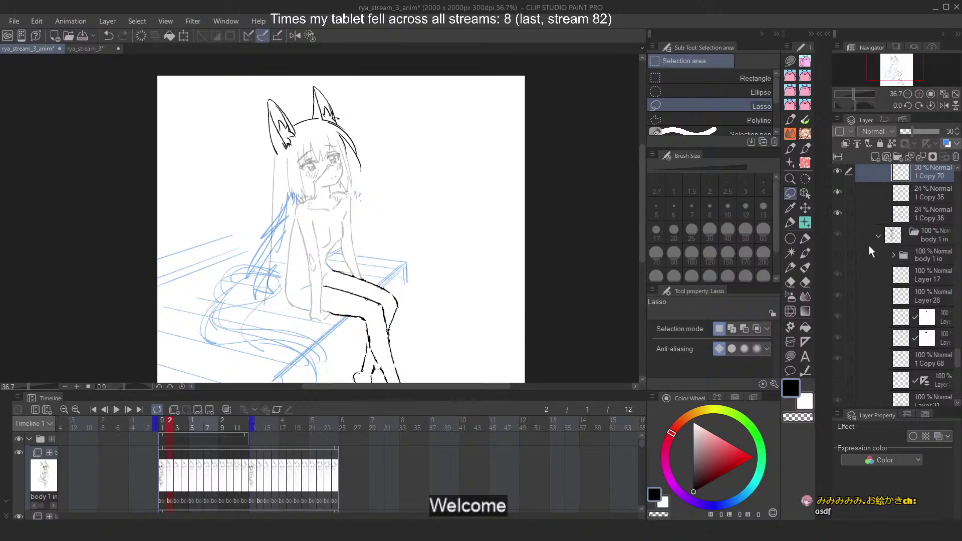
scroll(872, 248, up, 1)
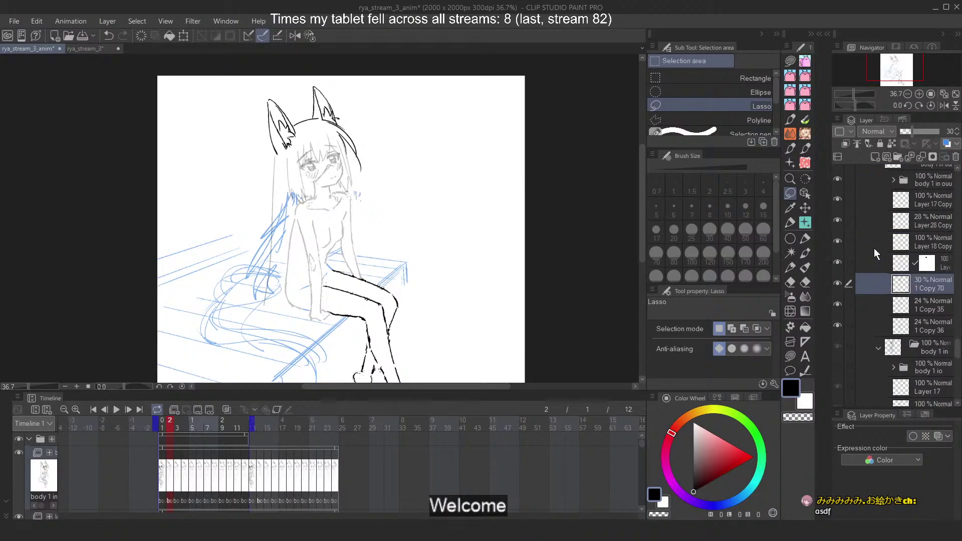
Expand the nested body 1 in ouu folder of the frame 2 cel, and show and select its blue reference sketch layer
click(904, 180)
click(894, 180)
scroll(877, 301, down, 7)
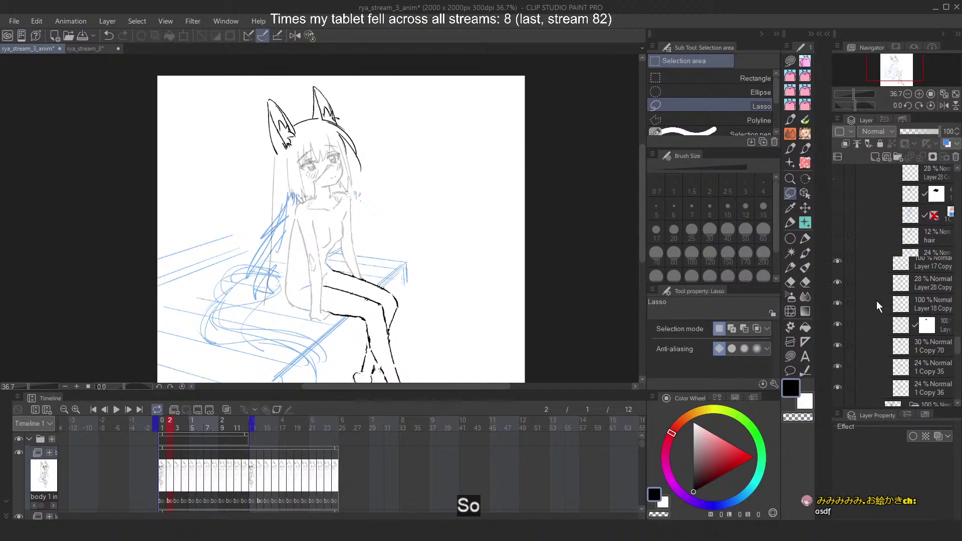
scroll(872, 282, up, 5)
scroll(868, 276, up, 2)
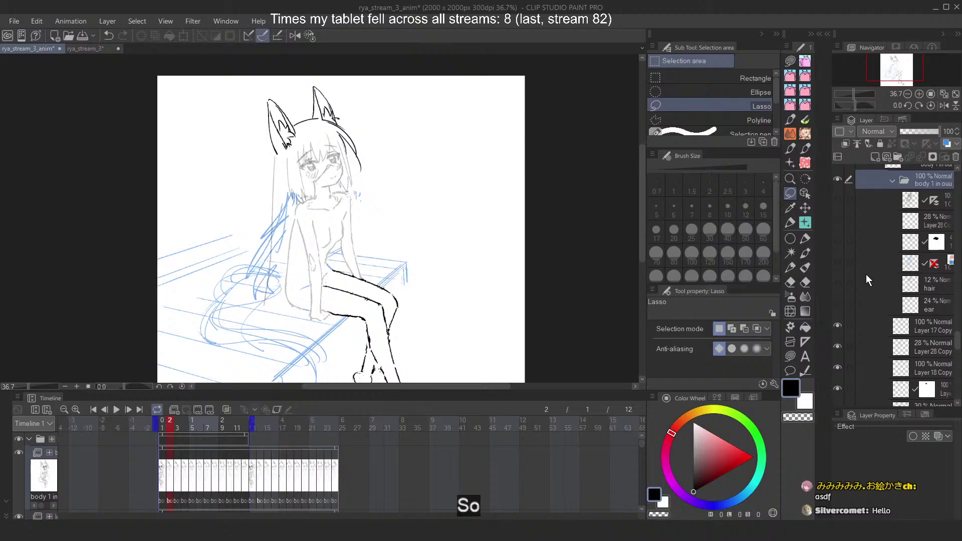
click(838, 262)
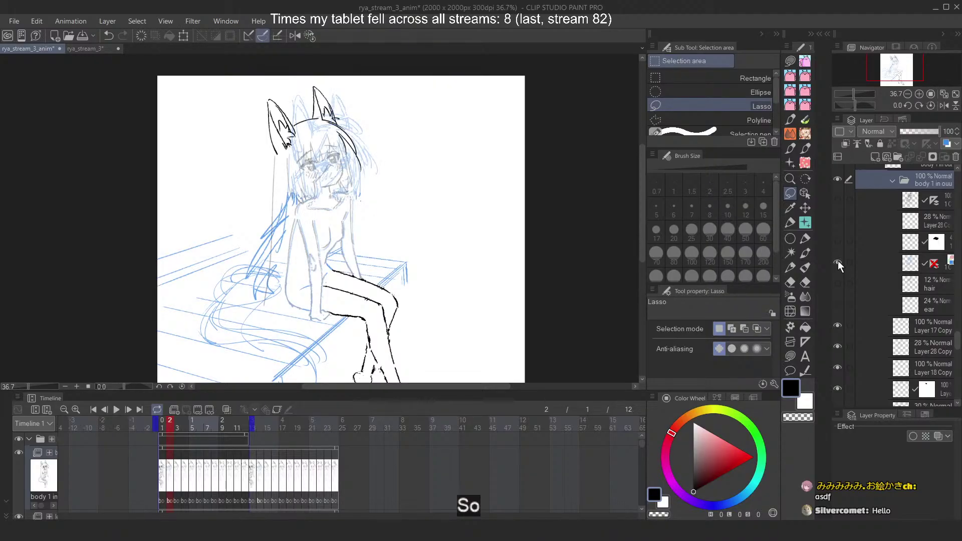
click(911, 263)
Try rotating and shifting the blue 1 Copy 37 sketch to match the girl's face, and hide it with its folder collapsed
scroll(375, 169, up, 3)
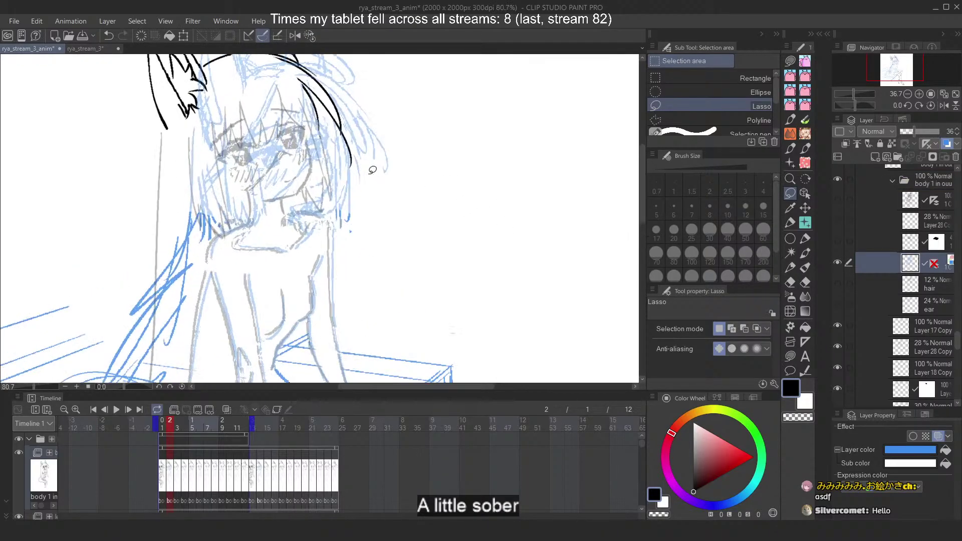
key(ctrl+t)
scroll(300, 104, down, 3)
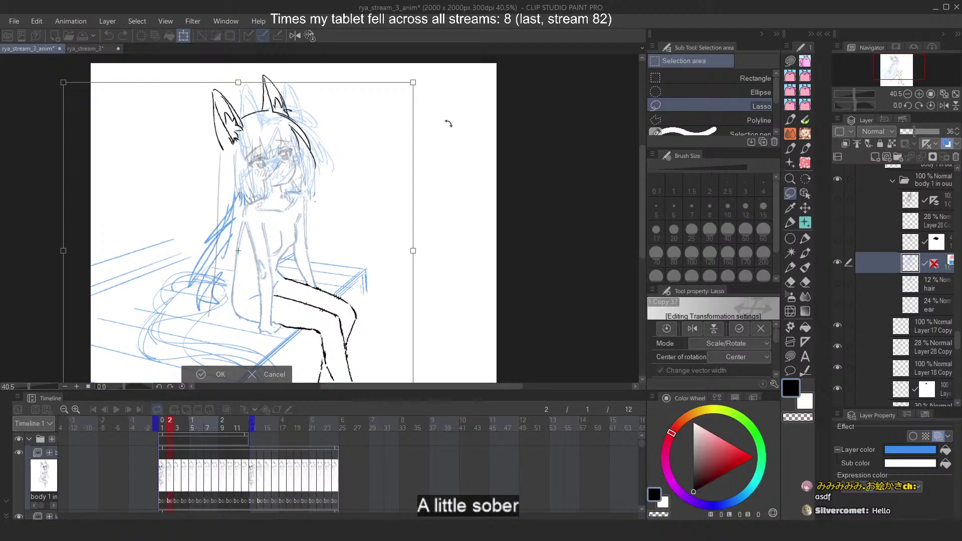
drag(448, 123, 429, 114)
drag(296, 170, 292, 169)
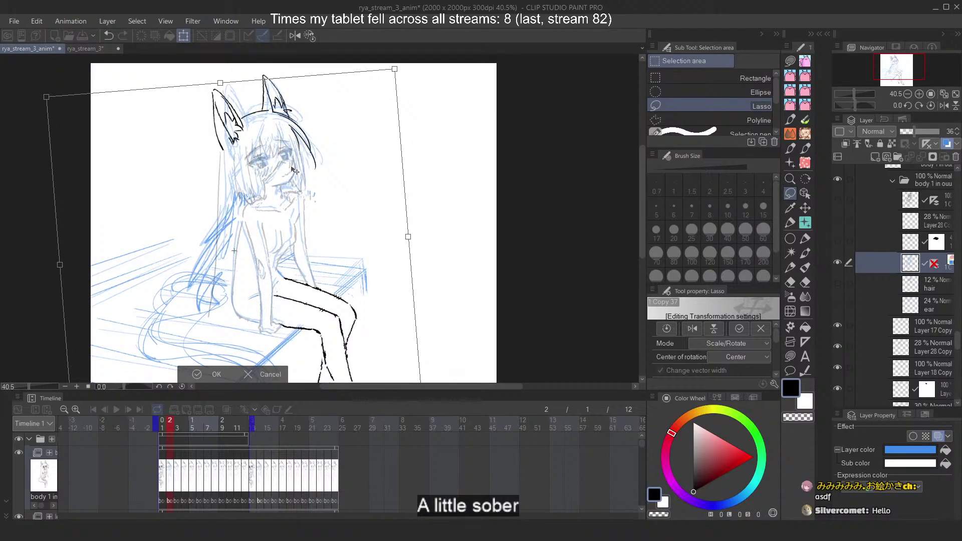
scroll(290, 168, up, 5)
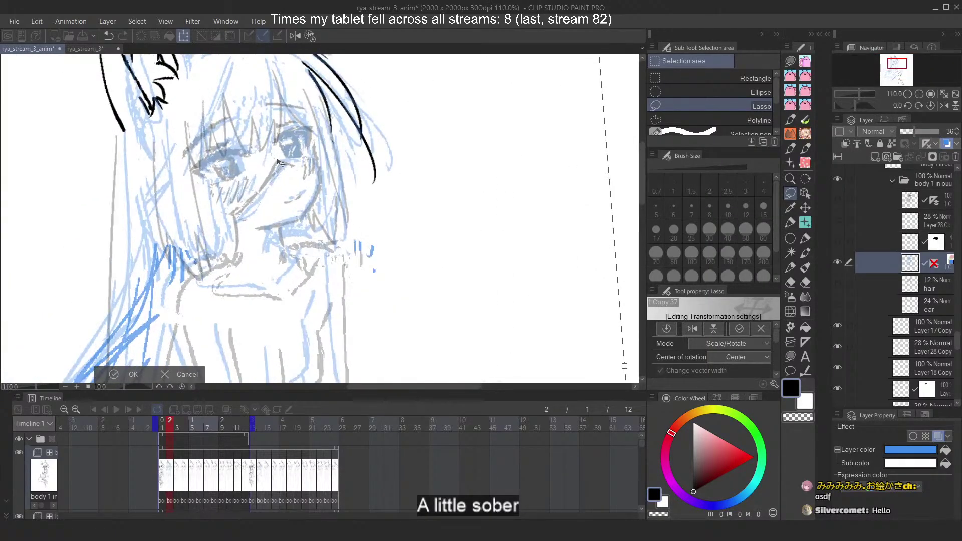
drag(280, 163, 272, 165)
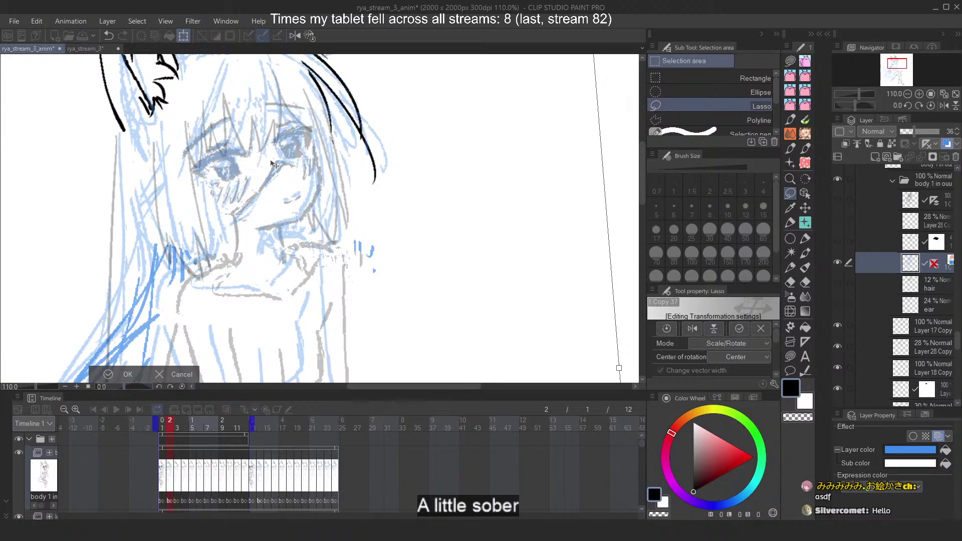
scroll(275, 164, down, 4)
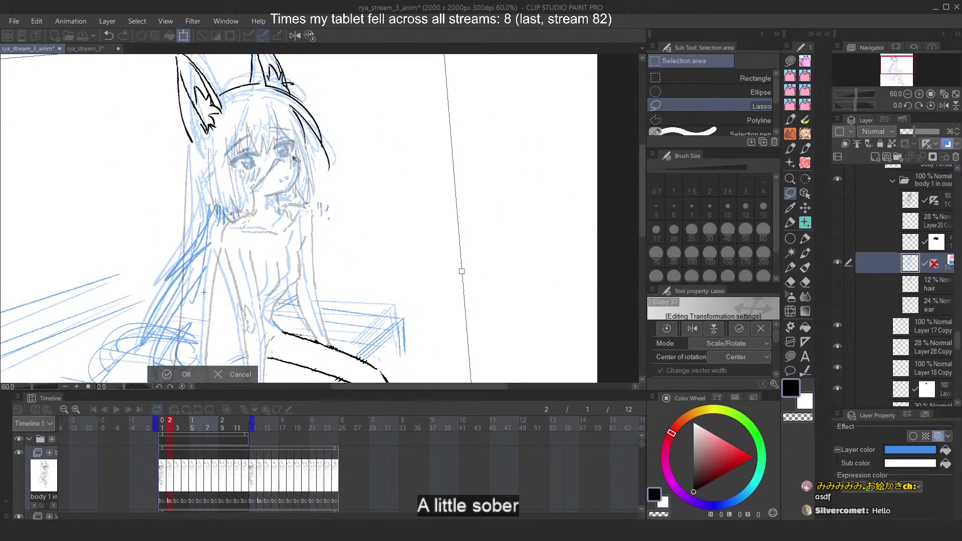
key(Return)
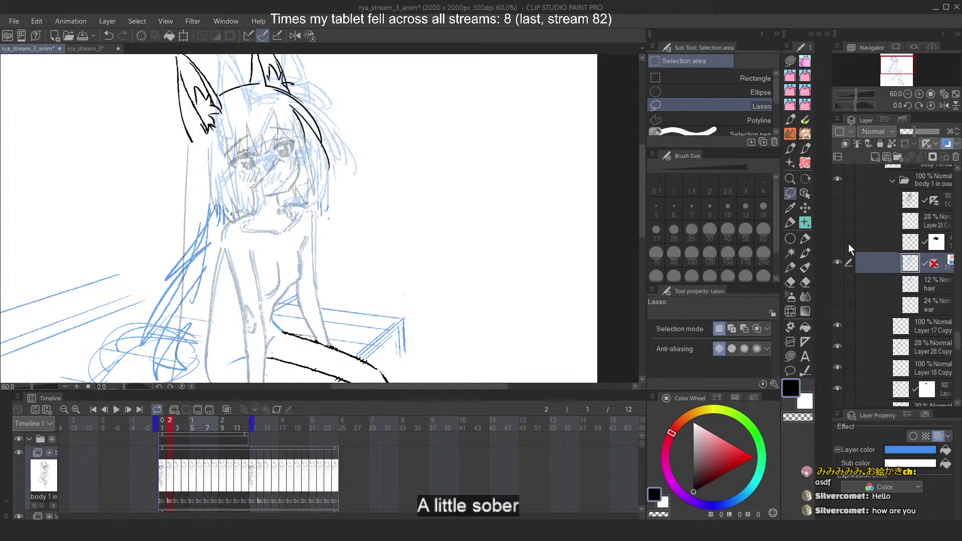
click(837, 263)
click(892, 180)
Overlay the blue reference sketch on frame 6's girl from her nested body 2 13.3 folder, and hide it again
scroll(919, 259, up, 6)
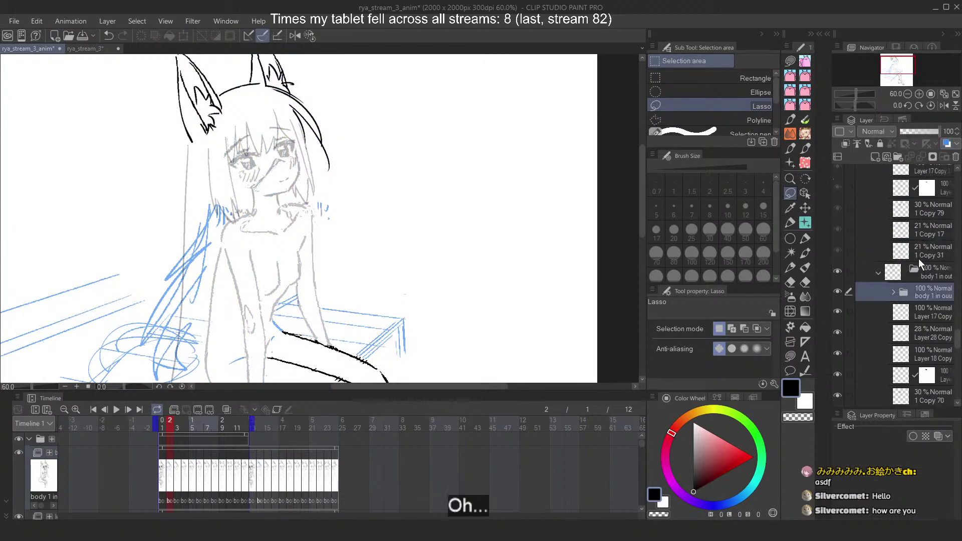
scroll(909, 256, up, 6)
click(902, 331)
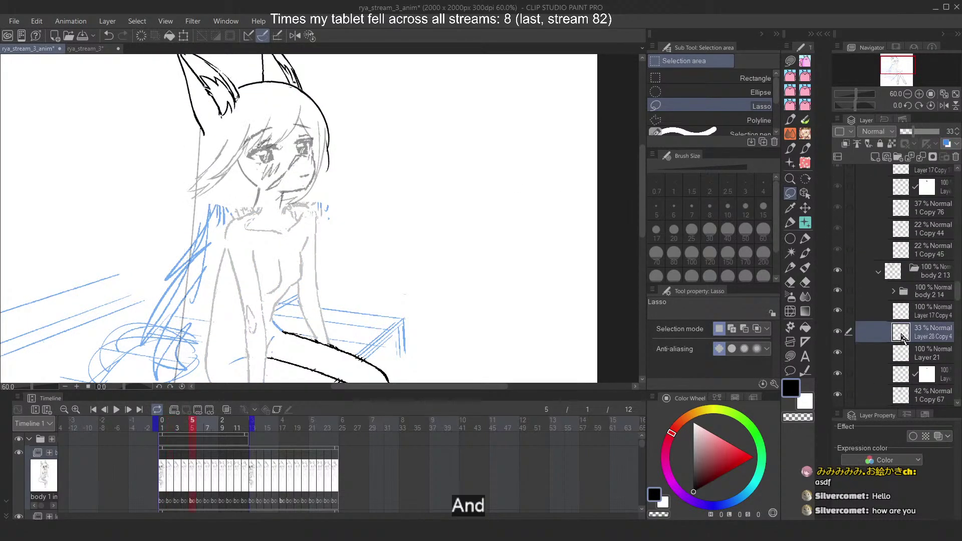
scroll(912, 291, up, 3)
click(910, 261)
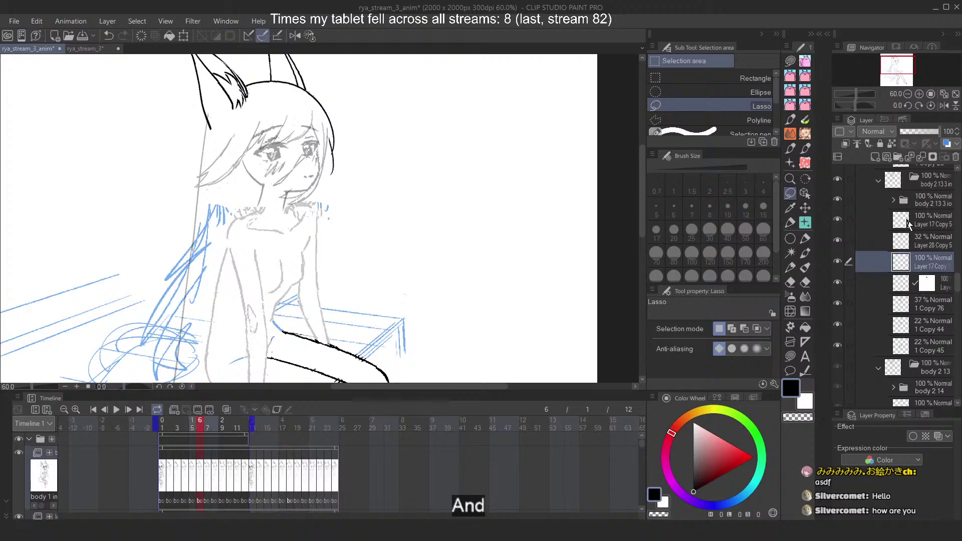
click(894, 202)
click(893, 200)
click(837, 303)
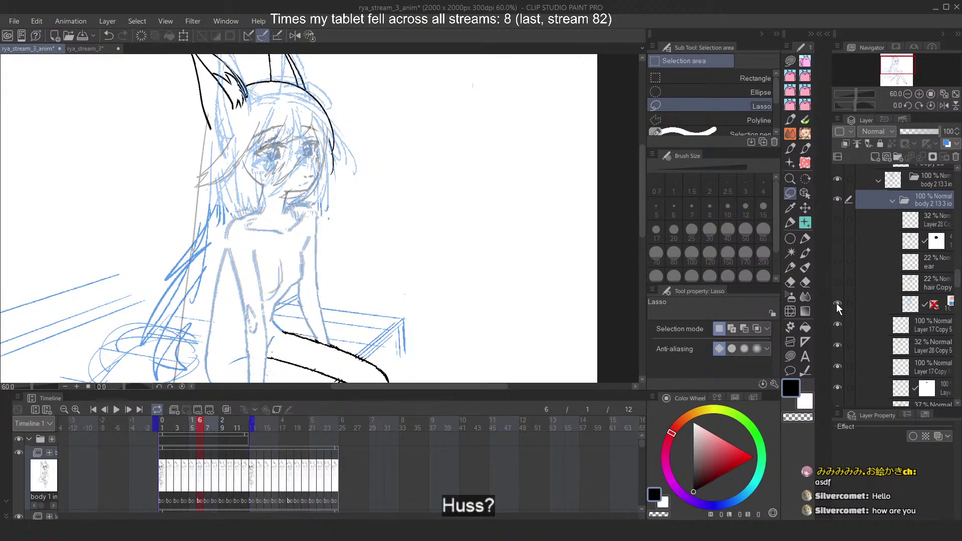
click(837, 302)
click(893, 200)
Compare frame 3's girl with the masked sketch and the blue reference sketch in her nested body 1 ouu folder, leaving both hidden
scroll(895, 269, down, 4)
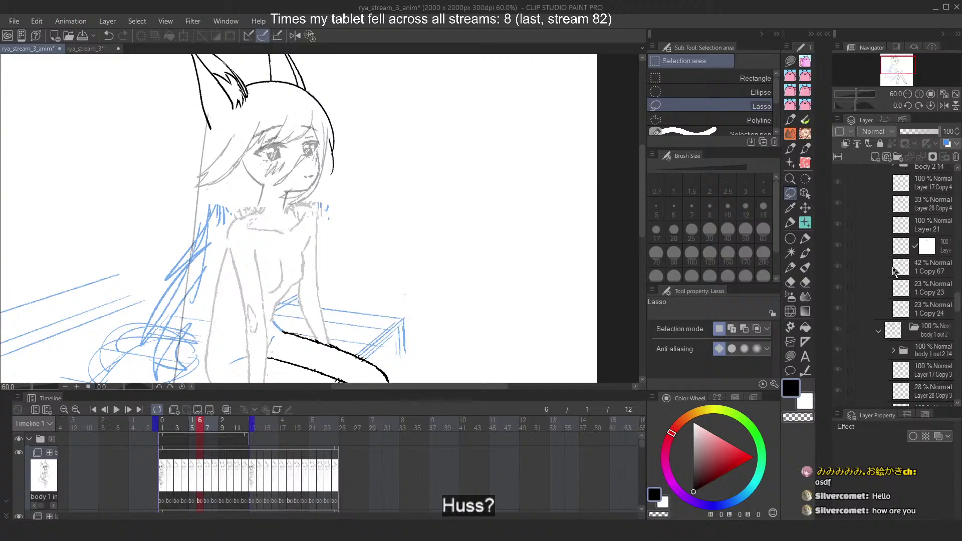
scroll(893, 269, down, 4)
click(897, 357)
scroll(897, 351, down, 1)
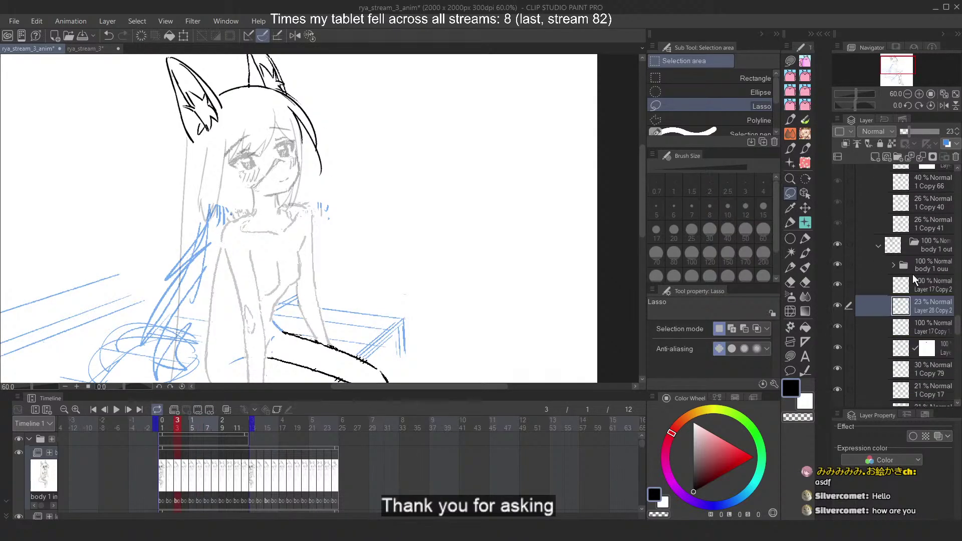
click(889, 260)
click(894, 263)
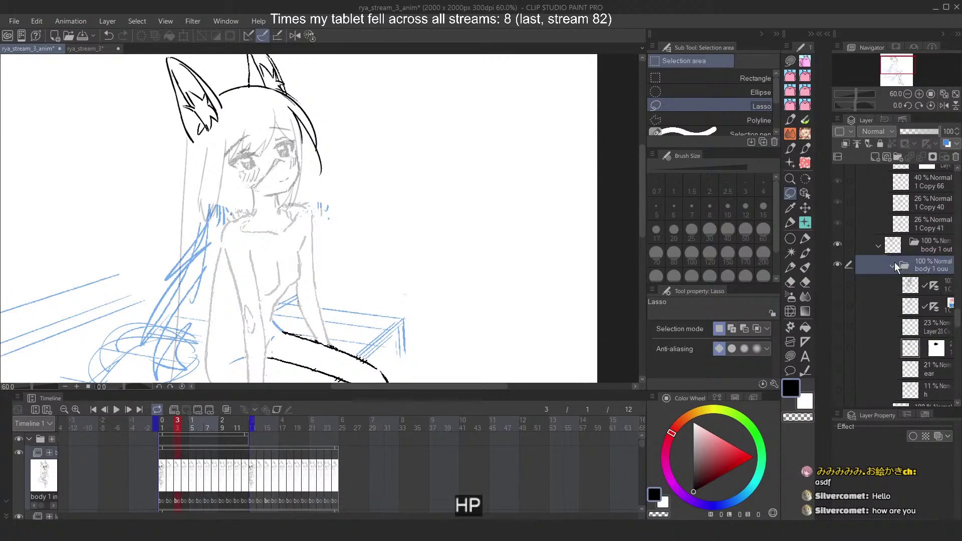
scroll(893, 263, down, 3)
click(838, 235)
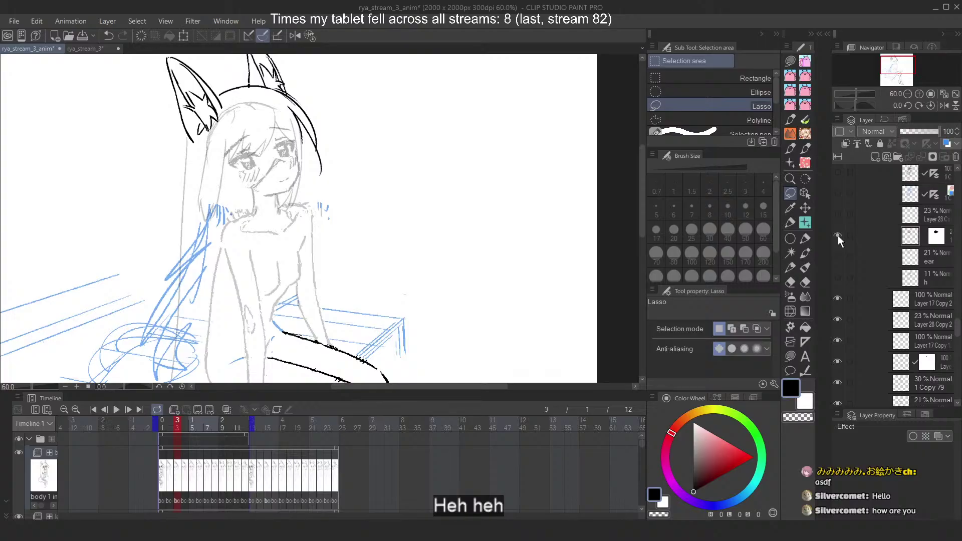
click(838, 236)
scroll(838, 235, up, 2)
click(840, 239)
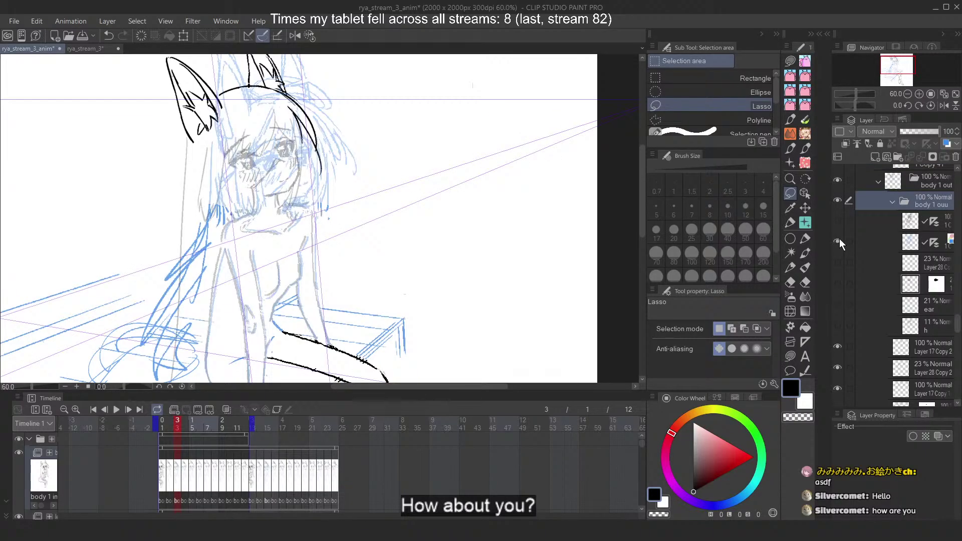
click(840, 239)
click(840, 238)
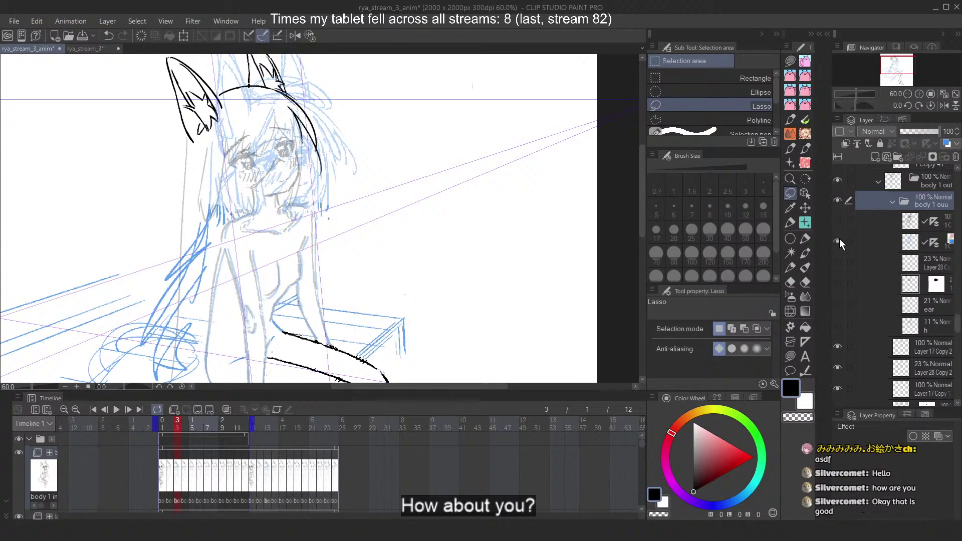
click(840, 239)
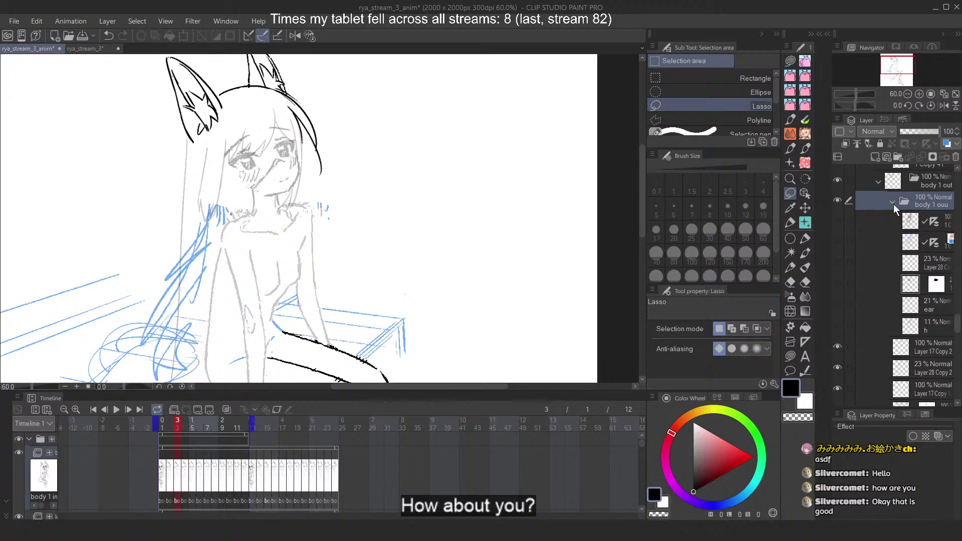
click(893, 202)
Return to the frame 2 cel and step forward through the head poses up to frame 9
scroll(884, 263, up, 1)
click(911, 270)
scroll(910, 269, down, 4)
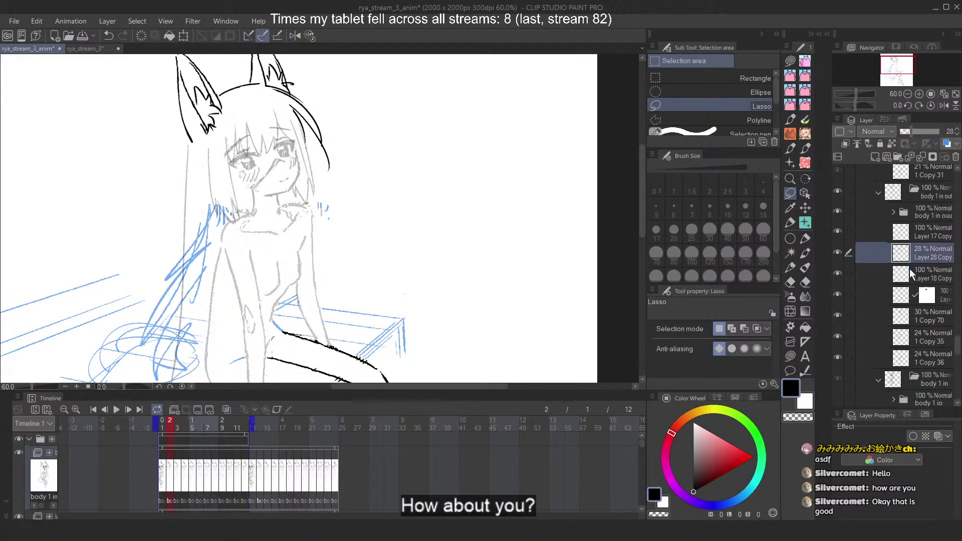
key(Right)
key(Right)
key(Right)
key(Right)
key(Right)
key(Right)
key(Right)
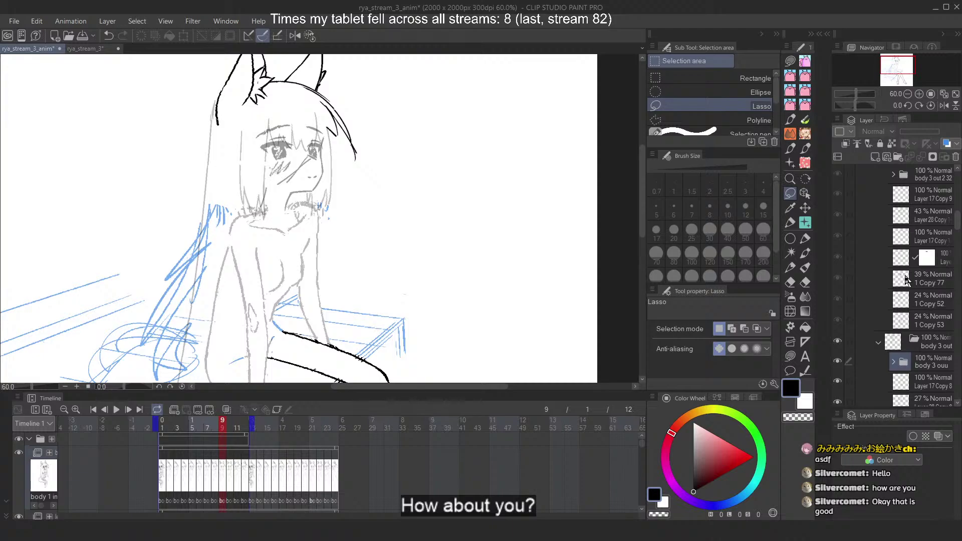
Search frame 9's nested body 3 ouu folder and the lower layers for the original reference sketch
scroll(902, 297, down, 3)
click(894, 283)
scroll(896, 288, down, 6)
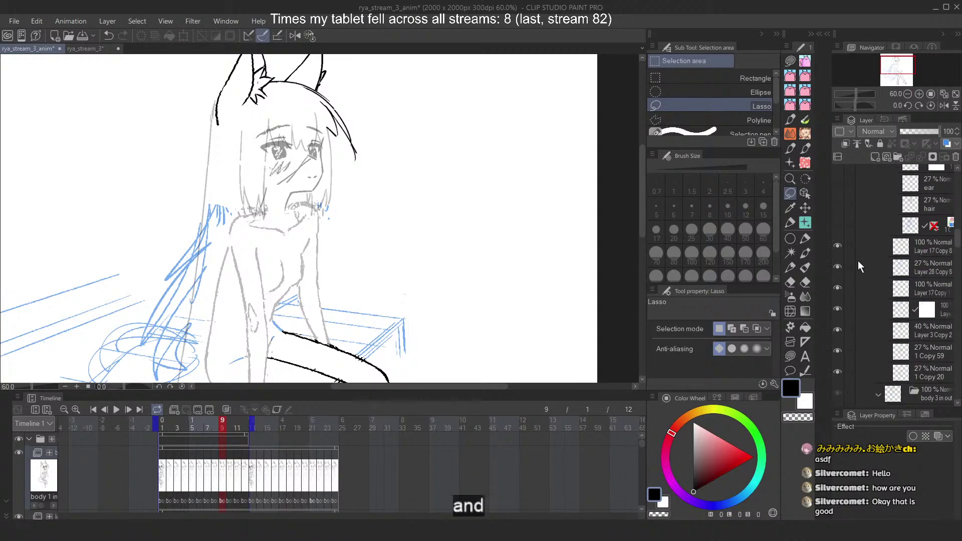
key(Left)
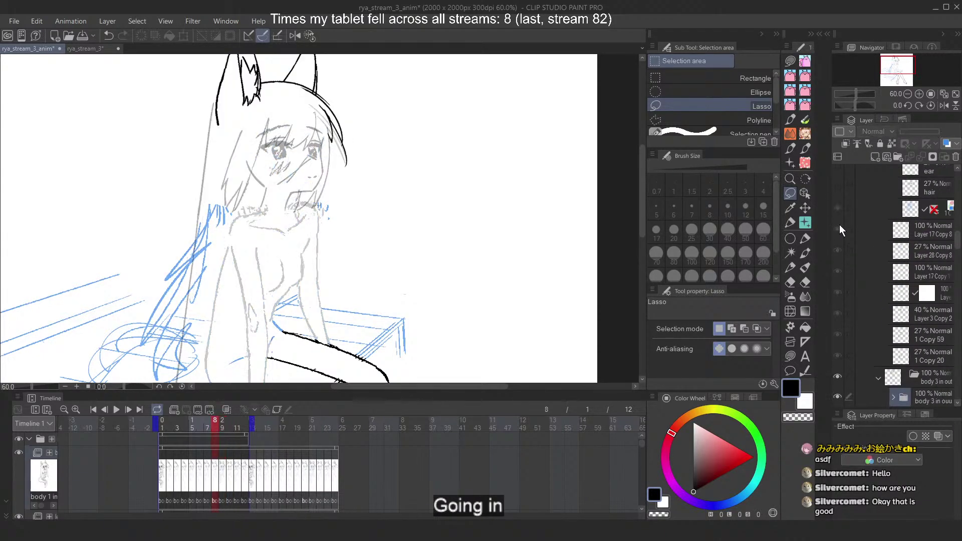
key(Right)
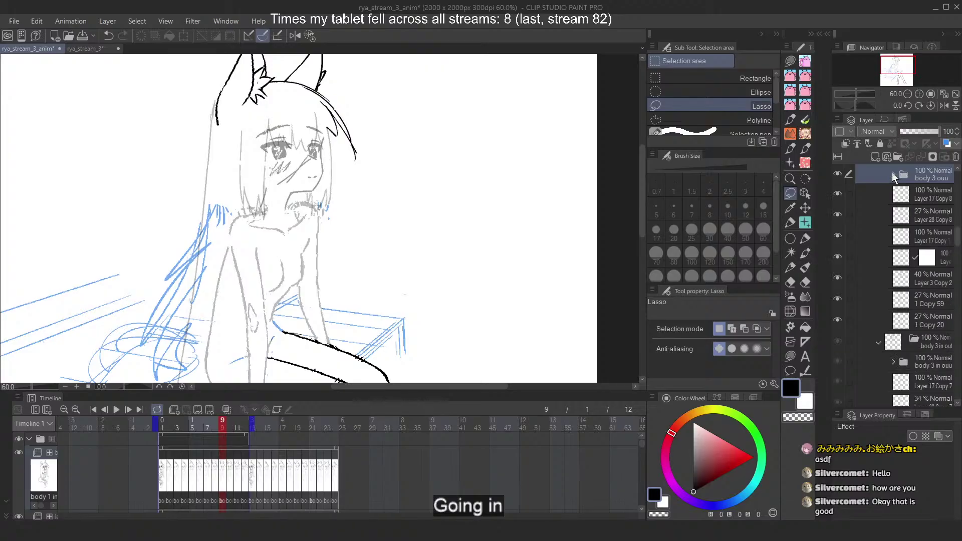
scroll(897, 270, down, 3)
scroll(922, 326, down, 8)
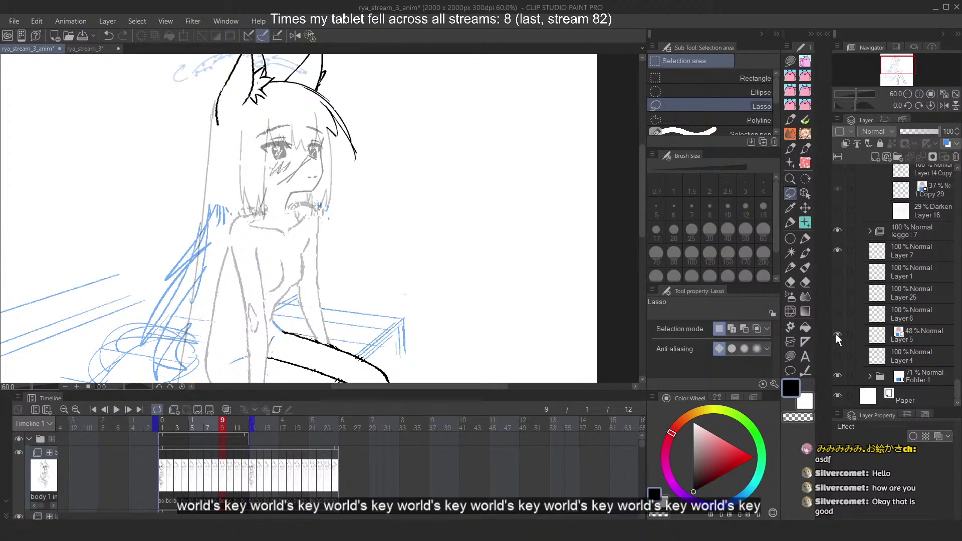
scroll(841, 334, up, 2)
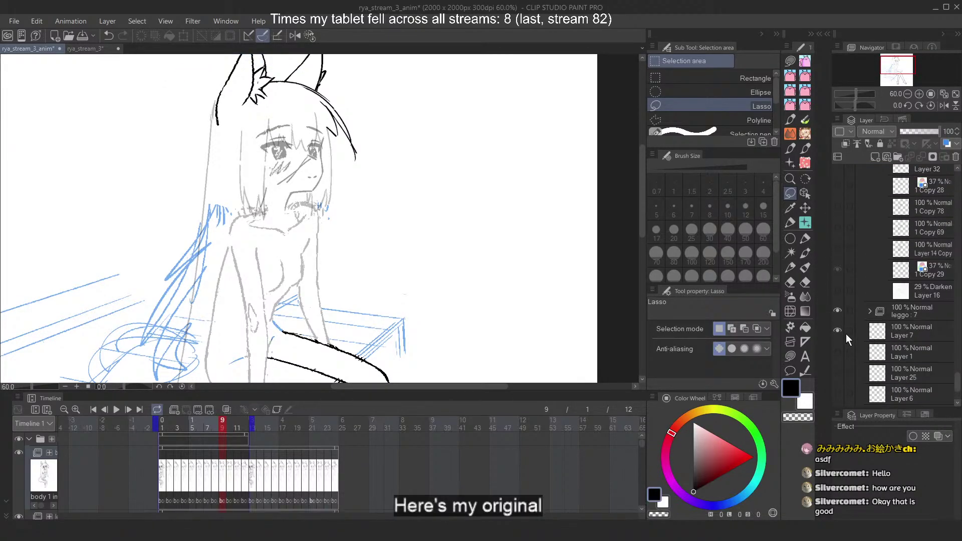
Look through the nested body 1 io folder on frame 12 for the original reference sketch
click(933, 274)
scroll(885, 280, up, 7)
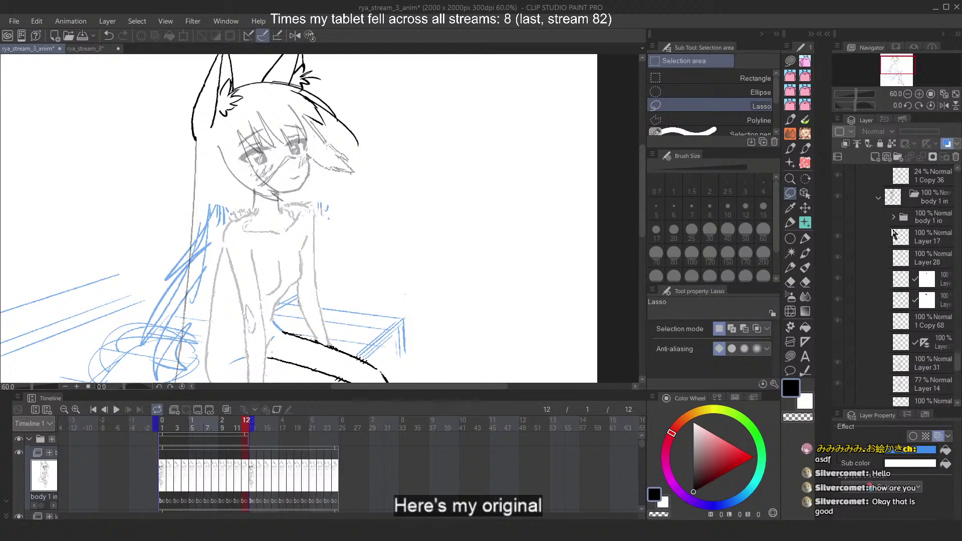
click(894, 217)
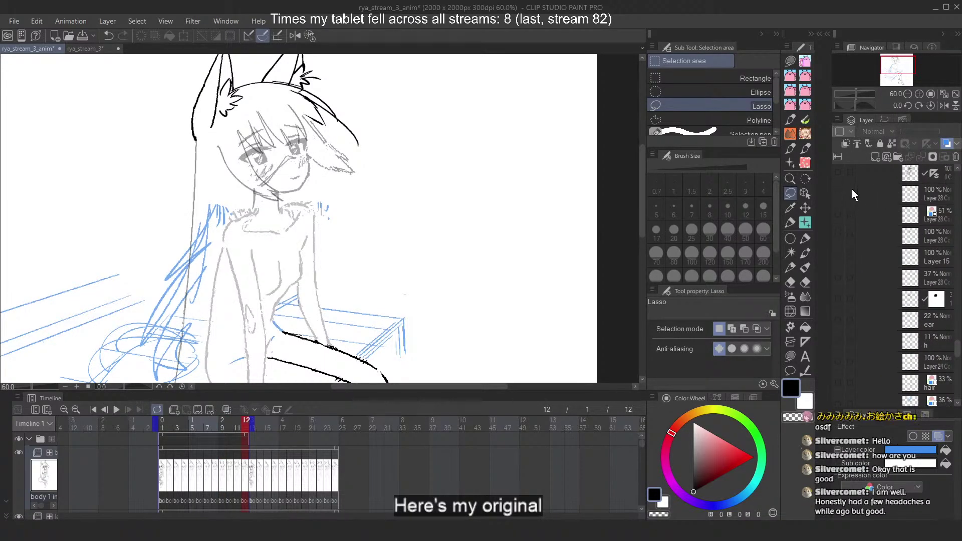
scroll(847, 186, up, 1)
scroll(853, 301, down, 3)
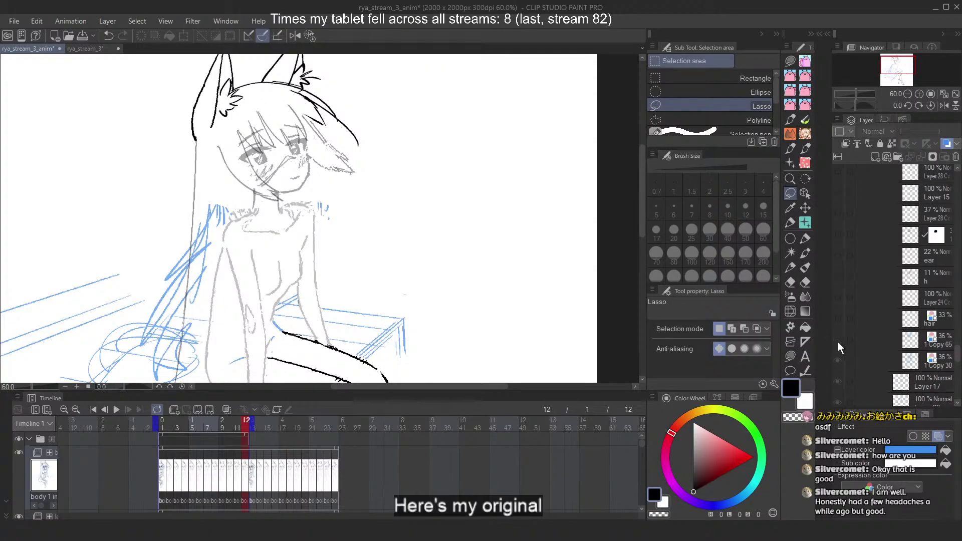
scroll(839, 339, up, 3)
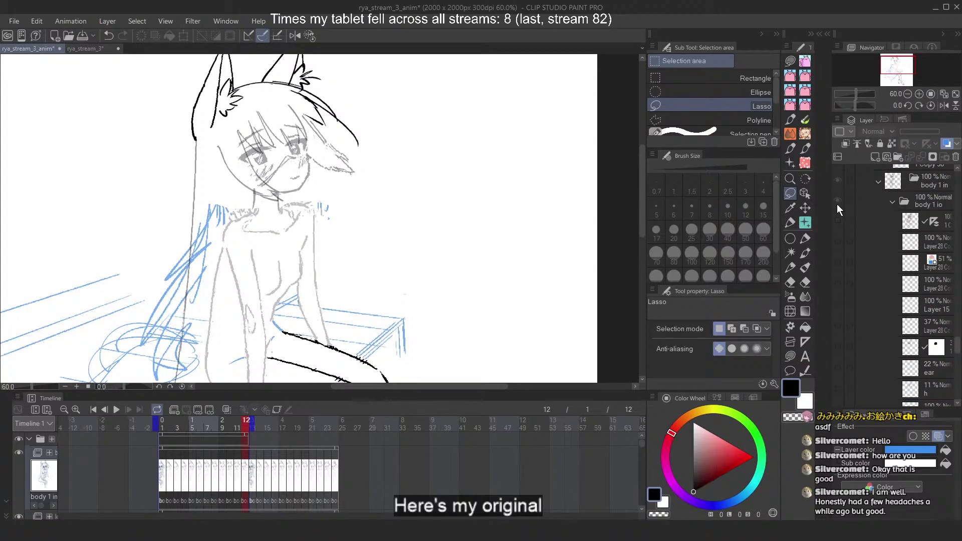
scroll(837, 203, up, 1)
click(883, 273)
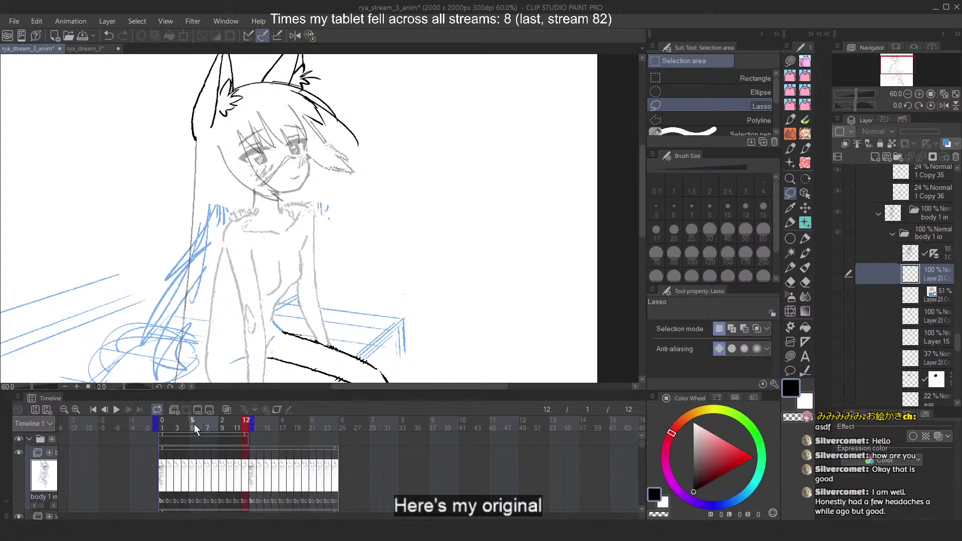
On frame 1, find the visible blue reference sketch 1 Copy 30 in the nested body 1 io folder and copy it
click(162, 424)
scroll(835, 272, down, 4)
scroll(835, 272, down, 4)
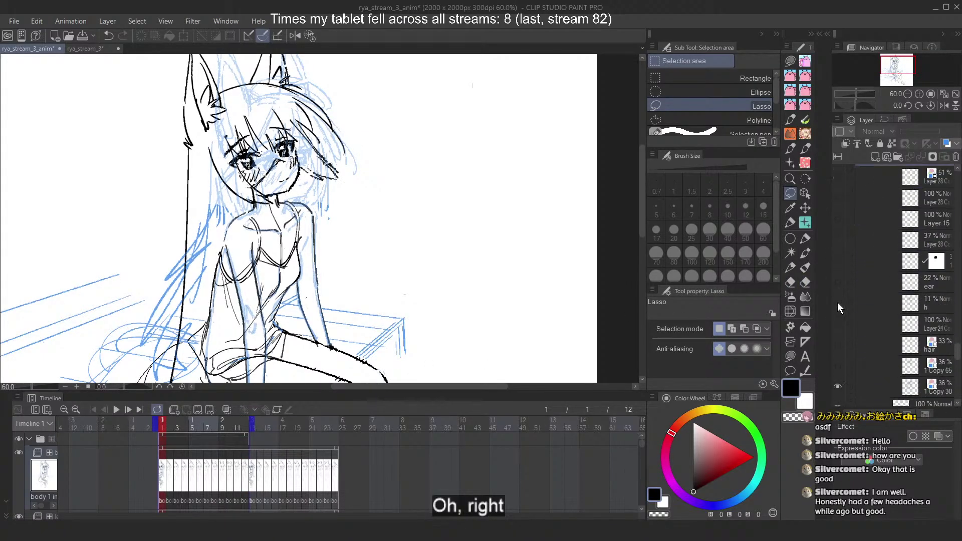
click(910, 342)
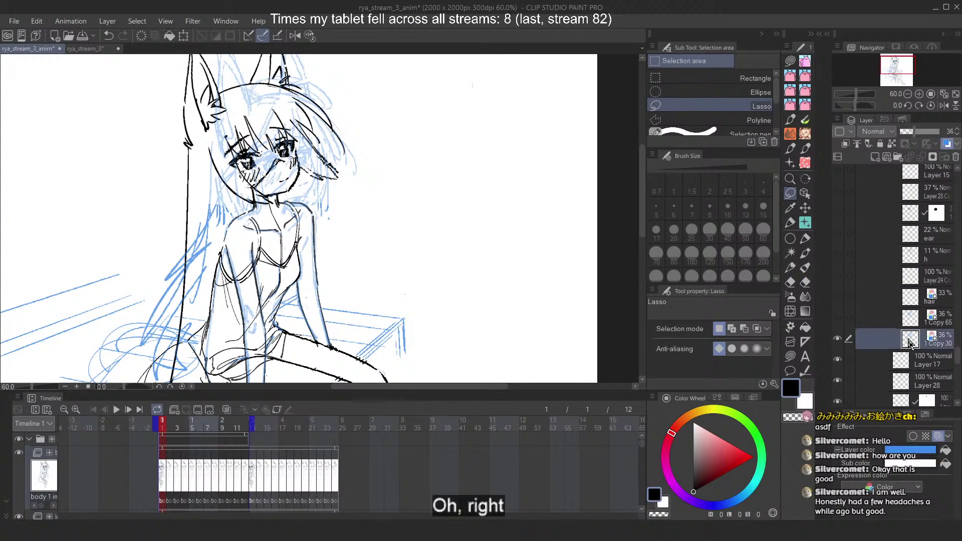
scroll(953, 334, down, 4)
click(947, 335)
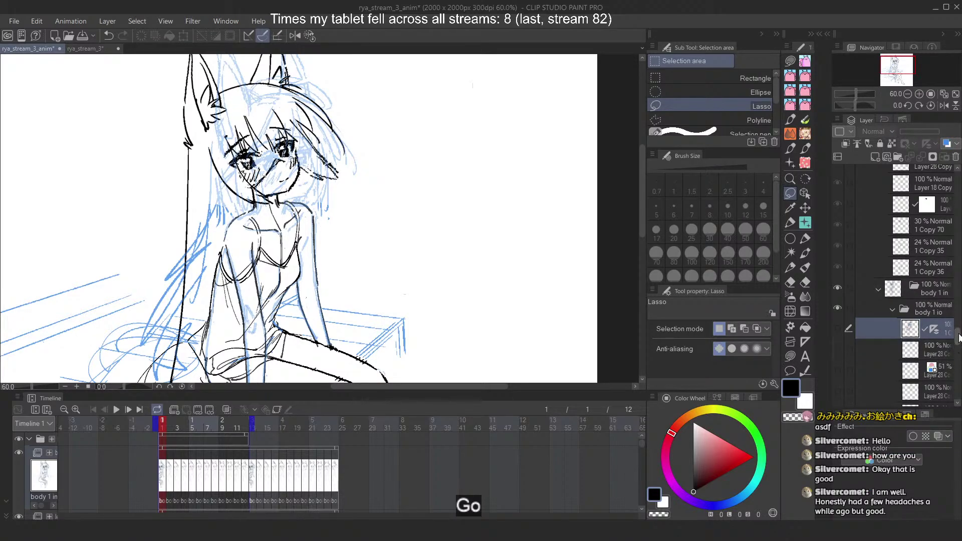
scroll(927, 336, up, 5)
click(944, 276)
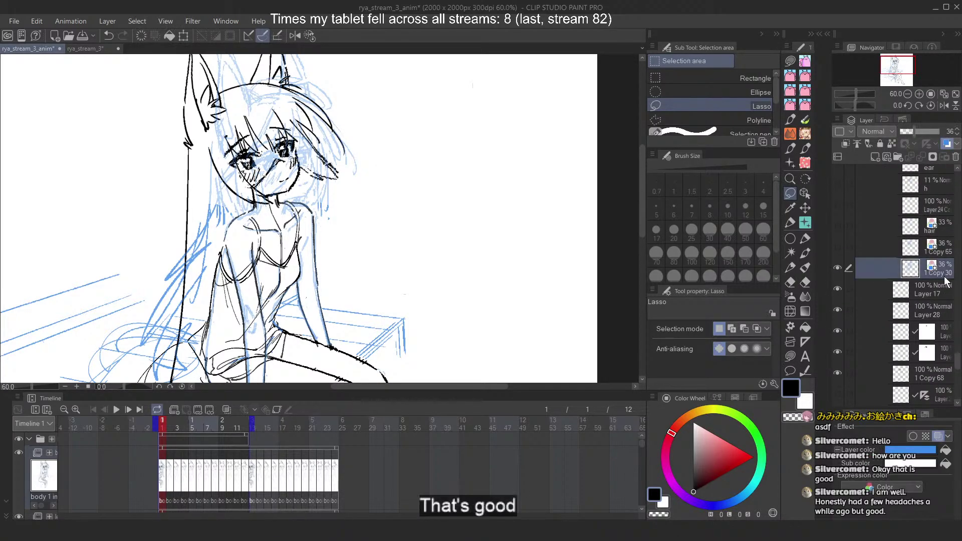
Collapse and hide the body 1 io folder, and paste the blue reference sketch below Layer 4, just above Folder 1
scroll(942, 279, up, 4)
scroll(926, 312, up, 2)
click(893, 305)
scroll(901, 307, down, 8)
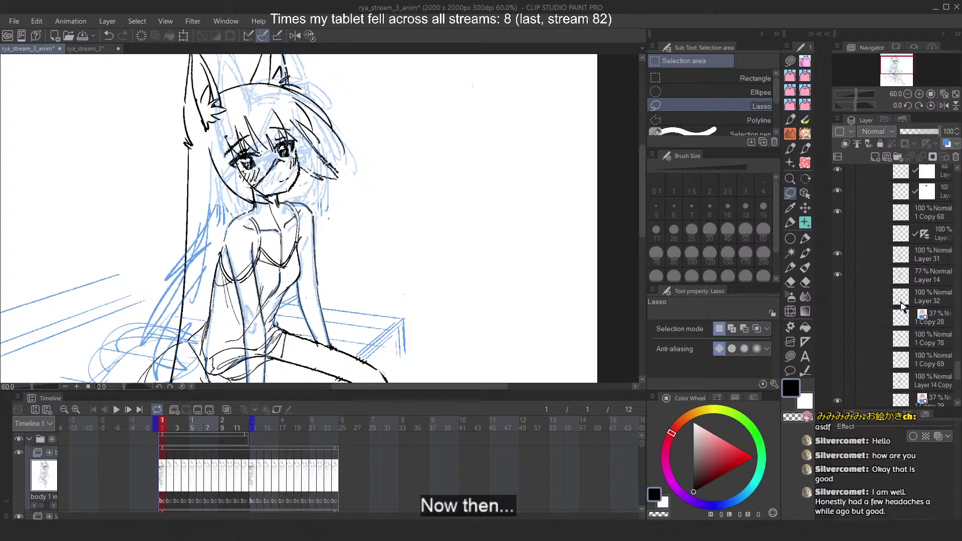
scroll(900, 310, up, 6)
click(838, 220)
scroll(870, 307, down, 7)
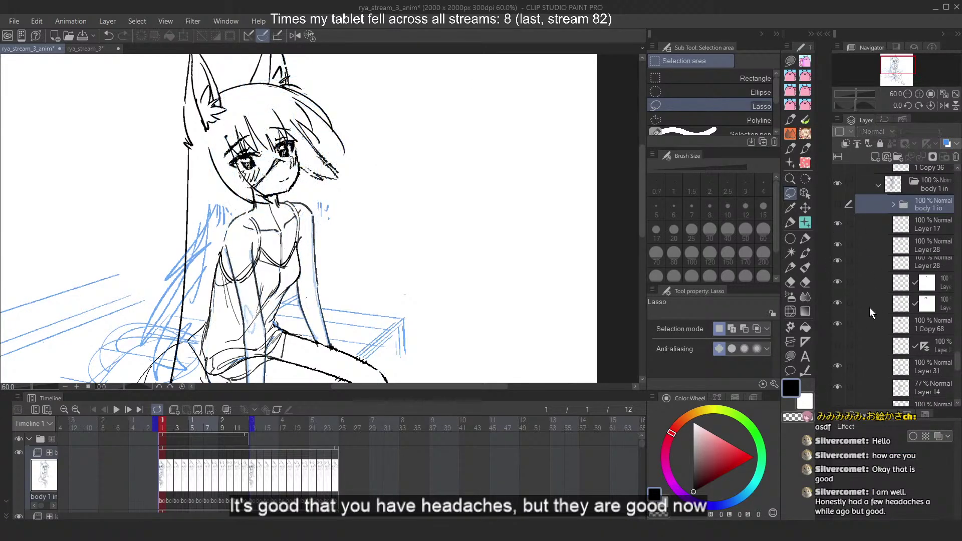
click(927, 373)
key(ctrl+v)
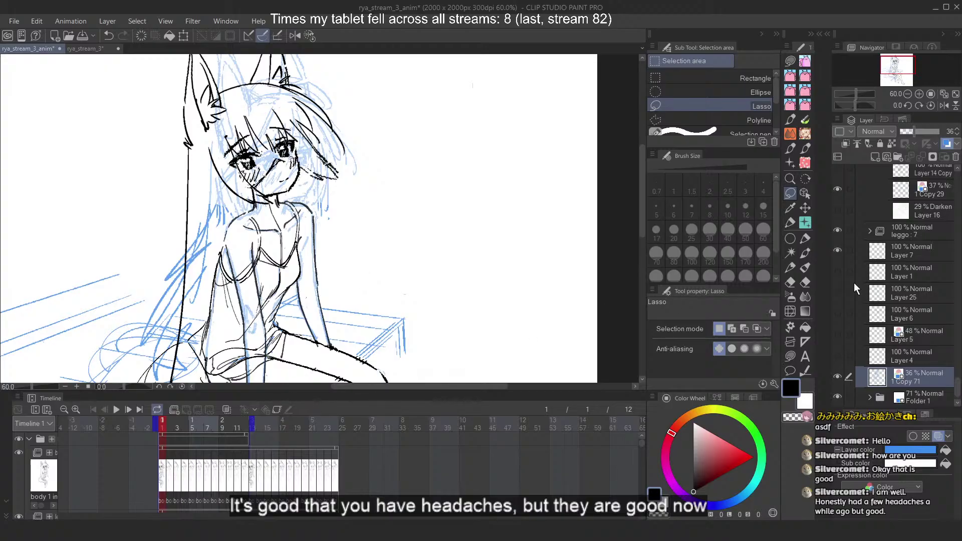
Step through the frames up to frame 7 and back to frame 5, comparing each head with the blue reference sketch close up
scroll(942, 206, up, 3)
click(925, 249)
key(Right)
key(ctrl+Right)
key(ctrl+Right)
key(ctrl+Right)
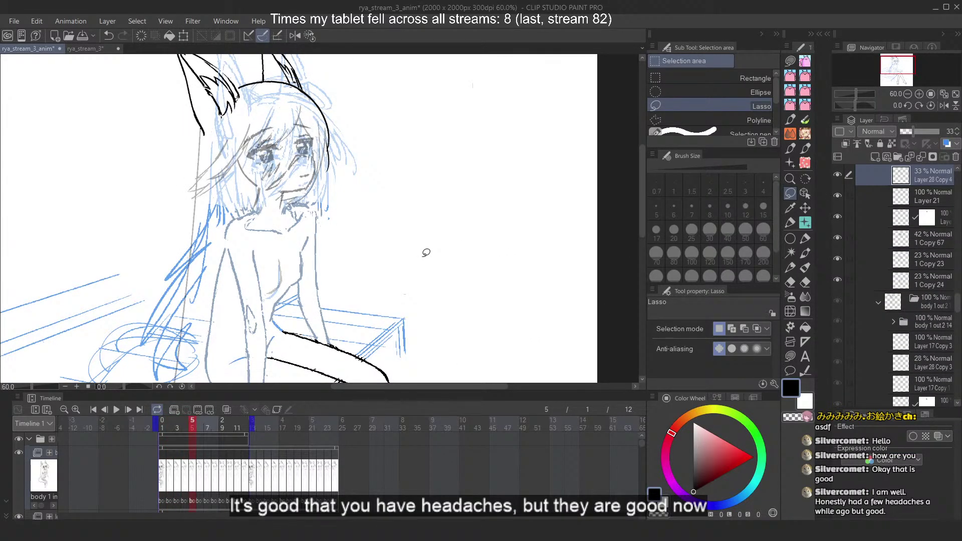
scroll(299, 177, up, 4)
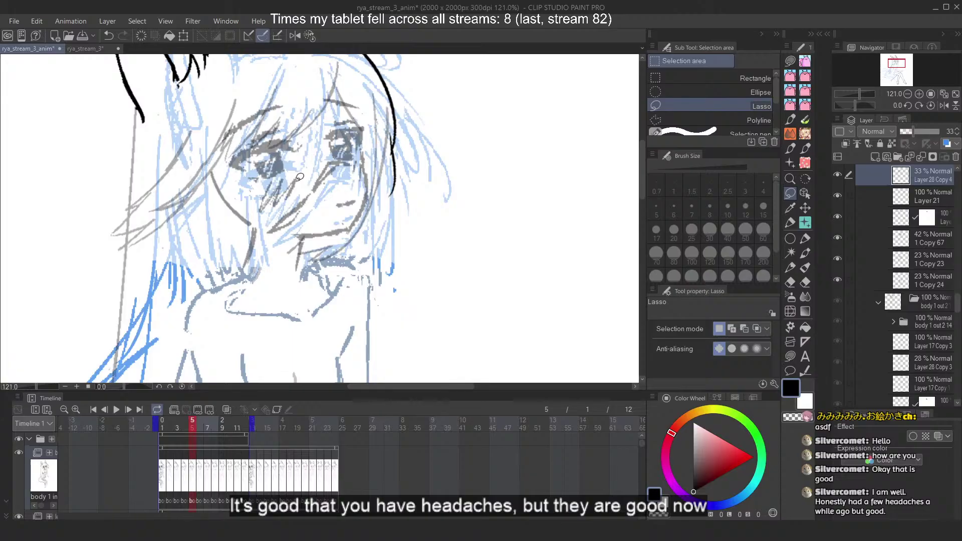
key(ctrl+Right)
key(ctrl+Right)
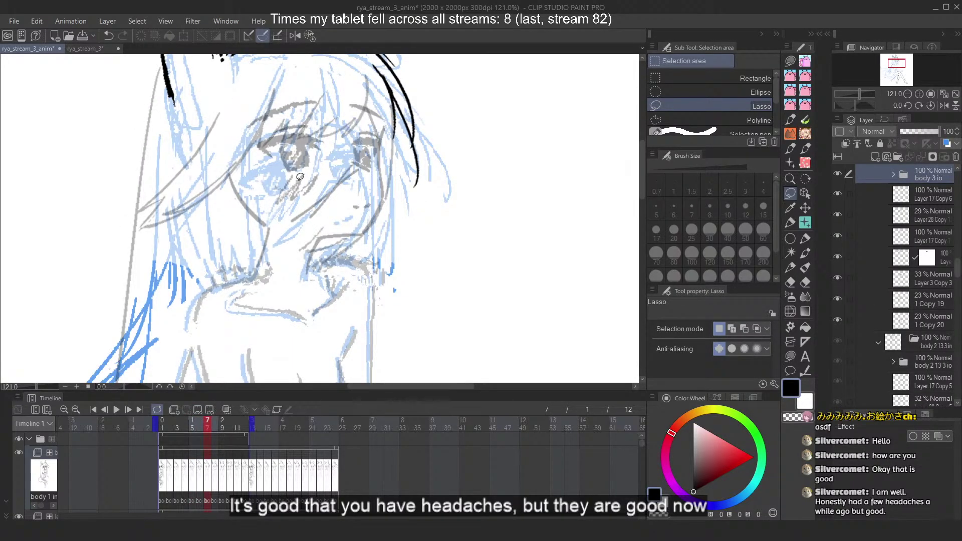
key(ctrl+Left)
key(ctrl+Left)
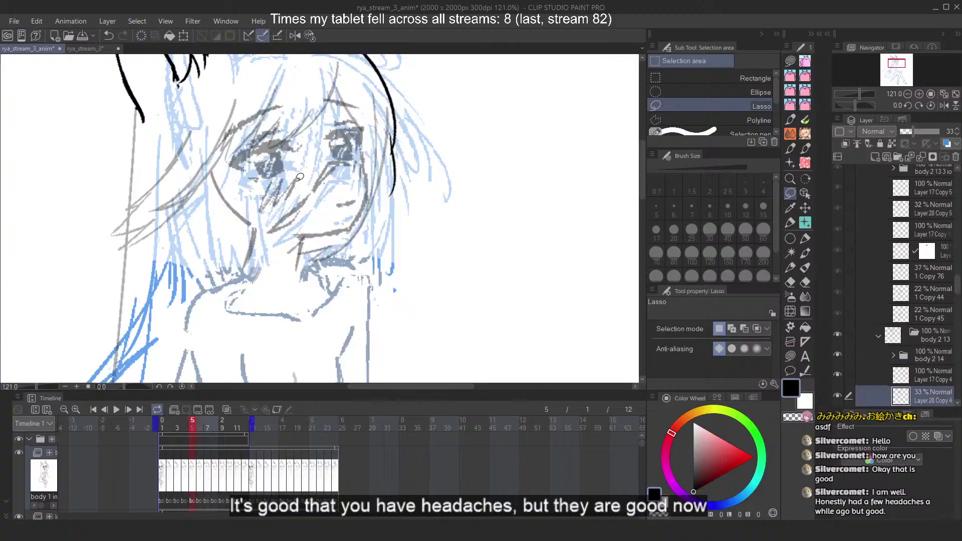
scroll(291, 171, down, 5)
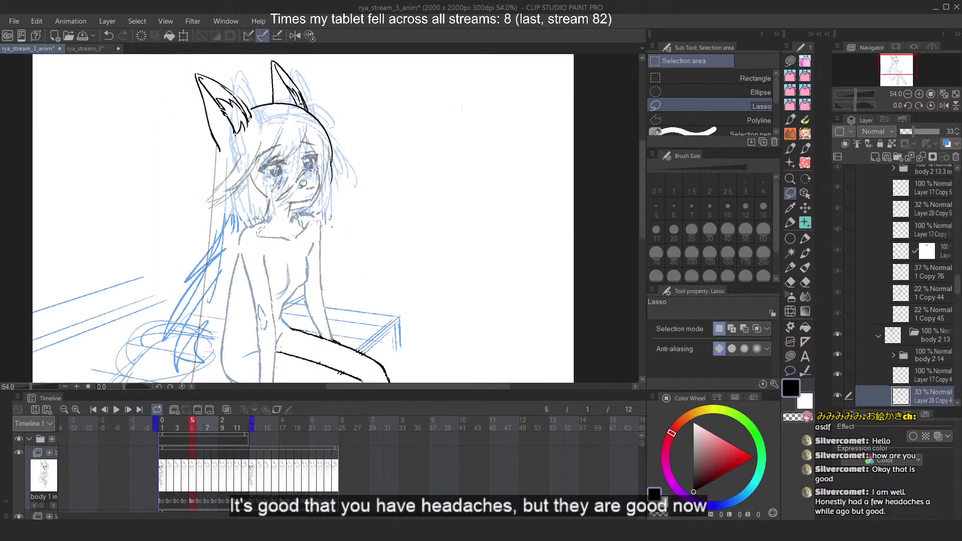
scroll(298, 144, up, 1)
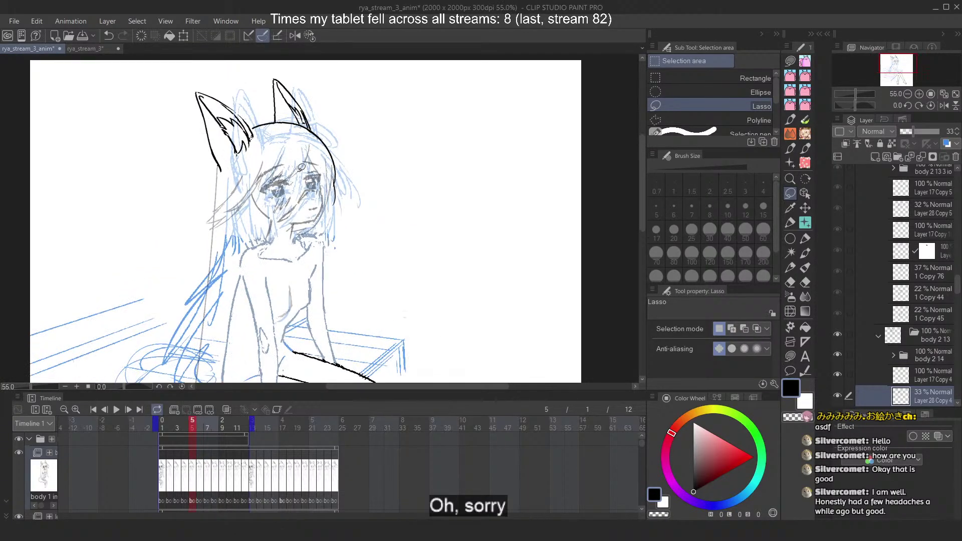
Hide the pasted blue reference sketch layer just above Folder 1
scroll(925, 311, down, 2)
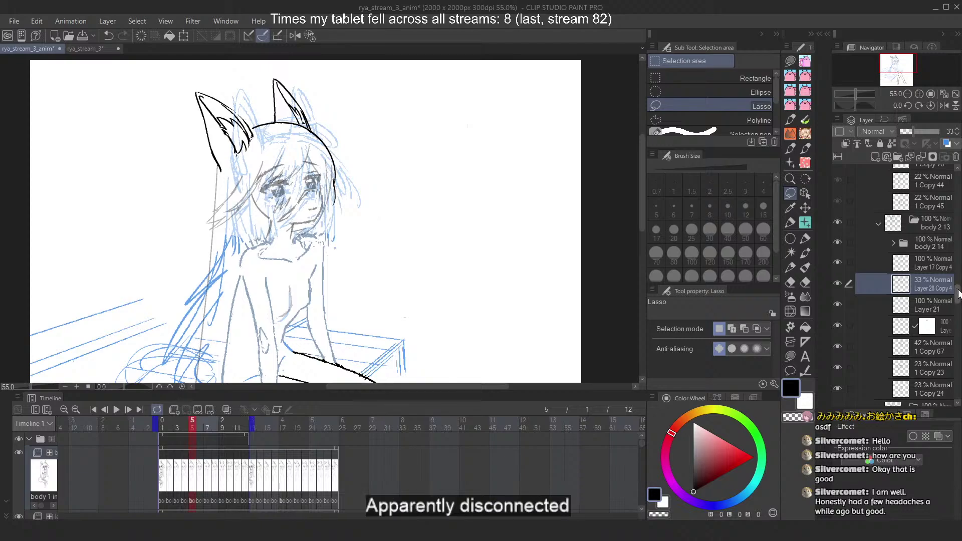
drag(957, 295, 957, 396)
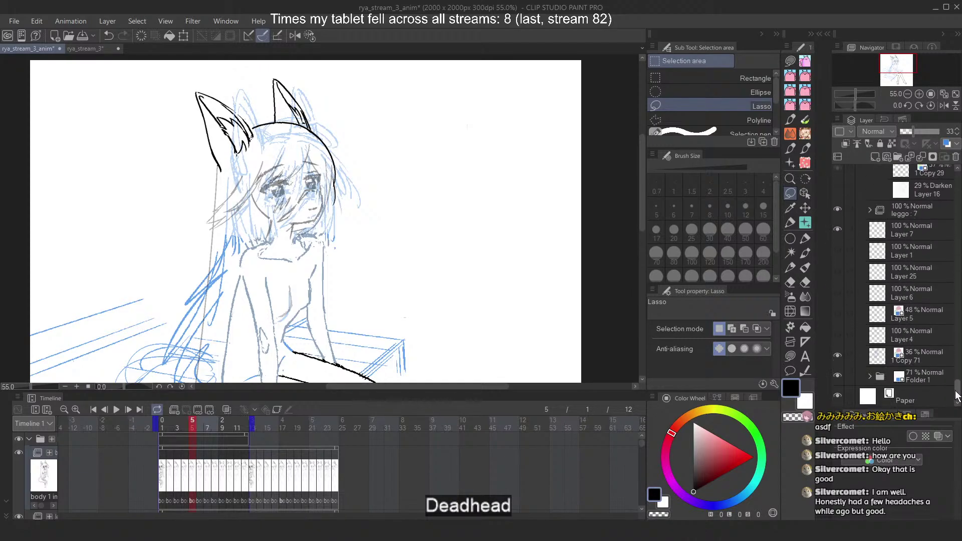
click(837, 355)
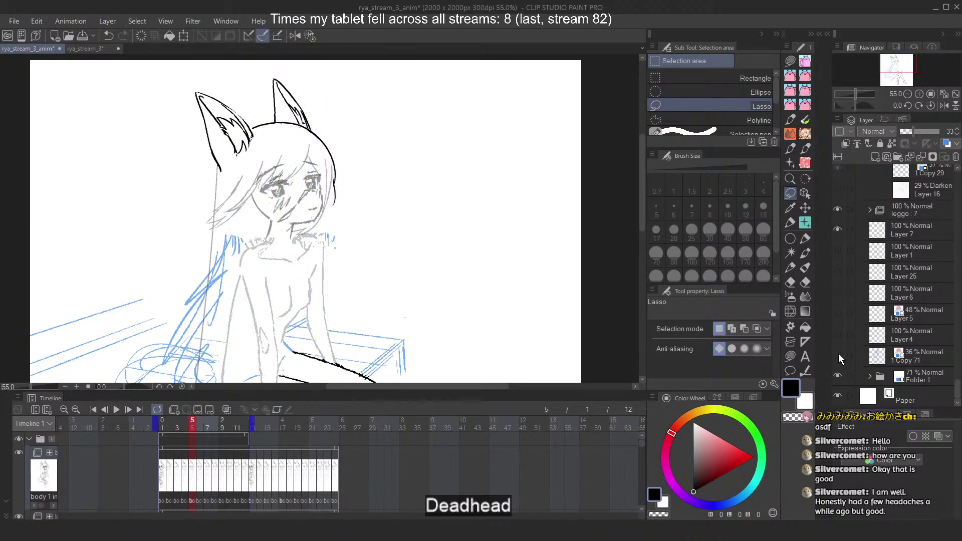
Flip back and forth through frames 2 to 7 to check how the head moves without the reference sketch
key(Left)
key(Left)
key(Right)
key(Right)
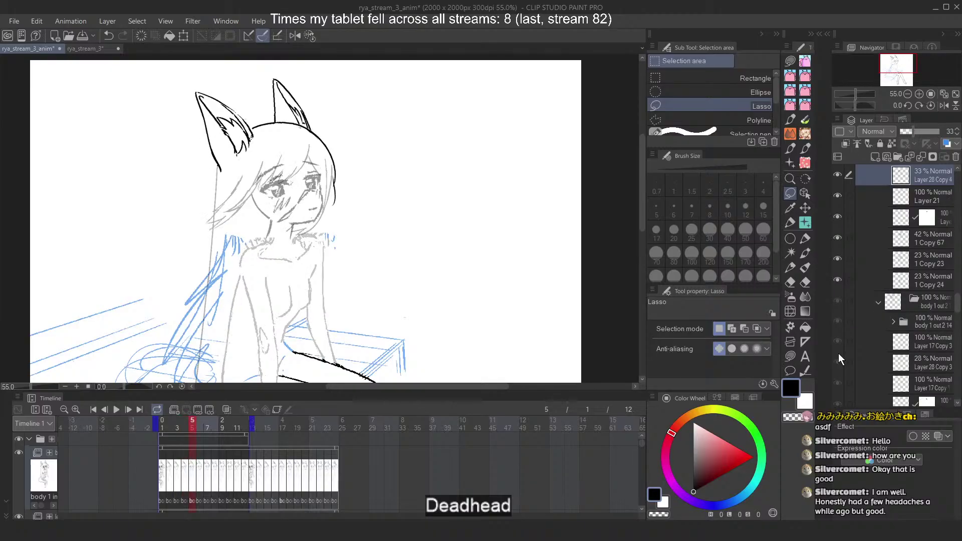
key(Right)
key(Right)
key(Left)
key(Left)
key(Left)
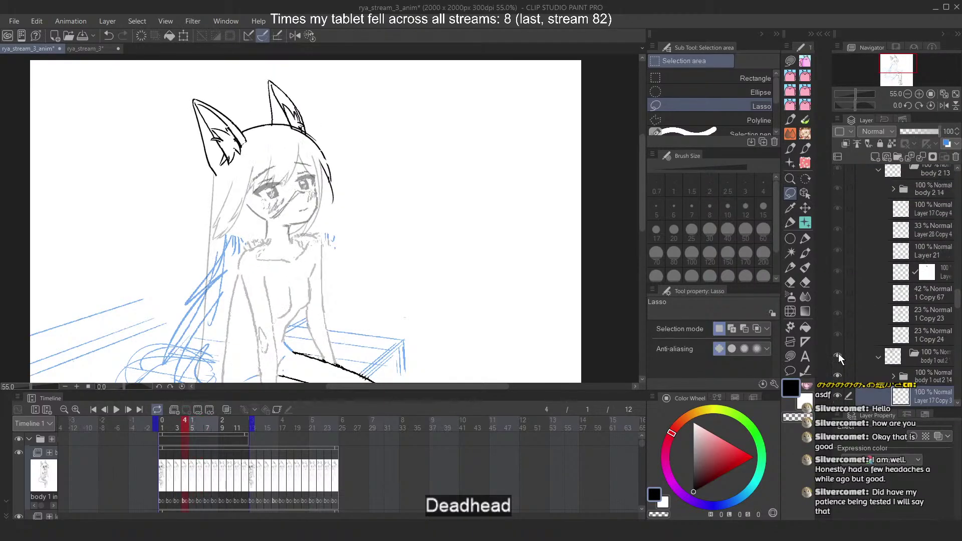
key(Left)
key(Left)
key(Right)
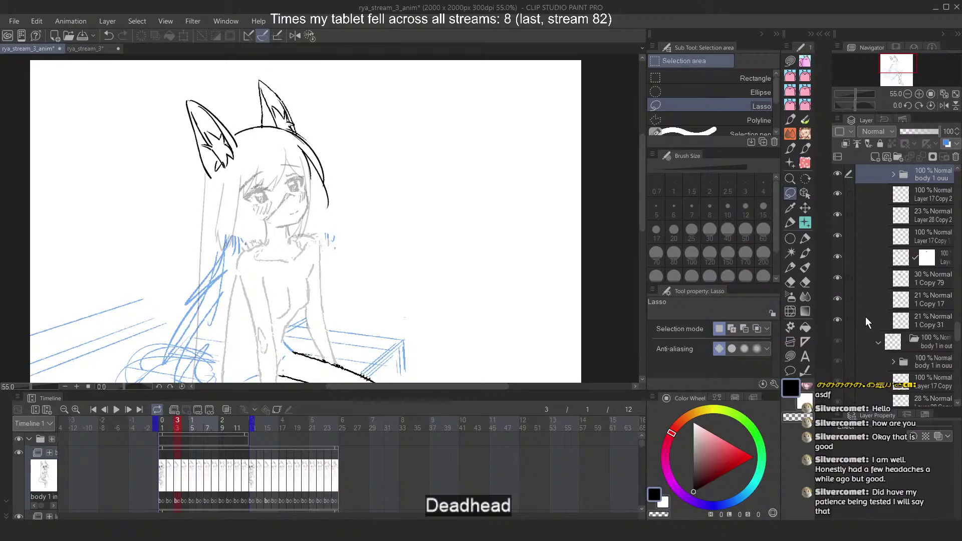
Return to frame 1, show and hide its perspective ruler layer, and select the 1 Copy 68 layer
scroll(885, 316, down, 5)
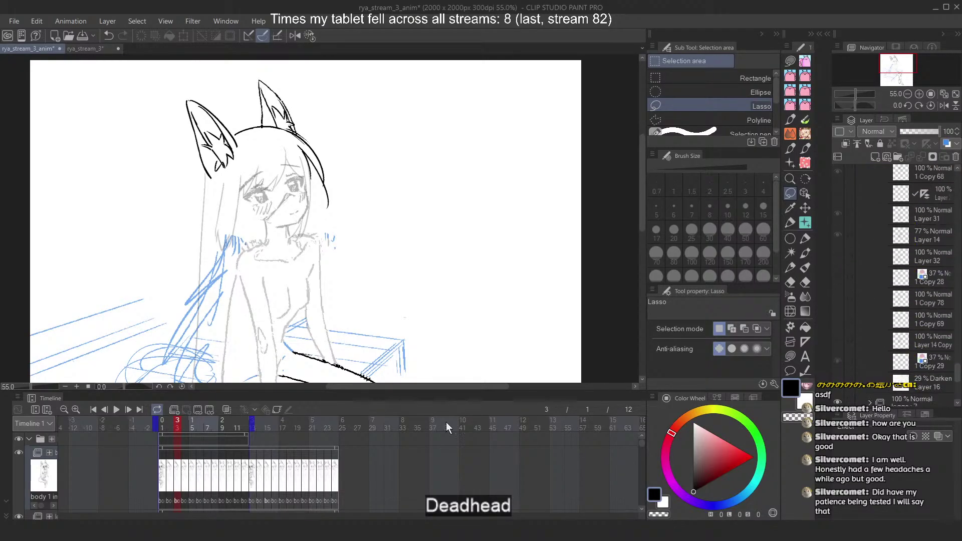
click(112, 429)
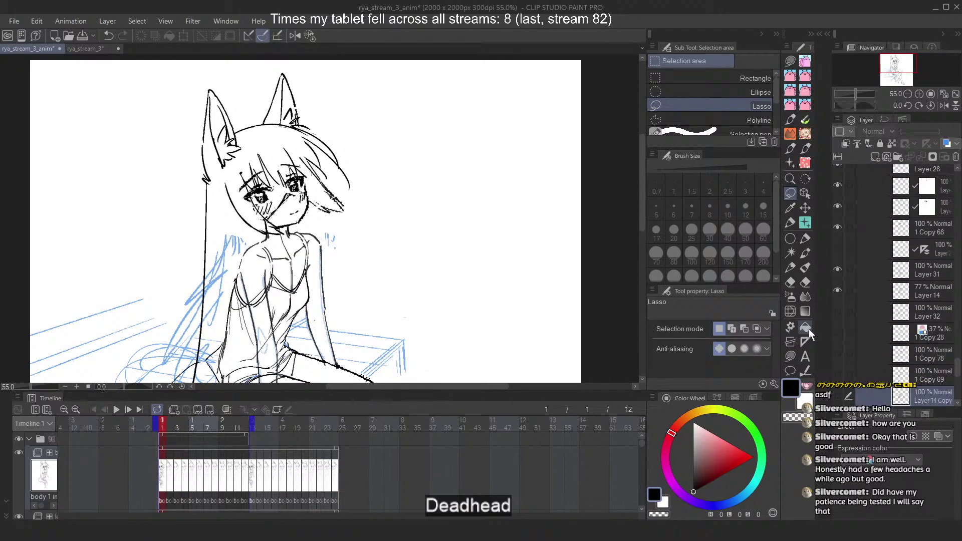
scroll(905, 323, down, 1)
scroll(905, 322, up, 2)
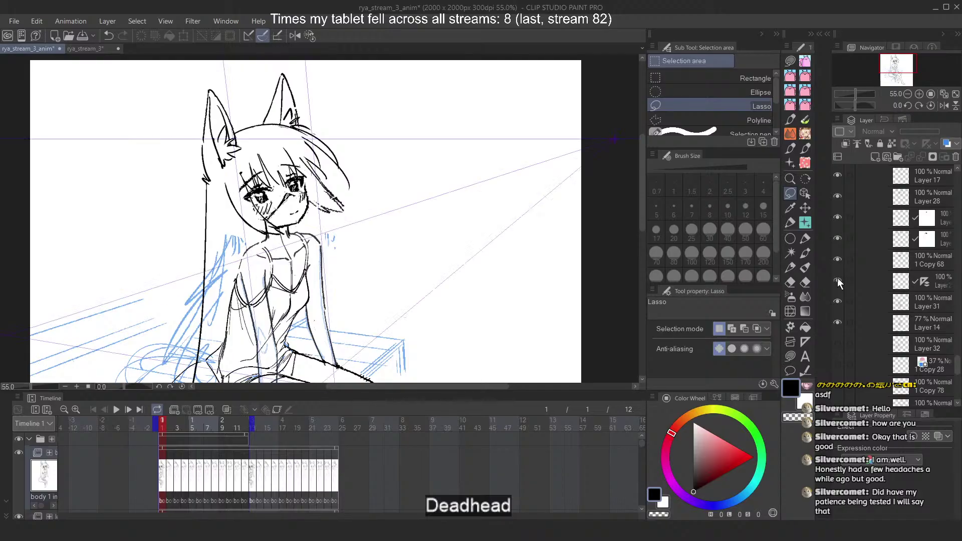
scroll(857, 323, up, 2)
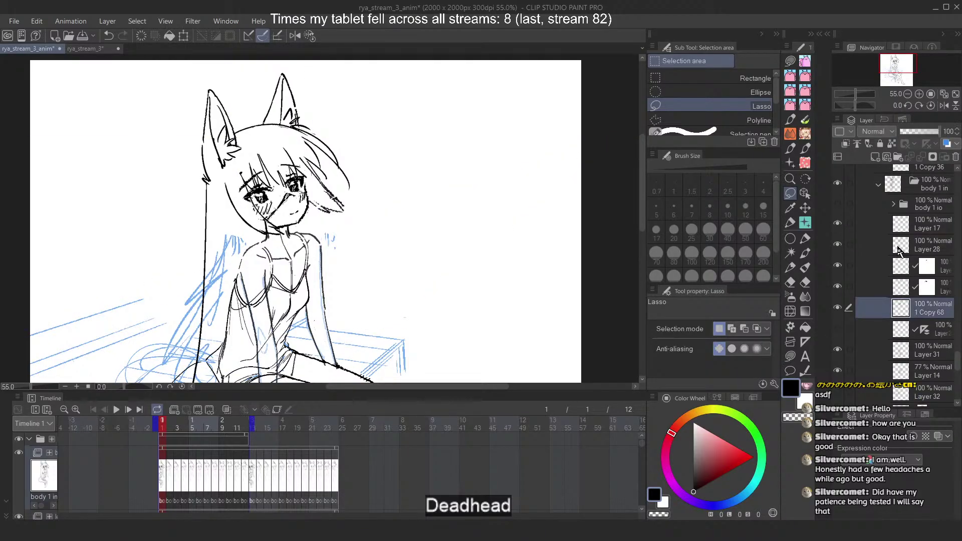
Add the five head layers, from the Layer 17 copy downward, in each of the frame 2 to 5 folders to the layer selection
scroll(887, 306, up, 6)
scroll(889, 297, down, 3)
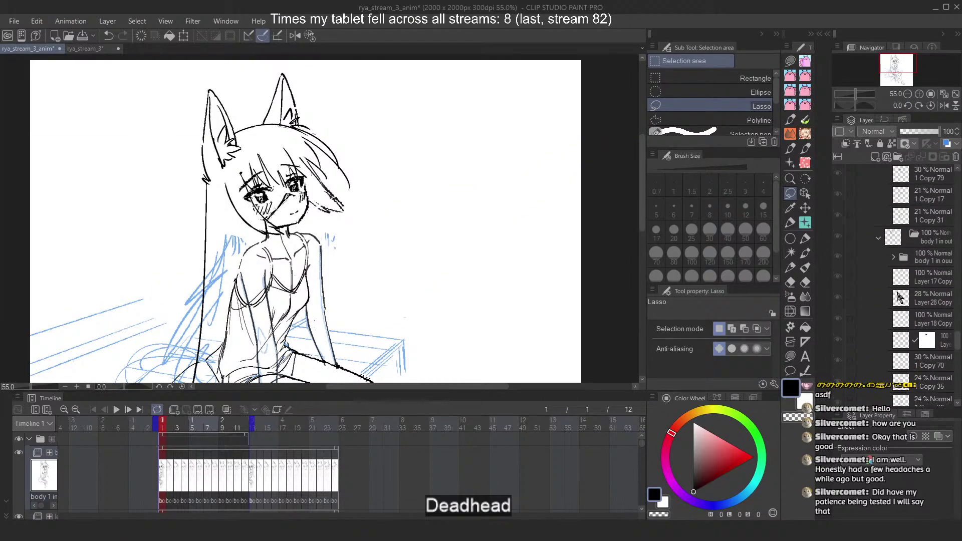
mouse_move(849, 231)
mouse_down()
mouse_move(850, 307)
mouse_move(847, 243)
mouse_up()
scroll(871, 305, up, 3)
click(849, 316)
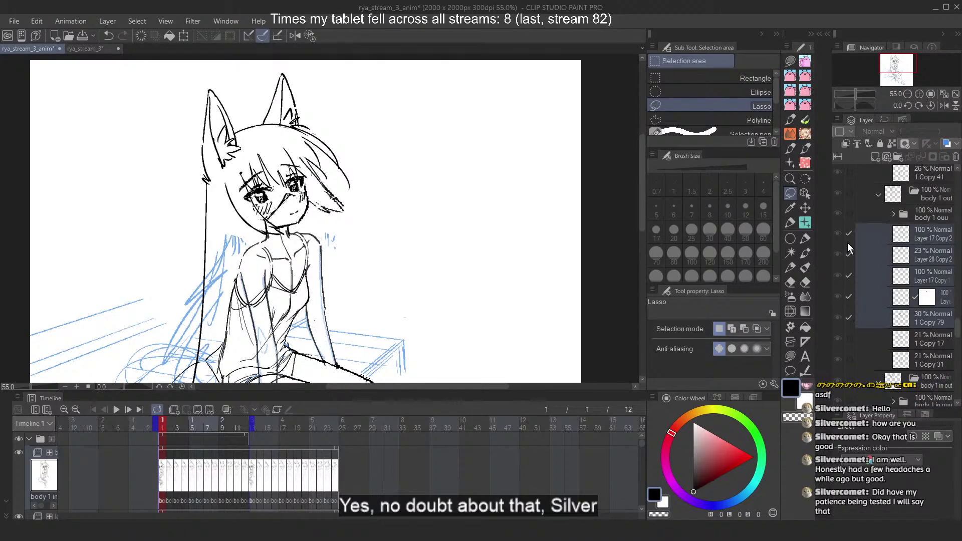
scroll(877, 314, up, 6)
drag(847, 305, 847, 220)
scroll(864, 314, up, 5)
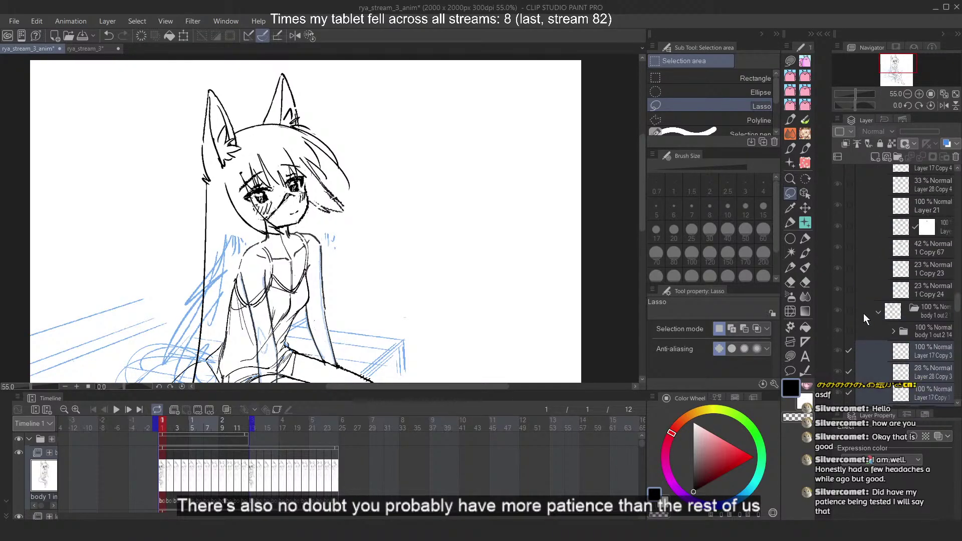
drag(851, 287, 847, 201)
Add the five head layers, from the Layer 17 copy downward, in each of the frame 6 to 8 folders to the layer selection
scroll(872, 337, up, 4)
scroll(871, 337, up, 3)
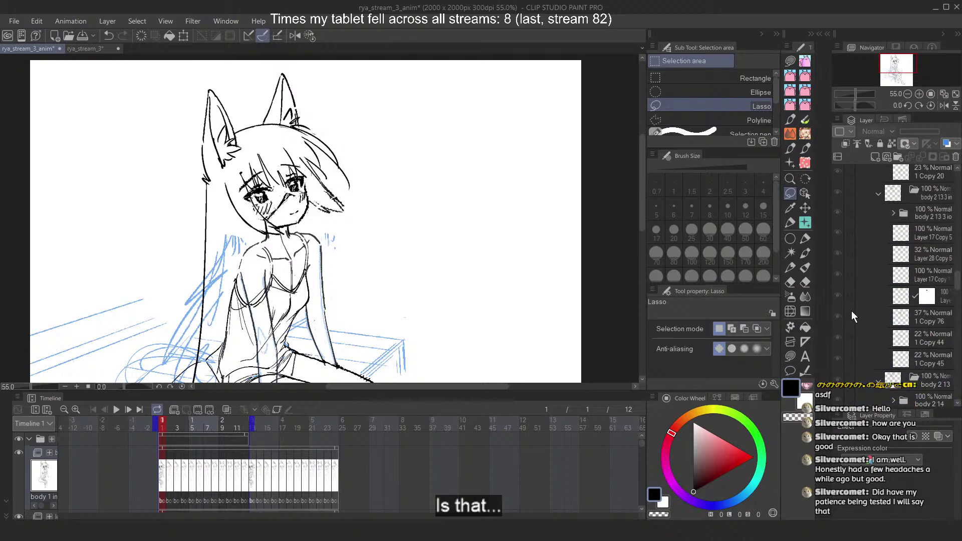
drag(851, 309, 848, 231)
scroll(867, 303, up, 5)
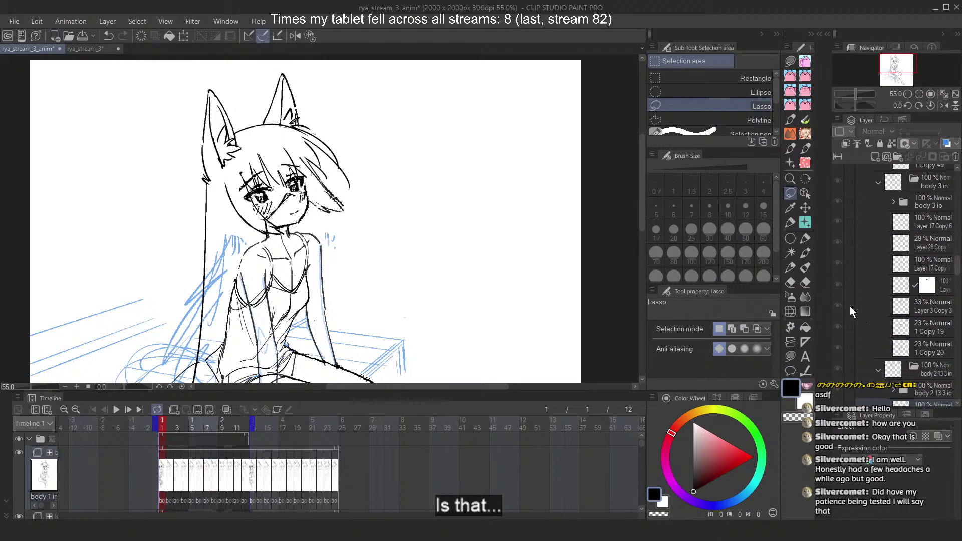
drag(850, 306, 846, 217)
scroll(870, 321, up, 6)
drag(850, 320, 847, 221)
scroll(874, 313, up, 6)
Extend the layer selection with the head layers in the frame 9 to 12 folders, including Layer 8 in the topmost folder
drag(852, 335, 852, 246)
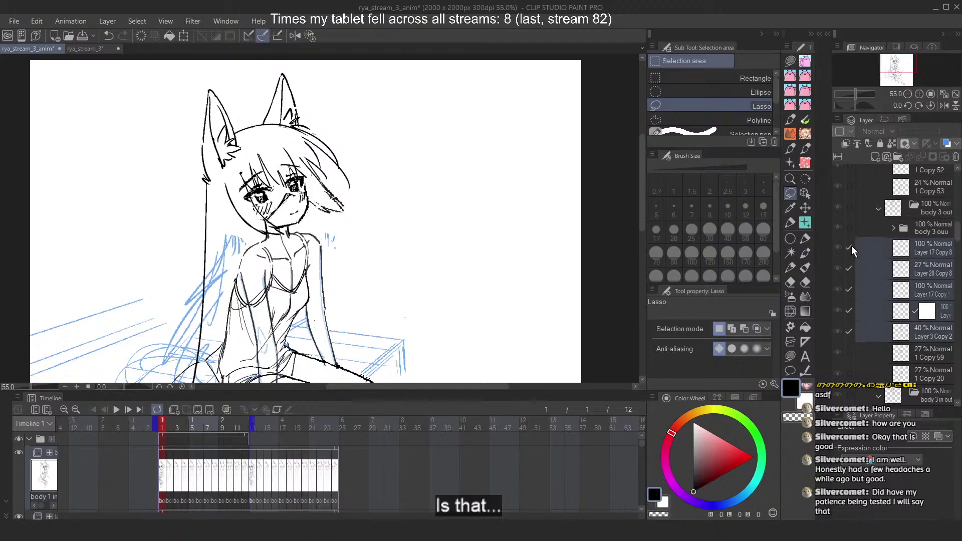
scroll(873, 331, up, 5)
drag(851, 290, 854, 245)
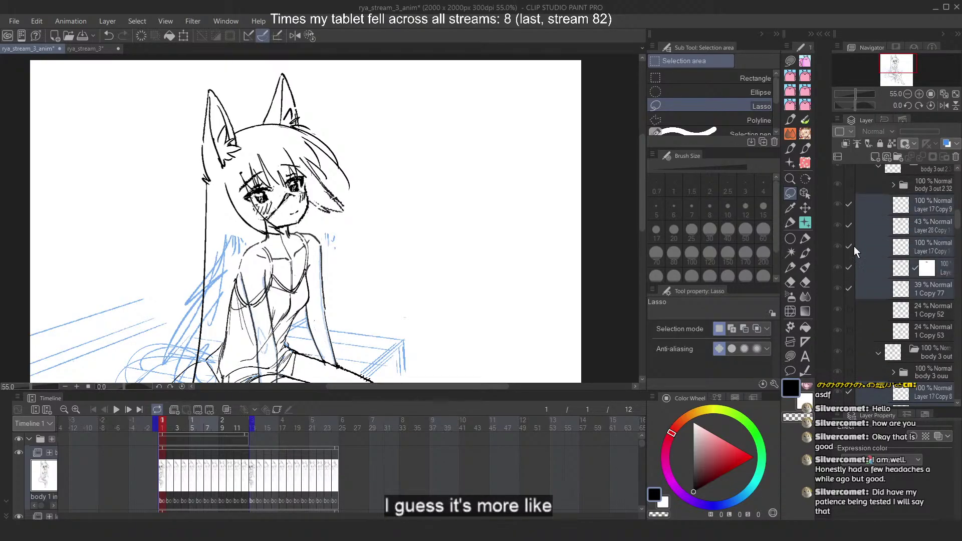
scroll(848, 329, up, 5)
drag(853, 327, 848, 260)
scroll(855, 303, up, 5)
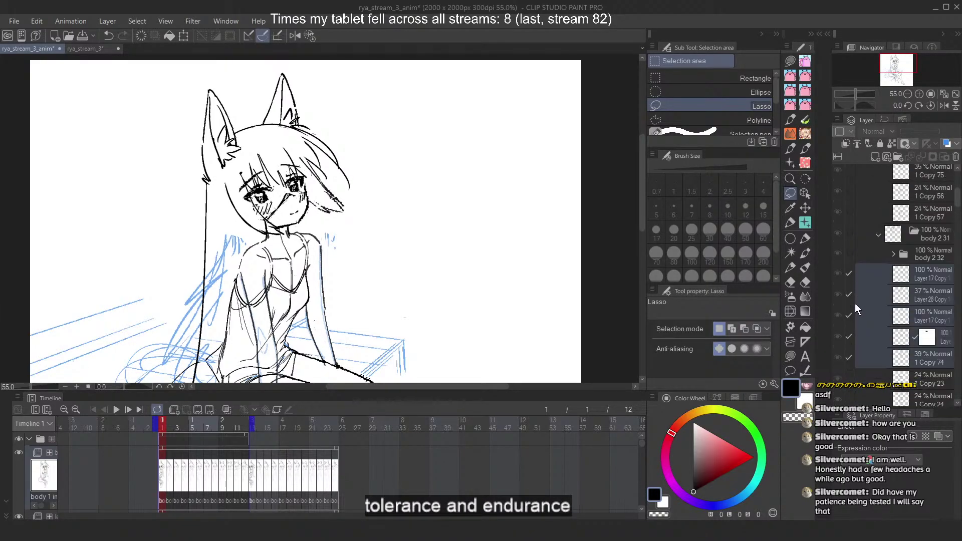
drag(849, 345, 847, 243)
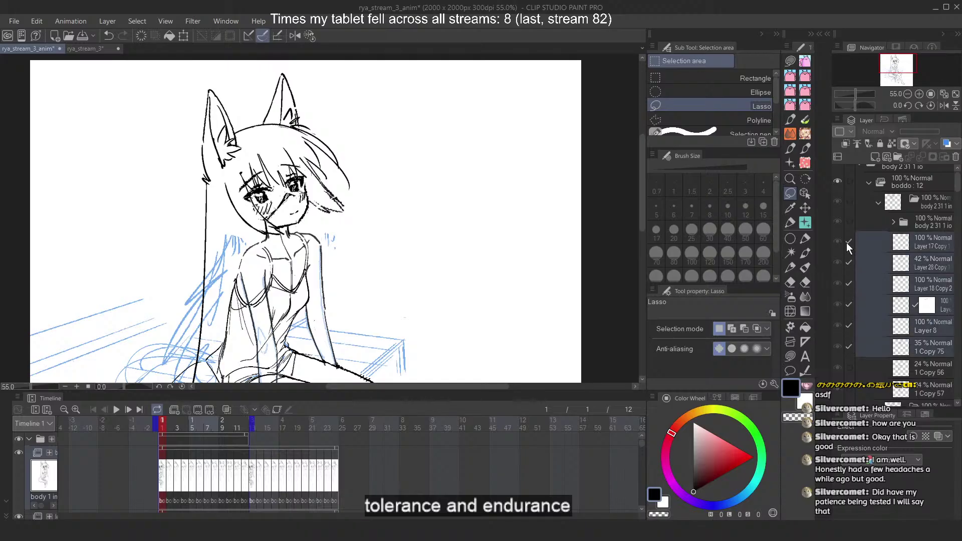
Shift the selected head layers of all frames slightly to the right with a transform and apply it
scroll(858, 303, up, 2)
scroll(301, 210, up, 2)
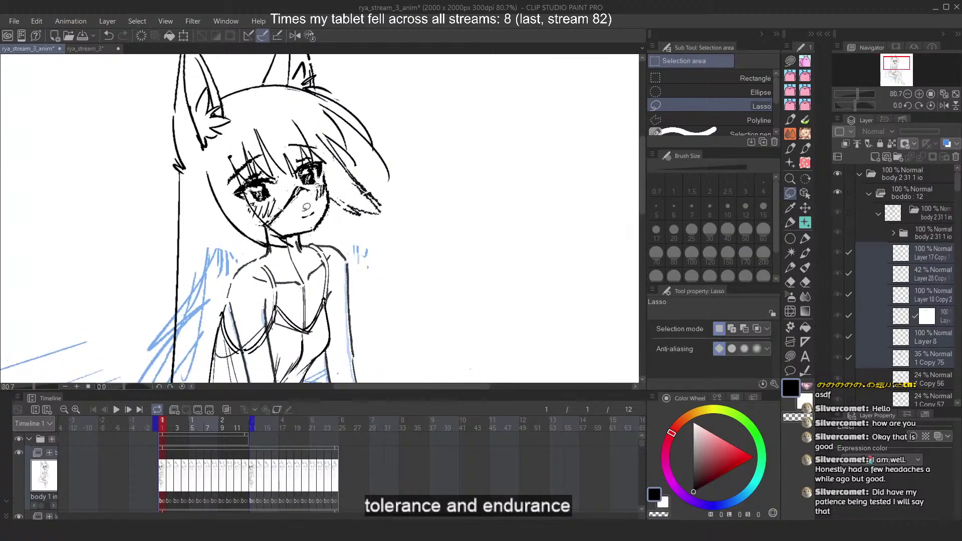
key(ctrl+t)
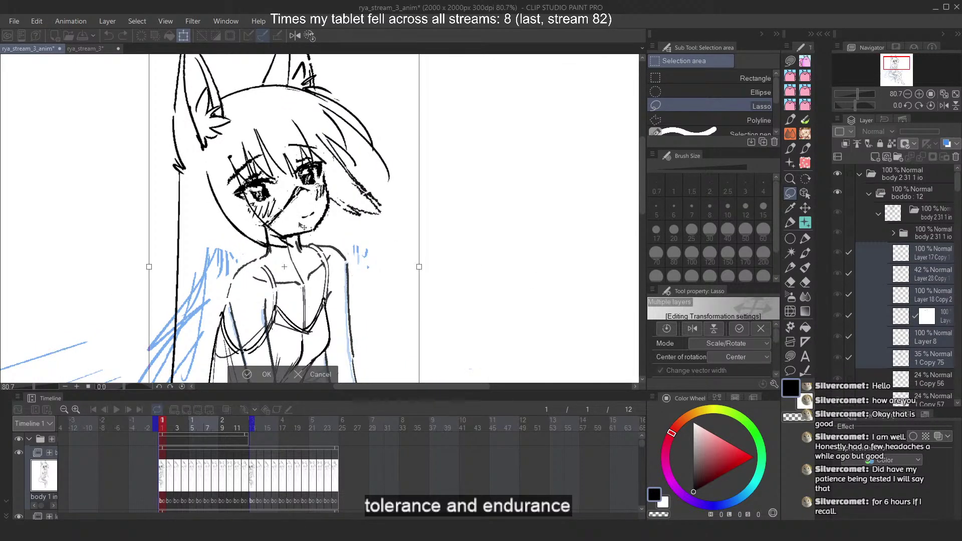
drag(304, 225, 309, 226)
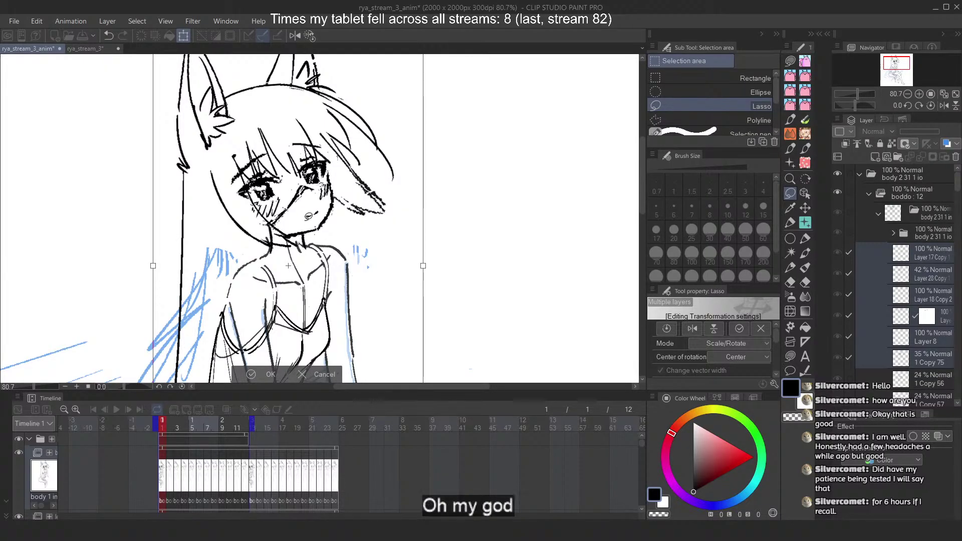
key(Return)
Play the looping animation to check how the shifted head moves with the body
drag(170, 422, 139, 428)
scroll(283, 161, down, 7)
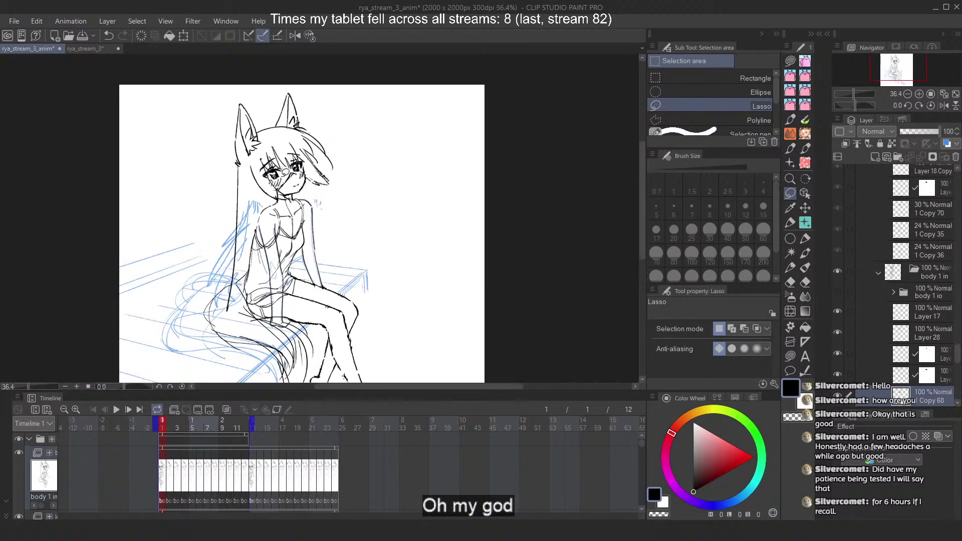
scroll(282, 150, up, 1)
click(127, 410)
scroll(342, 90, down, 1)
scroll(339, 91, down, 4)
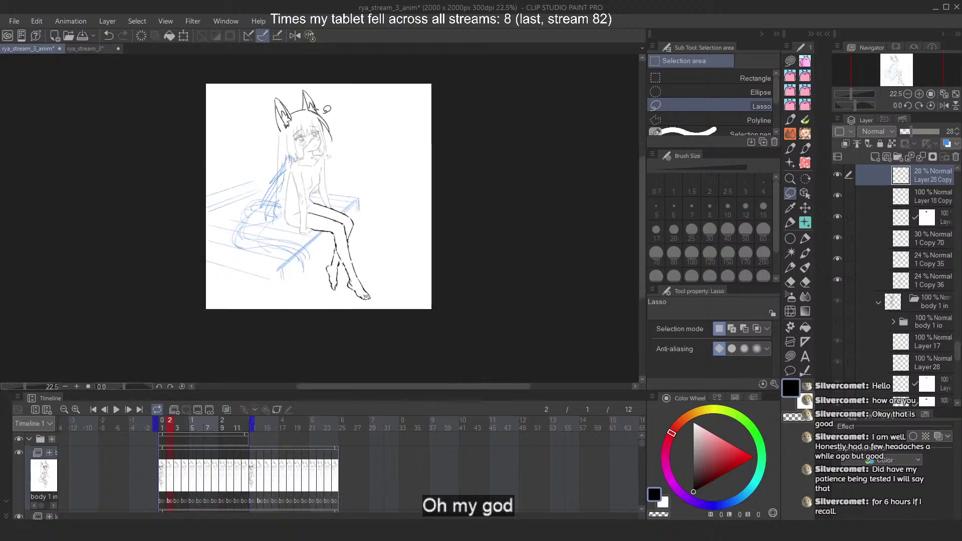
scroll(203, 313, up, 1)
click(116, 410)
scroll(301, 78, up, 1)
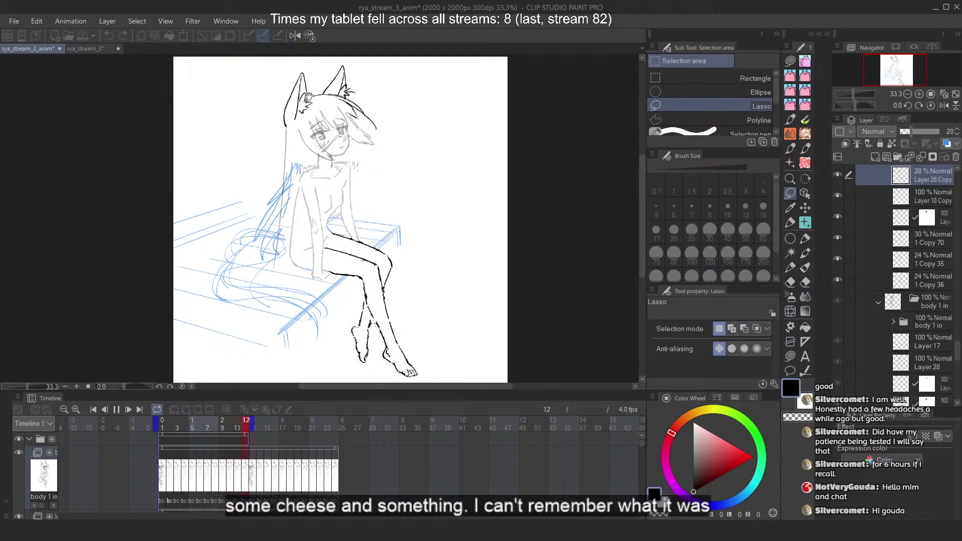
Stop playback and scrub back and forth through the frames to check the head placement, returning to frame 1
click(195, 422)
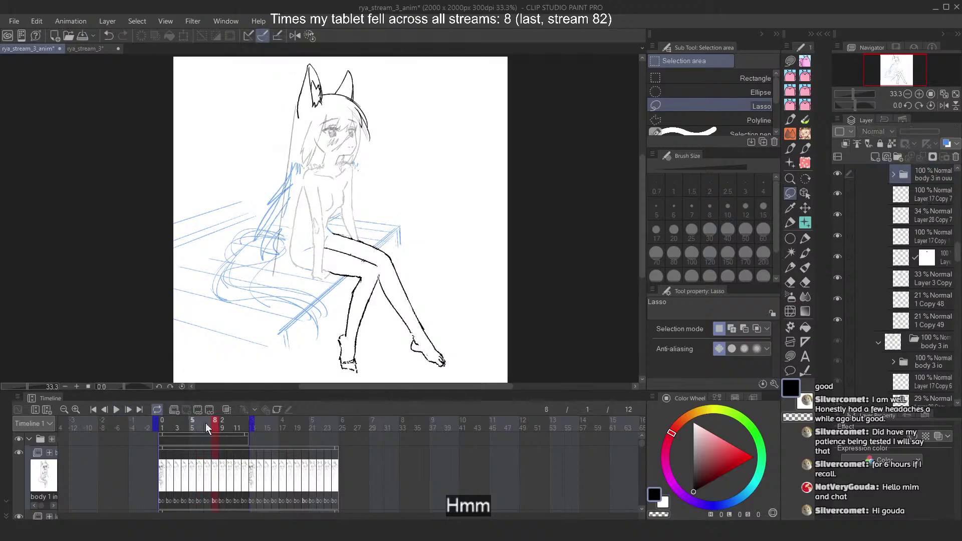
mouse_move(206, 425)
mouse_down()
mouse_move(155, 429)
mouse_move(246, 423)
mouse_move(152, 423)
mouse_move(296, 416)
mouse_up()
drag(225, 419, 145, 420)
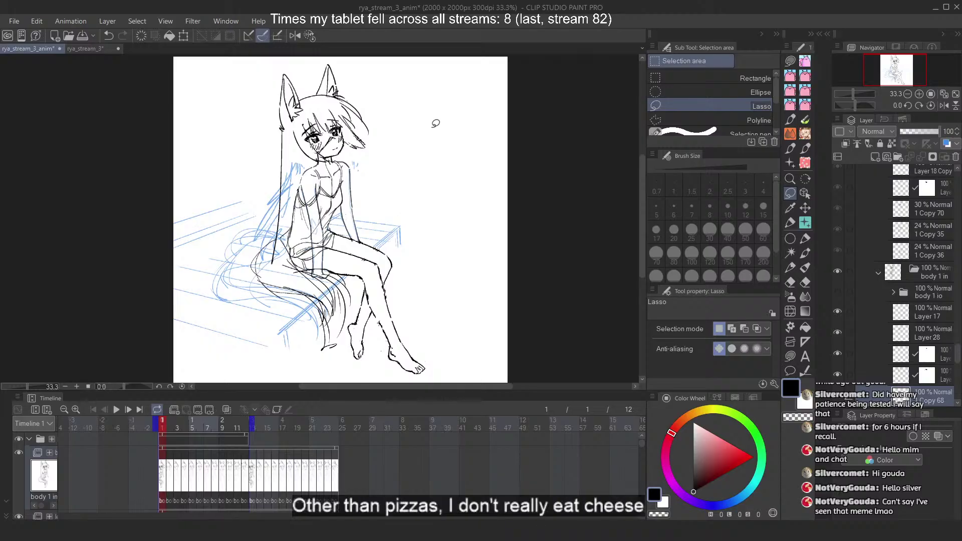
scroll(308, 80, up, 2)
scroll(255, 220, down, 1)
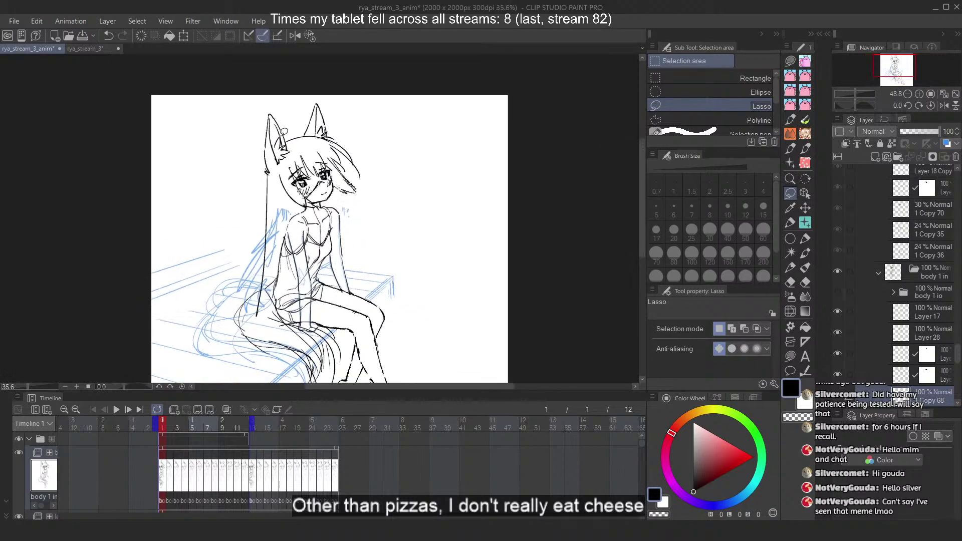
scroll(280, 131, up, 1)
drag(163, 423, 199, 423)
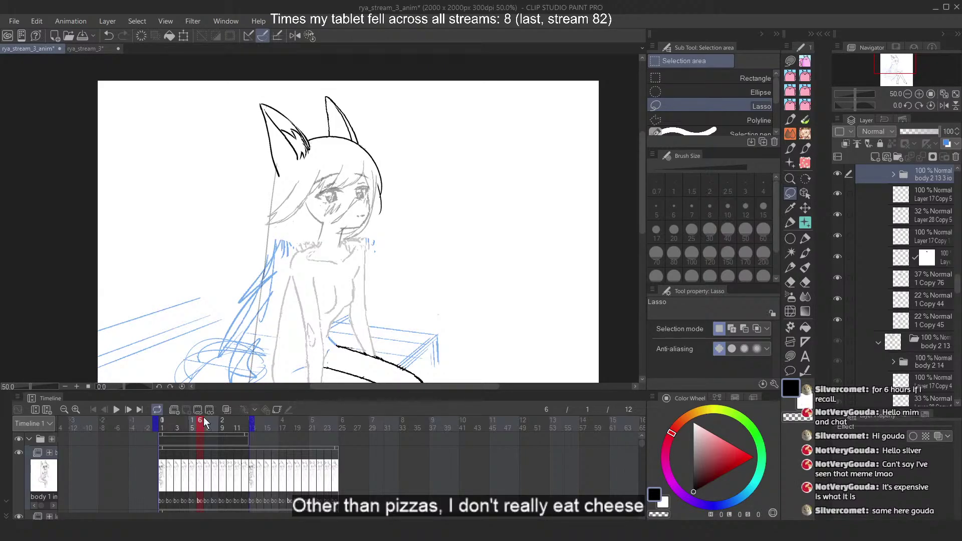
drag(199, 423, 158, 421)
Compare frame 1 with the original sketch in the rya_stream_3 document, and return to the animation document
scroll(333, 150, down, 2)
scroll(324, 164, up, 3)
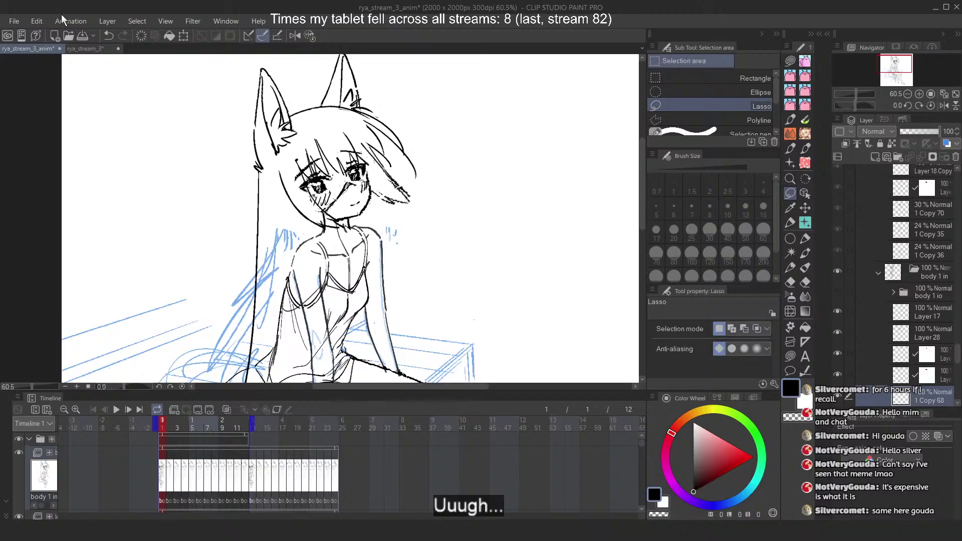
click(81, 49)
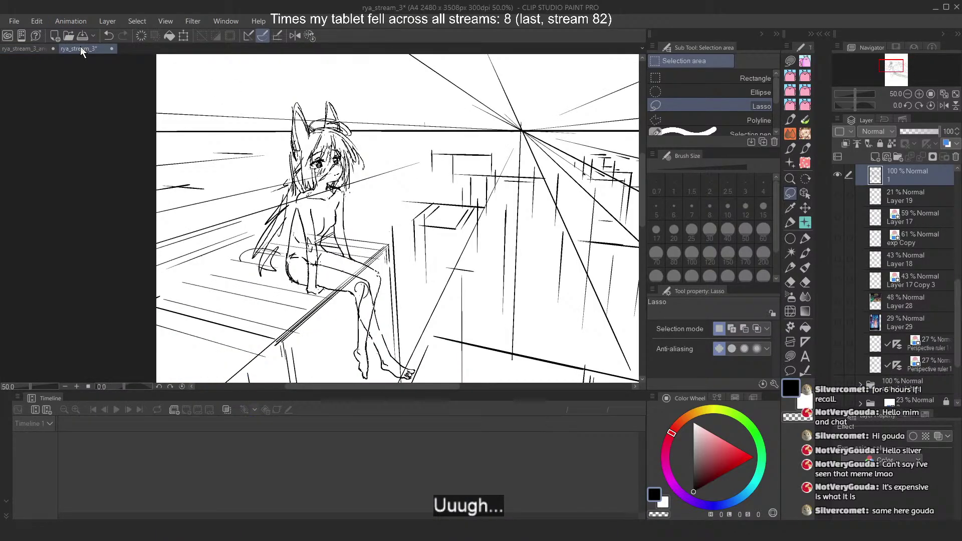
click(32, 50)
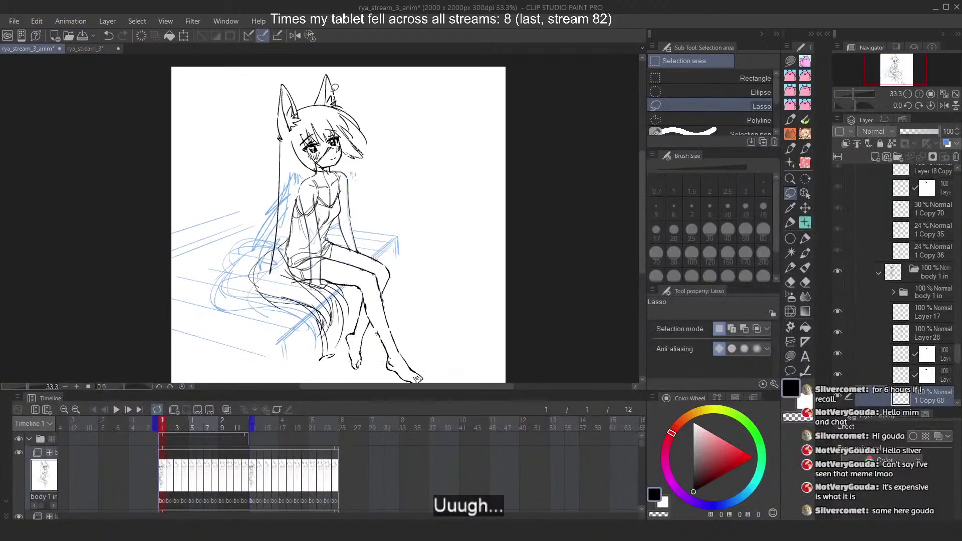
scroll(350, 81, down, 1)
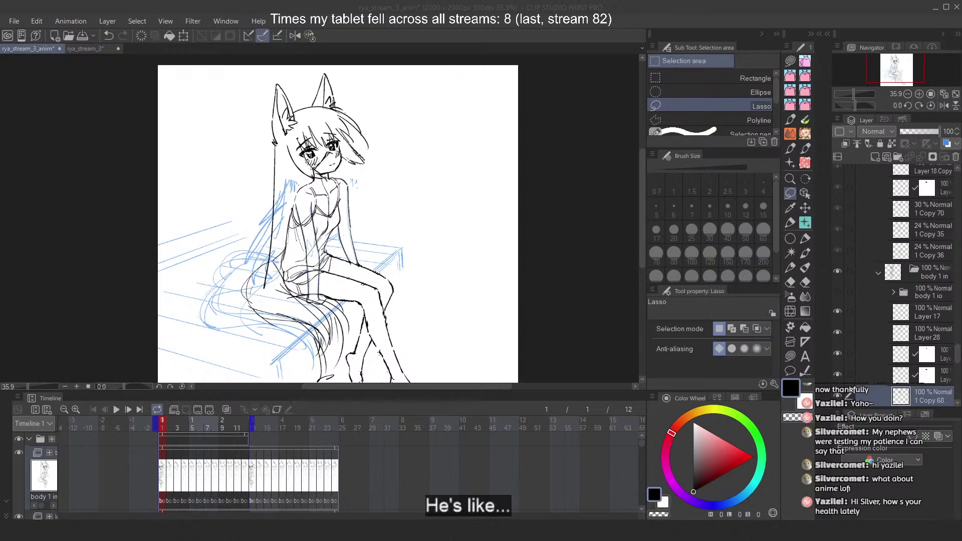
scroll(338, 224, down, 3)
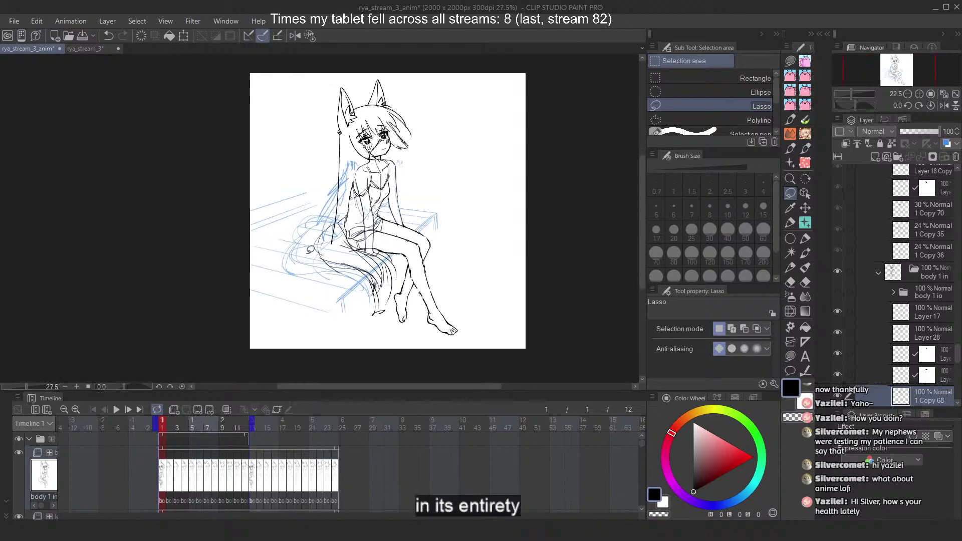
scroll(391, 220, up, 4)
scroll(373, 219, down, 3)
scroll(301, 178, up, 2)
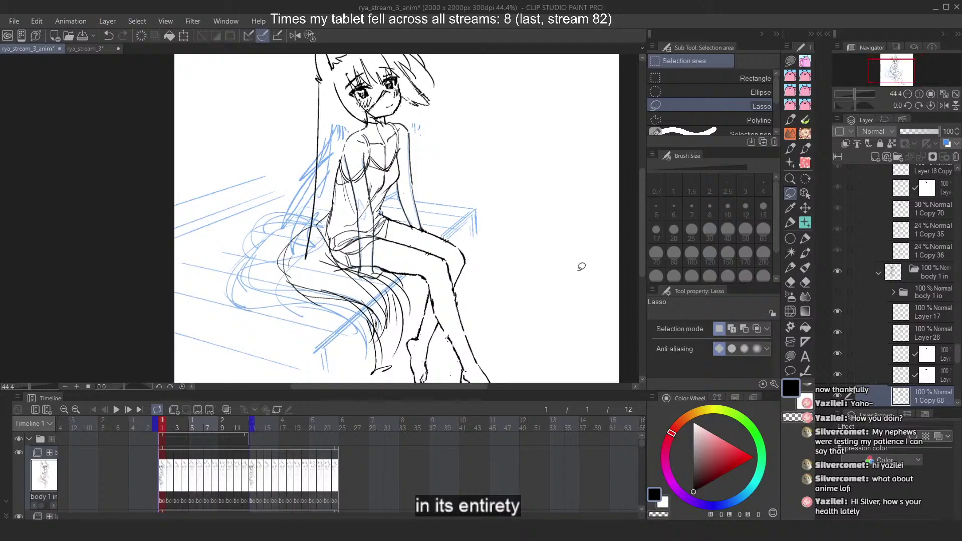
Hide and show layers below 1 Copy 68, including Layer 14 and Layer 31, to identify which lines each one holds
scroll(882, 306, down, 4)
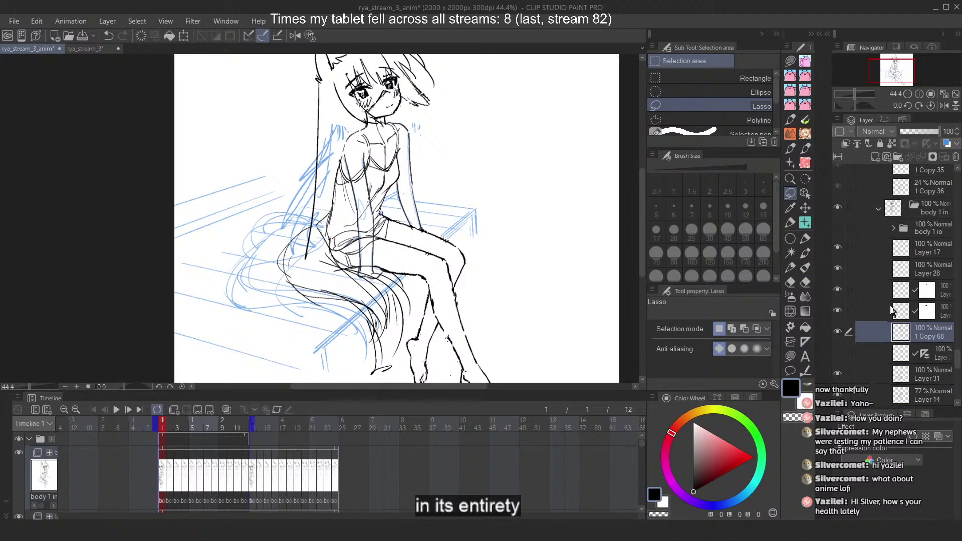
scroll(878, 277, down, 7)
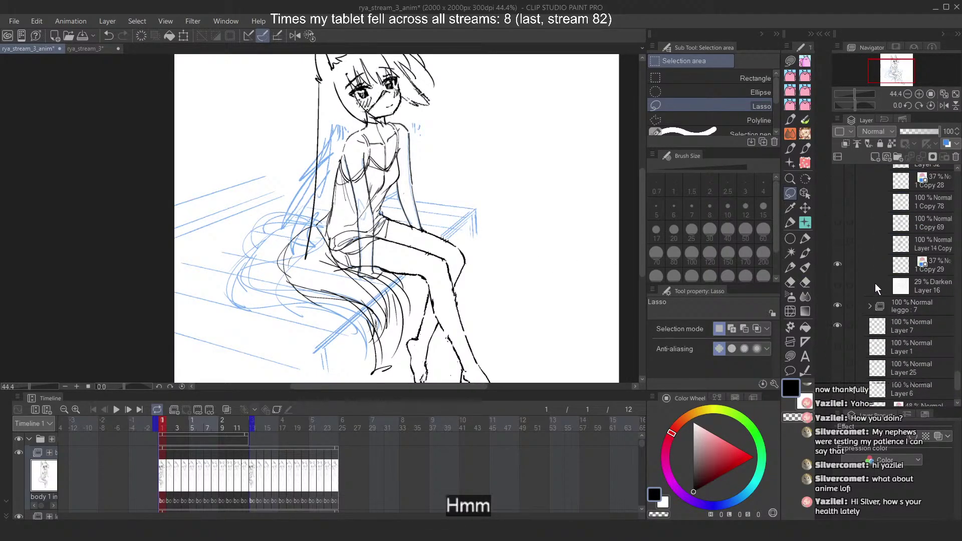
drag(835, 266, 837, 238)
click(838, 238)
scroll(839, 256, up, 3)
click(838, 231)
click(838, 232)
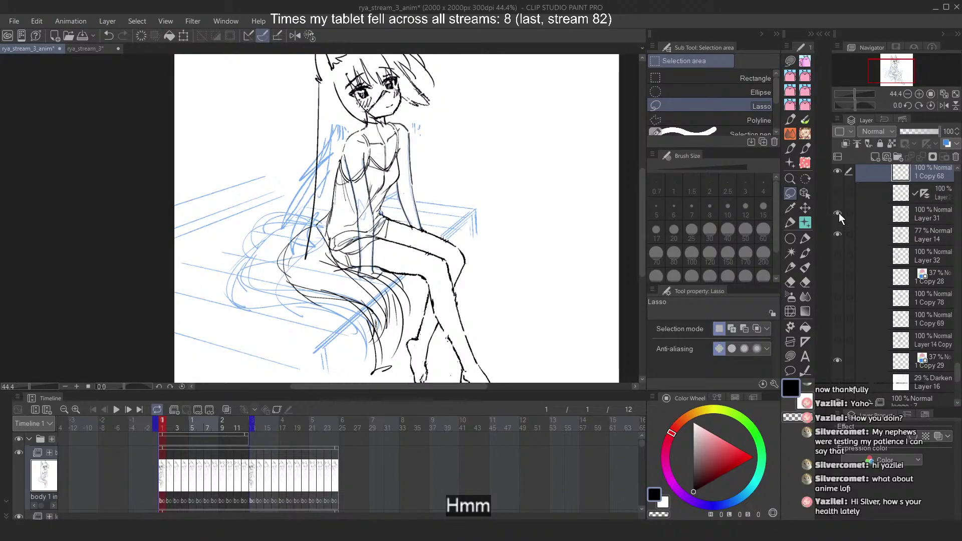
click(839, 211)
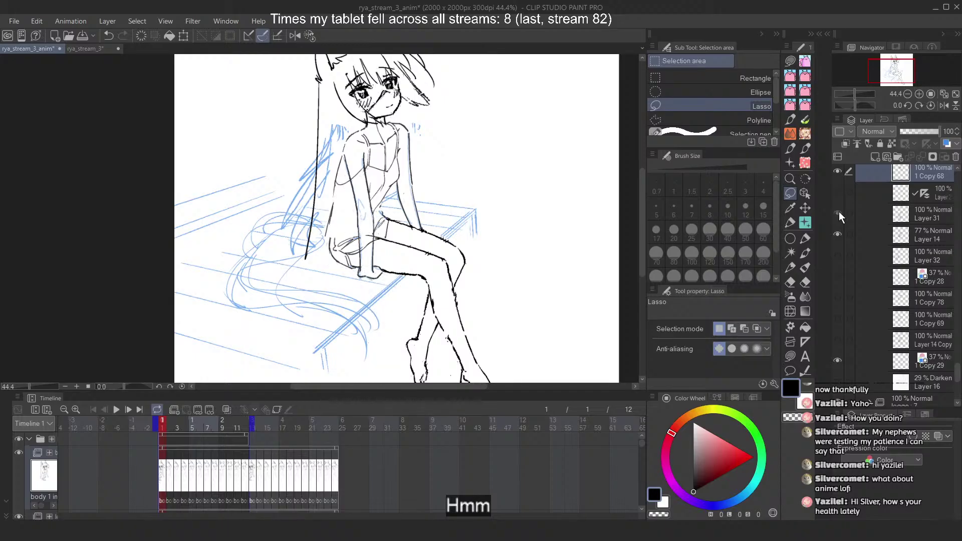
click(839, 212)
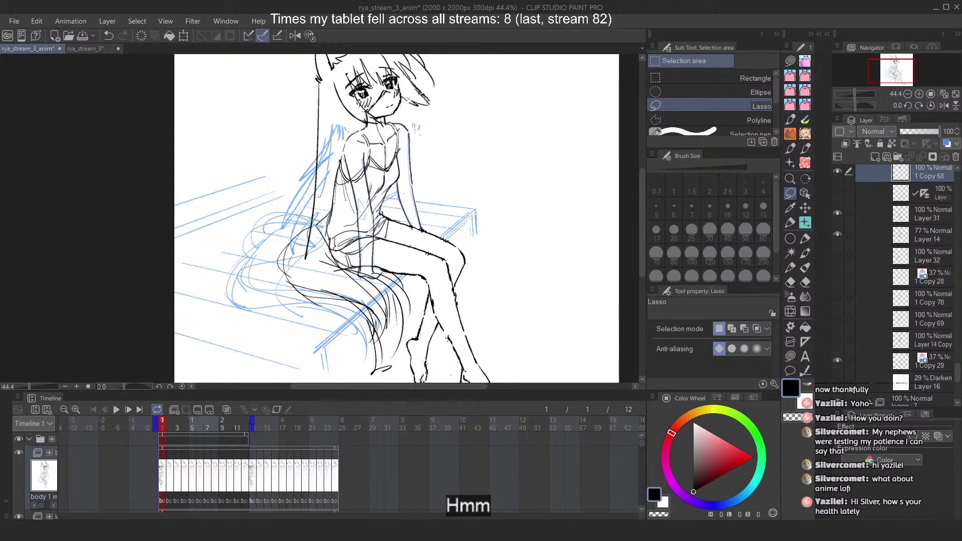
Review the clothed figure up close and scrub briefly over the first frames, ending on frame 1
scroll(882, 271, up, 5)
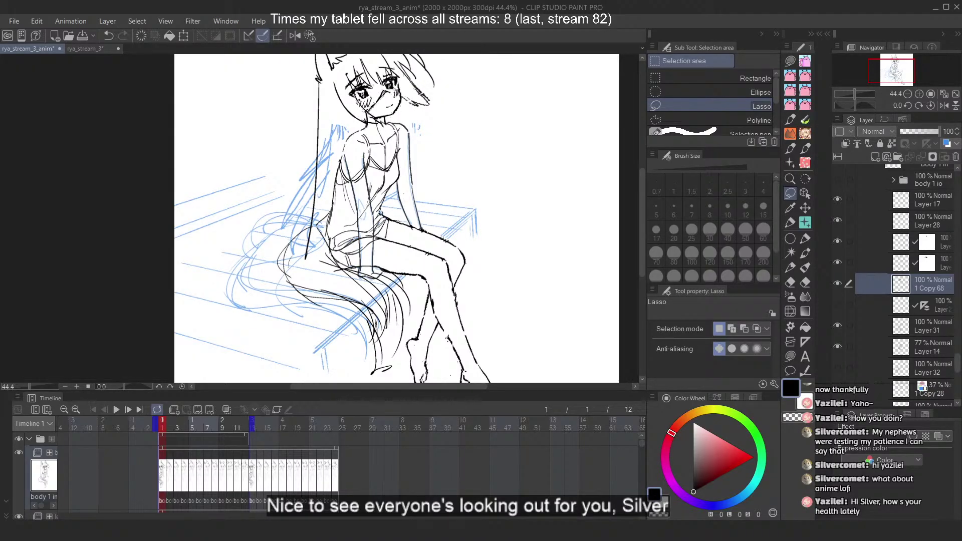
scroll(436, 212, down, 2)
scroll(379, 115, up, 2)
scroll(375, 108, down, 1)
scroll(396, 144, up, 1)
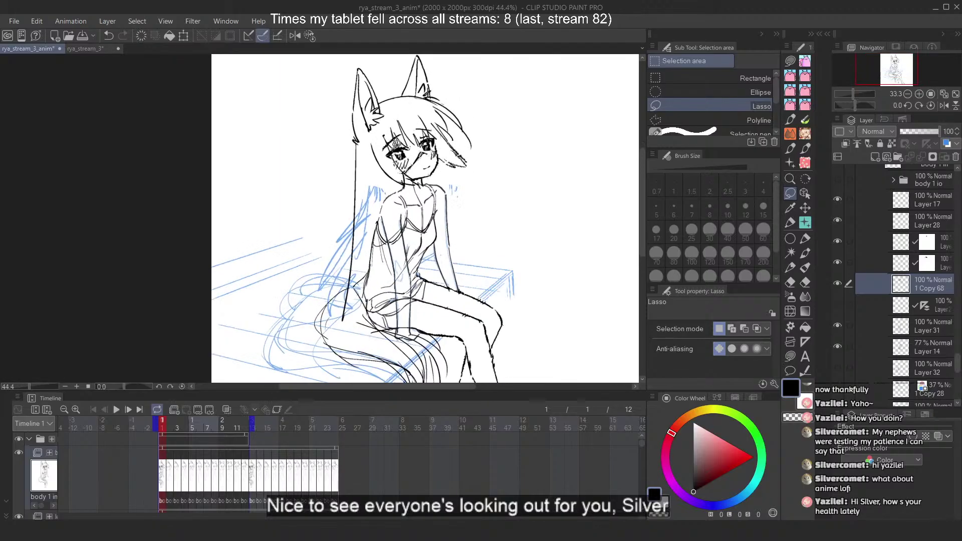
scroll(396, 144, up, 1)
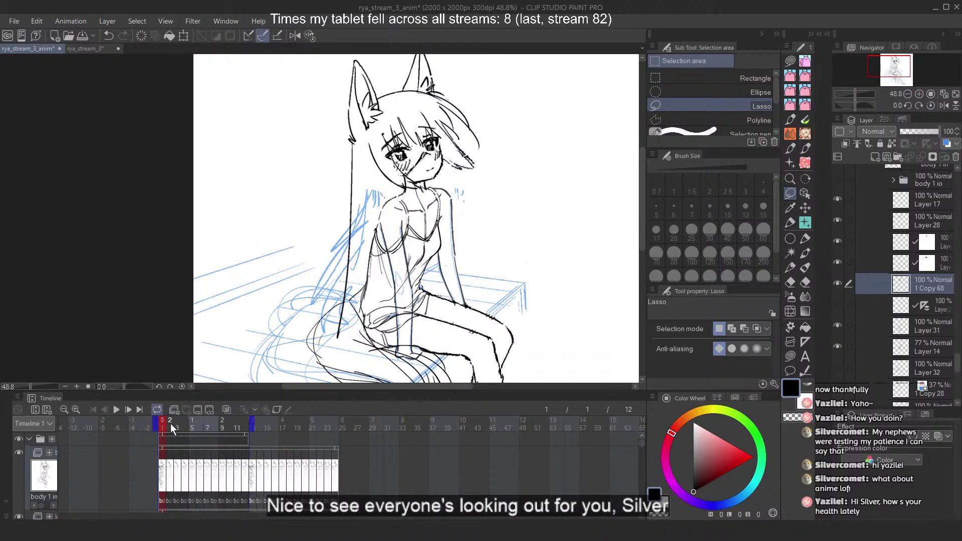
drag(171, 423, 145, 417)
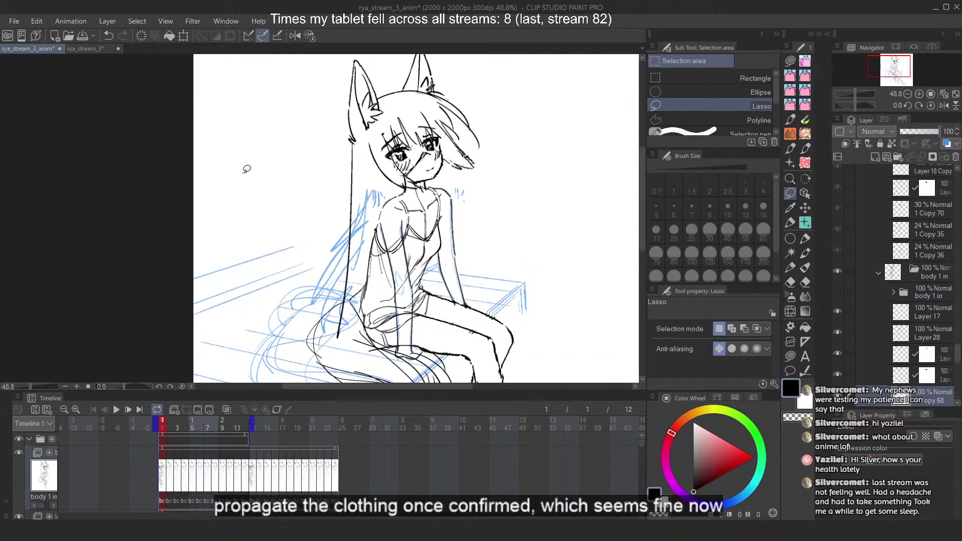
scroll(320, 305, down, 2)
scroll(347, 277, up, 1)
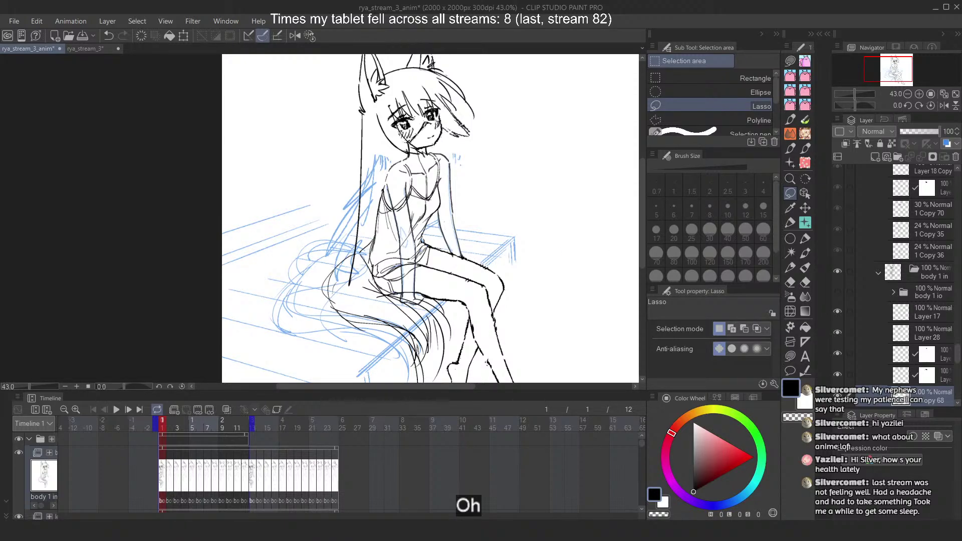
scroll(437, 116, down, 3)
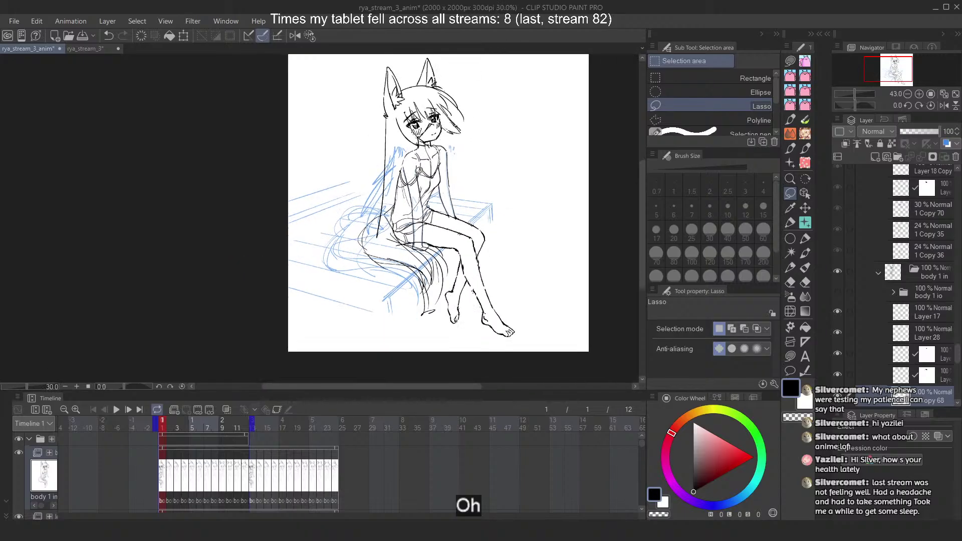
scroll(451, 102, up, 4)
scroll(451, 101, down, 1)
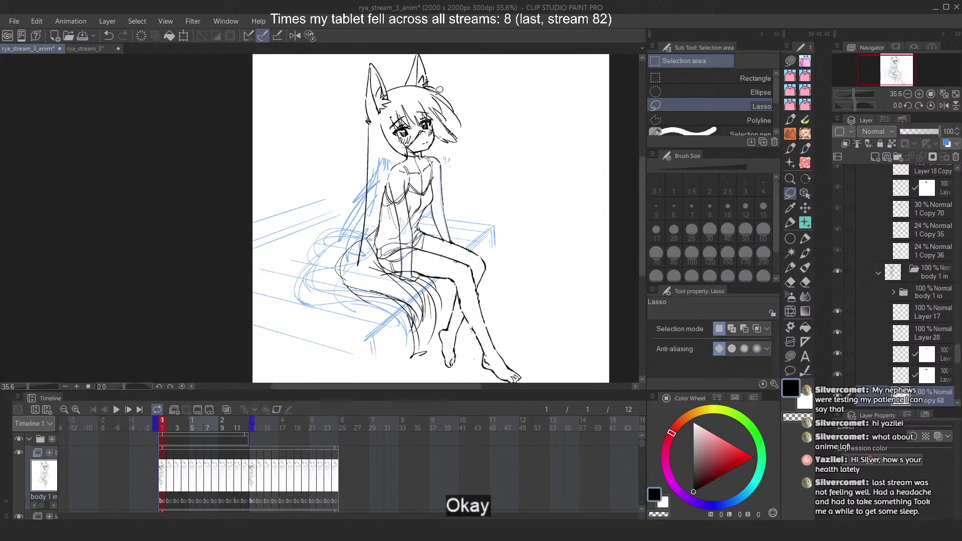
scroll(851, 305, down, 3)
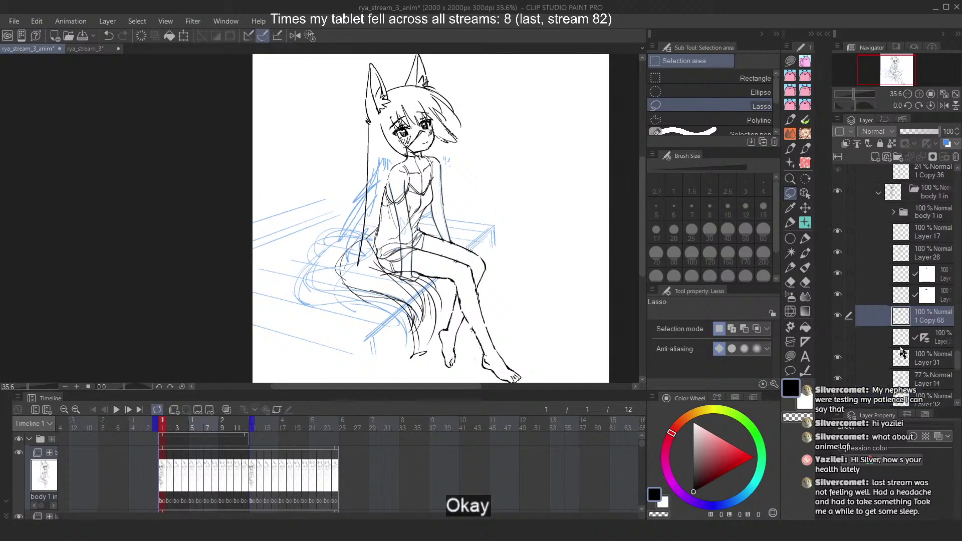
Identify the Layer 31 clothing and hair sketch, tint it with the blue layer colour and set its opacity to 63%
click(836, 341)
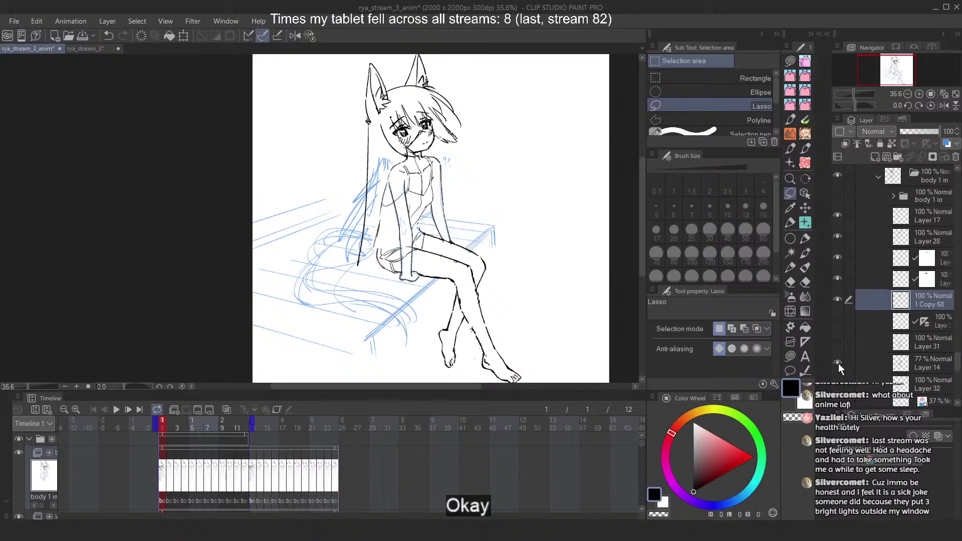
click(839, 362)
drag(838, 362, 837, 342)
click(872, 346)
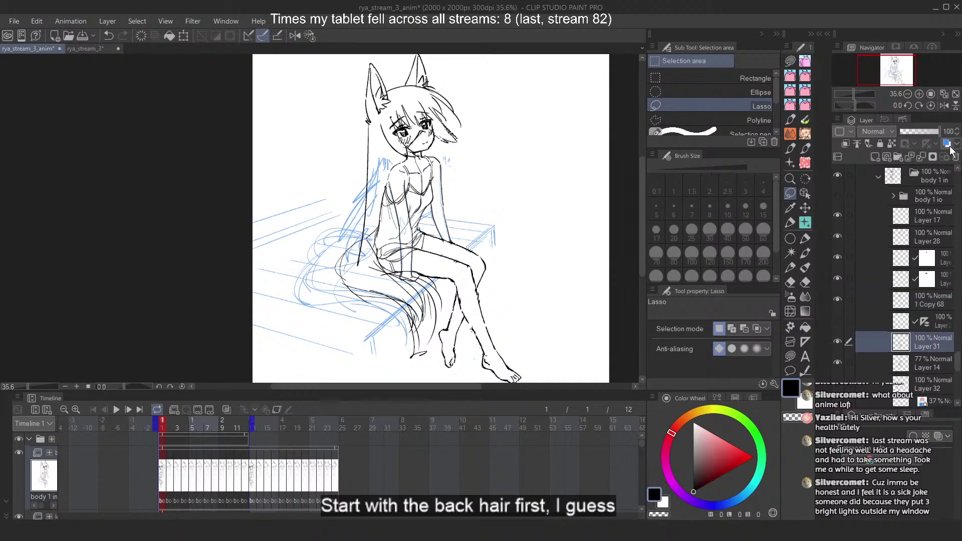
click(947, 144)
click(926, 132)
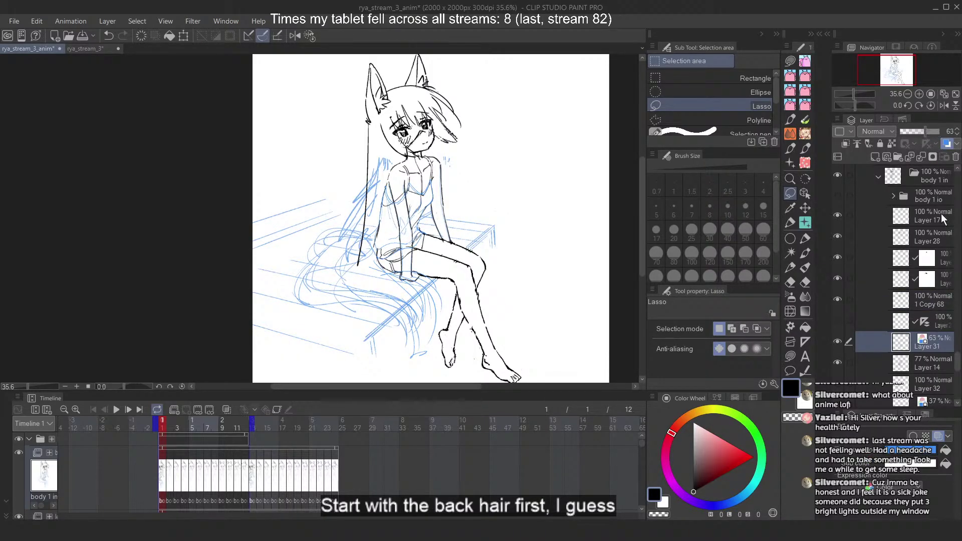
Lower the opacity of the Folder 1 bench sketch to 27%
drag(957, 360, 957, 396)
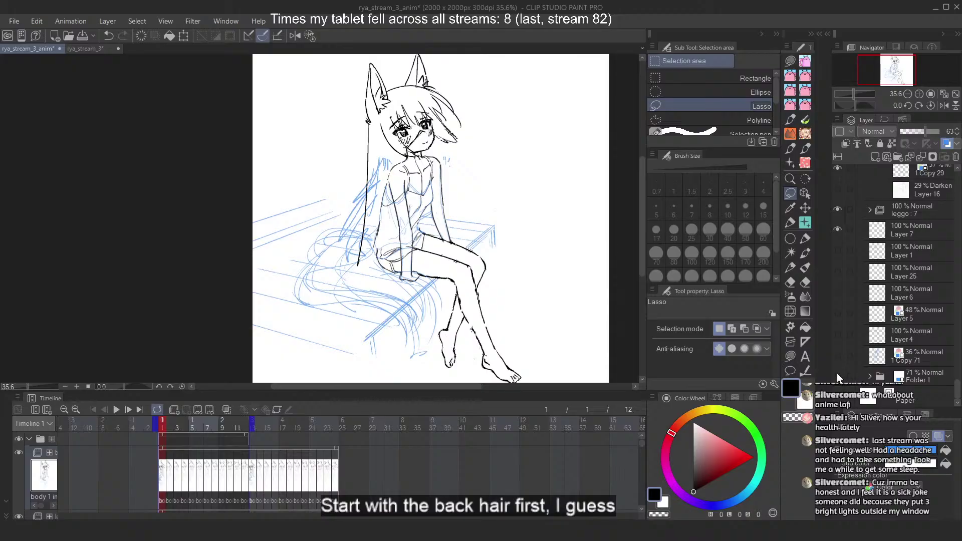
click(887, 377)
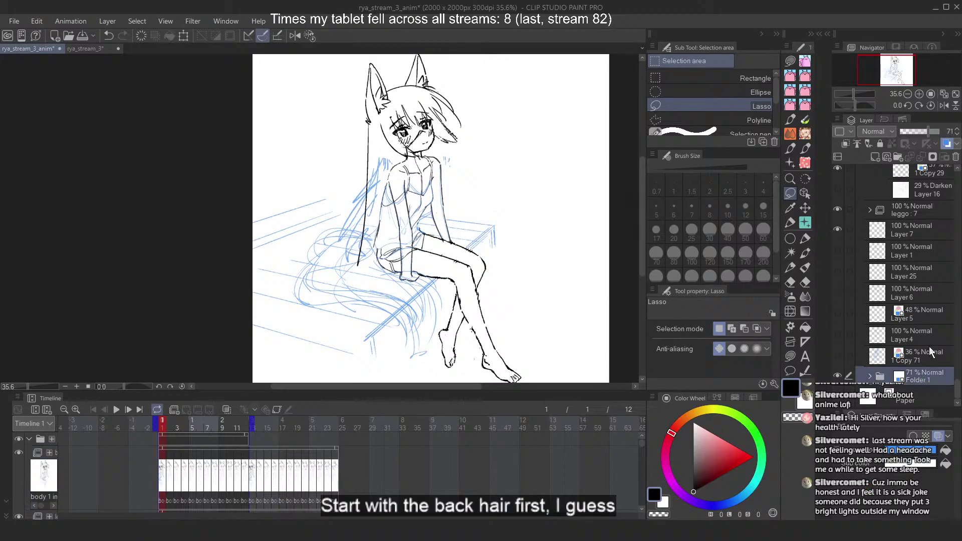
click(910, 135)
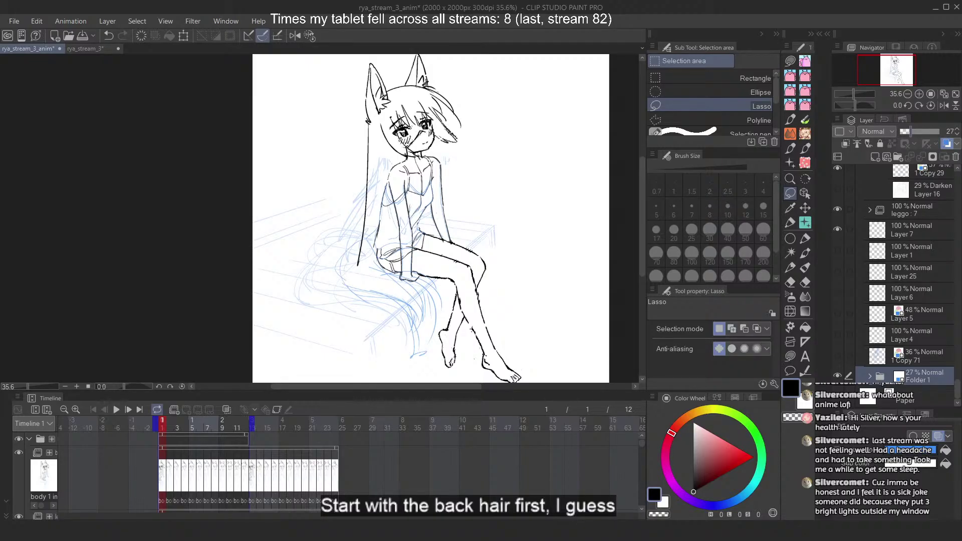
Toggle Layer 28's visibility to check its lines, make it the active layer and choose the Flat marker 2 pen
scroll(925, 325, down, 5)
scroll(926, 325, up, 3)
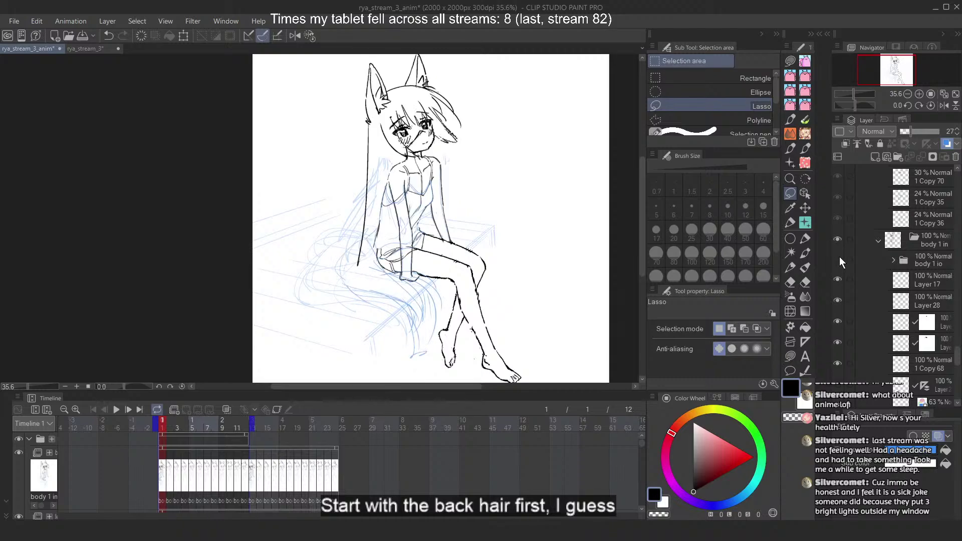
scroll(839, 265, down, 4)
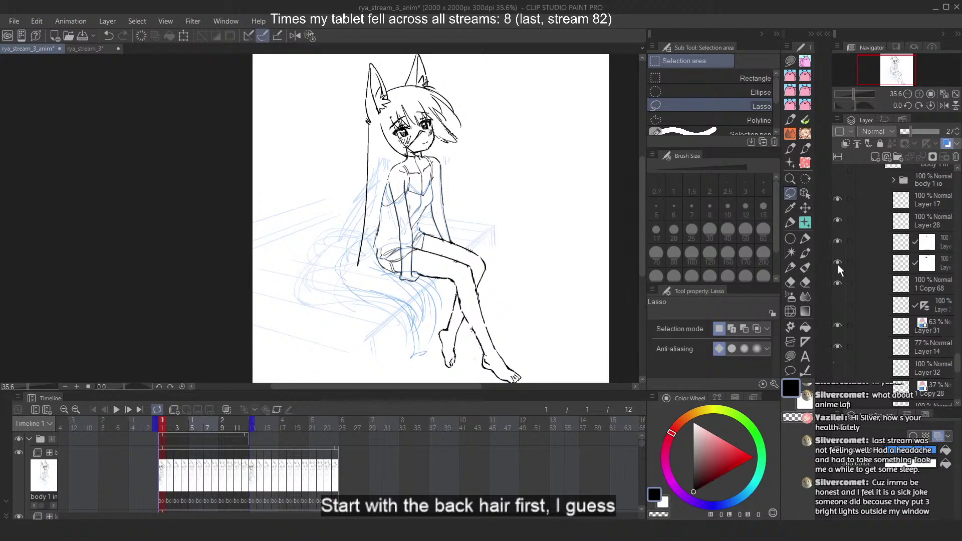
scroll(841, 292, down, 2)
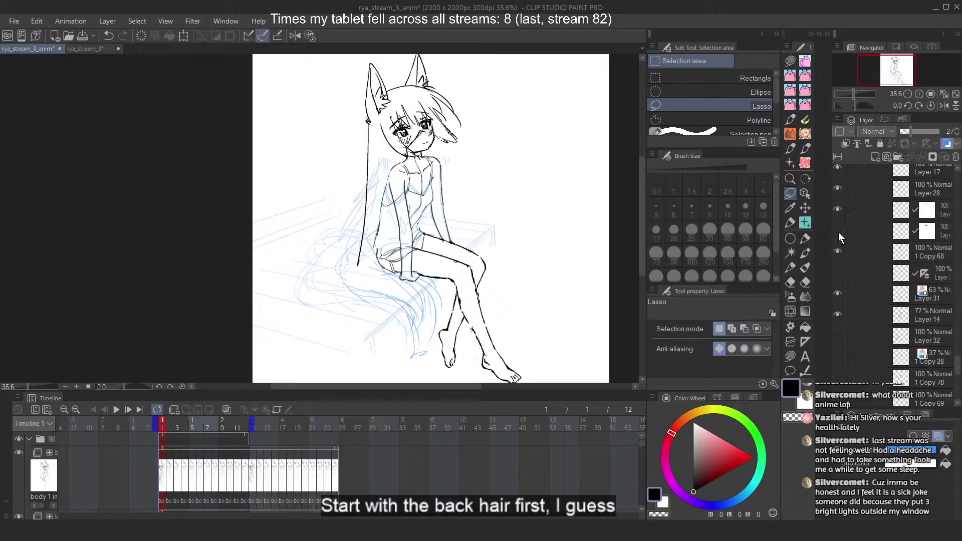
click(841, 193)
click(838, 191)
click(840, 193)
click(840, 192)
click(909, 193)
scroll(391, 209, down, 1)
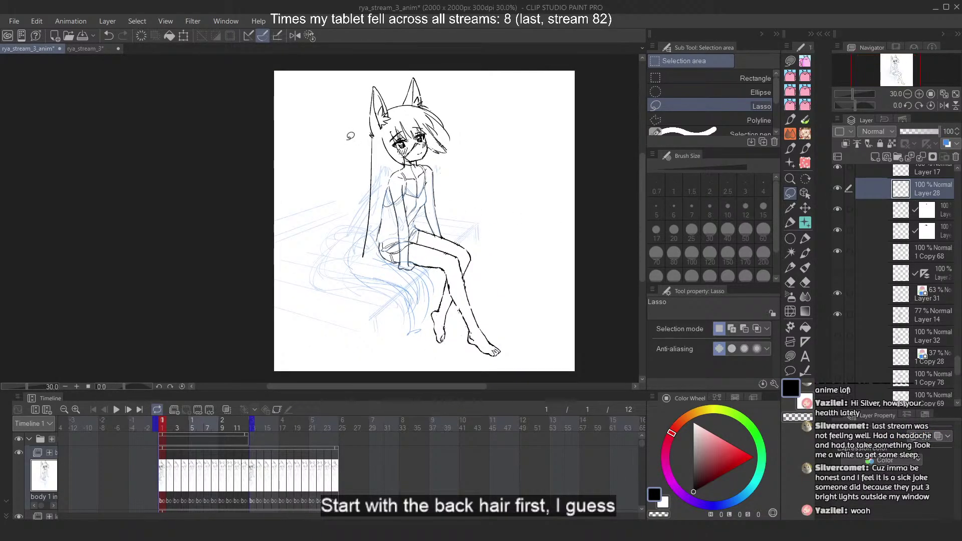
scroll(345, 137, up, 2)
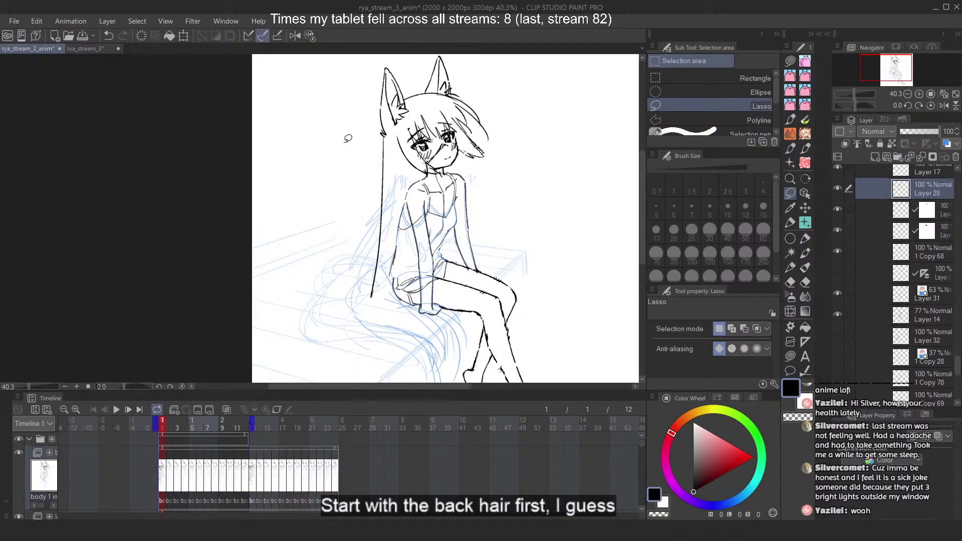
click(805, 239)
scroll(484, 194, down, 2)
scroll(420, 162, up, 2)
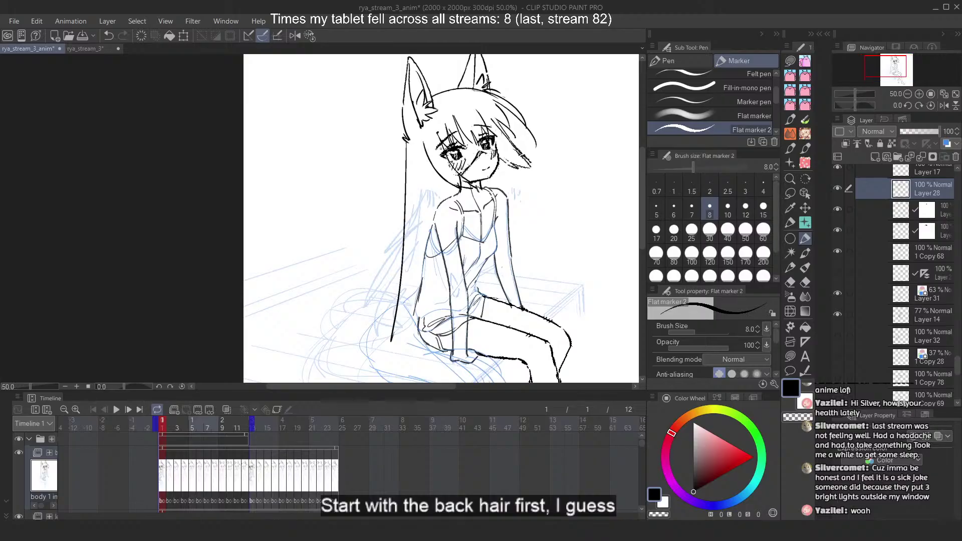
Try several strokes for the outer back hair, running from below the ear down past the elbow, undoing each one
mouse_move(413, 146)
mouse_down()
mouse_move(396, 221)
mouse_move(352, 321)
mouse_up()
key(ctrl+z)
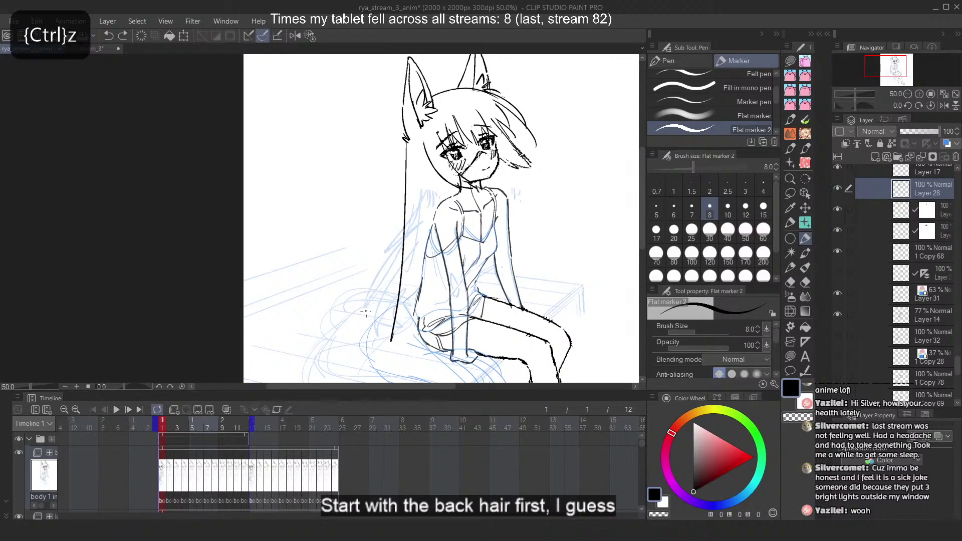
drag(404, 150, 371, 290)
drag(400, 210, 383, 346)
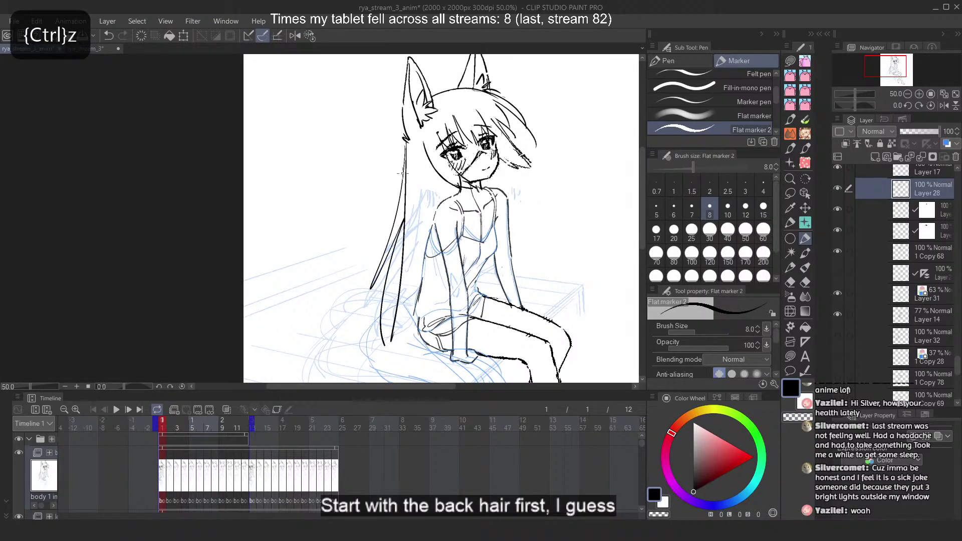
drag(404, 156, 365, 296)
key(ctrl+z)
key(ctrl+z)
key(ctrl+z)
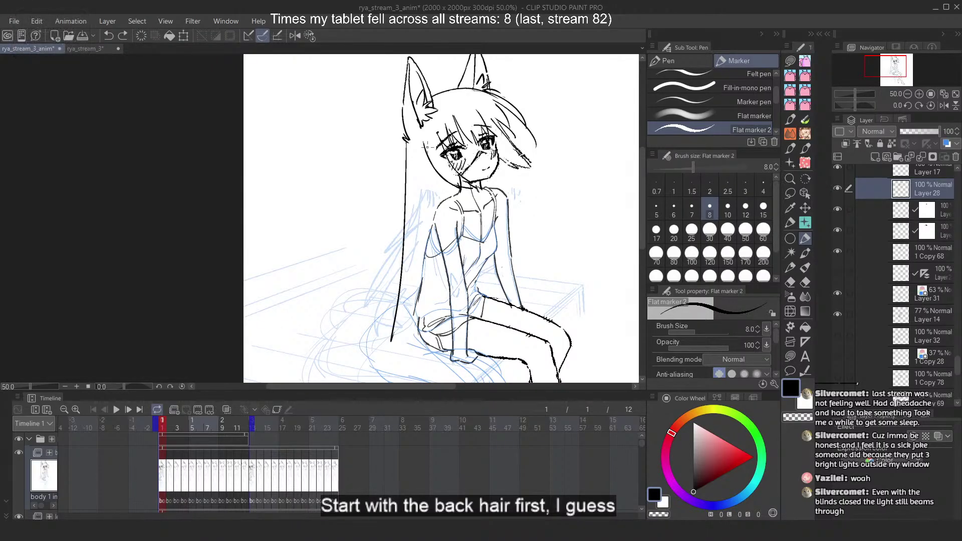
drag(406, 138, 376, 296)
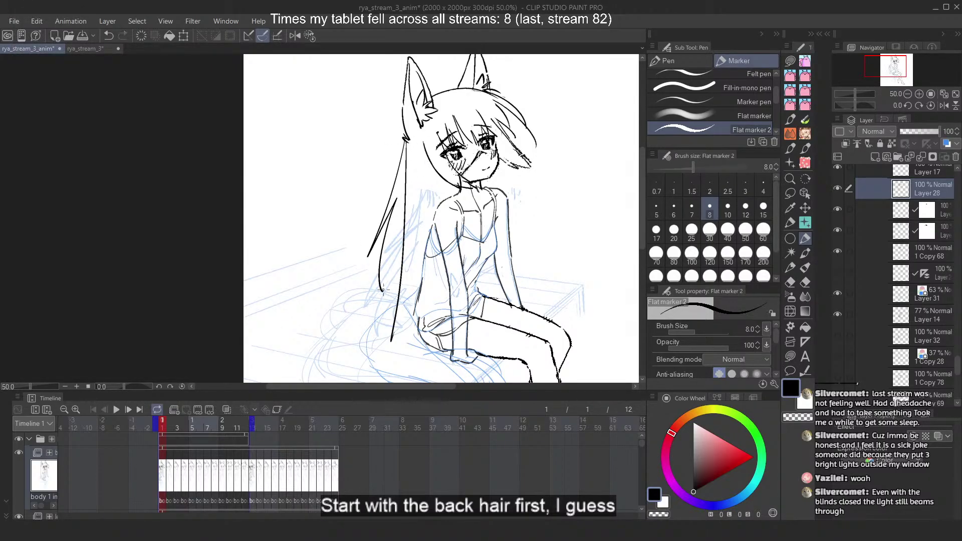
key(ctrl+z)
drag(407, 140, 375, 255)
key(ctrl+z)
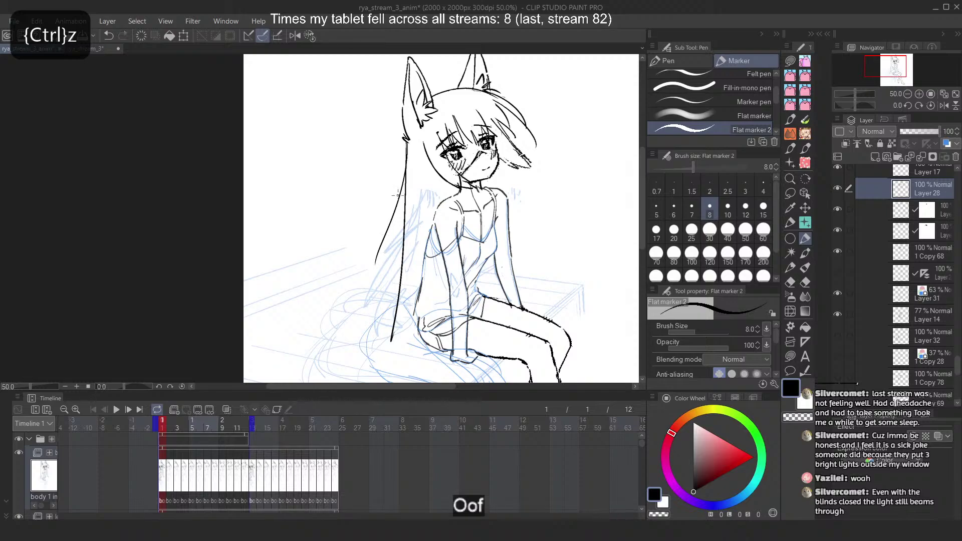
key(ctrl+z)
Try drawing the outer back-hair strand and extending it with curved ends that sweep down toward the bench
drag(406, 144, 370, 261)
drag(404, 143, 369, 276)
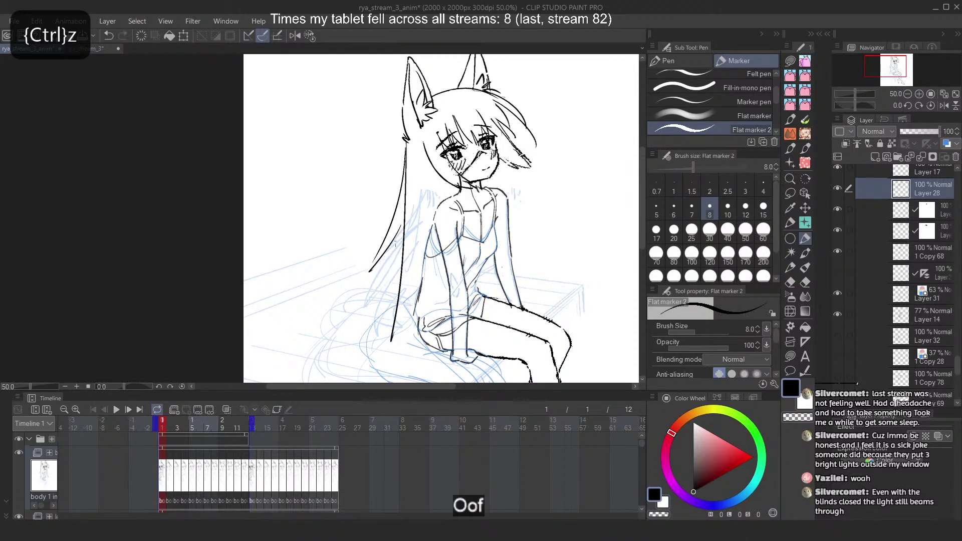
drag(401, 228, 353, 347)
key(ctrl+z)
drag(393, 282, 355, 352)
key(ctrl+z)
mouse_move(377, 289)
mouse_down()
mouse_move(354, 345)
mouse_move(369, 343)
mouse_up()
key(ctrl+z)
key(ctrl+z)
mouse_move(403, 203)
mouse_down()
mouse_move(360, 302)
mouse_move(389, 262)
mouse_move(361, 310)
mouse_up()
key(ctrl+z)
key(ctrl+z)
key(ctrl+z)
drag(401, 228, 356, 317)
key(ctrl+z)
mouse_move(399, 261)
mouse_down()
mouse_move(358, 320)
mouse_move(335, 323)
mouse_up()
key(ctrl+z)
key(ctrl+z)
Try three curved lock ends spreading over the bench, review the whole figure and undo all the new back-hair strokes
drag(390, 246, 314, 339)
drag(387, 287, 320, 332)
mouse_move(379, 310)
mouse_down()
mouse_move(342, 351)
mouse_move(366, 353)
mouse_up()
scroll(387, 255, down, 3)
scroll(386, 263, up, 3)
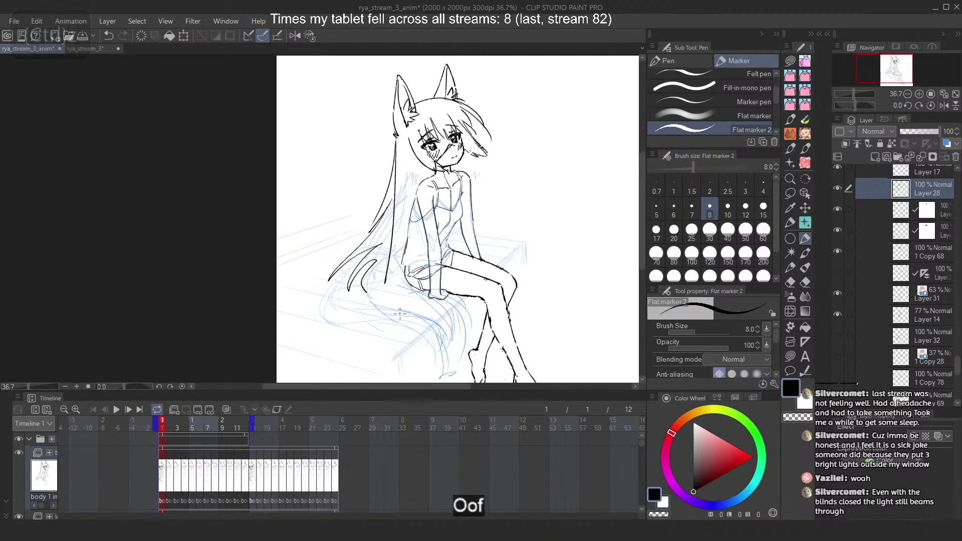
key(ctrl+z)
scroll(392, 239, up, 1)
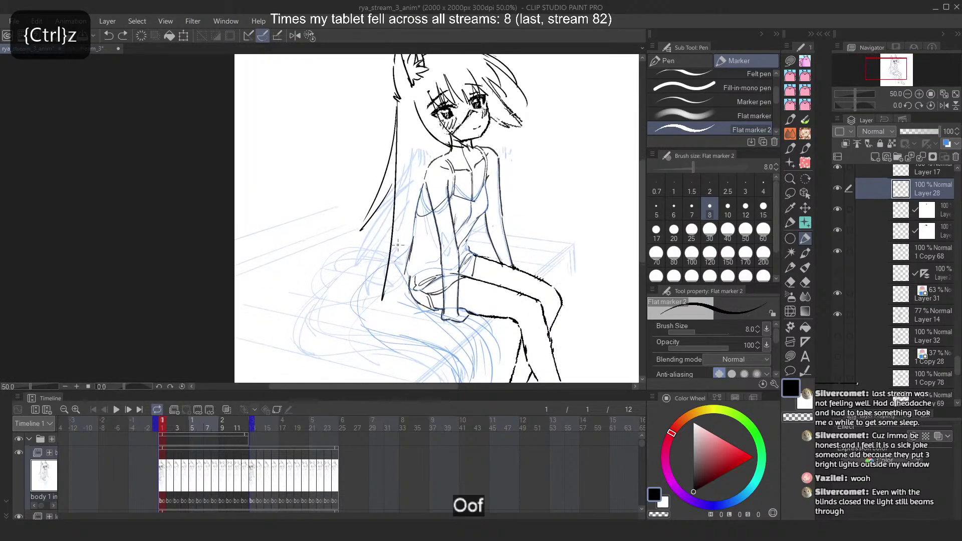
key(ctrl+z)
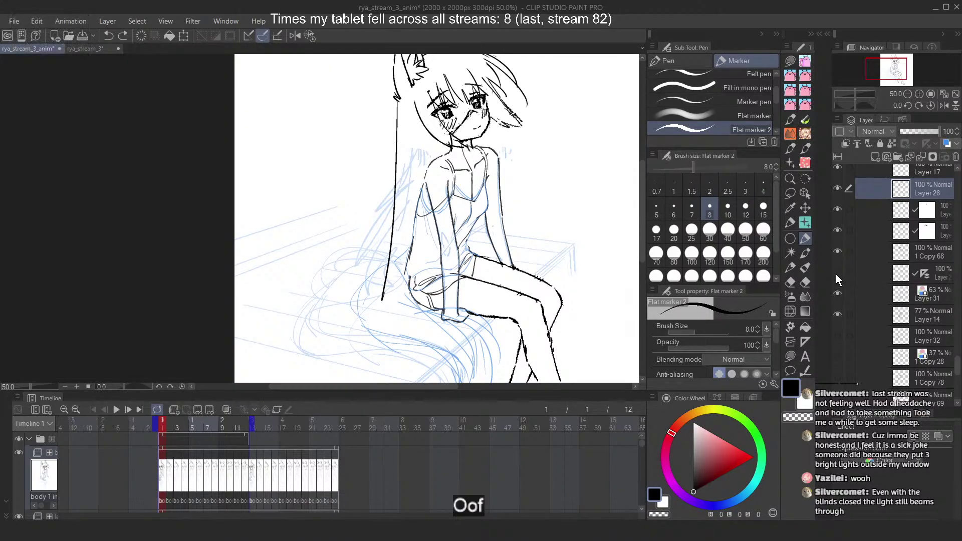
Show the Layer 32 long-hair sketch, set its opacity to 27% and tint it with the blue layer colour
click(842, 225)
click(841, 207)
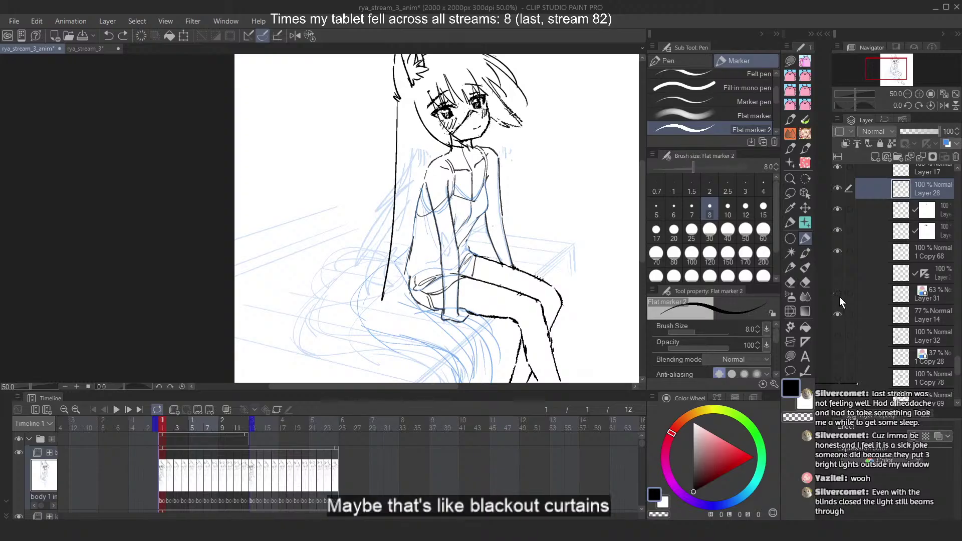
scroll(842, 318, down, 1)
click(841, 317)
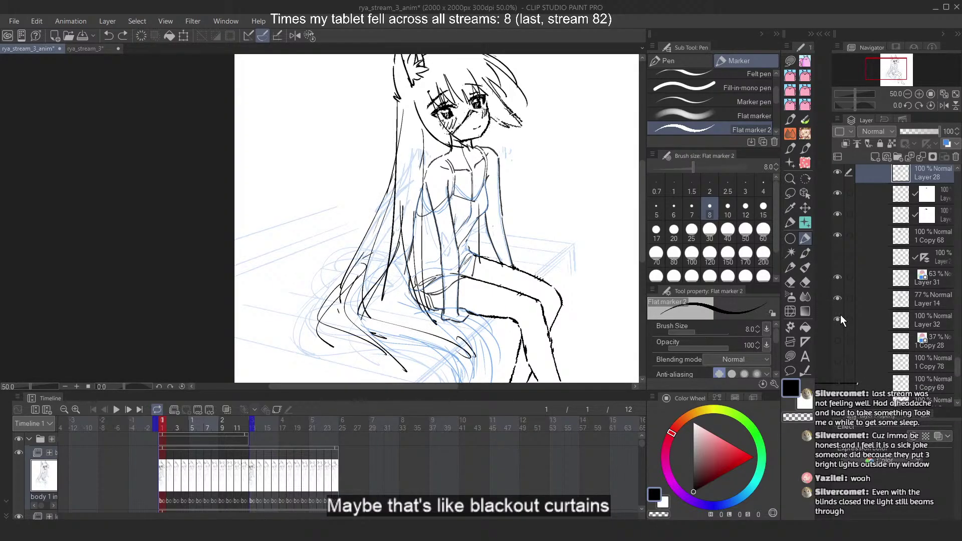
click(840, 318)
click(841, 318)
click(924, 314)
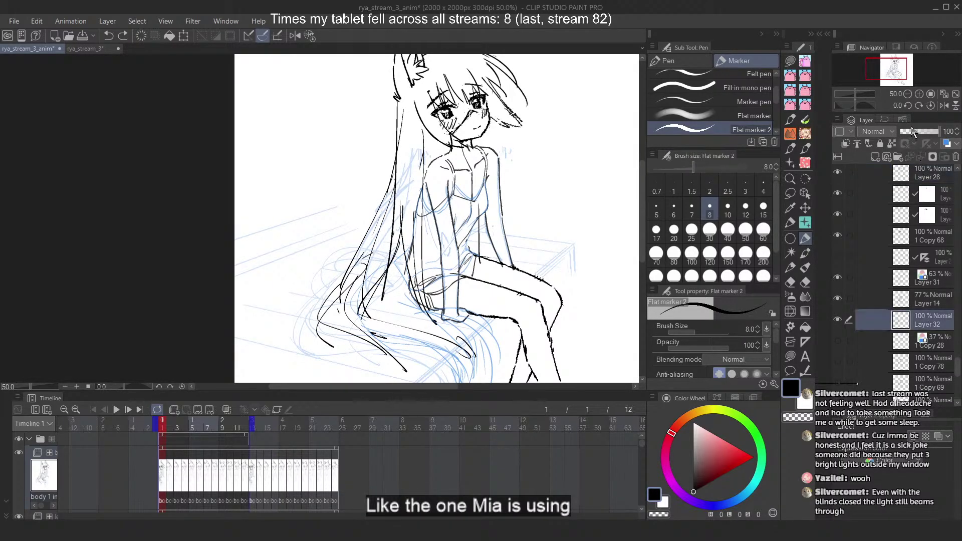
drag(913, 132, 910, 130)
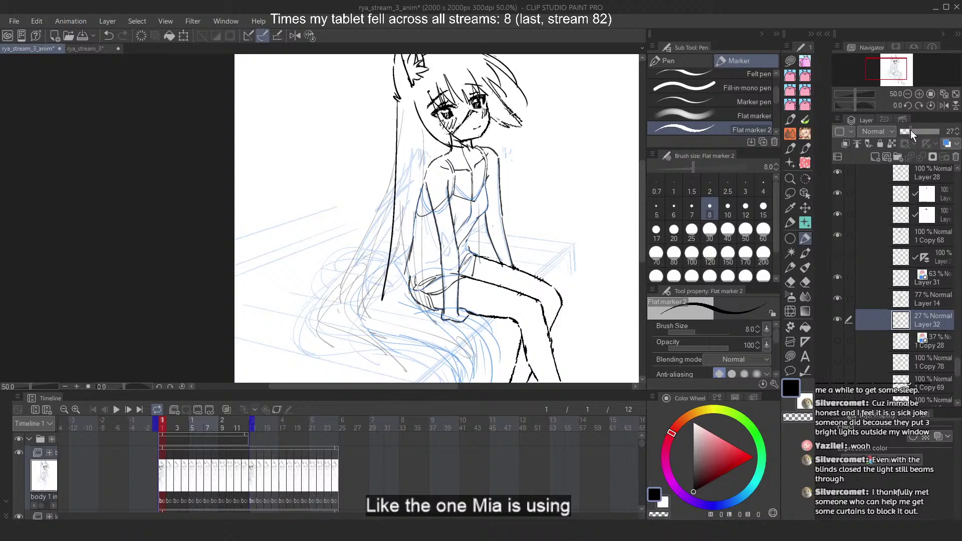
click(944, 145)
Check the Layer 14 and Layer 31 sketches by toggling their visibility, and hide the Folder 1 bench sketch
click(840, 297)
click(840, 297)
click(838, 282)
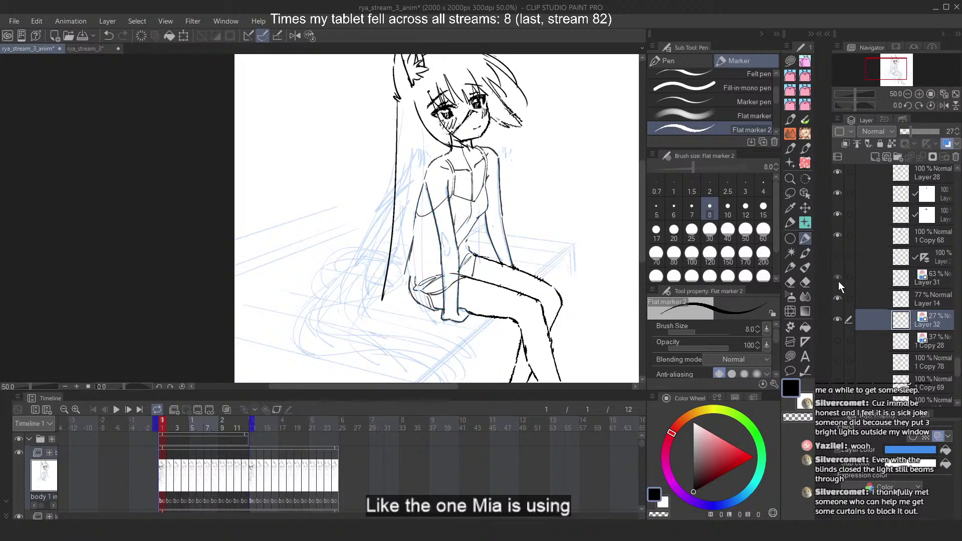
click(838, 282)
scroll(895, 342, down, 5)
click(839, 375)
scroll(894, 327, up, 4)
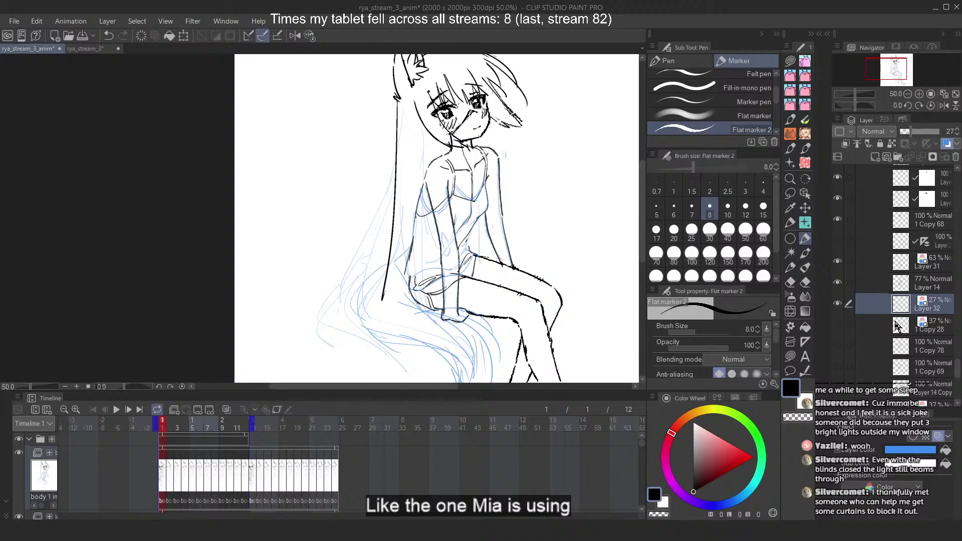
Toggle the layers from 1 Copy 68 up to Layer 28 to check their contents, and make Layer 28 active
scroll(898, 324, up, 3)
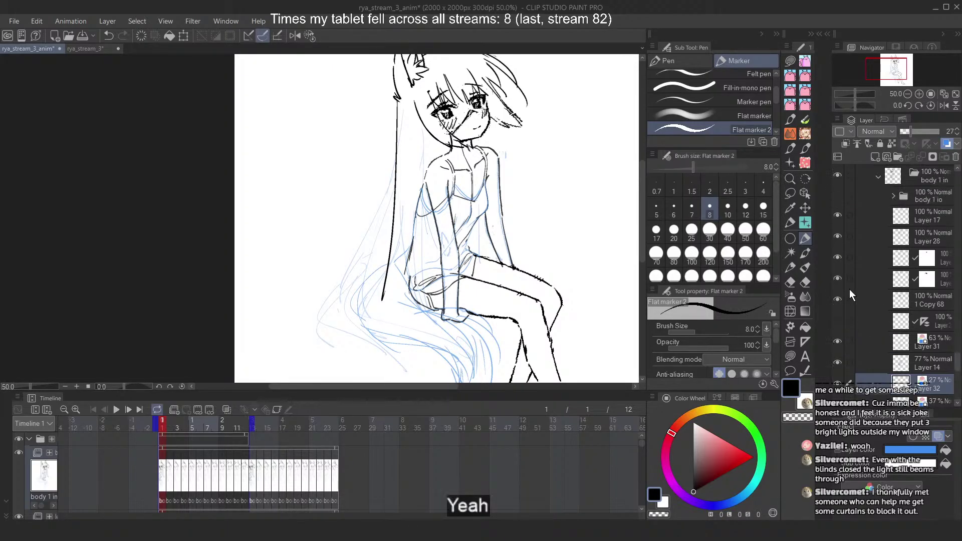
click(838, 299)
click(837, 278)
click(837, 278)
click(837, 258)
click(840, 236)
click(840, 236)
click(938, 236)
Try the outer back-hair line in both the normal and the mirrored canvas view, undoing each stroke
drag(494, 180, 521, 174)
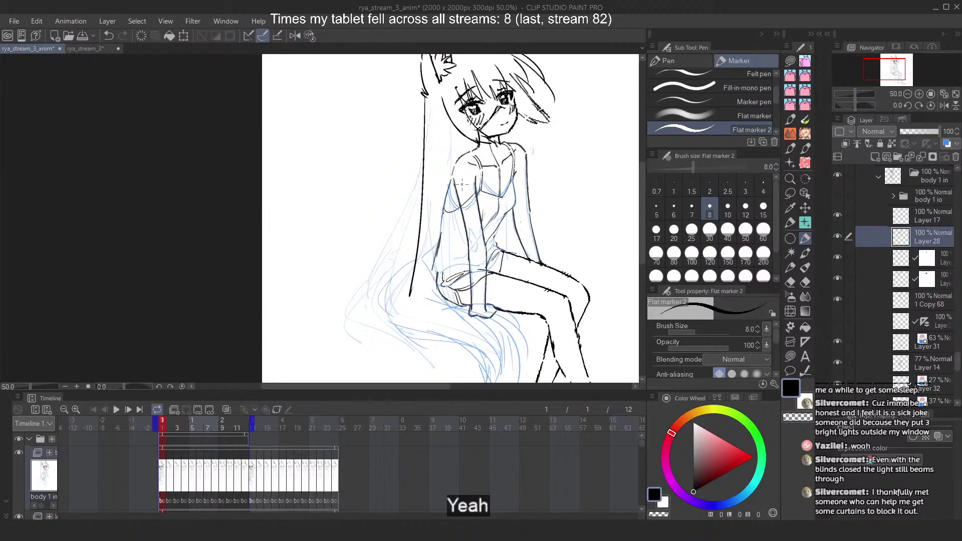
scroll(461, 185, up, 1)
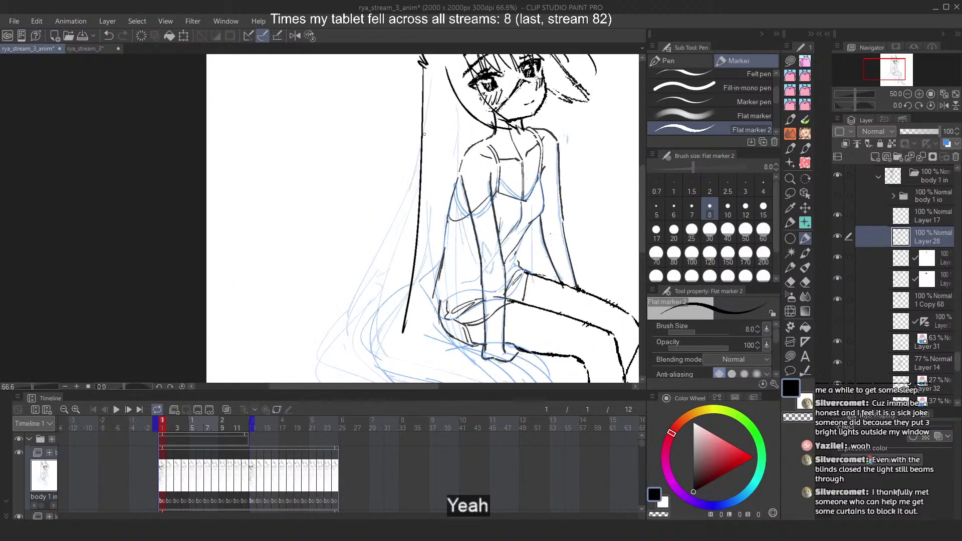
drag(424, 80, 322, 331)
key(ctrl+z)
drag(423, 86, 330, 339)
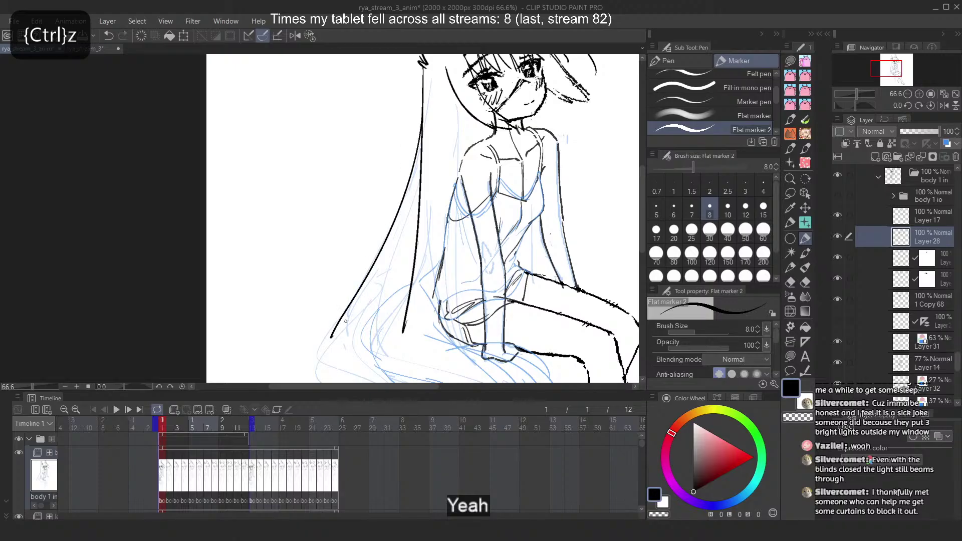
key(2)
key(ctrl+z)
mouse_move(212, 69)
mouse_down()
mouse_move(304, 336)
mouse_move(341, 358)
mouse_up()
key(ctrl+z)
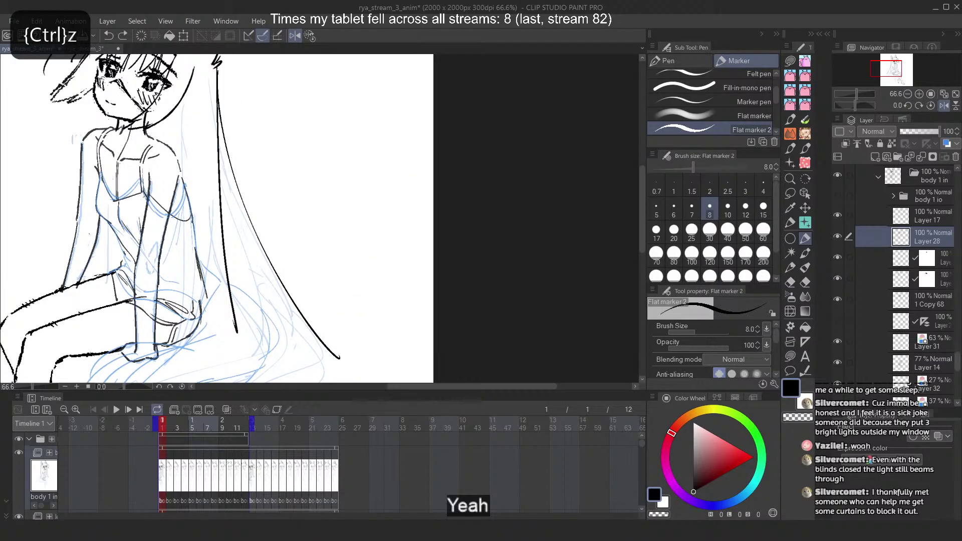
key(ctrl+z)
drag(216, 132, 314, 331)
key(2)
key(ctrl+z)
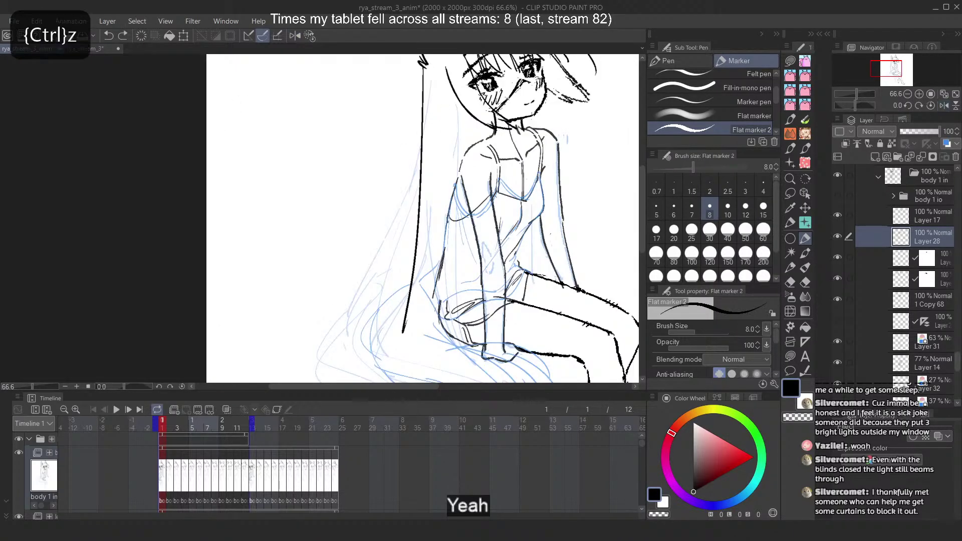
Draw the outer edge of the back hair from below the ear down along the blue guide toward the bench
drag(425, 70, 342, 323)
key(ctrl+z)
key(ctrl+z)
drag(425, 75, 346, 323)
key(ctrl+z)
key(ctrl+z)
Draw a second, inner back-hair line that branches off at shoulder height and hooks inward at its lower end, redoing unsatisfactory strokes
drag(420, 177, 347, 341)
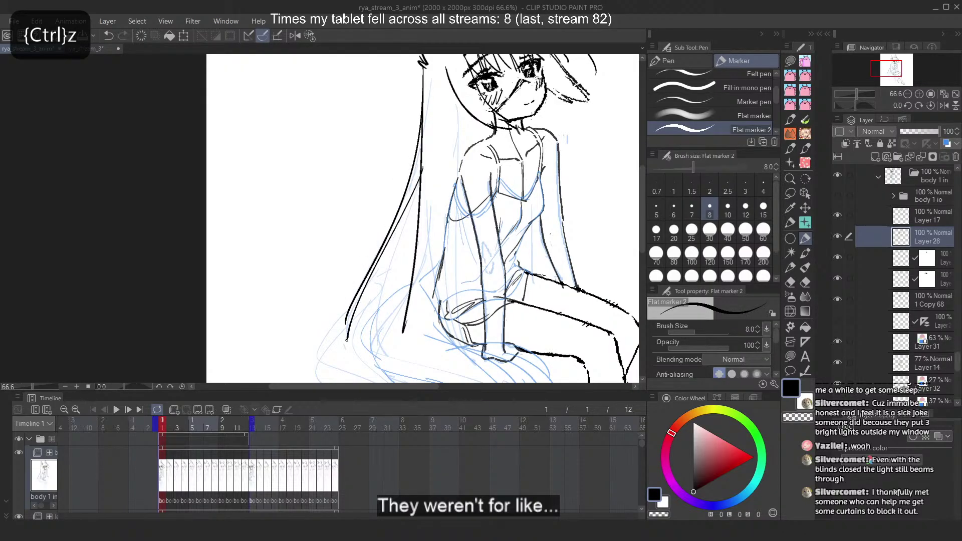
key(ctrl+z)
drag(414, 187, 369, 345)
key(ctrl+z)
mouse_move(416, 193)
mouse_down()
mouse_move(365, 366)
mouse_move(366, 356)
mouse_up()
key(ctrl+z)
key(ctrl+z)
mouse_move(420, 181)
mouse_down()
mouse_move(368, 371)
mouse_move(355, 321)
mouse_move(347, 358)
mouse_move(363, 361)
mouse_up()
key(ctrl+z)
key(ctrl+z)
mouse_move(368, 274)
mouse_down()
mouse_move(371, 382)
mouse_move(365, 373)
mouse_up()
key(ctrl+z)
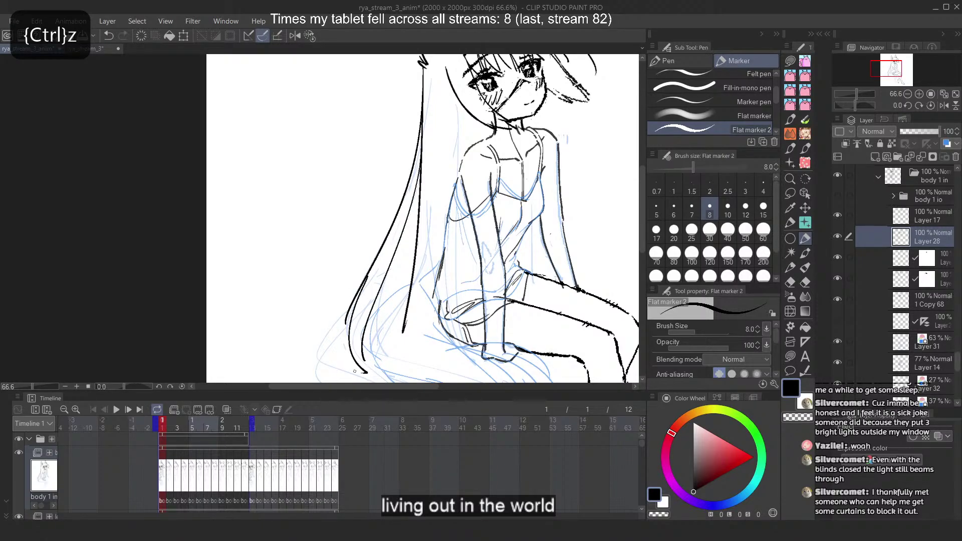
Try additional back-hair strokes from the shoulder toward the bench along the blue guide, undoing each one
key(ctrl+z)
mouse_move(367, 291)
mouse_down()
mouse_move(359, 371)
mouse_move(367, 382)
mouse_up()
key(ctrl+z)
scroll(299, 226, down, 1)
drag(300, 225, 281, 181)
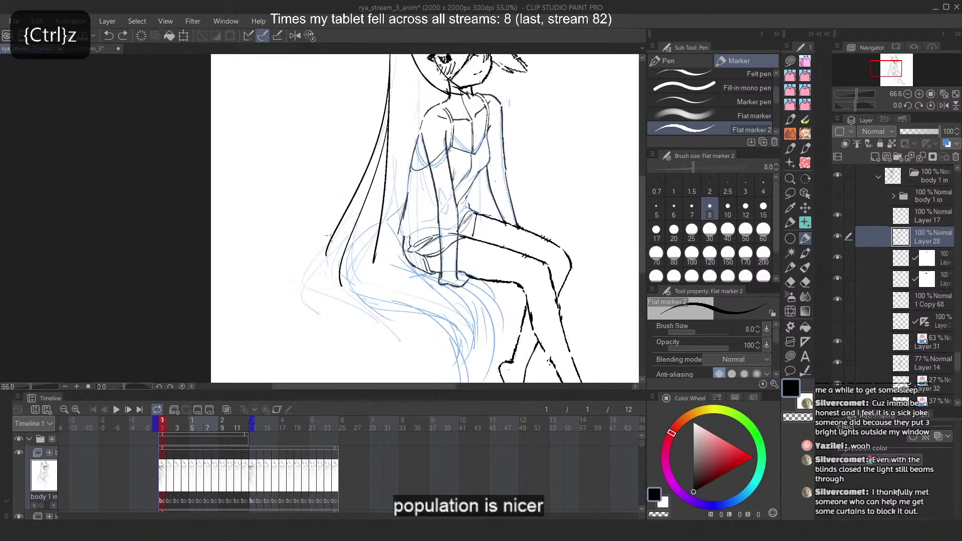
scroll(298, 226, up, 1)
drag(329, 236, 295, 317)
key(ctrl+z)
mouse_move(357, 189)
mouse_down()
mouse_move(319, 323)
mouse_move(301, 276)
mouse_move(385, 339)
mouse_up()
key(ctrl+z)
key(ctrl+z)
mouse_move(333, 234)
mouse_down()
mouse_move(300, 303)
mouse_move(357, 339)
mouse_up()
key(ctrl+z)
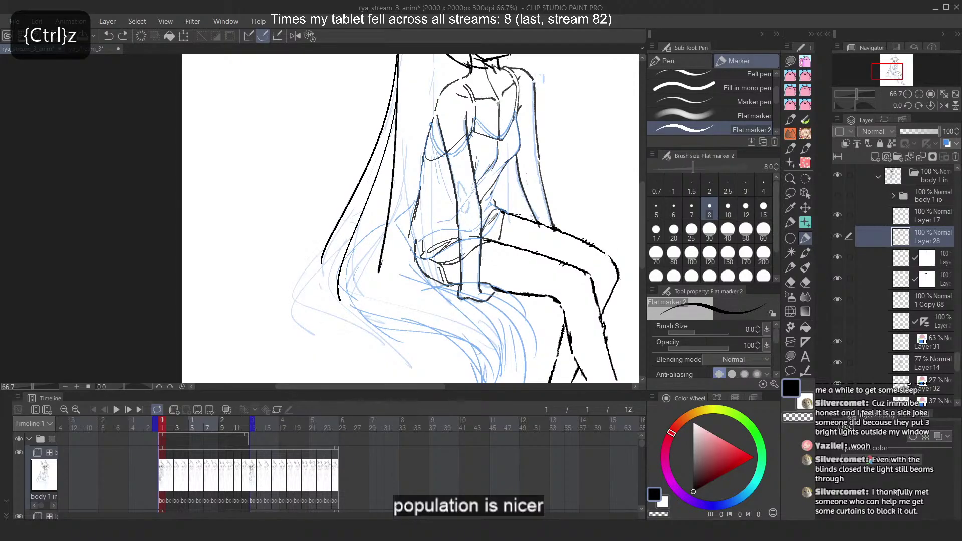
drag(414, 81, 329, 299)
key(ctrl+z)
scroll(373, 162, down, 1)
scroll(381, 211, up, 2)
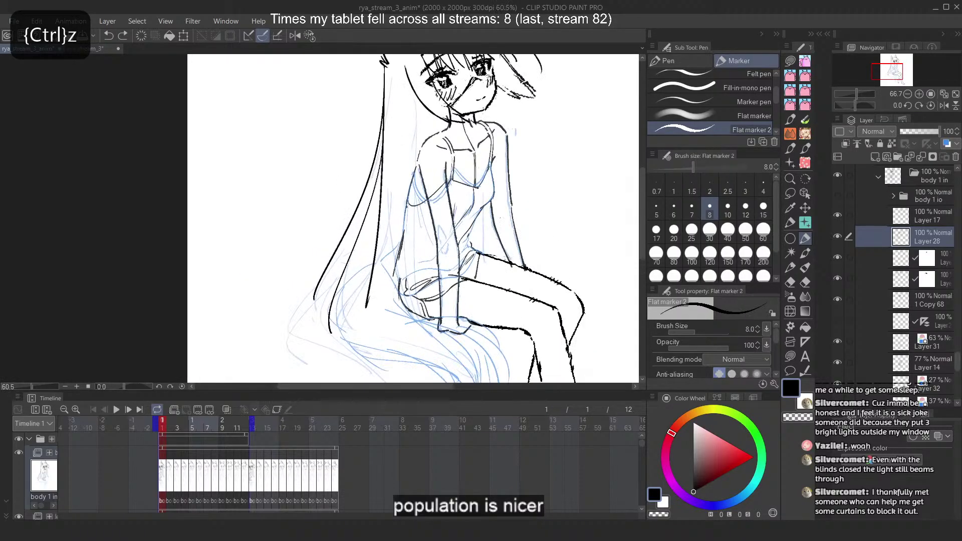
Toggle Layer 28 off and on to check its contents, and undo the curved outer and inner back-hair lines
click(837, 238)
click(837, 239)
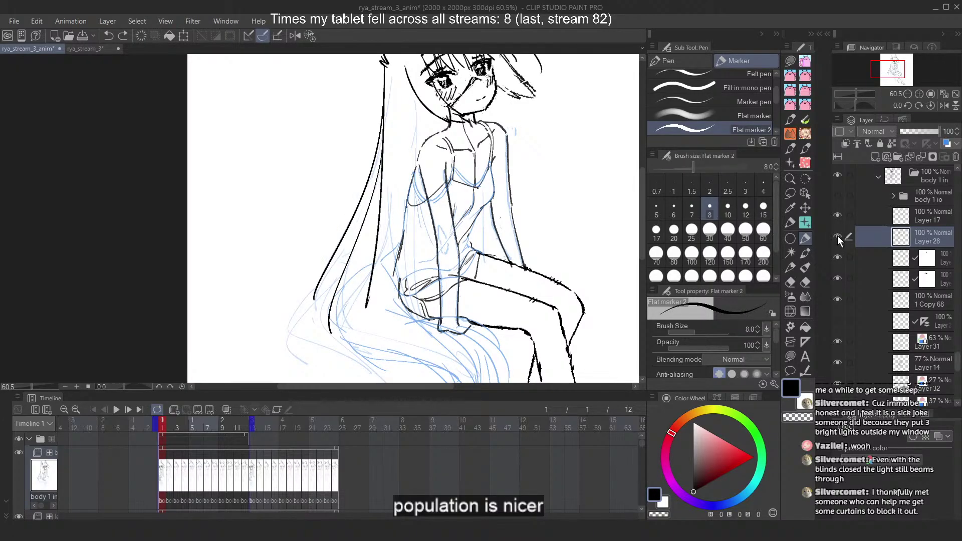
key(ctrl+z)
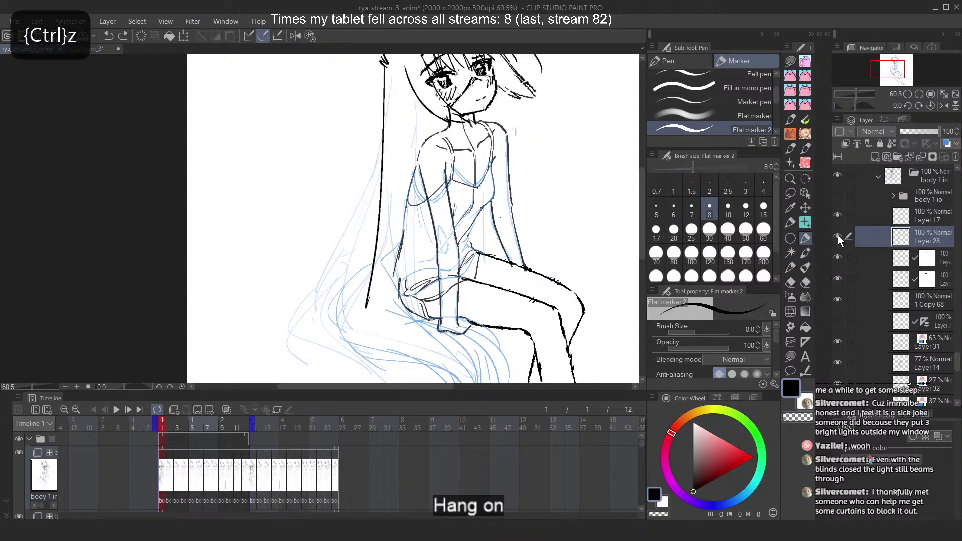
Lasso frame 1's straight back-hair line, cut and paste it onto its own layer, and give that layer a blue layer colour and 35% opacity
click(790, 194)
mouse_move(373, 69)
mouse_down()
mouse_move(377, 339)
mouse_move(385, 59)
mouse_move(377, 56)
mouse_up()
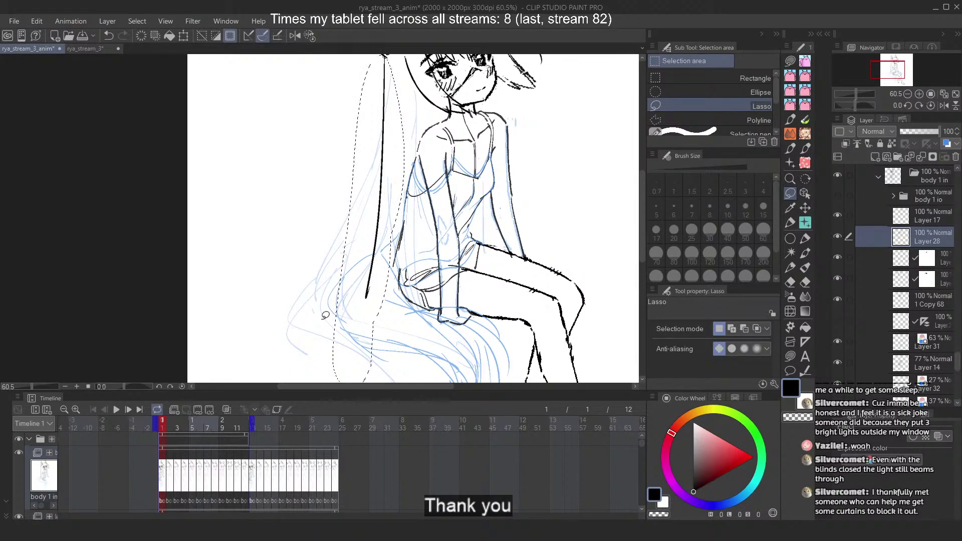
scroll(423, 250, down, 6)
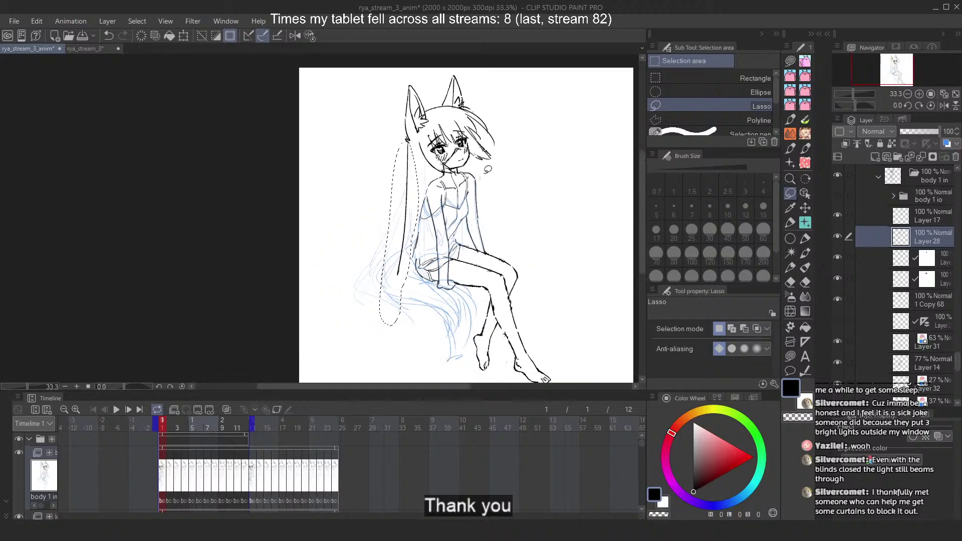
scroll(487, 168, up, 5)
key(ctrl+x)
key(ctrl+v)
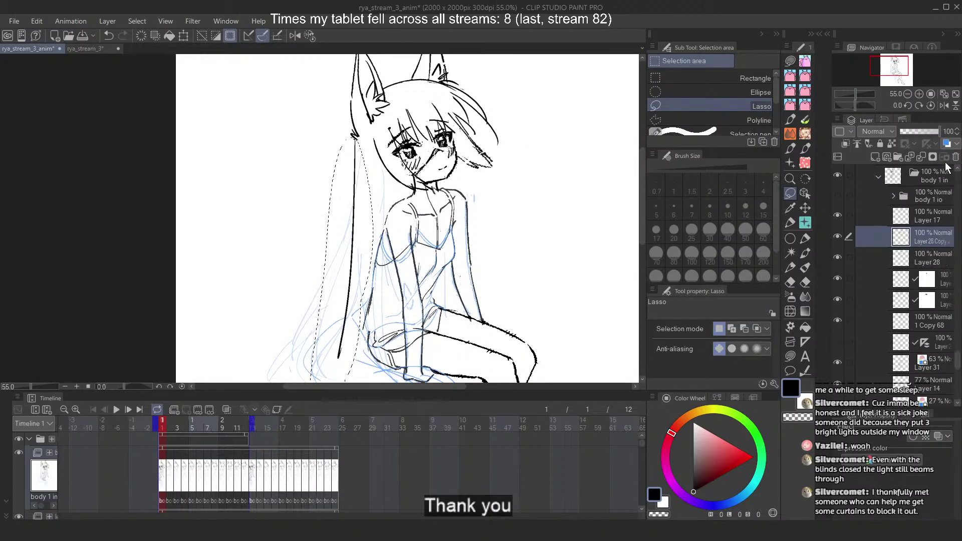
click(946, 144)
click(914, 131)
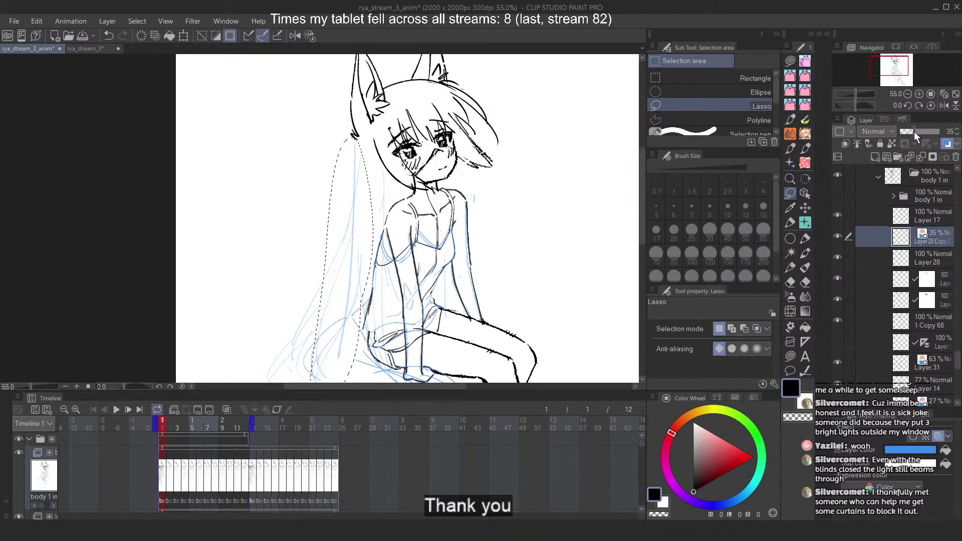
Activate Layer 28 Copy on frame 2 and put its selected back-hair line on a separate layer above it
scroll(911, 256, up, 3)
click(924, 239)
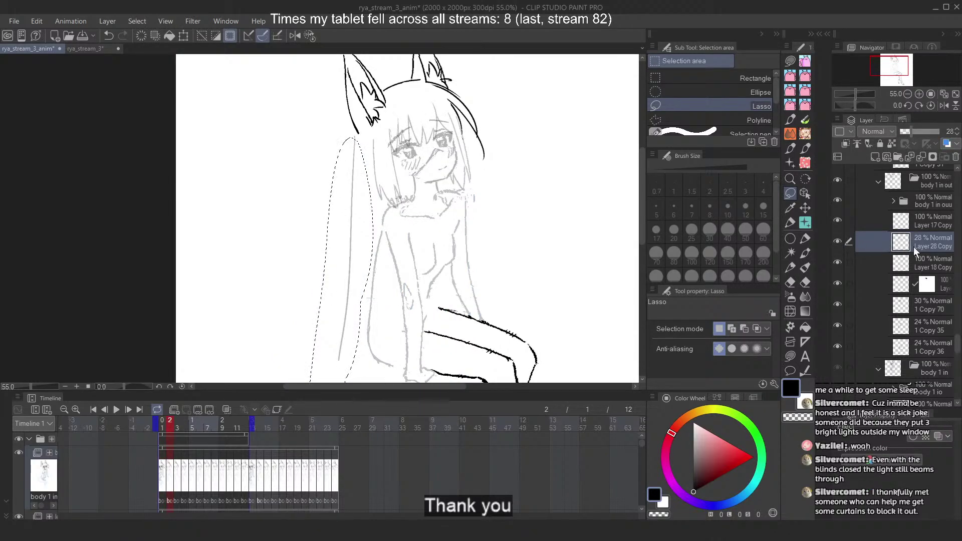
scroll(308, 170, up, 3)
scroll(354, 186, down, 3)
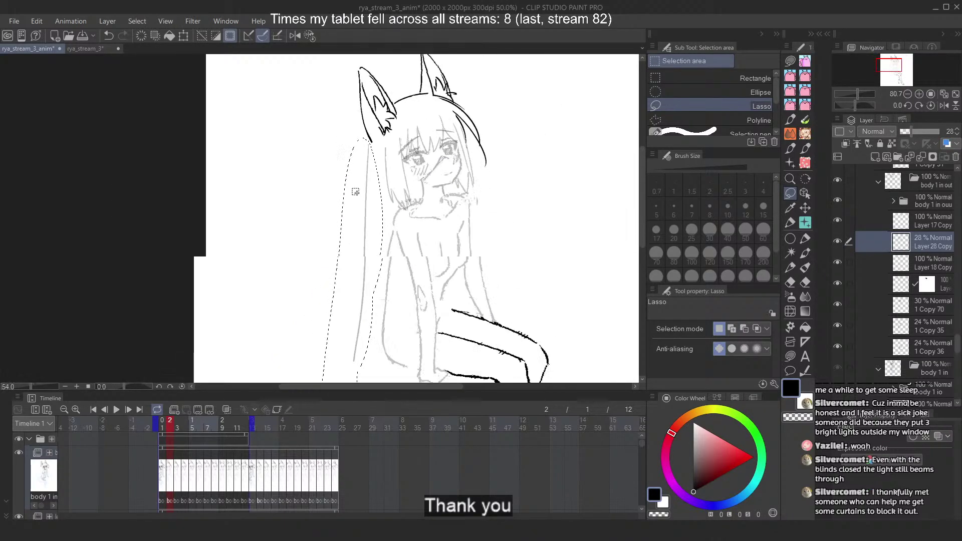
key(ctrl+v)
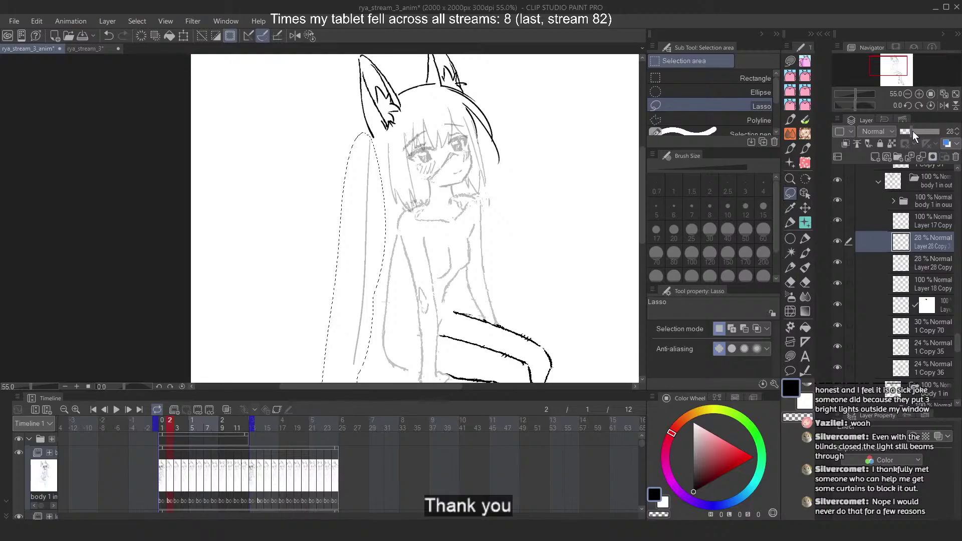
Activate Layer 28 Copy 2 on frame 3 and lasso its long back-hair line from below the ear to its lower end
scroll(907, 250, up, 4)
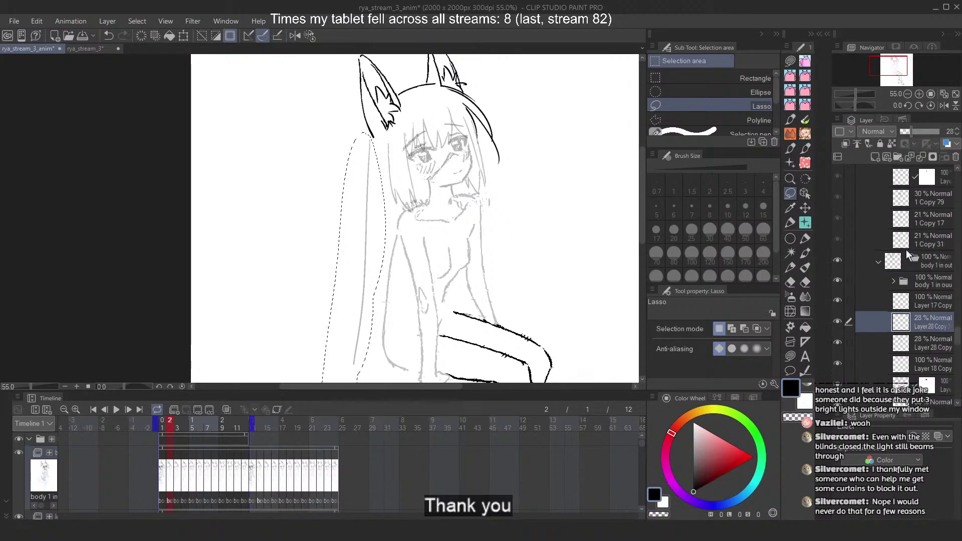
scroll(906, 251, up, 3)
click(915, 243)
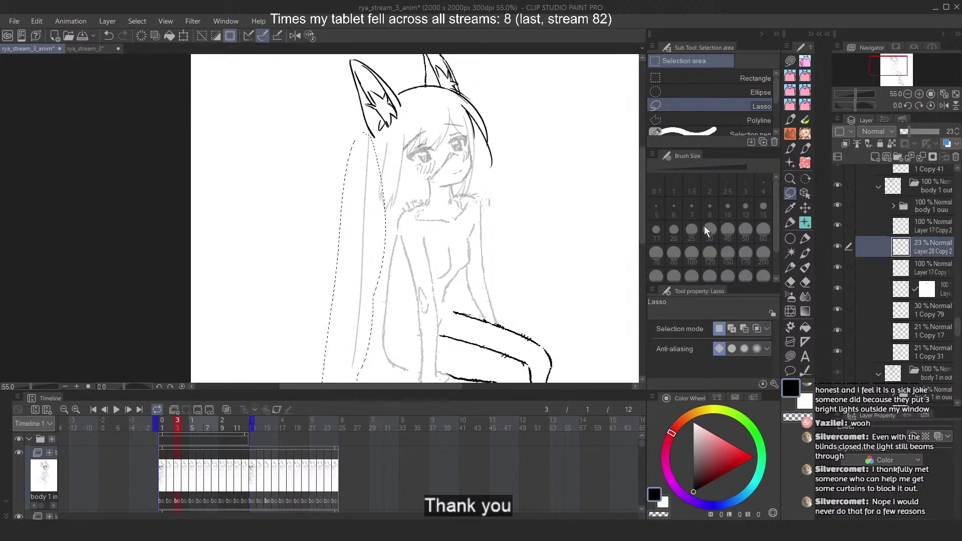
scroll(373, 199, up, 3)
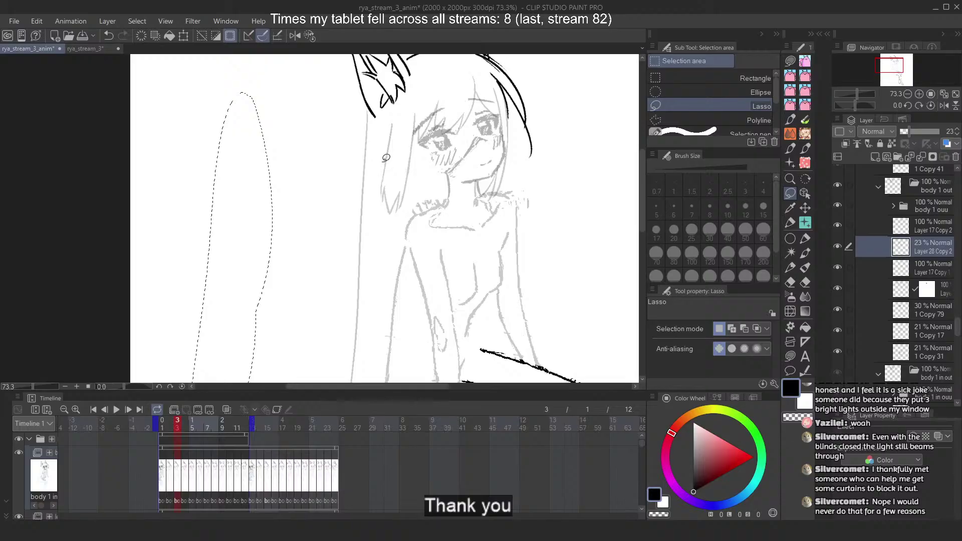
scroll(386, 157, up, 5)
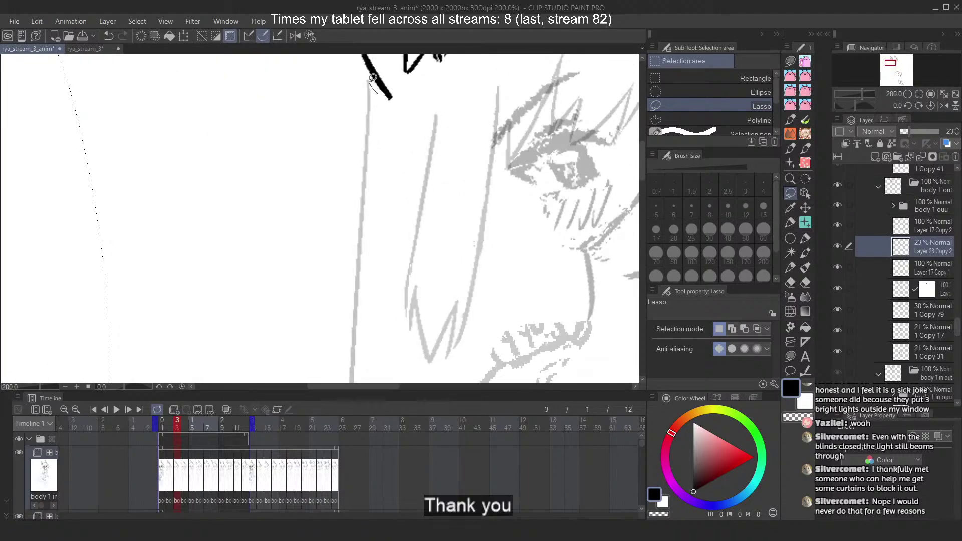
mouse_move(373, 78)
mouse_down()
mouse_move(343, 249)
mouse_move(366, 238)
mouse_up()
scroll(361, 94, up, 4)
scroll(353, 92, down, 3)
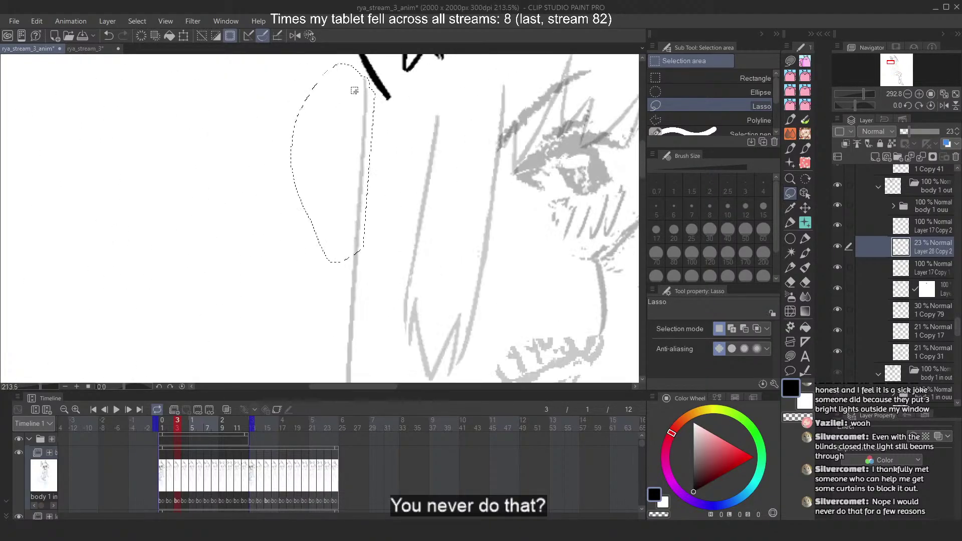
scroll(354, 91, down, 5)
drag(348, 130, 314, 317)
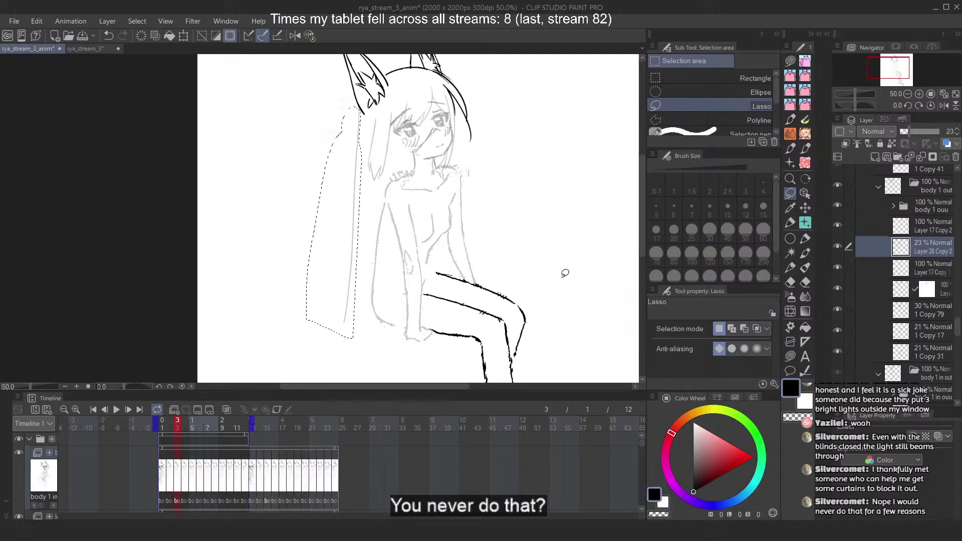
Activate Layer 28 Copy 3 on frame 4 and lasso its back-hair line in sections, leaving out the side hair lock
scroll(878, 263, up, 6)
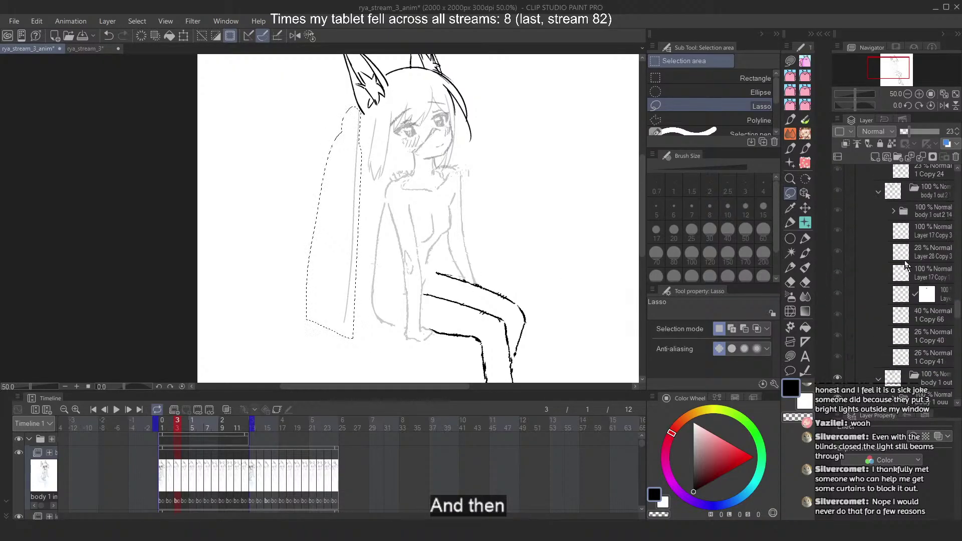
scroll(906, 266, up, 1)
click(933, 284)
scroll(397, 114, up, 4)
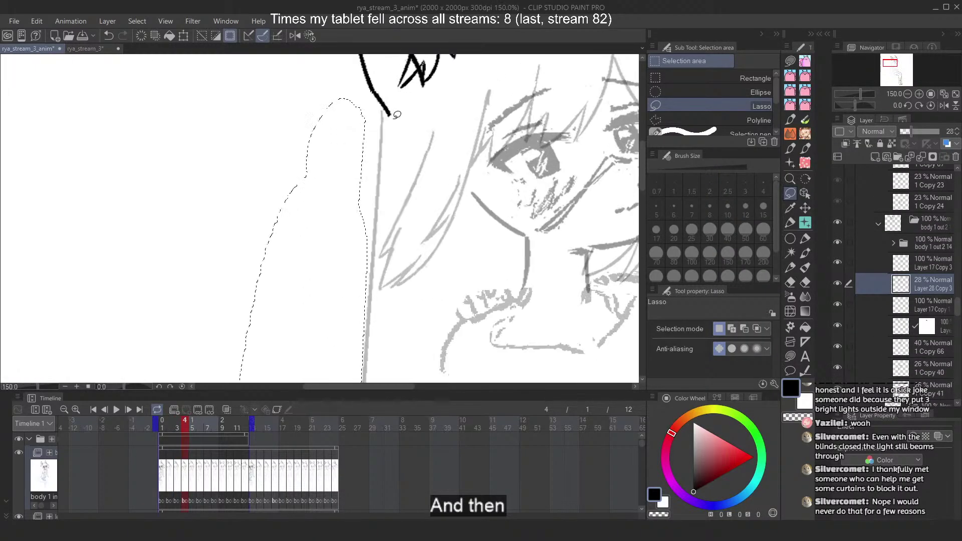
drag(391, 114, 365, 100)
drag(369, 276, 387, 117)
scroll(388, 119, down, 3)
scroll(376, 281, up, 4)
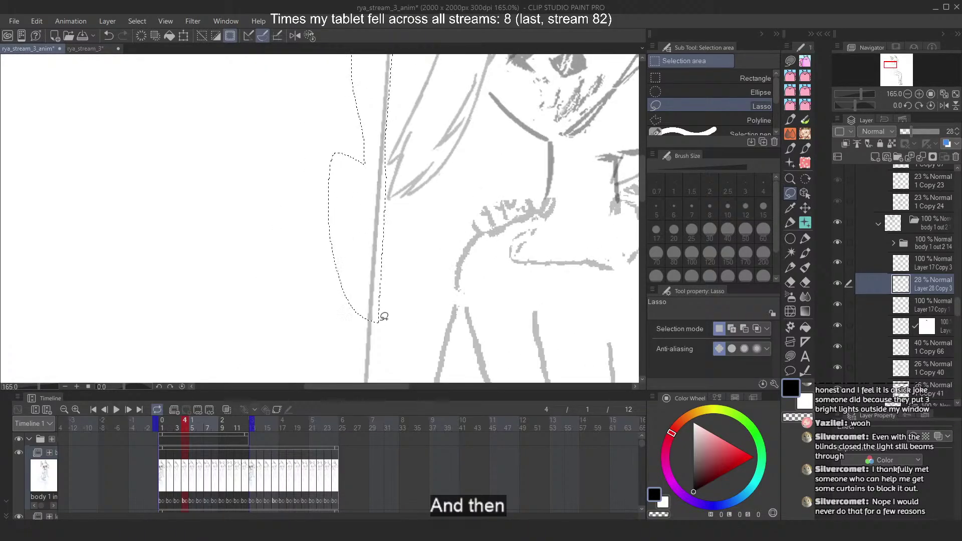
scroll(384, 317, down, 4)
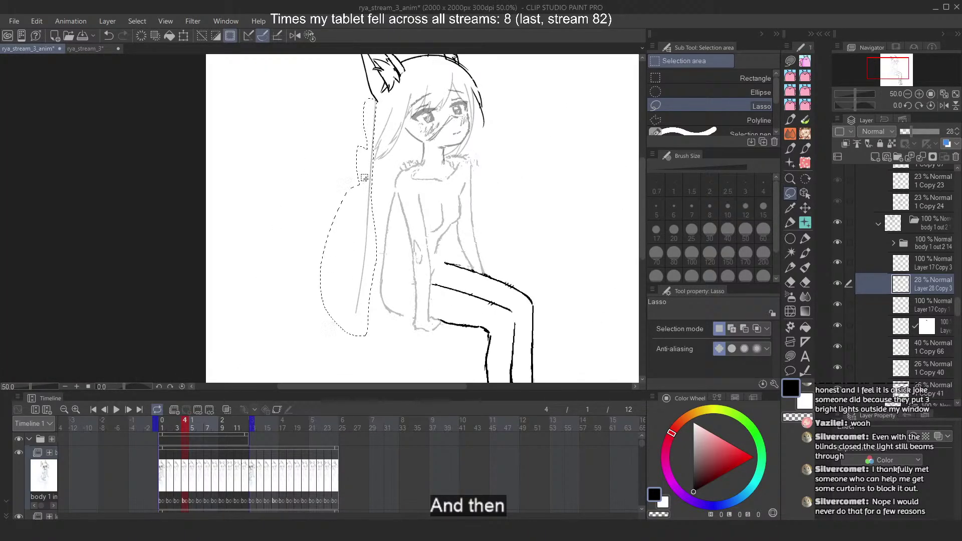
scroll(910, 275, down, 2)
Activate Layer 28 Copy 4 on frame 5, clear the old selection, and lasso the back-hair line in sections around the crossing side hair tips
scroll(911, 275, up, 5)
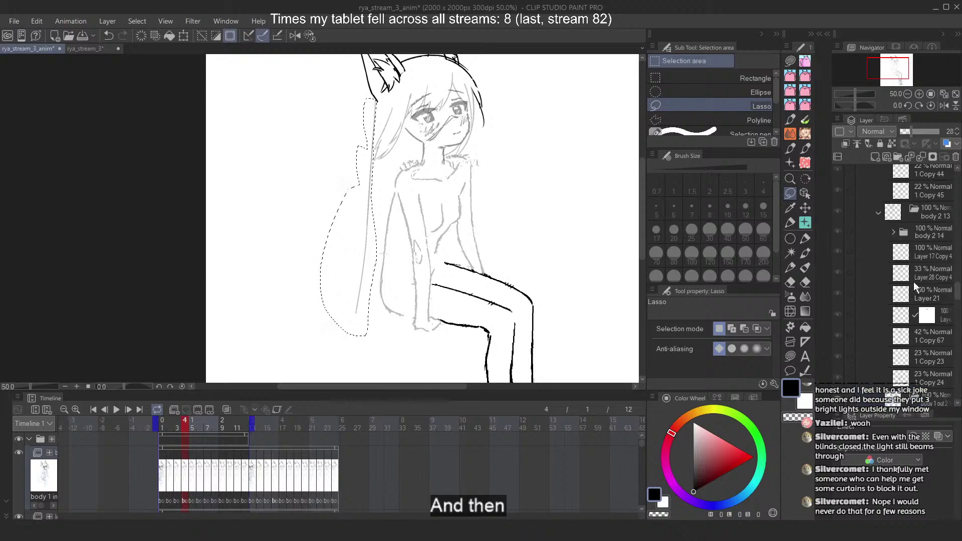
click(914, 281)
scroll(374, 100, up, 3)
scroll(374, 100, up, 3)
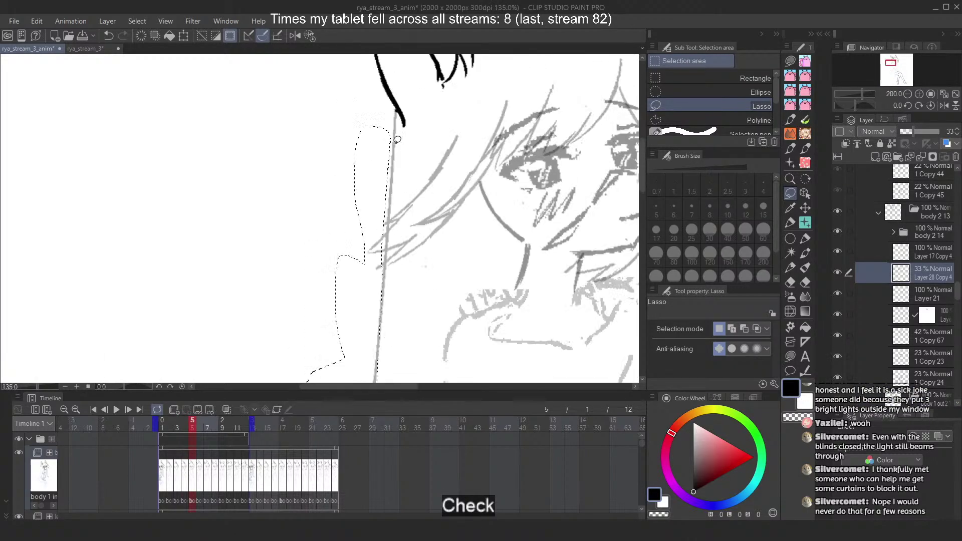
key(ctrl+d)
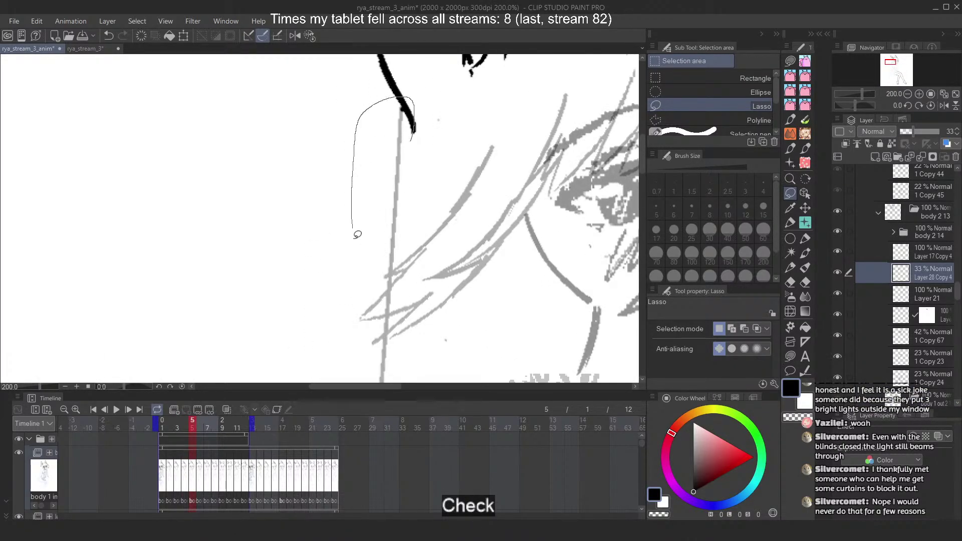
drag(386, 271, 387, 272)
scroll(386, 281, up, 4)
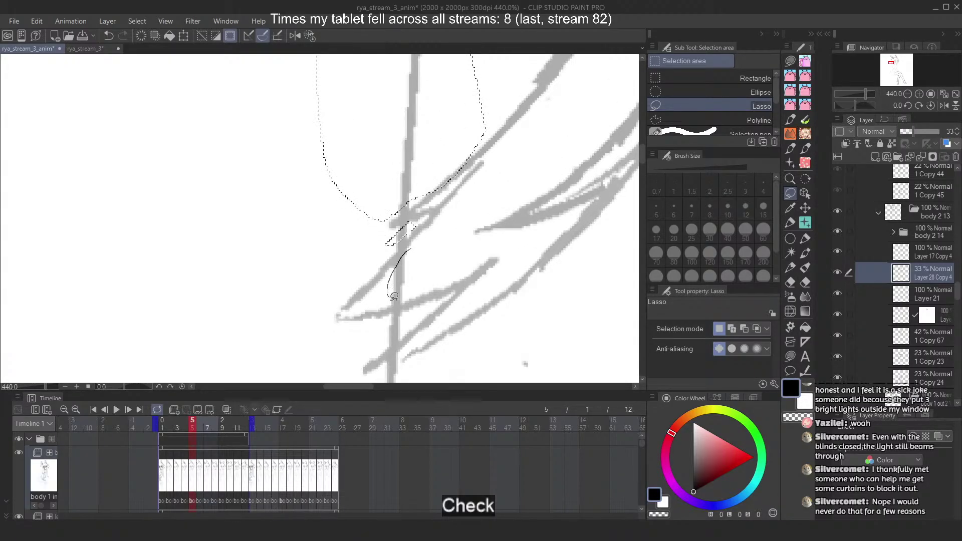
drag(394, 296, 415, 287)
drag(393, 339, 408, 332)
scroll(414, 241, down, 2)
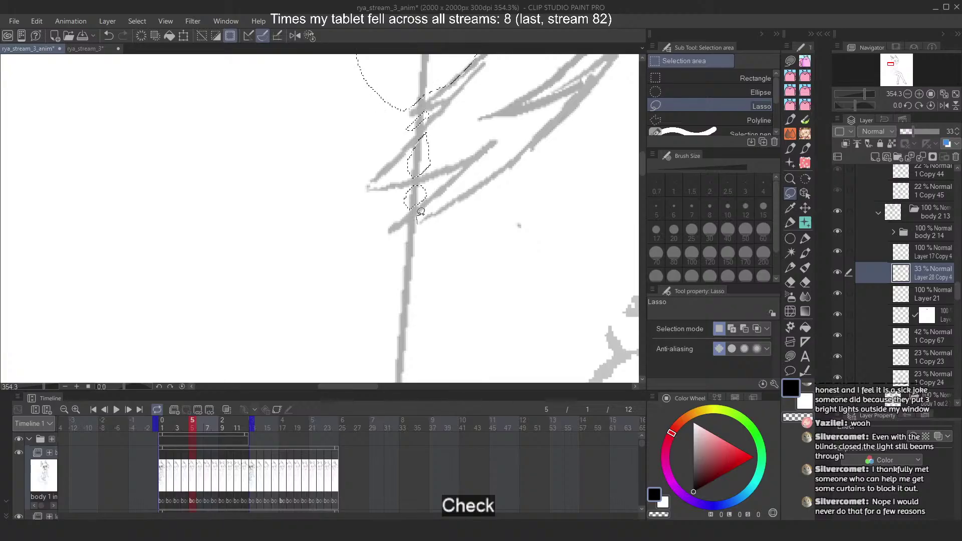
scroll(399, 190, down, 6)
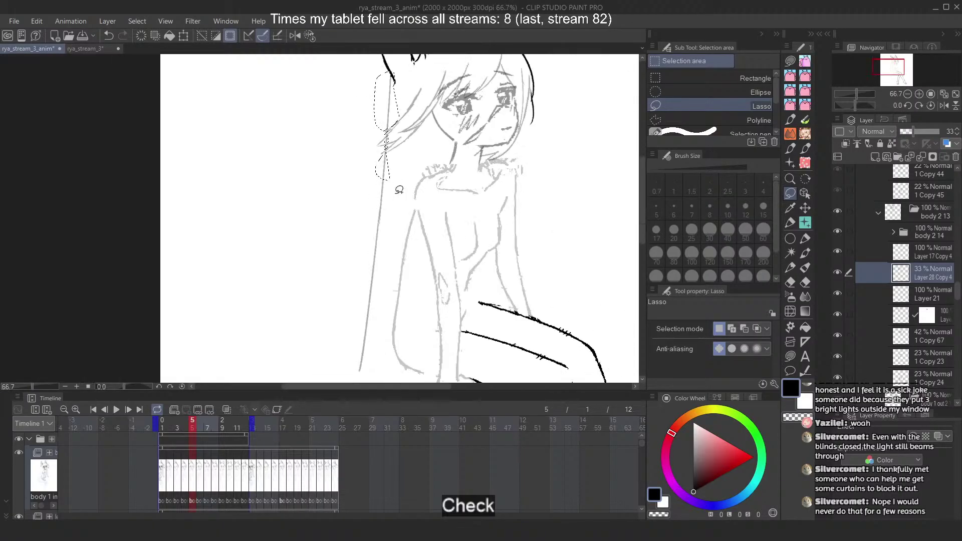
mouse_move(394, 166)
mouse_down()
mouse_move(327, 321)
mouse_move(346, 368)
mouse_move(388, 371)
mouse_up()
scroll(406, 265, down, 3)
scroll(384, 168, up, 3)
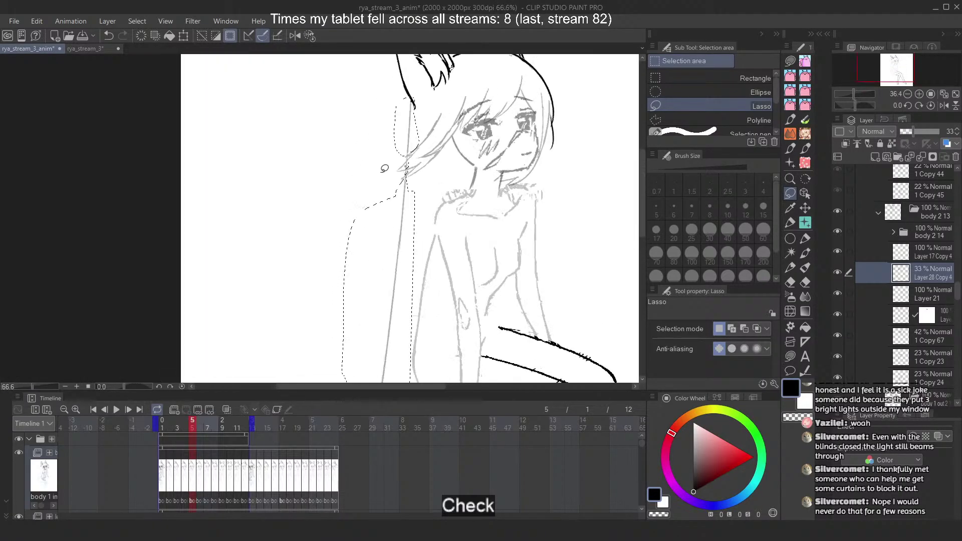
Activate Layer 28 Copy 5 on frame 6 and lasso its upper back-hair line from the ear down to the side hair lock
scroll(897, 271, up, 4)
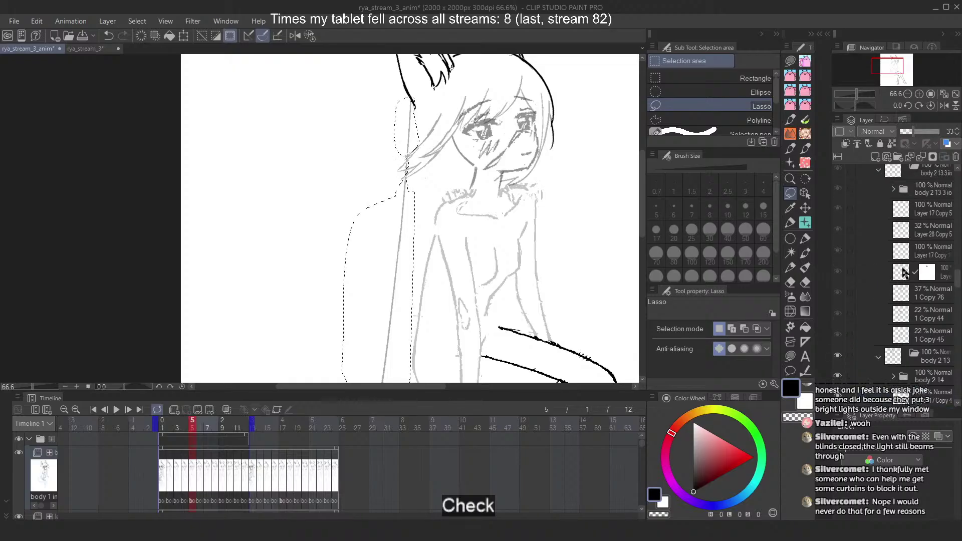
click(919, 229)
scroll(400, 95, down, 1)
scroll(400, 95, up, 4)
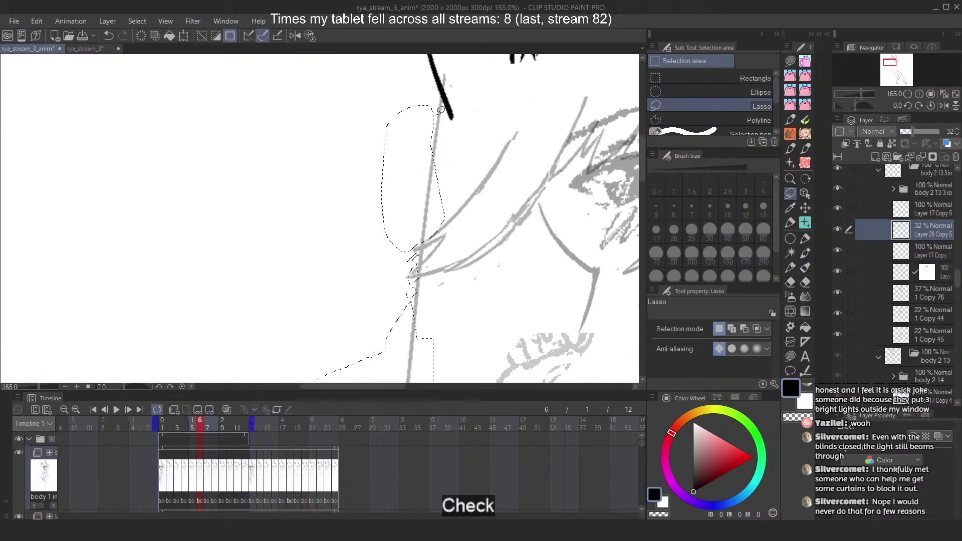
scroll(480, 111, up, 1)
drag(483, 138, 460, 86)
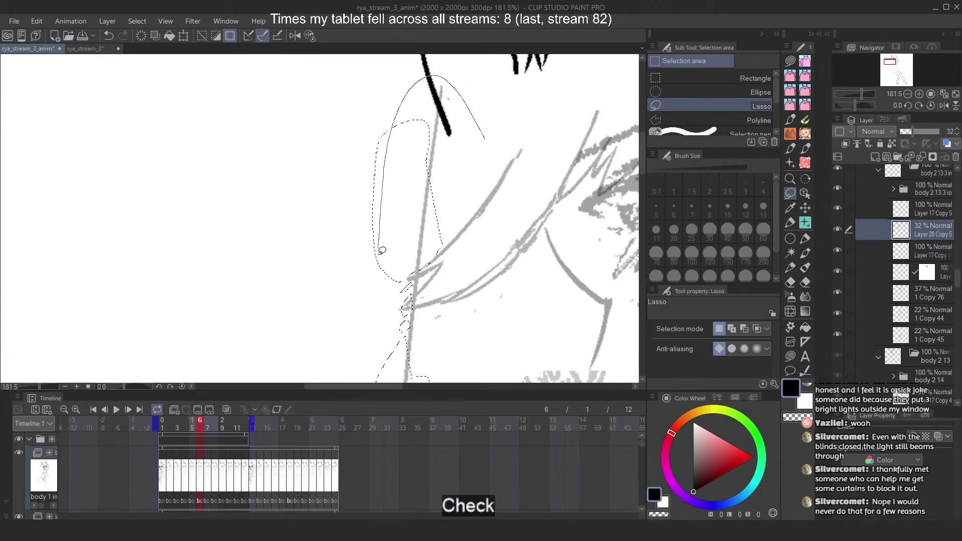
mouse_move(382, 251)
mouse_down()
mouse_move(424, 253)
mouse_move(481, 141)
mouse_up()
scroll(426, 271, up, 6)
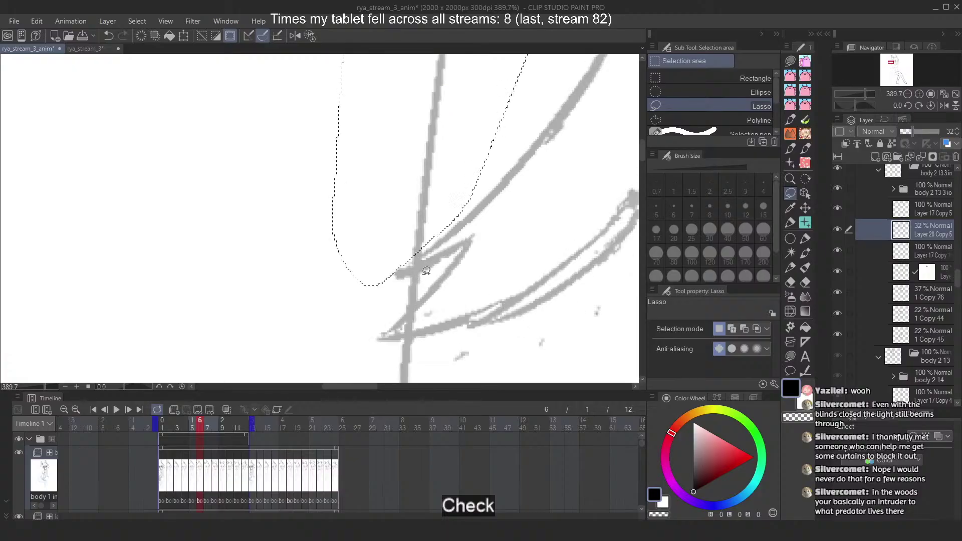
Add the back-hair line's gaps between the crossing hair tips and its lower length to the selection, and put it on a separate layer
drag(422, 274, 405, 291)
scroll(449, 221, up, 3)
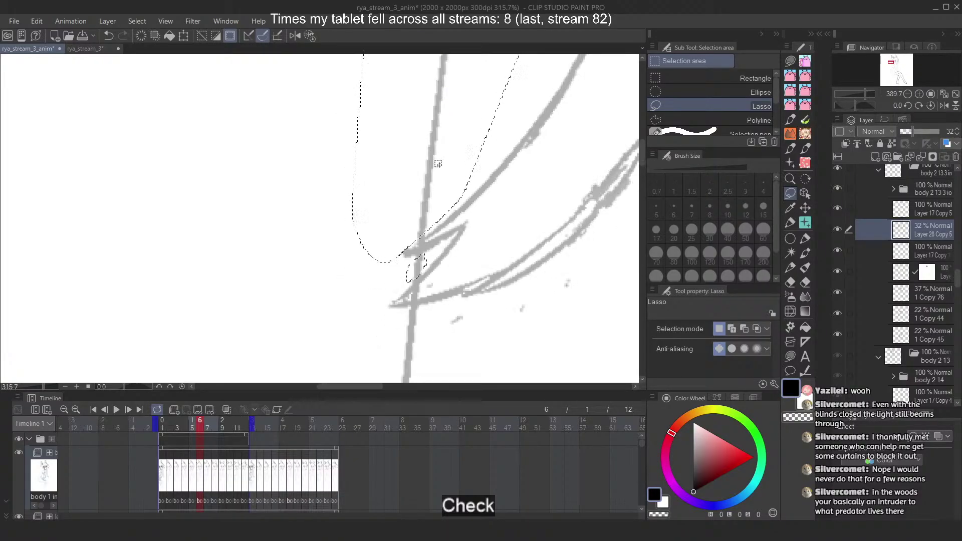
scroll(446, 213, up, 3)
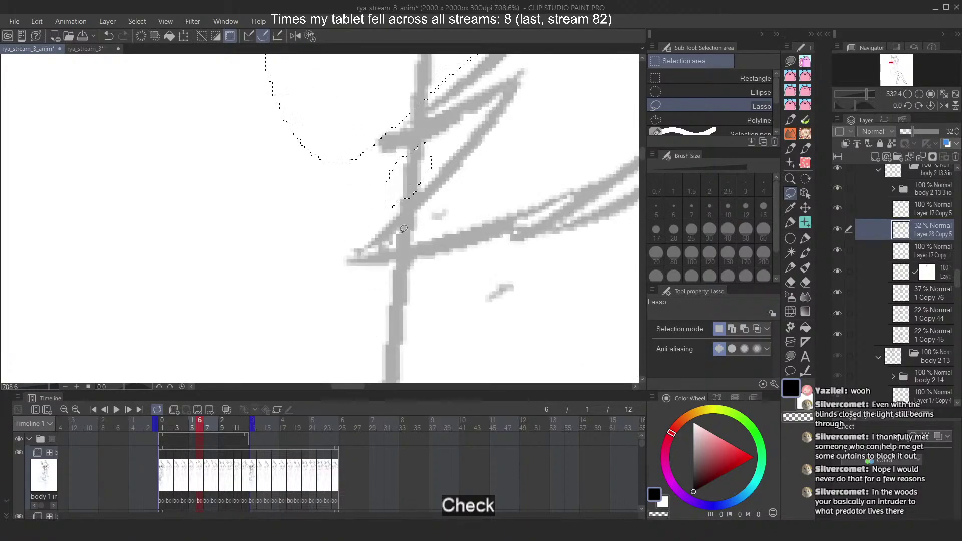
drag(405, 243, 419, 217)
scroll(411, 221, down, 5)
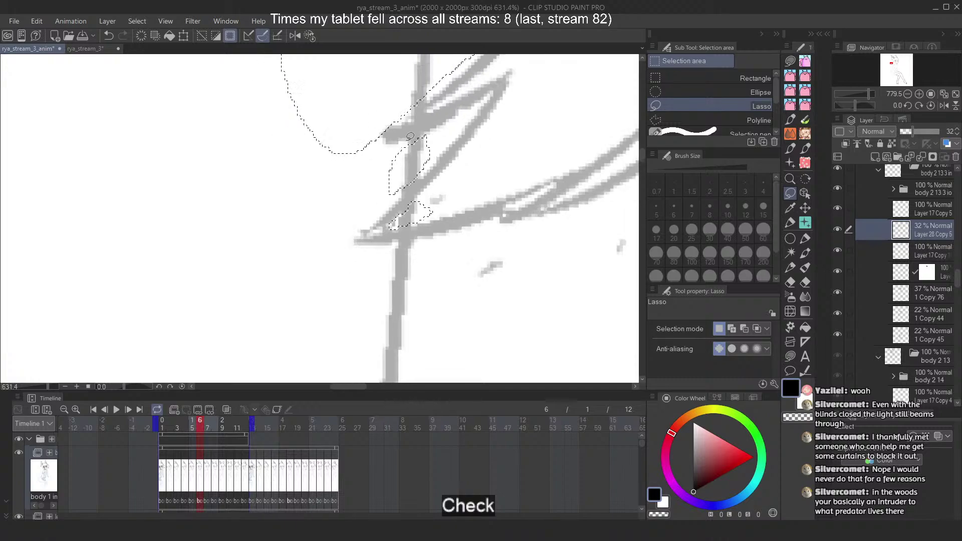
scroll(405, 167, up, 2)
scroll(379, 162, down, 6)
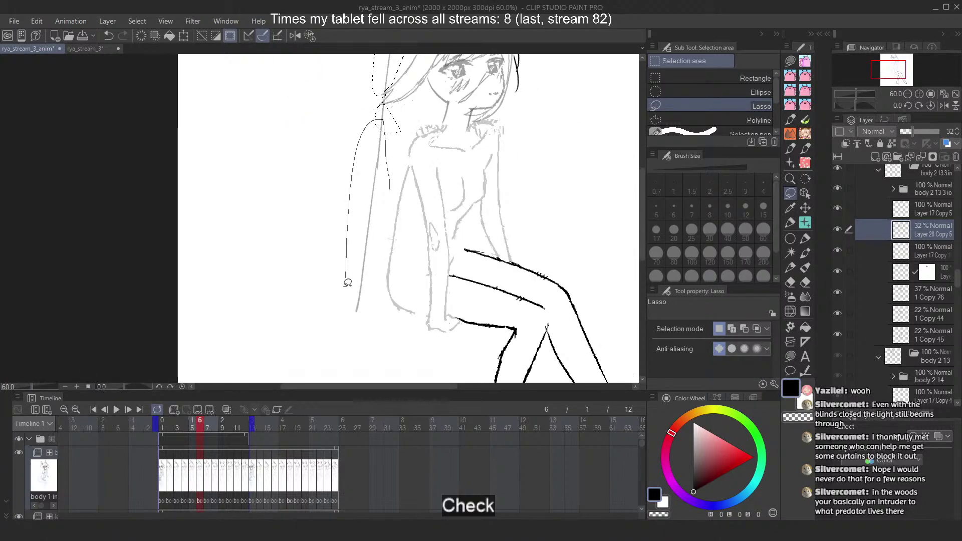
Activate the Layer 28 copy on frame 7, clear the old selection, and lasso the upper back-hair line down to the side hair tips
scroll(909, 261, up, 5)
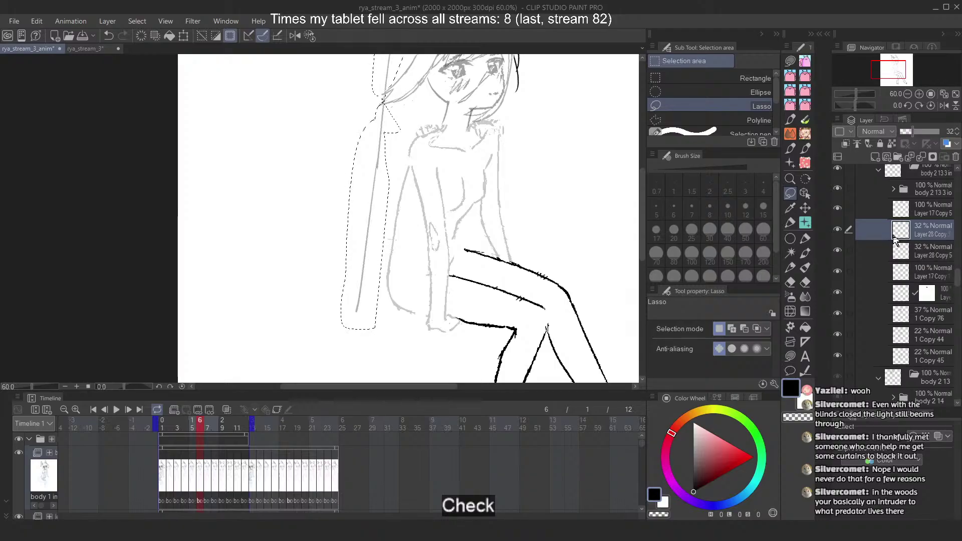
click(928, 250)
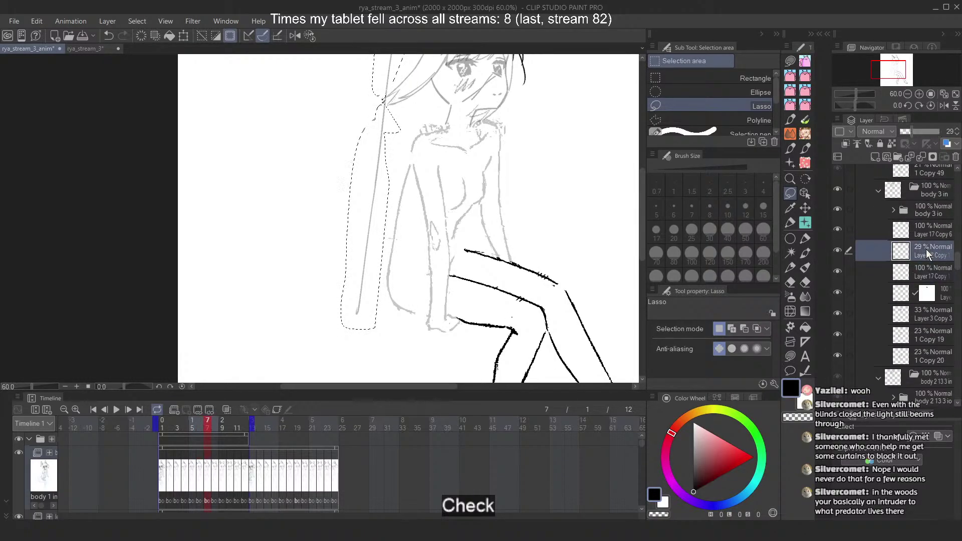
scroll(461, 270, up, 5)
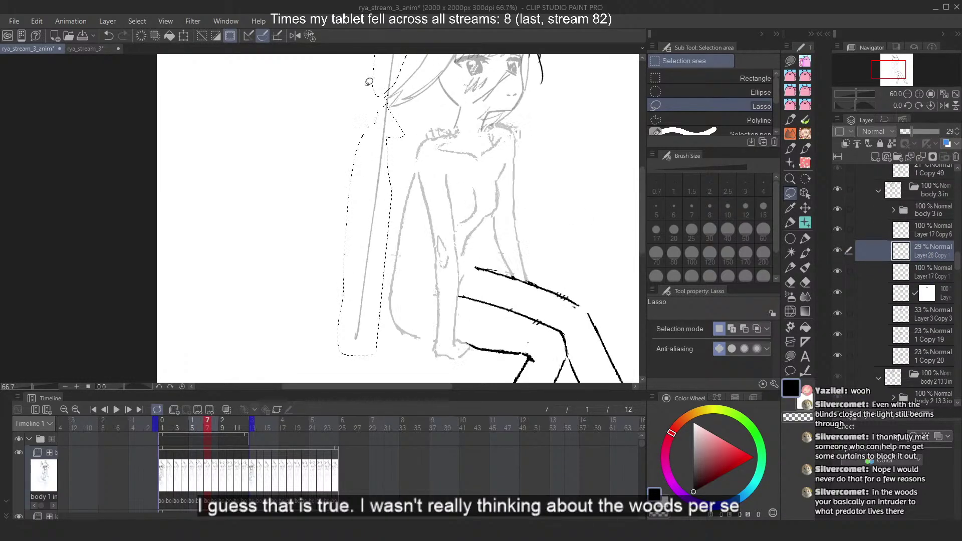
click(461, 270)
drag(461, 270, 470, 318)
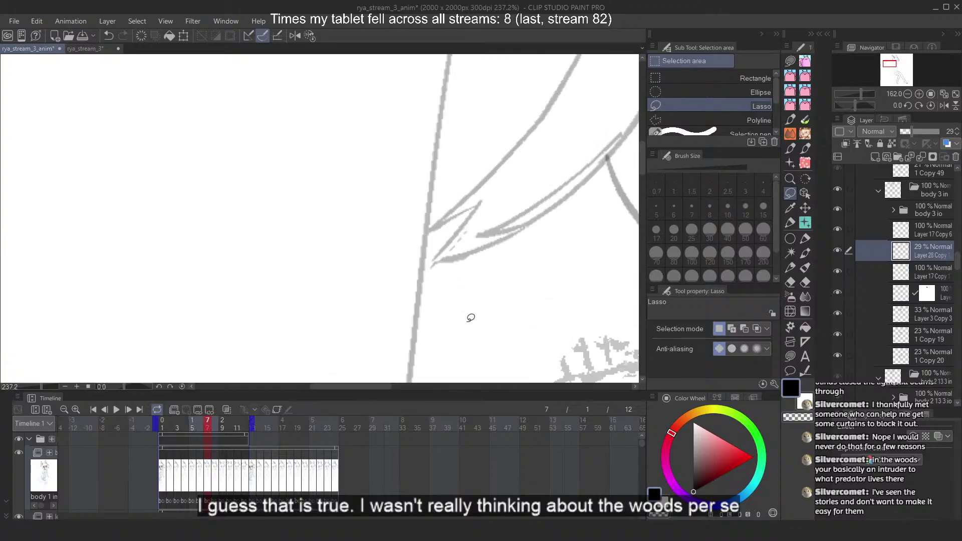
mouse_move(475, 157)
mouse_down()
mouse_move(383, 196)
mouse_move(378, 297)
mouse_move(438, 295)
mouse_up()
scroll(437, 295, up, 5)
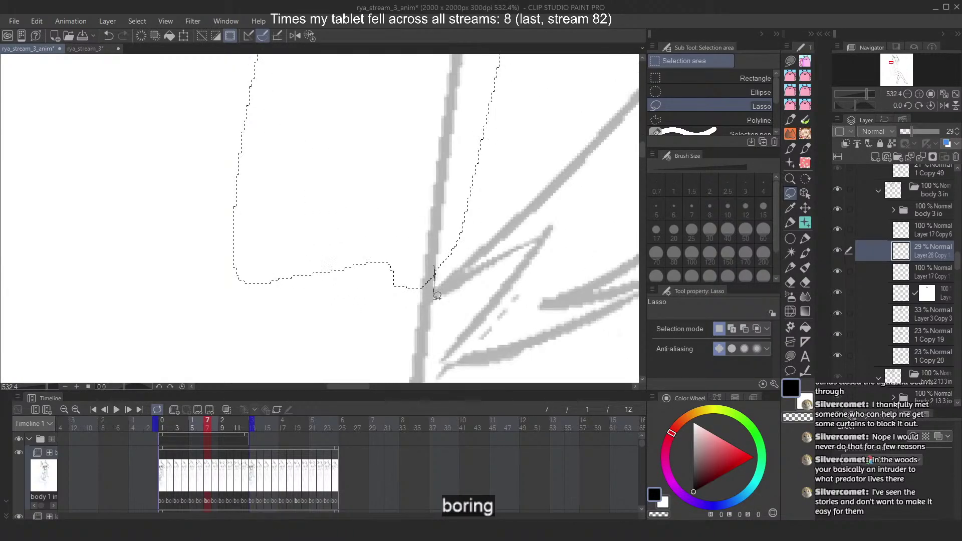
Add the rest of frame 7's back-hair line down to its lower end to the selection, and cut and paste it onto its own layer
scroll(372, 213, down, 5)
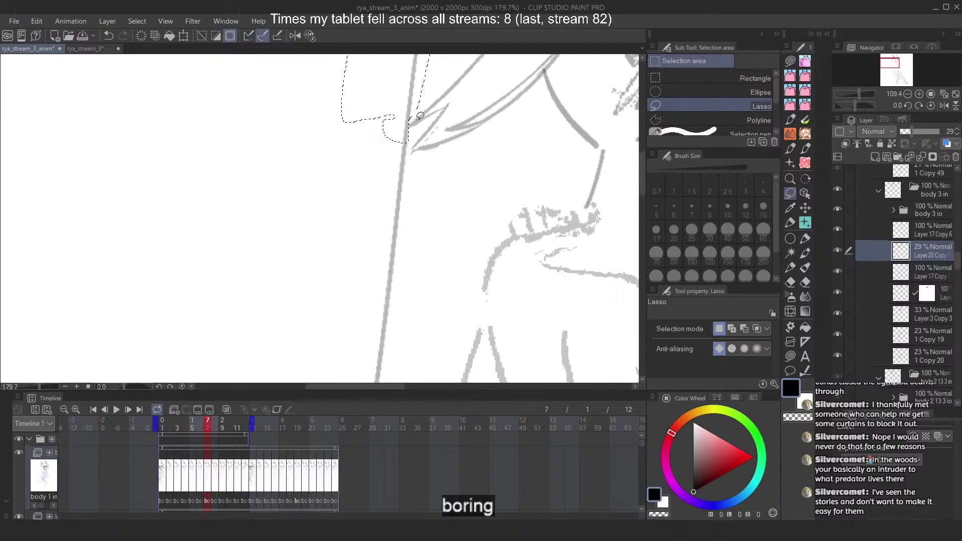
scroll(421, 115, down, 2)
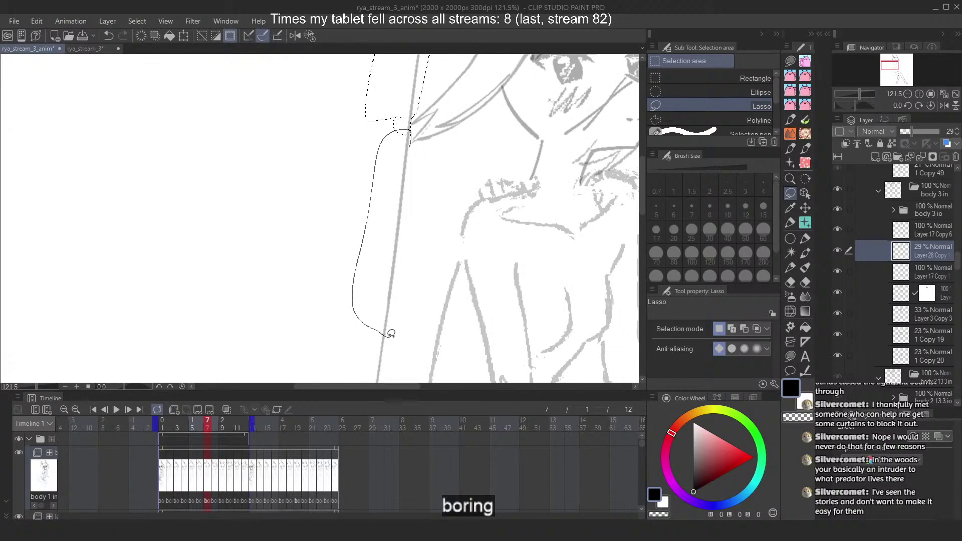
scroll(400, 176, down, 2)
mouse_move(405, 228)
mouse_down()
mouse_move(343, 279)
mouse_move(388, 362)
mouse_up()
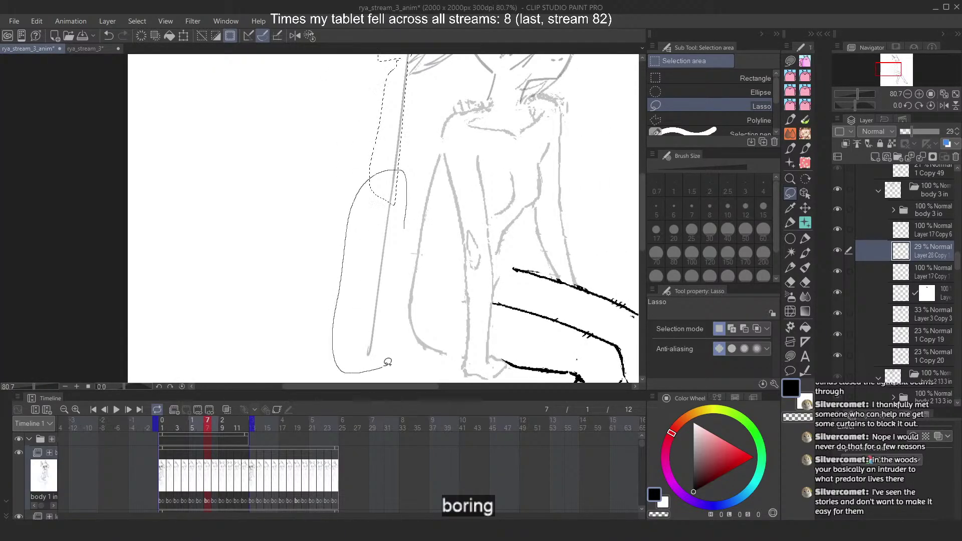
key(ctrl+x)
key(ctrl+v)
Activate Layer 28 Copy 7 on frame 8 and put its selected back-hair line on a separate layer
scroll(922, 288, up, 6)
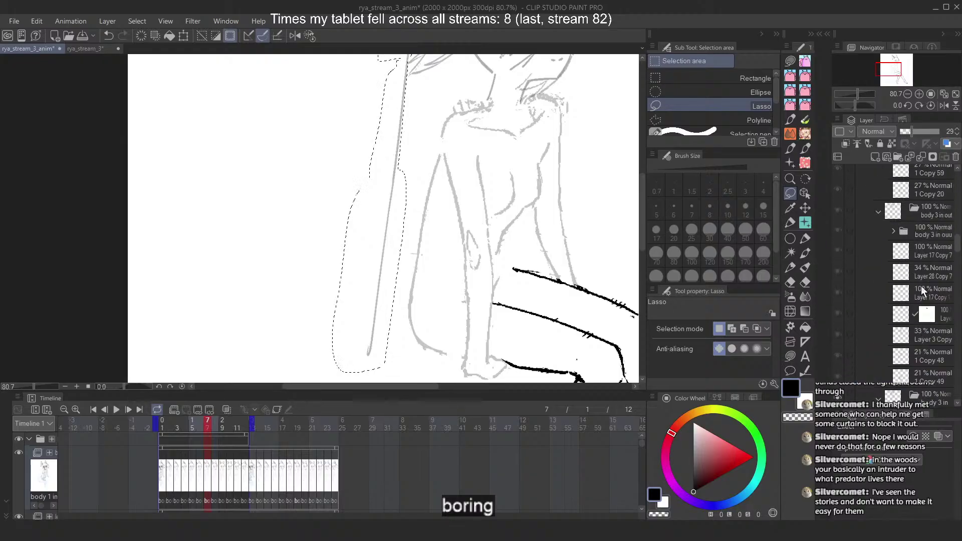
click(925, 307)
scroll(417, 100, down, 2)
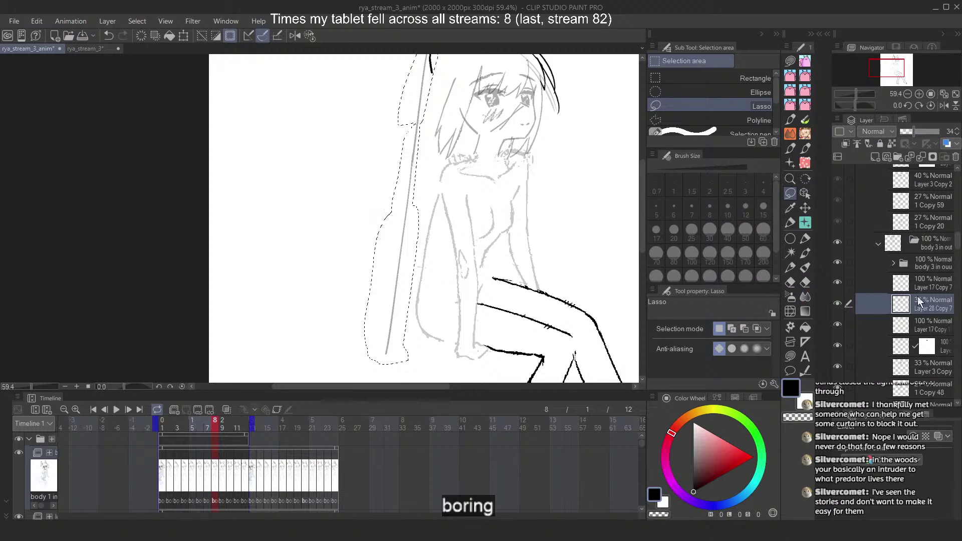
Activate Layer 28 Copy 8 on frame 9, lasso its whole back-hair line, and put it on a separate layer
scroll(922, 296, up, 3)
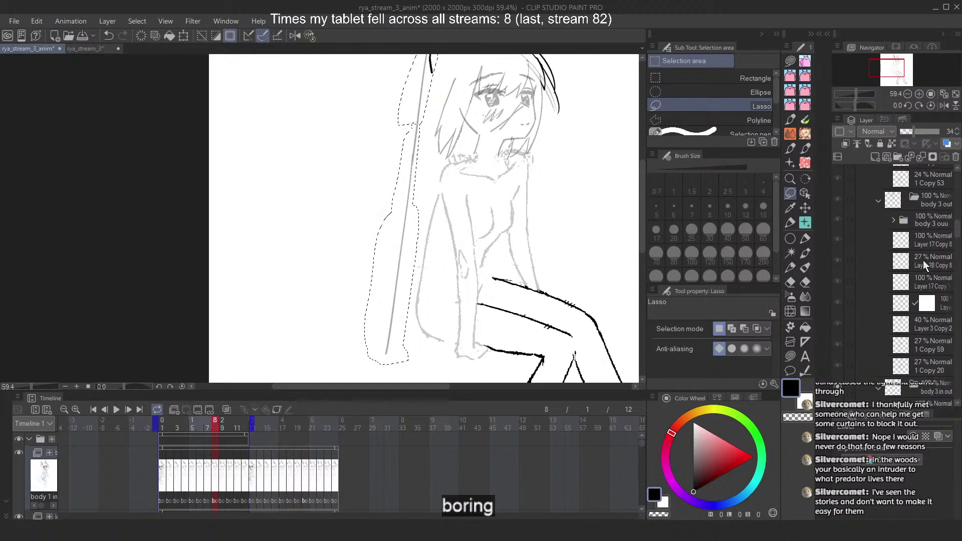
click(923, 265)
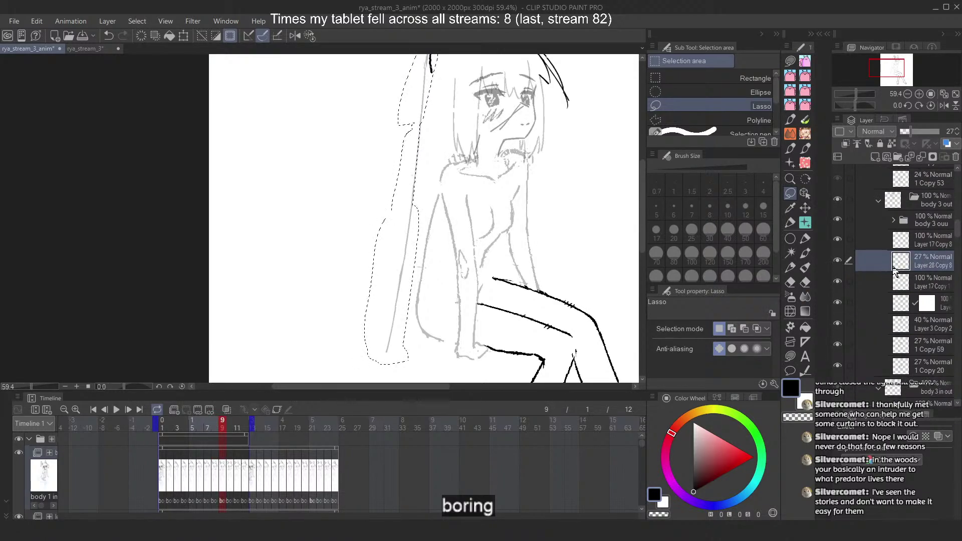
scroll(540, 230, down, 1)
mouse_move(457, 66)
mouse_down()
mouse_move(407, 133)
mouse_move(389, 319)
mouse_up()
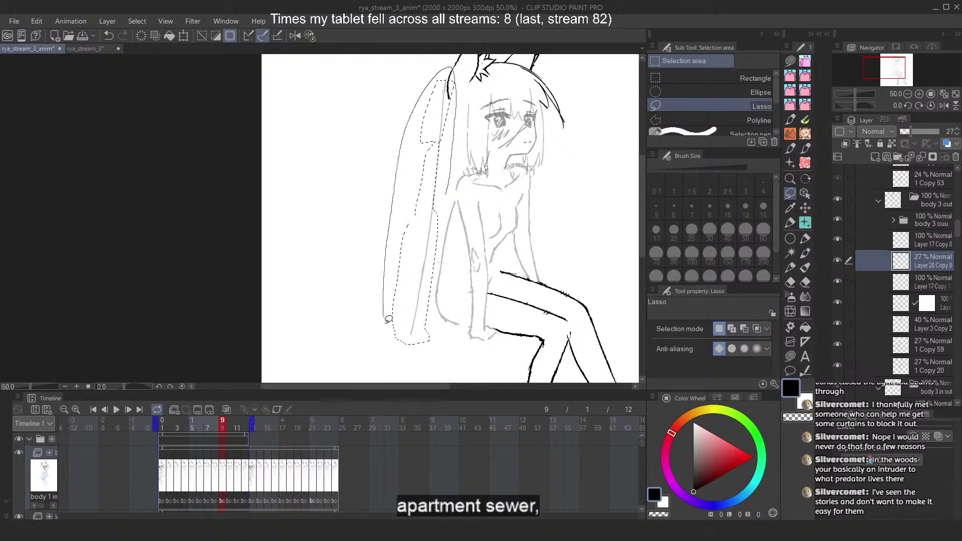
Activate the Layer 28 copies on frames 10 and 11 in turn and put each selected back-hair line on its own layer
scroll(922, 260, up, 4)
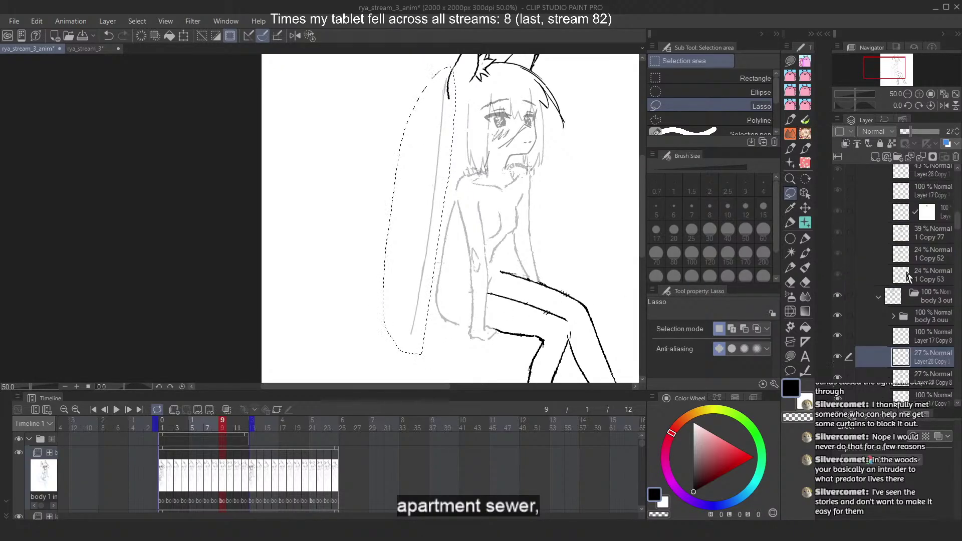
click(933, 235)
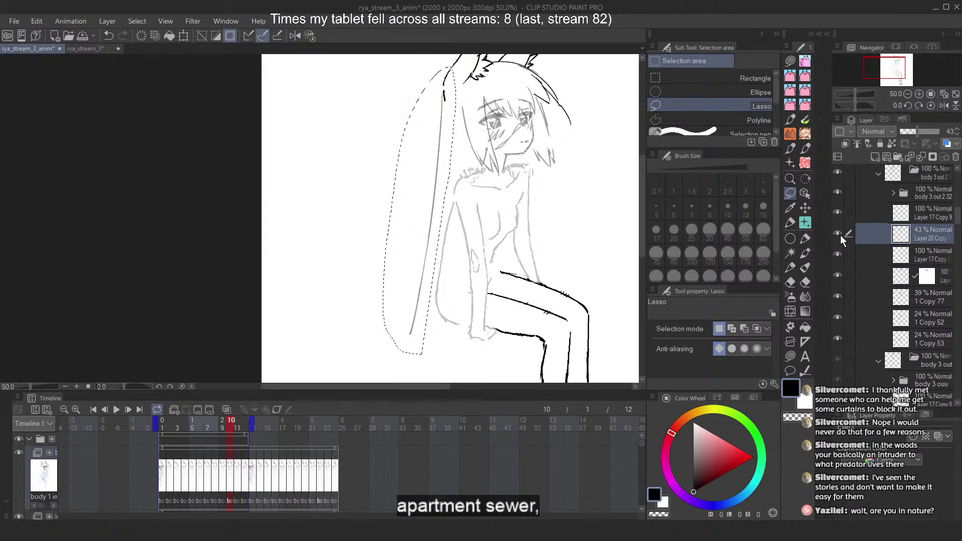
scroll(897, 254, down, 5)
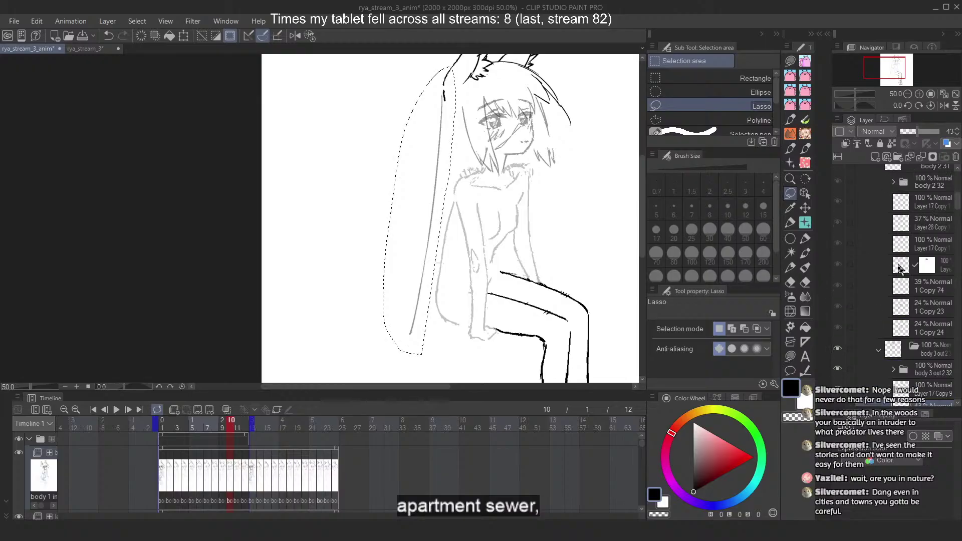
click(872, 271)
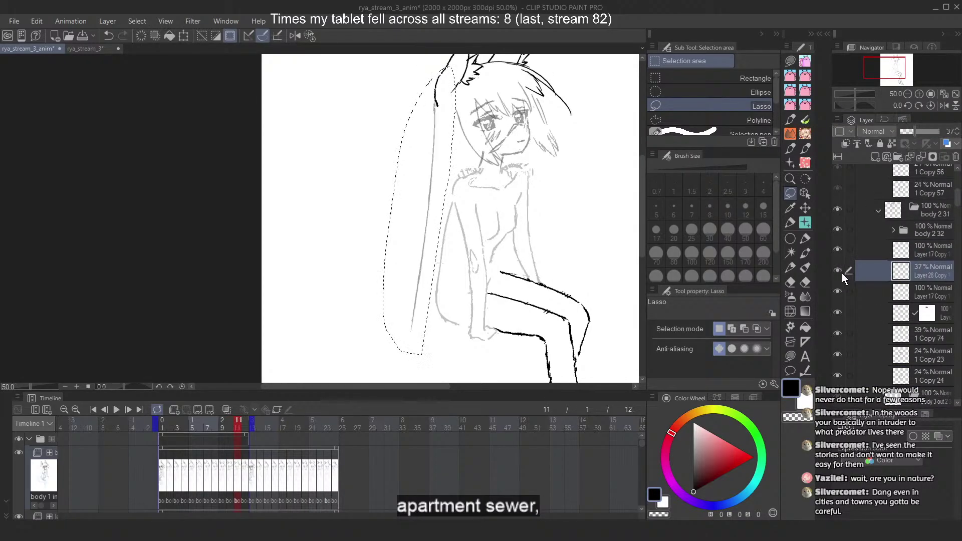
Activate the Layer 28 copy on frame 12 and cut and paste its selected back-hair line, without the side hair, onto its own layer
scroll(903, 278, up, 5)
click(918, 243)
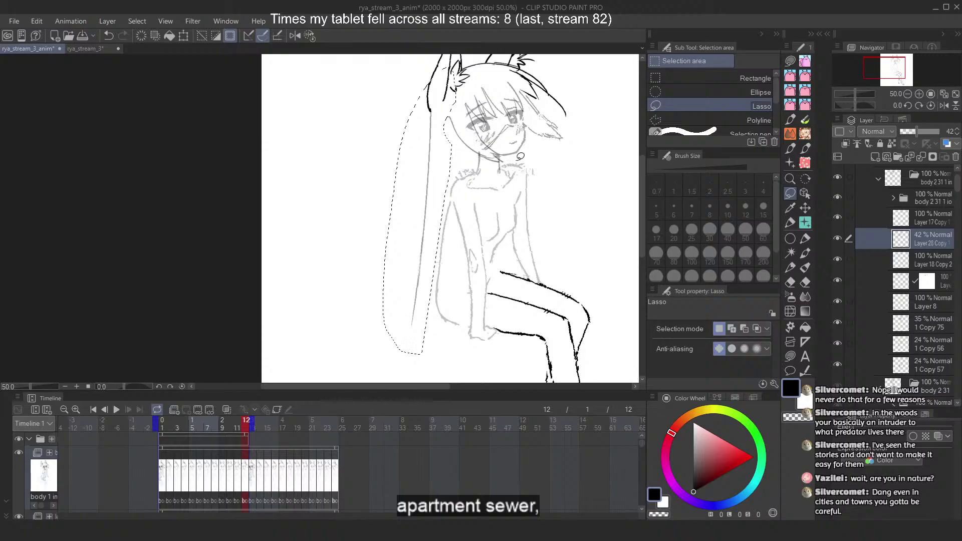
key(ctrl+x)
key(ctrl+v)
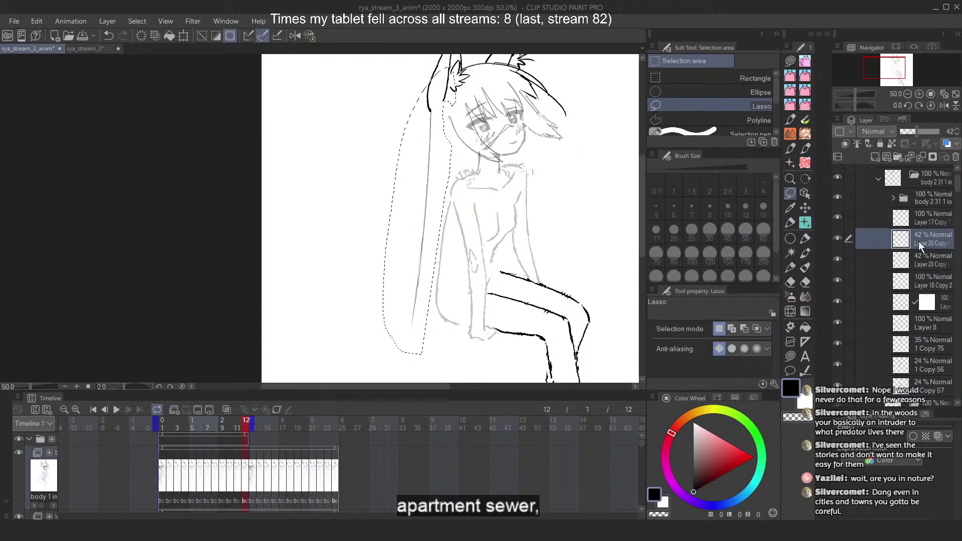
Turn on the blue layer color for the separated back-hair line layers on frames 12 and 11
scroll(930, 257, up, 2)
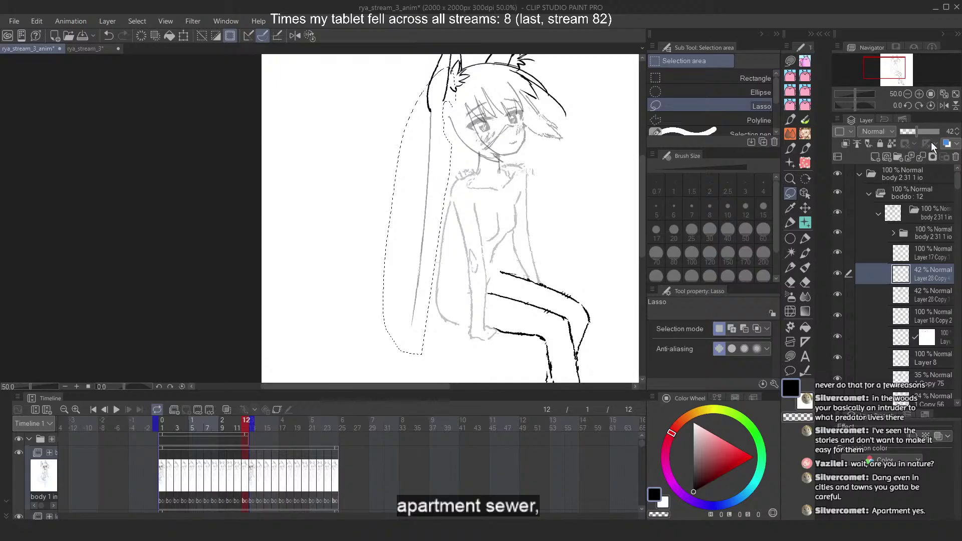
click(947, 143)
scroll(928, 236, down, 4)
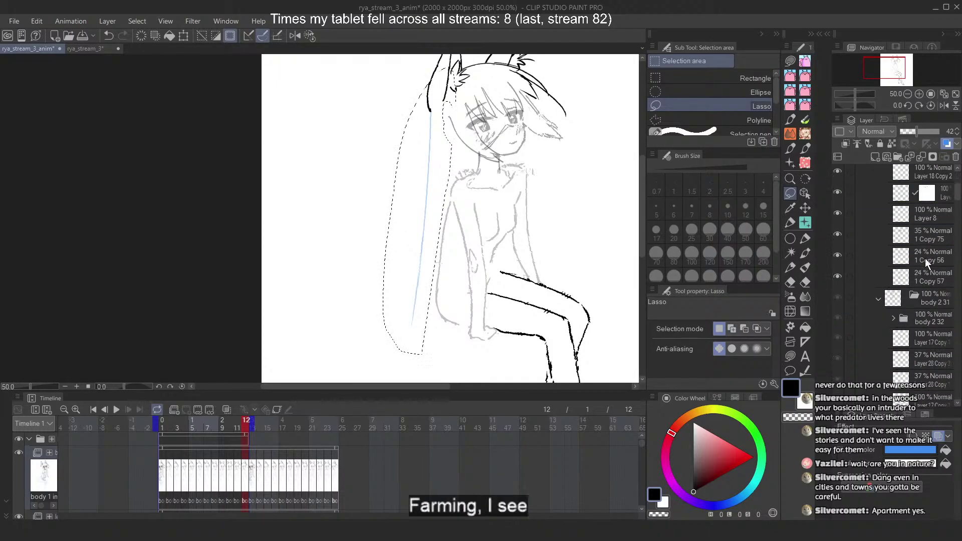
click(933, 311)
click(842, 291)
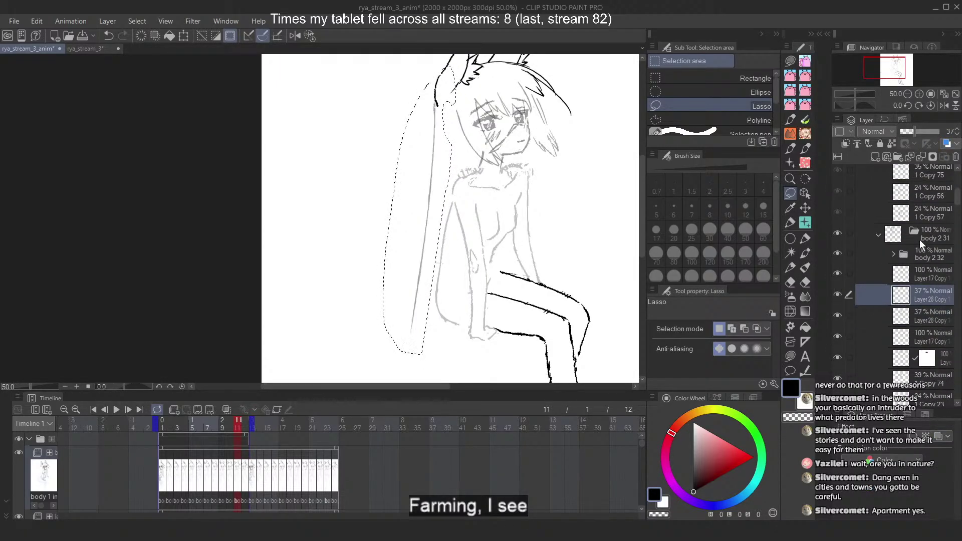
click(947, 144)
Activate the separated back-hair line layer on frame 10 and turn on its blue layer color
scroll(894, 254, down, 3)
scroll(896, 254, down, 3)
key(comma)
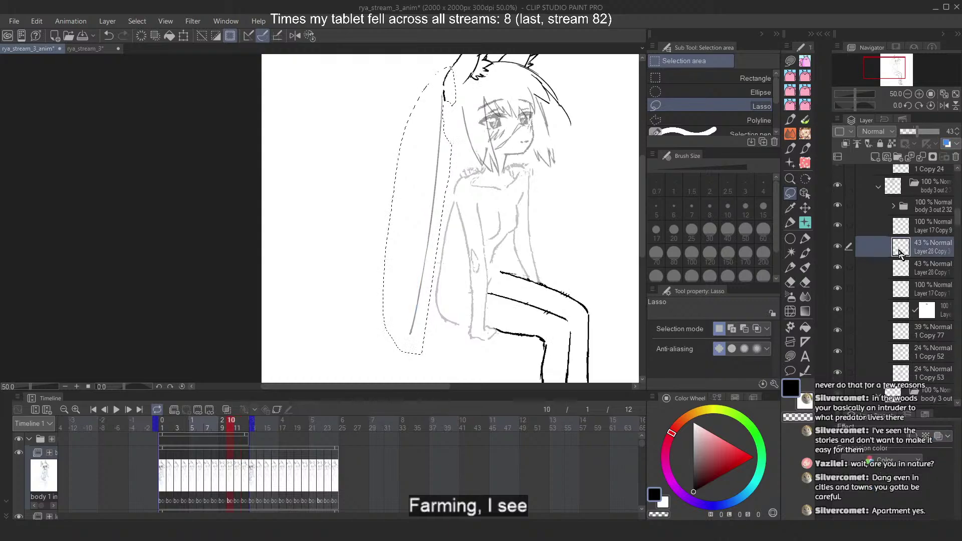
click(869, 249)
click(948, 143)
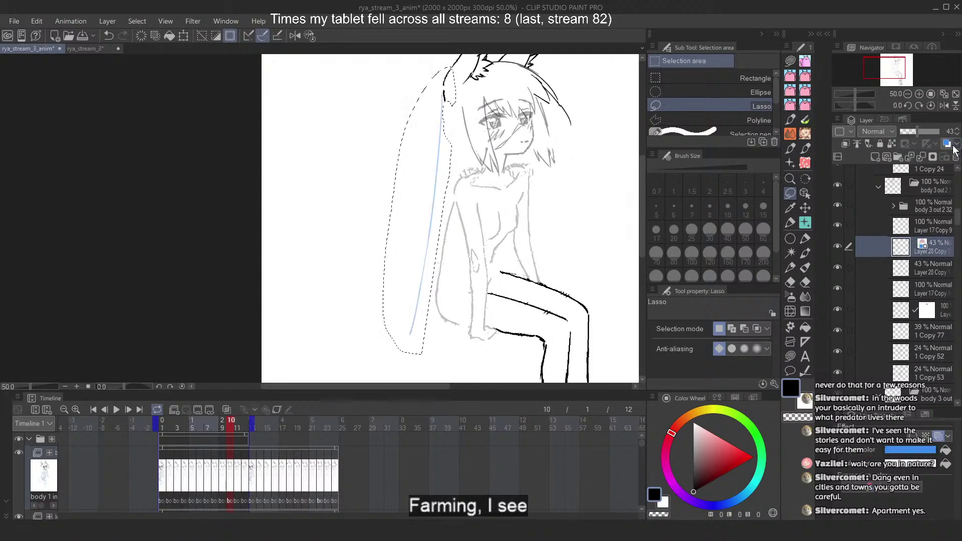
click(947, 143)
Turn on the blue layer color for frame 9's separated back-hair line layer and clear the selection
scroll(928, 226, down, 3)
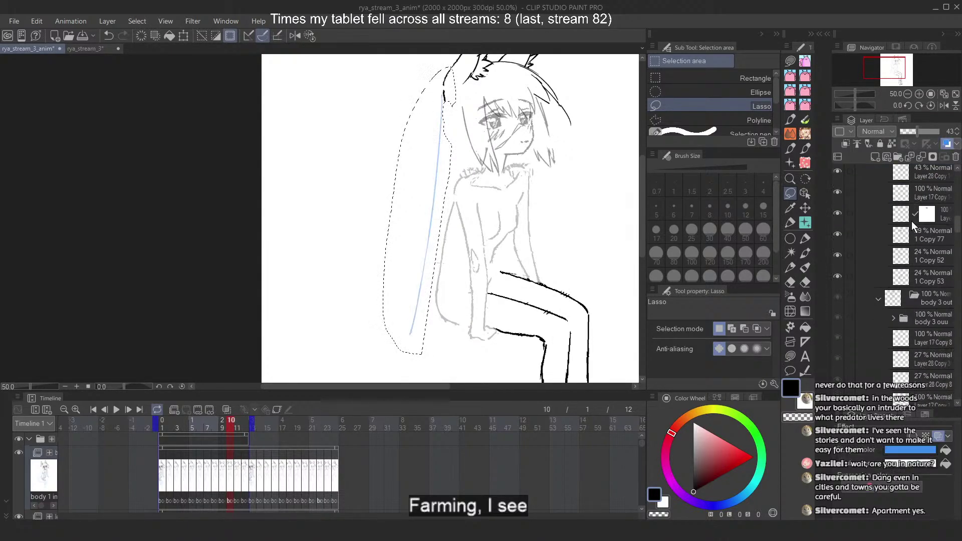
key(comma)
click(925, 266)
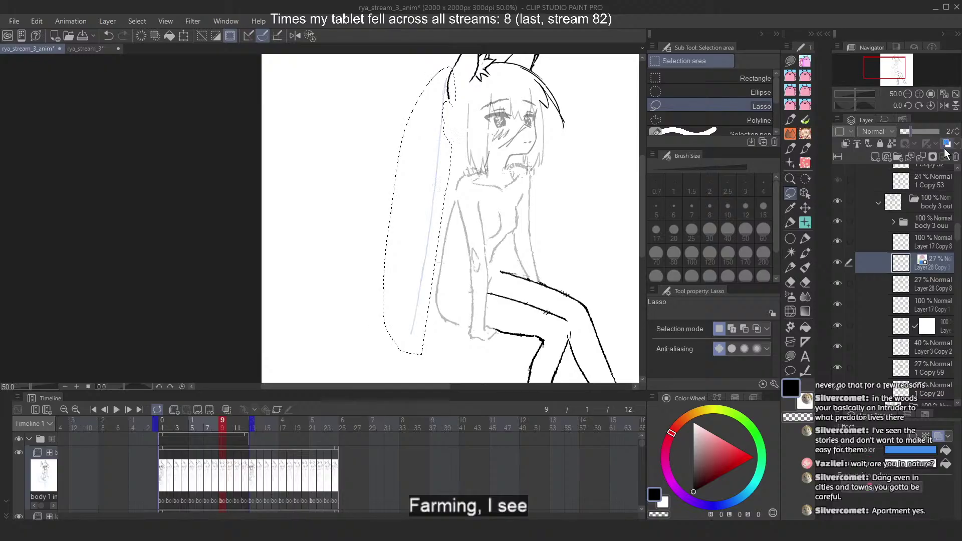
scroll(925, 266, down, 4)
key(ctrl+d)
scroll(928, 230, down, 3)
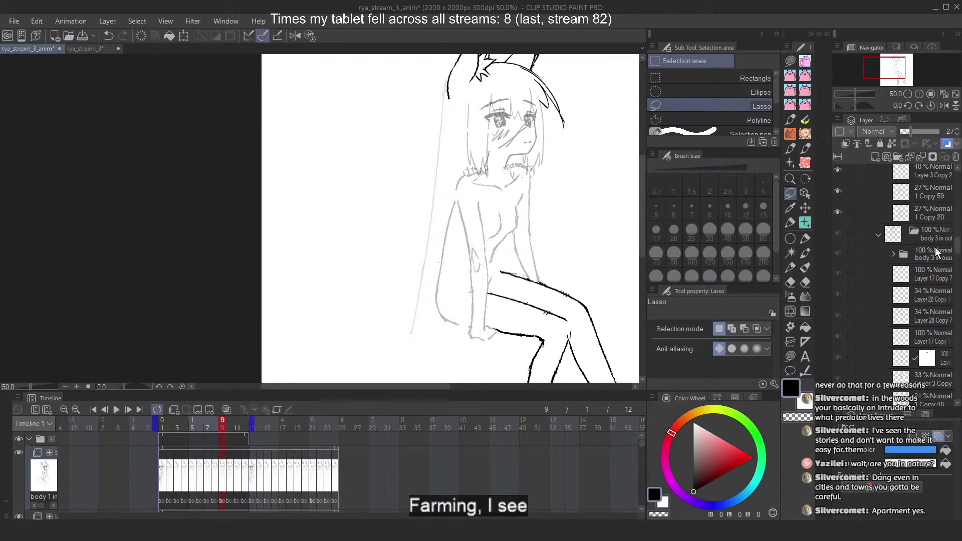
Turn on the blue layer color for the separated back-hair line layers on frames 8 and 7
key(comma)
click(930, 274)
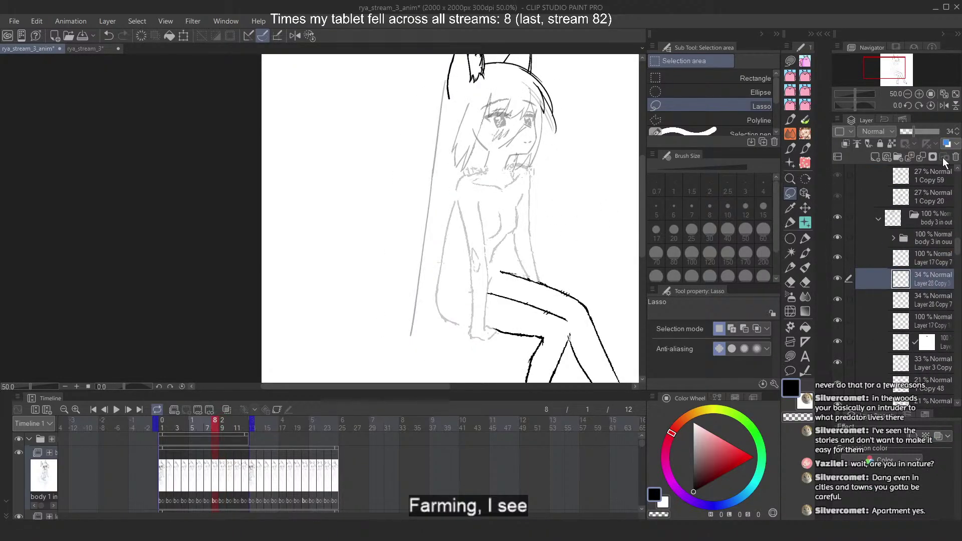
scroll(921, 235, down, 5)
click(928, 281)
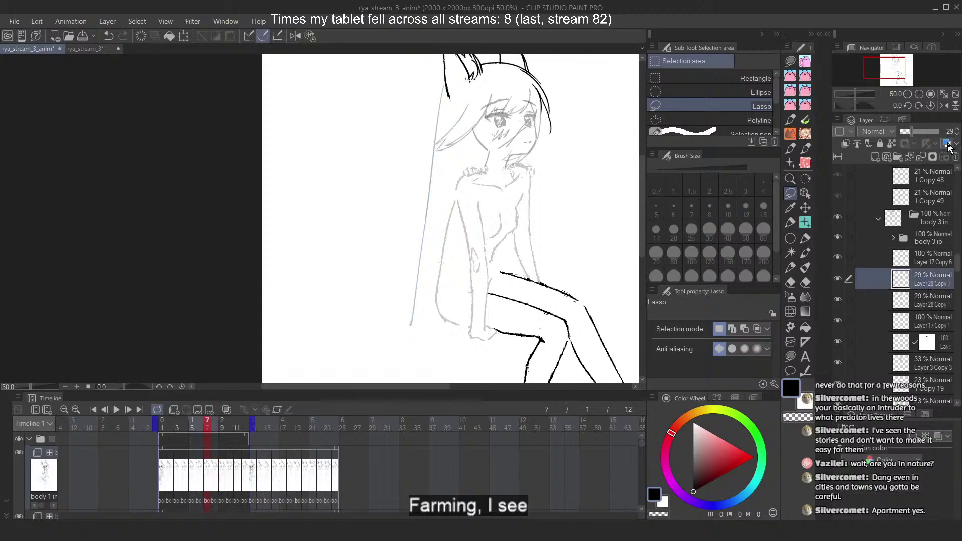
click(946, 144)
Turn on the blue layer color for the separated back-hair line layers on frames 6 and 5
scroll(899, 236, down, 4)
scroll(918, 250, down, 5)
key(comma)
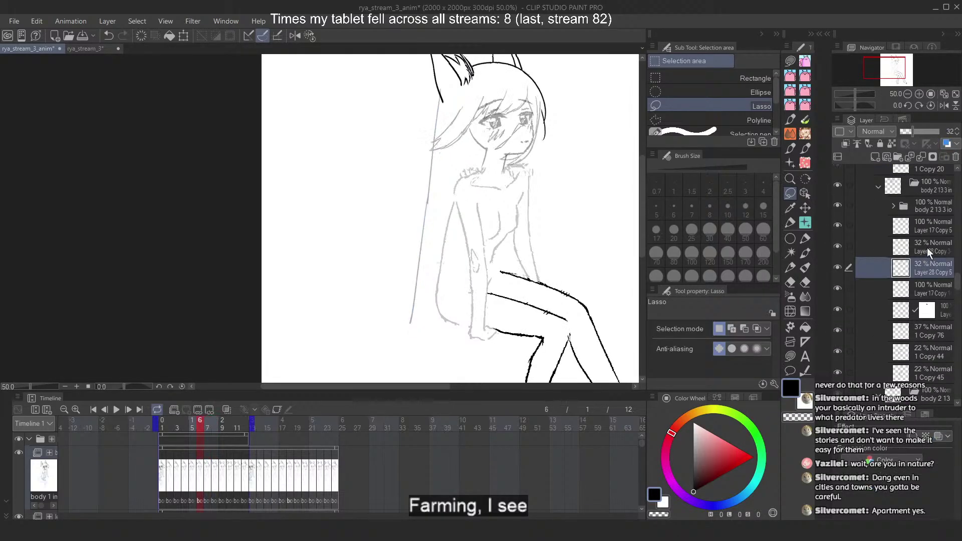
scroll(931, 225, down, 5)
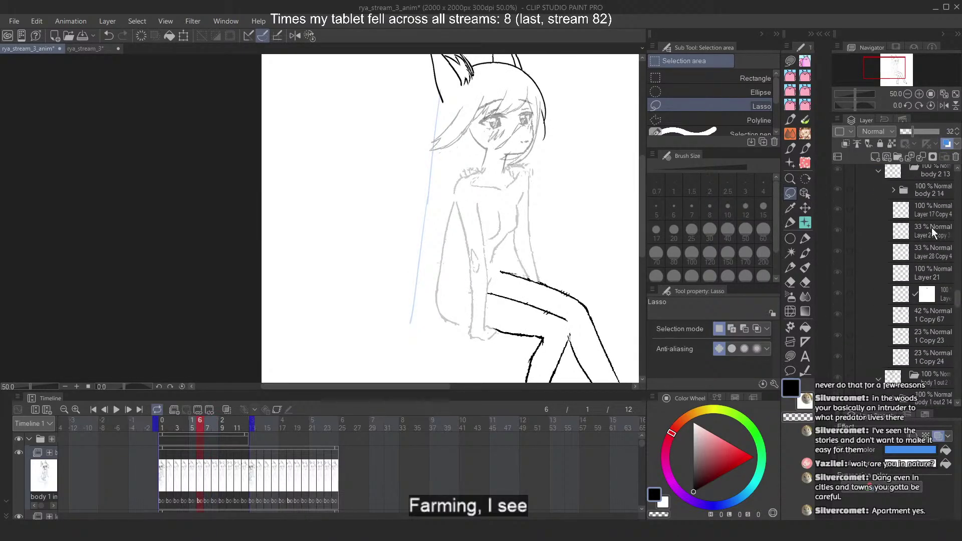
key(comma)
click(947, 144)
scroll(913, 177, down, 5)
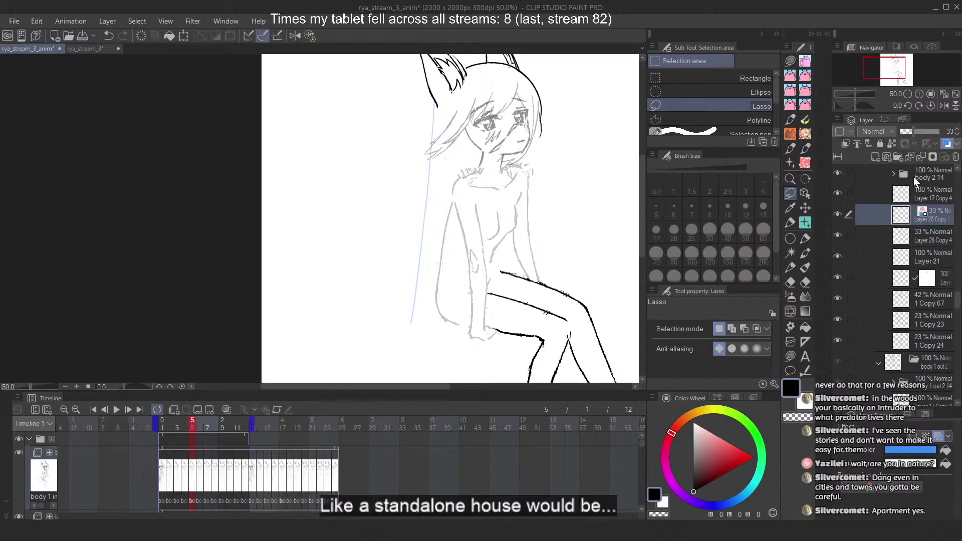
Turn on the blue layer color for the separated back-hair line layers on frames 4 and 3
scroll(913, 214, down, 2)
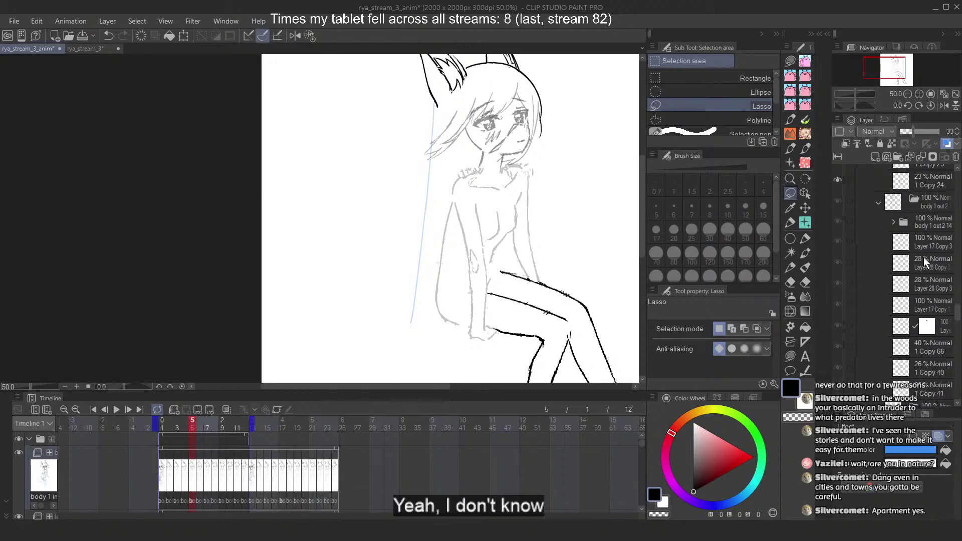
key(comma)
scroll(909, 300, down, 7)
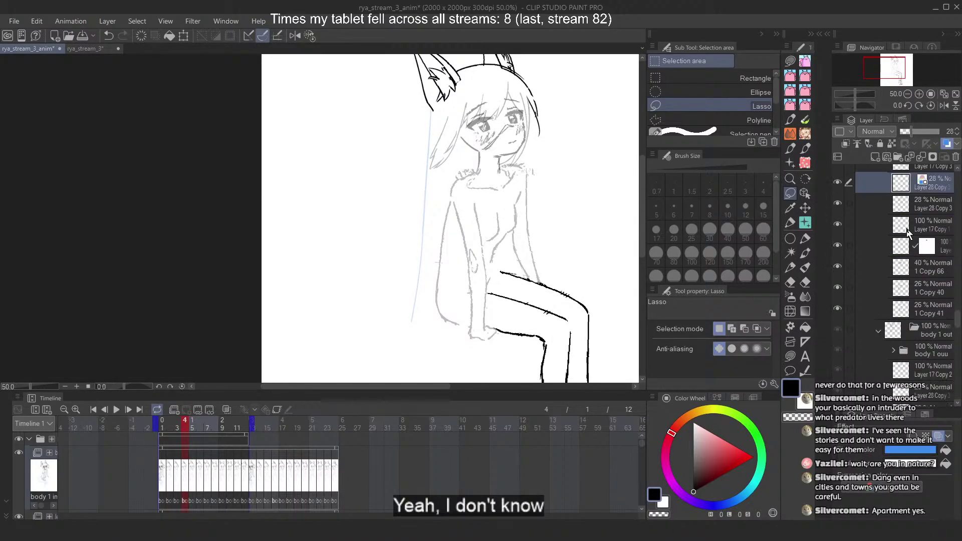
key(comma)
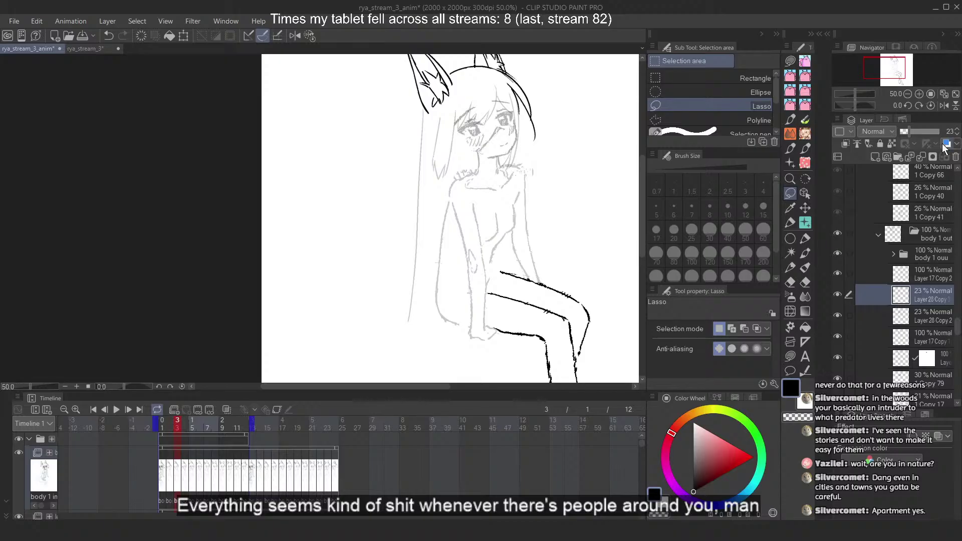
scroll(919, 210, down, 5)
scroll(918, 211, down, 2)
Turn on the blue layer color for frame 2's separated back-hair line layer and go to frame 1
key(comma)
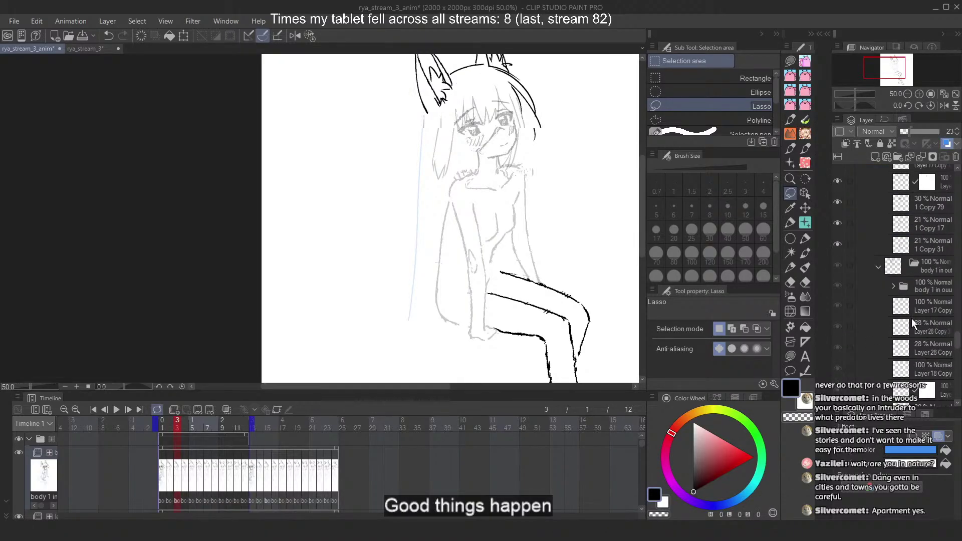
scroll(913, 269, down, 4)
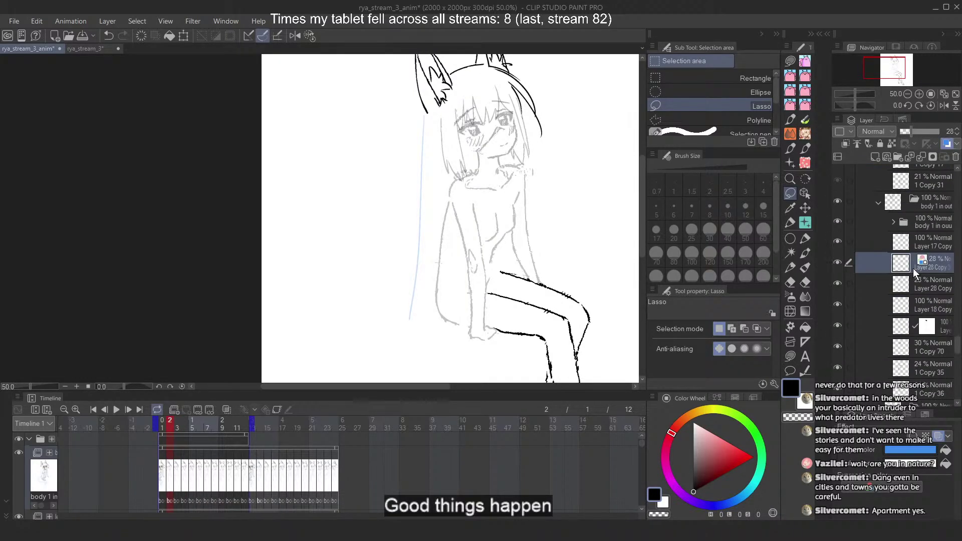
click(925, 299)
key(comma)
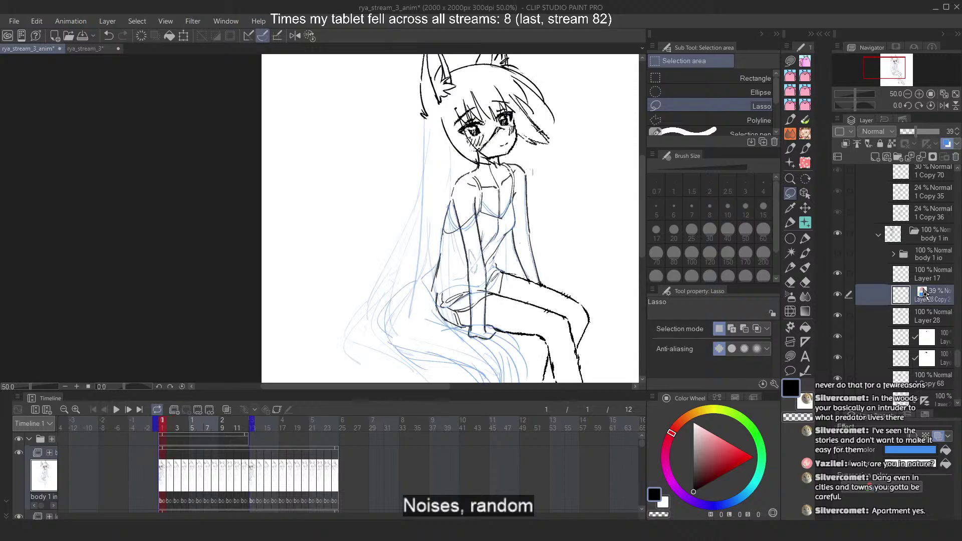
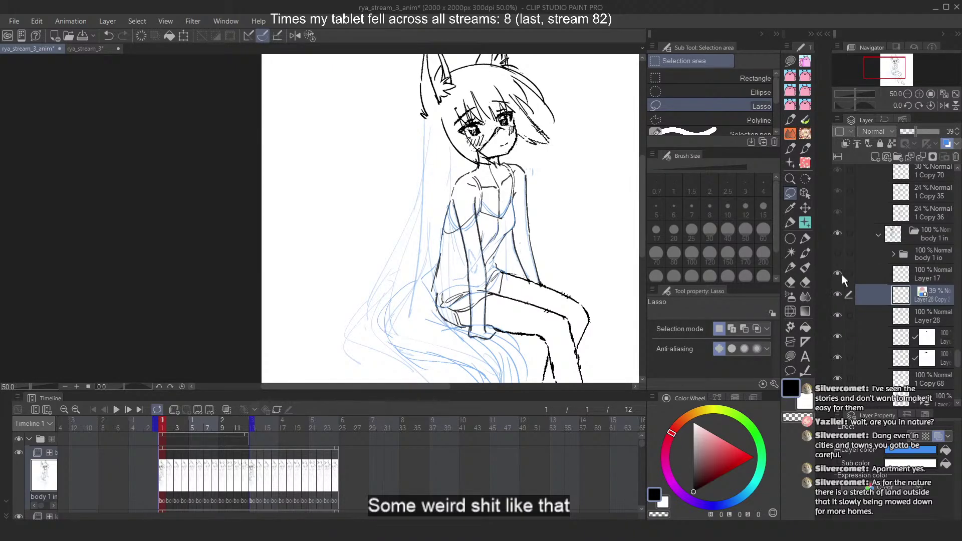
Activate Layer 17 on frame 1 and switch to the Flat marker 2 pen
click(942, 277)
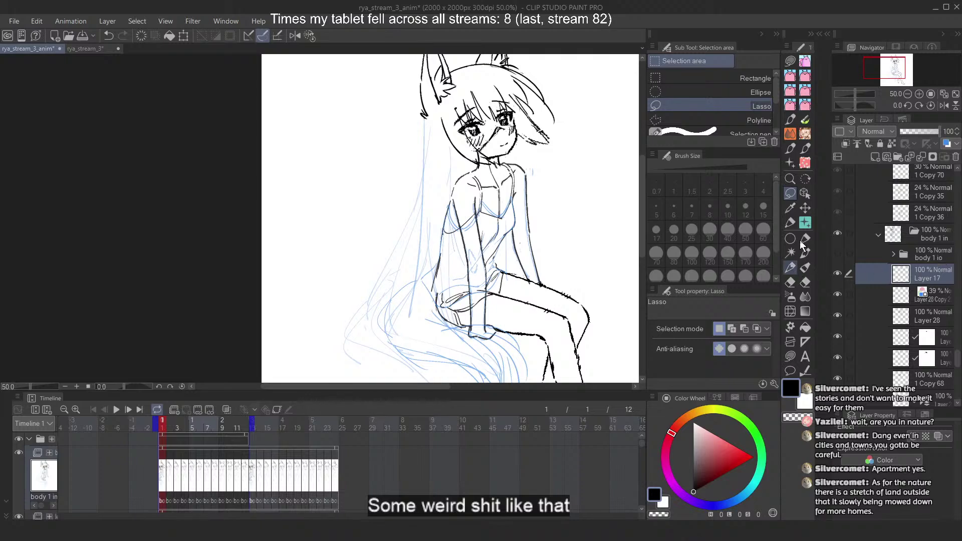
key(p)
mouse_move(515, 151)
mouse_down()
mouse_move(562, 159)
mouse_move(526, 145)
mouse_up()
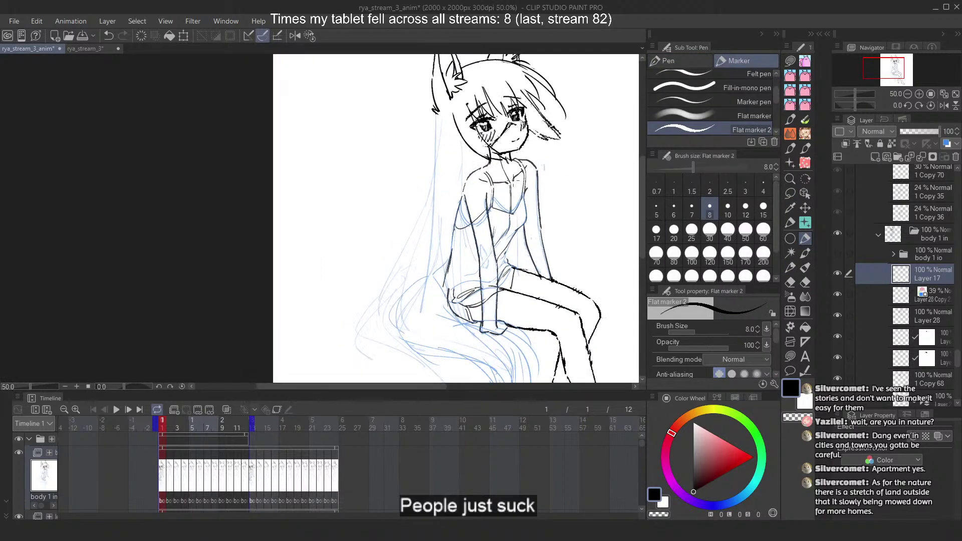
Try inking the outer back hair as separate strands running from the ear down past the shoulder
drag(436, 115, 415, 213)
key(ctrl+z)
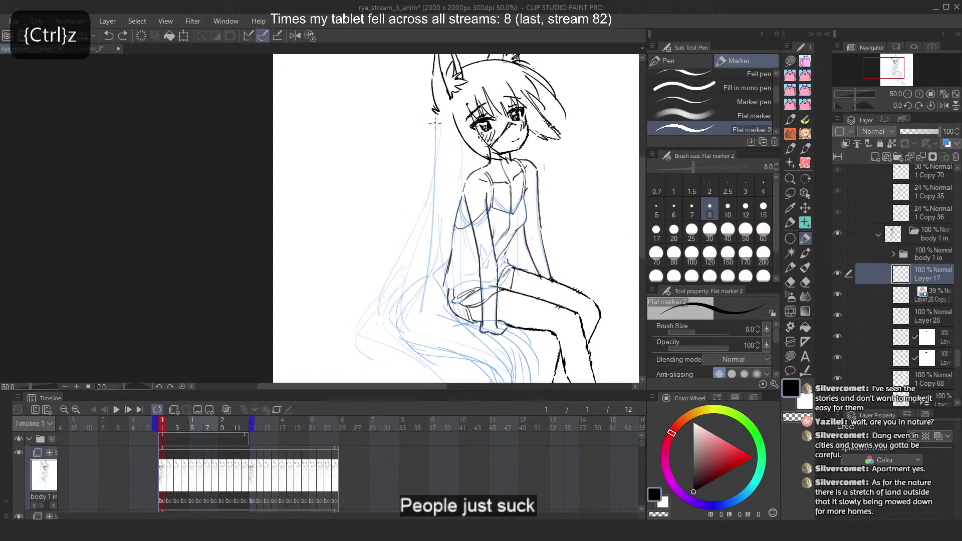
drag(436, 111, 414, 229)
drag(433, 193, 416, 227)
drag(435, 196, 395, 313)
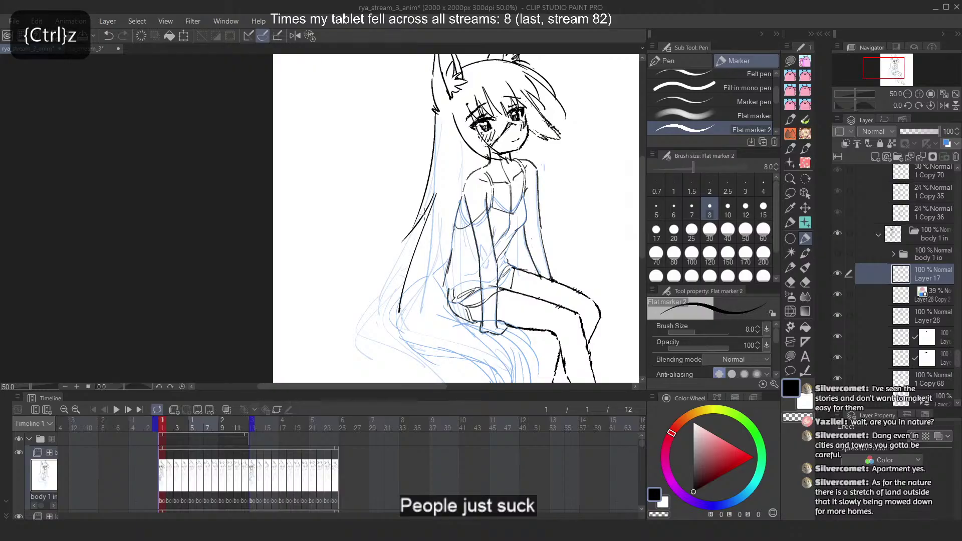
key(ctrl+z)
key(ctrl+z)
key(ctrl+z)
Try inking the outer back-hair edge as one long sweep from the ear to the outer side of the spread hair
drag(437, 119, 381, 324)
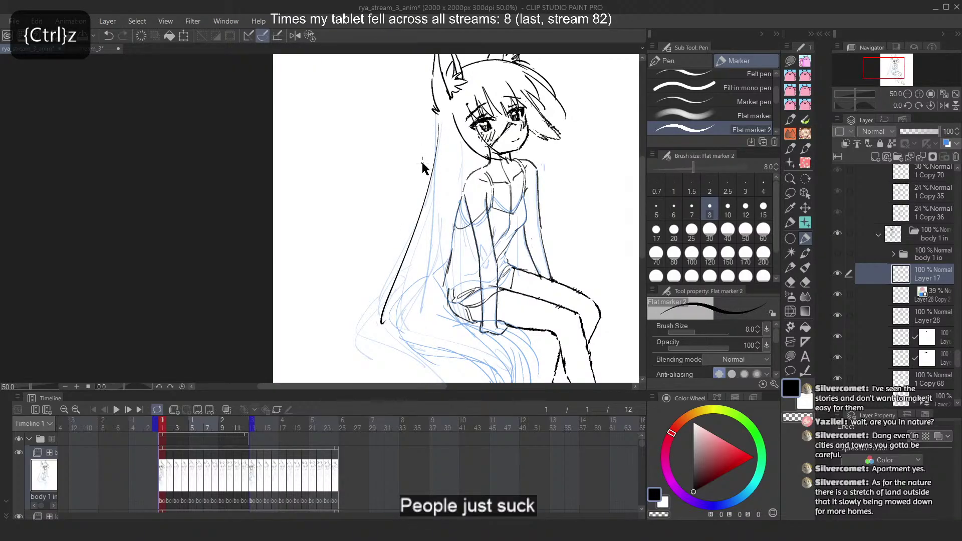
key(ctrl+z)
drag(421, 200, 382, 322)
key(ctrl+z)
drag(437, 116, 384, 323)
key(ctrl+z)
mouse_move(438, 119)
mouse_down()
mouse_move(366, 327)
mouse_move(392, 323)
mouse_up()
key(ctrl+z)
key(ctrl+z)
drag(438, 138, 380, 327)
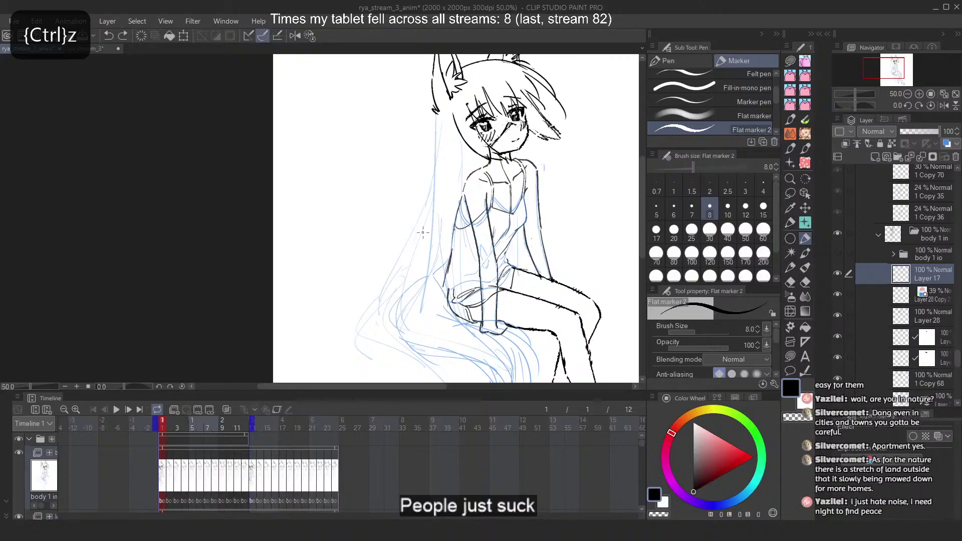
Try inking inner back-hair strands falling behind the arm toward the hip
drag(431, 178, 420, 314)
key(ctrl+z)
drag(451, 118, 434, 313)
key(ctrl+z)
Try inking the inner back-hair line from beside the face down along the arm, using a mirrored canvas view as well
key(2)
scroll(360, 153, up, 1)
drag(359, 153, 517, 167)
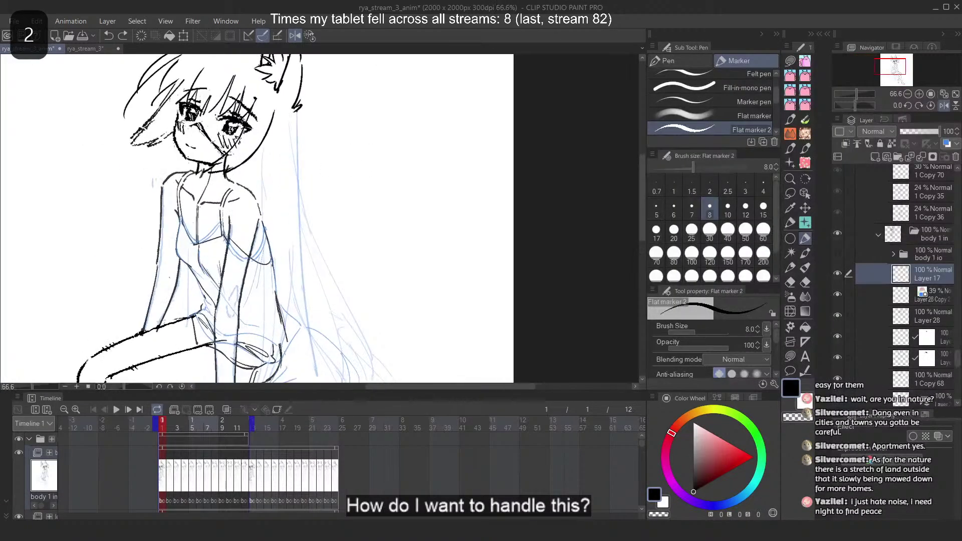
drag(264, 98, 282, 382)
key(2)
key(ctrl+z)
drag(370, 115, 347, 356)
key(ctrl+z)
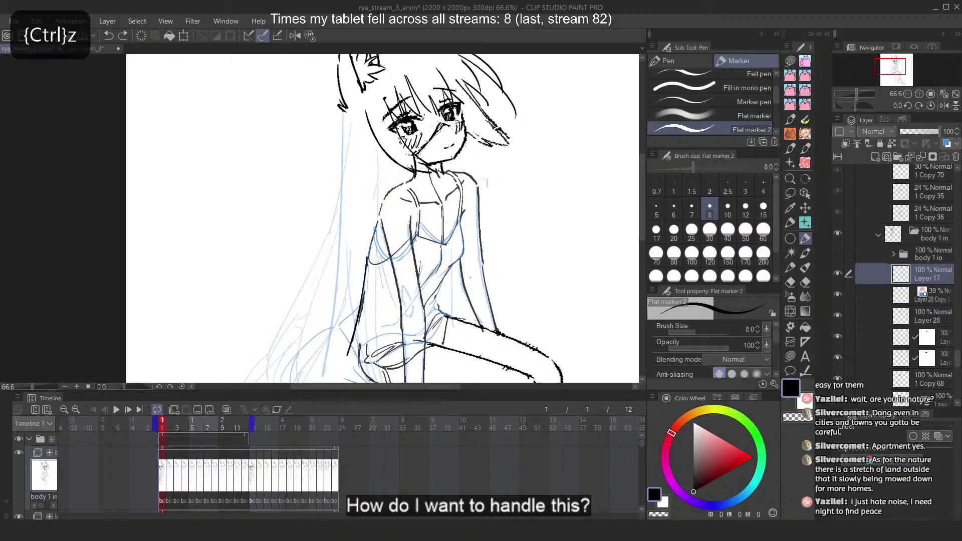
Try inking the back-hair line from below the ear down to the hair gathered behind the hip
drag(348, 106, 312, 379)
key(ctrl+z)
scroll(370, 151, down, 4)
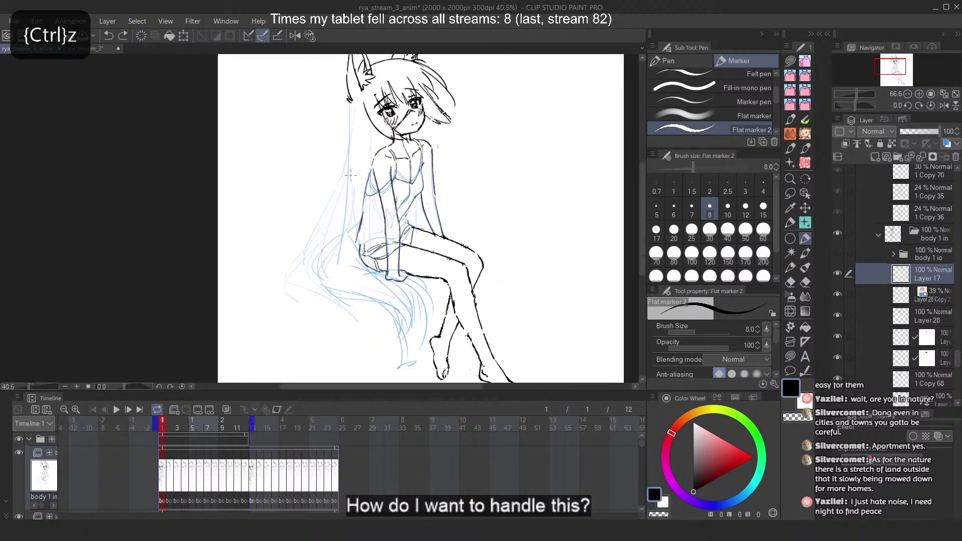
scroll(371, 250, up, 3)
drag(357, 84, 329, 279)
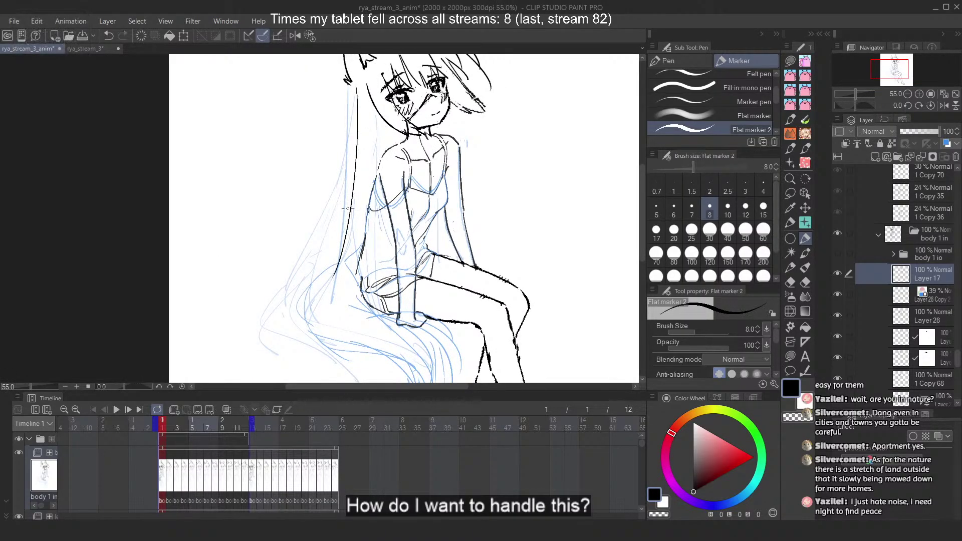
key(ctrl+z)
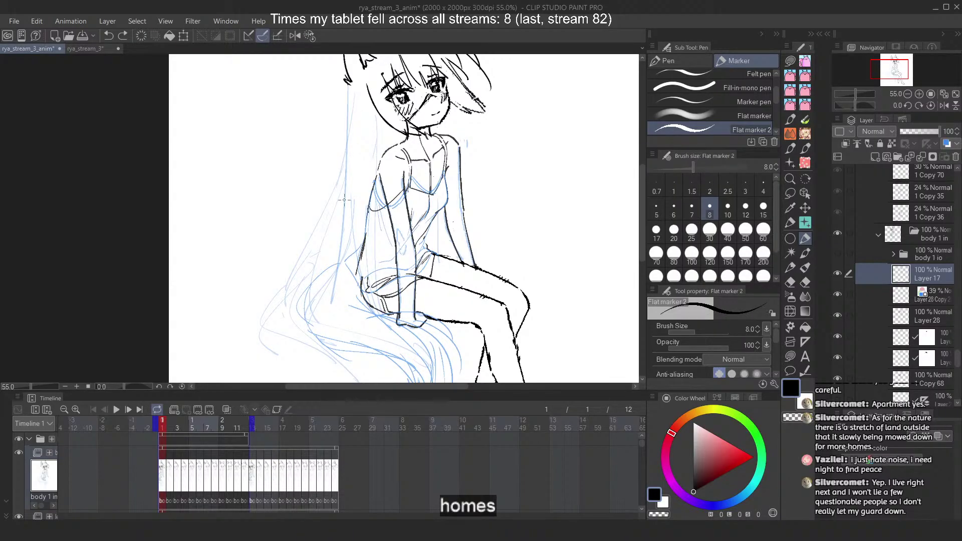
Try inking the outer back-hair line with an outward curve at its lower end, in both normal and mirrored canvas views
mouse_move(350, 86)
mouse_down()
mouse_move(303, 318)
mouse_move(311, 300)
mouse_up()
key(ctrl+z)
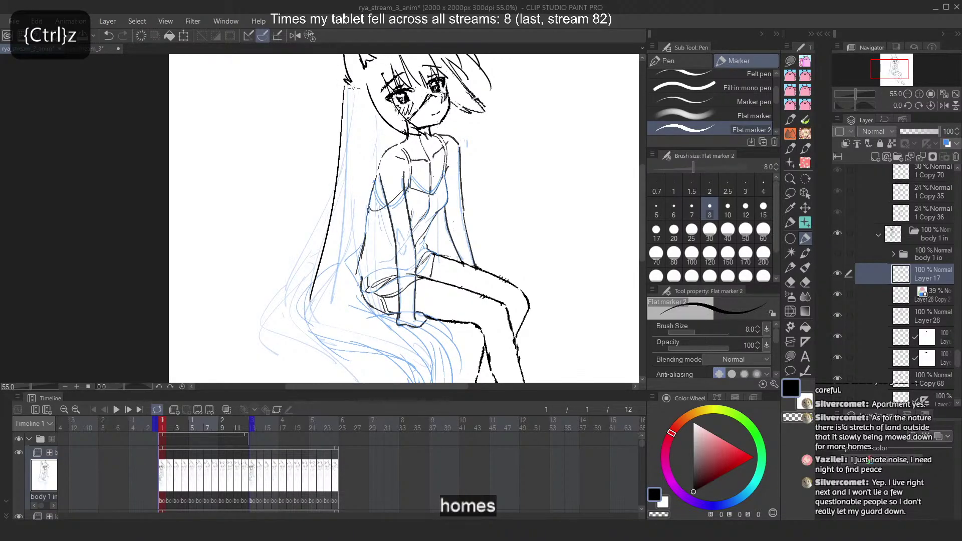
key(2)
key(ctrl+z)
mouse_move(291, 84)
mouse_down()
mouse_move(324, 273)
mouse_move(348, 324)
mouse_move(329, 287)
mouse_up()
key(ctrl+z)
key(ctrl+z)
key(ctrl+z)
drag(291, 83, 329, 291)
key(2)
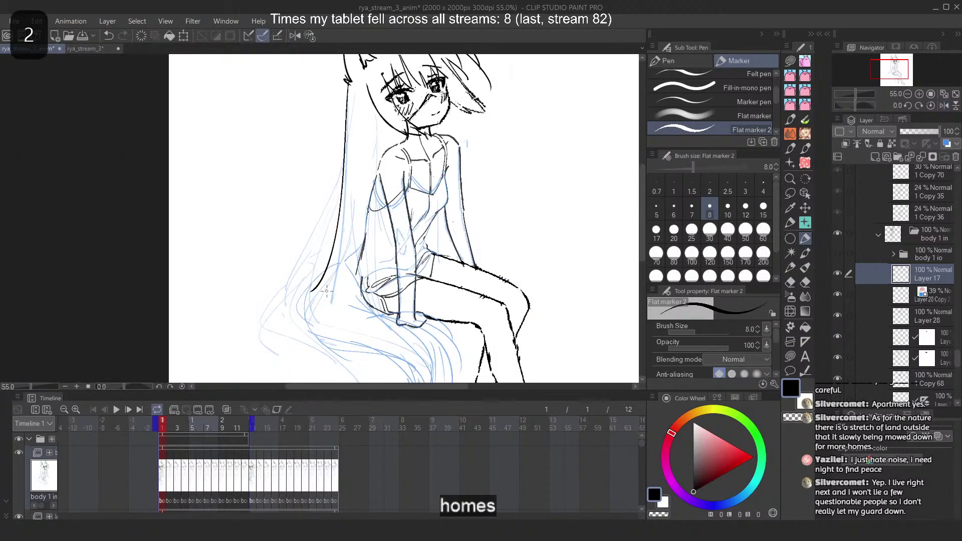
key(ctrl+z)
Try inking the back hair falling nearly straight from the ear and bending inward toward the hip
mouse_move(348, 85)
mouse_down()
mouse_move(348, 301)
mouse_move(367, 293)
mouse_up()
key(ctrl+z)
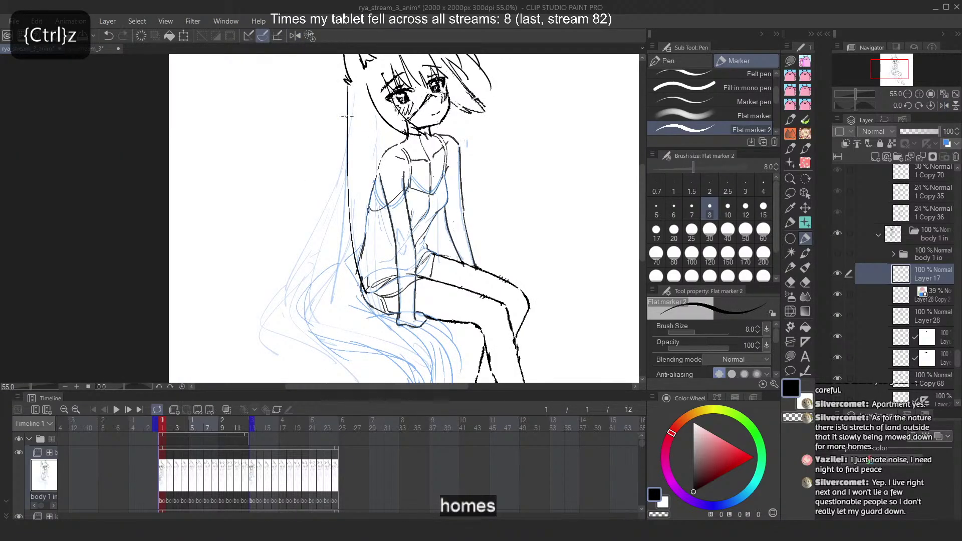
key(ctrl+z)
mouse_move(346, 85)
mouse_down()
mouse_move(354, 303)
mouse_move(359, 278)
mouse_up()
key(ctrl+z)
key(ctrl+z)
drag(347, 98, 365, 298)
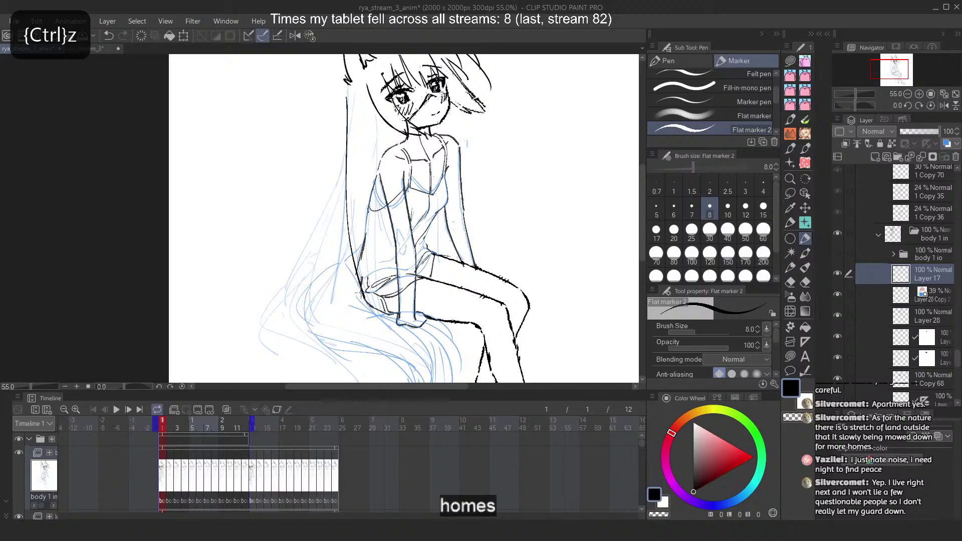
key(ctrl+z)
drag(348, 103, 351, 284)
key(ctrl+z)
drag(348, 96, 376, 328)
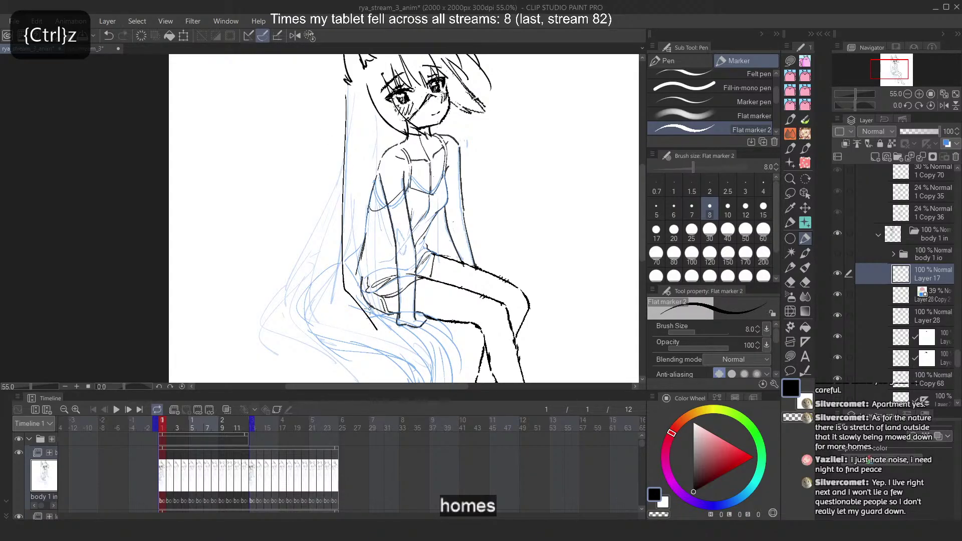
key(ctrl+z)
mouse_move(348, 96)
mouse_down()
mouse_move(351, 302)
mouse_move(348, 291)
mouse_move(363, 294)
mouse_up()
key(ctrl+z)
key(ctrl+z)
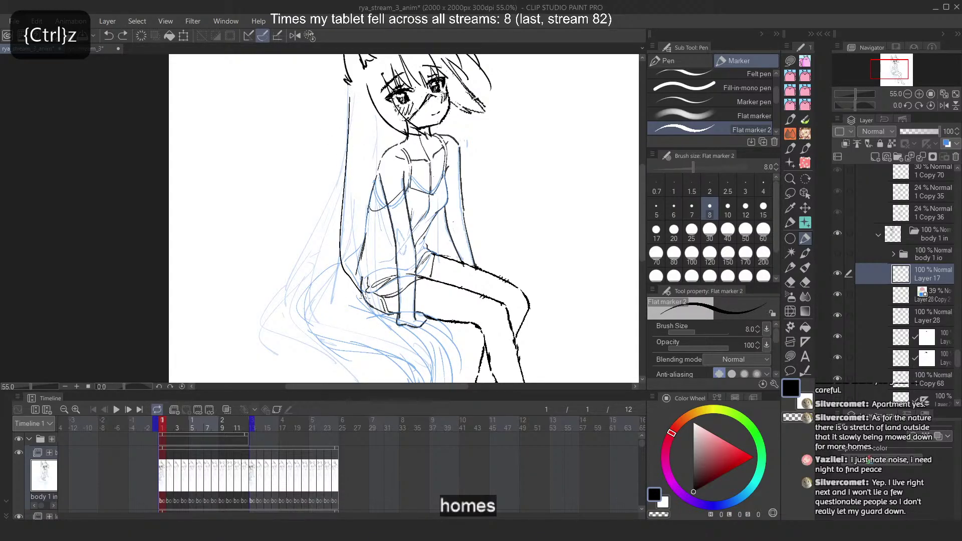
key(ctrl+z)
Try inking the outer back hair in two connected strokes, sweeping outward from the ear to the edge of the blue sketch
drag(347, 101, 289, 307)
key(ctrl+z)
key(ctrl+z)
key(ctrl+z)
mouse_move(350, 86)
mouse_down()
mouse_move(280, 314)
mouse_move(301, 266)
mouse_up()
key(ctrl+z)
key(ctrl+z)
drag(330, 195, 279, 333)
key(ctrl+z)
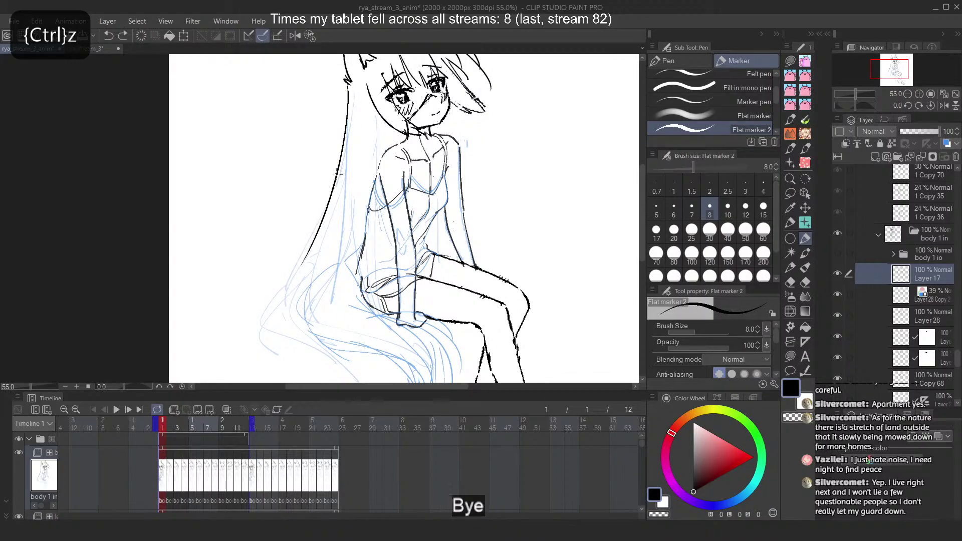
drag(334, 184, 281, 314)
key(ctrl+z)
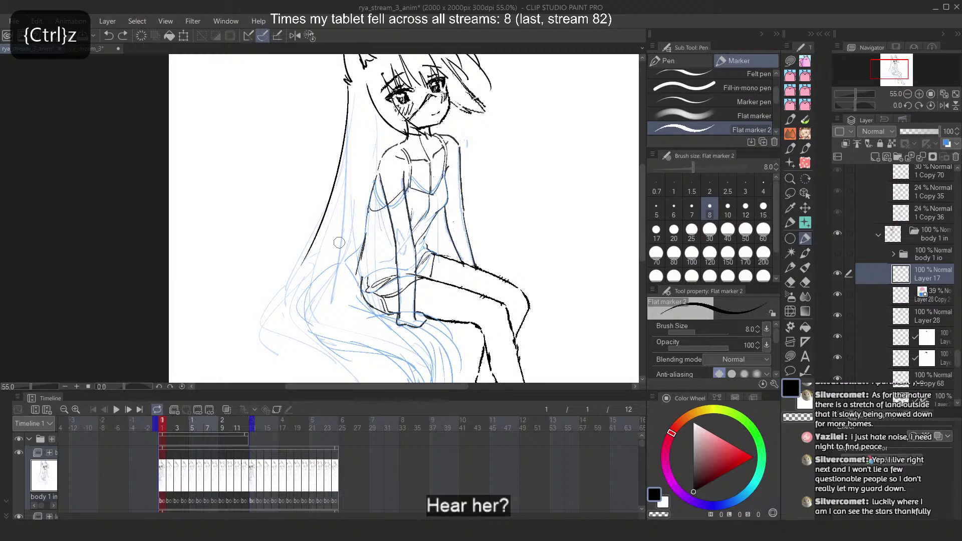
Try inking the full outer back-hair curve down to the seat in a mirrored canvas view
key(2)
key(ctrl+z)
drag(285, 111, 347, 303)
key(ctrl+z)
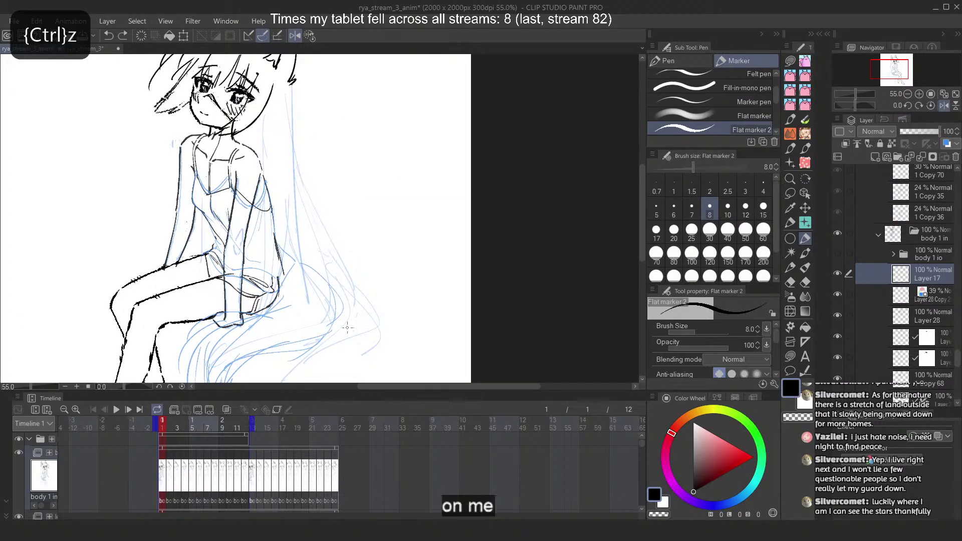
drag(296, 157, 358, 334)
key(ctrl+z)
key(2)
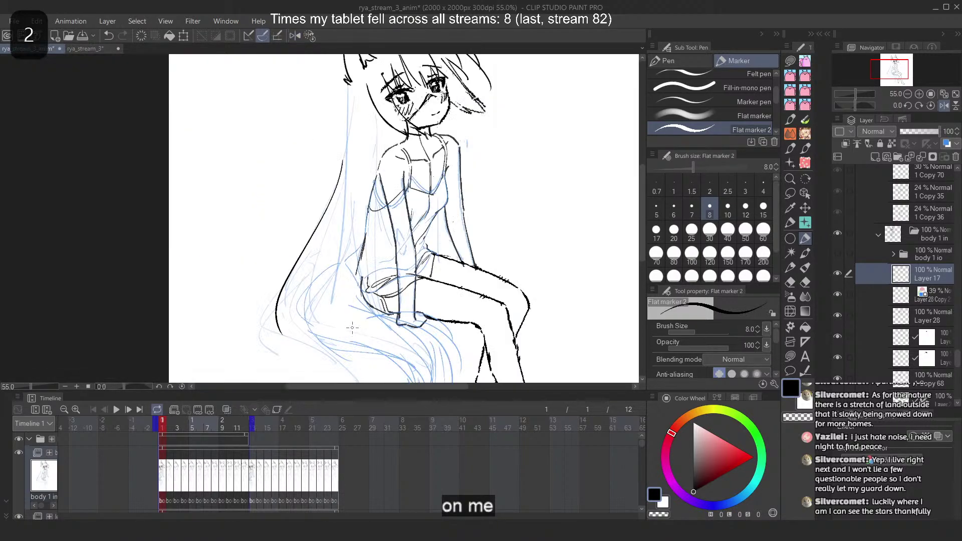
Try inking the pointed lower tip of the outer back hair where the blue sketch bends back toward the seat
drag(296, 263, 263, 337)
key(ctrl+z)
key(ctrl+z)
drag(299, 261, 265, 339)
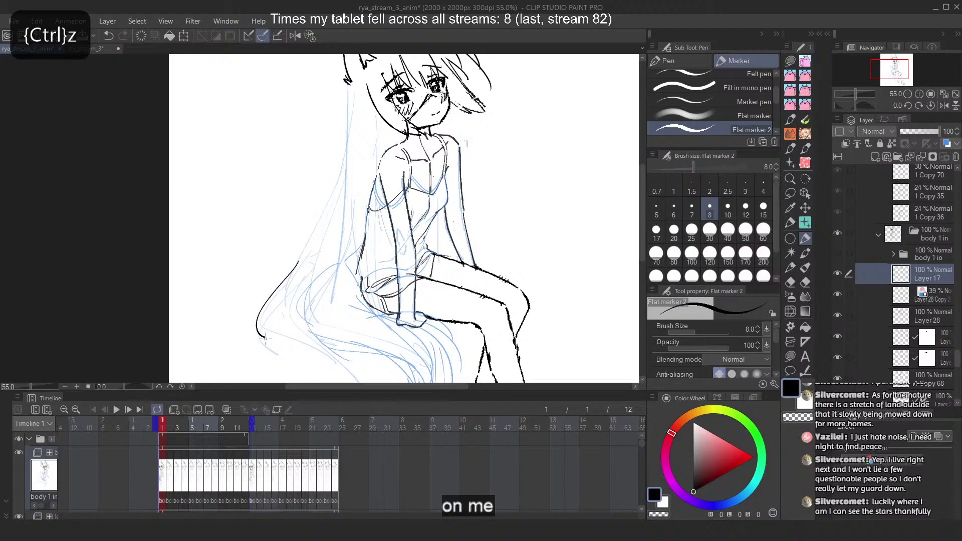
key(ctrl+z)
mouse_move(297, 282)
mouse_down()
mouse_move(280, 298)
mouse_move(279, 340)
mouse_up()
Try adding short inner strand strokes beside the lower hair tip
key(ctrl+z)
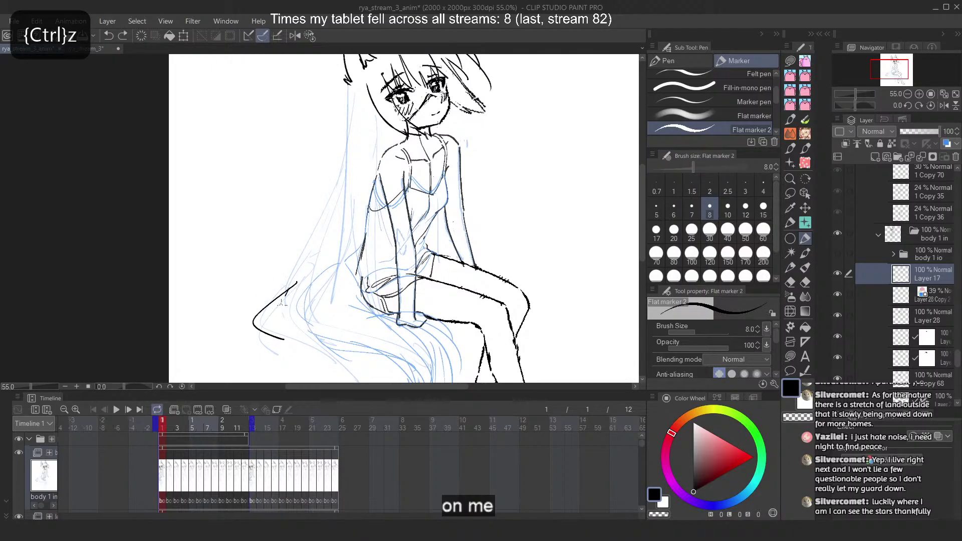
drag(281, 304, 291, 340)
key(ctrl+z)
mouse_move(297, 289)
mouse_down()
mouse_move(290, 340)
mouse_move(299, 341)
mouse_up()
key(ctrl+z)
key(ctrl+z)
Try inking the long outer back-hair line from beneath the ear down to the pointed tip
drag(327, 193, 289, 287)
key(ctrl+z)
drag(351, 96, 282, 288)
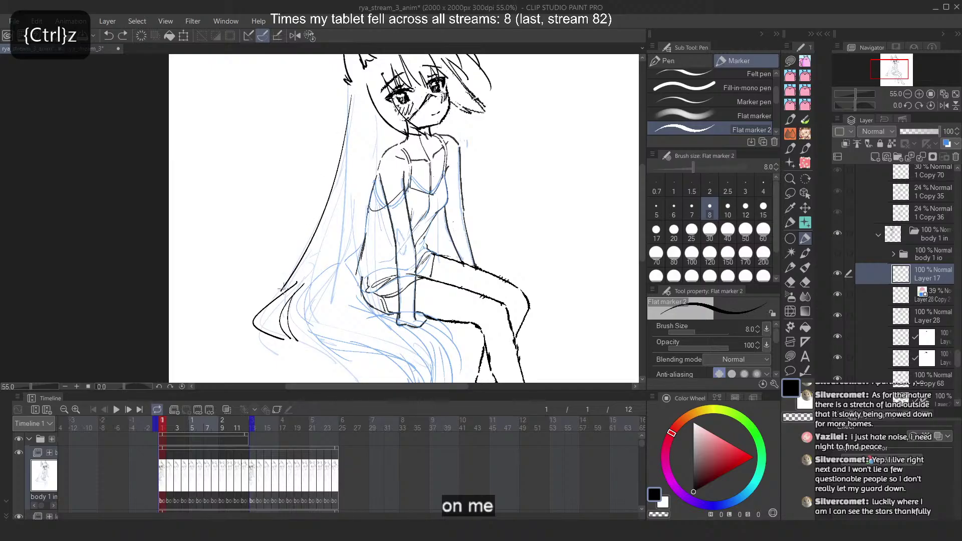
key(ctrl+z)
drag(351, 87, 293, 283)
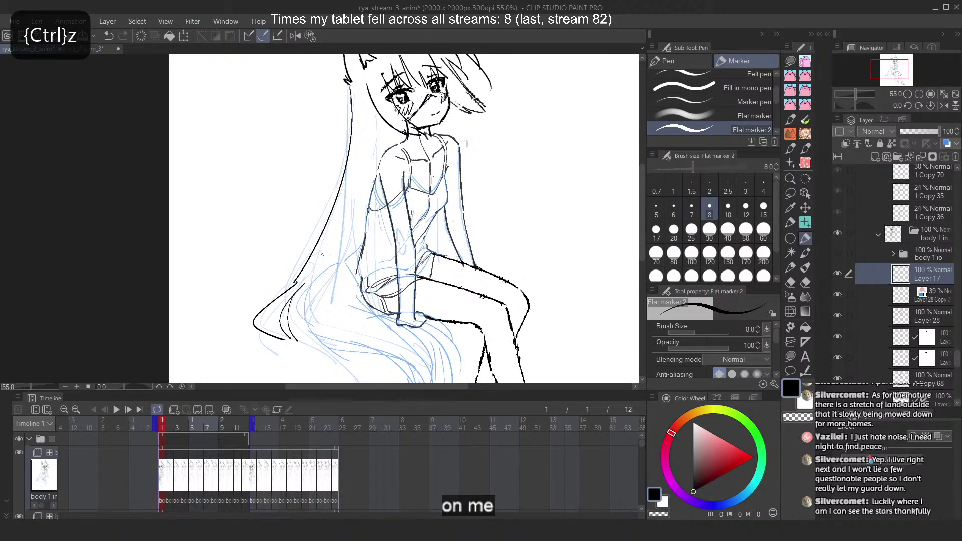
key(ctrl+z)
drag(351, 92, 283, 295)
key(ctrl+z)
key(ctrl+z)
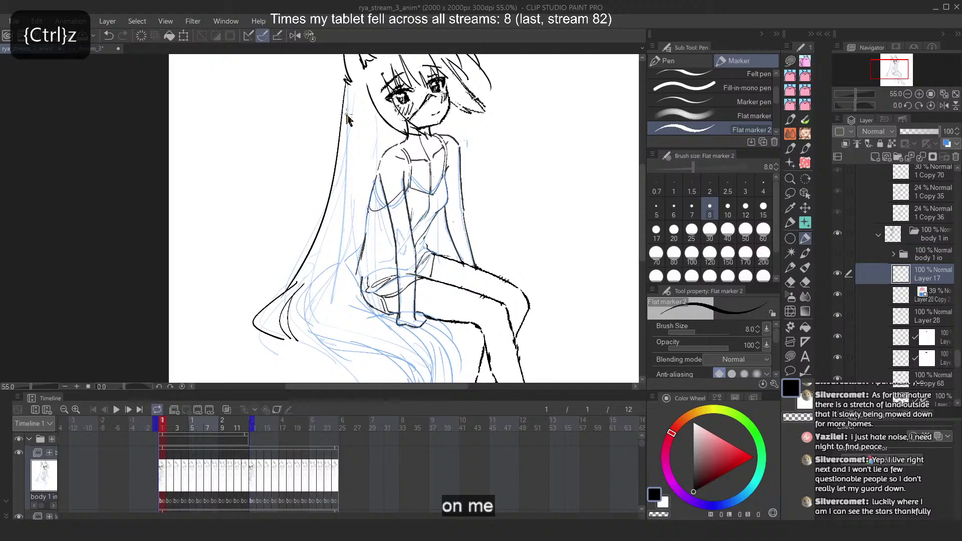
key(ctrl+z)
drag(346, 90, 295, 283)
Try reworking the long outer back-hair line from ear to tip in a mirrored canvas view
key(2)
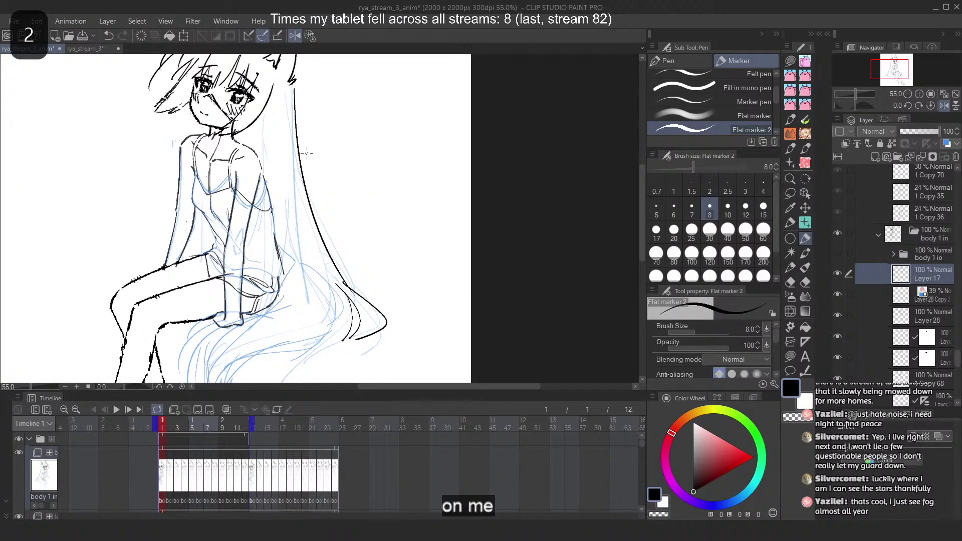
key(ctrl+z)
mouse_move(291, 75)
mouse_down()
mouse_move(301, 167)
mouse_move(376, 306)
mouse_move(363, 296)
mouse_up()
key(ctrl+z)
key(ctrl+z)
key(ctrl+z)
drag(288, 84, 357, 303)
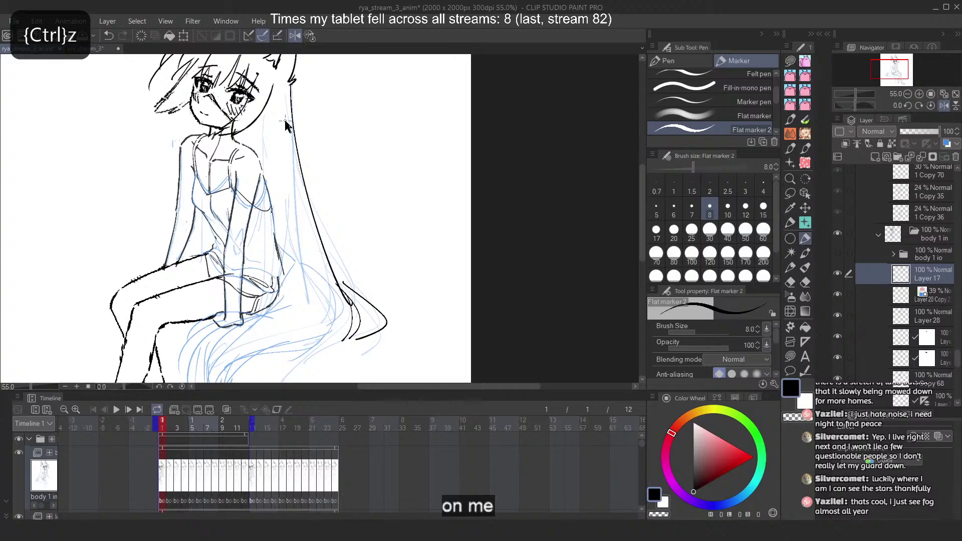
key(ctrl+z)
drag(295, 103, 364, 300)
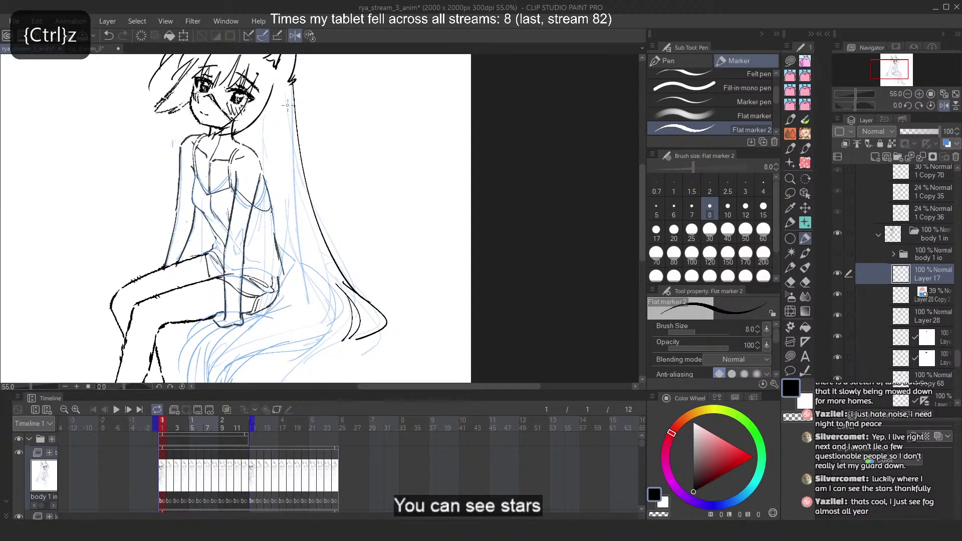
key(2)
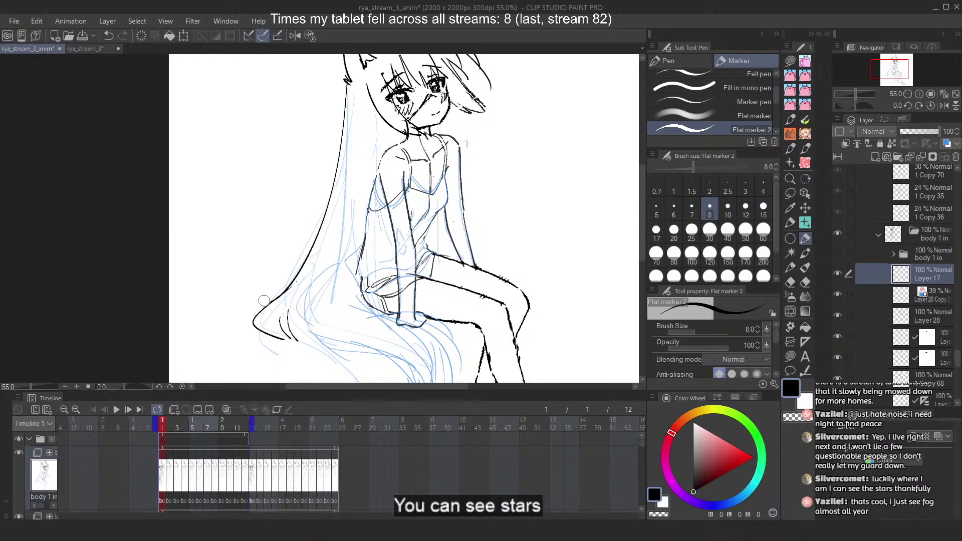
Try erasing the short inner strands beside the hair tip and cleaning up the outer edge
mouse_move(264, 301)
mouse_down()
mouse_move(297, 291)
mouse_move(280, 311)
mouse_move(293, 339)
mouse_up()
mouse_move(287, 289)
mouse_down()
mouse_move(253, 319)
mouse_move(259, 312)
mouse_up()
key(ctrl+z)
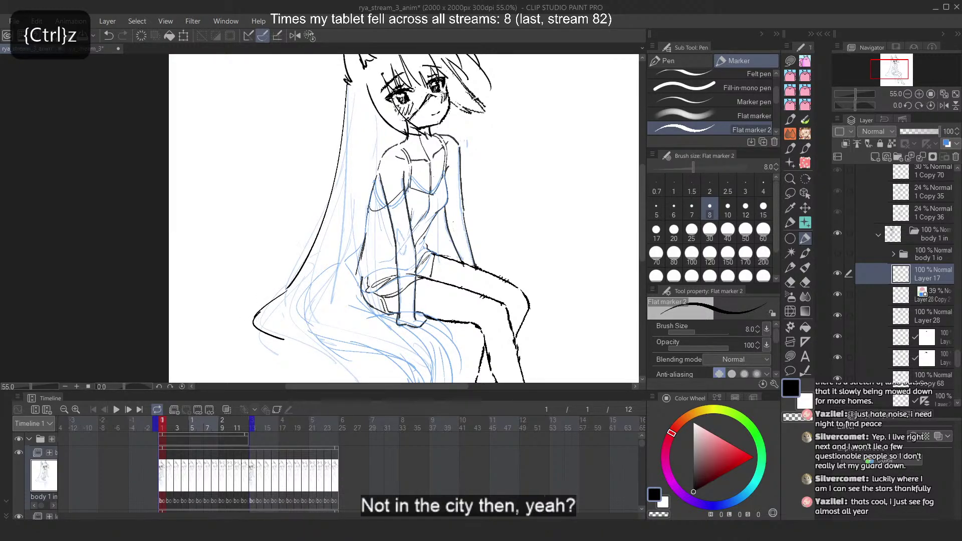
drag(257, 353, 266, 291)
scroll(266, 291, up, 1)
scroll(293, 233, up, 3)
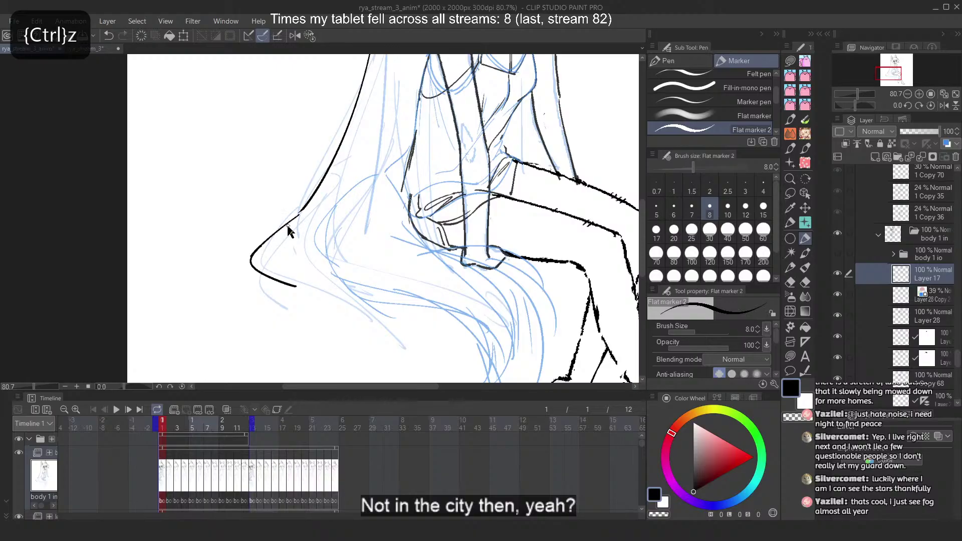
Try redrawing the joint between the long outer hair line and the pointed lower tip as one smooth curve
key(ctrl+z)
drag(293, 221, 256, 251)
key(ctrl+z)
mouse_move(301, 212)
mouse_down()
mouse_move(256, 250)
mouse_move(260, 244)
mouse_up()
key(ctrl+z)
key(ctrl+z)
drag(304, 207, 265, 241)
key(ctrl+z)
drag(315, 192, 266, 242)
key(ctrl+z)
drag(314, 197, 264, 244)
key(ctrl+z)
Try inking a second strand inside the outer hair line, with short curved tips at its lower end
scroll(220, 295, down, 2)
scroll(317, 201, up, 1)
drag(304, 177, 256, 304)
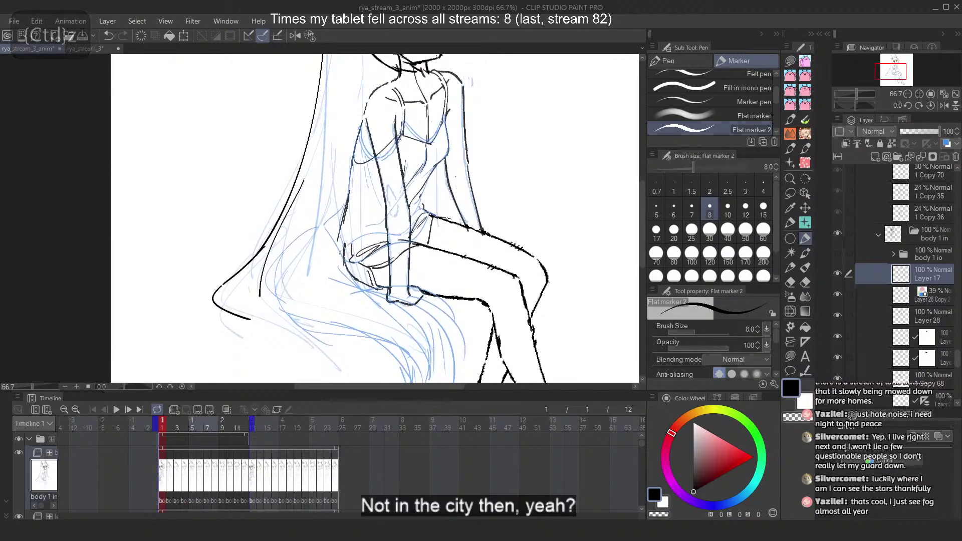
key(ctrl+z)
mouse_move(320, 140)
mouse_down()
mouse_move(259, 286)
mouse_move(251, 267)
mouse_move(281, 233)
mouse_move(253, 265)
mouse_move(249, 313)
mouse_up()
key(ctrl+z)
key(ctrl+z)
key(ctrl+z)
mouse_move(278, 239)
mouse_down()
mouse_move(245, 283)
mouse_move(254, 318)
mouse_up()
drag(274, 250, 282, 321)
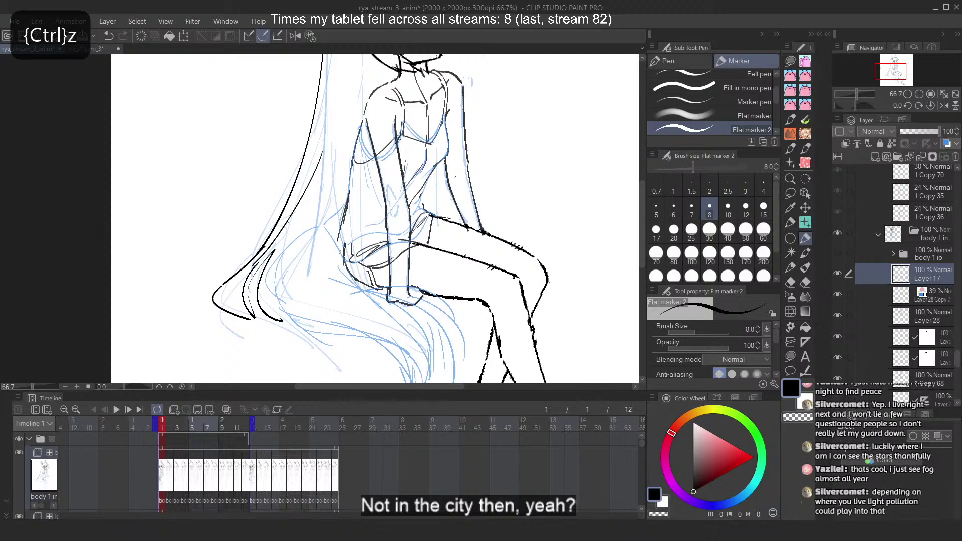
Try adding a longer inner strand that falls from waist height to the lower hair ends
drag(312, 194, 282, 319)
key(ctrl+z)
mouse_move(310, 227)
mouse_down()
mouse_move(269, 305)
mouse_move(281, 317)
mouse_up()
key(ctrl+z)
key(ctrl+z)
key(ctrl+z)
key(ctrl+z)
key(ctrl+z)
Try splitting the lower back hair into several curved inner strands between the outer tip and the hip
mouse_move(311, 241)
mouse_down()
mouse_move(286, 315)
mouse_move(282, 284)
mouse_move(302, 333)
mouse_up()
key(ctrl+z)
key(ctrl+z)
drag(302, 214, 293, 317)
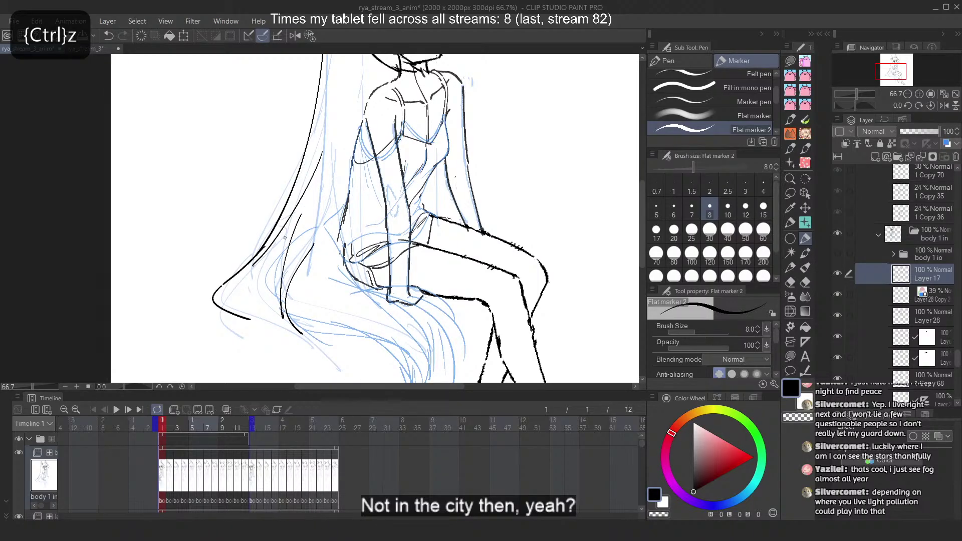
key(ctrl+z)
mouse_move(318, 165)
mouse_down()
mouse_move(290, 316)
mouse_move(272, 313)
mouse_up()
key(ctrl+z)
key(ctrl+z)
drag(301, 202, 281, 329)
key(ctrl+z)
drag(294, 212, 281, 323)
drag(274, 255, 268, 322)
key(ctrl+z)
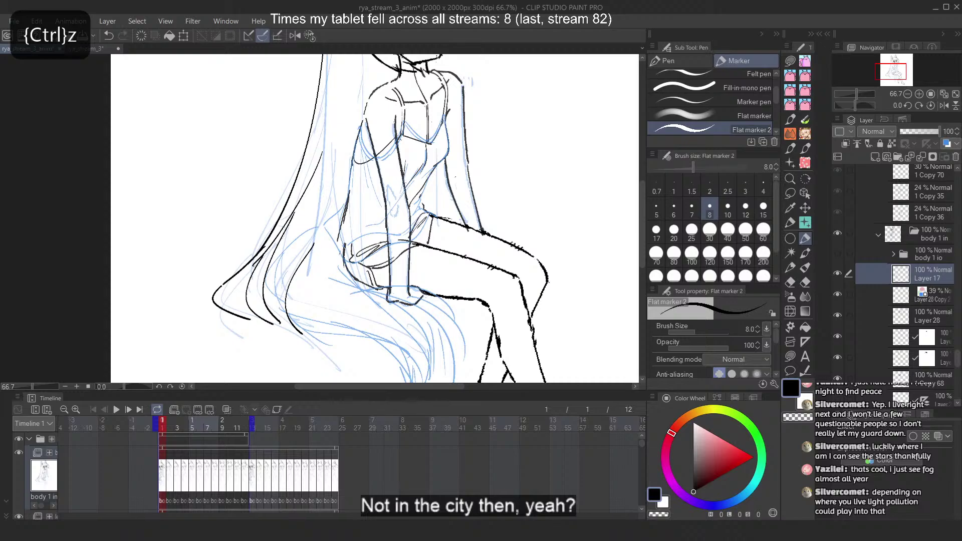
Check the whole figure and undo the curved inner strands at the lower back hair
scroll(330, 189, down, 4)
scroll(324, 147, up, 3)
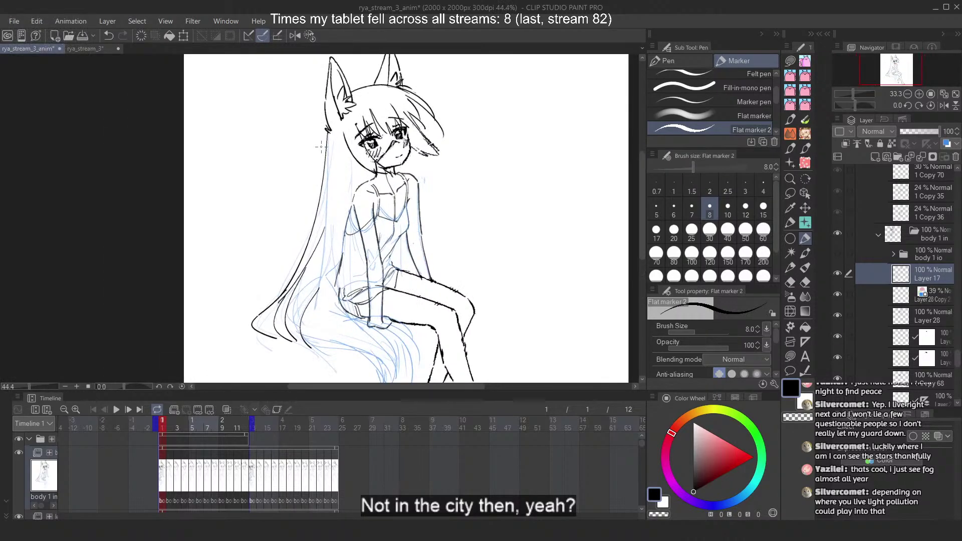
scroll(321, 147, up, 1)
key(ctrl+z)
key(ctrl+z)
key(ctrl+z)
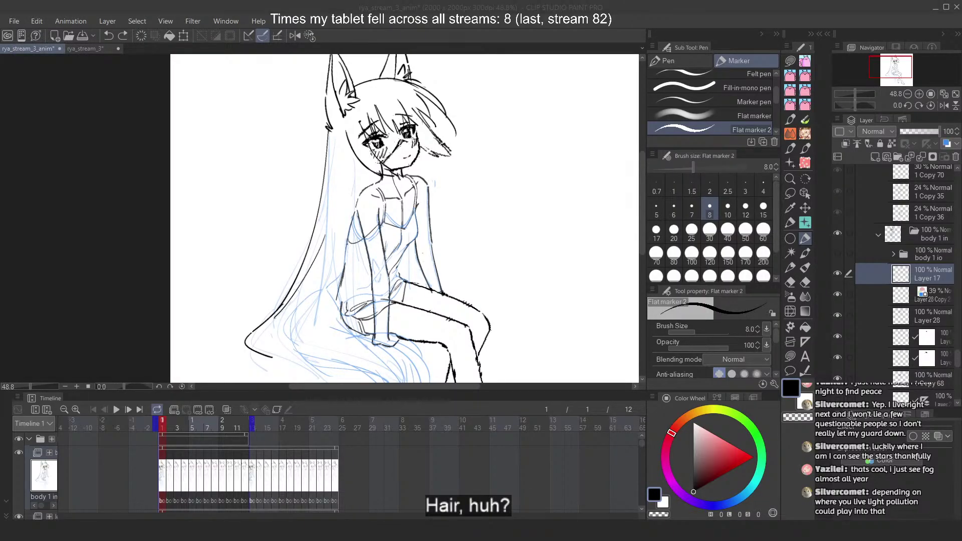
Check the girl's hair in the rya_stream_3 illustration and search the reference board for a long-haired fox girl picture
click(76, 49)
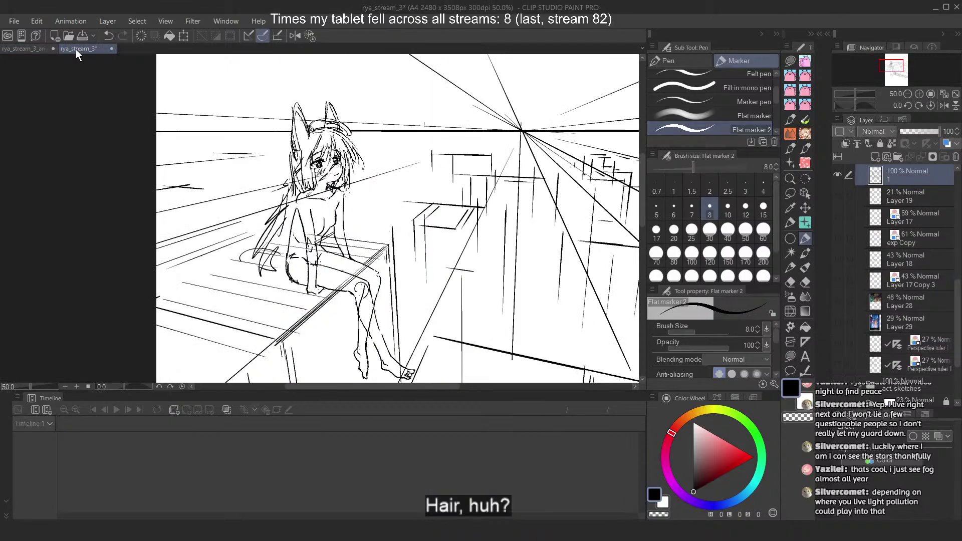
click(27, 51)
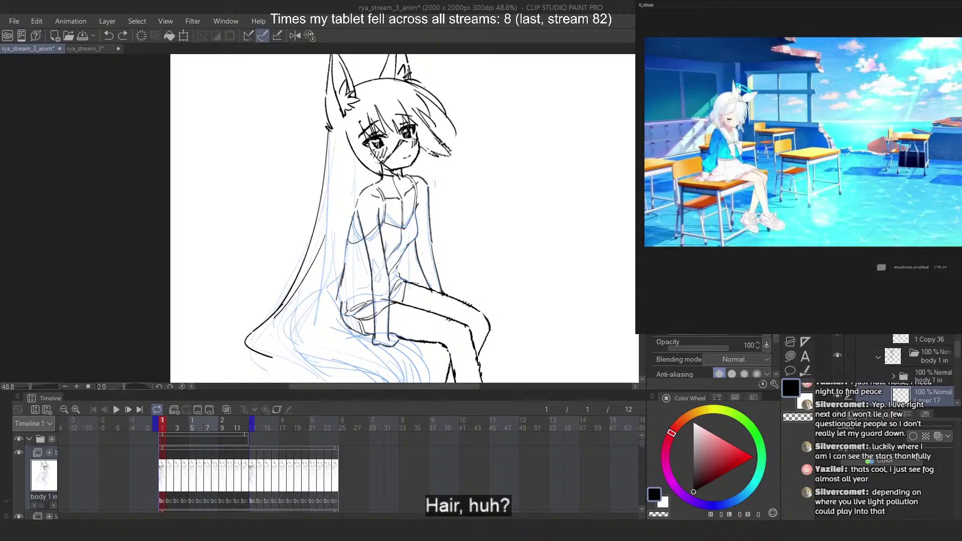
key(ctrl+f)
scroll(772, 108, down, 8)
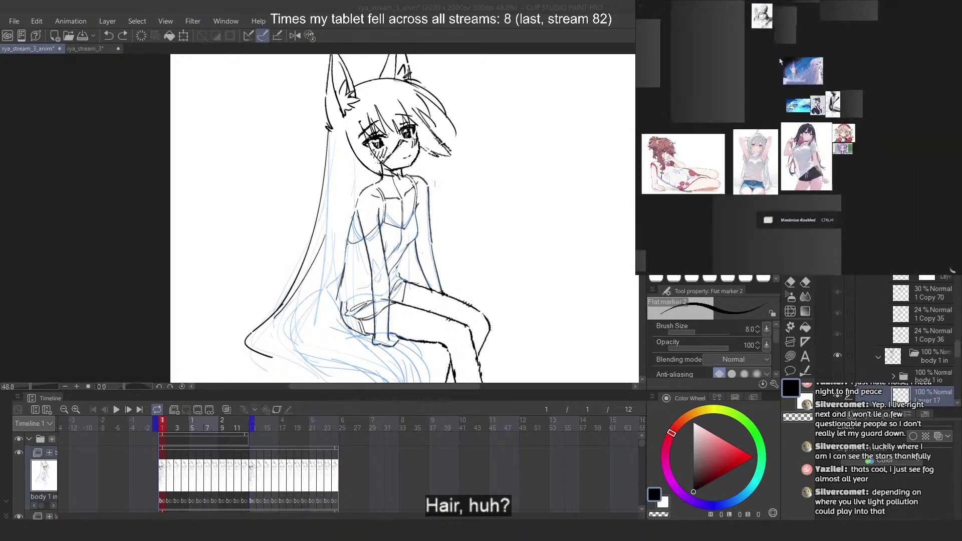
drag(752, 15, 848, 192)
drag(723, 203, 892, 126)
drag(715, 107, 906, 155)
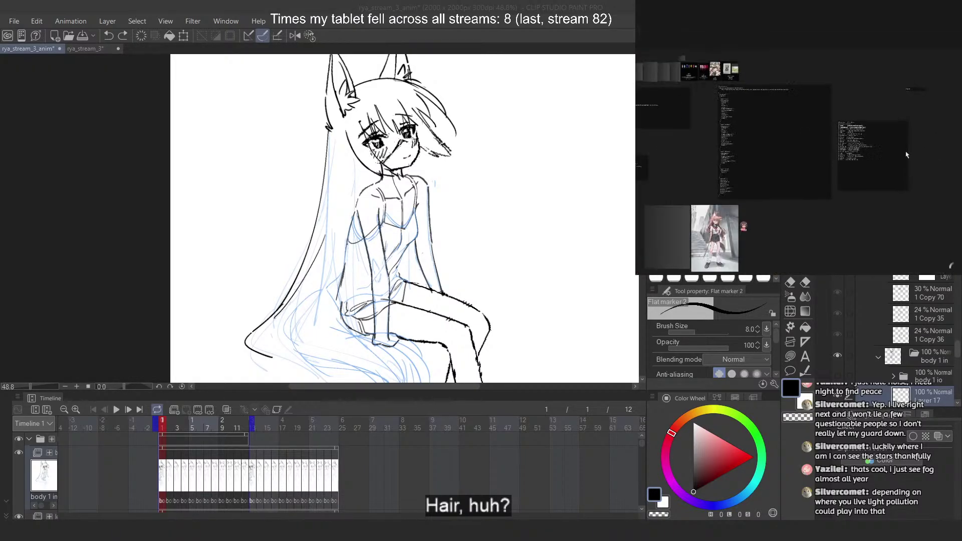
scroll(797, 144, down, 2)
drag(797, 144, 707, 43)
drag(856, 195, 743, 116)
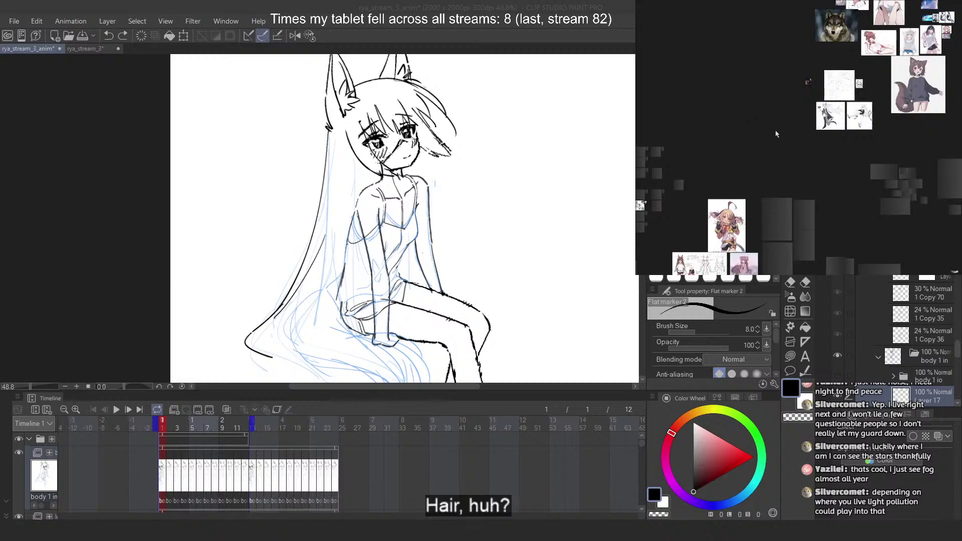
drag(712, 162, 838, 121)
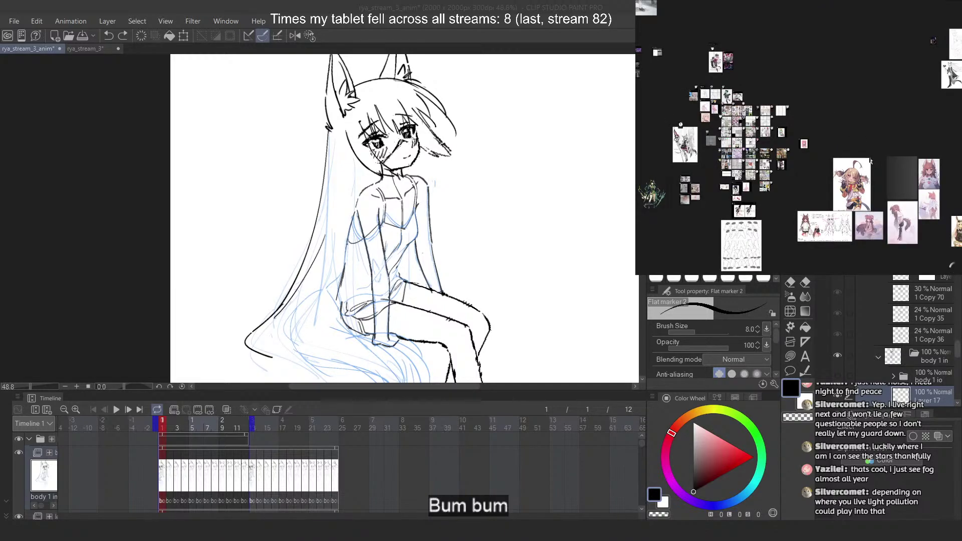
drag(893, 136, 734, 110)
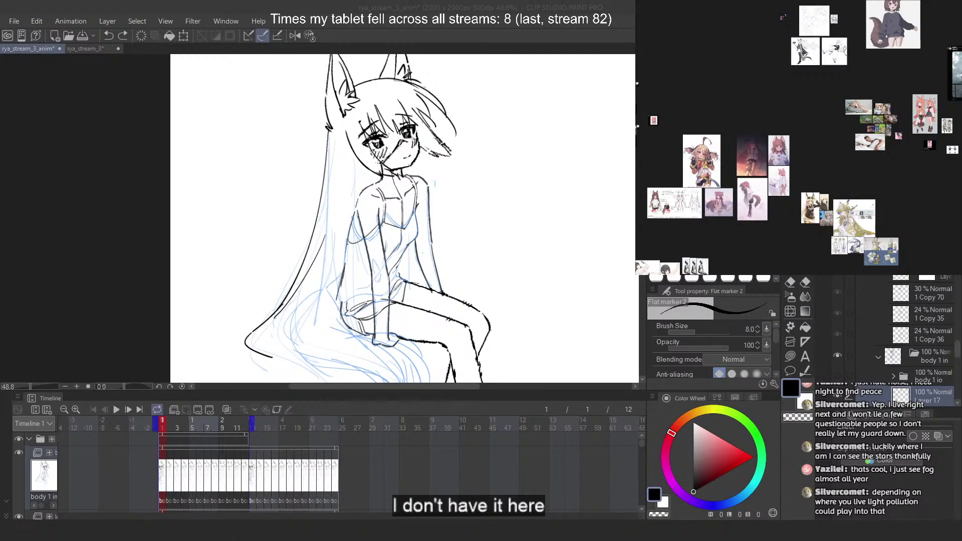
Paste the pink-haired fox girl in school uniform onto the reference board and enlarge it to show her hair
key(ctrl+v)
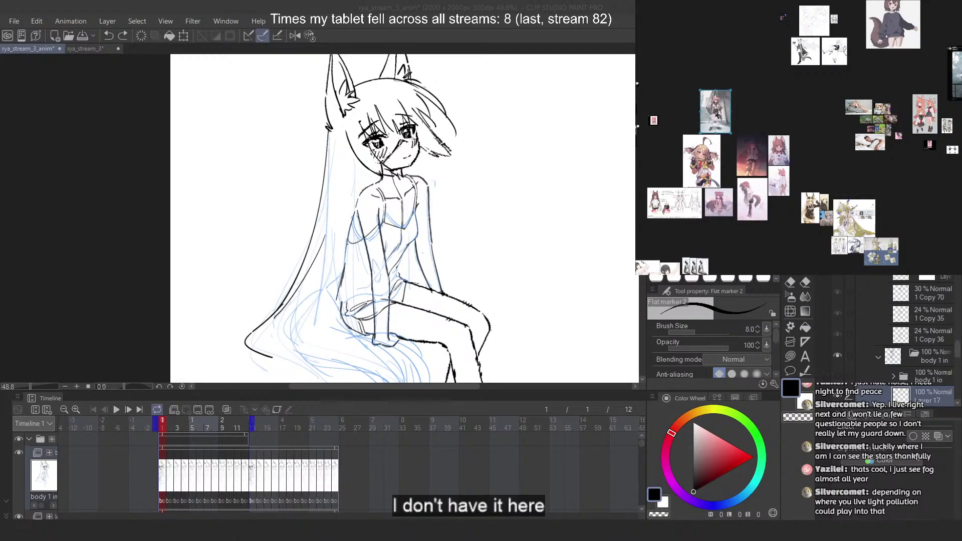
scroll(715, 118, up, 8)
scroll(724, 98, up, 2)
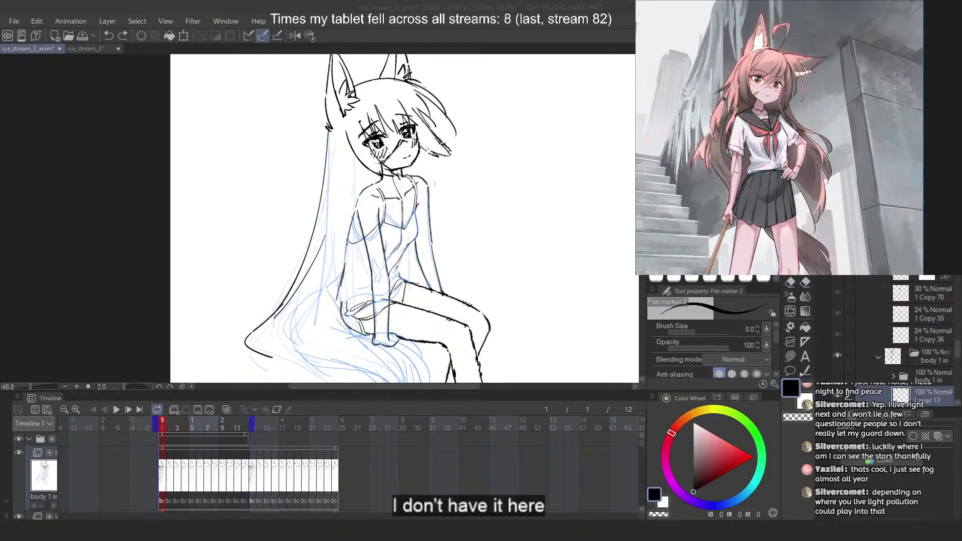
drag(778, 155, 803, 140)
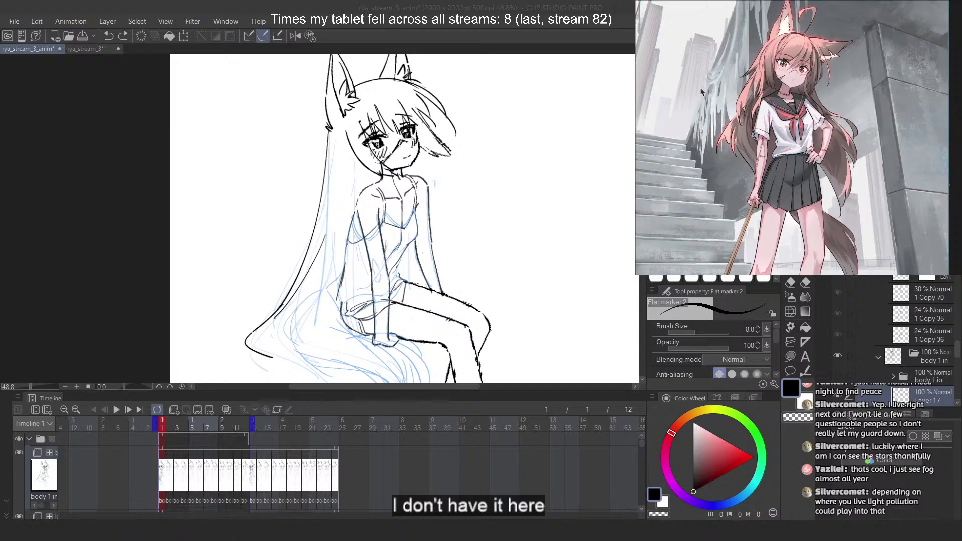
Try a short strand beside the lower tip, and undo it together with the long outer hair line
scroll(353, 112, down, 1)
scroll(353, 112, up, 2)
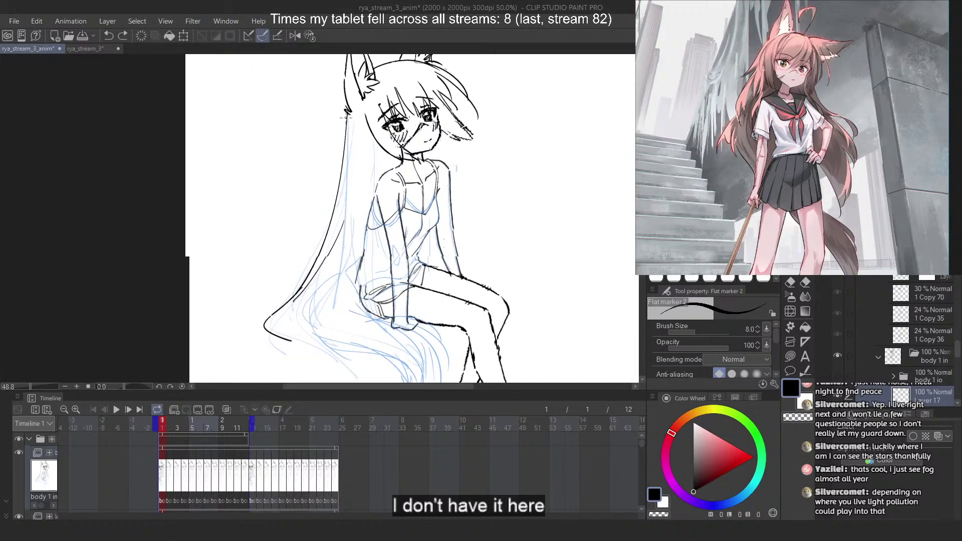
drag(293, 118, 262, 266)
key(ctrl+z)
drag(288, 341, 297, 370)
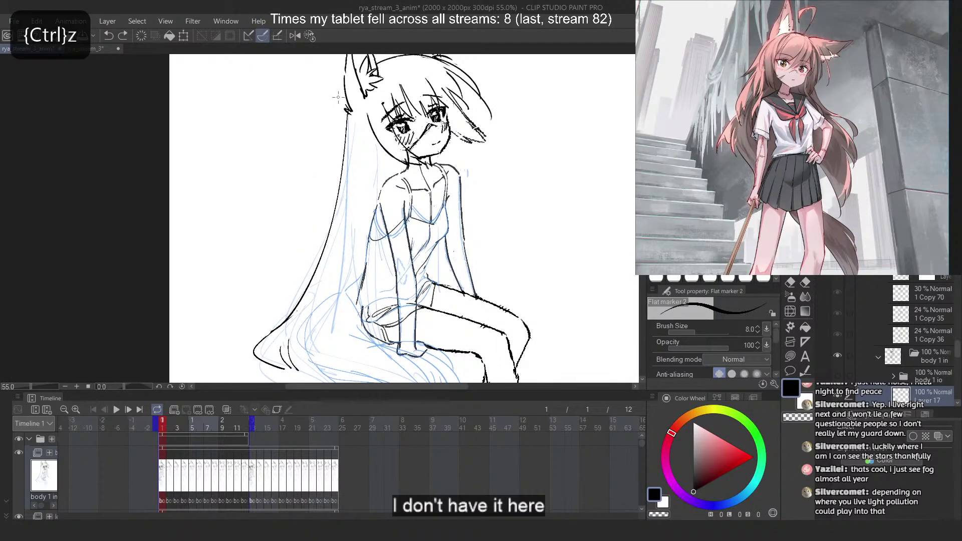
key(ctrl+z)
key(ctrl+z)
key(ctrl+z)
key(ctrl+z)
key(ctrl+z)
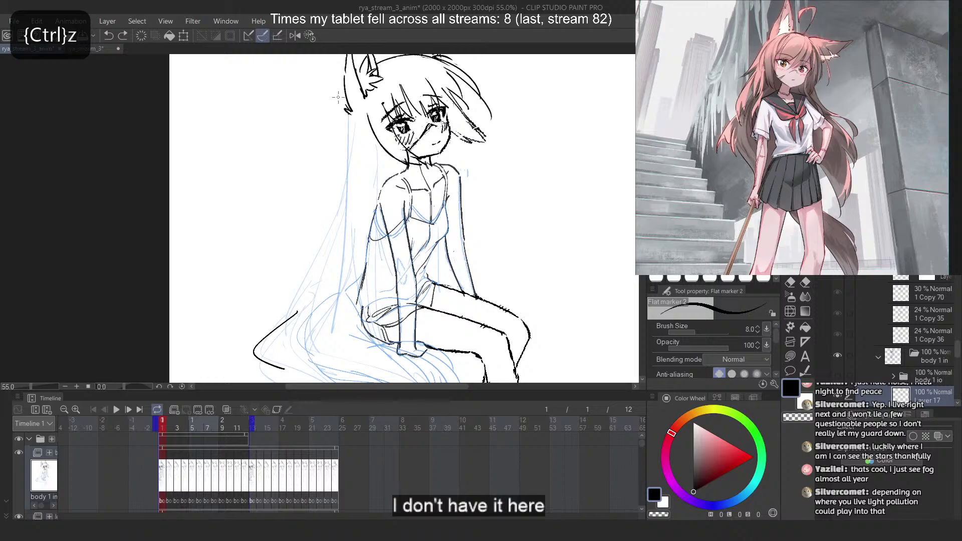
Try inking the outer back hair as a spiked strand from the ear to elbow height with a second strand below
mouse_move(345, 111)
mouse_down()
mouse_move(309, 196)
mouse_move(288, 285)
mouse_move(319, 223)
mouse_move(310, 284)
mouse_up()
key(ctrl+z)
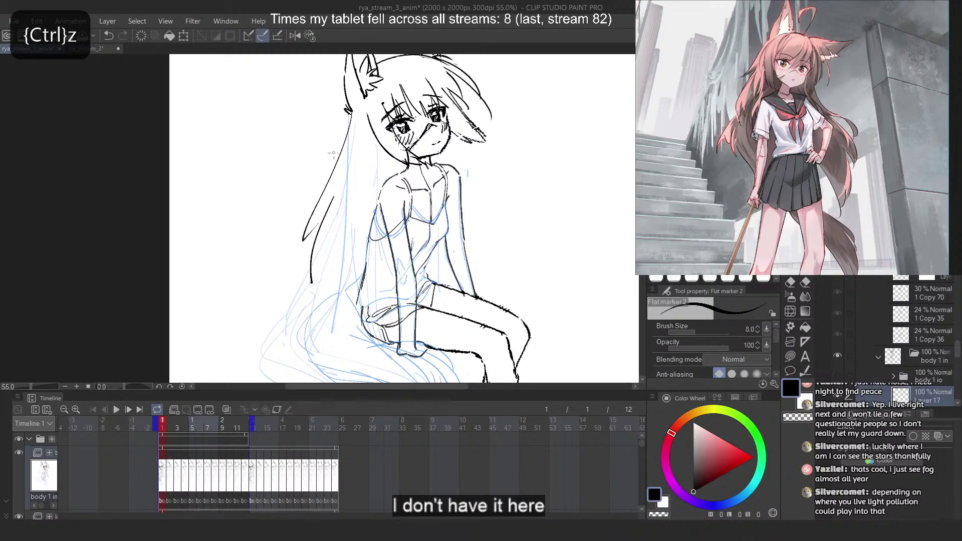
key(ctrl+z)
key(ctrl+z)
drag(351, 114, 311, 245)
drag(350, 192, 310, 256)
drag(346, 169, 335, 185)
key(ctrl+z)
key(ctrl+z)
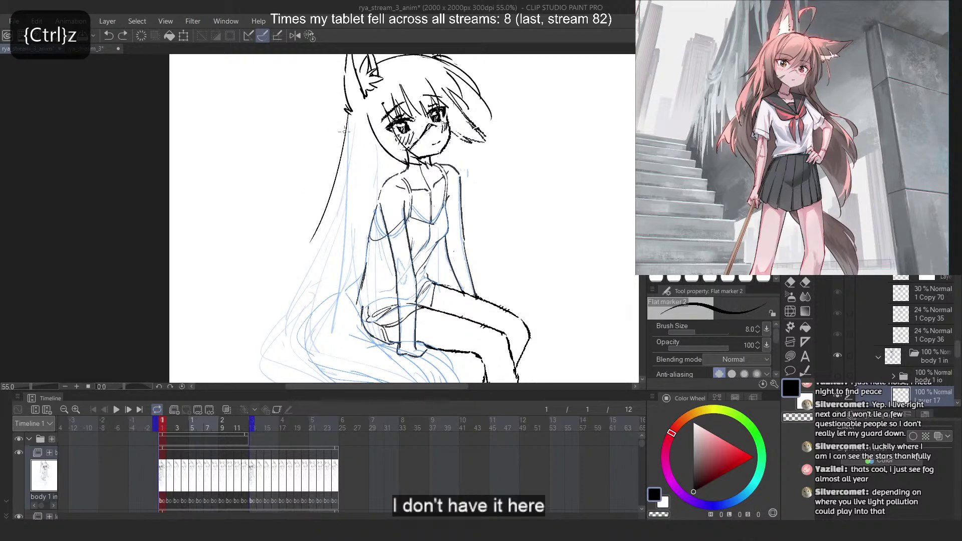
key(ctrl+z)
Ink the upper outer back hair from beneath the ear, ending in a pointed spike at chest height
drag(347, 117, 313, 217)
drag(336, 190, 304, 227)
key(ctrl+z)
mouse_move(343, 169)
mouse_down()
mouse_move(318, 214)
mouse_move(339, 184)
mouse_move(306, 275)
mouse_move(302, 301)
mouse_move(315, 308)
mouse_up()
key(ctrl+z)
key(ctrl+z)
key(ctrl+z)
Ink pointed strand ends at hip height below the upper hair spike
mouse_move(326, 272)
mouse_down()
mouse_move(329, 292)
mouse_move(338, 291)
mouse_move(311, 316)
mouse_up()
key(ctrl+z)
mouse_move(321, 272)
mouse_down()
mouse_move(315, 295)
mouse_move(332, 310)
mouse_up()
key(ctrl+z)
key(ctrl+z)
mouse_move(320, 265)
mouse_down()
mouse_move(303, 286)
mouse_move(310, 316)
mouse_up()
mouse_move(330, 246)
mouse_down()
mouse_move(316, 305)
mouse_move(328, 294)
mouse_up()
key(ctrl+z)
drag(344, 228, 333, 312)
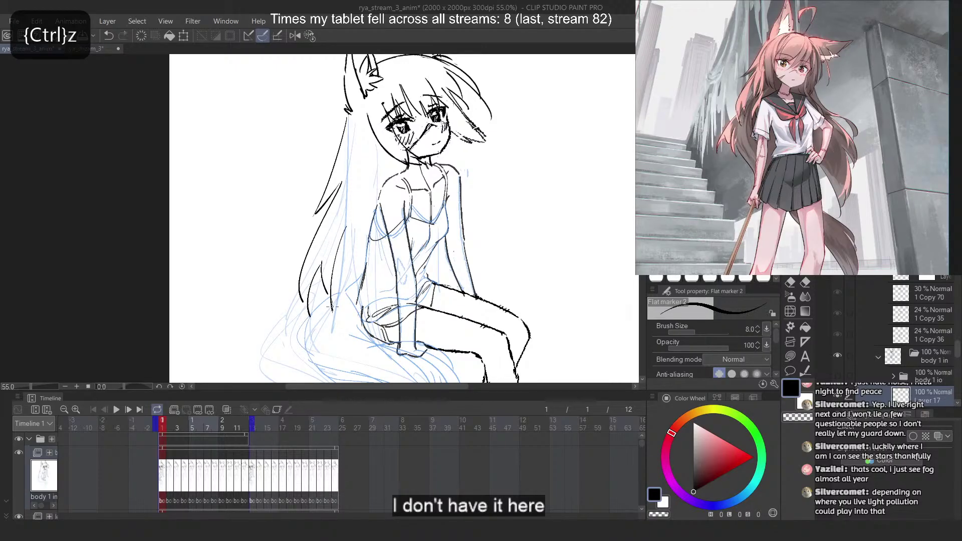
Redraw the innermost pointed strand end at hip height closer to the body
key(ctrl+z)
drag(335, 254, 334, 303)
drag(339, 231, 335, 294)
key(ctrl+z)
mouse_move(341, 254)
mouse_down()
mouse_move(338, 282)
mouse_move(318, 286)
mouse_move(313, 310)
mouse_up()
key(ctrl+z)
key(ctrl+z)
Try adding another layer of pointed hair tips below the hip strands, reaching down toward the seat
mouse_move(322, 279)
mouse_down()
mouse_move(316, 307)
mouse_move(283, 350)
mouse_up()
key(ctrl+z)
key(ctrl+z)
key(ctrl+z)
drag(303, 306, 277, 350)
key(ctrl+z)
drag(317, 273, 281, 351)
key(ctrl+z)
drag(302, 304, 292, 356)
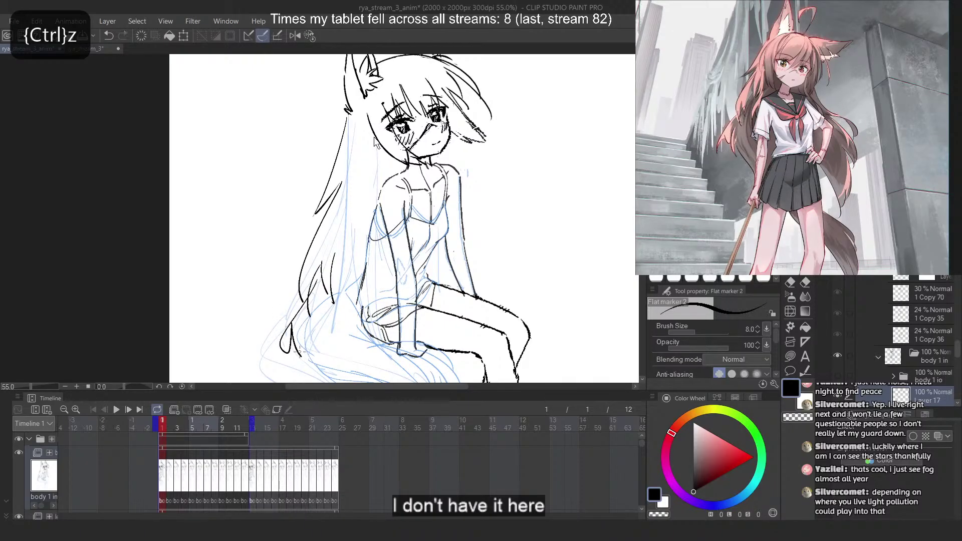
key(ctrl+z)
Ink the inner back-hair line from behind the ear down to the waist and mirror the canvas view
drag(357, 115, 359, 259)
key(ctrl+z)
key(2)
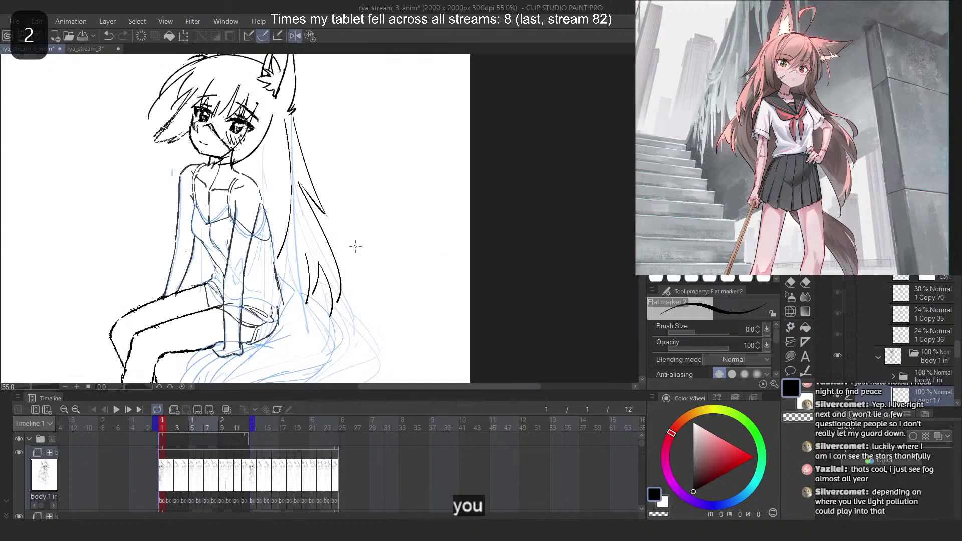
Try redrawing the inner back-hair line from behind the ear to the waist, ending in pointed tips at the hip
key(ctrl+z)
drag(273, 117, 270, 271)
key(ctrl+z)
key(2)
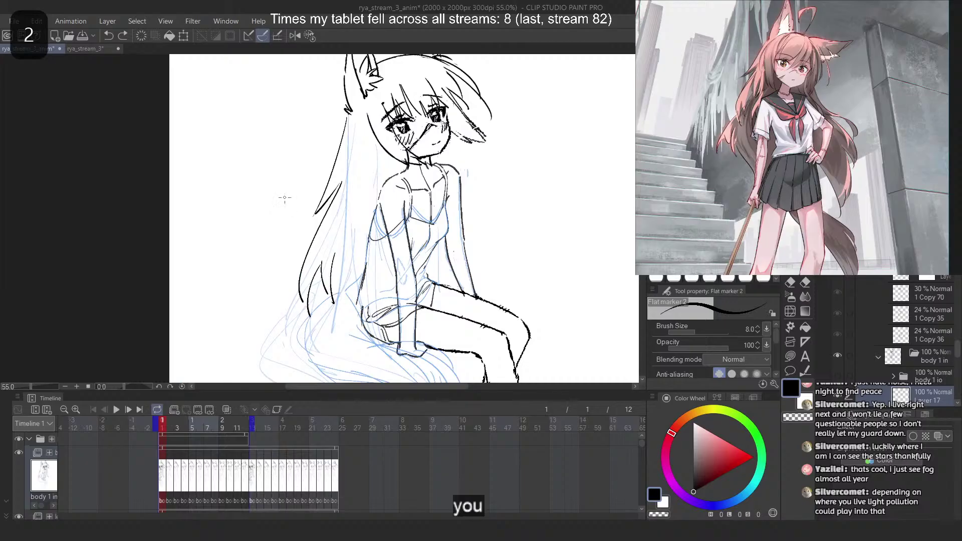
drag(358, 140, 378, 278)
key(ctrl+z)
mouse_move(356, 162)
mouse_down()
mouse_move(350, 281)
mouse_move(372, 295)
mouse_up()
key(ctrl+z)
drag(357, 154, 371, 290)
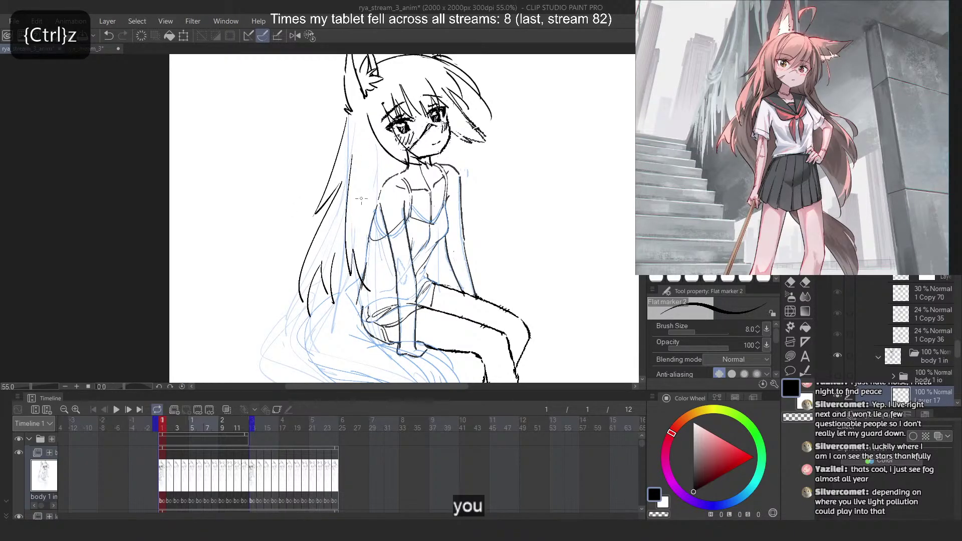
Try adding a second long hair line beside the cheek, running down behind the near arm
drag(361, 198, 375, 291)
key(ctrl+z)
drag(376, 150, 374, 293)
key(ctrl+z)
drag(346, 146, 342, 203)
key(2)
key(ctrl+z)
drag(289, 114, 291, 184)
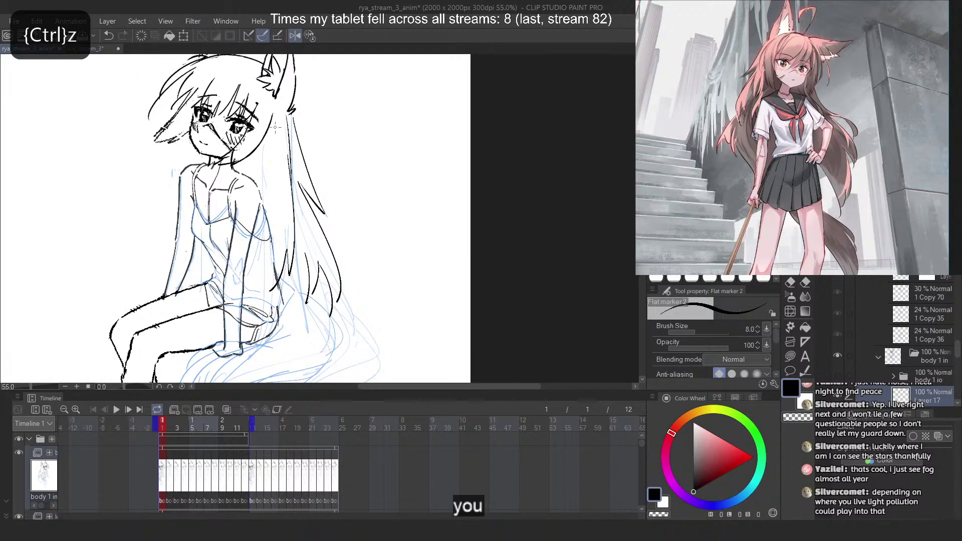
key(ctrl+z)
mouse_move(268, 129)
mouse_down()
mouse_move(270, 216)
mouse_move(260, 215)
mouse_up()
key(ctrl+z)
key(2)
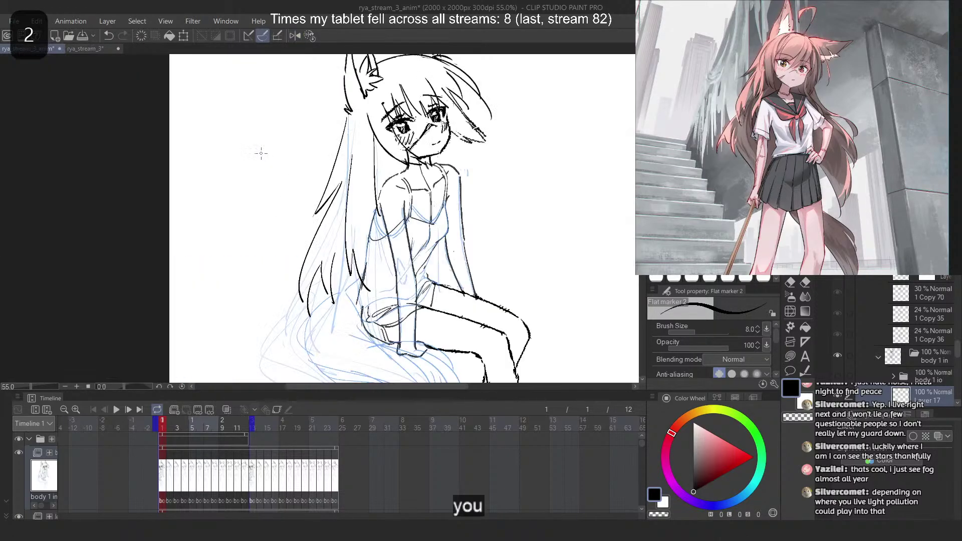
key(ctrl+z)
key(ctrl+z)
Try short hair strands falling from beside the jaw onto each shoulder
mouse_move(360, 123)
mouse_down()
mouse_move(387, 195)
mouse_move(393, 183)
mouse_up()
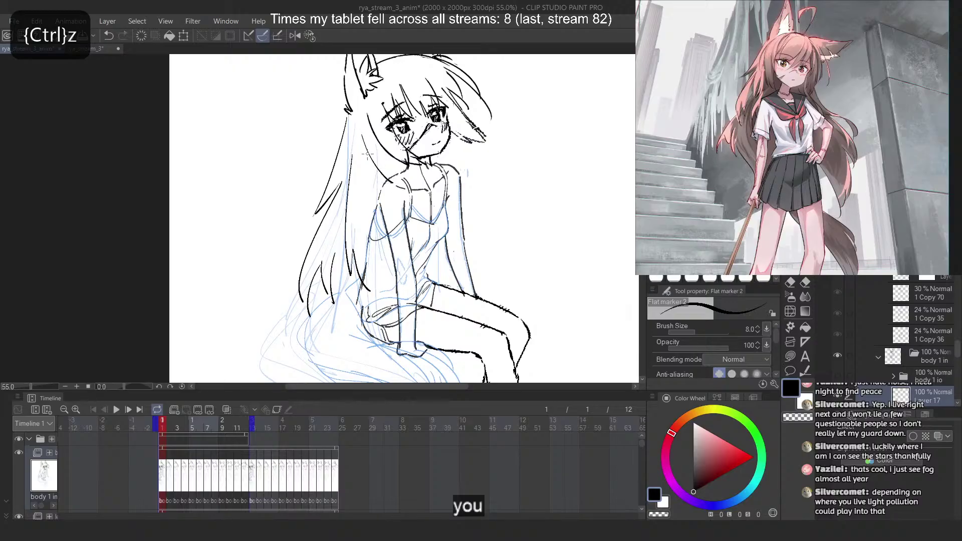
key(ctrl+z)
drag(441, 149, 463, 171)
key(ctrl+z)
Try reworking the inner pointed strand ends at hip height, between the outer hair tips and the body
drag(345, 243, 332, 298)
key(ctrl+z)
key(ctrl+z)
key(ctrl+z)
key(ctrl+z)
mouse_move(340, 254)
mouse_down()
mouse_move(334, 265)
mouse_move(355, 303)
mouse_up()
mouse_move(337, 277)
mouse_down()
mouse_move(327, 295)
mouse_move(345, 295)
mouse_up()
key(ctrl+z)
key(ctrl+z)
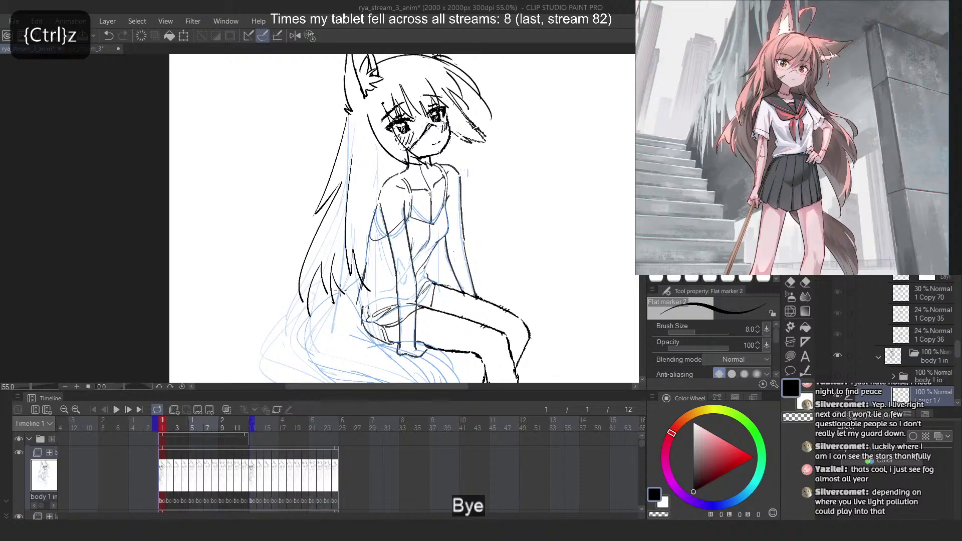
Try an extra strand below the upper hair spike, checking the hair shape in mirrored and full-figure views
key(2)
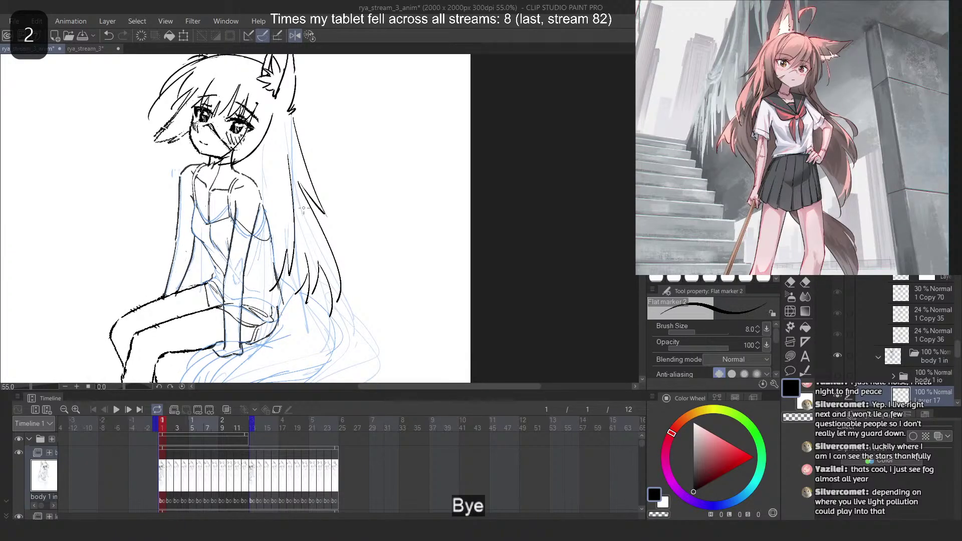
drag(304, 183, 298, 272)
key(ctrl+z)
key(2)
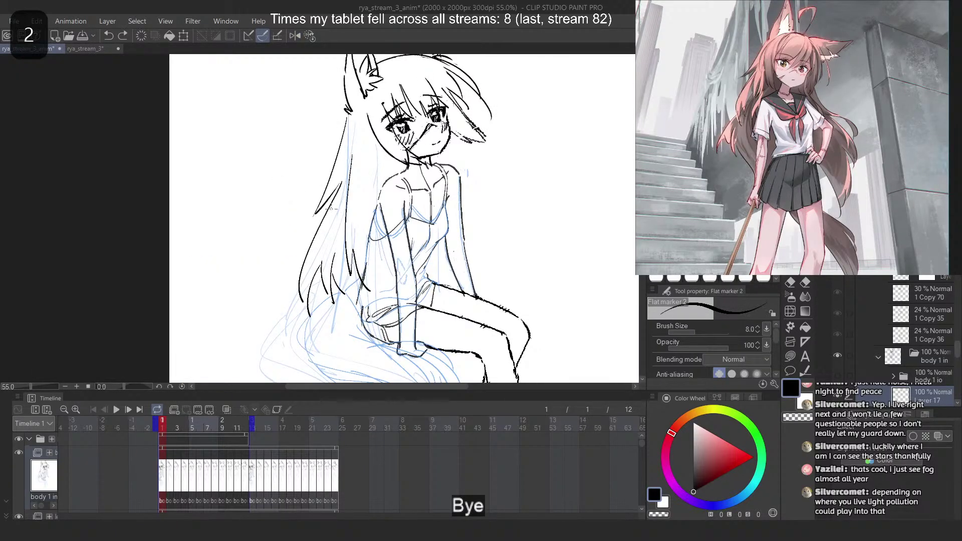
scroll(323, 182, down, 5)
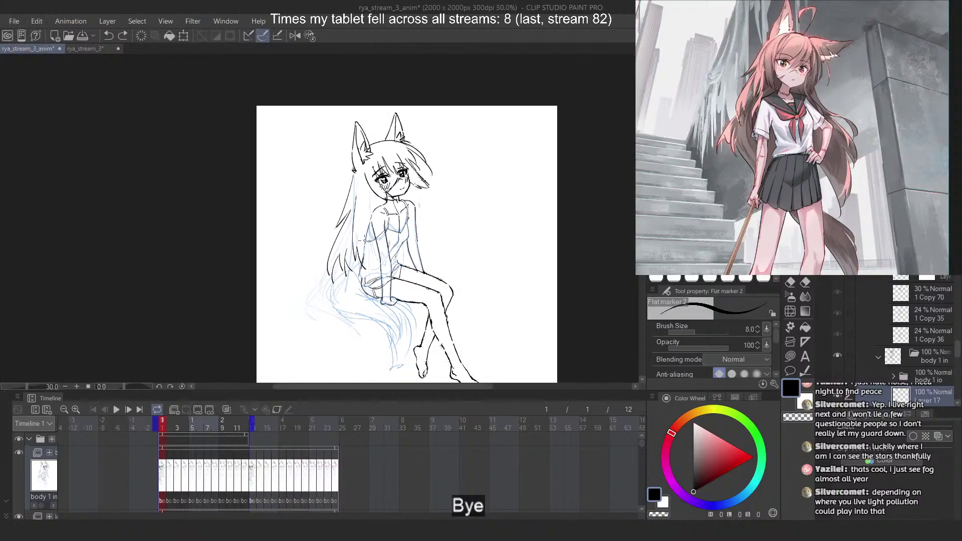
scroll(367, 221, up, 5)
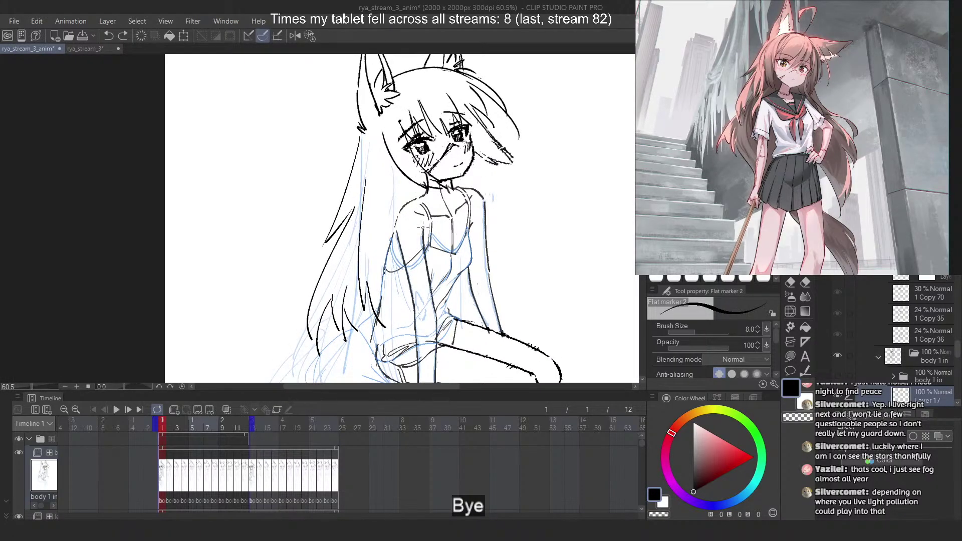
Undo the inner back-hair line and the innermost pointed strand ends, keeping only the outer hip strands
key(ctrl+z)
key(ctrl+z)
key(ctrl+z)
key(ctrl+z)
mouse_move(345, 294)
mouse_down()
mouse_move(358, 331)
mouse_move(345, 340)
mouse_up()
key(ctrl+z)
key(ctrl+z)
key(ctrl+z)
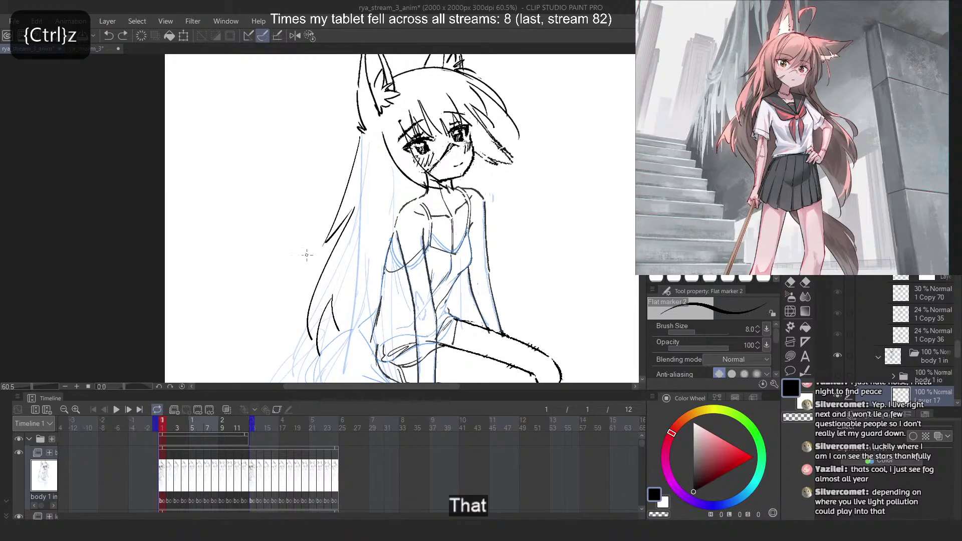
Try a new inner hair line from below the ear to elbow height with a short pointed fold
drag(357, 219, 371, 314)
key(ctrl+z)
drag(368, 141, 372, 236)
drag(372, 237, 356, 216)
drag(356, 216, 376, 252)
key(2)
key(ctrl+z)
Try the inner hair line in the mirrored view, running from cheek height down to the hip
drag(261, 143, 267, 251)
key(ctrl+z)
key(ctrl+z)
drag(279, 208, 280, 311)
key(ctrl+z)
mouse_move(280, 311)
mouse_down()
mouse_move(295, 259)
mouse_move(300, 319)
mouse_up()
key(ctrl+z)
key(ctrl+z)
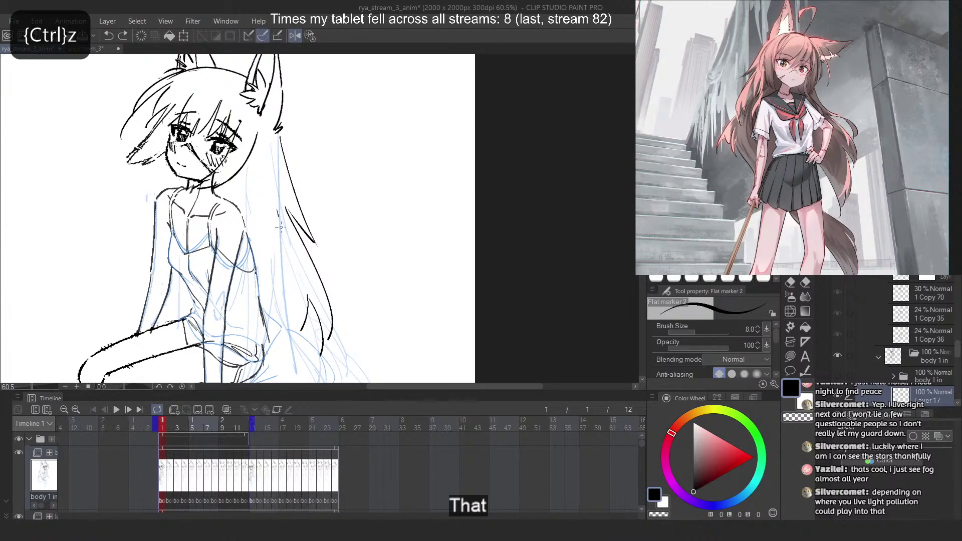
Ink an inner back-hair line from shoulder height to the hip and join it to a pointed strand
drag(279, 217, 283, 313)
key(ctrl+z)
drag(268, 177, 282, 311)
mouse_move(282, 313)
mouse_down()
mouse_move(301, 263)
mouse_move(311, 321)
mouse_up()
key(ctrl+z)
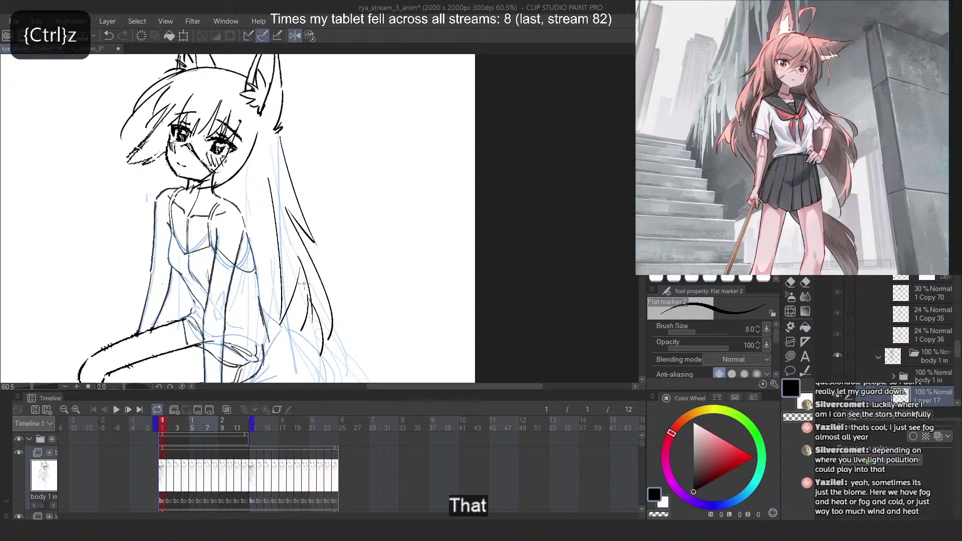
key(ctrl+z)
drag(301, 271, 314, 325)
key(ctrl+z)
drag(296, 263, 320, 326)
Try redrawing the pointed strand between the inner hair line and the outer hip tips in the unmirrored view
key(2)
key(ctrl+z)
mouse_move(336, 262)
mouse_down()
mouse_move(322, 319)
mouse_move(336, 299)
mouse_move(347, 326)
mouse_up()
key(ctrl+z)
drag(338, 283, 328, 311)
key(ctrl+z)
key(ctrl+z)
drag(338, 266, 321, 320)
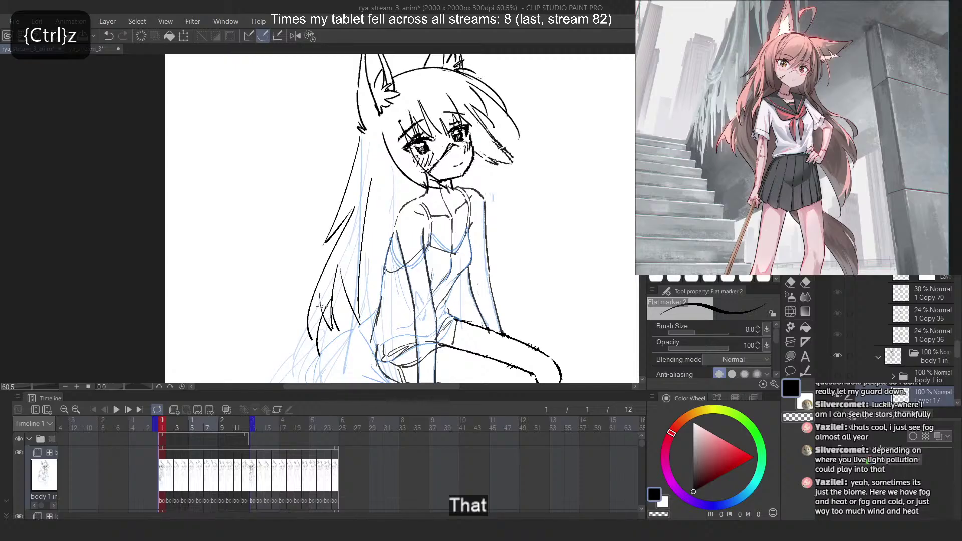
key(ctrl+z)
key(ctrl+z)
drag(337, 263, 328, 329)
key(ctrl+z)
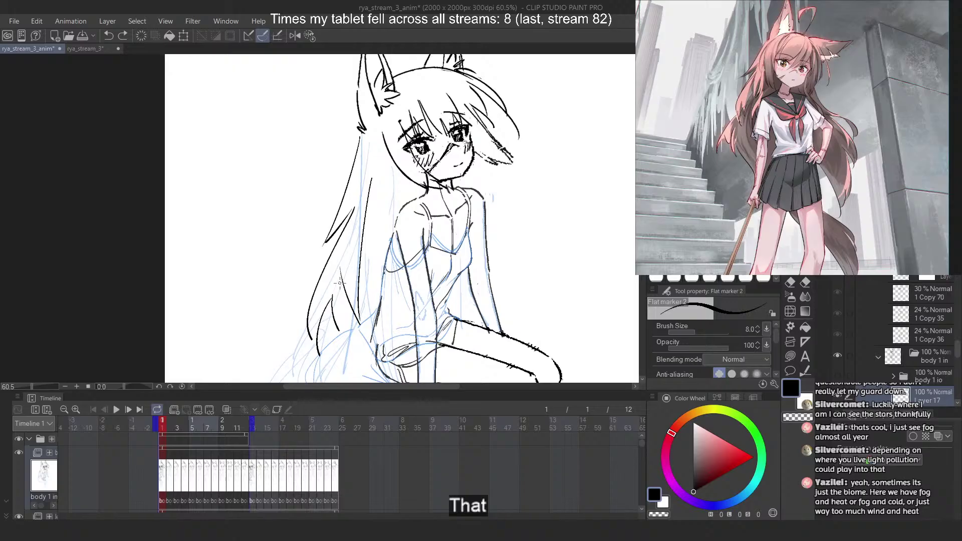
Remove the inner hair line and try a longer one starting beside the ear and ending near the elbow
key(ctrl+z)
key(ctrl+z)
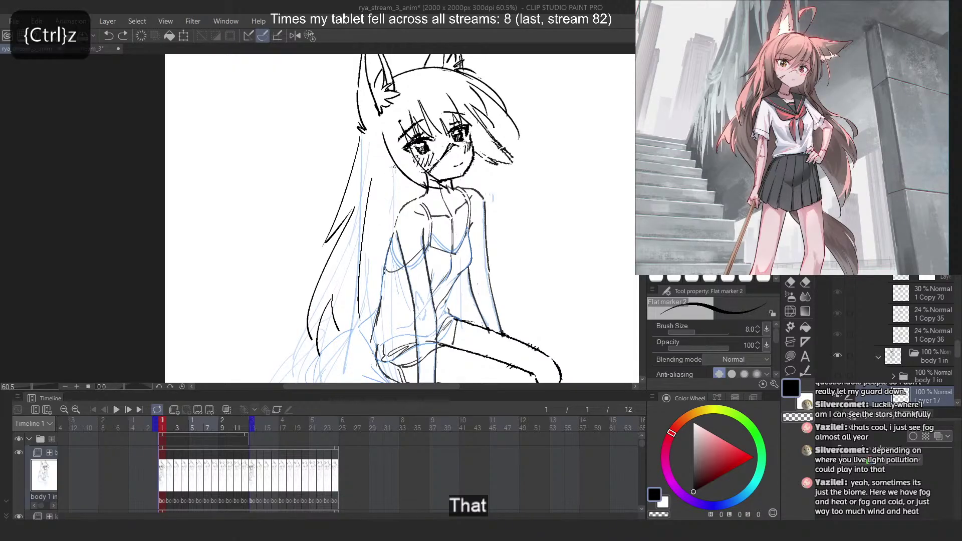
drag(375, 139, 388, 281)
key(ctrl+z)
mouse_move(379, 125)
mouse_down()
mouse_move(358, 298)
mouse_move(376, 280)
mouse_up()
key(ctrl+z)
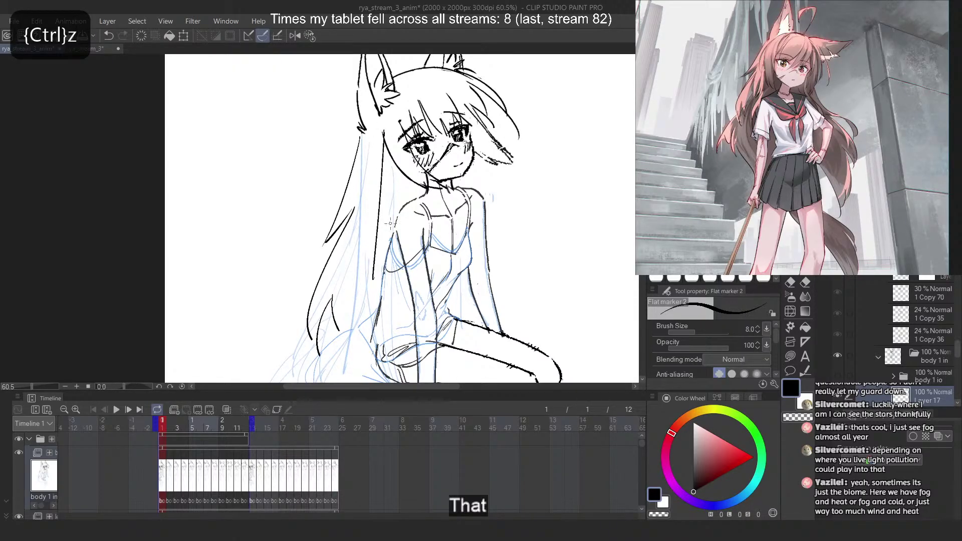
key(ctrl+z)
drag(382, 133, 376, 276)
key(ctrl+z)
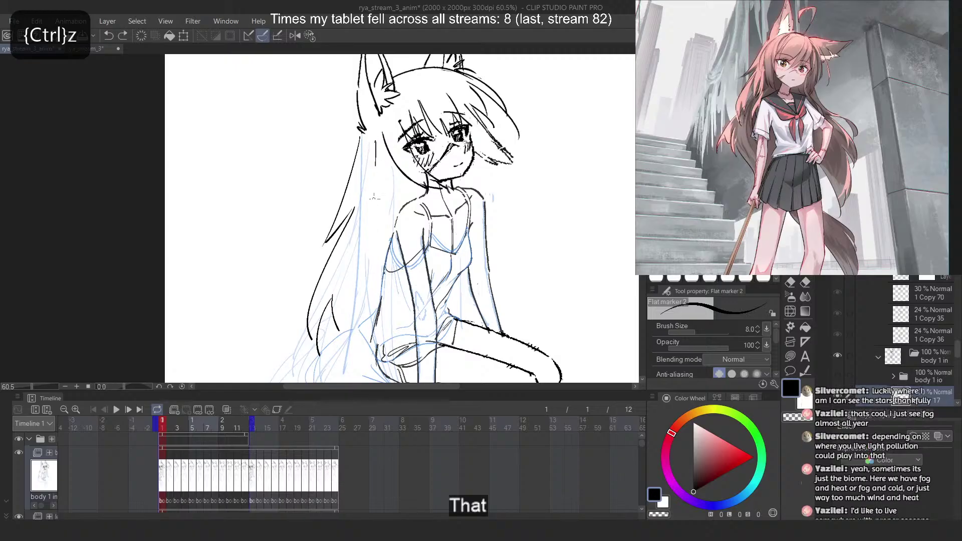
key(ctrl+z)
Try a diagonal strand from beside the cheek to a pointed tip just below the upper hair spike
mouse_move(378, 149)
mouse_down()
mouse_move(337, 294)
mouse_move(334, 271)
mouse_move(350, 255)
mouse_up()
key(ctrl+z)
drag(358, 241, 353, 298)
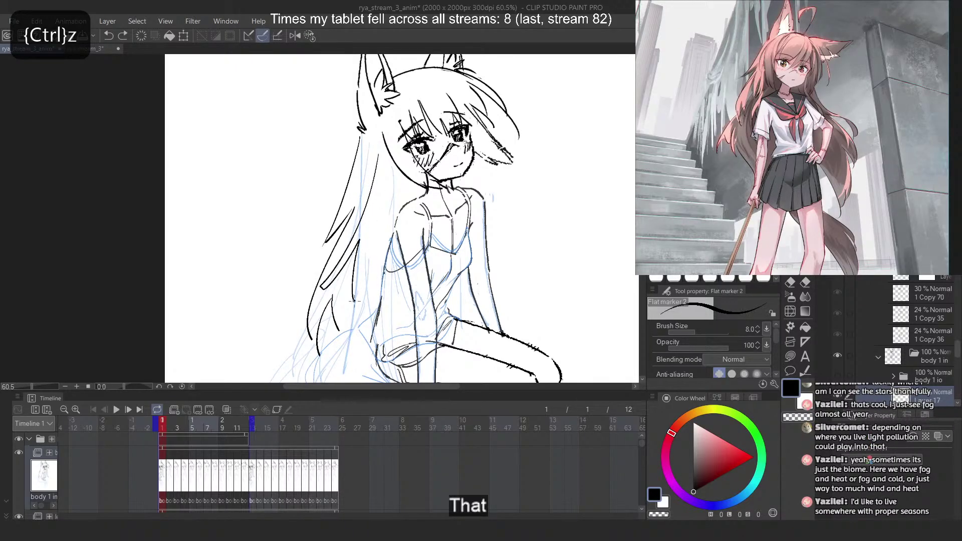
key(ctrl+z)
key(ctrl+z)
key(ctrl+z)
Retry the diagonal strand with a lower pointed tip and a short line continuing down toward the hip
drag(371, 162, 326, 289)
drag(323, 296, 357, 253)
drag(356, 263, 364, 307)
key(ctrl+z)
key(ctrl+z)
key(ctrl+z)
key(ctrl+z)
key(ctrl+z)
Try an inner hair line close to the face, running behind the near arm into a curved tip
drag(373, 149, 366, 292)
key(ctrl+z)
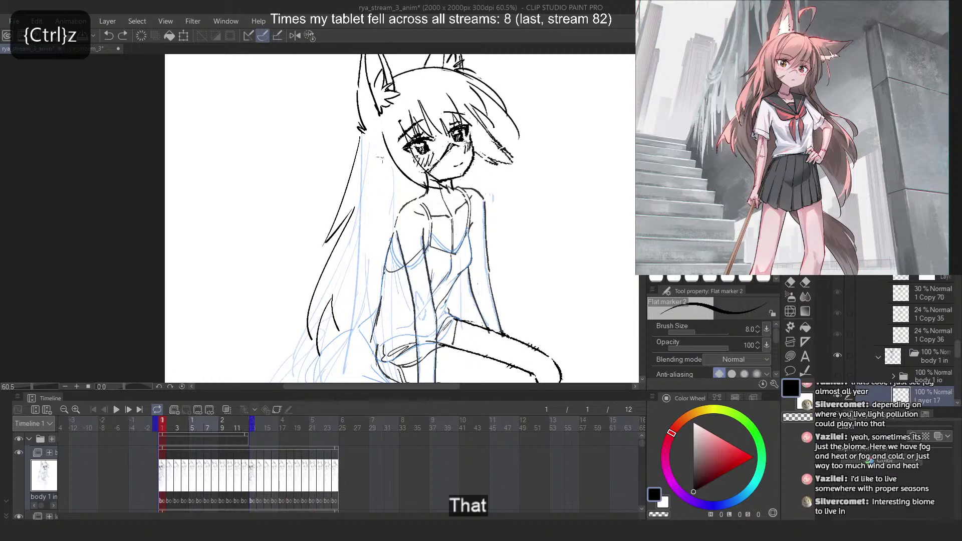
drag(387, 157, 380, 284)
key(ctrl+z)
key(ctrl+z)
mouse_move(385, 146)
mouse_down()
mouse_move(379, 284)
mouse_move(357, 312)
mouse_up()
key(ctrl+z)
key(2)
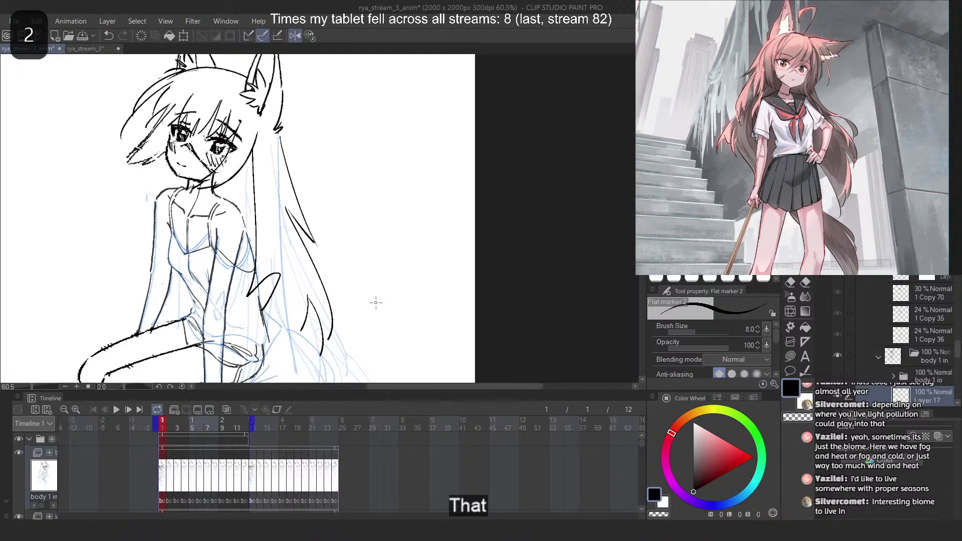
key(ctrl+z)
Ink the inner back-hair line in the mirrored view, from cheek height to a pointed end at the waist
mouse_move(255, 154)
mouse_down()
mouse_move(260, 308)
mouse_move(290, 265)
mouse_up()
key(ctrl+z)
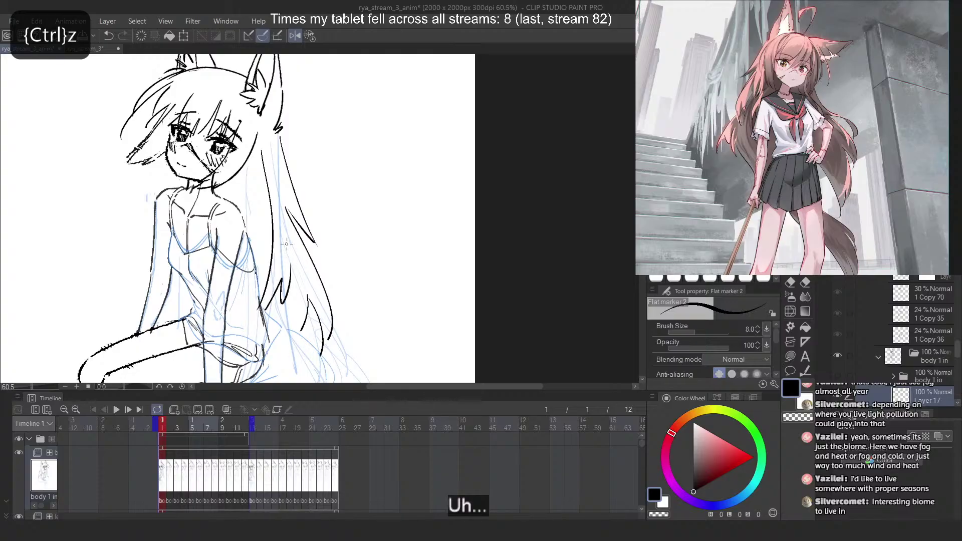
key(ctrl+z)
key(ctrl+z)
mouse_move(263, 143)
mouse_down()
mouse_move(263, 318)
mouse_move(285, 263)
mouse_up()
key(ctrl+z)
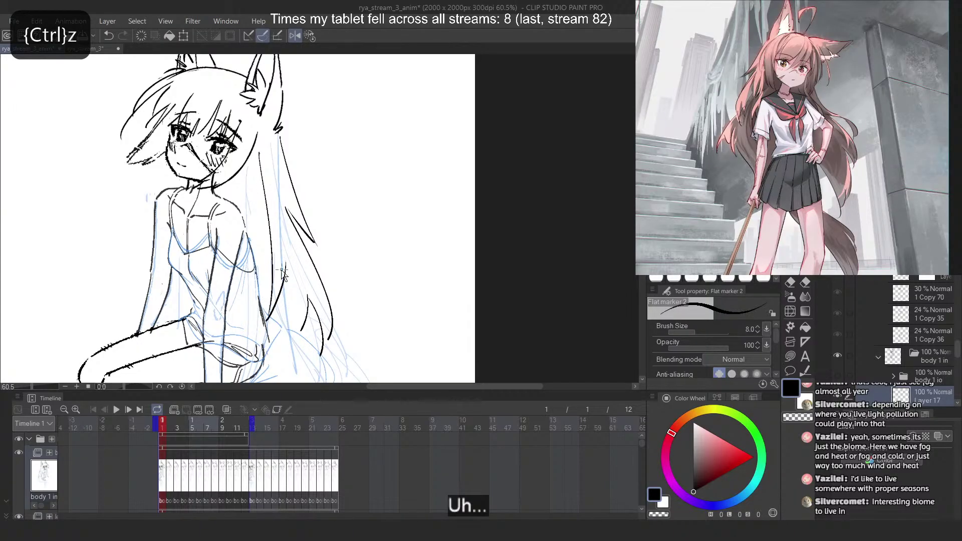
key(ctrl+z)
Try a pointed strand end rising from the tip of the inner hair line at the waist
drag(267, 320, 289, 268)
drag(290, 267, 300, 323)
key(ctrl+z)
key(ctrl+z)
key(ctrl+z)
mouse_move(291, 269)
mouse_down()
mouse_move(281, 338)
mouse_move(268, 317)
mouse_up()
key(ctrl+z)
key(ctrl+z)
Try linking the inner hair line to the outer hip tips with pointed strand ends, and undo them
drag(287, 271, 269, 318)
key(ctrl+z)
drag(288, 258, 275, 319)
key(ctrl+z)
drag(288, 276, 271, 318)
mouse_move(289, 270)
mouse_down()
mouse_move(282, 340)
mouse_move(292, 350)
mouse_up()
key(ctrl+z)
key(2)
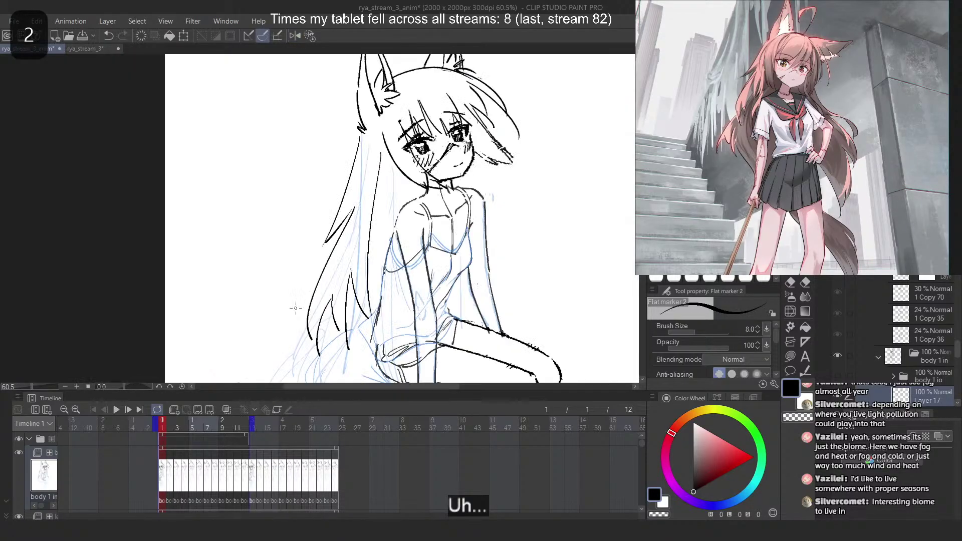
mouse_move(328, 276)
mouse_down()
mouse_move(346, 346)
mouse_move(338, 350)
mouse_up()
key(ctrl+z)
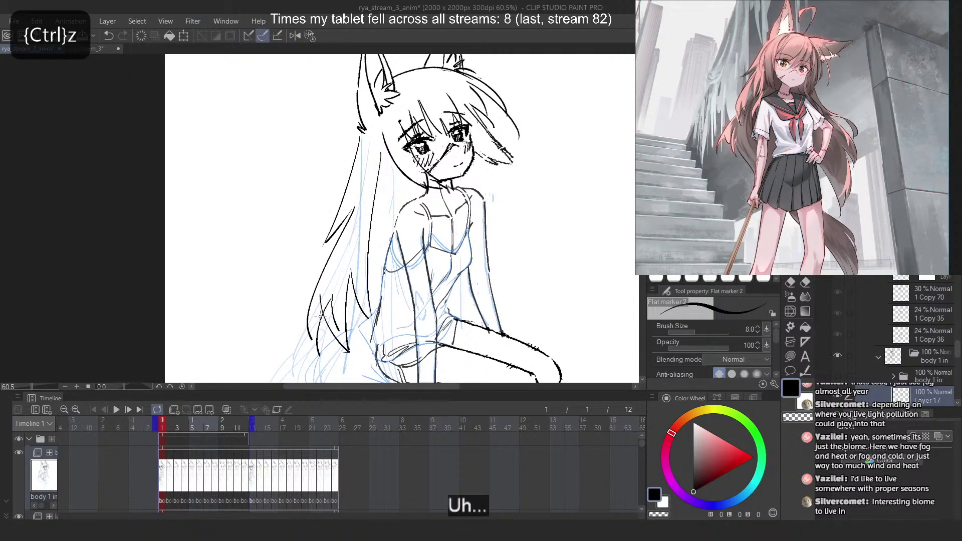
key(ctrl+z)
key(ctrl+z)
key(ctrl+z)
key(ctrl+z)
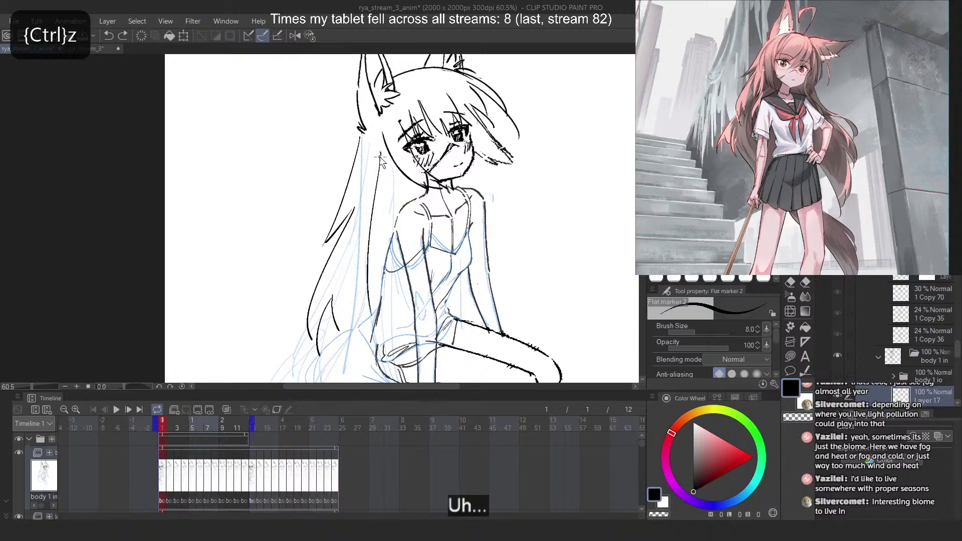
Try replacing the inner back-hair line with a longer stroke from beside the ear to the hip
drag(379, 148, 374, 326)
key(ctrl+z)
drag(384, 129, 372, 306)
key(ctrl+z)
Ink the back hair beside the straight arm, from below the cheek to elbow height, with a spiky strand at upper-arm level
mouse_move(474, 158)
mouse_down()
mouse_move(506, 227)
mouse_move(504, 336)
mouse_up()
key(ctrl+z)
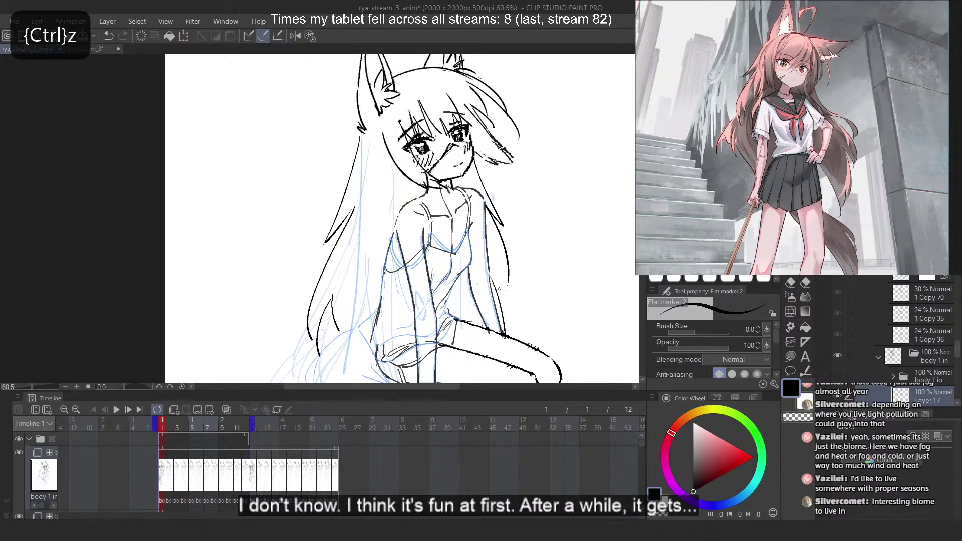
key(ctrl+z)
drag(502, 277, 516, 336)
key(ctrl+z)
Ink a short pointed tip closing the hair strand beside the elbow, after trying longer strand ends down to the thigh
drag(490, 257, 510, 332)
drag(493, 258, 520, 342)
key(ctrl+z)
key(ctrl+z)
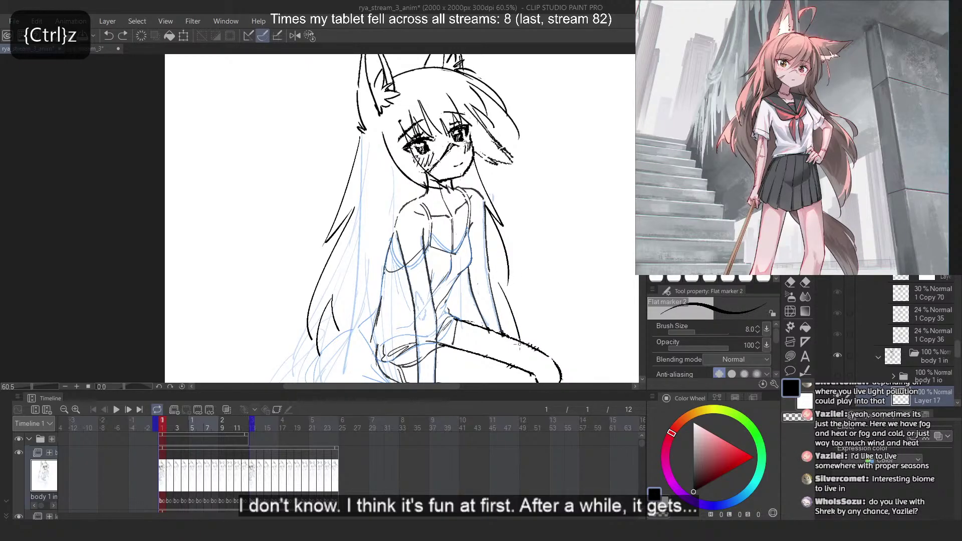
key(ctrl+z)
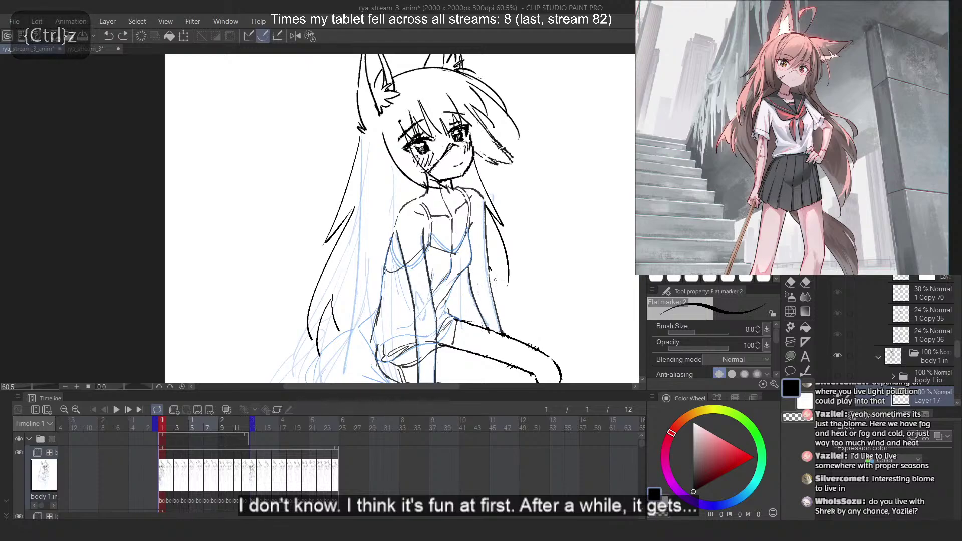
key(ctrl+z)
mouse_move(490, 272)
mouse_down()
mouse_move(510, 340)
mouse_move(518, 335)
mouse_move(506, 281)
mouse_up()
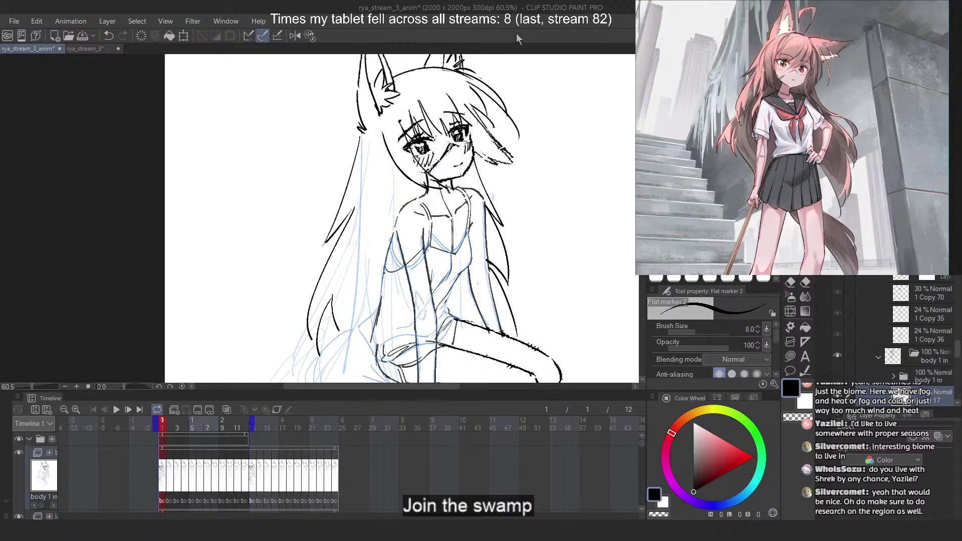
Try several inner back-hair lines on the fuller hair side, from ear or cheek height down to the waist
scroll(419, 218, down, 1)
scroll(419, 218, up, 2)
drag(360, 146, 365, 287)
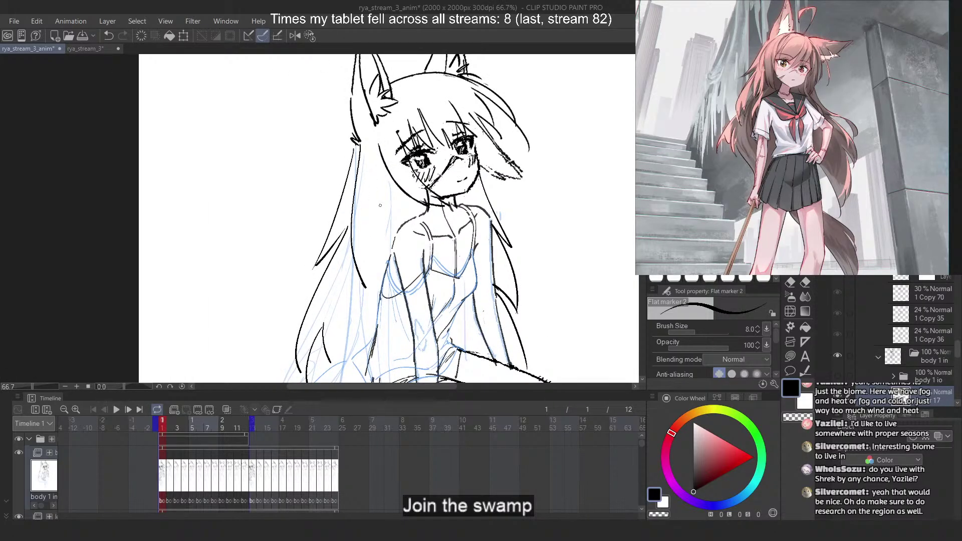
key(ctrl+z)
drag(392, 197, 364, 303)
key(ctrl+z)
drag(392, 178, 365, 308)
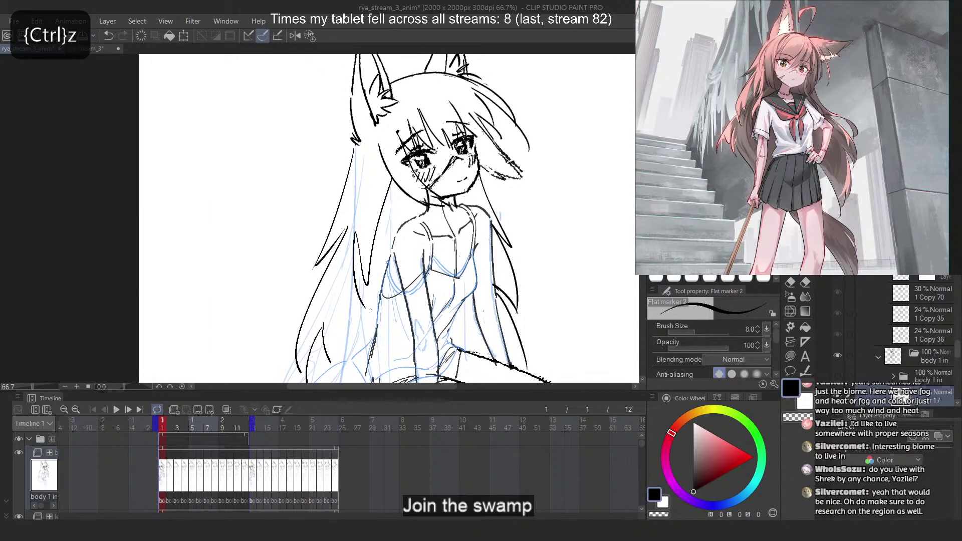
key(ctrl+z)
drag(386, 167, 370, 297)
key(ctrl+z)
Ink a curved inner hair line on the fuller side, from jaw height sweeping outward to the waist
mouse_move(384, 204)
mouse_down()
mouse_move(356, 294)
mouse_move(346, 296)
mouse_up()
key(ctrl+z)
key(ctrl+z)
key(ctrl+z)
drag(383, 204, 345, 299)
key(ctrl+z)
Try a second edge from the outer shoulder-height spike down to the inner hair line's end, forming a pointed strand
drag(355, 226, 335, 308)
key(ctrl+z)
key(ctrl+z)
drag(349, 227, 335, 311)
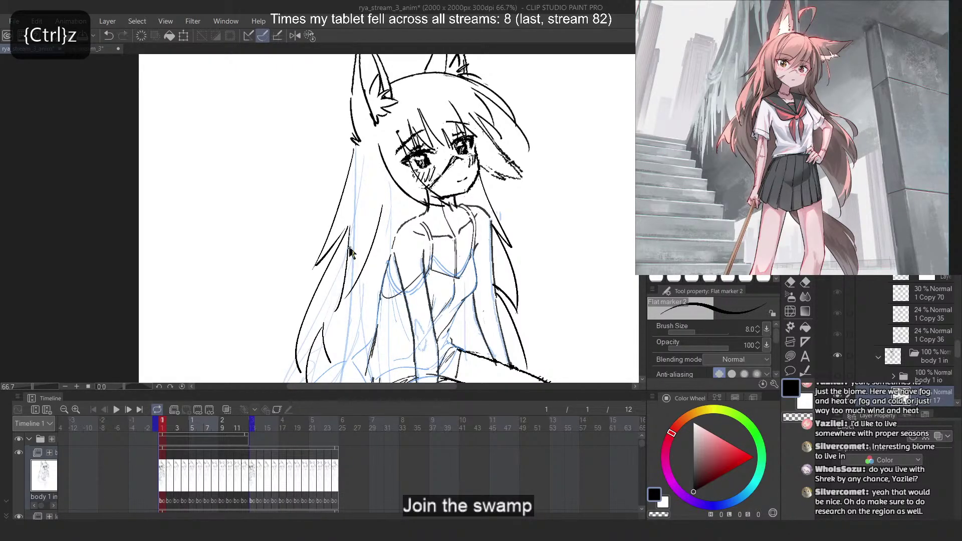
key(ctrl+z)
drag(350, 253, 338, 305)
scroll(444, 123, down, 5)
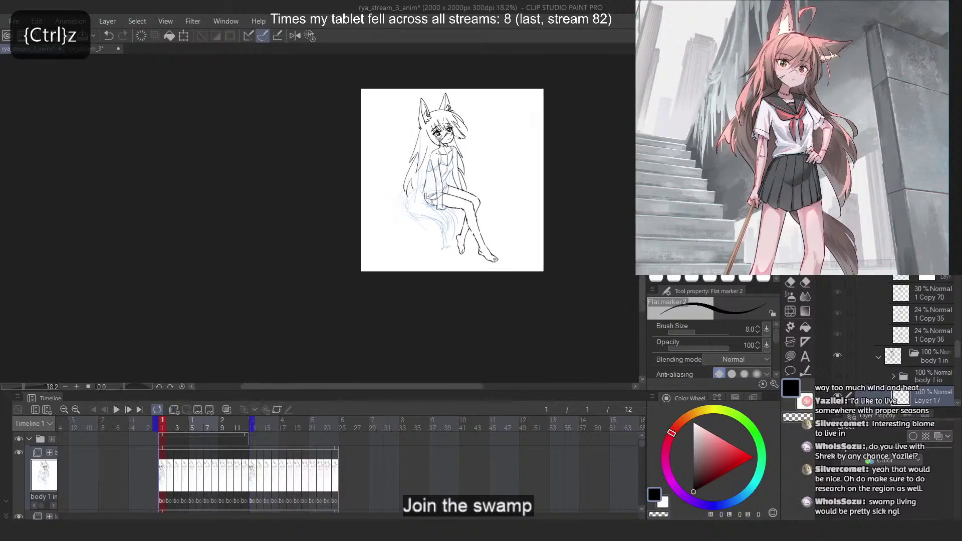
scroll(444, 122, up, 3)
scroll(444, 120, up, 2)
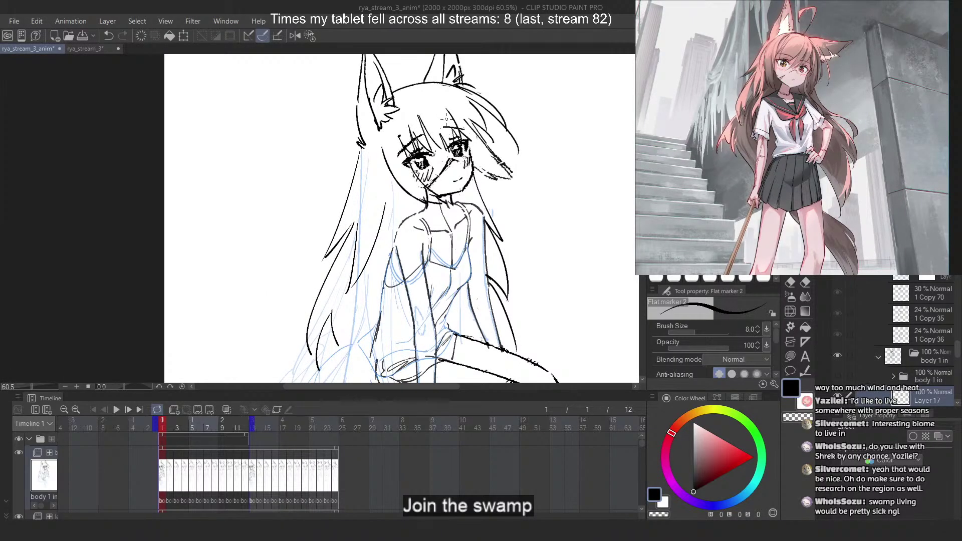
key(ctrl+z)
drag(357, 226, 354, 307)
key(ctrl+z)
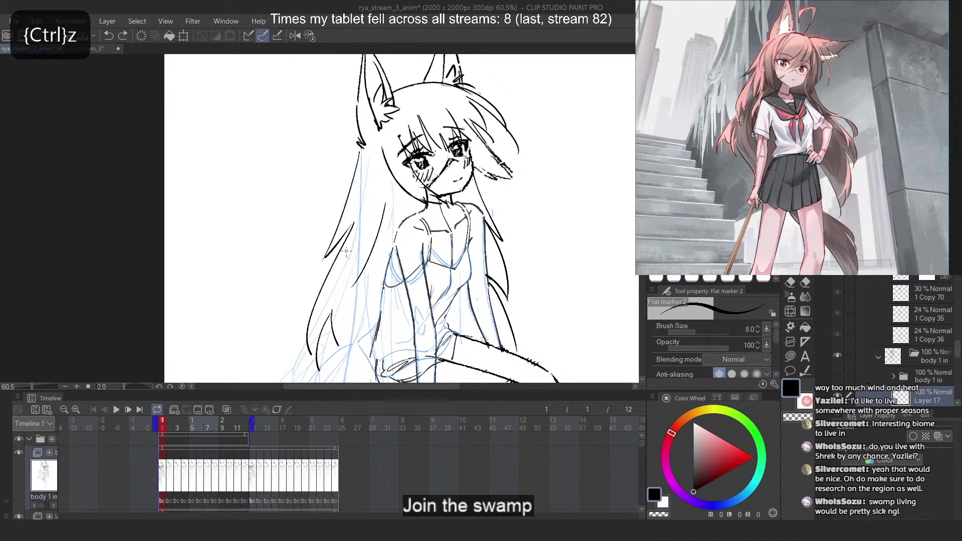
Ink a thin inner strand in the lower part of the long hair hanging behind the near arm
drag(350, 239, 351, 331)
key(ctrl+z)
drag(357, 259, 350, 329)
drag(357, 286, 354, 340)
key(ctrl+z)
key(ctrl+z)
key(ctrl+z)
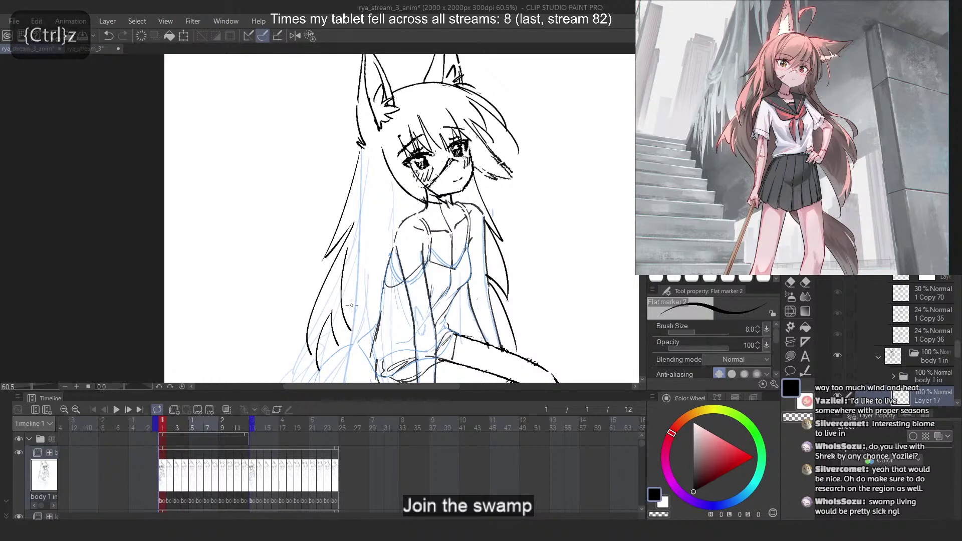
Ink the long strand nearest the arm and a short pointed strand beside its lower end
mouse_move(363, 269)
mouse_down()
mouse_move(358, 342)
mouse_move(365, 312)
mouse_up()
key(ctrl+z)
key(ctrl+z)
key(ctrl+z)
key(ctrl+z)
drag(383, 194, 364, 310)
key(ctrl+z)
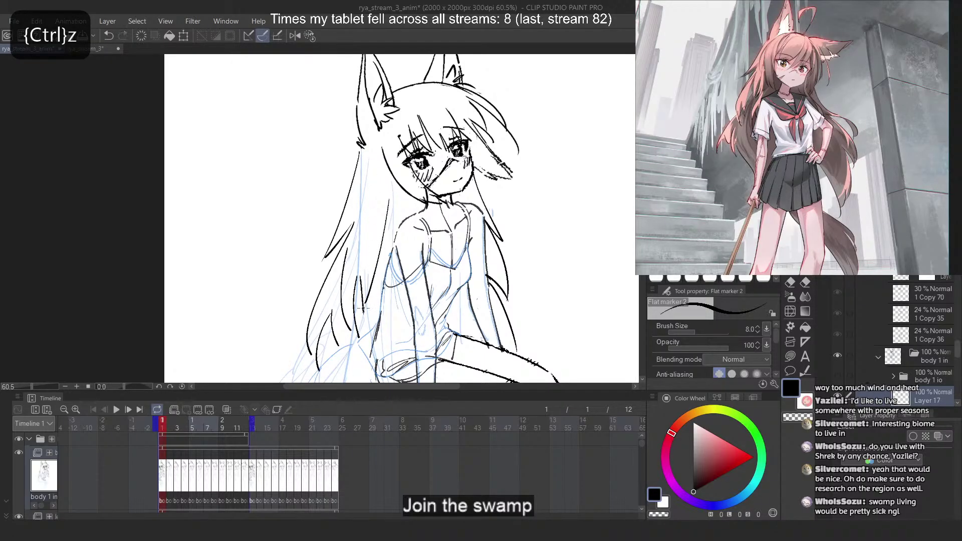
key(ctrl+z)
drag(359, 273, 365, 304)
Mirror the canvas view and redraw the inner hair strands beside the arm with tapered tips
key(2)
key(ctrl+z)
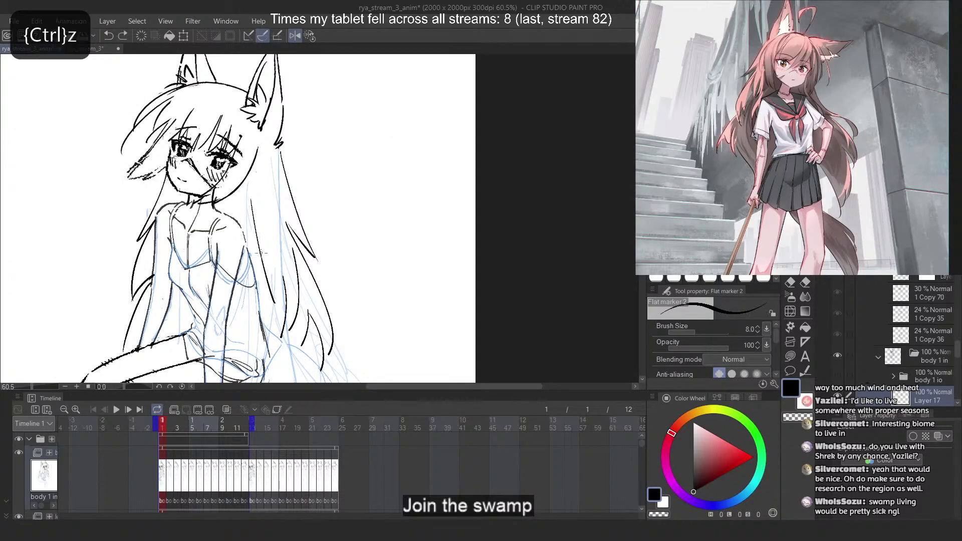
drag(261, 190, 276, 312)
key(ctrl+z)
key(ctrl+z)
key(ctrl+z)
drag(281, 266, 279, 316)
key(ctrl+z)
key(ctrl+z)
drag(282, 269, 279, 314)
drag(281, 221, 300, 300)
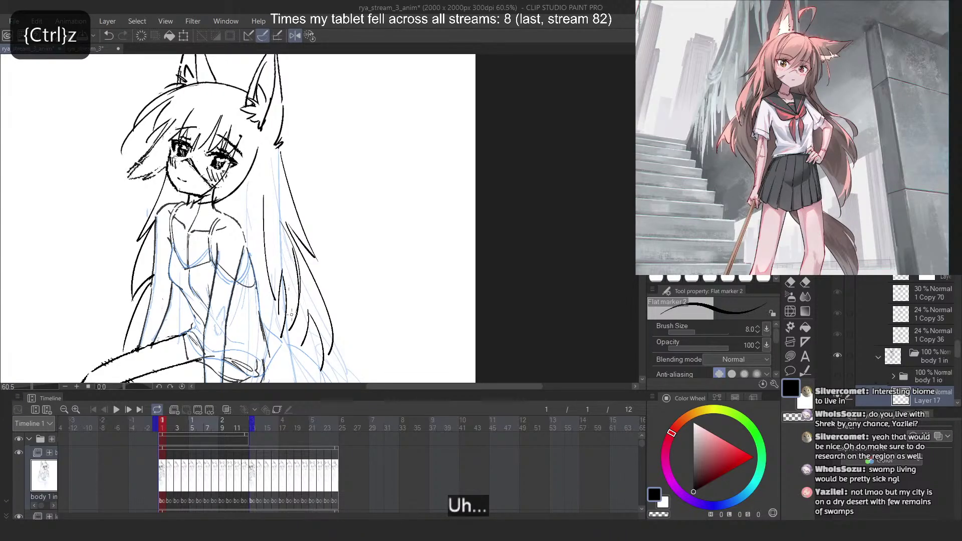
Restore the unmirrored view and ink a long thin strand falling from beside the face past the shoulder
key(ctrl+z)
mouse_move(257, 187)
mouse_down()
mouse_move(267, 281)
mouse_move(263, 256)
mouse_up()
key(ctrl+z)
key(ctrl+z)
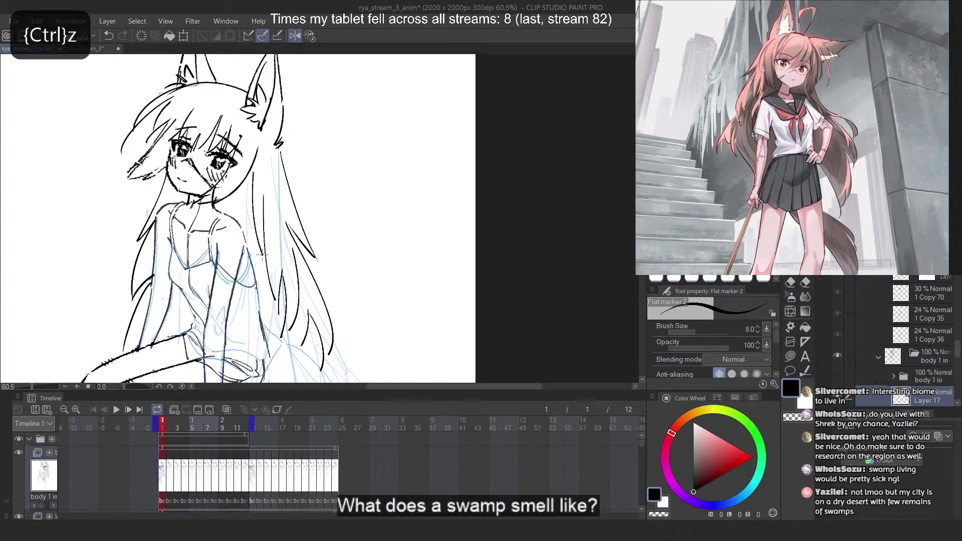
key(2)
key(ctrl+z)
drag(384, 171, 372, 278)
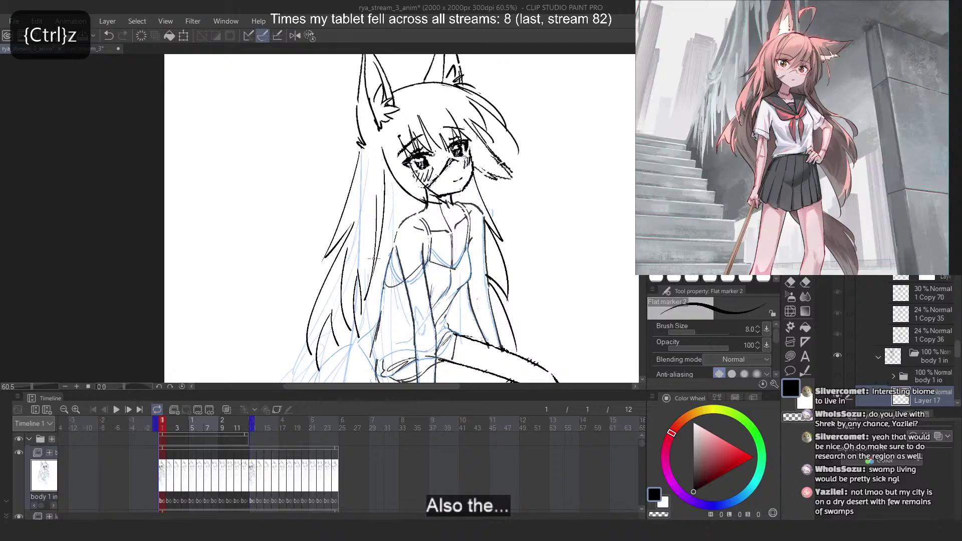
Add a flicked strand to the outer hair edge, branching outward just below the ear
mouse_move(359, 152)
mouse_down()
mouse_move(334, 237)
mouse_move(340, 187)
mouse_move(324, 212)
mouse_move(348, 191)
mouse_move(322, 211)
mouse_up()
key(ctrl+z)
key(ctrl+z)
key(ctrl+z)
key(ctrl+z)
key(ctrl+z)
key(ctrl+z)
drag(350, 183, 321, 210)
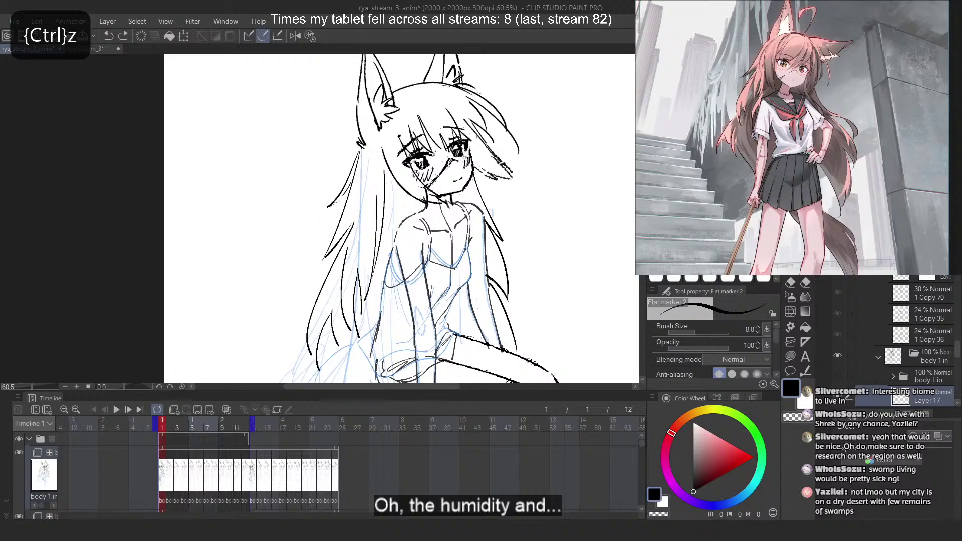
Try a longer strand along the lower outer edge of the long hair, extending toward the hip
scroll(450, 133, down, 5)
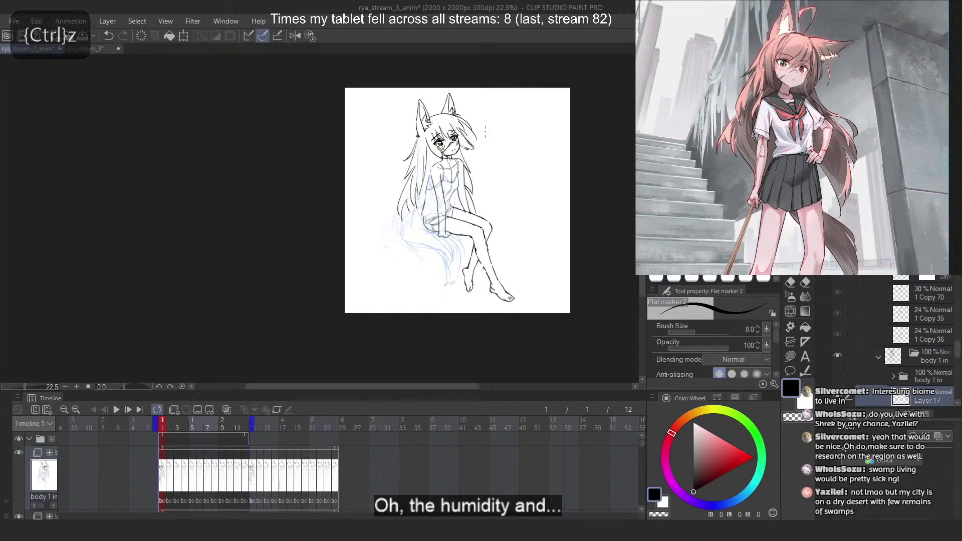
scroll(485, 131, up, 2)
scroll(416, 229, up, 2)
scroll(406, 229, up, 2)
drag(303, 217, 308, 308)
key(ctrl+z)
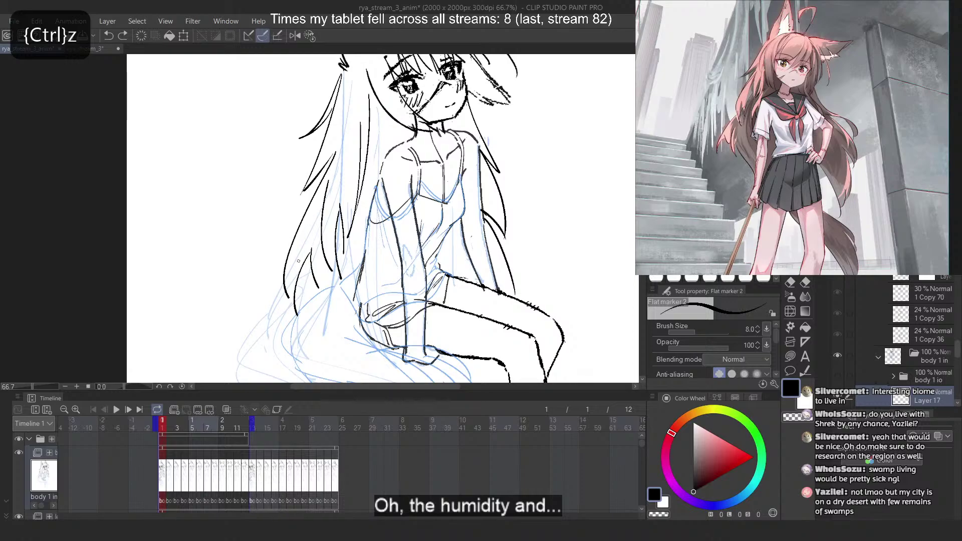
drag(302, 206, 274, 325)
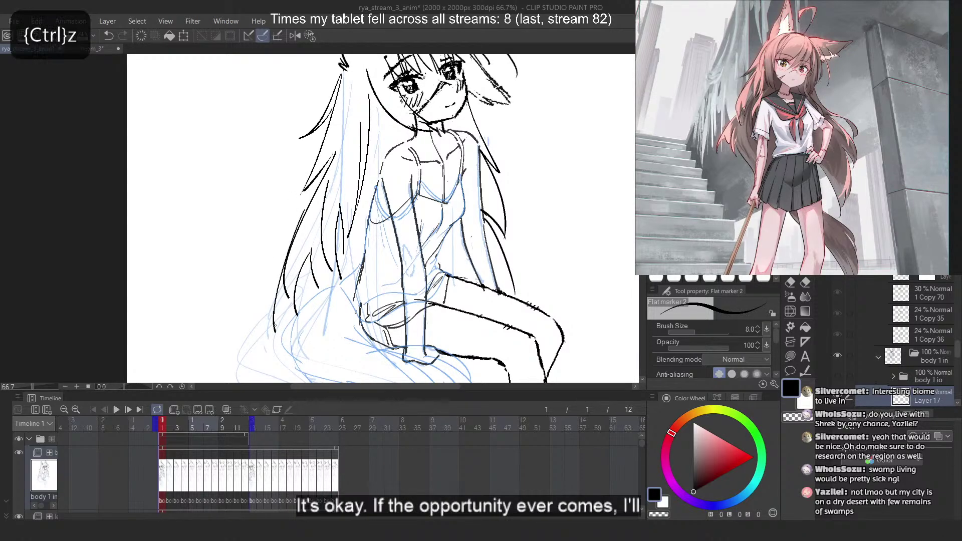
key(ctrl+z)
drag(278, 265, 266, 319)
key(ctrl+z)
Try extra inner strands in the lower hair and beside the near shoulder
drag(301, 235, 320, 307)
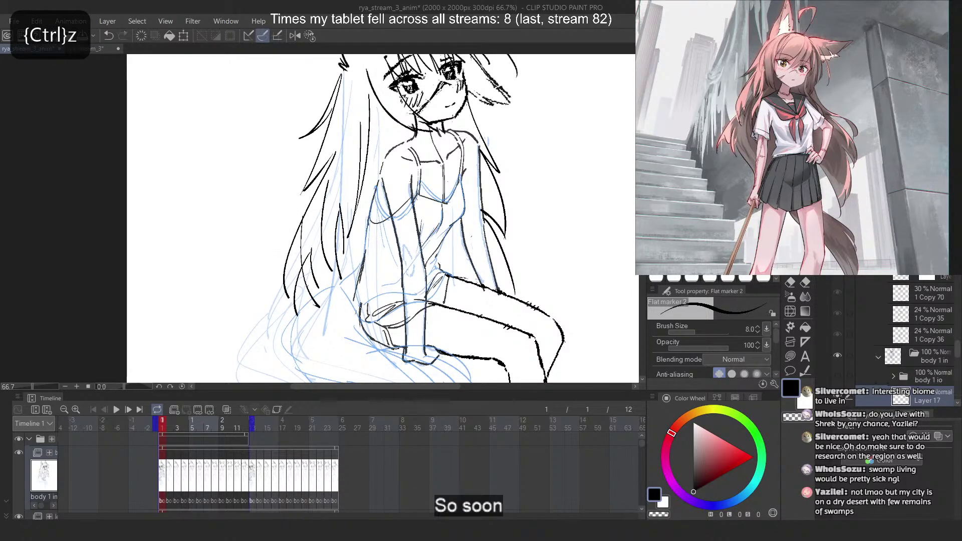
key(ctrl+z)
drag(320, 261, 306, 298)
key(ctrl+z)
drag(379, 107, 365, 231)
key(ctrl+z)
Erase the upper hair strands behind the far shoulder and the flicked outer strand below the near ear
mouse_move(472, 104)
mouse_down()
mouse_move(519, 193)
mouse_move(520, 215)
mouse_move(477, 127)
mouse_move(496, 187)
mouse_up()
key(ctrl+z)
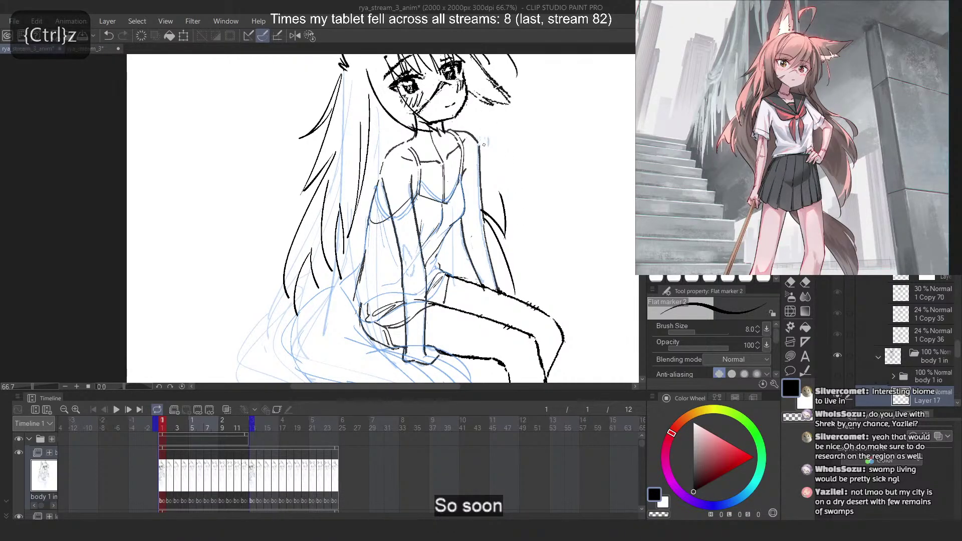
scroll(412, 107, down, 3)
scroll(412, 107, up, 4)
scroll(253, 251, down, 2)
scroll(254, 251, up, 3)
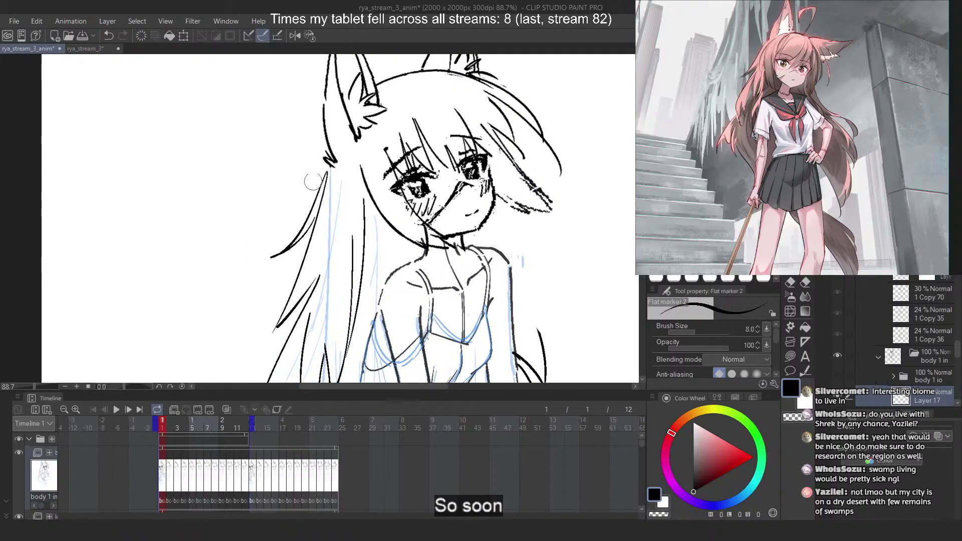
scroll(313, 181, down, 1)
scroll(303, 181, down, 1)
scroll(302, 179, up, 1)
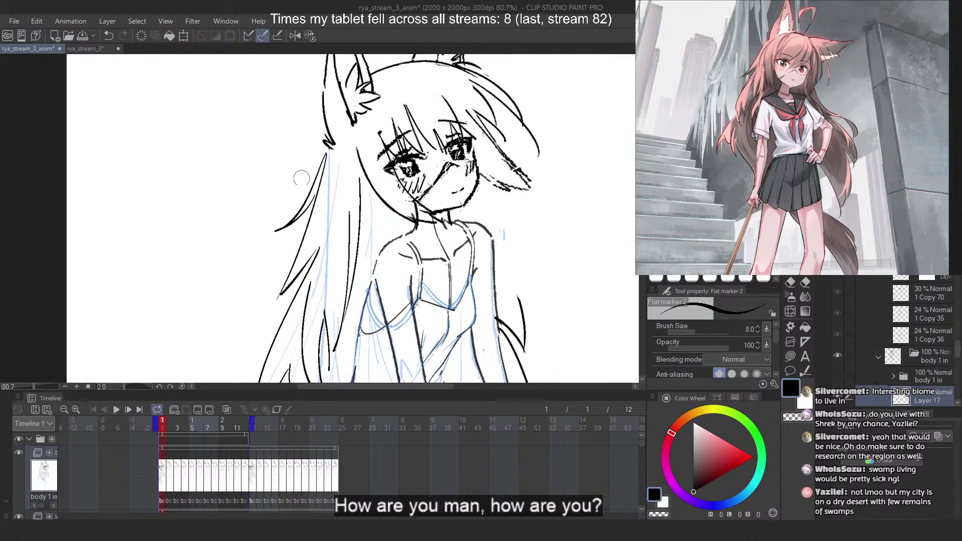
scroll(302, 178, up, 1)
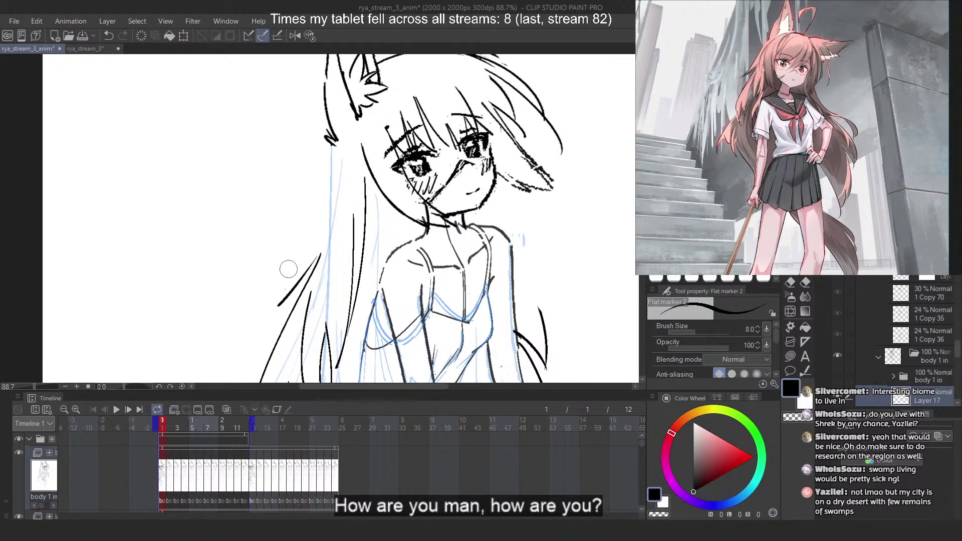
Try a curved outer hair strand from below the near ear with a second strand crossing inside it
key(ctrl+z)
mouse_move(329, 147)
mouse_down()
mouse_move(276, 268)
mouse_move(317, 193)
mouse_move(318, 247)
mouse_move(326, 249)
mouse_up()
key(ctrl+z)
key(ctrl+z)
drag(327, 187, 349, 263)
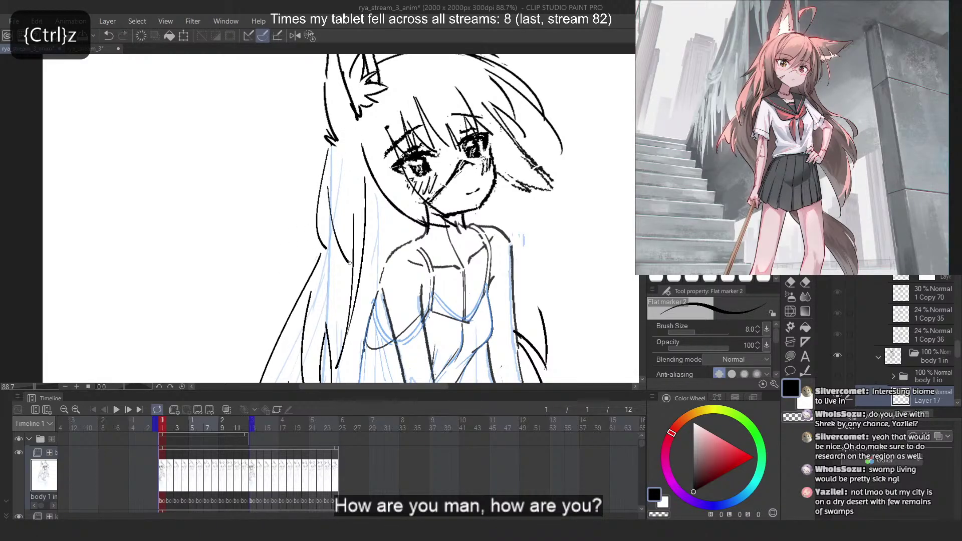
key(ctrl+z)
key(ctrl+z)
mouse_move(328, 149)
mouse_down()
mouse_move(340, 242)
mouse_move(324, 233)
mouse_move(332, 251)
mouse_up()
key(ctrl+z)
drag(334, 195, 342, 262)
key(ctrl+z)
key(ctrl+z)
Try outward-flicking pairs of strands on the outer hair edge below the near ear
drag(328, 152, 278, 213)
mouse_move(325, 189)
mouse_down()
mouse_move(284, 219)
mouse_move(270, 211)
mouse_up()
key(ctrl+z)
key(ctrl+z)
key(ctrl+z)
drag(328, 143, 288, 230)
mouse_move(329, 194)
mouse_down()
mouse_move(287, 232)
mouse_move(306, 242)
mouse_up()
key(ctrl+z)
key(ctrl+z)
key(ctrl+z)
Ink one smooth outer hair line from the base of the near ear down to the lower strands
drag(328, 143, 303, 261)
key(ctrl+z)
drag(327, 142, 311, 268)
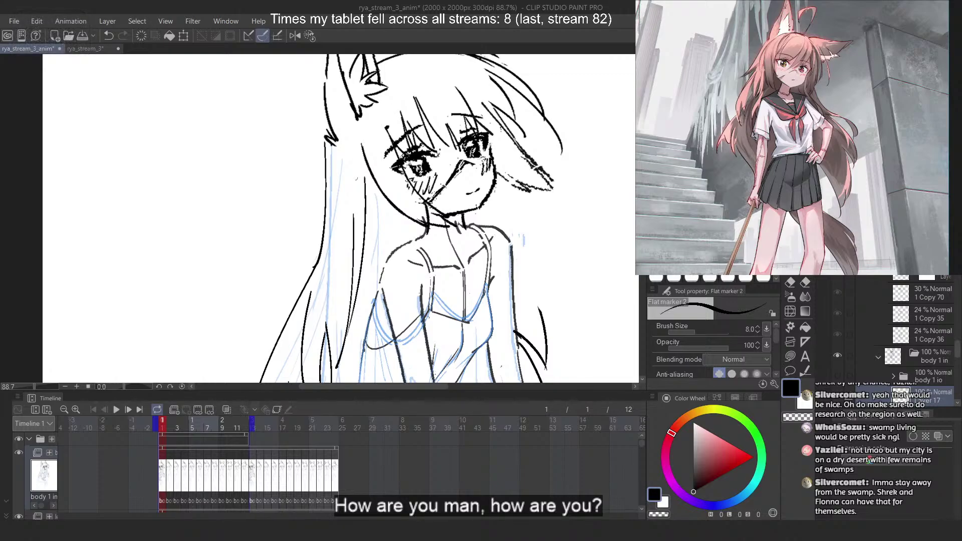
key(ctrl+z)
key(ctrl+z)
drag(330, 149, 312, 269)
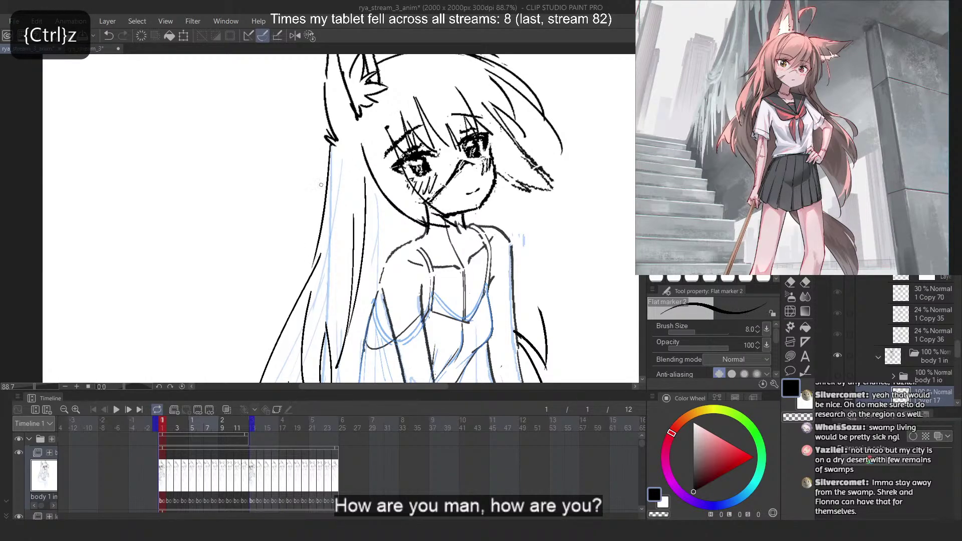
Ink a small pointed tuft on the outer hair edge just below the ear, checking it in the mirrored view
drag(337, 174, 307, 230)
key(ctrl+z)
drag(326, 159, 313, 193)
key(2)
key(ctrl+z)
drag(305, 150, 332, 192)
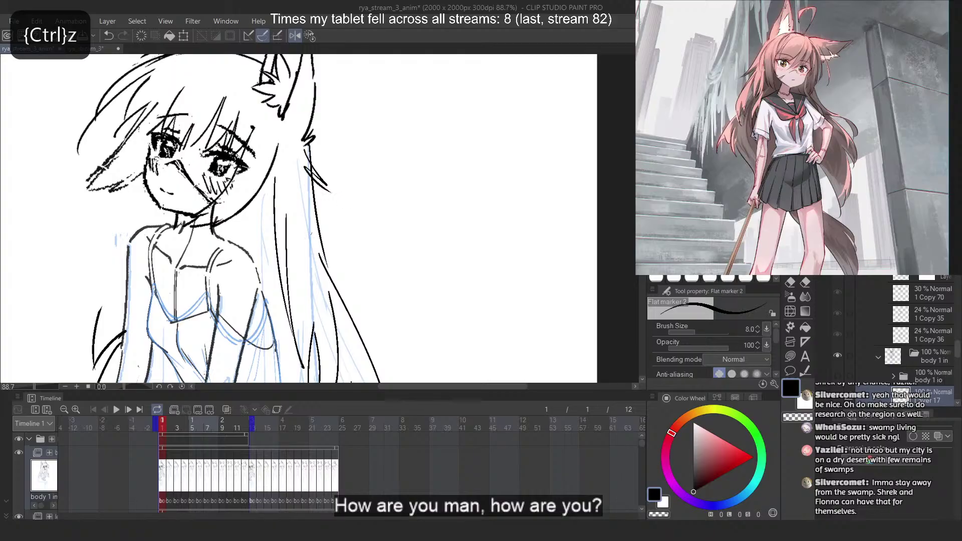
mouse_move(311, 234)
mouse_down()
mouse_move(316, 251)
mouse_move(307, 244)
mouse_up()
key(ctrl+z)
mouse_move(304, 240)
mouse_down()
mouse_move(375, 329)
mouse_move(350, 292)
mouse_move(379, 346)
mouse_up()
key(ctrl+z)
key(2)
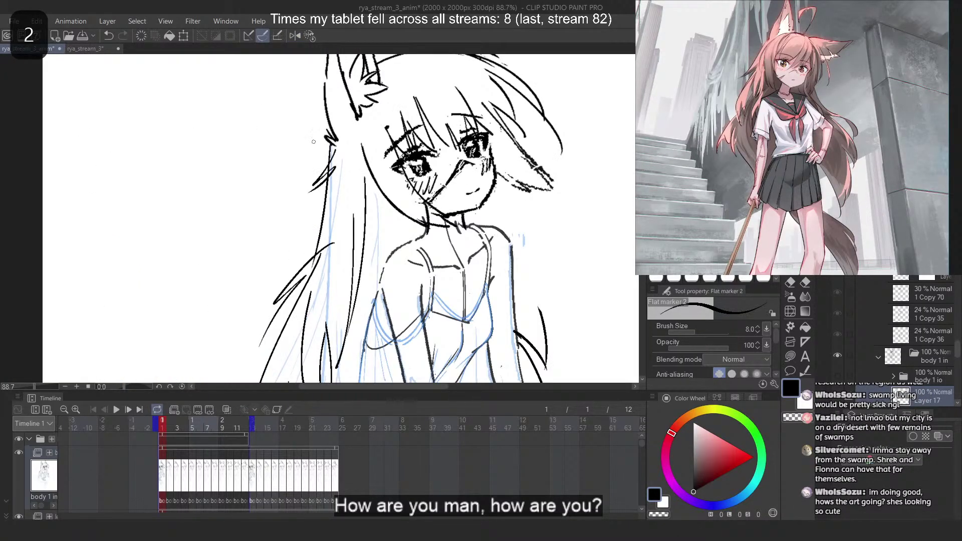
Try a flicked strand branching off the outer hair edge beside the upper arm
scroll(313, 142, down, 5)
scroll(333, 188, up, 3)
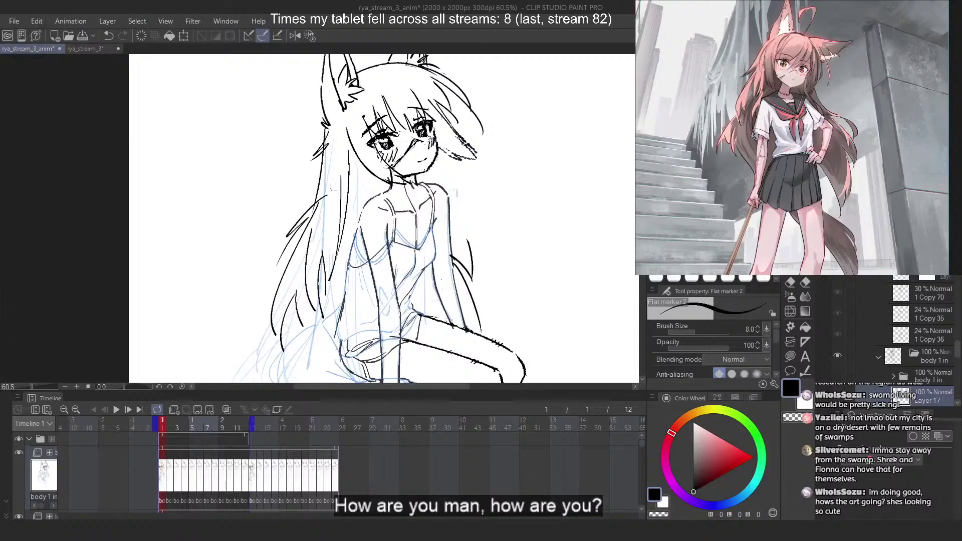
key(ctrl+z)
mouse_move(328, 174)
mouse_down()
mouse_move(305, 209)
mouse_move(293, 237)
mouse_up()
key(ctrl+z)
drag(328, 184, 285, 242)
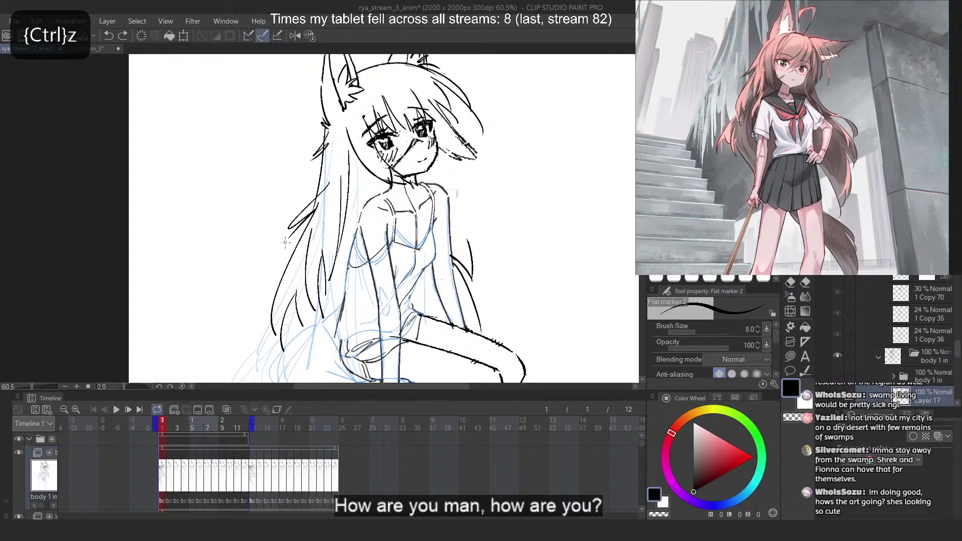
key(ctrl+z)
scroll(281, 264, down, 3)
mouse_move(343, 256)
mouse_down()
mouse_move(391, 381)
mouse_move(374, 231)
mouse_up()
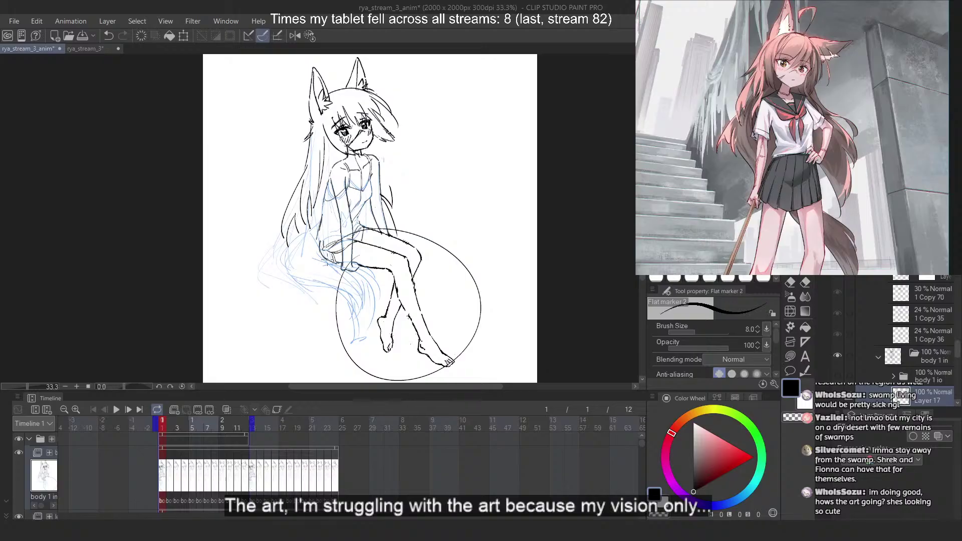
key(ctrl+z)
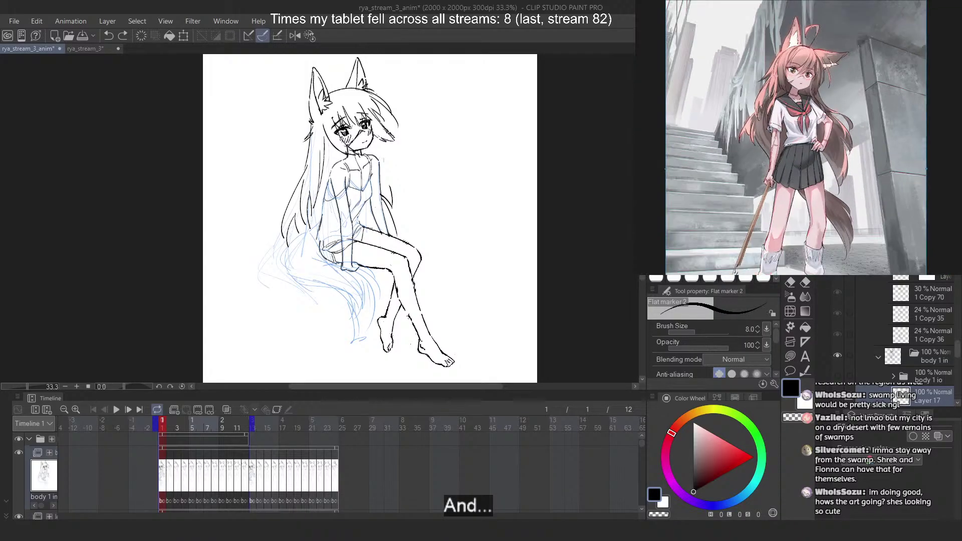
Find the seated, long-haired girl illustration on the reference board and enlarge it for studying the hair
drag(824, 244, 827, 60)
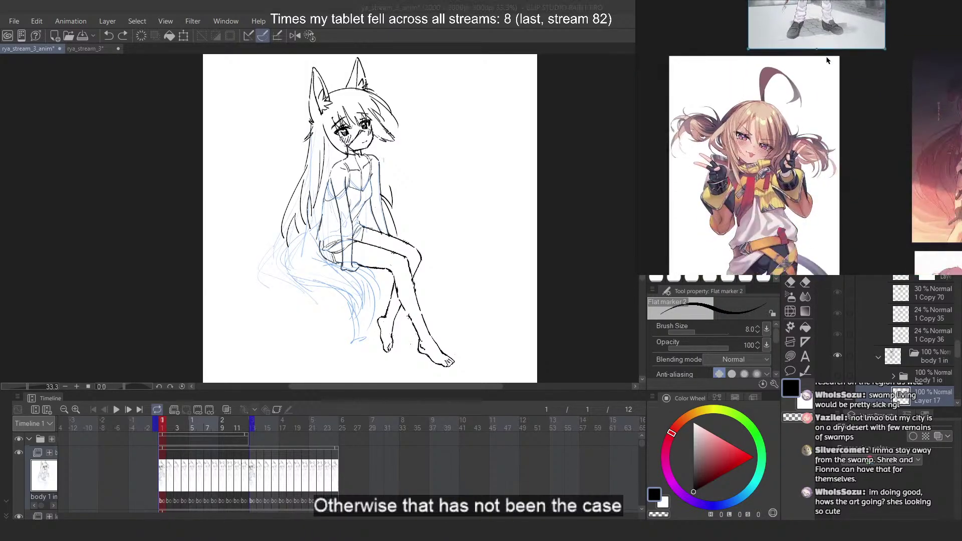
drag(861, 199, 812, 105)
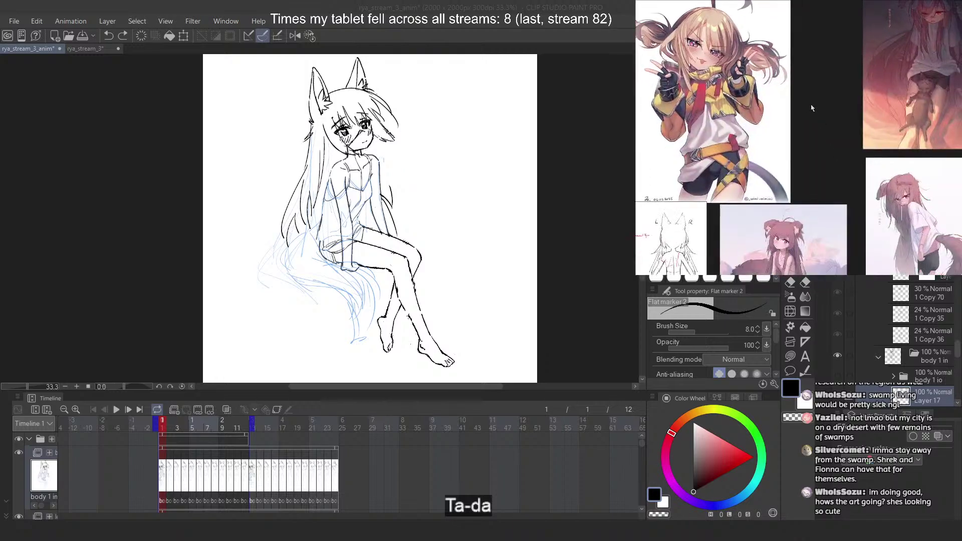
drag(820, 224, 802, 159)
scroll(805, 147, up, 5)
scroll(776, 62, up, 2)
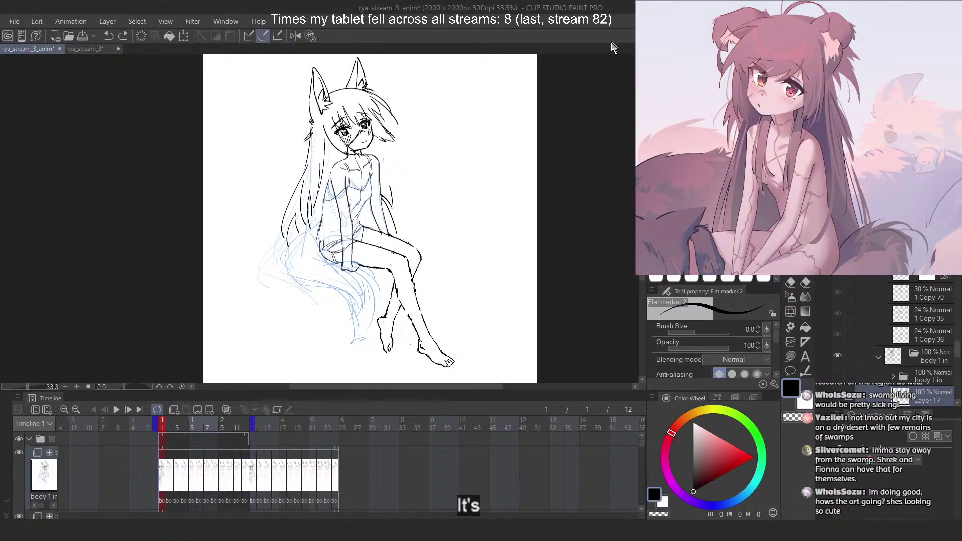
Erase the long outer strand of the back hair below the shoulder and redraw it with straighter lines
scroll(314, 192, up, 3)
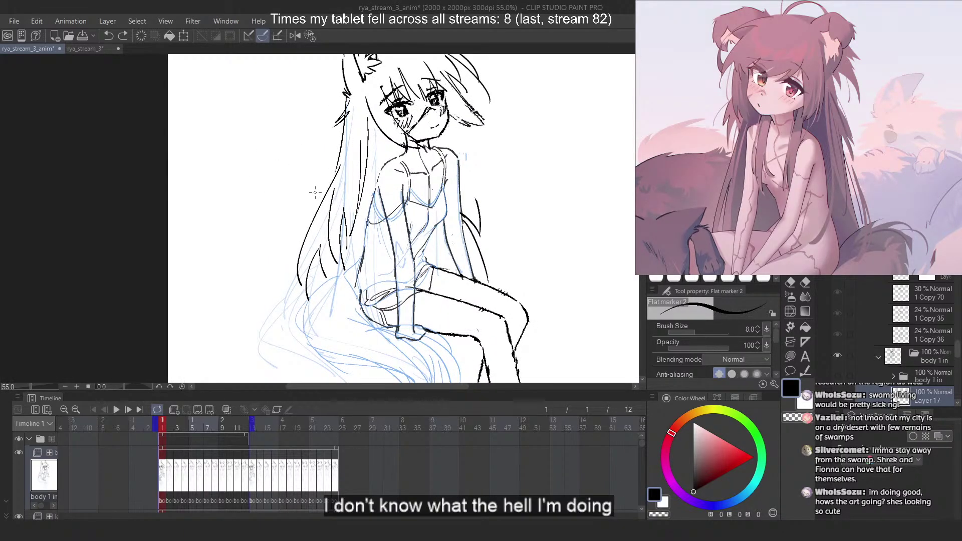
mouse_move(340, 169)
mouse_down()
mouse_move(314, 215)
mouse_move(295, 289)
mouse_up()
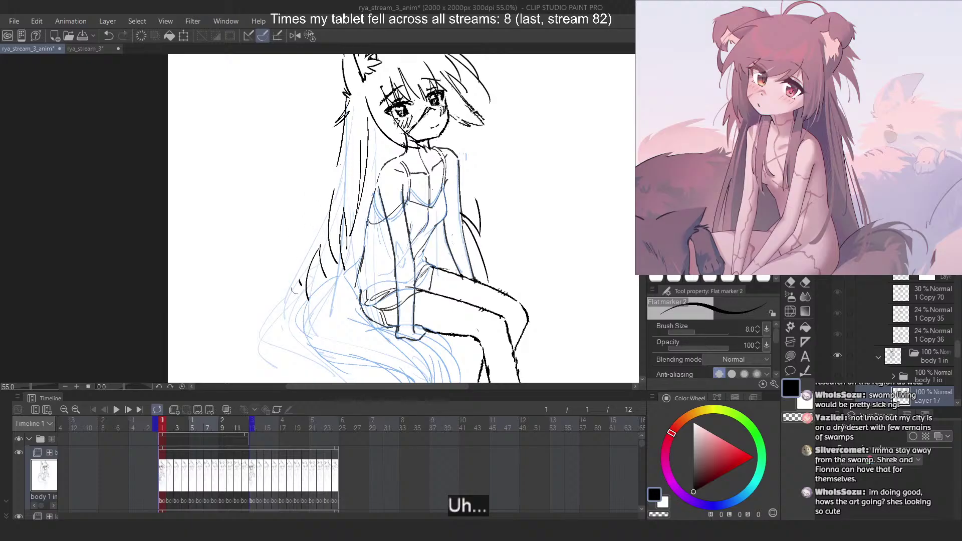
key(ctrl+z)
key(ctrl+z)
drag(337, 174, 300, 296)
key(ctrl+z)
drag(335, 191, 304, 286)
Try variations of the straight outer hair strand toward the hip, comparing them in mirrored and normal view
key(2)
key(ctrl+z)
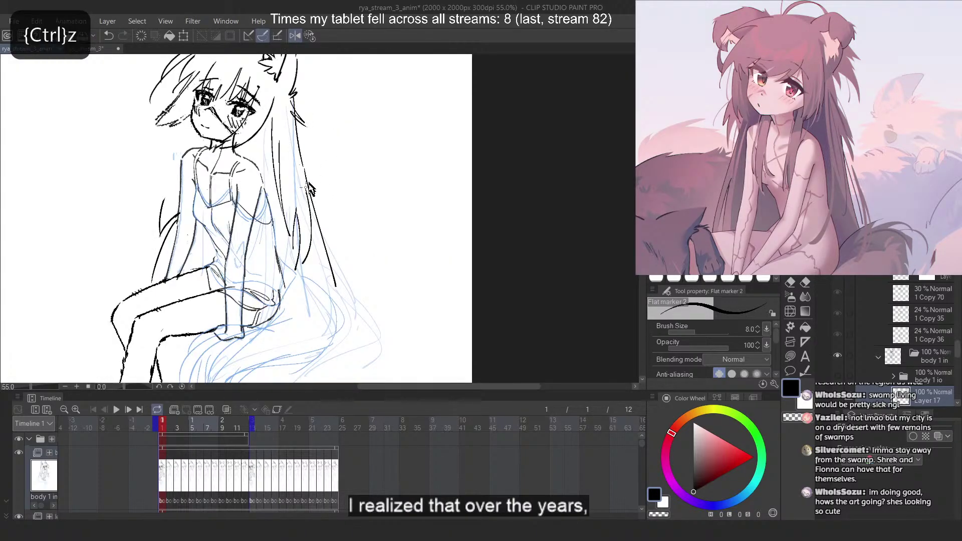
drag(304, 168, 337, 291)
key(ctrl+z)
key(ctrl+z)
drag(321, 227, 338, 294)
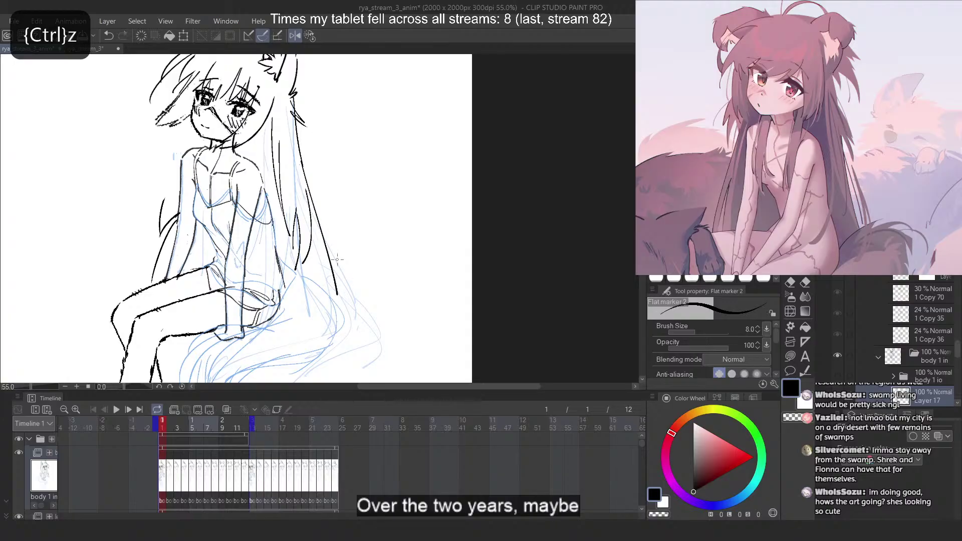
key(2)
key(ctrl+z)
key(ctrl+z)
mouse_move(335, 172)
mouse_down()
mouse_move(315, 247)
mouse_move(300, 257)
mouse_move(296, 315)
mouse_up()
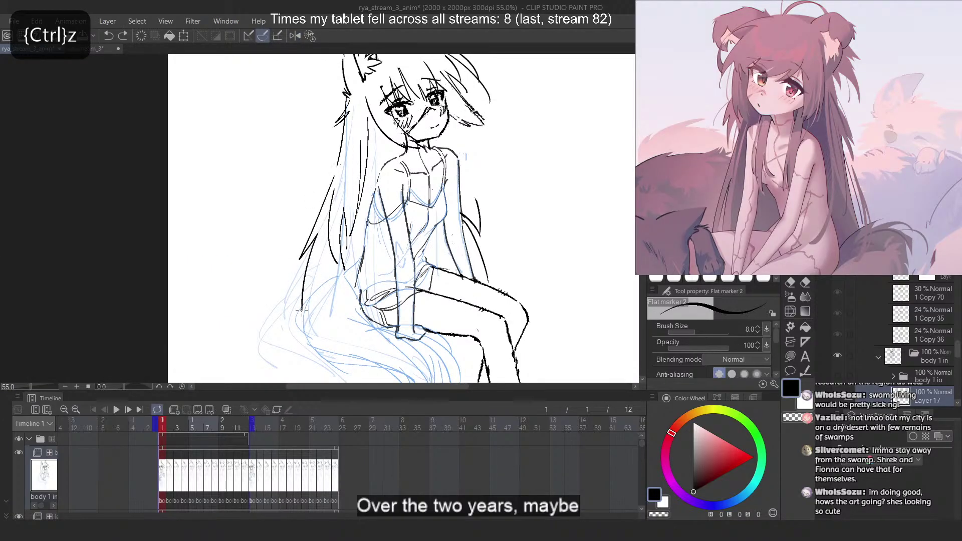
Try a slanted outer strand ending above the hip with a short inner strand beneath it
key(ctrl+z)
mouse_move(334, 175)
mouse_down()
mouse_move(299, 268)
mouse_move(307, 295)
mouse_move(292, 272)
mouse_move(310, 285)
mouse_move(289, 274)
mouse_up()
key(ctrl+z)
key(ctrl+z)
key(ctrl+z)
key(ctrl+z)
drag(323, 243, 312, 290)
key(ctrl+z)
key(ctrl+z)
key(ctrl+z)
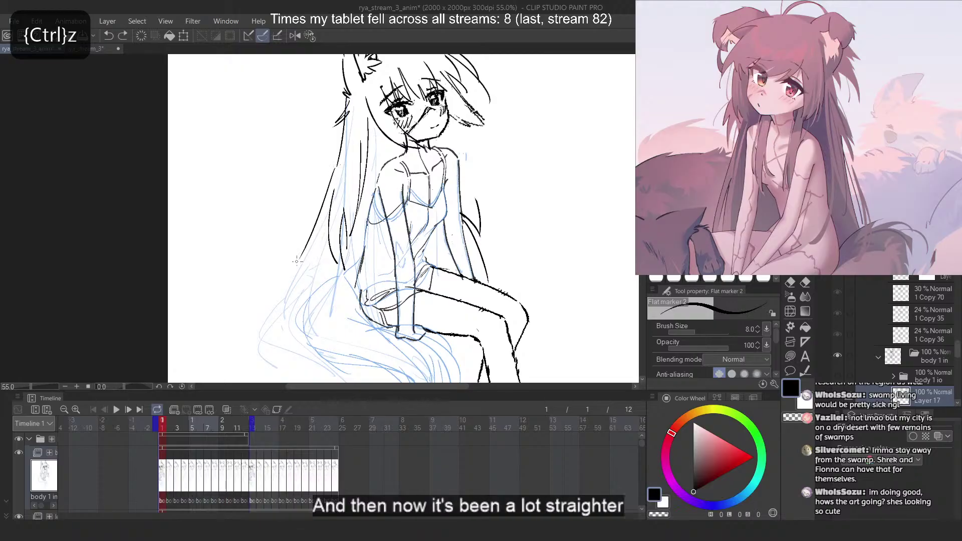
Redraw the outer back-hair strand as a tapered line sweeping outward from beside the upper arm
key(ctrl+z)
drag(335, 173, 297, 265)
key(ctrl+z)
key(ctrl+z)
drag(322, 211, 300, 254)
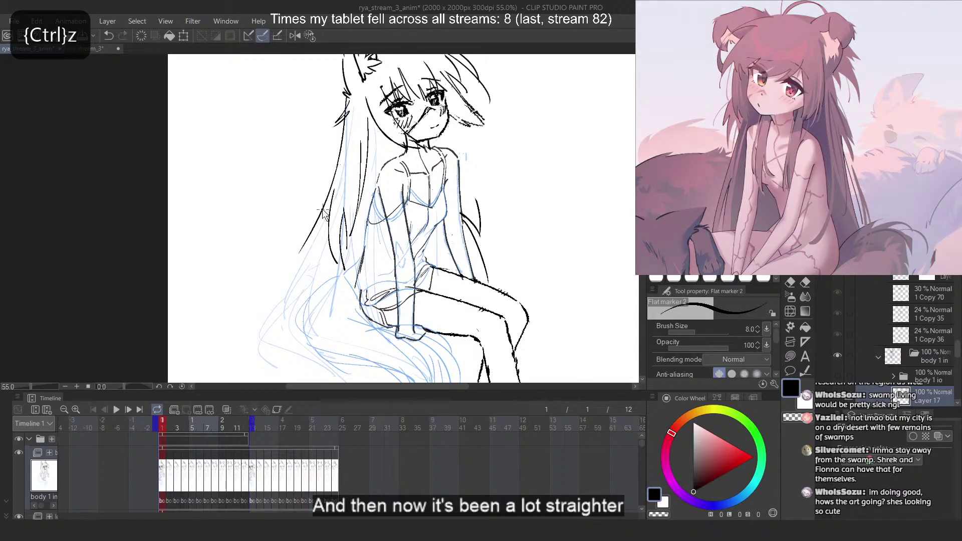
key(ctrl+z)
mouse_move(339, 165)
mouse_down()
mouse_move(294, 266)
mouse_move(313, 289)
mouse_up()
key(ctrl+z)
key(ctrl+z)
drag(323, 242, 311, 293)
key(ctrl+z)
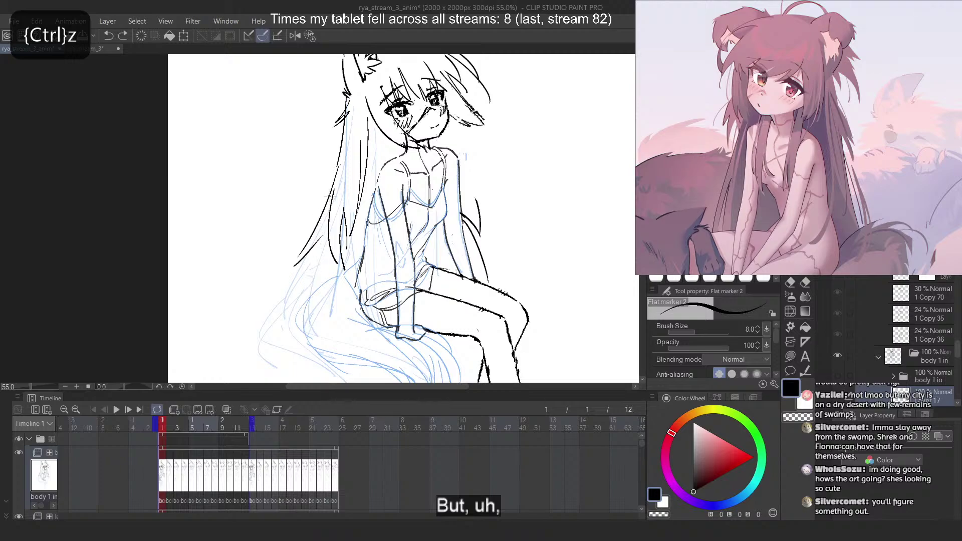
Redraw the outer back-hair strand so it tapers to a point sweeping outward at hip height
key(ctrl+z)
key(ctrl+z)
drag(337, 167, 287, 268)
key(ctrl+z)
key(ctrl+z)
key(ctrl+z)
key(ctrl+z)
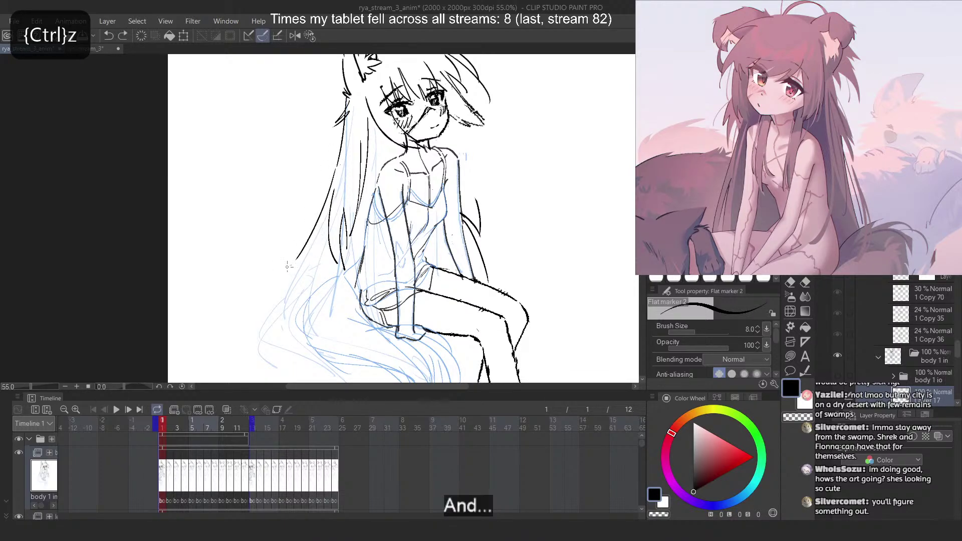
drag(317, 234, 284, 269)
Ink a short inner strand beneath the outer one and a long curve running down behind the hip to the seat
mouse_move(323, 235)
mouse_down()
mouse_move(307, 287)
mouse_move(370, 321)
mouse_up()
key(ctrl+z)
key(ctrl+z)
key(ctrl+z)
key(ctrl+z)
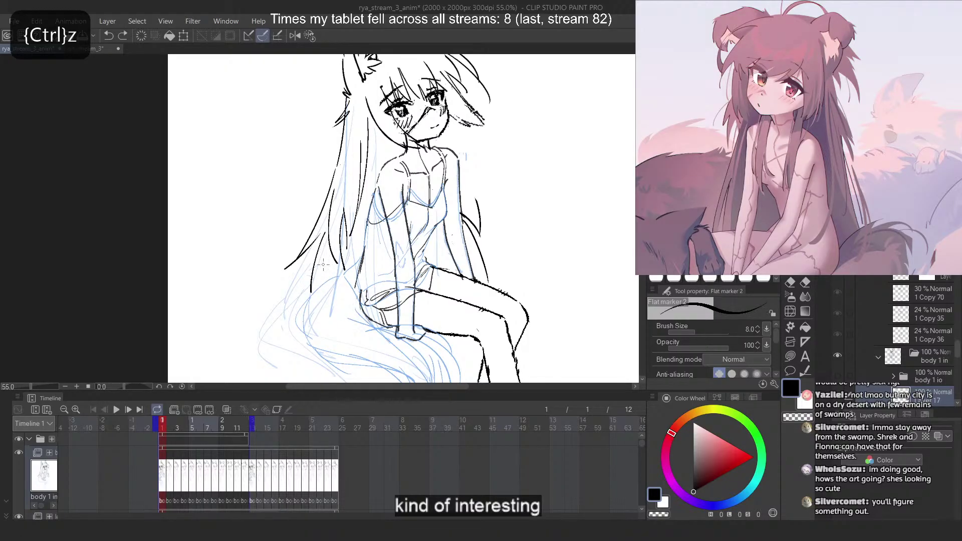
drag(324, 244, 359, 317)
scroll(305, 191, down, 3)
scroll(305, 191, up, 4)
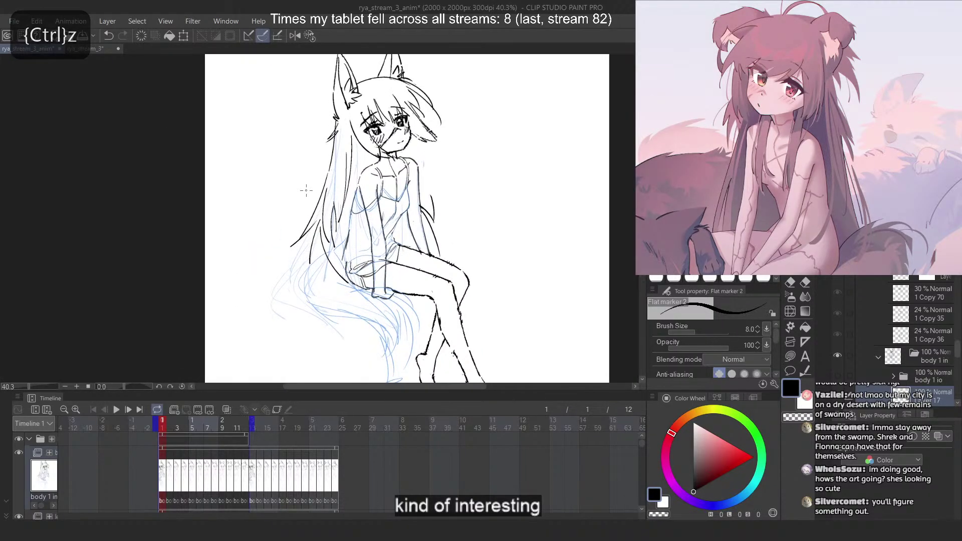
scroll(313, 222, down, 2)
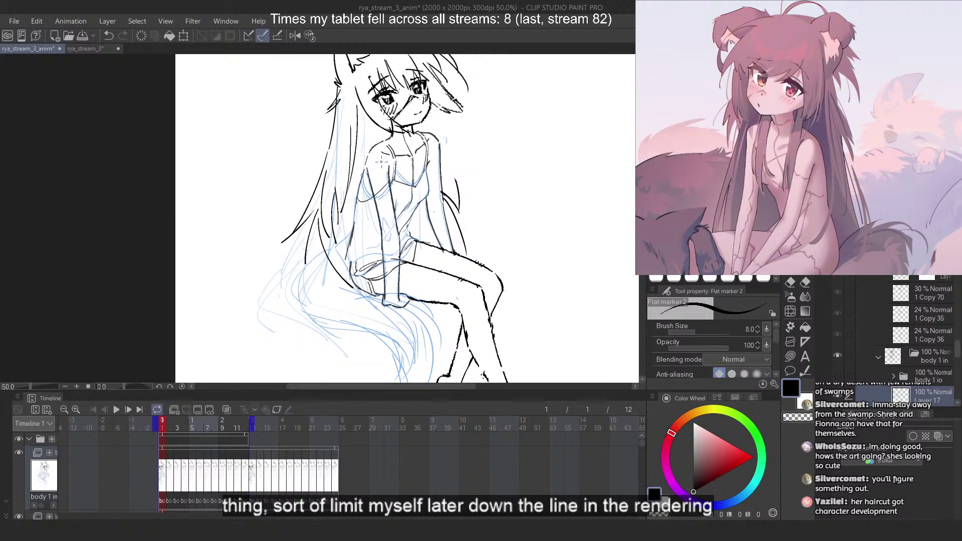
Examine how long hair is drawn in the reference board artworks, ending on the fox-eared girl in the school uniform
scroll(851, 107, down, 4)
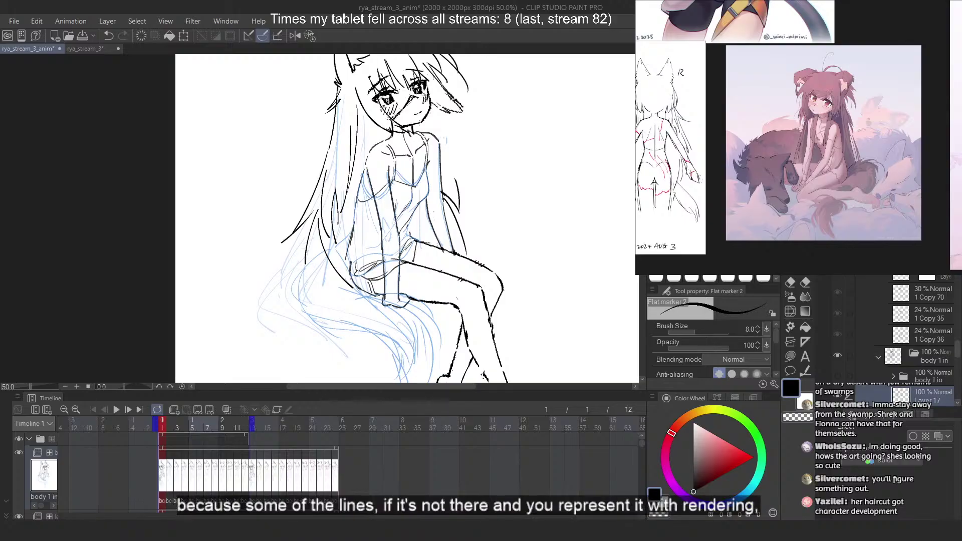
drag(827, 69, 726, 142)
scroll(852, 116, down, 3)
scroll(852, 116, down, 2)
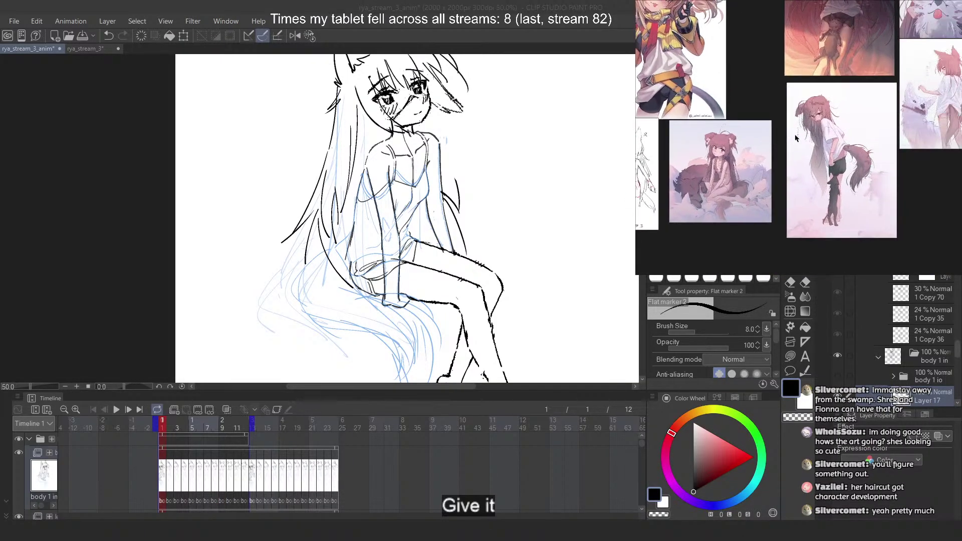
scroll(794, 132, up, 7)
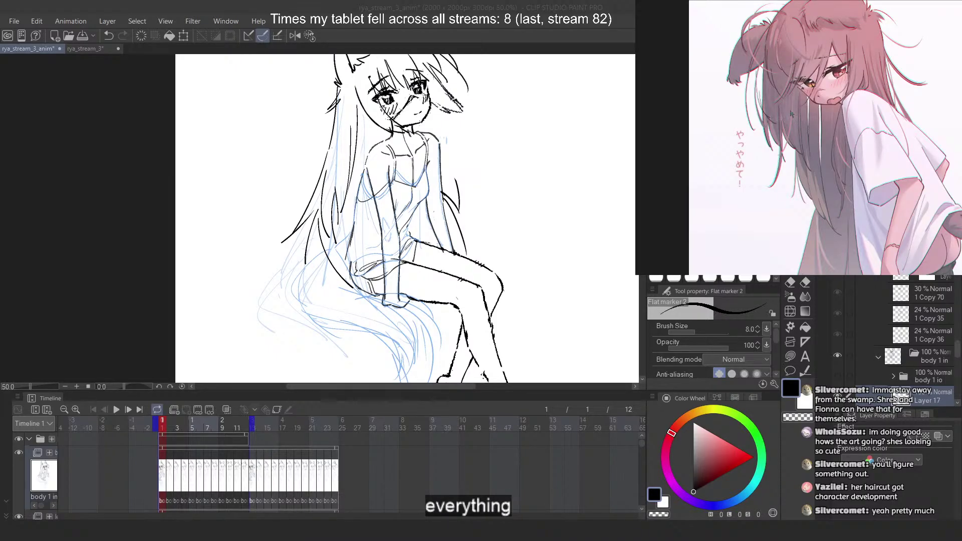
scroll(791, 114, down, 2)
scroll(760, 113, down, 4)
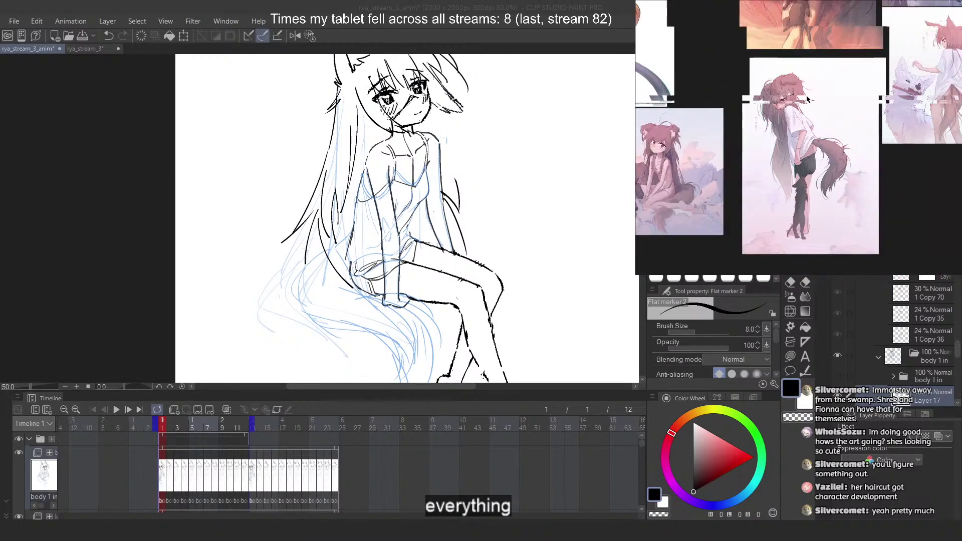
drag(760, 113, 674, 158)
mouse_move(694, 32)
mouse_down()
mouse_move(737, 144)
mouse_move(722, 135)
mouse_up()
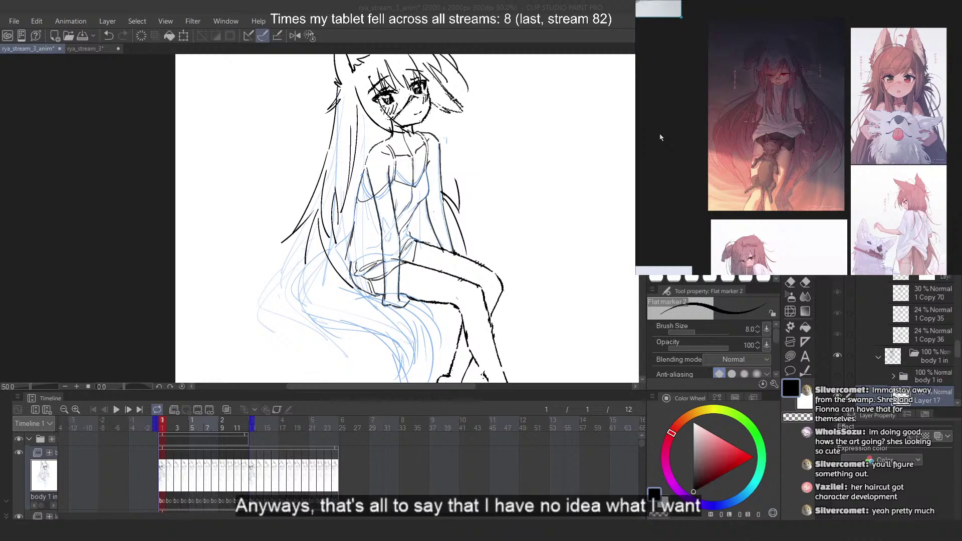
drag(660, 136, 855, 150)
drag(797, 103, 793, 246)
double_click(802, 132)
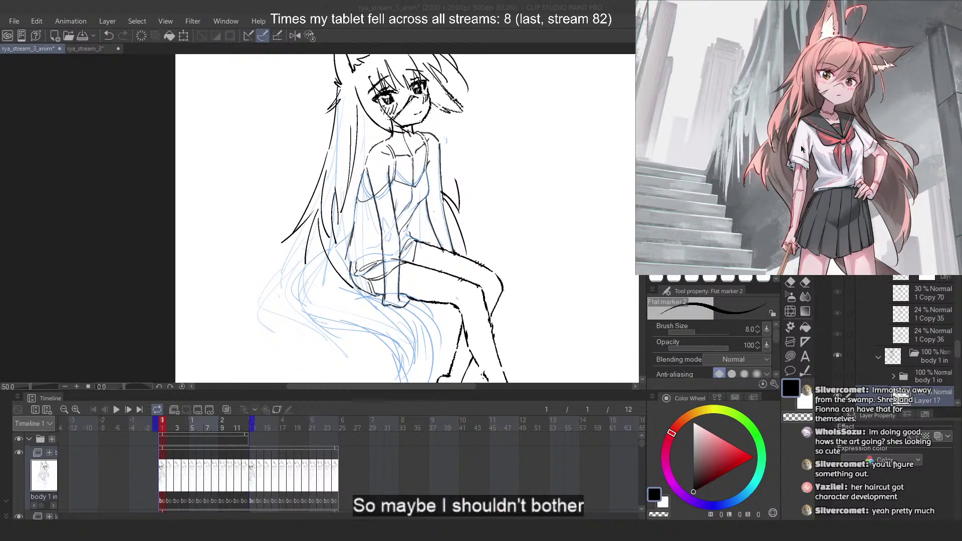
Erase parts of the outer back-hair strand along its lower half and near its tip
click(481, 40)
scroll(429, 124, down, 5)
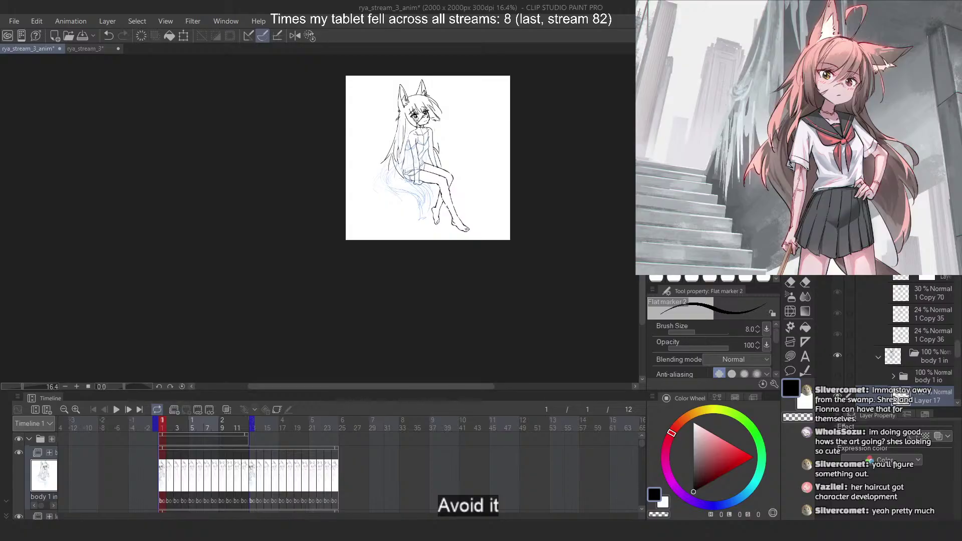
scroll(426, 121, up, 4)
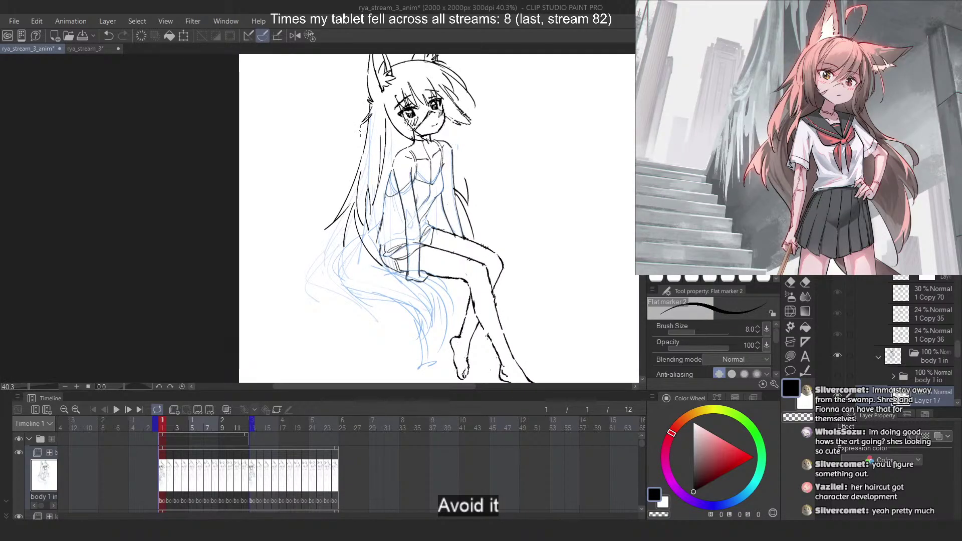
scroll(385, 121, up, 3)
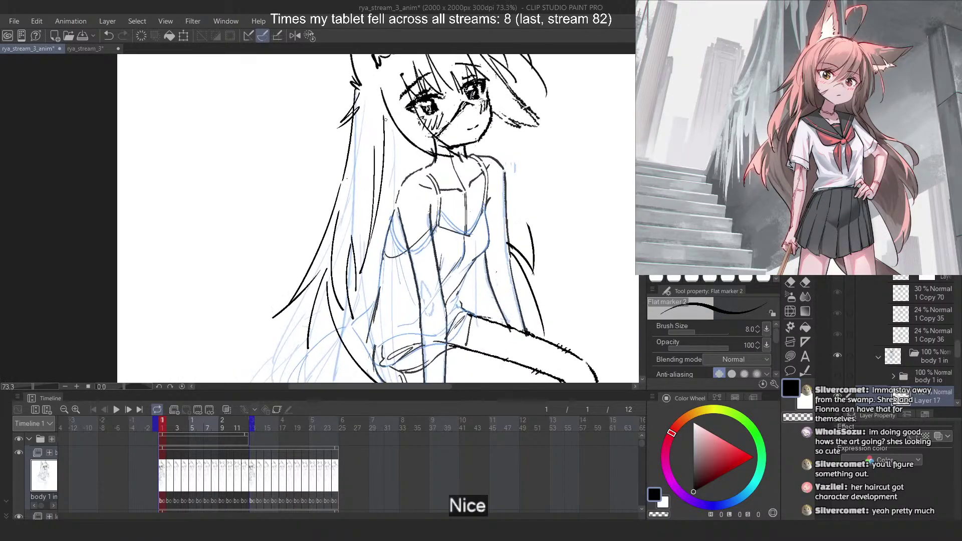
key(c)
drag(310, 271, 275, 317)
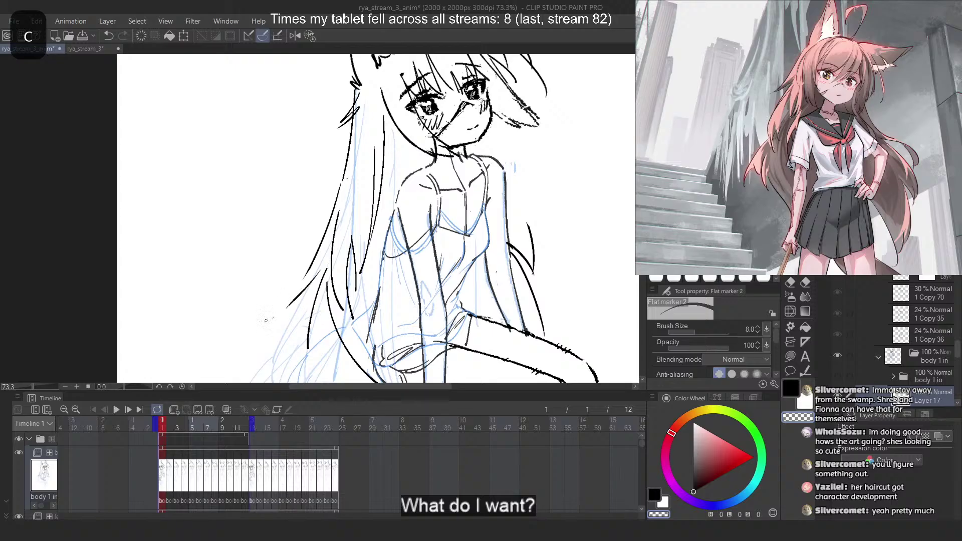
drag(323, 244, 314, 259)
Redraw the lower outer strand as straighter, pointed lines sweeping past the hip, checking them in mirrored view
key(c)
drag(337, 198, 269, 319)
key(ctrl+z)
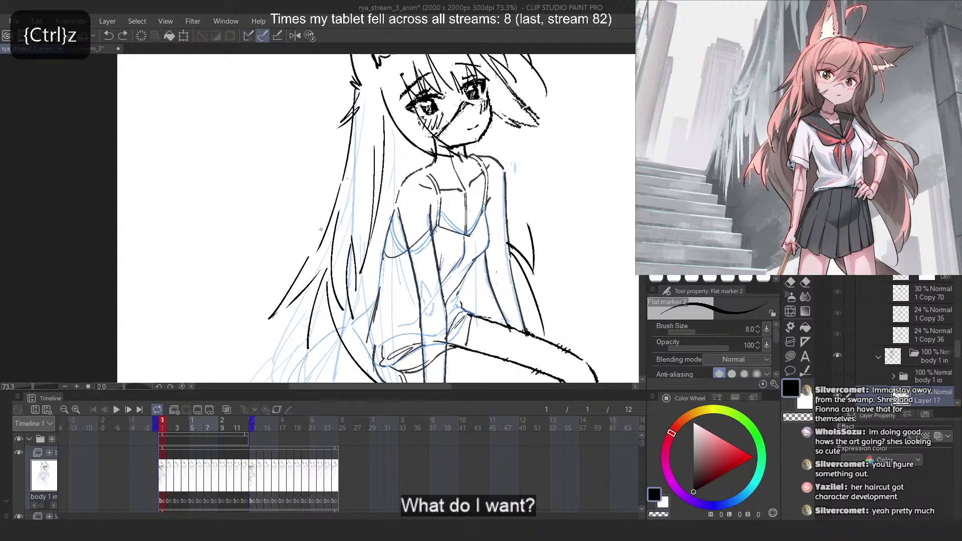
drag(339, 179, 270, 316)
key(2)
key(ctrl+z)
drag(314, 234, 366, 317)
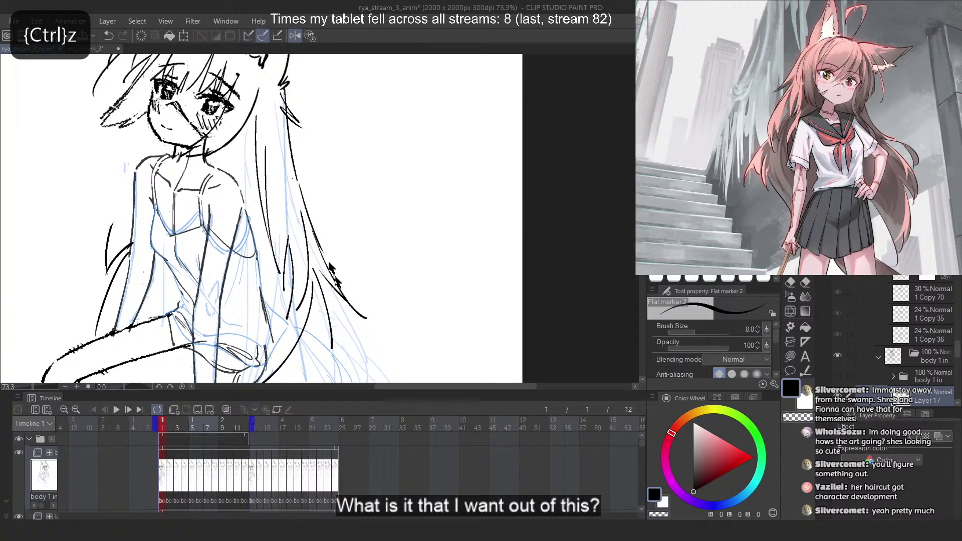
key(ctrl+z)
key(ctrl+z)
mouse_move(328, 260)
mouse_down()
mouse_move(346, 302)
mouse_move(332, 274)
mouse_move(370, 321)
mouse_up()
key(ctrl+z)
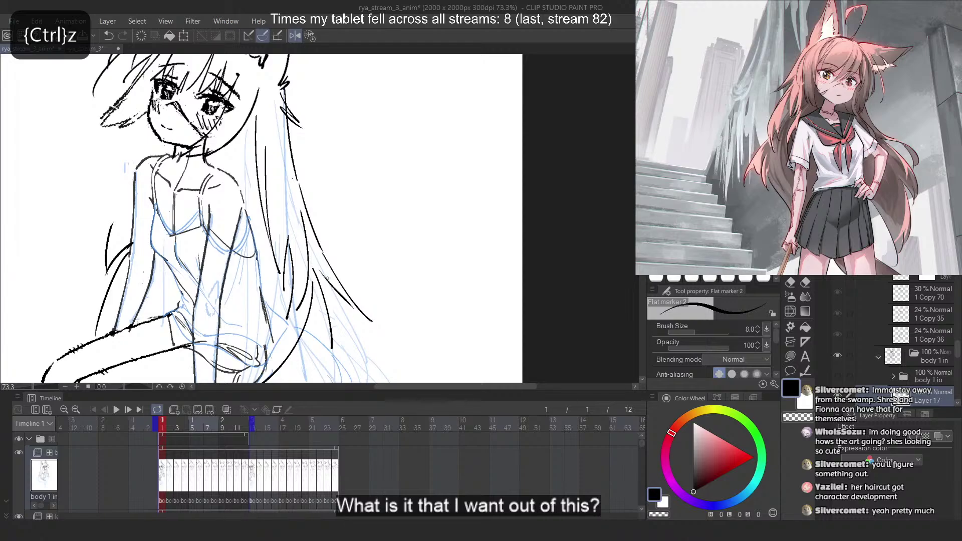
Add a pair of spiky flyaway strands branching outward from the back hair at upper-arm height
drag(286, 148, 313, 206)
key(2)
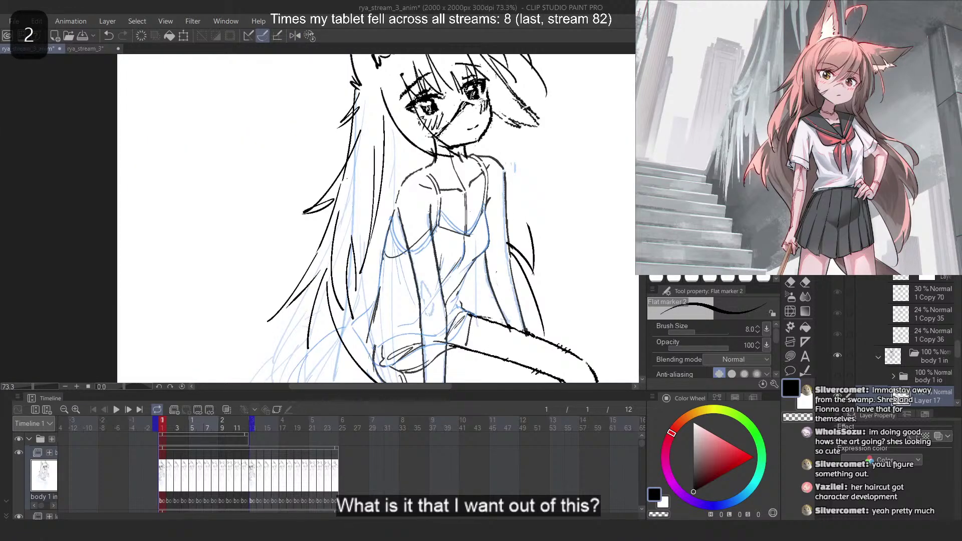
key(ctrl+z)
drag(356, 114, 301, 218)
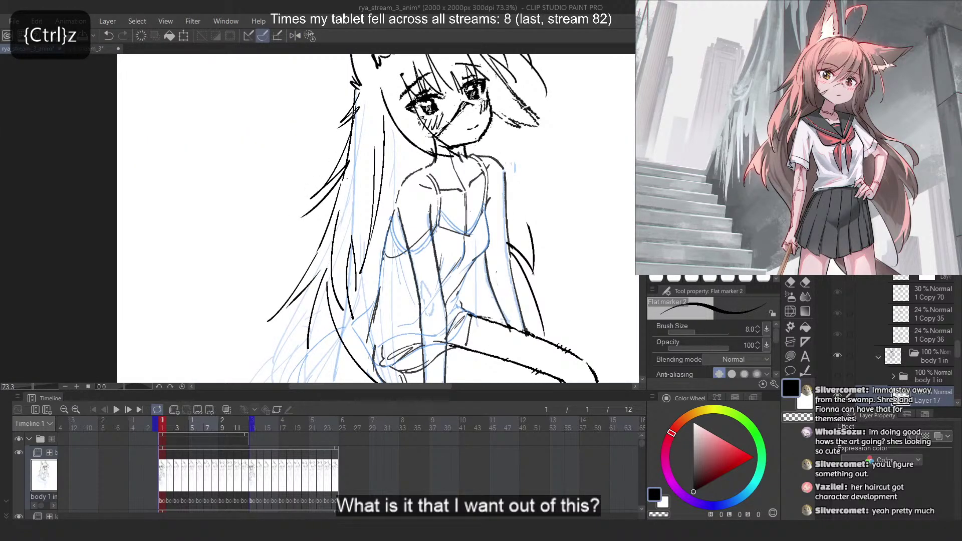
scroll(444, 115, down, 3)
scroll(444, 115, down, 2)
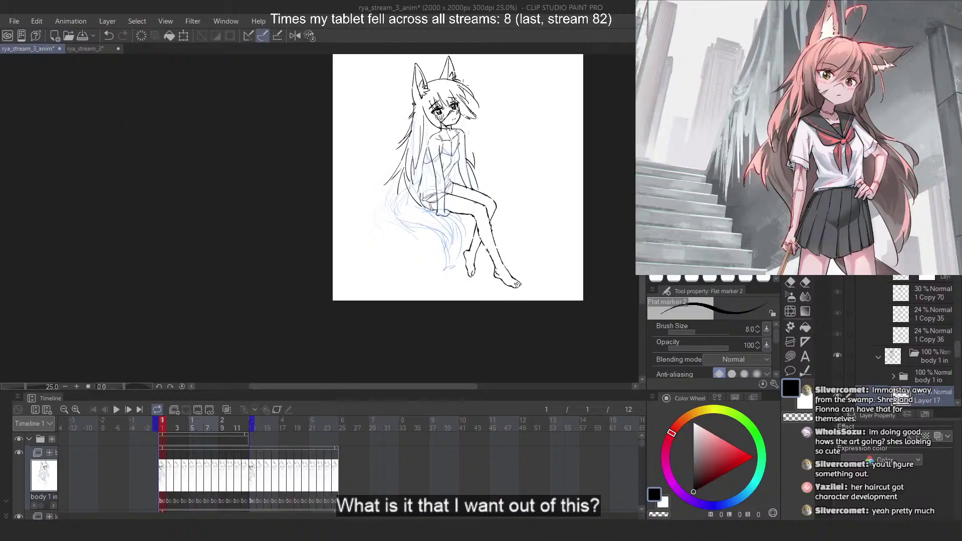
Try pointed hair strands falling from the neck over the far shoulder, checking them in mirrored view
scroll(464, 100, up, 5)
drag(475, 174, 536, 283)
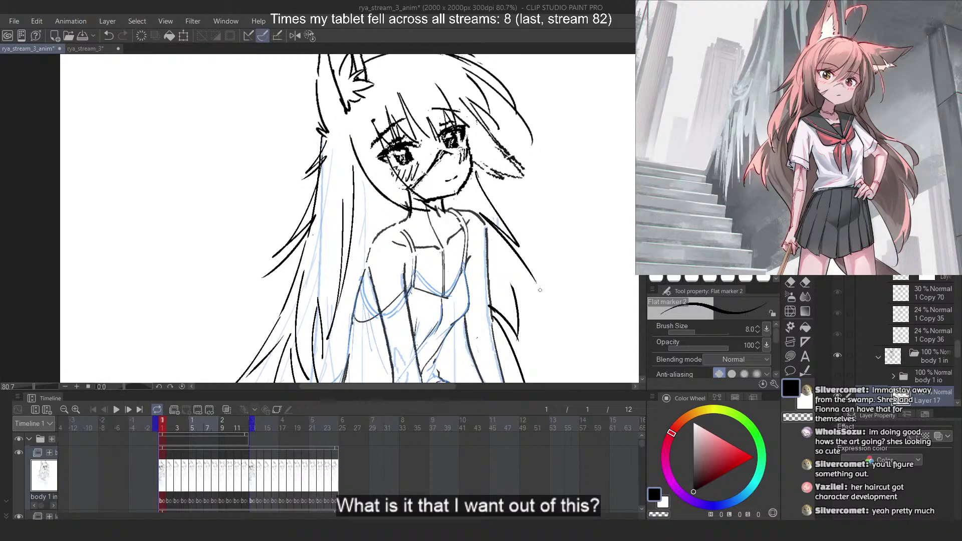
key(2)
scroll(455, 117, down, 2)
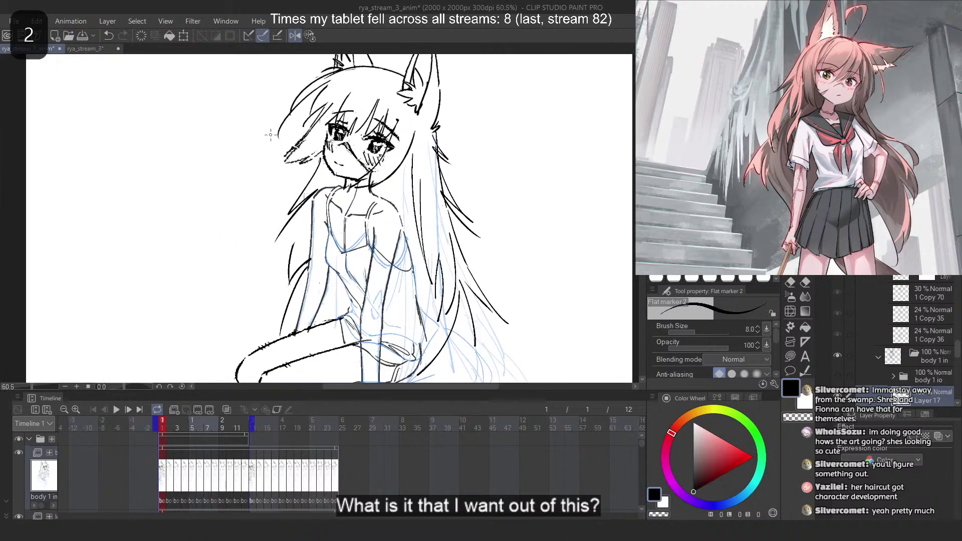
key(ctrl+z)
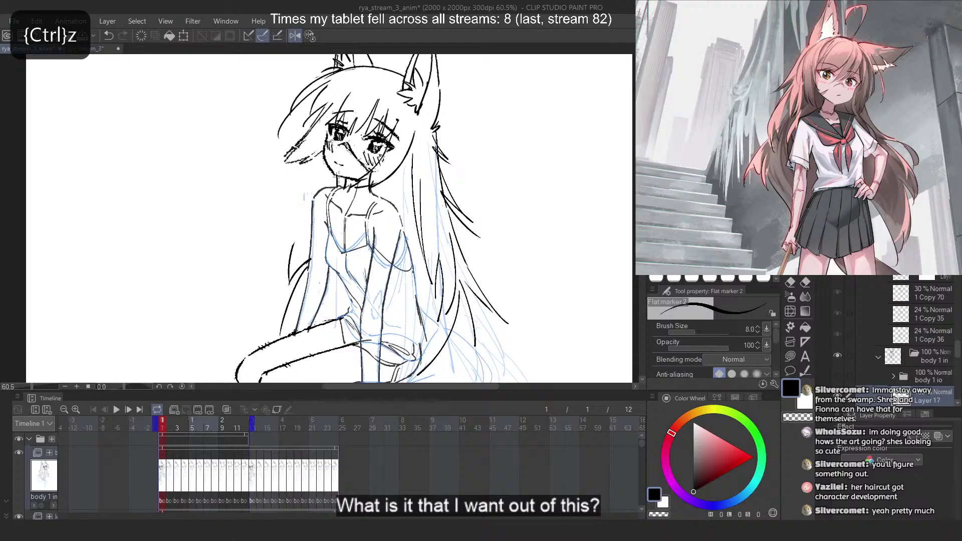
Remove the short hair strands behind the far arm with the view unmirrored, clearing the leftover marks above the thigh
key(2)
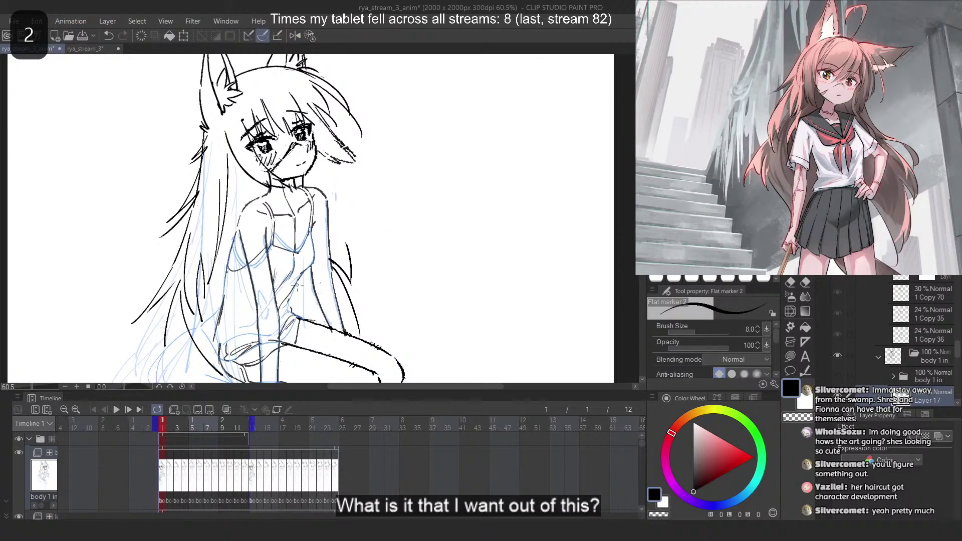
key(ctrl+z)
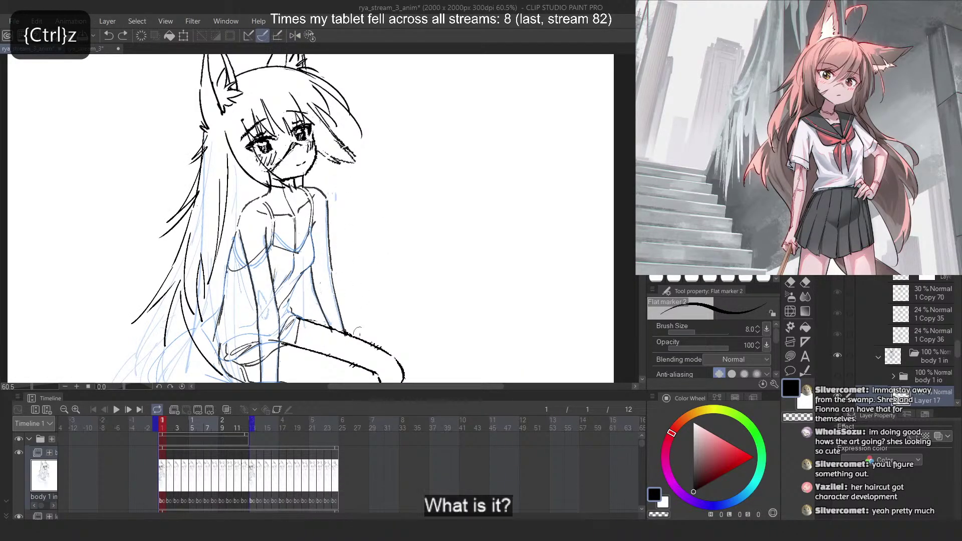
click(358, 331)
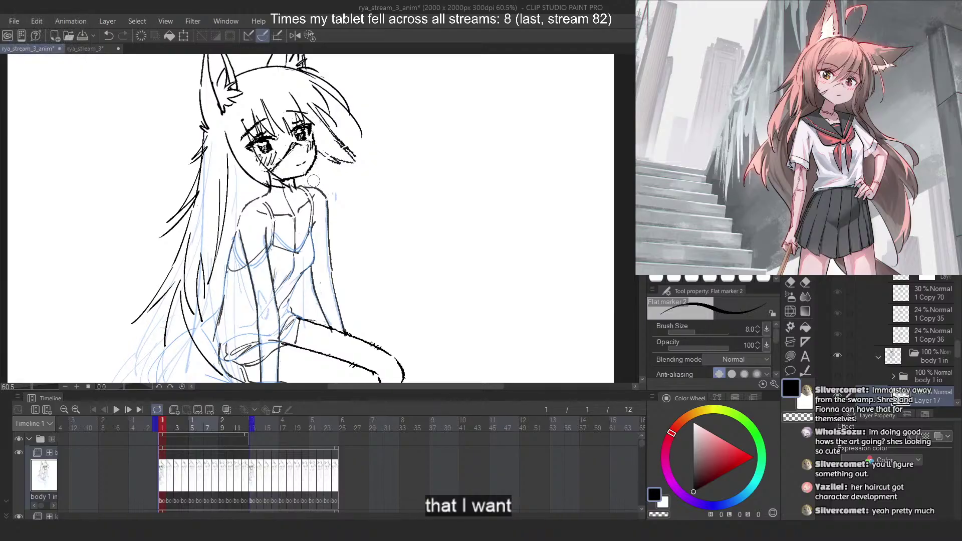
mouse_move(295, 174)
mouse_down()
mouse_move(345, 306)
mouse_move(306, 333)
mouse_up()
key(ctrl+z)
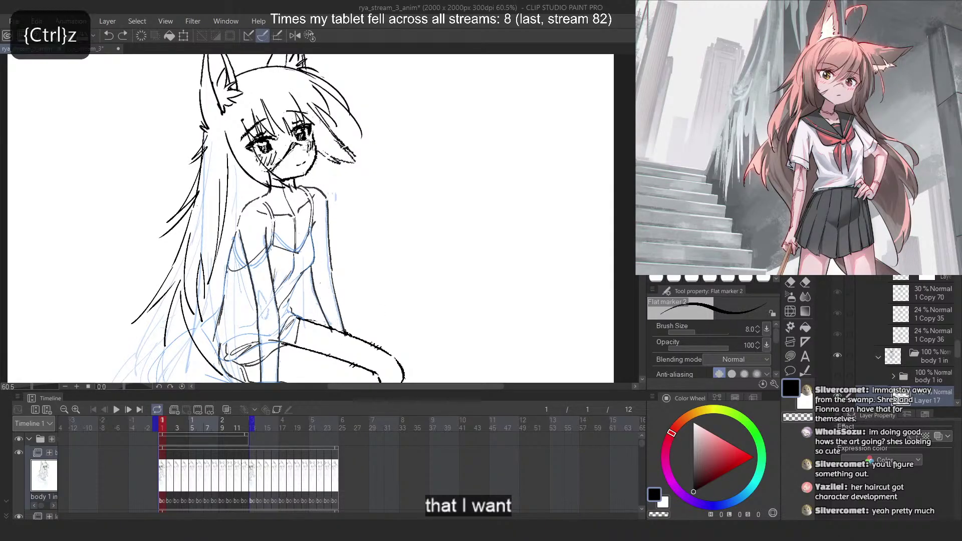
Examine the inked hair and its spiky outer silhouette, both up close and on the whole figure
scroll(389, 122, down, 2)
scroll(405, 121, down, 1)
scroll(301, 121, up, 5)
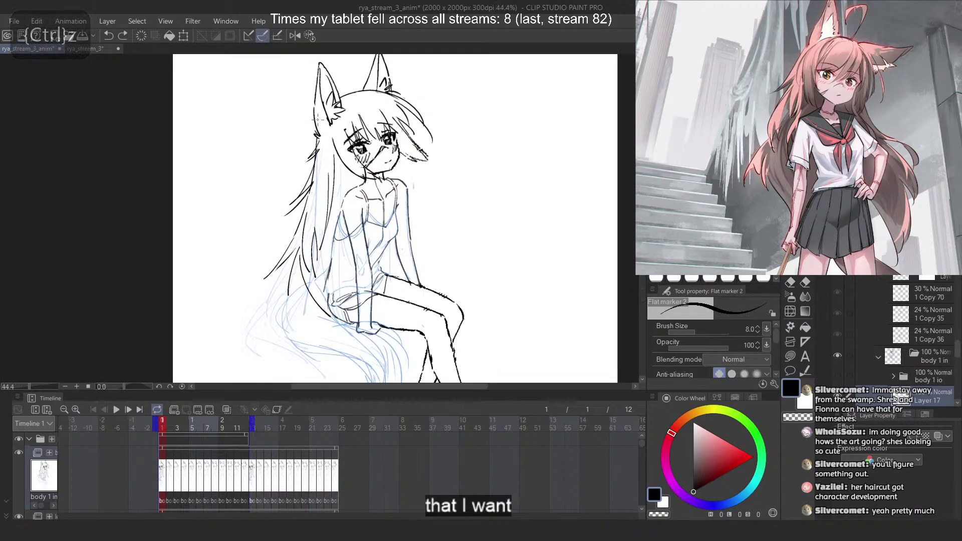
scroll(305, 193, down, 2)
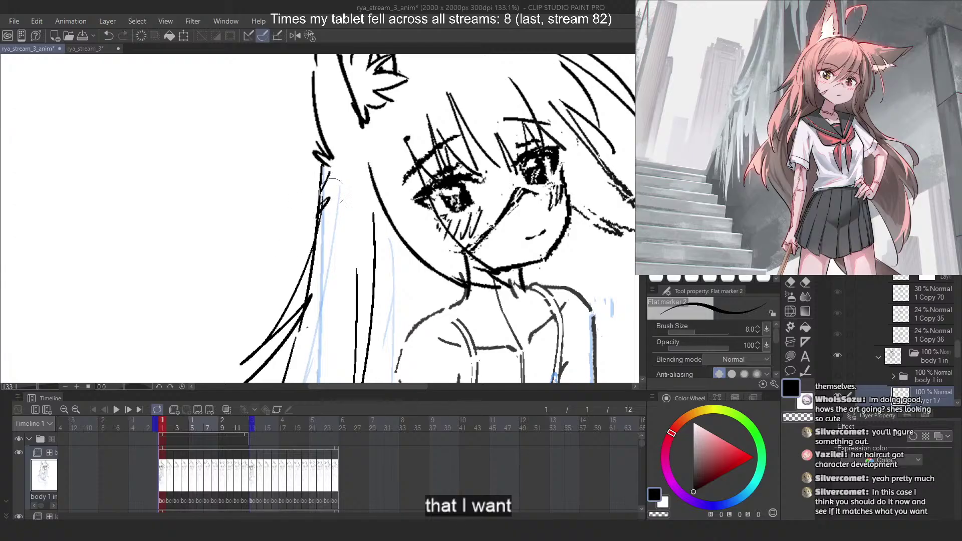
scroll(334, 175, down, 1)
scroll(335, 175, down, 3)
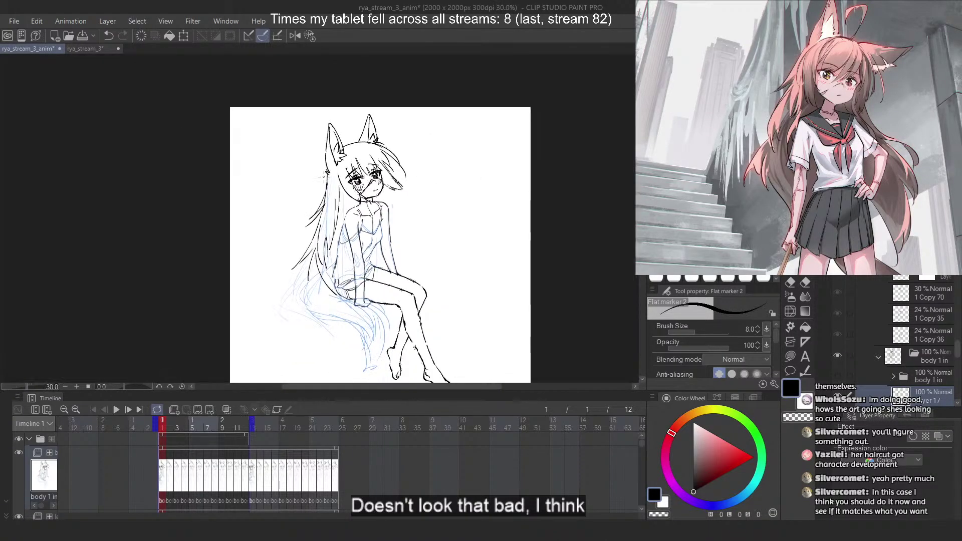
scroll(316, 171, up, 3)
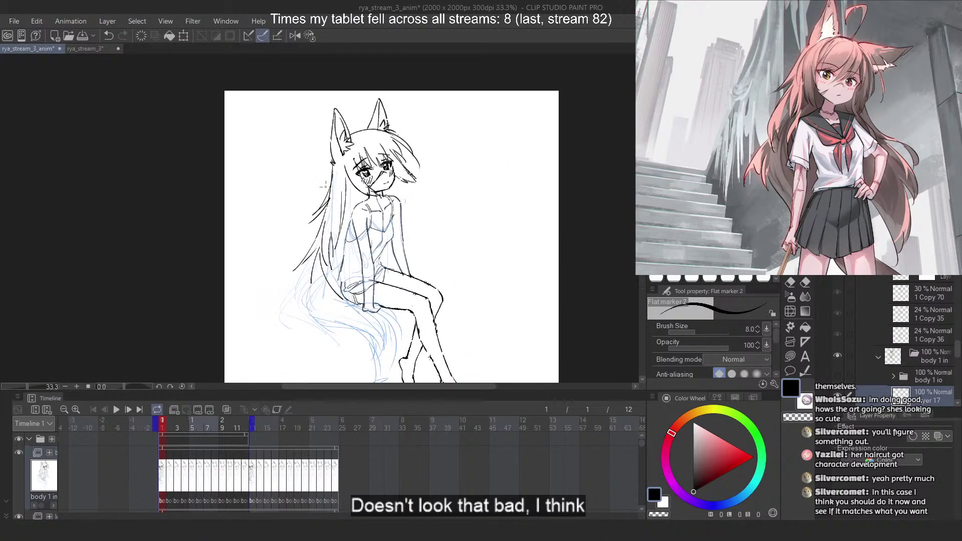
key(ctrl+z)
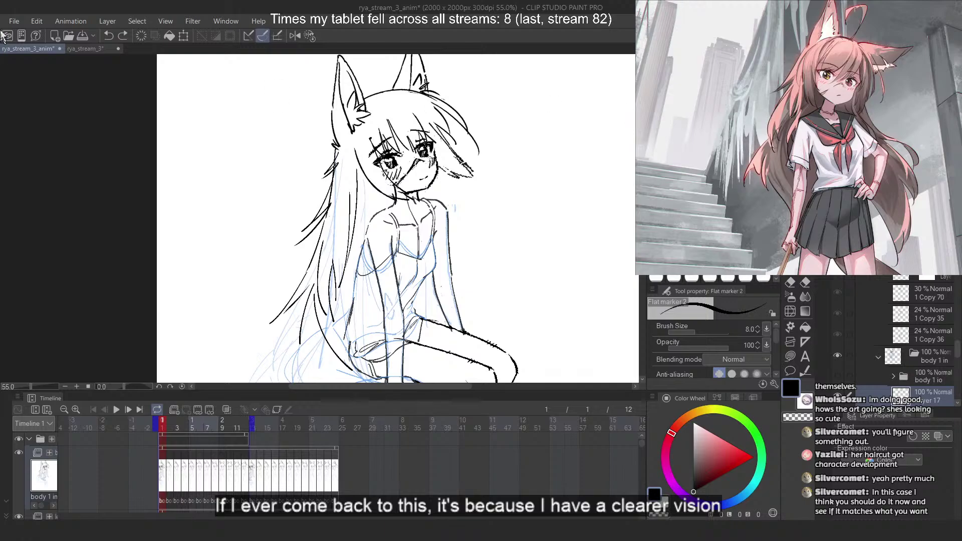
scroll(422, 157, down, 3)
scroll(419, 235, up, 2)
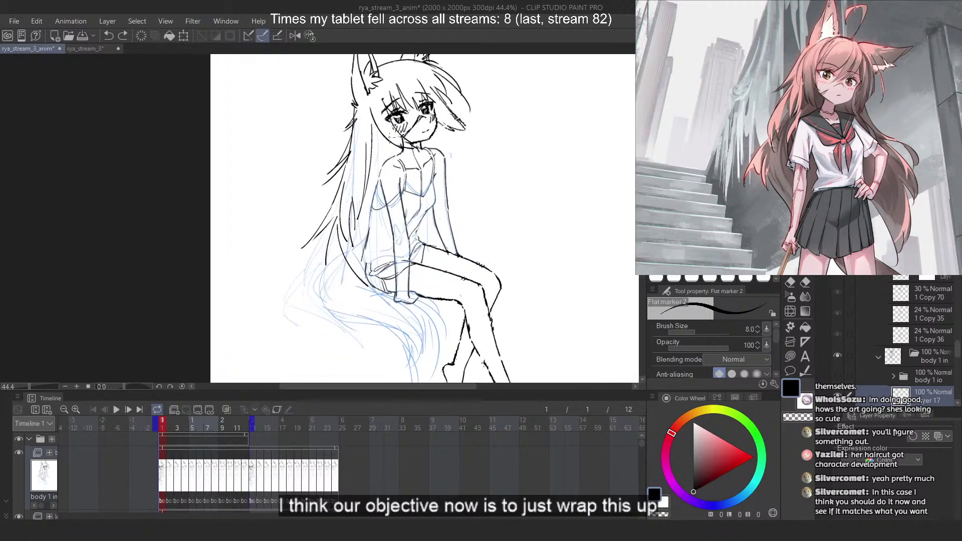
scroll(390, 136, down, 1)
scroll(383, 135, up, 1)
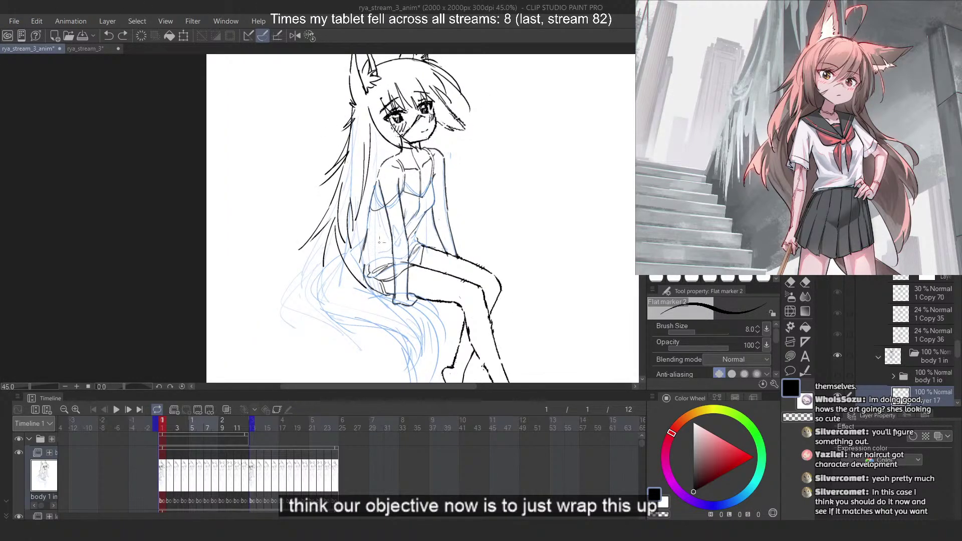
scroll(380, 243, up, 2)
scroll(321, 187, down, 2)
scroll(349, 163, up, 2)
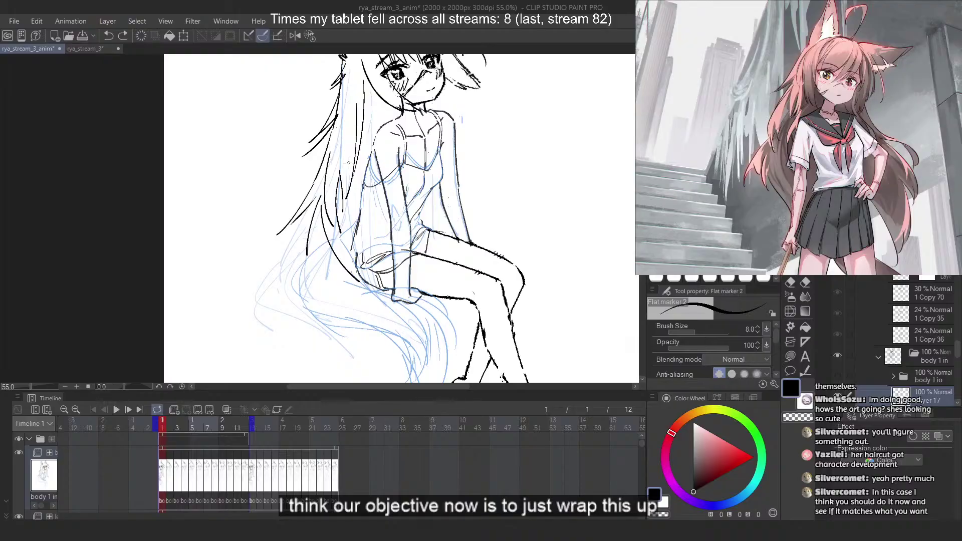
Try a long strand from the upper back hair down toward the elbow, switching to mirrored view
scroll(295, 113, up, 3)
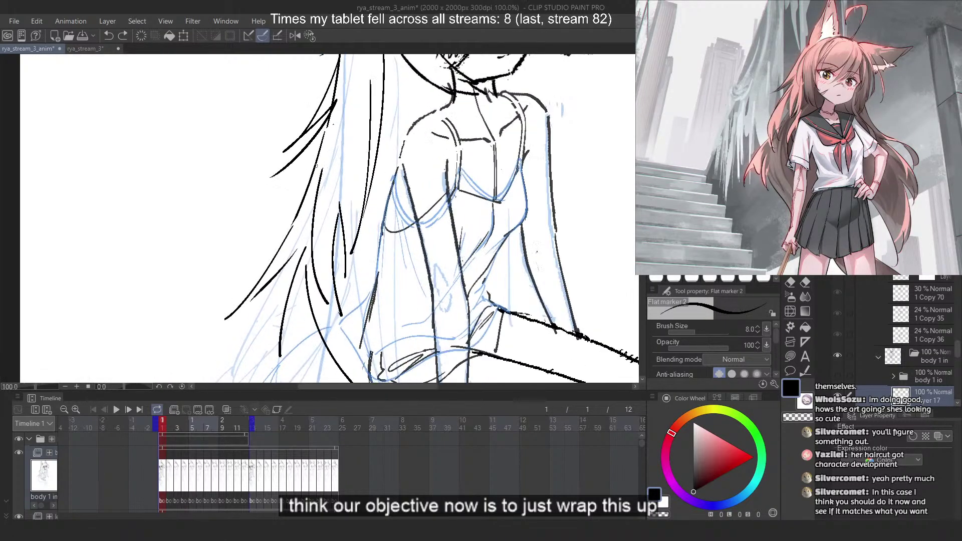
drag(318, 134, 358, 259)
key(2)
key(ctrl+z)
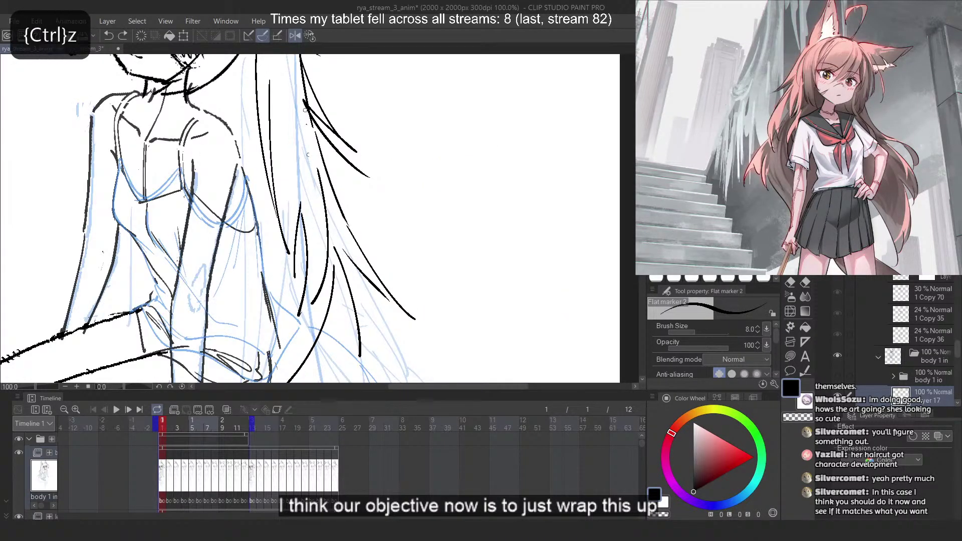
mouse_move(308, 110)
mouse_down()
mouse_move(285, 219)
mouse_move(286, 203)
mouse_move(243, 203)
mouse_up()
key(ctrl+z)
key(ctrl+z)
key(ctrl+z)
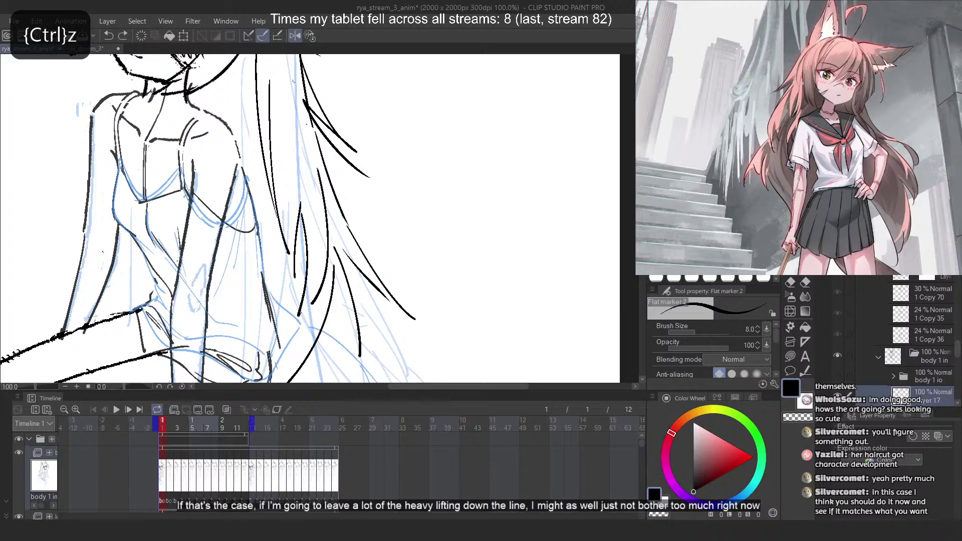
Try curved strands sweeping from the inner back hair across the near upper arm, comparing mirrored and normal views
drag(294, 107, 243, 227)
drag(270, 116, 242, 231)
key(ctrl+z)
drag(271, 147, 239, 238)
scroll(406, 138, down, 4)
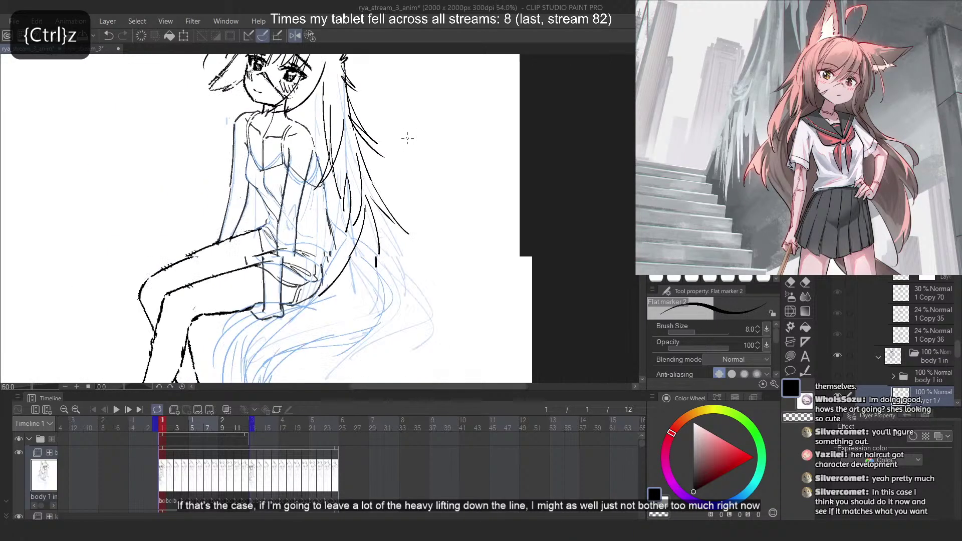
scroll(383, 124, up, 3)
key(ctrl+z)
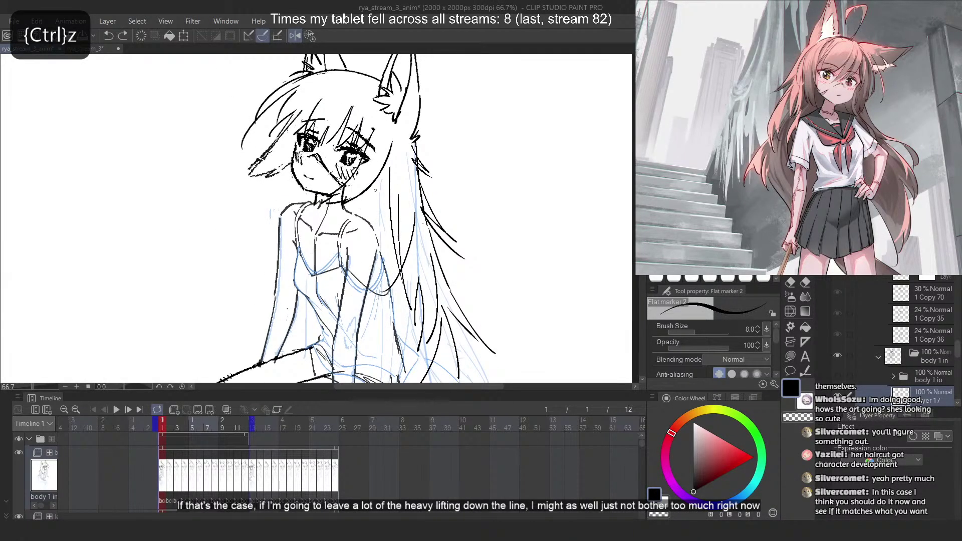
key(2)
key(ctrl+z)
Try a short pointed lock lying over the near upper arm
drag(258, 179, 270, 310)
key(ctrl+z)
mouse_move(253, 223)
mouse_down()
mouse_move(272, 308)
mouse_move(244, 271)
mouse_up()
key(ctrl+z)
key(ctrl+z)
drag(267, 307, 240, 263)
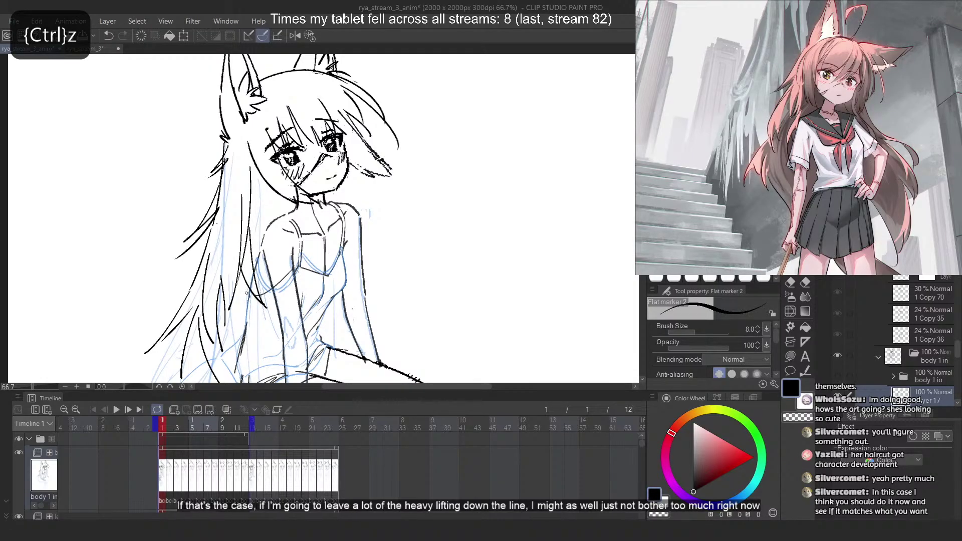
key(ctrl+z)
key(ctrl+z)
Try a curved lock sweeping from beside the jaw onto the near shoulder
drag(245, 132, 287, 229)
key(ctrl+z)
mouse_move(239, 148)
mouse_down()
mouse_move(301, 267)
mouse_move(284, 232)
mouse_up()
key(ctrl+z)
key(ctrl+z)
drag(253, 193, 290, 231)
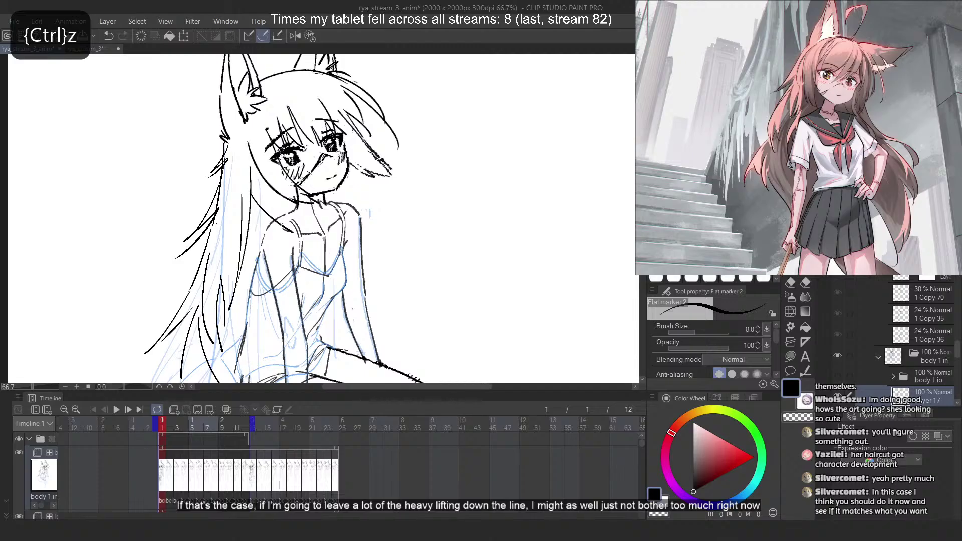
key(ctrl+z)
Try a long inner strand falling from below the near ear to the elbow in place of the old inner strands
scroll(281, 225, down, 6)
scroll(121, 143, up, 4)
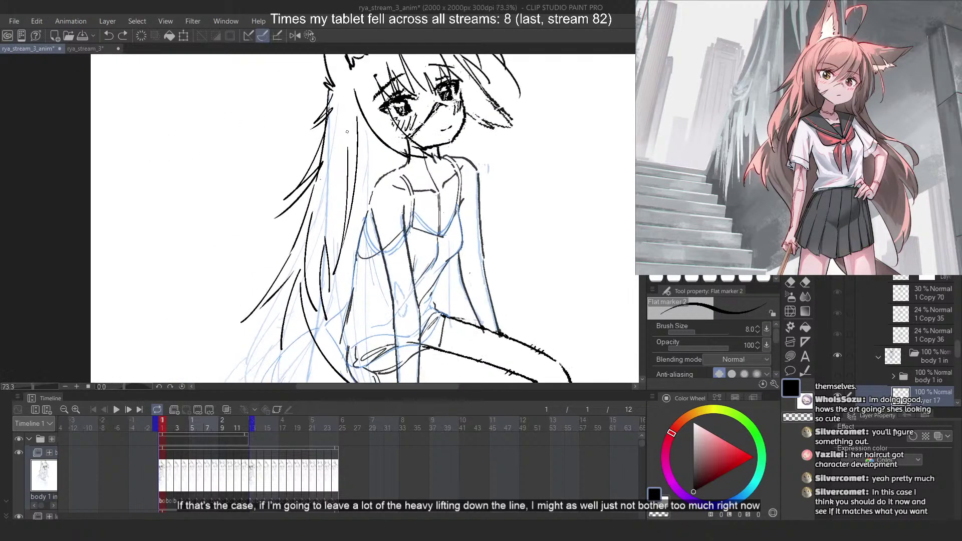
scroll(353, 126, up, 2)
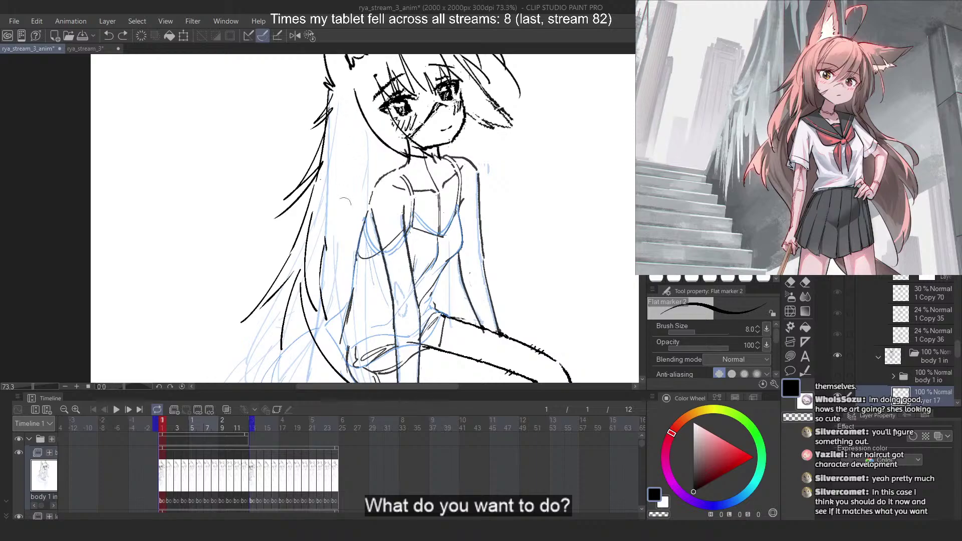
mouse_move(326, 240)
mouse_down()
mouse_move(323, 233)
mouse_move(313, 243)
mouse_move(311, 275)
mouse_move(326, 310)
mouse_up()
drag(331, 108, 352, 300)
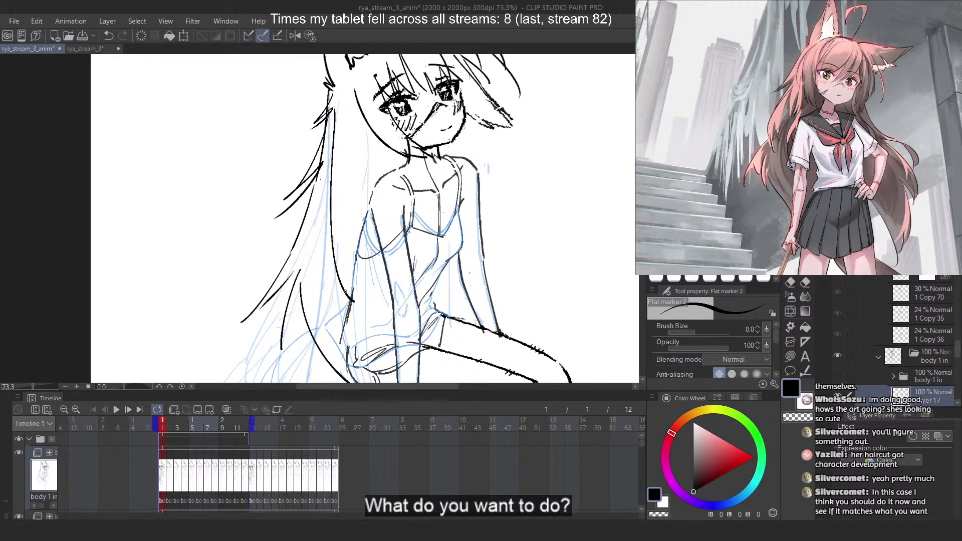
key(ctrl+z)
drag(351, 136, 319, 292)
drag(355, 180, 336, 268)
key(ctrl+z)
key(ctrl+z)
Try slightly curved strands running down the upper back hair from behind the near ear
drag(344, 100, 331, 203)
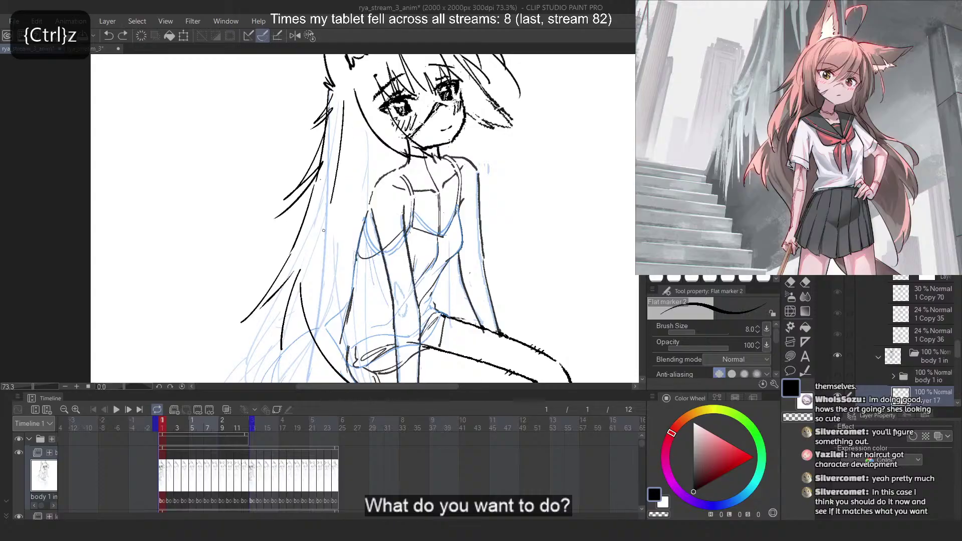
drag(353, 159, 322, 237)
drag(352, 159, 350, 215)
key(ctrl+z)
key(ctrl+z)
key(ctrl+z)
mouse_move(345, 85)
mouse_down()
mouse_move(335, 206)
mouse_move(322, 208)
mouse_up()
key(ctrl+z)
key(ctrl+z)
Try a forked lock inside the back hair, tapering to a point behind the near arm
drag(332, 101, 305, 226)
key(ctrl+z)
drag(343, 145, 285, 223)
key(ctrl+z)
mouse_move(328, 184)
mouse_down()
mouse_move(329, 240)
mouse_move(308, 218)
mouse_move(321, 259)
mouse_move(351, 290)
mouse_up()
key(ctrl+z)
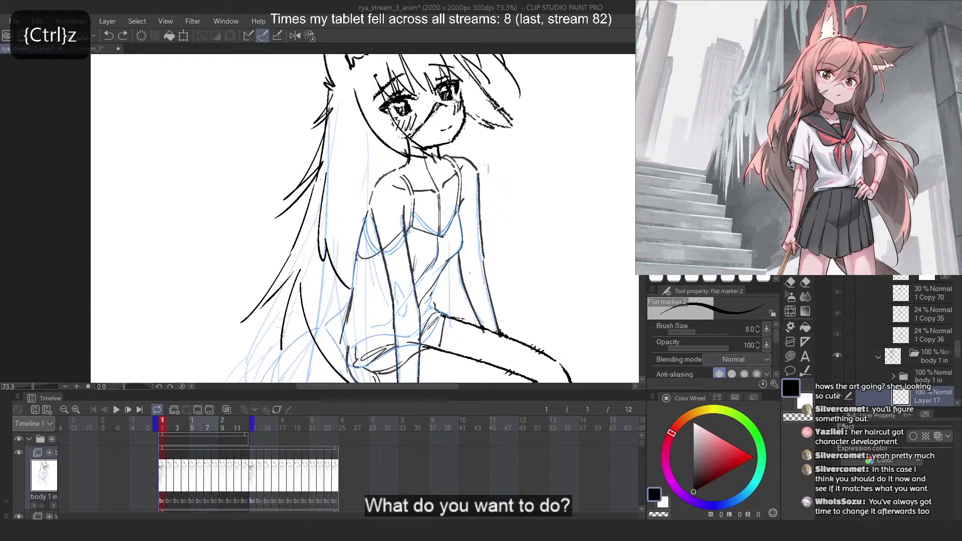
key(ctrl+z)
key(ctrl+z)
Draw two tapering strands that fork apart in the lower back hair behind the near elbow
drag(328, 170, 312, 278)
drag(326, 265, 342, 286)
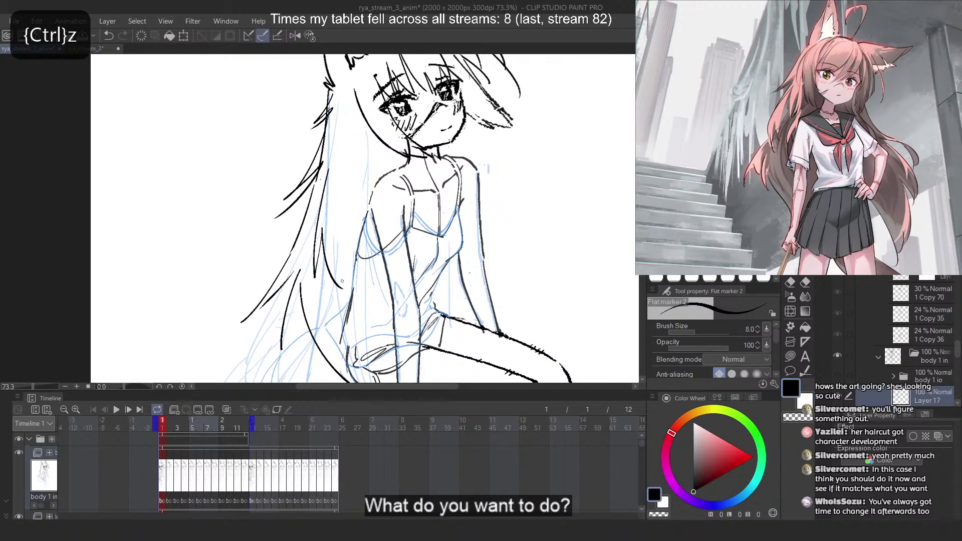
key(ctrl+z)
key(ctrl+z)
drag(329, 170, 314, 281)
drag(322, 231, 341, 295)
key(ctrl+z)
key(ctrl+z)
drag(328, 169, 314, 297)
drag(322, 255, 338, 314)
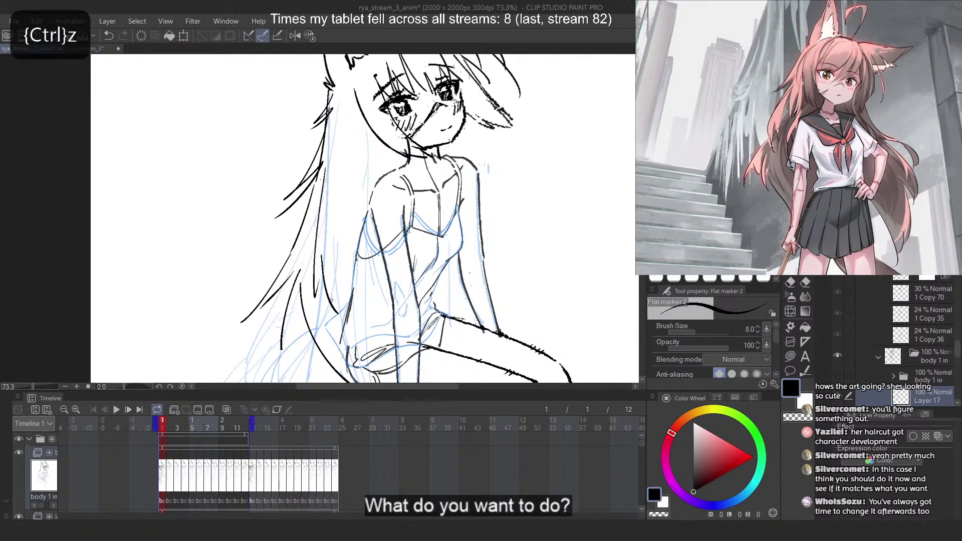
Draw a long pointed lock falling from beside the jaw over the near upper arm, working in mirrored view
mouse_move(344, 110)
mouse_down()
mouse_move(350, 185)
mouse_move(355, 129)
mouse_move(375, 234)
mouse_up()
key(ctrl+z)
key(2)
key(ctrl+z)
mouse_move(278, 118)
mouse_down()
mouse_move(251, 268)
mouse_move(267, 277)
mouse_up()
key(ctrl+z)
key(ctrl+z)
key(ctrl+z)
drag(277, 138, 263, 285)
mouse_move(285, 224)
mouse_down()
mouse_move(260, 294)
mouse_move(262, 287)
mouse_move(293, 312)
mouse_up()
key(ctrl+z)
key(ctrl+z)
Try extra strands between the front lock and the back hair, with the view unmirrored
drag(296, 271, 281, 329)
key(2)
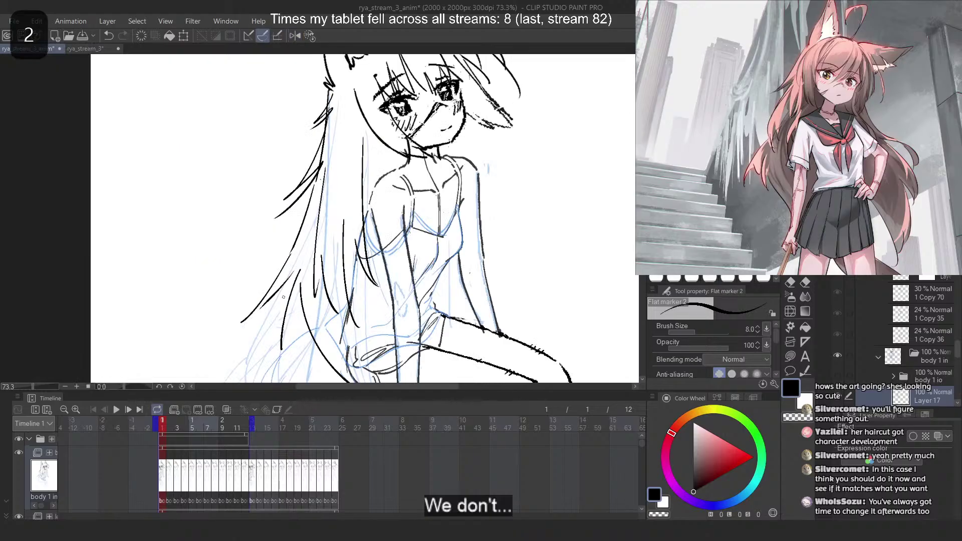
key(ctrl+z)
key(ctrl+z)
mouse_move(354, 160)
mouse_down()
mouse_move(323, 278)
mouse_move(322, 262)
mouse_move(307, 284)
mouse_up()
key(ctrl+z)
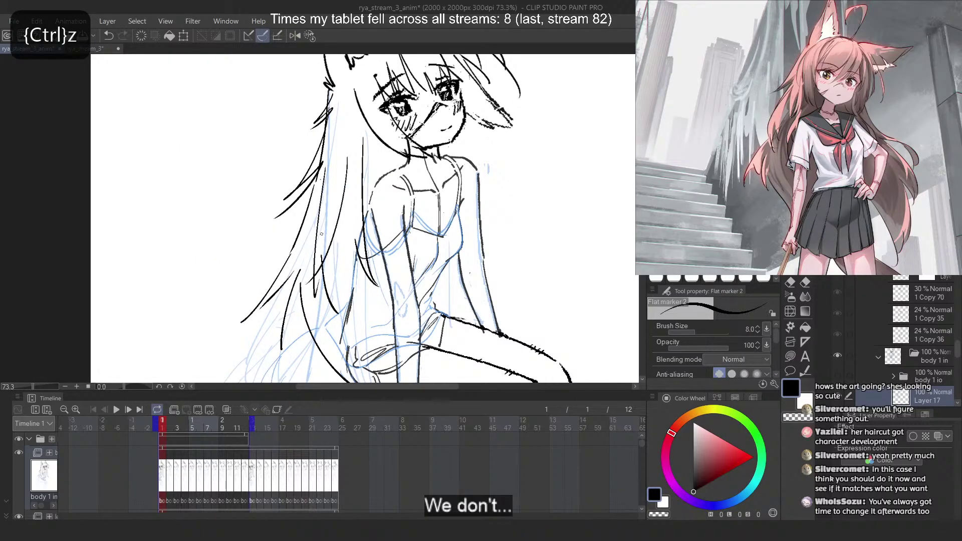
key(ctrl+z)
drag(348, 182, 300, 352)
key(ctrl+z)
key(ctrl+z)
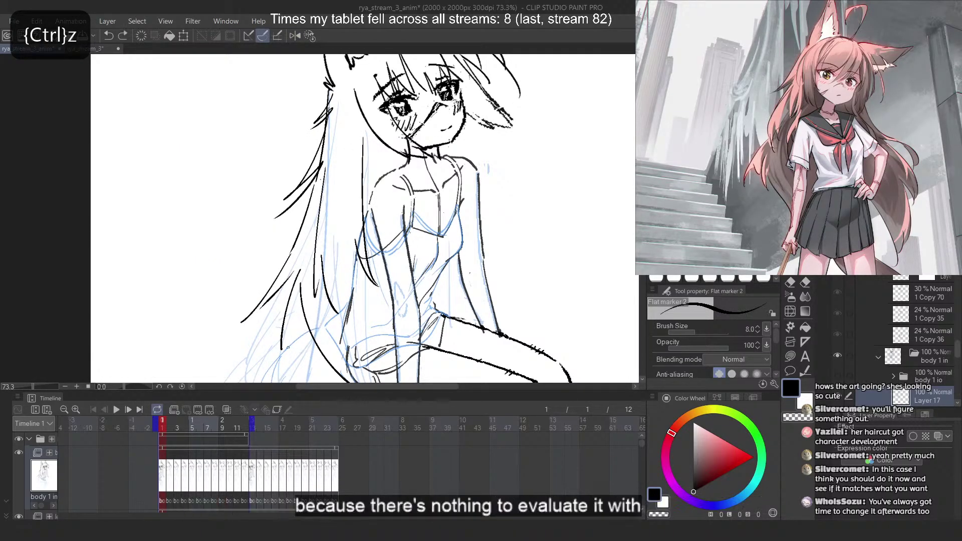
Try a long strand sweeping from the head down past the far arm, checking it in mirrored view
scroll(348, 216, down, 3)
scroll(351, 198, up, 2)
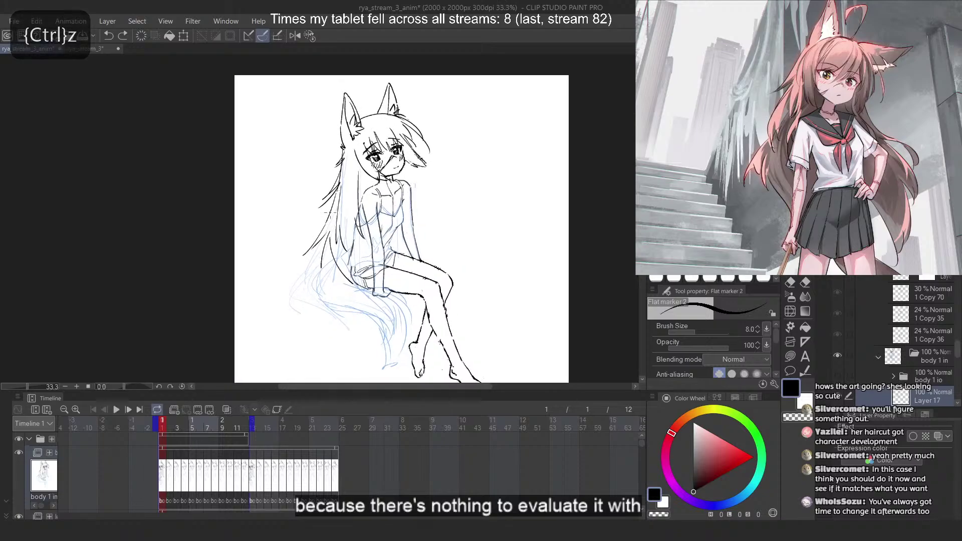
scroll(475, 222, up, 1)
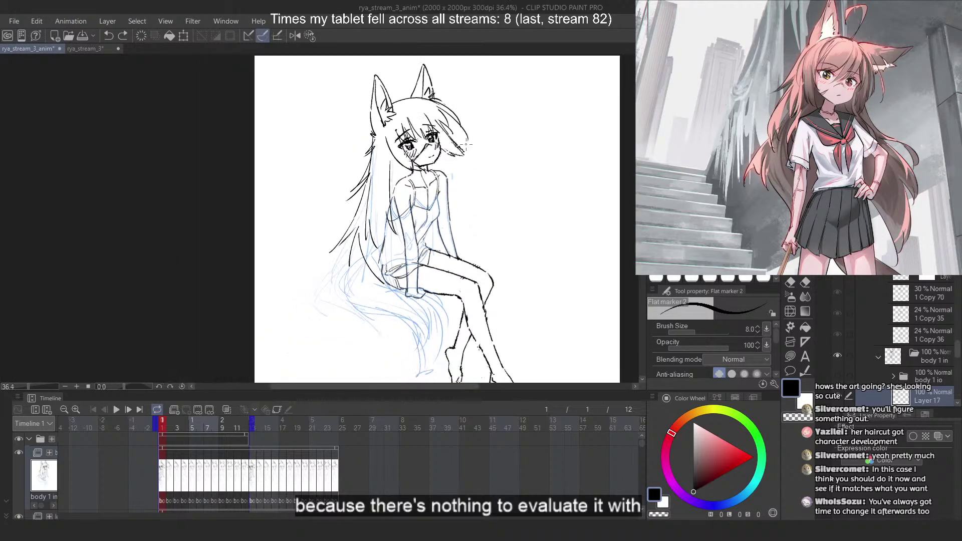
scroll(467, 190, down, 1)
scroll(456, 139, up, 2)
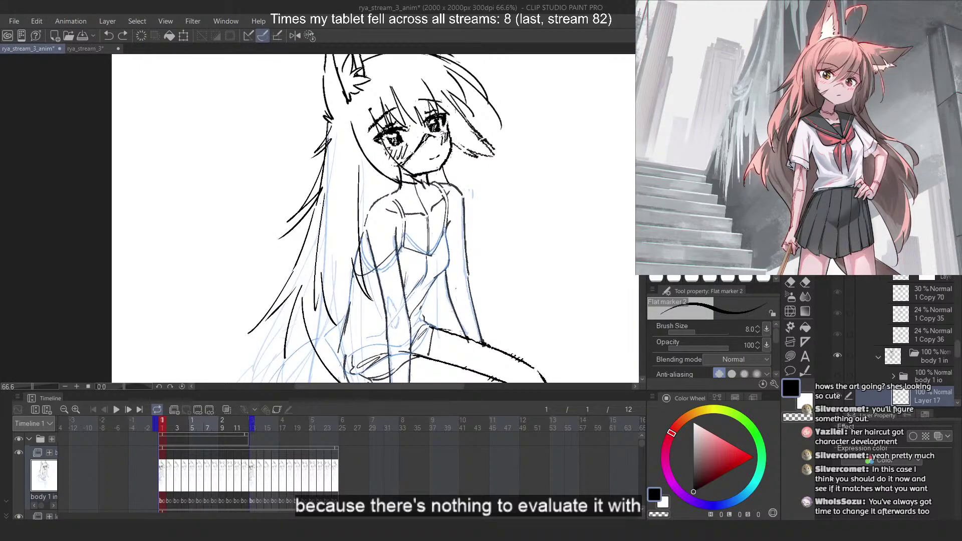
key(ctrl+z)
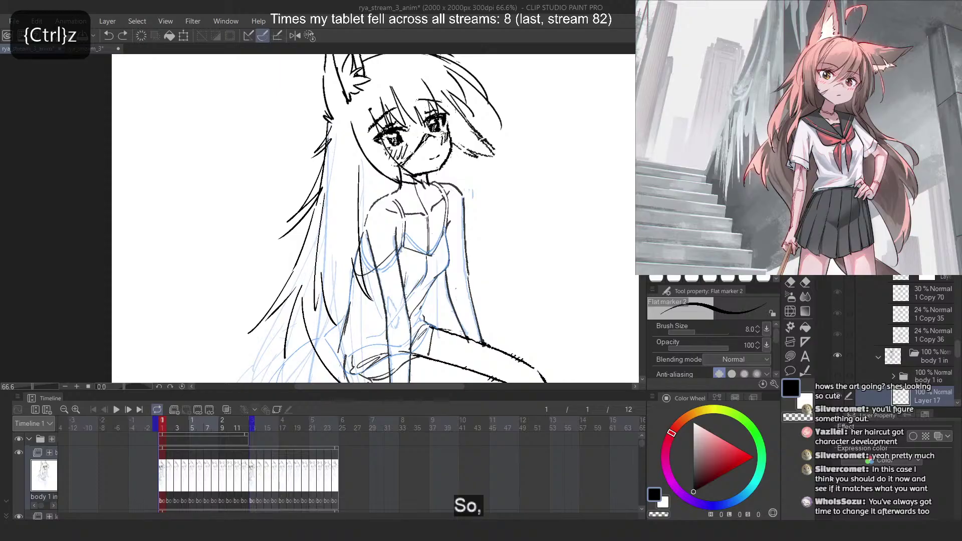
mouse_move(420, 72)
mouse_down()
mouse_move(507, 315)
mouse_move(505, 352)
mouse_up()
key(ctrl+z)
key(2)
key(ctrl+z)
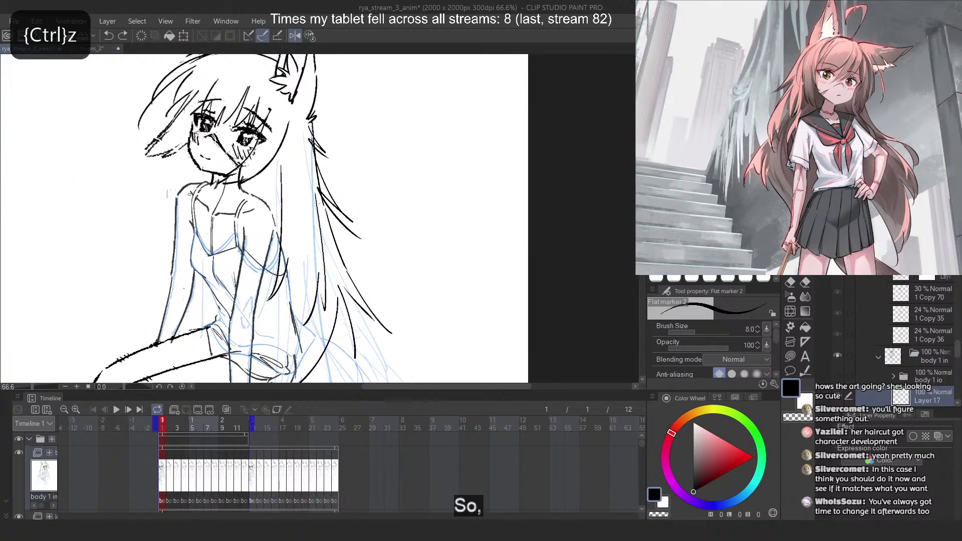
Draw pointed hair strands in the gap between the torso and far arm, clearing the line parts crossing the face and chest
drag(216, 122, 160, 344)
key(ctrl+z)
drag(219, 143, 174, 354)
key(ctrl+z)
drag(218, 144, 164, 364)
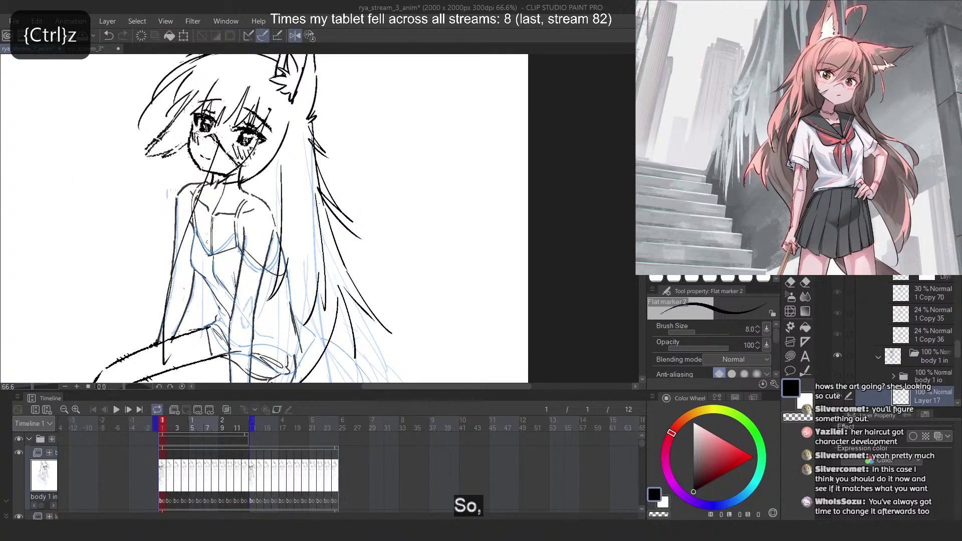
key(ctrl+z)
drag(213, 162, 132, 366)
key(ctrl+z)
drag(216, 136, 168, 357)
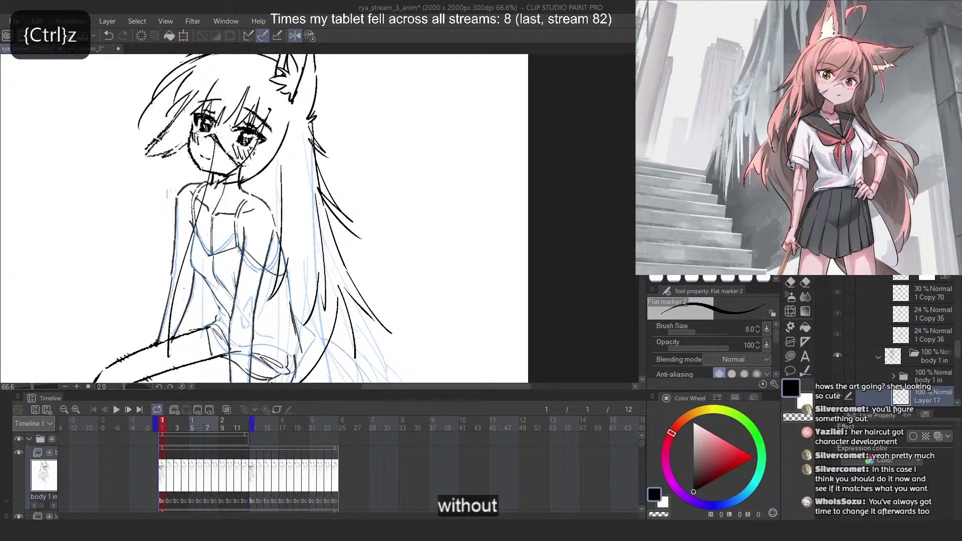
scroll(421, 135, down, 2)
scroll(246, 165, up, 2)
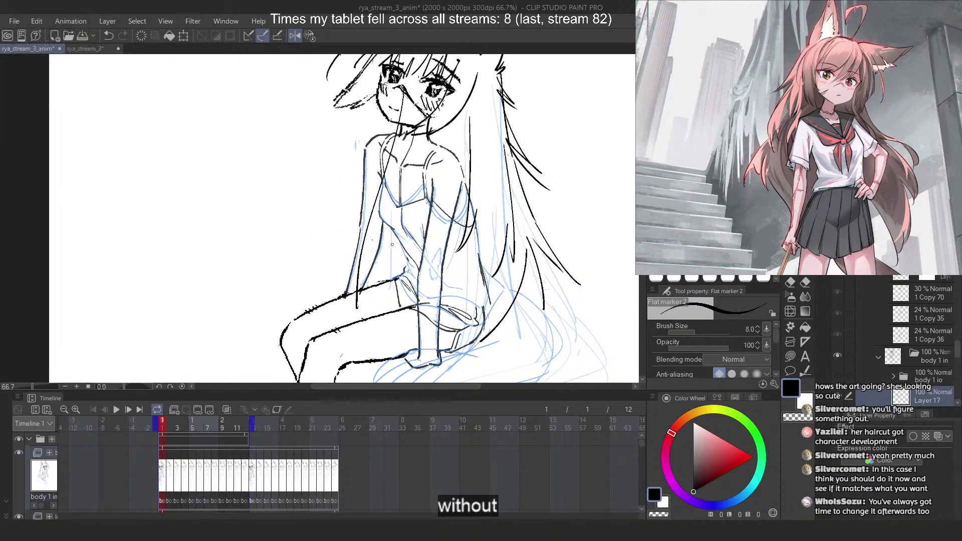
key(2)
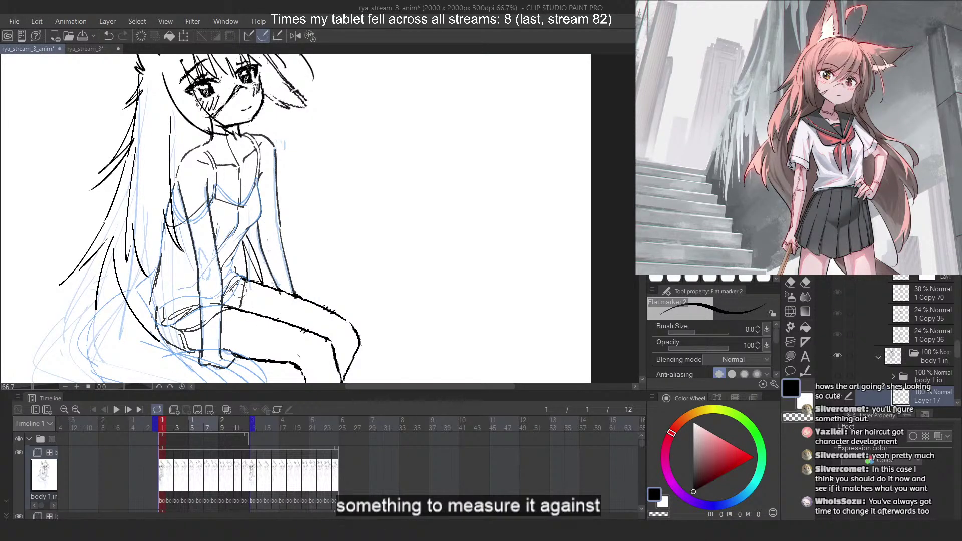
Examine the inked hair on the whole figure and up close around the head and shoulders
scroll(421, 188, down, 3)
scroll(301, 261, up, 3)
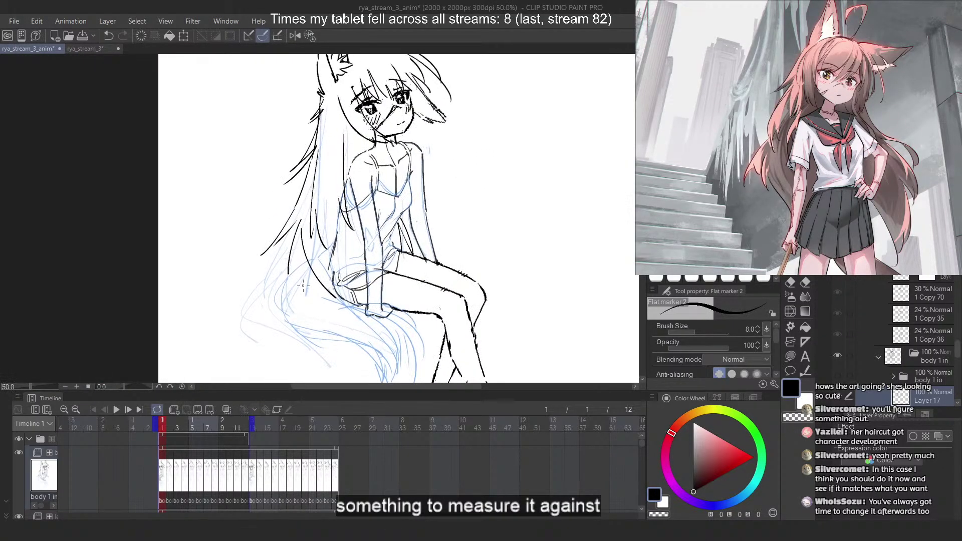
scroll(327, 214, down, 2)
scroll(316, 71, up, 4)
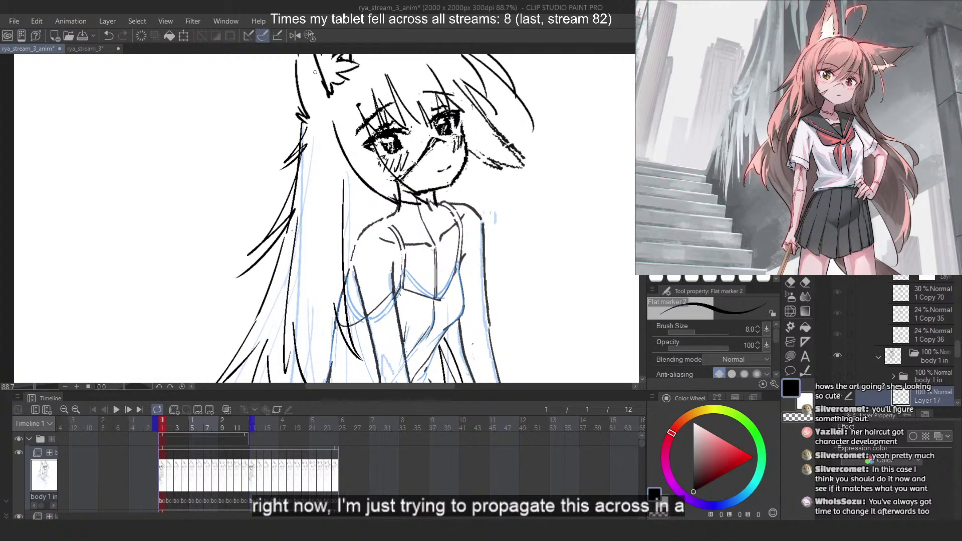
scroll(328, 58, down, 3)
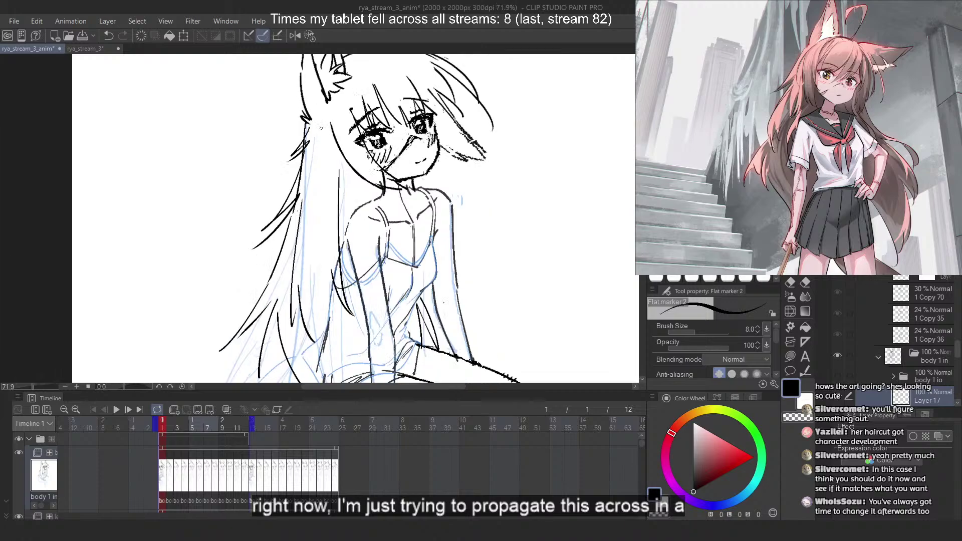
scroll(343, 89, up, 1)
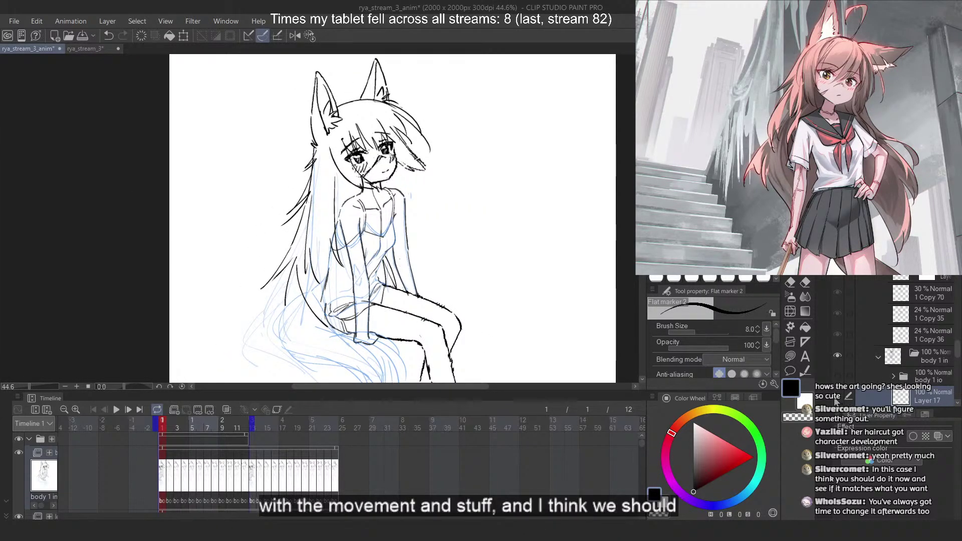
scroll(346, 65, up, 1)
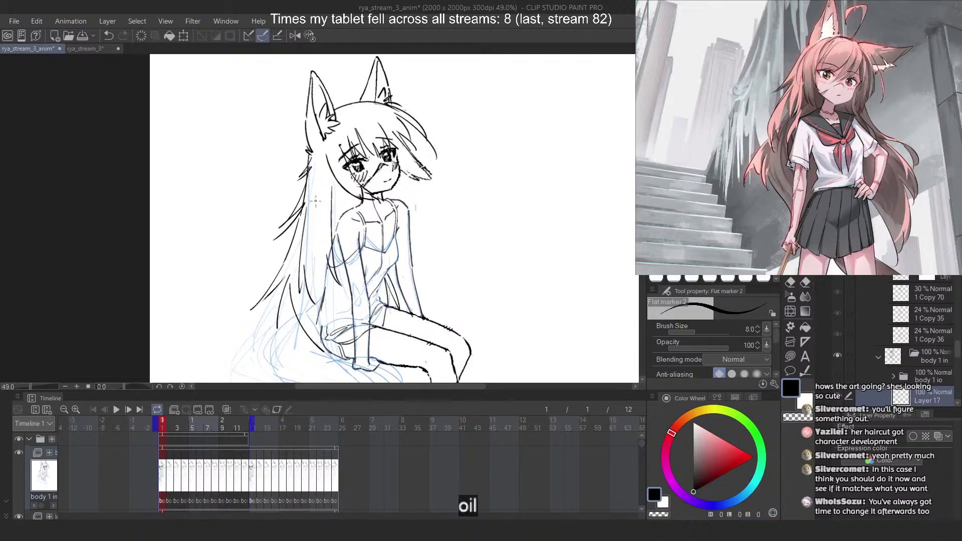
Try a large looping ahoge arching from the near ear over the head past the far ear
drag(365, 68, 355, 99)
scroll(354, 99, up, 1)
drag(300, 163, 441, 146)
key(2)
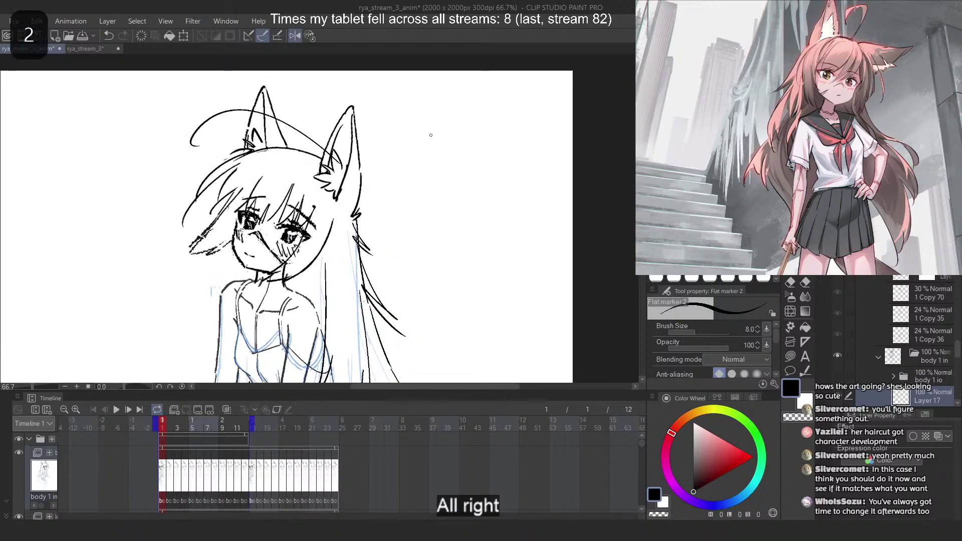
key(ctrl+z)
key(ctrl+z)
key(ctrl+z)
key(ctrl+z)
Draw a low curved ahoge arching over the crown from the near ear toward the far ear
drag(223, 137, 325, 169)
key(ctrl+z)
drag(226, 136, 334, 177)
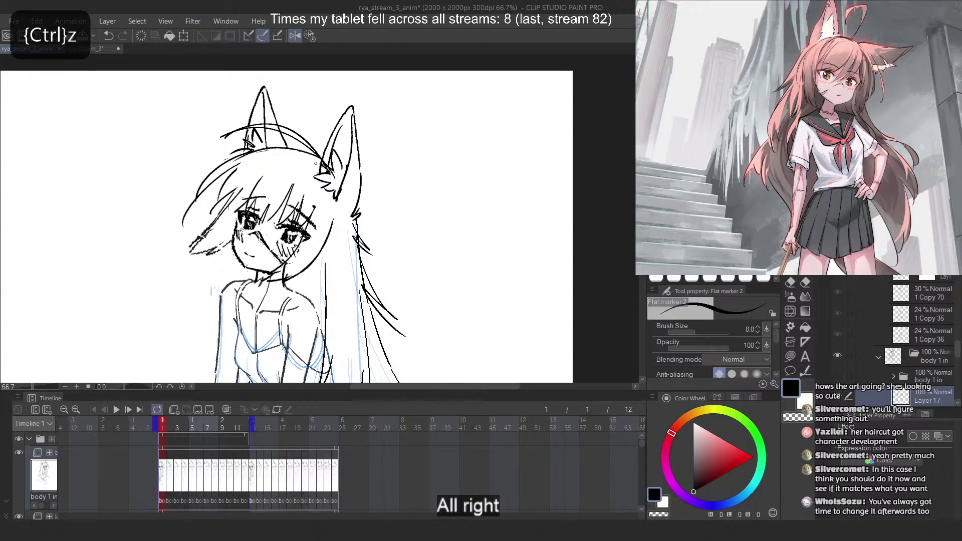
key(2)
key(ctrl+z)
mouse_move(373, 125)
mouse_down()
mouse_move(304, 175)
mouse_move(312, 171)
mouse_up()
key(ctrl+z)
key(ctrl+z)
Try short curved strokes extending the ahoge past the far ear, and check the shape mirrored and on the whole figure
drag(346, 127, 419, 150)
key(ctrl+z)
key(ctrl+z)
drag(376, 125, 414, 147)
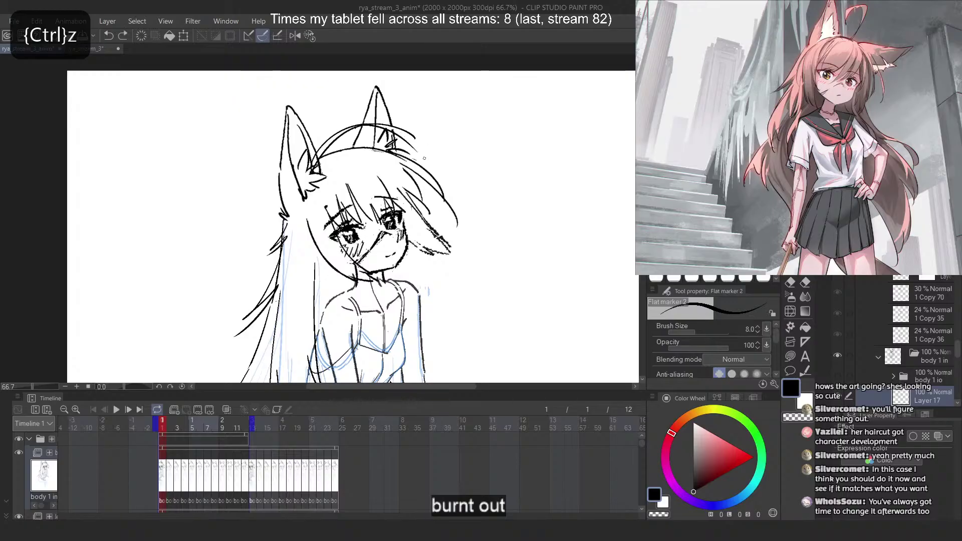
key(2)
key(ctrl+z)
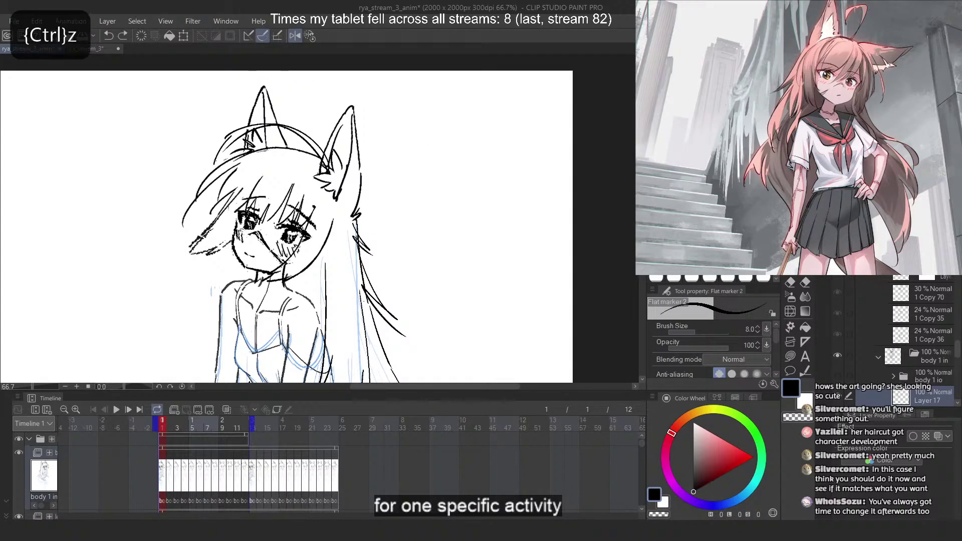
scroll(416, 77, down, 3)
scroll(416, 76, down, 1)
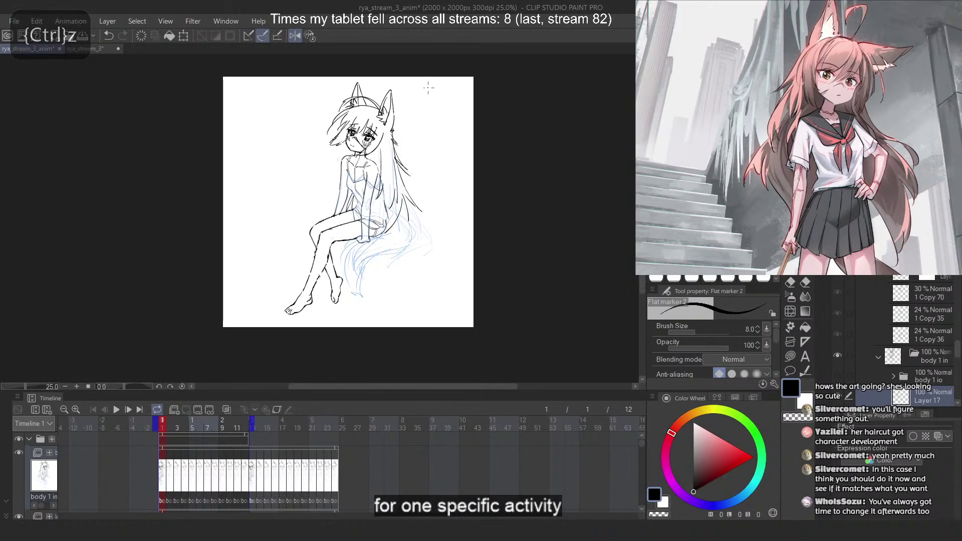
click(294, 35)
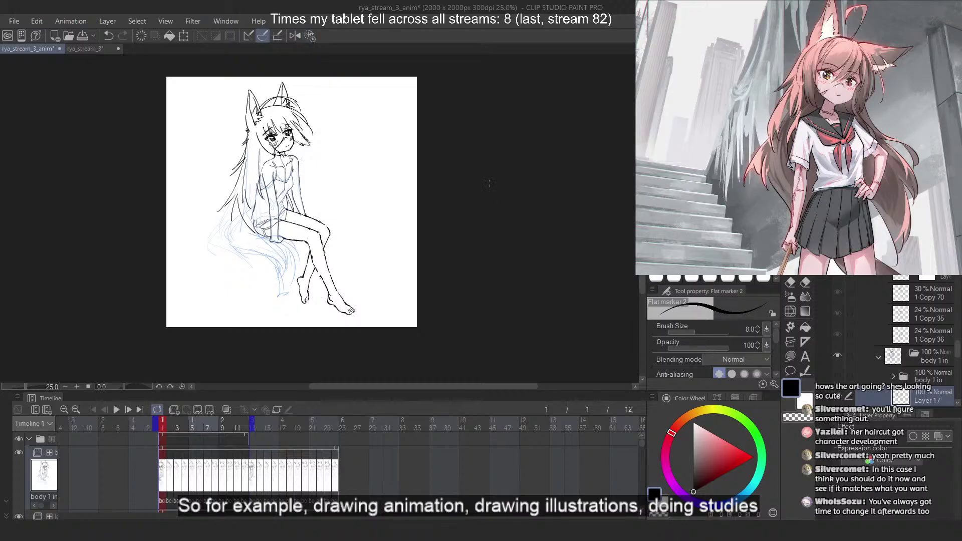
scroll(248, 80, up, 4)
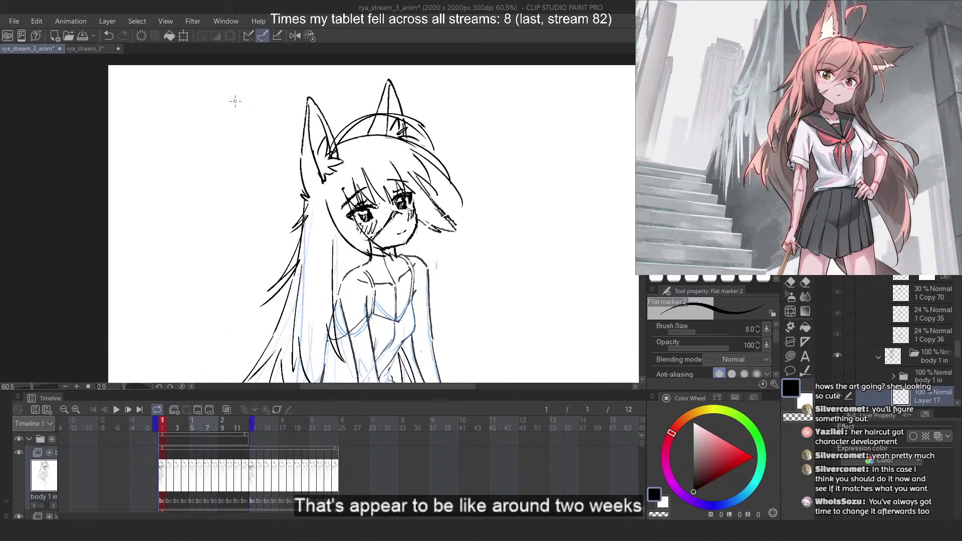
Try redrawing the ahoge as a single rounded arc over the crown, ending just past the far ear
key(ctrl+z)
key(ctrl+z)
key(ctrl+z)
key(ctrl+z)
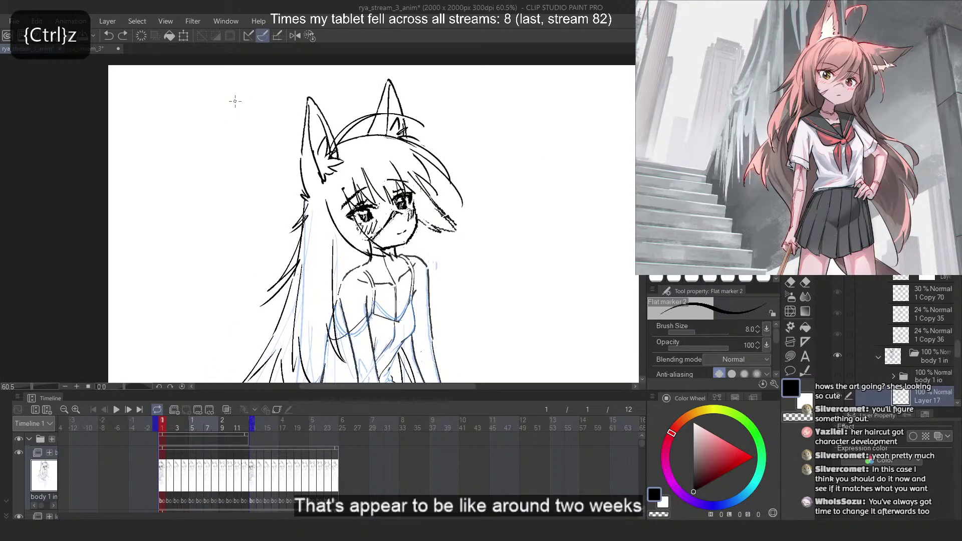
key(ctrl+z)
mouse_move(418, 123)
mouse_down()
mouse_move(353, 142)
mouse_move(435, 122)
mouse_up()
key(ctrl+z)
key(ctrl+z)
key(ctrl+z)
drag(346, 142, 435, 132)
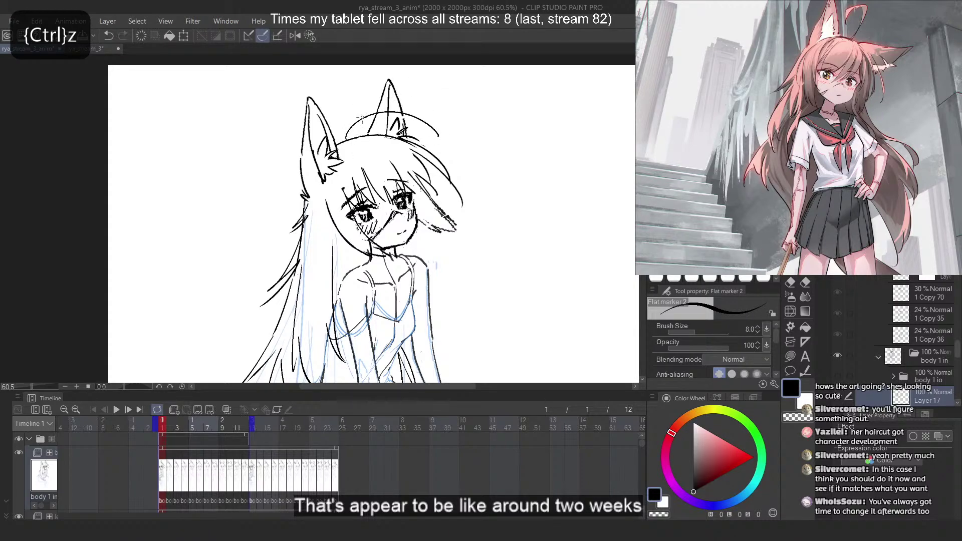
Try a longer, flatter double-lined ahoge across the far ear, and remove it from the head
key(ctrl+z)
mouse_move(346, 143)
mouse_down()
mouse_move(439, 135)
mouse_move(385, 114)
mouse_move(441, 129)
mouse_up()
key(ctrl+z)
key(ctrl+z)
key(ctrl+z)
key(ctrl+z)
key(ctrl+z)
key(ctrl+z)
key(ctrl+z)
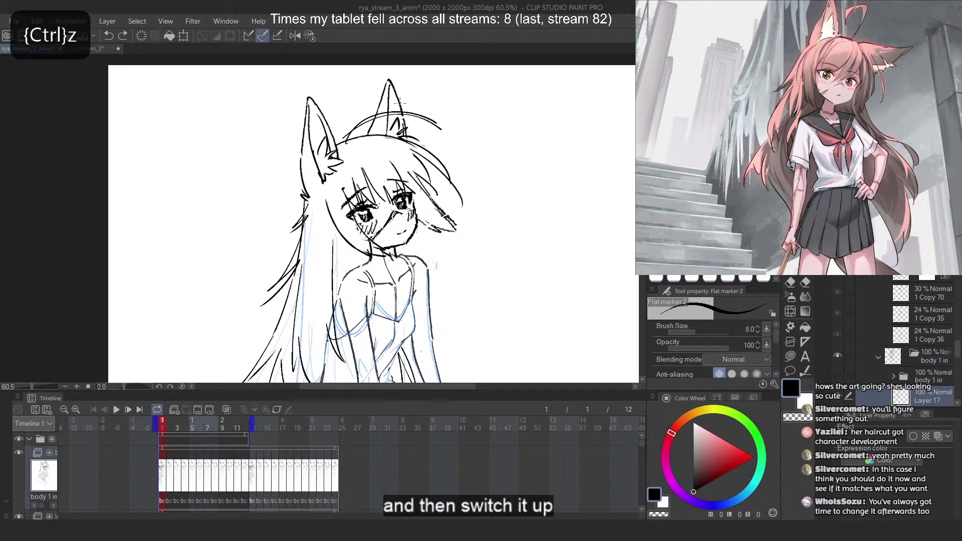
scroll(387, 77, down, 3)
scroll(348, 104, up, 2)
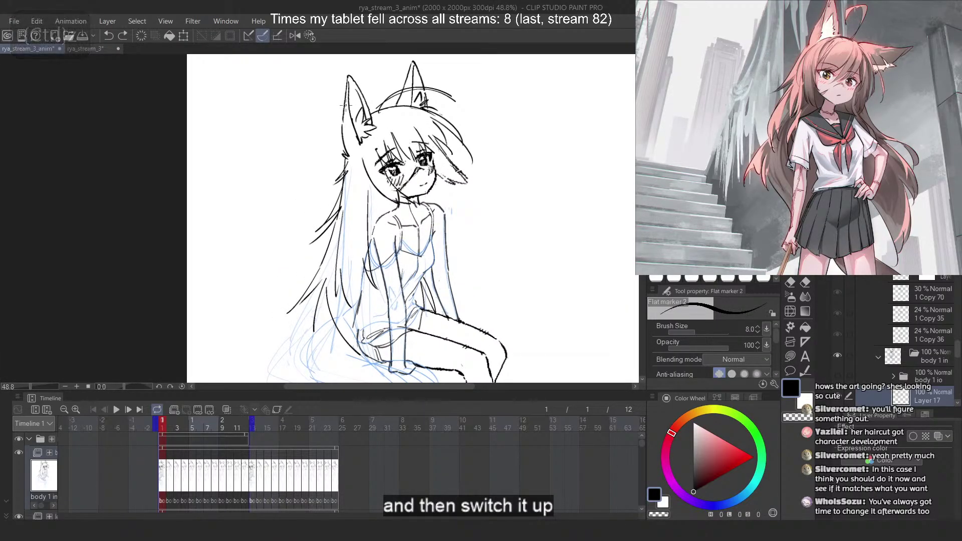
key(ctrl+z)
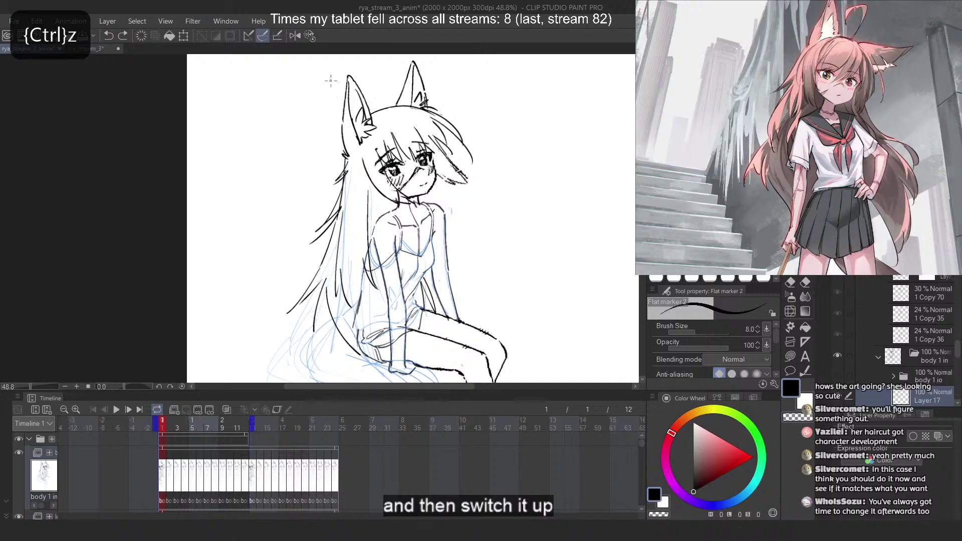
Try a long back-hair strand running down from below the near ear into zigzag pointed tips
scroll(331, 81, down, 1)
scroll(371, 136, up, 1)
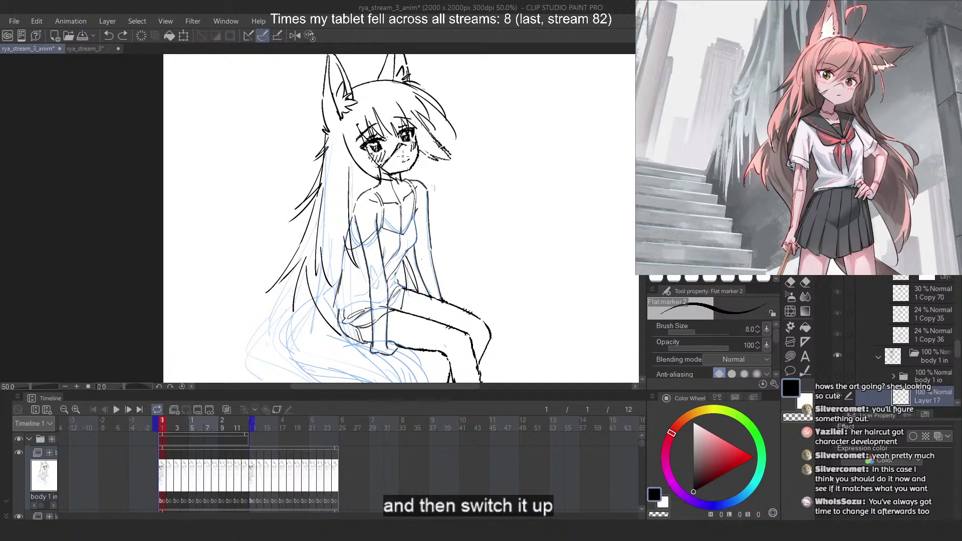
scroll(336, 177, up, 1)
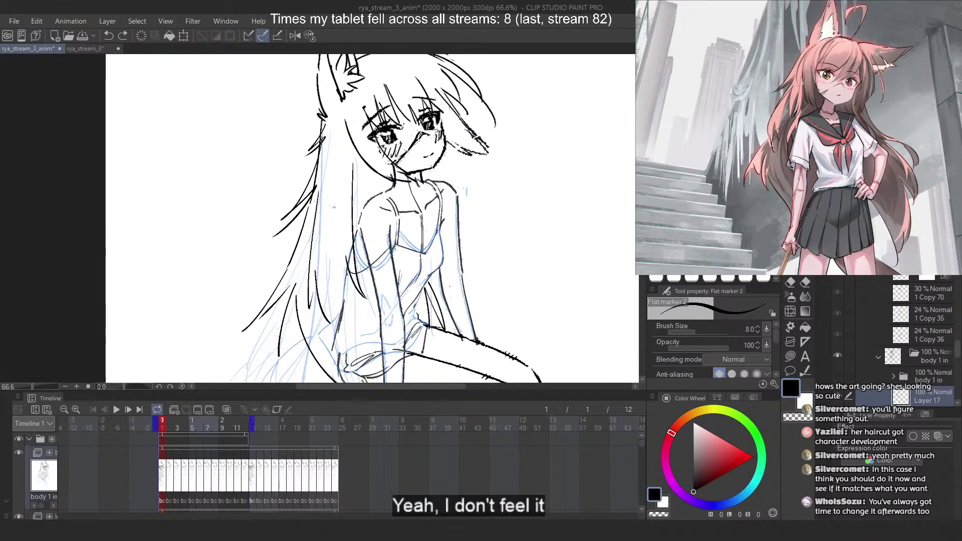
drag(332, 111, 335, 350)
key(ctrl+z)
drag(324, 95, 281, 351)
drag(320, 309, 291, 366)
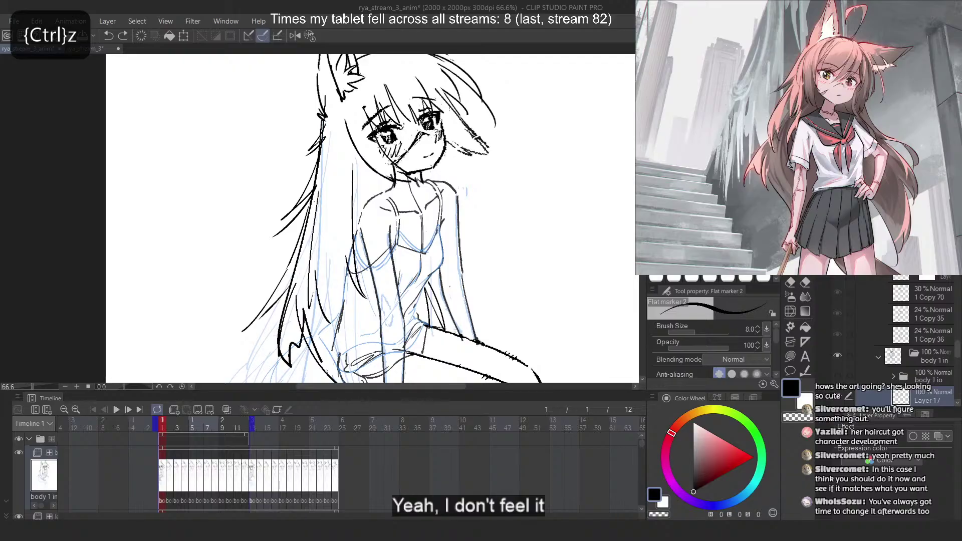
key(ctrl+z)
key(ctrl+z)
Try two long parallel strands inside the back hair, meeting in a pointed tip behind the near arm
drag(334, 131, 339, 302)
drag(339, 136, 346, 288)
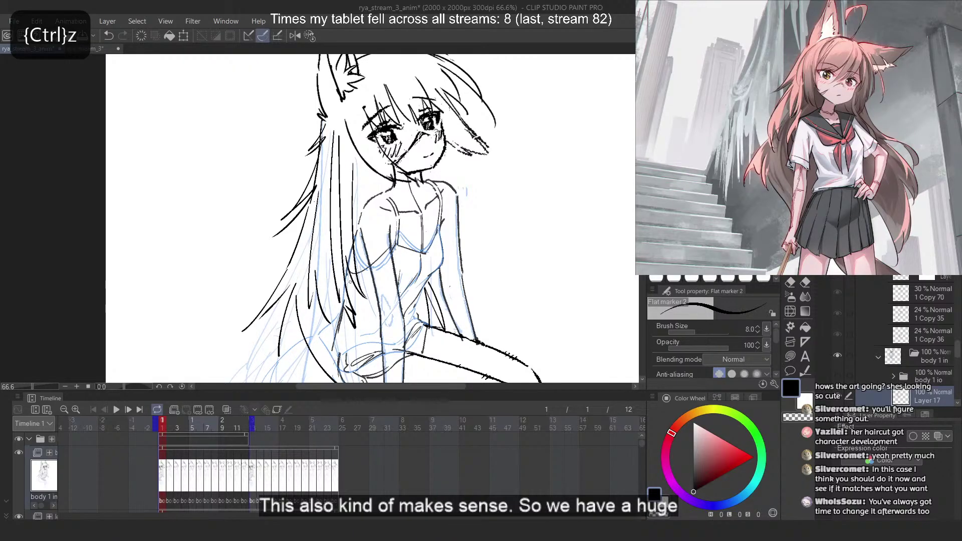
key(ctrl+z)
key(ctrl+z)
Try a hair lock falling from beside the cheek across the near shoulder to a point on the upper arm
drag(332, 108, 365, 190)
key(ctrl+z)
drag(345, 128, 404, 285)
key(ctrl+z)
drag(357, 160, 397, 264)
drag(392, 187, 394, 280)
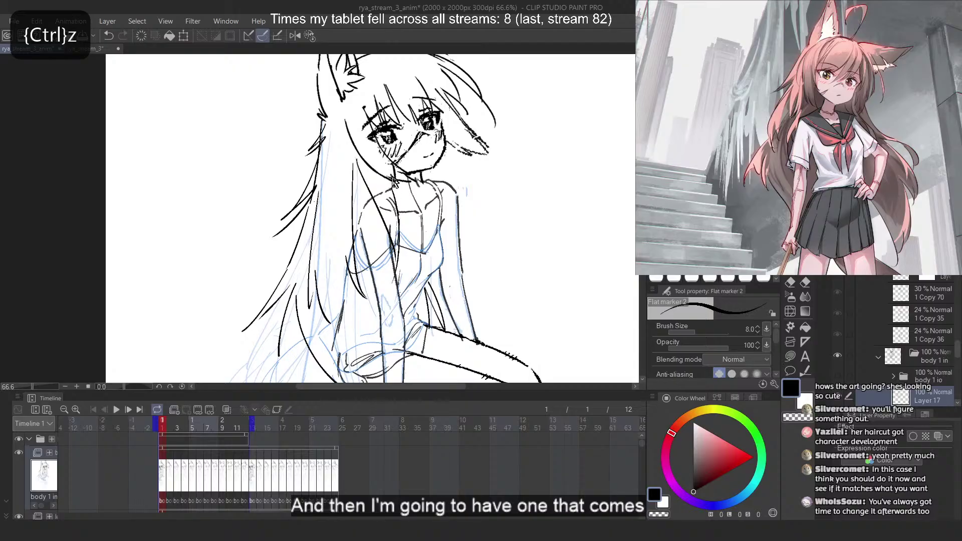
key(2)
key(ctrl+z)
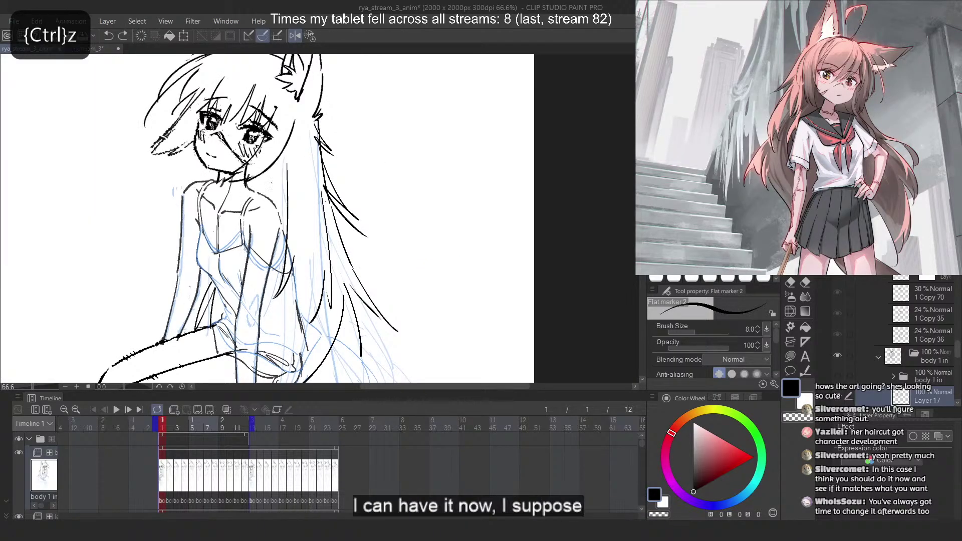
key(ctrl+z)
Try the lock over the near shoulder again with the canvas mirrored, shaping its tip over the upper arm
drag(275, 165, 247, 261)
drag(242, 225, 247, 250)
key(ctrl+z)
mouse_move(246, 184)
mouse_down()
mouse_move(250, 263)
mouse_move(247, 253)
mouse_up()
key(ctrl+z)
key(ctrl+z)
key(ctrl+z)
key(2)
key(ctrl+z)
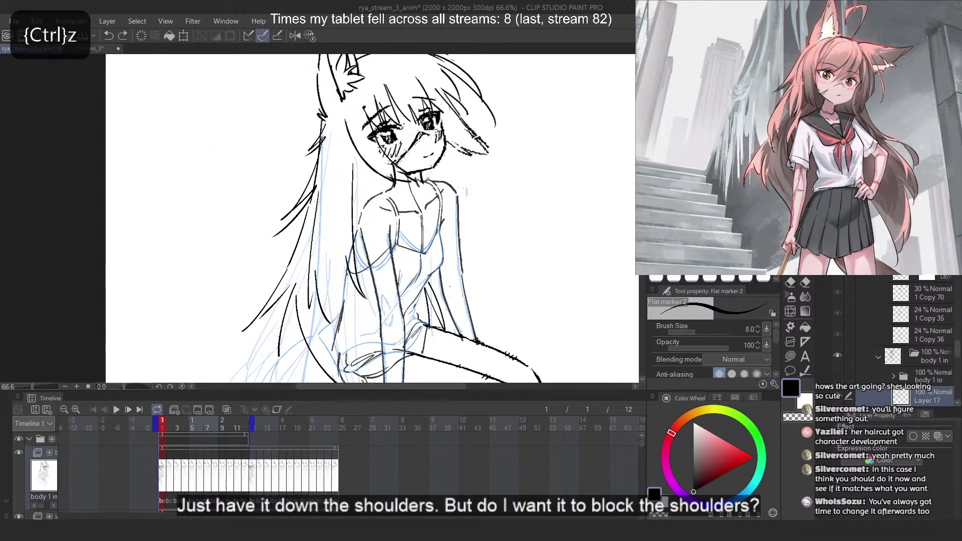
Try a thin strand sweeping from the cheek over the near shoulder, and judge it against the whole figure
mouse_move(355, 162)
mouse_down()
mouse_move(368, 202)
mouse_move(399, 239)
mouse_move(387, 244)
mouse_up()
key(ctrl+z)
key(ctrl+z)
key(ctrl+z)
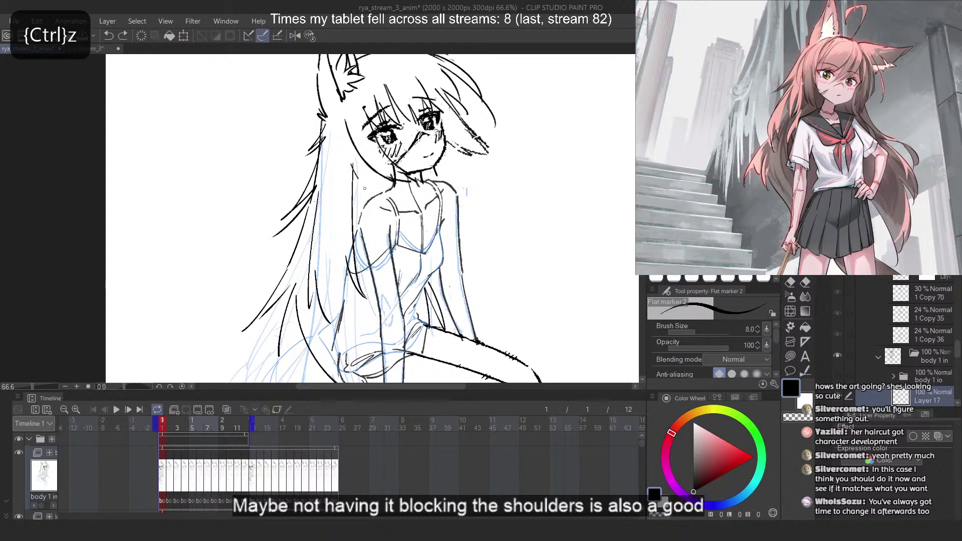
mouse_move(357, 165)
mouse_down()
mouse_move(385, 262)
mouse_move(377, 200)
mouse_move(388, 261)
mouse_up()
key(ctrl+z)
key(ctrl+z)
key(ctrl+z)
drag(372, 180, 389, 263)
scroll(340, 146, down, 5)
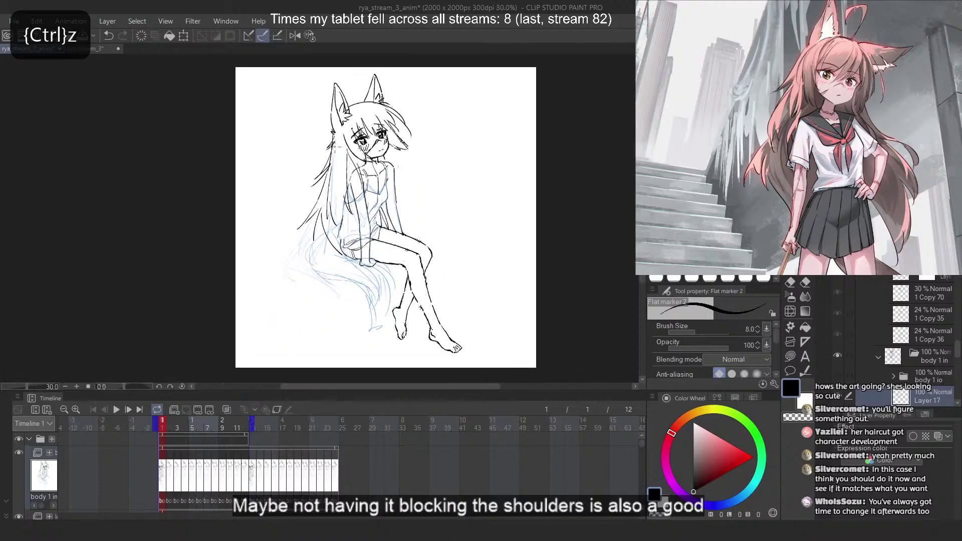
scroll(360, 149, up, 5)
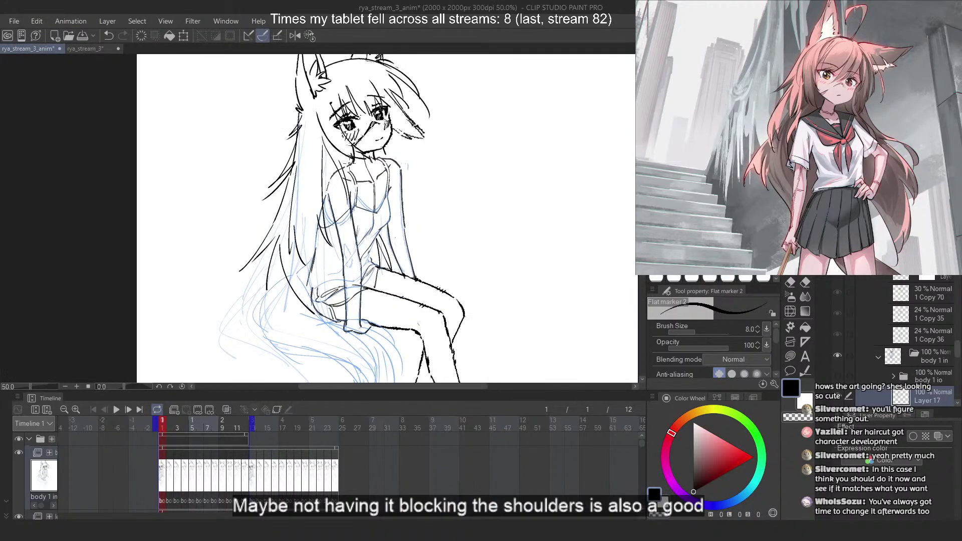
key(ctrl+z)
key(ctrl+z)
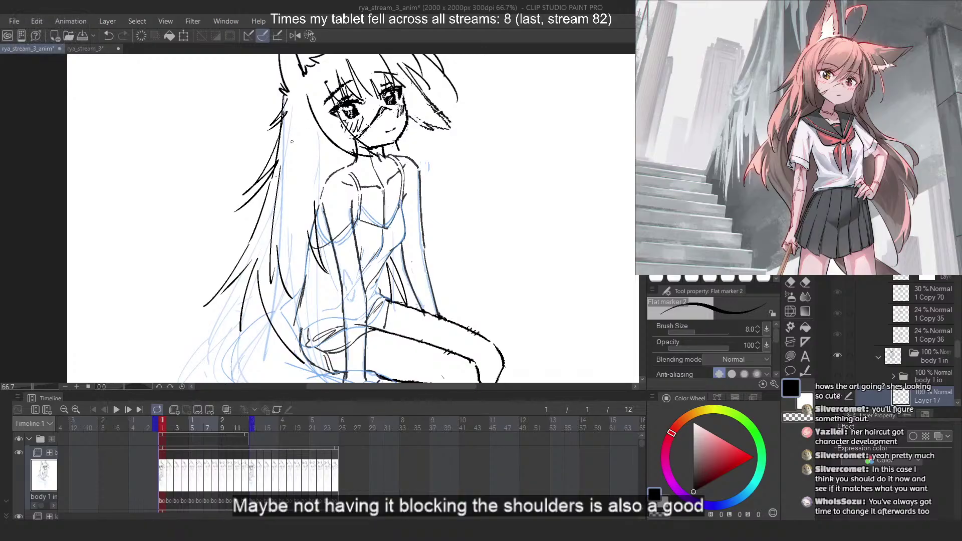
Ink a long, nearly vertical strand line inside the back hair, running down behind the near arm
key(ctrl+z)
key(ctrl+z)
drag(305, 98, 293, 285)
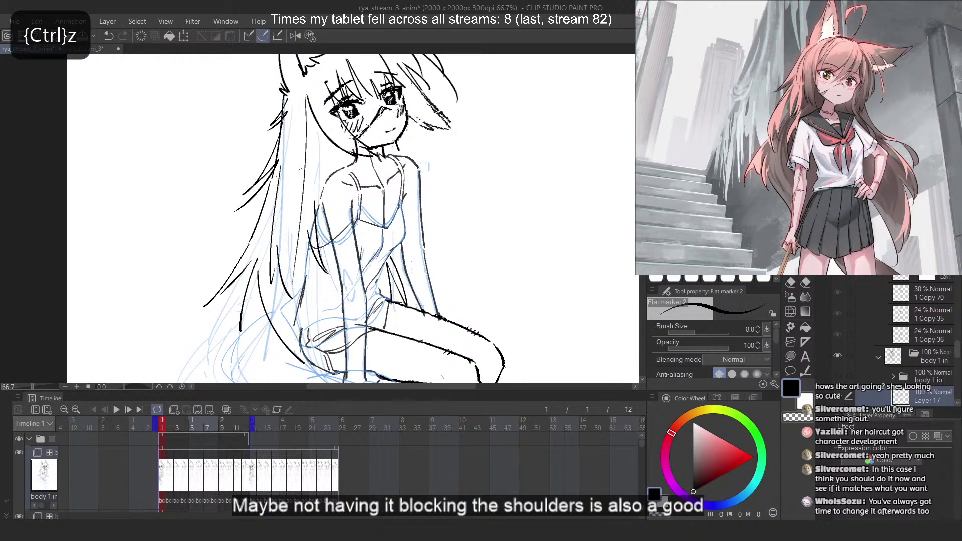
key(ctrl+z)
drag(304, 117, 297, 295)
key(ctrl+z)
drag(307, 144, 302, 321)
key(ctrl+z)
drag(312, 273, 301, 321)
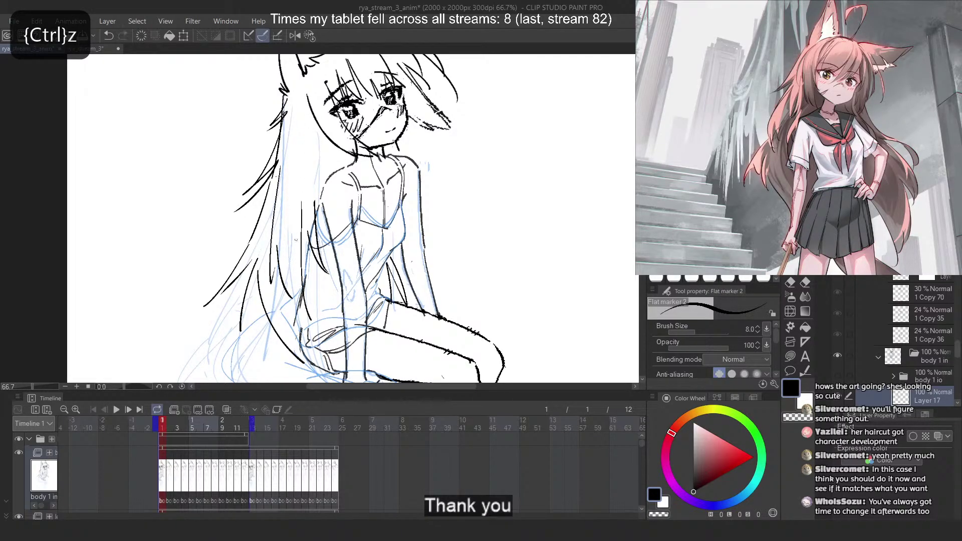
drag(304, 205, 307, 224)
key(ctrl+z)
key(ctrl+z)
Try a strand curving from below the near ear onto the shoulder, comparing the mirrored and normal views
mouse_move(303, 96)
mouse_down()
mouse_move(319, 185)
mouse_move(335, 191)
mouse_up()
key(2)
key(ctrl+z)
drag(310, 157, 298, 197)
key(ctrl+z)
key(2)
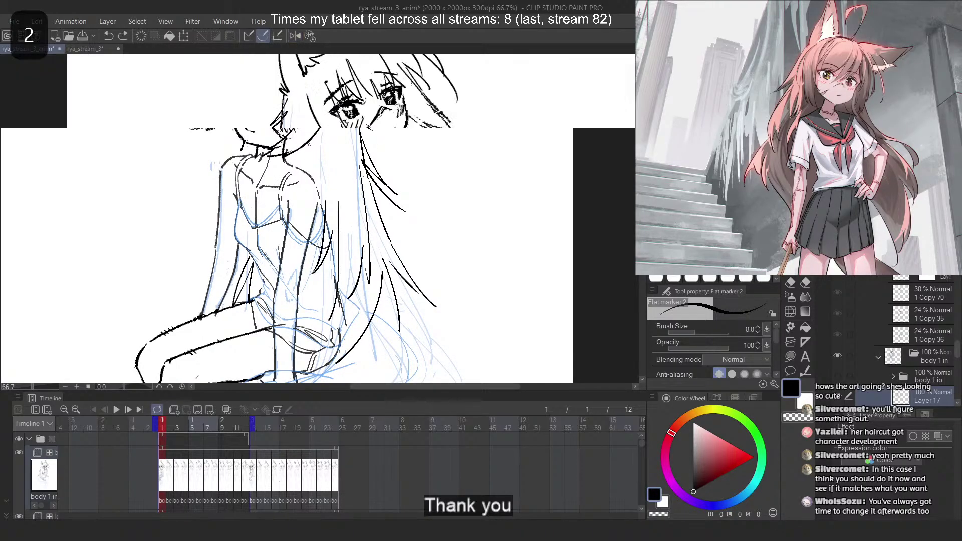
scroll(464, 212, down, 3)
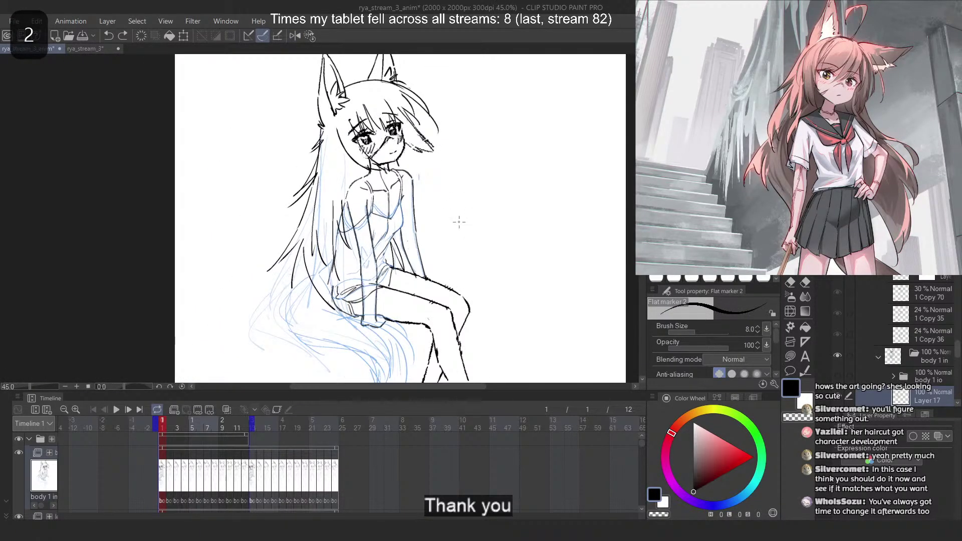
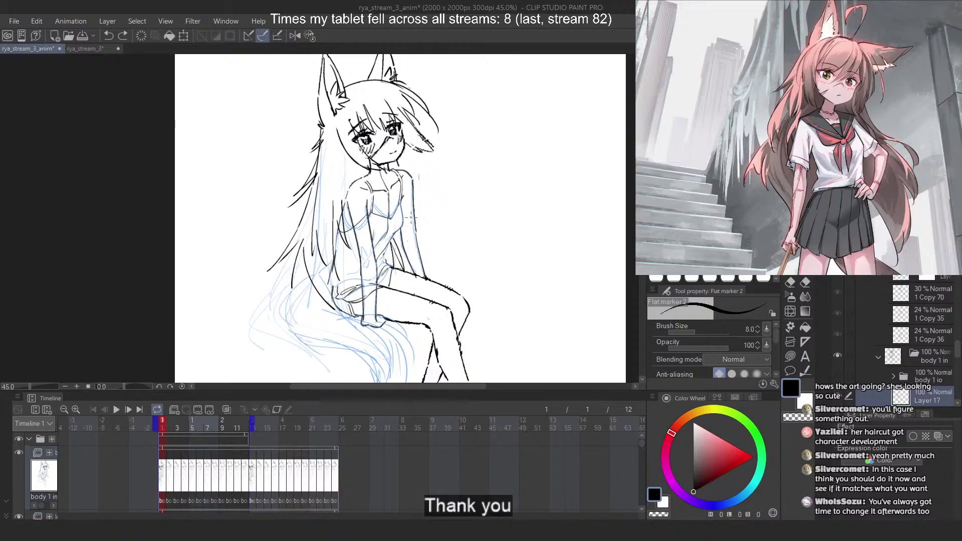
Enable onion skin and move to frame 2 of the timeline
click(225, 411)
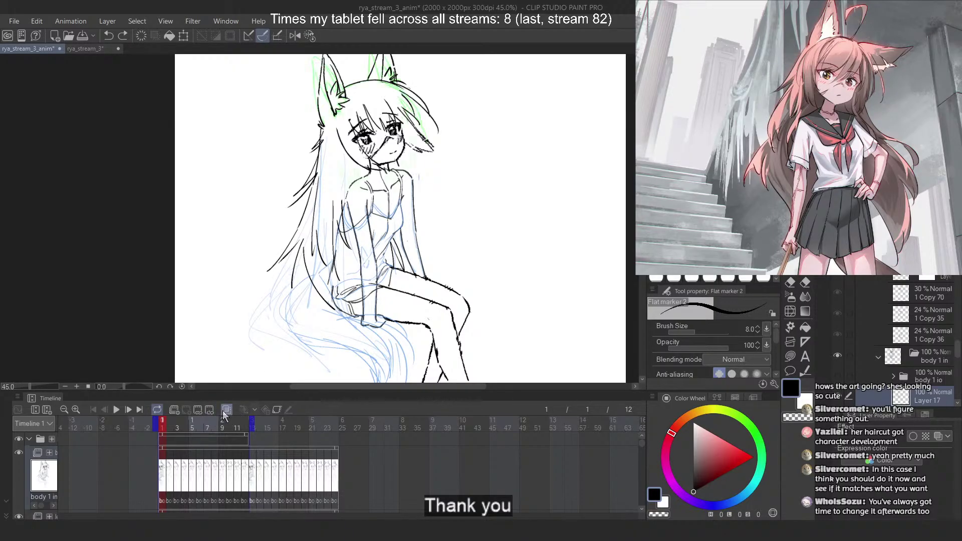
click(169, 429)
drag(168, 429, 167, 428)
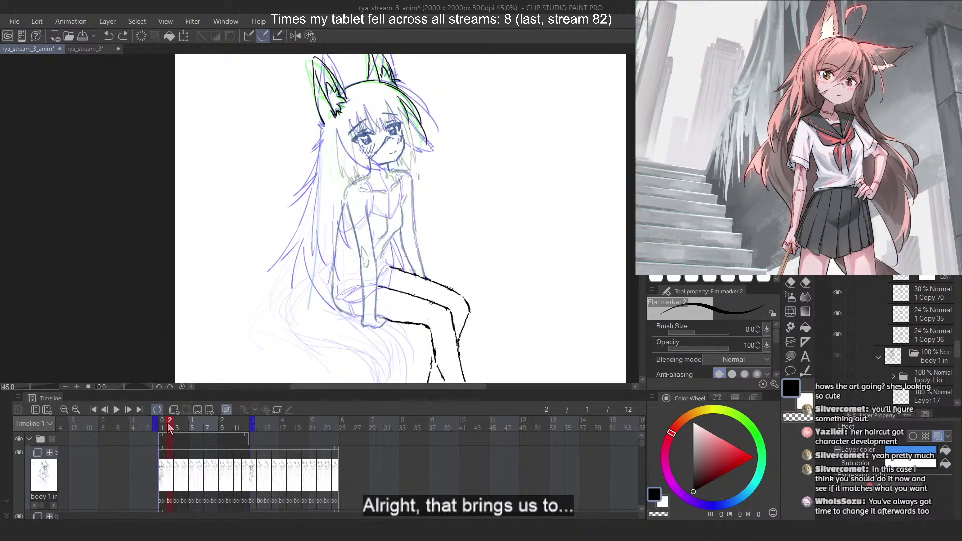
Try a first outline of the fur tuft at the outer base of the near ear on frame 2
scroll(315, 156, up, 5)
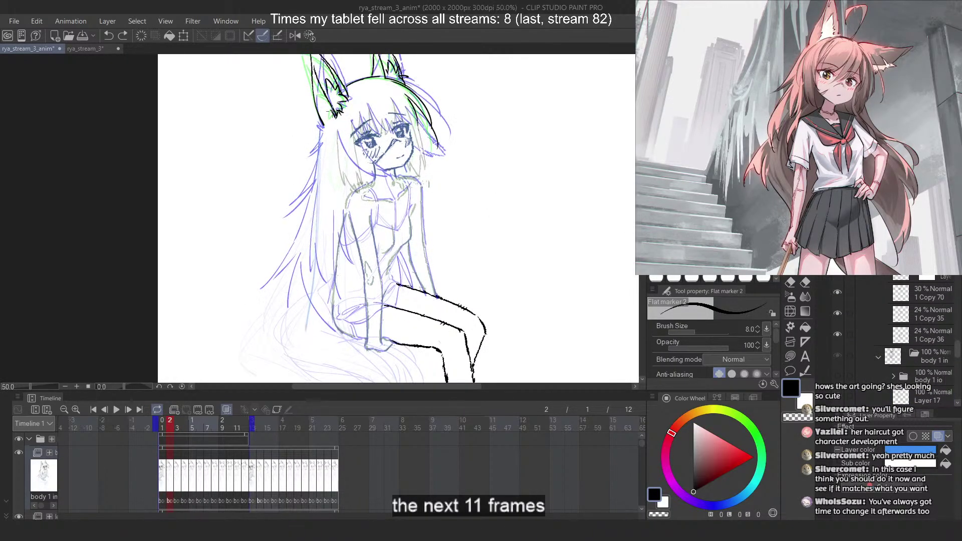
drag(312, 160, 302, 169)
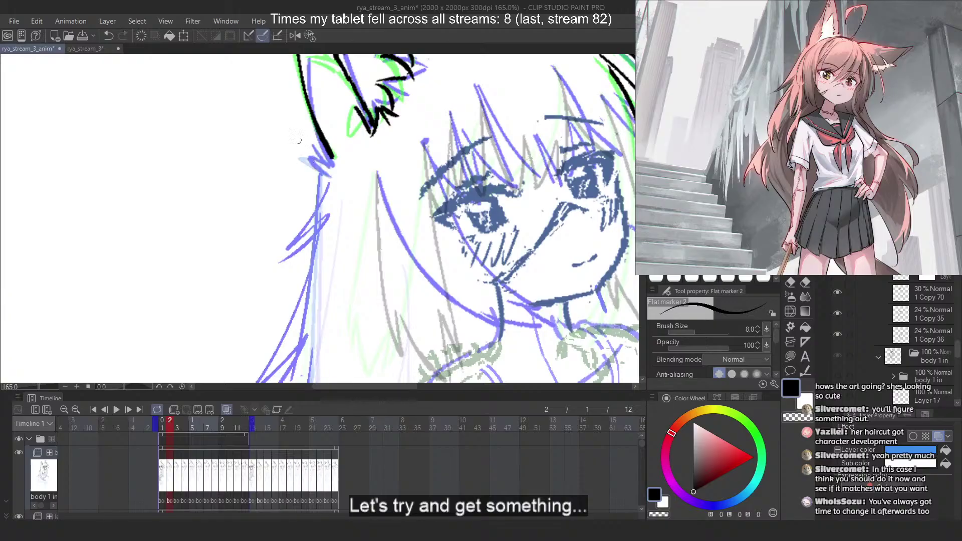
key(ctrl+z)
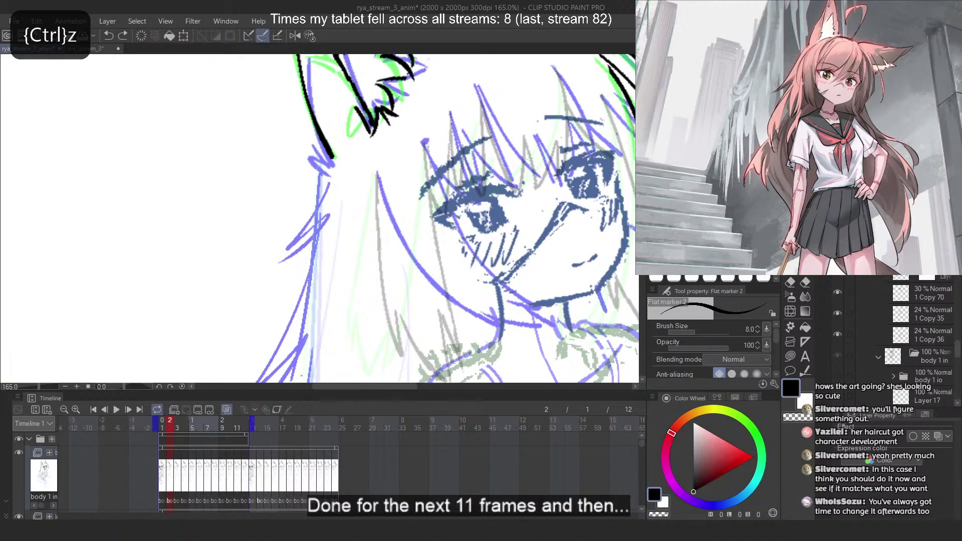
scroll(351, 134, up, 1)
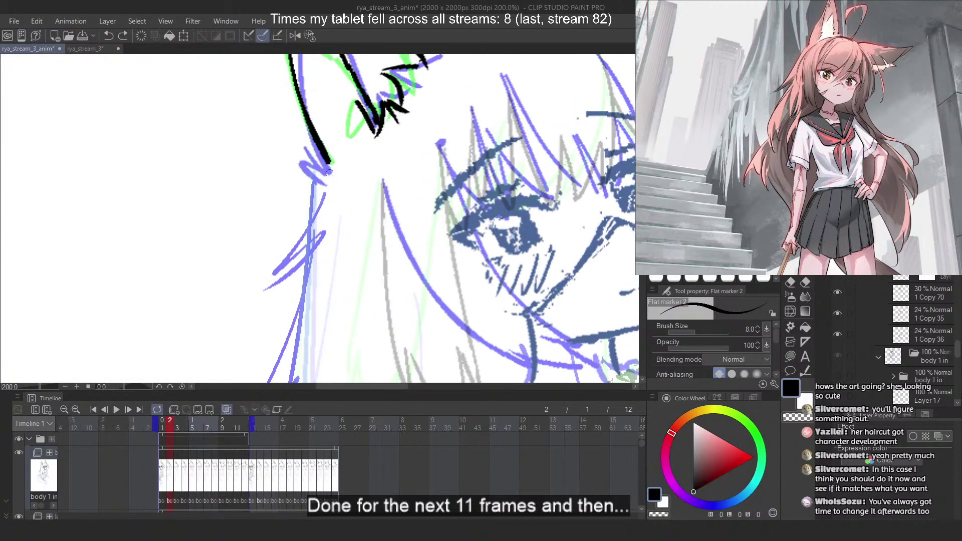
key(ctrl+z)
Ink the small pointed fur tuft at the near ear's outer base, following frame 1's onion-skin lines
mouse_move(328, 171)
mouse_down()
mouse_move(301, 163)
mouse_move(308, 174)
mouse_move(300, 163)
mouse_up()
key(ctrl+z)
key(ctrl+z)
key(ctrl+z)
key(ctrl+z)
key(ctrl+z)
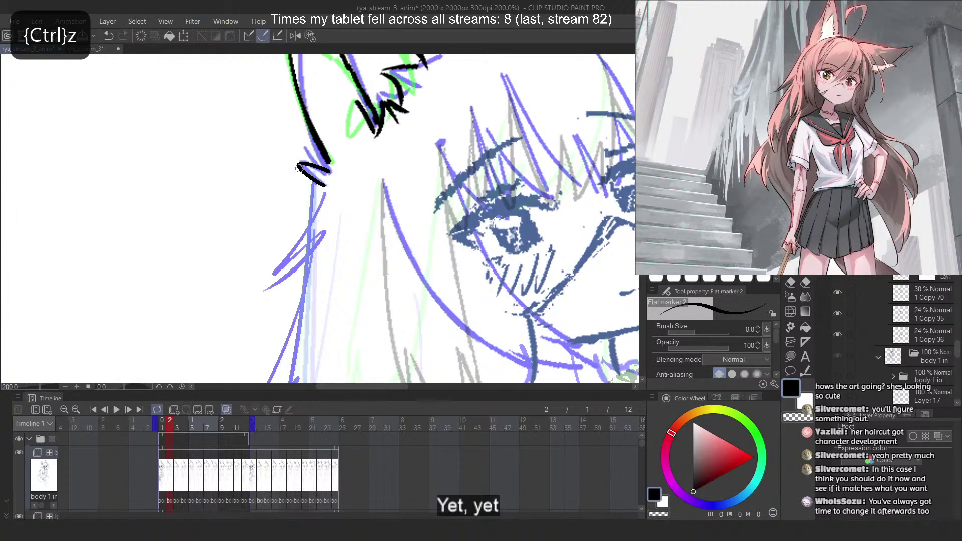
key(ctrl+z)
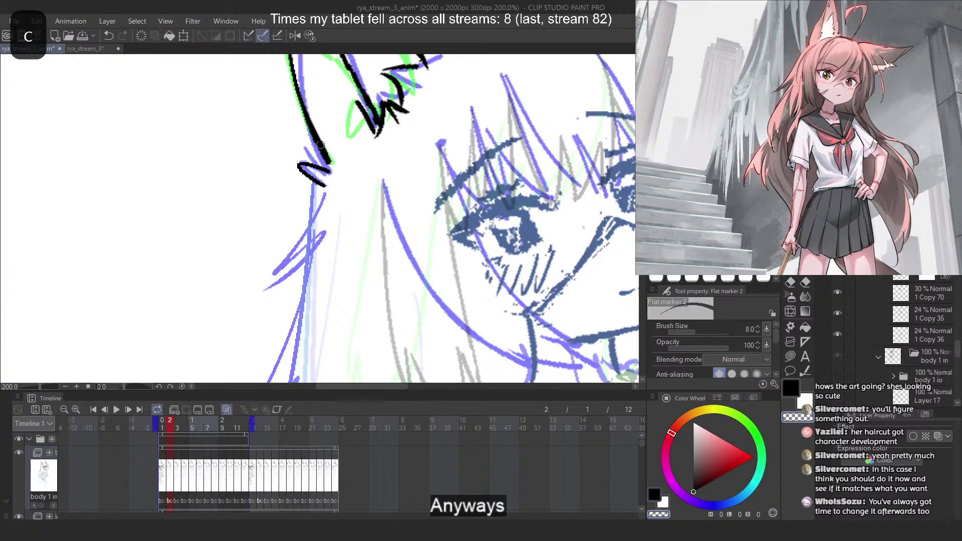
key(c)
drag(304, 113, 331, 170)
key(ctrl+z)
key(ctrl+z)
Ink the pointed hair strand jutting outward just below the near ear's tuft on frame 2
mouse_move(310, 129)
mouse_down()
mouse_move(330, 169)
mouse_move(258, 206)
mouse_move(256, 225)
mouse_up()
key(ctrl+z)
key(ctrl+z)
scroll(227, 106, down, 8)
scroll(227, 106, up, 4)
key(ctrl+z)
drag(295, 165, 250, 224)
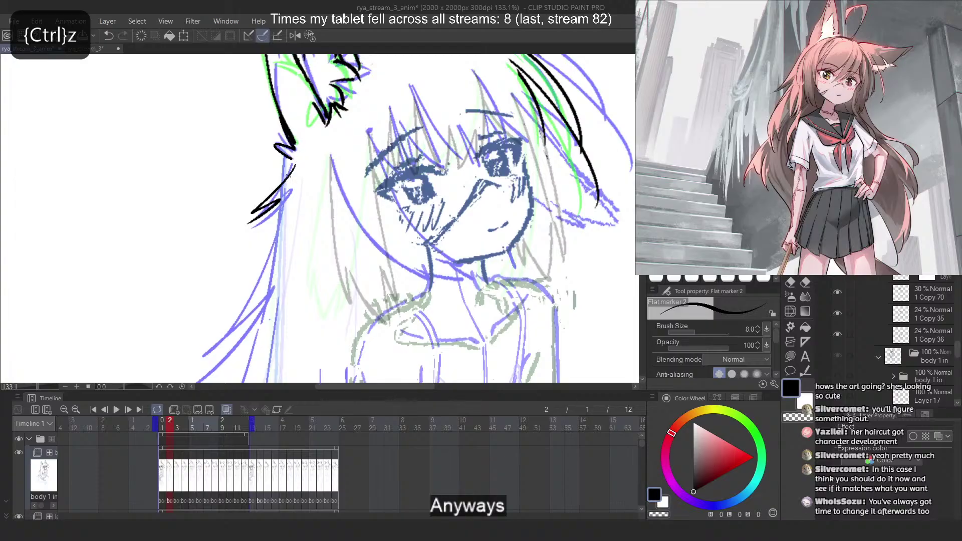
Try the outer contour of the long hair strand below the jutting strand on frame 2
drag(284, 157, 276, 275)
key(ctrl+z)
mouse_move(284, 155)
mouse_down()
mouse_move(267, 319)
mouse_move(228, 344)
mouse_move(280, 200)
mouse_move(213, 351)
mouse_up()
key(ctrl+z)
key(ctrl+z)
drag(272, 291, 206, 357)
key(ctrl+z)
key(ctrl+z)
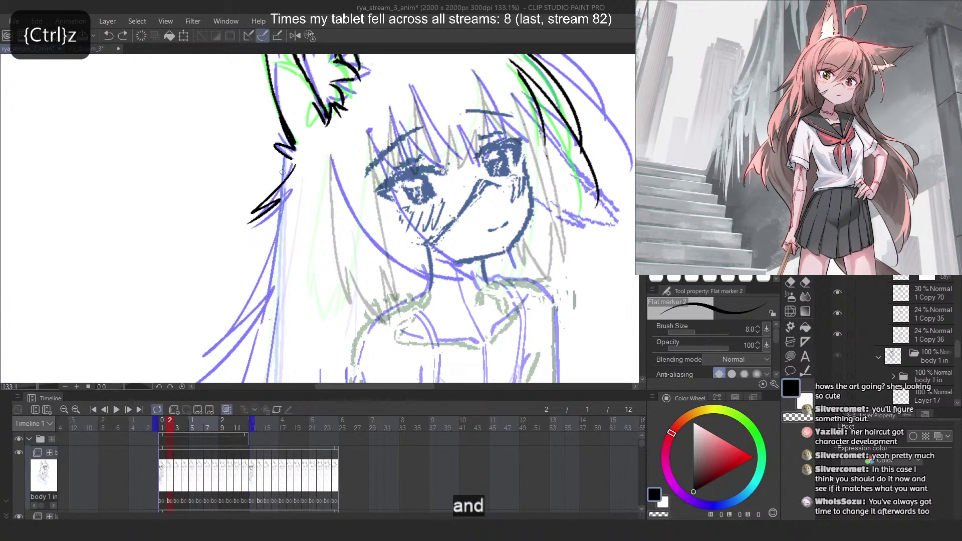
drag(285, 158, 196, 364)
key(ctrl+z)
drag(274, 287, 205, 353)
key(ctrl+z)
key(ctrl+z)
key(ctrl+z)
drag(285, 167, 204, 347)
key(ctrl+z)
mouse_move(285, 156)
mouse_down()
mouse_move(276, 229)
mouse_move(202, 372)
mouse_move(207, 352)
mouse_up()
key(ctrl+z)
key(ctrl+z)
Ink the long outer hair strand on frame 2, curving down to a pointed tip with a returning inner edge
drag(286, 159, 203, 353)
drag(274, 291, 207, 354)
key(ctrl+z)
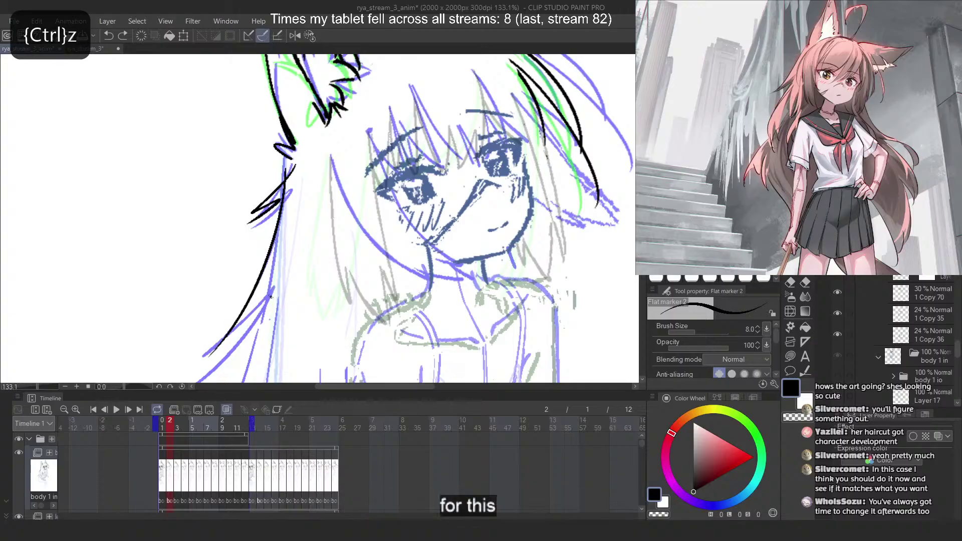
key(ctrl+z)
drag(274, 290, 204, 357)
Try pulling the tip of the lassoed outer hair strand toward the body on frame 1 with Free Transform
click(162, 425)
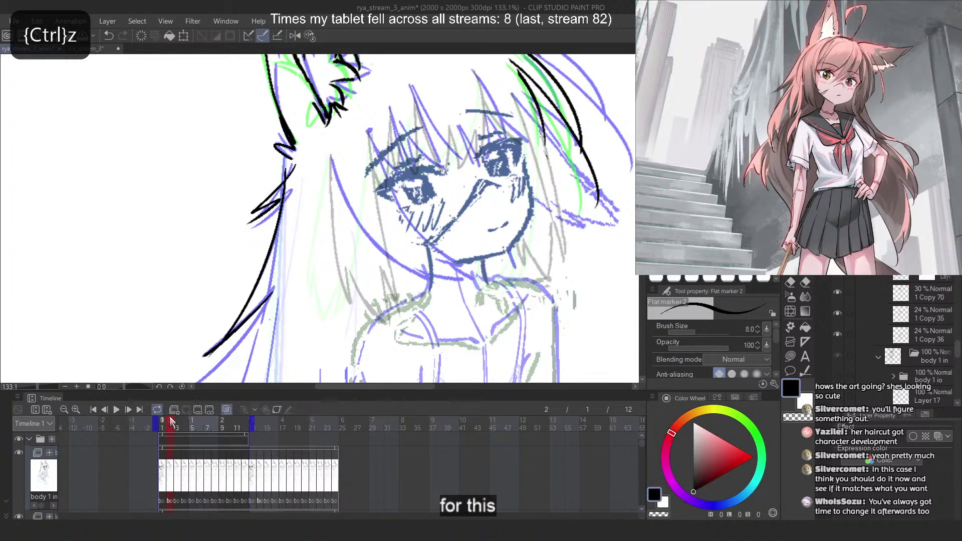
key(m)
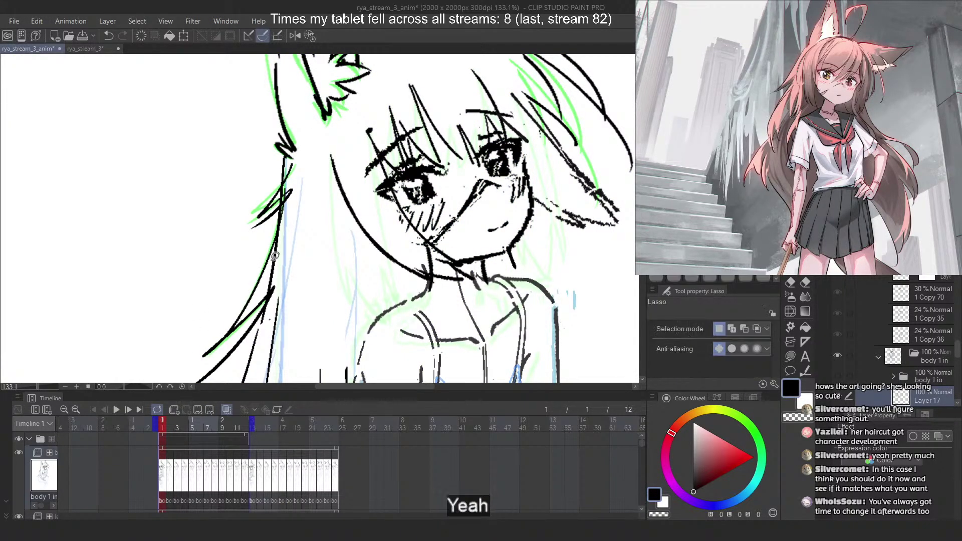
drag(273, 233, 233, 336)
drag(289, 273, 292, 270)
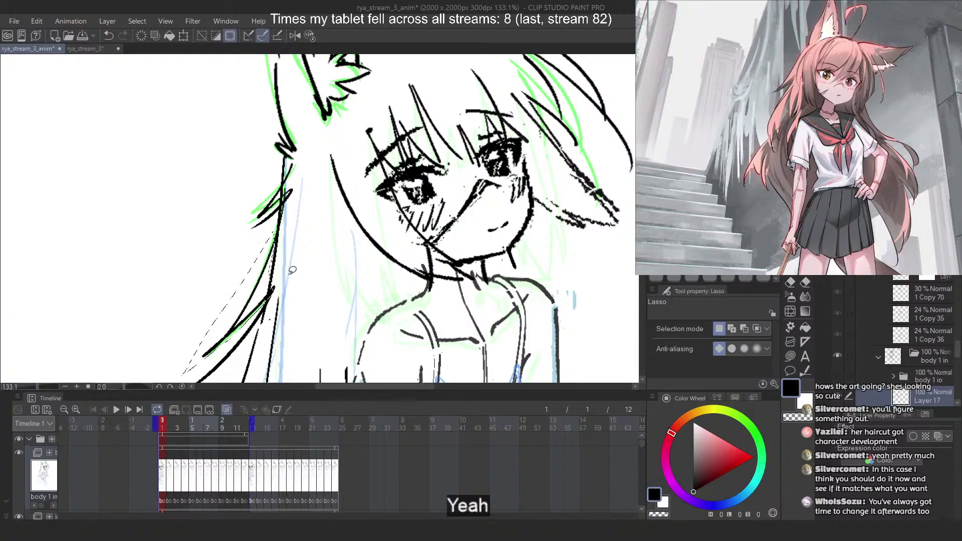
key(ctrl+t)
key(ctrl+minus)
key(ctrl+minus)
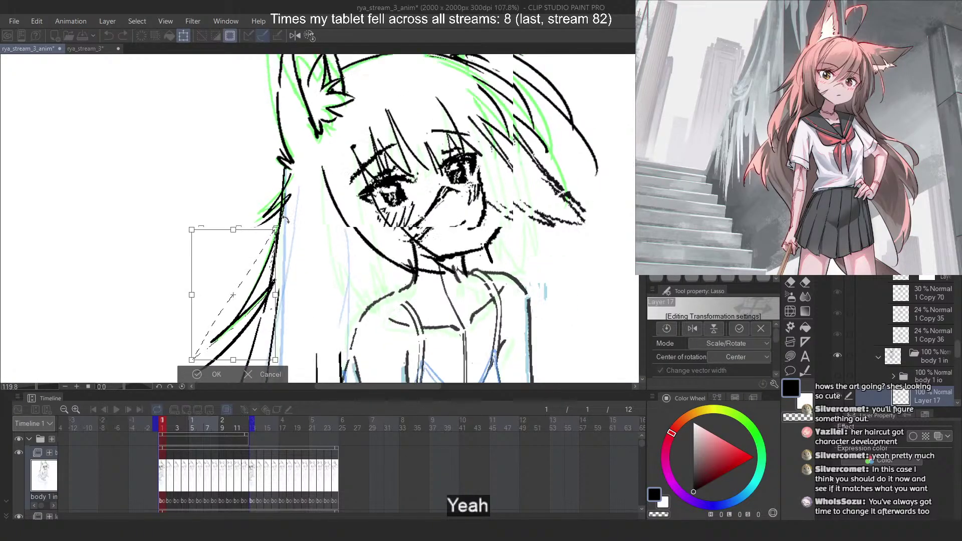
drag(261, 320, 269, 283)
right_click(269, 284)
click(309, 368)
drag(213, 314, 224, 316)
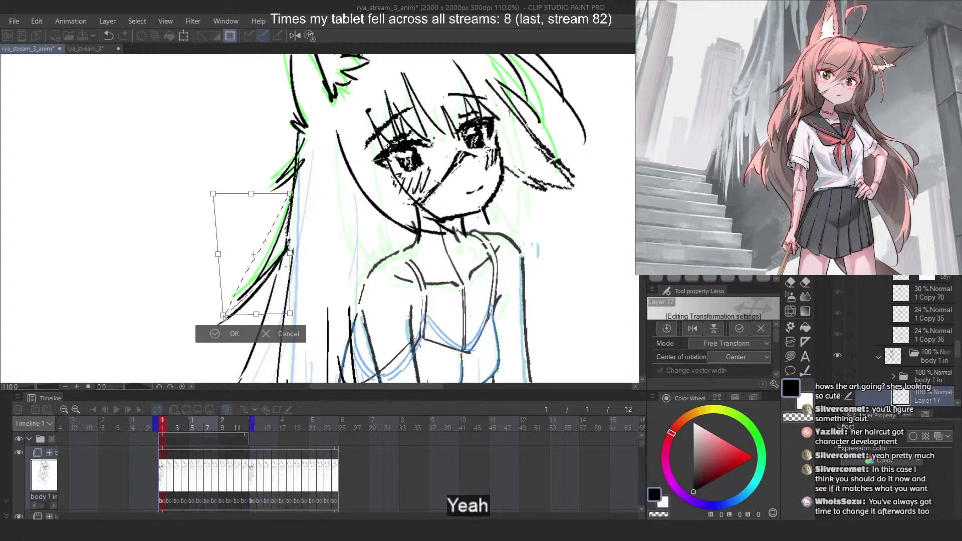
key(Return)
key(ctrl+d)
scroll(333, 192, down, 1)
scroll(338, 179, up, 1)
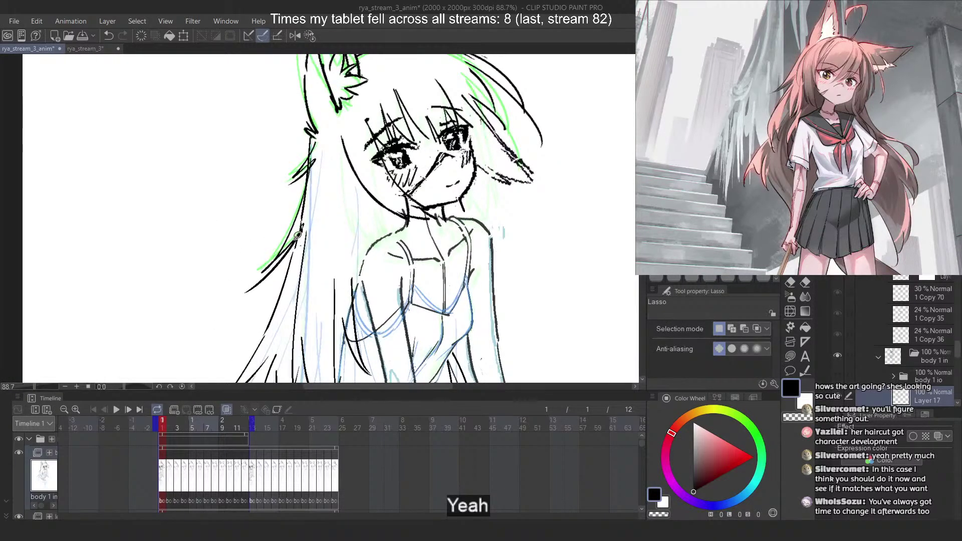
key(ctrl+z)
key(ctrl+z)
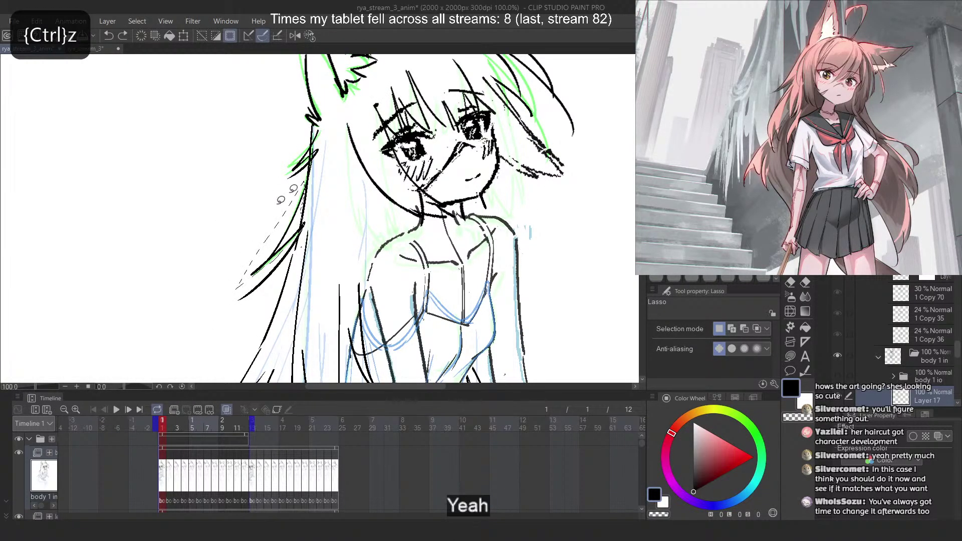
Lasso both pointed strands beside the shoulder on frame 1 and pull their tips inward with Free Transform
scroll(293, 189, up, 3)
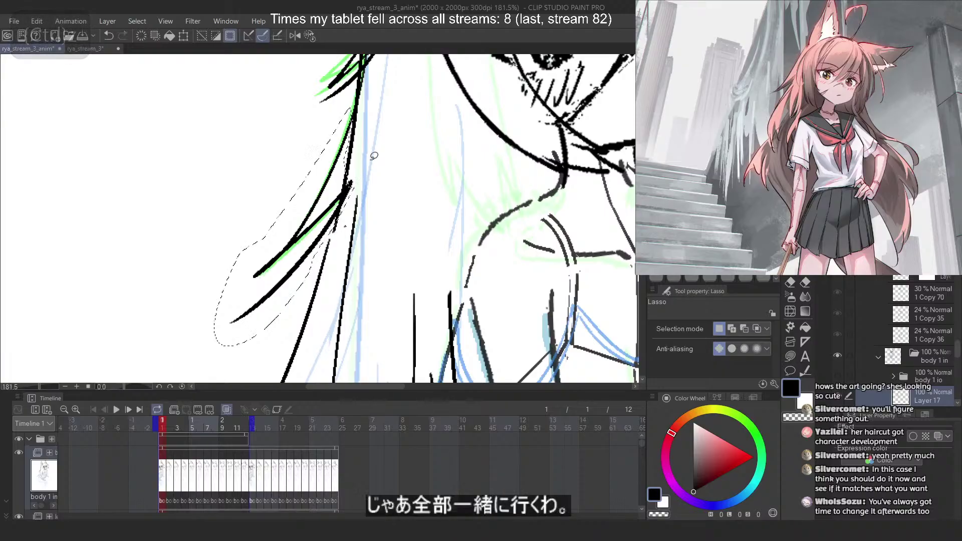
scroll(374, 156, down, 4)
scroll(321, 156, up, 2)
key(ctrl+t)
right_click(311, 194)
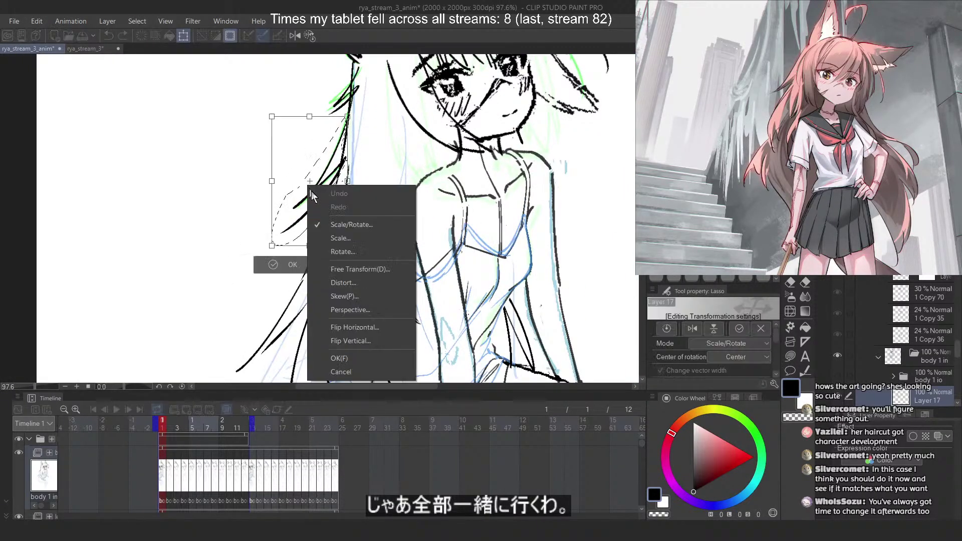
click(355, 269)
drag(273, 248, 283, 247)
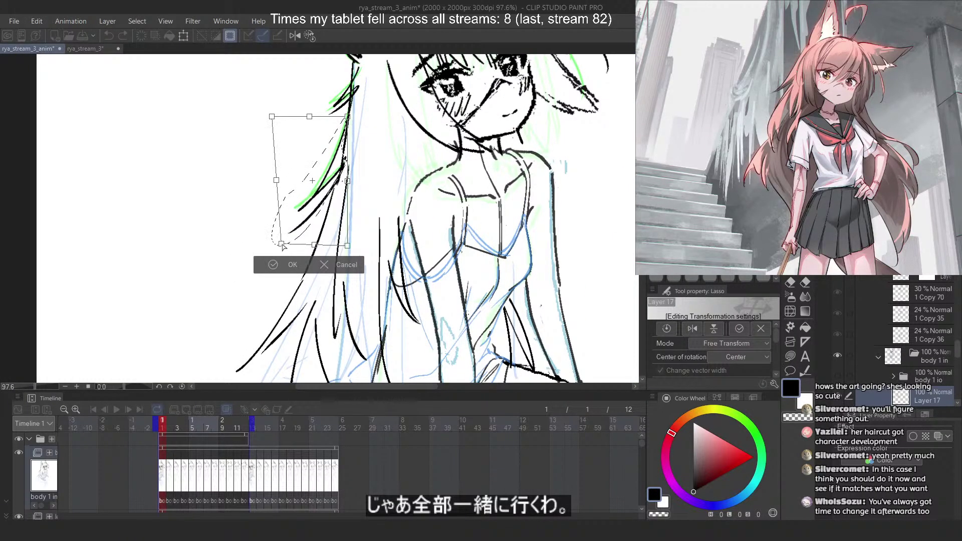
key(Return)
key(ctrl+d)
scroll(361, 153, down, 2)
scroll(339, 246, up, 4)
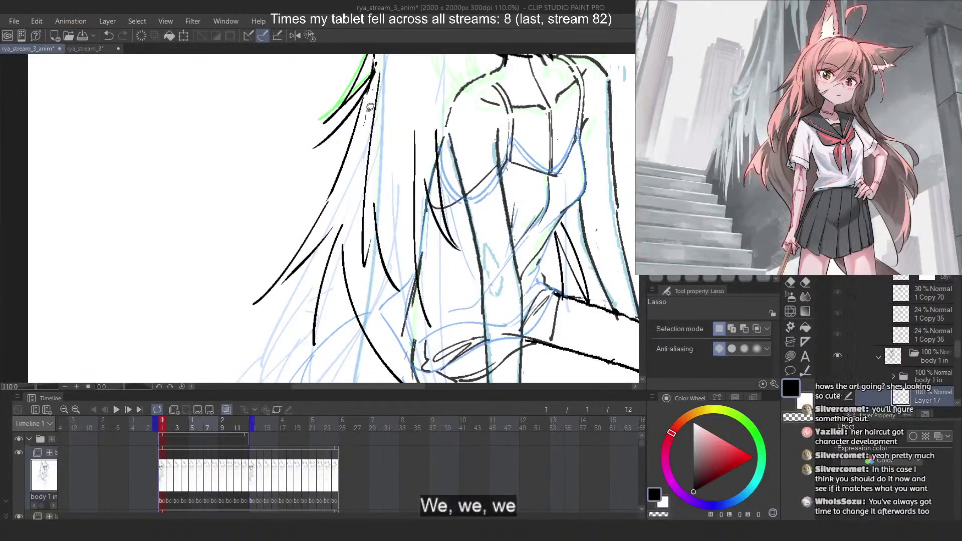
Lasso the longer lower strands on frame 1 and shift their tips slightly inward with Free Transform
mouse_move(367, 95)
mouse_down()
mouse_move(286, 218)
mouse_move(240, 315)
mouse_move(291, 286)
mouse_move(293, 324)
mouse_move(331, 331)
mouse_up()
drag(340, 248, 357, 208)
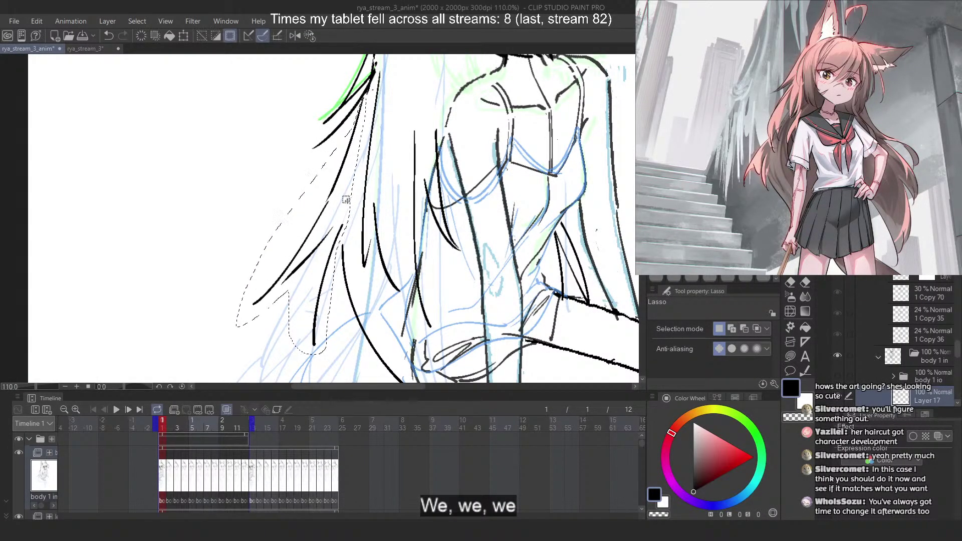
key(ctrl+t)
right_click(323, 232)
click(377, 317)
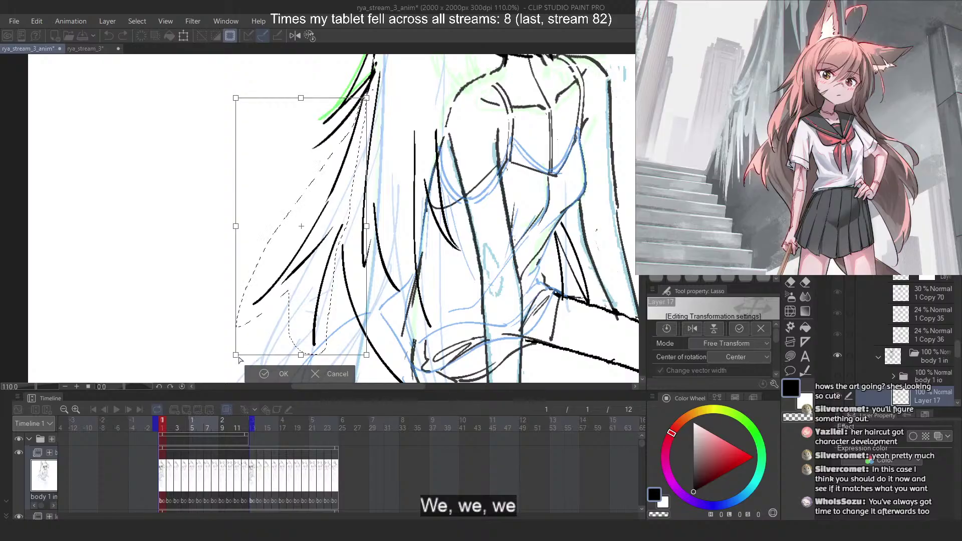
drag(239, 359, 246, 357)
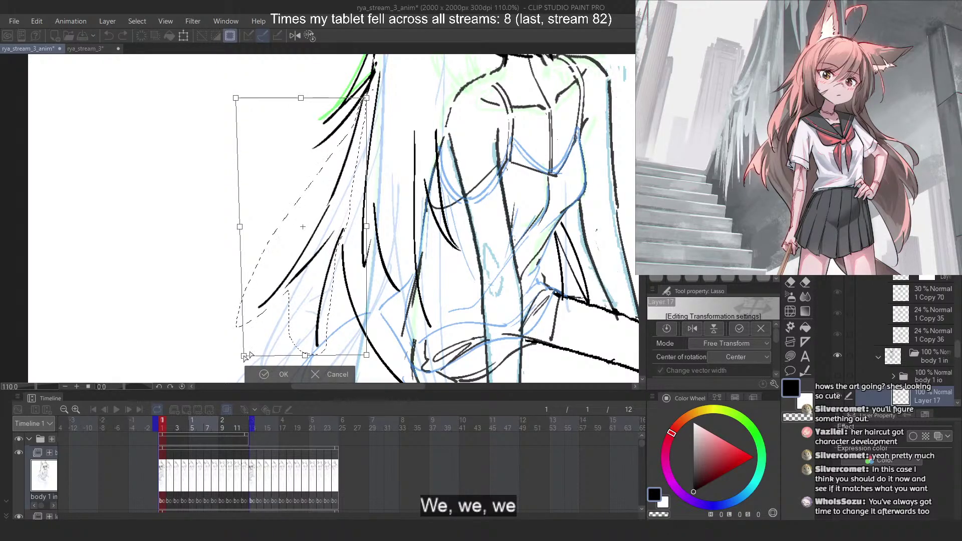
key(Return)
scroll(390, 261, down, 3)
scroll(521, 145, up, 2)
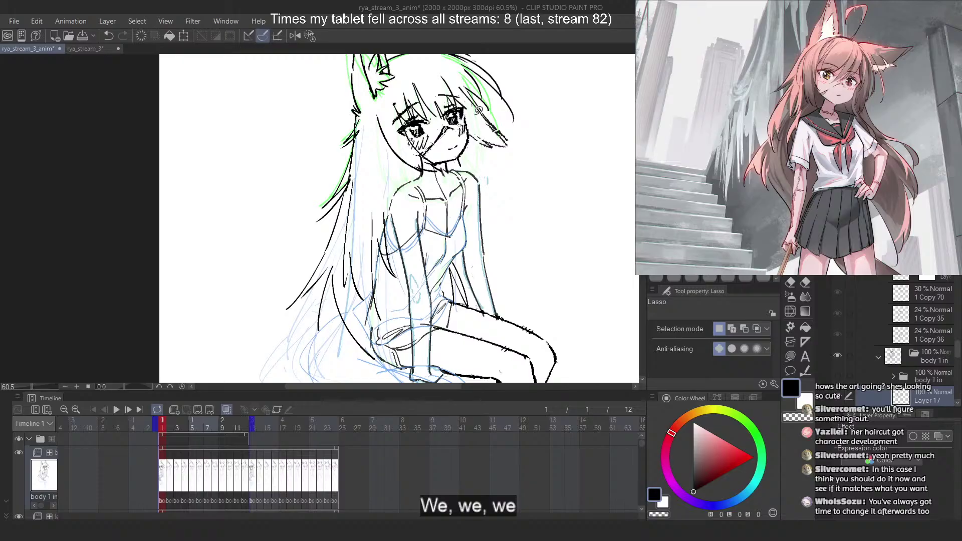
Undo the hair strand transforms and their selections on frame 1
key(ctrl+z)
key(ctrl+z)
key(ctrl+z)
key(ctrl+z)
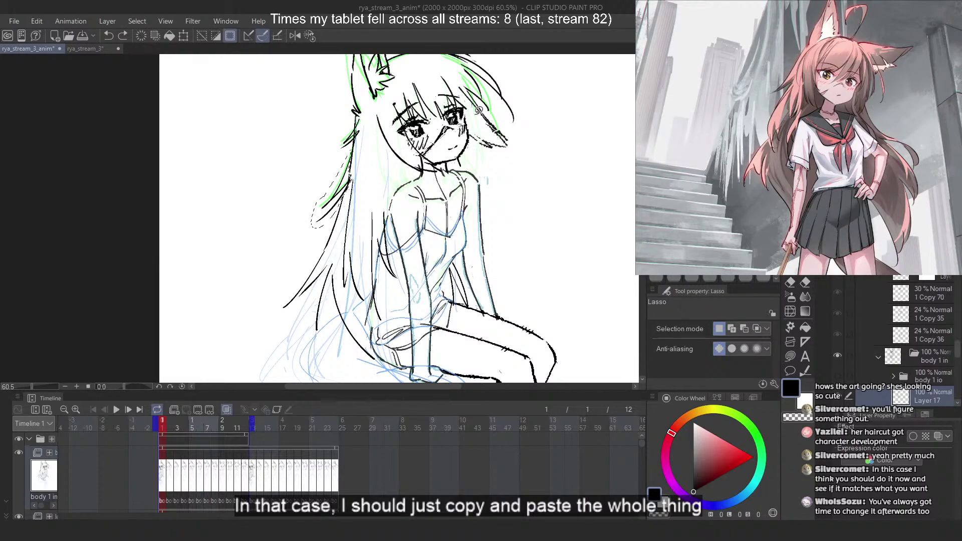
key(ctrl+z)
key(ctrl+z)
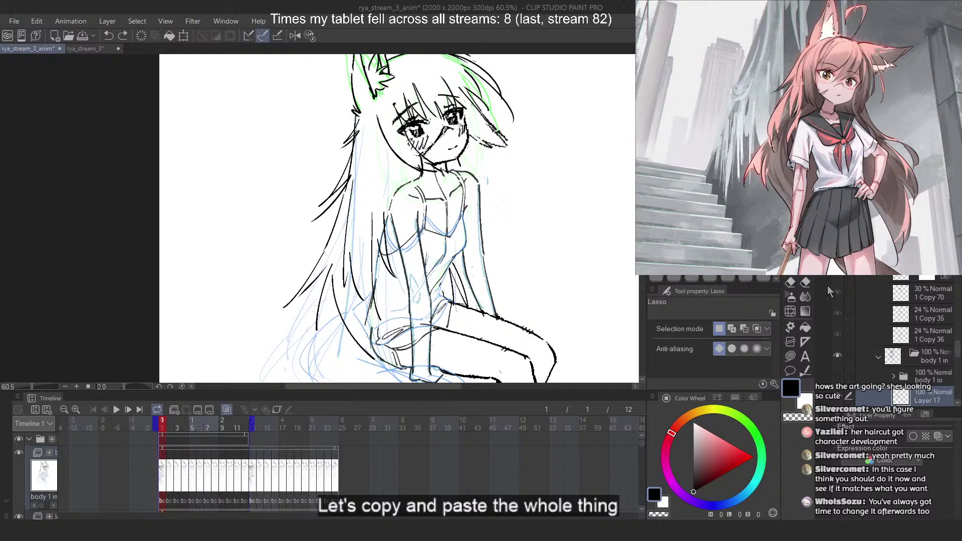
Paste frame 1's hair lines into frame 2 and remove the duplicated strands beyond the far ear
scroll(904, 293, down, 3)
scroll(918, 306, up, 5)
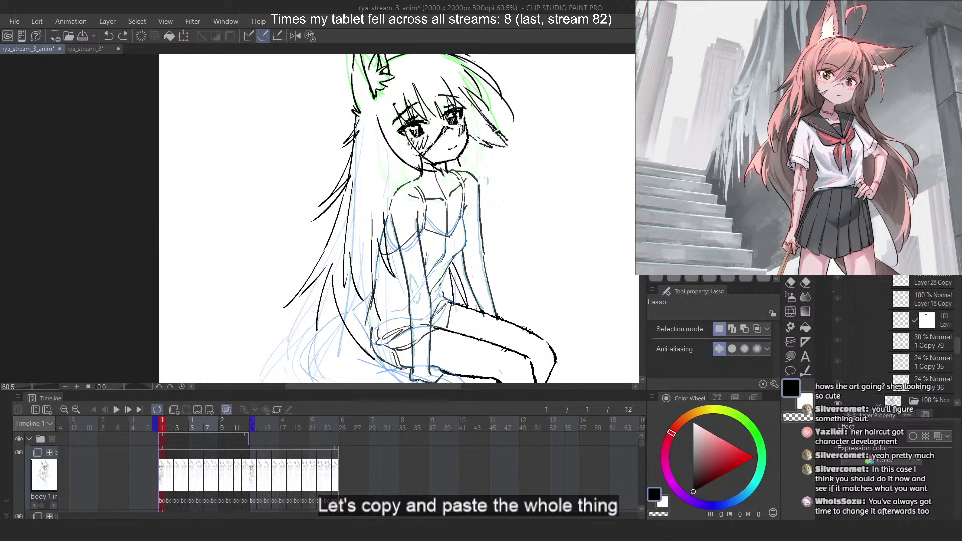
key(Right)
key(ctrl+v)
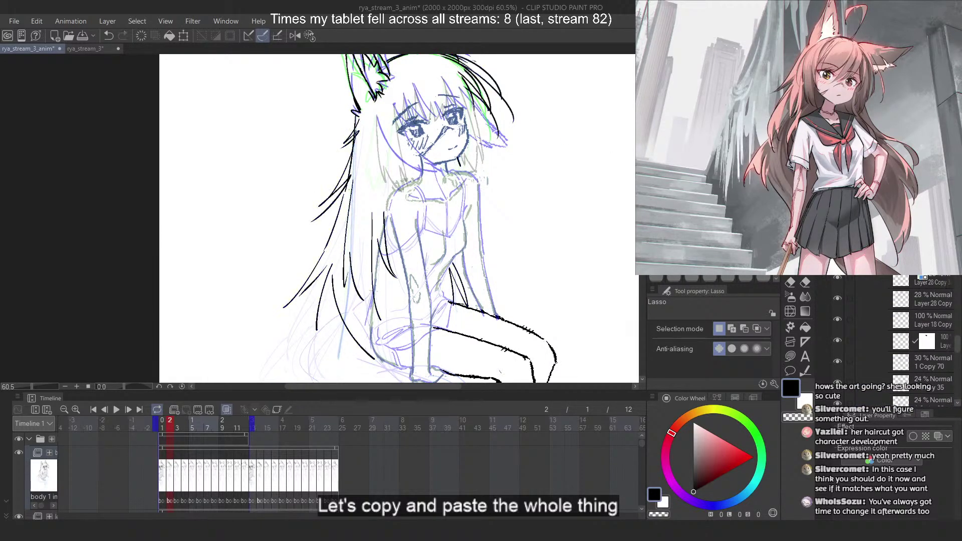
scroll(486, 116, up, 3)
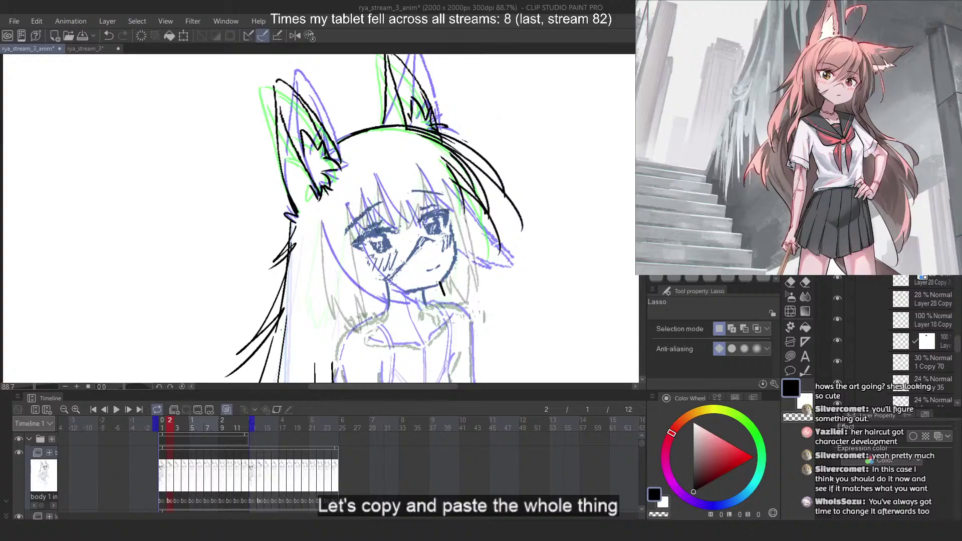
mouse_move(354, 135)
mouse_down()
mouse_move(446, 143)
mouse_move(521, 216)
mouse_up()
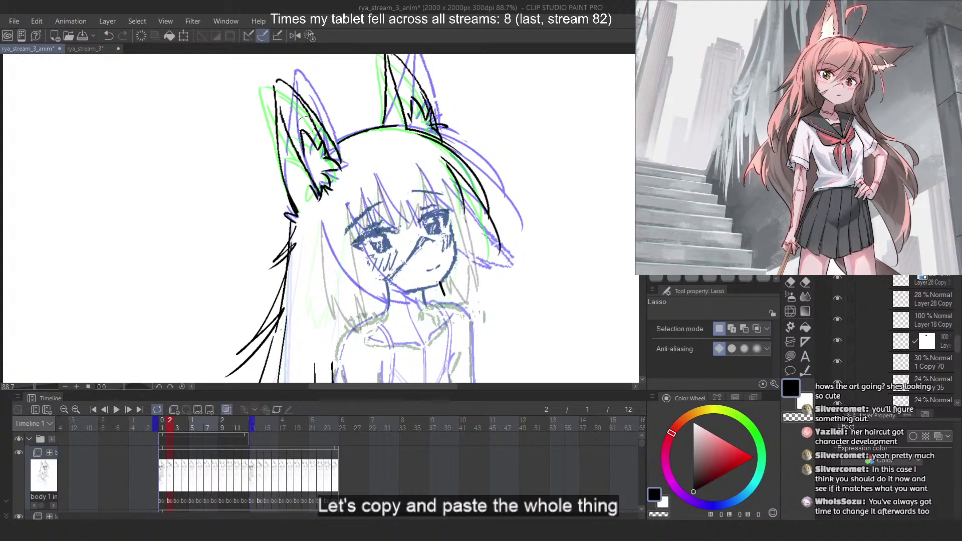
scroll(326, 117, down, 9)
scroll(263, 185, up, 6)
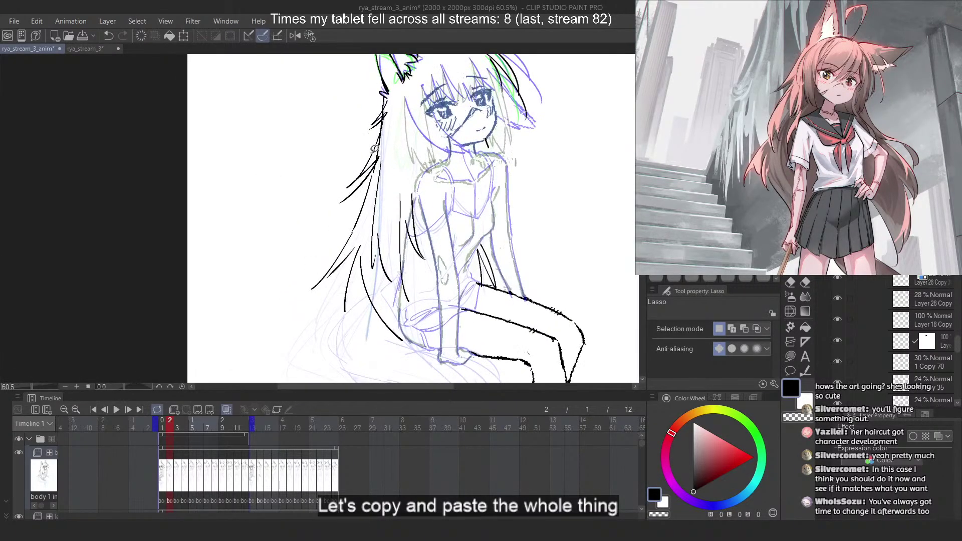
Lasso the small jutting strand below the near ear on frame 1 and nudge its tip inward with Free Transform
click(162, 425)
scroll(345, 114, up, 5)
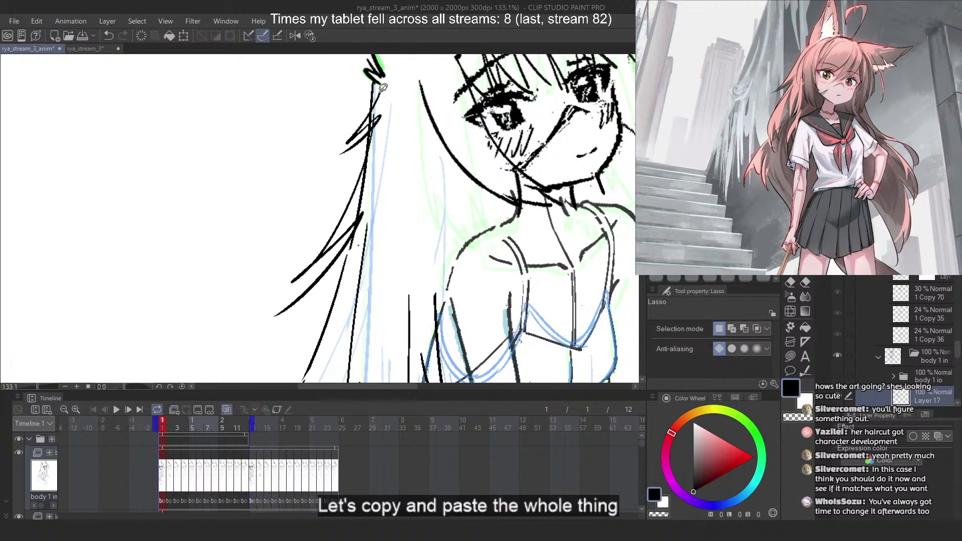
mouse_move(383, 88)
mouse_down()
mouse_move(337, 156)
mouse_move(395, 108)
mouse_up()
key(ctrl+t)
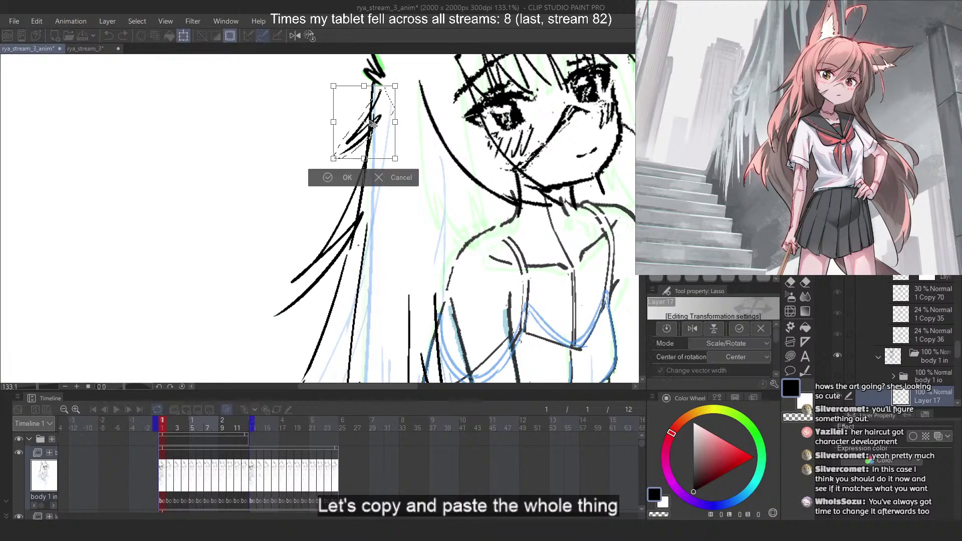
right_click(370, 121)
click(407, 206)
mouse_move(335, 159)
mouse_down()
mouse_move(275, 259)
mouse_move(301, 306)
mouse_move(343, 257)
mouse_up()
key(Return)
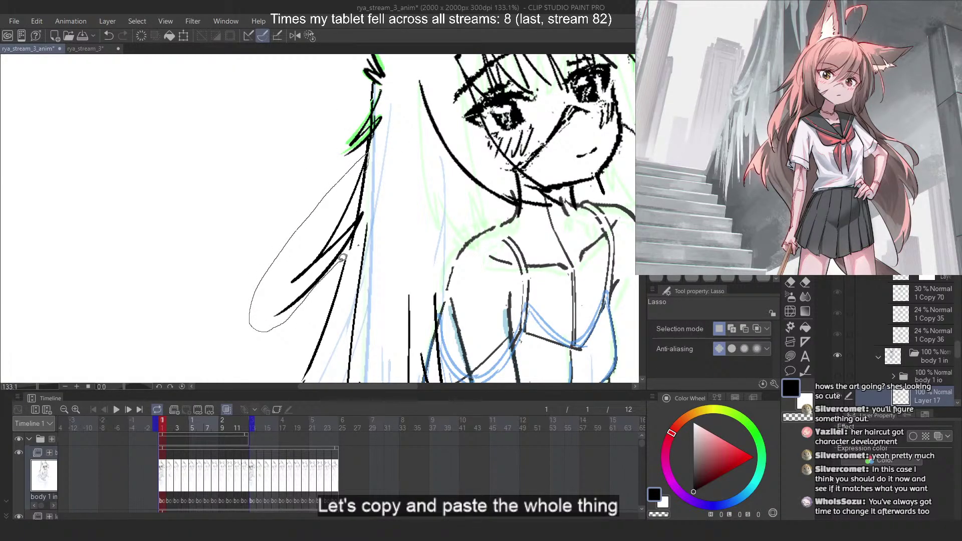
Lasso the pair of outer strands beside the shoulder on frame 1, free-transform their tips slightly inward, and deselect
drag(380, 198, 373, 205)
scroll(336, 250, up, 2)
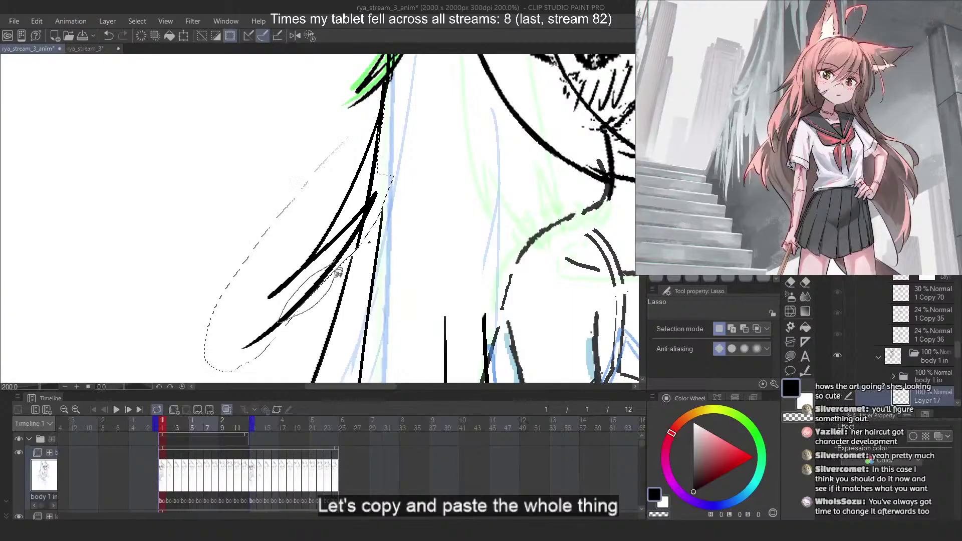
scroll(331, 207, down, 2)
key(ctrl+t)
right_click(324, 222)
click(366, 308)
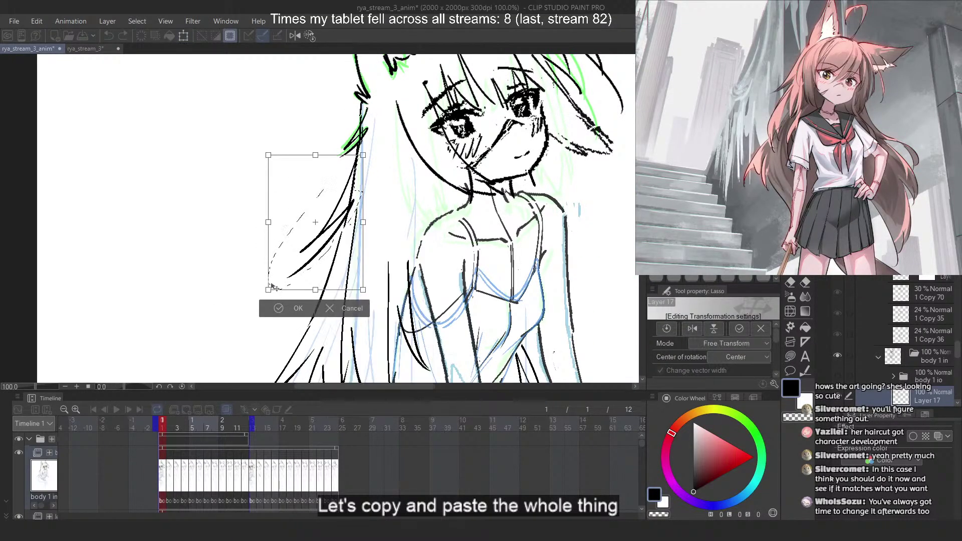
drag(269, 290, 275, 290)
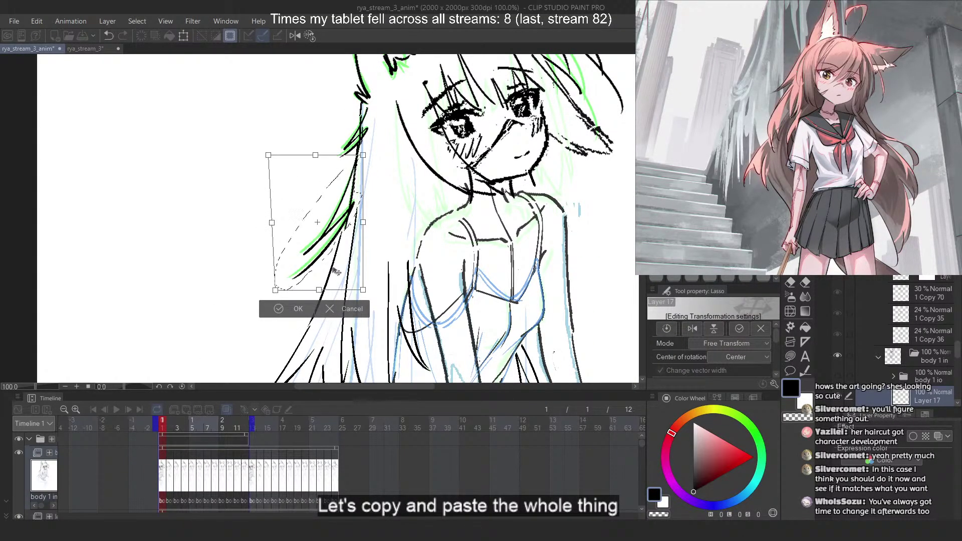
key(Return)
key(ctrl+d)
Lasso the long outer back strand and its side tuft on frame 1 and free-transform their tips slightly inward
scroll(395, 116, down, 3)
scroll(359, 176, up, 1)
scroll(359, 175, down, 3)
scroll(358, 211, up, 5)
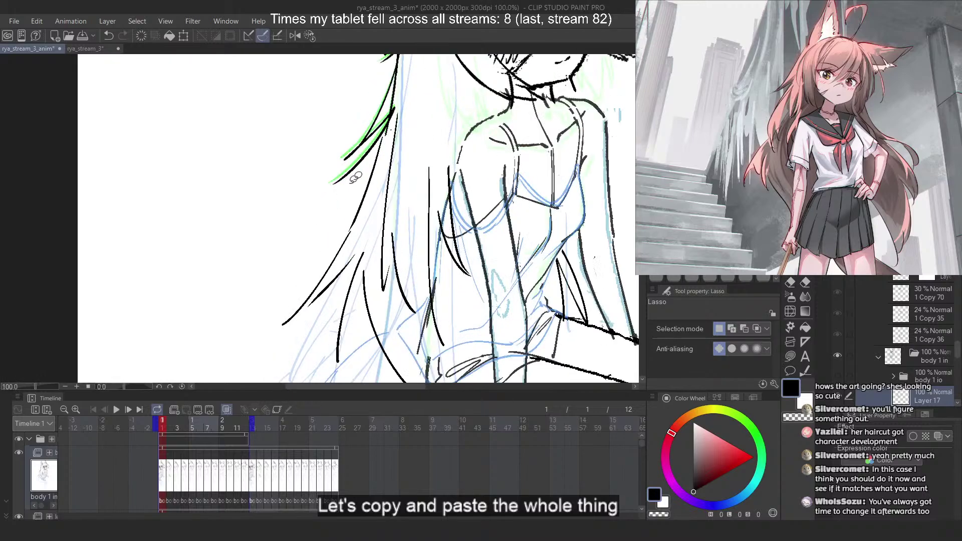
mouse_move(260, 338)
mouse_down()
mouse_move(295, 346)
mouse_move(353, 257)
mouse_up()
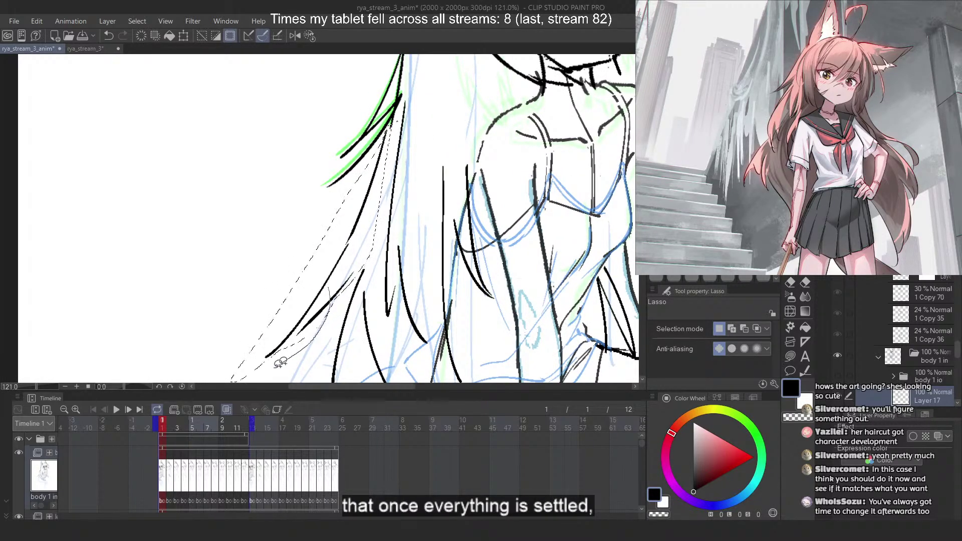
drag(281, 362, 251, 374)
mouse_move(357, 263)
mouse_down()
mouse_move(309, 335)
mouse_move(343, 301)
mouse_up()
scroll(371, 194, down, 5)
scroll(373, 241, up, 6)
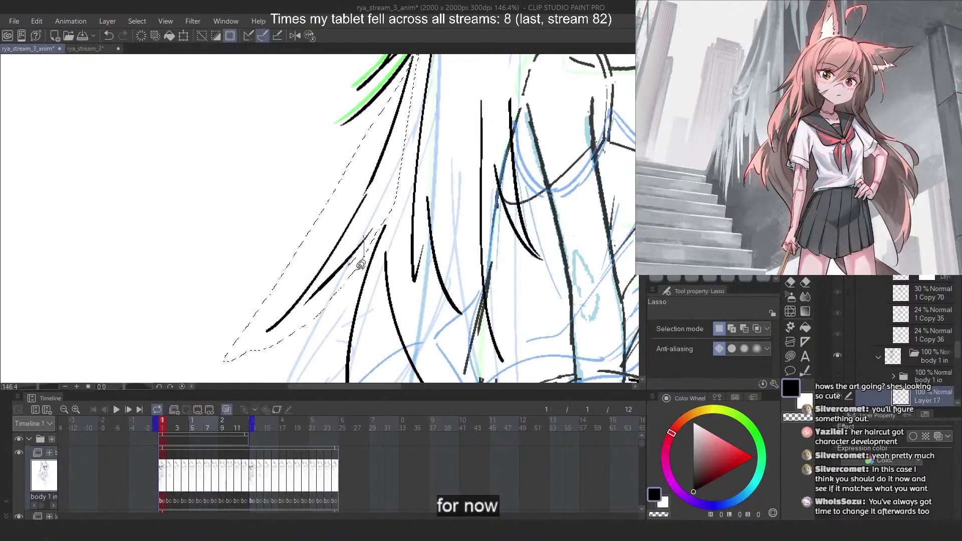
scroll(361, 185, down, 4)
scroll(347, 187, up, 3)
key(ctrl+t)
right_click(377, 133)
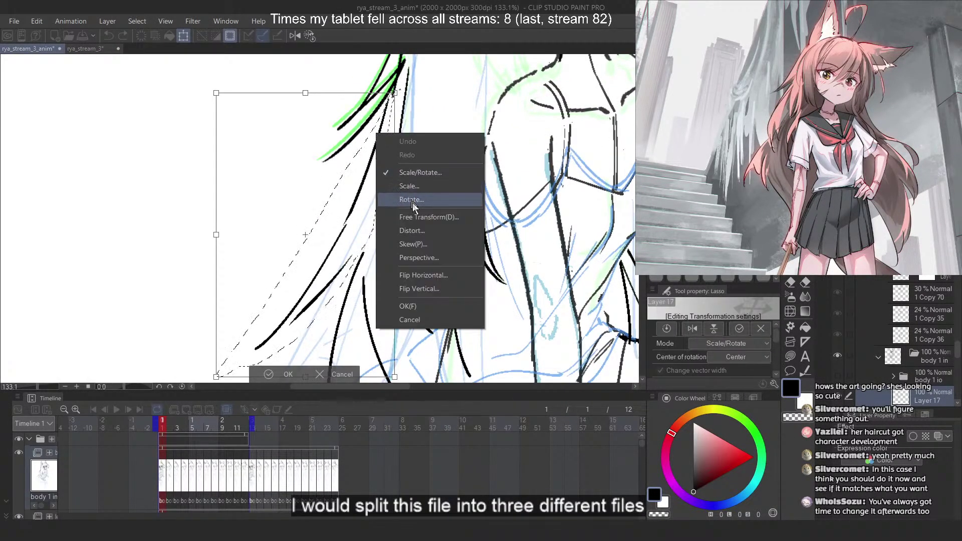
click(424, 220)
scroll(423, 221, down, 3)
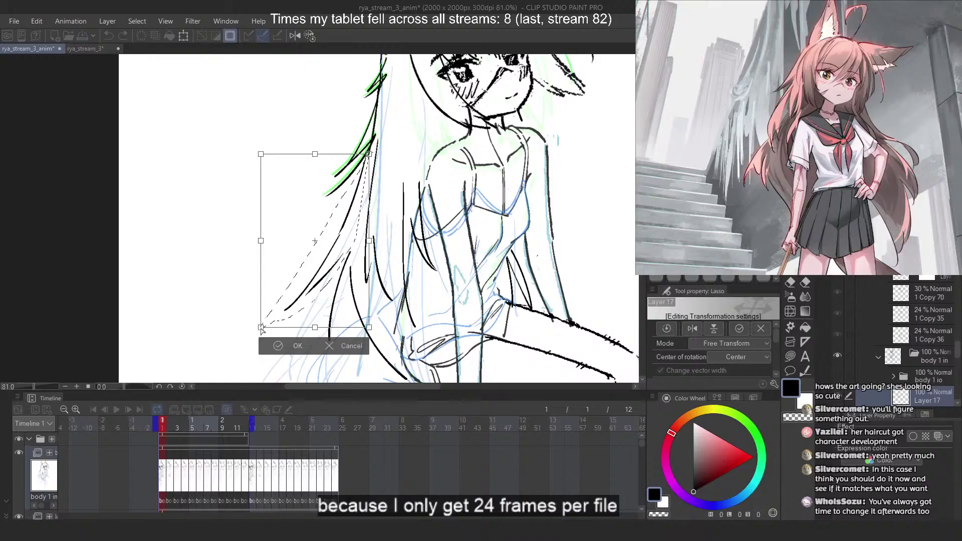
drag(261, 328, 265, 331)
key(Return)
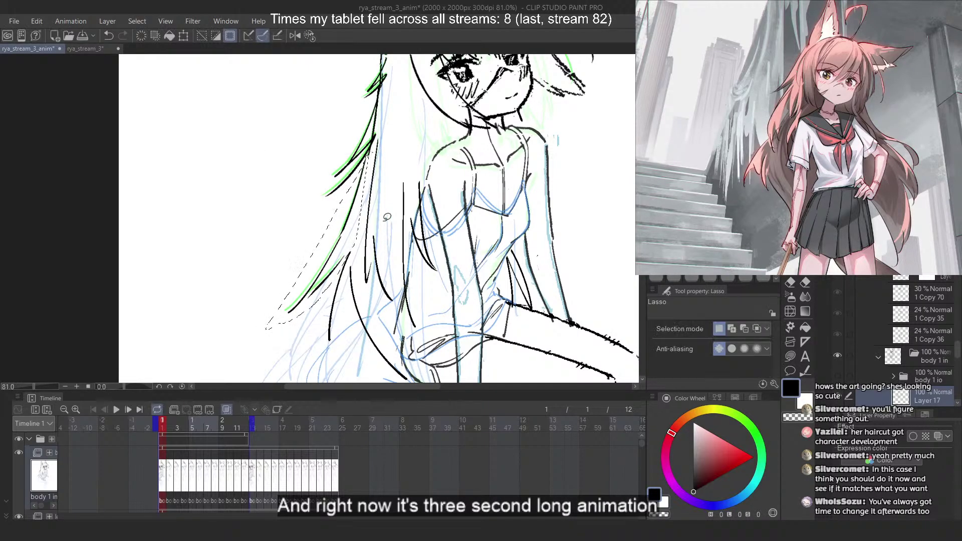
Lasso the short hanging strand below the outer back hair on frame 1, free-transform its tip slightly inward, and deselect
scroll(353, 255, up, 2)
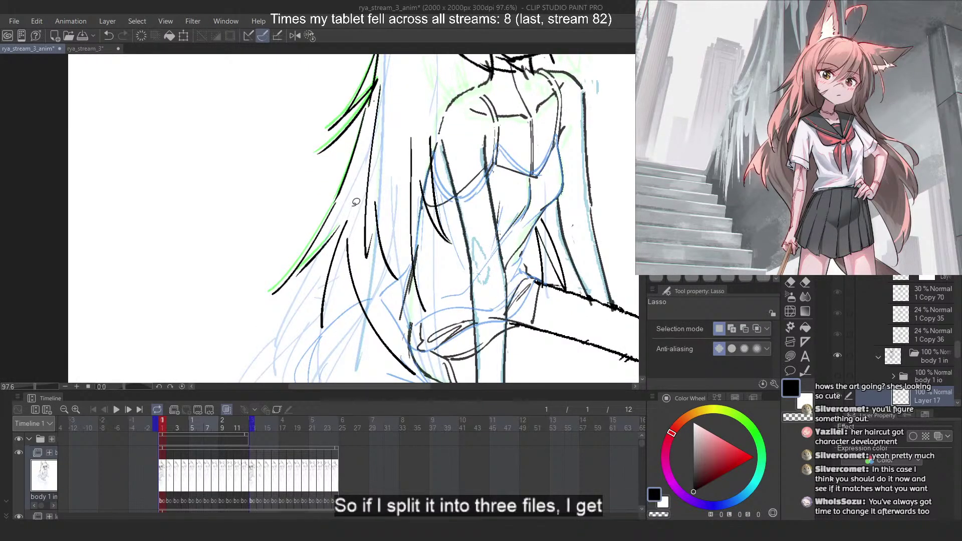
drag(303, 334, 352, 280)
drag(352, 224, 351, 216)
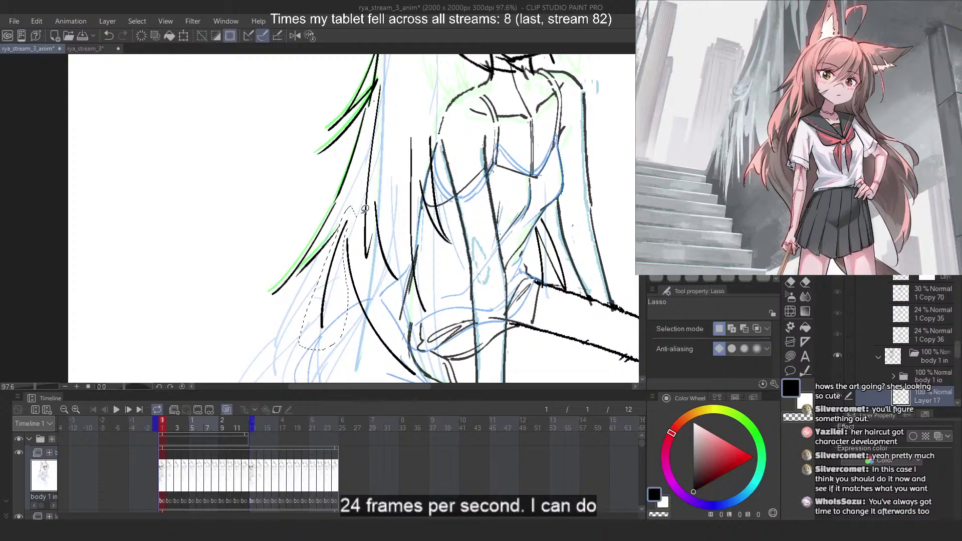
right_click(336, 247)
click(360, 303)
drag(299, 350, 306, 351)
key(Return)
key(ctrl+d)
Lasso the two inner back strands on frame 1 and shift them slightly toward the body with Free Transform
scroll(361, 176, down, 2)
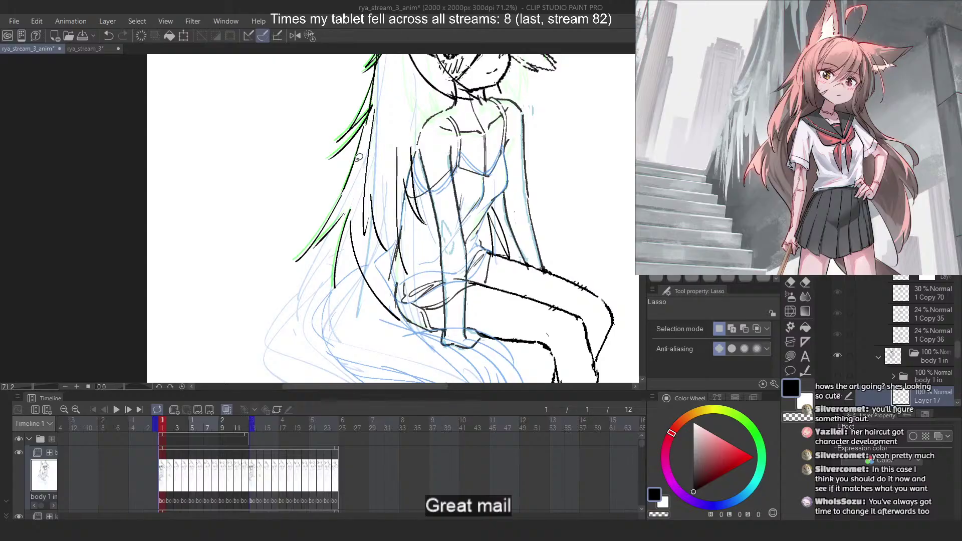
scroll(359, 157, up, 3)
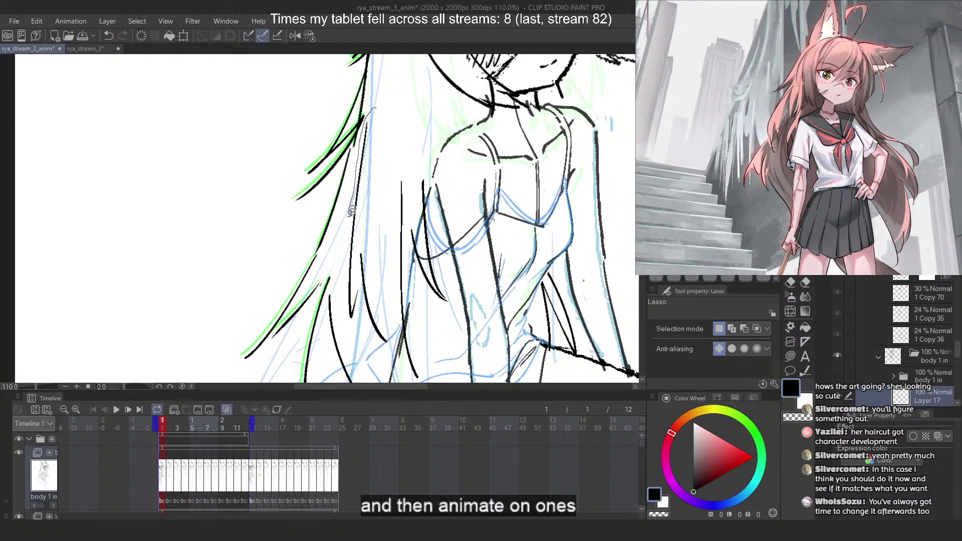
mouse_move(352, 211)
mouse_down()
mouse_move(345, 313)
mouse_move(393, 348)
mouse_move(401, 317)
mouse_up()
scroll(401, 203, down, 1)
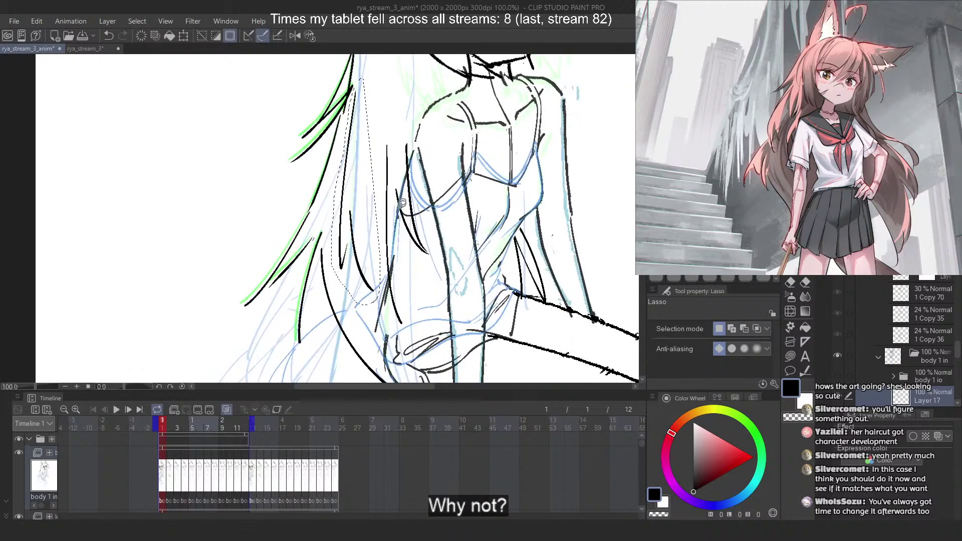
key(ctrl+t)
right_click(355, 248)
click(389, 332)
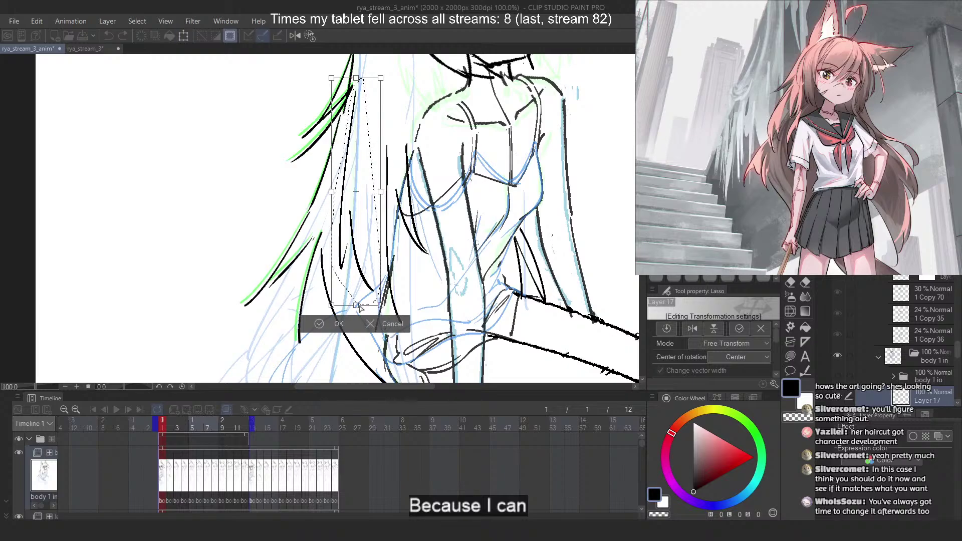
drag(359, 308, 365, 308)
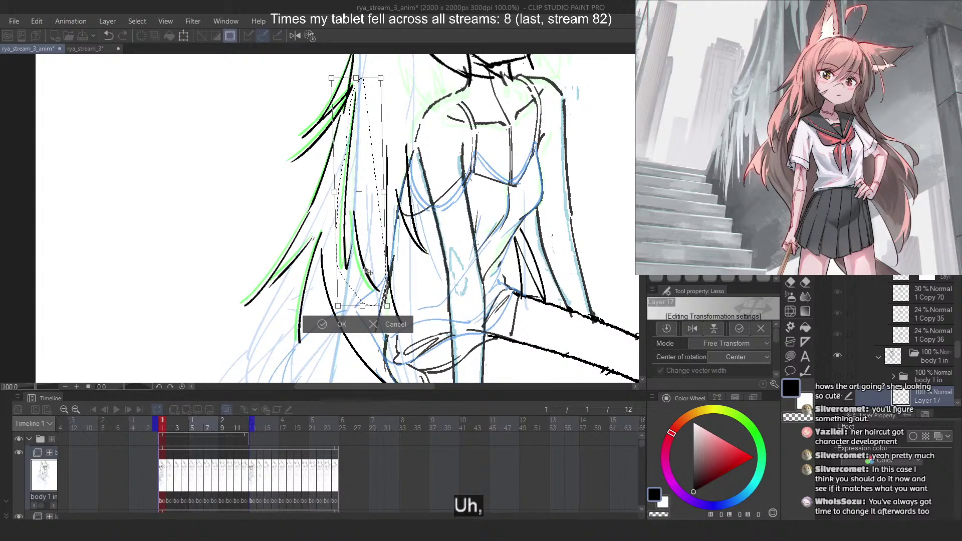
drag(359, 123, 361, 124)
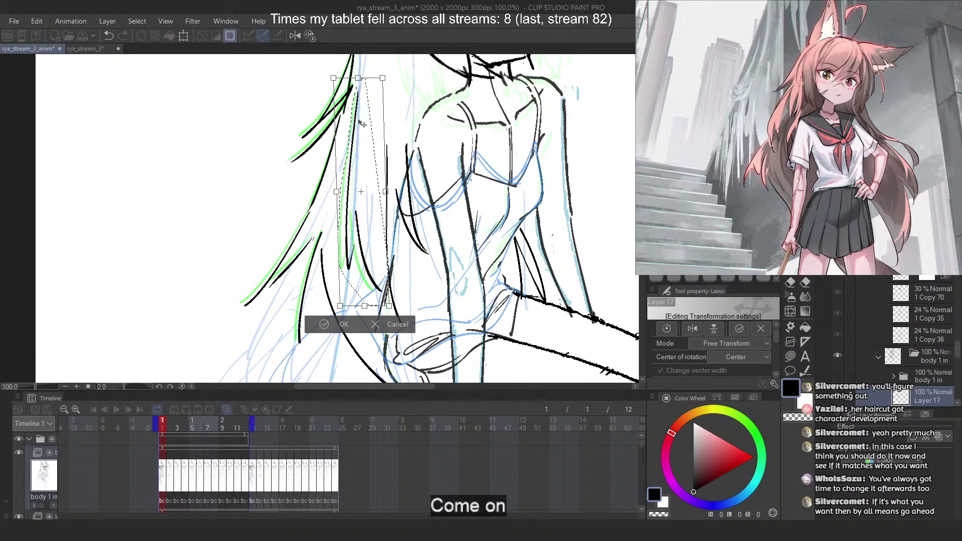
key(Return)
Lasso the strands hanging over the near arm on frame 1, free-transform their tips slightly toward the body, and deselect
scroll(409, 204, up, 1)
drag(380, 98, 381, 96)
drag(414, 91, 394, 93)
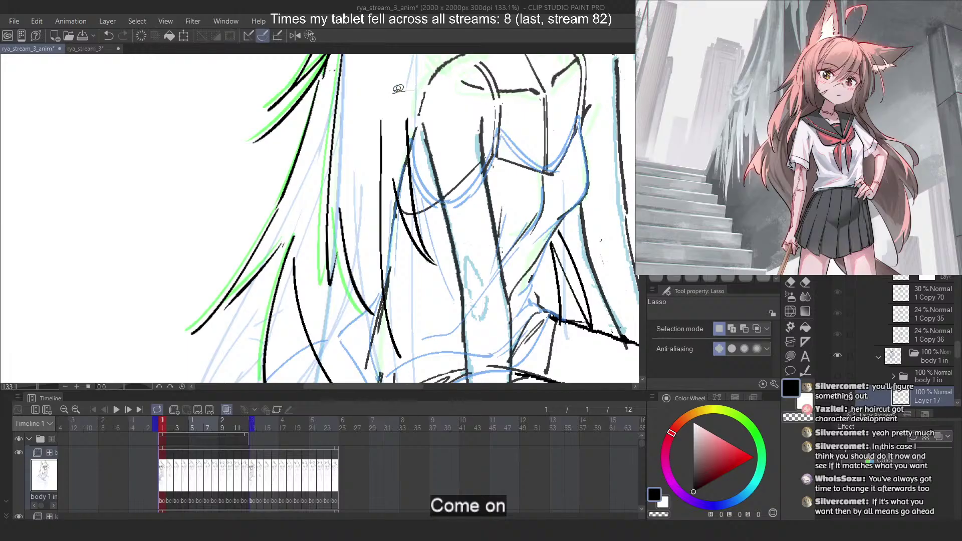
mouse_move(380, 321)
mouse_down()
mouse_move(474, 324)
mouse_move(469, 184)
mouse_up()
scroll(401, 200, down, 3)
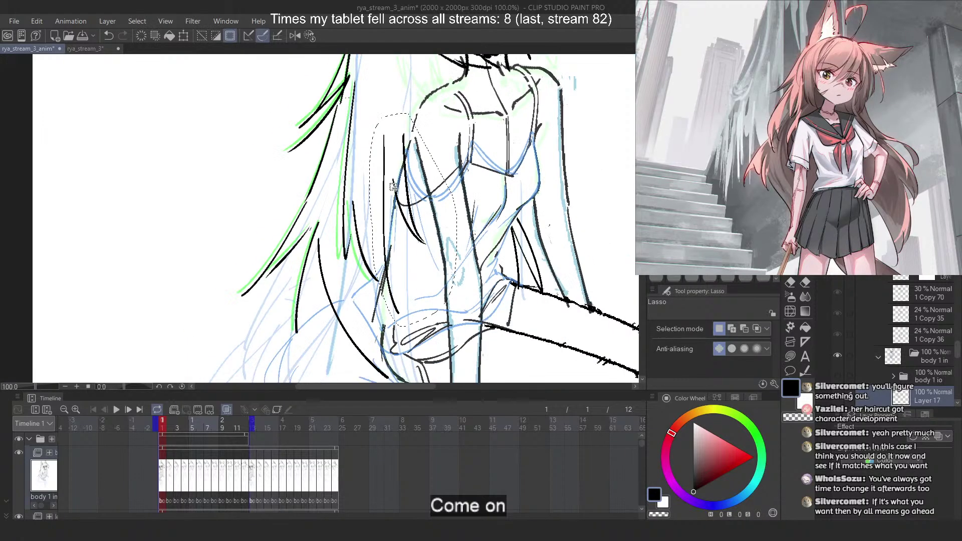
scroll(431, 216, up, 2)
key(ctrl+t)
right_click(418, 223)
click(474, 308)
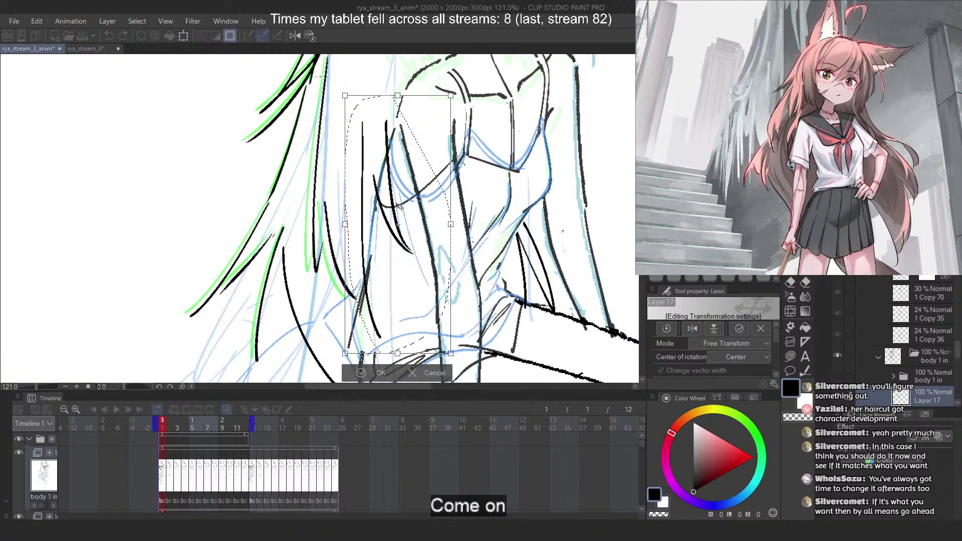
scroll(400, 206, down, 3)
drag(401, 317, 416, 264)
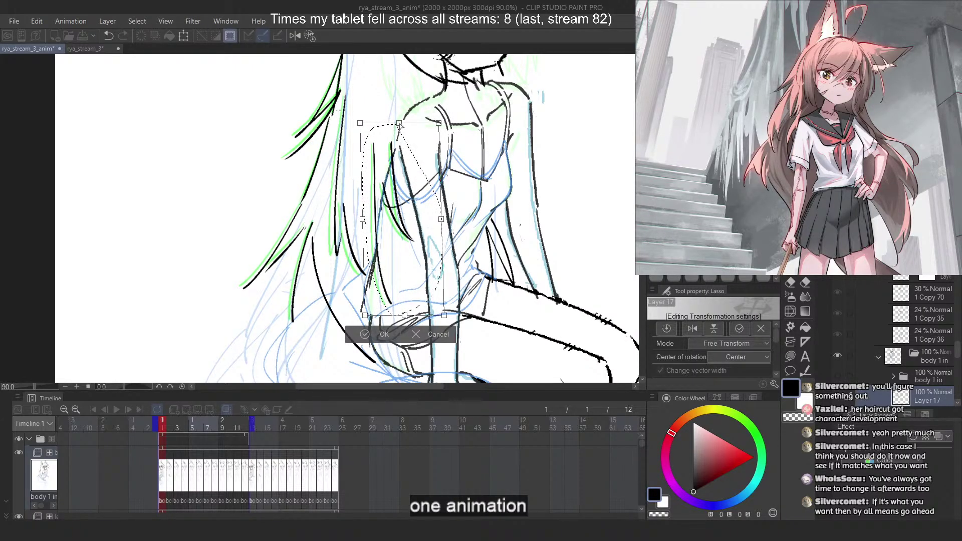
key(Return)
key(ctrl+d)
Lasso the short line beside the neck under the chin on frame 1, nudge it with Free Transform, and deselect
scroll(484, 138, down, 4)
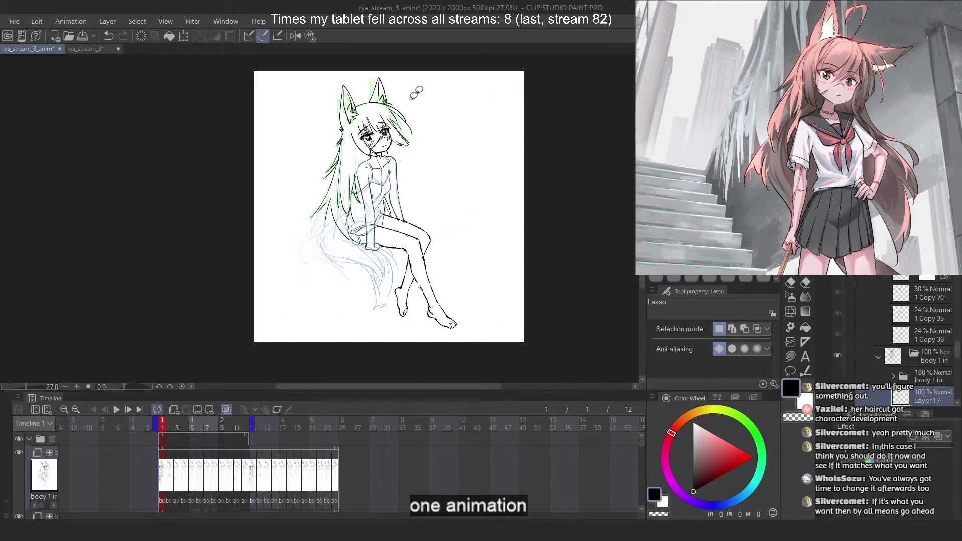
scroll(419, 93, up, 4)
scroll(376, 185, up, 1)
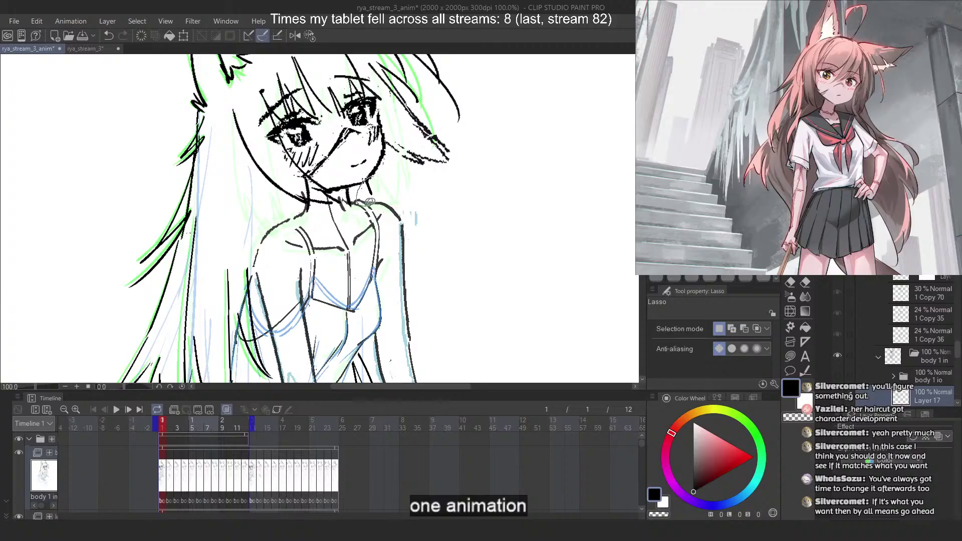
drag(369, 202, 374, 197)
right_click(374, 196)
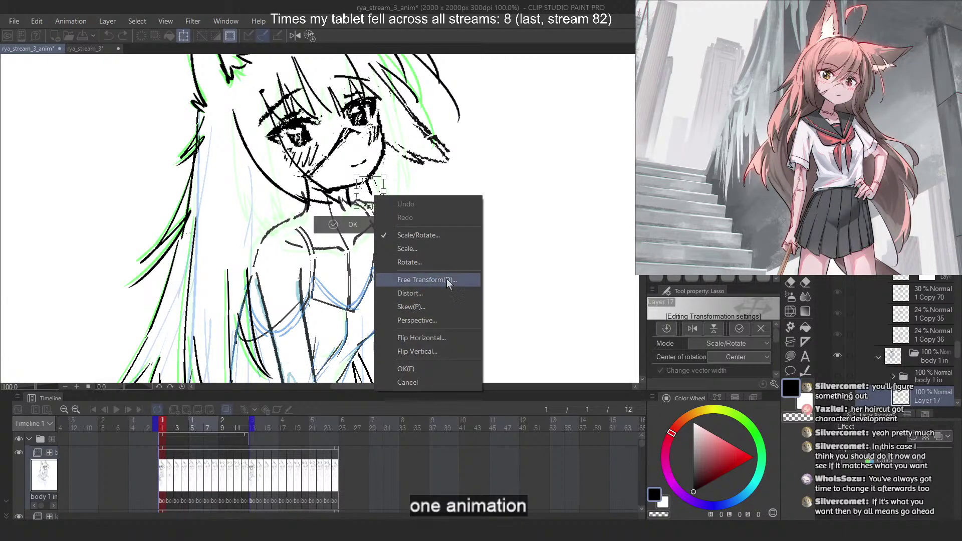
click(409, 281)
mouse_move(373, 208)
mouse_down()
mouse_move(381, 199)
mouse_move(344, 204)
mouse_up()
key(Return)
key(ctrl+d)
Free-transform the strands between the waist and far arm on frame 1, shifting their tips slightly toward the far arm
scroll(391, 140, down, 2)
scroll(386, 286, up, 2)
right_click(418, 230)
click(453, 294)
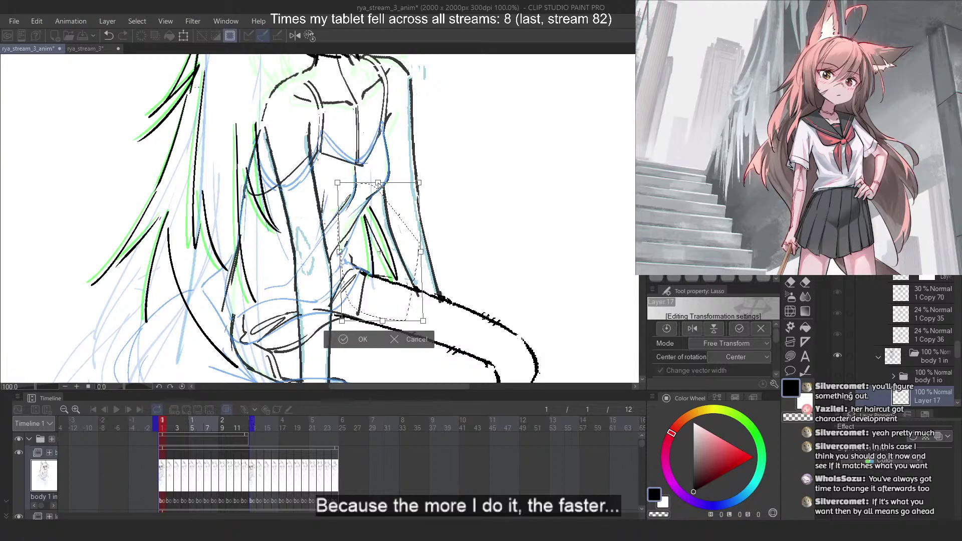
key(Return)
Review frame 1's reshaped hair as a whole and look through the other character artwork on the reference board
scroll(393, 158, down, 3)
scroll(394, 158, down, 2)
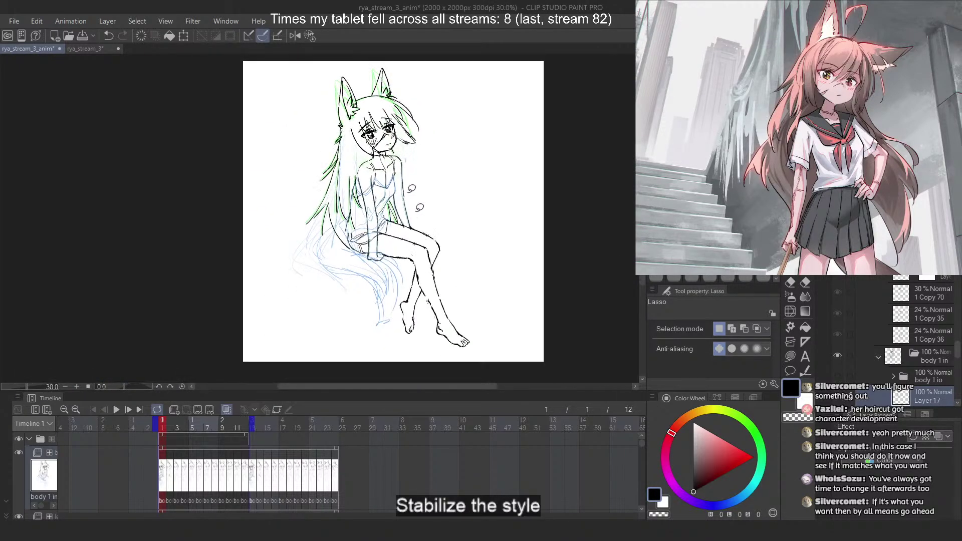
scroll(277, 295, up, 1)
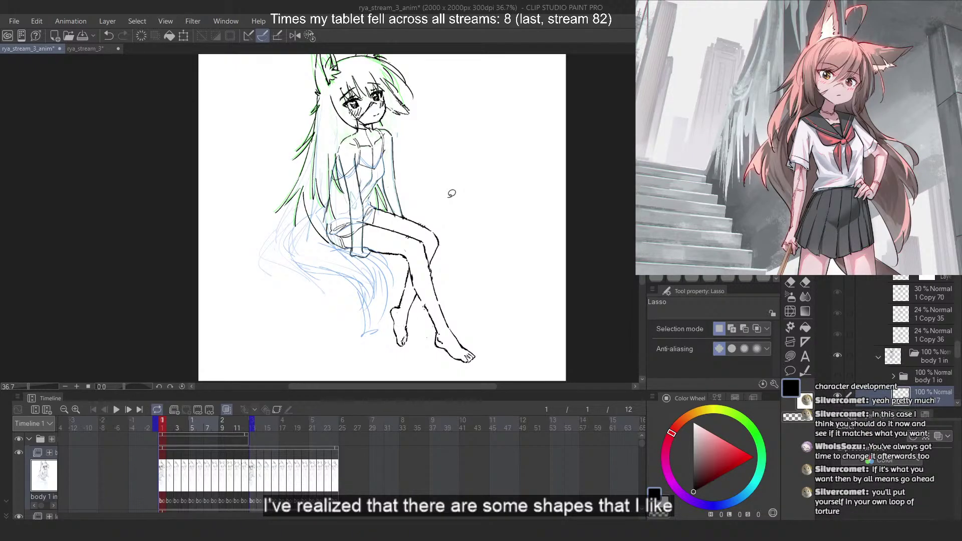
scroll(737, 125, down, 8)
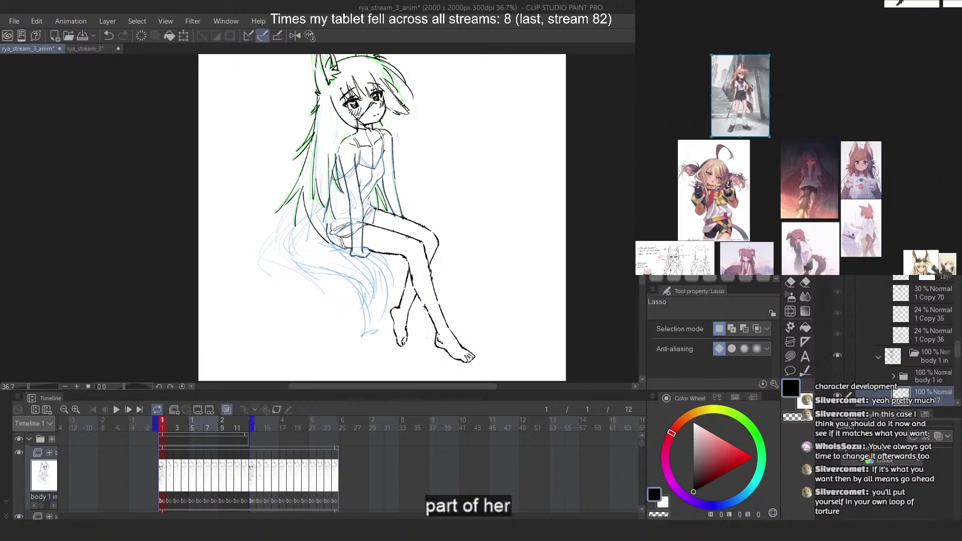
drag(742, 183, 730, 95)
scroll(741, 111, up, 1)
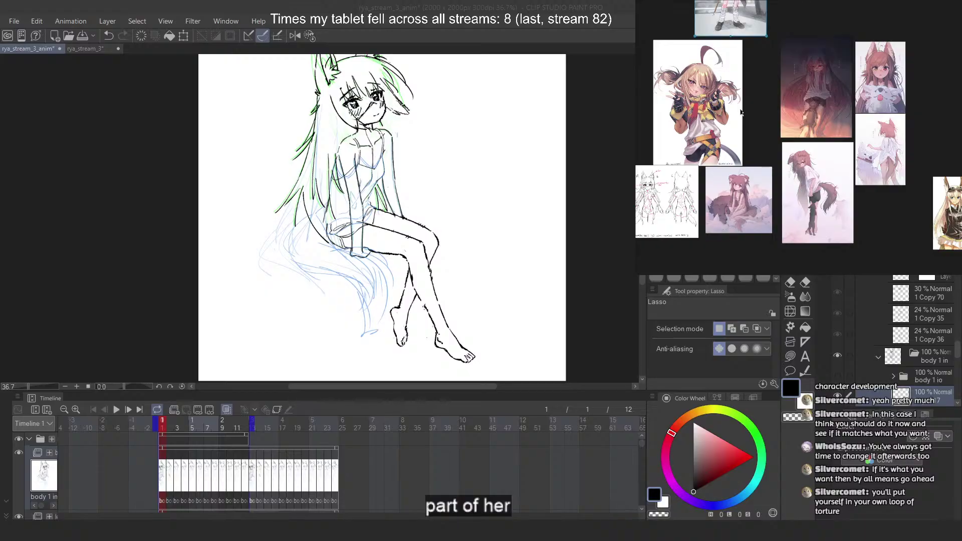
click(420, 62)
scroll(396, 81, down, 3)
scroll(394, 80, up, 5)
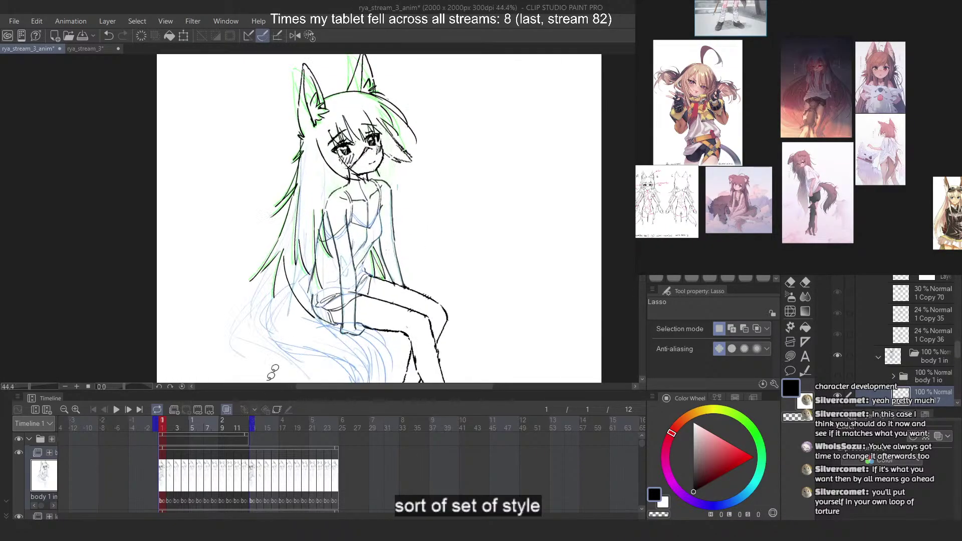
Compare frames 2 and 3, then copy frame 2's hair lines and paste them into frame 3
click(171, 427)
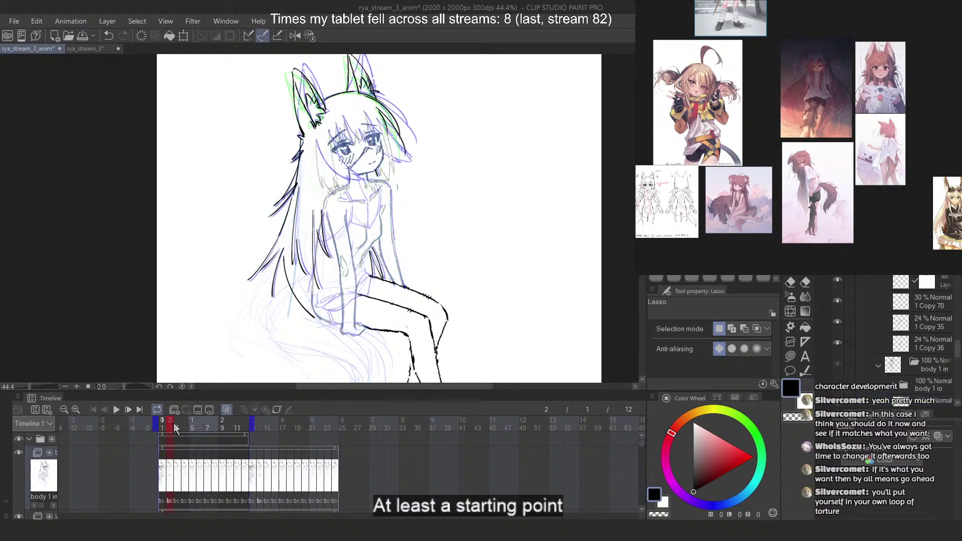
click(180, 423)
click(172, 423)
click(178, 422)
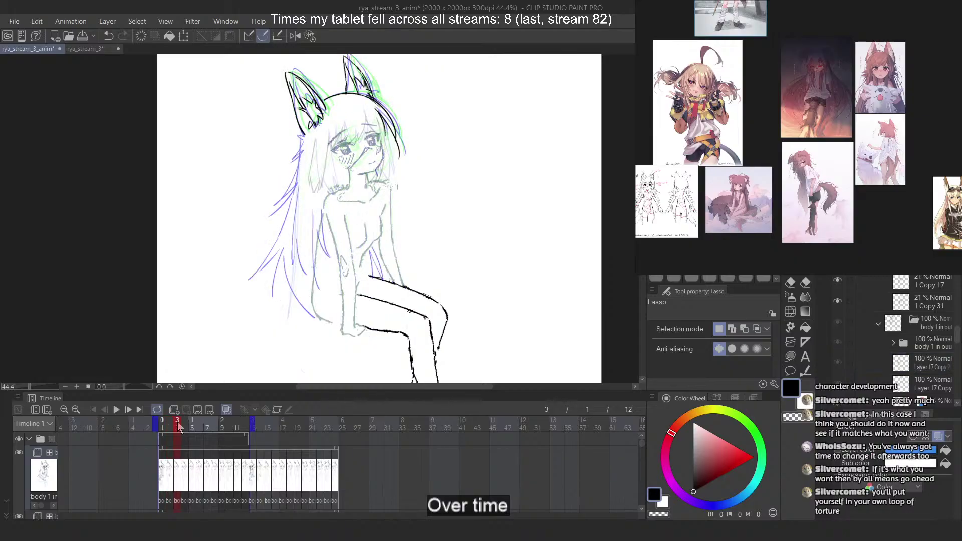
click(171, 427)
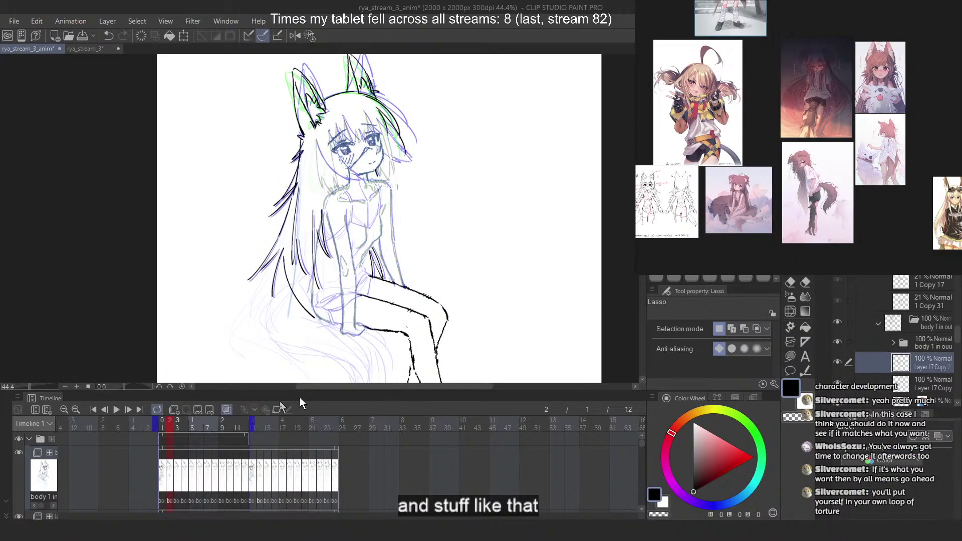
click(178, 427)
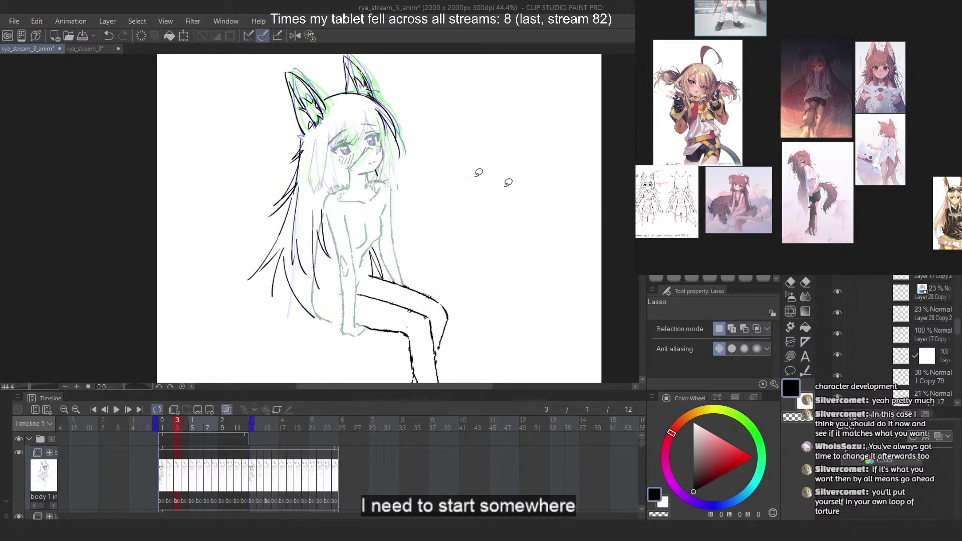
scroll(451, 105, down, 1)
scroll(413, 92, up, 2)
scroll(406, 92, down, 2)
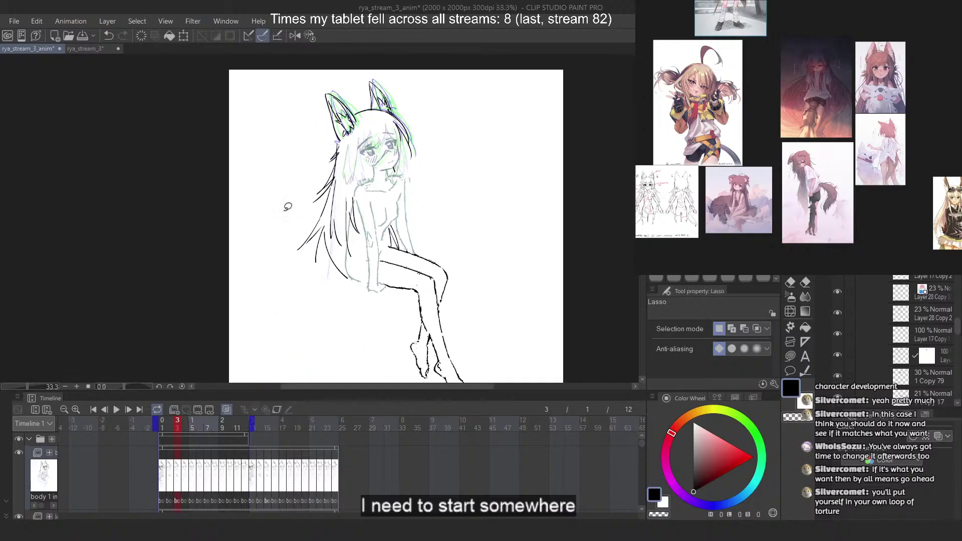
scroll(311, 186, up, 1)
scroll(390, 99, up, 1)
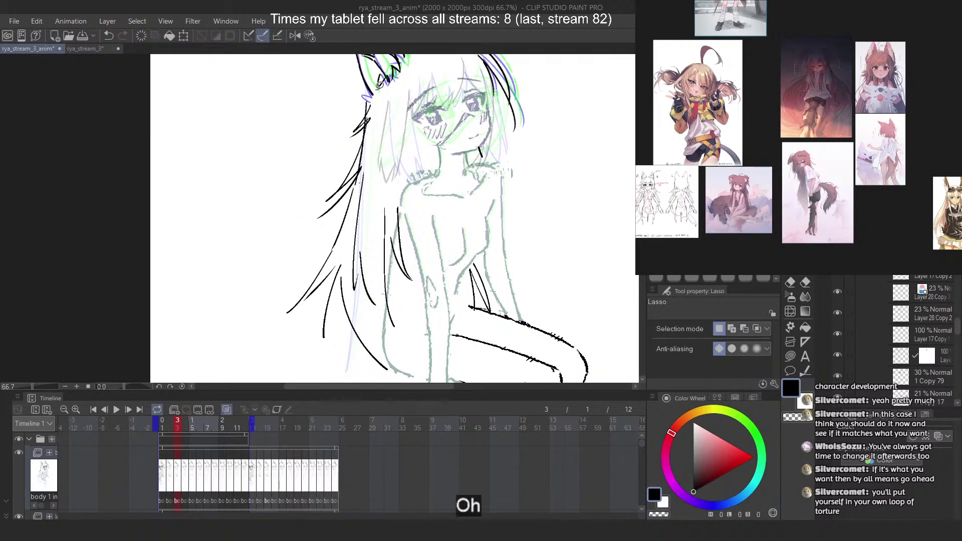
Lasso the lowest curved back strand on frame 2, shift its upper end outward with Free Transform, and deselect
mouse_move(171, 427)
mouse_down()
mouse_move(163, 431)
mouse_move(172, 429)
mouse_up()
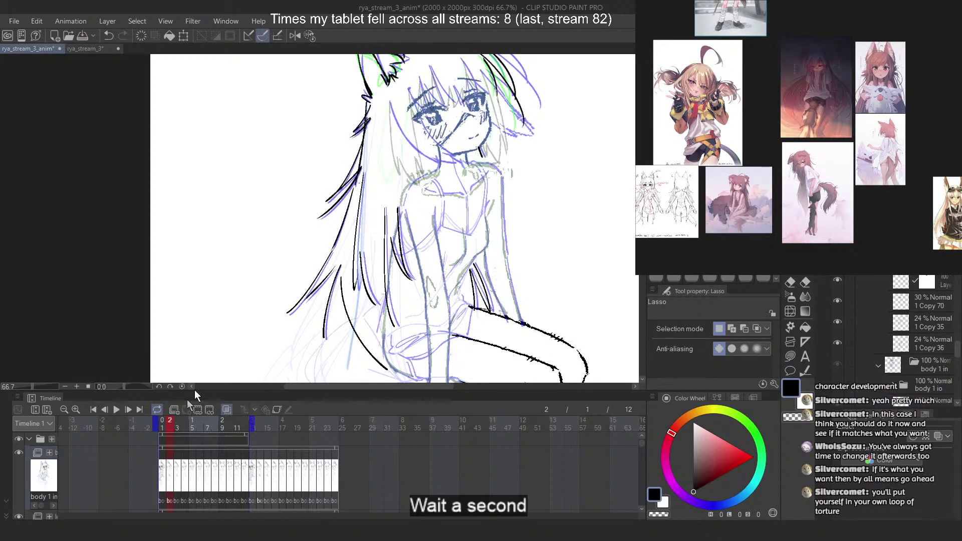
scroll(317, 320, down, 1)
scroll(334, 337, up, 2)
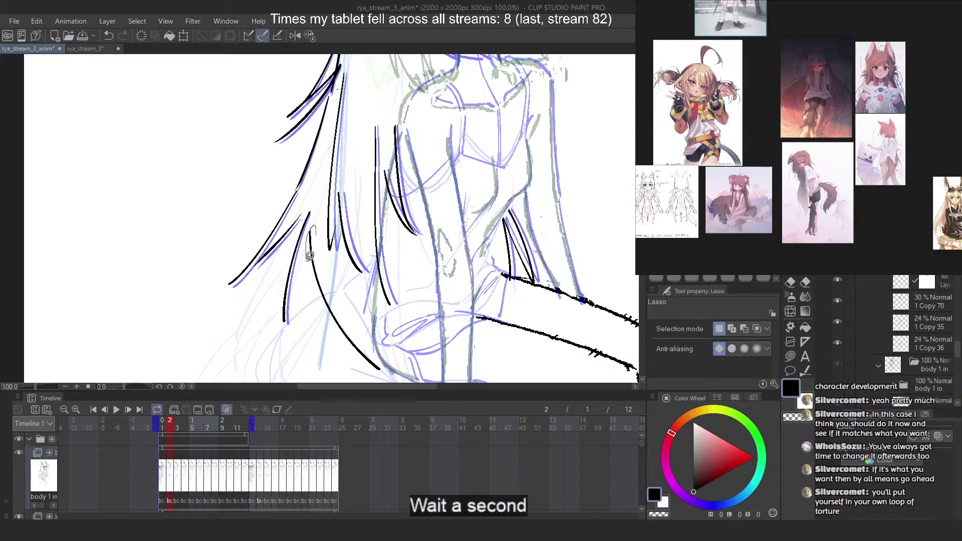
drag(310, 255, 337, 346)
drag(400, 358, 317, 220)
scroll(320, 225, up, 3)
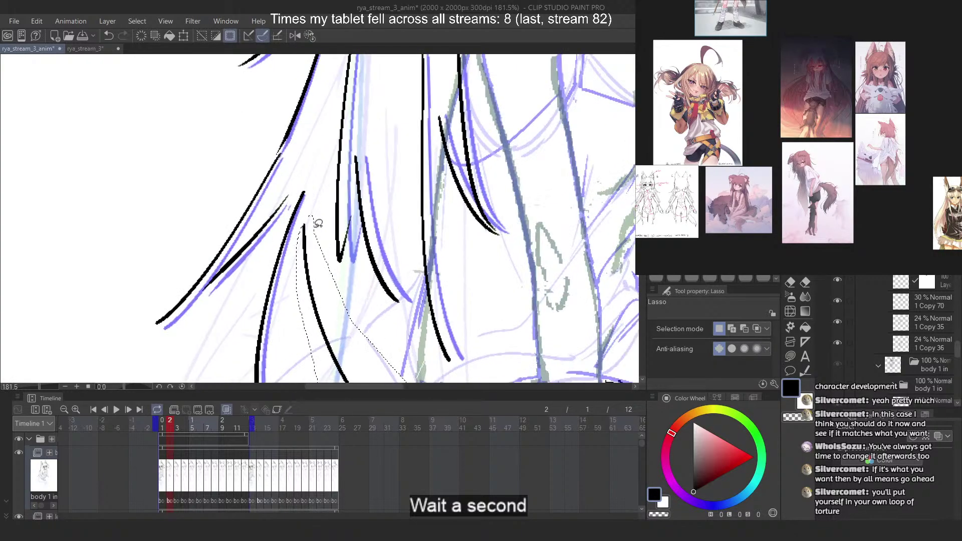
key(ctrl+t)
right_click(306, 255)
click(357, 337)
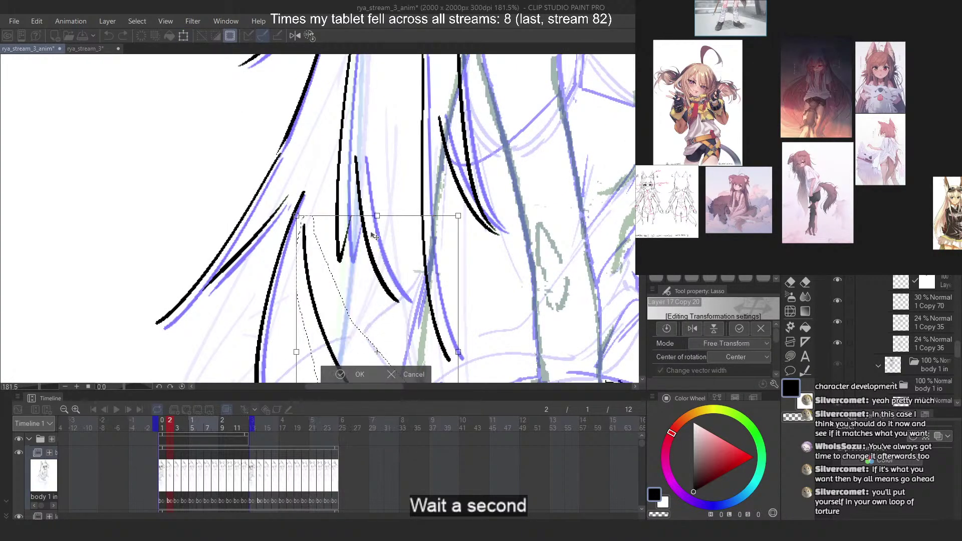
drag(378, 217, 371, 217)
key(Return)
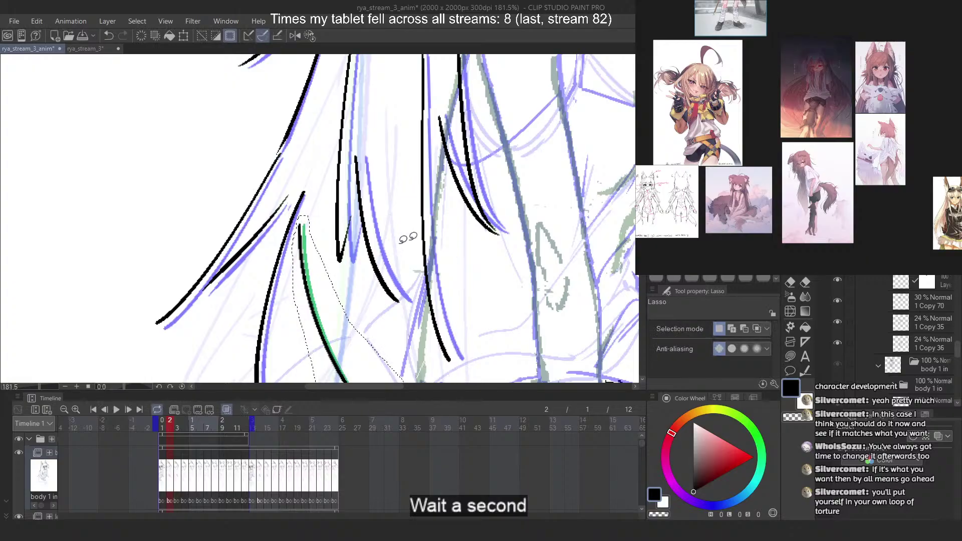
key(ctrl+d)
Free-transform the small hair tuft just below the ear on frame 3, pulling its tips slightly outward and down, then deselect
scroll(359, 261, down, 4)
scroll(360, 260, down, 1)
scroll(384, 232, up, 3)
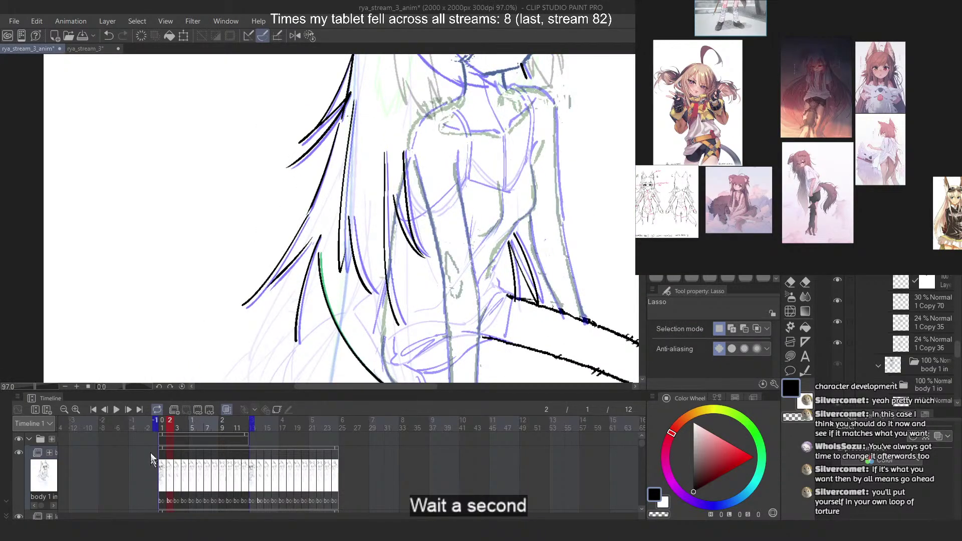
click(176, 428)
scroll(391, 85, down, 3)
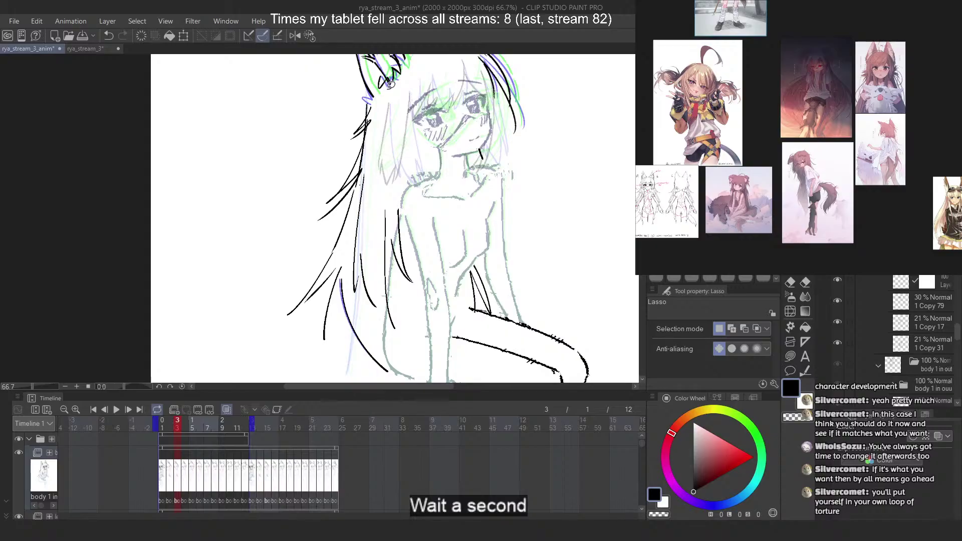
scroll(379, 91, up, 5)
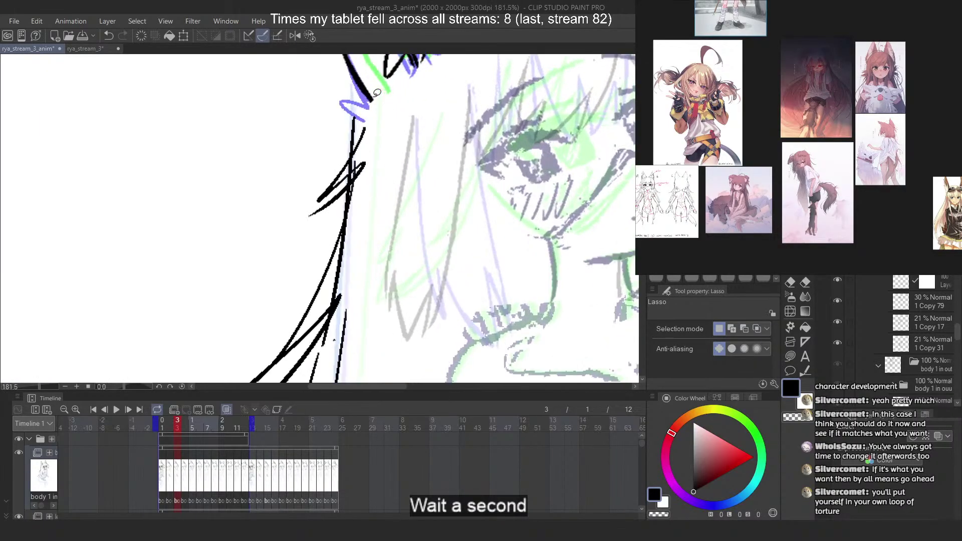
drag(337, 103, 289, 175)
drag(329, 212, 395, 168)
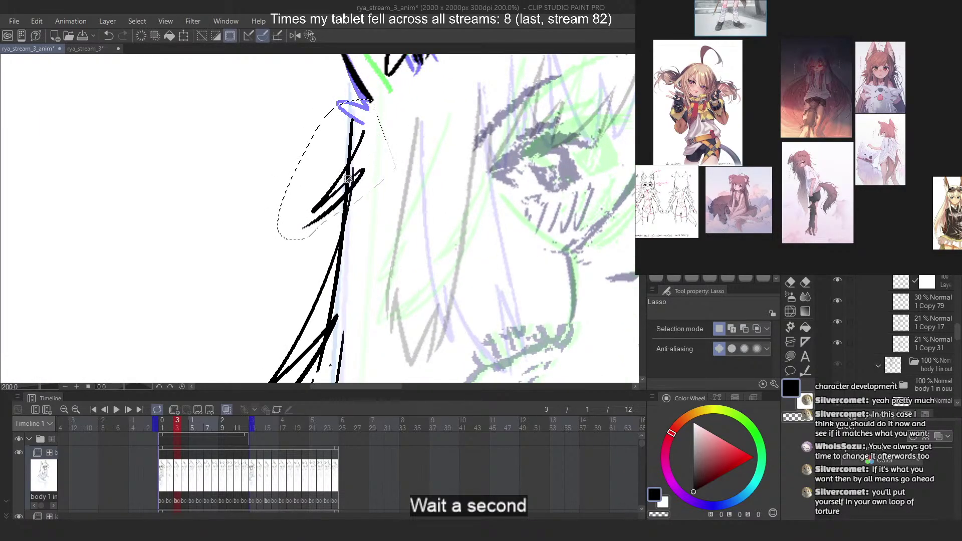
right_click(346, 183)
click(371, 252)
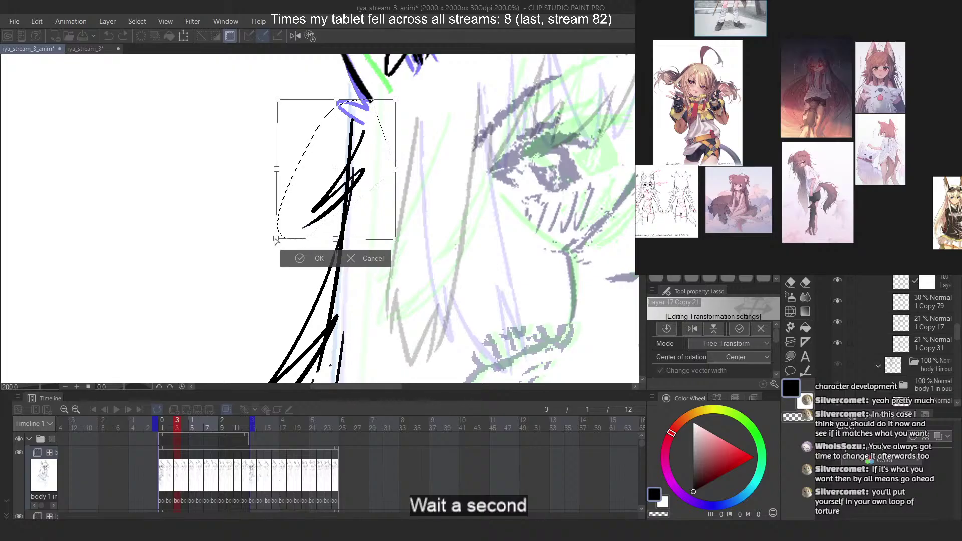
drag(277, 240, 266, 239)
key(Return)
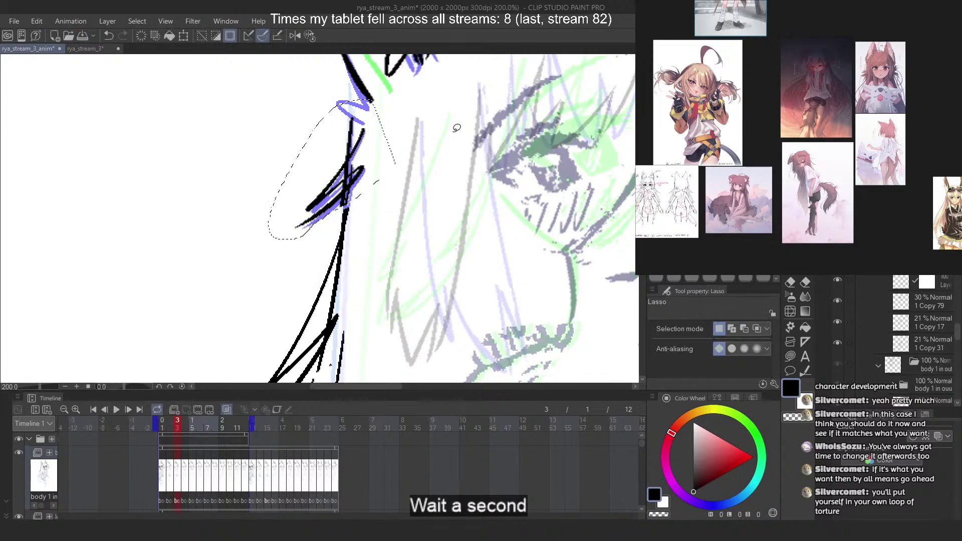
key(ctrl+d)
Lasso the shoulder-height back strands on frame 3 and stretch their tips slightly outward with Free Transform
scroll(354, 73, down, 2)
scroll(332, 257, up, 5)
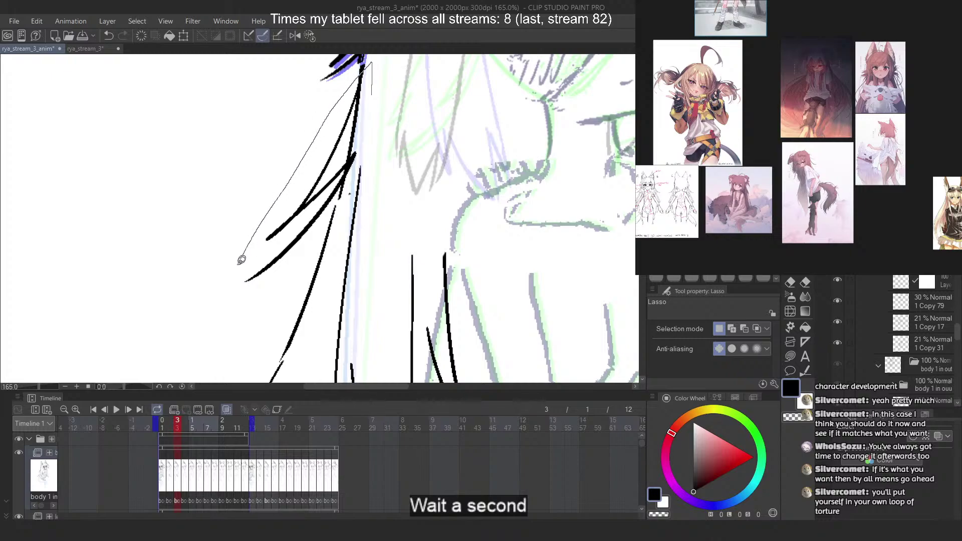
drag(354, 184, 353, 182)
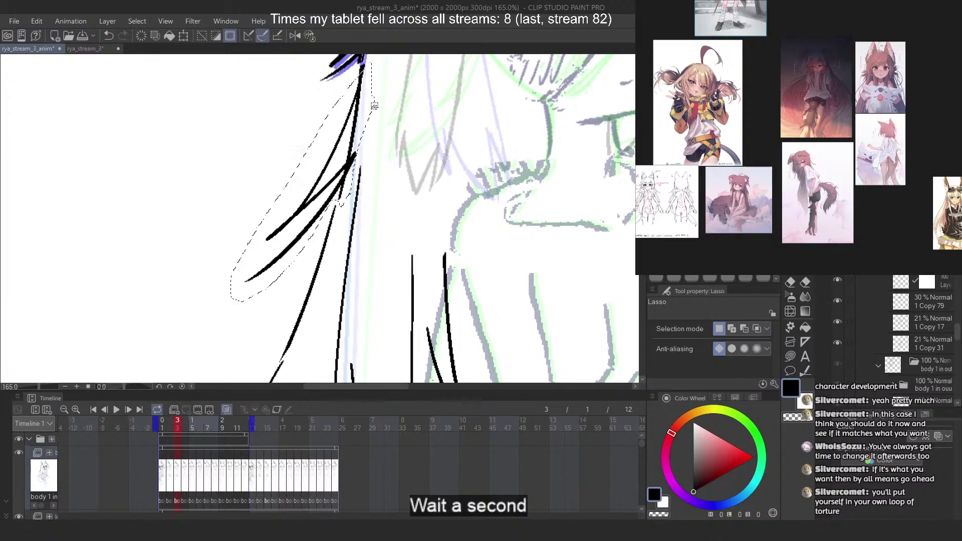
key(ctrl+t)
right_click(350, 141)
click(393, 221)
drag(234, 301, 223, 303)
key(Return)
Lasso the long lower back strands on frame 3, nudge their tips slightly outward with Free Transform, and deselect
scroll(320, 240, down, 5)
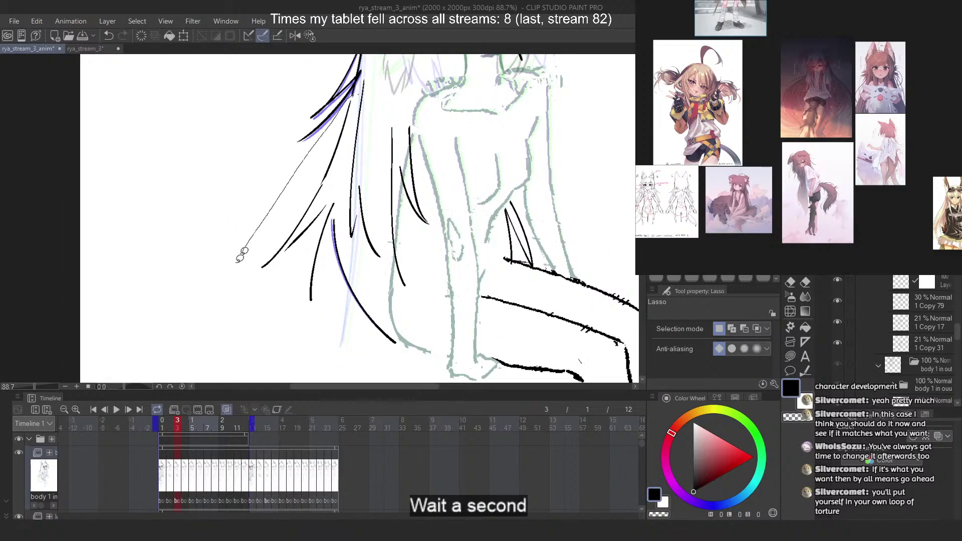
mouse_move(244, 250)
mouse_down()
mouse_move(286, 309)
mouse_move(335, 300)
mouse_up()
drag(333, 222, 334, 222)
key(ctrl+t)
right_click(334, 195)
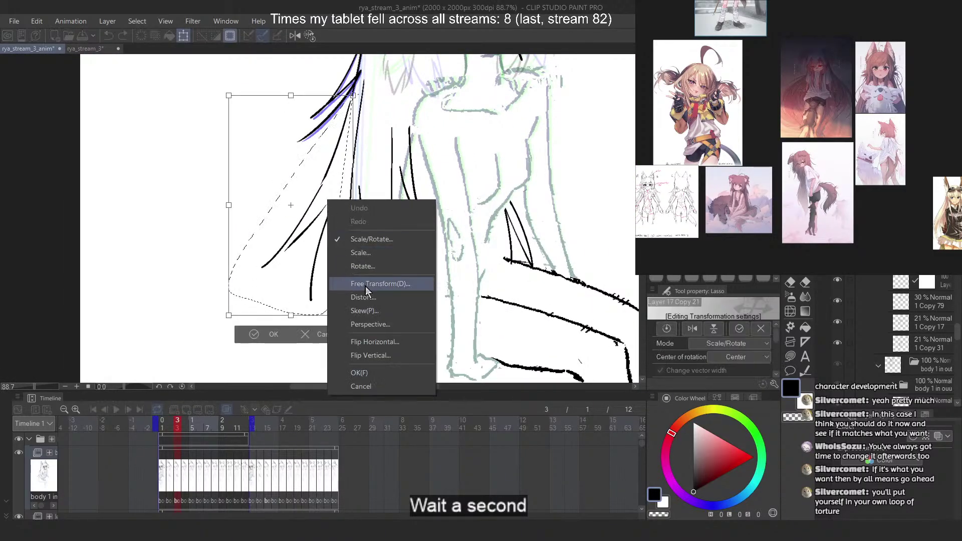
click(366, 284)
drag(226, 319, 225, 317)
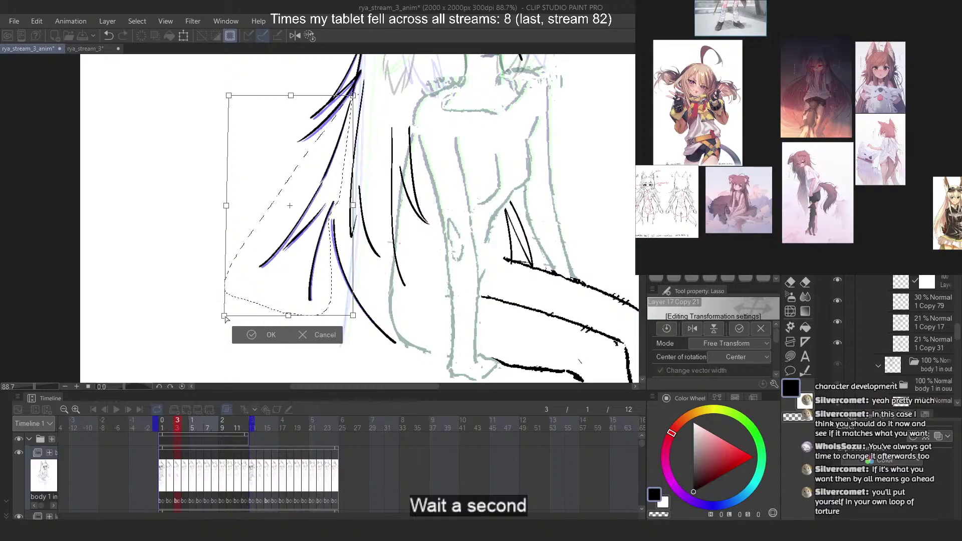
key(Return)
key(ctrl+d)
scroll(371, 216, down, 2)
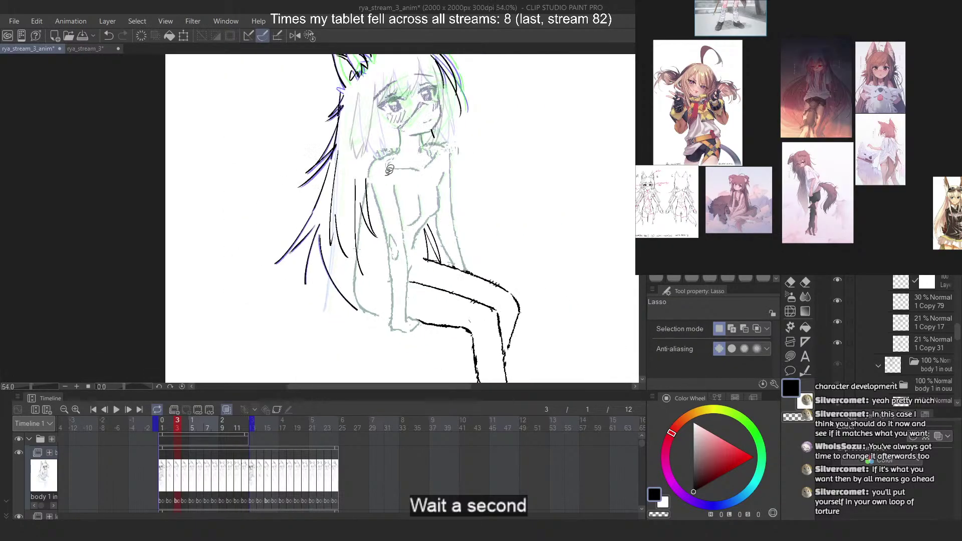
Free-transform the long lower back strands on frame 2, swinging their tips further outward from the body, then deselect
scroll(354, 161, up, 1)
click(169, 429)
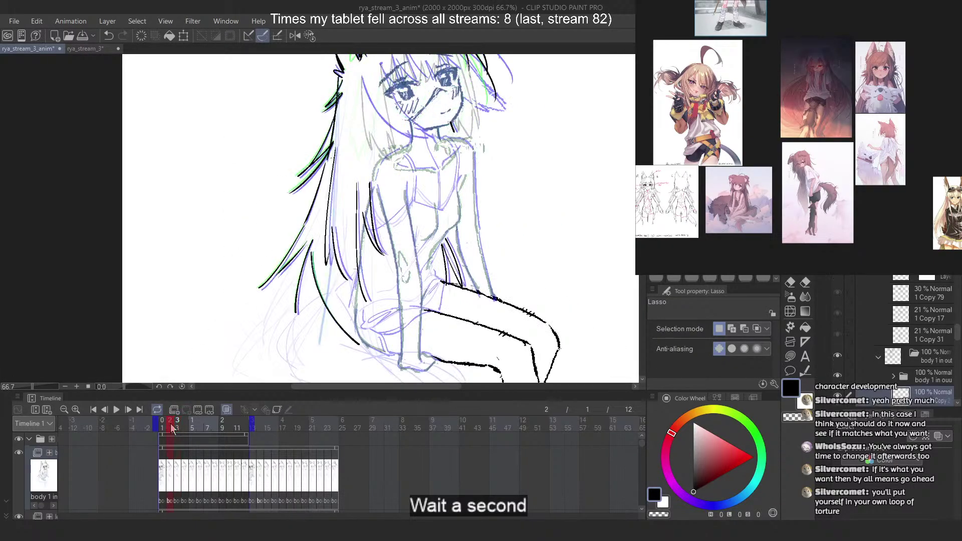
scroll(325, 143, up, 1)
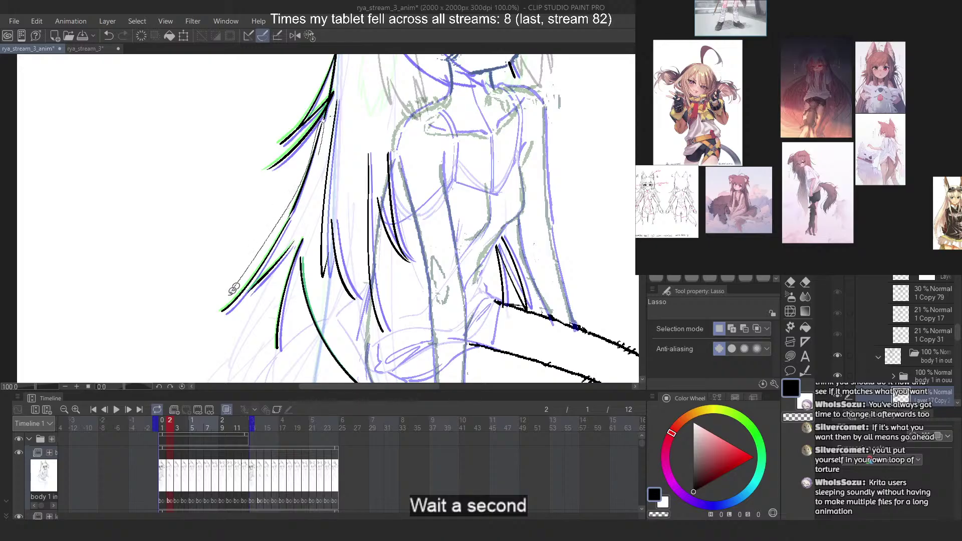
mouse_move(233, 289)
mouse_down()
mouse_move(212, 350)
mouse_move(277, 364)
mouse_up()
drag(296, 304, 301, 264)
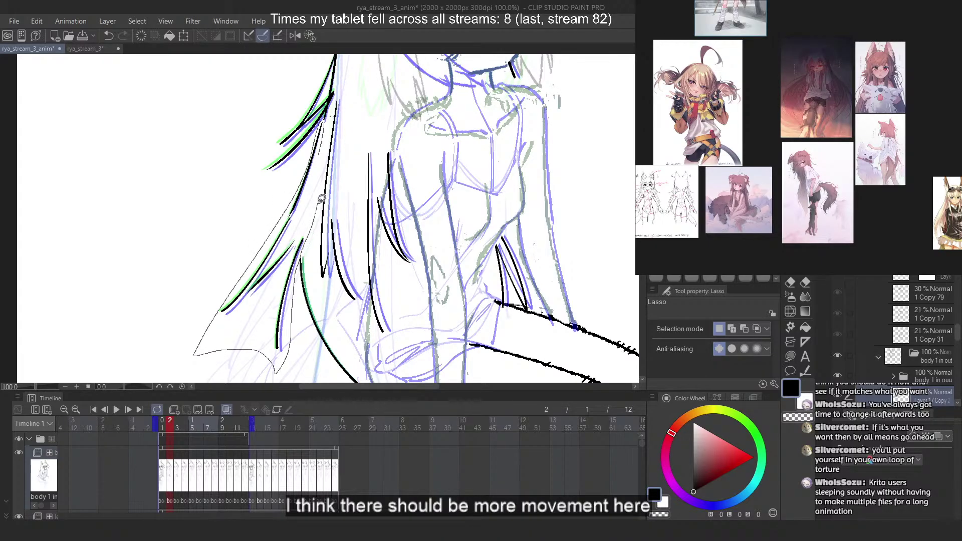
drag(322, 199, 318, 180)
key(ctrl+t)
right_click(304, 198)
click(351, 285)
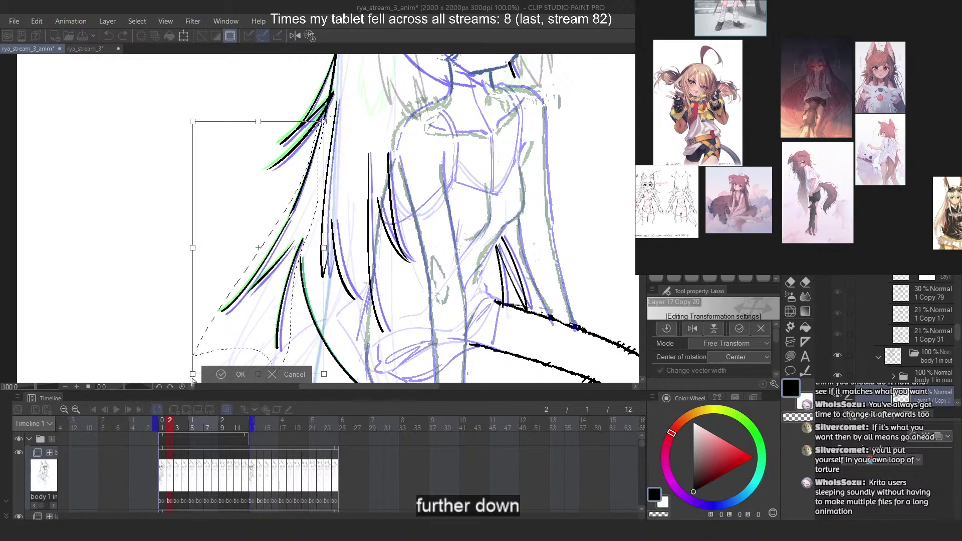
drag(193, 381, 167, 377)
key(Return)
key(ctrl+d)
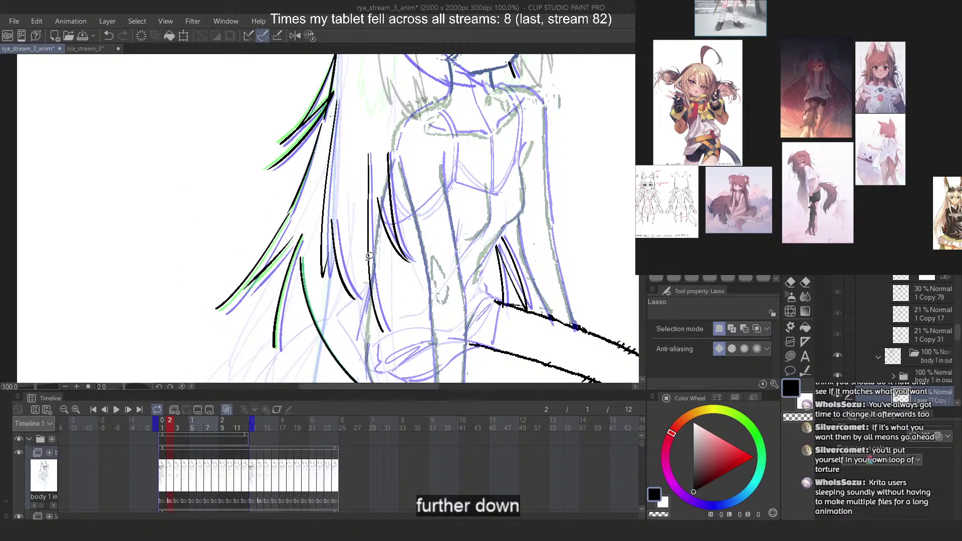
Free-transform the long lower back strands on frame 3 again, moving their tips outward and slightly upward beyond frame 2's lines
click(178, 425)
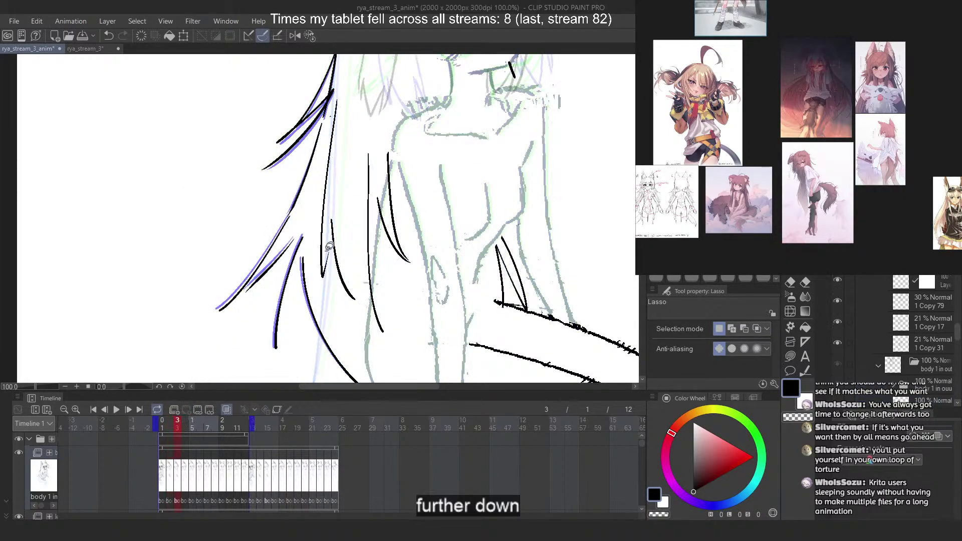
mouse_move(323, 123)
mouse_down()
mouse_move(212, 303)
mouse_move(248, 364)
mouse_move(296, 346)
mouse_move(304, 248)
mouse_up()
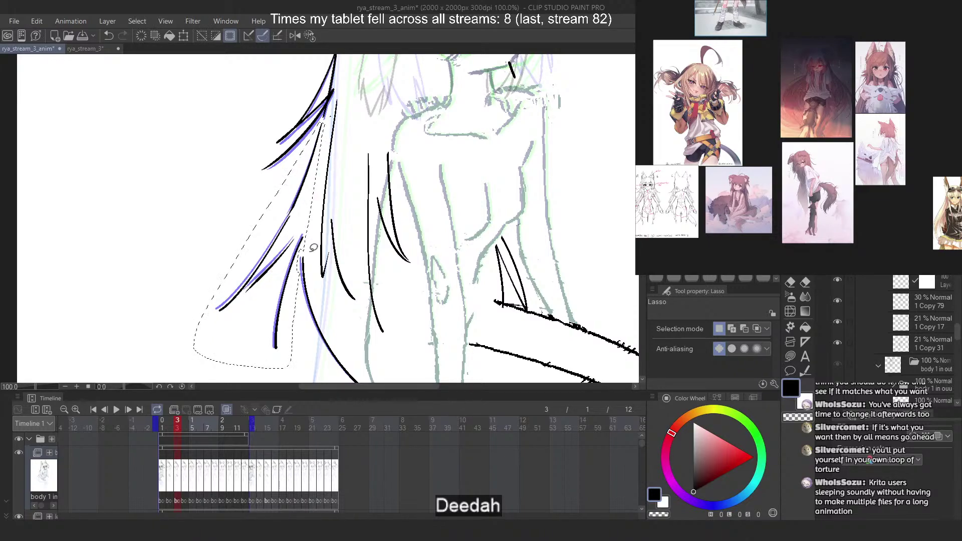
key(ctrl+t)
right_click(290, 231)
click(337, 323)
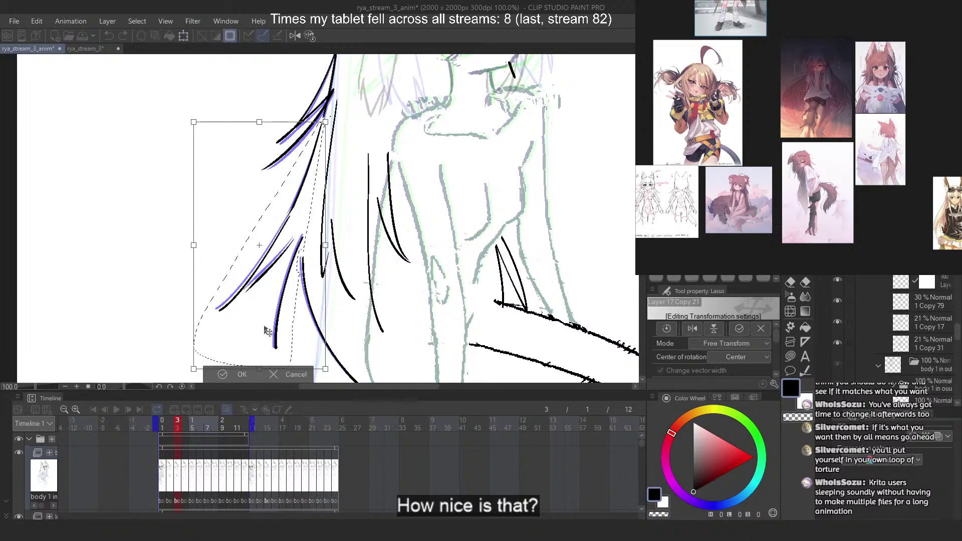
scroll(264, 333, down, 2)
scroll(260, 350, up, 1)
drag(255, 331, 253, 331)
drag(188, 331, 183, 327)
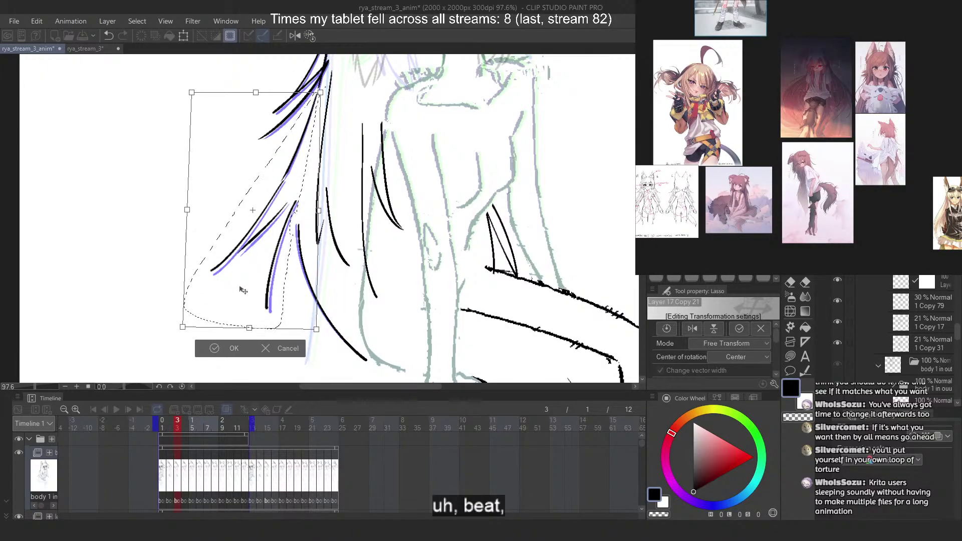
key(Return)
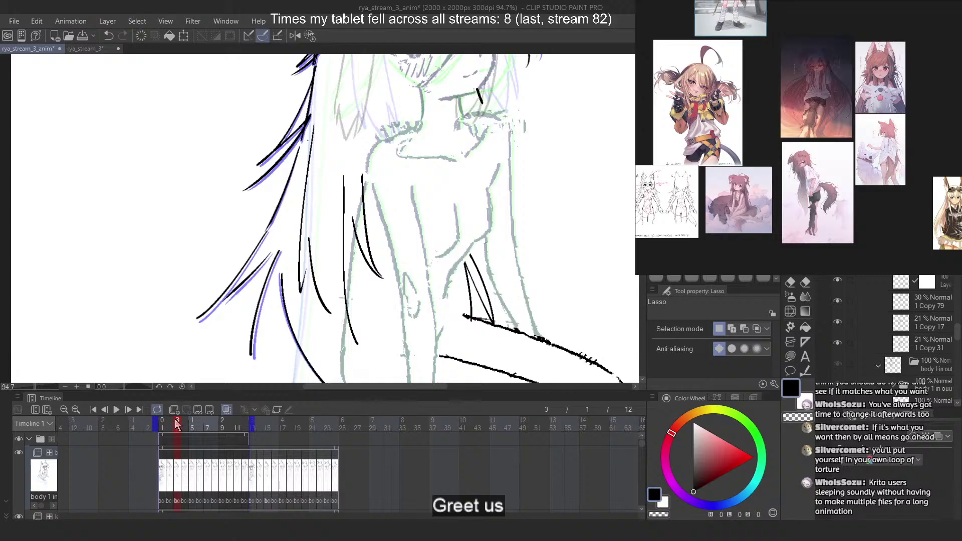
Lasso the inner strands beside the near arm on frame 3, shift their tips toward the back with Free Transform, and deselect
drag(176, 421, 176, 421)
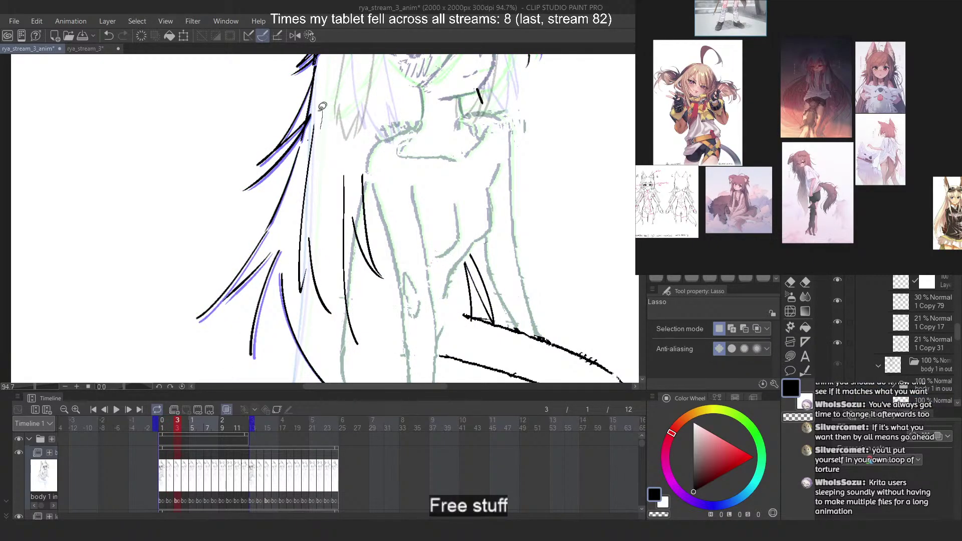
mouse_move(297, 183)
mouse_down()
mouse_move(308, 346)
mouse_move(382, 356)
mouse_move(392, 182)
mouse_up()
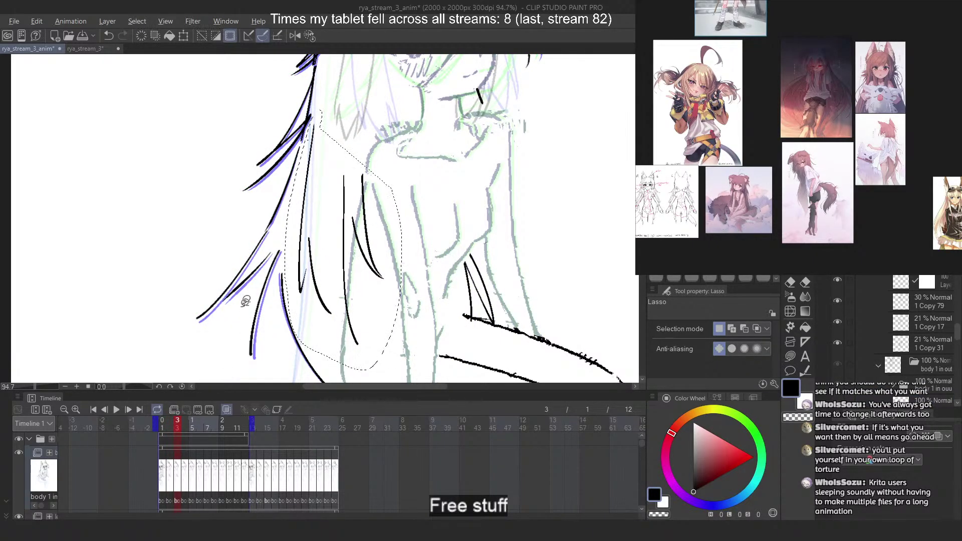
mouse_move(252, 292)
mouse_down()
mouse_move(311, 338)
mouse_move(272, 331)
mouse_move(279, 283)
mouse_move(315, 376)
mouse_up()
key(ctrl+t)
scroll(341, 179, down, 2)
right_click(374, 247)
click(386, 329)
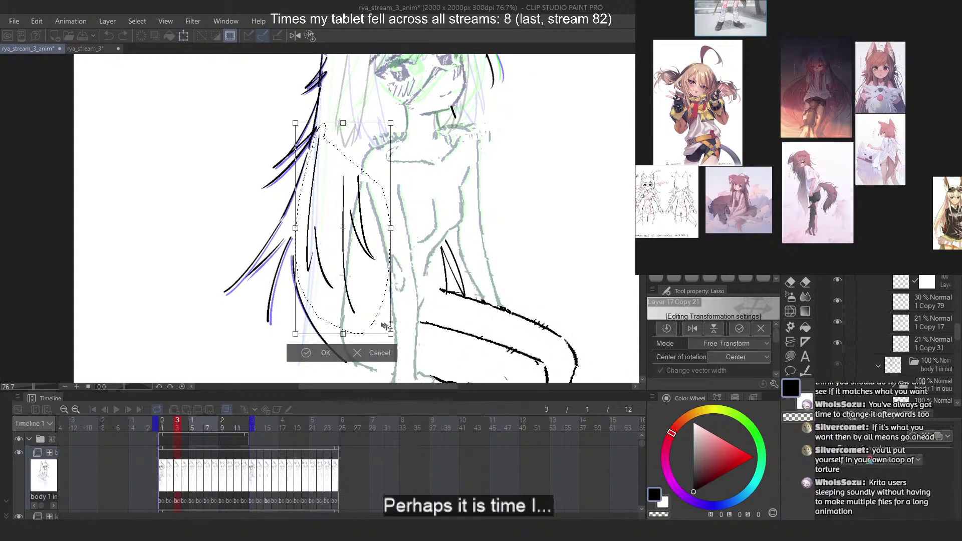
drag(340, 335, 335, 335)
drag(334, 260, 333, 244)
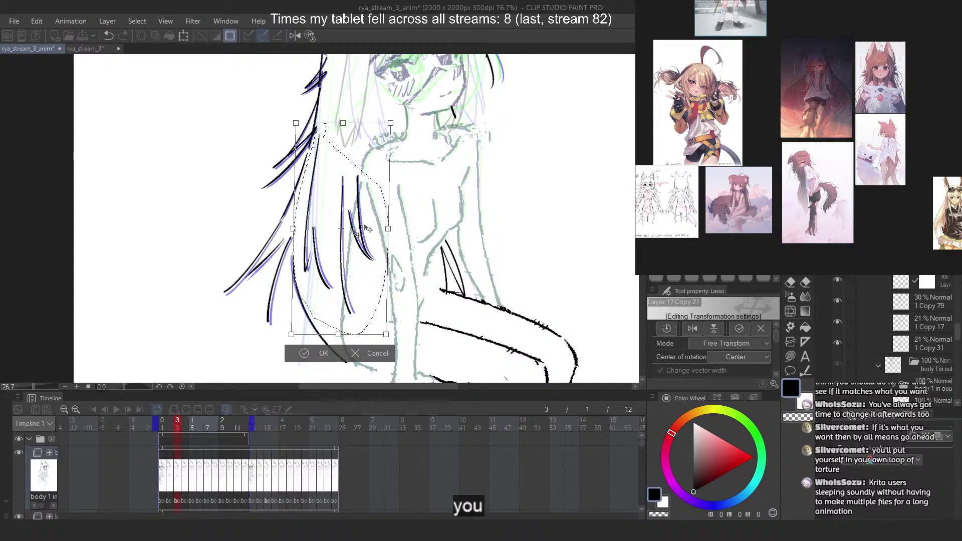
key(Return)
key(ctrl+d)
Lasso the lowest curved back strand on frame 3, shift its upper end slightly outward with Free Transform, and deselect
scroll(366, 229, down, 3)
scroll(366, 250, up, 5)
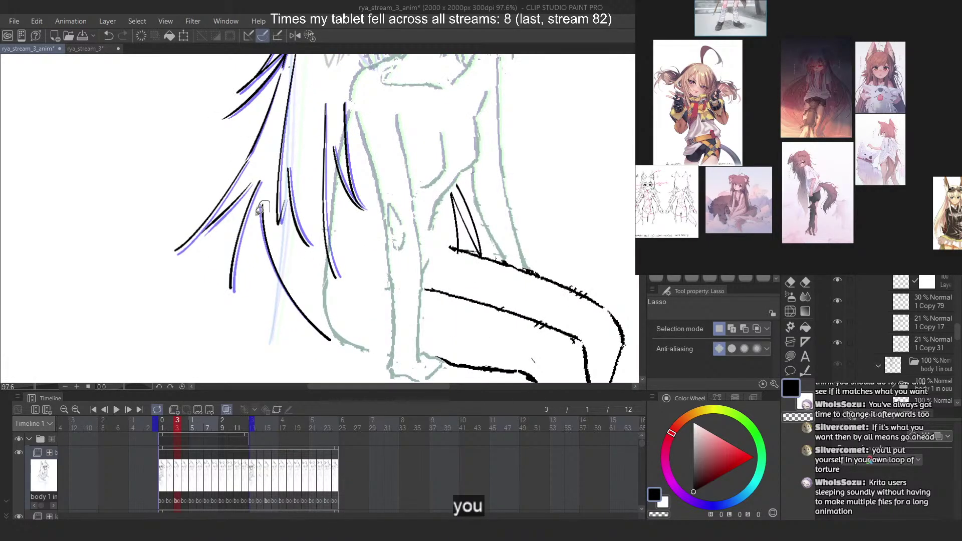
mouse_move(259, 210)
mouse_down()
mouse_move(323, 344)
mouse_move(350, 210)
mouse_up()
key(ctrl+t)
right_click(307, 296)
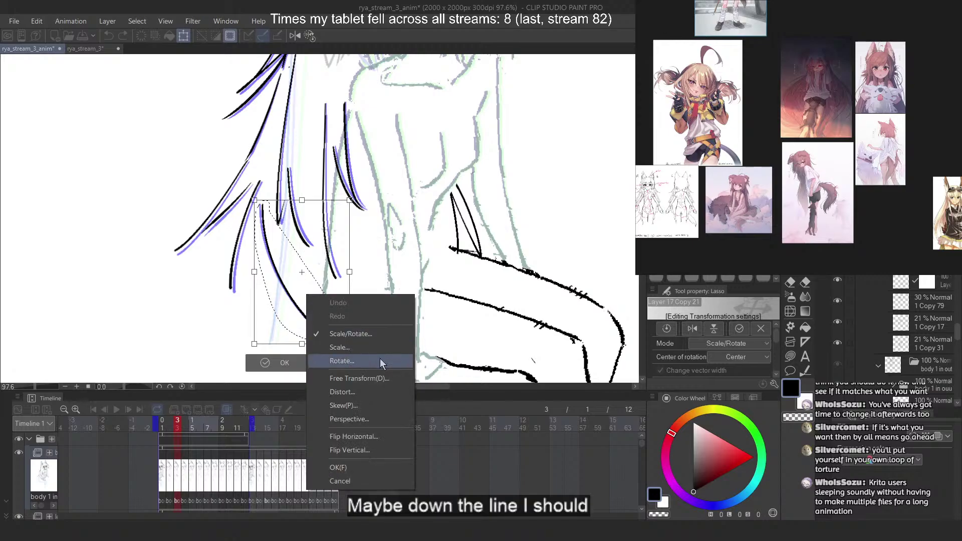
click(374, 379)
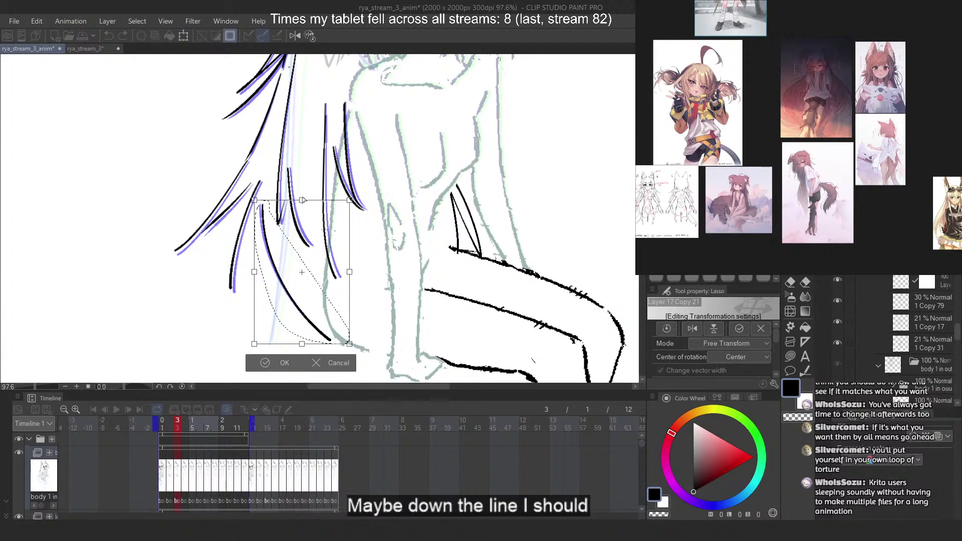
drag(302, 200, 298, 200)
key(Return)
key(ctrl+d)
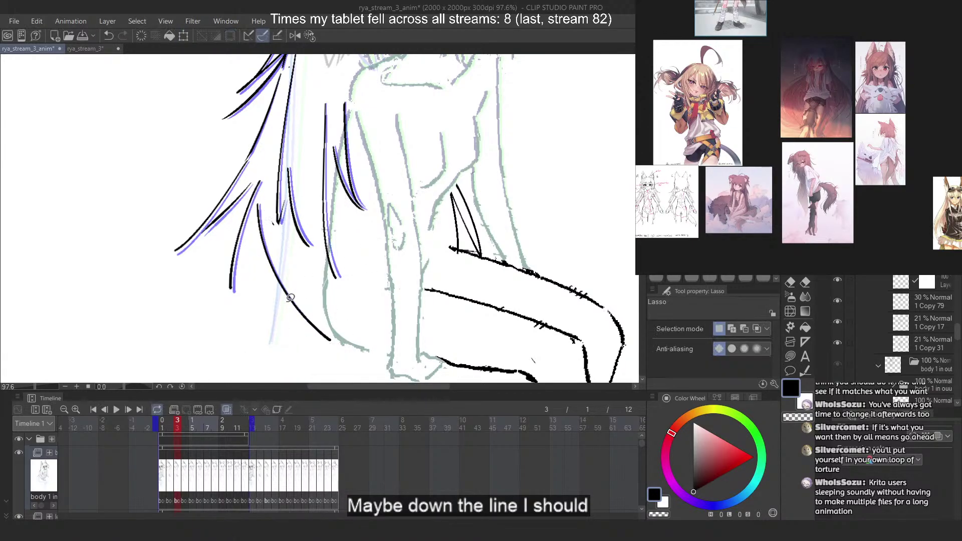
Lasso the small strands between the waist and thigh on frame 3, nudge them slightly toward the back with Free Transform, and deselect
scroll(295, 281, down, 2)
scroll(361, 117, up, 1)
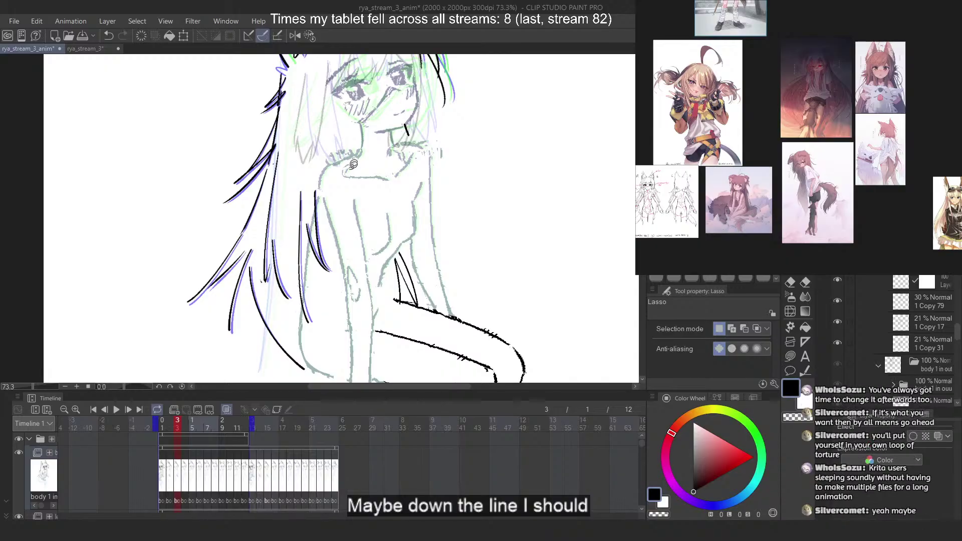
scroll(357, 175, down, 3)
scroll(401, 221, up, 4)
mouse_move(393, 211)
mouse_down()
mouse_move(447, 304)
mouse_move(454, 280)
mouse_up()
scroll(432, 255, up, 3)
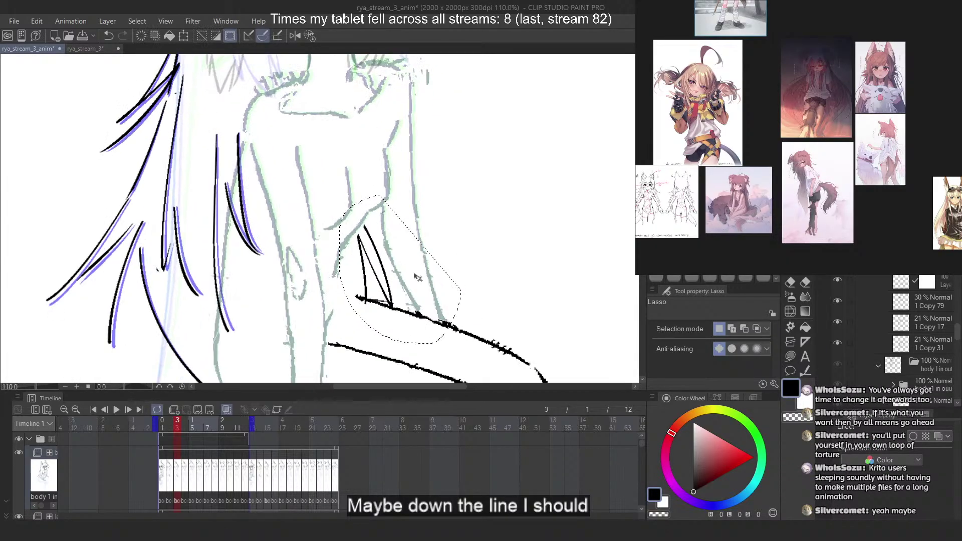
key(ctrl+t)
right_click(415, 273)
click(456, 351)
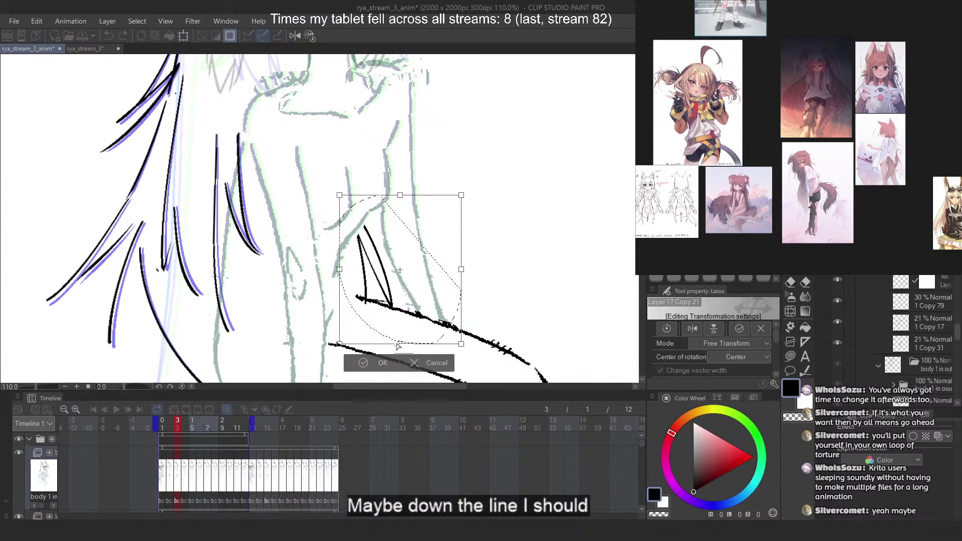
drag(400, 344, 395, 341)
drag(389, 293, 386, 293)
key(Return)
key(ctrl+d)
scroll(351, 241, down, 4)
scroll(370, 60, up, 3)
scroll(351, 122, up, 2)
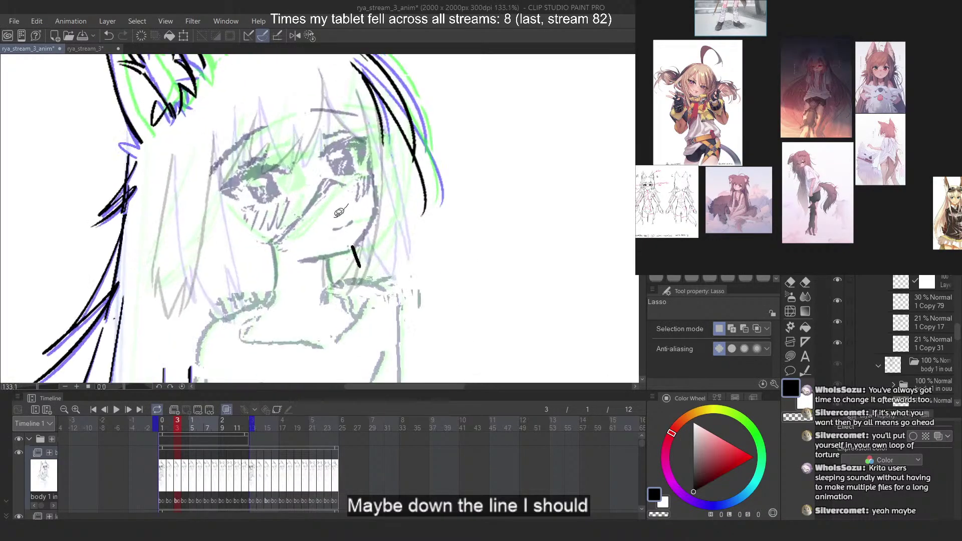
drag(344, 205, 330, 219)
key(ctrl+d)
scroll(403, 151, down, 4)
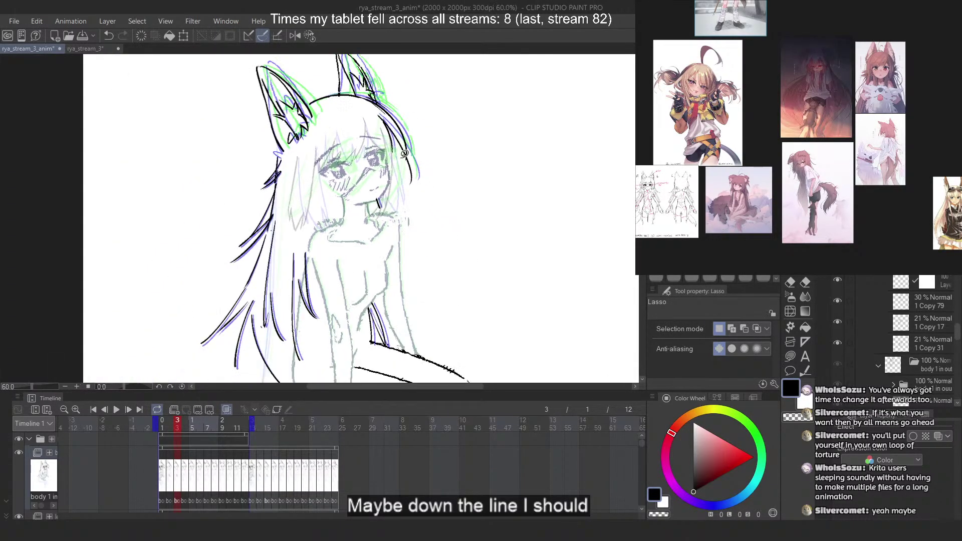
scroll(401, 170, up, 2)
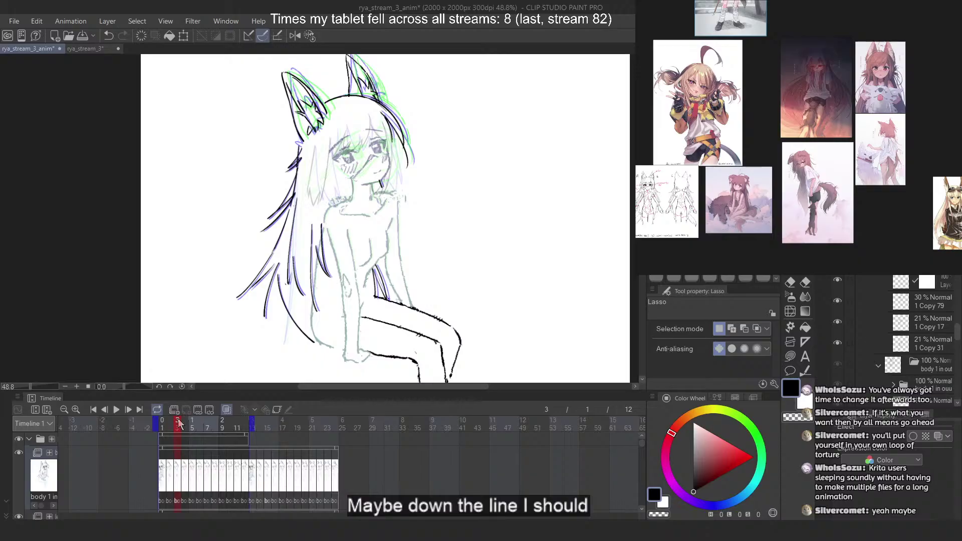
Turn off onion skin and flip back and forth through frames 1 to 4 to check the hair motion, ending on frame 3
click(227, 410)
key(Left)
key(Left)
key(Left)
key(Right)
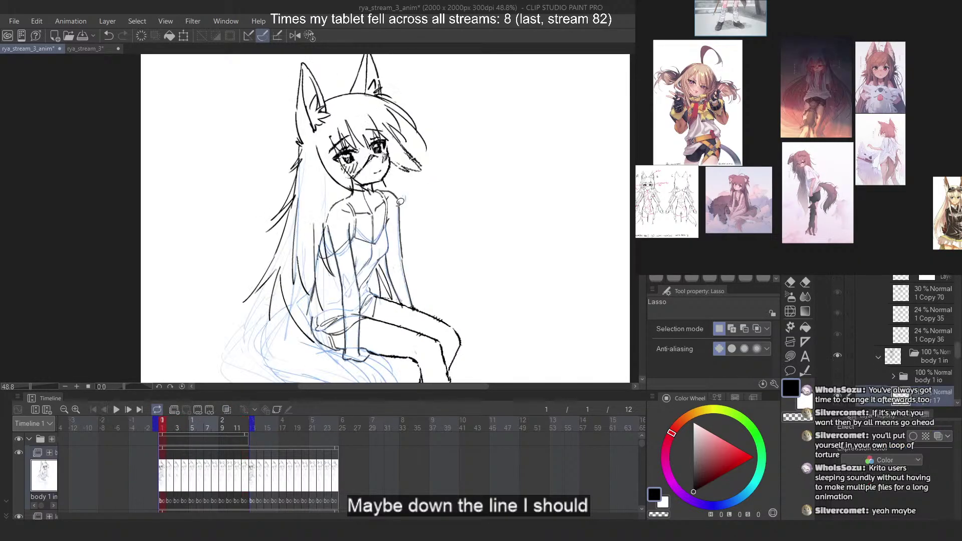
key(Right)
key(Right)
key(Right)
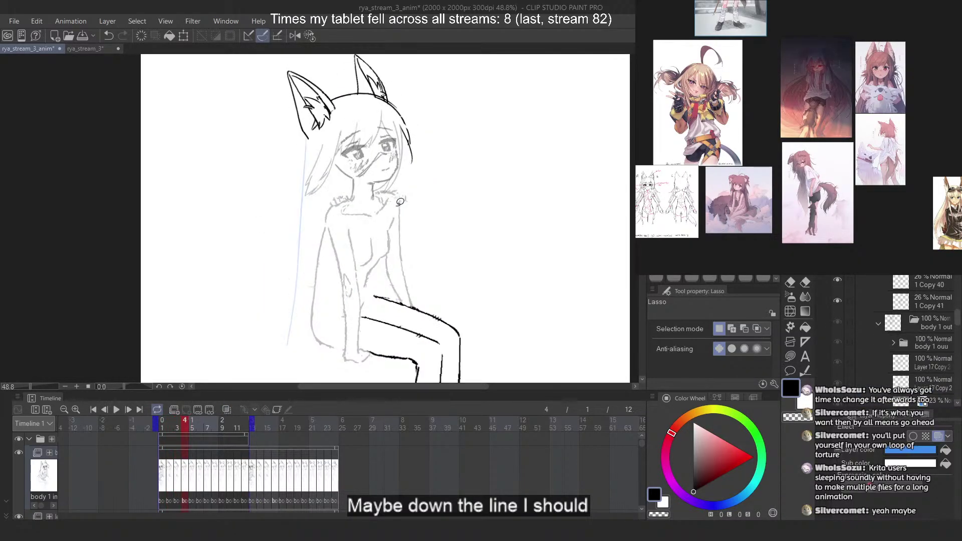
key(Left)
key(Left)
key(Left)
key(Right)
key(Right)
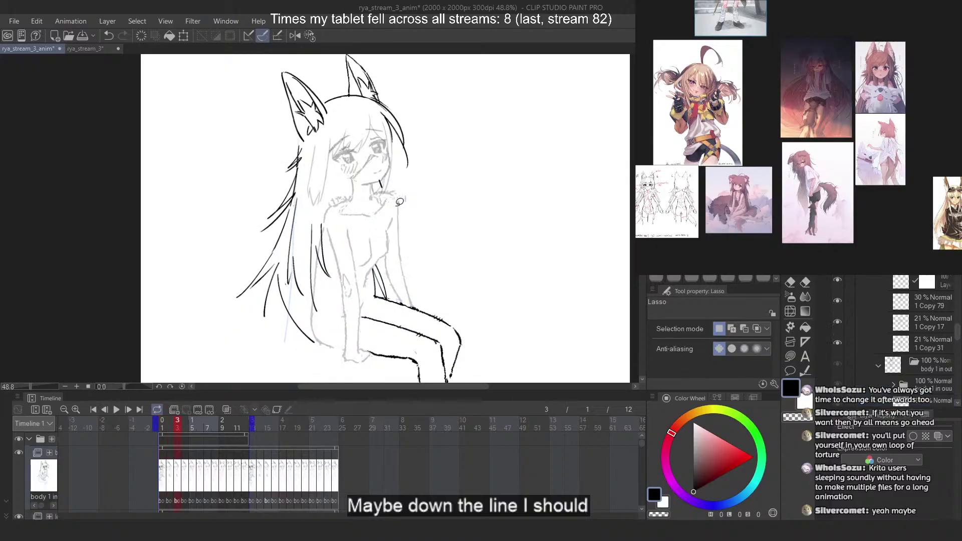
key(Right)
key(Right)
key(Left)
key(Left)
key(Left)
key(Left)
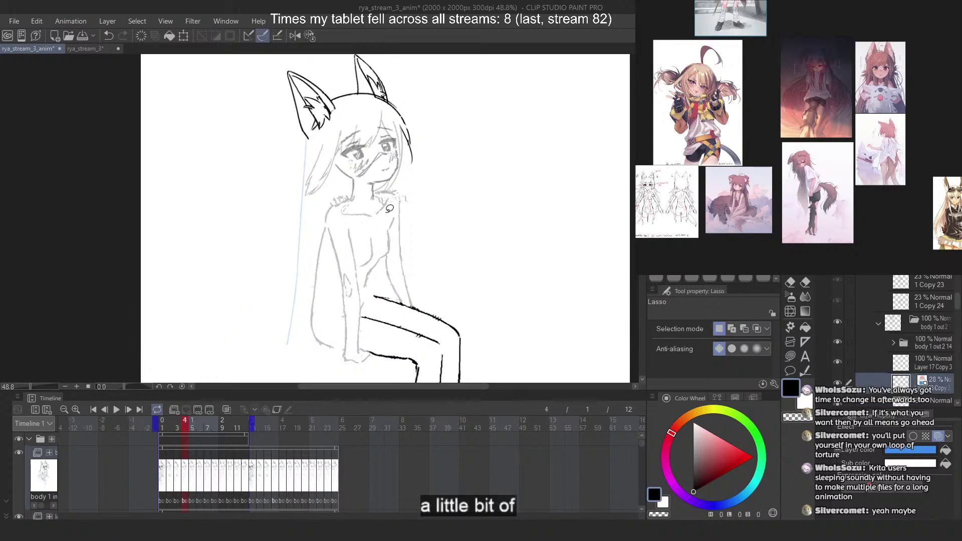
key(Right)
key(Right)
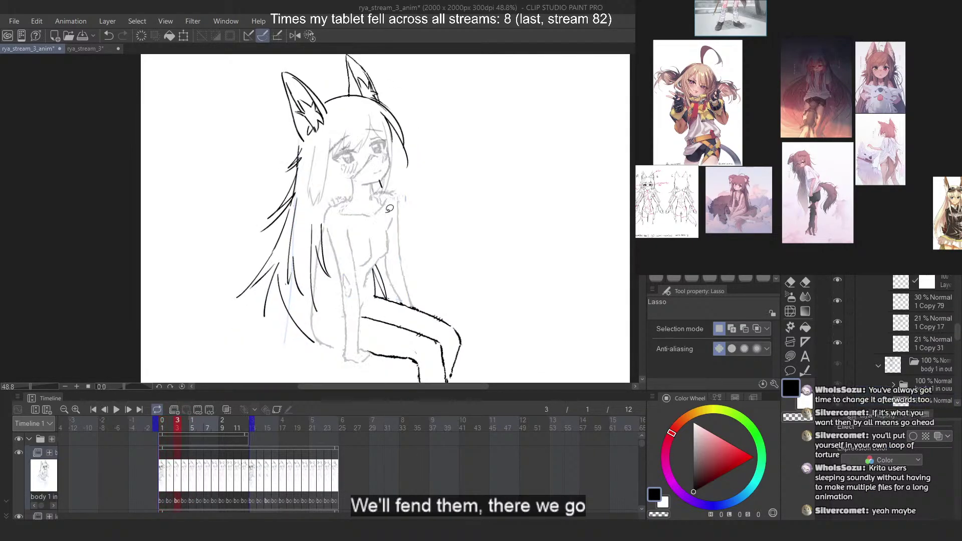
key(Left)
key(Left)
key(Right)
key(Right)
key(Left)
key(Left)
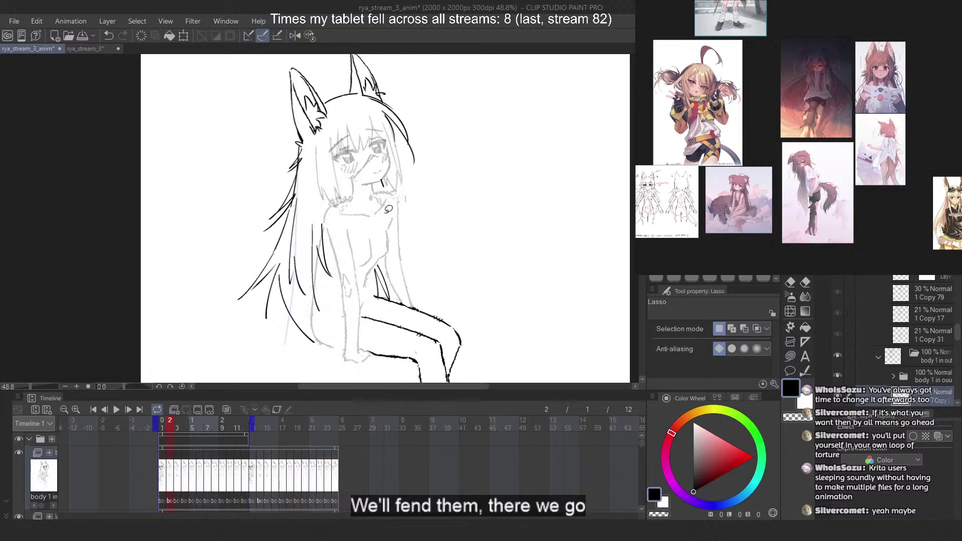
mouse_move(164, 430)
mouse_down()
mouse_move(190, 427)
mouse_move(177, 429)
mouse_up()
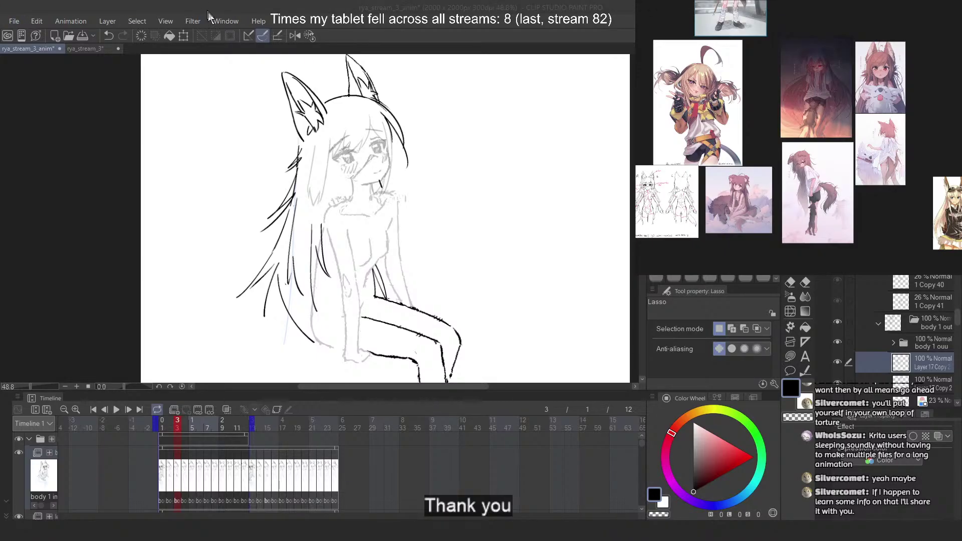
Open the program's version information, read the installed version, and close the dialog
click(222, 20)
mouse_move(259, 21)
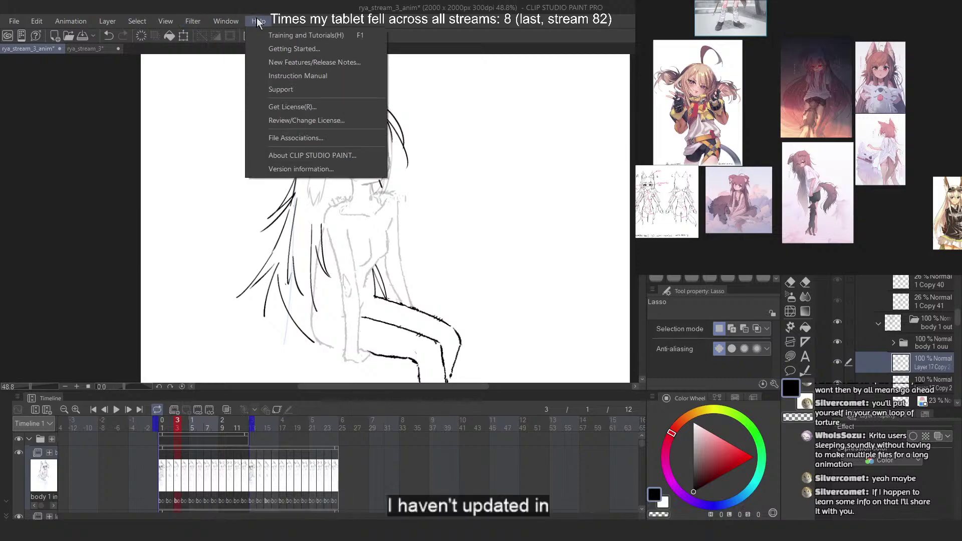
click(321, 169)
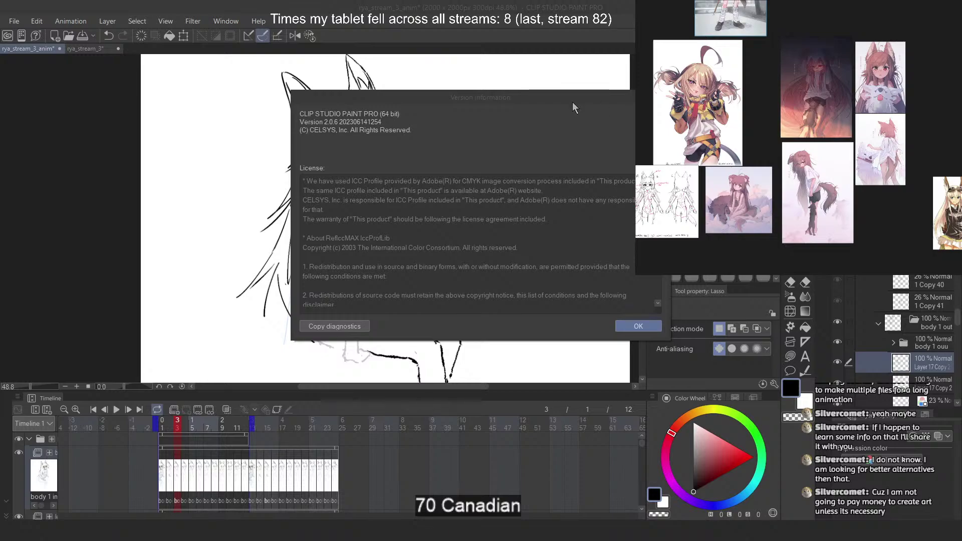
key(Return)
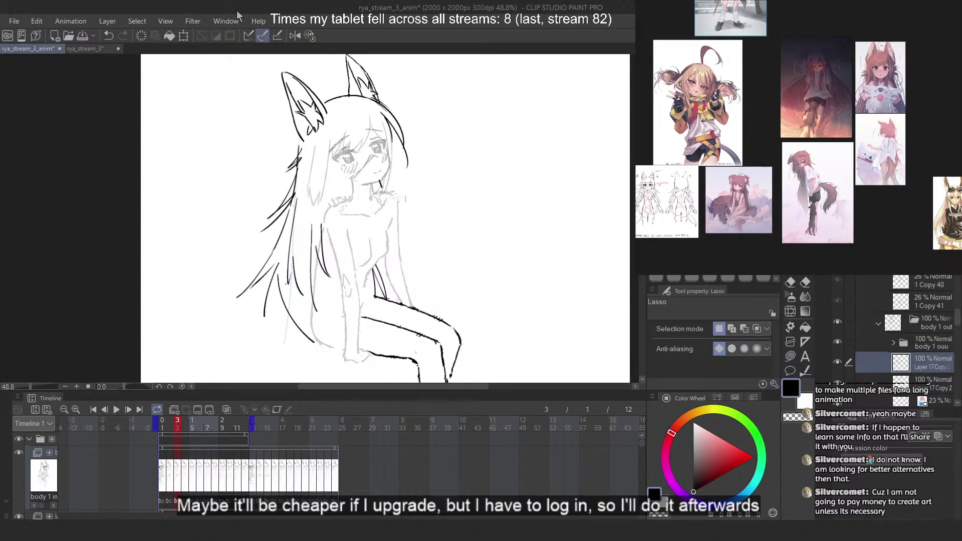
Copy the long hair ink from frame 3 and paste it onto frame 4
scroll(345, 178, down, 4)
scroll(351, 173, up, 6)
scroll(283, 216, down, 1)
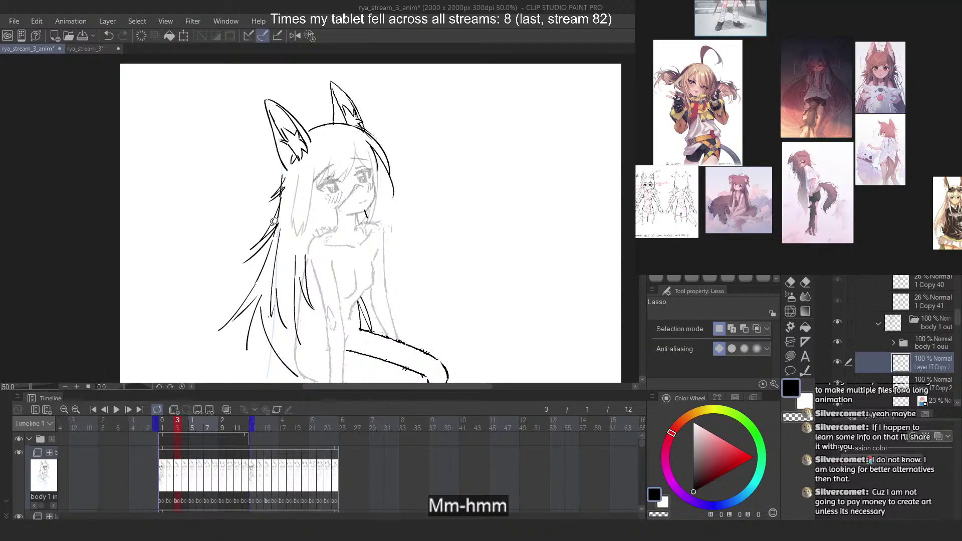
drag(351, 139, 355, 110)
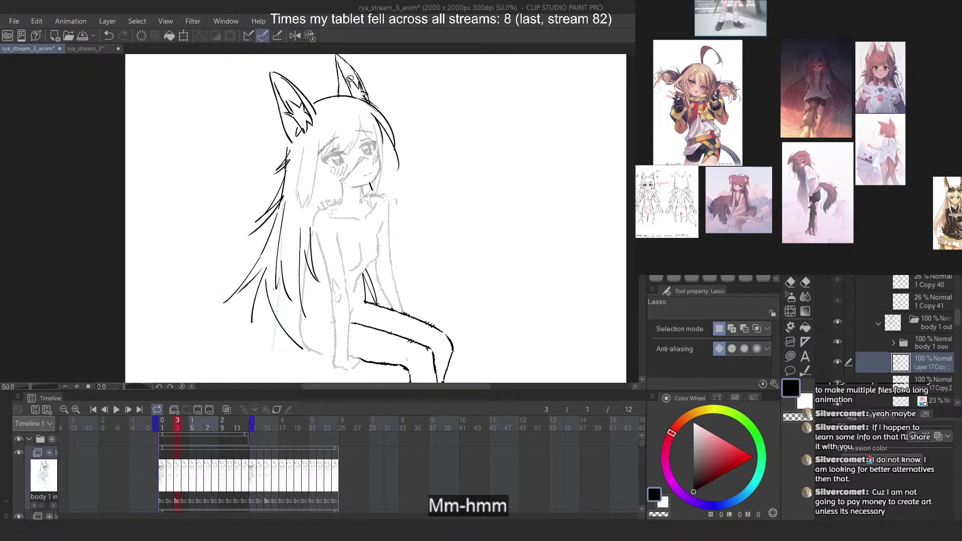
click(180, 426)
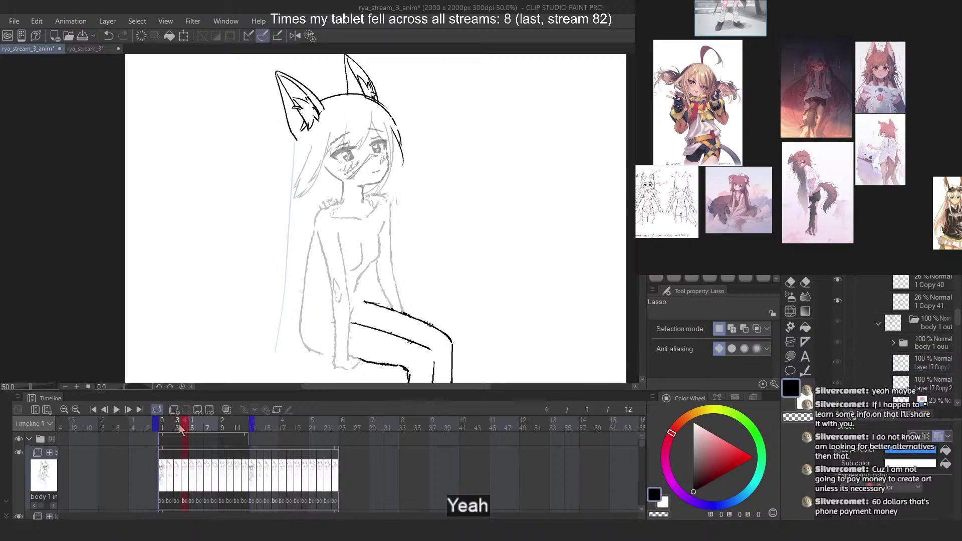
click(178, 426)
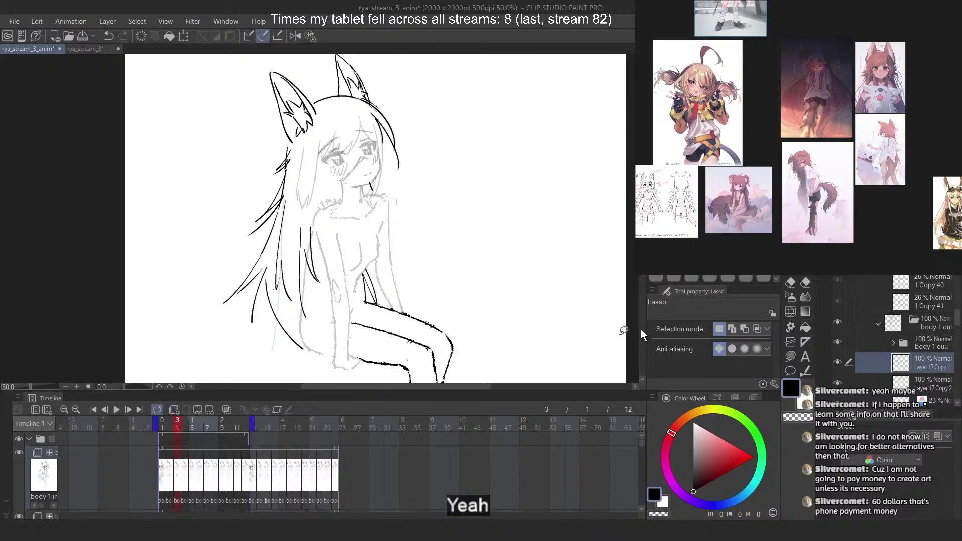
click(185, 425)
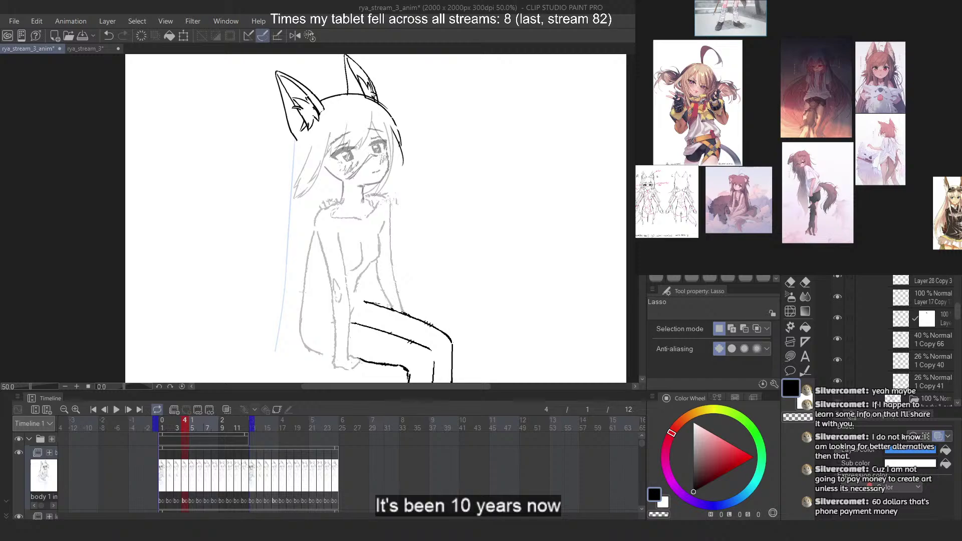
key(ctrl+v)
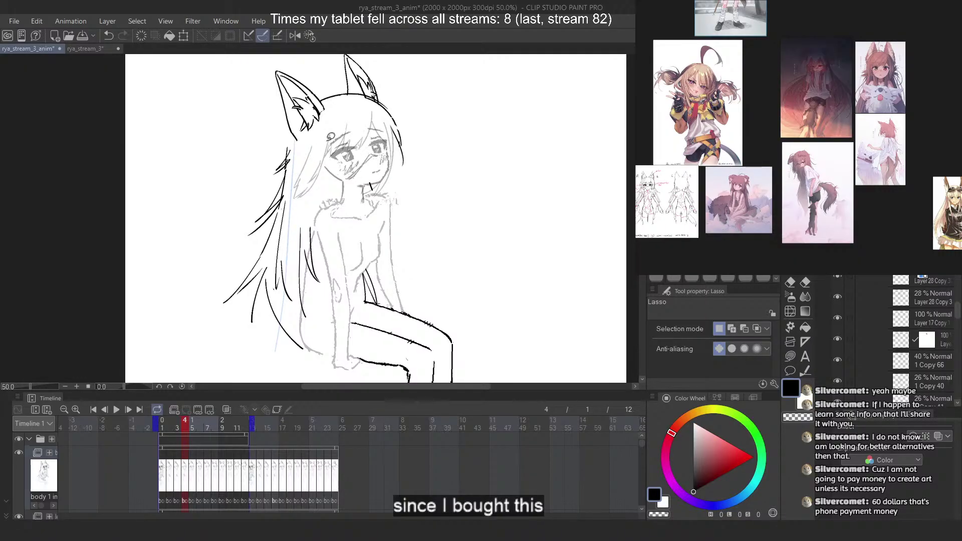
Turn onion skin on for frame 4 to compare the pasted hair with the neighbouring frames
scroll(349, 71, down, 2)
scroll(309, 247, up, 3)
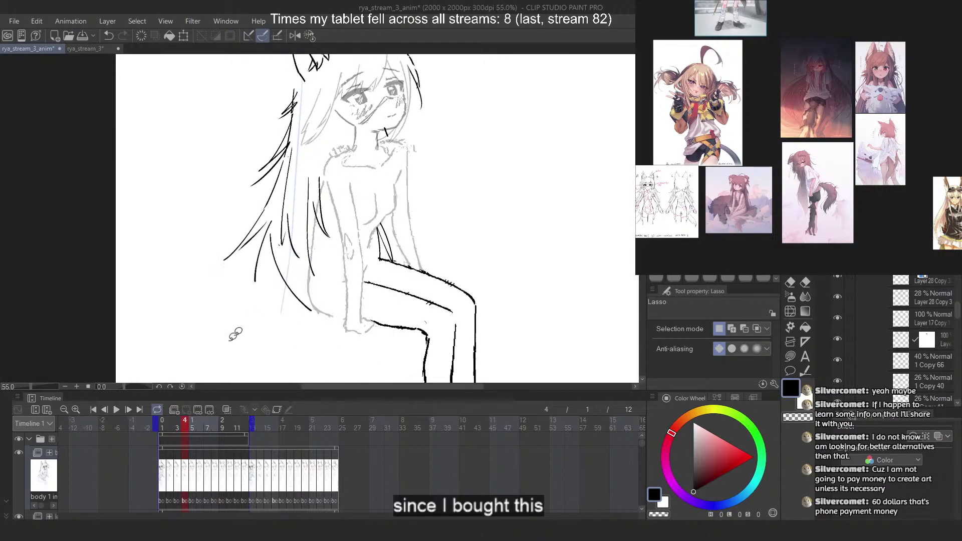
click(226, 408)
click(226, 409)
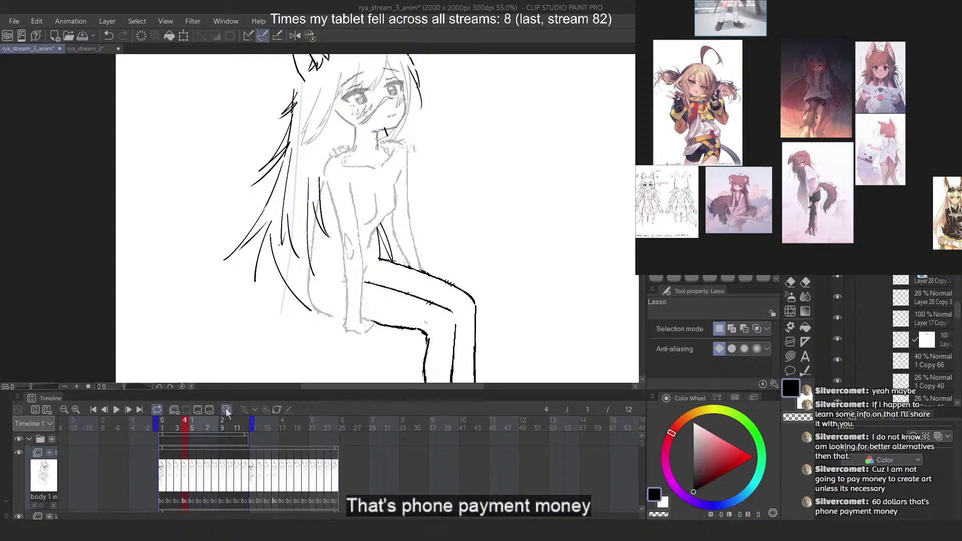
click(226, 409)
scroll(271, 75, up, 1)
scroll(271, 75, up, 1)
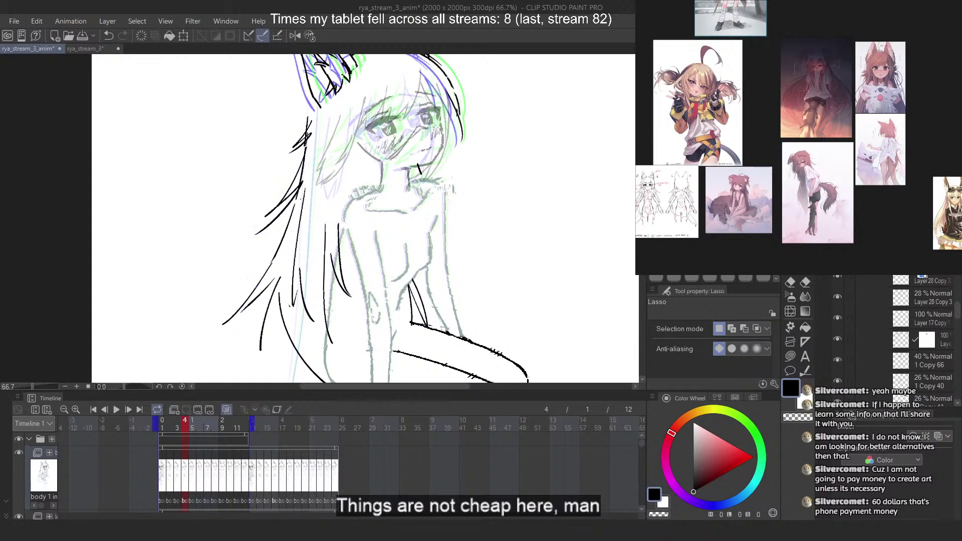
Free-transform the whole pasted hair on frame 4, moving its roots up and toward the head while the tips stay nearly in place
key(ctrl+t)
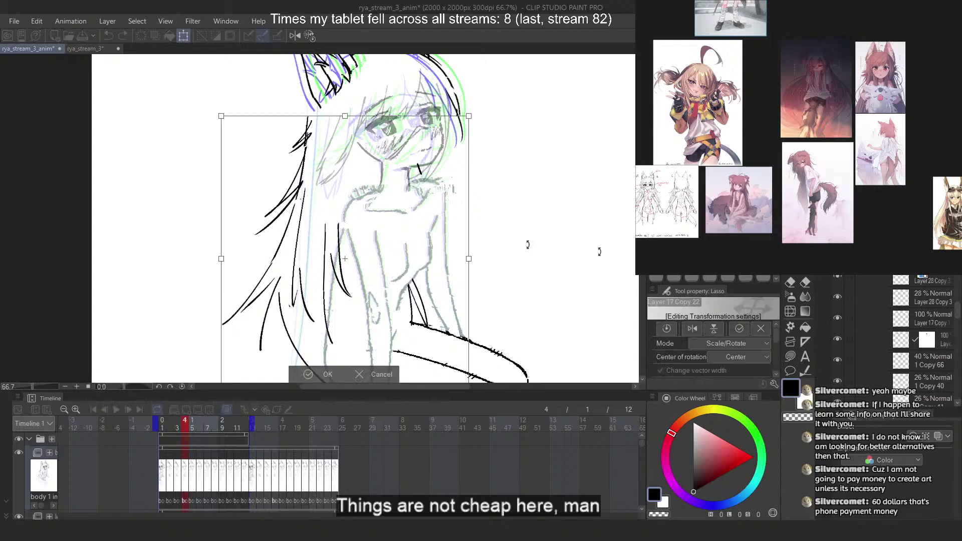
right_click(367, 217)
click(411, 301)
drag(345, 116, 353, 106)
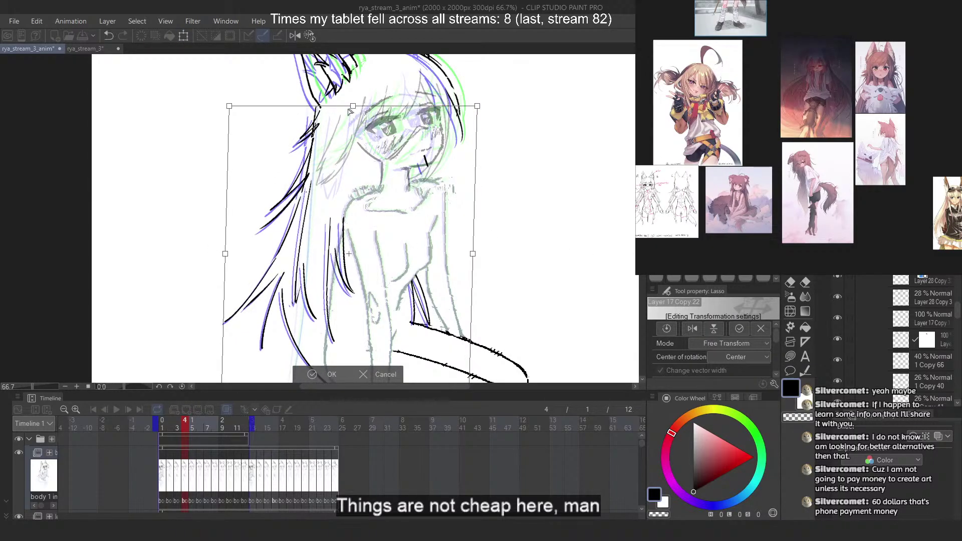
scroll(335, 118, down, 4)
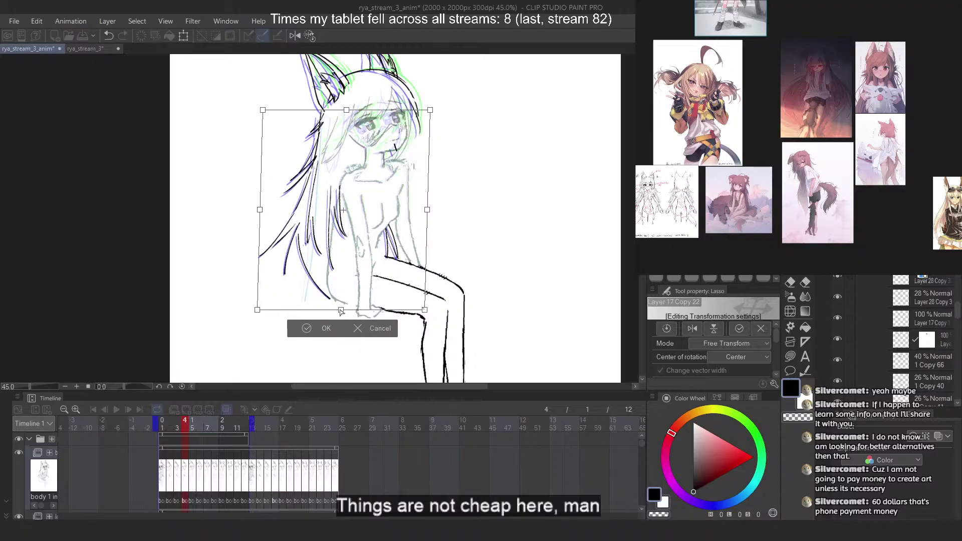
drag(343, 310, 342, 308)
key(Return)
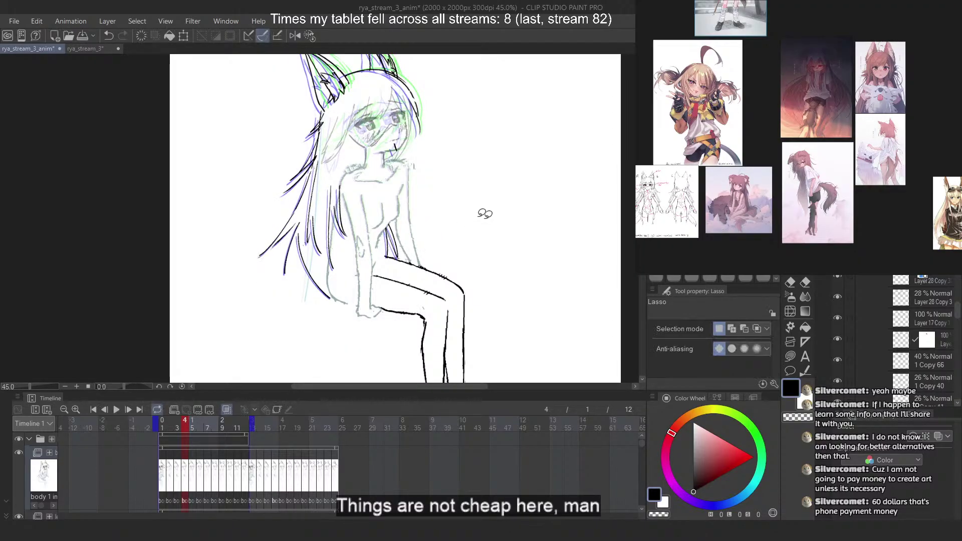
Free-transform the inner back hair strands beside the arm on frame 4, shifting their tips slightly toward the back
scroll(297, 183, up, 4)
mouse_move(333, 144)
mouse_down()
mouse_move(311, 221)
mouse_move(306, 301)
mouse_move(389, 178)
mouse_up()
scroll(380, 235, up, 2)
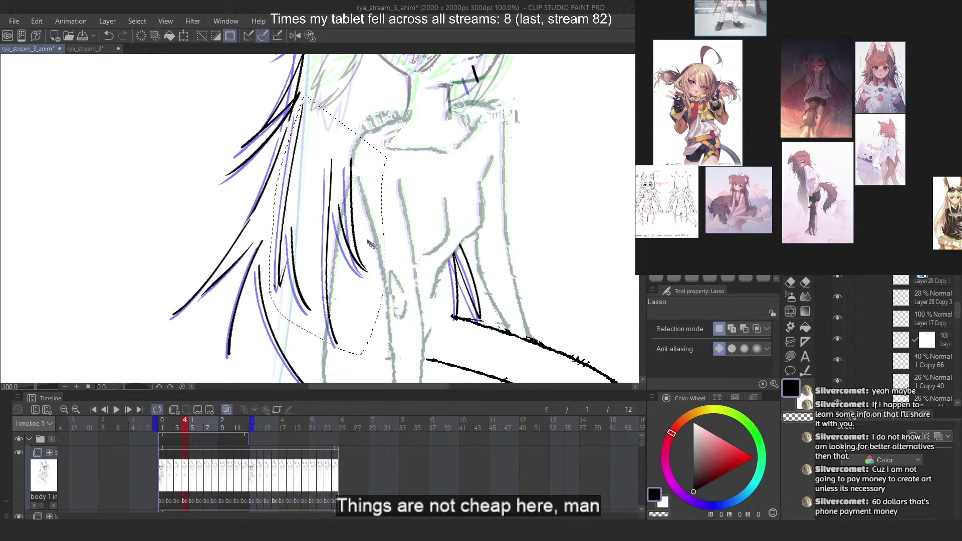
key(ctrl+t)
right_click(348, 215)
click(399, 298)
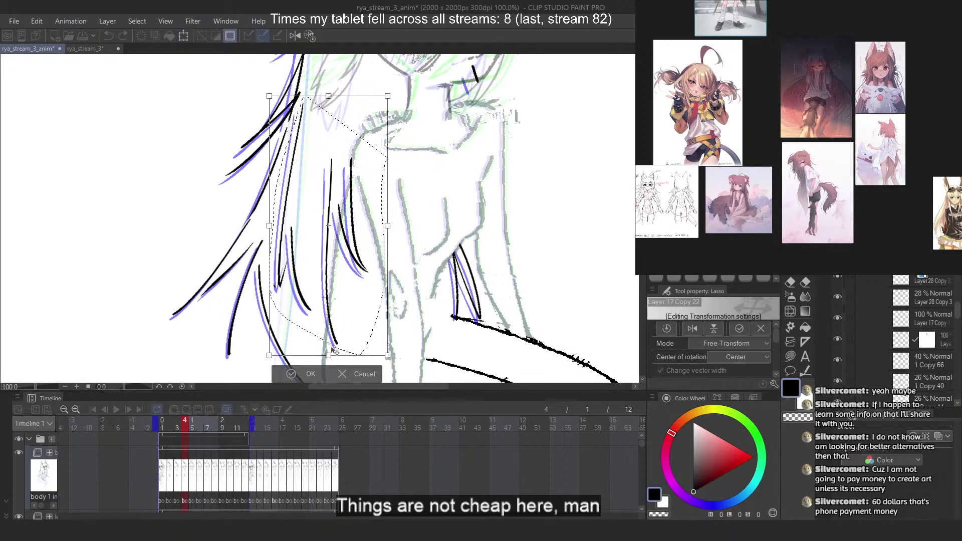
drag(329, 355, 329, 355)
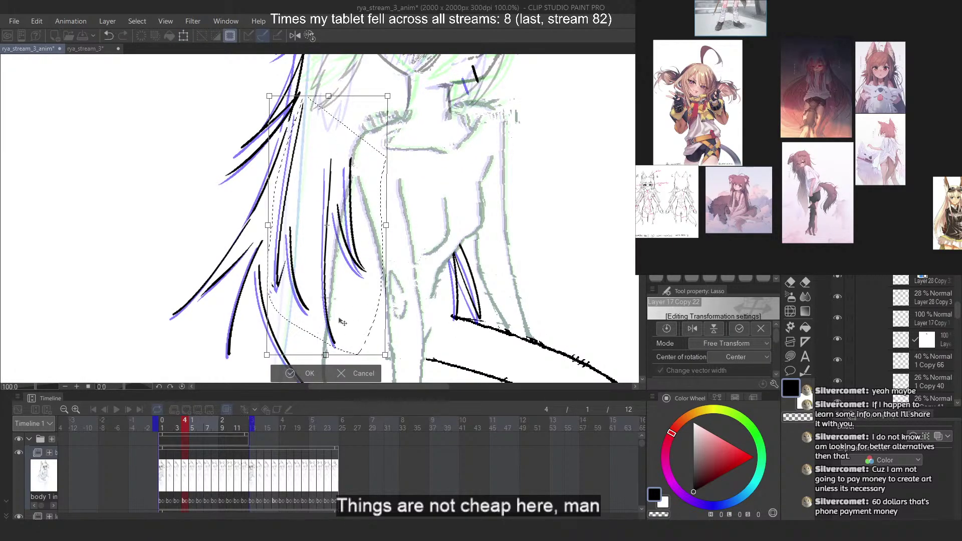
key(Return)
key(ctrl+d)
Free-transform the short pair of strands overlapping the upper arm on frame 4, nudging their tips toward the back
scroll(378, 185, up, 3)
mouse_move(360, 141)
mouse_down()
mouse_move(331, 135)
mouse_move(328, 205)
mouse_move(375, 312)
mouse_move(365, 159)
mouse_up()
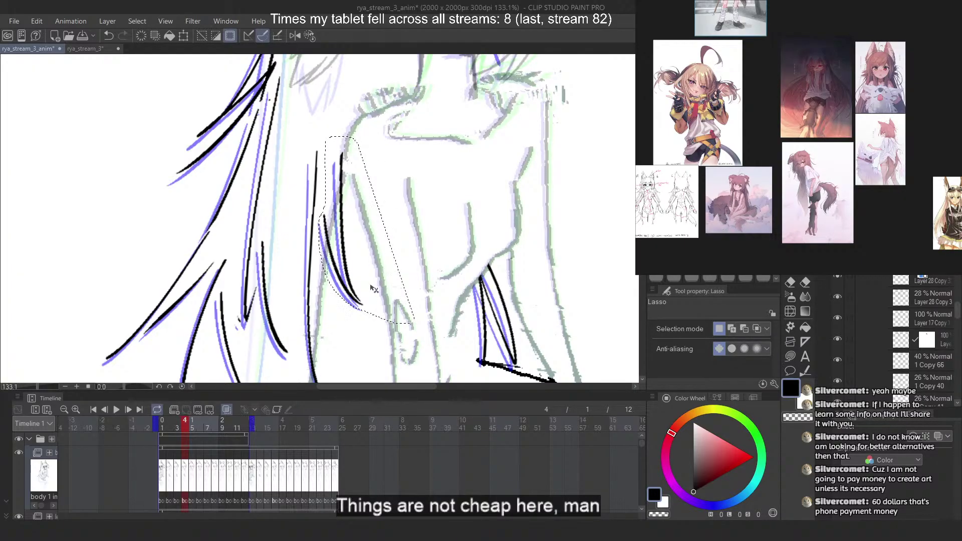
key(ctrl+t)
right_click(368, 276)
click(396, 365)
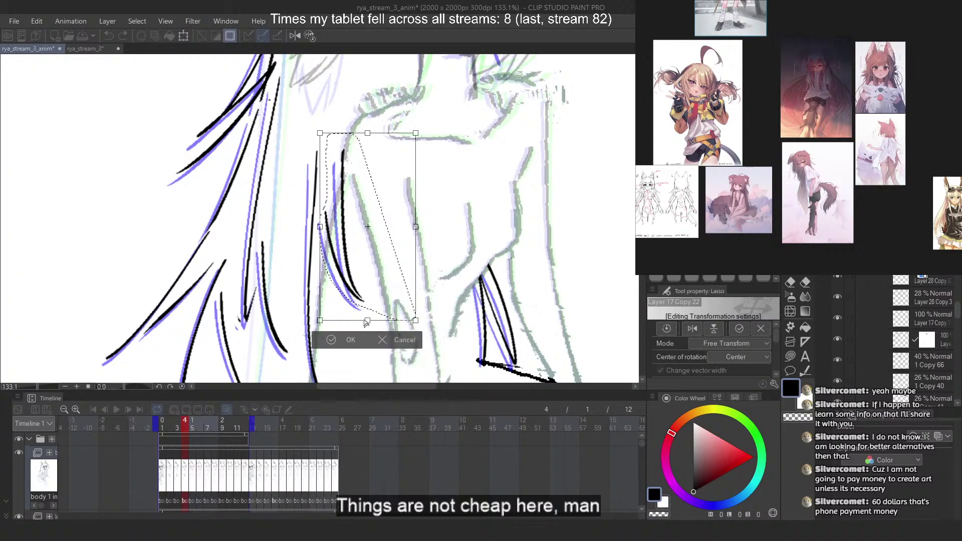
drag(368, 320, 363, 320)
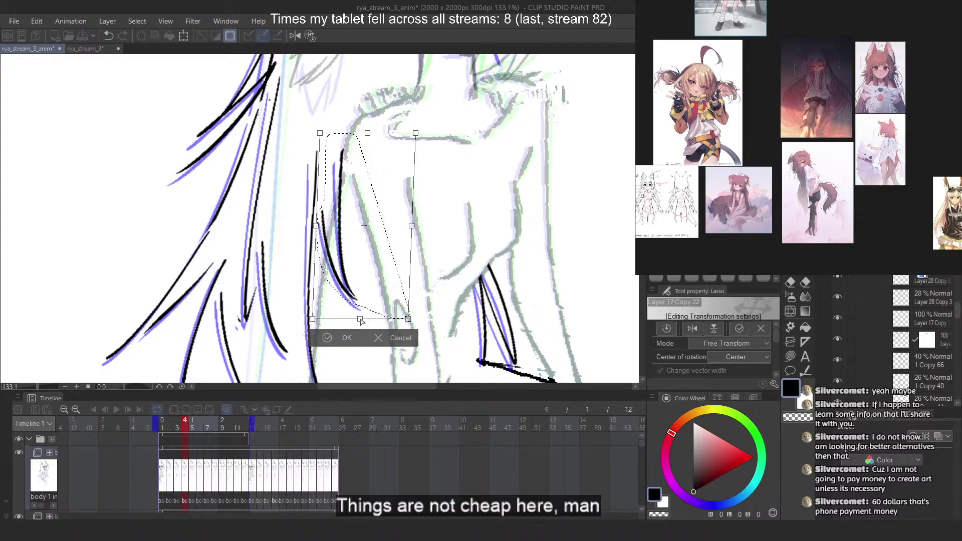
key(Return)
key(ctrl+d)
scroll(325, 143, down, 6)
scroll(292, 191, up, 4)
mouse_move(290, 186)
mouse_down()
mouse_move(288, 233)
mouse_move(314, 292)
mouse_move(311, 283)
mouse_up()
key(ctrl+d)
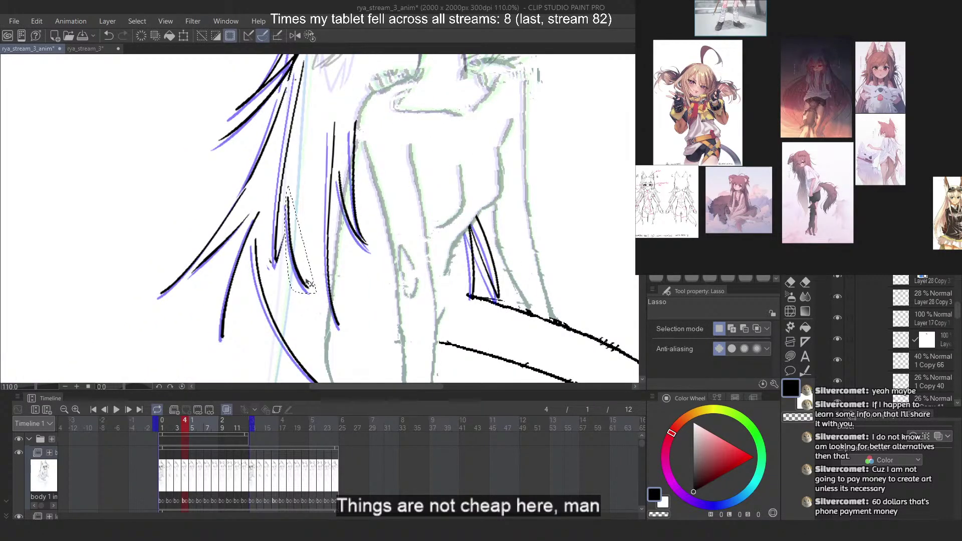
scroll(360, 238, down, 3)
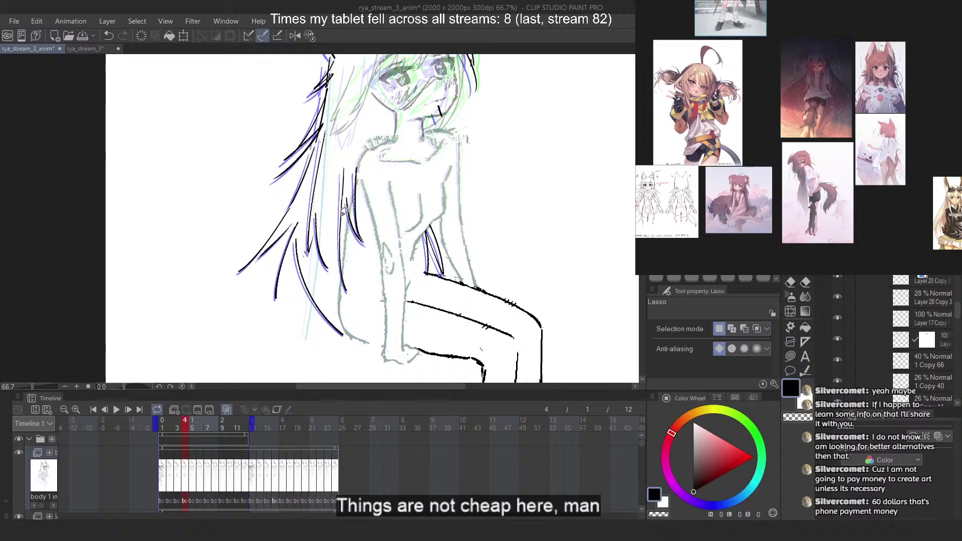
Free-transform the outermost lower back hair strands on frame 4, moving their tips slightly outward
scroll(310, 235, up, 2)
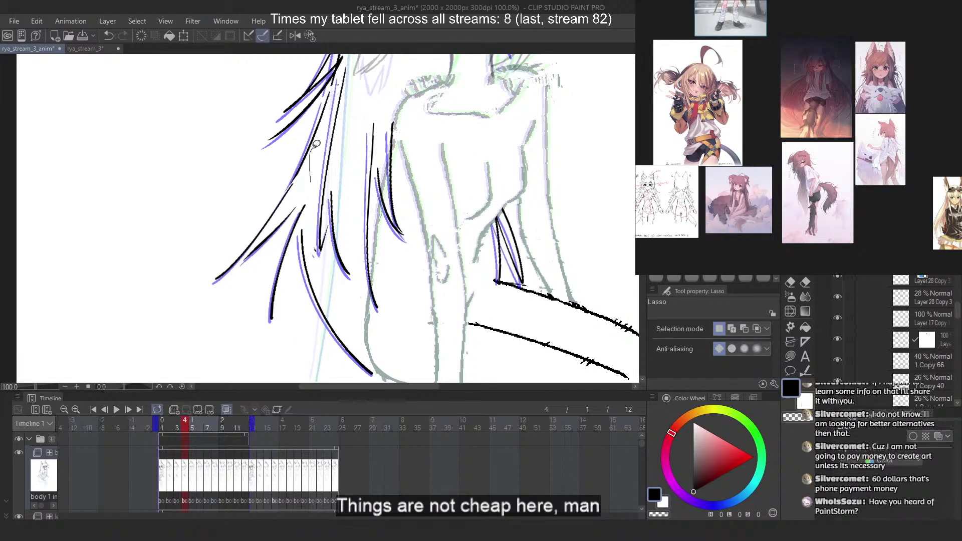
mouse_move(332, 89)
mouse_down()
mouse_move(180, 308)
mouse_move(306, 340)
mouse_move(309, 216)
mouse_up()
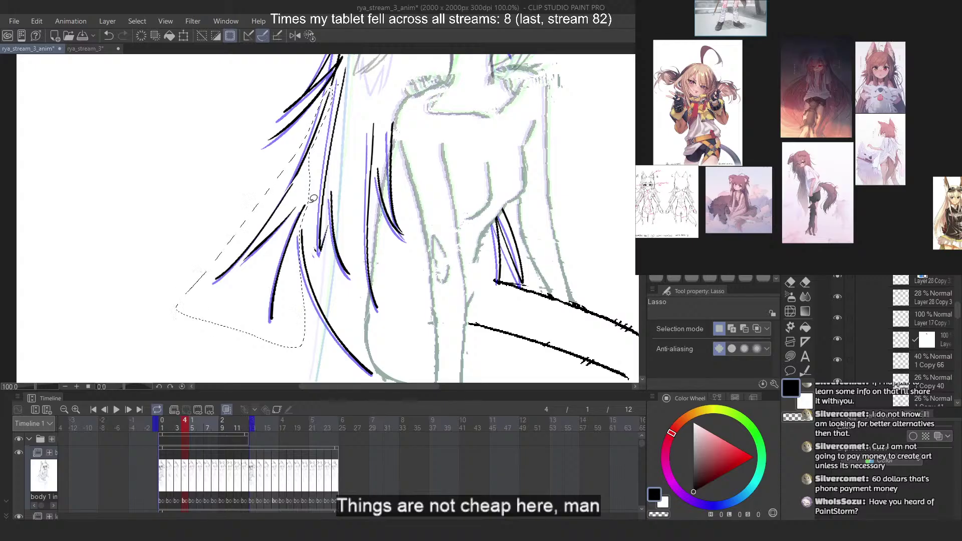
key(ctrl+t)
right_click(275, 242)
click(300, 323)
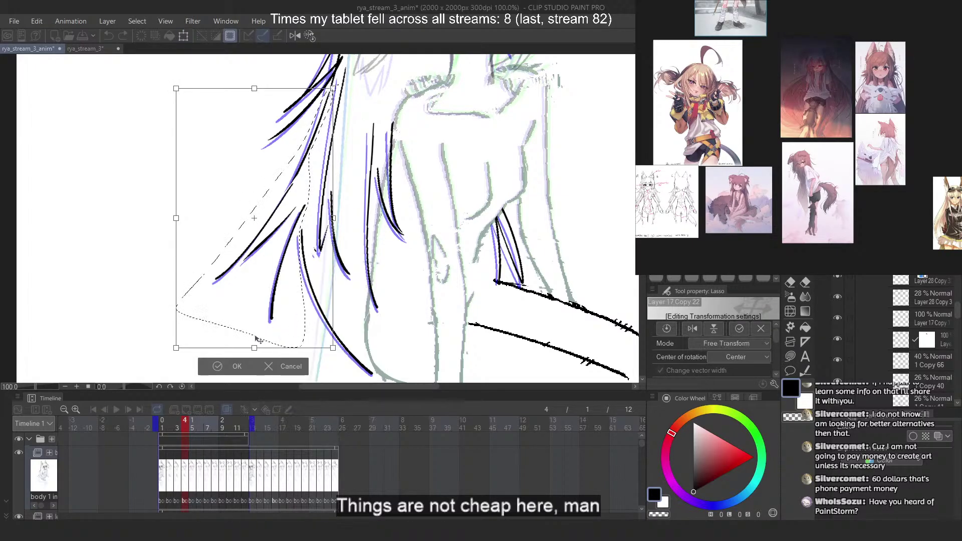
drag(254, 349, 253, 350)
key(Return)
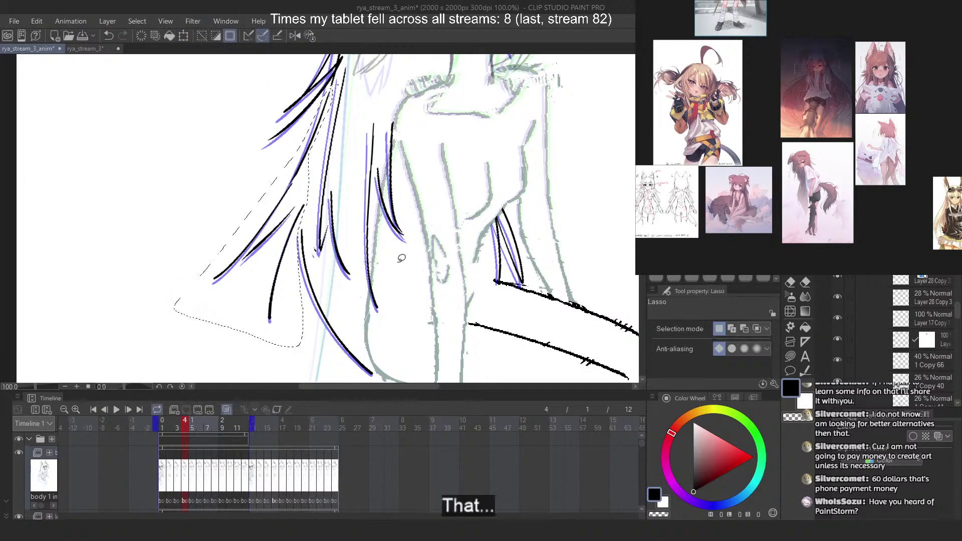
key(ctrl+d)
Free-transform the hair strands visible between the torso and far arm on frame 4, nudging their upper ends
scroll(351, 273, down, 2)
scroll(305, 250, up, 2)
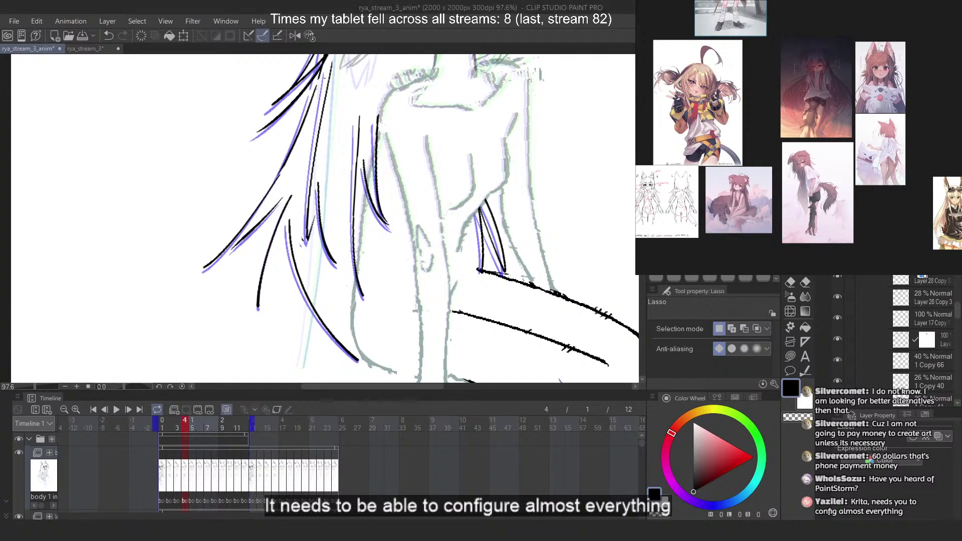
scroll(382, 136, down, 3)
scroll(391, 165, up, 4)
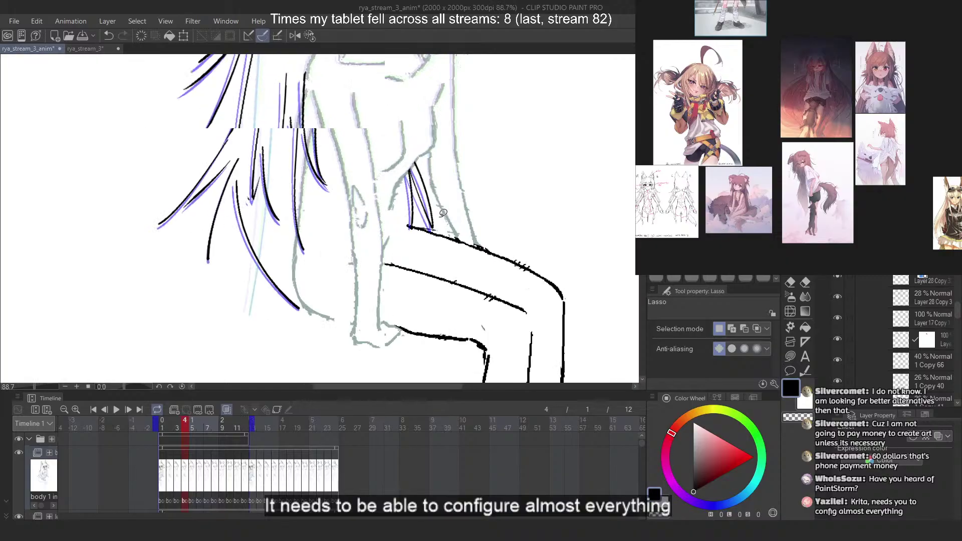
mouse_move(399, 108)
mouse_down()
mouse_move(385, 122)
mouse_move(483, 166)
mouse_move(482, 179)
mouse_up()
key(ctrl+t)
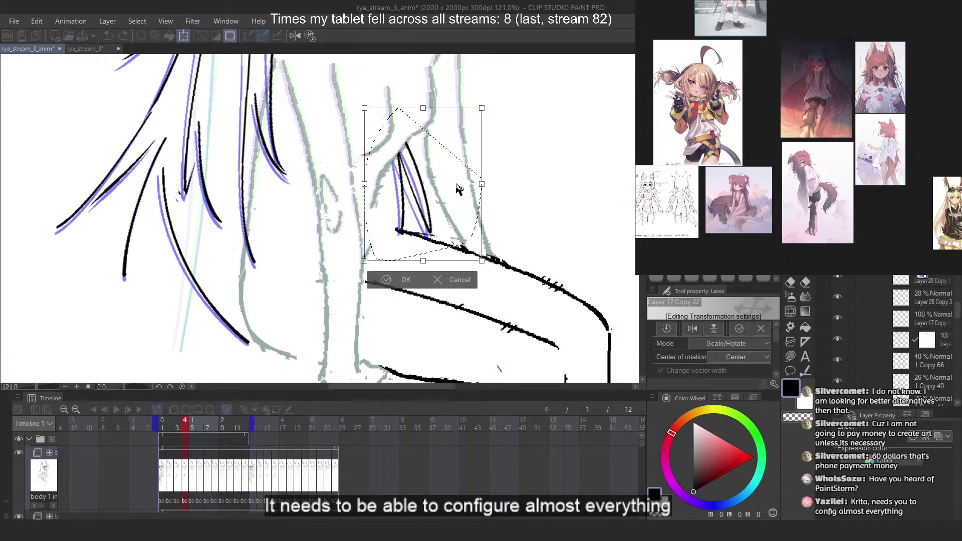
right_click(456, 183)
click(508, 268)
drag(423, 108, 424, 107)
key(Return)
Move the short hair stroke beside the chin down below the jaw on frame 4 and free-transform its tip toward the neck
scroll(438, 164, down, 6)
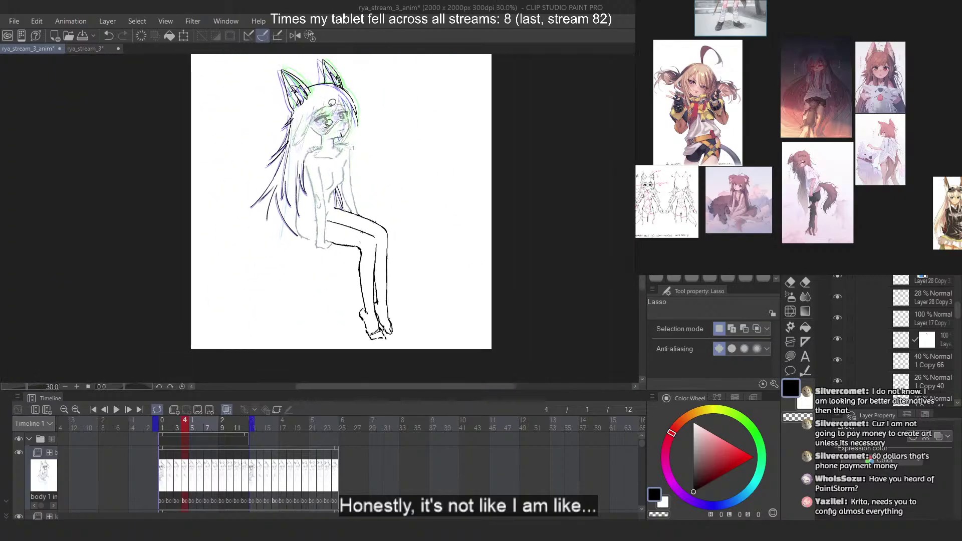
scroll(308, 65, up, 6)
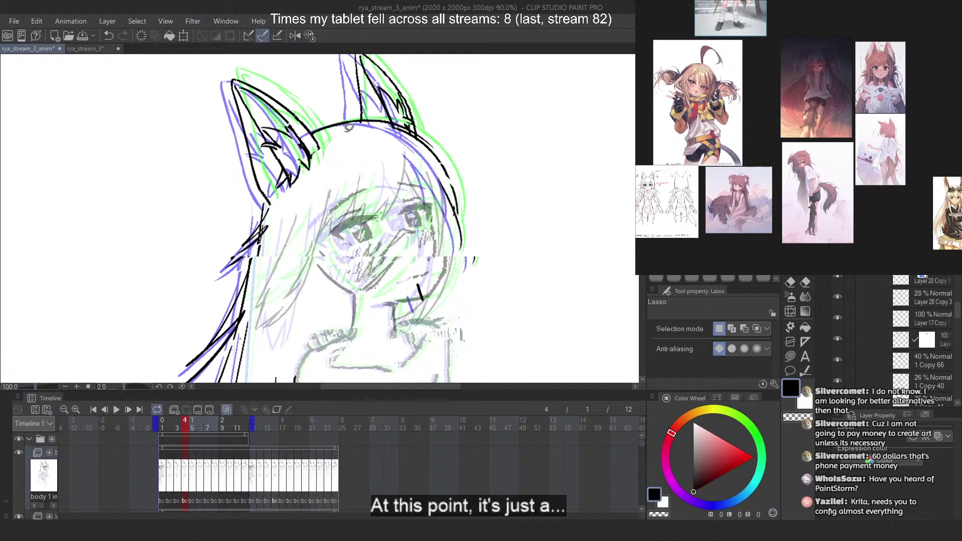
scroll(397, 192, up, 2)
mouse_move(389, 200)
mouse_down()
mouse_move(431, 228)
mouse_move(393, 203)
mouse_up()
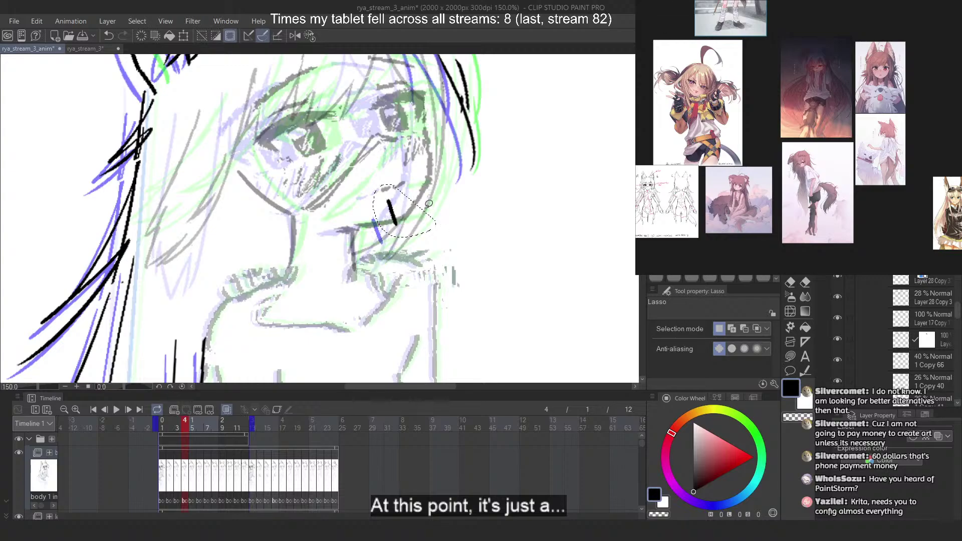
drag(414, 242, 408, 248)
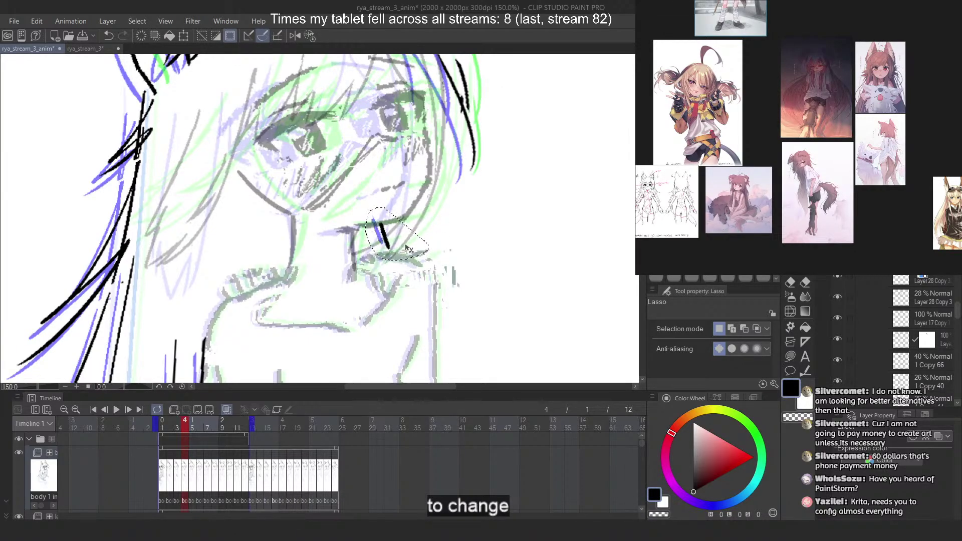
drag(408, 248, 420, 246)
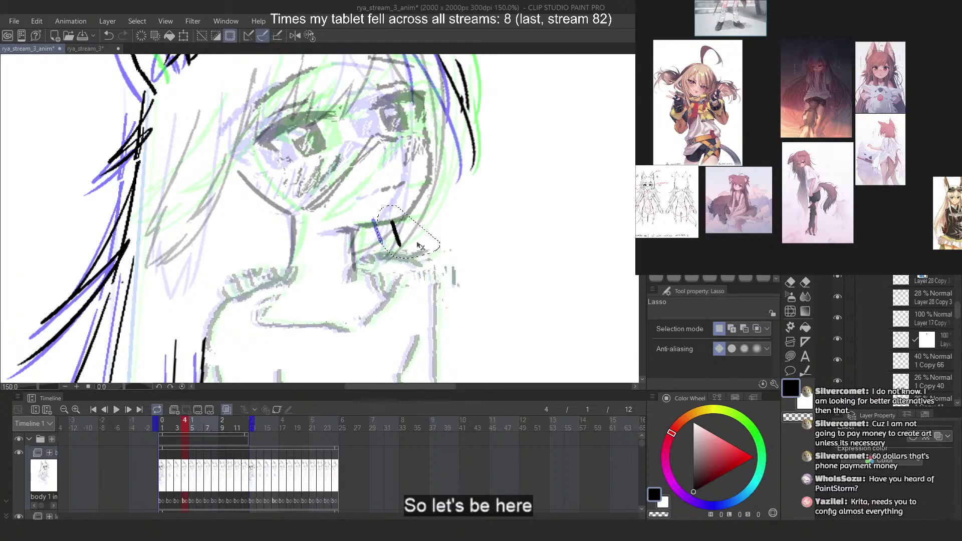
right_click(419, 246)
click(453, 339)
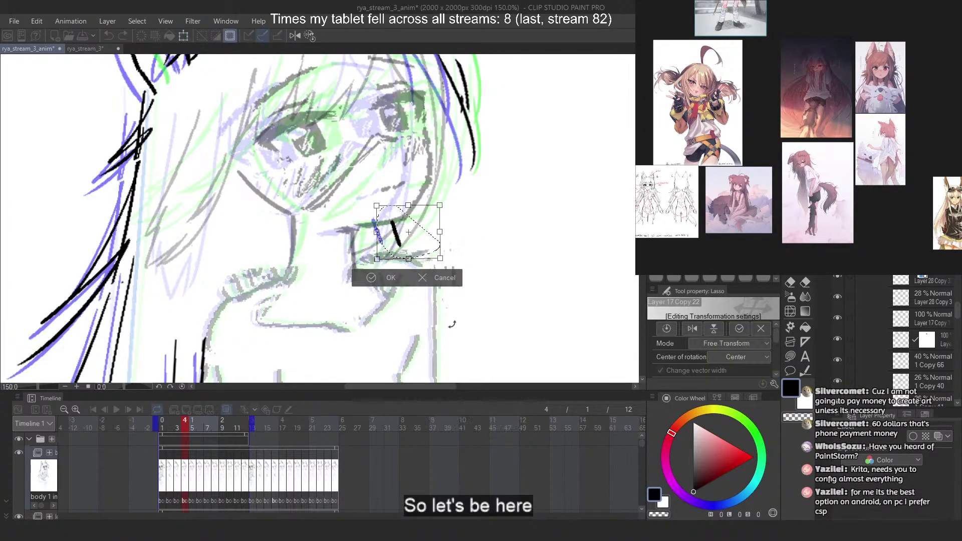
mouse_move(408, 258)
mouse_down()
mouse_move(400, 260)
mouse_move(417, 248)
mouse_up()
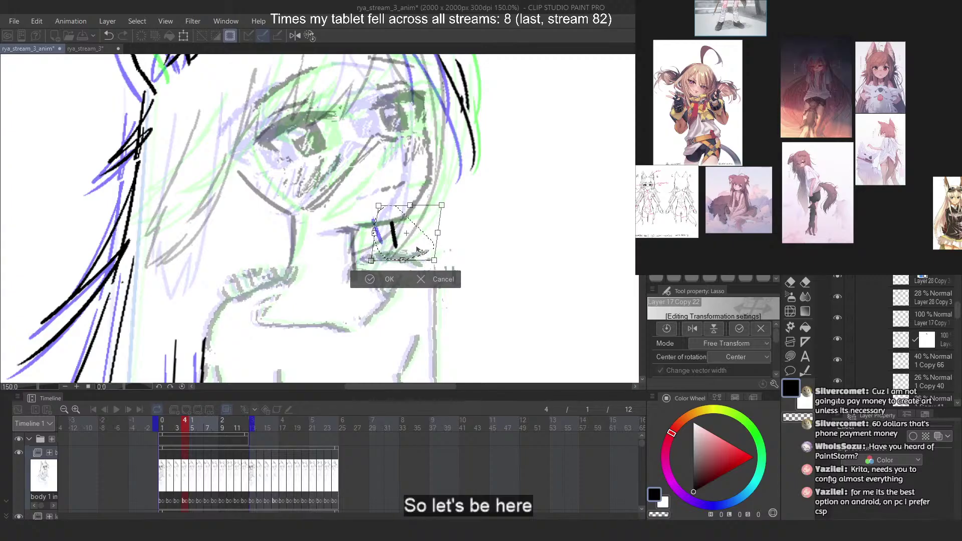
key(Return)
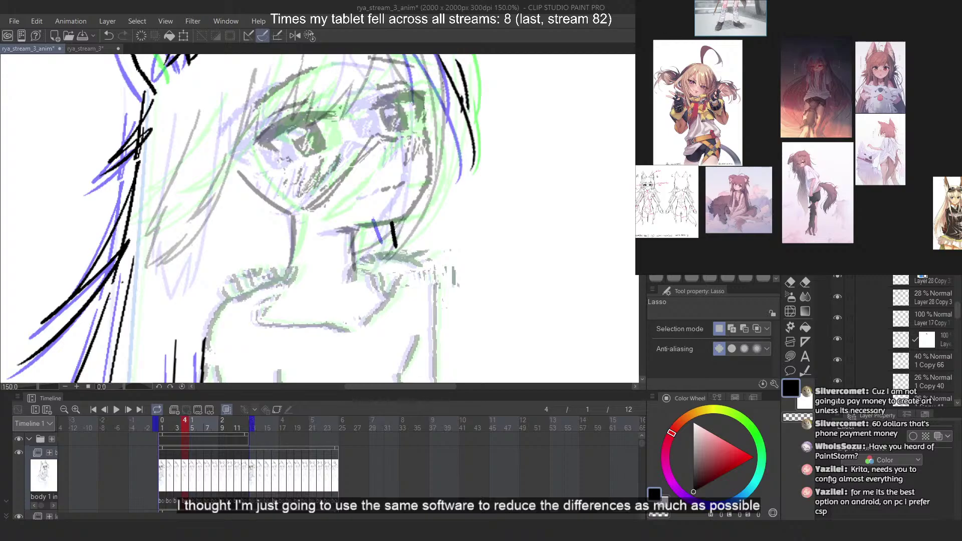
Go to frame 3 and turn onion skin off
scroll(410, 142, down, 7)
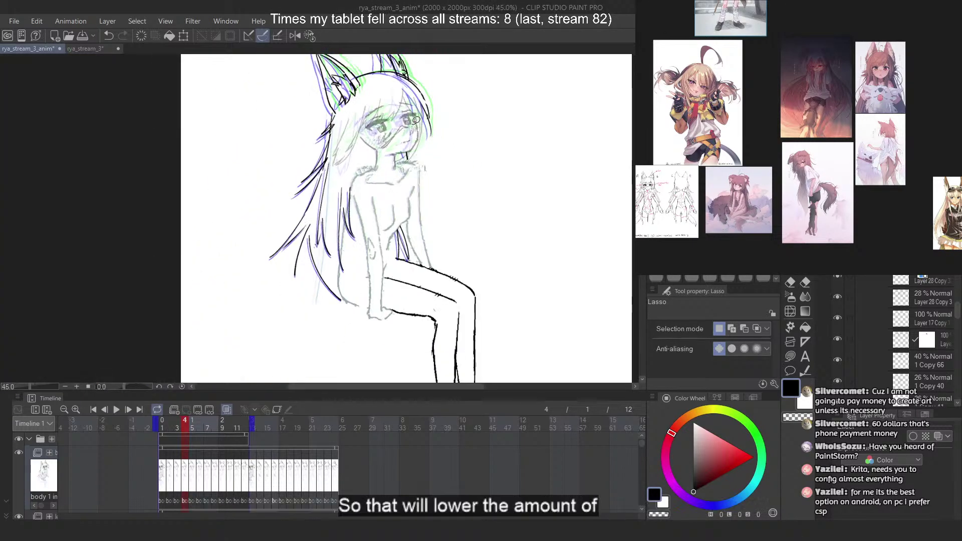
scroll(382, 80, up, 2)
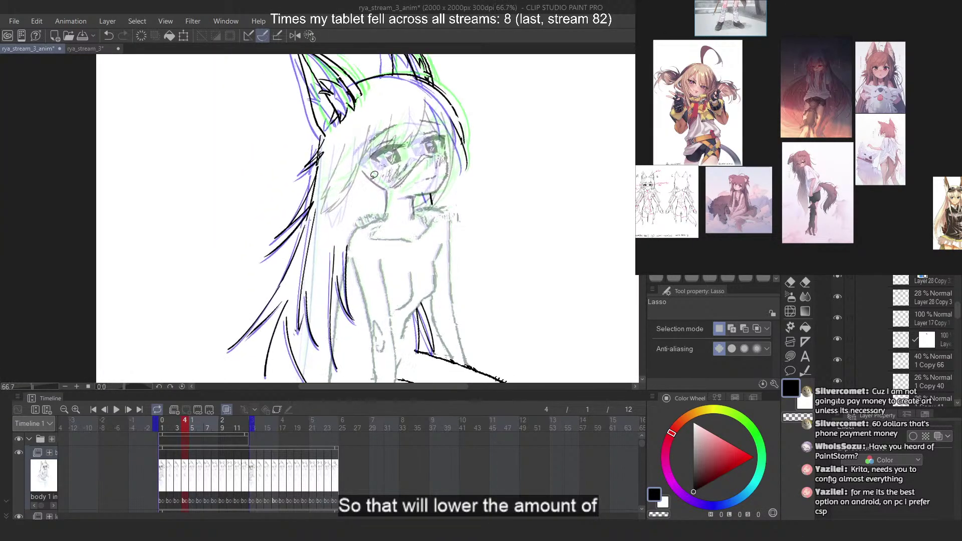
key(ctrl+plus)
key(ctrl+plus)
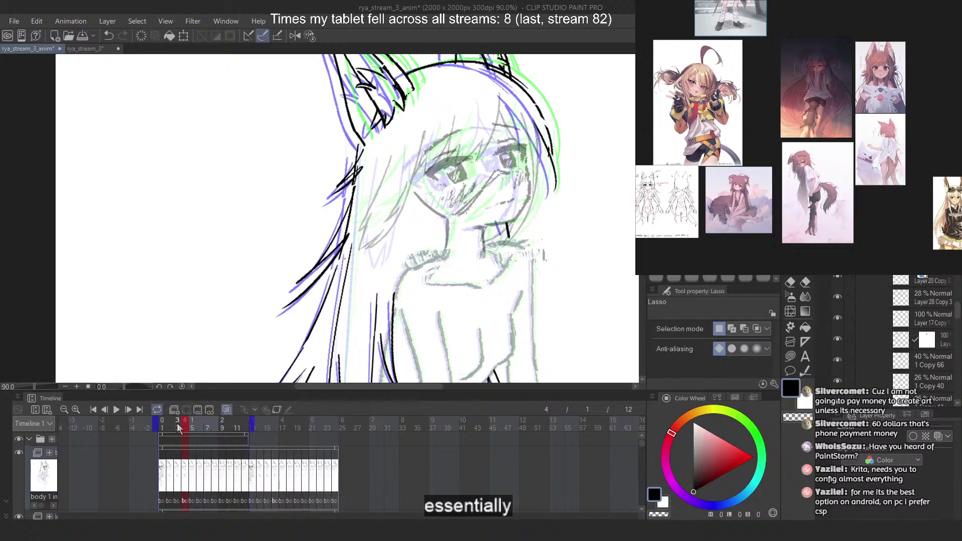
click(178, 427)
click(227, 410)
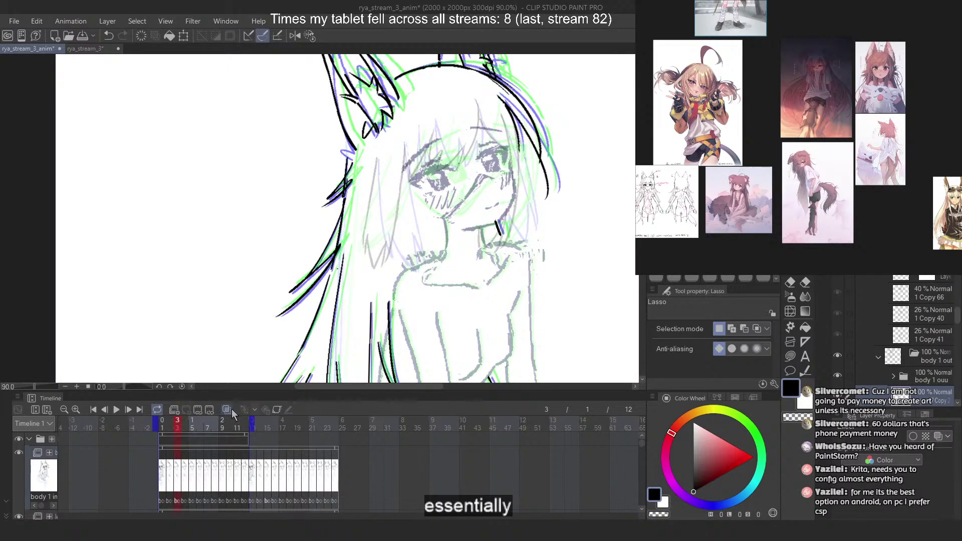
Step back and forth through the opening frames up to frame 5 to examine the hair's motion
scroll(324, 184, down, 5)
key(Left)
key(Left)
key(Right)
scroll(376, 170, up, 1)
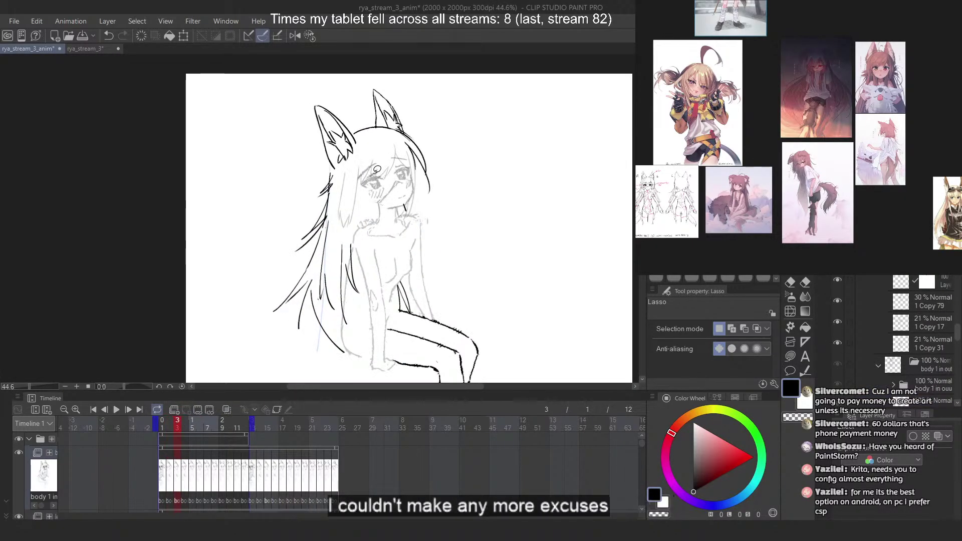
key(Right)
key(Right)
key(Right)
key(Left)
key(Left)
key(Right)
key(Right)
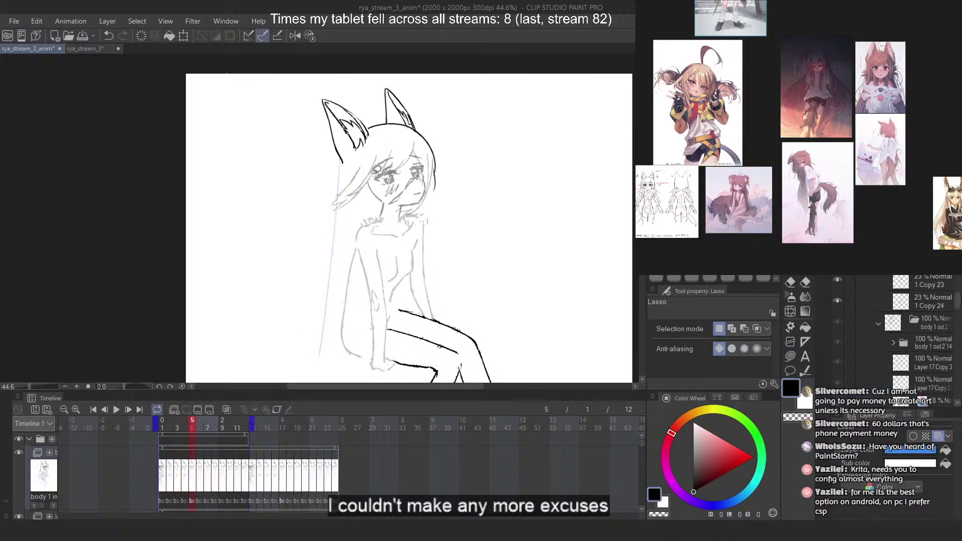
key(Left)
key(Right)
key(Left)
key(Right)
key(Left)
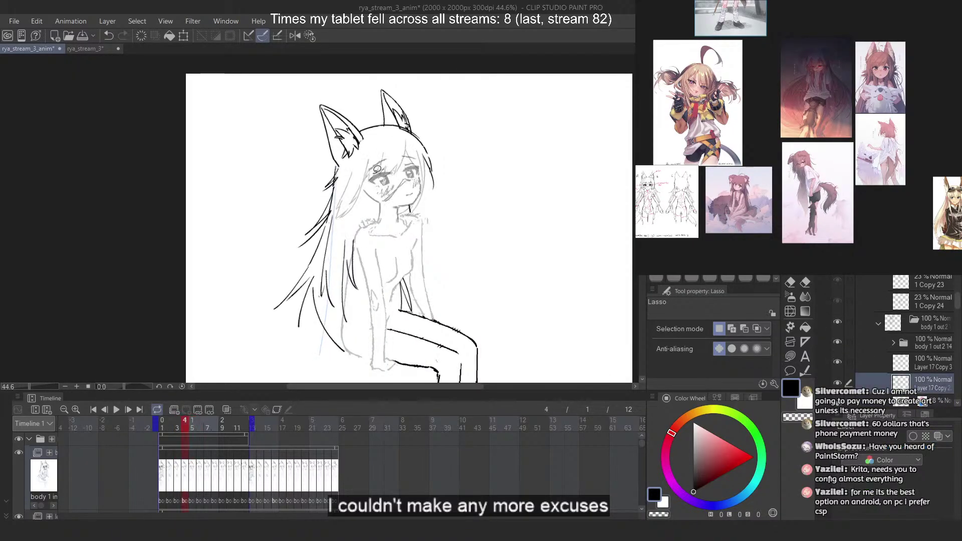
key(Left)
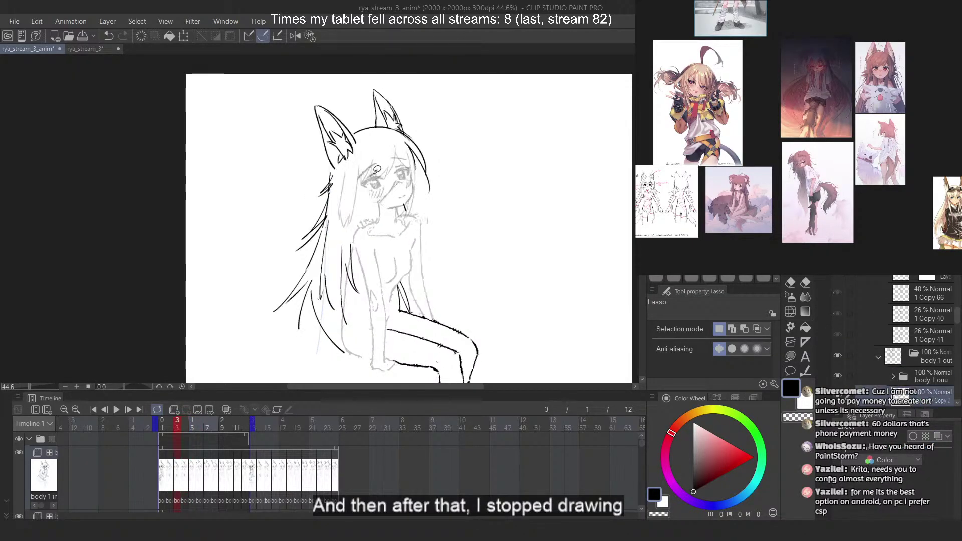
key(Right)
key(Left)
Flip repeatedly between frames 3 and 4 with the whole figure in view to compare the hair
scroll(387, 161, down, 2)
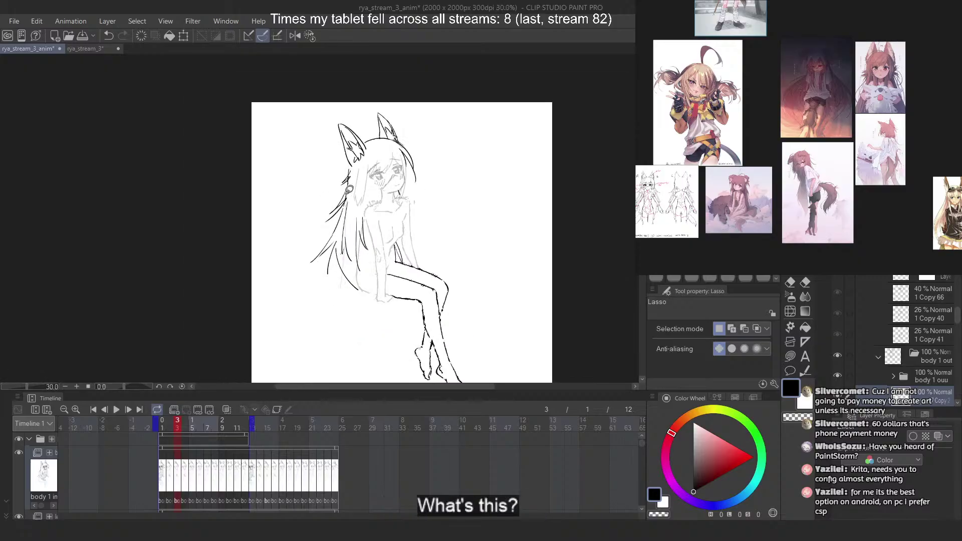
key(Right)
key(Left)
key(Right)
key(Left)
key(Right)
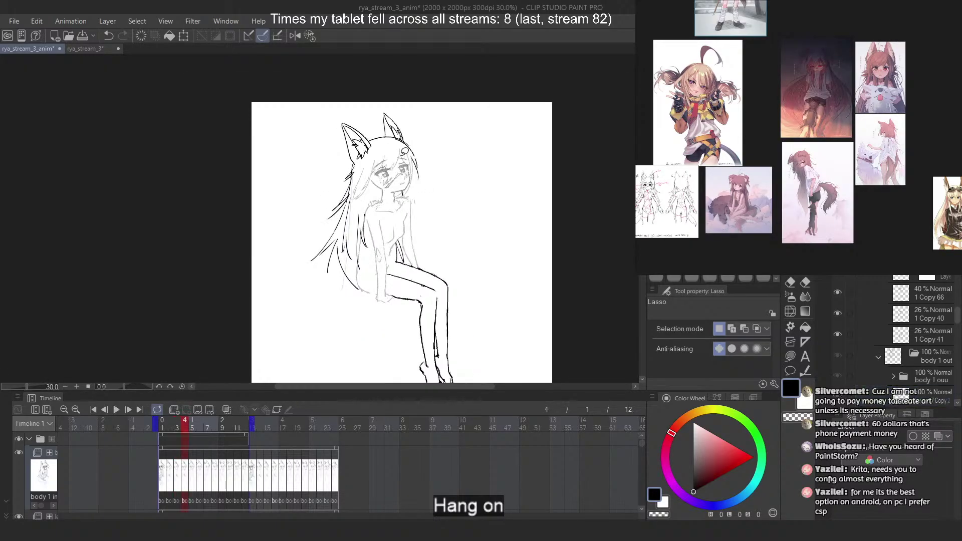
key(Left)
key(Right)
Lasso the outer back-hair strands on frame 4 and free-transform their lower tips slightly outward, away from the body
key(ctrl+plus)
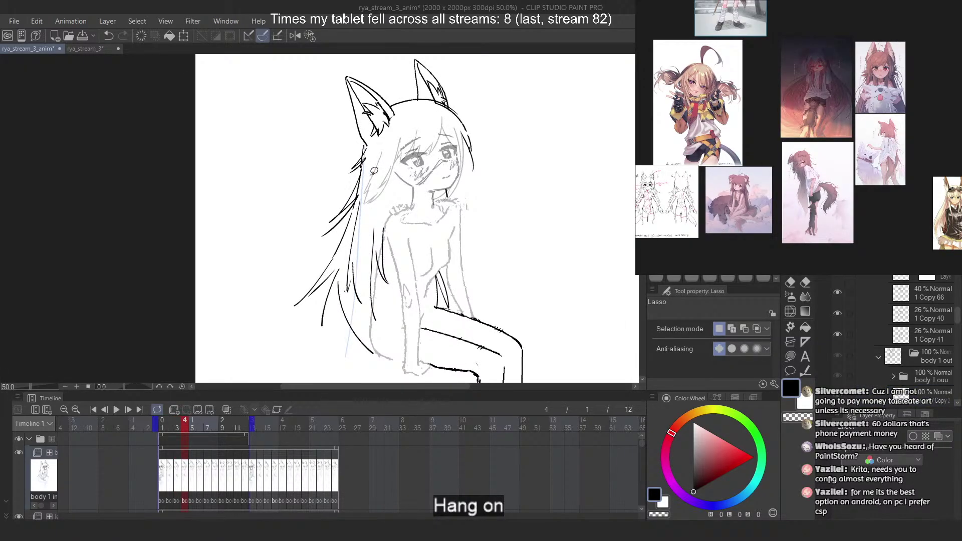
mouse_move(365, 164)
mouse_down()
mouse_move(277, 265)
mouse_move(309, 333)
mouse_move(334, 316)
mouse_move(340, 279)
mouse_up()
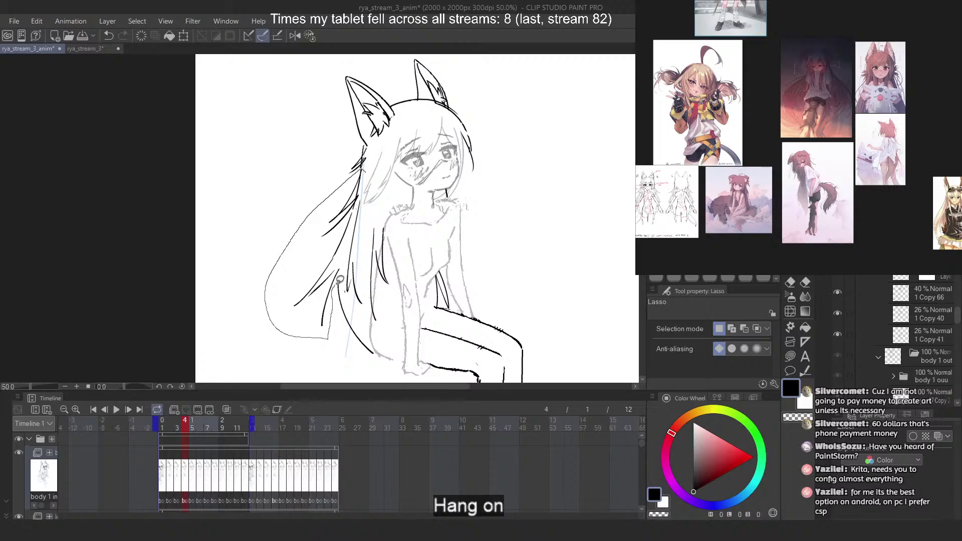
drag(359, 211, 370, 166)
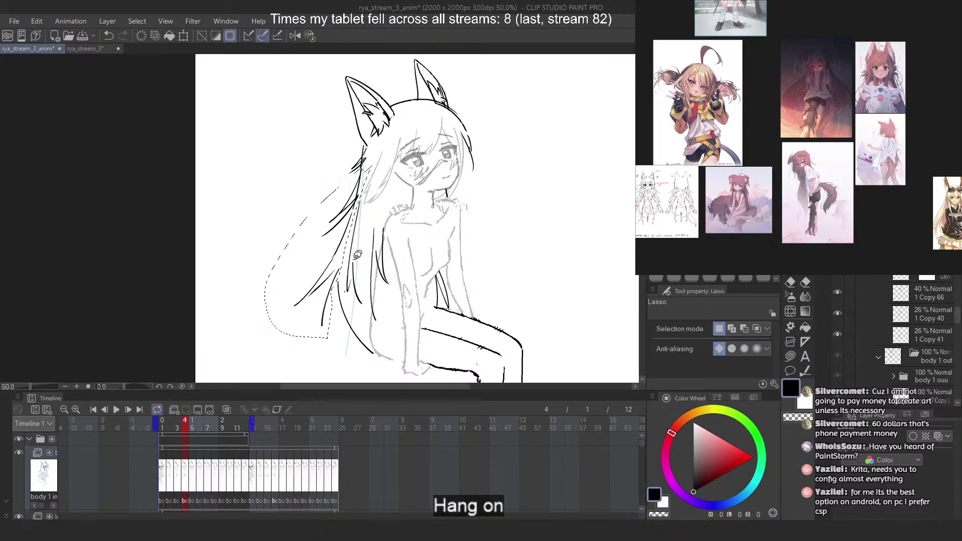
key(ctrl+t)
right_click(348, 263)
click(393, 347)
drag(328, 340, 312, 341)
key(Return)
key(ctrl+d)
Flip back and forth through frames 1 to 5 to compare how the back hair moves
scroll(416, 232, down, 2)
key(Left)
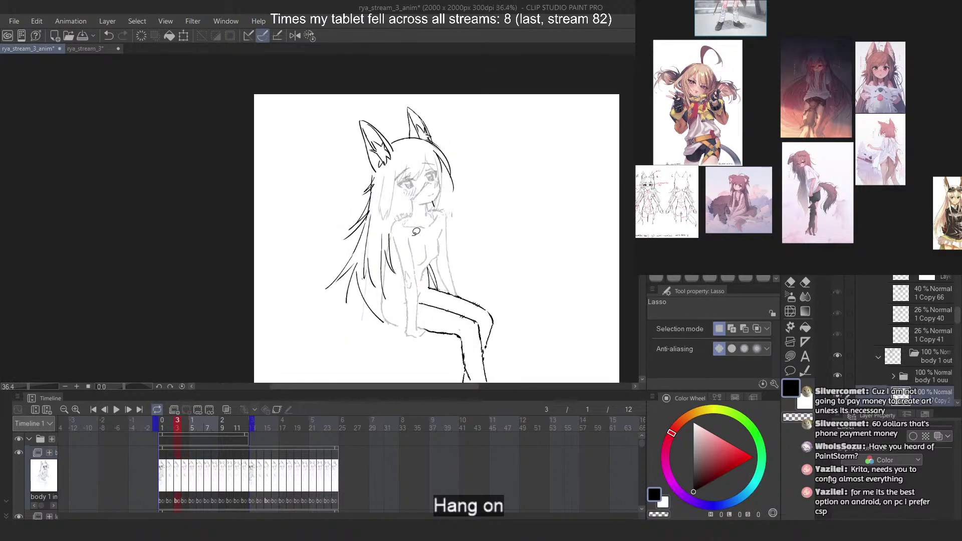
key(period)
key(period)
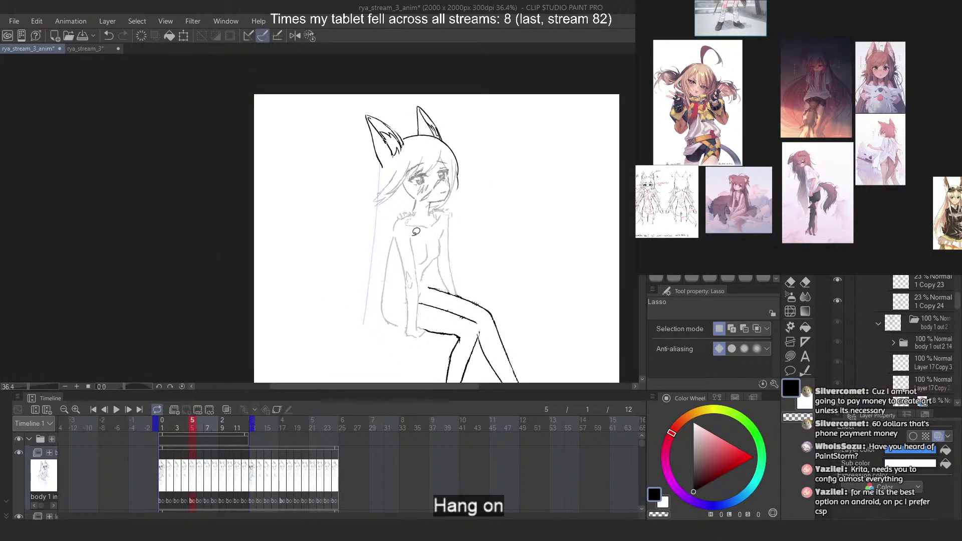
key(comma)
key(comma)
key(comma)
key(period)
key(period)
key(period)
key(comma)
key(comma)
key(comma)
key(comma)
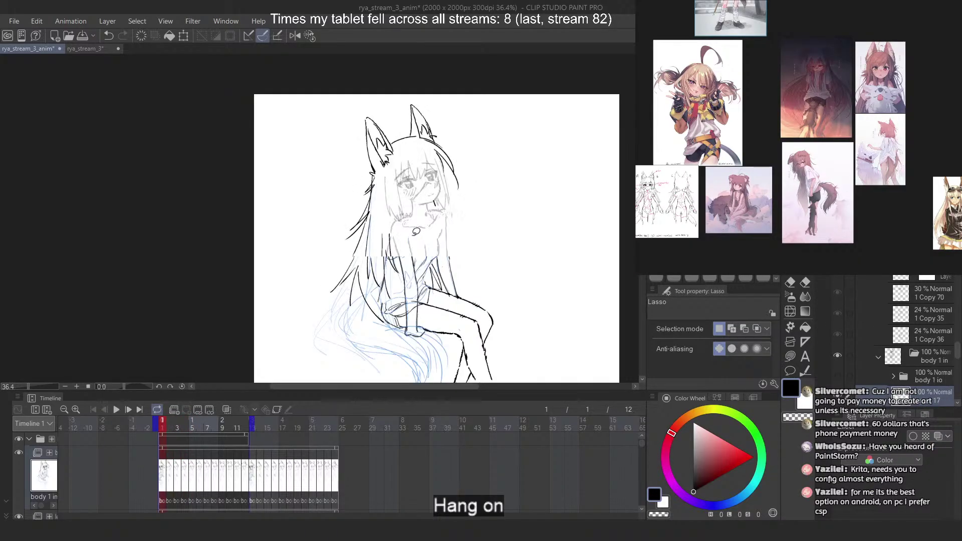
key(period)
key(period)
key(period)
key(comma)
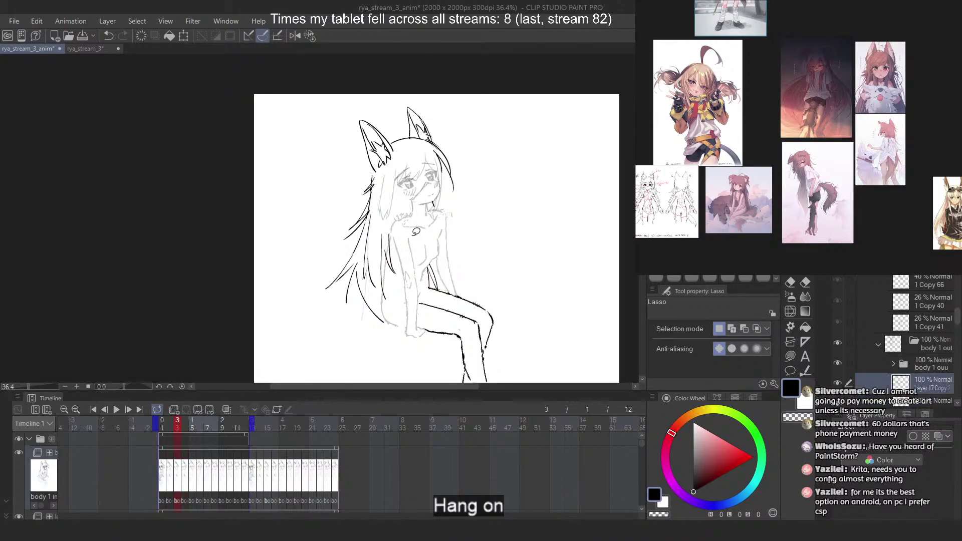
Turn onion skin on, lasso the outer lower hair strands on frame 3, and adjust their position with Scale/Rotate
scroll(316, 257, up, 3)
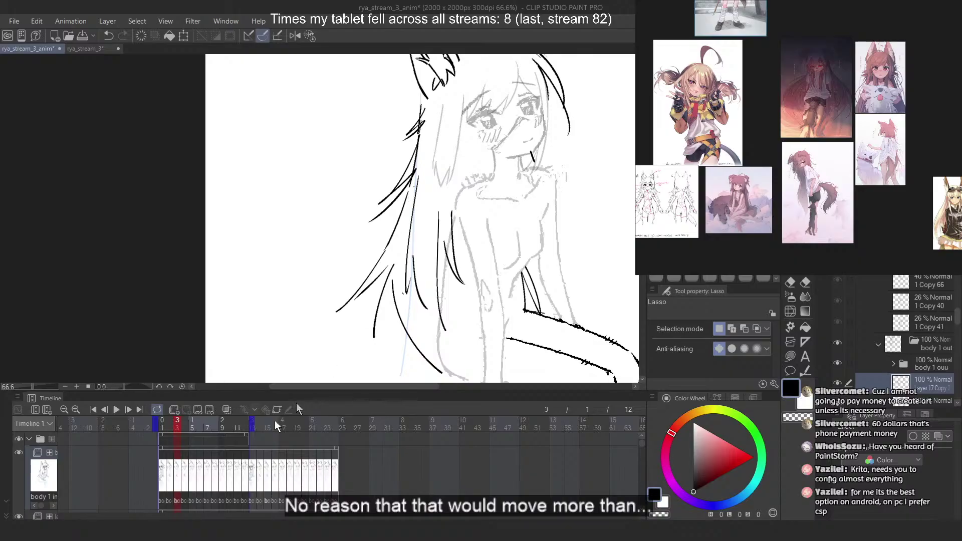
click(227, 410)
mouse_move(413, 188)
mouse_down()
mouse_move(305, 333)
mouse_move(386, 345)
mouse_move(401, 257)
mouse_up()
key(ctrl+t)
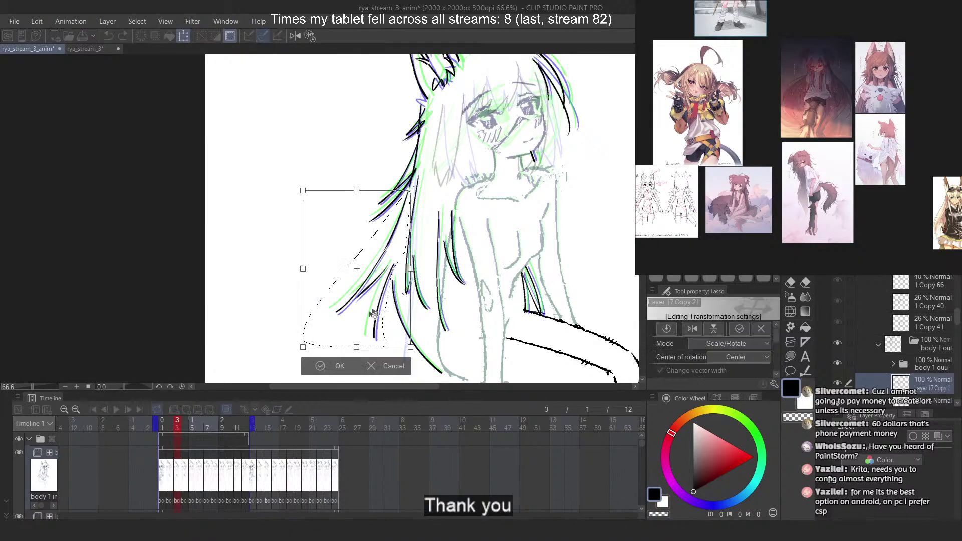
drag(464, 290, 463, 294)
drag(401, 309, 398, 306)
key(Return)
key(ctrl+d)
scroll(422, 267, down, 3)
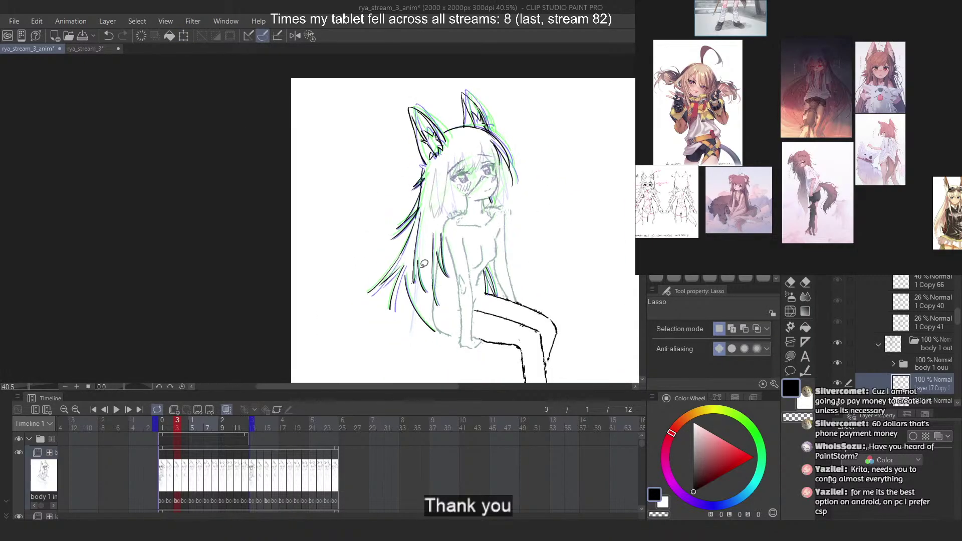
Step through the opening frames with onion skin on and play the animation to check the hair flow
key(Left)
key(Left)
key(Right)
key(Right)
key(Right)
key(Right)
key(Right)
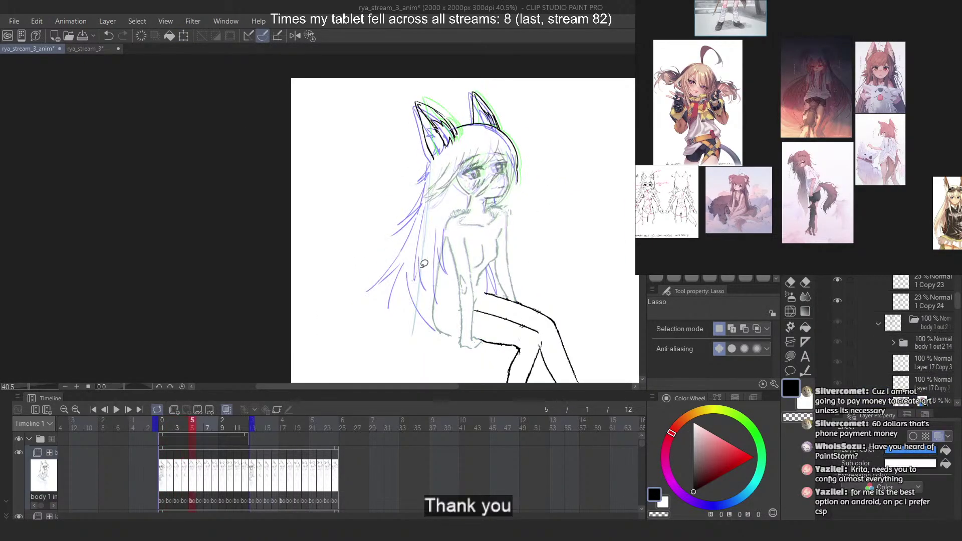
key(space)
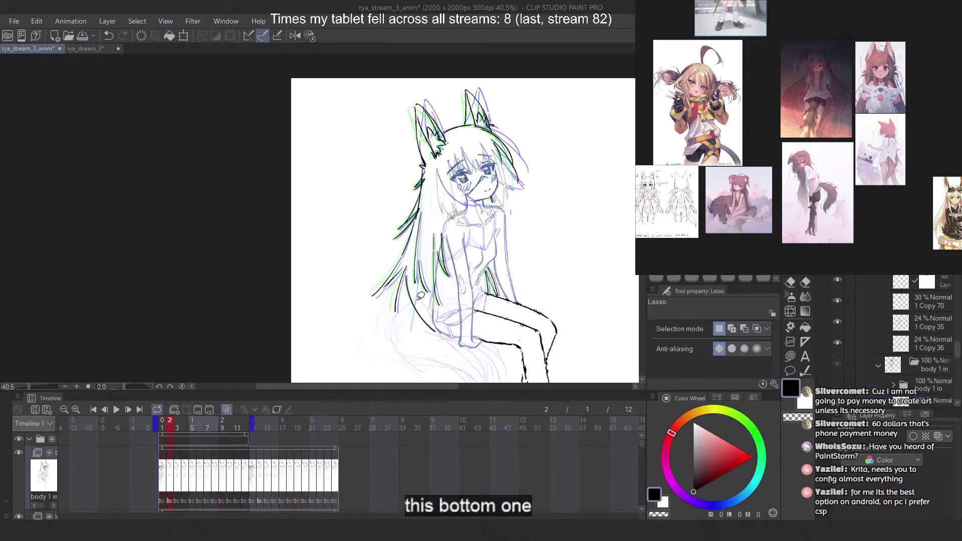
Lasso the inner back-hair strands on frame 3 and rotate them slightly around a pivot placed above the selection
scroll(420, 296, up, 3)
mouse_move(424, 124)
mouse_down()
mouse_move(405, 152)
mouse_move(396, 263)
mouse_move(453, 339)
mouse_move(477, 303)
mouse_move(472, 165)
mouse_move(436, 131)
mouse_up()
scroll(404, 271, down, 2)
key(ctrl+t)
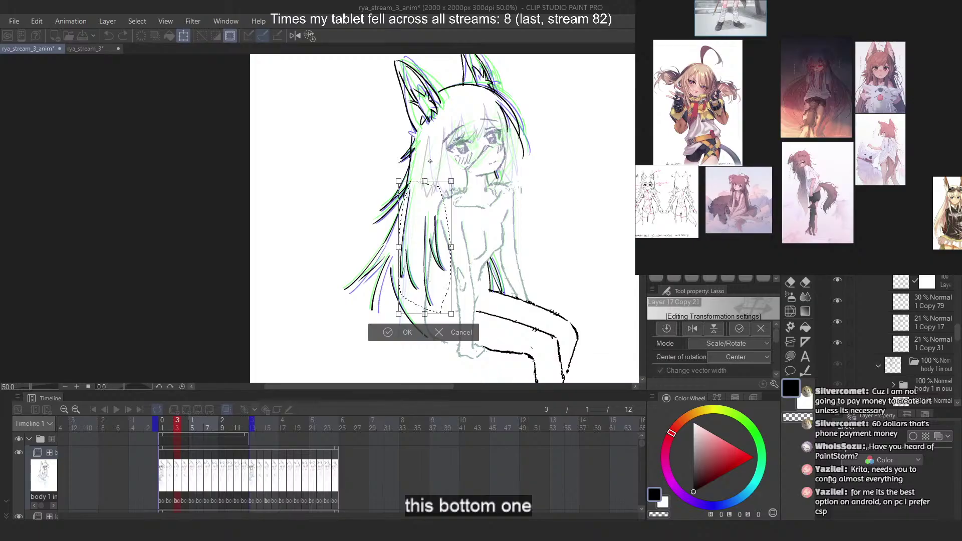
drag(422, 244, 430, 161)
drag(518, 325, 513, 327)
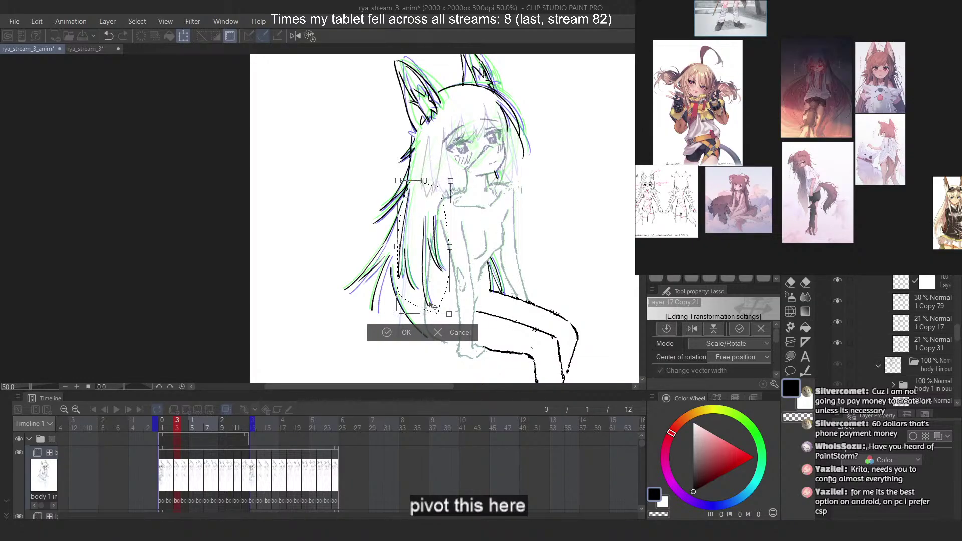
key(Return)
key(ctrl+d)
Flip between the neighbouring frames with onion skin on to examine the inner hair strands on frames 2 and 3
key(Left)
key(Left)
key(Right)
key(Right)
key(Right)
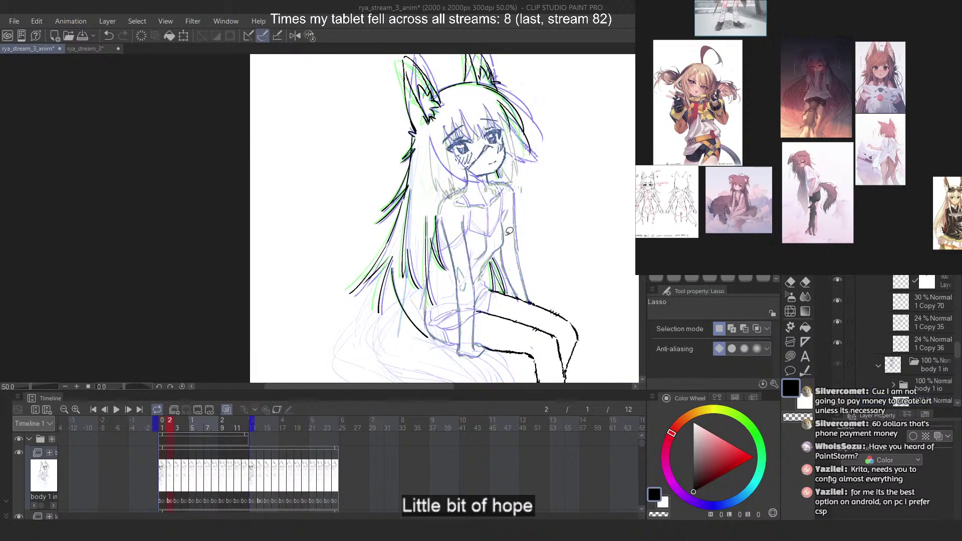
key(Left)
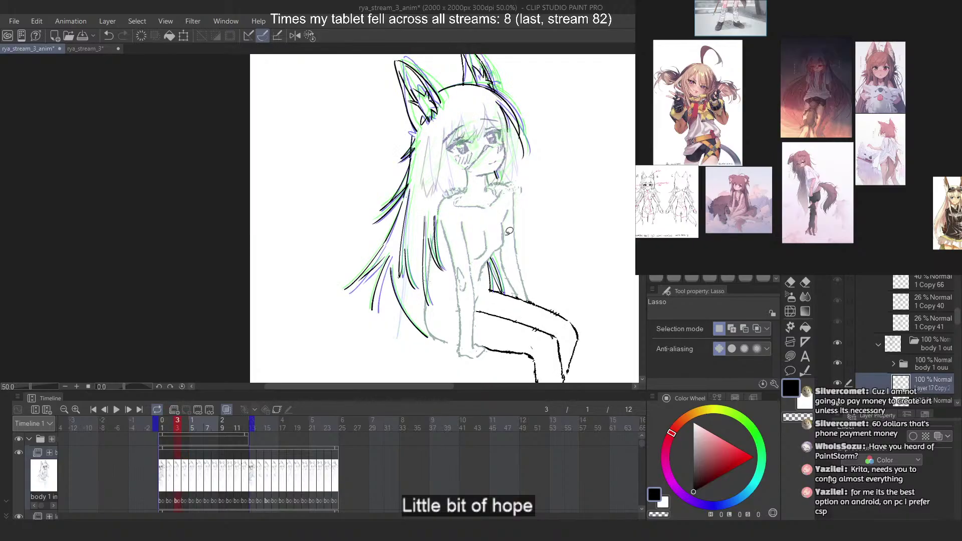
key(Left)
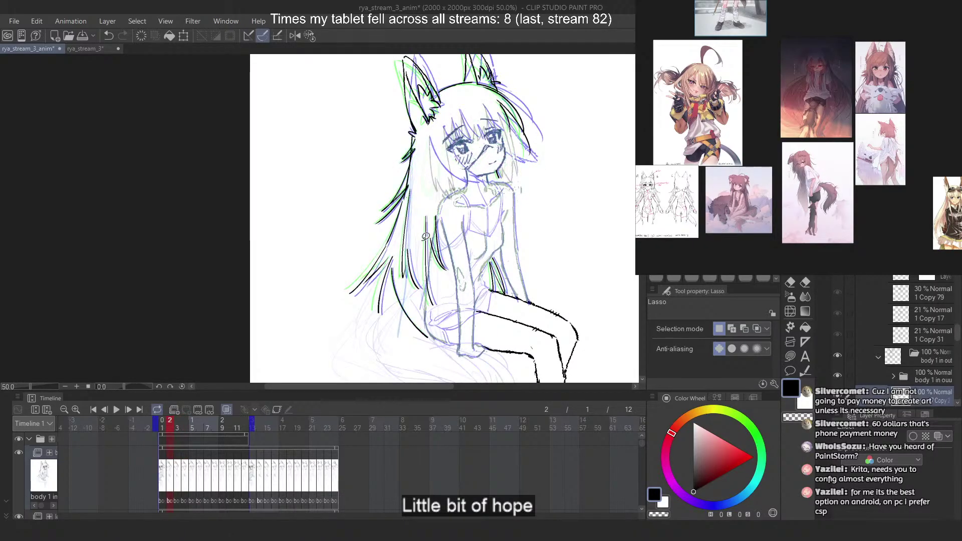
Undo the last two actions, then lasso and transform the inner back-hair strands on frame 4
key(ctrl+z)
key(ctrl+z)
mouse_move(423, 261)
mouse_down()
mouse_move(438, 236)
mouse_move(404, 136)
mouse_move(386, 270)
mouse_move(420, 335)
mouse_move(473, 162)
mouse_up()
key(Right)
key(Right)
key(ctrl+t)
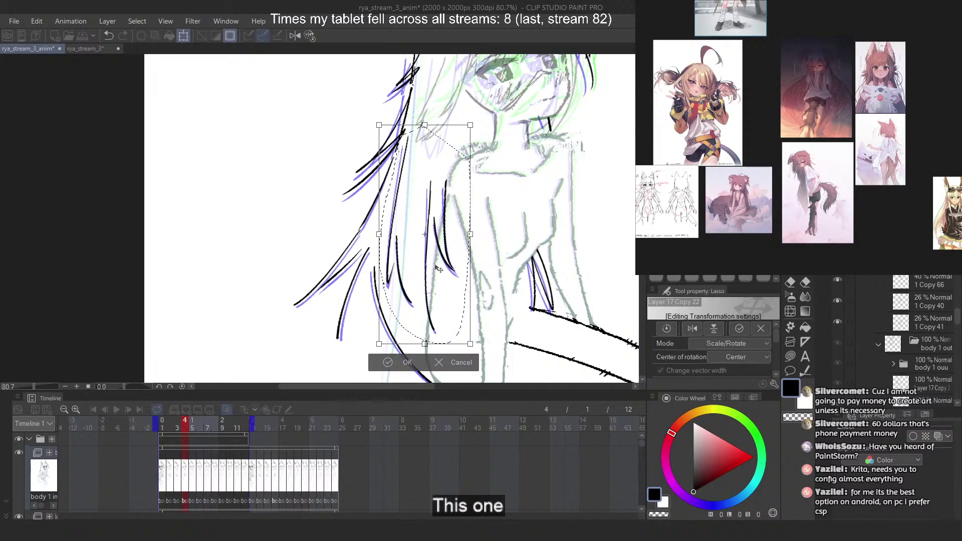
key(Return)
key(ctrl+d)
Turn onion skin off and flip through frames 1 to 4 to compare the inner hair strands
scroll(446, 215, down, 5)
key(Left)
key(Left)
key(Left)
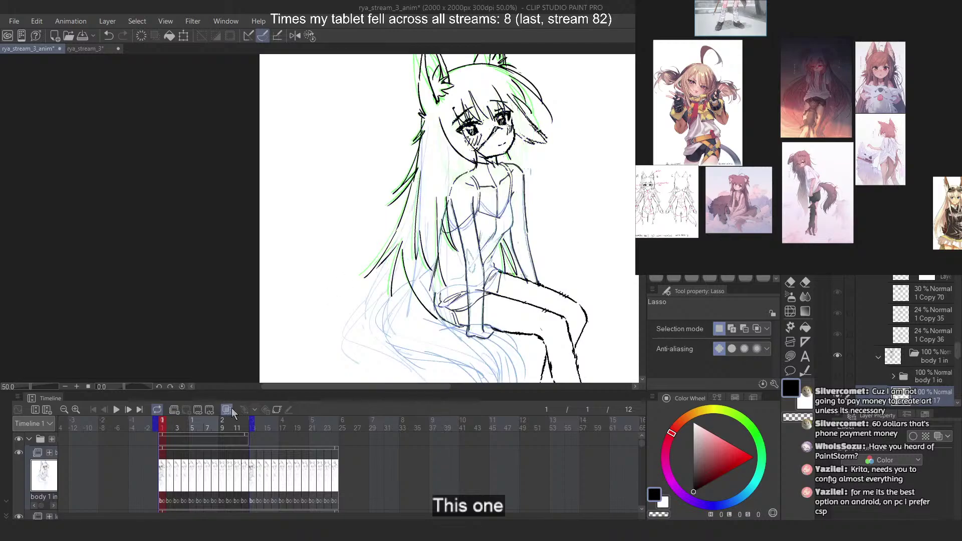
key(Right)
key(Right)
key(Right)
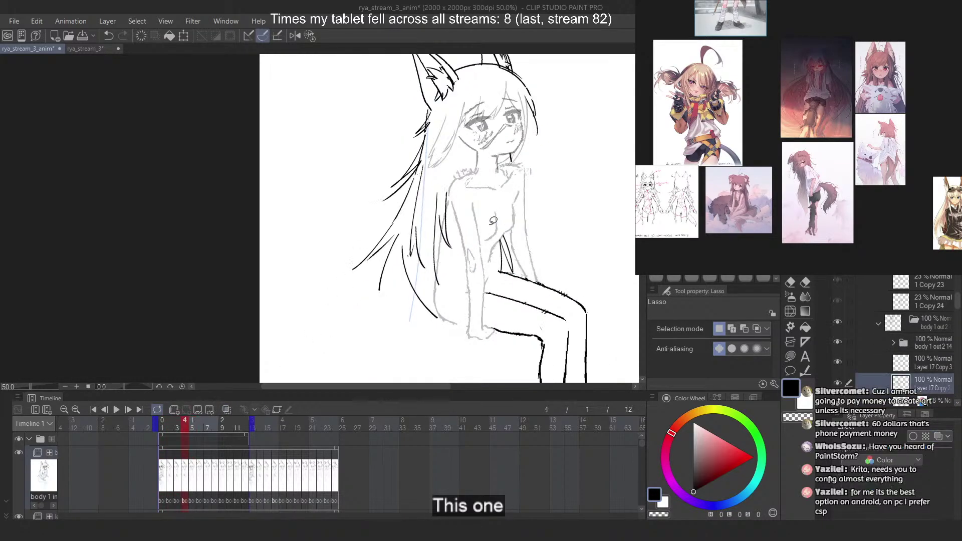
key(Left)
key(Left)
key(Left)
key(Right)
key(Right)
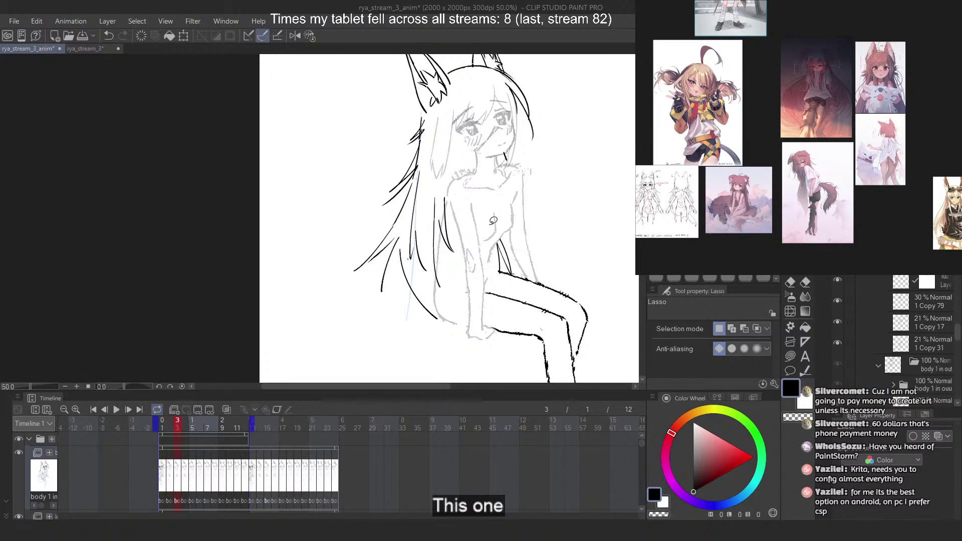
key(Right)
Lasso the two inner strands hanging behind the arm on frame 4 and free-transform their lower ends slightly away from the body
scroll(457, 239, up, 3)
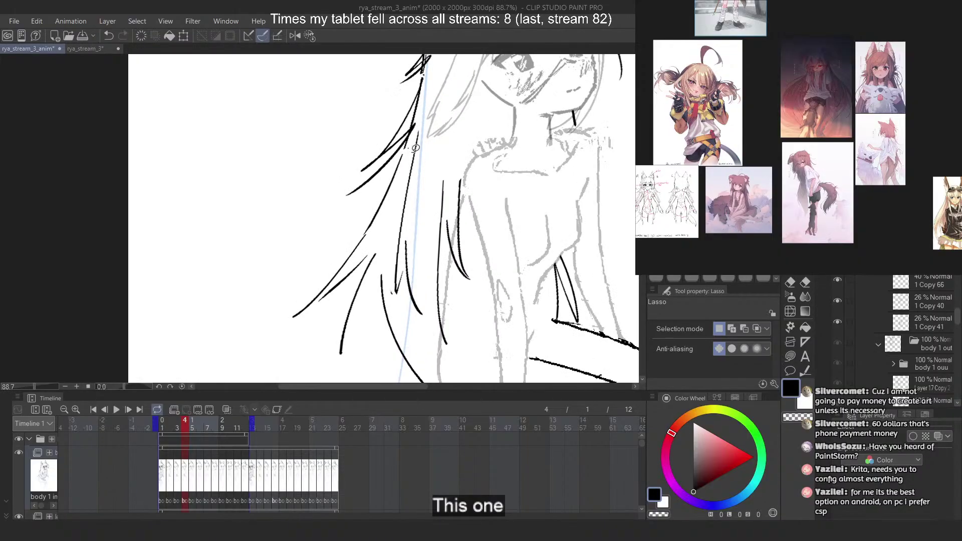
click(407, 228)
click(411, 219)
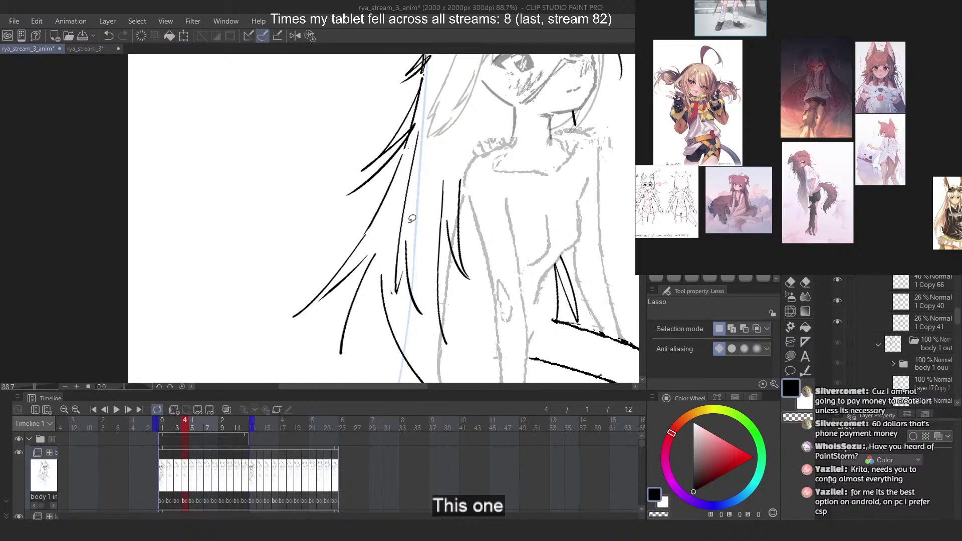
click(426, 144)
click(407, 241)
mouse_move(407, 264)
mouse_down()
mouse_move(462, 355)
mouse_move(466, 299)
mouse_move(449, 248)
mouse_up()
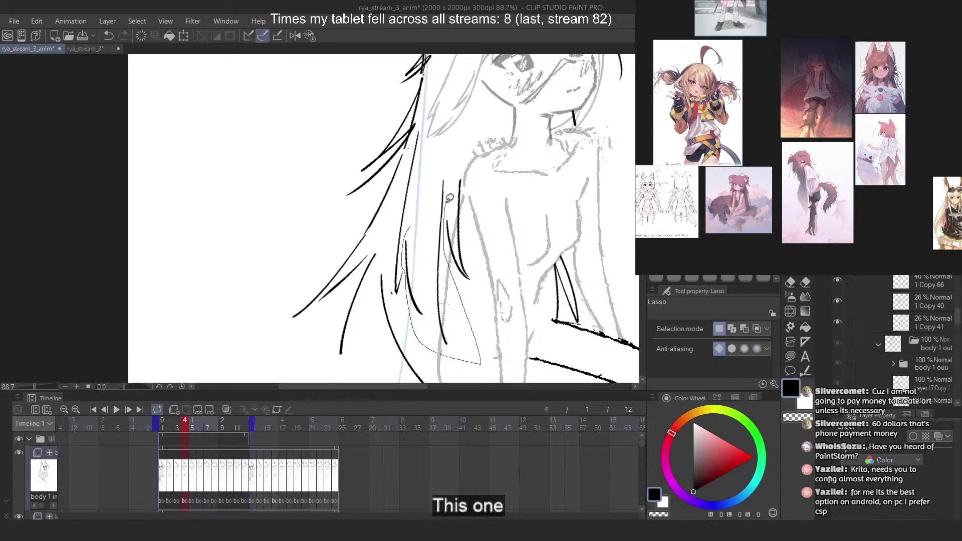
drag(449, 198, 447, 144)
right_click(441, 279)
click(461, 316)
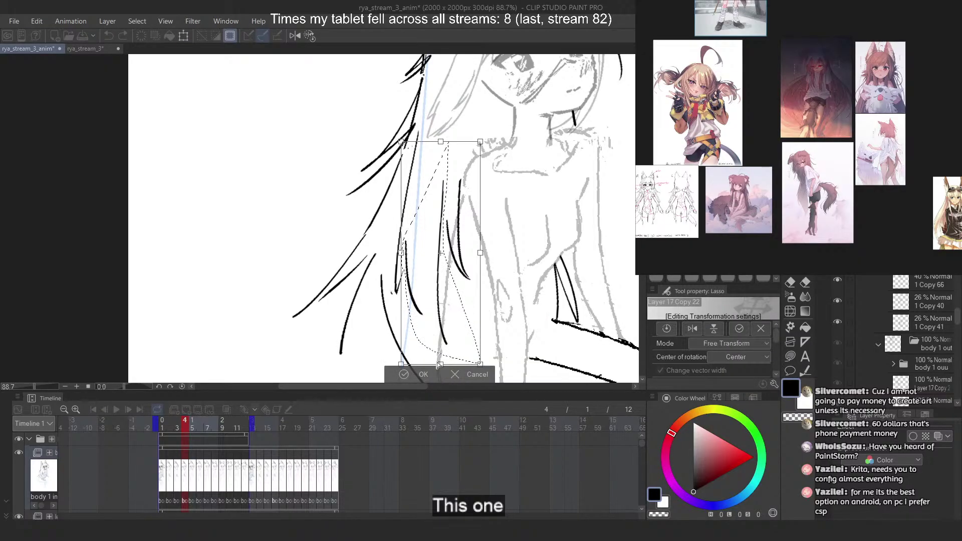
drag(439, 365, 434, 364)
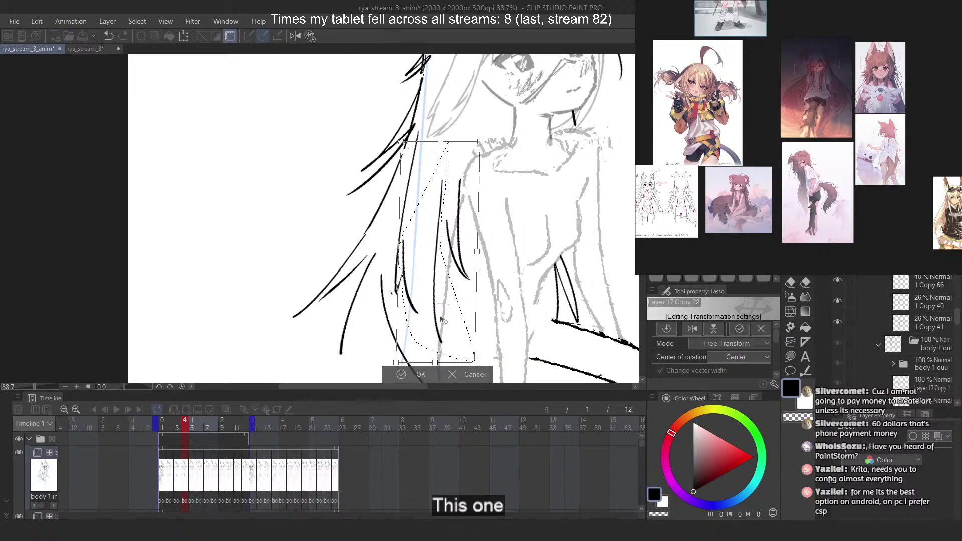
key(Return)
key(ctrl+d)
Flip repeatedly through frames 2 to 5 without onion skin to examine the motion of the reshaped hair strands
scroll(439, 170, down, 4)
key(Left)
key(Left)
key(Right)
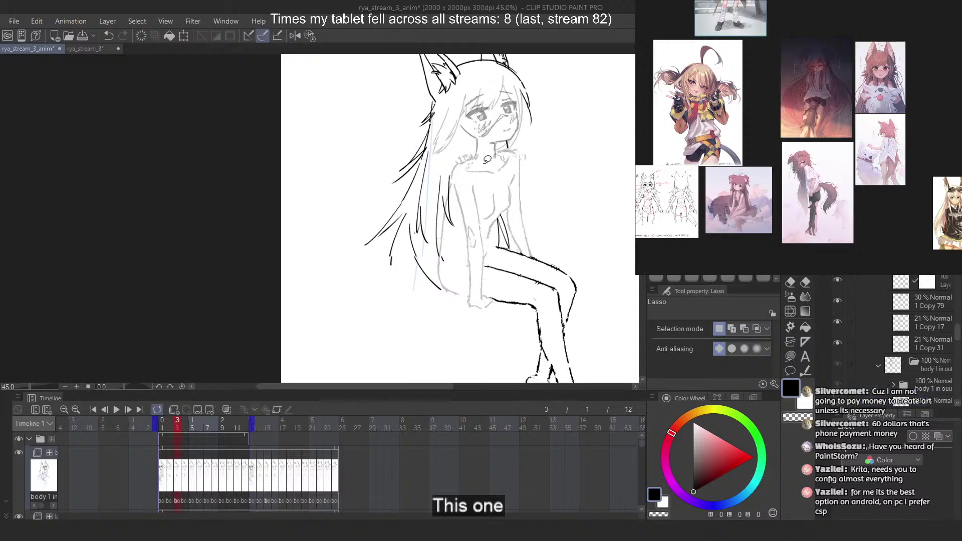
key(Right)
key(Right)
key(Left)
key(Left)
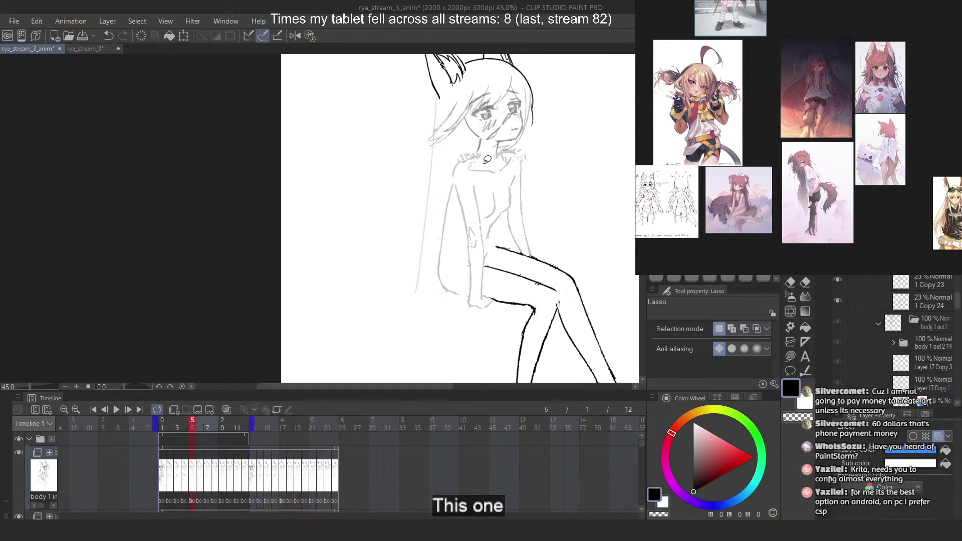
key(Right)
key(Right)
key(Right)
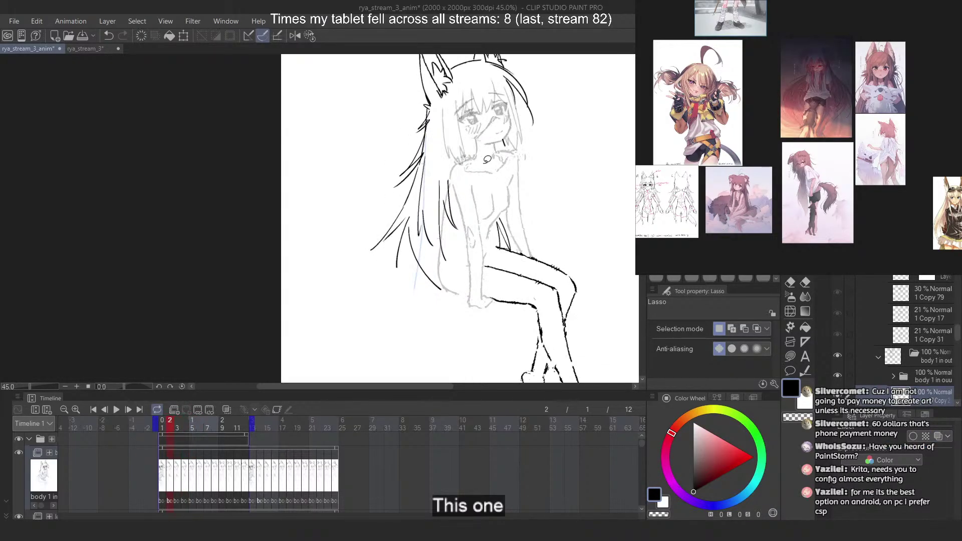
key(Left)
key(Left)
key(Left)
key(Left)
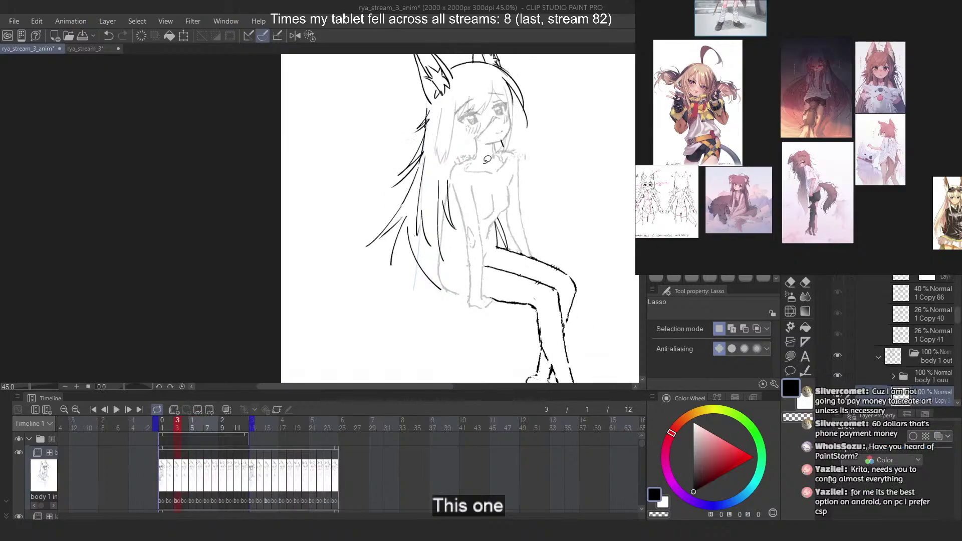
key(Right)
key(Right)
key(Right)
key(Right)
key(Left)
key(Left)
key(Left)
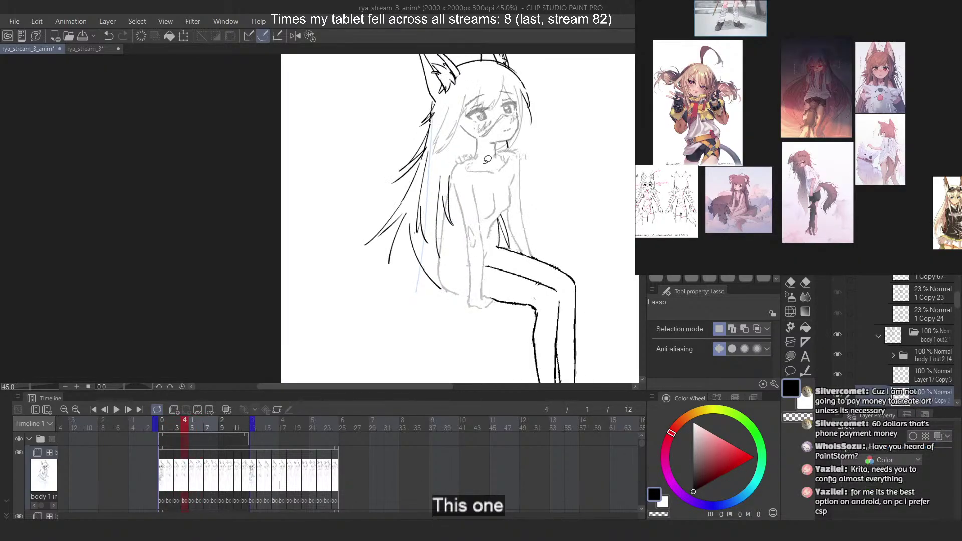
key(Right)
key(Right)
key(Left)
key(Left)
key(Right)
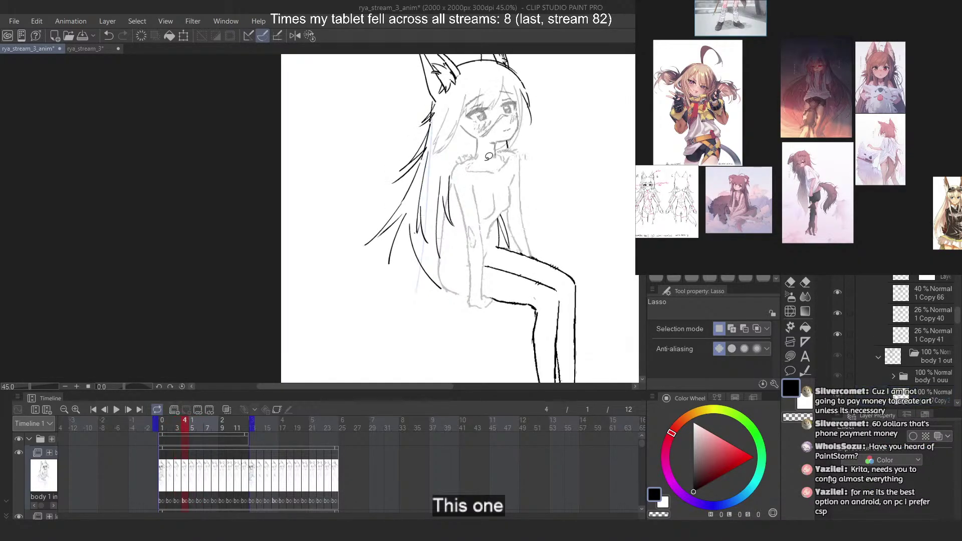
key(Left)
On frame 4, erase the short inner strand and the lower part of its neighbour behind the arm with the Flat marker
scroll(455, 186, up, 2)
key(Right)
scroll(457, 184, up, 1)
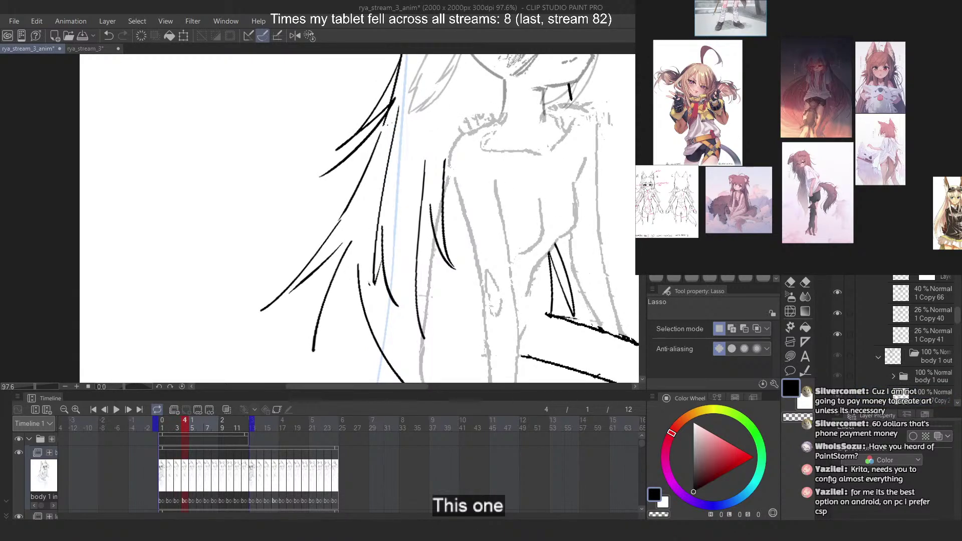
key(p)
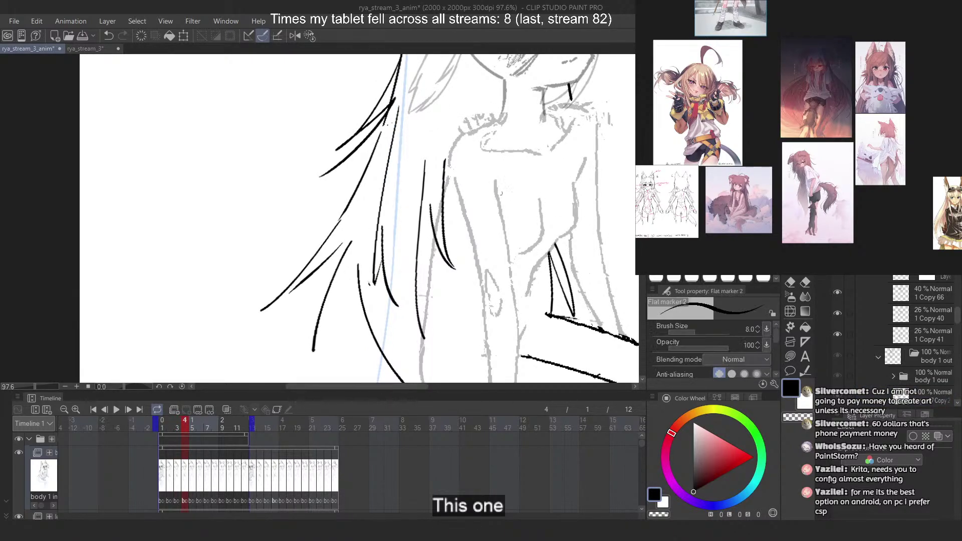
scroll(463, 208, up, 3)
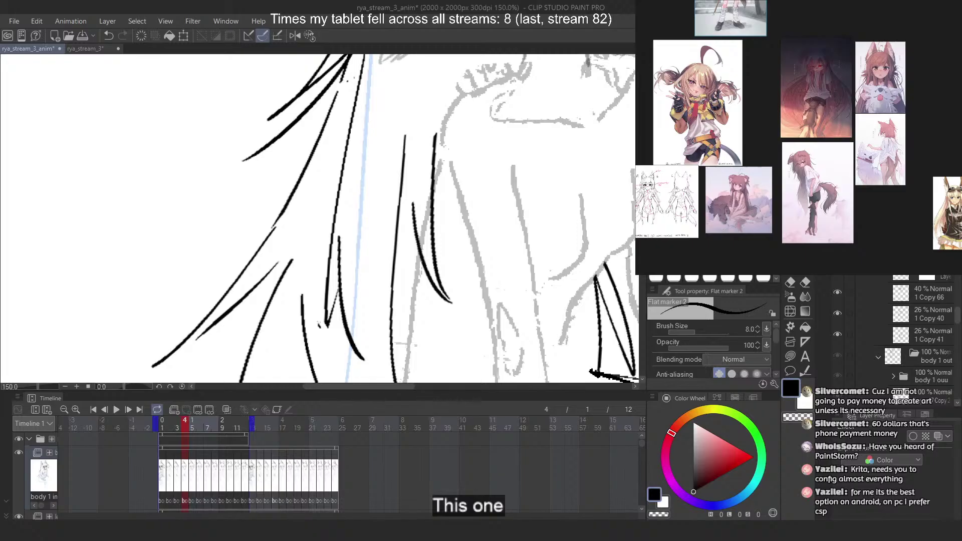
key(c)
drag(432, 195, 450, 303)
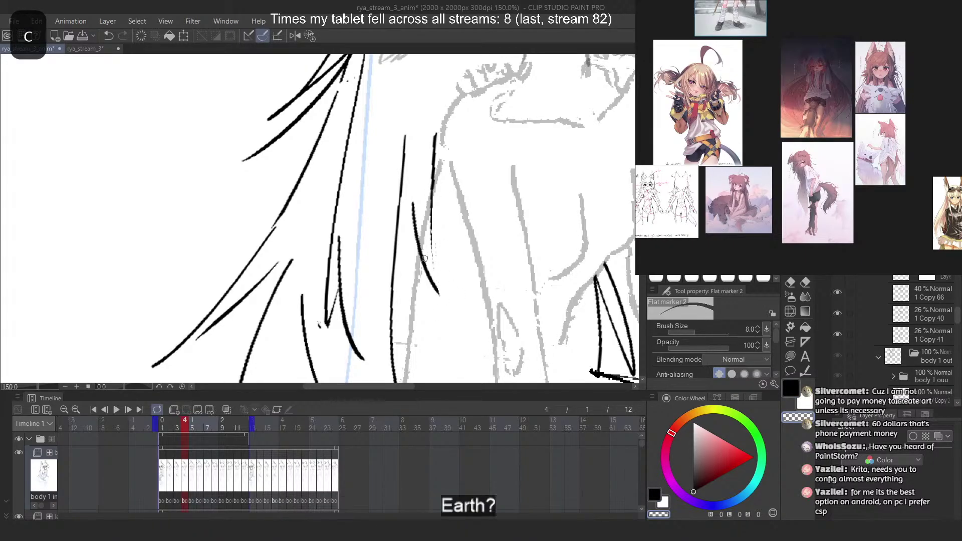
drag(413, 205, 438, 295)
drag(419, 243, 429, 280)
Redraw both inner strands behind the arm on frame 4 so their lower ends taper to a shared point nearer the back hair
key(c)
drag(409, 154, 434, 301)
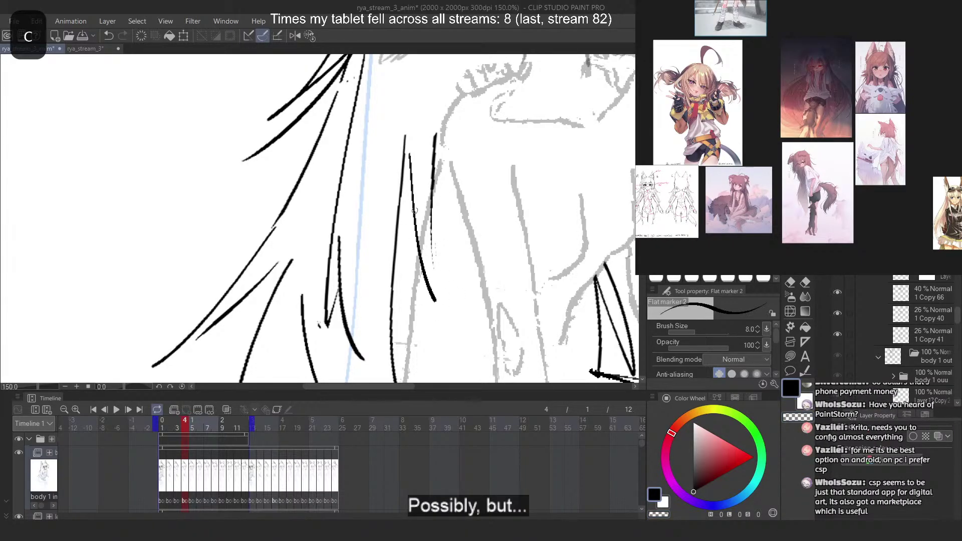
mouse_move(187, 426)
mouse_down()
mouse_move(177, 428)
mouse_move(186, 428)
mouse_up()
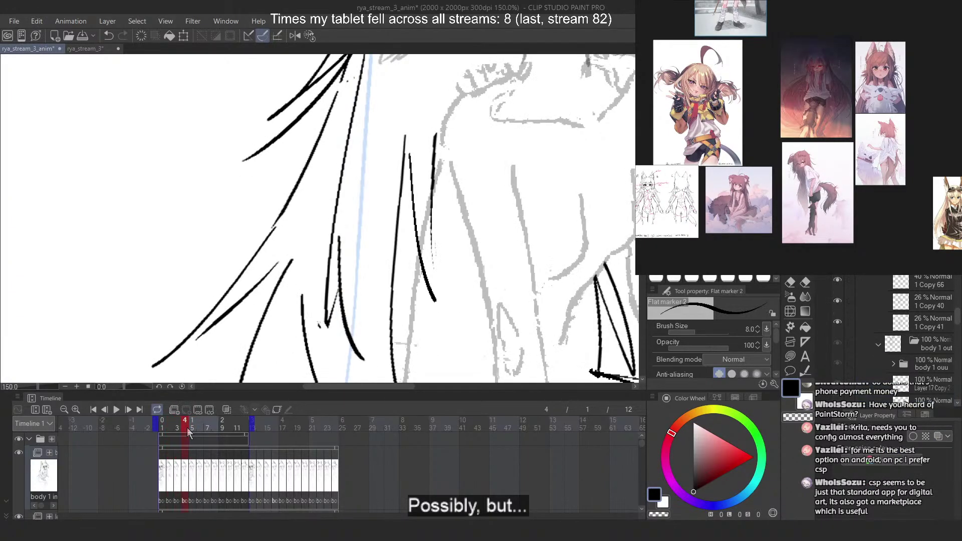
drag(430, 232, 436, 302)
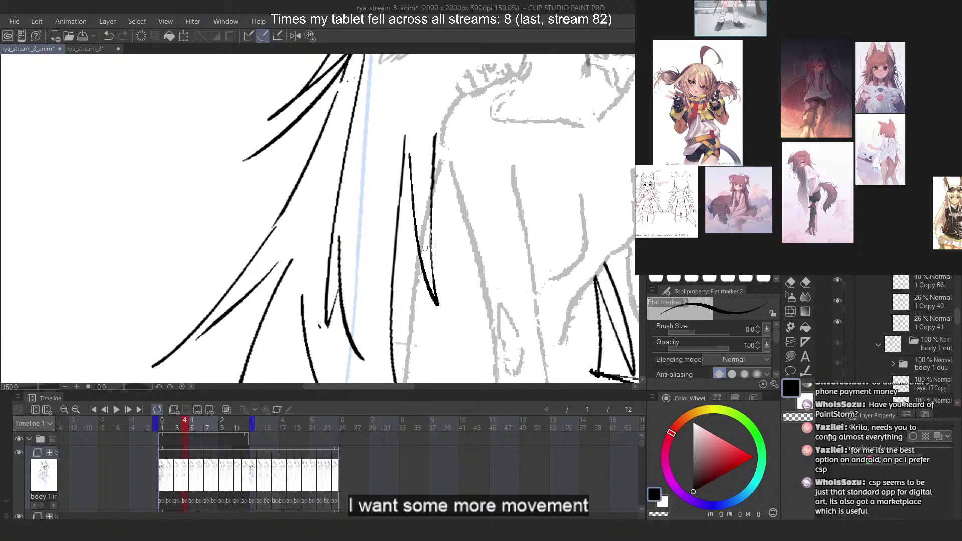
On frame 3, rework the lower end of the short inner strand so it meets the neighbouring strand's tip
click(180, 425)
key(c)
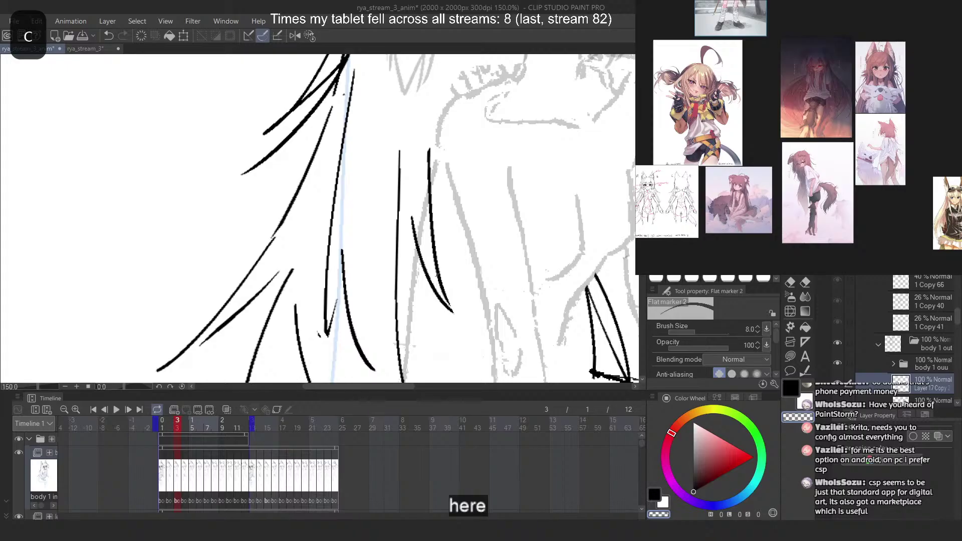
drag(439, 270, 450, 311)
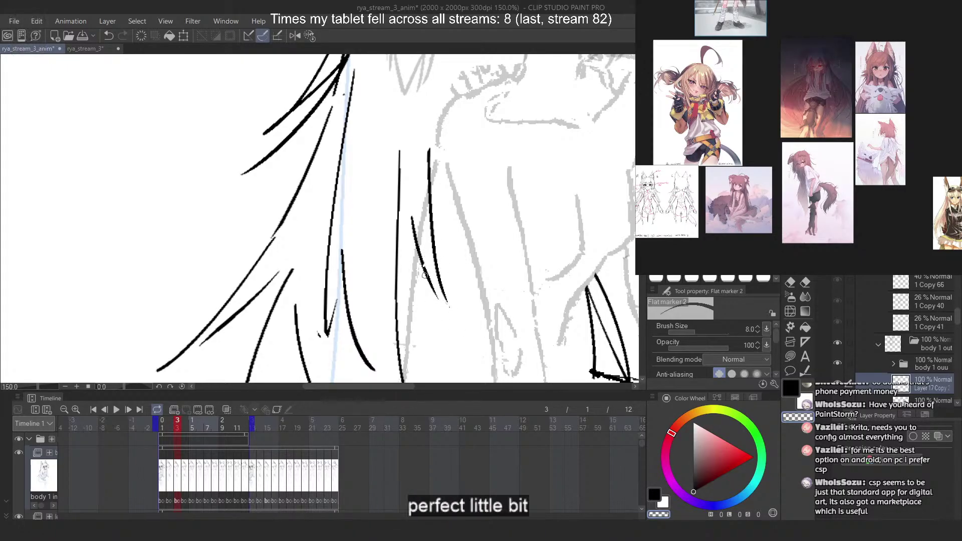
key(c)
mouse_move(424, 267)
mouse_down()
mouse_move(450, 317)
mouse_move(448, 309)
mouse_up()
key(ctrl+z)
key(ctrl+z)
drag(427, 274, 451, 316)
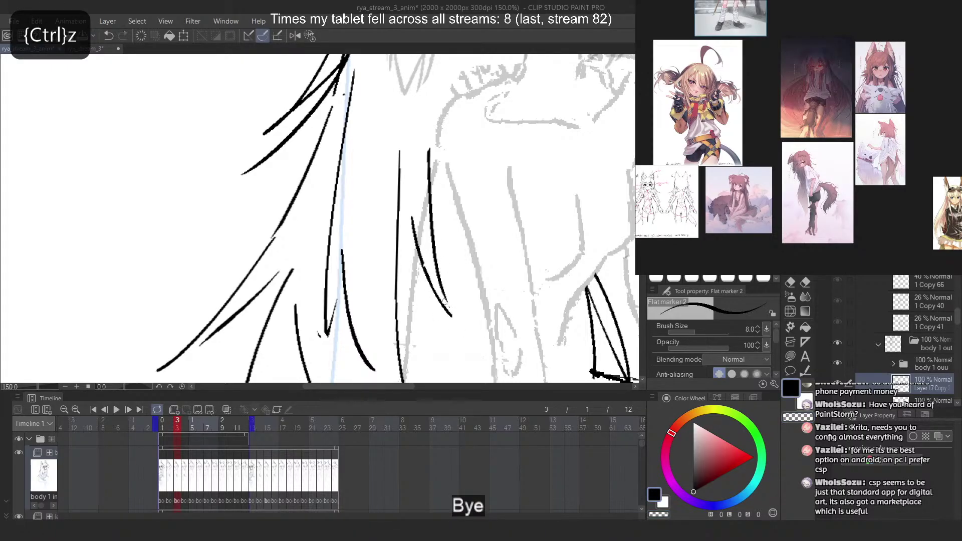
mouse_move(179, 427)
mouse_down()
mouse_move(163, 427)
mouse_move(194, 428)
mouse_move(183, 428)
mouse_up()
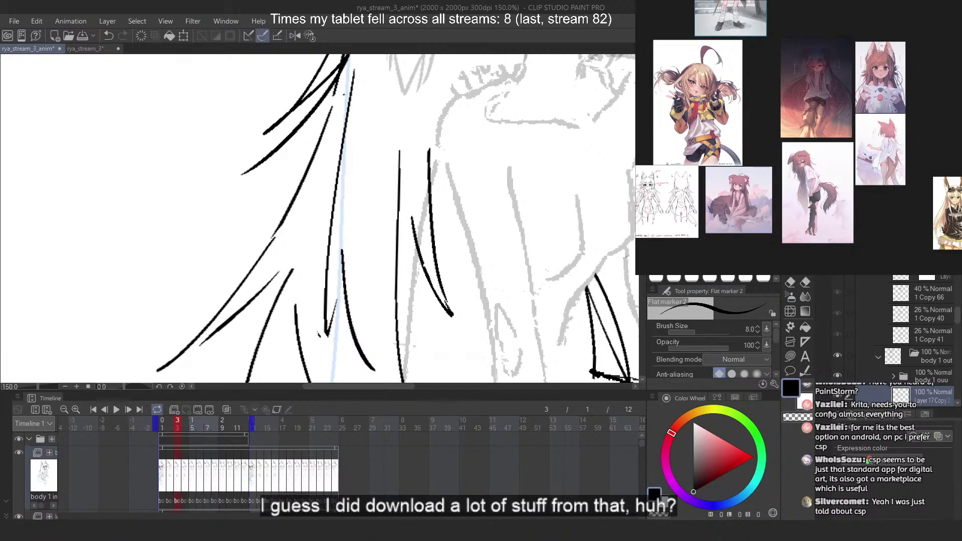
Open the material library and browse through the downloaded brushes, textures and gradient maps
key(Tab)
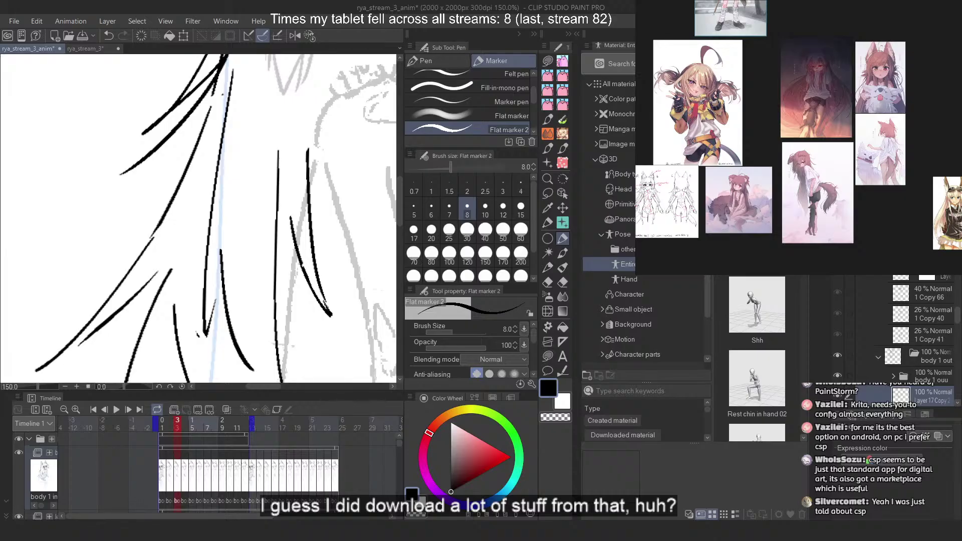
key(Tab)
key(Tab)
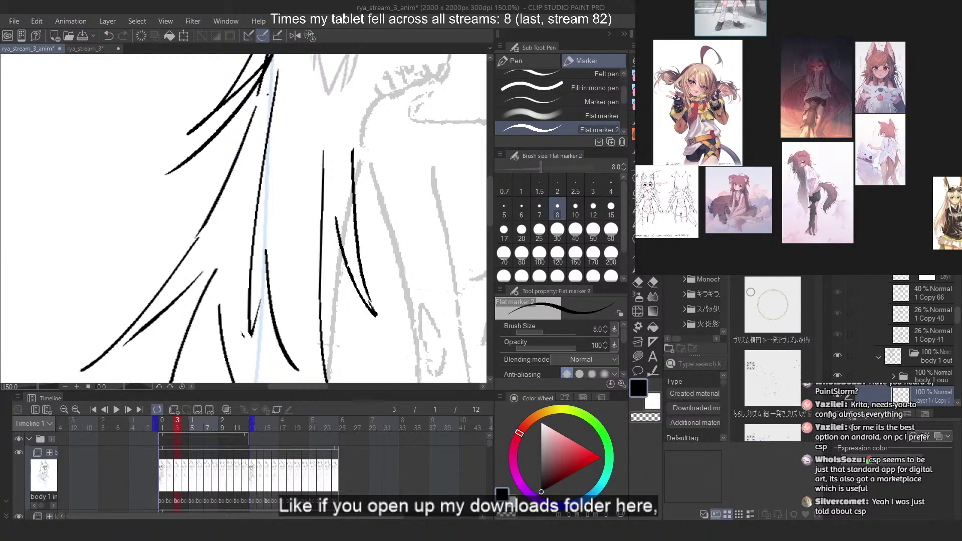
scroll(701, 306, up, 5)
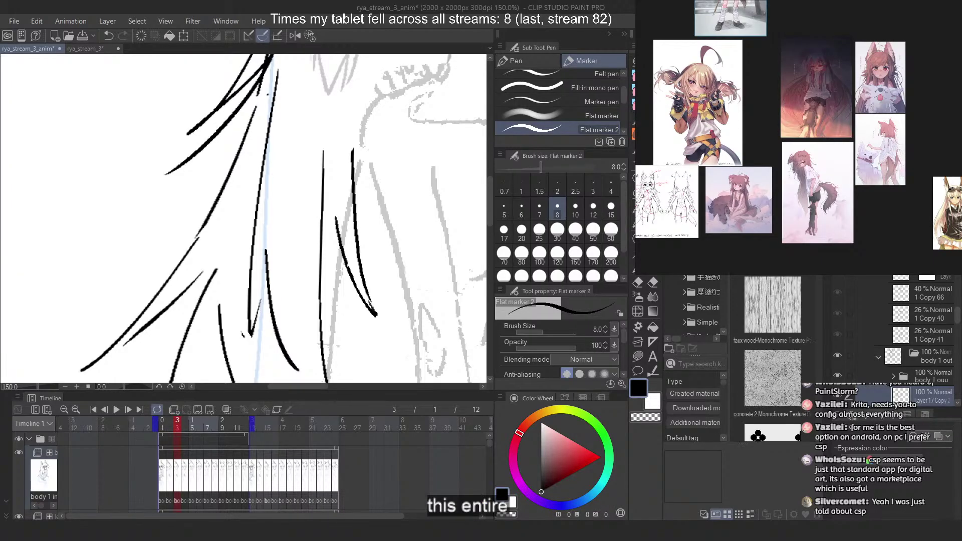
scroll(772, 340, up, 10)
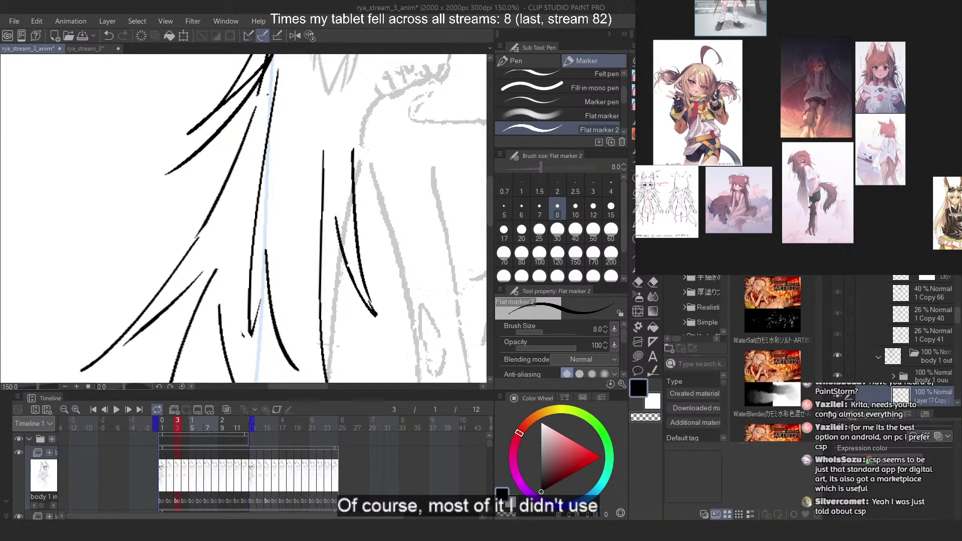
scroll(775, 284, down, 8)
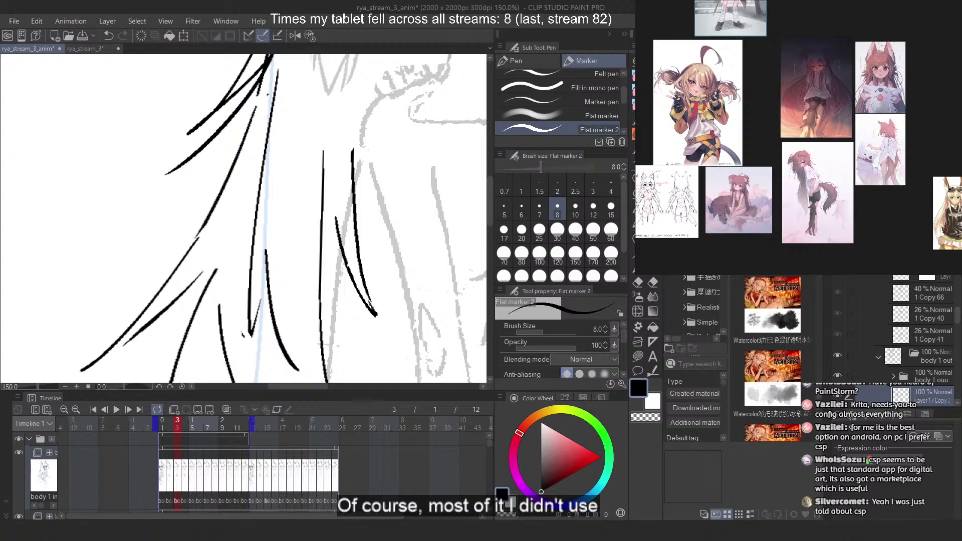
scroll(769, 279, down, 5)
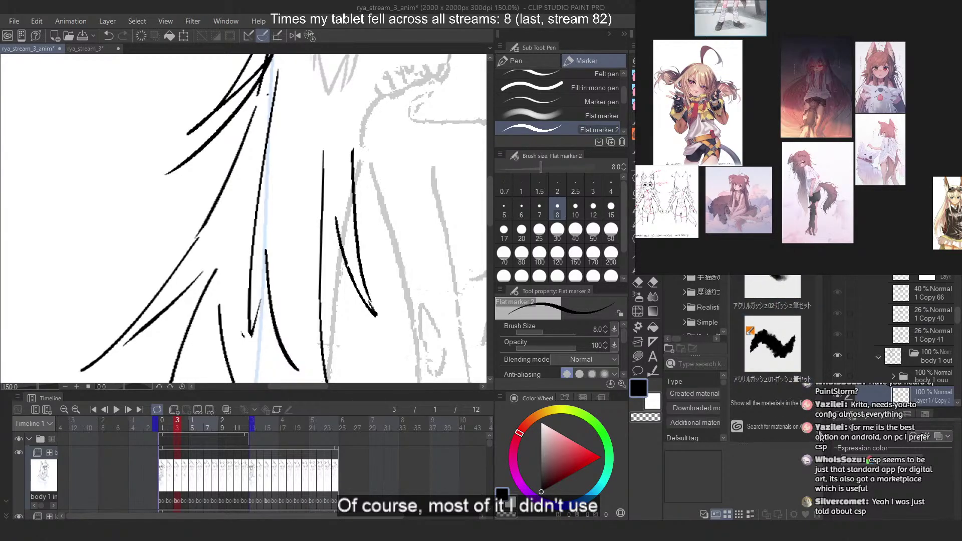
drag(819, 432, 817, 280)
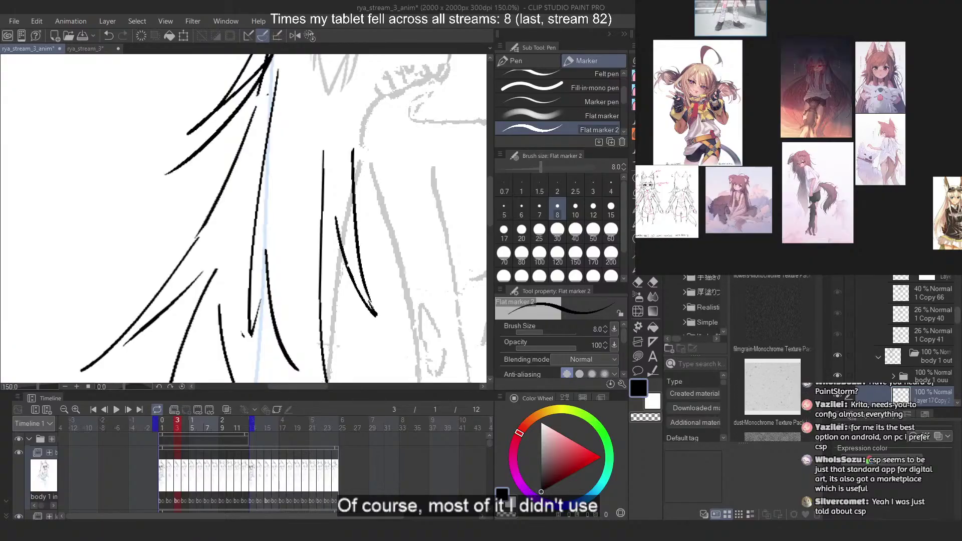
scroll(772, 358, down, 5)
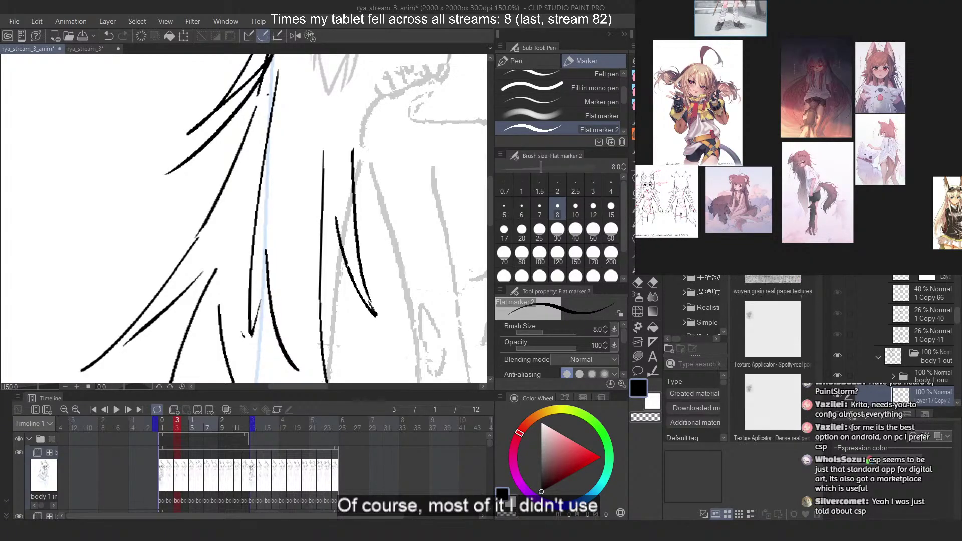
scroll(772, 358, down, 5)
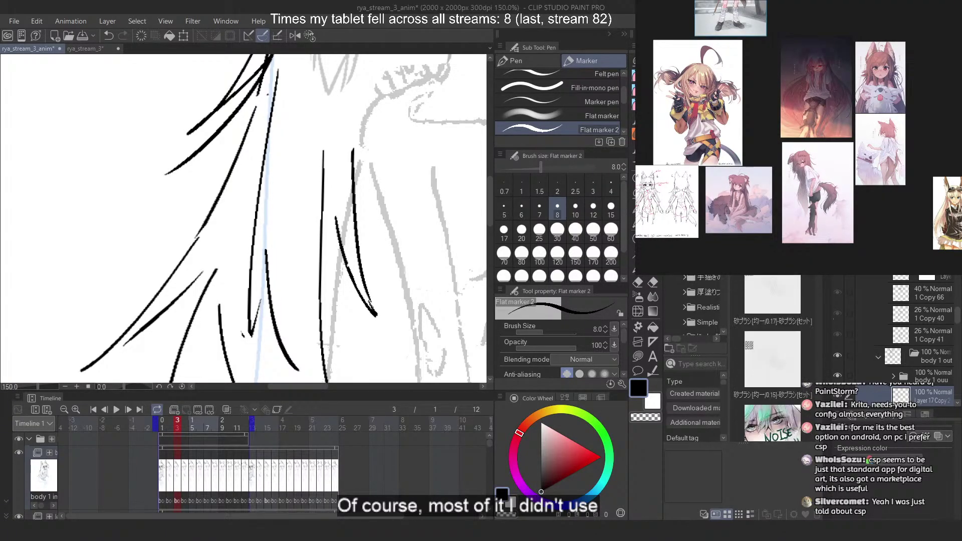
scroll(773, 358, down, 5)
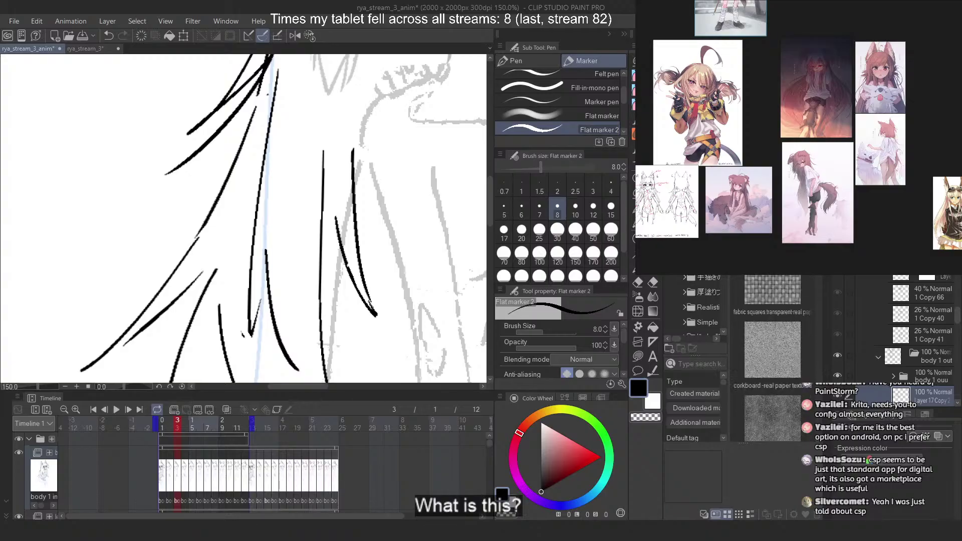
scroll(773, 358, down, 5)
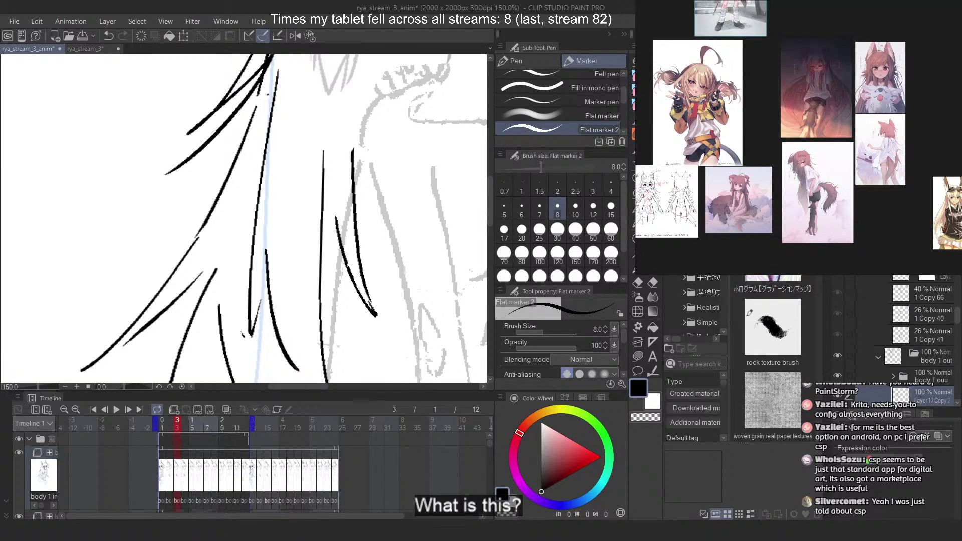
scroll(773, 358, down, 4)
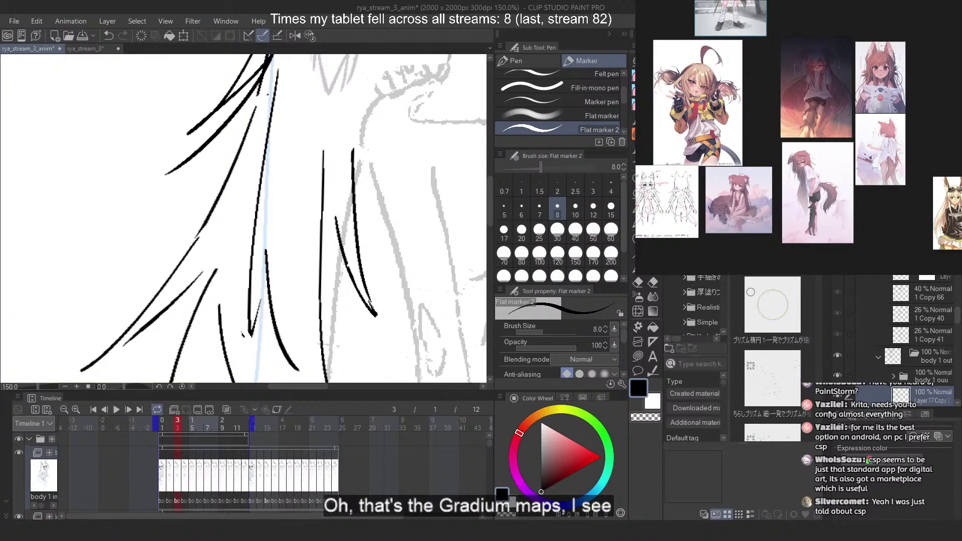
Paste frame 4's hair strands as a new layer above Layer 17 on frame 5 and turn onion skin on
scroll(457, 179, down, 1)
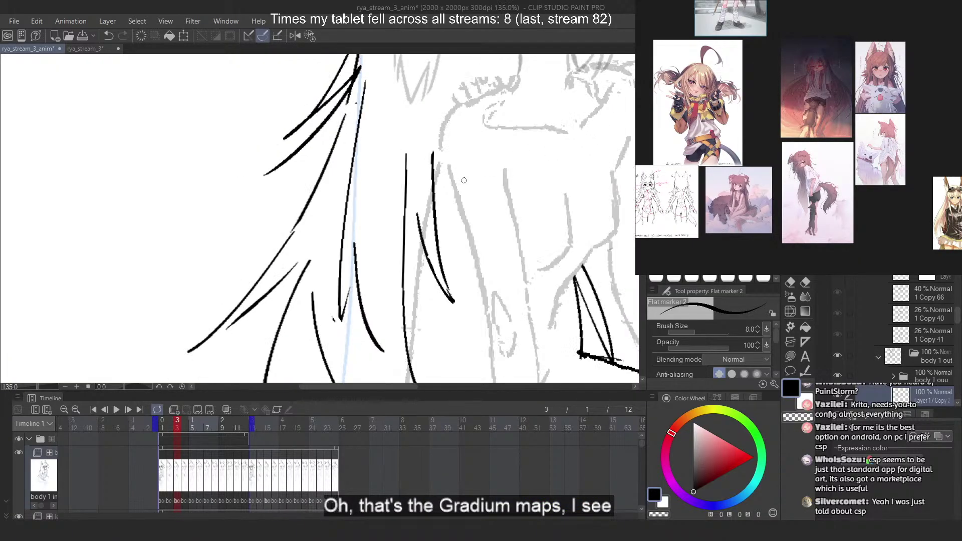
scroll(453, 189, down, 4)
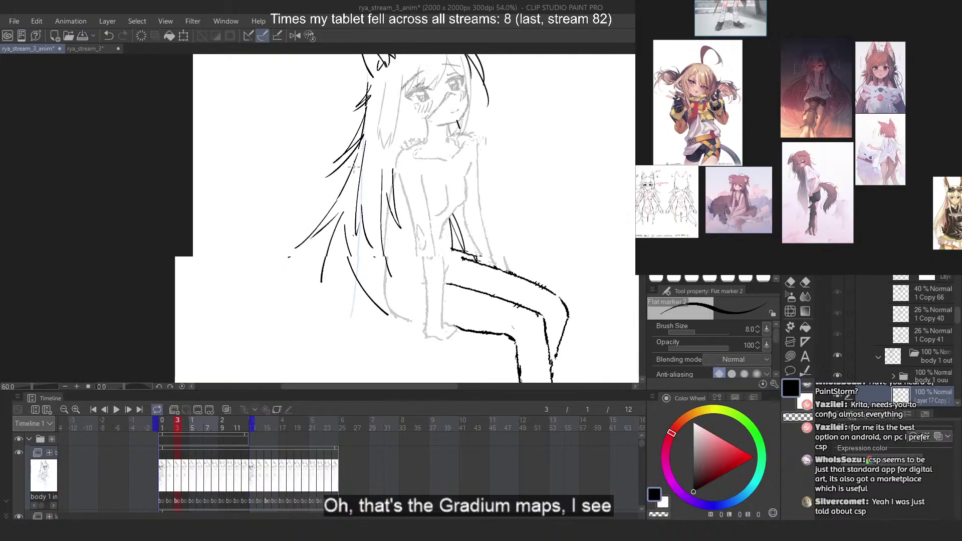
mouse_move(181, 425)
mouse_down()
mouse_move(194, 423)
mouse_move(185, 422)
mouse_up()
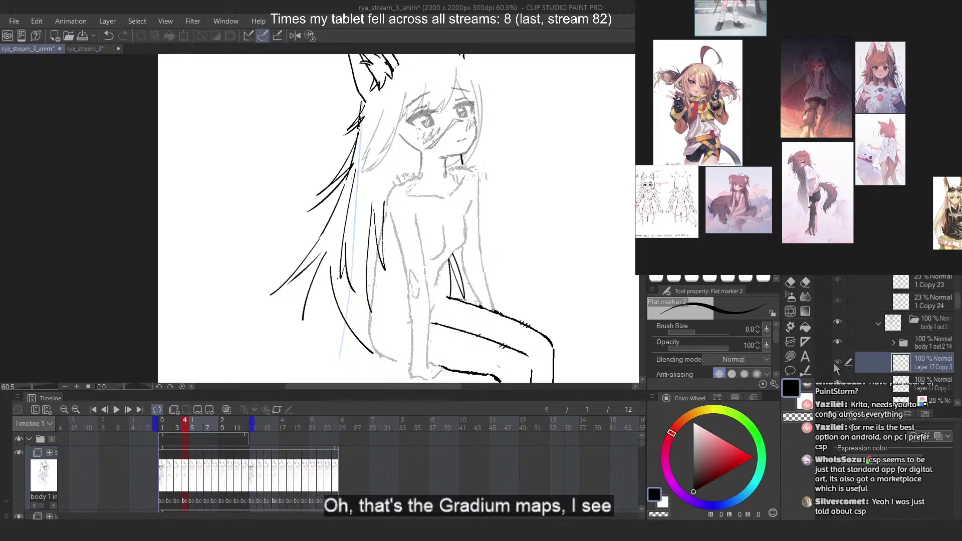
scroll(922, 332, up, 4)
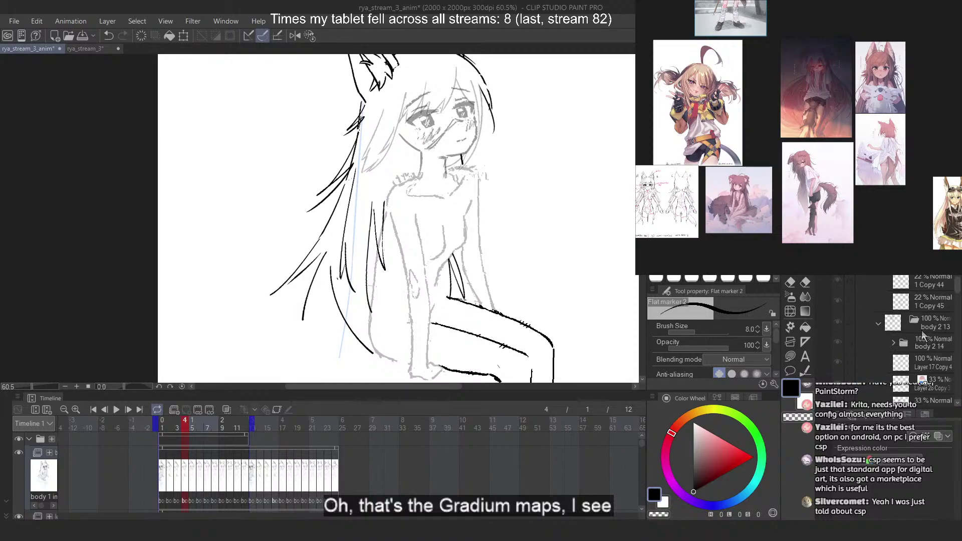
scroll(921, 330, down, 1)
click(924, 319)
click(837, 315)
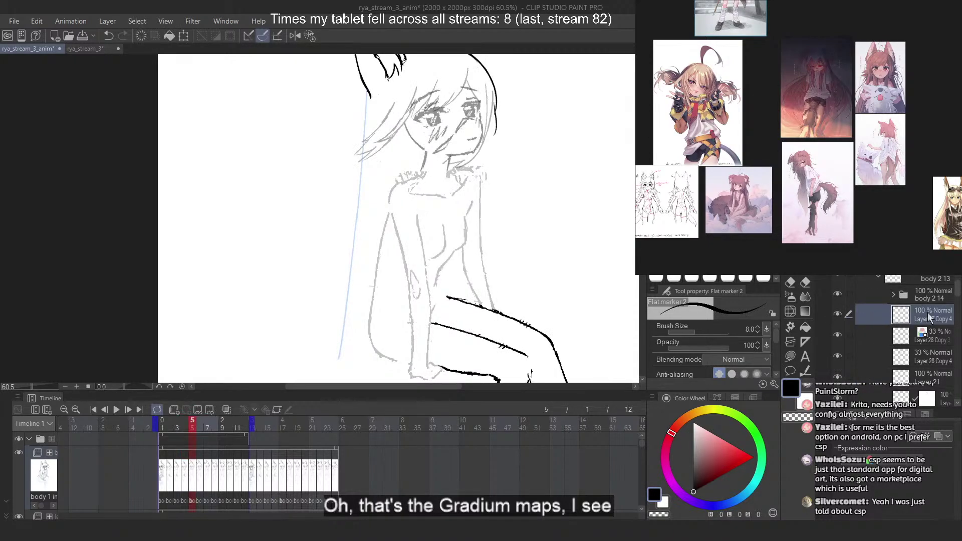
key(ctrl+v)
click(225, 410)
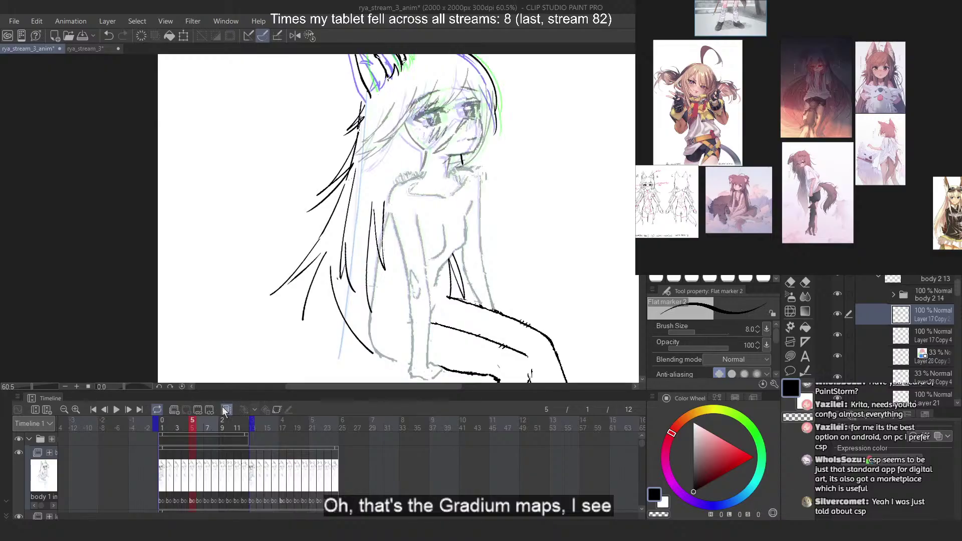
scroll(352, 76, up, 1)
key(ctrl+t)
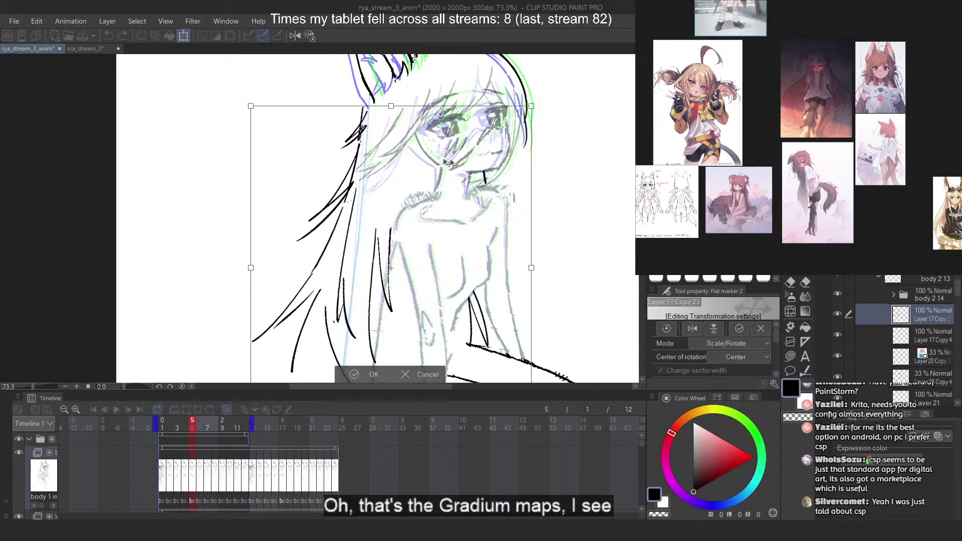
scroll(513, 136, down, 2)
key(Return)
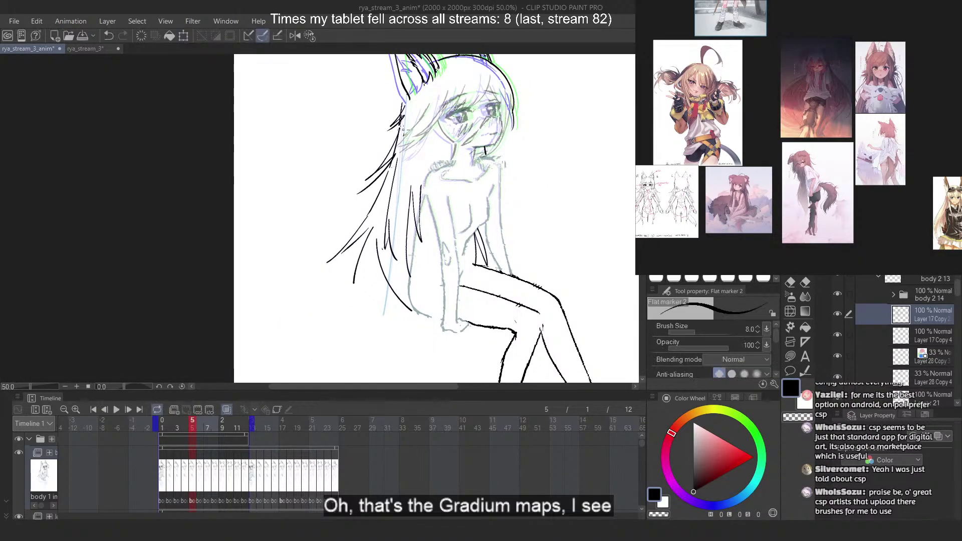
Lasso the outer back-hair strands on frame 5, shift them slightly off the previous frame's lines, and deselect
key(m)
scroll(457, 133, up, 1)
mouse_move(409, 94)
mouse_down()
mouse_move(354, 91)
mouse_move(291, 297)
mouse_move(342, 323)
mouse_up()
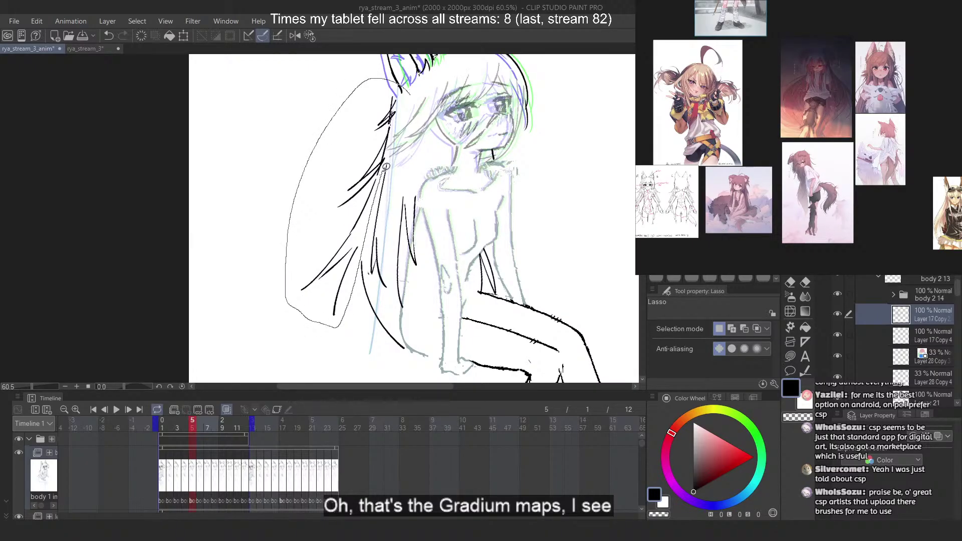
drag(386, 166, 407, 84)
scroll(362, 242, up, 3)
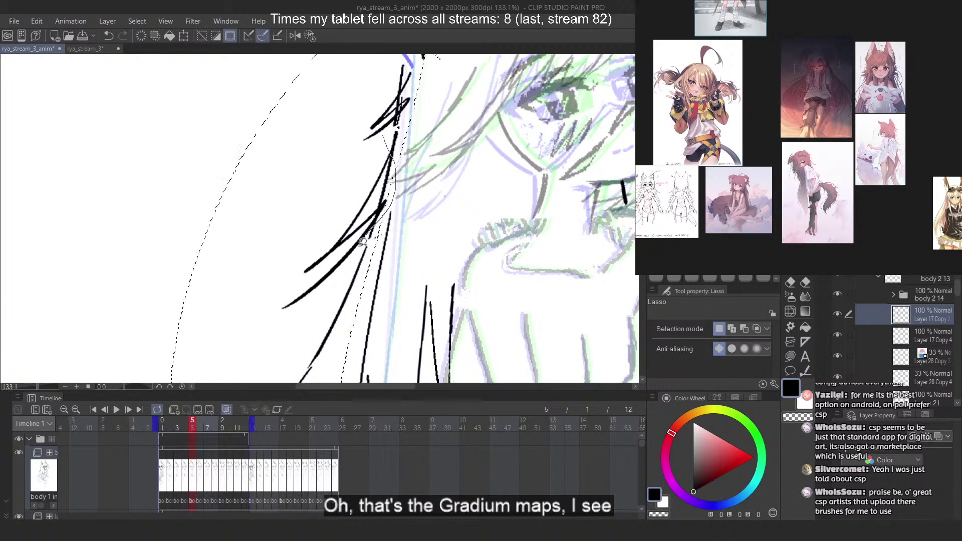
scroll(362, 242, down, 3)
scroll(401, 216, up, 3)
key(ctrl+t)
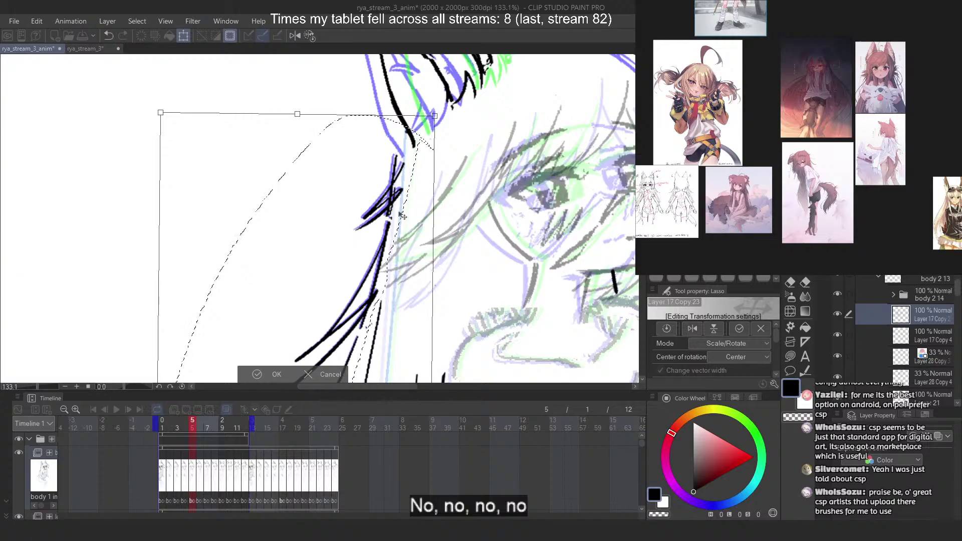
scroll(401, 217, down, 5)
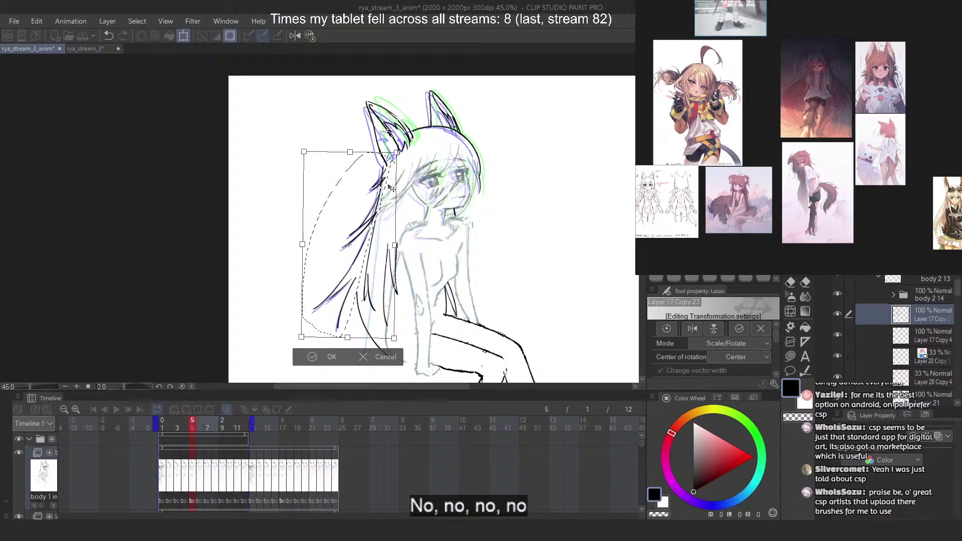
drag(392, 189, 392, 188)
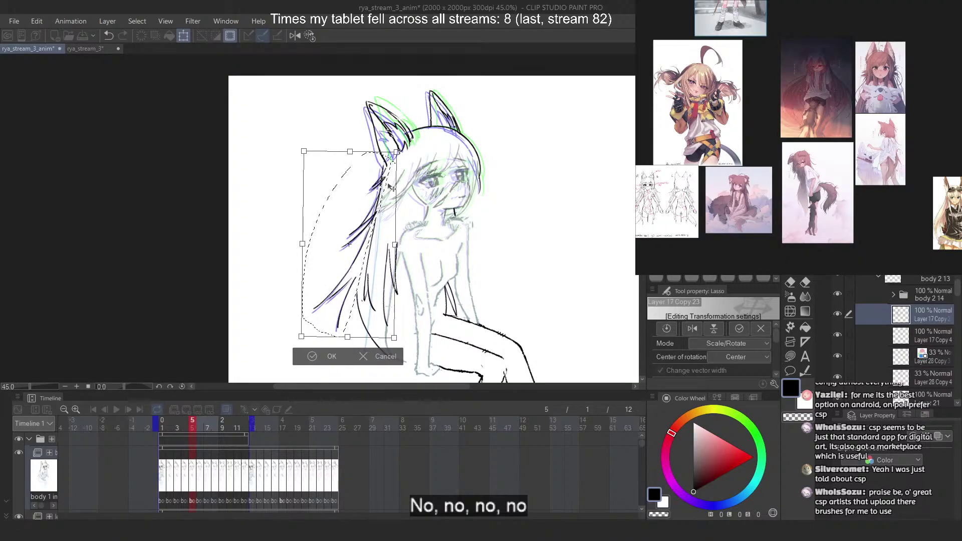
key(Return)
key(ctrl+d)
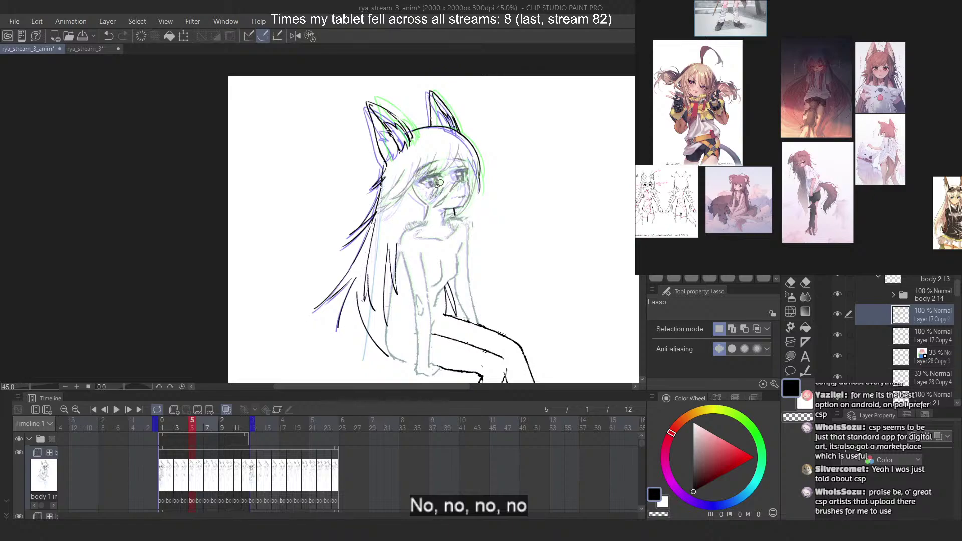
Restore the lasso selection around frame 5's outer back-hair strands and start a free transform on them
scroll(390, 298, up, 2)
scroll(329, 126, down, 1)
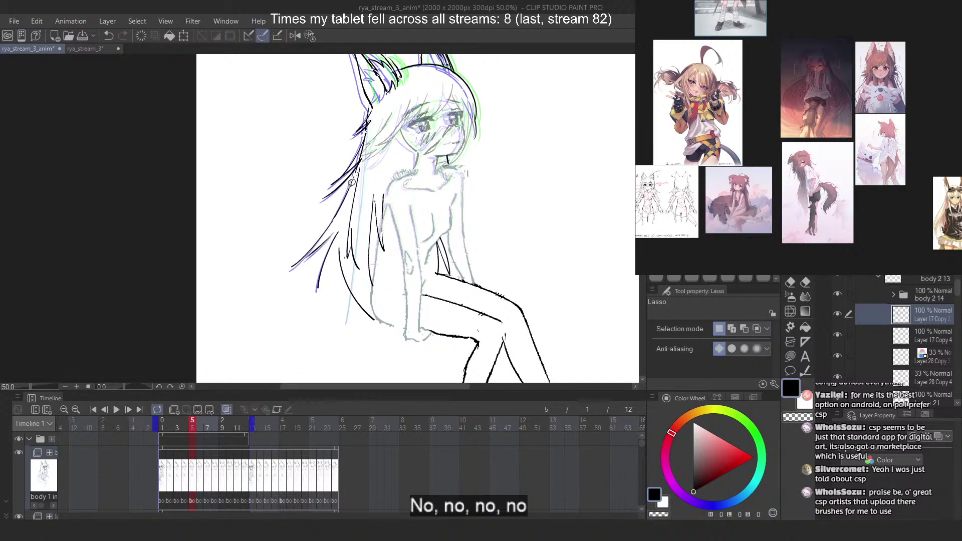
scroll(351, 182, up, 1)
key(ctrl+z)
scroll(284, 226, up, 1)
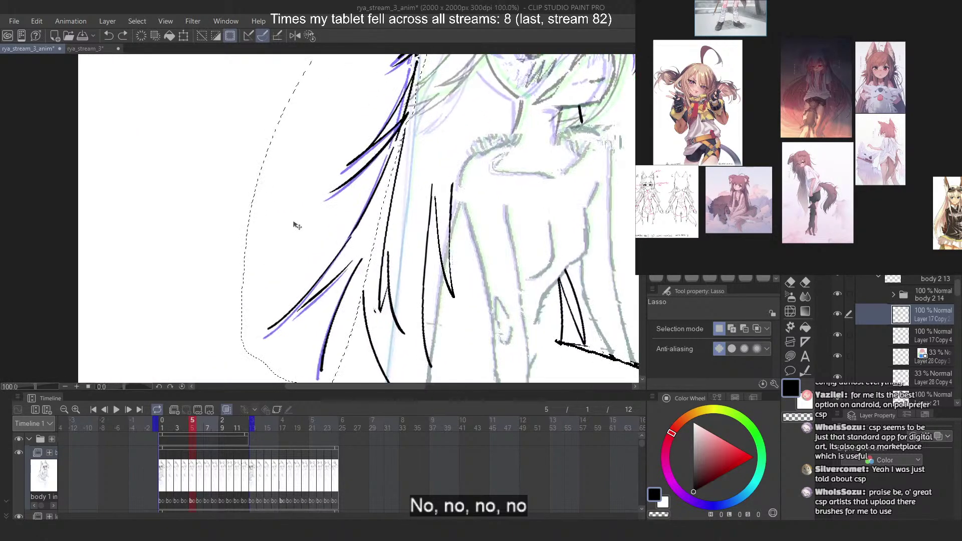
scroll(300, 216, down, 1)
key(ctrl+t)
right_click(340, 218)
click(399, 303)
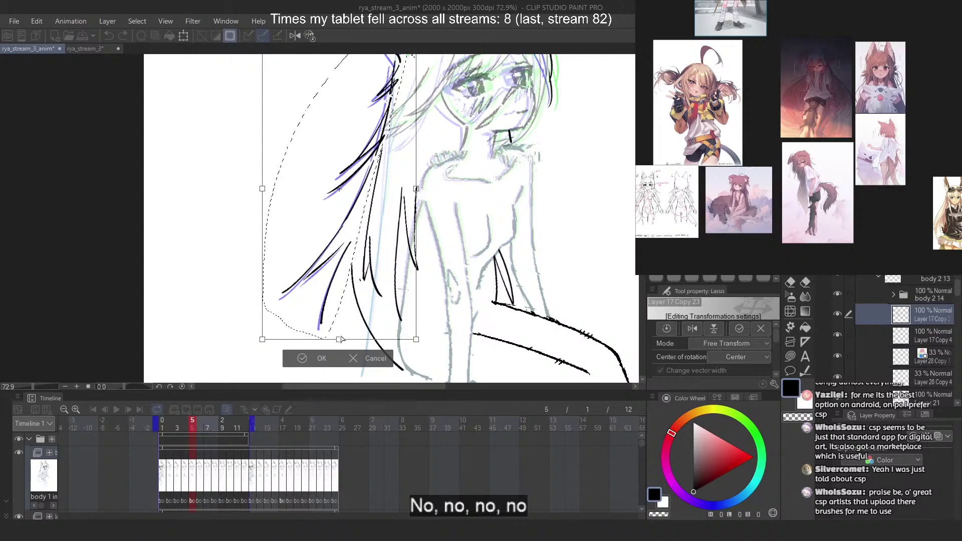
Slightly shorten the selected outer back-hair strands on frame 5 by raising their lower edge with Free Transform, and apply it
drag(340, 340, 340, 334)
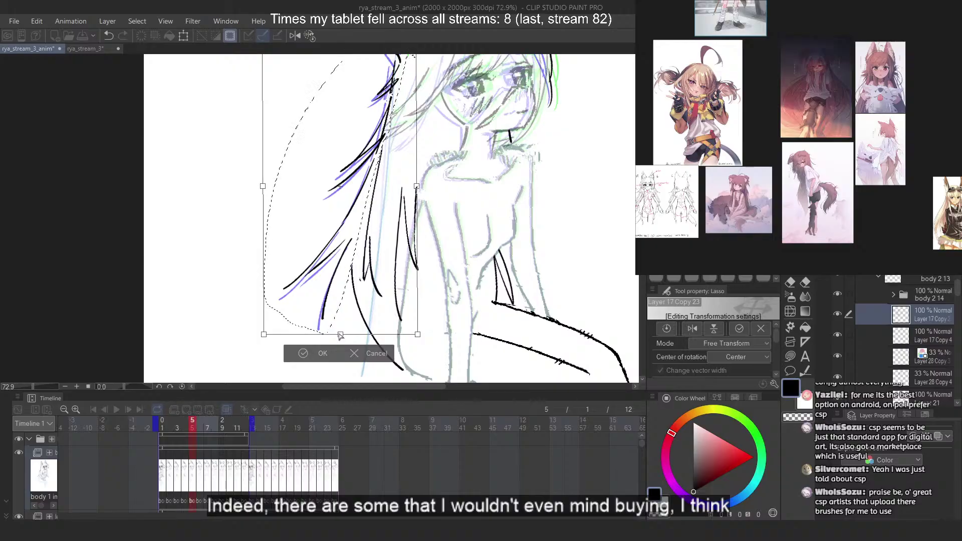
key(Return)
Lasso the inner back-hair strands beside the shoulder on frame 5, move and rotate them slightly with Scale/Rotate, and apply it
scroll(401, 150, up, 3)
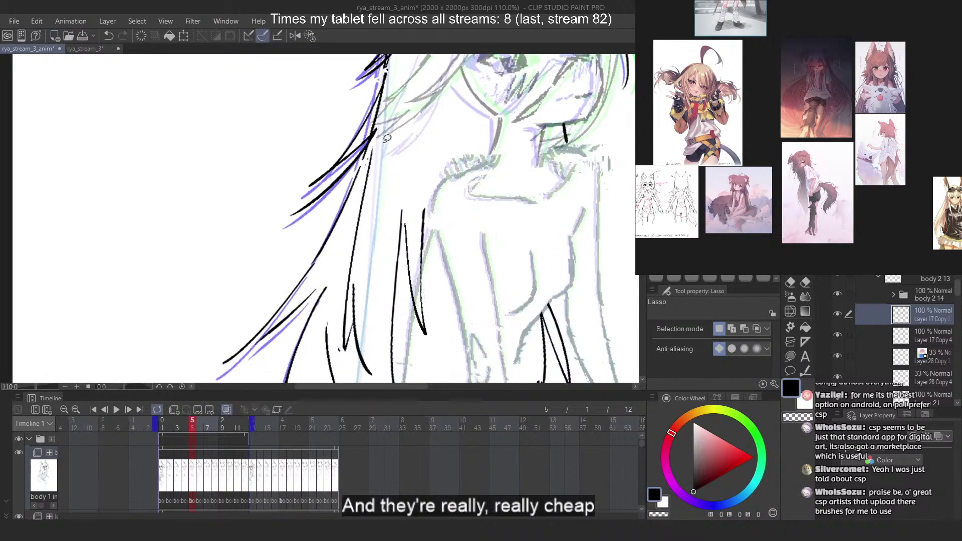
mouse_move(369, 153)
mouse_down()
mouse_move(339, 311)
mouse_move(341, 368)
mouse_move(429, 165)
mouse_up()
scroll(430, 166, down, 2)
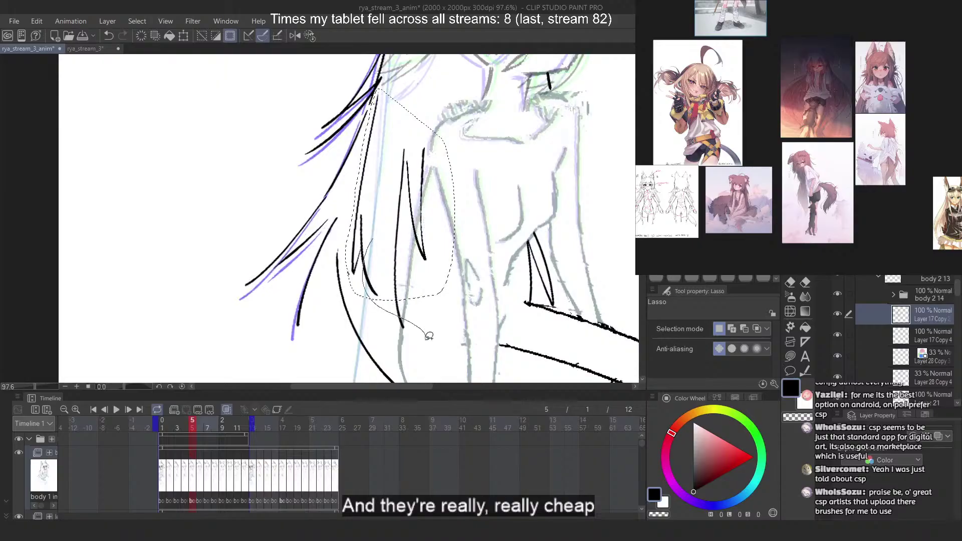
scroll(429, 165, down, 2)
key(ctrl+t)
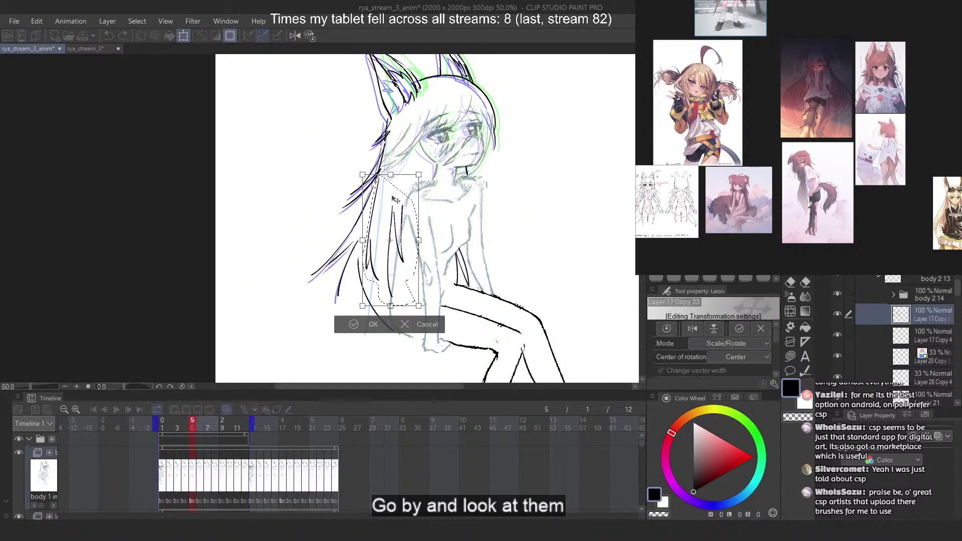
scroll(396, 193, up, 1)
drag(396, 191, 396, 192)
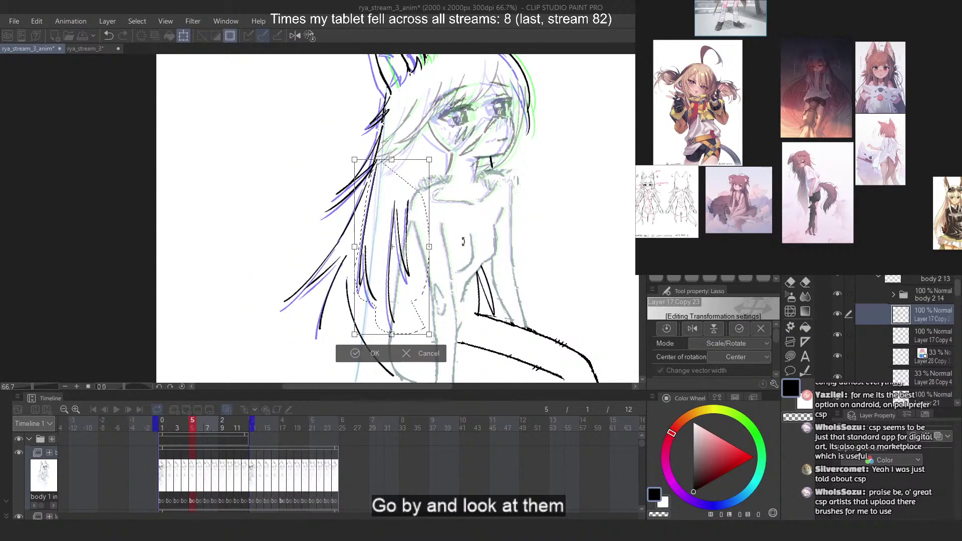
drag(454, 295, 452, 300)
key(Return)
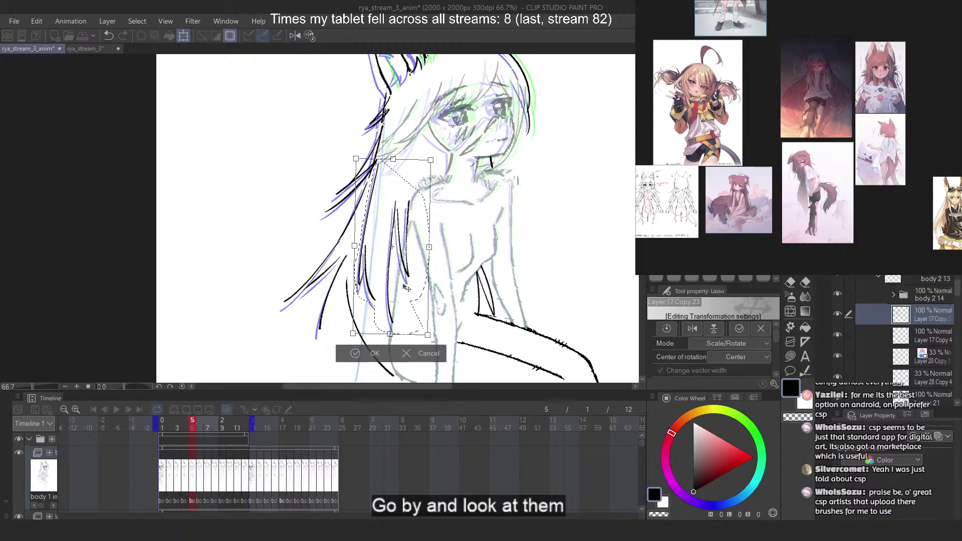
Lasso the inner back-hair strands again, shift them slightly towards the body, and clear the selection
scroll(427, 213, up, 1)
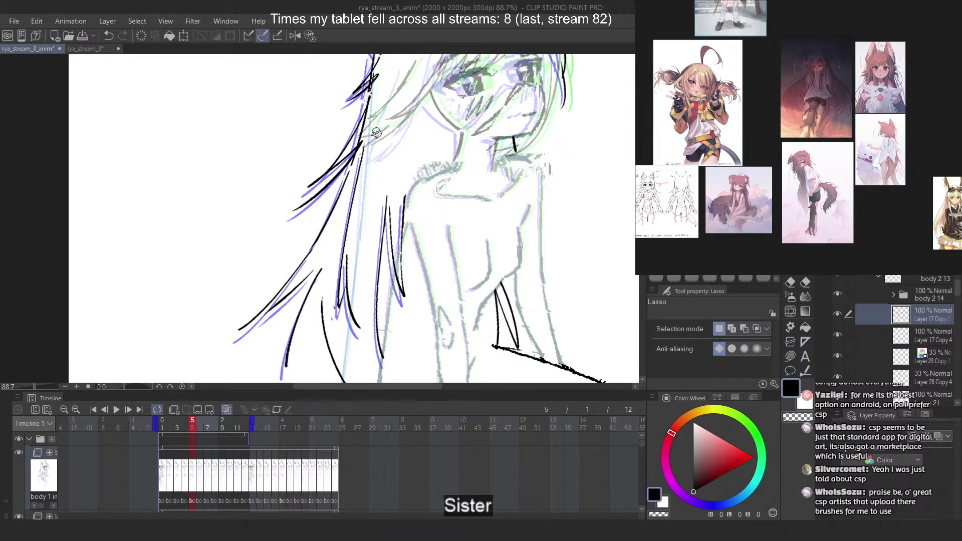
mouse_move(371, 135)
mouse_down()
mouse_move(347, 207)
mouse_move(337, 293)
mouse_move(441, 288)
mouse_move(426, 196)
mouse_up()
drag(416, 293, 423, 292)
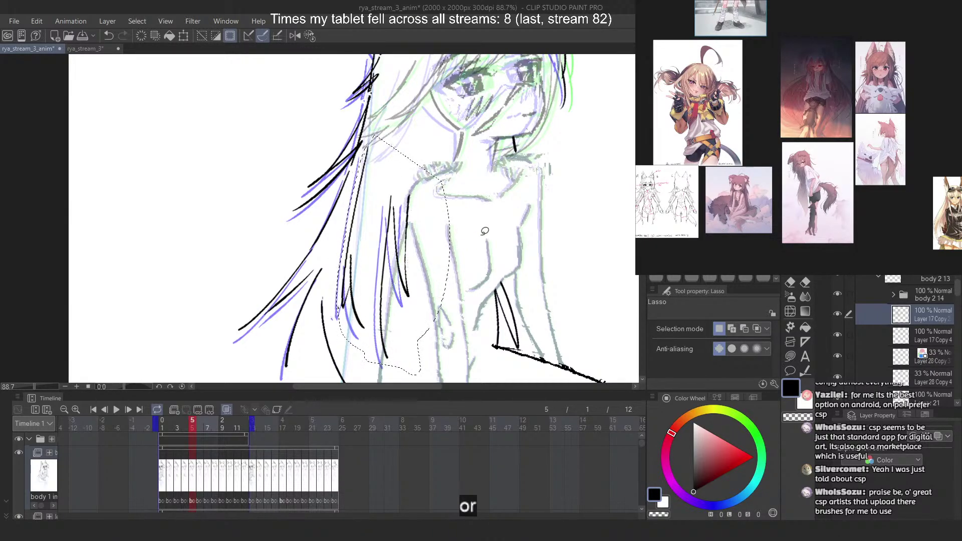
key(ctrl+d)
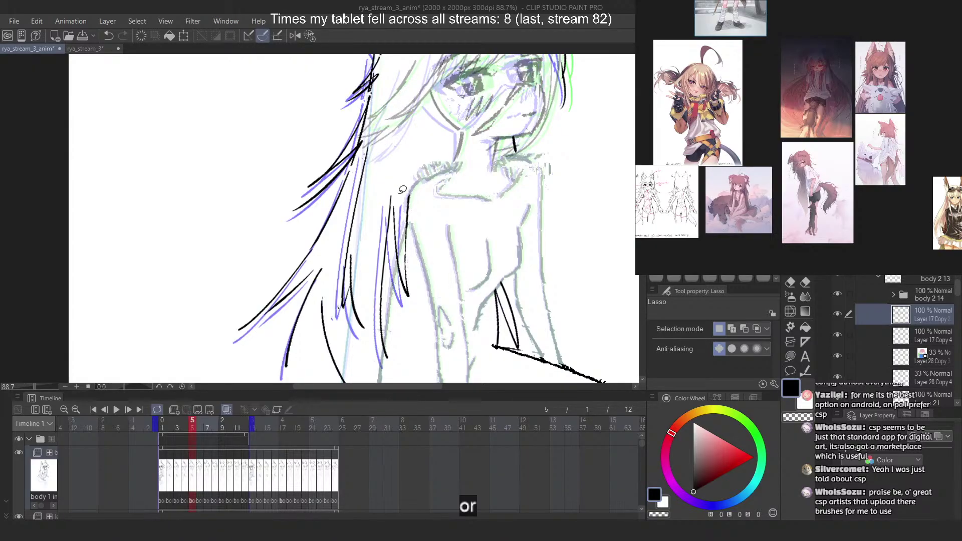
Lasso the middle back-hair strands and pull their lower ends outwards, away from the body, with Free Transform
scroll(393, 213, up, 2)
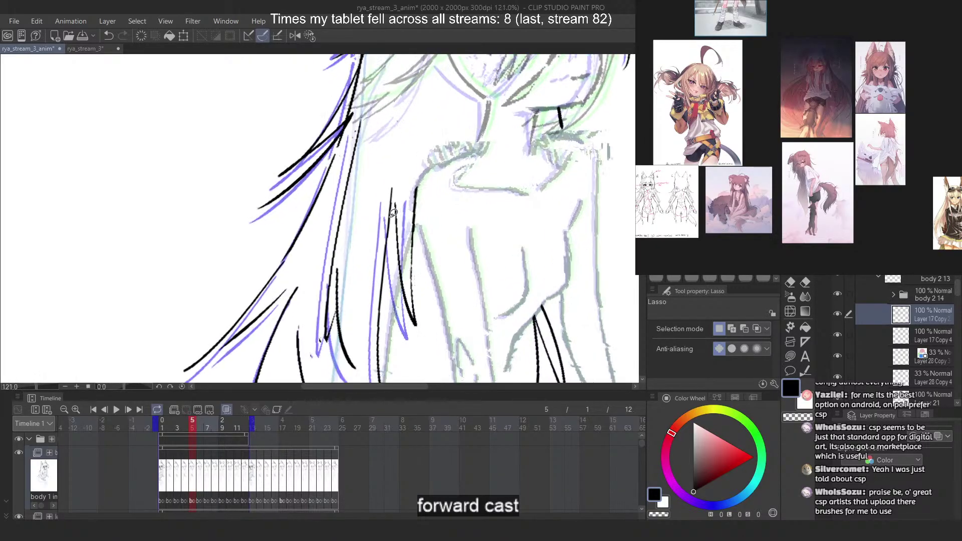
scroll(394, 141, down, 4)
scroll(386, 200, up, 2)
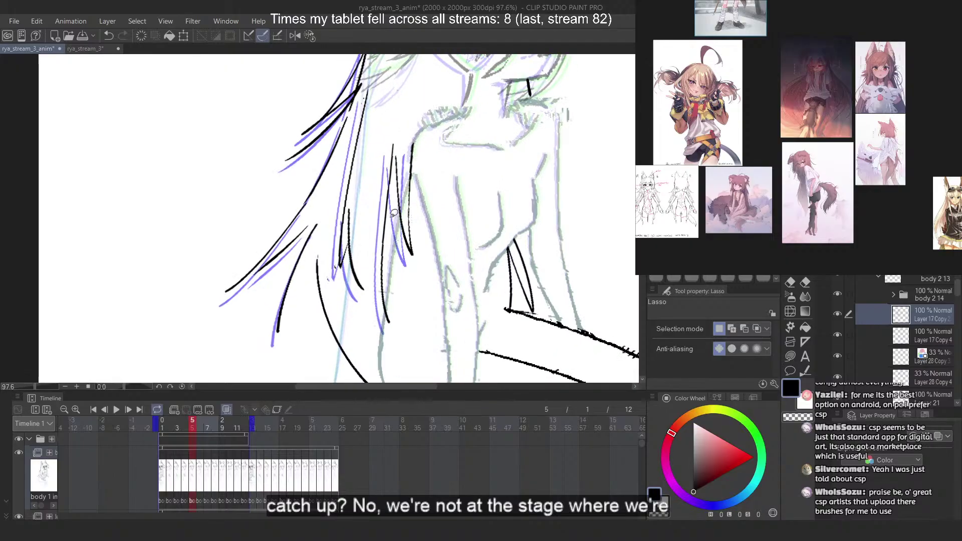
mouse_move(376, 155)
mouse_down()
mouse_move(349, 198)
mouse_move(348, 246)
mouse_move(371, 309)
mouse_move(412, 321)
mouse_move(394, 251)
mouse_move(395, 174)
mouse_up()
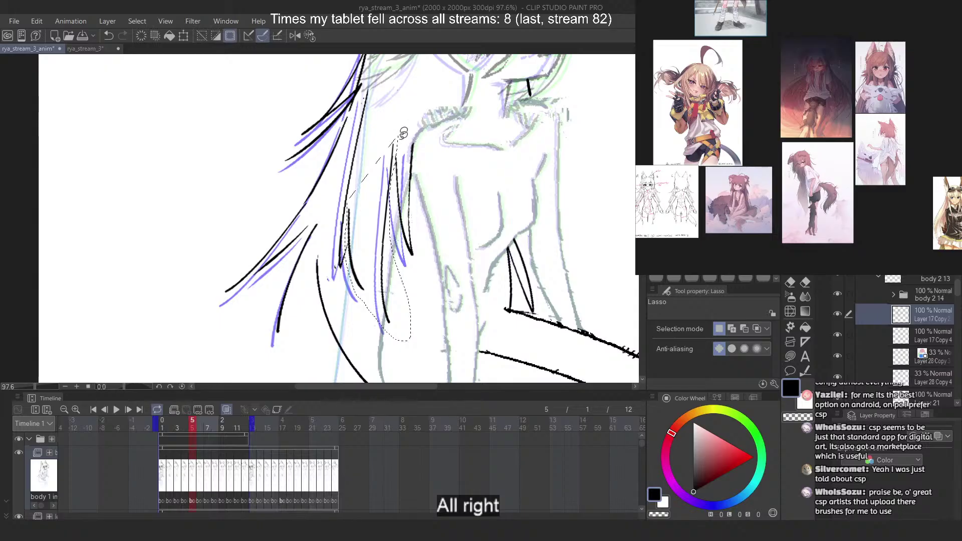
scroll(391, 170, up, 2)
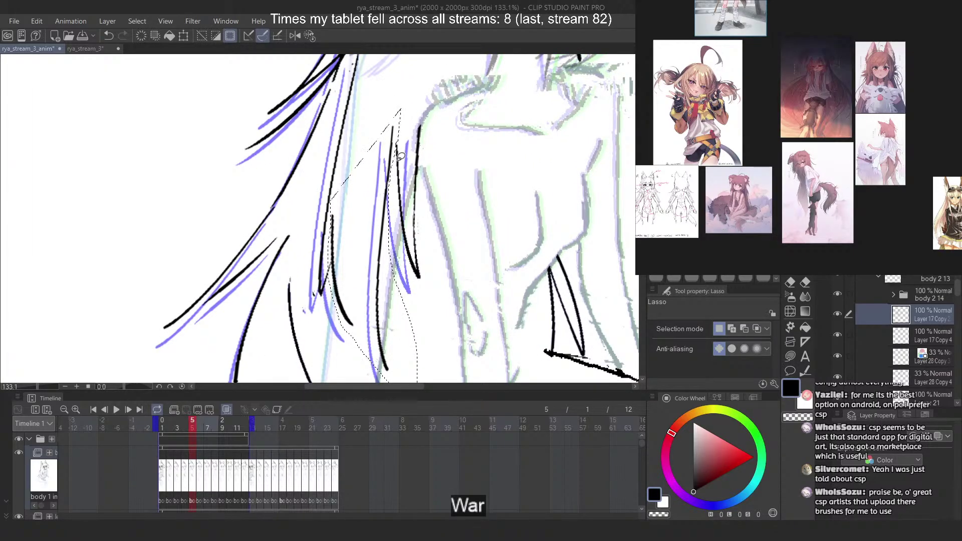
scroll(368, 156, down, 3)
key(ctrl+t)
right_click(362, 217)
click(434, 302)
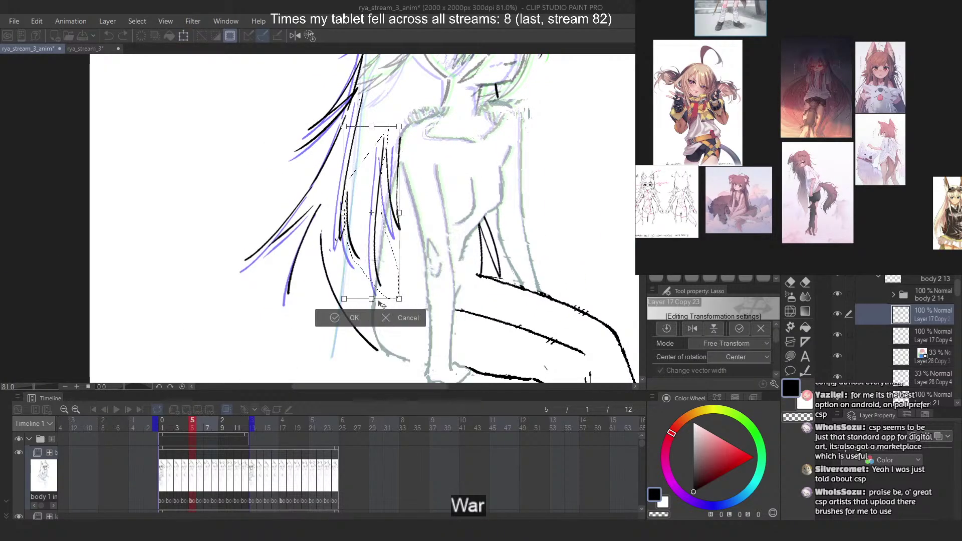
drag(400, 299, 338, 299)
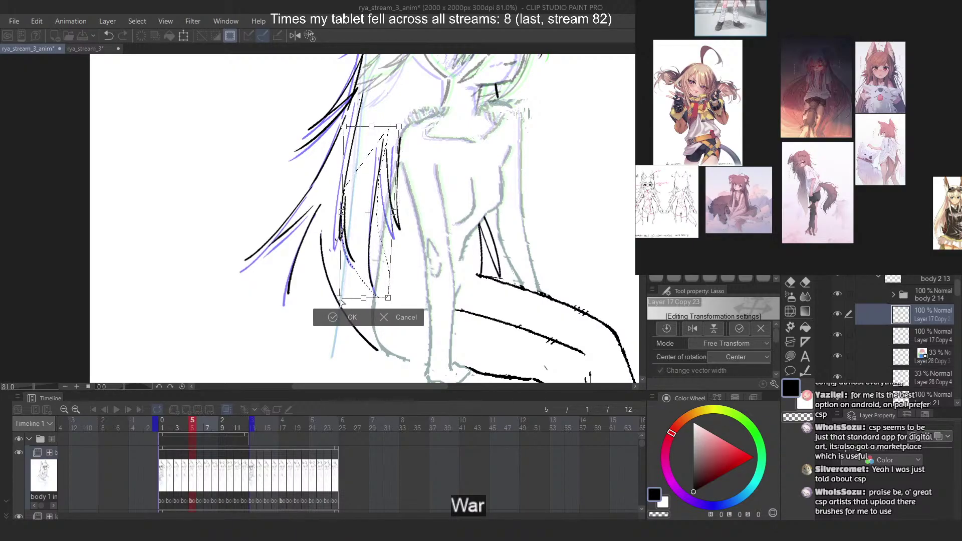
key(Return)
Lasso the strand nearest the shoulder, swing its tip slightly outwards with Free Transform, and clear the selection
scroll(407, 148, up, 2)
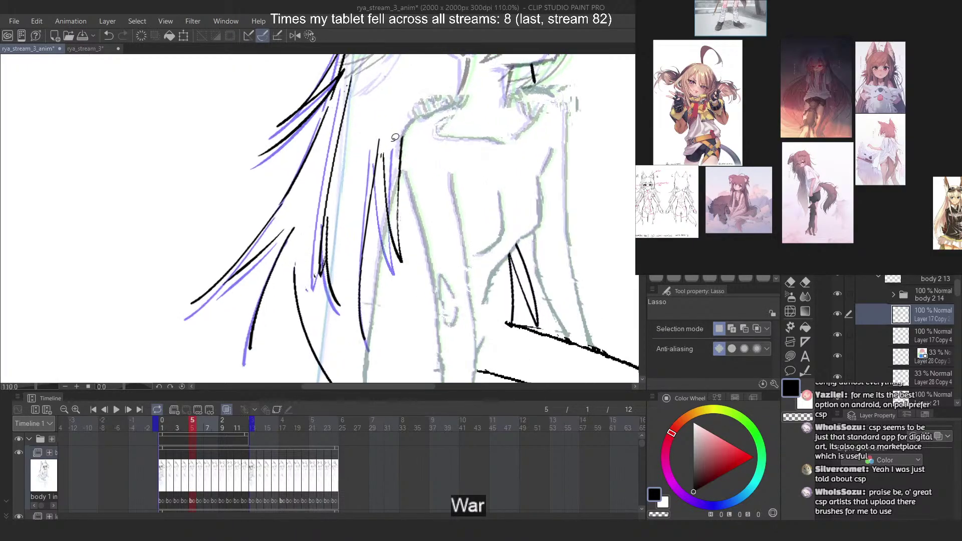
mouse_move(385, 153)
mouse_down()
mouse_move(393, 281)
mouse_move(401, 135)
mouse_up()
right_click(407, 198)
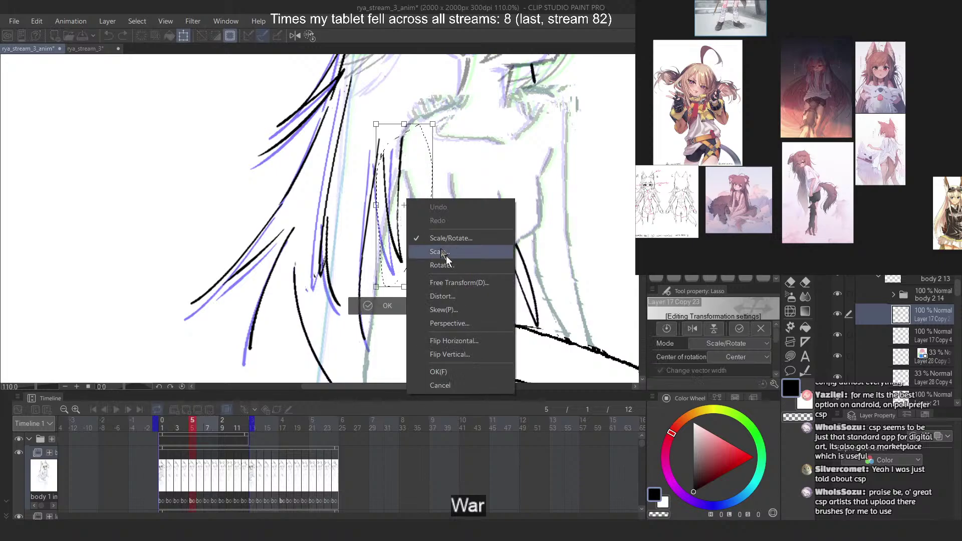
click(424, 283)
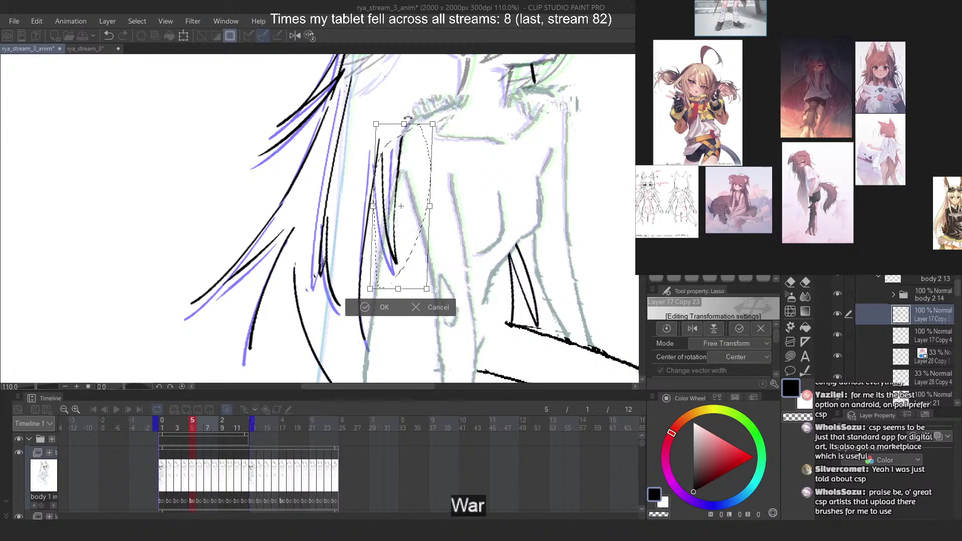
key(Return)
key(ctrl+d)
Lasso the short lower tips of the middle hair strands, adjust them with Free Transform, and clear the selection
scroll(401, 165, down, 3)
scroll(352, 216, up, 2)
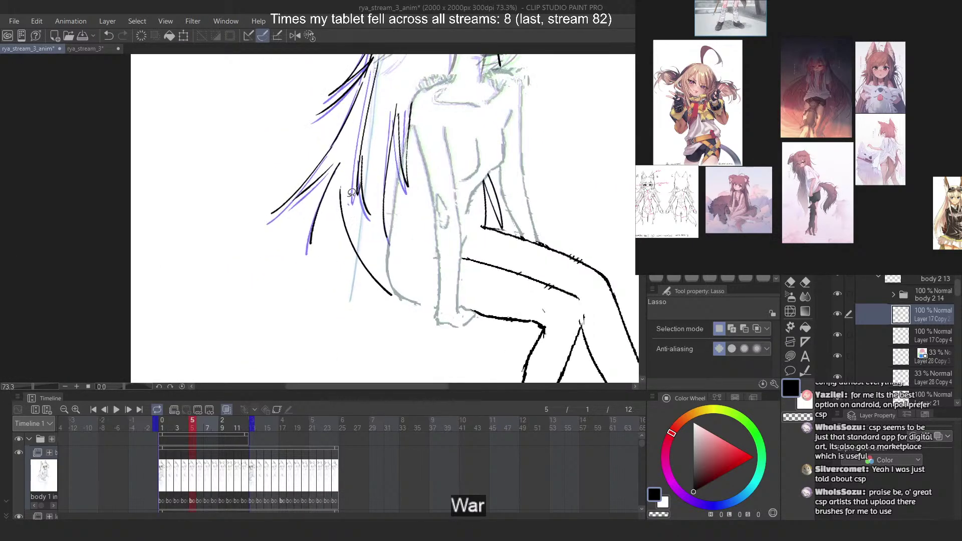
mouse_move(339, 207)
mouse_down()
mouse_move(411, 300)
mouse_move(353, 193)
mouse_move(376, 175)
mouse_up()
right_click(321, 241)
click(431, 321)
key(Return)
key(ctrl+d)
Compare frames 4 and 5, turn off onion skin, and play and scrub the animation to check the hair motion
scroll(423, 195, down, 2)
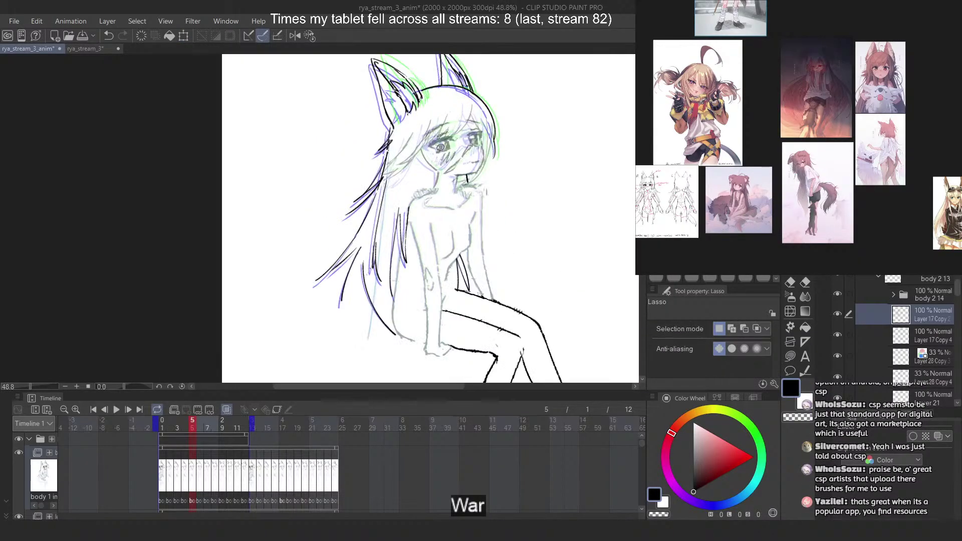
scroll(440, 147, up, 1)
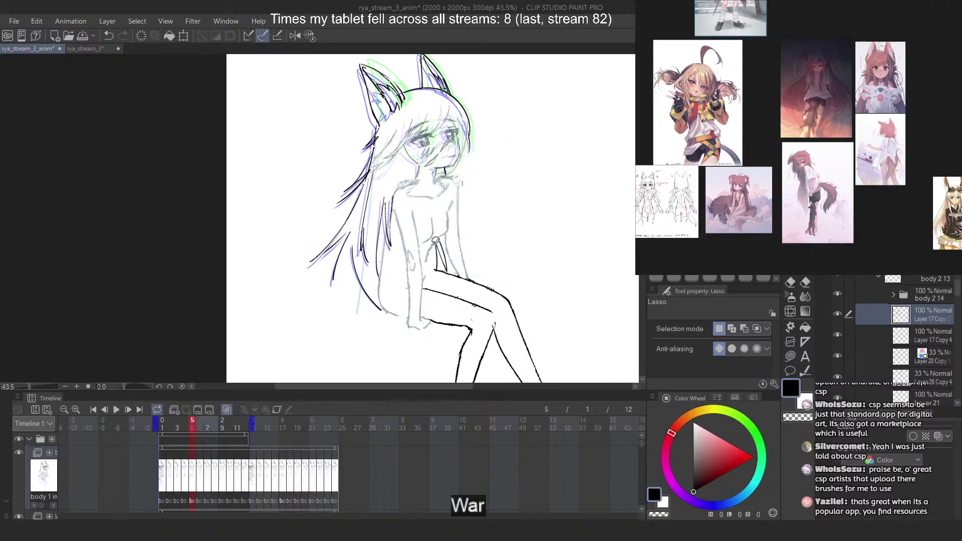
click(185, 430)
click(193, 427)
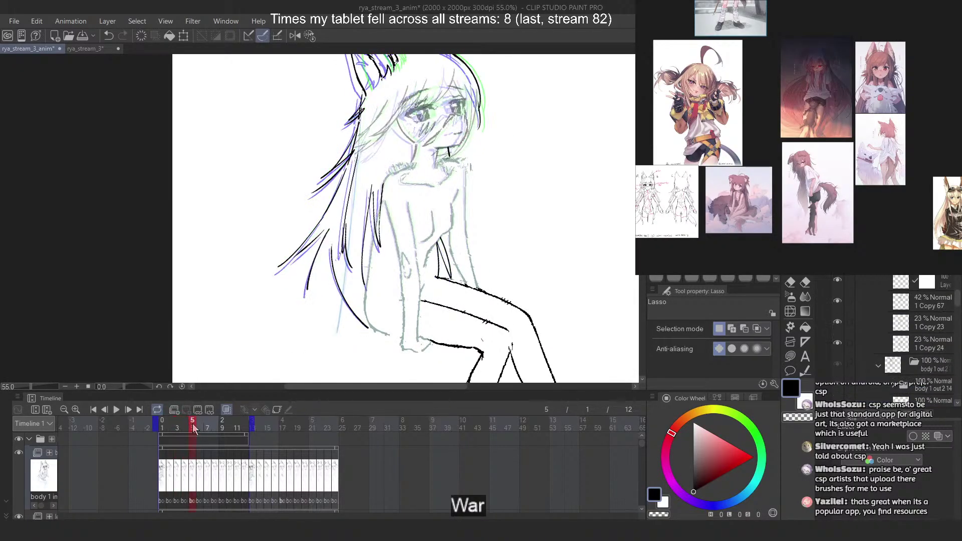
click(226, 410)
click(117, 410)
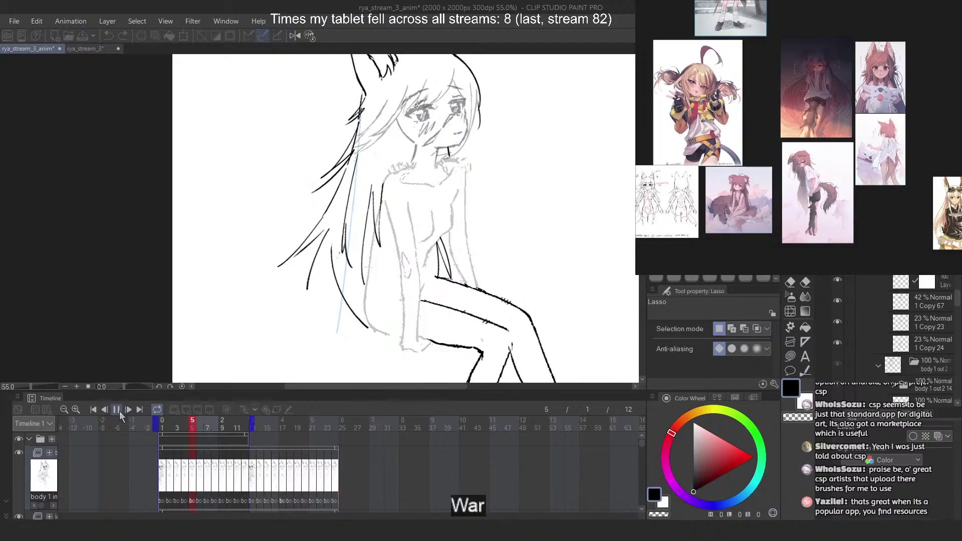
mouse_move(191, 429)
mouse_down()
mouse_move(166, 425)
mouse_move(186, 423)
mouse_up()
mouse_move(198, 422)
mouse_down()
mouse_move(176, 423)
mouse_move(202, 425)
mouse_move(185, 426)
mouse_up()
On frame 4, lasso the hair strand between the waist and thigh, nudge it slightly upwards against frame 3, and enable onion skin
scroll(489, 211, up, 2)
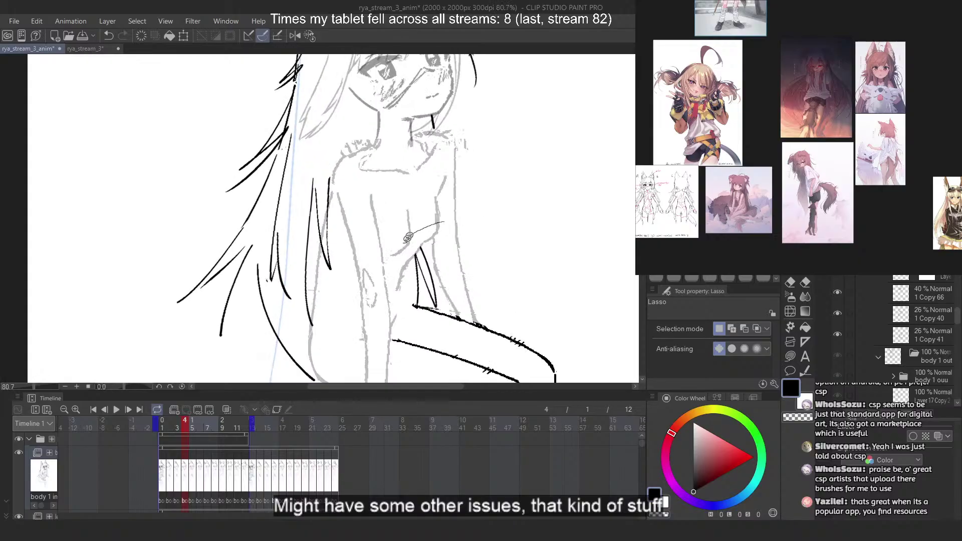
drag(442, 223, 441, 331)
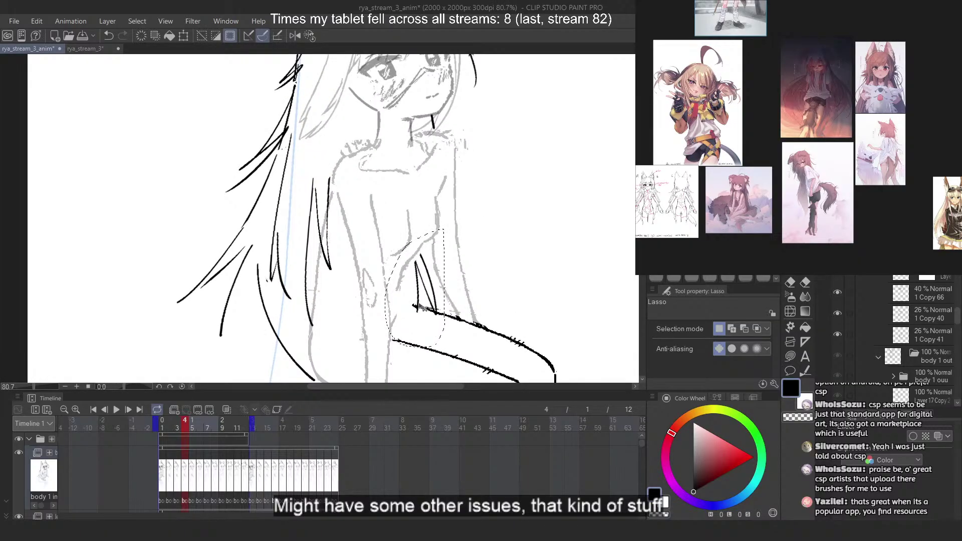
drag(185, 430, 177, 430)
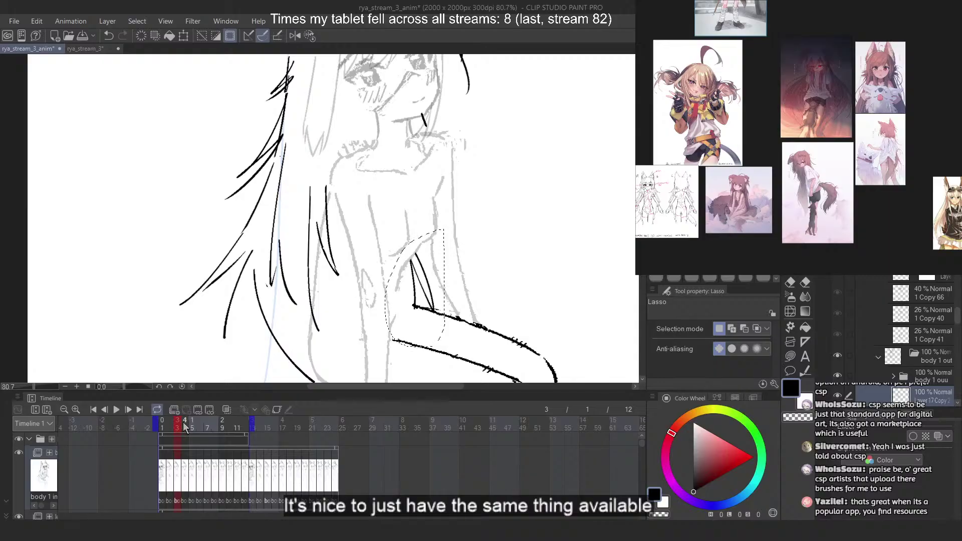
click(185, 427)
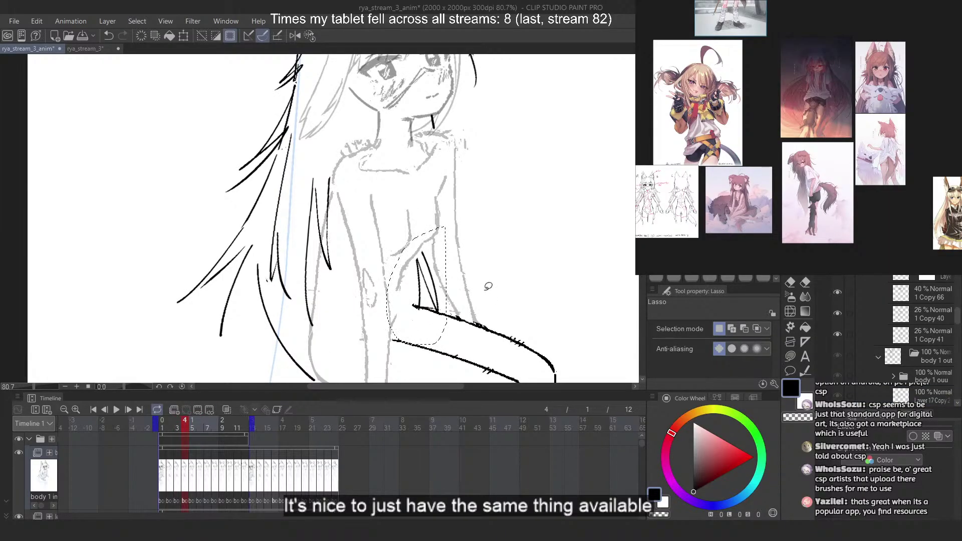
click(228, 408)
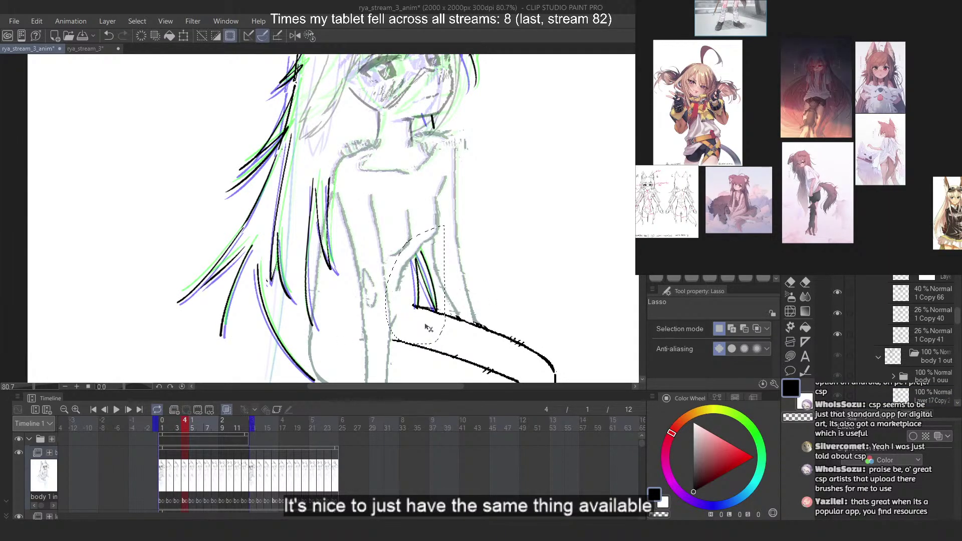
On frame 5, transform the selected hair strand by the waist, shifting it slightly forward, and apply it
click(192, 428)
scroll(441, 303, up, 2)
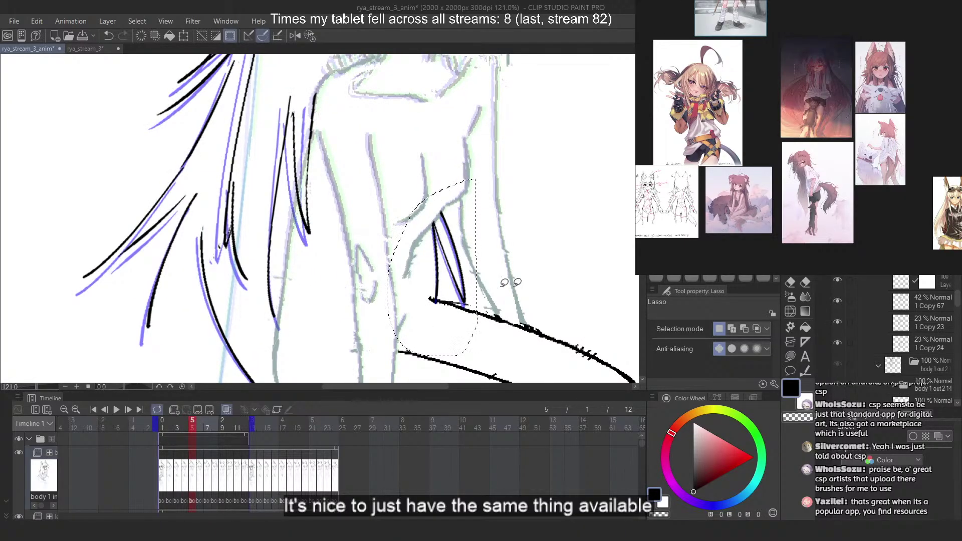
key(ctrl+t)
key(Return)
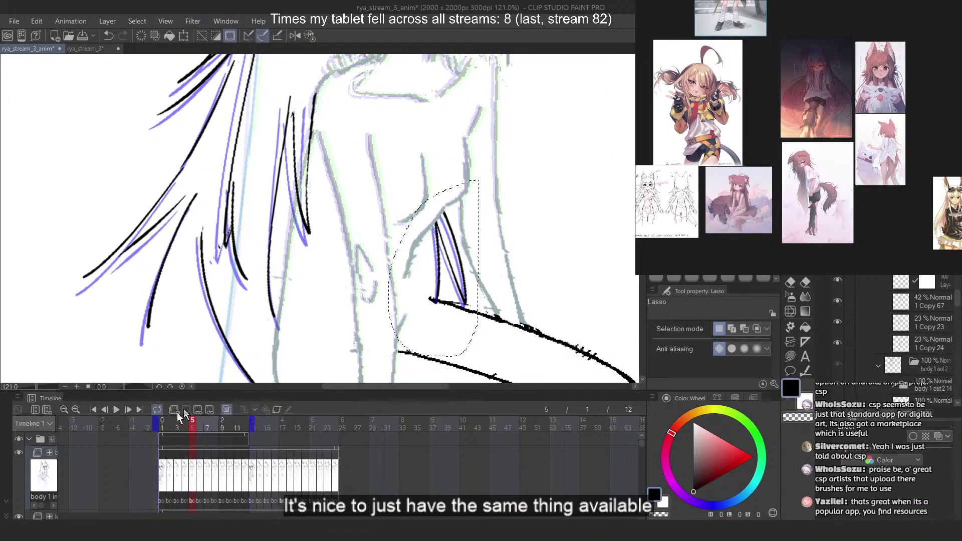
Try pasting the waist hair strand from frame 5 onto frame 6, and undo the paste
click(199, 423)
scroll(500, 126, down, 5)
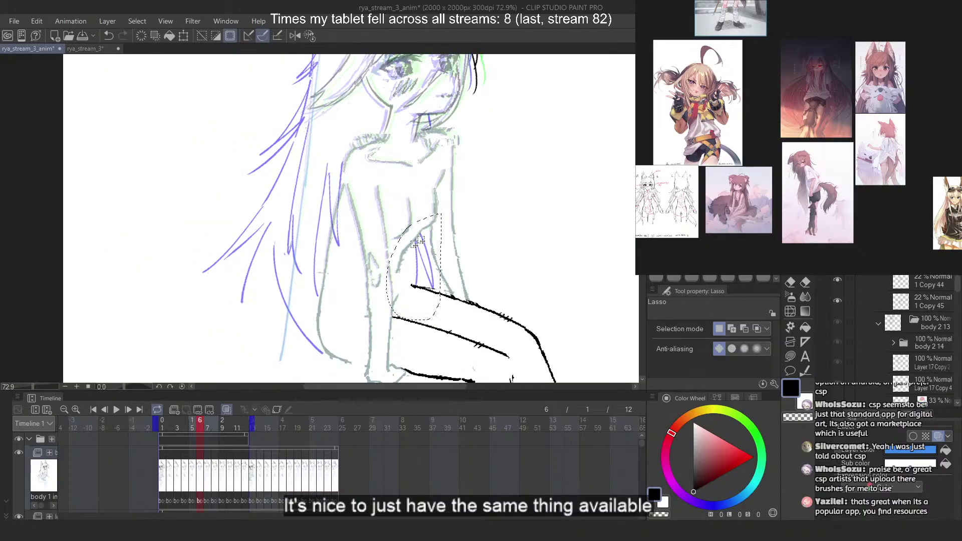
scroll(500, 126, up, 2)
click(193, 423)
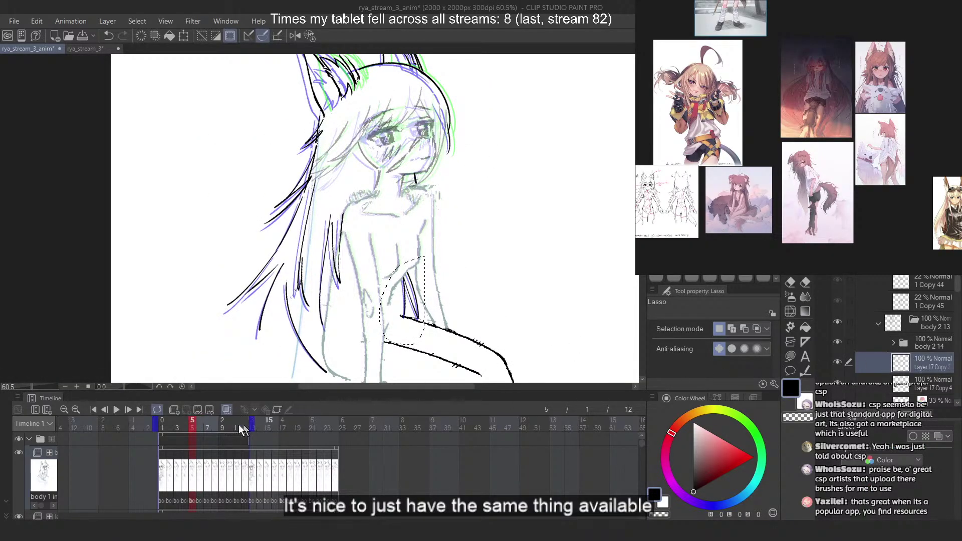
click(200, 424)
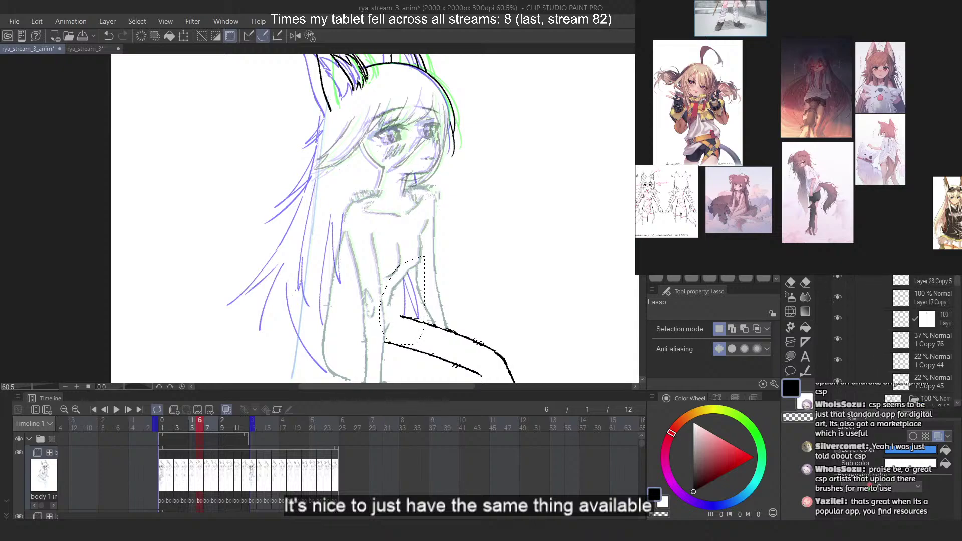
key(ctrl+v)
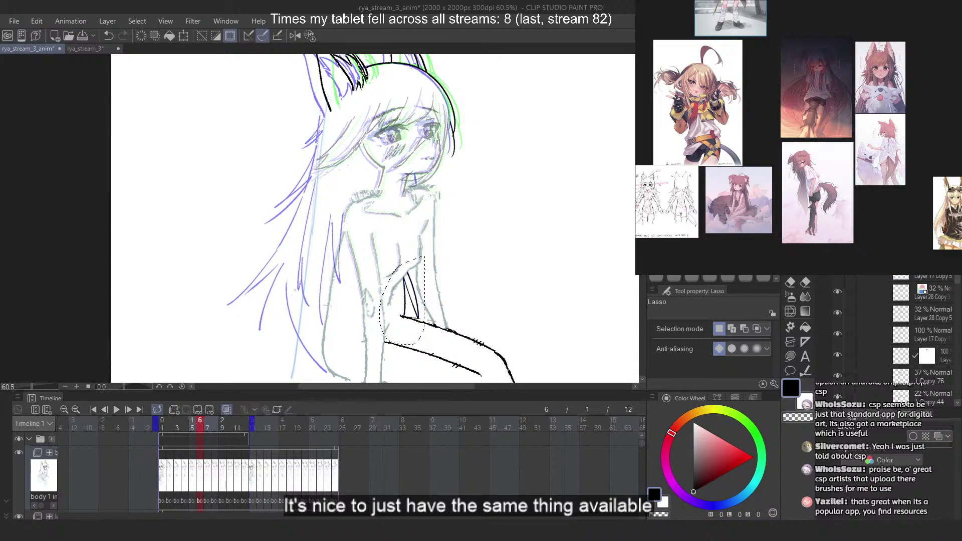
key(ctrl+z)
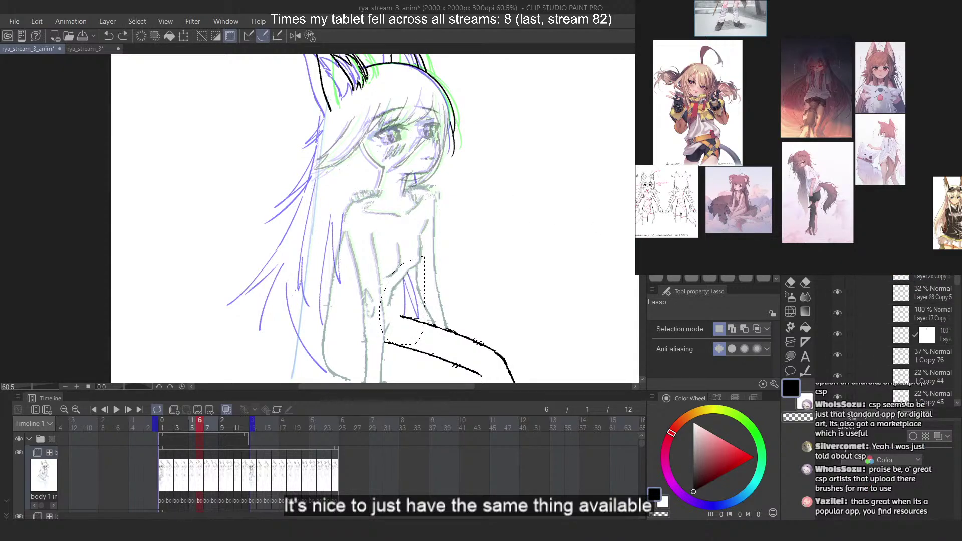
Copy the inked hair layer from frame 5 and paste it onto frame 6
click(519, 262)
scroll(897, 313, down, 2)
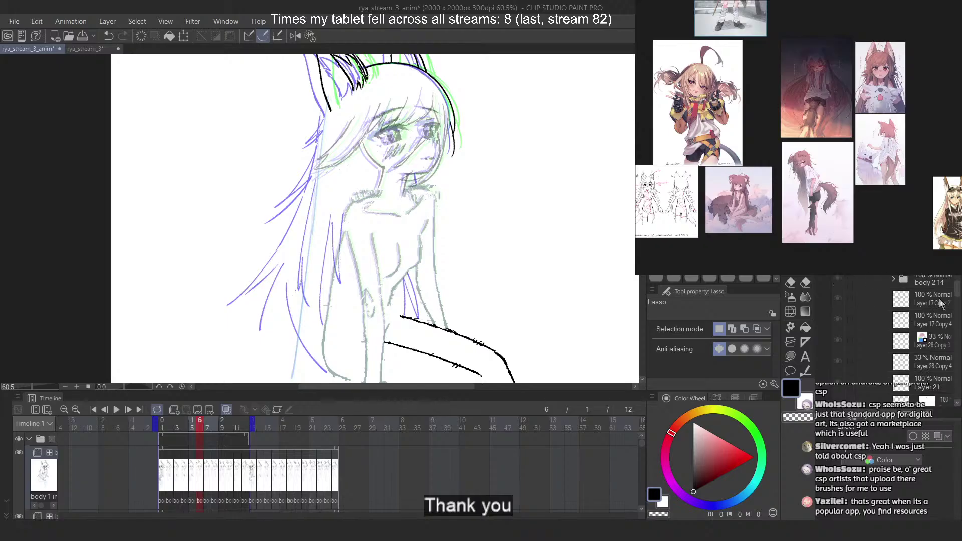
click(939, 299)
click(839, 300)
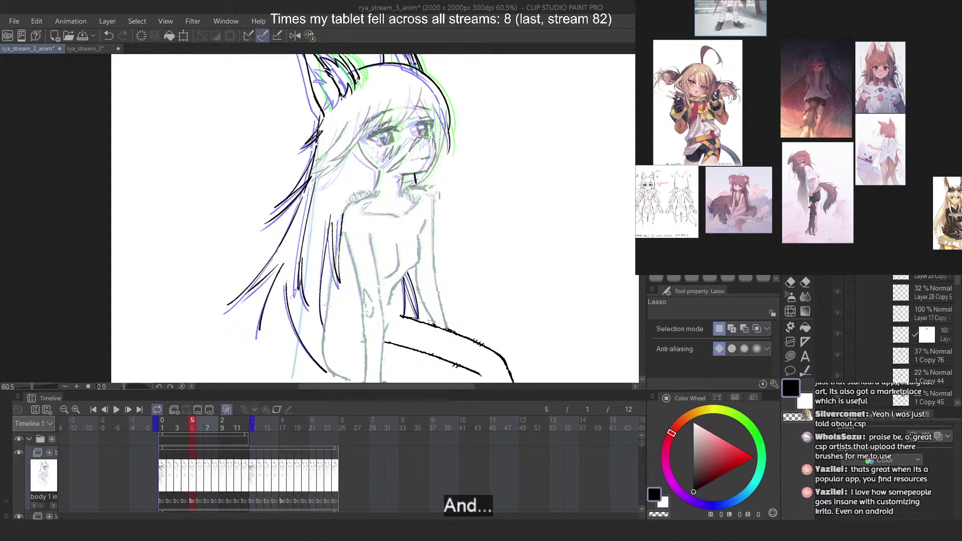
key(Right)
key(ctrl+v)
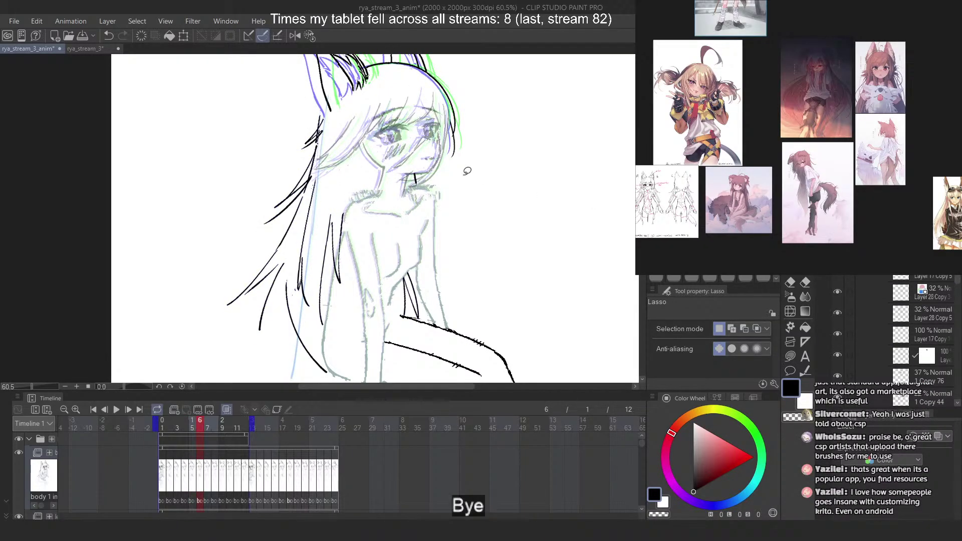
On frame 6, lasso the outer back hair strands from below the ear down to the waist tips as one combined selection
key(ctrl+plus)
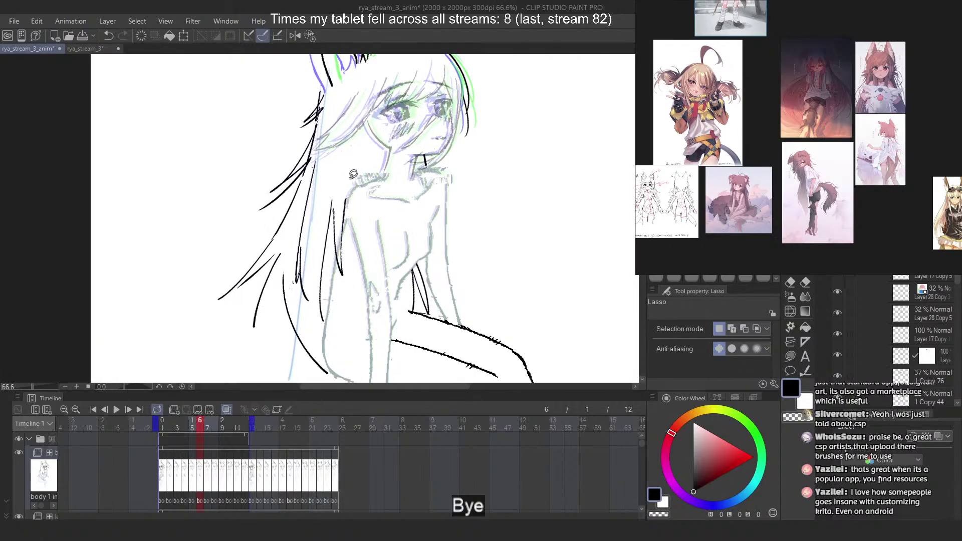
mouse_move(331, 86)
mouse_down()
mouse_move(289, 76)
mouse_move(231, 234)
mouse_move(229, 344)
mouse_up()
key(ctrl+d)
mouse_move(292, 232)
mouse_down()
mouse_move(329, 70)
mouse_move(172, 318)
mouse_move(240, 345)
mouse_up()
mouse_move(258, 349)
mouse_down()
mouse_move(294, 236)
mouse_move(220, 328)
mouse_up()
key(ctrl+plus)
key(asciicircum)
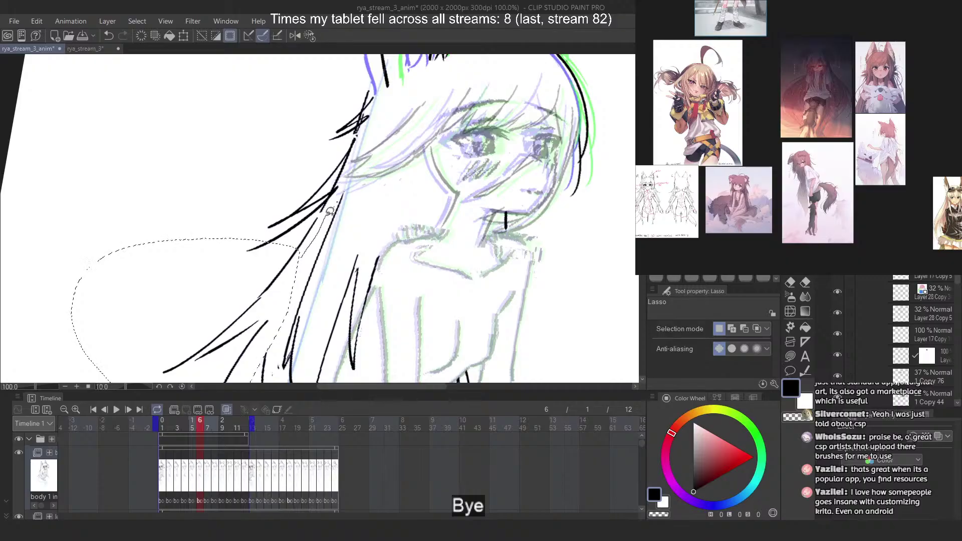
mouse_move(331, 212)
mouse_down()
mouse_move(385, 98)
mouse_move(200, 260)
mouse_move(191, 284)
mouse_up()
scroll(348, 168, down, 2)
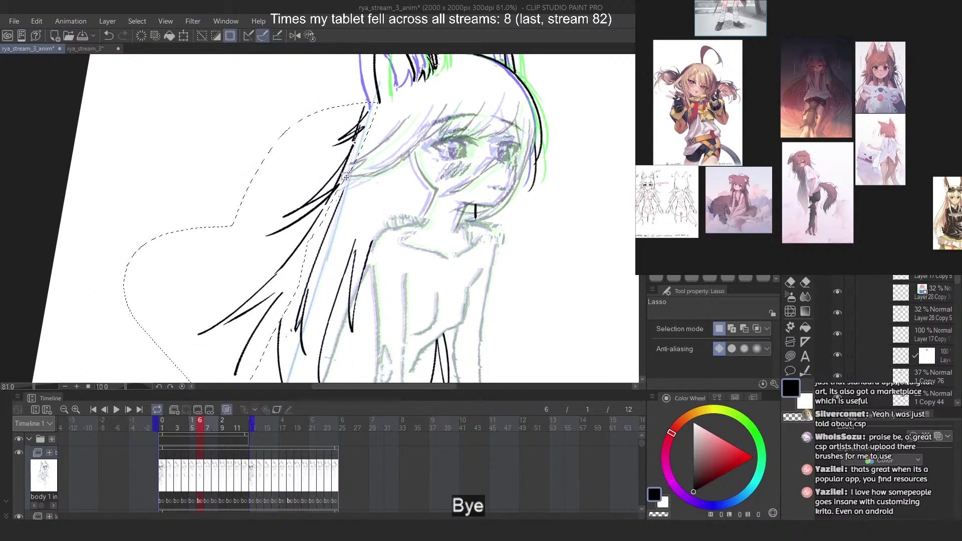
click(312, 36)
scroll(369, 152, down, 4)
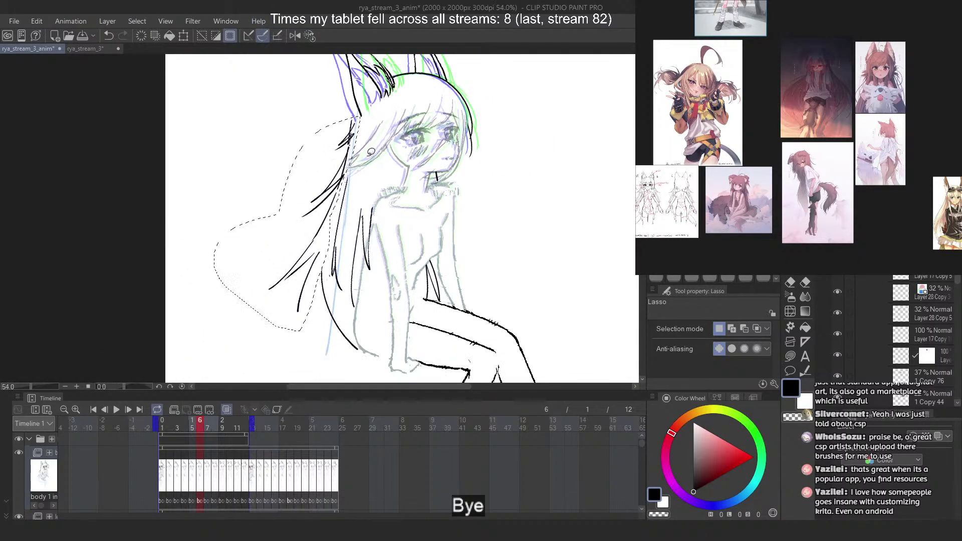
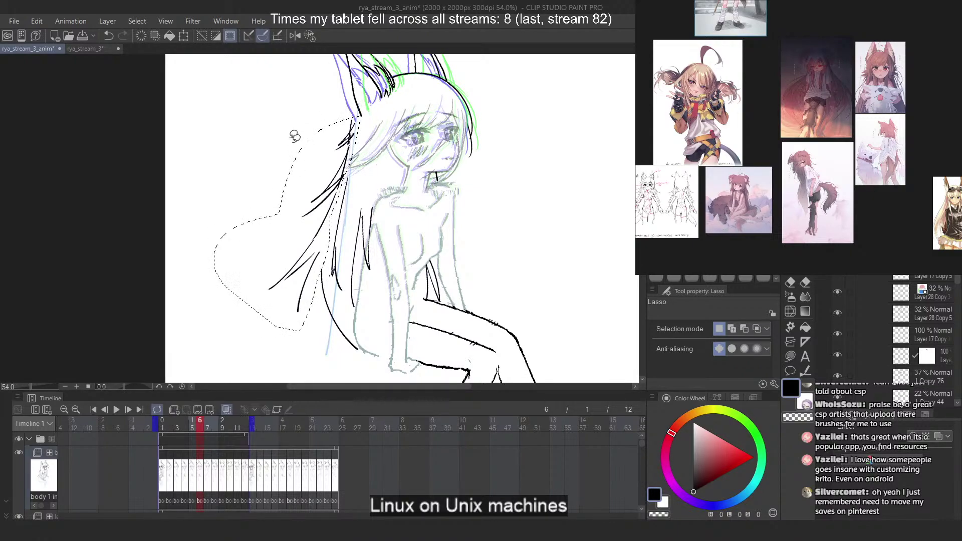
Free-transform the selected back hair on frame 6, shifting it slightly up and forward against frame 5 with the lower end skewed, then apply and deselect
scroll(295, 136, up, 2)
key(ctrl+t)
scroll(305, 138, down, 1)
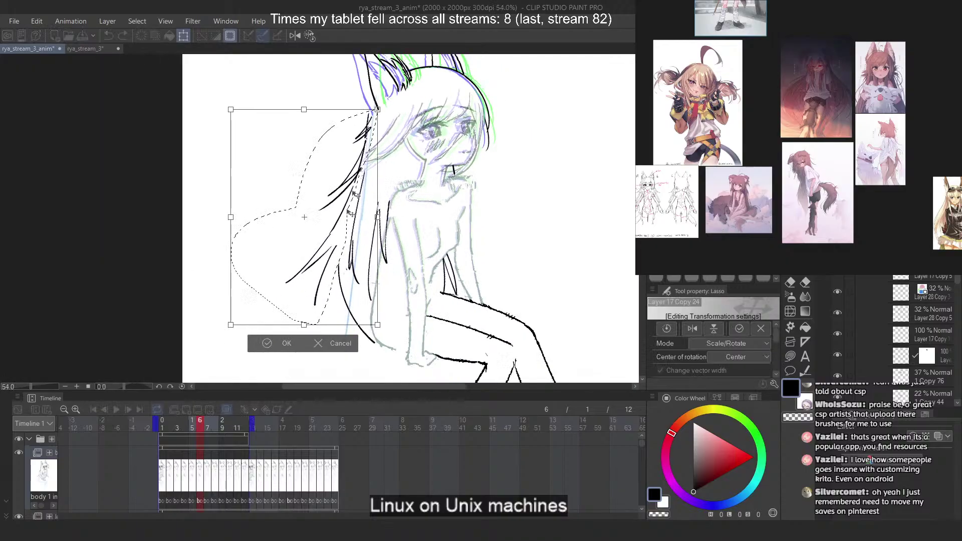
right_click(350, 247)
click(401, 327)
drag(301, 341, 290, 338)
drag(297, 76, 302, 71)
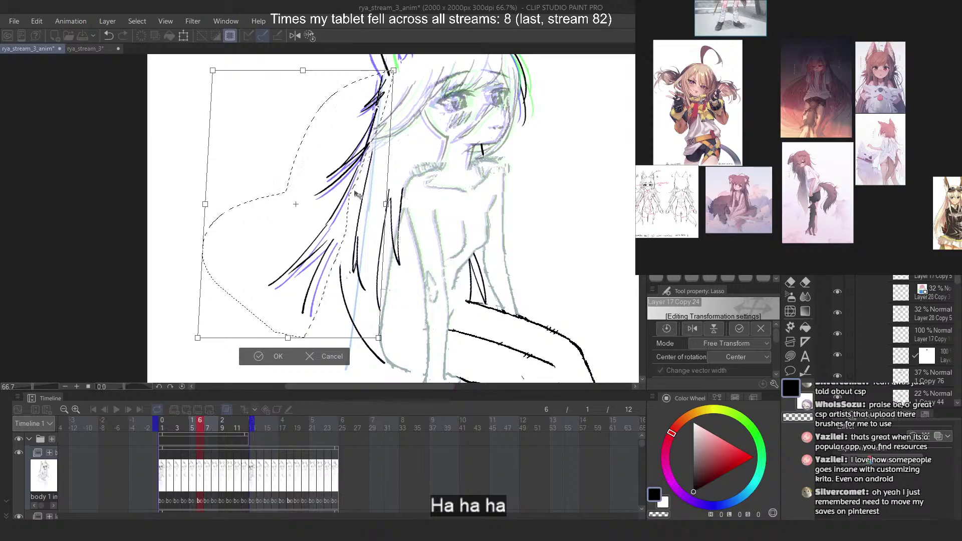
scroll(360, 205, down, 2)
drag(309, 290, 317, 285)
scroll(351, 162, up, 2)
scroll(346, 182, up, 1)
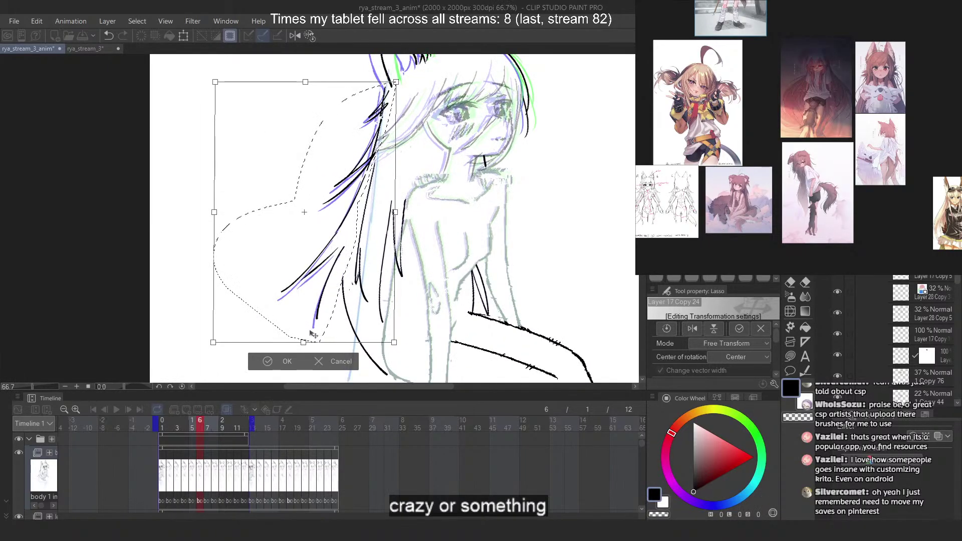
drag(304, 343, 299, 343)
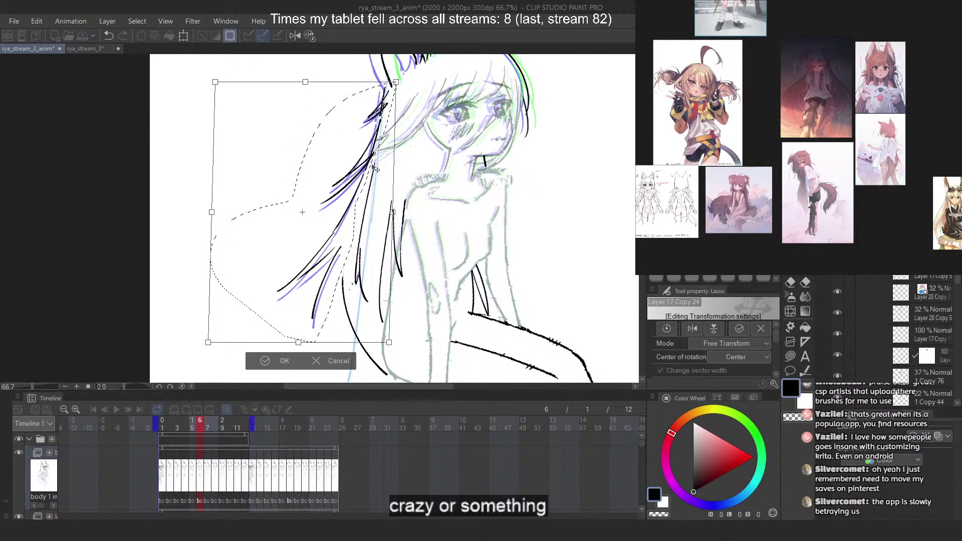
key(Return)
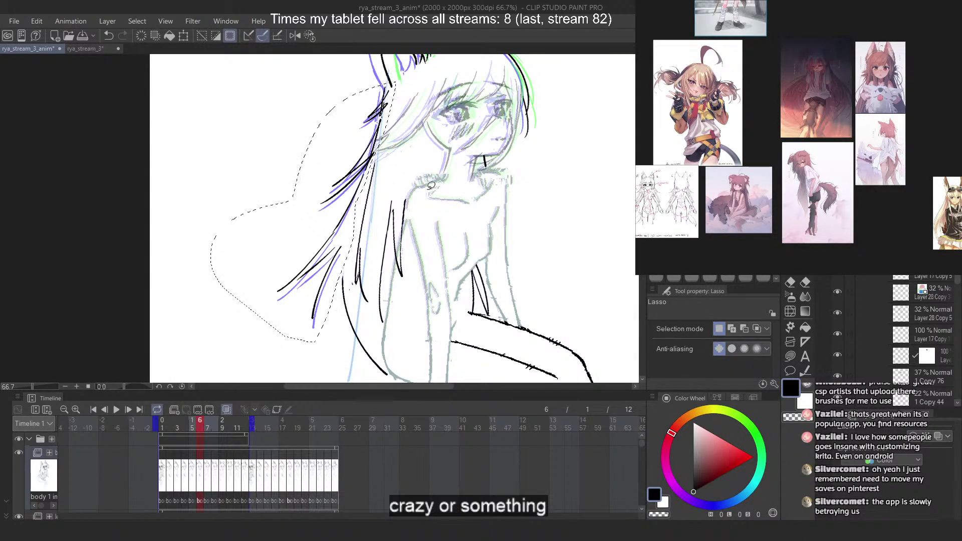
key(ctrl+d)
On frame 6, lasso the inner hair strands behind the shoulder, nudge them forward and up, and free-transform their lower end slightly back
scroll(431, 185, up, 1)
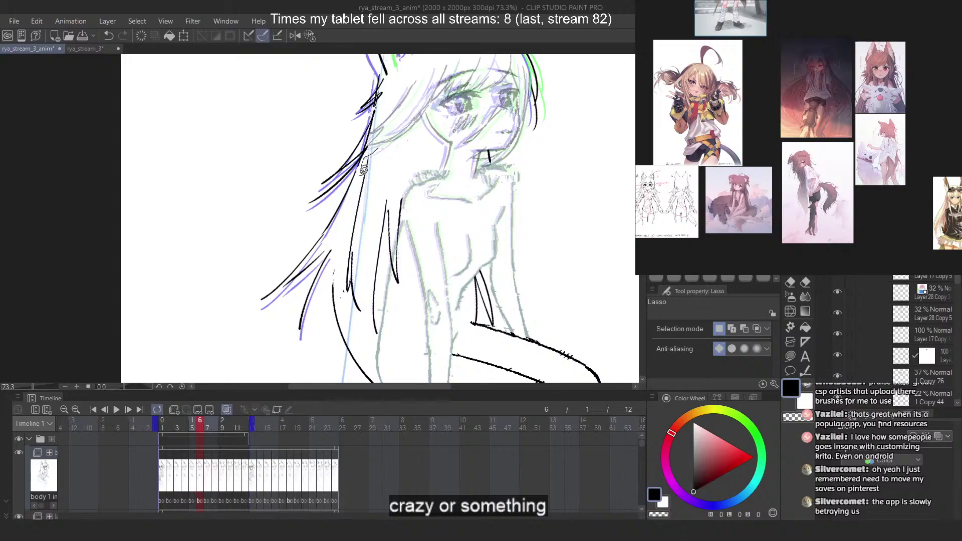
mouse_move(350, 241)
mouse_down()
mouse_move(396, 341)
mouse_move(427, 193)
mouse_up()
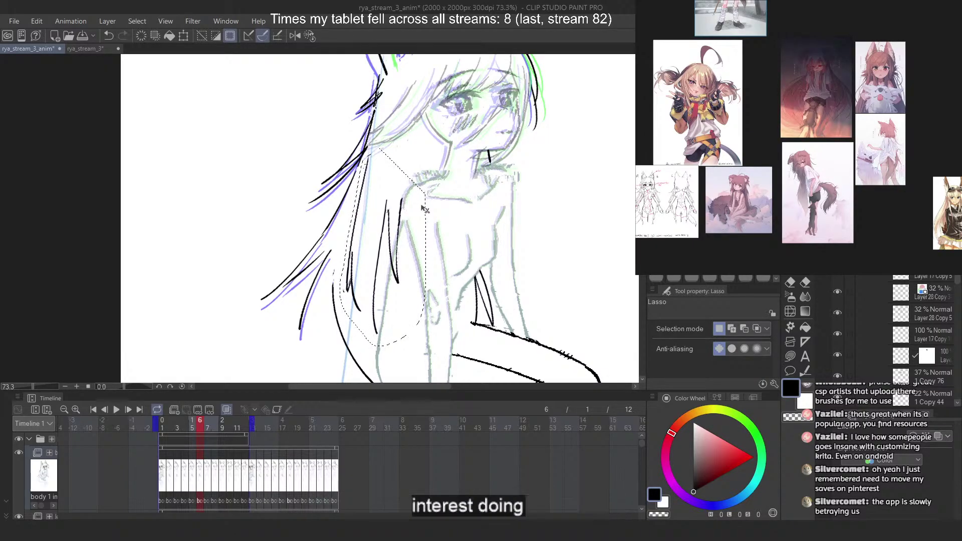
drag(420, 208, 423, 201)
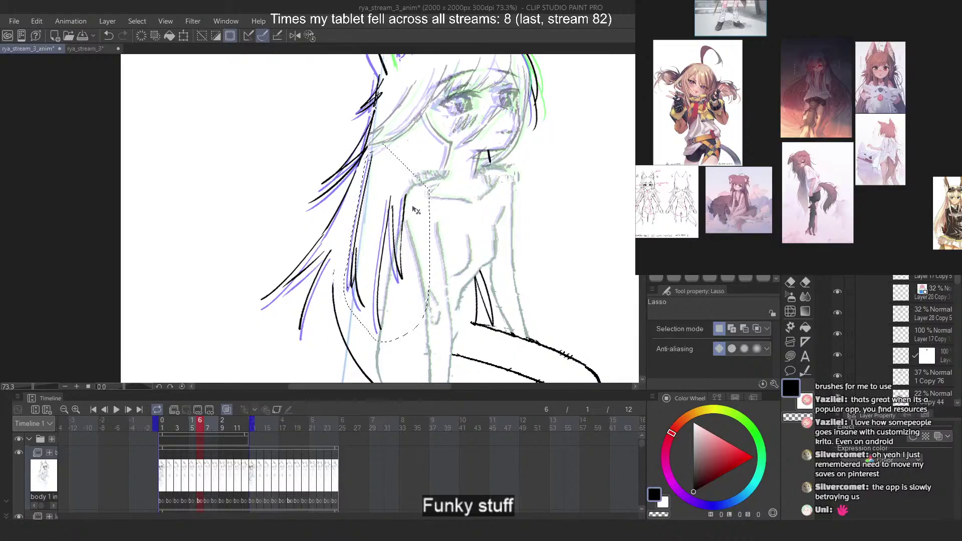
key(ctrl+t)
right_click(397, 276)
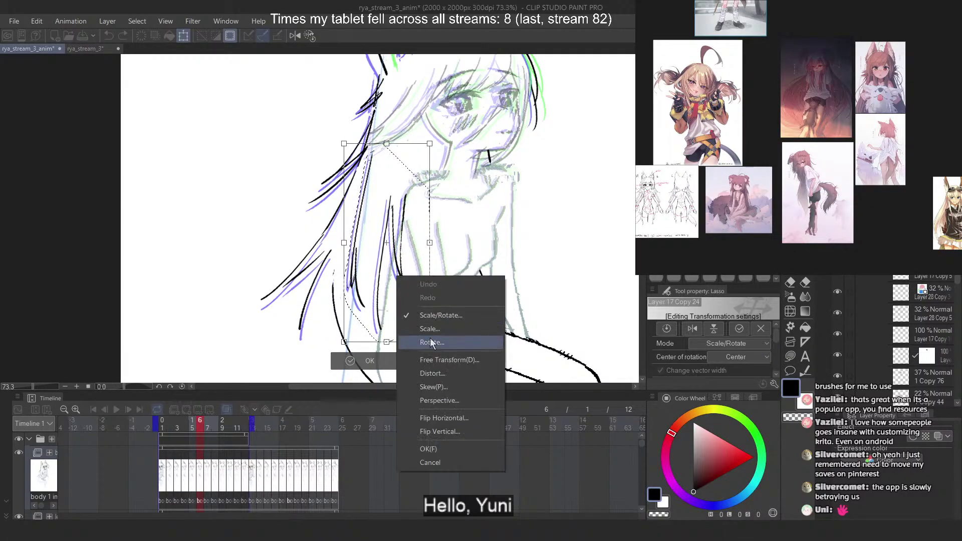
click(433, 361)
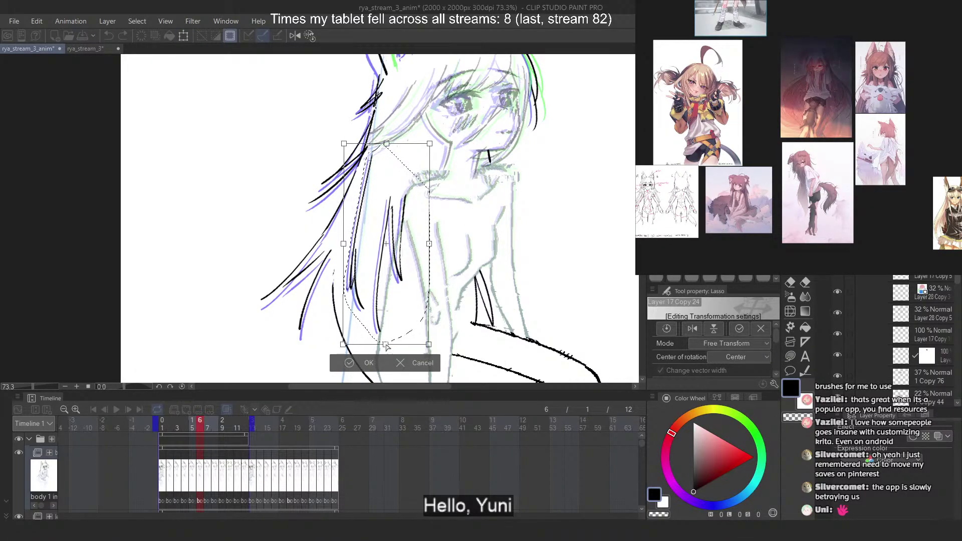
drag(385, 343, 381, 342)
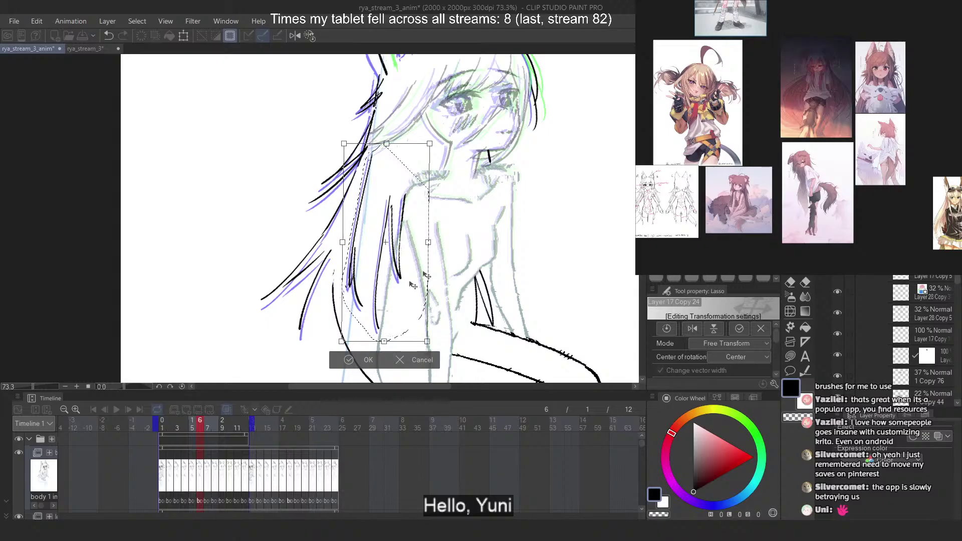
key(Return)
key(ctrl+d)
On frame 6, lasso the hair strand between the waist and thigh and free-transform its lower end slightly inward
scroll(439, 197, down, 3)
scroll(440, 170, up, 4)
mouse_move(477, 215)
mouse_down()
mouse_move(447, 255)
mouse_move(521, 273)
mouse_up()
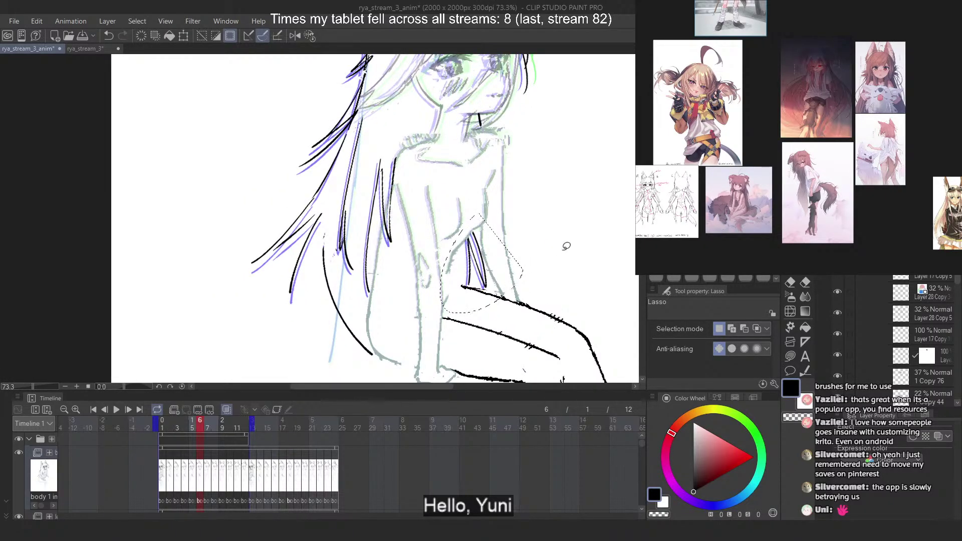
right_click(501, 273)
click(548, 367)
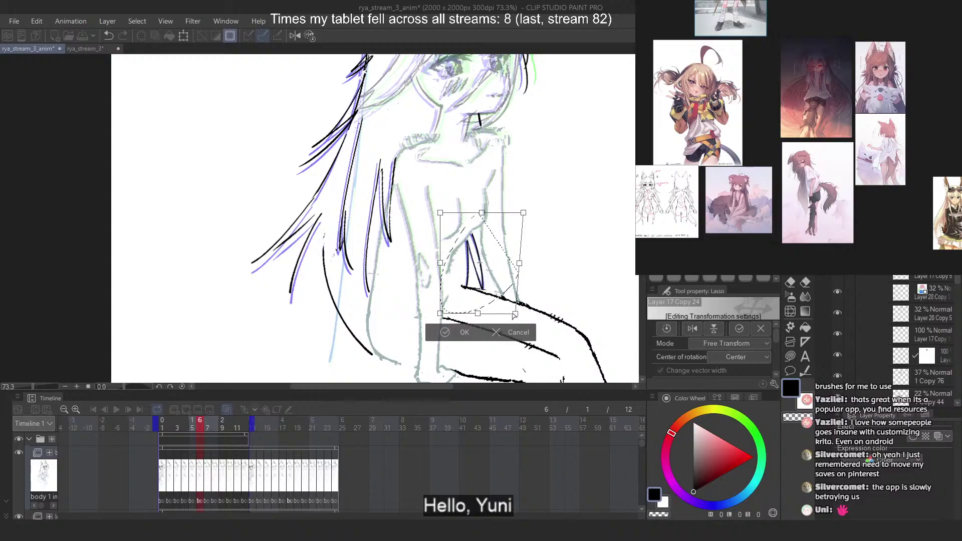
drag(514, 315, 517, 312)
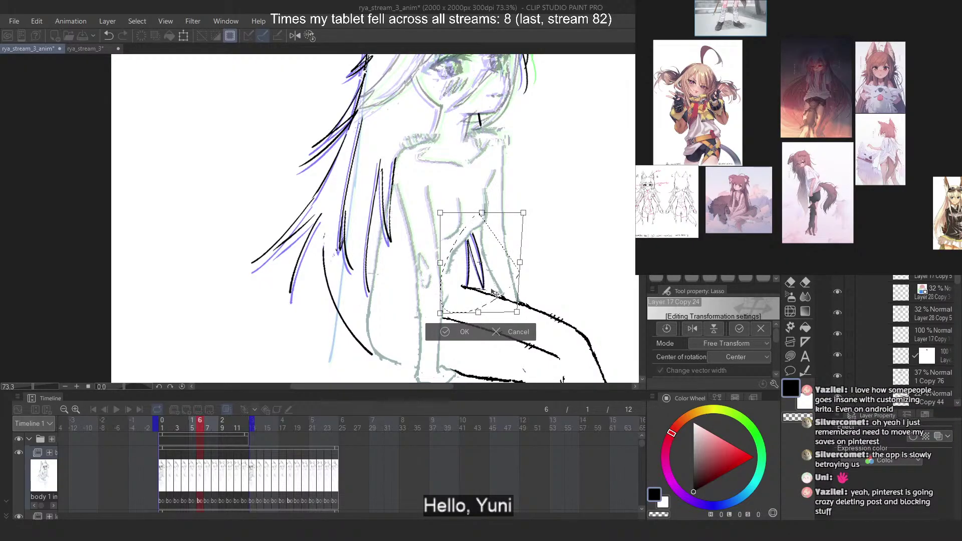
key(Return)
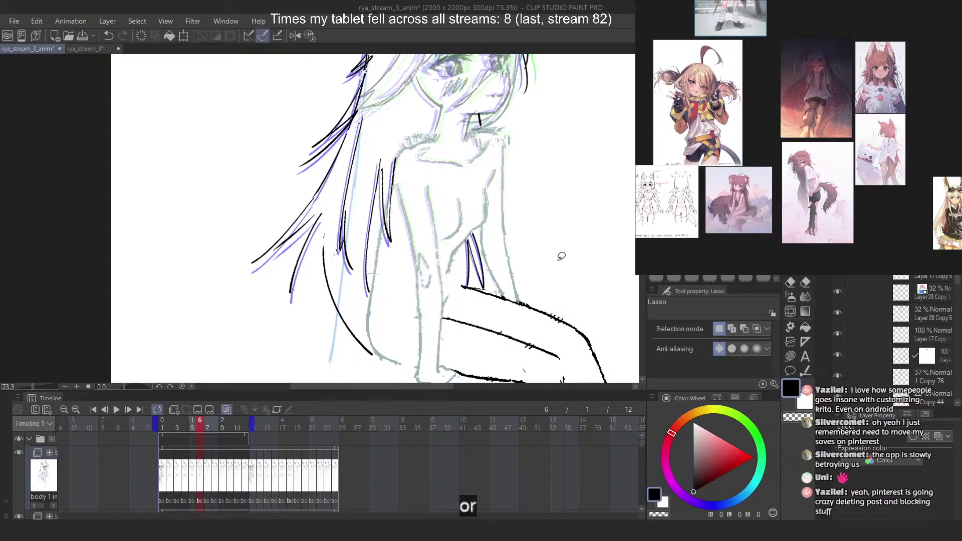
On frame 6, lasso the short inked line below the chin and move it forward of its frame 5 position
scroll(354, 217, down, 5)
scroll(451, 131, up, 12)
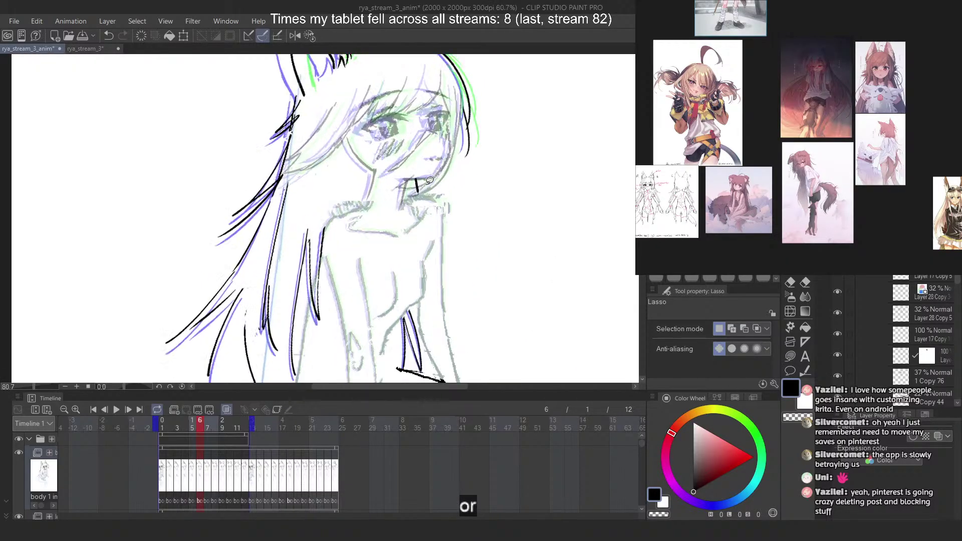
drag(414, 165, 410, 206)
scroll(409, 205, up, 2)
mouse_move(421, 171)
mouse_down()
mouse_move(453, 165)
mouse_move(424, 221)
mouse_up()
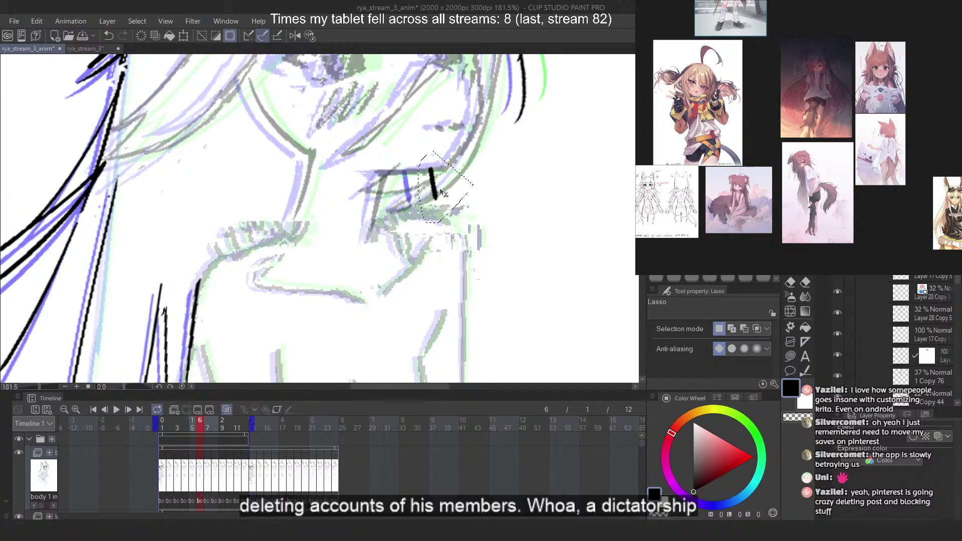
On frame 5, shift the short line below the chin forward between its neighbouring positions, deselect, and check frames 4 to 7
click(193, 428)
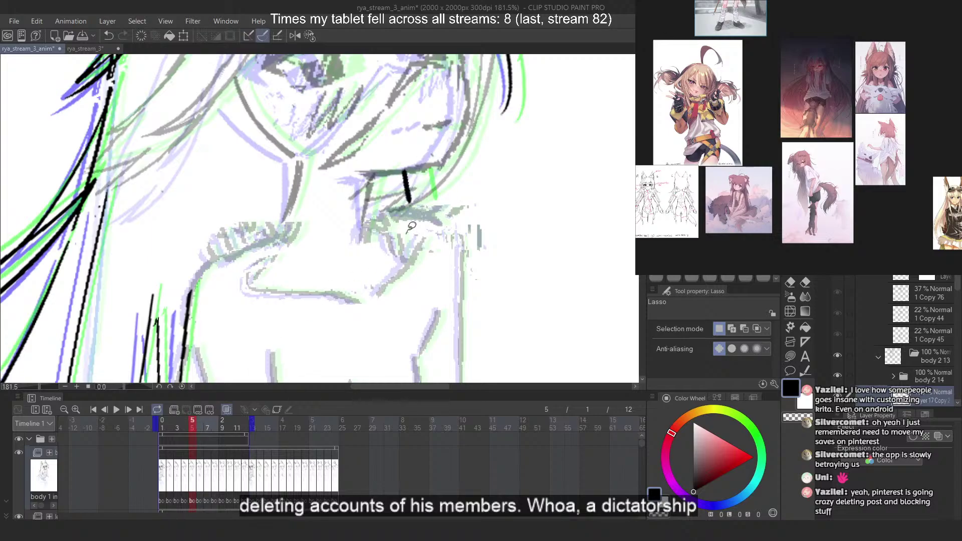
mouse_move(401, 169)
mouse_down()
mouse_move(396, 234)
mouse_move(422, 206)
mouse_up()
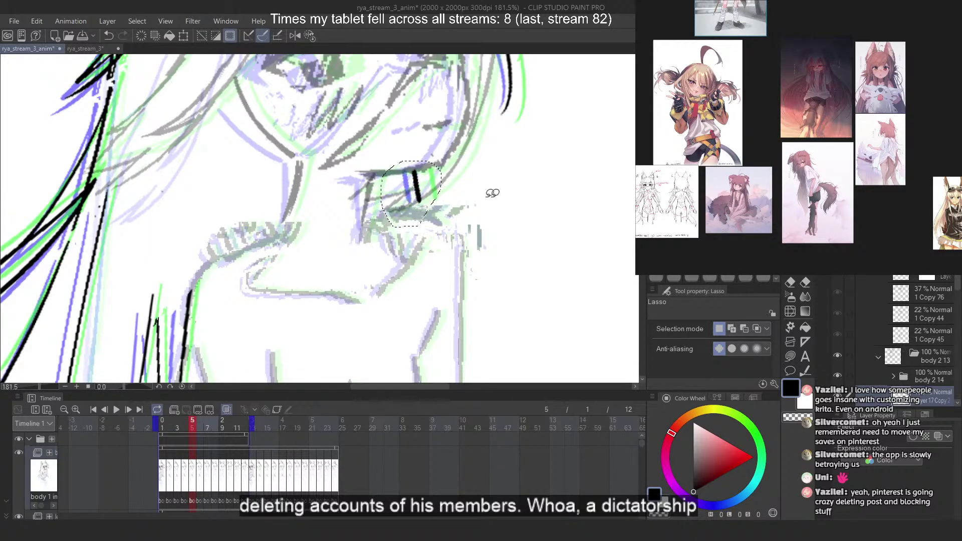
key(ctrl+d)
click(186, 428)
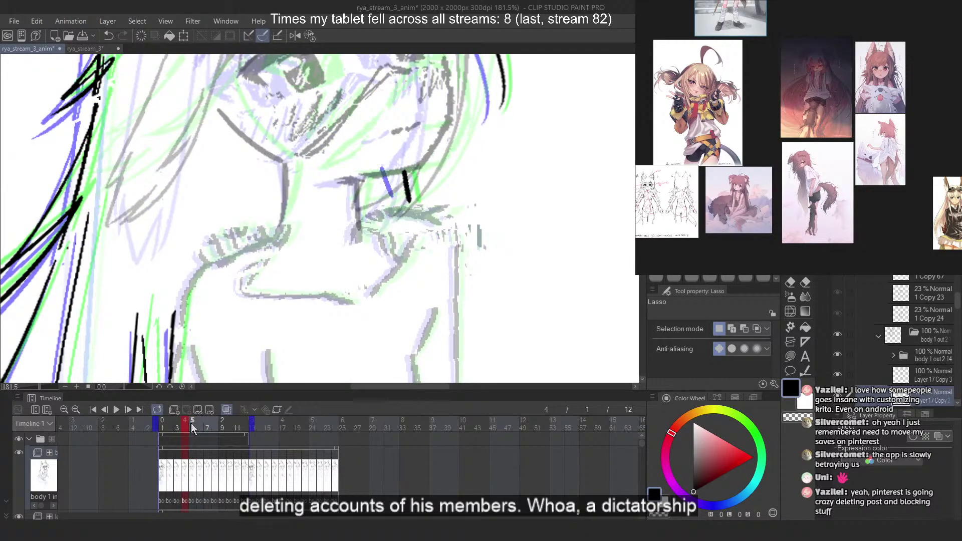
drag(191, 423, 206, 422)
scroll(436, 179, down, 2)
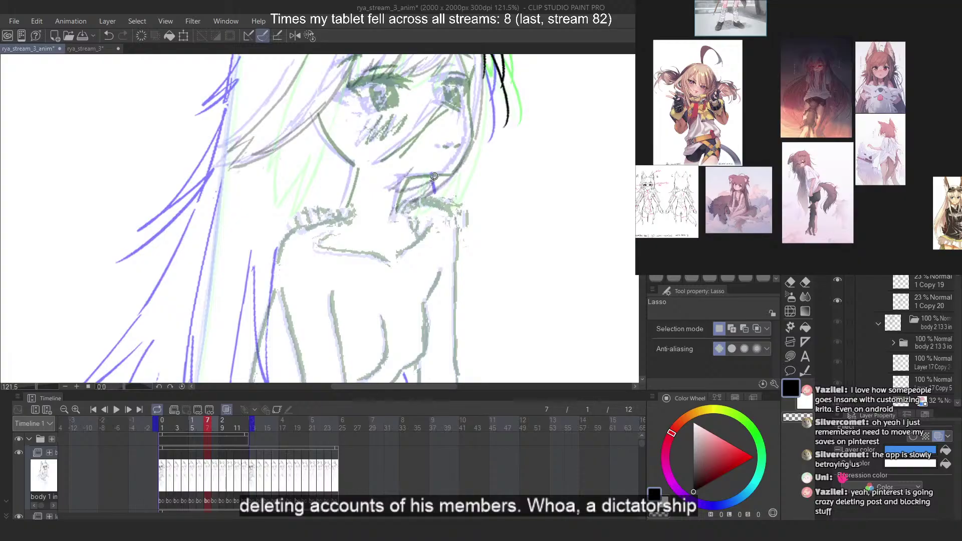
drag(434, 177, 276, 189)
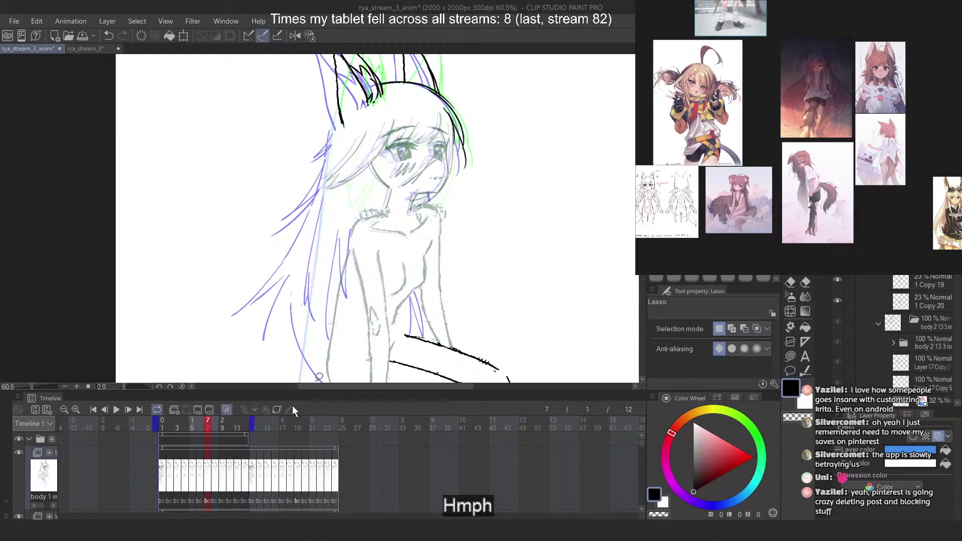
Copy the adjusted hair layer from frame 6 and paste it onto frame 7
mouse_move(199, 424)
mouse_down()
mouse_move(182, 425)
mouse_move(215, 423)
mouse_move(180, 427)
mouse_move(224, 425)
mouse_move(181, 427)
mouse_move(203, 425)
mouse_up()
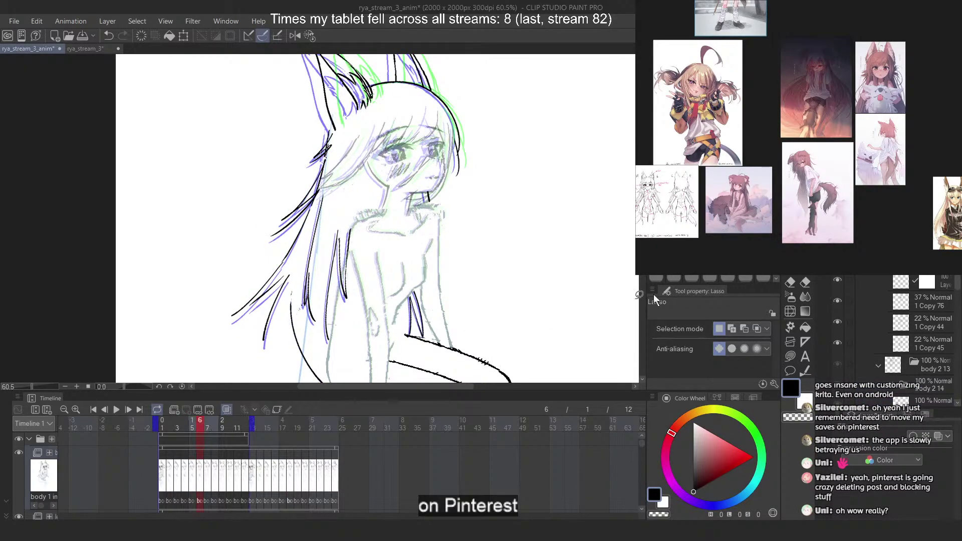
scroll(922, 331, up, 3)
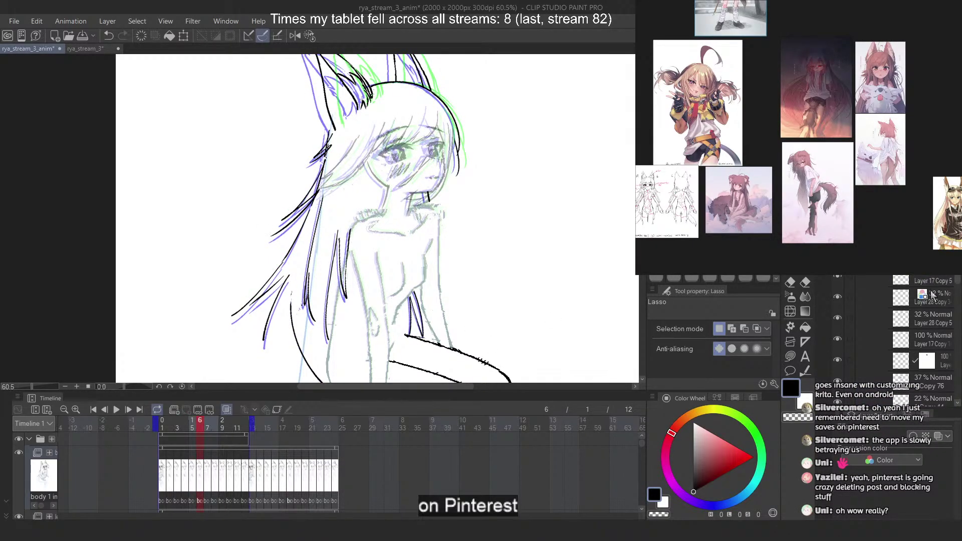
scroll(931, 296, up, 5)
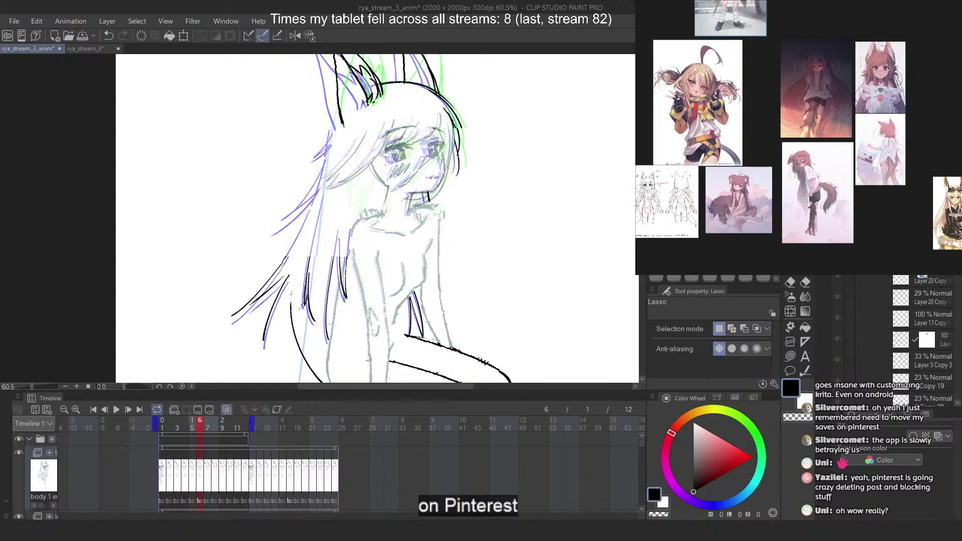
key(period)
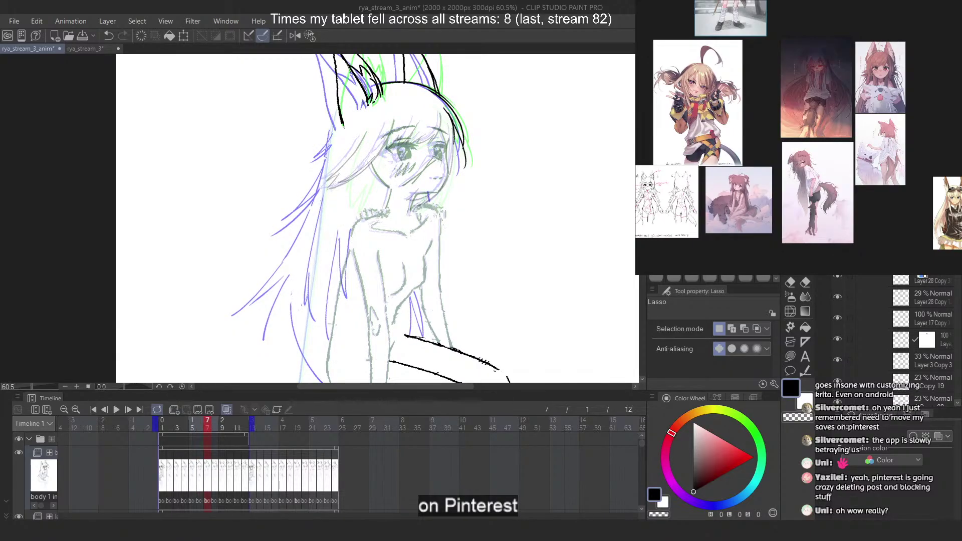
key(ctrl+v)
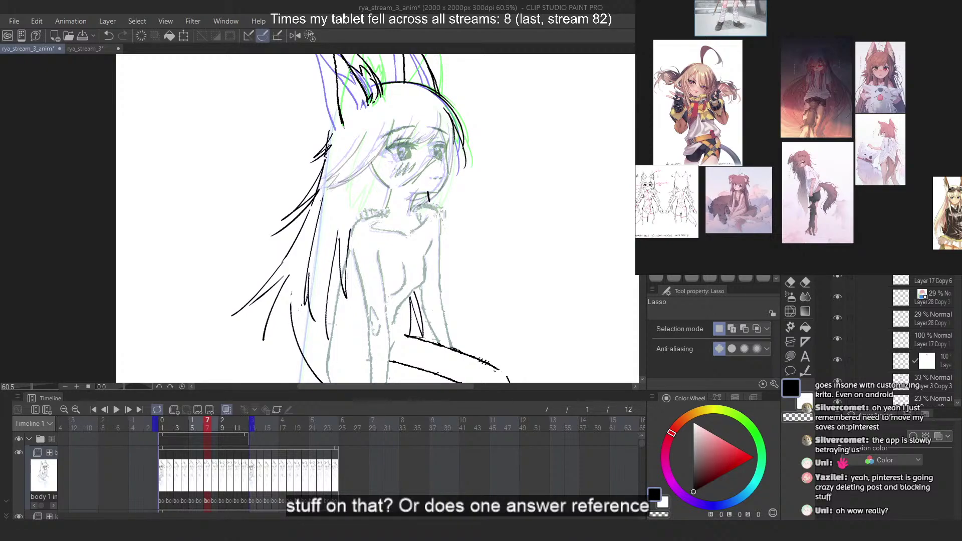
On frame 7, free-transform the whole pasted hair layer, shifting its upper edge slightly forward to follow the head
scroll(380, 134, down, 1)
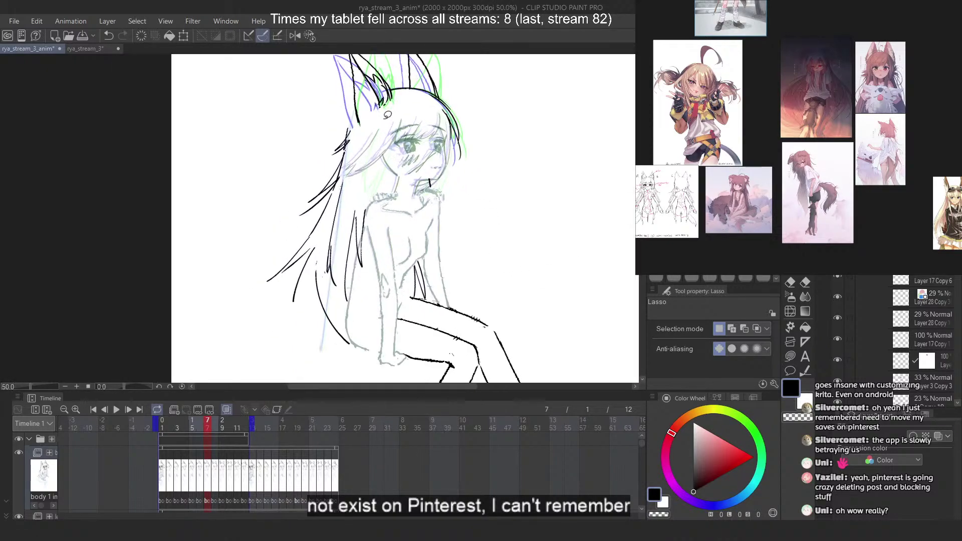
key(ctrl+t)
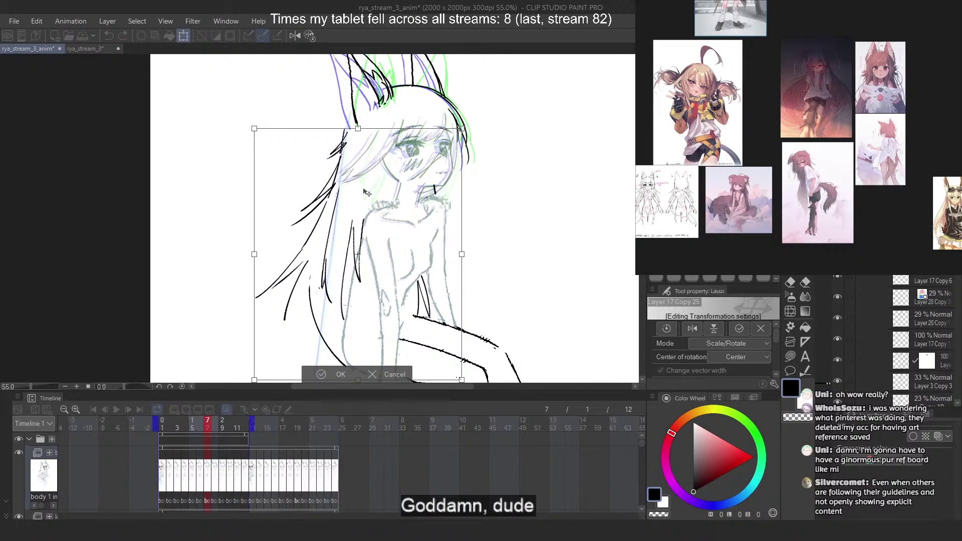
right_click(366, 193)
click(396, 219)
scroll(361, 129, up, 2)
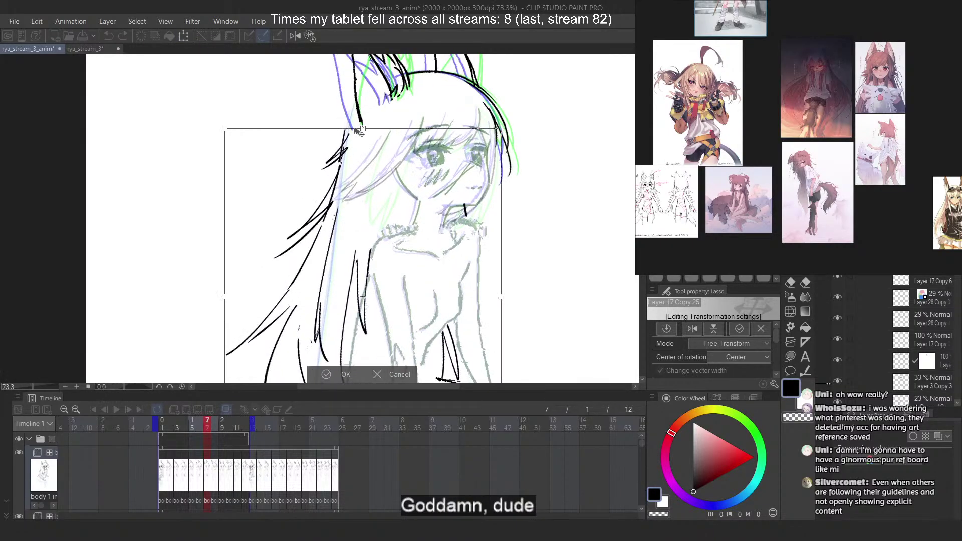
drag(365, 130, 372, 126)
scroll(339, 83, down, 2)
scroll(340, 230, up, 2)
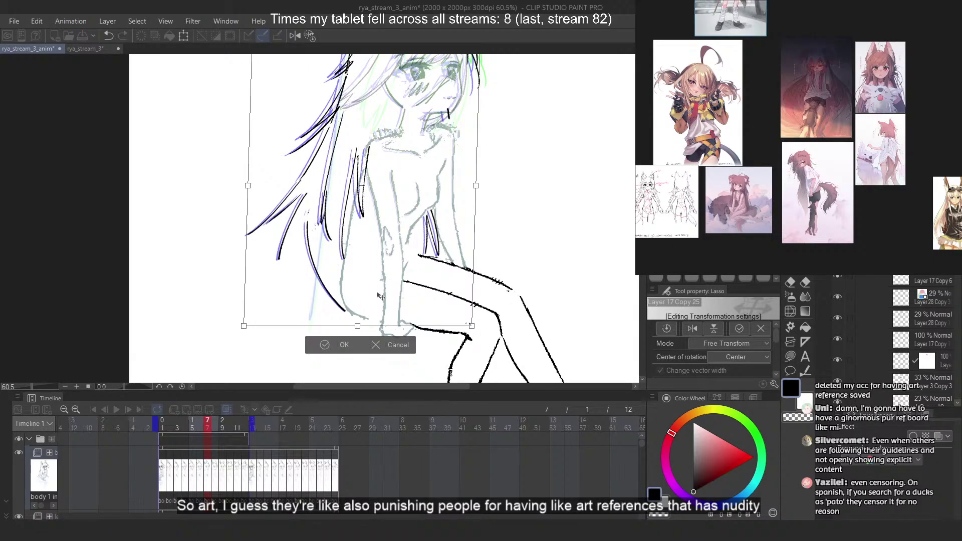
key(Return)
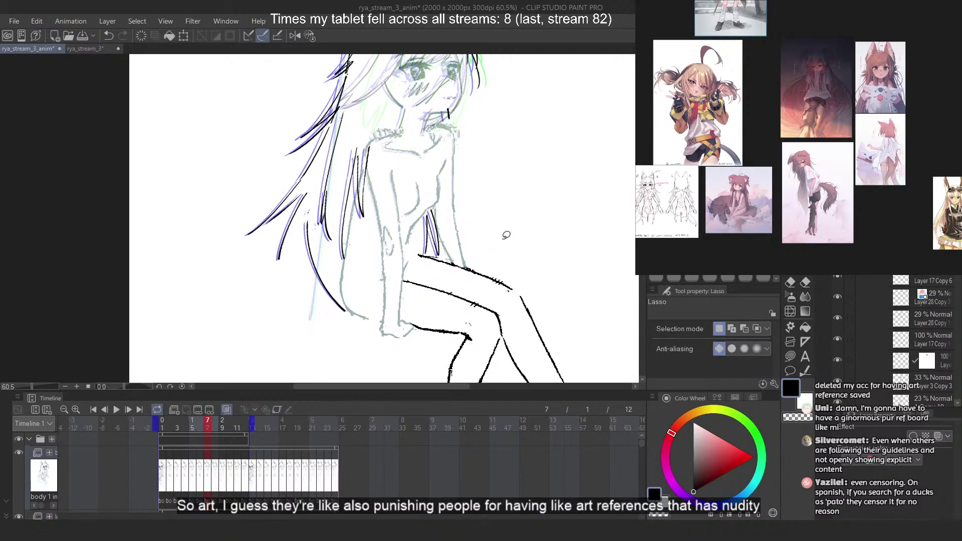
On frame 7, lasso the outer strands at the back of the hair, free-transform their lower edge slightly, and deselect
scroll(494, 257, down, 3)
scroll(378, 126, up, 5)
scroll(403, 101, down, 2)
scroll(405, 99, up, 1)
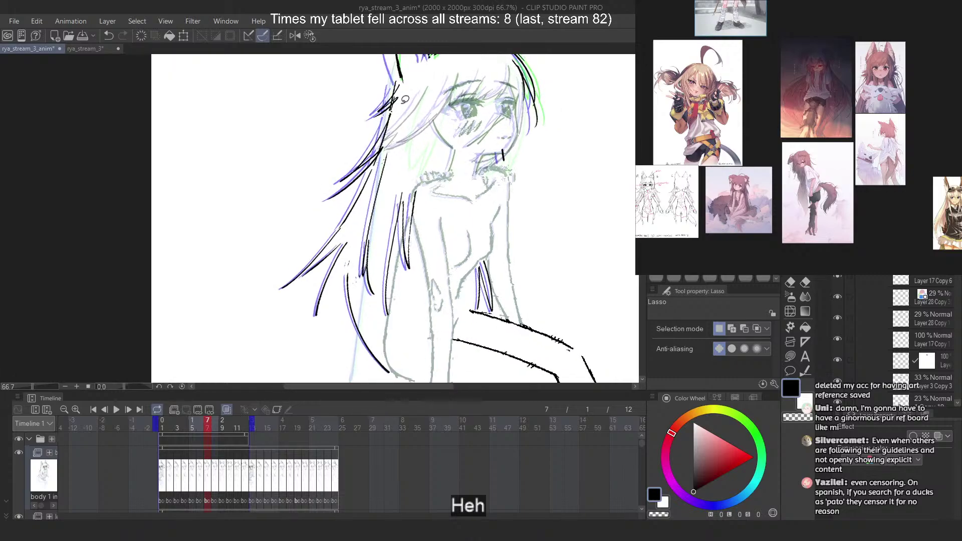
mouse_move(401, 76)
mouse_down()
mouse_move(331, 123)
mouse_move(283, 262)
mouse_move(280, 315)
mouse_move(334, 316)
mouse_move(353, 248)
mouse_up()
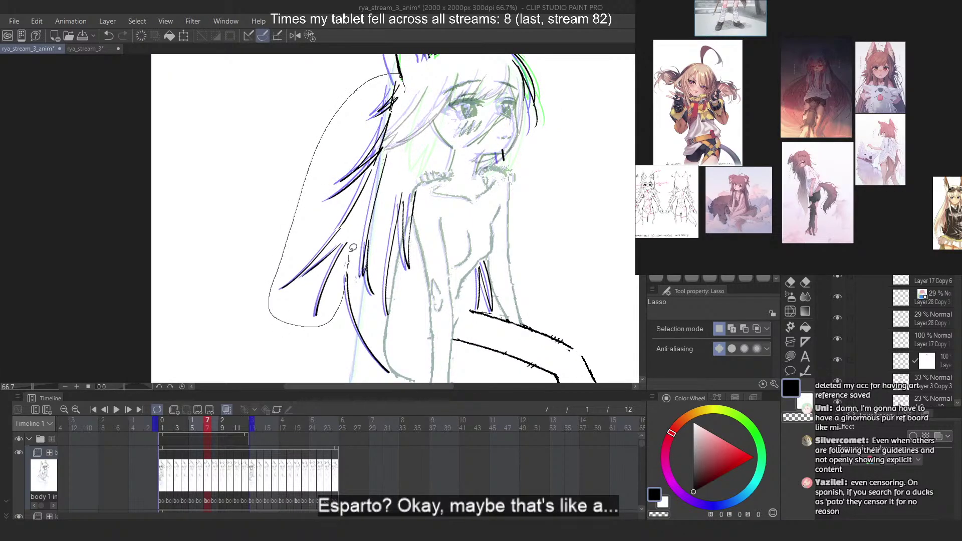
drag(366, 200, 402, 80)
scroll(359, 313, up, 2)
mouse_move(338, 238)
mouse_down()
mouse_move(338, 286)
mouse_move(364, 224)
mouse_up()
scroll(364, 224, down, 4)
key(ctrl+t)
right_click(347, 226)
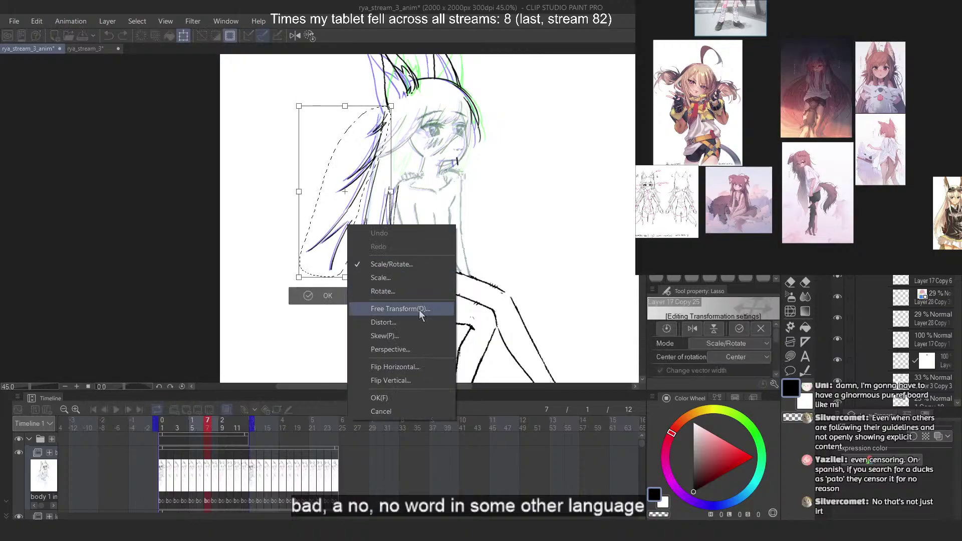
click(419, 310)
drag(345, 278, 348, 279)
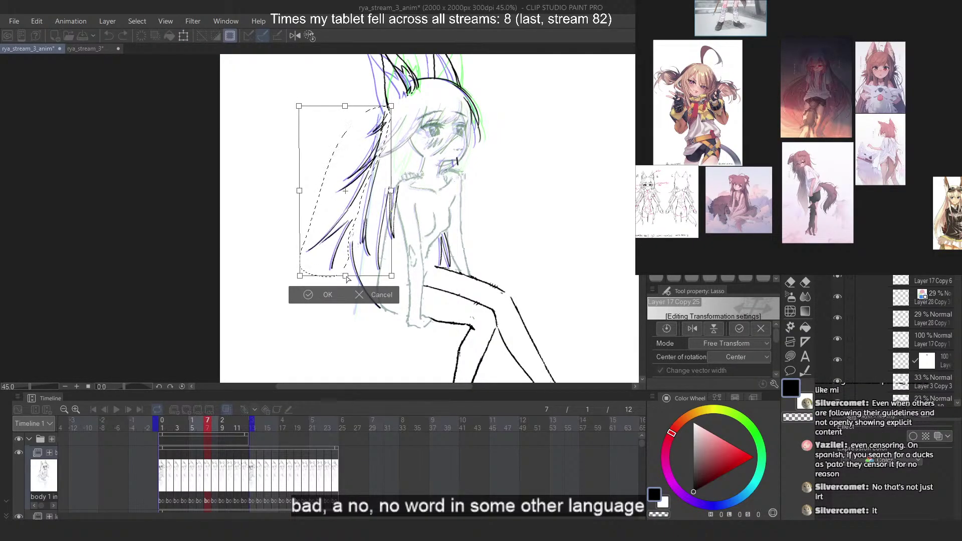
key(Return)
key(ctrl+d)
On frame 7, lasso the inner hair strands beside the upper arm, free-transform them slightly, and deselect
scroll(383, 192, up, 4)
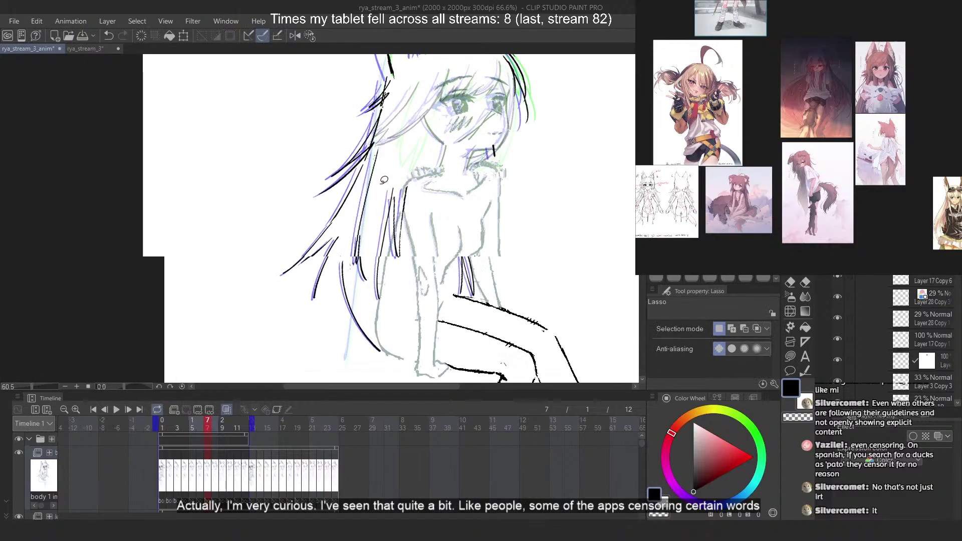
mouse_move(382, 147)
mouse_down()
mouse_move(358, 211)
mouse_move(394, 317)
mouse_move(423, 155)
mouse_up()
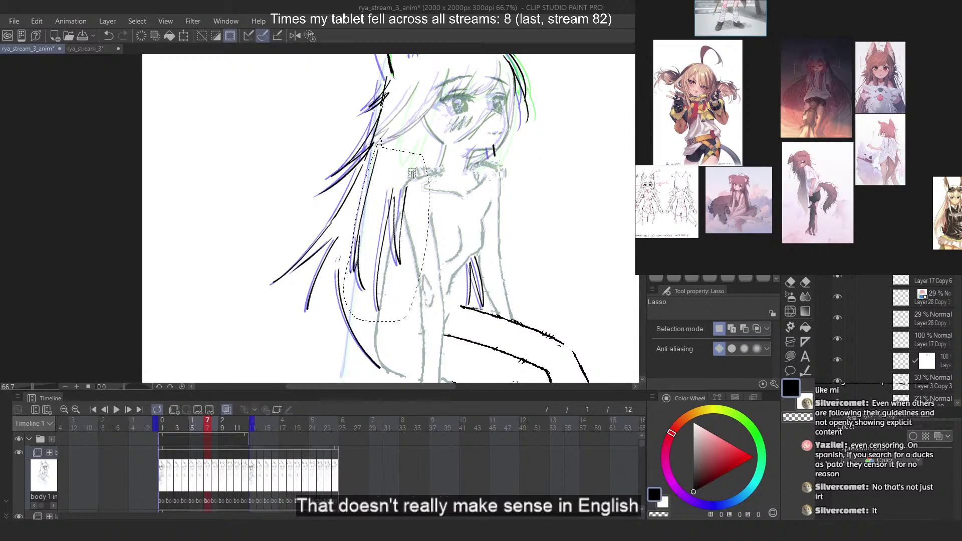
key(ctrl+t)
right_click(408, 230)
click(444, 314)
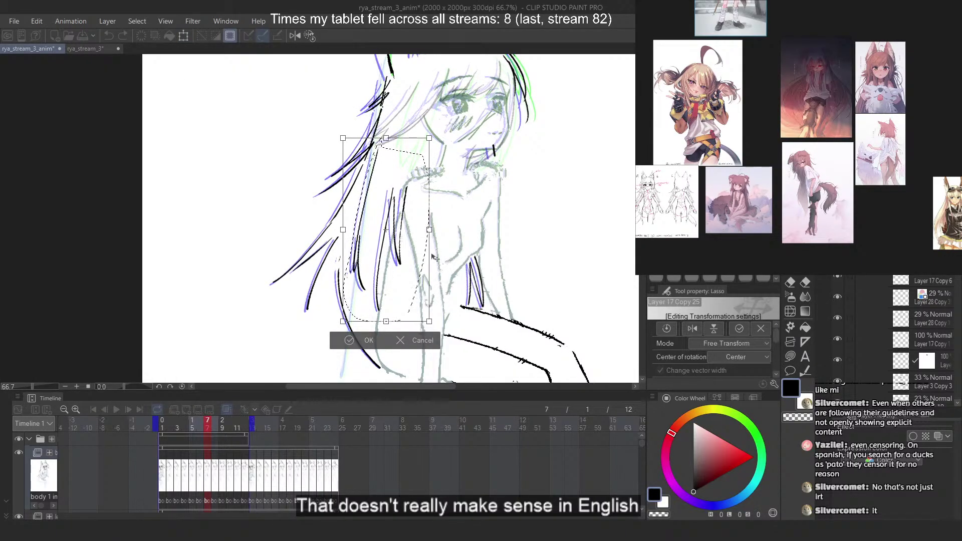
key(Return)
key(ctrl+d)
scroll(474, 215, down, 1)
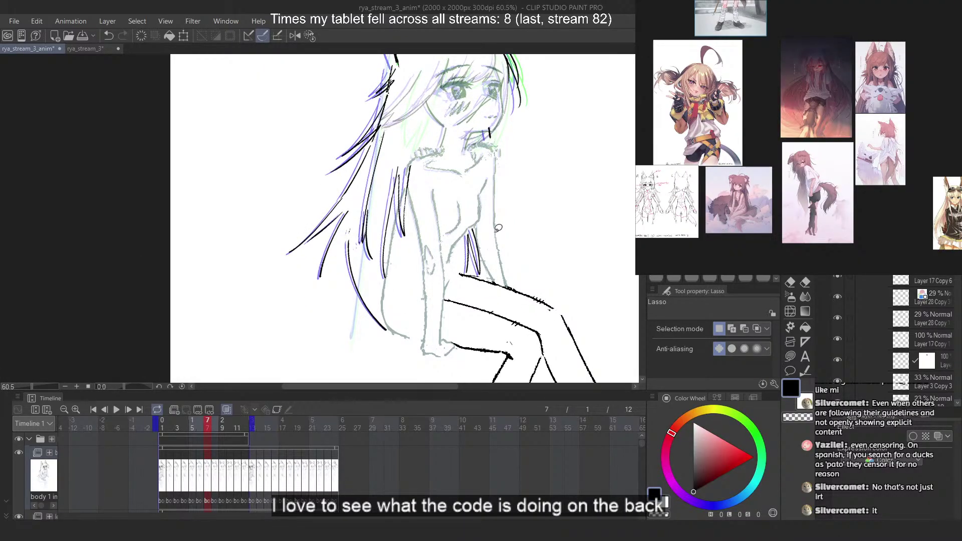
On frame 7, lasso the short inked line below the chin, nudge it slightly forward, and deselect
scroll(311, 272, down, 5)
scroll(381, 128, up, 8)
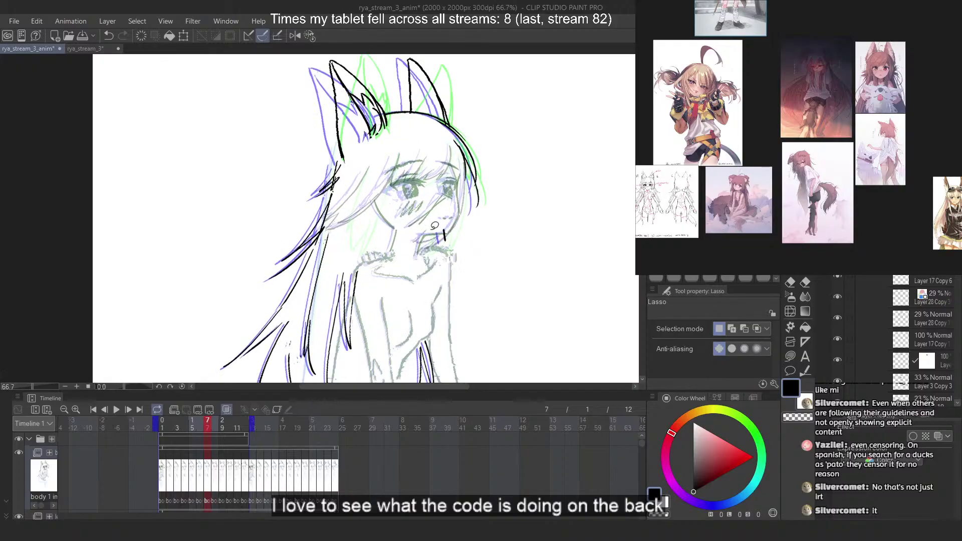
drag(441, 232, 439, 235)
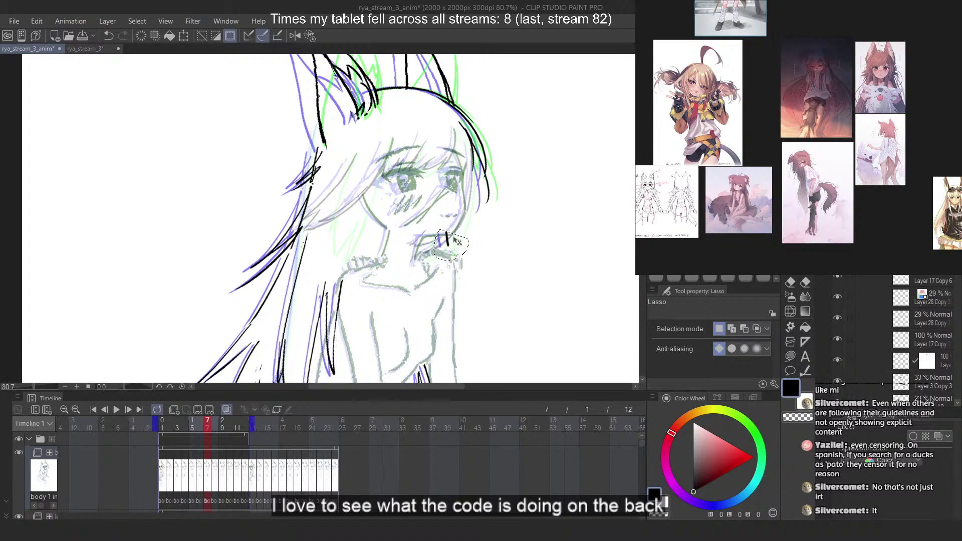
key(ctrl+d)
scroll(443, 149, down, 3)
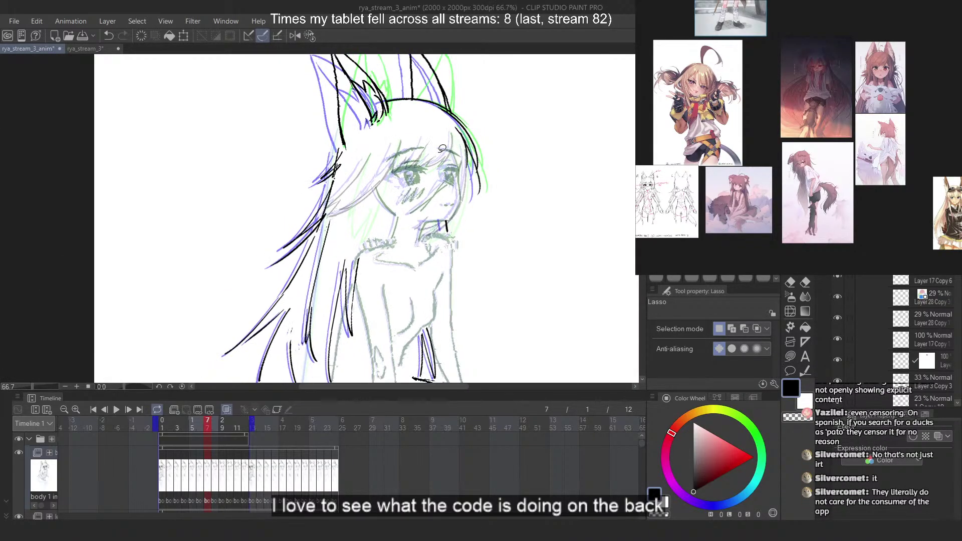
Compare frame 7 with its neighbour, turn off the onion skin, and go back to frame 1
scroll(443, 149, down, 1)
key(Right)
key(Left)
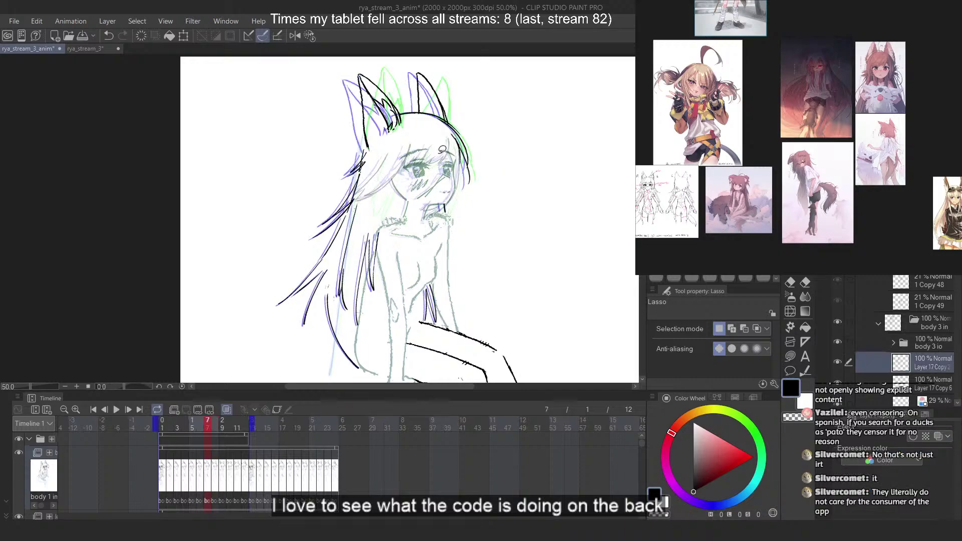
key(Right)
key(comma)
click(227, 411)
key(comma)
key(comma)
key(comma)
key(comma)
key(comma)
key(comma)
scroll(359, 276, down, 2)
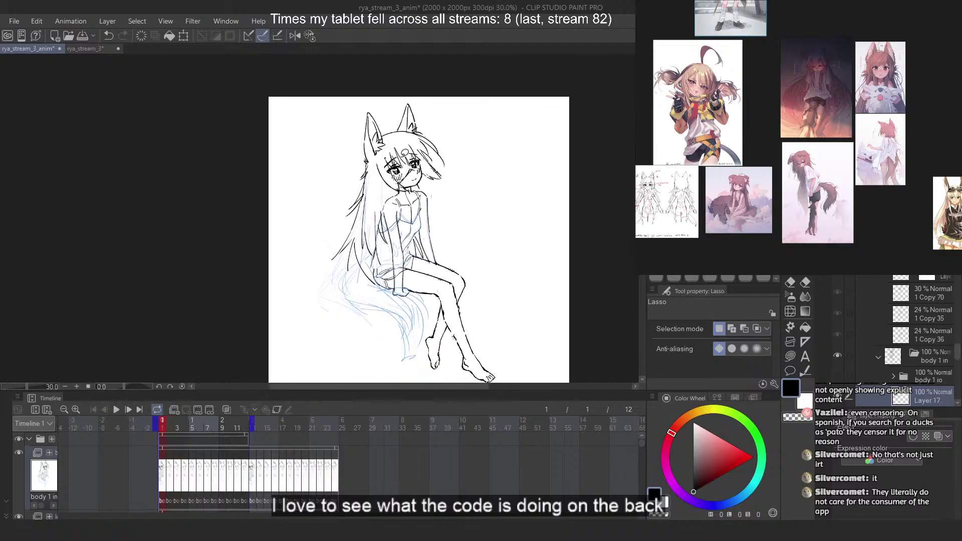
Flip back and forth between frames 1 and 8 to check how the inked hair moves
key(period)
key(period)
key(period)
key(period)
key(period)
key(period)
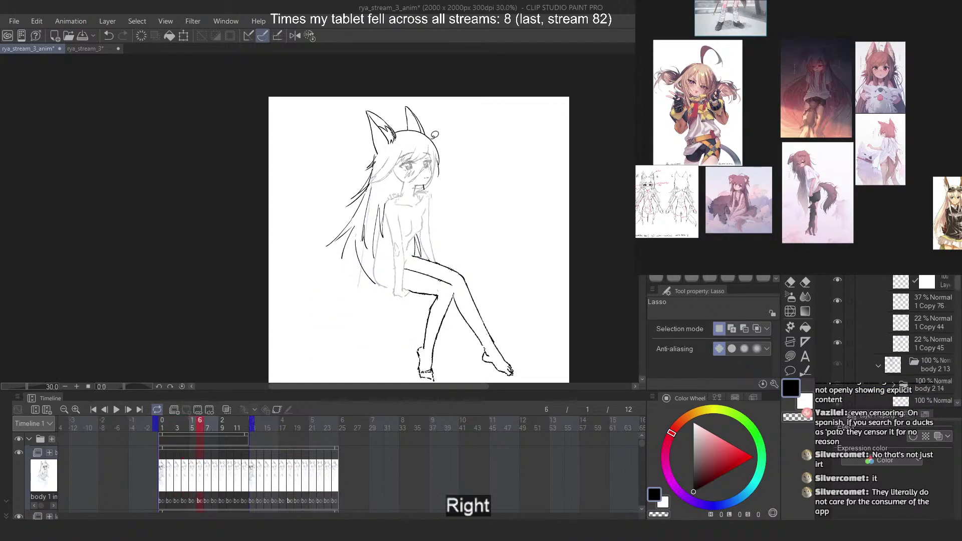
key(comma)
key(comma)
key(comma)
key(comma)
key(comma)
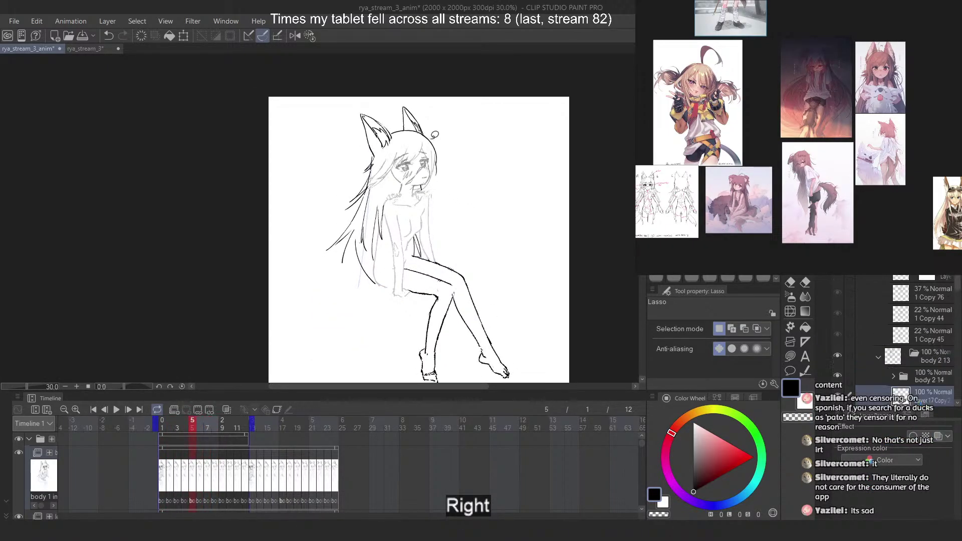
key(period)
key(period)
key(period)
key(period)
key(period)
key(period)
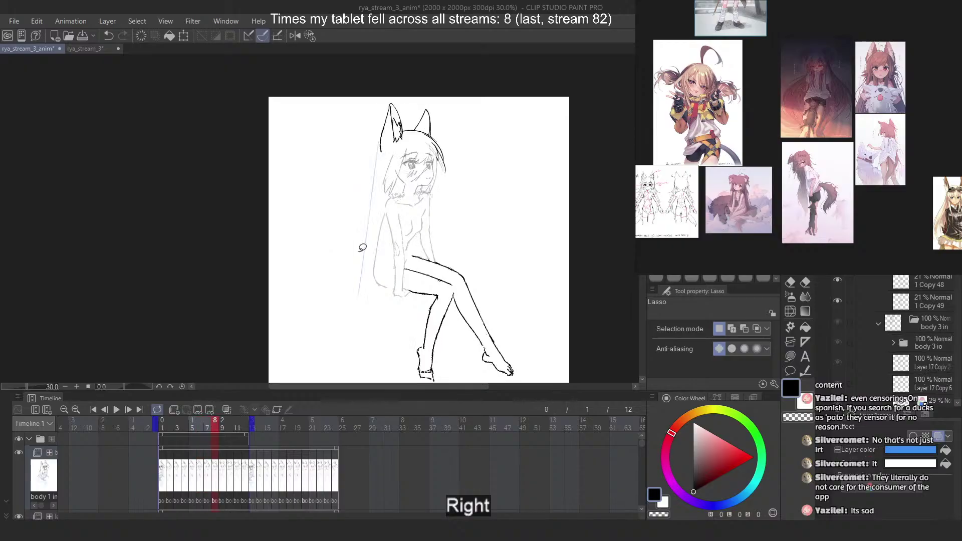
key(comma)
key(comma)
key(comma)
key(comma)
key(comma)
key(period)
key(period)
key(period)
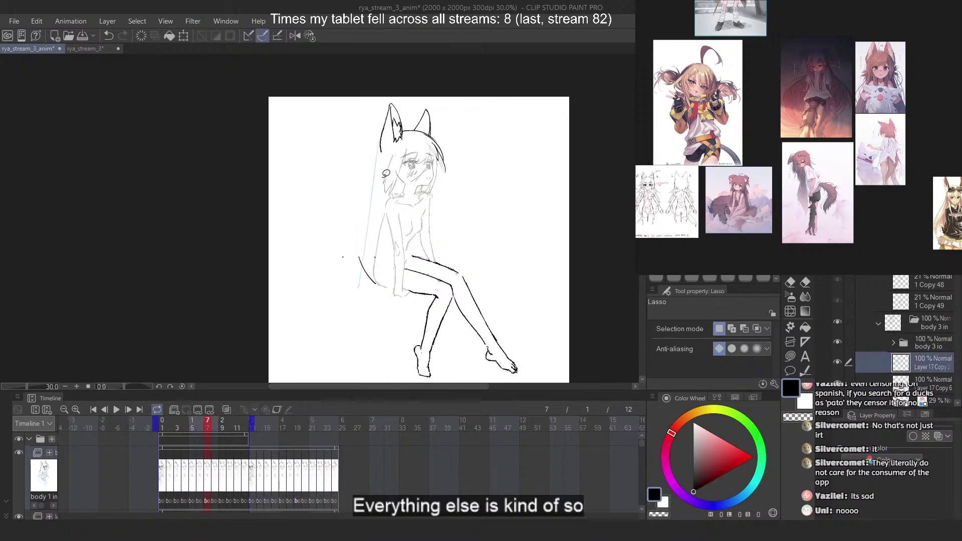
key(period)
key(period)
key(period)
key(comma)
key(comma)
key(comma)
key(comma)
key(comma)
key(comma)
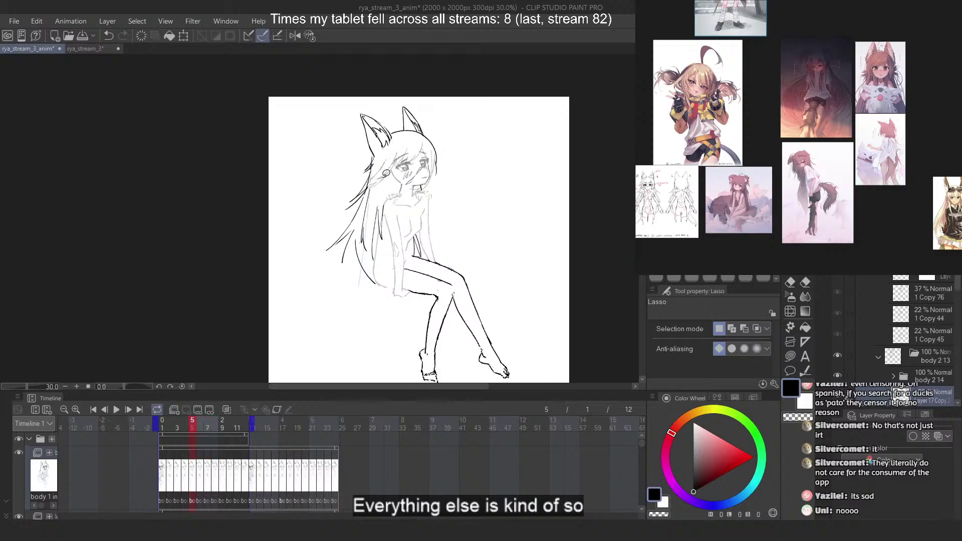
key(period)
key(period)
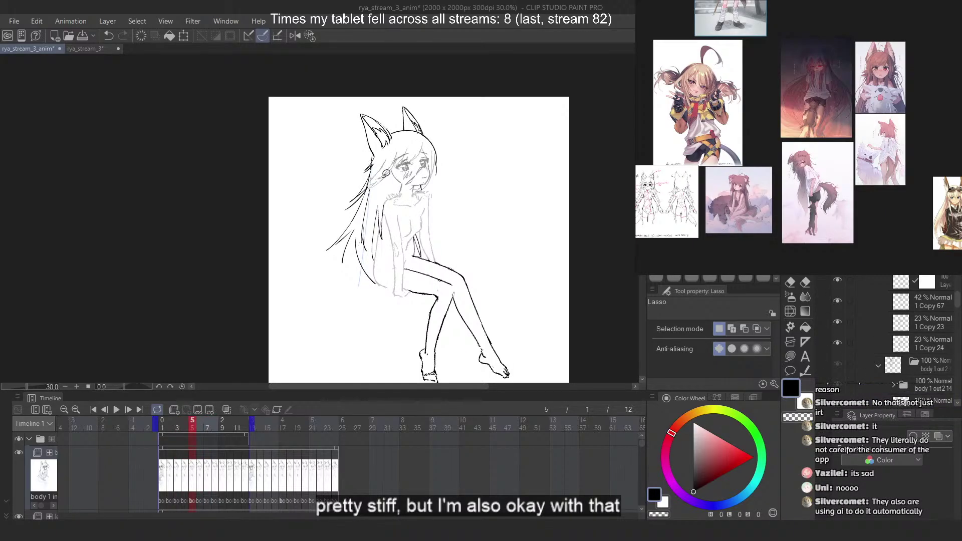
key(comma)
key(comma)
key(comma)
key(comma)
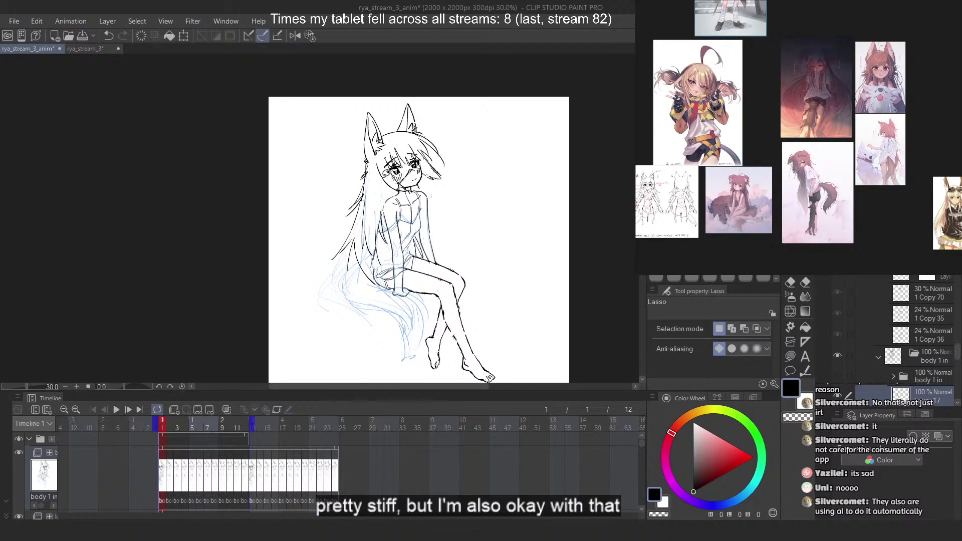
Step from frame 1 through frame 11 and back to review the motion of the full loop
key(period)
key(period)
key(period)
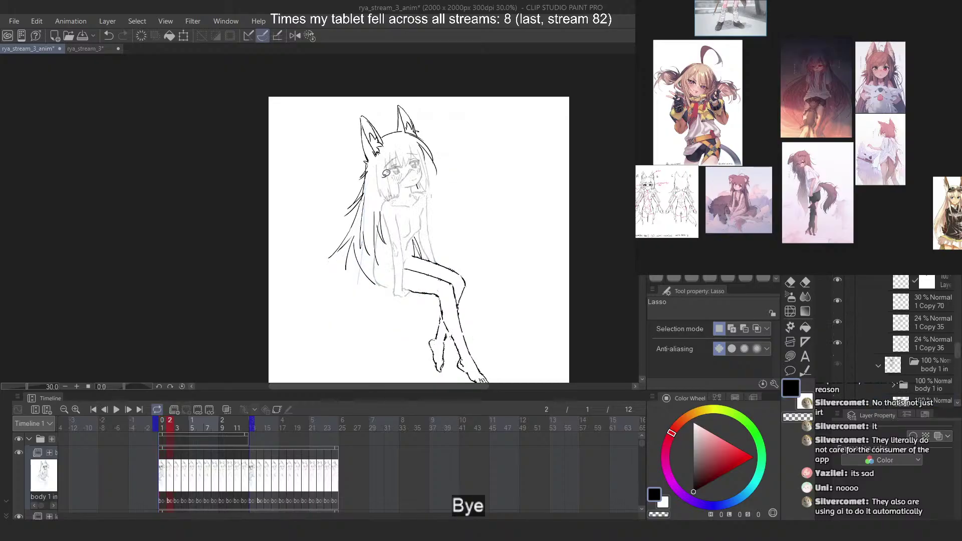
key(period)
key(period)
key(period)
key(period)
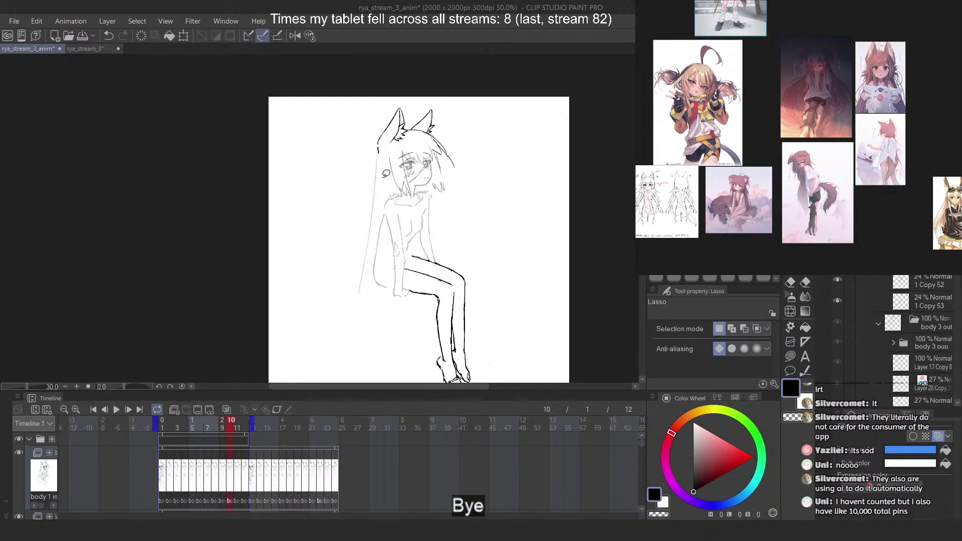
key(comma)
key(comma)
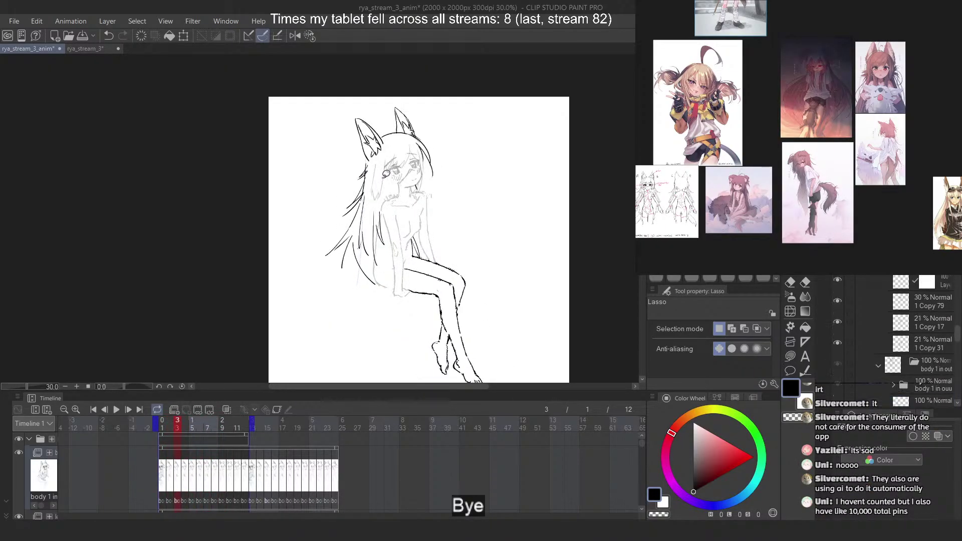
key(period)
key(period)
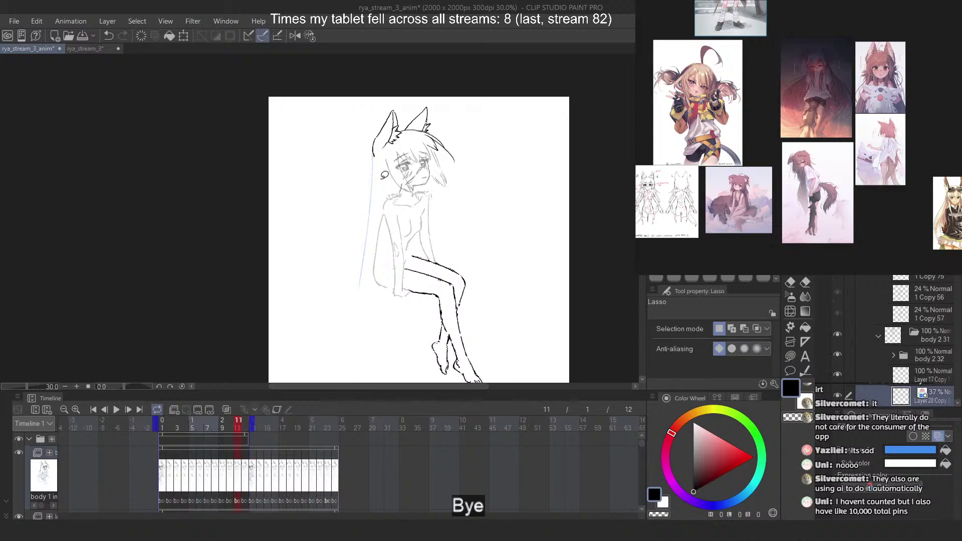
key(comma)
key(comma)
key(comma)
key(comma)
key(comma)
key(comma)
key(comma)
key(comma)
key(comma)
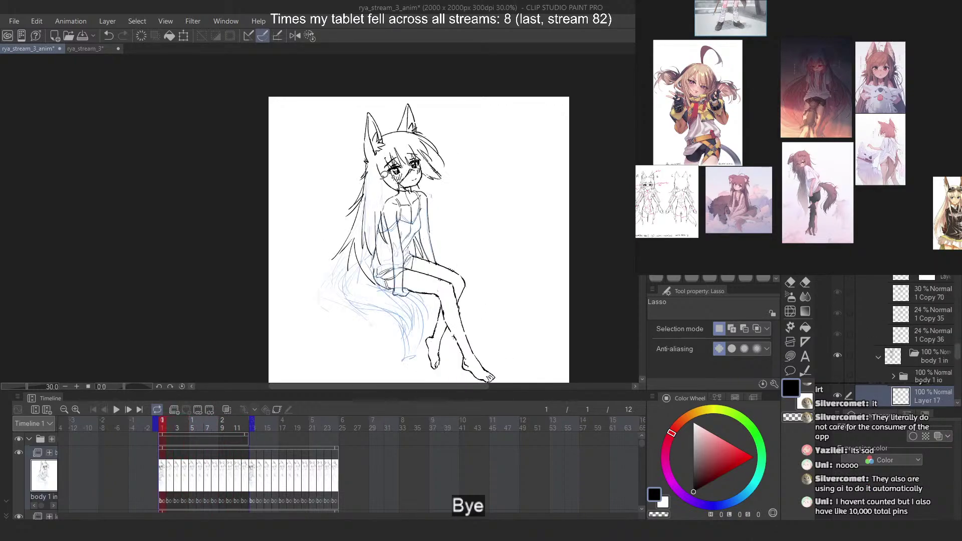
key(comma)
key(comma)
key(comma)
key(comma)
key(comma)
key(comma)
key(comma)
key(comma)
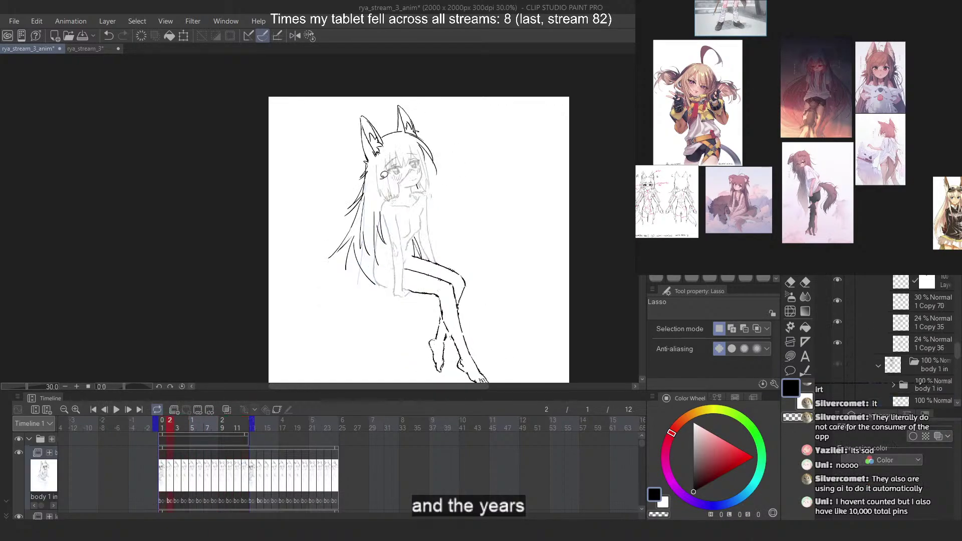
Step between frames 2 and 8 once more to check the hair's flow, ending on frame 7
key(period)
key(period)
key(period)
key(period)
key(period)
key(period)
key(period)
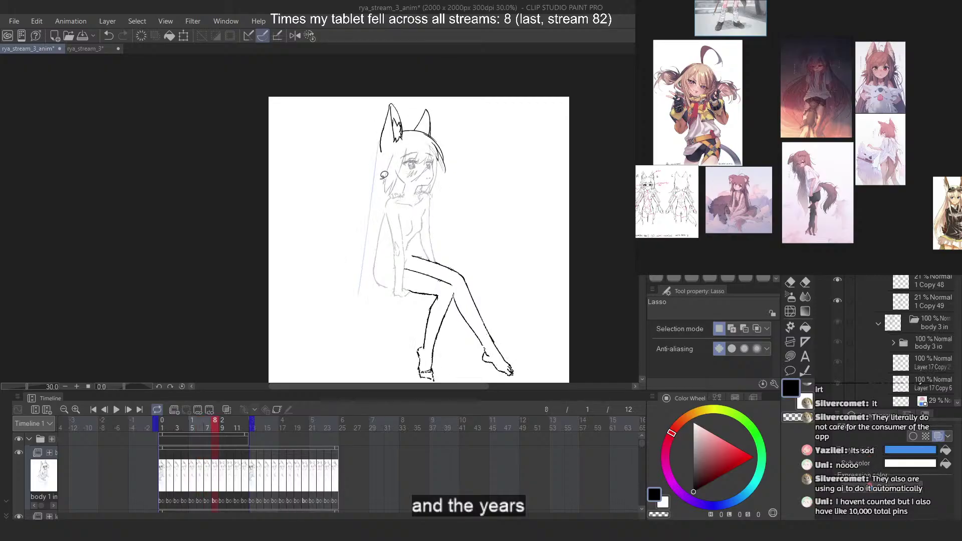
key(comma)
key(comma)
key(comma)
key(comma)
key(comma)
key(comma)
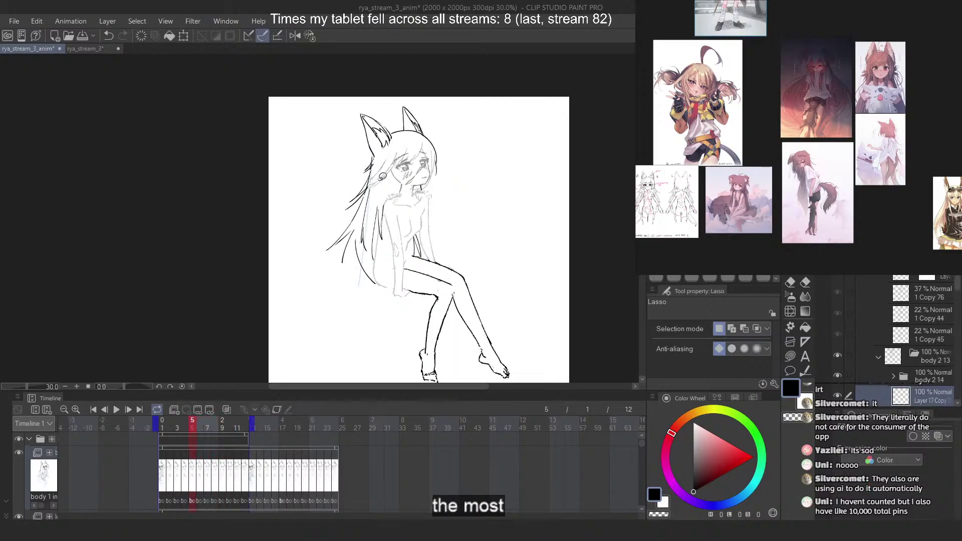
key(period)
key(period)
key(period)
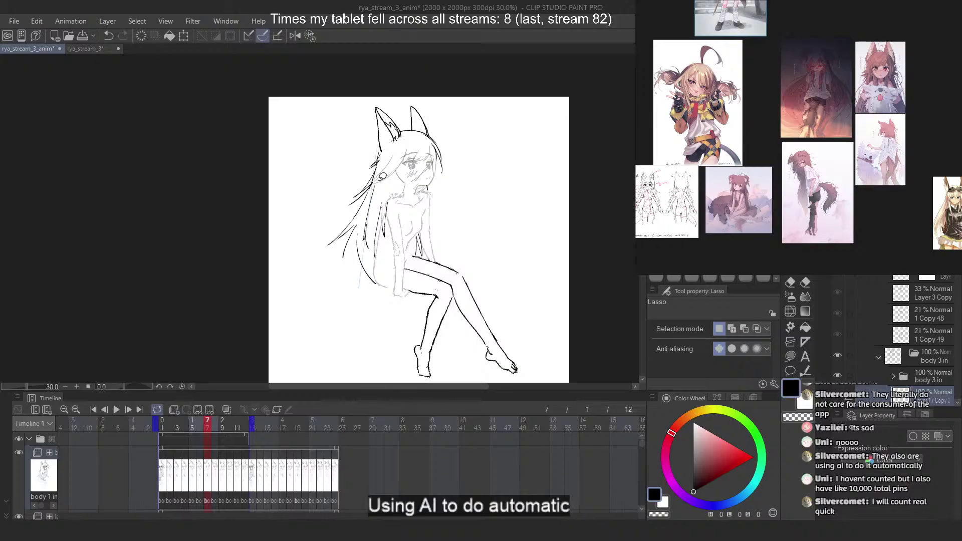
Step through the frames after frame 7 to examine the head and body poses that still lack inked hair
key(Right)
key(Right)
key(Right)
key(Right)
key(Left)
key(Left)
key(Left)
key(Left)
key(Left)
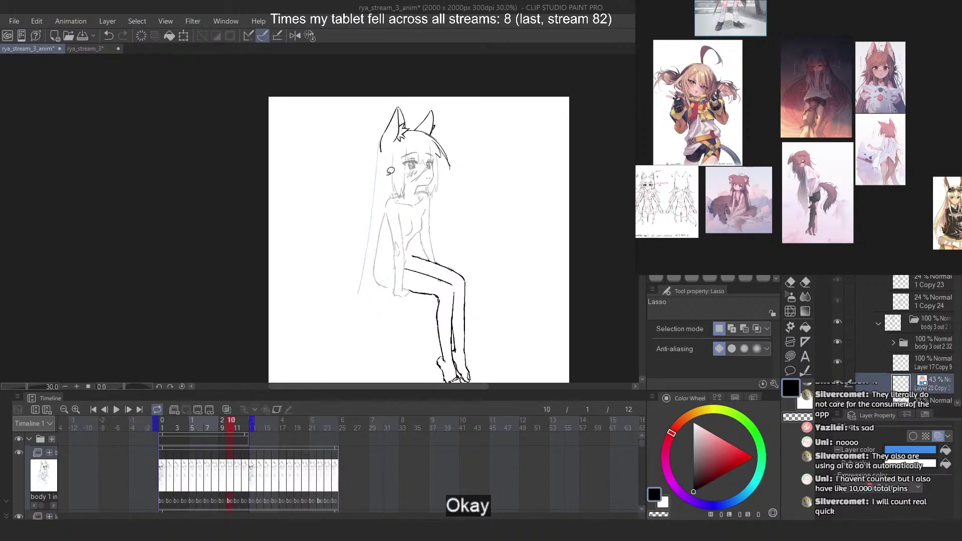
Flip between frames 7 and 8 to compare the inked hair with the head pose that still lacks it
key(Right)
key(Right)
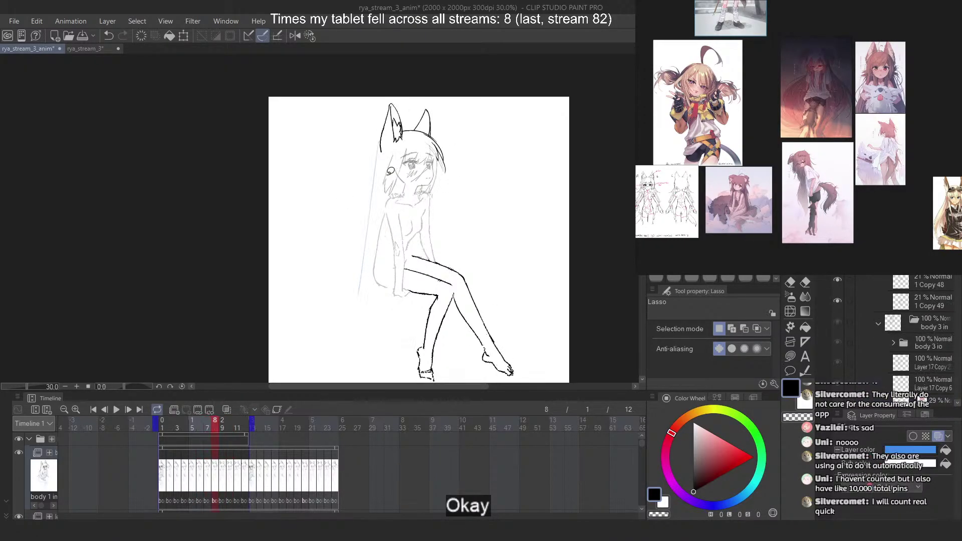
key(Left)
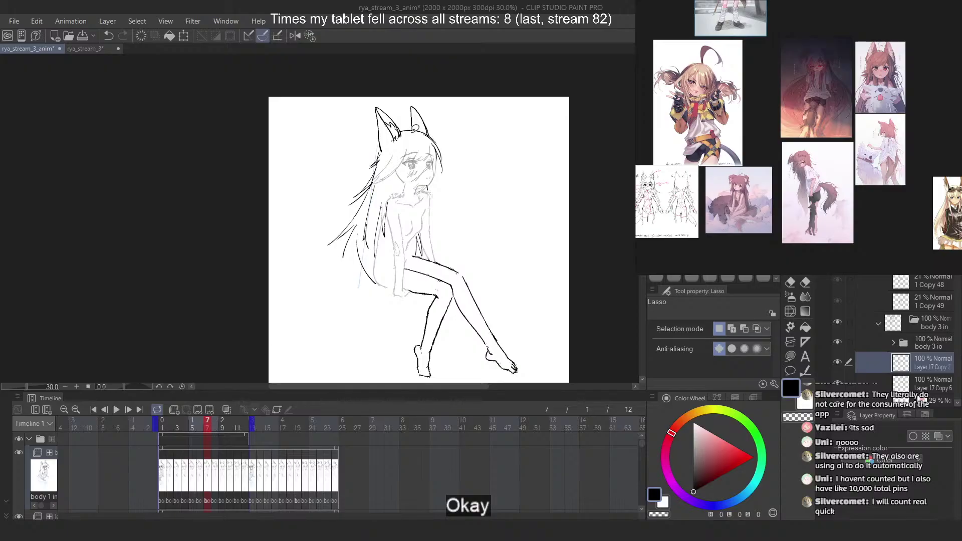
key(Right)
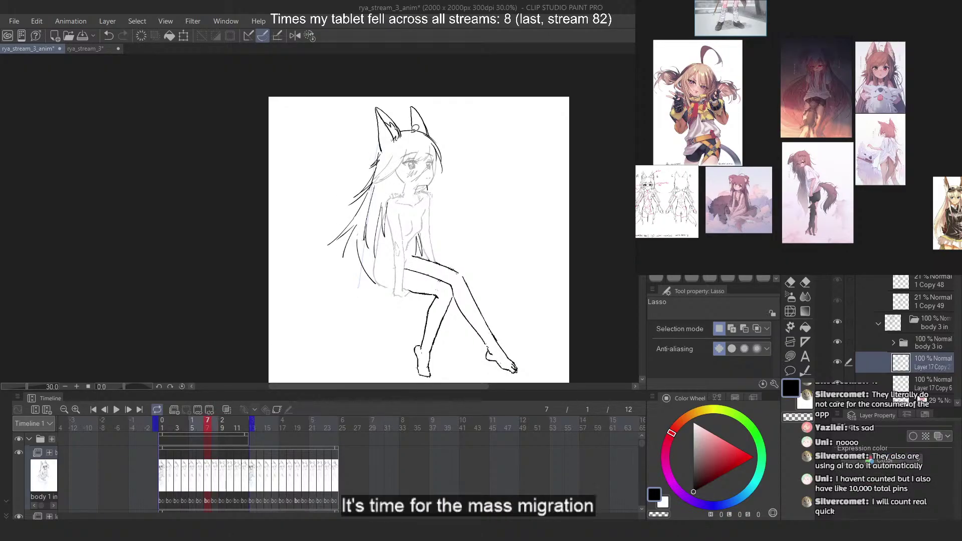
key(Left)
key(Right)
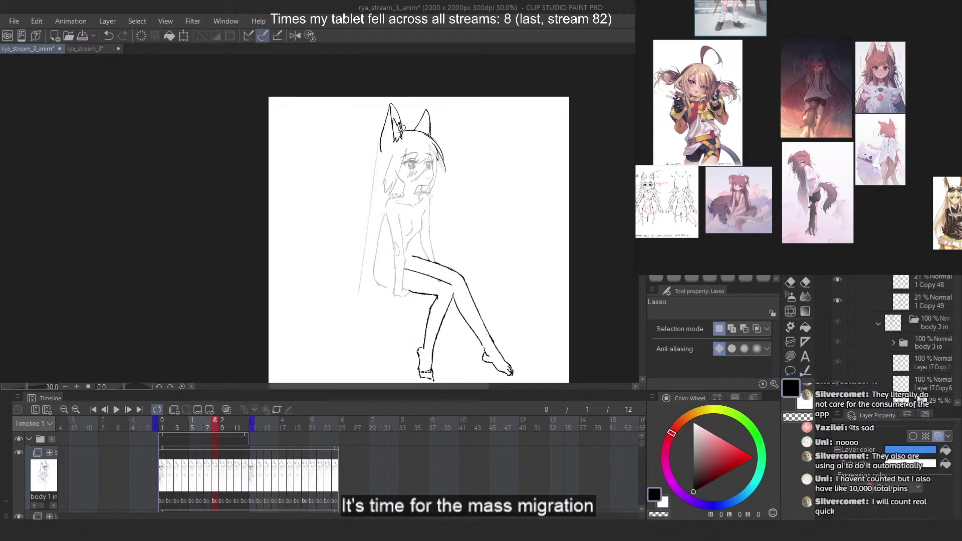
key(Left)
Enable onion skin and copy the inked hair strands from frame 7 into frame 8
click(229, 410)
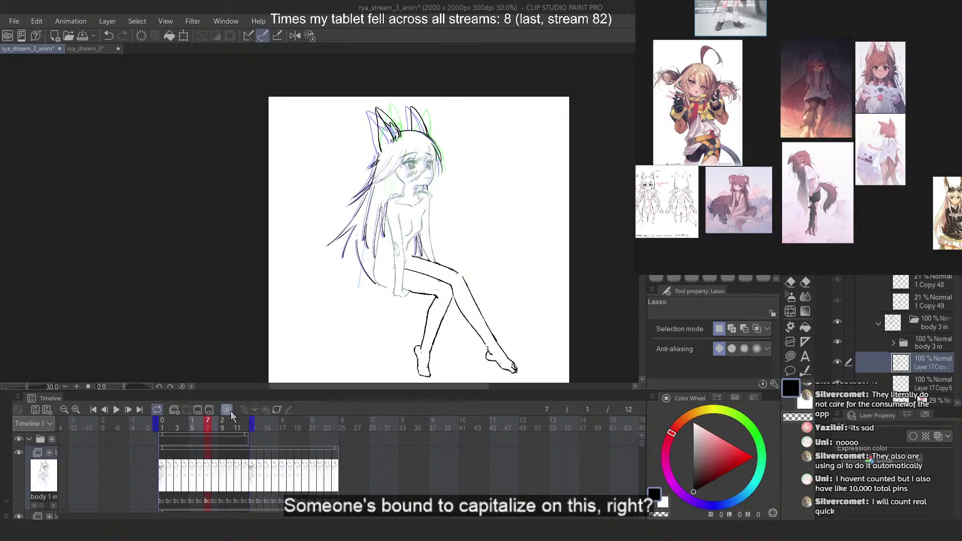
click(230, 412)
click(230, 412)
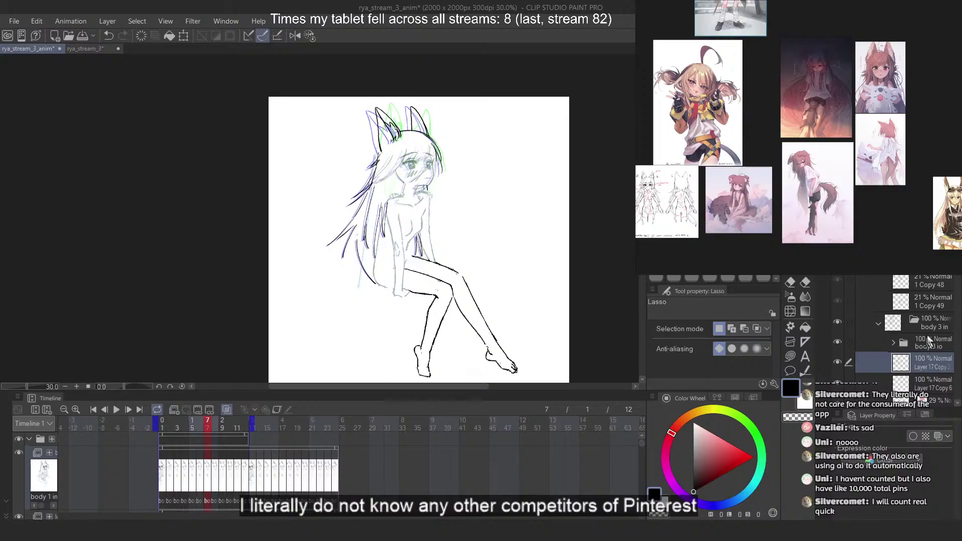
scroll(935, 298, up, 3)
key(period)
scroll(524, 240, up, 4)
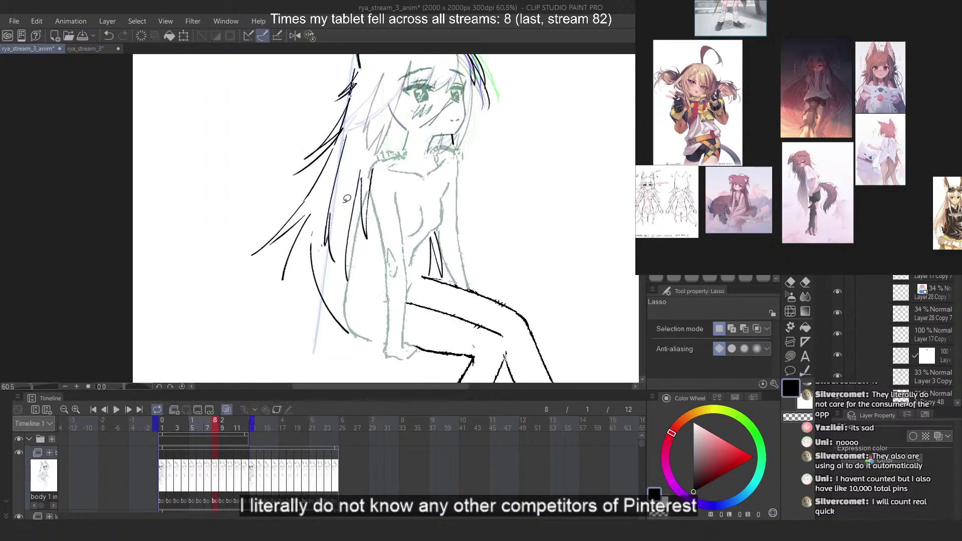
scroll(362, 135, up, 2)
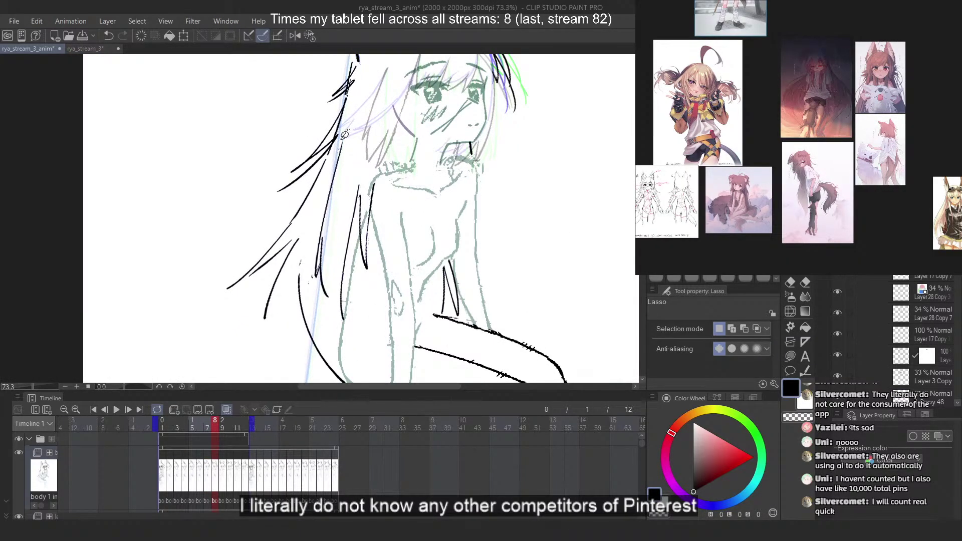
Select the inner hair strands beside the arm on frame 8, rotate them slightly and shift them towards the body
mouse_move(328, 181)
mouse_down()
mouse_move(311, 282)
mouse_move(360, 332)
mouse_move(395, 197)
mouse_up()
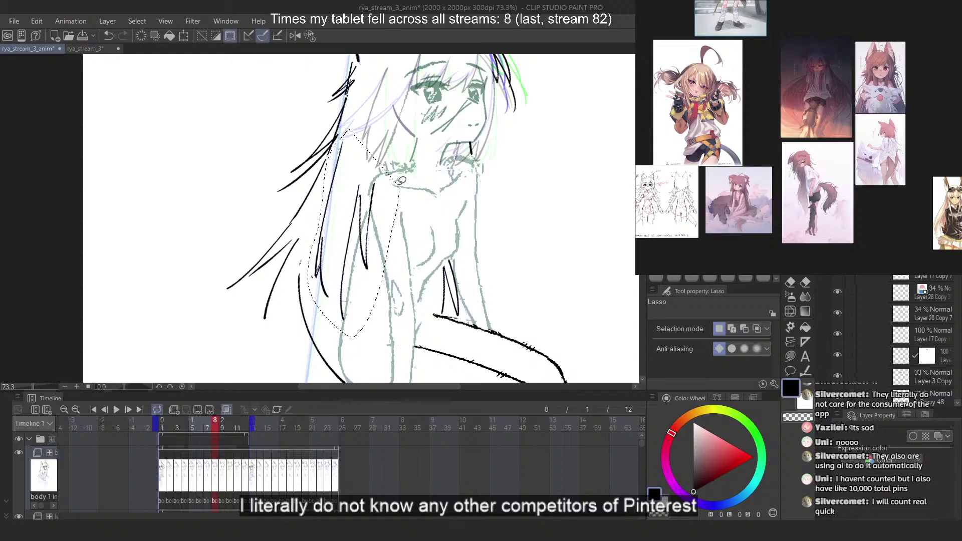
key(ctrl+t)
drag(353, 233, 360, 137)
drag(440, 336, 455, 333)
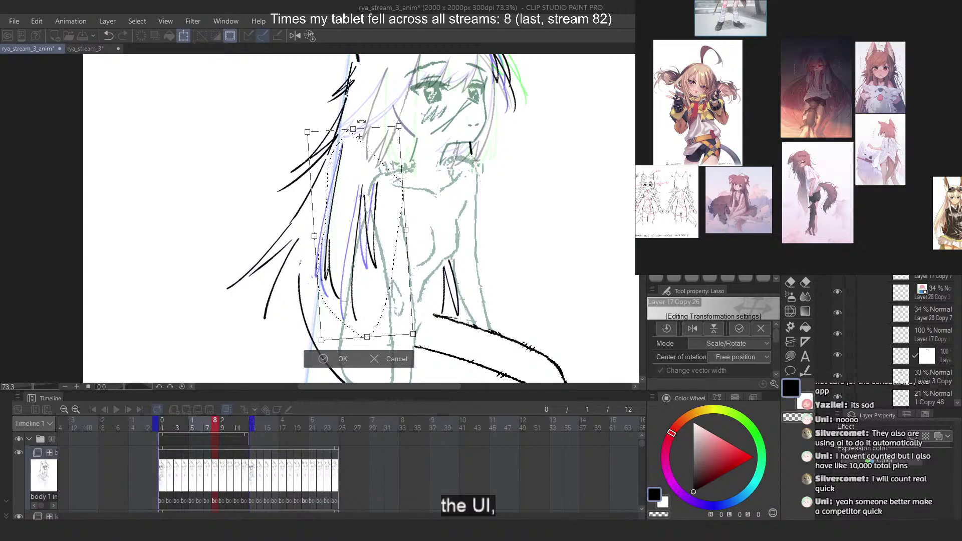
drag(375, 172, 379, 171)
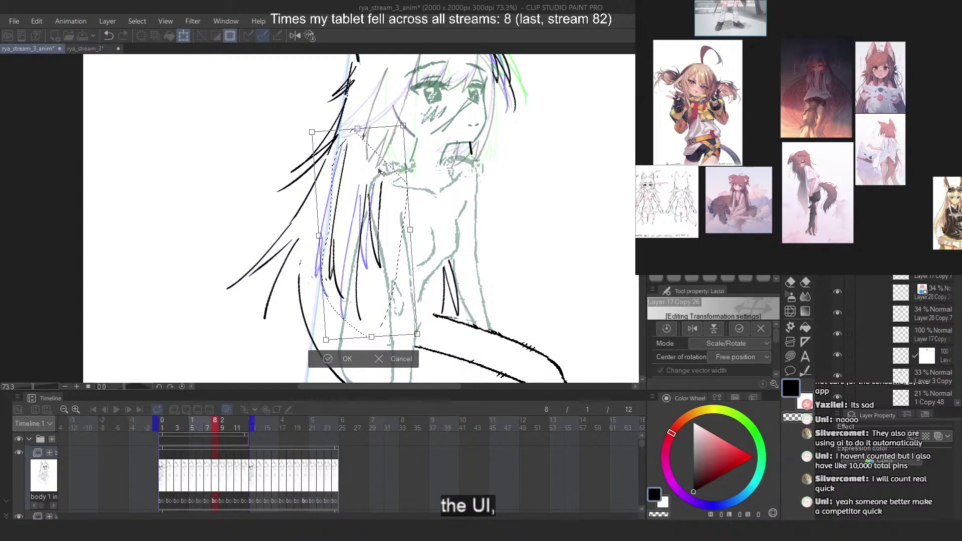
key(Return)
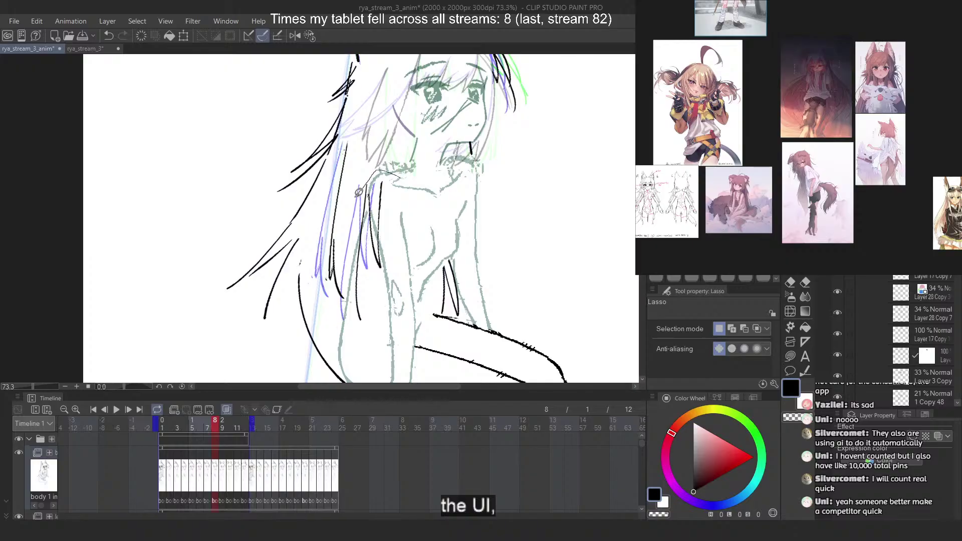
Select only the short strands at the shoulder and rotate them slightly against the onion skin
mouse_move(358, 192)
mouse_down()
mouse_move(352, 236)
mouse_move(366, 331)
mouse_move(401, 190)
mouse_up()
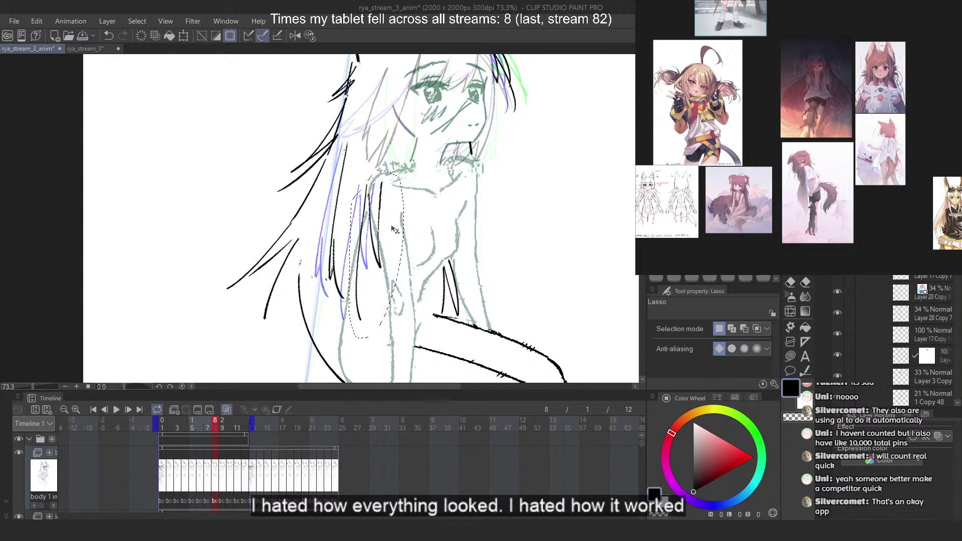
key(ctrl+d)
scroll(387, 194, up, 2)
mouse_move(372, 170)
mouse_down()
mouse_move(383, 310)
mouse_move(424, 134)
mouse_up()
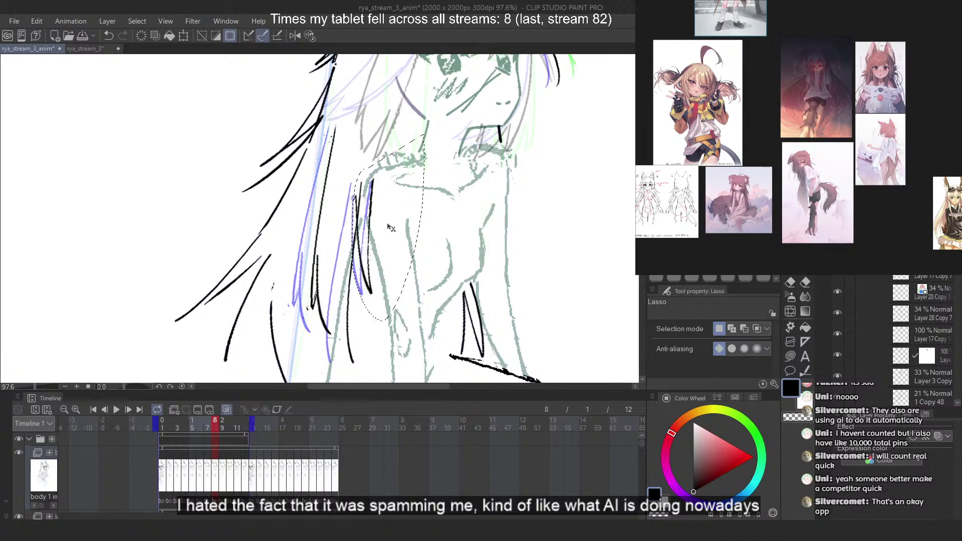
key(ctrl+t)
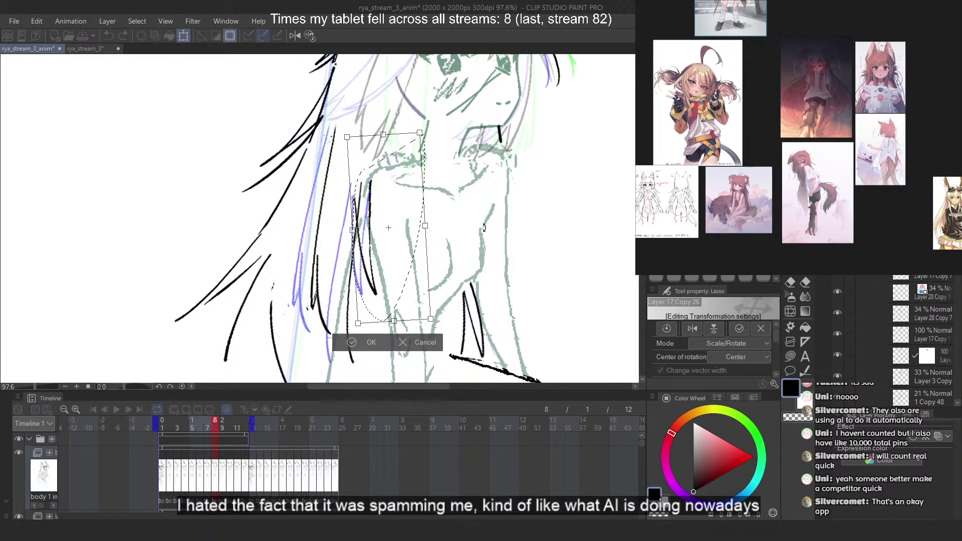
key(Return)
scroll(397, 149, down, 3)
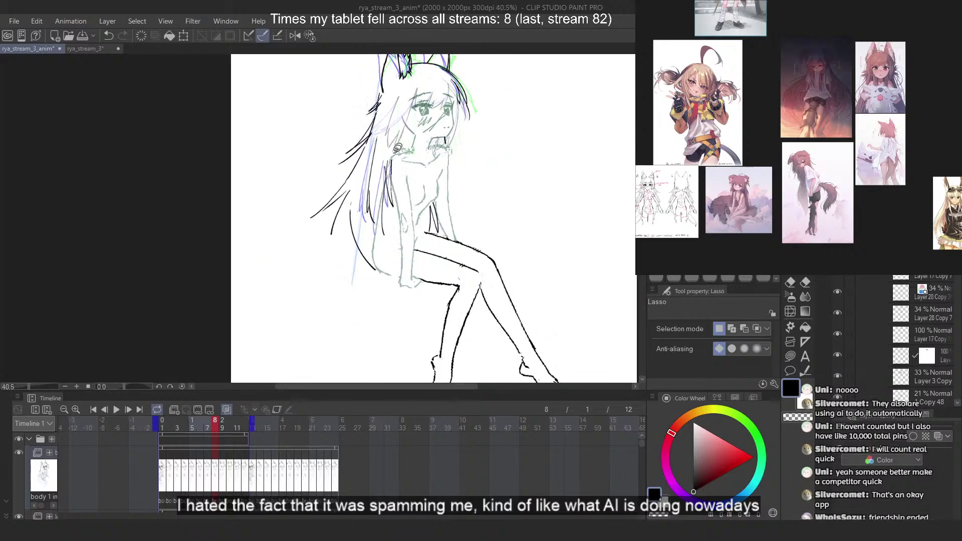
Select the small hair tuft below the ear and stretch it slightly outwards with Free Transform
scroll(398, 148, up, 3)
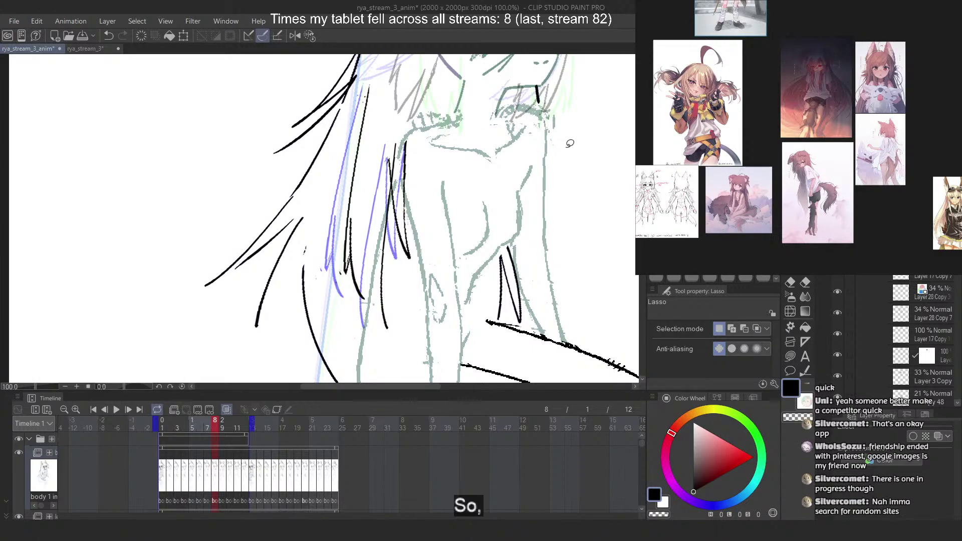
scroll(487, 136, down, 4)
scroll(492, 106, up, 4)
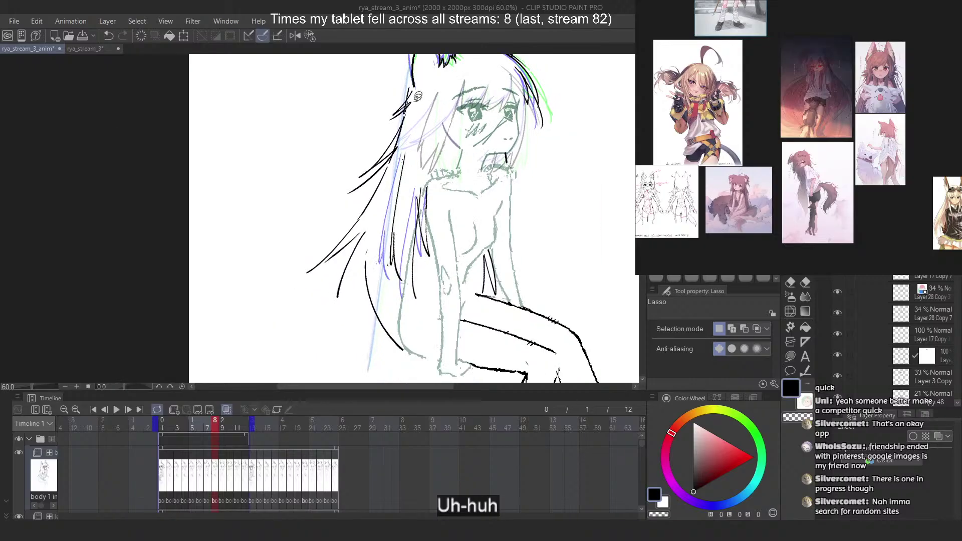
click(217, 426)
scroll(416, 86, up, 2)
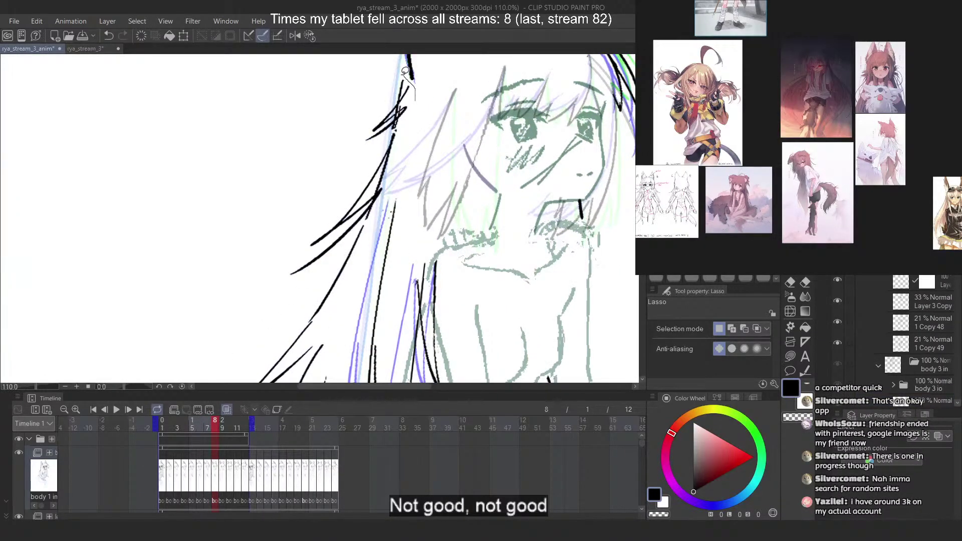
drag(404, 71, 422, 106)
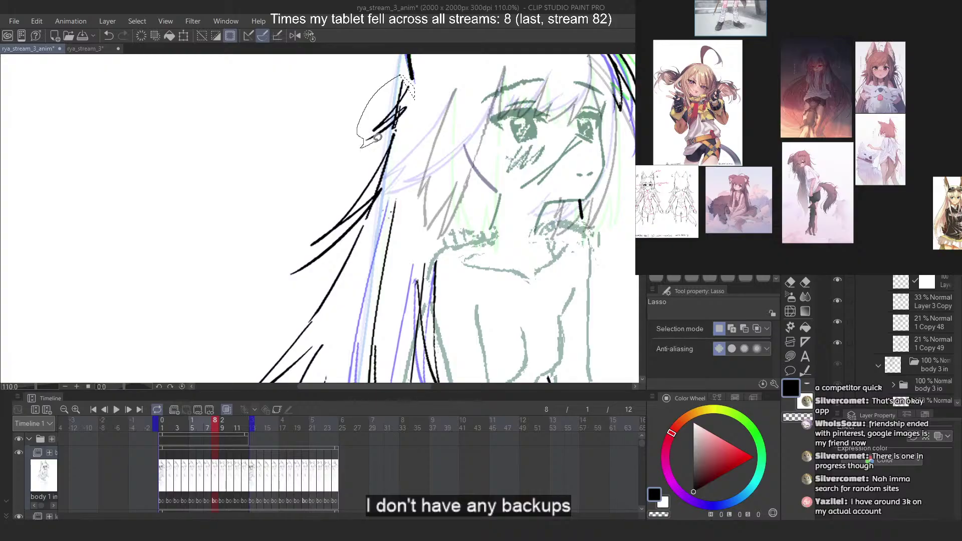
key(ctrl+t)
right_click(407, 111)
click(437, 194)
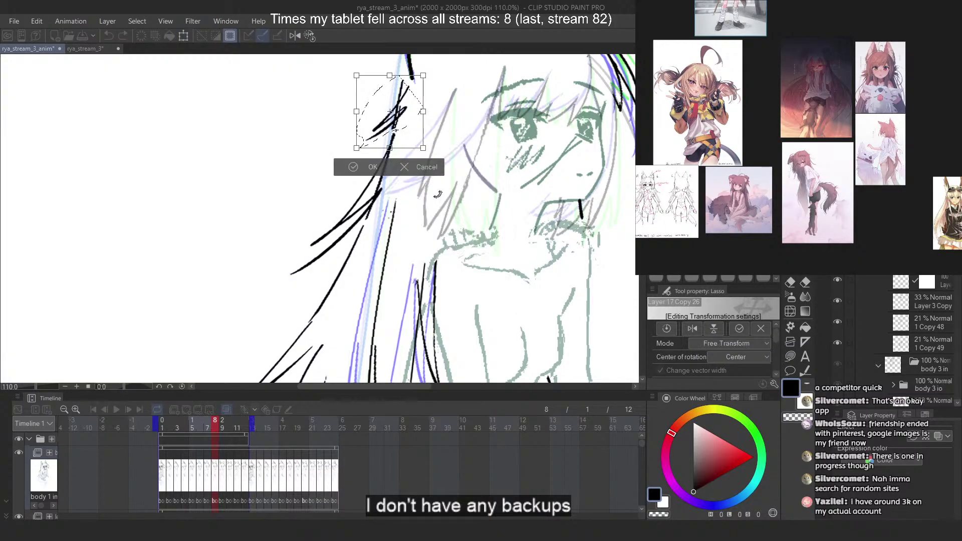
drag(394, 148, 398, 150)
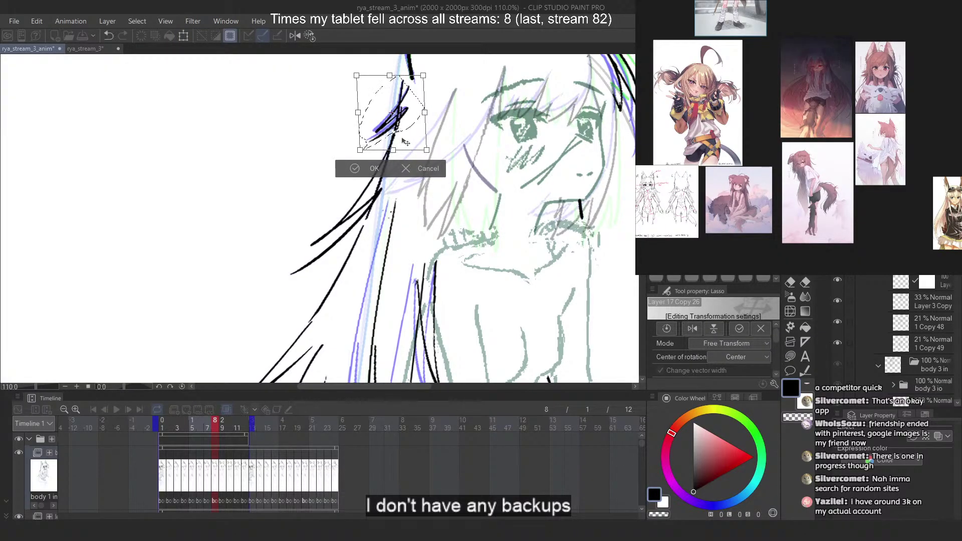
key(Return)
Reselect the small tuft below the ear, rotate it counter-clockwise and move it slightly towards the head
scroll(441, 100, up, 4)
mouse_move(409, 79)
mouse_down()
mouse_move(321, 198)
mouse_move(335, 207)
mouse_move(410, 149)
mouse_move(296, 192)
mouse_up()
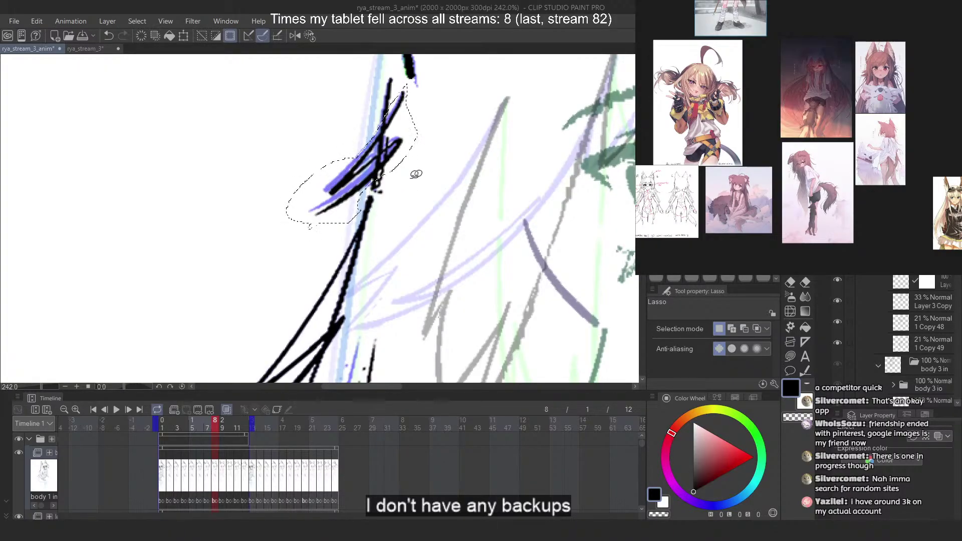
key(ctrl+t)
drag(444, 173, 455, 157)
drag(394, 192, 400, 192)
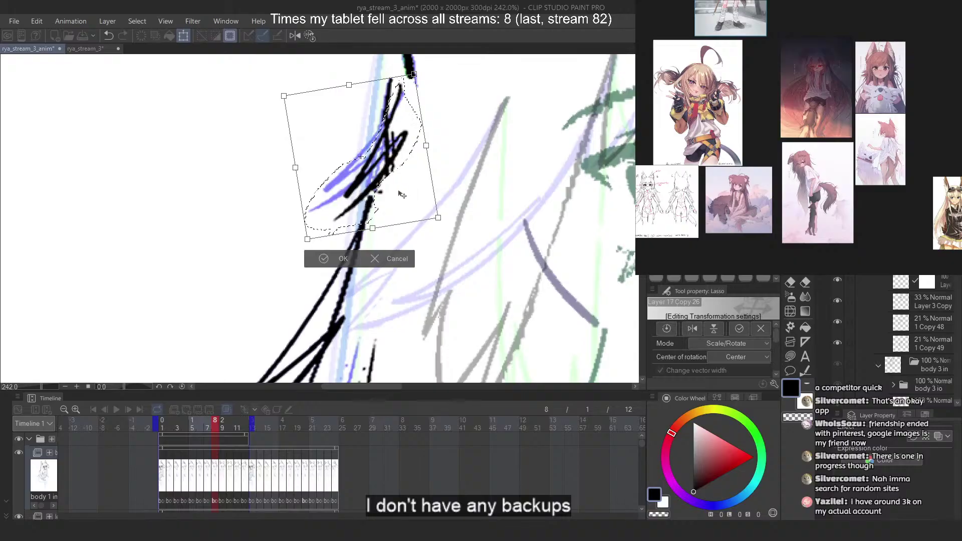
key(Return)
key(ctrl+d)
Select the pointed strands at neck height on the back hair, rotate them steeper and move them towards the body
scroll(408, 110, down, 4)
scroll(401, 145, up, 3)
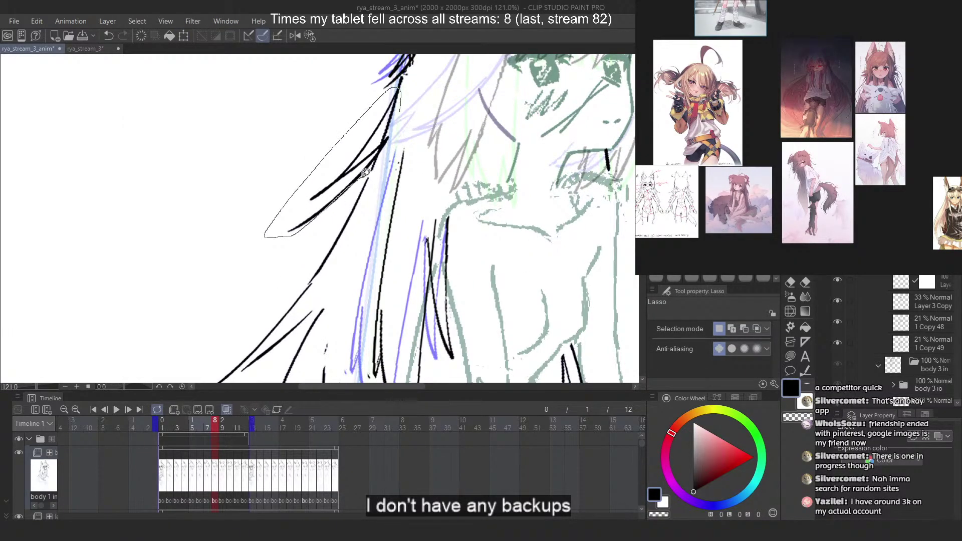
drag(367, 172, 366, 172)
scroll(361, 158, up, 2)
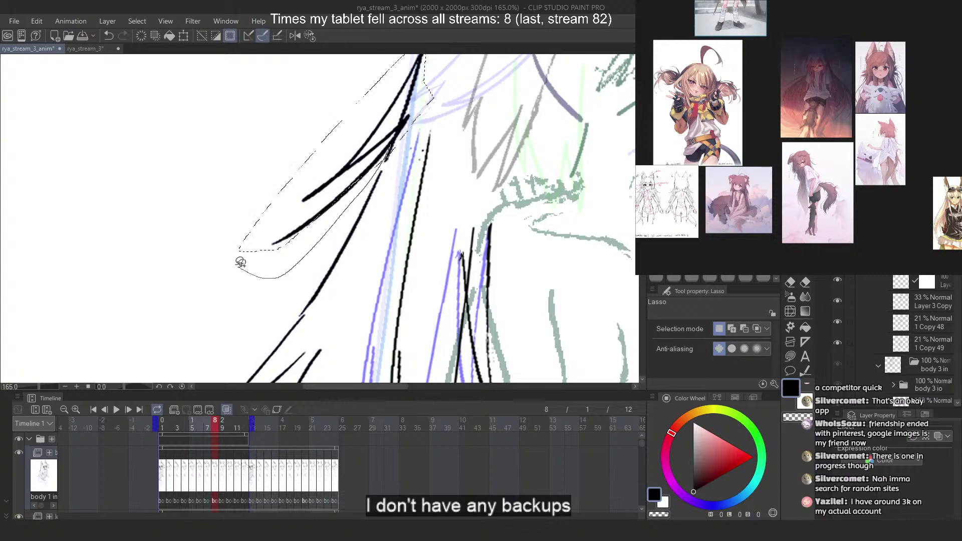
scroll(331, 251, down, 2)
key(ctrl+t)
drag(395, 201, 417, 220)
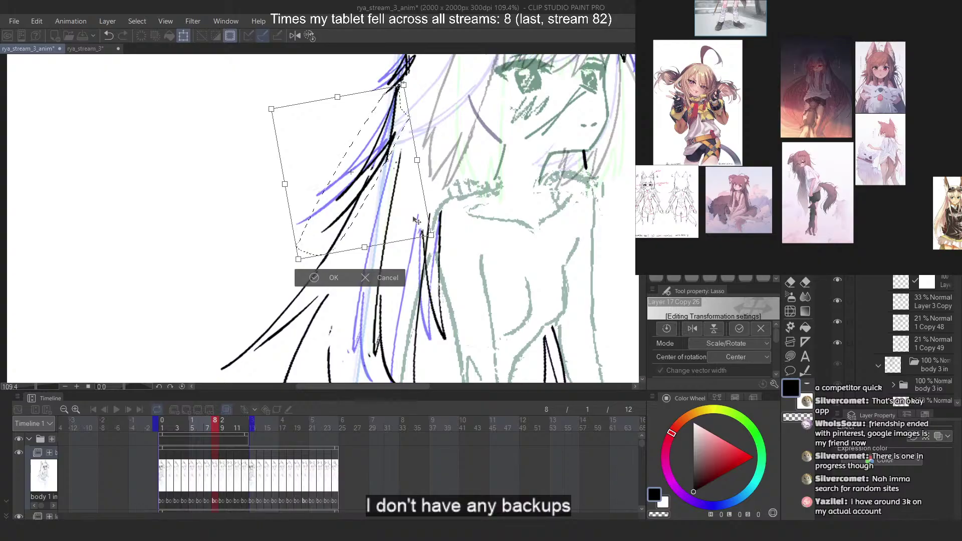
key(Return)
Select the narrow upper part of the neck-height back strands and adjust it with a small transform
scroll(416, 221, down, 7)
scroll(382, 100, up, 7)
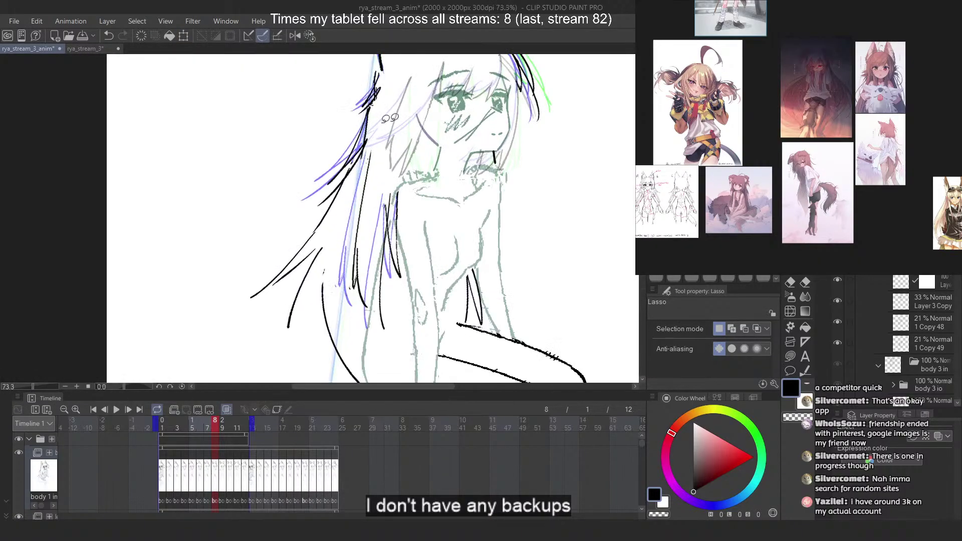
key(ctrl+t)
drag(353, 188, 360, 191)
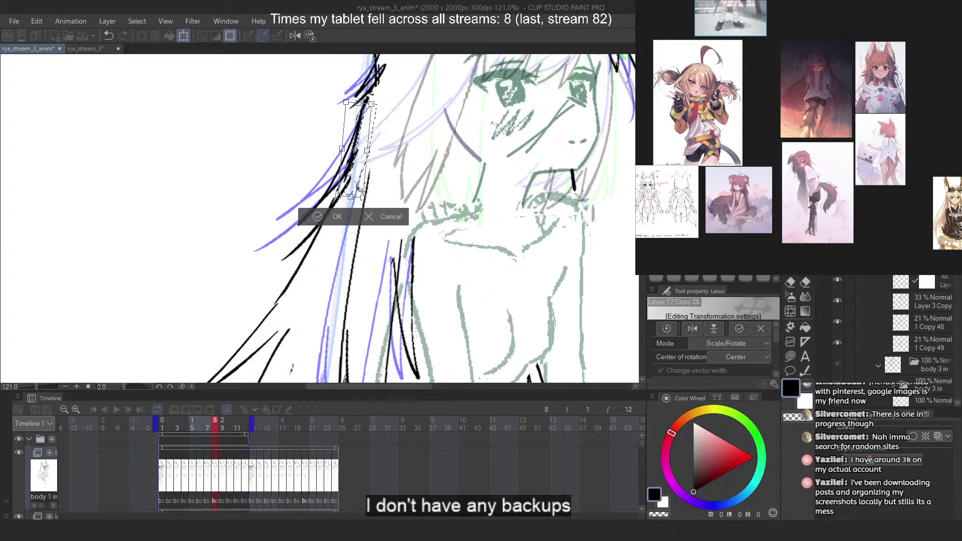
key(Return)
key(ctrl+d)
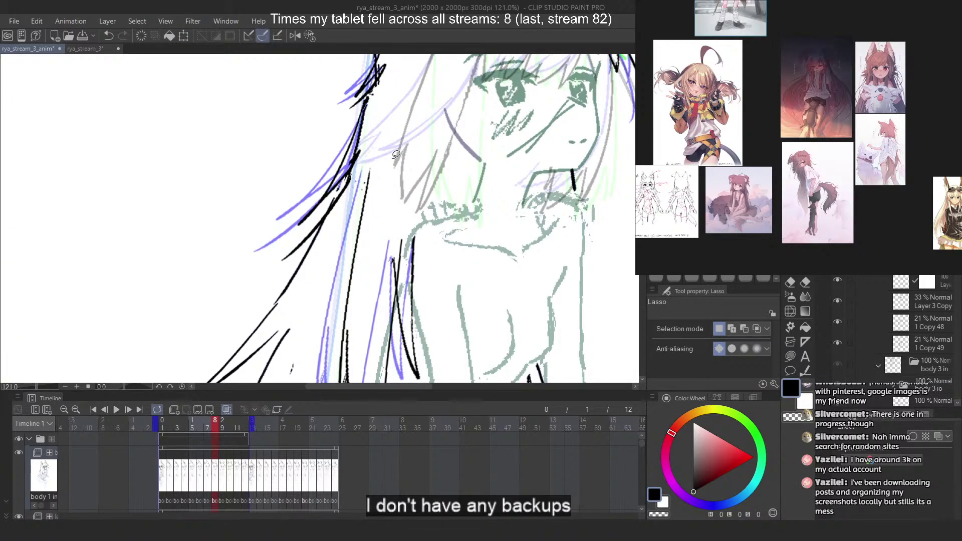
Select the inner edge of the neck-height back strands closely and nudge it slightly to refine the join
scroll(396, 154, up, 2)
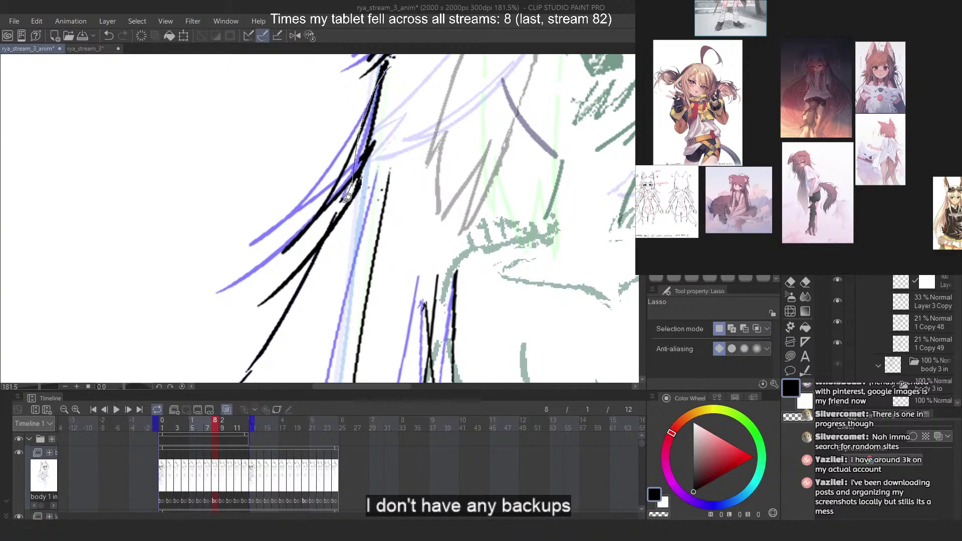
drag(380, 170, 380, 169)
scroll(376, 150, up, 2)
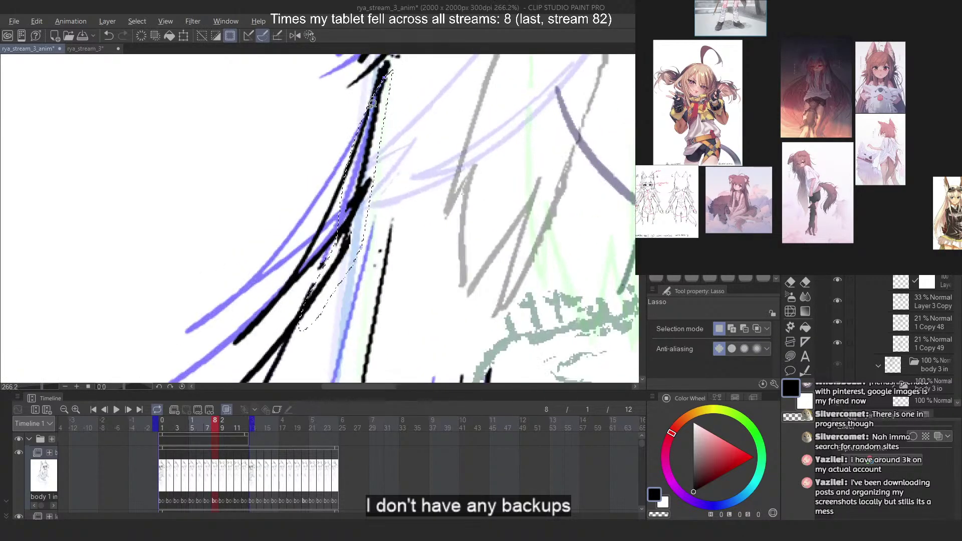
drag(380, 92, 335, 148)
scroll(357, 216, down, 4)
scroll(345, 290, up, 3)
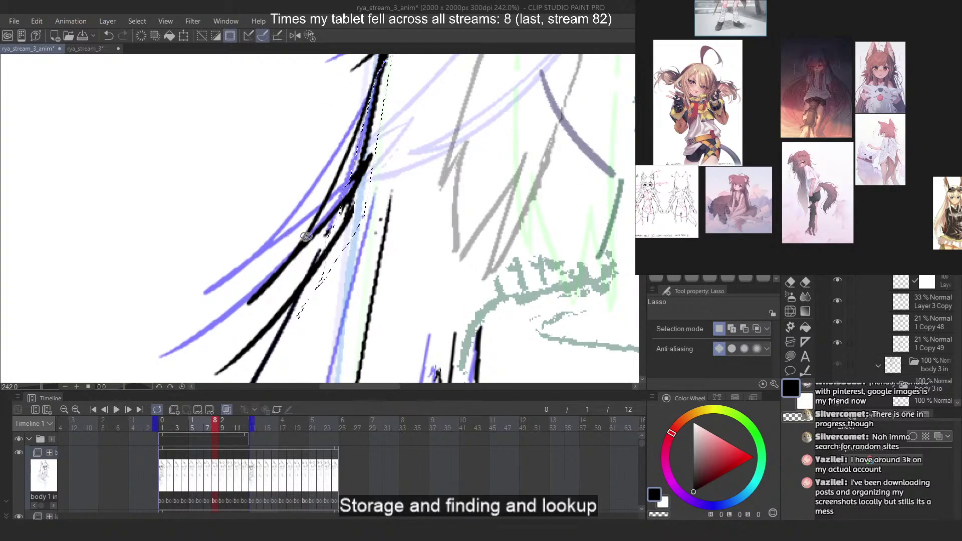
scroll(321, 241, down, 2)
key(ctrl+t)
drag(337, 250, 334, 251)
key(Return)
Select the lower outer strands of the back hair and free-transform them so their tips shift towards the body
mouse_move(406, 148)
mouse_down()
mouse_move(364, 271)
mouse_move(364, 199)
mouse_up()
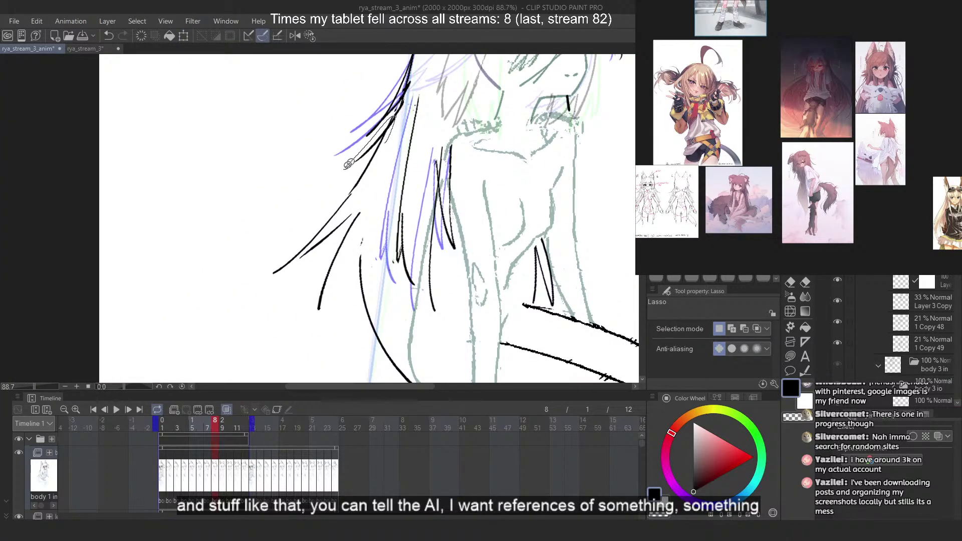
drag(348, 165, 309, 303)
drag(379, 213, 380, 206)
key(ctrl+t)
right_click(352, 228)
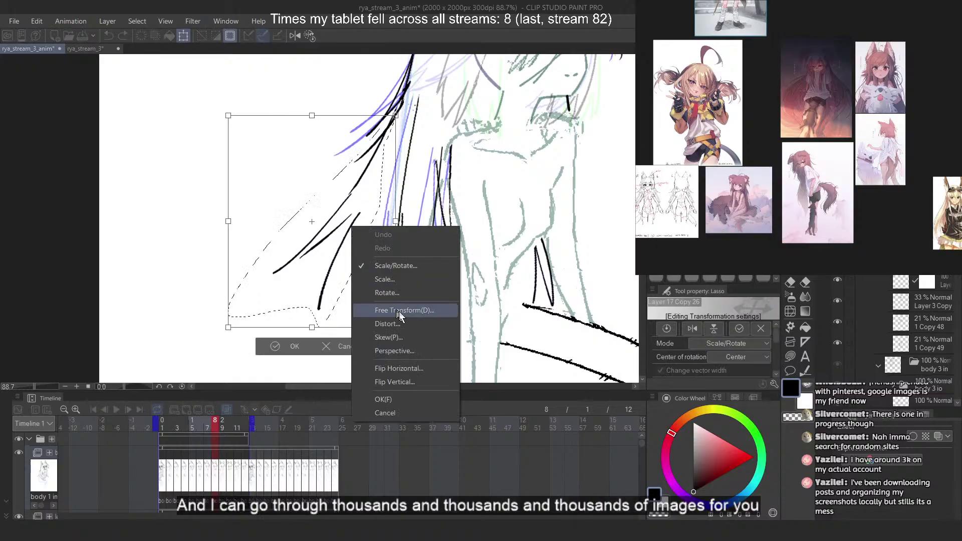
click(399, 313)
drag(313, 328, 332, 330)
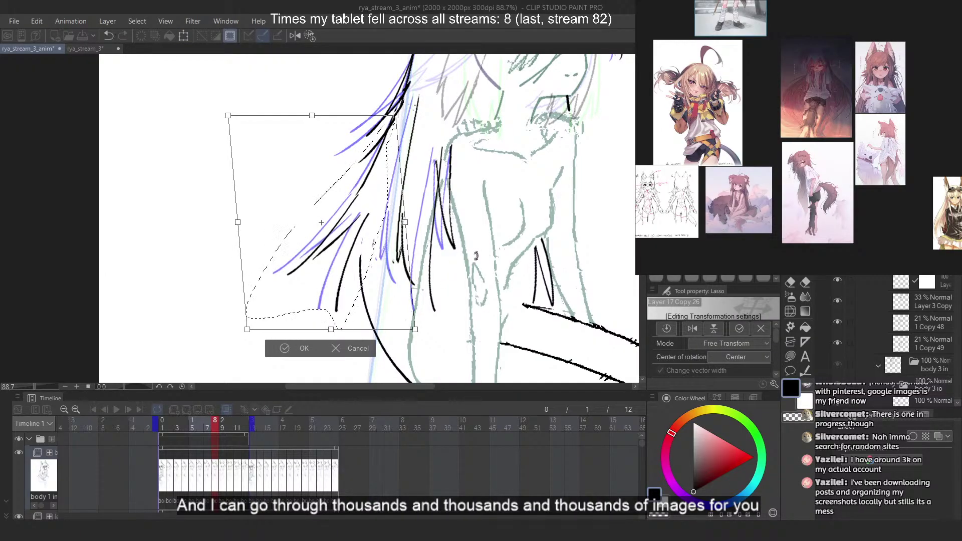
drag(510, 265, 501, 278)
drag(372, 290, 377, 293)
key(Return)
key(ctrl+d)
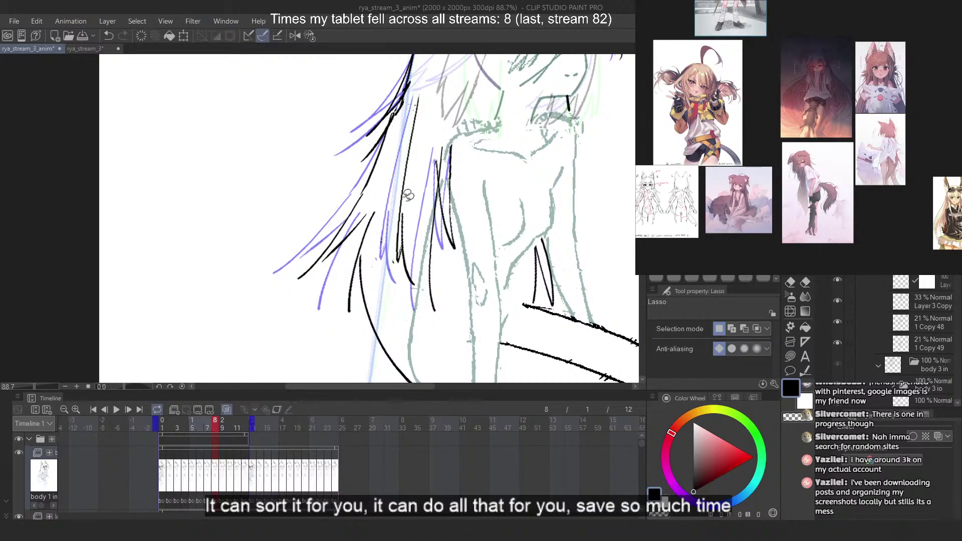
scroll(387, 180, down, 3)
scroll(407, 228, up, 3)
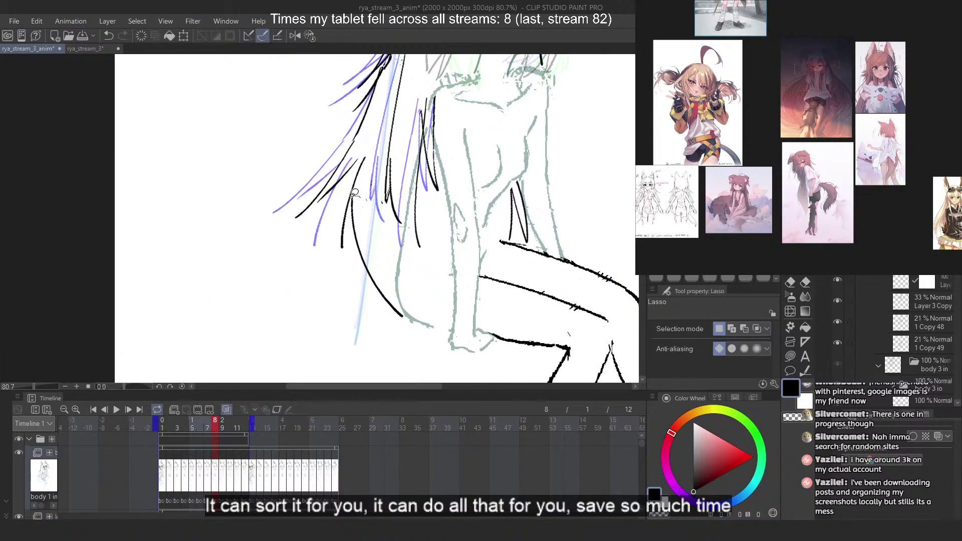
mouse_move(354, 193)
mouse_down()
mouse_move(354, 281)
mouse_move(424, 328)
mouse_move(402, 299)
mouse_up()
key(ctrl+t)
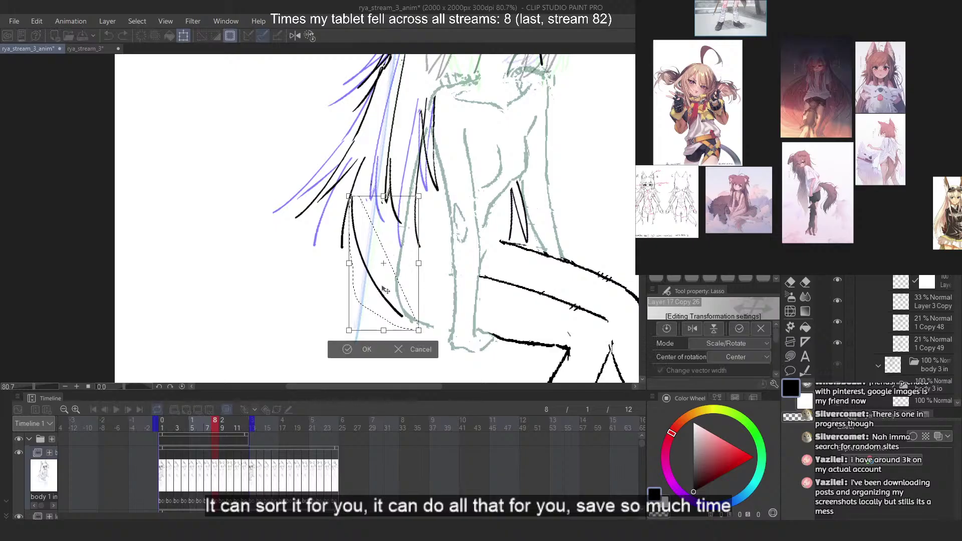
key(Return)
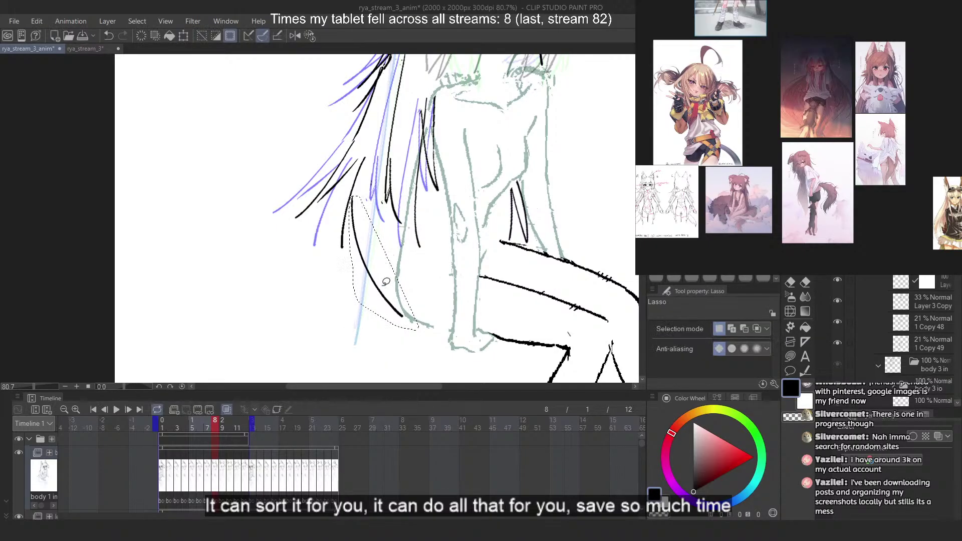
Select the small pointed strands above the thigh and free-transform them so their tips shift forward, away from the back
scroll(457, 273, down, 2)
scroll(453, 291, up, 2)
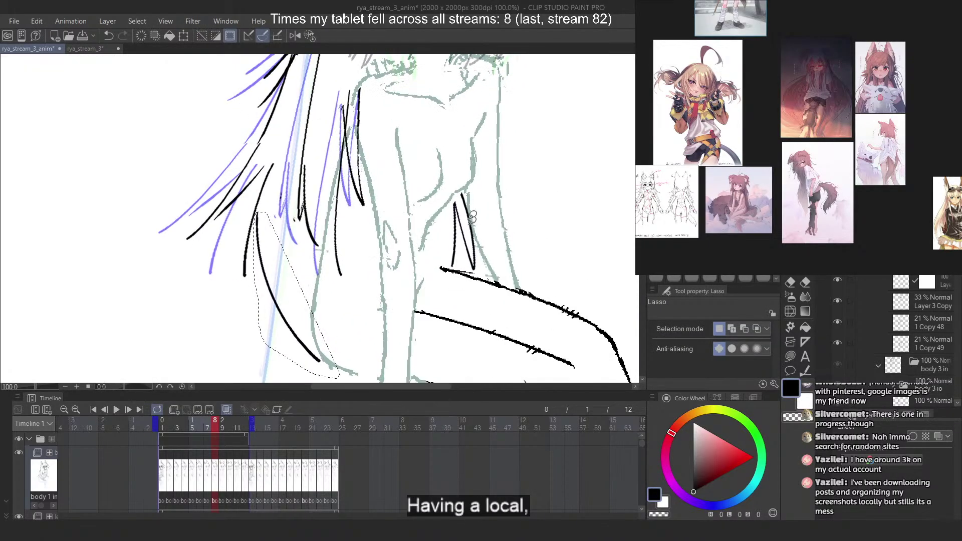
mouse_move(466, 188)
mouse_down()
mouse_move(515, 285)
mouse_move(505, 214)
mouse_up()
key(ctrl+t)
right_click(496, 242)
click(547, 325)
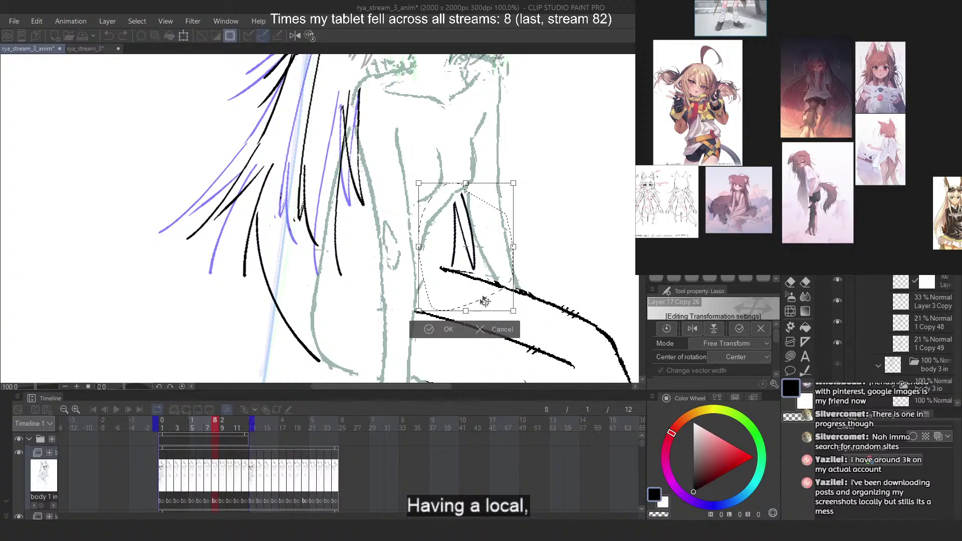
drag(465, 310, 494, 288)
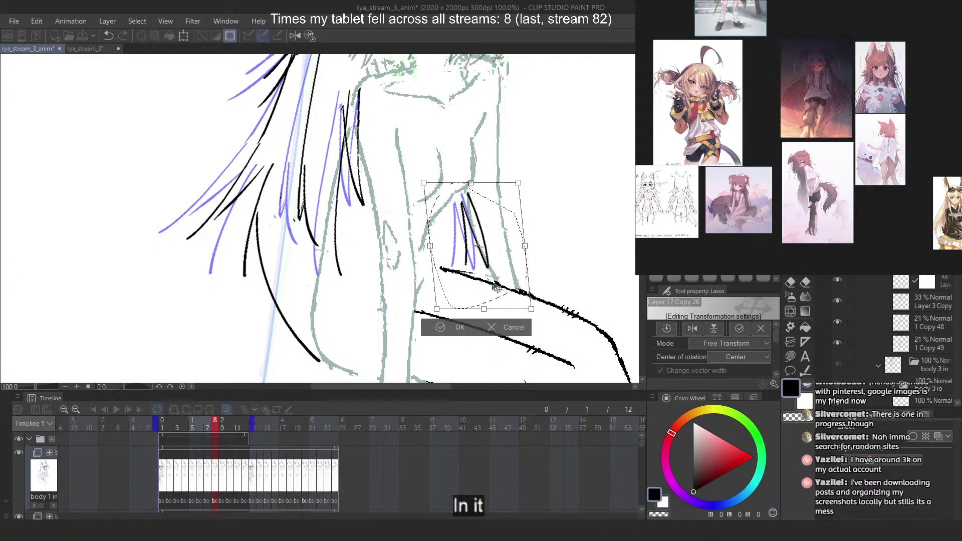
key(Return)
Check the hair on the whole figure and scrub the timeline around frame 8 to review the motion
scroll(496, 289, down, 3)
scroll(471, 98, up, 3)
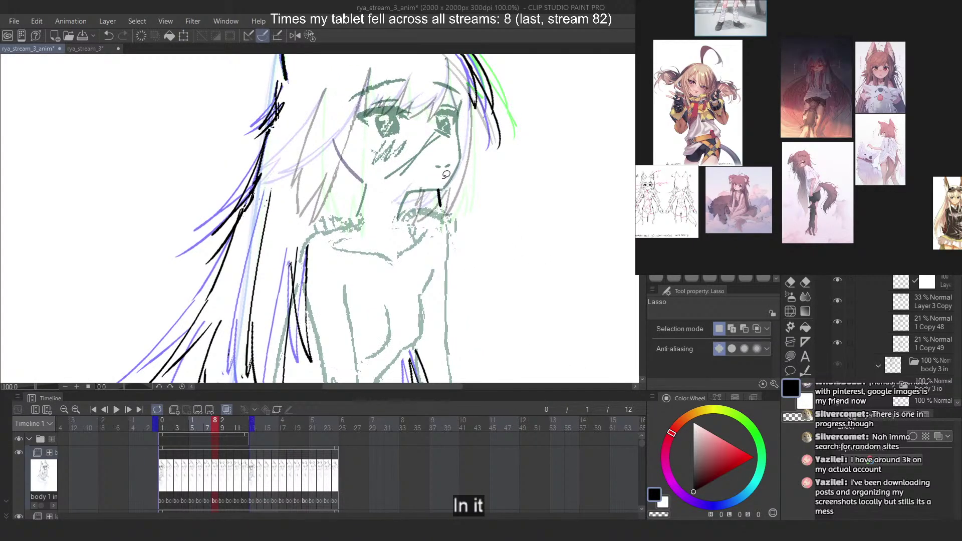
scroll(446, 174, down, 3)
scroll(394, 117, down, 2)
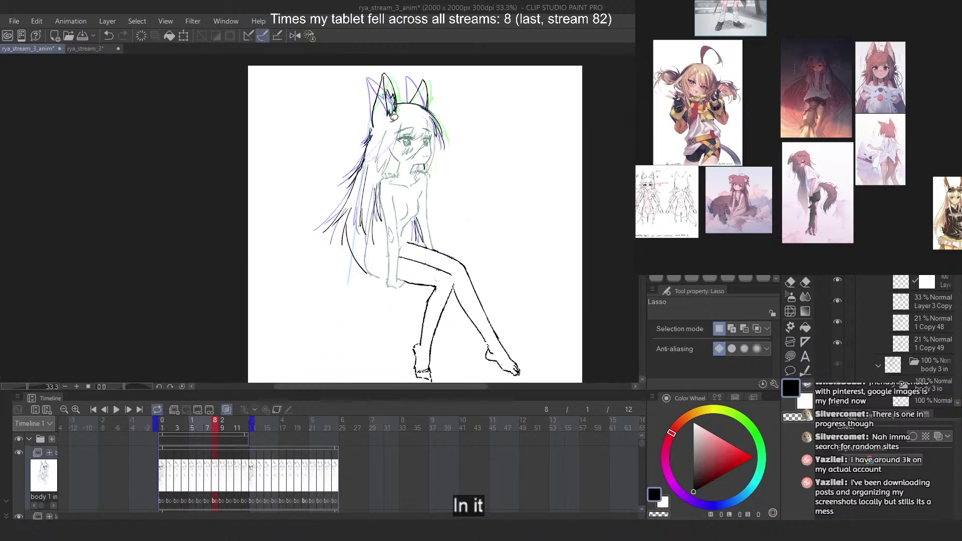
scroll(394, 118, up, 1)
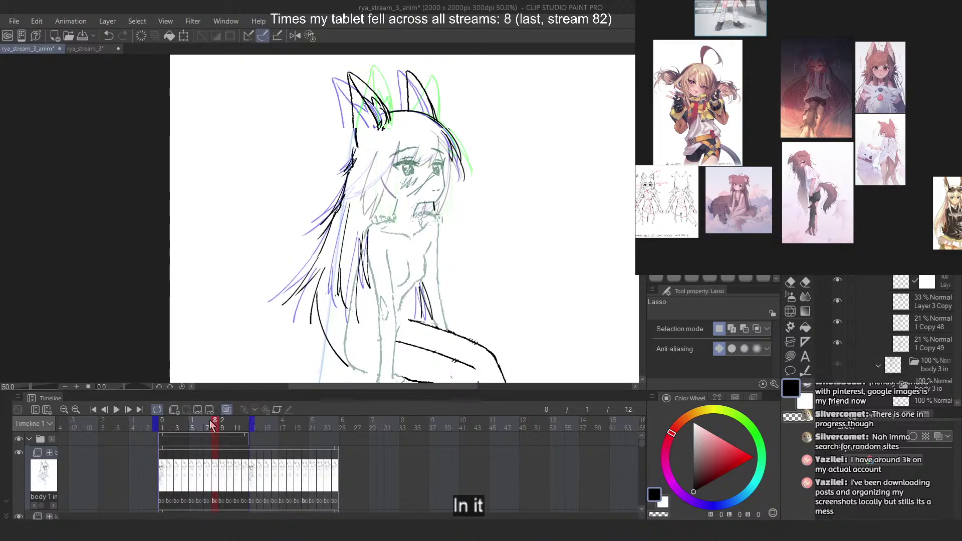
mouse_move(210, 421)
mouse_down()
mouse_move(226, 420)
mouse_move(216, 425)
mouse_up()
Select the long inner strands behind the shoulder and rotate them slightly towards the body about a pivot above their top end
scroll(319, 294, up, 2)
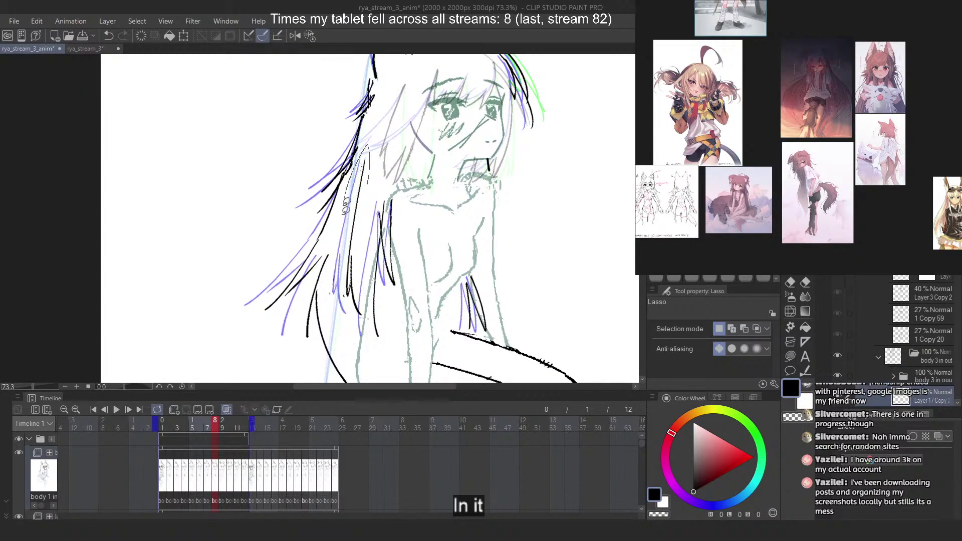
key(ctrl+t)
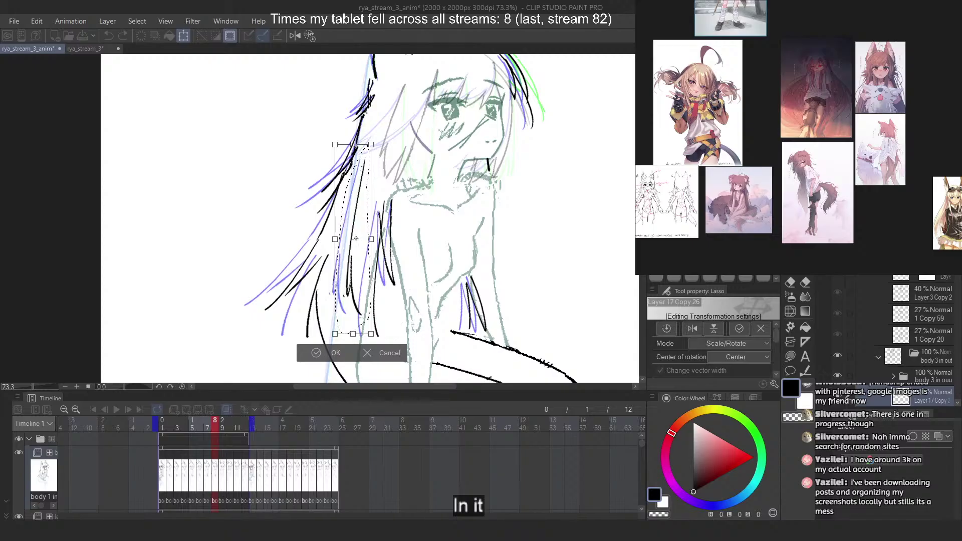
drag(377, 127, 376, 126)
drag(281, 325, 288, 327)
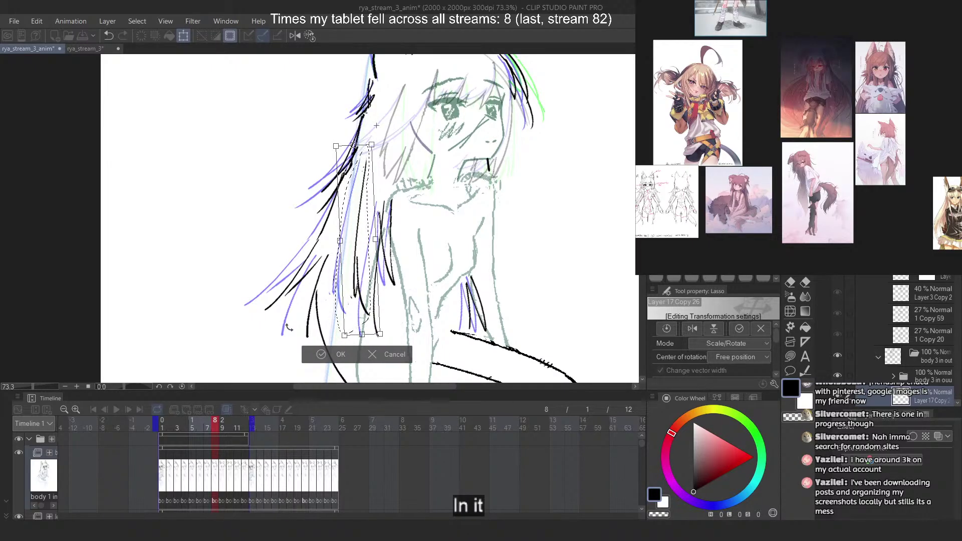
drag(497, 254, 494, 257)
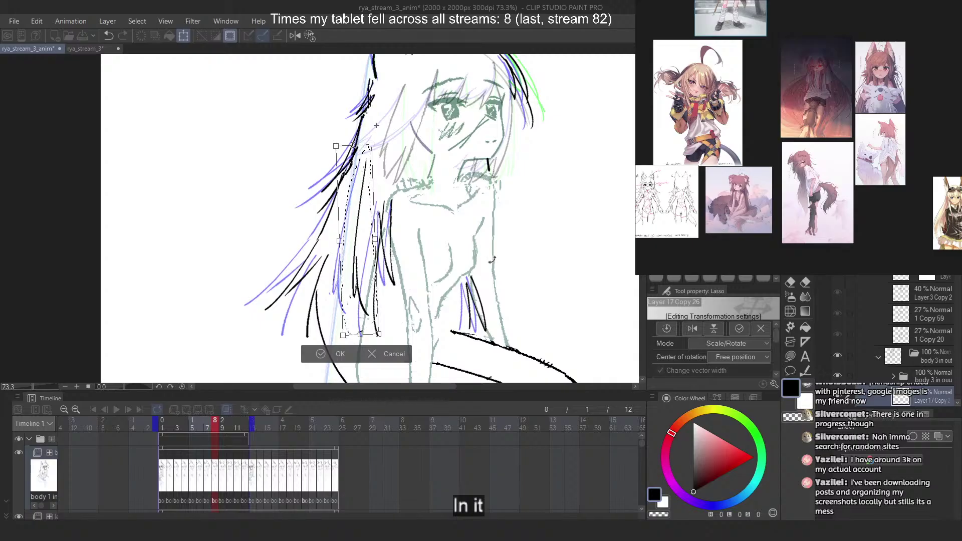
key(Return)
key(ctrl+d)
Scrub the timeline back to frame 1 and forward to frame 8 to review the hair motion, and save the file
scroll(409, 173, down, 2)
scroll(427, 128, up, 1)
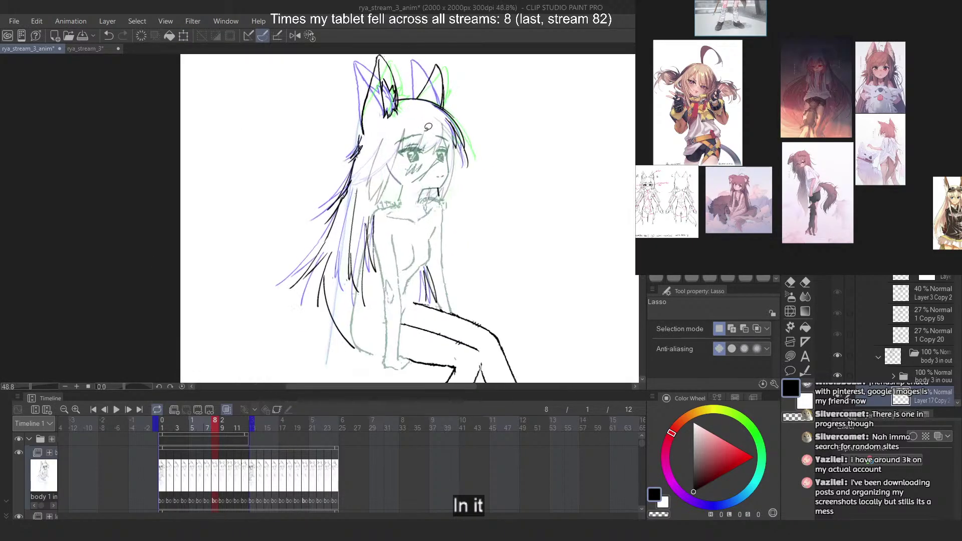
mouse_move(215, 423)
mouse_down()
mouse_move(170, 428)
mouse_move(210, 432)
mouse_move(179, 437)
mouse_move(220, 437)
mouse_move(166, 437)
mouse_move(227, 435)
mouse_move(168, 437)
mouse_move(220, 437)
mouse_move(167, 448)
mouse_move(214, 442)
mouse_move(159, 447)
mouse_move(191, 446)
mouse_move(222, 440)
mouse_move(157, 447)
mouse_move(169, 446)
mouse_move(157, 432)
mouse_move(181, 431)
mouse_move(156, 431)
mouse_up()
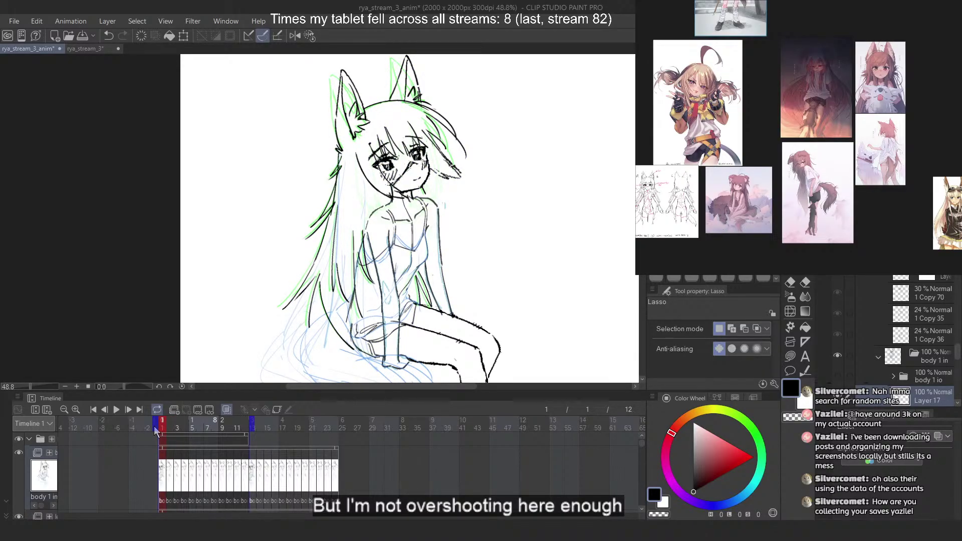
mouse_move(156, 431)
mouse_down()
mouse_move(224, 426)
mouse_move(214, 426)
mouse_up()
key(ctrl+s)
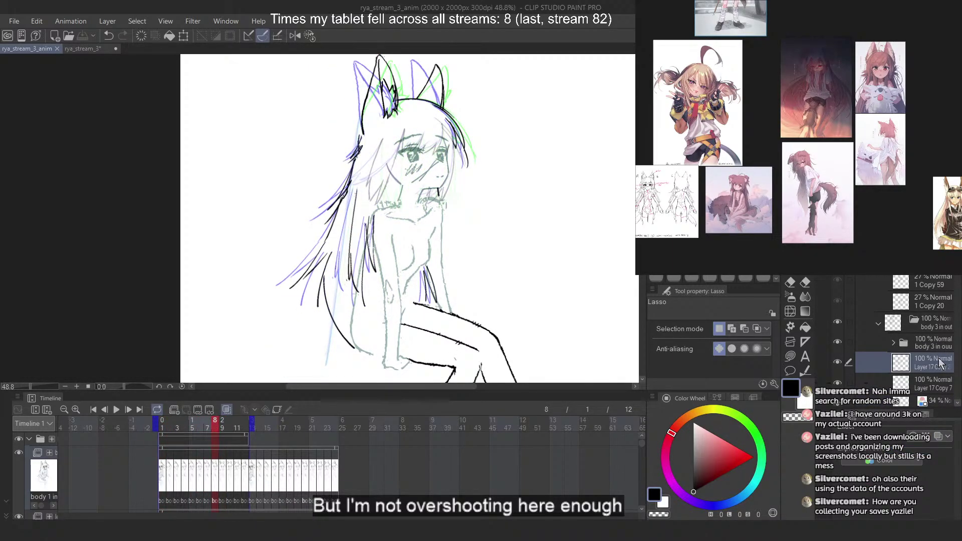
Paste a copy of frame 8's inked hair layer into the body folder of frame 9
scroll(901, 302, up, 5)
click(935, 332)
key(ctrl+v)
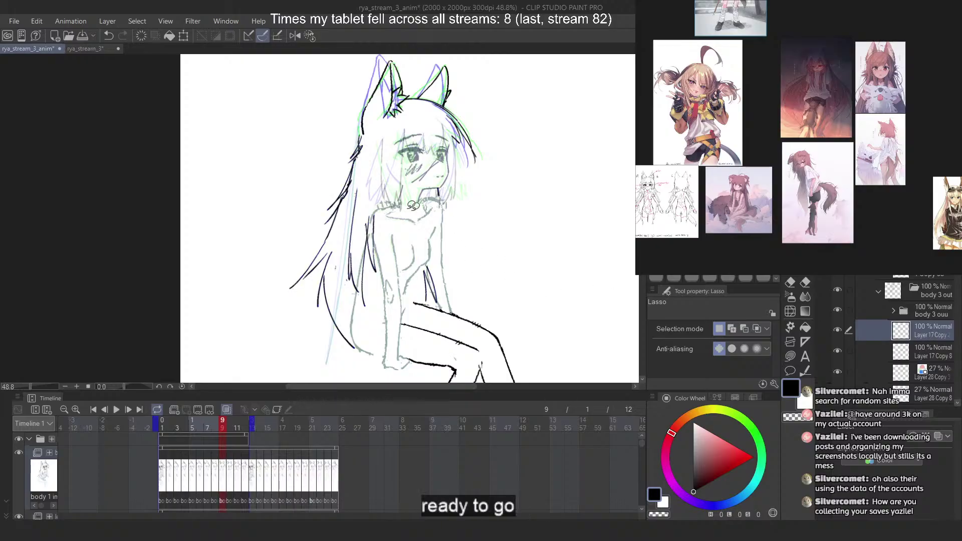
Select the outer back strands on frame 9 and rotate them slightly towards the body about a pivot at their upper end
scroll(325, 171, up, 3)
scroll(392, 64, down, 5)
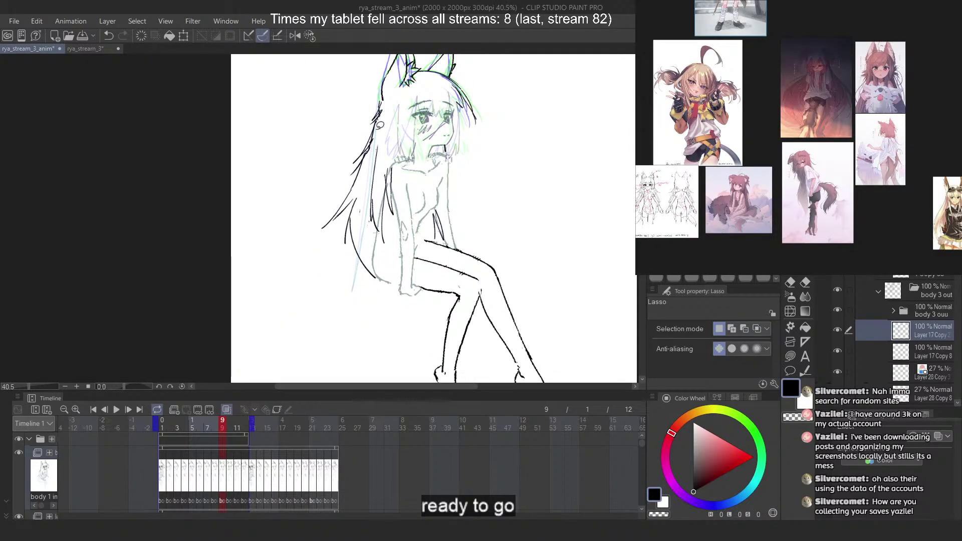
scroll(380, 125, up, 2)
mouse_move(377, 115)
mouse_down()
mouse_move(332, 173)
mouse_move(279, 276)
mouse_move(310, 311)
mouse_move(336, 301)
mouse_move(339, 248)
mouse_up()
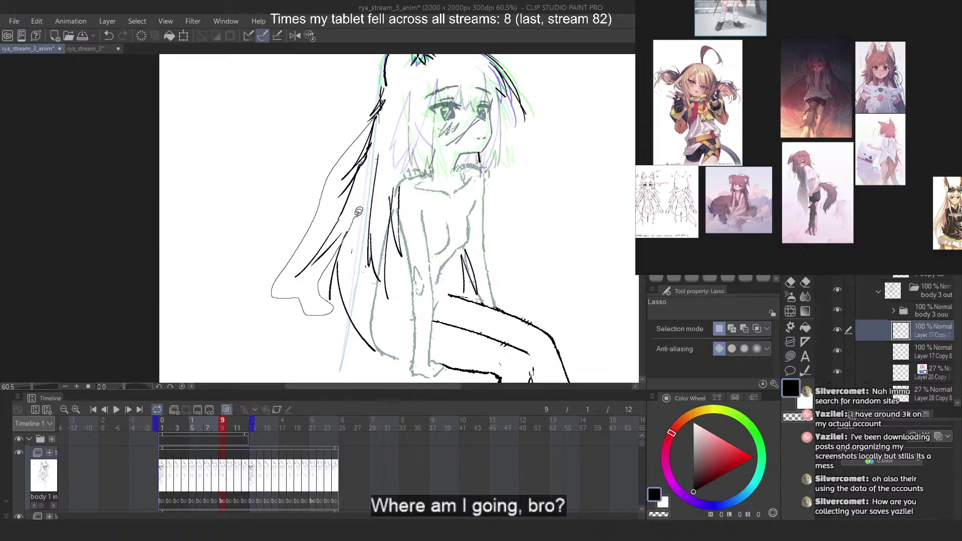
drag(358, 210, 377, 119)
key(ctrl+t)
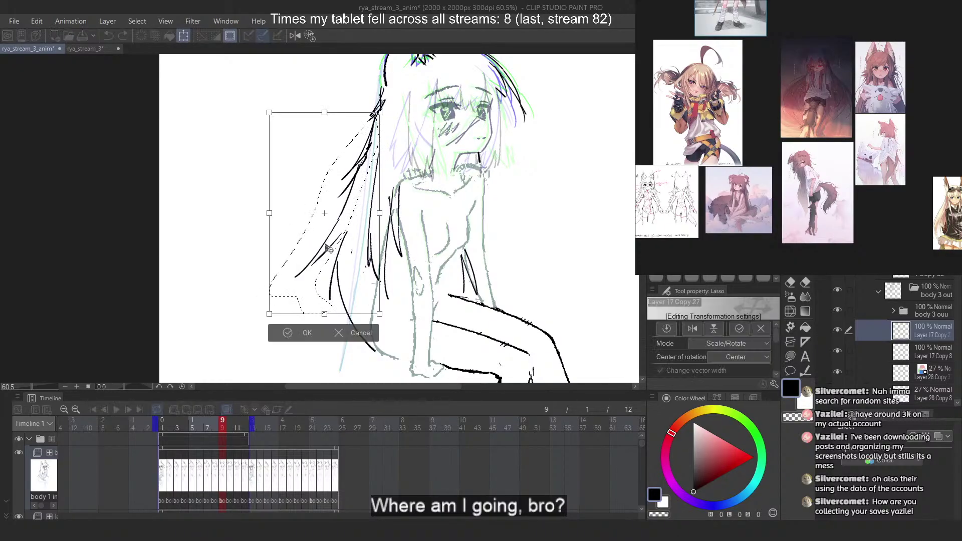
drag(325, 213, 381, 110)
key(ctrl+z)
drag(210, 283, 224, 309)
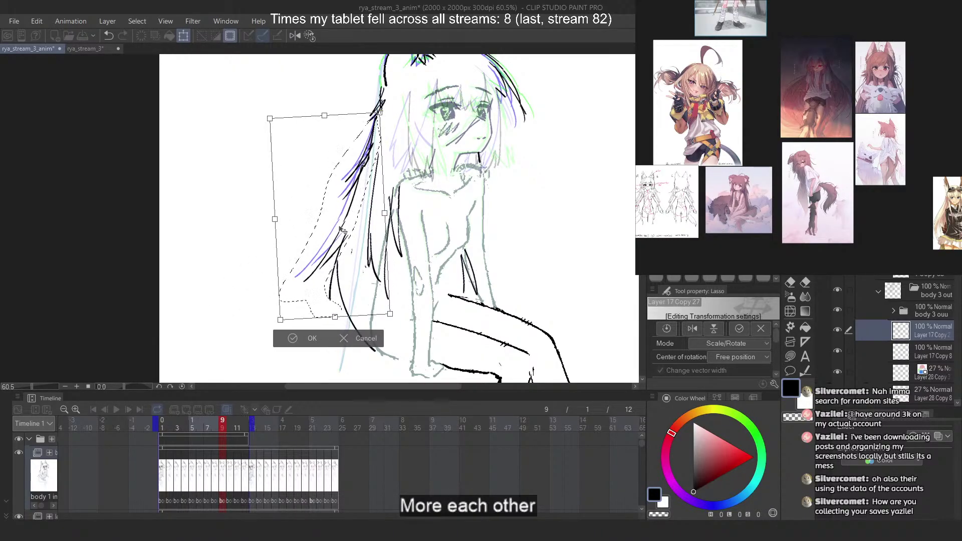
key(Return)
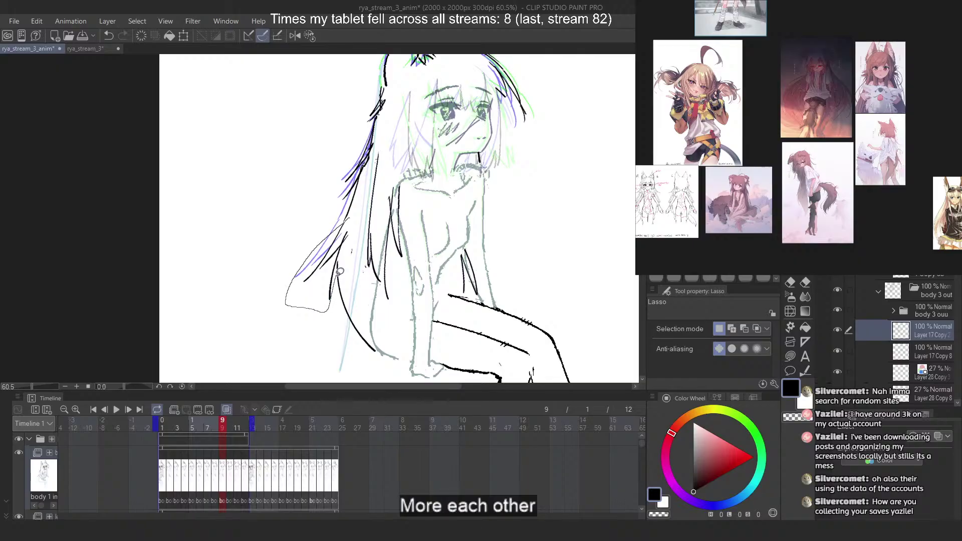
Select the lower tips of frame 9's outer back strands and free-transform them towards the body
drag(337, 274, 365, 210)
key(ctrl+t)
right_click(341, 246)
click(362, 331)
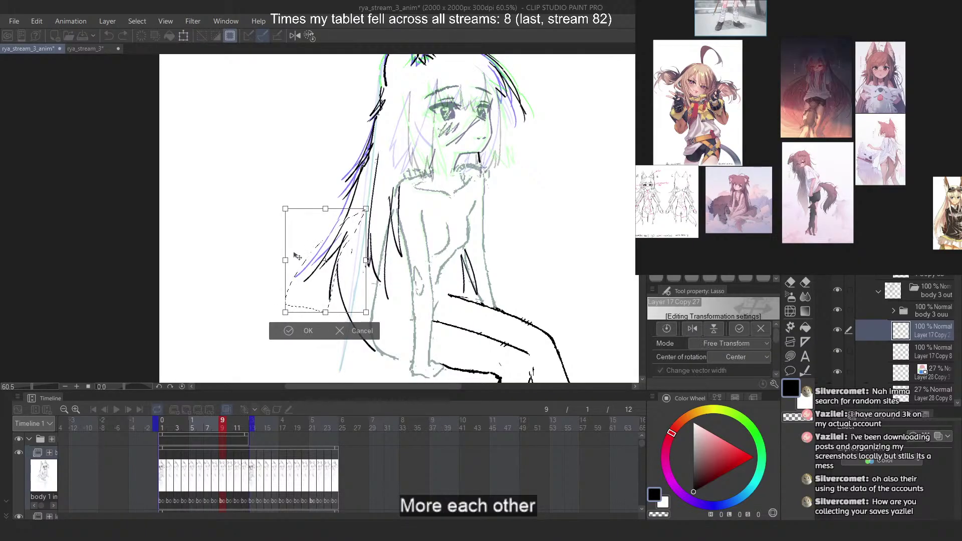
drag(294, 254, 298, 253)
drag(481, 287, 482, 277)
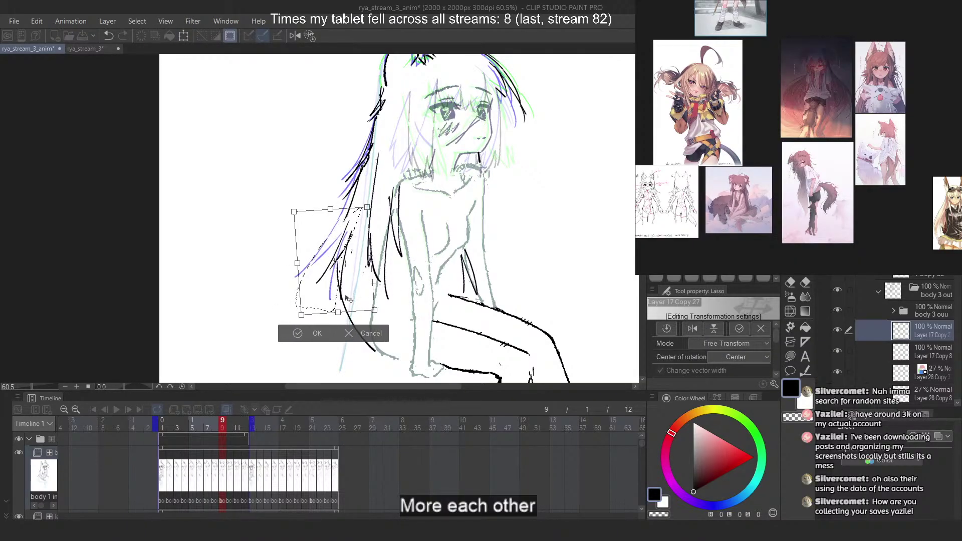
key(Return)
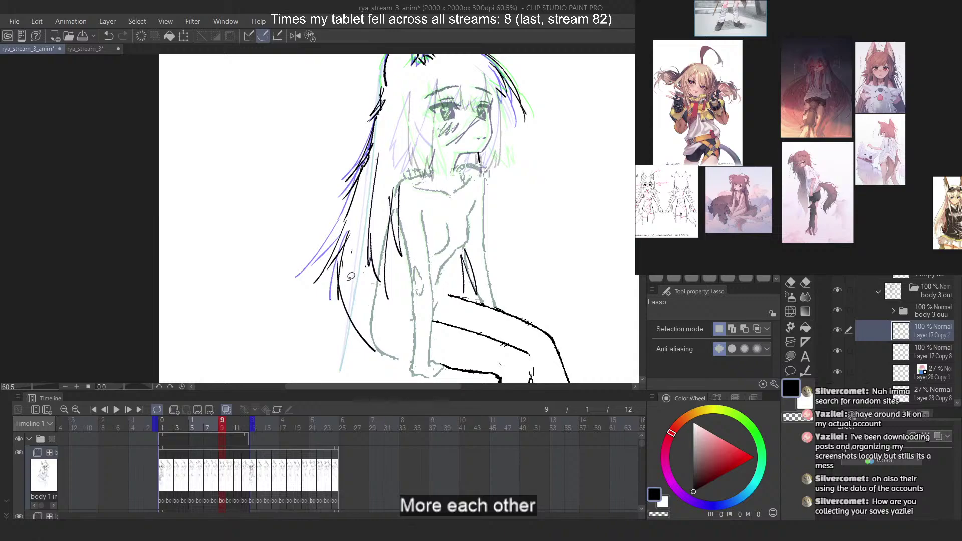
Select the lower part of the strands beside the upper arm on frame 9 and rotate it slightly towards the torso
scroll(399, 151, up, 2)
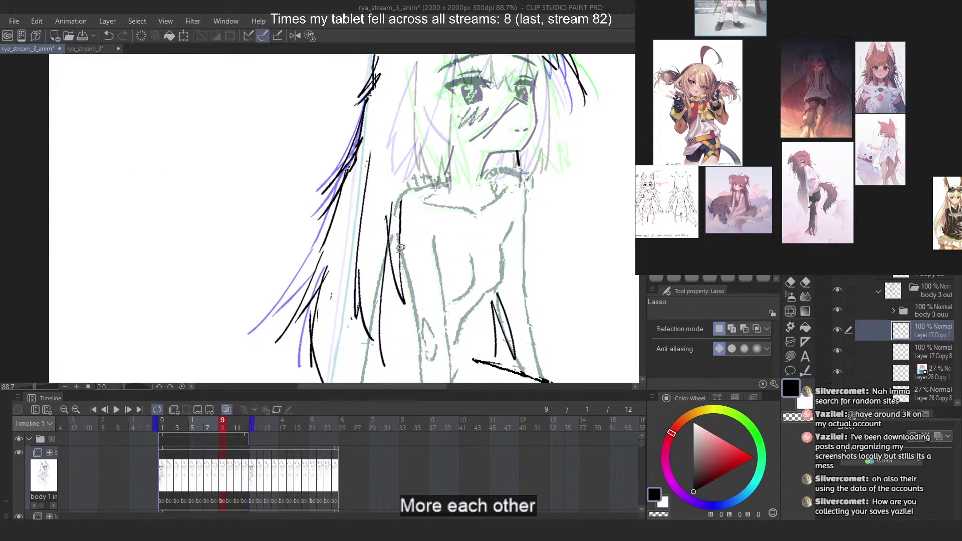
mouse_move(347, 287)
mouse_down()
mouse_move(434, 343)
mouse_move(457, 304)
mouse_move(434, 317)
mouse_up()
key(ctrl+t)
drag(487, 305, 488, 311)
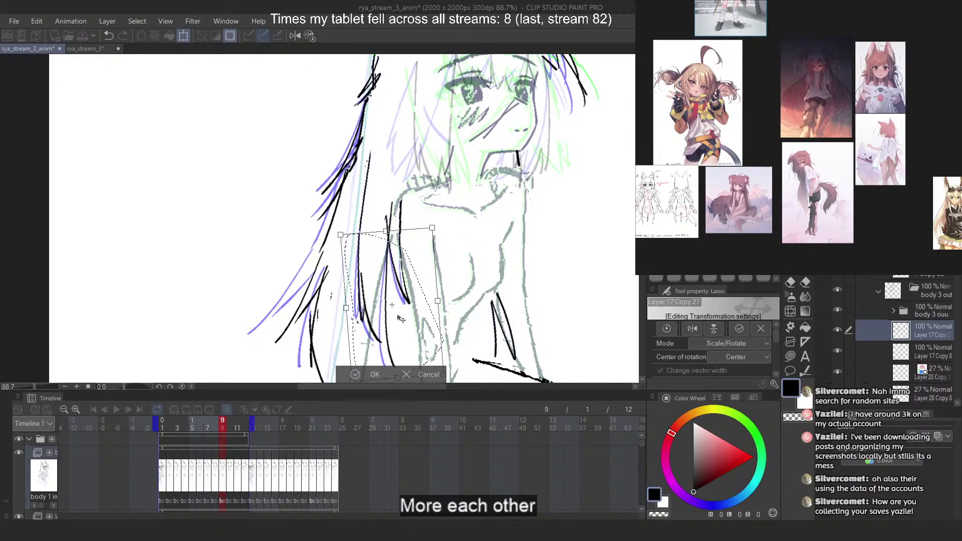
key(Return)
Select the long inner back strands beside the upper arm on frame 9 and rotate them slightly towards the torso
mouse_move(373, 203)
mouse_down()
mouse_move(378, 132)
mouse_move(357, 179)
mouse_move(353, 246)
mouse_up()
drag(374, 302, 372, 269)
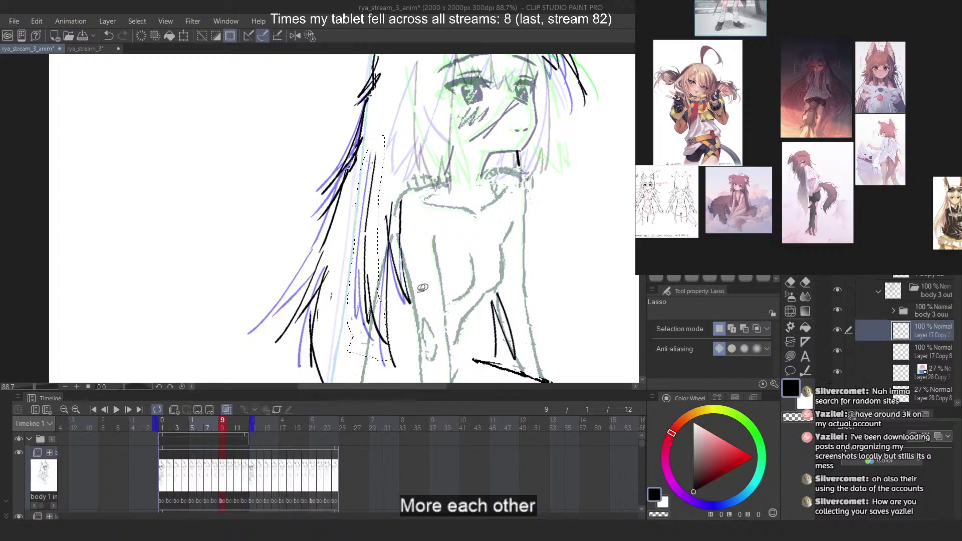
key(ctrl+t)
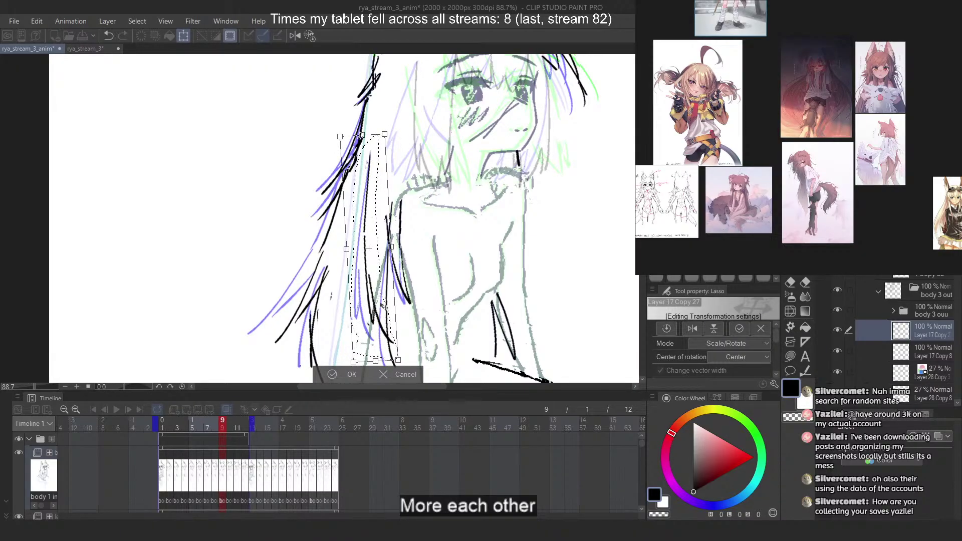
key(Return)
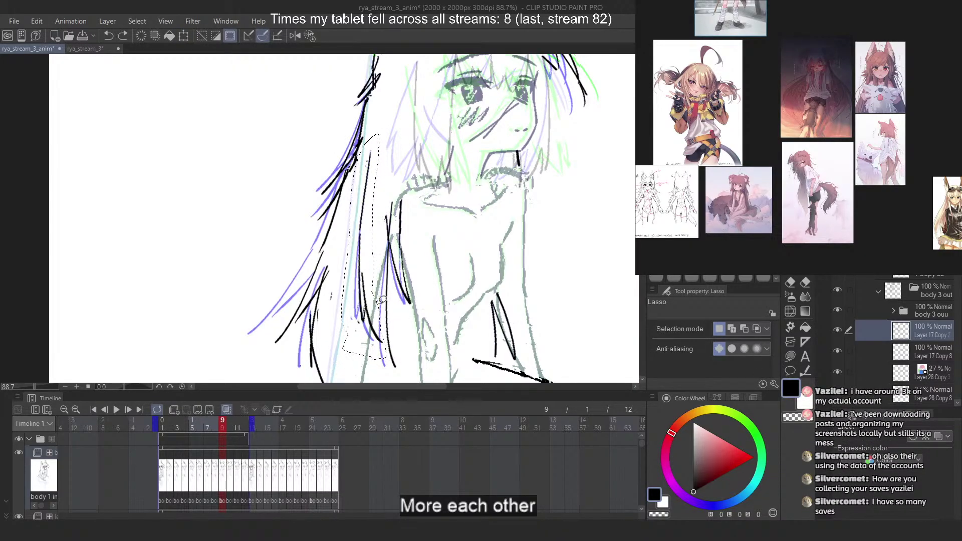
key(ctrl+t)
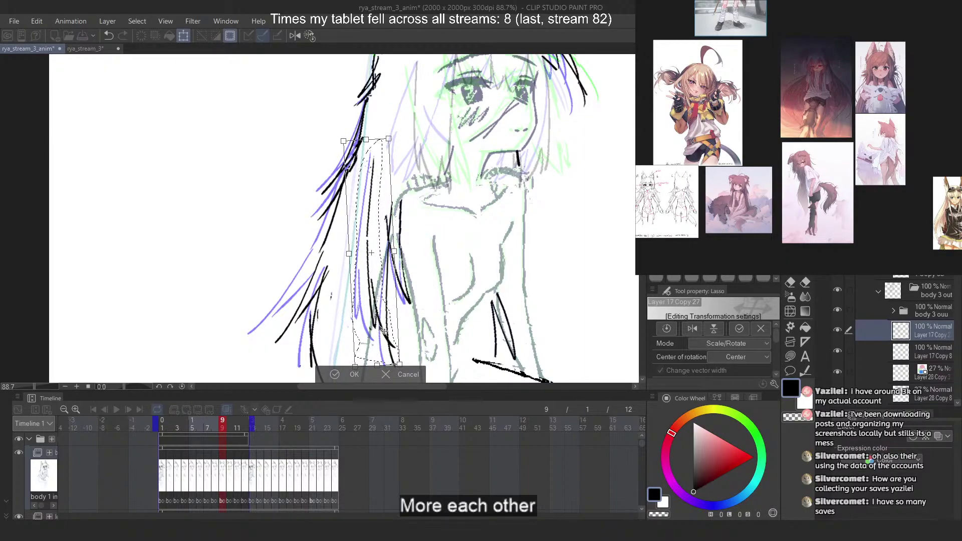
key(Return)
Select the lower part of frame 9's long inner strands and rotate it towards the arm about a pivot at its upper edge
scroll(404, 144, down, 3)
scroll(401, 290, up, 5)
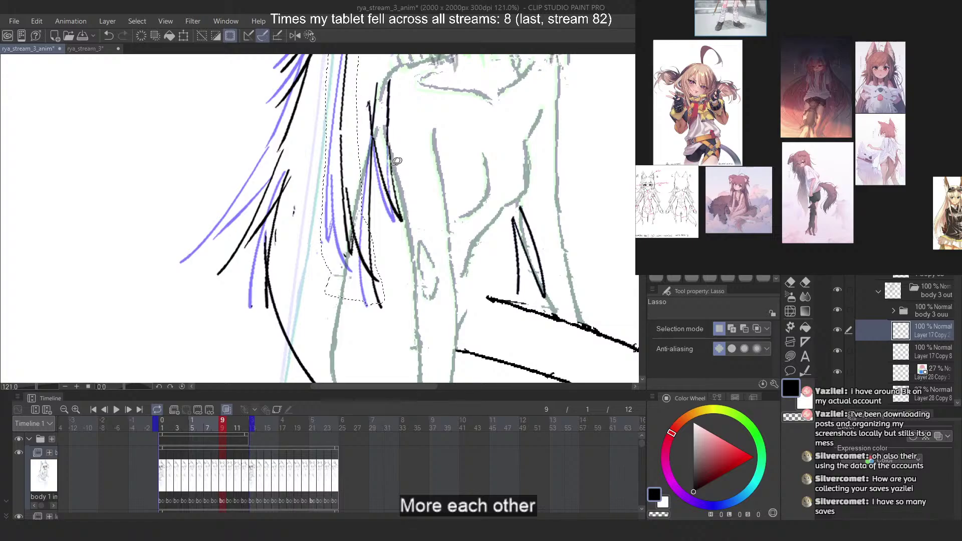
drag(378, 157, 386, 319)
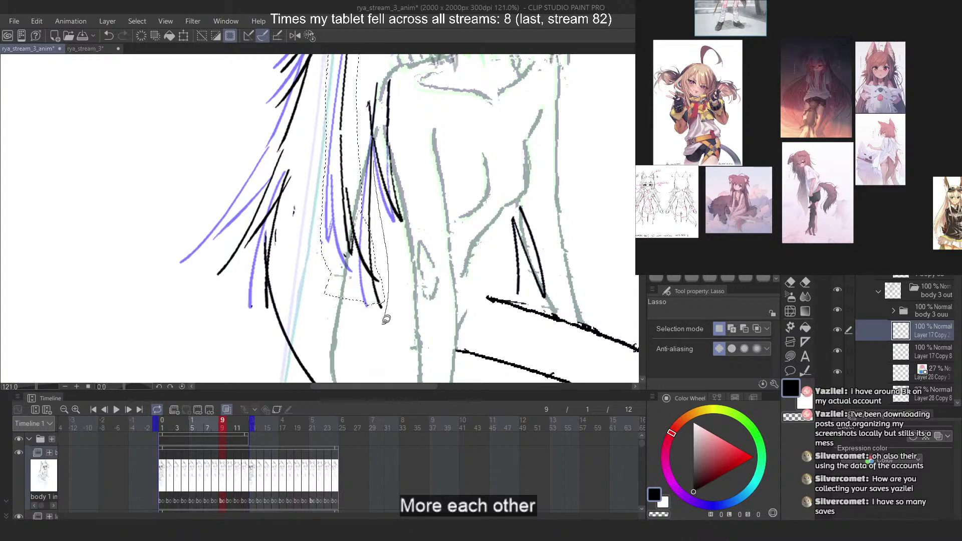
key(ctrl+t)
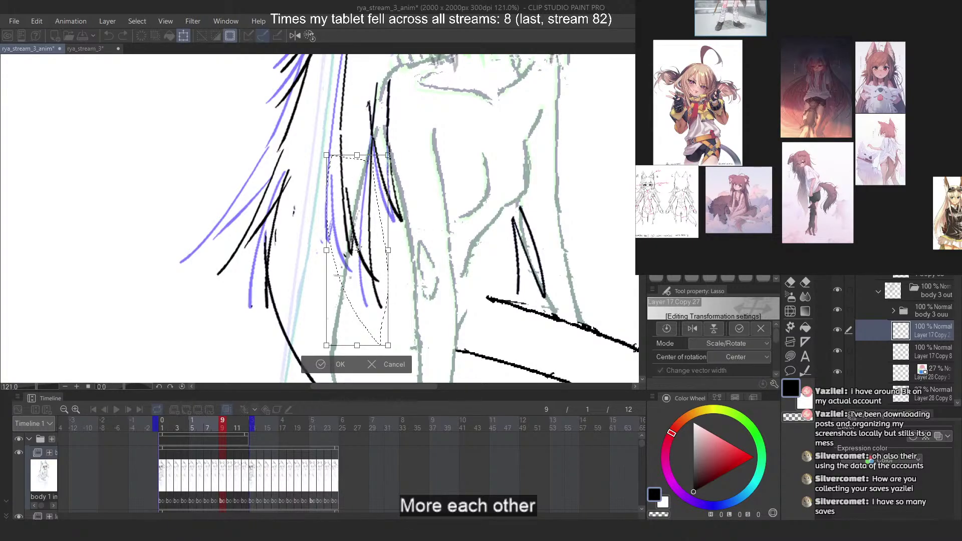
alt+click(355, 155)
drag(499, 284, 509, 274)
key(Return)
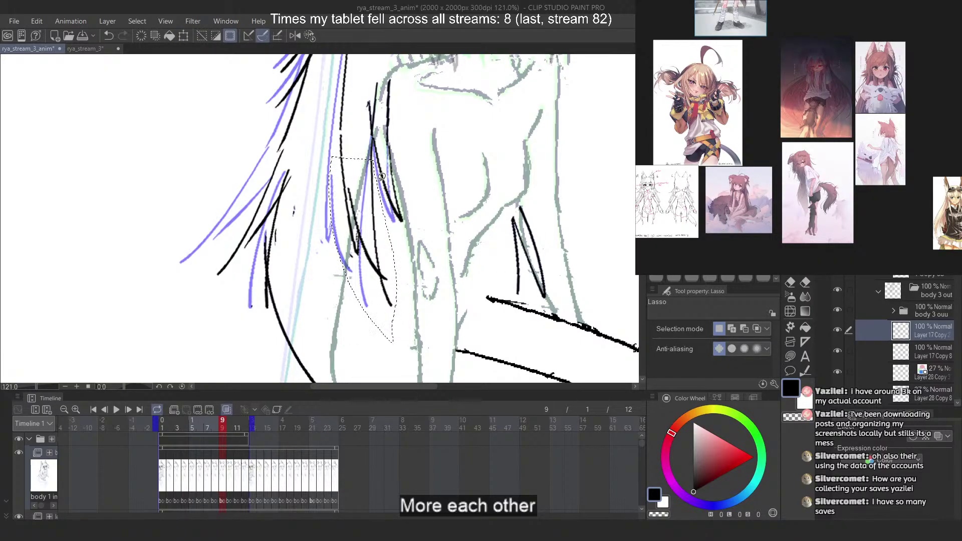
Rotate the lower tips of the inner strands further towards the forearm in two more transforms, and clear the selection
key(ctrl+t)
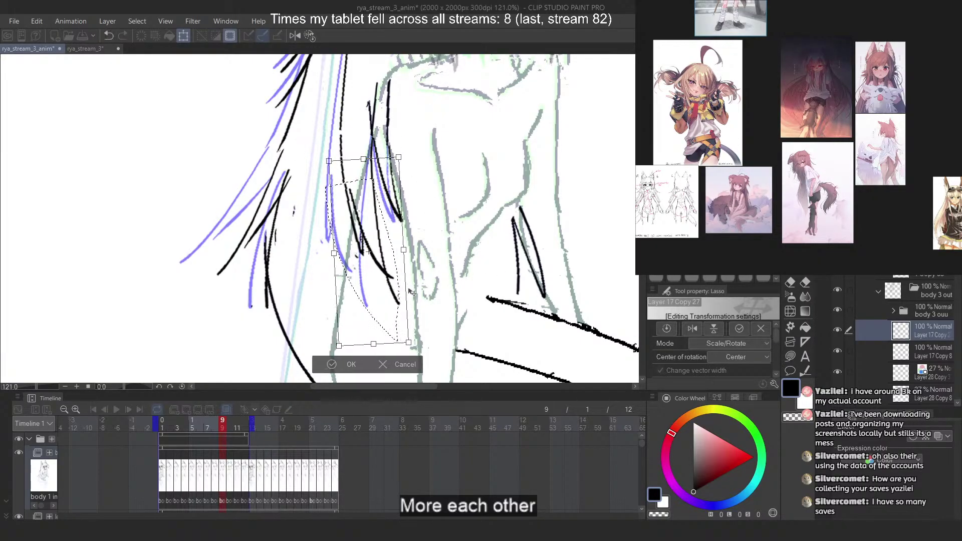
key(Return)
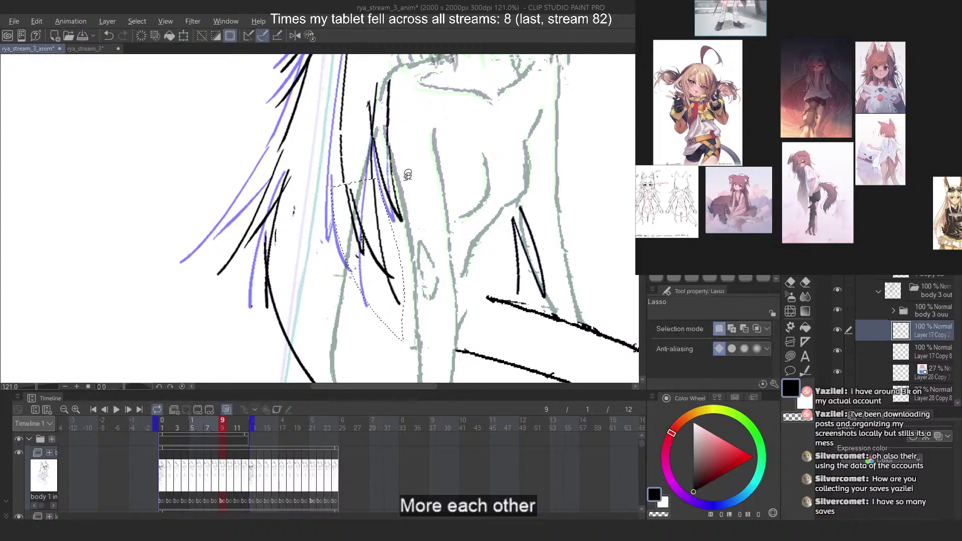
key(ctrl+t)
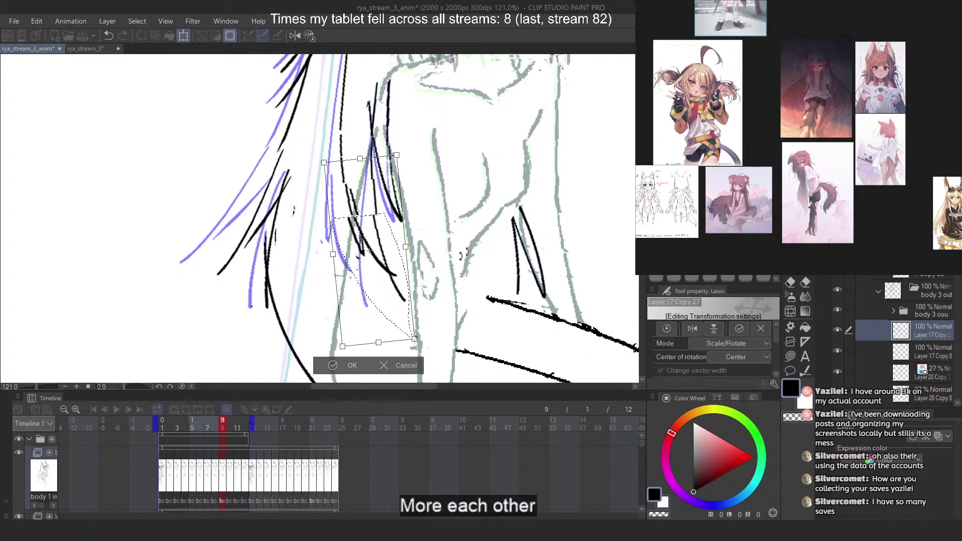
key(Return)
key(ctrl+d)
scroll(404, 196, down, 5)
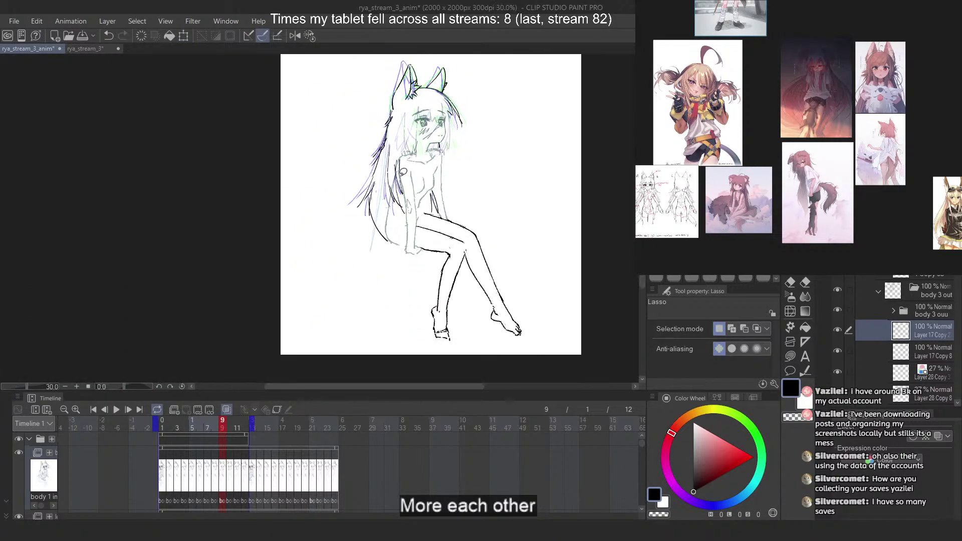
Reselect the inner strands' lower ends across the arm, transform them slightly to refine their curve, and clear the selection
scroll(410, 165, up, 3)
scroll(383, 205, up, 2)
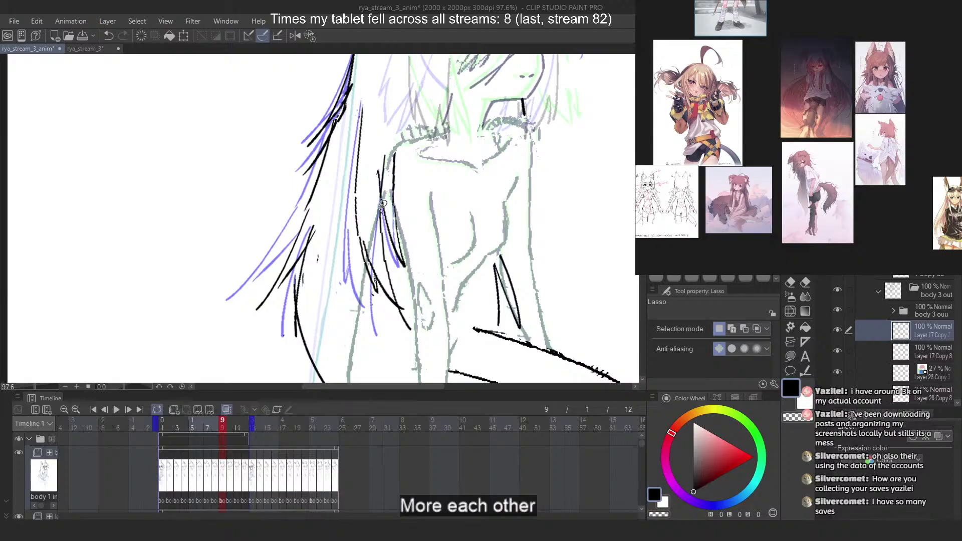
drag(450, 321, 446, 326)
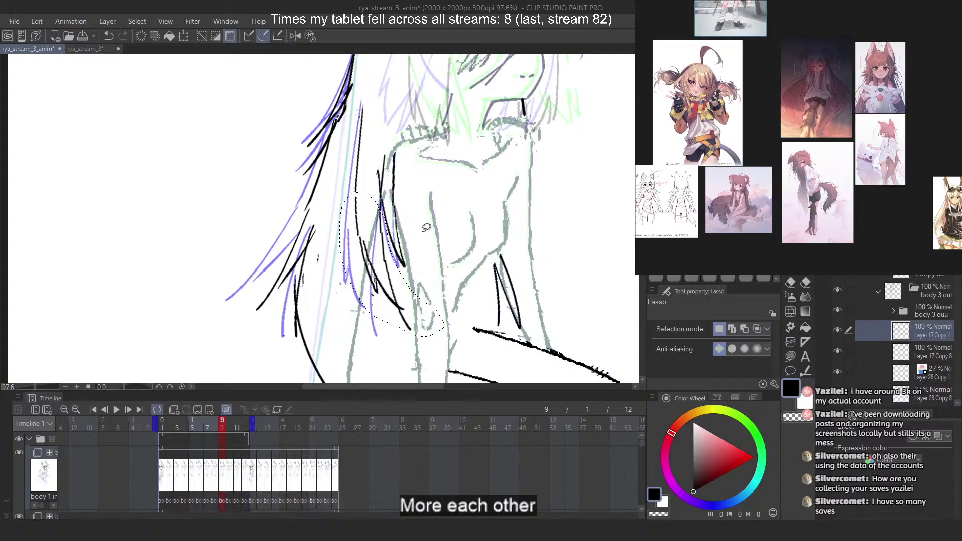
key(ctrl+t)
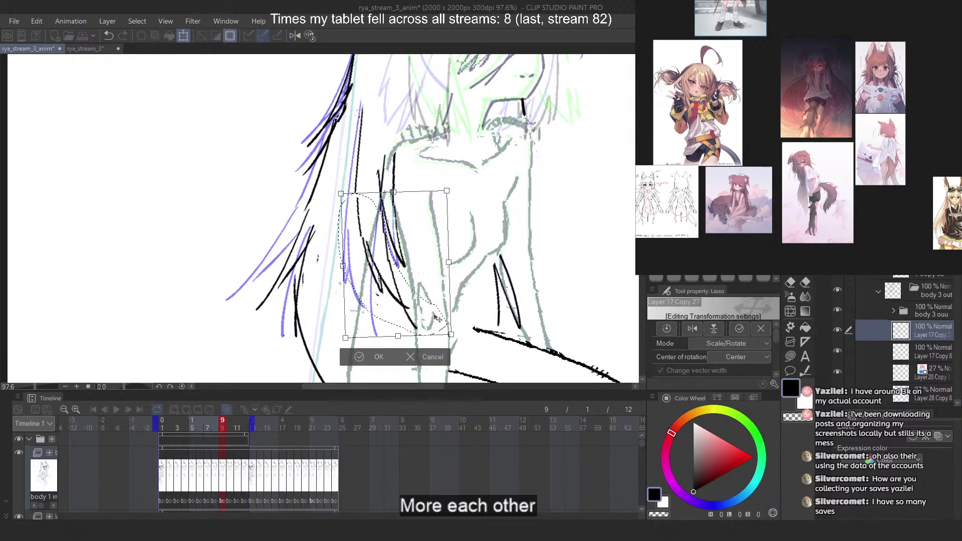
drag(435, 317, 417, 318)
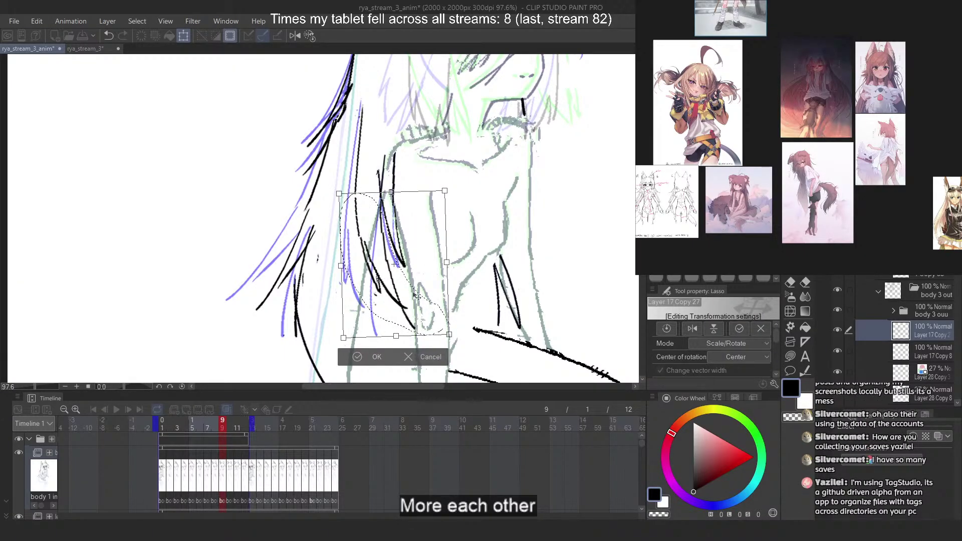
key(Return)
key(ctrl+d)
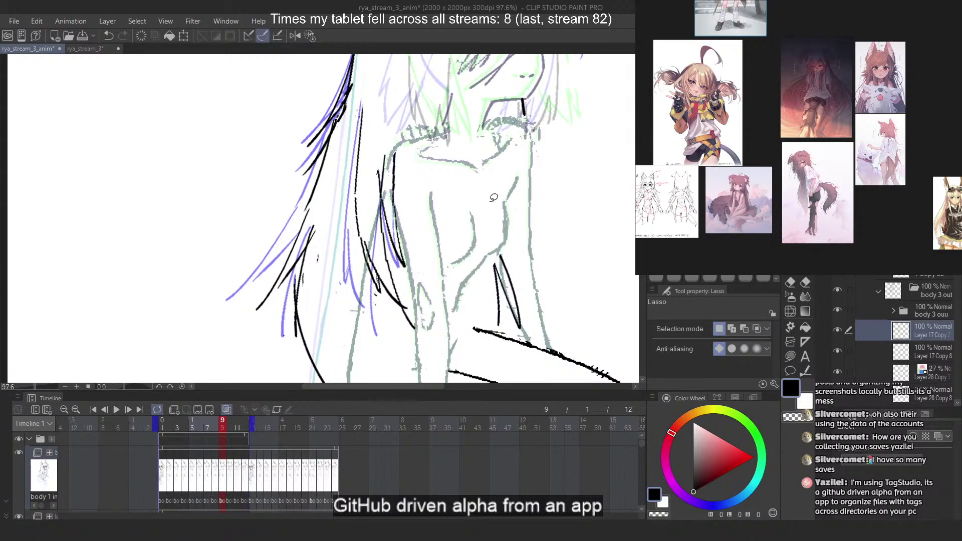
Select the upper section of the long inner strand beside the shoulder on frame 9 and rotate it slightly
scroll(328, 118, up, 2)
mouse_move(389, 115)
mouse_down()
mouse_move(372, 98)
mouse_move(365, 231)
mouse_move(380, 240)
mouse_up()
key(ctrl+t)
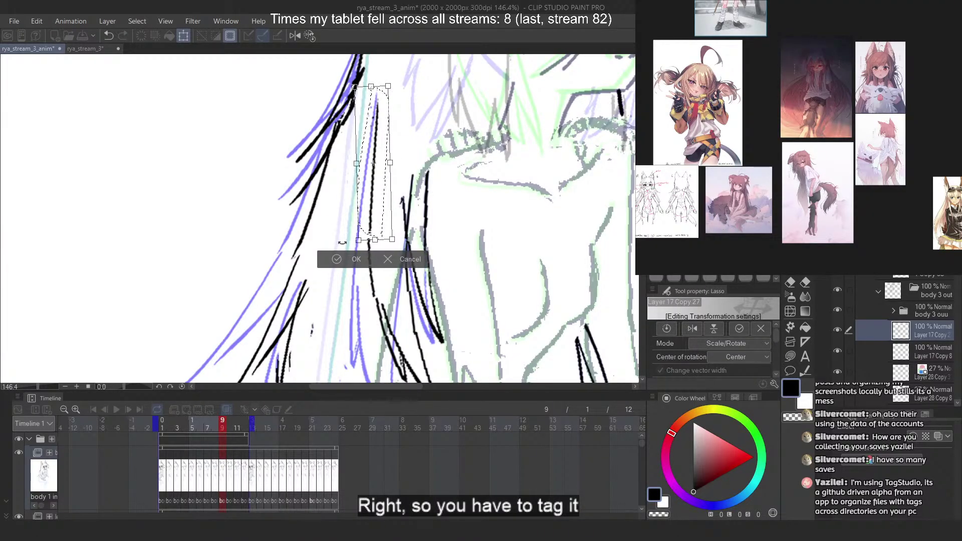
click(351, 259)
Select the strands between the waist and the far arm on frame 9 and rotate their lower ends slightly towards the far arm
scroll(431, 160, down, 4)
scroll(431, 159, up, 1)
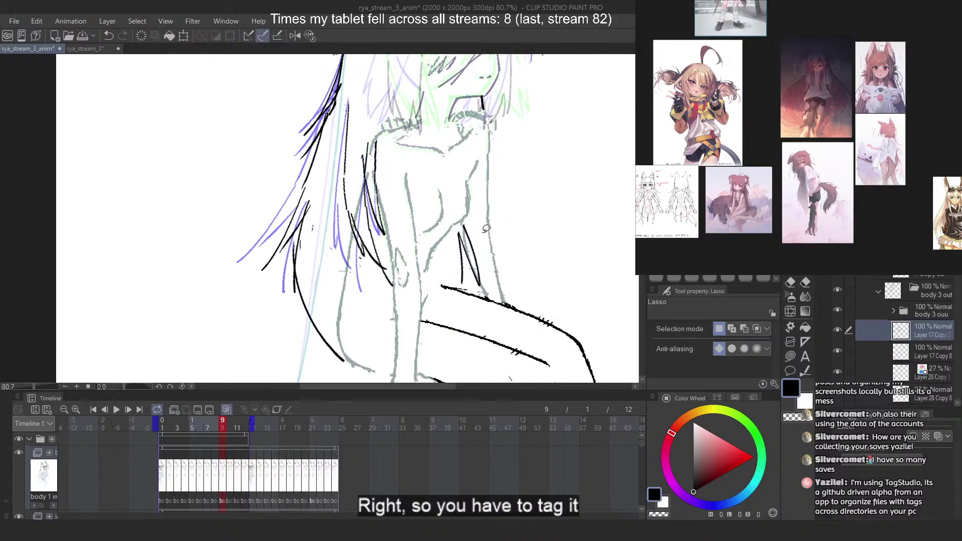
drag(468, 211, 508, 294)
key(ctrl+t)
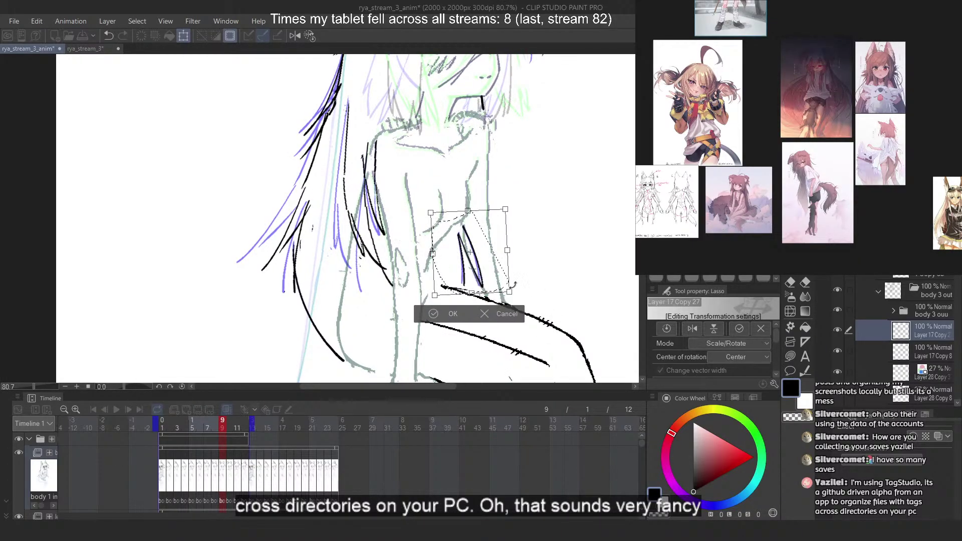
key(Return)
key(ctrl+d)
Select the short hair tuft at the back of the head on frame 9 and rotate it clockwise
scroll(462, 221, down, 3)
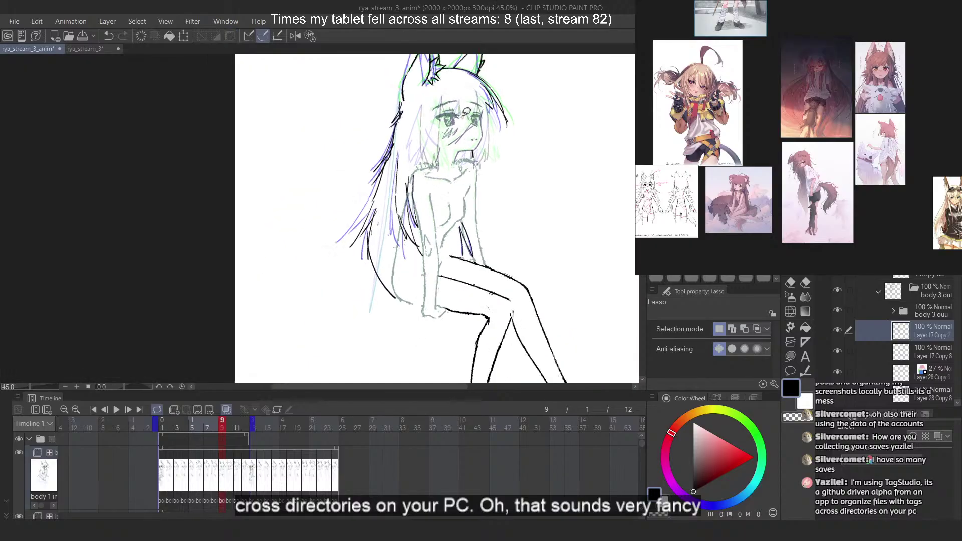
scroll(471, 115, up, 2)
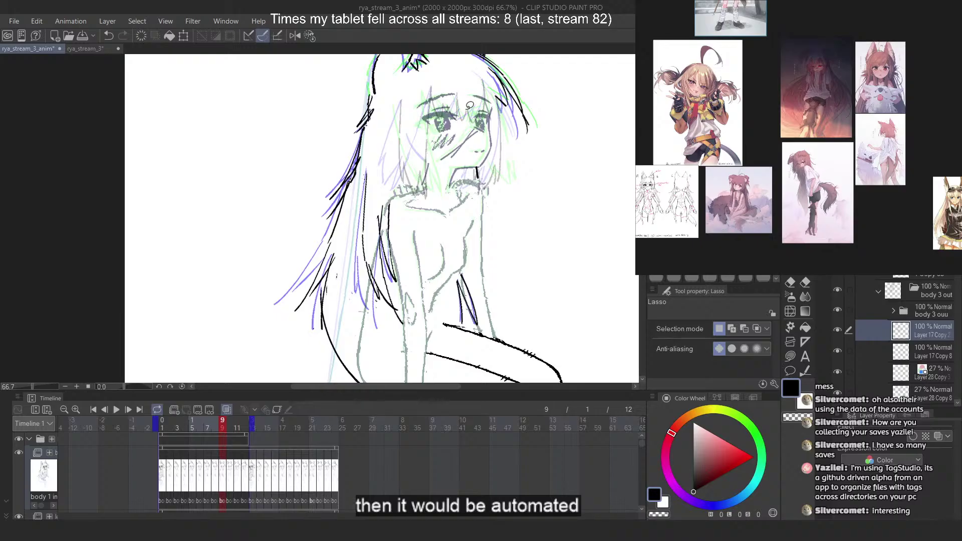
scroll(401, 195, down, 3)
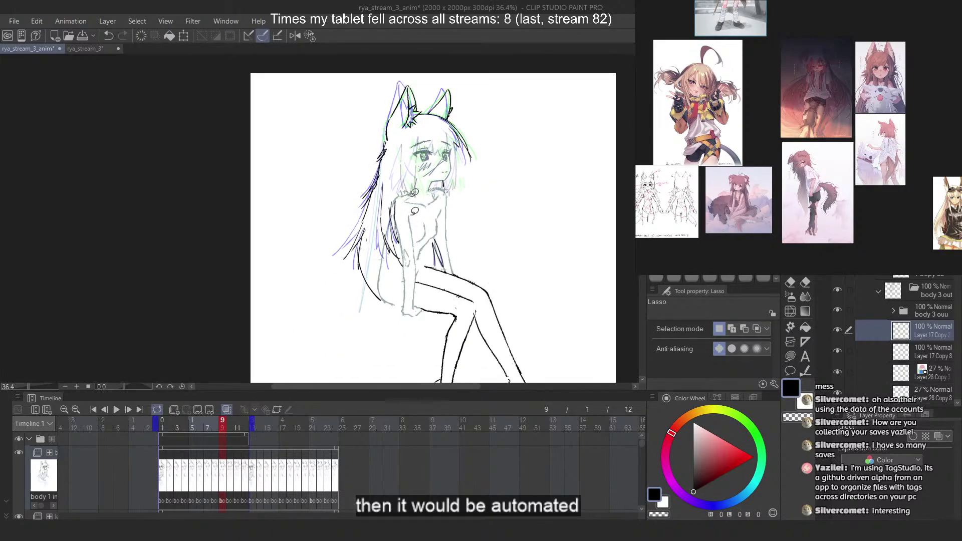
scroll(422, 122, up, 2)
scroll(422, 122, up, 2)
scroll(438, 155, down, 1)
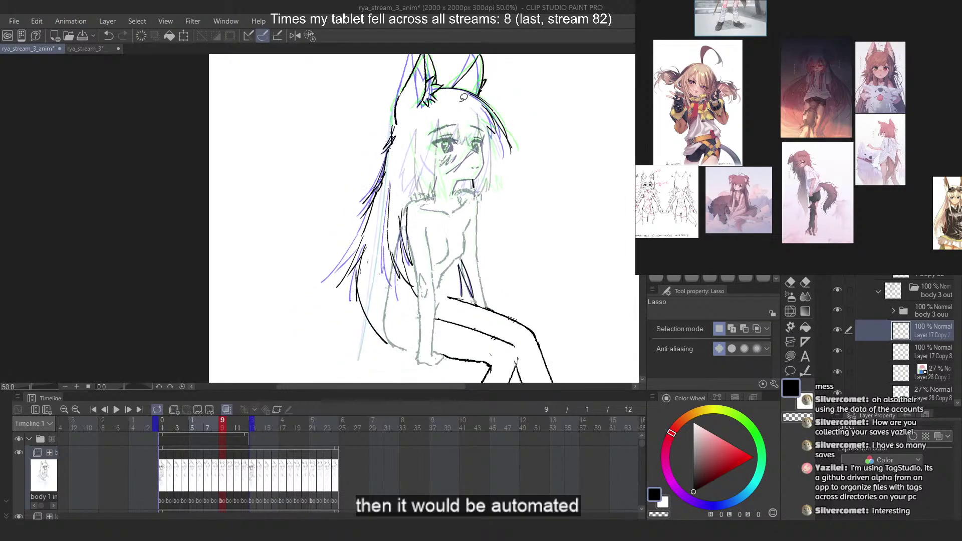
scroll(451, 105, up, 1)
scroll(389, 126, up, 3)
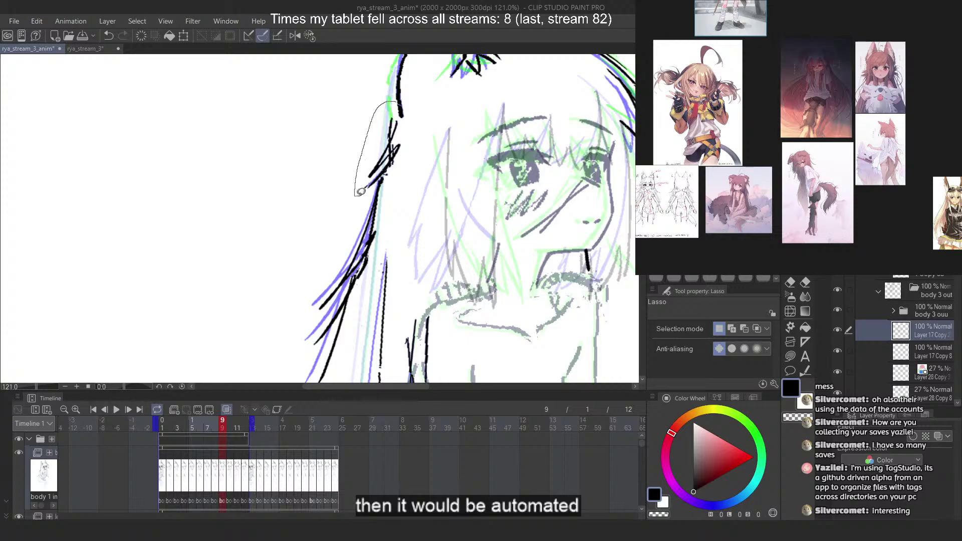
drag(361, 192, 380, 178)
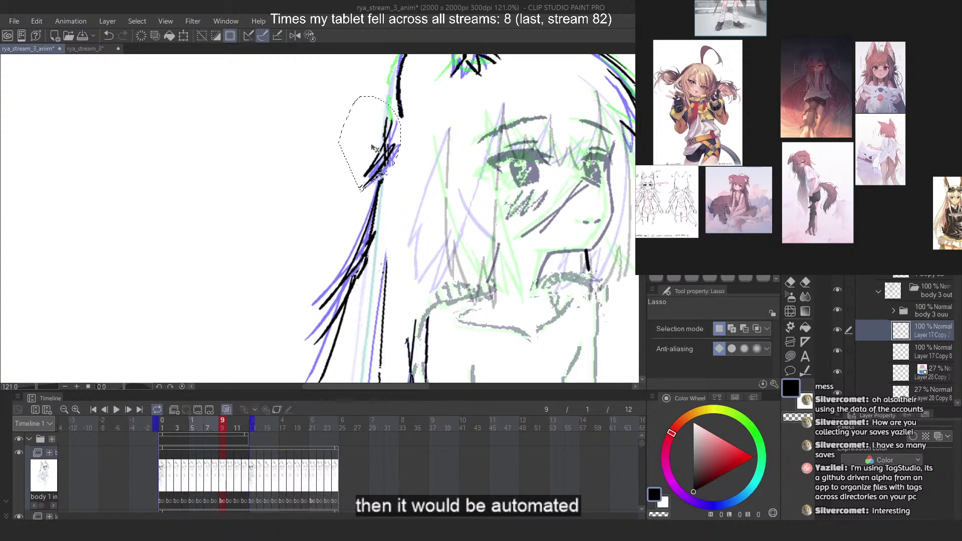
key(ctrl+t)
drag(458, 151, 385, 182)
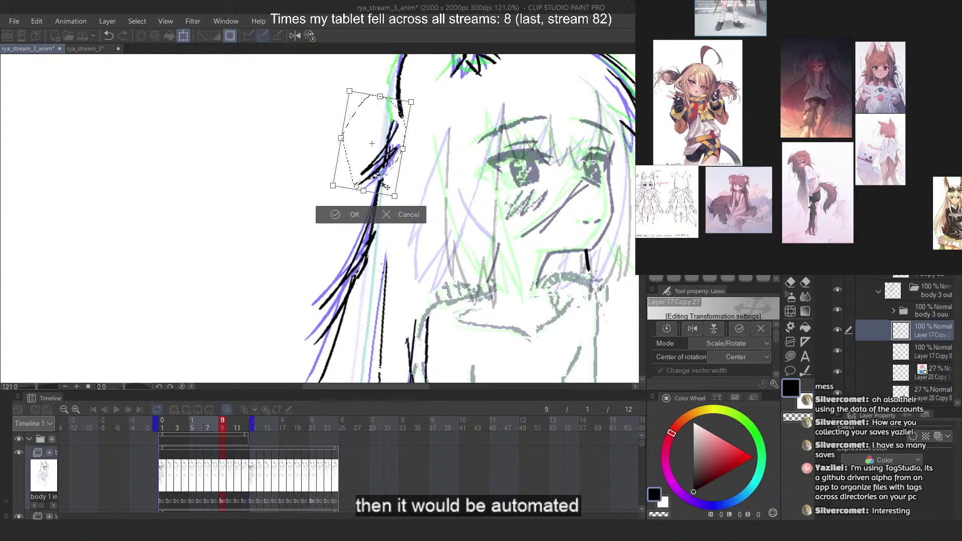
Switch the tuft's transformation to Free Transform, narrow the tuft towards the head, apply the change and clear the selection
right_click(383, 182)
click(445, 272)
mouse_move(341, 138)
mouse_down()
mouse_move(417, 158)
mouse_move(427, 175)
mouse_up()
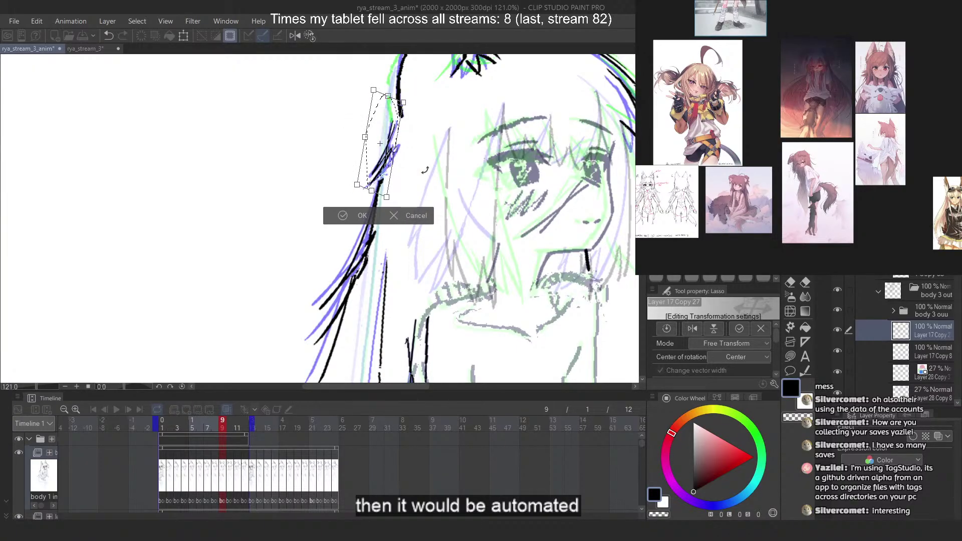
click(362, 215)
key(ctrl+d)
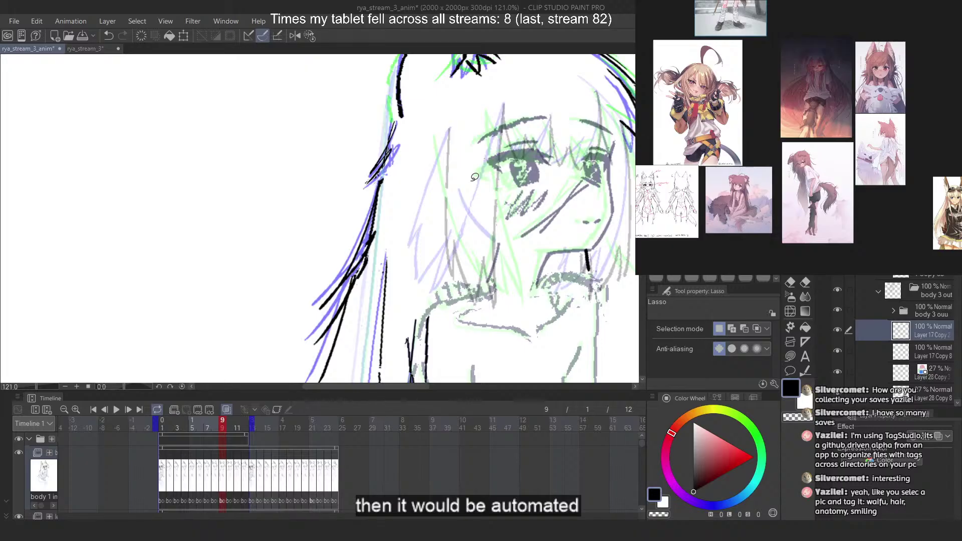
Copy frame 9's inked hair layer and paste it into frame 10
scroll(474, 176, down, 5)
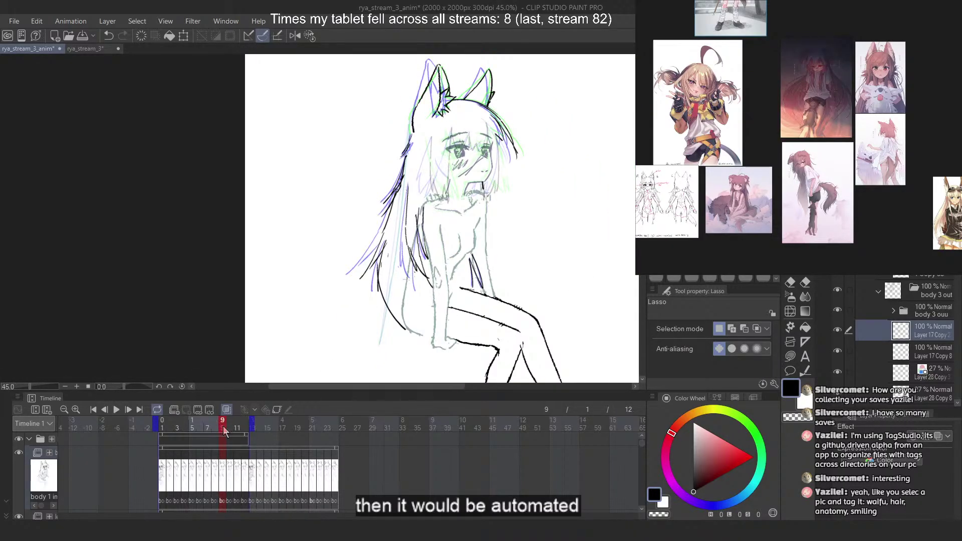
mouse_move(223, 426)
mouse_down()
mouse_move(231, 429)
mouse_move(222, 427)
mouse_up()
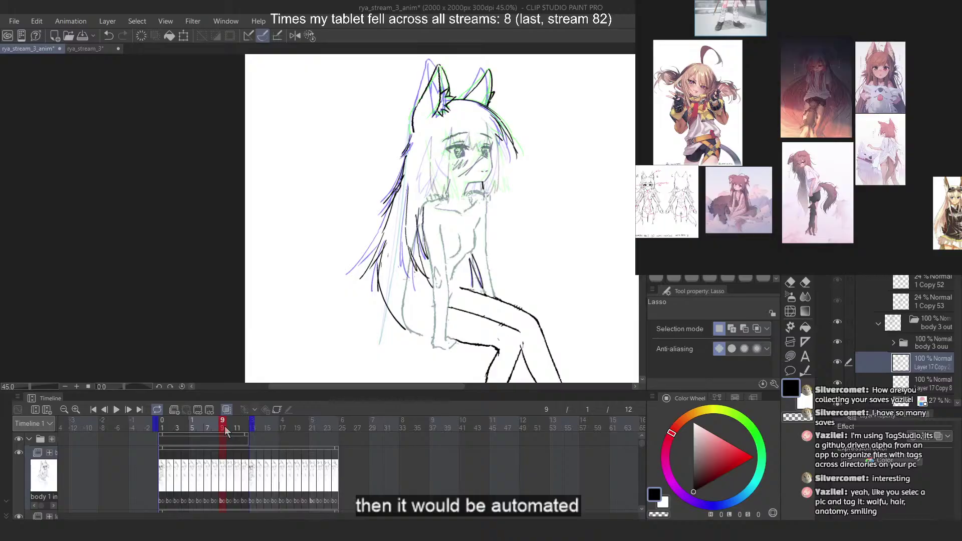
click(228, 430)
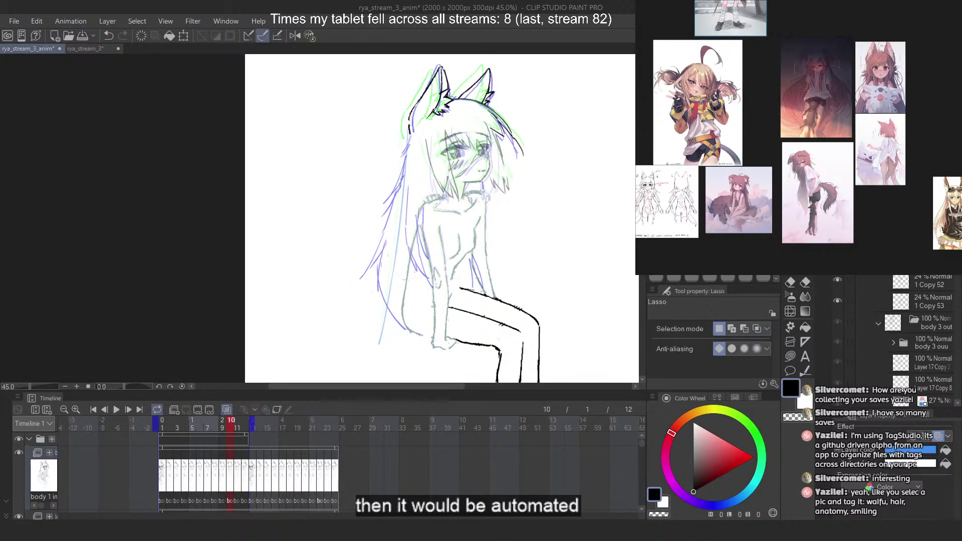
click(931, 370)
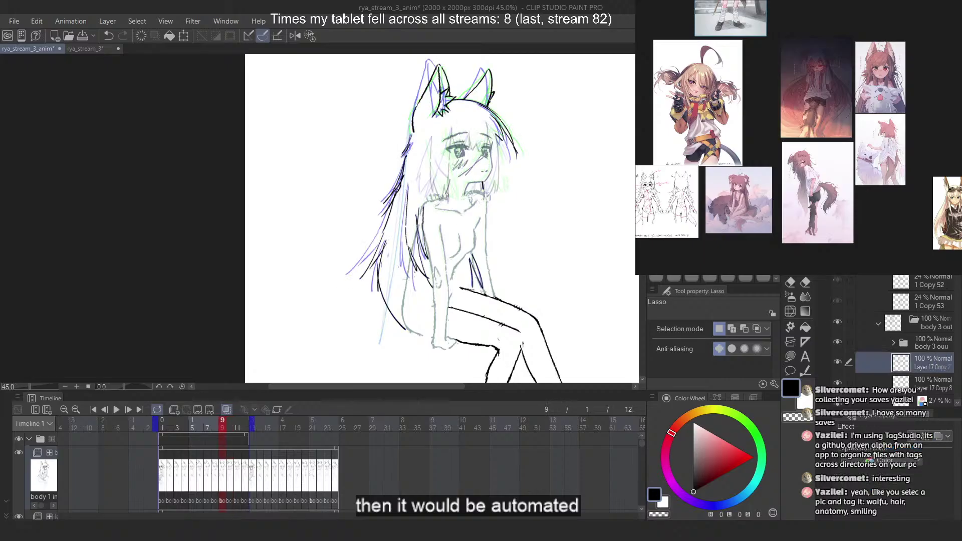
key(ctrl+Right)
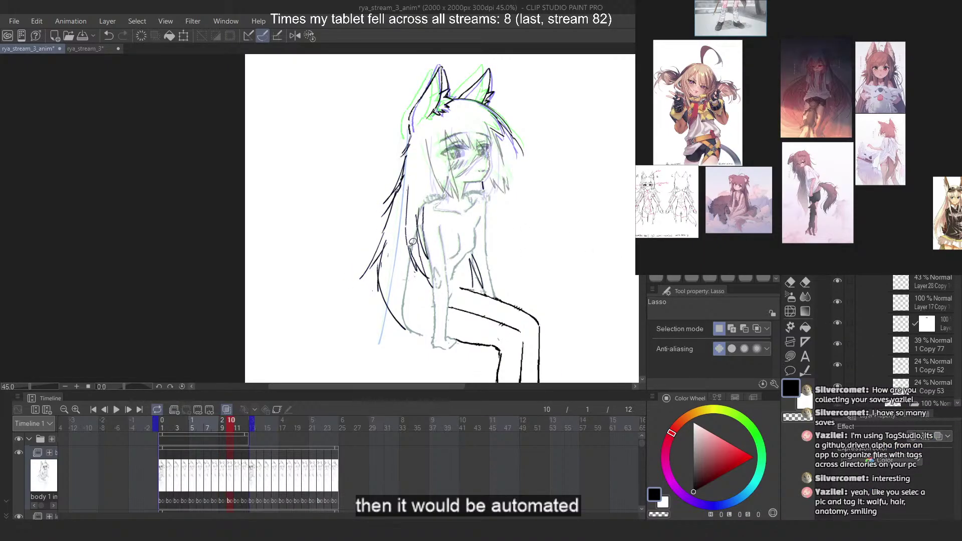
scroll(386, 283, up, 2)
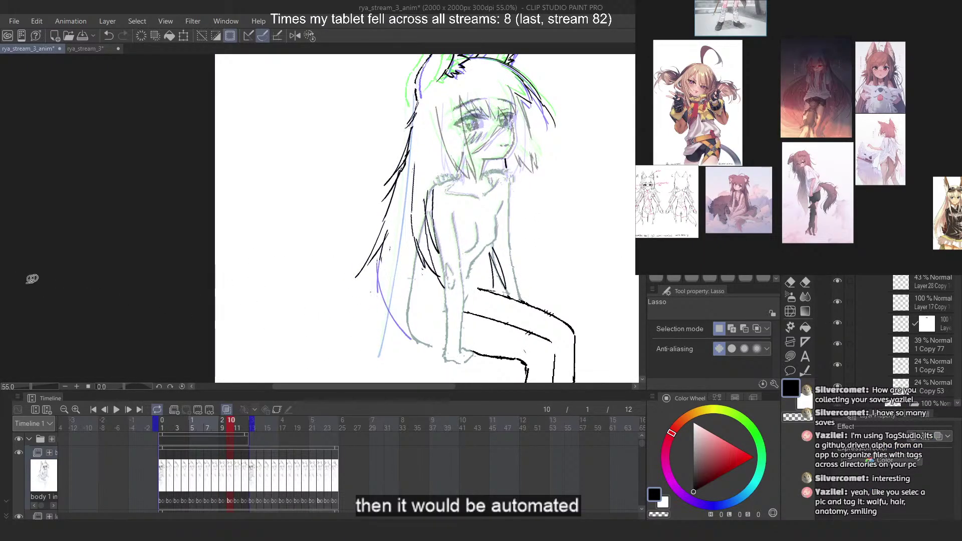
Select the outer back hair strands on frame 10 and use Free Transform to lean their lower ends towards the body
scroll(401, 176, up, 2)
mouse_move(423, 93)
mouse_down()
mouse_move(319, 260)
mouse_move(338, 360)
mouse_move(397, 319)
mouse_move(379, 340)
mouse_up()
key(ctrl+t)
right_click(375, 281)
click(441, 362)
scroll(374, 269, down, 3)
scroll(375, 270, up, 1)
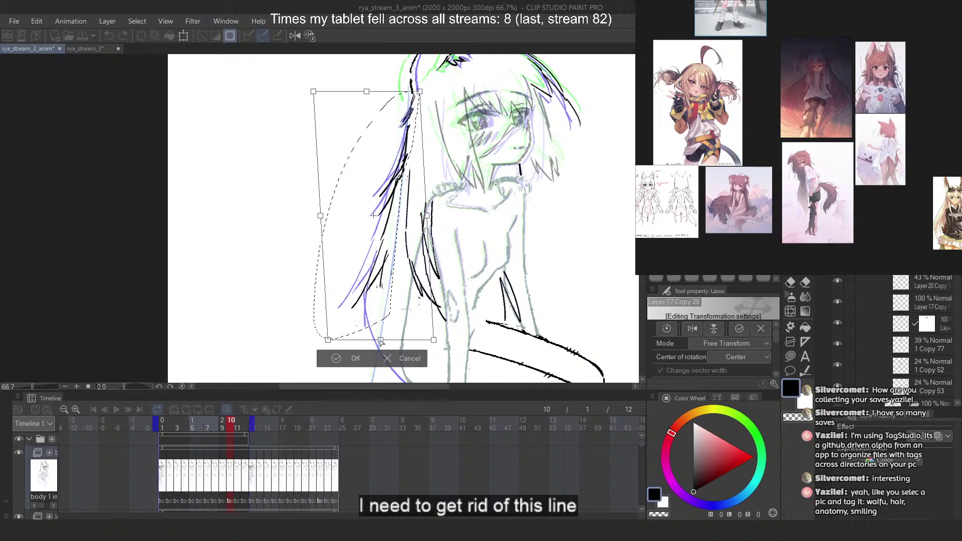
drag(367, 93, 365, 93)
key(Return)
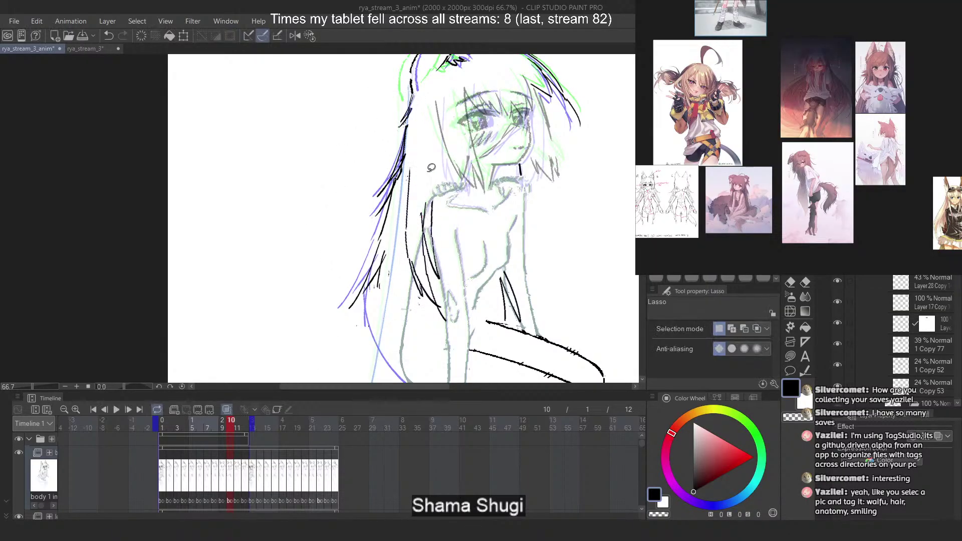
Select the long inner strands behind the near arm on frame 10, rotate their lower ends towards the body and clear the selection
mouse_move(400, 250)
mouse_down()
mouse_move(430, 302)
mouse_move(458, 319)
mouse_move(415, 223)
mouse_up()
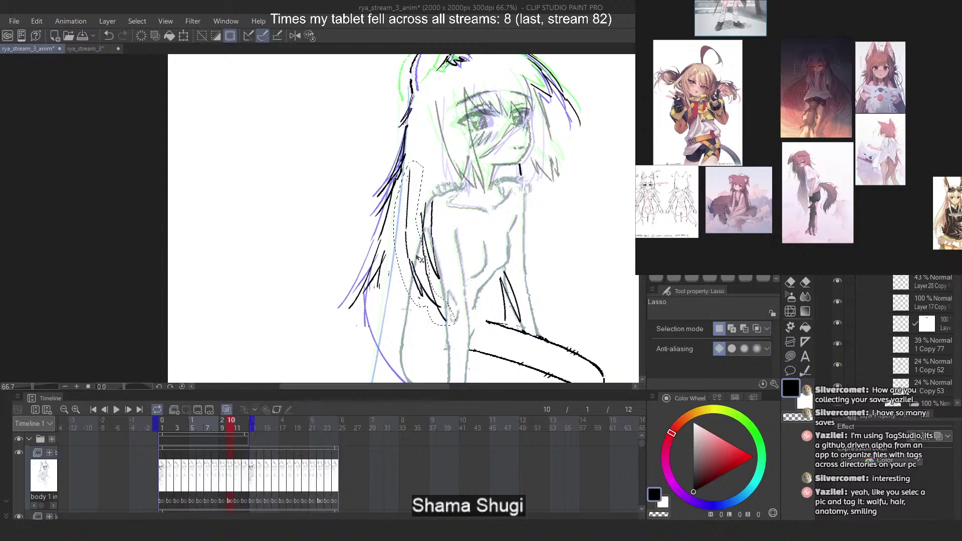
key(ctrl+t)
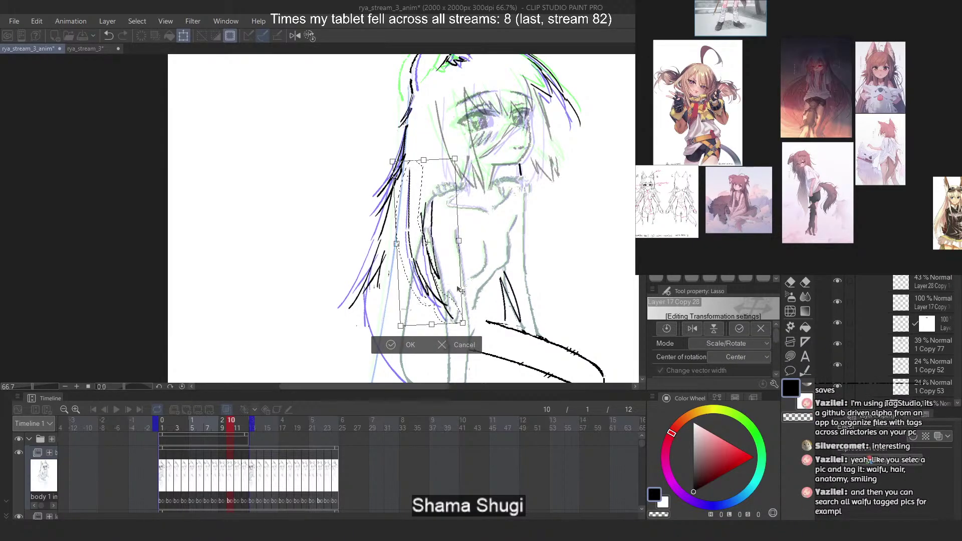
key(Return)
key(ctrl+d)
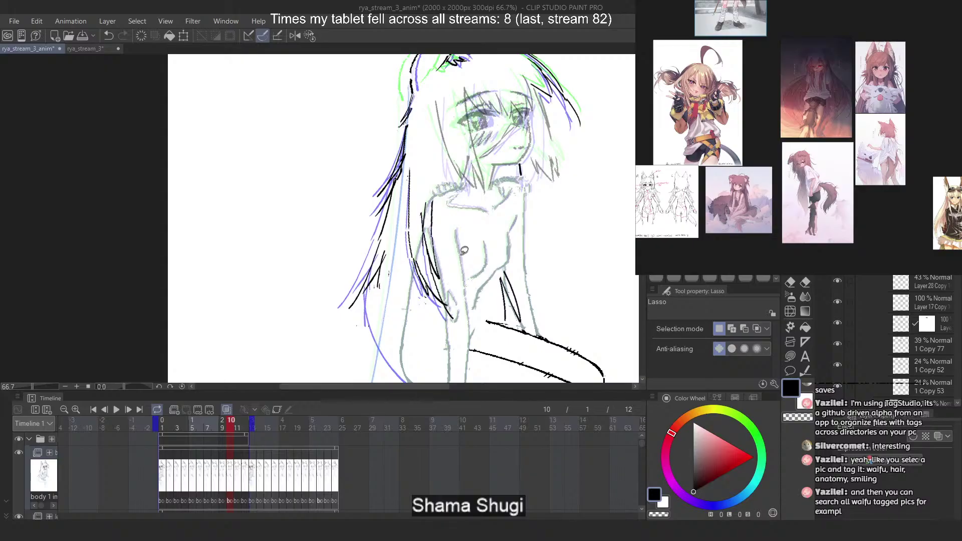
Select the strands between the waist and the far arm on frame 10 and shift them slightly towards the far arm
scroll(438, 229, up, 1)
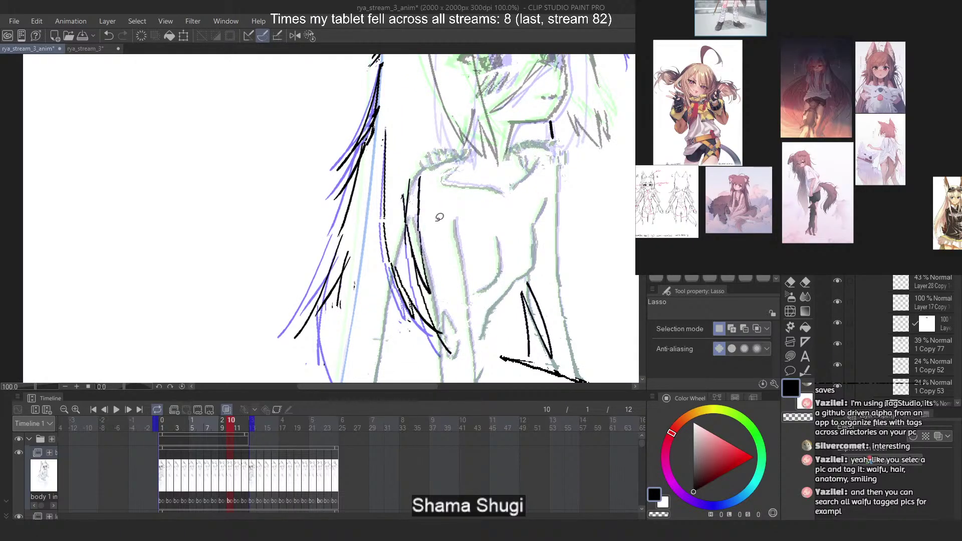
scroll(420, 173, down, 5)
scroll(484, 219, up, 3)
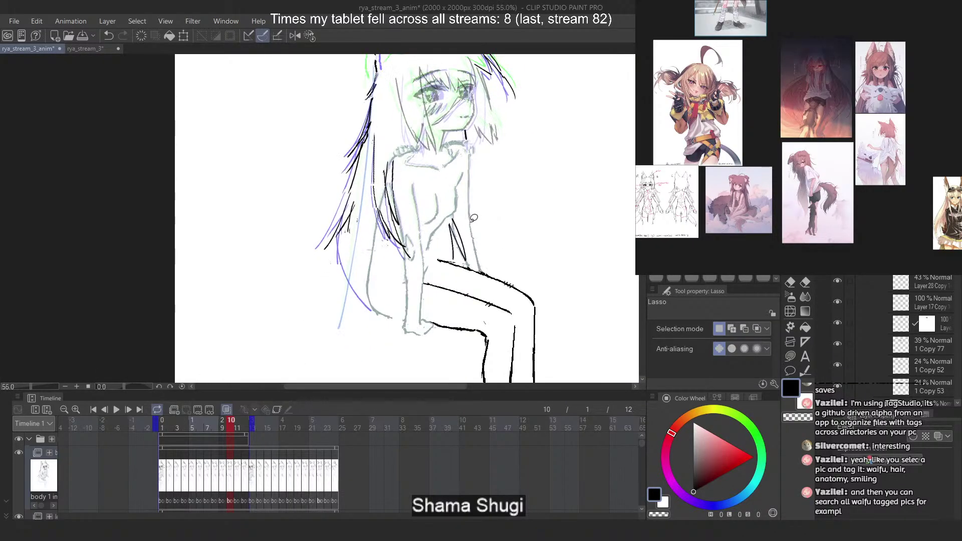
mouse_move(463, 218)
mouse_down()
mouse_move(451, 272)
mouse_move(475, 265)
mouse_move(461, 258)
mouse_up()
scroll(465, 115, up, 2)
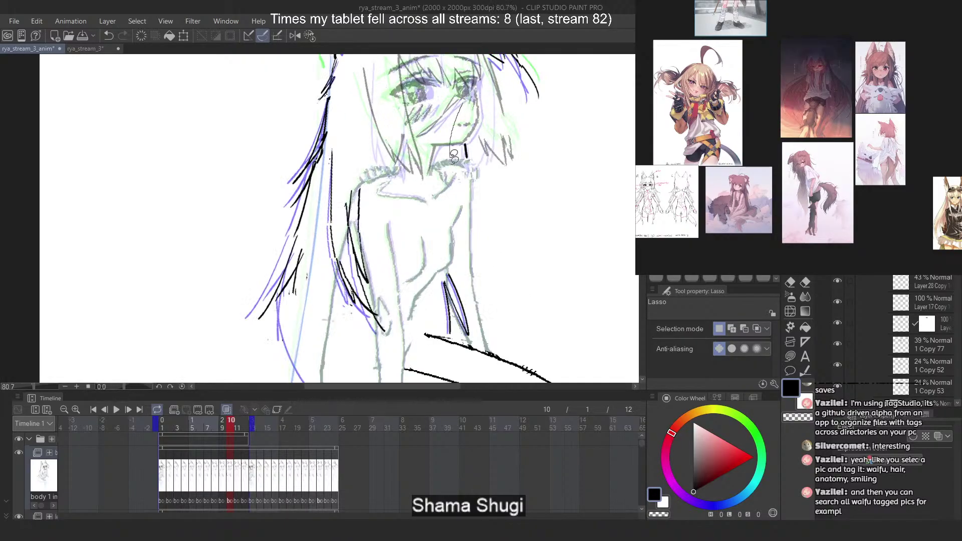
Check the short hair line below the chin against frames 7 to 9, and shift it slightly forwards on frames 9 and 10
drag(462, 107, 484, 166)
key(ctrl+d)
click(222, 424)
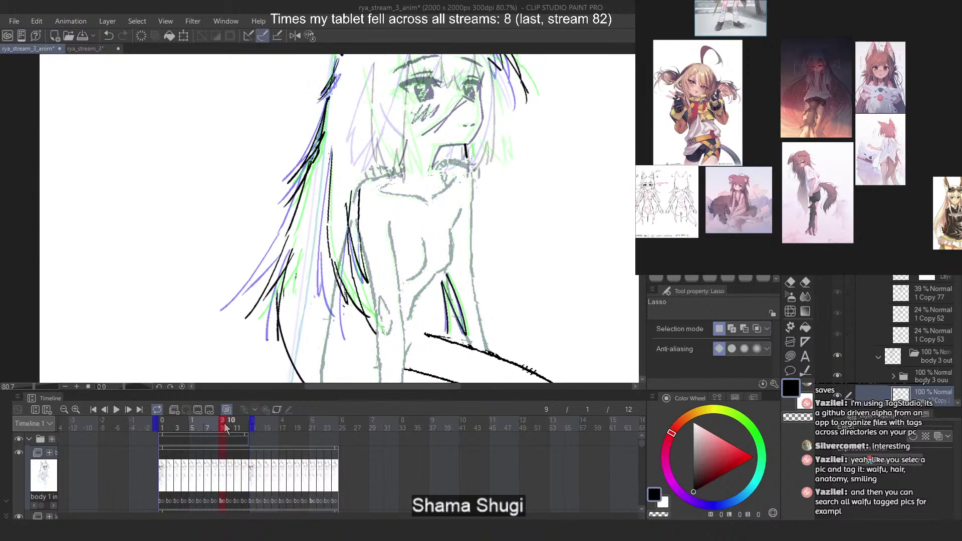
click(215, 426)
click(209, 425)
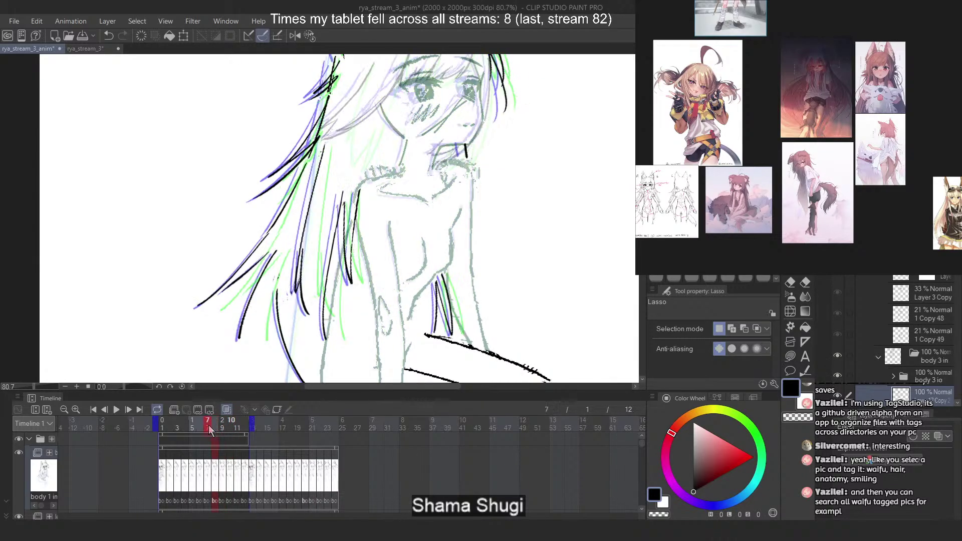
click(215, 427)
click(222, 426)
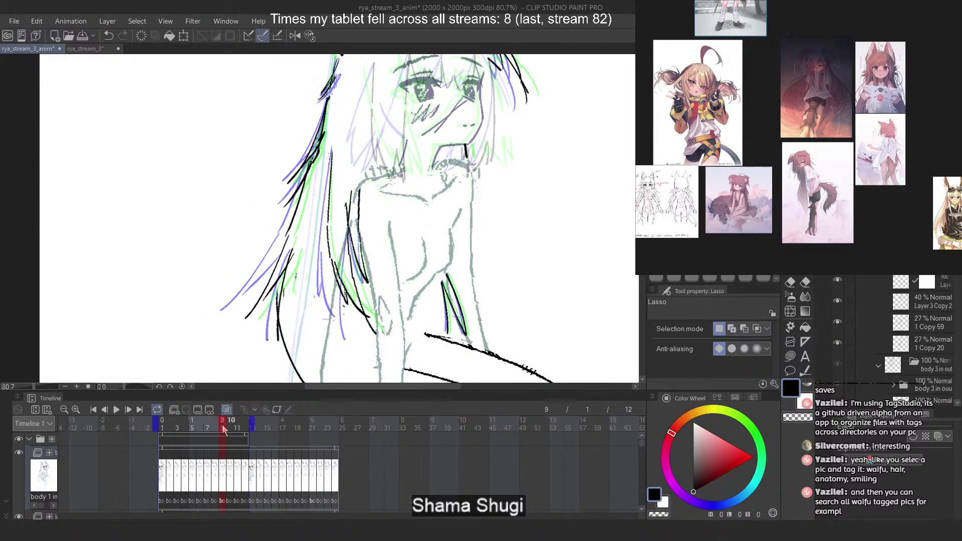
click(215, 427)
click(223, 427)
scroll(476, 146, up, 3)
drag(472, 135, 450, 137)
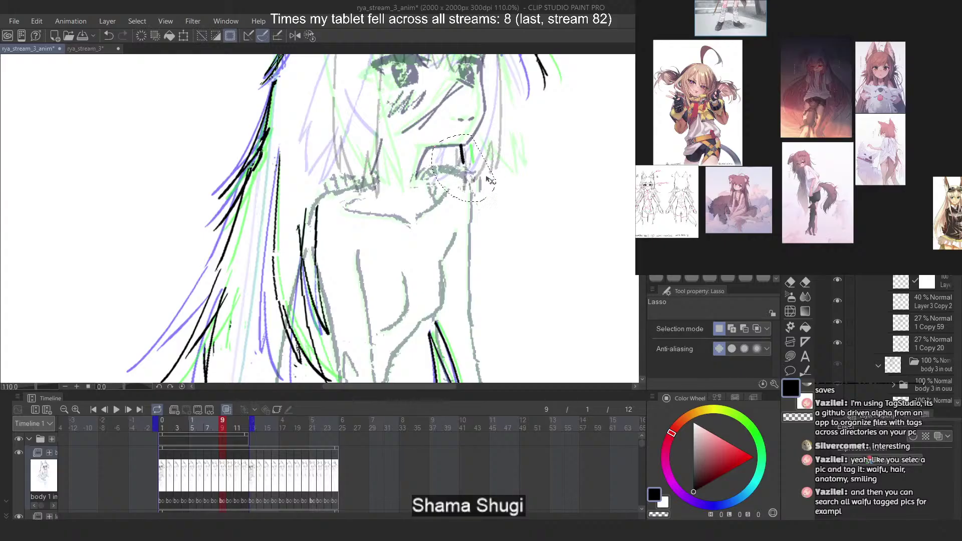
click(231, 426)
drag(457, 131, 482, 164)
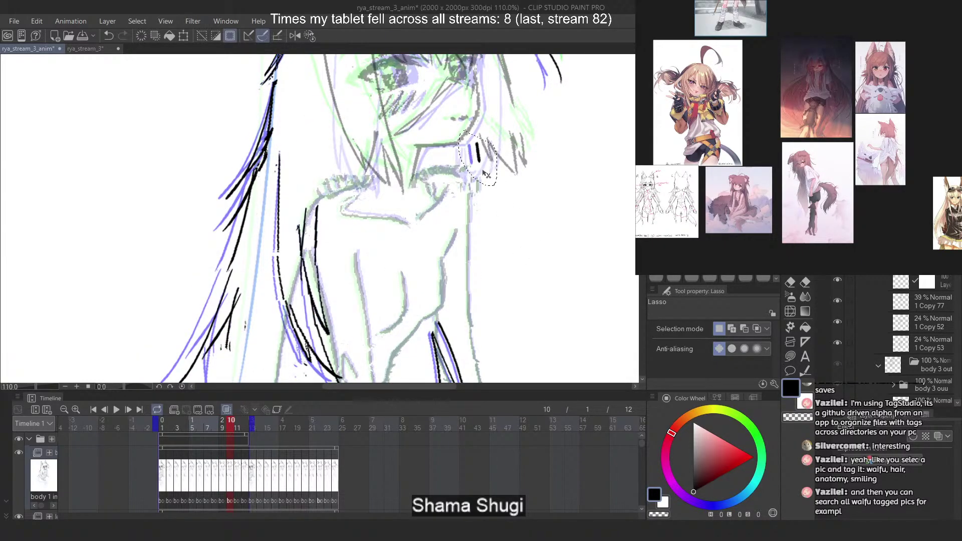
click(238, 426)
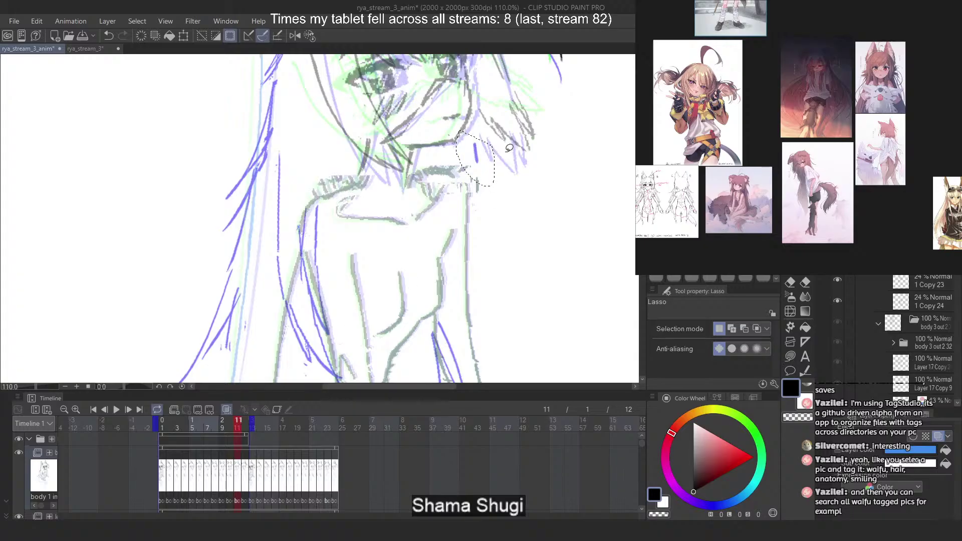
scroll(476, 154, down, 5)
scroll(476, 153, up, 1)
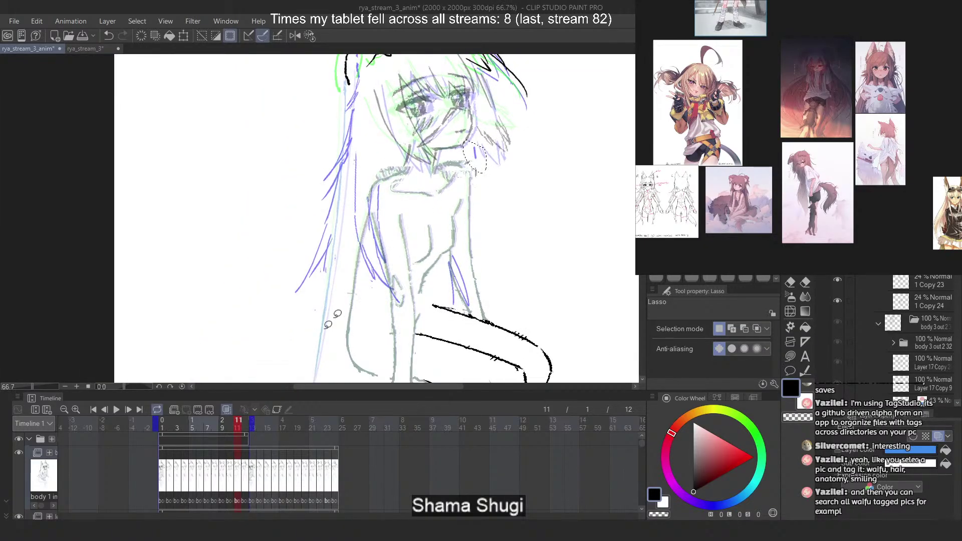
click(231, 426)
scroll(928, 360, down, 5)
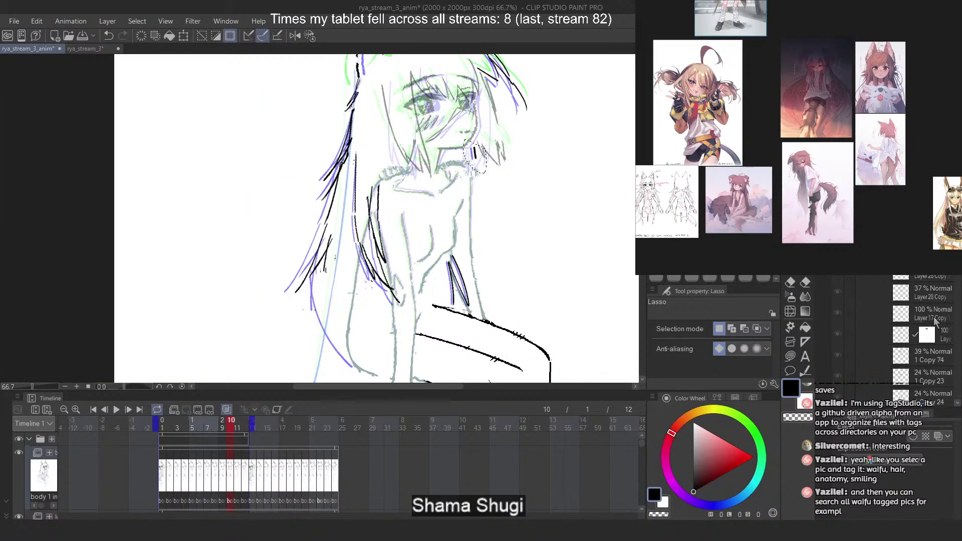
click(239, 426)
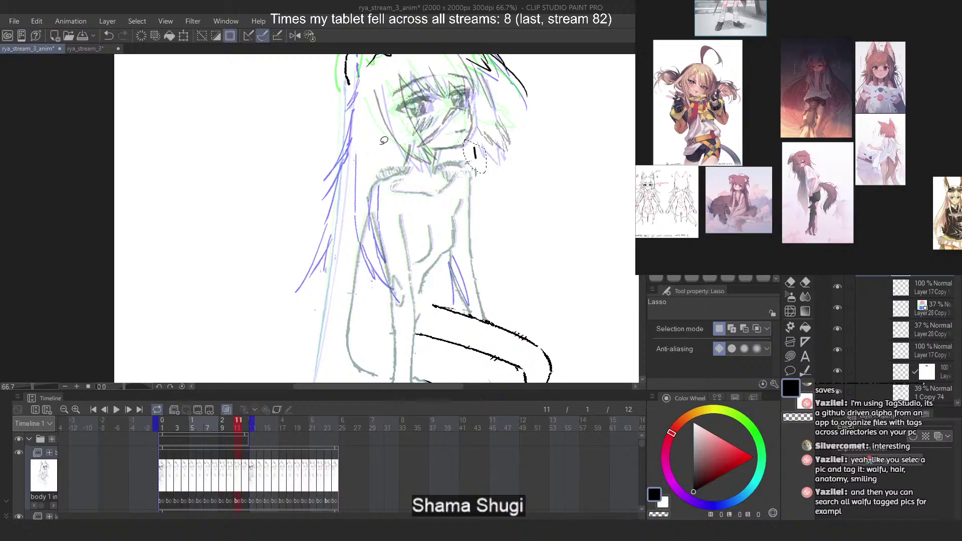
key(ctrl+z)
Clear the selection, copy frame 10's whole inked hair layer and paste it into frame 11
click(520, 182)
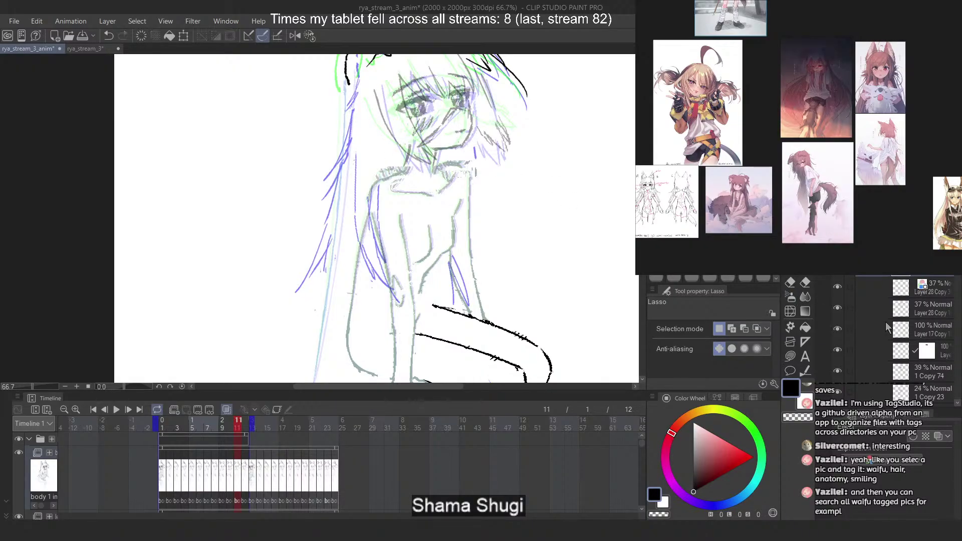
scroll(902, 336, down, 4)
click(933, 348)
scroll(913, 293, up, 3)
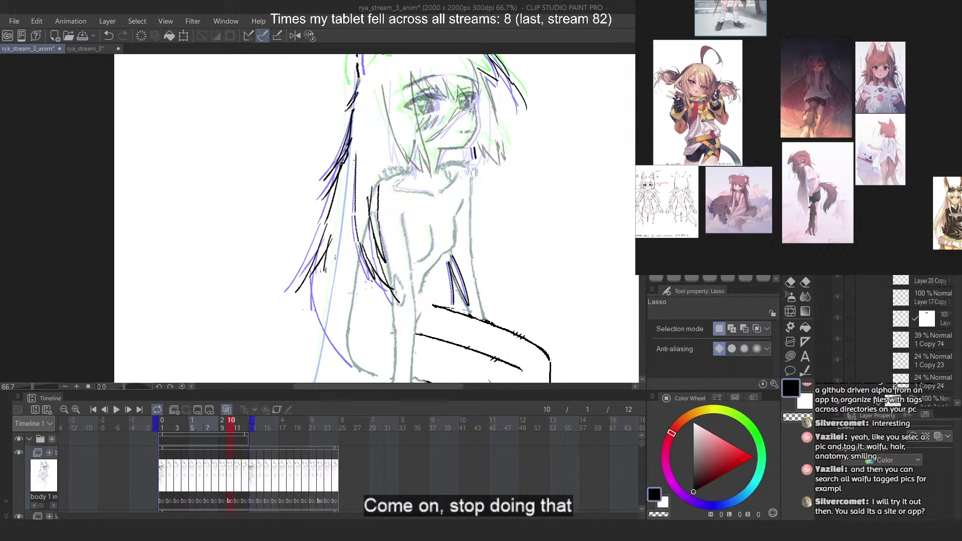
click(913, 293)
scroll(453, 158, down, 1)
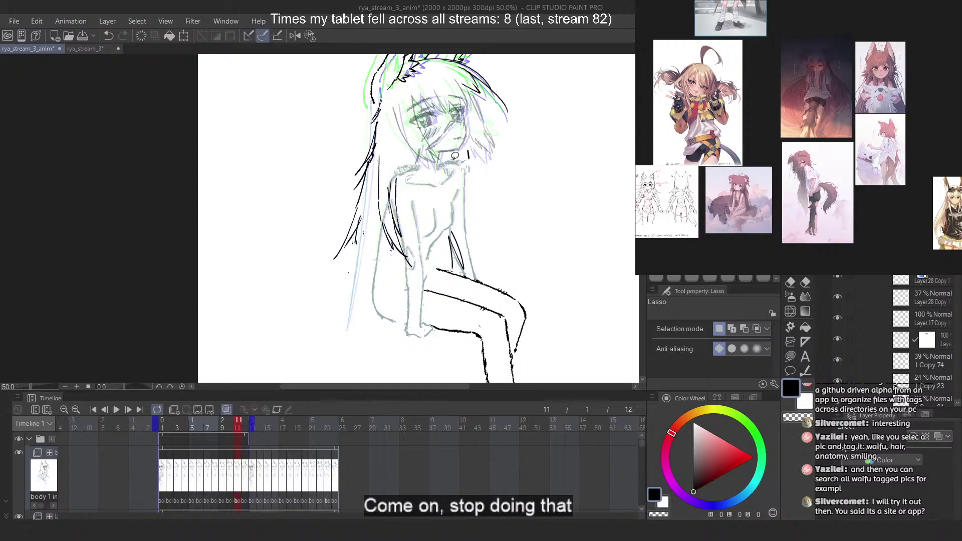
Strip the stray marks around the pasted hair on frame 11 and shift all its strands slightly towards the back
key(ctrl+t)
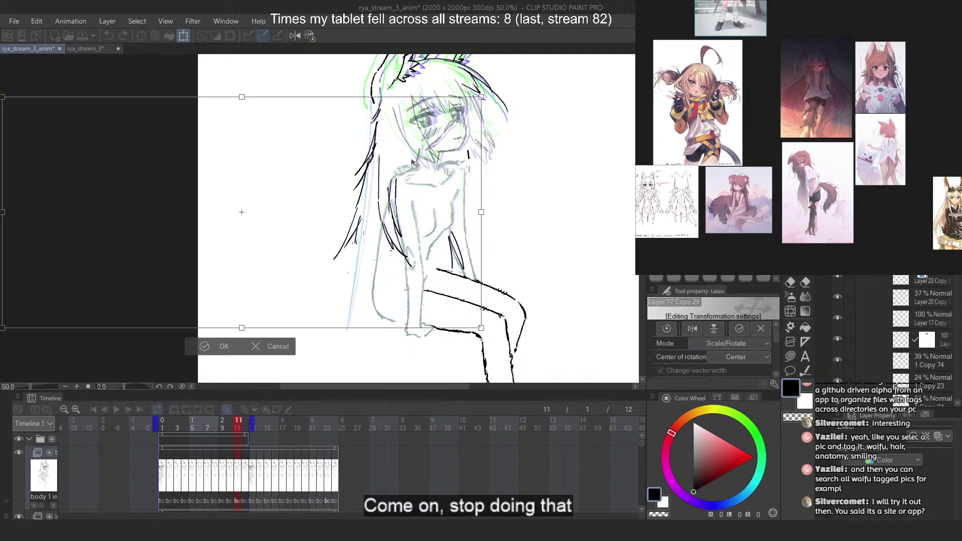
key(Escape)
mouse_move(466, 80)
mouse_down()
mouse_move(326, 238)
mouse_move(507, 150)
mouse_up()
key(Delete)
key(ctrl+d)
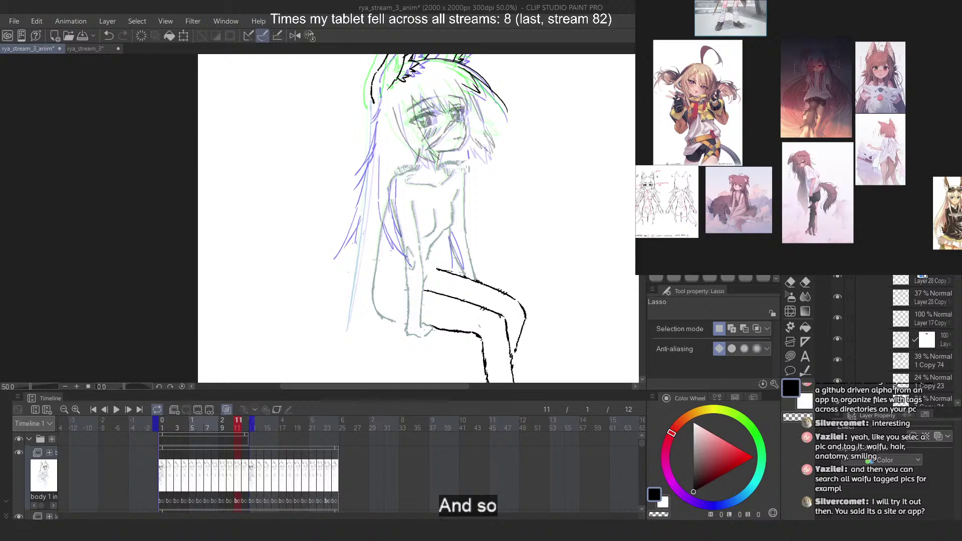
key(ctrl+z)
key(ctrl+z)
key(ctrl+t)
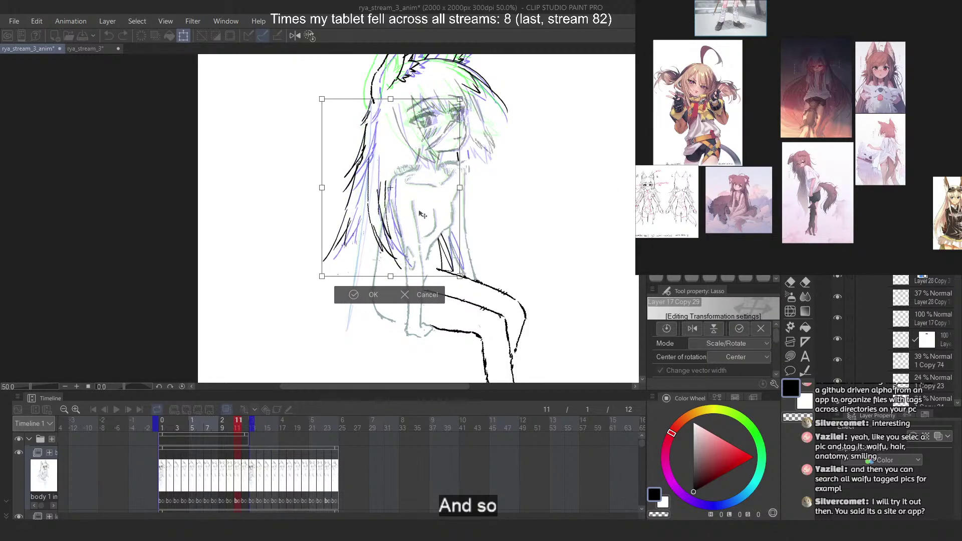
drag(420, 214, 423, 214)
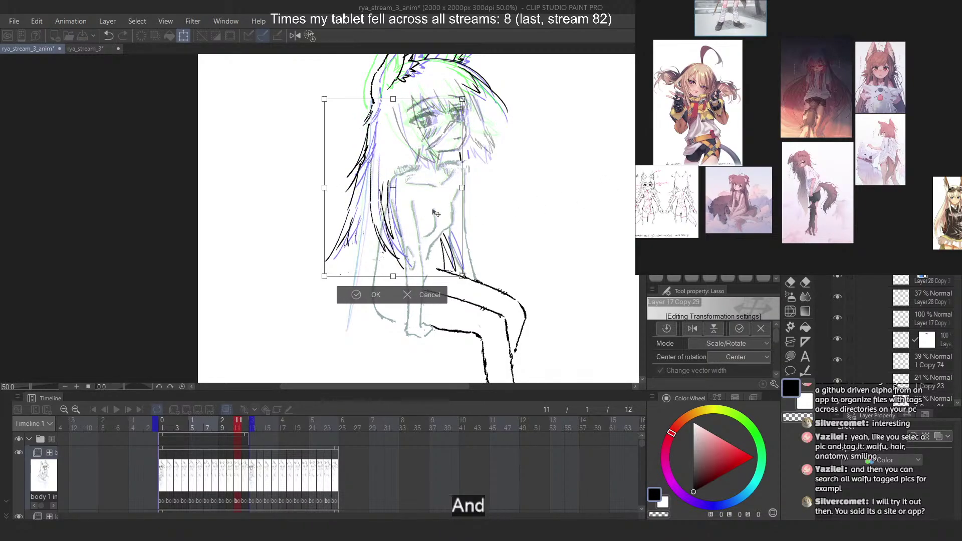
key(Return)
Select the outer back hair strands on frame 11 and use Free Transform to slant their lower ends towards the body
scroll(395, 118, up, 2)
mouse_move(377, 111)
mouse_down()
mouse_move(282, 171)
mouse_move(280, 343)
mouse_move(368, 300)
mouse_up()
key(ctrl+t)
right_click(321, 217)
click(385, 302)
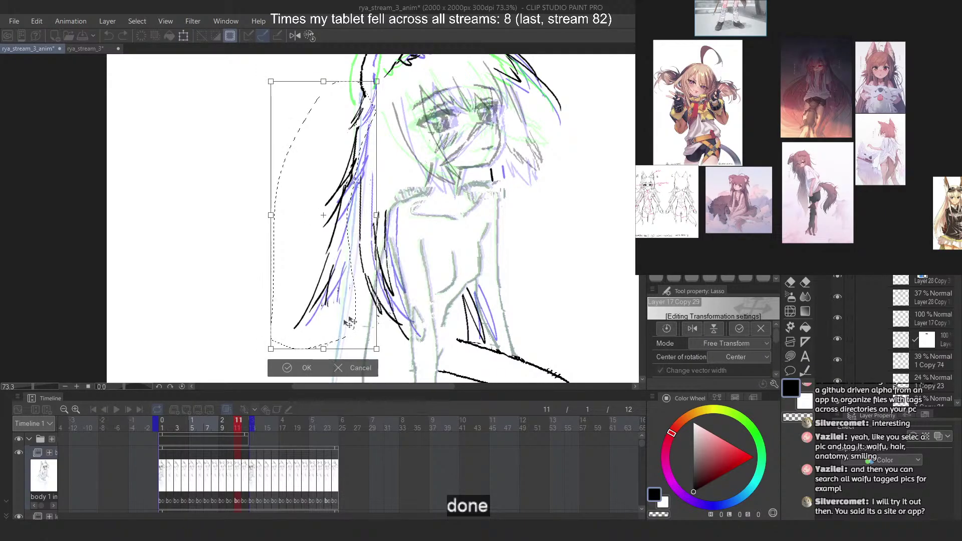
drag(328, 347, 331, 348)
key(ctrl+z)
key(ctrl+z)
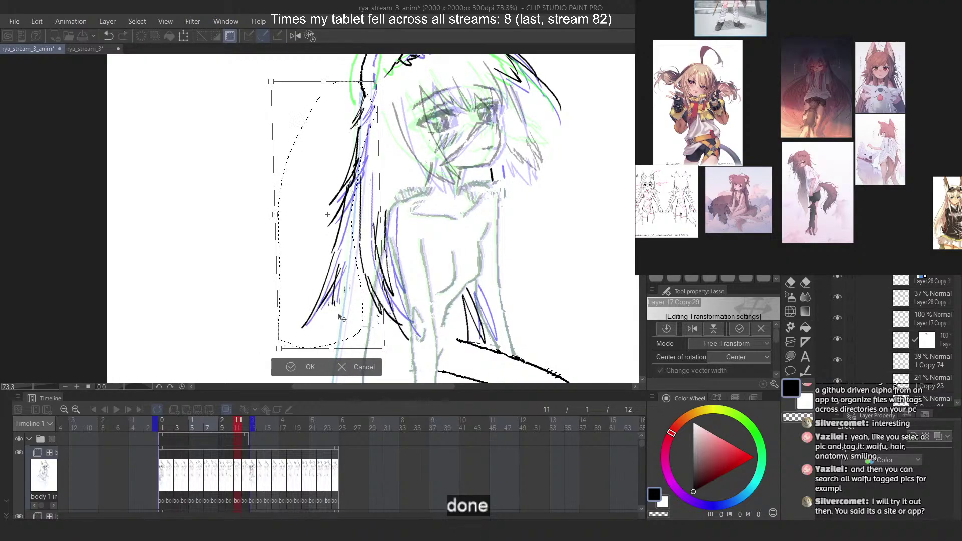
key(Return)
Select the inner strands behind the near arm on frame 11, slant their lower ends forwards with Free Transform and nudge them forwards
drag(346, 284, 427, 225)
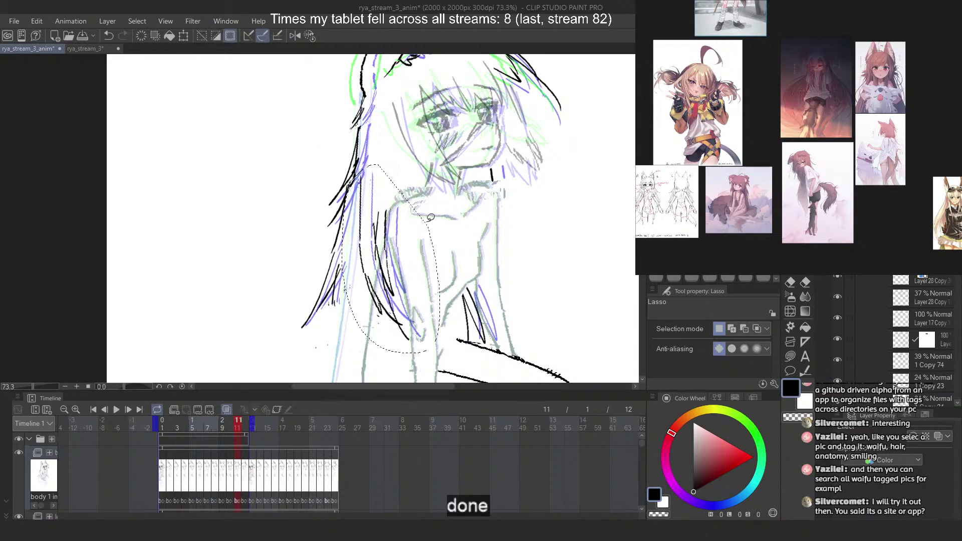
key(ctrl+t)
right_click(394, 303)
click(449, 385)
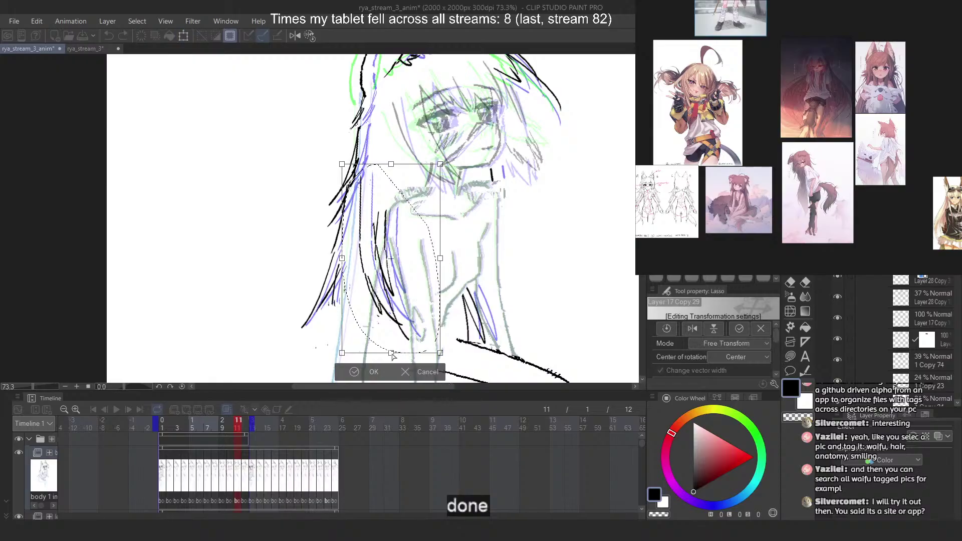
drag(392, 354, 402, 352)
mouse_move(528, 295)
mouse_down()
mouse_move(530, 286)
mouse_move(528, 293)
mouse_up()
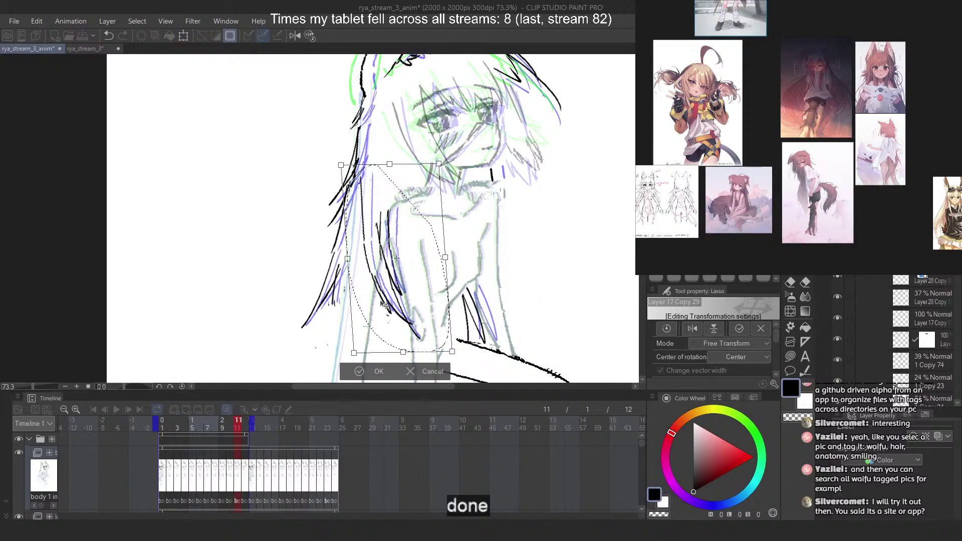
drag(395, 306, 398, 306)
key(Return)
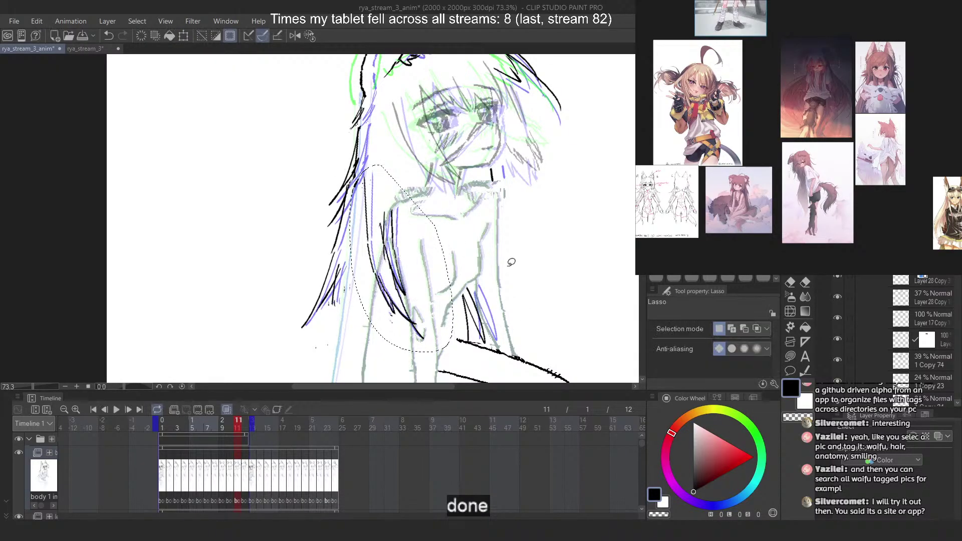
Select the strands between the waist and far arm on frame 11 and stretch their lower corner outwards with Free Transform
mouse_move(469, 262)
mouse_down()
mouse_move(445, 302)
mouse_move(545, 313)
mouse_up()
key(ctrl+t)
right_click(504, 324)
click(557, 407)
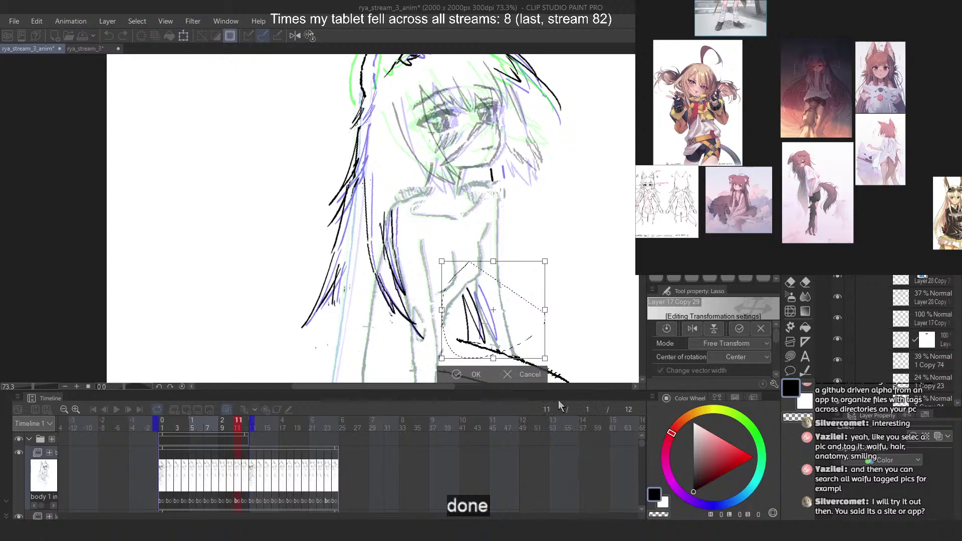
drag(545, 358, 553, 354)
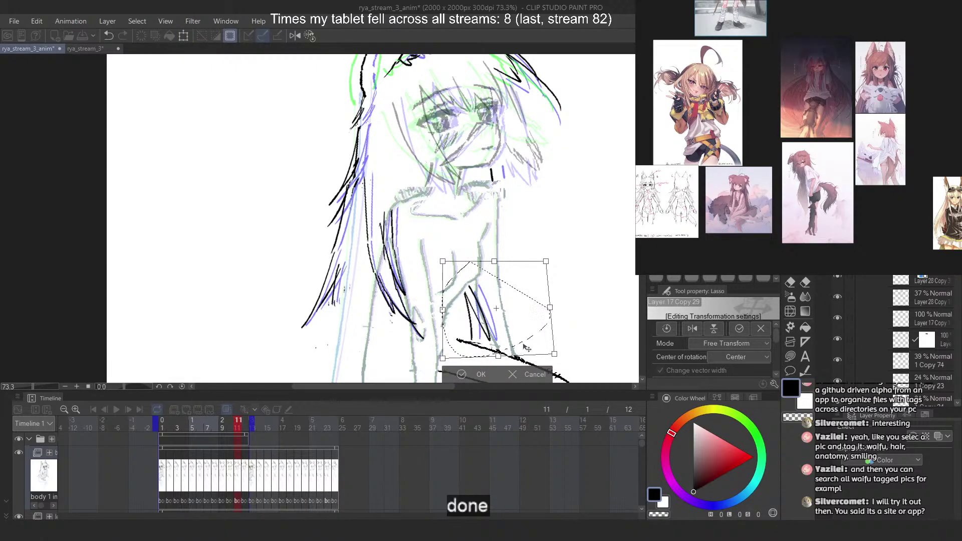
key(Return)
Select the short hair line below the chin on frame 11, move it slightly forwards and clear the selection
mouse_move(499, 141)
mouse_down()
mouse_move(518, 215)
mouse_move(523, 185)
mouse_move(567, 201)
mouse_move(524, 201)
mouse_up()
key(ctrl+t)
key(Return)
scroll(475, 149, down, 3)
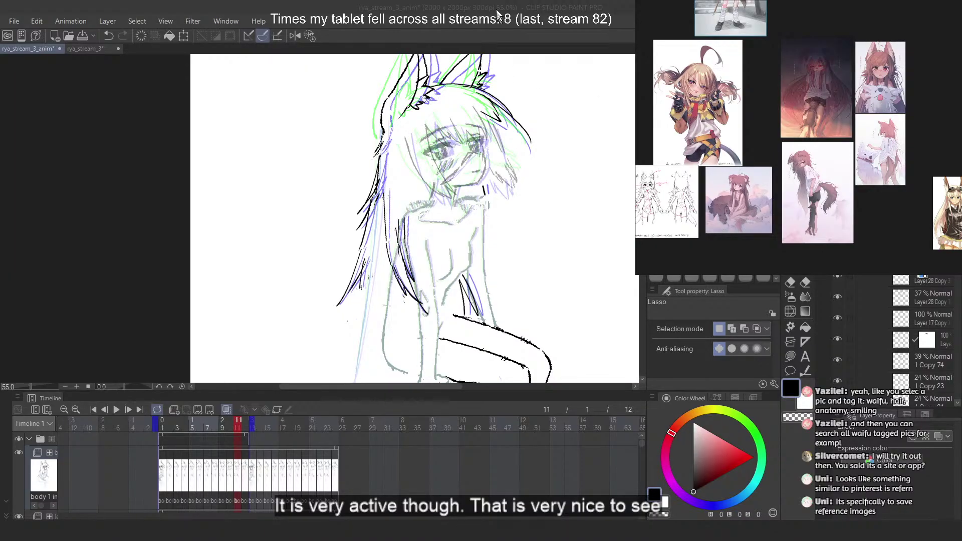
click(448, 70)
scroll(449, 70, down, 3)
scroll(454, 104, up, 2)
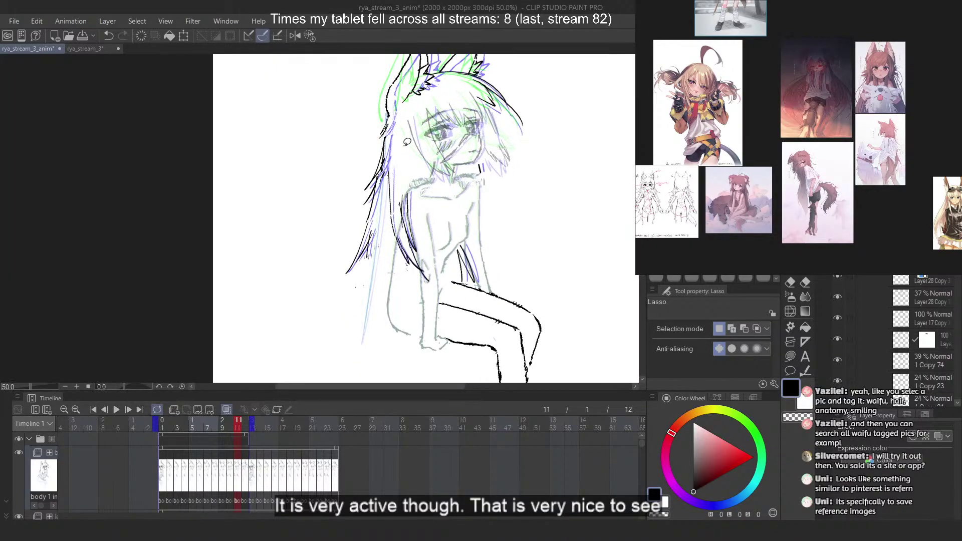
Copy the inked back hair strands layer from frame 11 to frame 12
click(230, 422)
click(238, 423)
click(249, 425)
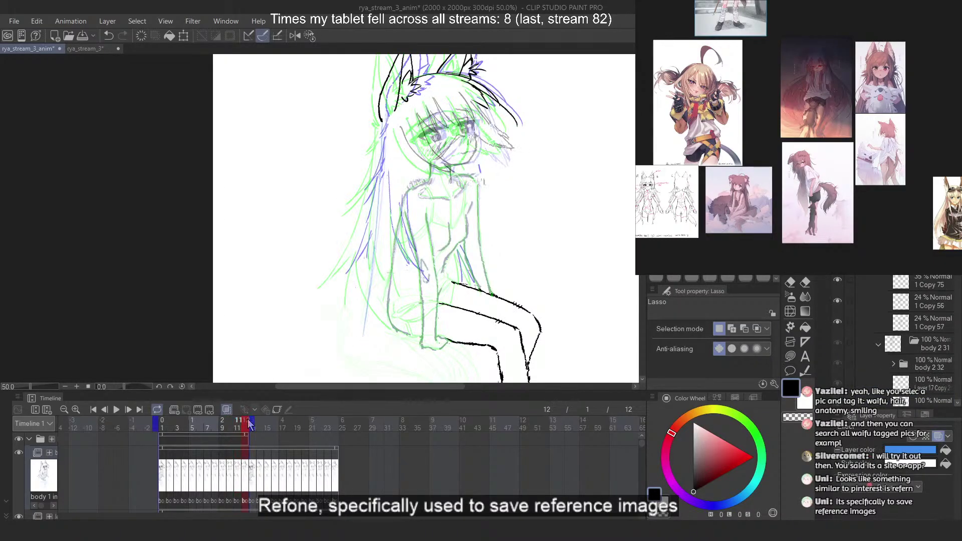
click(238, 422)
click(245, 421)
click(237, 425)
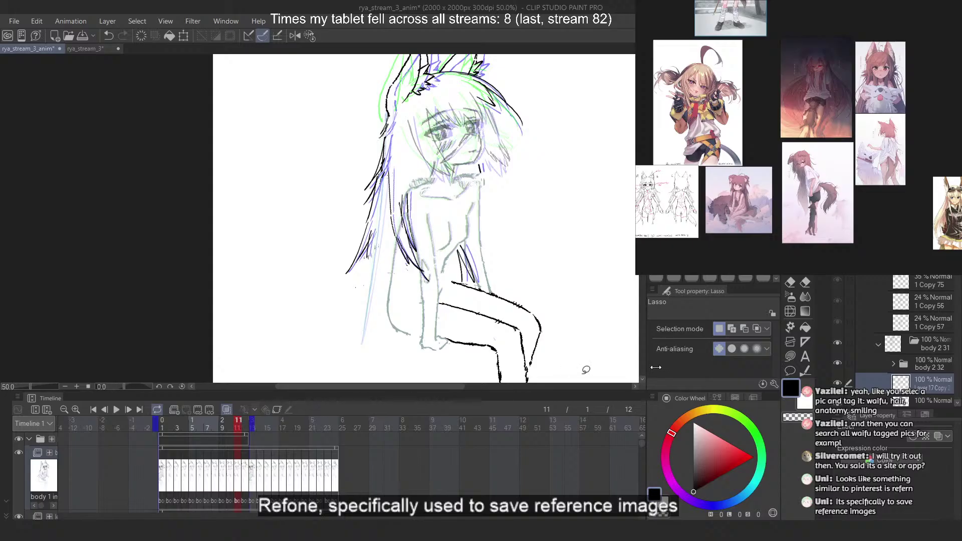
scroll(936, 317, up, 1)
key(Right)
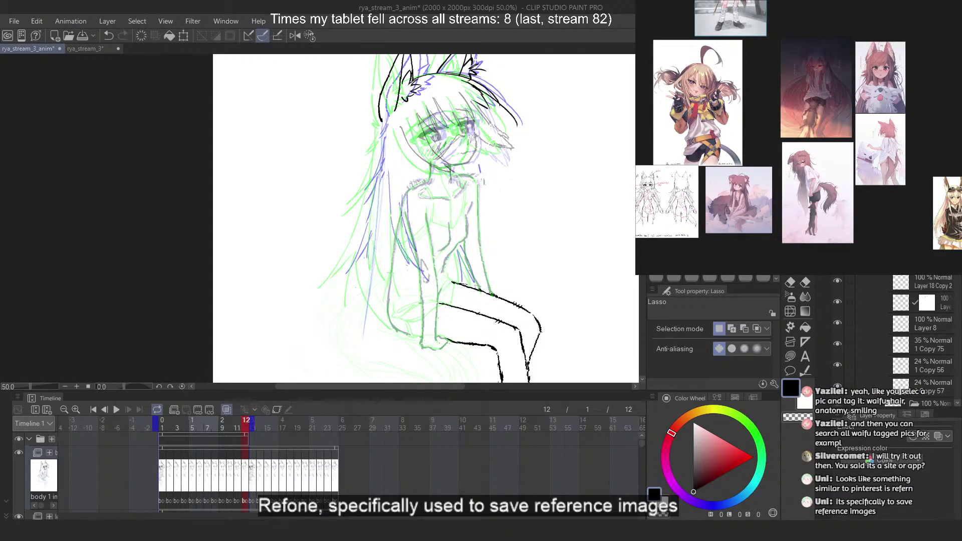
Shift the copied hair strands on frame 12 backwards and slant their lower ends towards the body with Free Transform
key(ctrl+t)
drag(425, 139, 417, 144)
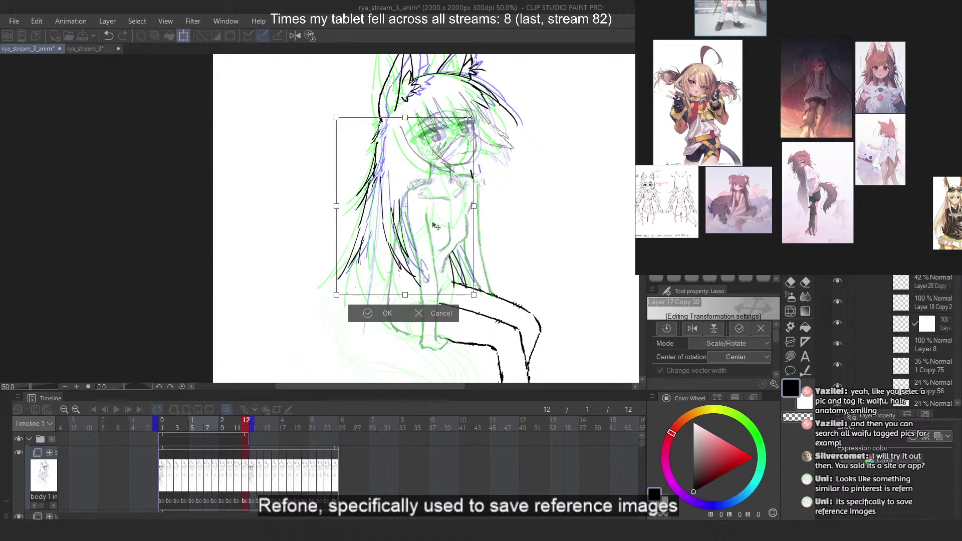
right_click(435, 227)
click(495, 320)
drag(408, 300, 414, 298)
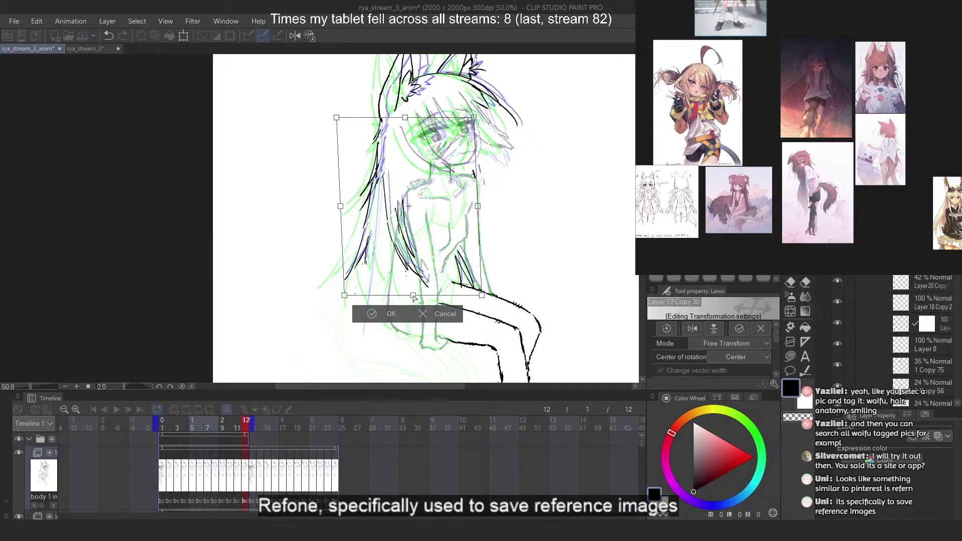
key(Return)
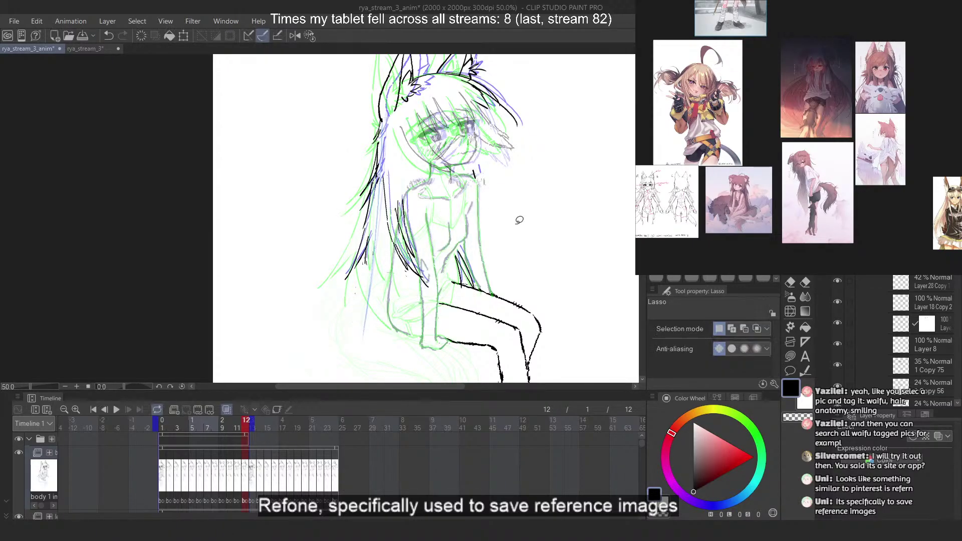
Compare the position of the hair strands on frame 12 with those on frame 1
scroll(404, 184, up, 3)
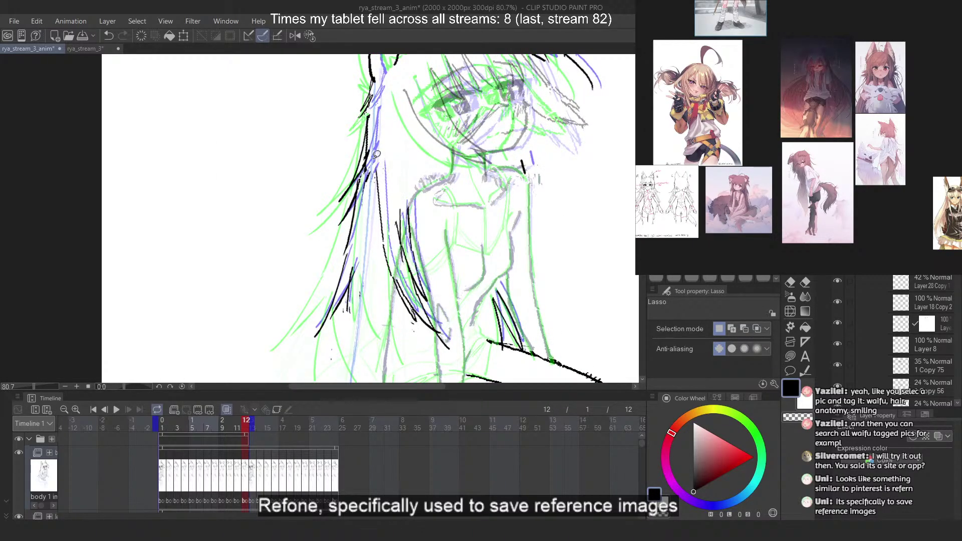
scroll(441, 189, down, 1)
scroll(441, 190, down, 2)
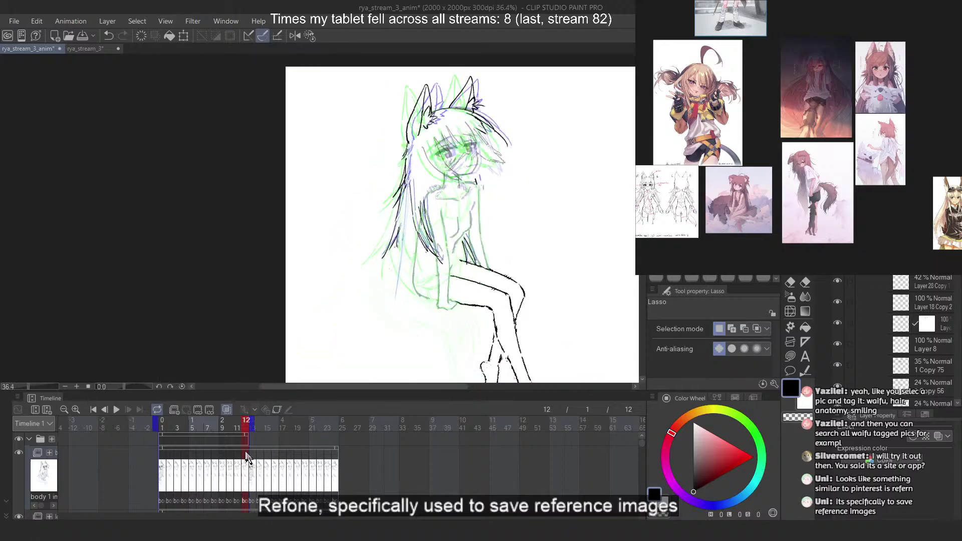
click(163, 425)
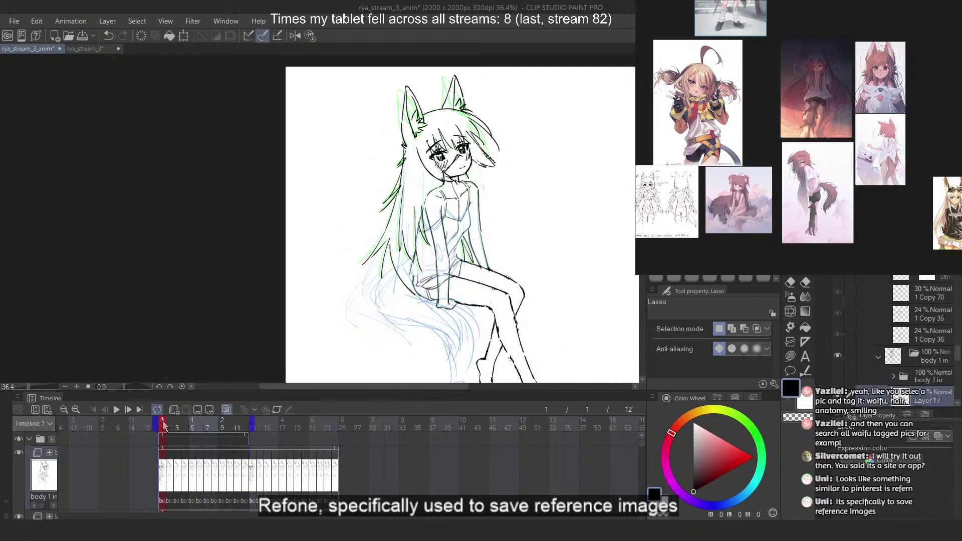
click(245, 427)
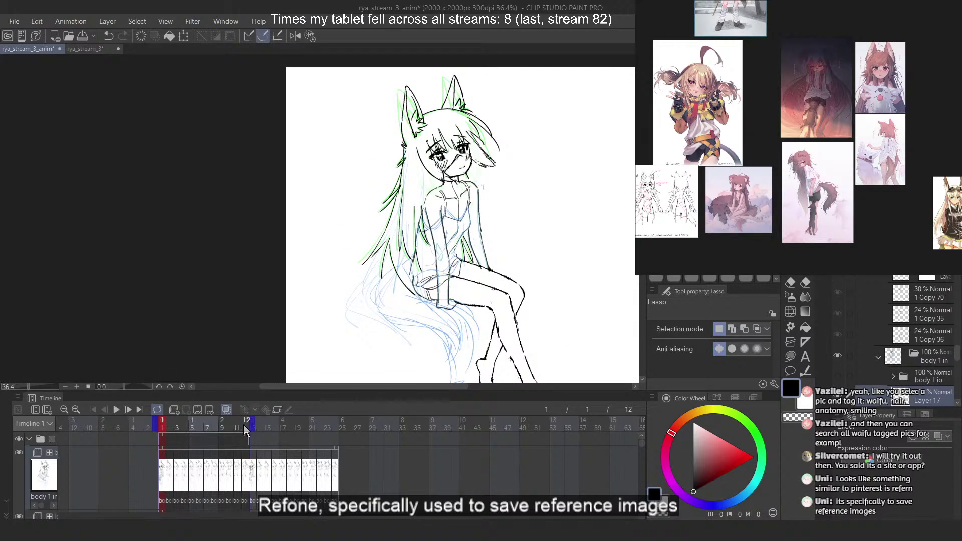
click(160, 429)
scroll(474, 210, up, 1)
scroll(426, 195, up, 1)
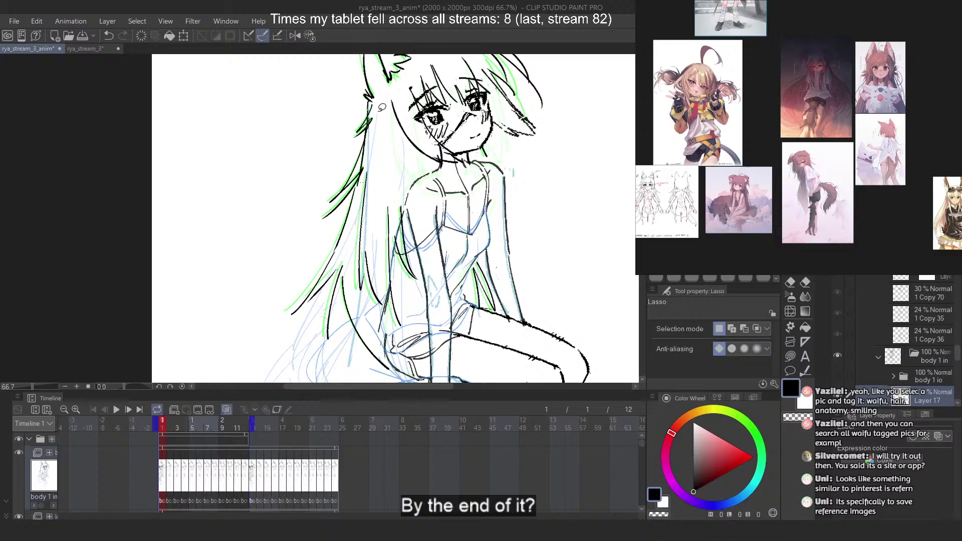
Try to slant the inner back hair strands on frame 1 towards the body with Free Transform and shift them forwards
mouse_move(371, 154)
mouse_down()
mouse_move(362, 201)
mouse_move(407, 330)
mouse_move(389, 242)
mouse_up()
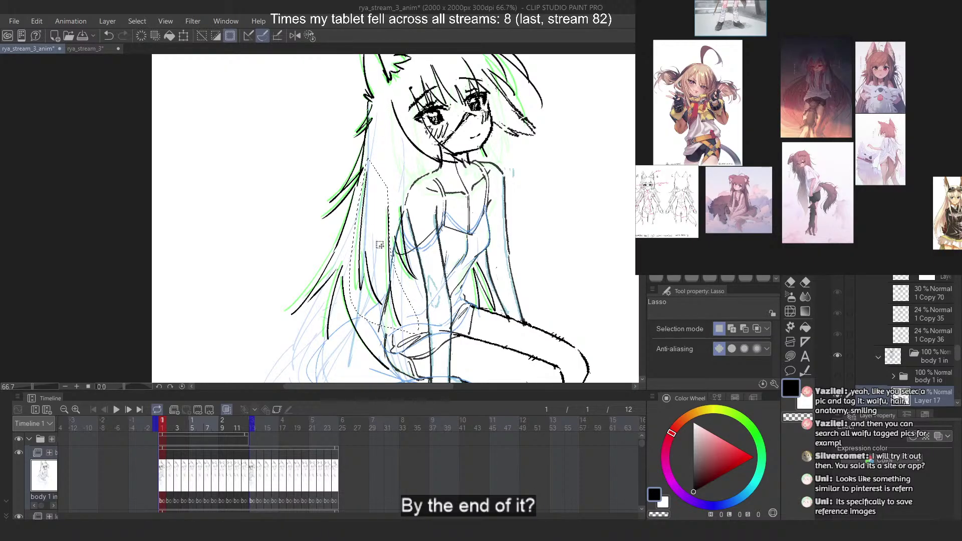
key(ctrl+t)
right_click(379, 275)
click(381, 341)
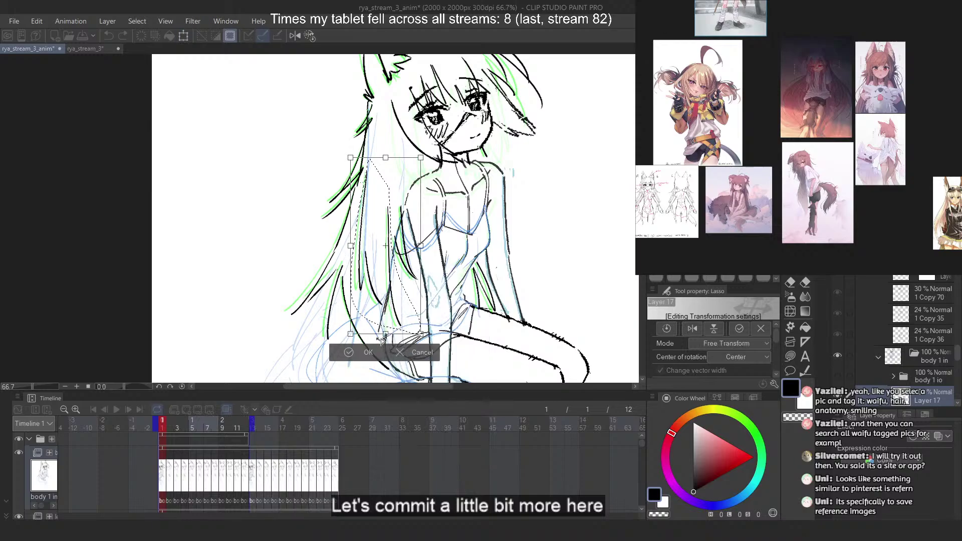
drag(385, 334, 395, 336)
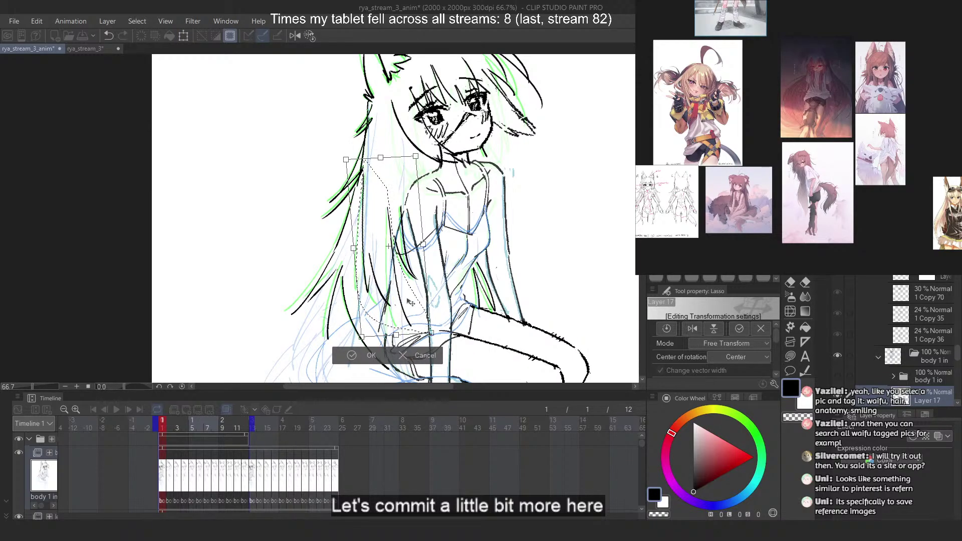
drag(409, 303, 416, 301)
key(Return)
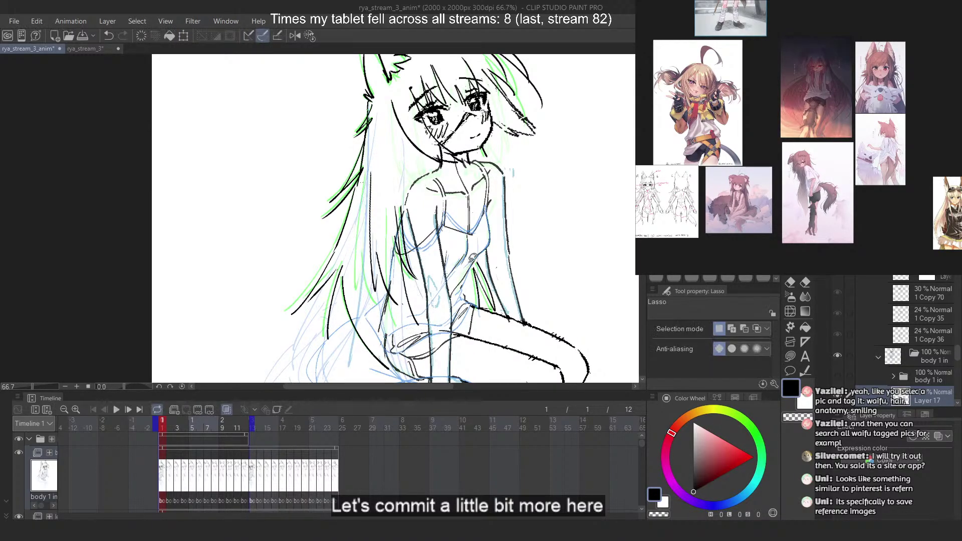
Include the strands behind the near arm in the frame 1 selection, slant them all towards the body with Free Transform and shift them forwards
scroll(422, 244, up, 4)
scroll(401, 230, down, 1)
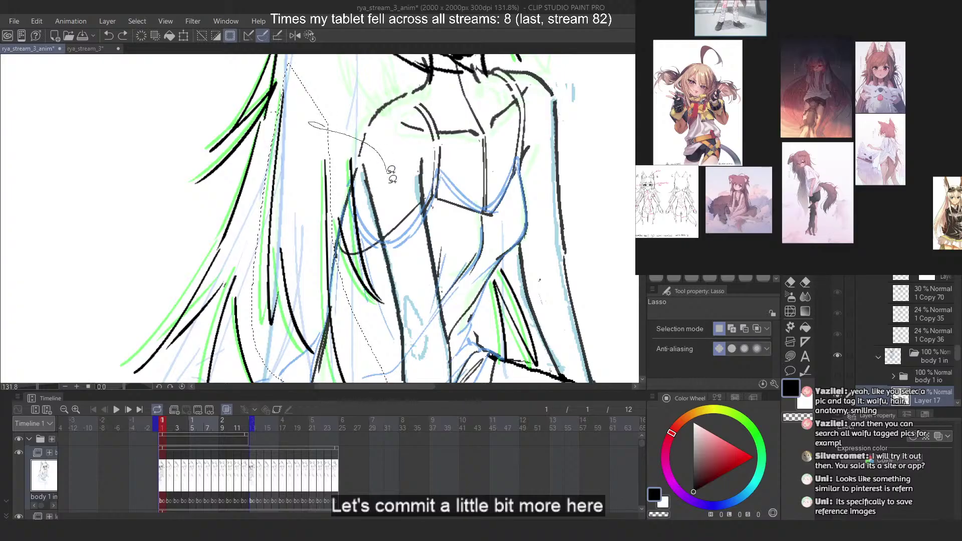
scroll(347, 203, down, 3)
right_click(366, 184)
click(425, 336)
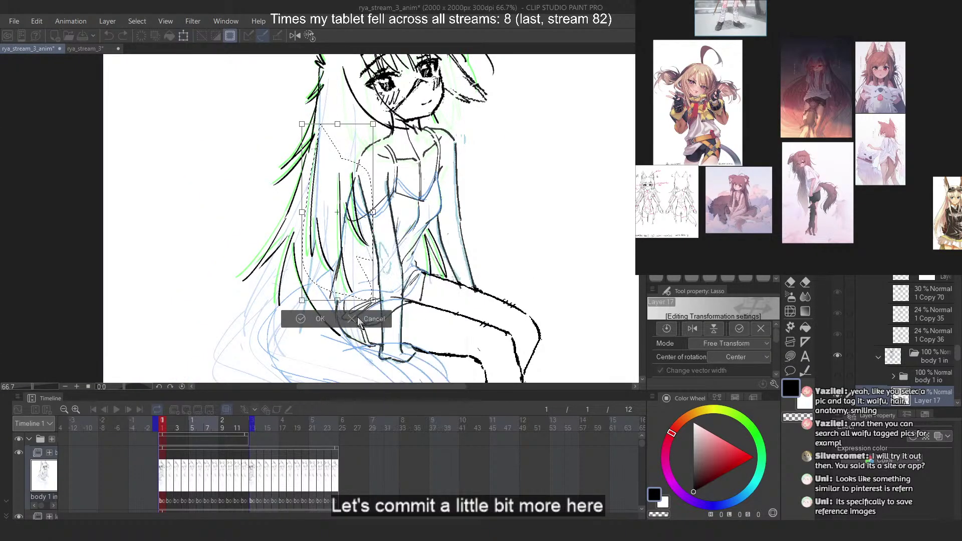
drag(340, 304, 350, 303)
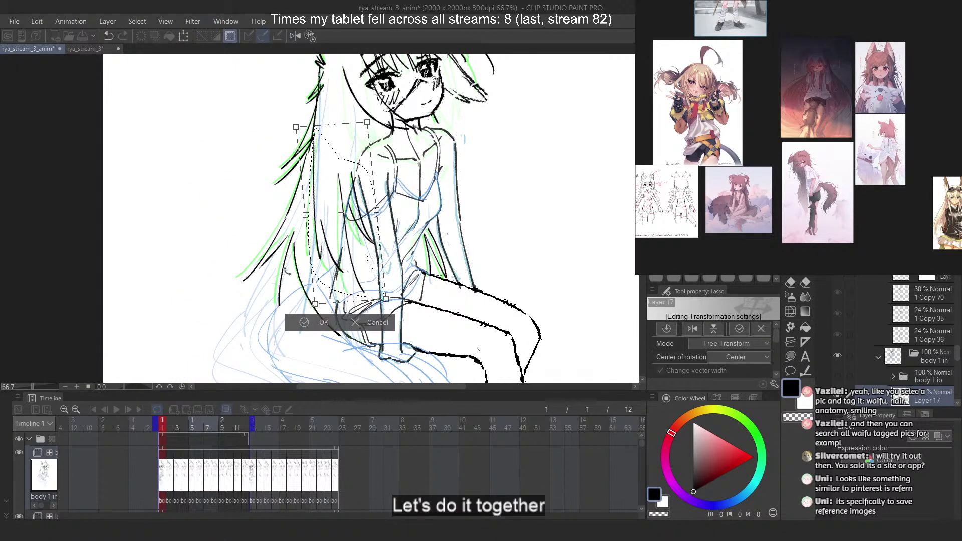
drag(323, 273, 337, 274)
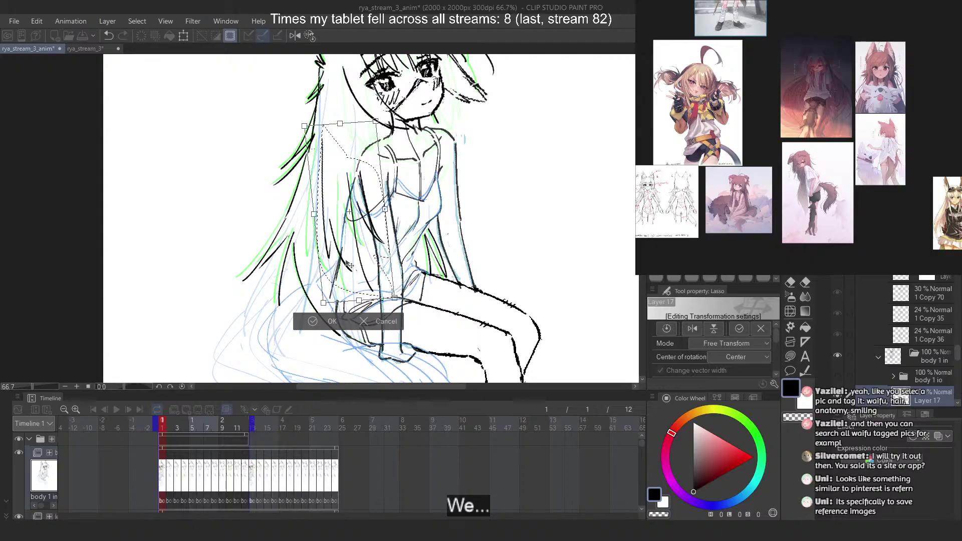
key(Return)
Reselect the inner strands and those behind the near arm on frame 1, then nudge and rotate them slightly forwards
scroll(337, 141, up, 1)
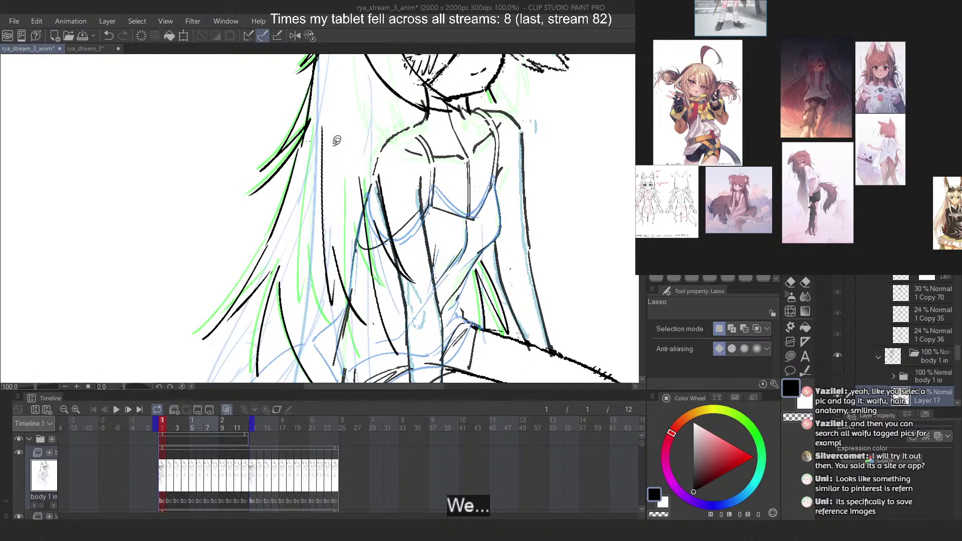
mouse_move(317, 125)
mouse_down()
mouse_move(323, 268)
mouse_move(345, 342)
mouse_move(395, 277)
mouse_up()
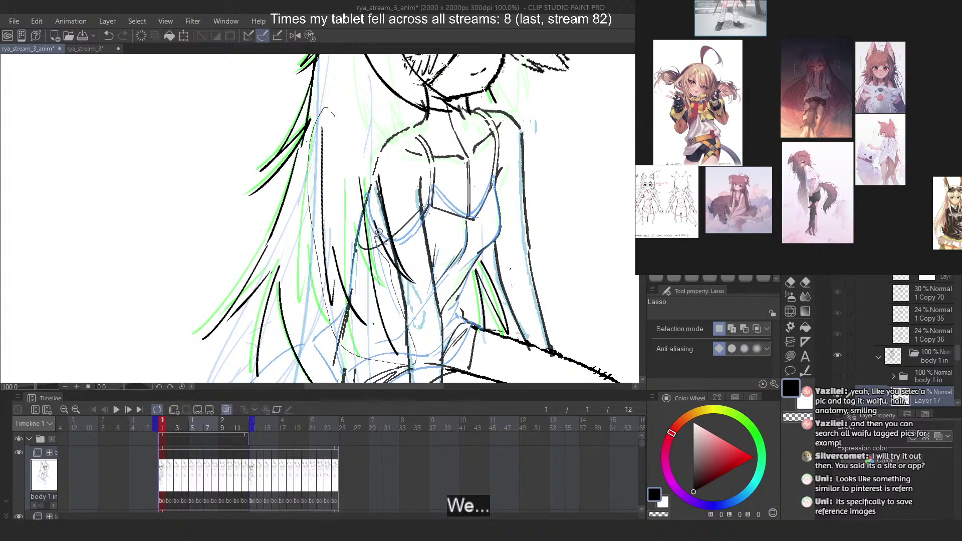
drag(378, 232, 376, 161)
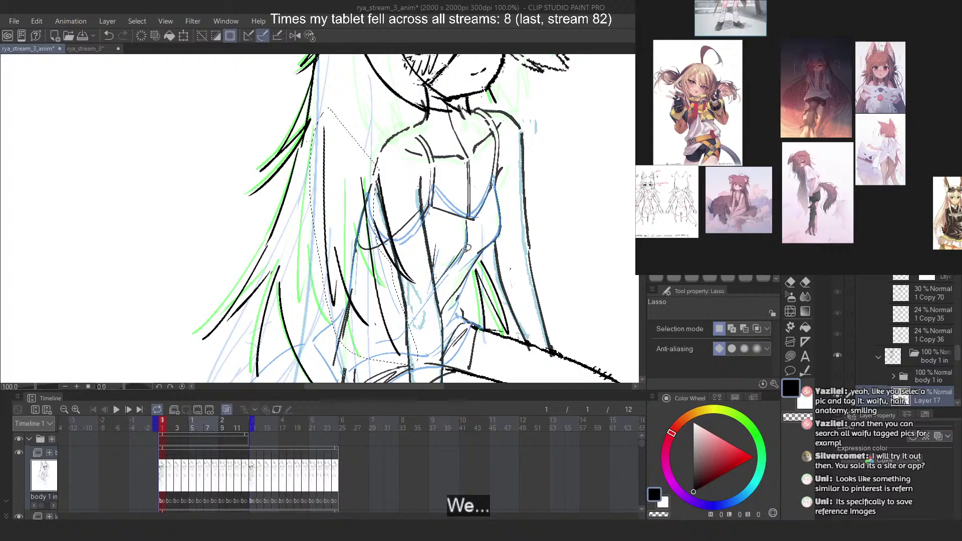
key(ctrl+t)
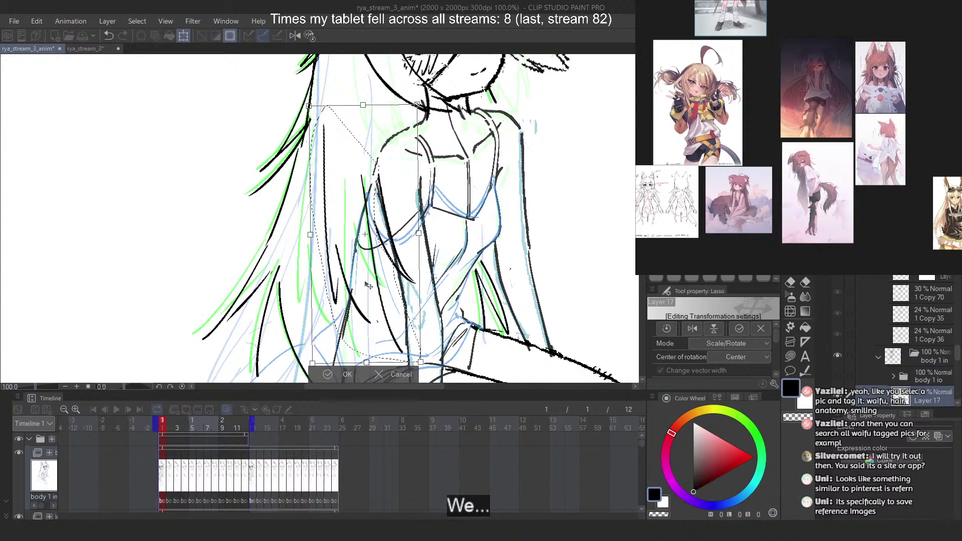
key(Return)
Select the outer back hair strands on frame 1 and slant their lower ends towards the body with Free Transform
drag(310, 141, 313, 321)
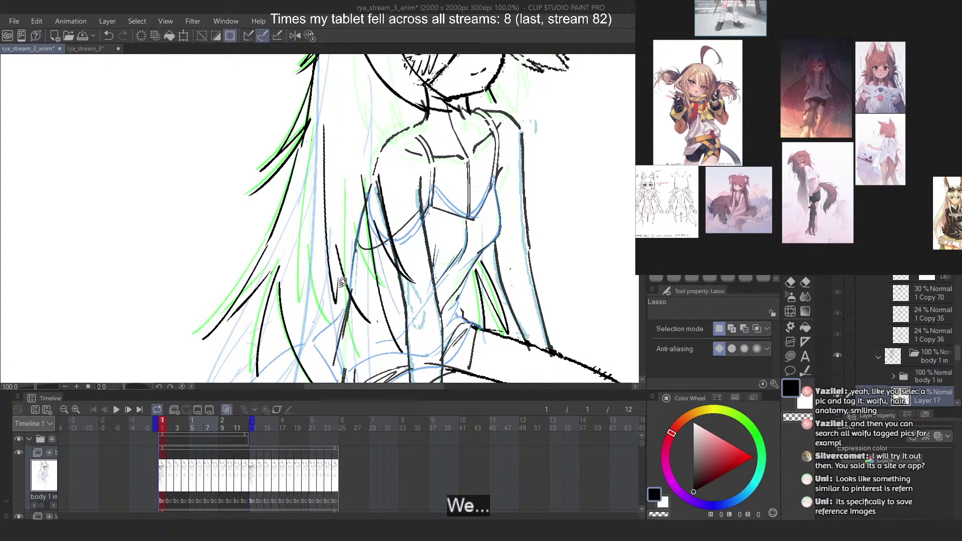
drag(407, 202, 381, 223)
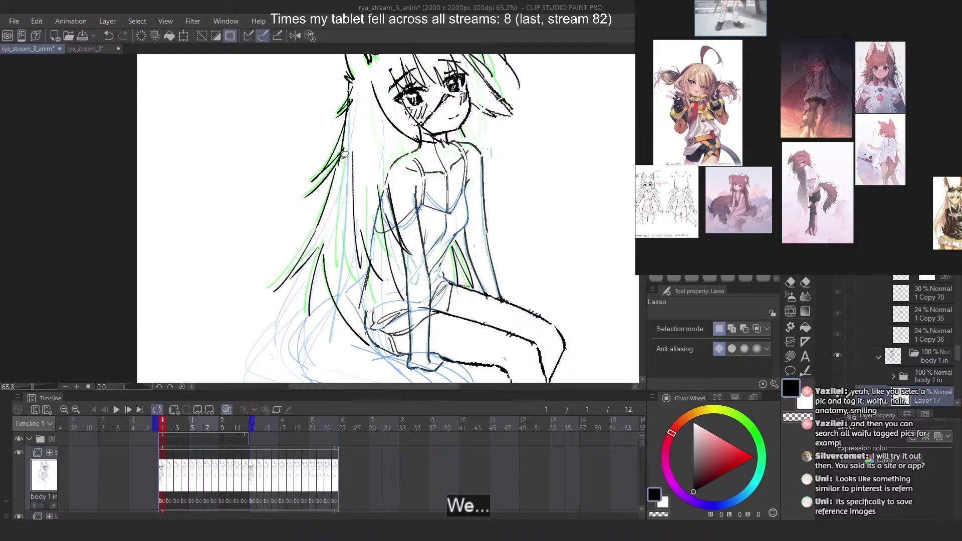
mouse_move(356, 123)
mouse_down()
mouse_move(357, 76)
mouse_move(258, 316)
mouse_move(319, 293)
mouse_move(339, 224)
mouse_up()
key(ctrl+t)
right_click(329, 286)
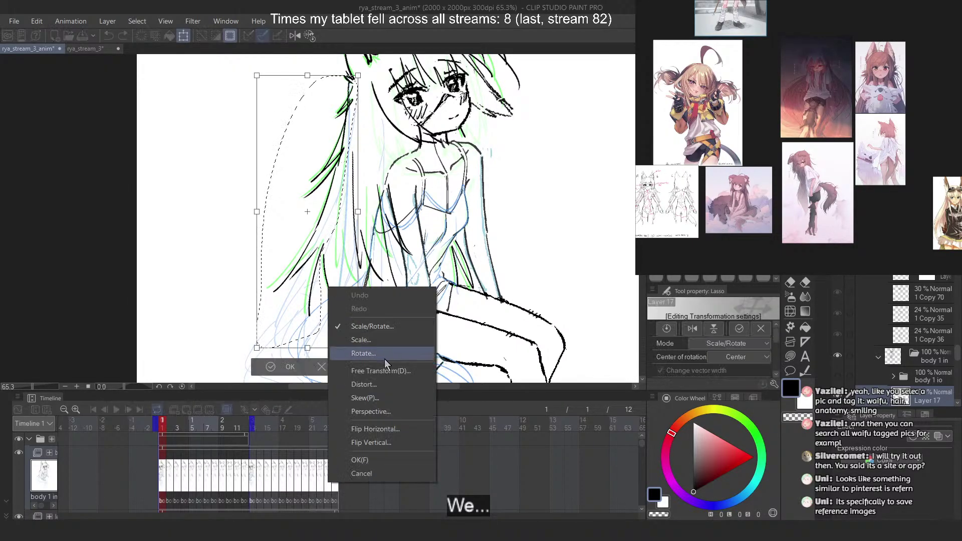
click(381, 371)
drag(308, 352, 319, 349)
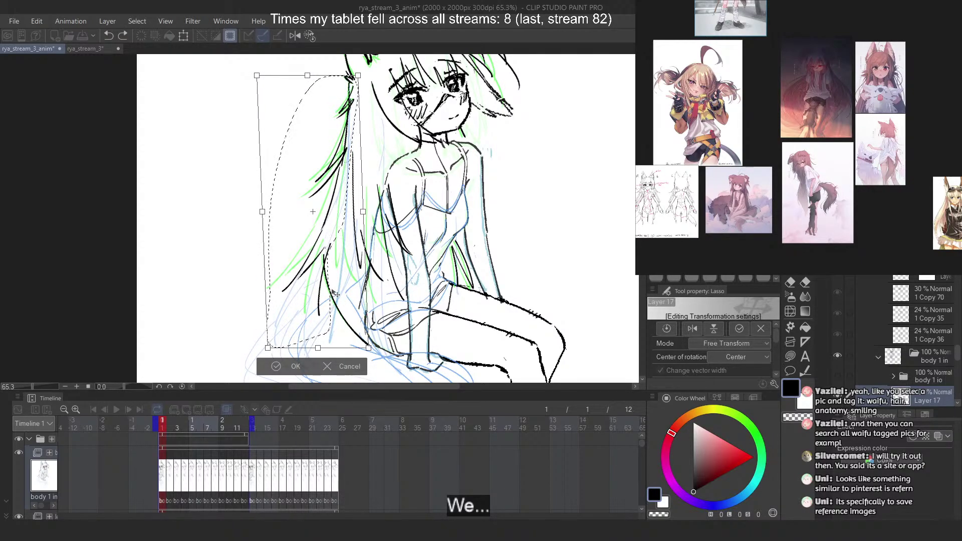
key(Return)
Select the lowest outer back strands on frame 1, squeeze their outer edge inwards with Free Transform and clear the selection
scroll(347, 190, up, 1)
mouse_move(348, 161)
mouse_down()
mouse_move(280, 286)
mouse_move(304, 327)
mouse_move(319, 330)
mouse_move(333, 268)
mouse_up()
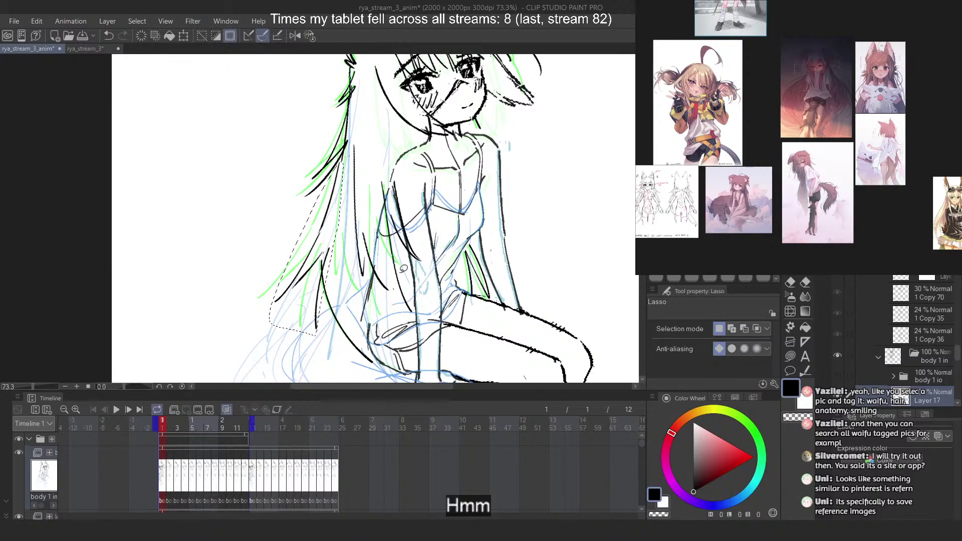
key(ctrl+t)
right_click(322, 288)
click(345, 370)
drag(272, 254, 287, 258)
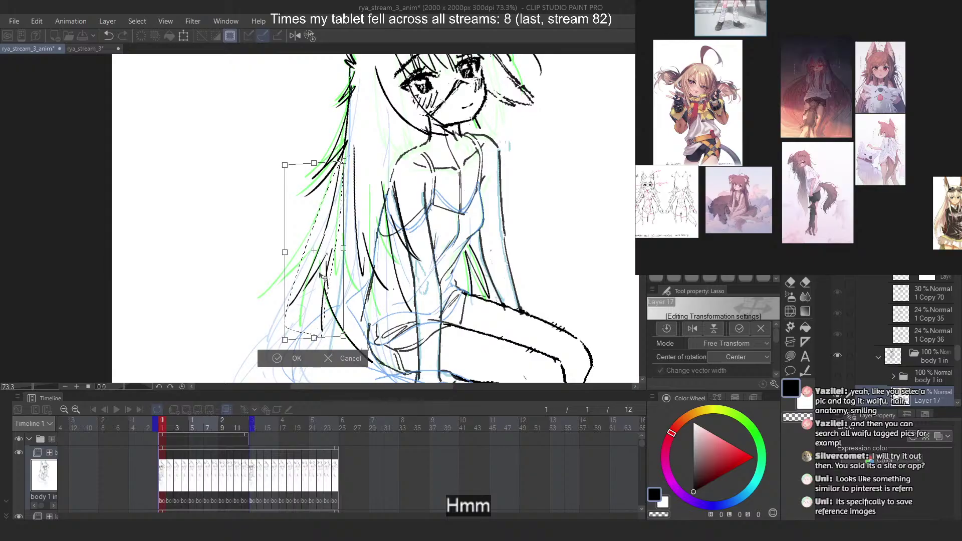
key(Return)
key(ctrl+d)
Select the outer back hair strands beside the shoulder on frame 1 and squeeze their outer edge inwards with Free Transform
scroll(326, 108, up, 2)
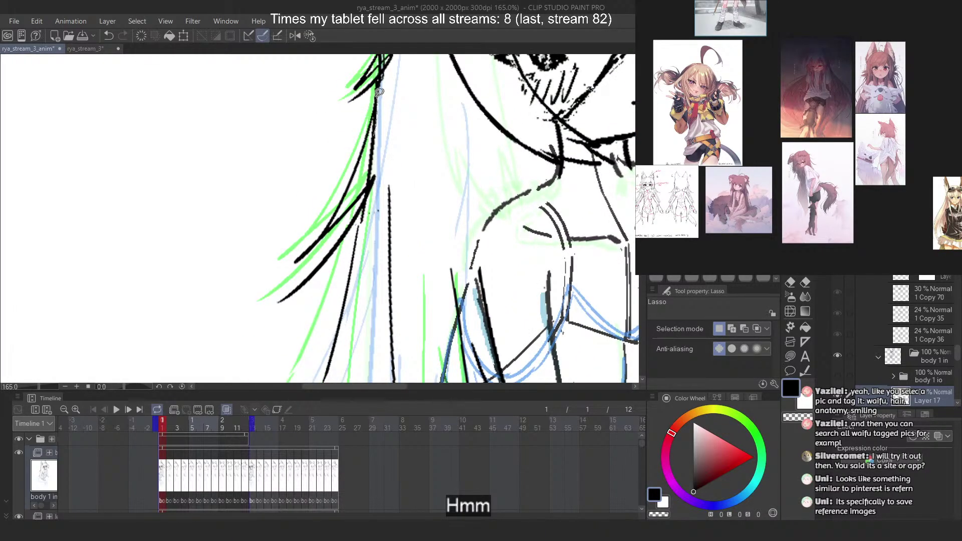
drag(347, 246, 391, 150)
key(ctrl+t)
right_click(371, 168)
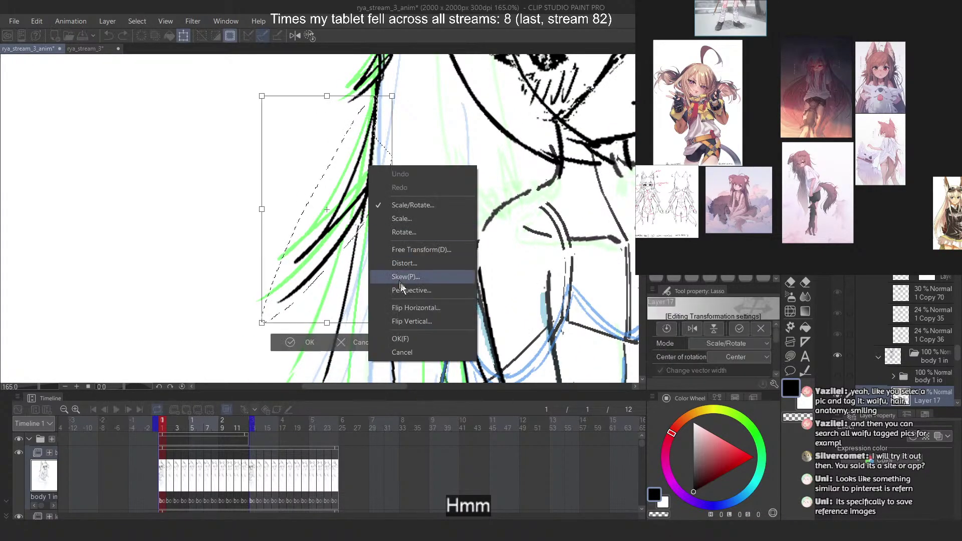
click(401, 280)
mouse_move(271, 210)
mouse_down()
mouse_move(298, 198)
mouse_move(283, 214)
mouse_up()
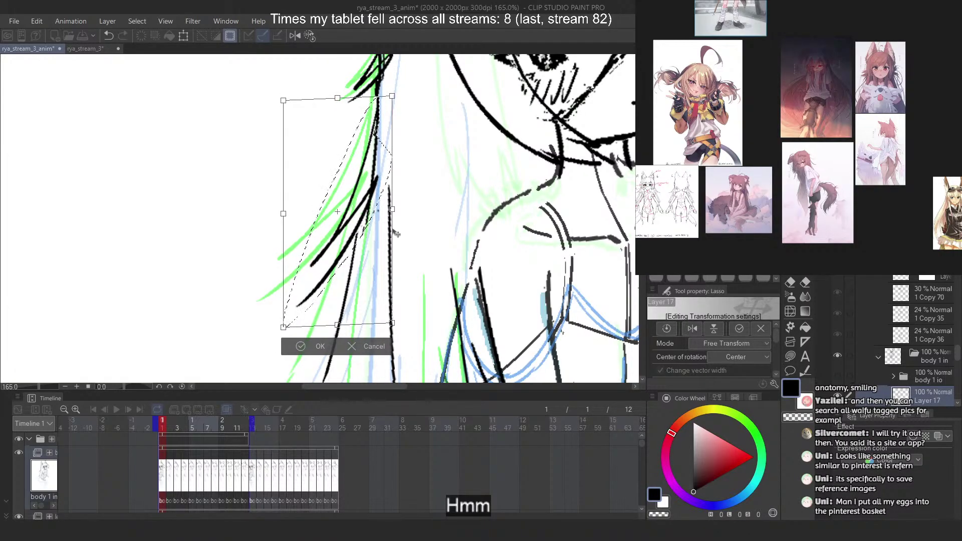
Adjust the inner edge and corners of the shoulder strands' transform to rejoin the hairline, apply it and clear the selection
drag(392, 209, 384, 210)
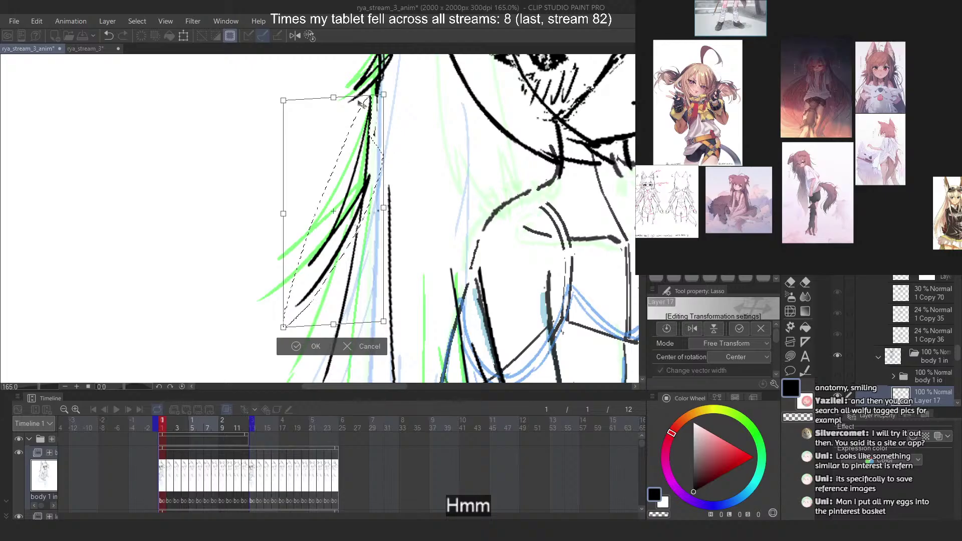
drag(385, 100, 387, 101)
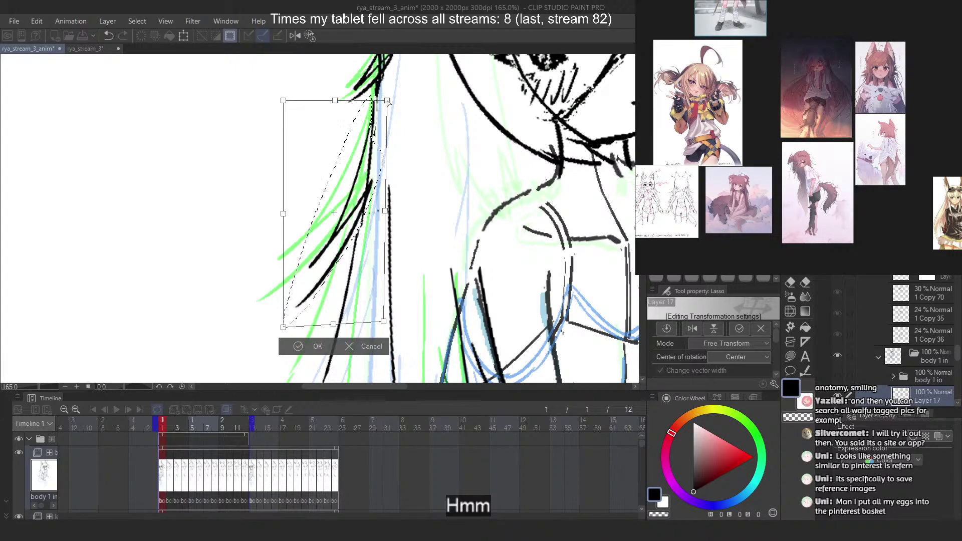
drag(284, 101, 291, 87)
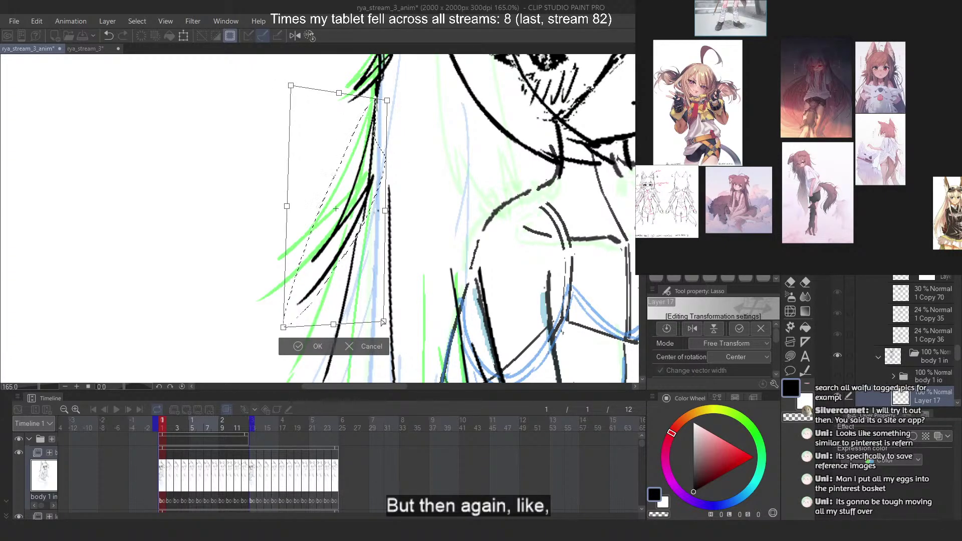
drag(384, 322, 341, 327)
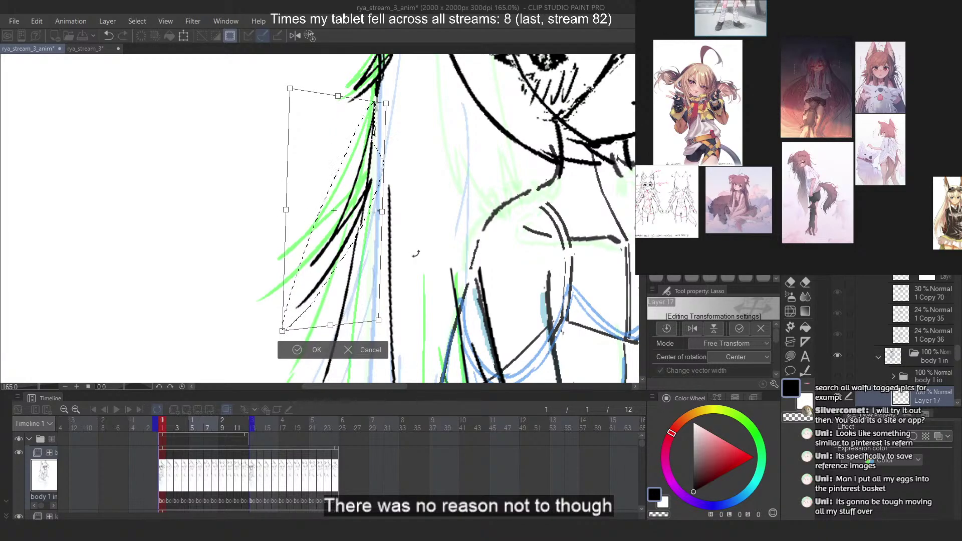
drag(416, 254, 417, 255)
key(Return)
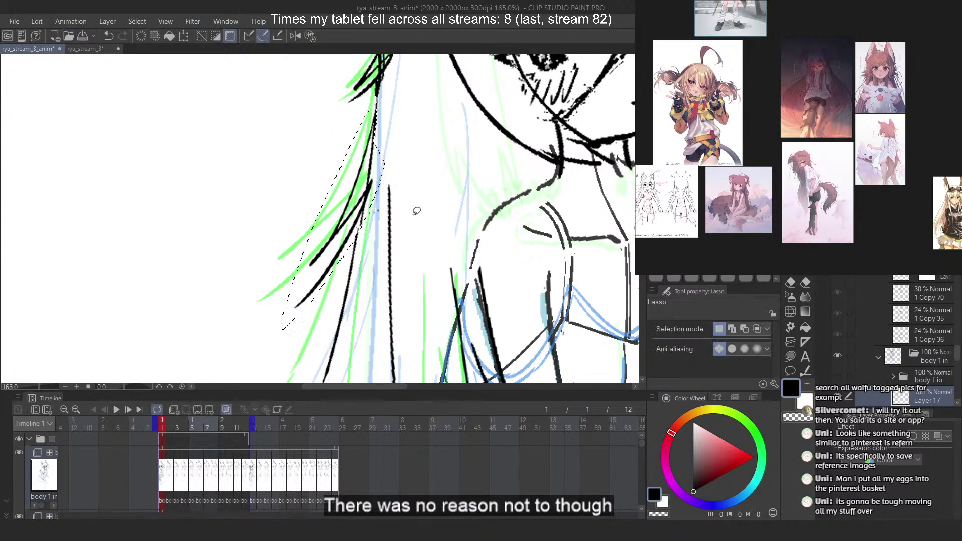
key(ctrl+d)
Select the small outer hair tuft level with the face on frame 1, squeeze it inwards with Free Transform and clear the selection
scroll(416, 210, down, 9)
scroll(360, 109, up, 11)
drag(414, 125, 392, 155)
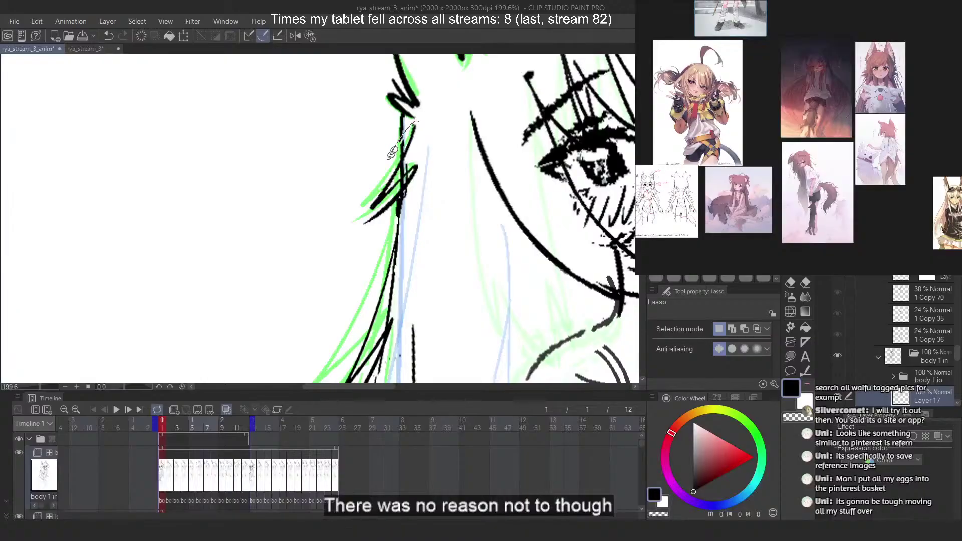
drag(368, 233, 434, 150)
key(ctrl+t)
right_click(418, 166)
click(464, 253)
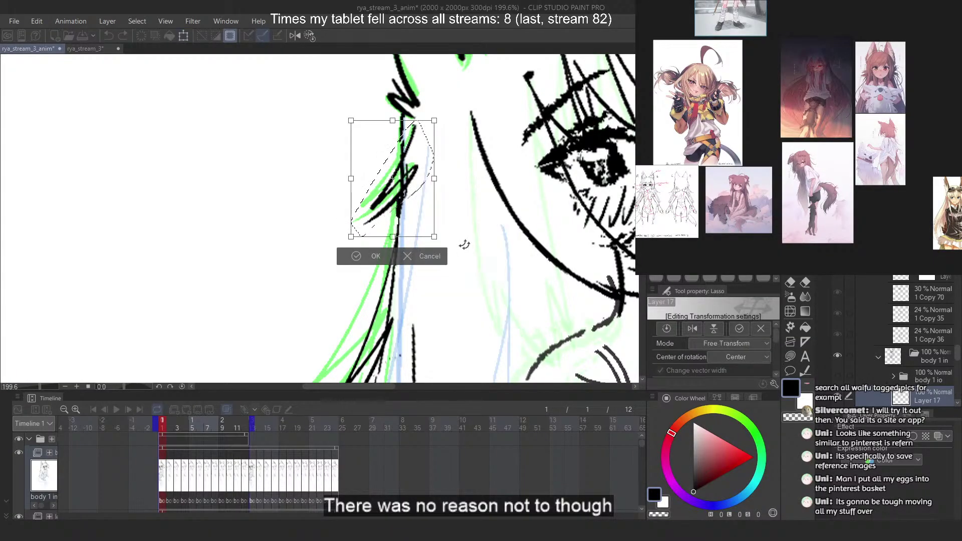
drag(352, 178, 409, 195)
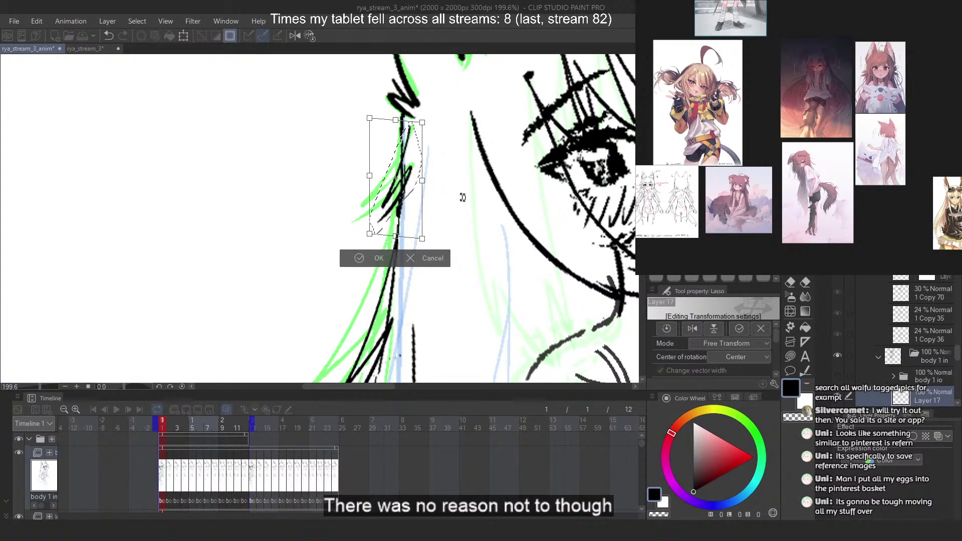
key(Return)
key(ctrl+d)
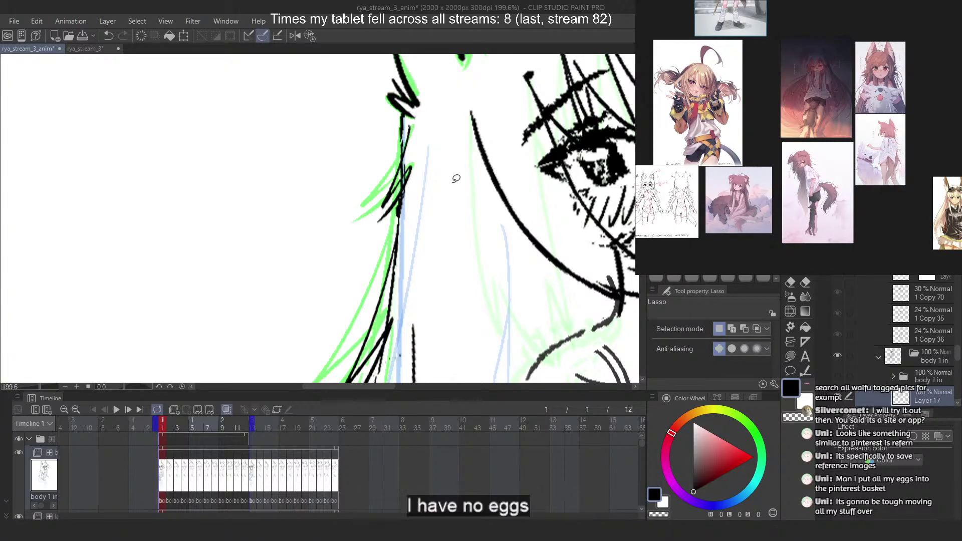
Select the hair strands between the torso and far arm on frame 1 and slant their lower ends towards that arm with Free Transform
scroll(438, 165, down, 5)
scroll(431, 201, up, 3)
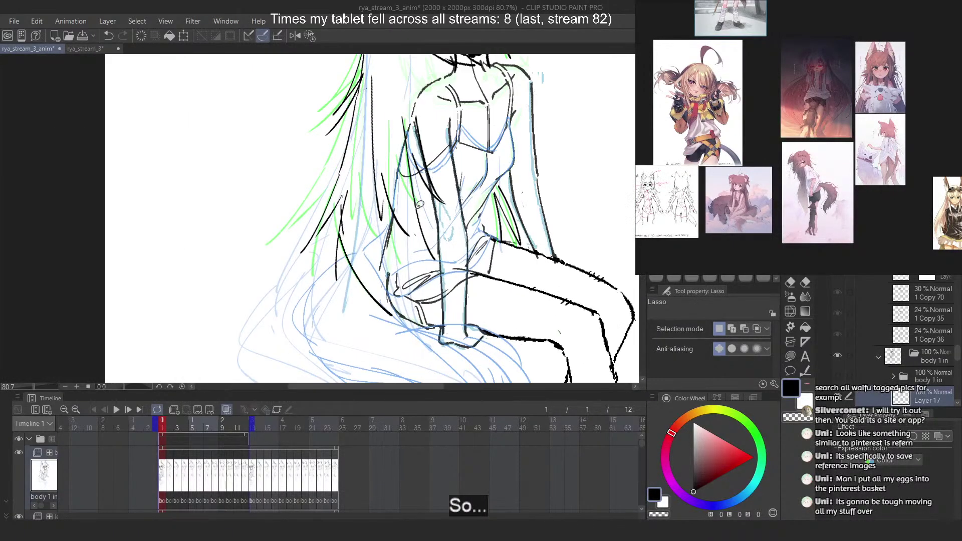
drag(511, 274, 550, 203)
scroll(538, 191, up, 1)
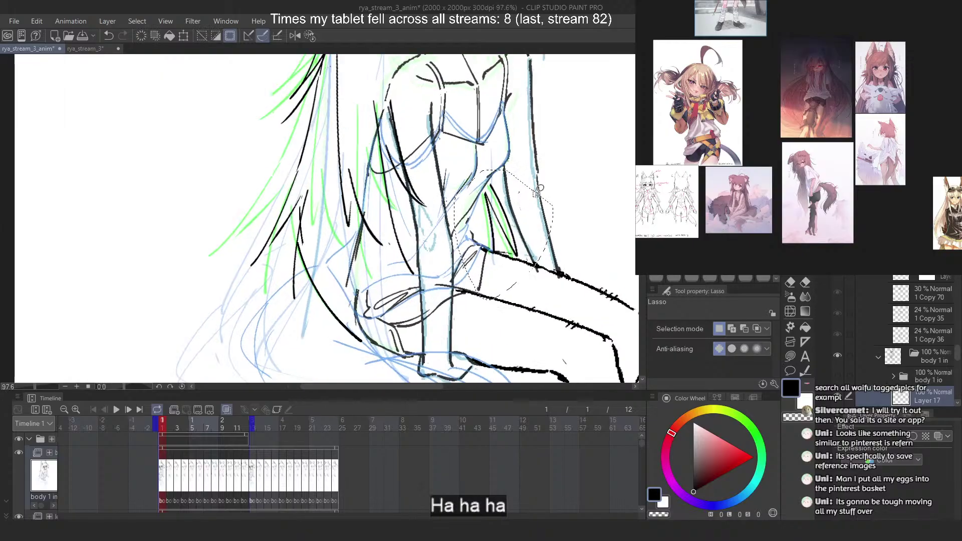
key(ctrl+t)
right_click(526, 208)
click(600, 290)
drag(500, 301, 507, 297)
drag(514, 188, 518, 186)
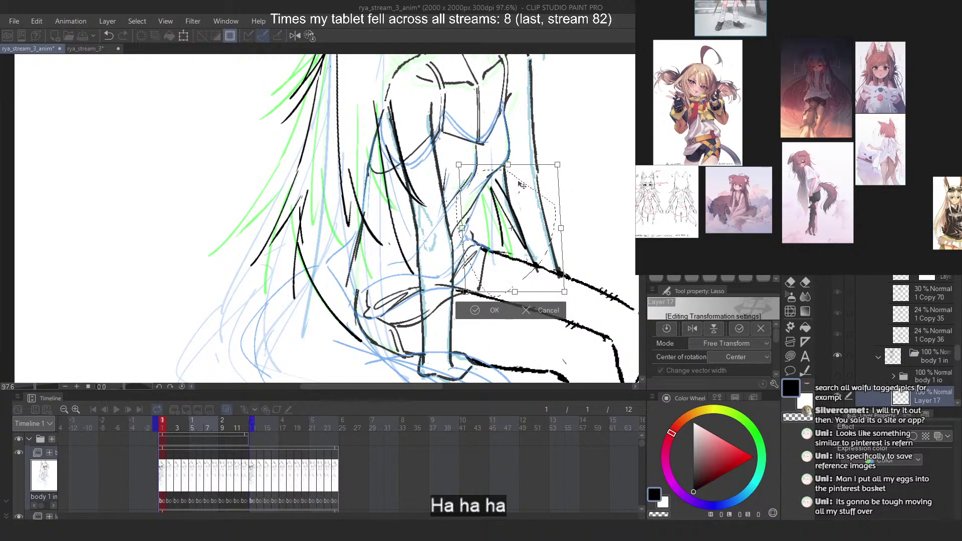
key(Return)
Step through frames 1 to 3 and jump to frame 12 to compare how the hair flows across the loop
scroll(429, 157, down, 3)
scroll(430, 156, down, 1)
scroll(430, 156, up, 2)
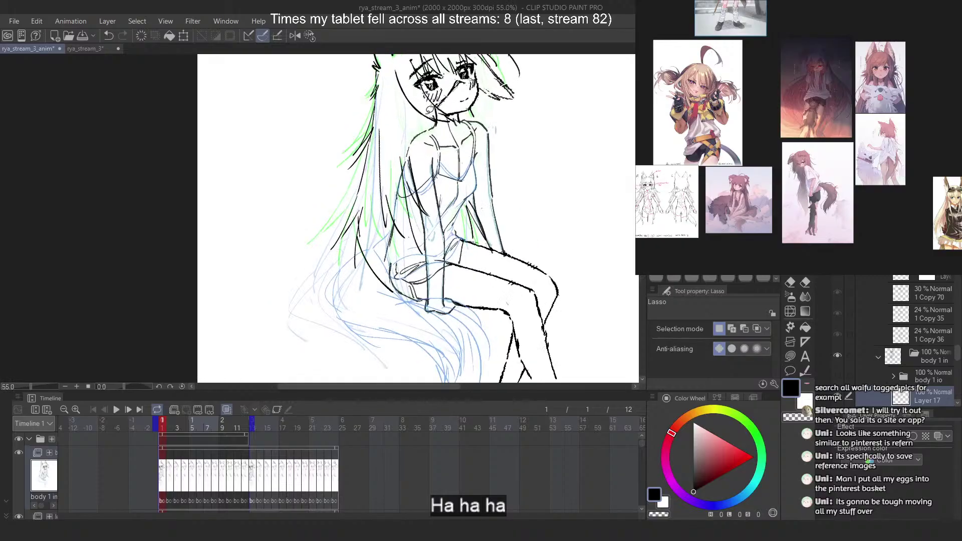
drag(318, 206, 277, 275)
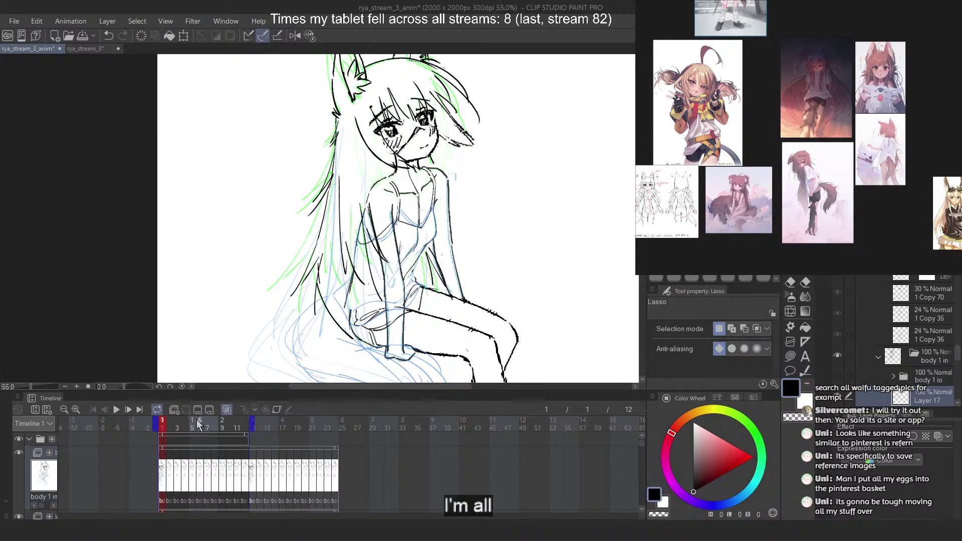
key(Right)
key(Right)
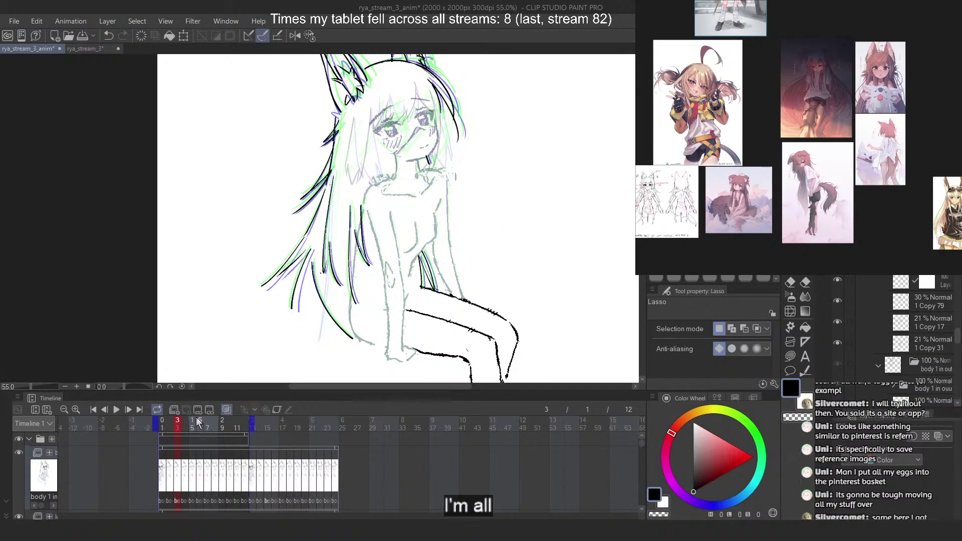
key(Left)
key(Left)
key(Right)
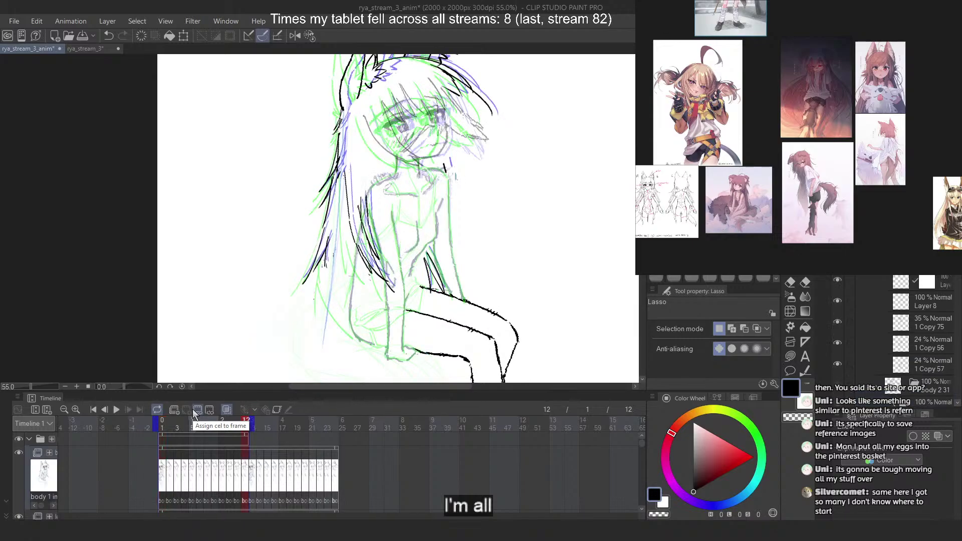
key(Left)
click(245, 427)
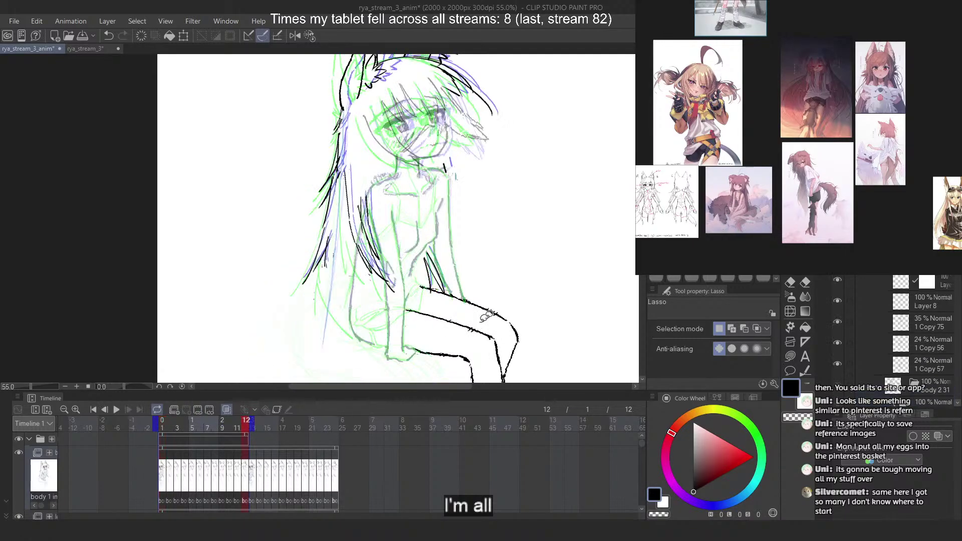
Paste the copied hair strands onto frame 12 and tint the existing strands with blue layer color, with onion skin turned off
scroll(902, 340, up, 2)
key(ctrl+v)
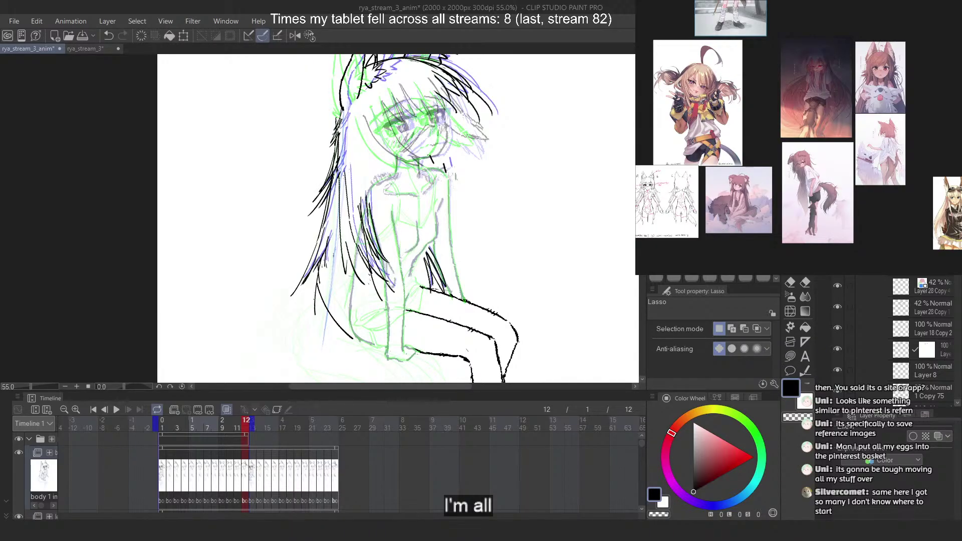
key(ctrl+b)
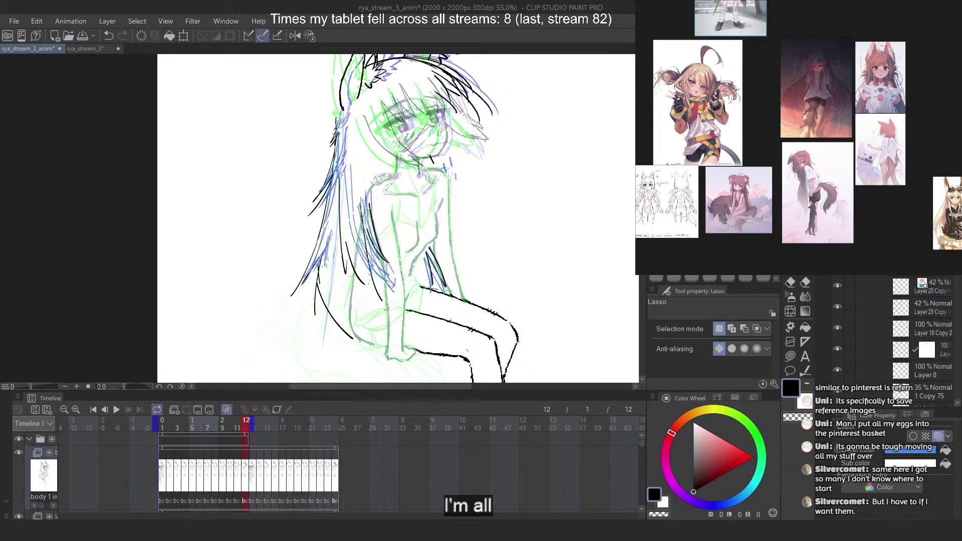
click(226, 409)
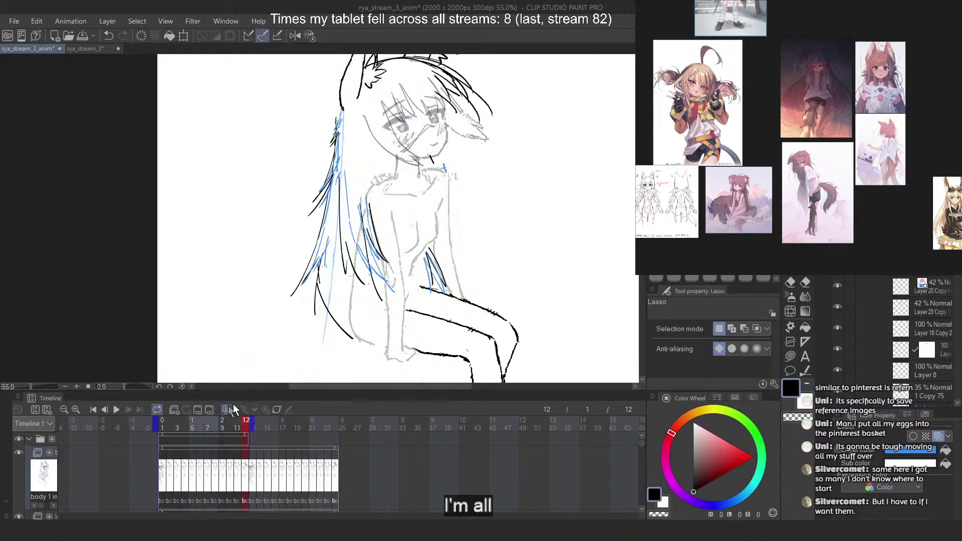
key(ctrl+b)
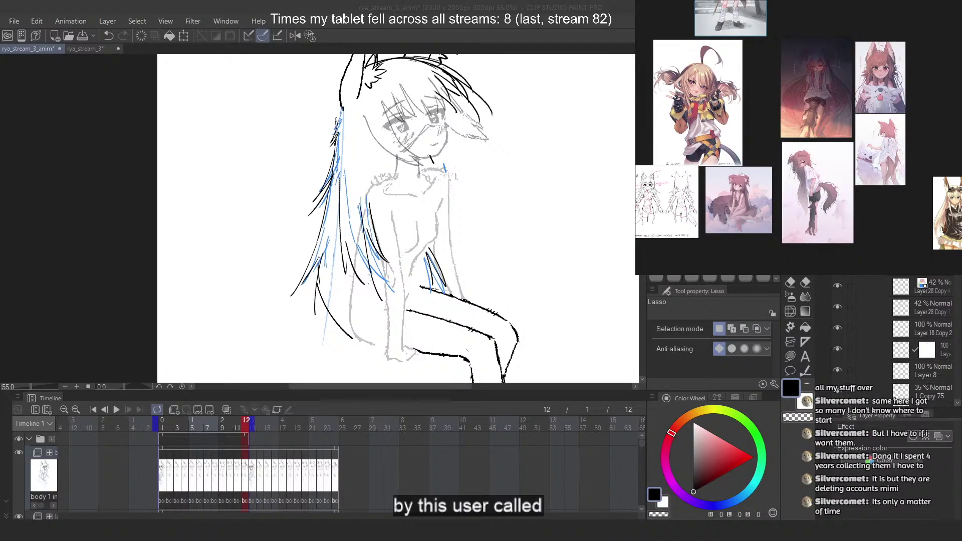
Switch to the browser and read the r/Pinterest post "They took my mom" with its comments on Reddit
drag(339, 52, 368, 49)
scroll(285, 232, down, 2)
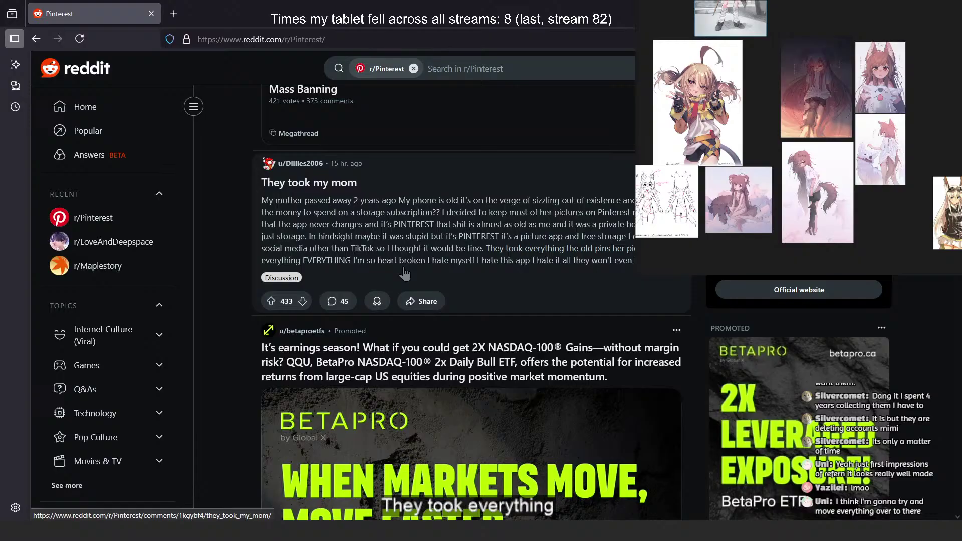
click(546, 284)
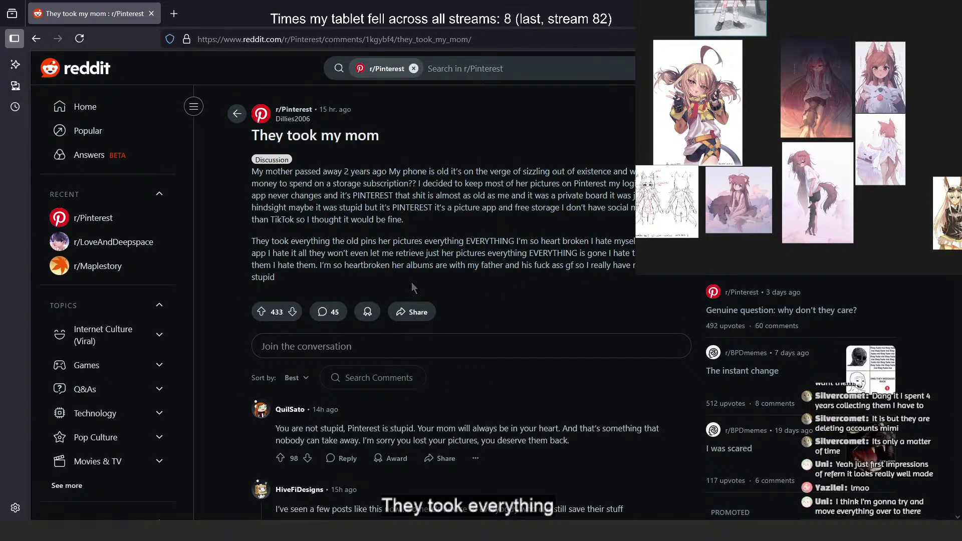
scroll(414, 288, down, 1)
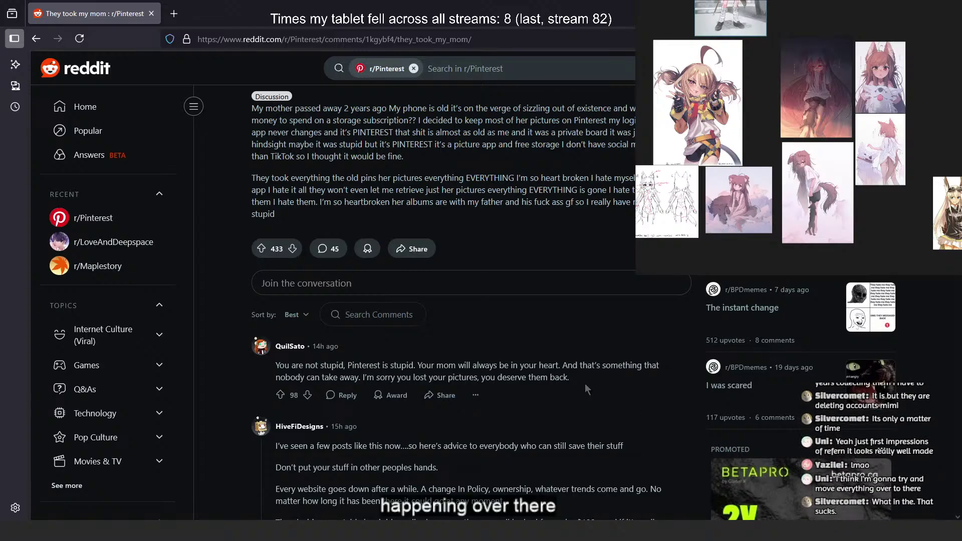
scroll(585, 389, down, 2)
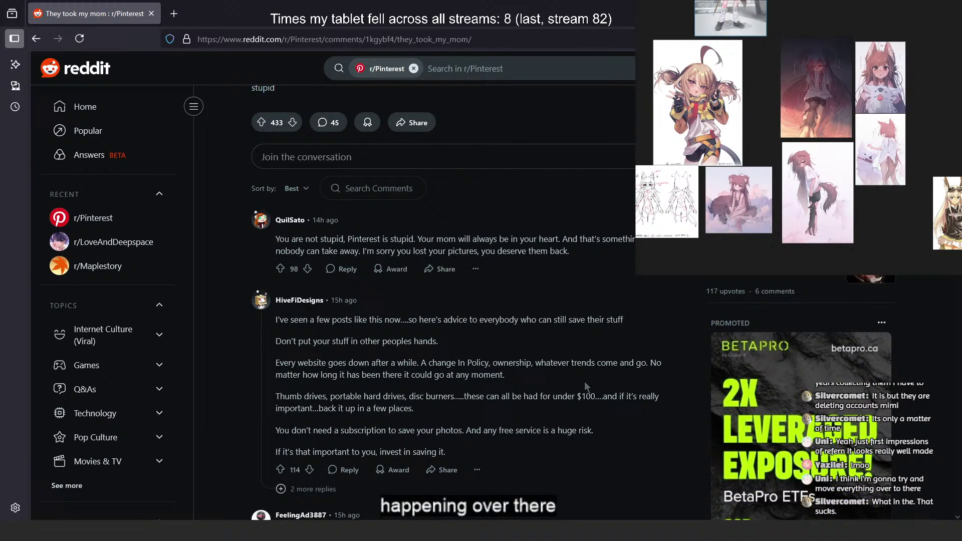
drag(524, 432, 502, 361)
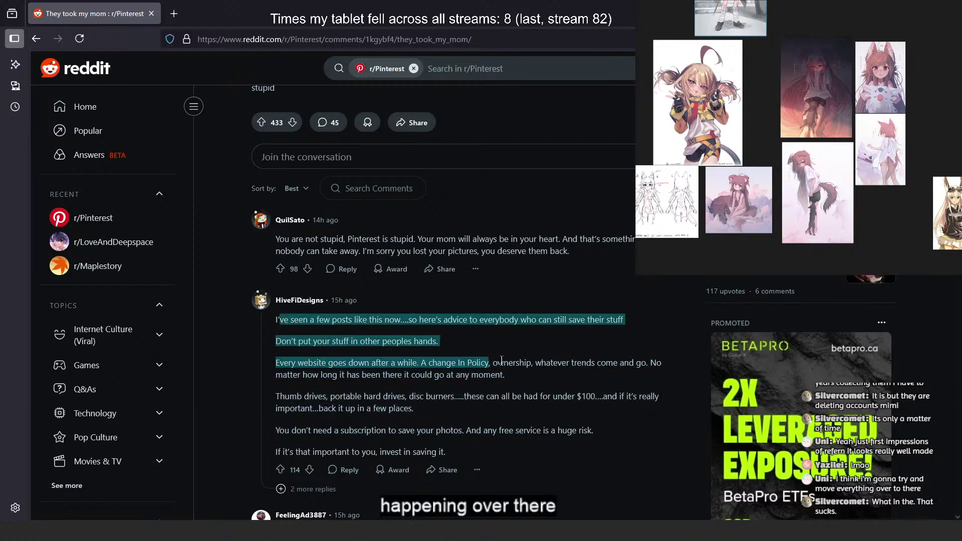
click(502, 361)
Return to the r/Pinterest feed, open the "Mass Banning" megathread and read through its comments
click(36, 39)
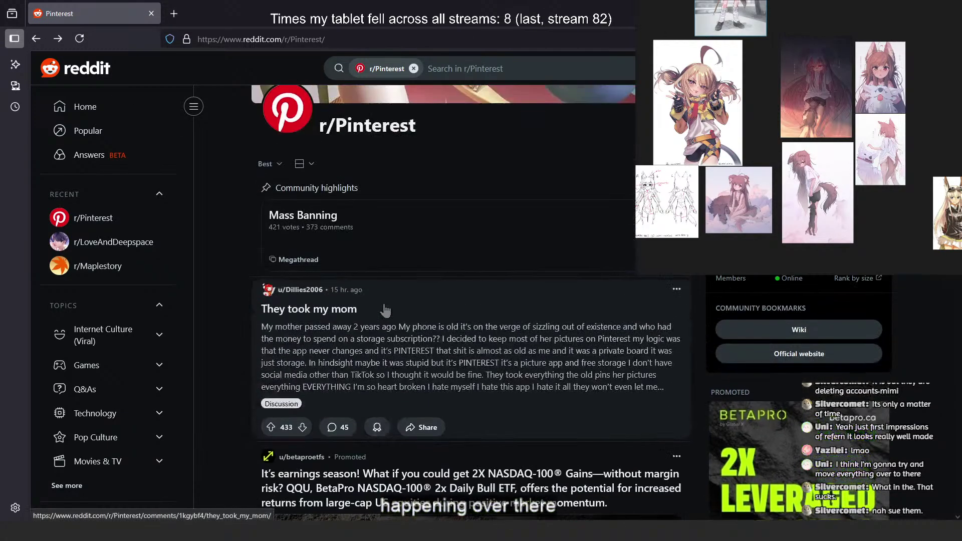
scroll(385, 311, up, 1)
click(391, 278)
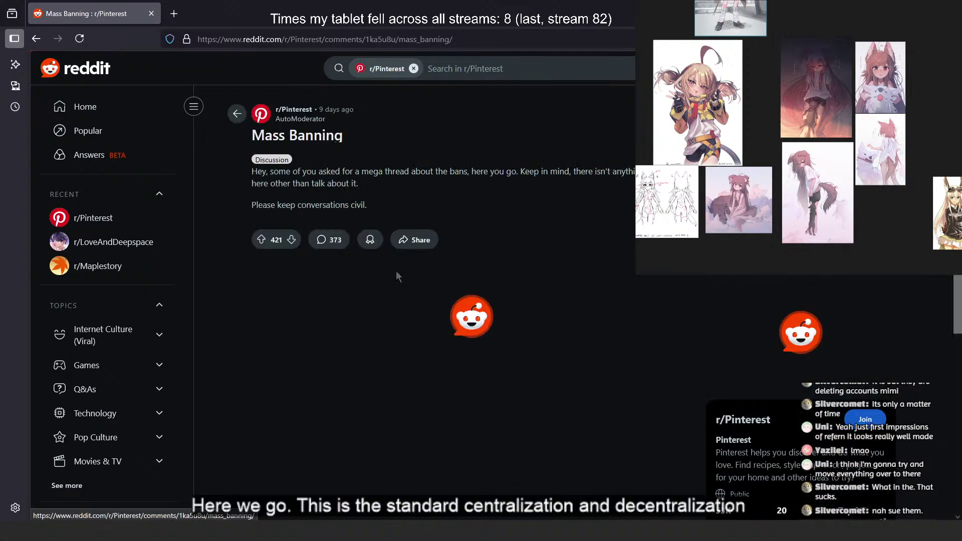
scroll(560, 244, down, 5)
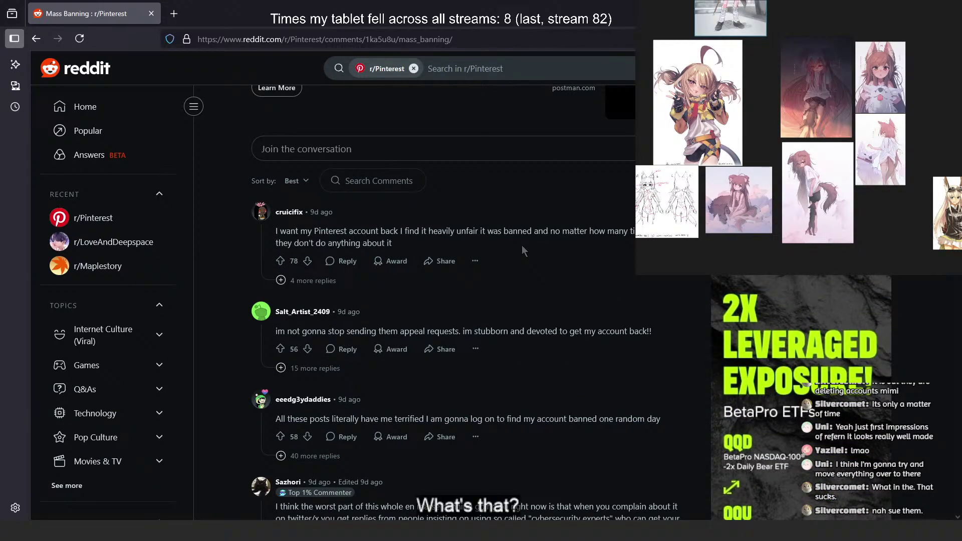
scroll(522, 246, down, 4)
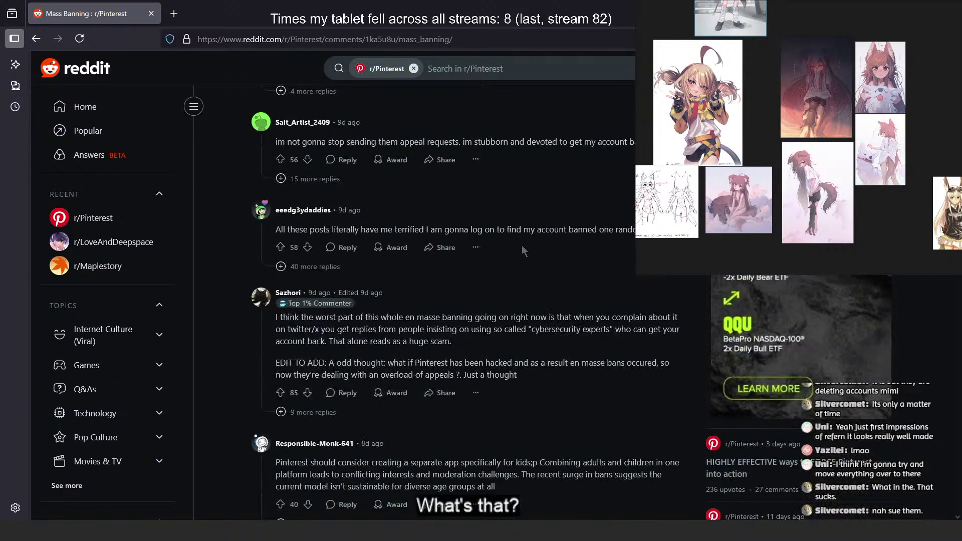
scroll(523, 249, down, 1)
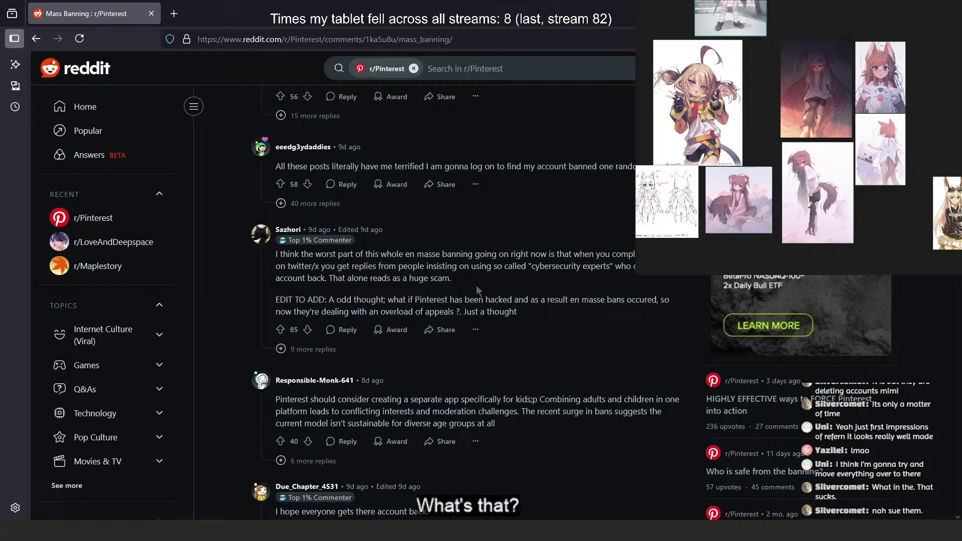
scroll(498, 314, down, 2)
scroll(517, 316, down, 4)
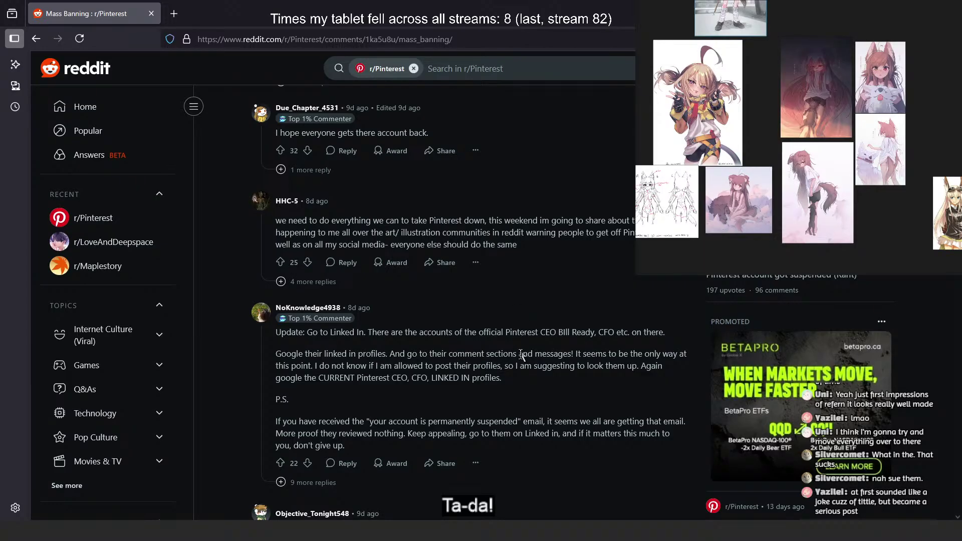
Read further through the "Mass Banning" megathread comments, checking the post's date and the comments at the end of the thread
drag(448, 353, 520, 354)
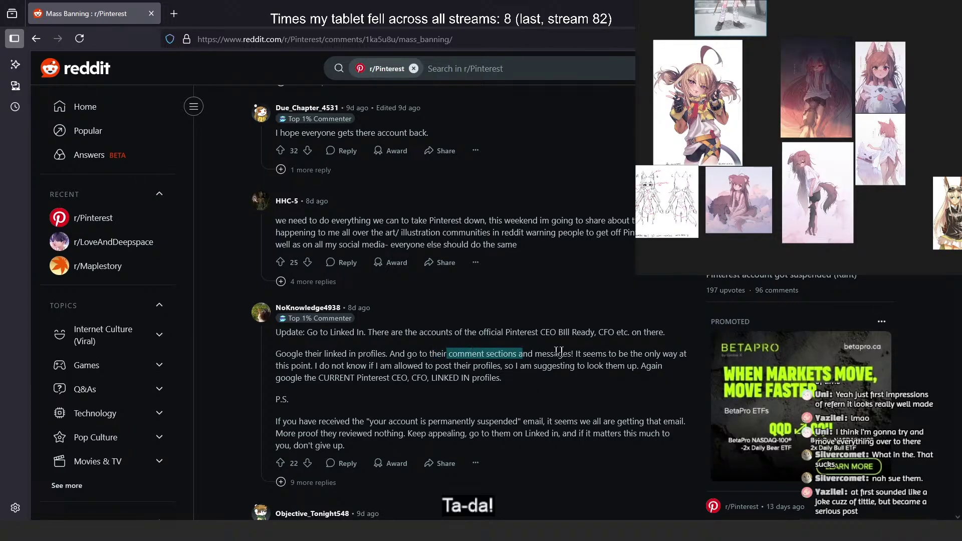
drag(595, 354, 523, 360)
click(458, 349)
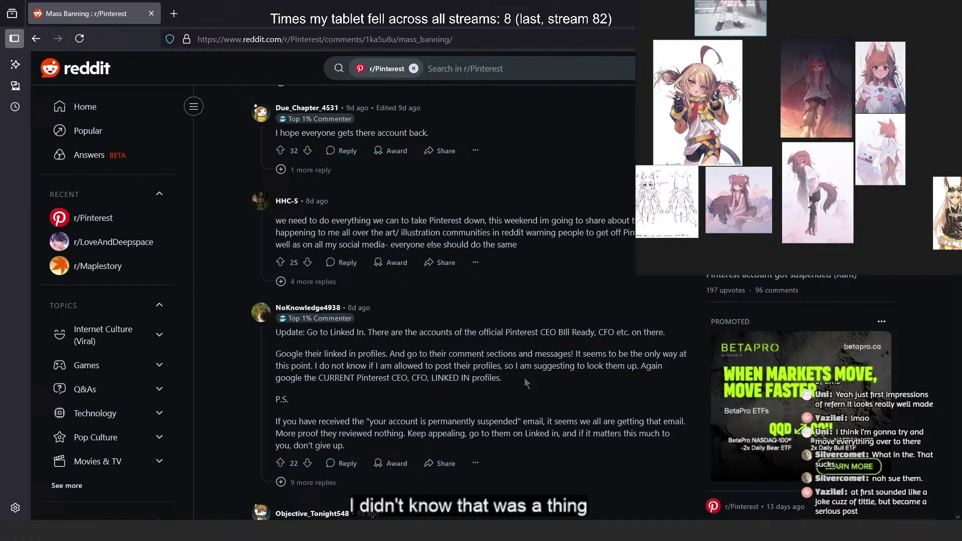
scroll(526, 383, down, 1)
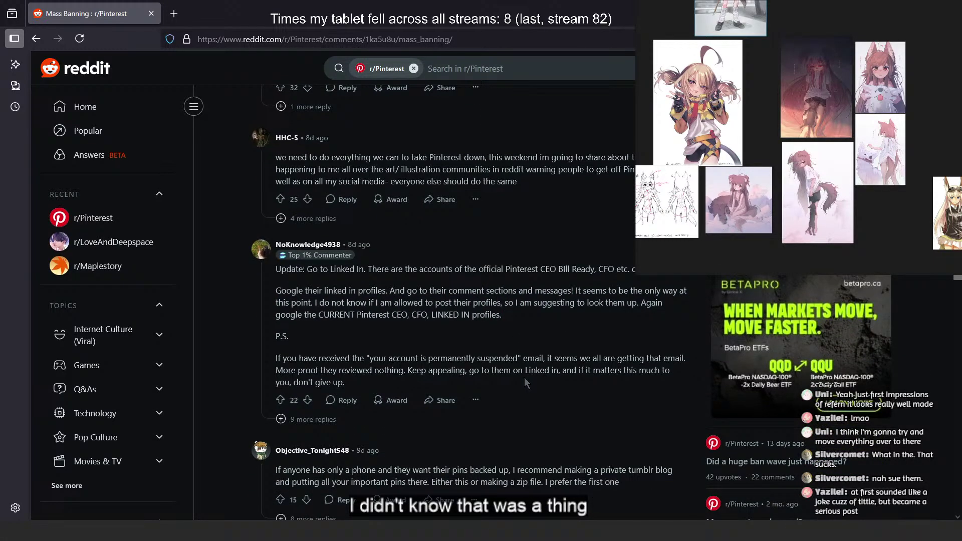
scroll(525, 383, down, 4)
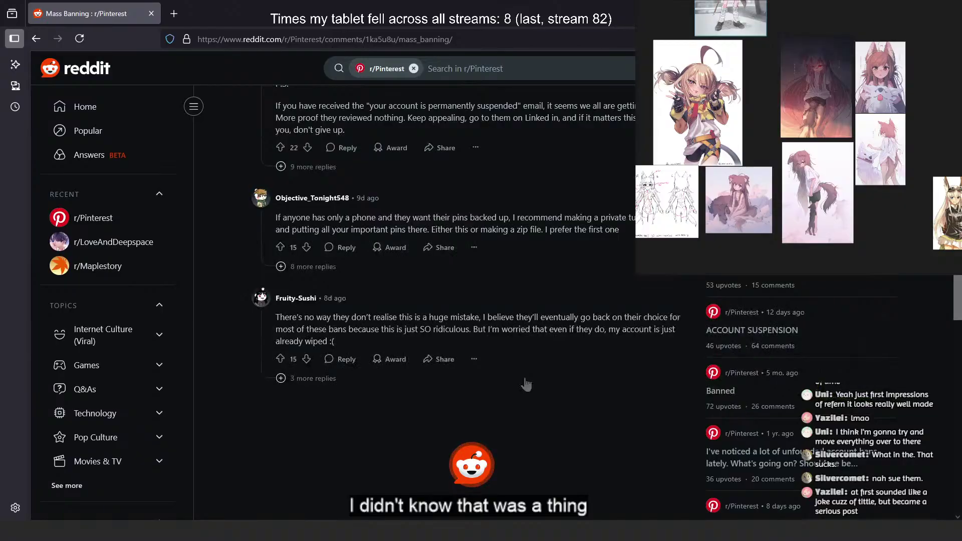
scroll(524, 378, down, 3)
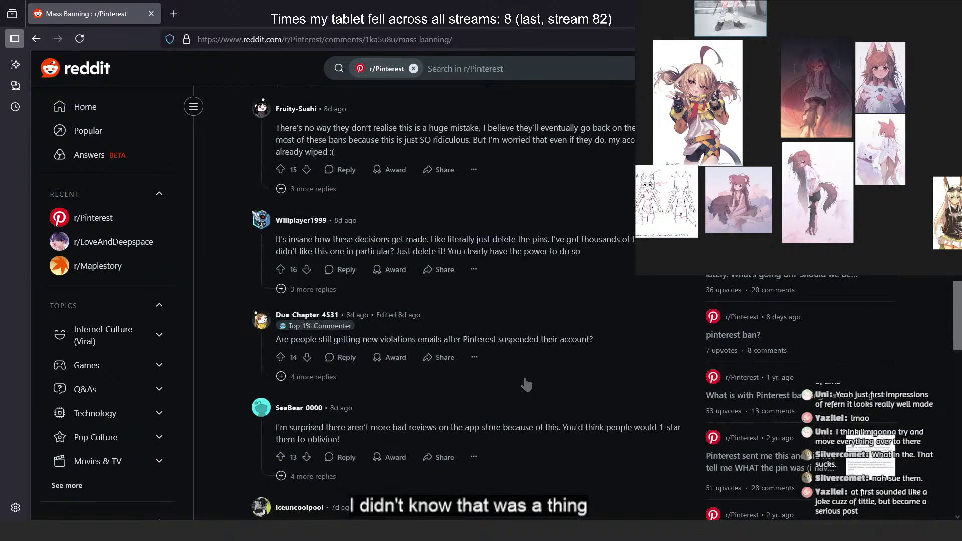
scroll(524, 372, up, 18)
scroll(522, 367, up, 2)
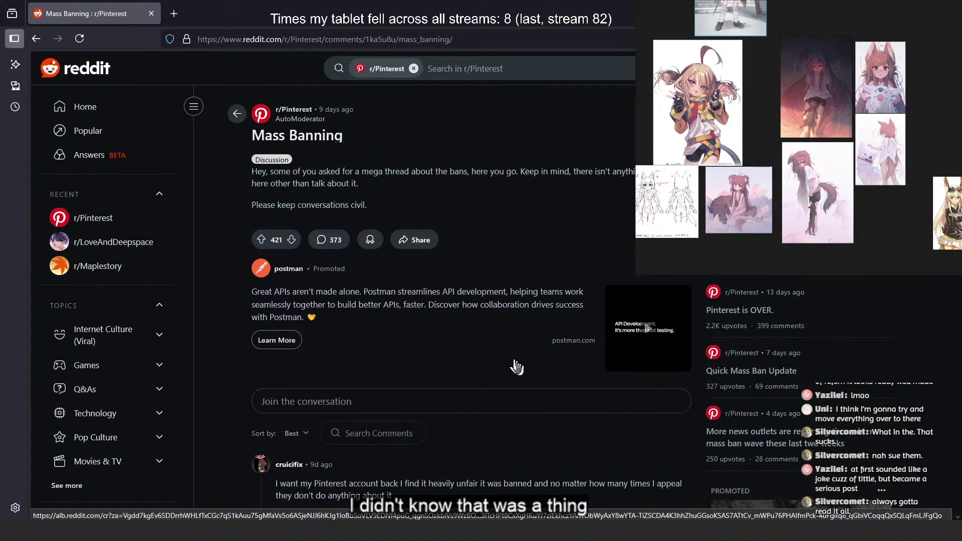
mouse_move(322, 114)
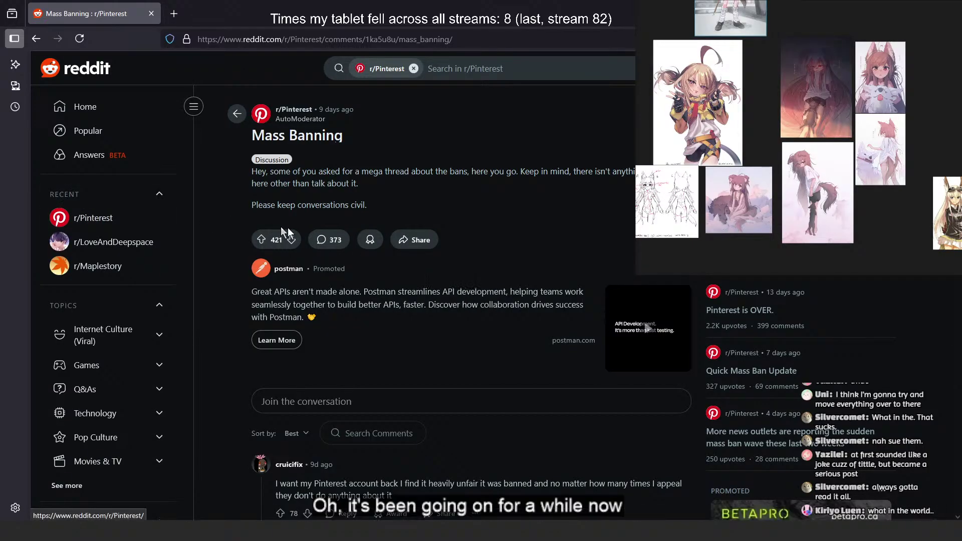
scroll(287, 227, down, 15)
scroll(375, 248, down, 10)
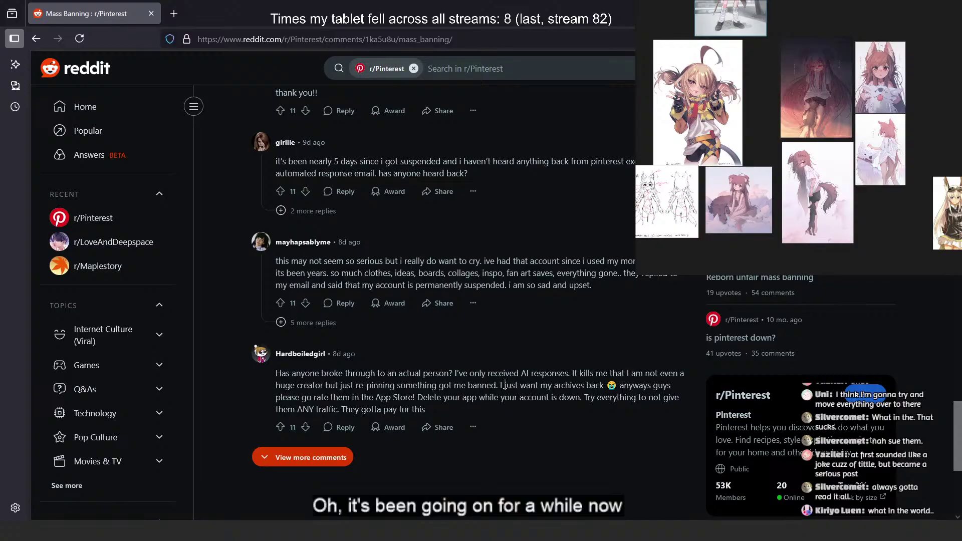
Return to the r/Pinterest feed, skim its further posts, and switch back to the animation in Clip Studio Paint
key(alt+Left)
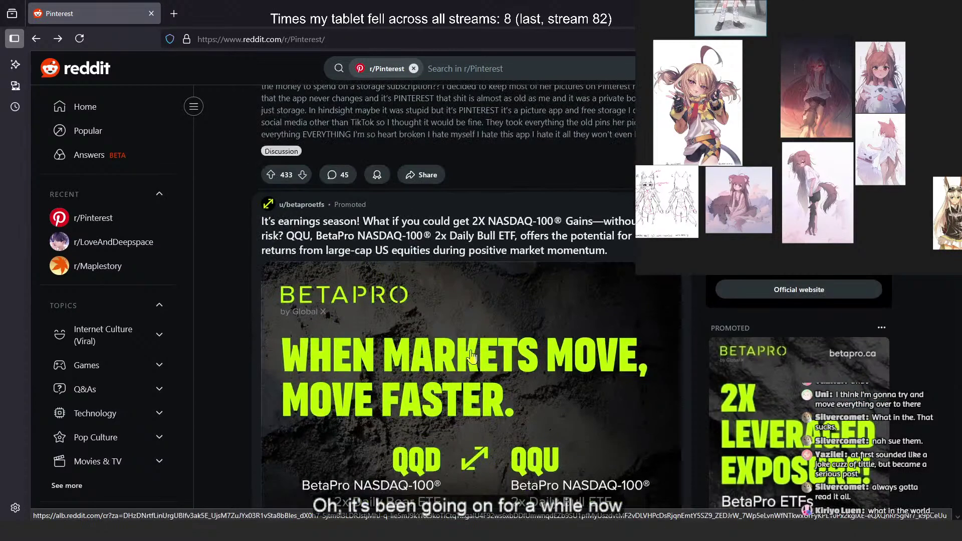
scroll(467, 352, down, 8)
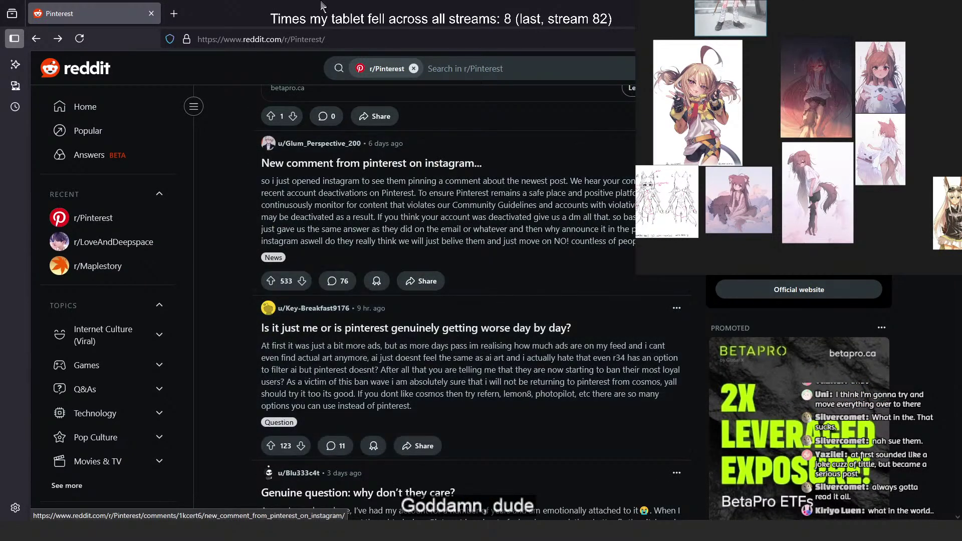
click(351, 38)
key(alt+Tab)
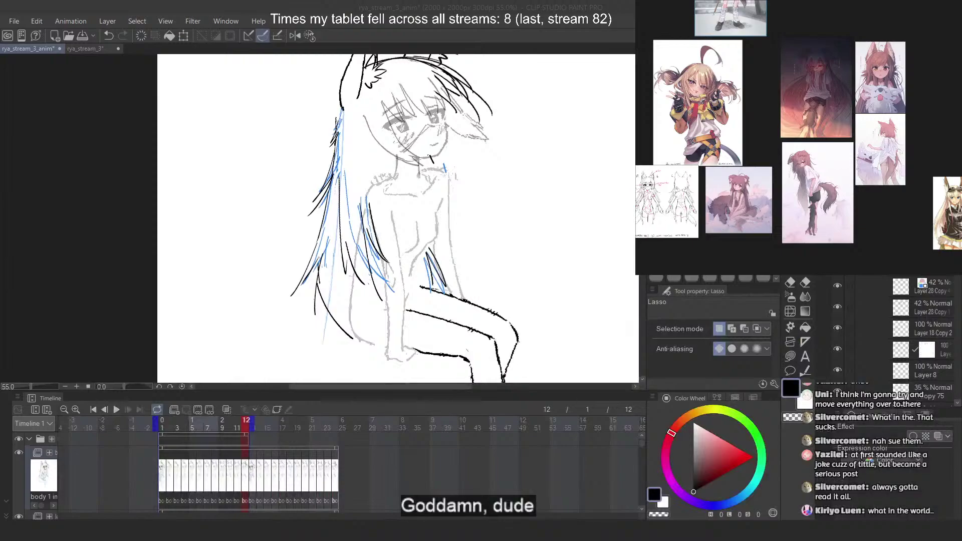
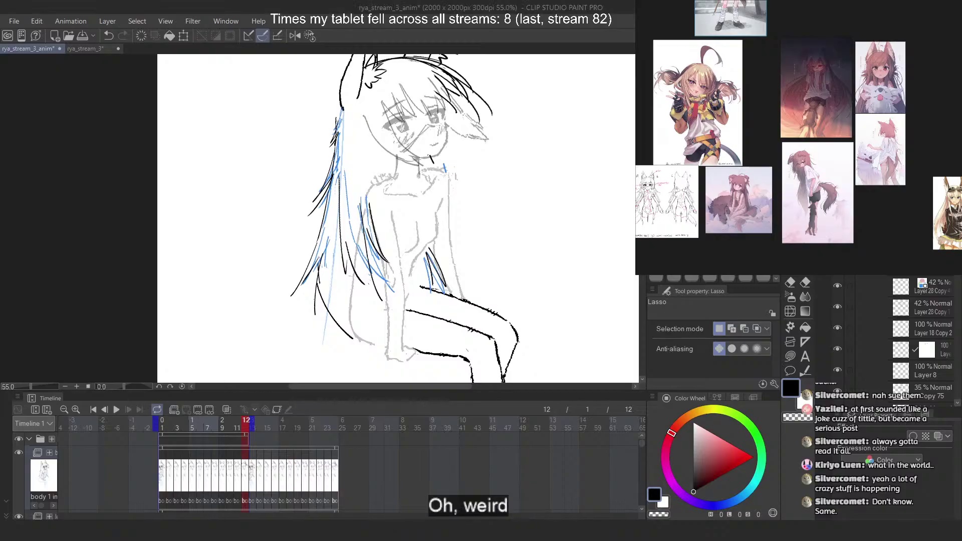
Try to free-transform the lassoed middle hair strands on frame 12 so their lower ends swing towards the body
scroll(397, 112, down, 3)
scroll(355, 58, up, 2)
scroll(402, 185, up, 2)
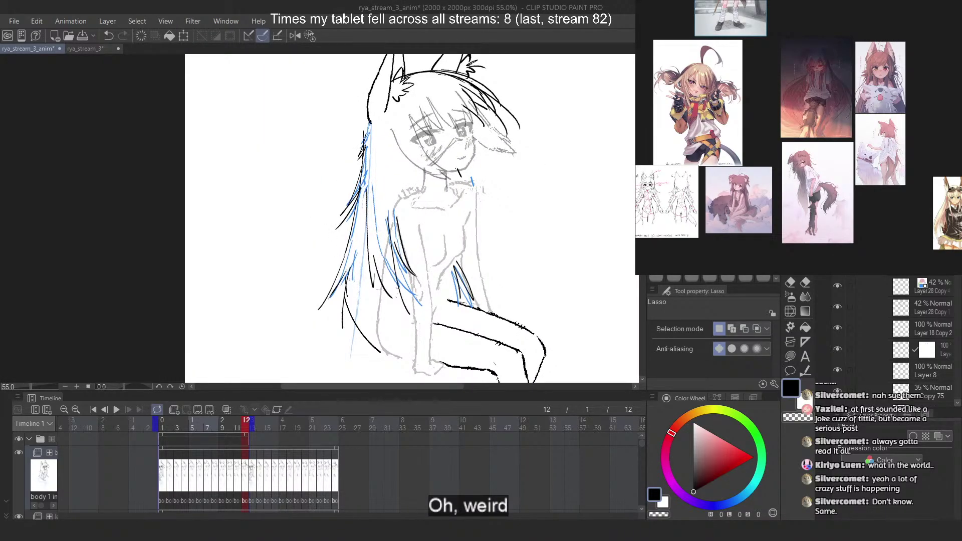
scroll(363, 260, up, 2)
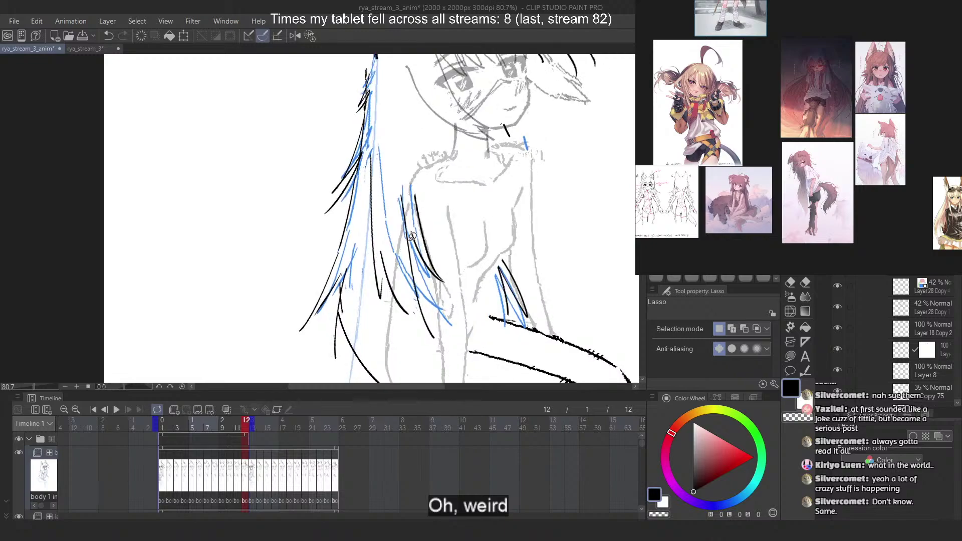
drag(376, 181, 374, 133)
mouse_move(374, 273)
mouse_down()
mouse_move(438, 312)
mouse_move(398, 174)
mouse_up()
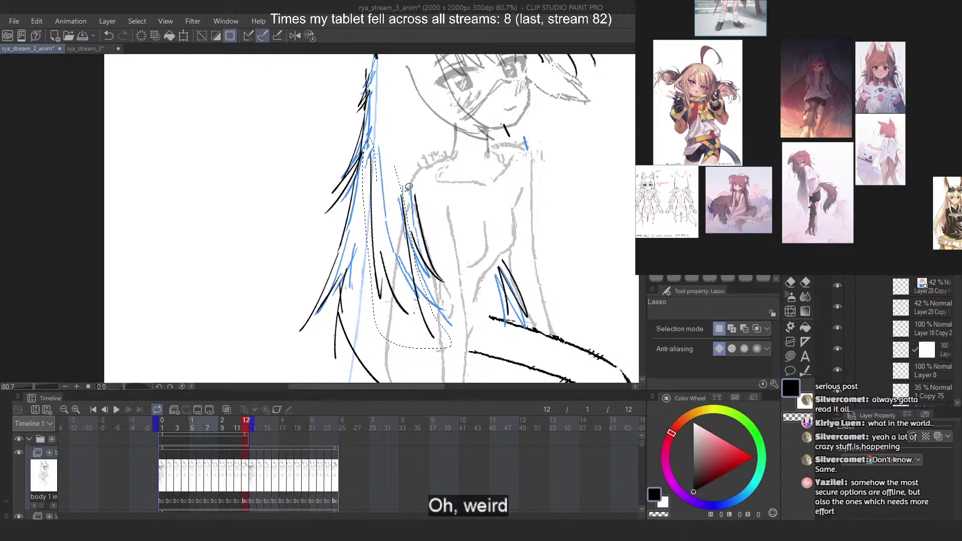
key(ctrl+t)
right_click(394, 207)
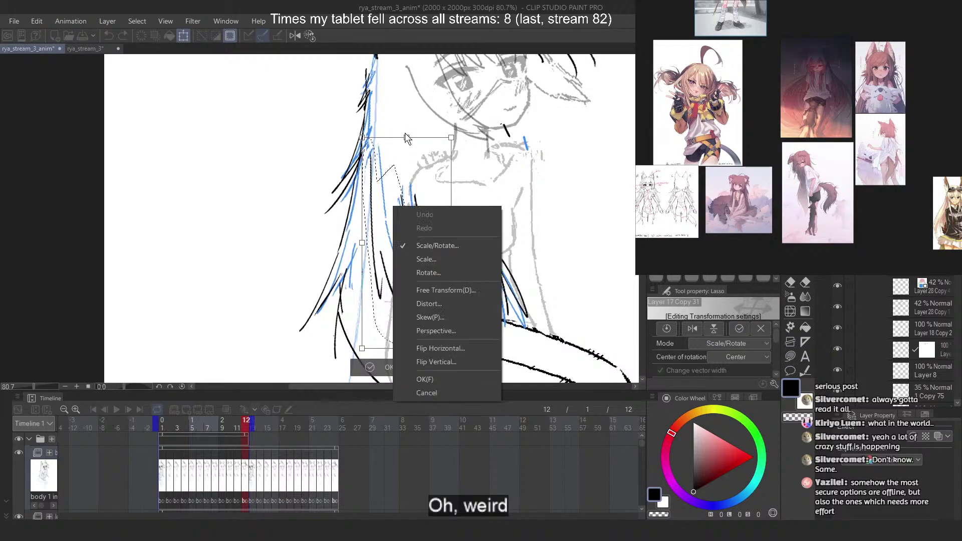
click(444, 290)
drag(407, 348, 421, 342)
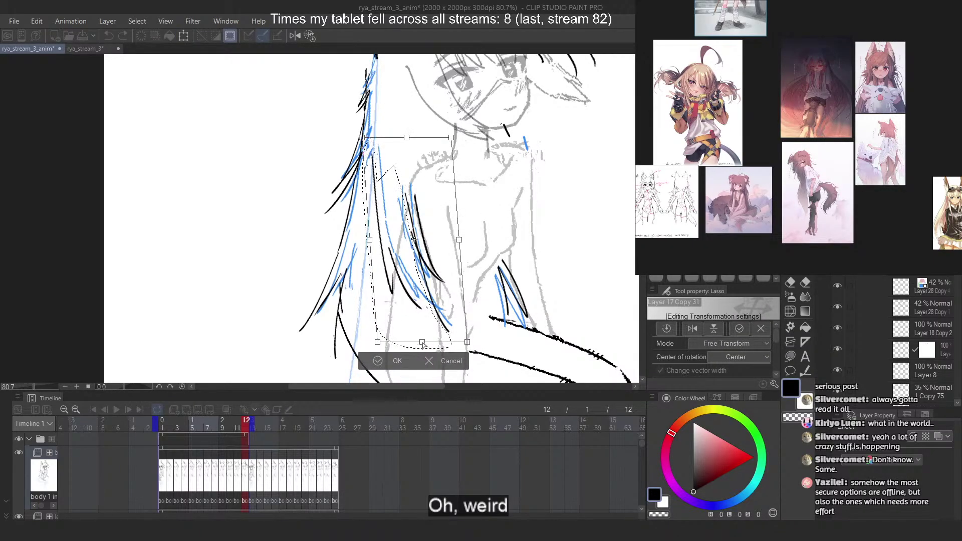
drag(363, 137, 367, 136)
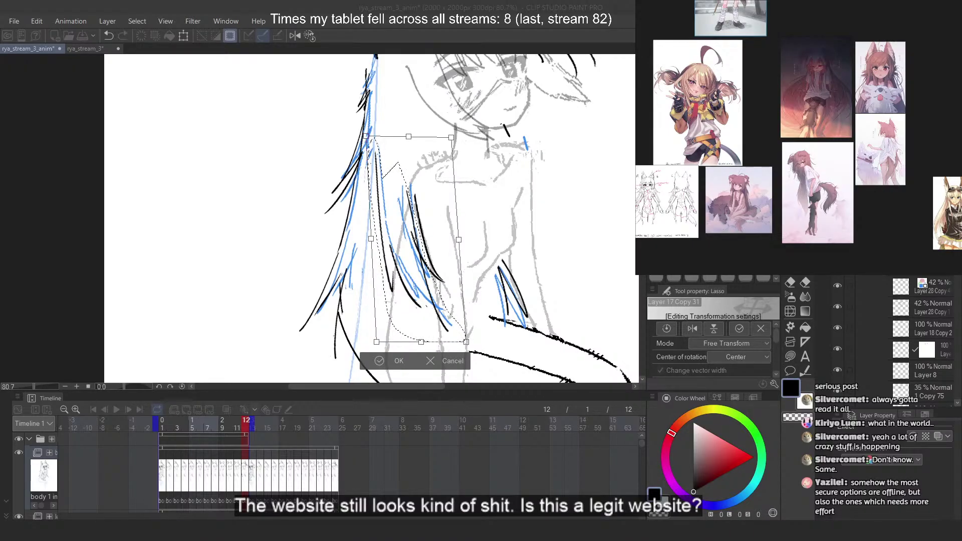
click(495, 3)
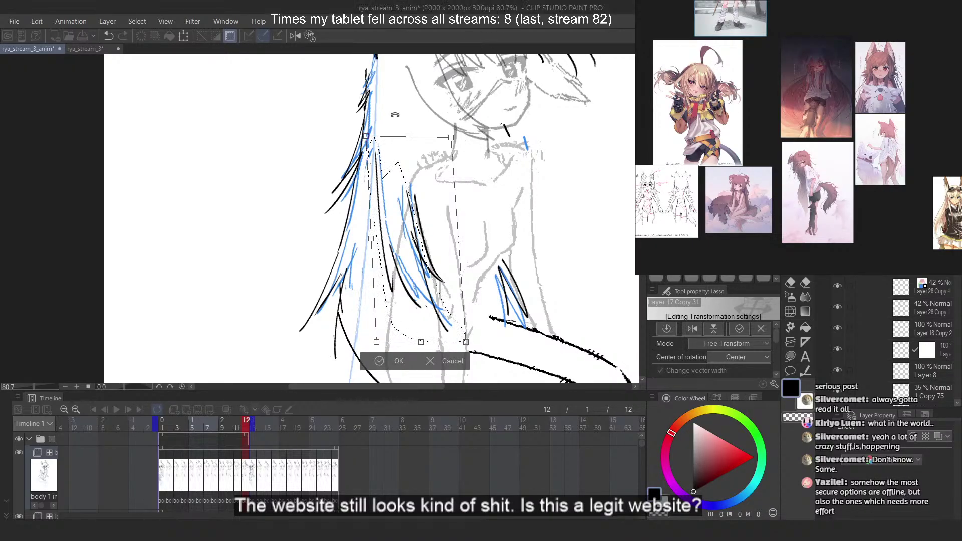
drag(395, 114, 414, 156)
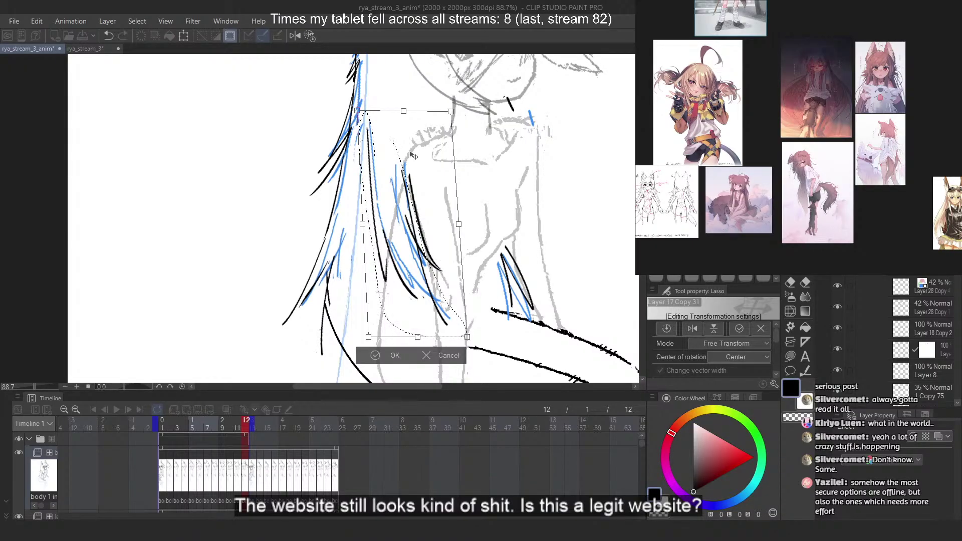
Show onion skin briefly to compare frame 12's hair with the neighbouring frames, and hide it again
click(231, 410)
scroll(428, 251, down, 6)
scroll(453, 153, up, 1)
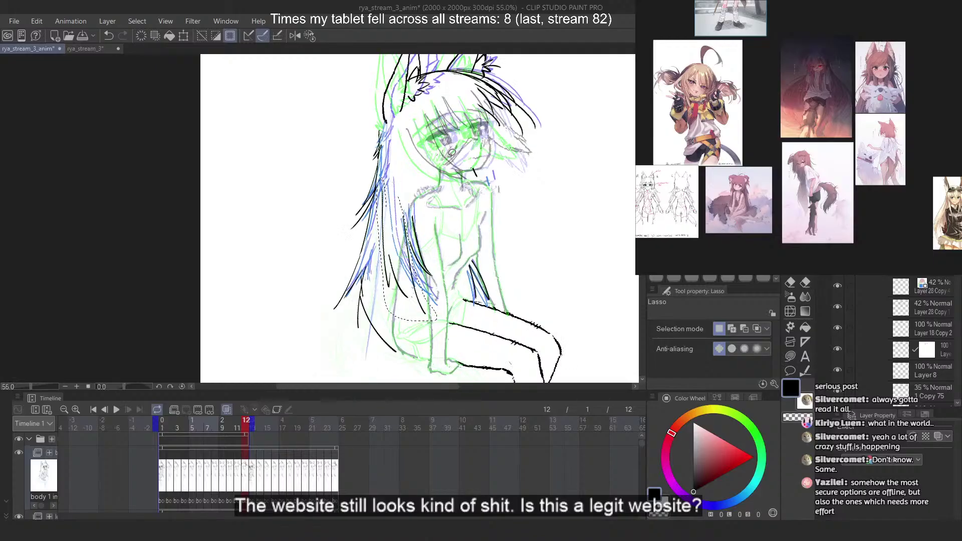
click(227, 409)
Shift all the black hair linework on frame 12 slightly to the right with Scale/Rotate
scroll(395, 241, up, 3)
key(ctrl+t)
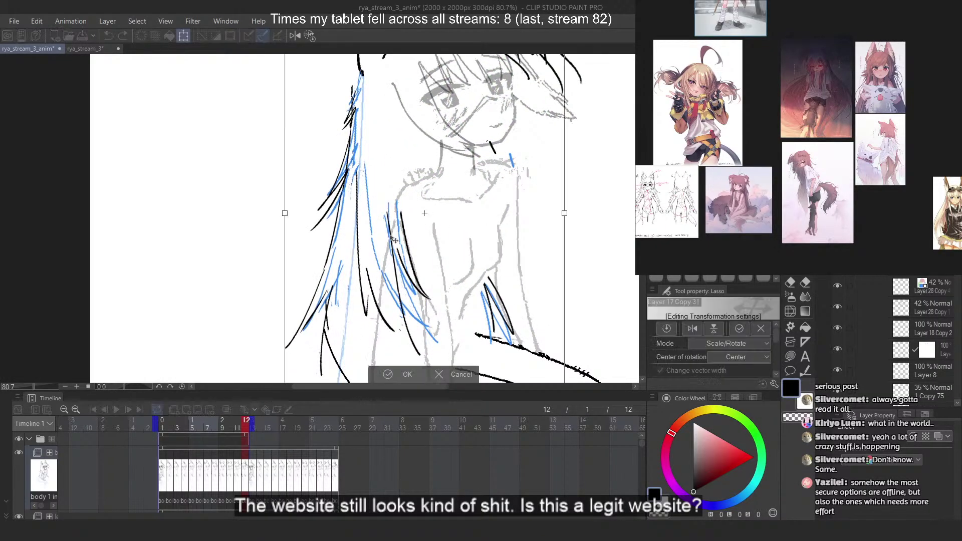
scroll(405, 218, down, 2)
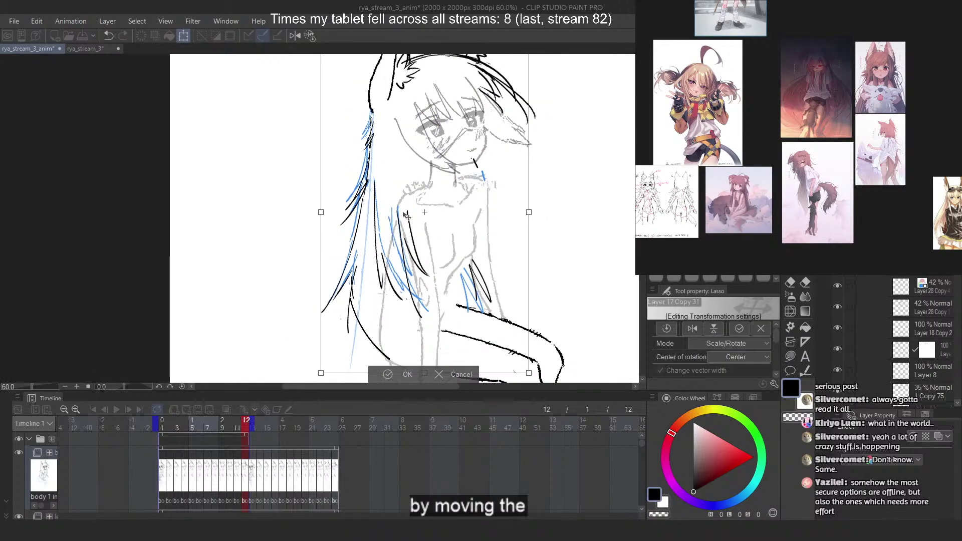
key(Return)
Remove the extra black hair strands along the right side of the head on frame 12
scroll(500, 181, down, 4)
scroll(508, 78, up, 6)
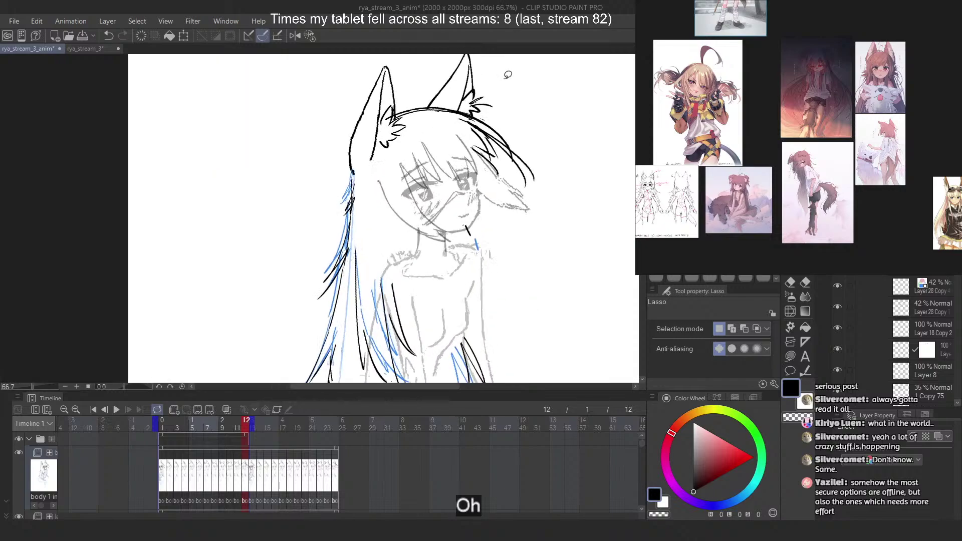
mouse_move(487, 191)
mouse_down()
mouse_move(565, 185)
mouse_move(537, 181)
mouse_up()
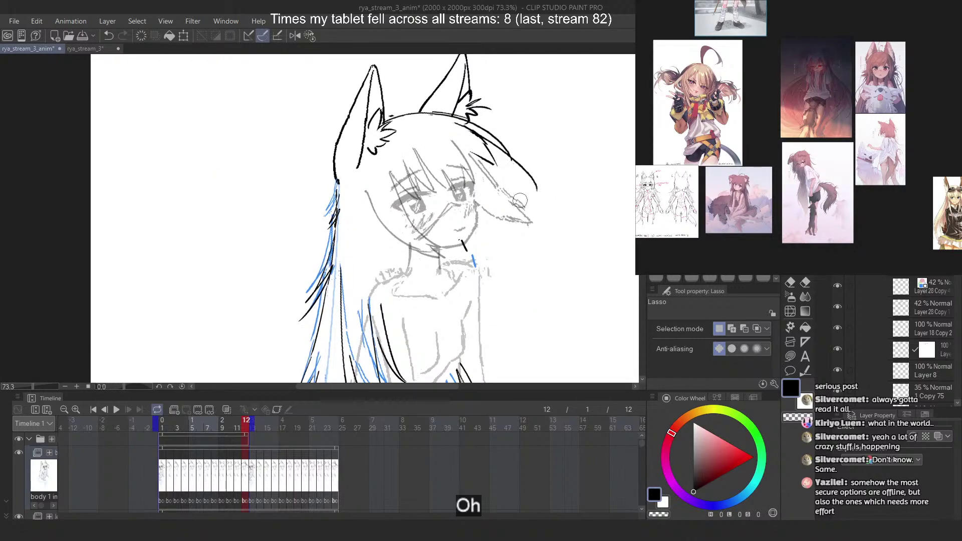
Lasso the middle hair strands beside the arm and skew them with Free Transform so their lower ends swing right
scroll(561, 187, down, 10)
scroll(500, 263, up, 8)
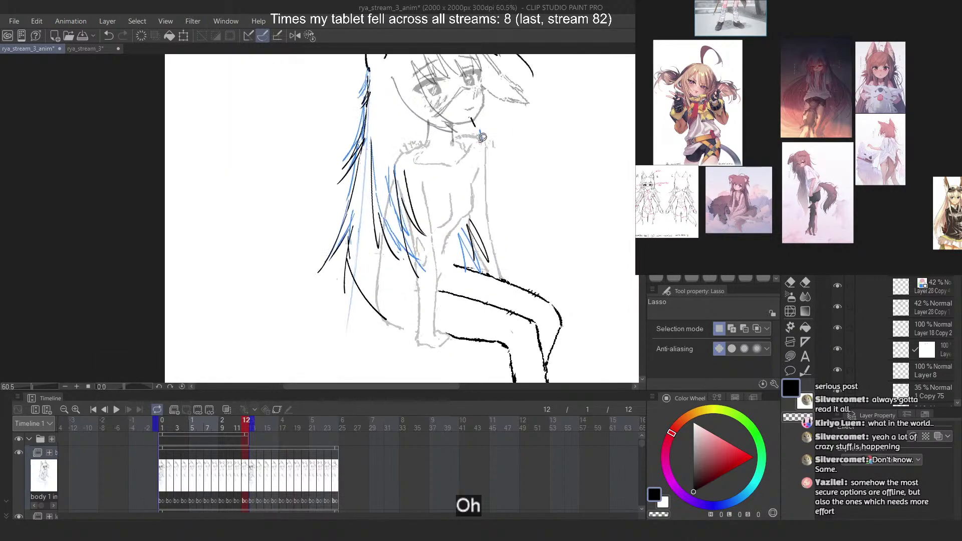
scroll(499, 205, down, 3)
scroll(401, 163, up, 3)
scroll(400, 164, up, 2)
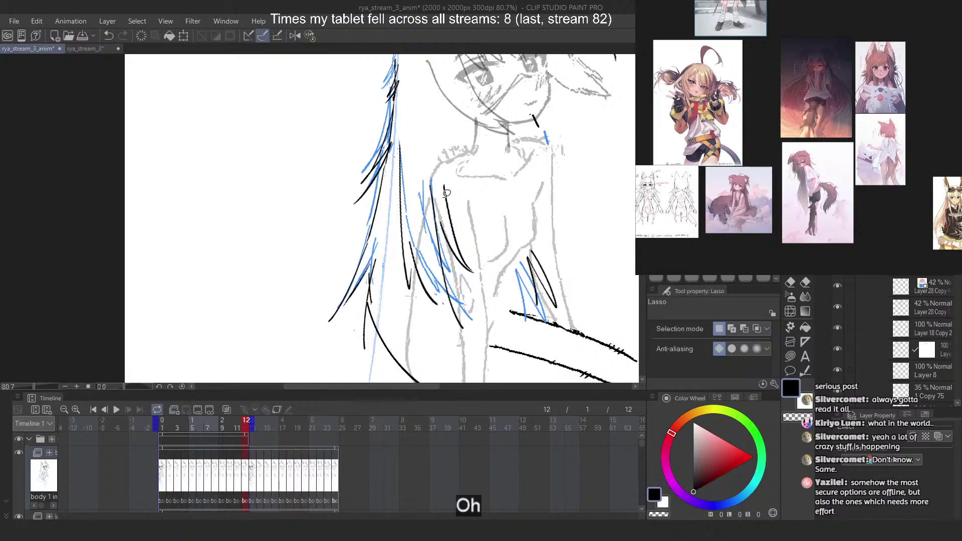
mouse_move(394, 173)
mouse_down()
mouse_move(428, 337)
mouse_move(465, 329)
mouse_move(429, 151)
mouse_up()
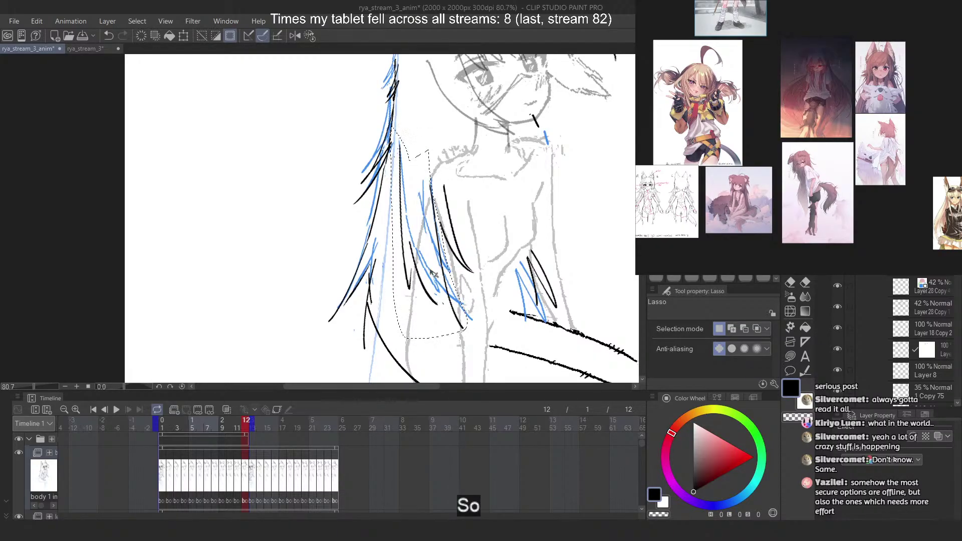
key(ctrl+t)
right_click(421, 222)
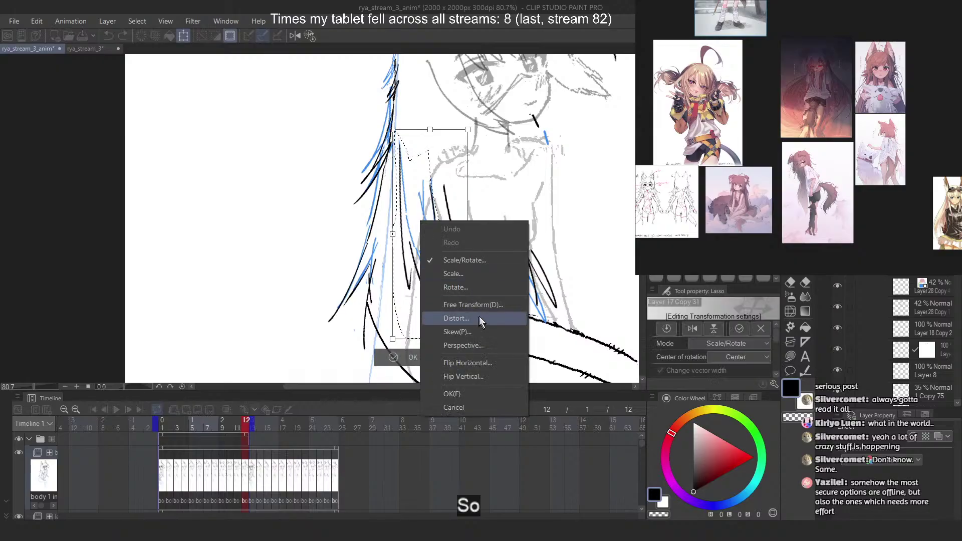
click(479, 317)
drag(430, 340, 443, 342)
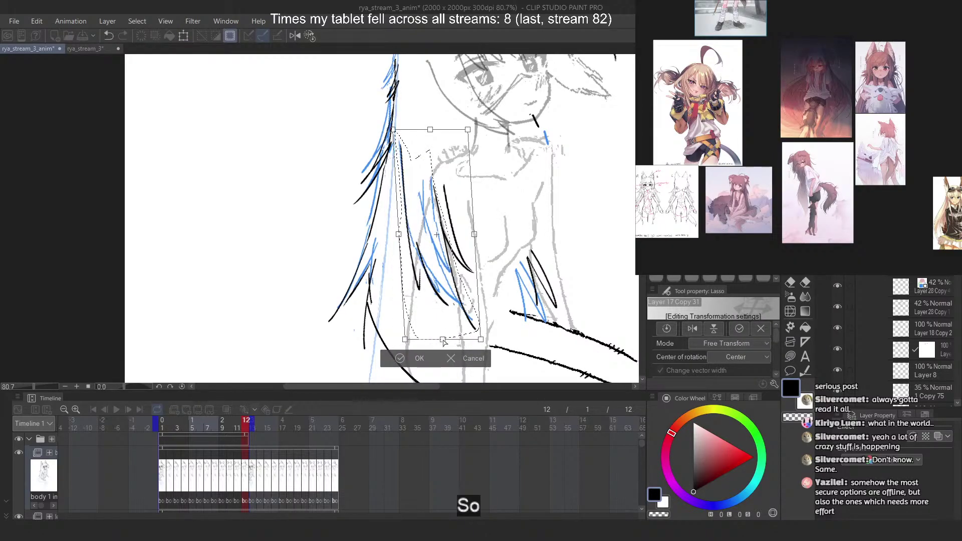
key(Return)
key(ctrl+d)
Try rotating the lower ends of the middle hair strands towards the body, and undo the change
scroll(420, 248, up, 2)
mouse_move(402, 208)
mouse_down()
mouse_move(398, 193)
mouse_move(432, 345)
mouse_move(459, 278)
mouse_move(482, 294)
mouse_move(457, 302)
mouse_up()
key(ctrl+t)
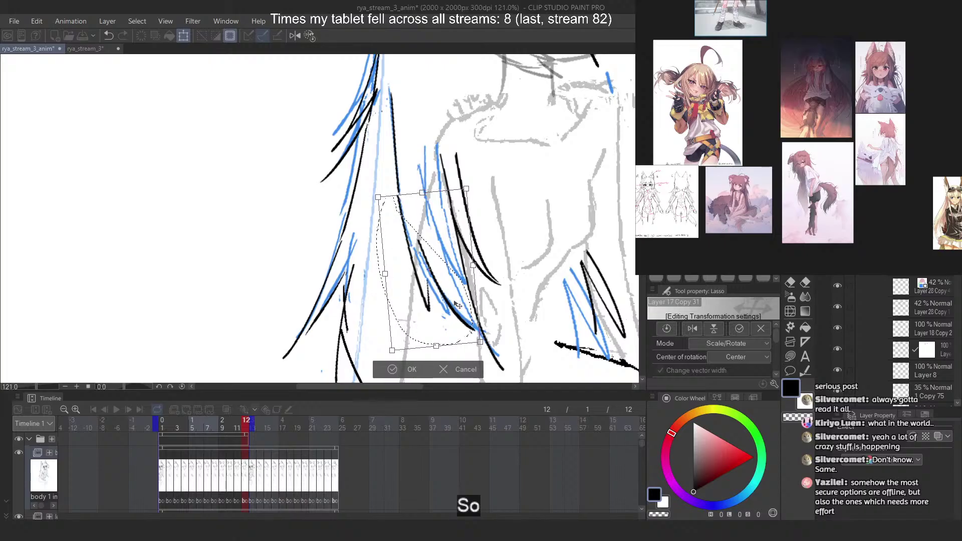
key(Return)
key(ctrl+d)
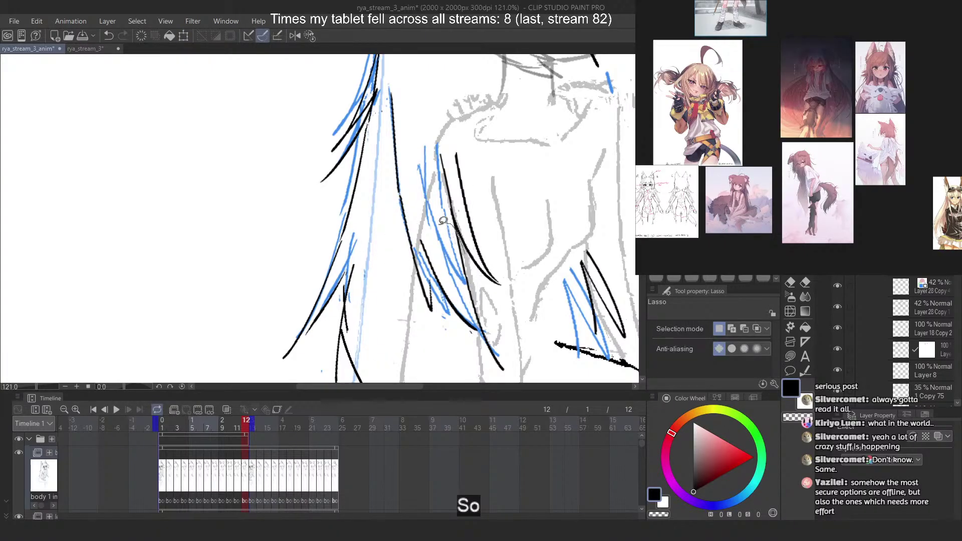
drag(520, 348, 509, 327)
key(ctrl+z)
key(ctrl+z)
key(ctrl+y)
key(ctrl+z)
key(ctrl+z)
Lasso the lower ends of the middle strands and nudge them slightly right with Free Transform
mouse_move(466, 250)
mouse_down()
mouse_move(396, 292)
mouse_move(491, 373)
mouse_move(515, 350)
mouse_up()
right_click(481, 321)
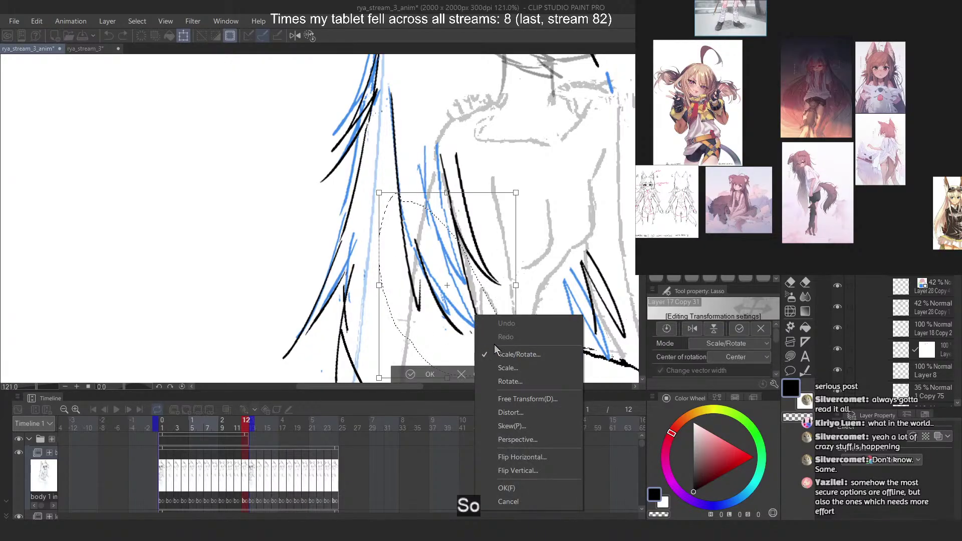
click(516, 398)
drag(487, 284, 491, 284)
key(Return)
key(ctrl+d)
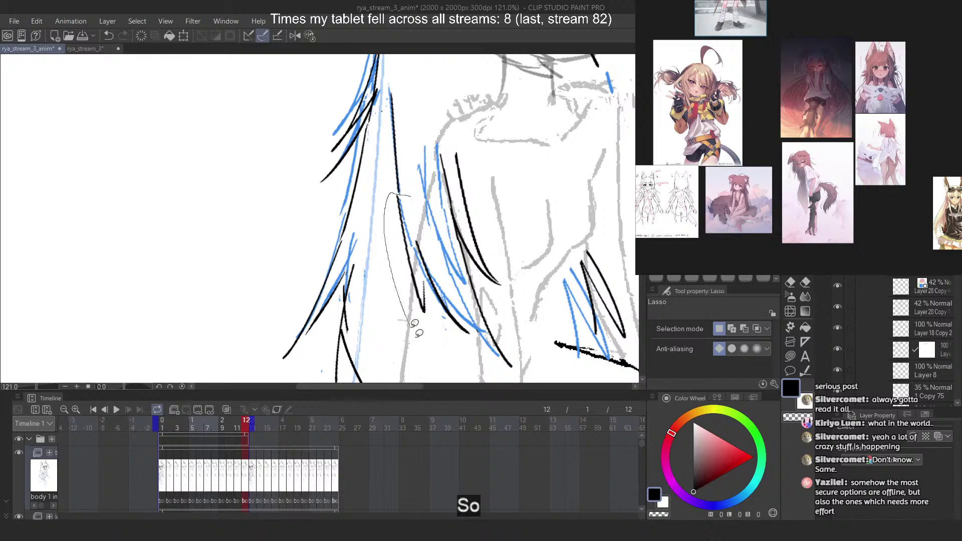
Lasso the lower ends of the inked strands beside the arm on frame 12 and nudge them slightly right
mouse_move(415, 323)
mouse_down()
mouse_move(476, 360)
mouse_move(458, 280)
mouse_up()
key(ctrl+t)
key(Escape)
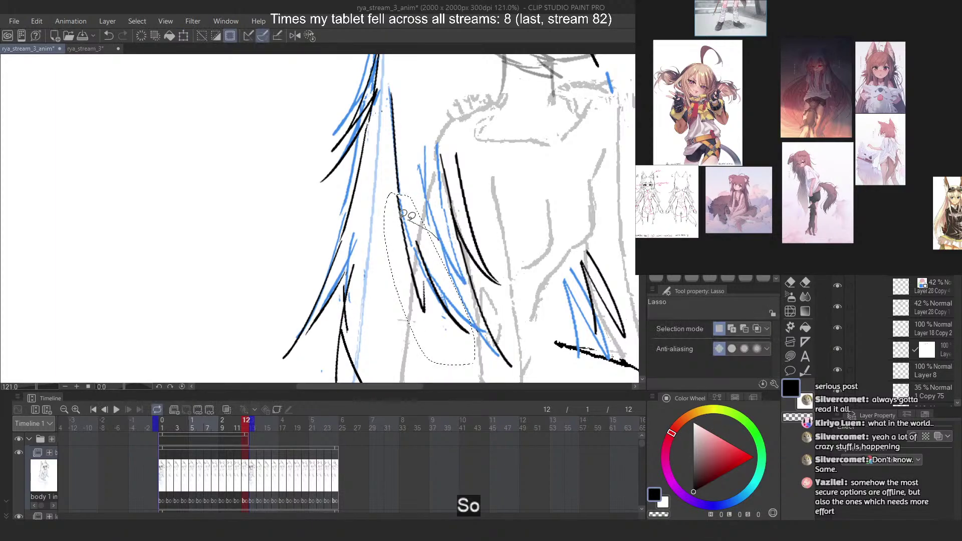
drag(439, 239, 476, 347)
mouse_move(400, 189)
mouse_down()
mouse_move(383, 239)
mouse_move(465, 353)
mouse_up()
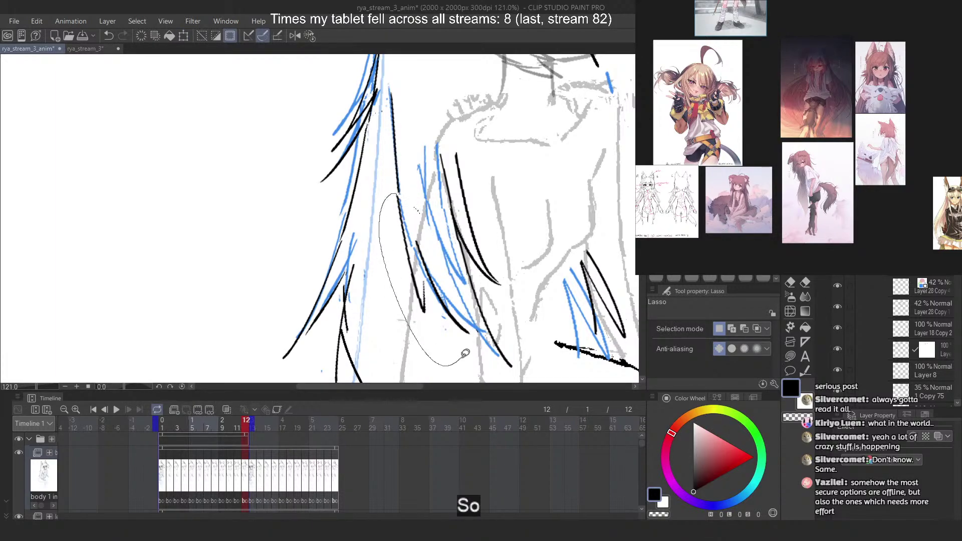
drag(483, 315, 481, 321)
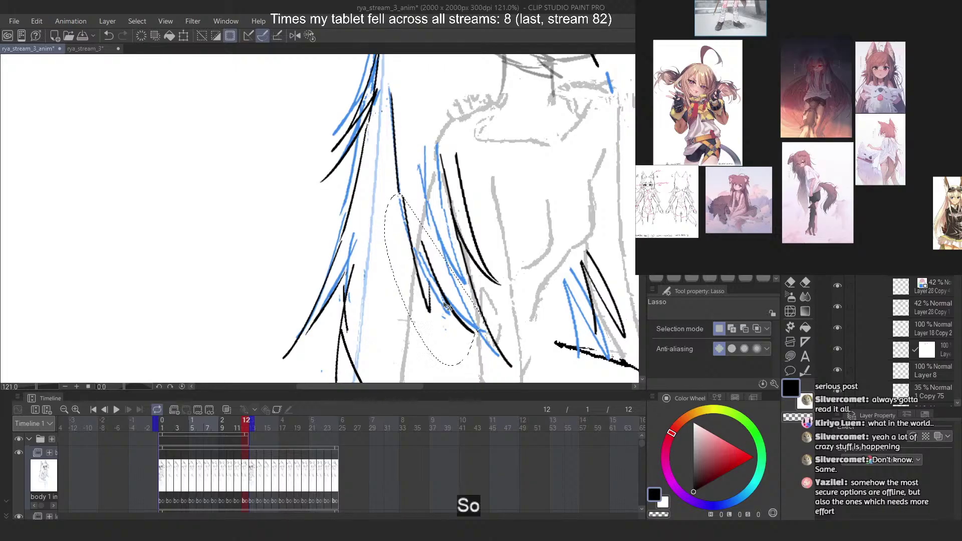
Trim the upper part off the selection and rotate the remaining strand tips towards the body, closer to the blue reference
alt+drag(448, 210, 412, 164)
key(ctrl+t)
key(Escape)
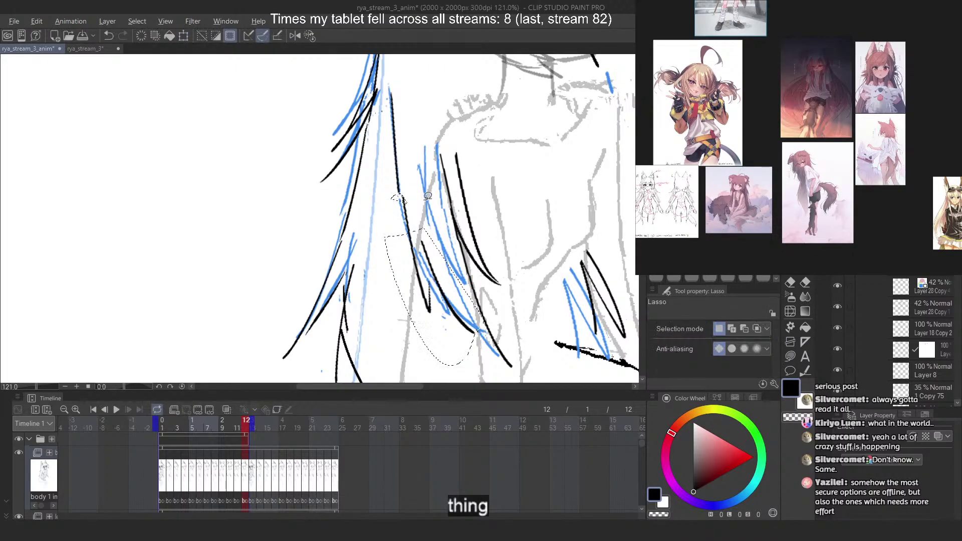
key(ctrl+t)
drag(496, 363, 487, 338)
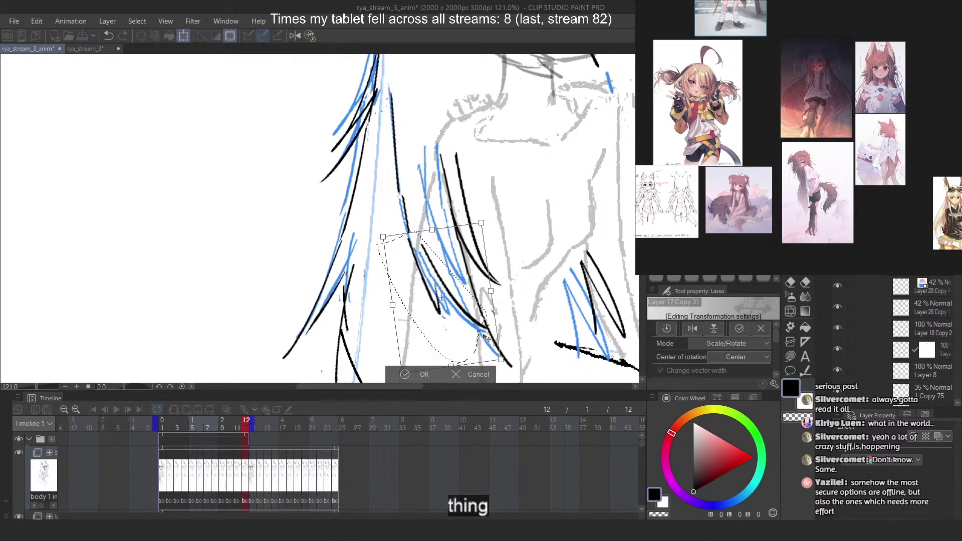
key(Return)
key(ctrl+d)
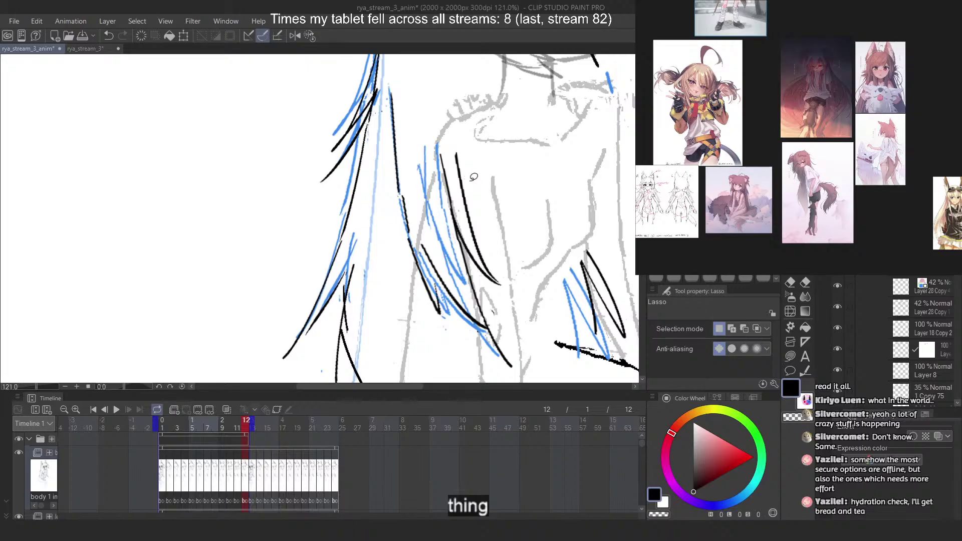
Lasso the long strands over the upper arm and rotate them slightly to follow the blue reference strands
mouse_move(412, 110)
mouse_down()
mouse_move(488, 296)
mouse_move(502, 195)
mouse_up()
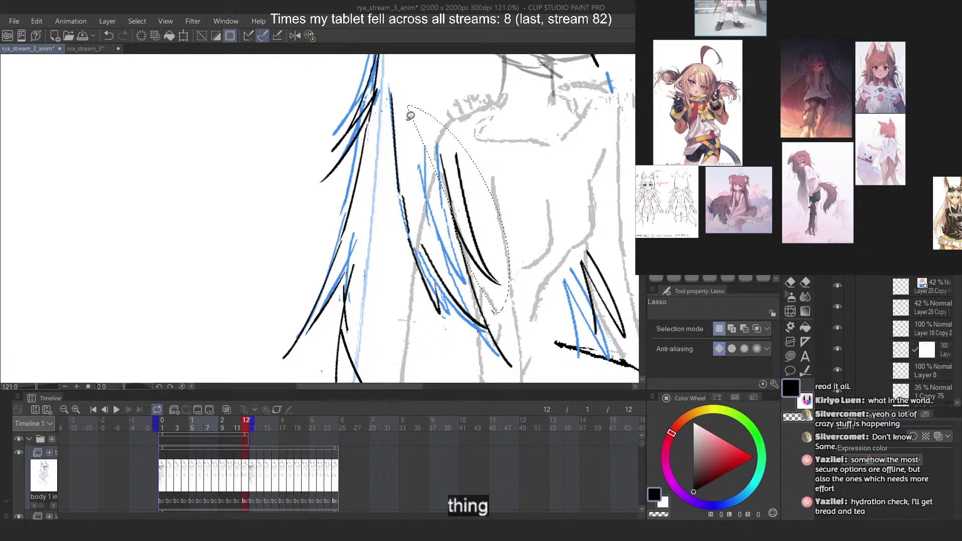
scroll(469, 200, up, 1)
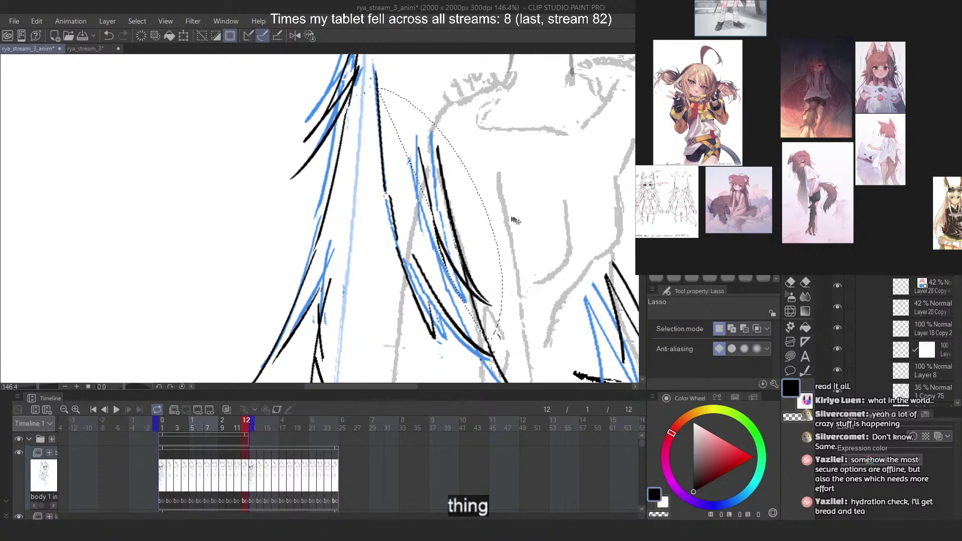
key(ctrl+t)
drag(551, 236, 550, 209)
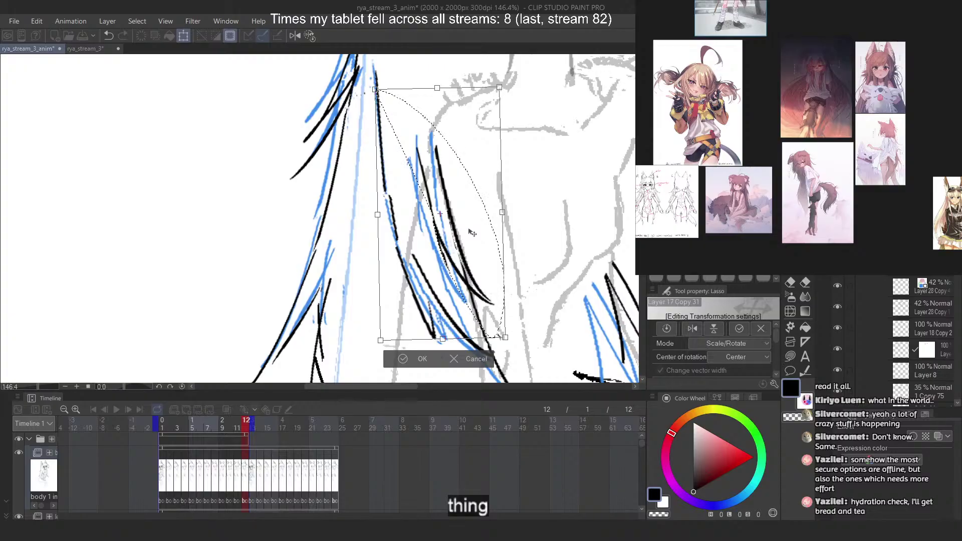
key(Return)
key(ctrl+d)
Lasso the pointed strands above the thigh and shift them slightly towards their blue reference
scroll(414, 127, down, 3)
scroll(497, 160, up, 2)
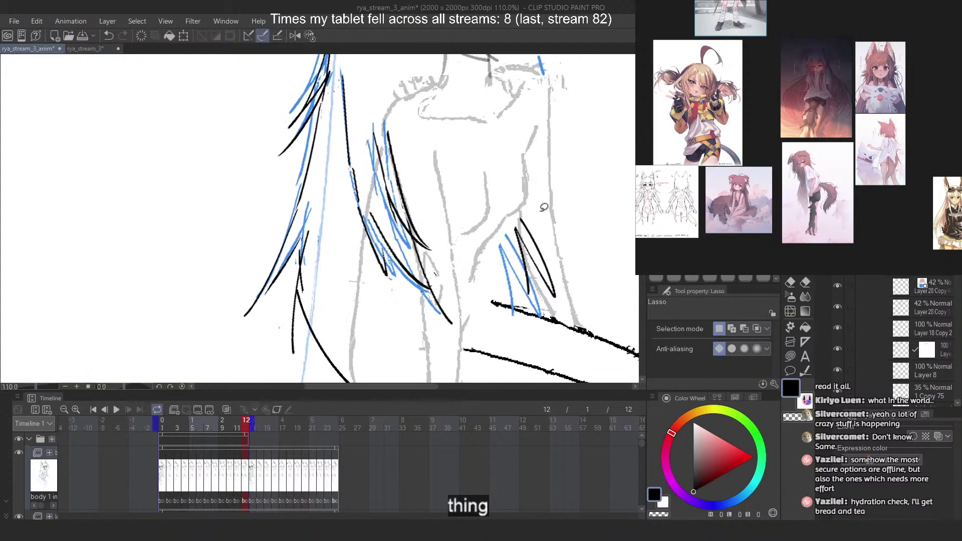
mouse_move(521, 213)
mouse_down()
mouse_move(592, 305)
mouse_move(599, 258)
mouse_up()
key(ctrl+d)
scroll(578, 190, down, 3)
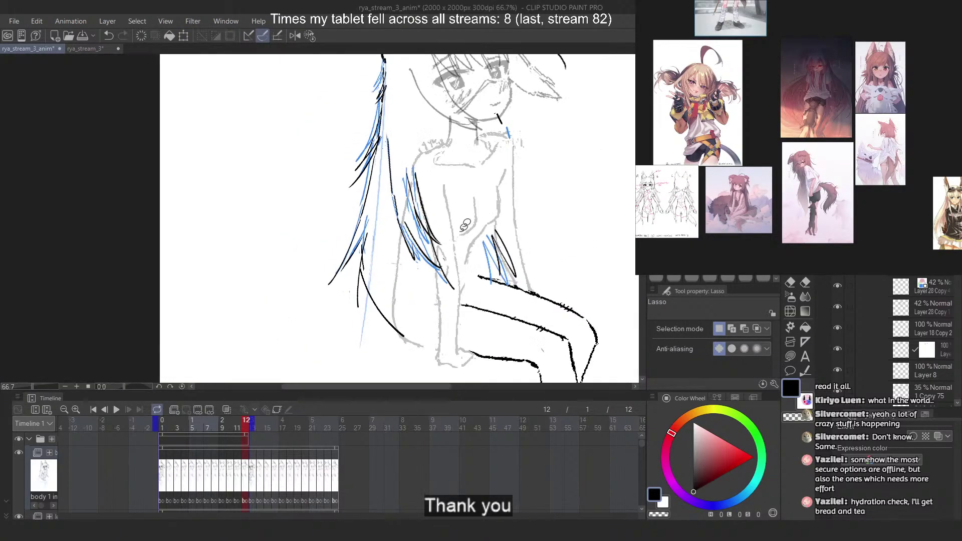
Lasso the short black strand below the chin and move it to meet the blue reference stroke
scroll(478, 122, up, 2)
drag(477, 149, 552, 198)
drag(492, 214, 488, 205)
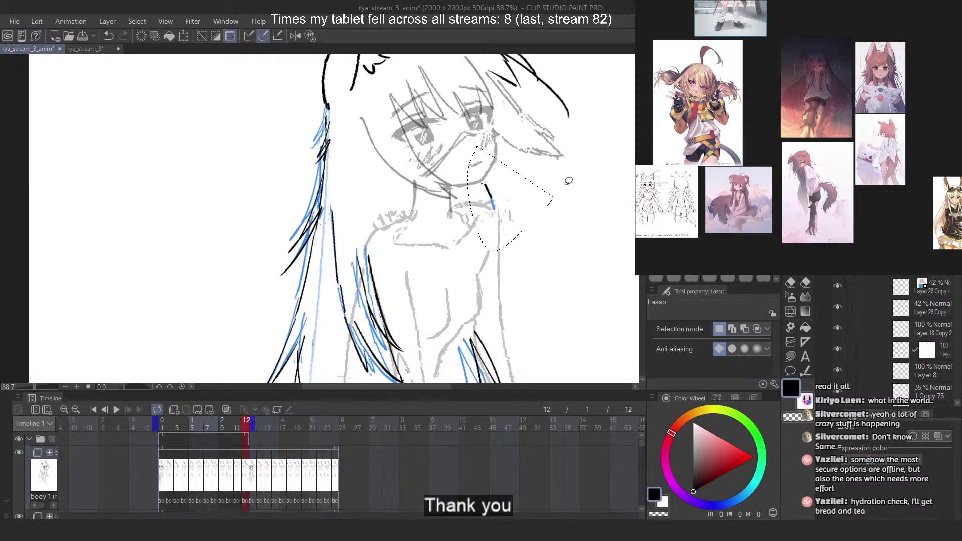
key(ctrl+d)
scroll(526, 170, down, 3)
scroll(434, 136, up, 3)
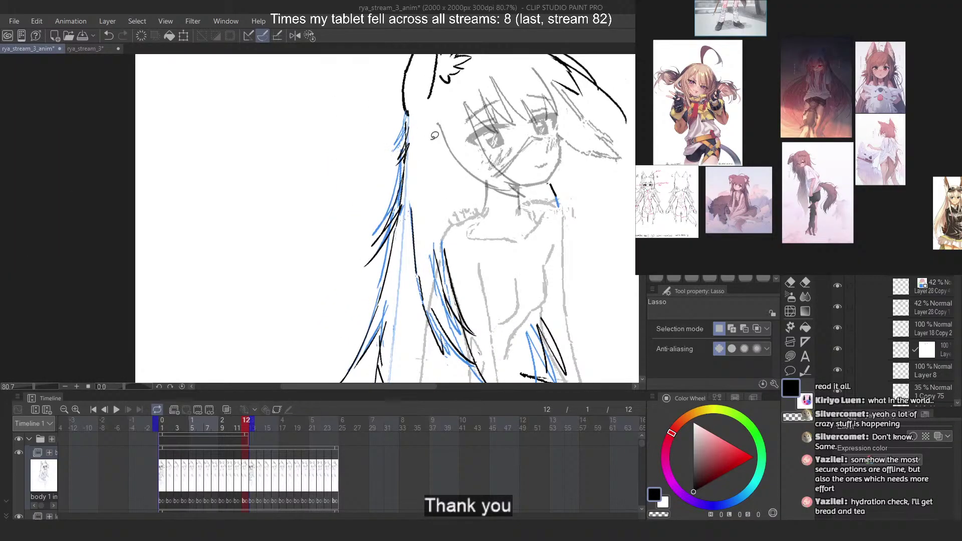
Lasso the upper back hair strands below the ear and reshape them with Free Transform, bringing their tips closer to the blue strands
scroll(386, 121, up, 1)
mouse_move(412, 105)
mouse_down()
mouse_move(353, 260)
mouse_move(386, 283)
mouse_move(416, 241)
mouse_move(426, 165)
mouse_up()
key(ctrl+t)
mouse_move(401, 198)
mouse_down()
mouse_move(400, 189)
mouse_move(355, 196)
mouse_move(420, 195)
mouse_up()
right_click(399, 189)
click(420, 278)
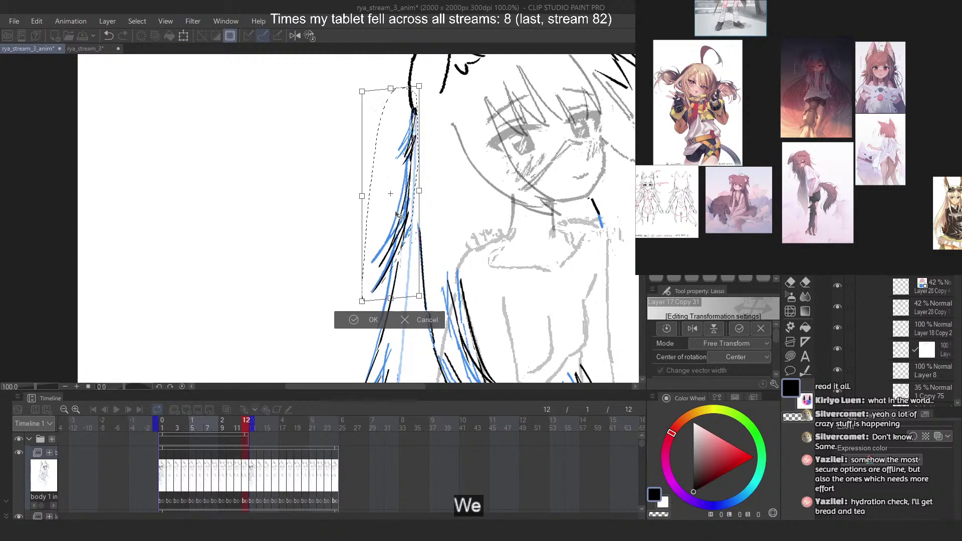
key(Return)
key(ctrl+d)
Lasso the lower back hair strands and use Free Transform to swing their lower ends right and raise them slightly
scroll(407, 141, down, 5)
scroll(407, 267, up, 2)
drag(399, 146, 340, 289)
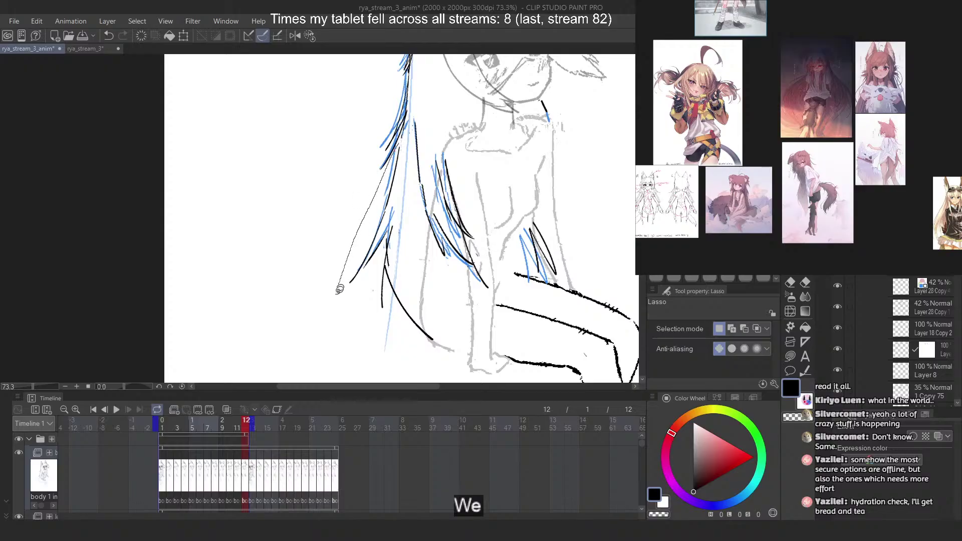
drag(407, 187, 411, 159)
scroll(388, 193, up, 1)
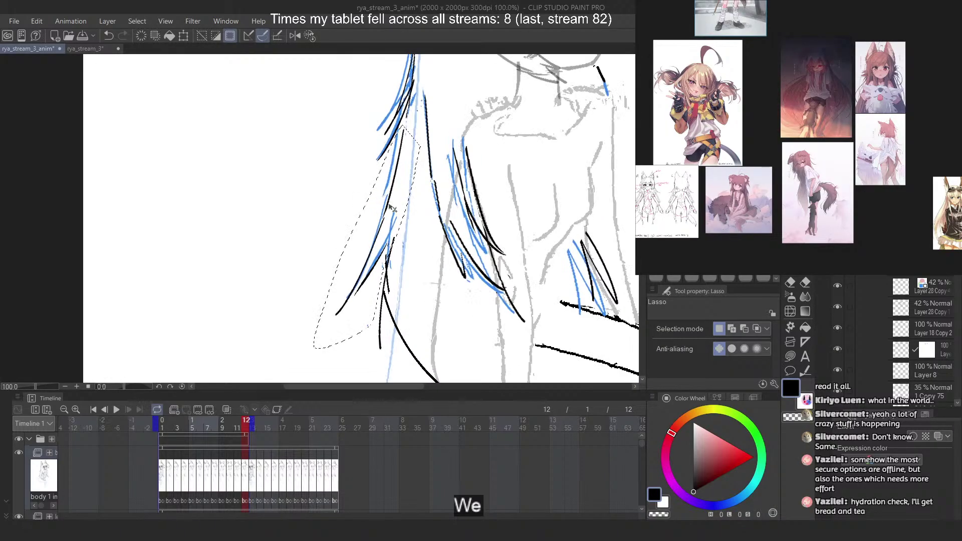
key(ctrl+t)
right_click(388, 211)
click(420, 301)
drag(314, 349, 337, 348)
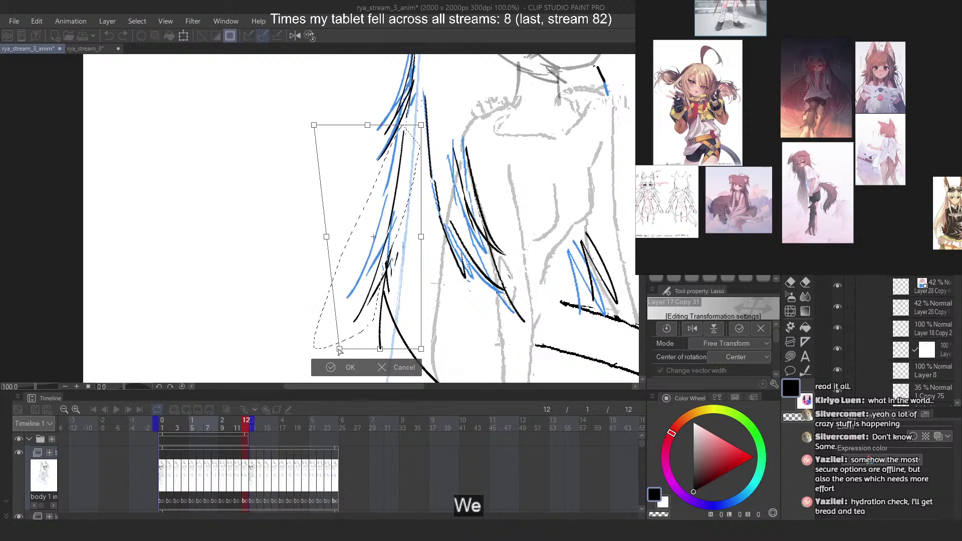
drag(421, 236, 419, 232)
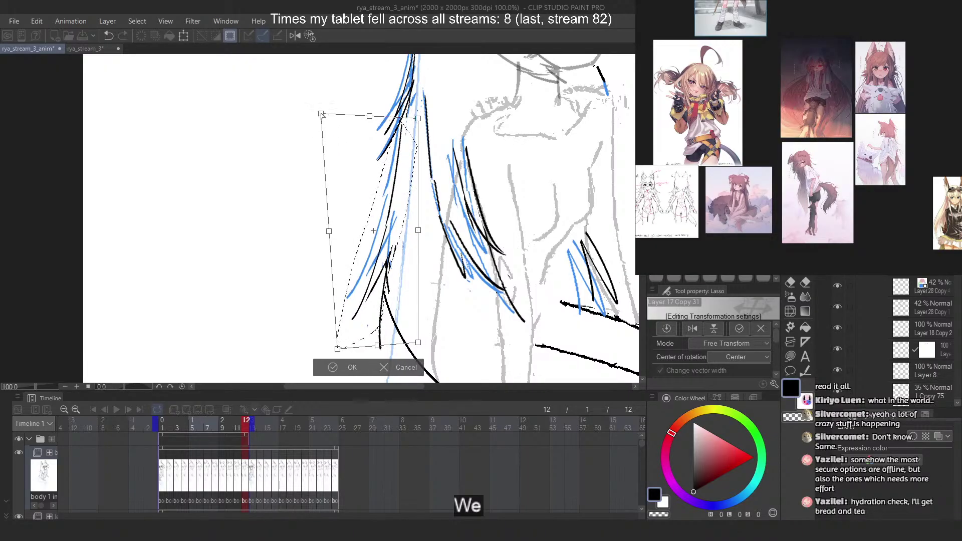
key(Return)
Scrub back through the timeline from frame 11 and play the loop to review the hair motion
scroll(415, 287, down, 2)
scroll(414, 116, up, 2)
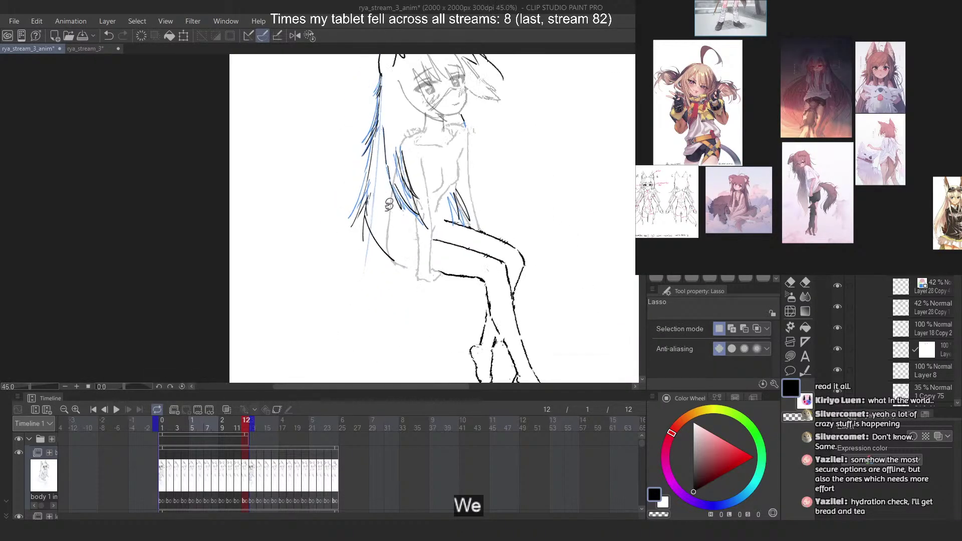
click(235, 425)
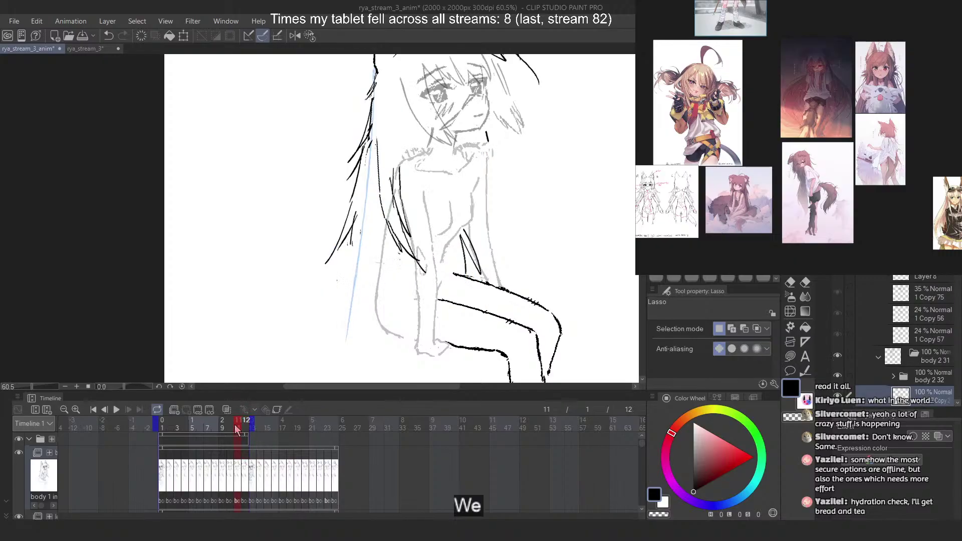
mouse_move(234, 425)
mouse_down()
mouse_move(218, 426)
mouse_move(250, 430)
mouse_move(143, 434)
mouse_up()
click(117, 410)
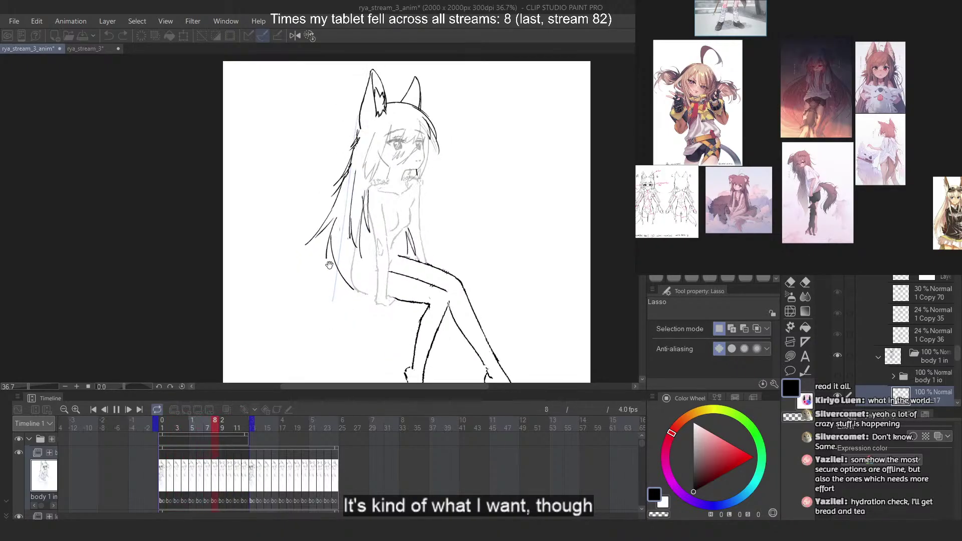
click(116, 411)
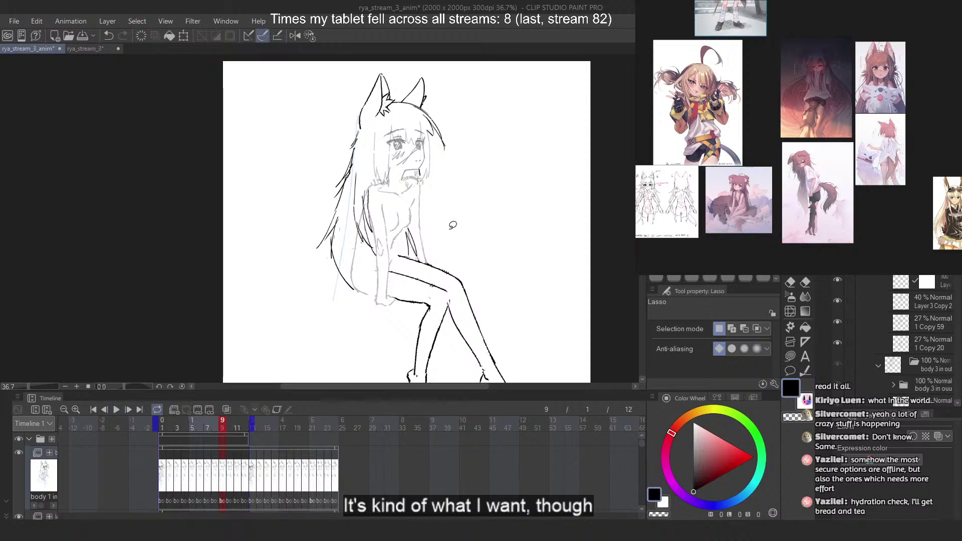
Toggle the visibility of Folder 1 on frame 9 to check what it contains
drag(956, 280, 947, 435)
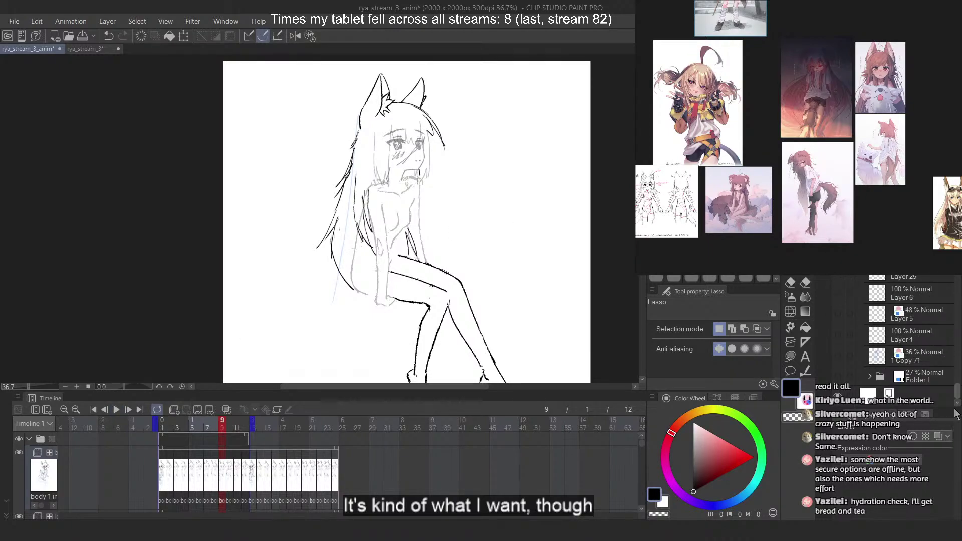
click(837, 377)
click(837, 377)
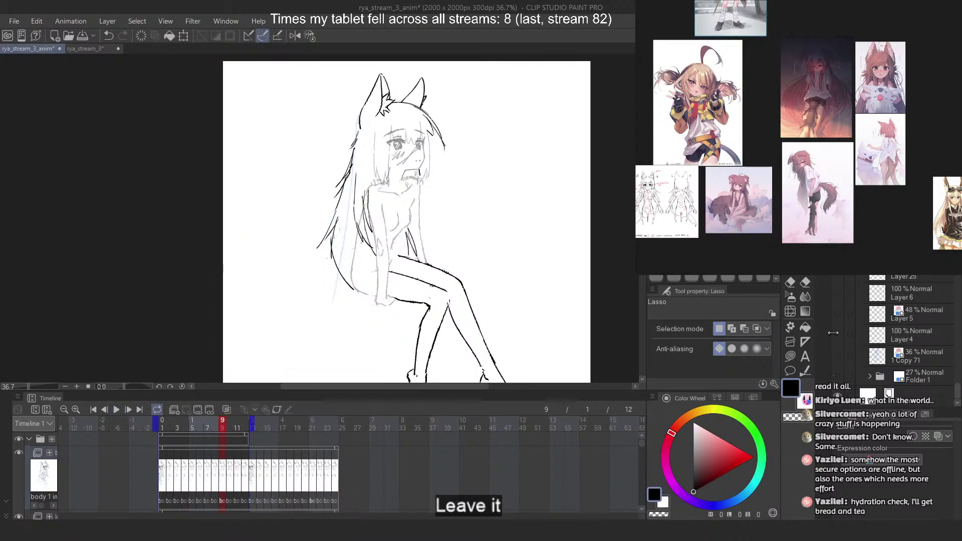
scroll(865, 339, up, 4)
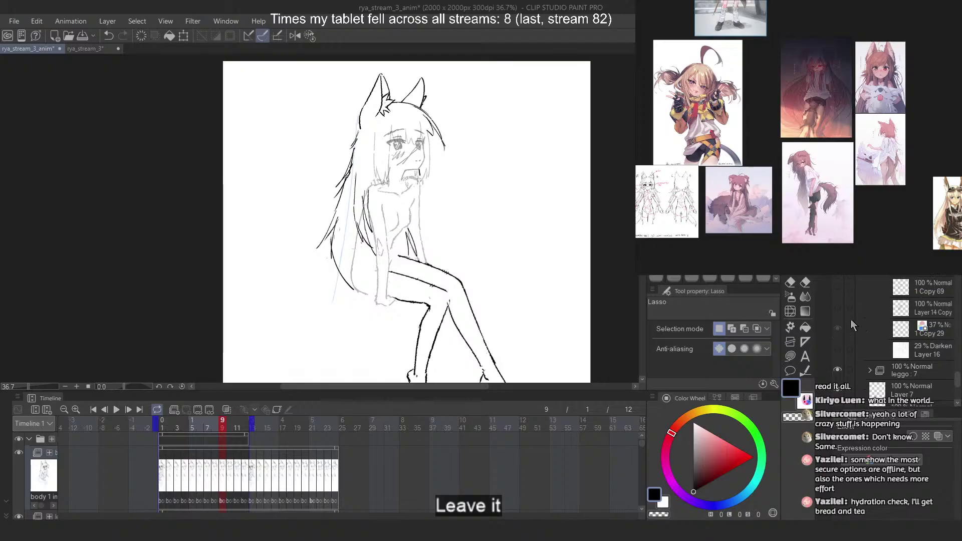
Go to frame 1 and look through its layer stack for the blue sketch layer
click(920, 303)
click(161, 424)
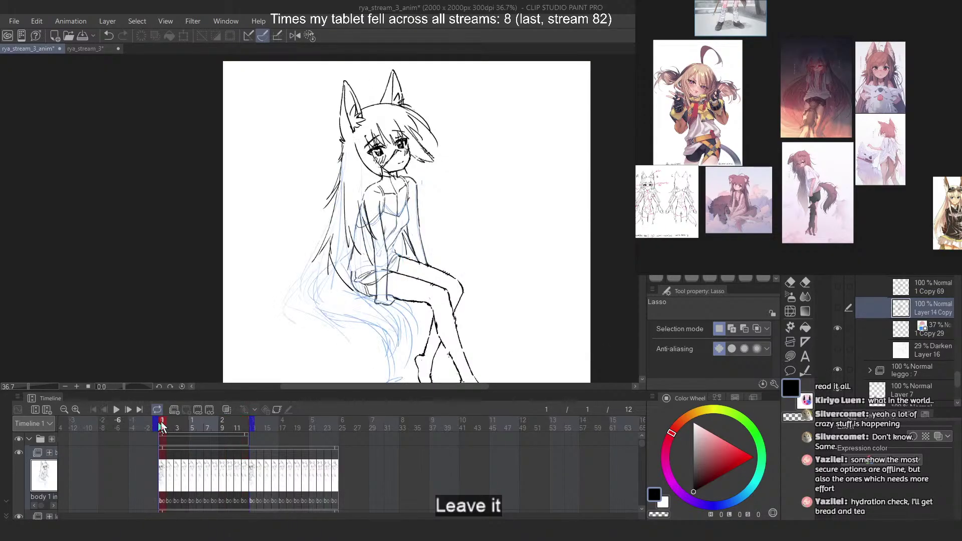
click(836, 267)
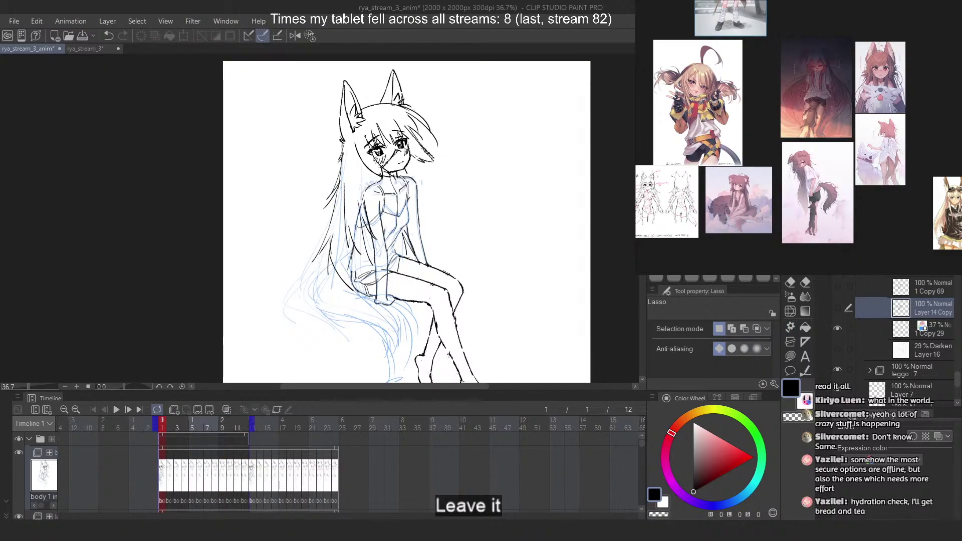
scroll(922, 340, up, 3)
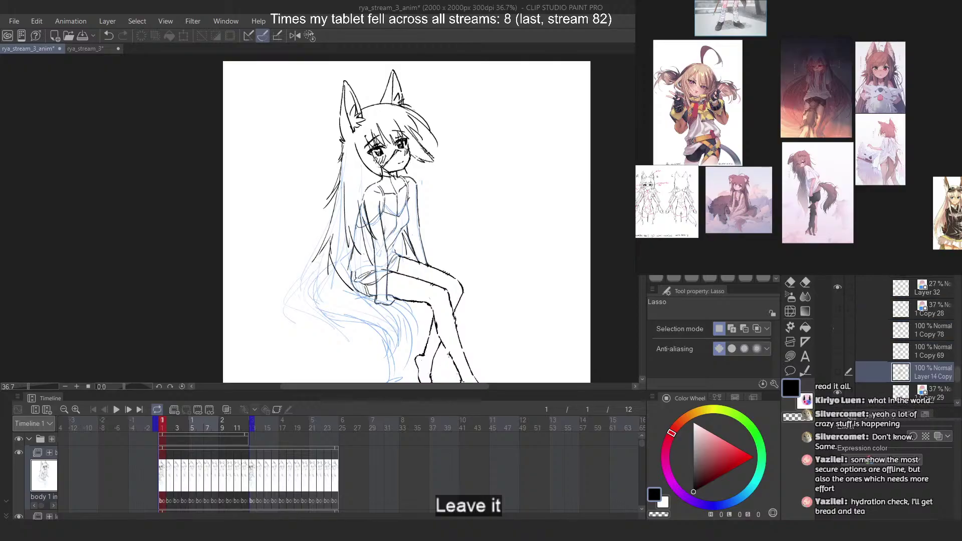
scroll(892, 339, down, 2)
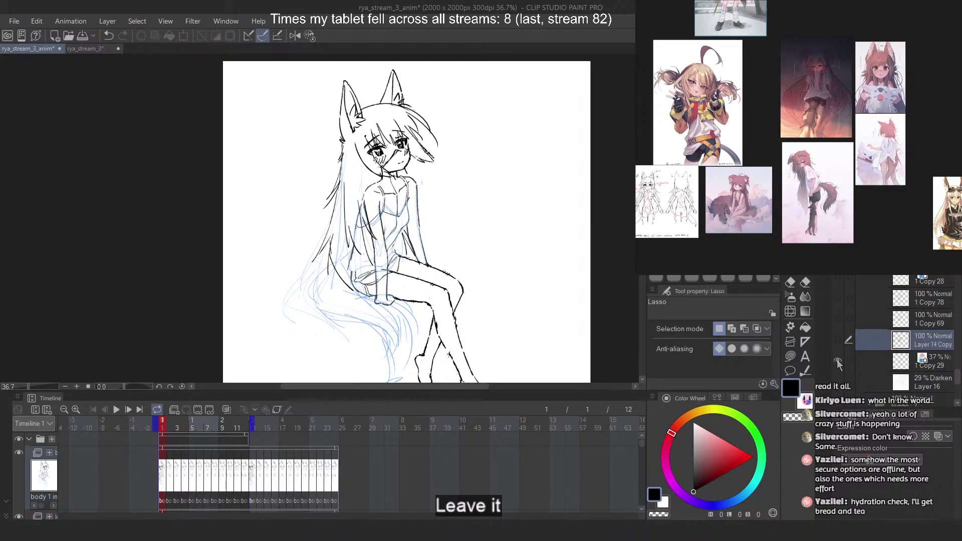
Add a new layer from the 1 Copy 29 layer on frame 1, move it above Layer 32, and switch to the Flat marker
click(933, 362)
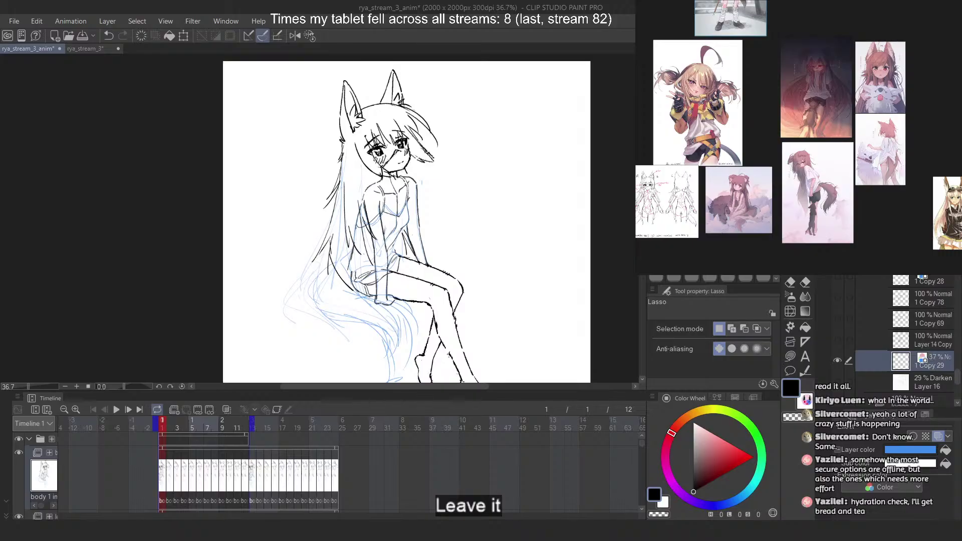
key(ctrl+shift+n)
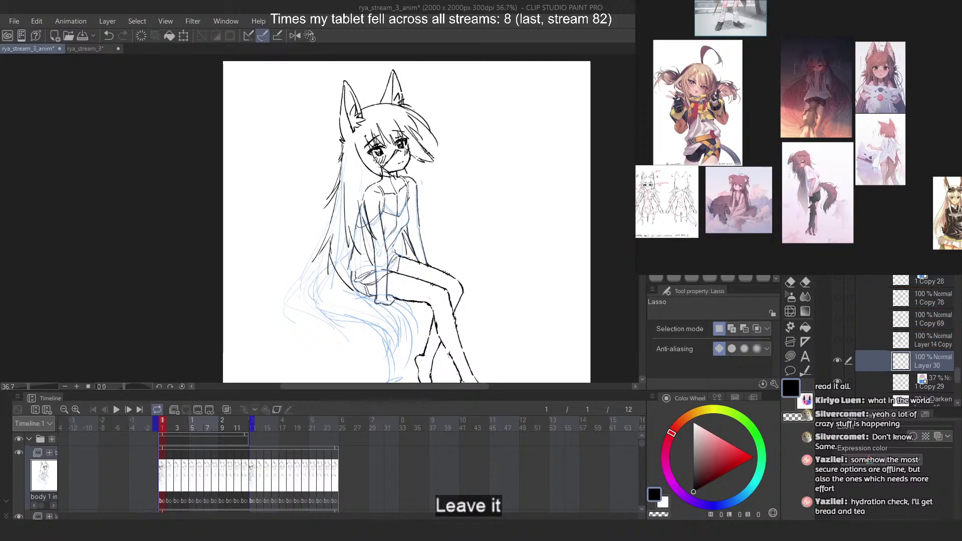
key(ctrl+z)
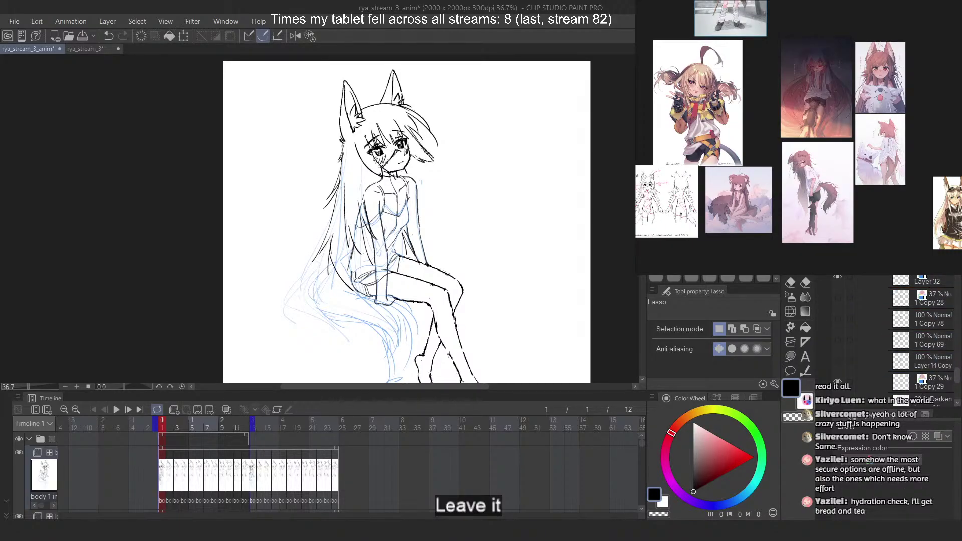
scroll(271, 240, up, 3)
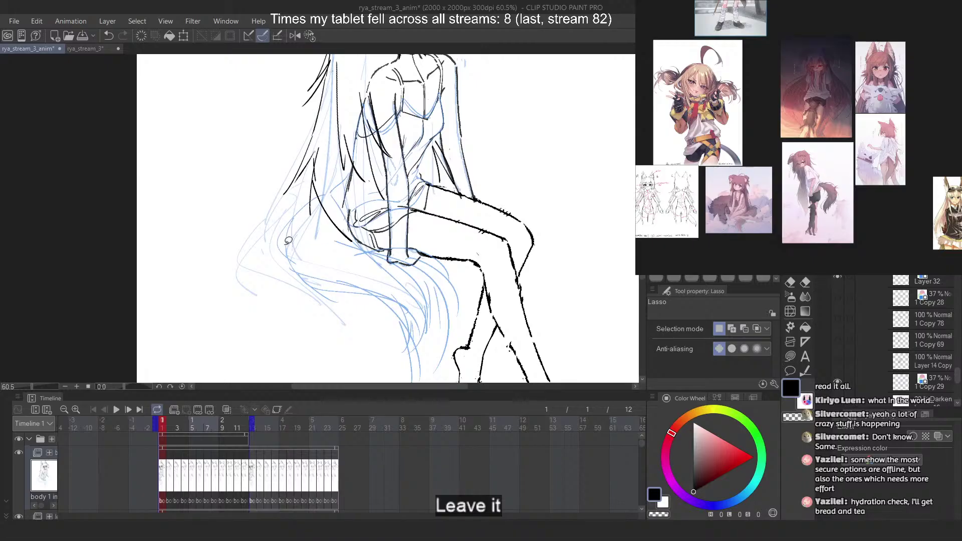
key(p)
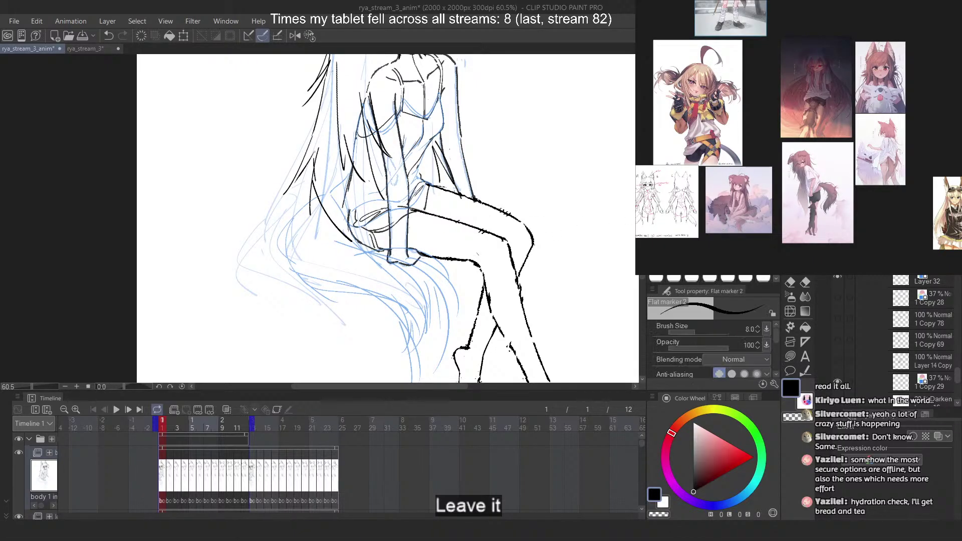
Ink the tail's outer bend behind the hip, with a pointed fur tuft near the top of the curve
scroll(326, 231, down, 2)
scroll(326, 231, up, 3)
drag(305, 184, 296, 267)
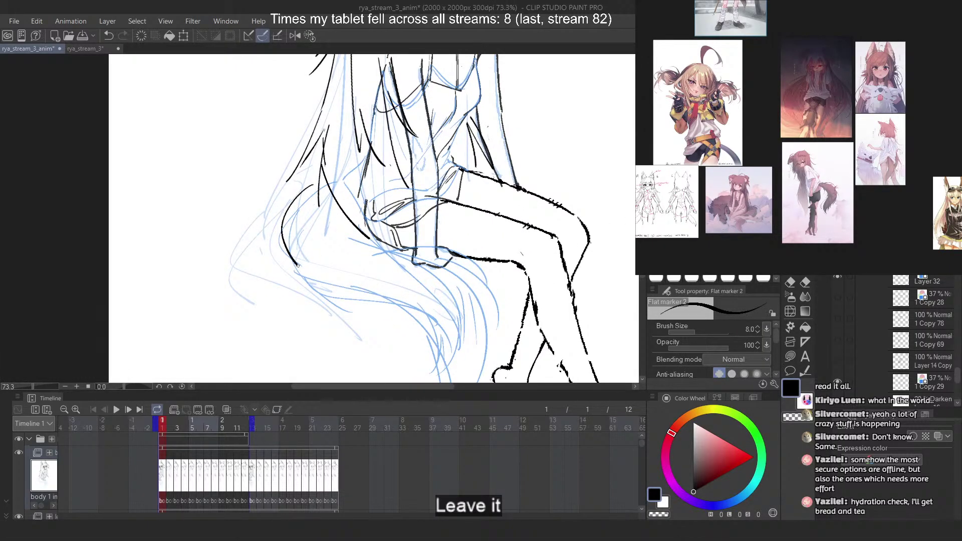
key(ctrl+z)
drag(337, 182, 271, 240)
drag(302, 211, 280, 262)
key(ctrl+z)
key(ctrl+z)
mouse_move(329, 186)
mouse_down()
mouse_move(270, 237)
mouse_move(304, 281)
mouse_move(357, 310)
mouse_up()
key(ctrl+z)
Ink the tail's lower edge sweeping from the outer bend toward the tip below the hand, with a small pointed tuft
mouse_move(306, 277)
mouse_down()
mouse_move(435, 315)
mouse_move(321, 285)
mouse_move(404, 298)
mouse_move(349, 305)
mouse_move(400, 311)
mouse_up()
key(ctrl+z)
key(ctrl+z)
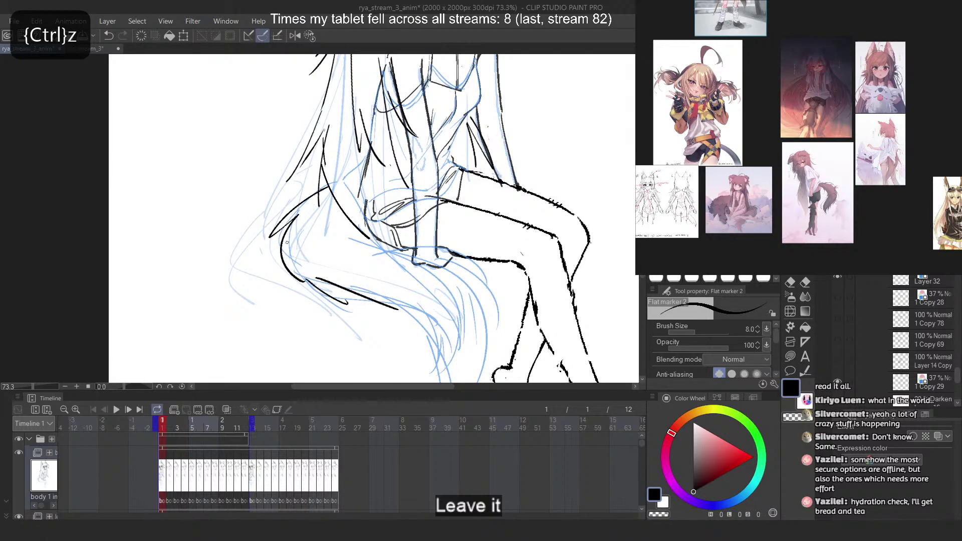
key(ctrl+z)
key(ctrl+z)
mouse_move(290, 251)
mouse_down()
mouse_move(356, 311)
mouse_move(369, 307)
mouse_up()
key(ctrl+z)
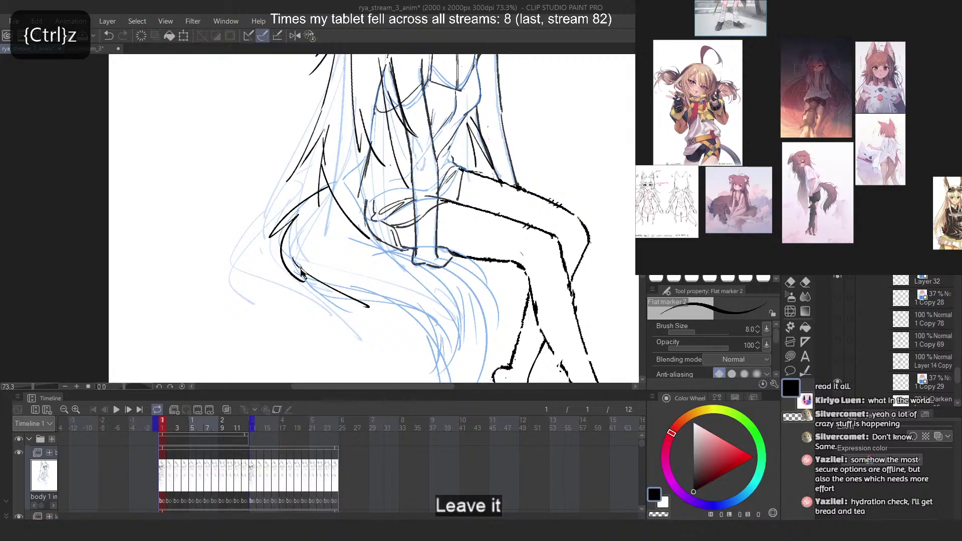
key(ctrl+z)
drag(298, 257, 361, 304)
key(ctrl+z)
drag(297, 262, 361, 307)
key(ctrl+z)
drag(303, 265, 431, 331)
key(ctrl+z)
drag(323, 282, 441, 340)
key(2)
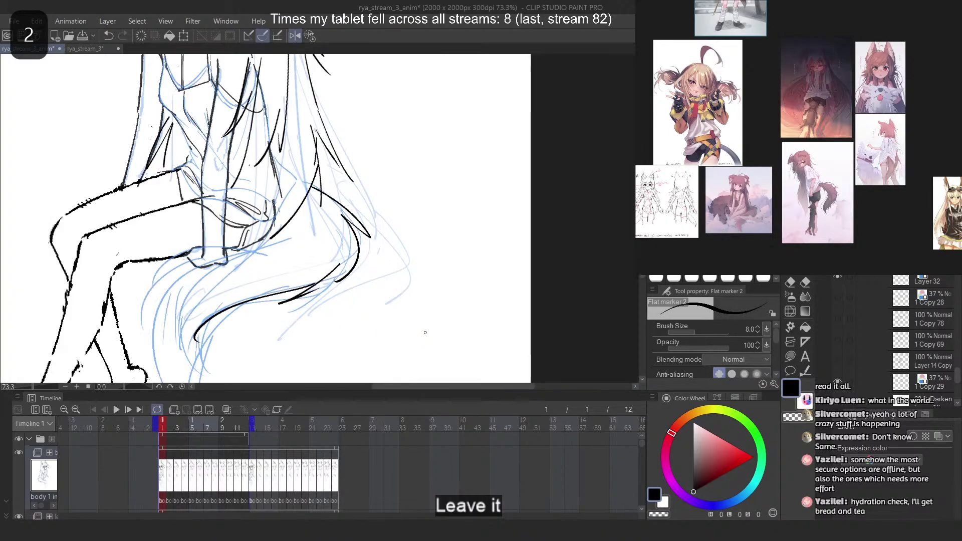
drag(151, 289, 159, 335)
key(ctrl+z)
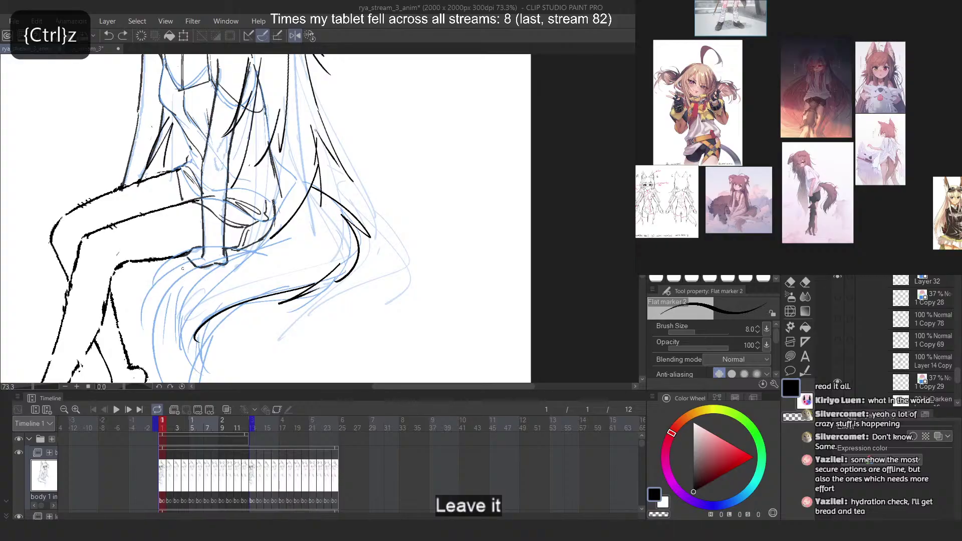
drag(160, 280, 154, 310)
key(ctrl+z)
drag(250, 249, 153, 304)
key(ctrl+z)
mouse_move(274, 230)
mouse_down()
mouse_move(225, 270)
mouse_move(234, 261)
mouse_up()
key(ctrl+z)
key(ctrl+z)
drag(280, 219, 245, 256)
key(ctrl+z)
key(2)
key(ctrl+z)
Ink the tail's upper edge as a long curve from behind the hip down past the hand
mouse_move(330, 227)
mouse_down()
mouse_move(436, 269)
mouse_move(486, 314)
mouse_move(454, 290)
mouse_up()
key(ctrl+z)
key(ctrl+z)
drag(331, 228, 471, 300)
key(ctrl+z)
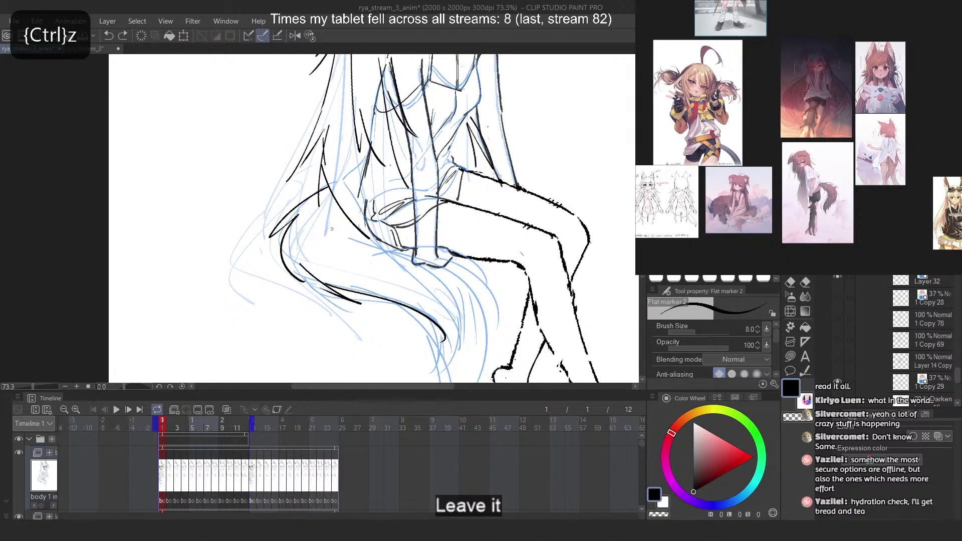
mouse_move(331, 228)
mouse_down()
mouse_move(467, 298)
mouse_move(435, 288)
mouse_move(412, 258)
mouse_move(461, 292)
mouse_up()
key(ctrl+z)
key(ctrl+z)
key(ctrl+z)
key(ctrl+z)
drag(339, 220, 463, 300)
key(ctrl+z)
drag(341, 223, 458, 300)
key(ctrl+z)
mouse_move(408, 278)
mouse_down()
mouse_move(430, 293)
mouse_move(462, 362)
mouse_up()
key(ctrl+z)
key(ctrl+z)
Erase the small pointed tuft on the tail's lower edge in the mirrored view
scroll(281, 137, down, 4)
scroll(282, 233, up, 5)
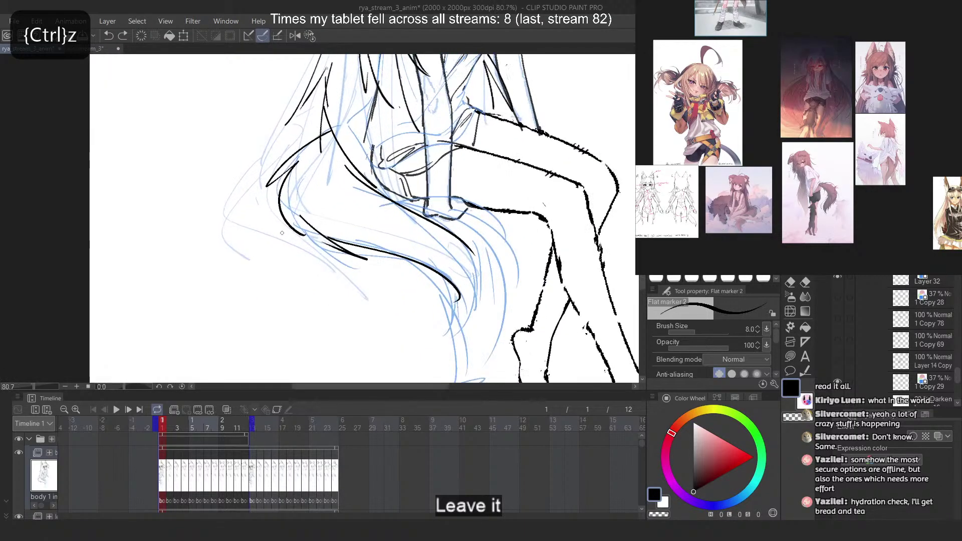
key(2)
key(c)
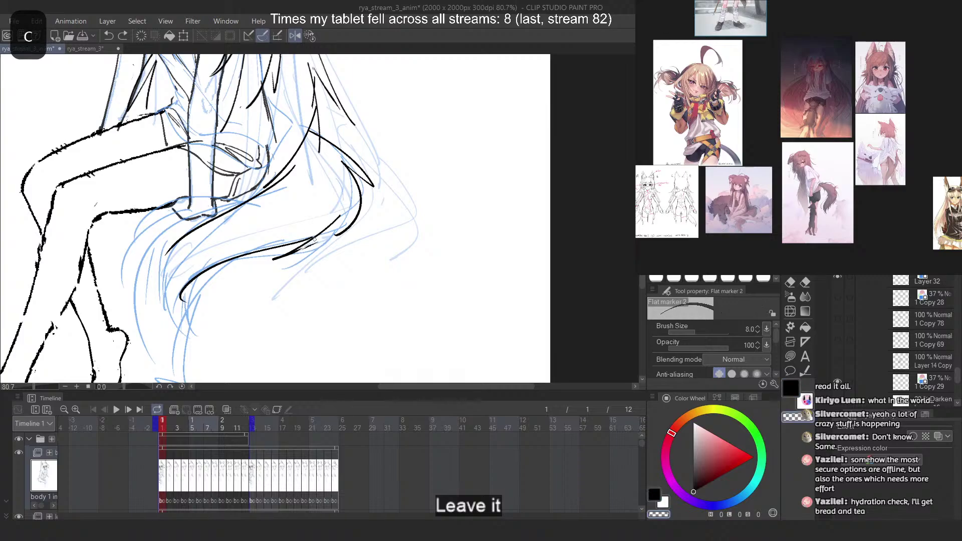
drag(324, 241, 281, 255)
key(c)
key(ctrl+z)
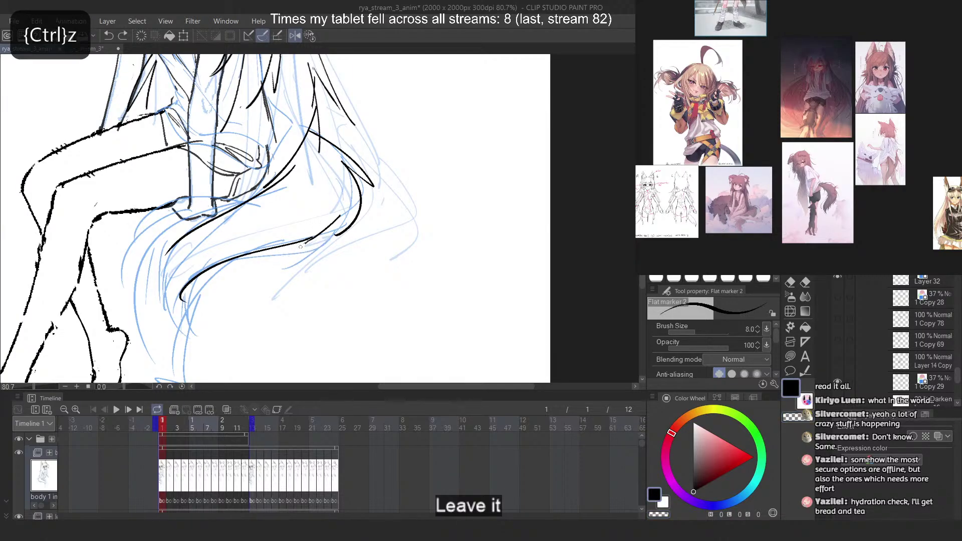
Redraw the tuft on the tail's lower edge as a longer point flowing out of the outer bend
mouse_move(339, 232)
mouse_down()
mouse_move(277, 261)
mouse_move(340, 234)
mouse_move(332, 236)
mouse_move(360, 258)
mouse_up()
key(ctrl+z)
key(ctrl+z)
key(ctrl+z)
key(ctrl+z)
key(2)
key(ctrl+z)
key(ctrl+z)
key(ctrl+z)
mouse_move(302, 235)
mouse_down()
mouse_move(373, 268)
mouse_move(345, 245)
mouse_move(366, 267)
mouse_up()
key(ctrl+z)
key(ctrl+z)
drag(304, 239, 373, 287)
mouse_move(372, 286)
mouse_down()
mouse_move(339, 245)
mouse_move(351, 265)
mouse_up()
key(ctrl+z)
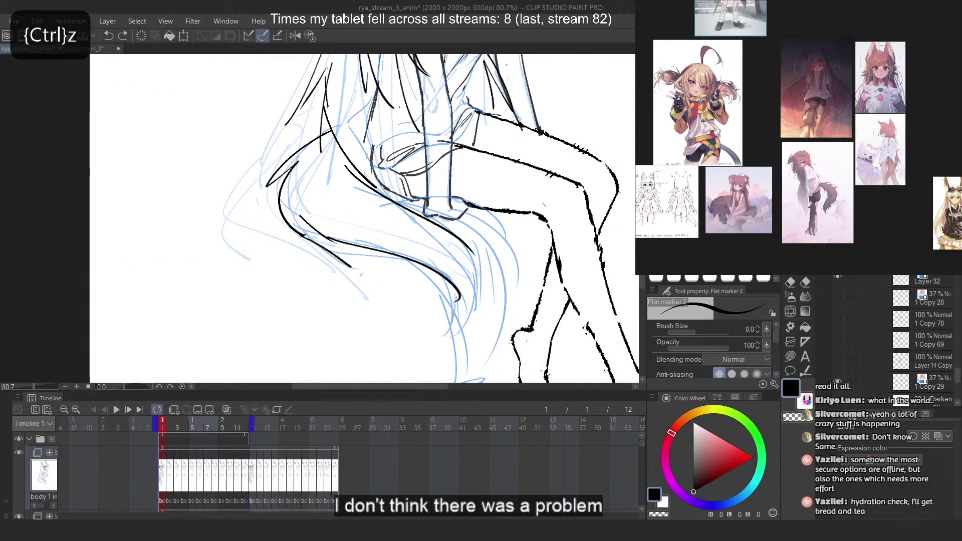
key(ctrl+z)
drag(355, 205, 504, 281)
key(ctrl+z)
mouse_move(435, 223)
mouse_down()
mouse_move(472, 300)
mouse_move(496, 249)
mouse_move(501, 278)
mouse_up()
key(ctrl+z)
key(ctrl+z)
mouse_move(340, 183)
mouse_down()
mouse_move(432, 216)
mouse_move(451, 247)
mouse_move(430, 211)
mouse_move(471, 256)
mouse_up()
key(ctrl+z)
key(ctrl+z)
mouse_move(375, 191)
mouse_down()
mouse_move(449, 223)
mouse_move(504, 313)
mouse_up()
key(ctrl+z)
key(ctrl+z)
drag(401, 233, 453, 360)
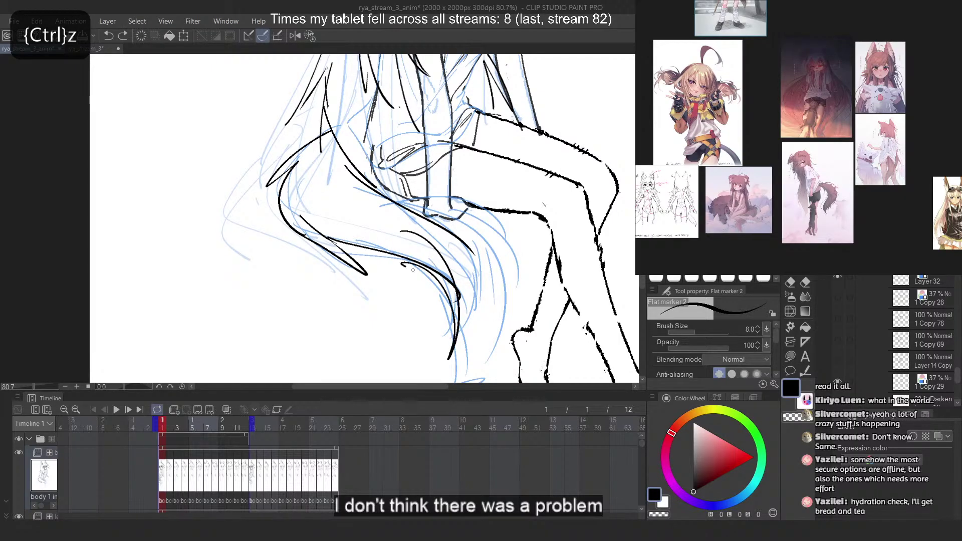
key(ctrl+z)
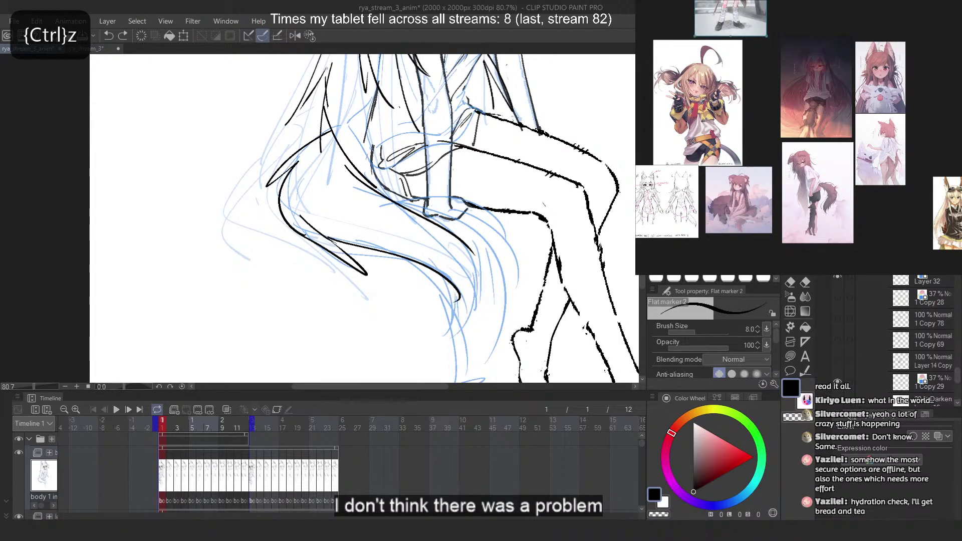
Examine the tail references, enlarging the illustration of the seated wolf-eared girl among wolves
scroll(760, 97, down, 5)
scroll(782, 101, up, 5)
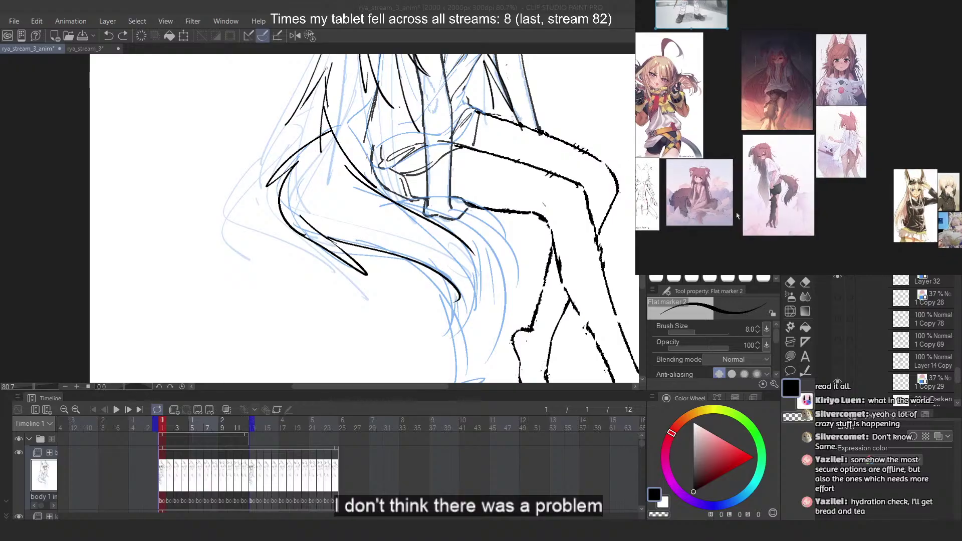
scroll(736, 216, up, 2)
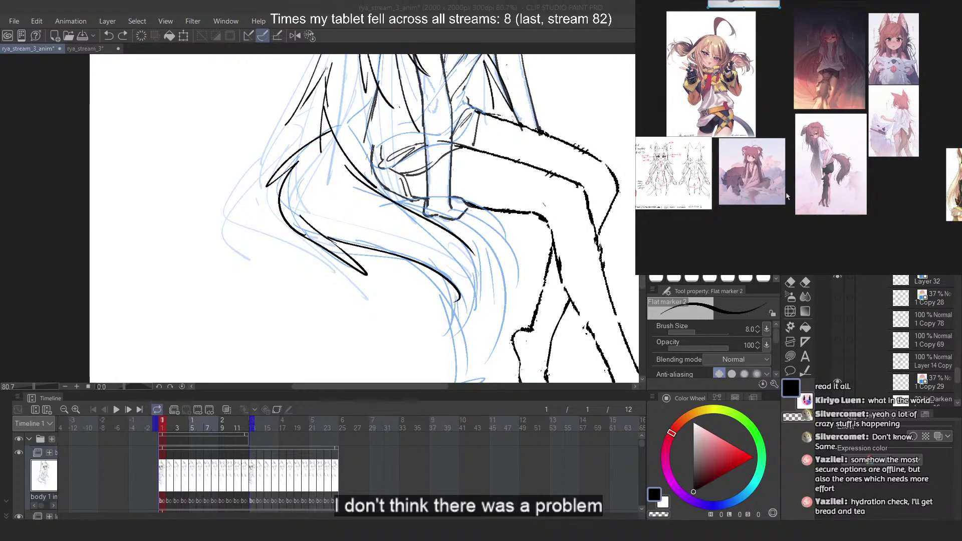
scroll(892, 149, up, 3)
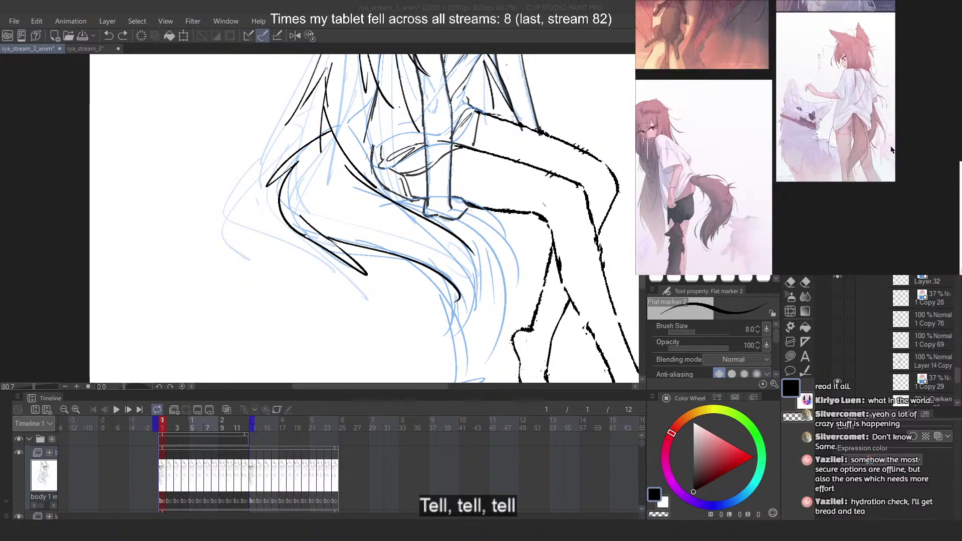
scroll(899, 105, down, 3)
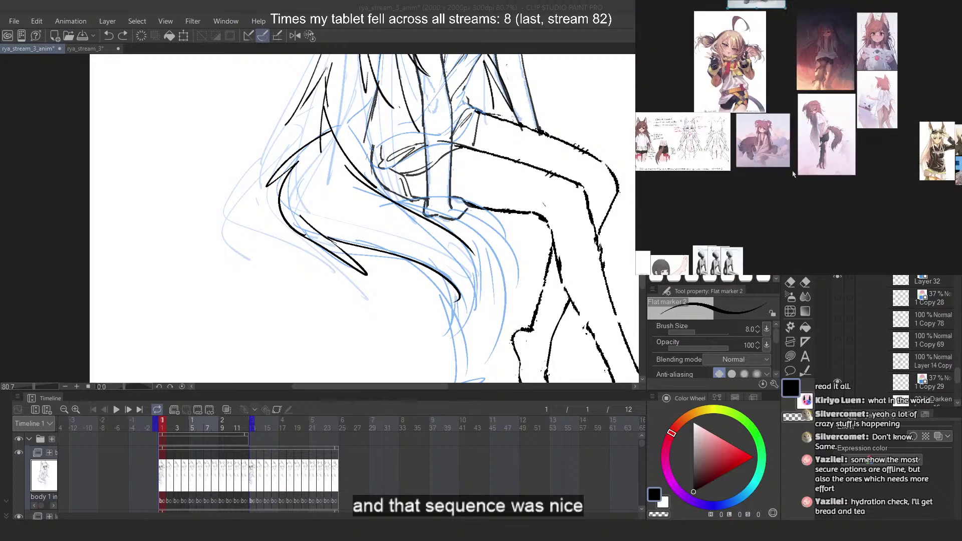
scroll(778, 164, up, 4)
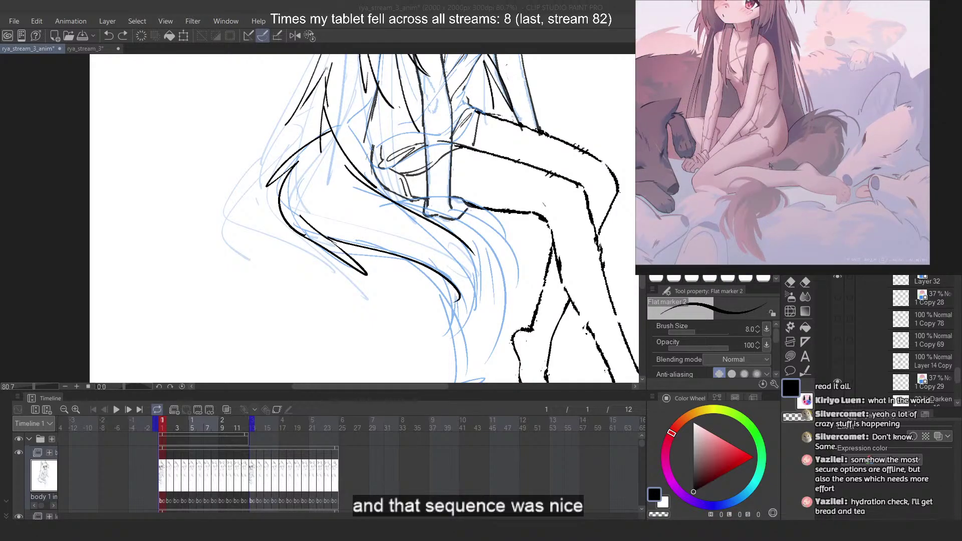
mouse_move(384, 101)
mouse_down()
mouse_move(376, 102)
mouse_move(431, 103)
mouse_up()
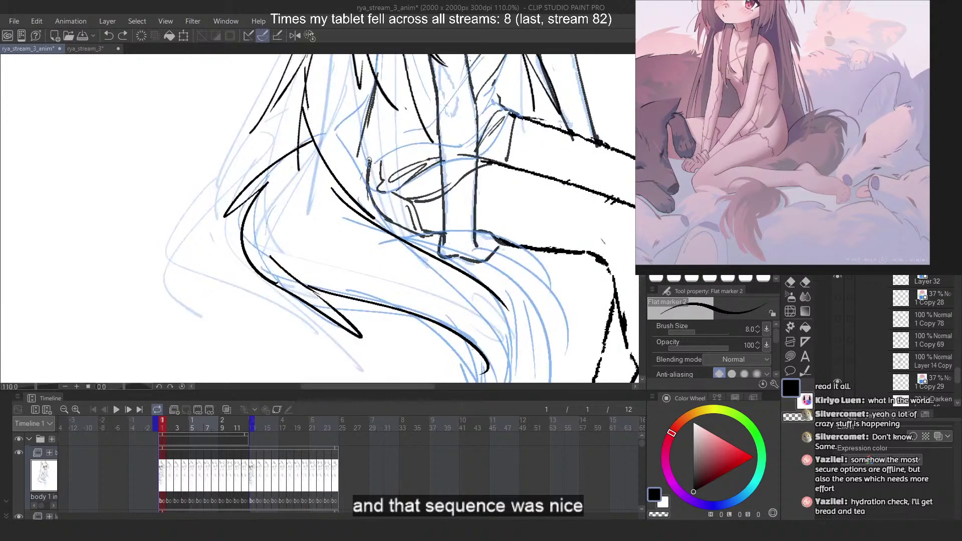
Erase the long pointed tuft on the tail's lower edge and redraw it shorter
drag(265, 236, 349, 319)
key(ctrl+z)
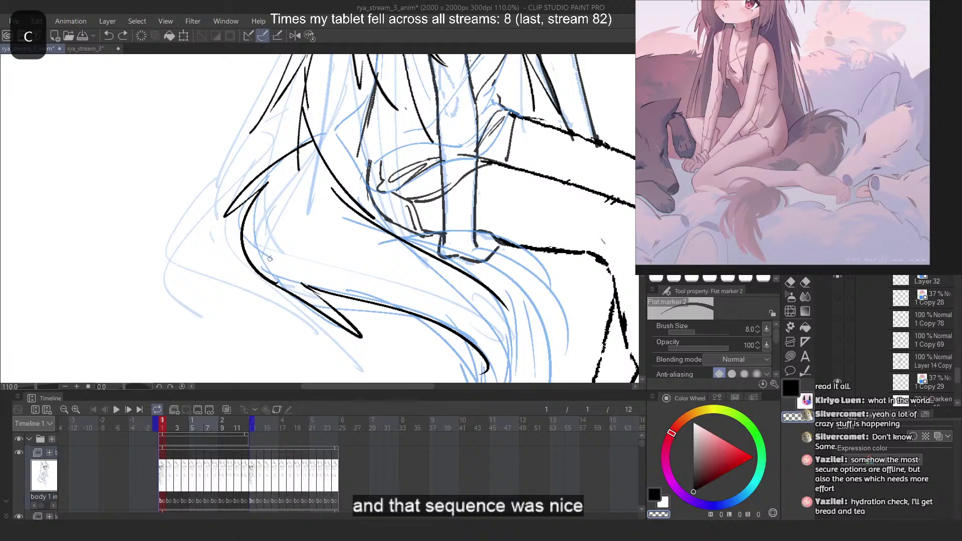
key(ctrl+z)
key(ctrl+z)
key(ctrl+z)
key(ctrl+z)
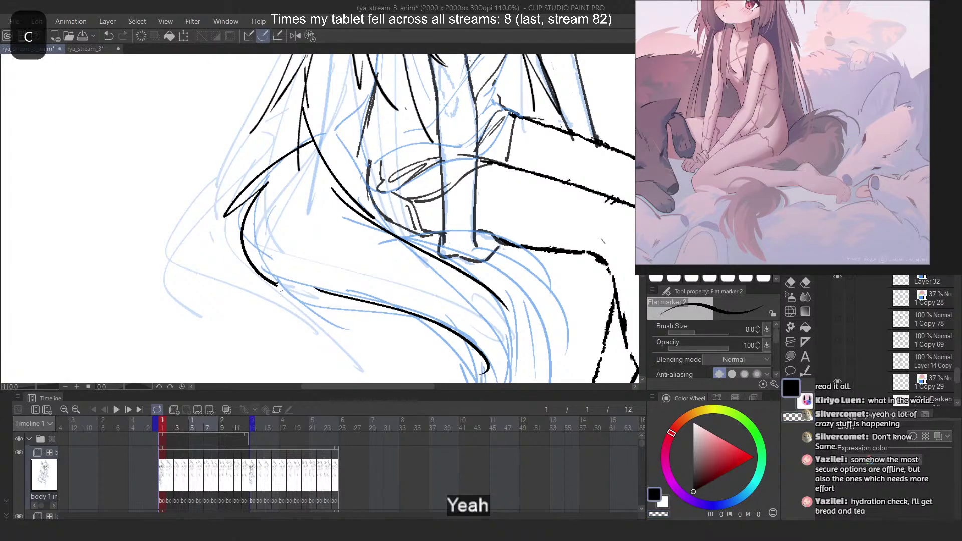
mouse_move(277, 285)
mouse_down()
mouse_move(318, 291)
mouse_move(346, 331)
mouse_up()
key(ctrl+z)
key(ctrl+z)
key(ctrl+z)
key(ctrl+z)
drag(278, 285, 350, 329)
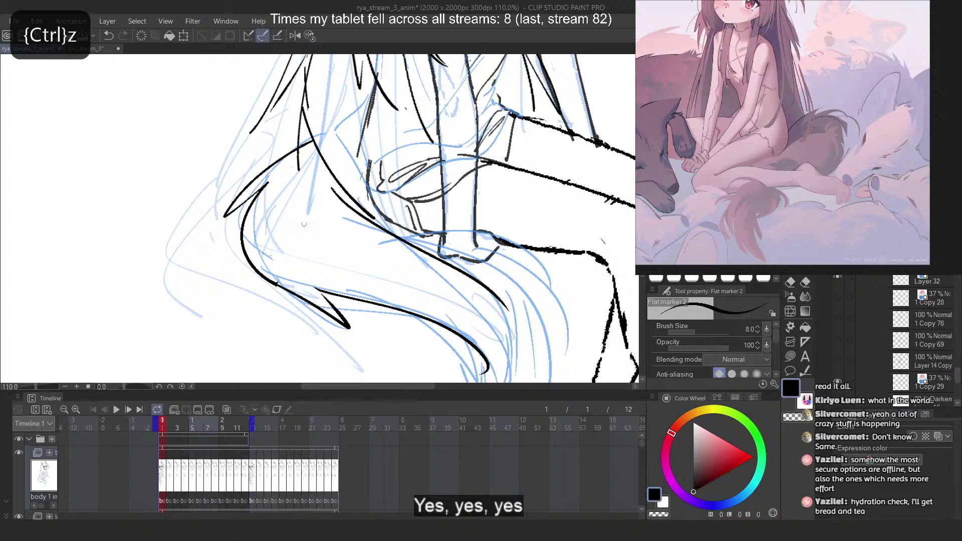
Replace the start of the tail's upper edge with a zigzag of pointed fur behind the hip
drag(304, 224, 337, 297)
key(ctrl+z)
drag(302, 166, 307, 249)
key(ctrl+z)
mouse_move(277, 188)
mouse_down()
mouse_move(338, 206)
mouse_move(391, 254)
mouse_up()
key(2)
key(ctrl+z)
drag(335, 196, 233, 254)
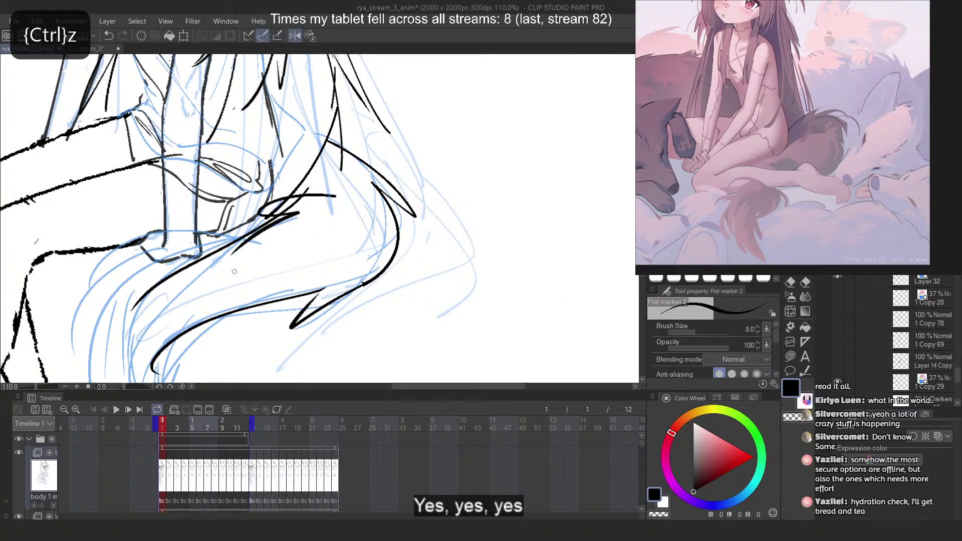
key(ctrl+z)
drag(311, 203, 233, 256)
mouse_move(322, 203)
mouse_down()
mouse_move(255, 204)
mouse_move(228, 248)
mouse_up()
key(2)
key(ctrl+z)
drag(294, 183, 384, 230)
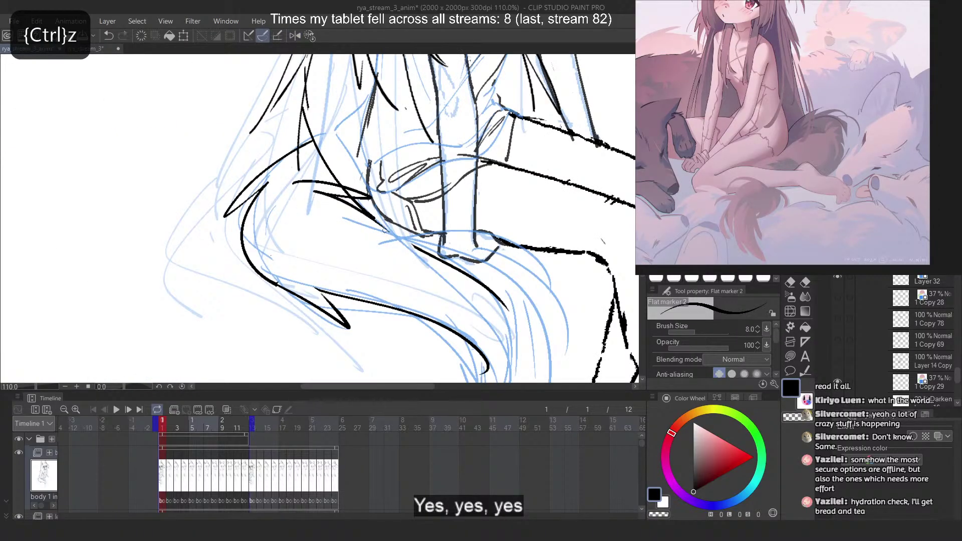
mouse_move(318, 204)
mouse_down()
mouse_move(401, 275)
mouse_move(404, 306)
mouse_move(439, 259)
mouse_move(443, 321)
mouse_up()
key(ctrl+z)
key(ctrl+z)
mouse_move(241, 242)
mouse_down()
mouse_move(268, 294)
mouse_move(292, 305)
mouse_up()
key(ctrl+z)
drag(259, 198, 284, 282)
drag(226, 241, 234, 254)
key(ctrl+z)
key(ctrl+z)
mouse_move(235, 214)
mouse_down()
mouse_move(246, 285)
mouse_move(239, 182)
mouse_move(240, 271)
mouse_move(206, 259)
mouse_move(210, 277)
mouse_up()
key(ctrl+z)
key(ctrl+z)
key(ctrl+z)
key(ctrl+z)
key(ctrl+z)
Try to ink zigzag fur tufts inside the tail's outer bend
drag(269, 196, 301, 268)
key(ctrl+z)
drag(271, 221, 336, 305)
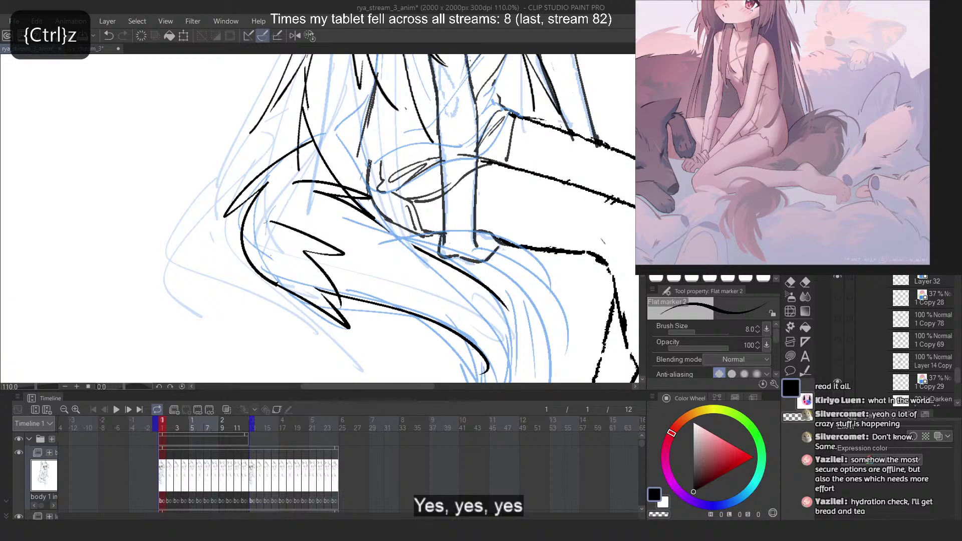
key(ctrl+z)
mouse_move(293, 235)
mouse_down()
mouse_move(335, 285)
mouse_move(326, 301)
mouse_up()
key(ctrl+z)
drag(262, 220, 311, 282)
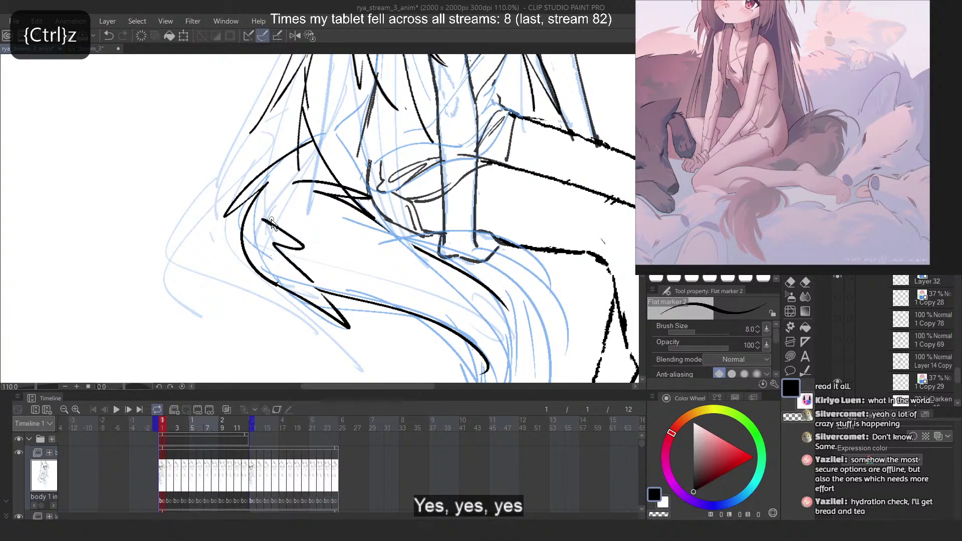
key(ctrl+z)
mouse_move(280, 184)
mouse_down()
mouse_move(287, 254)
mouse_move(311, 275)
mouse_up()
key(ctrl+z)
Ink a small pointed tuft on the tail's upper edge just below the hip, beside the hand
mouse_move(340, 233)
mouse_down()
mouse_move(463, 322)
mouse_move(426, 243)
mouse_move(478, 304)
mouse_up()
key(ctrl+z)
key(ctrl+z)
mouse_move(368, 238)
mouse_down()
mouse_move(435, 246)
mouse_move(449, 263)
mouse_move(415, 241)
mouse_up()
key(ctrl+z)
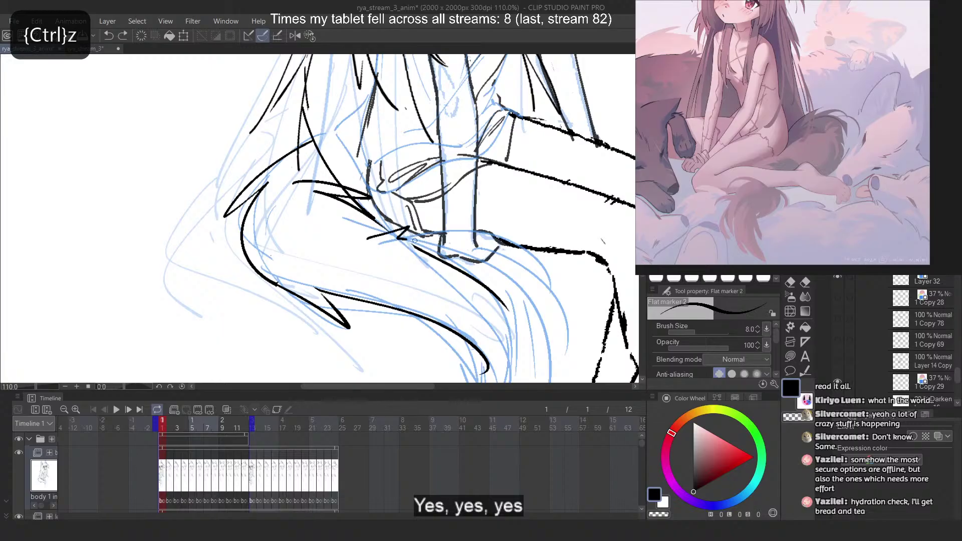
key(ctrl+z)
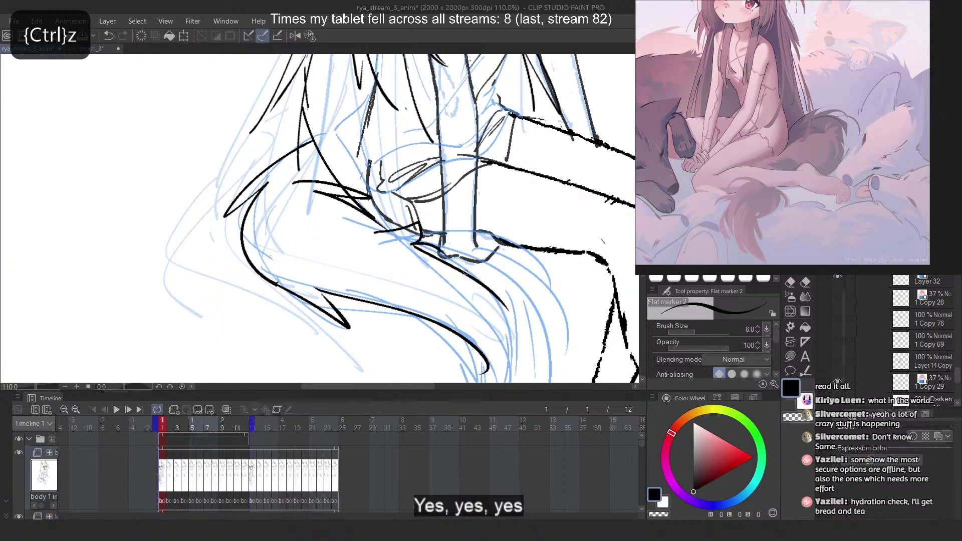
Ink pointed fur strokes inside the tail below the hand, running down toward the lower edge
drag(465, 273, 528, 338)
key(ctrl+z)
mouse_move(432, 251)
mouse_down()
mouse_move(494, 364)
mouse_move(468, 300)
mouse_move(471, 341)
mouse_up()
key(ctrl+z)
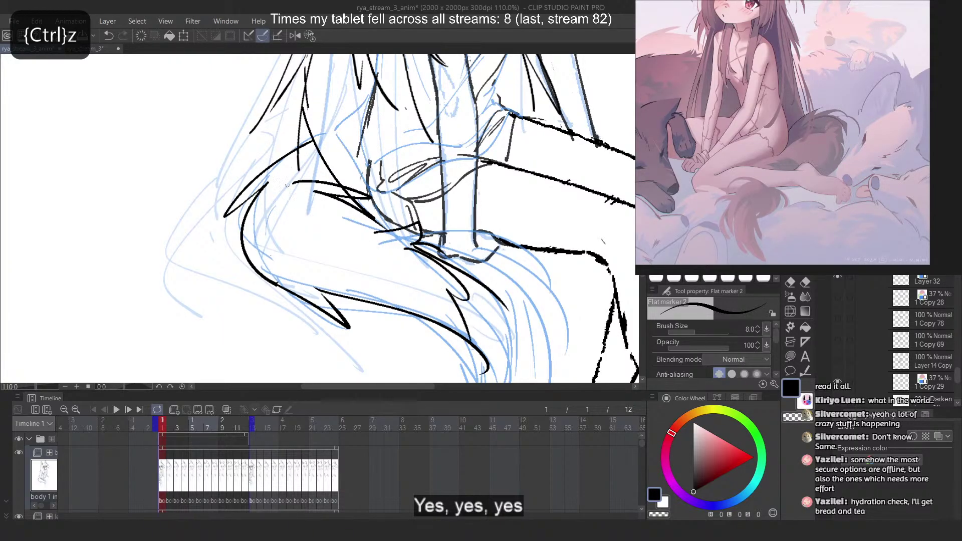
Remove the fur strokes inside the tail and try a pointed tuft on its front curve below the hand
scroll(288, 185, down, 2)
scroll(328, 286, up, 1)
key(2)
key(ctrl+z)
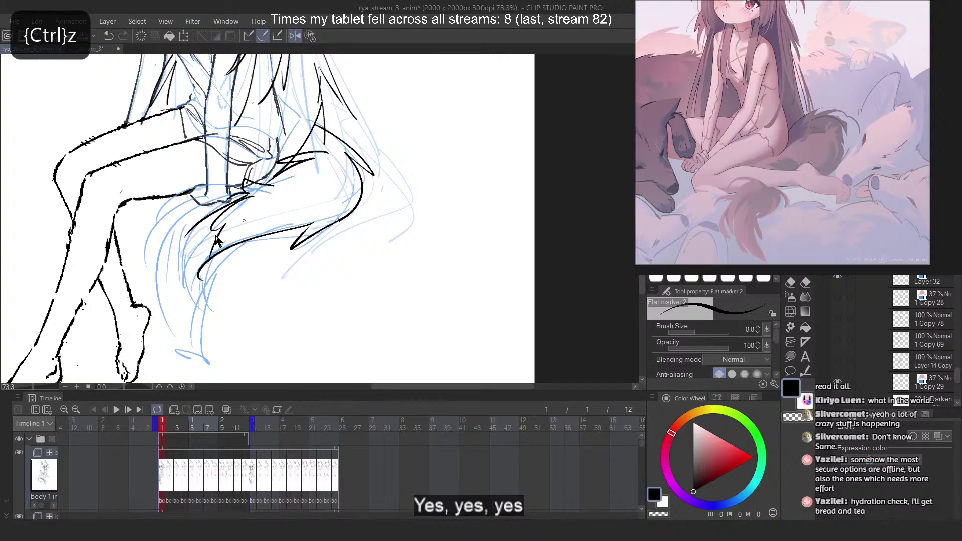
key(ctrl+z)
drag(208, 228, 179, 284)
key(ctrl+z)
drag(178, 234, 171, 262)
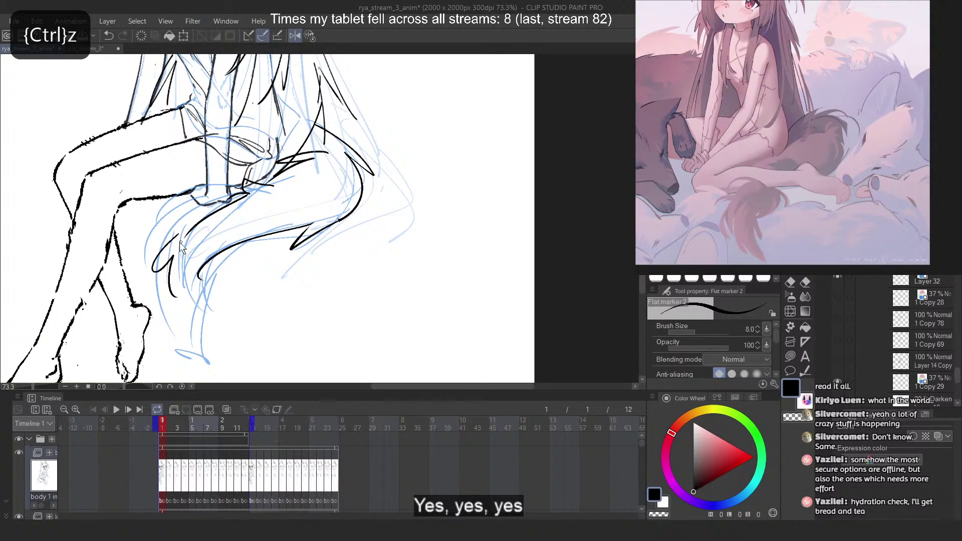
Ink a row of pointed fur tufts down the tail's front curve, from below the hand toward the tip
key(ctrl+z)
drag(207, 210, 157, 260)
key(ctrl+z)
drag(206, 211, 159, 235)
key(ctrl+z)
mouse_move(228, 199)
mouse_down()
mouse_move(169, 241)
mouse_move(206, 301)
mouse_up()
key(ctrl+z)
key(ctrl+z)
key(ctrl+z)
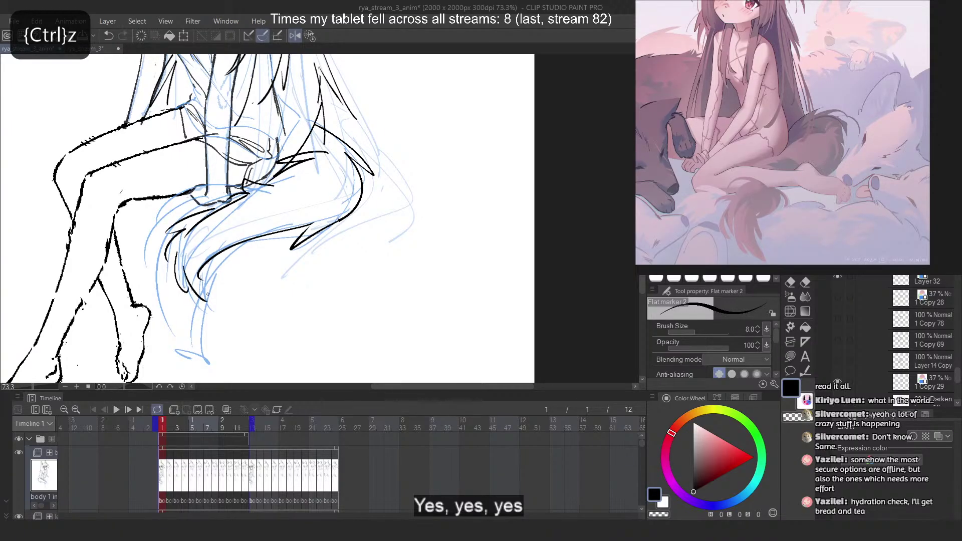
Try to ink hanging pointed strands where the tail's lower edge turns down toward the tip
key(2)
mouse_move(365, 232)
mouse_down()
mouse_move(405, 298)
mouse_move(414, 255)
mouse_up()
key(ctrl+z)
key(ctrl+z)
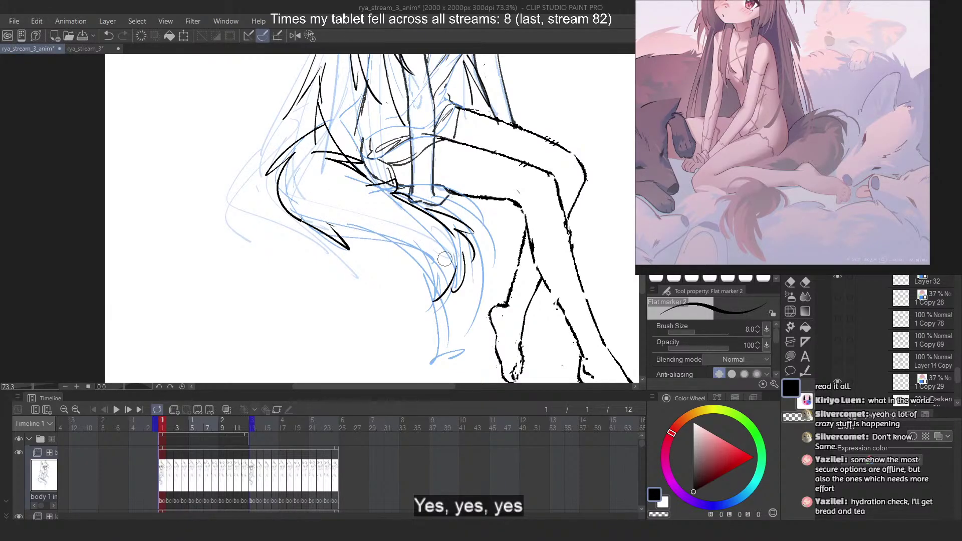
drag(393, 200, 406, 245)
key(ctrl+z)
mouse_move(341, 224)
mouse_down()
mouse_move(402, 280)
mouse_move(413, 260)
mouse_move(406, 289)
mouse_up()
key(ctrl+z)
key(2)
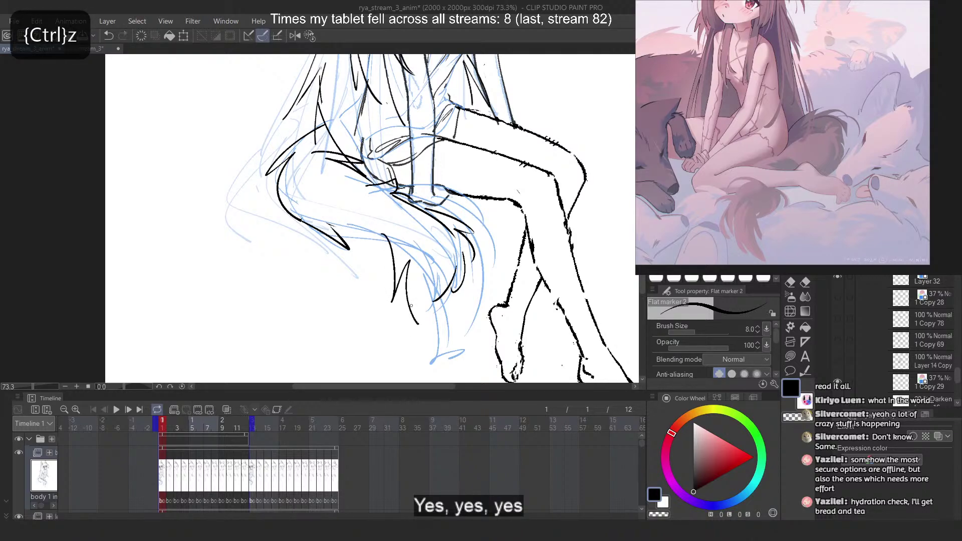
key(ctrl+z)
mouse_move(253, 234)
mouse_down()
mouse_move(233, 297)
mouse_move(240, 266)
mouse_move(234, 288)
mouse_move(233, 273)
mouse_up()
key(ctrl+z)
key(ctrl+z)
key(ctrl+z)
key(ctrl+z)
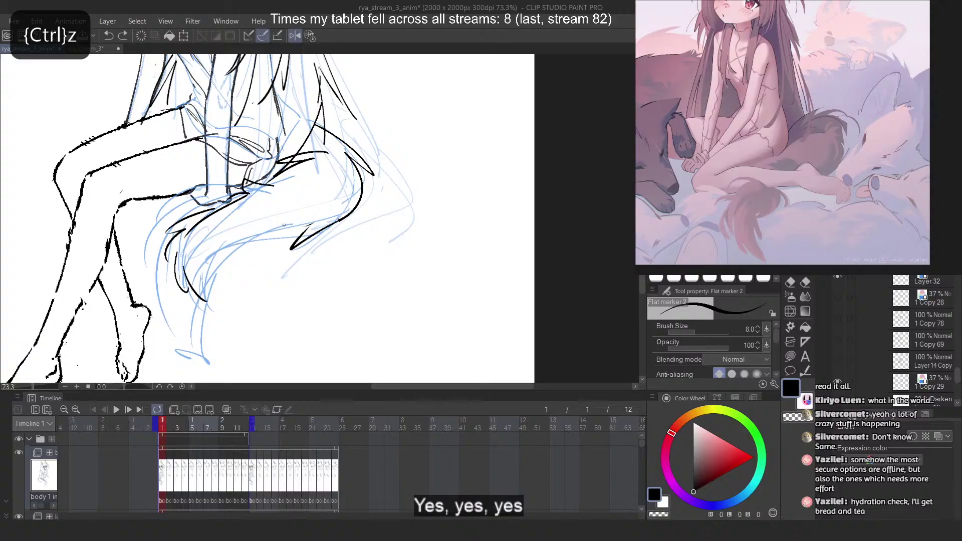
Try to ink the tail's lower edge as short overlapping tufts running from the outer bend's large tuft
mouse_move(286, 223)
mouse_down()
mouse_move(228, 254)
mouse_move(257, 258)
mouse_move(216, 249)
mouse_move(256, 238)
mouse_move(206, 302)
mouse_up()
key(ctrl+z)
key(ctrl+z)
key(ctrl+z)
key(ctrl+z)
key(ctrl+z)
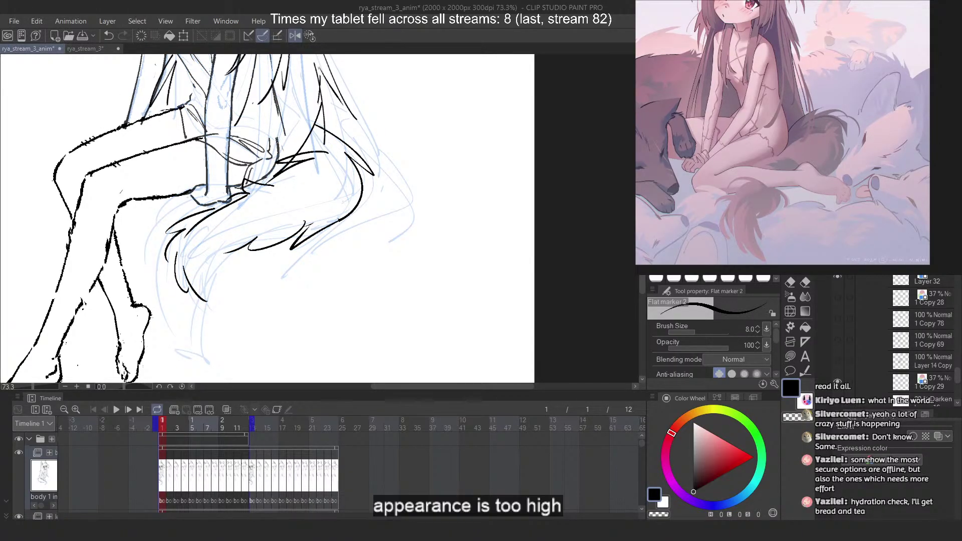
Redraw the lowest pointed strand on the tail's front curve, curving toward the tip
scroll(494, 224, down, 3)
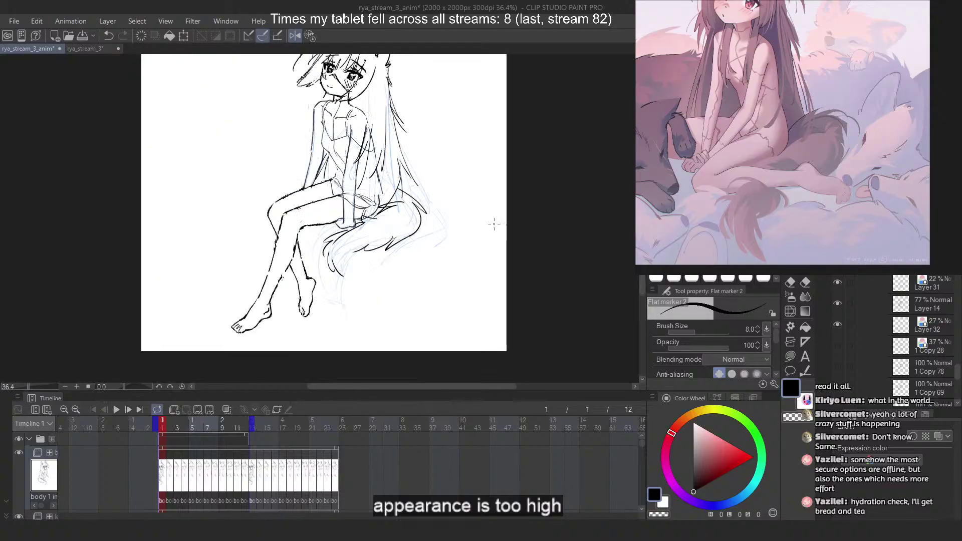
scroll(495, 224, down, 1)
scroll(433, 225, up, 4)
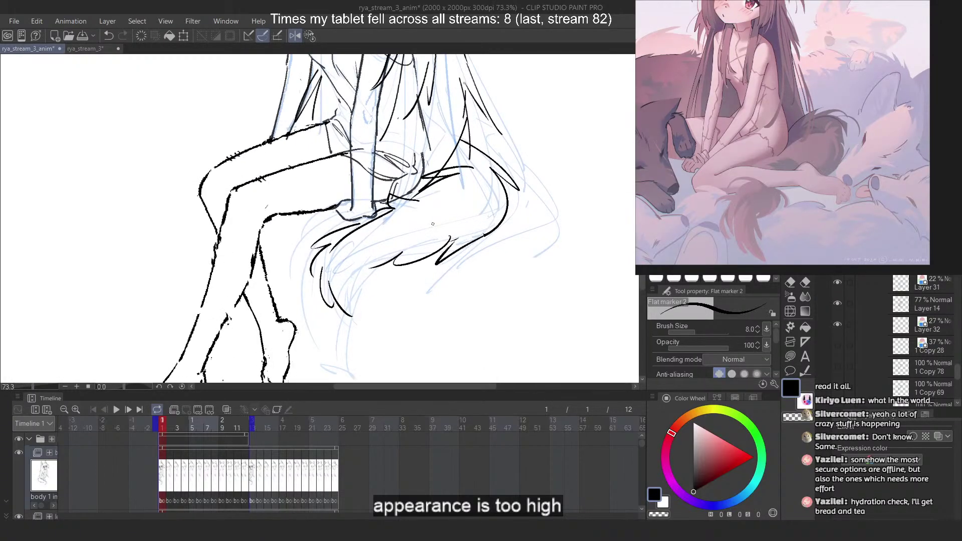
key(ctrl+z)
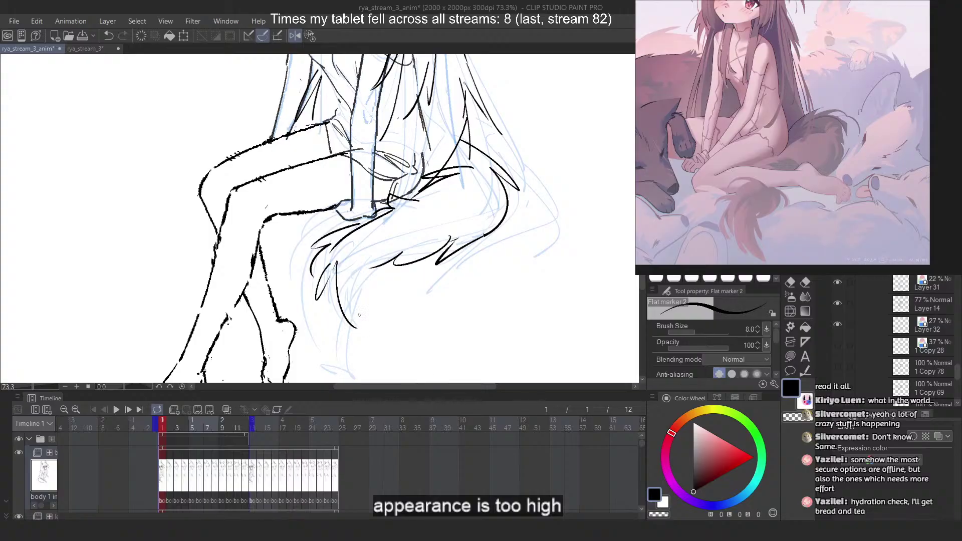
Try to ink the tail's lower edge sweeping into the tip strand, and remove the large tuft at the outer bend
drag(365, 257, 361, 329)
key(2)
key(ctrl+z)
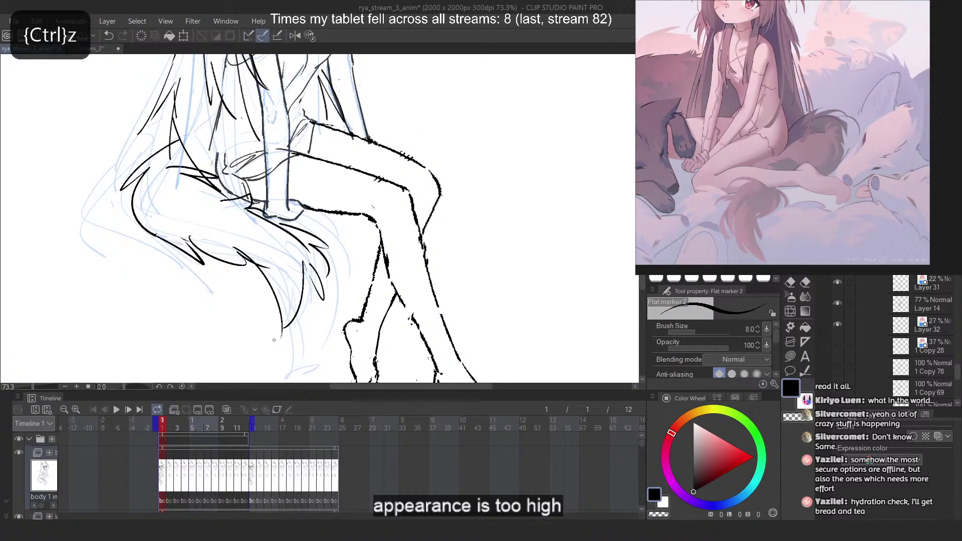
drag(253, 255, 284, 324)
key(ctrl+z)
drag(263, 264, 242, 265)
mouse_move(208, 231)
mouse_down()
mouse_move(259, 326)
mouse_move(216, 252)
mouse_move(272, 329)
mouse_up()
key(ctrl+z)
key(2)
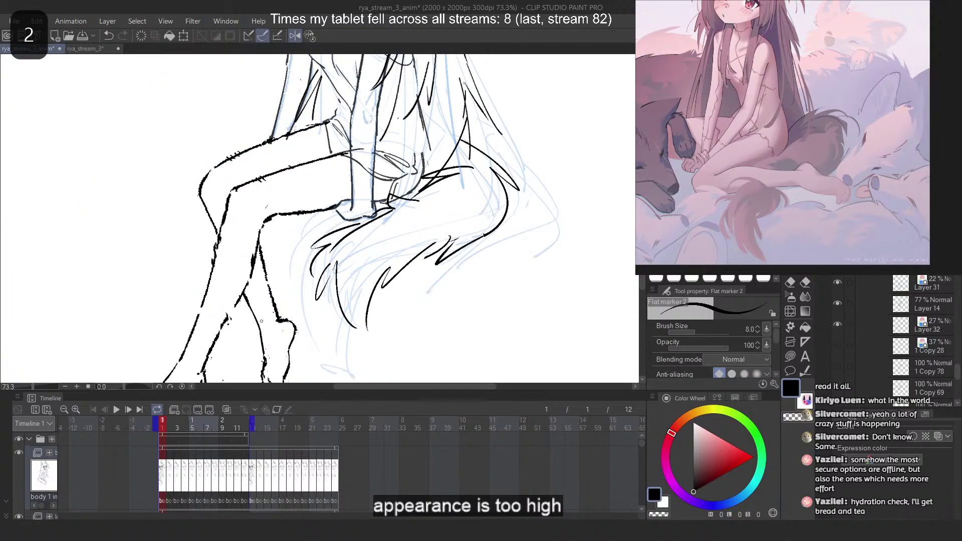
key(ctrl+z)
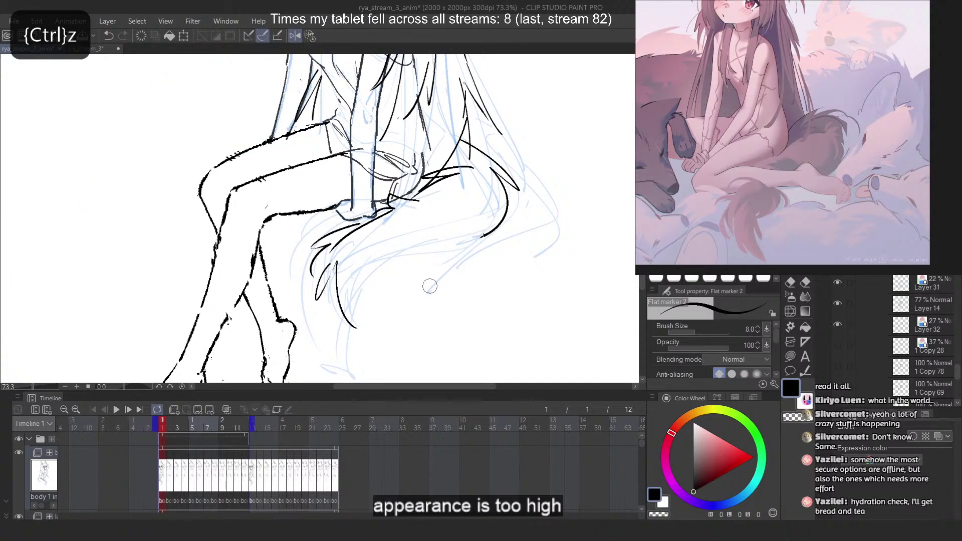
drag(463, 239, 406, 268)
key(2)
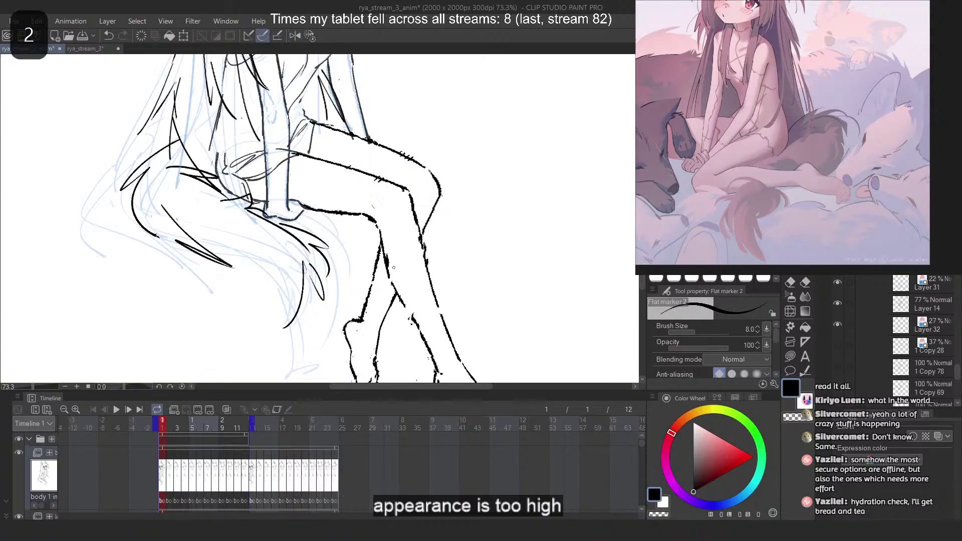
key(ctrl+z)
Try to ink a smoother lower tail edge with a small tuft just past the outer bend
key(x)
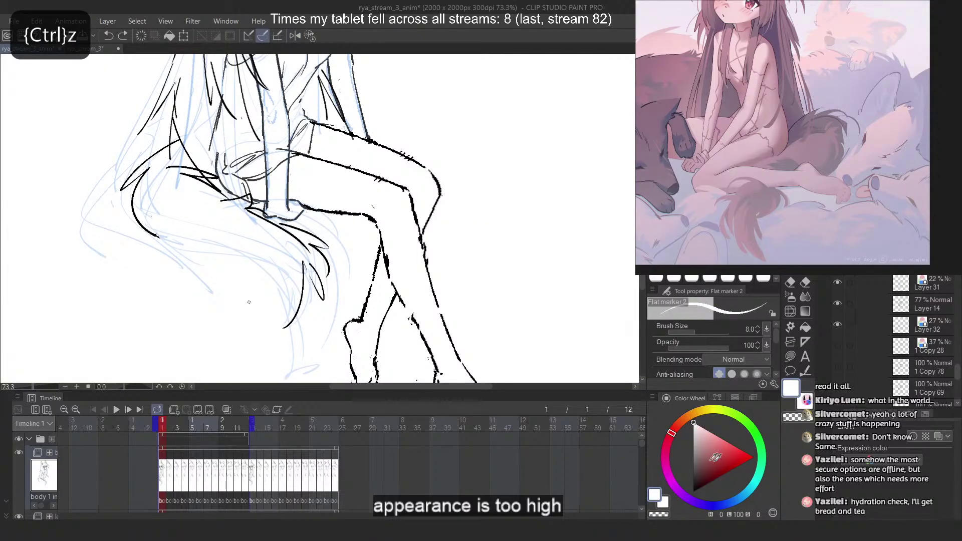
key(x)
mouse_move(187, 232)
mouse_down()
mouse_move(265, 276)
mouse_move(280, 330)
mouse_up()
key(ctrl+z)
drag(258, 270, 283, 328)
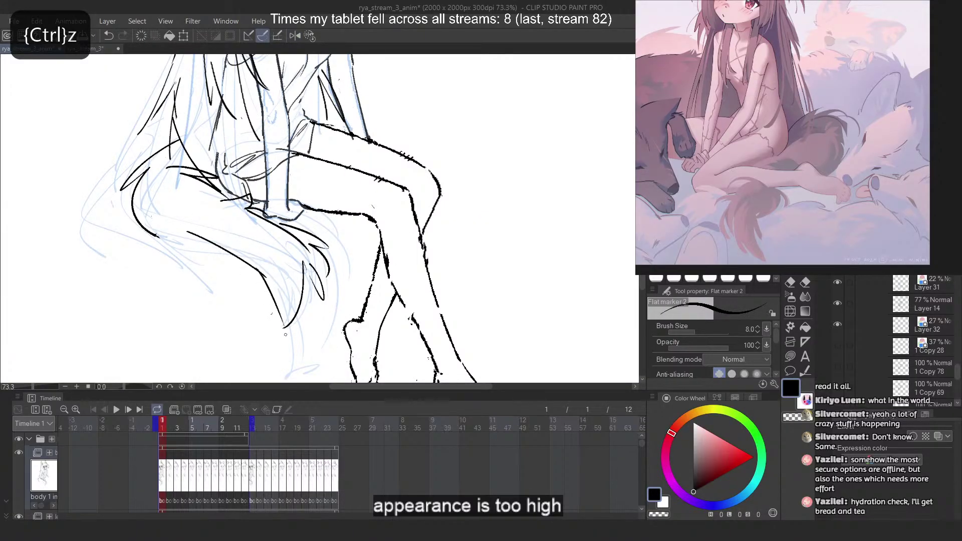
key(ctrl+z)
key(ctrl+z)
drag(214, 220, 270, 323)
key(ctrl+z)
drag(171, 228, 224, 256)
drag(205, 233, 276, 261)
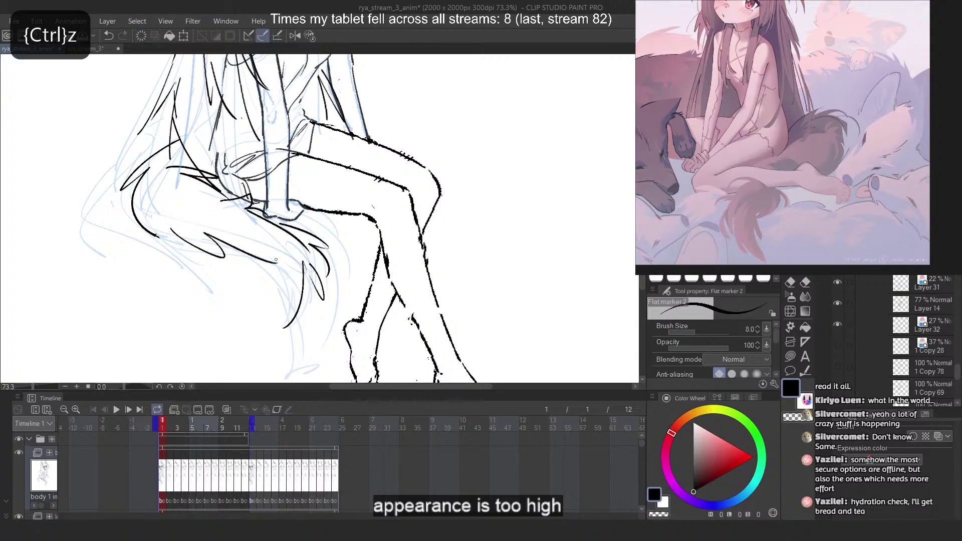
key(ctrl+z)
Replace the line over the top of the tail's outer bend with short pointed fur tufts
key(2)
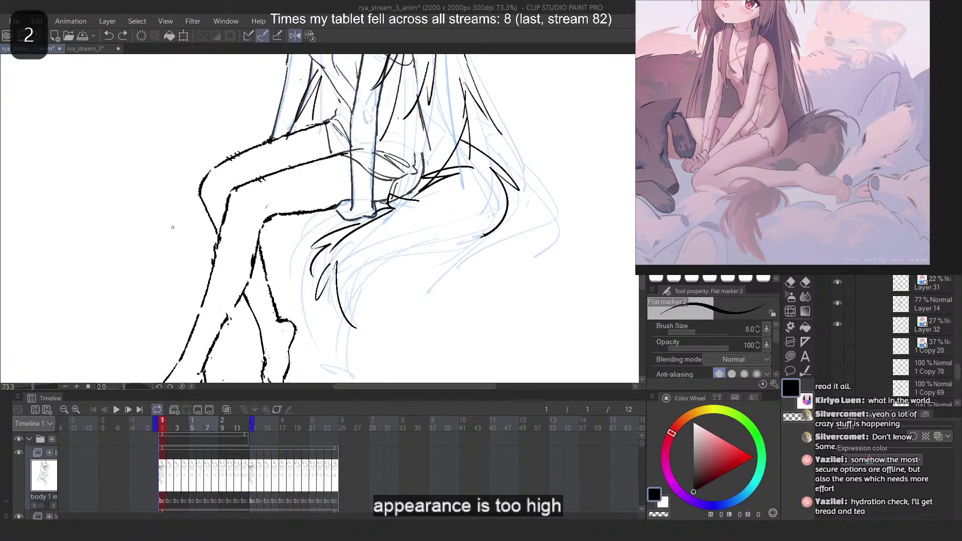
mouse_move(454, 138)
mouse_down()
mouse_move(513, 170)
mouse_move(520, 191)
mouse_up()
key(ctrl+z)
drag(465, 139, 526, 203)
key(2)
key(ctrl+z)
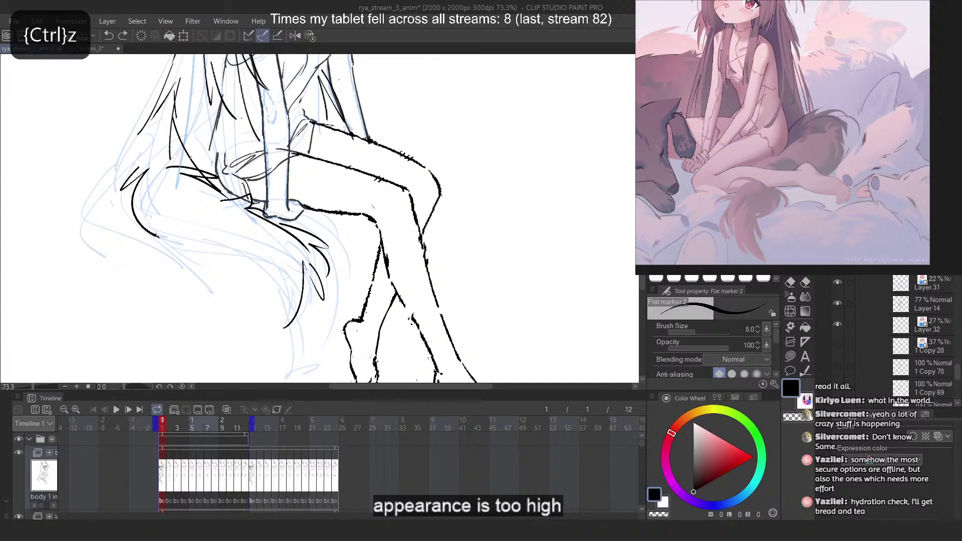
mouse_move(190, 158)
mouse_down()
mouse_move(132, 143)
mouse_move(142, 138)
mouse_up()
key(ctrl+z)
key(ctrl+z)
key(ctrl+z)
Try to ink long curves from the tail's outer bend along the lower edge
mouse_move(130, 199)
mouse_down()
mouse_move(137, 264)
mouse_move(173, 264)
mouse_up()
key(ctrl+z)
mouse_move(133, 195)
mouse_down()
mouse_move(173, 264)
mouse_move(237, 263)
mouse_up()
key(ctrl+z)
drag(254, 254, 230, 272)
key(ctrl+z)
key(ctrl+z)
key(ctrl+z)
drag(141, 227, 281, 256)
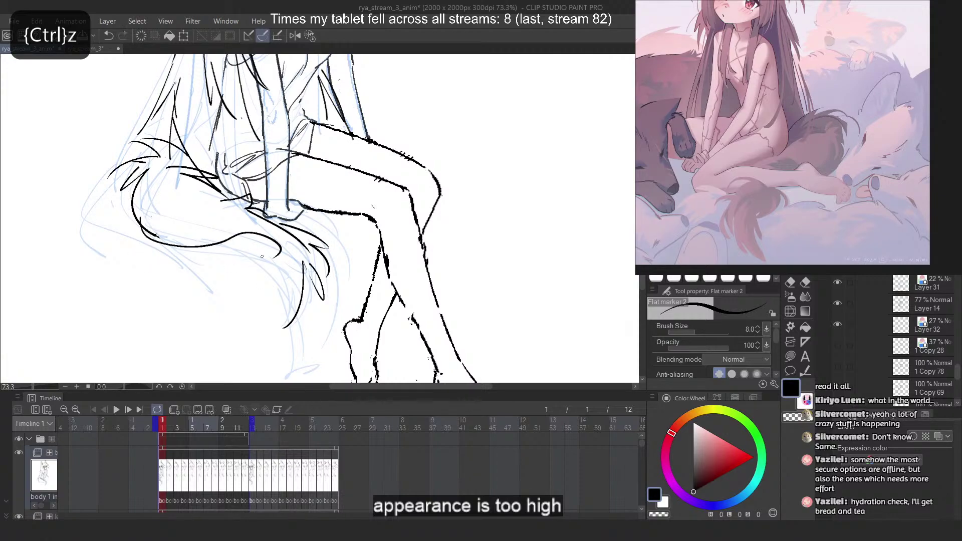
key(ctrl+z)
mouse_move(175, 188)
mouse_down()
mouse_move(211, 234)
mouse_move(161, 195)
mouse_move(235, 264)
mouse_up()
key(ctrl+z)
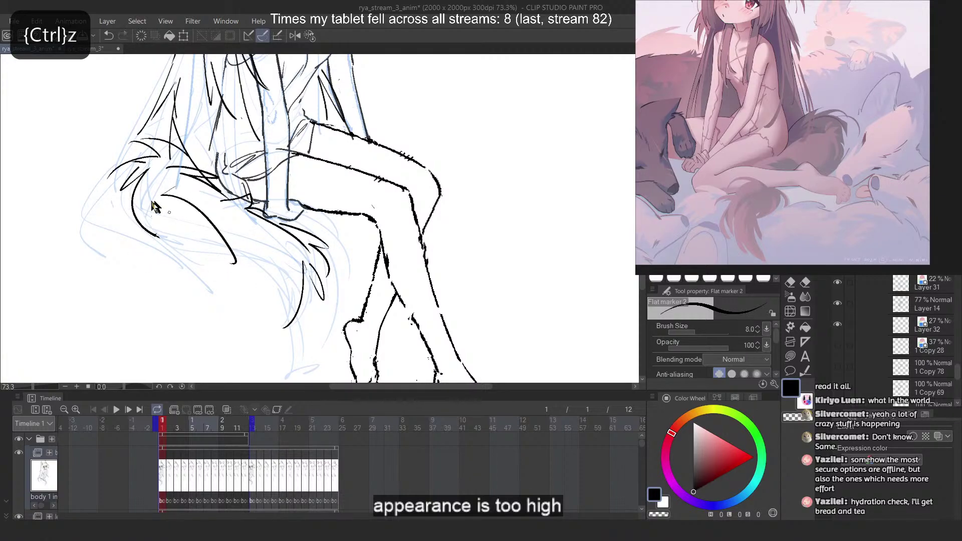
key(ctrl+z)
Try to ink short pointed strokes continuing the tail's lower edge below the outer bend
mouse_move(149, 221)
mouse_down()
mouse_move(200, 273)
mouse_move(237, 263)
mouse_move(168, 259)
mouse_move(209, 263)
mouse_up()
key(ctrl+z)
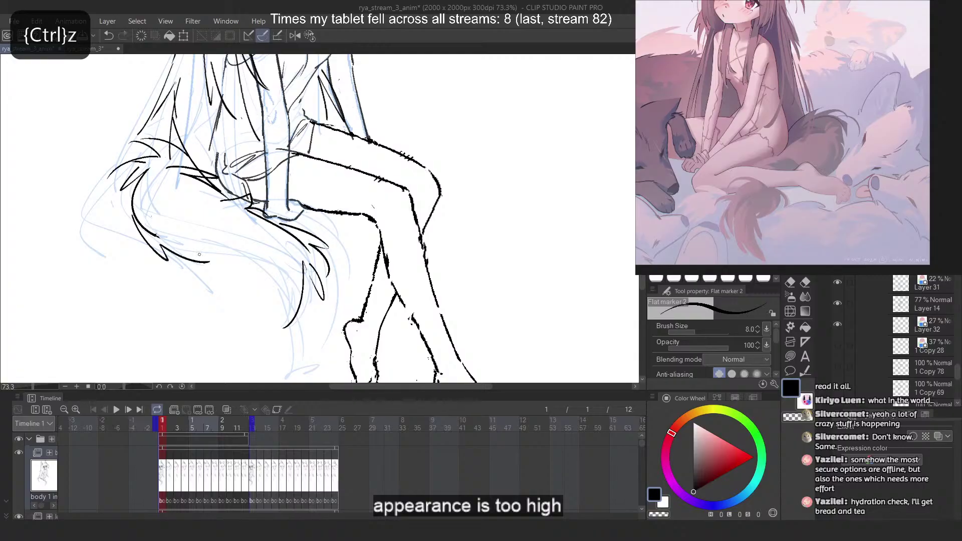
key(ctrl+z)
mouse_move(166, 234)
mouse_down()
mouse_move(278, 283)
mouse_move(219, 267)
mouse_up()
key(ctrl+z)
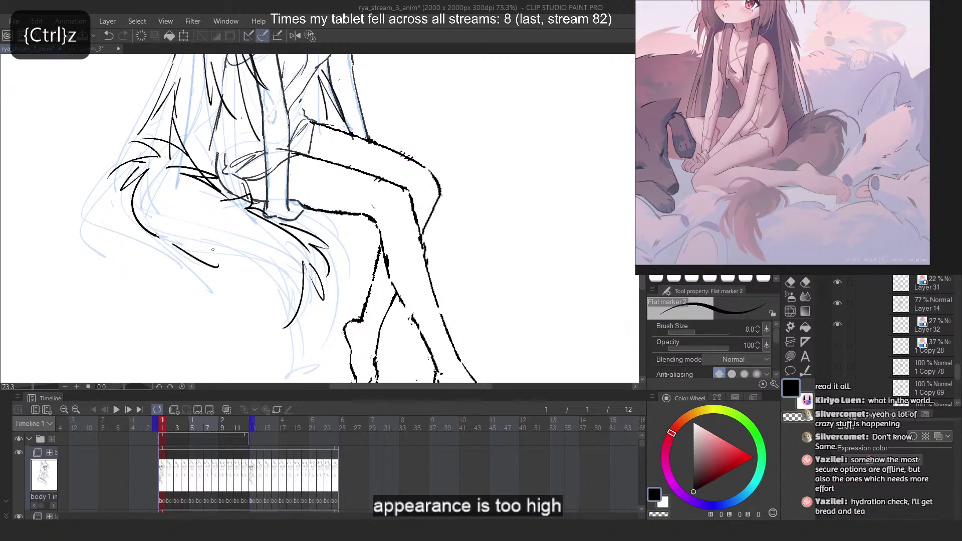
key(ctrl+z)
key(ctrl+z)
mouse_move(273, 239)
mouse_down()
mouse_move(288, 242)
mouse_move(279, 236)
mouse_up()
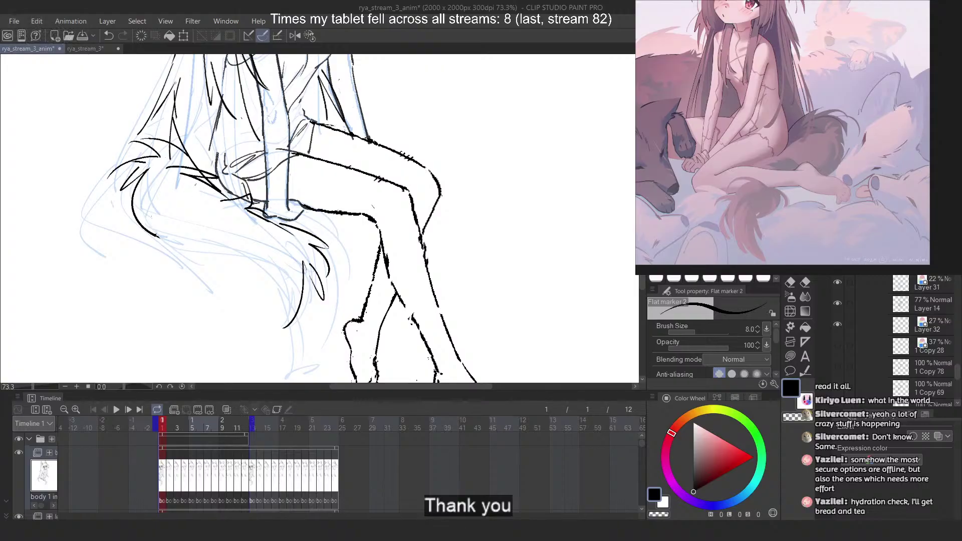
drag(157, 255, 275, 263)
key(ctrl+z)
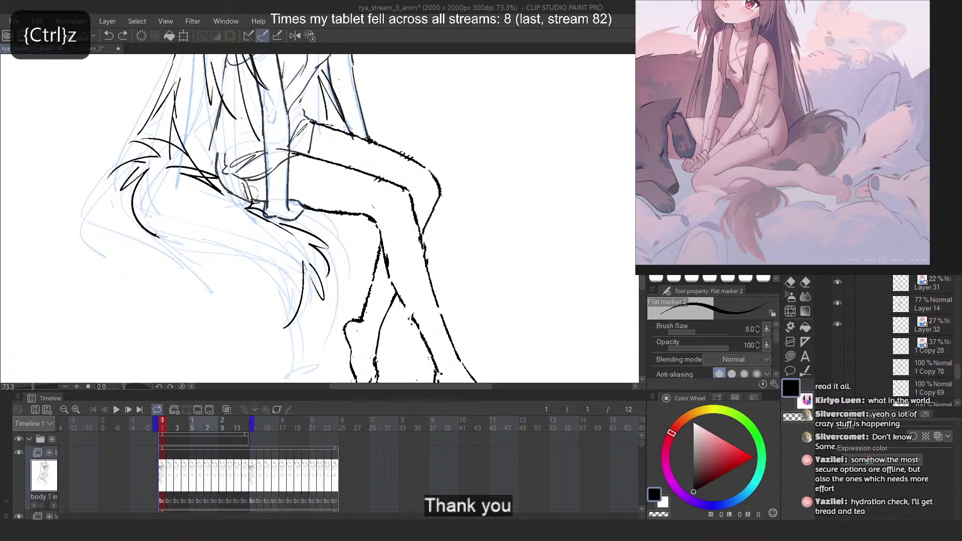
Replace the tail's upper edge beside the hand with one long curved stroke running from the hip past the hand
drag(266, 224, 296, 240)
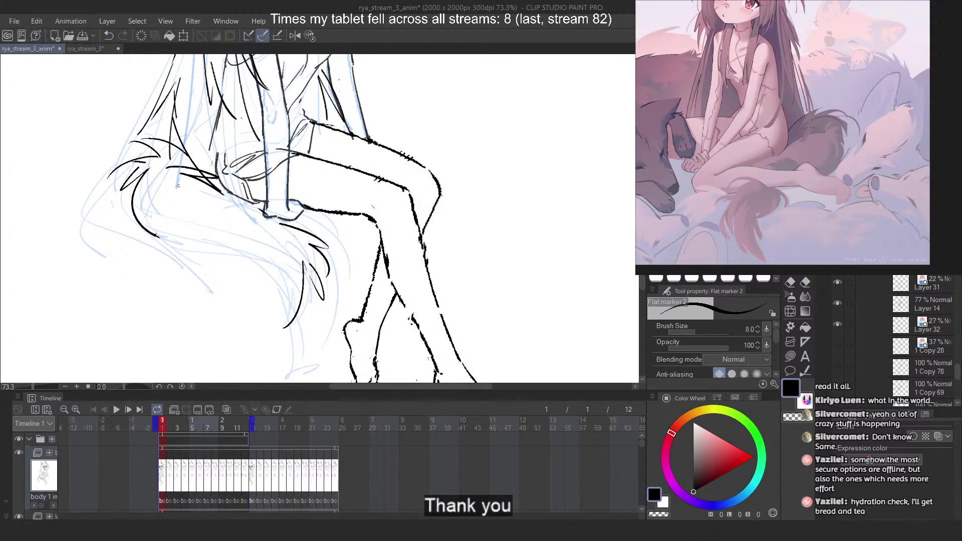
key(2)
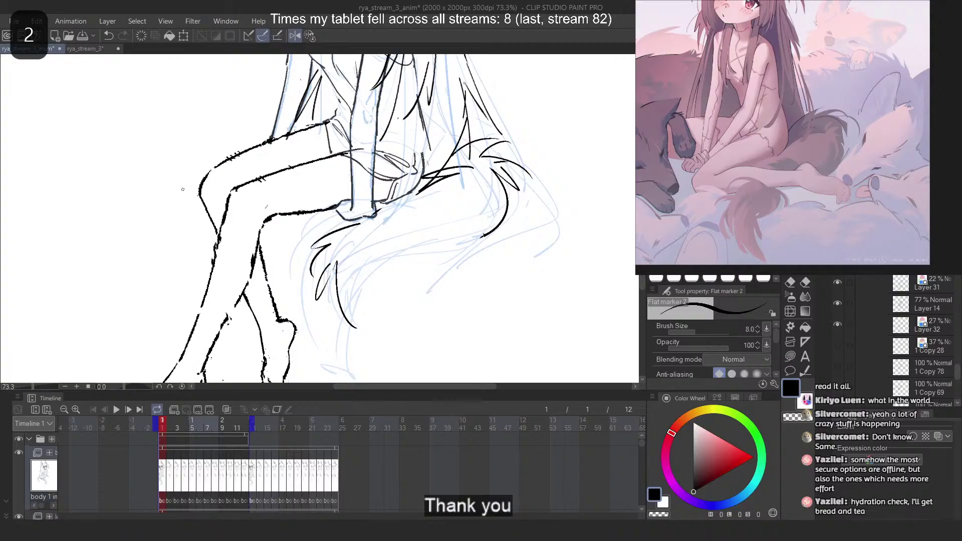
drag(411, 201, 350, 221)
key(ctrl+z)
drag(454, 191, 358, 221)
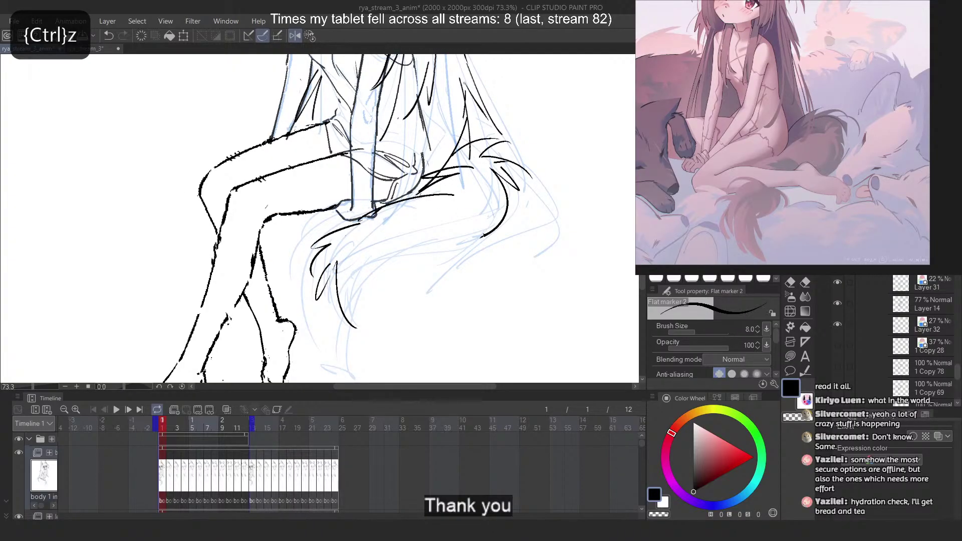
key(ctrl+z)
drag(507, 201, 339, 243)
key(ctrl+z)
mouse_move(430, 203)
mouse_down()
mouse_move(313, 238)
mouse_move(379, 197)
mouse_move(318, 228)
mouse_up()
key(ctrl+z)
key(ctrl+z)
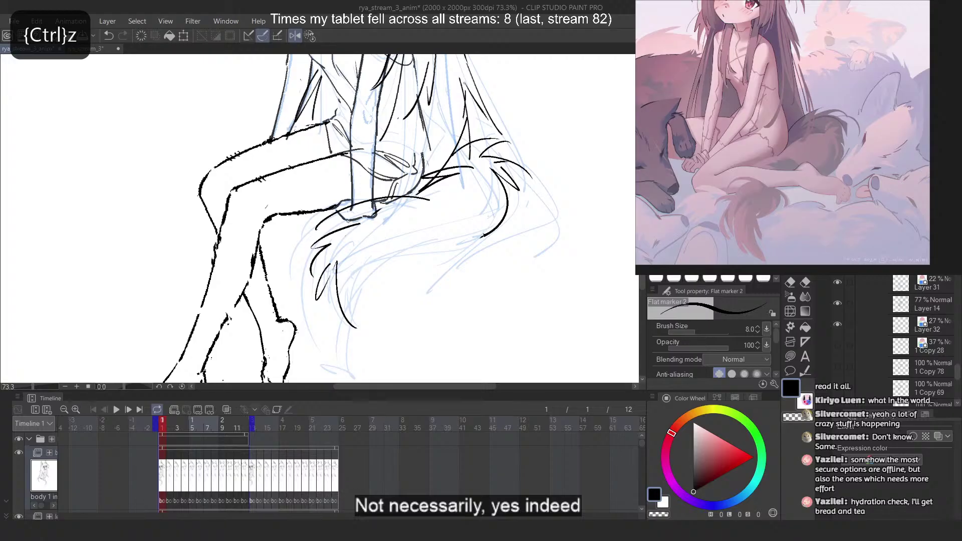
scroll(354, 193, down, 5)
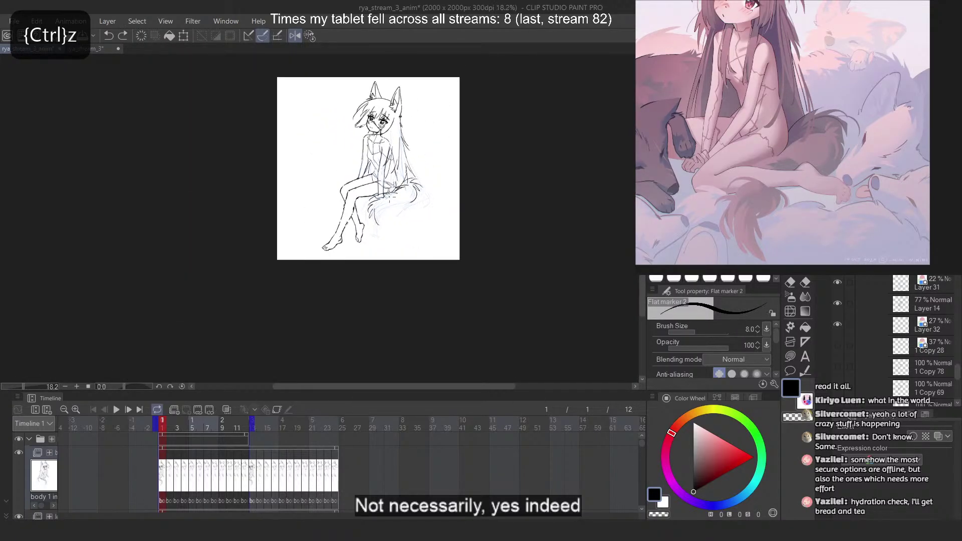
scroll(388, 198, up, 4)
scroll(351, 221, up, 1)
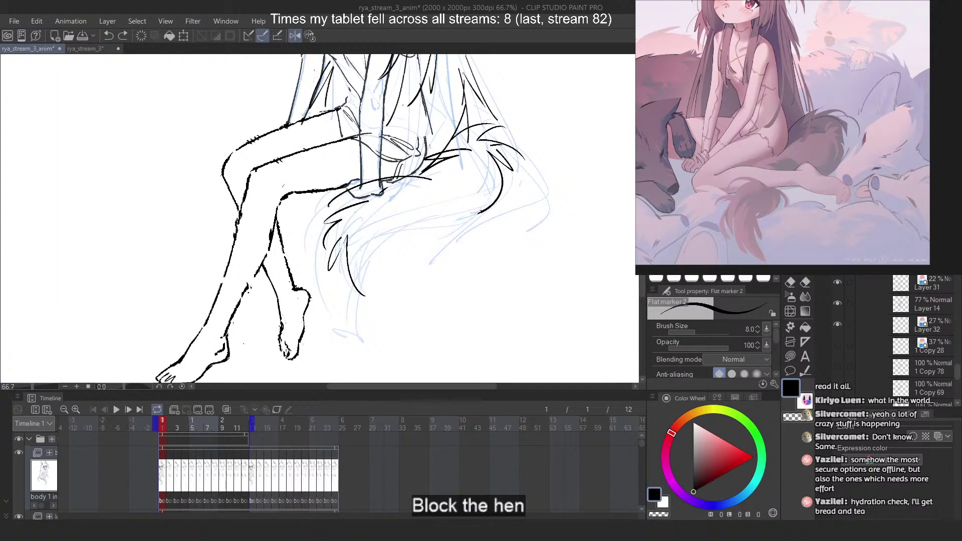
key(m)
scroll(370, 191, up, 1)
mouse_move(369, 192)
mouse_down()
mouse_move(351, 346)
mouse_move(414, 239)
mouse_move(399, 233)
mouse_up()
scroll(401, 190, down, 2)
scroll(409, 203, up, 1)
key(ctrl+d)
scroll(478, 177, down, 2)
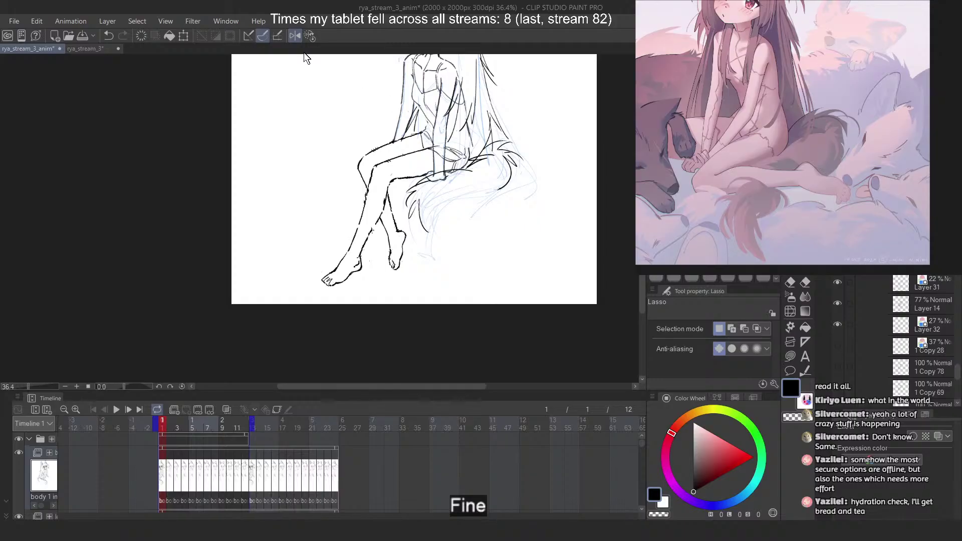
Lasso the long strand at the tail's tip and transform it to sit closer to the neighbouring tuft
click(295, 36)
scroll(207, 201, up, 3)
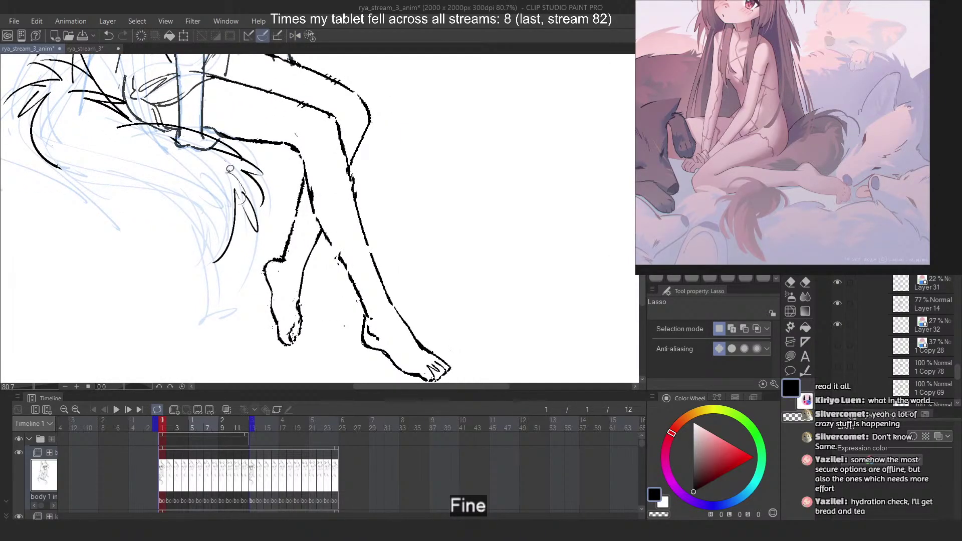
drag(229, 169, 197, 298)
scroll(212, 206, up, 3)
key(ctrl+d)
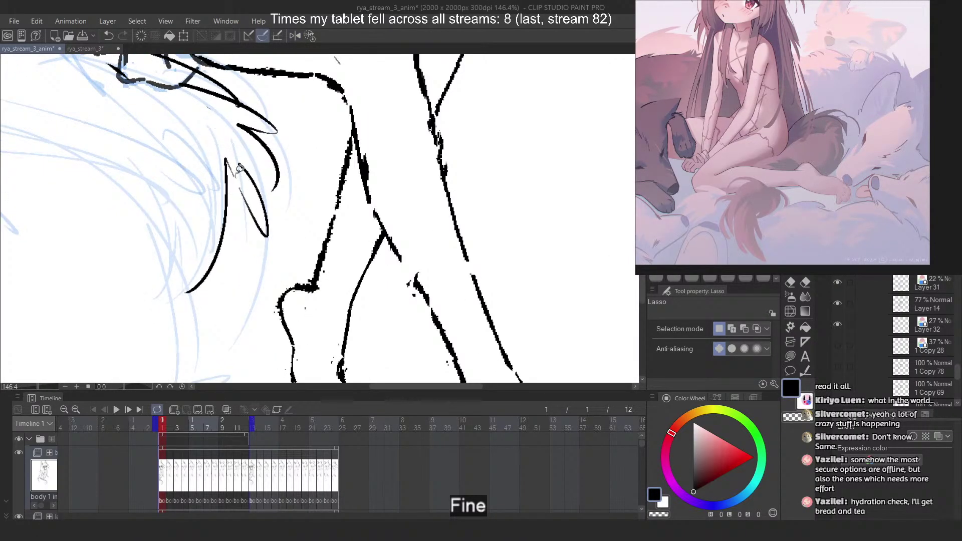
mouse_move(239, 170)
mouse_down()
mouse_move(180, 329)
mouse_move(236, 171)
mouse_up()
mouse_move(208, 225)
mouse_down()
mouse_move(235, 227)
mouse_move(188, 223)
mouse_up()
key(ctrl+t)
drag(167, 291, 193, 307)
key(Return)
key(ctrl+d)
scroll(319, 191, down, 5)
scroll(217, 119, up, 4)
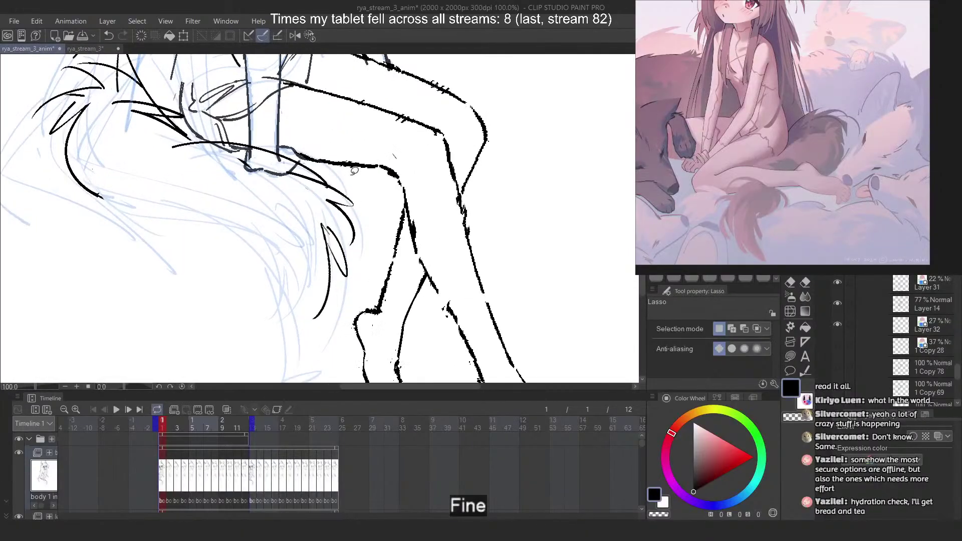
Try to ink curved strokes for the tail's lower edge, starting at the outer bend
scroll(217, 119, down, 2)
scroll(296, 172, up, 3)
key(p)
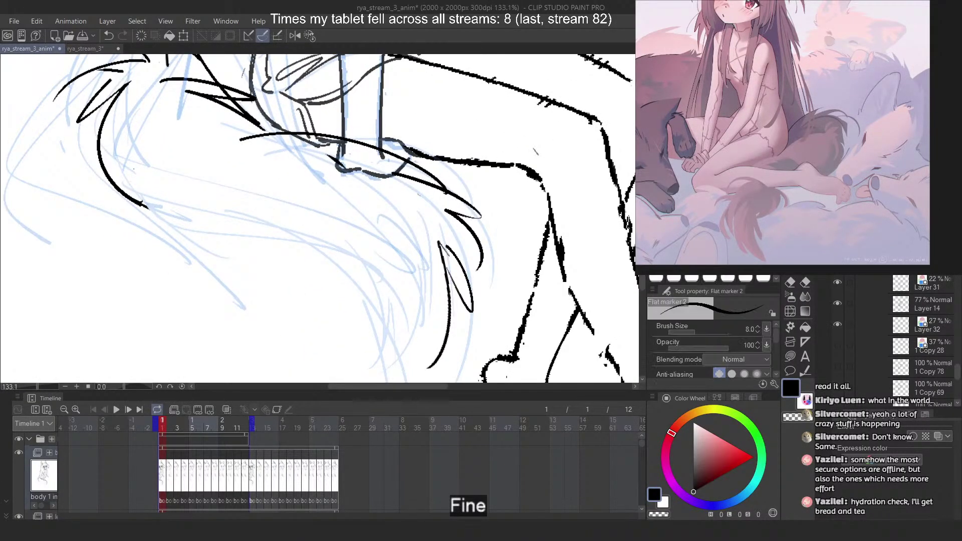
mouse_move(158, 203)
mouse_down()
mouse_move(286, 253)
mouse_move(356, 258)
mouse_up()
key(ctrl+z)
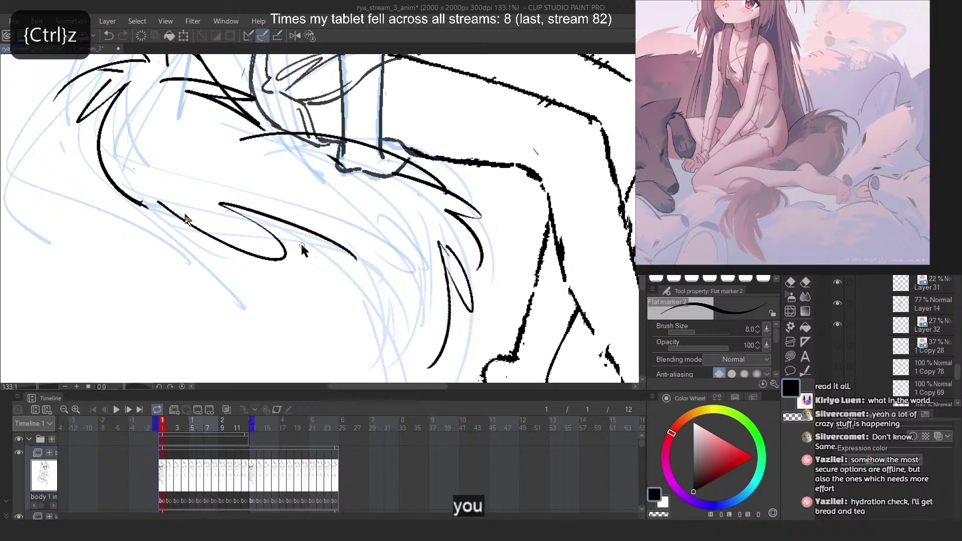
drag(99, 132, 189, 246)
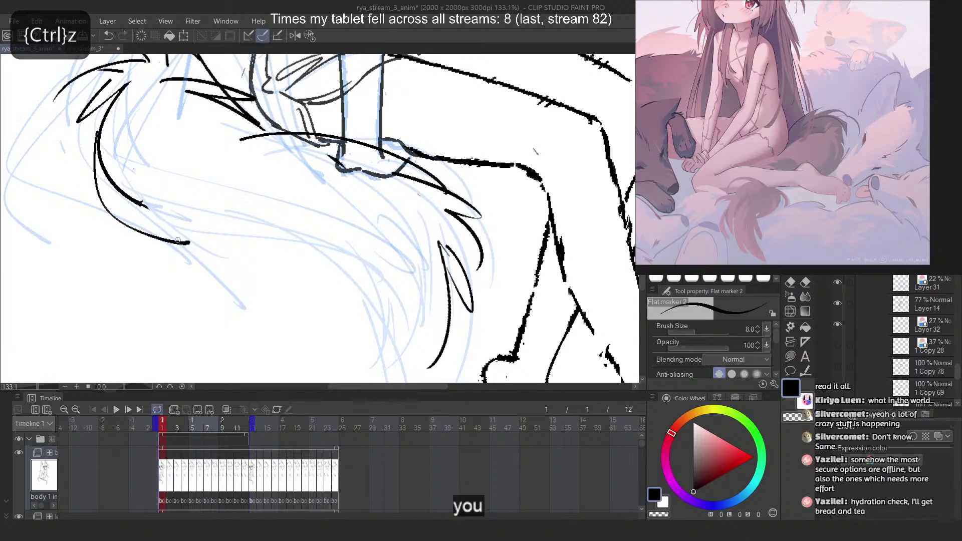
key(2)
key(ctrl+z)
mouse_move(478, 228)
mouse_down()
mouse_move(369, 229)
mouse_move(274, 254)
mouse_up()
key(ctrl+z)
Try to ink the lower edge from the outer bend to the tail's tip in the mirrored view
drag(538, 116, 450, 252)
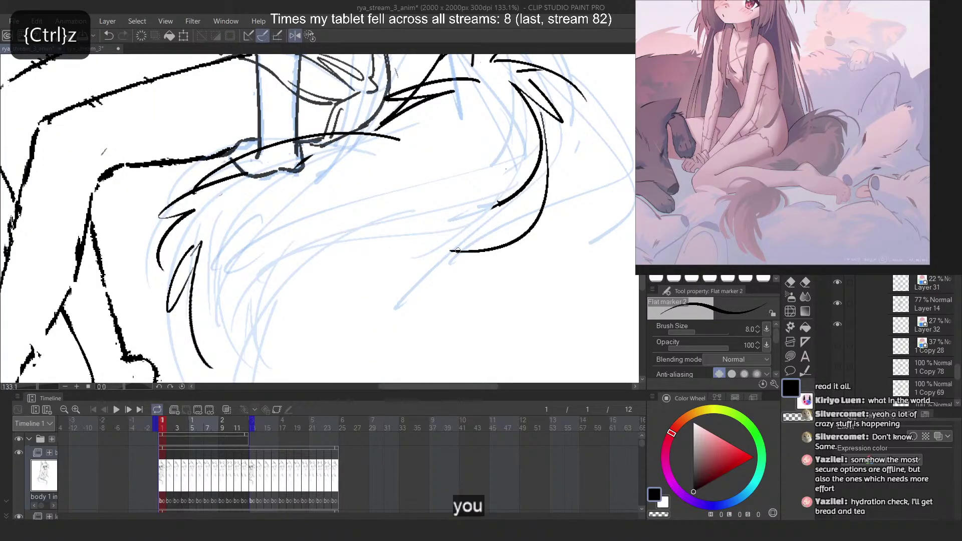
key(ctrl+z)
drag(549, 167, 254, 273)
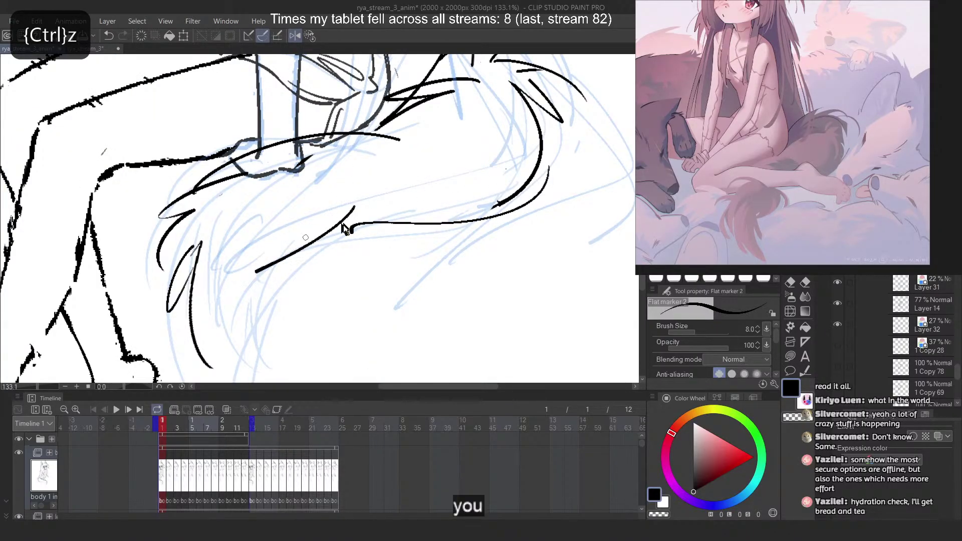
key(ctrl+z)
drag(370, 215, 268, 232)
scroll(257, 220, down, 5)
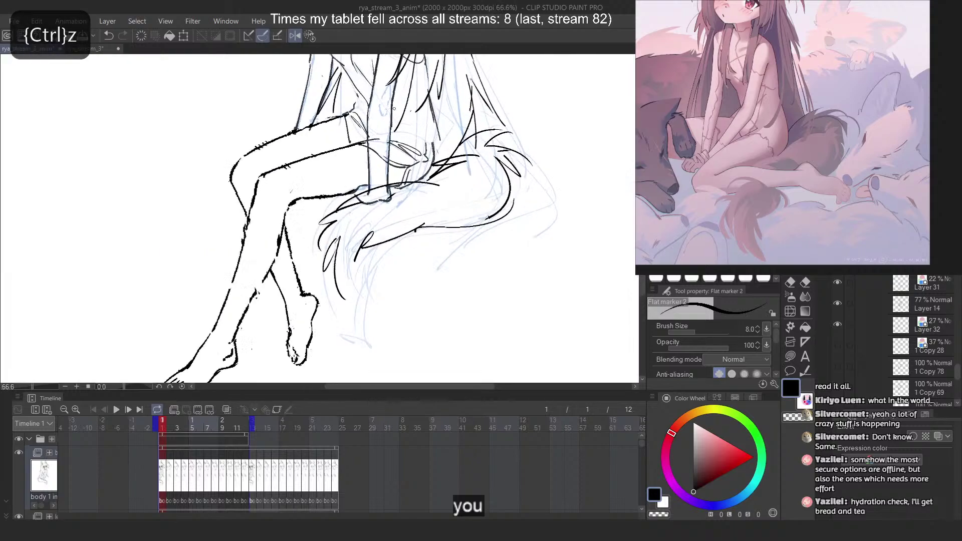
key(2)
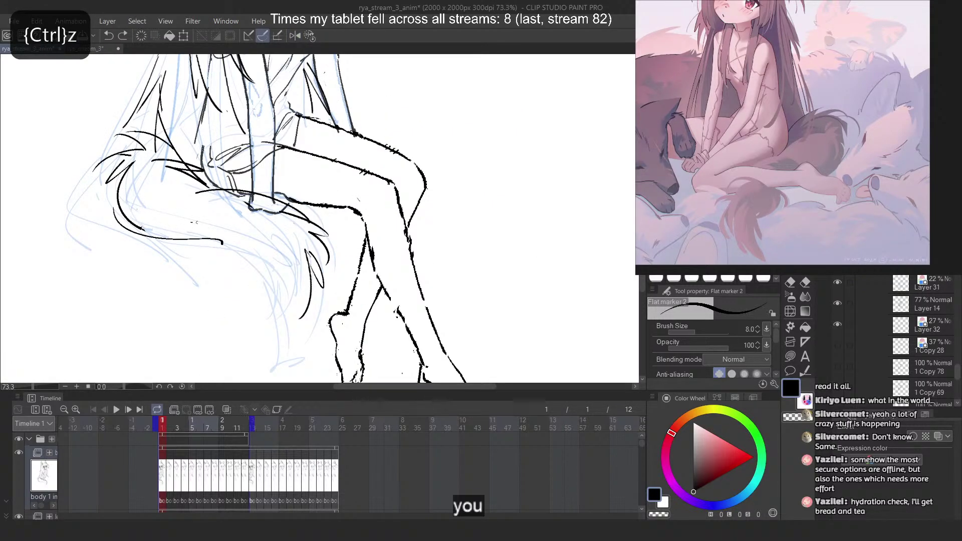
Try to continue the tail's lower edge toward the tip with separate strokes
drag(197, 223, 282, 293)
key(ctrl+z)
drag(208, 230, 291, 249)
key(ctrl+z)
key(ctrl+z)
key(ctrl+z)
drag(253, 242, 304, 345)
key(ctrl+z)
Ink the tail's lower edge as one long smooth curve from the outer bend to the strands at the tip
mouse_move(151, 230)
mouse_down()
mouse_move(305, 298)
mouse_move(260, 242)
mouse_move(300, 260)
mouse_up()
key(ctrl+z)
key(ctrl+z)
drag(153, 236, 278, 266)
key(ctrl+z)
mouse_move(155, 235)
mouse_down()
mouse_move(293, 254)
mouse_move(273, 279)
mouse_up()
key(ctrl+z)
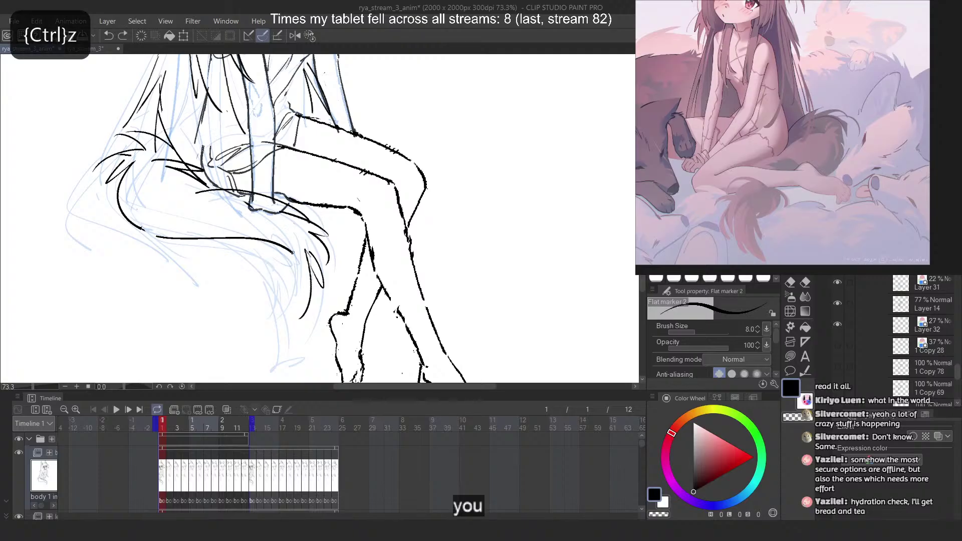
Check the whole figure mirrored, and erase the fur strokes on top of the tail's outer bend
scroll(404, 165, down, 4)
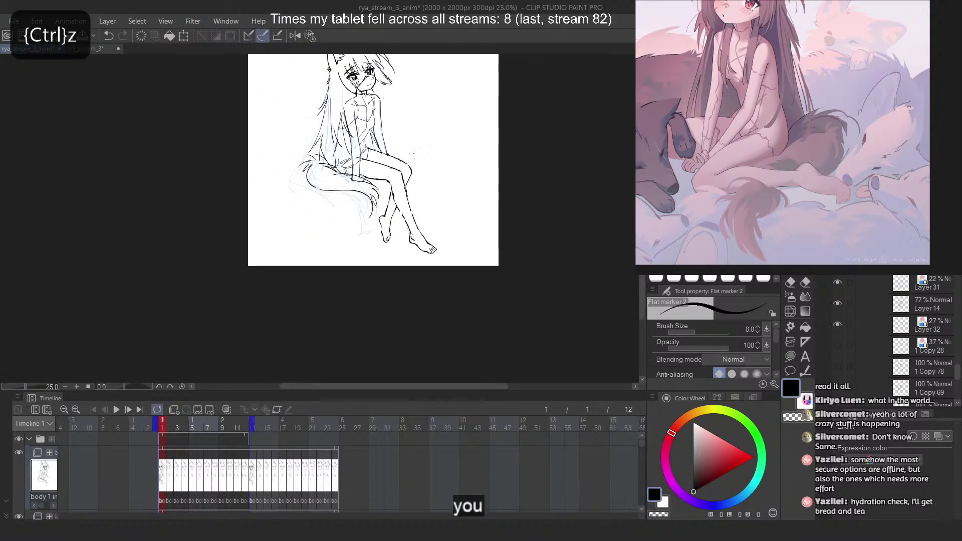
click(295, 36)
scroll(393, 265, down, 2)
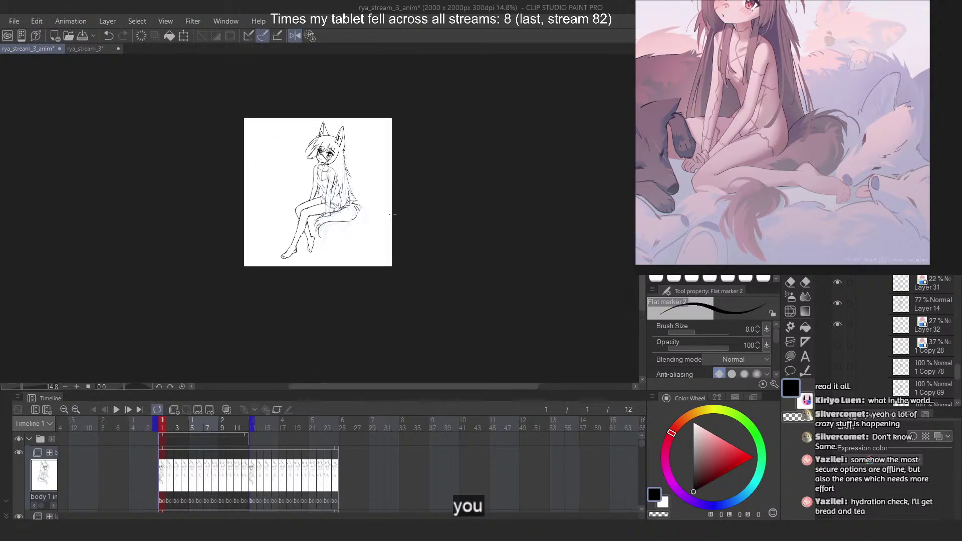
scroll(355, 163, up, 3)
scroll(362, 204, up, 4)
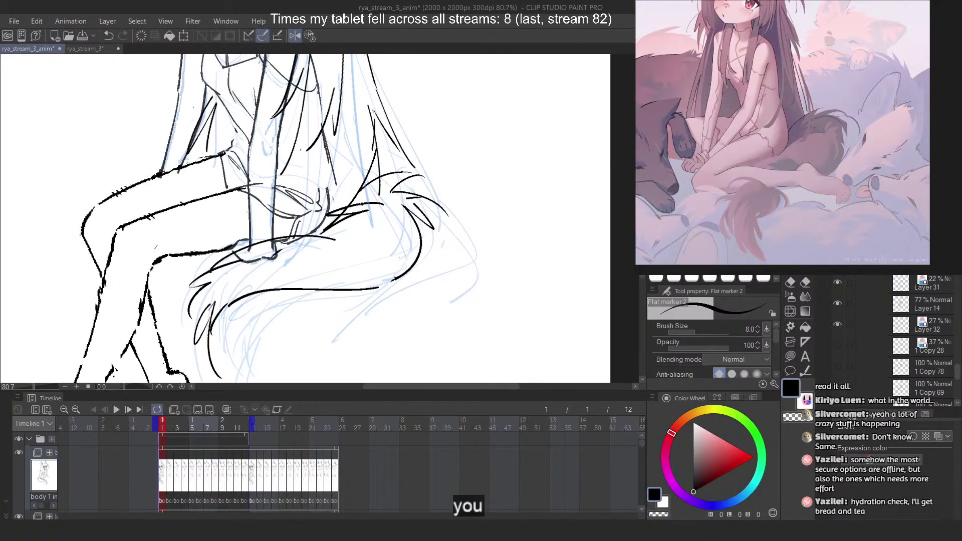
key(2)
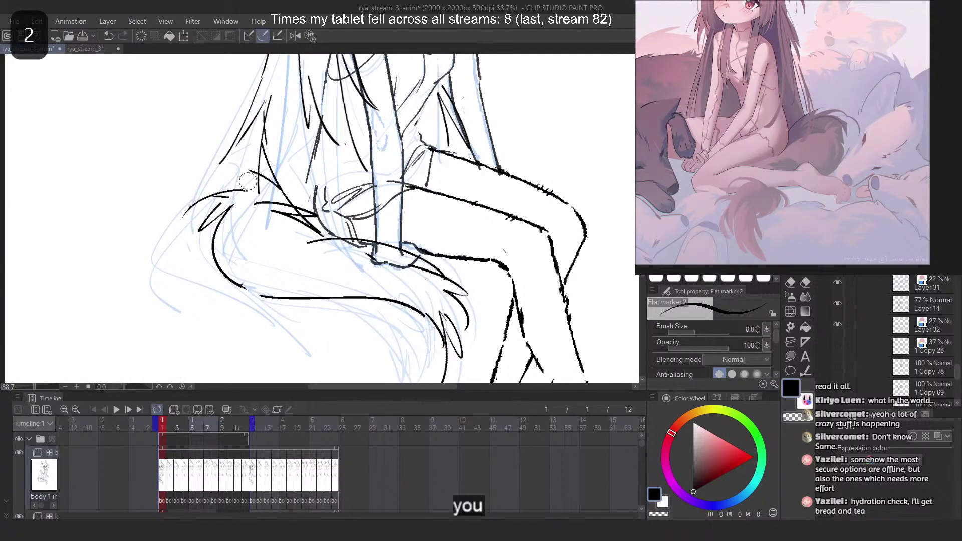
drag(241, 182, 159, 226)
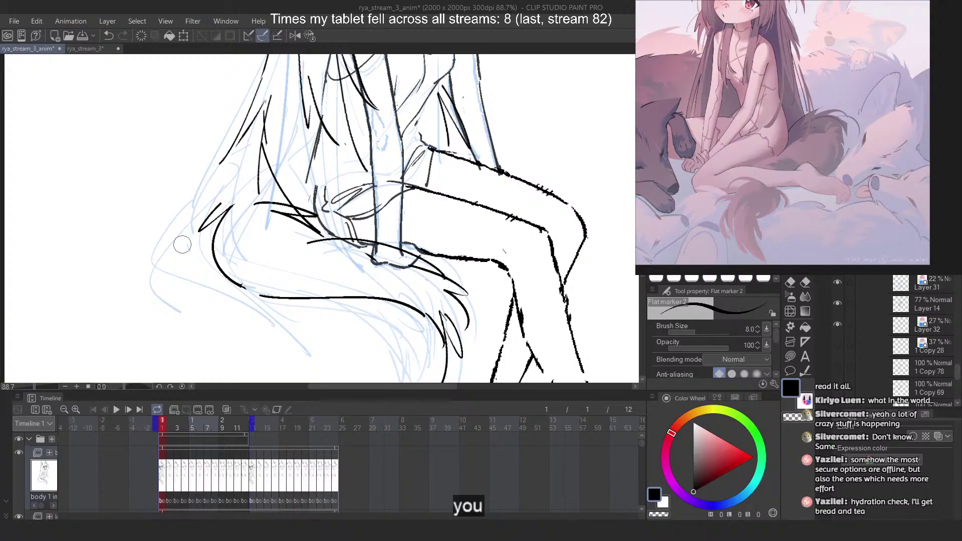
Try to ink a short pointed fur tuft inside the tail, just below the hair ends
mouse_move(260, 216)
mouse_down()
mouse_move(244, 248)
mouse_move(235, 231)
mouse_move(275, 284)
mouse_up()
key(ctrl+z)
key(ctrl+z)
drag(257, 211, 220, 280)
key(ctrl+z)
mouse_move(257, 244)
mouse_down()
mouse_move(282, 243)
mouse_move(314, 267)
mouse_move(299, 247)
mouse_up()
key(ctrl+z)
key(ctrl+z)
mouse_move(242, 224)
mouse_down()
mouse_move(280, 224)
mouse_move(300, 240)
mouse_move(273, 225)
mouse_move(292, 240)
mouse_up()
key(ctrl+z)
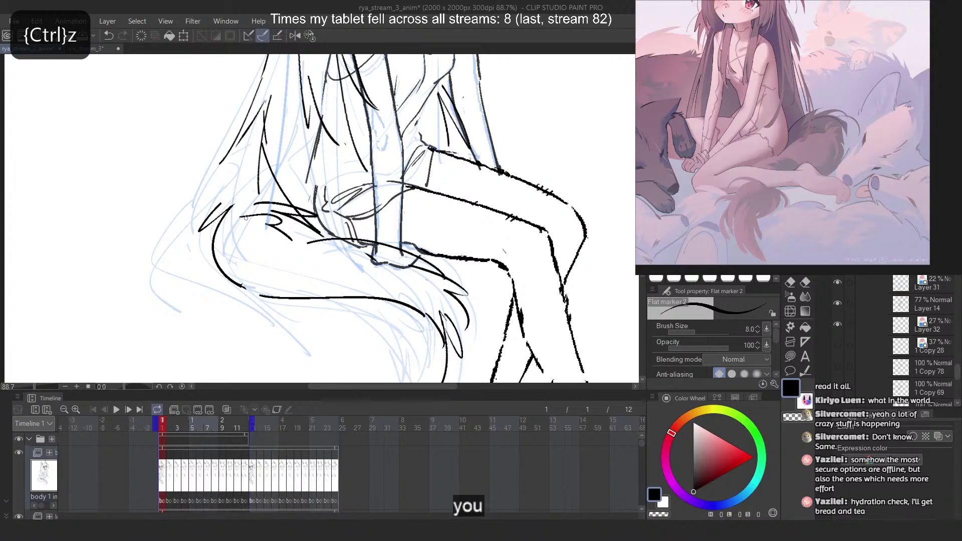
Try to ink a longer curved tuft across the tail toward its lower edge
key(ctrl+z)
mouse_move(248, 216)
mouse_down()
mouse_move(271, 243)
mouse_move(306, 240)
mouse_move(284, 283)
mouse_up()
key(ctrl+z)
key(ctrl+z)
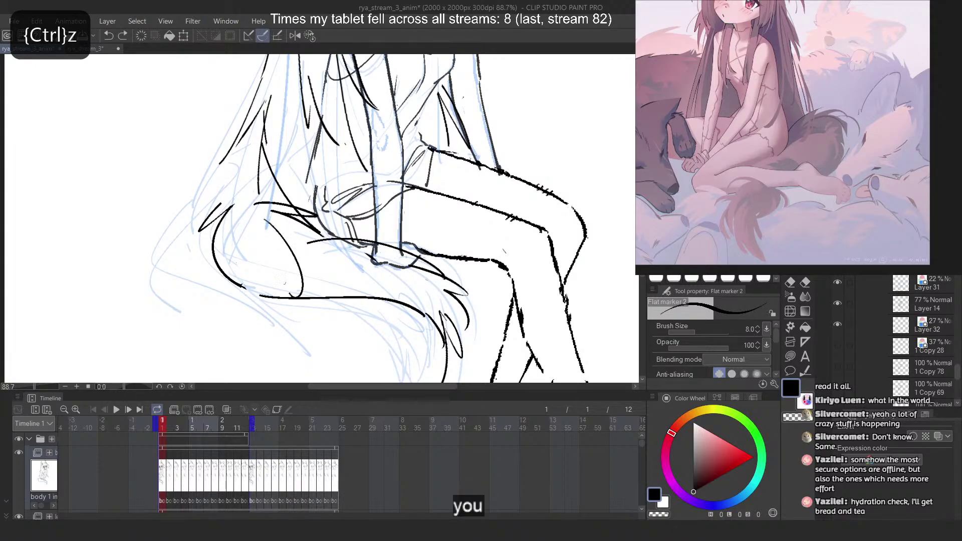
drag(261, 246, 274, 321)
key(ctrl+z)
key(ctrl+z)
mouse_move(261, 220)
mouse_down()
mouse_move(304, 279)
mouse_move(278, 328)
mouse_up()
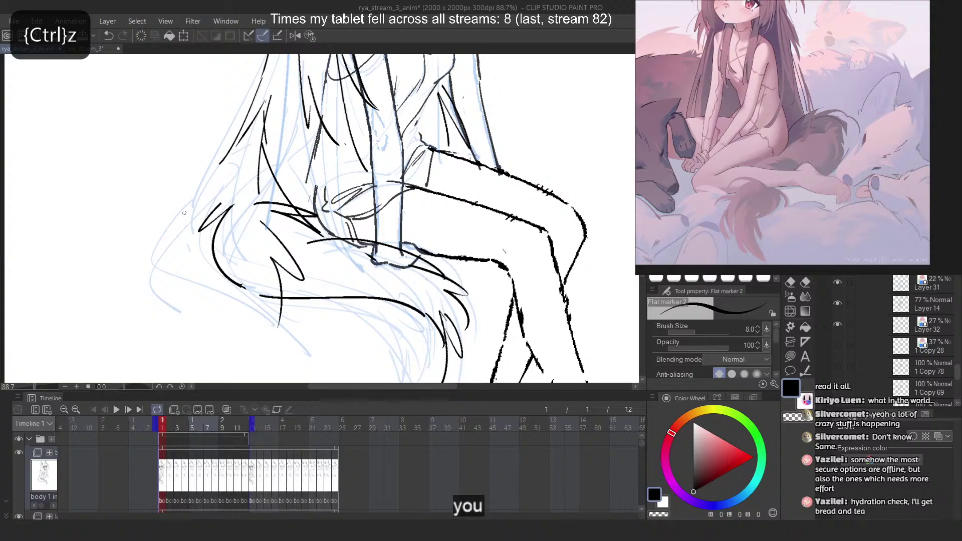
key(ctrl+z)
key(ctrl+z)
Ink a long curved tuft with pointed strands inside the tail, ending at the lower edge
drag(259, 215, 312, 295)
key(ctrl+z)
drag(259, 215, 300, 295)
mouse_move(272, 246)
mouse_down()
mouse_move(288, 304)
mouse_move(263, 251)
mouse_move(264, 322)
mouse_up()
key(ctrl+z)
Try to ink large rounded tufts along the outside of the tail's bend
drag(218, 231, 217, 313)
key(ctrl+z)
drag(220, 214, 229, 307)
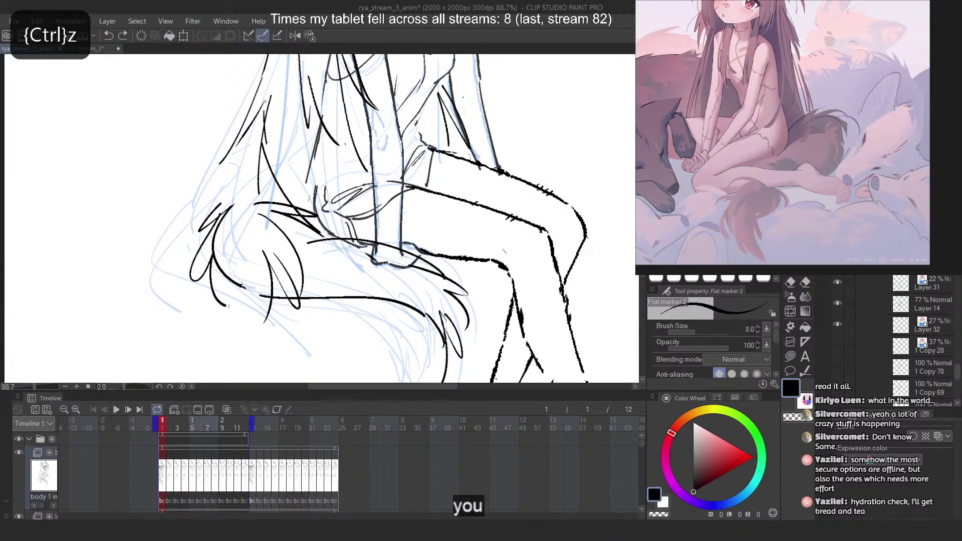
key(ctrl+z)
drag(214, 226, 196, 284)
drag(212, 257, 234, 300)
key(ctrl+z)
key(ctrl+z)
mouse_move(219, 243)
mouse_down()
mouse_move(221, 271)
mouse_move(253, 310)
mouse_up()
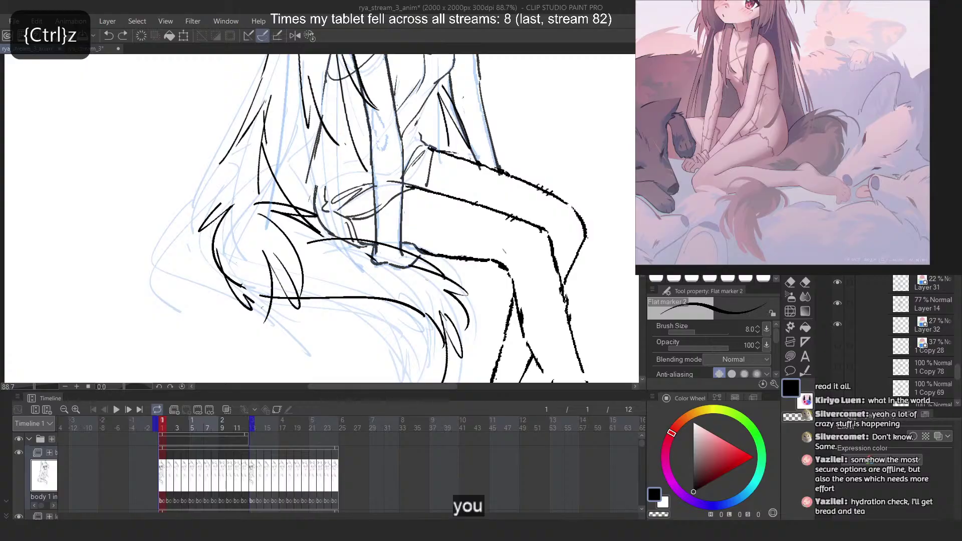
key(ctrl+z)
Try to ink small pointed tufts at the lower end of the outer bend
mouse_move(211, 255)
mouse_down()
mouse_move(234, 321)
mouse_move(246, 299)
mouse_move(273, 325)
mouse_up()
key(ctrl+z)
key(ctrl+z)
drag(244, 289, 232, 311)
key(ctrl+z)
drag(215, 255, 226, 291)
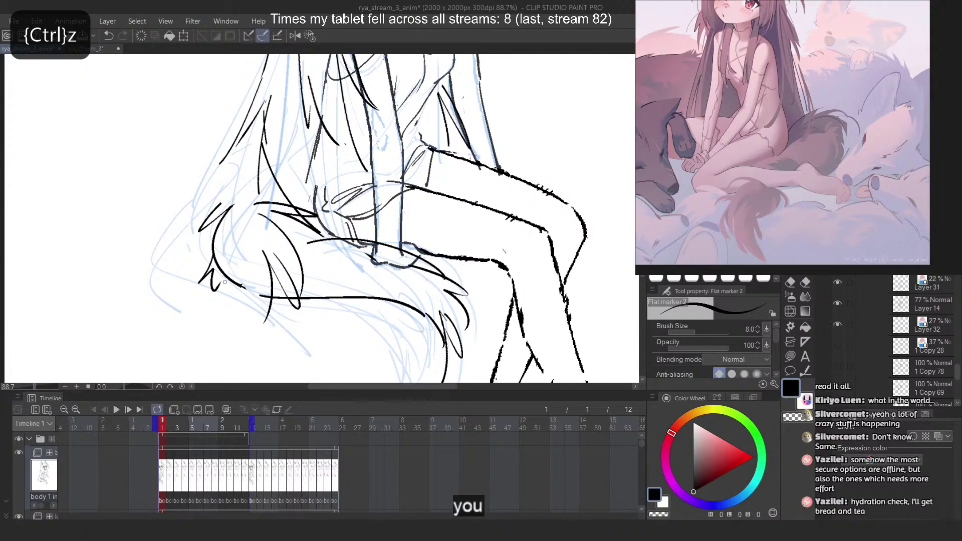
key(ctrl+z)
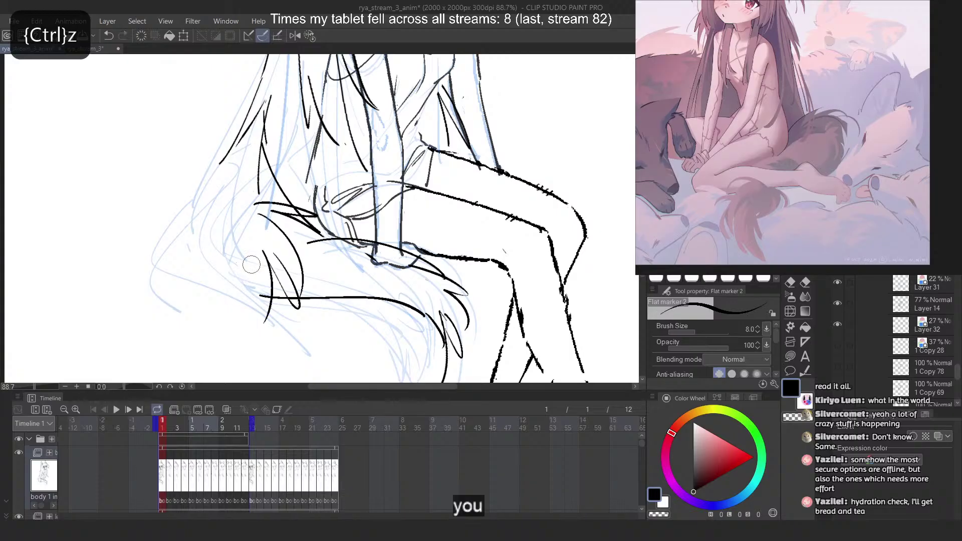
Replace the old outer bend curve with a new upper edge that ends in a pointed tuft
mouse_move(264, 191)
mouse_down()
mouse_move(193, 210)
mouse_move(210, 243)
mouse_up()
key(h)
key(ctrl+z)
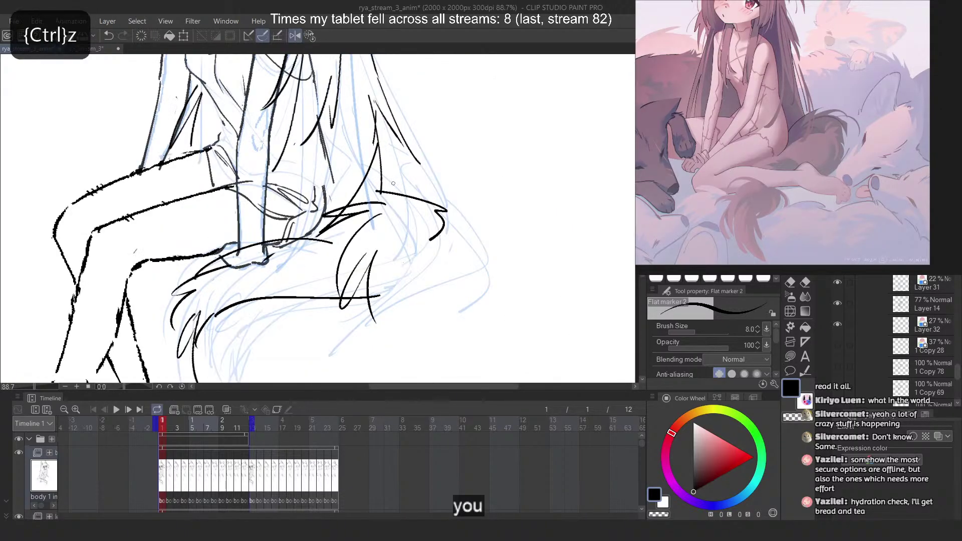
drag(364, 190, 448, 246)
key(ctrl+z)
mouse_move(367, 194)
mouse_down()
mouse_move(413, 212)
mouse_move(434, 245)
mouse_up()
key(ctrl+z)
mouse_move(363, 190)
mouse_down()
mouse_move(447, 214)
mouse_move(458, 237)
mouse_move(426, 306)
mouse_up()
key(ctrl+z)
key(ctrl+z)
Ink a row of pointed fur tufts around the tail's outer bend down to the lower edge
drag(445, 235, 443, 296)
mouse_move(427, 284)
mouse_down()
mouse_move(413, 320)
mouse_move(395, 298)
mouse_move(328, 314)
mouse_move(292, 317)
mouse_up()
key(ctrl+z)
key(ctrl+z)
drag(374, 304, 217, 329)
key(ctrl+z)
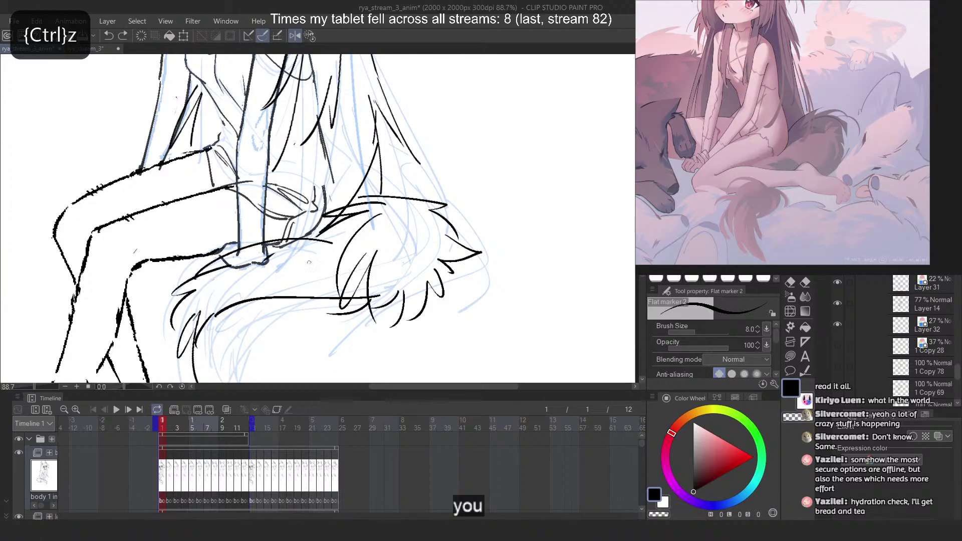
Try to ink short pointed tufts on the middle of the tail's lower edge
mouse_move(323, 246)
mouse_down()
mouse_move(248, 324)
mouse_move(267, 294)
mouse_move(302, 331)
mouse_up()
key(ctrl+z)
key(ctrl+z)
key(ctrl+z)
mouse_move(283, 288)
mouse_down()
mouse_move(276, 313)
mouse_move(300, 327)
mouse_up()
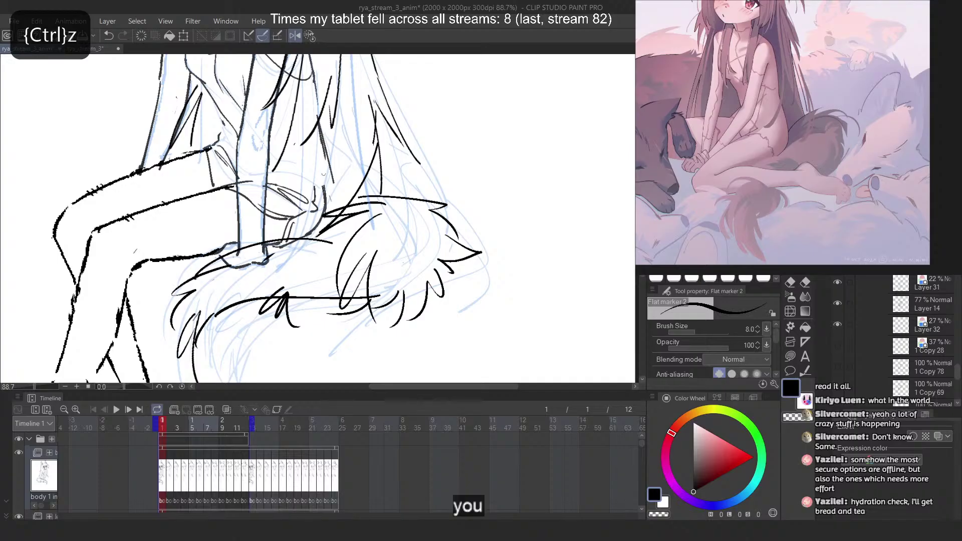
scroll(323, 175, down, 3)
scroll(323, 174, up, 1)
key(2)
key(ctrl+z)
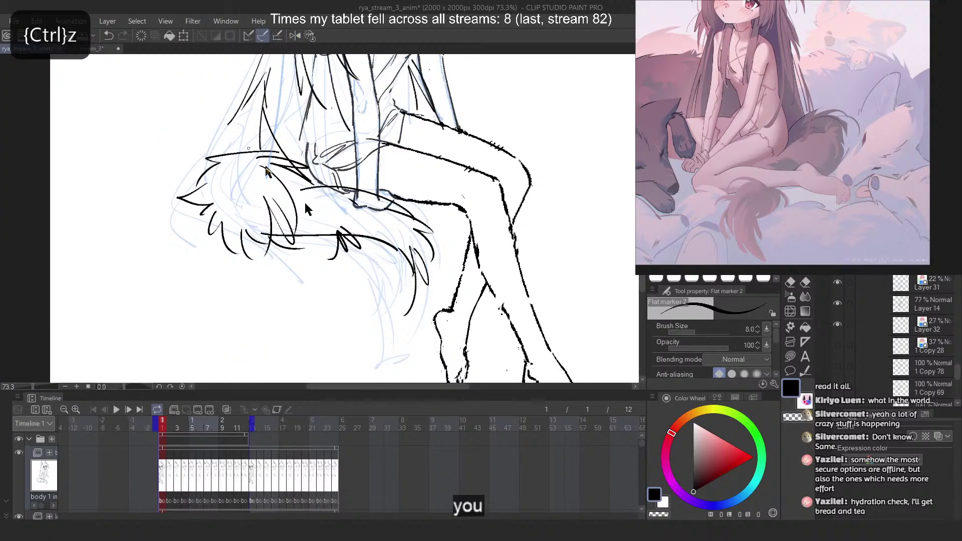
key(ctrl+z)
Try to ink slanted pointed tufts on the lower edge between the inner tuft and the tip
mouse_move(311, 235)
mouse_down()
mouse_move(367, 251)
mouse_move(382, 267)
mouse_up()
mouse_move(337, 232)
mouse_down()
mouse_move(330, 246)
mouse_move(381, 255)
mouse_up()
key(ctrl+z)
key(ctrl+z)
key(ctrl+z)
drag(309, 234, 367, 243)
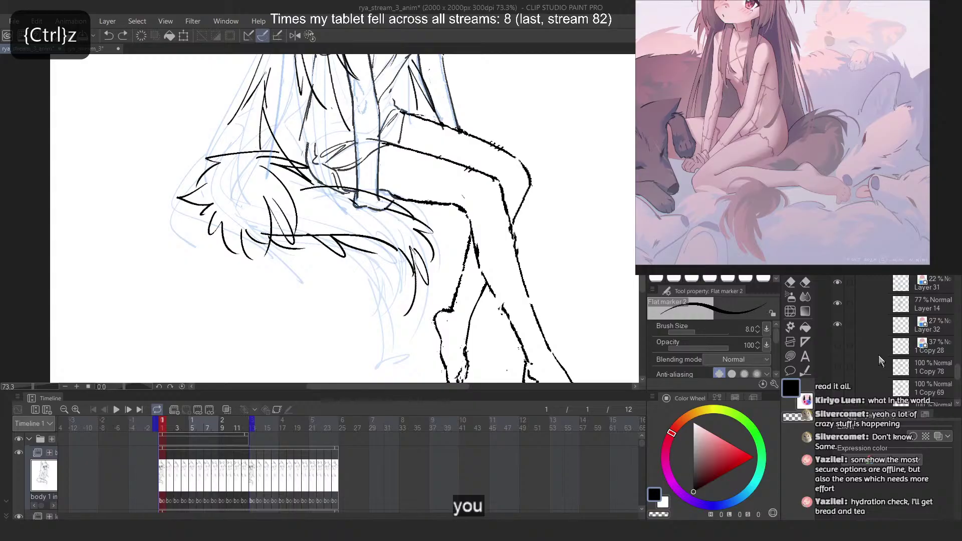
Compare the tail with the rough sketch in Folder 1 and undo the lower edge tufts
scroll(879, 355, down, 5)
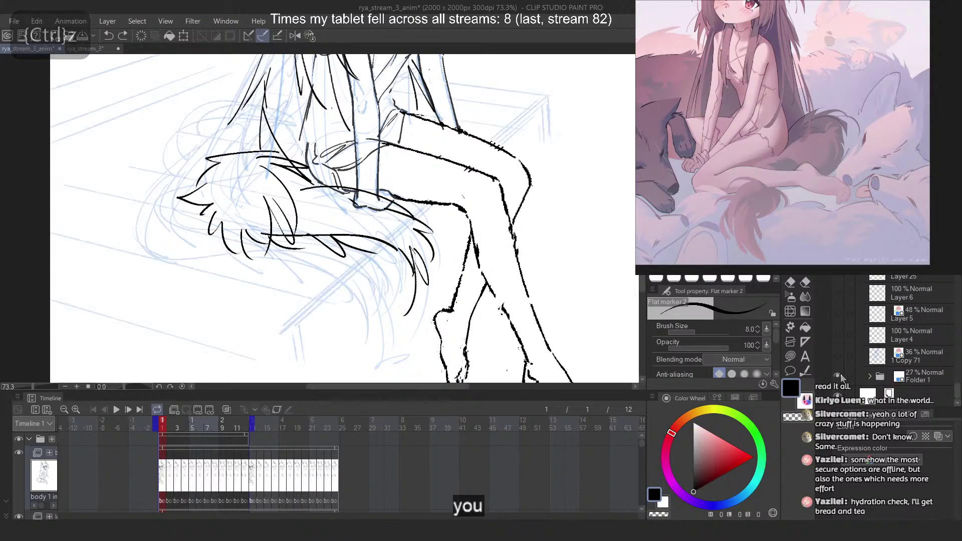
scroll(901, 332, up, 3)
scroll(901, 332, up, 3)
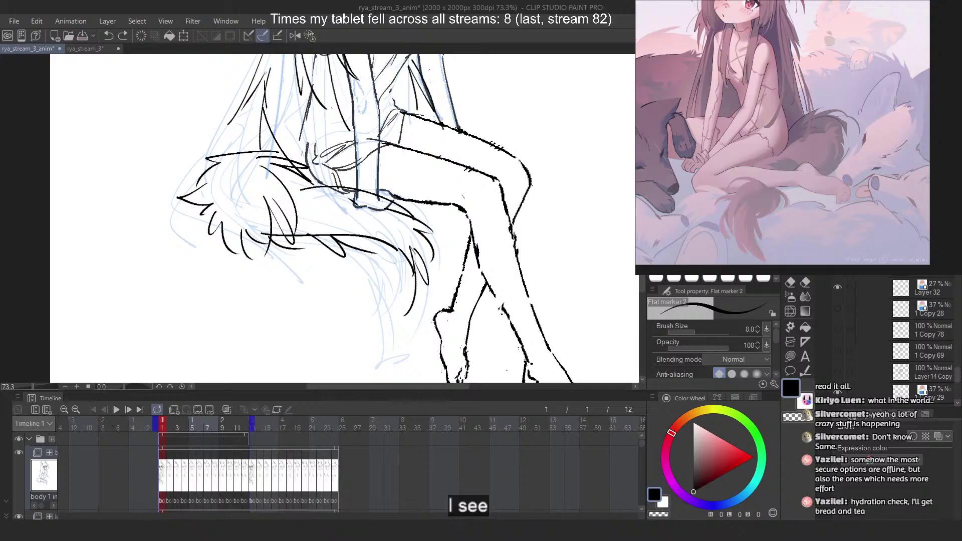
key(ctrl+z)
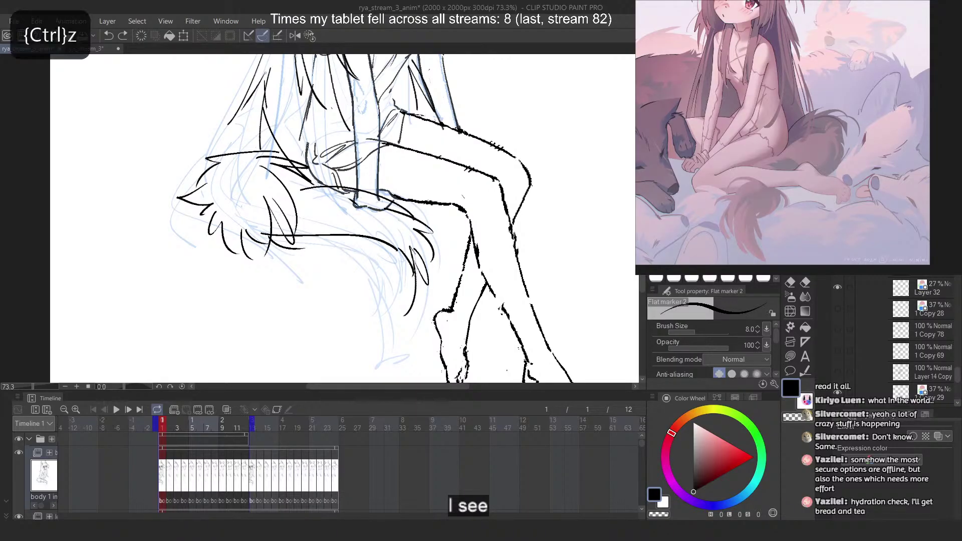
Try to ink extra fur strokes beside the long curved tuft inside the tail
scroll(276, 177, up, 2)
drag(239, 180, 304, 218)
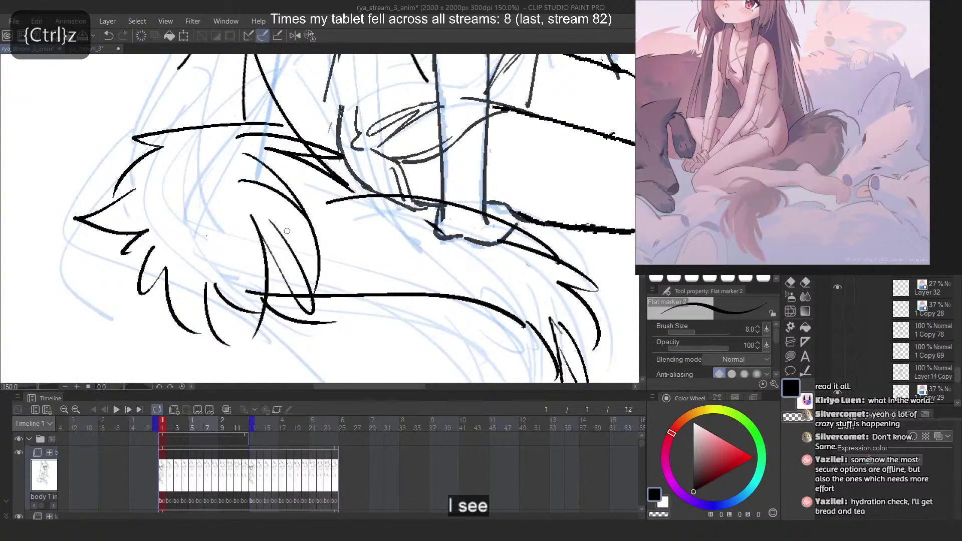
key(ctrl+z)
drag(233, 199, 310, 231)
key(ctrl+z)
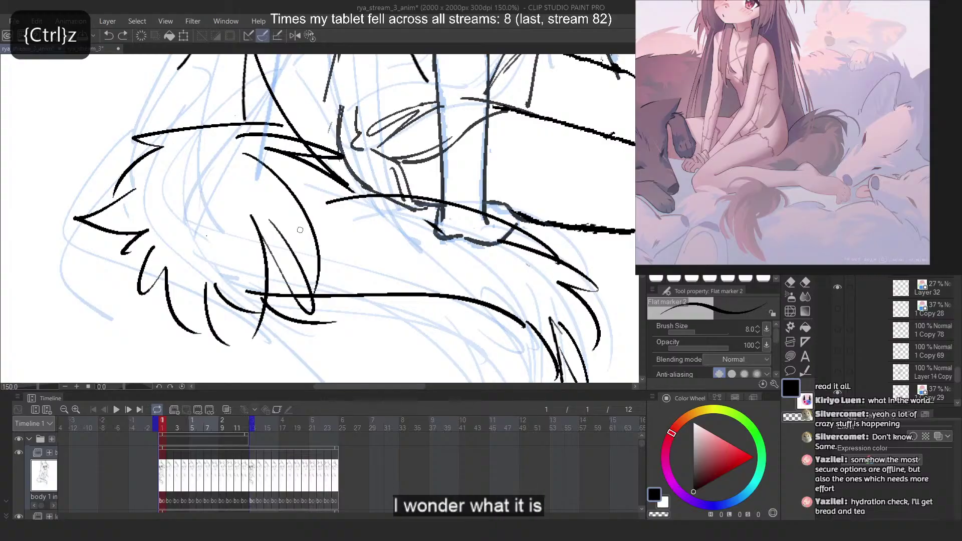
drag(232, 235, 258, 289)
key(ctrl+z)
drag(231, 234, 258, 290)
key(ctrl+z)
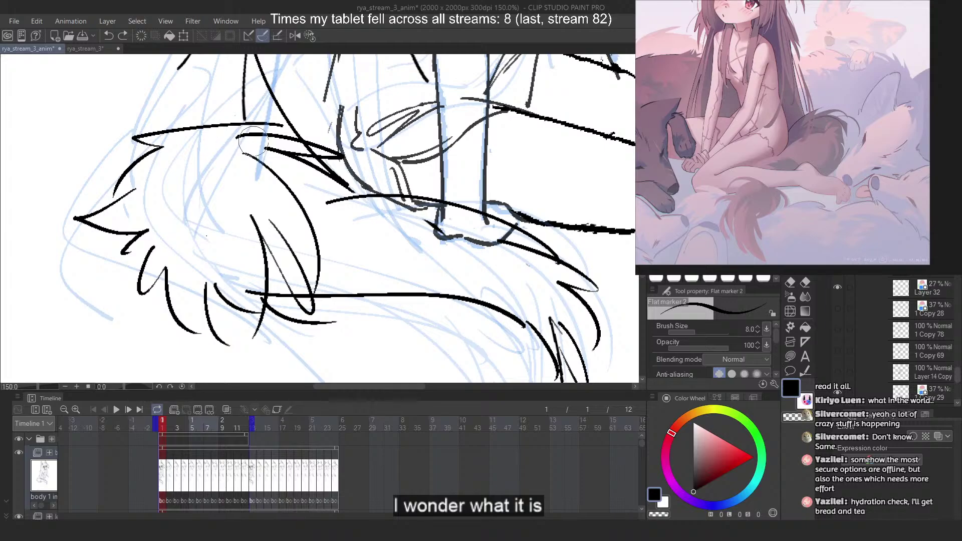
Try to ink a pointed fur tuft on the tail's upper edge where it meets the hip
drag(284, 147, 346, 175)
key(ctrl+z)
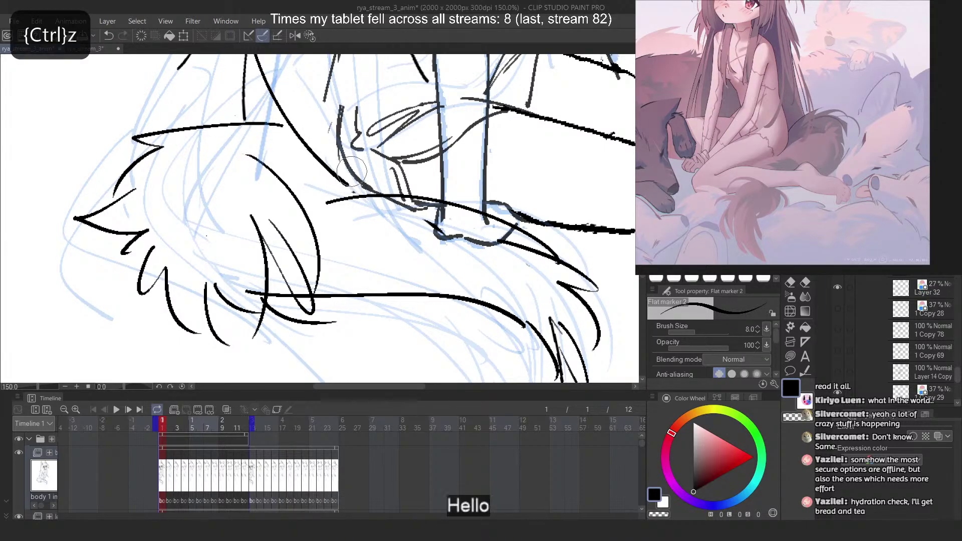
key(2)
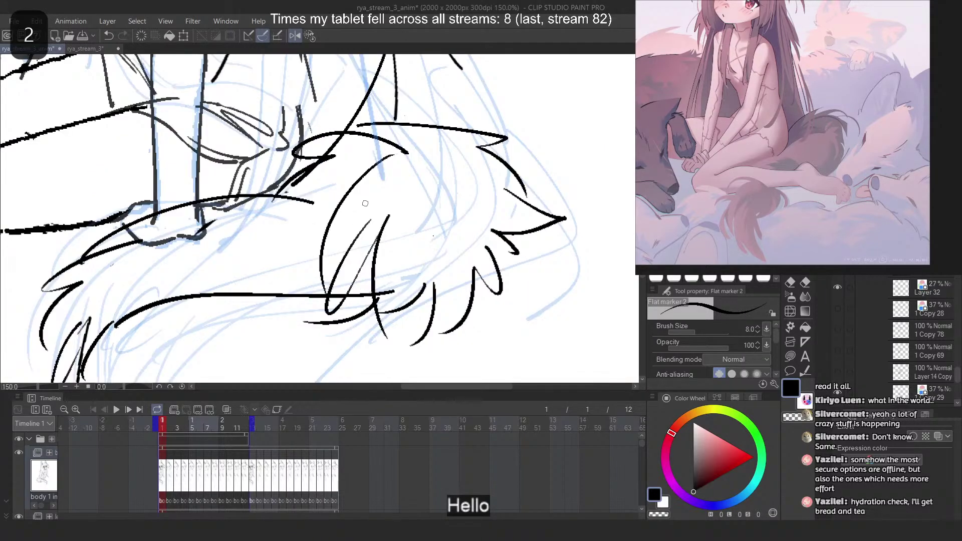
key(ctrl+z)
key(ctrl+z)
key(ctrl+z)
key(ctrl+z)
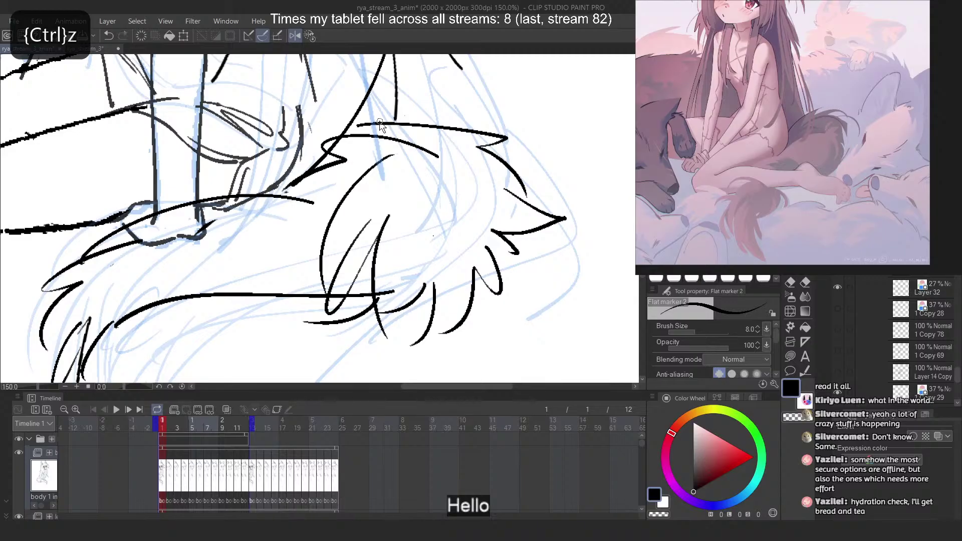
key(ctrl+z)
key(2)
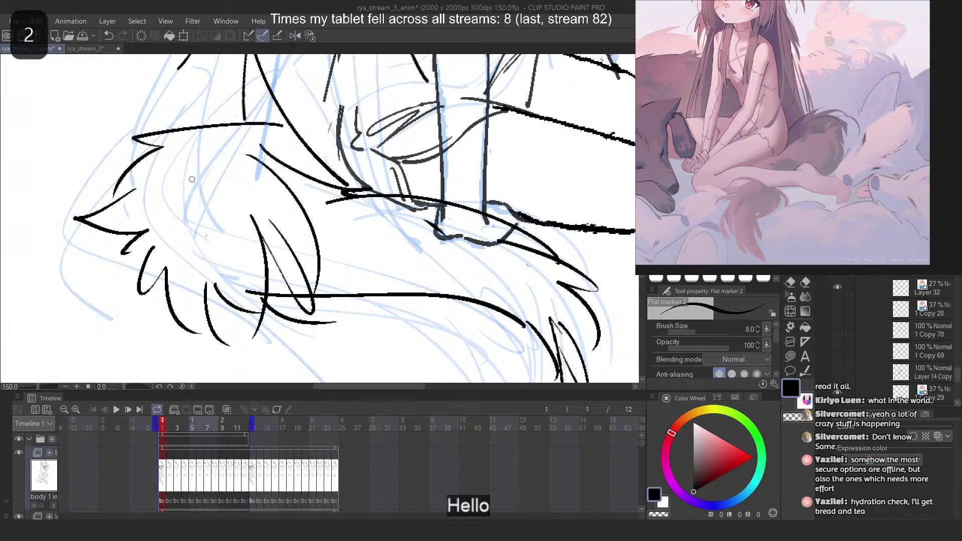
key(ctrl+z)
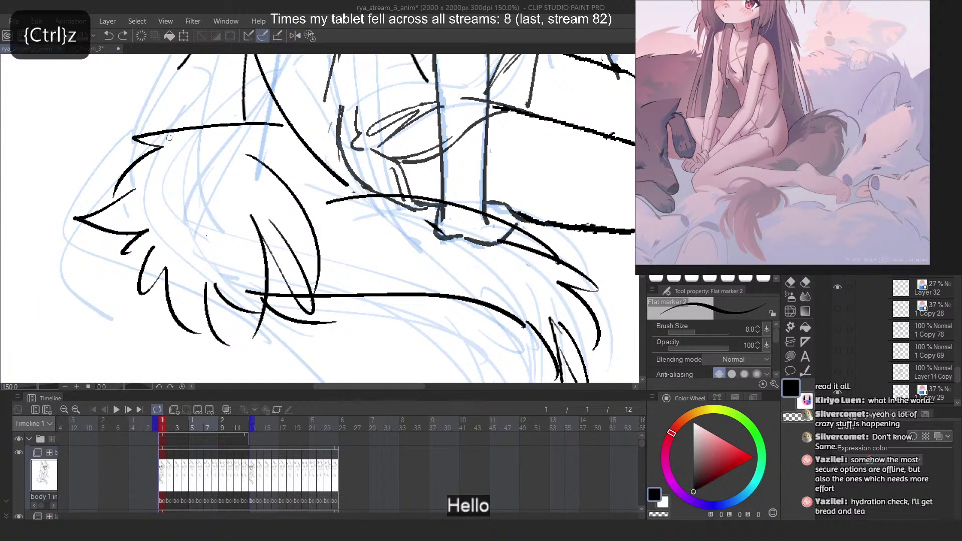
Ink a sharp layered tuft on the tail's upper edge between the curl and the hip
scroll(312, 221, down, 13)
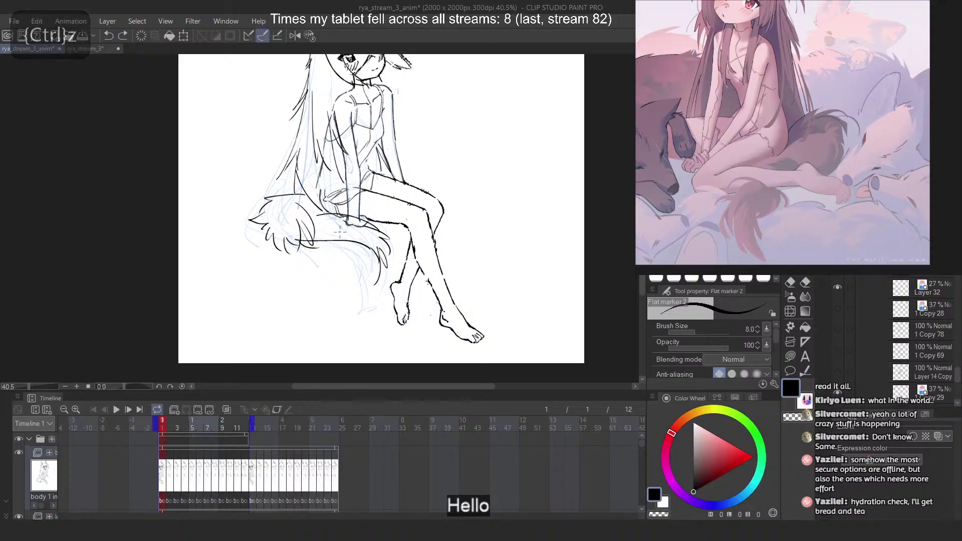
scroll(299, 221, up, 2)
scroll(298, 221, up, 4)
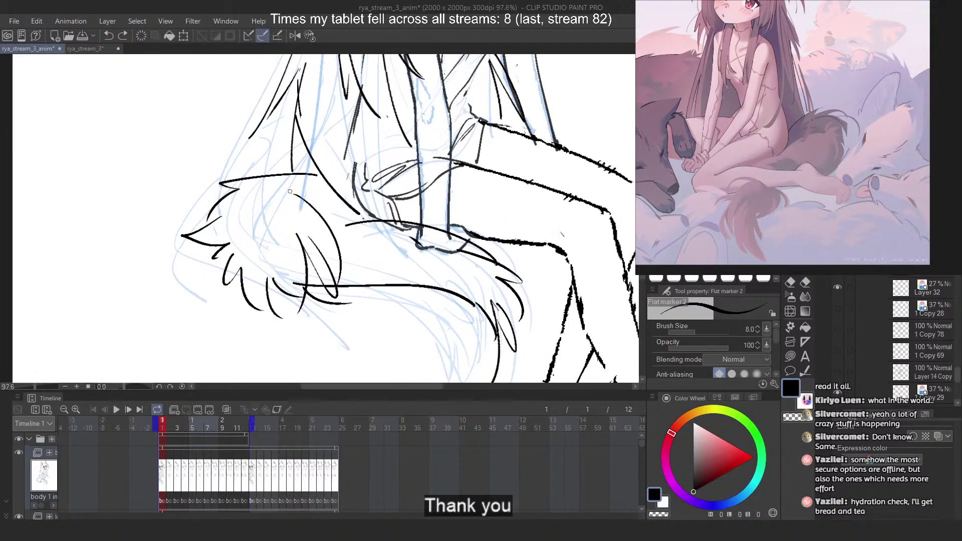
key(ctrl+z)
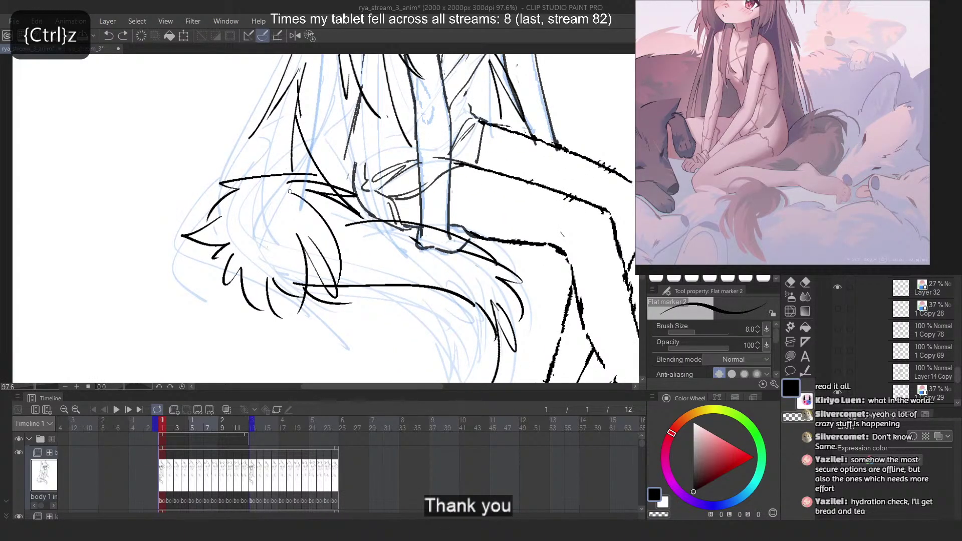
Lasso the fur line along the top of the curl, then rotate it and move it upward toward the hip
key(m)
scroll(246, 149, up, 1)
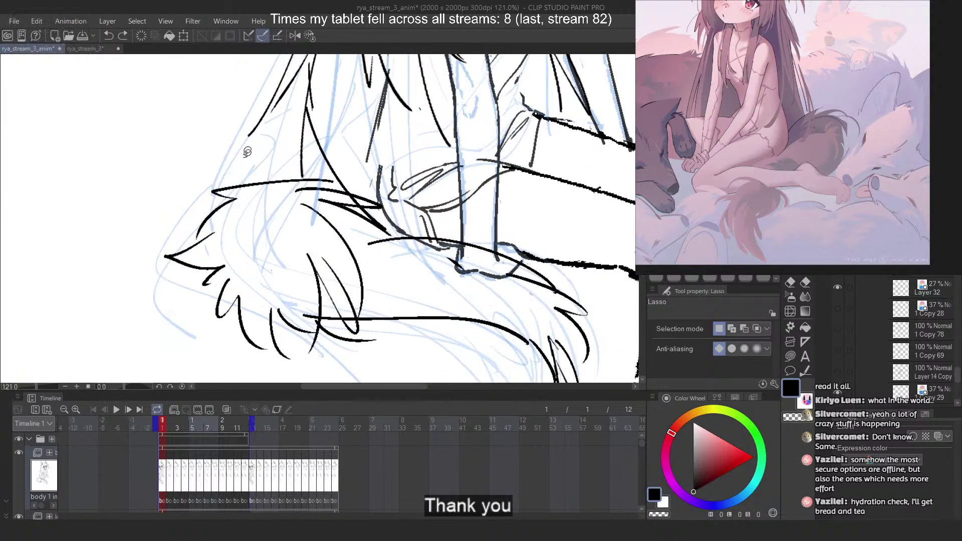
mouse_move(220, 163)
mouse_down()
mouse_move(189, 205)
mouse_move(200, 237)
mouse_move(350, 184)
mouse_move(327, 161)
mouse_up()
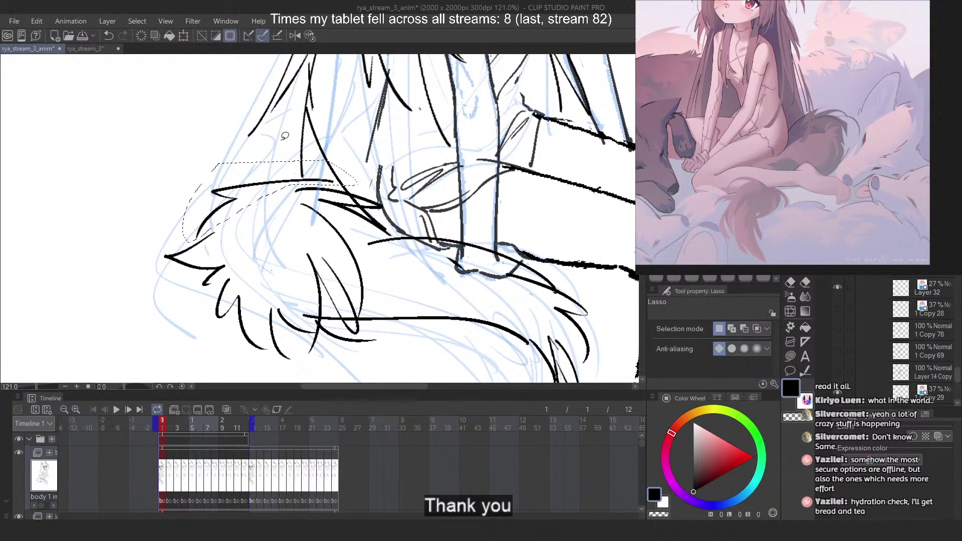
drag(257, 179, 288, 169)
key(ctrl+t)
mouse_move(434, 185)
mouse_down()
mouse_move(433, 215)
mouse_move(434, 205)
mouse_up()
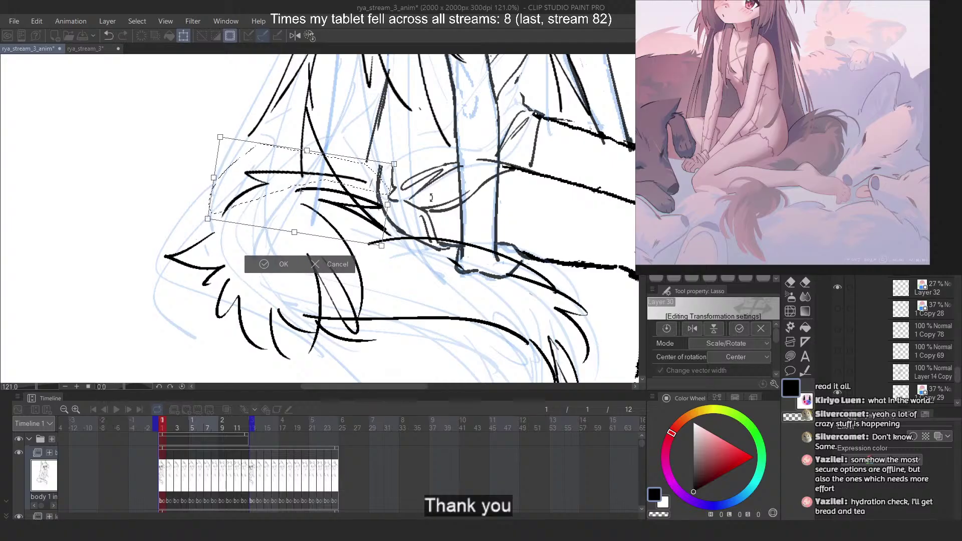
mouse_move(348, 212)
mouse_down()
mouse_move(340, 230)
mouse_move(351, 191)
mouse_move(394, 196)
mouse_move(399, 181)
mouse_up()
scroll(395, 207, down, 2)
scroll(372, 209, down, 1)
scroll(372, 208, up, 1)
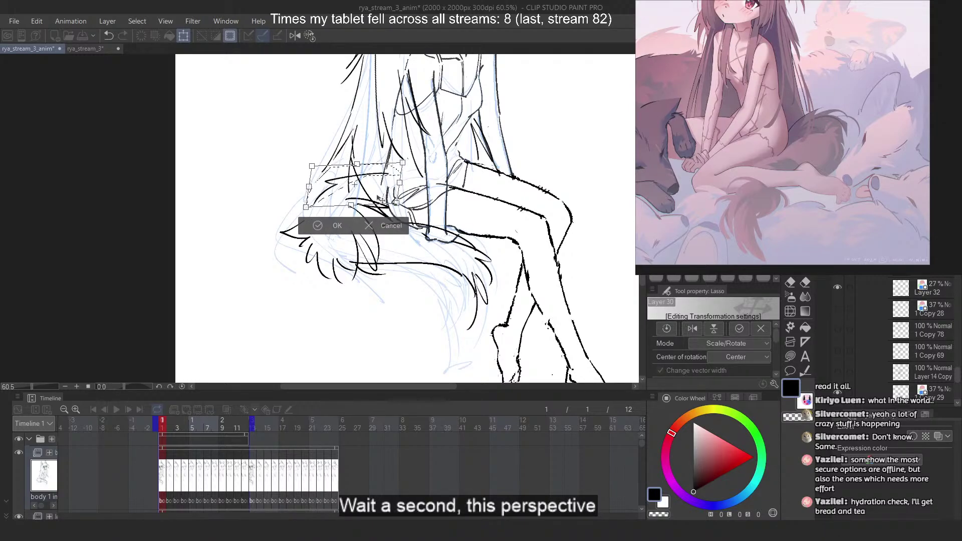
key(Return)
Lasso the tail's end section below the hand and transform it so the tip sits closer to the curl
scroll(385, 166, down, 3)
scroll(385, 166, down, 1)
scroll(385, 166, up, 4)
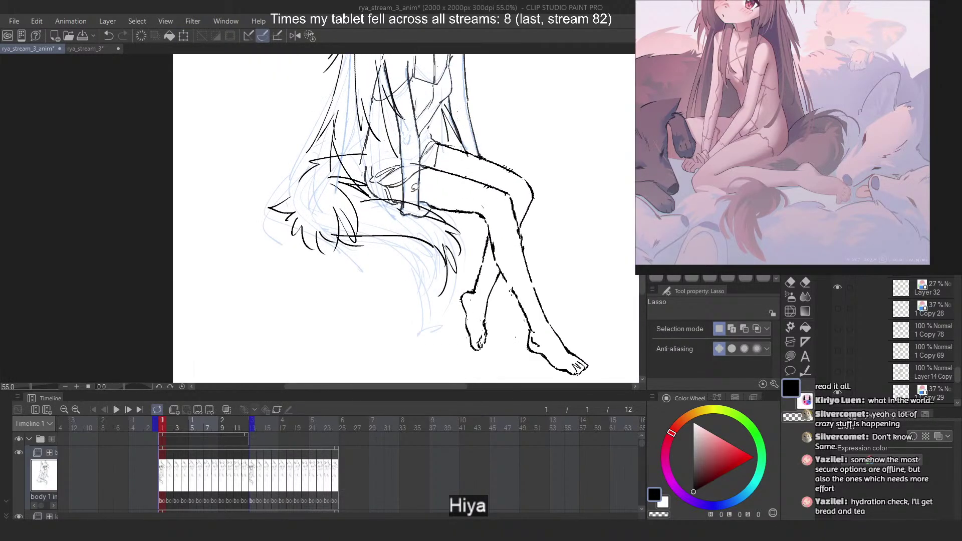
scroll(414, 192, up, 1)
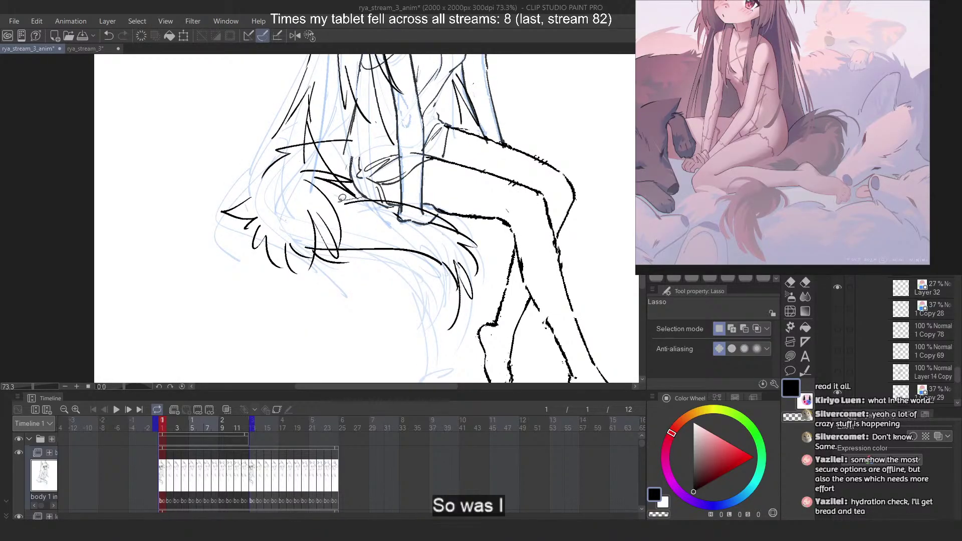
drag(342, 198, 403, 223)
mouse_move(347, 244)
mouse_down()
mouse_move(463, 358)
mouse_move(428, 177)
mouse_up()
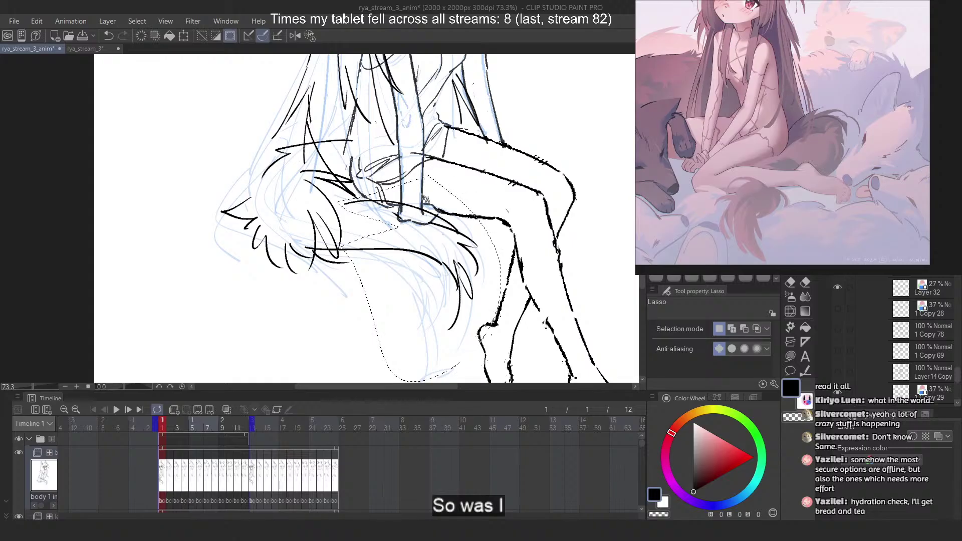
key(ctrl+t)
right_click(438, 215)
click(489, 298)
scroll(424, 191, down, 2)
drag(471, 244, 449, 256)
key(Return)
key(ctrl+d)
Compare the reshaped tail with the rough sketch in Folder 1 and examine its proportions against the whole figure
scroll(421, 160, down, 2)
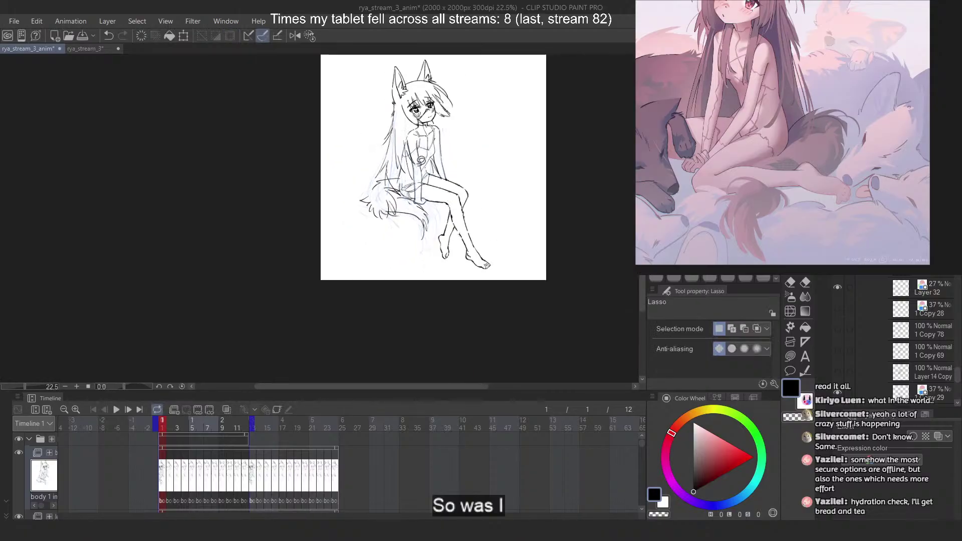
scroll(397, 146, up, 2)
scroll(888, 300, down, 3)
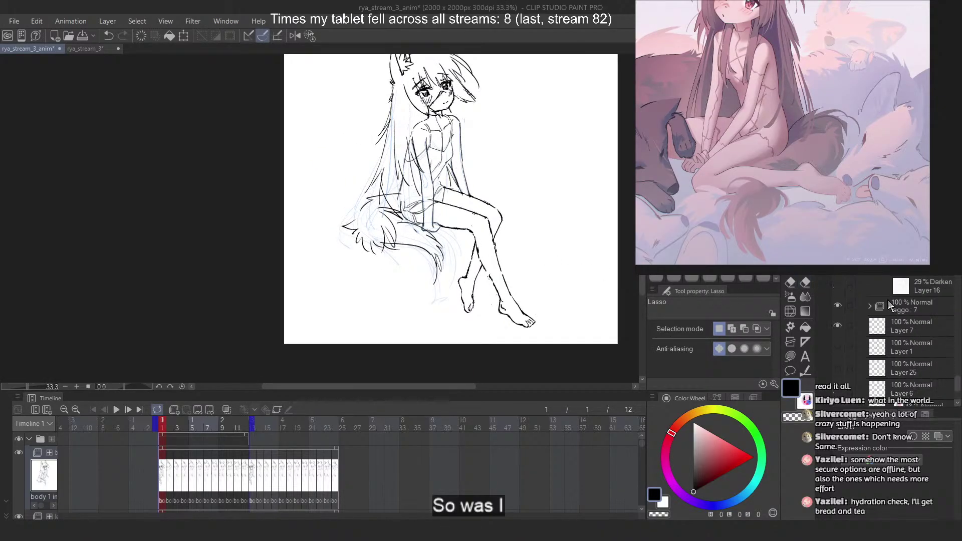
click(837, 373)
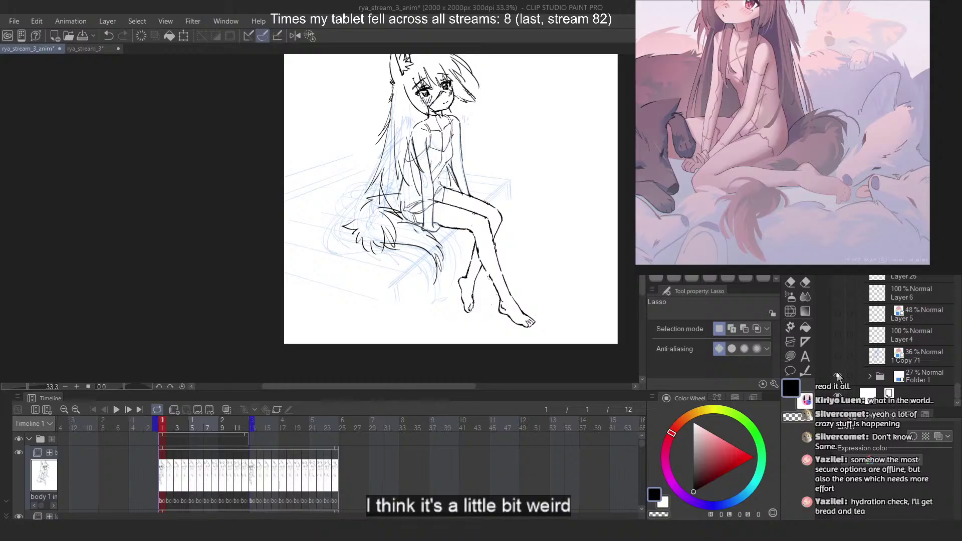
click(838, 376)
scroll(384, 199, up, 5)
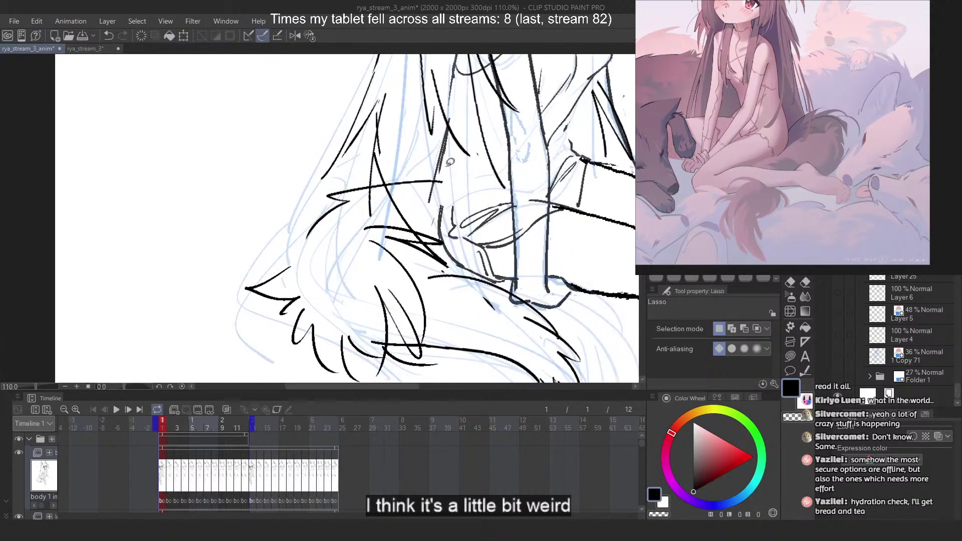
drag(386, 171, 469, 195)
key(ctrl+d)
scroll(482, 178, down, 4)
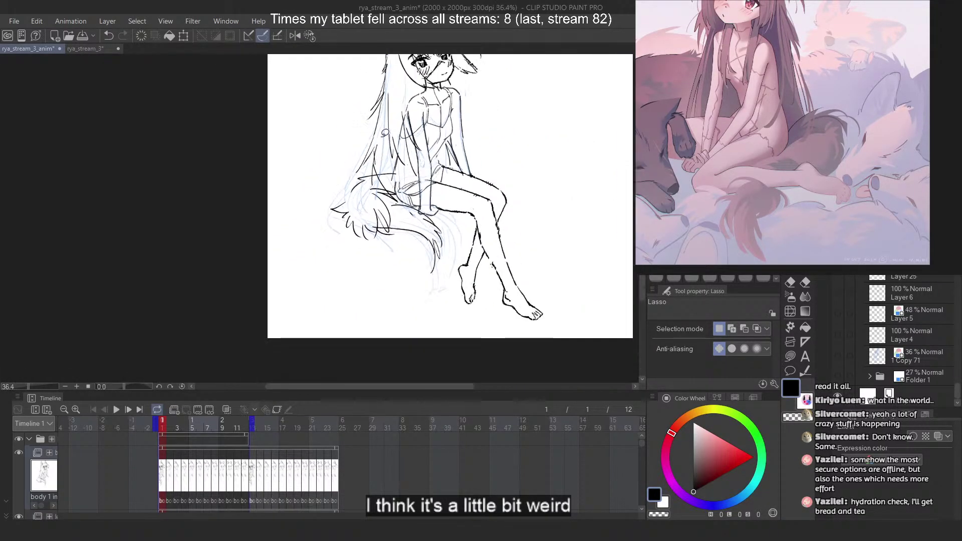
scroll(325, 185, up, 2)
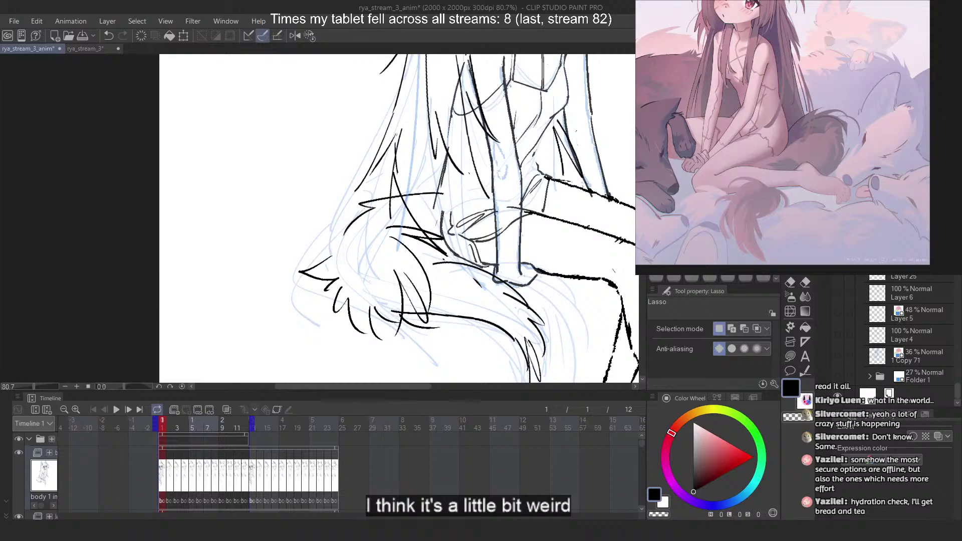
Erase the pointed tuft at the curl's outer side and ink a flared tip with short tufts in its place
key(p)
drag(328, 260, 299, 282)
key(2)
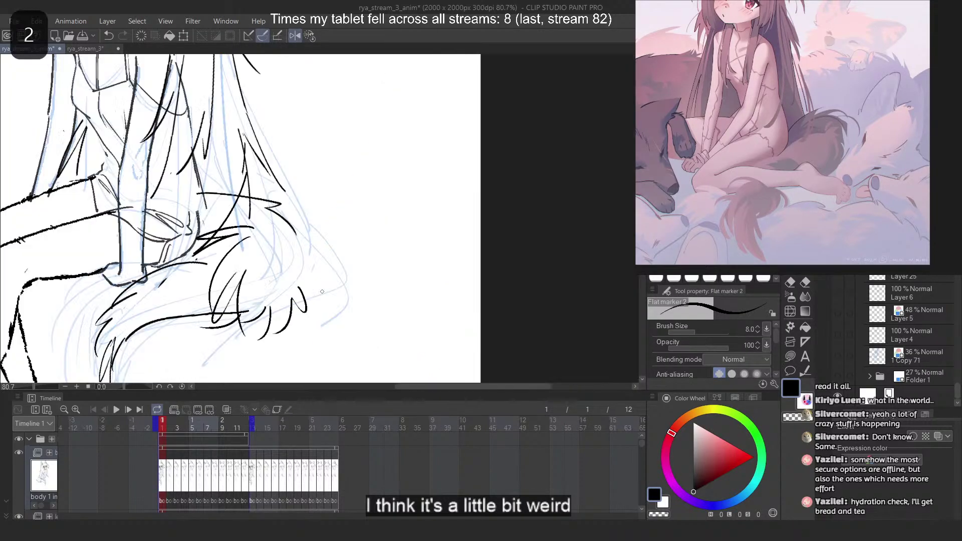
mouse_move(271, 211)
mouse_down()
mouse_move(344, 239)
mouse_move(316, 261)
mouse_up()
key(ctrl+z)
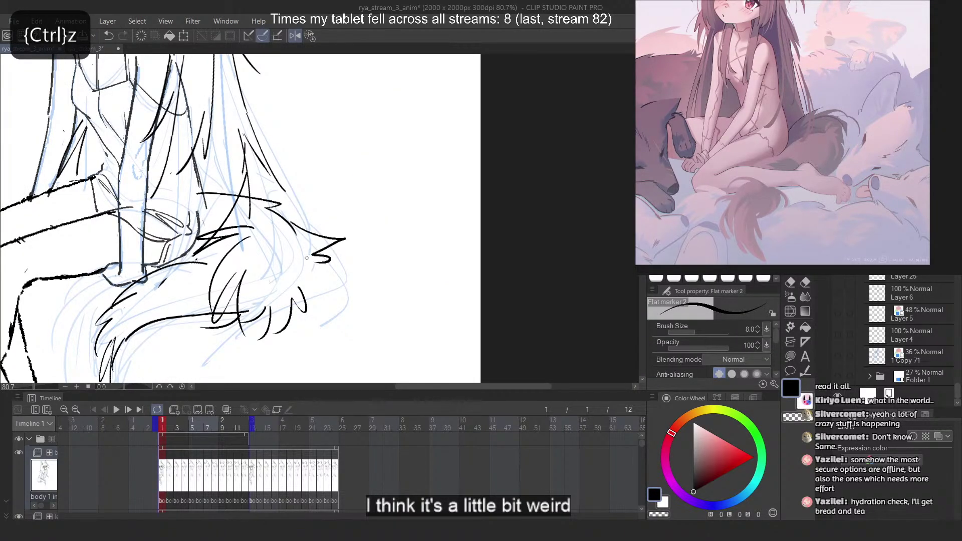
key(ctrl+z)
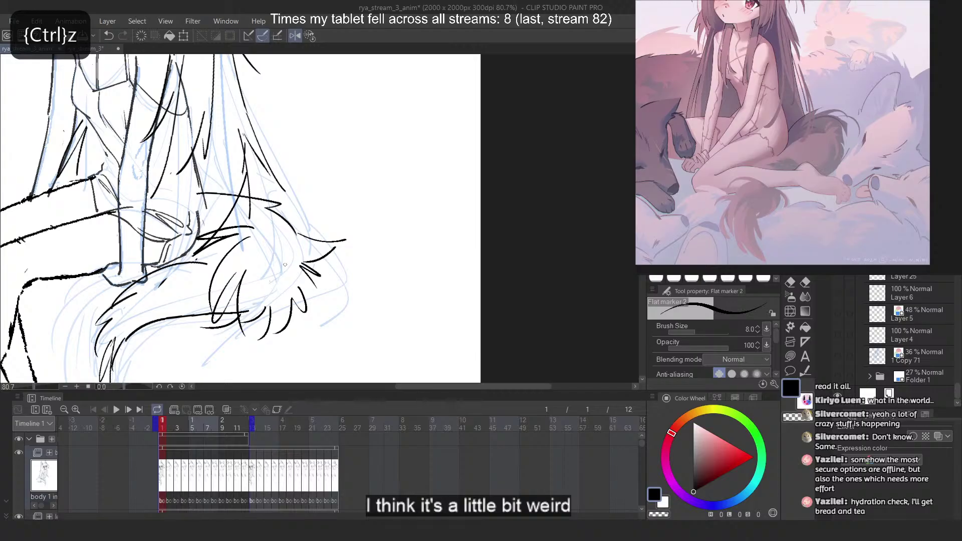
key(ctrl+z)
scroll(391, 230, down, 7)
scroll(269, 264, up, 9)
Rework the curved tufts on the underside of the tail's curl
drag(430, 271, 368, 325)
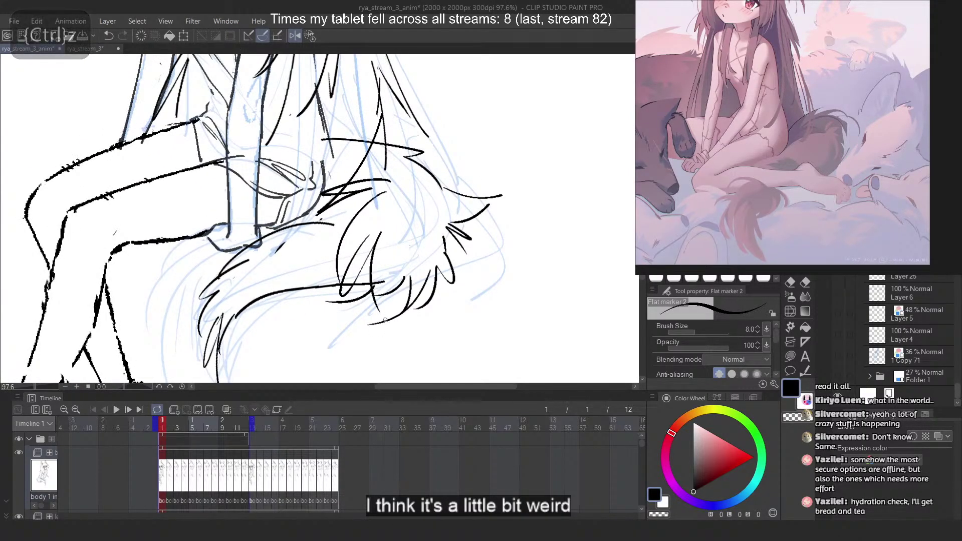
key(ctrl+z)
mouse_move(416, 306)
mouse_down()
mouse_move(377, 326)
mouse_move(395, 332)
mouse_move(374, 325)
mouse_up()
key(ctrl+z)
key(ctrl+z)
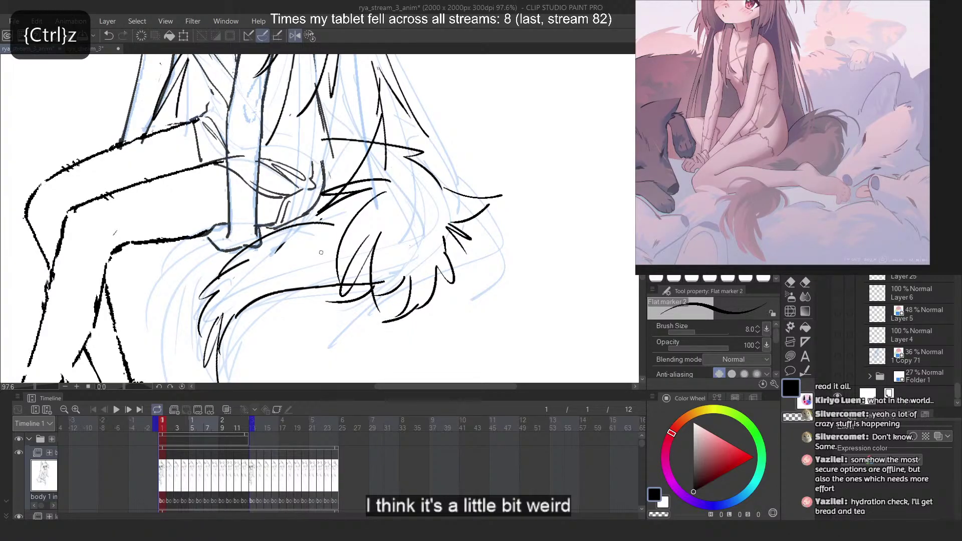
Try to ink sweeping tufts along the tail's lower edge from the curl toward the tip
drag(362, 300, 265, 319)
key(ctrl+z)
mouse_move(335, 289)
mouse_down()
mouse_move(271, 354)
mouse_move(241, 348)
mouse_up()
key(ctrl+z)
drag(311, 279, 250, 347)
key(ctrl+z)
drag(295, 291, 254, 307)
drag(257, 303, 249, 351)
key(ctrl+z)
key(ctrl+z)
Erase the section of the lower edge line near the tip and mirror the canvas view back
scroll(230, 296, down, 4)
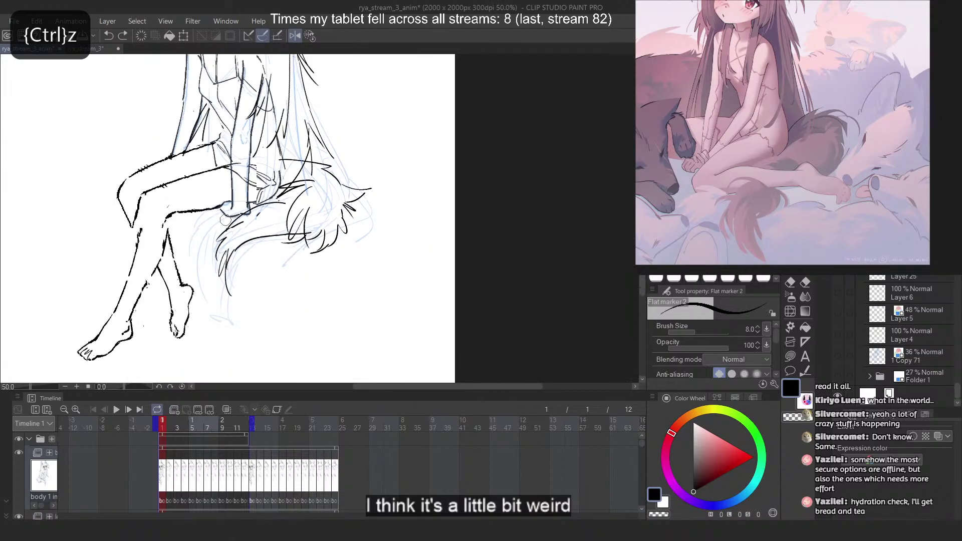
scroll(245, 246, up, 3)
drag(269, 255, 250, 271)
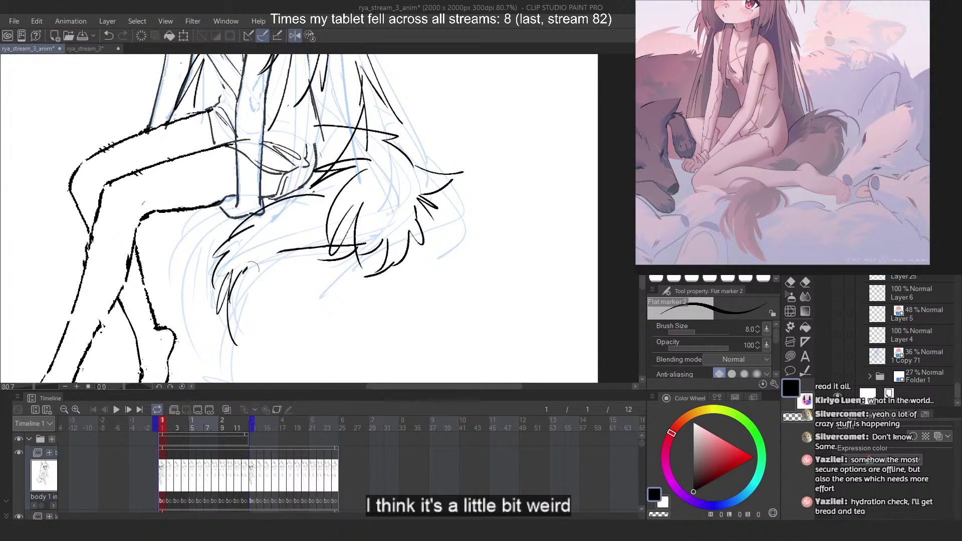
key(2)
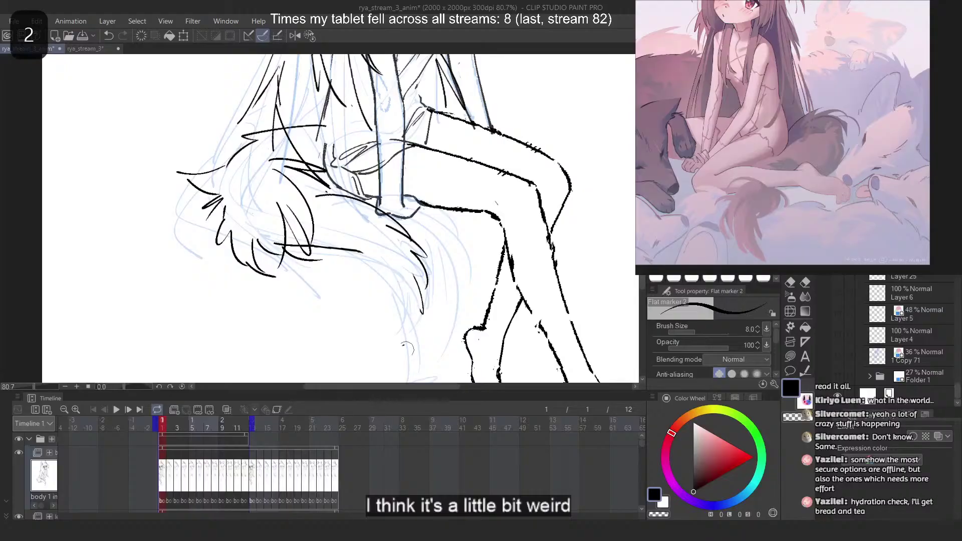
Try to ink a long lower edge stroke ending in a pointed tuft near the tail's tip
mouse_move(351, 255)
mouse_down()
mouse_move(400, 320)
mouse_move(409, 271)
mouse_move(422, 314)
mouse_up()
key(ctrl+z)
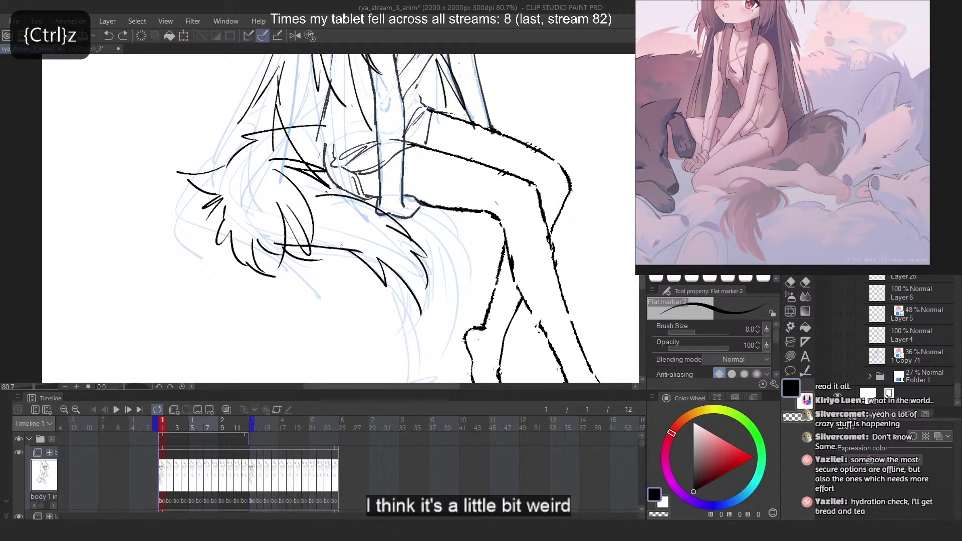
key(ctrl+z)
drag(364, 253, 399, 278)
key(ctrl+z)
mouse_move(323, 245)
mouse_down()
mouse_move(370, 262)
mouse_move(380, 294)
mouse_up()
drag(352, 256, 393, 294)
key(ctrl+z)
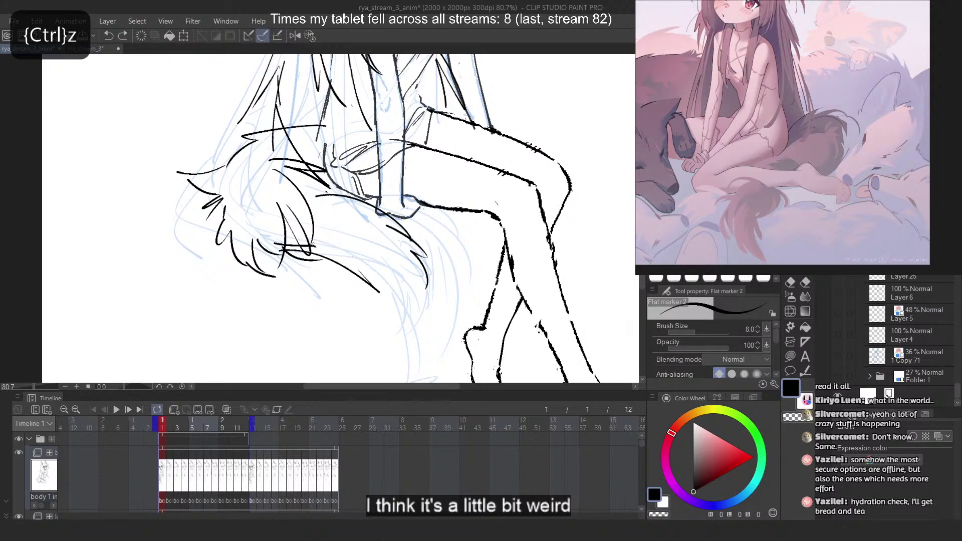
key(ctrl+z)
Try to ink a row of slanted tufts along the lower edge between the curl and the tip
mouse_move(303, 251)
mouse_down()
mouse_move(342, 246)
mouse_move(398, 280)
mouse_move(331, 251)
mouse_move(406, 290)
mouse_move(373, 265)
mouse_move(418, 303)
mouse_move(365, 261)
mouse_move(408, 295)
mouse_move(394, 272)
mouse_move(418, 320)
mouse_move(353, 246)
mouse_move(404, 294)
mouse_up()
key(ctrl+z)
key(ctrl+z)
key(ctrl+z)
key(ctrl+z)
key(ctrl+z)
key(ctrl+z)
key(ctrl+z)
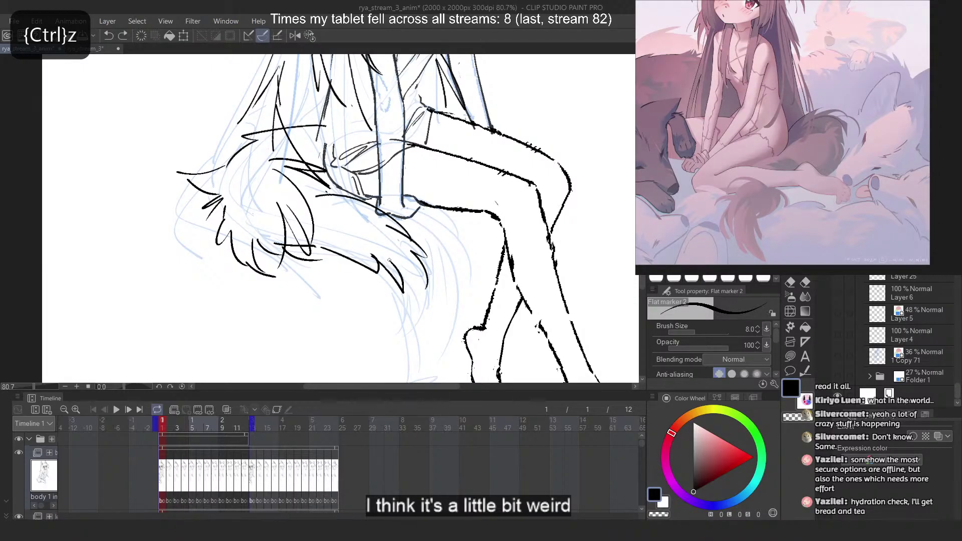
key(ctrl+z)
key(ctrl+z)
drag(331, 248, 424, 289)
key(2)
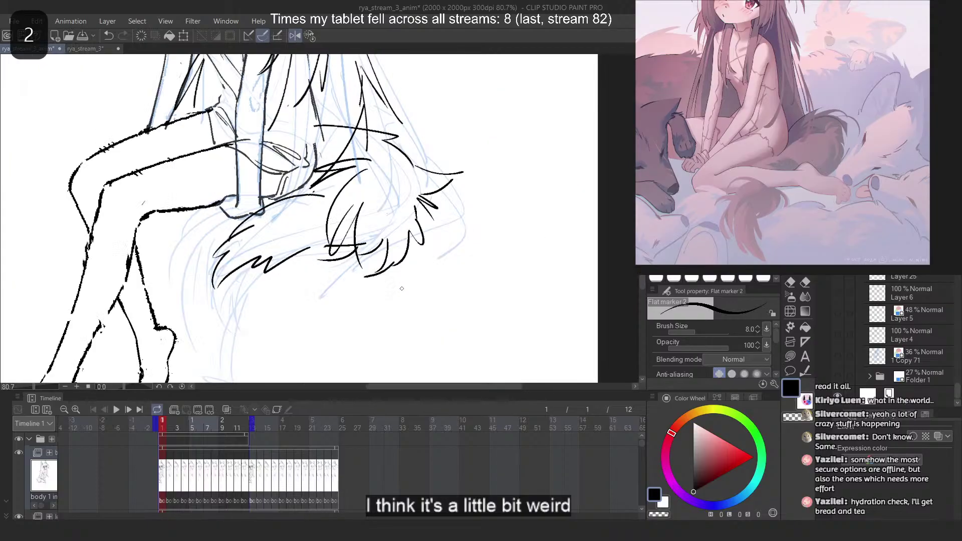
key(ctrl+z)
Try to ink a nearly straight lower edge from the curl to the tail's tip, and mirror the canvas view
drag(324, 244, 244, 258)
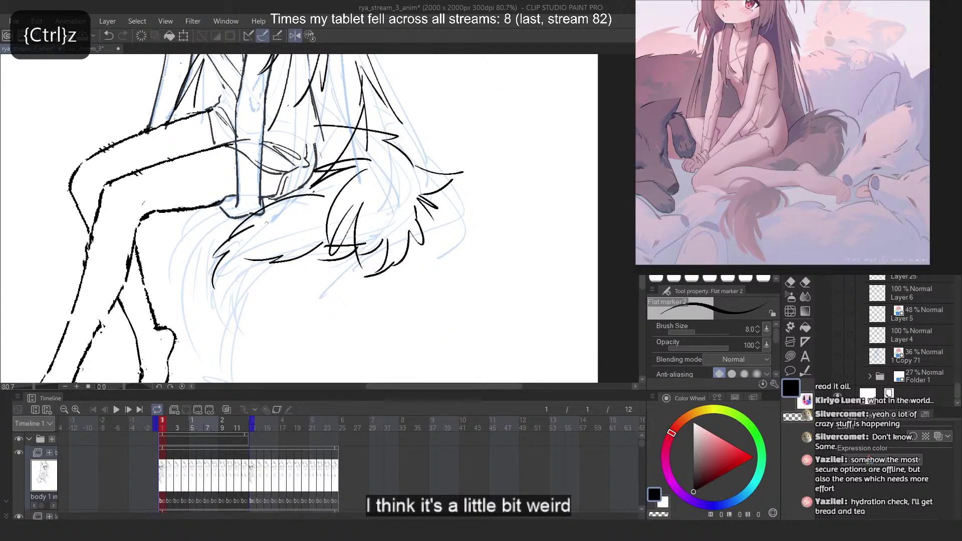
key(ctrl+z)
drag(323, 244, 242, 258)
key(ctrl+z)
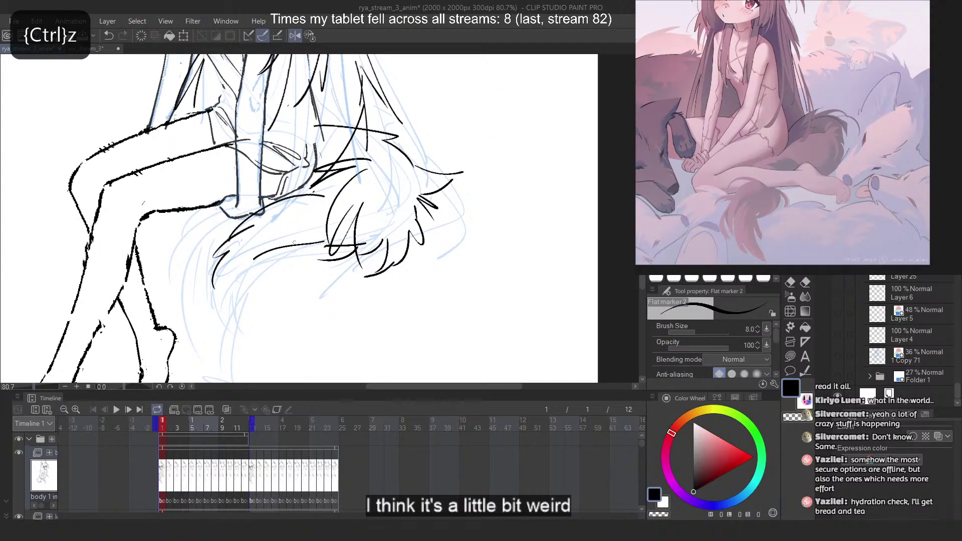
key(ctrl+z)
drag(323, 244, 249, 261)
key(2)
key(ctrl+z)
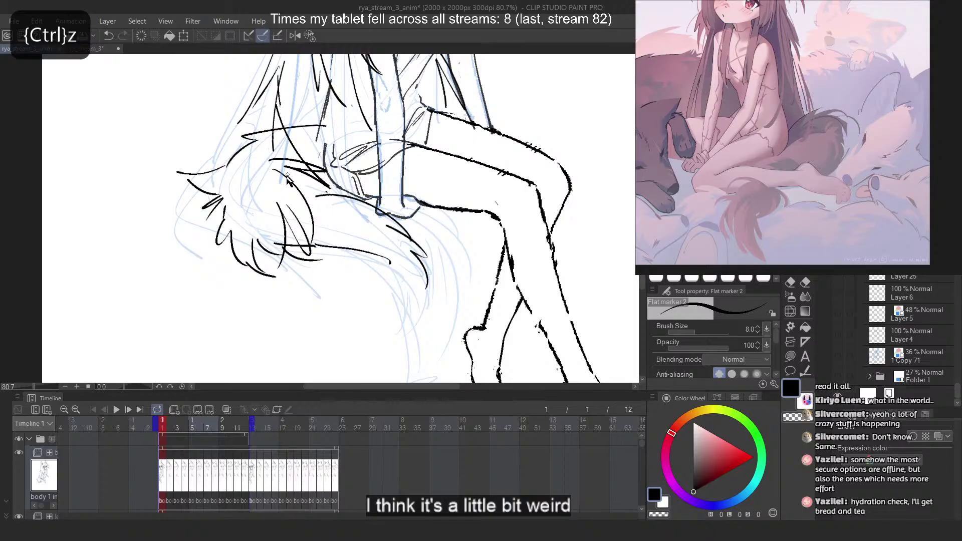
Look through the reference images for tail shapes, ending on the character design sheet with the tail drawing
scroll(802, 140, down, 6)
drag(872, 115, 795, 140)
drag(719, 56, 803, 156)
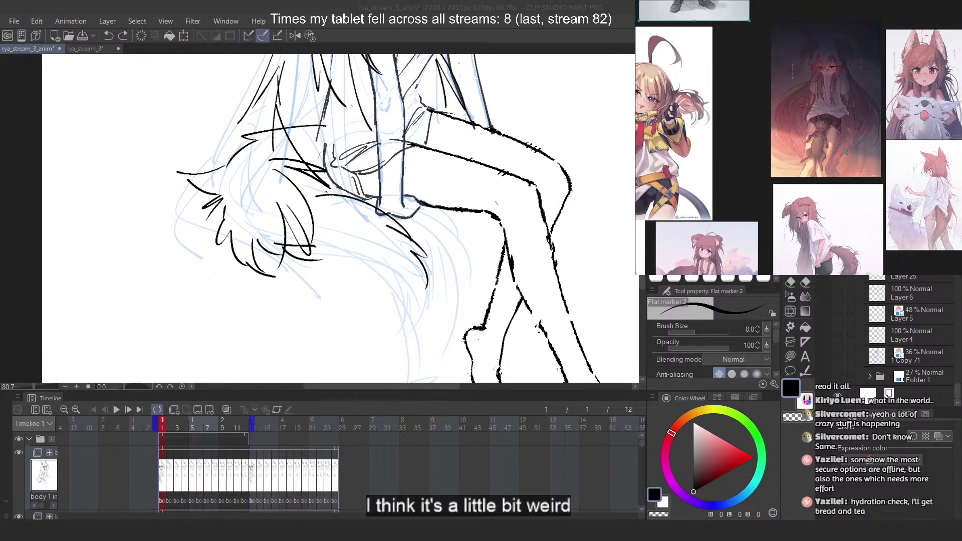
scroll(847, 152, up, 5)
scroll(846, 151, down, 6)
drag(702, 171, 895, 88)
scroll(773, 145, up, 1)
scroll(742, 115, up, 4)
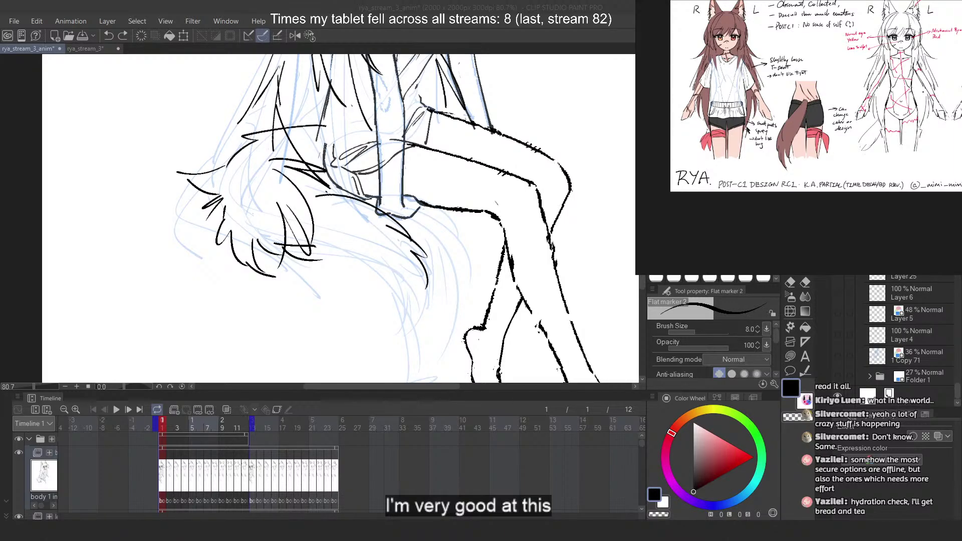
Draw the curved outer and inner lines of a new tail's base in the empty space below the inked tail
scroll(384, 153, down, 1)
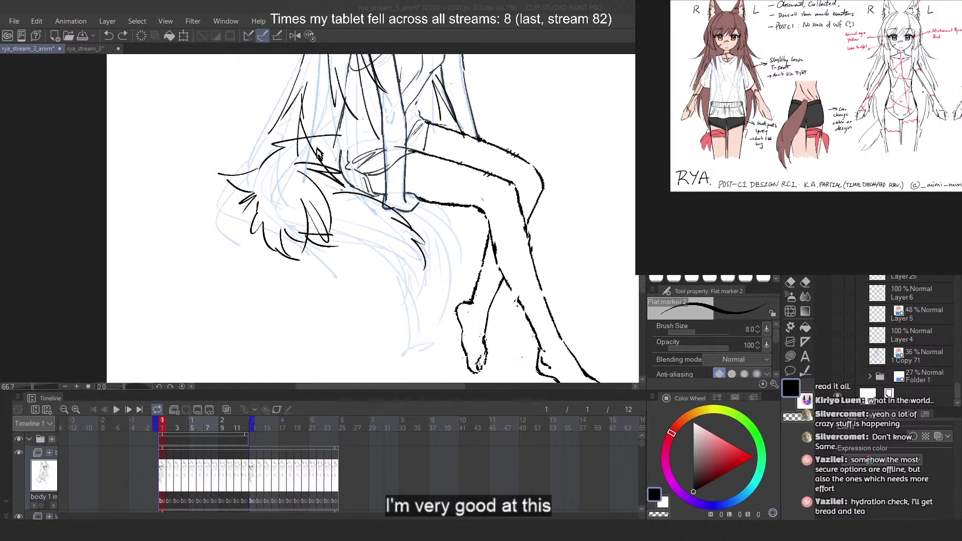
scroll(326, 152, up, 2)
scroll(311, 152, down, 3)
scroll(250, 244, up, 2)
drag(273, 232, 214, 332)
key(ctrl+z)
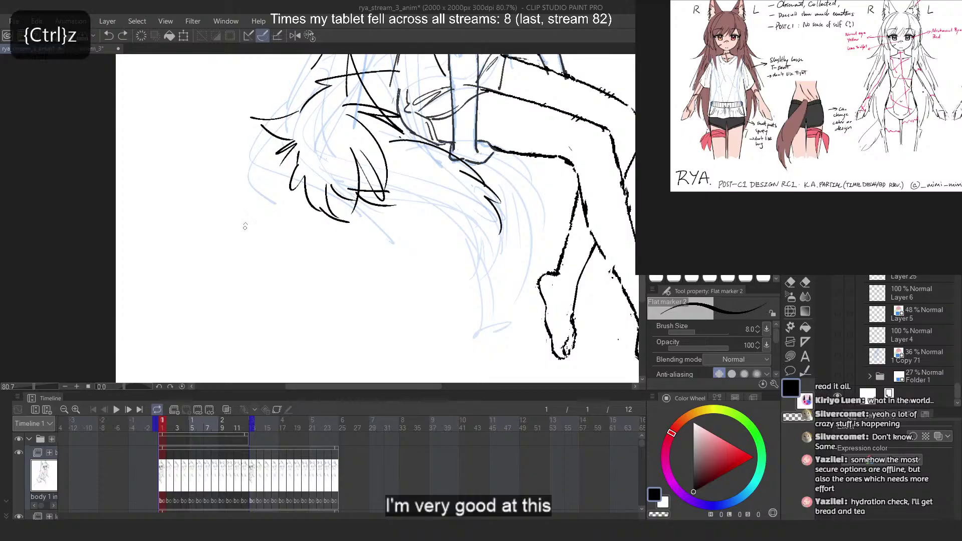
drag(294, 223, 257, 315)
mouse_move(303, 237)
mouse_down()
mouse_move(375, 337)
mouse_move(286, 242)
mouse_move(288, 261)
mouse_move(317, 291)
mouse_move(303, 282)
mouse_move(284, 250)
mouse_up()
key(ctrl+z)
key(ctrl+z)
key(ctrl+z)
key(ctrl+z)
Draw the new tail's long upper edge, sweeping from the base to a pointed tuft at the tip
mouse_move(244, 274)
mouse_down()
mouse_move(383, 300)
mouse_move(432, 332)
mouse_up()
key(ctrl+z)
drag(420, 330, 447, 370)
key(ctrl+z)
Redraw the new tail's lower edge as overlapping strokes with a pointed tuft midway to the tip
mouse_move(241, 304)
mouse_down()
mouse_move(321, 365)
mouse_move(405, 375)
mouse_up()
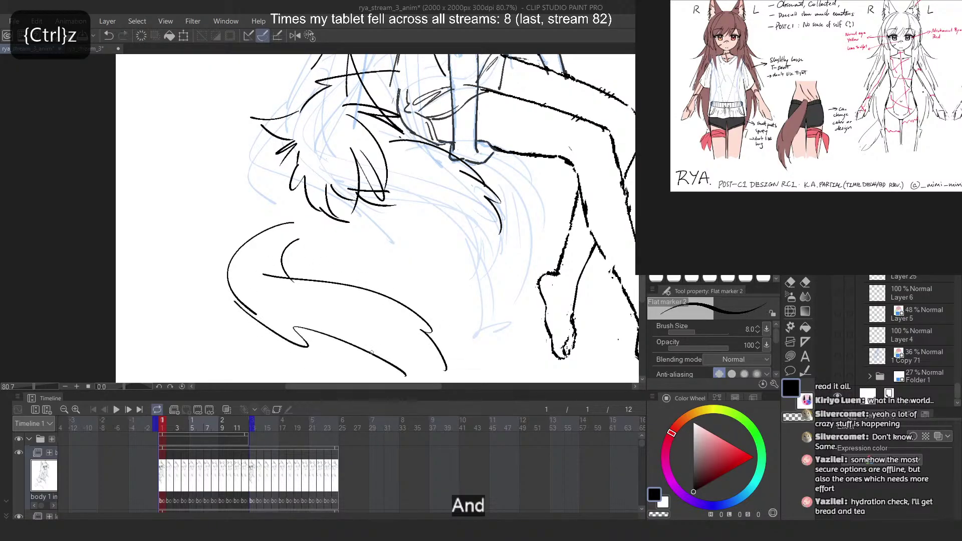
key(ctrl+z)
key(ctrl+z)
mouse_move(223, 269)
mouse_down()
mouse_move(259, 331)
mouse_move(276, 340)
mouse_up()
mouse_move(279, 326)
mouse_down()
mouse_move(302, 344)
mouse_move(431, 383)
mouse_up()
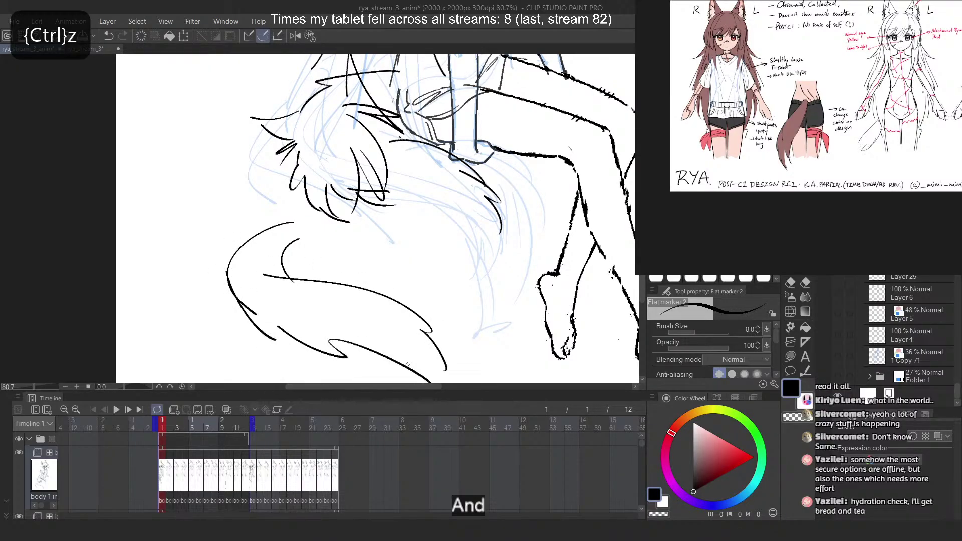
Move the tail drawing up so the new tail starts behind the hips, and display the layer's lines in blue
scroll(285, 108, down, 3)
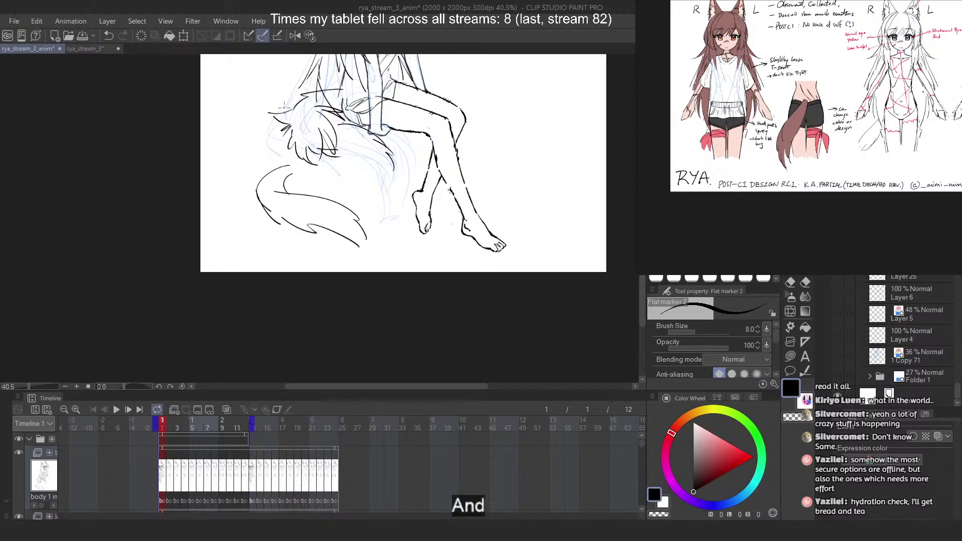
scroll(405, 200, down, 2)
scroll(426, 167, up, 3)
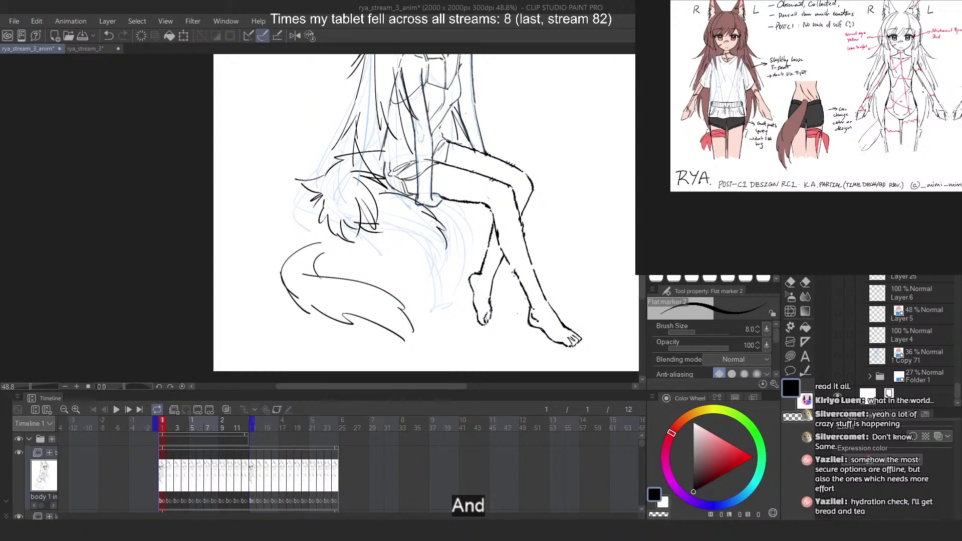
key(ctrl+t)
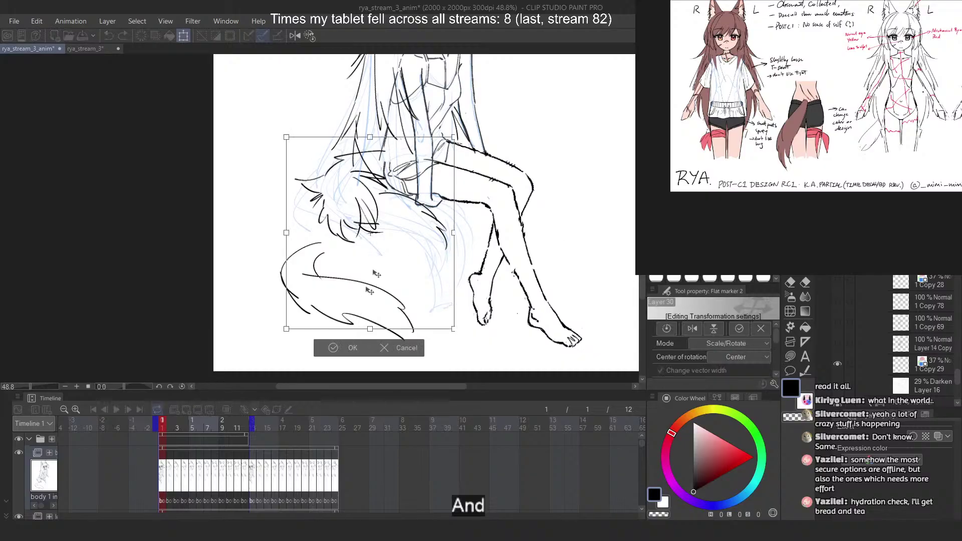
drag(370, 291, 407, 224)
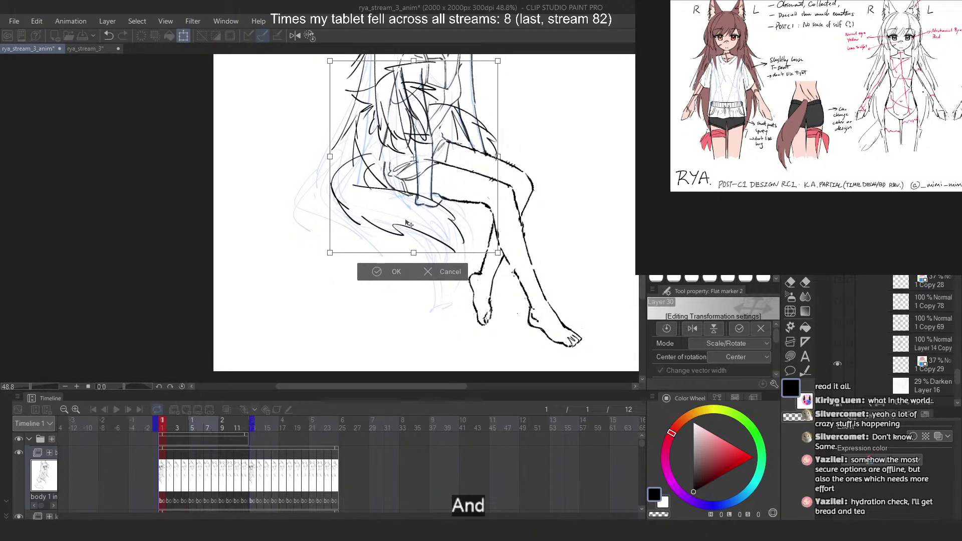
key(Return)
scroll(408, 223, down, 2)
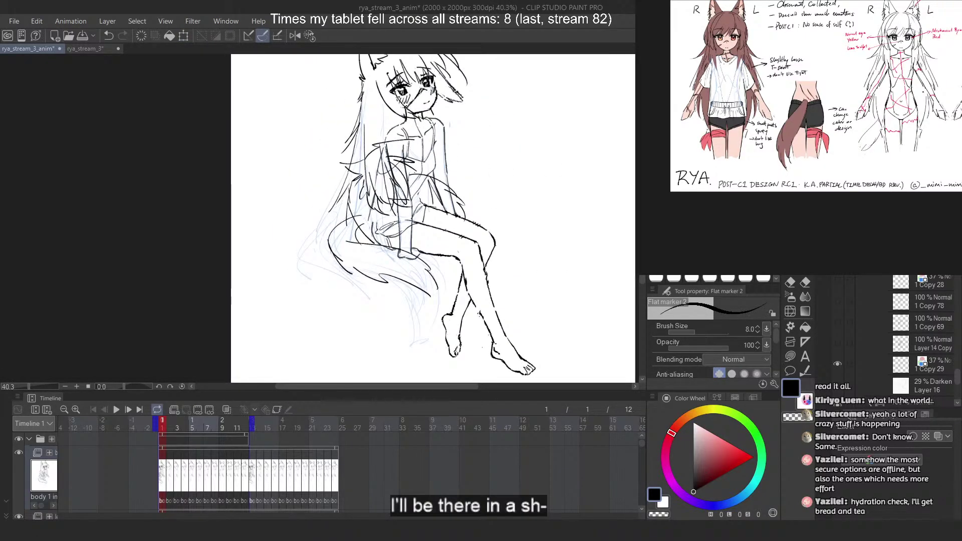
click(938, 436)
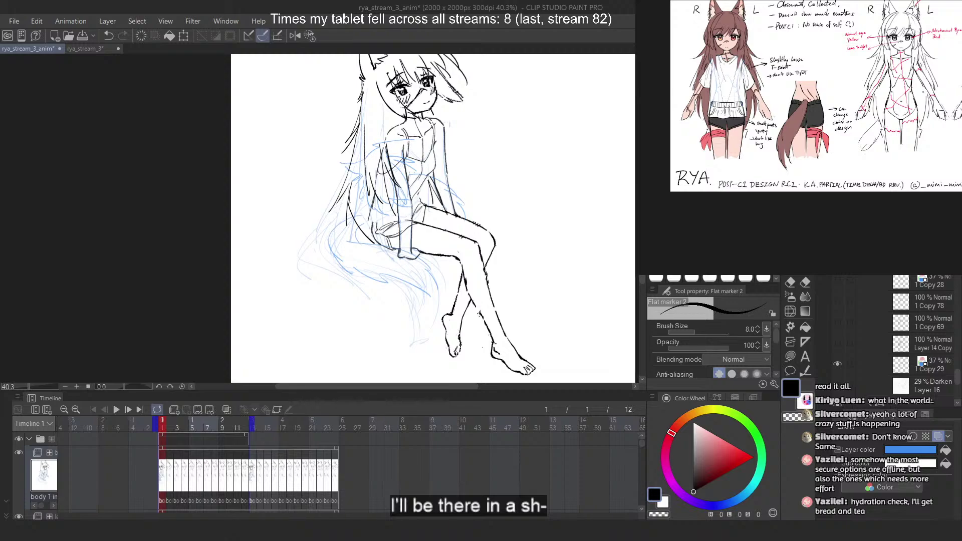
Lasso the new tail's outline below the hips, shift it slightly down and deselect it
scroll(436, 221, up, 3)
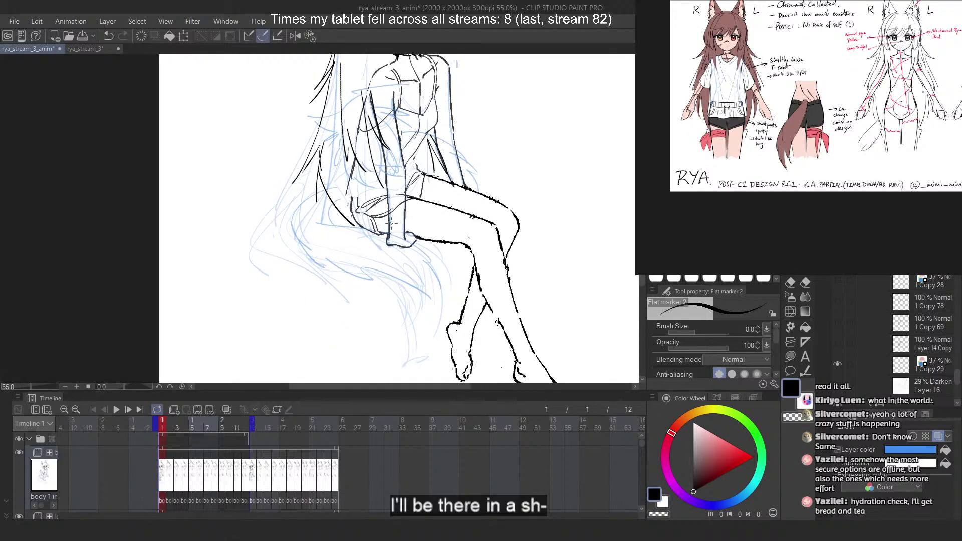
key(m)
scroll(370, 258, up, 2)
mouse_move(362, 241)
mouse_down()
mouse_move(273, 207)
mouse_move(259, 188)
mouse_move(410, 296)
mouse_move(289, 221)
mouse_up()
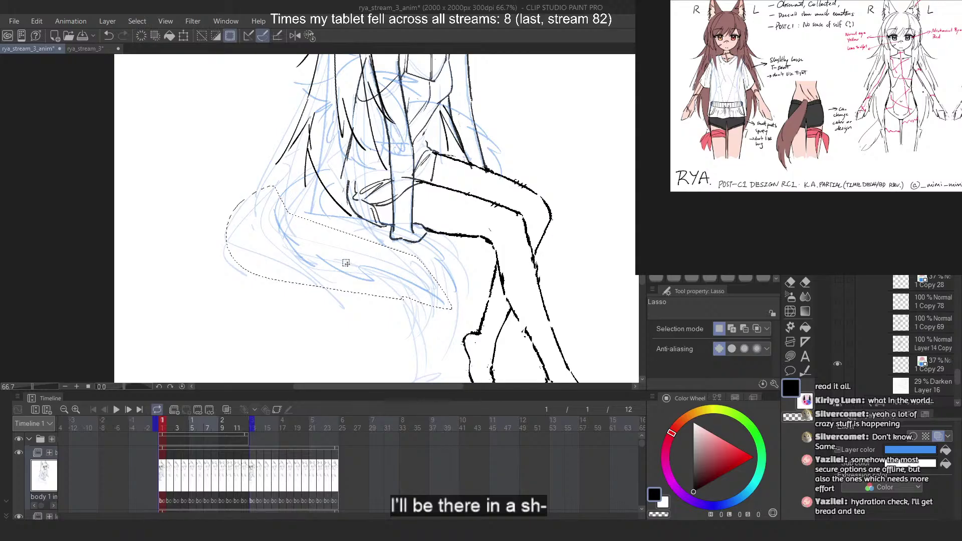
click(334, 274)
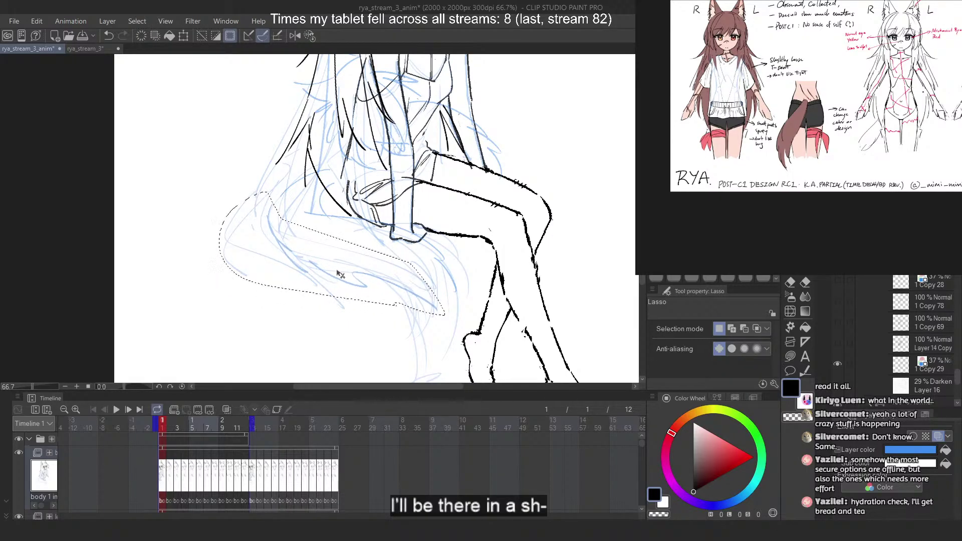
mouse_move(339, 255)
mouse_down()
mouse_move(517, 358)
mouse_move(391, 222)
mouse_move(351, 213)
mouse_move(379, 208)
mouse_move(241, 220)
mouse_move(361, 270)
mouse_move(357, 230)
mouse_up()
click(524, 243)
Reshape the selected base of the tail with Free Transform, moving it toward the body and stretching it upward, and deselect it
key(ctrl+t)
right_click(334, 220)
click(401, 302)
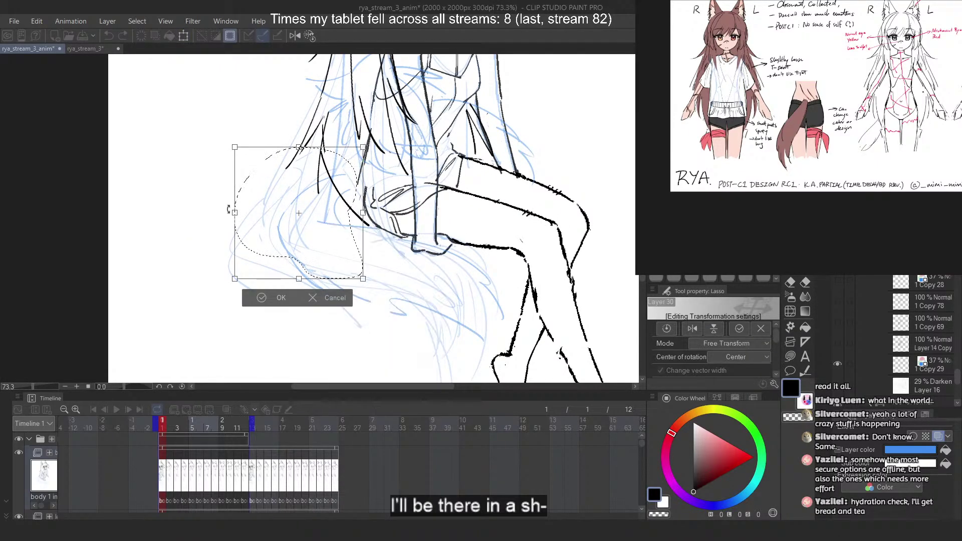
drag(235, 213, 249, 213)
mouse_move(366, 213)
mouse_down()
mouse_move(393, 214)
mouse_move(380, 214)
mouse_up()
drag(315, 148, 312, 128)
drag(334, 217, 334, 228)
key(Return)
key(ctrl+d)
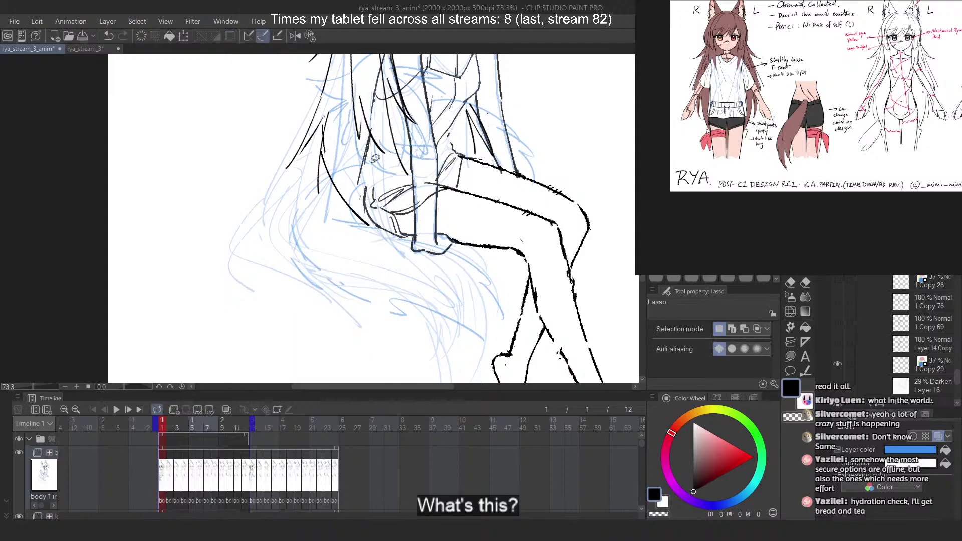
scroll(376, 157, down, 3)
scroll(378, 156, up, 2)
scroll(374, 190, up, 1)
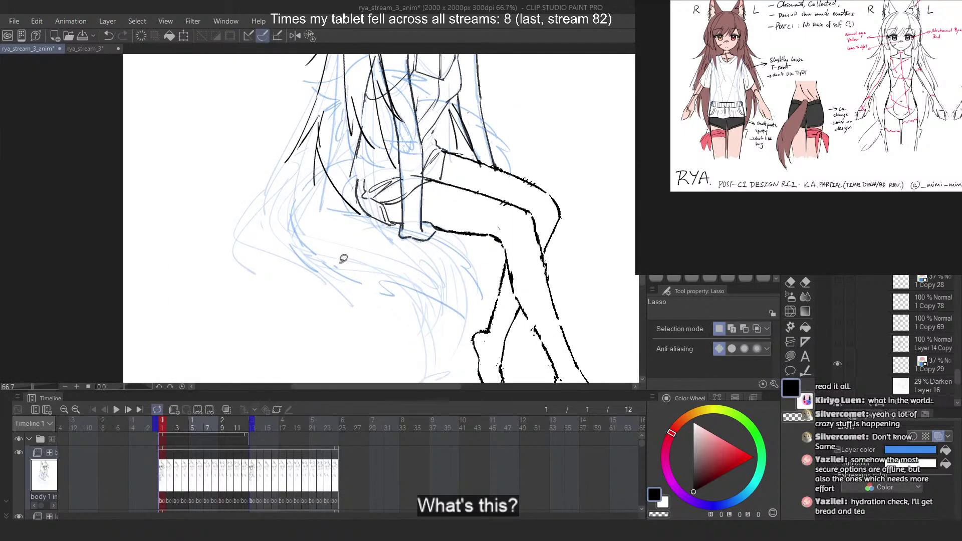
mouse_move(344, 258)
mouse_down()
mouse_move(325, 299)
mouse_move(361, 280)
mouse_up()
click(385, 269)
scroll(441, 218, up, 1)
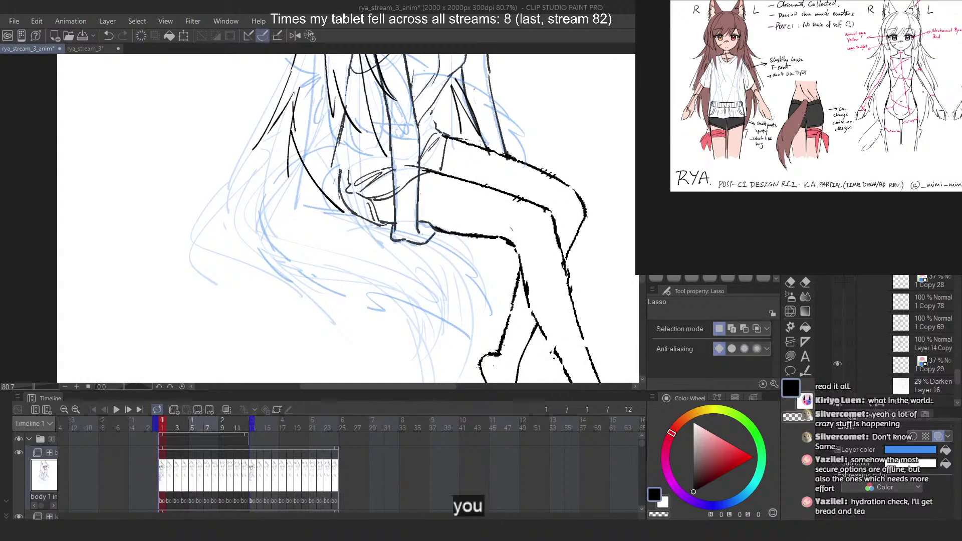
Try to sketch longer upper and lower edge strokes sweeping toward the tail's tip
key(p)
key(ctrl+z)
key(ctrl+z)
mouse_move(291, 209)
mouse_down()
mouse_move(396, 231)
mouse_move(500, 350)
mouse_up()
key(ctrl+z)
drag(426, 244, 504, 367)
key(ctrl+z)
drag(349, 303, 479, 358)
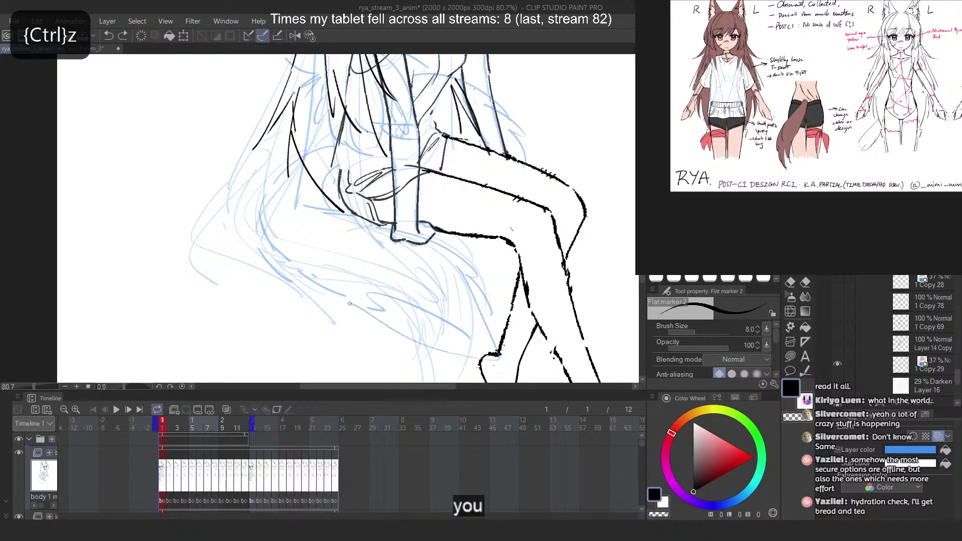
key(ctrl+z)
Sketch longer, fuller strokes around the tail's tip and reinforce the lower edge near its base
mouse_move(332, 282)
mouse_down()
mouse_move(397, 332)
mouse_move(441, 355)
mouse_up()
key(ctrl+z)
drag(427, 329, 506, 372)
drag(450, 276, 494, 350)
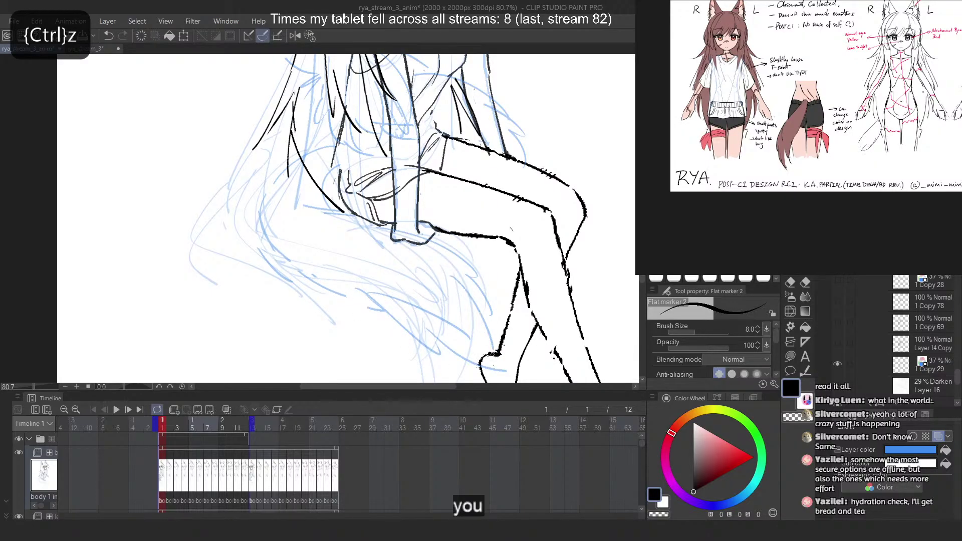
mouse_move(261, 231)
mouse_down()
mouse_move(334, 309)
mouse_move(335, 297)
mouse_up()
key(ctrl+z)
key(ctrl+z)
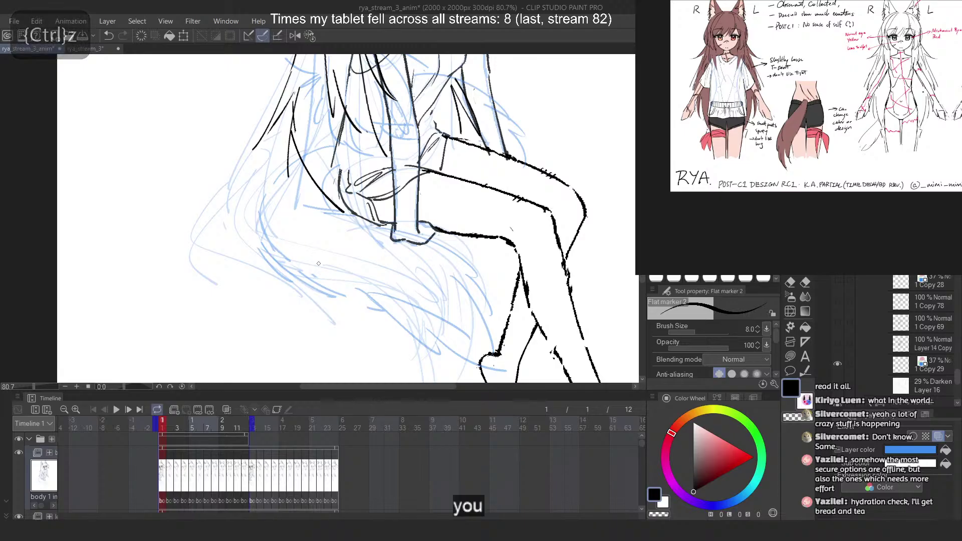
Lasso the tail sketch from below the hips to the tip and shift it slightly toward the legs
scroll(508, 190, down, 3)
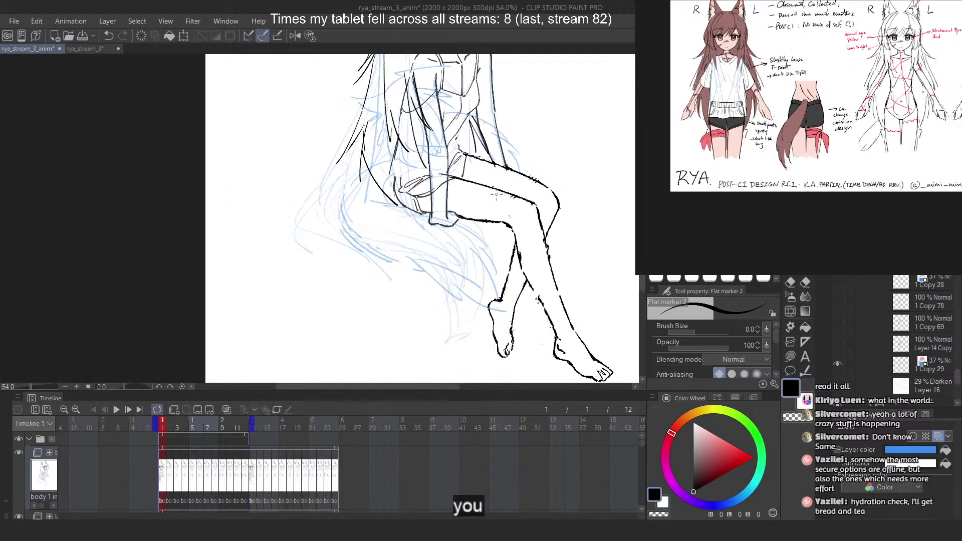
scroll(507, 190, up, 2)
key(m)
mouse_move(493, 241)
mouse_down()
mouse_move(464, 219)
mouse_move(374, 193)
mouse_move(284, 203)
mouse_move(539, 362)
mouse_move(550, 357)
mouse_move(519, 354)
mouse_move(511, 338)
mouse_up()
key(ctrl+t)
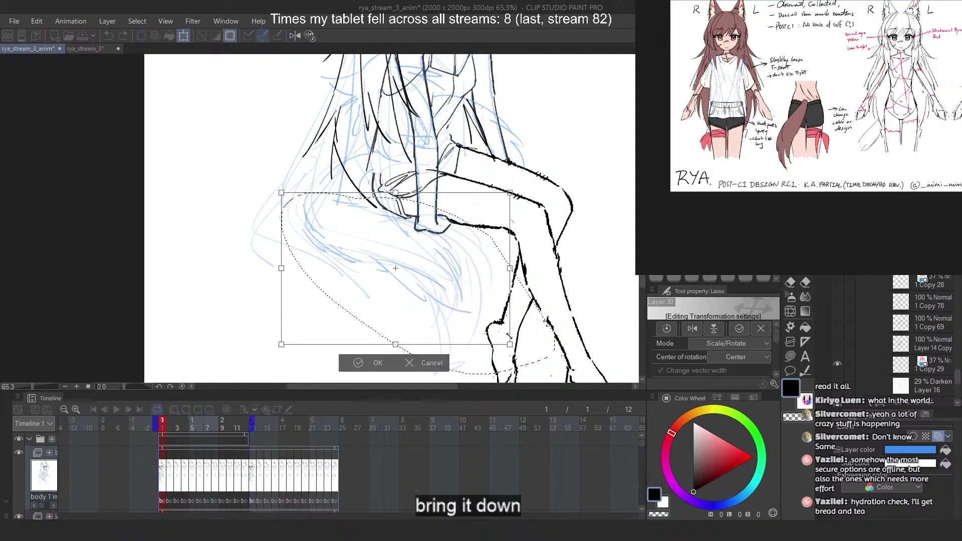
drag(486, 308, 505, 310)
key(Return)
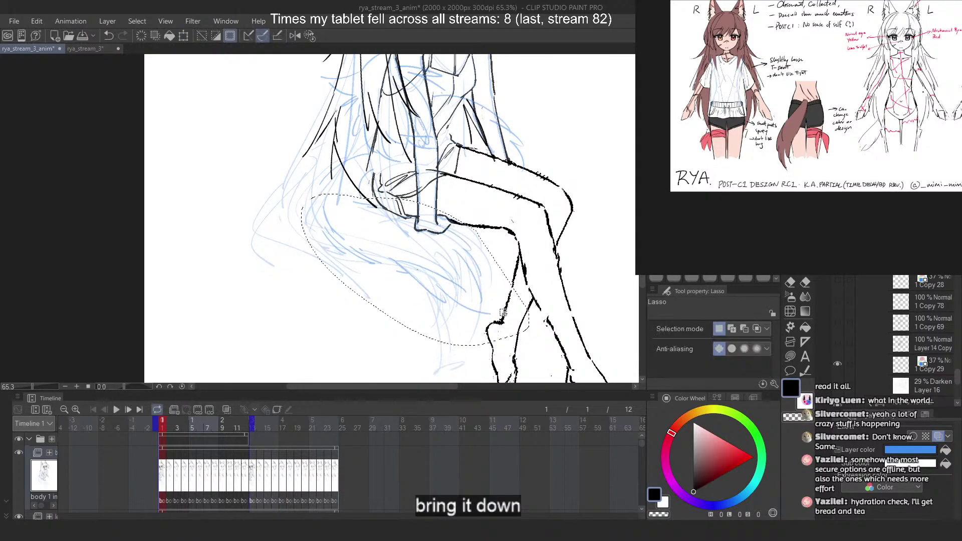
scroll(460, 199, down, 2)
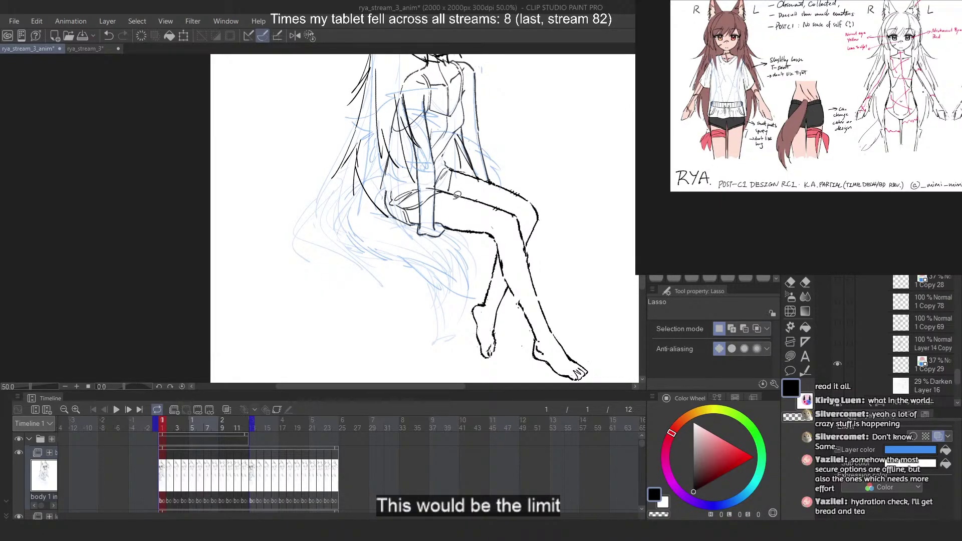
Try to sketch the start of the tail with strokes across the shorts and forearm
scroll(452, 209, up, 4)
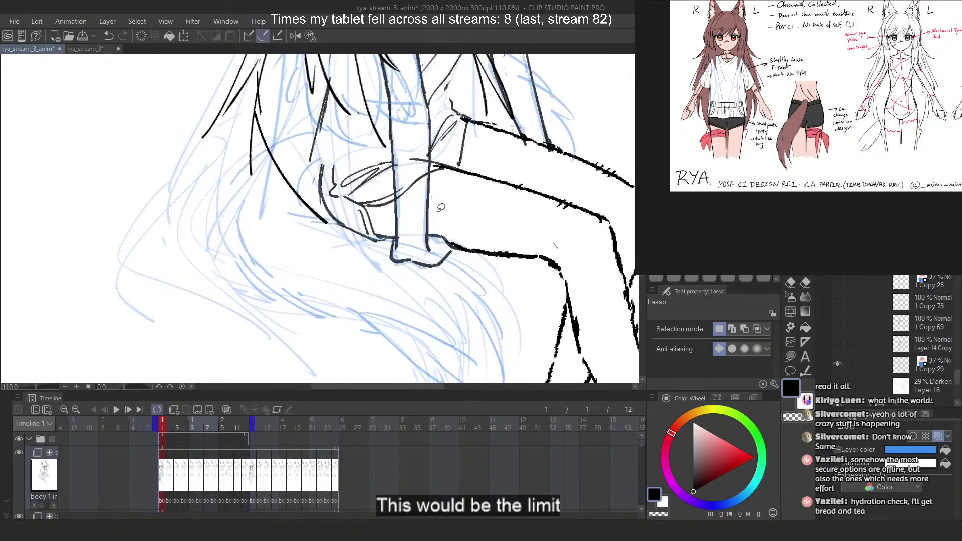
scroll(305, 151, up, 2)
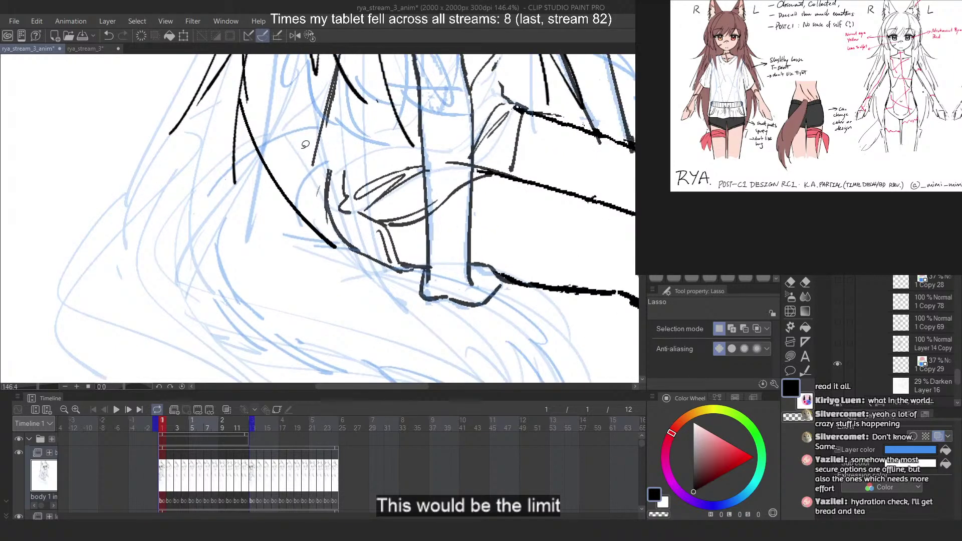
scroll(311, 162, down, 1)
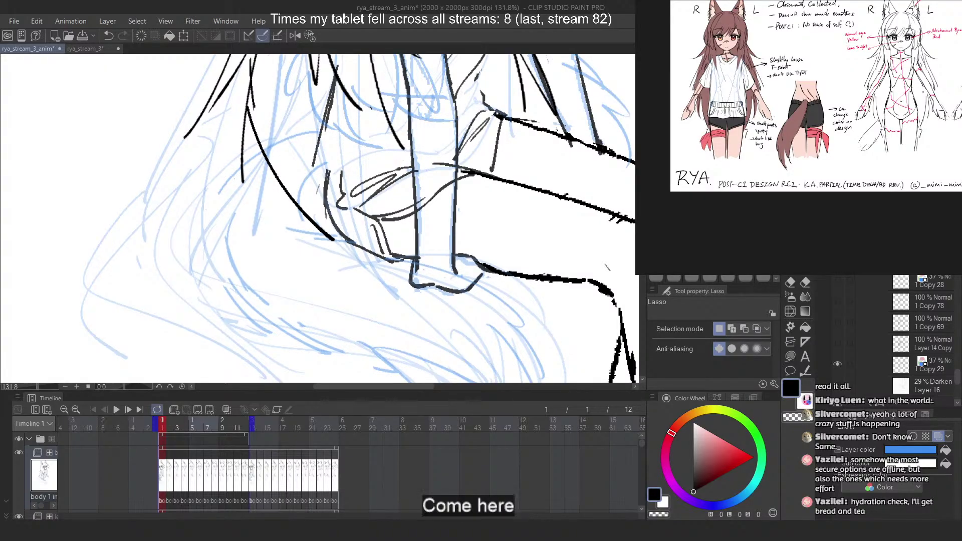
key(p)
drag(409, 143, 383, 174)
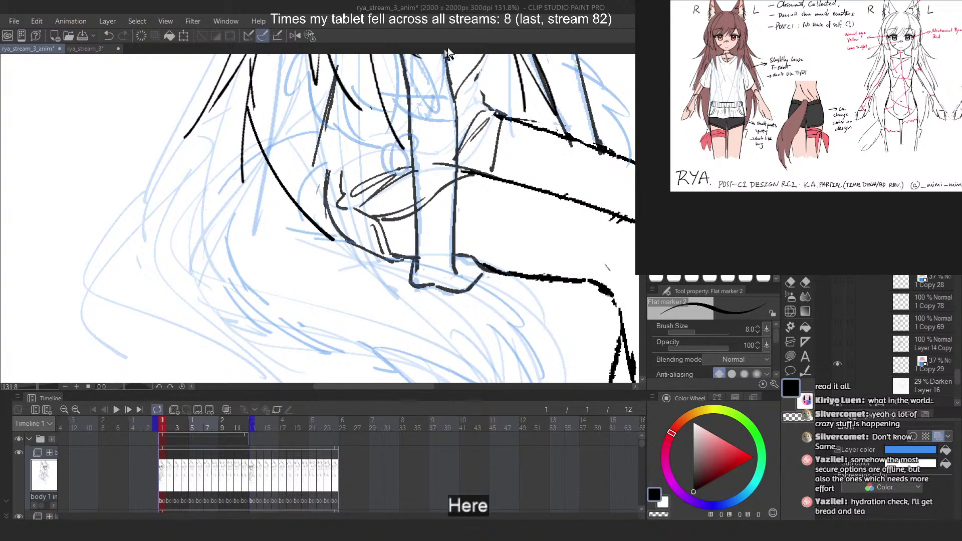
key(ctrl+z)
drag(488, 113, 333, 223)
key(ctrl+z)
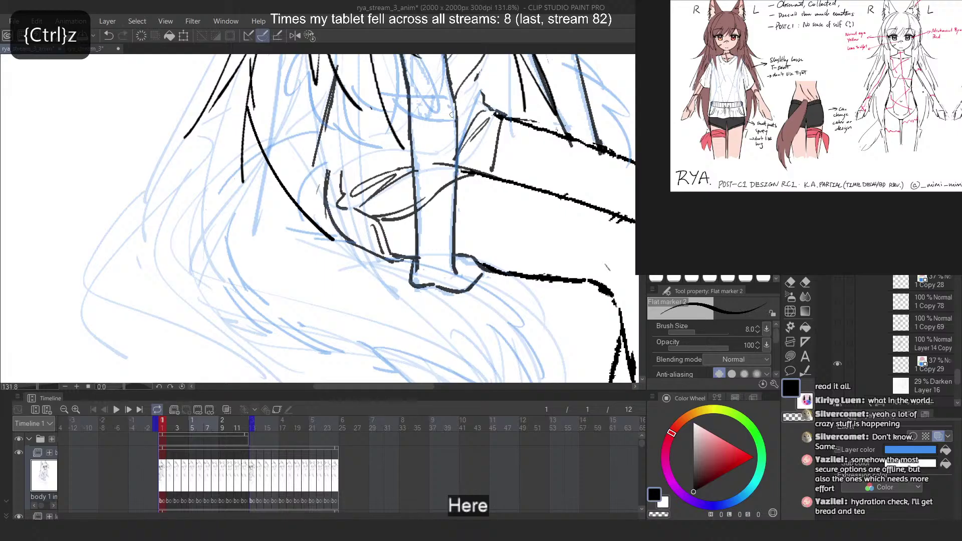
Try to sketch the tail's base with curved strokes over the forearm and shorts
drag(453, 115, 425, 232)
key(ctrl+z)
drag(456, 179, 435, 209)
drag(430, 193, 360, 216)
key(ctrl+z)
mouse_move(313, 157)
mouse_down()
mouse_move(370, 143)
mouse_move(400, 238)
mouse_up()
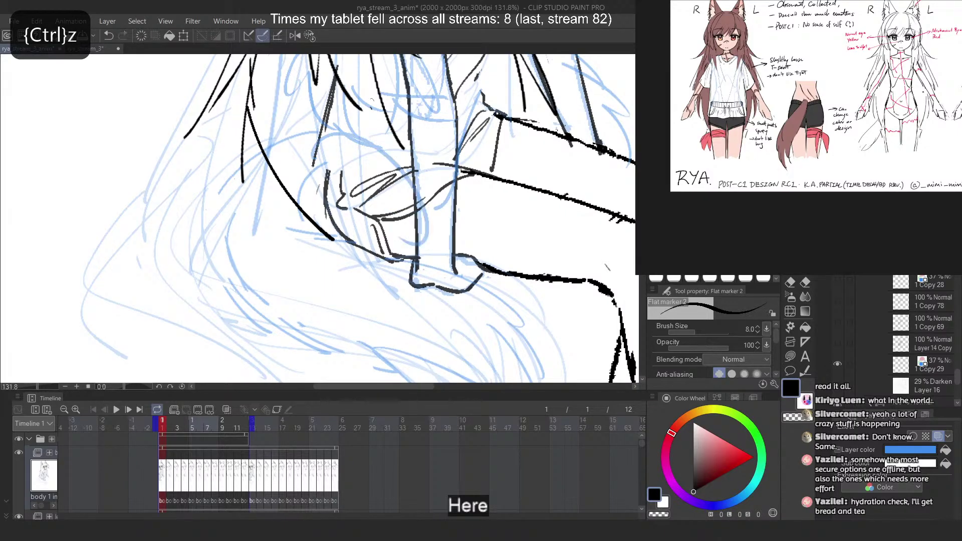
mouse_move(369, 100)
mouse_down()
mouse_move(385, 116)
mouse_move(382, 95)
mouse_up()
Undo the last base strokes and mark the tail's attachment point with short strokes across the hips
scroll(394, 194, down, 3)
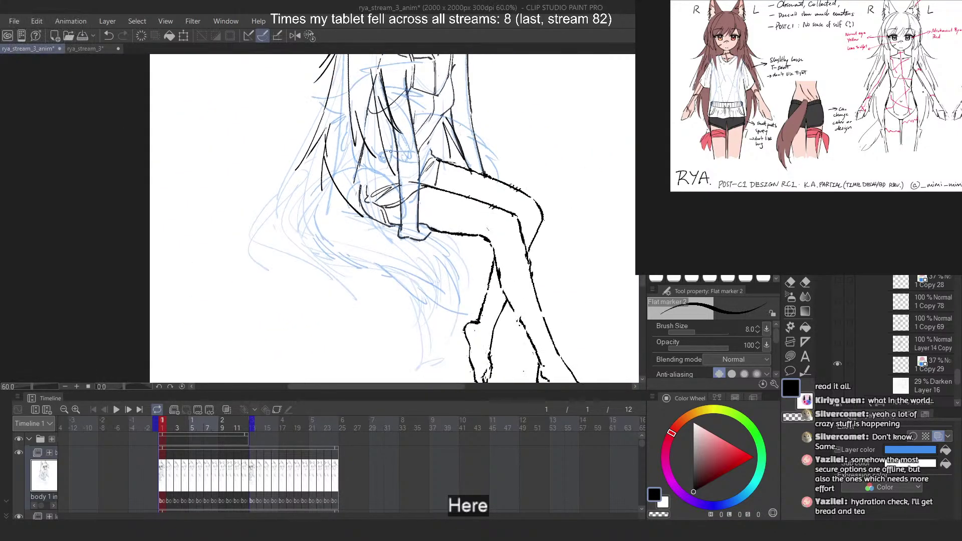
scroll(396, 96, up, 2)
scroll(394, 98, up, 2)
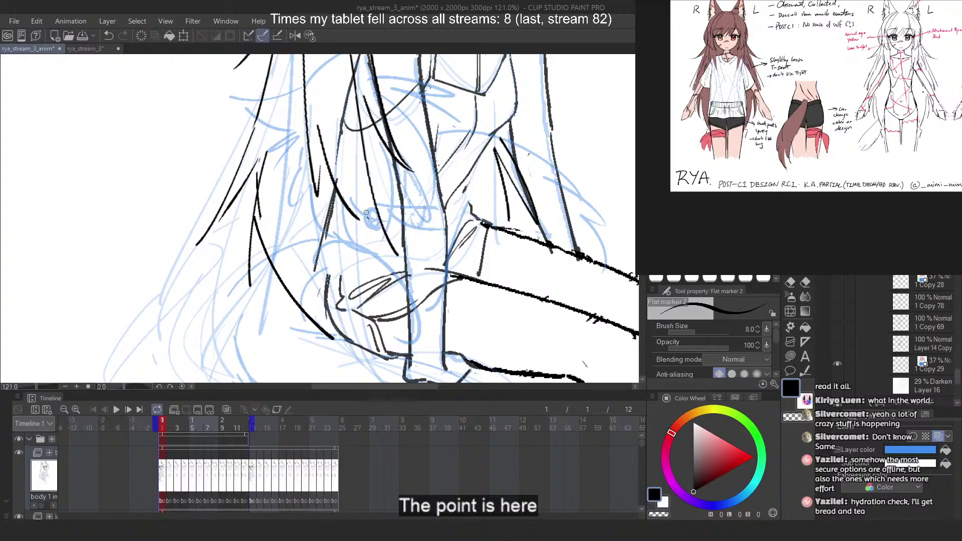
key(ctrl+z)
key(ctrl+z)
drag(347, 224, 431, 249)
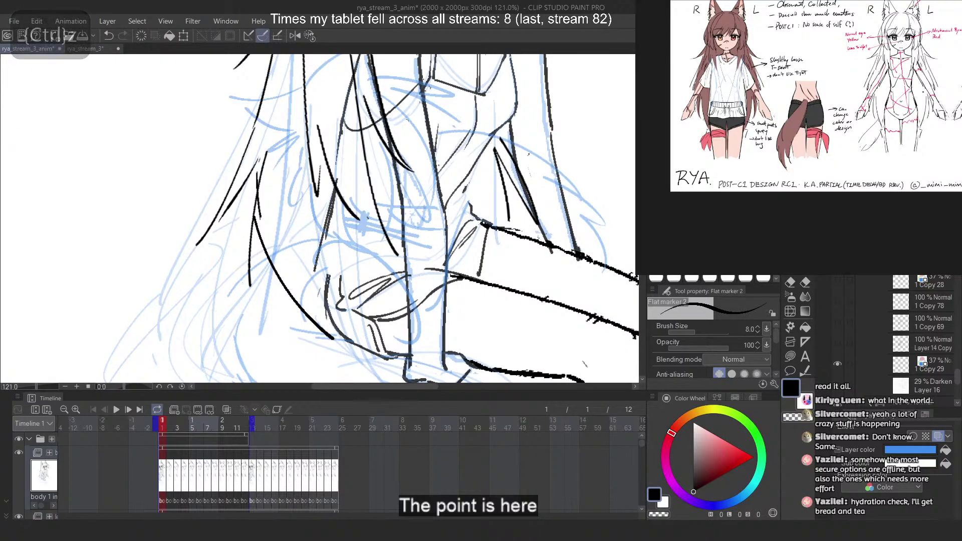
Try to sketch a curve leading from the hips around the tail's outer bend
drag(260, 243, 213, 368)
scroll(304, 87, down, 2)
scroll(276, 168, up, 1)
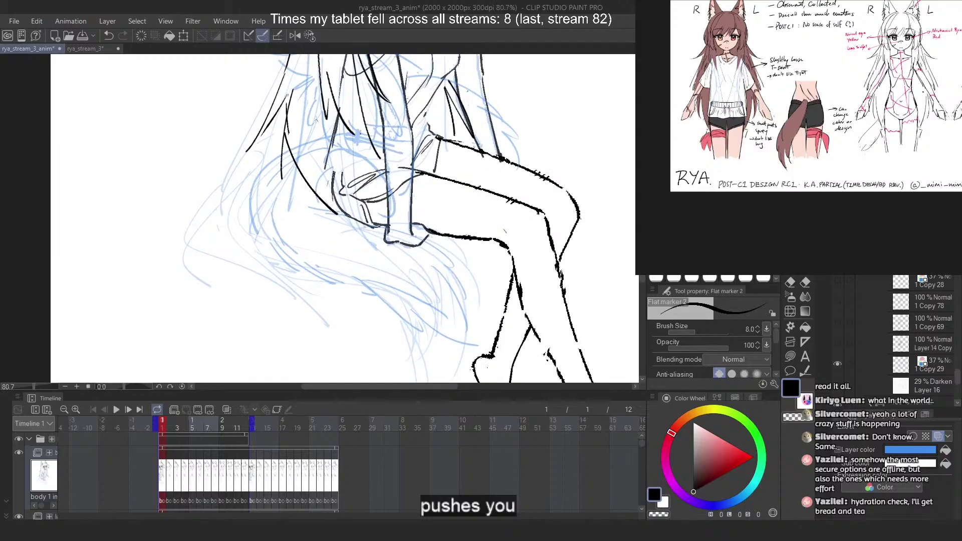
key(ctrl+z)
key(ctrl+z)
drag(326, 138, 271, 221)
key(ctrl+z)
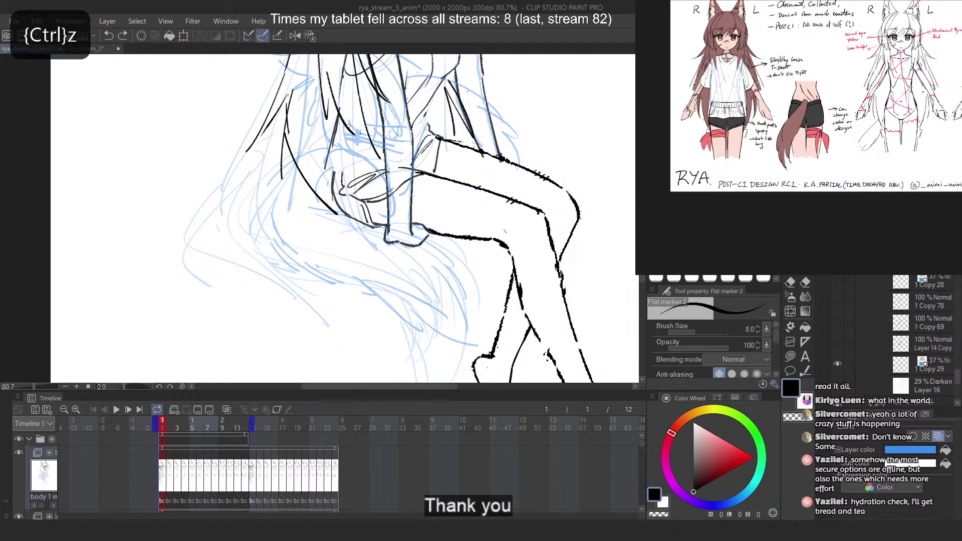
Try to sketch the tail's base with short strokes running behind the shorts
mouse_move(314, 152)
mouse_down()
mouse_move(266, 247)
mouse_move(325, 146)
mouse_move(282, 176)
mouse_up()
key(ctrl+z)
key(ctrl+z)
key(ctrl+z)
drag(342, 173, 342, 194)
key(ctrl+z)
key(ctrl+z)
mouse_move(327, 141)
mouse_down()
mouse_move(297, 157)
mouse_move(331, 204)
mouse_up()
key(ctrl+z)
key(ctrl+z)
key(ctrl+z)
Sketch the outer bend of the tail behind the hips with a pointed fur tuft
drag(291, 164, 279, 236)
key(ctrl+z)
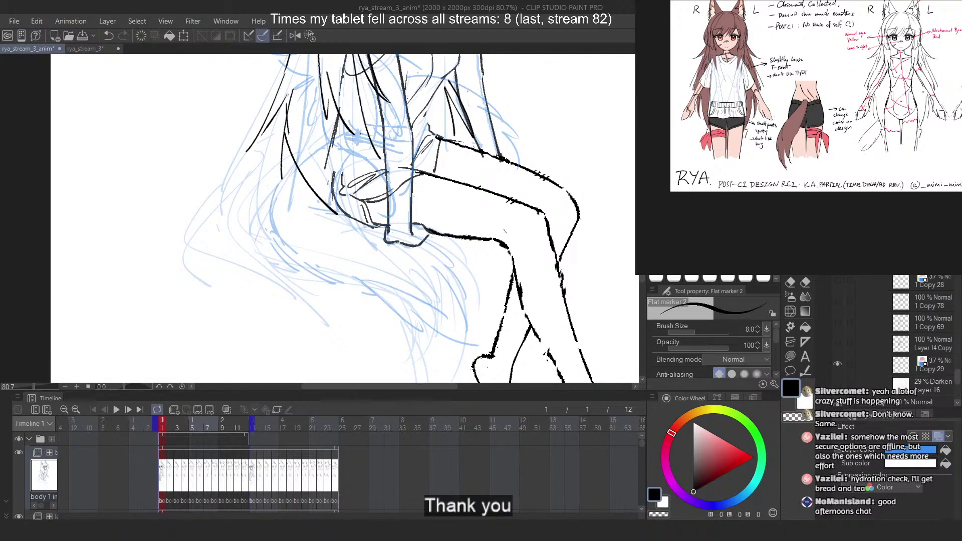
key(ctrl+z)
mouse_move(301, 160)
mouse_down()
mouse_move(284, 175)
mouse_move(262, 258)
mouse_up()
key(ctrl+z)
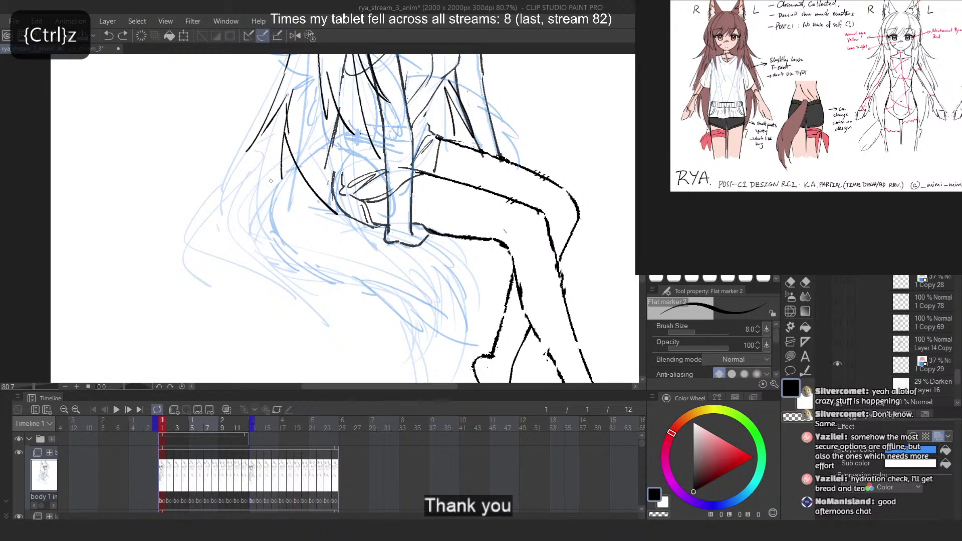
mouse_move(285, 173)
mouse_down()
mouse_move(264, 246)
mouse_move(246, 247)
mouse_up()
key(ctrl+z)
key(ctrl+z)
mouse_move(289, 174)
mouse_down()
mouse_move(253, 229)
mouse_move(276, 249)
mouse_up()
Try to sketch fur strokes from the tail's bend down through its inside
mouse_move(288, 203)
mouse_down()
mouse_move(354, 289)
mouse_move(308, 237)
mouse_move(329, 271)
mouse_up()
key(ctrl+z)
key(ctrl+z)
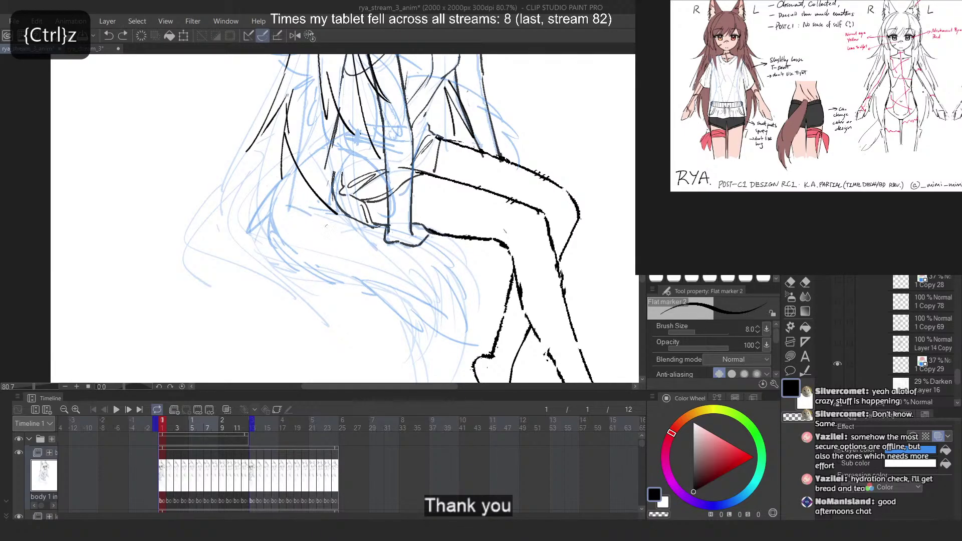
drag(316, 217, 334, 314)
key(ctrl+z)
mouse_move(294, 202)
mouse_down()
mouse_move(321, 259)
mouse_move(365, 290)
mouse_up()
key(ctrl+z)
Try to sketch the tail's upper edge just beneath the shorts
drag(338, 200, 378, 240)
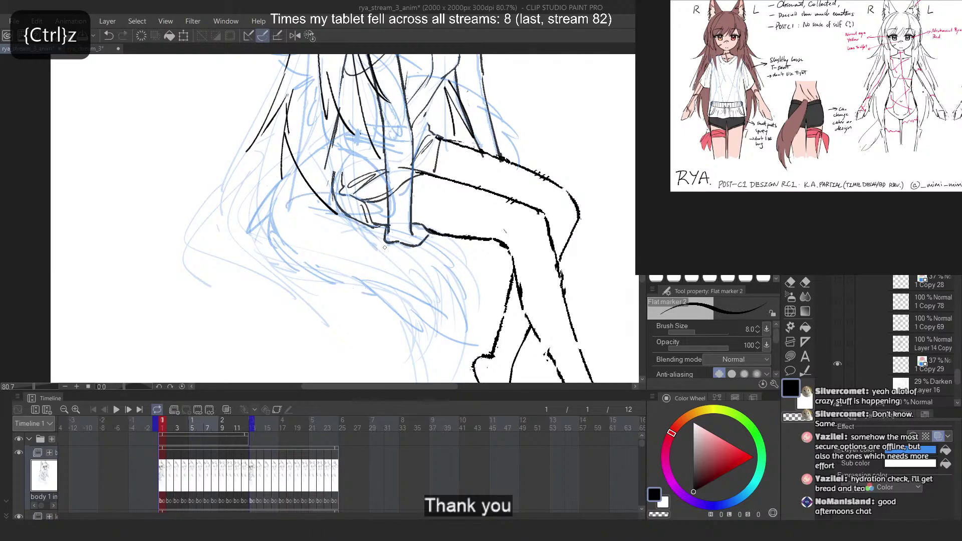
key(ctrl+z)
key(ctrl+z)
mouse_move(311, 188)
mouse_down()
mouse_move(301, 206)
mouse_move(363, 243)
mouse_up()
key(ctrl+z)
drag(291, 197, 318, 199)
drag(310, 208, 352, 265)
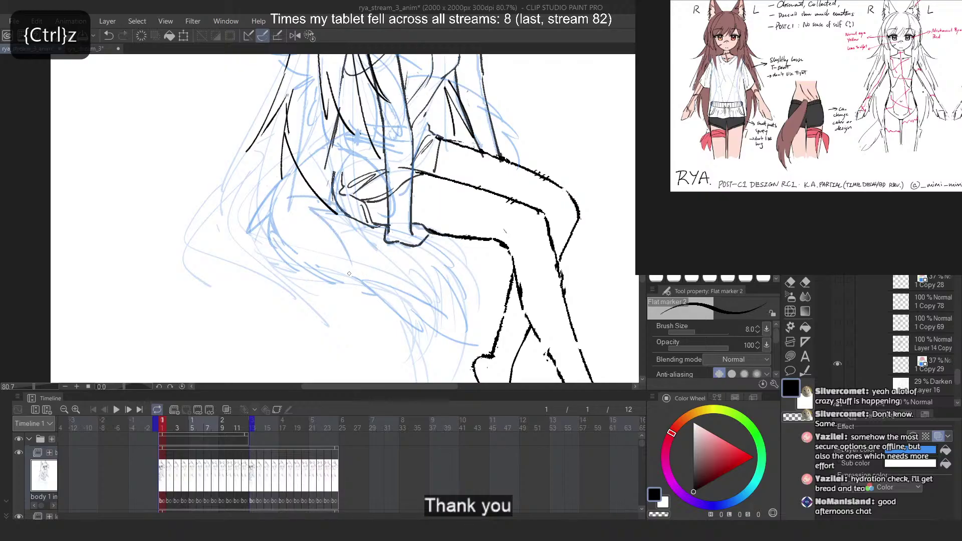
Bring up the reference illustration of the girl sitting among wolves and mirror the canvas horizontally
scroll(799, 137, down, 8)
scroll(799, 138, up, 6)
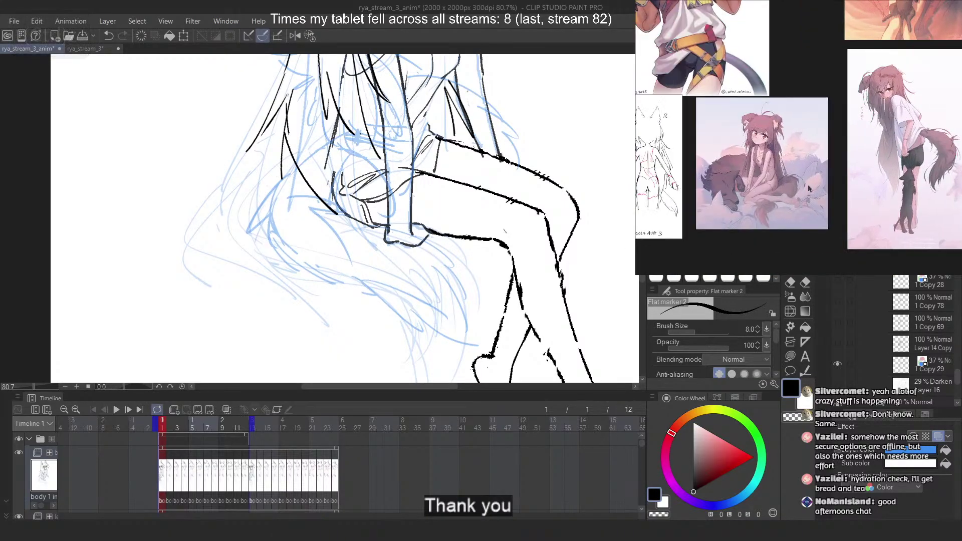
click(295, 35)
key(ctrl+z)
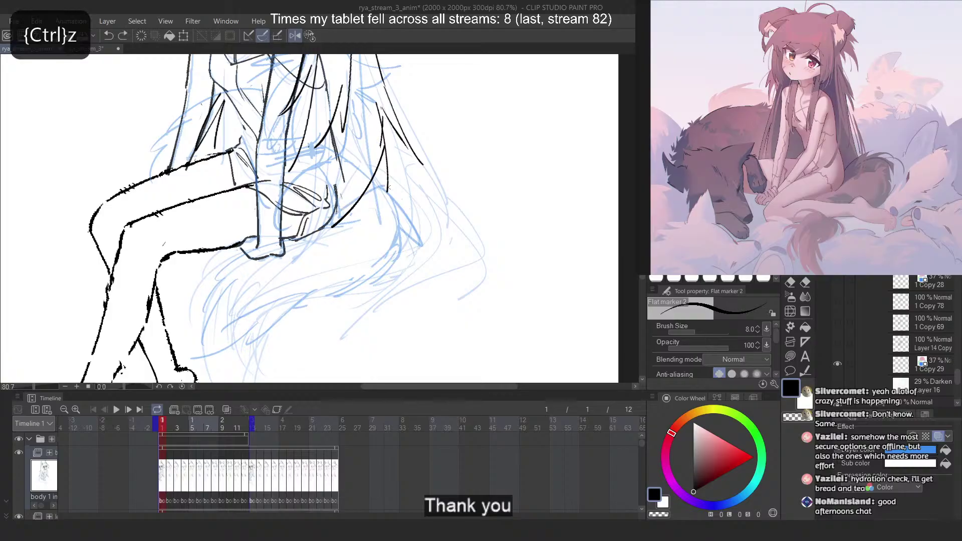
key(ctrl+z)
Sketch short strokes for the tail's upper edge beneath the shorts on the mirrored canvas
drag(361, 218, 374, 243)
key(ctrl+z)
mouse_move(348, 207)
mouse_down()
mouse_move(362, 220)
mouse_move(353, 277)
mouse_up()
key(ctrl+z)
key(ctrl+z)
drag(346, 222, 364, 260)
key(ctrl+z)
drag(347, 219, 363, 253)
key(ctrl+z)
mouse_move(346, 215)
mouse_down()
mouse_move(366, 250)
mouse_move(353, 268)
mouse_up()
key(ctrl+z)
key(ctrl+z)
Try to sketch long fur strokes sweeping along the tail's middle toward the tip
mouse_move(346, 231)
mouse_down()
mouse_move(354, 273)
mouse_move(285, 293)
mouse_up()
key(ctrl+z)
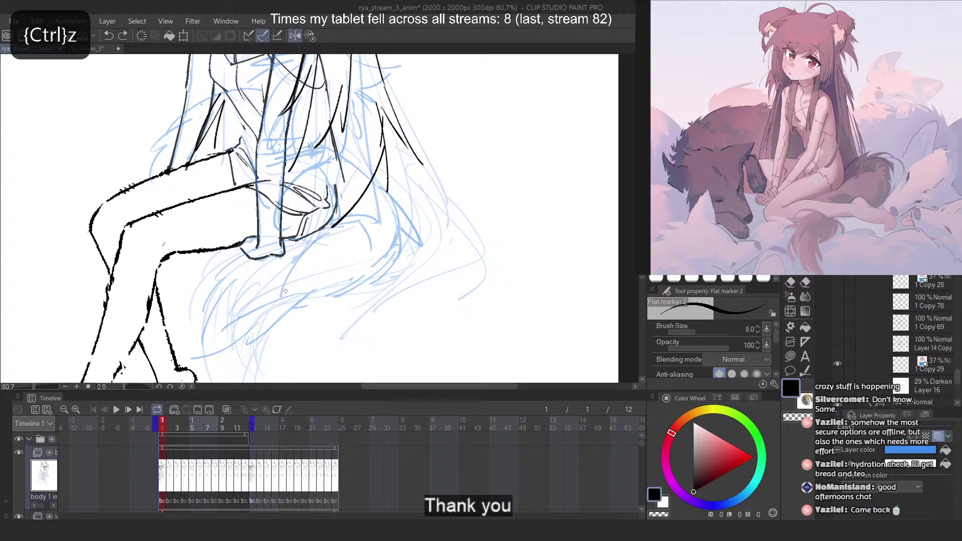
key(ctrl+z)
mouse_move(280, 239)
mouse_down()
mouse_move(193, 281)
mouse_move(202, 302)
mouse_up()
key(ctrl+z)
key(ctrl+z)
key(ctrl+z)
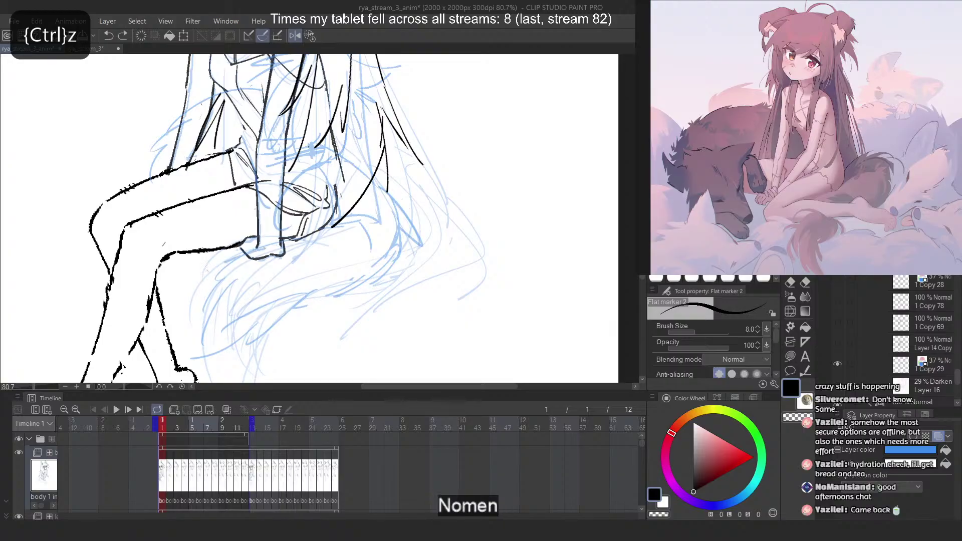
Clean up the outer strokes at the tail's tip, rework its edge and return the canvas to its unmirrored view
mouse_move(226, 264)
mouse_down()
mouse_move(195, 307)
mouse_move(199, 339)
mouse_up()
drag(206, 301, 195, 365)
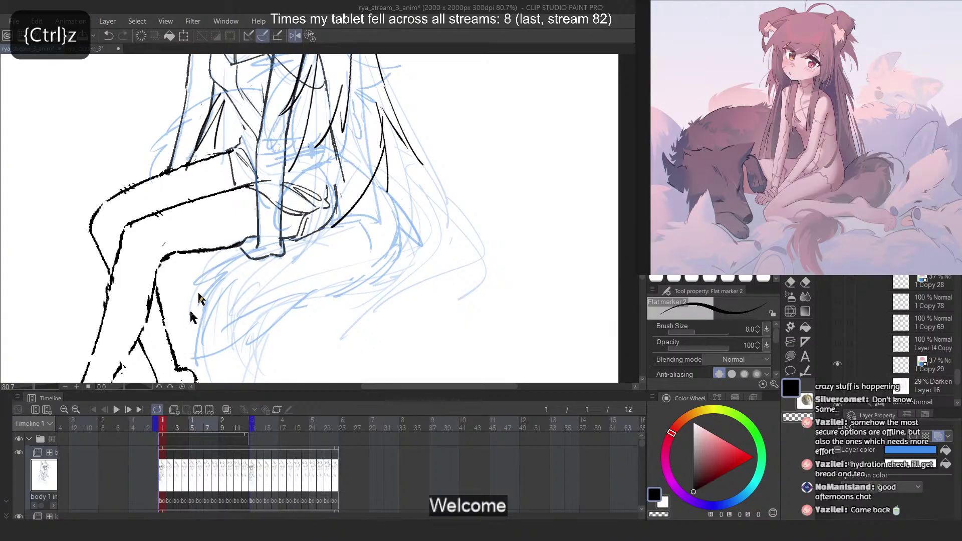
key(ctrl+z)
key(ctrl+z)
key(ctrl+z)
drag(253, 248, 201, 289)
key(2)
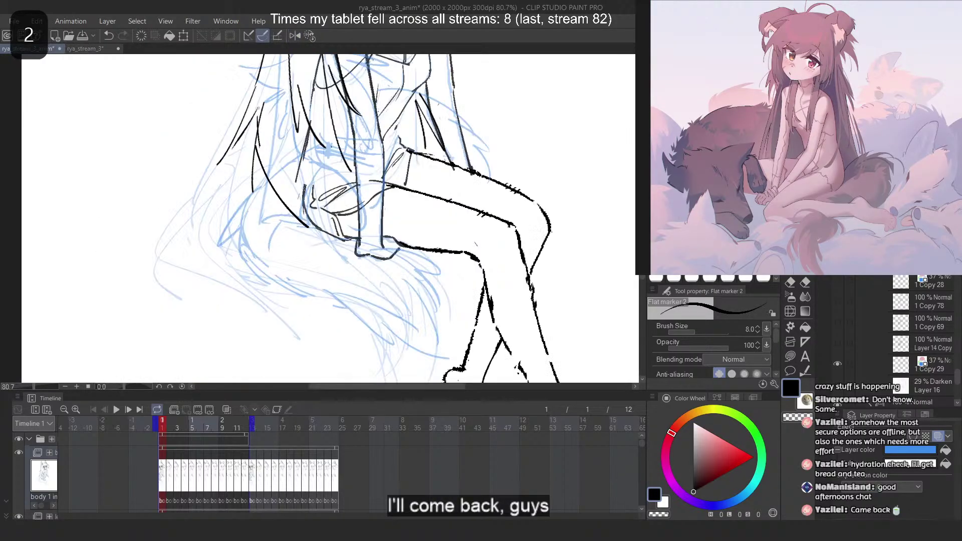
Try to sketch the tail's upper edge from beneath the hand toward the tip
key(ctrl+z)
mouse_move(346, 245)
mouse_down()
mouse_move(426, 266)
mouse_move(439, 308)
mouse_move(431, 258)
mouse_move(440, 292)
mouse_move(421, 276)
mouse_up()
key(ctrl+z)
key(ctrl+z)
key(ctrl+z)
key(ctrl+z)
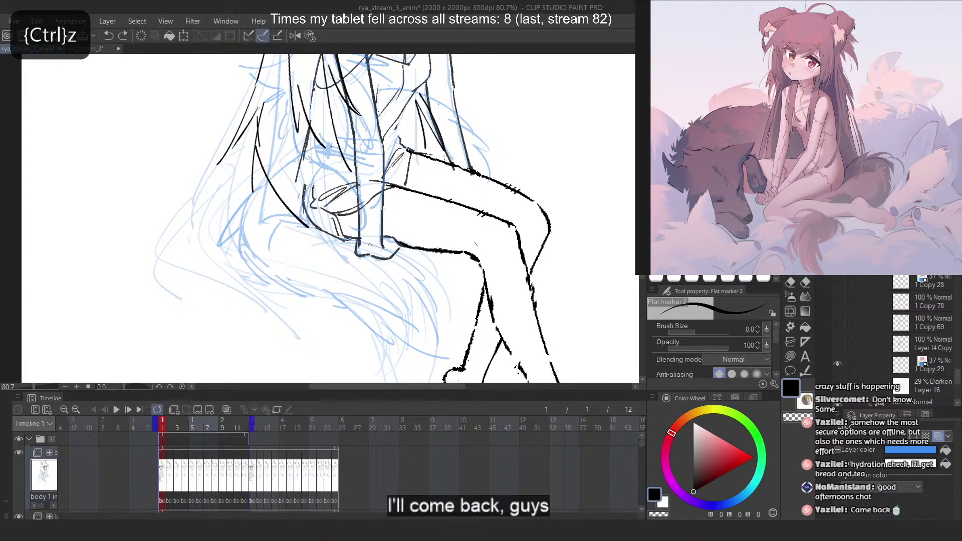
Sketch the tail's tip with curved edge strokes converging to a point beside the calf
drag(358, 244, 441, 309)
drag(409, 272, 450, 366)
key(ctrl+z)
key(ctrl+z)
key(ctrl+z)
drag(437, 303, 442, 368)
drag(379, 317, 406, 352)
key(ctrl+z)
drag(357, 304, 434, 355)
key(ctrl+z)
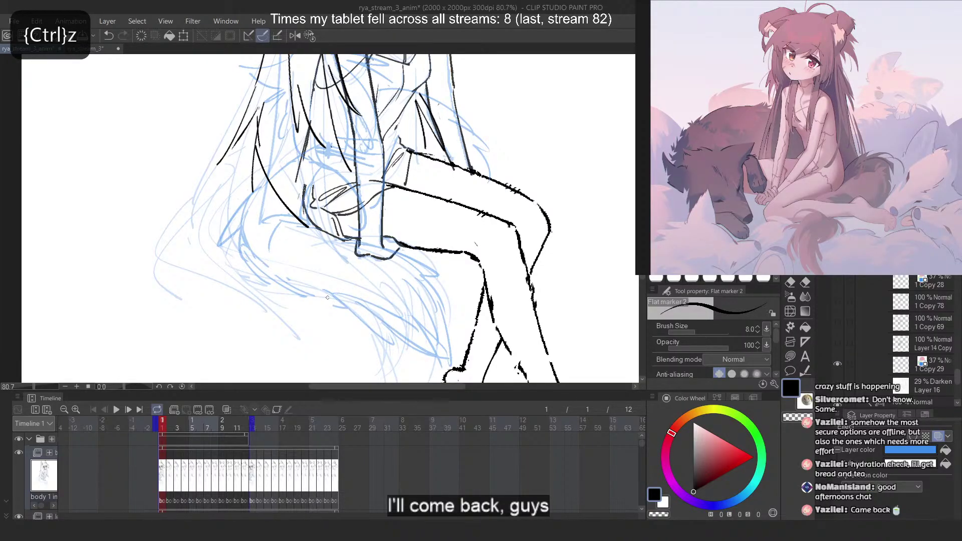
Sketch a pointed fur tuft on the tail's underside near the tip
mouse_move(328, 297)
mouse_down()
mouse_move(366, 352)
mouse_move(381, 345)
mouse_up()
key(ctrl+z)
mouse_move(346, 306)
mouse_down()
mouse_move(365, 357)
mouse_move(384, 343)
mouse_up()
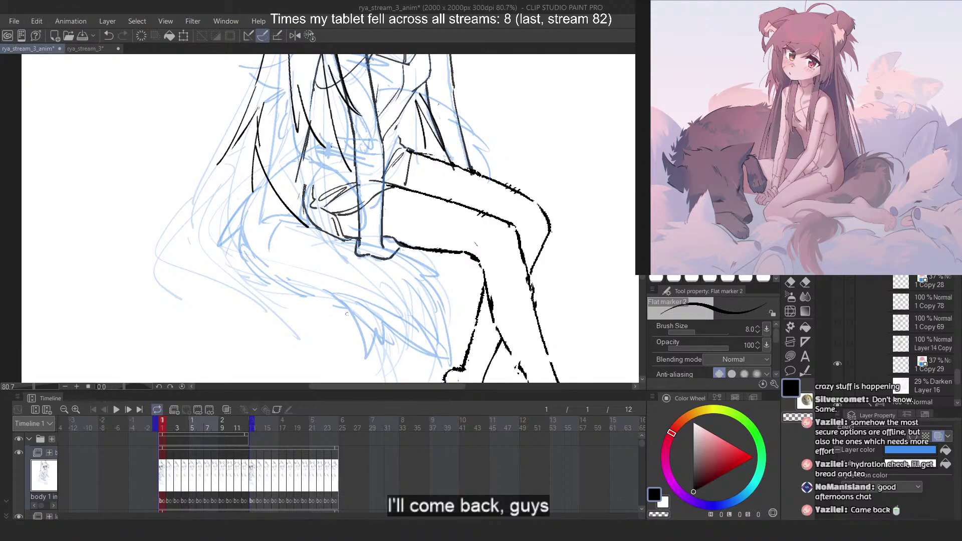
key(ctrl+z)
mouse_move(338, 303)
mouse_down()
mouse_move(385, 344)
mouse_move(373, 345)
mouse_move(381, 341)
mouse_up()
key(ctrl+z)
key(ctrl+z)
key(ctrl+z)
drag(340, 296, 365, 348)
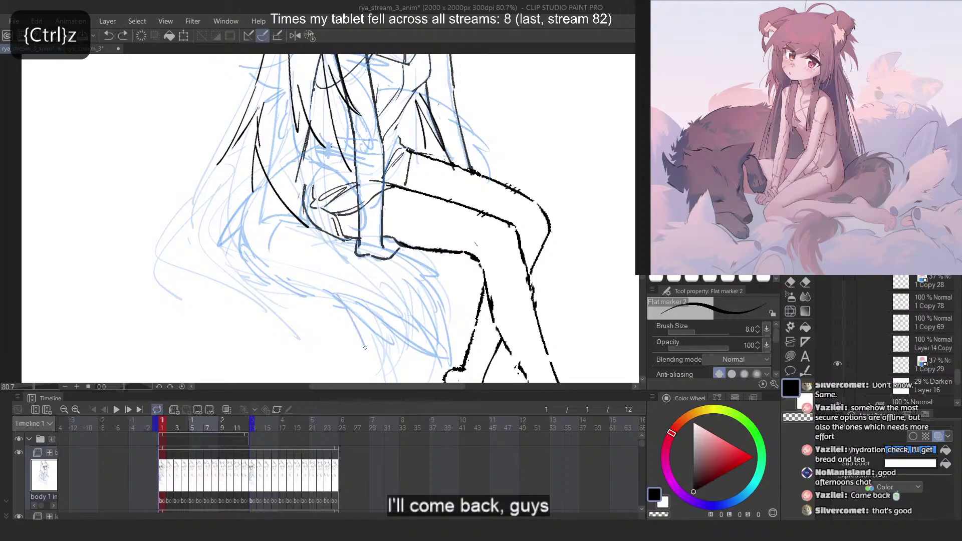
key(ctrl+z)
drag(350, 309, 379, 324)
Try to add fur strokes along the tail's lower edge between the bend and the tip
drag(280, 285, 357, 330)
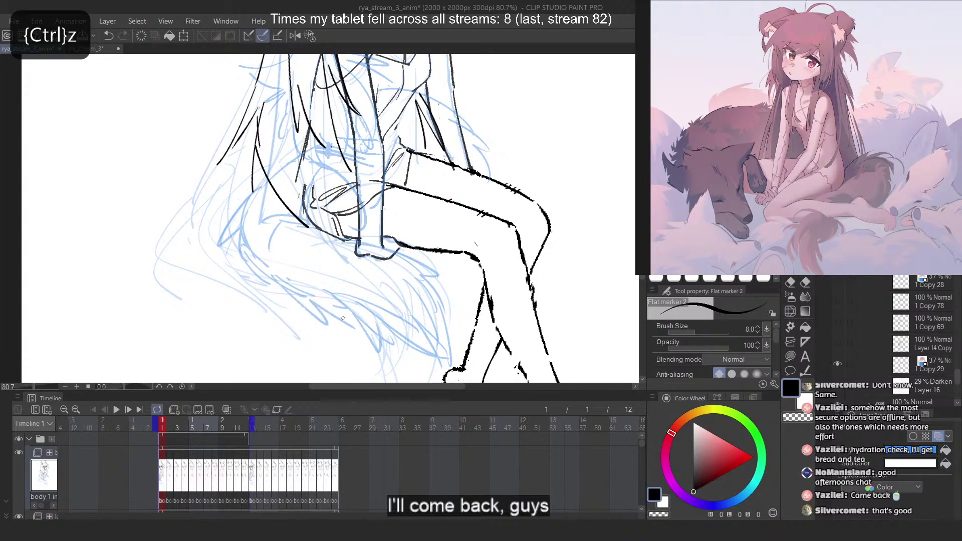
key(ctrl+z)
drag(235, 243, 301, 298)
key(ctrl+z)
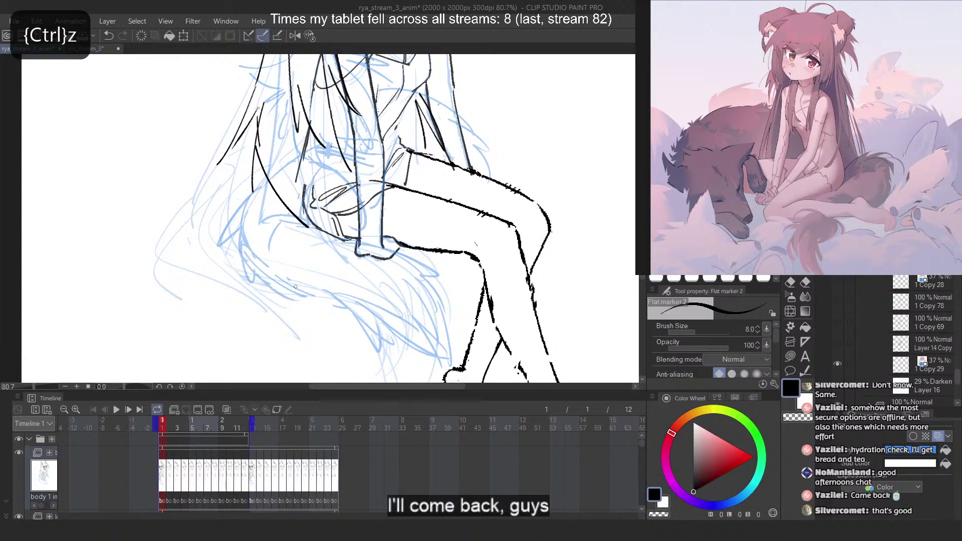
key(ctrl+z)
key(ctrl+z)
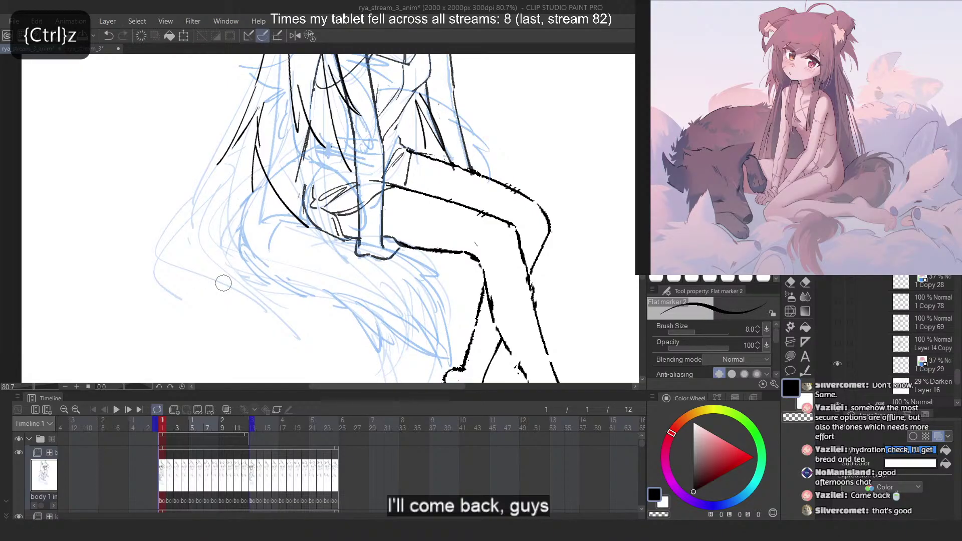
Replace the large tuft on the tail's outer bend with smaller spiky tufts
drag(244, 207, 223, 250)
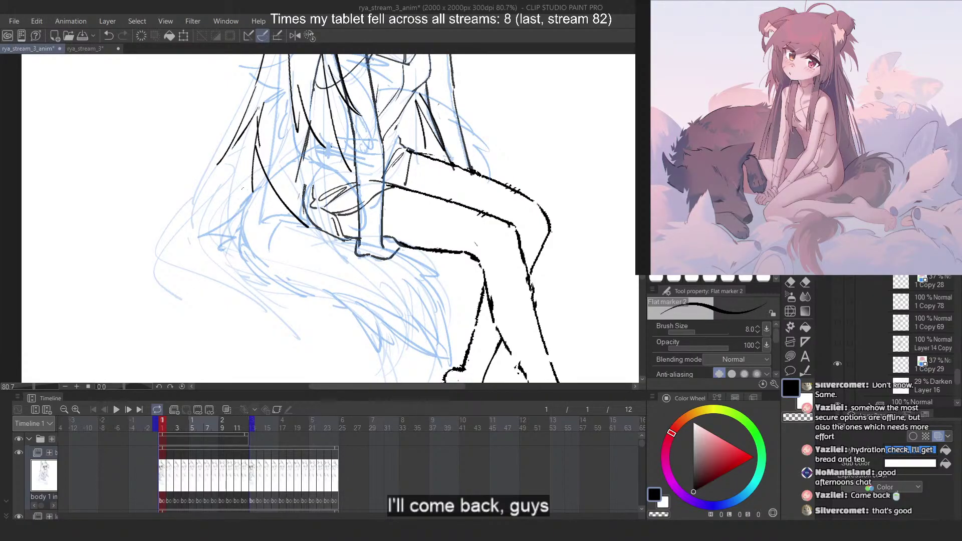
key(ctrl+z)
mouse_move(243, 208)
mouse_down()
mouse_move(218, 218)
mouse_move(229, 235)
mouse_move(242, 205)
mouse_move(229, 211)
mouse_move(227, 250)
mouse_move(221, 231)
mouse_up()
key(ctrl+z)
key(ctrl+z)
Sketch jagged fur tufts along the middle of the tail's lower edge
mouse_move(230, 229)
mouse_down()
mouse_move(235, 263)
mouse_move(238, 250)
mouse_move(253, 285)
mouse_move(266, 277)
mouse_move(282, 298)
mouse_move(339, 306)
mouse_up()
key(ctrl+z)
drag(289, 285, 315, 321)
key(ctrl+z)
key(ctrl+z)
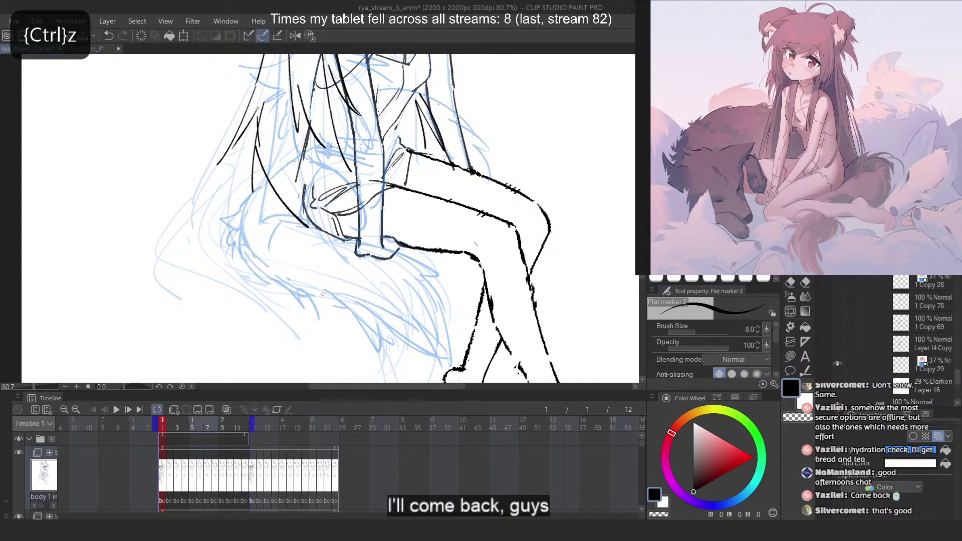
Create a new layer above the blue tail sketch
scroll(323, 295, down, 4)
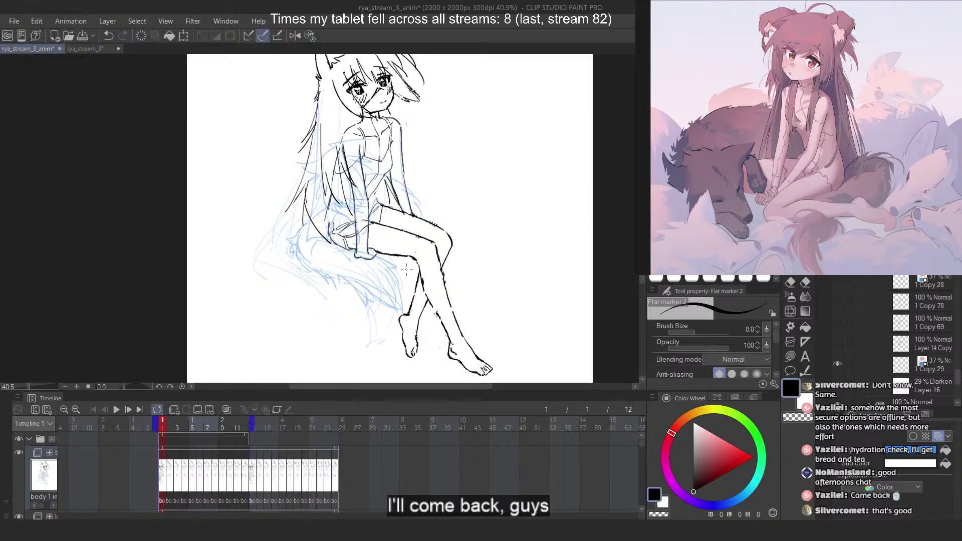
scroll(391, 260, up, 2)
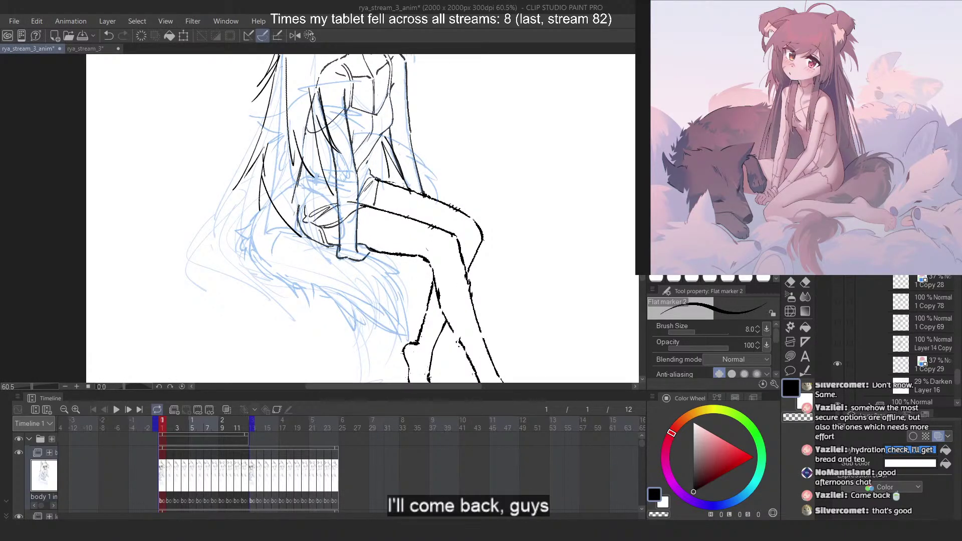
key(ctrl+shift+n)
scroll(324, 277, up, 3)
scroll(324, 277, down, 2)
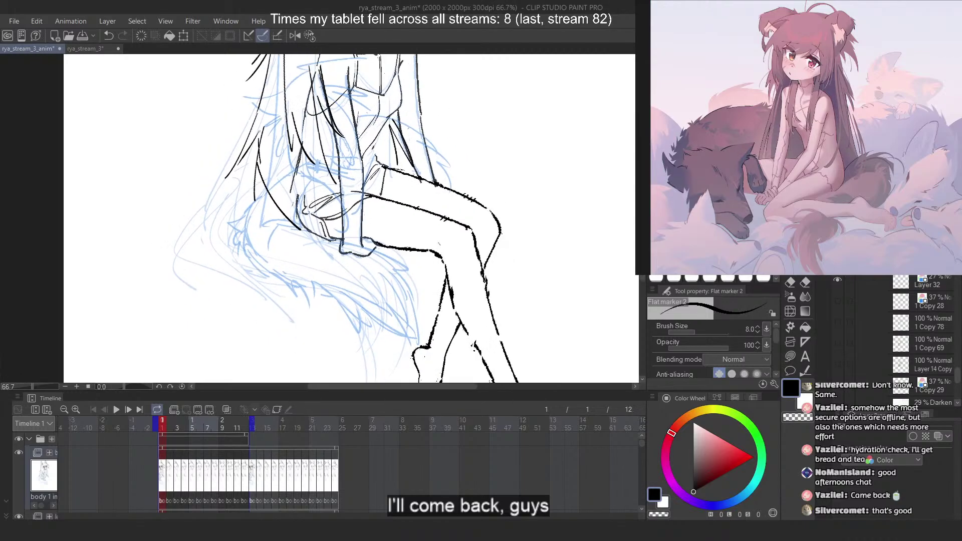
Handwrite "BRB" beside the knee and undo the note
scroll(323, 277, up, 1)
drag(514, 157, 517, 188)
drag(517, 156, 519, 187)
mouse_move(538, 158)
mouse_down()
mouse_move(545, 182)
mouse_move(568, 168)
mouse_move(550, 186)
mouse_up()
drag(560, 152, 563, 185)
drag(560, 150, 560, 184)
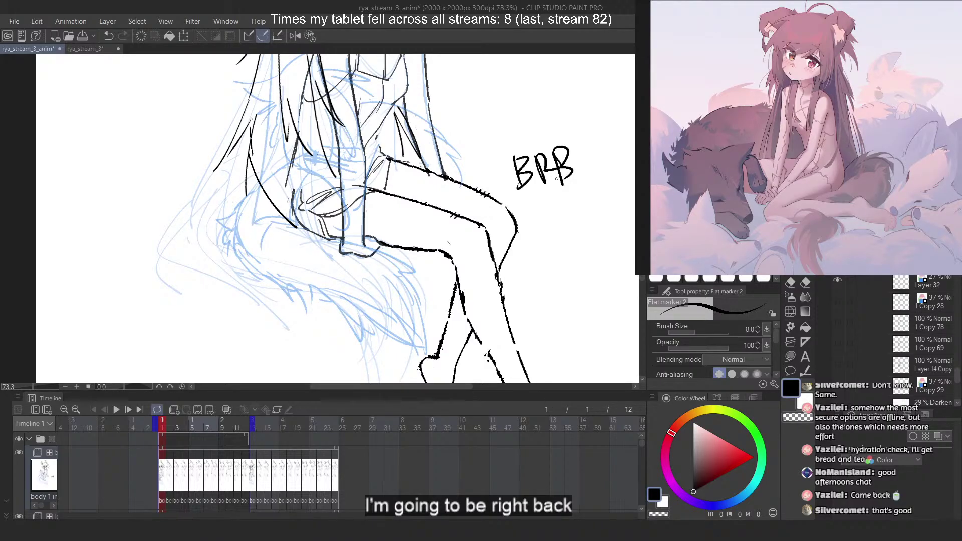
click(109, 35)
click(108, 35)
Try inking the tail's outer bend below the hair, replacing the spiky tuft with one smooth curve
scroll(336, 221, down, 2)
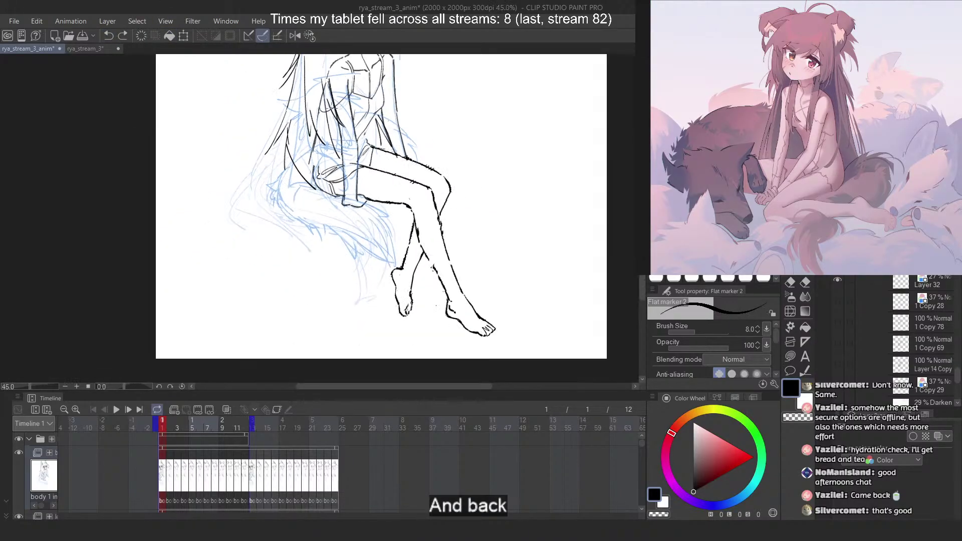
scroll(233, 161, up, 2)
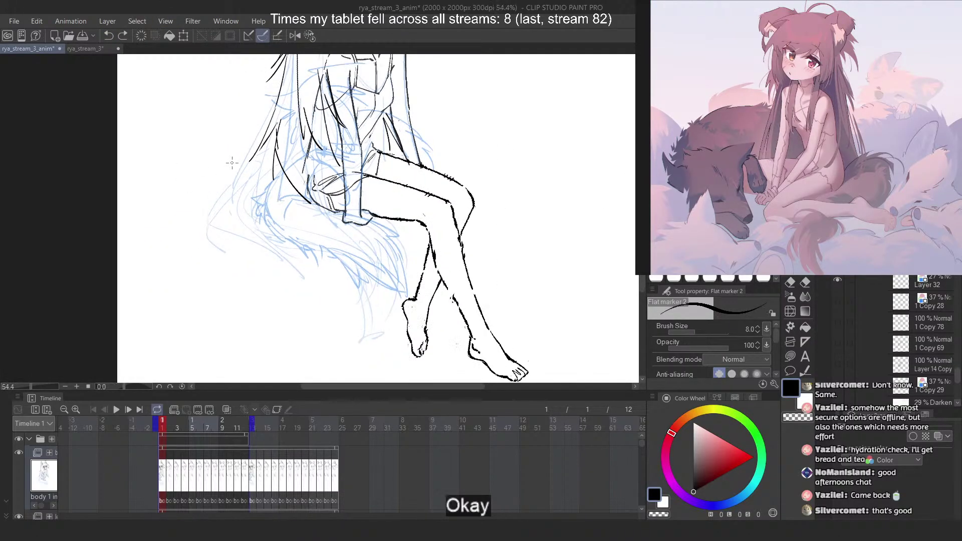
mouse_move(306, 176)
mouse_down()
mouse_move(257, 224)
mouse_move(281, 245)
mouse_up()
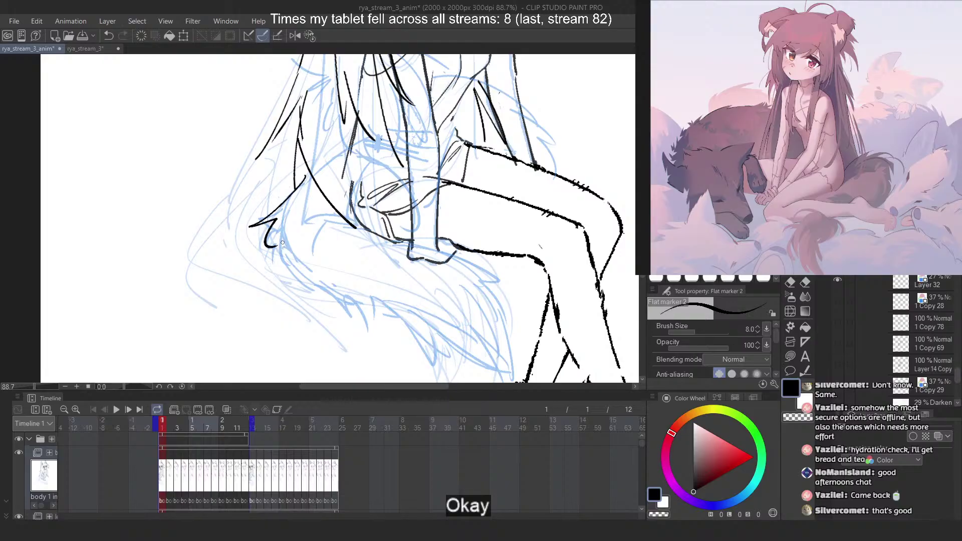
key(ctrl+z)
mouse_move(307, 176)
mouse_down()
mouse_move(296, 279)
mouse_move(316, 287)
mouse_up()
key(ctrl+z)
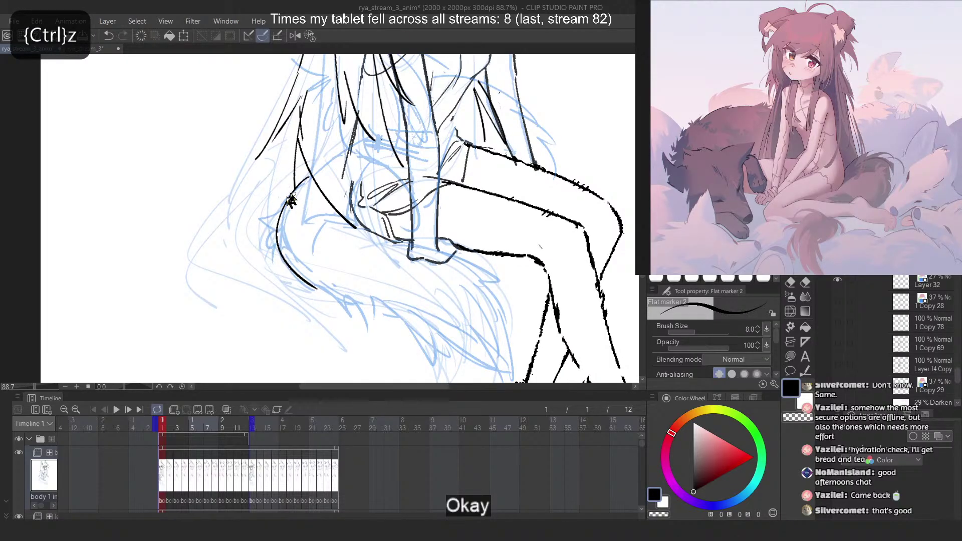
key(ctrl+z)
mouse_move(306, 177)
mouse_down()
mouse_move(320, 283)
mouse_move(392, 327)
mouse_up()
key(ctrl+z)
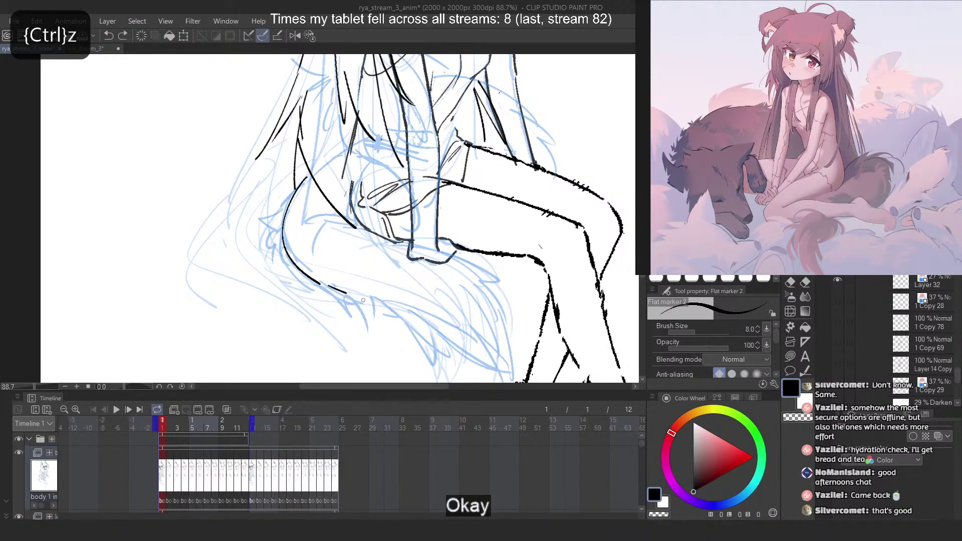
key(ctrl+z)
Ink the tail's lower edge from the outer bend down to two pointed tufts at the tip
mouse_move(323, 283)
mouse_down()
mouse_move(429, 327)
mouse_move(508, 376)
mouse_up()
key(ctrl+z)
key(ctrl+z)
key(ctrl+z)
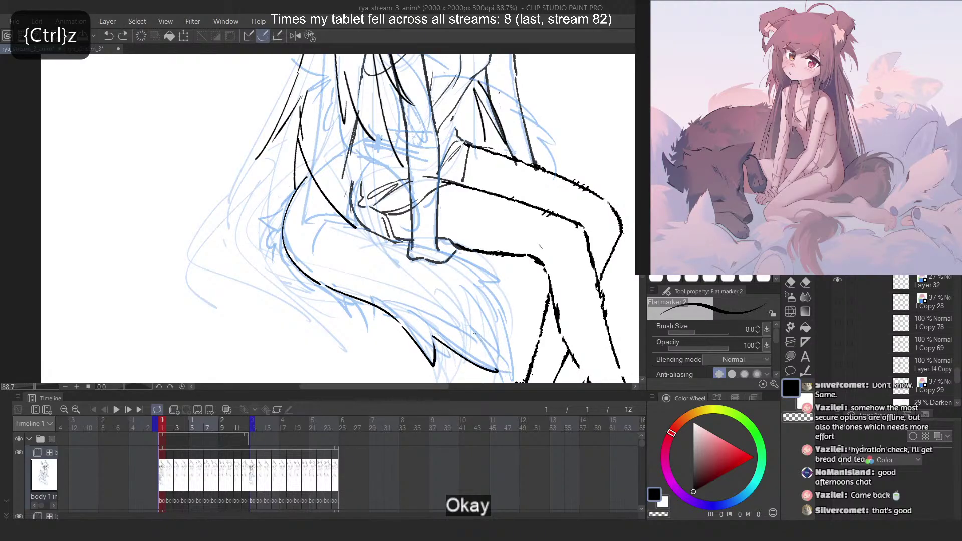
Ink short fur strokes at the tail's tip and the curved edge rising from it toward the thigh
drag(475, 332, 505, 372)
drag(482, 337, 516, 377)
mouse_move(456, 277)
mouse_down()
mouse_move(518, 375)
mouse_move(512, 333)
mouse_move(510, 365)
mouse_up()
key(ctrl+z)
key(ctrl+z)
Try the tail's upper edge beneath the hand in a mirrored canvas view and restore the normal view
key(2)
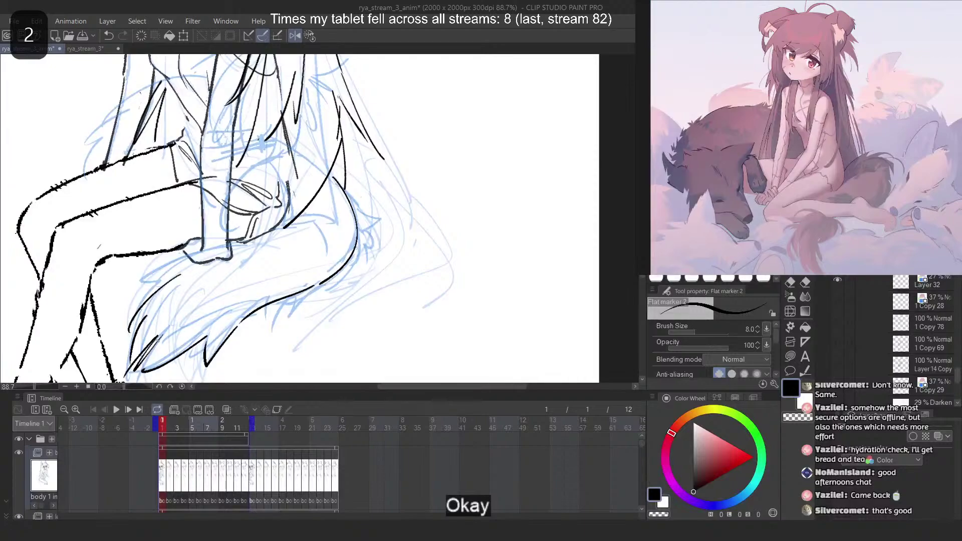
key(c)
mouse_move(159, 336)
mouse_down()
mouse_move(144, 359)
mouse_move(161, 337)
mouse_up()
key(c)
drag(218, 249, 139, 292)
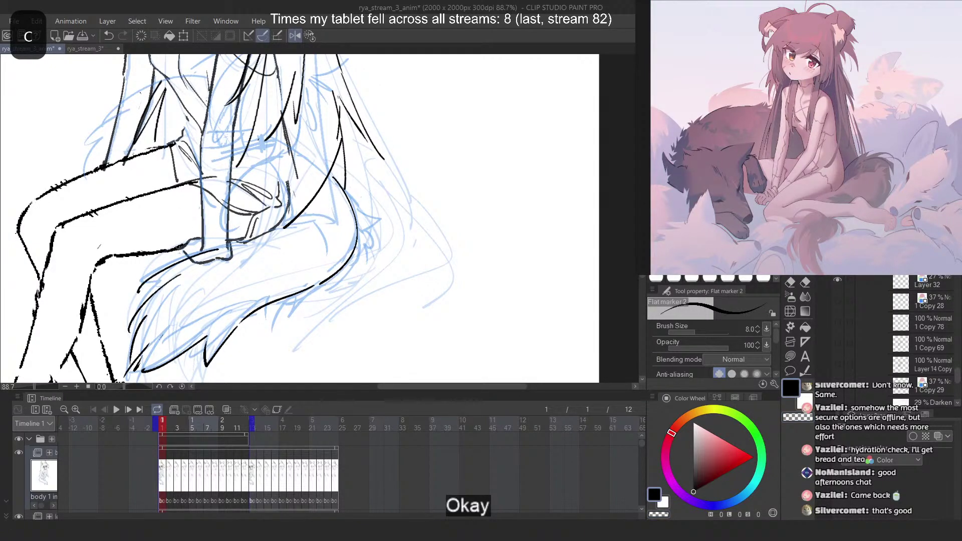
key(ctrl+z)
key(2)
key(ctrl+z)
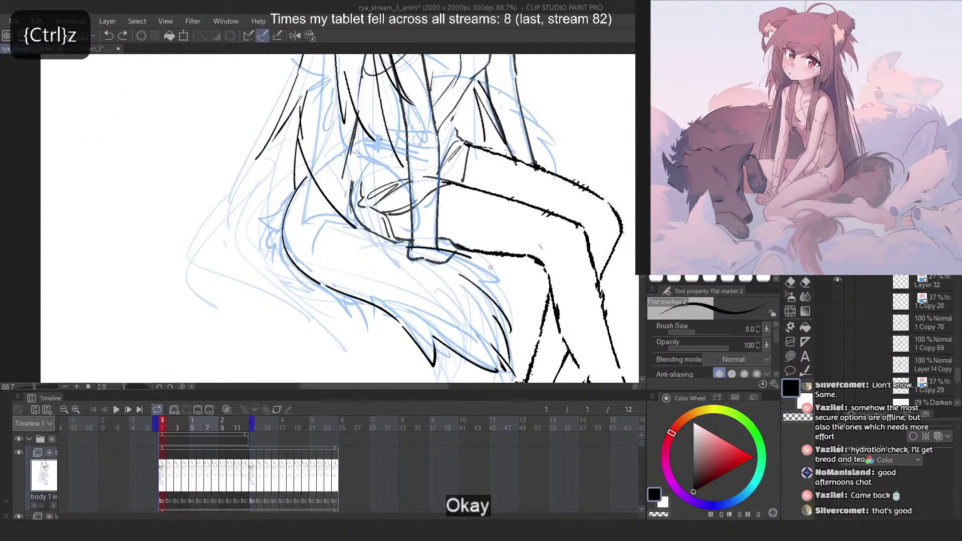
Ink the tail's upper edge from the hip, under the hand, toward the tip
drag(491, 267, 504, 310)
key(ctrl+z)
mouse_move(408, 248)
mouse_down()
mouse_move(476, 273)
mouse_move(500, 299)
mouse_up()
key(ctrl+z)
key(ctrl+z)
mouse_move(380, 239)
mouse_down()
mouse_move(484, 275)
mouse_move(490, 287)
mouse_up()
scroll(417, 203, down, 3)
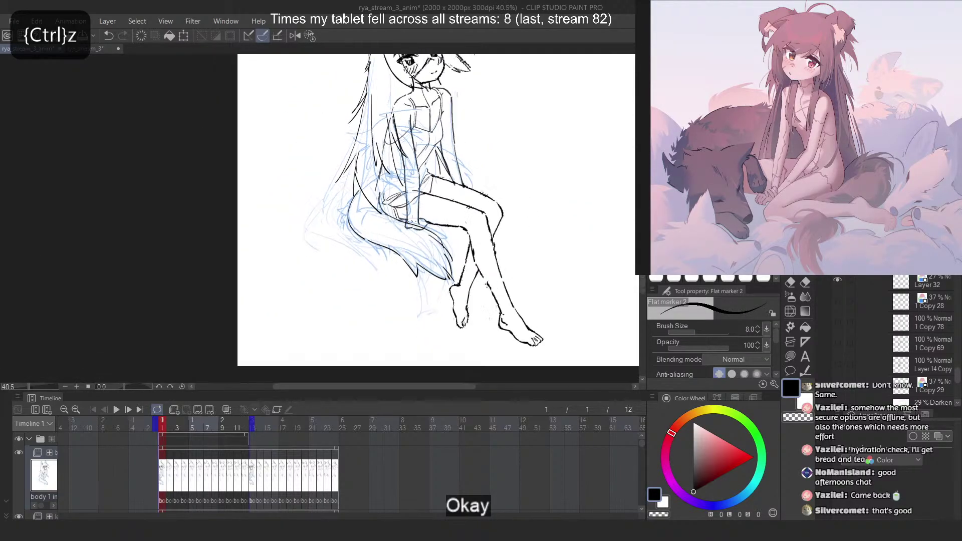
scroll(417, 202, up, 4)
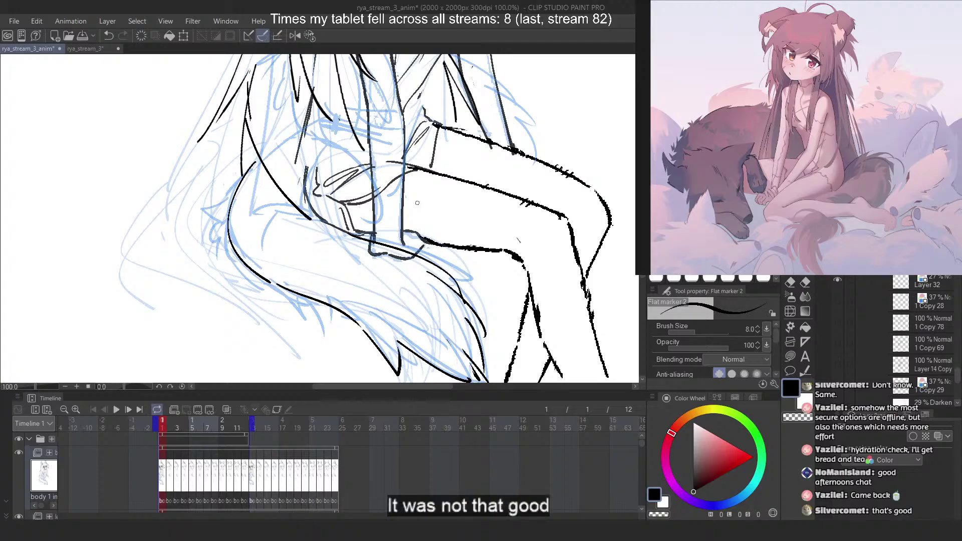
Examine the tail's shape and length on the character reference images and design sheet
scroll(858, 96, down, 6)
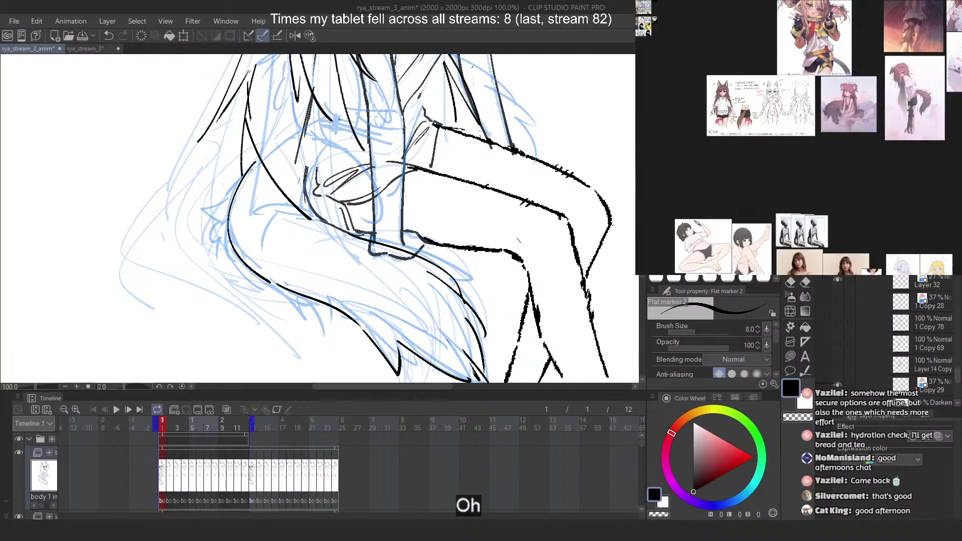
scroll(698, 124, up, 5)
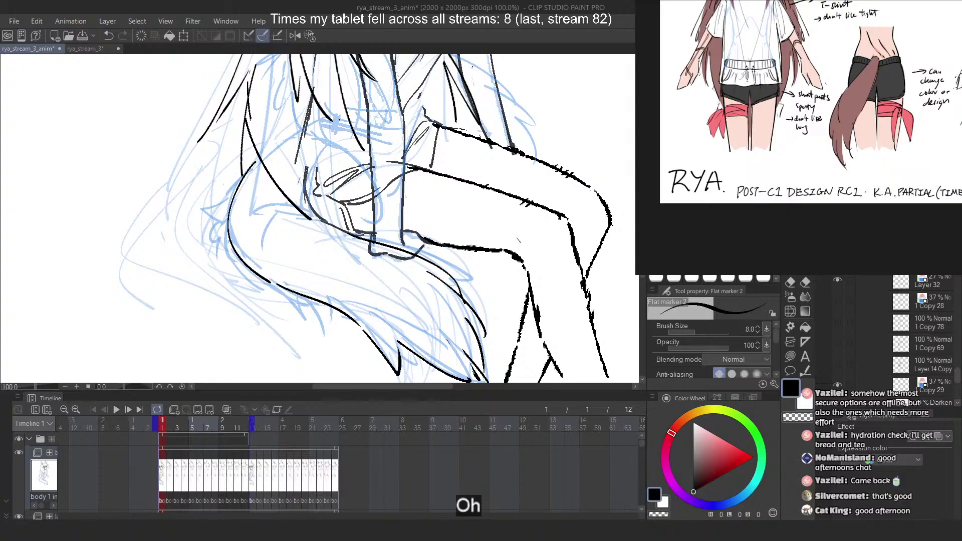
scroll(771, 113, down, 6)
drag(771, 112, 730, 54)
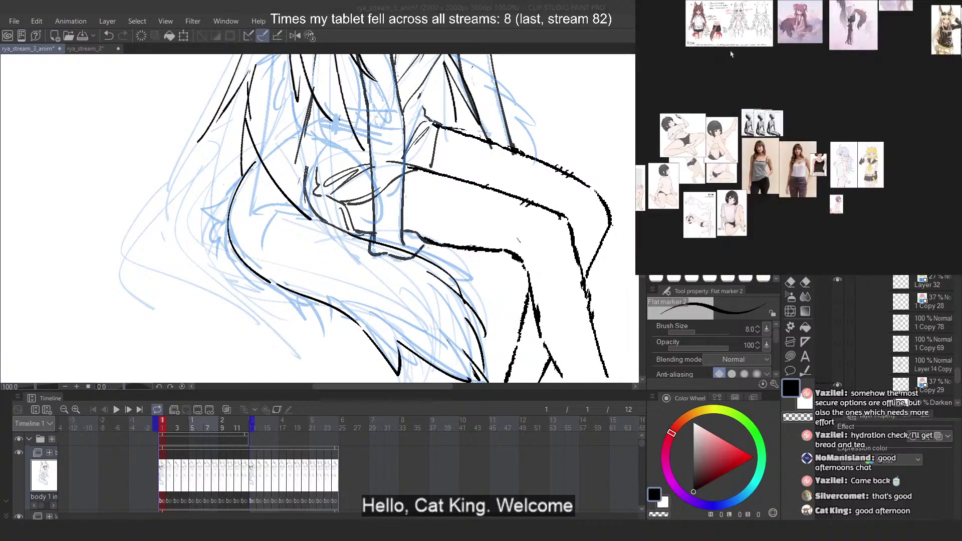
drag(824, 39, 755, 202)
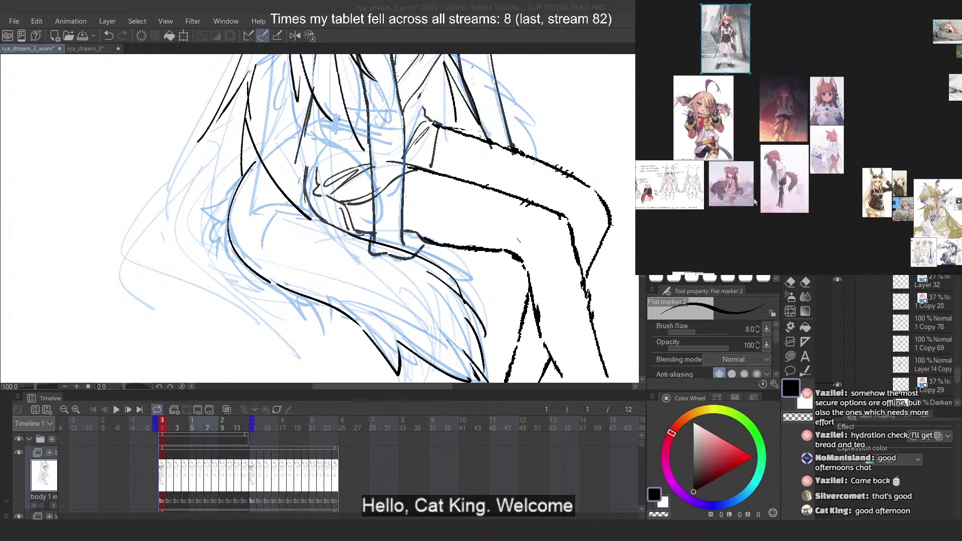
scroll(785, 171, up, 5)
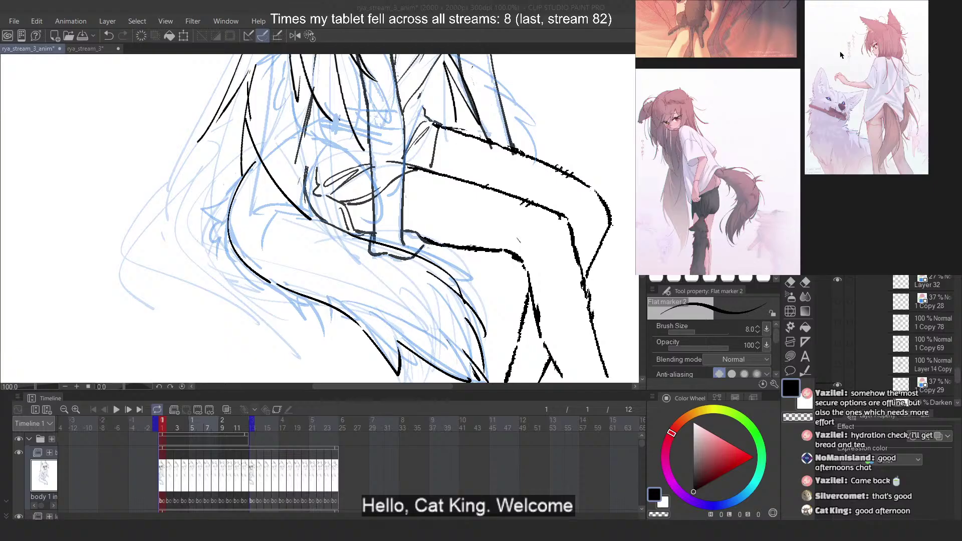
drag(841, 54, 896, 170)
drag(772, 151, 906, 151)
scroll(844, 151, down, 4)
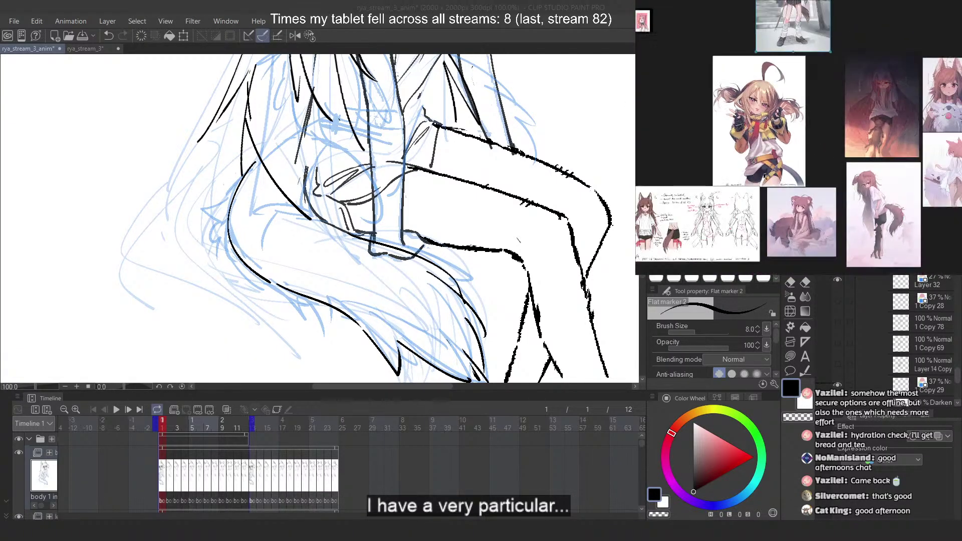
mouse_move(722, 221)
mouse_down()
mouse_move(747, 188)
mouse_move(838, 154)
mouse_move(779, 151)
mouse_up()
scroll(842, 155, up, 5)
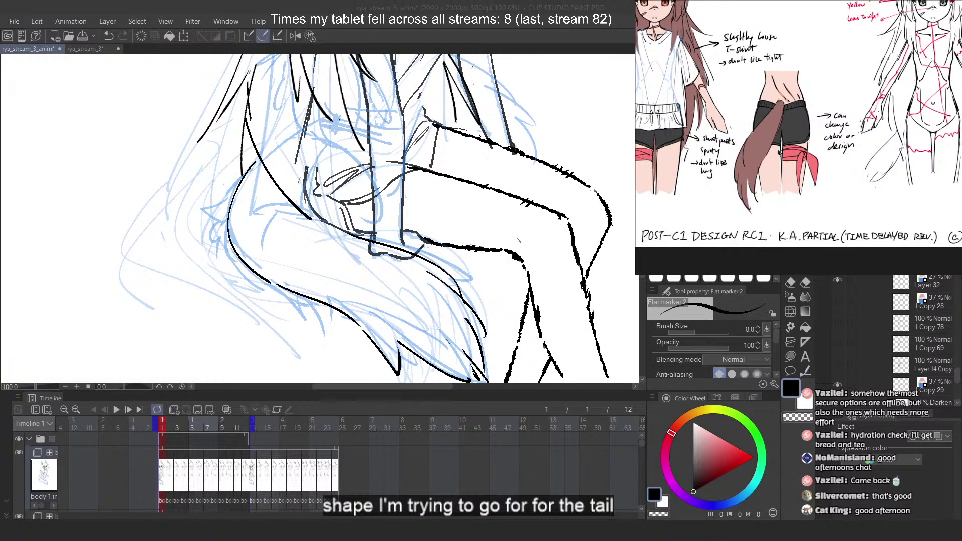
Show the blue seat sketch in Folder 1 beneath the character
scroll(315, 157, down, 2)
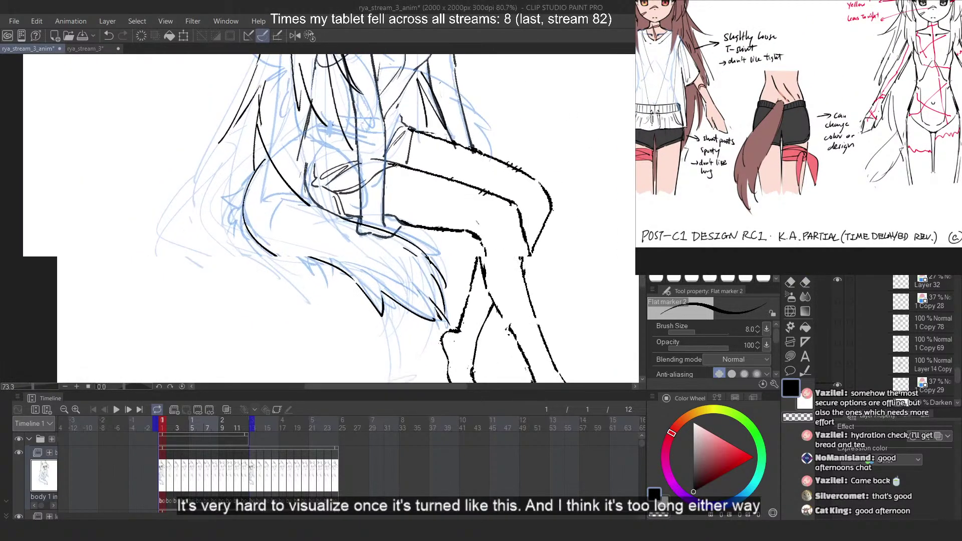
scroll(386, 175, up, 1)
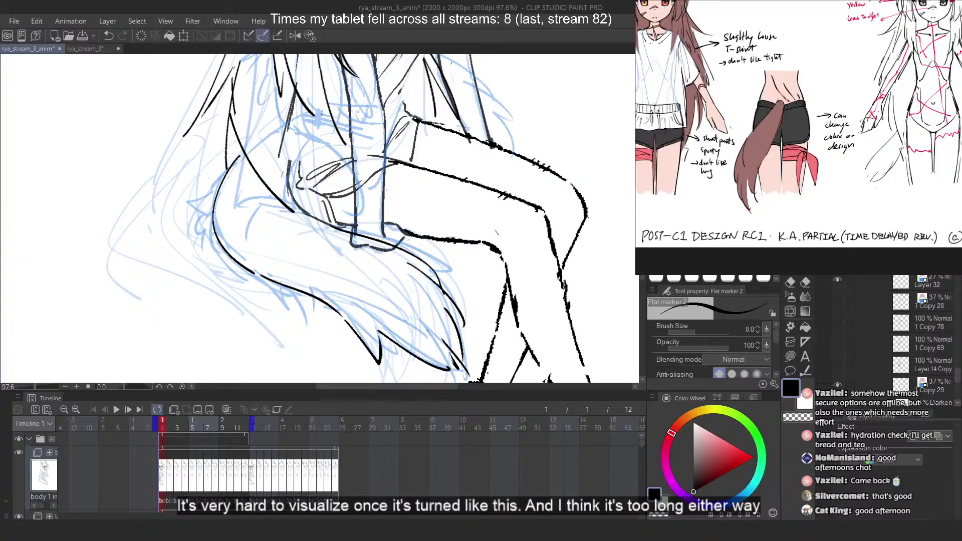
scroll(912, 331, down, 5)
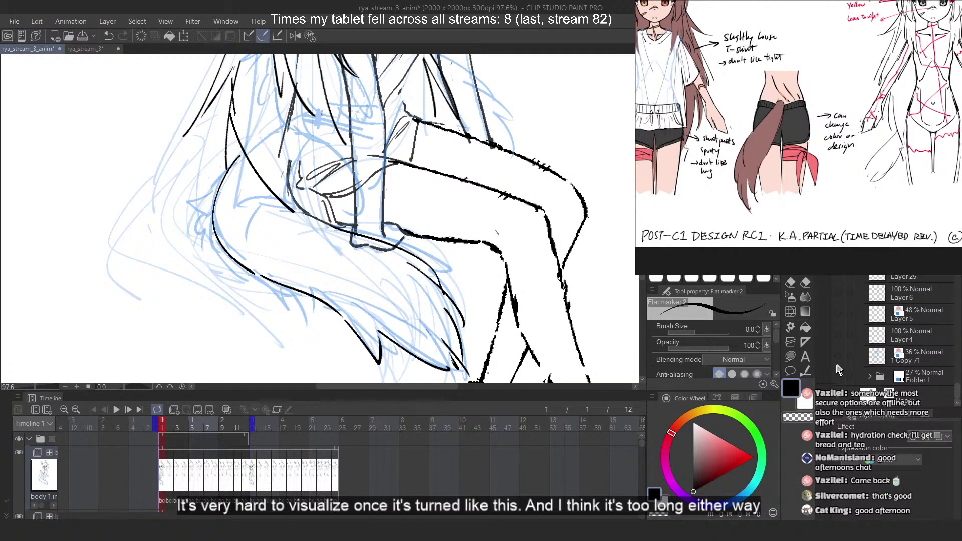
click(837, 377)
scroll(415, 214, down, 3)
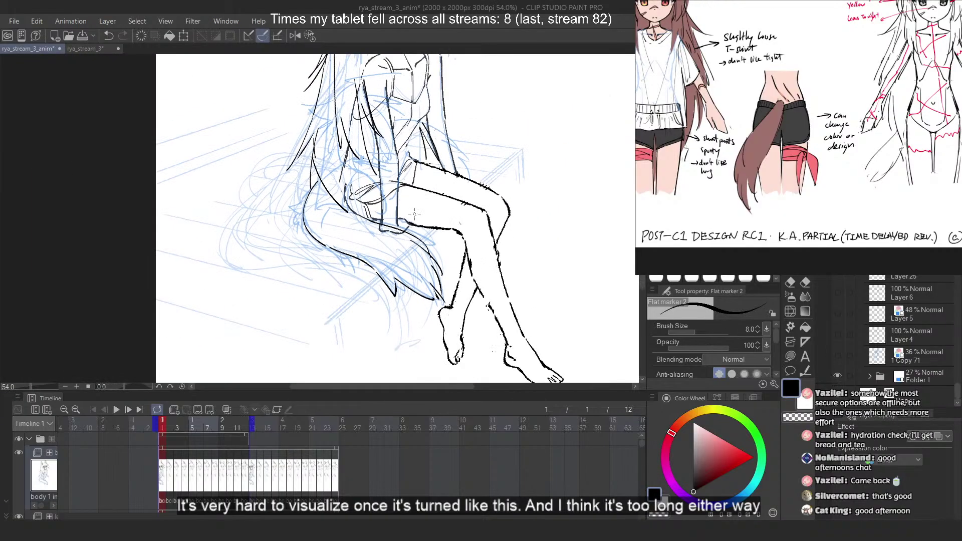
Try marking the seat's front edge with thick diagonal strokes across the legs and undo them
drag(430, 233, 460, 223)
mouse_move(356, 327)
mouse_down()
mouse_move(515, 161)
mouse_move(300, 324)
mouse_up()
scroll(509, 121, up, 2)
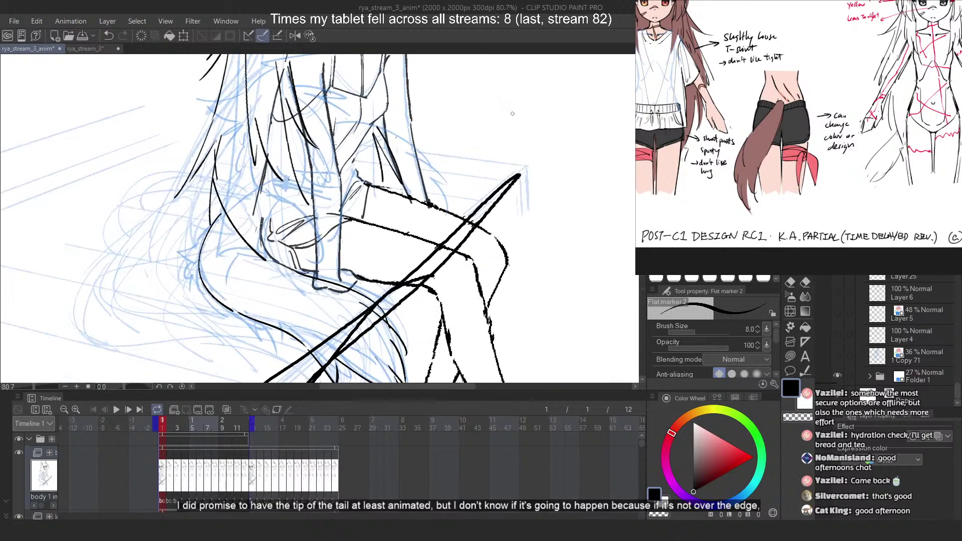
key(ctrl+z)
key(ctrl+z)
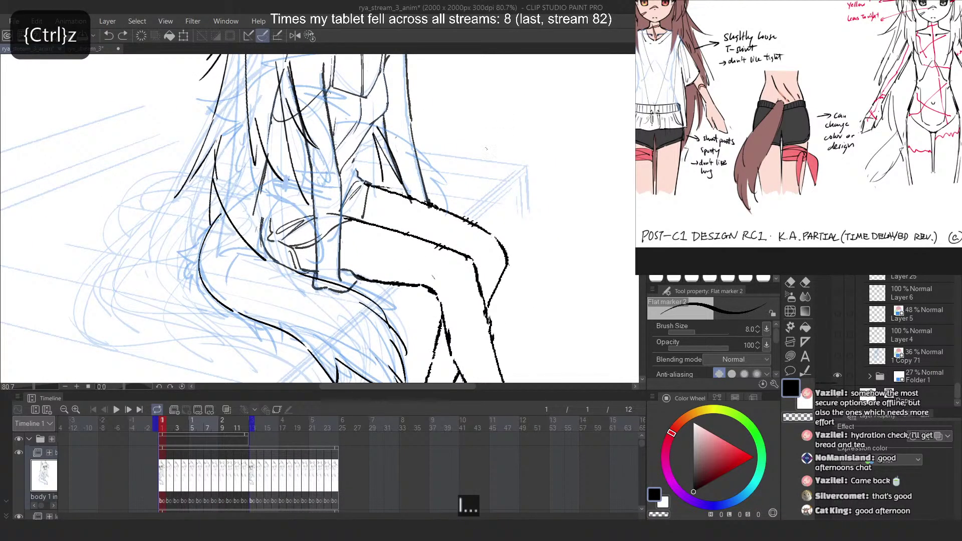
Undo the whole inked tail outline, keeping the blue sketch
scroll(486, 149, down, 2)
scroll(478, 147, up, 1)
scroll(897, 287, up, 3)
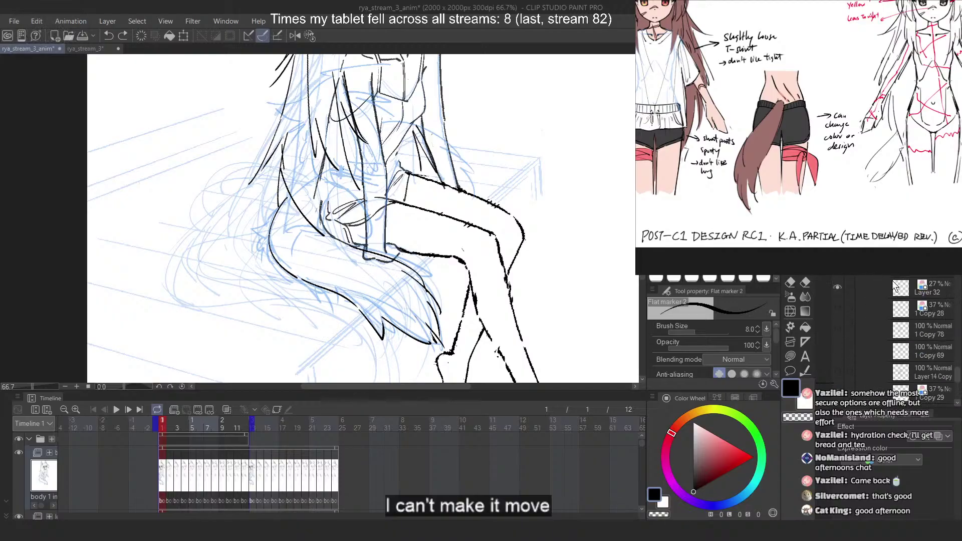
scroll(896, 286, up, 2)
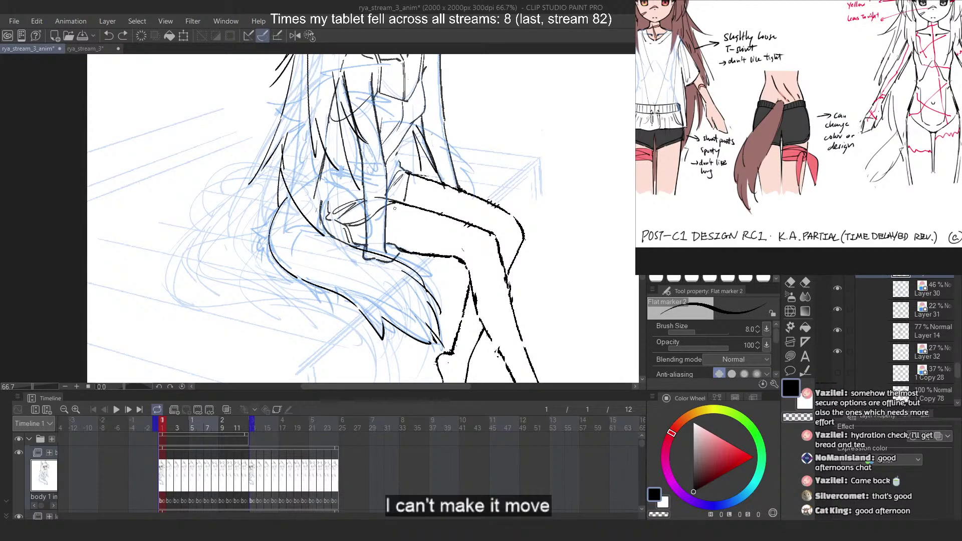
scroll(394, 209, down, 1)
scroll(365, 233, up, 1)
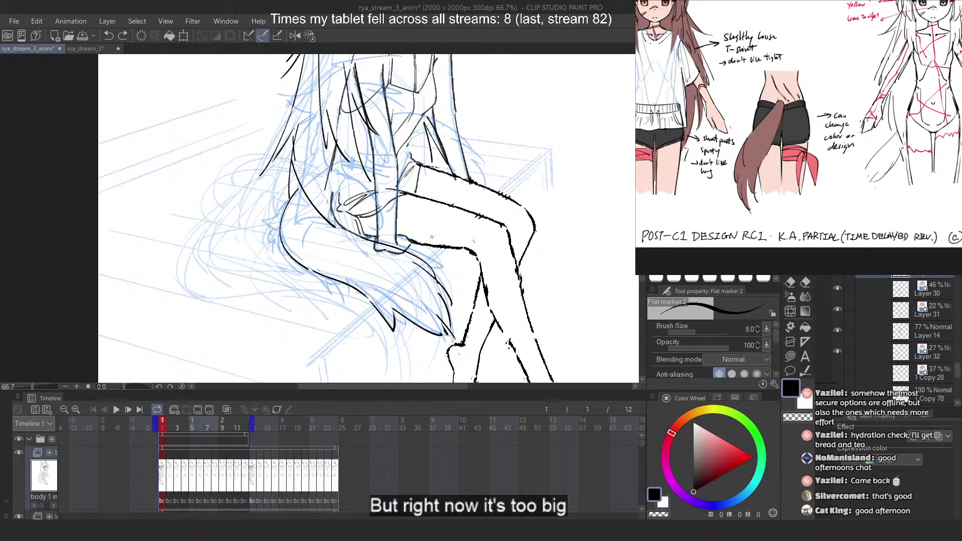
key(ctrl+z)
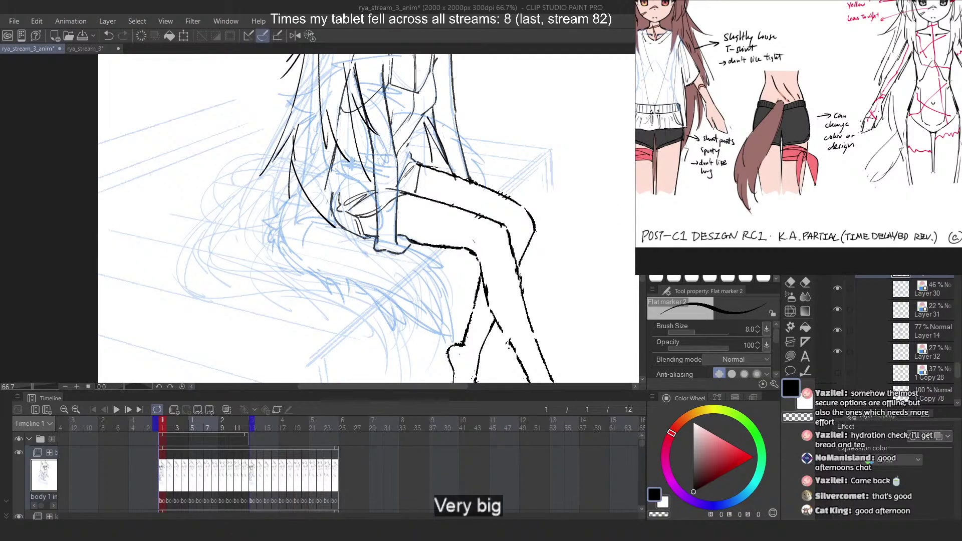
Check the reference tail's length, try thick marks for the knee and a shorter tail ending below the hand, and undo them
scroll(336, 209, down, 1)
scroll(336, 210, up, 3)
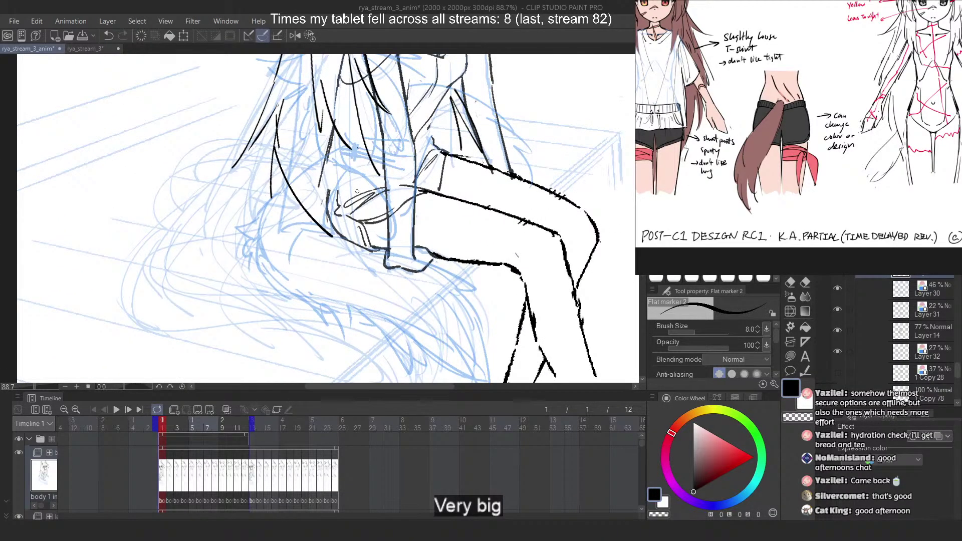
scroll(741, 172, up, 2)
drag(741, 171, 785, 142)
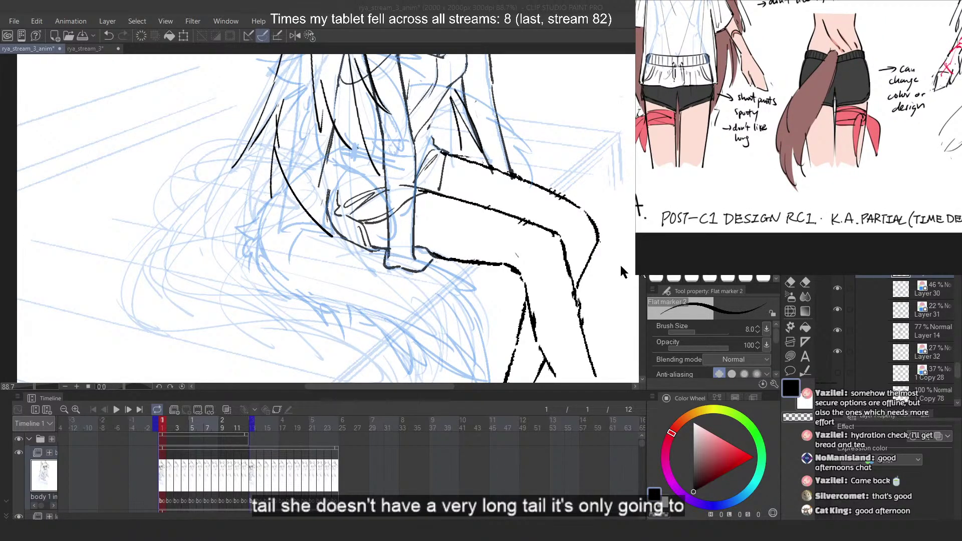
click(508, 260)
mouse_move(357, 154)
mouse_down()
mouse_move(276, 225)
mouse_move(395, 283)
mouse_up()
mouse_move(554, 232)
mouse_down()
mouse_move(586, 216)
mouse_move(588, 226)
mouse_up()
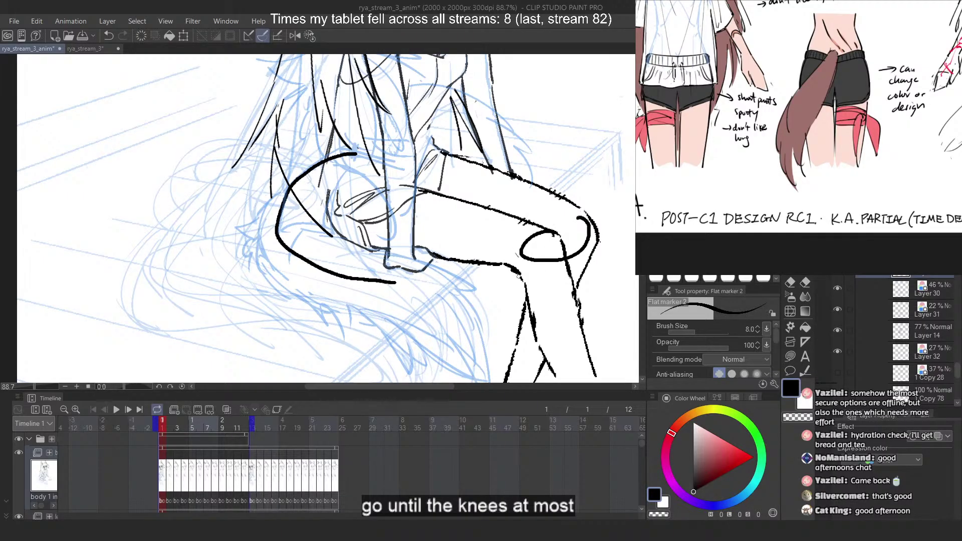
drag(416, 256, 400, 312)
drag(358, 277, 454, 257)
scroll(452, 200, down, 2)
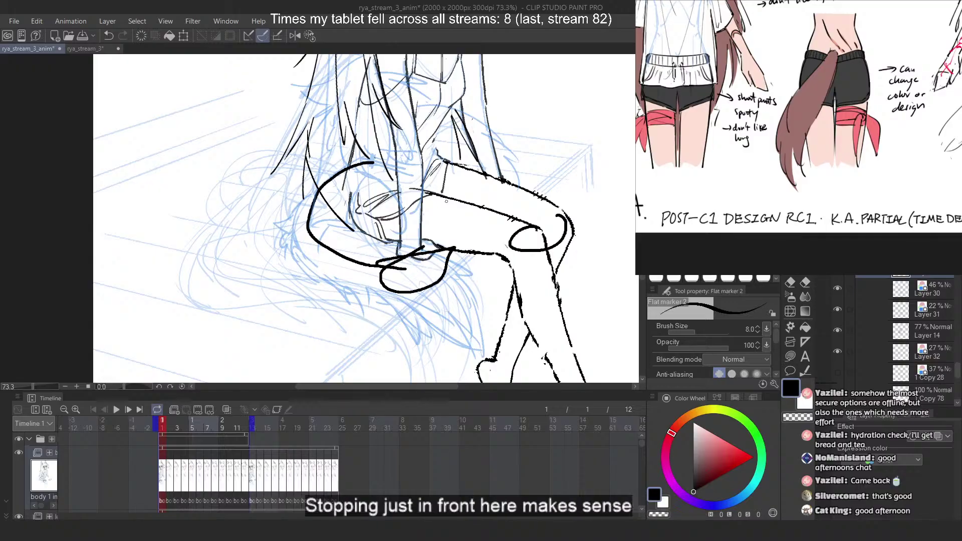
key(ctrl+z)
key(ctrl+z)
key(ctrl+z)
key(ctrl+z)
key(ctrl+z)
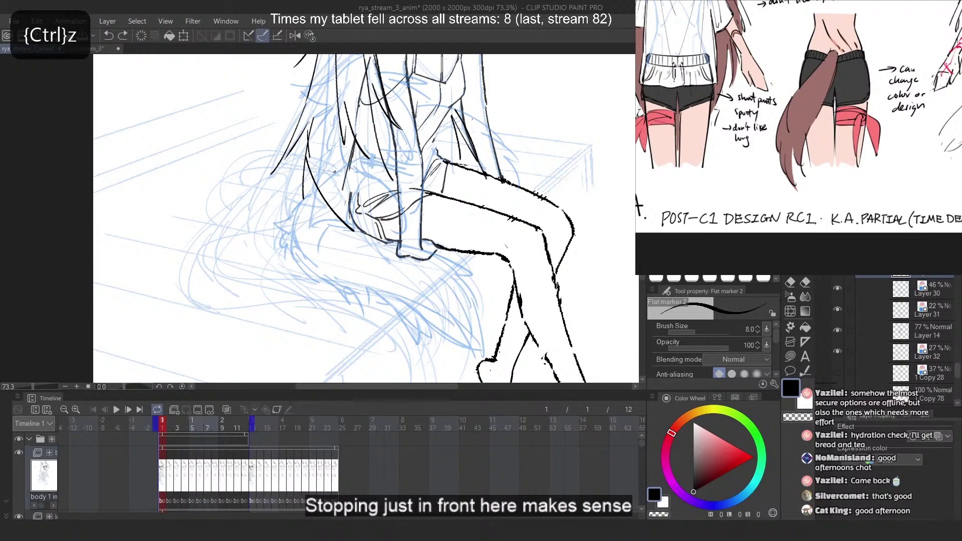
key(ctrl+z)
Ink the shorter tail's outer bend as one smooth curve from behind the hair down to the seat
mouse_move(331, 166)
mouse_down()
mouse_move(350, 294)
mouse_move(318, 281)
mouse_move(374, 299)
mouse_up()
key(ctrl+z)
key(ctrl+z)
drag(318, 227, 429, 255)
key(ctrl+z)
key(ctrl+z)
mouse_move(331, 175)
mouse_down()
mouse_move(296, 227)
mouse_move(362, 294)
mouse_move(342, 288)
mouse_move(295, 214)
mouse_move(330, 282)
mouse_up()
key(ctrl+z)
key(ctrl+z)
Ink the shorter tail's upper edge from inside the bend, passing under the hip and hand
mouse_move(300, 217)
mouse_down()
mouse_move(434, 247)
mouse_move(444, 260)
mouse_move(407, 237)
mouse_move(446, 284)
mouse_move(424, 249)
mouse_move(439, 278)
mouse_up()
key(ctrl+z)
key(ctrl+z)
key(ctrl+z)
key(ctrl+z)
Ink the shorter tail's lower edge from the outer bend across the seat to below the hand
drag(325, 278, 440, 283)
key(ctrl+z)
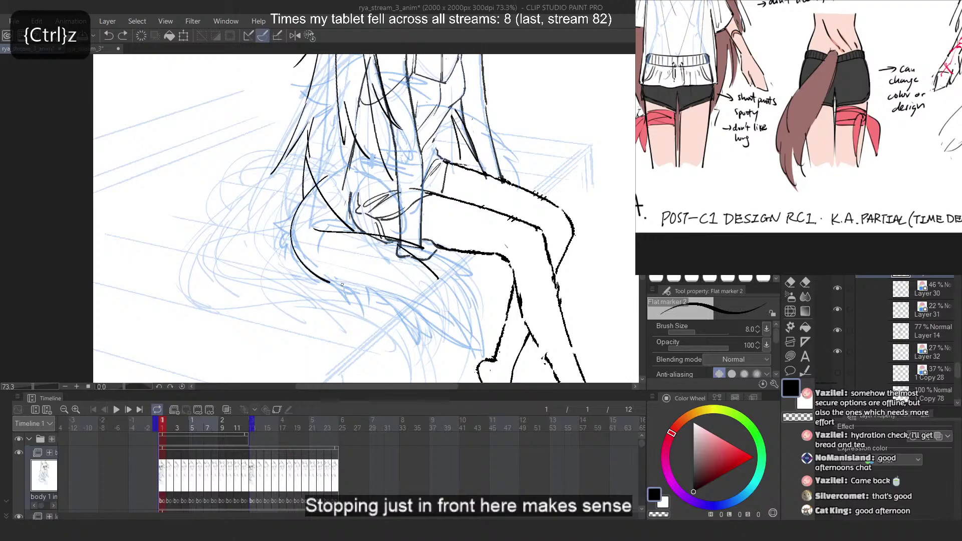
drag(340, 285, 418, 292)
key(2)
key(ctrl+z)
drag(314, 280, 205, 285)
key(ctrl+z)
key(2)
key(ctrl+z)
drag(328, 286, 434, 291)
key(ctrl+z)
key(ctrl+z)
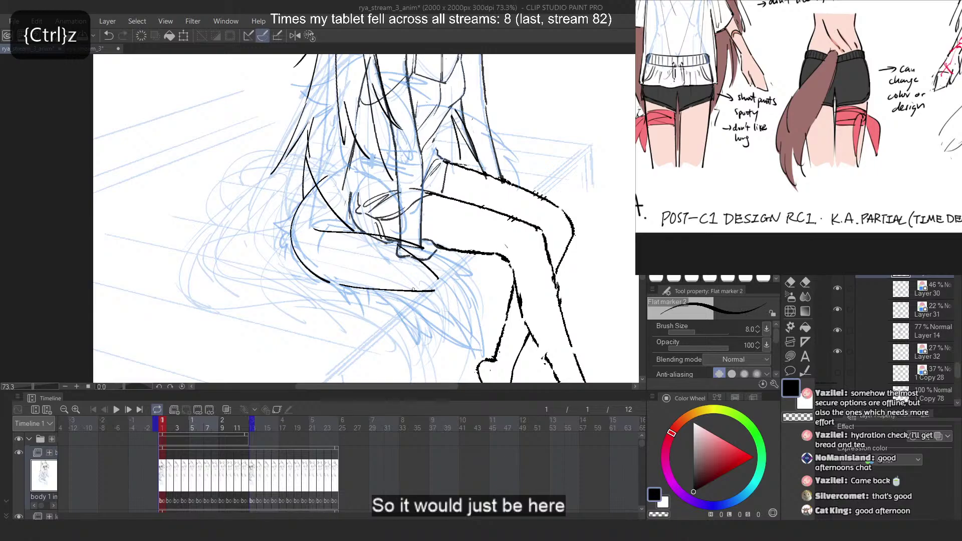
Try replacing the tail's smooth outer bend with a jagged line of fur tufts starting behind the hair
drag(334, 215, 350, 236)
key(ctrl+z)
key(ctrl+z)
key(ctrl+z)
key(ctrl+z)
drag(354, 175, 316, 270)
key(ctrl+z)
mouse_move(342, 177)
mouse_down()
mouse_move(323, 281)
mouse_move(281, 244)
mouse_move(307, 264)
mouse_move(314, 206)
mouse_up()
key(ctrl+z)
key(ctrl+z)
key(ctrl+z)
mouse_move(332, 175)
mouse_down()
mouse_move(317, 192)
mouse_move(310, 262)
mouse_up()
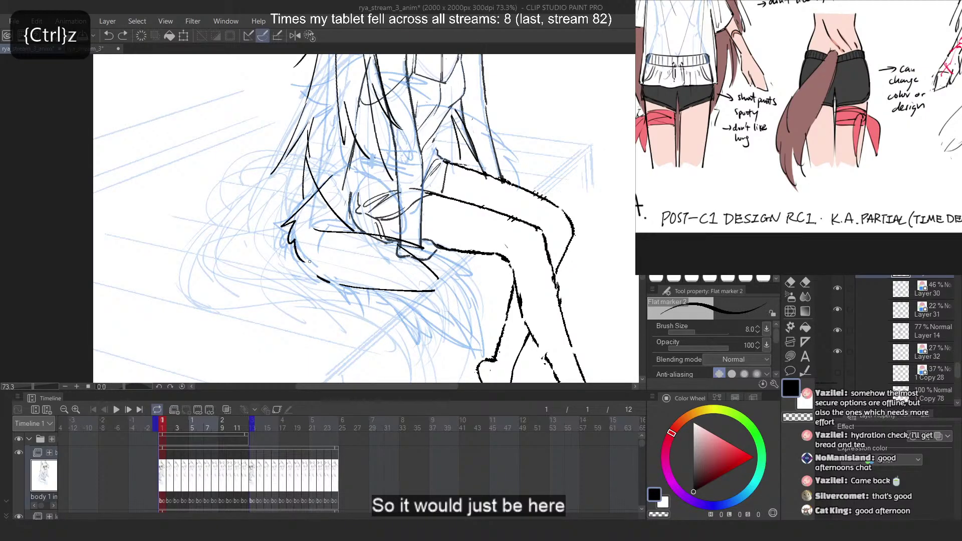
Ink the tail's outer bend as a slanted line from the hair ending in pointed fur tufts
key(ctrl+z)
mouse_move(342, 179)
mouse_down()
mouse_move(284, 216)
mouse_move(306, 257)
mouse_up()
key(ctrl+z)
mouse_move(333, 175)
mouse_down()
mouse_move(286, 238)
mouse_move(296, 261)
mouse_up()
key(ctrl+z)
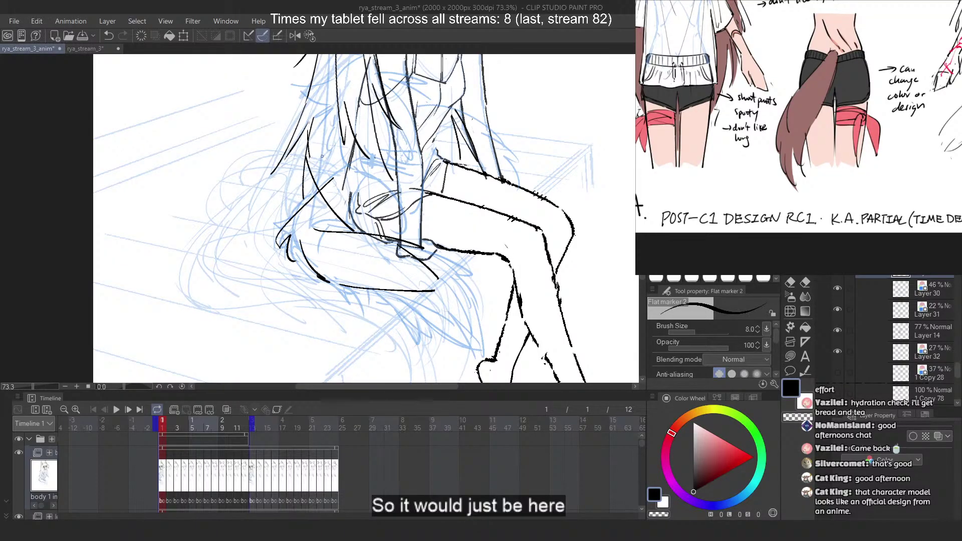
Remove the tail's long lower edge across the seat, keeping the short curve beneath the fur tufts
drag(318, 229, 397, 245)
key(ctrl+z)
drag(306, 259, 374, 294)
key(ctrl+z)
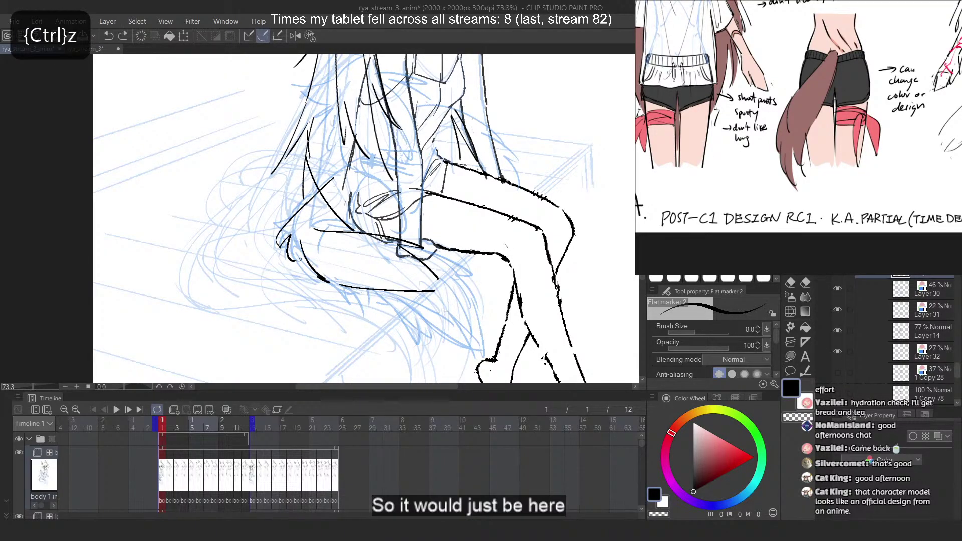
mouse_move(300, 259)
mouse_down()
mouse_move(365, 292)
mouse_move(336, 262)
mouse_move(333, 282)
mouse_move(405, 286)
mouse_move(440, 304)
mouse_up()
key(ctrl+z)
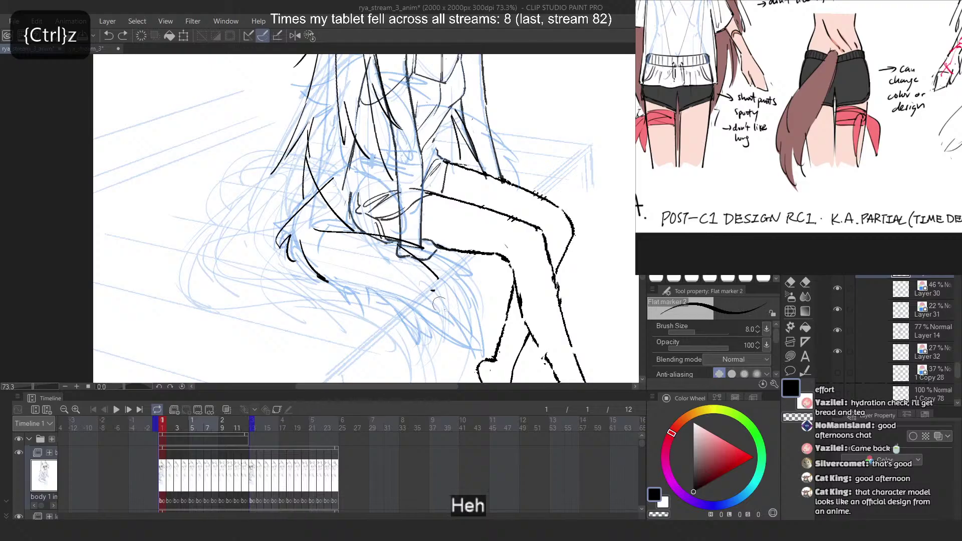
Examine the character design sheet, comparing the front view, the clothing notes and the rear view of the tail
scroll(786, 190, down, 4)
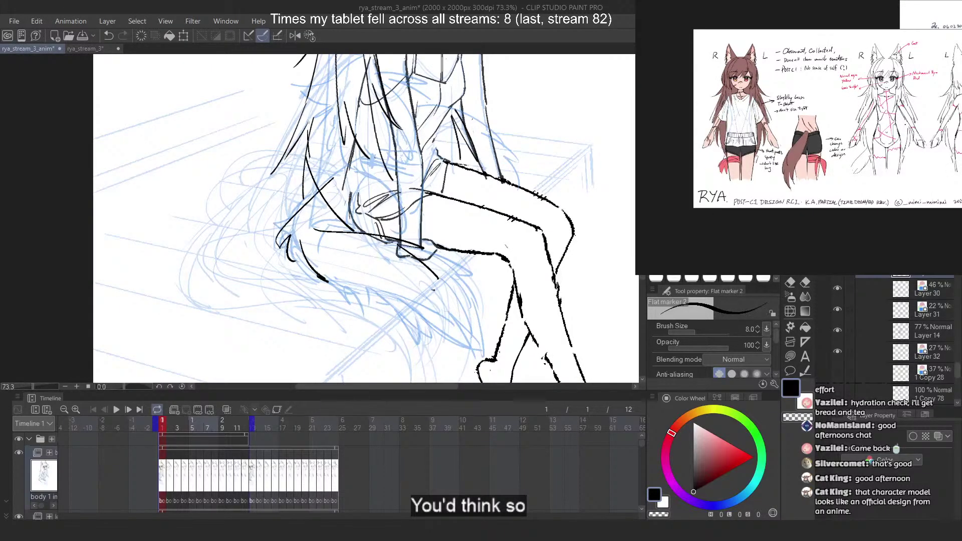
drag(811, 135, 770, 131)
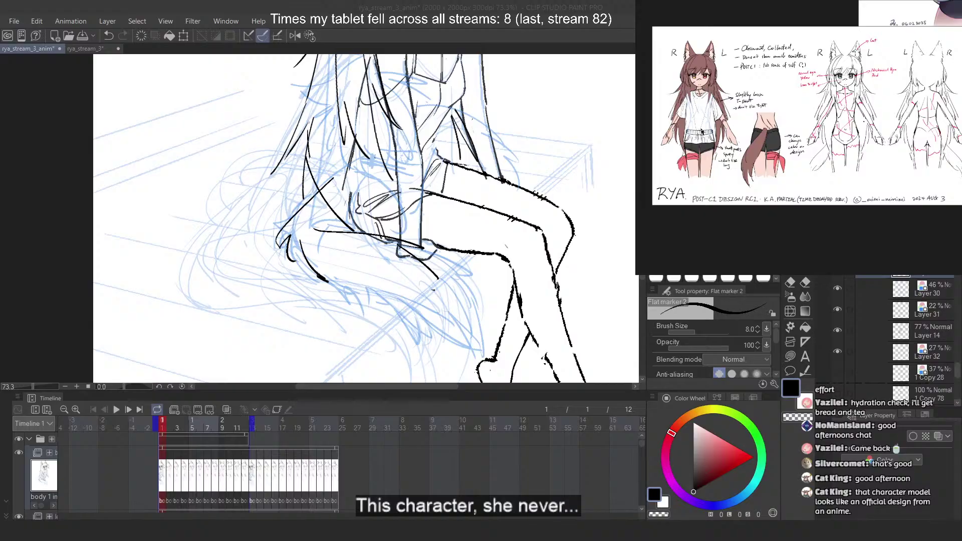
scroll(702, 131, up, 4)
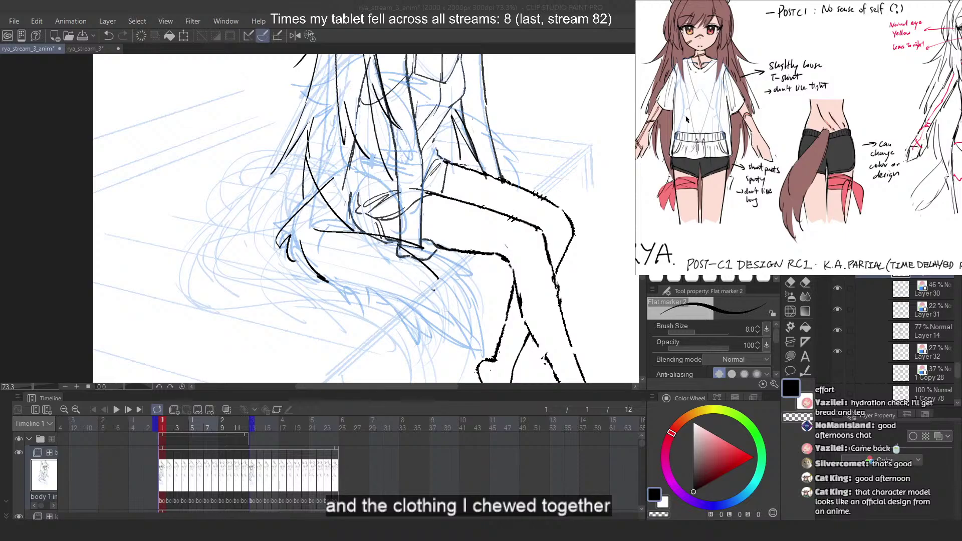
scroll(687, 119, down, 1)
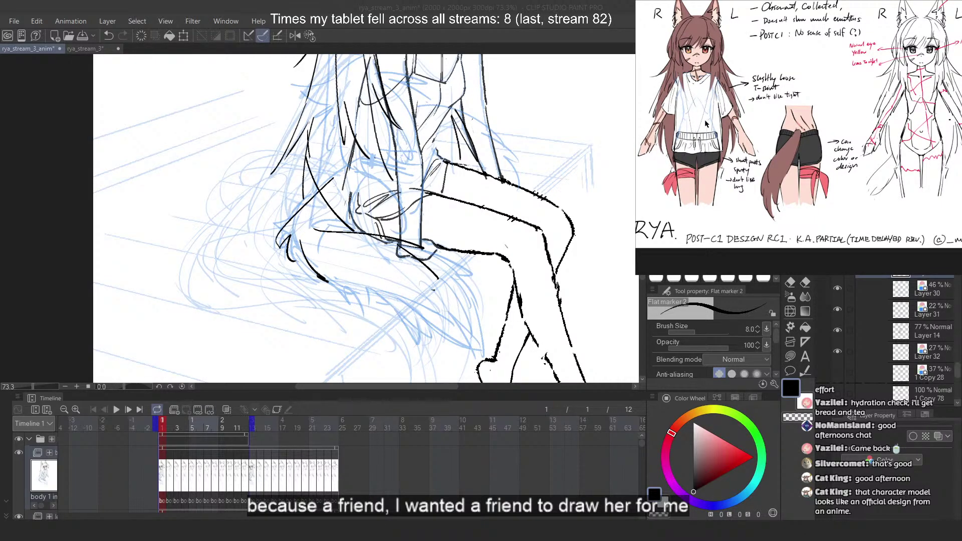
scroll(708, 130, up, 1)
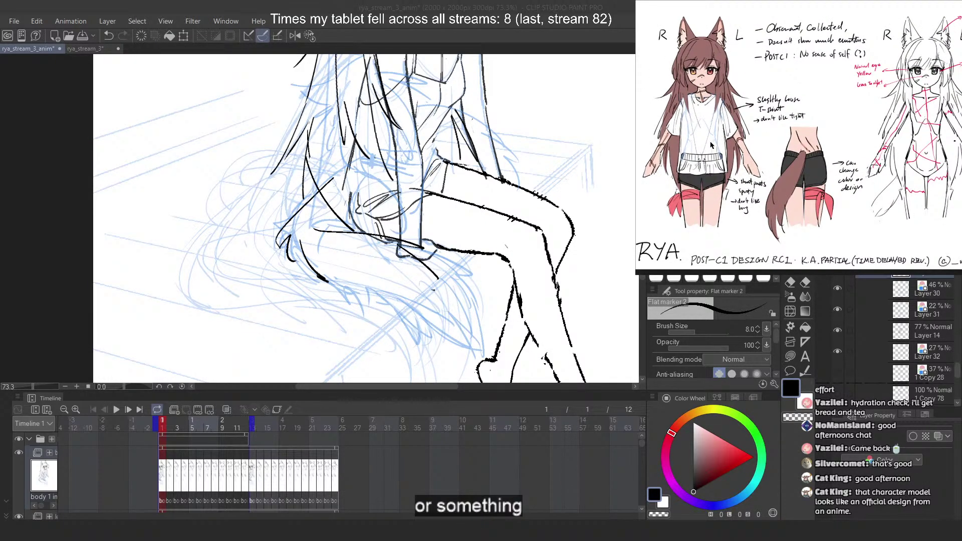
scroll(712, 145, down, 1)
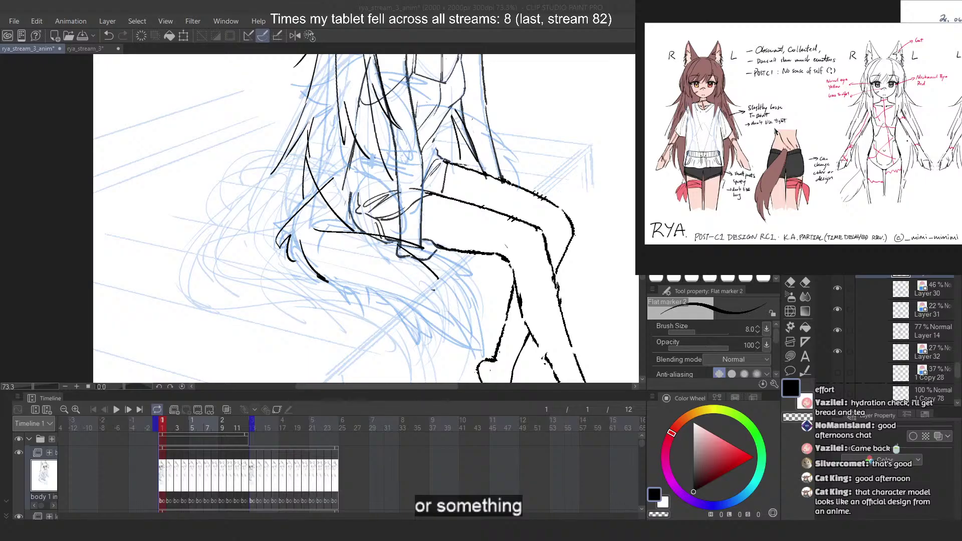
scroll(744, 135, down, 1)
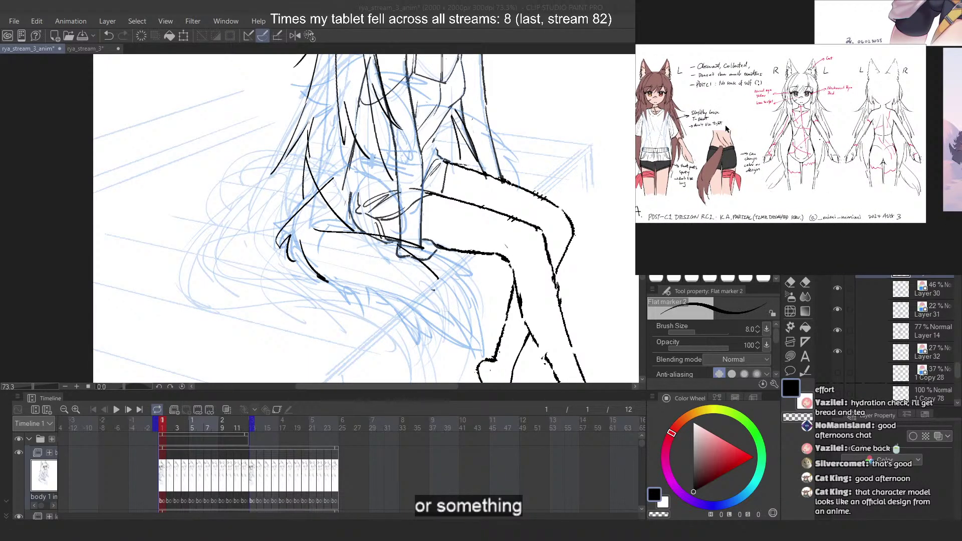
scroll(727, 133, up, 2)
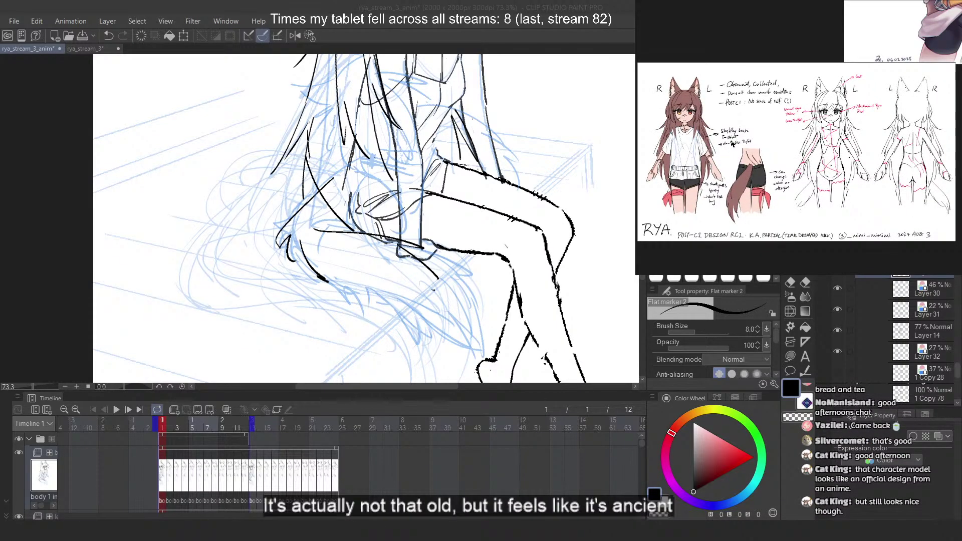
Redraw the tail's lower edge as a curve from below the fur tufts across the seat
scroll(352, 225, up, 2)
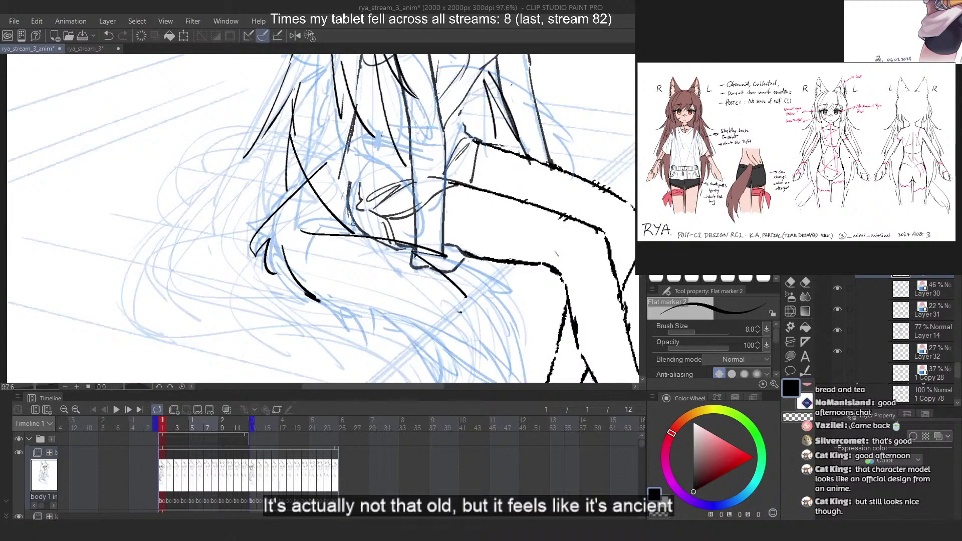
drag(276, 247, 305, 302)
key(ctrl+z)
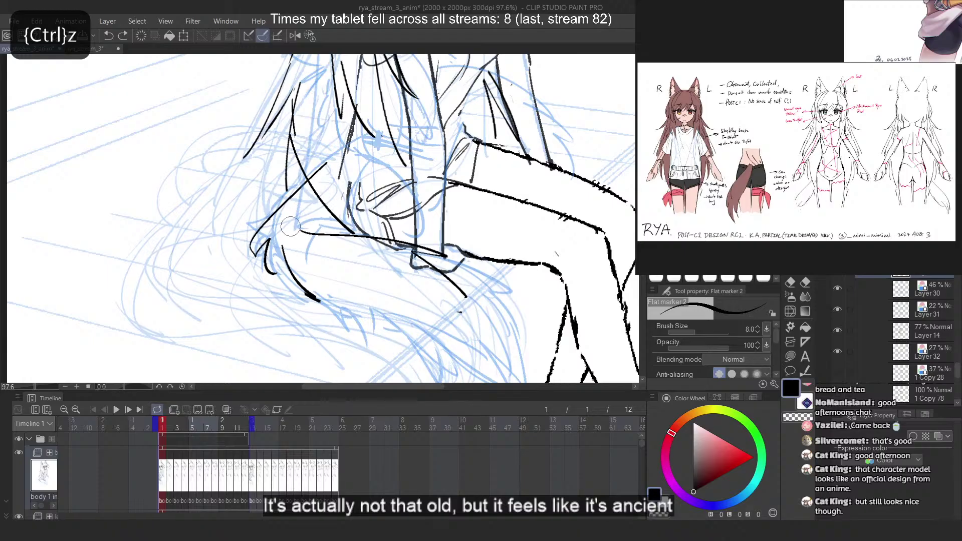
drag(276, 260, 367, 322)
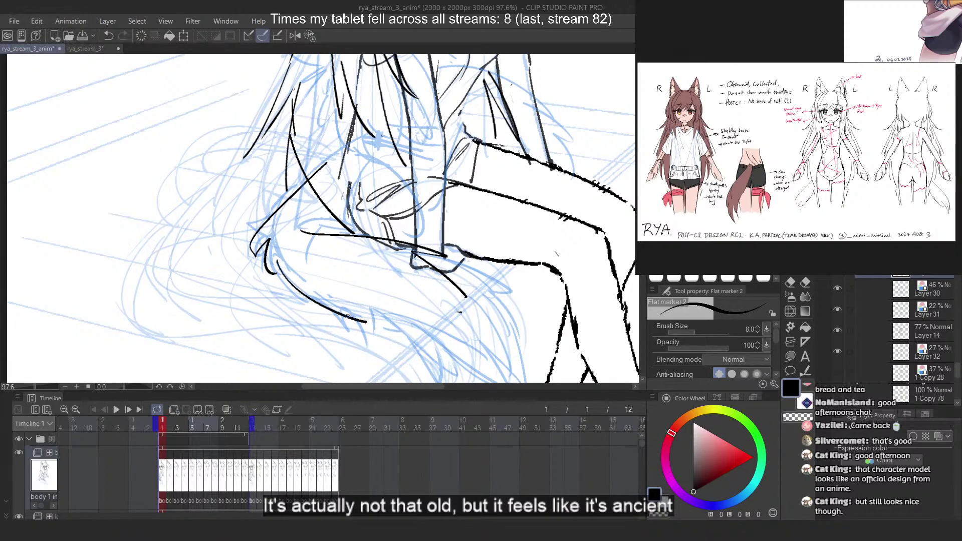
key(ctrl+z)
drag(338, 288, 427, 349)
key(ctrl+z)
mouse_move(283, 268)
mouse_down()
mouse_move(355, 313)
mouse_move(450, 335)
mouse_move(369, 312)
mouse_up()
key(ctrl+z)
key(ctrl+z)
key(ctrl+z)
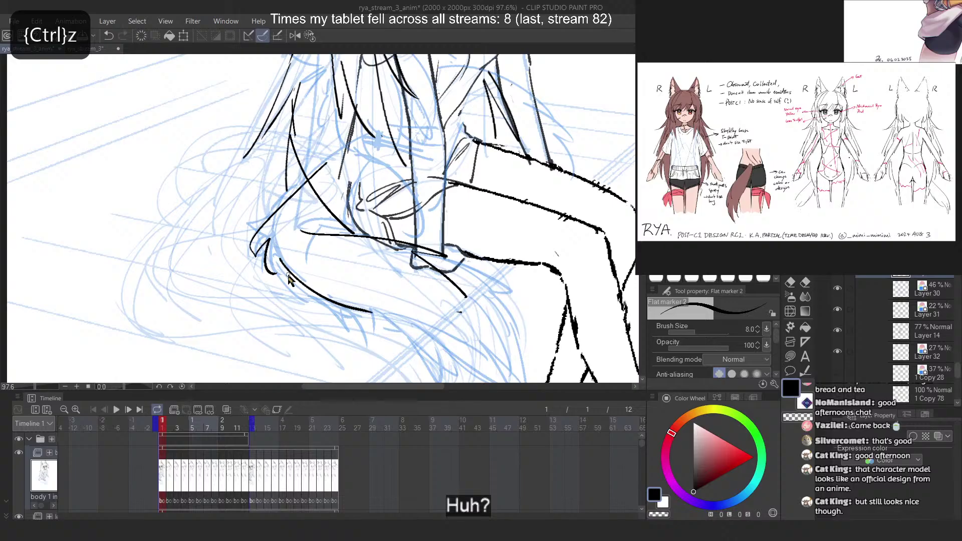
key(ctrl+z)
drag(280, 254, 424, 334)
key(ctrl+z)
Try extending the lower edge into a zigzag fur tip and adding strokes below the hand, and undo them
mouse_move(352, 299)
mouse_down()
mouse_move(417, 307)
mouse_move(453, 342)
mouse_up()
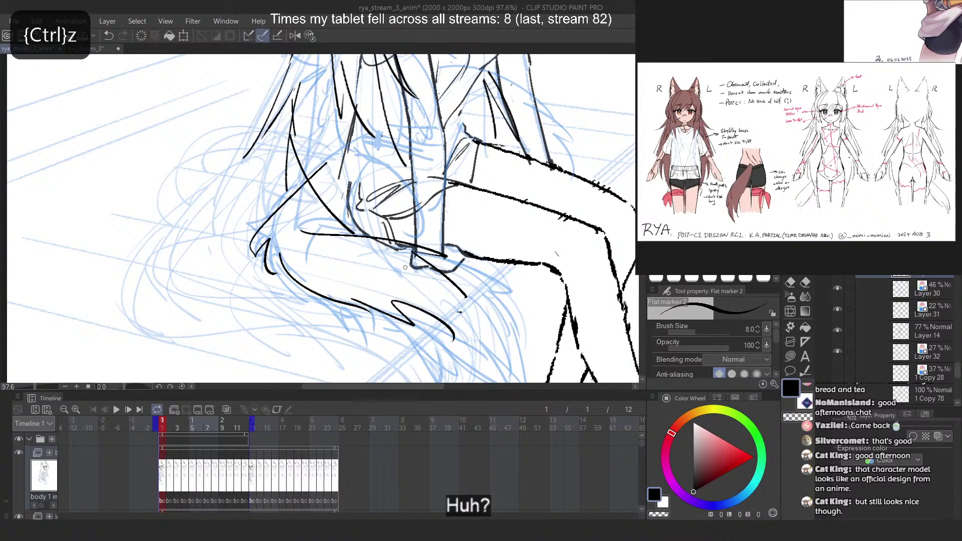
key(ctrl+z)
drag(405, 261, 468, 309)
key(ctrl+z)
drag(362, 261, 476, 321)
key(ctrl+z)
Reshape the outer fur tuft in a mirrored view and remove the slanted line joining it to the hair
key(2)
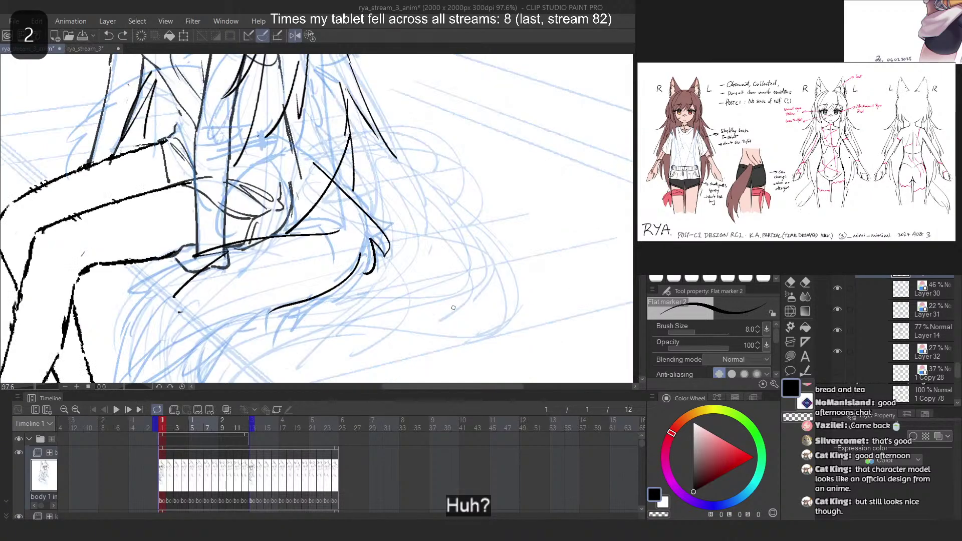
key(c)
drag(388, 235, 388, 261)
key(c)
key(ctrl+z)
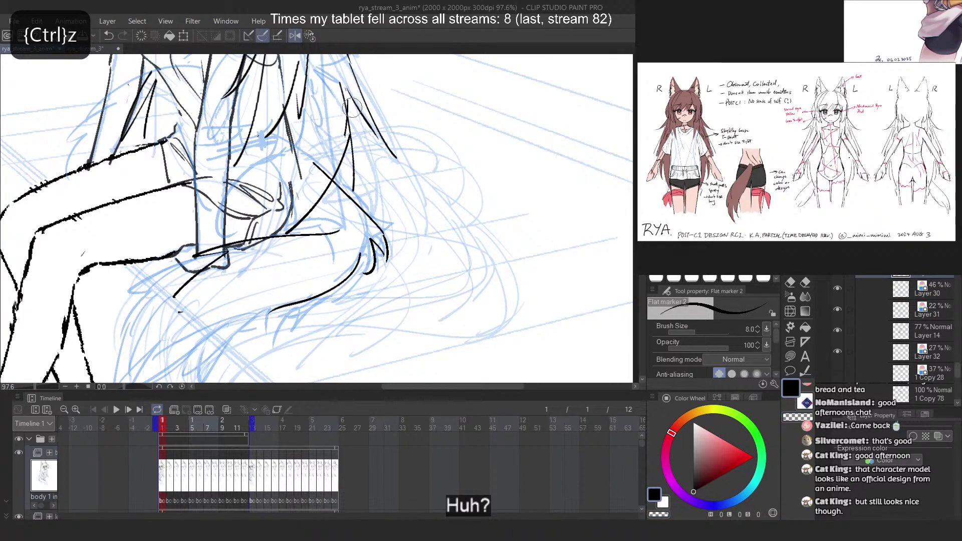
key(2)
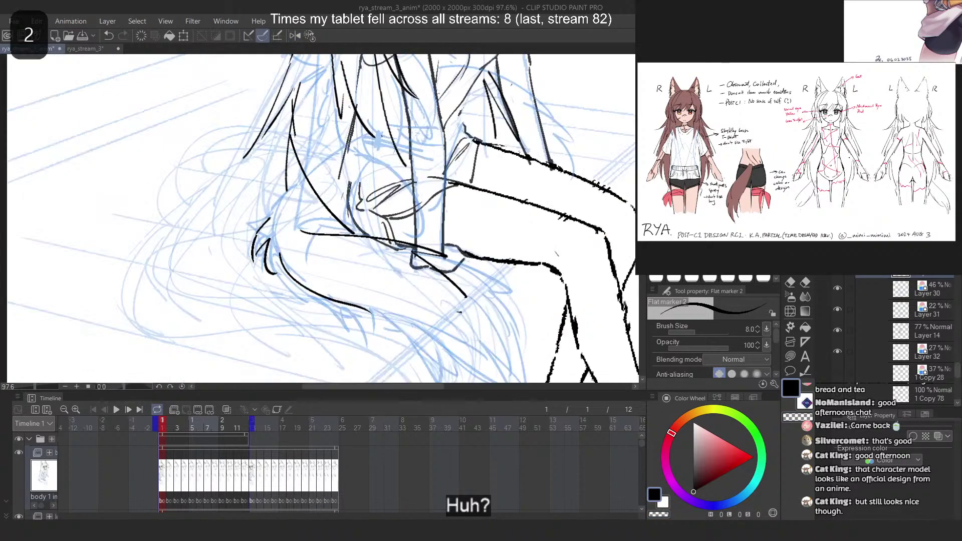
Ink the tail's outer edge as a short rounded curve from behind the hair down to the fur tufts
key(ctrl+z)
mouse_move(313, 177)
mouse_down()
mouse_move(267, 228)
mouse_move(281, 204)
mouse_move(269, 228)
mouse_move(276, 217)
mouse_up()
key(ctrl+z)
key(ctrl+z)
key(ctrl+z)
key(ctrl+z)
key(ctrl+z)
key(ctrl+z)
key(ctrl+z)
key(ctrl+z)
key(ctrl+z)
key(ctrl+z)
Try a steeper upper edge inside the tail's bend and remove the upper edge running under the hip
drag(329, 194, 315, 233)
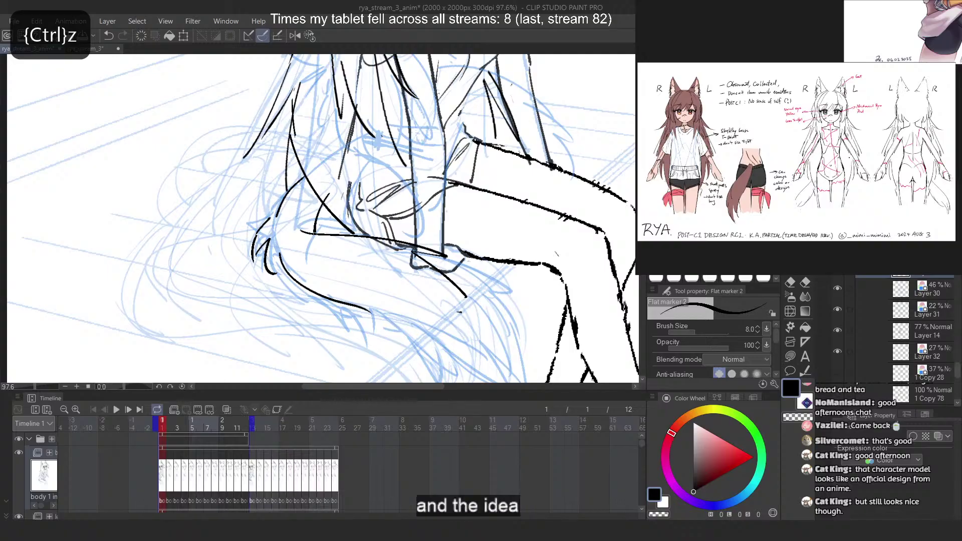
key(ctrl+z)
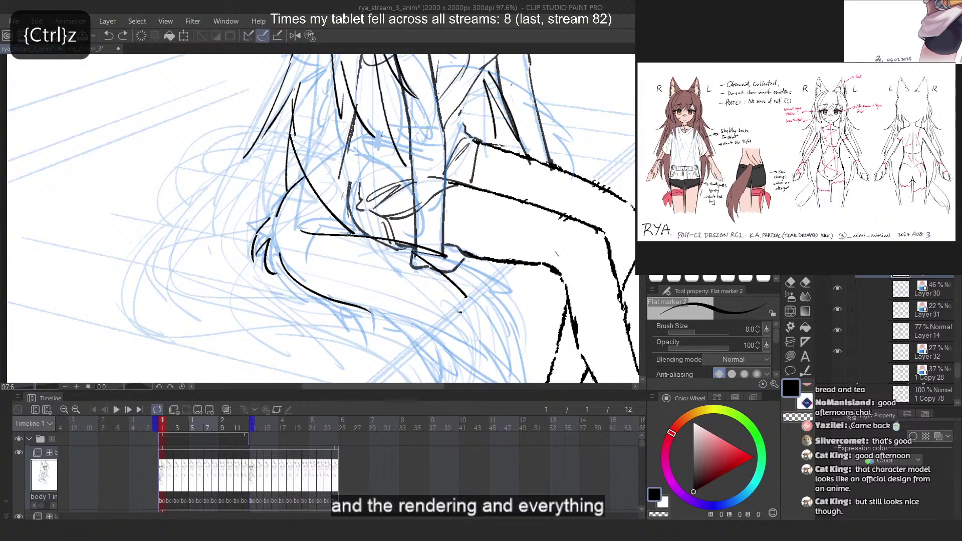
key(ctrl+z)
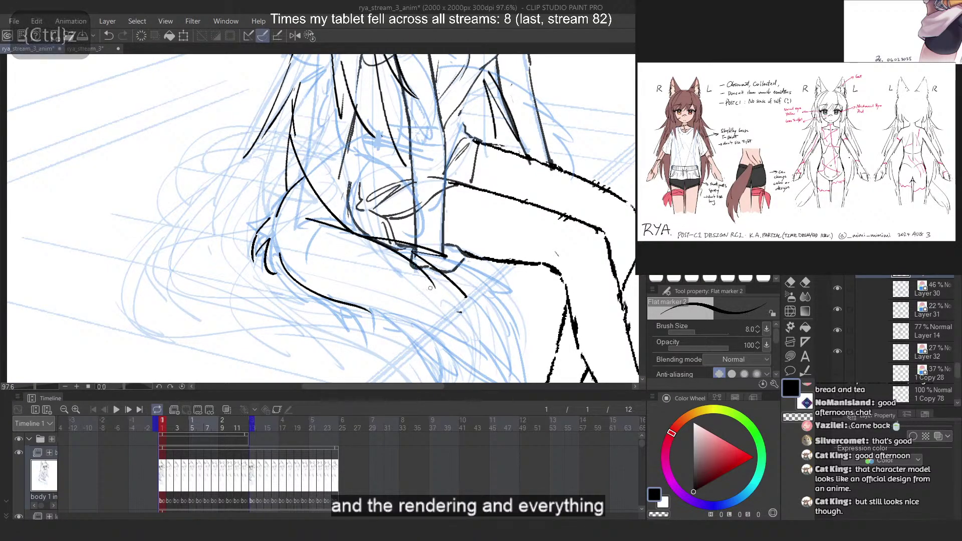
key(ctrl+z)
Replace the bend's lower edge with a single shorter curve running from inside the fur tufts onto the seat
drag(279, 258, 298, 301)
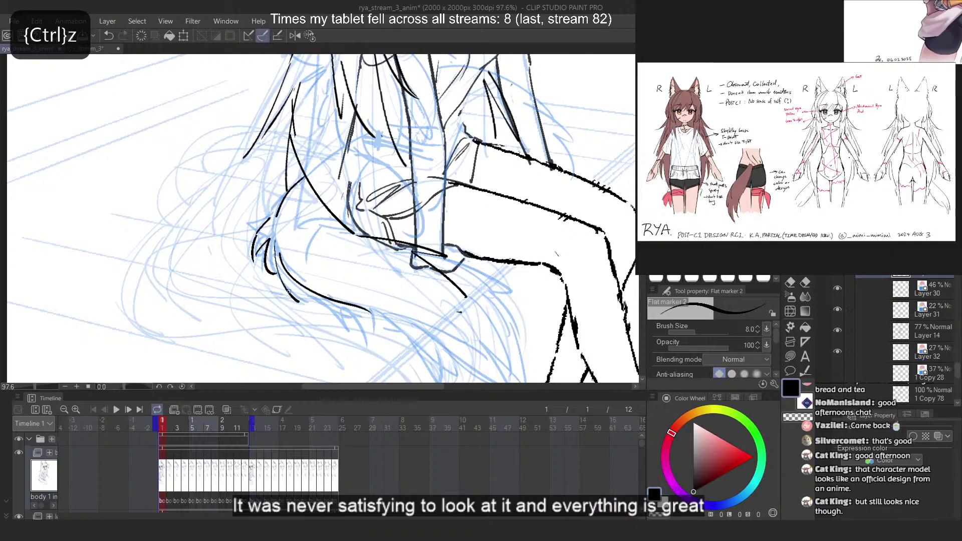
key(ctrl+z)
mouse_move(278, 255)
mouse_down()
mouse_move(315, 287)
mouse_move(371, 311)
mouse_up()
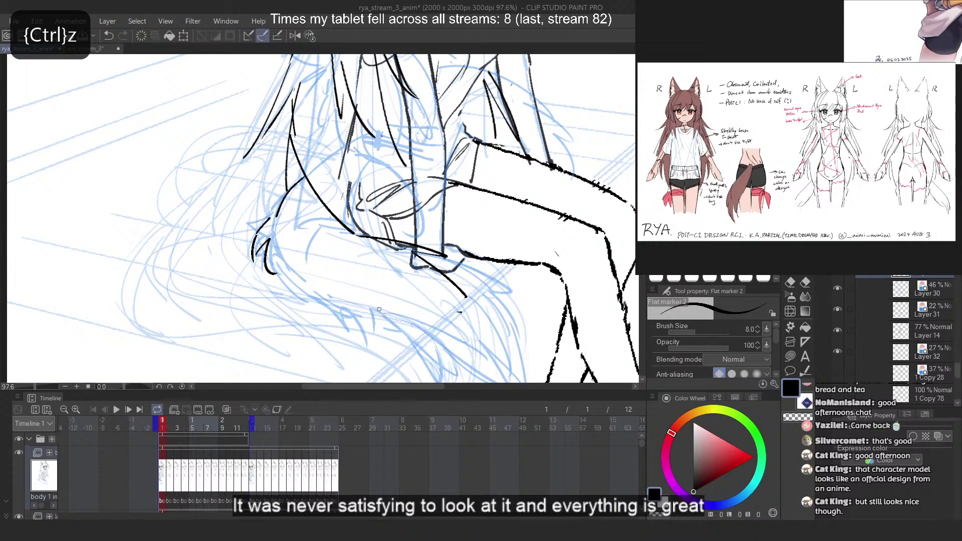
mouse_move(281, 251)
mouse_down()
mouse_move(283, 285)
mouse_move(271, 276)
mouse_move(316, 298)
mouse_move(280, 269)
mouse_move(350, 317)
mouse_move(307, 295)
mouse_move(356, 309)
mouse_up()
key(ctrl+z)
key(ctrl+z)
key(ctrl+z)
key(ctrl+z)
key(ctrl+z)
key(ctrl+z)
key(ctrl+z)
key(ctrl+z)
drag(277, 258, 360, 309)
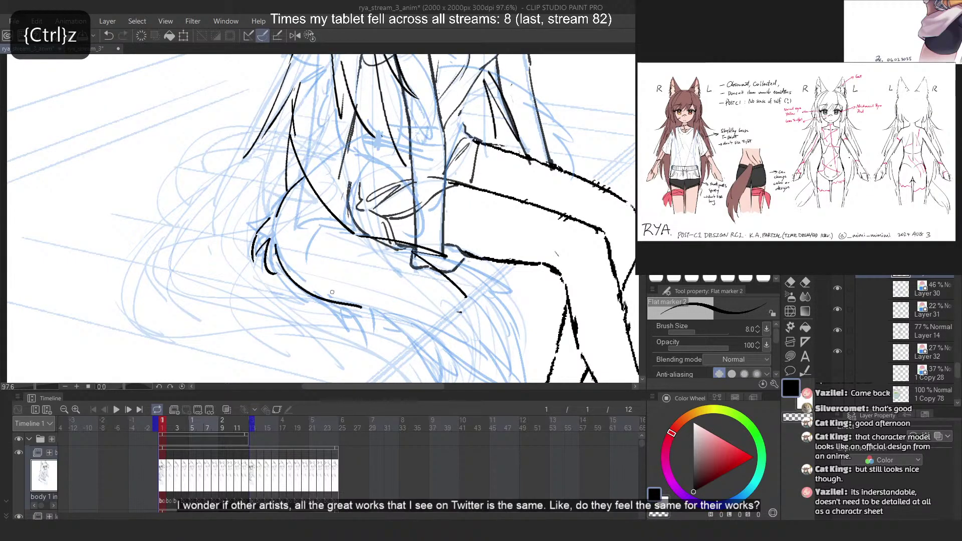
key(ctrl+z)
drag(269, 238, 342, 296)
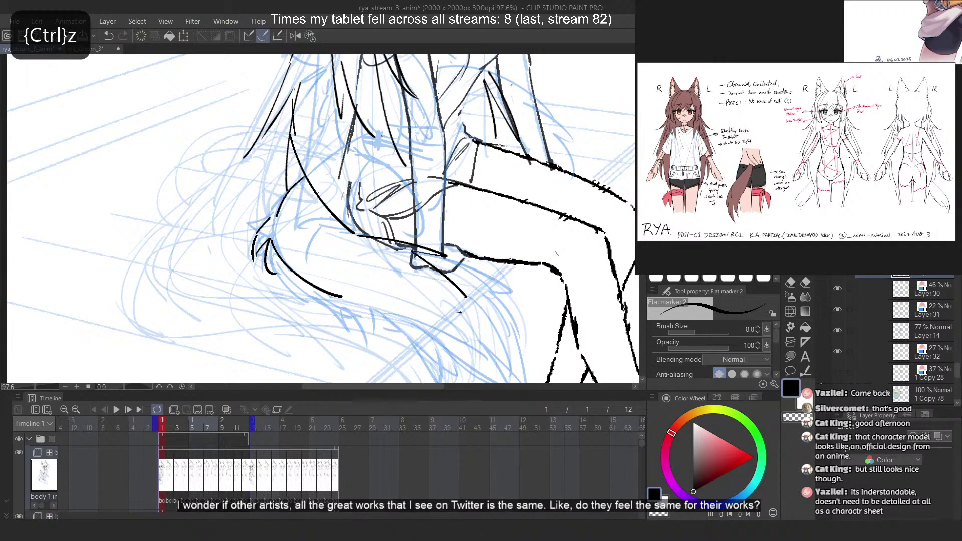
key(ctrl+z)
Try extending the tail's lower edge from the bend toward a tip below the hand
mouse_move(306, 285)
mouse_down()
mouse_move(332, 280)
mouse_move(447, 315)
mouse_up()
key(ctrl+z)
mouse_move(325, 301)
mouse_down()
mouse_move(474, 350)
mouse_move(446, 339)
mouse_up()
key(ctrl+z)
mouse_move(435, 331)
mouse_down()
mouse_move(429, 283)
mouse_move(474, 316)
mouse_up()
Using a mirrored view, ink an S-shaped fur line inside the tail and a pointed tip over the seat's edge
key(2)
key(ctrl+z)
mouse_move(201, 278)
mouse_down()
mouse_move(240, 302)
mouse_move(282, 309)
mouse_up()
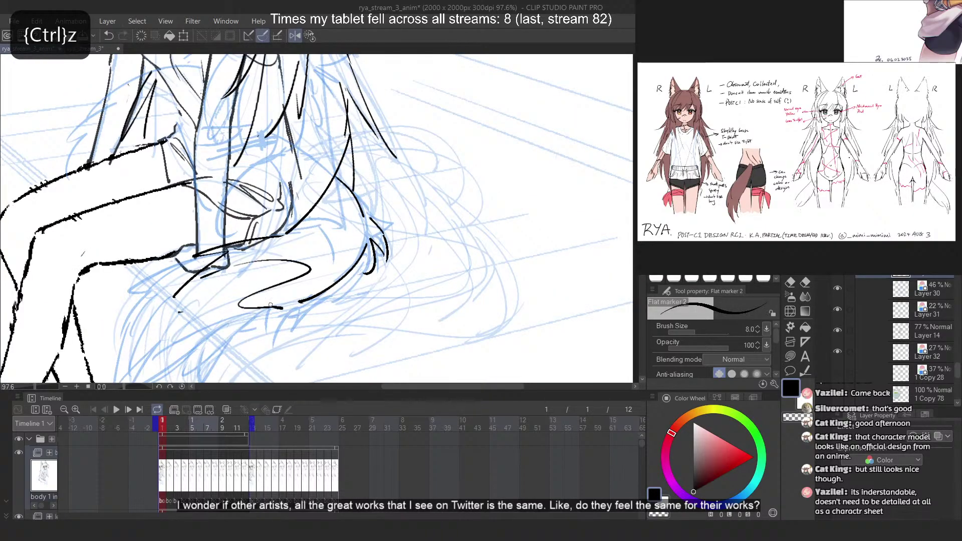
mouse_move(181, 304)
mouse_down()
mouse_move(149, 355)
mouse_move(239, 331)
mouse_up()
key(ctrl+z)
key(ctrl+z)
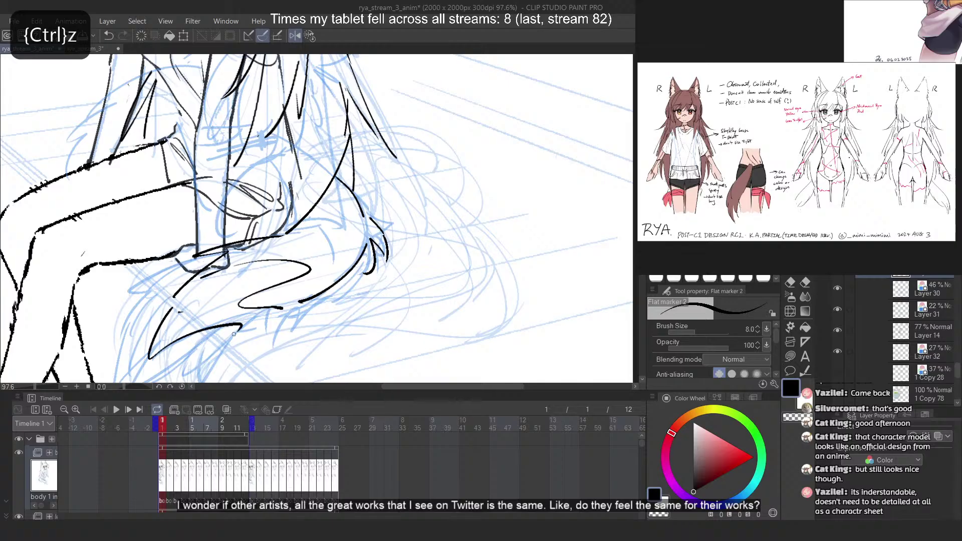
key(2)
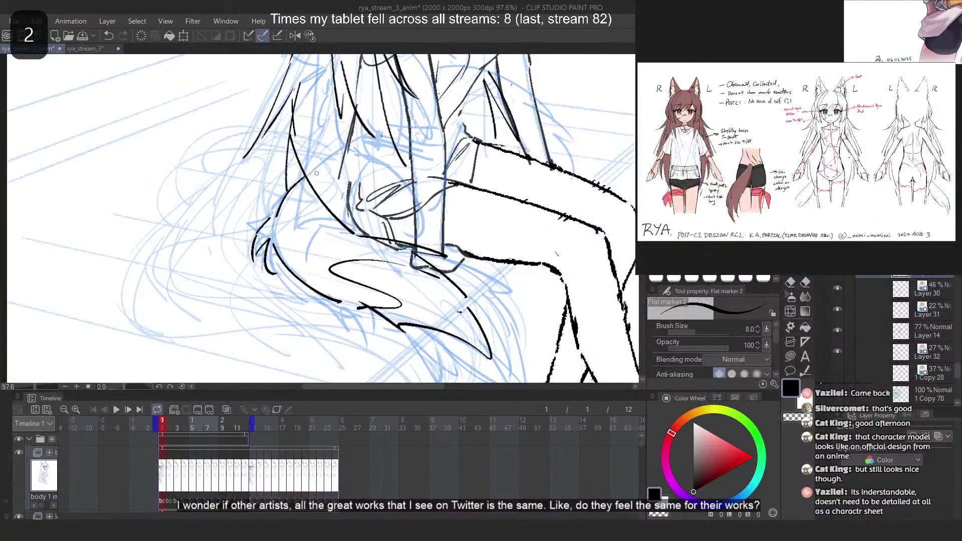
Check the tail against the whole figure, remove its pointed tip, and ink a longer upper edge past the seat's edge
scroll(317, 173, down, 8)
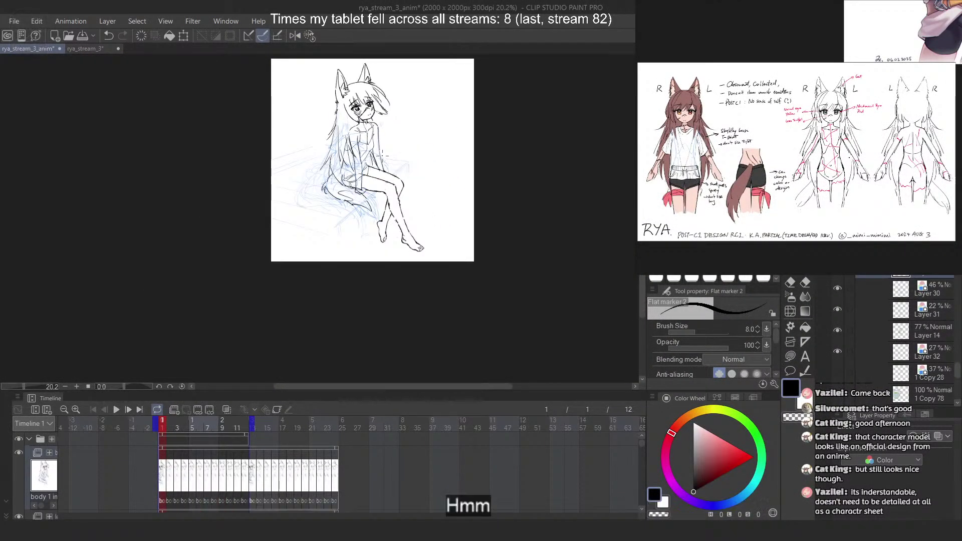
scroll(355, 165, up, 3)
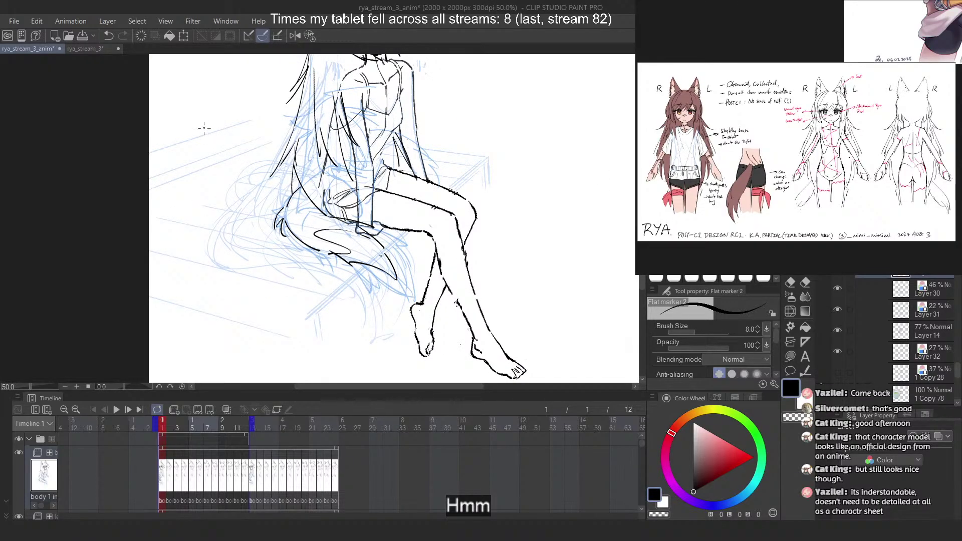
scroll(373, 258, up, 2)
key(ctrl+z)
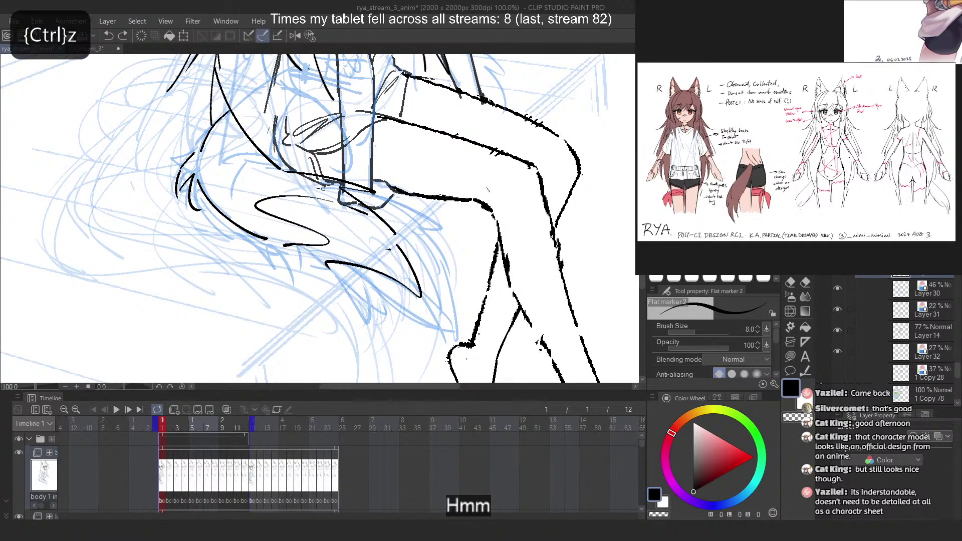
key(ctrl+z)
mouse_move(323, 189)
mouse_down()
mouse_move(429, 292)
mouse_move(421, 326)
mouse_up()
key(ctrl+z)
key(ctrl+z)
drag(413, 257, 426, 296)
Try tapering fur strokes for the tail tip beside the longer upper edge, and undo them
mouse_move(379, 253)
mouse_down()
mouse_move(414, 299)
mouse_move(406, 323)
mouse_up()
key(ctrl+z)
key(ctrl+z)
mouse_move(367, 242)
mouse_down()
mouse_move(424, 295)
mouse_move(418, 287)
mouse_up()
key(ctrl+z)
key(ctrl+z)
key(ctrl+z)
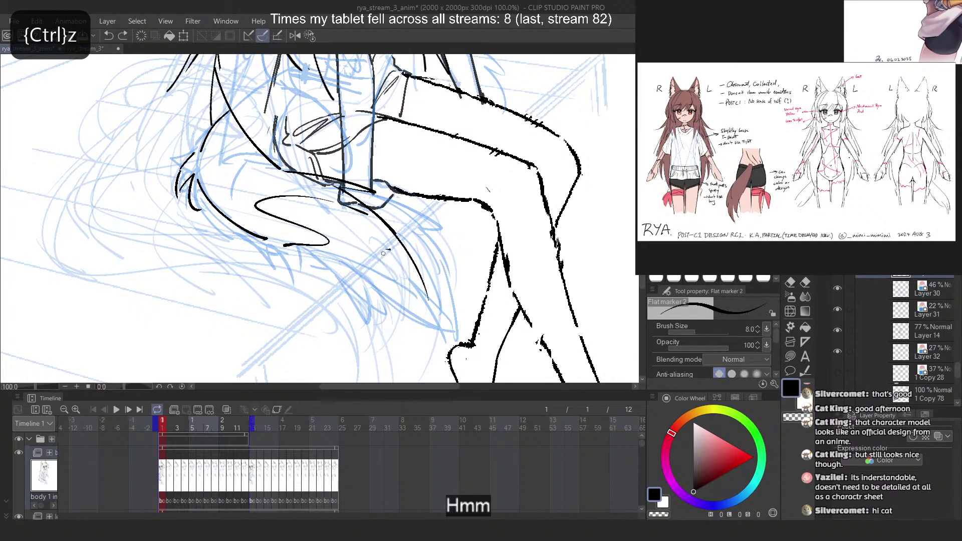
Extend the tail's lower edge from the bend past the seat's edge and ink tapering fur strokes toward the tip
key(ctrl+z)
mouse_move(332, 238)
mouse_down()
mouse_move(418, 313)
mouse_move(386, 271)
mouse_move(421, 315)
mouse_up()
key(ctrl+z)
key(ctrl+z)
drag(261, 233, 275, 239)
drag(349, 247, 387, 303)
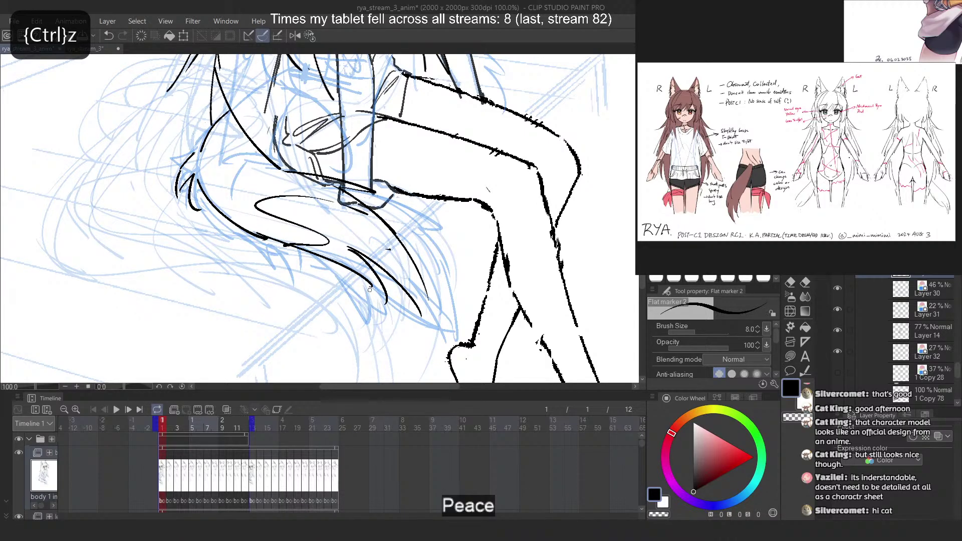
scroll(405, 257, down, 3)
scroll(406, 257, up, 3)
drag(309, 208, 440, 338)
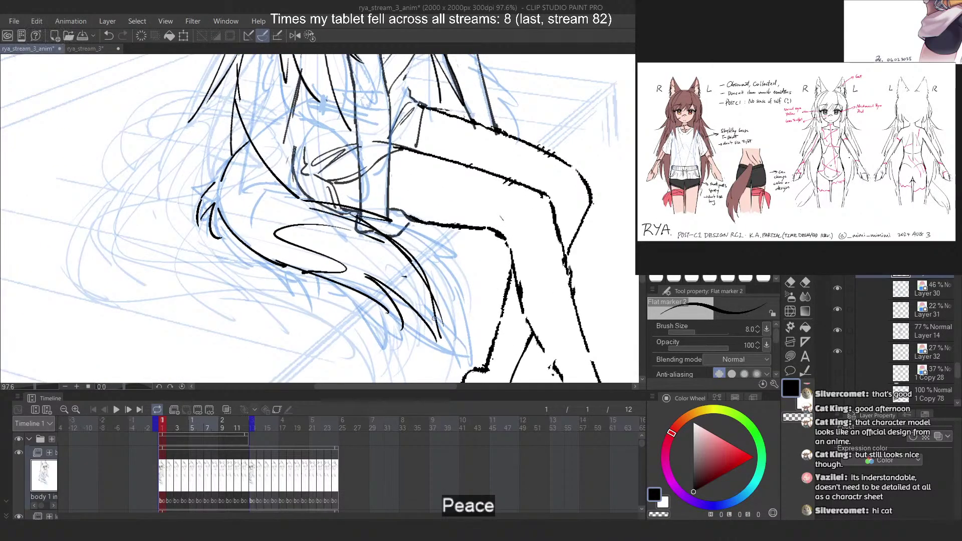
Using a mirrored view, ink short tapering strokes that bring the tail's tip to a point
key(2)
key(ctrl+z)
mouse_move(242, 226)
mouse_down()
mouse_move(196, 331)
mouse_move(209, 343)
mouse_up()
key(ctrl+z)
key(ctrl+z)
key(ctrl+z)
mouse_move(261, 231)
mouse_down()
mouse_move(198, 321)
mouse_move(208, 330)
mouse_up()
key(ctrl+z)
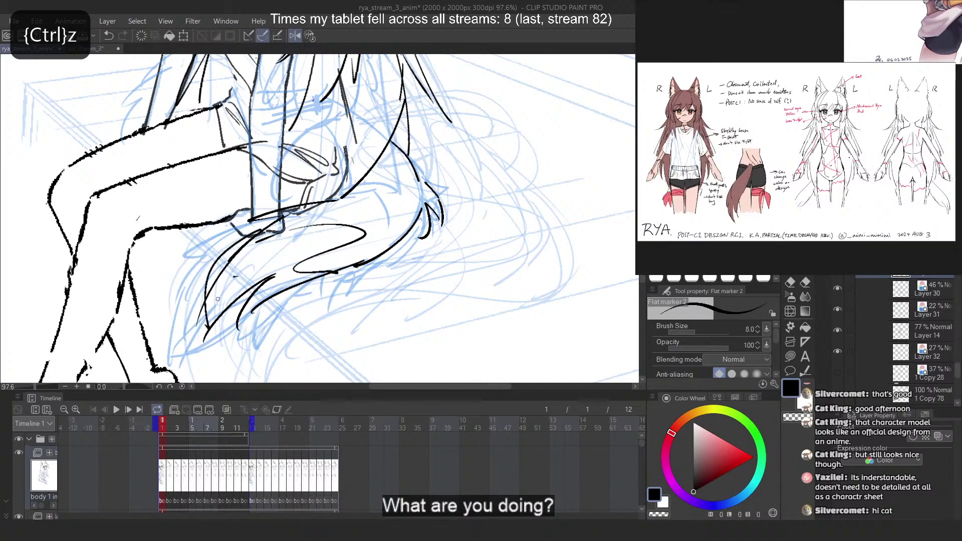
drag(240, 280, 204, 346)
key(ctrl+z)
Try inking a long curve from the hip down around the inside of the tail's bend
drag(394, 189, 386, 241)
key(ctrl+z)
drag(371, 147, 360, 263)
key(ctrl+z)
drag(354, 128, 366, 261)
key(2)
key(ctrl+z)
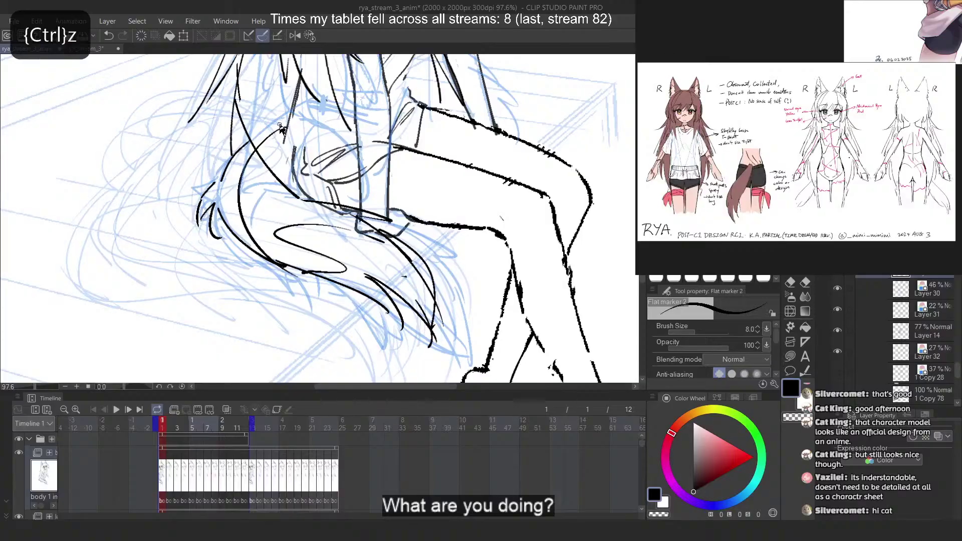
drag(249, 129, 320, 271)
key(ctrl+z)
Lasso the tail's bend with its tufts and squash it toward the body with Free Transform, finishing with nothing selected
key(m)
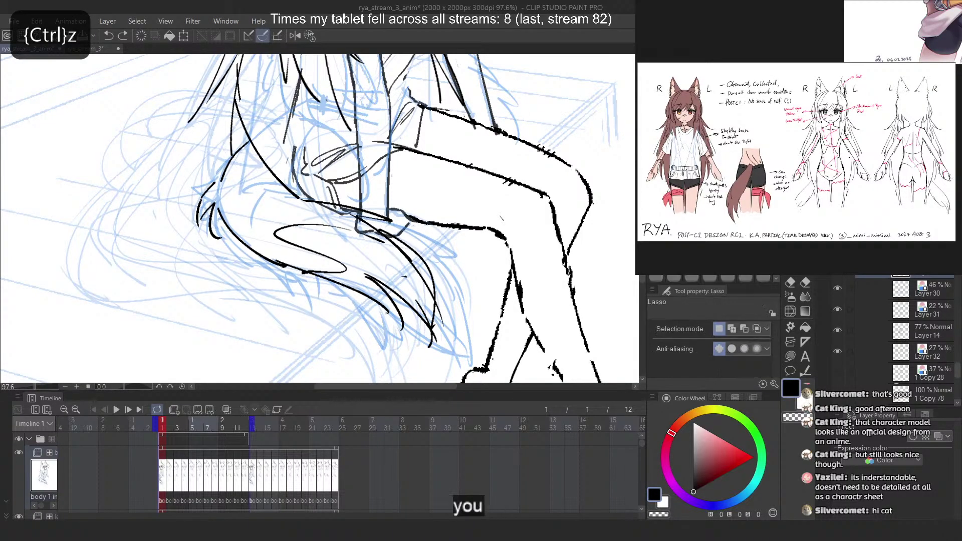
mouse_move(250, 180)
mouse_down()
mouse_move(270, 116)
mouse_move(321, 304)
mouse_move(253, 236)
mouse_up()
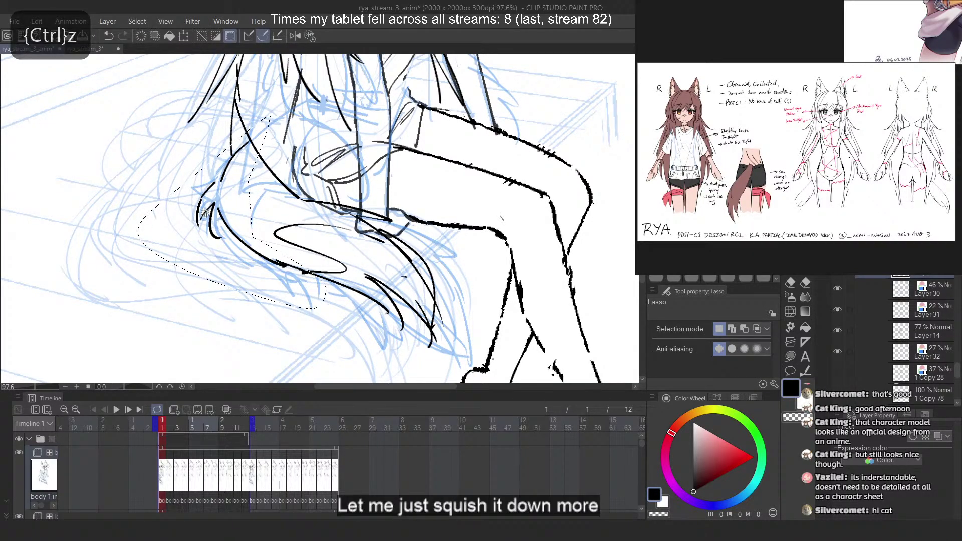
right_click(230, 181)
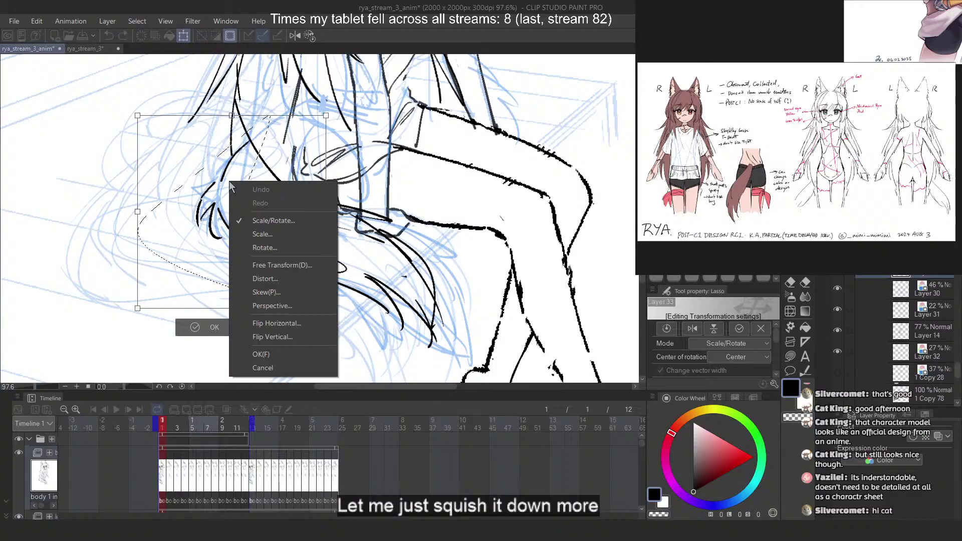
click(299, 268)
drag(174, 198, 176, 199)
drag(325, 115, 324, 131)
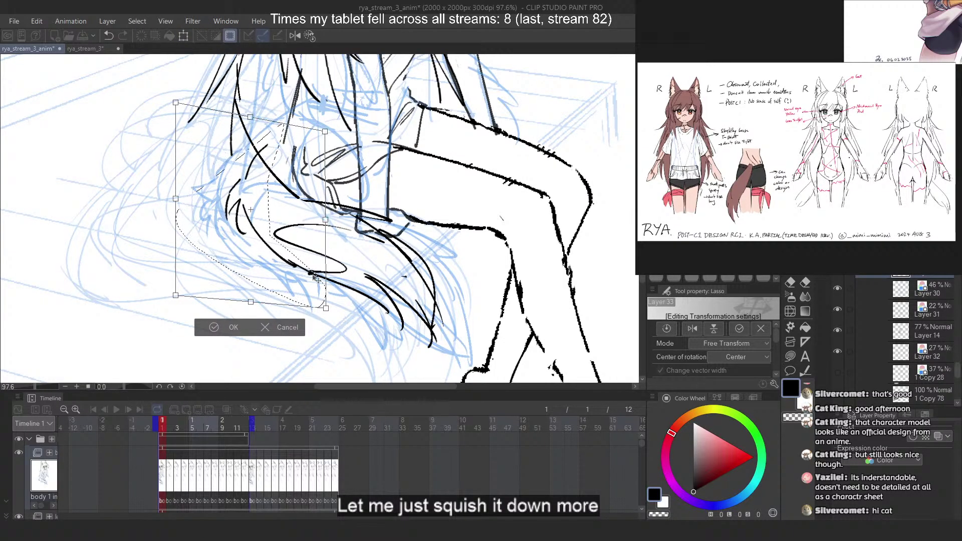
drag(326, 309, 319, 288)
drag(176, 296, 133, 313)
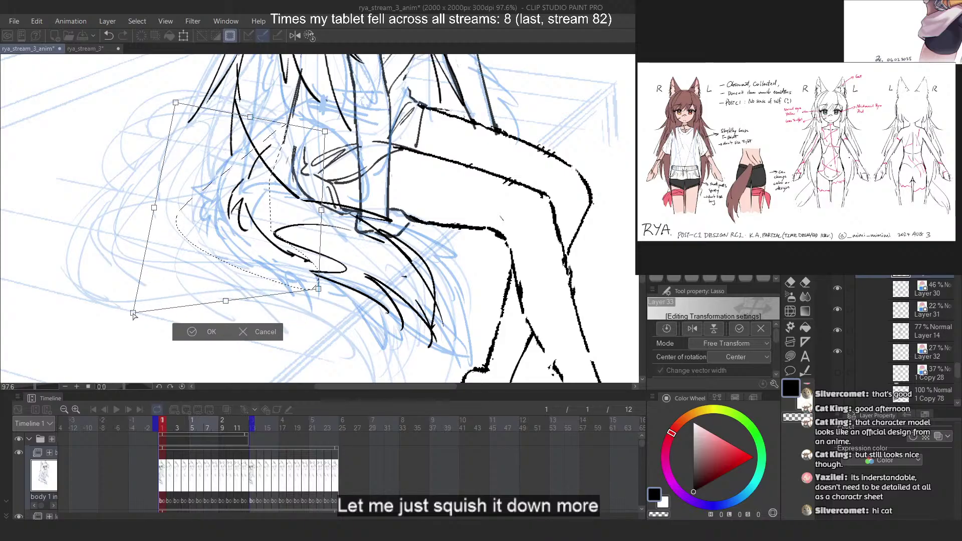
drag(159, 206, 154, 210)
drag(222, 303, 225, 318)
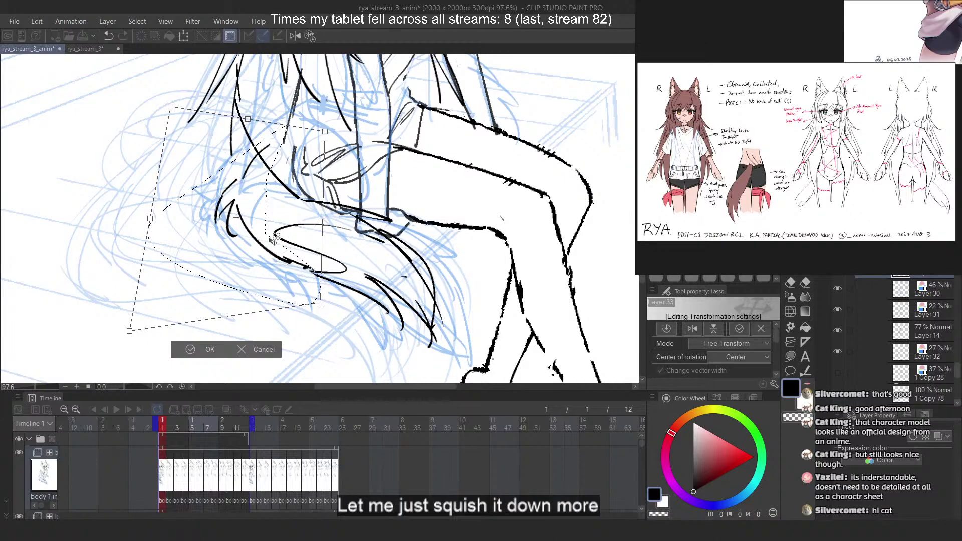
key(Return)
key(ctrl+d)
Lasso the tail's lower edge and inner fur line and slim them upward with Free Transform, finishing with nothing selected
drag(326, 149, 334, 119)
scroll(321, 182, up, 7)
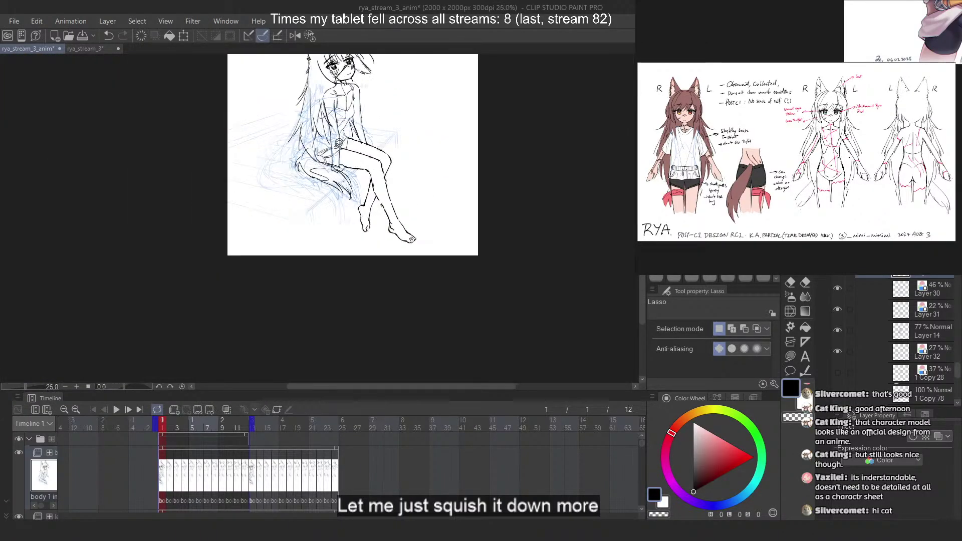
mouse_move(264, 143)
mouse_down()
mouse_move(311, 233)
mouse_move(401, 253)
mouse_move(396, 220)
mouse_move(356, 212)
mouse_up()
key(ctrl+t)
right_click(356, 211)
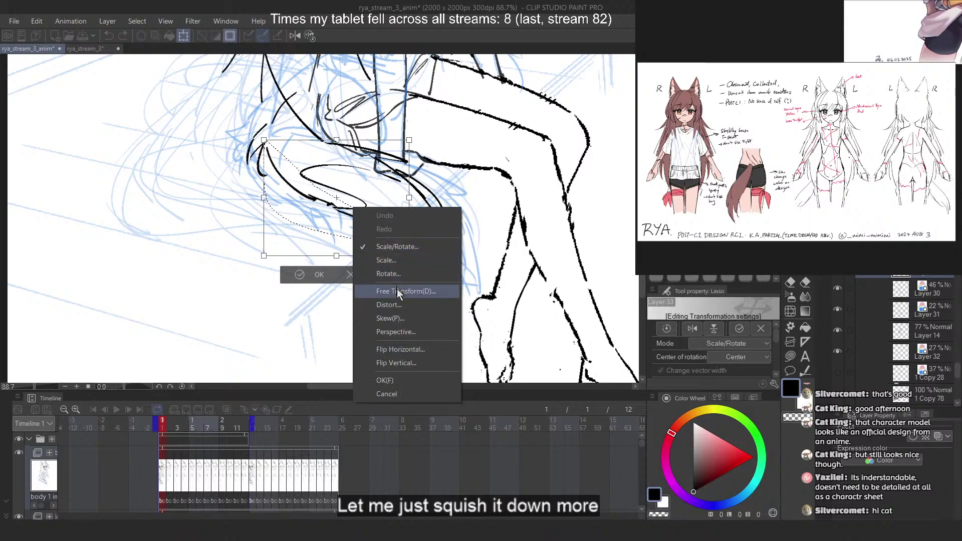
click(397, 289)
drag(266, 256, 271, 237)
drag(264, 141, 273, 133)
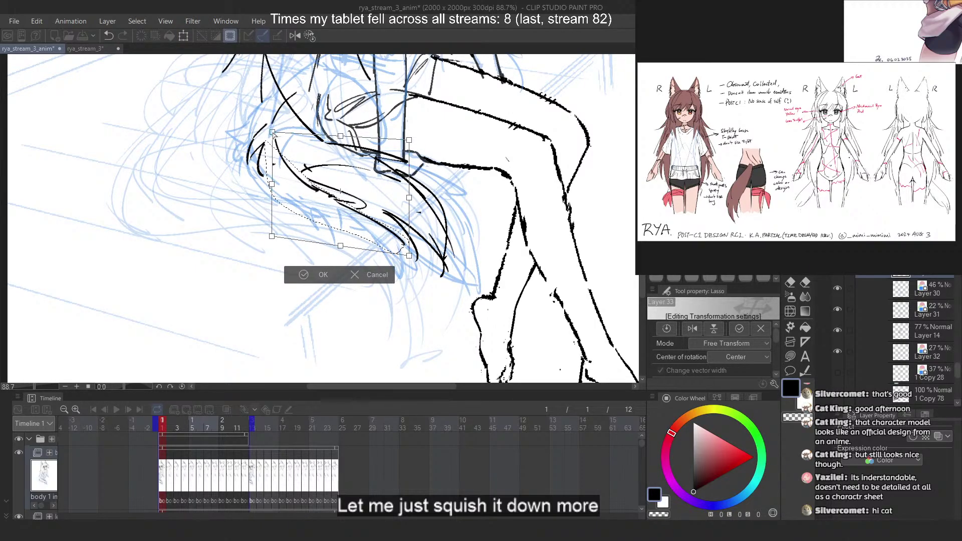
key(Return)
key(ctrl+d)
Check the slimmed tail's size and shape against the whole seated figure
scroll(329, 160, down, 2)
scroll(331, 157, down, 5)
scroll(324, 140, up, 4)
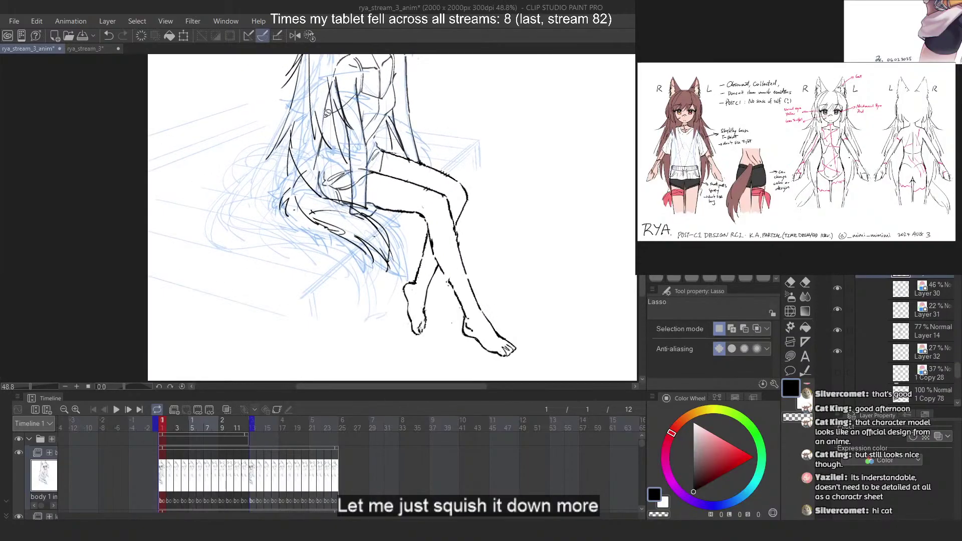
scroll(321, 135, down, 2)
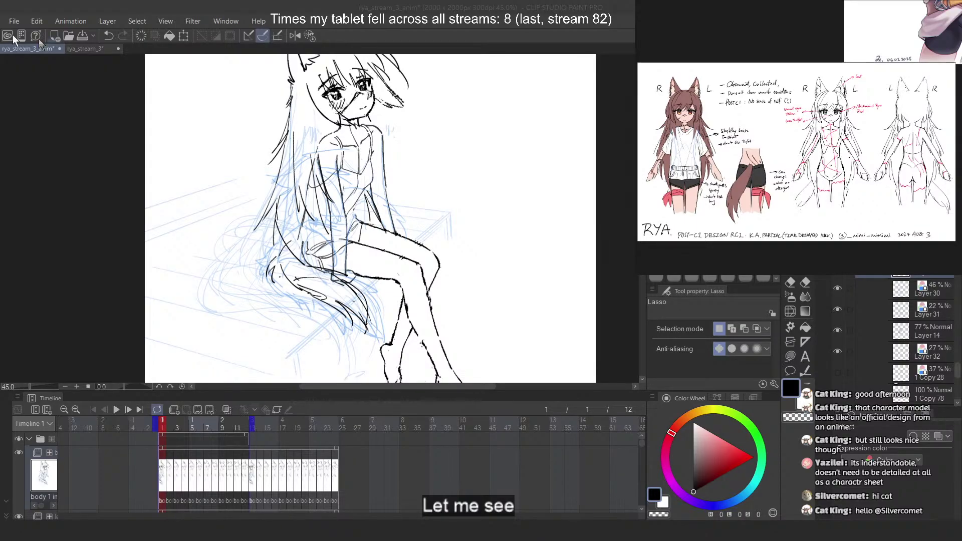
click(377, 6)
scroll(348, 174, down, 2)
scroll(340, 265, up, 3)
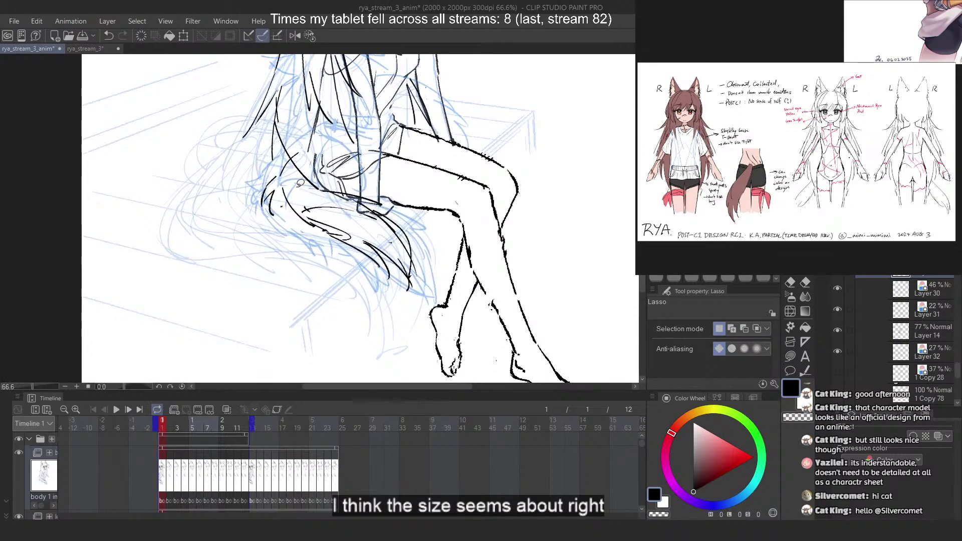
scroll(301, 182, up, 1)
With the Flat marker, ink a pointed fur tuft on the tail's lower edge beside the tip, working in a mirrored view
key(p)
scroll(353, 240, down, 6)
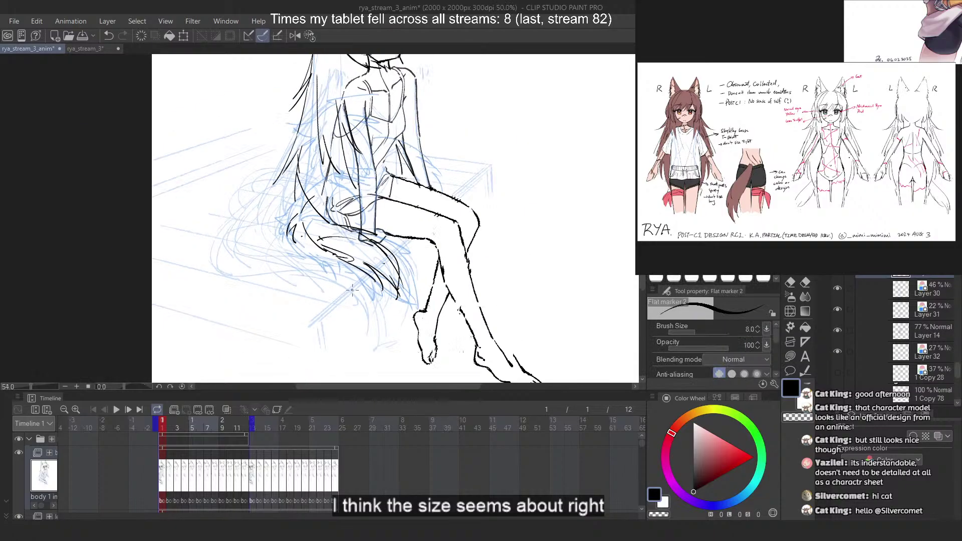
scroll(341, 266, up, 5)
scroll(326, 298, down, 1)
scroll(373, 307, up, 1)
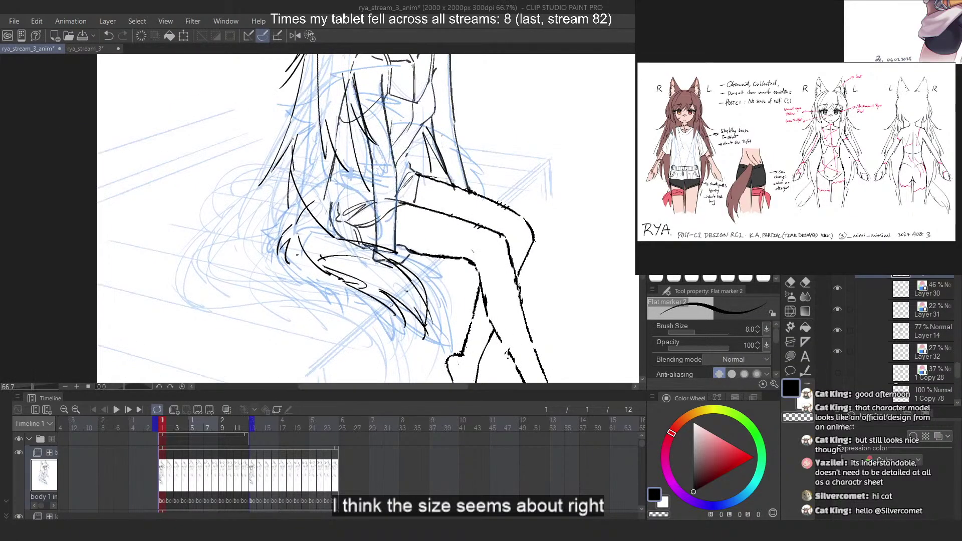
drag(391, 304, 401, 328)
key(ctrl+z)
drag(403, 275, 417, 341)
key(ctrl+z)
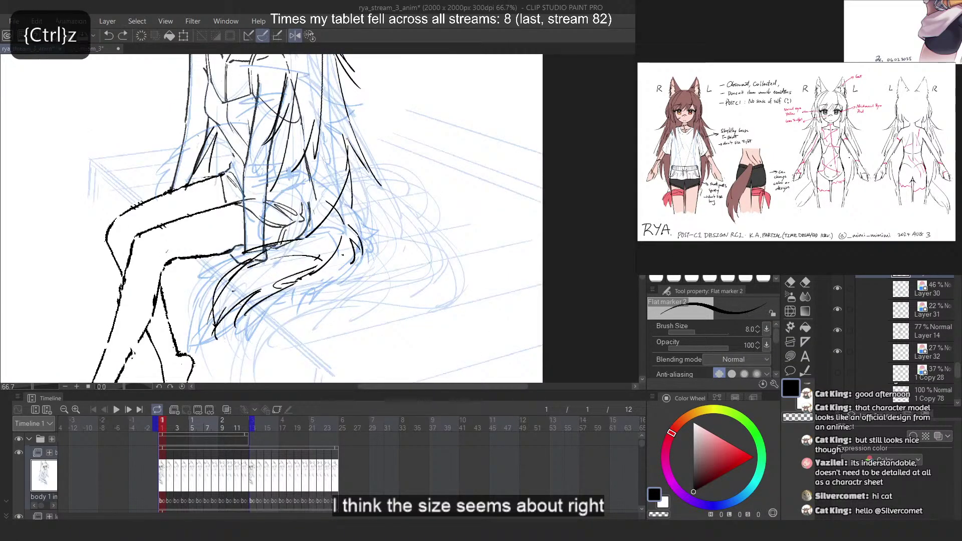
drag(253, 284, 243, 328)
key(ctrl+z)
drag(250, 311, 246, 339)
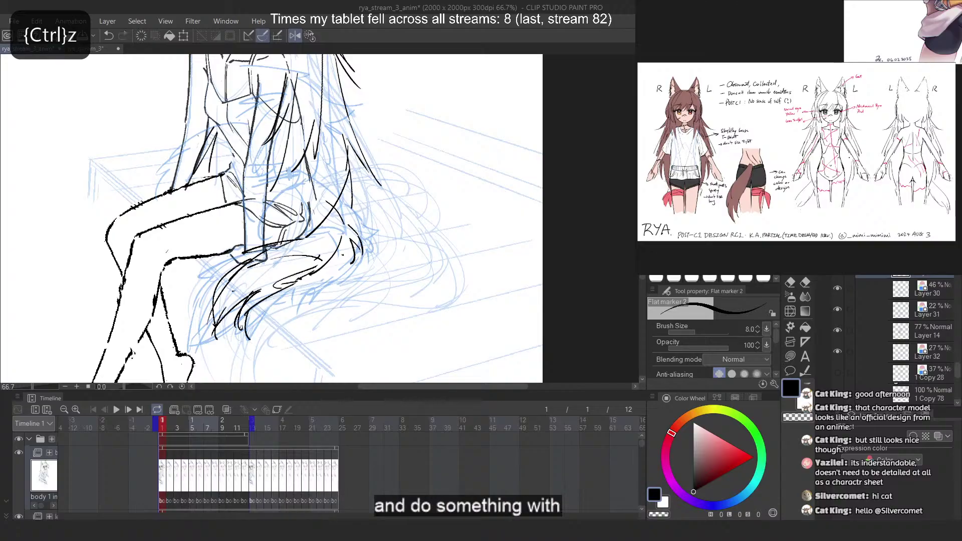
key(ctrl+z)
drag(254, 303, 242, 336)
key(ctrl+z)
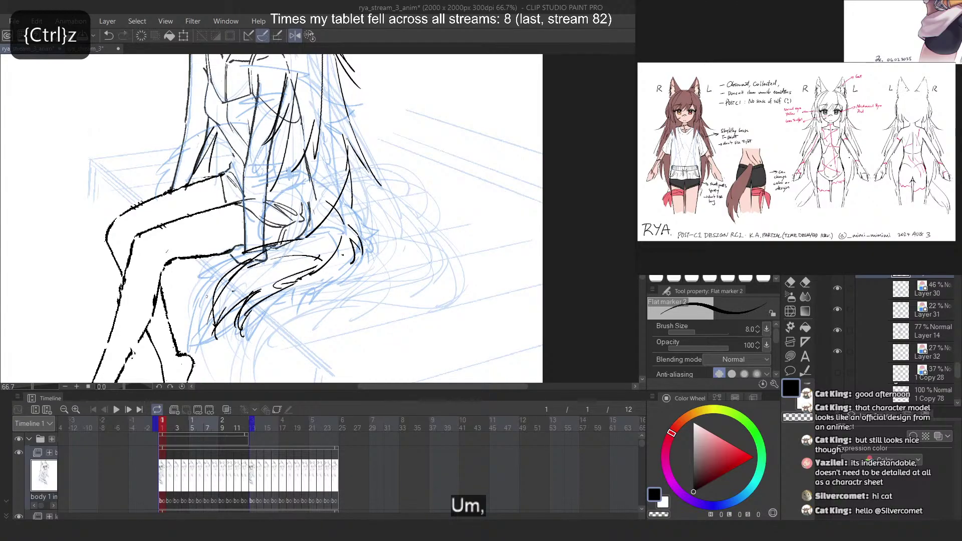
drag(209, 295, 205, 306)
key(ctrl+z)
Try fur lines around the tail's bend and ink short strokes where the tail's base meets the hip
key(ctrl+z)
drag(312, 186, 342, 261)
key(ctrl+z)
drag(325, 211, 331, 284)
key(ctrl+z)
drag(337, 236, 322, 278)
key(ctrl+z)
mouse_move(282, 240)
mouse_down()
mouse_move(315, 238)
mouse_move(279, 256)
mouse_move(304, 215)
mouse_move(316, 231)
mouse_move(344, 233)
mouse_move(320, 289)
mouse_move(333, 284)
mouse_move(318, 267)
mouse_move(337, 283)
mouse_up()
key(ctrl+z)
key(2)
key(ctrl+z)
key(ctrl+z)
key(ctrl+z)
scroll(333, 301, up, 1)
key(ctrl+z)
key(ctrl+z)
key(ctrl+z)
key(ctrl+z)
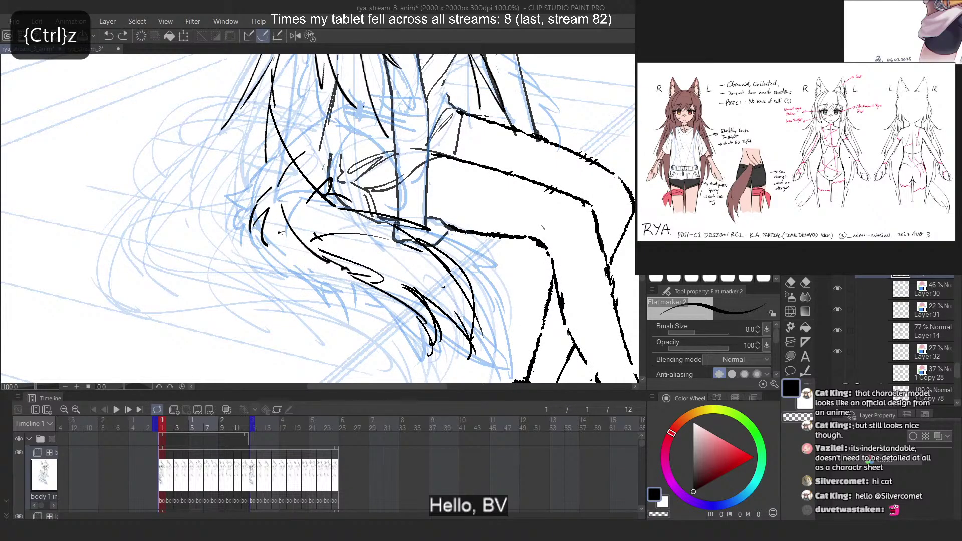
Ink a longer fur stroke below the tuft at the tail's bend
mouse_move(283, 216)
mouse_down()
mouse_move(340, 292)
mouse_move(310, 281)
mouse_up()
key(ctrl+z)
key(ctrl+z)
mouse_move(278, 200)
mouse_down()
mouse_move(266, 235)
mouse_move(278, 265)
mouse_up()
key(ctrl+z)
mouse_move(278, 205)
mouse_down()
mouse_move(267, 253)
mouse_move(274, 267)
mouse_up()
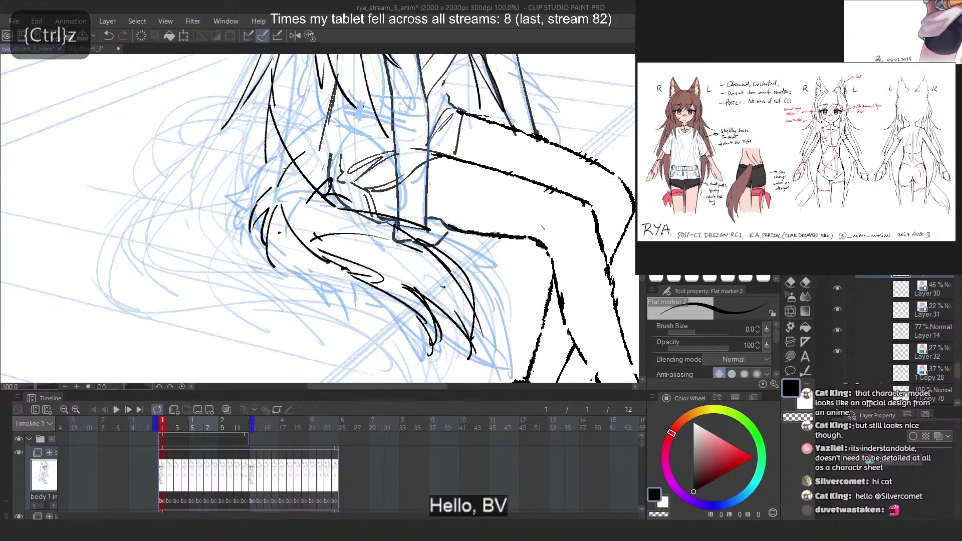
key(ctrl+z)
drag(268, 173, 283, 184)
key(ctrl+z)
Try a long stroke sweeping outward from the tail's bend
scroll(248, 164, down, 3)
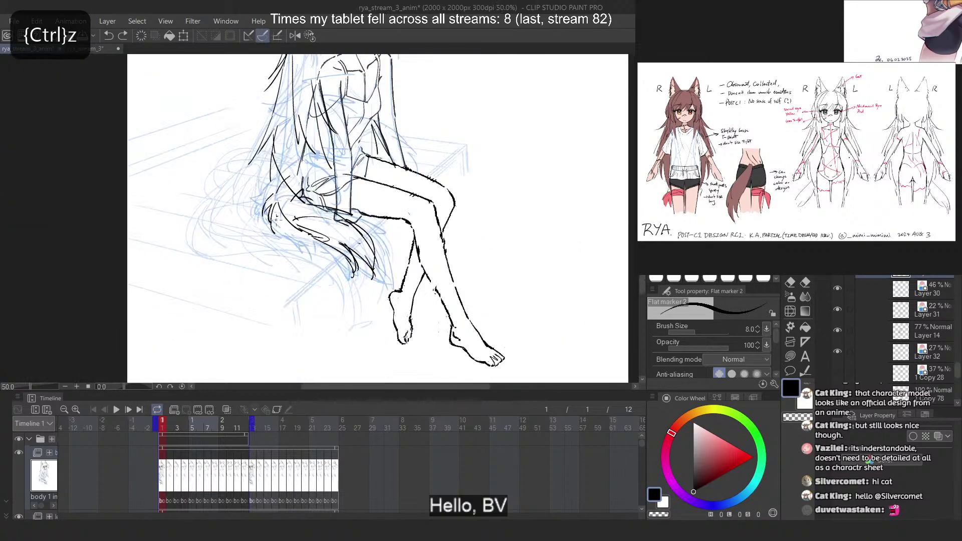
scroll(267, 230, up, 1)
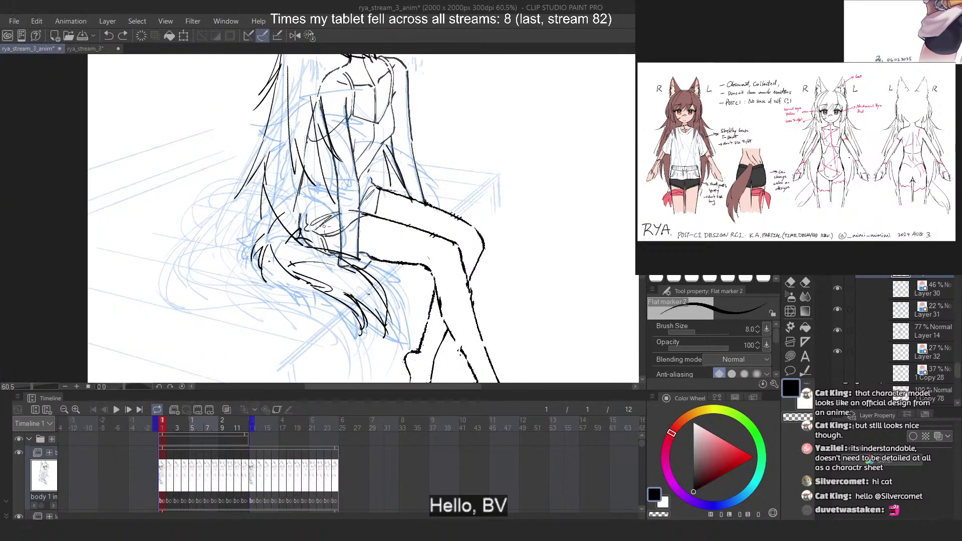
scroll(324, 226, up, 2)
drag(275, 218, 187, 289)
key(ctrl+z)
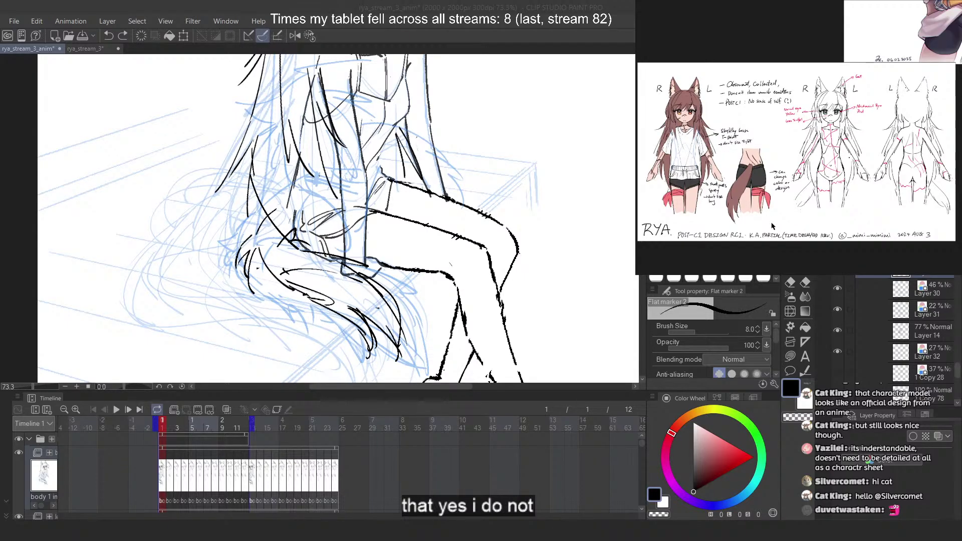
Examine the tail's length, shape and fur tufts in the character illustrations and design sheet on the reference board
scroll(928, 199, down, 5)
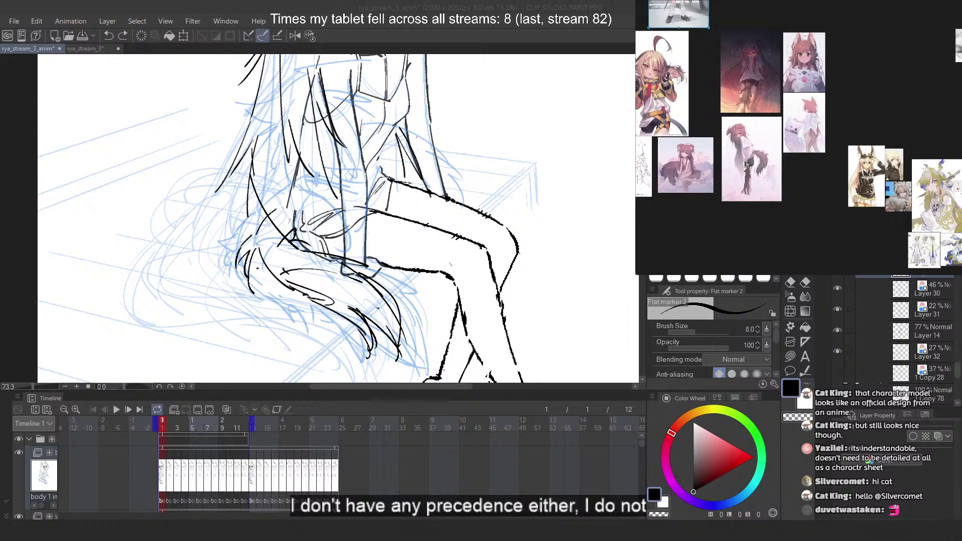
scroll(759, 162, up, 5)
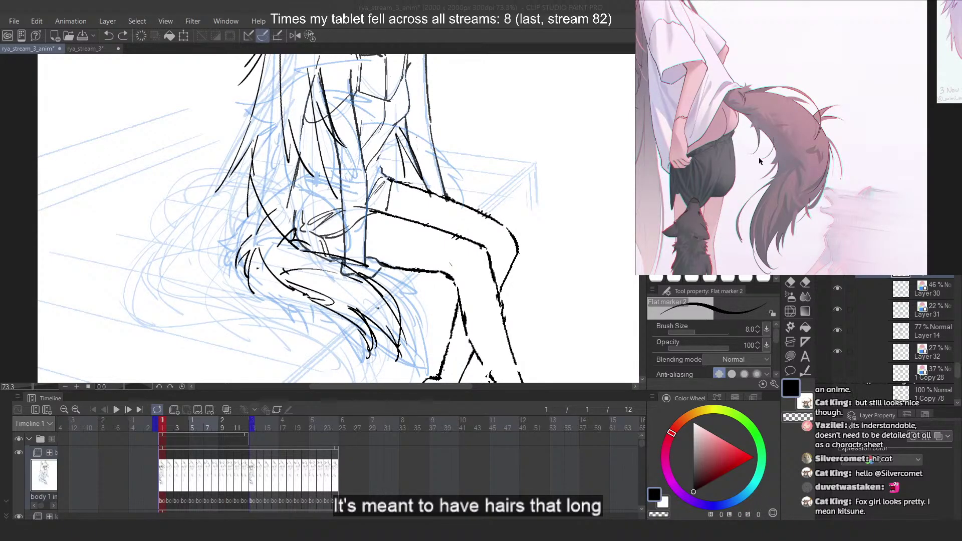
scroll(759, 161, down, 3)
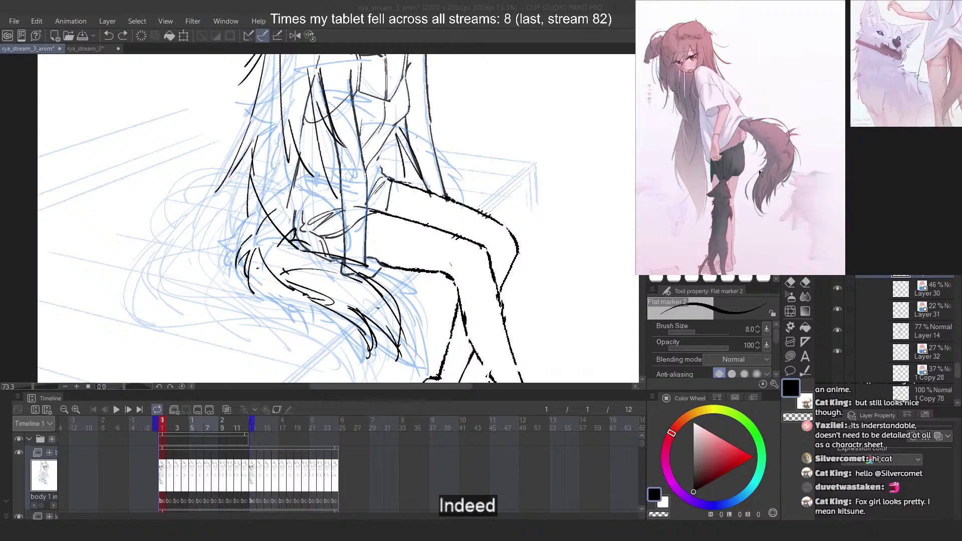
scroll(757, 163, down, 4)
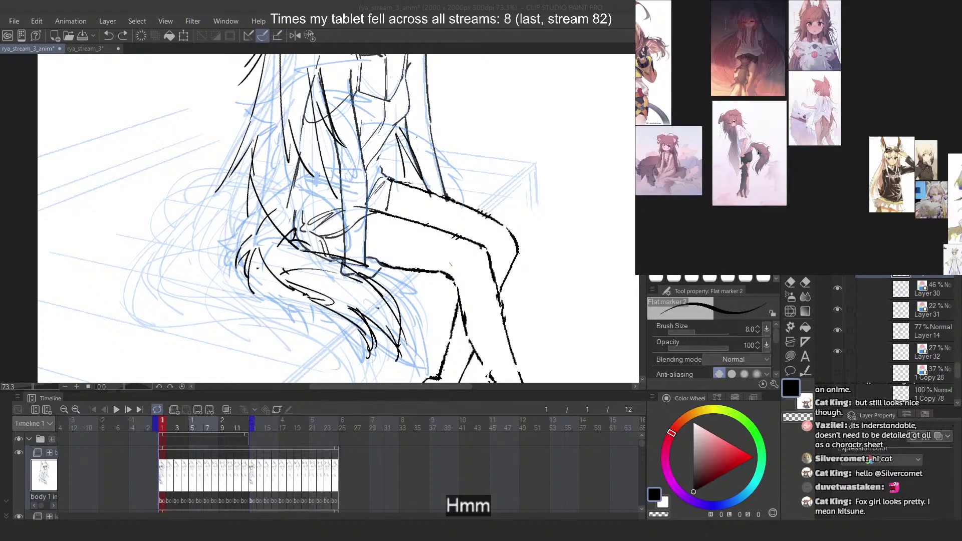
drag(758, 153, 854, 184)
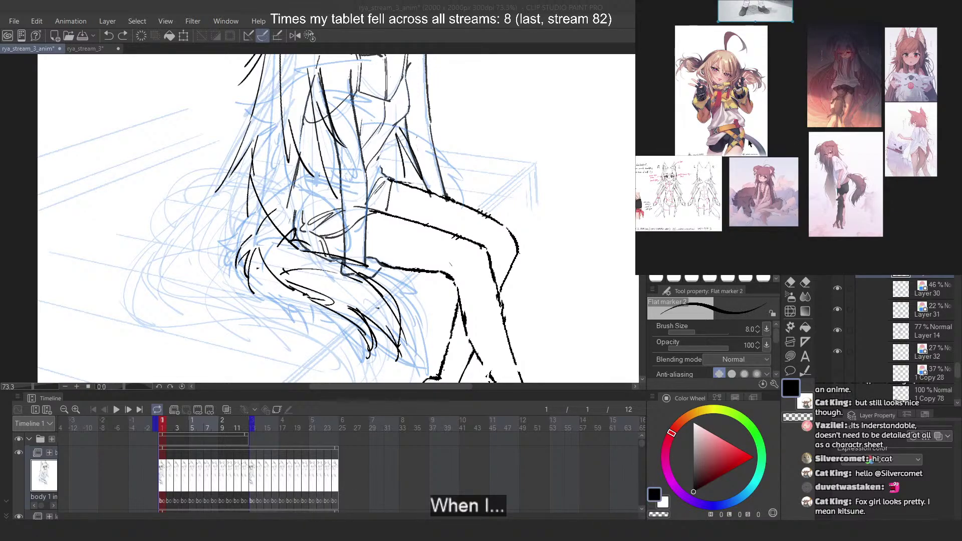
drag(748, 141, 805, 220)
scroll(822, 66, up, 5)
scroll(822, 60, down, 4)
drag(822, 60, 833, 172)
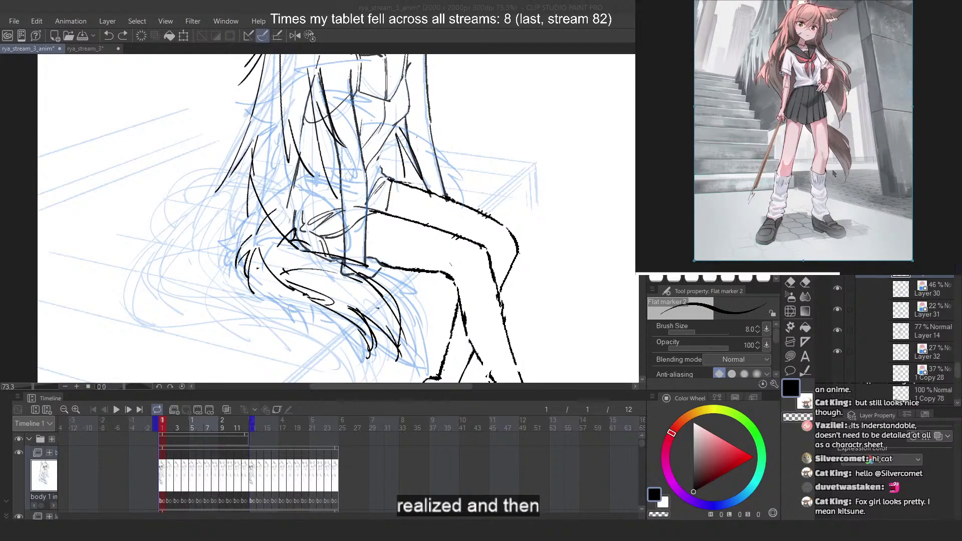
scroll(831, 165, down, 2)
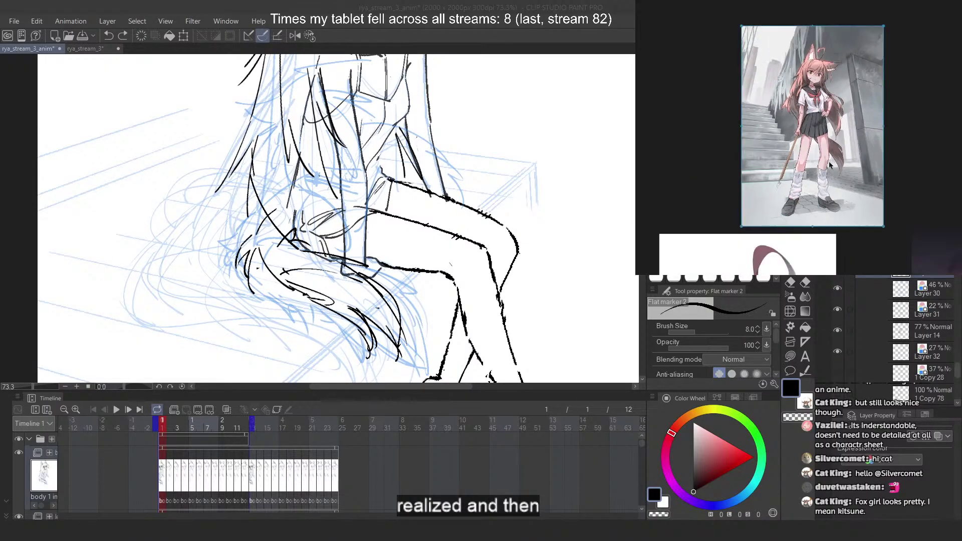
drag(692, 265, 779, 164)
scroll(780, 165, up, 2)
drag(847, 226, 789, 165)
scroll(790, 167, down, 3)
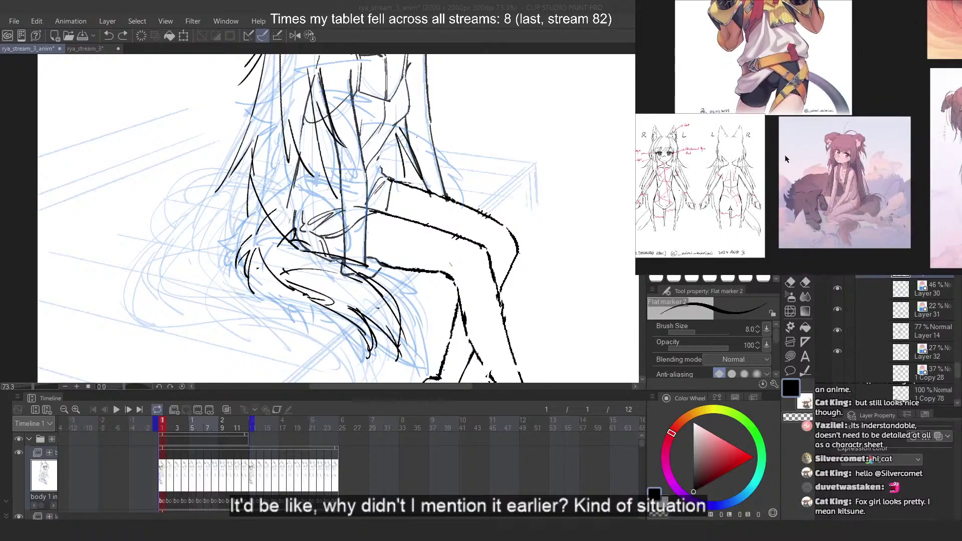
scroll(755, 196, up, 2)
scroll(787, 163, down, 3)
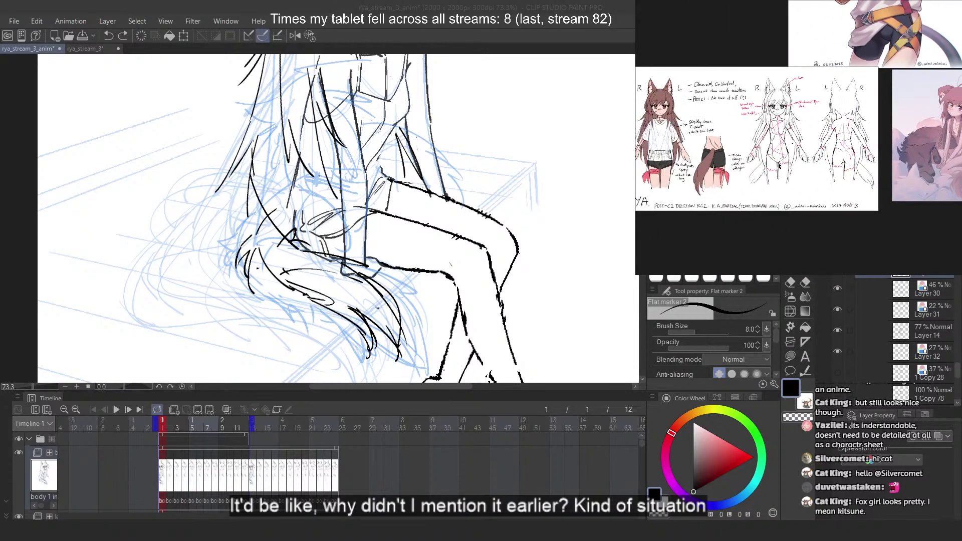
Examine the tail's shape, length and attachment in the front and back views of the RYA character design sheet
scroll(672, 183, up, 3)
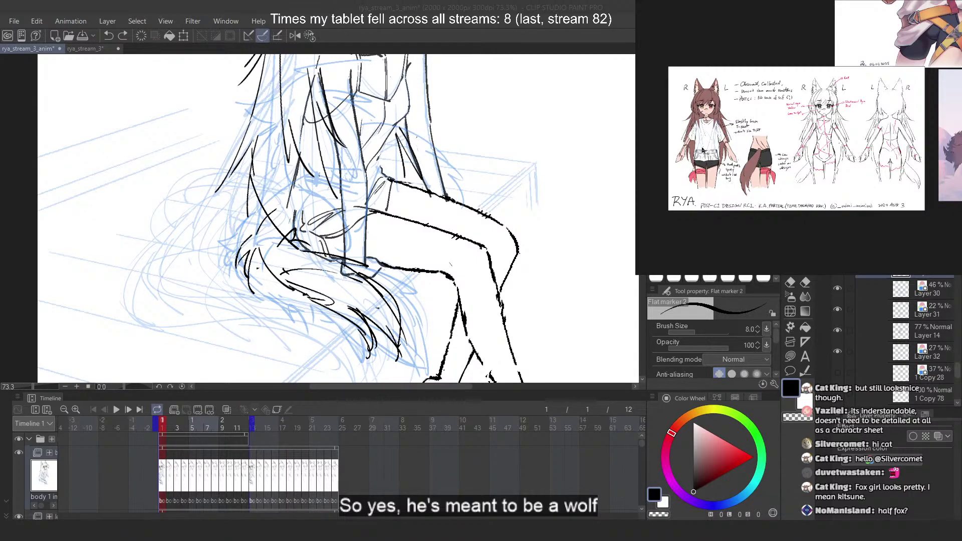
scroll(698, 126, up, 2)
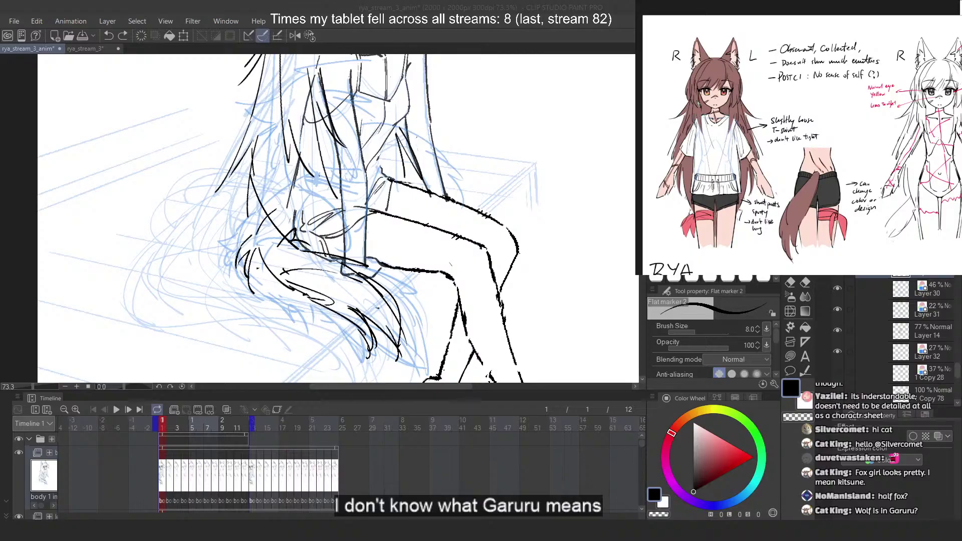
scroll(697, 102, down, 8)
drag(859, 98, 780, 153)
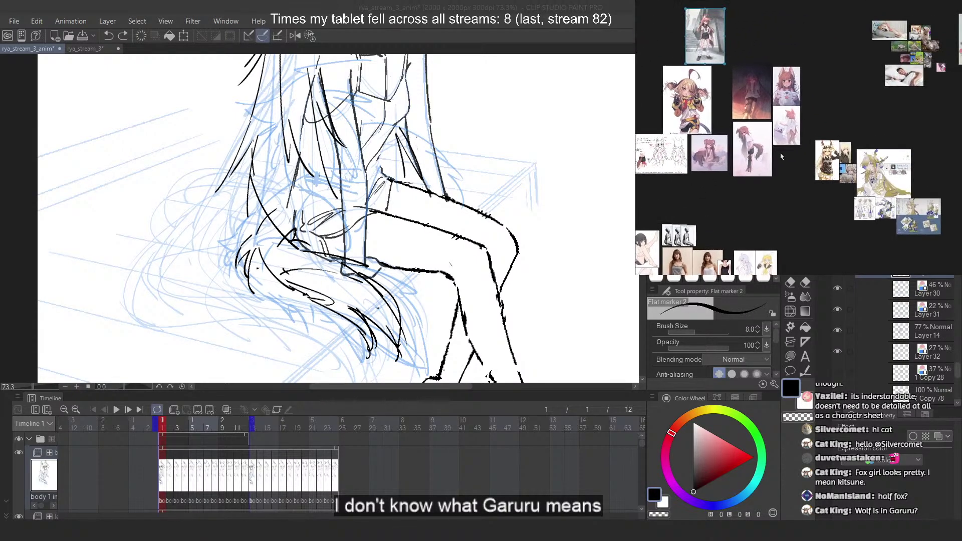
drag(636, 143, 724, 141)
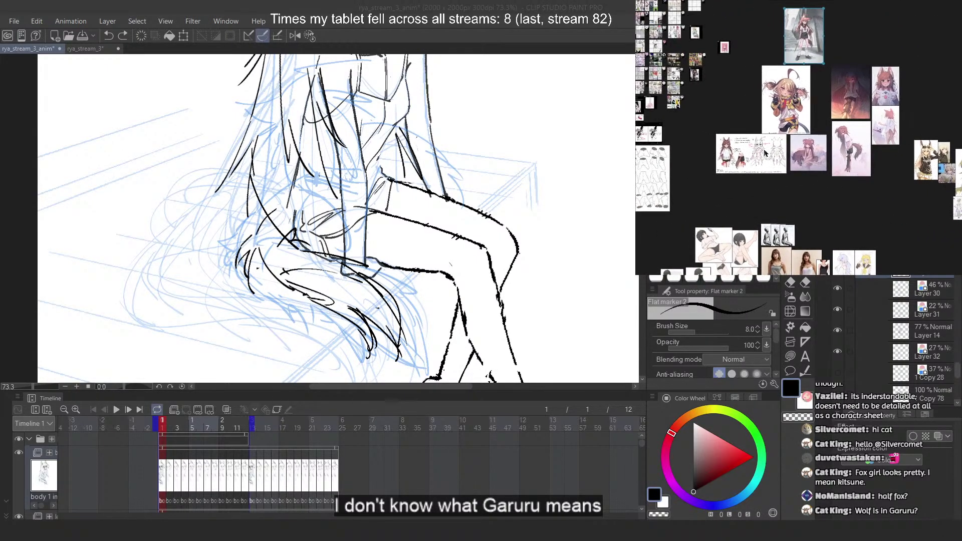
scroll(723, 141, up, 6)
scroll(775, 193, up, 3)
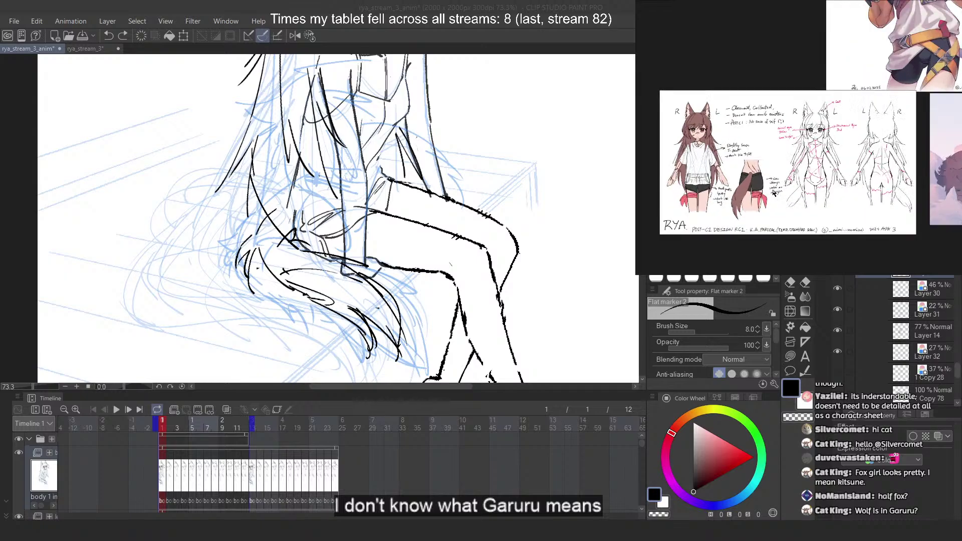
click(494, 6)
Tint the rough tail ink layer blue and hide Layer 30
scroll(356, 175, down, 6)
scroll(288, 158, up, 4)
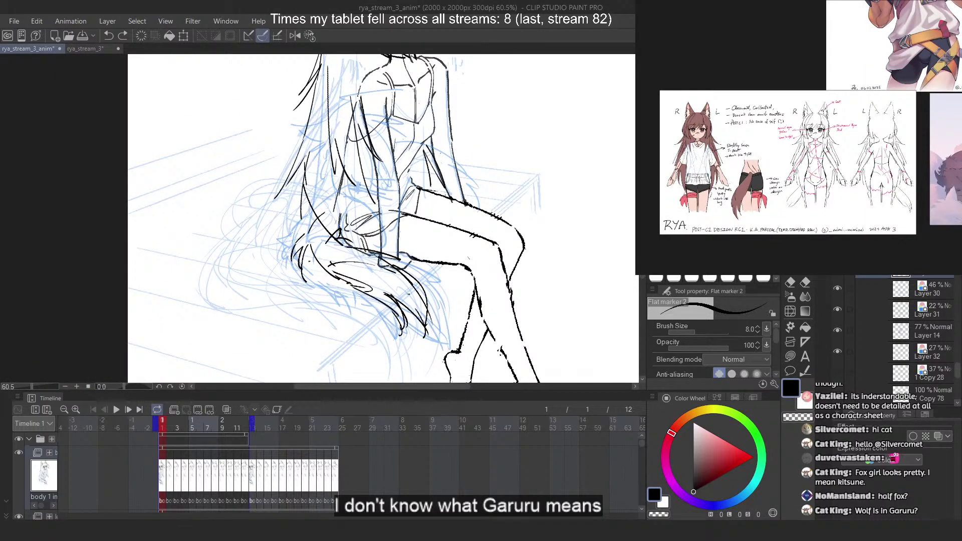
key(ctrl+b)
click(837, 288)
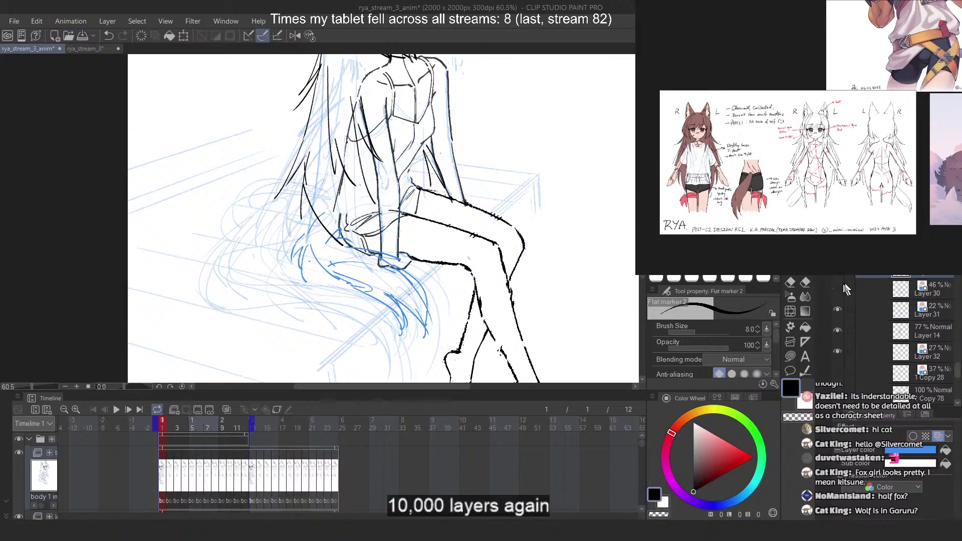
Lower the opacity of Layer 33 to 51% and add a new raster layer above it
scroll(904, 336, down, 3)
scroll(905, 336, up, 4)
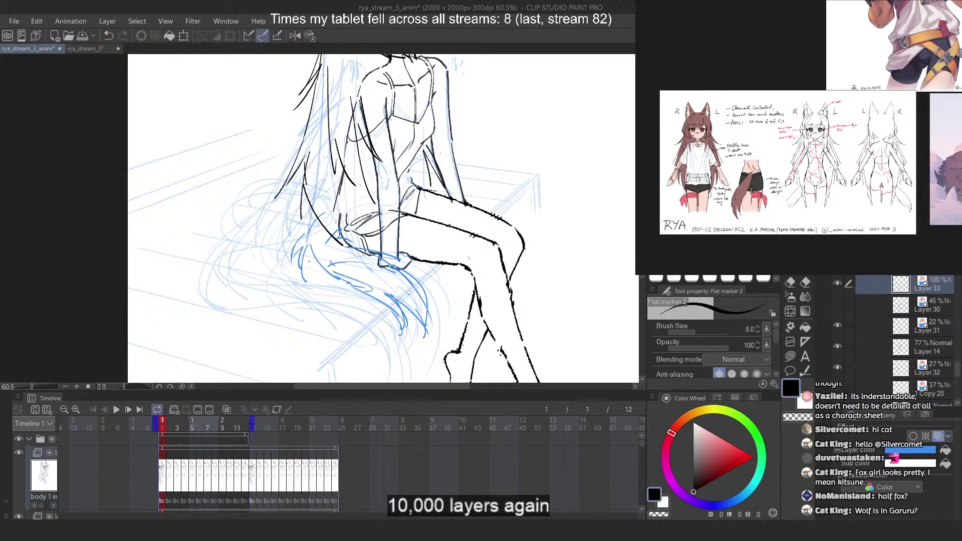
click(915, 252)
key(ctrl+shift+n)
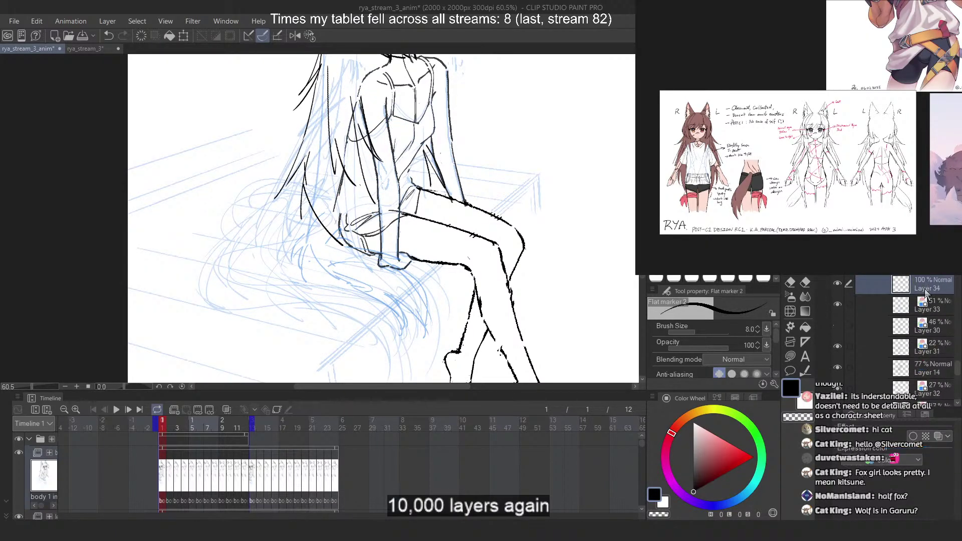
scroll(396, 231, down, 6)
scroll(387, 260, up, 5)
scroll(388, 259, up, 2)
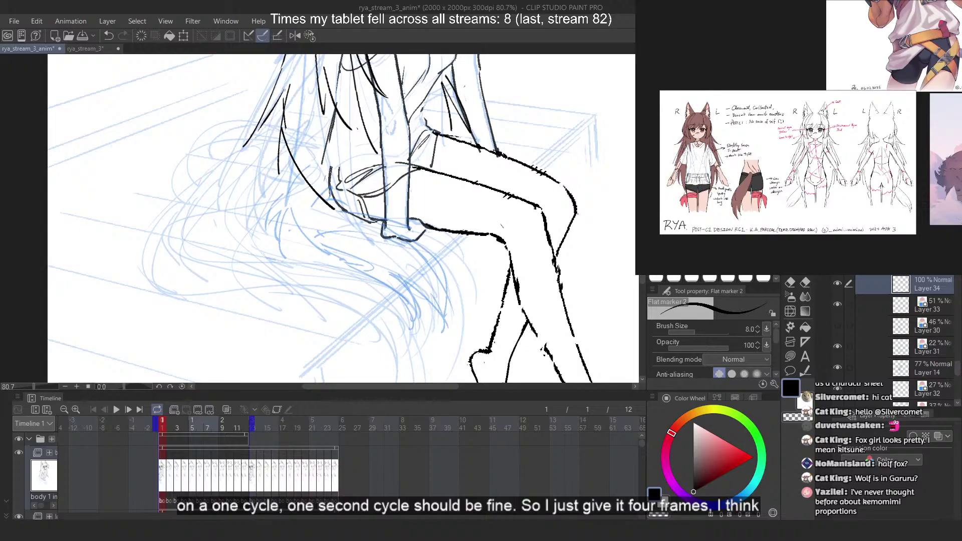
Add a new animation folder to the timeline, separate from the body track
key(ctrl+b)
drag(957, 367, 958, 280)
scroll(920, 341, up, 3)
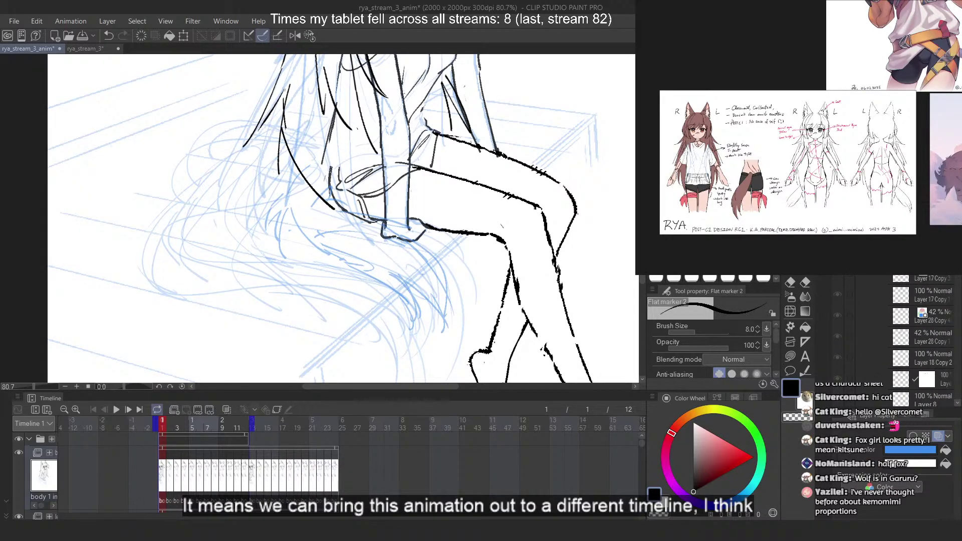
scroll(920, 341, down, 3)
click(44, 517)
scroll(920, 341, up, 3)
scroll(920, 340, down, 3)
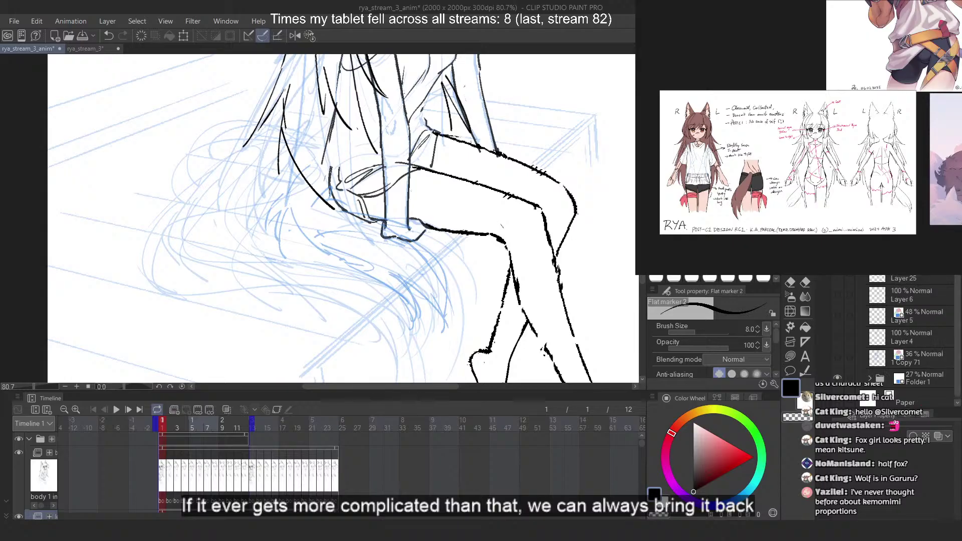
click(174, 410)
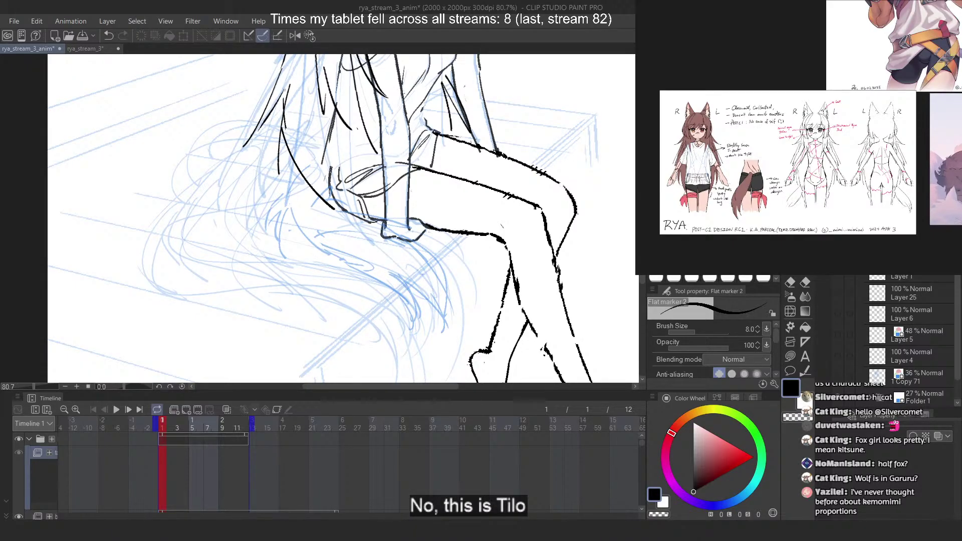
Add a blank layer in the new animation folder and assign it as cel 1 on the first frame
key(ctrl+shift+n)
scroll(370, 313, down, 4)
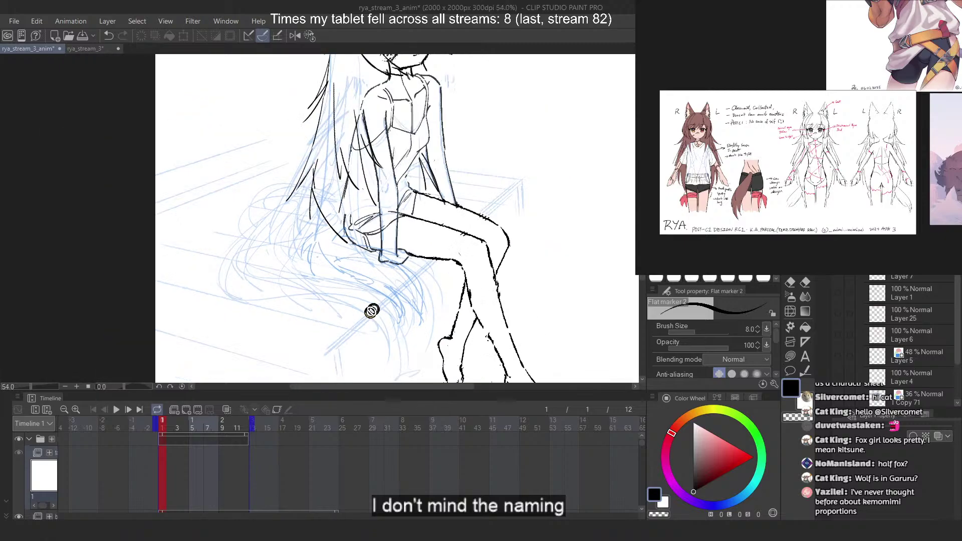
scroll(362, 252, up, 3)
scroll(247, 468, down, 1)
scroll(247, 467, up, 2)
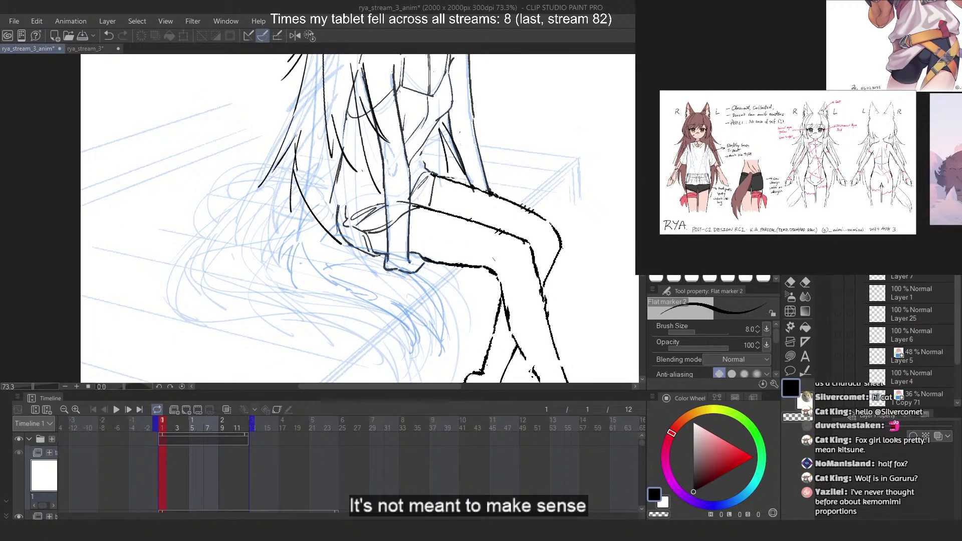
key(ctrl+shift+n)
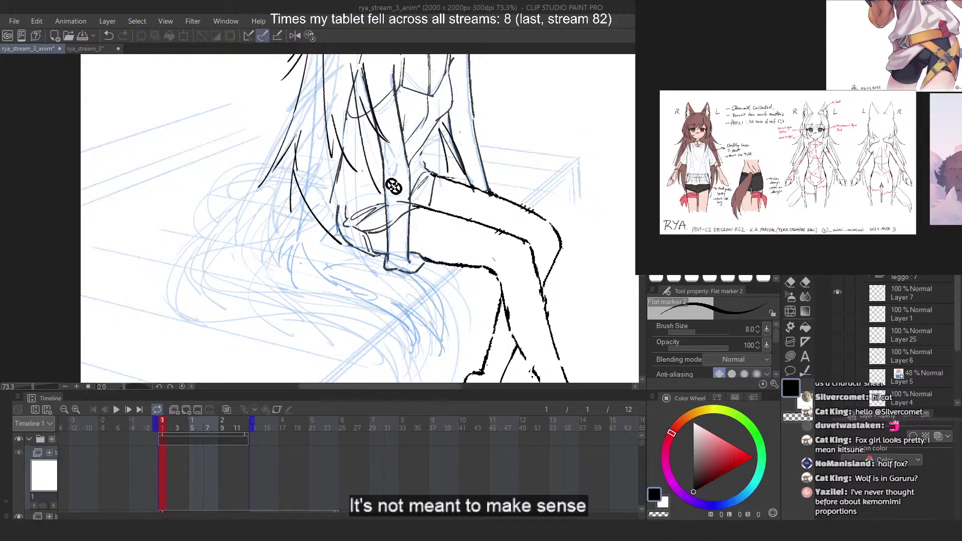
scroll(395, 182, up, 2)
scroll(389, 219, down, 3)
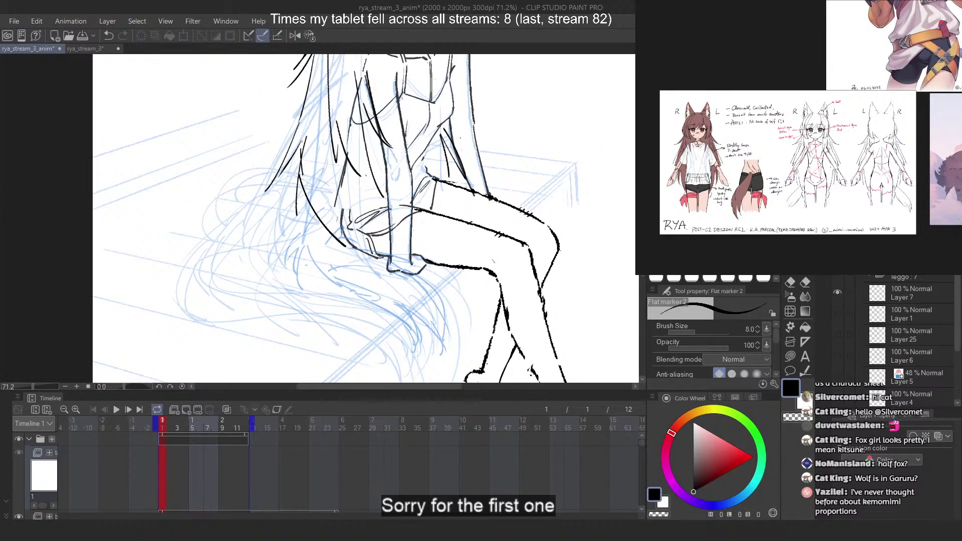
right_click(162, 458)
click(186, 237)
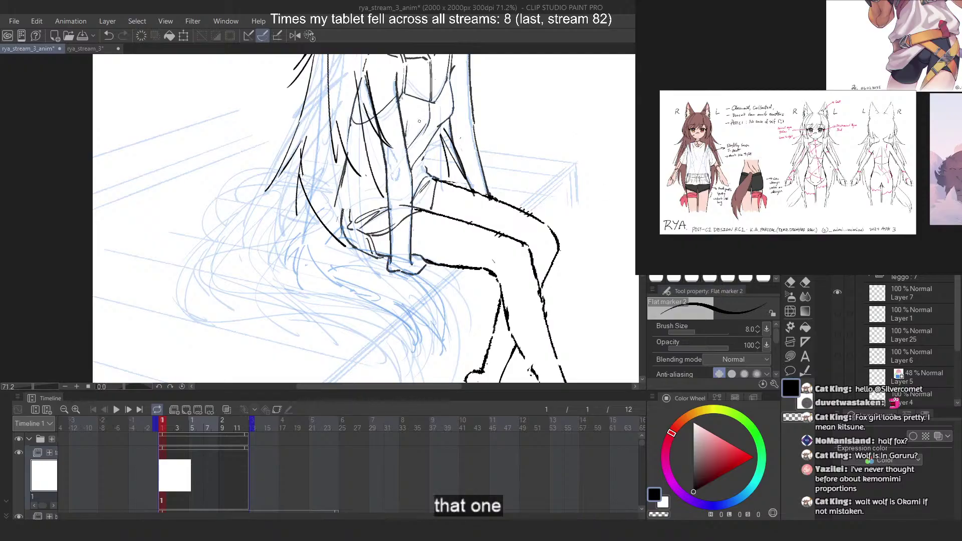
Ink the tail's back edge from the hair down to the bend, with a pointed fur tuft at the bend
scroll(364, 218, up, 1)
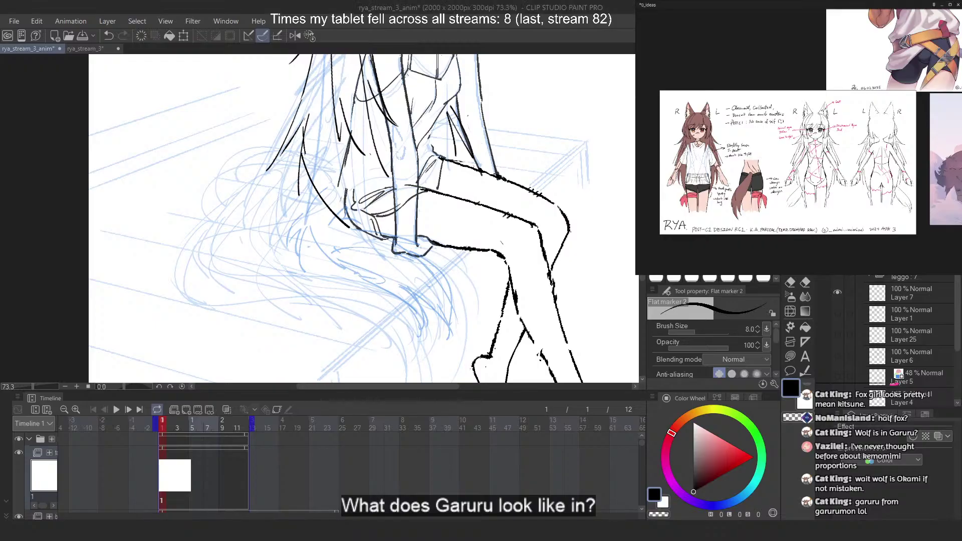
click(480, 12)
scroll(361, 219, down, 1)
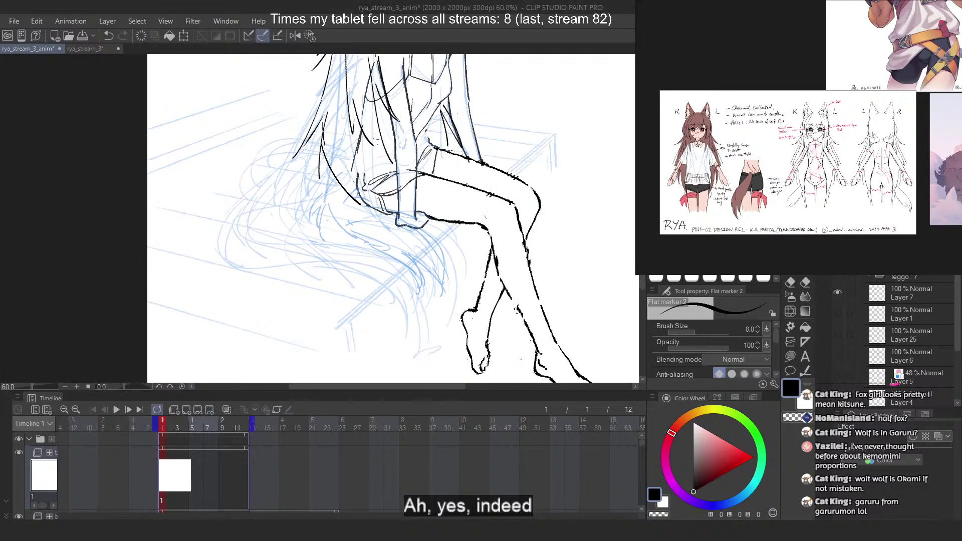
scroll(361, 219, up, 2)
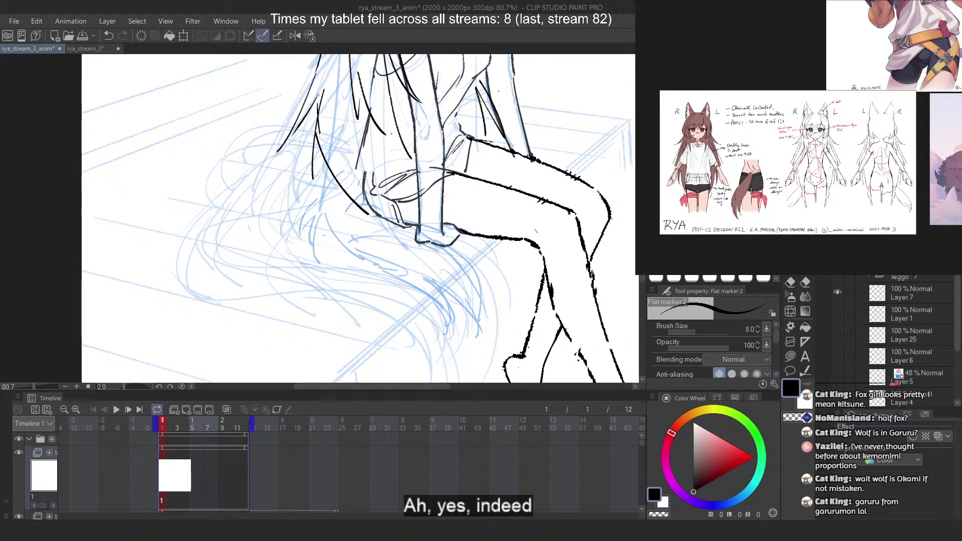
scroll(393, 236, up, 3)
mouse_move(284, 189)
mouse_down()
mouse_move(280, 223)
mouse_move(323, 274)
mouse_up()
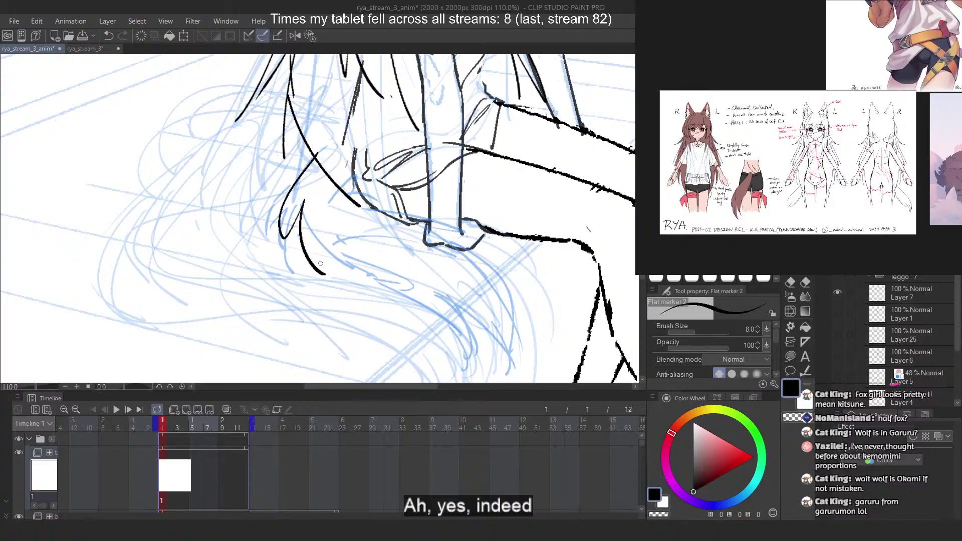
key(ctrl+z)
drag(286, 213, 327, 269)
key(ctrl+z)
mouse_move(312, 157)
mouse_down()
mouse_move(288, 203)
mouse_move(310, 250)
mouse_move(301, 165)
mouse_move(317, 258)
mouse_up()
key(ctrl+z)
key(ctrl+z)
mouse_move(311, 156)
mouse_down()
mouse_move(281, 223)
mouse_move(316, 257)
mouse_up()
Ink short fur strokes below the bend's tuft and try a long underside line toward the tail's tip
mouse_move(304, 212)
mouse_down()
mouse_move(343, 273)
mouse_move(452, 322)
mouse_up()
key(ctrl+z)
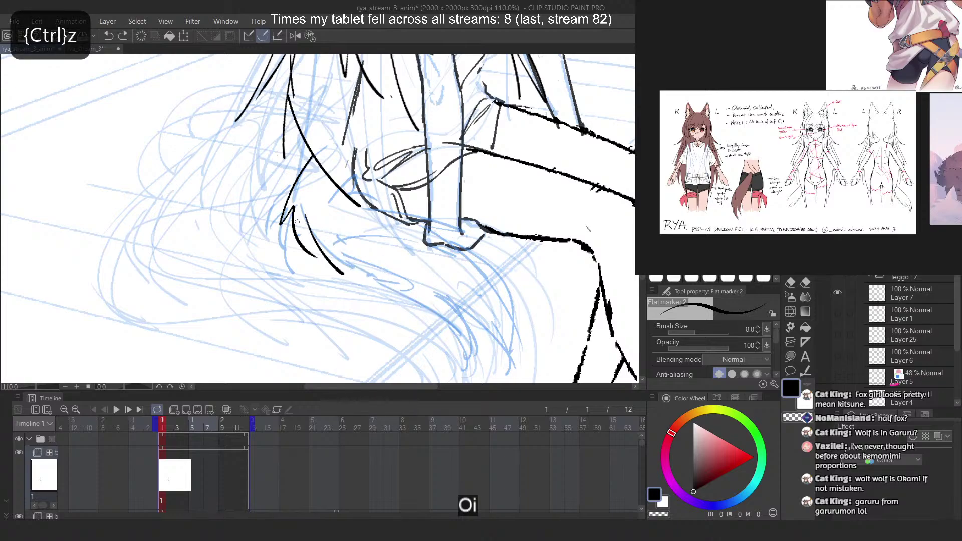
key(ctrl+z)
mouse_move(310, 229)
mouse_down()
mouse_move(338, 270)
mouse_move(446, 322)
mouse_move(385, 281)
mouse_move(485, 362)
mouse_up()
key(ctrl+z)
key(ctrl+z)
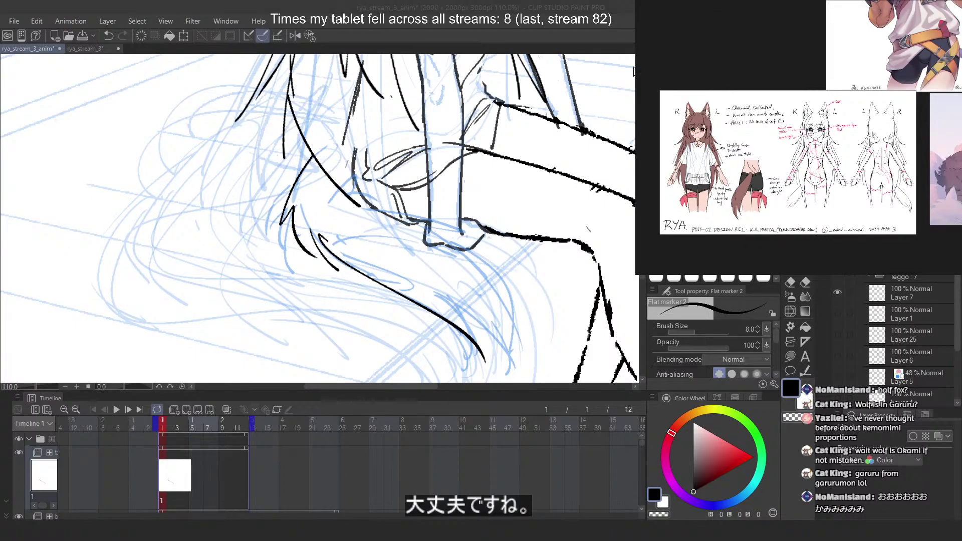
click(599, 34)
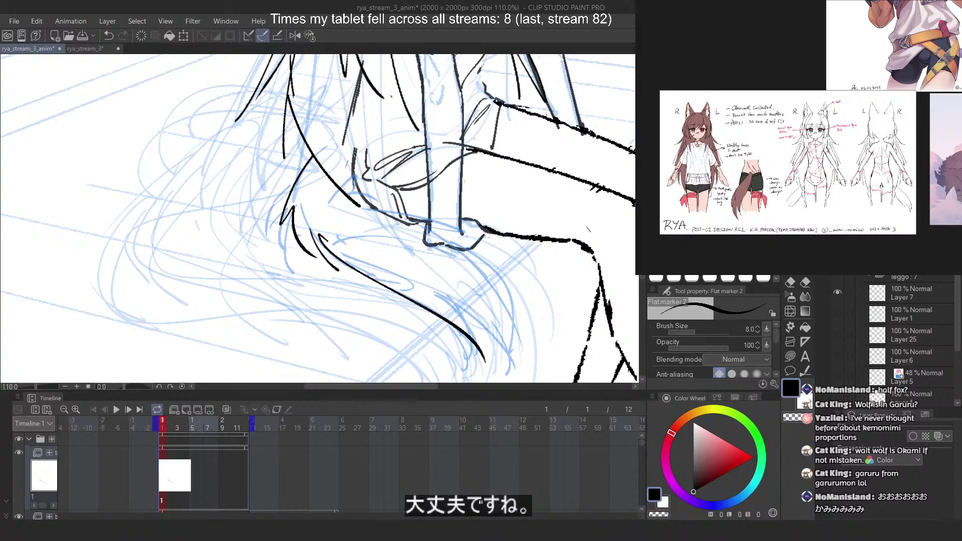
key(ctrl+z)
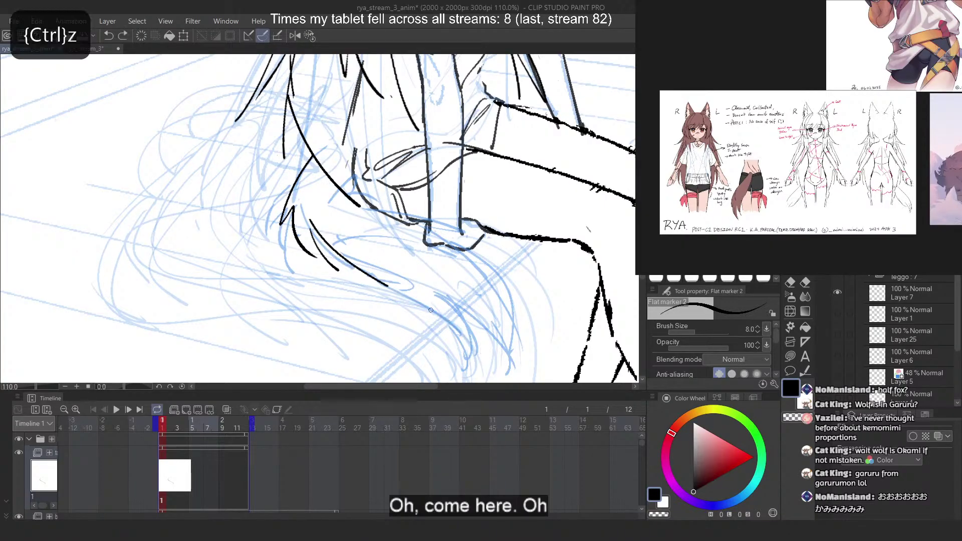
Ink the tail's underside as one long line from the bend, curving downward into the tip
drag(314, 231, 489, 362)
key(ctrl+z)
mouse_move(315, 233)
mouse_down()
mouse_move(471, 344)
mouse_move(446, 317)
mouse_move(470, 371)
mouse_up()
key(ctrl+z)
key(ctrl+z)
key(ctrl+z)
drag(447, 319, 460, 375)
key(ctrl+z)
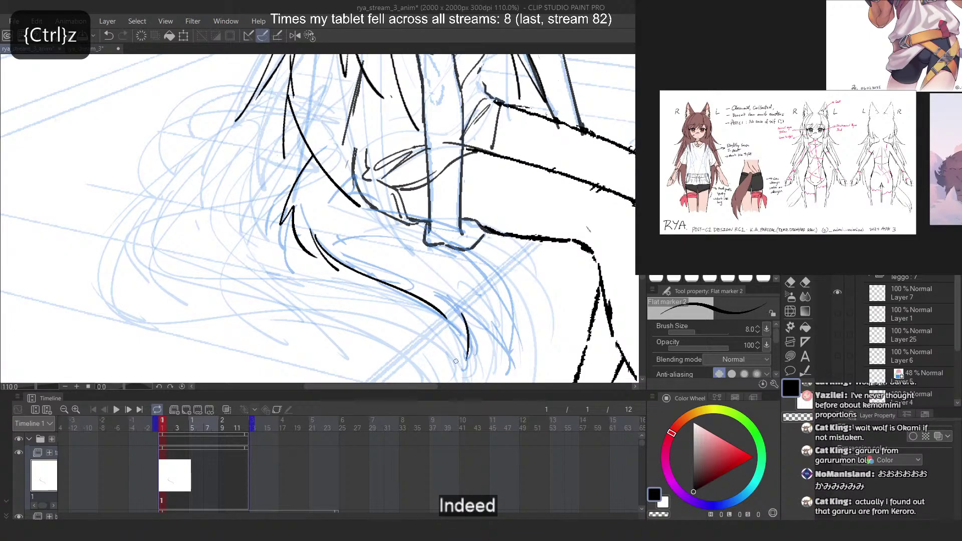
Mirror the canvas view and ink a short tapering stroke for the lower fur point at the tail's tip
key(2)
scroll(502, 209, down, 4)
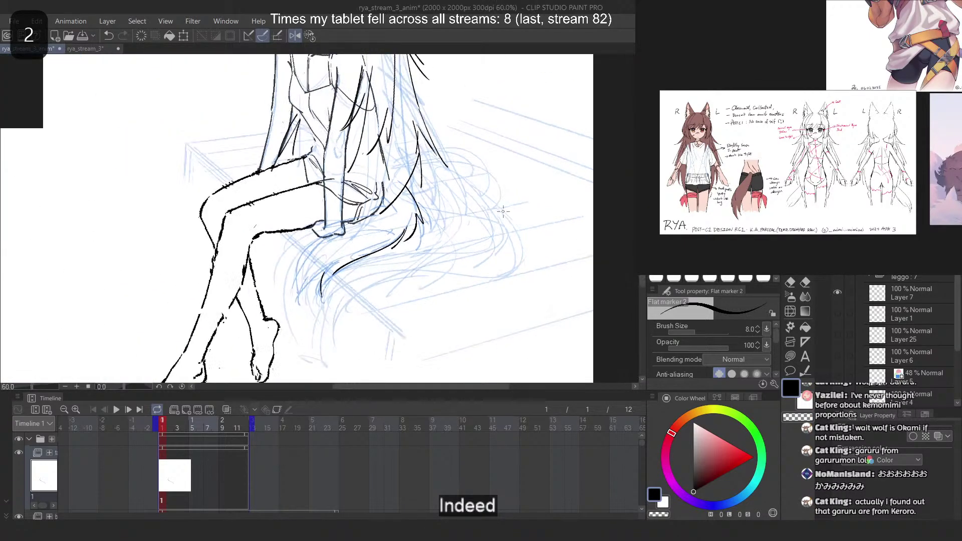
scroll(268, 254, up, 2)
key(ctrl+z)
drag(385, 248, 371, 295)
key(ctrl+z)
mouse_move(385, 269)
mouse_down()
mouse_move(373, 300)
mouse_move(380, 258)
mouse_move(369, 297)
mouse_up()
key(ctrl+z)
key(ctrl+z)
drag(384, 269, 376, 310)
key(ctrl+z)
key(ctrl+z)
key(ctrl+z)
drag(386, 251, 378, 301)
mouse_move(384, 269)
mouse_down()
mouse_move(378, 306)
mouse_move(377, 296)
mouse_up()
key(ctrl+z)
key(ctrl+z)
key(ctrl+z)
key(ctrl+z)
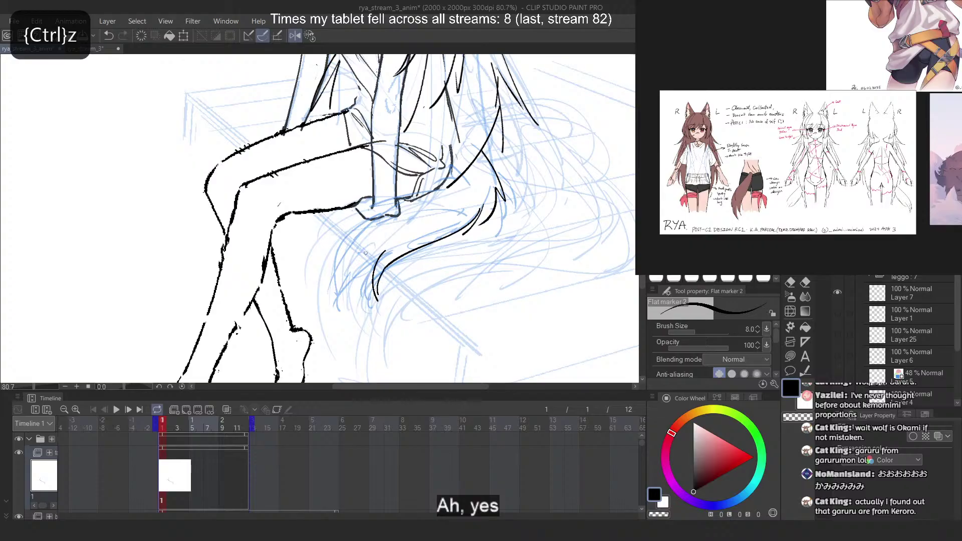
Try strokes for the outer edge and lower fur point of the tail's tip, checking them in the unmirrored view
drag(361, 241, 342, 293)
key(ctrl+z)
key(ctrl+z)
key(ctrl+z)
drag(386, 247, 361, 308)
key(ctrl+z)
key(ctrl+z)
drag(382, 271, 368, 308)
key(2)
key(ctrl+z)
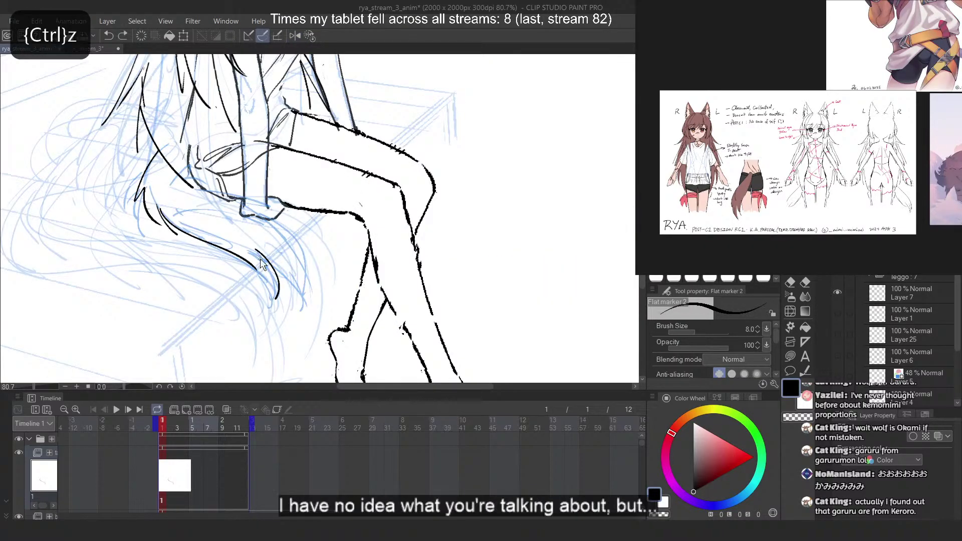
key(ctrl+z)
Rework the lower fur point at the tip and try an outer edge stroke, comparing it in the mirrored view
mouse_move(266, 256)
mouse_down()
mouse_move(266, 307)
mouse_move(301, 311)
mouse_up()
key(ctrl+z)
key(ctrl+z)
key(ctrl+z)
drag(284, 231, 309, 299)
key(2)
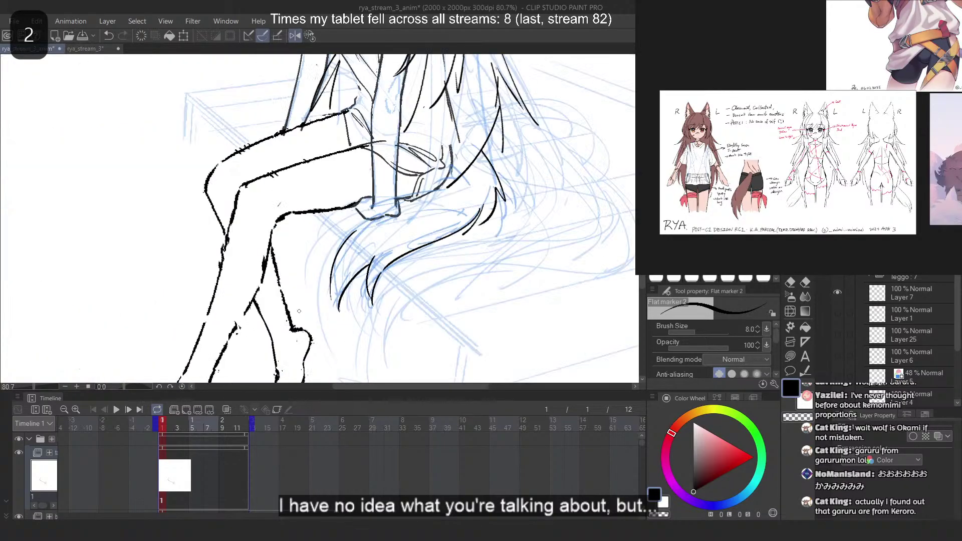
key(ctrl+z)
key(ctrl+z)
Ink a shorter inner stroke that branches from the lower fur point to form a second point at the tip
drag(375, 254, 341, 307)
key(ctrl+z)
drag(373, 259, 345, 301)
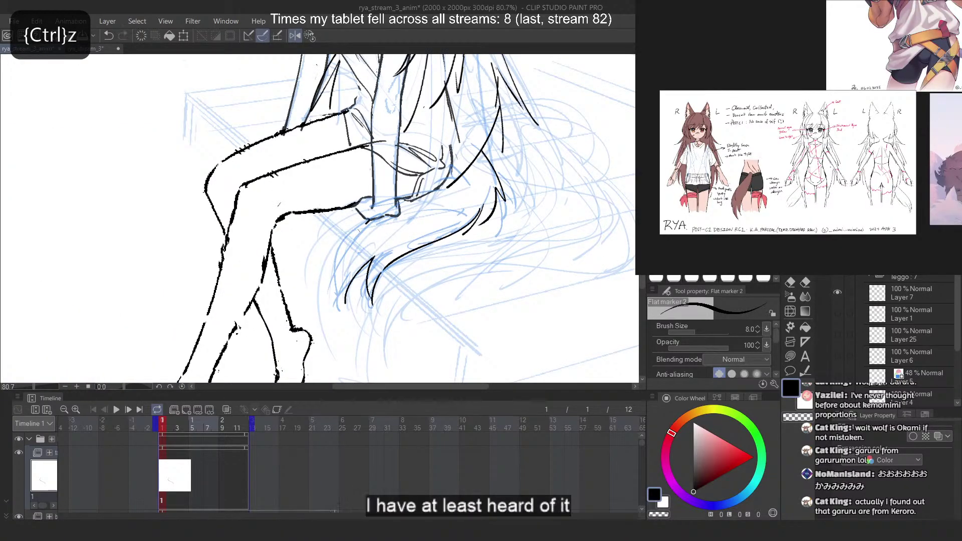
key(ctrl+z)
Ink the tail's outer edge as a curve from beneath the hand down to the second fur point
drag(383, 217, 345, 297)
key(ctrl+z)
key(ctrl+z)
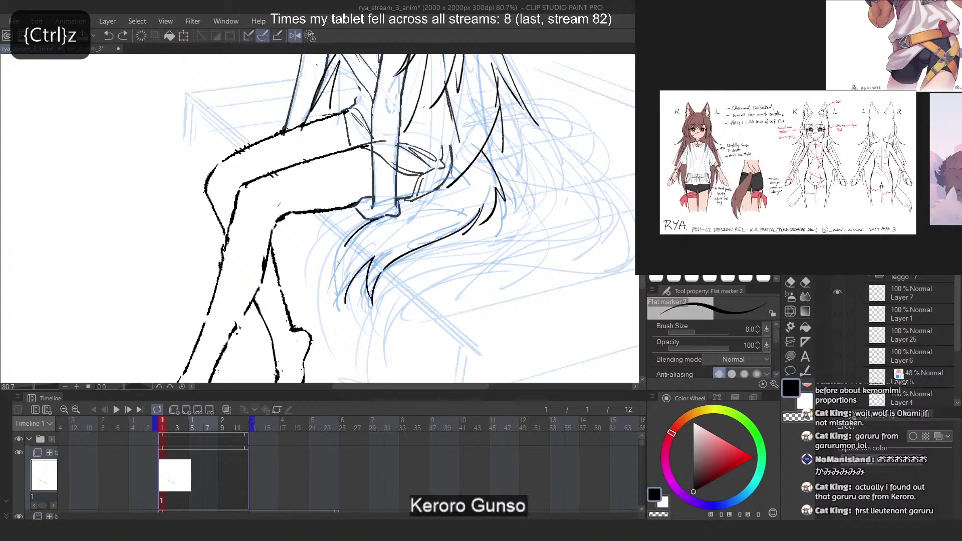
drag(383, 218, 346, 304)
key(ctrl+z)
drag(383, 217, 345, 301)
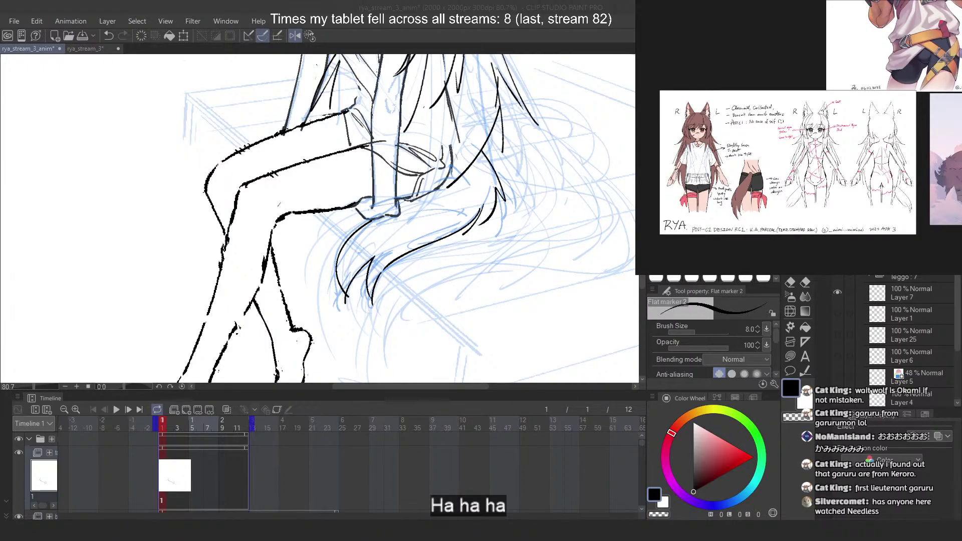
click(560, 60)
scroll(431, 132, down, 3)
scroll(384, 188, up, 5)
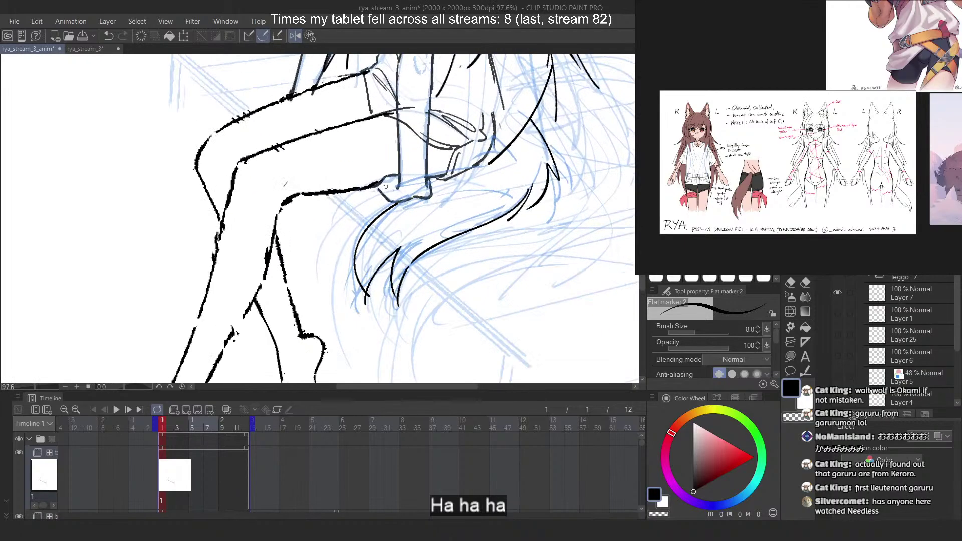
Try longer outer edge strokes for the tail's tip, running from beneath the hand down past the second fur point
key(2)
key(ctrl+z)
drag(240, 200, 271, 309)
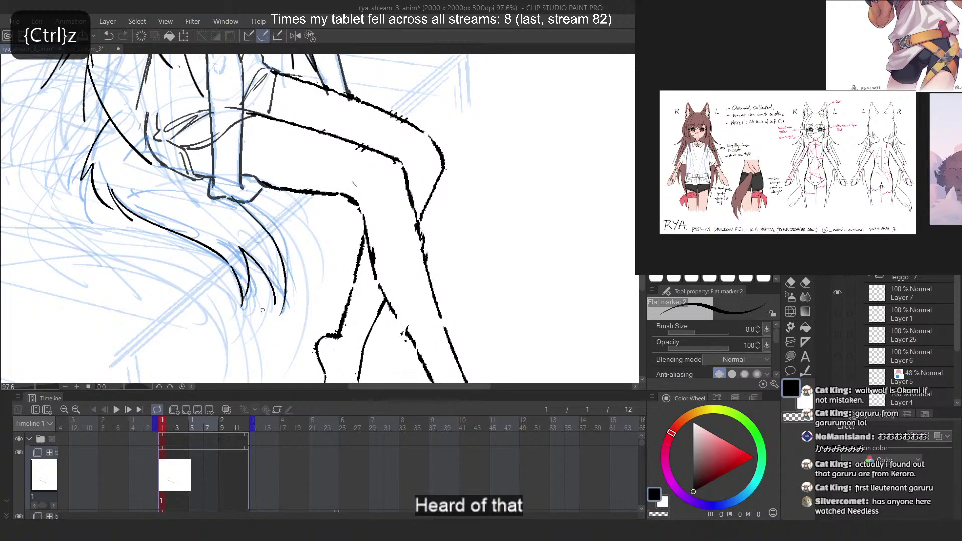
key(ctrl+z)
drag(201, 190, 265, 310)
key(ctrl+z)
Remove the outer edge and both fur points at the tail's tip, back to the plain lower edge
drag(176, 178, 290, 270)
key(ctrl+z)
key(ctrl+z)
key(ctrl+z)
key(ctrl+z)
key(ctrl+z)
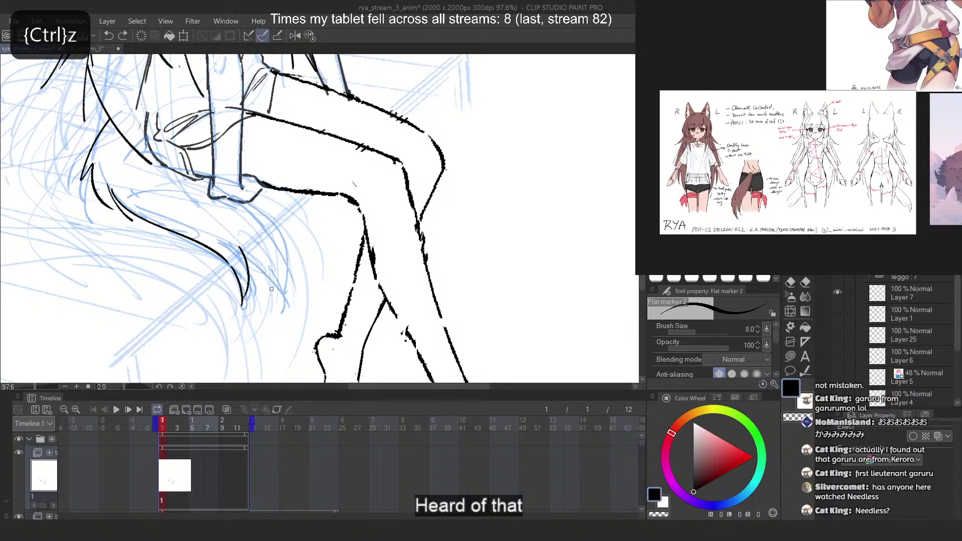
drag(242, 300, 239, 276)
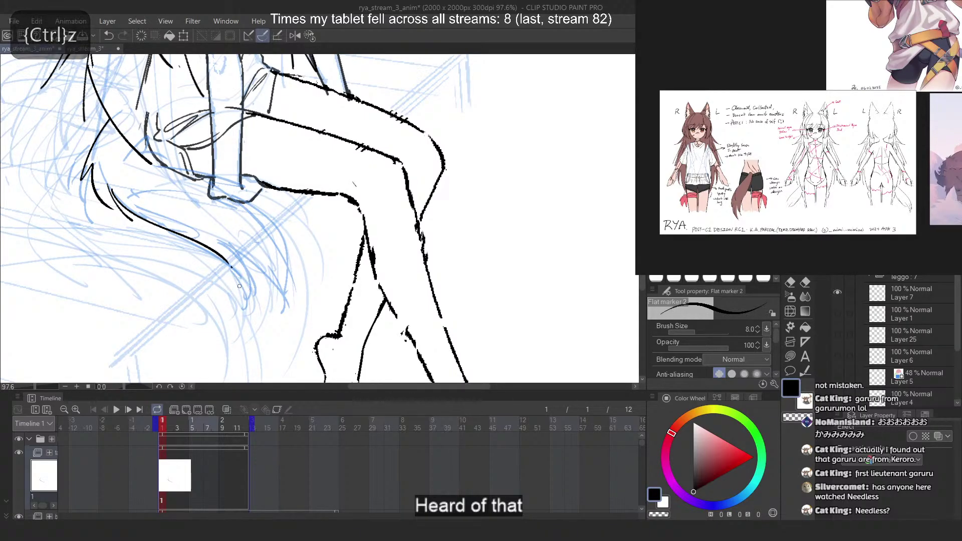
Ink the tail's upper edge as one long curve from the hip, passing beneath the hand toward the tip, and compare it mirrored
drag(153, 169, 290, 266)
key(ctrl+z)
key(ctrl+y)
key(ctrl+z)
key(ctrl+y)
key(2)
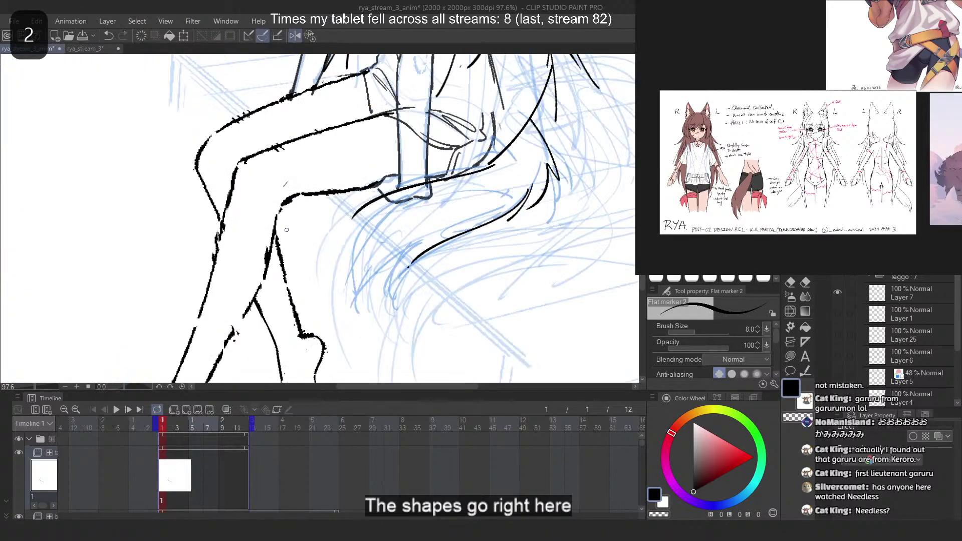
Try a short tuft and downward fur strokes at the end of the tail's upper edge
mouse_move(385, 205)
mouse_down()
mouse_move(345, 245)
mouse_move(348, 237)
mouse_move(355, 264)
mouse_up()
key(ctrl+z)
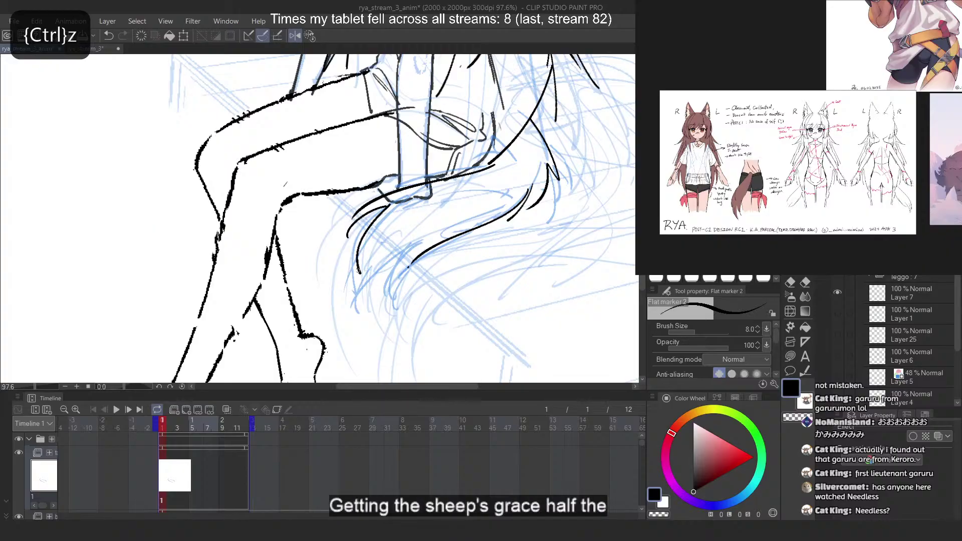
key(ctrl+z)
drag(377, 224, 358, 275)
key(ctrl+z)
drag(386, 208, 373, 238)
drag(374, 238, 376, 282)
drag(413, 247, 383, 302)
key(ctrl+z)
key(ctrl+z)
key(ctrl+z)
Try steeper outer strokes from beneath the hand down to the tail's tip
drag(385, 208, 357, 282)
mouse_move(381, 218)
mouse_down()
mouse_move(357, 278)
mouse_move(357, 265)
mouse_move(358, 298)
mouse_up()
key(ctrl+z)
key(ctrl+z)
key(ctrl+z)
key(ctrl+z)
Try a tip with one long fur point and a small hooked second point joining the lower edge
drag(373, 254, 361, 291)
mouse_move(361, 291)
mouse_down()
mouse_move(404, 245)
mouse_move(399, 282)
mouse_move(408, 252)
mouse_up()
key(ctrl+z)
drag(398, 248, 410, 275)
key(2)
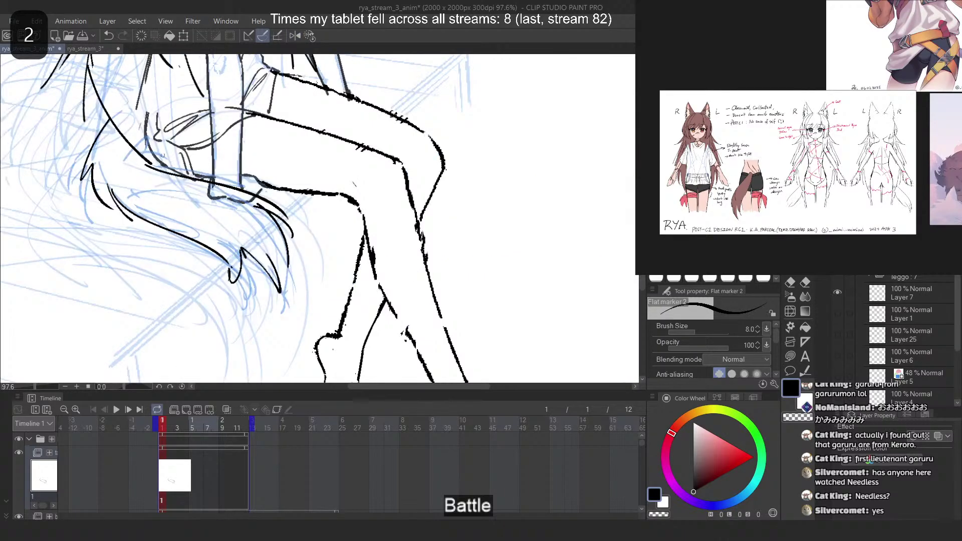
key(ctrl+z)
key(ctrl+z)
key(ctrl+z)
Rework the short tuft ending the upper edge and draw a curve from beneath it down toward the tip
mouse_move(256, 205)
mouse_down()
mouse_move(282, 235)
mouse_move(285, 284)
mouse_up()
key(ctrl+z)
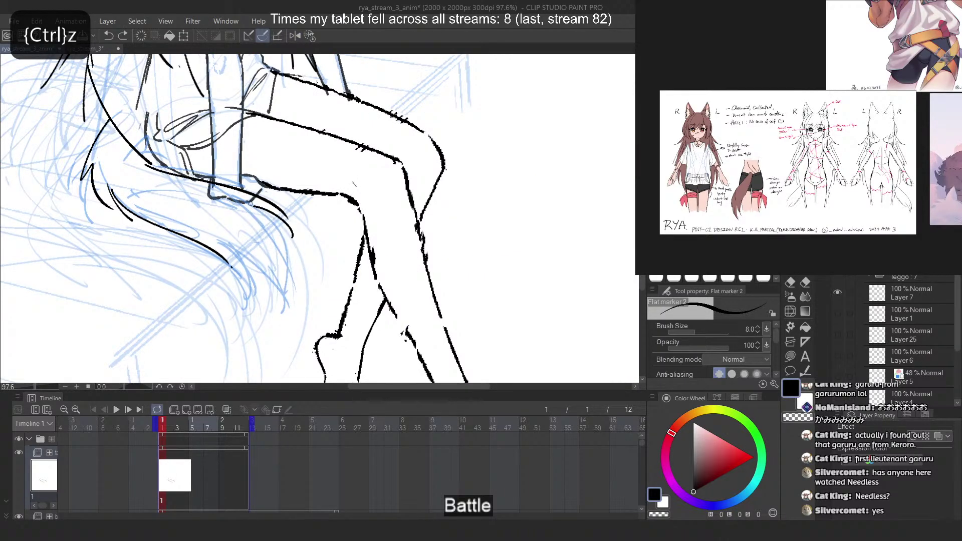
key(ctrl+z)
mouse_move(256, 214)
mouse_down()
mouse_move(300, 240)
mouse_move(290, 229)
mouse_move(285, 271)
mouse_up()
key(ctrl+z)
key(ctrl+z)
key(ctrl+z)
drag(262, 234, 283, 288)
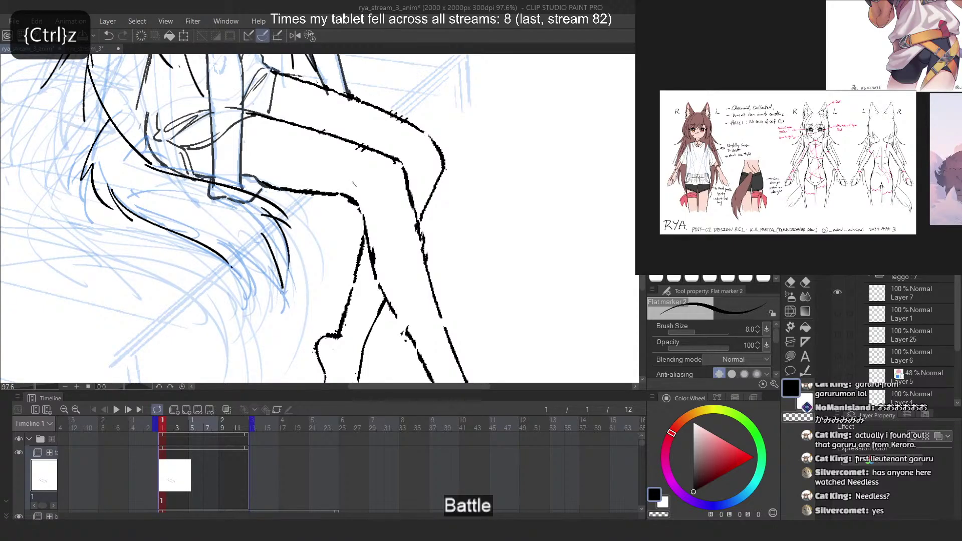
Retry the tip's outer curve as a rounder stroke from the upper tuft down to the point
key(ctrl+z)
drag(266, 233, 280, 295)
key(ctrl+z)
key(ctrl+z)
key(ctrl+z)
drag(256, 241, 283, 300)
key(ctrl+z)
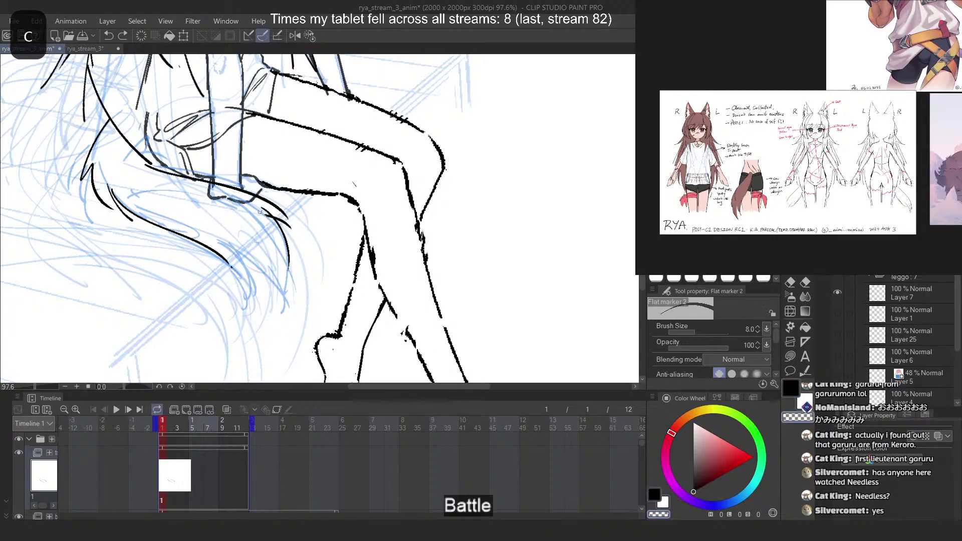
Draw an inner stroke back up from the outer curve's end to form a single sharp tip
mouse_move(261, 213)
mouse_down()
mouse_move(273, 222)
mouse_move(283, 292)
mouse_move(249, 251)
mouse_move(290, 301)
mouse_move(263, 253)
mouse_move(284, 295)
mouse_up()
key(ctrl+z)
key(ctrl+z)
key(ctrl+z)
key(ctrl+z)
drag(285, 294, 283, 259)
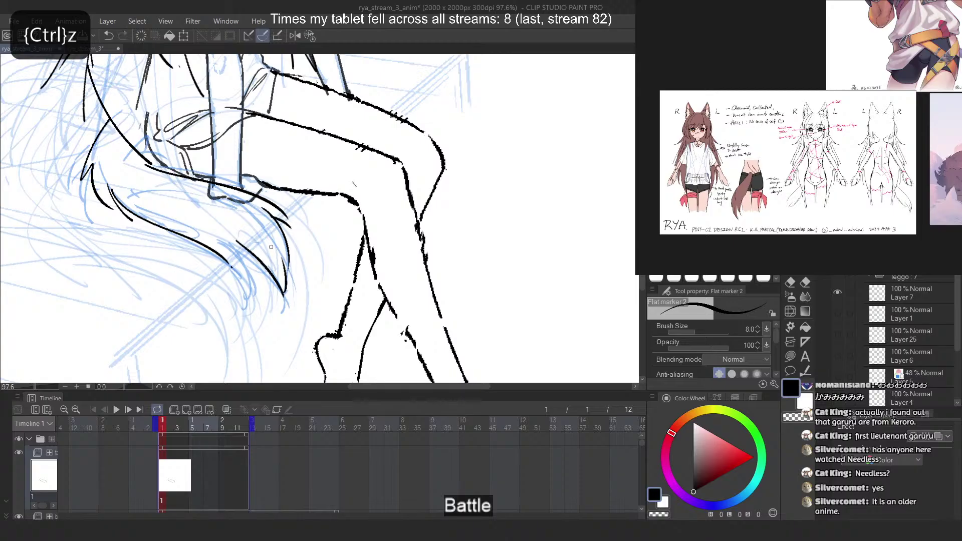
Rework the strokes meeting at the tail's sharp tip so the outer curve and inner stroke join
key(ctrl+z)
key(ctrl+z)
mouse_move(285, 292)
mouse_down()
mouse_move(278, 243)
mouse_move(288, 251)
mouse_up()
key(ctrl+z)
key(ctrl+z)
mouse_move(286, 300)
mouse_down()
mouse_move(281, 232)
mouse_move(282, 253)
mouse_move(271, 225)
mouse_up()
key(ctrl+z)
Add a small second fur point where the inner stroke meets the tail's lower edge, checking it in the mirrored view
key(2)
key(ctrl+z)
drag(354, 244, 354, 307)
key(ctrl+z)
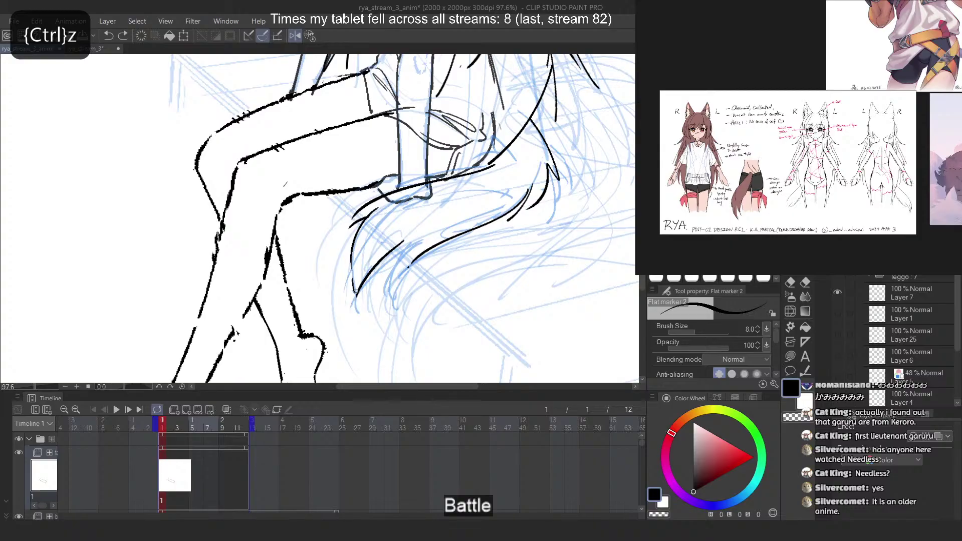
key(ctrl+z)
mouse_move(395, 283)
mouse_down()
mouse_move(401, 241)
mouse_move(400, 270)
mouse_move(415, 259)
mouse_up()
key(ctrl+z)
key(ctrl+z)
Draw three curved cross-contour lines across the tail between its upper and lower edges to test its volume
drag(460, 178, 483, 225)
key(ctrl+z)
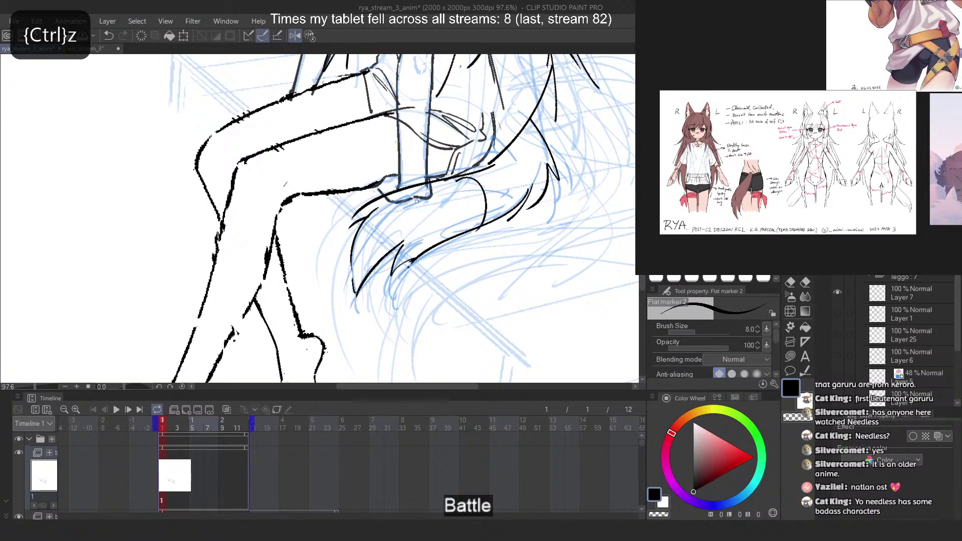
drag(395, 199, 434, 245)
drag(369, 217, 410, 266)
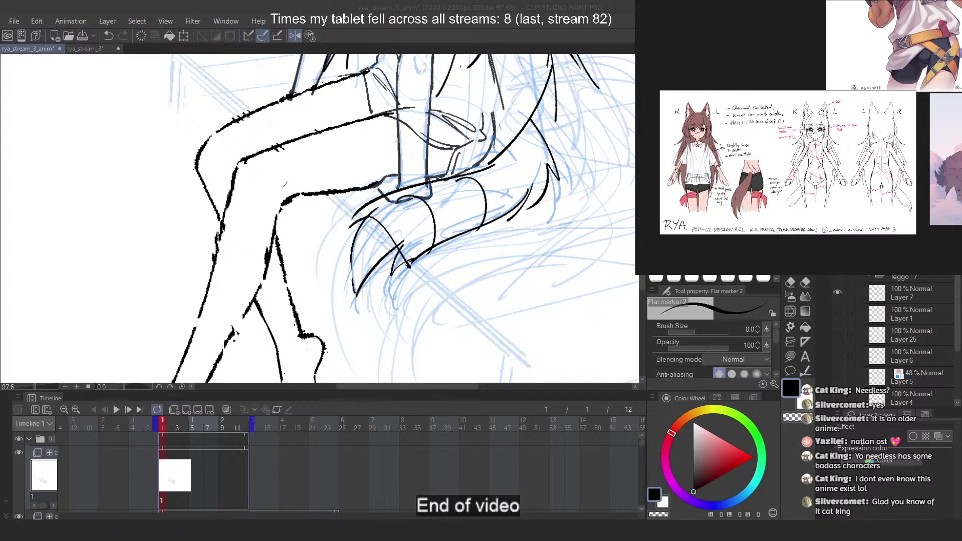
Check the tail in the unmirrored view and try longer strokes extending its lower edge to the tip
click(444, 24)
scroll(414, 196, down, 2)
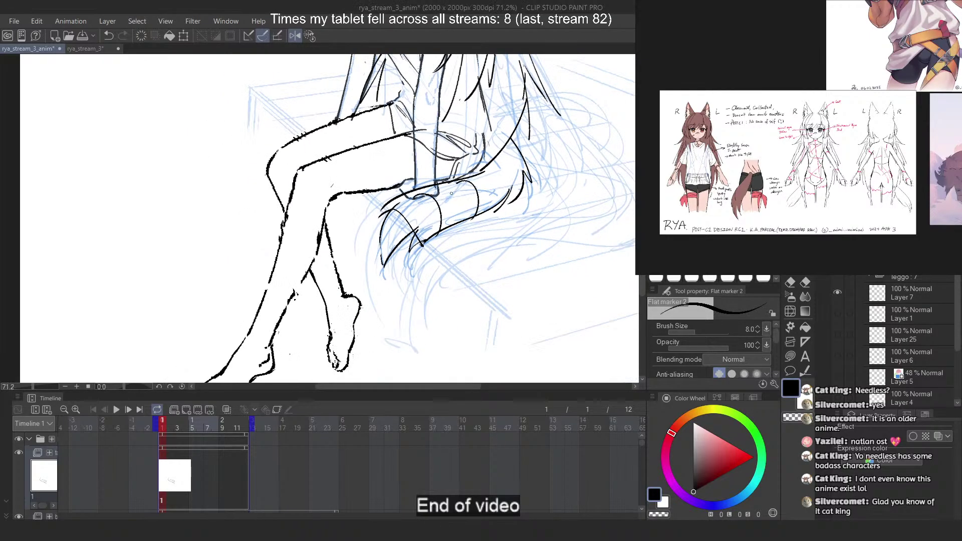
scroll(351, 166, up, 3)
key(2)
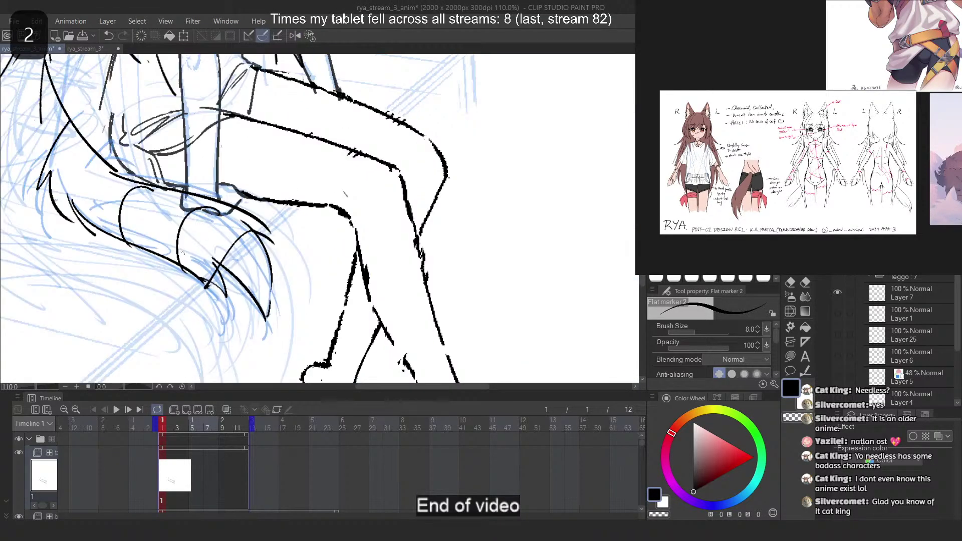
mouse_move(166, 245)
mouse_down()
mouse_move(242, 291)
mouse_move(268, 327)
mouse_up()
key(ctrl+z)
drag(182, 264, 273, 333)
key(ctrl+z)
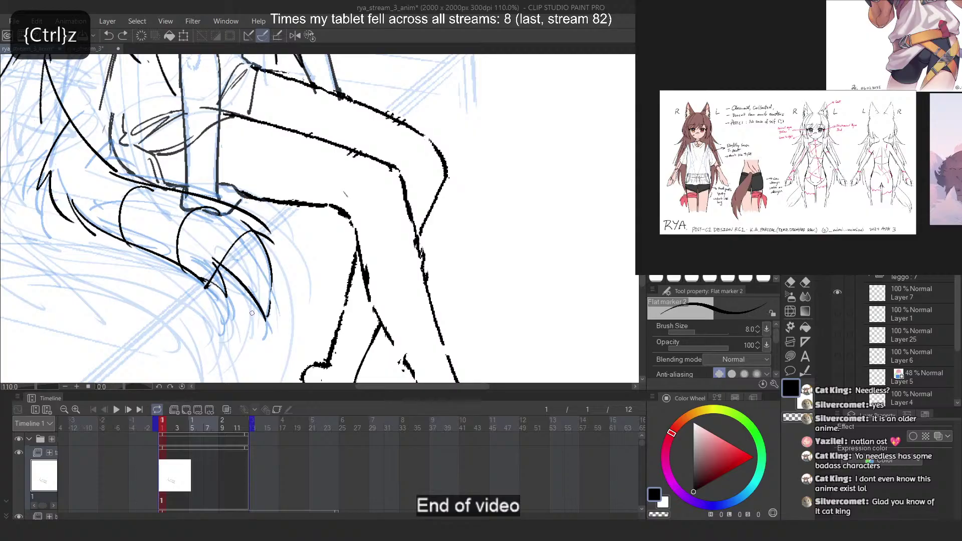
Remove the cross-contour lines and the fur points at the tip, back to the tail's upper and lower edges
key(ctrl+z)
key(ctrl+z)
key(ctrl+z)
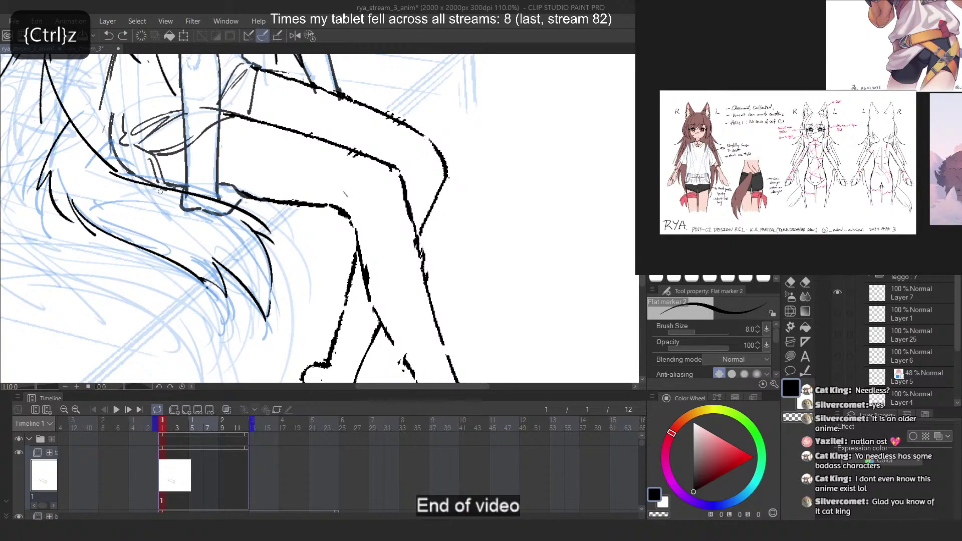
key(ctrl+z)
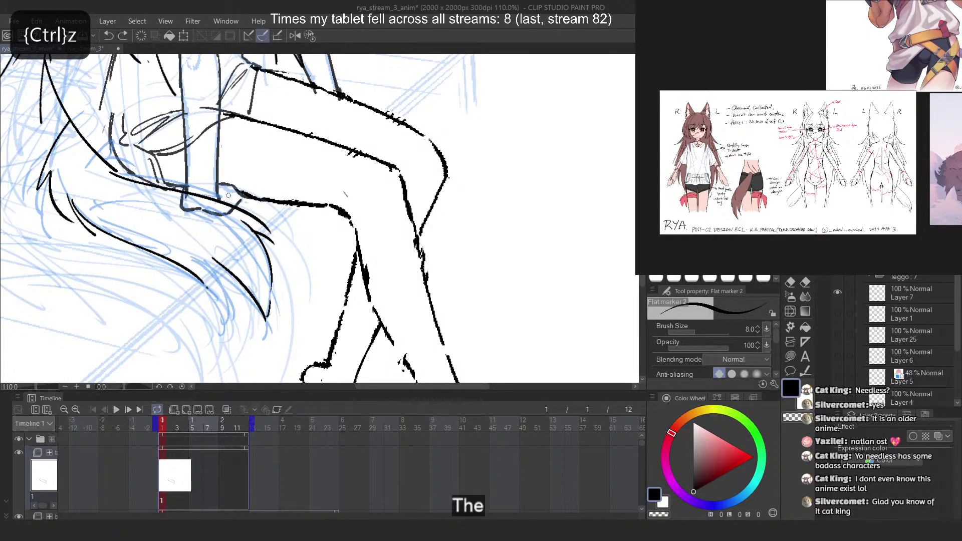
key(ctrl+z)
click(122, 34)
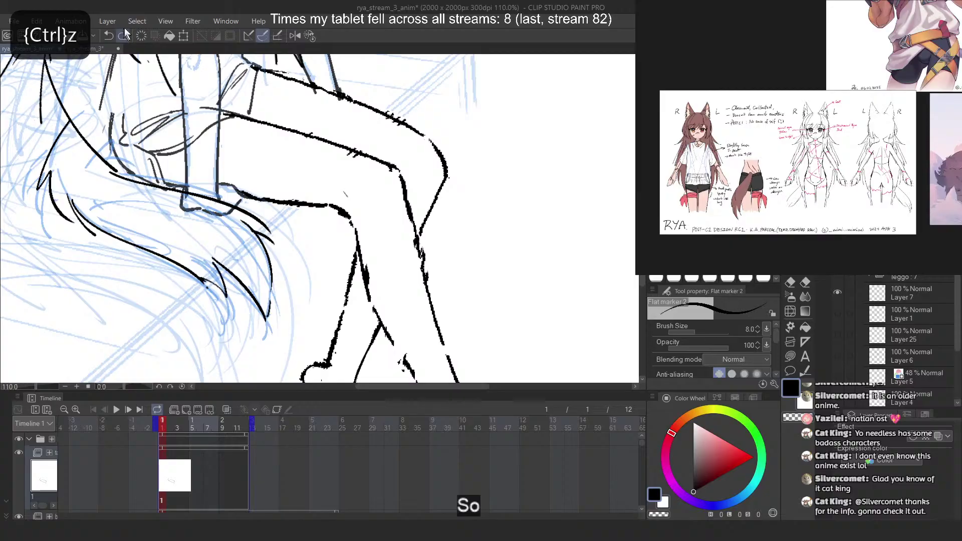
drag(227, 254, 232, 283)
key(ctrl+z)
key(ctrl+z)
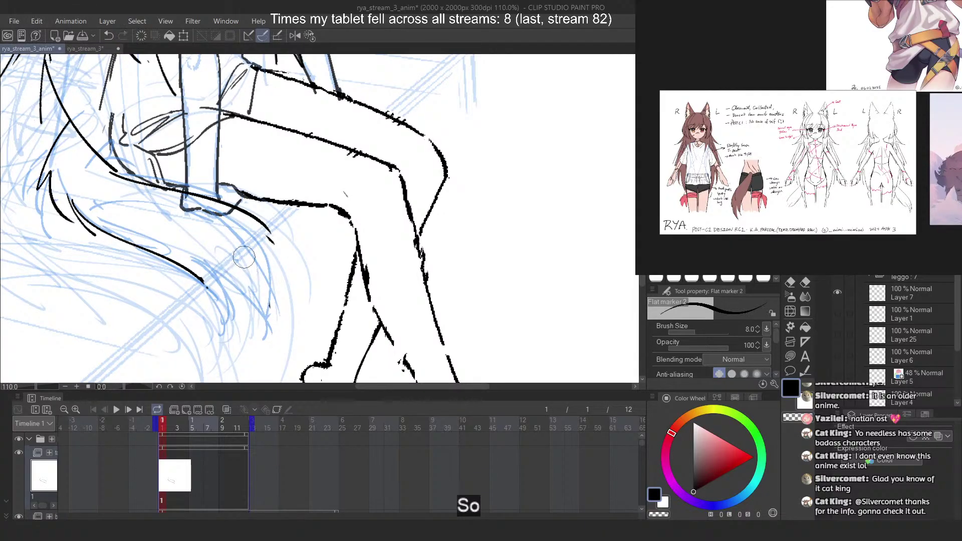
Try a rounder outer curve that bows out from beneath the hand and sweeps down to the tip
drag(193, 196, 244, 326)
key(2)
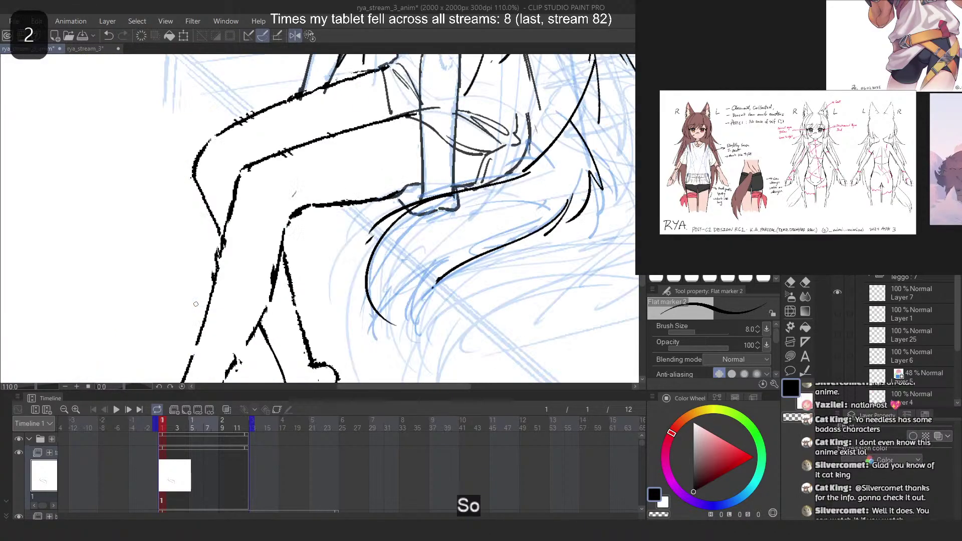
drag(405, 216, 473, 255)
key(ctrl+z)
key(ctrl+z)
mouse_move(407, 214)
mouse_down()
mouse_move(476, 256)
mouse_move(462, 260)
mouse_up()
key(ctrl+z)
key(ctrl+z)
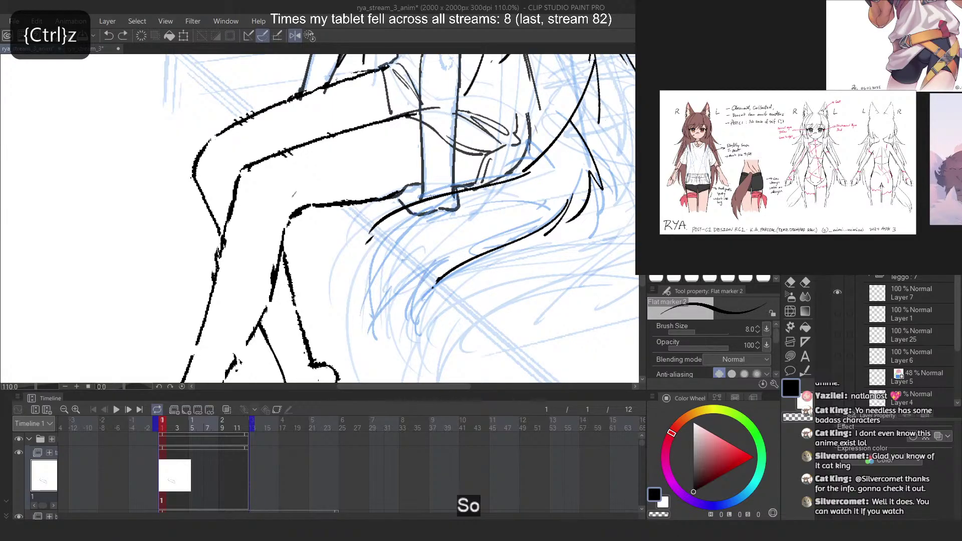
Try a single looping stroke from beneath the hand, around a narrow tip and back along the lower edge
drag(430, 195, 468, 240)
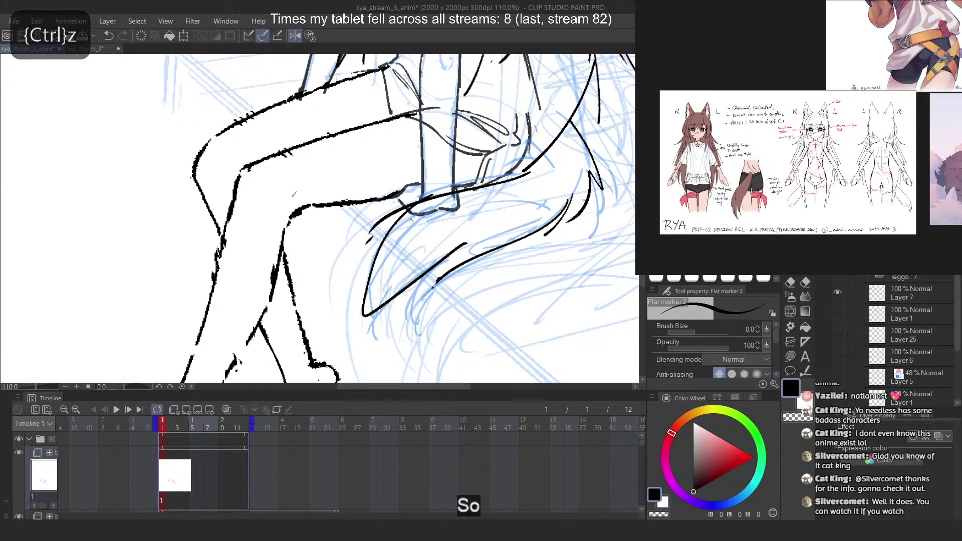
key(ctrl+z)
drag(420, 211, 484, 261)
key(ctrl+z)
mouse_move(420, 210)
mouse_down()
mouse_move(390, 234)
mouse_move(490, 252)
mouse_up()
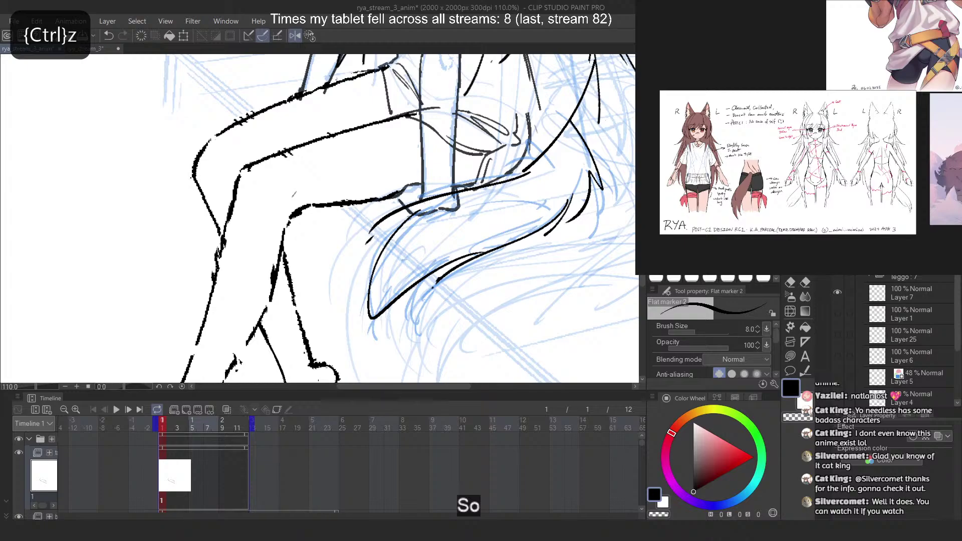
key(ctrl+z)
mouse_move(420, 210)
mouse_down()
mouse_move(506, 243)
mouse_move(380, 245)
mouse_move(472, 254)
mouse_up()
key(ctrl+z)
key(ctrl+z)
Try several outer edge curves for the tip in the unmirrored view
key(2)
key(ctrl+z)
mouse_move(171, 257)
mouse_down()
mouse_move(266, 322)
mouse_move(268, 257)
mouse_up()
key(ctrl+z)
mouse_move(269, 257)
mouse_down()
mouse_move(238, 212)
mouse_move(265, 323)
mouse_up()
key(ctrl+z)
key(ctrl+z)
drag(203, 205, 266, 321)
key(ctrl+z)
key(ctrl+z)
Ink the tip's outer edge curving down from beneath the hand and extend the lower edge down to a long point
drag(212, 201, 268, 324)
drag(199, 284, 252, 338)
key(ctrl+z)
drag(187, 267, 260, 333)
key(ctrl+z)
drag(203, 281, 255, 337)
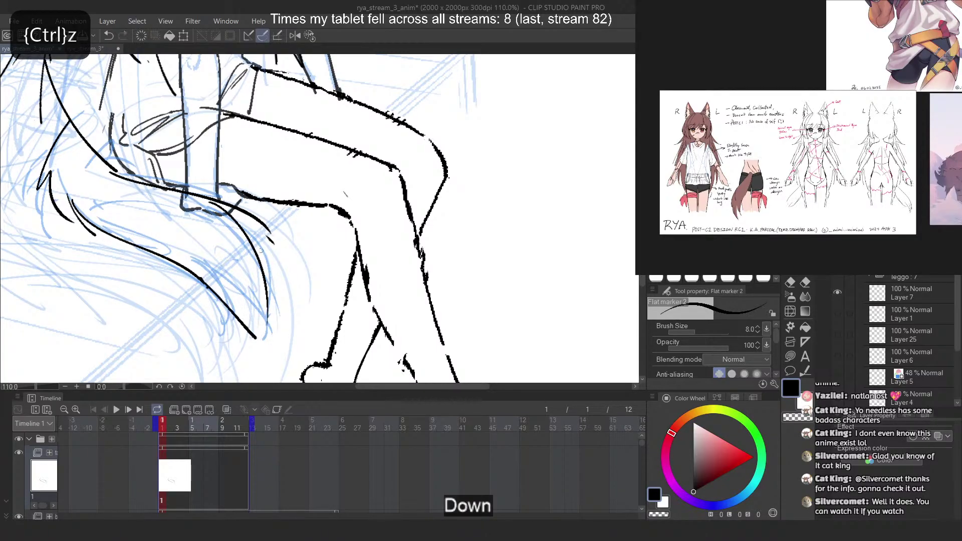
Try a small hooked tuft between the upper edge's end and the tip's outer edge
drag(233, 214, 268, 263)
key(ctrl+z)
mouse_move(245, 231)
mouse_down()
mouse_move(276, 271)
mouse_move(270, 252)
mouse_up()
key(ctrl+z)
key(2)
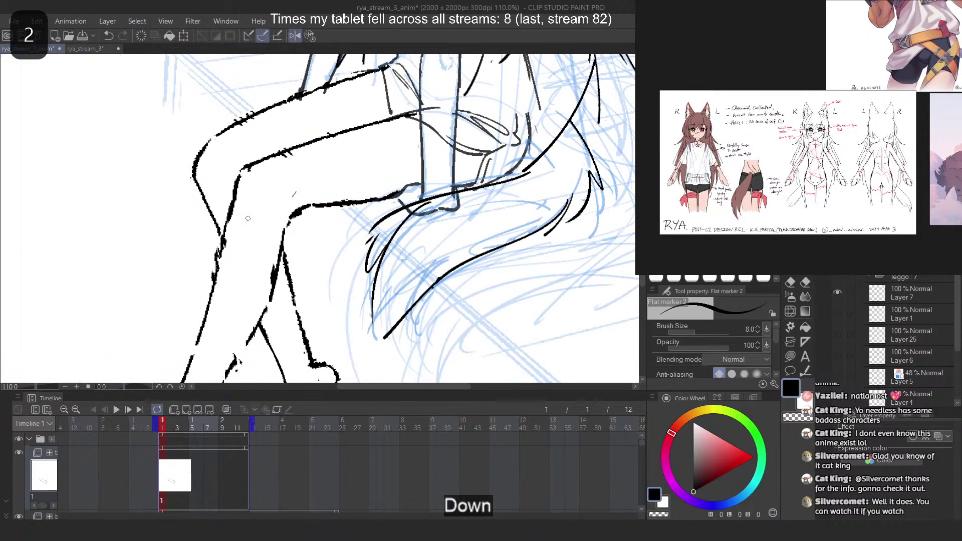
key(ctrl+z)
Try a longer two-pointed tuft at the end of the upper edge in the mirrored view
drag(372, 233, 354, 277)
key(ctrl+z)
mouse_move(372, 234)
mouse_down()
mouse_move(351, 272)
mouse_move(376, 287)
mouse_up()
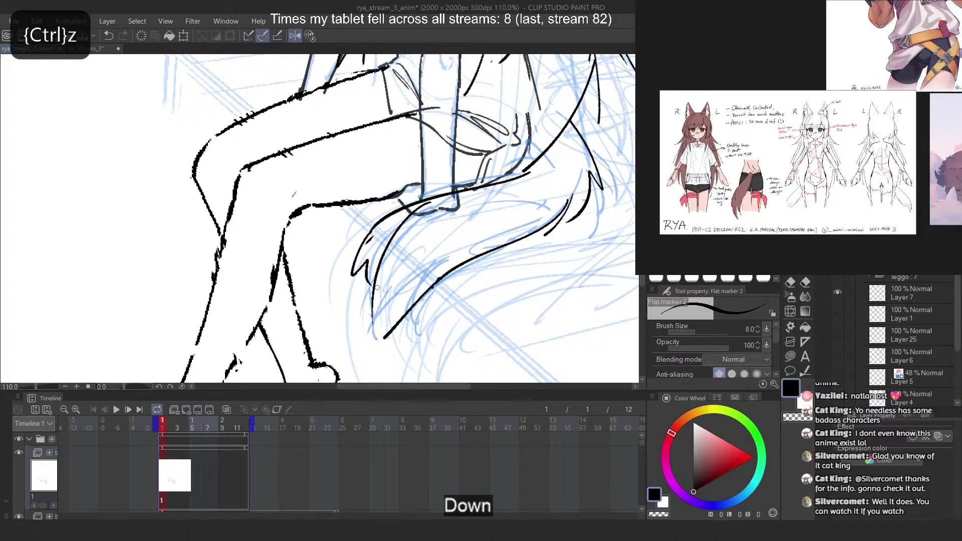
key(ctrl+z)
mouse_move(372, 234)
mouse_down()
mouse_move(350, 277)
mouse_move(368, 253)
mouse_up()
key(ctrl+z)
key(ctrl+z)
Ink a longer single tuft stroke extending the upper edge downward, and try short fur lines beside it
drag(372, 233, 349, 275)
drag(357, 265, 368, 260)
mouse_move(446, 240)
mouse_down()
mouse_move(421, 331)
mouse_move(412, 279)
mouse_move(407, 320)
mouse_up()
key(ctrl+z)
key(ctrl+z)
Ink a stroke down beside the outer edge to meet the lower edge's point and close the tip
drag(393, 253, 382, 346)
key(ctrl+z)
drag(388, 275, 378, 340)
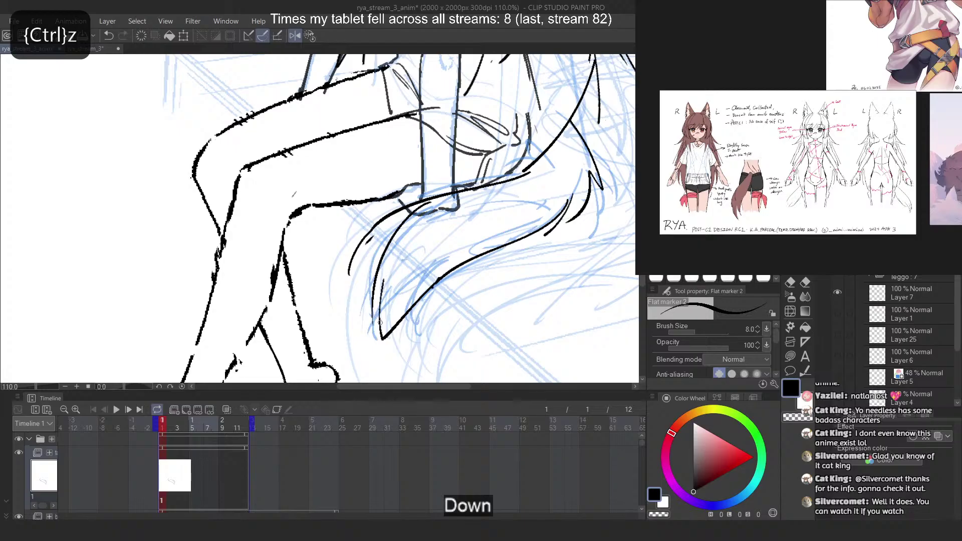
Shorten the inked upper edge near the tail's tip and try separate curved strokes forming a jagged outer tuft
key(ctrl+z)
drag(399, 225, 364, 326)
key(ctrl+z)
mouse_move(404, 217)
mouse_down()
mouse_move(363, 255)
mouse_move(370, 239)
mouse_up()
key(ctrl+z)
key(ctrl+z)
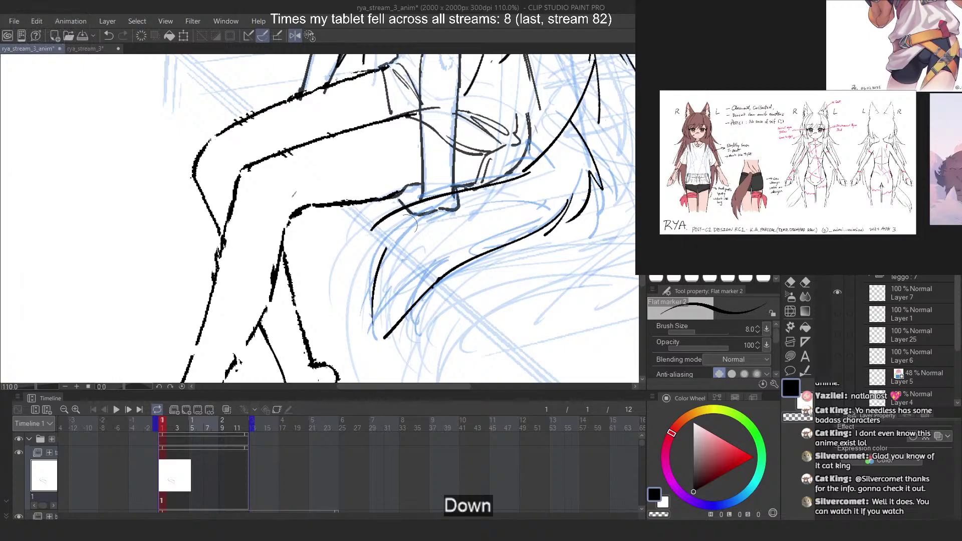
drag(399, 243, 371, 296)
drag(399, 223, 370, 306)
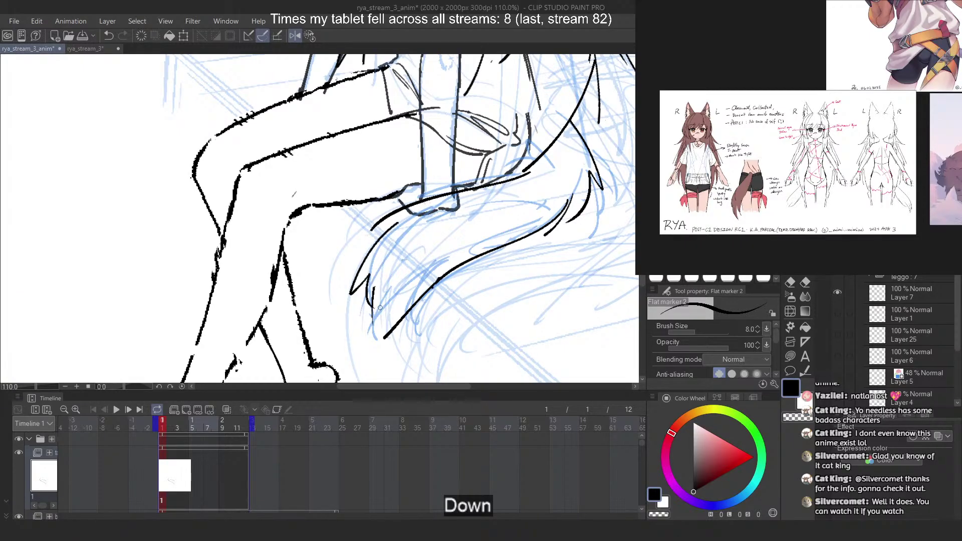
Flip the canvas view, undo the outer tuft strokes and try fresh short tufts along the tip's outer edge
key(2)
key(ctrl+z)
key(ctrl+z)
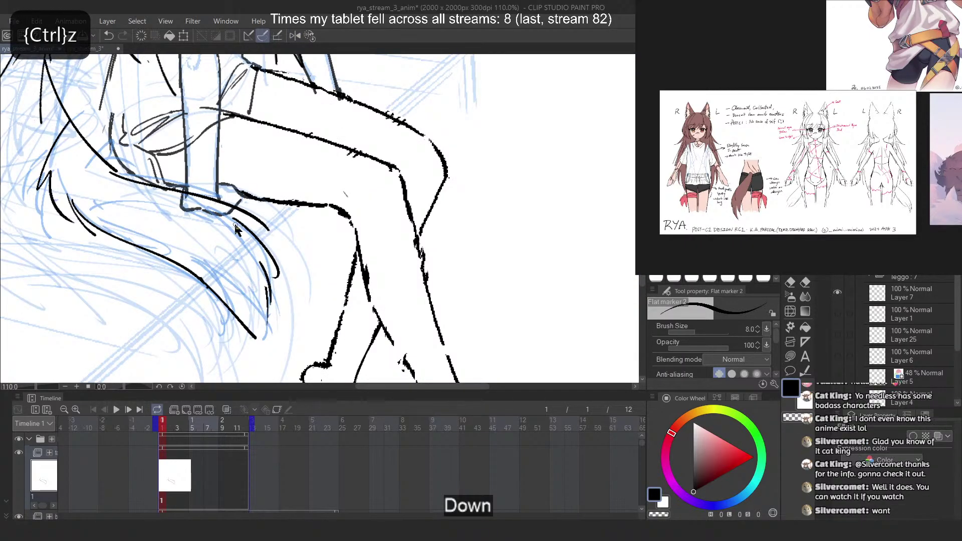
key(ctrl+z)
key(ctrl+z)
key(ctrl+z)
drag(260, 272, 276, 293)
key(ctrl+z)
key(ctrl+z)
mouse_move(229, 216)
mouse_down()
mouse_move(260, 242)
mouse_move(278, 301)
mouse_up()
key(ctrl+z)
Compare the figure with and without the tail by clearing the tail's ink and restoring it
scroll(260, 290, down, 6)
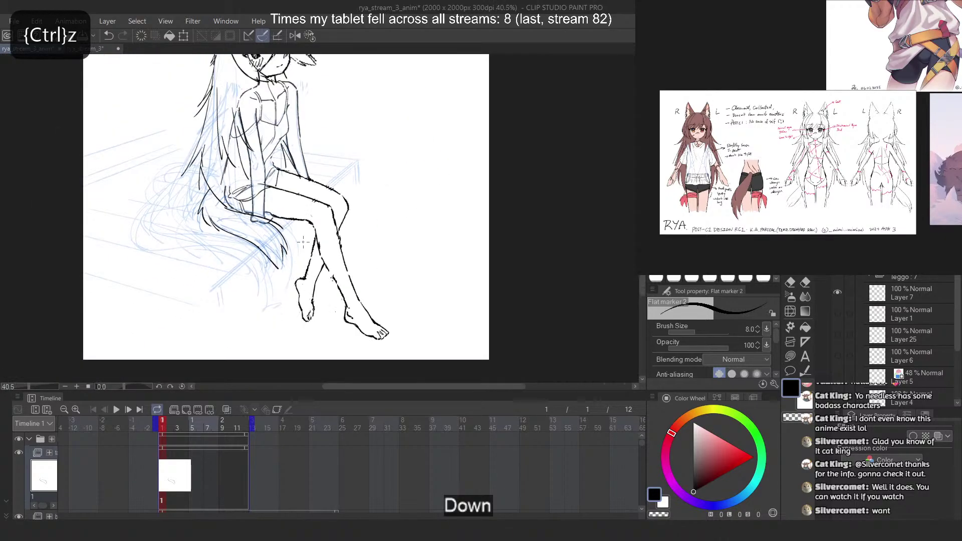
scroll(316, 201, up, 1)
scroll(320, 213, up, 5)
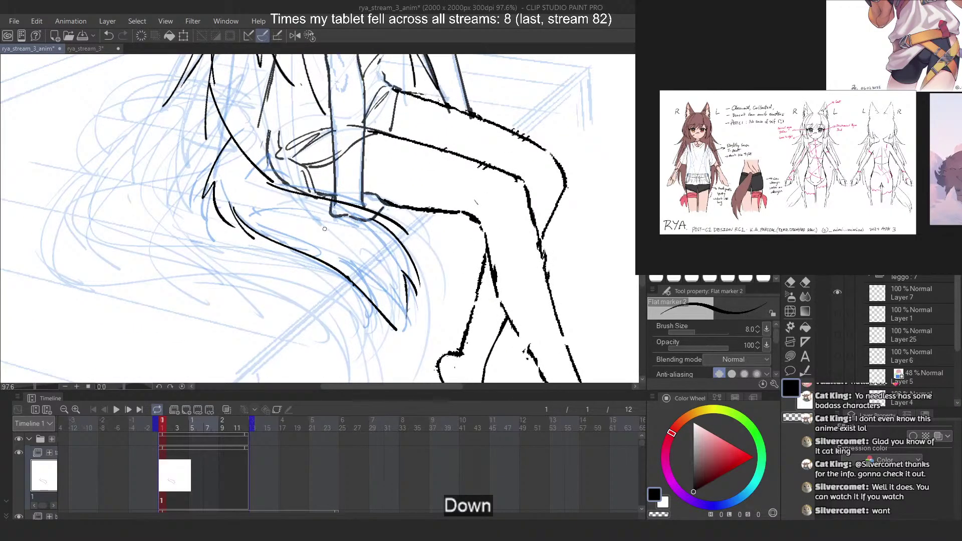
key(Delete)
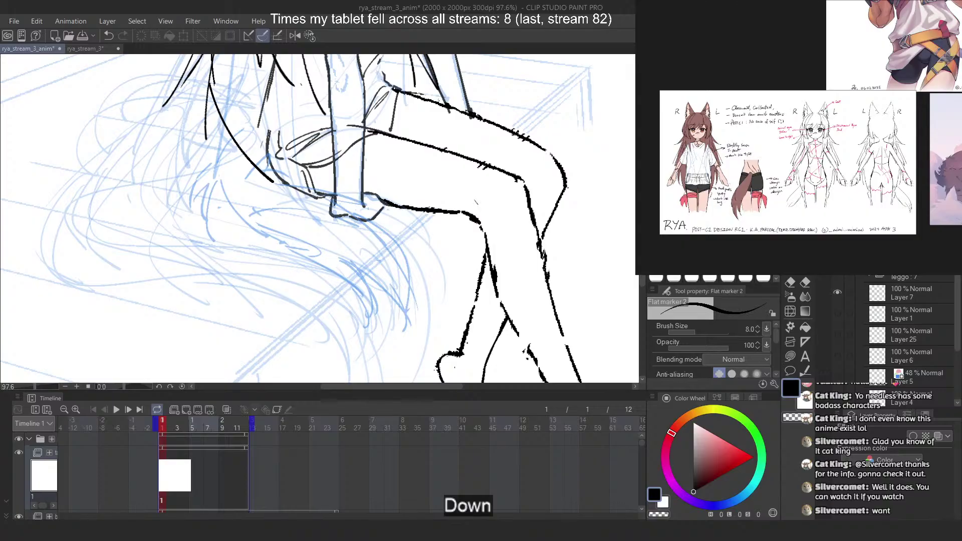
key(ctrl+z)
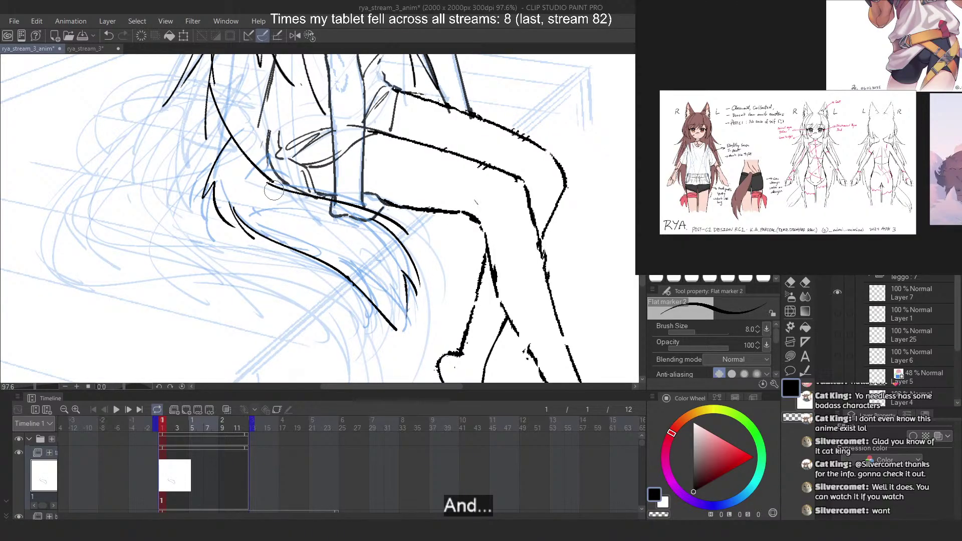
Erase the tail's upper edge, the outer tip tufts and the end of the lower edge
drag(269, 188, 446, 261)
mouse_move(354, 206)
mouse_down()
mouse_move(430, 256)
mouse_move(416, 302)
mouse_up()
key(ctrl+z)
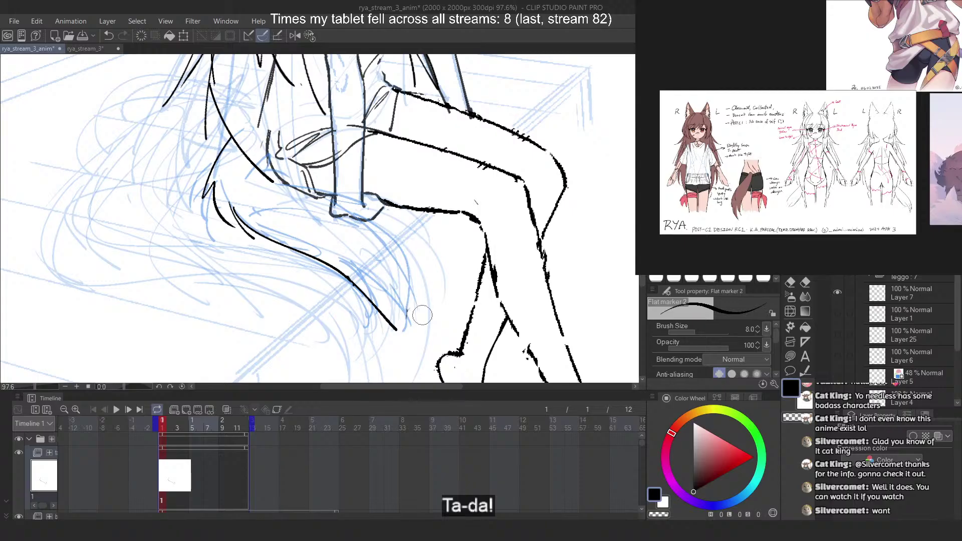
drag(359, 272, 403, 351)
Ink a new upper edge curving from beneath the thigh down to the tip, refining it in the mirrored view
drag(271, 183, 387, 307)
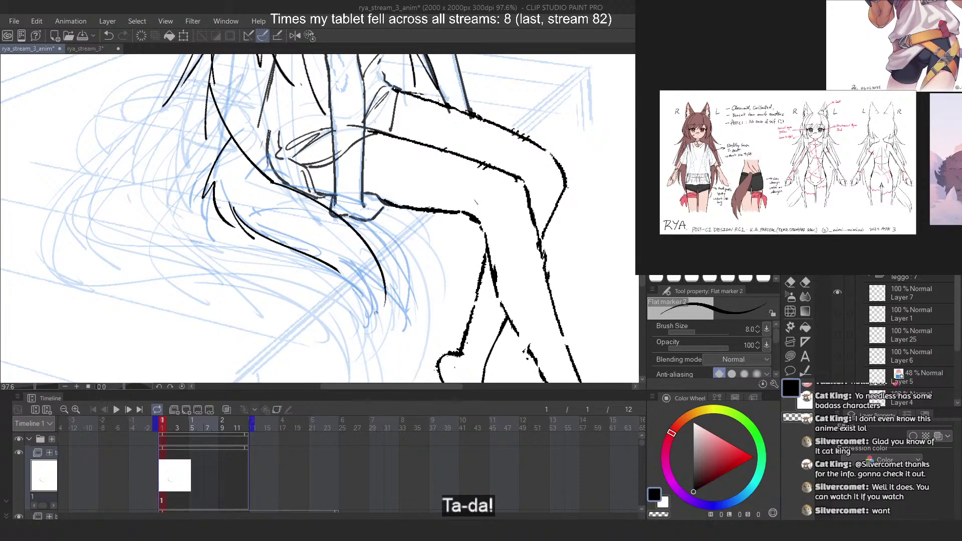
key(ctrl+z)
drag(282, 187, 406, 308)
key(ctrl+z)
key(2)
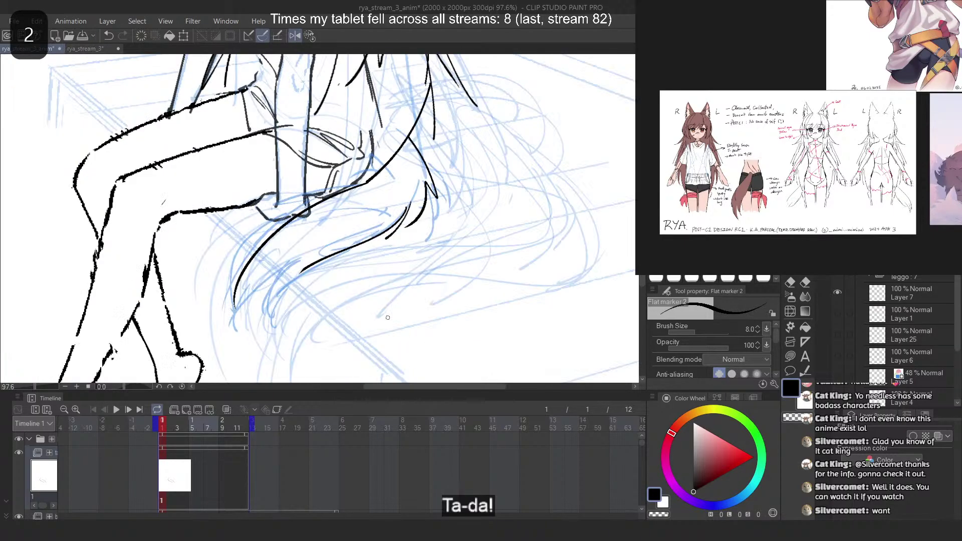
key(ctrl+z)
mouse_move(336, 188)
mouse_down()
mouse_move(240, 308)
mouse_move(282, 273)
mouse_move(243, 311)
mouse_up()
key(ctrl+z)
key(ctrl+z)
Try a short, sharp zigzag tuft between the lower edge's end and the upper edge
drag(280, 271, 276, 316)
key(ctrl+z)
mouse_move(279, 265)
mouse_down()
mouse_move(258, 291)
mouse_move(274, 310)
mouse_up()
key(ctrl+z)
key(ctrl+z)
key(ctrl+z)
key(ctrl+z)
key(ctrl+z)
drag(276, 272, 266, 301)
drag(303, 274, 266, 301)
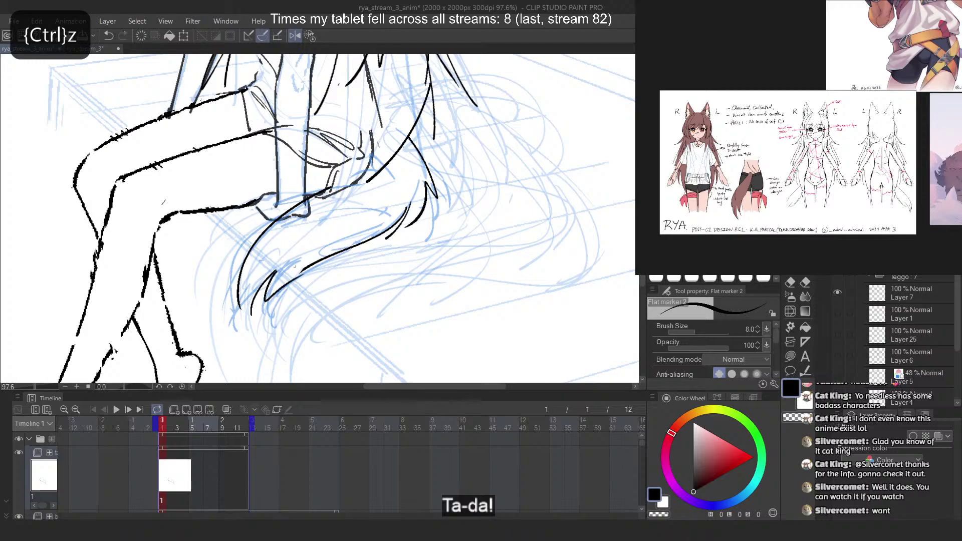
Undo the zigzag tuft and try longer strokes that draw both tail edges into a point
key(ctrl+z)
drag(290, 262, 271, 320)
key(ctrl+z)
drag(292, 265, 249, 325)
key(ctrl+z)
drag(247, 268, 255, 338)
key(ctrl+z)
key(ctrl+z)
Ink two long strokes meeting in a pointed tip, and add a smaller tuft joining the lower edge
drag(284, 270, 252, 326)
drag(246, 272, 252, 330)
key(ctrl+z)
mouse_move(284, 269)
mouse_down()
mouse_move(267, 311)
mouse_move(279, 311)
mouse_up()
key(ctrl+z)
key(ctrl+z)
drag(299, 274, 281, 305)
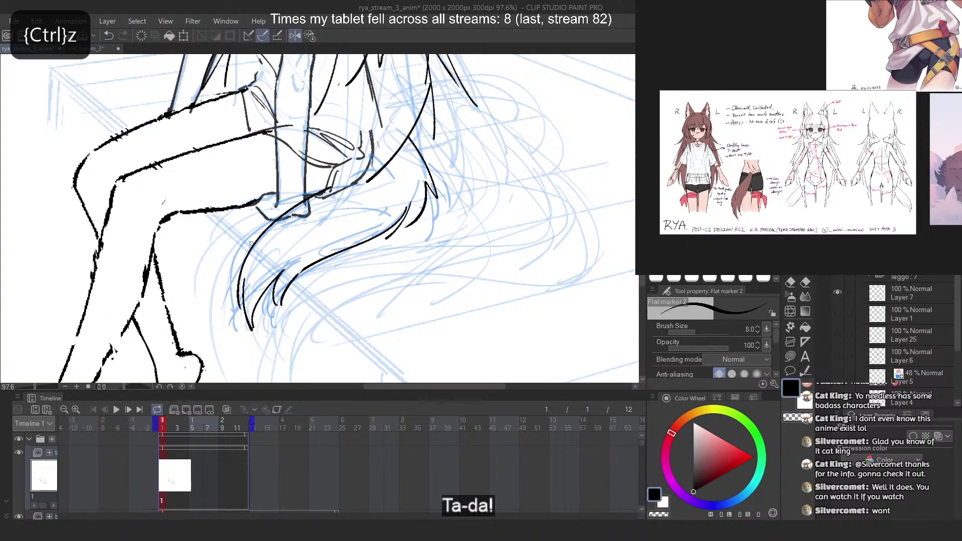
Try to ink a fur tuft on the tail's upper edge near its tip, checking it in the mirrored view
drag(281, 213, 232, 275)
key(ctrl+z)
drag(266, 230, 232, 274)
drag(244, 259, 237, 287)
key(2)
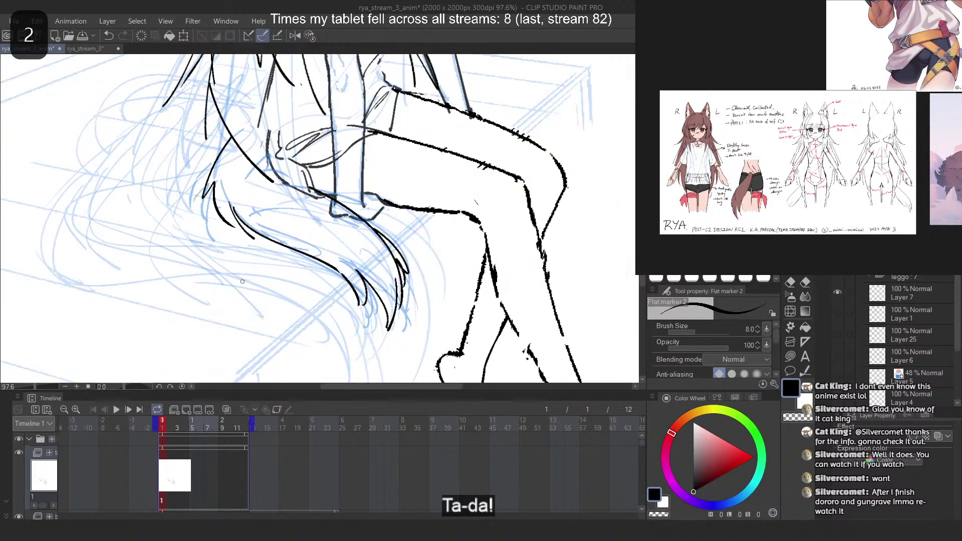
key(ctrl+z)
drag(354, 211, 410, 279)
key(ctrl+z)
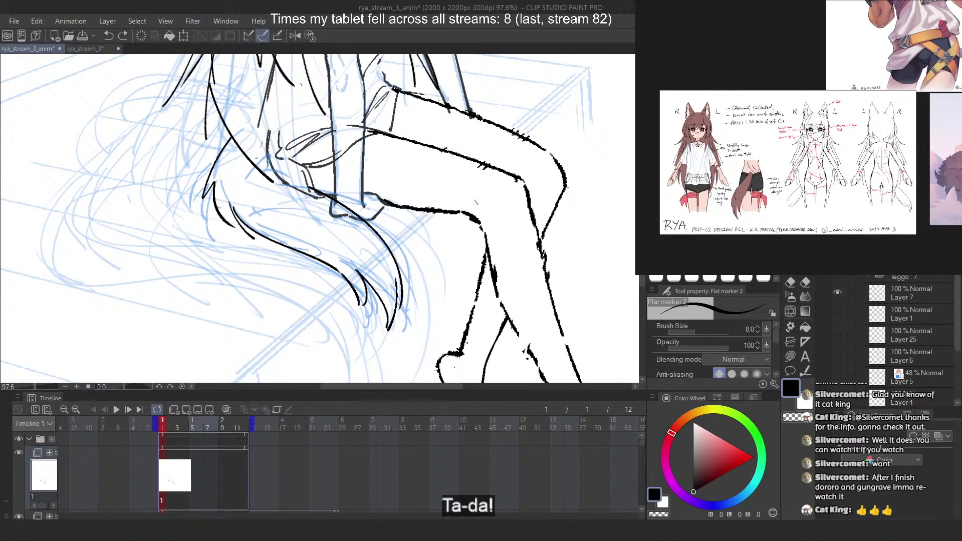
Try several strokes for the inner strands and pointed end of the tail, undoing the rejected ones
mouse_move(241, 173)
mouse_down()
mouse_move(339, 270)
mouse_move(326, 296)
mouse_up()
key(ctrl+z)
key(ctrl+z)
drag(290, 223, 336, 321)
key(ctrl+z)
drag(358, 269, 374, 343)
key(ctrl+z)
drag(367, 288, 375, 339)
drag(381, 339, 396, 314)
key(ctrl+z)
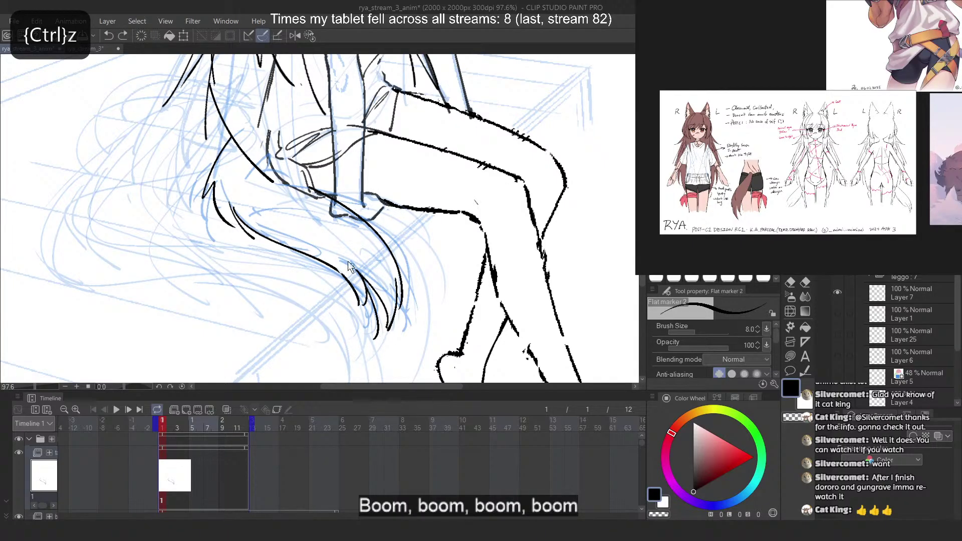
key(ctrl+z)
key(ctrl+z)
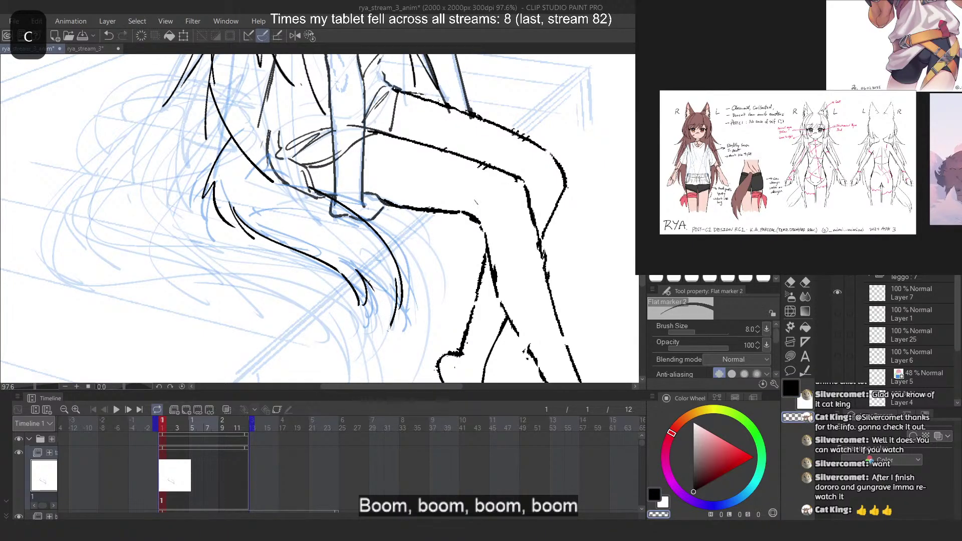
Try to close the tail's end with a longer pointed strand and check it in the mirrored view
key(c)
key(ctrl+z)
drag(367, 290, 381, 341)
drag(381, 340, 393, 322)
key(2)
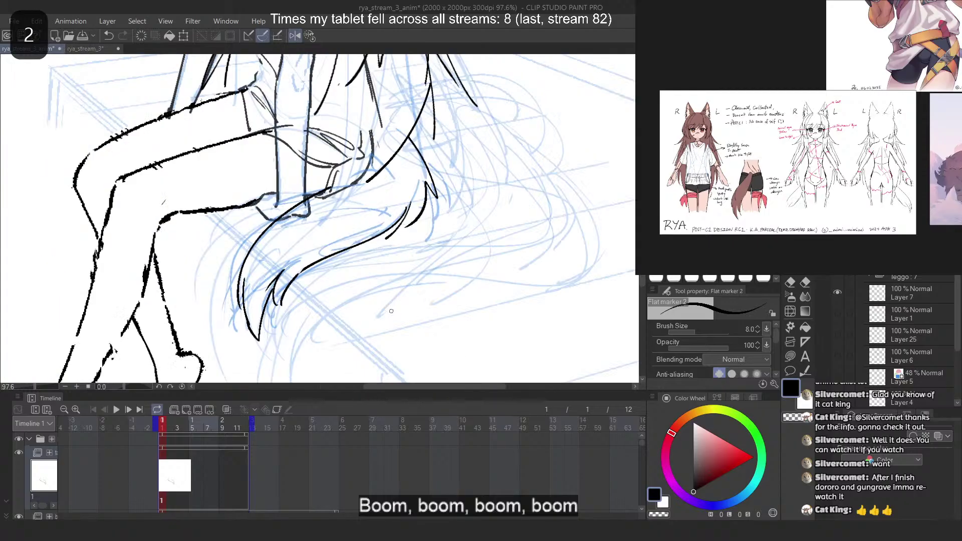
key(ctrl+z)
Re-ink the inner strand that runs down to the tail's pointed tip
drag(251, 331, 269, 284)
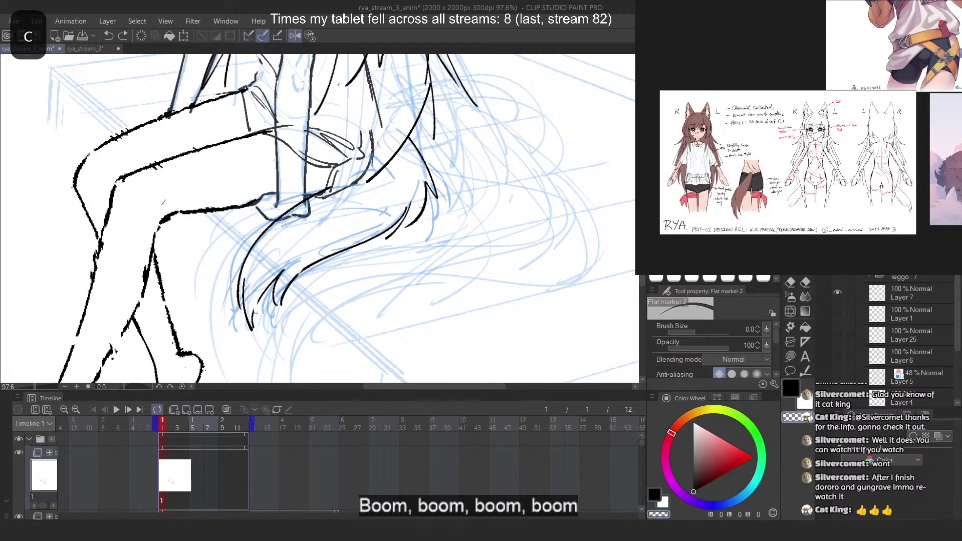
key(c)
drag(282, 270, 253, 340)
key(ctrl+z)
key(ctrl+z)
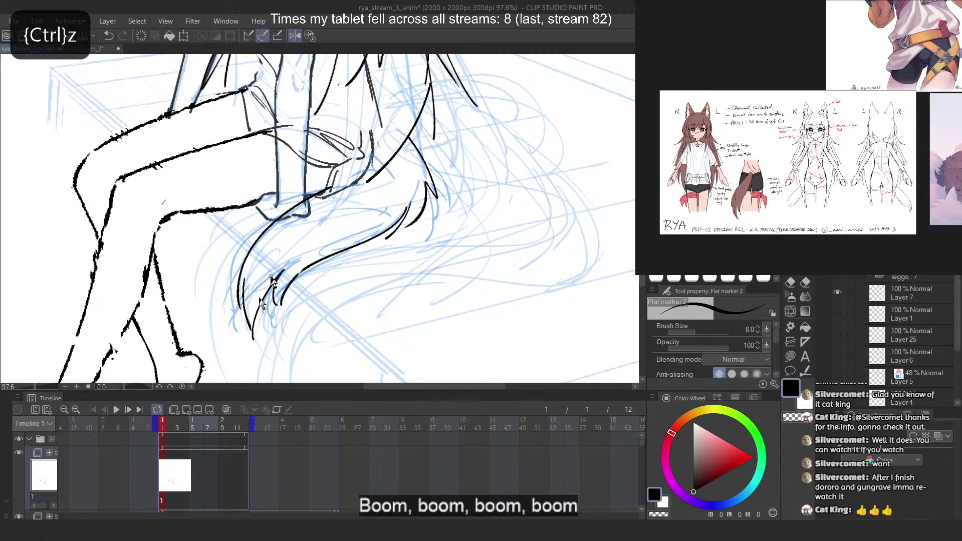
key(ctrl+z)
mouse_move(277, 283)
mouse_down()
mouse_move(258, 344)
mouse_move(255, 333)
mouse_up()
key(ctrl+z)
key(ctrl+z)
Try alternative strokes for the tail's upper edge and outer tuft, comparing them in the normal and mirrored views
mouse_move(259, 226)
mouse_down()
mouse_move(221, 290)
mouse_move(231, 272)
mouse_up()
key(2)
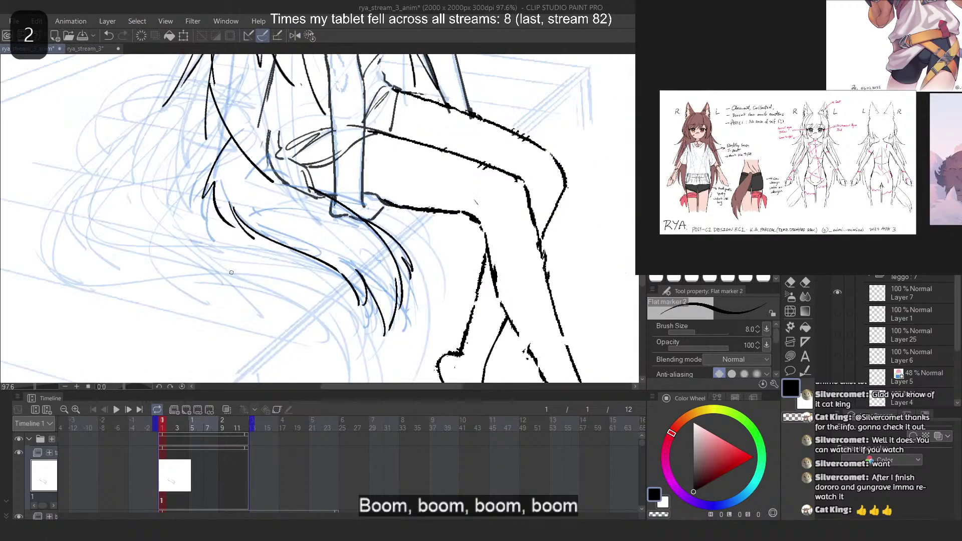
key(ctrl+z)
mouse_move(309, 194)
mouse_down()
mouse_move(368, 216)
mouse_move(414, 262)
mouse_up()
key(ctrl+z)
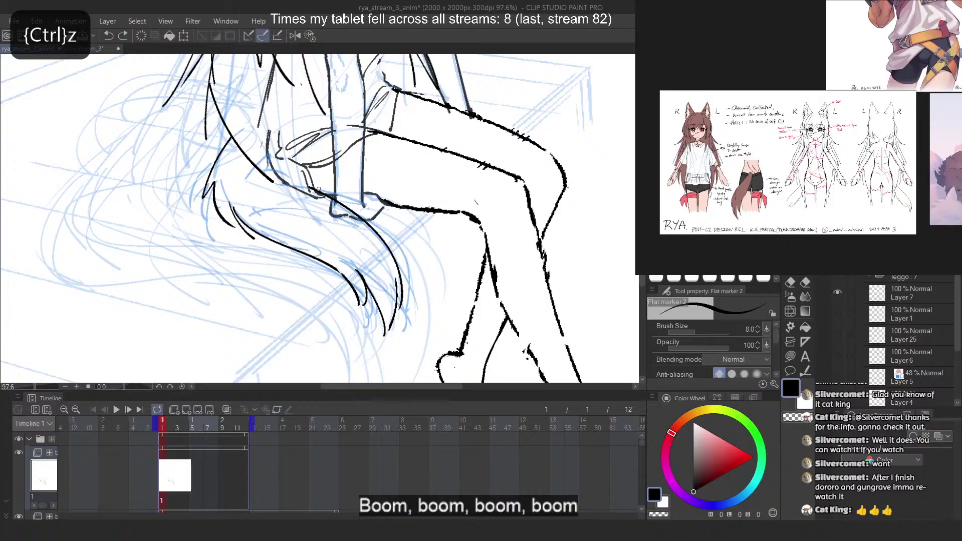
key(ctrl+z)
drag(286, 188, 398, 255)
key(ctrl+z)
key(ctrl+z)
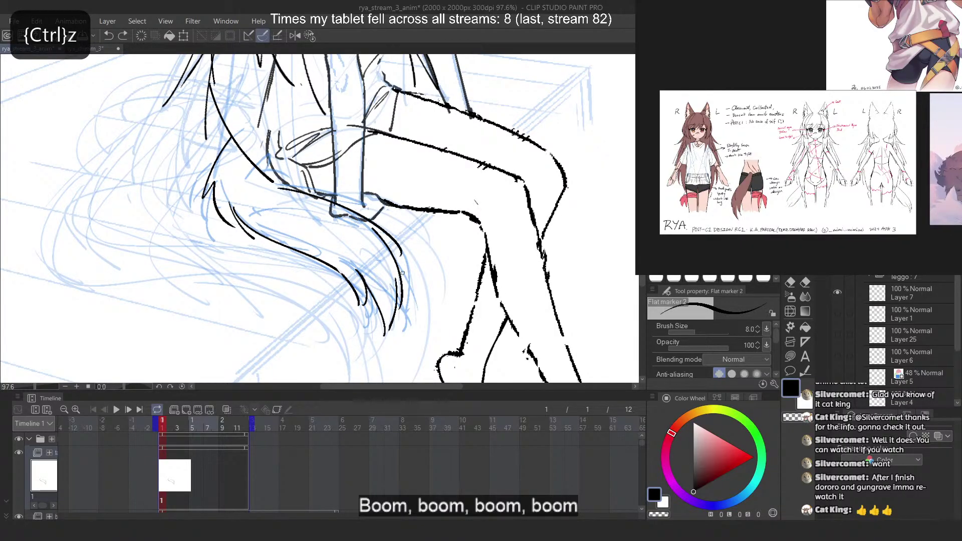
Ink the tail's upper edge from below the hip past the hand, ending in an outer tuft
key(2)
key(ctrl+z)
mouse_move(344, 191)
mouse_down()
mouse_move(278, 222)
mouse_move(228, 272)
mouse_move(242, 271)
mouse_up()
key(ctrl+z)
key(ctrl+z)
drag(309, 199, 238, 254)
key(ctrl+z)
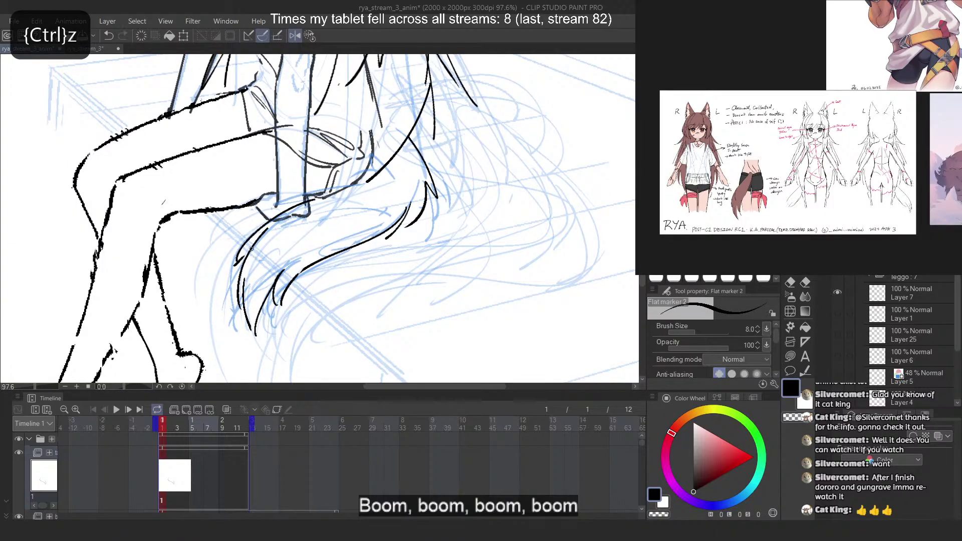
Return to the unmirrored view, mark the tail's thickness with temporary arrow strokes across it, and undo the marks
scroll(441, 226, down, 10)
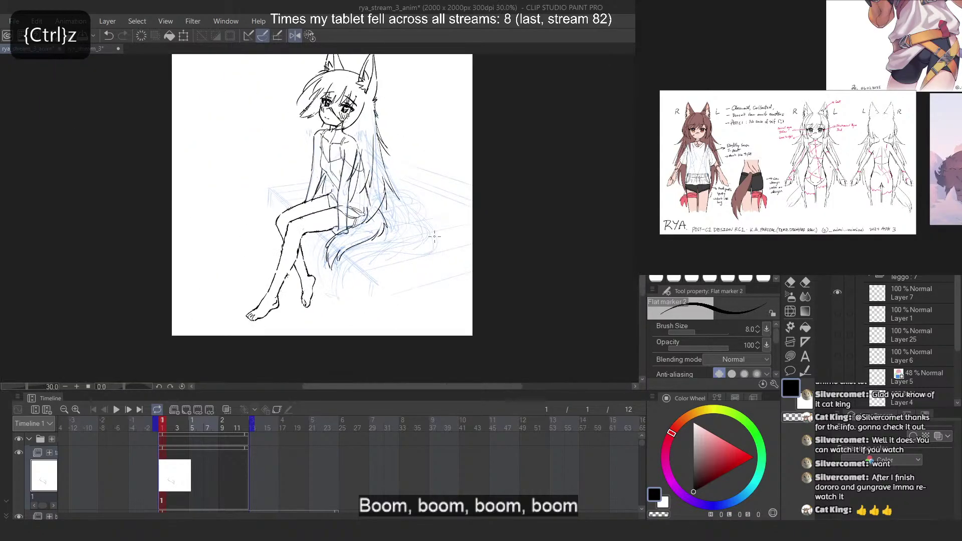
scroll(441, 226, up, 7)
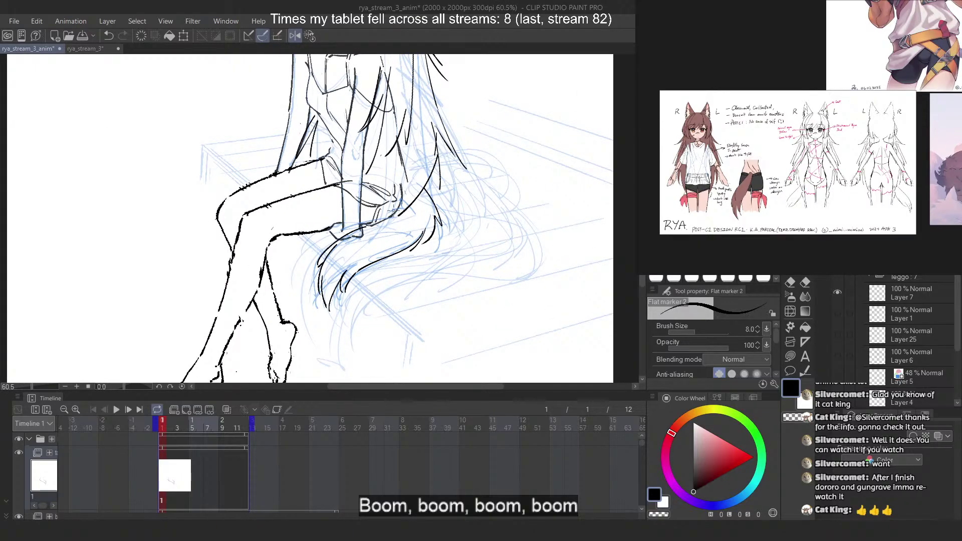
click(295, 35)
scroll(386, 208, down, 2)
scroll(264, 216, up, 3)
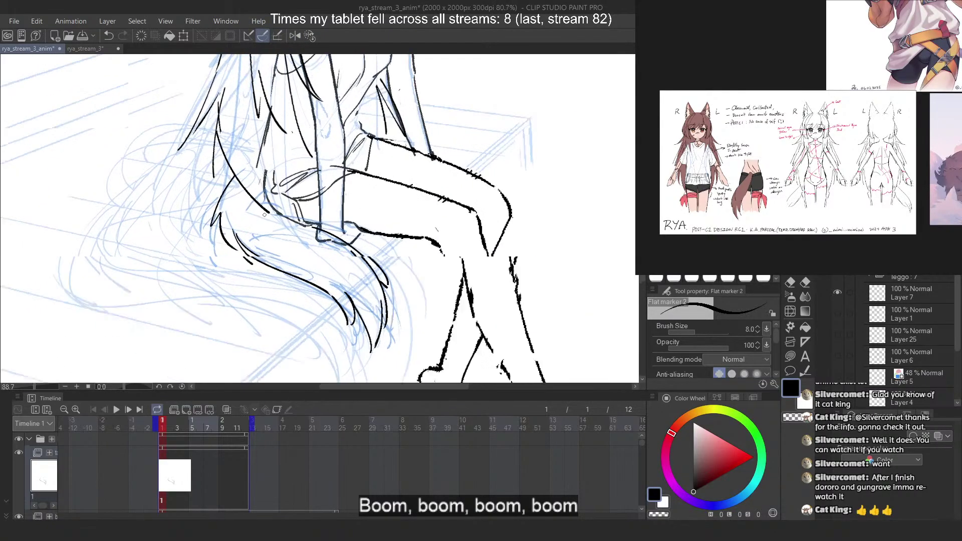
scroll(264, 215, up, 1)
drag(292, 229, 271, 274)
drag(331, 233, 312, 290)
drag(327, 250, 337, 248)
drag(309, 274, 322, 281)
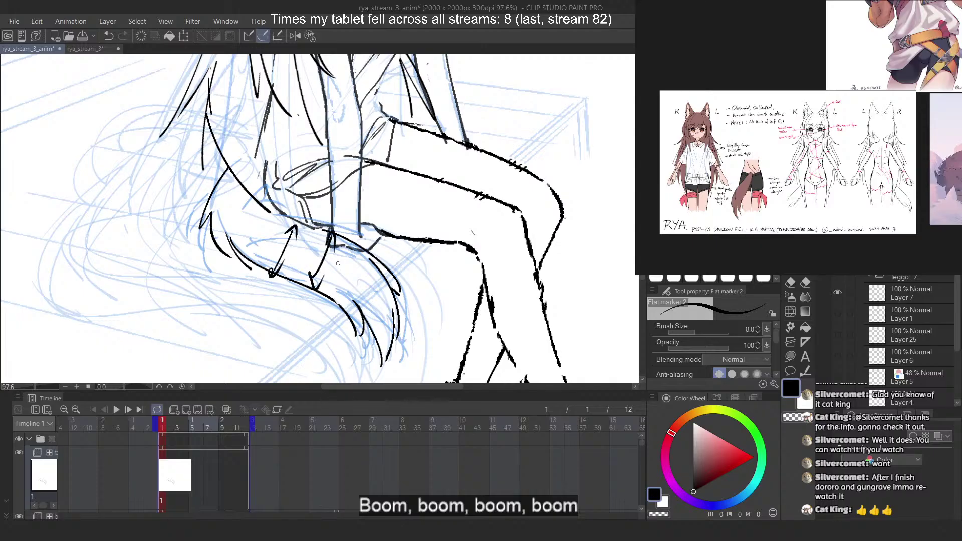
key(ctrl+z)
key(ctrl+z)
key(ctrl+z)
key(ctrl+z)
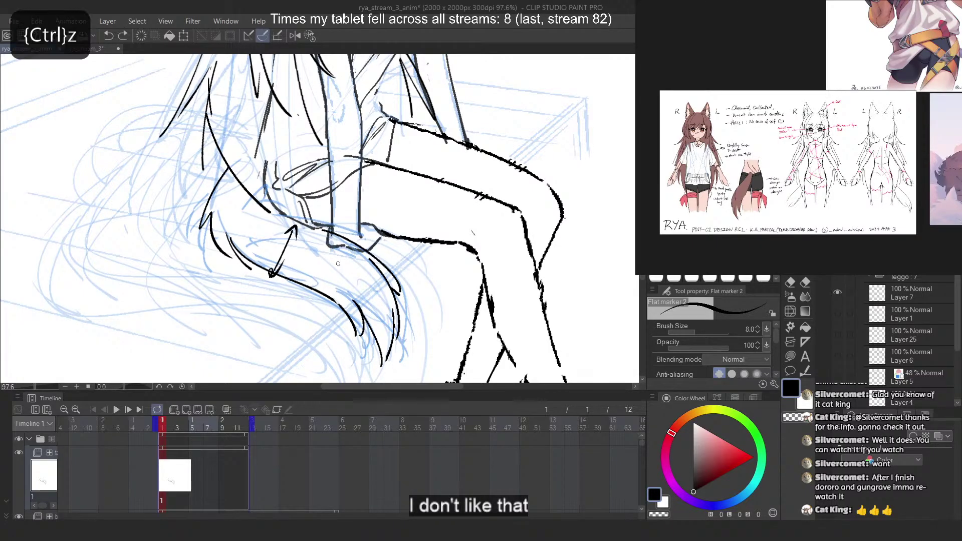
key(ctrl+z)
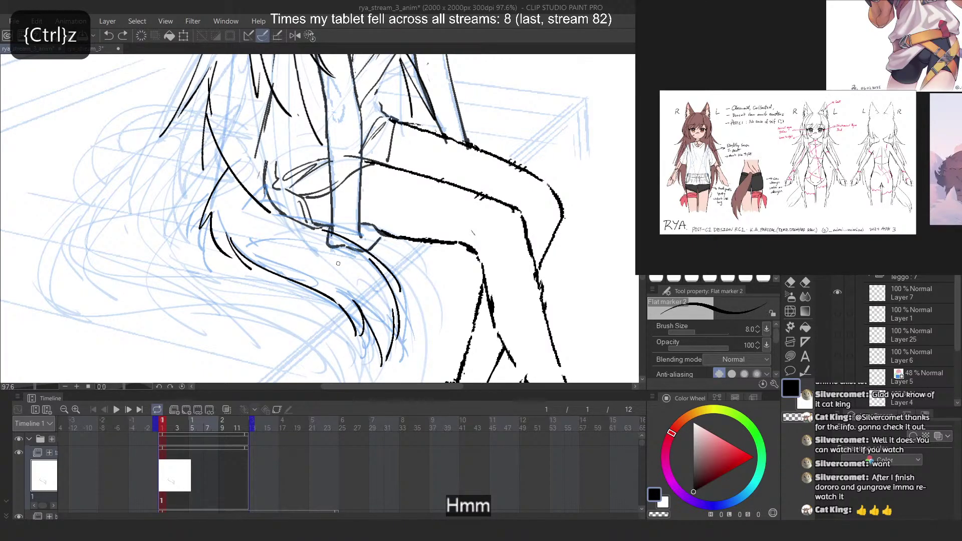
Compare the drawing with and without the inked tail by repeatedly undoing and redoing its strokes
key(ctrl+z)
key(ctrl+z)
key(ctrl+z)
key(ctrl+y)
key(ctrl+z)
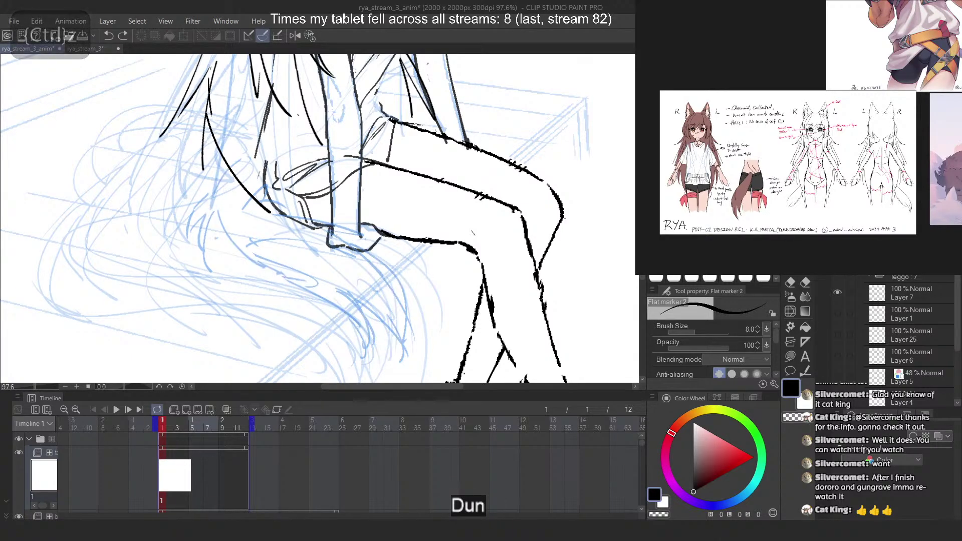
key(ctrl+y)
key(ctrl+z)
key(ctrl+y)
key(ctrl+z)
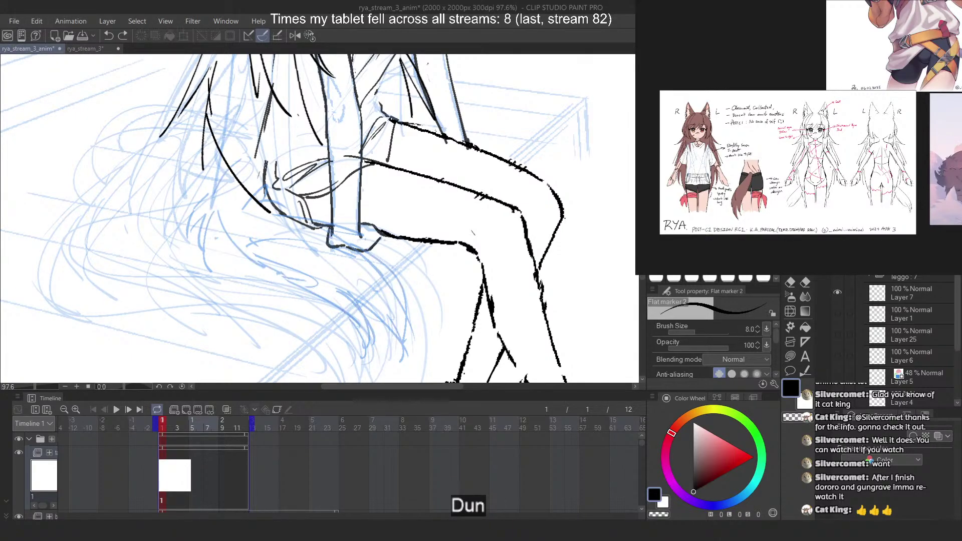
key(ctrl+y)
key(ctrl+z)
key(ctrl+y)
Lasso the tail's lower contour and reshape it with Free Transform, lowering the tip end and raising the base end, and deselect it
scroll(309, 252, up, 2)
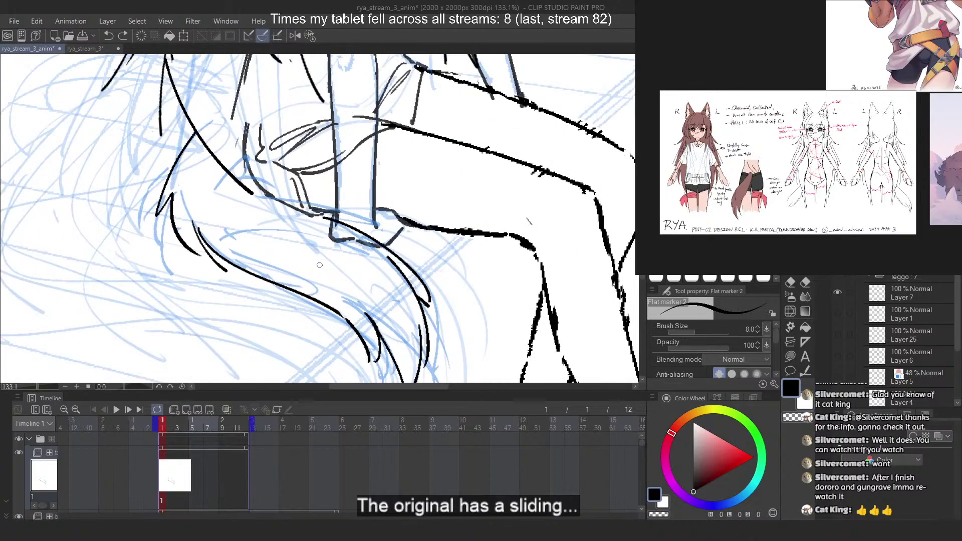
key(m)
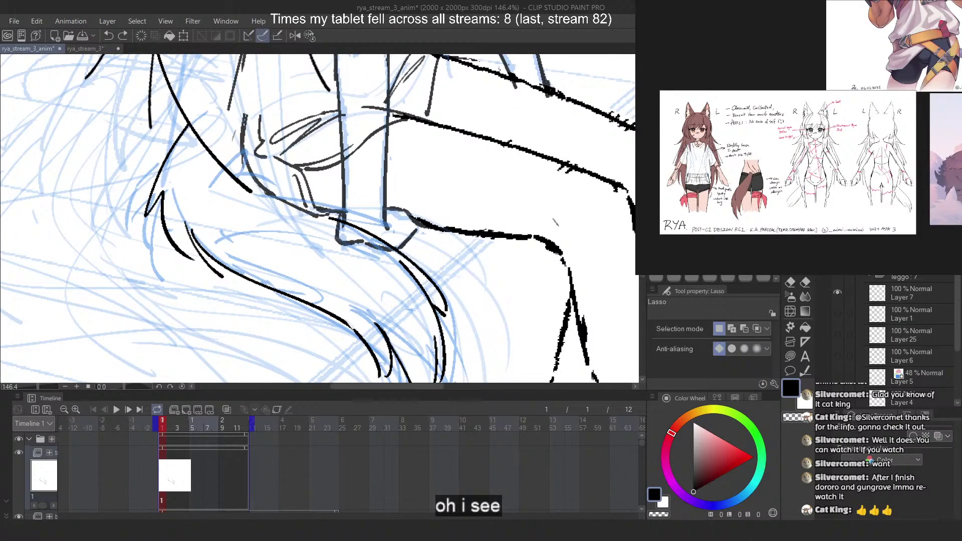
mouse_move(174, 203)
mouse_down()
mouse_move(248, 302)
mouse_move(354, 330)
mouse_up()
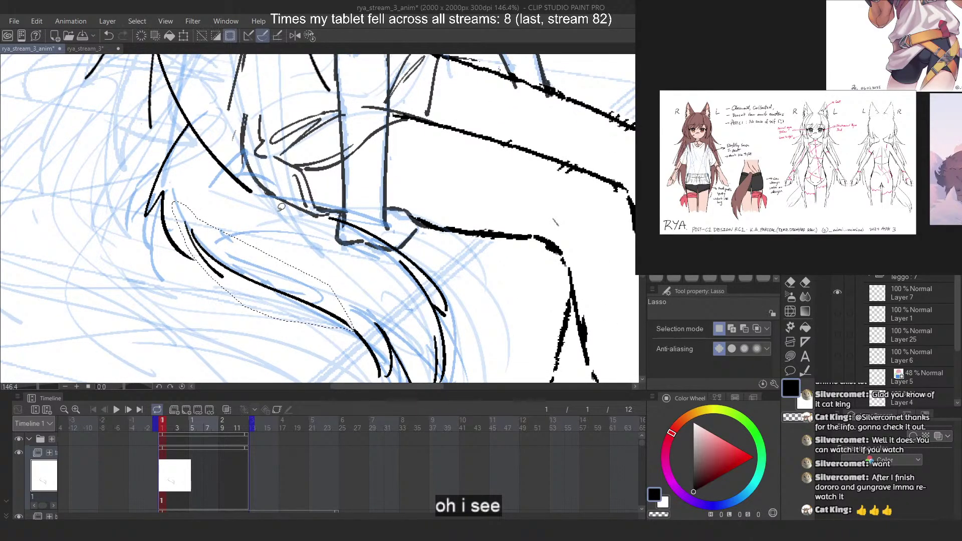
key(ctrl+t)
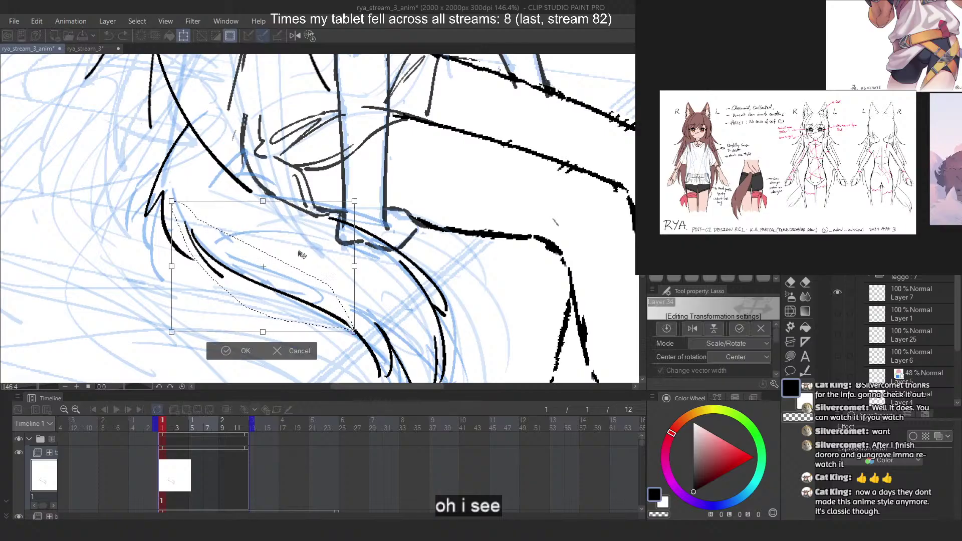
right_click(297, 268)
click(321, 345)
drag(354, 267, 358, 284)
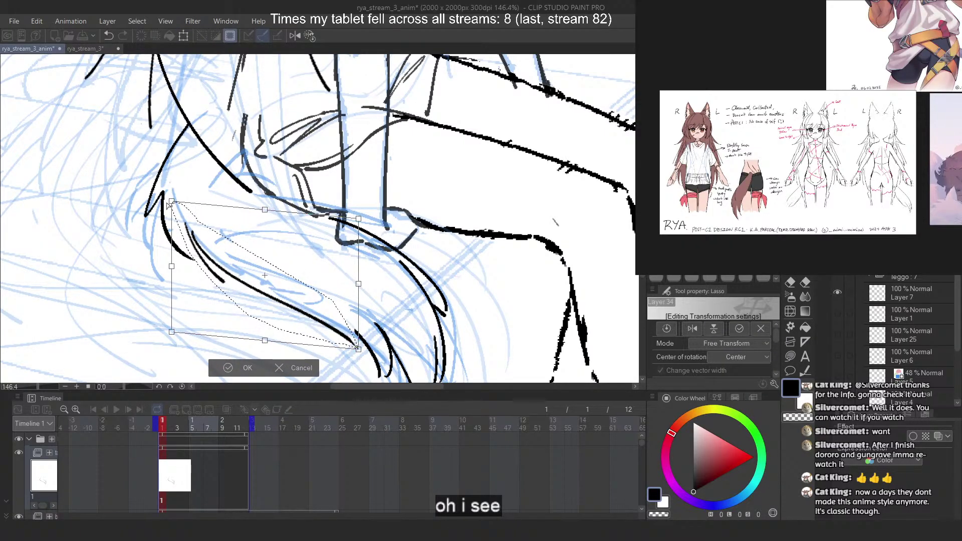
drag(171, 267, 165, 246)
key(Return)
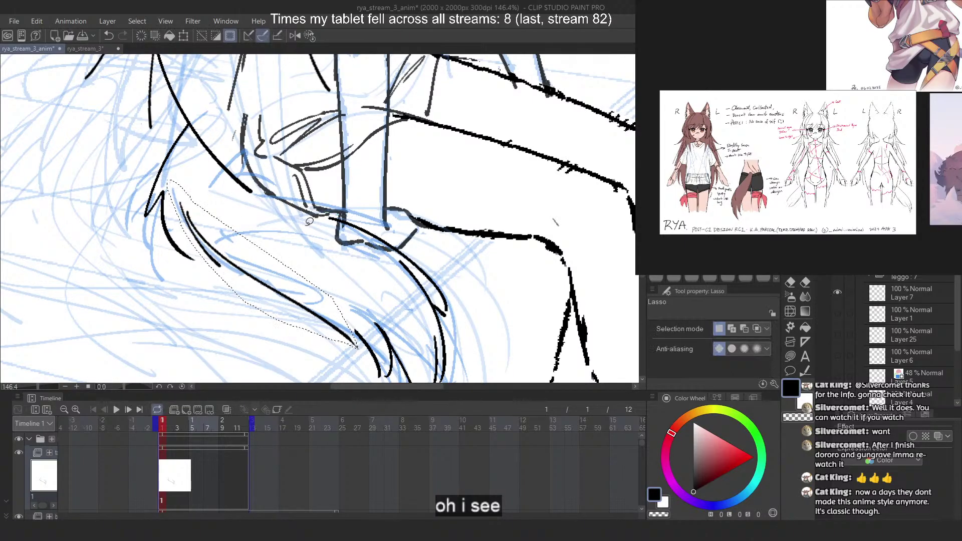
key(ctrl+d)
Lasso the tail's lower contour again, shift it slightly upward and clear the selection
scroll(313, 179, down, 2)
scroll(310, 162, down, 2)
scroll(326, 217, up, 5)
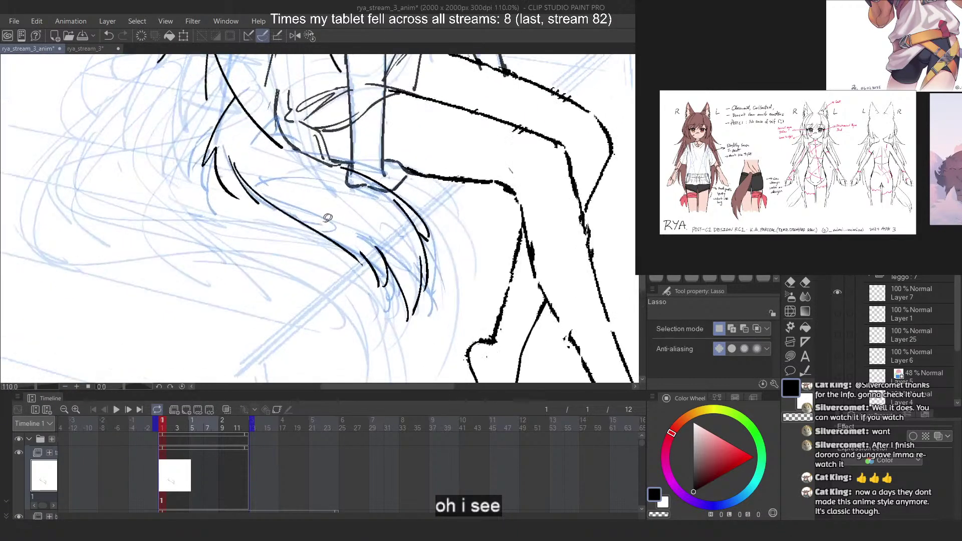
mouse_move(238, 125)
mouse_down()
mouse_move(176, 93)
mouse_move(192, 170)
mouse_up()
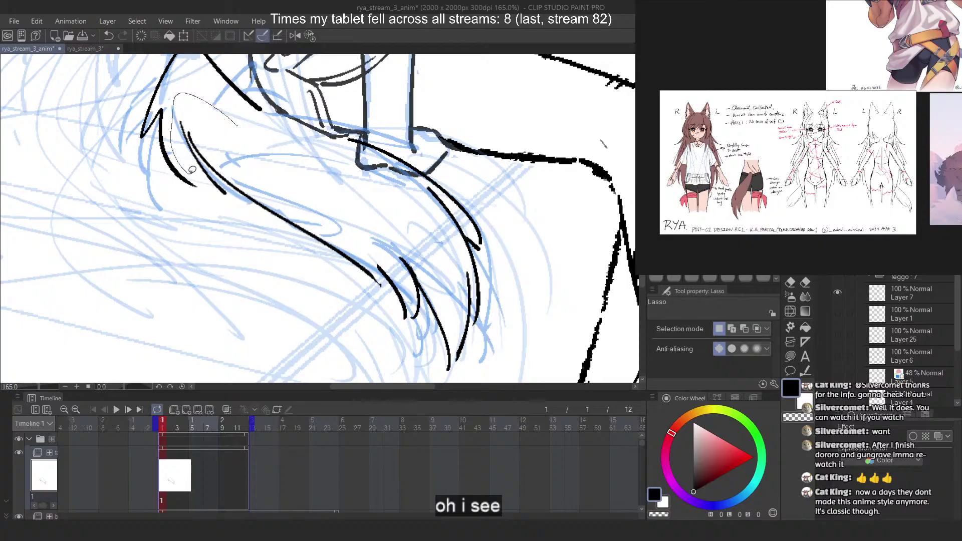
mouse_move(259, 219)
mouse_down()
mouse_move(371, 282)
mouse_move(351, 233)
mouse_up()
scroll(350, 234, down, 6)
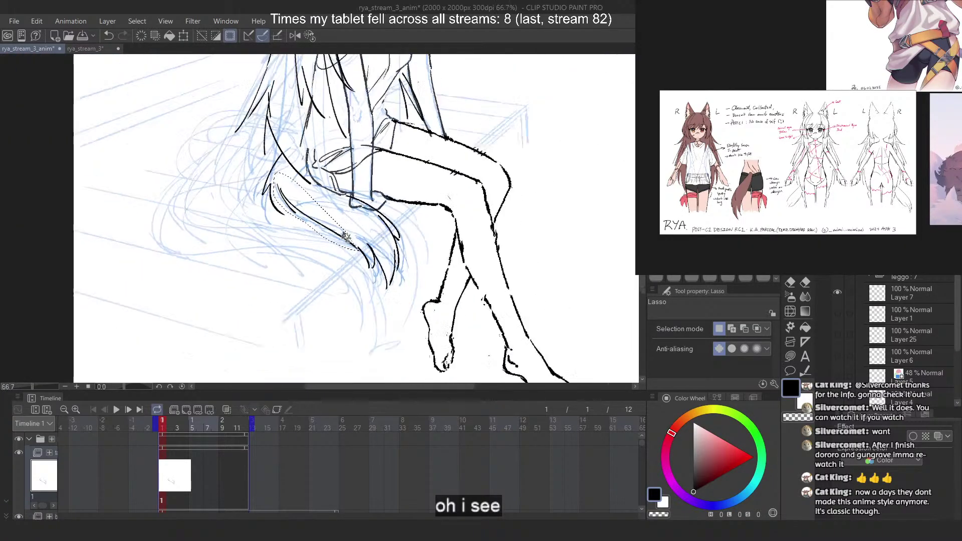
key(ctrl+d)
scroll(355, 213, up, 4)
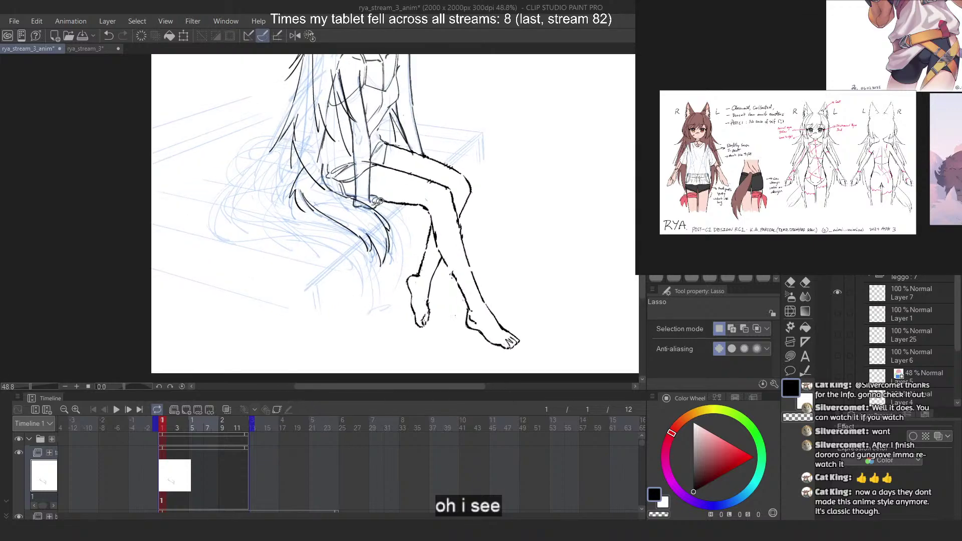
scroll(362, 211, up, 3)
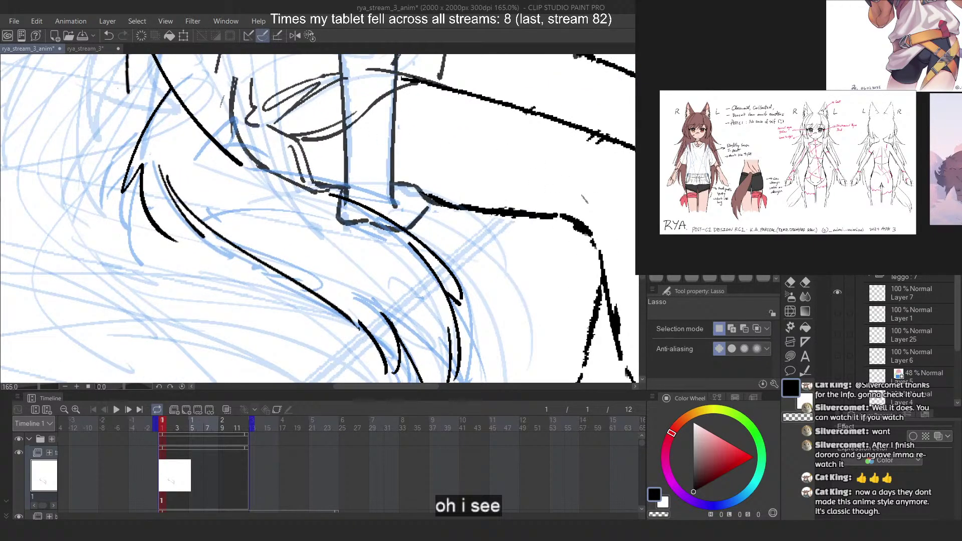
Try redrawing the tail's upper contour beneath the supporting hand, checking it in the mirrored view, and undo the new strokes
key(p)
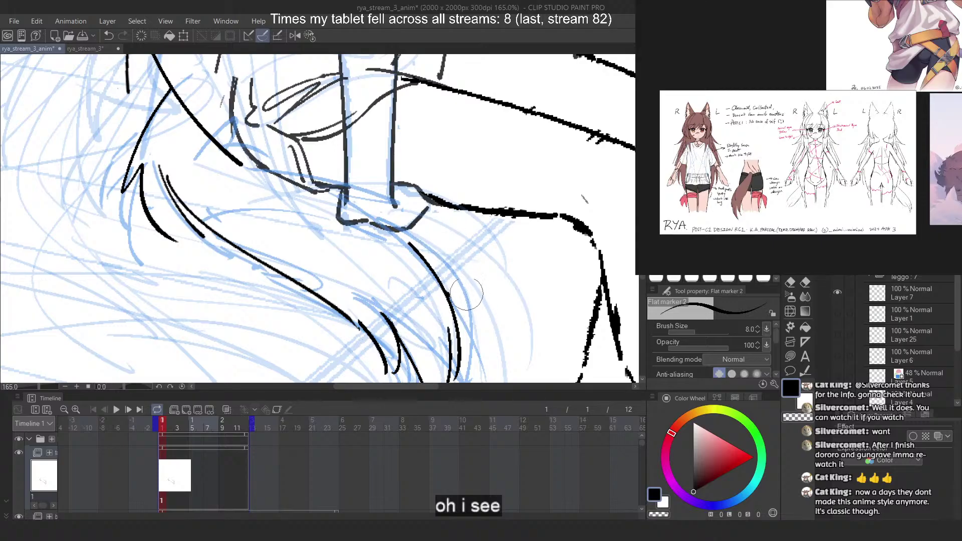
mouse_move(240, 163)
mouse_down()
mouse_move(367, 185)
mouse_move(429, 256)
mouse_up()
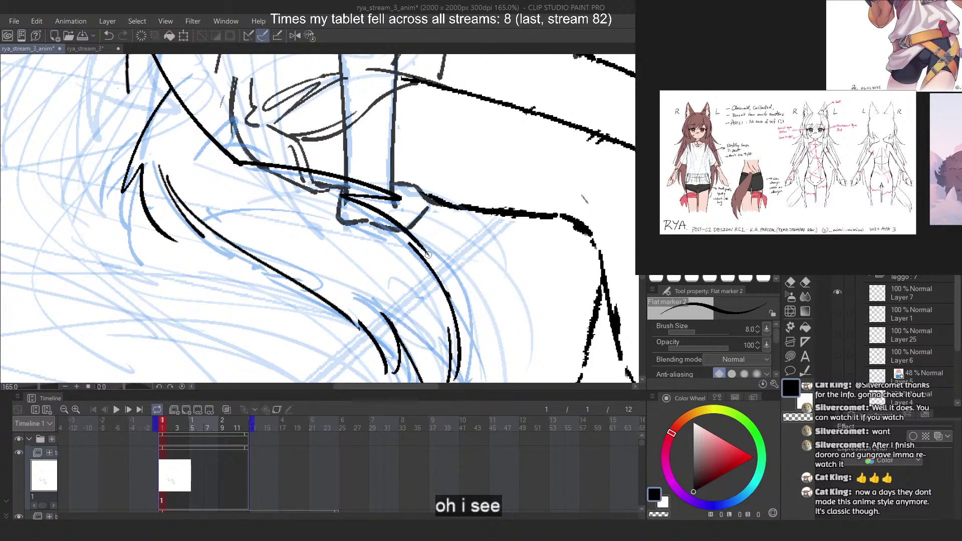
key(2)
key(ctrl+z)
mouse_move(384, 165)
mouse_down()
mouse_move(229, 213)
mouse_move(233, 251)
mouse_move(258, 205)
mouse_move(267, 218)
mouse_move(196, 259)
mouse_up()
key(ctrl+z)
key(ctrl+z)
drag(243, 224, 187, 265)
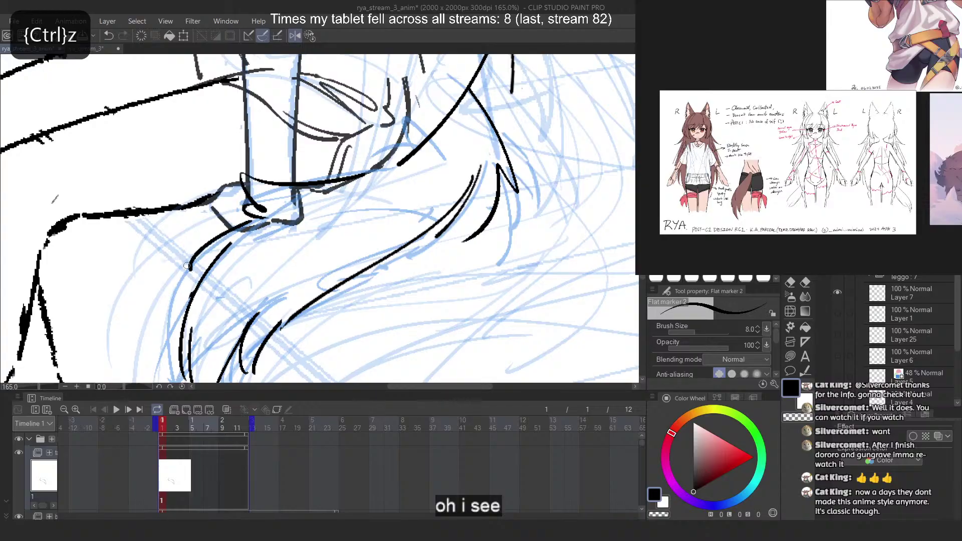
scroll(371, 165, down, 5)
scroll(364, 130, up, 3)
key(ctrl+z)
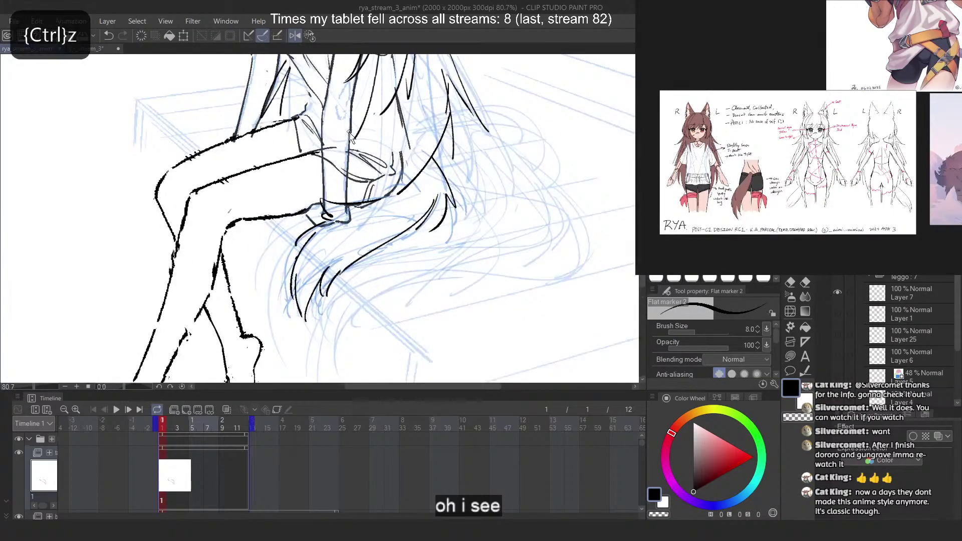
key(2)
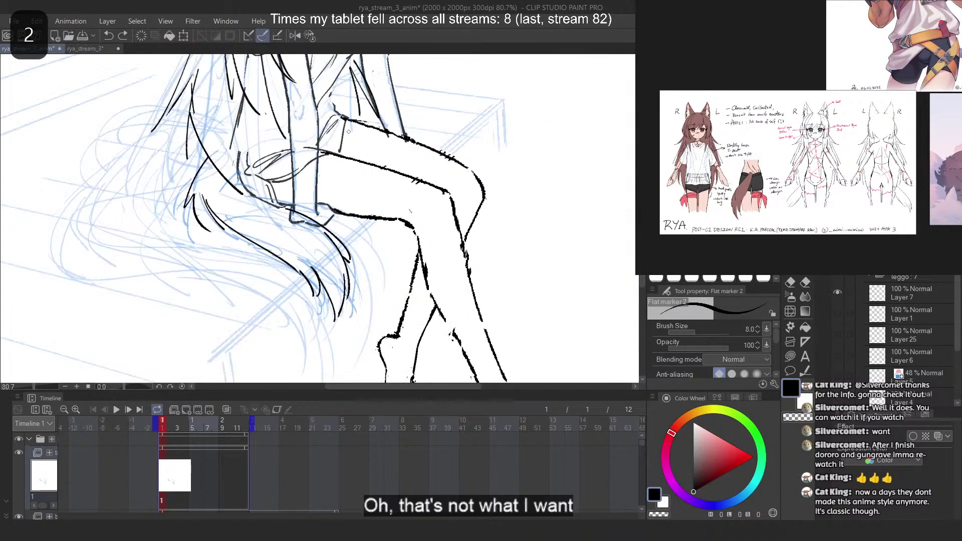
Redraw the outline at the tail's base with a shorter curve below the hair and a small zigzag fur tuft
scroll(191, 170, up, 4)
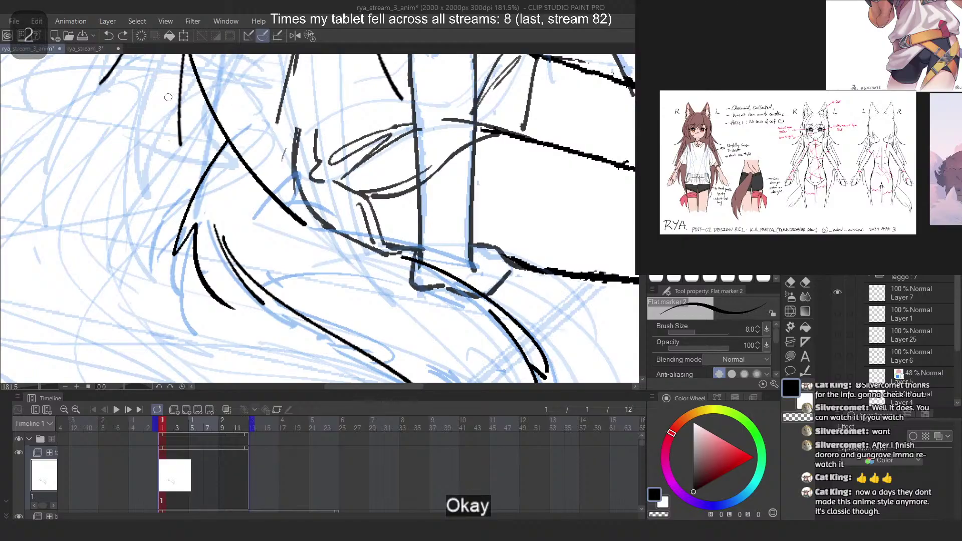
mouse_move(226, 146)
mouse_down()
mouse_move(189, 234)
mouse_move(205, 291)
mouse_up()
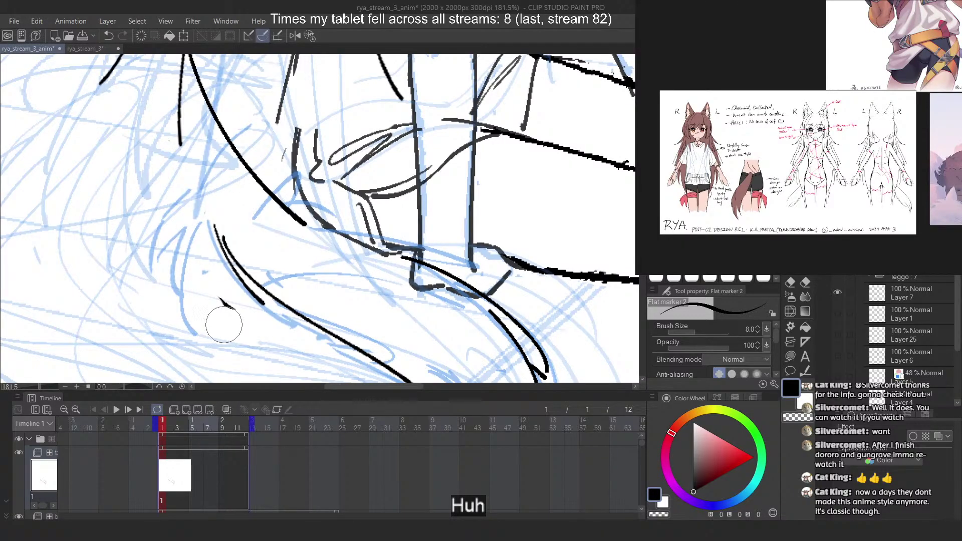
key(ctrl+z)
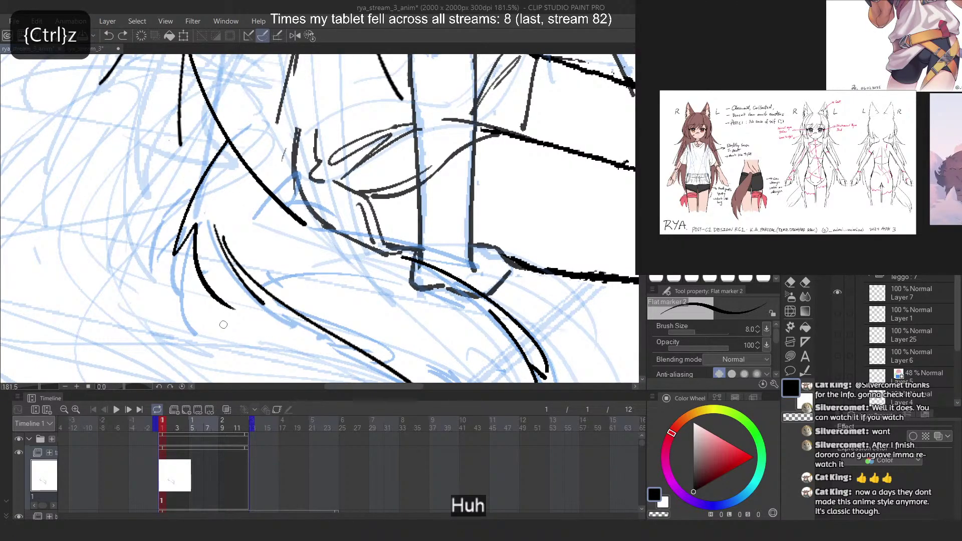
key(ctrl+z)
key(ctrl+z)
mouse_move(235, 145)
mouse_down()
mouse_move(200, 205)
mouse_move(199, 246)
mouse_move(193, 221)
mouse_move(207, 266)
mouse_up()
key(ctrl+z)
key(ctrl+z)
mouse_move(191, 229)
mouse_down()
mouse_move(185, 242)
mouse_move(216, 267)
mouse_up()
key(ctrl+z)
drag(219, 246, 220, 258)
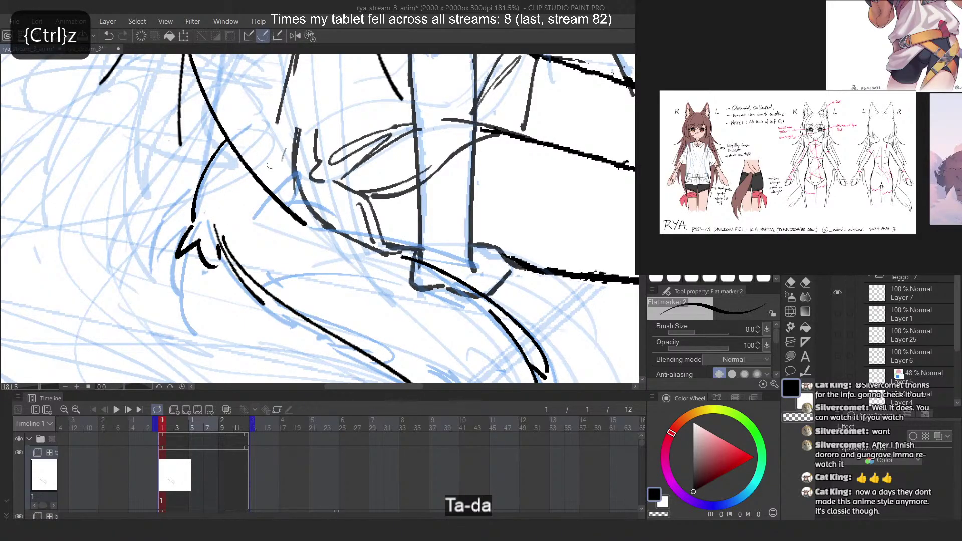
Try several jagged fur strokes inside the tail and along its upper edge beneath the hand, undoing each one
scroll(288, 108, down, 10)
scroll(287, 108, up, 4)
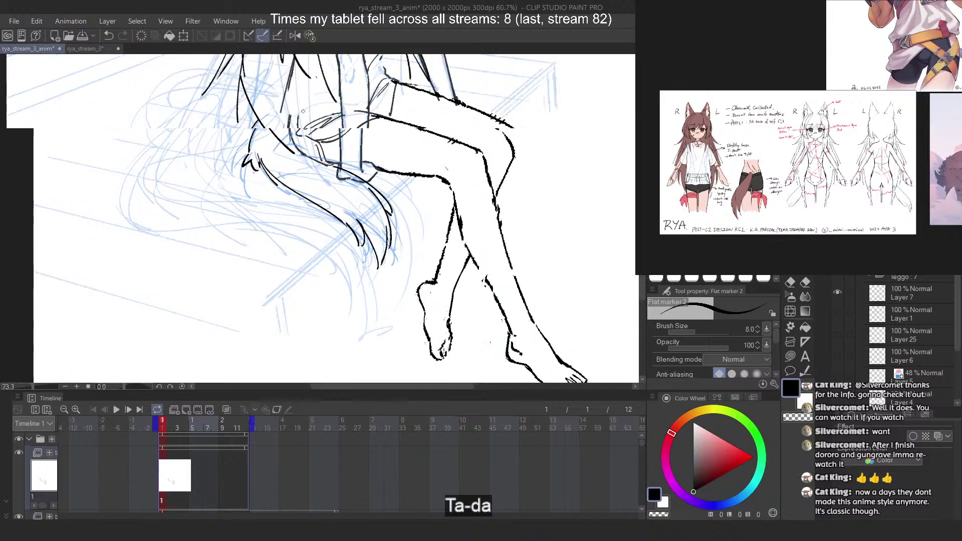
scroll(303, 111, up, 3)
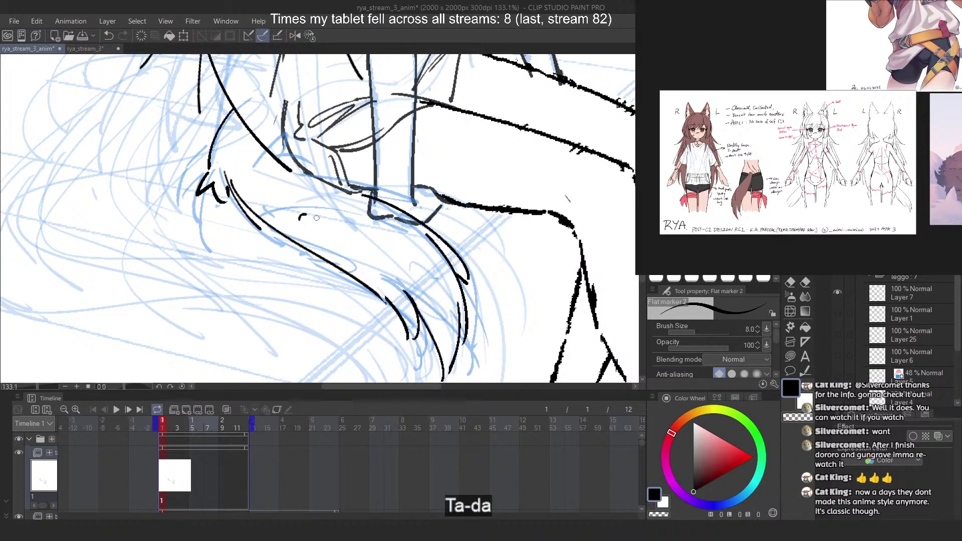
drag(316, 218, 367, 229)
key(ctrl+z)
drag(318, 173, 409, 213)
key(ctrl+z)
mouse_move(283, 164)
mouse_down()
mouse_move(333, 185)
mouse_move(337, 166)
mouse_move(351, 193)
mouse_move(426, 222)
mouse_move(444, 243)
mouse_up()
key(ctrl+z)
key(ctrl+z)
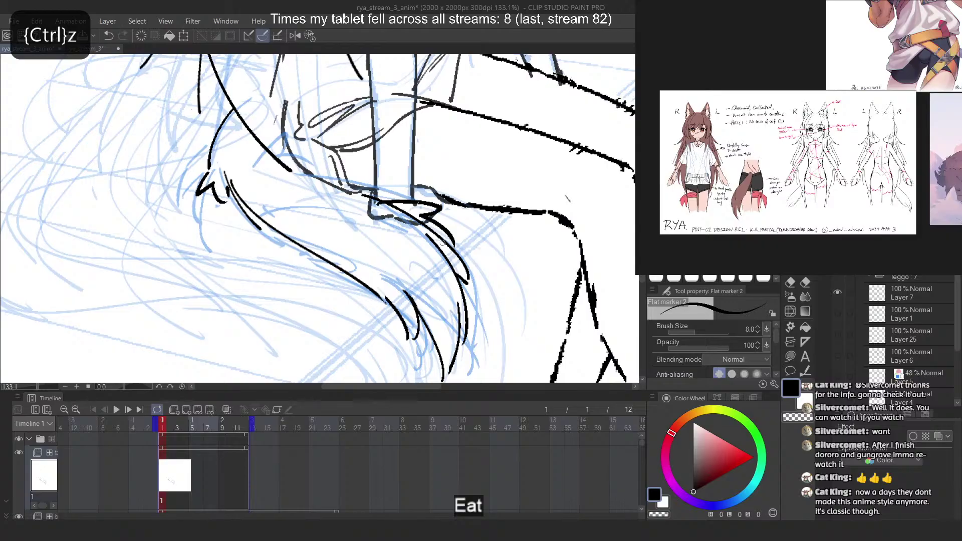
key(ctrl+z)
drag(381, 203, 439, 236)
key(ctrl+z)
Try zigzag fur tufts along the tail's lower edge and near the hip, undoing each one
mouse_move(255, 221)
mouse_down()
mouse_move(273, 267)
mouse_move(301, 273)
mouse_up()
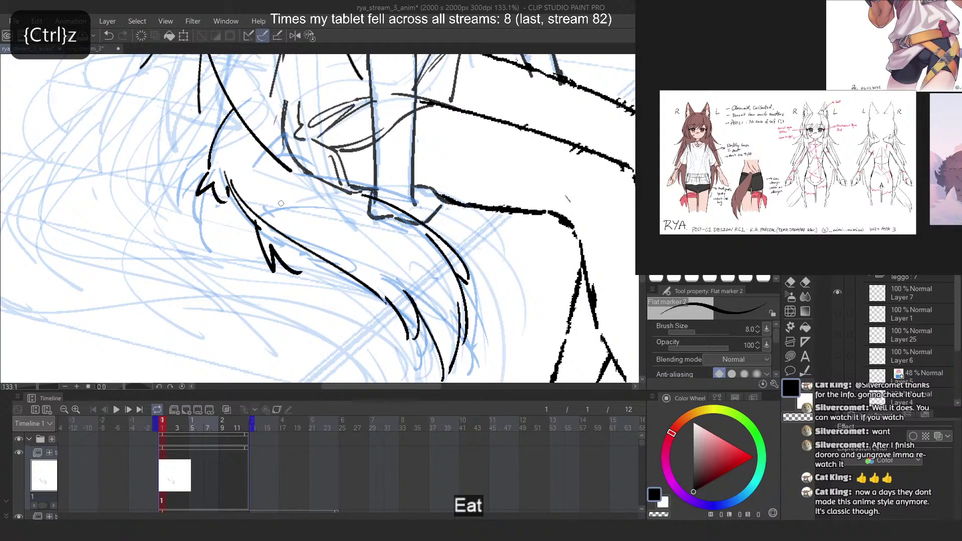
key(ctrl+z)
drag(272, 206, 283, 253)
key(ctrl+z)
mouse_move(284, 190)
mouse_down()
mouse_move(328, 186)
mouse_move(346, 226)
mouse_up()
key(ctrl+z)
drag(274, 175, 340, 194)
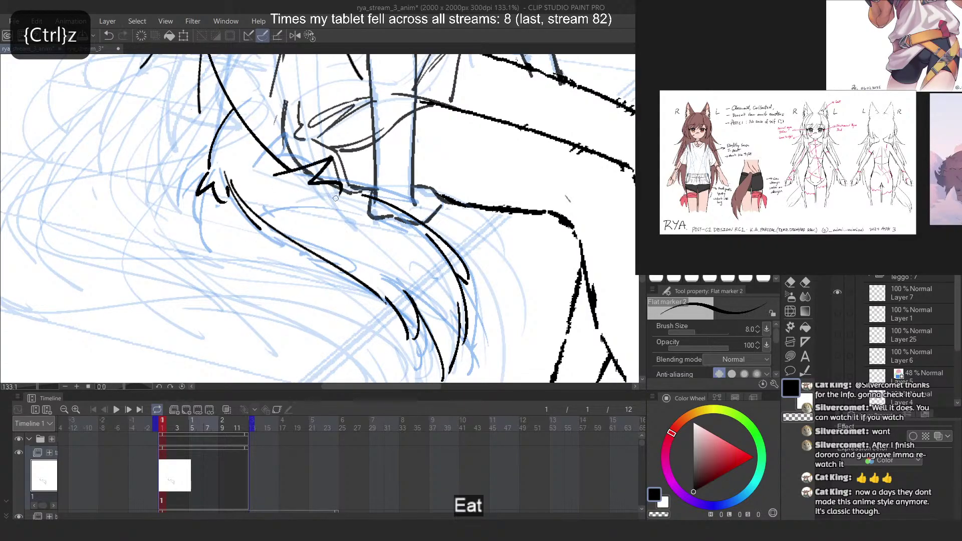
key(ctrl+z)
Lasso the tail's end section and try moving and rotating it with a transform, resetting it to its original placement
scroll(400, 158, down, 4)
scroll(417, 170, up, 2)
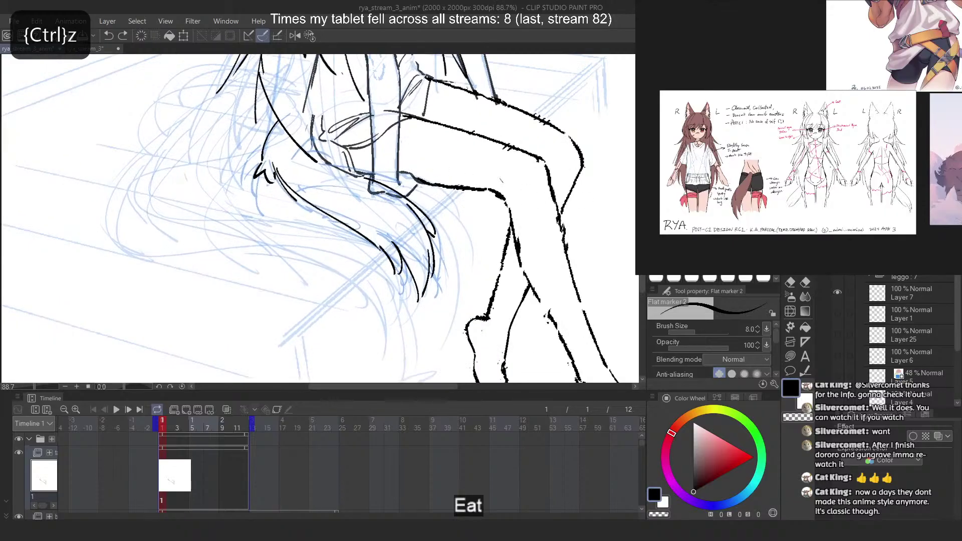
key(m)
mouse_move(416, 149)
mouse_down()
mouse_move(368, 166)
mouse_move(310, 250)
mouse_move(469, 180)
mouse_move(391, 326)
mouse_move(399, 231)
mouse_up()
key(ctrl+t)
drag(503, 251, 502, 242)
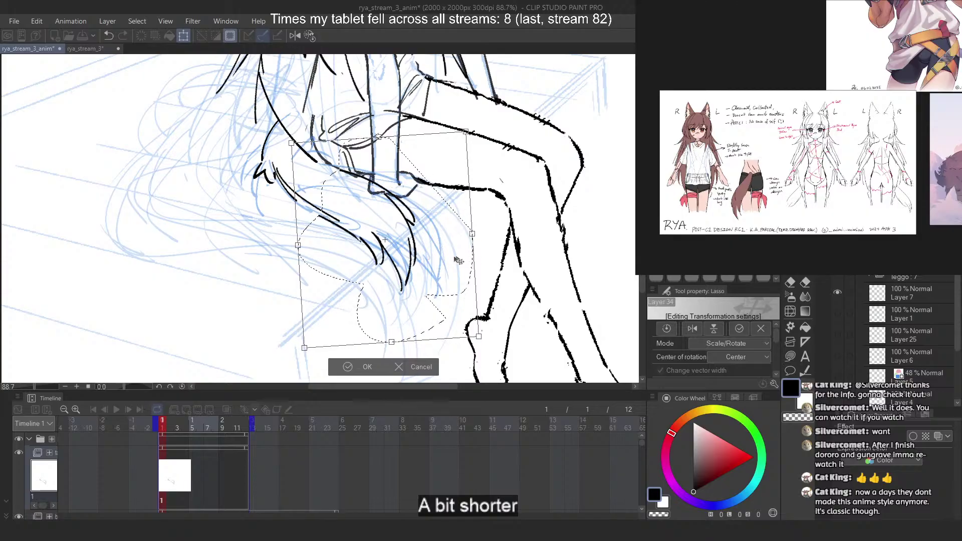
mouse_move(433, 258)
mouse_down()
mouse_move(464, 250)
mouse_move(425, 240)
mouse_up()
scroll(361, 171, down, 6)
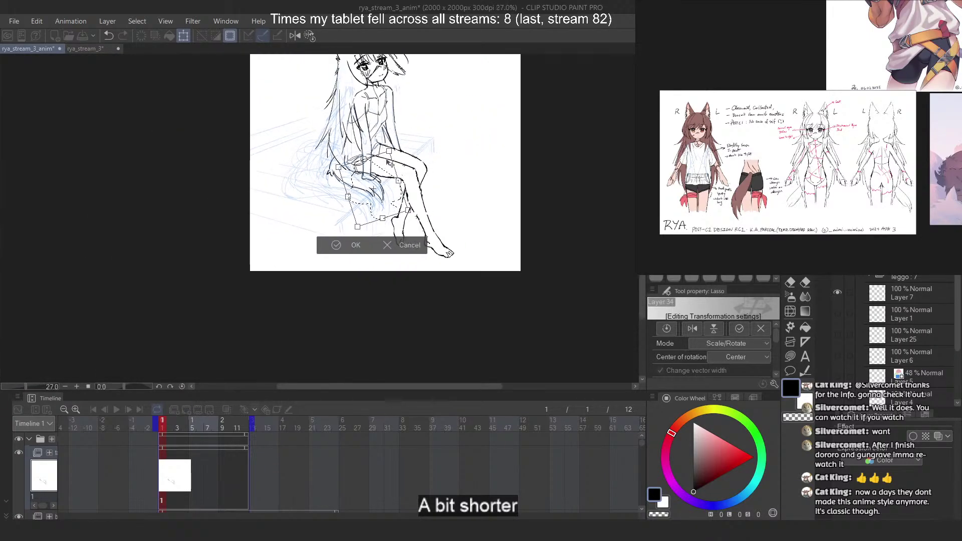
scroll(376, 173, up, 5)
mouse_move(370, 192)
mouse_down()
mouse_move(369, 200)
mouse_move(395, 204)
mouse_up()
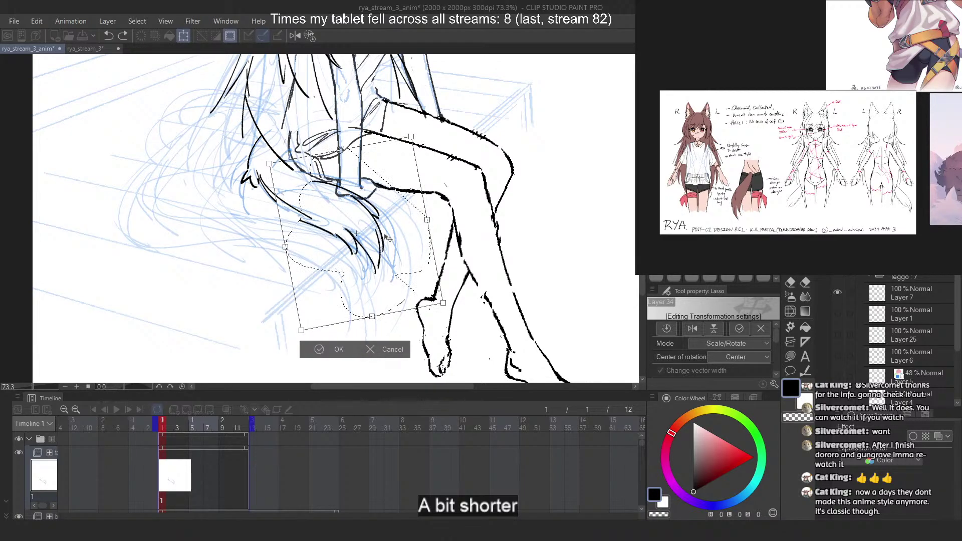
key(ctrl+z)
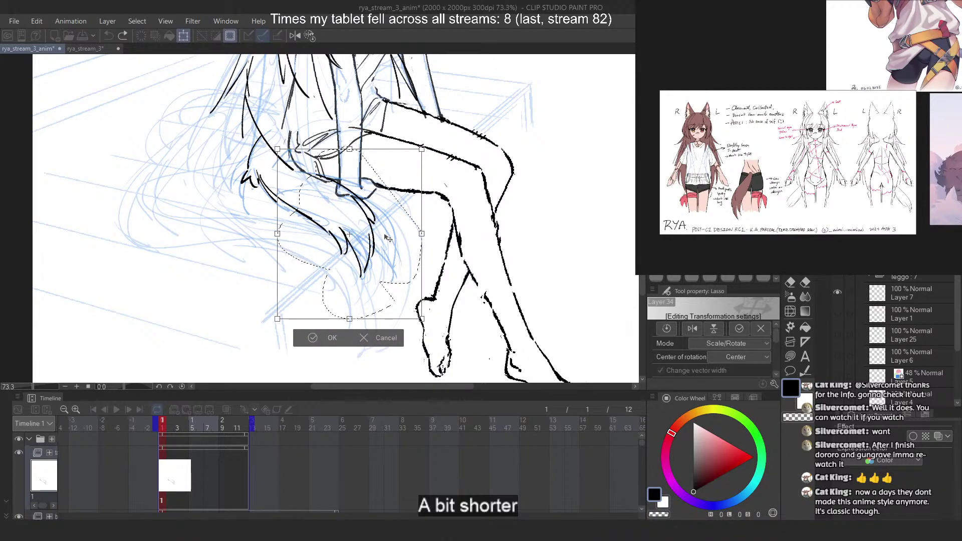
mouse_move(389, 239)
mouse_down()
mouse_move(385, 247)
mouse_move(350, 232)
mouse_move(377, 244)
mouse_move(361, 230)
mouse_up()
key(Return)
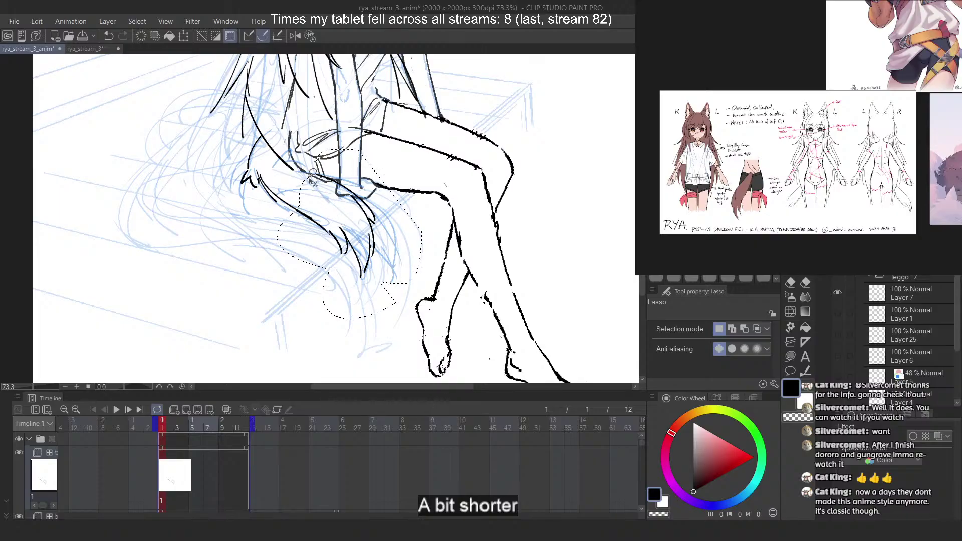
Shift the lassoed tail end slightly up towards the tail's base to shorten the tail, and clear the selection
scroll(311, 173, up, 2)
scroll(307, 157, down, 1)
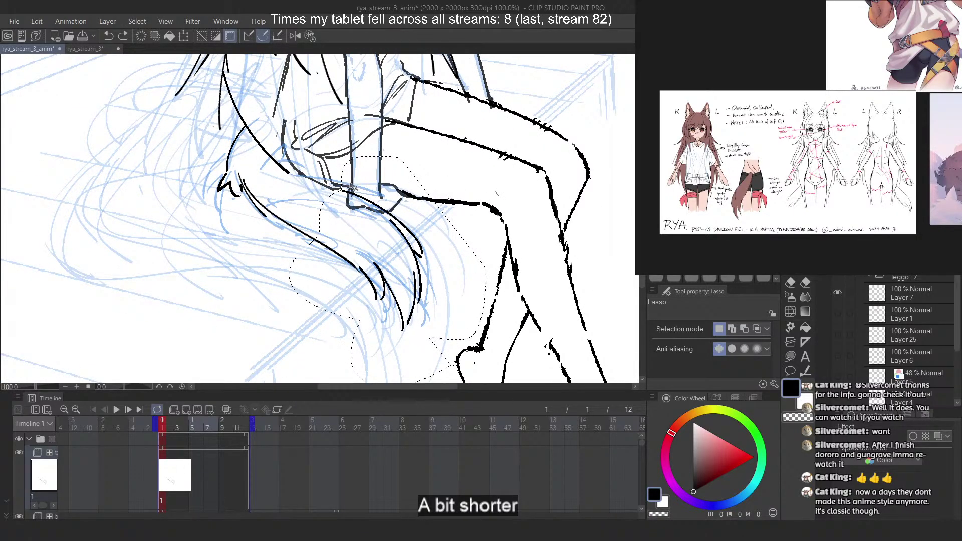
drag(352, 186, 341, 178)
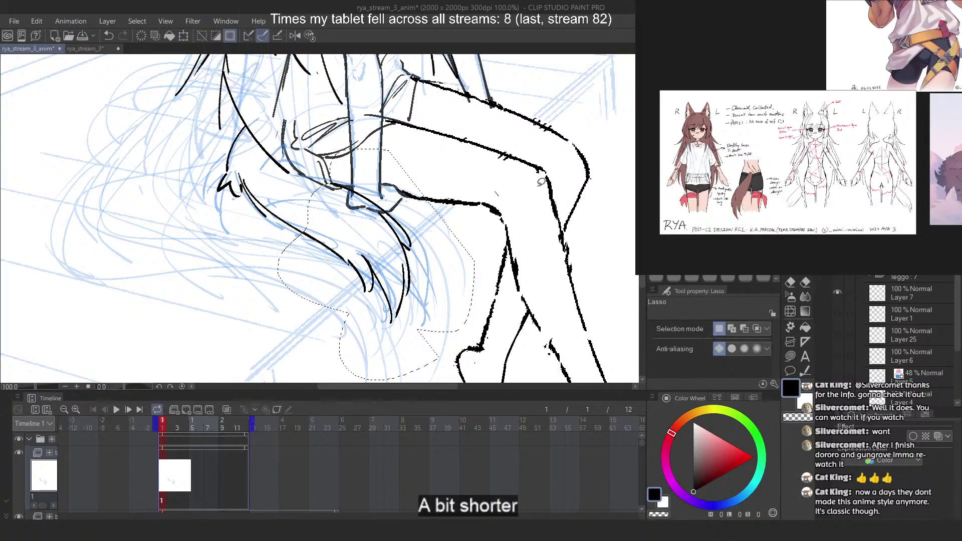
key(ctrl+d)
Lasso the tail's upper contour beneath the hand, rotate and reposition it with a transform, and deselect it
scroll(386, 185, down, 2)
scroll(366, 183, up, 3)
mouse_move(364, 171)
mouse_down()
mouse_move(332, 174)
mouse_move(305, 161)
mouse_up()
mouse_move(378, 224)
mouse_down()
mouse_move(459, 296)
mouse_move(476, 146)
mouse_up()
key(ctrl+t)
drag(419, 214, 418, 208)
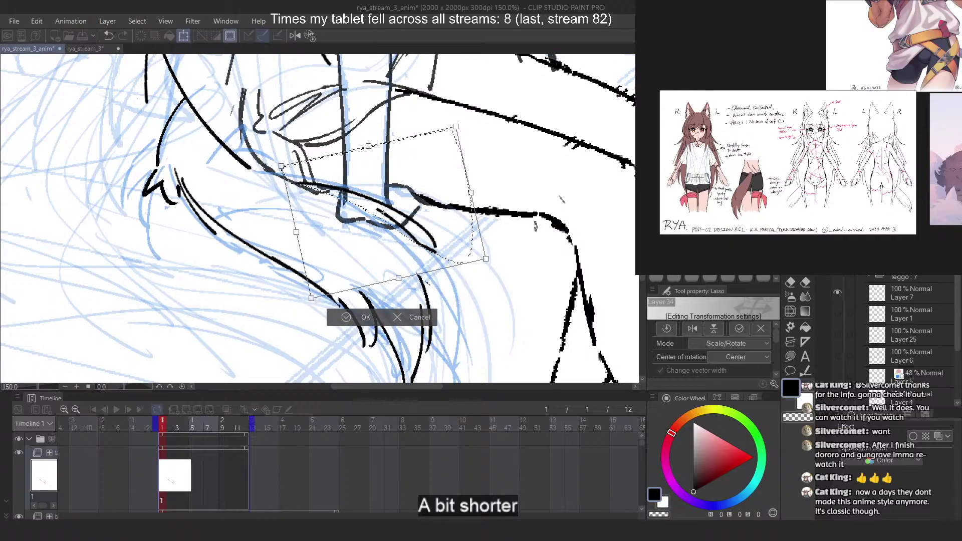
drag(490, 241, 489, 253)
drag(443, 221, 429, 225)
key(Return)
key(ctrl+d)
Lasso the short curve above the fur tuft at the tail's base, move it slightly towards the body, and deselect it
scroll(329, 169, down, 6)
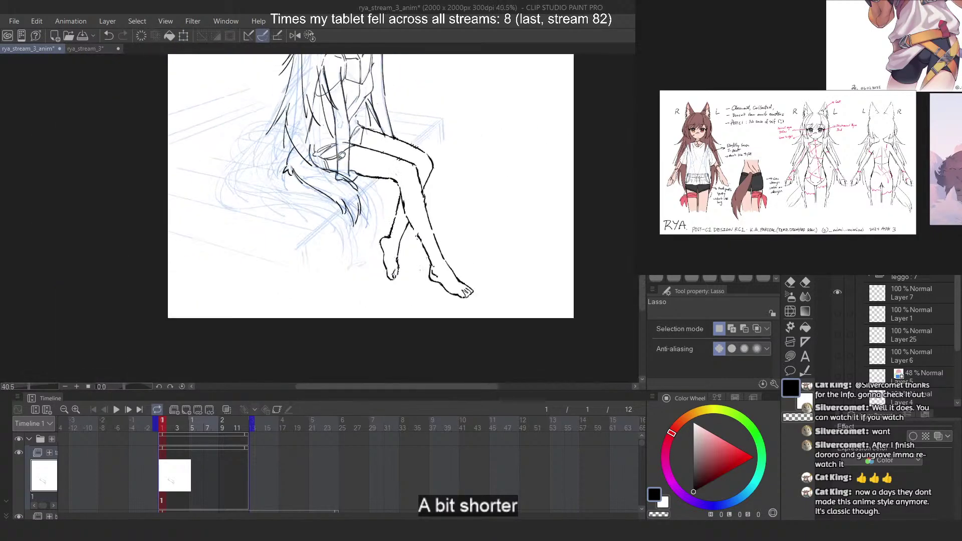
scroll(319, 149, up, 4)
scroll(319, 149, up, 4)
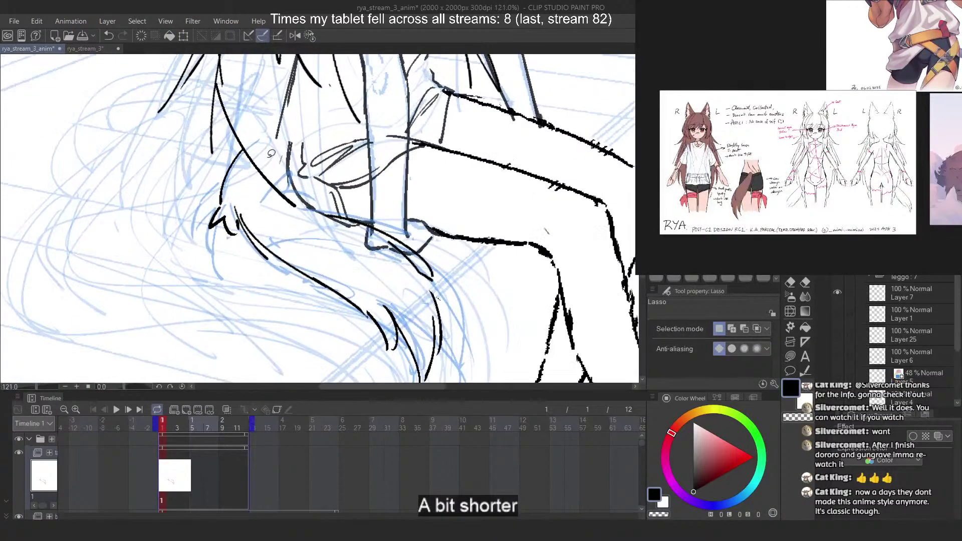
mouse_move(256, 135)
mouse_down()
mouse_move(199, 178)
mouse_move(226, 212)
mouse_up()
drag(223, 189, 237, 188)
key(ctrl+d)
Lasso the tail's end with the upper contour, shift it slightly down towards the legs, and clear the selection
scroll(282, 167, down, 4)
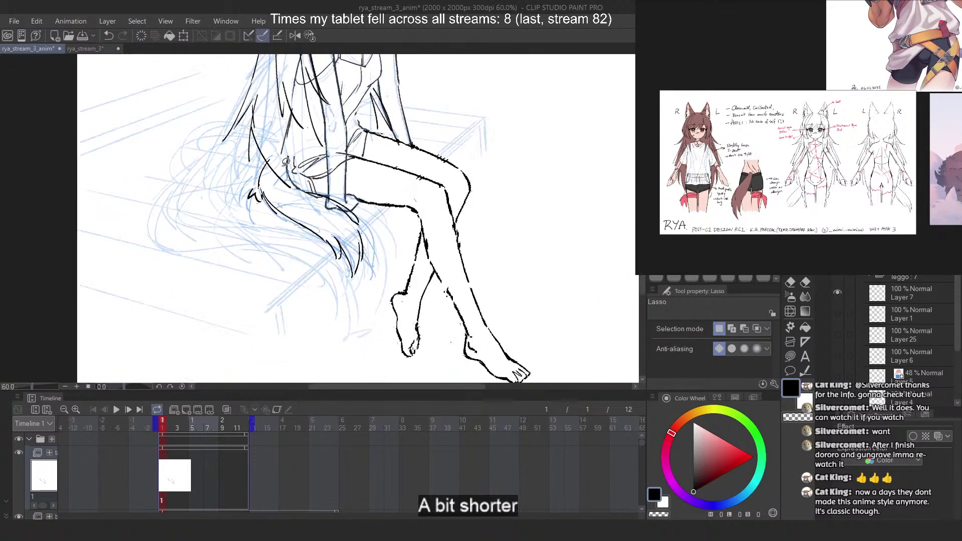
scroll(282, 165, down, 4)
scroll(282, 164, up, 2)
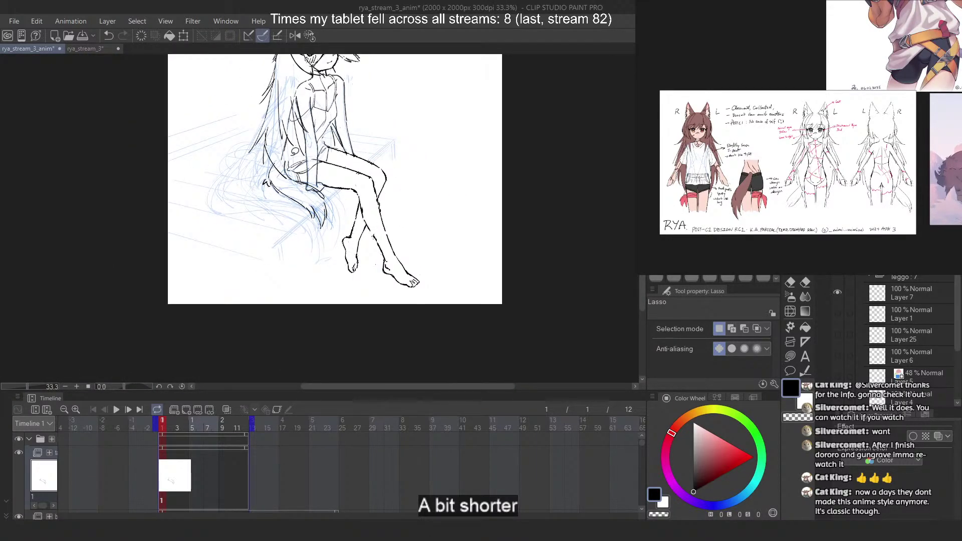
scroll(293, 155, up, 2)
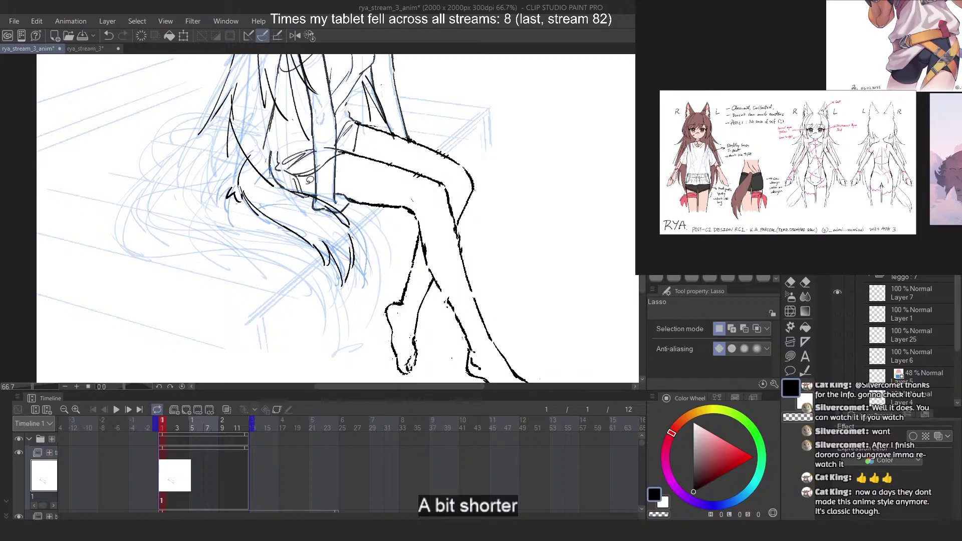
scroll(315, 178, up, 1)
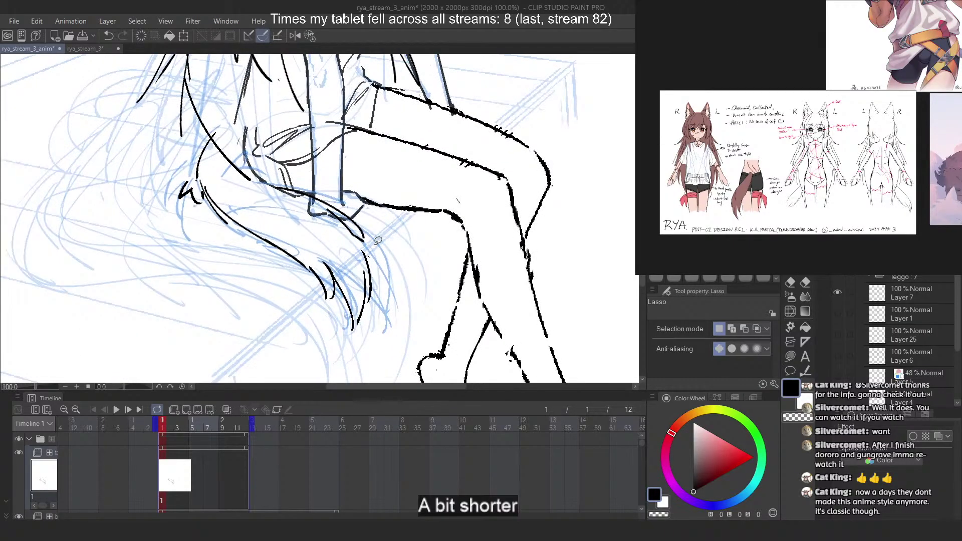
mouse_move(379, 241)
mouse_down()
mouse_move(345, 192)
mouse_move(290, 176)
mouse_move(317, 213)
mouse_move(364, 195)
mouse_move(288, 172)
mouse_move(307, 192)
mouse_up()
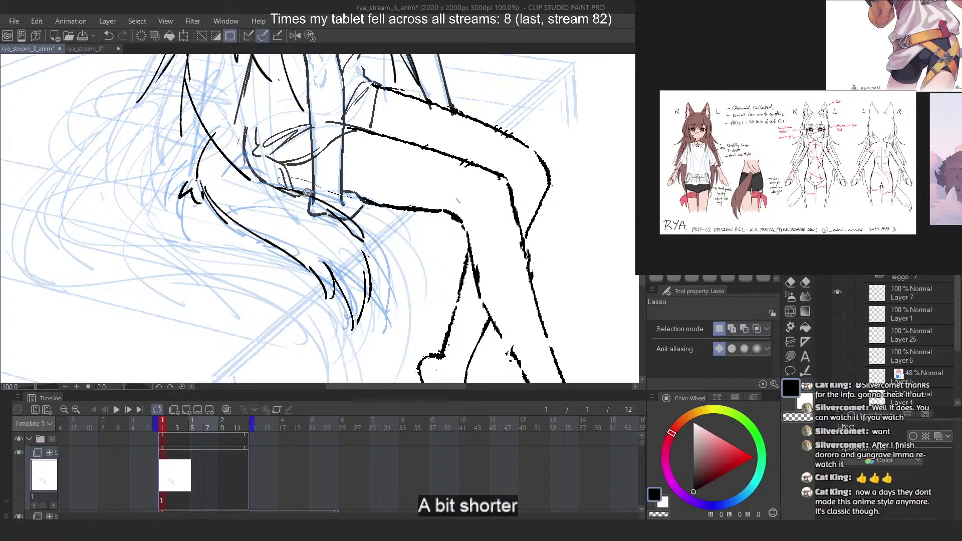
mouse_move(311, 261)
mouse_down()
mouse_move(278, 237)
mouse_move(304, 278)
mouse_move(382, 349)
mouse_move(337, 167)
mouse_up()
drag(372, 260, 383, 271)
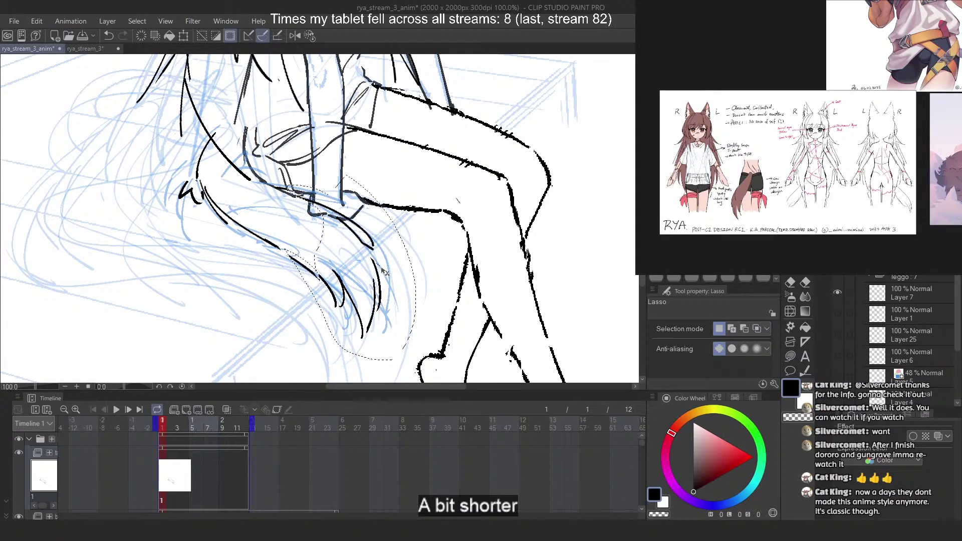
scroll(379, 193, down, 2)
key(ctrl+d)
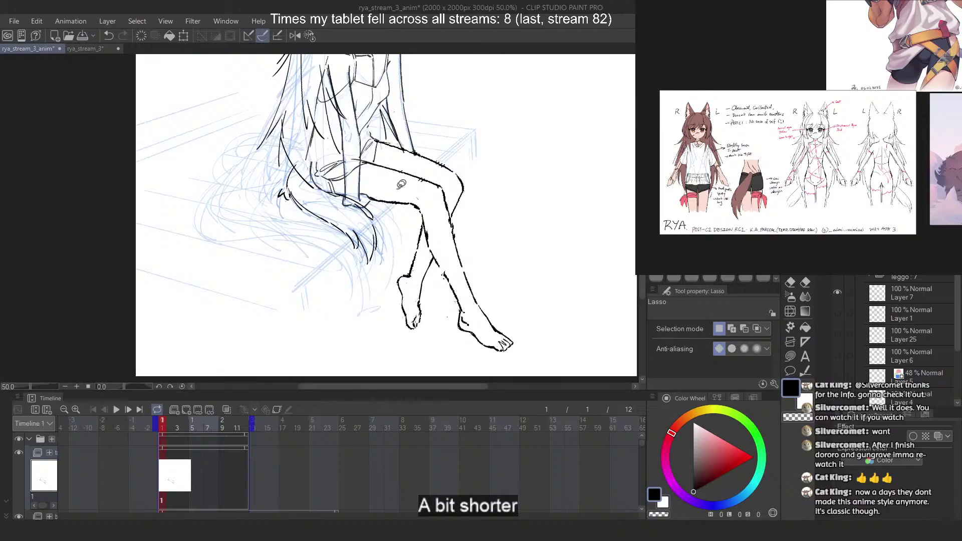
Lasso the outer curve at the tail's tip, shift it slightly up towards the tail's inner strokes, and deselect it
scroll(404, 178, down, 2)
scroll(405, 175, up, 3)
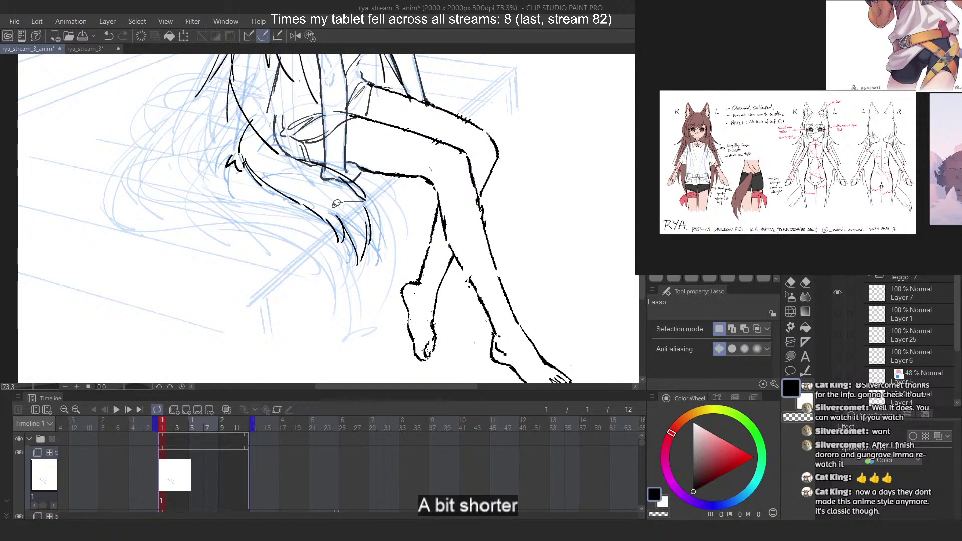
mouse_move(330, 209)
mouse_down()
mouse_move(361, 258)
mouse_move(403, 222)
mouse_move(388, 230)
mouse_up()
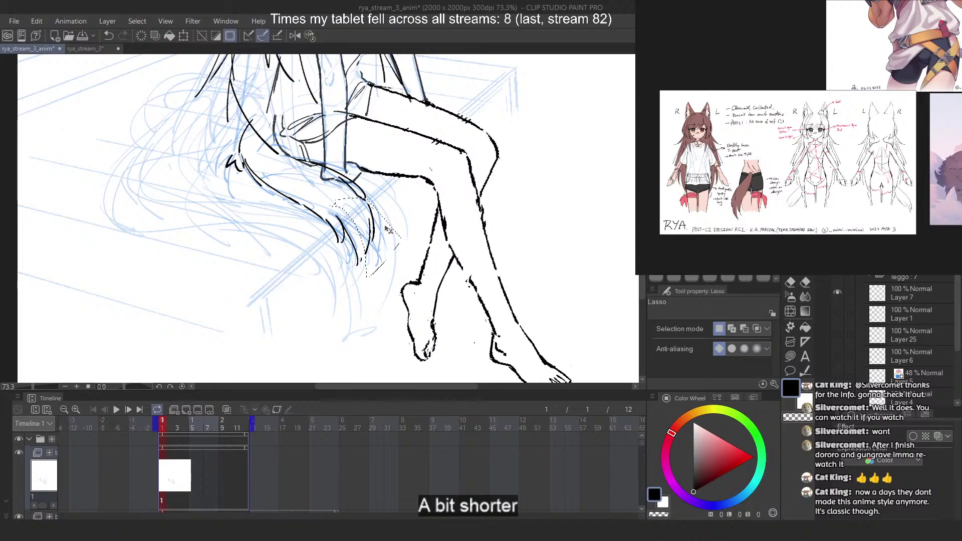
scroll(383, 211, up, 2)
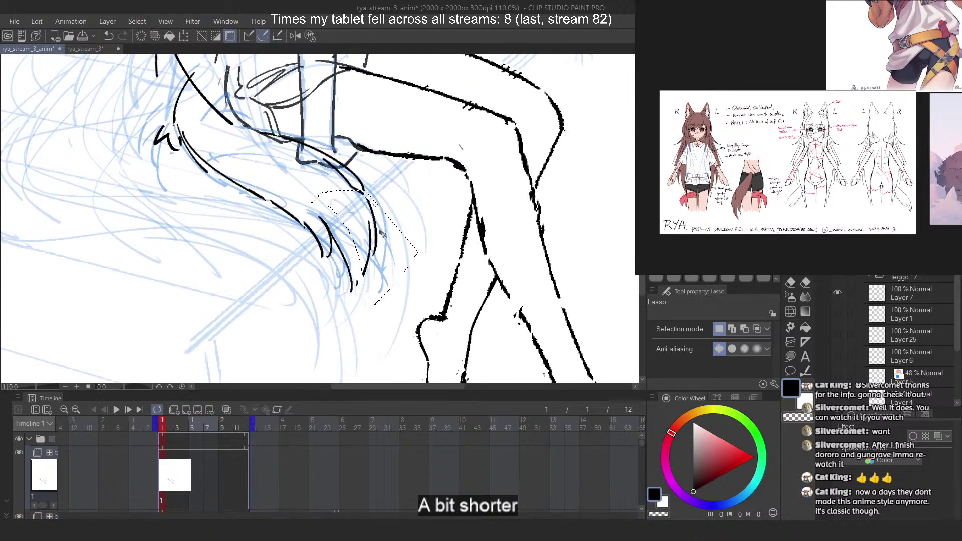
drag(365, 221, 377, 226)
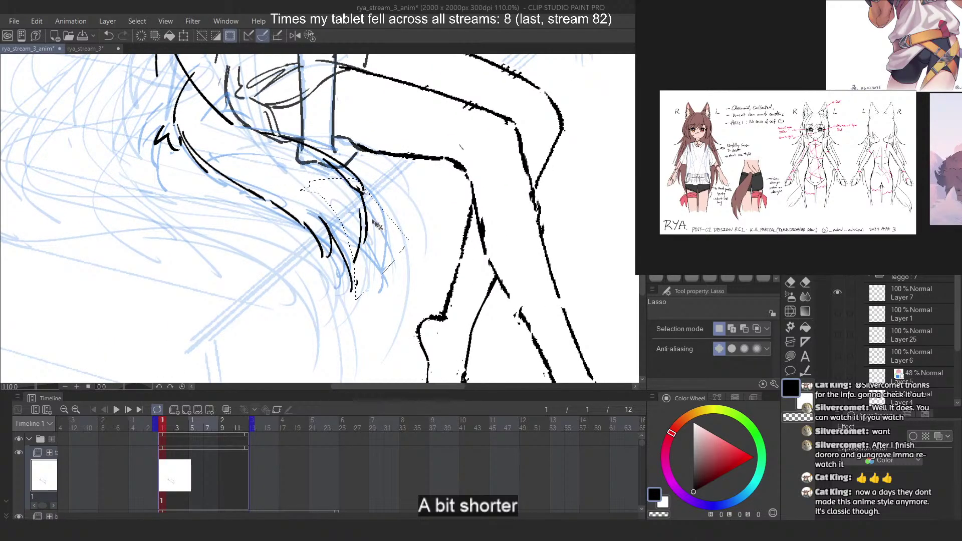
key(ctrl+d)
scroll(390, 166, down, 4)
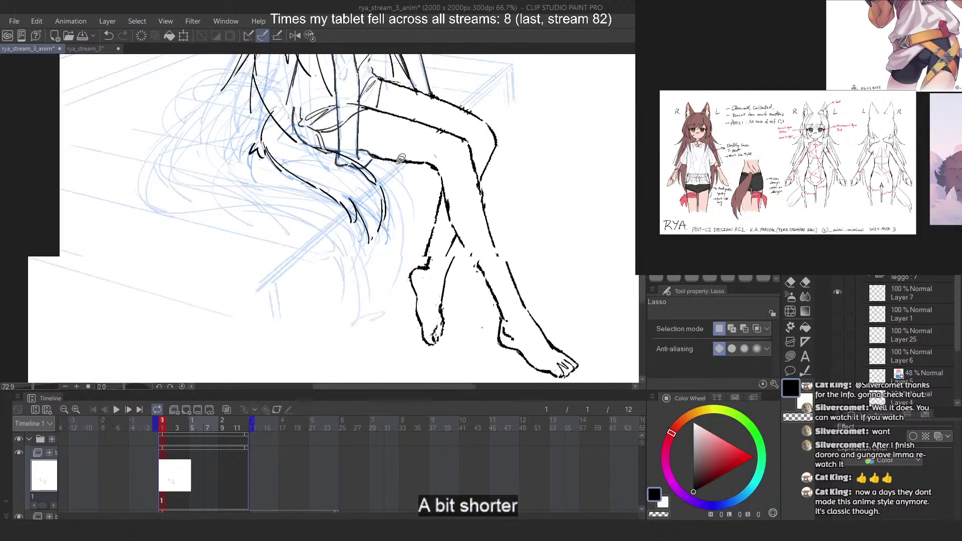
Mirror the canvas view, lasso the inner fur strokes at the tail's tip, stretch them outward with Free Transform, and deselect
scroll(391, 166, up, 1)
click(296, 38)
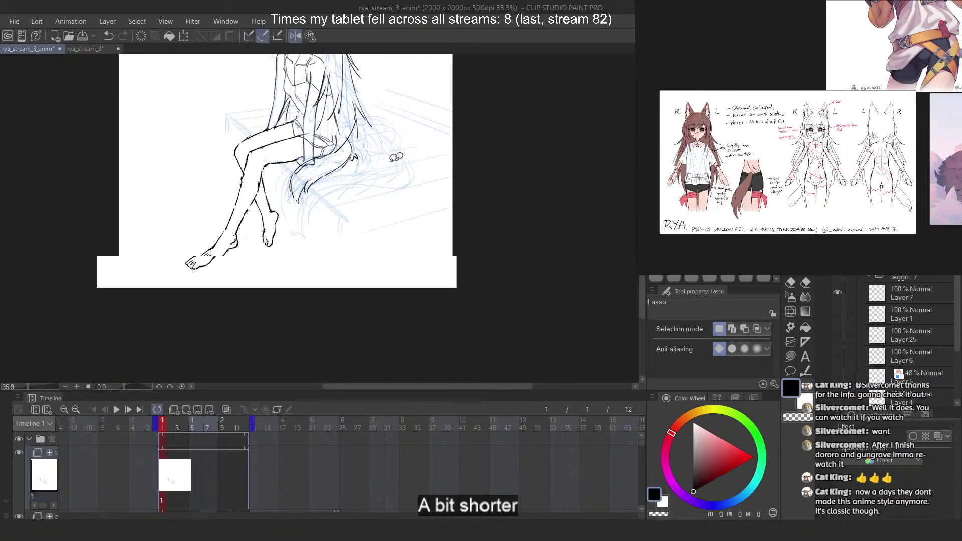
scroll(388, 168, up, 3)
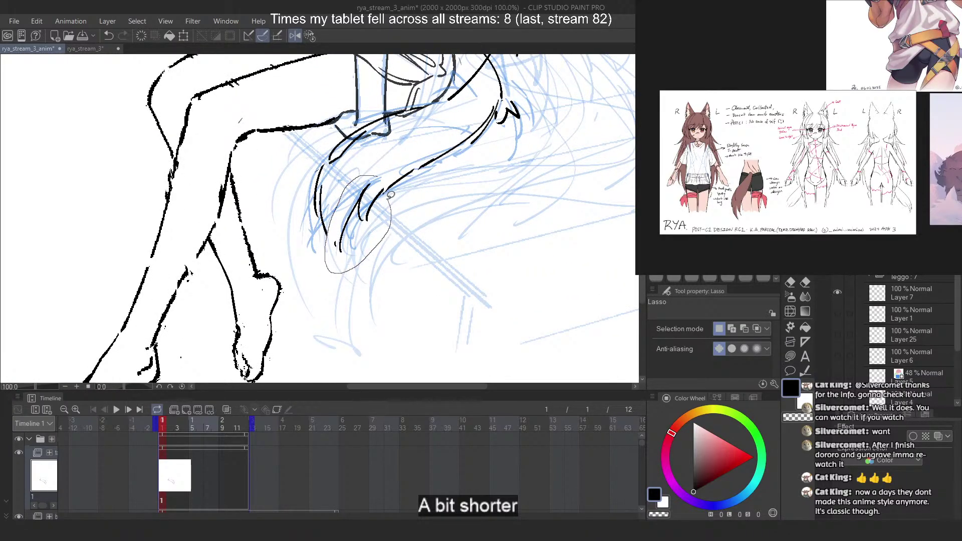
drag(391, 195, 401, 172)
right_click(369, 212)
click(373, 276)
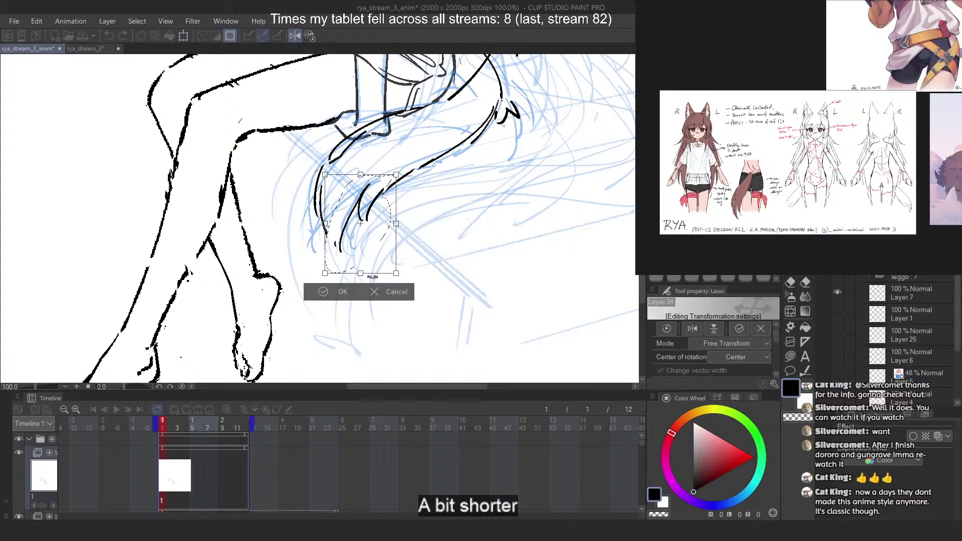
drag(325, 274, 302, 282)
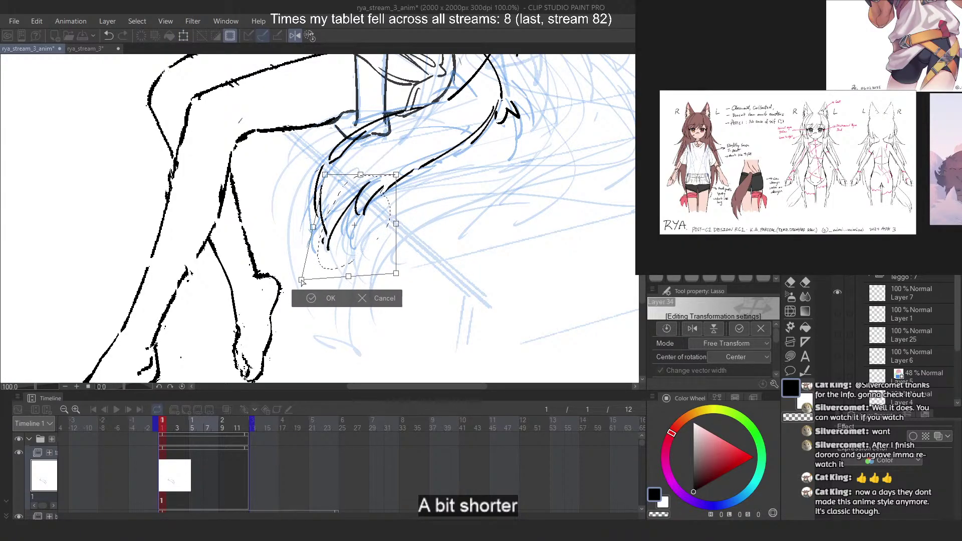
key(Return)
key(ctrl+d)
scroll(442, 137, down, 2)
scroll(442, 138, up, 3)
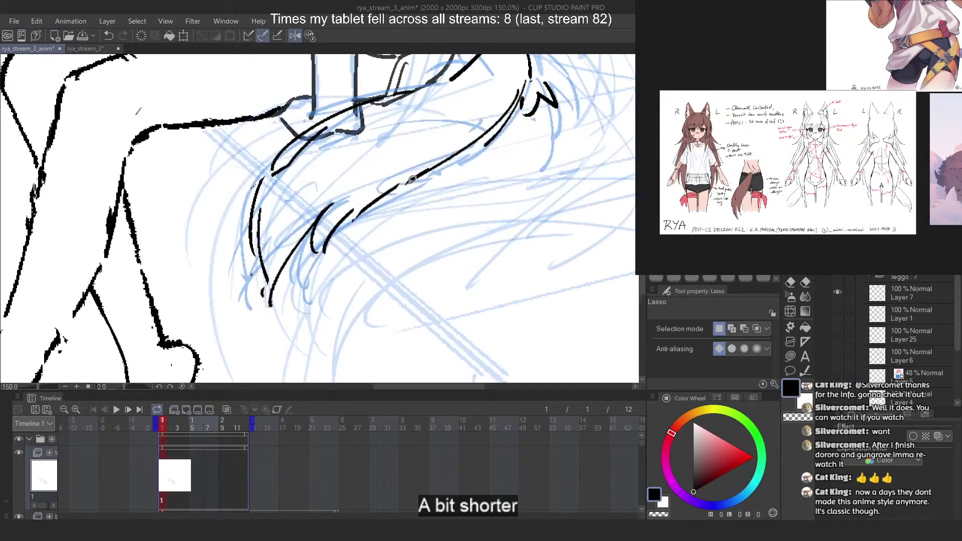
scroll(410, 178, down, 5)
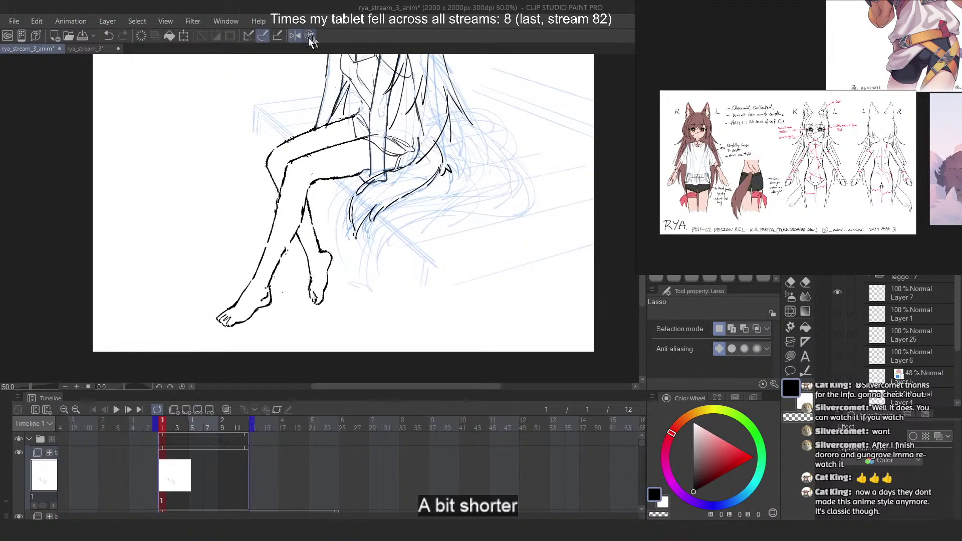
Restore the normal view, erase the tail's lower contour, and try to redraw it as one smooth stroke
scroll(357, 116, up, 3)
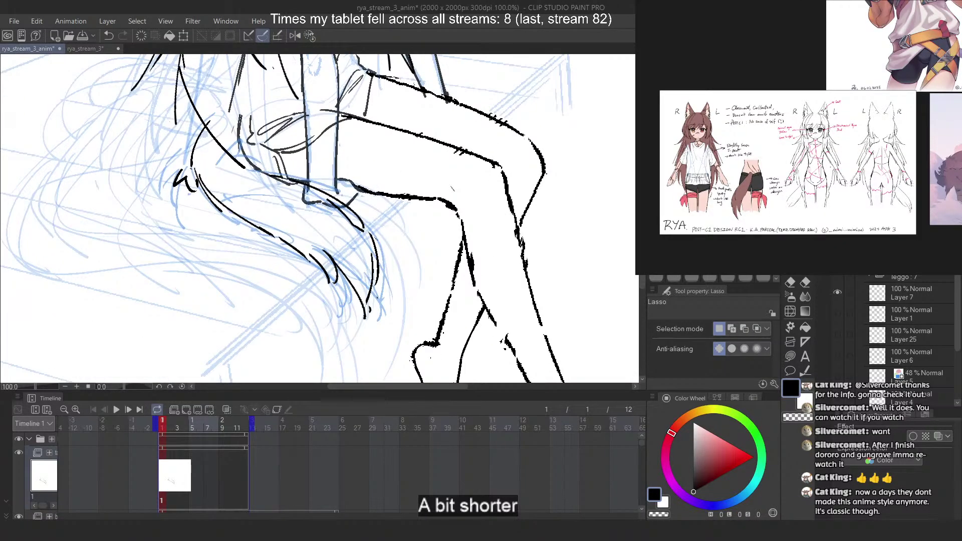
key(p)
mouse_move(232, 214)
mouse_down()
mouse_move(292, 250)
mouse_move(311, 275)
mouse_up()
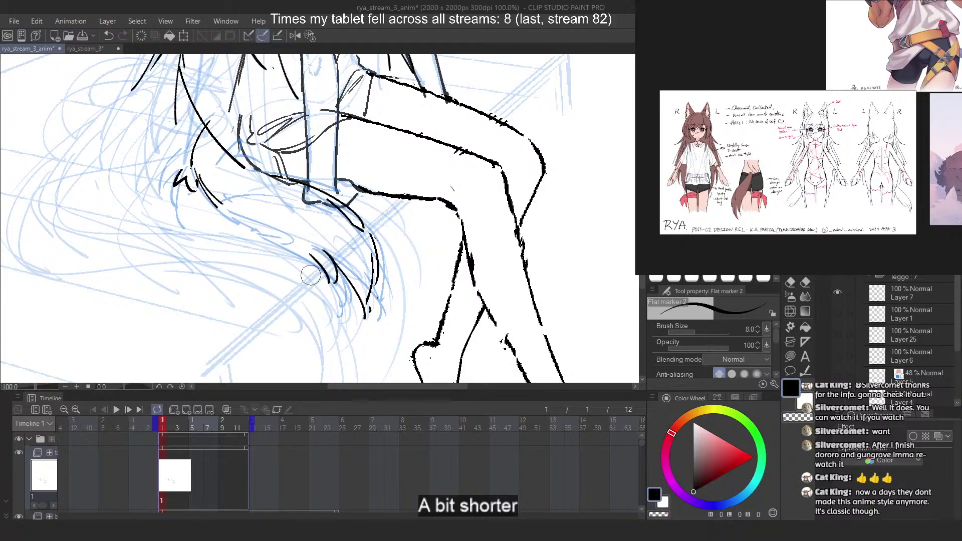
drag(232, 209, 286, 245)
key(ctrl+z)
mouse_move(224, 205)
mouse_down()
mouse_move(317, 259)
mouse_move(300, 248)
mouse_up()
key(ctrl+z)
key(ctrl+z)
key(ctrl+z)
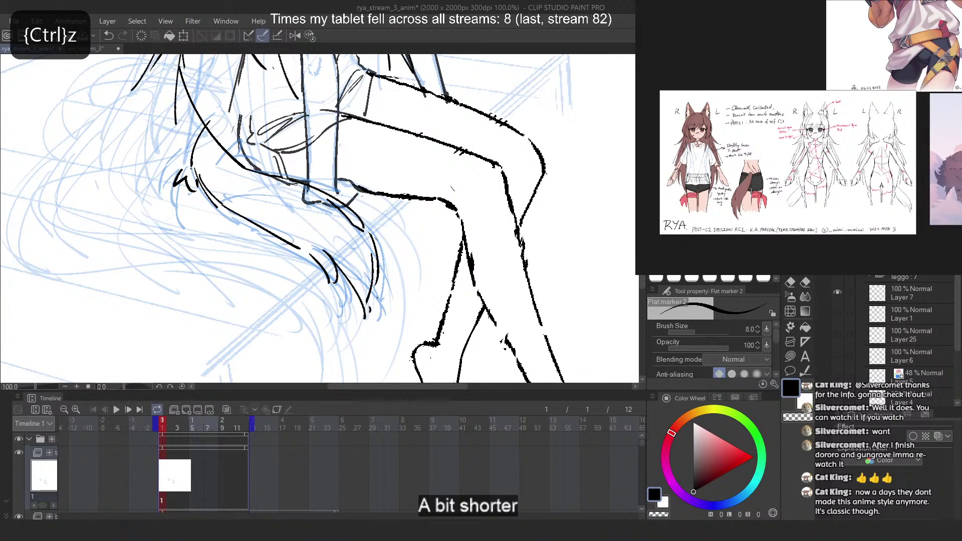
Try redrawing the tail's upper contour as a longer curve sweeping past the tip
drag(269, 175, 365, 216)
key(ctrl+z)
drag(236, 167, 347, 207)
drag(350, 213, 390, 283)
key(ctrl+z)
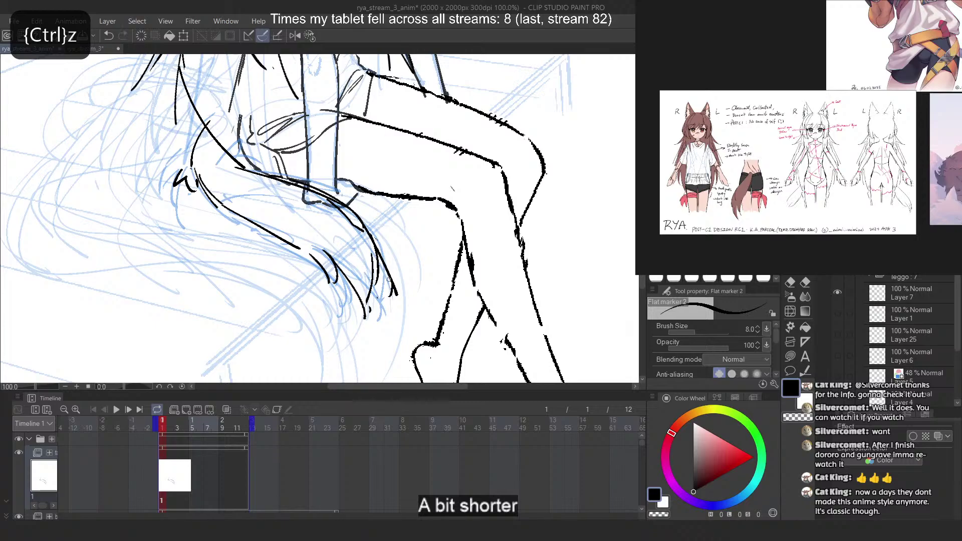
key(2)
key(ctrl+z)
key(ctrl+z)
key(ctrl+z)
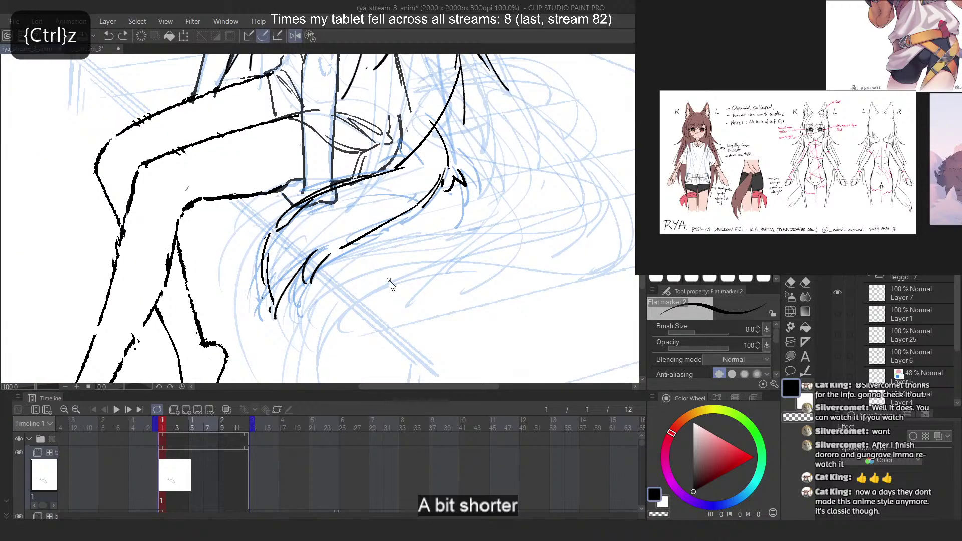
Ink the tail's lower contour as a smooth line from the base tuft to the fur strokes at the end
drag(438, 188, 332, 261)
key(c)
key(c)
drag(400, 211, 323, 262)
key(ctrl+z)
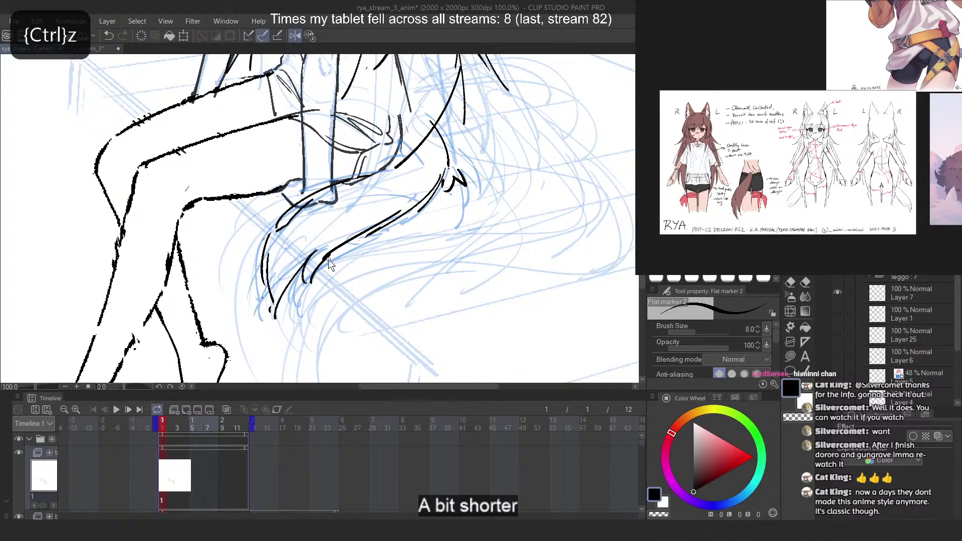
drag(374, 231, 322, 262)
key(2)
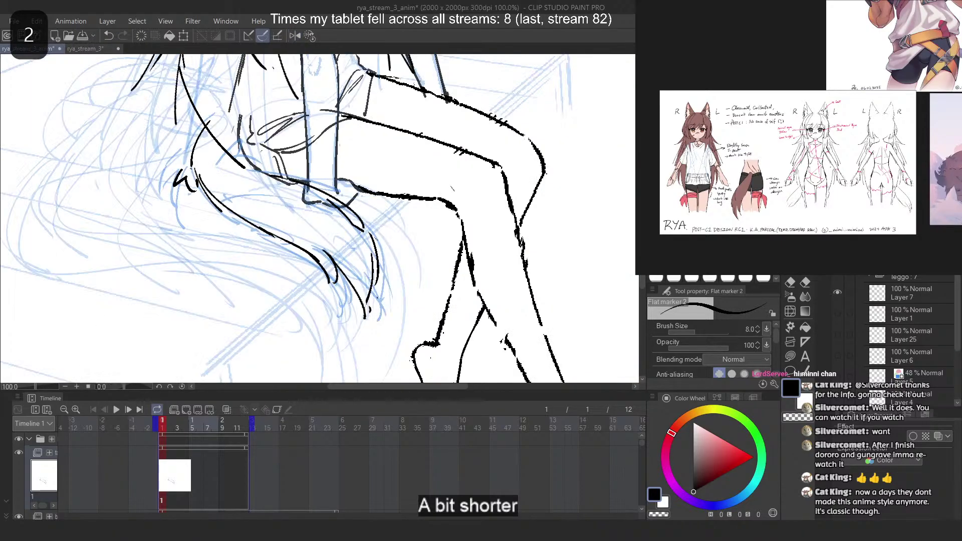
key(ctrl+z)
key(c)
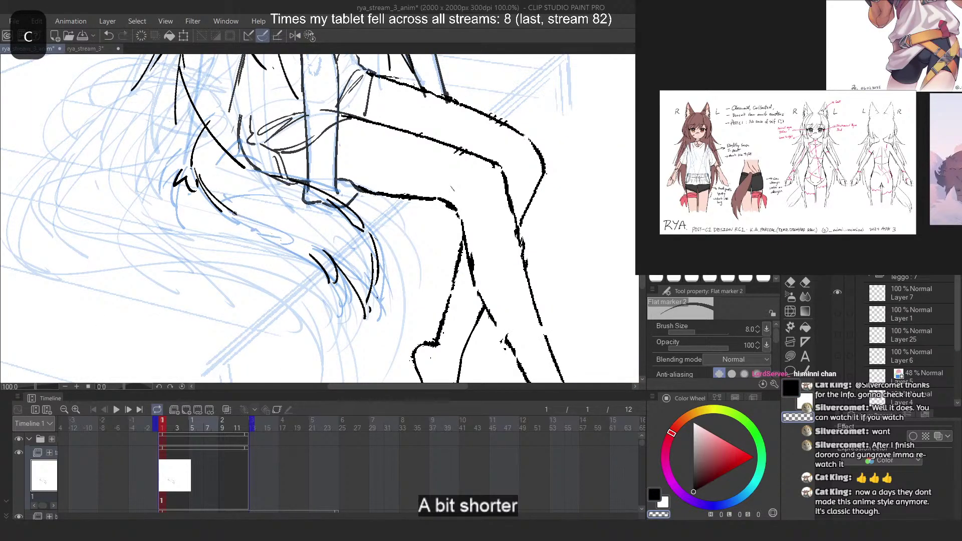
key(c)
drag(235, 214, 317, 262)
key(ctrl+z)
Erase the tail's old upper contour beneath the hand and test replacement strokes, checking them in the mirrored view
drag(250, 173, 384, 233)
key(ctrl+z)
mouse_move(251, 173)
mouse_down()
mouse_move(350, 207)
mouse_move(381, 244)
mouse_up()
key(2)
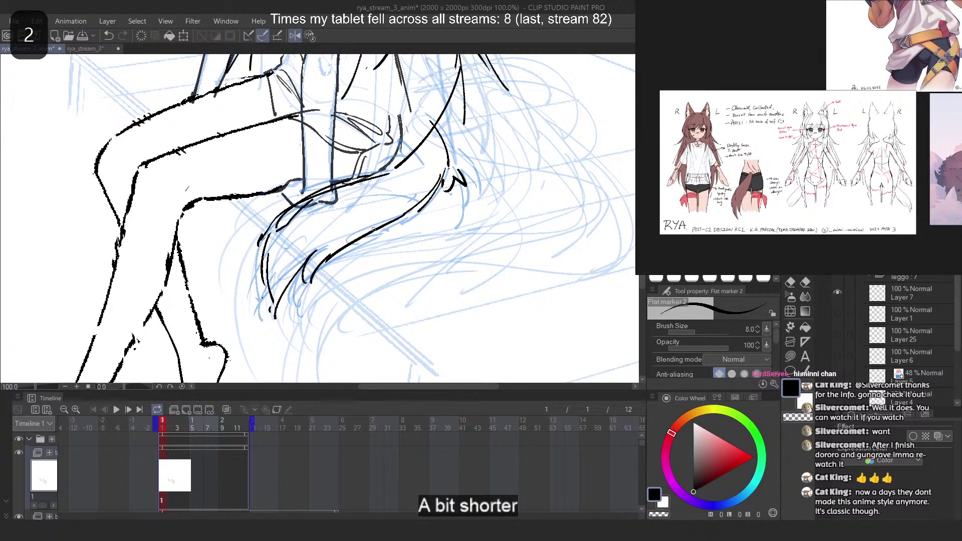
key(ctrl+z)
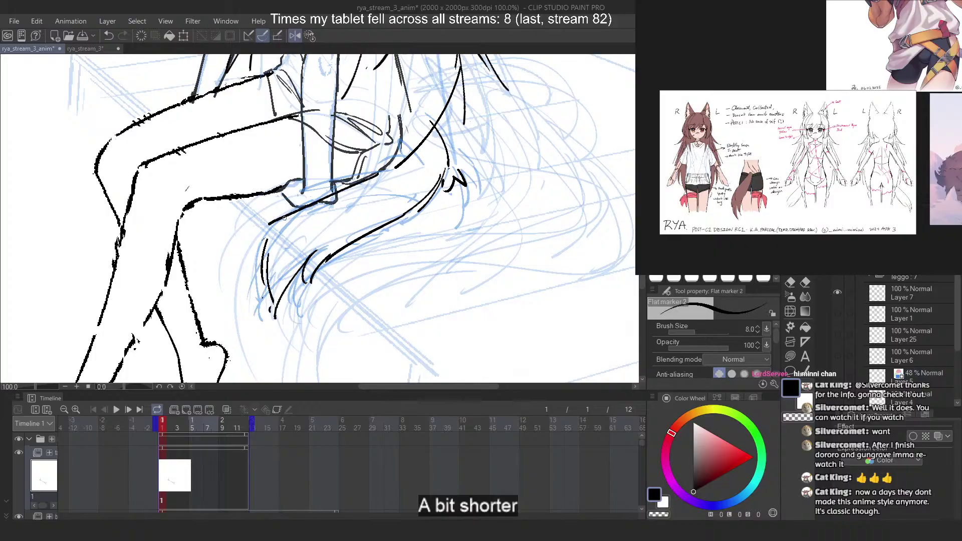
key(2)
key(ctrl+z)
drag(339, 201, 386, 259)
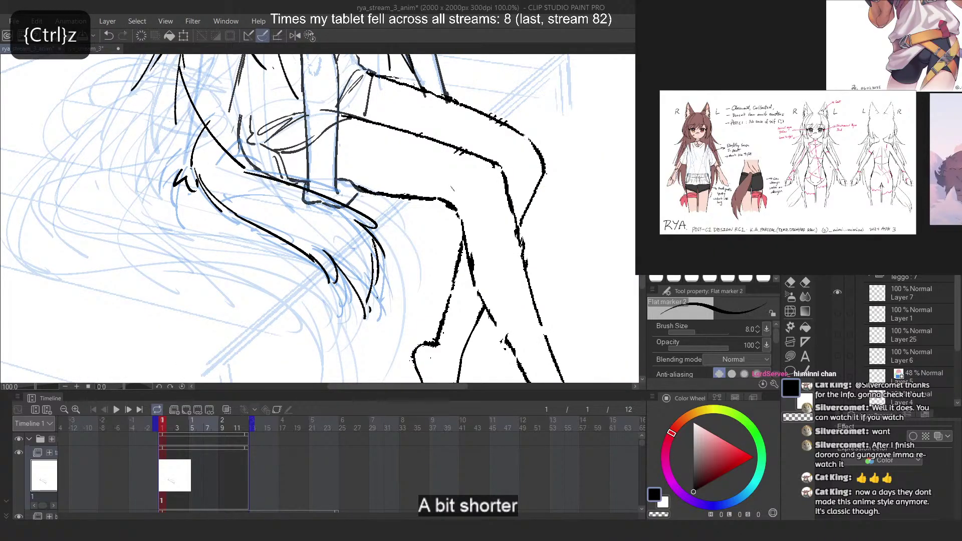
key(ctrl+z)
key(ctrl+z)
Redraw the tail's upper contour as one smooth curve from the base, beneath the hand, to the outer tip
mouse_move(244, 170)
mouse_down()
mouse_move(341, 198)
mouse_move(381, 255)
mouse_up()
key(ctrl+z)
drag(339, 200, 385, 261)
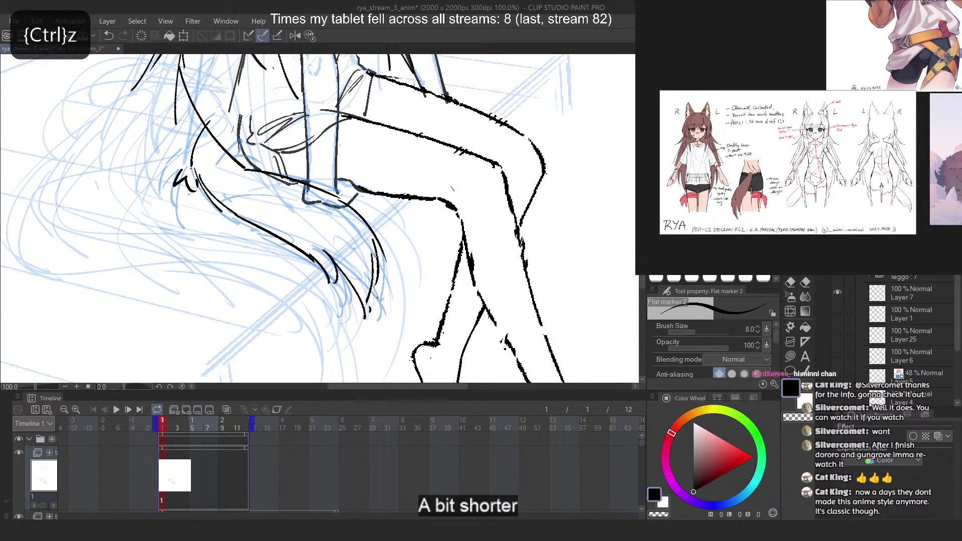
key(ctrl+z)
key(ctrl+z)
key(ctrl+z)
mouse_move(240, 167)
mouse_down()
mouse_move(365, 224)
mouse_move(341, 203)
mouse_up()
key(ctrl+z)
key(ctrl+z)
key(ctrl+z)
mouse_move(245, 169)
mouse_down()
mouse_move(341, 201)
mouse_move(382, 243)
mouse_up()
key(ctrl+z)
key(ctrl+z)
mouse_move(321, 195)
mouse_down()
mouse_move(350, 210)
mouse_move(385, 264)
mouse_move(383, 253)
mouse_up()
key(ctrl+z)
key(ctrl+z)
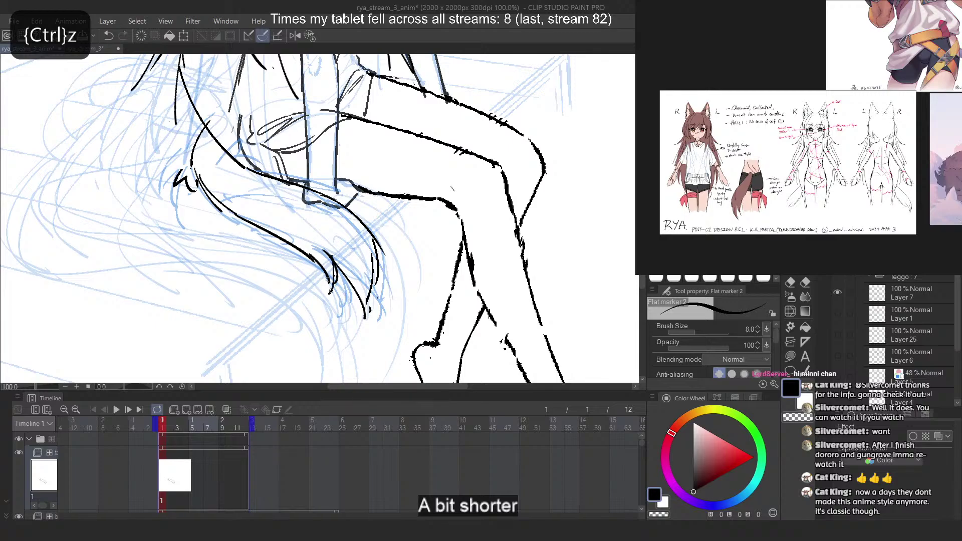
Ink a pointed, zigzag fur tuft where the tail's lower contour meets the end
drag(313, 254, 338, 294)
mouse_move(311, 258)
mouse_down()
mouse_move(331, 290)
mouse_move(335, 259)
mouse_up()
key(2)
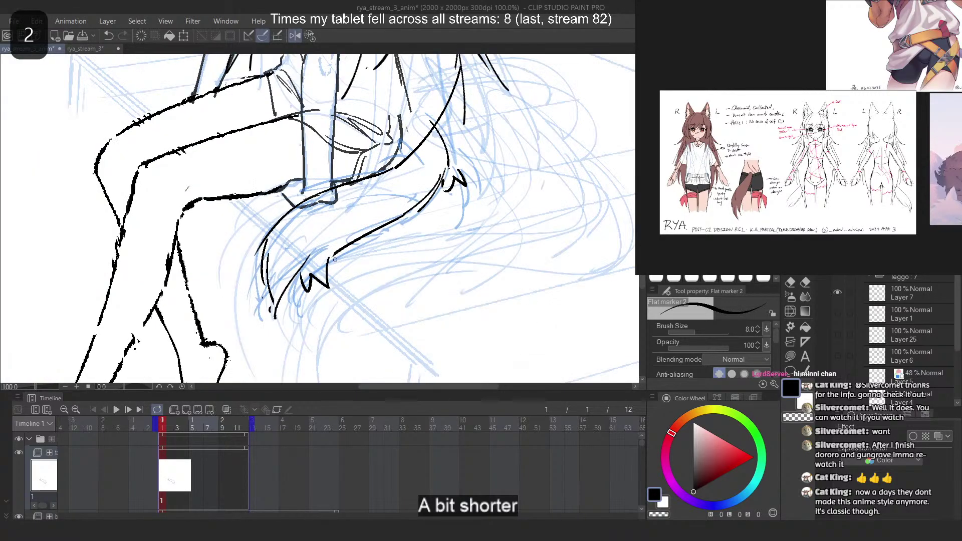
Erase the old strokes at the tail's tip and ink pointed fur tufts that close its outer end
drag(263, 251, 285, 310)
key(ctrl+z)
drag(269, 260, 280, 328)
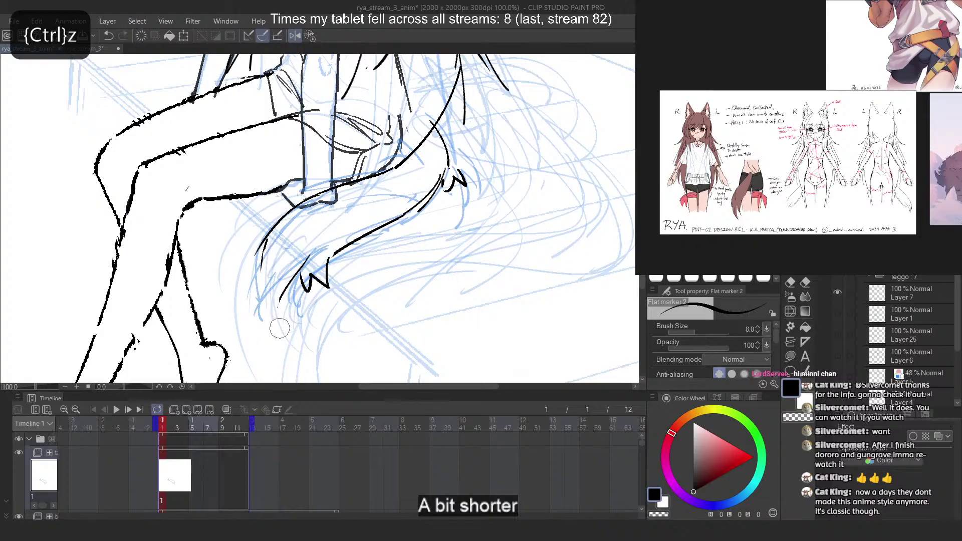
drag(260, 271, 278, 309)
key(ctrl+z)
drag(266, 241, 280, 315)
drag(286, 214, 246, 257)
key(ctrl+z)
mouse_move(313, 285)
mouse_down()
mouse_move(306, 292)
mouse_move(337, 264)
mouse_move(305, 289)
mouse_up()
Try extra strokes between the tip's tufts and along the end of the tail's upper contour
key(2)
key(ctrl+z)
mouse_move(309, 256)
mouse_down()
mouse_move(323, 283)
mouse_move(362, 301)
mouse_move(359, 315)
mouse_move(360, 290)
mouse_up()
key(ctrl+z)
key(ctrl+z)
mouse_move(313, 190)
mouse_down()
mouse_move(381, 231)
mouse_move(391, 251)
mouse_up()
key(ctrl+z)
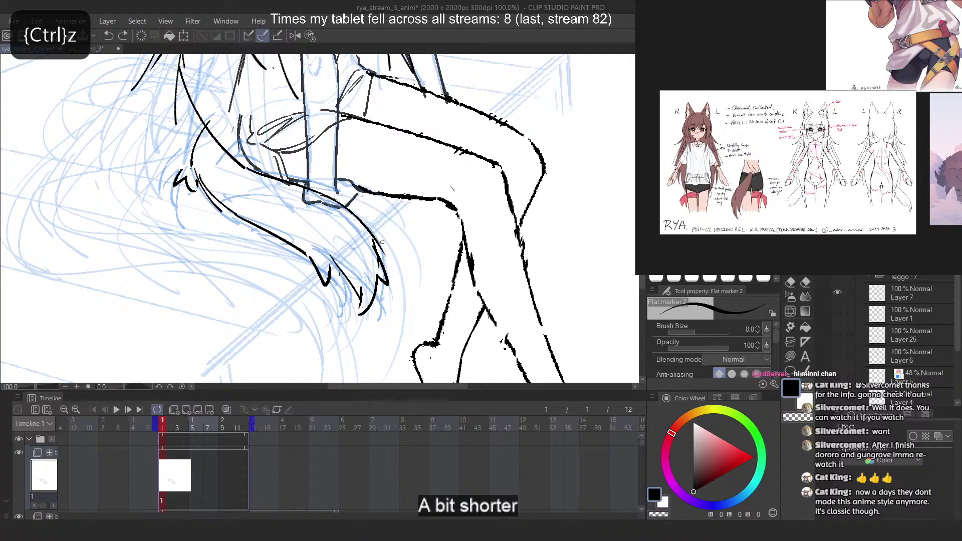
Cut the redrawn tail, then undo the tail edits back to its earlier, unshortened version
scroll(400, 198, down, 6)
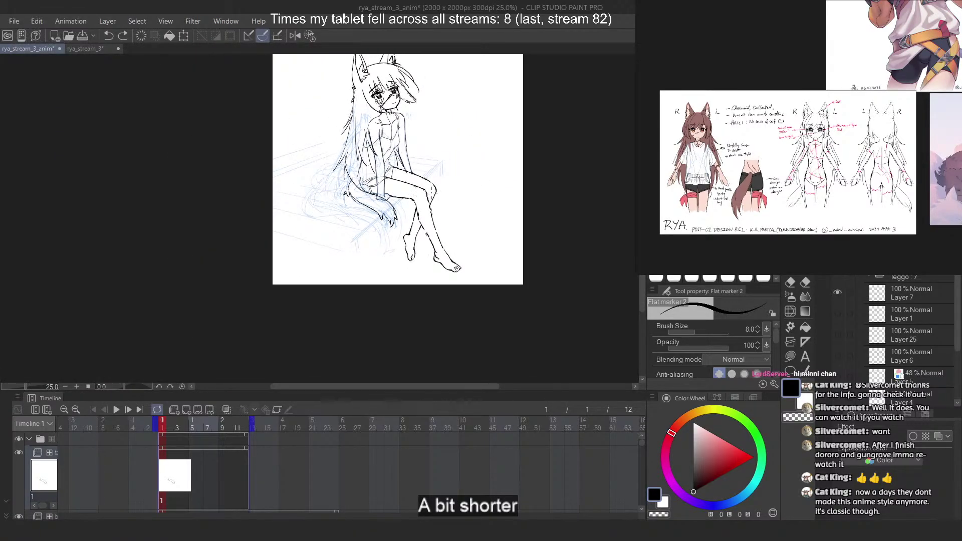
scroll(431, 192, up, 2)
scroll(350, 185, down, 2)
scroll(350, 184, up, 2)
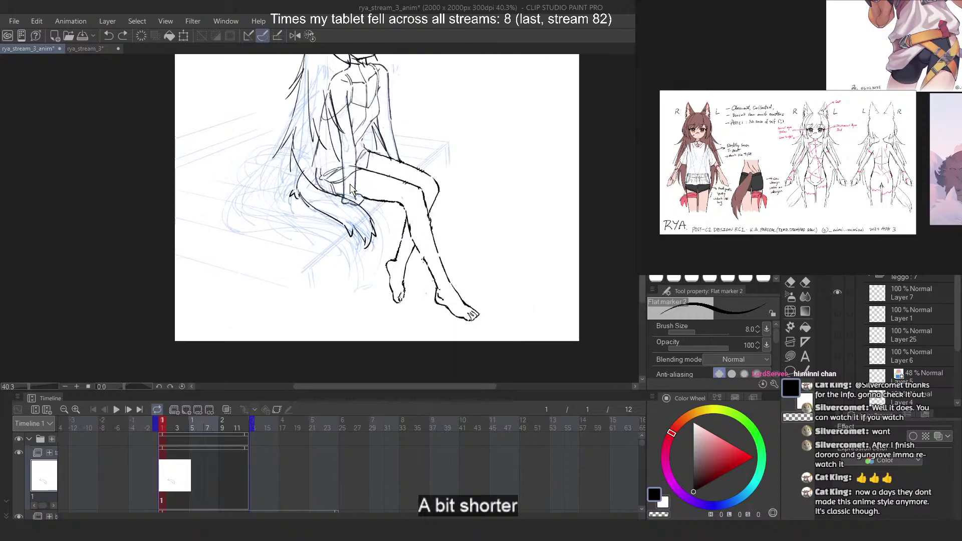
key(ctrl+x)
key(Return)
key(ctrl+z)
key(ctrl+z)
key(ctrl+z)
key(ctrl+z)
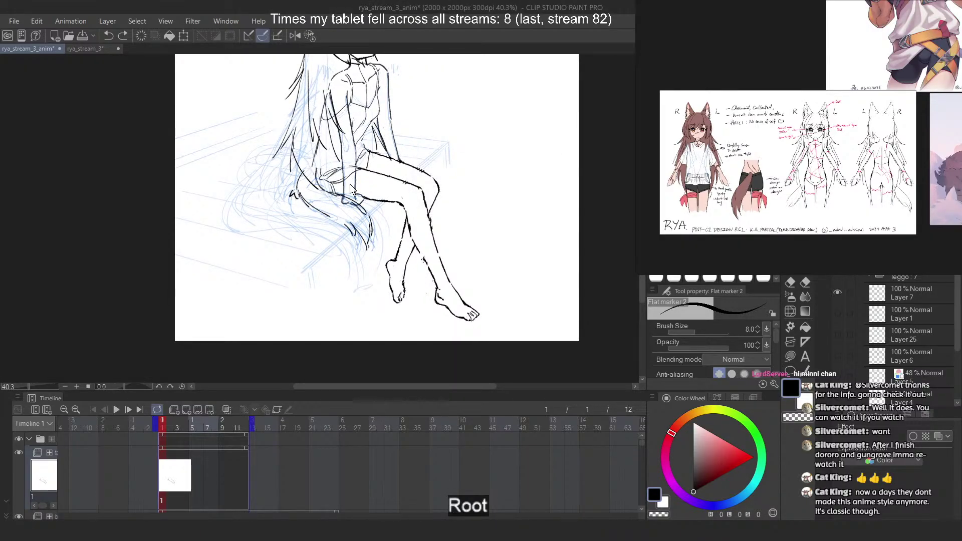
key(ctrl+z)
key(ctrl+z)
key(ctrl+z)
key(ctrl+z)
key(ctrl+z)
key(ctrl+z)
key(ctrl+z)
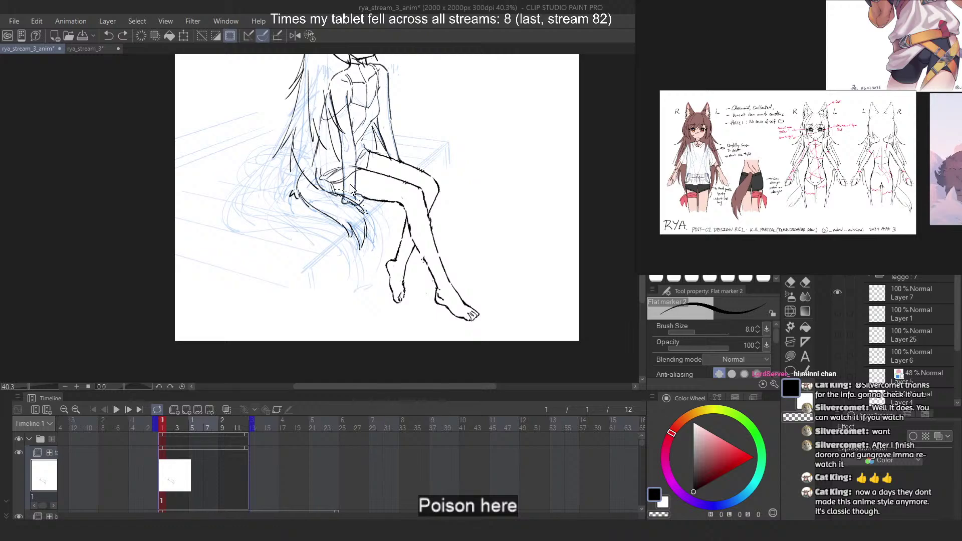
key(ctrl+z)
key(ctrl+z)
key(ctrl+z)
key(ctrl+z)
key(ctrl+z)
key(ctrl+z)
key(ctrl+z)
key(ctrl+z)
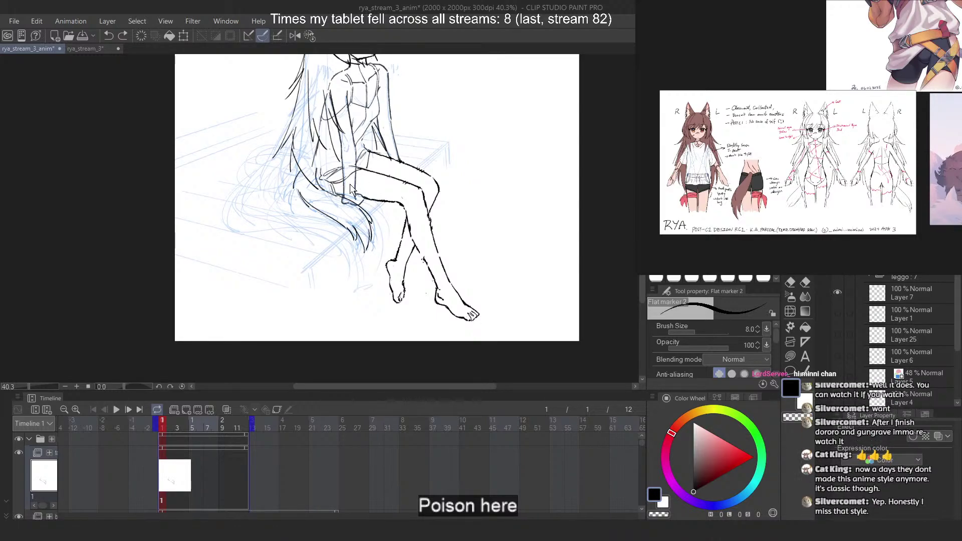
key(ctrl+z)
Paste the redrawn tail and move it into the empty area behind the character, beside the earlier tail
key(ctrl+c)
key(ctrl+v)
key(ctrl+t)
scroll(334, 240, up, 2)
drag(344, 233, 224, 173)
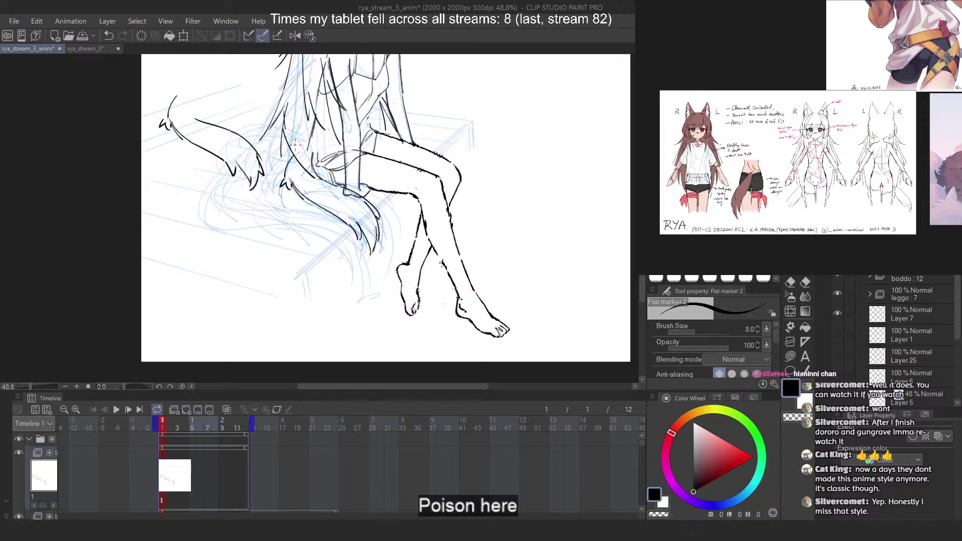
scroll(296, 145, up, 2)
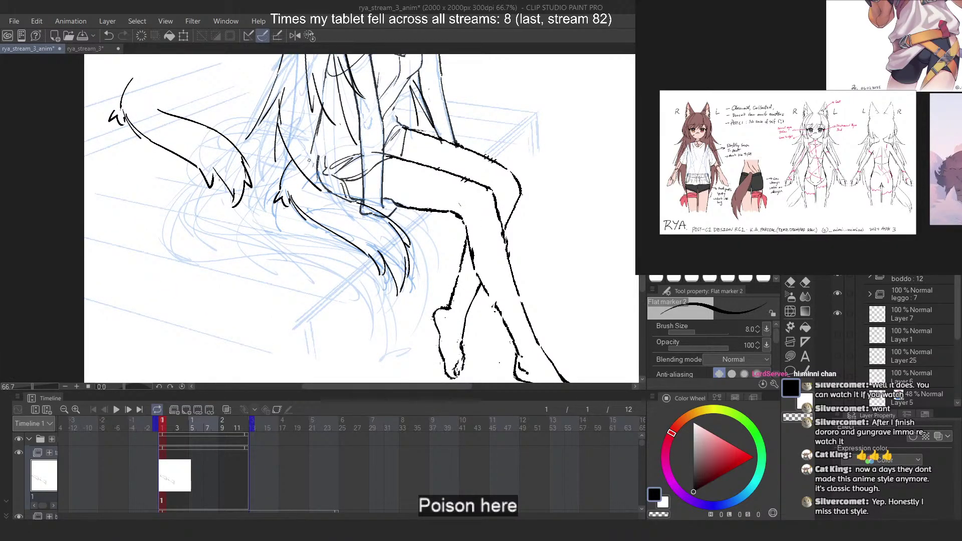
Select the base tuft and lower contour of the tail beside the body and skew them downward at the base with Free Transform
key(m)
scroll(314, 193, up, 2)
mouse_move(301, 182)
mouse_down()
mouse_move(272, 110)
mouse_move(235, 206)
mouse_move(304, 272)
mouse_move(368, 297)
mouse_move(387, 286)
mouse_move(385, 255)
mouse_up()
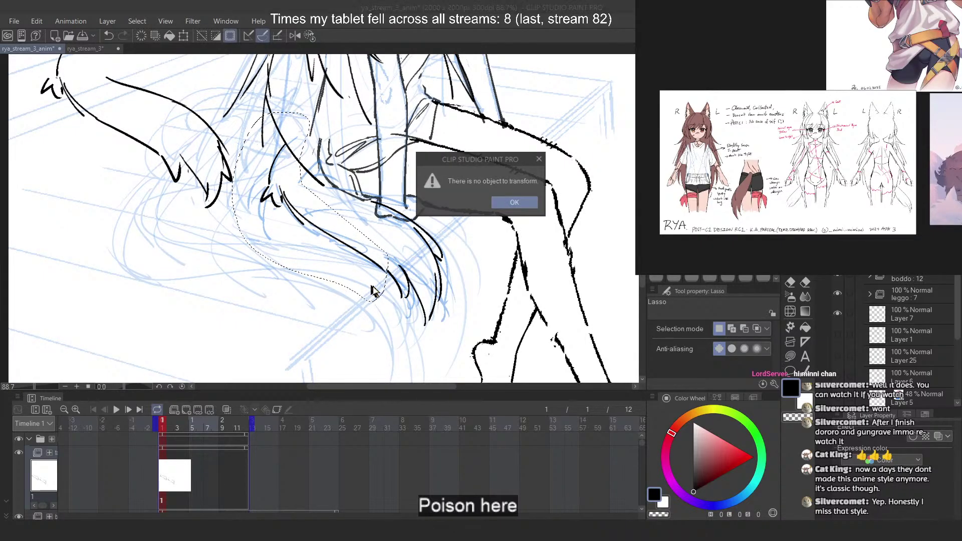
key(ctrl+t)
right_click(333, 232)
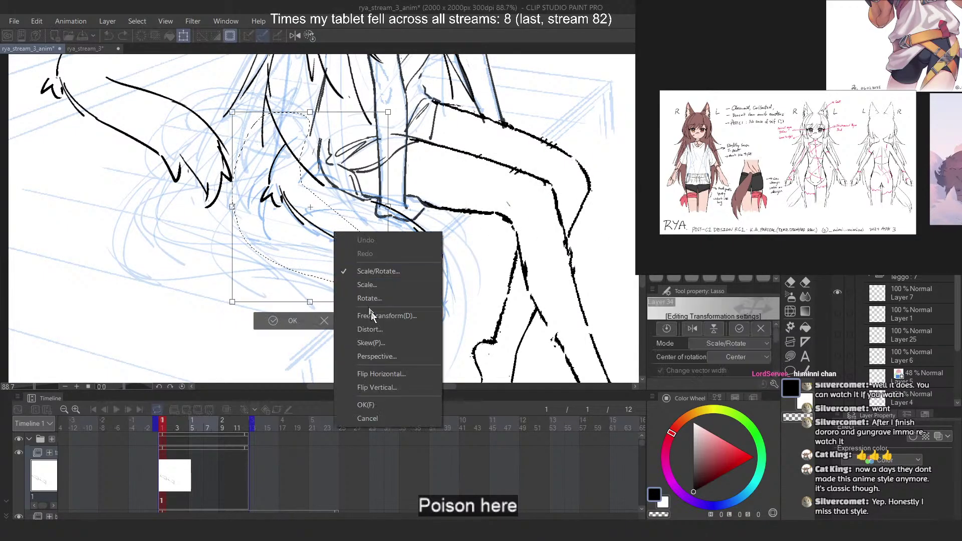
click(370, 315)
drag(233, 210, 230, 238)
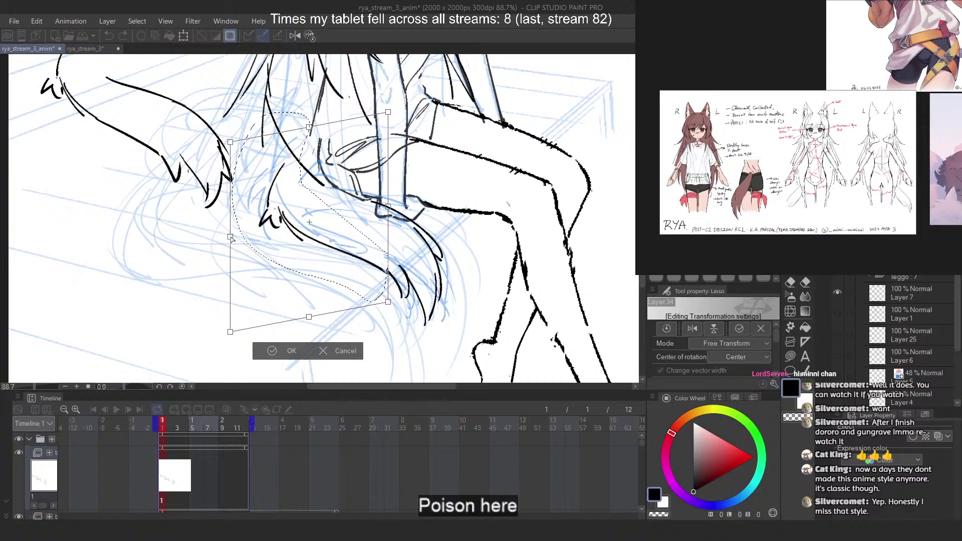
drag(341, 253, 347, 246)
key(Return)
key(ctrl+d)
Lasso the tail's tip tufts and transform them so the tip sits shorter and closer beneath the seated thigh
scroll(396, 208, up, 1)
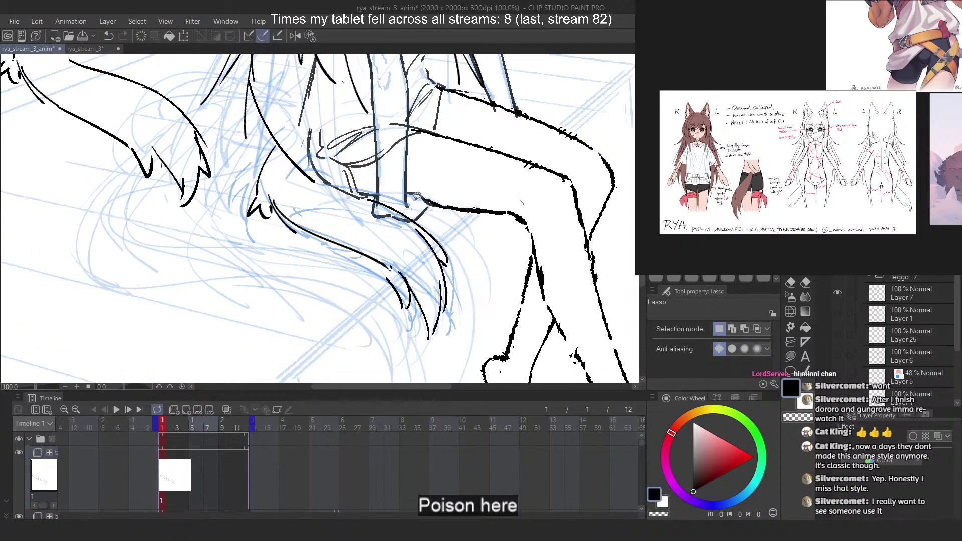
mouse_move(413, 198)
mouse_down()
mouse_move(355, 188)
mouse_move(404, 243)
mouse_move(423, 369)
mouse_move(441, 188)
mouse_up()
scroll(392, 192, down, 3)
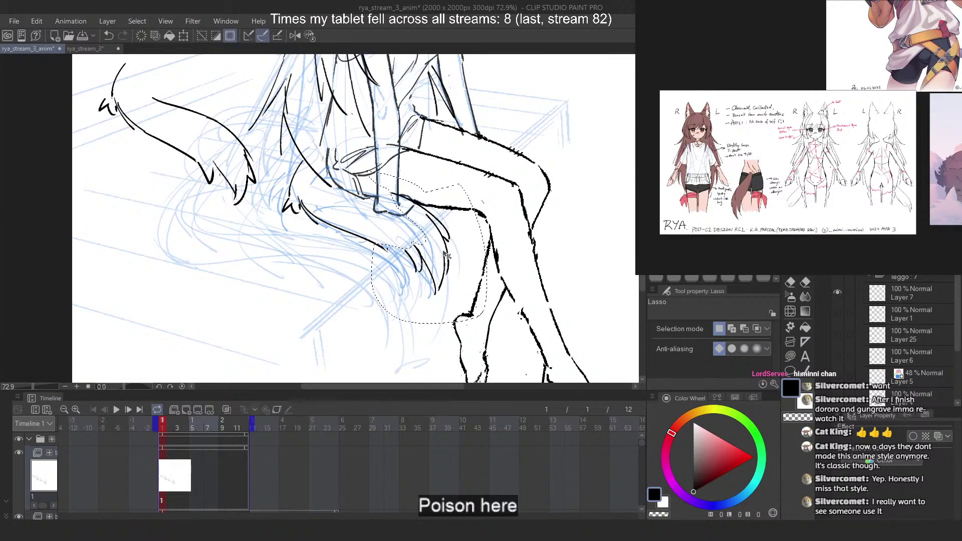
key(ctrl+d)
scroll(403, 180, down, 2)
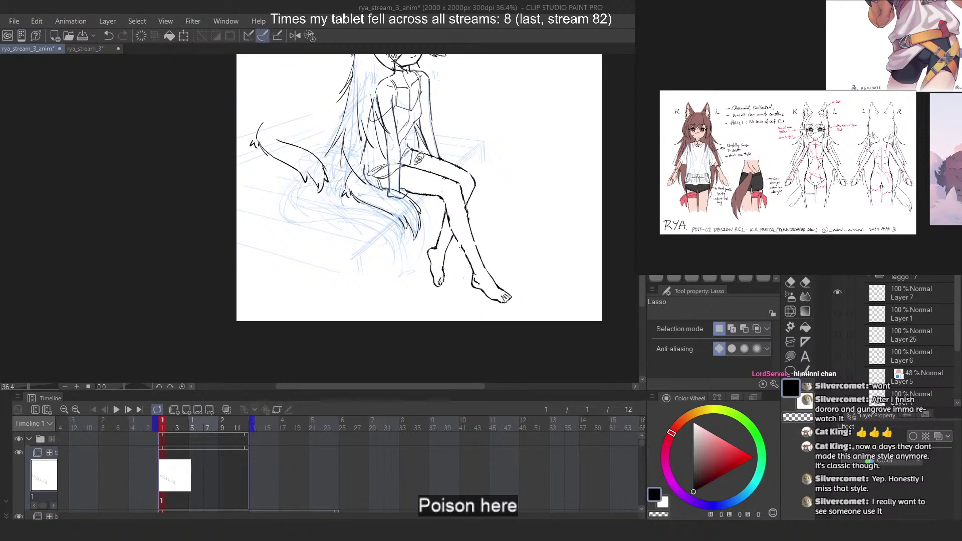
scroll(419, 159, up, 3)
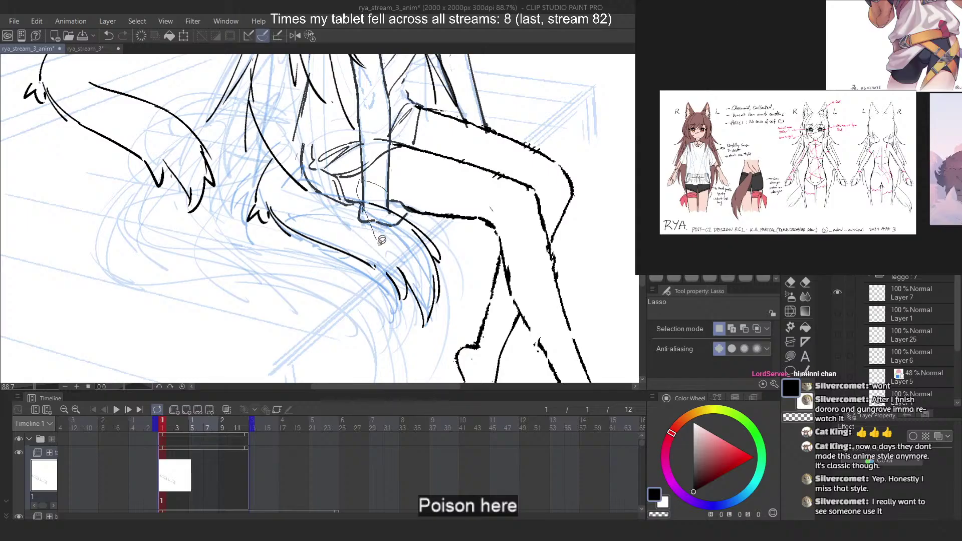
mouse_move(378, 243)
mouse_down()
mouse_move(466, 321)
mouse_move(471, 205)
mouse_up()
mouse_move(425, 234)
mouse_down()
mouse_move(406, 223)
mouse_move(419, 229)
mouse_up()
key(ctrl+t)
drag(418, 341, 431, 337)
mouse_move(425, 265)
mouse_down()
mouse_move(422, 248)
mouse_move(413, 252)
mouse_up()
key(Return)
key(ctrl+d)
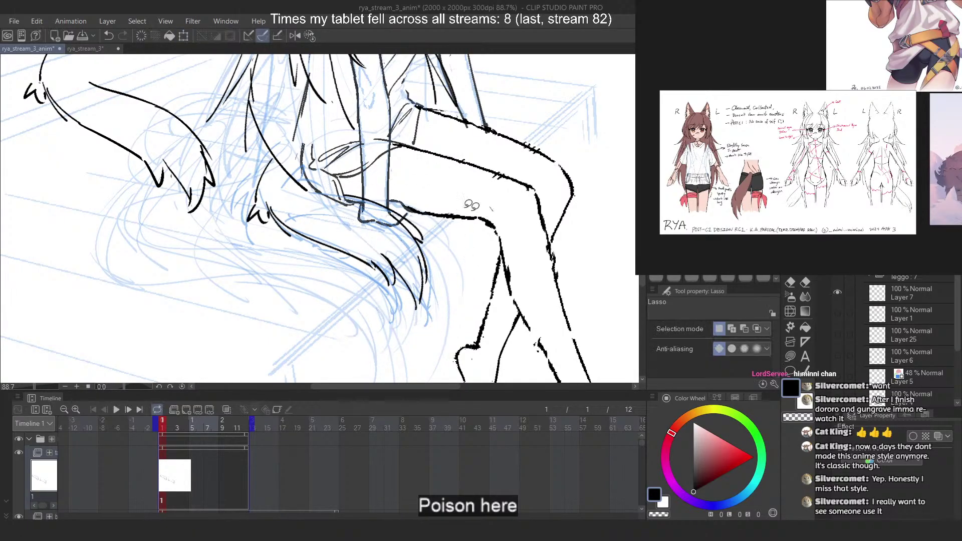
Ink the tail's upper contour with the Flat marker from its base at the hips past the resting hand
key(ctrl+0)
scroll(367, 195, up, 7)
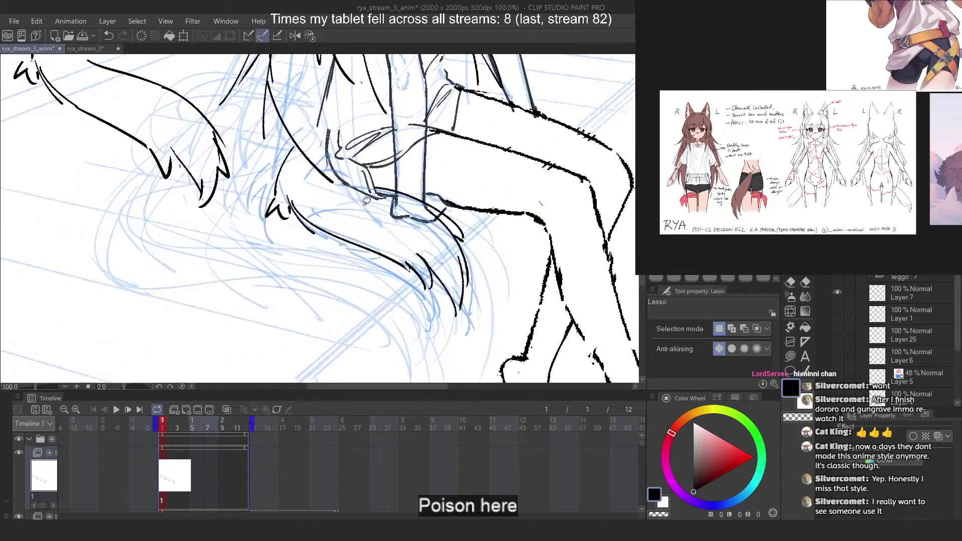
key(p)
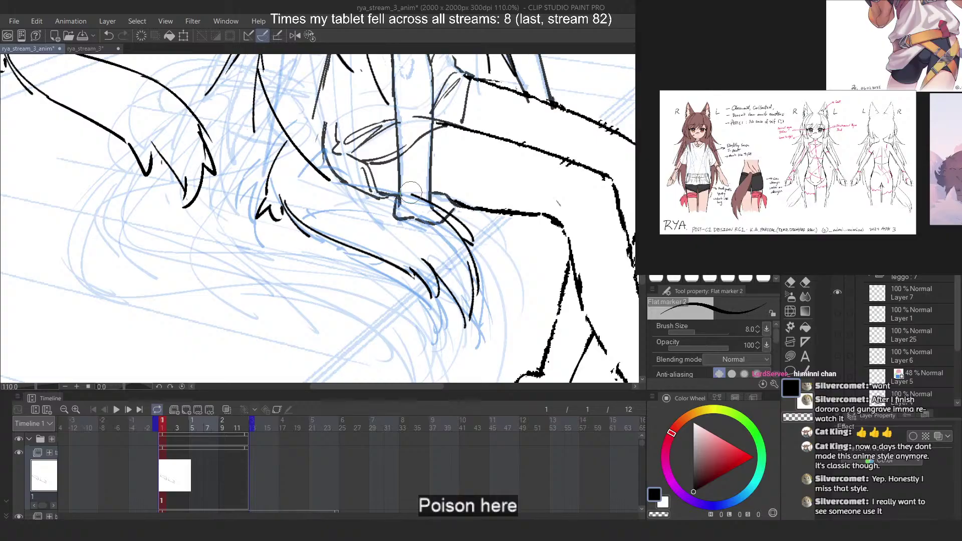
key(ctrl+z)
mouse_move(316, 145)
mouse_down()
mouse_move(311, 201)
mouse_move(333, 185)
mouse_move(409, 199)
mouse_up()
key(ctrl+z)
key(ctrl+z)
drag(303, 181, 451, 210)
key(ctrl+z)
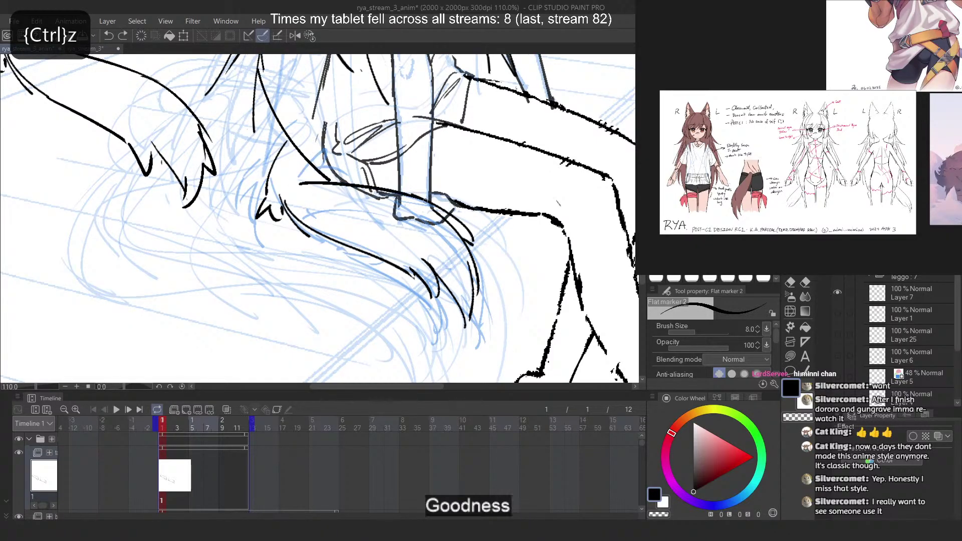
key(2)
key(ctrl+z)
key(ctrl+z)
drag(205, 195, 339, 180)
key(ctrl+z)
Try extra strokes around the tail's end and a second line along its lower contour
mouse_move(223, 192)
mouse_down()
mouse_move(342, 174)
mouse_move(225, 276)
mouse_up()
key(ctrl+z)
key(ctrl+z)
drag(349, 203, 245, 262)
key(2)
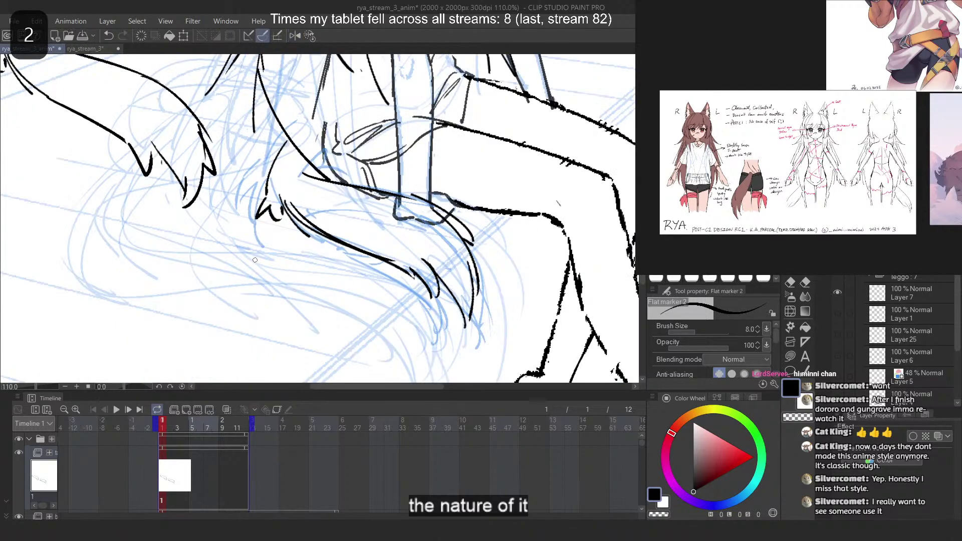
key(ctrl+z)
mouse_move(274, 195)
mouse_down()
mouse_move(434, 299)
mouse_move(425, 290)
mouse_move(466, 349)
mouse_up()
key(ctrl+z)
key(ctrl+z)
Erase the old tufts at the tail's tip and try new pointed strokes closing its end
drag(416, 270, 447, 323)
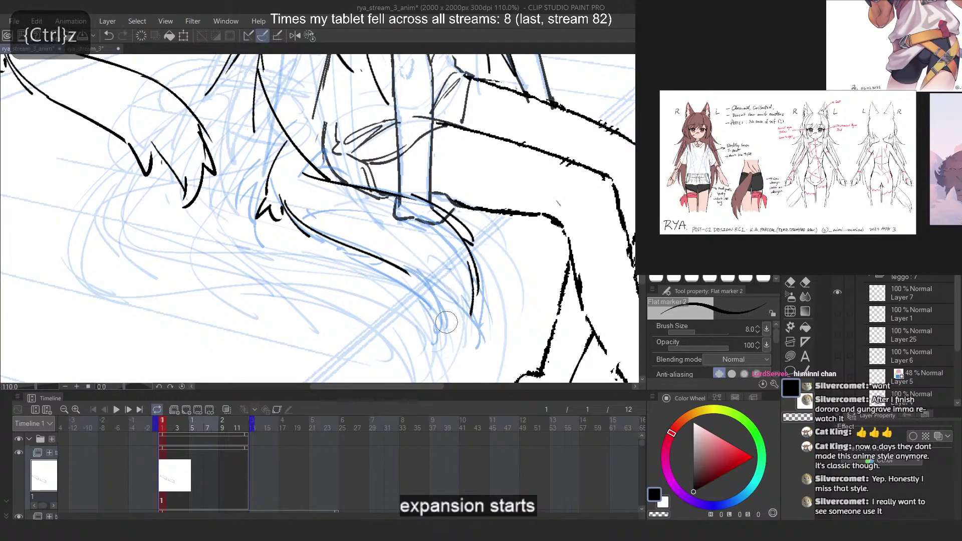
mouse_move(415, 277)
mouse_down()
mouse_move(459, 333)
mouse_move(475, 280)
mouse_move(464, 331)
mouse_move(474, 299)
mouse_up()
key(ctrl+z)
key(ctrl+z)
drag(414, 275, 470, 330)
drag(462, 320, 473, 243)
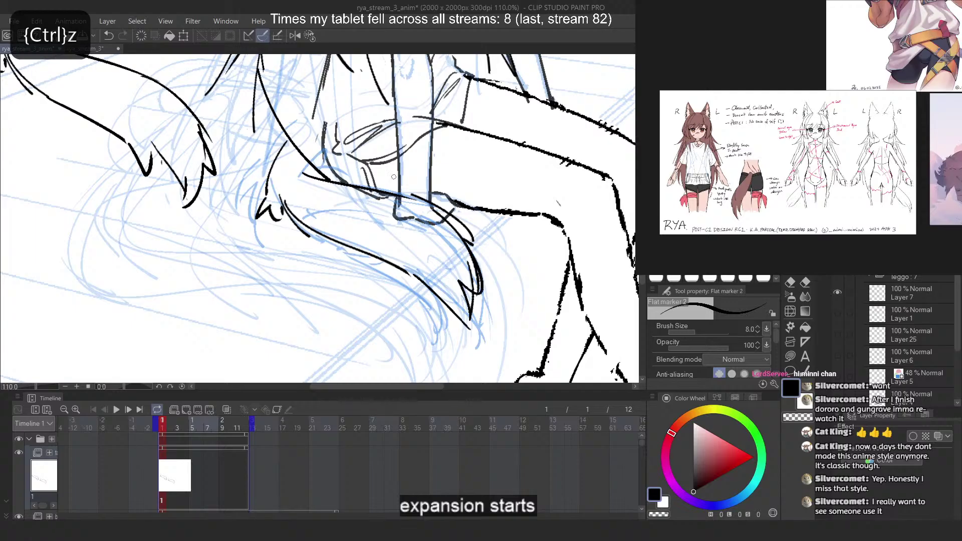
key(ctrl+z)
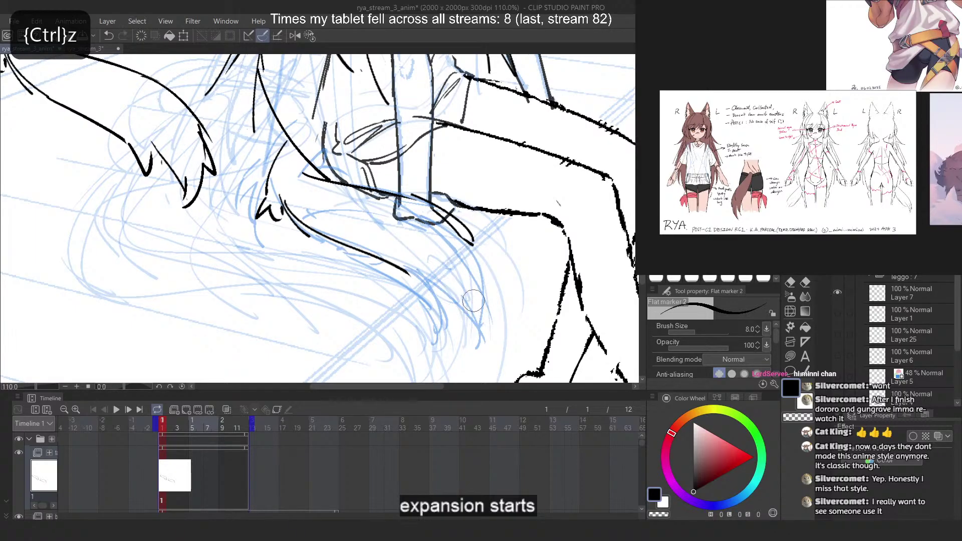
Clean up the start of the lower contour and add a short stroke to the tuft at the tail's base
key(2)
key(c)
drag(359, 197, 332, 236)
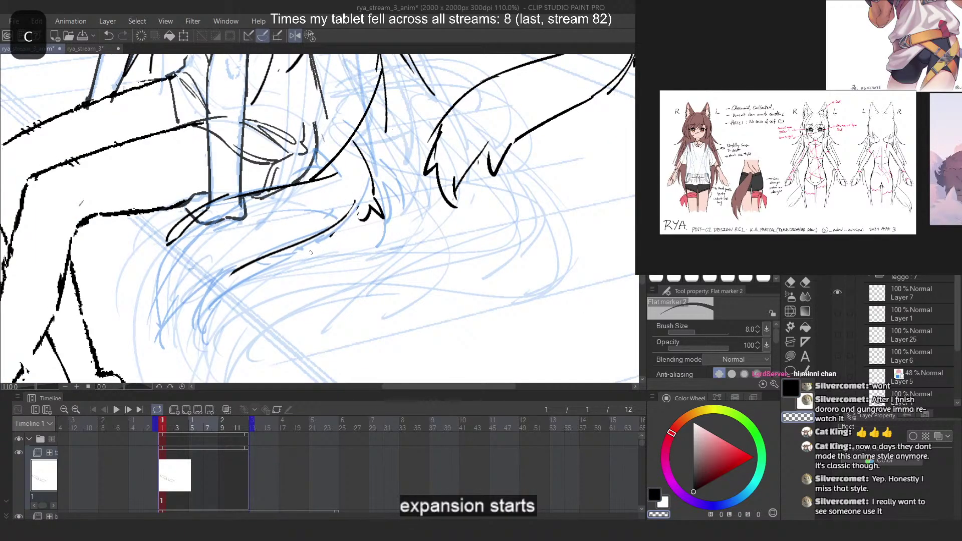
key(ctrl+z)
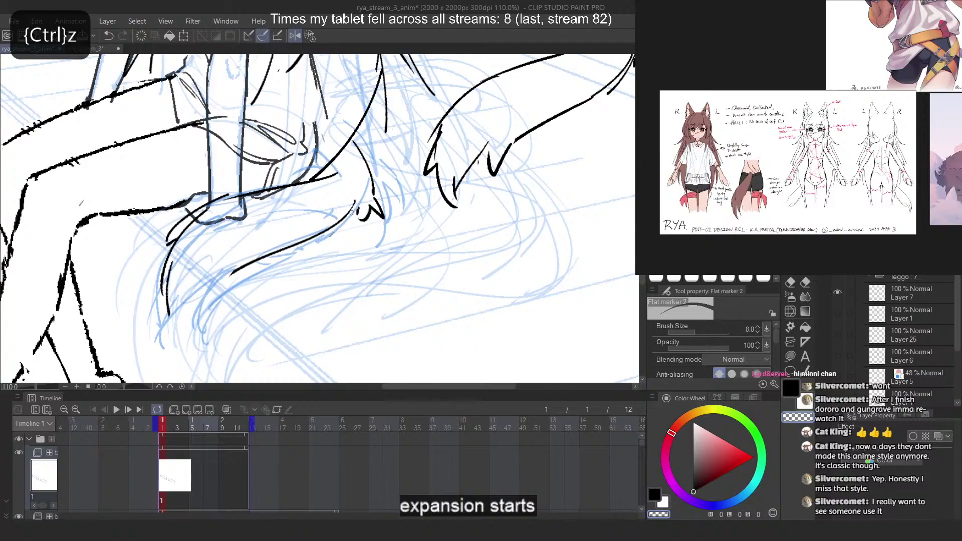
key(c)
key(2)
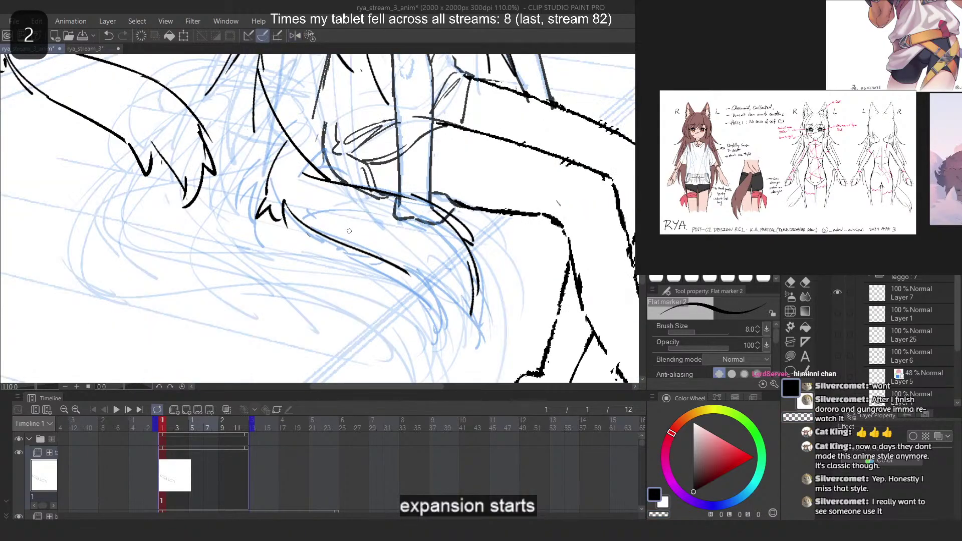
key(c)
key(ctrl+z)
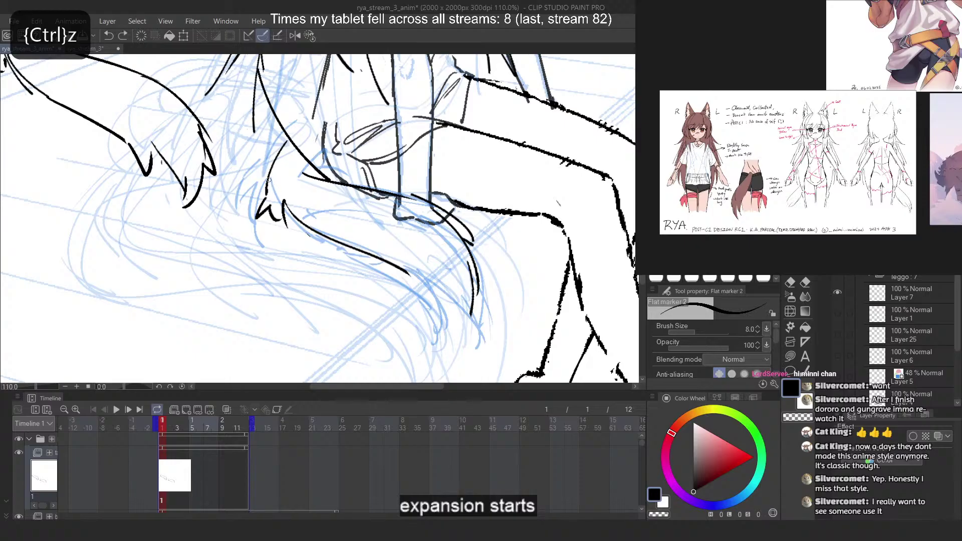
Redraw the tuft at the tail's base with a longer pointed spike beside the start of the lower contour
key(ctrl+z)
key(ctrl+z)
key(c)
key(c)
mouse_move(283, 220)
mouse_down()
mouse_move(283, 201)
mouse_move(285, 226)
mouse_up()
key(ctrl+z)
key(ctrl+z)
key(ctrl+z)
key(ctrl+z)
key(ctrl+z)
drag(270, 209, 288, 237)
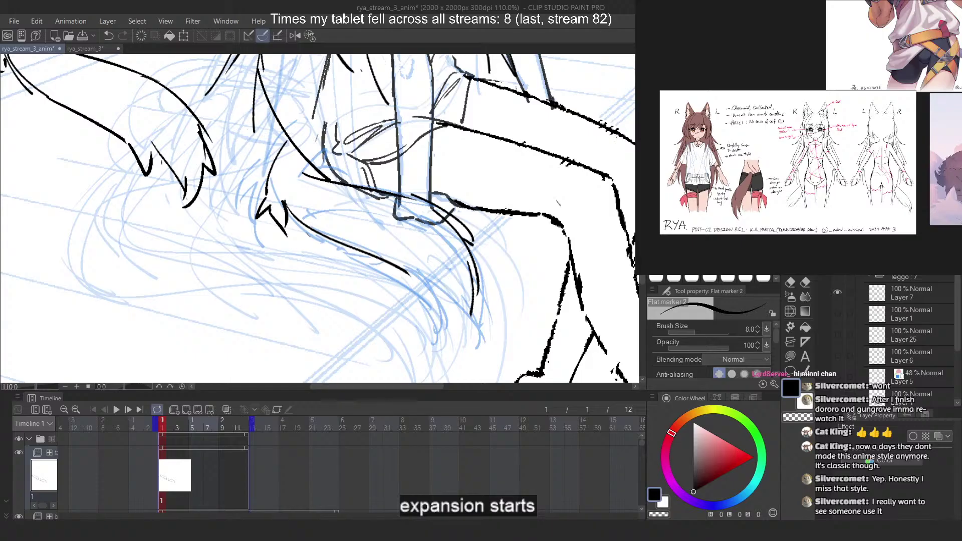
Clear the old strokes at the outer end of the upper contour and ink new curves toward the tip
drag(574, 237, 521, 240)
scroll(451, 237, up, 2)
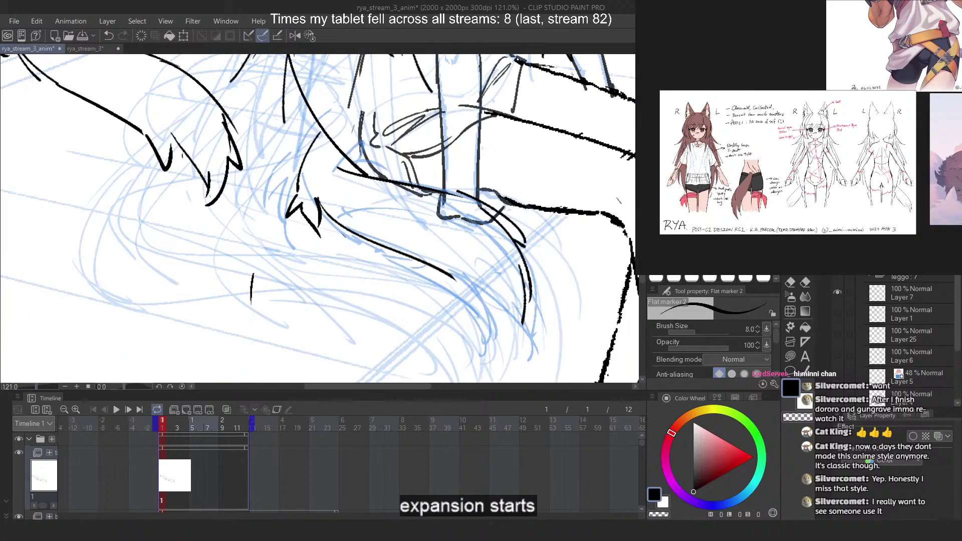
key(ctrl+z)
mouse_move(446, 189)
mouse_down()
mouse_move(520, 208)
mouse_move(551, 282)
mouse_up()
key(ctrl+z)
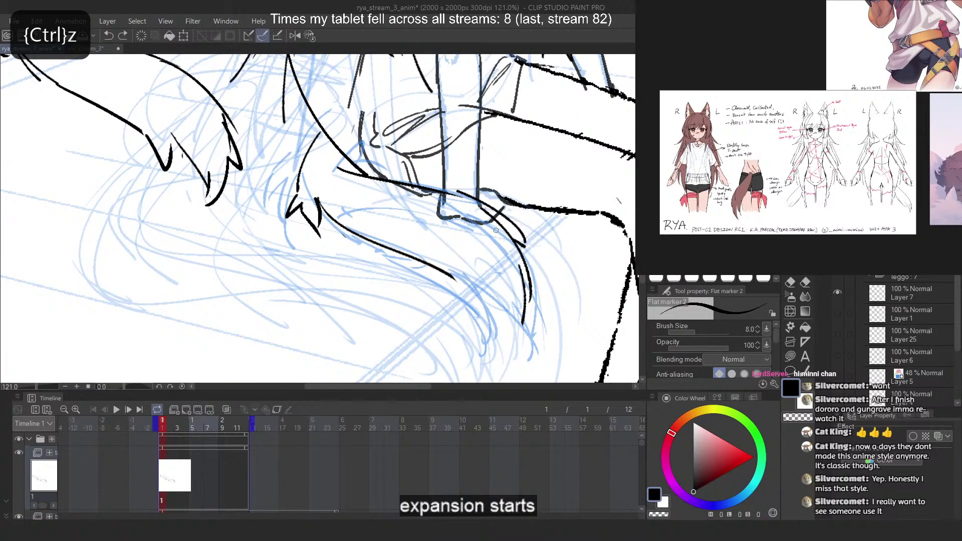
key(ctrl+z)
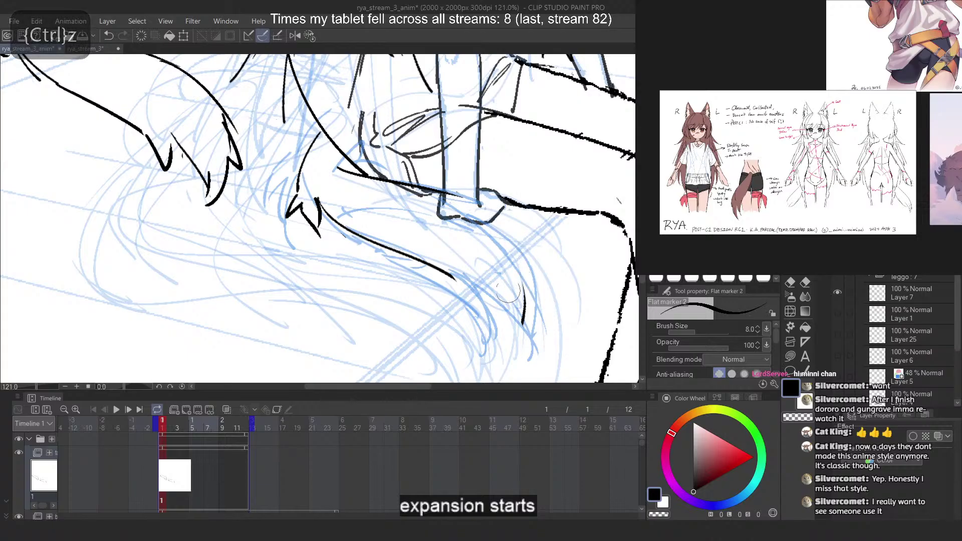
drag(466, 203, 555, 263)
drag(543, 258, 534, 314)
key(2)
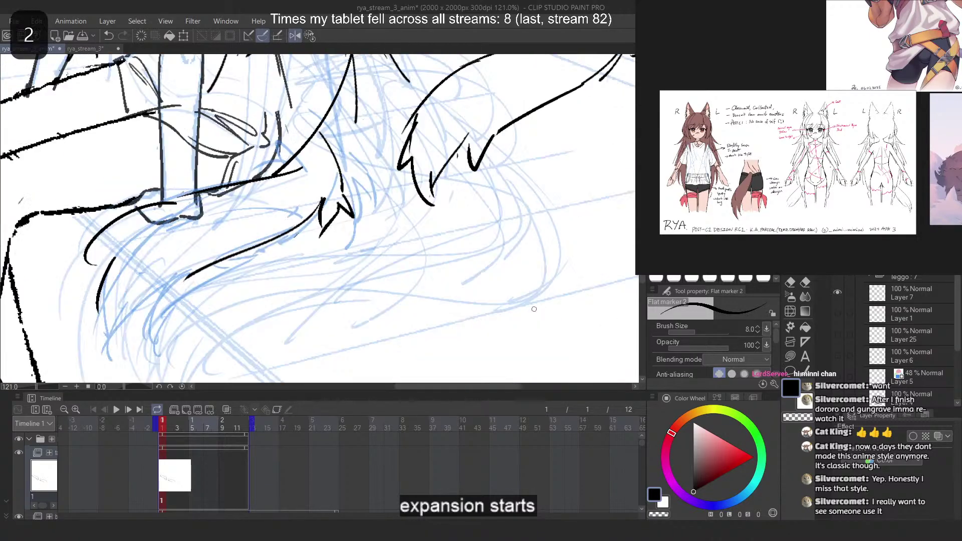
Redraw the end of the upper contour as a straighter outward spike and try the tip's outer edge beneath it
key(ctrl+z)
key(ctrl+z)
mouse_move(164, 205)
mouse_down()
mouse_move(95, 265)
mouse_move(106, 328)
mouse_move(90, 258)
mouse_up()
key(ctrl+z)
mouse_move(111, 260)
mouse_down()
mouse_move(86, 290)
mouse_move(118, 349)
mouse_up()
key(ctrl+z)
key(ctrl+z)
drag(172, 278, 119, 351)
drag(171, 278, 164, 308)
key(ctrl+z)
key(ctrl+z)
key(ctrl+z)
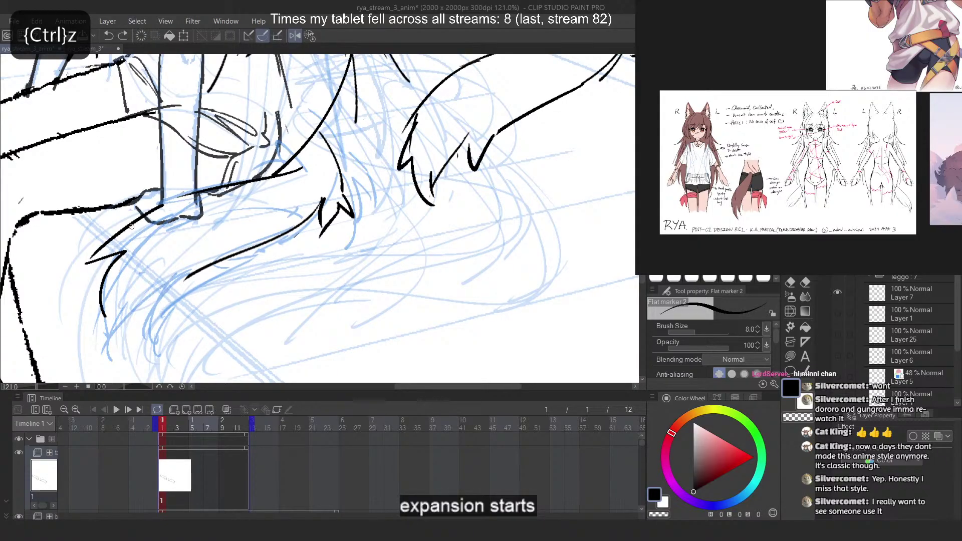
Refine the upper spike and ink an outer curve and pointed tufts closing the tail's tip
drag(88, 262, 114, 247)
key(ctrl+z)
drag(116, 248, 105, 320)
key(ctrl+z)
mouse_move(136, 233)
mouse_down()
mouse_move(104, 335)
mouse_move(144, 318)
mouse_move(156, 284)
mouse_move(177, 278)
mouse_up()
key(ctrl+z)
key(2)
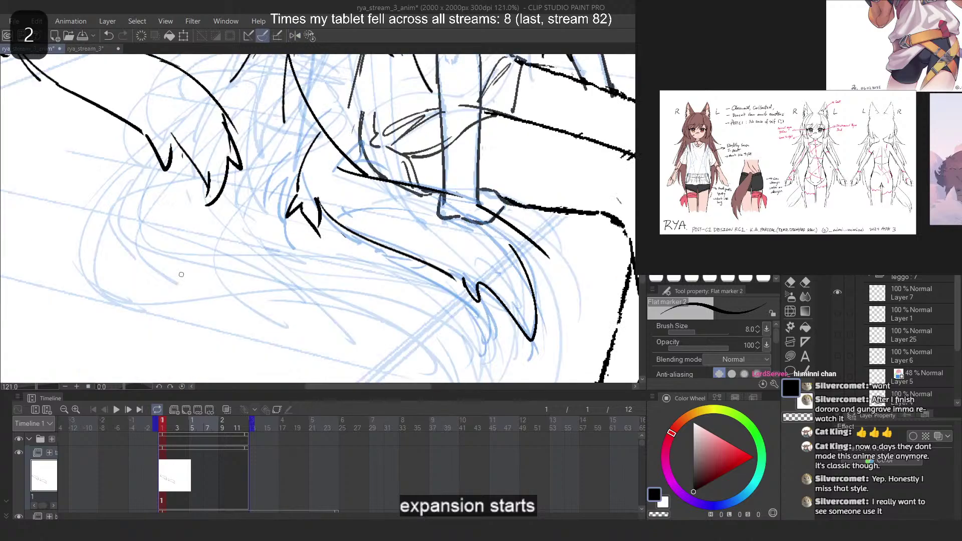
Try alternative tuft shapes between the tail's lower contour and its tip
key(ctrl+z)
mouse_move(461, 278)
mouse_down()
mouse_move(500, 276)
mouse_move(527, 323)
mouse_move(491, 284)
mouse_move(527, 340)
mouse_up()
key(ctrl+z)
key(ctrl+z)
key(ctrl+z)
mouse_move(497, 293)
mouse_down()
mouse_move(509, 306)
mouse_move(534, 253)
mouse_up()
key(ctrl+z)
key(ctrl+z)
key(ctrl+z)
key(ctrl+z)
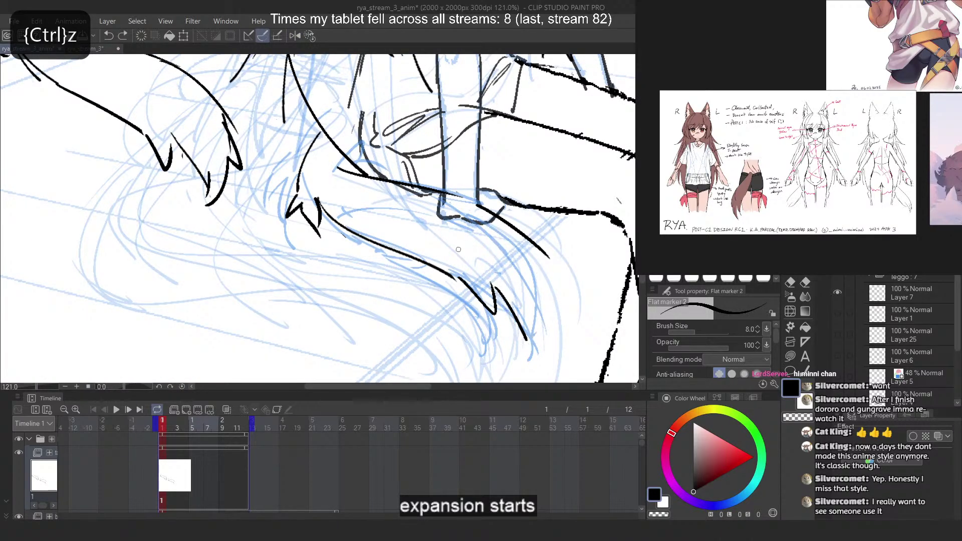
mouse_move(454, 278)
mouse_down()
mouse_move(491, 315)
mouse_move(483, 296)
mouse_up()
key(ctrl+z)
key(ctrl+z)
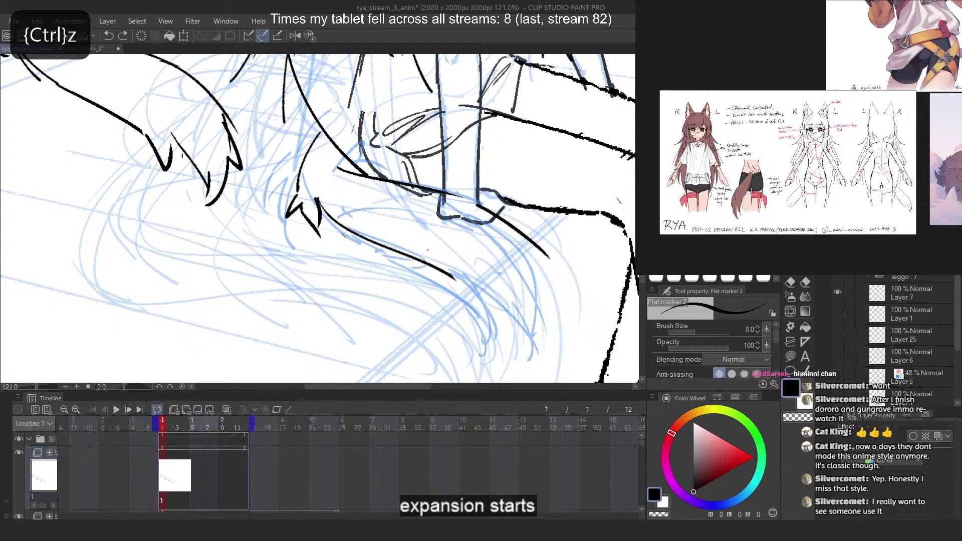
Extend the lower contour into two pointed tufts and ink the outer curve that closes the tail's tip
mouse_move(441, 263)
mouse_down()
mouse_move(485, 320)
mouse_move(490, 286)
mouse_up()
key(ctrl+z)
drag(492, 292, 521, 320)
key(ctrl+z)
key(ctrl+z)
mouse_move(447, 276)
mouse_down()
mouse_move(481, 304)
mouse_move(489, 292)
mouse_up()
drag(489, 292, 524, 335)
key(ctrl+z)
drag(490, 293, 533, 262)
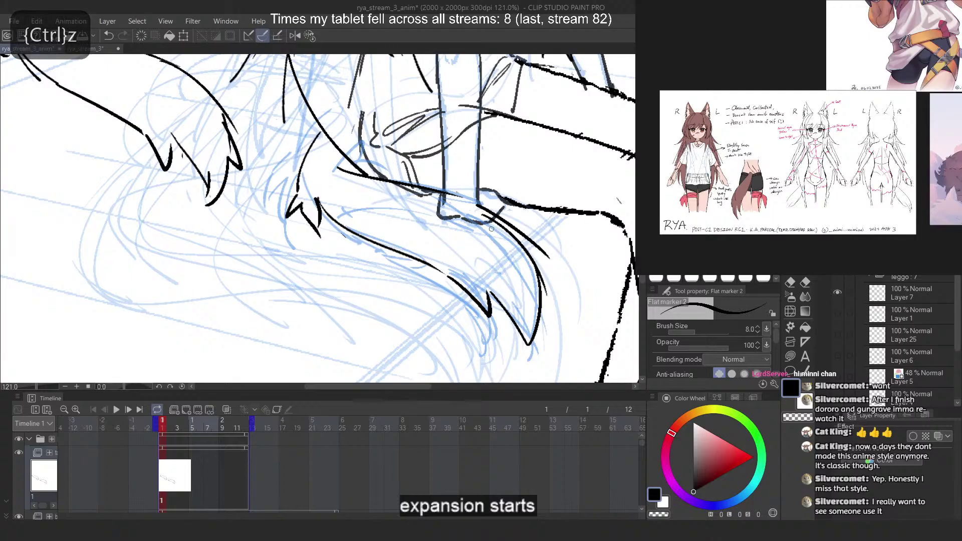
scroll(535, 124, down, 4)
scroll(536, 124, up, 4)
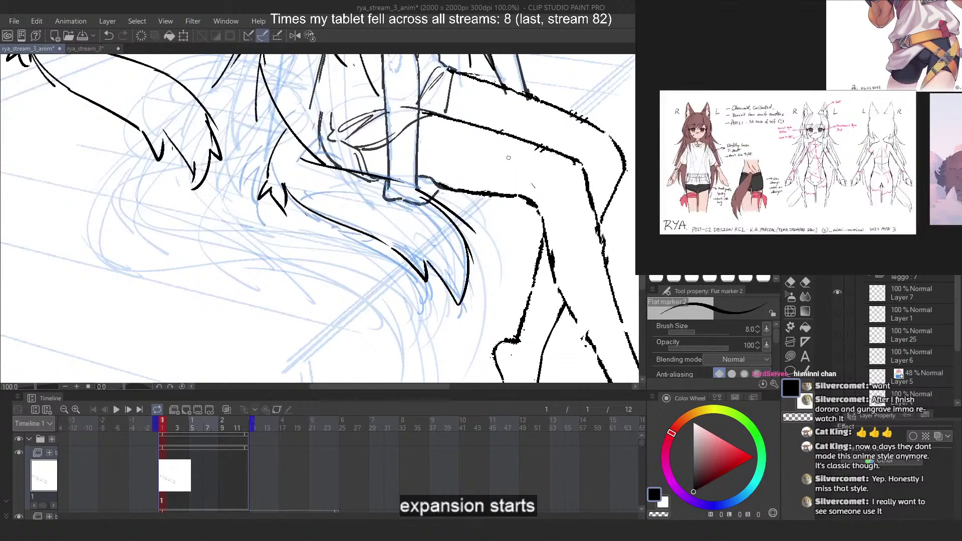
Redraw the outer curve of the tip slightly shorter and add short strokes between its lower tufts
key(ctrl+z)
key(ctrl+z)
drag(420, 196, 459, 291)
key(ctrl+z)
drag(424, 262, 457, 293)
drag(425, 265, 442, 292)
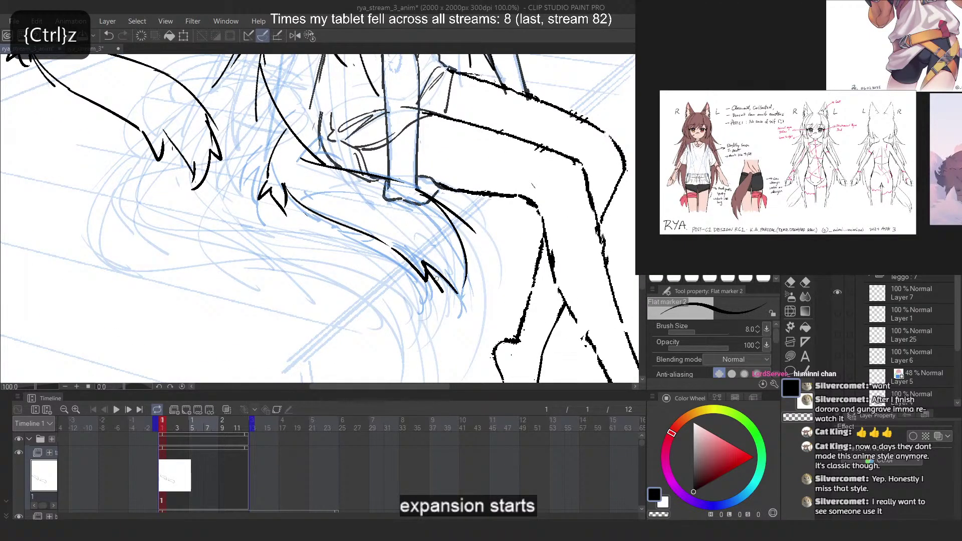
key(2)
drag(194, 267, 181, 292)
drag(207, 257, 199, 287)
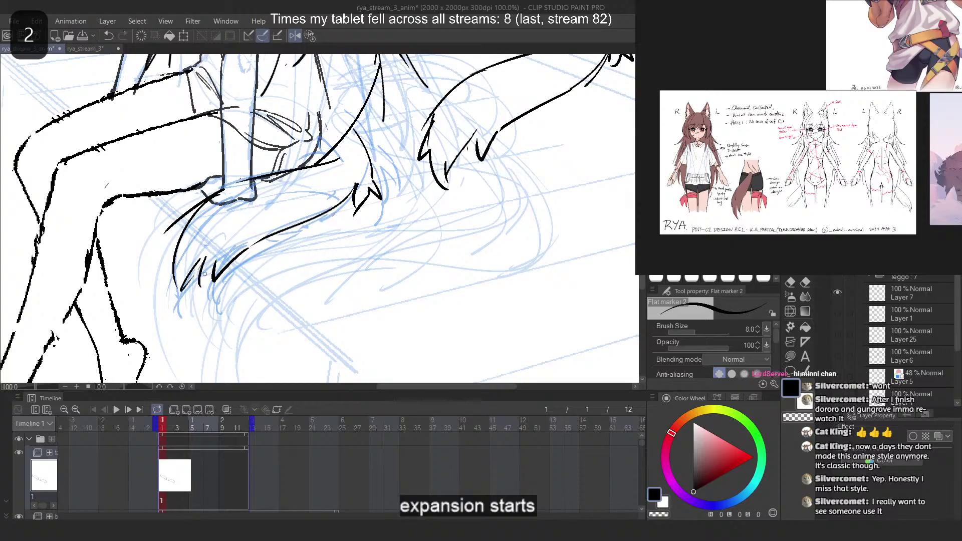
Try different outer curves running from beneath the hand to the tail's tip
key(ctrl+z)
key(ctrl+z)
key(ctrl+z)
mouse_move(205, 206)
mouse_down()
mouse_move(167, 282)
mouse_move(185, 264)
mouse_up()
drag(185, 264, 190, 304)
key(ctrl+z)
key(ctrl+z)
key(ctrl+z)
mouse_move(205, 206)
mouse_down()
mouse_move(170, 299)
mouse_move(195, 263)
mouse_up()
drag(194, 264, 185, 289)
drag(185, 289, 197, 292)
key(ctrl+z)
key(ctrl+z)
key(ctrl+z)
key(ctrl+z)
Ink the tip's outer curve from beneath the hand down to a long point that meets the lower tuft
mouse_move(203, 208)
mouse_down()
mouse_move(172, 272)
mouse_move(175, 302)
mouse_up()
mouse_move(175, 302)
mouse_down()
mouse_move(201, 260)
mouse_move(210, 265)
mouse_move(184, 290)
mouse_up()
key(ctrl+z)
mouse_move(196, 258)
mouse_down()
mouse_move(175, 300)
mouse_move(210, 262)
mouse_up()
key(ctrl+z)
key(ctrl+z)
key(ctrl+z)
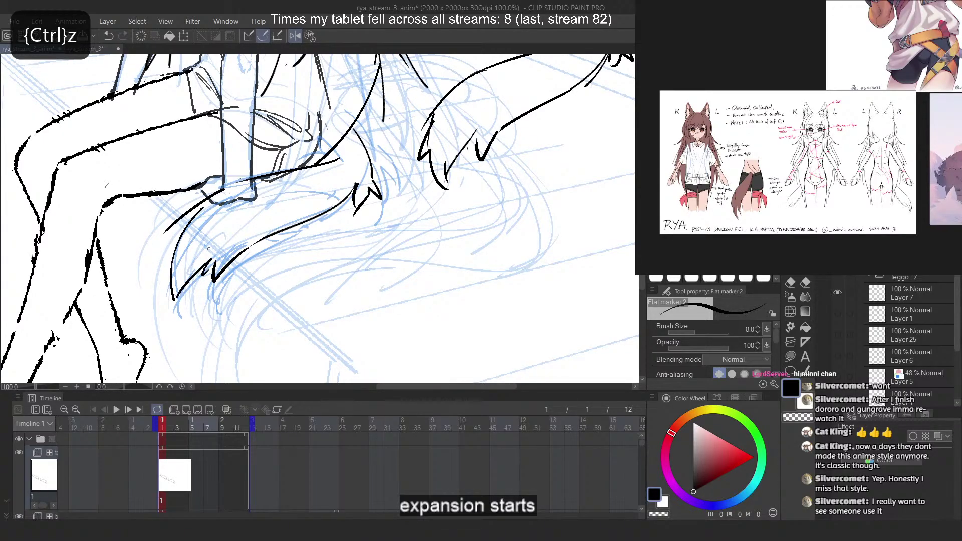
Add a short stroke to the outward fur spike at the end of the tail's upper contour
mouse_move(186, 218)
mouse_down()
mouse_move(166, 267)
mouse_move(179, 228)
mouse_up()
key(ctrl+z)
key(ctrl+z)
key(ctrl+z)
key(2)
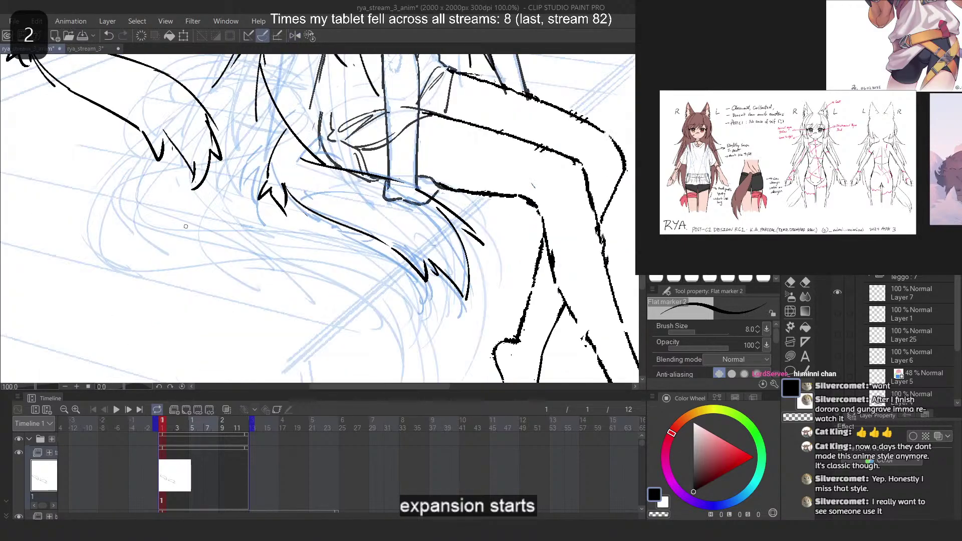
Rotate and mirror the character reference sheet so its tail slants like the drawn one, and enlarge the tail detail
scroll(253, 192, down, 7)
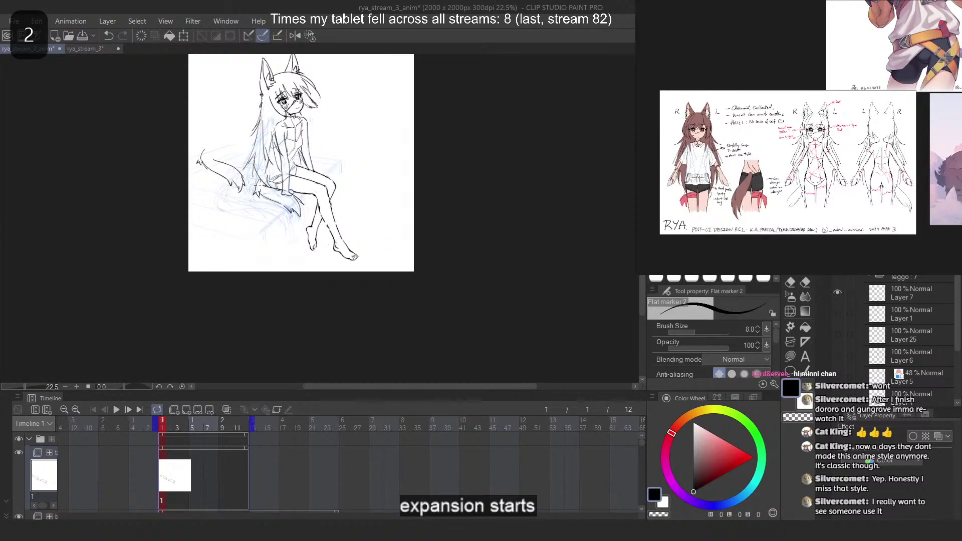
scroll(256, 187, up, 3)
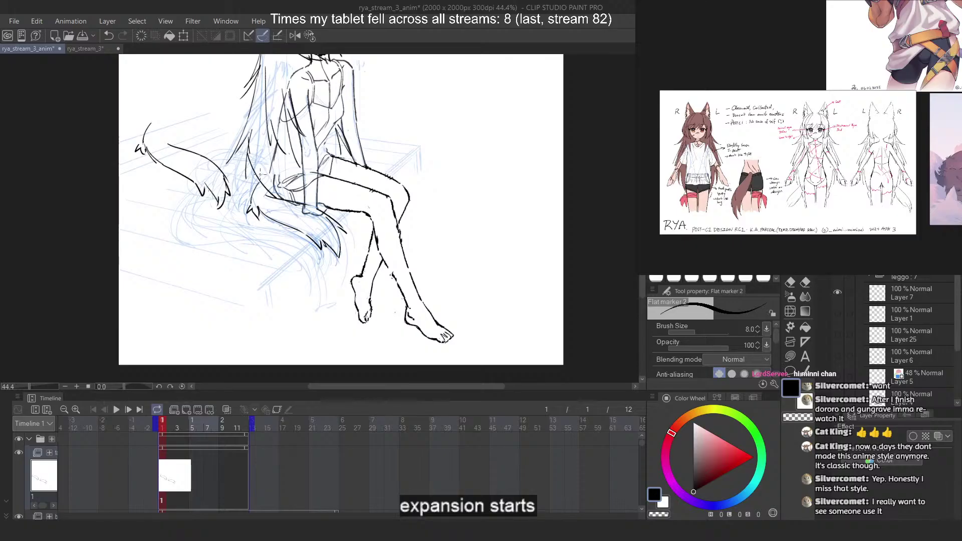
scroll(260, 174, up, 1)
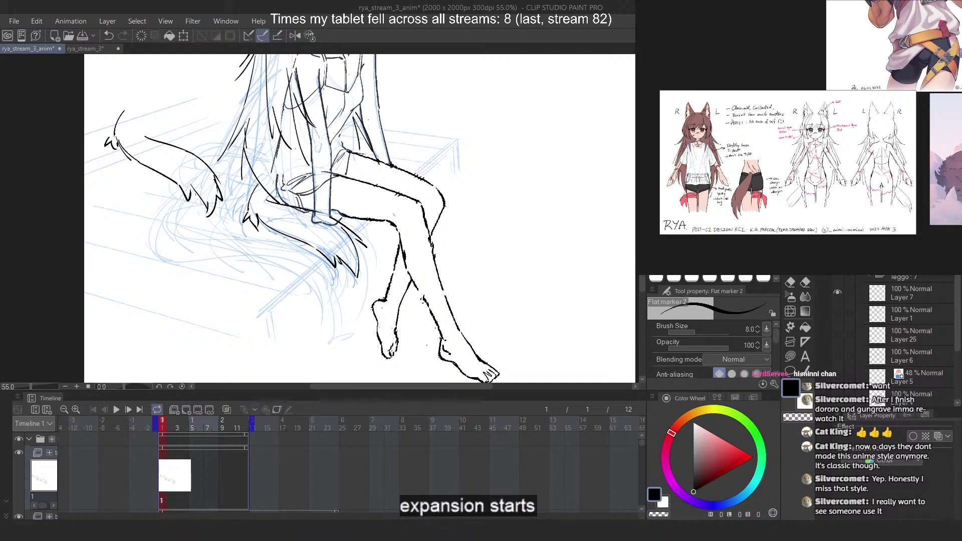
scroll(738, 230, up, 5)
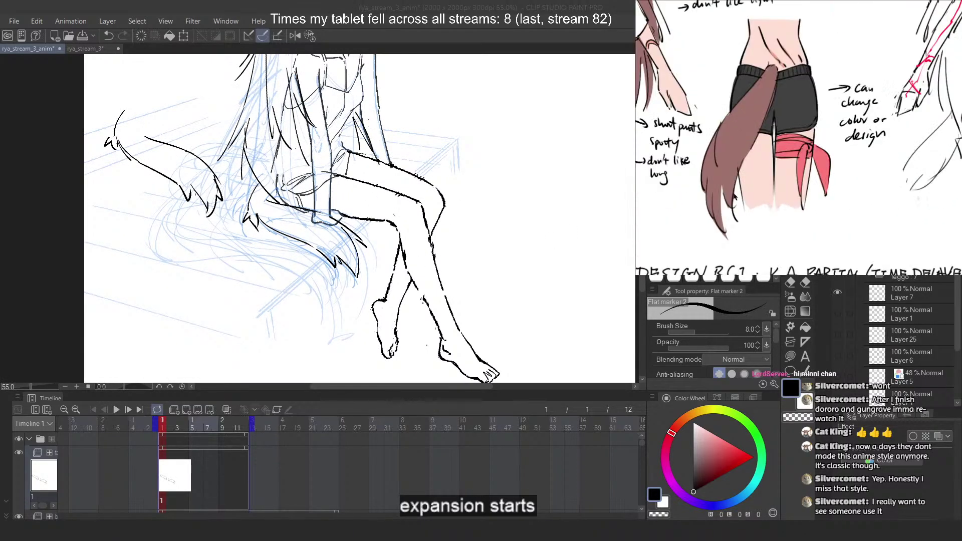
scroll(718, 185, down, 5)
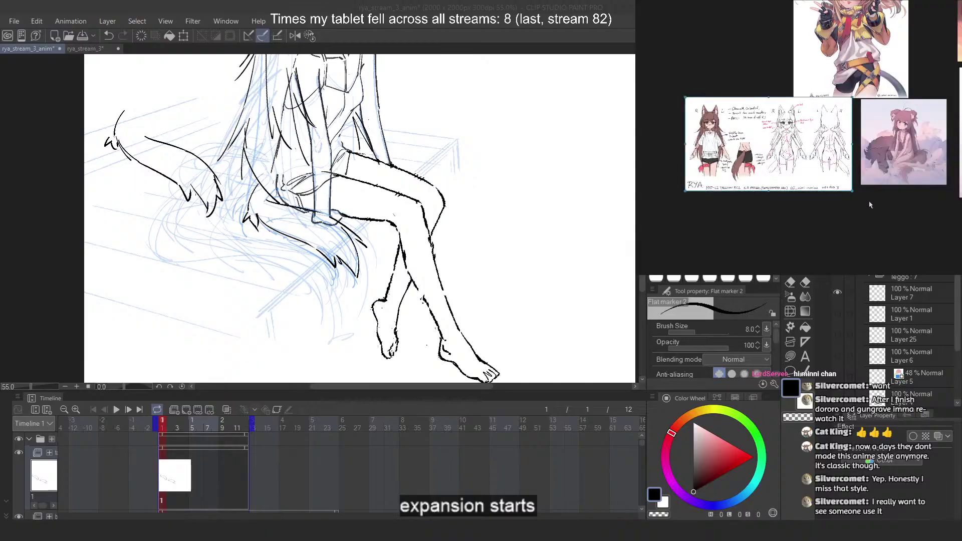
drag(854, 193, 744, 256)
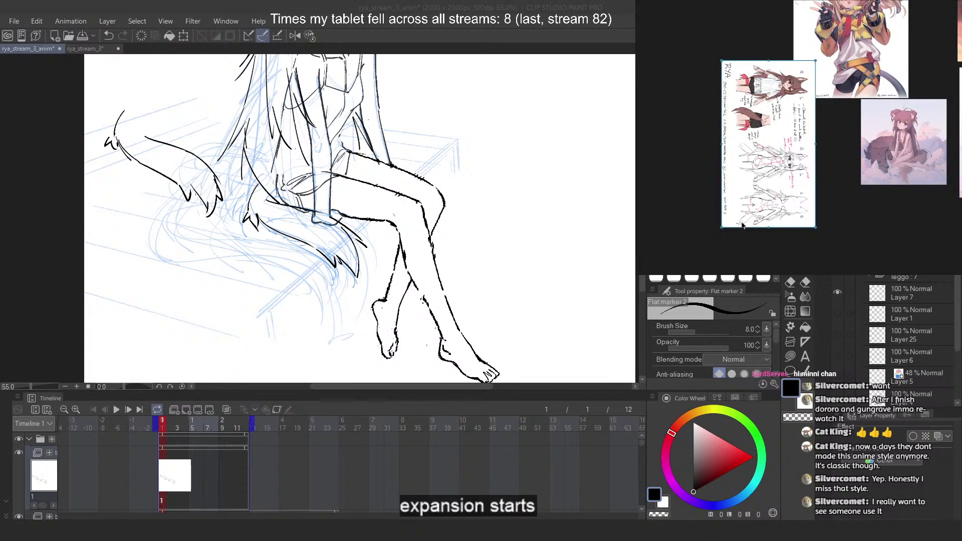
key(alt+shift+h)
key(alt+shift+h)
drag(817, 231, 863, 169)
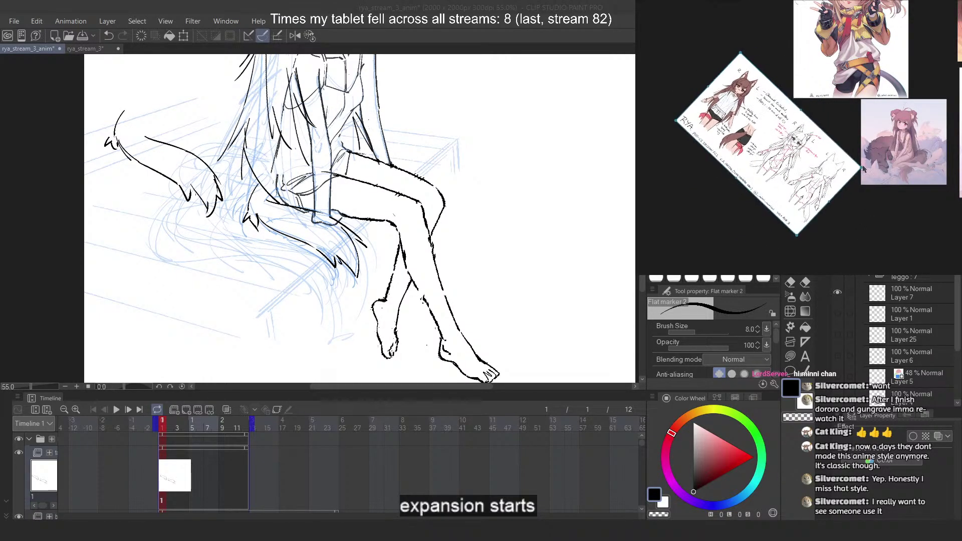
key(alt+shift+h)
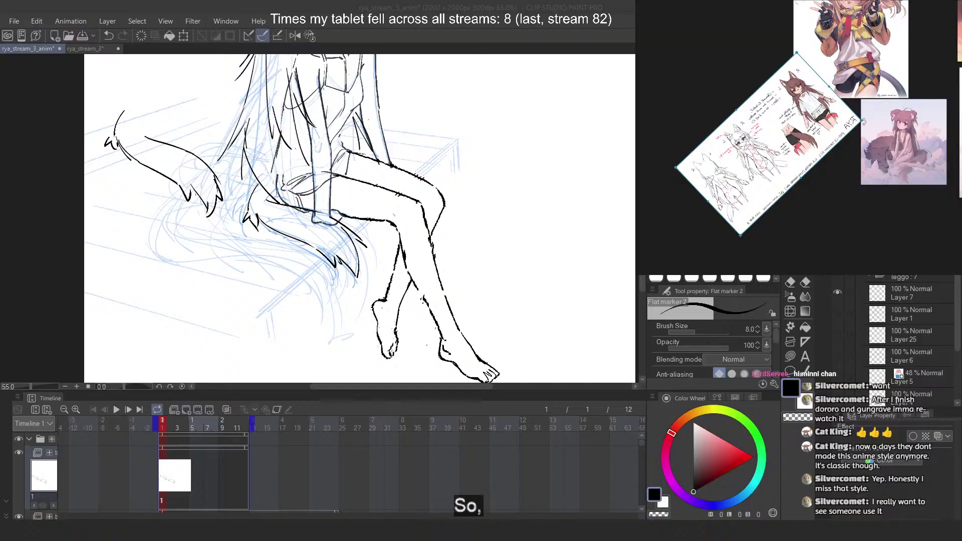
mouse_move(864, 120)
mouse_down()
mouse_move(845, 86)
mouse_move(862, 127)
mouse_up()
scroll(829, 138, up, 6)
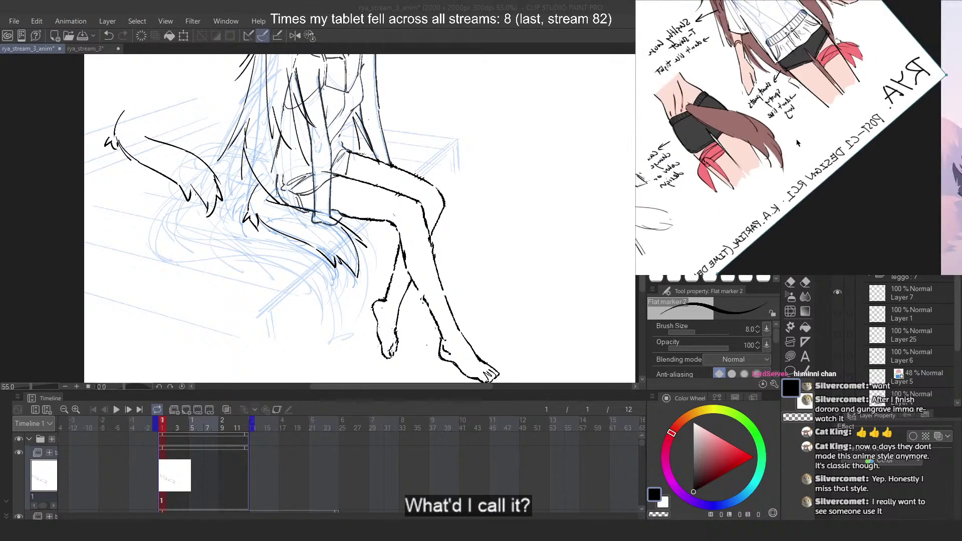
scroll(805, 133, down, 4)
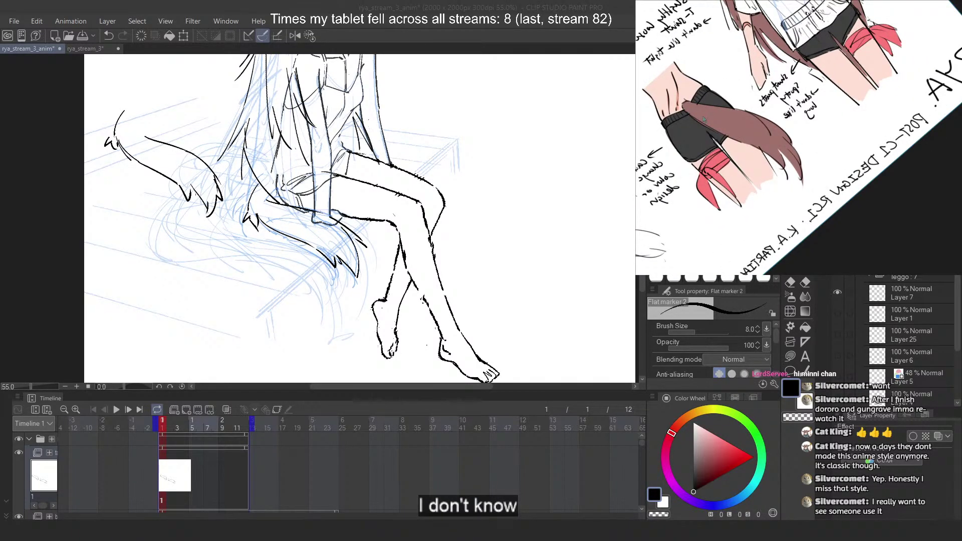
scroll(831, 97, down, 2)
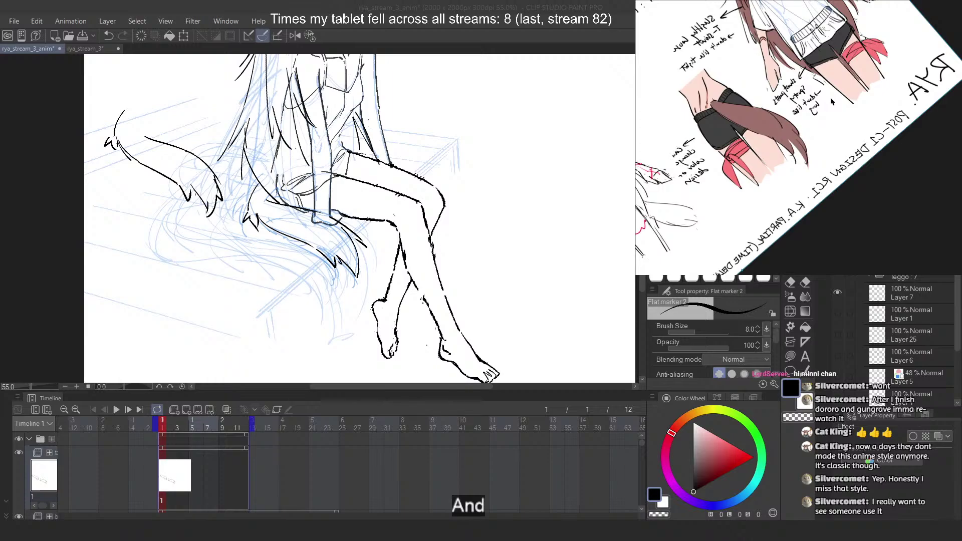
Erase the tail's tip beyond the hand, clearing the outer curve, outward spike and lower tufts
scroll(331, 168, up, 4)
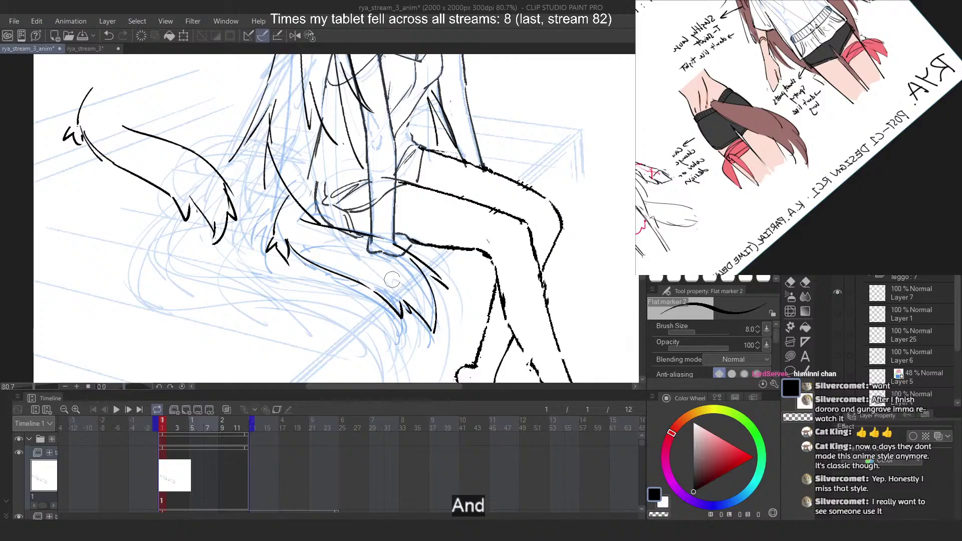
drag(411, 299, 437, 352)
drag(396, 262, 459, 334)
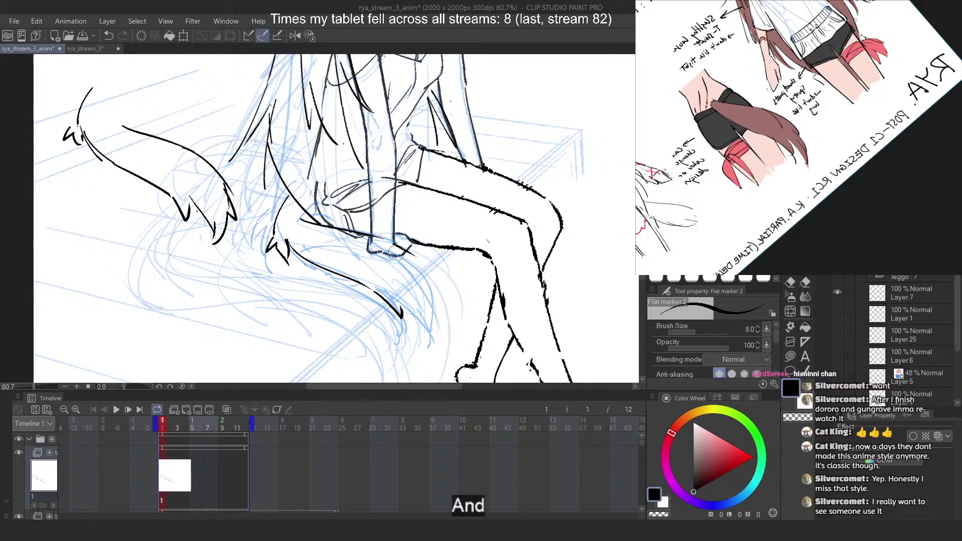
Try new outer curves for the tail's tip starting beneath the hand
drag(395, 251, 453, 291)
key(ctrl+z)
key(ctrl+z)
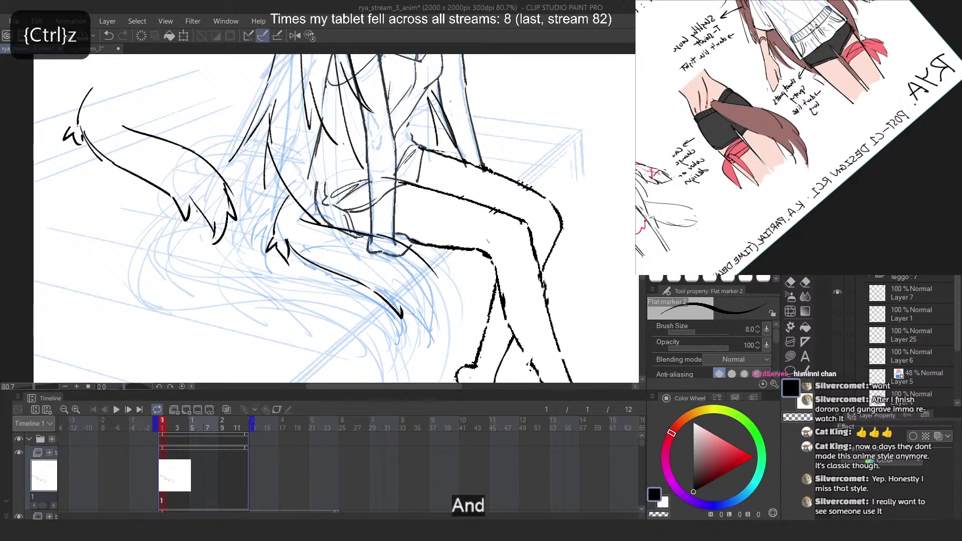
key(ctrl+z)
drag(382, 234, 441, 284)
key(ctrl+z)
Try replacement lower contours from the base tuft toward the tip, and remove the existing lower contour
mouse_move(289, 244)
mouse_down()
mouse_move(388, 304)
mouse_move(402, 325)
mouse_up()
key(ctrl+z)
key(ctrl+z)
drag(282, 218, 403, 327)
key(ctrl+z)
drag(282, 219, 405, 328)
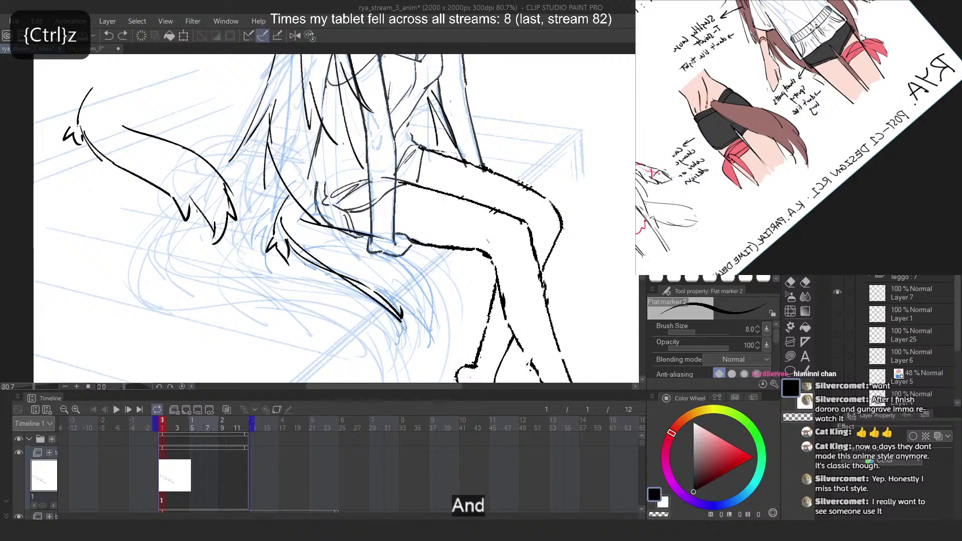
key(ctrl+z)
key(ctrl+z)
key(ctrl+z)
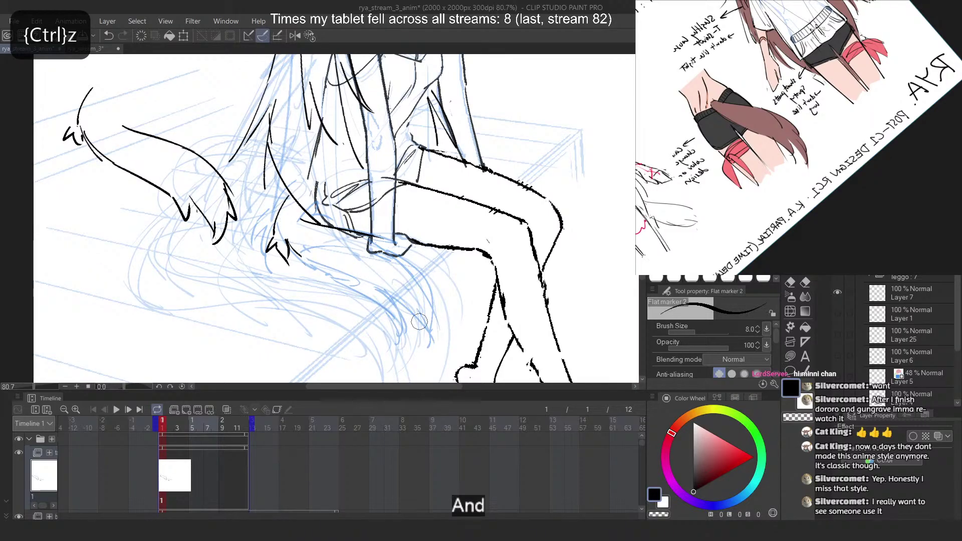
Ink a longer lower contour from the base tuft to the tip, with an outer curve and pointed strands at its end
drag(298, 240, 396, 321)
key(ctrl+z)
drag(305, 254, 399, 322)
key(ctrl+z)
mouse_move(299, 249)
mouse_down()
mouse_move(427, 326)
mouse_move(419, 324)
mouse_move(427, 284)
mouse_move(385, 243)
mouse_move(442, 313)
mouse_move(426, 339)
mouse_up()
key(ctrl+z)
key(ctrl+z)
key(ctrl+z)
drag(413, 296, 425, 339)
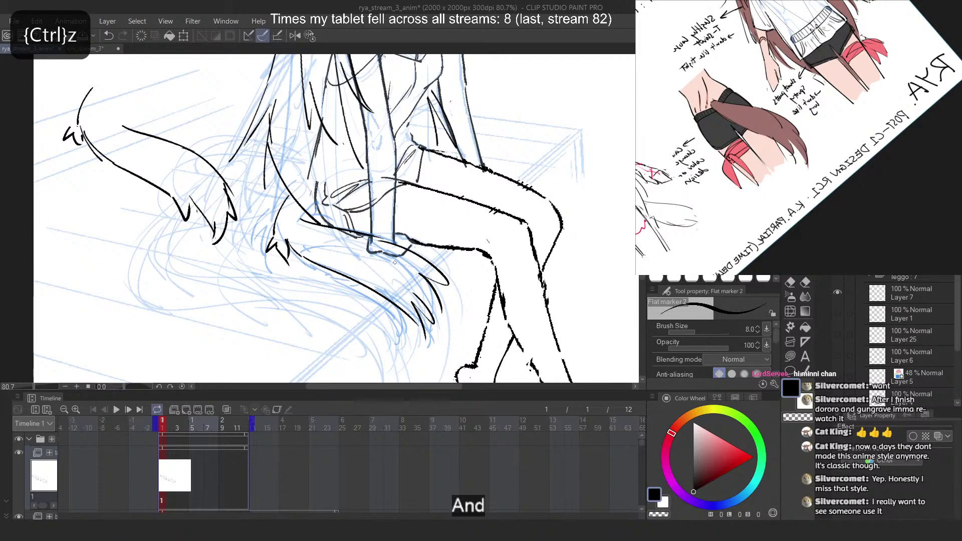
Try alternative strands at the tail's tip and different outer curves from beneath the hand
key(ctrl+z)
drag(409, 291, 434, 340)
key(ctrl+z)
key(ctrl+z)
key(ctrl+z)
drag(377, 240, 441, 302)
key(ctrl+z)
key(ctrl+z)
Ink long curved strands at the tail's tip between the outer curve and the lower contour
drag(390, 255, 434, 300)
drag(419, 287, 439, 334)
drag(402, 299, 427, 337)
key(ctrl+z)
key(ctrl+z)
mouse_move(377, 242)
mouse_down()
mouse_move(430, 281)
mouse_move(428, 270)
mouse_up()
Try a short outward fur spike on the outer curve beneath the hand with the canvas view mirrored
key(2)
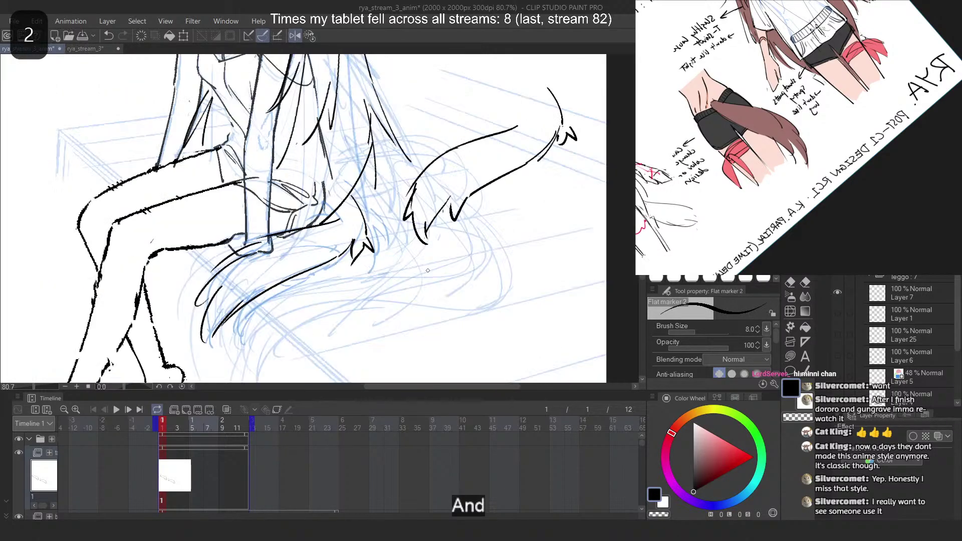
key(ctrl+z)
mouse_move(245, 248)
mouse_down()
mouse_move(210, 267)
mouse_move(231, 262)
mouse_up()
key(ctrl+z)
key(ctrl+z)
key(ctrl+z)
key(ctrl+z)
drag(256, 238, 210, 277)
key(ctrl+z)
key(ctrl+z)
key(ctrl+z)
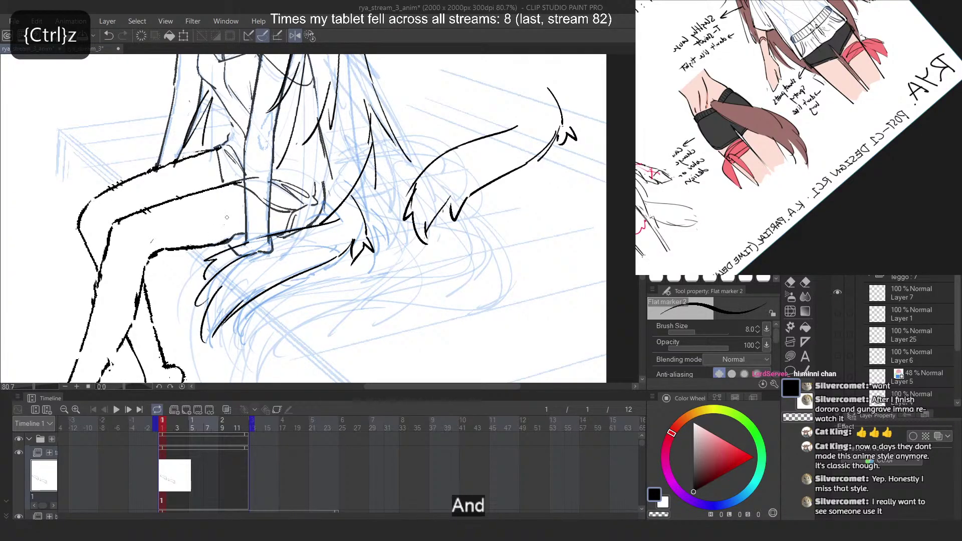
Redraw the outer curve beneath the hand as a smooth double line toward the tip, and restore the unmirrored view
key(ctrl+z)
mouse_move(256, 244)
mouse_down()
mouse_move(204, 248)
mouse_move(238, 249)
mouse_move(213, 276)
mouse_up()
key(ctrl+z)
key(ctrl+z)
key(2)
key(ctrl+z)
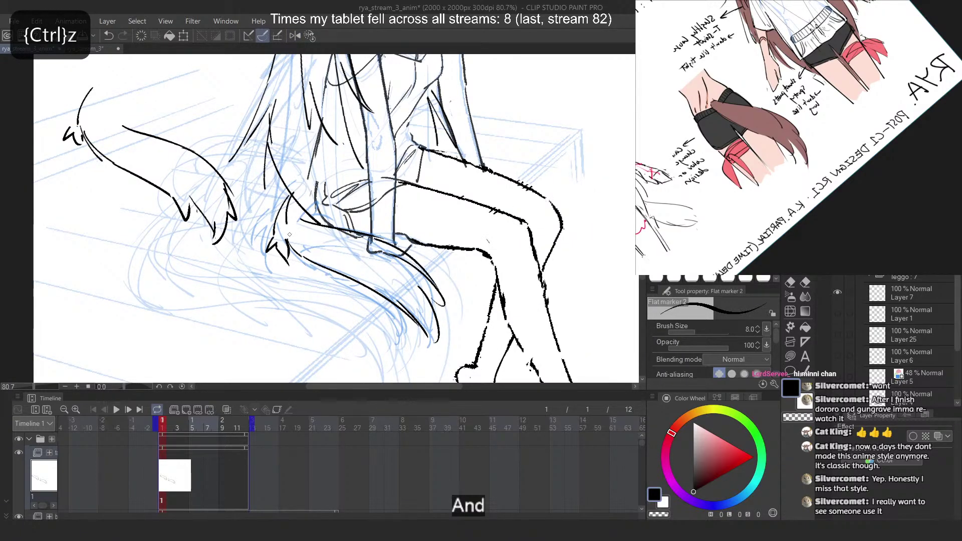
Clear the overlapping start of the tail's upper contour and redraw the short base curve above the tuft
drag(289, 235, 291, 240)
key(ctrl+z)
mouse_move(292, 203)
mouse_down()
mouse_move(291, 241)
mouse_move(333, 237)
mouse_up()
key(ctrl+z)
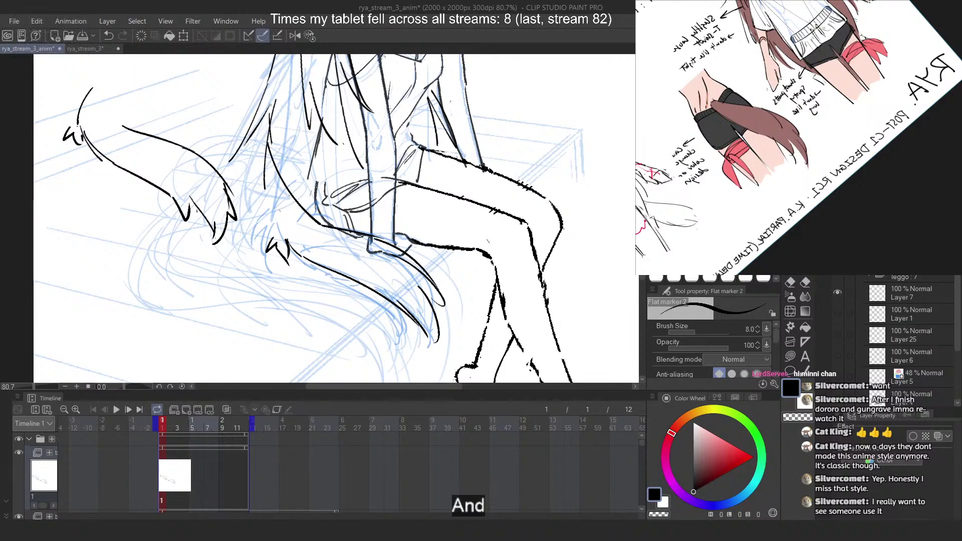
key(ctrl+z)
drag(291, 203, 292, 242)
key(ctrl+z)
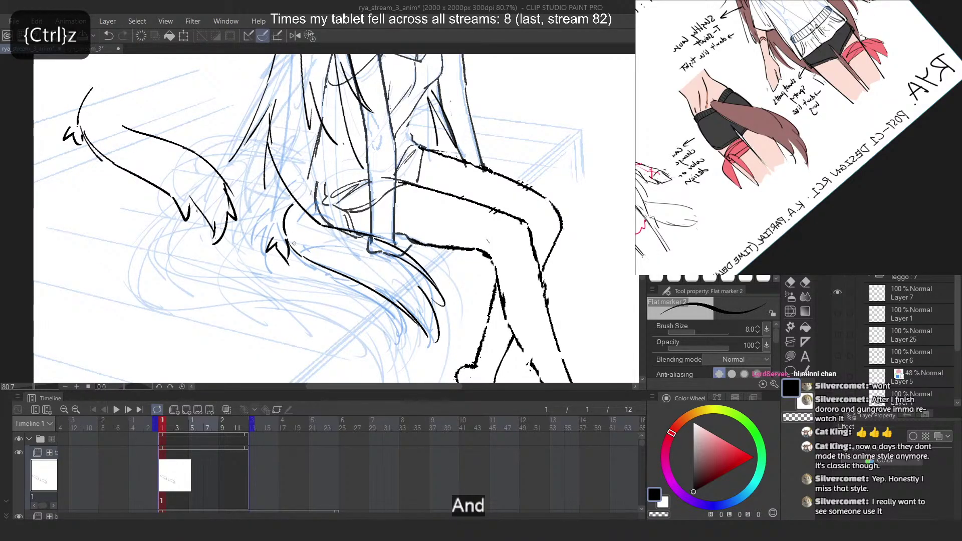
Redraw the base curve longer, rising from the base tuft to the hair strand above
scroll(365, 223, down, 3)
scroll(346, 228, up, 4)
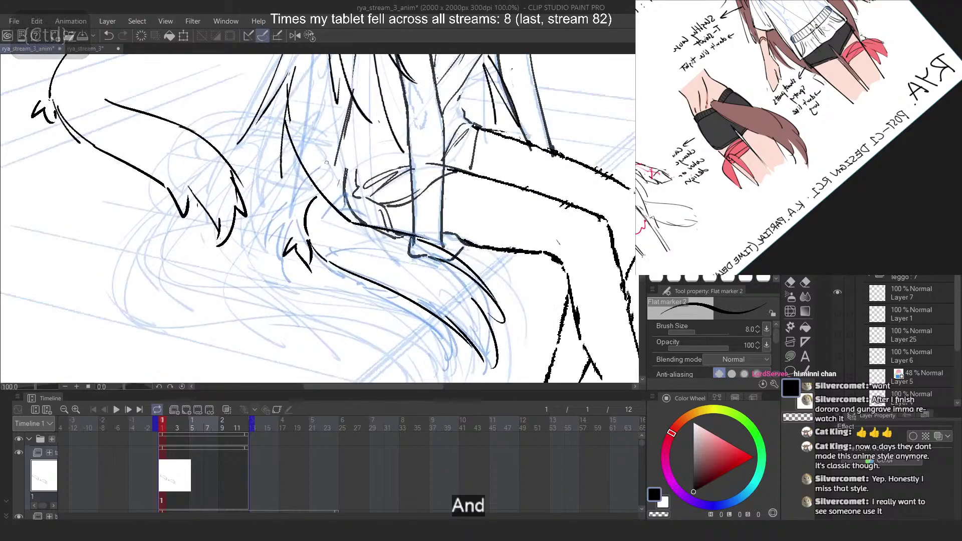
key(ctrl+z)
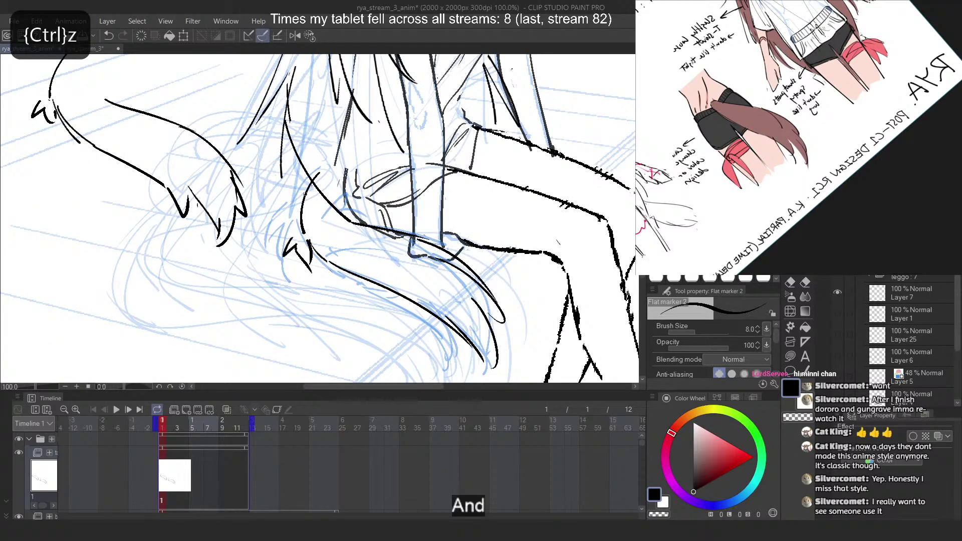
drag(304, 193, 293, 246)
key(ctrl+z)
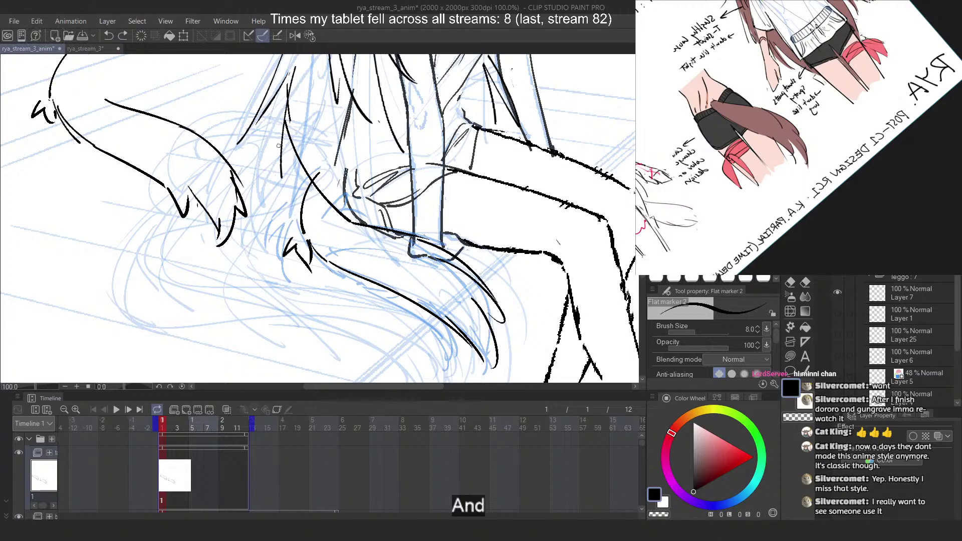
Try inner fur strokes along the tail's lower contour, checking them in the mirrored view
scroll(264, 161, down, 3)
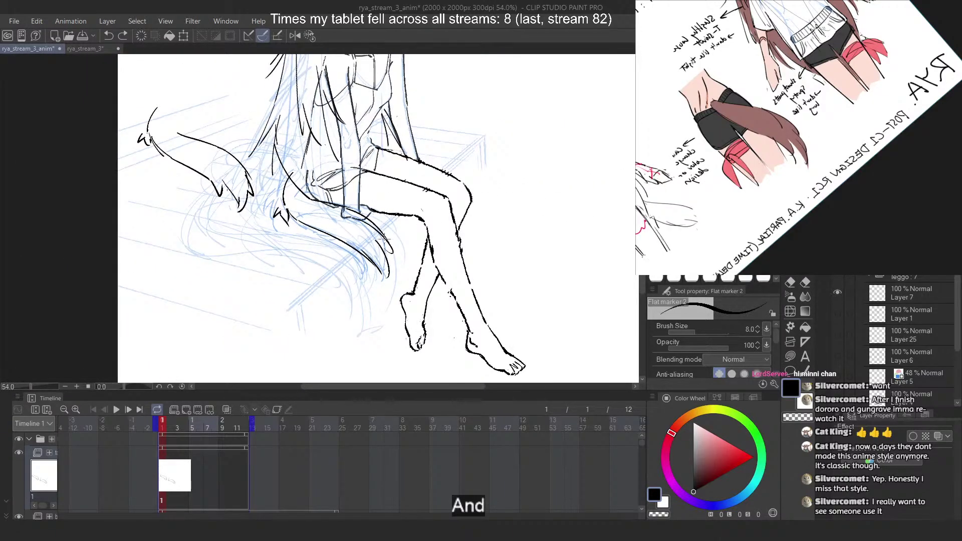
scroll(385, 240, up, 1)
scroll(385, 226, up, 4)
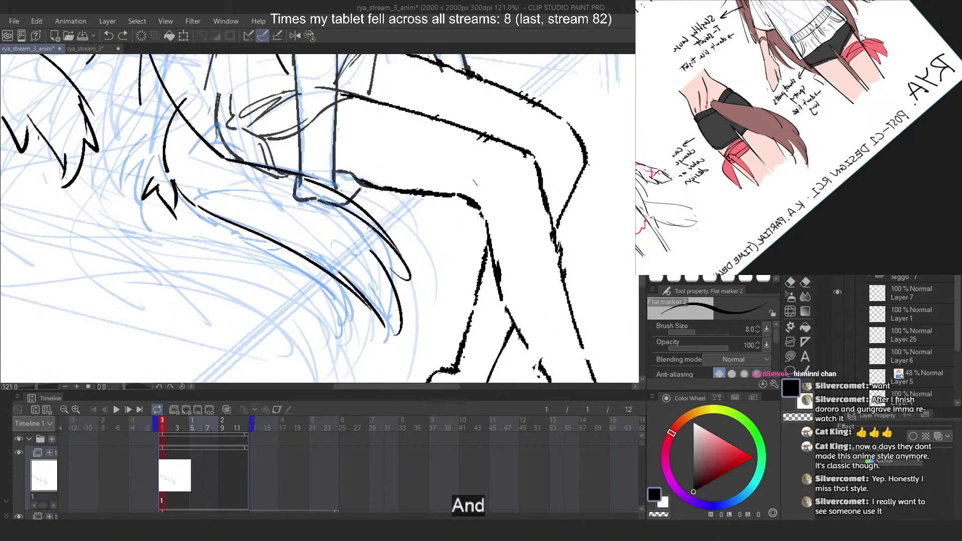
drag(302, 256, 341, 306)
key(2)
key(ctrl+z)
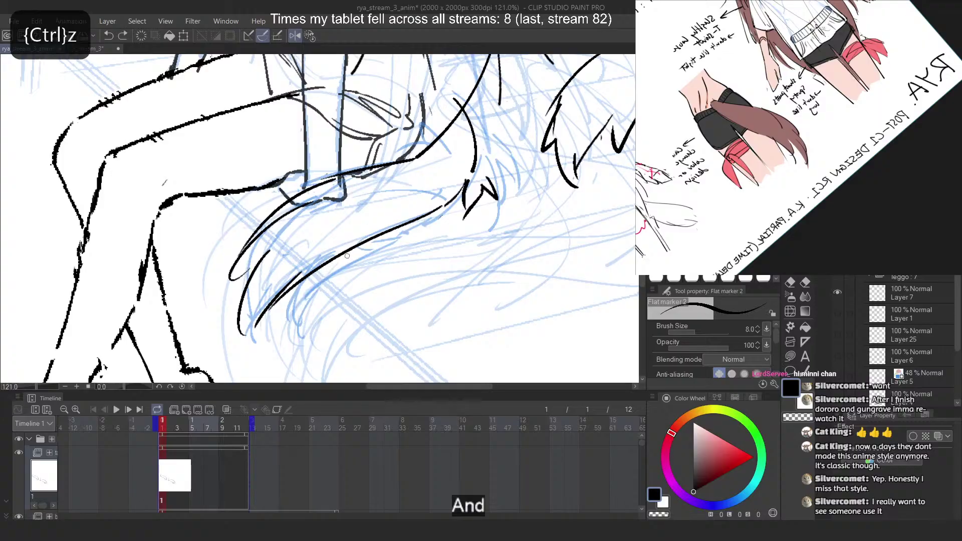
drag(353, 250, 304, 293)
key(ctrl+z)
mouse_move(317, 248)
mouse_down()
mouse_move(319, 271)
mouse_move(340, 257)
mouse_move(301, 274)
mouse_up()
key(ctrl+z)
key(2)
key(ctrl+z)
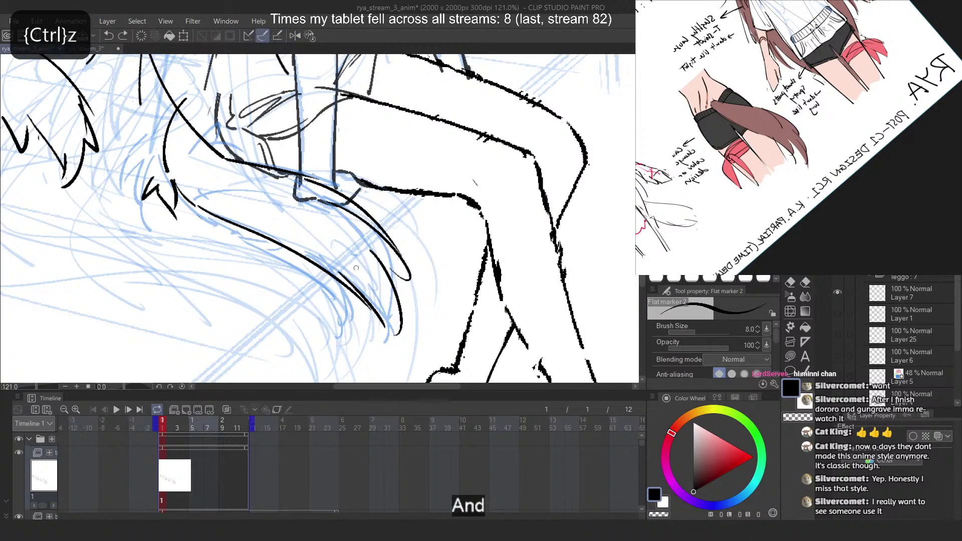
Try inner strands at the tail's tip, and erase the far end of the lower contour
drag(337, 248, 381, 344)
key(ctrl+z)
key(ctrl+z)
drag(351, 254, 384, 342)
key(ctrl+z)
key(ctrl+z)
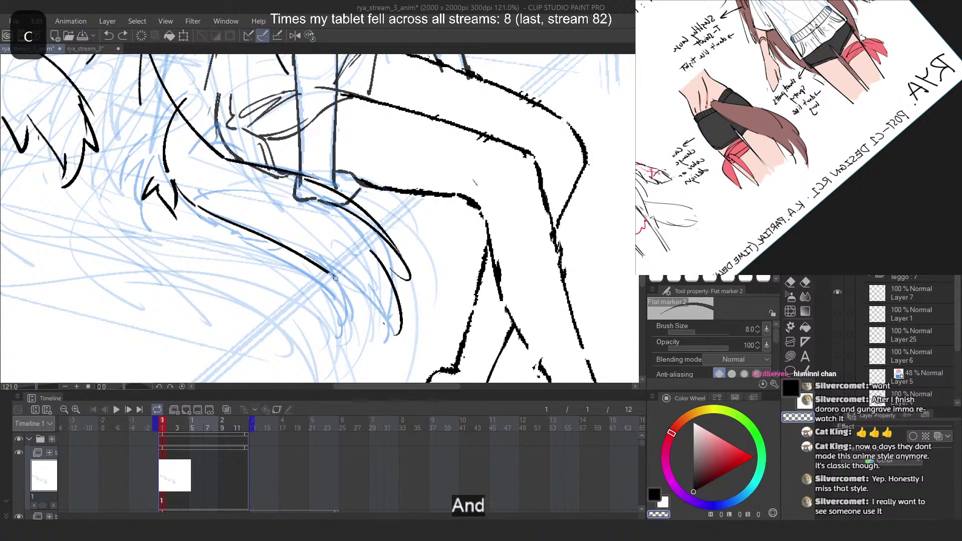
Redraw the end of the lower contour as a separate curved strand bending down to a point
drag(328, 260, 393, 342)
key(ctrl+z)
key(ctrl+z)
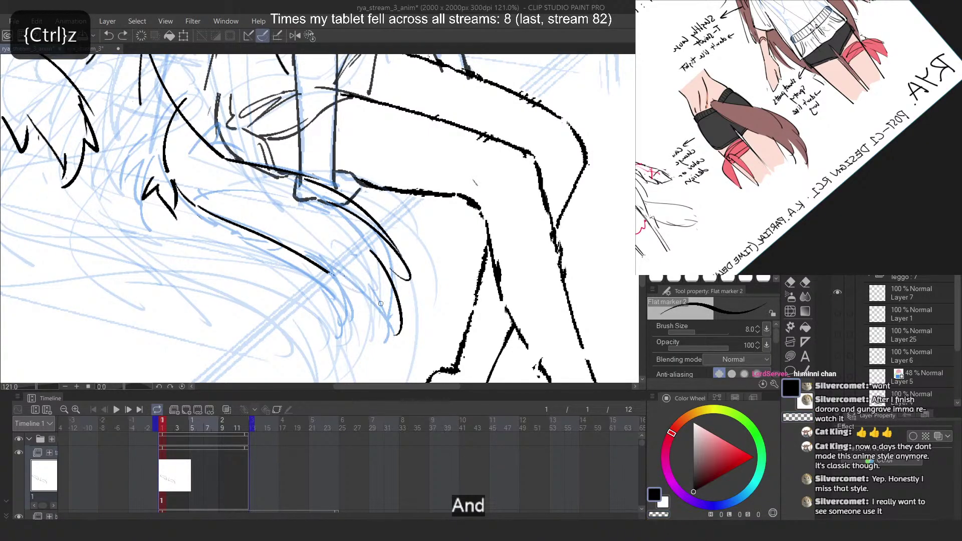
key(c)
drag(324, 260, 394, 340)
key(ctrl+z)
key(ctrl+z)
key(ctrl+z)
mouse_move(329, 260)
mouse_down()
mouse_move(368, 301)
mouse_move(369, 331)
mouse_up()
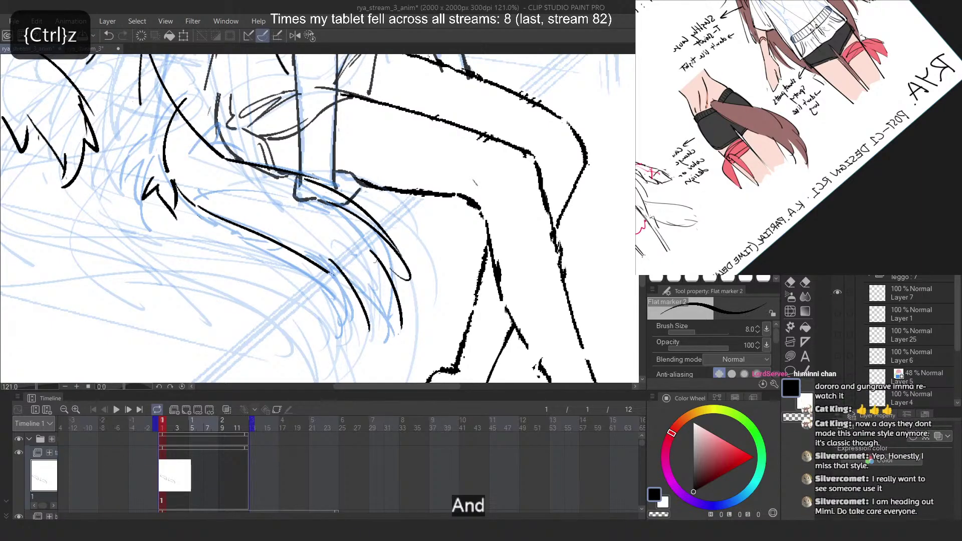
Try an inner strand beneath the hand, and clear the middle strands between the outer curve and the lower strand
drag(365, 245, 384, 334)
key(ctrl+z)
mouse_move(351, 220)
mouse_down()
mouse_move(372, 236)
mouse_move(388, 315)
mouse_up()
key(2)
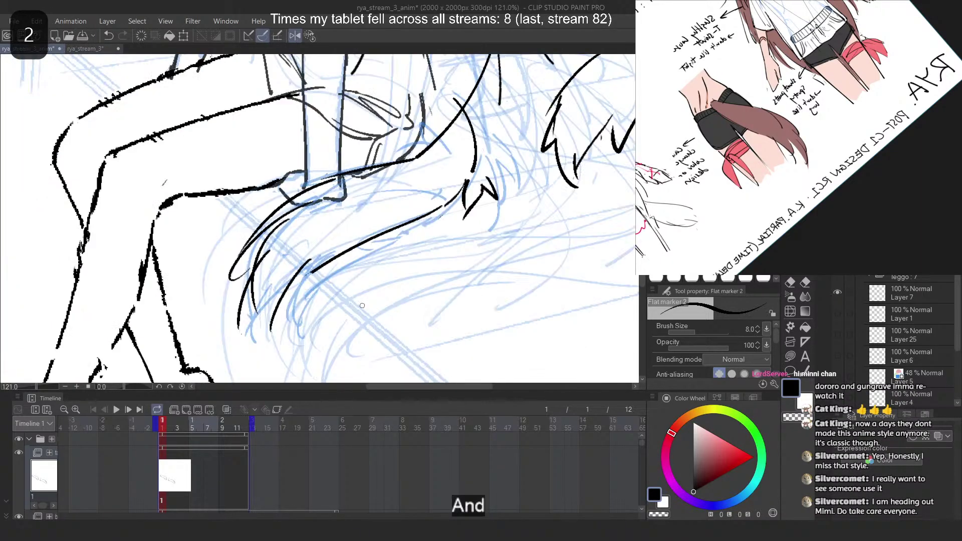
key(ctrl+z)
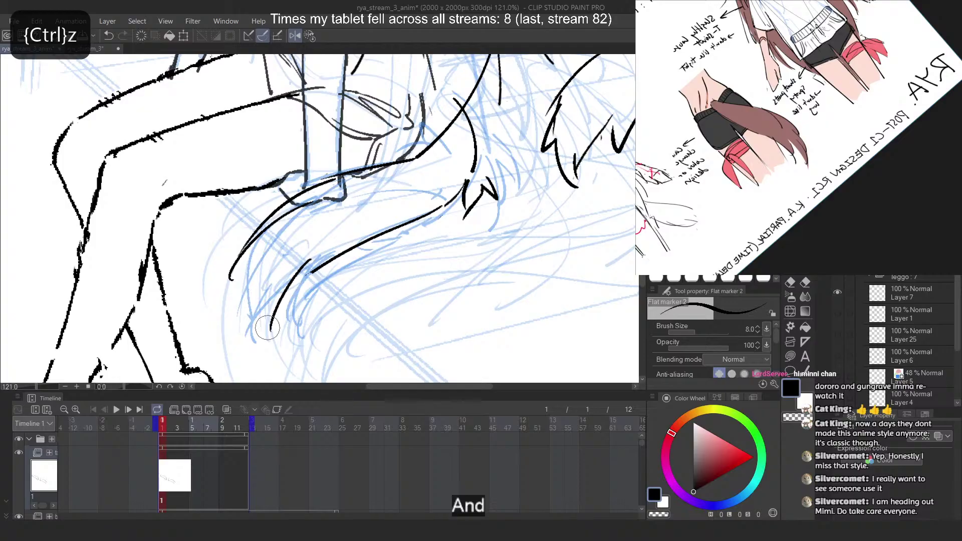
Ink an inner curve beneath the hand and short tapered strokes beside the lower strand of the tail's tip
drag(266, 224, 254, 301)
key(ctrl+z)
key(ctrl+z)
key(ctrl+z)
key(ctrl+z)
drag(262, 240, 269, 239)
key(c)
mouse_move(291, 214)
mouse_down()
mouse_move(252, 289)
mouse_move(287, 290)
mouse_move(282, 306)
mouse_up()
key(ctrl+z)
key(ctrl+z)
key(ctrl+z)
key(ctrl+z)
key(2)
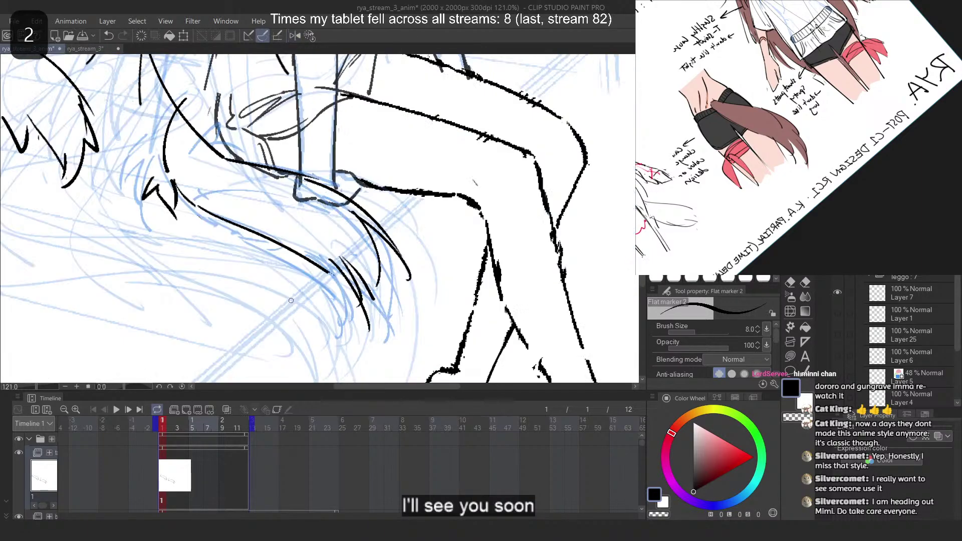
Remove the short tapered strands at the far end of the tail's lower contour
key(ctrl+z)
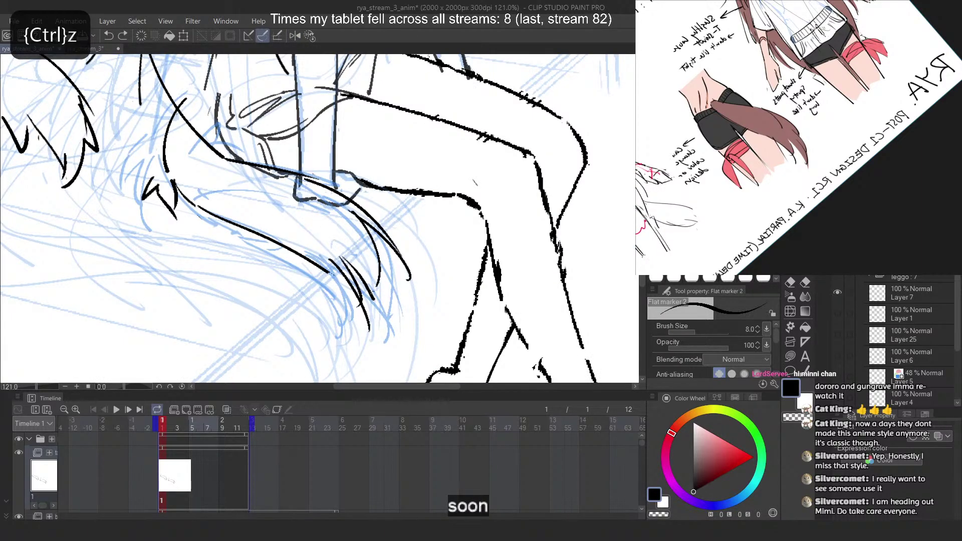
mouse_move(379, 273)
mouse_down()
mouse_move(367, 331)
mouse_move(385, 308)
mouse_up()
key(ctrl+z)
key(ctrl+z)
key(ctrl+z)
key(ctrl+z)
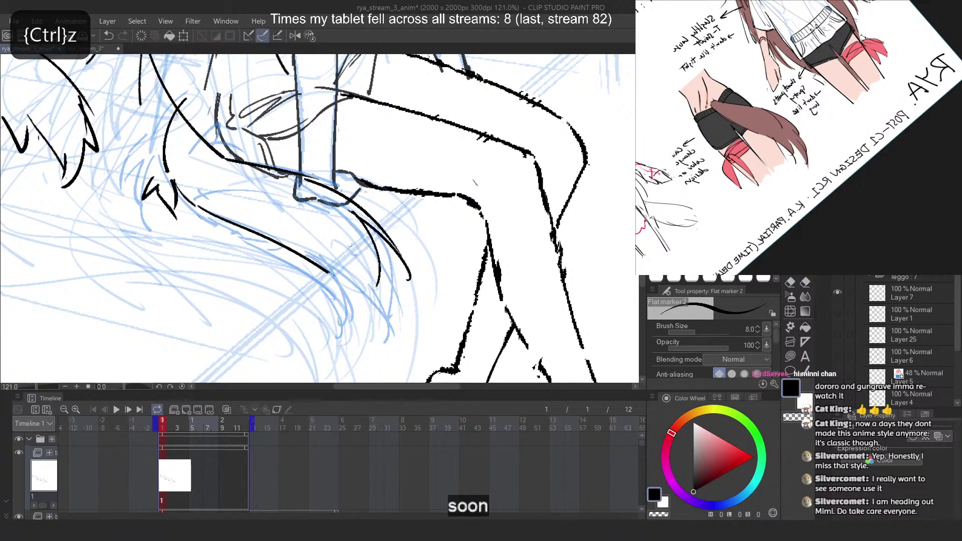
Ink a curved lower strand and a short return stroke that meet in a point at the tail's tip
drag(326, 243, 361, 333)
key(ctrl+z)
key(ctrl+z)
drag(371, 282, 363, 328)
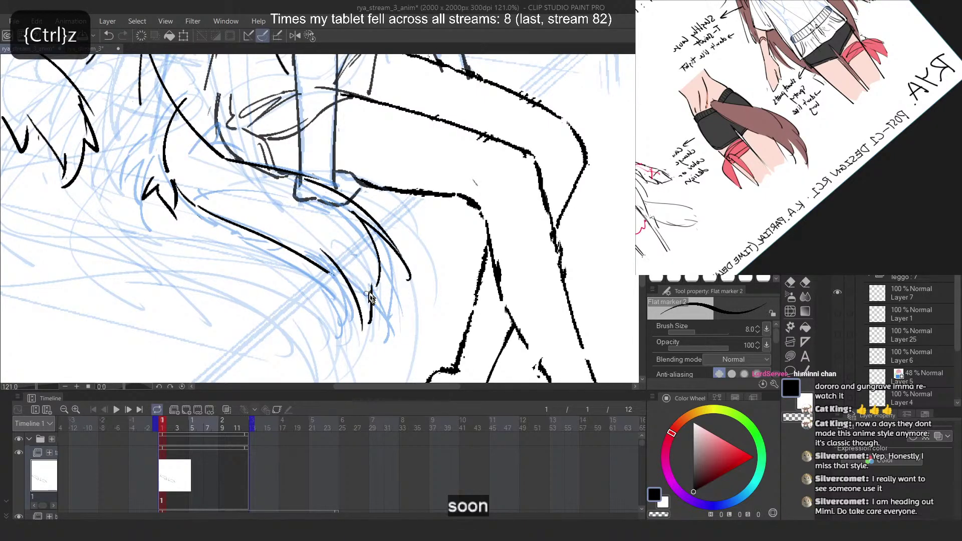
key(ctrl+z)
drag(369, 289, 361, 332)
Try a steeper end for the tail's lower contour, erasing its old end and checking the shape on the flipped canvas
mouse_move(319, 255)
mouse_down()
mouse_move(335, 300)
mouse_move(307, 255)
mouse_move(331, 278)
mouse_up()
key(ctrl+z)
key(ctrl+z)
key(c)
drag(332, 275, 343, 277)
key(ctrl+z)
key(ctrl+z)
drag(293, 243, 330, 292)
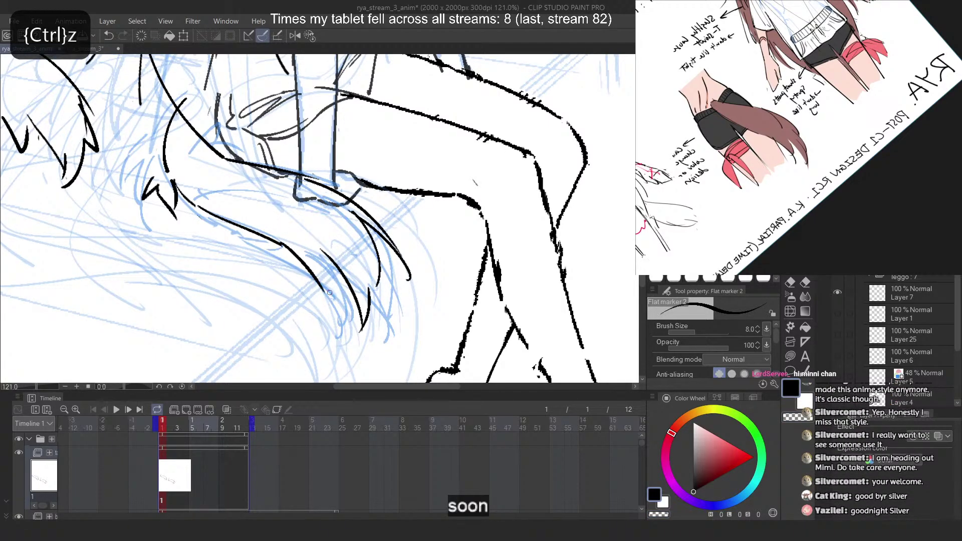
key(2)
key(ctrl+z)
key(ctrl+z)
key(ctrl+z)
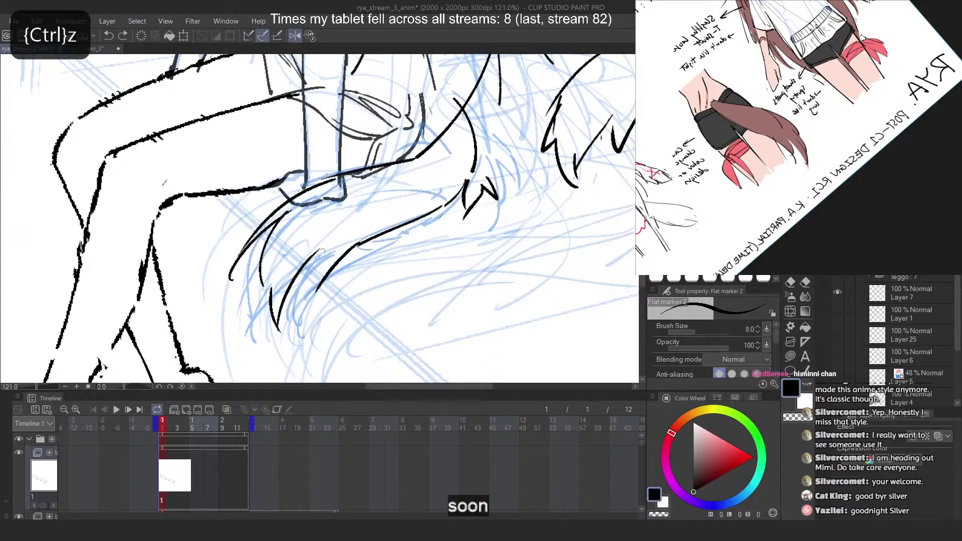
Try another curved ending for the lower contour on the mirrored view
key(ctrl+z)
mouse_move(357, 244)
mouse_down()
mouse_move(301, 282)
mouse_move(348, 254)
mouse_move(305, 299)
mouse_move(357, 249)
mouse_move(308, 294)
mouse_up()
key(ctrl+z)
key(ctrl+z)
key(ctrl+z)
key(ctrl+z)
scroll(441, 200, down, 6)
scroll(414, 186, up, 5)
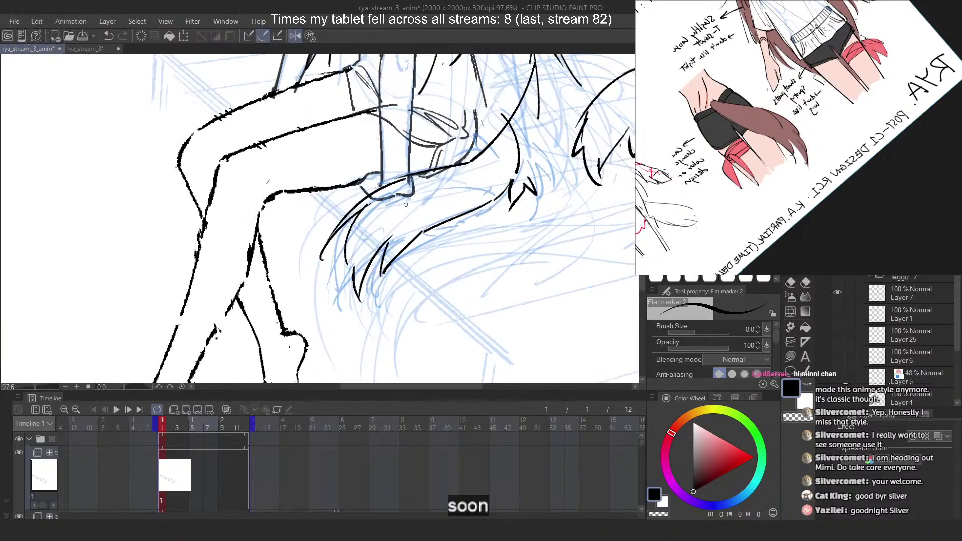
Redraw the end of the lower contour on the unflipped canvas, closing it with a short stroke into a pointed tuft
key(2)
key(ctrl+z)
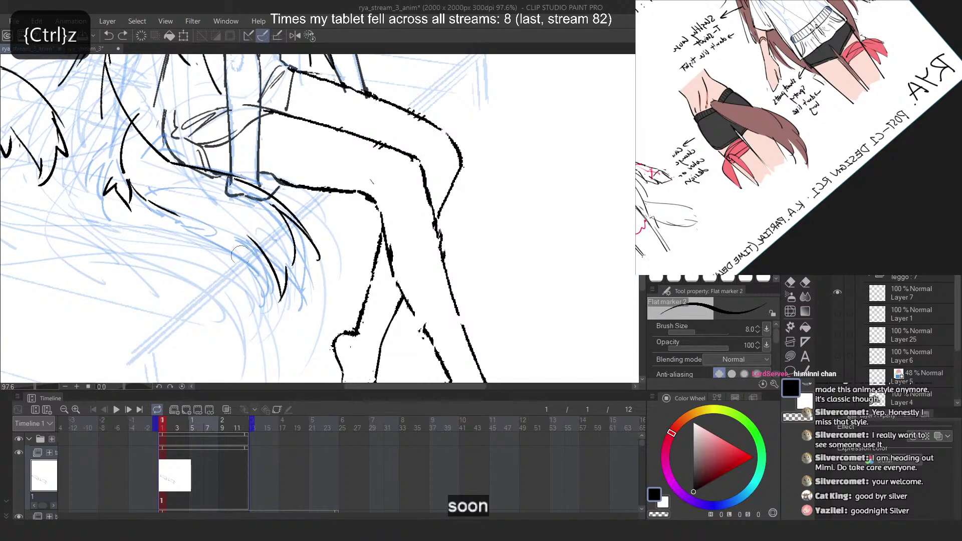
mouse_move(189, 219)
mouse_down()
mouse_move(258, 272)
mouse_move(247, 251)
mouse_move(256, 271)
mouse_up()
key(ctrl+z)
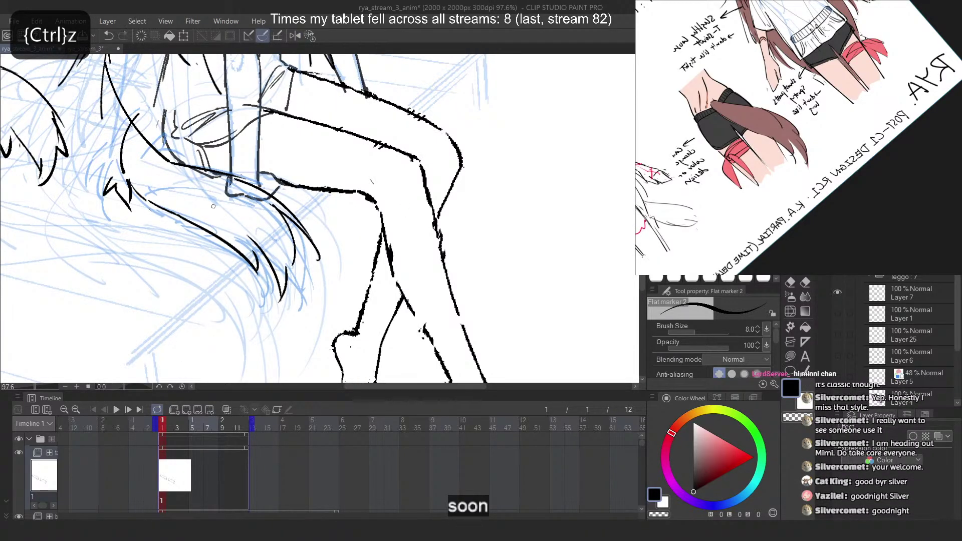
key(ctrl+z)
drag(247, 236, 257, 273)
Redraw the curved edge at the tail's base, running down to the small fur tuft
scroll(466, 168, down, 5)
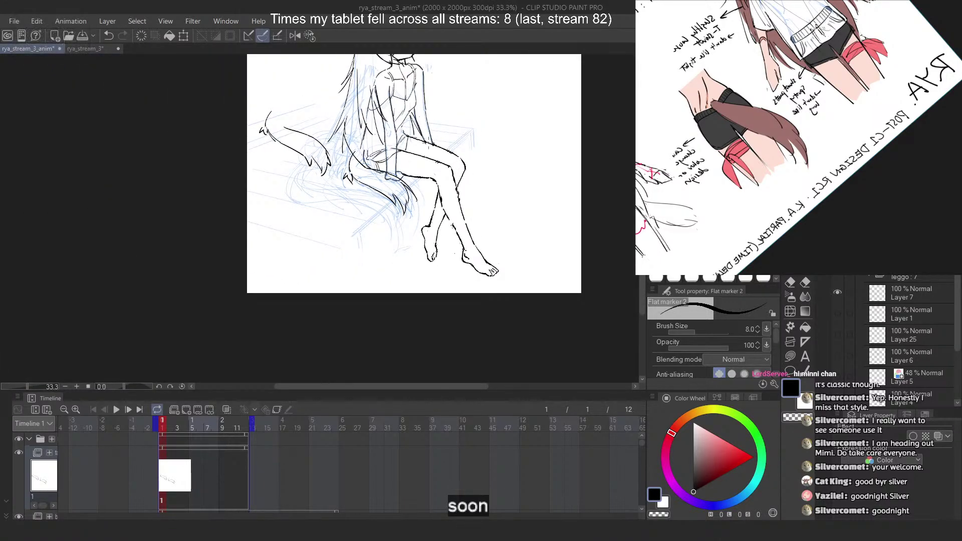
scroll(430, 148, up, 4)
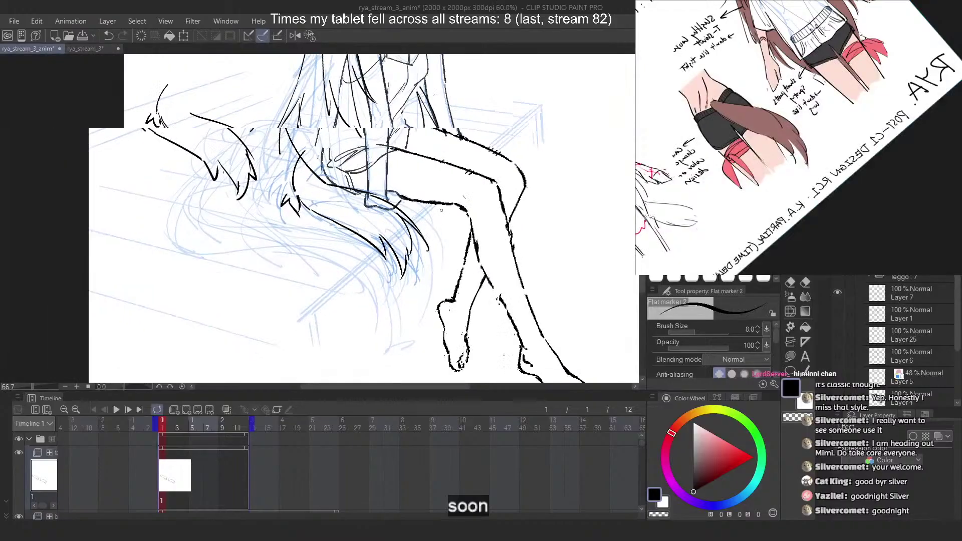
scroll(329, 181, up, 3)
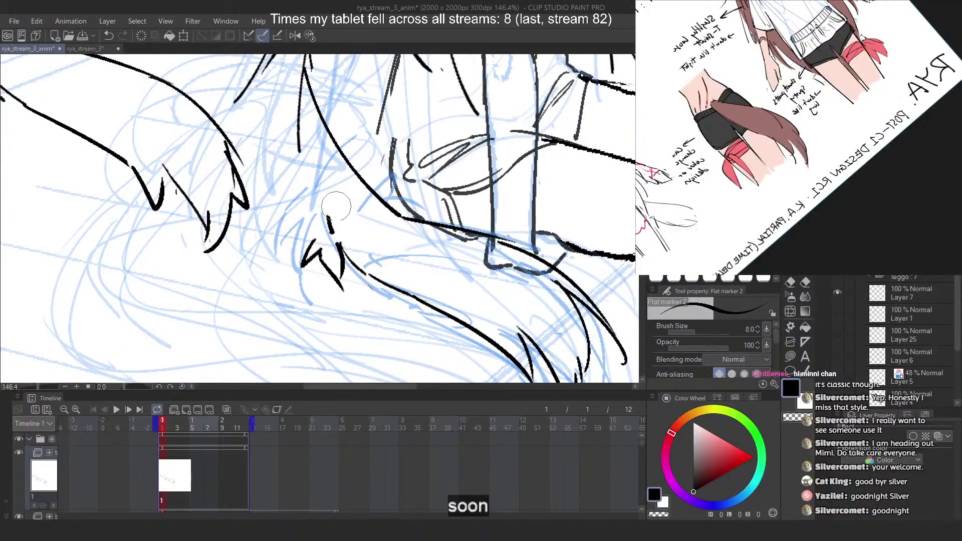
drag(350, 145, 320, 236)
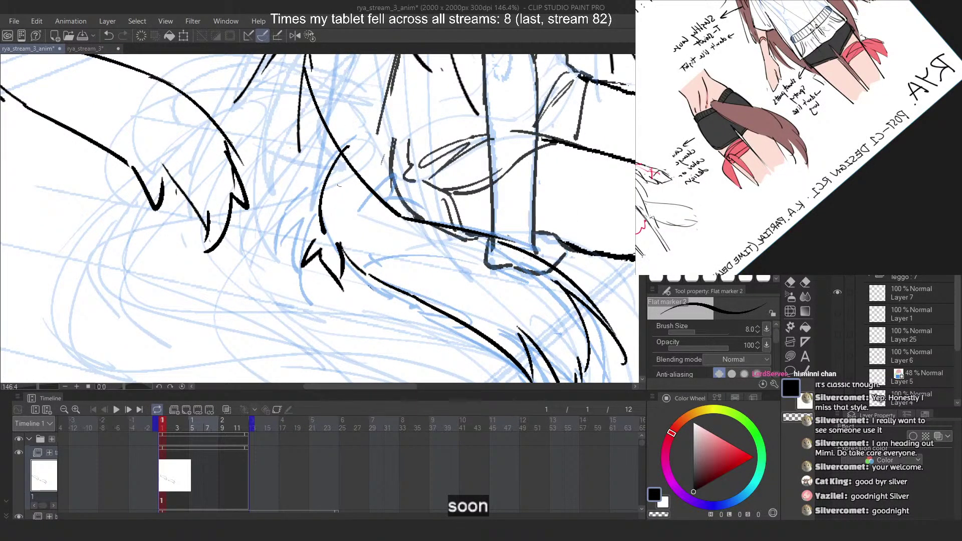
key(ctrl+z)
mouse_move(354, 143)
mouse_down()
mouse_move(324, 236)
mouse_move(324, 218)
mouse_move(311, 213)
mouse_move(315, 237)
mouse_up()
key(ctrl+z)
key(ctrl+z)
key(ctrl+z)
Erase the tuft ending the lower contour and try a shorter, narrower one in its place
scroll(319, 226, down, 5)
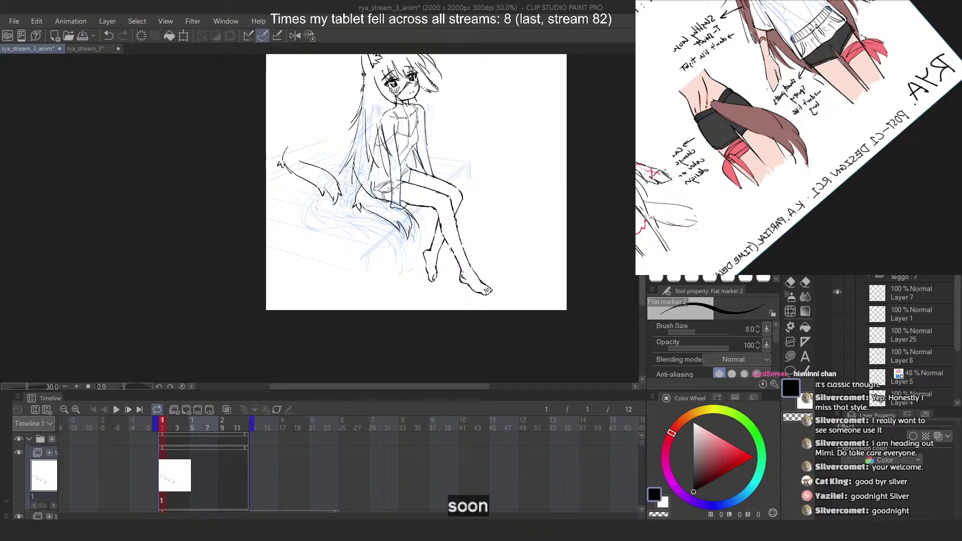
scroll(409, 216, up, 3)
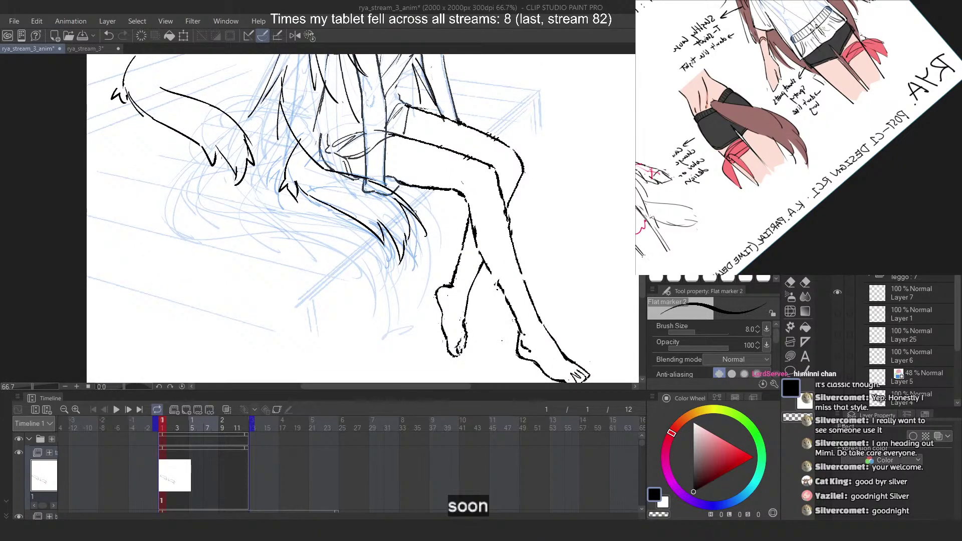
scroll(416, 213, up, 3)
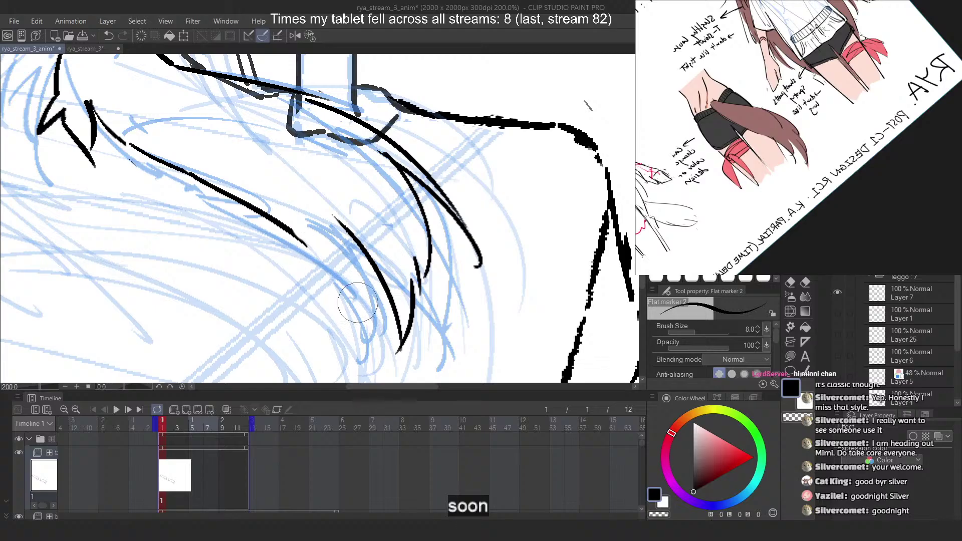
key(ctrl+z)
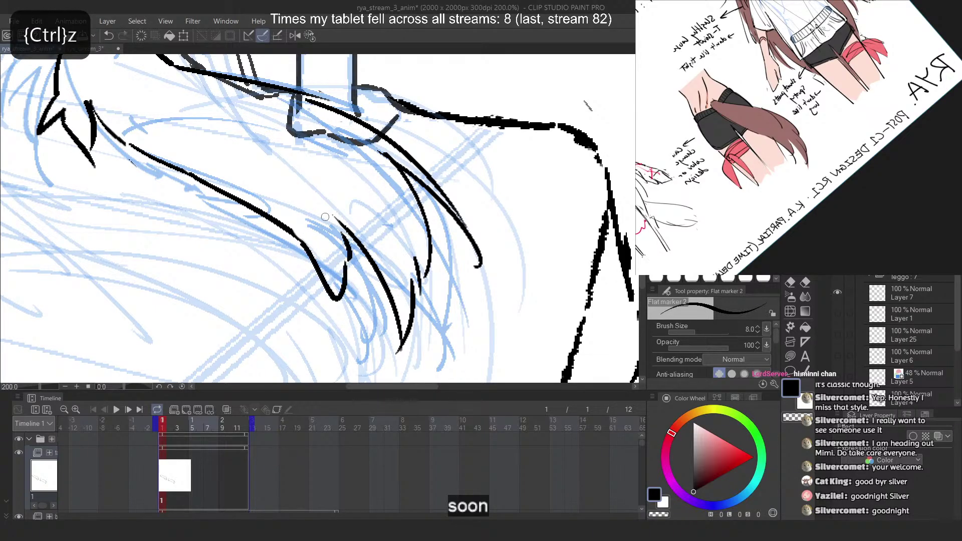
drag(335, 221, 355, 281)
drag(307, 250, 347, 297)
key(ctrl+z)
mouse_move(304, 246)
mouse_down()
mouse_move(341, 271)
mouse_move(348, 297)
mouse_up()
key(ctrl+z)
key(ctrl+z)
key(ctrl+z)
Ink the lower contour's end sweeping down to a point, with an inner return stroke beside the middle strand
mouse_move(306, 248)
mouse_down()
mouse_move(364, 319)
mouse_move(373, 271)
mouse_up()
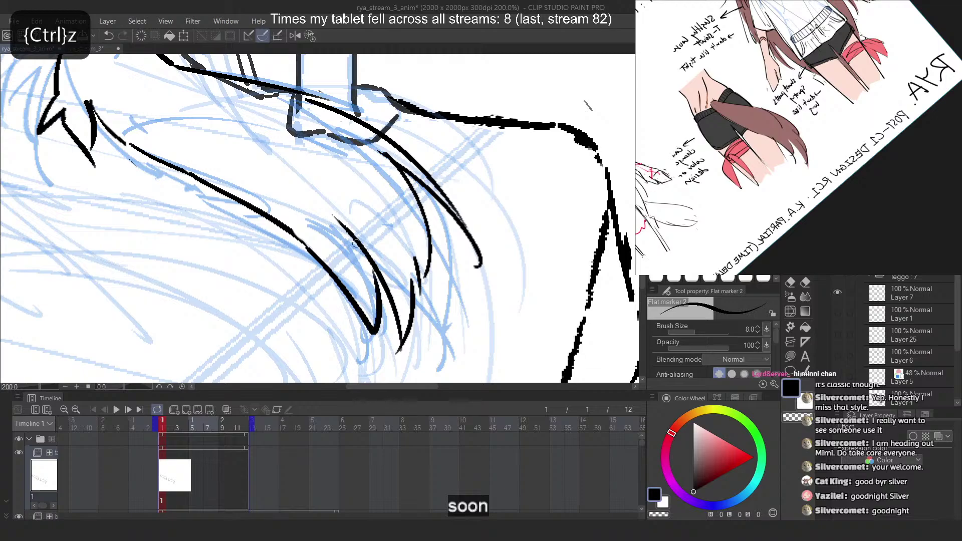
key(ctrl+z)
drag(351, 236, 368, 332)
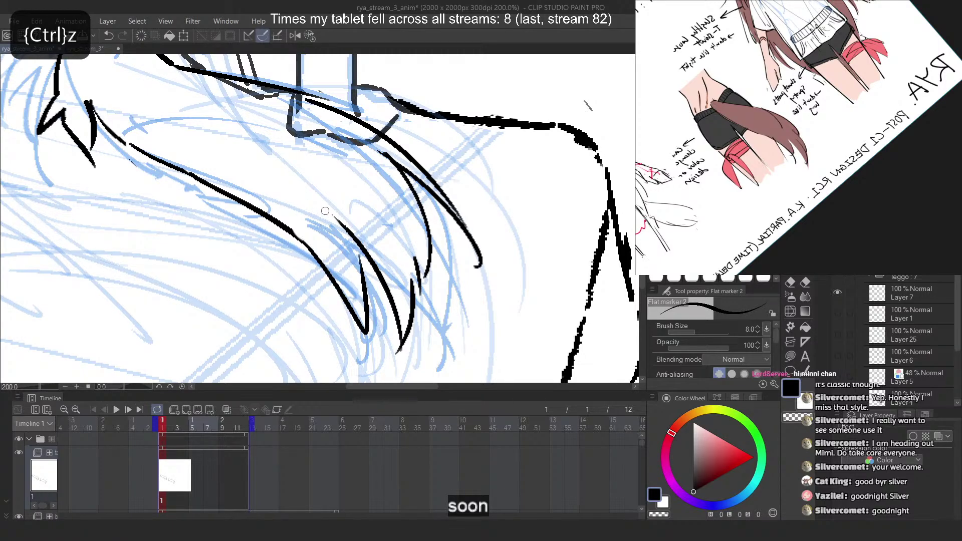
mouse_move(341, 220)
mouse_down()
mouse_move(365, 265)
mouse_move(362, 322)
mouse_up()
key(ctrl+z)
key(ctrl+z)
key(ctrl+z)
key(ctrl+z)
drag(360, 247, 363, 324)
drag(299, 241, 358, 343)
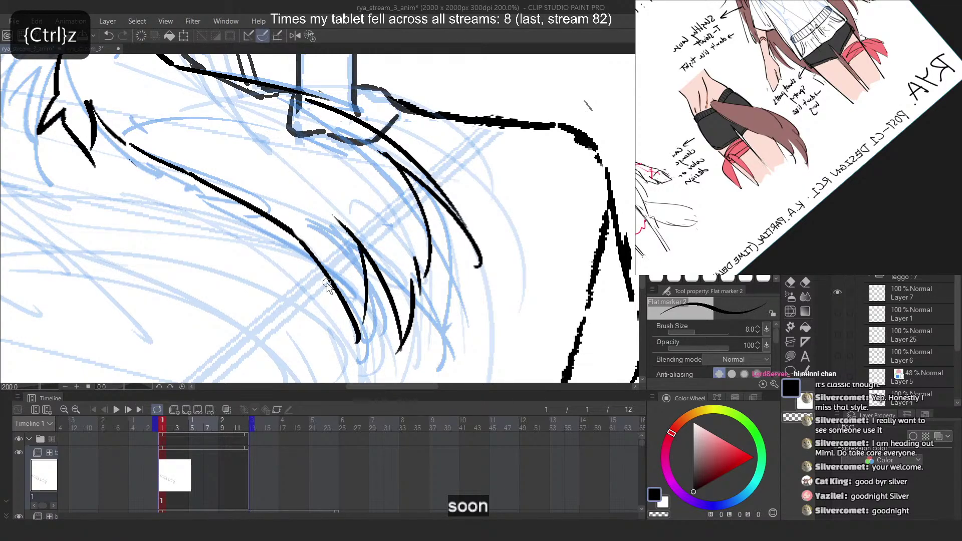
key(ctrl+z)
Erase the long middle strand of the tail's tip on the flipped canvas and ink a shorter V-shaped tuft there
mouse_move(424, 200)
mouse_down()
mouse_move(442, 328)
mouse_move(434, 344)
mouse_up()
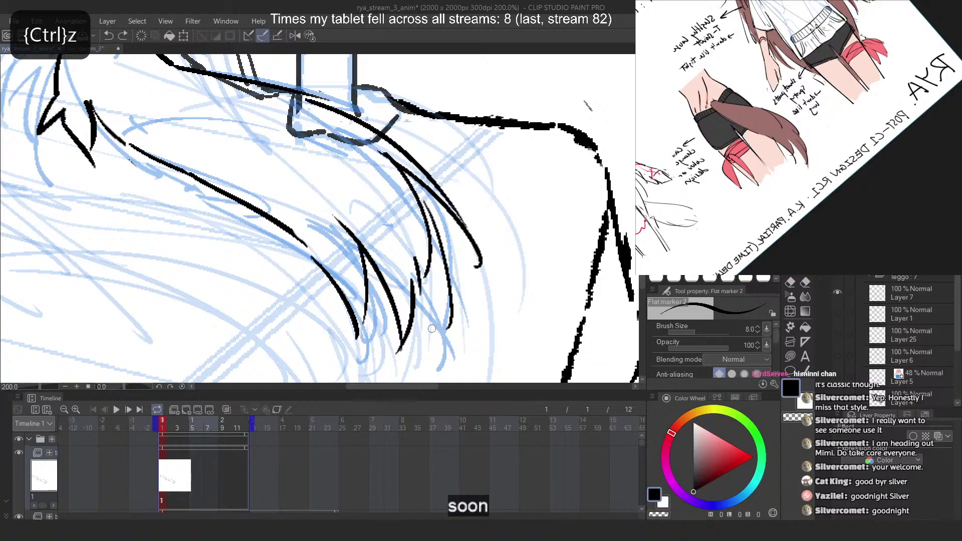
key(ctrl+z)
key(2)
key(c)
drag(227, 273, 239, 346)
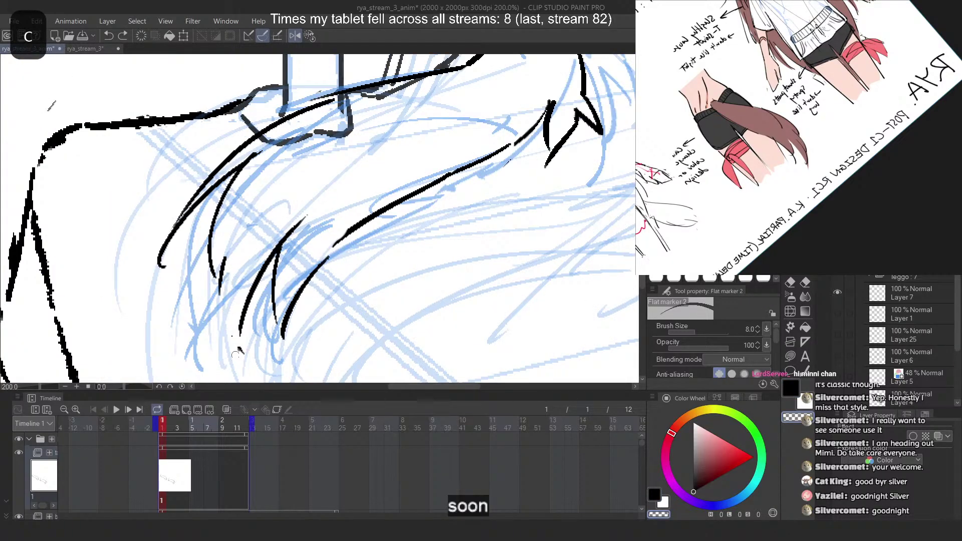
drag(251, 288, 241, 358)
drag(265, 263, 249, 306)
key(c)
key(ctrl+z)
drag(225, 263, 253, 326)
drag(270, 275, 260, 349)
key(ctrl+z)
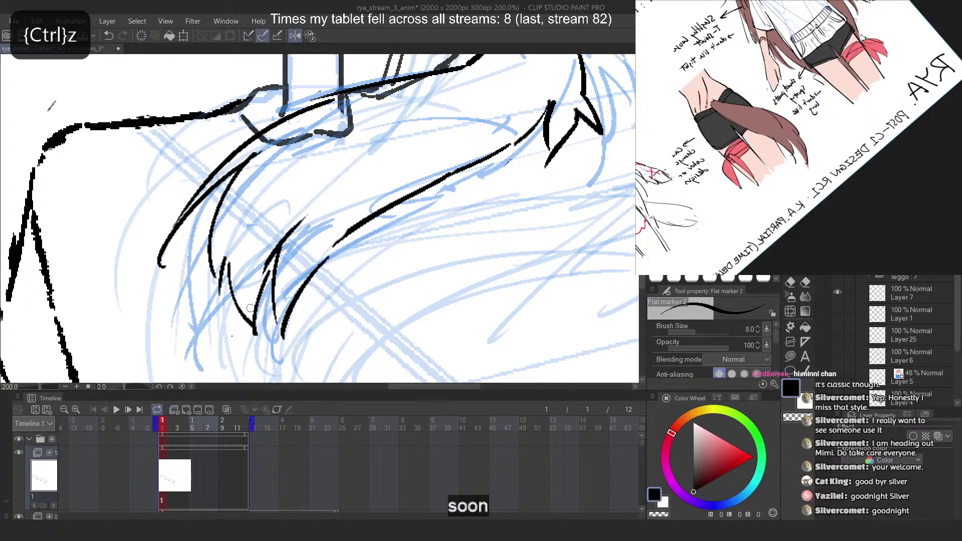
Redraw the middle tuft as a longer V-shaped point on the unflipped canvas and erase the excess line above it
key(2)
key(ctrl+z)
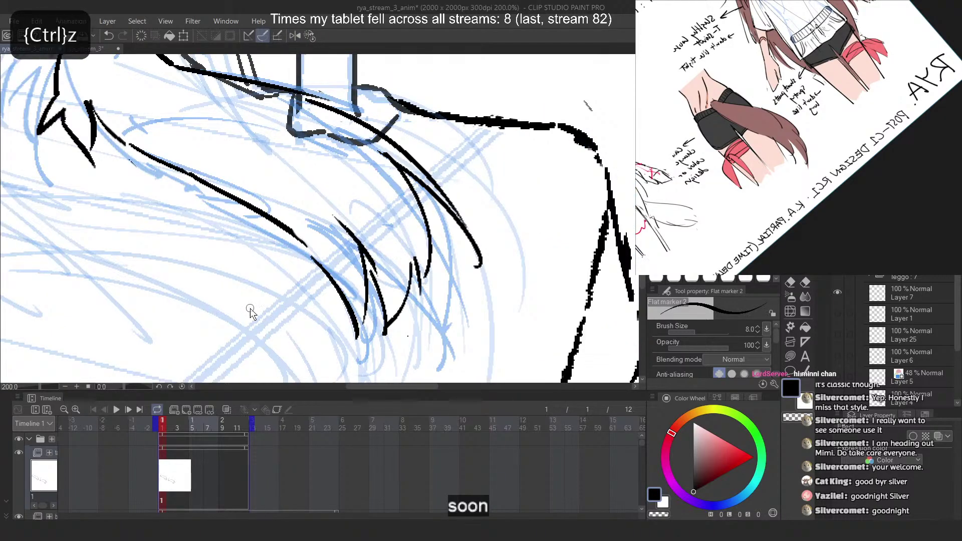
key(ctrl+z)
mouse_move(387, 340)
mouse_down()
mouse_move(412, 265)
mouse_move(419, 280)
mouse_move(412, 261)
mouse_up()
key(ctrl+z)
key(ctrl+z)
key(ctrl+z)
key(ctrl+z)
key(c)
drag(335, 217, 377, 275)
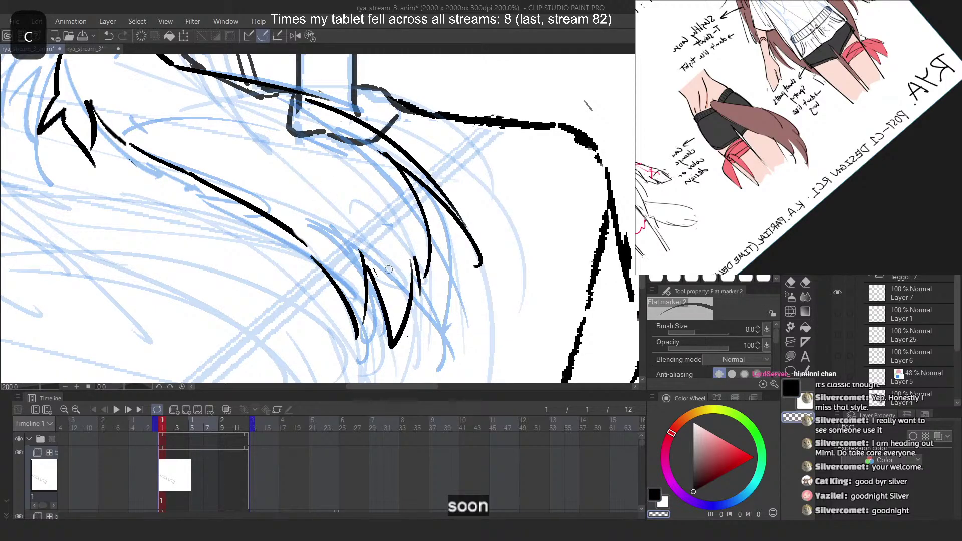
Try extra strokes along the lowest strand of the tail's tip
key(c)
drag(329, 219, 359, 341)
key(ctrl+z)
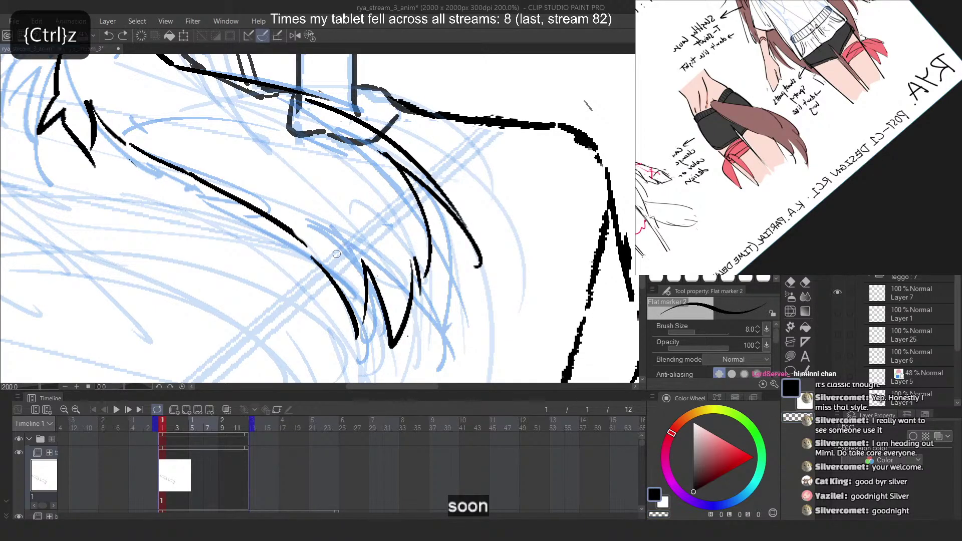
drag(294, 183, 346, 324)
key(ctrl+z)
mouse_move(345, 358)
mouse_down()
mouse_move(336, 230)
mouse_move(358, 315)
mouse_up()
key(ctrl+z)
Try an inner curve beneath the hand and a second outer contour across the top of the tail
mouse_move(372, 143)
mouse_down()
mouse_move(417, 268)
mouse_move(426, 252)
mouse_up()
key(ctrl+z)
key(ctrl+z)
key(ctrl+z)
mouse_move(281, 85)
mouse_down()
mouse_move(453, 180)
mouse_move(459, 197)
mouse_up()
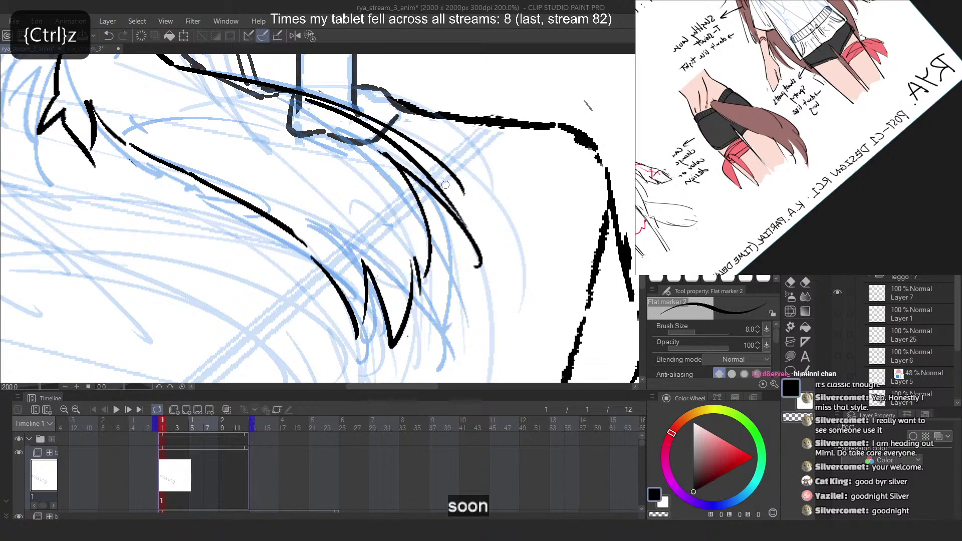
scroll(444, 184, down, 5)
scroll(431, 166, up, 2)
key(ctrl+z)
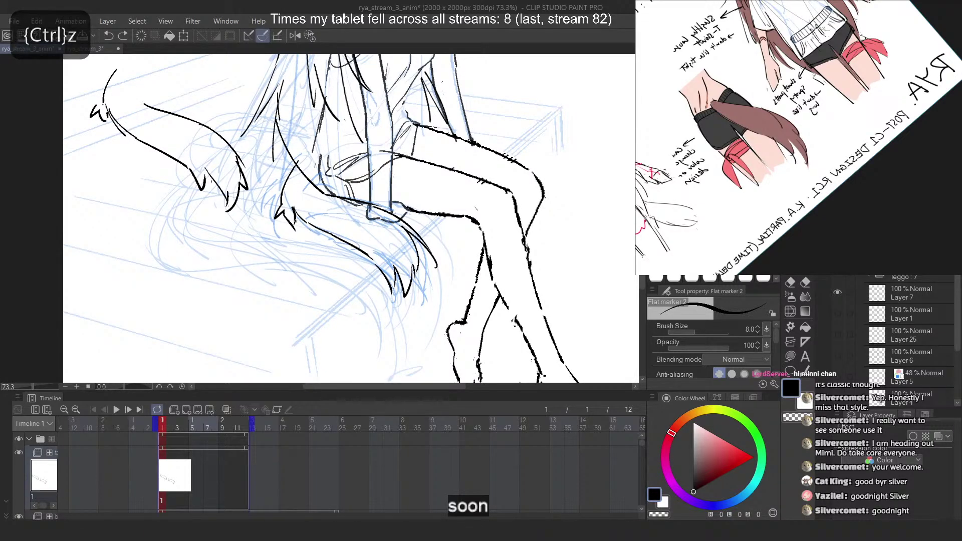
Lasso the separate tail drawn behind the figure, delete it, and clear the selection
scroll(351, 290, down, 4)
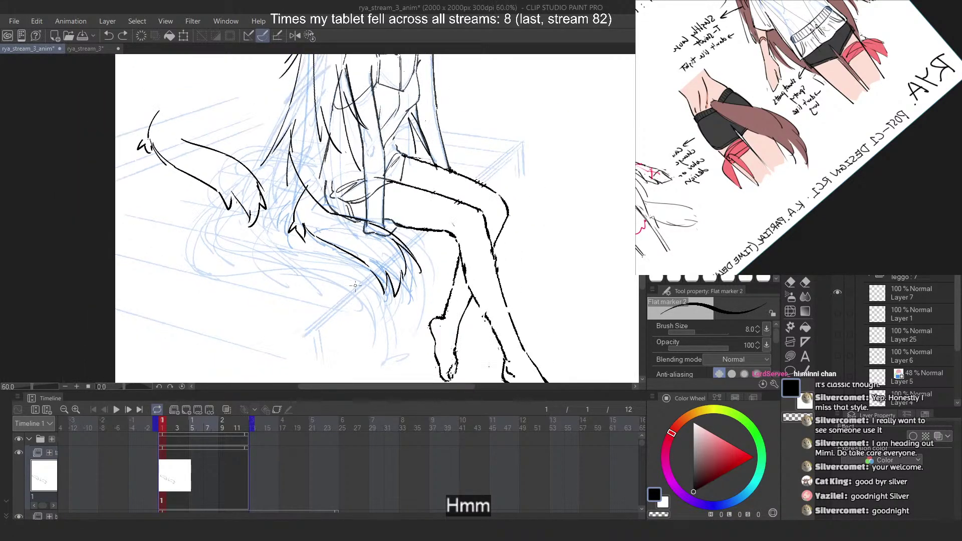
scroll(322, 194, up, 3)
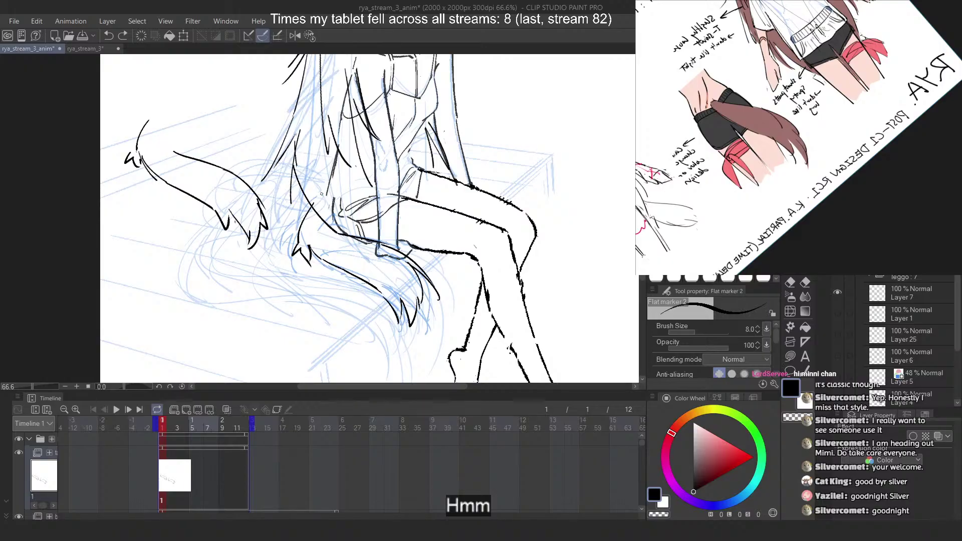
key(m)
mouse_move(180, 90)
mouse_down()
mouse_move(188, 262)
mouse_move(278, 186)
mouse_up()
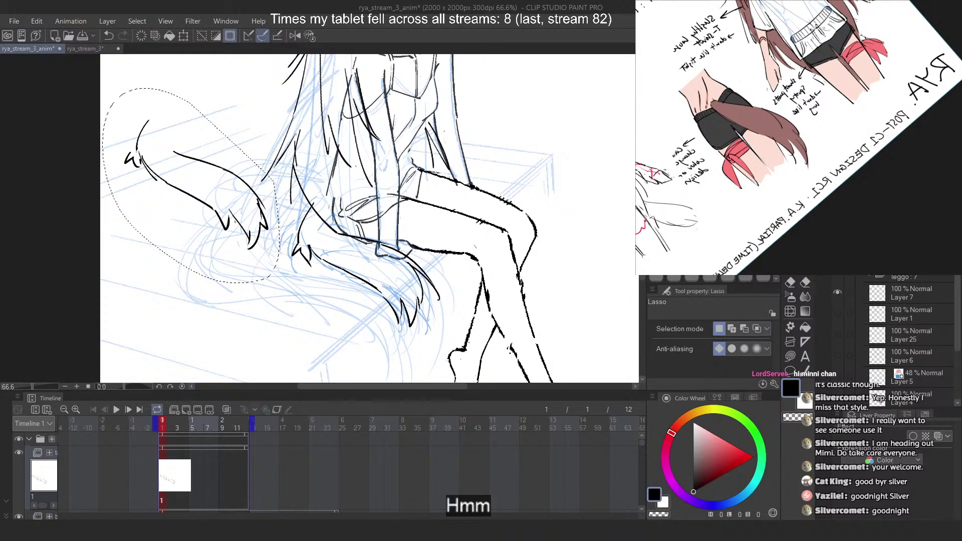
scroll(910, 341, up, 1)
key(Delete)
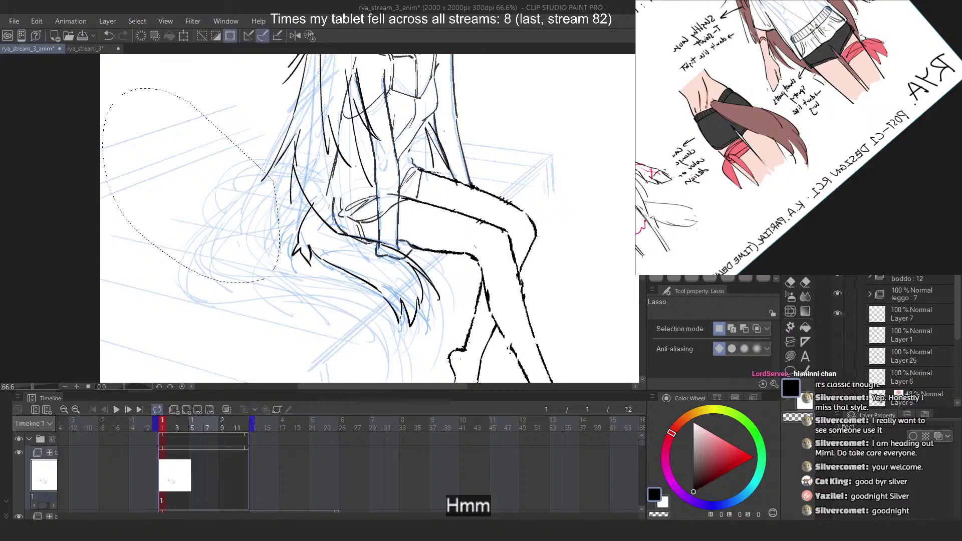
scroll(909, 341, down, 2)
scroll(903, 284, up, 3)
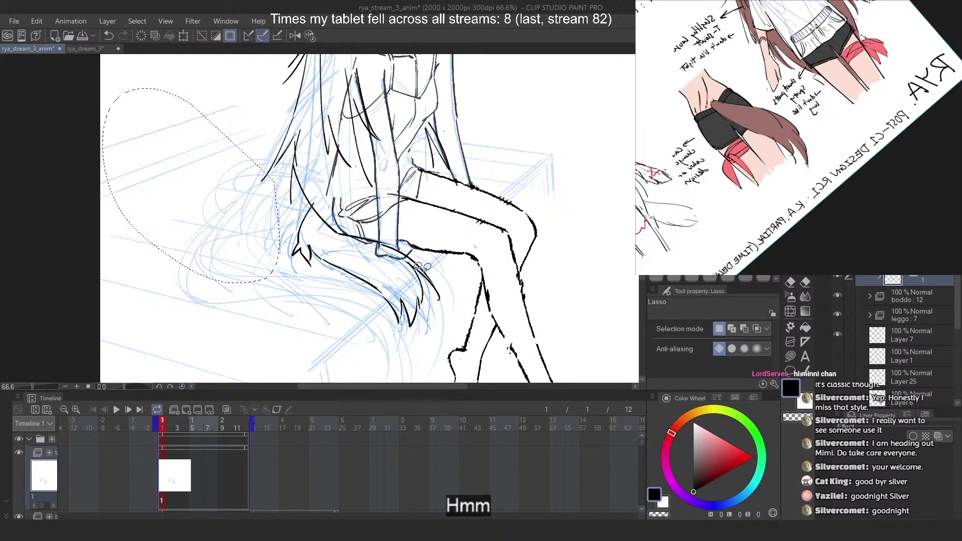
click(67, 215)
Assign cel 2 to frame 2 and cel 3 to frame 3 on the tail's animation track
right_click(170, 479)
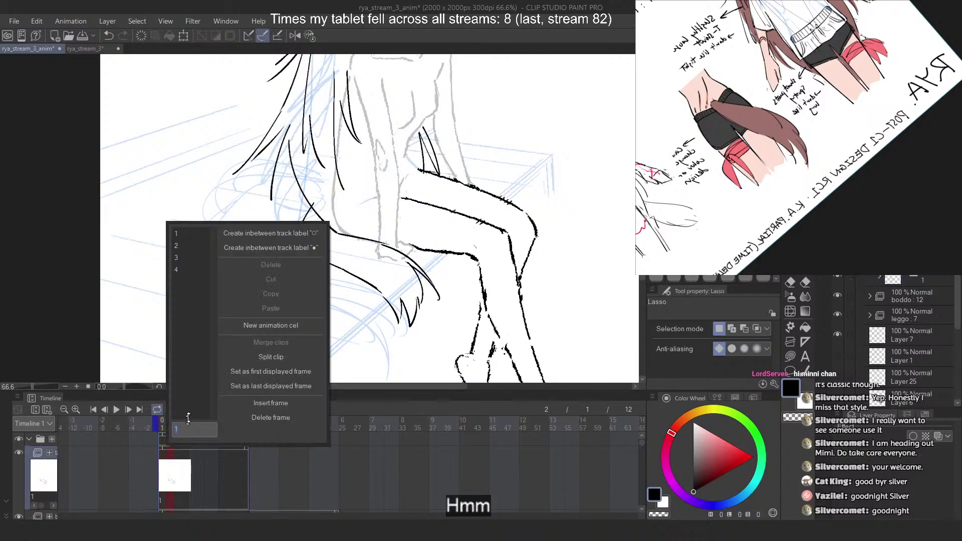
click(181, 248)
click(177, 447)
right_click(178, 447)
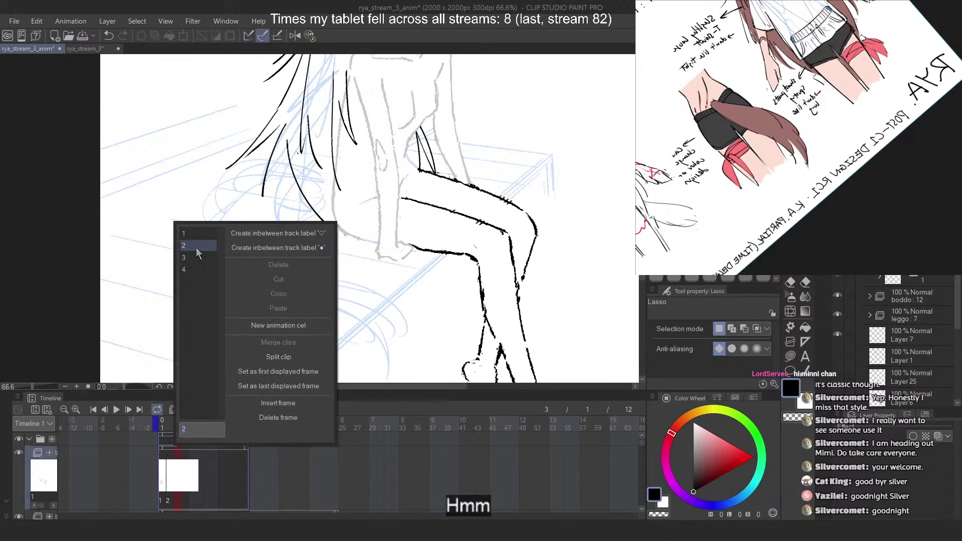
click(191, 249)
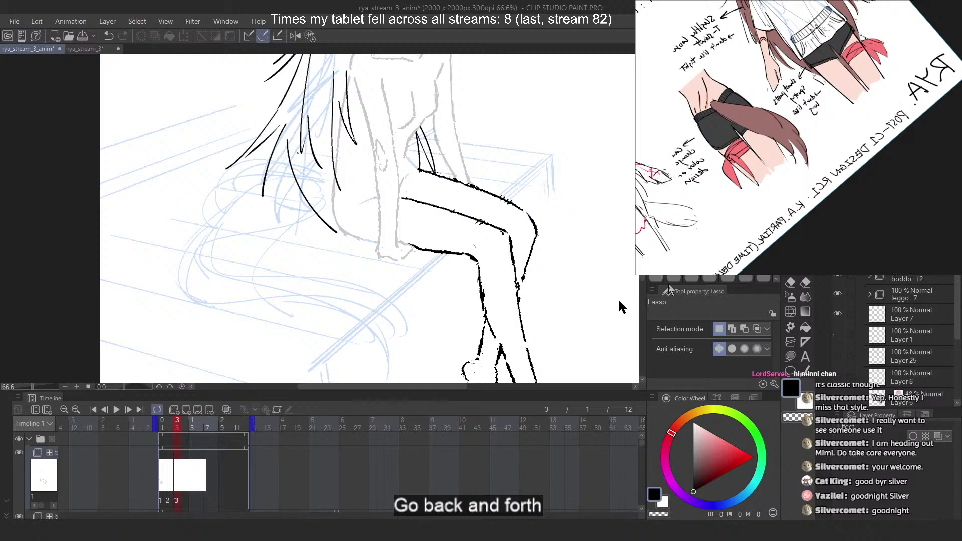
Assign cel 2 to frame 4 and cel 1 to frame 5 on the tail's animation track
right_click(189, 467)
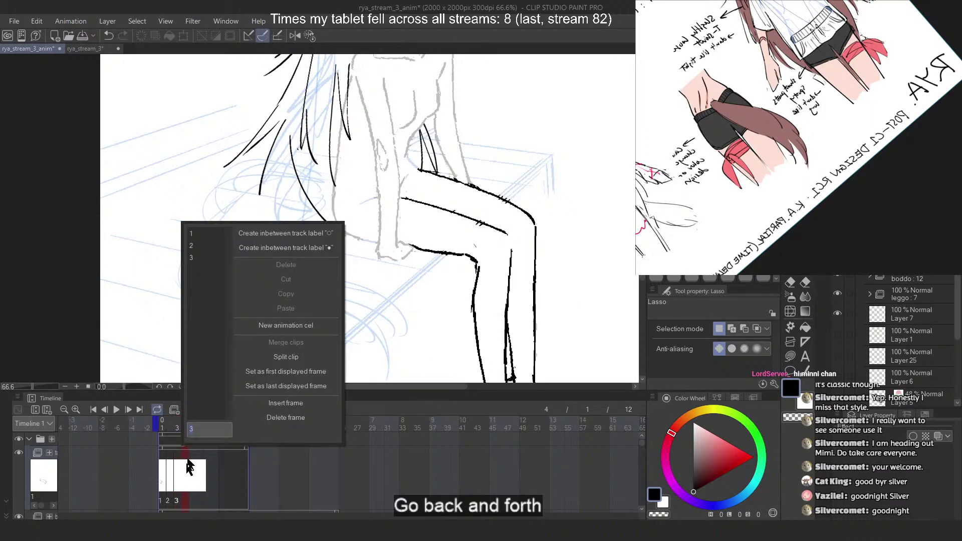
click(195, 246)
click(192, 482)
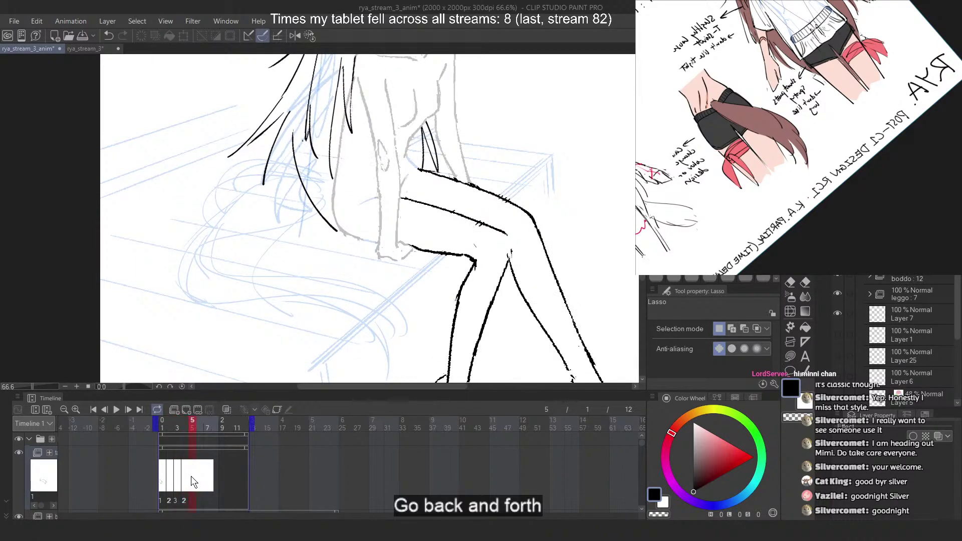
right_click(192, 482)
click(198, 237)
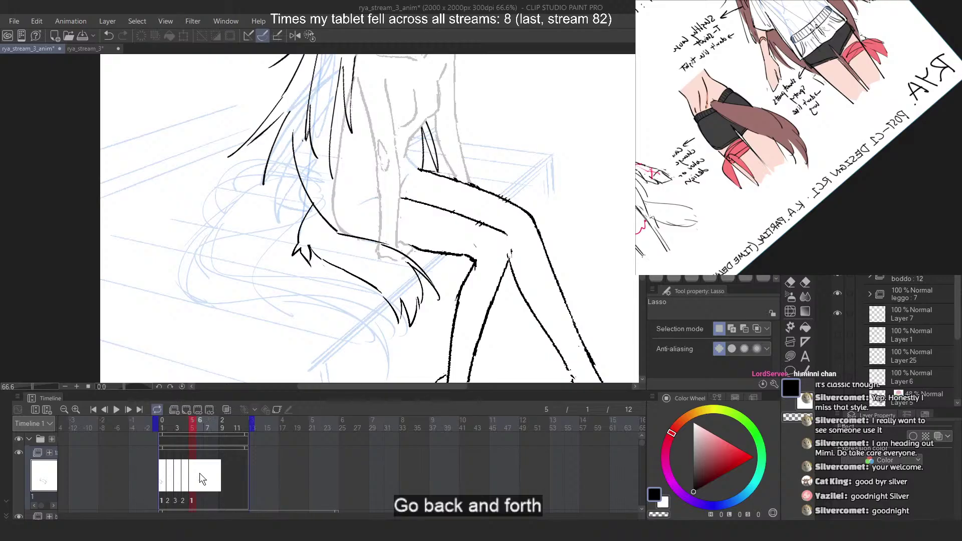
Assign cels 2, 3 and 2 to frames 6, 7 and 8 on the tail's animation track
click(200, 478)
right_click(199, 477)
click(194, 493)
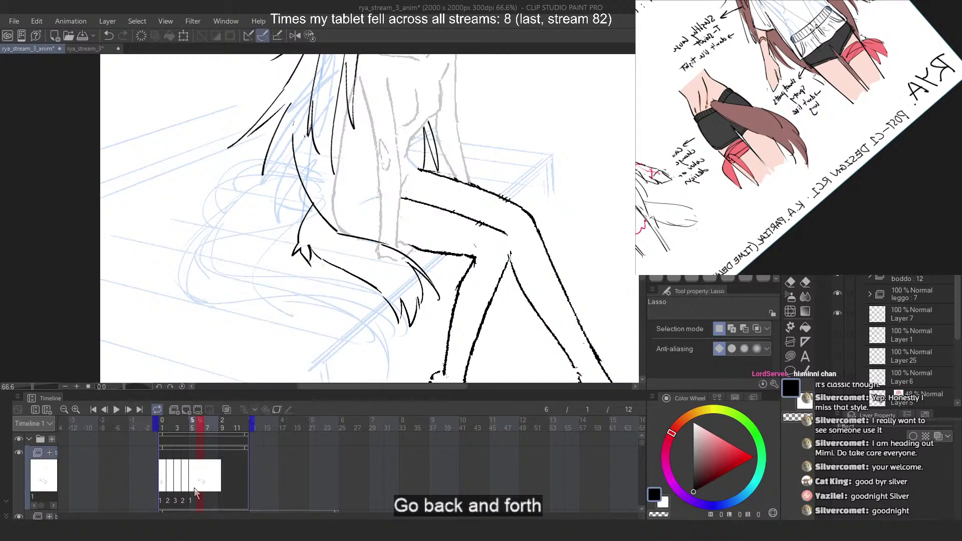
click(207, 481)
right_click(207, 481)
click(216, 249)
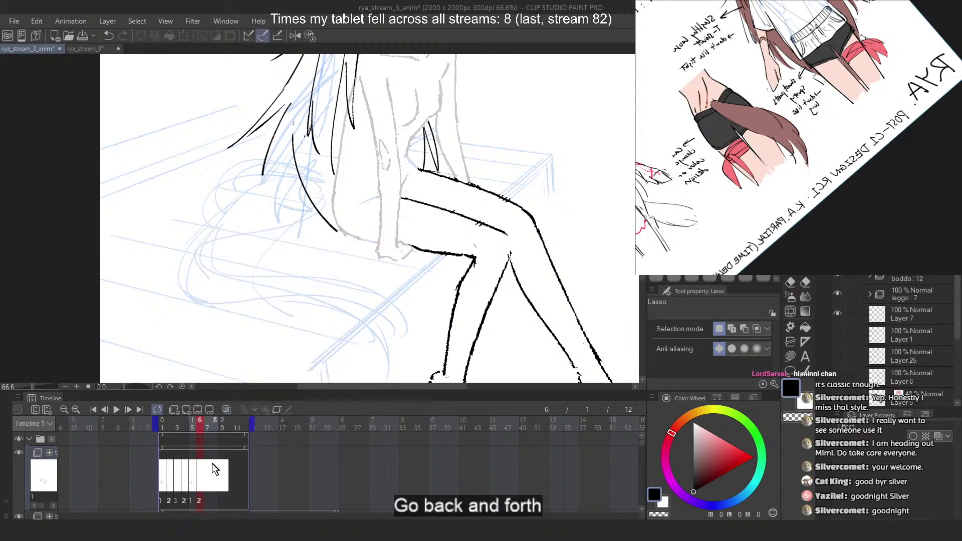
click(215, 476)
right_click(215, 476)
click(215, 249)
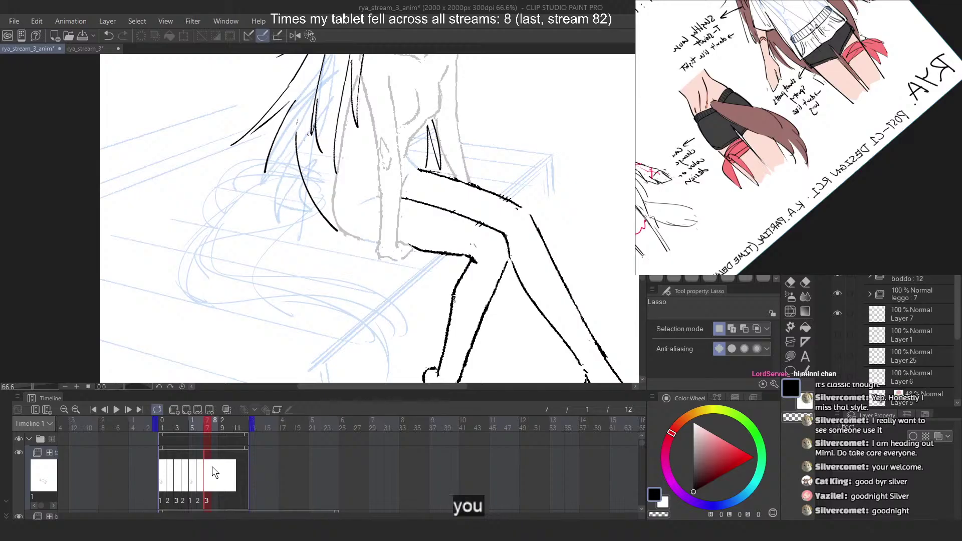
right_click(217, 474)
click(215, 249)
Assign cel 1 to frame 9 and cel 2 to frame 10 on the tail's animation track
click(223, 469)
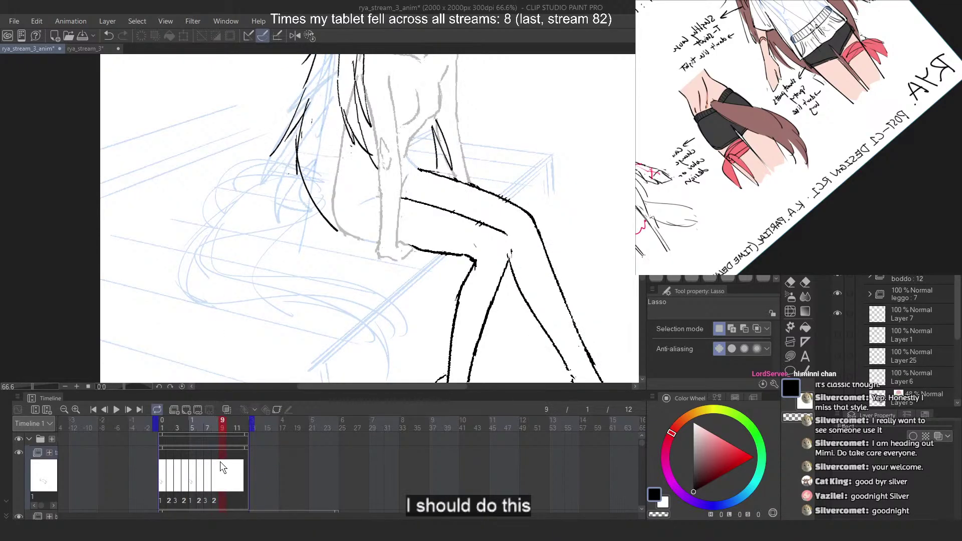
right_click(224, 468)
click(231, 238)
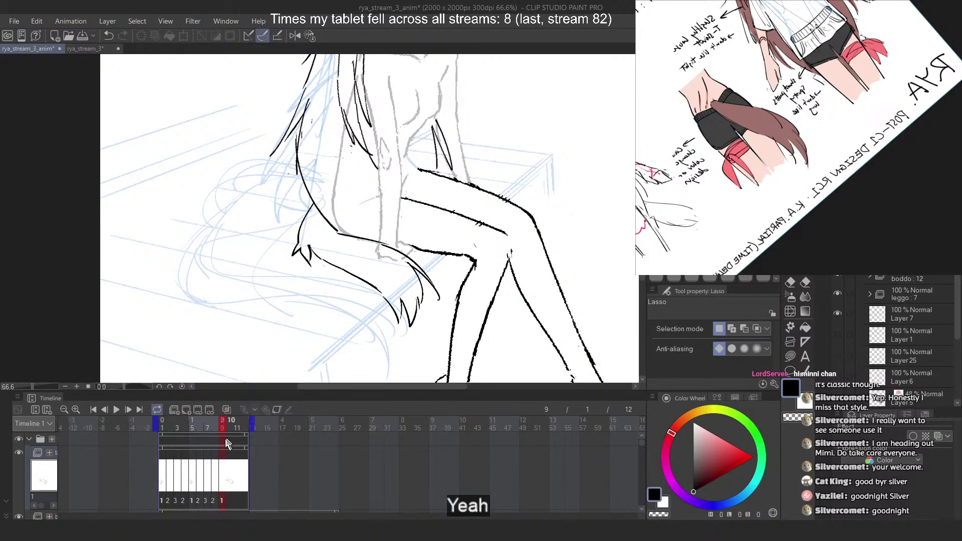
click(233, 469)
right_click(232, 470)
click(246, 246)
Assign cel 3 to frame 11 and cel 2 to frame 12 on the tail's animation track
click(242, 469)
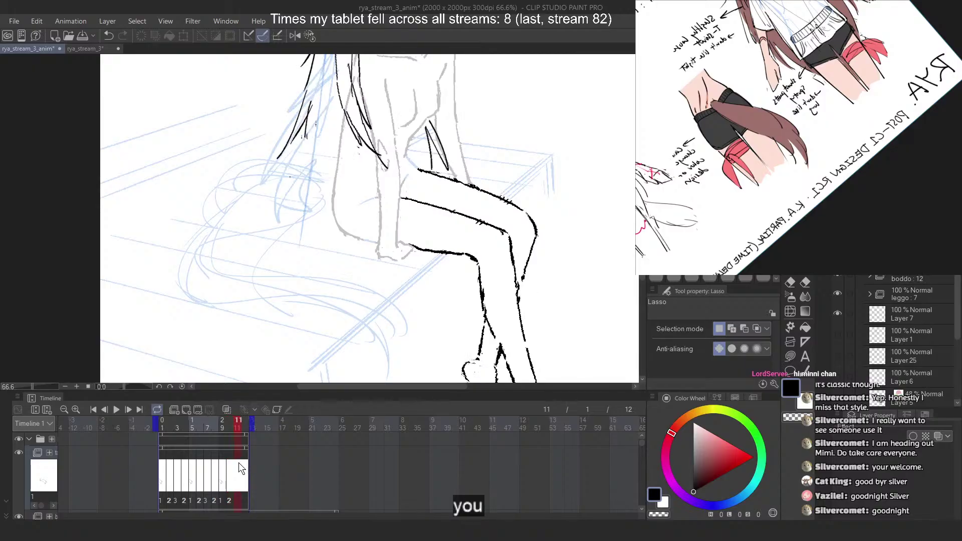
right_click(242, 469)
click(268, 246)
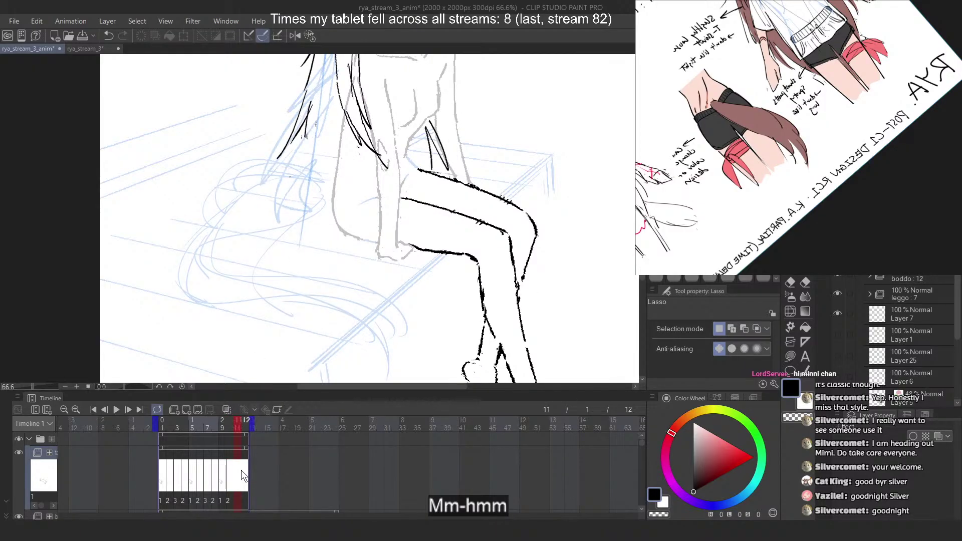
right_click(240, 478)
click(259, 256)
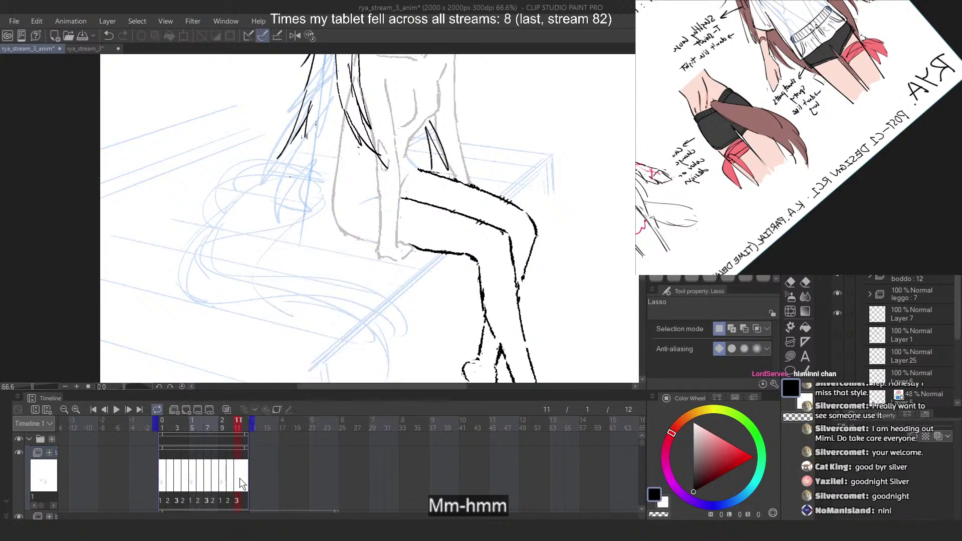
click(244, 420)
right_click(244, 471)
click(266, 247)
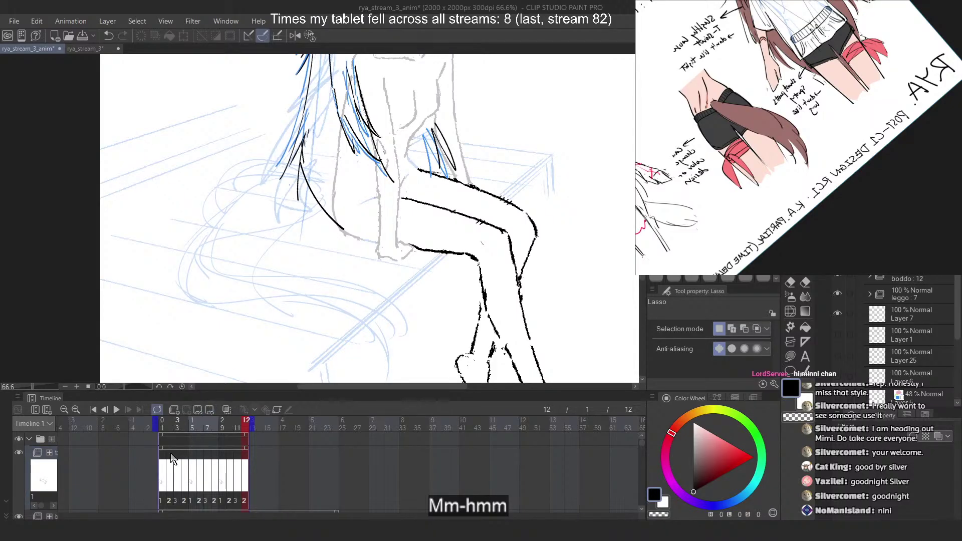
On frame 1, redraw the inner strand of the tail's tip on Layer 34 with the Flat marker, checking it in mirrored view
click(166, 469)
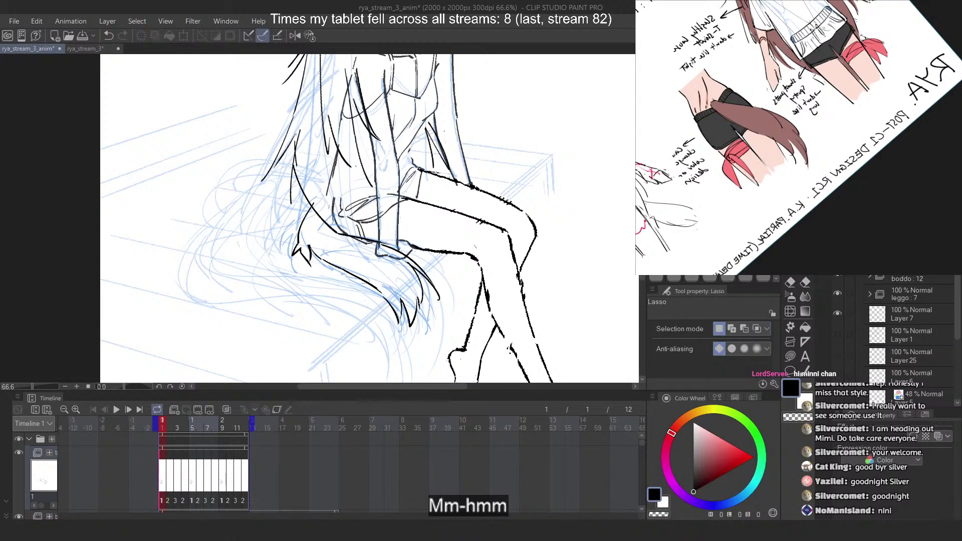
scroll(910, 341, up, 1)
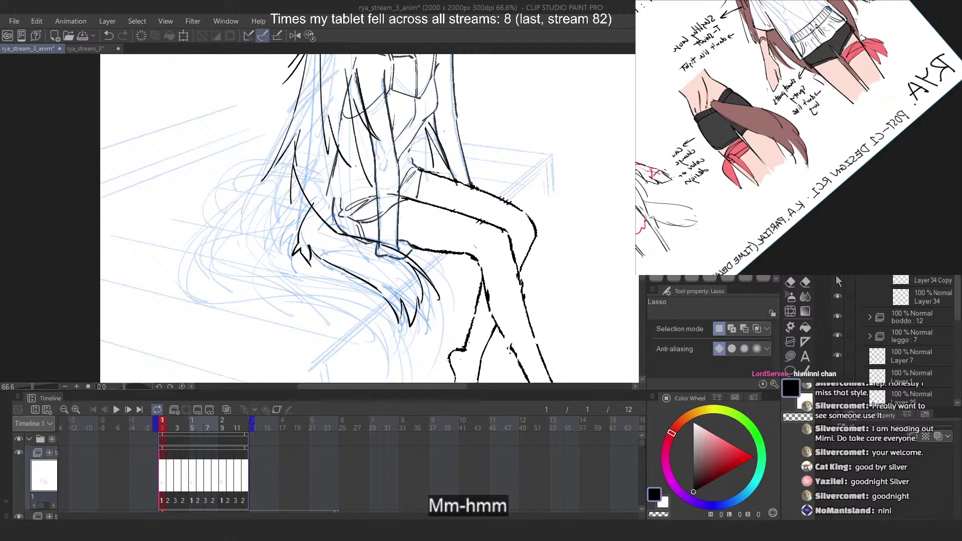
click(941, 300)
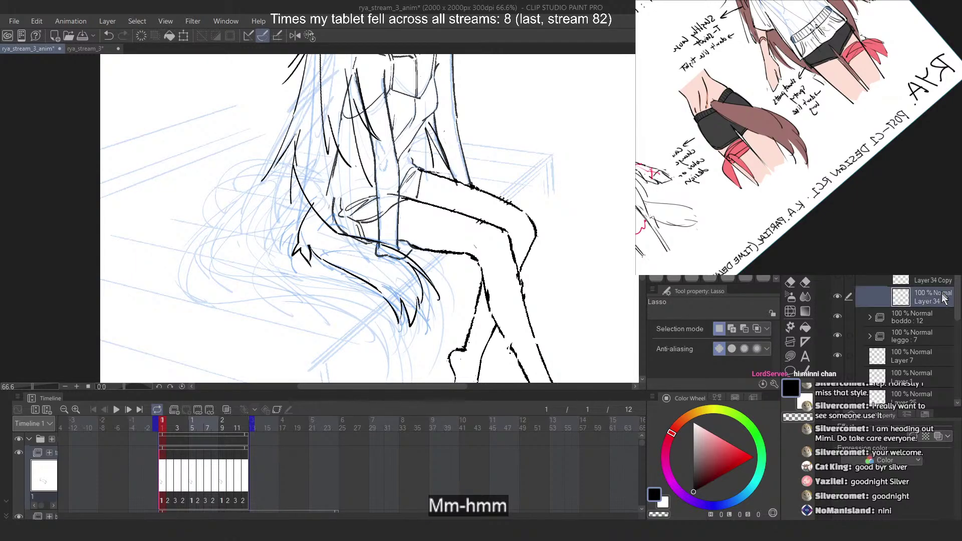
key(p)
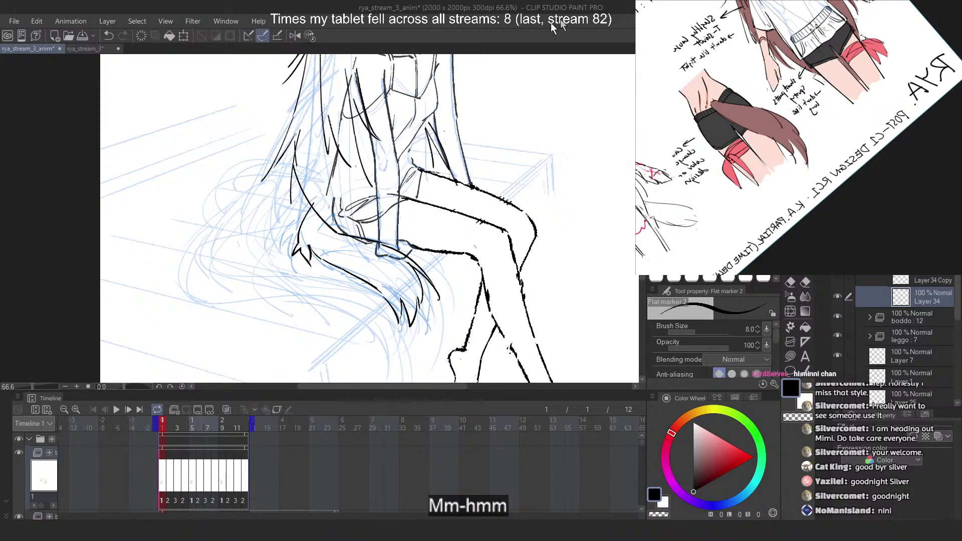
scroll(412, 80, down, 2)
scroll(416, 191, up, 5)
drag(410, 175, 430, 303)
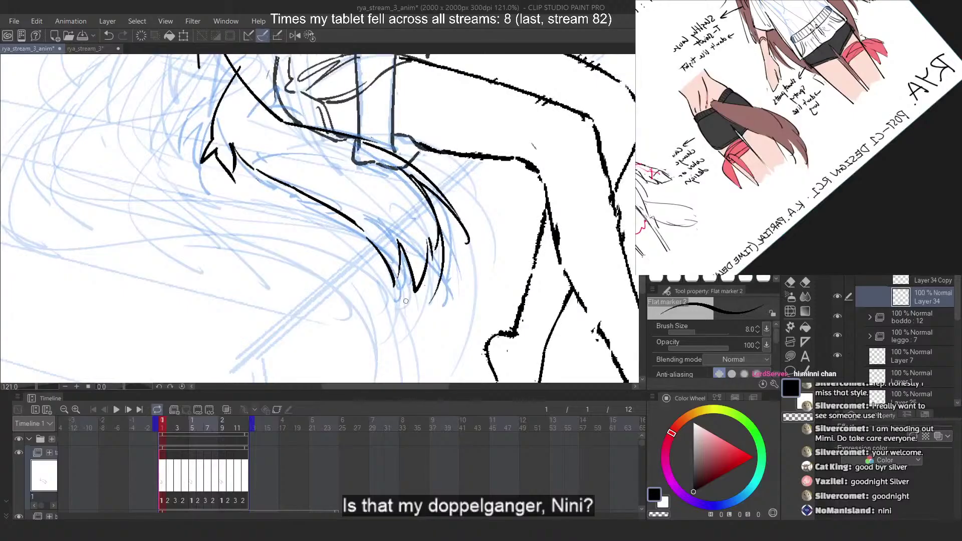
key(2)
key(ctrl+z)
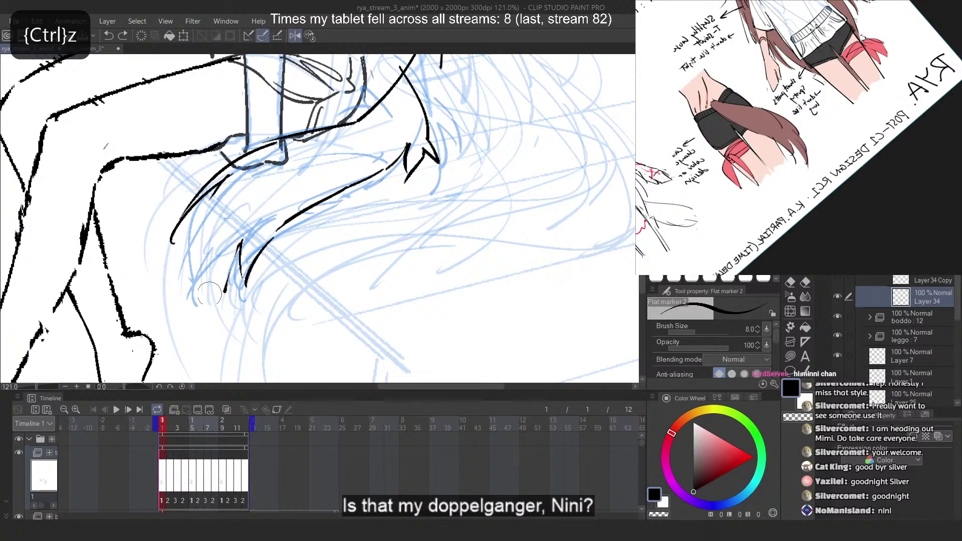
key(ctrl+z)
drag(221, 185, 201, 302)
key(ctrl+z)
key(2)
key(ctrl+z)
Replace the lower strands of the tip with one long curve continuing the tail's lower contour to its point
drag(370, 221, 436, 297)
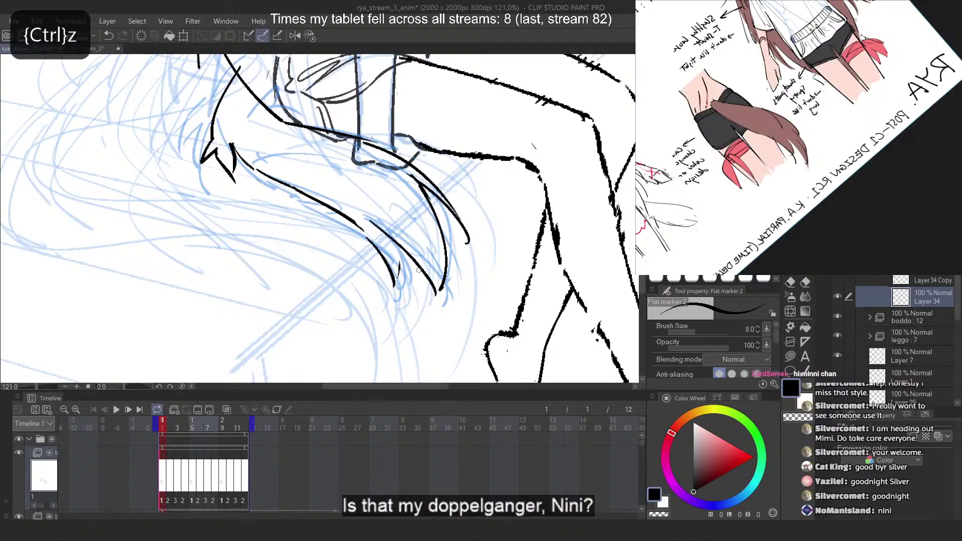
key(ctrl+z)
drag(374, 228, 440, 304)
key(ctrl+z)
key(ctrl+z)
key(ctrl+z)
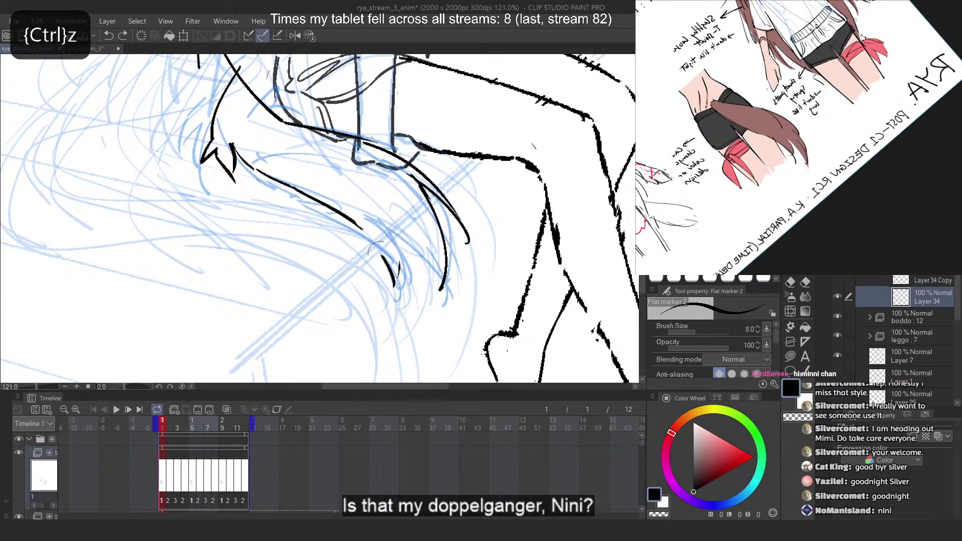
mouse_move(317, 197)
mouse_down()
mouse_move(428, 286)
mouse_move(437, 304)
mouse_up()
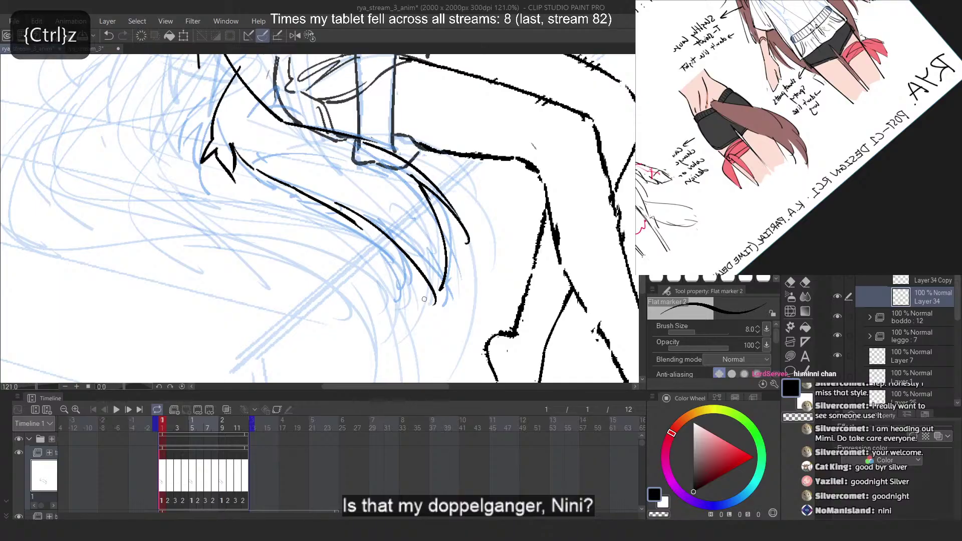
Try parallel strokes along the middle of the tail's lower contour and remove its old middle segment
drag(320, 204, 362, 253)
key(ctrl+z)
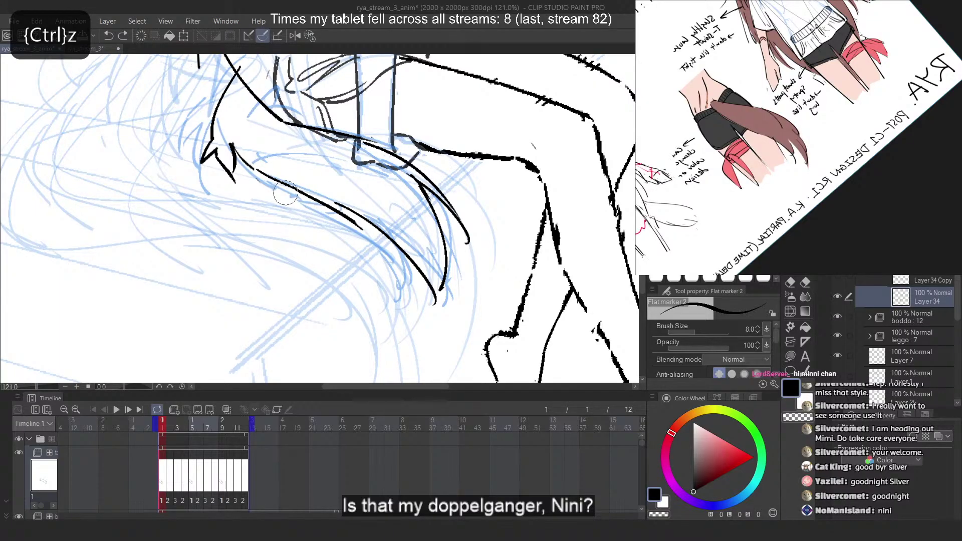
mouse_move(285, 193)
mouse_down()
mouse_move(322, 208)
mouse_move(359, 243)
mouse_up()
key(ctrl+z)
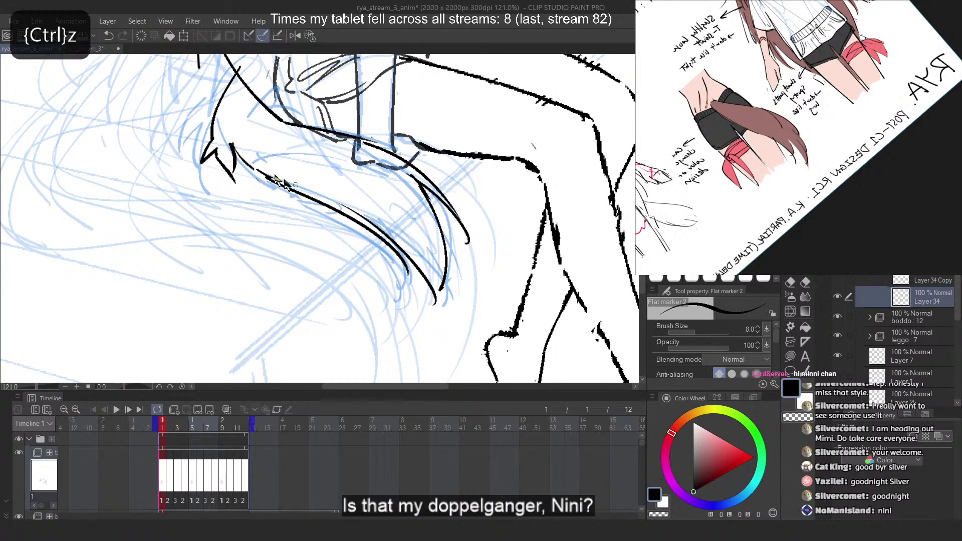
drag(321, 204, 391, 265)
key(ctrl+z)
key(ctrl+z)
drag(257, 173, 381, 245)
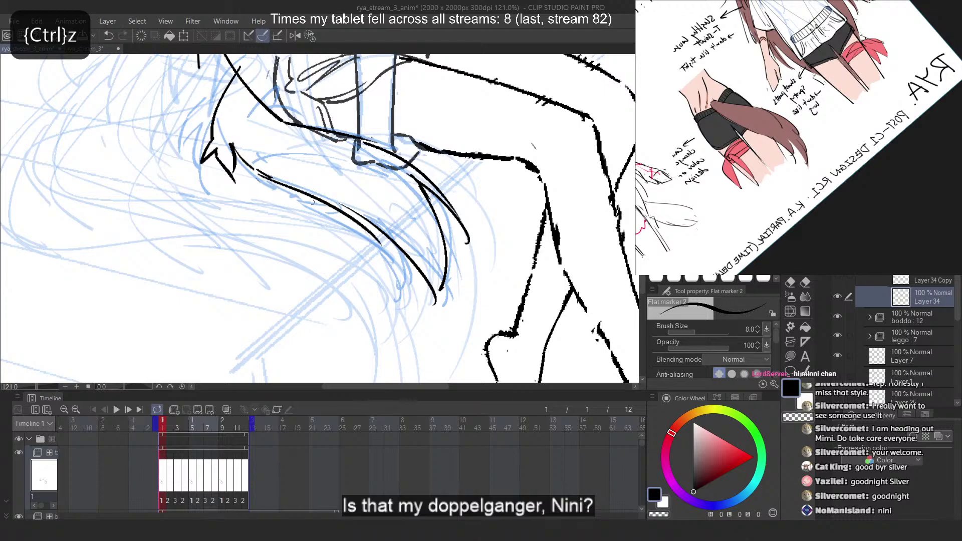
key(ctrl+z)
key(ctrl+z)
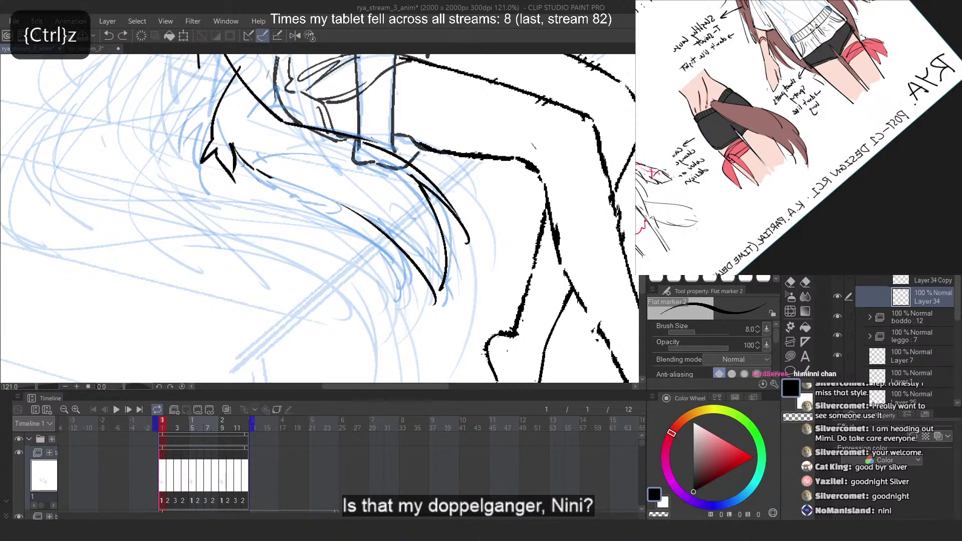
Try several strokes bridging the gap between the tail's small tuft and its lower tip curve
drag(242, 164, 389, 245)
key(ctrl+z)
drag(304, 191, 382, 235)
key(ctrl+z)
drag(290, 184, 389, 236)
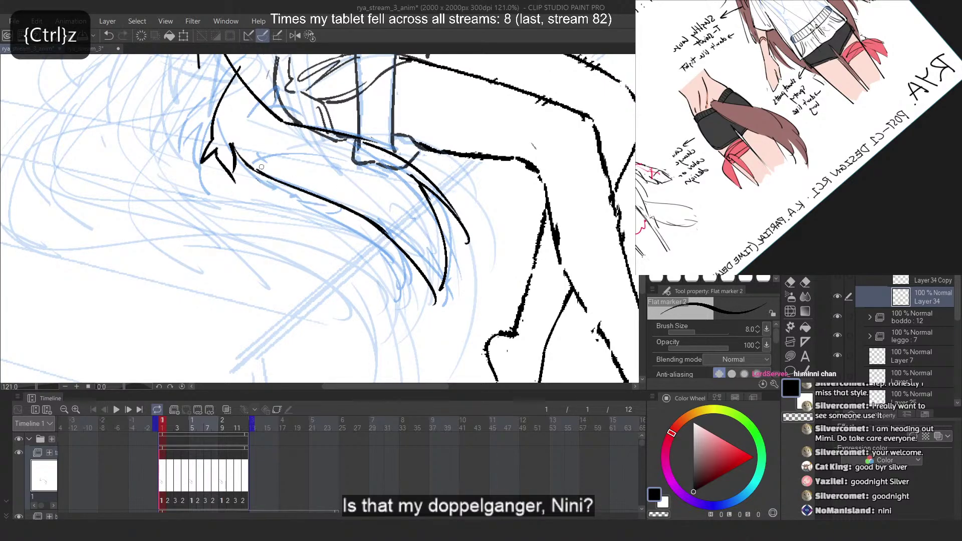
key(ctrl+z)
mouse_move(254, 168)
mouse_down()
mouse_move(416, 262)
mouse_move(434, 287)
mouse_move(405, 255)
mouse_up()
key(ctrl+z)
key(ctrl+z)
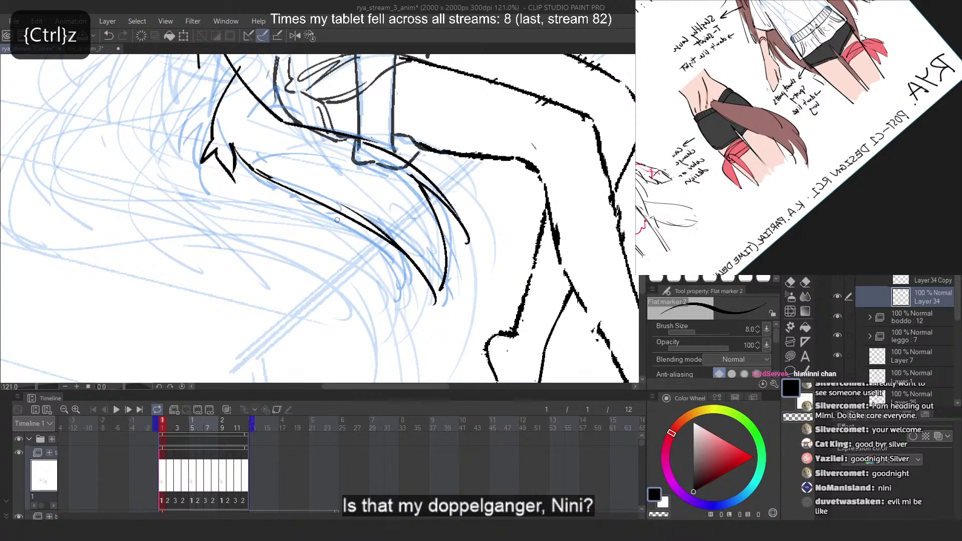
Draw the missing middle of the tail's lower contour in mirrored view, retrying until it flows, and restore the normal view
key(2)
key(ctrl+z)
drag(382, 169, 250, 254)
key(ctrl+z)
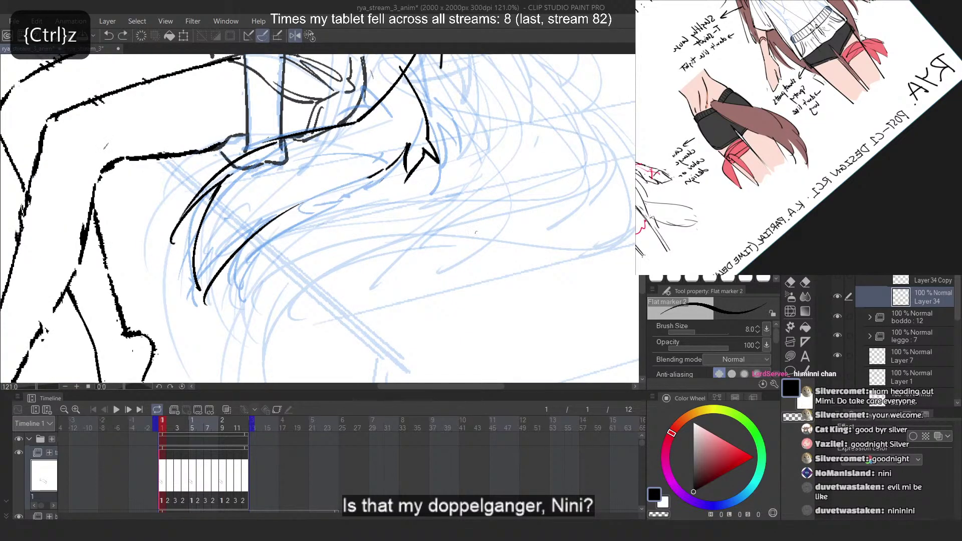
scroll(476, 232, down, 3)
mouse_move(476, 232)
mouse_down()
mouse_move(462, 151)
mouse_move(409, 88)
mouse_up()
scroll(338, 150, up, 3)
mouse_move(338, 144)
mouse_down()
mouse_move(319, 314)
mouse_move(333, 295)
mouse_move(332, 318)
mouse_up()
key(ctrl+z)
key(ctrl+z)
mouse_move(341, 166)
mouse_down()
mouse_move(330, 301)
mouse_move(340, 167)
mouse_move(335, 306)
mouse_up()
key(ctrl+z)
key(ctrl+z)
key(ctrl+z)
key(ctrl+z)
mouse_move(341, 165)
mouse_down()
mouse_move(335, 312)
mouse_move(331, 297)
mouse_up()
key(ctrl+z)
click(309, 35)
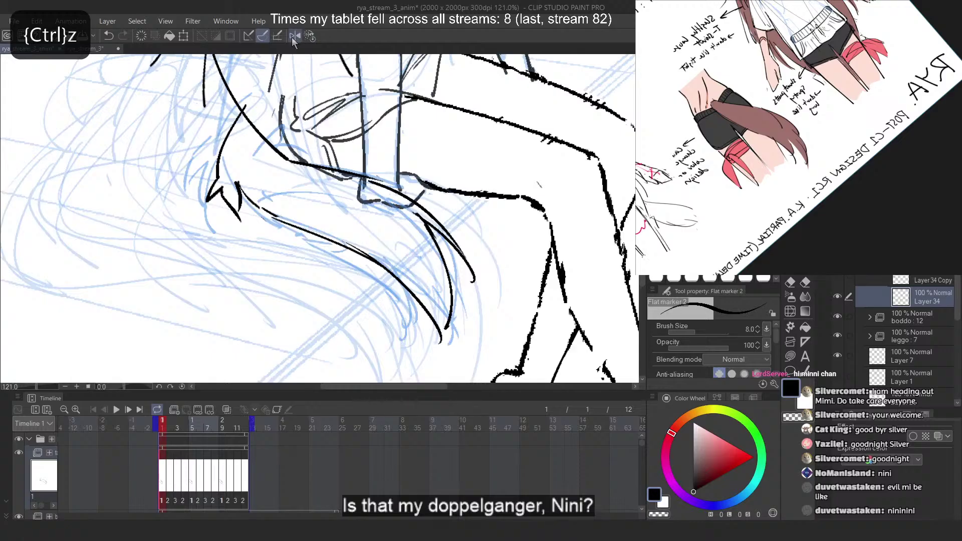
Try short inner strands inside the tail's tip
mouse_move(401, 215)
mouse_down()
mouse_move(442, 331)
mouse_move(406, 253)
mouse_up()
key(ctrl+z)
key(ctrl+z)
drag(423, 341, 389, 260)
key(ctrl+z)
key(ctrl+z)
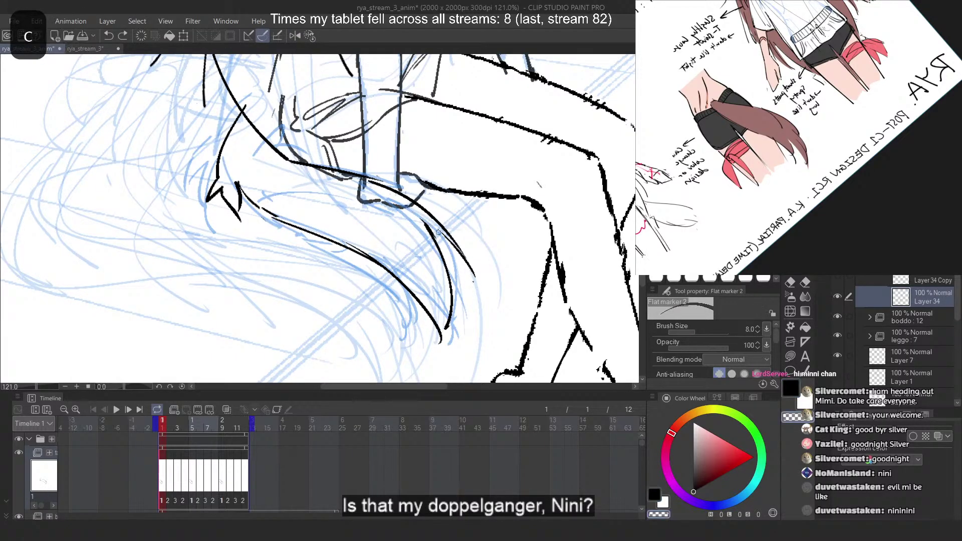
Erase the upper strands of the tail's tip and redraw them as a shorter pointed tuft below the hand
drag(435, 245, 450, 275)
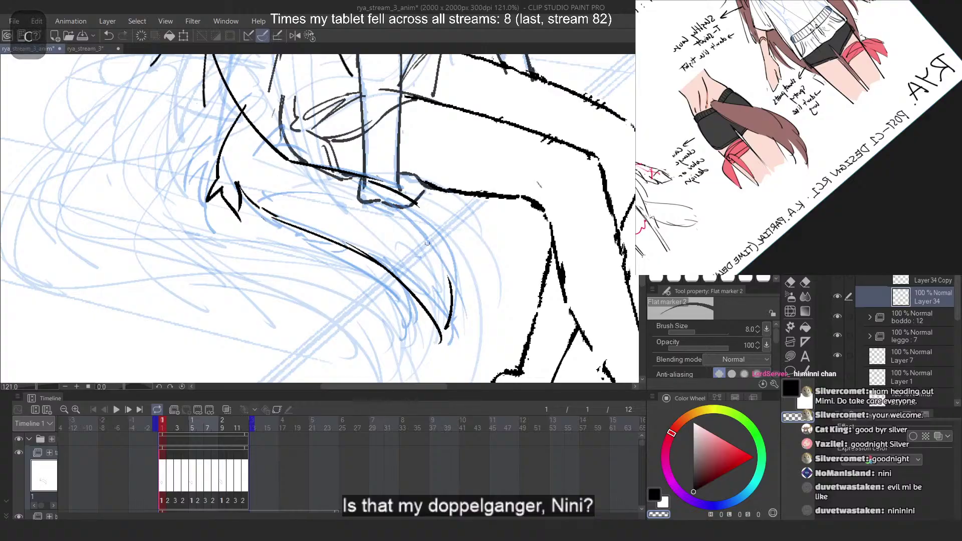
key(c)
mouse_move(415, 203)
mouse_down()
mouse_move(468, 258)
mouse_move(442, 224)
mouse_move(453, 286)
mouse_up()
key(ctrl+z)
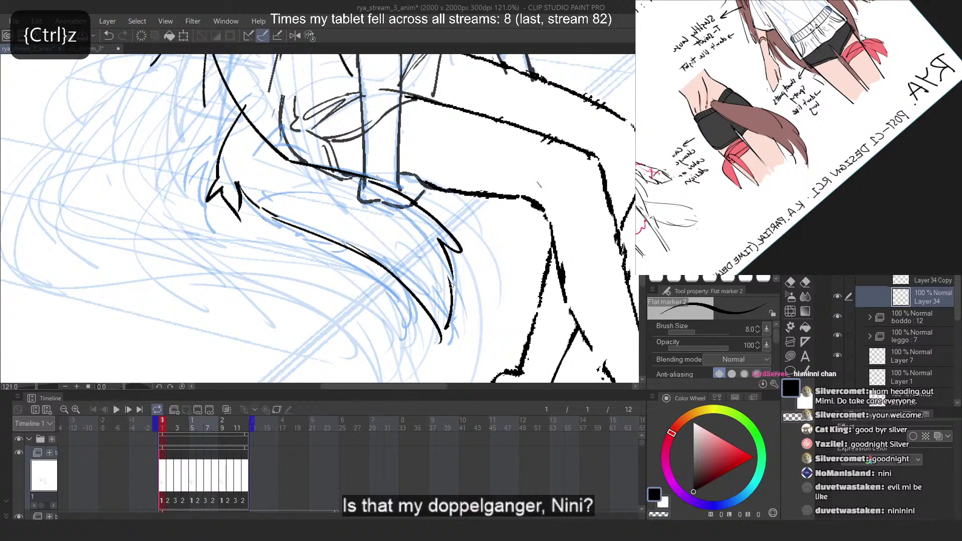
Try a small pointed tuft on the underside of the tail near its tip, partly in mirrored view
key(2)
drag(203, 267, 189, 333)
key(ctrl+z)
drag(205, 289, 200, 356)
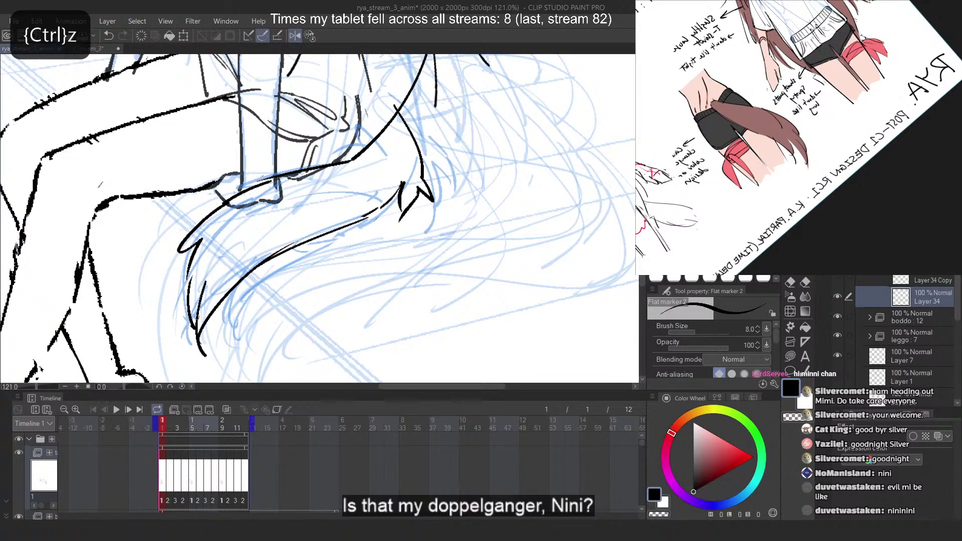
key(ctrl+z)
drag(248, 272, 223, 332)
key(ctrl+z)
drag(235, 292, 221, 329)
key(ctrl+z)
mouse_move(233, 290)
mouse_down()
mouse_move(229, 313)
mouse_move(212, 315)
mouse_up()
key(2)
key(ctrl+z)
drag(418, 284, 398, 335)
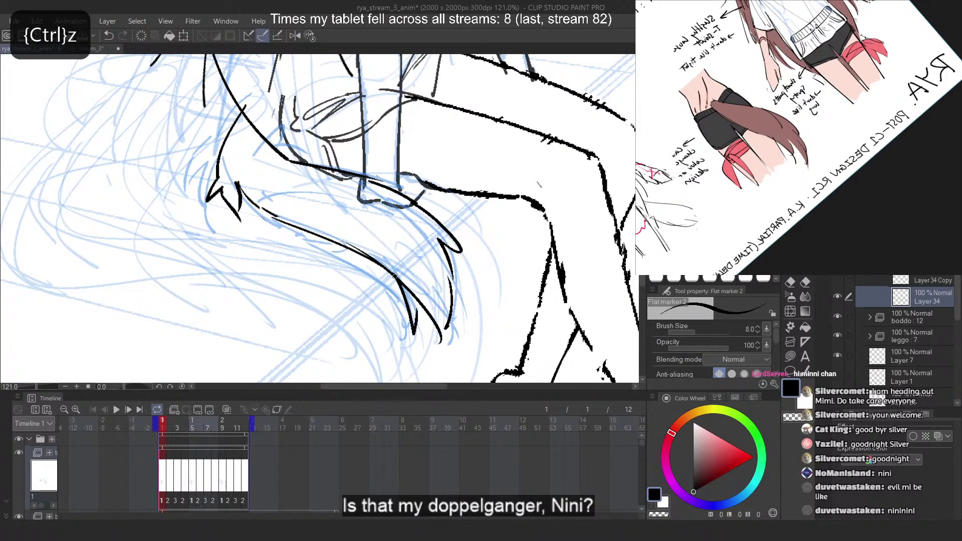
key(ctrl+z)
drag(407, 262, 380, 303)
key(ctrl+z)
Draw two curved inner strands running down the inside of the tail's tip
mouse_move(418, 250)
mouse_down()
mouse_move(434, 330)
mouse_move(444, 326)
mouse_up()
key(ctrl+z)
key(ctrl+z)
drag(399, 226, 444, 330)
key(ctrl+z)
drag(413, 237, 444, 325)
drag(426, 251, 441, 306)
scroll(439, 212, down, 14)
scroll(439, 216, up, 13)
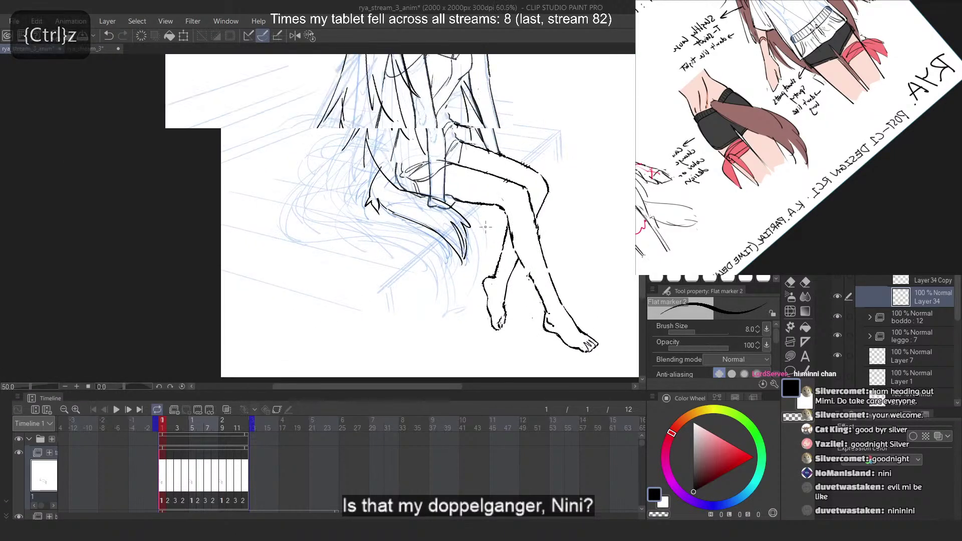
Remove the two inner strands from the tail's tip and try short curved replacements in the same area
key(ctrl+z)
key(ctrl+z)
drag(434, 297, 415, 232)
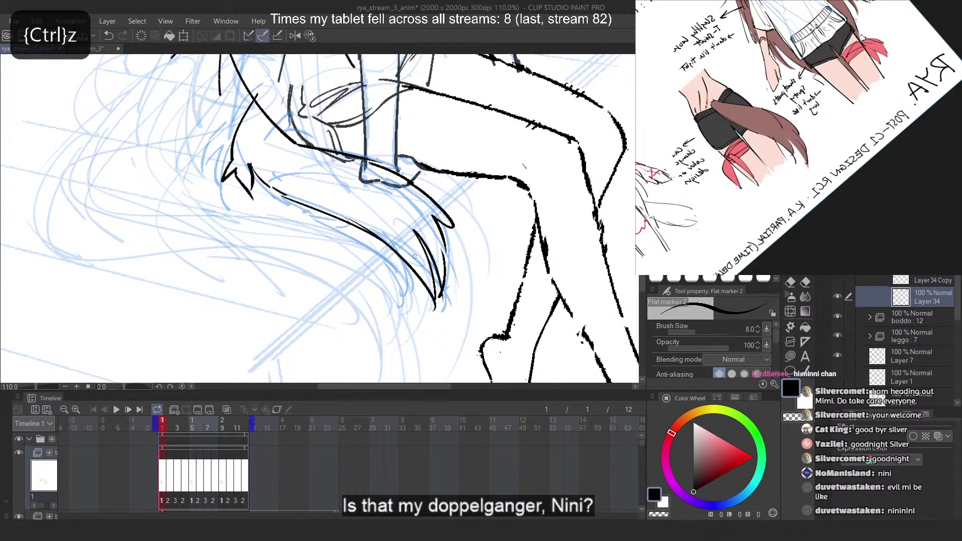
key(ctrl+z)
mouse_move(433, 296)
mouse_down()
mouse_move(412, 242)
mouse_move(440, 309)
mouse_up()
key(ctrl+z)
drag(407, 236, 440, 312)
key(ctrl+z)
key(ctrl+z)
drag(409, 230, 435, 293)
key(ctrl+z)
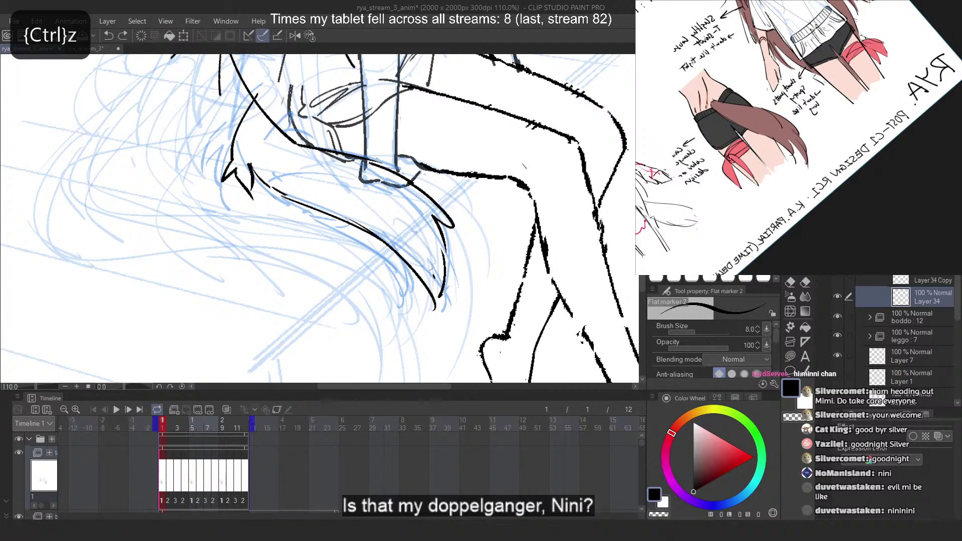
Try a longer curved inner strand running down to the tail's lowest point
mouse_move(398, 230)
mouse_down()
mouse_move(437, 311)
mouse_move(434, 286)
mouse_up()
key(ctrl+z)
key(ctrl+z)
drag(391, 232, 435, 308)
scroll(391, 220, down, 5)
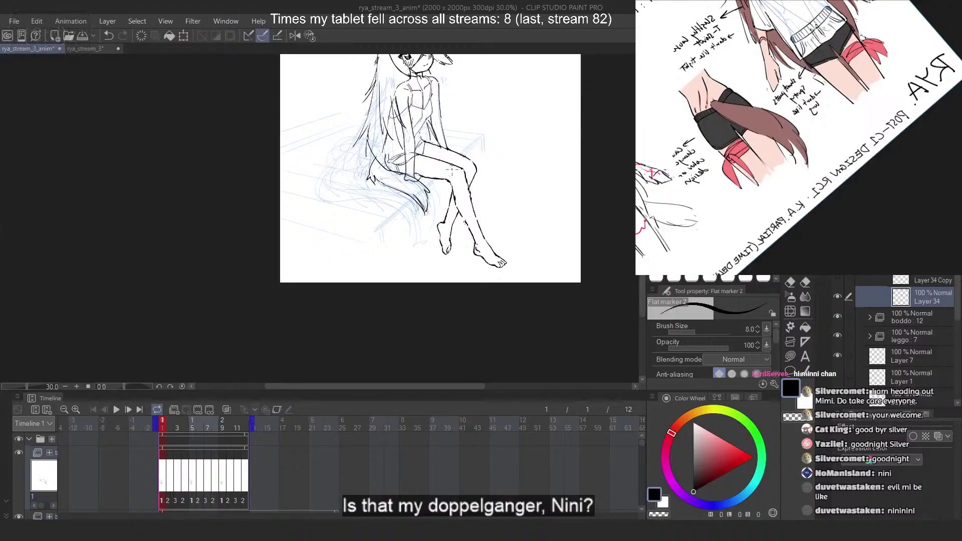
scroll(441, 173, up, 4)
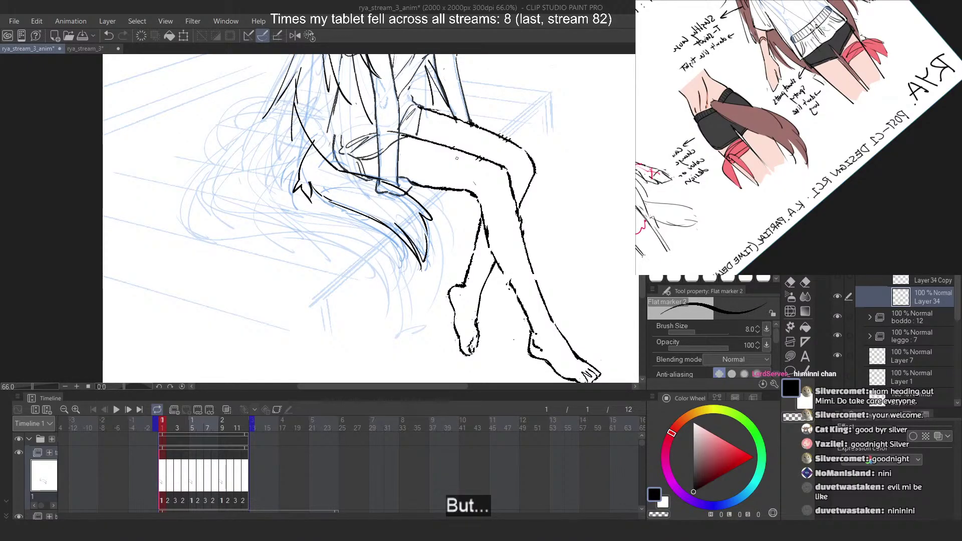
scroll(457, 158, up, 3)
scroll(441, 200, down, 2)
scroll(432, 225, up, 1)
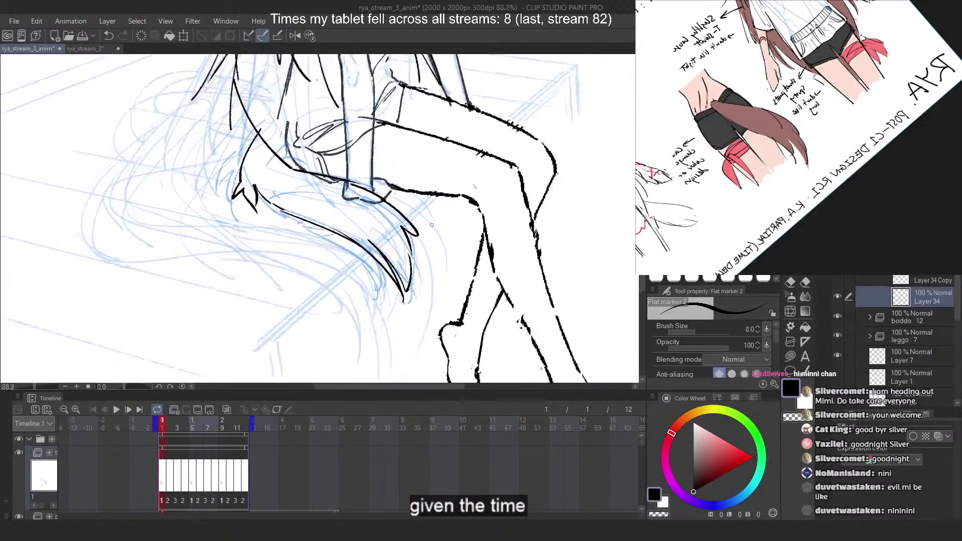
Undo the pointed tuft on the tail's lower edge and try reshaping that edge with two short strokes
scroll(432, 225, up, 3)
key(ctrl+z)
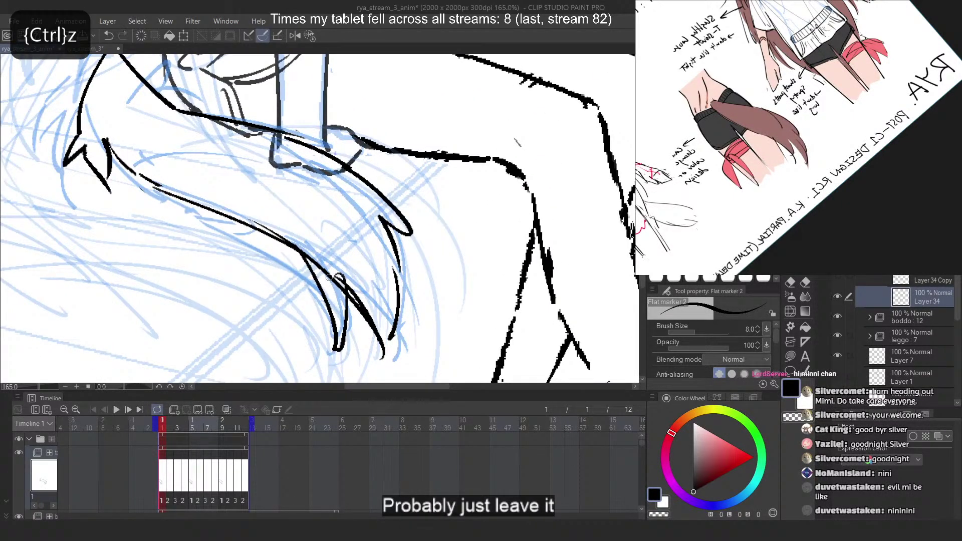
key(ctrl+z)
key(ctrl+z)
mouse_move(304, 255)
mouse_down()
mouse_move(364, 307)
mouse_move(362, 291)
mouse_up()
drag(360, 287, 382, 356)
key(ctrl+z)
key(ctrl+z)
Erase the lower outline's end at the tail's tip and redraw it as two short points
key(c)
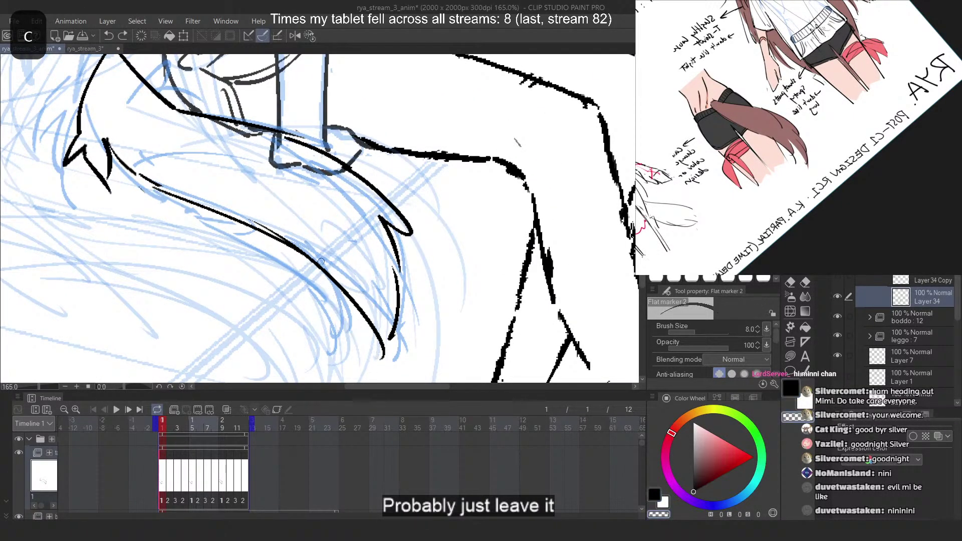
mouse_move(321, 261)
mouse_down()
mouse_move(347, 280)
mouse_move(371, 348)
mouse_up()
key(c)
drag(312, 261, 357, 349)
mouse_move(356, 350)
mouse_down()
mouse_move(365, 301)
mouse_move(387, 330)
mouse_move(384, 344)
mouse_up()
key(ctrl+z)
key(ctrl+z)
drag(362, 299, 385, 343)
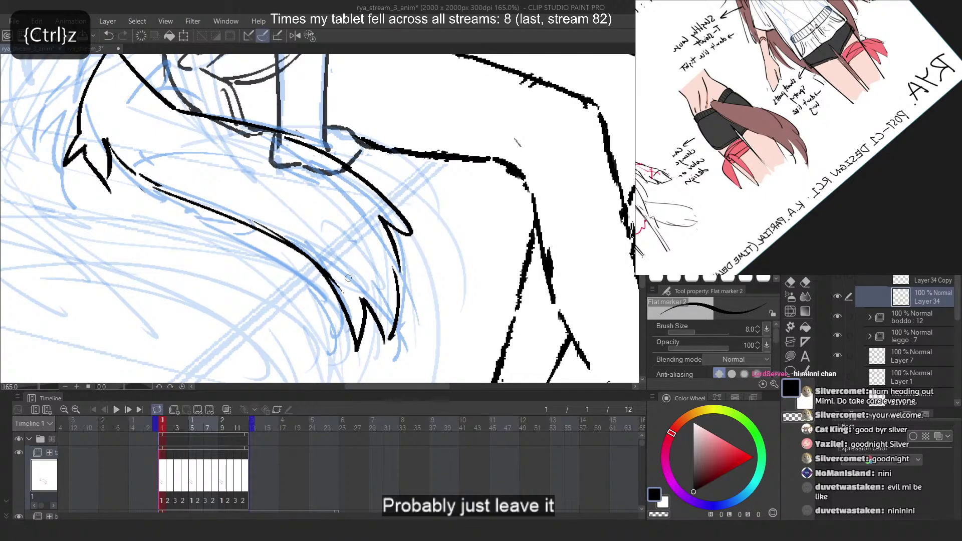
Try alternative curves for the two lower points of the tail's tip
key(ctrl+z)
key(ctrl+z)
mouse_move(292, 249)
mouse_down()
mouse_move(380, 350)
mouse_move(348, 282)
mouse_move(387, 342)
mouse_up()
key(ctrl+z)
key(ctrl+z)
key(ctrl+z)
drag(350, 282, 385, 343)
Mirror the view and try redrawing the lower tuft and the notch beside it on the tail's tip
key(2)
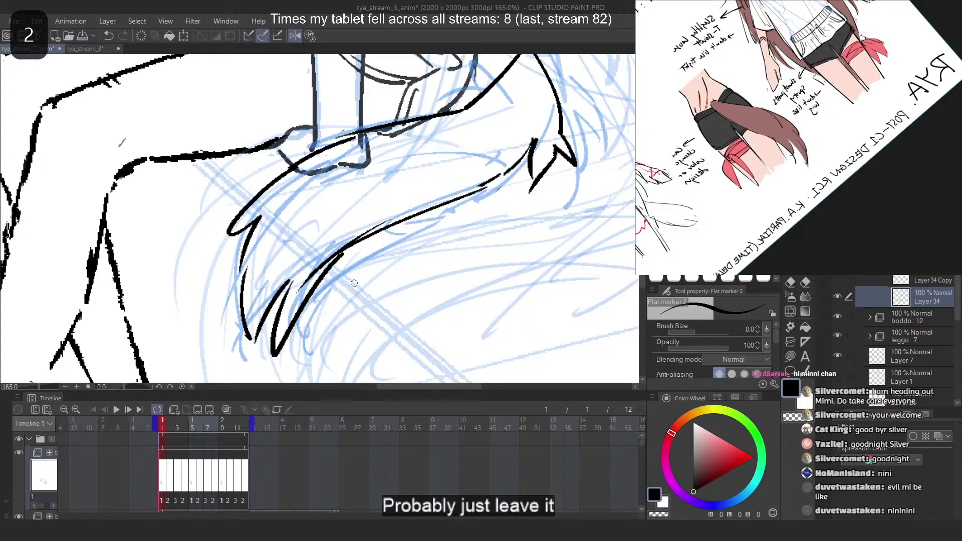
key(ctrl+z)
key(ctrl+z)
drag(338, 254, 283, 341)
drag(283, 278, 255, 345)
key(ctrl+z)
key(ctrl+z)
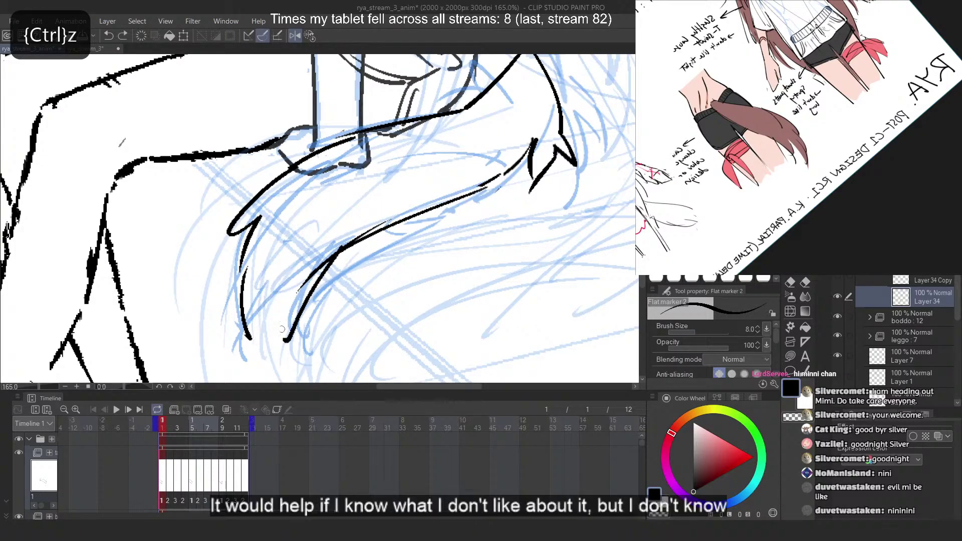
drag(282, 277, 287, 339)
key(ctrl+z)
key(ctrl+z)
Redraw the lower end of the tail's tip as two short tapered tufts separated by a notch
drag(333, 253, 288, 335)
mouse_move(282, 280)
mouse_down()
mouse_move(288, 335)
mouse_move(257, 347)
mouse_up()
key(ctrl+z)
key(ctrl+z)
scroll(382, 215, down, 5)
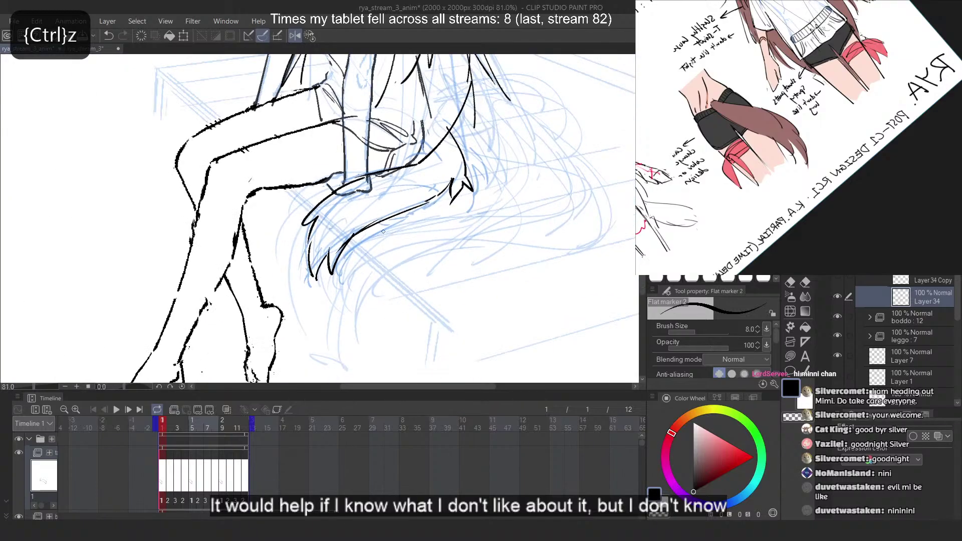
scroll(385, 228, up, 1)
scroll(385, 228, down, 3)
scroll(399, 153, up, 2)
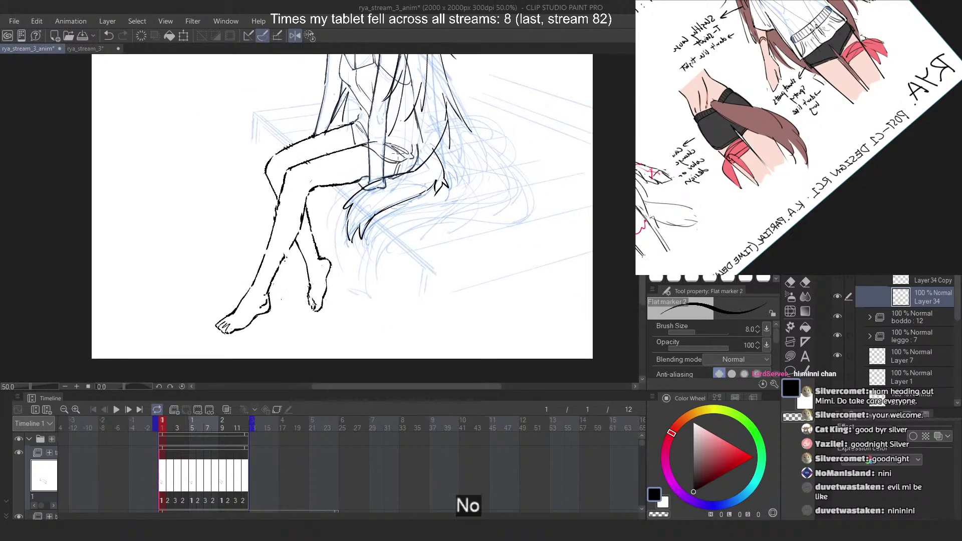
Erase the rounded end of the tail's upper tuft and redraw it as a sharper point, returning to the unmirrored view
scroll(348, 193, up, 5)
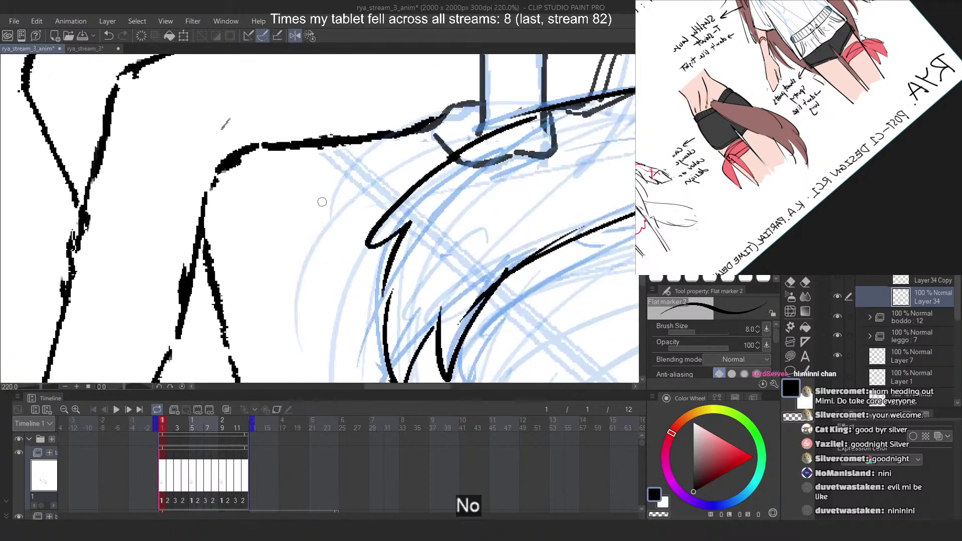
key(c)
drag(389, 221, 364, 246)
key(c)
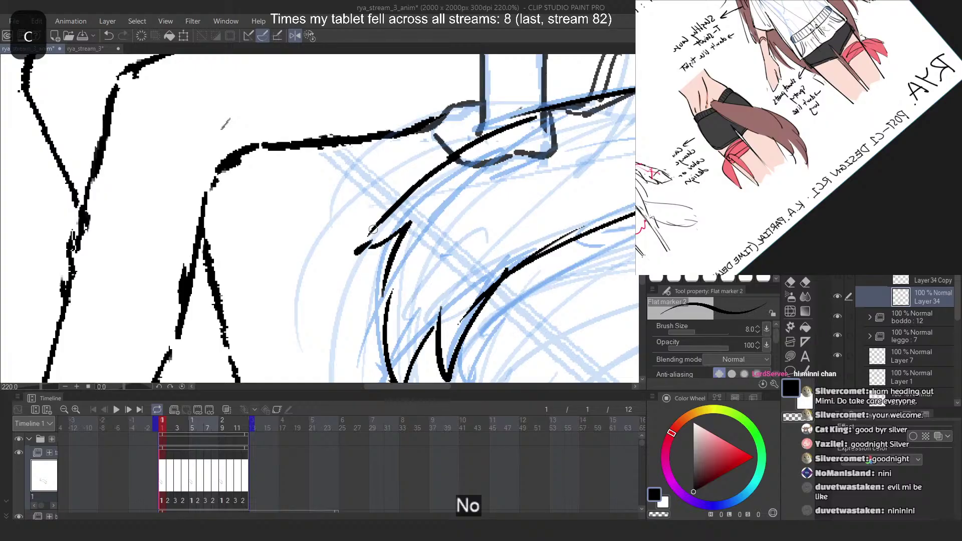
key(ctrl+z)
key(2)
key(ctrl+z)
drag(262, 229, 295, 255)
key(ctrl+z)
key(ctrl+z)
drag(262, 227, 292, 252)
key(ctrl+z)
drag(275, 253, 285, 256)
scroll(341, 165, down, 8)
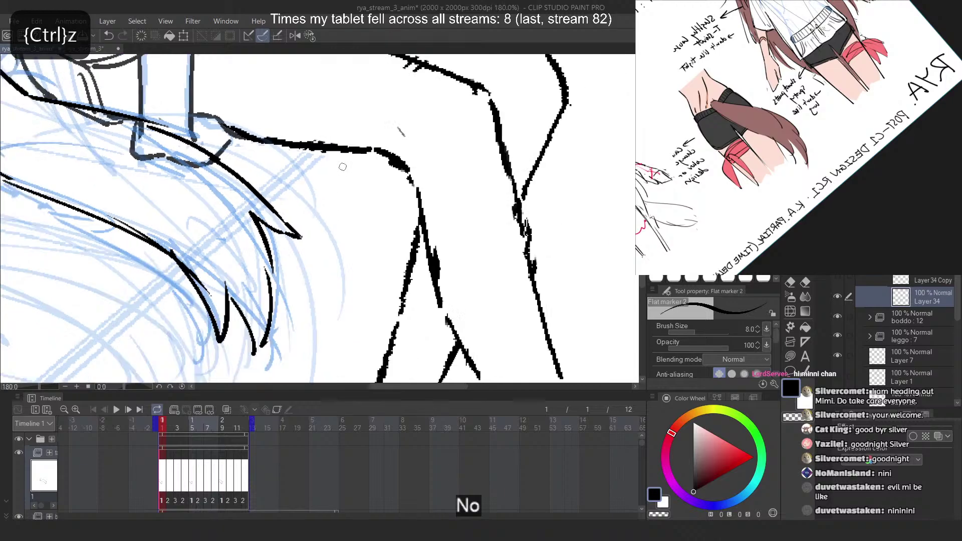
scroll(346, 170, down, 2)
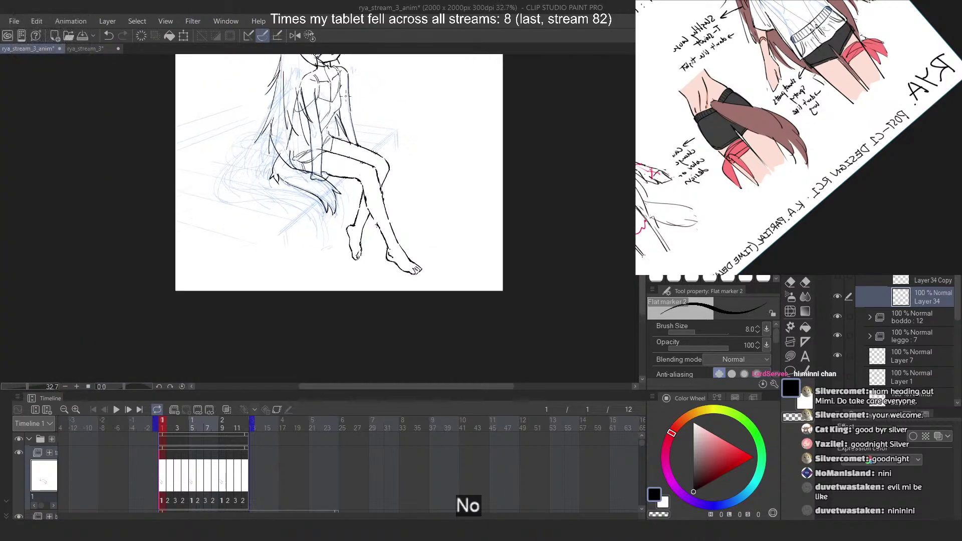
scroll(351, 209, up, 1)
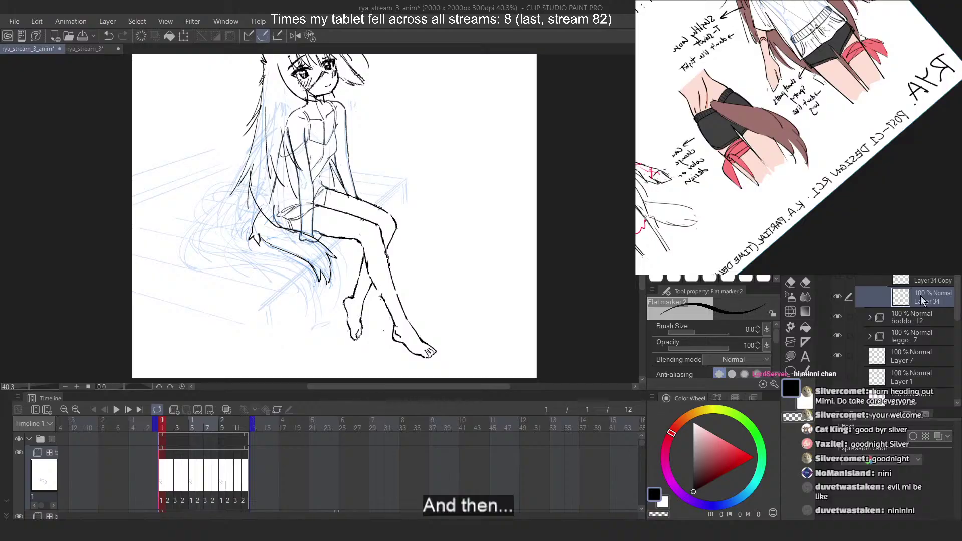
Go to frame 2 and examine the tail's tip line art up close
click(838, 298)
scroll(902, 331, down, 2)
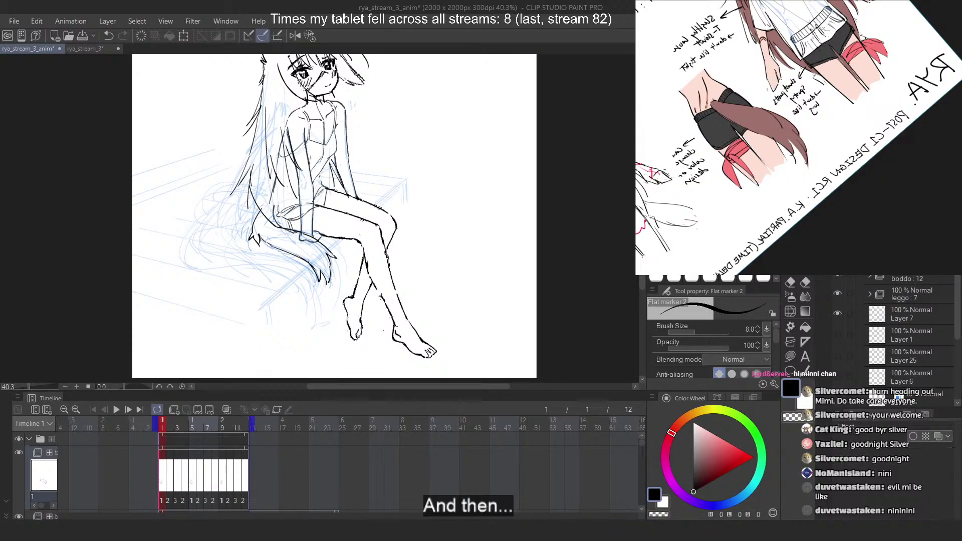
key(Right)
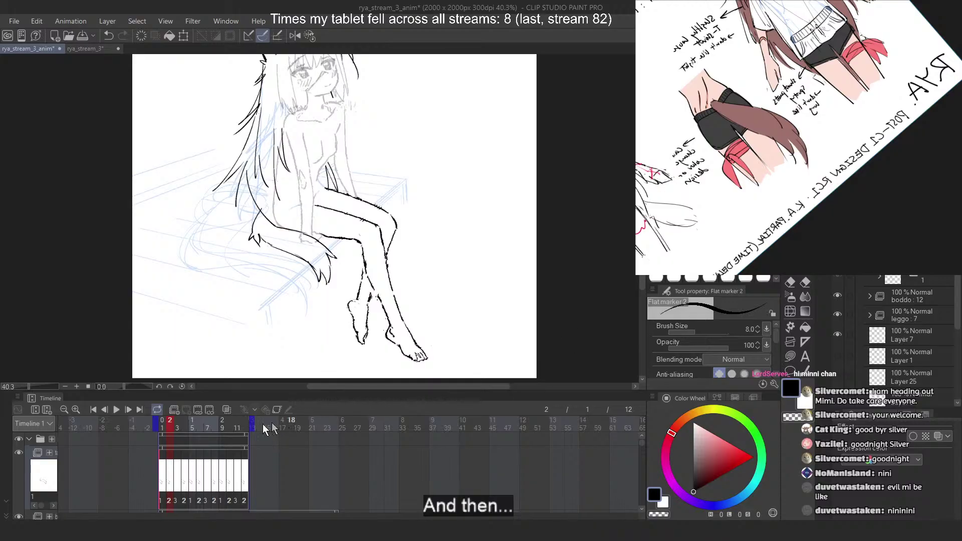
scroll(306, 258, up, 6)
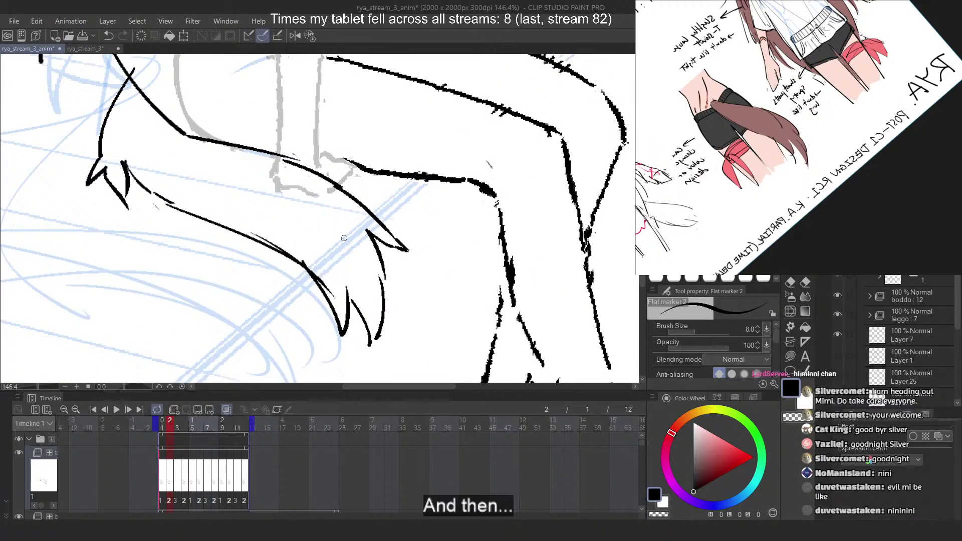
key(ctrl+b)
key(ctrl+b)
scroll(426, 210, down, 2)
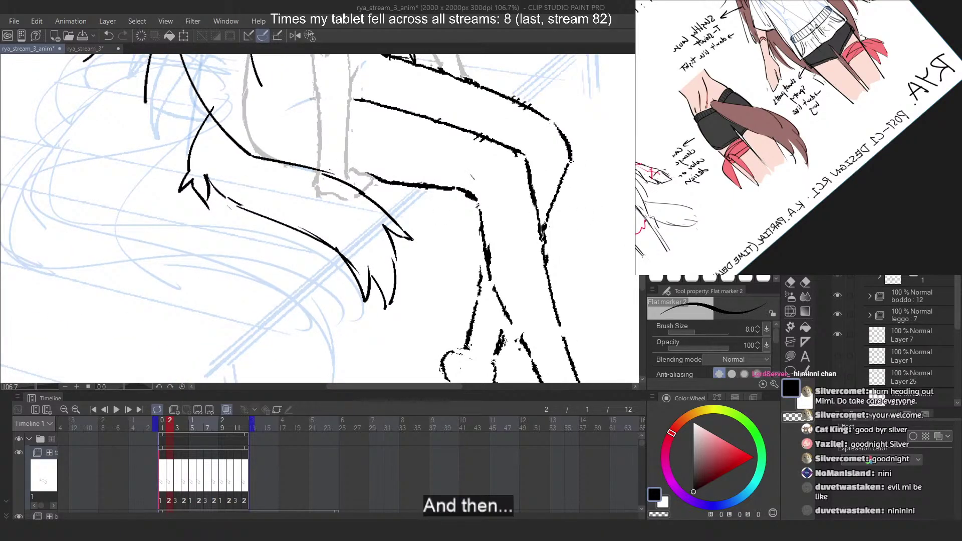
key(m)
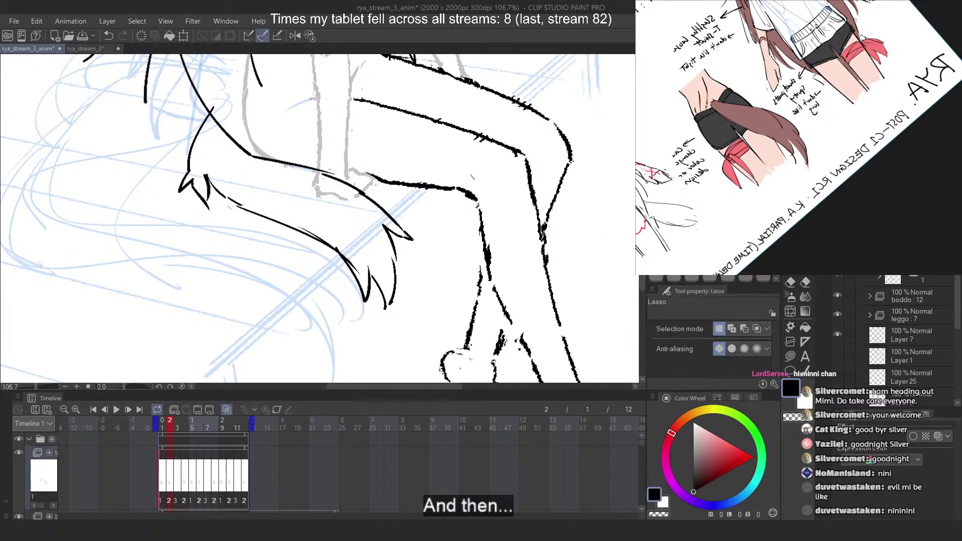
scroll(392, 249, up, 3)
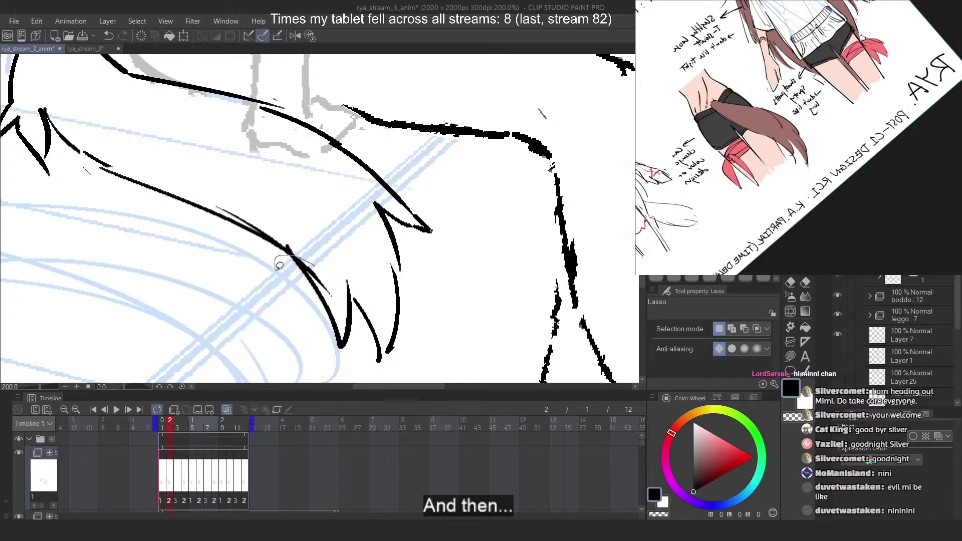
scroll(319, 242, down, 3)
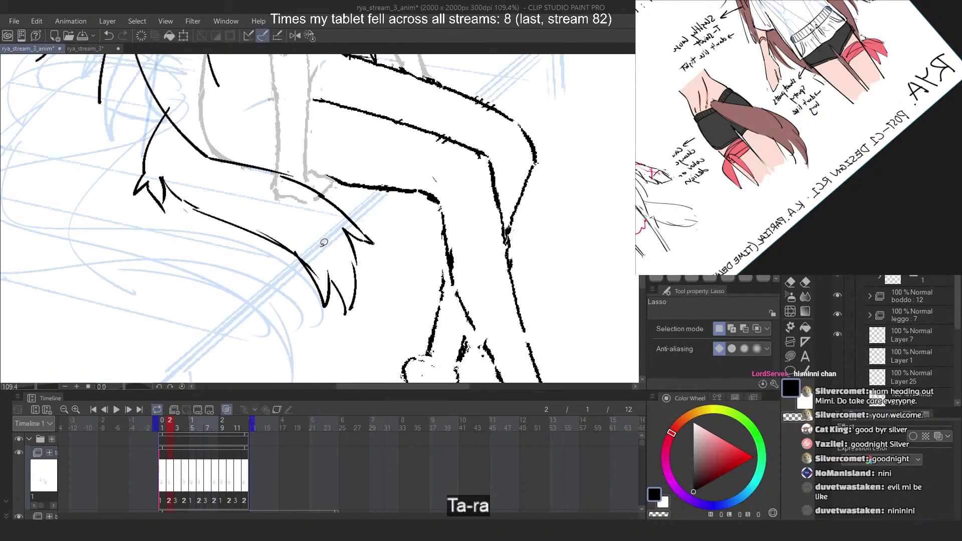
scroll(324, 242, down, 2)
On frame 3, lasso the lower tuft of the tail's tip and free-transform it so its point leans toward the tail's base
key(Right)
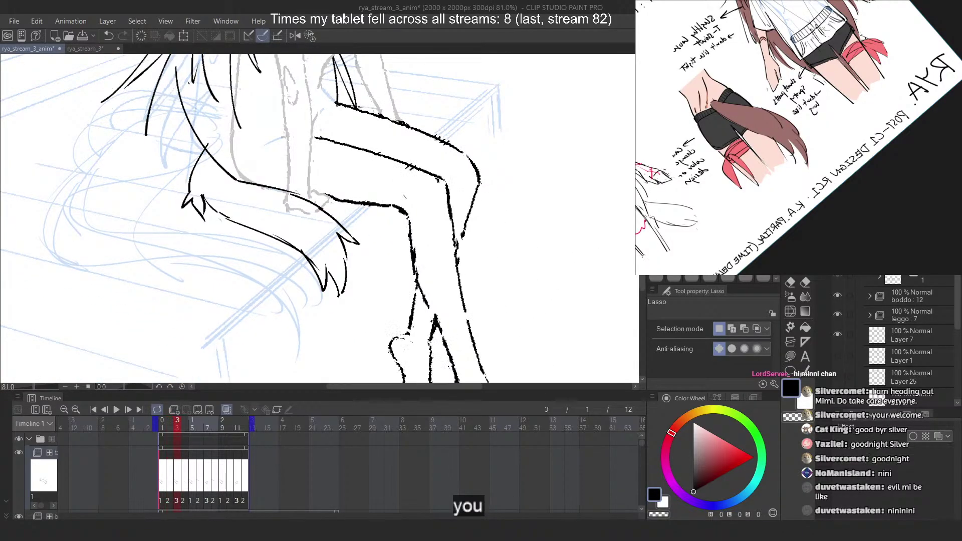
scroll(303, 296, up, 3)
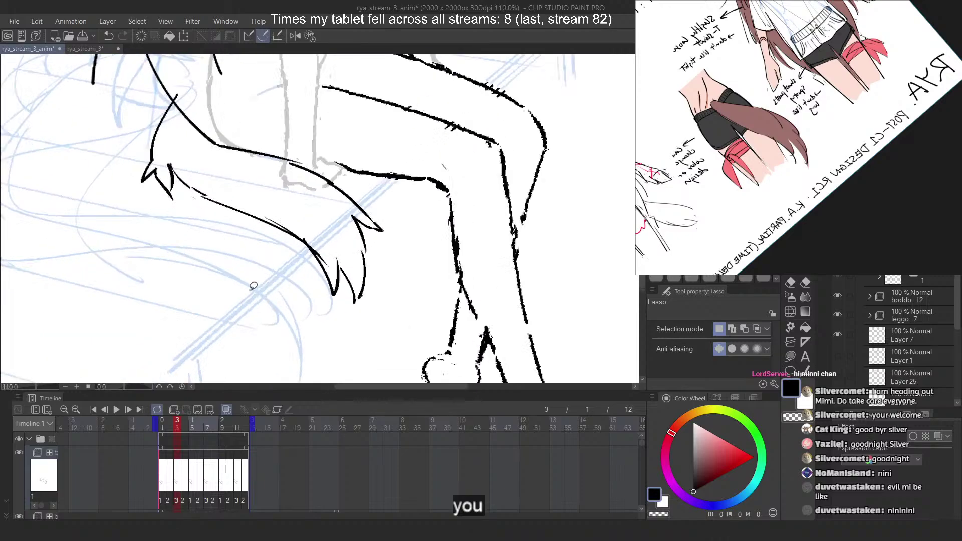
drag(346, 256, 335, 236)
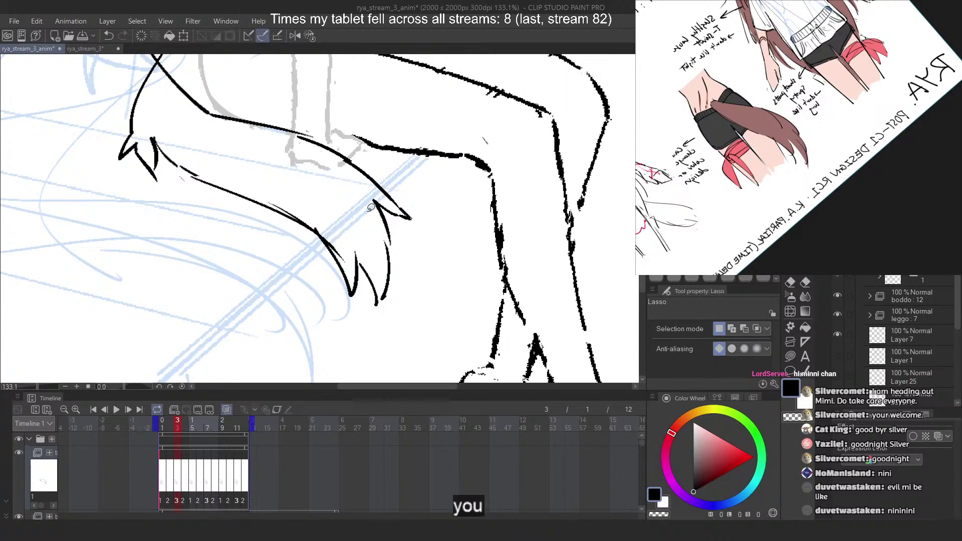
scroll(371, 207, down, 5)
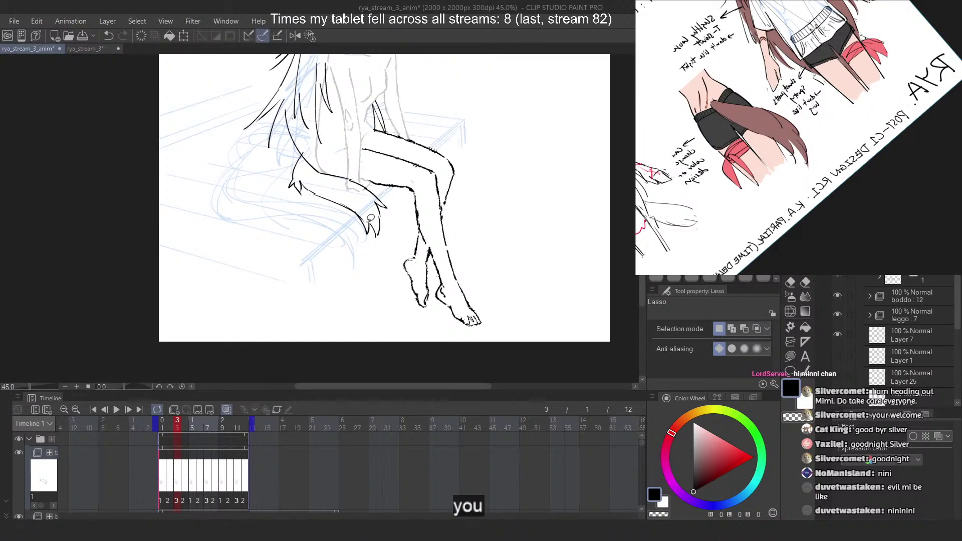
scroll(370, 219, up, 5)
mouse_move(425, 197)
mouse_down()
mouse_move(406, 171)
mouse_move(386, 208)
mouse_move(324, 193)
mouse_move(373, 271)
mouse_up()
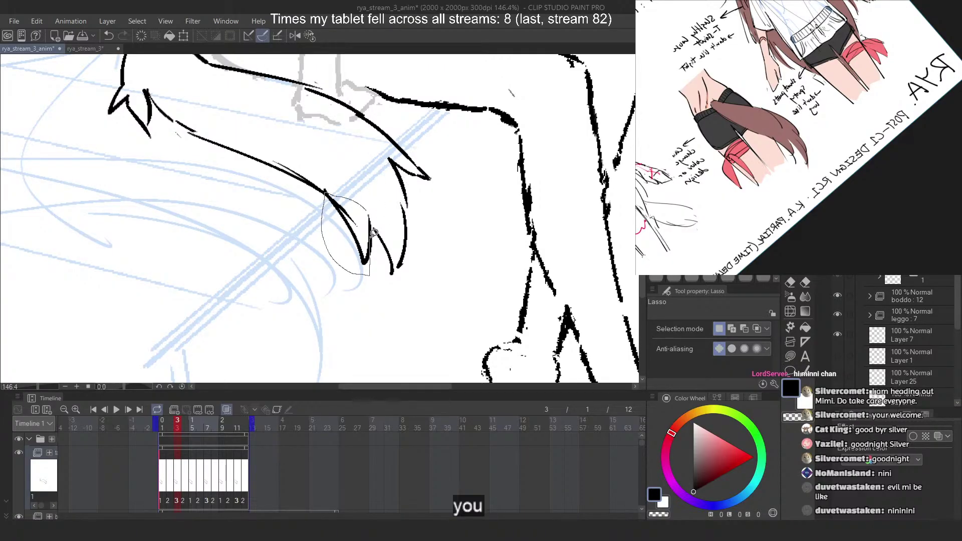
drag(374, 233, 370, 230)
scroll(363, 226, up, 4)
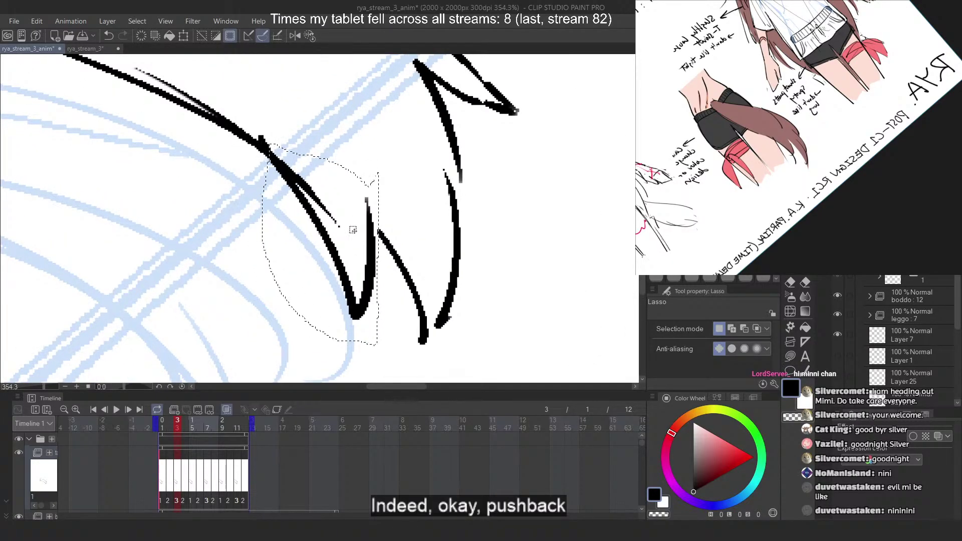
scroll(352, 220, down, 4)
right_click(354, 216)
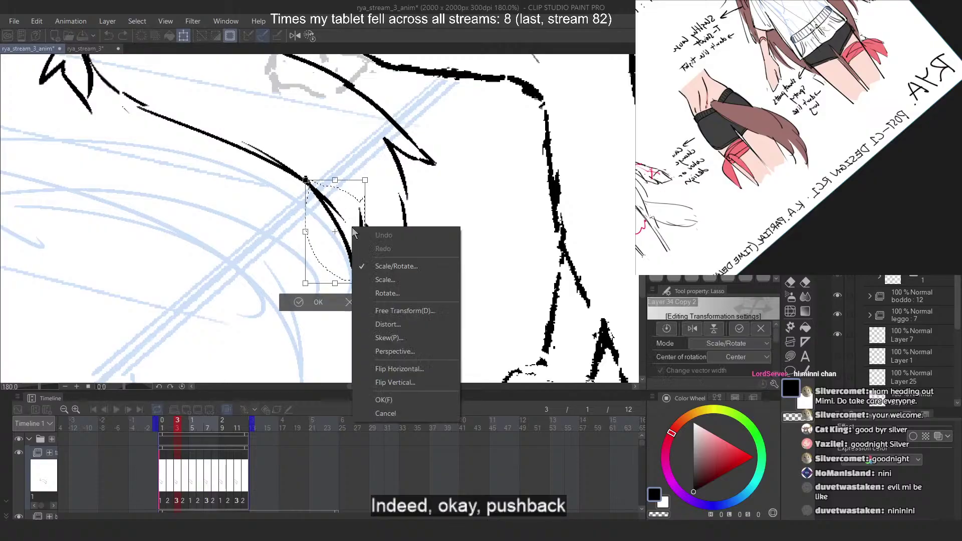
click(384, 311)
drag(336, 284, 316, 284)
key(Return)
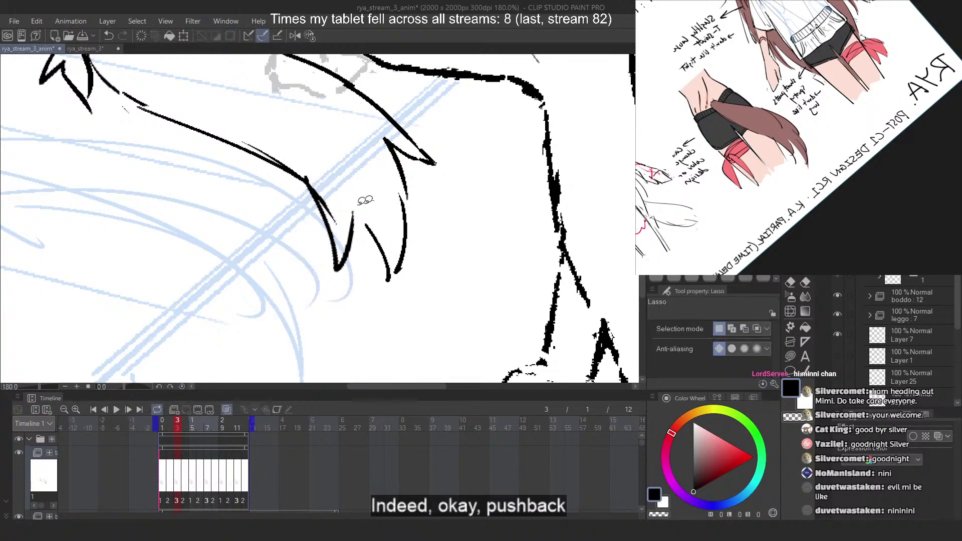
Lasso the outer strands of the tail's tip and free-transform them to lean slightly toward the lower tuft
drag(374, 297, 414, 177)
drag(386, 130, 372, 200)
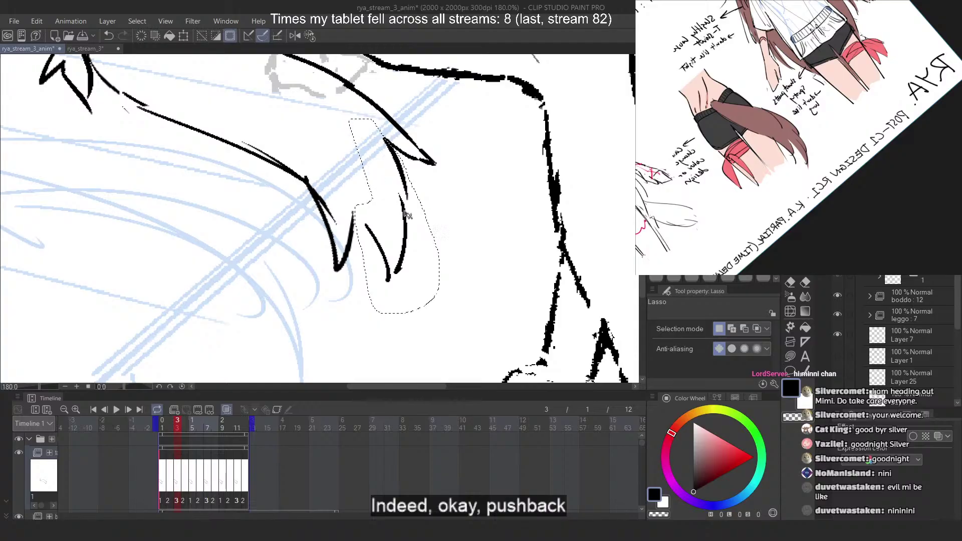
right_click(408, 222)
click(424, 305)
drag(394, 315, 391, 315)
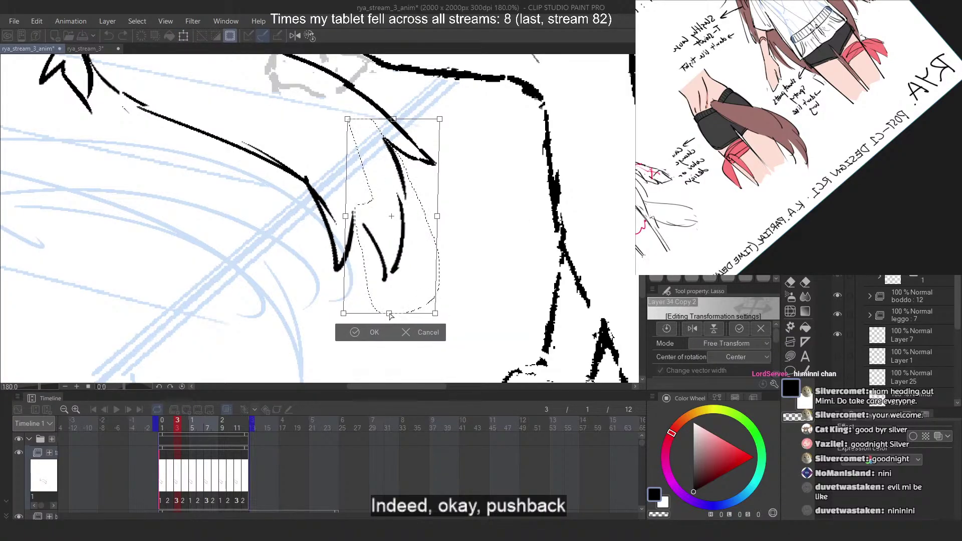
drag(495, 272, 492, 277)
drag(427, 285, 421, 284)
key(Return)
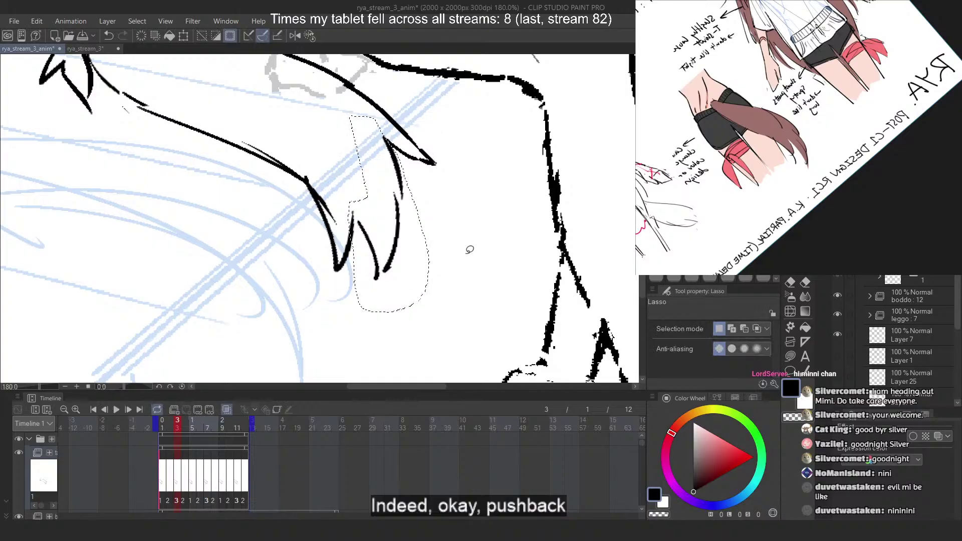
Lasso the outer middle strands of the tail's tip on frame 3 and transform them to sit closer to the lower tuft
scroll(396, 186, up, 2)
drag(386, 319, 396, 186)
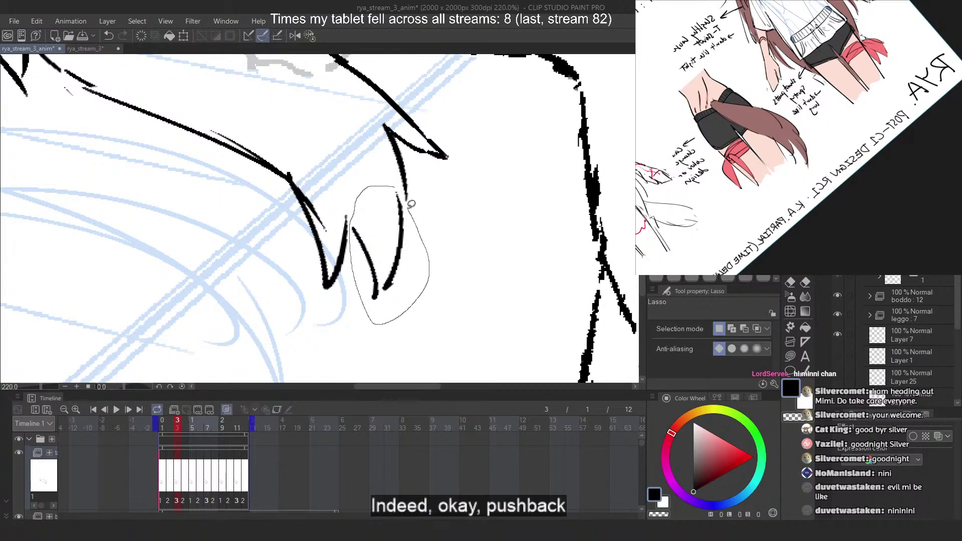
key(ctrl+t)
drag(488, 242, 488, 241)
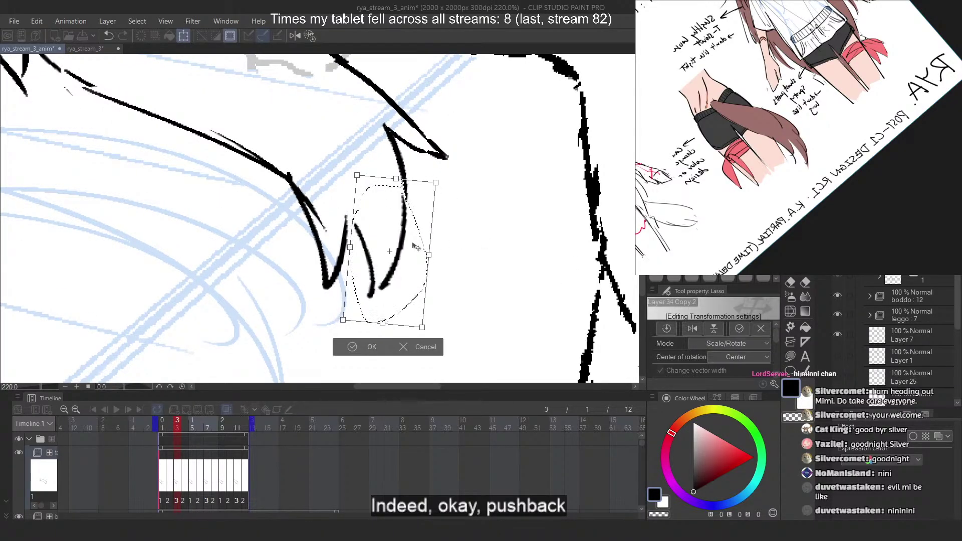
drag(411, 238, 407, 237)
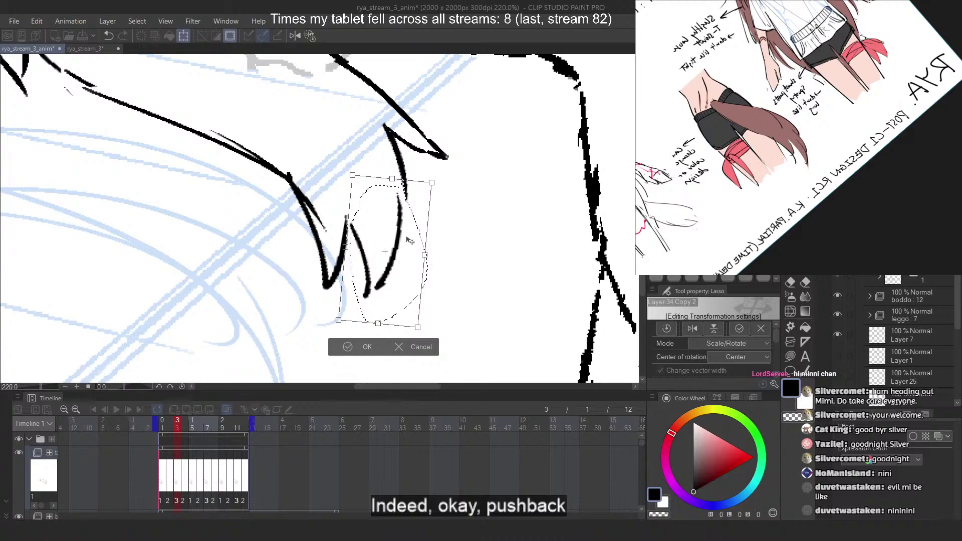
key(Return)
Lasso the tail's upper tuft and free-transform it so its point leans slightly downward, leaving nothing selected
scroll(424, 131, up, 2)
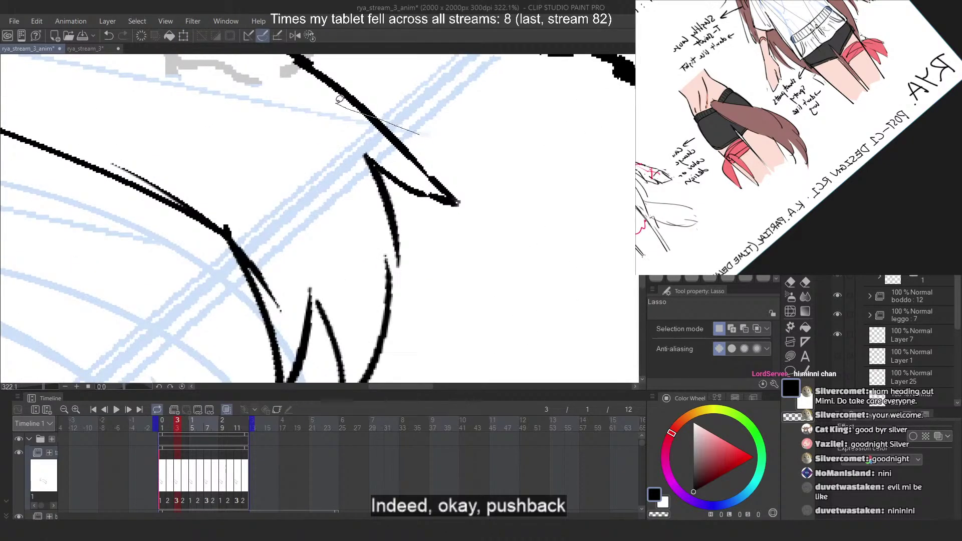
drag(375, 146, 526, 181)
key(ctrl+t)
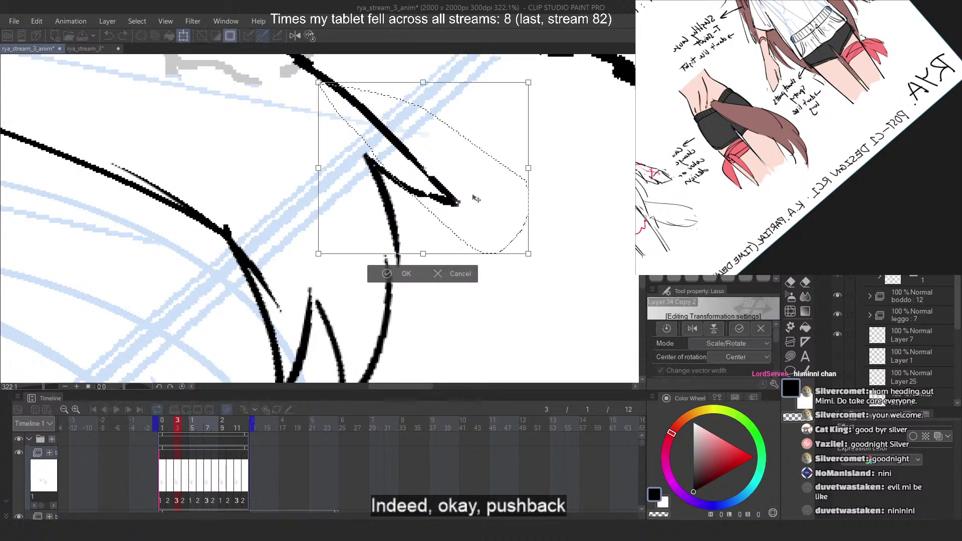
key(Escape)
mouse_move(399, 168)
mouse_down()
mouse_move(375, 151)
mouse_move(470, 226)
mouse_move(387, 162)
mouse_up()
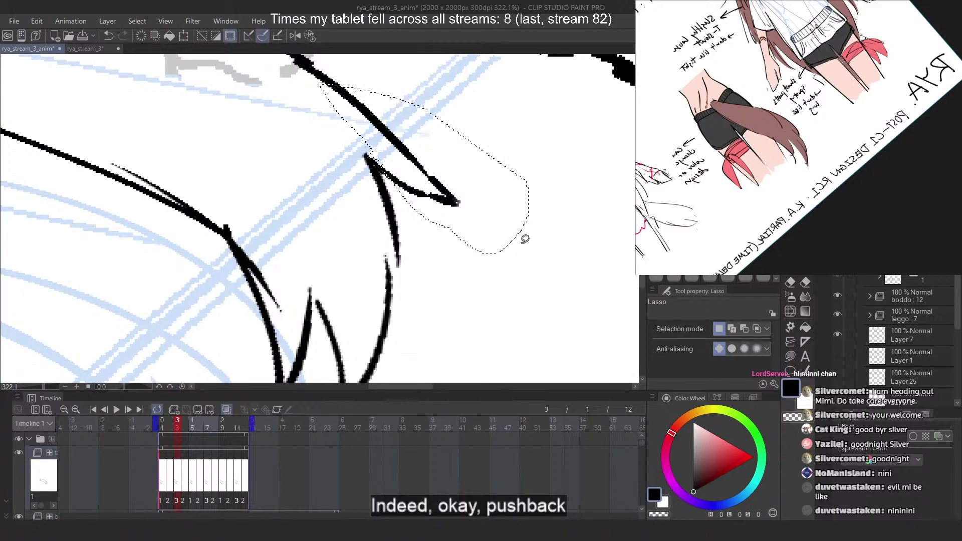
key(ctrl+t)
right_click(496, 217)
click(561, 299)
drag(529, 256, 519, 265)
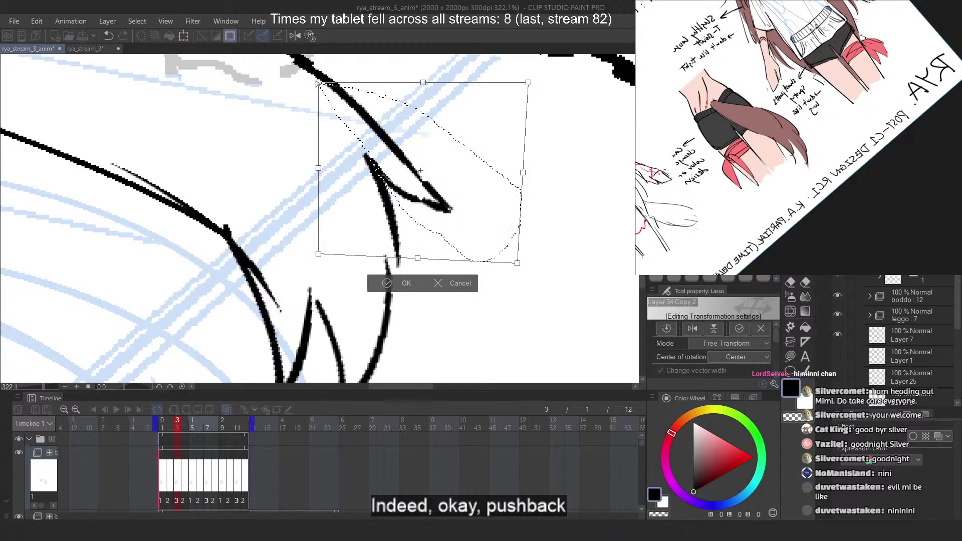
drag(319, 82, 316, 80)
key(Return)
key(ctrl+d)
scroll(427, 191, down, 7)
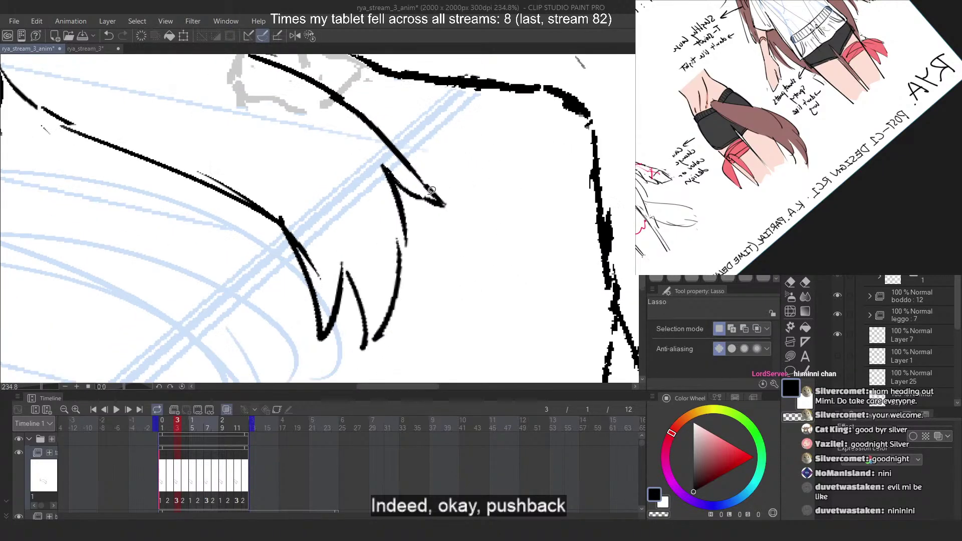
Lasso just the pointed end of the upper tuft and transform it slightly further outward and downward
scroll(429, 181, up, 9)
mouse_move(427, 194)
mouse_down()
mouse_move(355, 153)
mouse_move(388, 212)
mouse_move(521, 270)
mouse_up()
key(ctrl+t)
key(Escape)
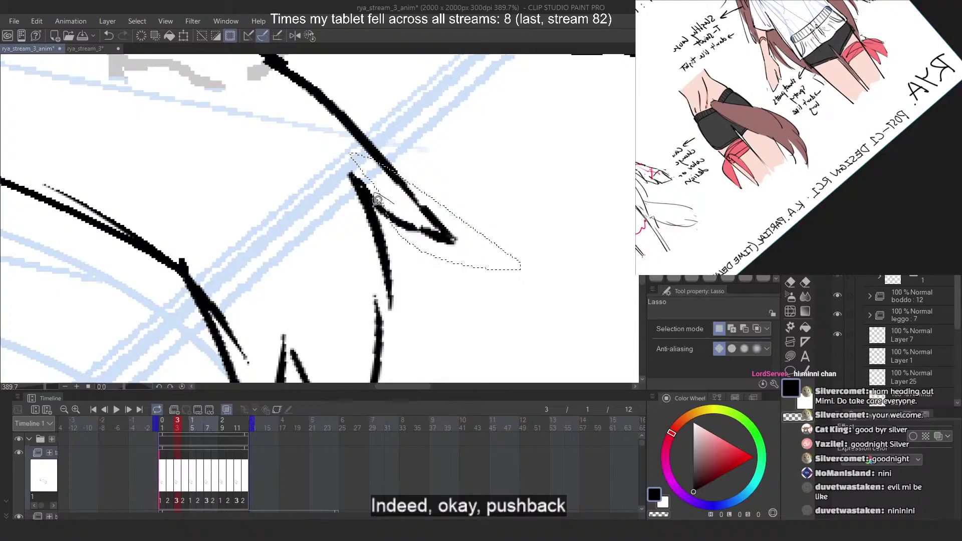
key(ctrl+t)
drag(460, 242, 465, 249)
key(Return)
key(ctrl+d)
scroll(451, 218, down, 3)
scroll(453, 214, down, 1)
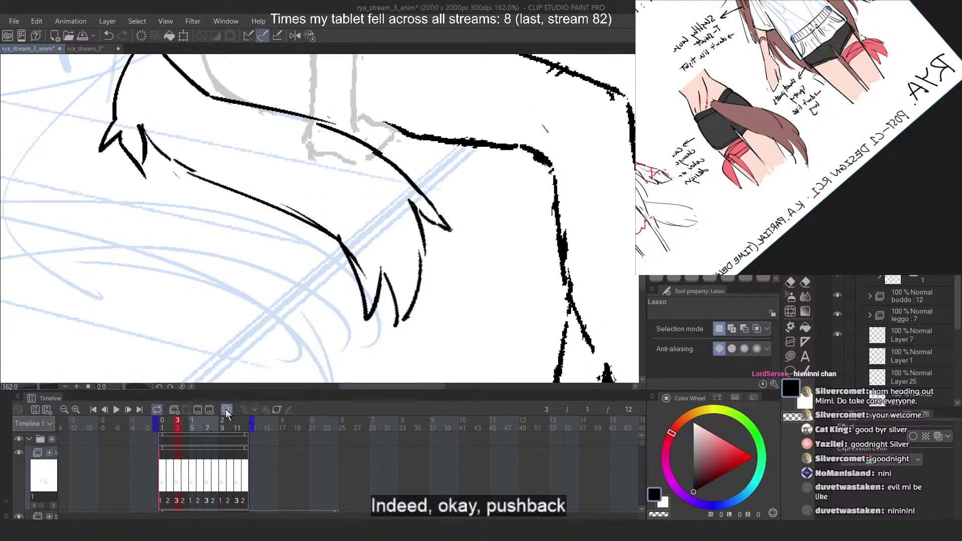
Paste the tail line art on frame 2 and free-transform its lower tufts to sit between the onion-skinned neighbouring positions
click(170, 428)
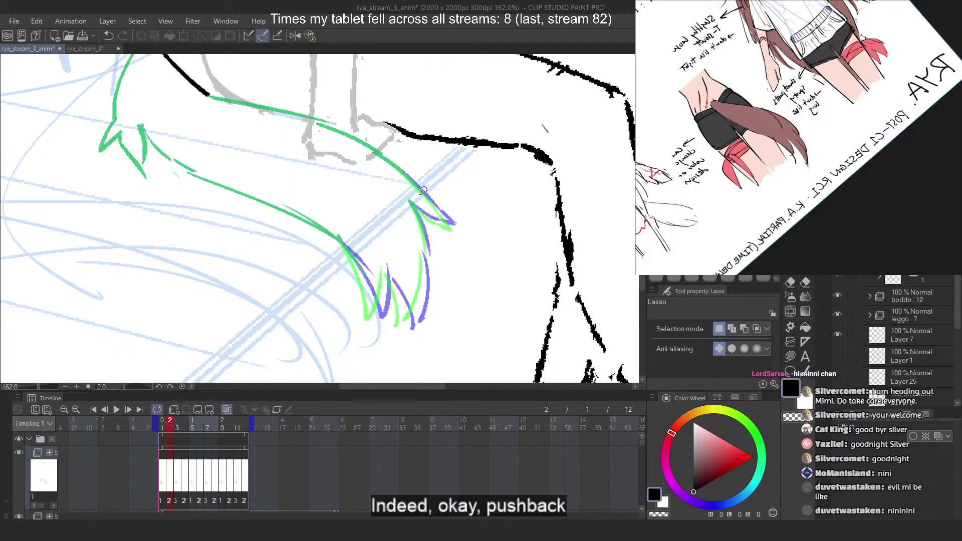
key(ctrl+v)
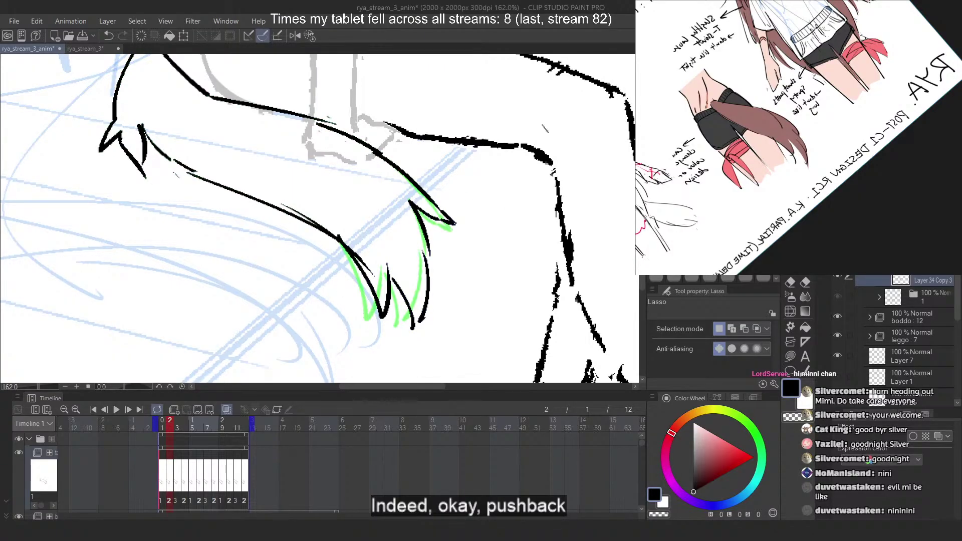
scroll(455, 223, up, 2)
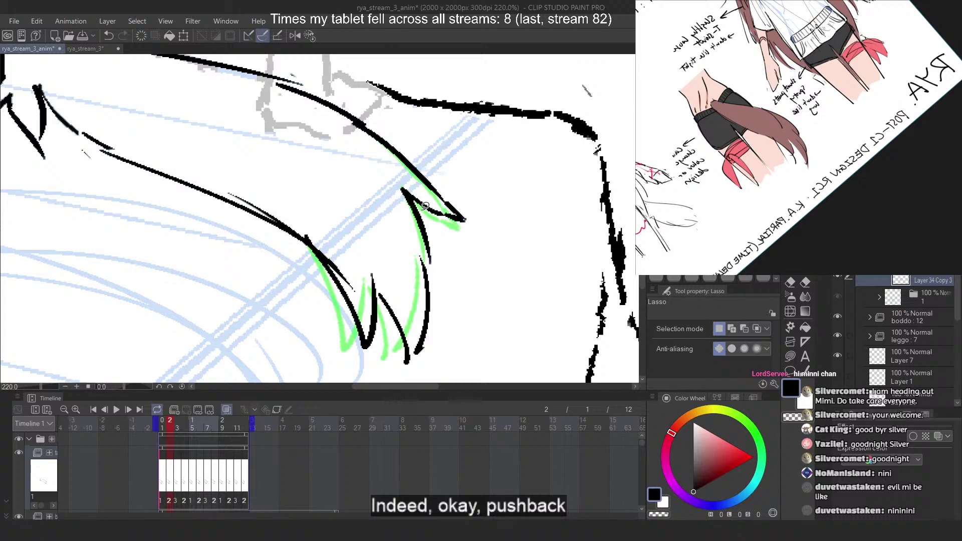
mouse_move(327, 232)
mouse_down()
mouse_move(318, 273)
mouse_move(351, 355)
mouse_move(402, 370)
mouse_move(469, 336)
mouse_up()
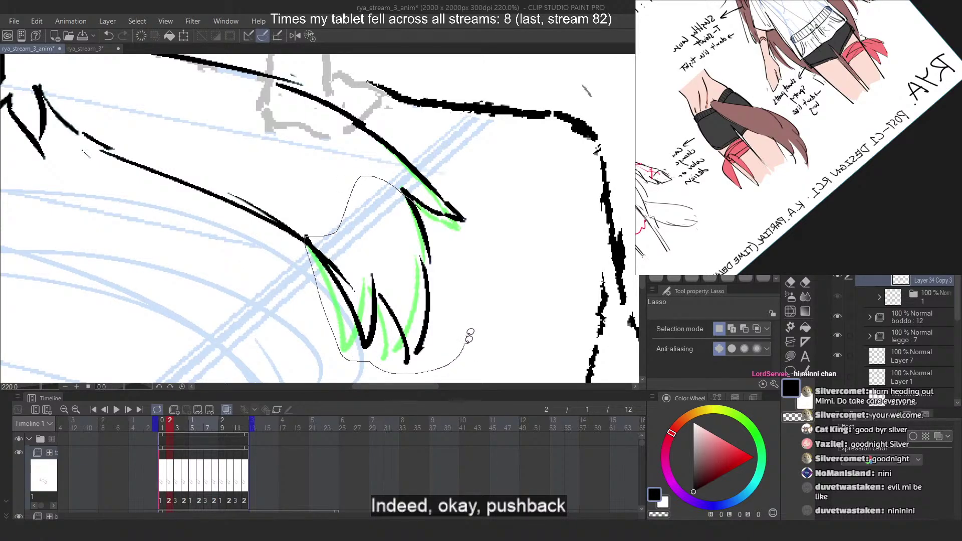
drag(433, 213, 443, 205)
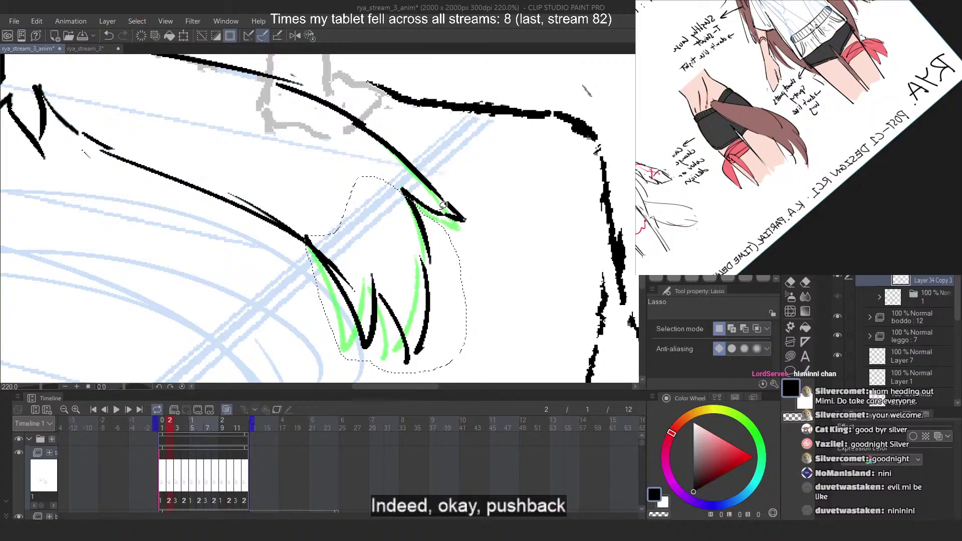
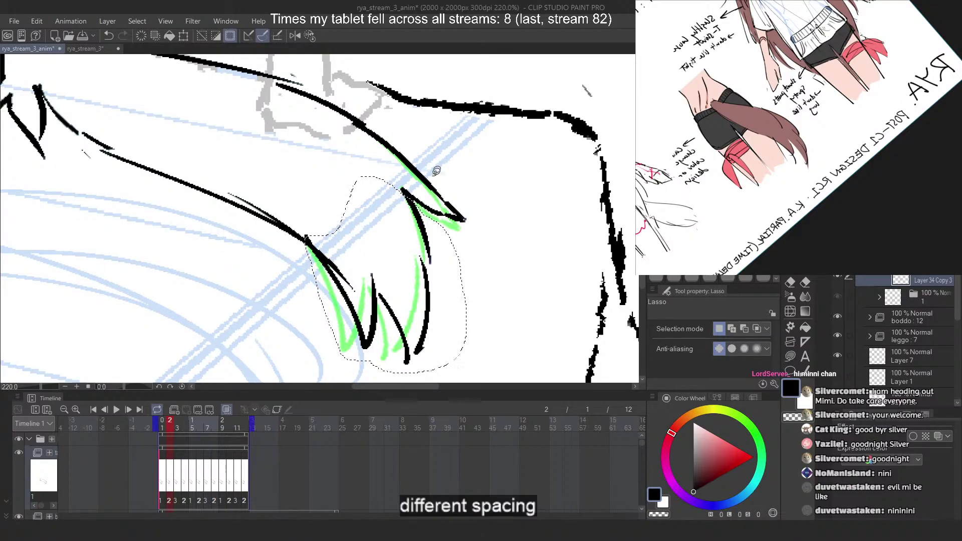
key(ctrl+t)
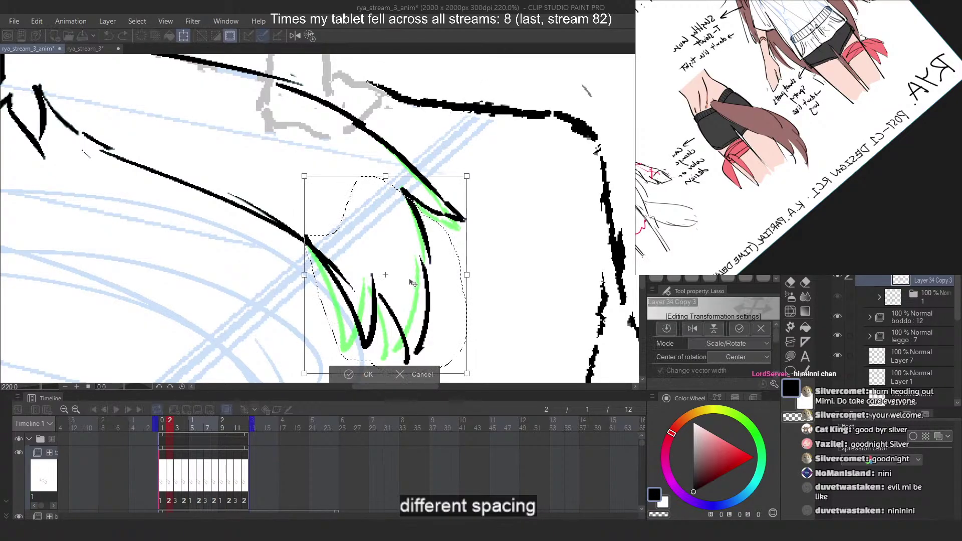
right_click(411, 280)
click(470, 360)
scroll(372, 345, up, 1)
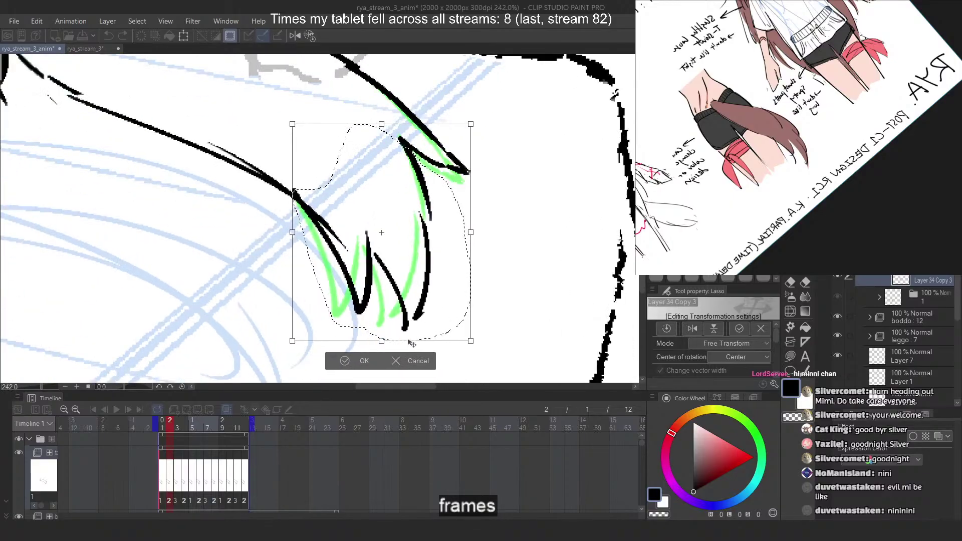
drag(372, 344, 371, 344)
drag(514, 274, 509, 285)
key(Return)
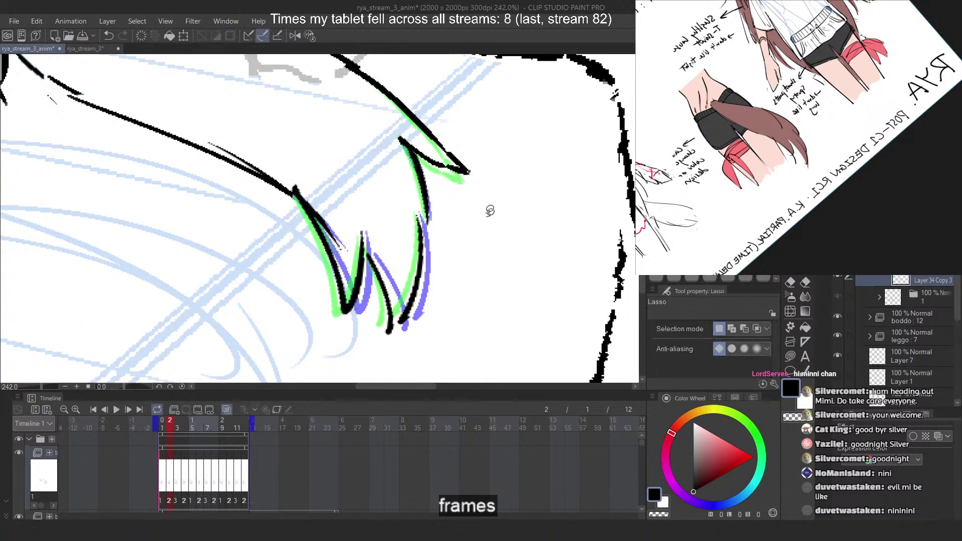
Lasso the upper tuft on frame 2 and free-transform its point slightly downward between the two onion-skinned tufts
mouse_move(459, 105)
mouse_down()
mouse_move(403, 86)
mouse_move(383, 117)
mouse_move(415, 145)
mouse_move(461, 108)
mouse_up()
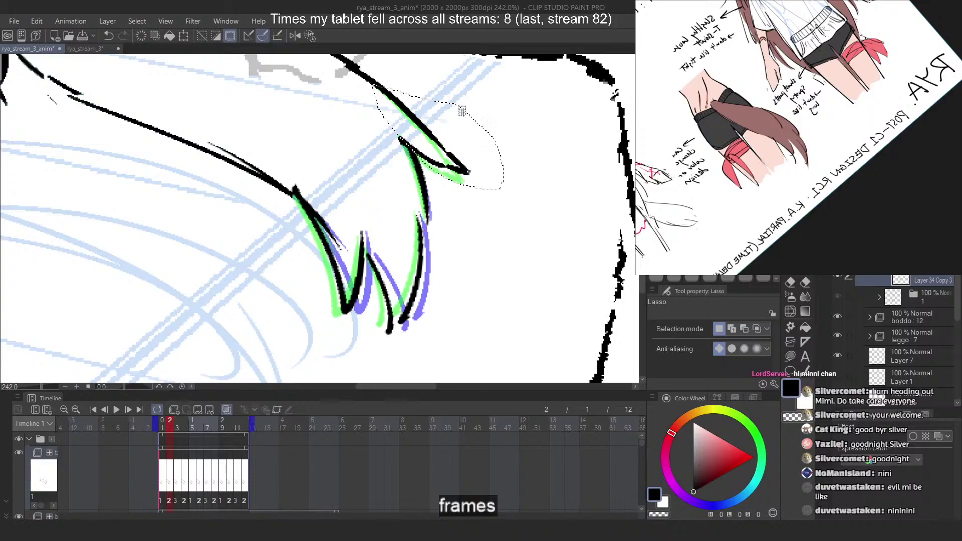
scroll(461, 113, up, 2)
key(ctrl+t)
right_click(464, 167)
click(536, 252)
drag(522, 220, 524, 234)
key(Return)
key(ctrl+d)
scroll(430, 199, down, 2)
scroll(430, 195, down, 3)
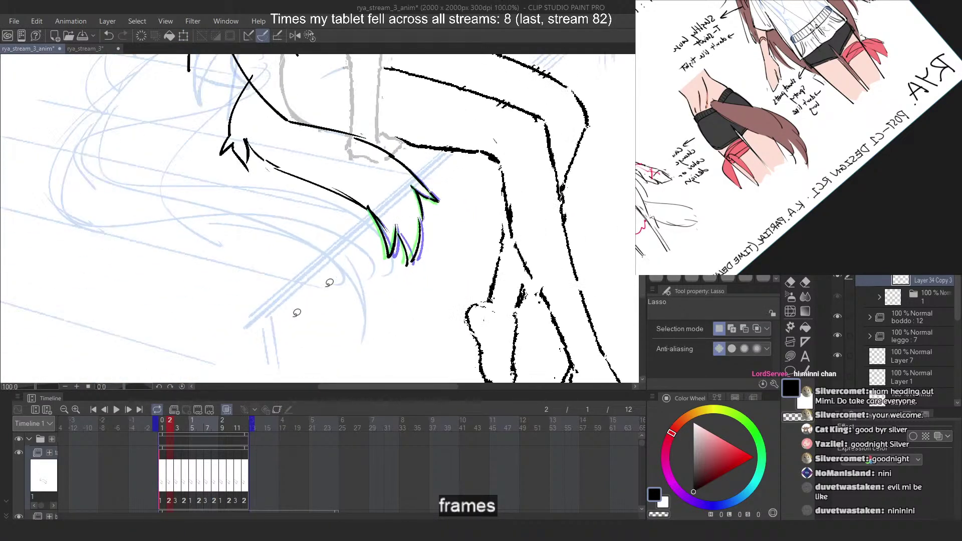
Play the looping animation and examine the tail's sway on the whole figure
click(117, 410)
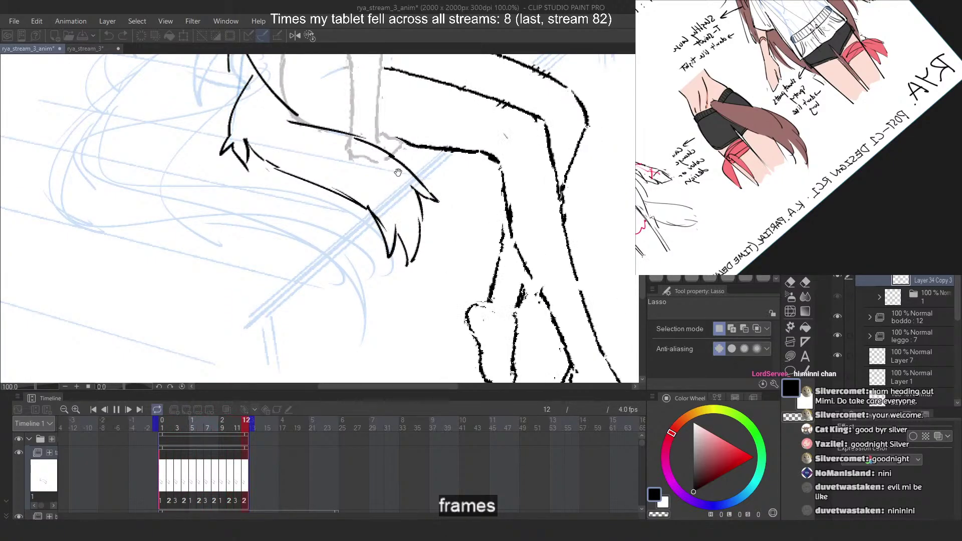
scroll(390, 182, down, 3)
scroll(390, 183, down, 2)
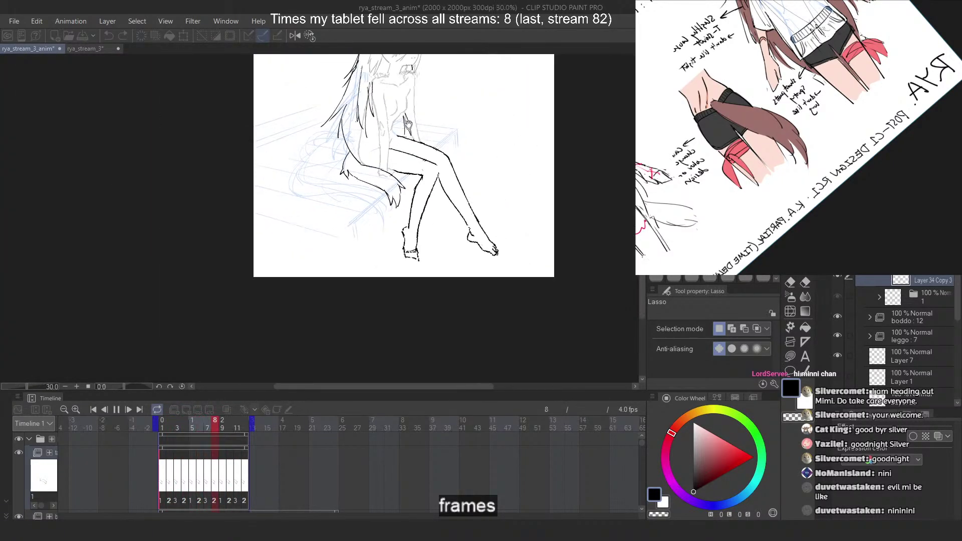
scroll(366, 217, up, 2)
drag(366, 217, 320, 311)
scroll(321, 312, down, 2)
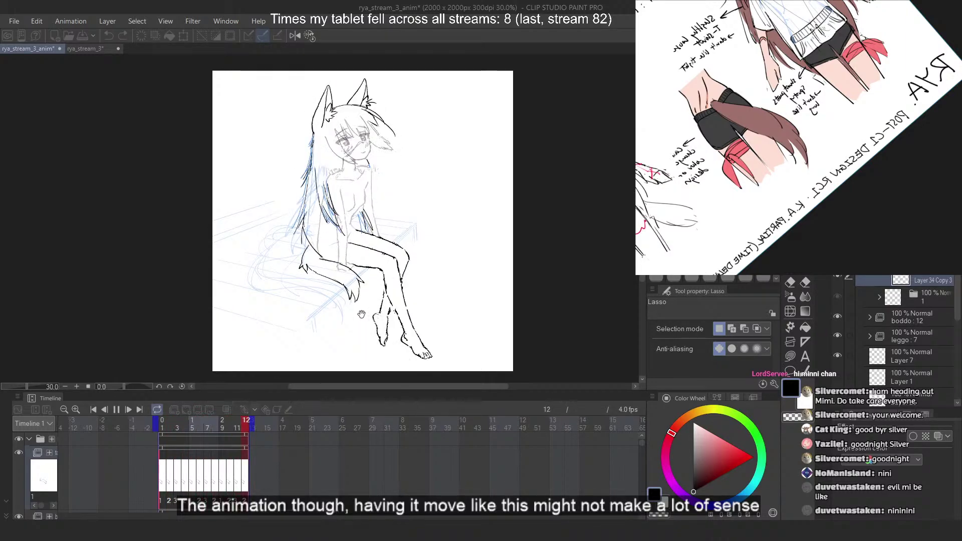
key(space)
Paste a copy of the tail line art on frame 6
key(Right)
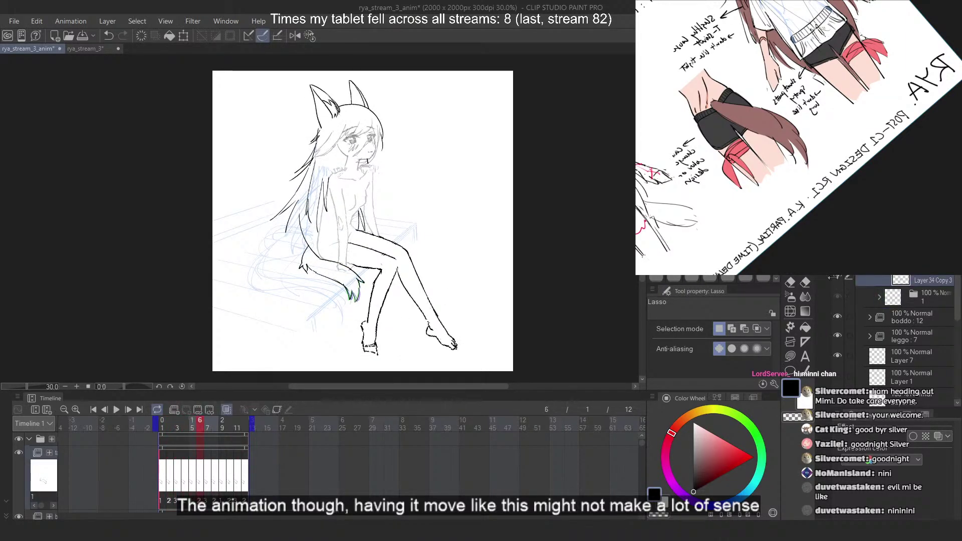
key(ctrl+v)
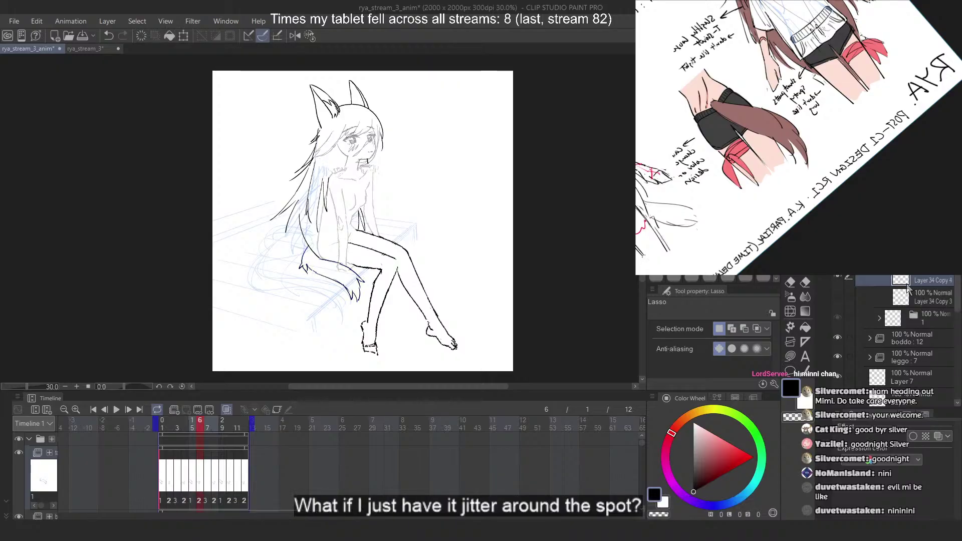
scroll(343, 296, up, 3)
scroll(413, 243, up, 2)
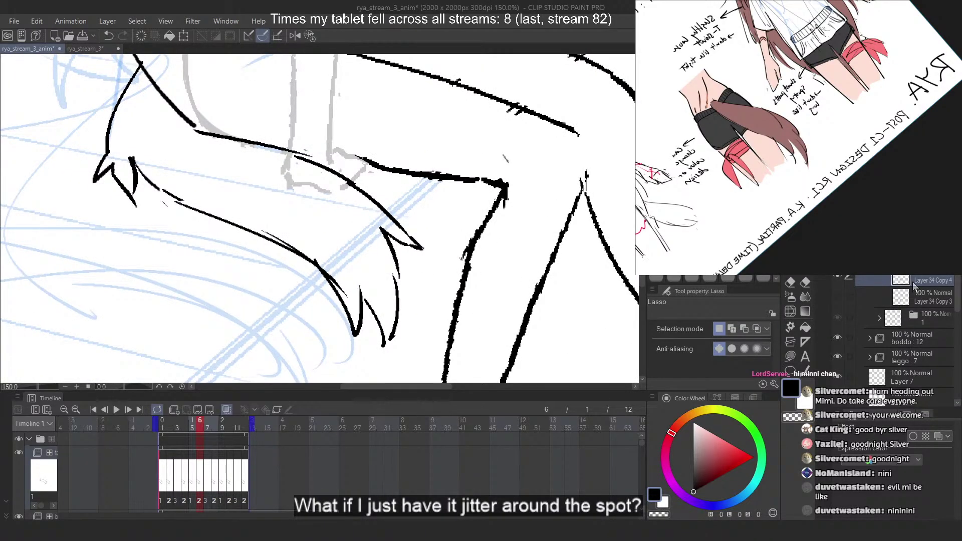
Erase the pasted tail's tufted tip on frame 6 and redraw its lower edge with the Flat marker over the onion skin
key(p)
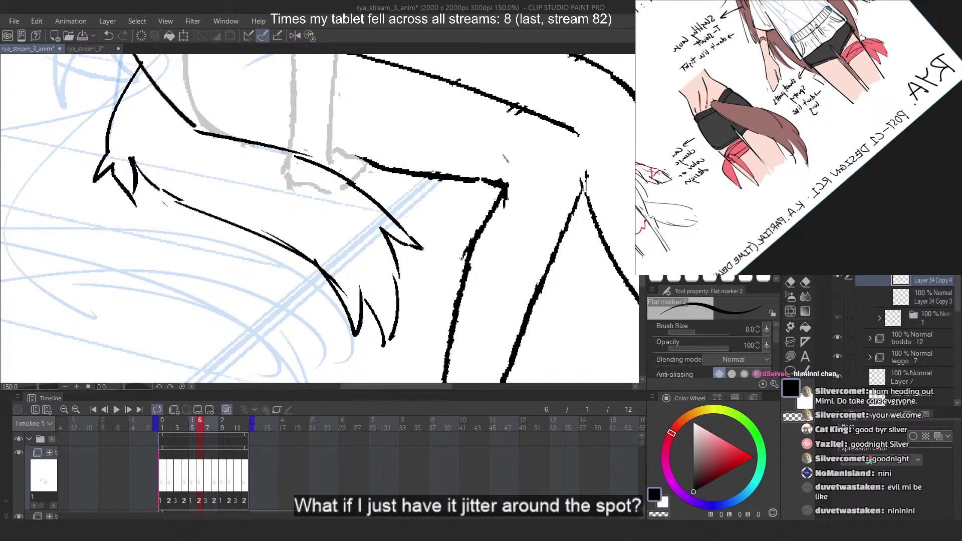
drag(430, 177, 432, 175)
drag(348, 205, 367, 219)
mouse_move(400, 275)
mouse_down()
mouse_move(372, 319)
mouse_move(312, 259)
mouse_move(370, 369)
mouse_up()
scroll(322, 263, up, 1)
scroll(316, 259, up, 1)
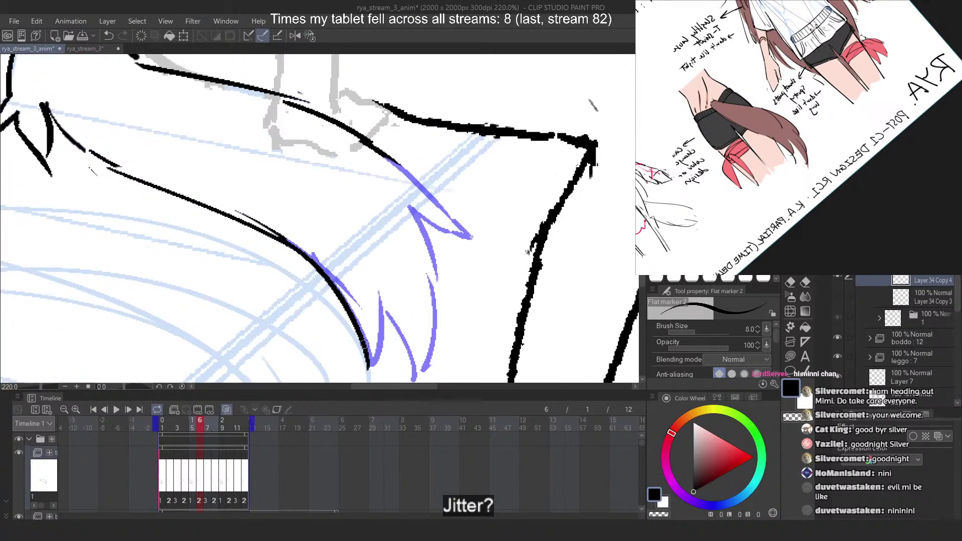
key(ctrl+z)
Redraw the lower strands, outer strand and pointed upper tuft of the frame 6 tail tip, tracing the onion skin loosely
mouse_move(380, 293)
mouse_down()
mouse_move(373, 371)
mouse_move(378, 293)
mouse_up()
mouse_move(378, 295)
mouse_down()
mouse_move(382, 331)
mouse_move(420, 385)
mouse_up()
key(ctrl+z)
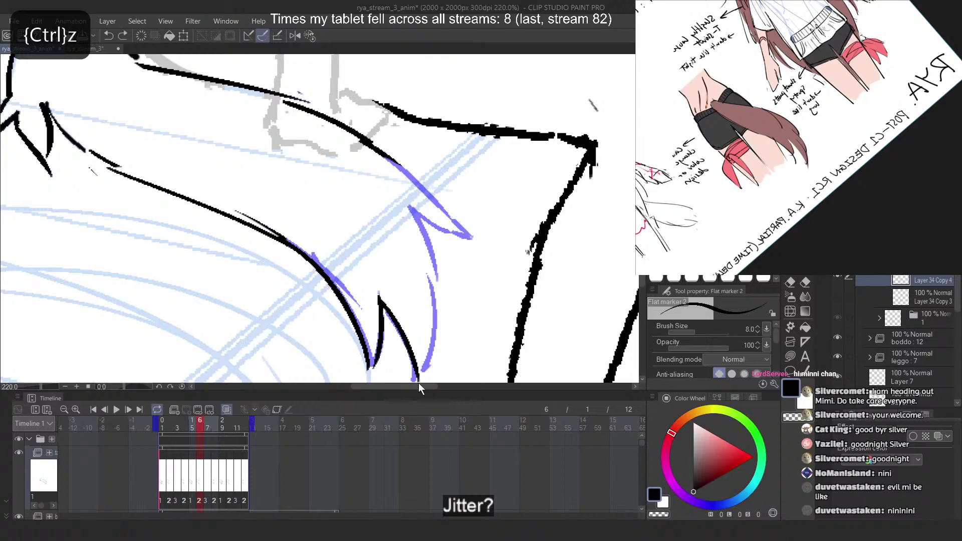
mouse_move(419, 246)
mouse_down()
mouse_move(433, 352)
mouse_move(424, 373)
mouse_up()
key(ctrl+z)
drag(424, 271, 416, 388)
mouse_move(408, 199)
mouse_down()
mouse_move(437, 303)
mouse_move(471, 242)
mouse_up()
key(ctrl+z)
mouse_move(374, 146)
mouse_down()
mouse_move(479, 254)
mouse_move(473, 240)
mouse_up()
key(ctrl+z)
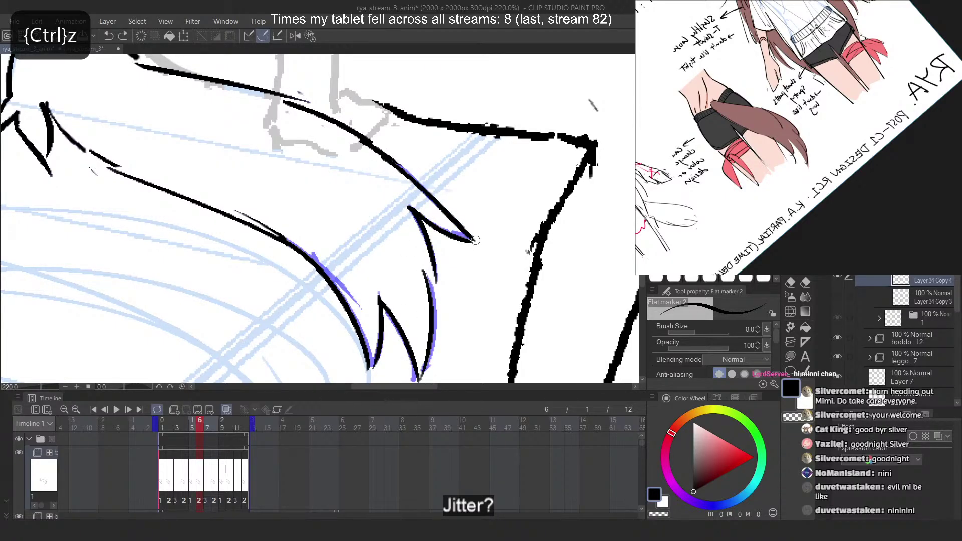
Paste the tail line art on frame 7 and erase its tufted tip
key(Right)
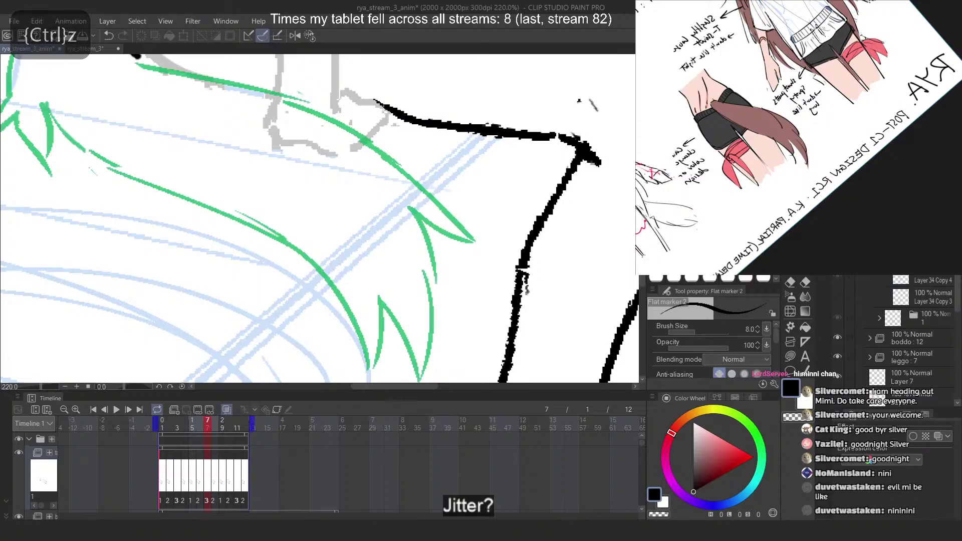
key(ctrl+v)
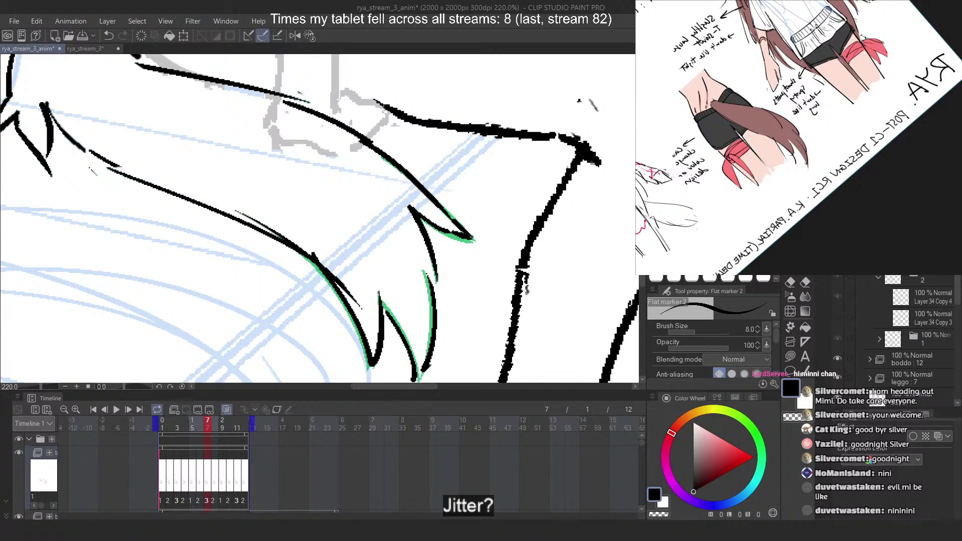
scroll(506, 236, down, 2)
scroll(487, 210, up, 2)
drag(388, 168, 467, 241)
mouse_move(448, 303)
mouse_down()
mouse_move(441, 340)
mouse_move(403, 326)
mouse_up()
mouse_move(425, 225)
mouse_down()
mouse_move(415, 217)
mouse_move(351, 281)
mouse_move(321, 265)
mouse_move(371, 326)
mouse_move(383, 361)
mouse_up()
Redraw the lower edge and lower strands of the frame 7 tail tip, slightly offset from the onion-skinned lines
drag(302, 258, 365, 359)
key(ctrl+z)
mouse_move(304, 257)
mouse_down()
mouse_move(345, 330)
mouse_move(319, 271)
mouse_move(366, 359)
mouse_up()
key(ctrl+z)
mouse_move(382, 292)
mouse_down()
mouse_move(371, 379)
mouse_move(422, 381)
mouse_up()
key(ctrl+z)
key(ctrl+z)
Redraw the outer strand and the pointed upper tuft of the frame 7 tail tip, extending the tail's upper edge to the point
drag(421, 266, 429, 376)
mouse_move(415, 216)
mouse_down()
mouse_move(434, 298)
mouse_move(480, 246)
mouse_up()
key(ctrl+z)
key(ctrl+z)
key(ctrl+z)
drag(420, 215, 479, 249)
key(ctrl+z)
drag(371, 149, 479, 246)
key(ctrl+z)
key(ctrl+z)
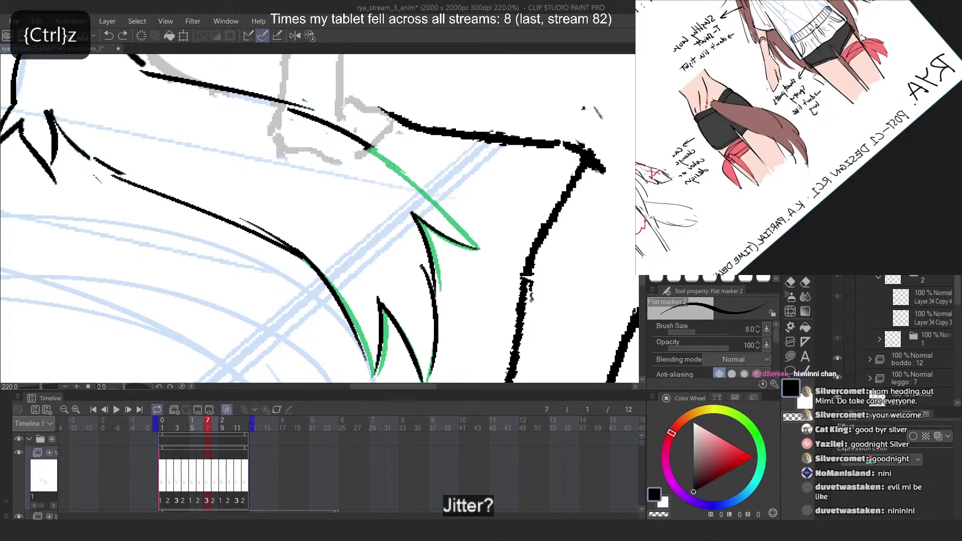
drag(372, 149, 479, 248)
key(ctrl+z)
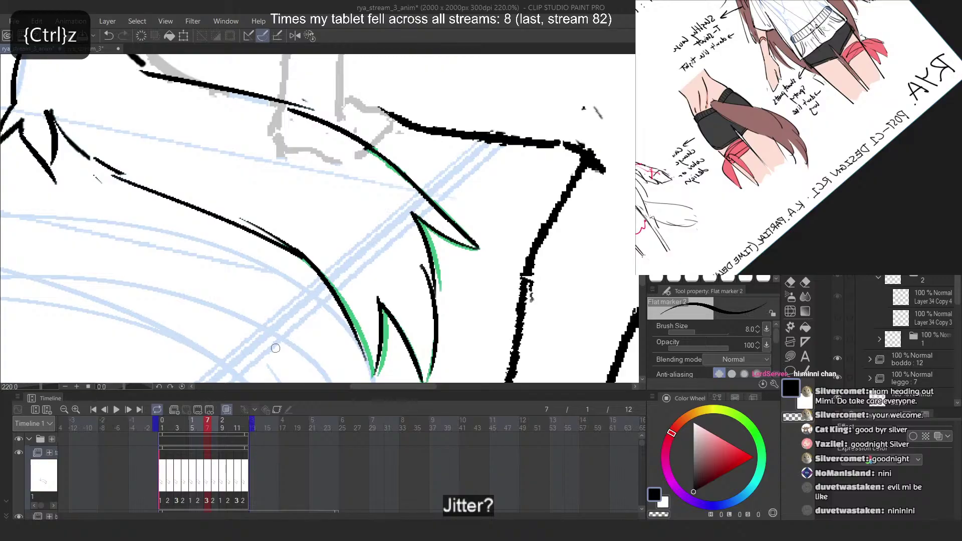
Play the animation loop at full-figure view to check how evenly the tail tip moves
drag(348, 247, 286, 260)
click(117, 410)
scroll(372, 187, down, 5)
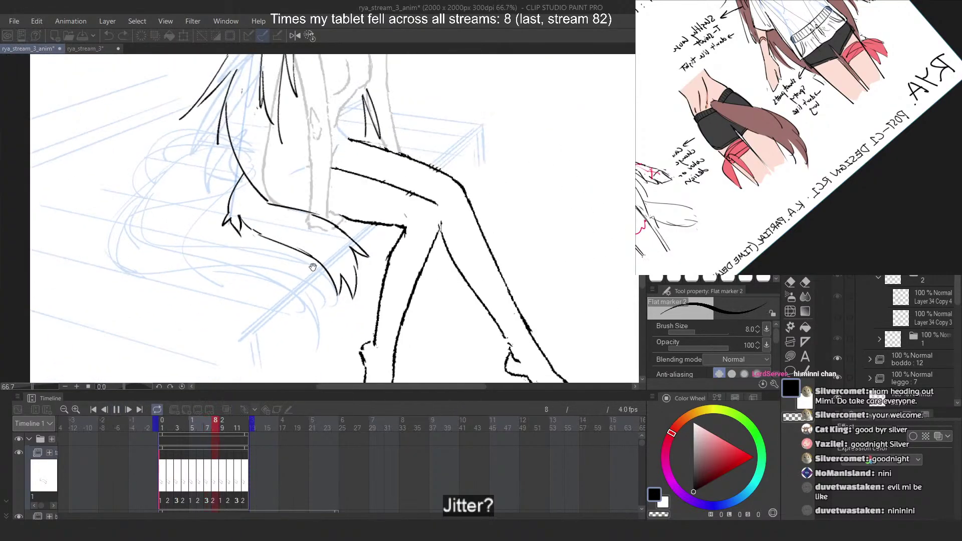
scroll(371, 187, down, 2)
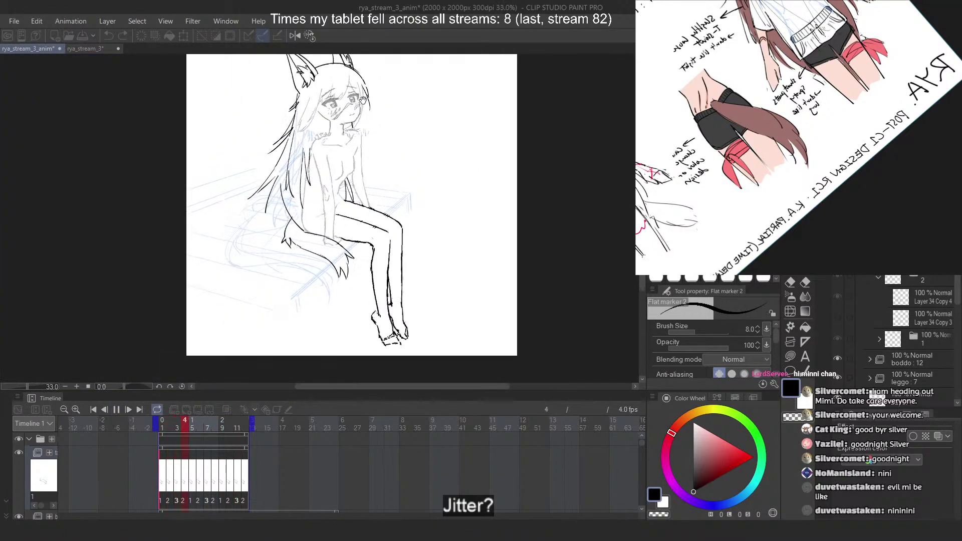
scroll(366, 150, up, 1)
scroll(362, 116, down, 1)
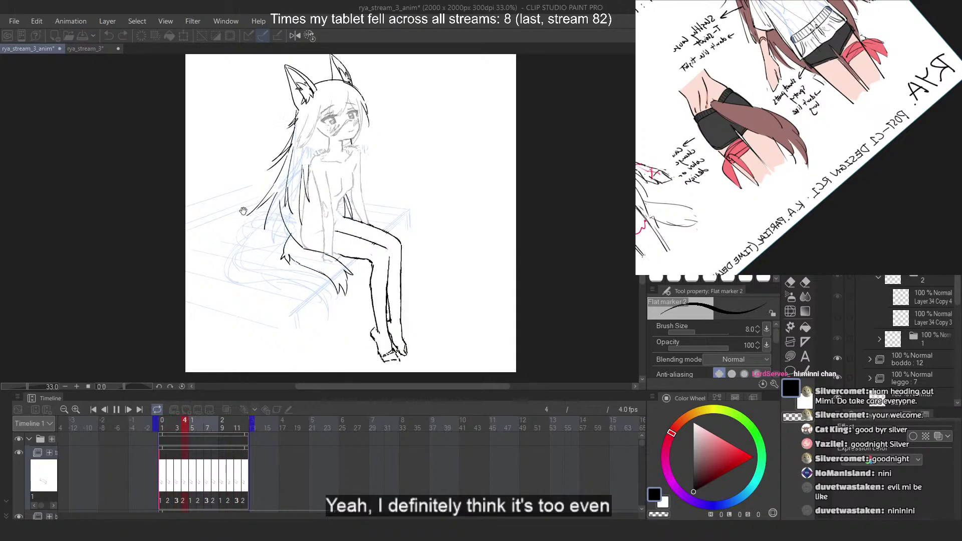
Cut the last four tail cels, frames 9 to 12, from the tail track
click(241, 477)
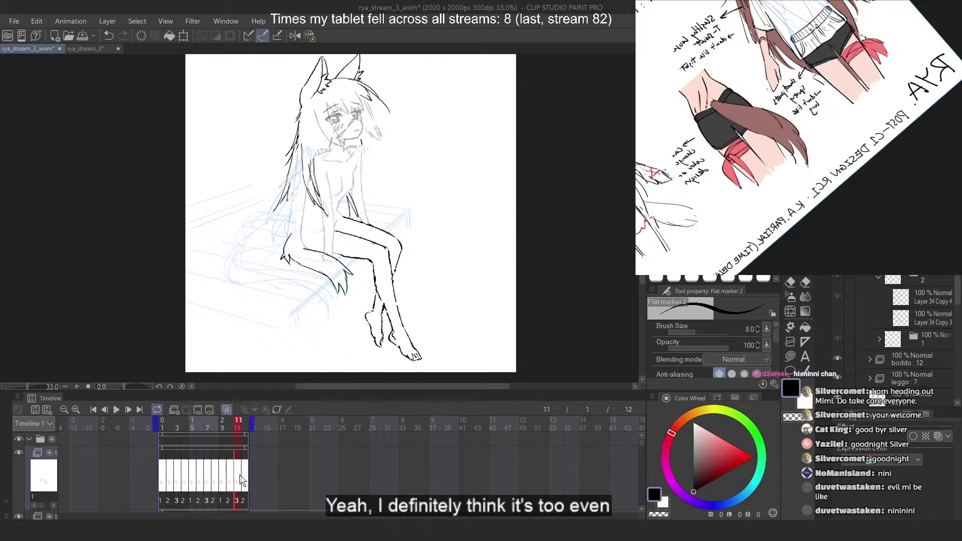
click(246, 478)
drag(224, 485, 236, 478)
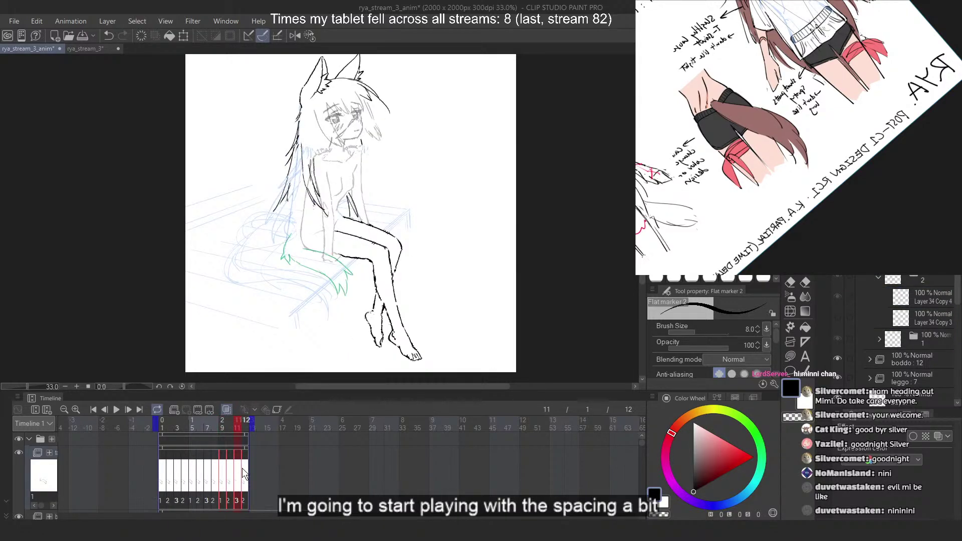
right_click(236, 470)
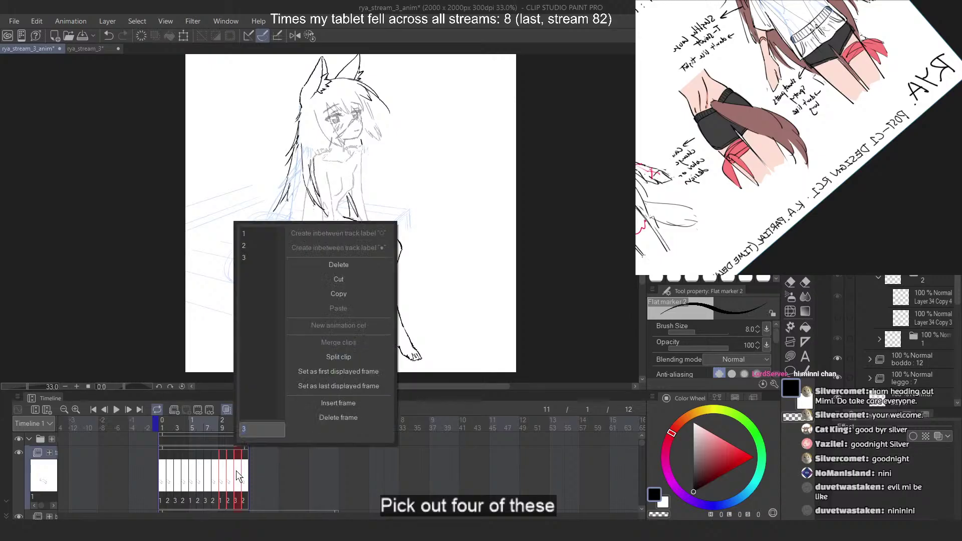
key(Escape)
right_click(236, 471)
click(353, 279)
Respace the remaining tail cels unevenly along the track, moving the last ones to frames 9 and 12 and leaving a hold before frame 4
drag(224, 480, 236, 481)
mouse_move(222, 477)
mouse_down()
mouse_move(176, 477)
mouse_move(243, 474)
mouse_up()
click(185, 475)
click(182, 477)
click(224, 475)
click(222, 471)
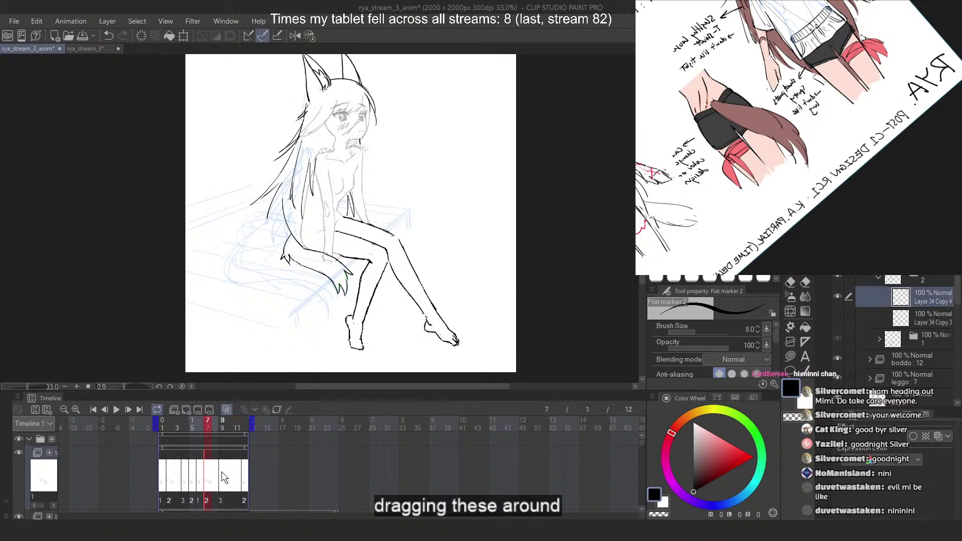
click(187, 475)
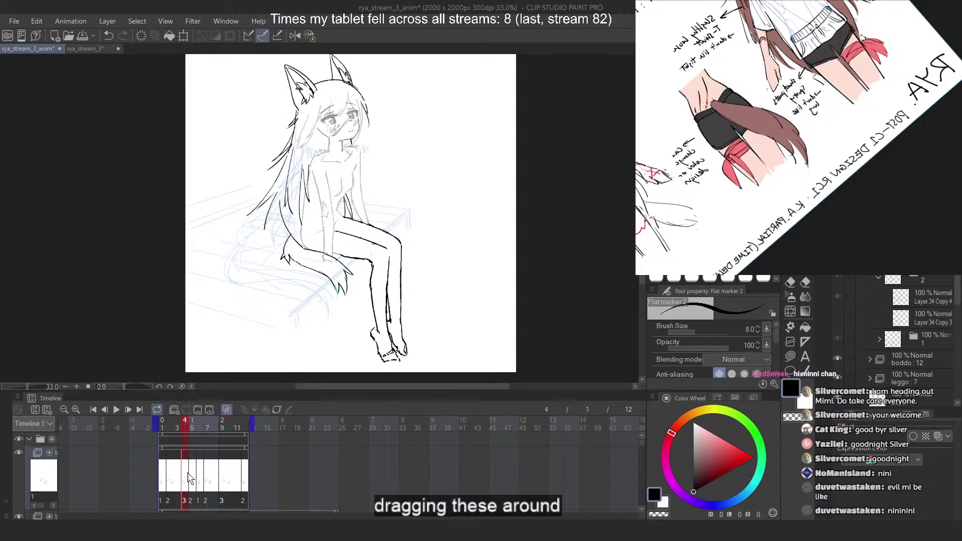
Play the animation loop to check the uneven tail-cel timing, then stop it
click(115, 410)
scroll(311, 188, down, 3)
scroll(308, 194, up, 1)
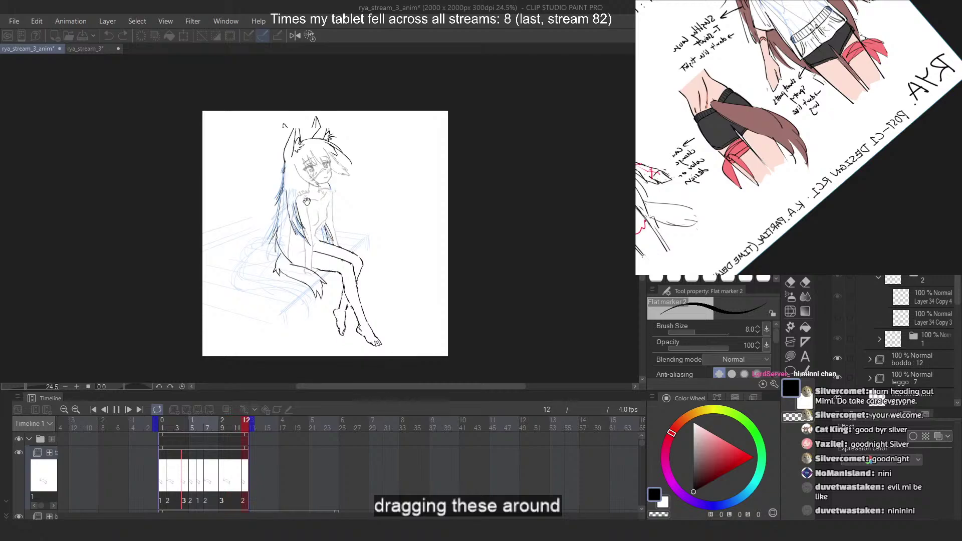
scroll(306, 201, up, 3)
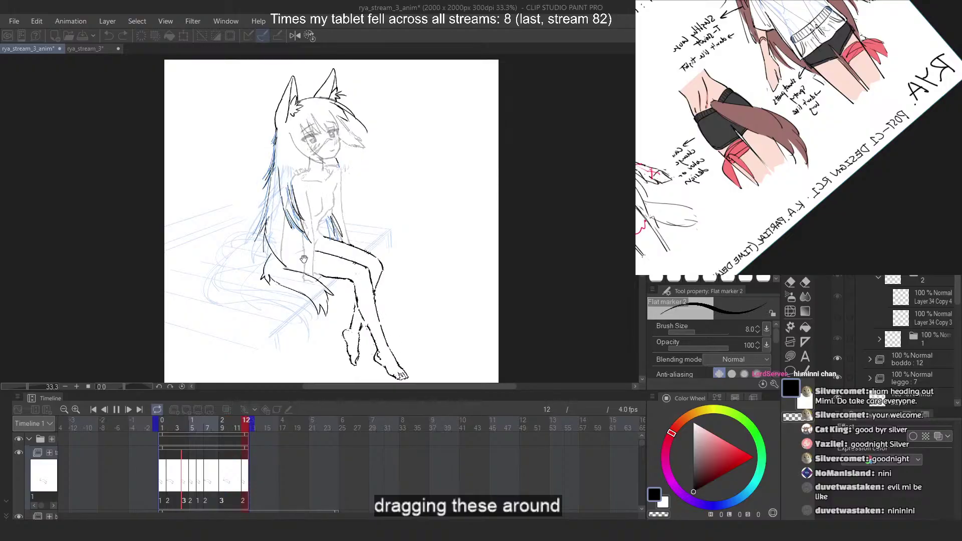
click(117, 410)
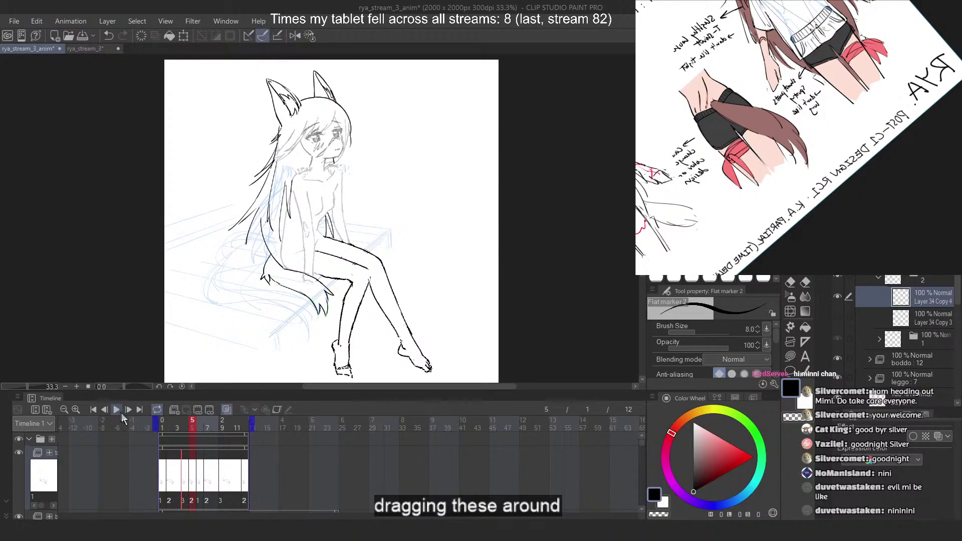
Select the body track, go to frame 4, and identify its hair line layer by switching the layer's visibility off and on
scroll(287, 455, down, 3)
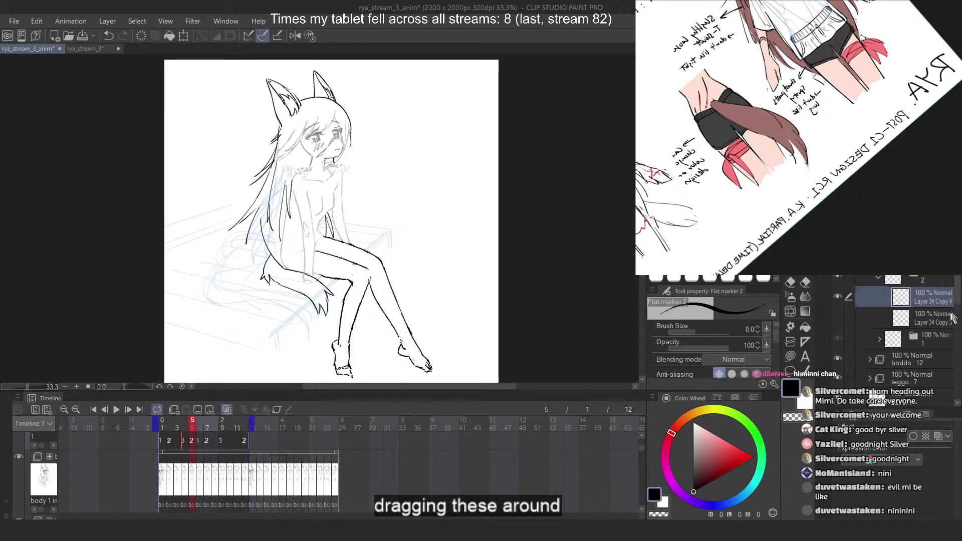
scroll(947, 319, down, 5)
click(44, 478)
scroll(913, 325, up, 5)
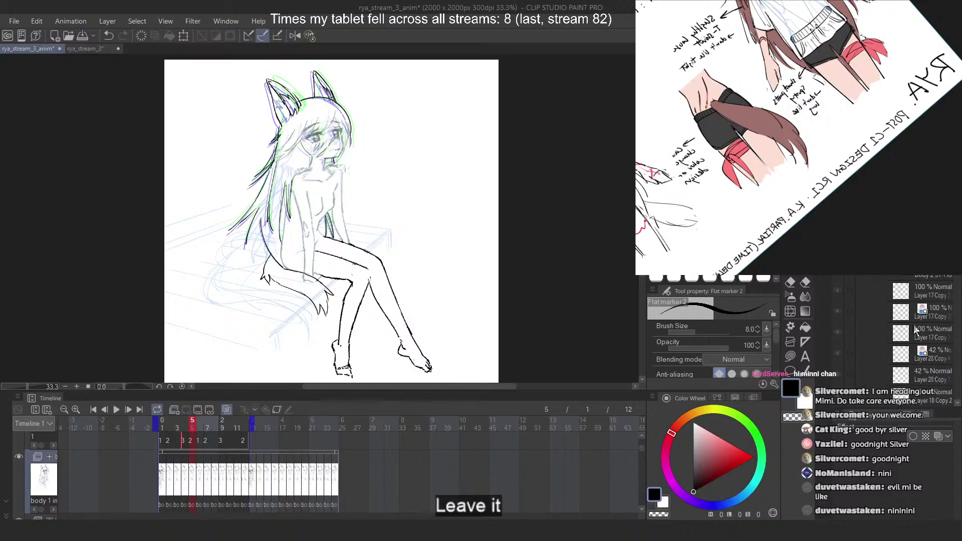
scroll(913, 325, up, 3)
click(168, 434)
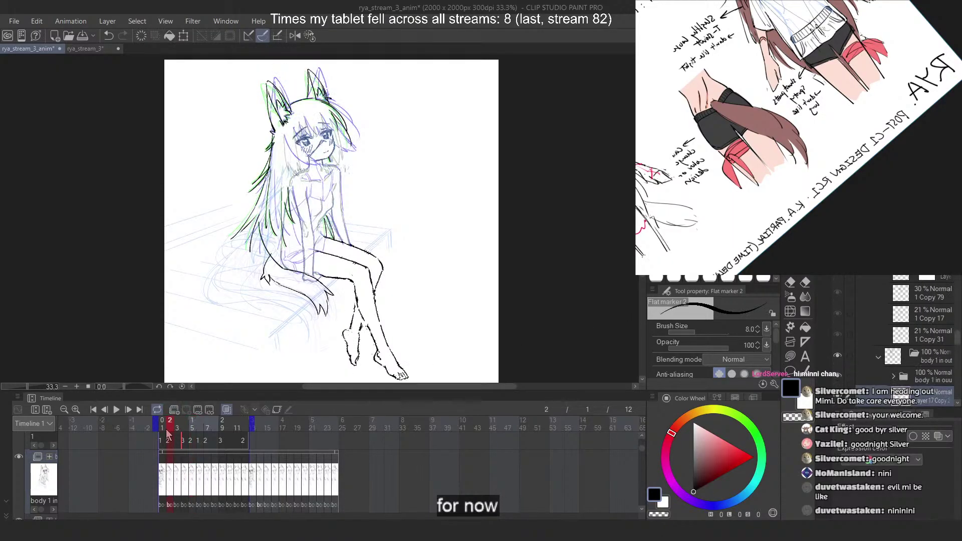
click(161, 431)
drag(161, 432, 188, 433)
scroll(863, 348, down, 3)
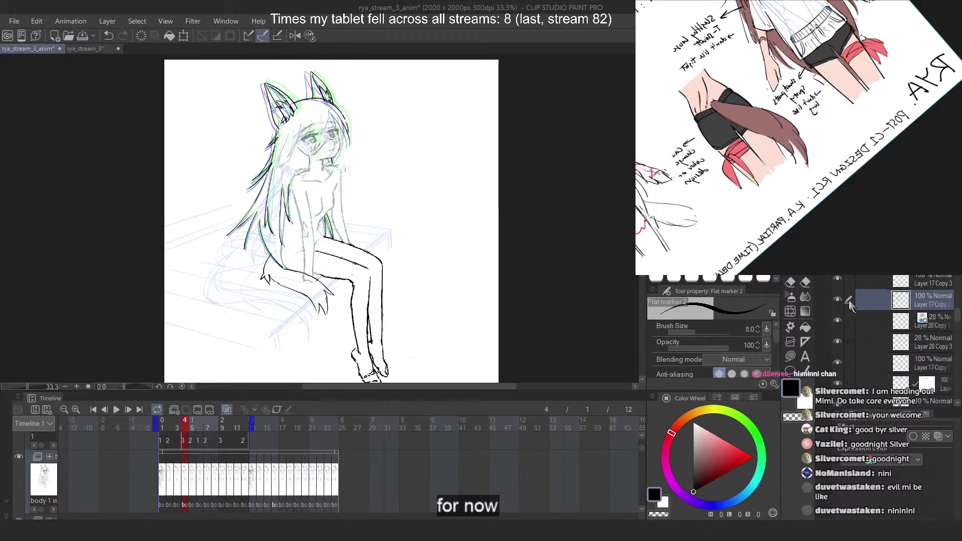
click(838, 301)
click(838, 301)
click(837, 300)
click(837, 300)
Lasso the outer back hair strands on frame 4 and reshape them slightly with Free Transform
key(m)
drag(201, 125, 260, 126)
mouse_move(342, 229)
mouse_down()
mouse_move(365, 144)
mouse_move(286, 253)
mouse_move(247, 371)
mouse_move(316, 331)
mouse_move(332, 217)
mouse_up()
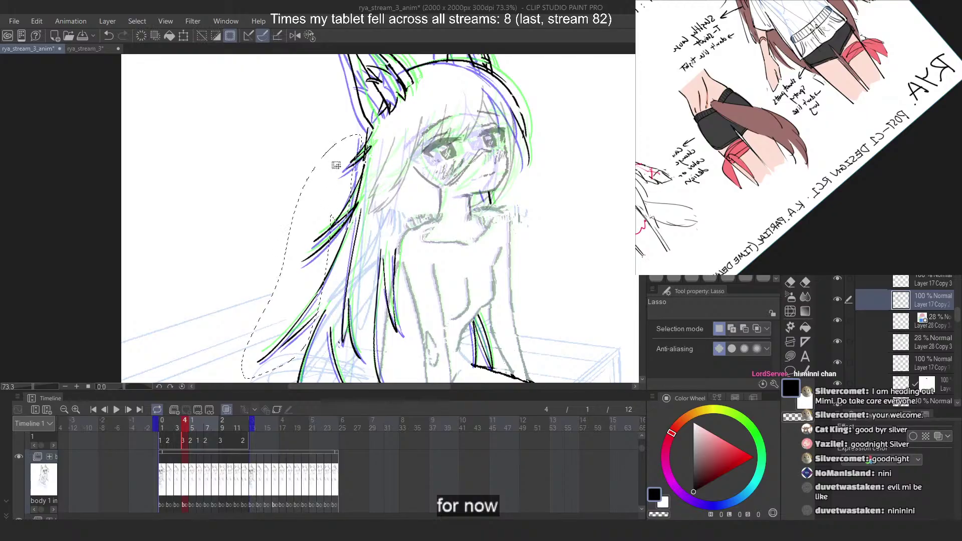
scroll(336, 165, up, 5)
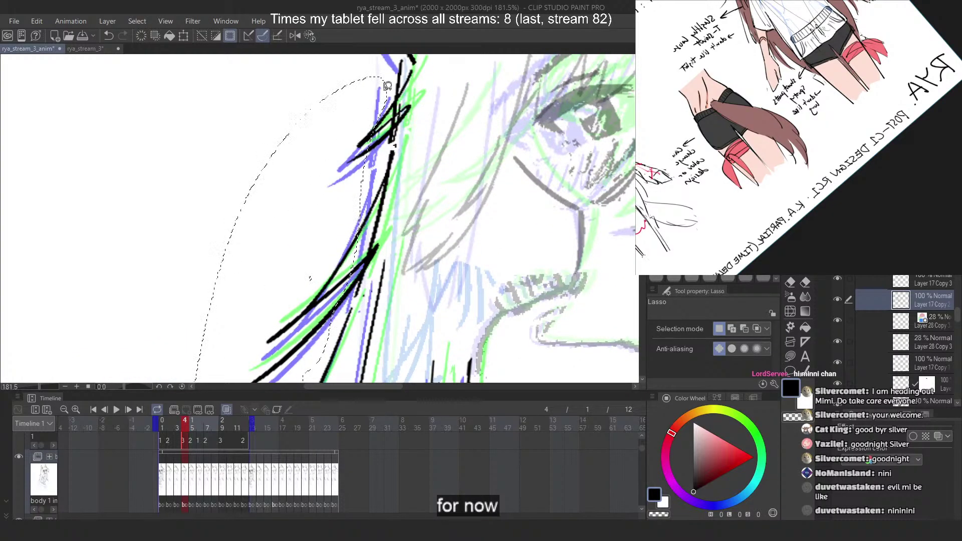
scroll(311, 172, down, 7)
key(ctrl+t)
right_click(311, 225)
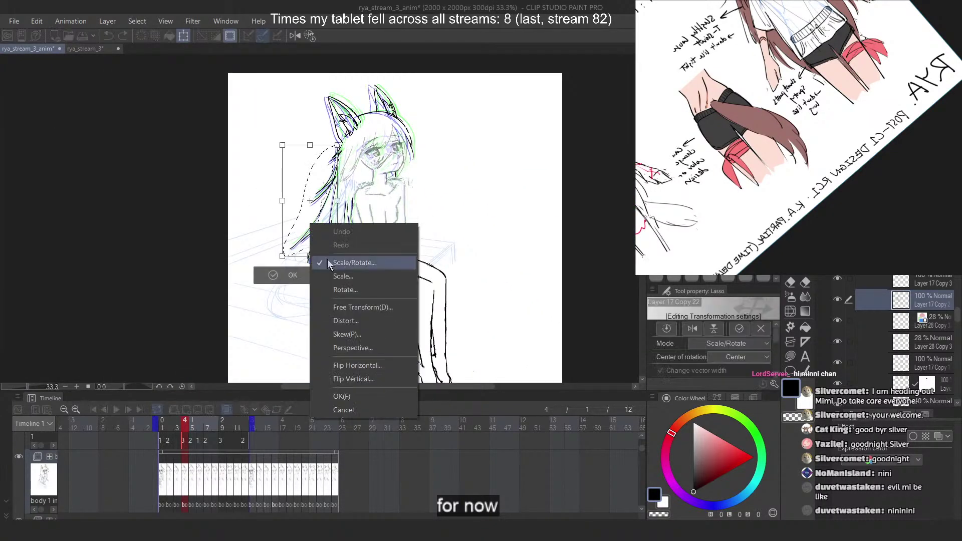
click(351, 307)
drag(282, 201, 283, 201)
key(Return)
Lasso the short lower hair strand on frame 4, transform it to adjust its position, and deselect
scroll(339, 237, up, 5)
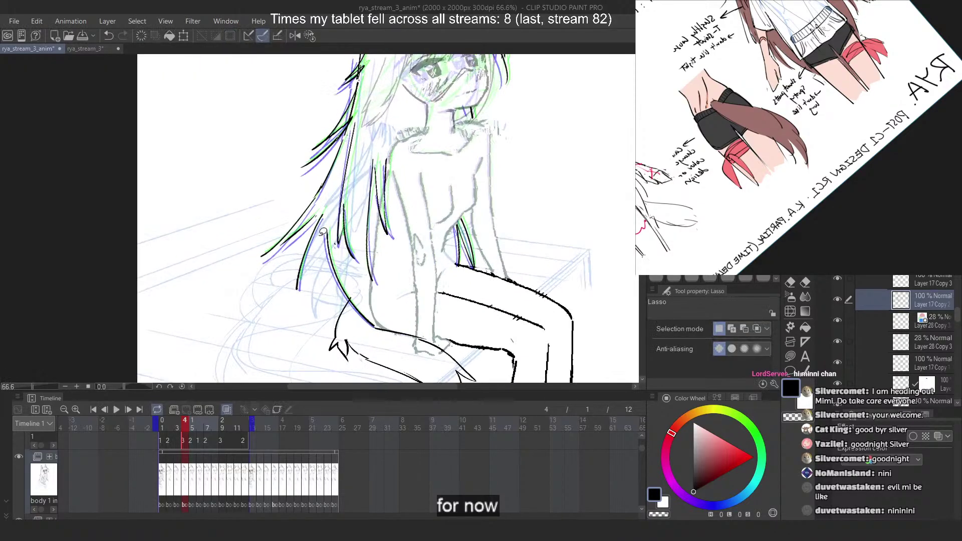
mouse_move(323, 230)
mouse_down()
mouse_move(293, 320)
mouse_move(322, 324)
mouse_up()
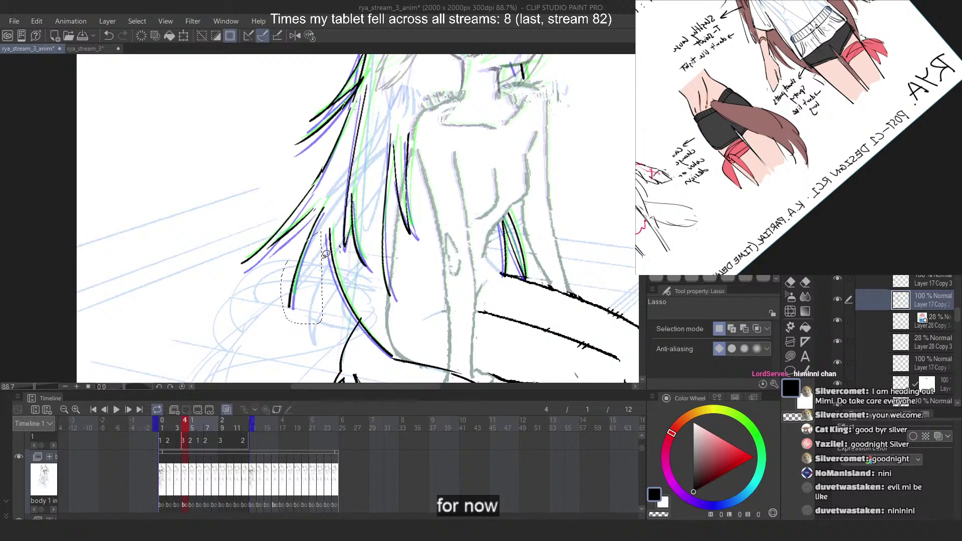
key(ctrl+t)
key(Escape)
drag(328, 219, 326, 201)
key(ctrl+t)
key(Return)
key(ctrl+d)
Turn off onion skinning and play the animation to check the adjusted frame 4 hair
scroll(275, 283, down, 5)
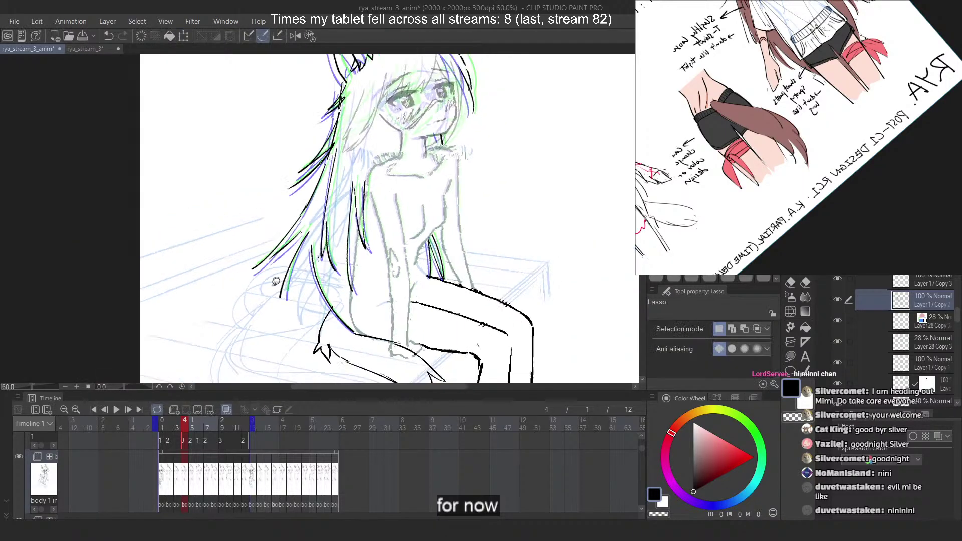
click(226, 409)
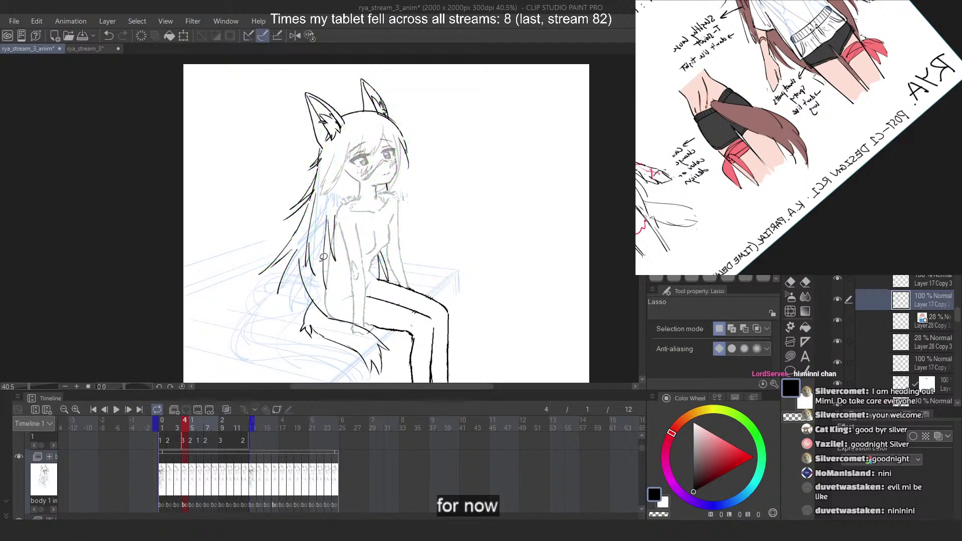
click(121, 408)
scroll(302, 181, down, 2)
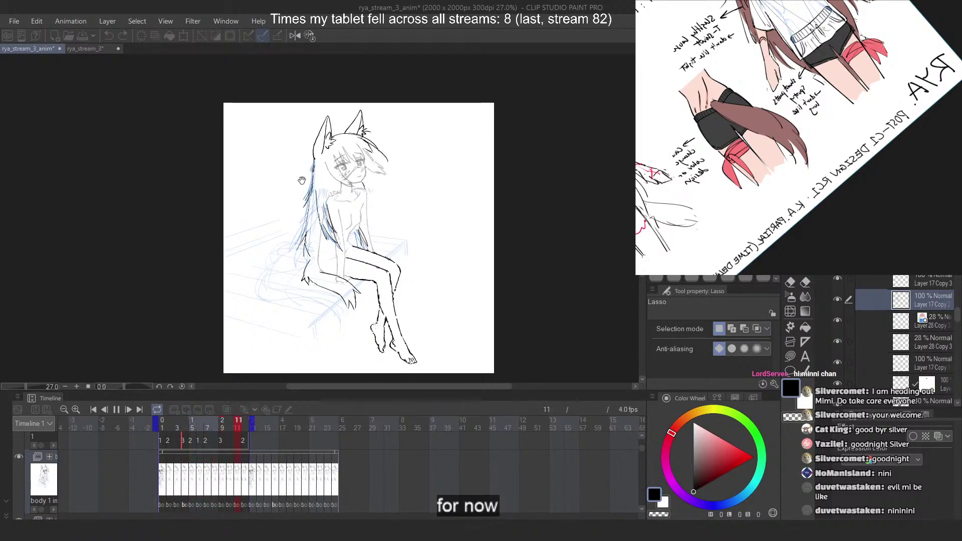
click(117, 410)
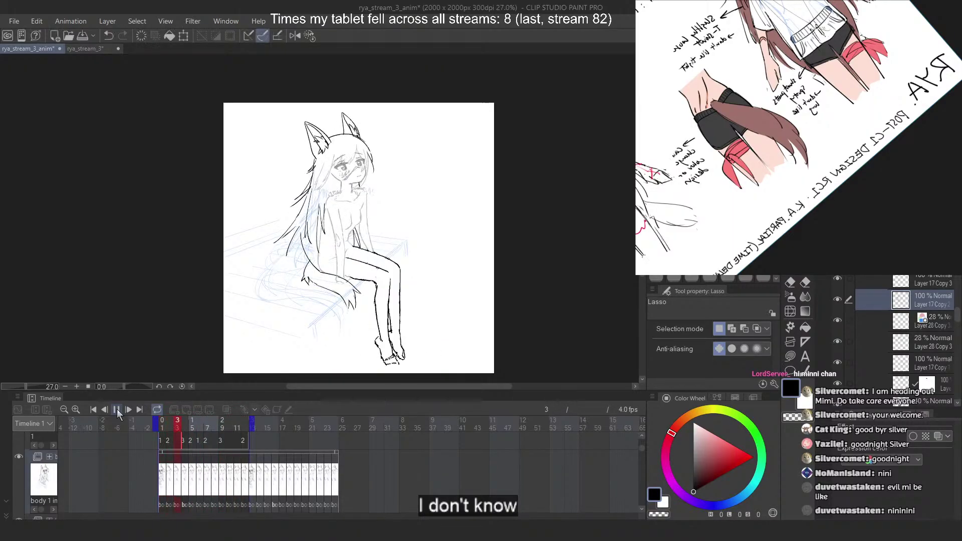
Search the frame 1 body layers for the wanted line art, switching layer 1 Copy 68 off and on
scroll(912, 349, down, 3)
scroll(910, 350, down, 8)
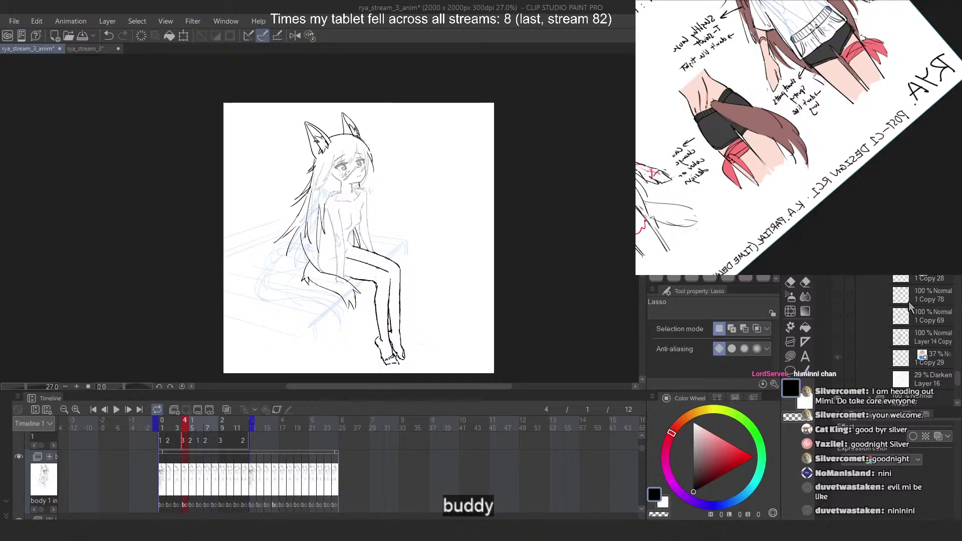
click(910, 302)
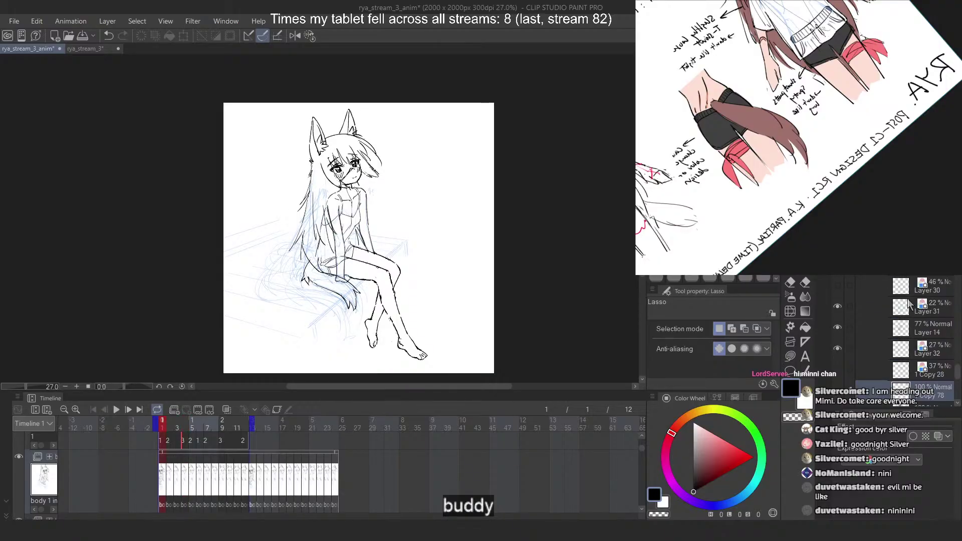
scroll(858, 306, up, 2)
click(841, 287)
click(841, 288)
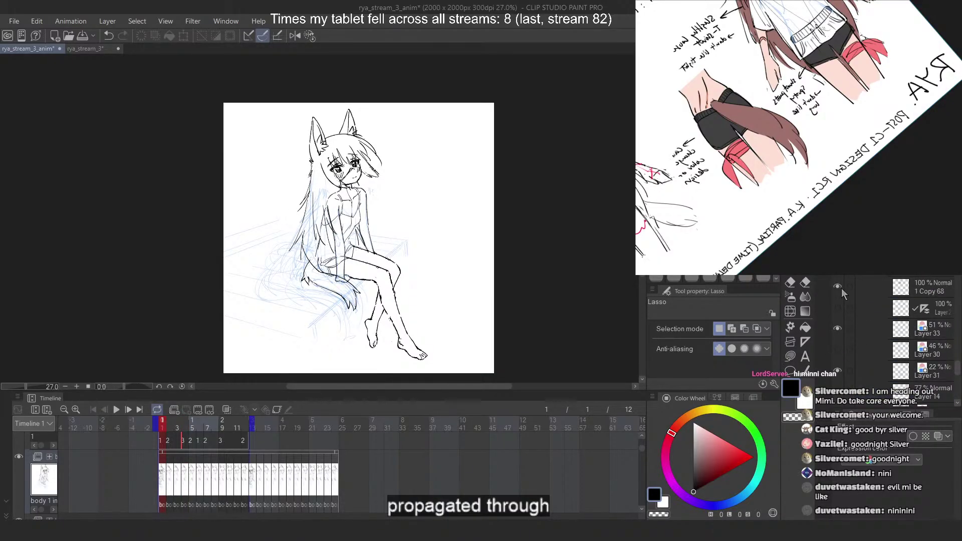
scroll(842, 343, down, 5)
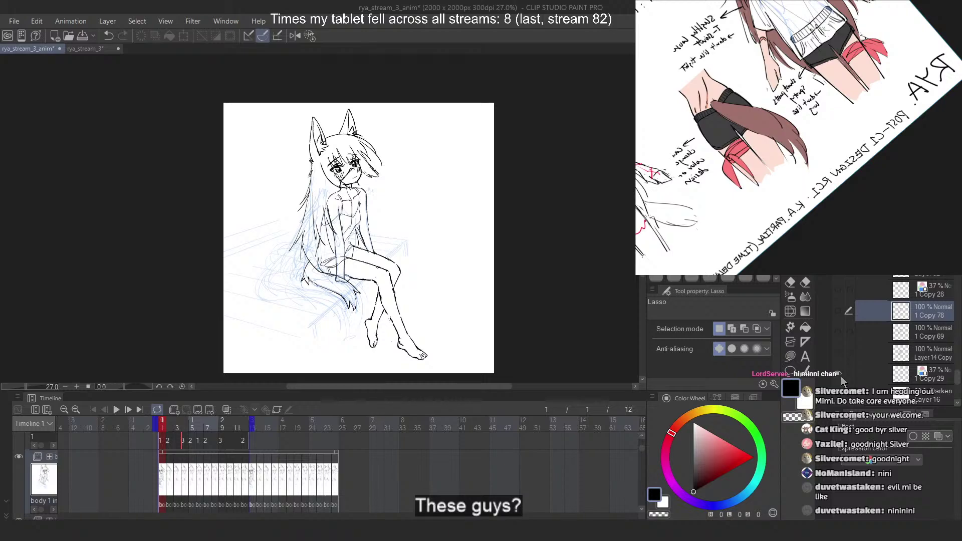
scroll(841, 377, down, 4)
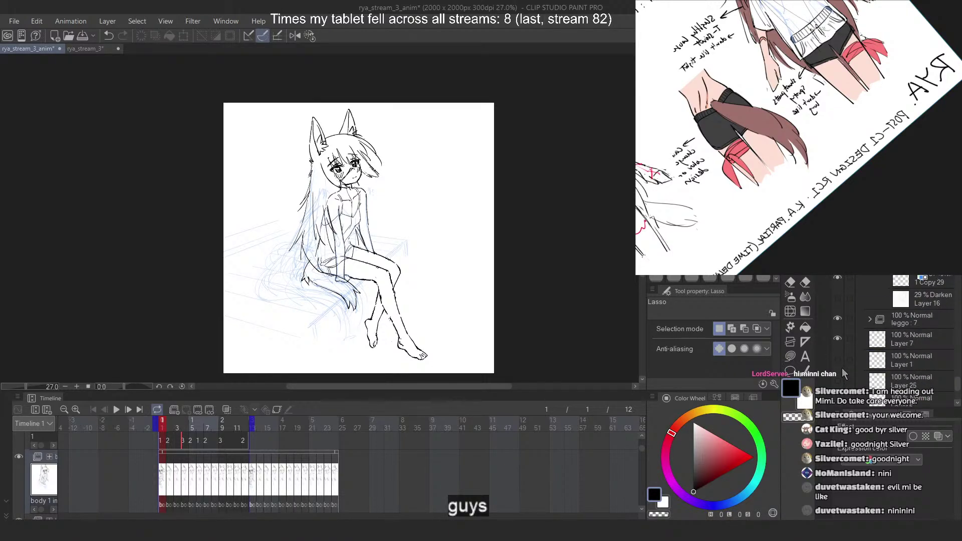
scroll(899, 357, up, 4)
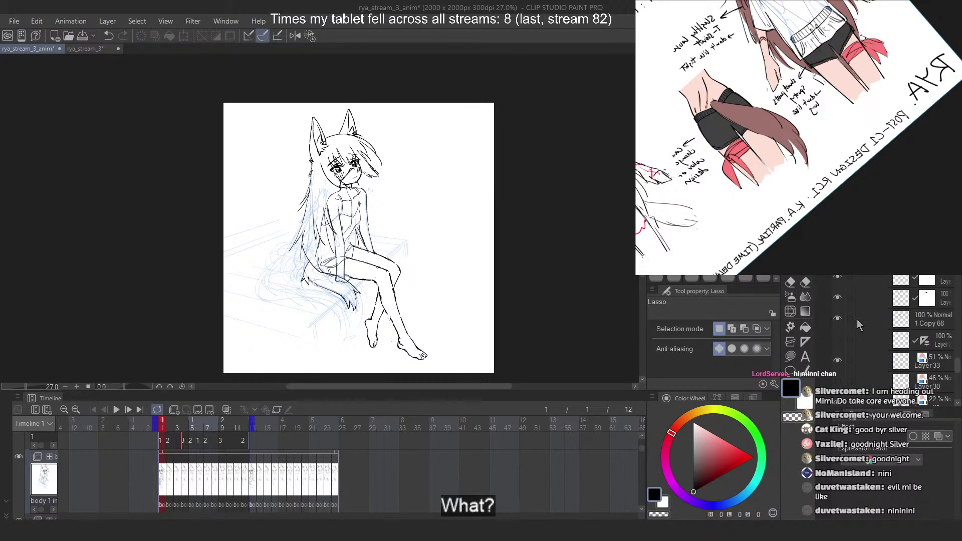
click(839, 317)
click(838, 318)
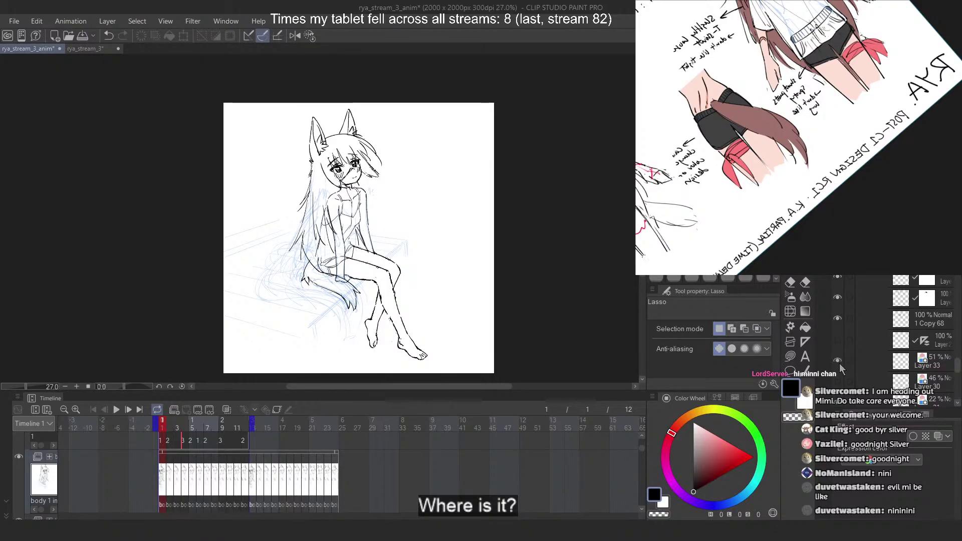
scroll(840, 363, down, 3)
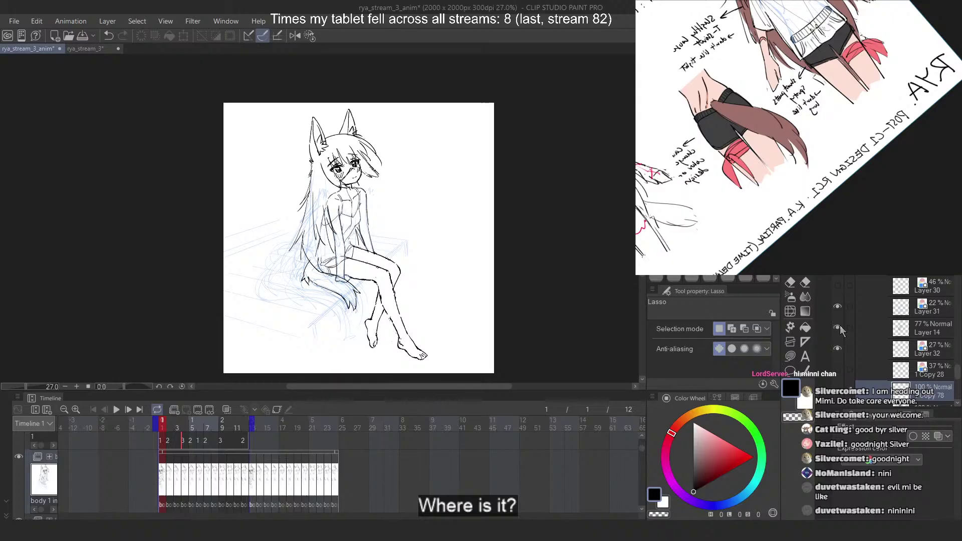
Raise the opacity of Layer 14 in the frame 1 body drawing to 100%
click(872, 329)
scroll(426, 185, up, 4)
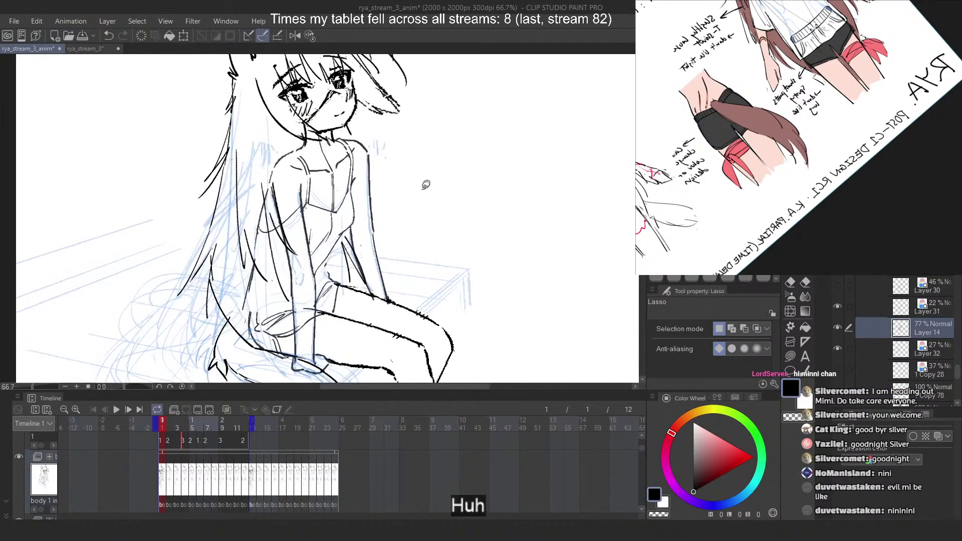
drag(925, 261, 940, 261)
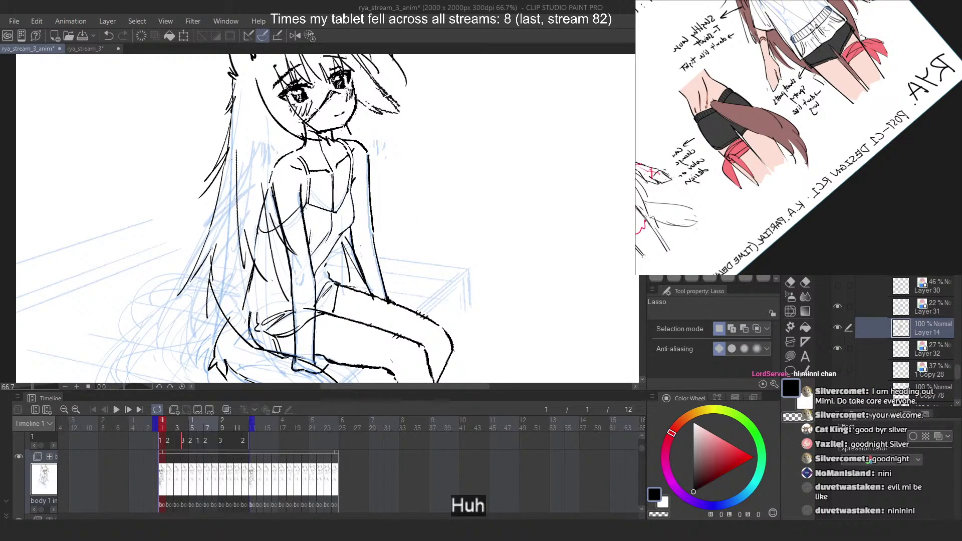
scroll(323, 153, down, 2)
scroll(273, 202, up, 2)
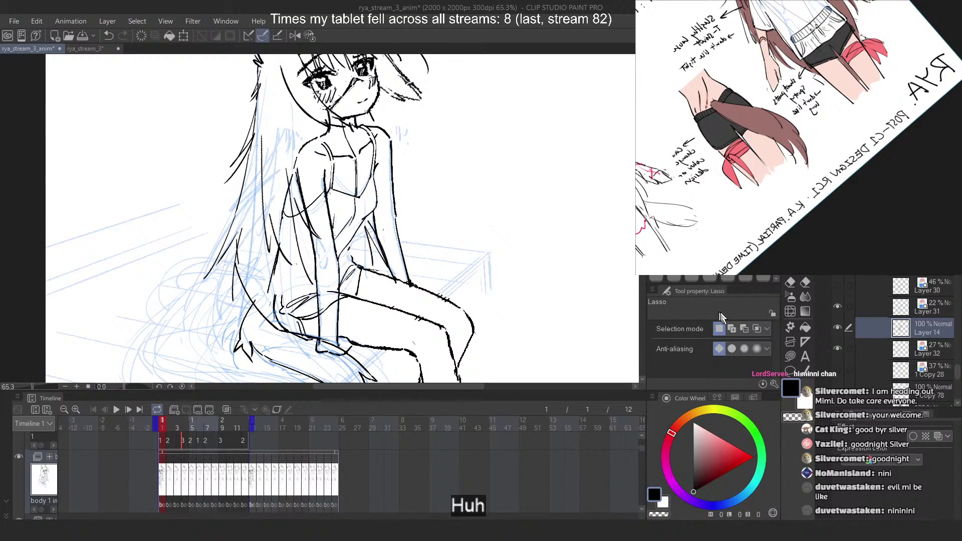
Draw the shirt's lower hem curve from the forearm to the back on Layer 14 with the Flat marker
scroll(901, 281, up, 2)
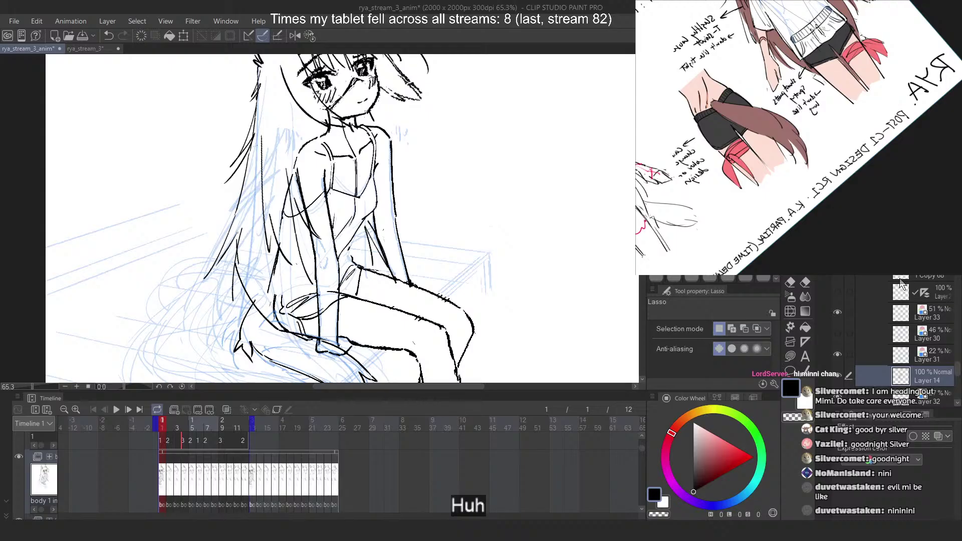
scroll(901, 282, down, 2)
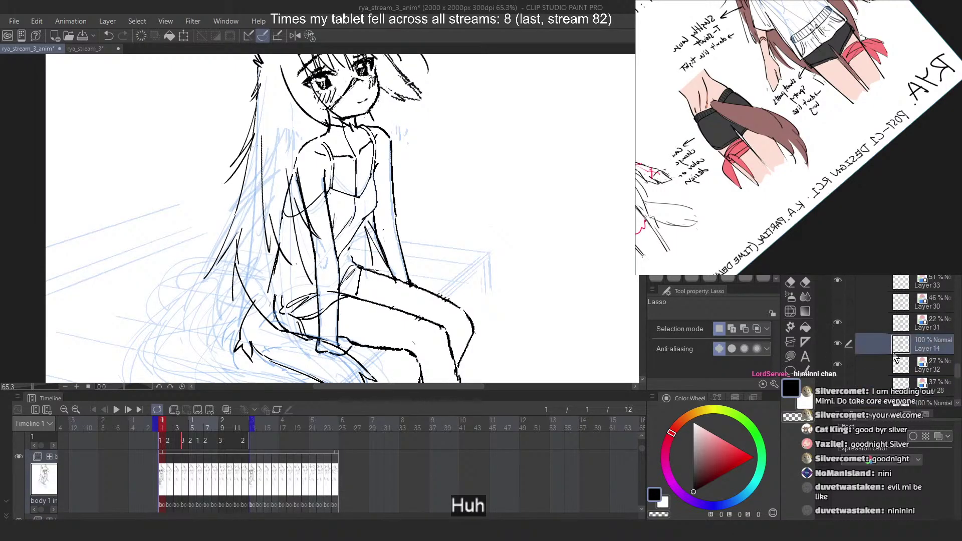
key(p)
scroll(415, 219, up, 5)
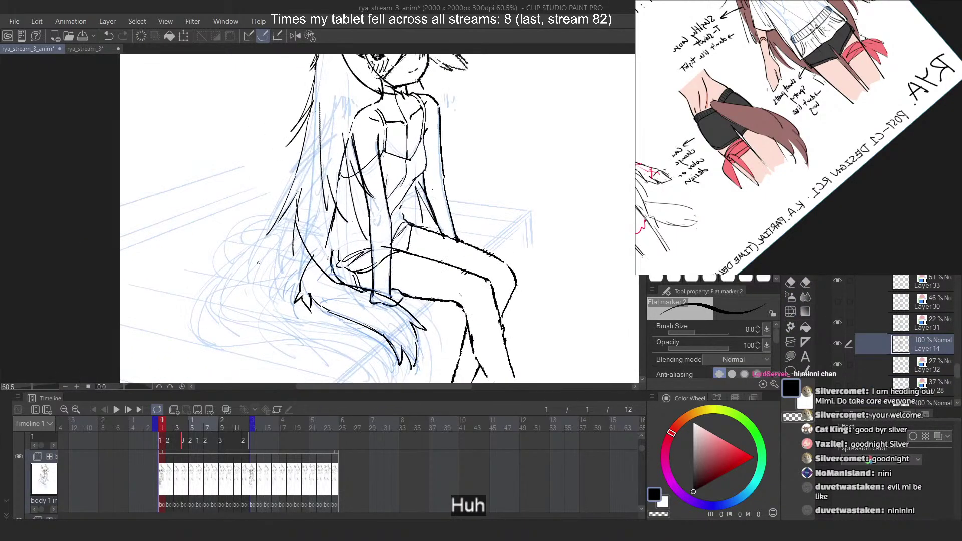
scroll(459, 223, up, 1)
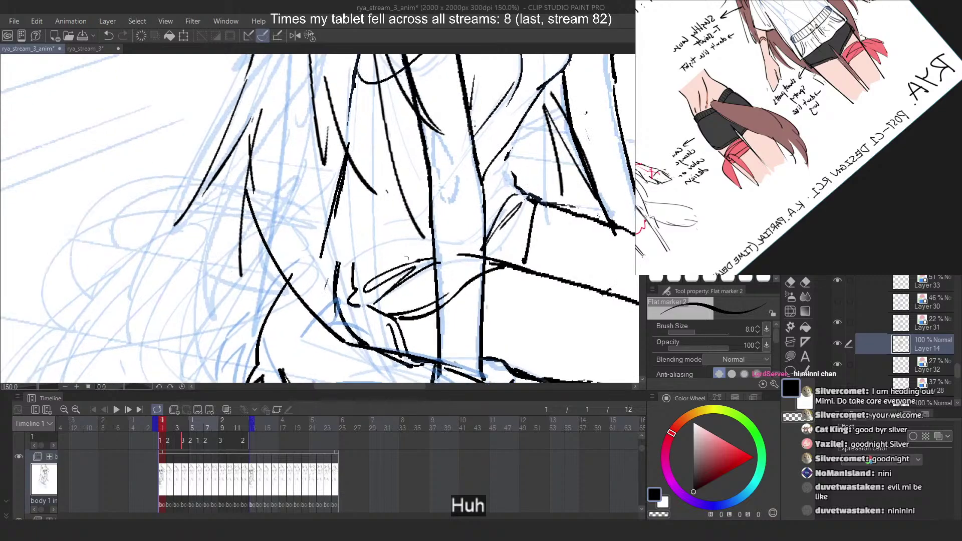
drag(432, 246, 354, 282)
key(ctrl+z)
mouse_move(433, 254)
mouse_down()
mouse_move(372, 297)
mouse_move(331, 304)
mouse_up()
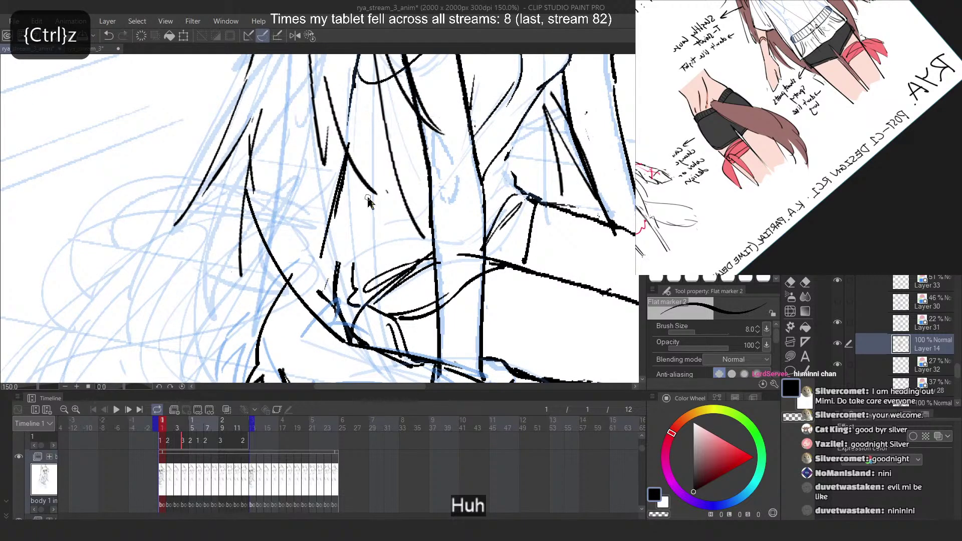
mouse_move(432, 251)
mouse_down()
mouse_move(346, 249)
mouse_move(409, 250)
mouse_move(328, 274)
mouse_up()
key(ctrl+z)
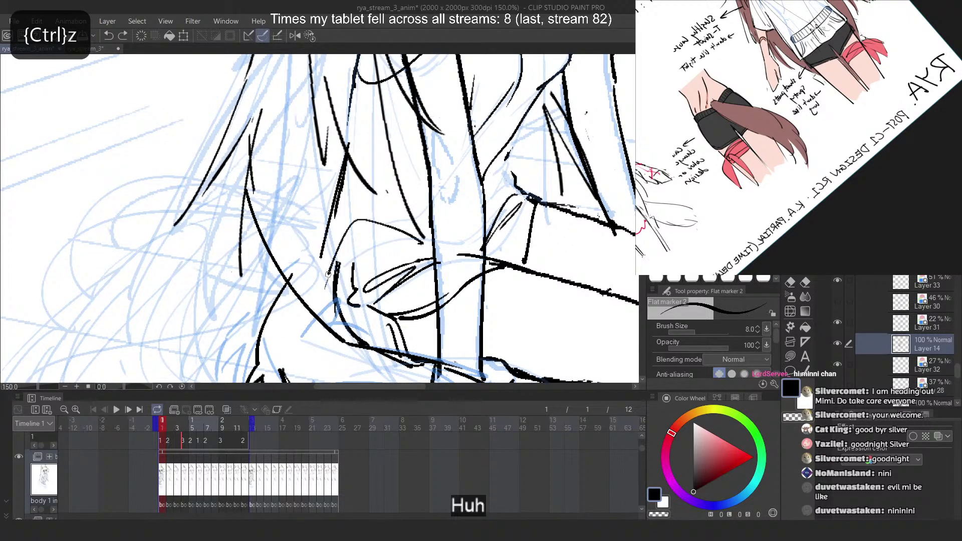
key(ctrl+z)
mouse_move(425, 243)
mouse_down()
mouse_move(354, 254)
mouse_move(422, 230)
mouse_up()
Try new strokes for the shirt's lower back edge and clear the old line above the hem corner
drag(322, 237, 310, 305)
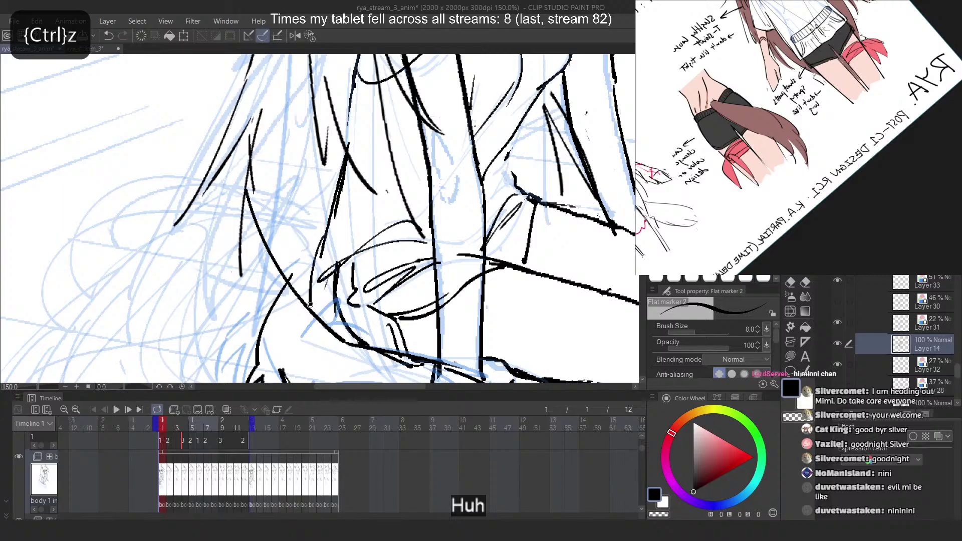
key(ctrl+z)
drag(330, 205, 318, 277)
key(ctrl+z)
drag(343, 149, 334, 266)
key(ctrl+z)
mouse_move(344, 178)
mouse_down()
mouse_move(334, 254)
mouse_move(346, 225)
mouse_move(320, 222)
mouse_move(339, 173)
mouse_up()
key(ctrl+z)
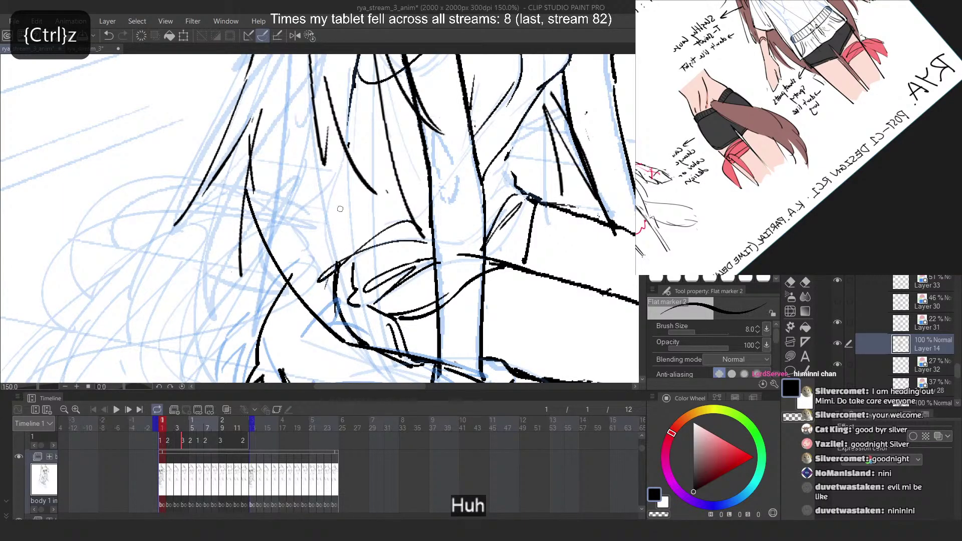
Redraw the shirt's lower back edge as one line running down to the hem corner
mouse_move(346, 120)
mouse_down()
mouse_move(322, 278)
mouse_move(332, 324)
mouse_up()
key(ctrl+z)
key(ctrl+z)
drag(338, 291, 410, 241)
key(ctrl+z)
key(ctrl+z)
key(ctrl+z)
key(ctrl+z)
mouse_move(322, 287)
mouse_down()
mouse_move(343, 334)
mouse_move(326, 321)
mouse_up()
key(ctrl+z)
key(ctrl+z)
key(ctrl+z)
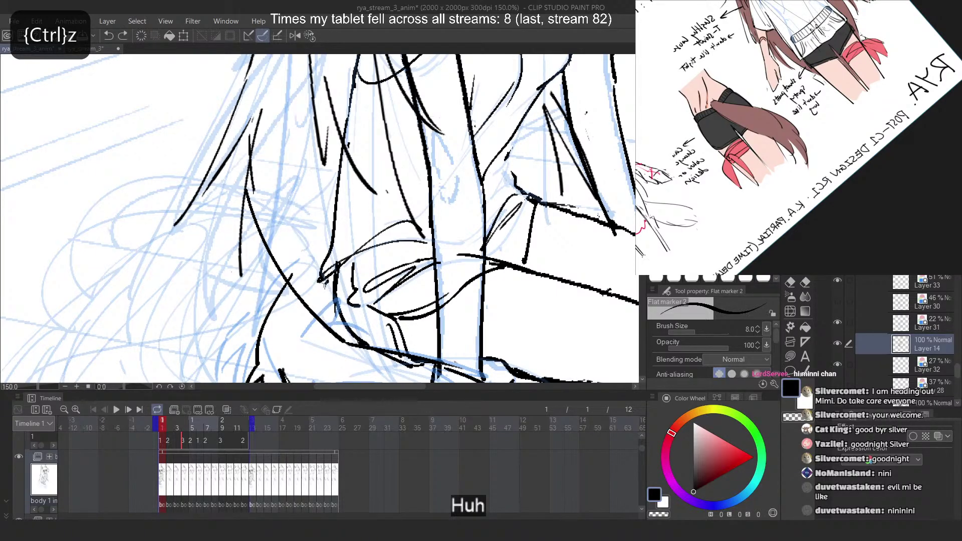
Try several strokes for the top of the shorts between the shirt's hem corner and the forearm
mouse_move(323, 282)
mouse_down()
mouse_move(318, 319)
mouse_move(332, 327)
mouse_move(414, 256)
mouse_up()
key(ctrl+z)
key(ctrl+z)
key(ctrl+z)
mouse_move(316, 289)
mouse_down()
mouse_move(348, 340)
mouse_move(318, 297)
mouse_move(330, 326)
mouse_move(368, 312)
mouse_up()
key(ctrl+z)
key(ctrl+z)
drag(407, 249, 346, 332)
key(ctrl+z)
mouse_move(332, 237)
mouse_down()
mouse_move(284, 237)
mouse_move(296, 235)
mouse_up()
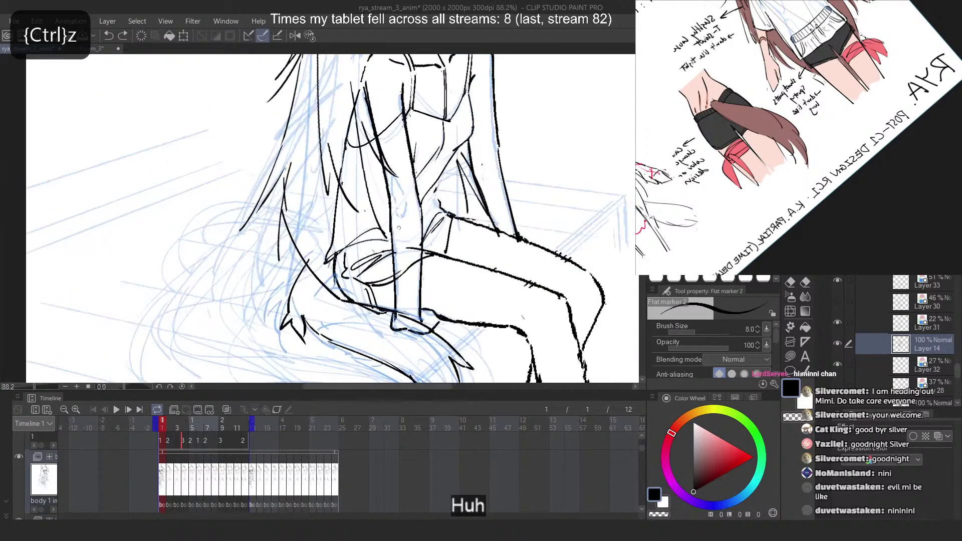
Try longer curves for the shorts' upper edge, mirroring the canvas to judge their shape
drag(399, 246, 335, 297)
key(2)
key(ctrl+z)
mouse_move(255, 242)
mouse_down()
mouse_move(319, 276)
mouse_move(302, 260)
mouse_up()
key(ctrl+z)
key(ctrl+z)
mouse_move(248, 244)
mouse_down()
mouse_move(304, 255)
mouse_move(394, 245)
mouse_up()
key(2)
key(ctrl+z)
key(ctrl+z)
key(ctrl+z)
Draw the shorts' upper edge as a curve from the back to the forearm just below the shirt hem
drag(337, 264, 390, 240)
key(ctrl+z)
key(ctrl+z)
key(ctrl+z)
drag(340, 270, 389, 243)
key(ctrl+z)
drag(338, 270, 389, 243)
key(ctrl+z)
key(ctrl+z)
drag(339, 271, 389, 243)
key(2)
key(ctrl+z)
Clean up the strokes around the shorts' upper edge by alternating transparent and black colour on the mirrored canvas
mouse_move(301, 268)
mouse_down()
mouse_move(251, 240)
mouse_move(313, 289)
mouse_move(329, 280)
mouse_move(336, 293)
mouse_up()
key(ctrl+z)
key(ctrl+z)
key(ctrl+z)
key(2)
key(ctrl+z)
key(ctrl+z)
key(c)
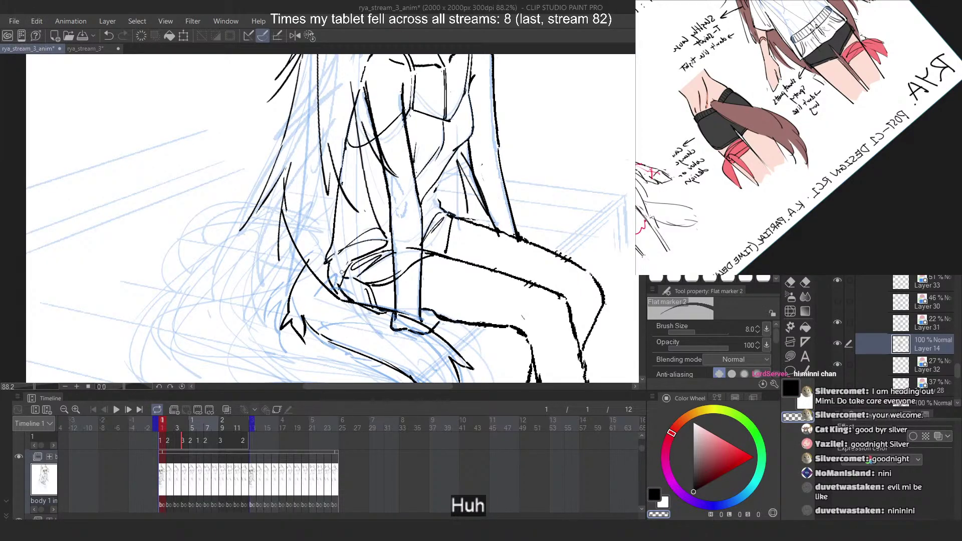
key(c)
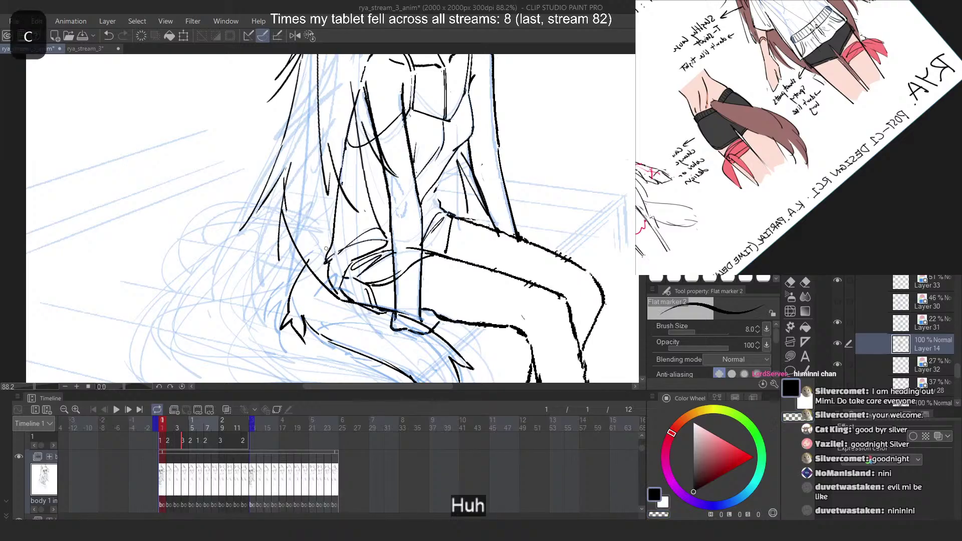
key(ctrl+z)
key(c)
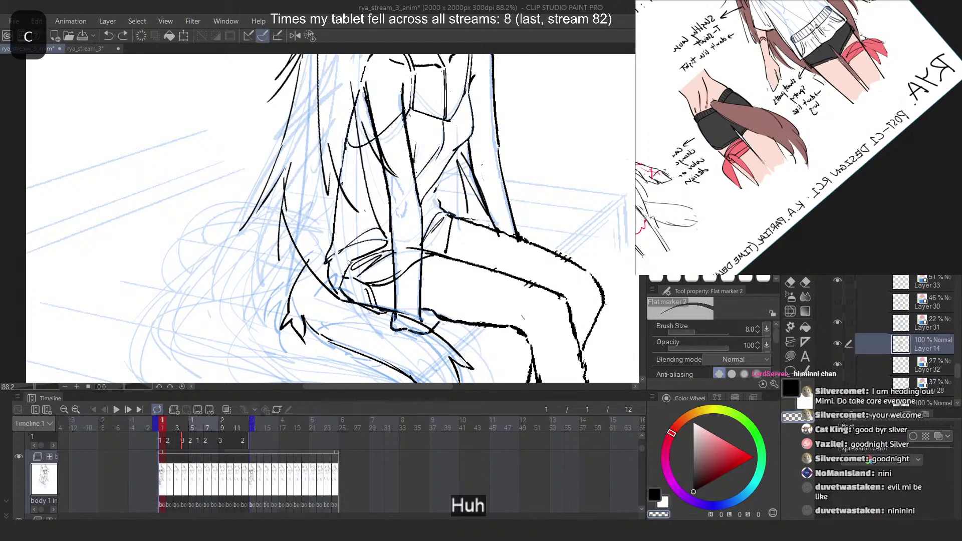
key(c)
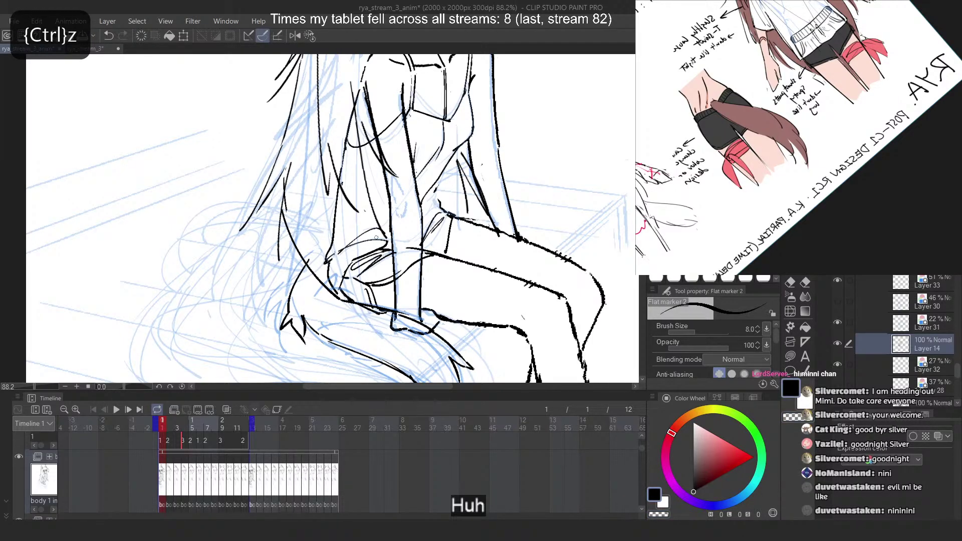
key(2)
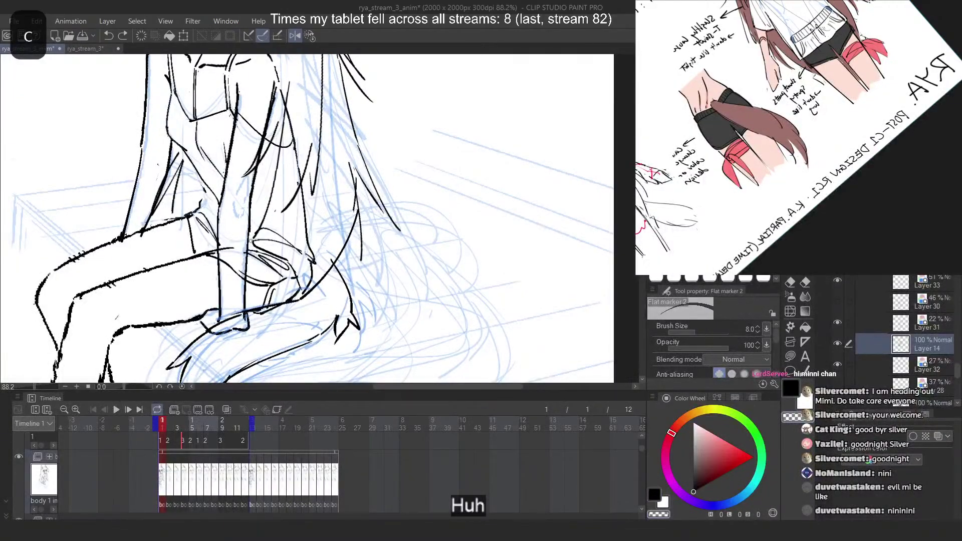
drag(256, 247, 264, 249)
key(c)
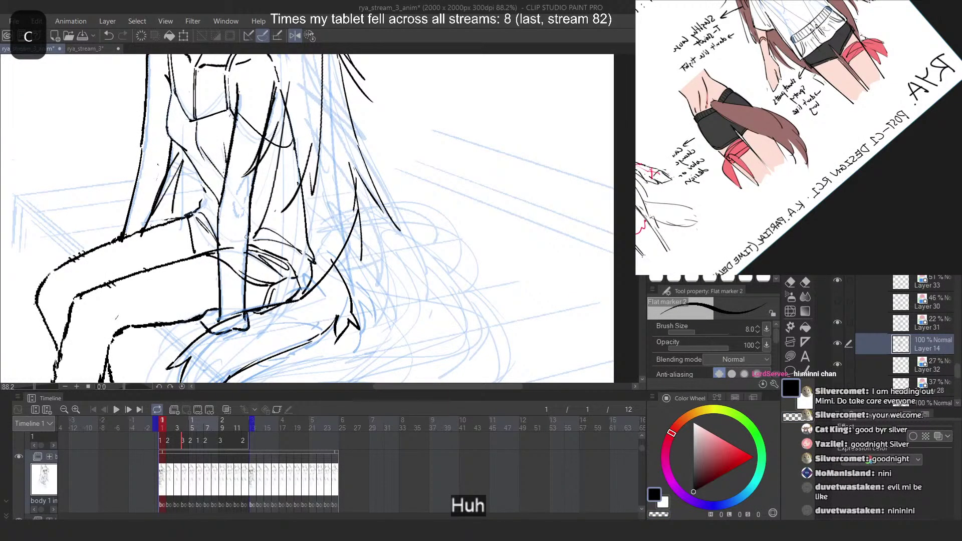
Check the whole figure, restore the unmirrored view, and undo the recent strokes on the shorts' upper edge
scroll(472, 273, down, 6)
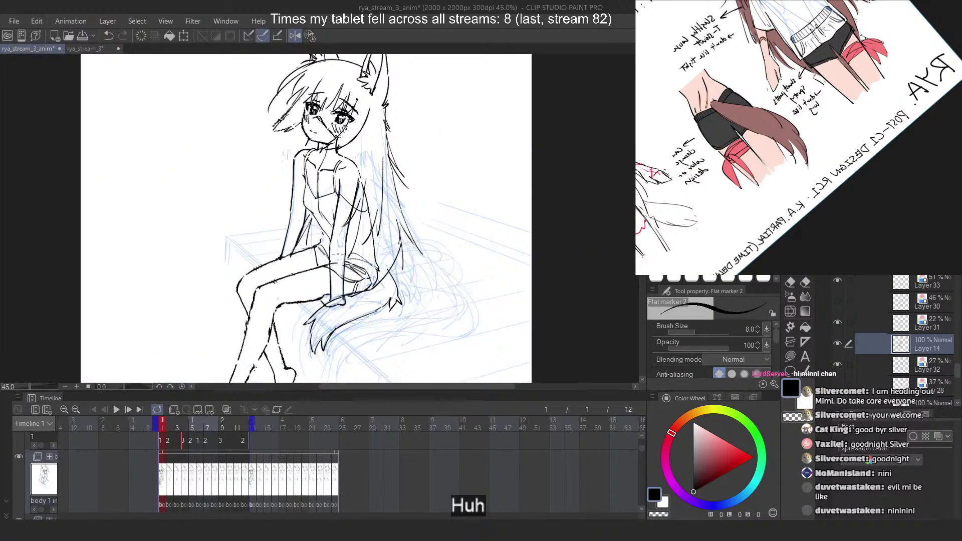
scroll(342, 254, up, 3)
scroll(343, 253, up, 3)
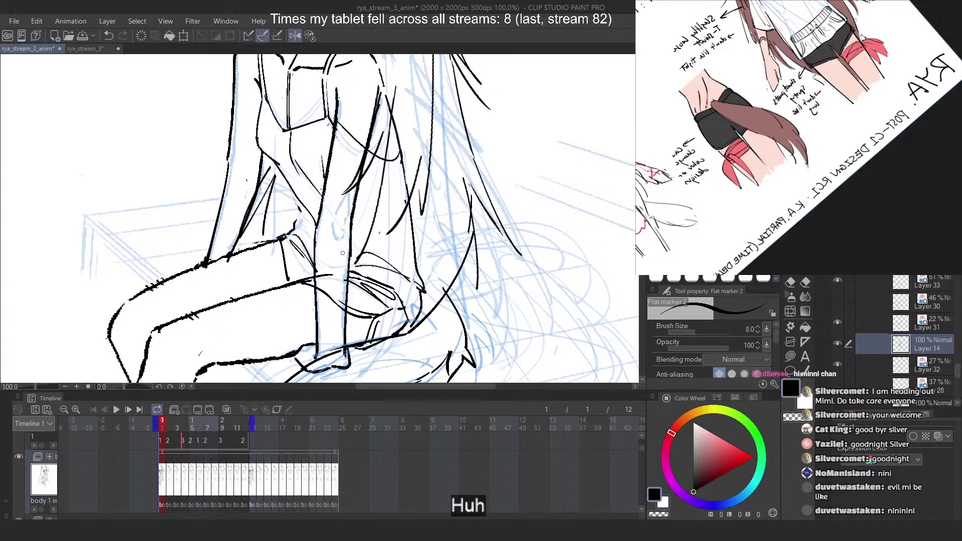
key(2)
scroll(341, 253, up, 2)
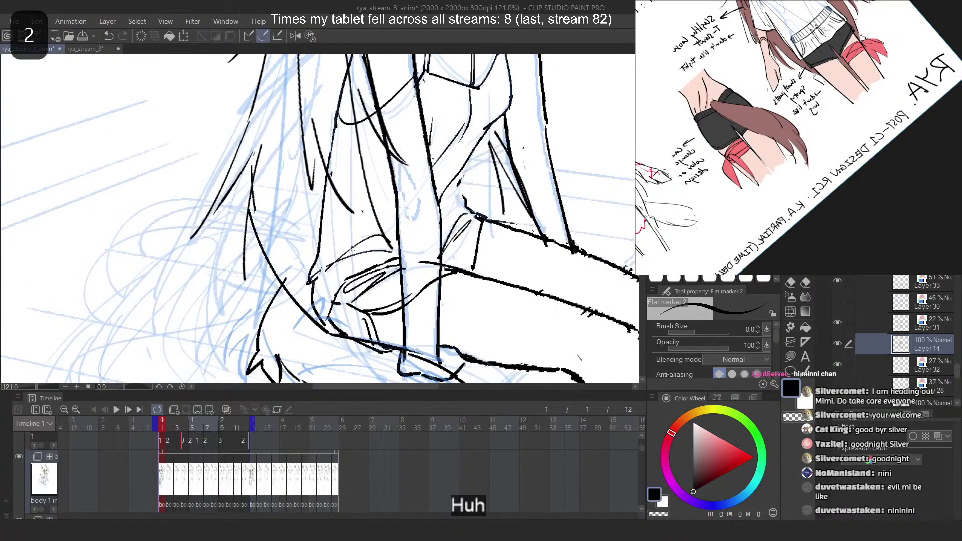
key(ctrl+z)
key(ctrl+z)
key(ctrl+z)
key(ctrl+z)
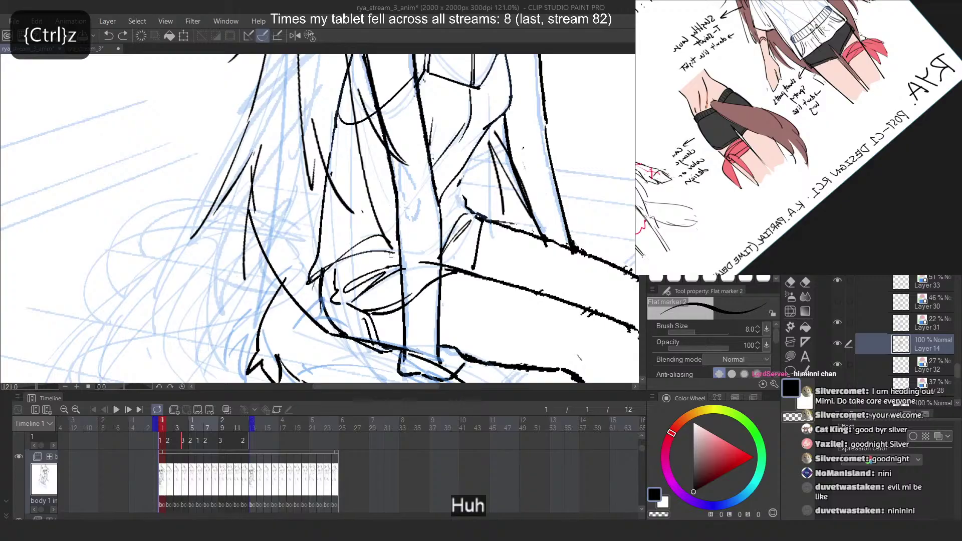
key(ctrl+z)
Try a fresh curve from the forearm to the back for the shorts' upper edge
mouse_move(392, 254)
mouse_down()
mouse_move(331, 299)
mouse_move(336, 289)
mouse_up()
key(ctrl+z)
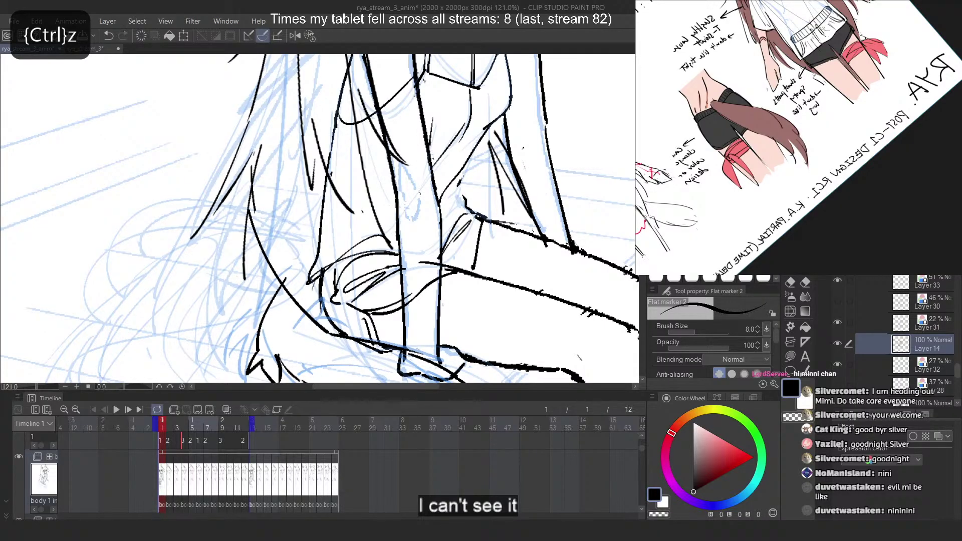
key(ctrl+z)
mouse_move(399, 254)
mouse_down()
mouse_move(332, 295)
mouse_move(338, 289)
mouse_up()
key(ctrl+z)
key(ctrl+z)
Add parallel cuff lines to the shorts across the far thigh and along the near leg opening
mouse_move(477, 222)
mouse_down()
mouse_move(474, 248)
mouse_move(478, 223)
mouse_move(468, 269)
mouse_up()
key(ctrl+z)
key(ctrl+z)
drag(395, 307, 449, 269)
key(ctrl+z)
drag(403, 298, 450, 271)
key(ctrl+z)
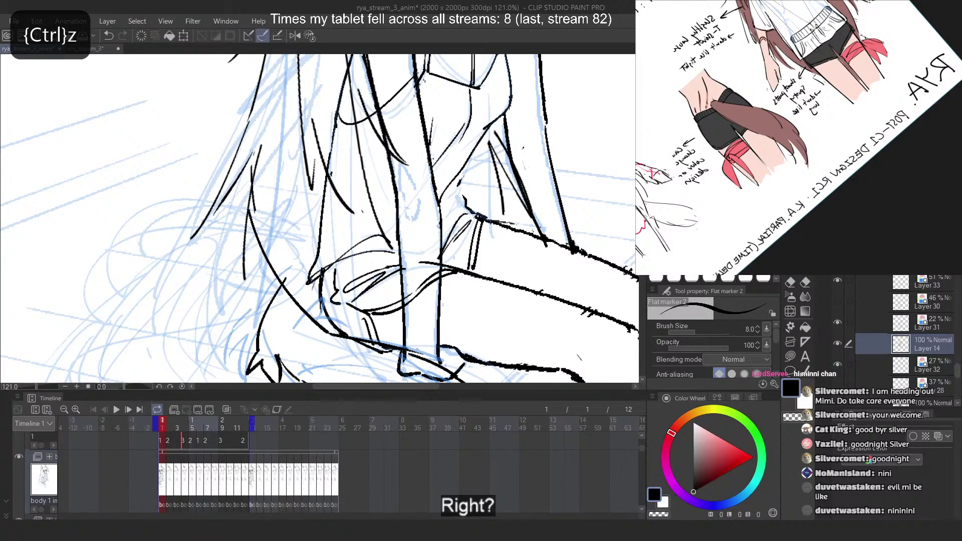
Add a fold line to the shorts between the hip crease and the forearm, checking it on the mirrored canvas
drag(472, 218, 448, 264)
key(ctrl+z)
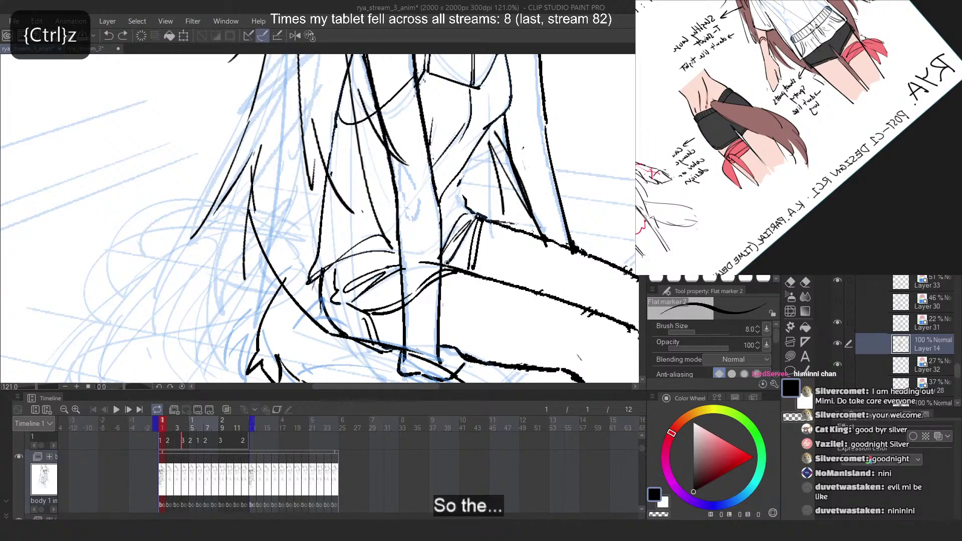
key(2)
key(ctrl+z)
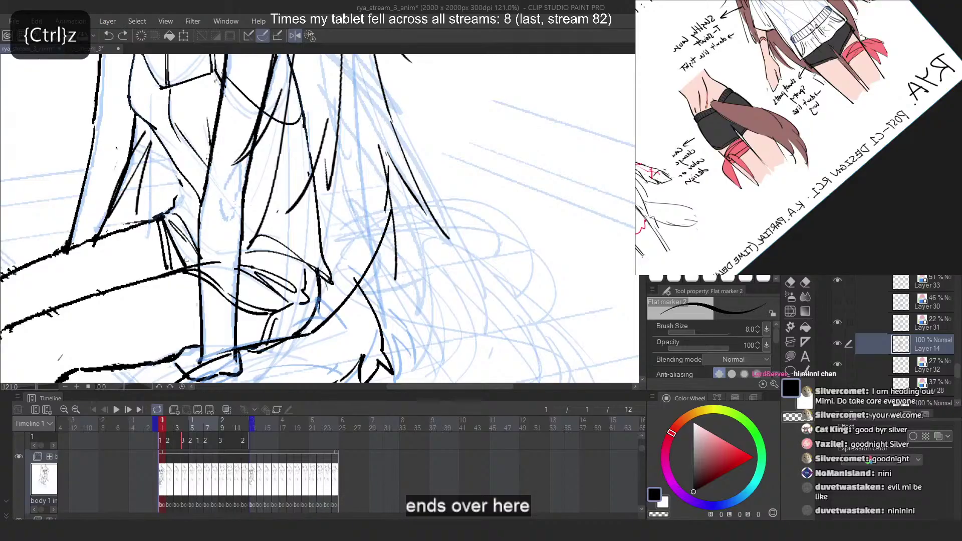
key(c)
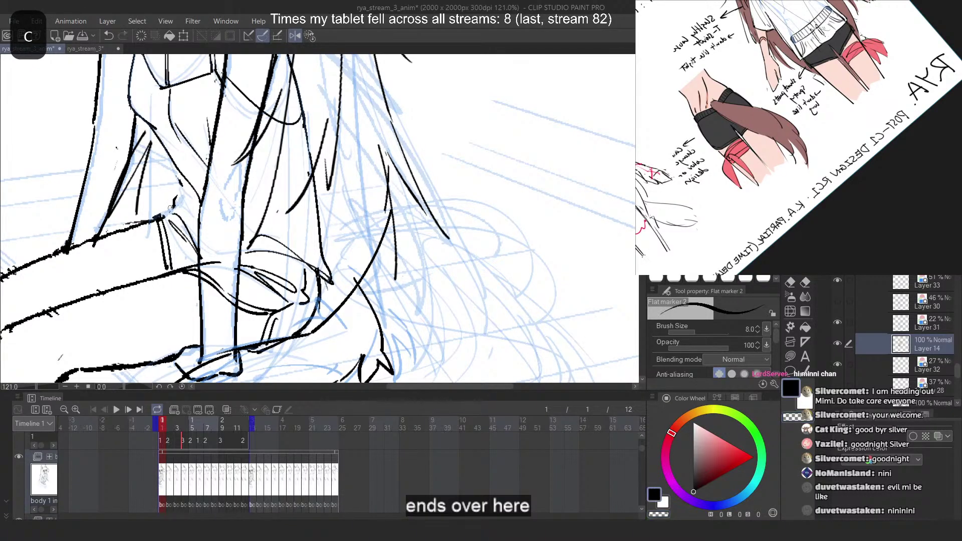
key(ctrl+z)
Draw the shorts' curved inner edge from the far thigh's cuff down to the forearm on the mirrored canvas
mouse_move(171, 207)
mouse_down()
mouse_move(162, 225)
mouse_move(177, 263)
mouse_up()
key(ctrl+z)
mouse_move(165, 220)
mouse_down()
mouse_move(188, 265)
mouse_move(220, 262)
mouse_move(196, 265)
mouse_up()
key(ctrl+z)
key(ctrl+z)
key(ctrl+z)
key(ctrl+z)
key(ctrl+z)
key(c)
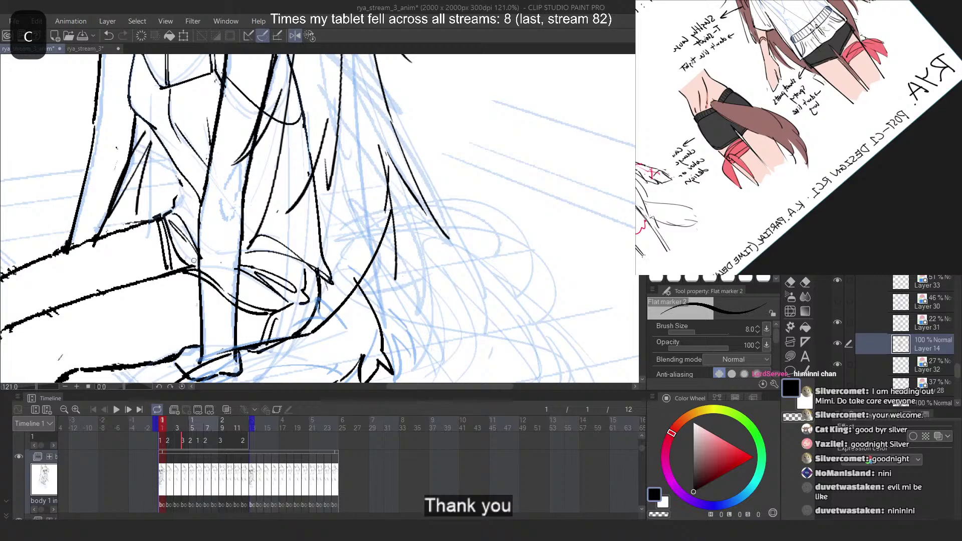
Draw a nearly straight line across the shorts below the shirt hem, from the back to the forearm
scroll(218, 262, down, 2)
scroll(218, 262, up, 3)
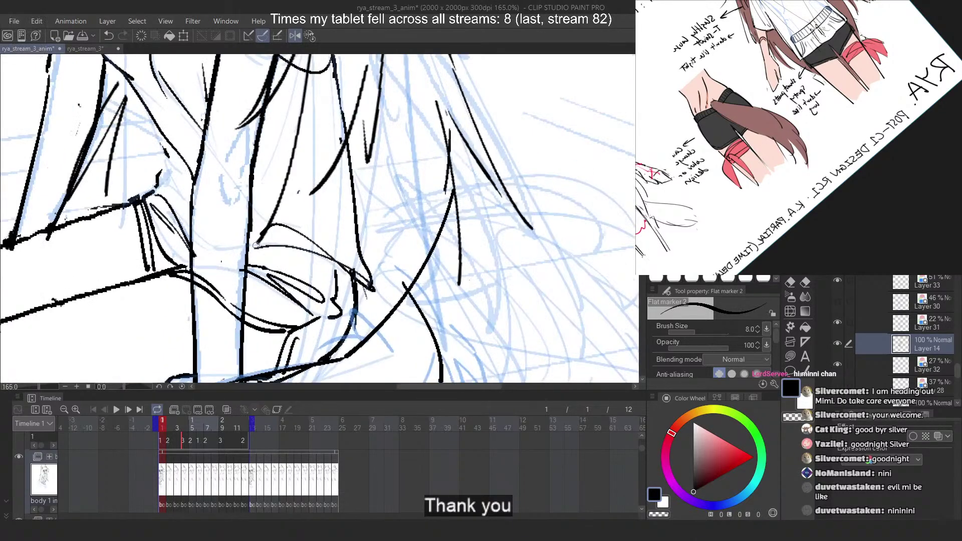
mouse_move(228, 272)
mouse_down()
mouse_move(337, 275)
mouse_move(285, 289)
mouse_up()
key(2)
key(ctrl+z)
key(c)
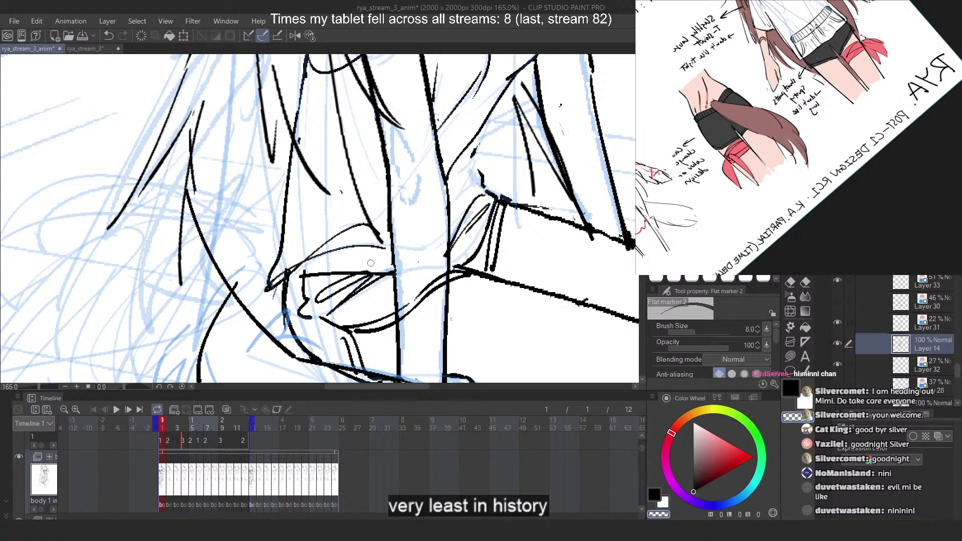
key(c)
Try strokes for the shorts' rear edge, curving down from the back end of the new upper line
drag(296, 278, 280, 321)
key(ctrl+z)
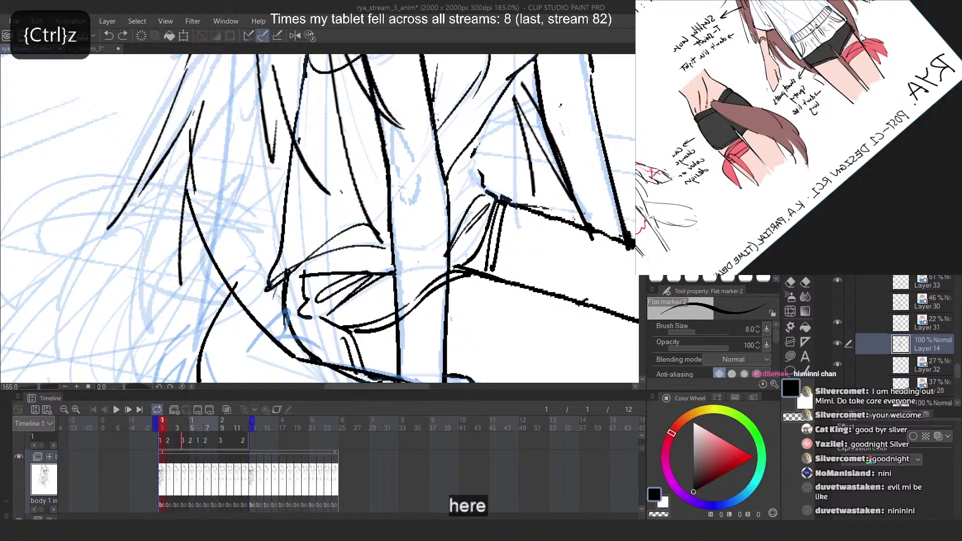
drag(300, 281, 266, 320)
key(ctrl+z)
key(ctrl+z)
scroll(310, 216, down, 6)
scroll(314, 218, up, 5)
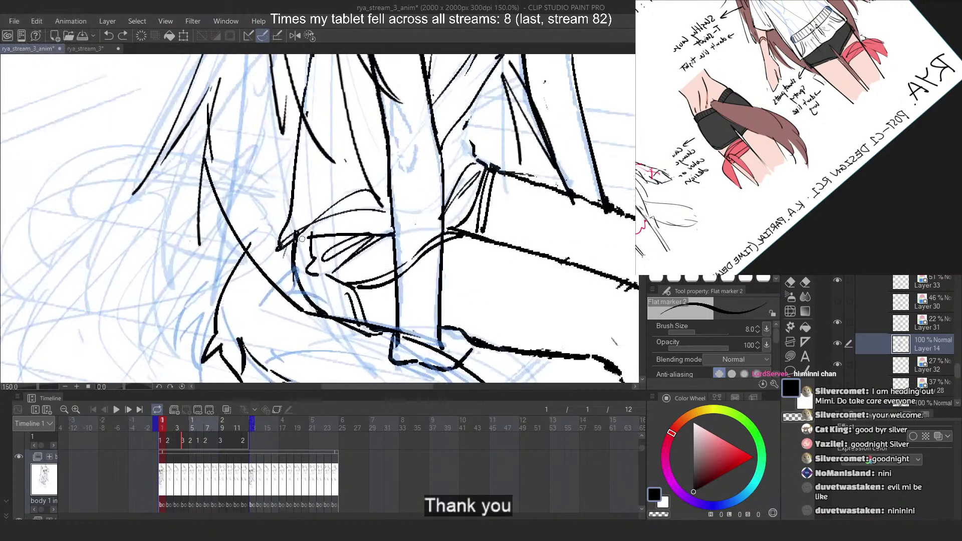
Try several curved strokes for the rear edge of the shorts, between the shirt hem and the seat
key(ctrl+z)
mouse_move(305, 247)
mouse_down()
mouse_move(283, 259)
mouse_move(290, 288)
mouse_move(280, 264)
mouse_move(286, 292)
mouse_move(313, 238)
mouse_up()
key(ctrl+z)
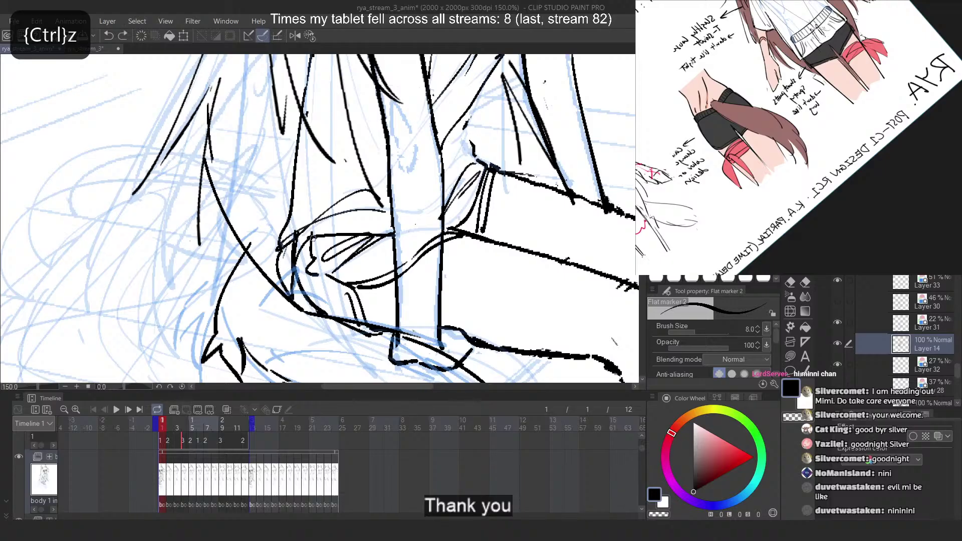
key(ctrl+z)
mouse_move(295, 299)
mouse_down()
mouse_move(278, 250)
mouse_move(299, 301)
mouse_up()
key(ctrl+z)
key(ctrl+z)
key(ctrl+z)
key(ctrl+z)
drag(279, 253, 300, 302)
drag(311, 234, 297, 299)
key(ctrl+z)
scroll(310, 233, down, 3)
scroll(309, 232, up, 5)
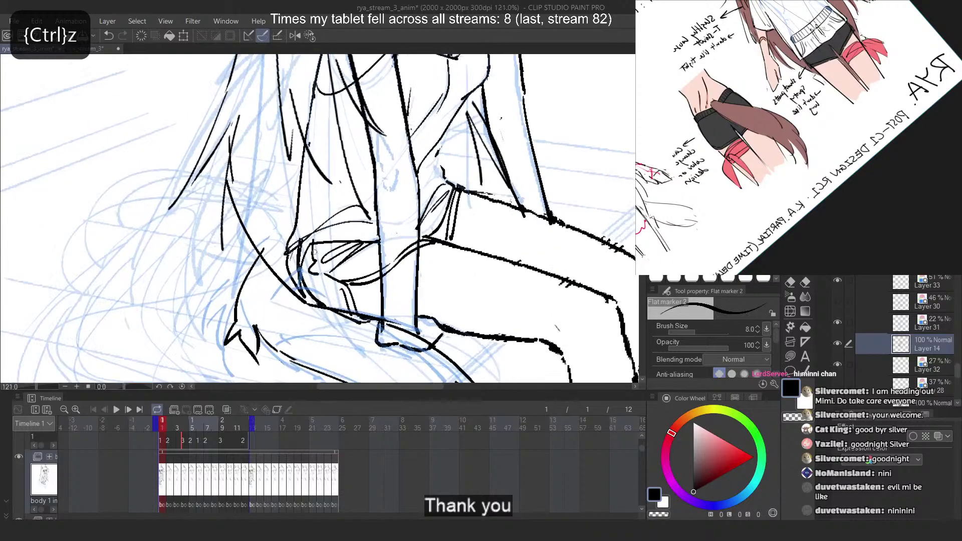
key(ctrl+z)
key(ctrl+z)
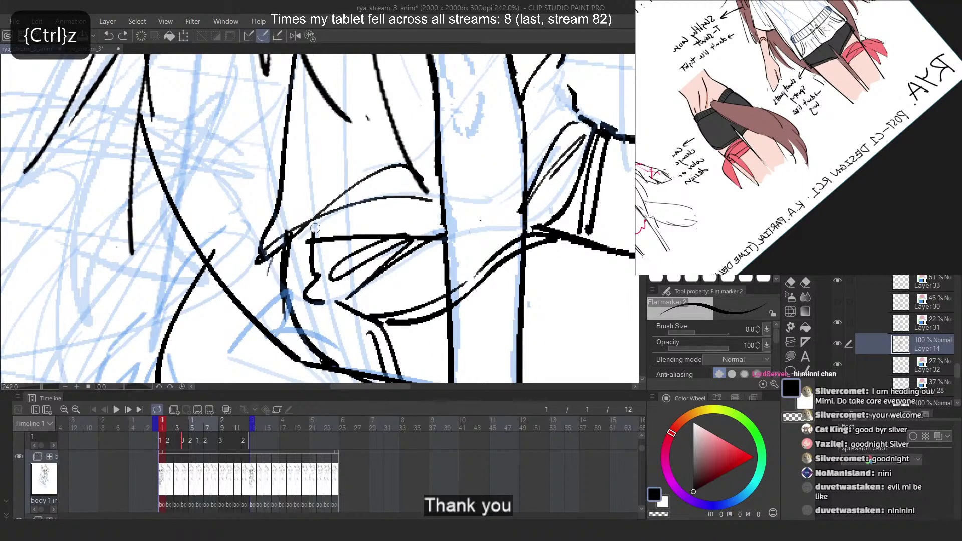
Erase the vertical stroke at the rear of the shorts and redraw the edge as a rounded curve
key(c)
mouse_move(314, 233)
mouse_down()
mouse_move(279, 265)
mouse_move(292, 217)
mouse_move(279, 249)
mouse_move(274, 272)
mouse_move(289, 267)
mouse_move(278, 315)
mouse_up()
key(c)
mouse_move(325, 239)
mouse_down()
mouse_move(283, 322)
mouse_move(289, 286)
mouse_move(291, 336)
mouse_up()
key(ctrl+z)
key(ctrl+z)
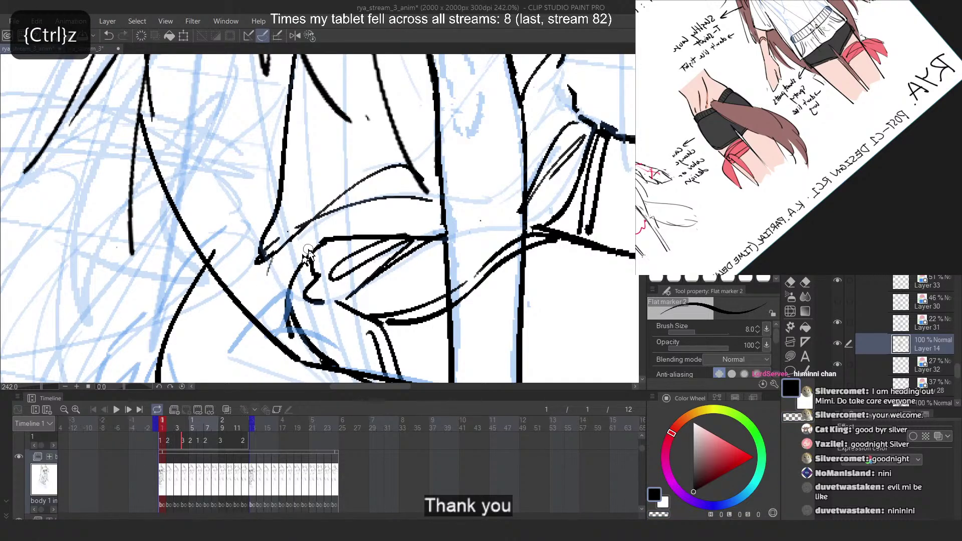
Clean up the rounded rear edge so it joins smoothly with the upper line of the shorts
key(ctrl+z)
mouse_move(320, 245)
mouse_down()
mouse_move(284, 332)
mouse_move(349, 237)
mouse_up()
key(ctrl+z)
key(c)
key(c)
mouse_move(344, 237)
mouse_down()
mouse_move(304, 257)
mouse_move(272, 335)
mouse_up()
key(ctrl+z)
key(ctrl+z)
Try an outer hip contour curving from the corner of the shirt hem down to the seat
mouse_move(259, 268)
mouse_down()
mouse_move(263, 326)
mouse_move(279, 329)
mouse_move(265, 330)
mouse_up()
key(ctrl+z)
key(c)
key(c)
key(ctrl+z)
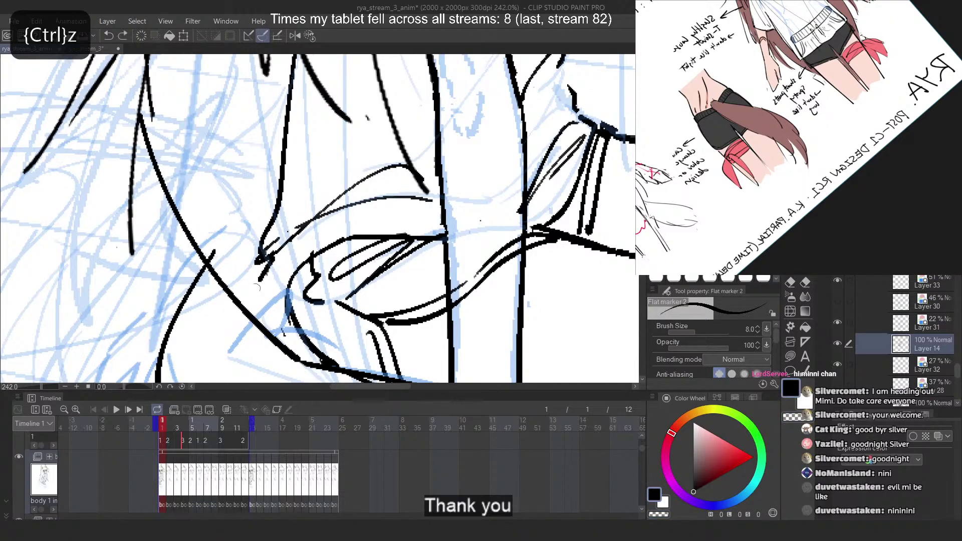
drag(260, 273, 276, 335)
key(ctrl+z)
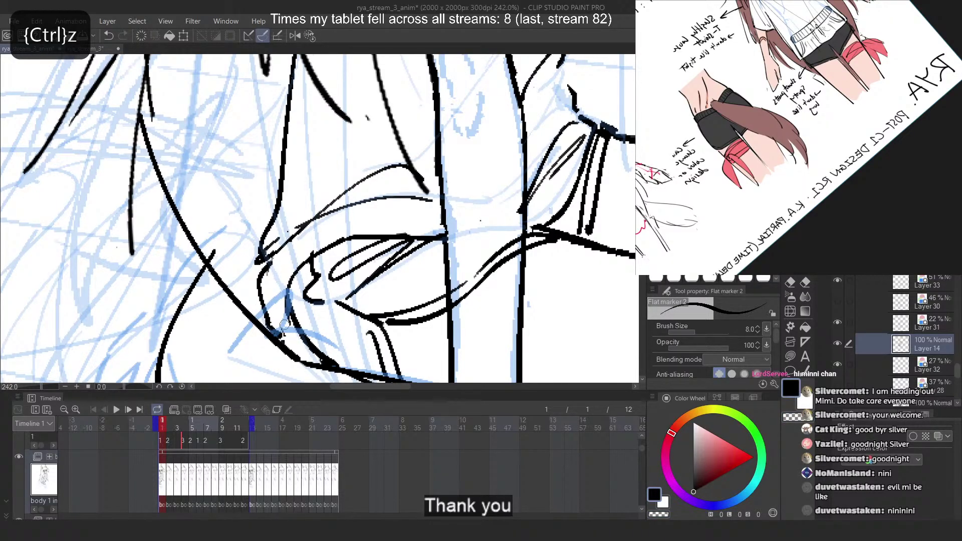
key(ctrl+z)
drag(268, 264, 294, 361)
key(ctrl+z)
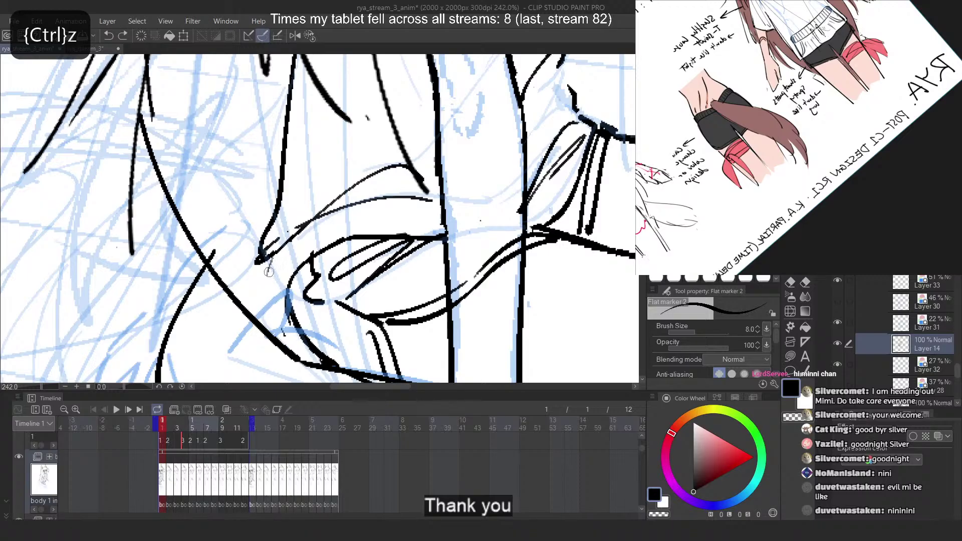
mouse_move(269, 273)
mouse_down()
mouse_move(292, 358)
mouse_move(282, 344)
mouse_move(293, 327)
mouse_move(310, 355)
mouse_up()
key(ctrl+z)
key(ctrl+z)
key(ctrl+z)
drag(265, 266, 310, 354)
key(ctrl+z)
scroll(318, 270, down, 6)
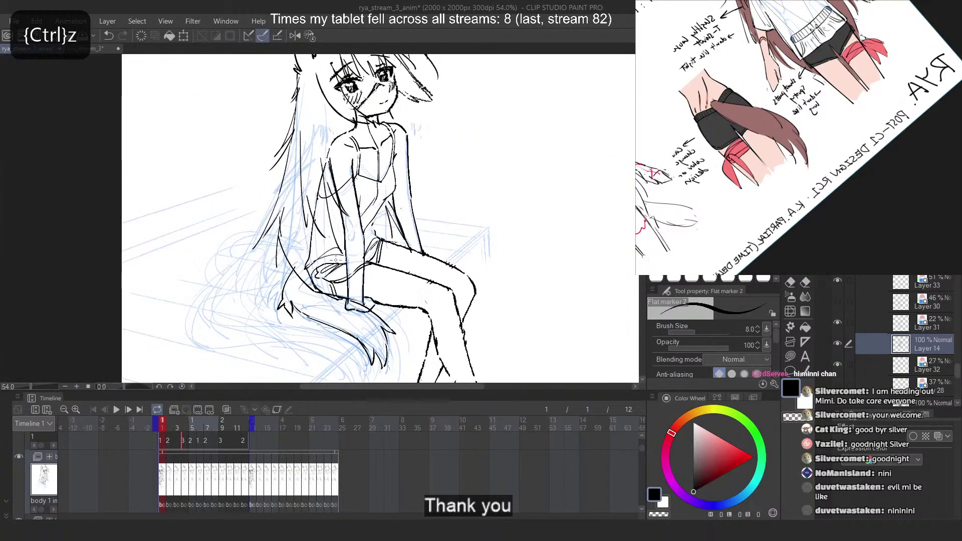
scroll(335, 260, up, 3)
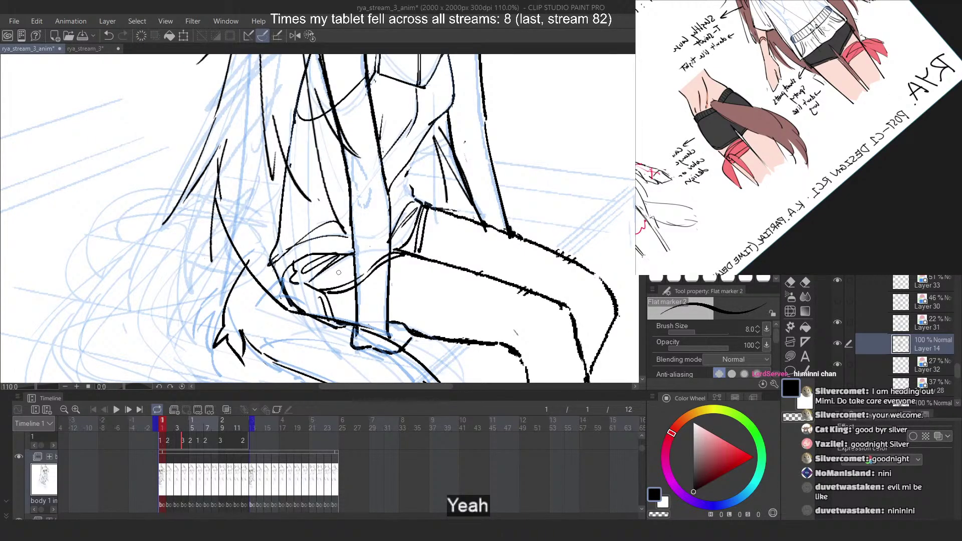
scroll(905, 335, up, 2)
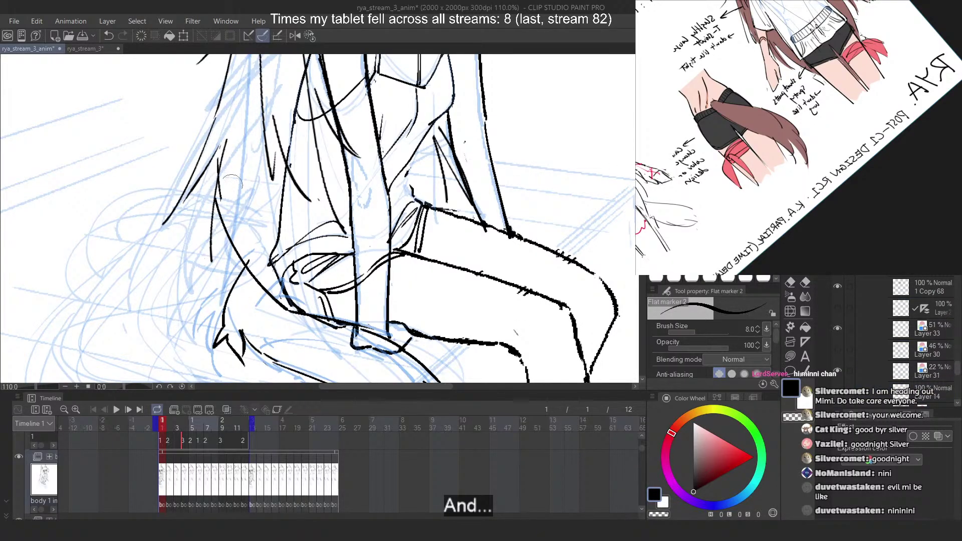
Erase the long hair strand crossing toward the hip and redraw it falling behind the back to the seat
click(230, 226)
click(274, 302)
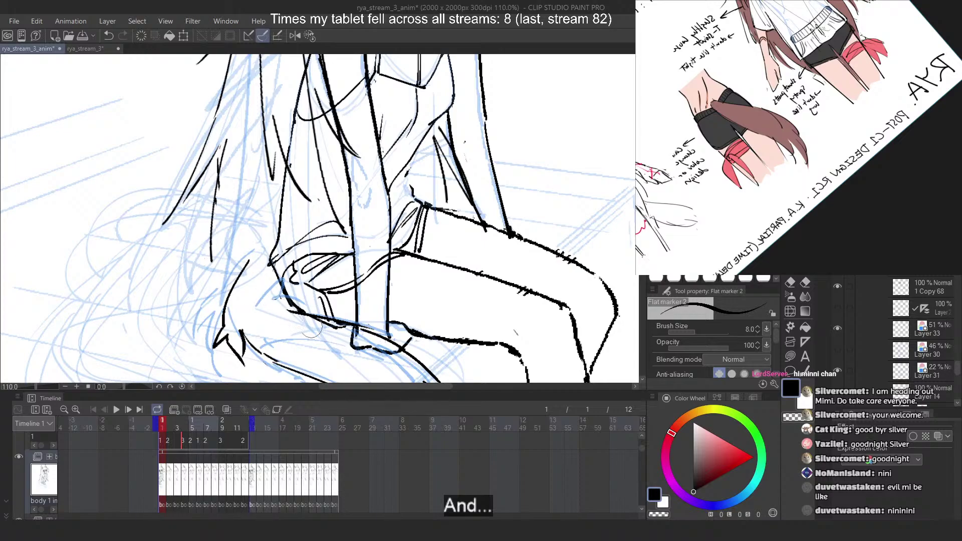
drag(245, 125, 295, 317)
key(ctrl+z)
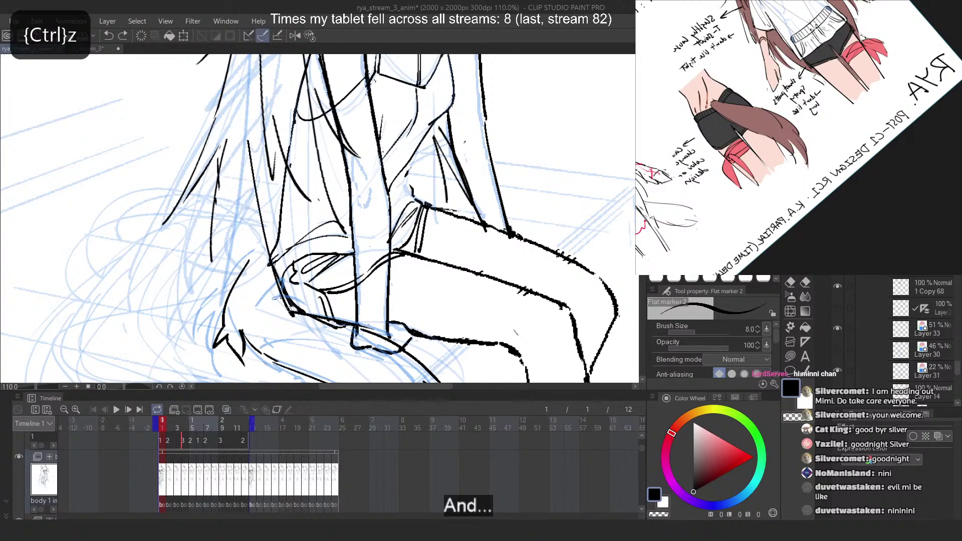
key(ctrl+z)
drag(259, 155, 291, 307)
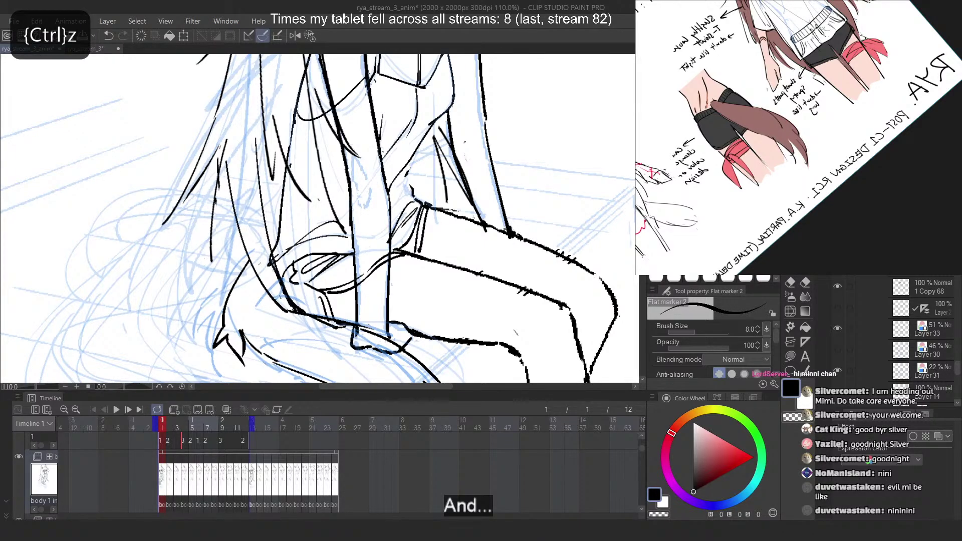
Flip the canvas to try alternative hair strands behind the hip, and return it to its normal orientation
key(2)
key(ctrl+z)
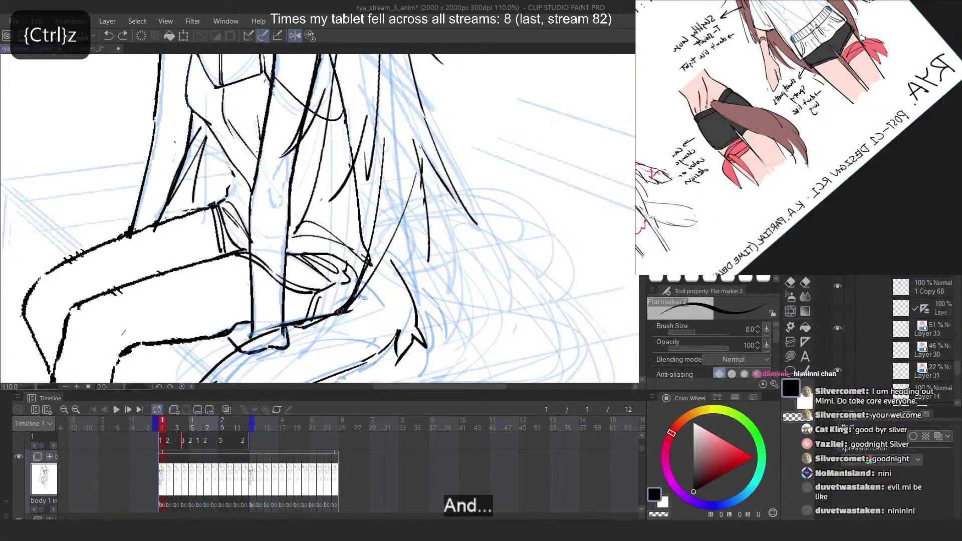
drag(409, 168, 348, 314)
key(ctrl+z)
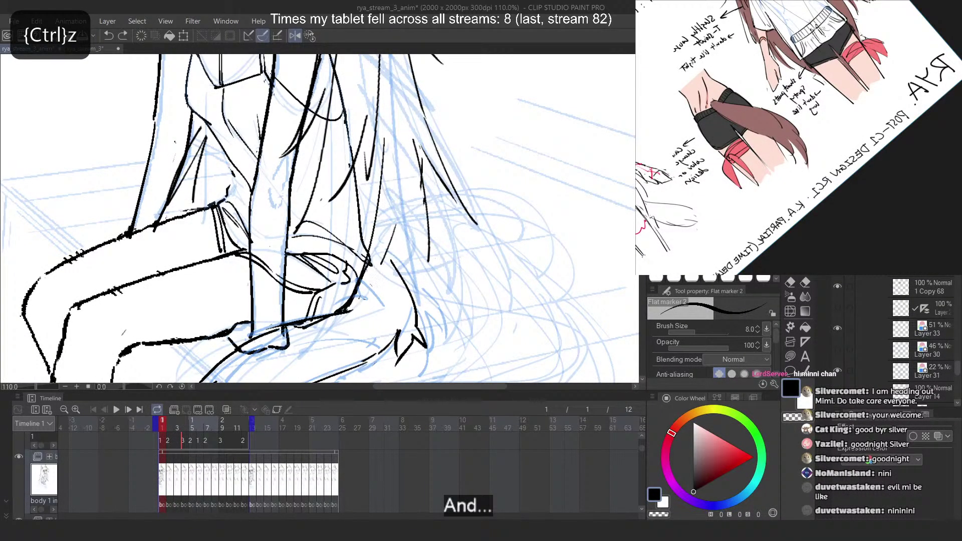
drag(385, 262, 347, 311)
key(ctrl+z)
mouse_move(406, 186)
mouse_down()
mouse_move(378, 279)
mouse_move(352, 312)
mouse_up()
key(ctrl+z)
mouse_move(412, 198)
mouse_down()
mouse_move(393, 275)
mouse_move(398, 260)
mouse_up()
key(ctrl+z)
drag(410, 217, 407, 270)
key(2)
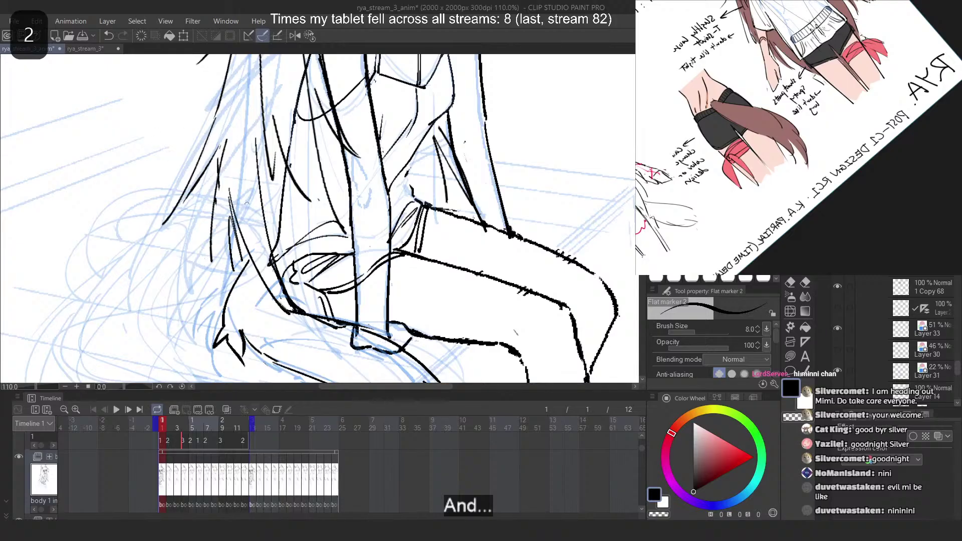
key(ctrl+z)
key(ctrl+z)
Try short hair strands and a small pointed tuft just above the base of the tail
drag(230, 221, 227, 300)
key(ctrl+z)
drag(239, 245, 238, 273)
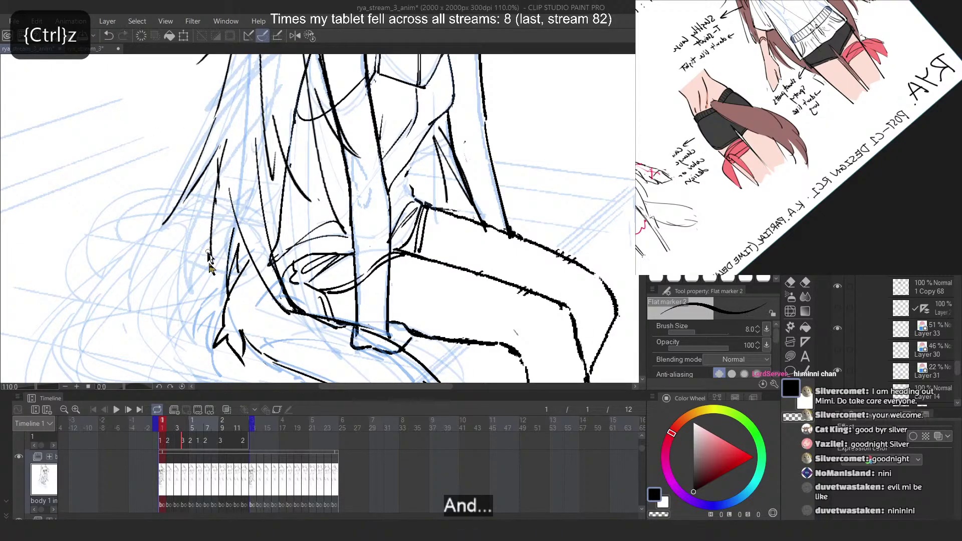
key(ctrl+z)
key(ctrl+z)
drag(212, 244, 235, 283)
key(ctrl+z)
mouse_move(225, 228)
mouse_down()
mouse_move(201, 304)
mouse_move(217, 279)
mouse_up()
key(ctrl+z)
key(ctrl+z)
key(ctrl+z)
drag(211, 282, 223, 301)
drag(214, 298, 220, 303)
key(ctrl+z)
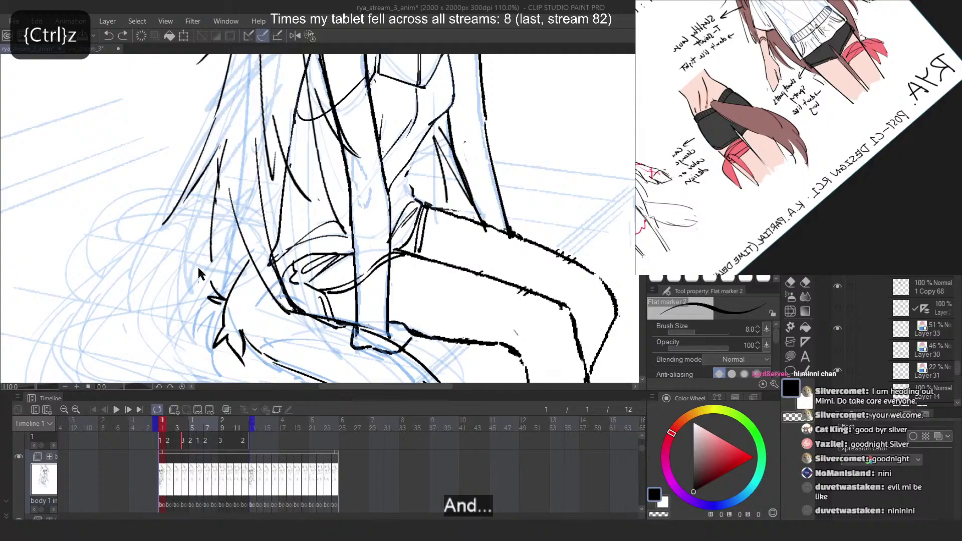
key(ctrl+z)
key(ctrl+z)
Draw an outer hair strand curving down to the tail base, with short inner strands beside it
mouse_move(205, 253)
mouse_down()
mouse_move(172, 291)
mouse_move(203, 296)
mouse_move(185, 285)
mouse_move(214, 307)
mouse_up()
key(ctrl+z)
key(ctrl+z)
drag(208, 235, 221, 301)
key(ctrl+z)
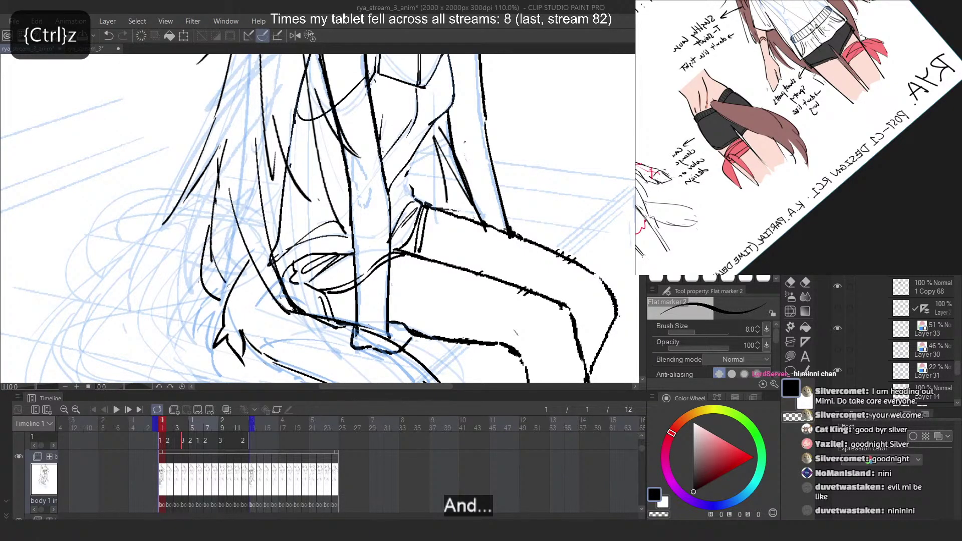
drag(218, 268, 229, 287)
key(ctrl+z)
mouse_move(219, 231)
mouse_down()
mouse_move(230, 289)
mouse_move(232, 275)
mouse_up()
key(ctrl+z)
drag(227, 225, 241, 266)
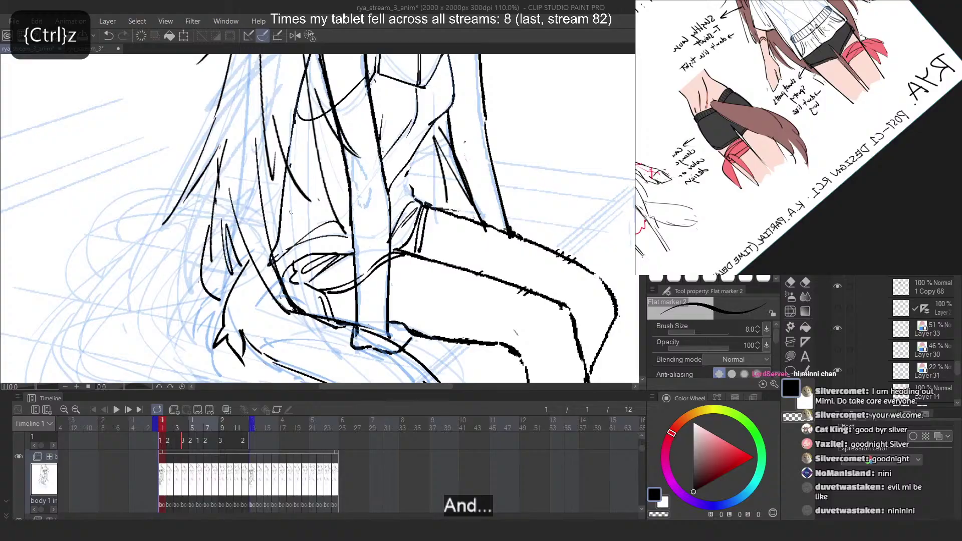
scroll(291, 212, down, 4)
scroll(296, 217, up, 3)
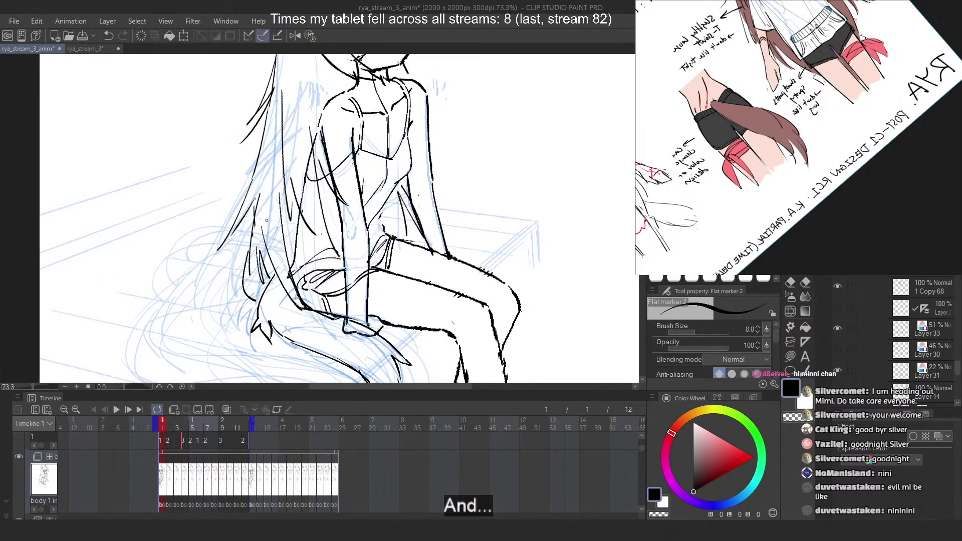
Undo the strands above the tail base and try a longer outer strand falling from the back hair
key(ctrl+z)
key(ctrl+z)
drag(256, 195, 235, 303)
key(ctrl+z)
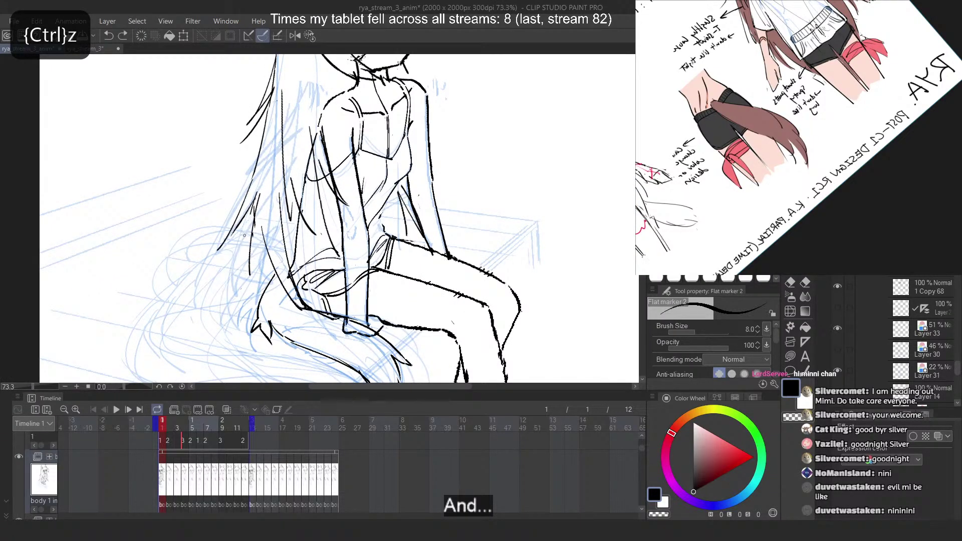
mouse_move(245, 235)
mouse_down()
mouse_move(244, 303)
mouse_move(237, 316)
mouse_move(234, 300)
mouse_move(233, 318)
mouse_up()
key(ctrl+z)
key(ctrl+z)
key(ctrl+z)
key(ctrl+z)
key(ctrl+z)
Undo the earlier hip strands and try new ones sweeping down over the tail base to the seat
mouse_move(251, 226)
mouse_down()
mouse_move(223, 316)
mouse_move(261, 299)
mouse_up()
key(ctrl+z)
key(ctrl+z)
key(ctrl+z)
key(ctrl+z)
drag(261, 252, 250, 295)
key(ctrl+z)
key(ctrl+z)
drag(261, 229, 296, 295)
key(ctrl+z)
drag(264, 259, 304, 310)
key(ctrl+z)
key(ctrl+z)
key(ctrl+z)
Replace the leftover hip strand with trial strokes sweeping from the outer back hair to the seat
drag(303, 277, 270, 307)
drag(300, 233, 263, 299)
key(ctrl+z)
drag(309, 226, 279, 306)
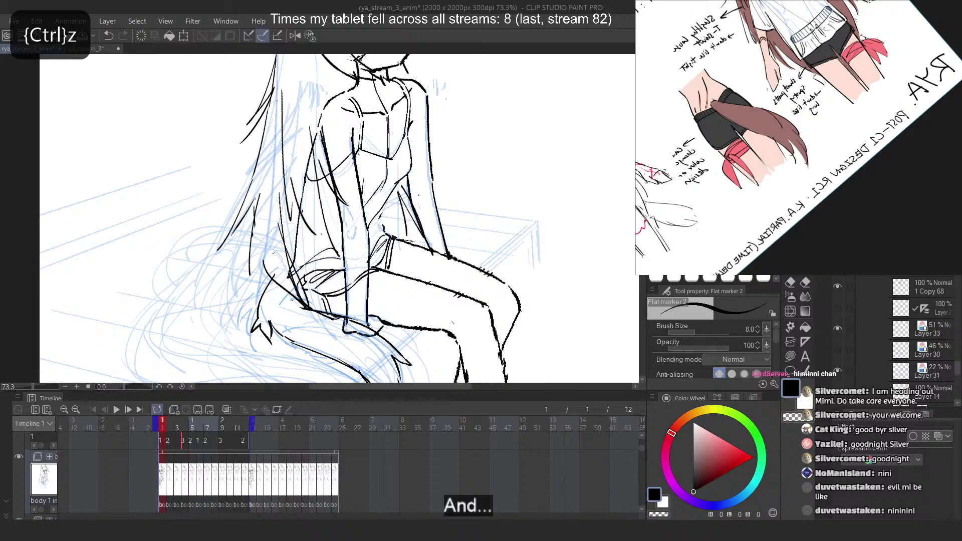
key(ctrl+z)
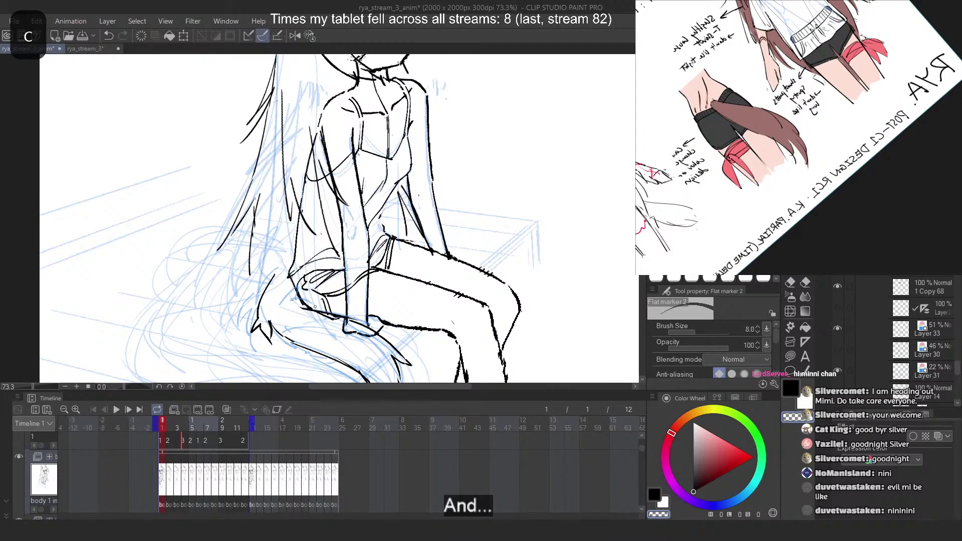
drag(257, 247, 300, 310)
key(ctrl+z)
drag(258, 243, 300, 307)
key(ctrl+z)
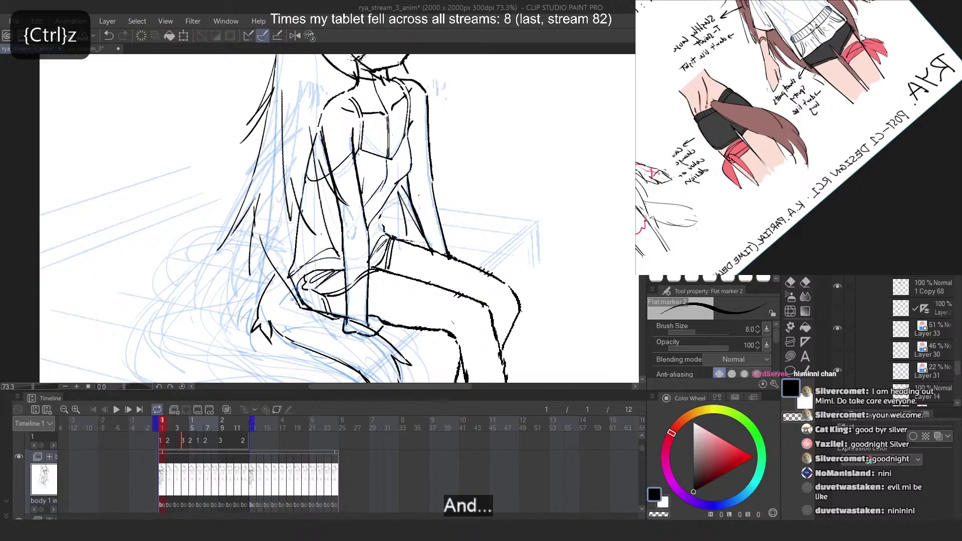
key(ctrl+z)
Draw a curved hair strand from the back hair down behind the hip to the seat
drag(266, 197, 296, 294)
key(ctrl+z)
drag(274, 226, 277, 271)
key(ctrl+z)
drag(259, 305, 250, 333)
key(ctrl+z)
drag(267, 242, 293, 302)
key(ctrl+z)
key(ctrl+z)
mouse_move(272, 235)
mouse_down()
mouse_move(296, 303)
mouse_move(288, 276)
mouse_up()
key(ctrl+z)
drag(283, 216, 298, 290)
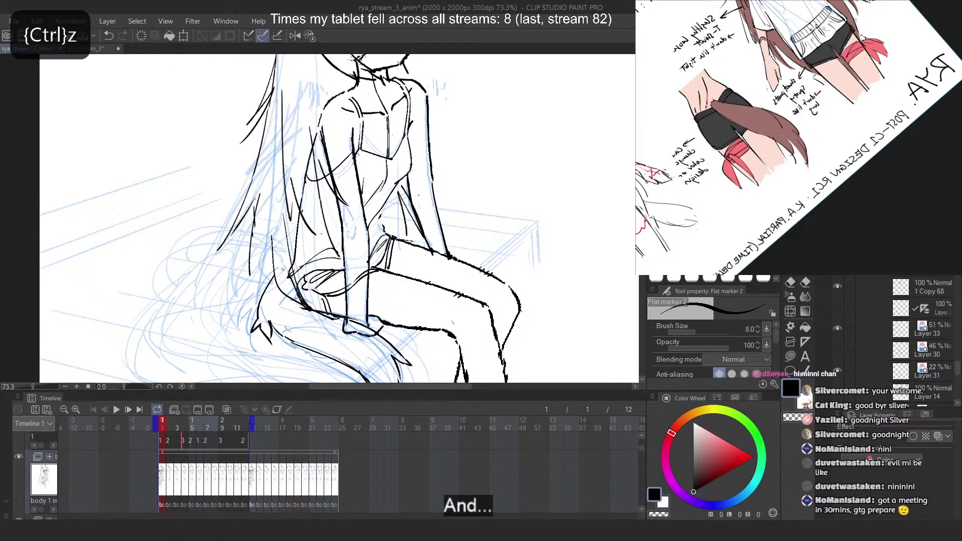
Try a longer inner hair strand running down the back beside the curved strand
key(ctrl+z)
drag(266, 188, 283, 285)
key(ctrl+z)
key(ctrl+z)
key(ctrl+z)
drag(278, 172, 299, 289)
key(ctrl+z)
drag(294, 217, 309, 306)
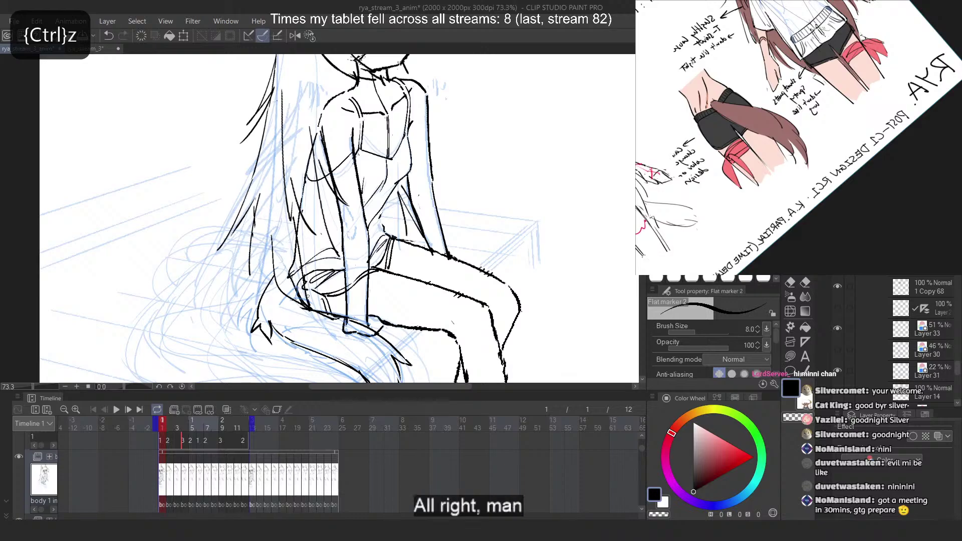
Flip the canvas to test inner strands near the hip, undo them, and restore the normal orientation
key(2)
key(ctrl+z)
drag(338, 225, 323, 312)
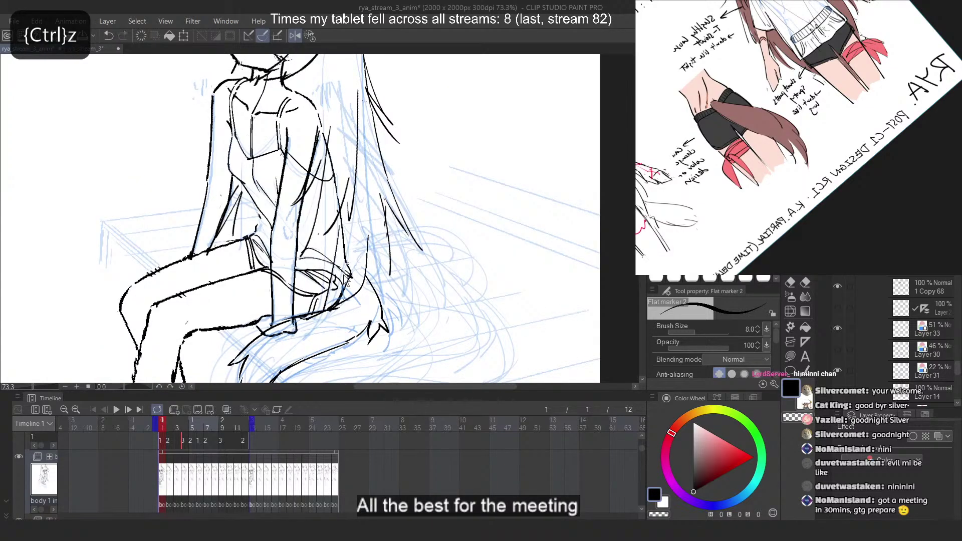
key(ctrl+z)
drag(345, 257, 329, 309)
key(ctrl+z)
drag(360, 218, 340, 294)
key(ctrl+z)
key(2)
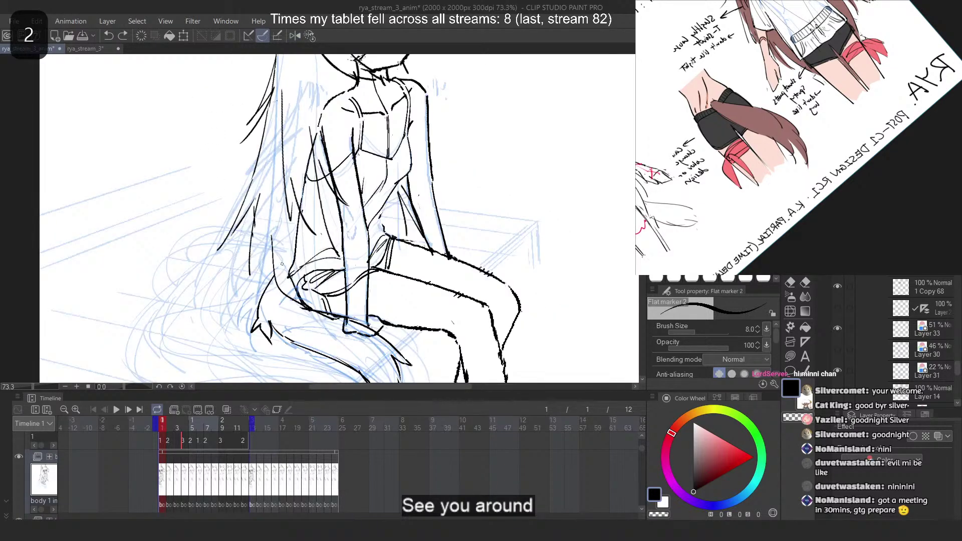
Try inner hair strands curving from the middle of the back down behind the hip to the seat
drag(281, 193, 299, 288)
key(ctrl+z)
key(ctrl+z)
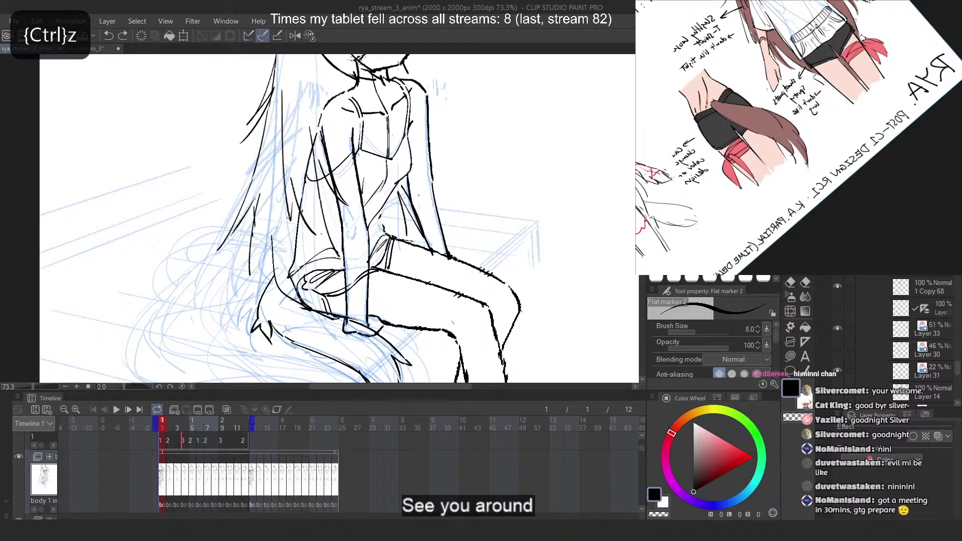
drag(287, 217, 299, 288)
key(ctrl+z)
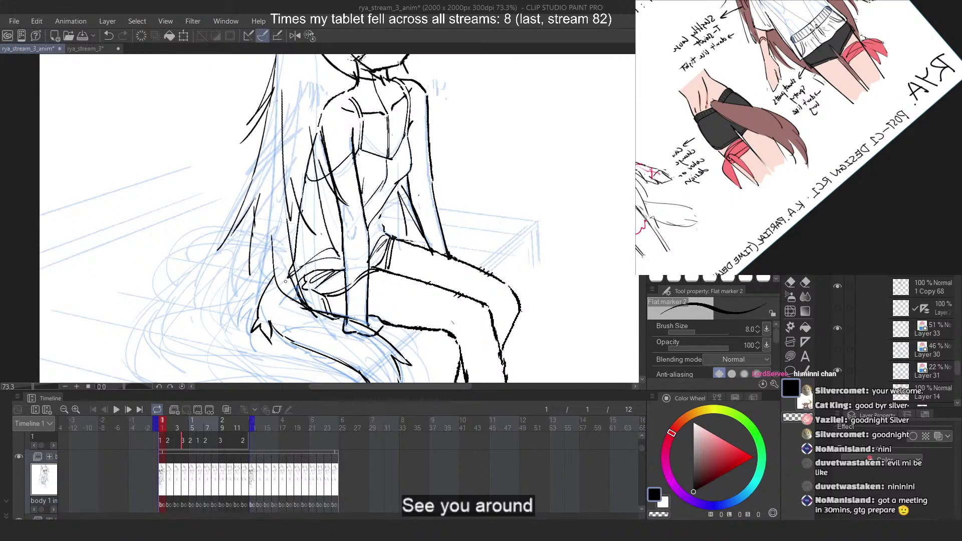
key(ctrl+z)
drag(283, 208, 299, 287)
key(ctrl+z)
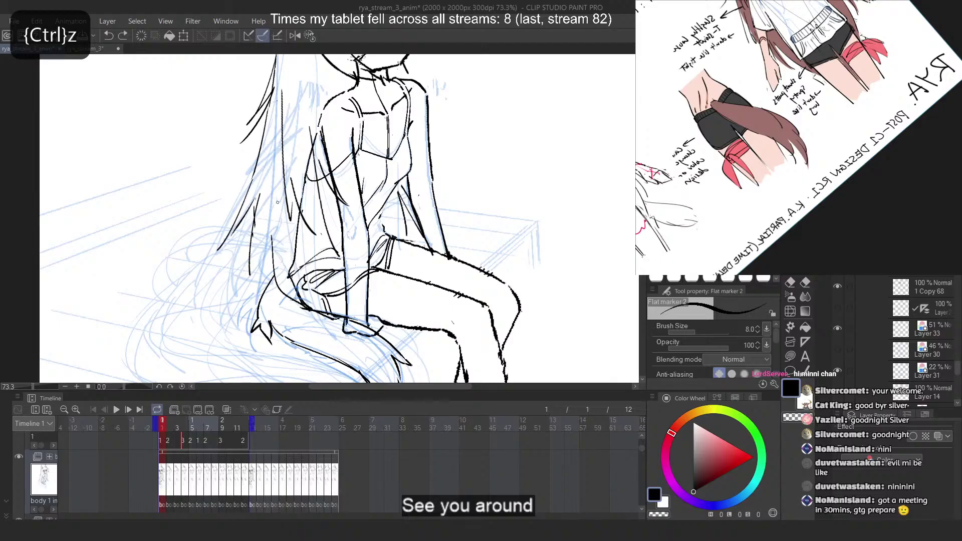
drag(278, 203, 304, 302)
key(ctrl+z)
key(ctrl+z)
drag(276, 184, 305, 304)
key(ctrl+z)
key(ctrl+z)
drag(279, 194, 305, 304)
key(ctrl+z)
drag(281, 211, 307, 307)
Try a second hair strand just outside the inner one, running from the back hair down to the hip
drag(265, 180, 290, 290)
key(ctrl+z)
drag(268, 199, 290, 289)
key(ctrl+z)
drag(266, 175, 294, 295)
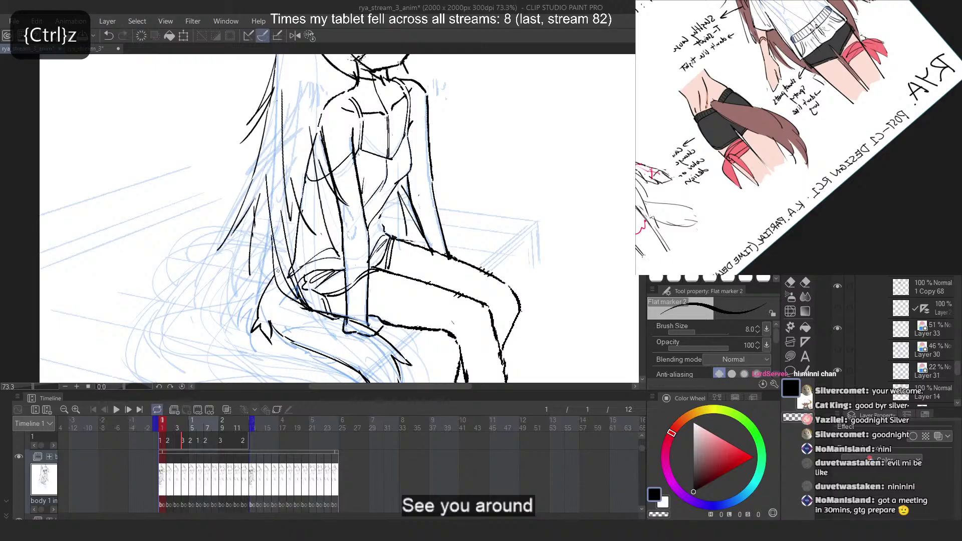
key(ctrl+z)
drag(274, 241, 287, 292)
key(ctrl+z)
key(ctrl+z)
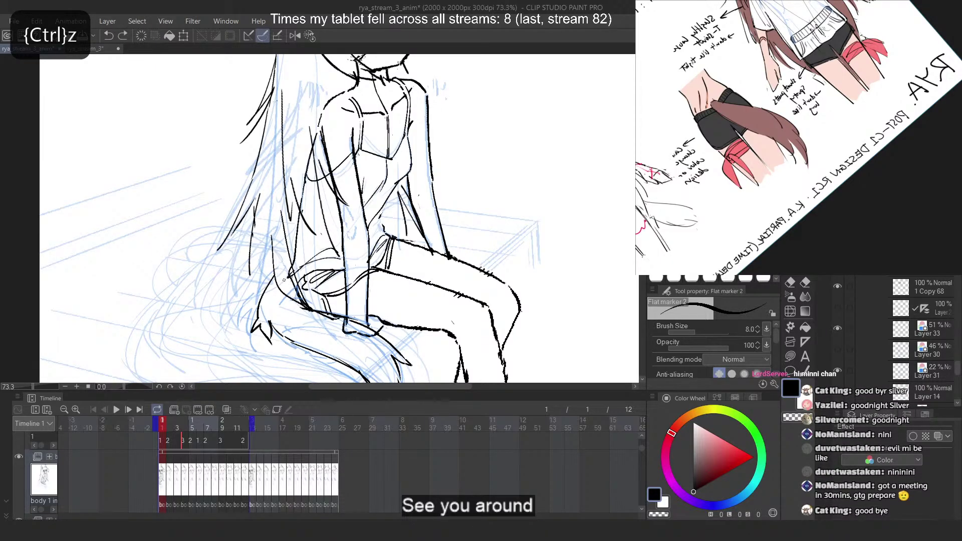
Undo the recent trial strands behind the hip and flip the canvas horizontally
mouse_move(276, 247)
mouse_down()
mouse_move(292, 299)
mouse_move(362, 263)
mouse_up()
key(ctrl+z)
key(ctrl+z)
key(ctrl+z)
key(ctrl+z)
key(ctrl+z)
key(ctrl+z)
key(ctrl+z)
key(2)
key(ctrl+z)
key(ctrl+z)
Redraw short curved hair strands behind the hip on the flipped canvas, replacing unsatisfactory strokes
drag(344, 297, 362, 264)
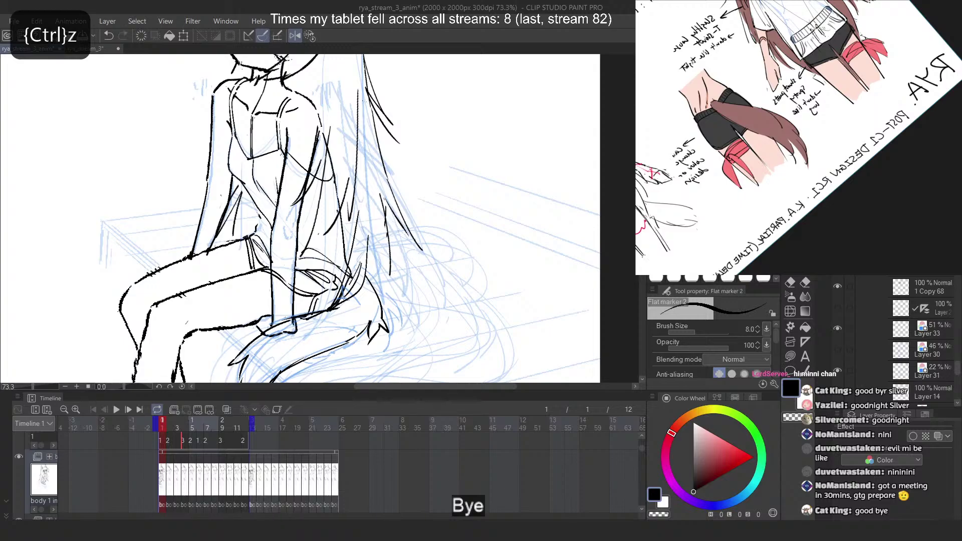
key(ctrl+z)
key(ctrl+z)
drag(349, 297, 365, 256)
key(ctrl+z)
key(ctrl+z)
key(ctrl+z)
key(ctrl+z)
key(ctrl+z)
drag(343, 299, 366, 243)
key(ctrl+z)
key(ctrl+z)
drag(340, 303, 372, 241)
key(ctrl+z)
key(ctrl+z)
mouse_move(389, 288)
mouse_down()
mouse_move(380, 199)
mouse_move(372, 195)
mouse_up()
Restore the normal canvas orientation and erase the leftover strand end just above the hip
key(2)
key(c)
drag(271, 235, 273, 269)
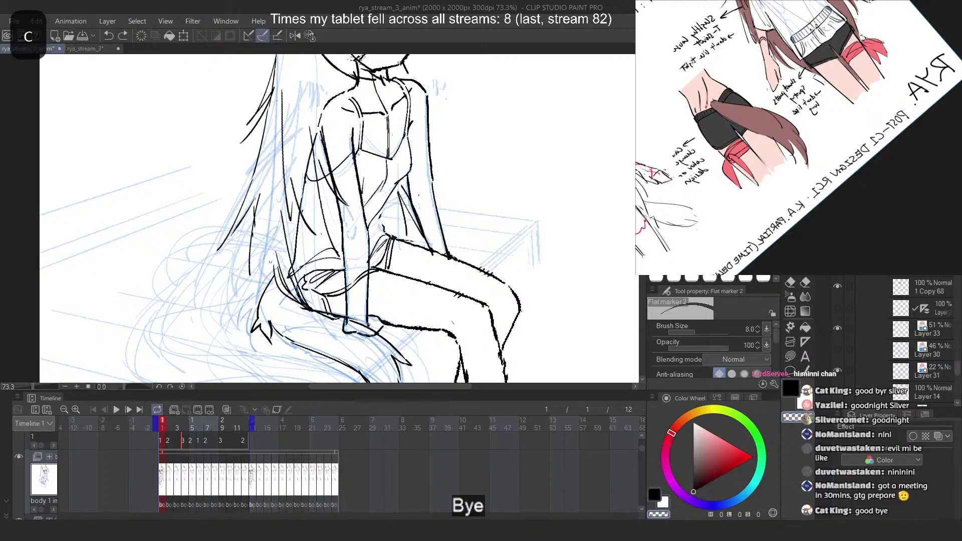
key(c)
Try long, nearly vertical strands down the lower back hair between the outer lock and the hip
drag(264, 180, 260, 296)
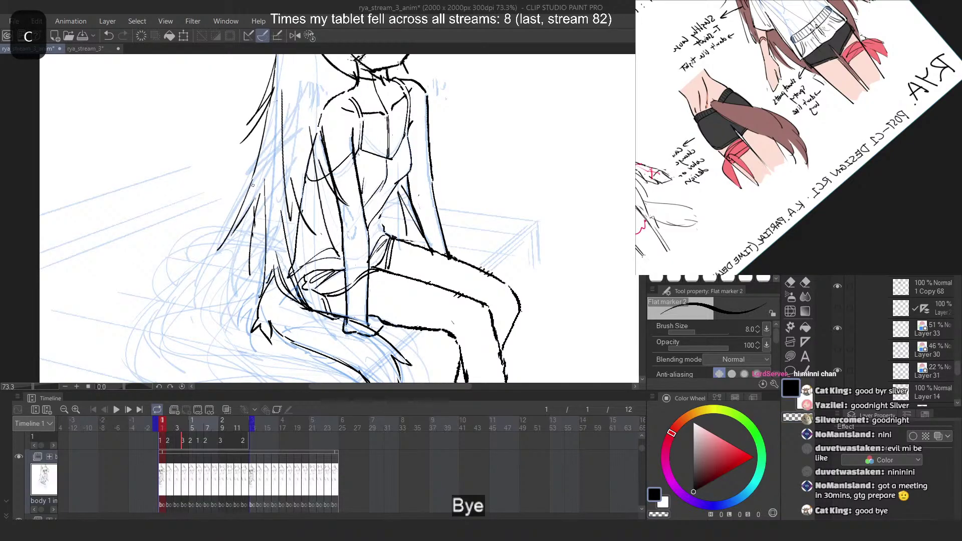
key(ctrl+z)
drag(265, 205, 260, 288)
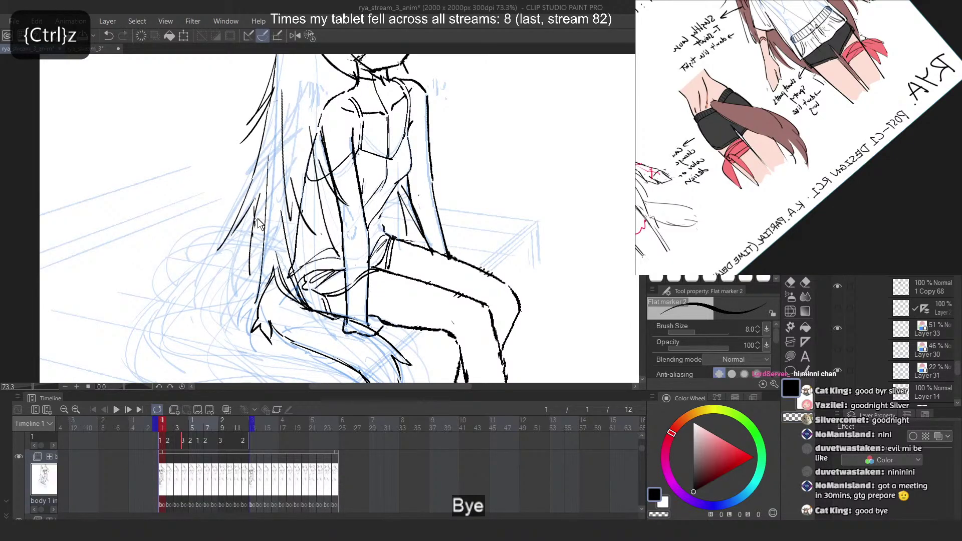
key(ctrl+z)
drag(270, 183, 266, 290)
key(ctrl+z)
drag(268, 196, 271, 276)
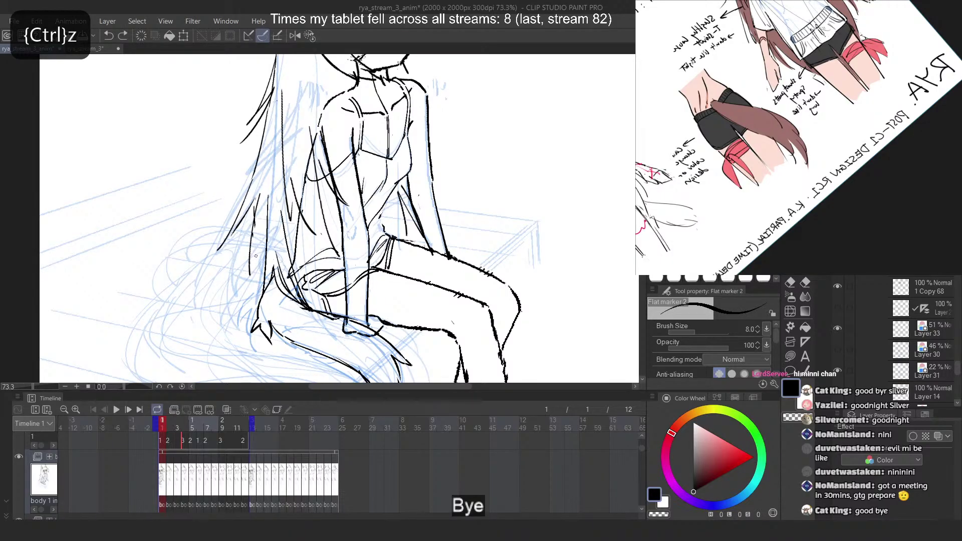
key(ctrl+z)
drag(264, 243, 253, 298)
key(ctrl+z)
key(c)
mouse_move(264, 244)
mouse_down()
mouse_move(251, 310)
mouse_move(252, 269)
mouse_move(247, 309)
mouse_move(240, 279)
mouse_move(253, 221)
mouse_move(250, 306)
mouse_up()
key(ctrl+z)
key(ctrl+z)
key(ctrl+z)
key(ctrl+z)
Draw an outer hair lock sweeping down from the lower back hair to a tip beside the seat
drag(253, 221, 245, 311)
key(ctrl+z)
key(ctrl+z)
drag(257, 200, 249, 308)
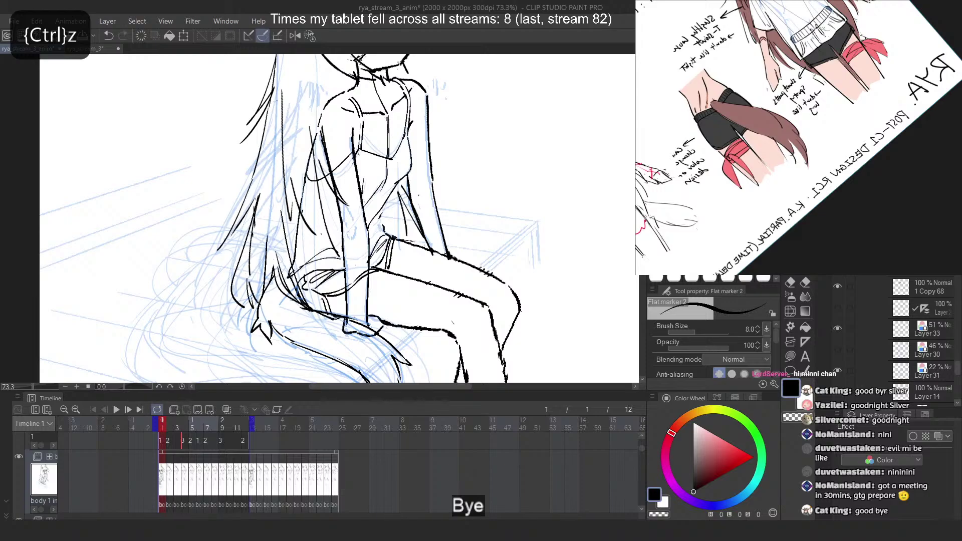
key(ctrl+z)
Erase the lower outer hair lock and its inner strands beside the hip
scroll(280, 250, down, 3)
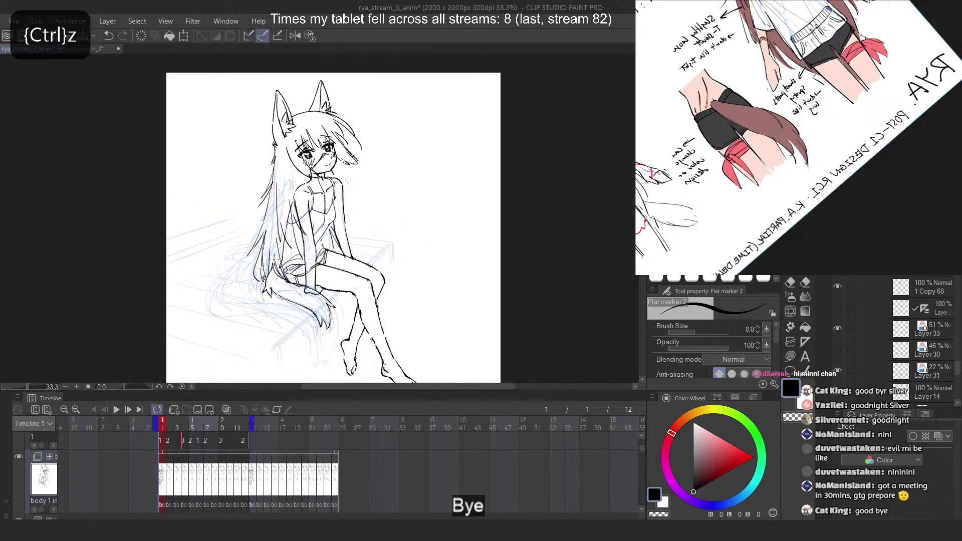
scroll(278, 235, up, 4)
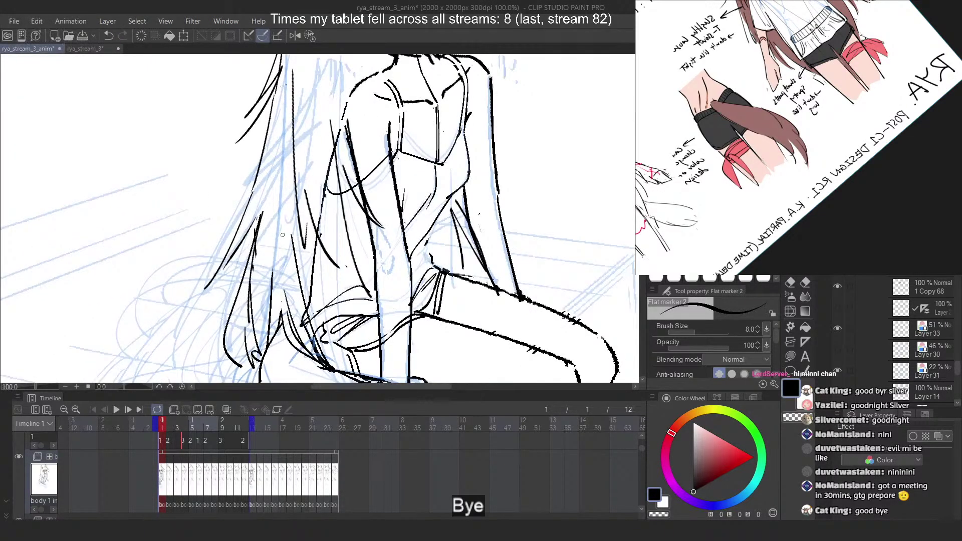
key(ctrl+0)
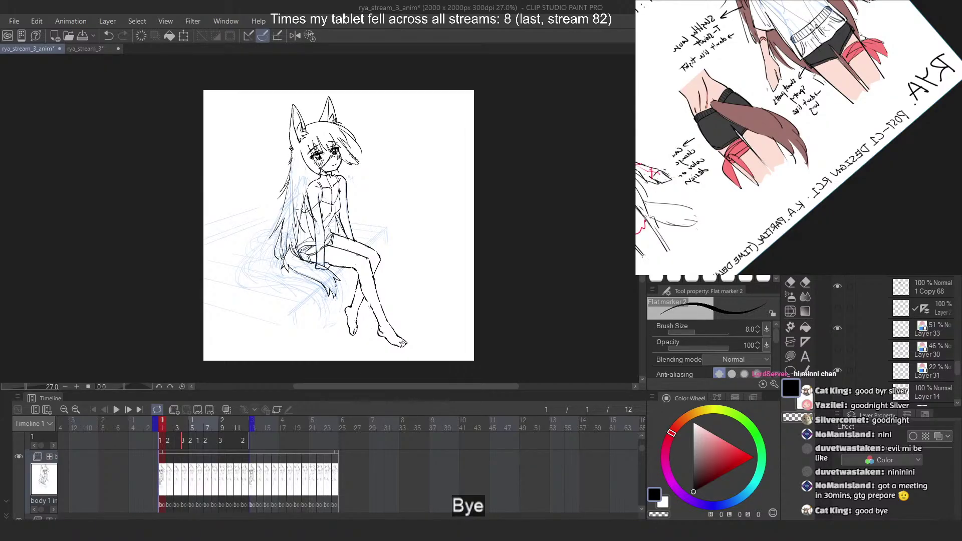
scroll(310, 225, up, 5)
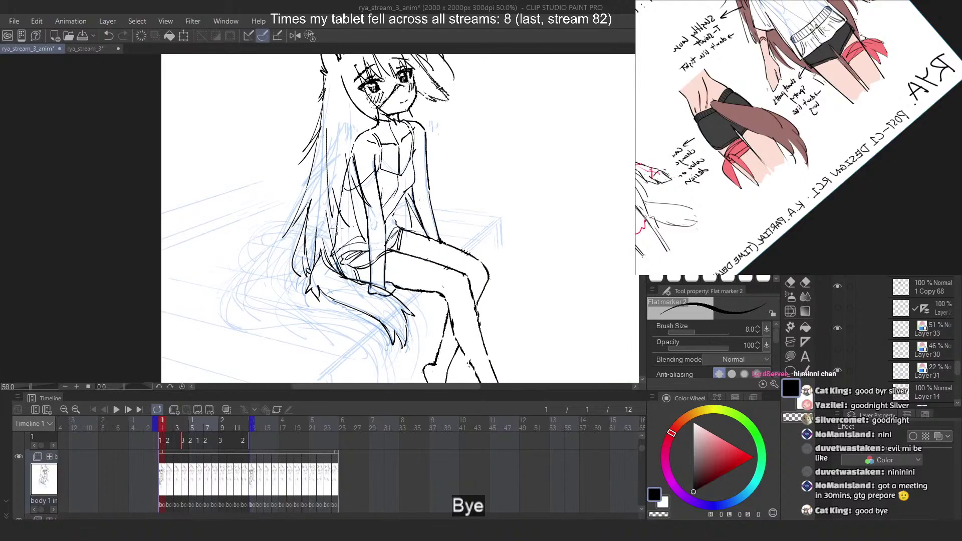
scroll(308, 225, down, 5)
scroll(309, 225, up, 5)
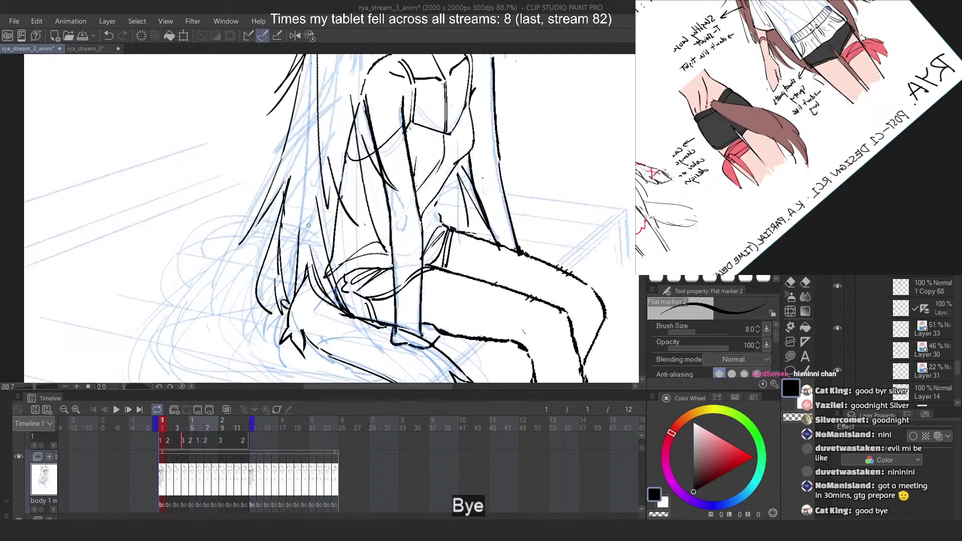
scroll(309, 225, up, 2)
drag(299, 228, 294, 311)
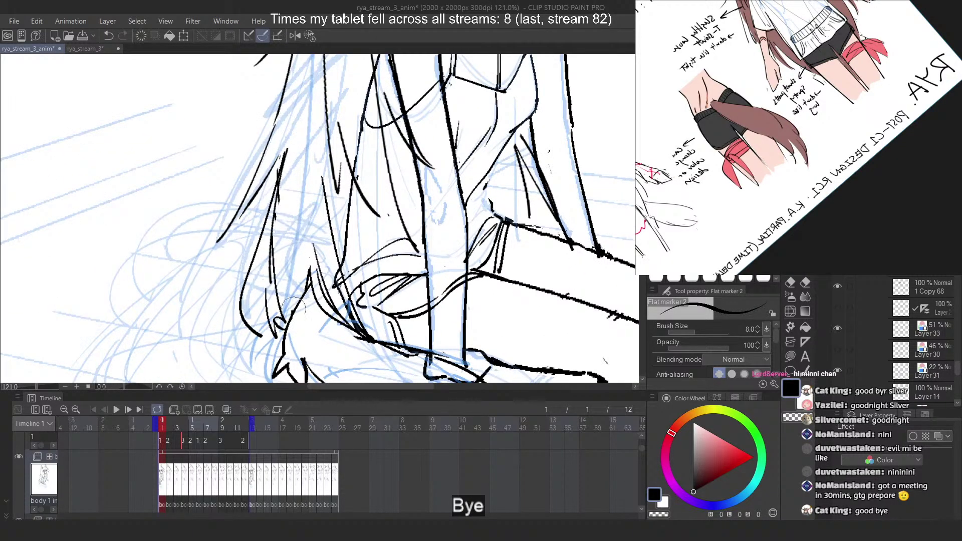
drag(299, 263, 304, 313)
drag(276, 280, 289, 168)
mouse_move(284, 134)
mouse_down()
mouse_move(278, 249)
mouse_move(263, 170)
mouse_move(275, 203)
mouse_move(277, 182)
mouse_move(249, 348)
mouse_move(281, 349)
mouse_move(286, 200)
mouse_move(253, 297)
mouse_move(266, 297)
mouse_move(301, 134)
mouse_move(288, 174)
mouse_move(281, 311)
mouse_up()
key(ctrl+z)
key(ctrl+z)
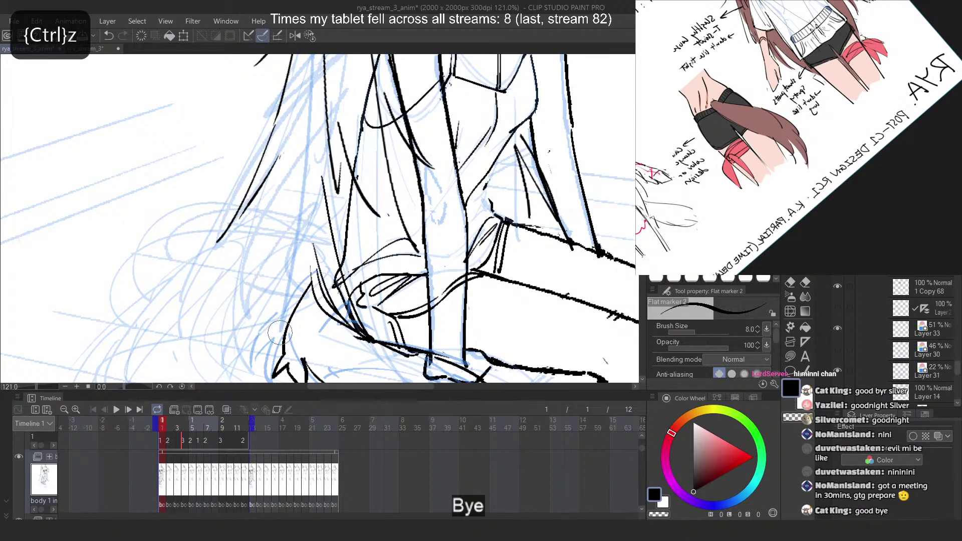
Draw a new long outer strand curving from the lower back hair down to the seat
drag(289, 132, 252, 329)
key(ctrl+z)
drag(285, 151, 239, 335)
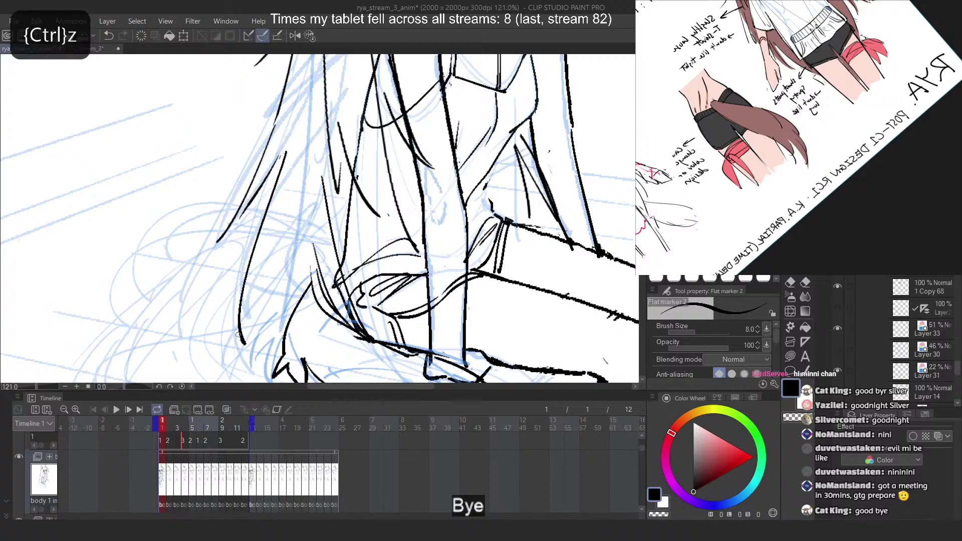
Add a short inner stroke near the seat to shape the tip of the new outer hair lock
drag(283, 200, 266, 358)
key(ctrl+z)
drag(253, 278, 266, 356)
key(ctrl+z)
drag(251, 311, 273, 360)
drag(255, 294, 279, 356)
key(ctrl+z)
key(ctrl+z)
mouse_move(262, 273)
mouse_down()
mouse_move(262, 366)
mouse_move(276, 348)
mouse_up()
key(ctrl+z)
key(ctrl+0)
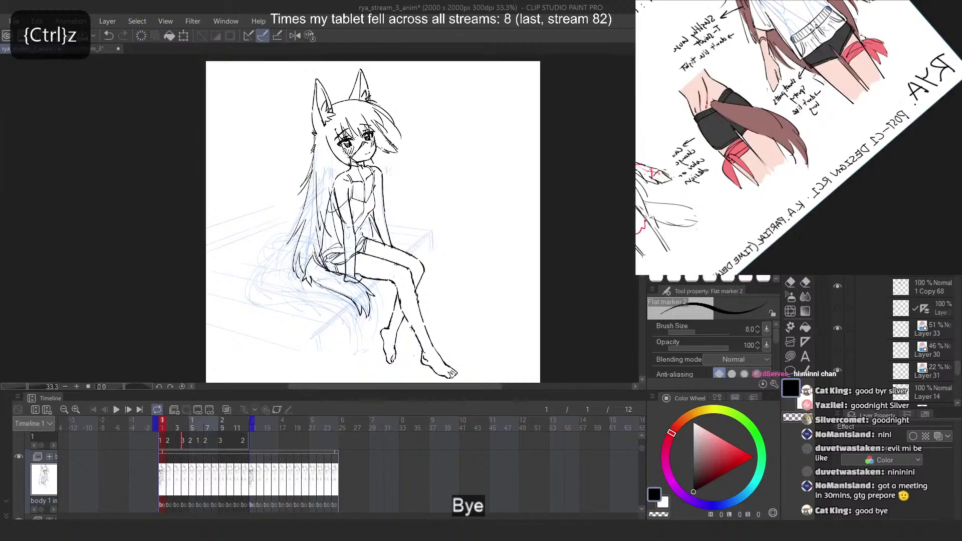
scroll(316, 241, up, 4)
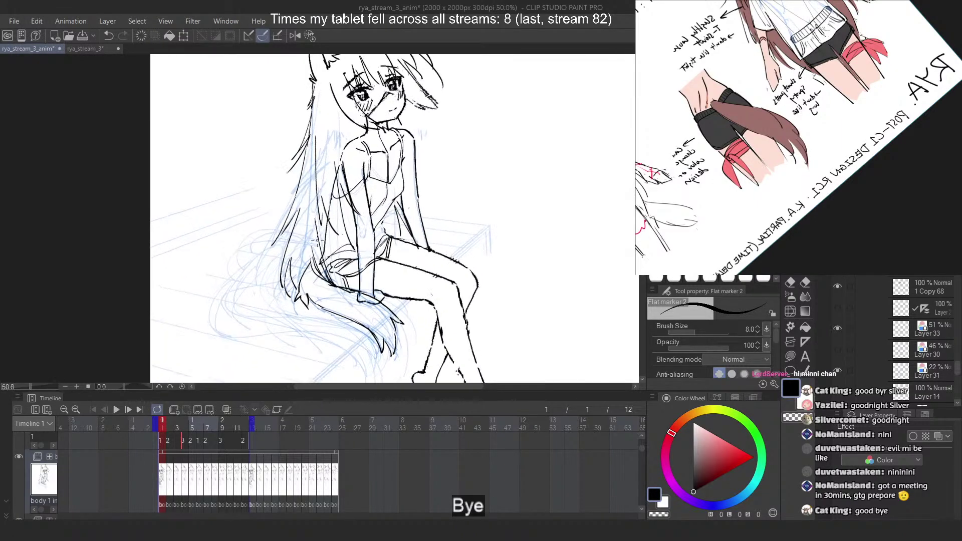
Redraw the inner strand of the outer lock as a short curve ending near the seat
key(ctrl+z)
drag(284, 225, 279, 322)
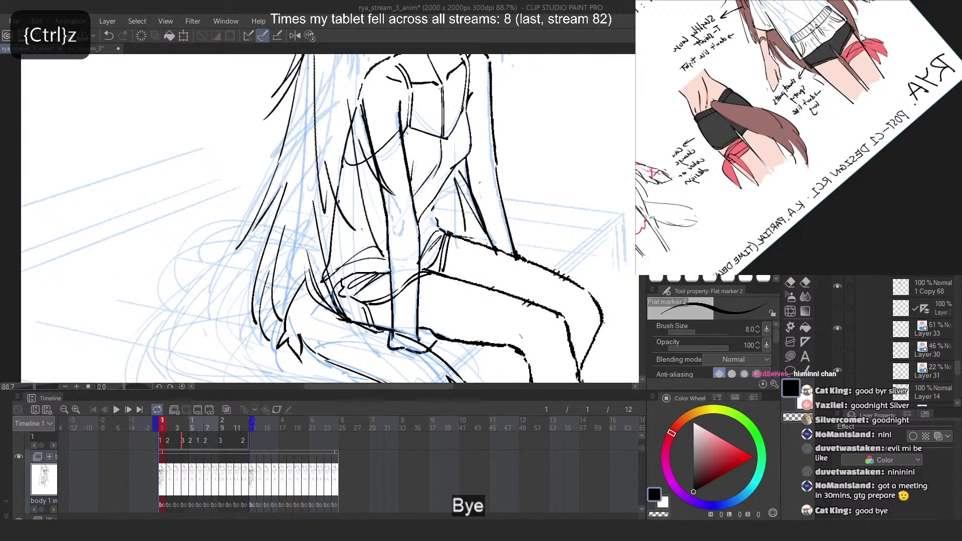
key(ctrl+z)
drag(272, 262, 282, 317)
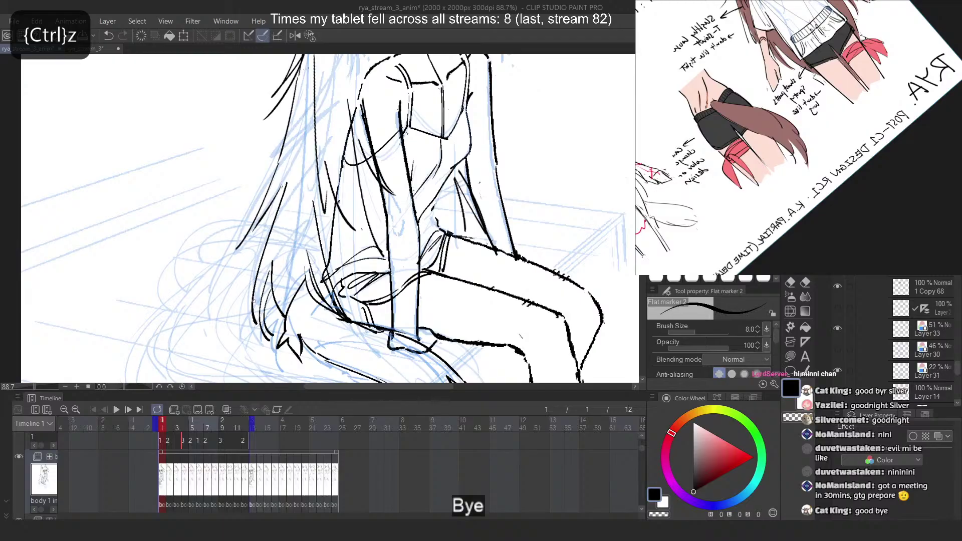
key(ctrl+z)
Try extra strand ends flaring out from the tips of the back hair onto the seat
mouse_move(253, 285)
mouse_down()
mouse_move(240, 311)
mouse_move(249, 347)
mouse_up()
key(ctrl+z)
mouse_move(250, 315)
mouse_down()
mouse_move(251, 362)
mouse_move(230, 328)
mouse_move(245, 354)
mouse_move(258, 333)
mouse_move(291, 372)
mouse_move(269, 326)
mouse_move(280, 371)
mouse_up()
key(ctrl+z)
key(ctrl+z)
key(ctrl+z)
key(ctrl+z)
drag(258, 340, 237, 361)
key(ctrl+z)
key(ctrl+z)
Try a pointed hair lock spreading outward across the seat, check it at different zooms, and undo it
drag(251, 289, 219, 343)
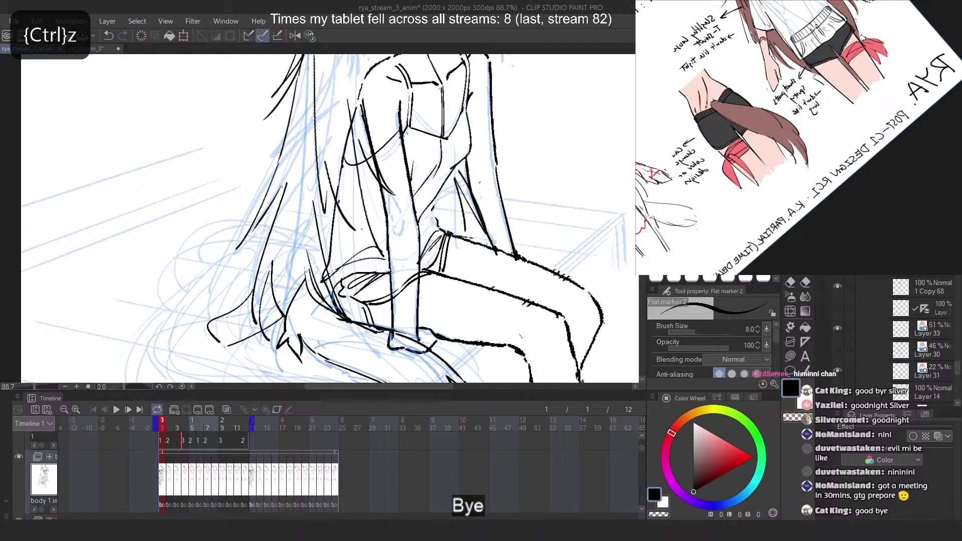
key(ctrl+z)
mouse_move(272, 312)
mouse_down()
mouse_move(228, 350)
mouse_move(255, 367)
mouse_up()
mouse_move(271, 310)
mouse_down()
mouse_move(249, 341)
mouse_move(254, 335)
mouse_move(270, 360)
mouse_move(297, 376)
mouse_up()
key(ctrl+z)
scroll(289, 257, down, 3)
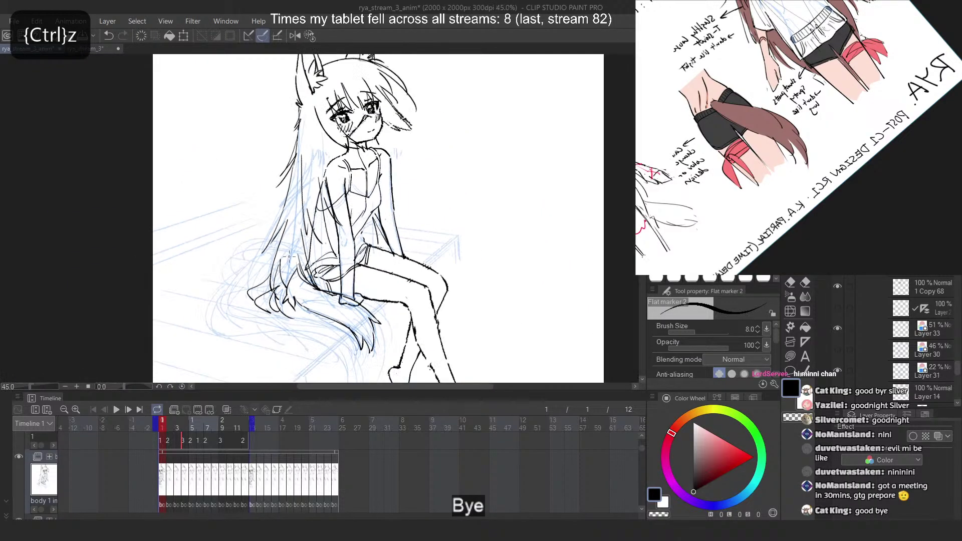
scroll(289, 256, down, 2)
scroll(293, 266, up, 5)
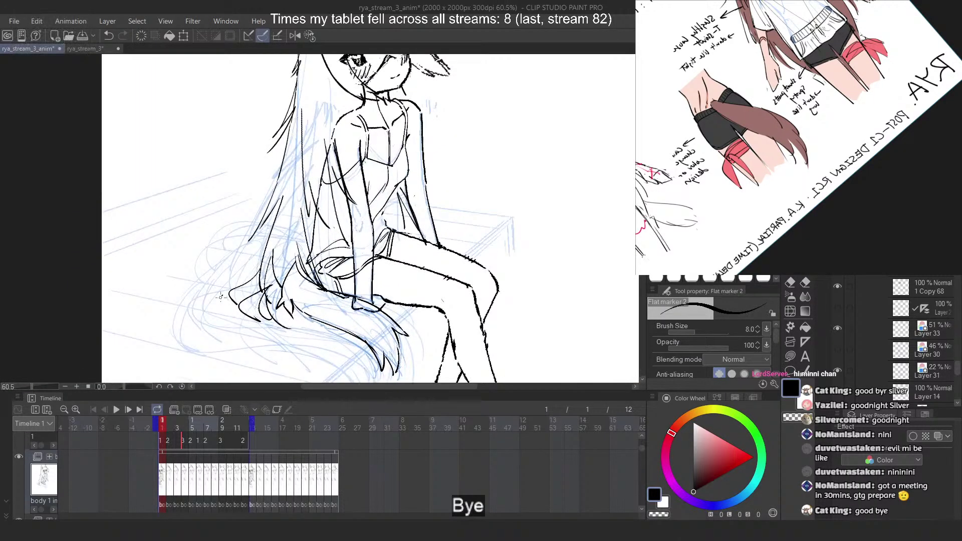
key(ctrl+z)
mouse_move(228, 293)
mouse_down()
mouse_move(261, 332)
mouse_move(289, 331)
mouse_up()
scroll(194, 226, down, 2)
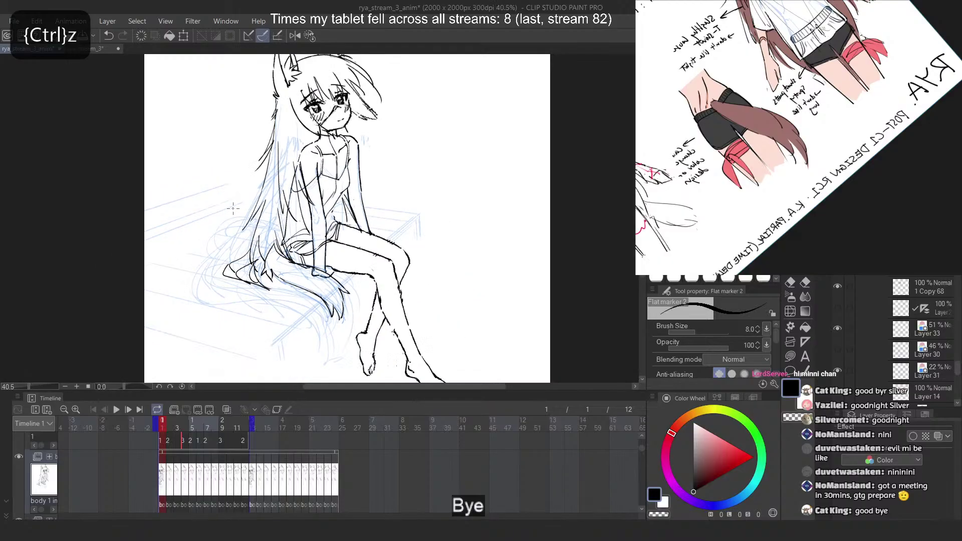
scroll(236, 214, up, 1)
scroll(236, 214, up, 1)
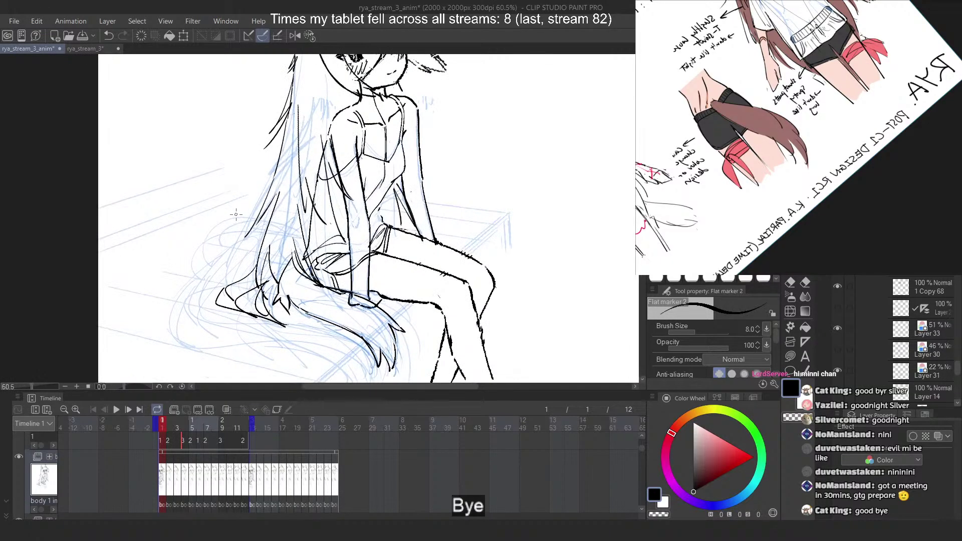
key(ctrl+z)
key(ctrl+z)
key(ctrl+z)
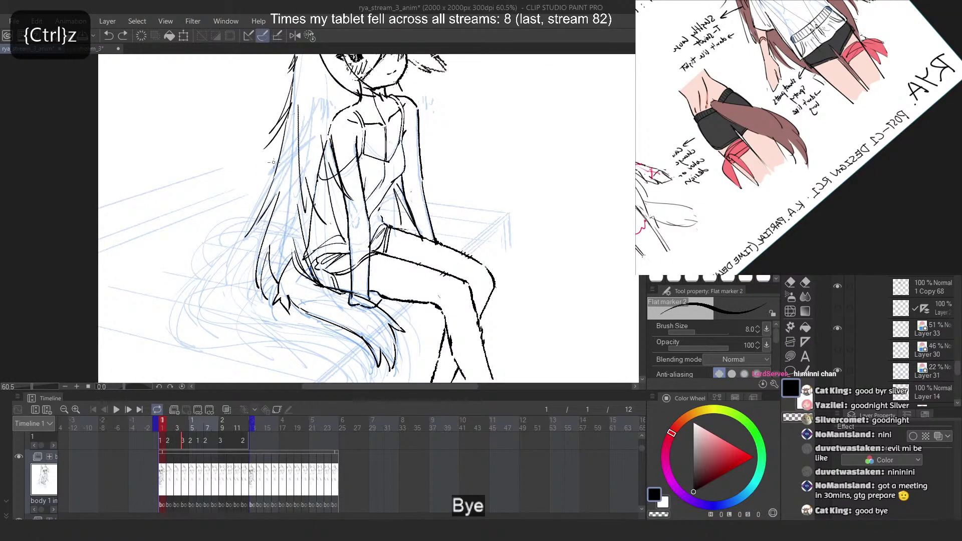
Try a long inner hair strand from the upper back down to the strands behind the hip
drag(288, 138, 284, 297)
key(ctrl+z)
scroll(324, 212, down, 1)
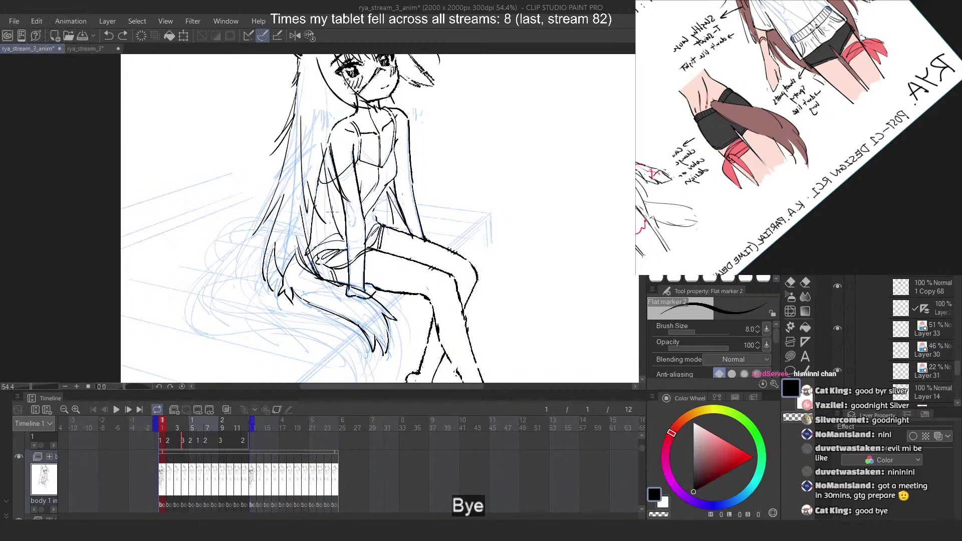
scroll(294, 219, up, 3)
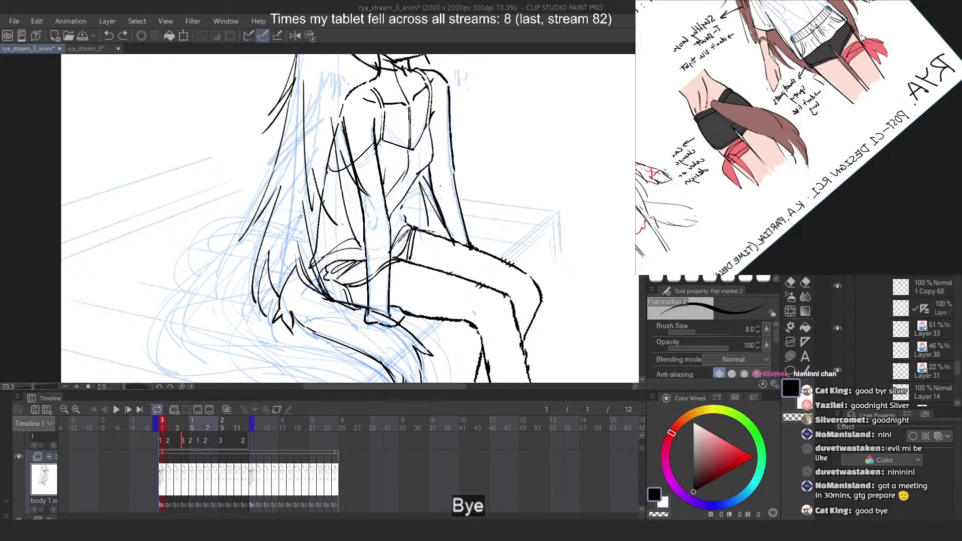
scroll(292, 150, up, 4)
drag(288, 92, 304, 328)
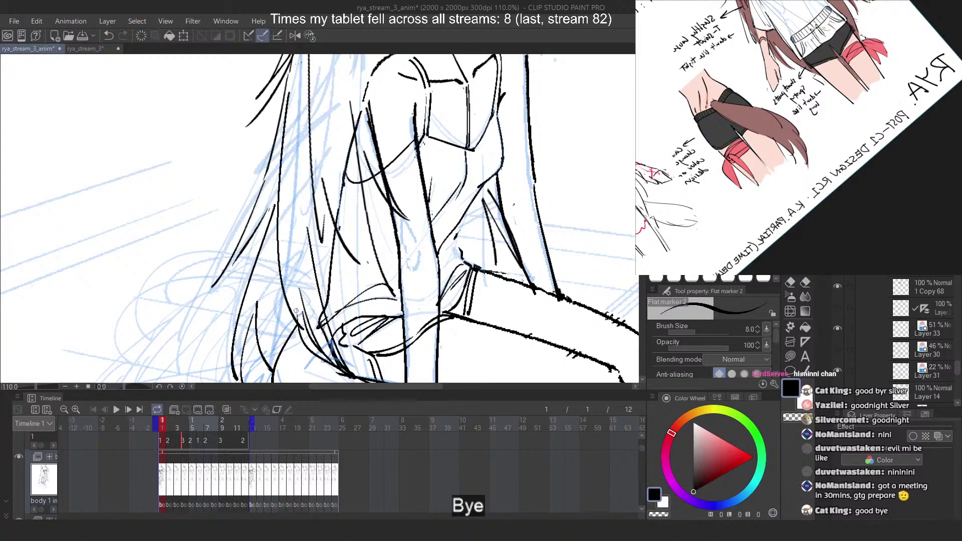
Flip the canvas horizontally and redraw the long inner back strand running down to the hip
key(2)
key(ctrl+z)
drag(345, 128, 328, 320)
key(ctrl+z)
drag(341, 91, 327, 313)
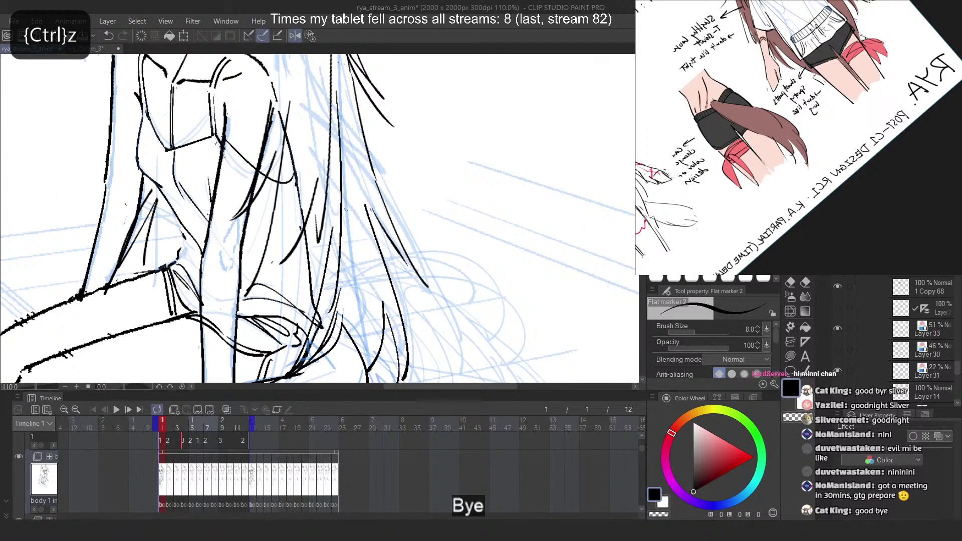
Try long inner strands curving from the back hair down to the hip, undoing each one
key(ctrl+z)
drag(351, 136, 343, 322)
key(ctrl+z)
key(ctrl+z)
mouse_move(362, 223)
mouse_down()
mouse_move(335, 334)
mouse_move(342, 324)
mouse_up()
mouse_move(362, 223)
mouse_down()
mouse_move(351, 278)
mouse_move(361, 306)
mouse_move(366, 281)
mouse_move(368, 348)
mouse_up()
key(ctrl+z)
mouse_move(364, 226)
mouse_down()
mouse_move(372, 344)
mouse_move(364, 369)
mouse_move(347, 337)
mouse_move(347, 366)
mouse_up()
key(ctrl+z)
key(ctrl+z)
key(ctrl+z)
Try strands rising from the hip into the back hair, compare them with the canvas flipped, and undo them
drag(379, 302, 341, 379)
scroll(375, 318, down, 1)
mouse_move(376, 319)
mouse_down()
mouse_move(442, 172)
mouse_move(409, 203)
mouse_up()
key(2)
key(ctrl+z)
key(ctrl+z)
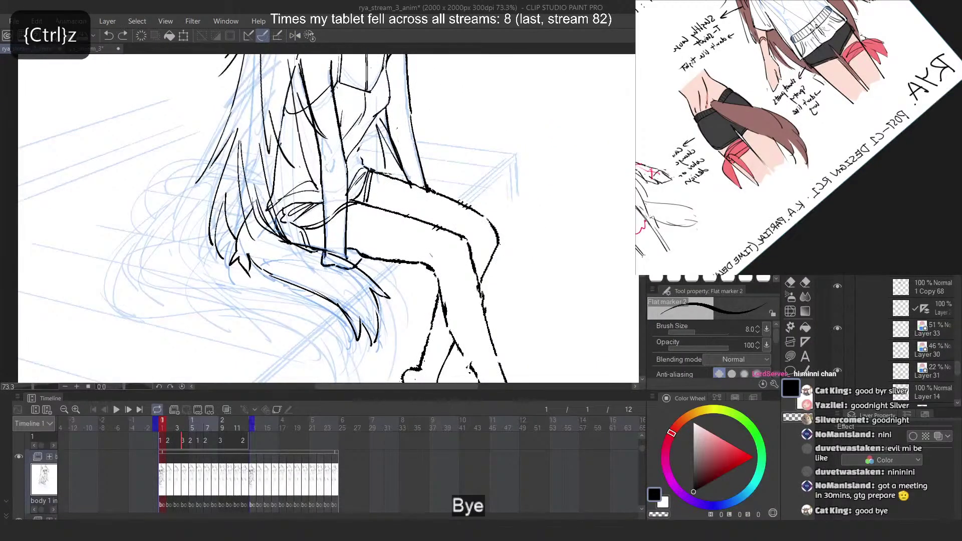
Try curved strands running through the outer back hair down to the tips on the seat, undoing each one
mouse_move(241, 129)
mouse_down()
mouse_move(274, 271)
mouse_move(265, 266)
mouse_up()
key(ctrl+z)
key(ctrl+z)
drag(229, 193, 262, 262)
key(ctrl+z)
key(ctrl+z)
mouse_move(226, 195)
mouse_down()
mouse_move(237, 242)
mouse_move(255, 257)
mouse_up()
key(ctrl+z)
key(ctrl+z)
key(ctrl+z)
key(ctrl+z)
Ink a short curved strand inside the outer back hair, ending near the tips behind the hip
drag(223, 186, 246, 258)
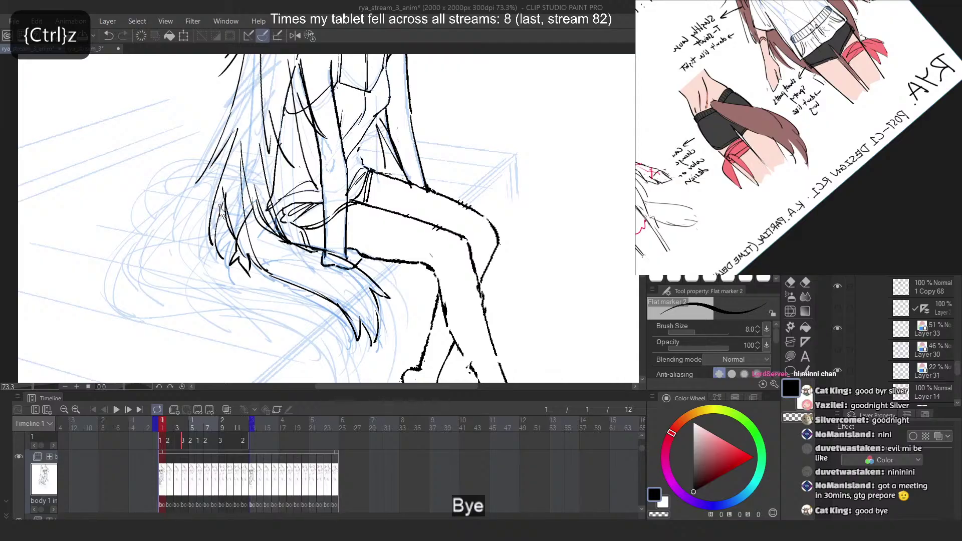
key(ctrl+z)
drag(227, 187, 246, 258)
scroll(243, 261, down, 4)
scroll(234, 132, up, 6)
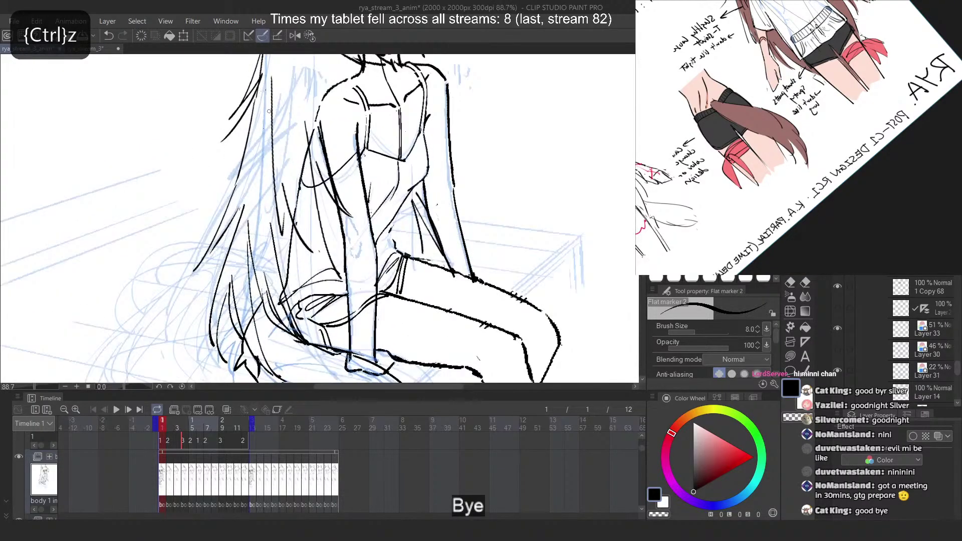
Try inner strands from the upper back hair down to the waist and hip, undoing each one
mouse_move(269, 111)
mouse_down()
mouse_move(247, 263)
mouse_move(298, 295)
mouse_up()
key(ctrl+z)
key(ctrl+z)
drag(267, 146, 301, 293)
key(ctrl+z)
drag(273, 203, 300, 299)
key(ctrl+z)
drag(278, 225, 285, 293)
key(ctrl+z)
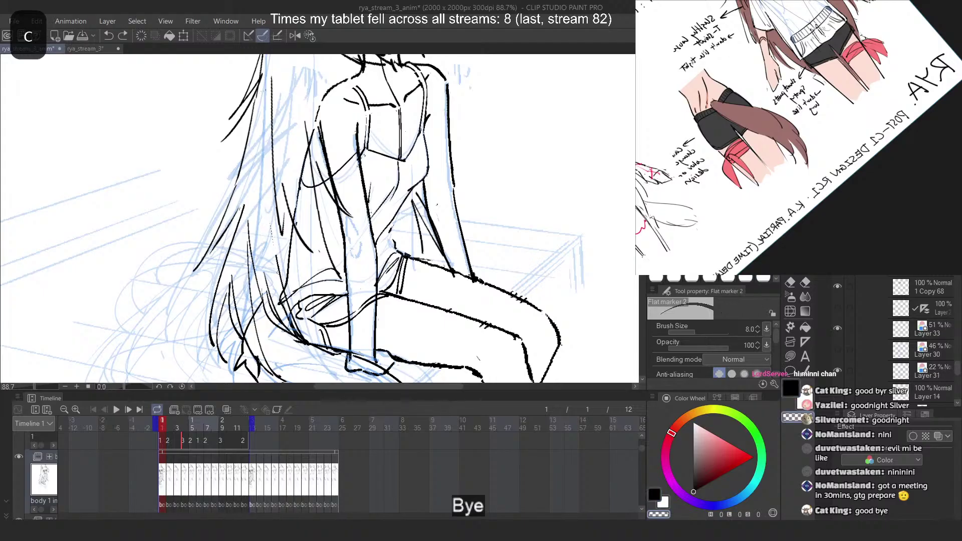
Erase part of the strand behind the hip with the transparent colour and try a long strand falling beside it
mouse_move(255, 283)
mouse_down()
mouse_move(251, 248)
mouse_move(251, 258)
mouse_up()
drag(259, 177, 254, 310)
key(ctrl+z)
key(ctrl+z)
drag(259, 172, 255, 315)
key(ctrl+z)
Try short strands curving inward toward the hip, check them with the canvas flipped, and undo them
drag(262, 264, 279, 333)
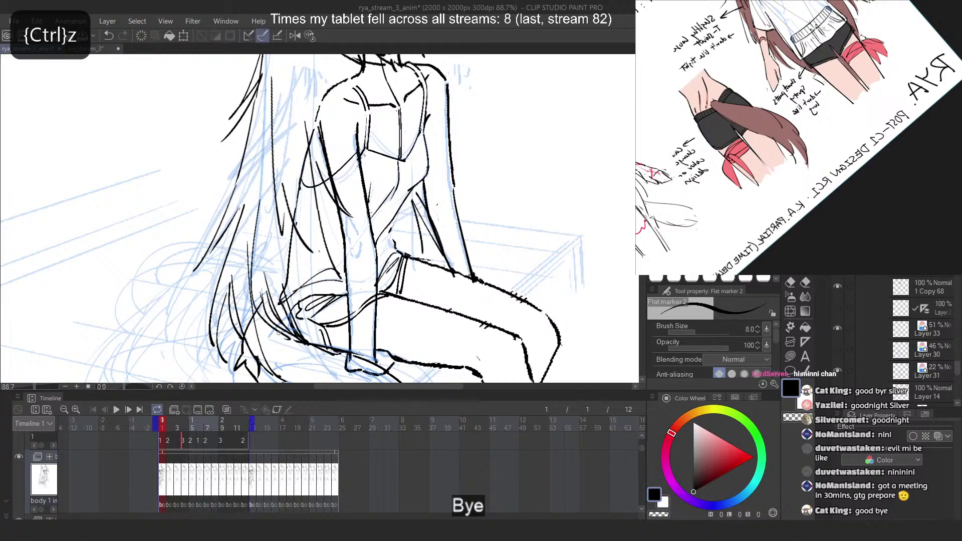
key(ctrl+z)
drag(255, 220, 281, 332)
key(ctrl+z)
drag(253, 271, 291, 337)
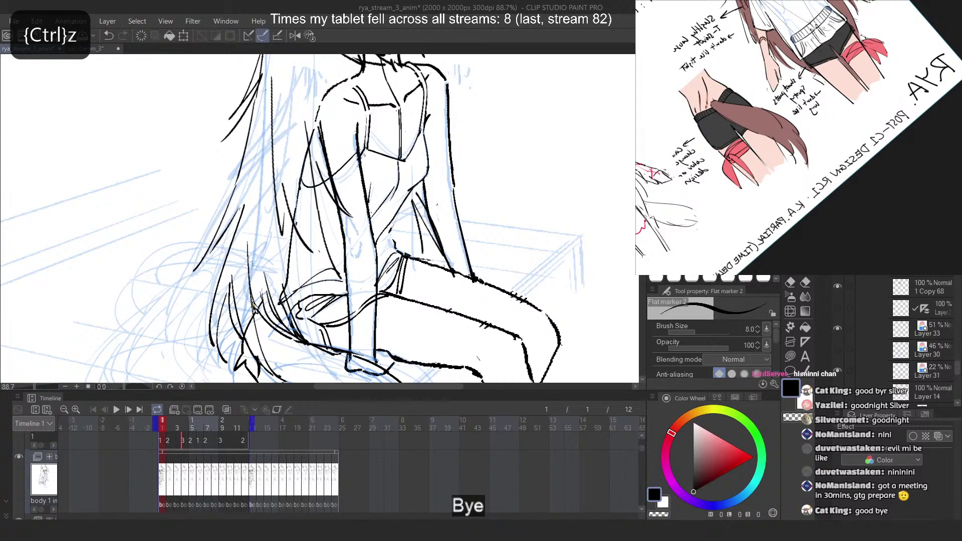
key(ctrl+z)
drag(258, 291, 292, 332)
key(ctrl+z)
drag(247, 263, 283, 329)
key(2)
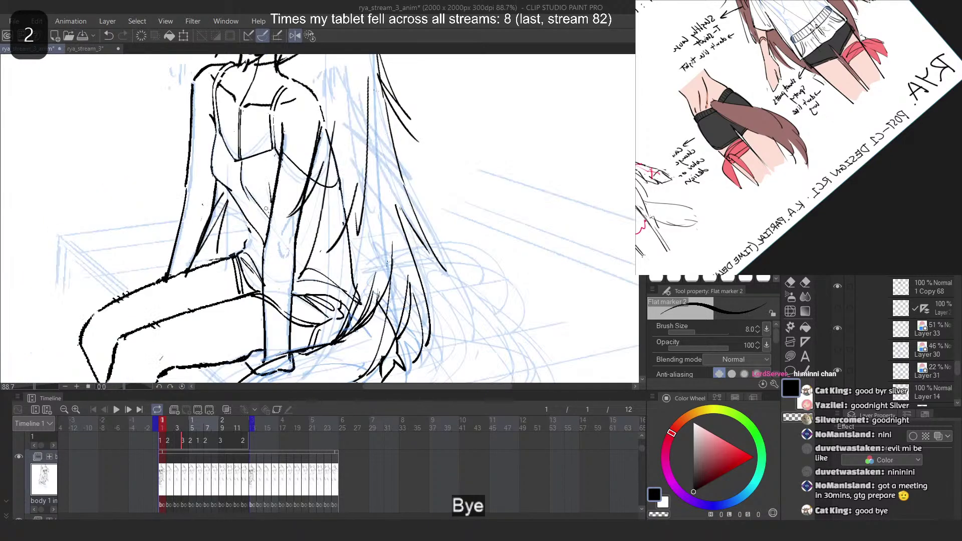
key(ctrl+z)
Try a long inner back strand on the flipped canvas, flip the canvas back, and undo the strand
mouse_move(373, 186)
mouse_down()
mouse_move(377, 163)
mouse_move(350, 325)
mouse_up()
key(ctrl+z)
drag(374, 132, 382, 300)
key(ctrl+z)
drag(376, 169, 370, 308)
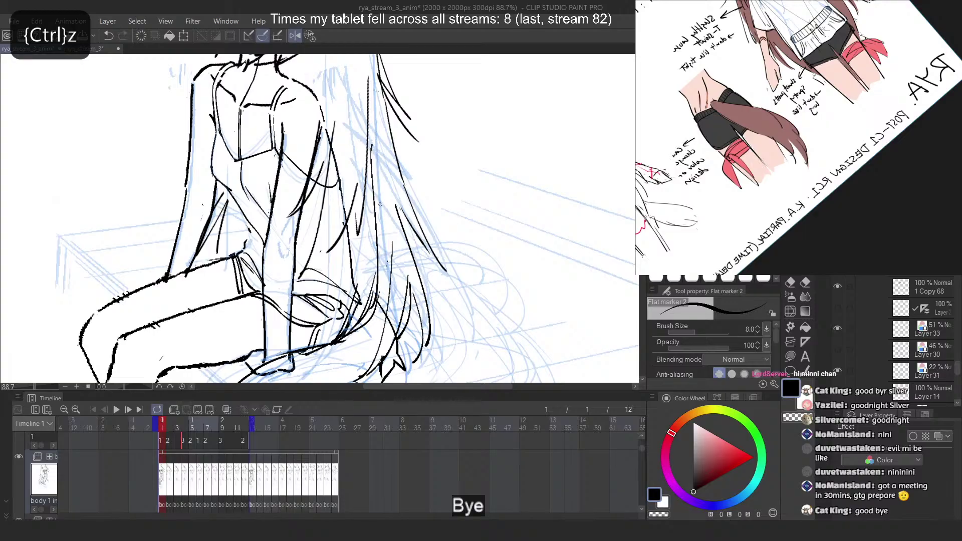
key(ctrl+z)
drag(374, 145, 372, 306)
key(2)
key(ctrl+z)
Try inner strands of different lengths between the back hair and the hip, undoing each one
drag(272, 150, 276, 311)
key(ctrl+z)
drag(279, 214, 283, 304)
key(ctrl+z)
drag(283, 263, 293, 322)
key(ctrl+z)
drag(262, 201, 274, 316)
key(ctrl+z)
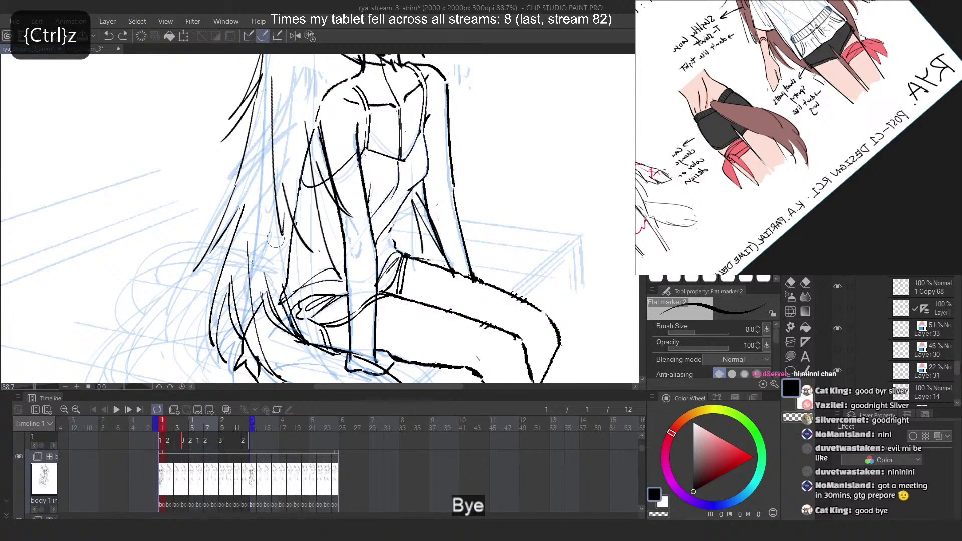
Try another long inner strand behind the hip, undoing it along with the curved strands beside the hip
mouse_move(268, 265)
mouse_down()
mouse_move(270, 325)
mouse_move(288, 295)
mouse_up()
mouse_move(261, 165)
mouse_down()
mouse_move(285, 331)
mouse_move(268, 323)
mouse_up()
key(ctrl+z)
key(ctrl+z)
key(ctrl+z)
key(ctrl+z)
key(ctrl+z)
drag(268, 179, 273, 344)
key(ctrl+z)
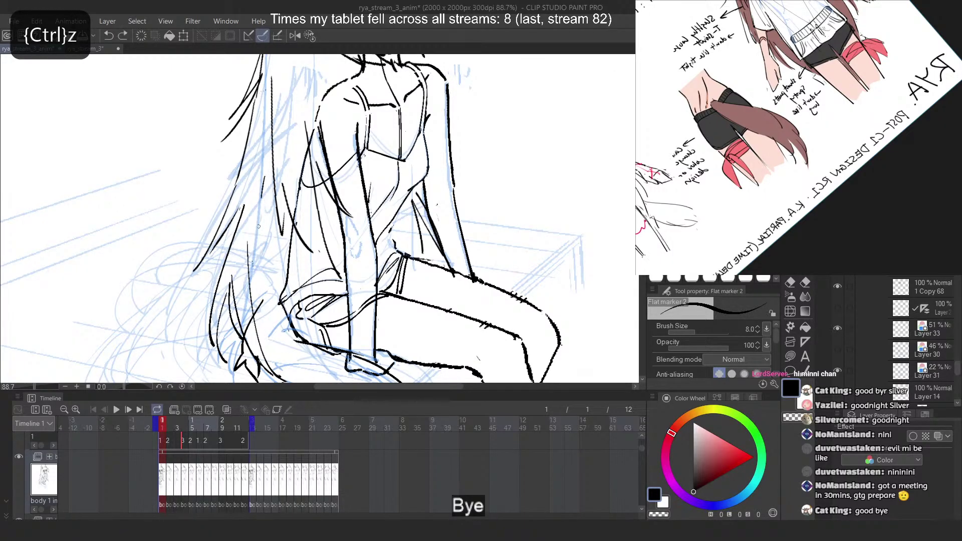
Ink a long inner back strand and shorter strands curving in to the hip, and check the figure with the canvas flipped
drag(265, 177, 263, 318)
mouse_move(262, 196)
mouse_down()
mouse_move(277, 327)
mouse_move(292, 342)
mouse_up()
key(ctrl+z)
drag(260, 235, 290, 339)
drag(273, 211, 291, 335)
key(ctrl+z)
drag(278, 281, 297, 341)
key(2)
scroll(375, 208, down, 3)
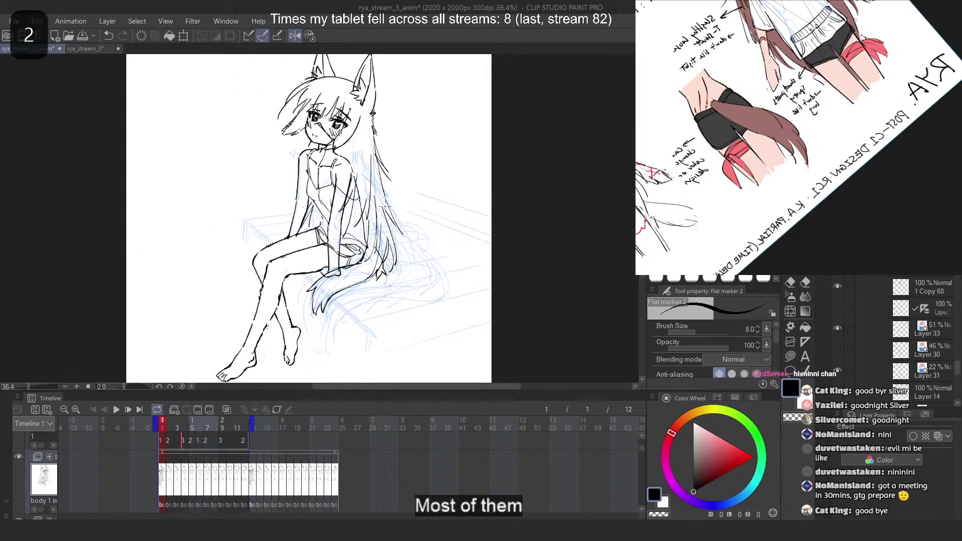
Try a long strand falling from beside the face to the shoulder, check it with the canvas flipped, and undo it
scroll(378, 213, up, 1)
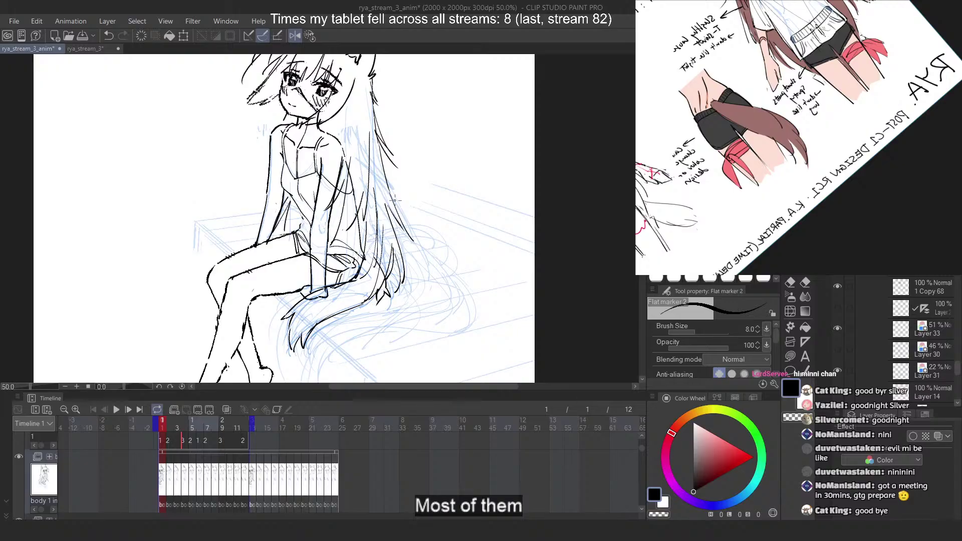
scroll(378, 162, up, 5)
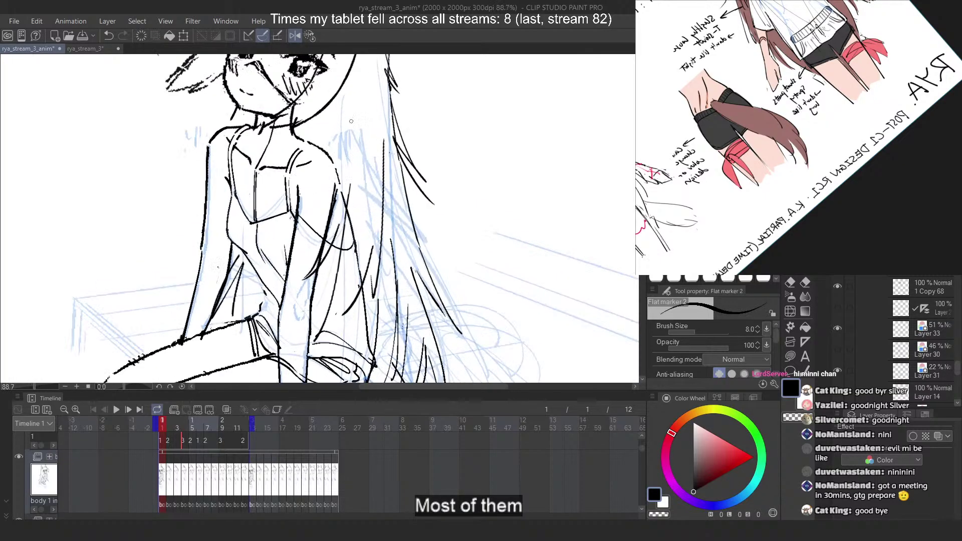
drag(355, 138, 322, 275)
key(2)
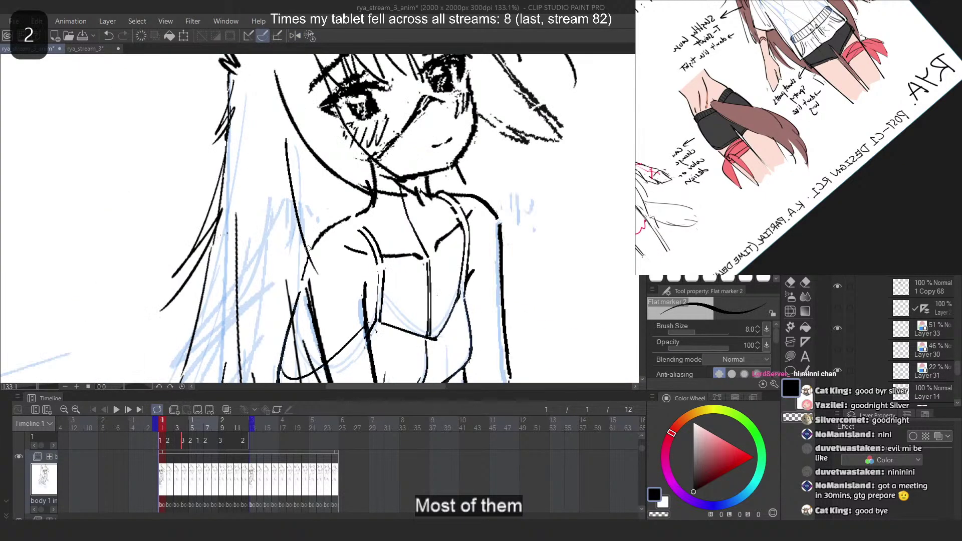
key(ctrl+z)
drag(280, 98, 317, 278)
key(ctrl+z)
drag(268, 72, 366, 253)
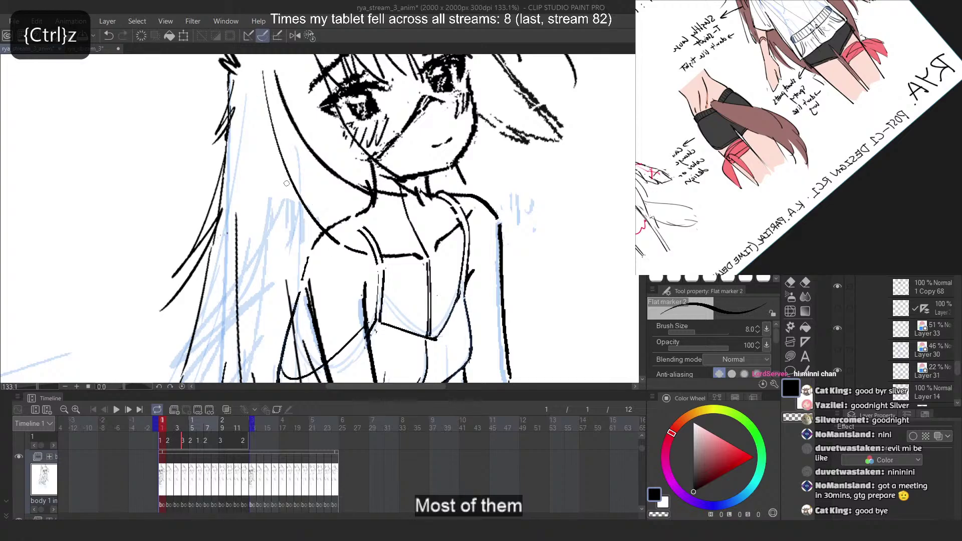
scroll(274, 122, down, 3)
key(ctrl+z)
Try strands sweeping from beside the cheek and neck over the shoulder and upper arm, undoing each one
mouse_move(277, 141)
mouse_down()
mouse_move(358, 326)
mouse_move(357, 304)
mouse_up()
key(ctrl+z)
drag(329, 224, 358, 308)
key(ctrl+z)
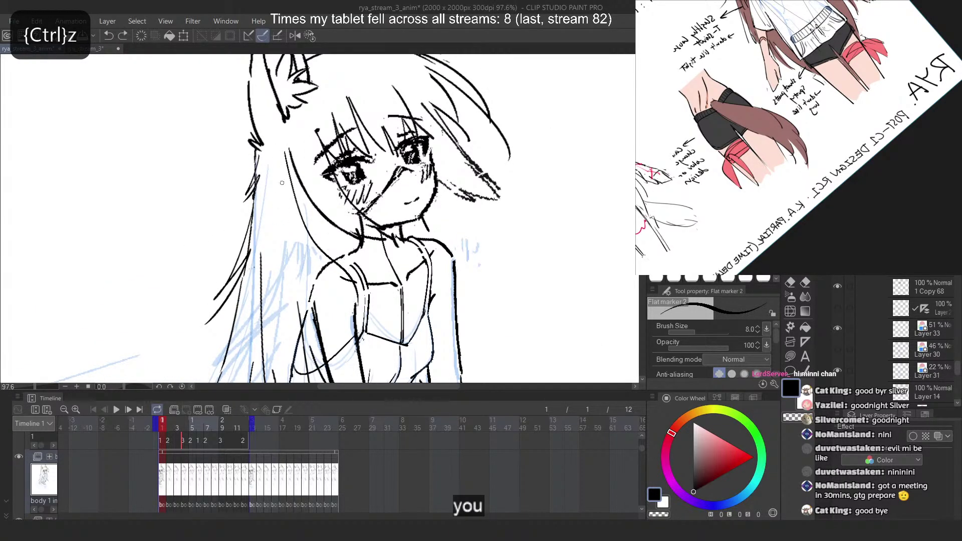
key(ctrl+z)
drag(299, 176, 300, 331)
key(ctrl+z)
drag(309, 205, 308, 325)
key(ctrl+z)
mouse_move(326, 219)
mouse_down()
mouse_move(317, 271)
mouse_move(291, 306)
mouse_up()
key(ctrl+z)
key(ctrl+z)
drag(347, 234, 315, 349)
key(ctrl+z)
key(ctrl+z)
key(ctrl+z)
Try a strand behind the shoulder with shorter strands in front of it, check them at different zooms, and undo them
drag(300, 188, 316, 346)
drag(341, 221, 362, 330)
key(ctrl+z)
drag(343, 240, 355, 311)
drag(350, 244, 357, 346)
scroll(349, 71, down, 11)
scroll(371, 103, up, 8)
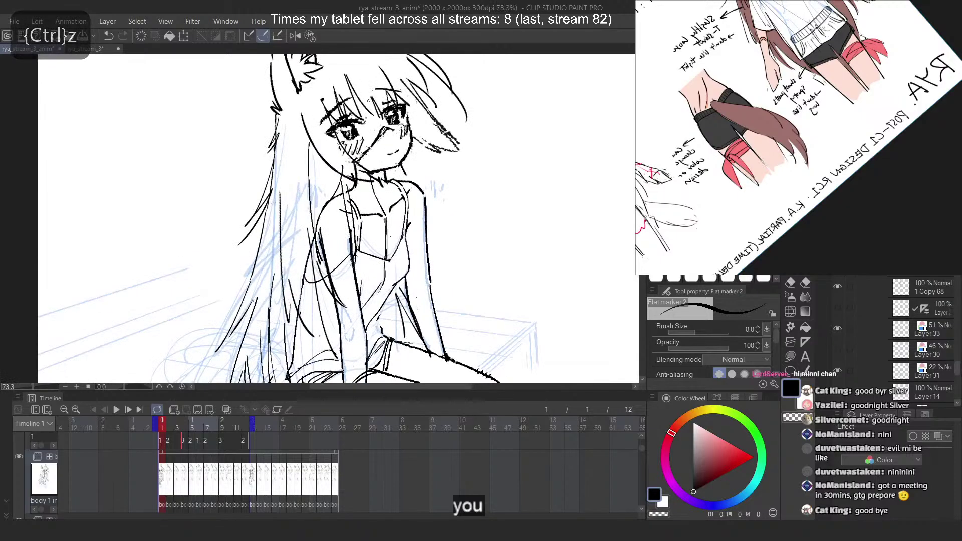
key(ctrl+z)
key(ctrl+z)
key(ctrl+z)
Try a nearly straight strand from beside the cheek down to the back of the shoulder, undoing each attempt
mouse_move(309, 136)
mouse_down()
mouse_move(311, 231)
mouse_move(305, 225)
mouse_move(316, 228)
mouse_up()
key(ctrl+z)
key(ctrl+z)
key(ctrl+z)
key(ctrl+z)
drag(316, 152, 318, 222)
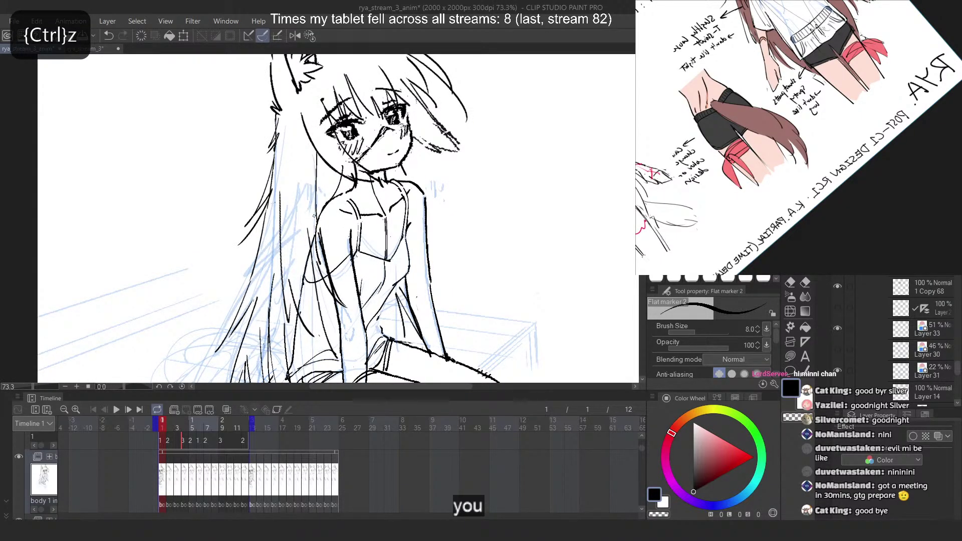
key(ctrl+z)
Ink a curved strand from below the ear down behind the shoulder
mouse_move(287, 106)
mouse_down()
mouse_move(288, 219)
mouse_move(312, 227)
mouse_move(287, 143)
mouse_move(313, 224)
mouse_up()
key(ctrl+z)
key(ctrl+z)
key(ctrl+z)
Try shorter strands curving from beside the cheek onto the shoulder, undoing and redrawing them
drag(301, 134, 324, 228)
key(ctrl+z)
drag(302, 168, 326, 230)
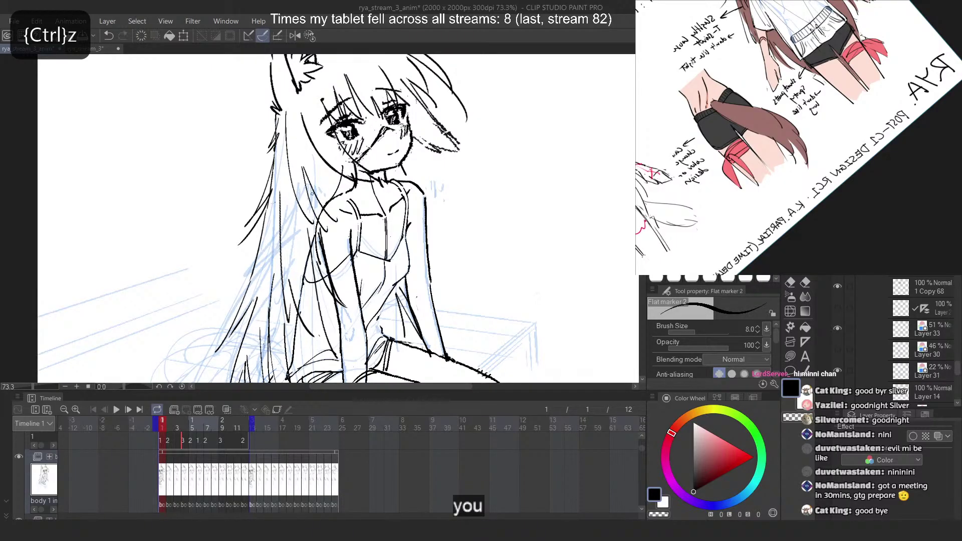
key(ctrl+z)
drag(303, 168, 322, 214)
key(ctrl+z)
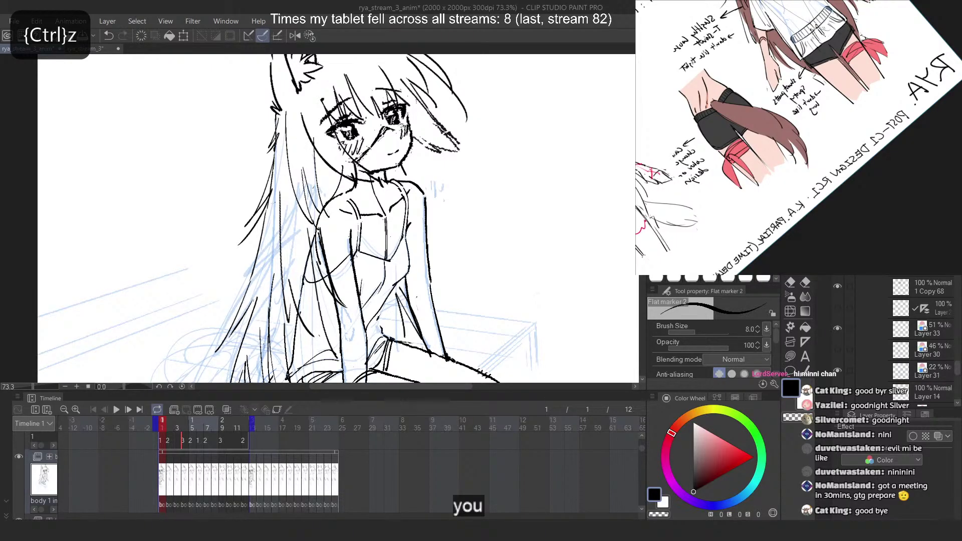
key(ctrl+z)
drag(307, 141, 329, 220)
Mirror the canvas view and try strands running from beside the cheek down behind the shoulder, undoing each attempt
key(2)
key(ctrl+z)
key(ctrl+z)
key(ctrl+z)
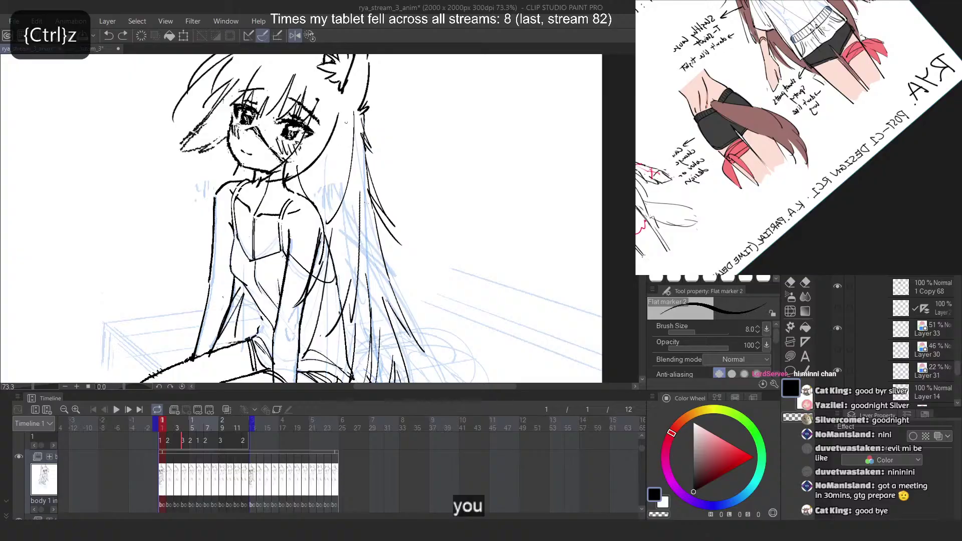
mouse_move(332, 136)
mouse_down()
mouse_move(350, 229)
mouse_move(335, 241)
mouse_move(346, 259)
mouse_up()
key(ctrl+z)
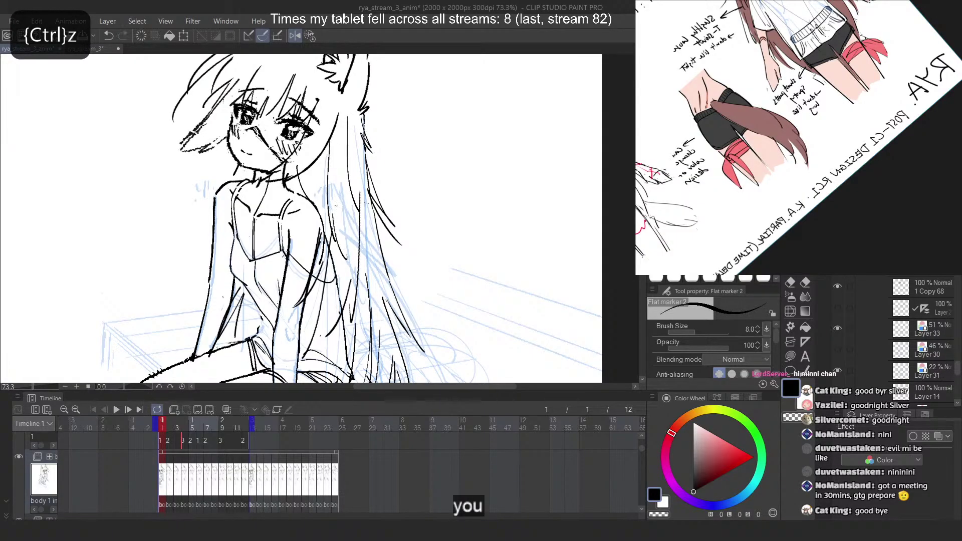
drag(352, 218, 358, 229)
key(ctrl+z)
key(ctrl+z)
key(ctrl+z)
key(ctrl+z)
key(ctrl+z)
Try long strands from below the ear down the back in the mirrored view, undoing each attempt
mouse_move(350, 115)
mouse_down()
mouse_move(359, 248)
mouse_move(354, 231)
mouse_up()
key(ctrl+z)
key(ctrl+z)
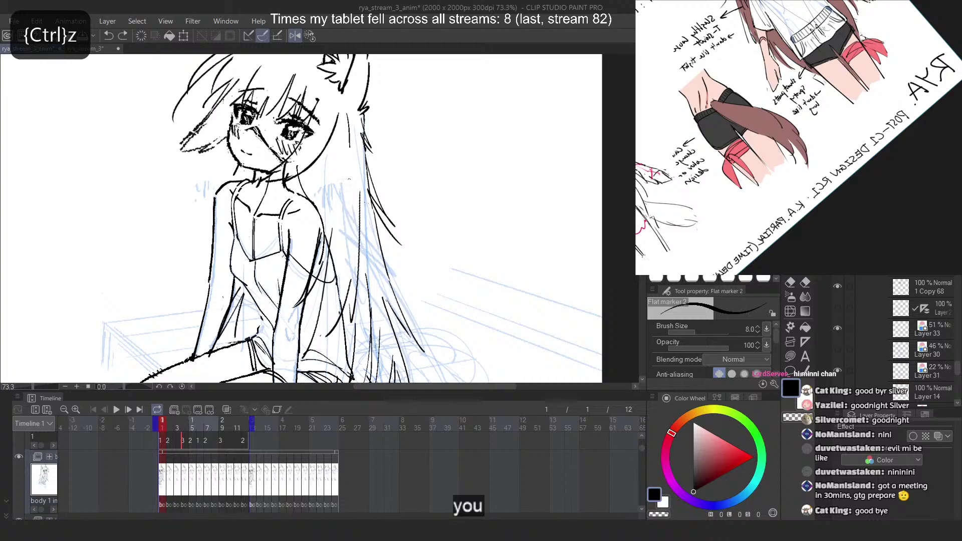
drag(350, 121, 350, 247)
key(ctrl+z)
key(ctrl+z)
key(ctrl+z)
key(ctrl+z)
mouse_move(355, 123)
mouse_down()
mouse_move(351, 244)
mouse_move(355, 227)
mouse_move(333, 226)
mouse_up()
key(ctrl+z)
Ink a strand curving down behind the shoulder, restore the unmirrored view and undo the extra stroke beside it
drag(331, 140, 351, 253)
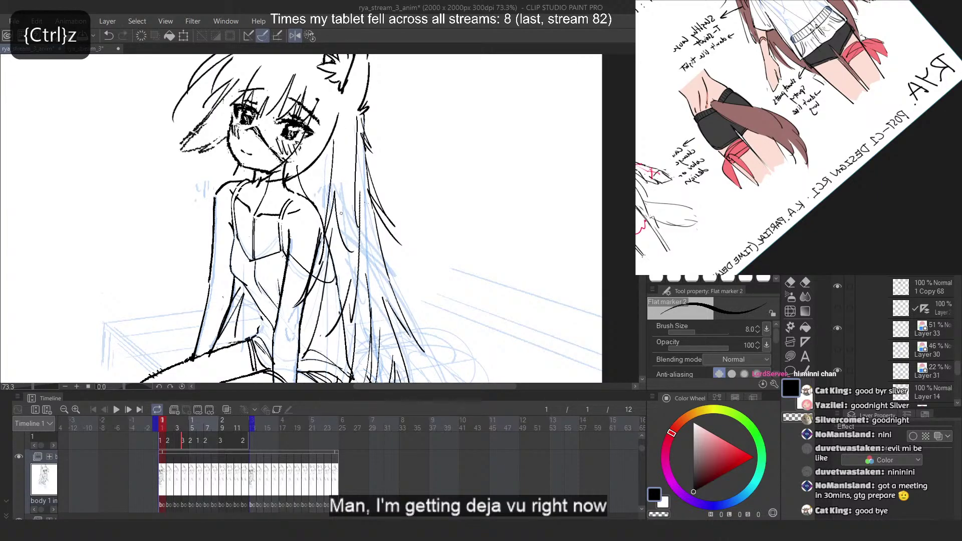
key(2)
key(ctrl+z)
drag(291, 180, 277, 268)
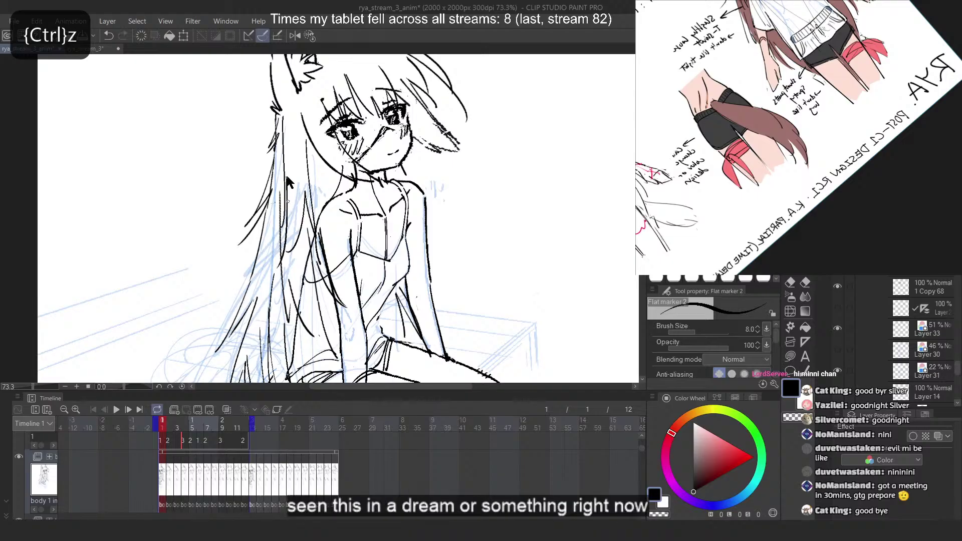
key(ctrl+z)
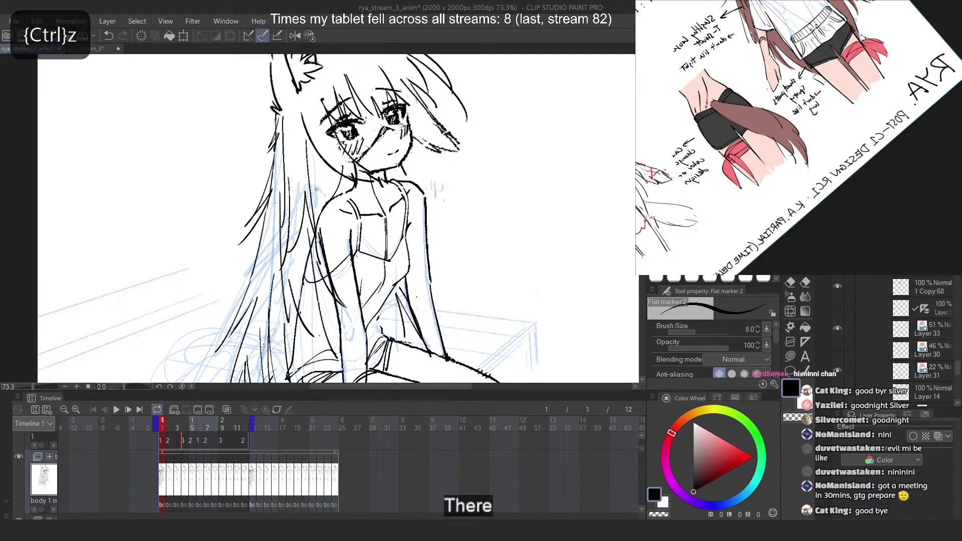
Rework the strand beside the cheek with ink and transparent color, undoing the trial strokes that curve onto the shoulder
scroll(408, 172, down, 3)
scroll(326, 182, up, 1)
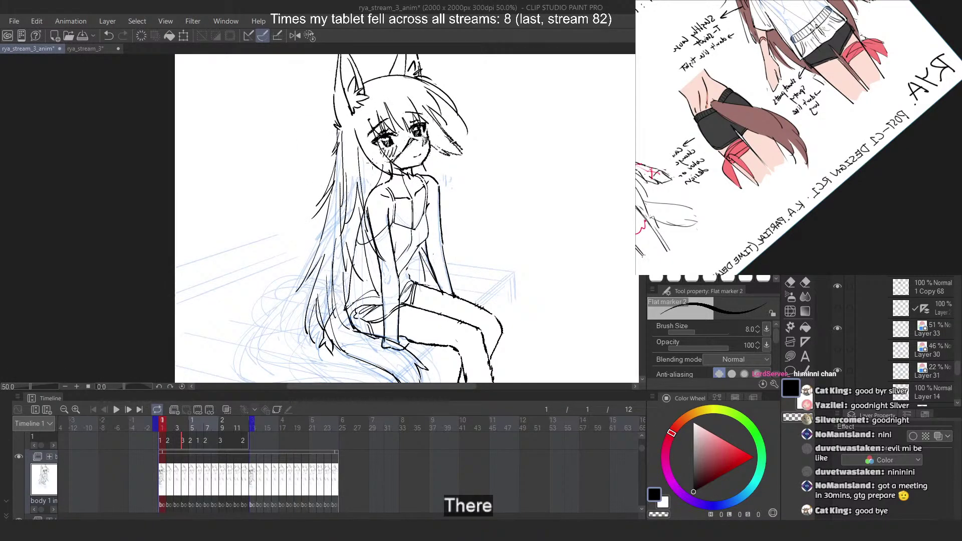
scroll(366, 151, up, 2)
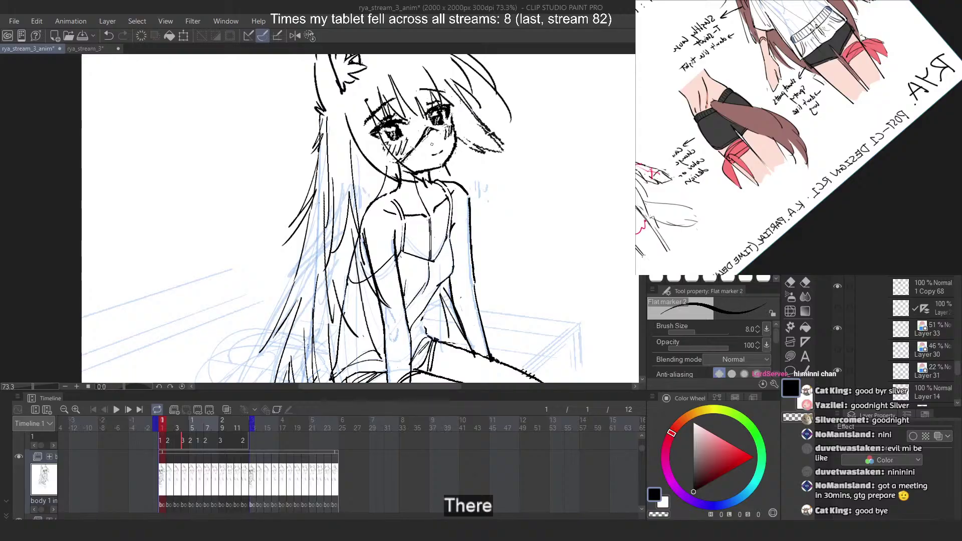
scroll(431, 145, down, 3)
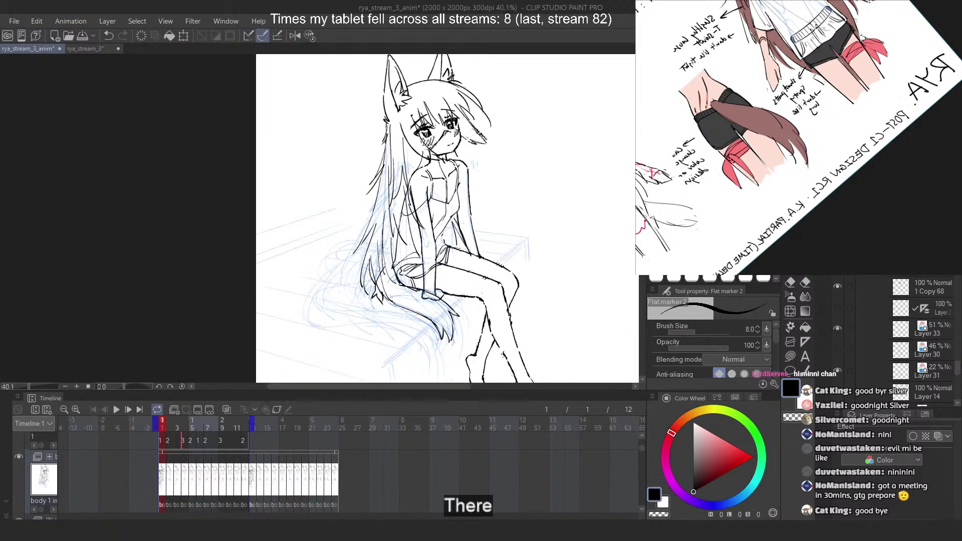
scroll(416, 141, up, 2)
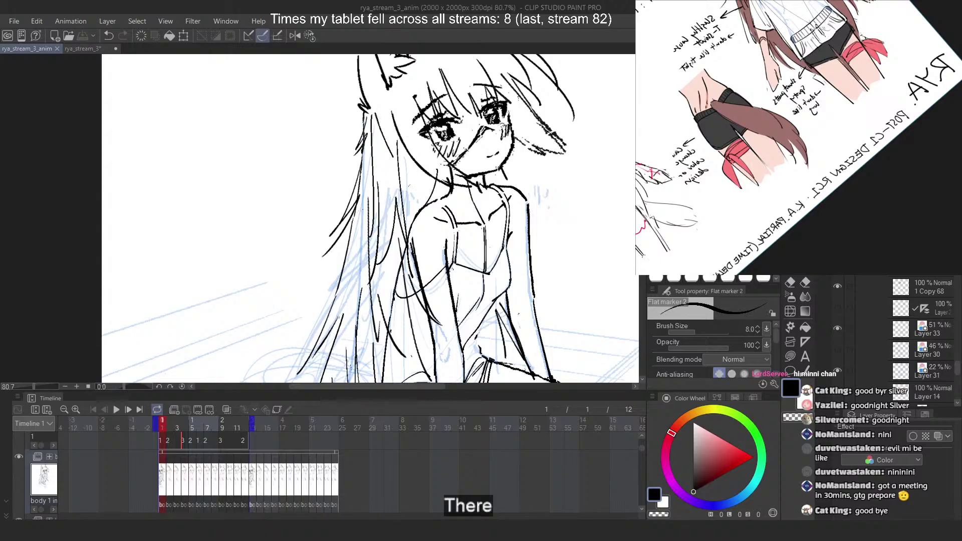
key(ctrl+z)
mouse_move(393, 158)
mouse_down()
mouse_move(439, 214)
mouse_move(427, 204)
mouse_up()
key(ctrl+z)
key(ctrl+z)
key(c)
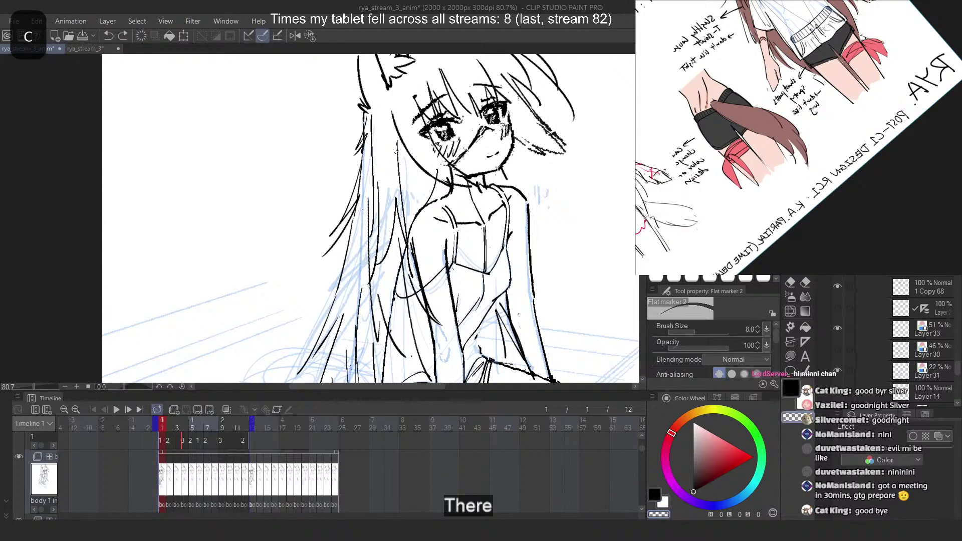
key(c)
mouse_move(400, 173)
mouse_down()
mouse_move(439, 207)
mouse_move(441, 237)
mouse_up()
key(ctrl+z)
key(ctrl+z)
key(ctrl+z)
key(ctrl+z)
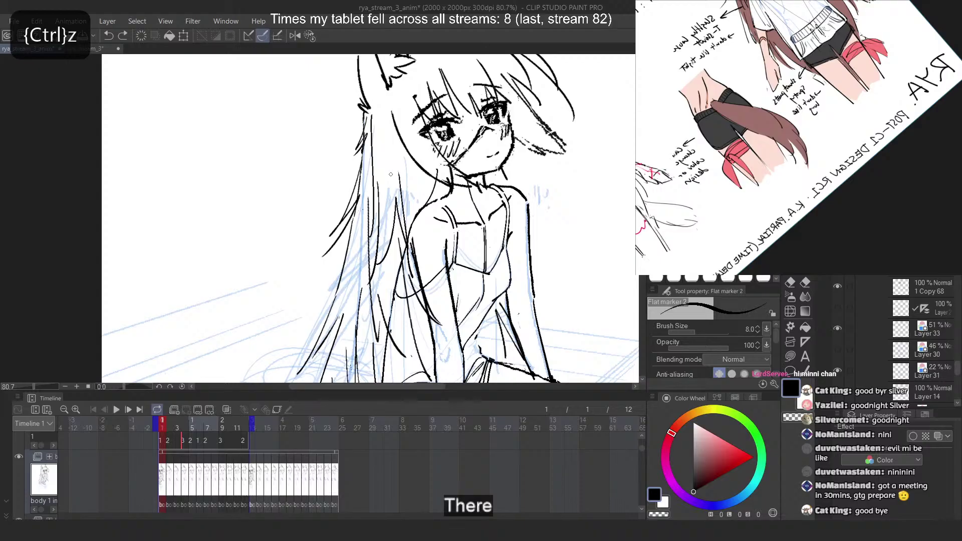
Compare the hair line art between frames 1 and 2 by switching back and forth with the whole figure in view
scroll(391, 174, down, 4)
scroll(387, 254, up, 2)
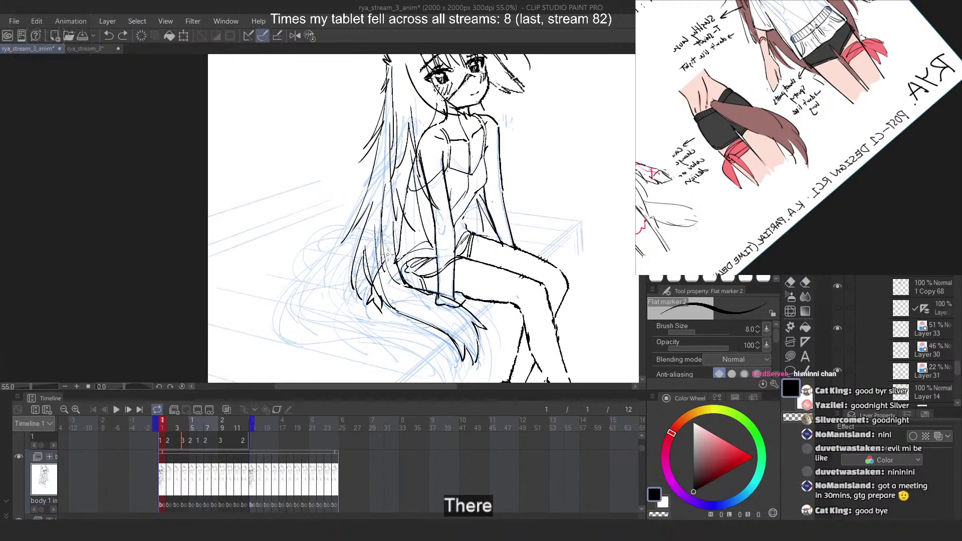
scroll(387, 255, down, 1)
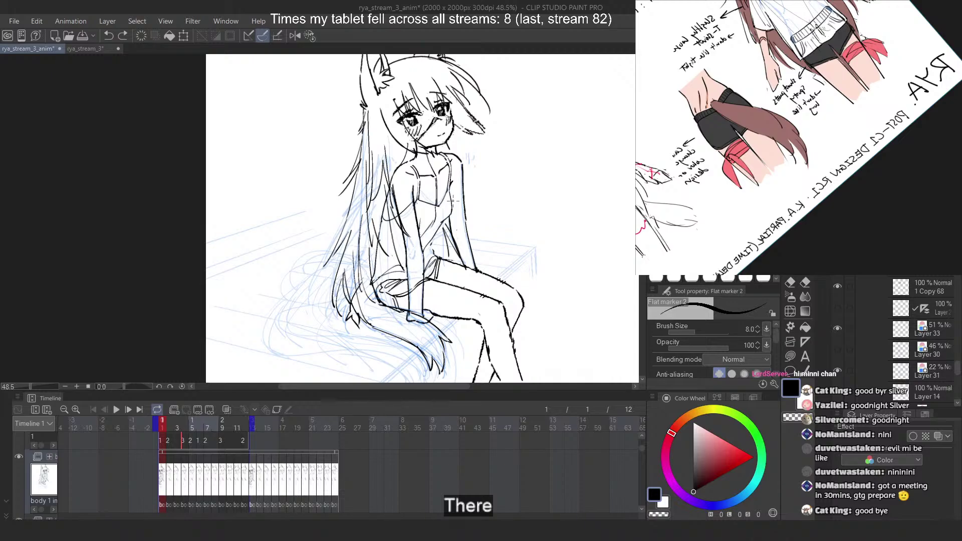
click(171, 430)
click(163, 430)
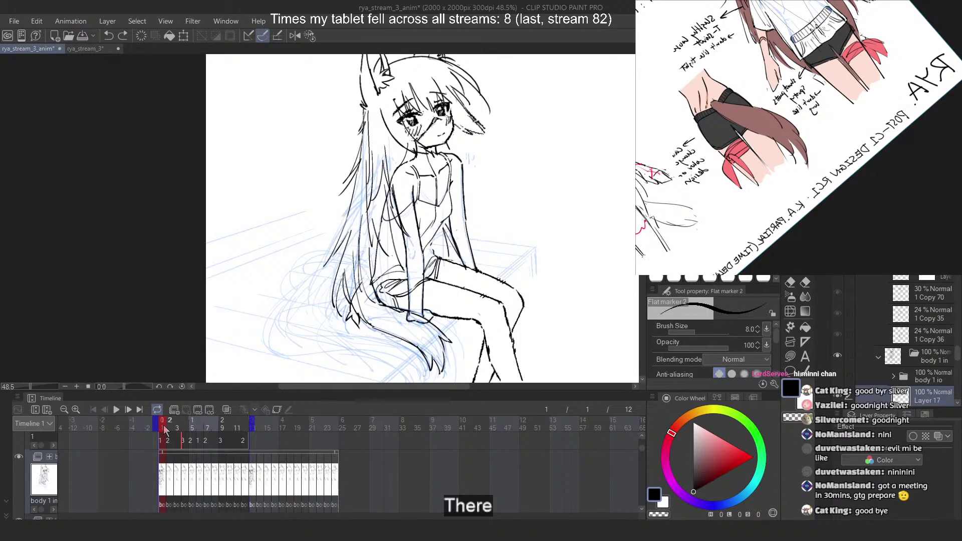
click(169, 429)
click(164, 429)
click(170, 429)
click(163, 429)
click(170, 429)
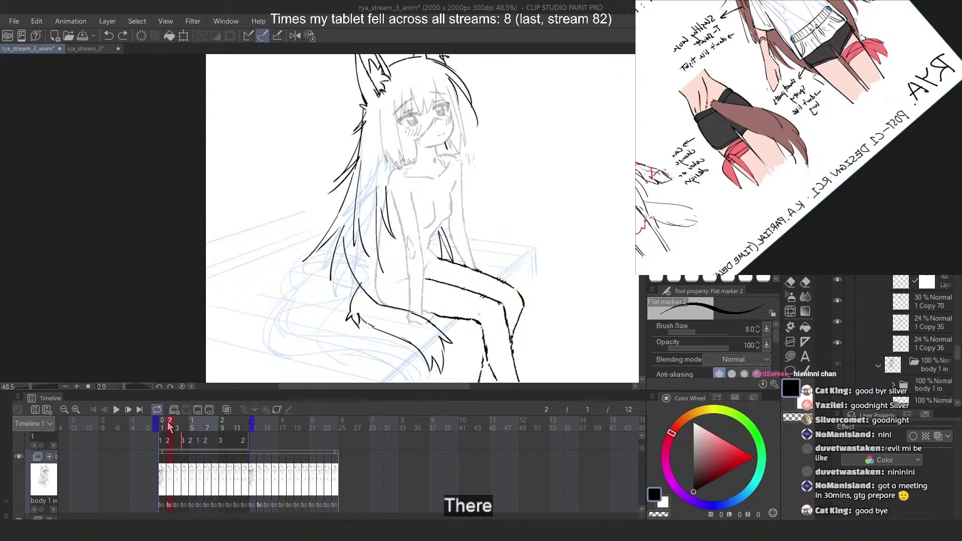
click(163, 429)
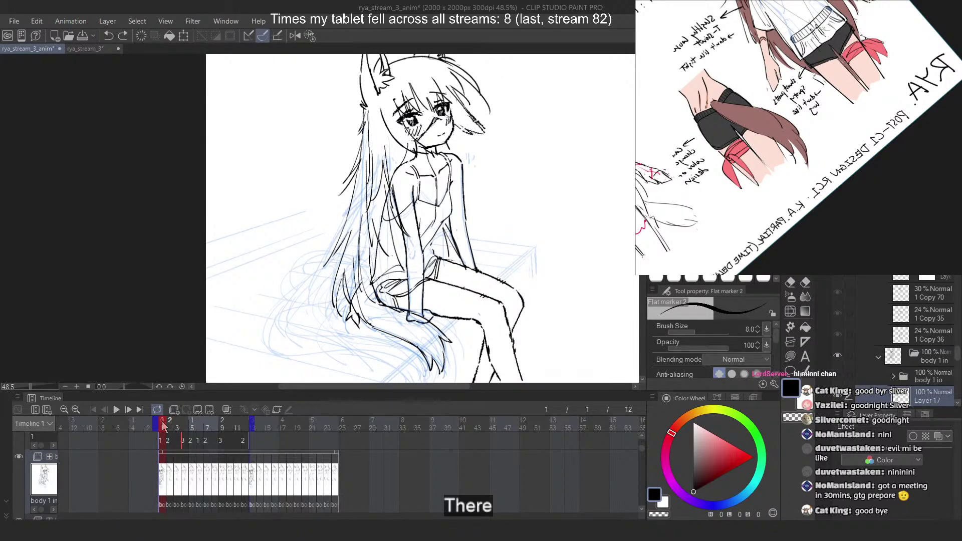
click(170, 429)
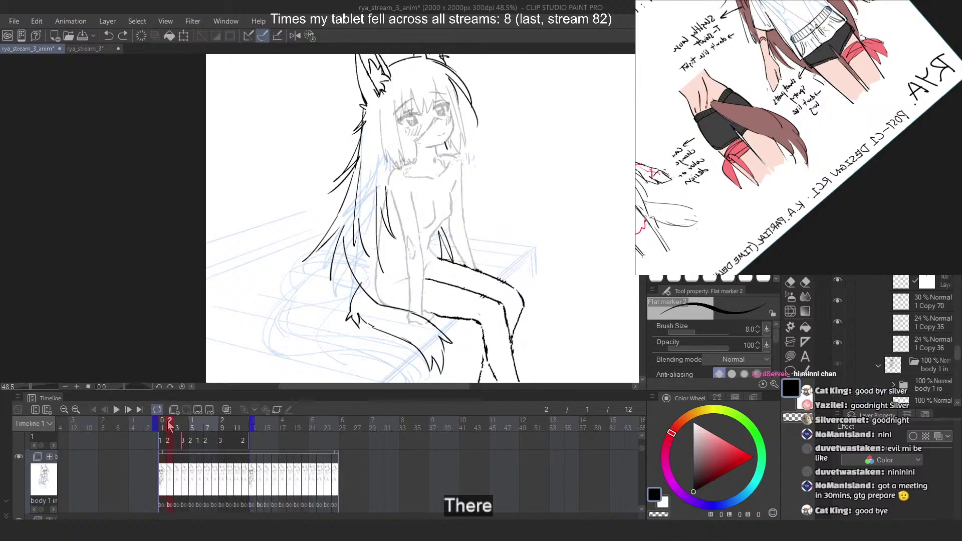
click(163, 429)
click(170, 430)
click(163, 429)
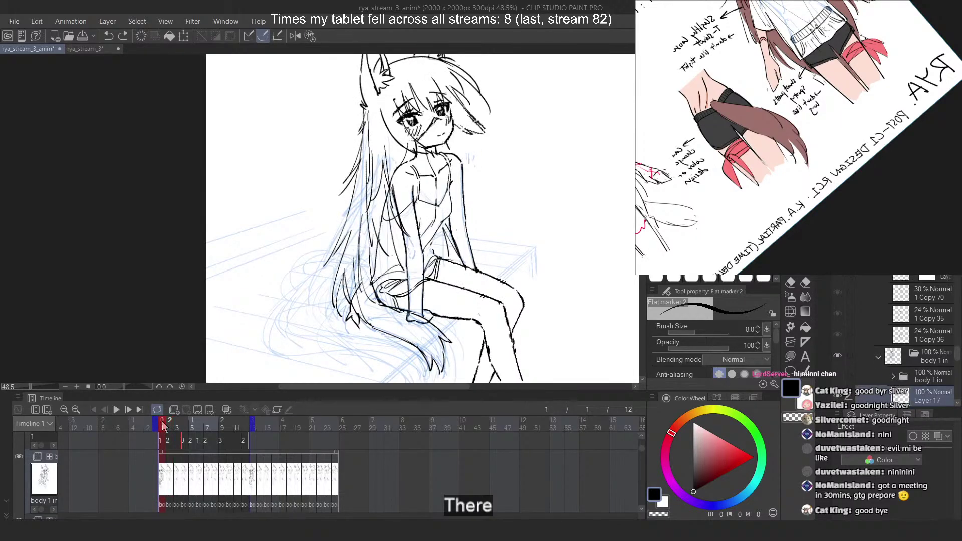
click(170, 429)
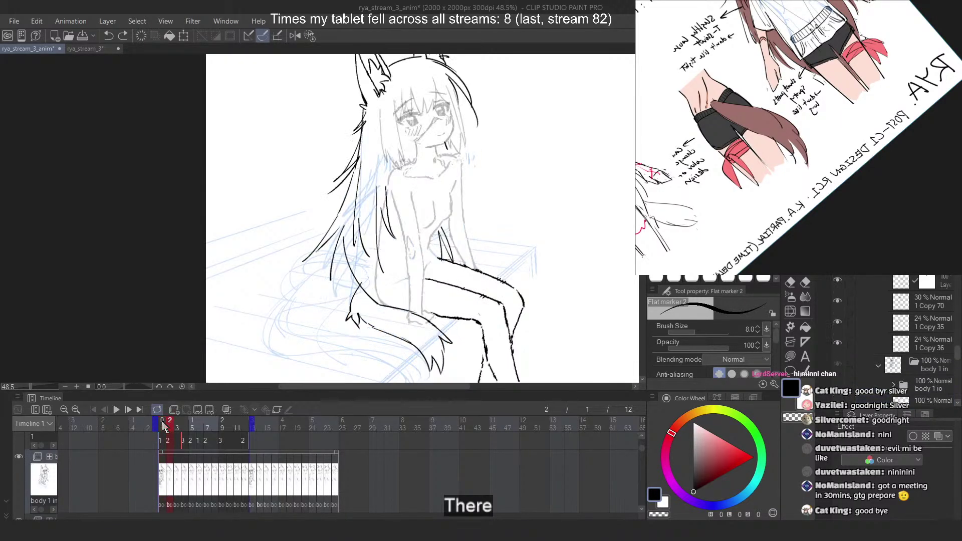
click(163, 429)
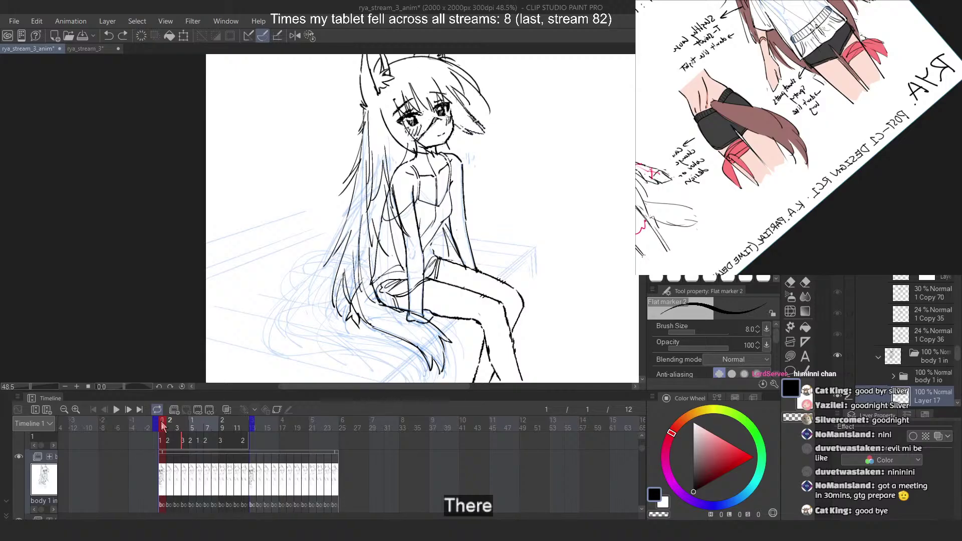
Hide the back hair line art on frame 1 and select the body line art on Layer 14
scroll(844, 377, down, 5)
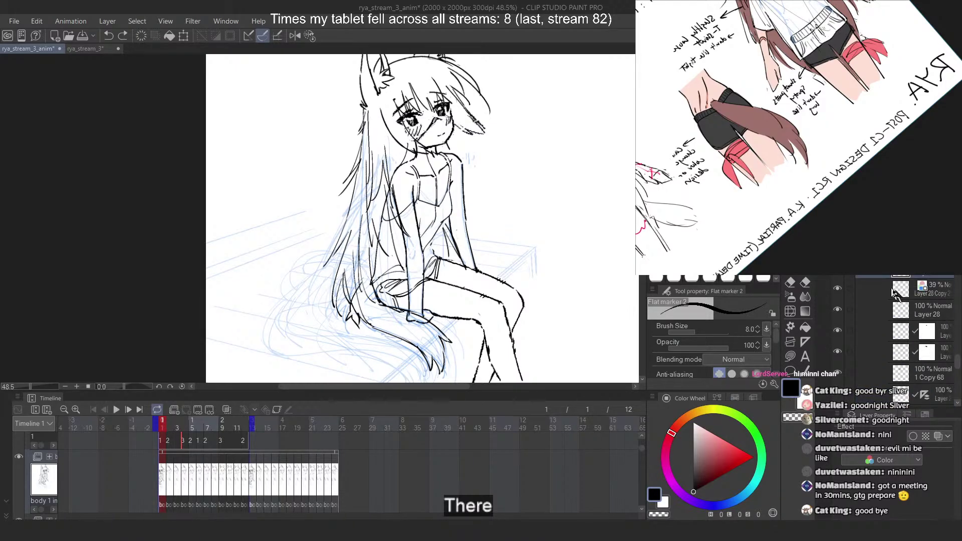
click(837, 267)
scroll(888, 318, down, 6)
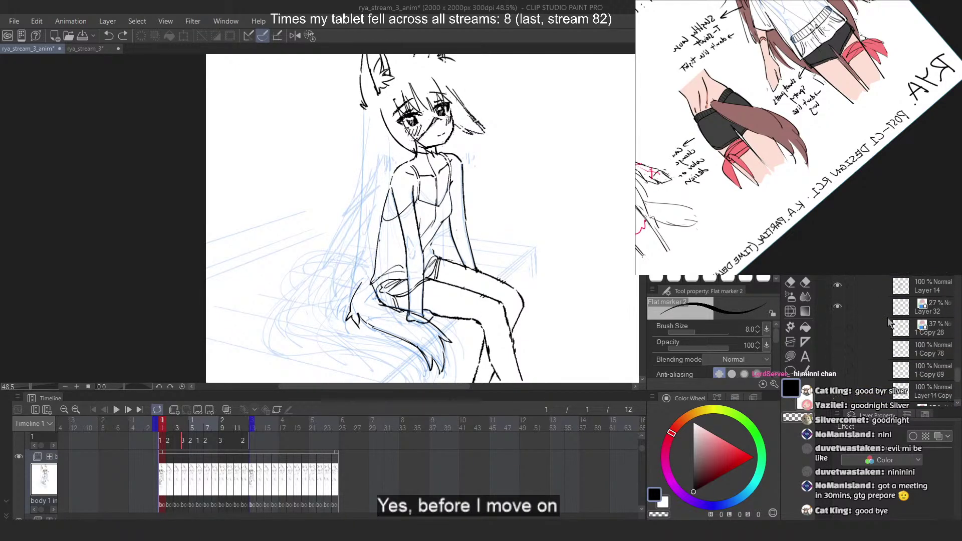
click(837, 274)
click(837, 274)
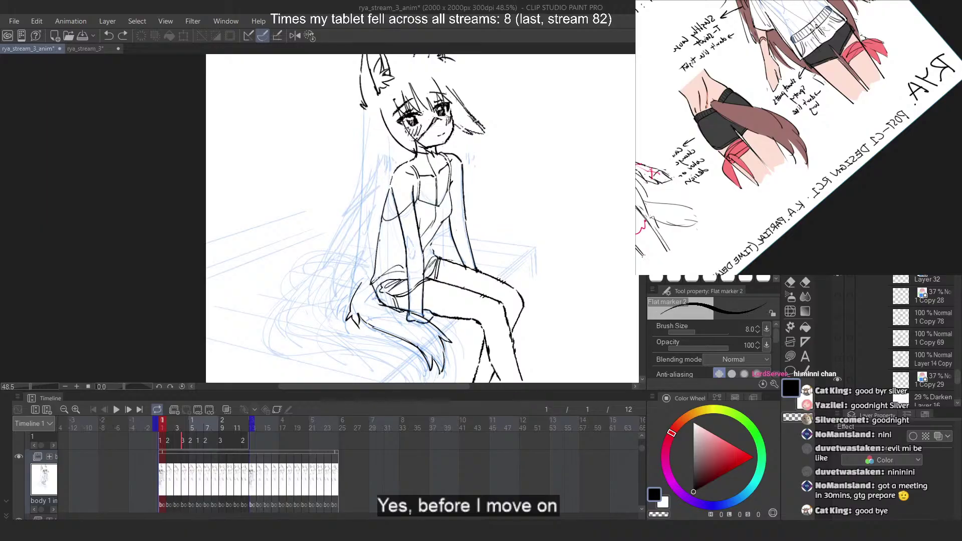
click(922, 275)
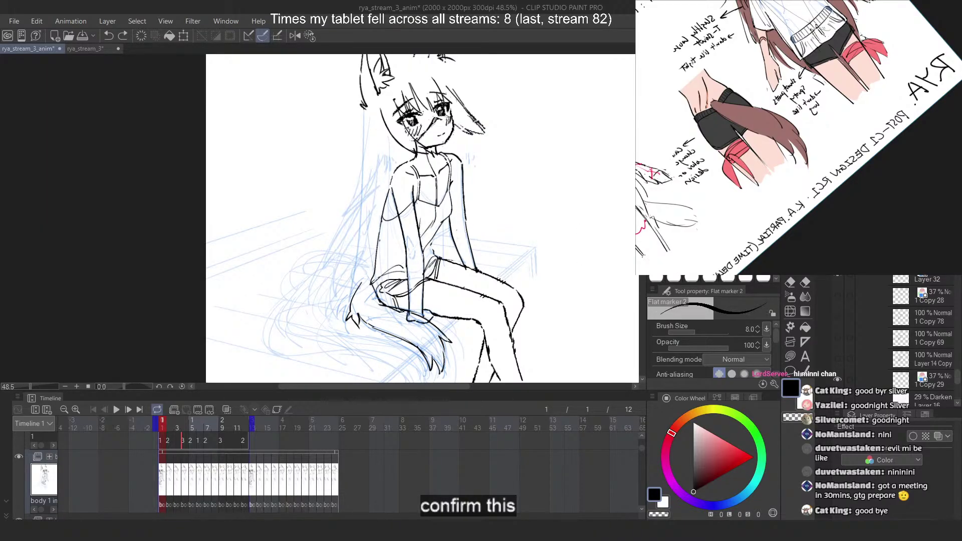
Ink the top of the shoulder strap so it curves over the shoulder on the hair side, undoing rejected strokes
scroll(282, 200, up, 1)
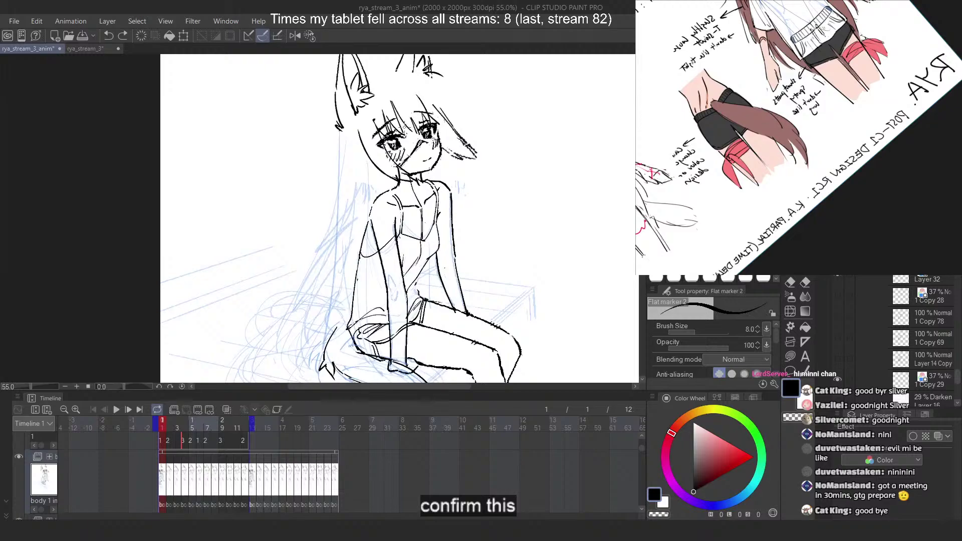
scroll(407, 186, up, 5)
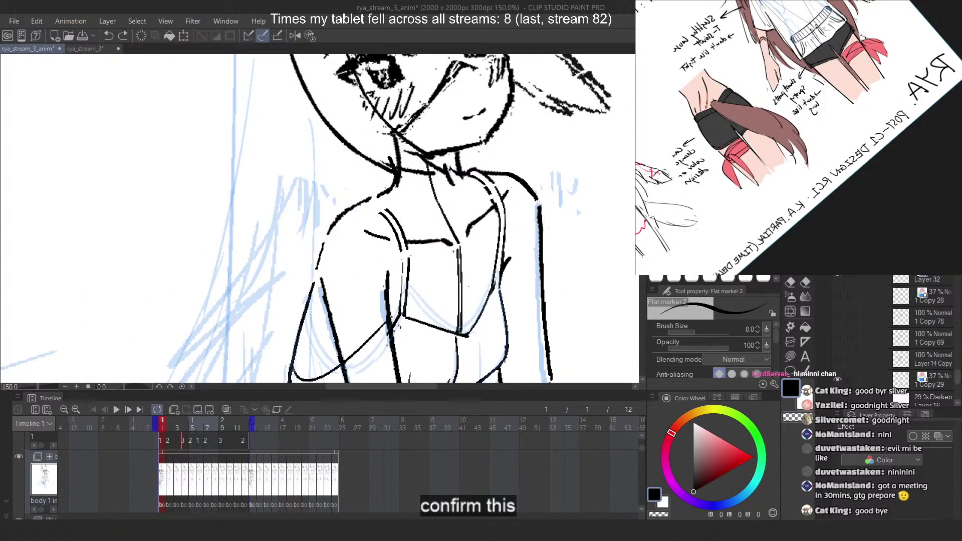
mouse_move(366, 205)
mouse_down()
mouse_move(392, 223)
mouse_move(389, 211)
mouse_up()
key(ctrl+z)
key(ctrl+z)
key(ctrl+z)
key(ctrl+z)
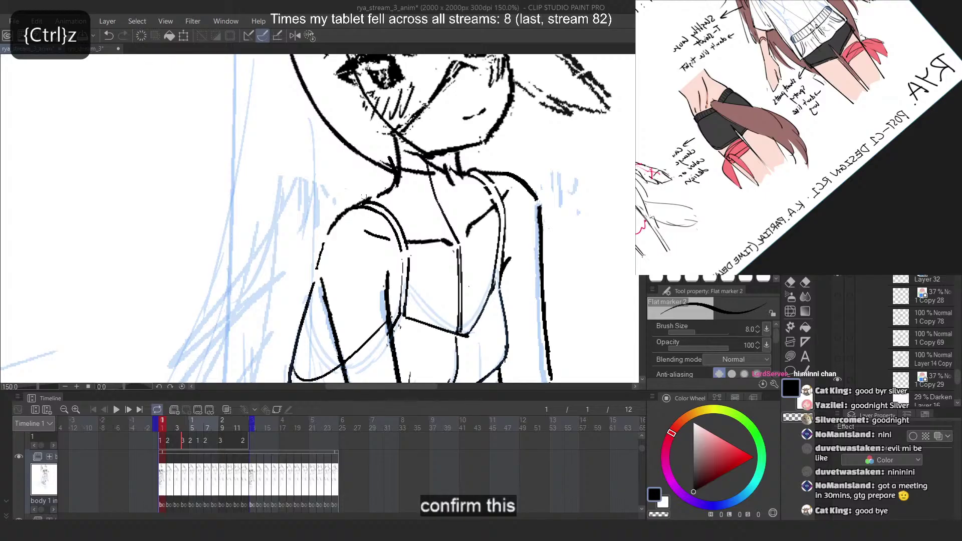
Touch up the neck-to-shoulder line beside the strap and clean the stray ink at the neck base with transparent color
key(c)
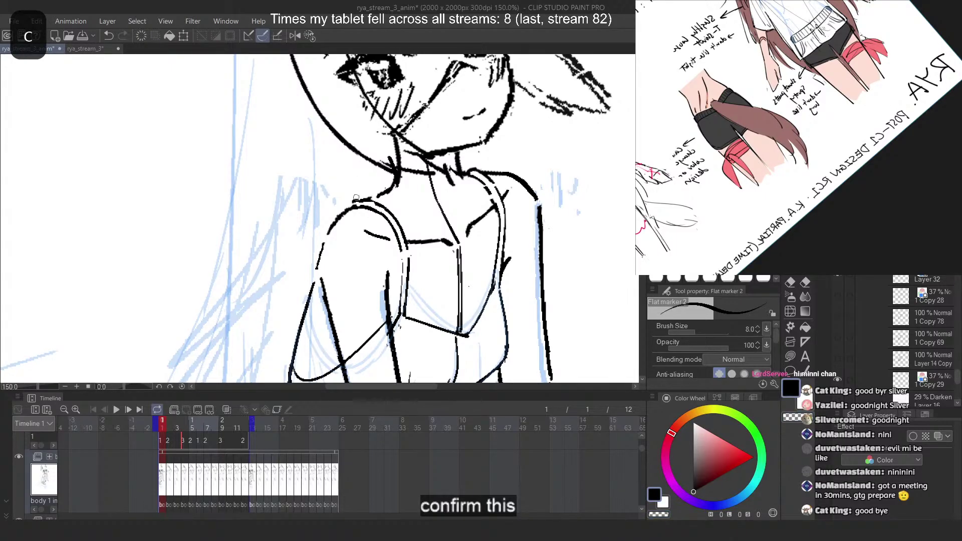
key(ctrl+z)
click(350, 205)
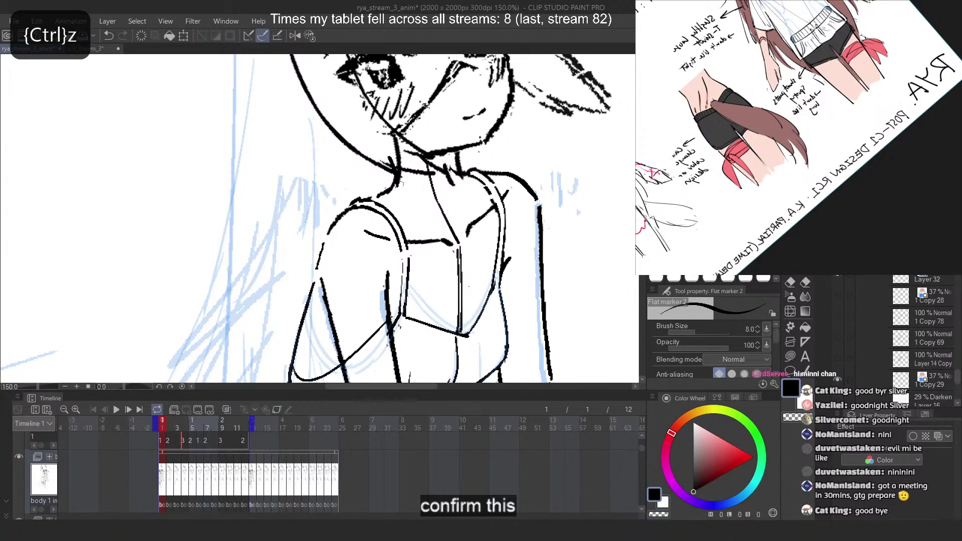
mouse_move(377, 200)
mouse_down()
mouse_move(397, 191)
mouse_move(392, 171)
mouse_up()
key(ctrl+z)
key(c)
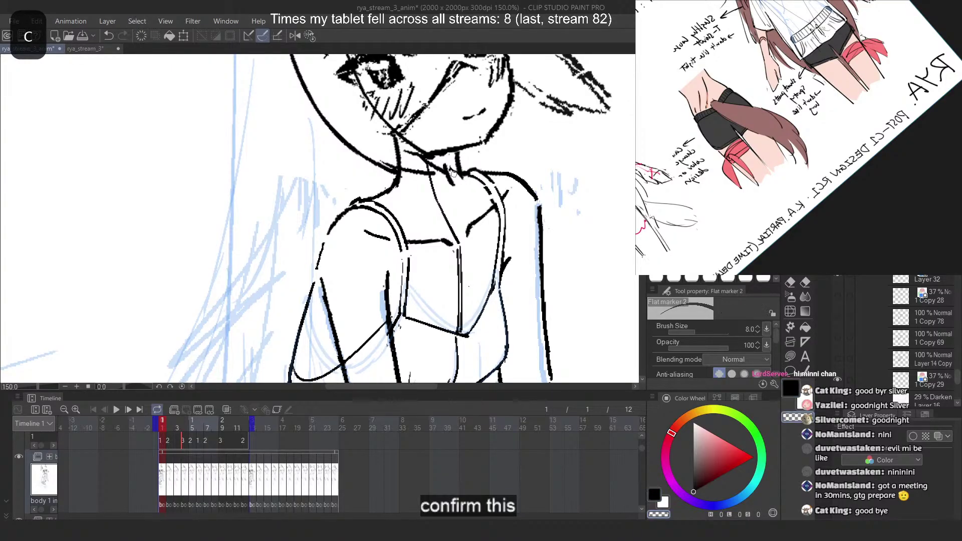
key(c)
mouse_move(449, 166)
mouse_down()
mouse_move(454, 183)
mouse_move(450, 169)
mouse_up()
key(c)
Reshape the top of the hair-side shoulder strap with a Free Transform so it sits closer to the neck, and clear the selection
scroll(475, 200, down, 5)
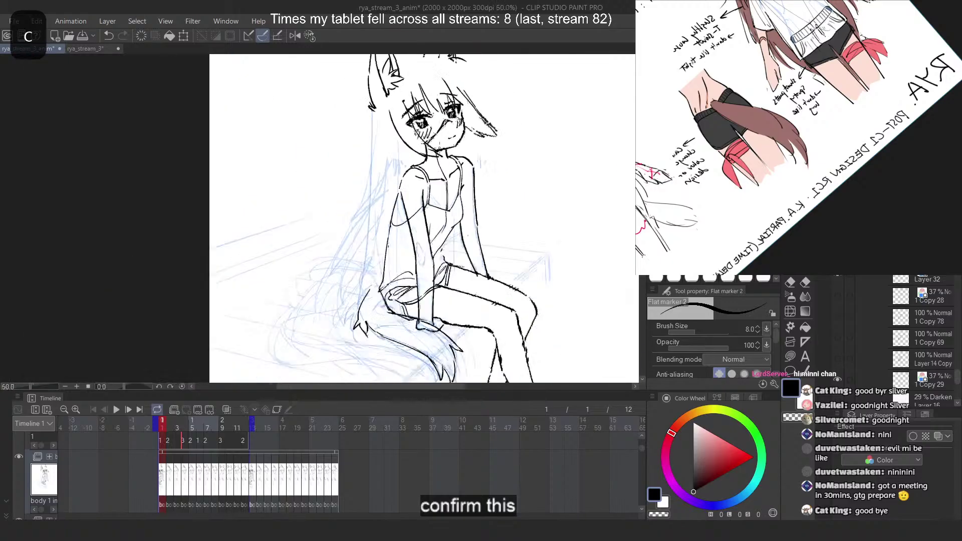
scroll(456, 138, up, 3)
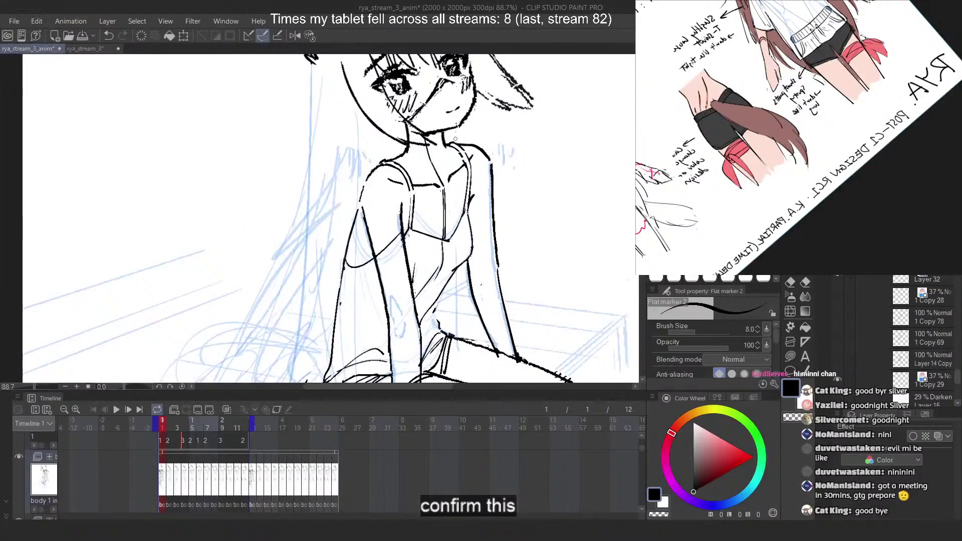
scroll(392, 151, up, 6)
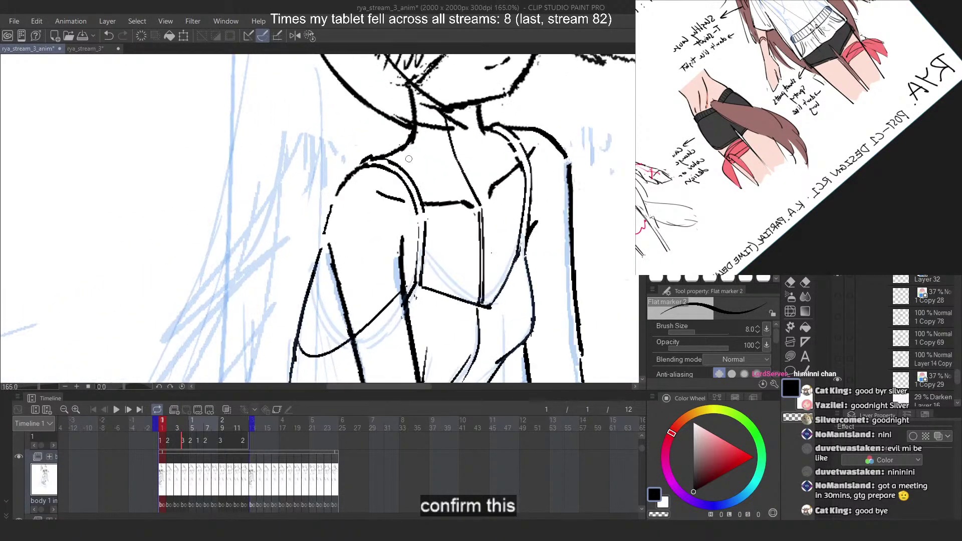
key(l)
mouse_move(392, 151)
mouse_down()
mouse_move(343, 173)
mouse_move(409, 203)
mouse_move(452, 247)
mouse_move(404, 165)
mouse_up()
right_click(406, 186)
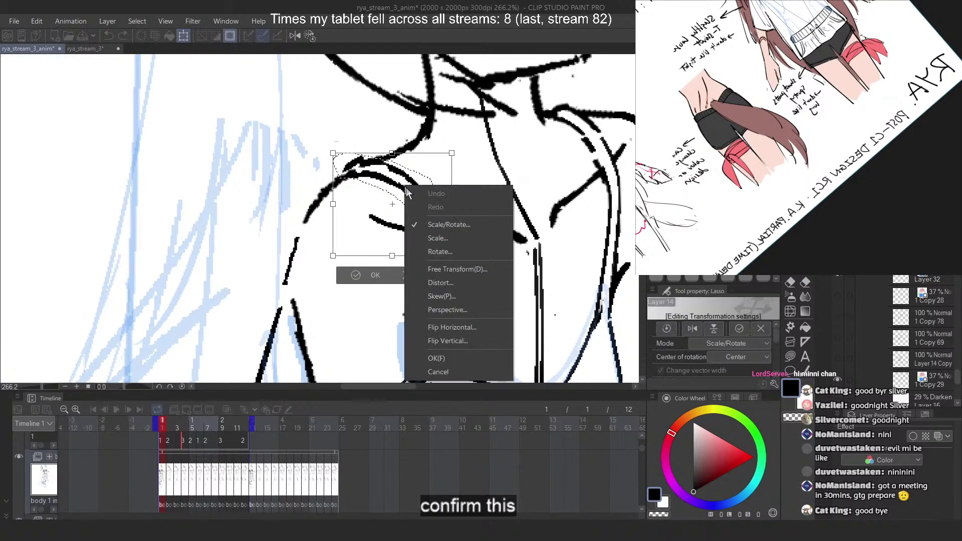
click(451, 269)
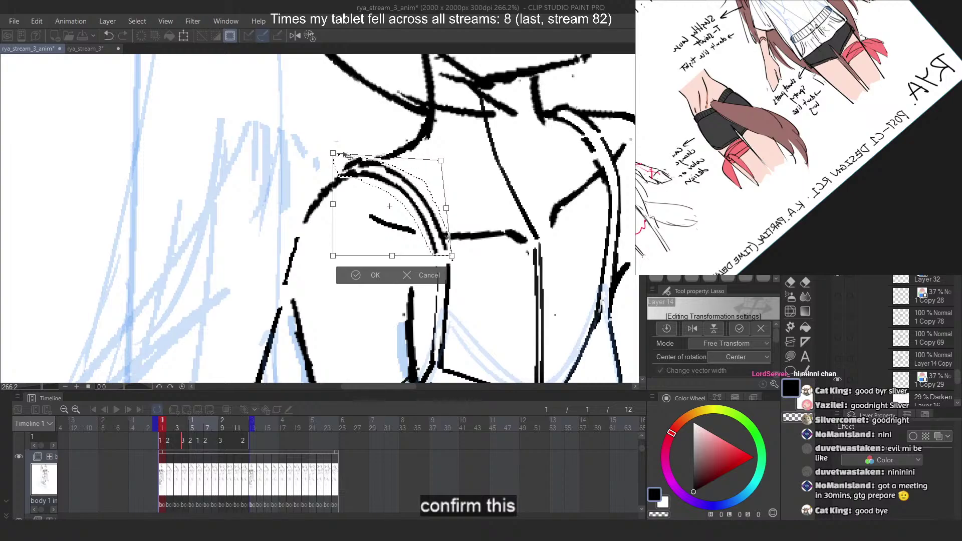
mouse_move(333, 153)
mouse_down()
mouse_move(354, 146)
mouse_move(459, 158)
mouse_move(470, 168)
mouse_up()
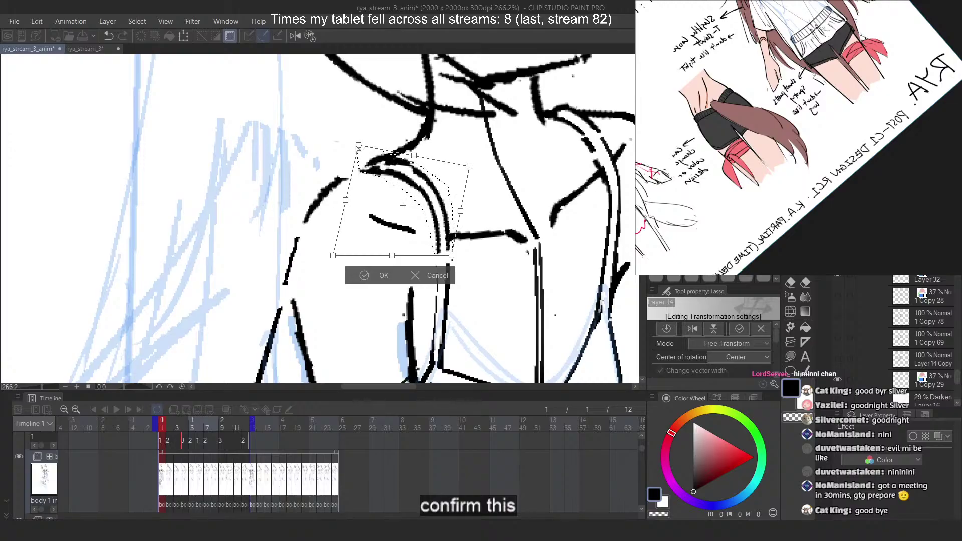
drag(358, 146, 360, 137)
drag(462, 217, 462, 227)
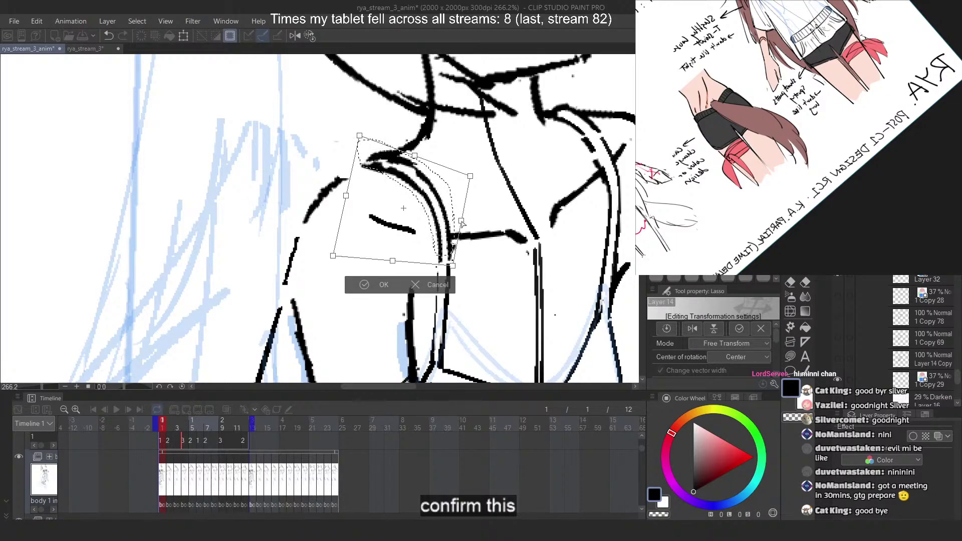
key(Return)
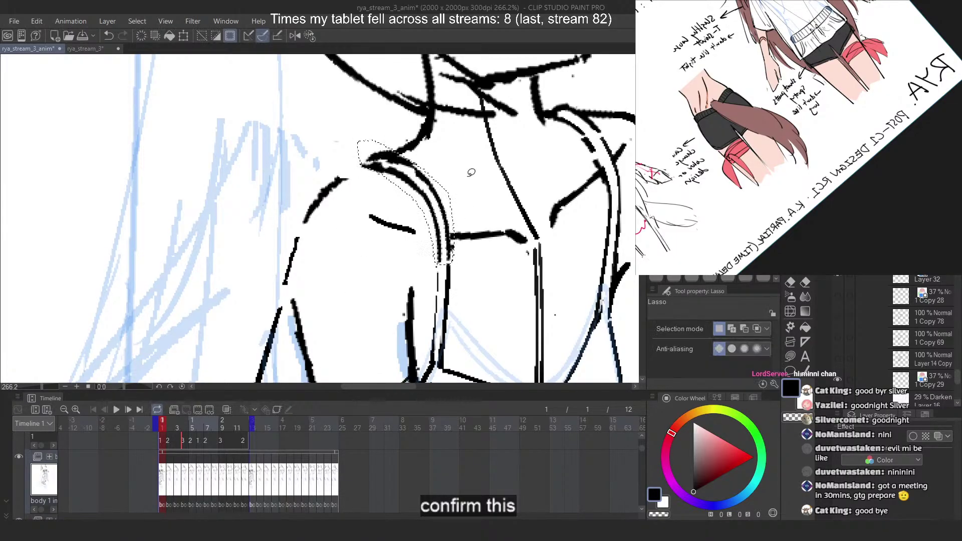
key(ctrl+d)
Bring the camisole photos into close view on the reference board to study how the straps sit
scroll(391, 172, down, 3)
scroll(398, 153, up, 1)
scroll(401, 153, up, 1)
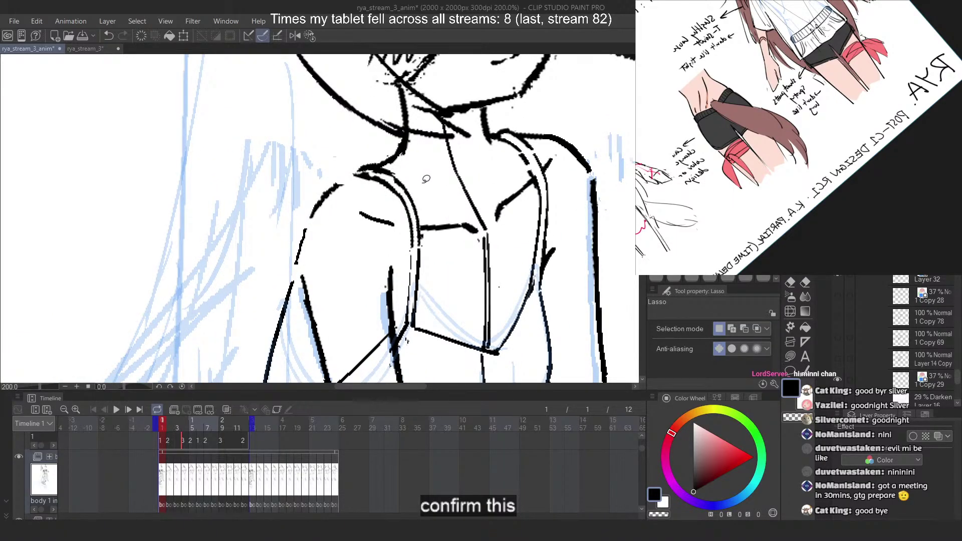
double_click(933, 103)
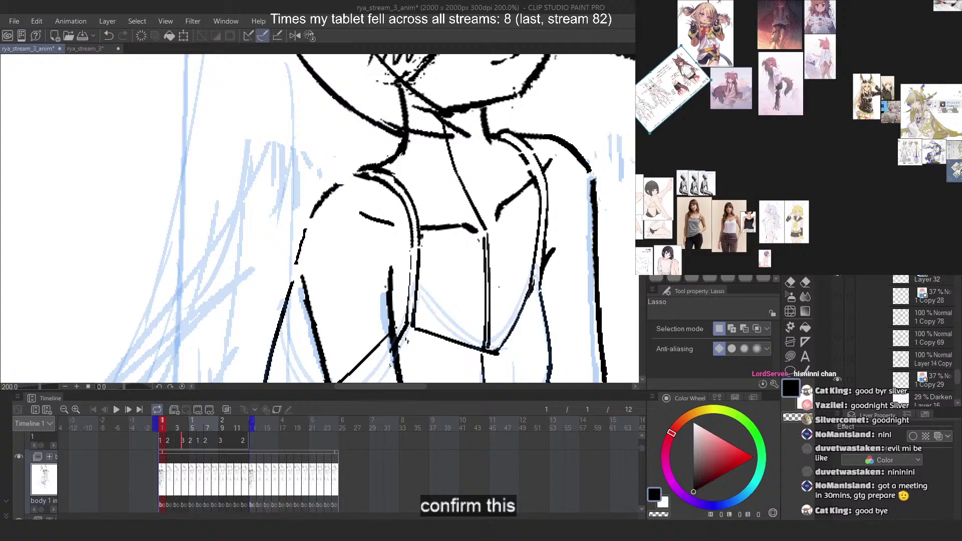
scroll(722, 221, up, 5)
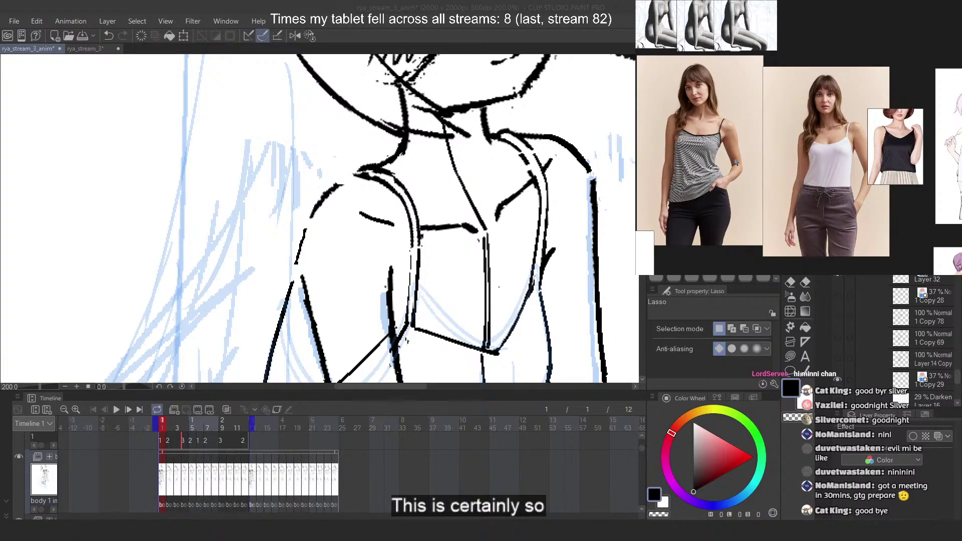
scroll(519, 150, up, 3)
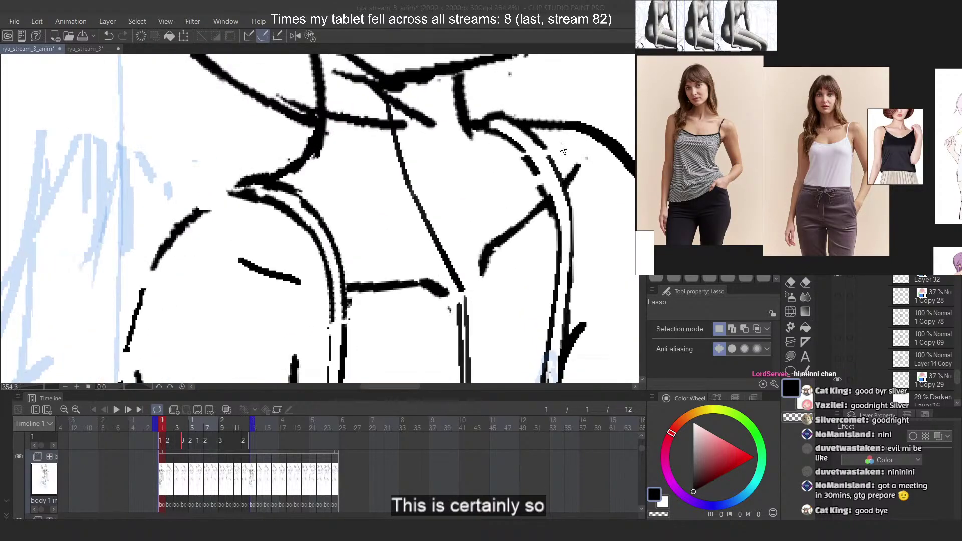
mouse_move(525, 136)
mouse_down()
mouse_move(502, 217)
mouse_move(562, 266)
mouse_move(572, 260)
mouse_move(573, 210)
mouse_up()
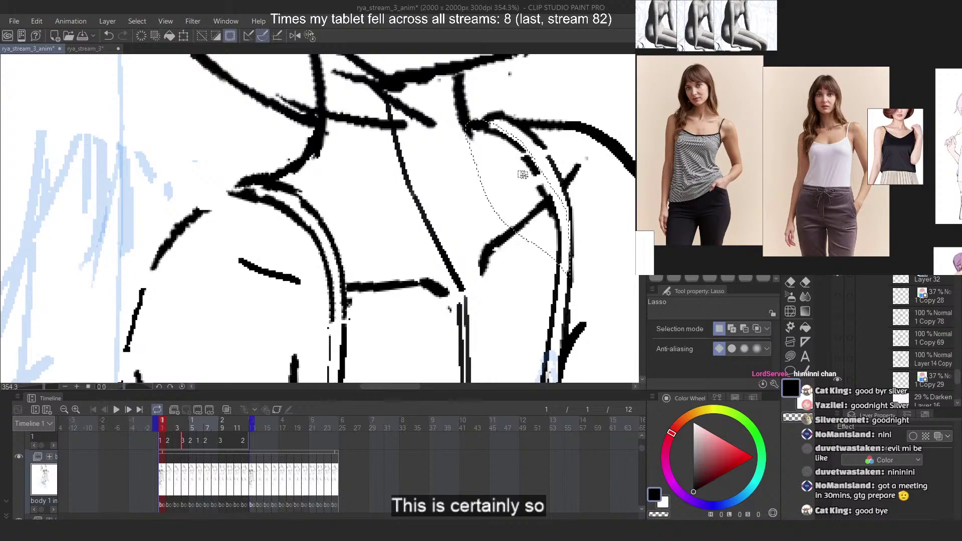
scroll(568, 186, down, 3)
scroll(568, 185, up, 2)
key(ctrl+d)
scroll(532, 171, up, 2)
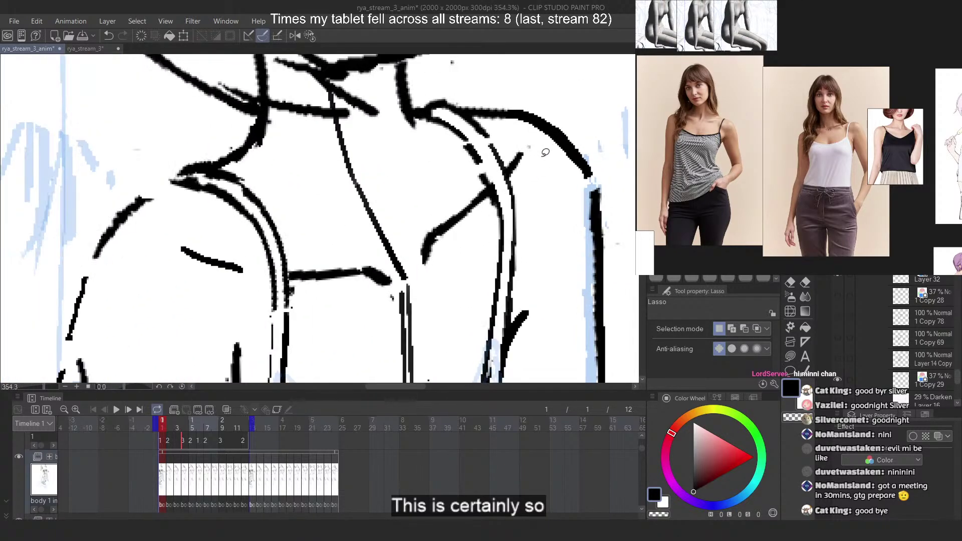
Erase the thick broken segments of the opposite shoulder strap's inner line with transparent color, undoing rejected strokes
key(p)
scroll(520, 140, down, 2)
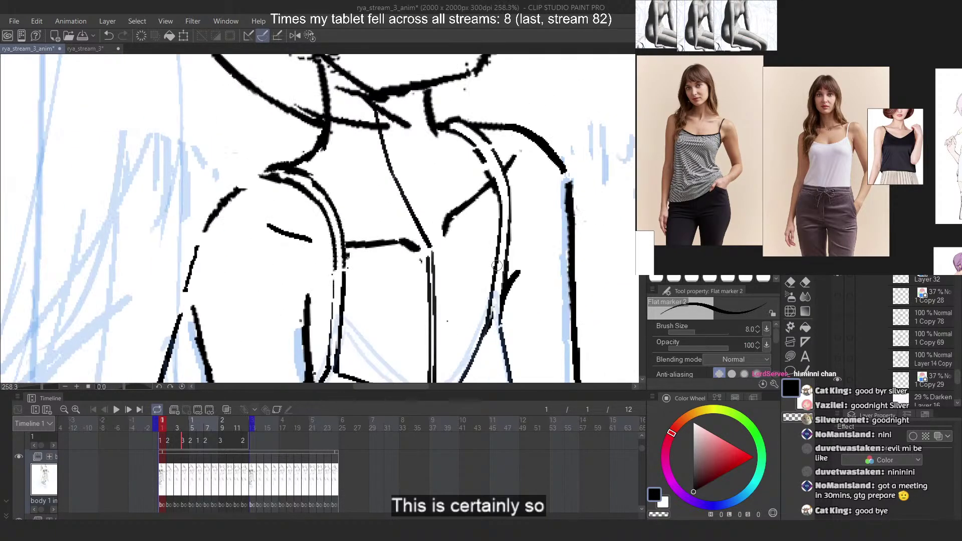
key(c)
mouse_move(494, 269)
mouse_down()
mouse_move(496, 258)
mouse_move(488, 316)
mouse_up()
key(c)
mouse_move(501, 232)
mouse_down()
mouse_move(489, 335)
mouse_move(494, 312)
mouse_move(488, 326)
mouse_up()
key(ctrl+z)
key(ctrl+z)
key(c)
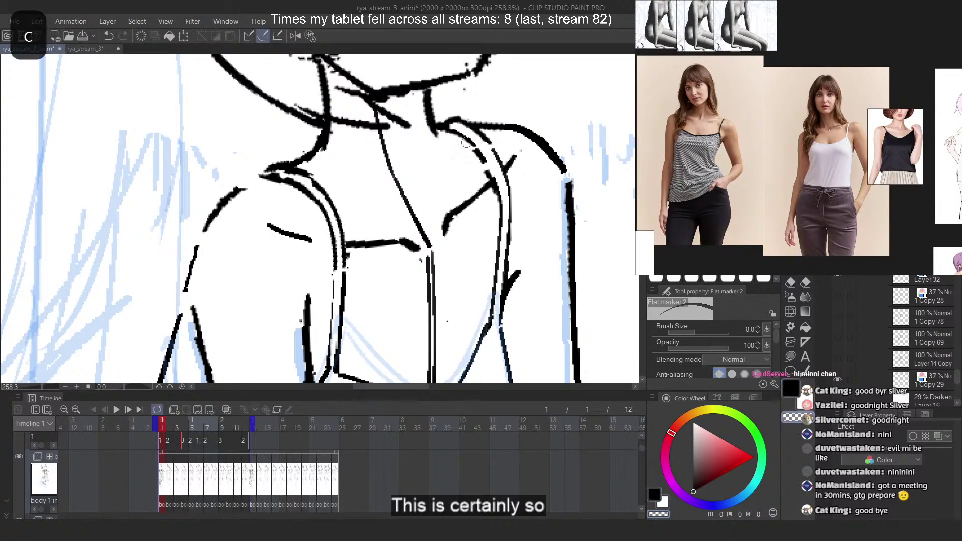
drag(470, 143, 492, 214)
key(c)
drag(459, 135, 499, 196)
key(ctrl+z)
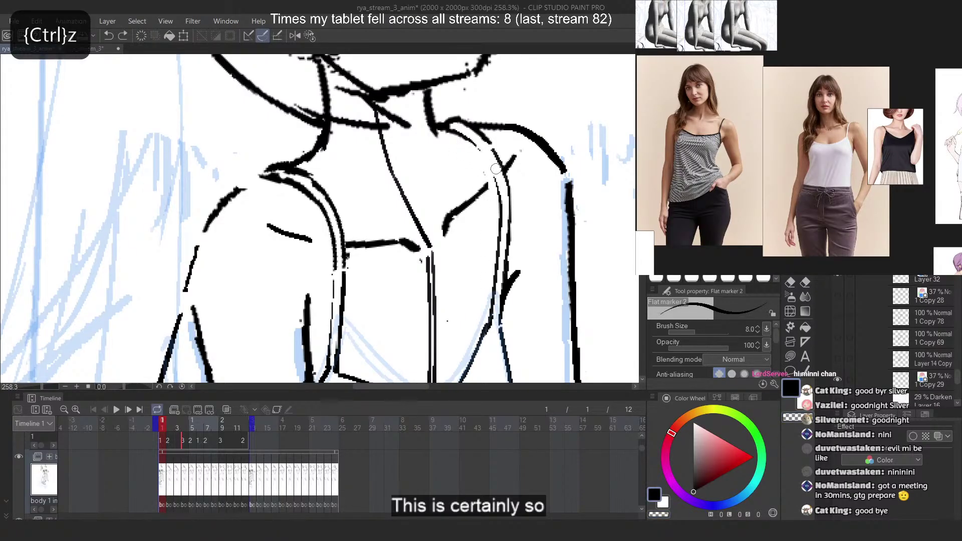
Ink the opposite strap's inner line as one continuous curve from the neck base over the collarbone, undoing rejected strokes
key(c)
drag(456, 135, 487, 169)
mouse_move(445, 119)
mouse_down()
mouse_move(459, 122)
mouse_move(498, 191)
mouse_up()
key(c)
key(ctrl+z)
key(ctrl+z)
drag(450, 128, 497, 188)
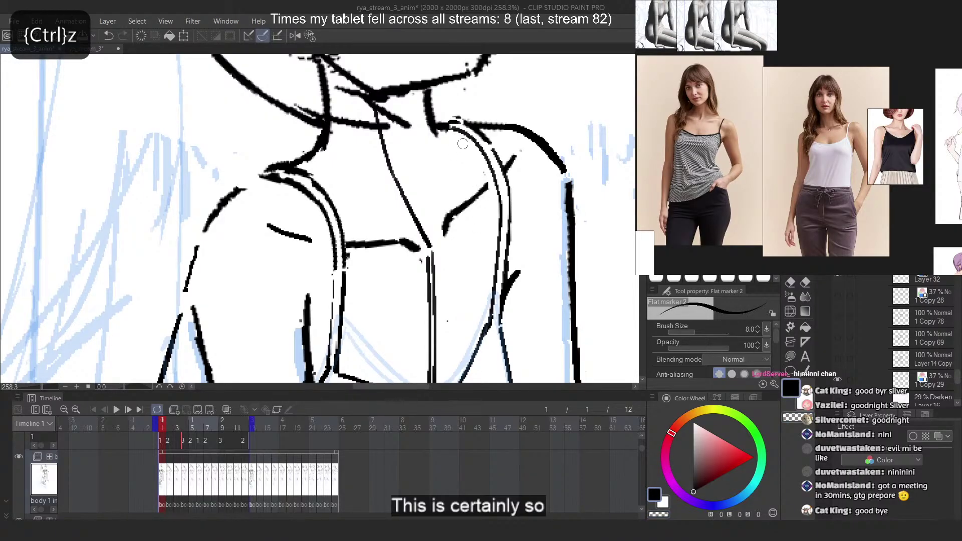
Clean up the edges of the opposite strap's lines below the collarbone with transparent color
key(c)
drag(480, 149, 501, 222)
key(c)
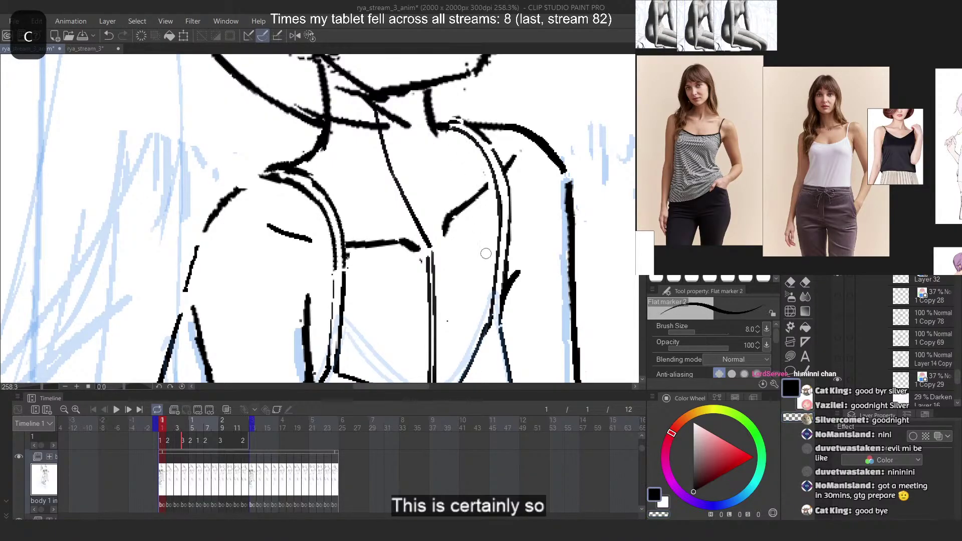
key(c)
drag(508, 182, 513, 228)
key(c)
Ink the shirt's front waist edge and small folds above the thigh using the mirrored canvas view, undoing rejected strokes
scroll(494, 218, down, 6)
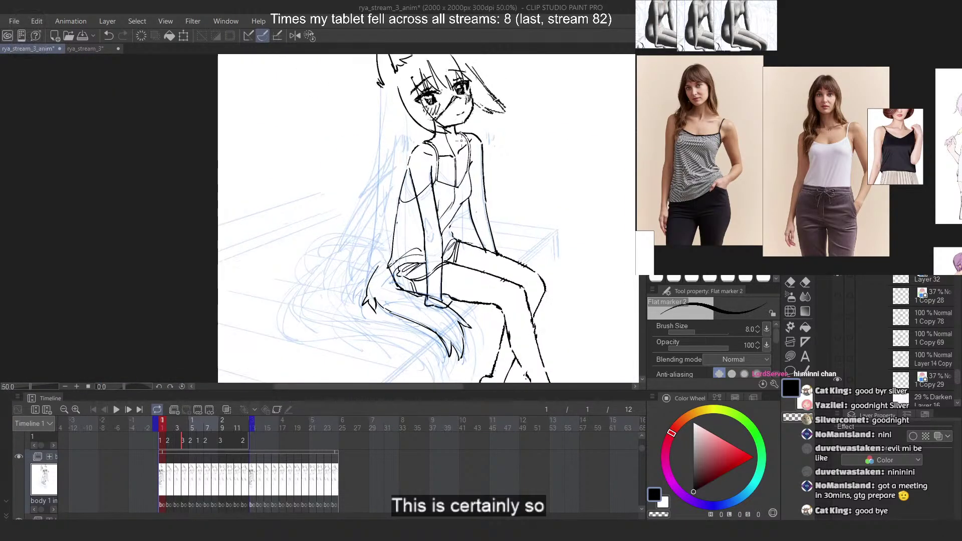
scroll(461, 140, up, 1)
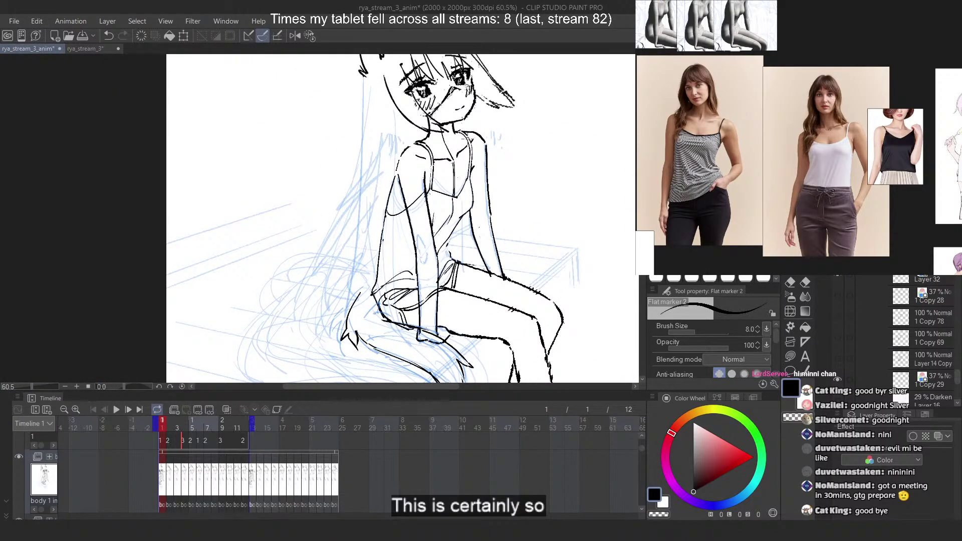
scroll(472, 221, up, 4)
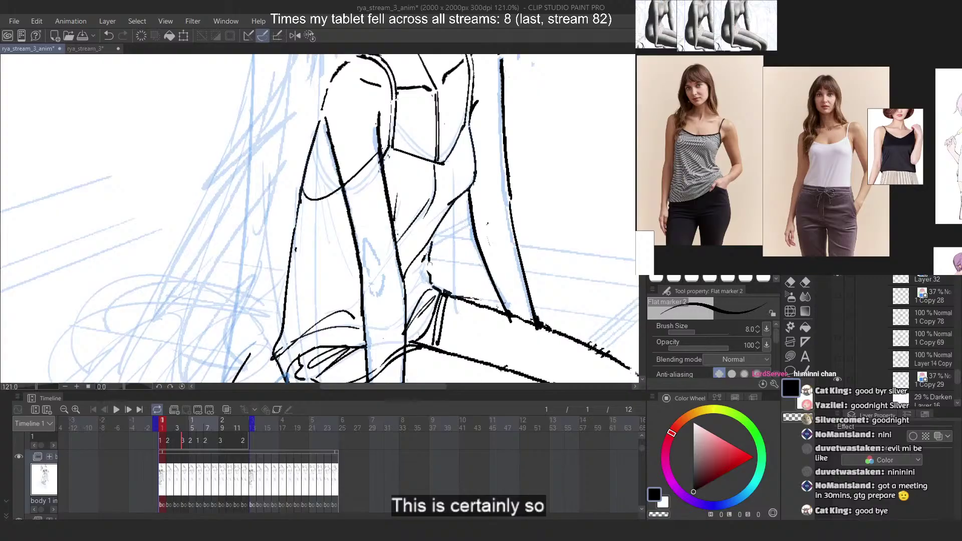
key(2)
key(ctrl+z)
key(c)
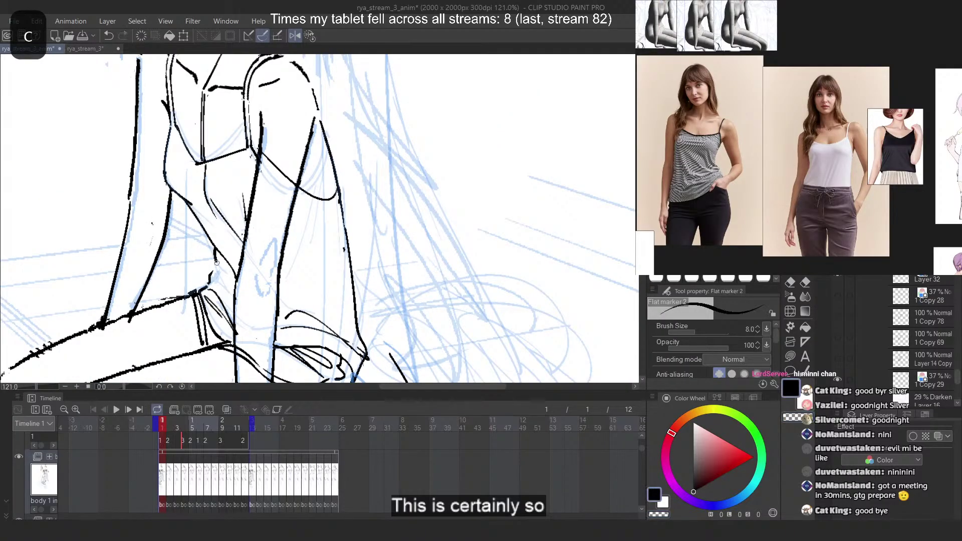
key(ctrl+z)
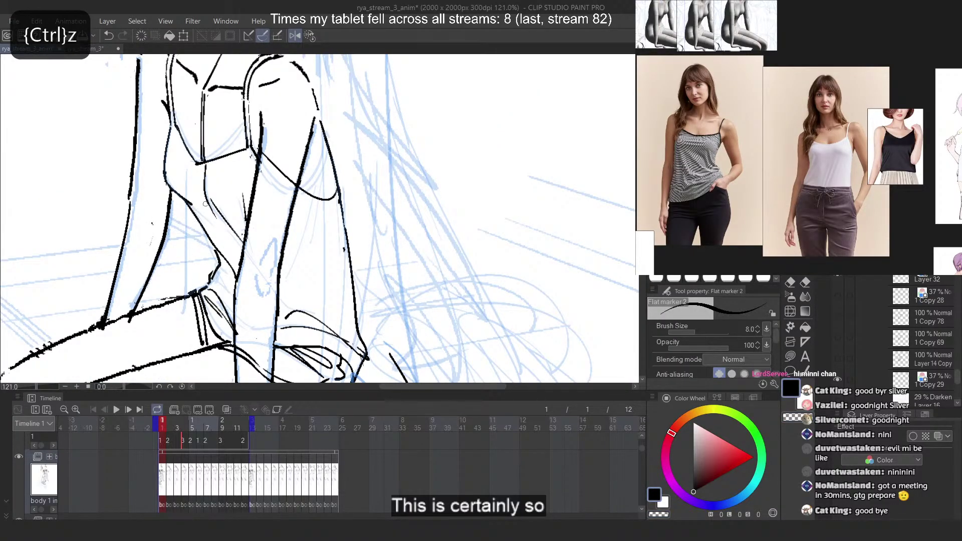
key(ctrl+z)
key(ctrl+z)
mouse_move(221, 257)
mouse_down()
mouse_move(210, 281)
mouse_move(217, 259)
mouse_move(219, 274)
mouse_move(217, 263)
mouse_move(210, 274)
mouse_move(229, 298)
mouse_up()
key(ctrl+z)
key(ctrl+z)
key(ctrl+z)
key(ctrl+z)
key(ctrl+z)
key(ctrl+z)
key(ctrl+z)
key(ctrl+z)
key(ctrl+z)
key(ctrl+z)
key(ctrl+z)
key(2)
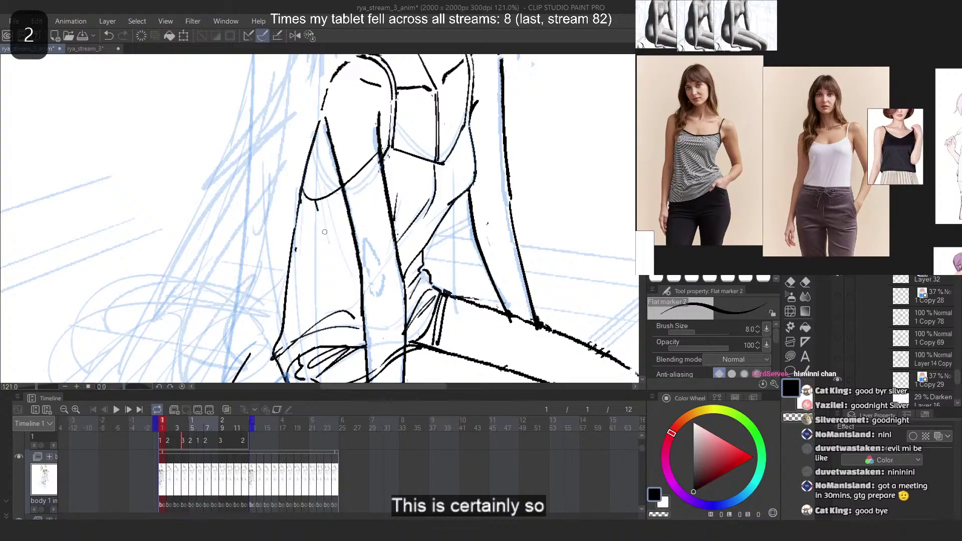
Try to ink a fold line on the back side of the shirt below the arm opening, undoing the strokes
key(ctrl+z)
drag(325, 232, 359, 314)
key(ctrl+z)
key(ctrl+z)
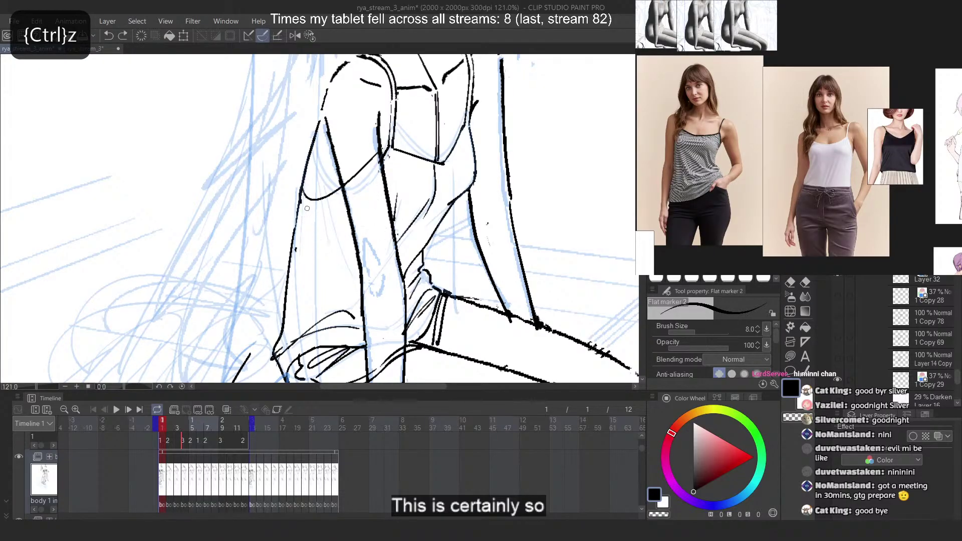
Paste a side-view photo of a woman in a red camisole into empty space on the reference board and examine it
scroll(836, 118, down, 5)
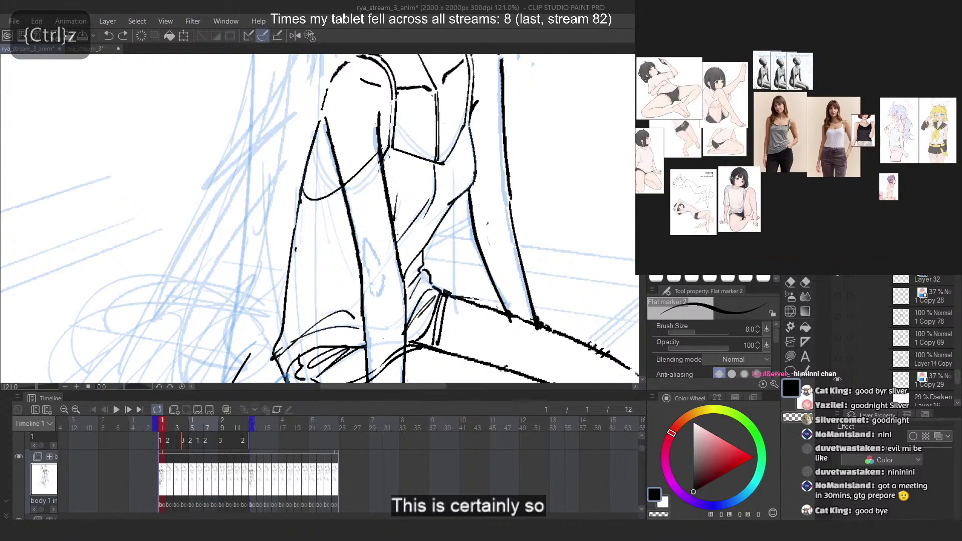
scroll(836, 117, up, 1)
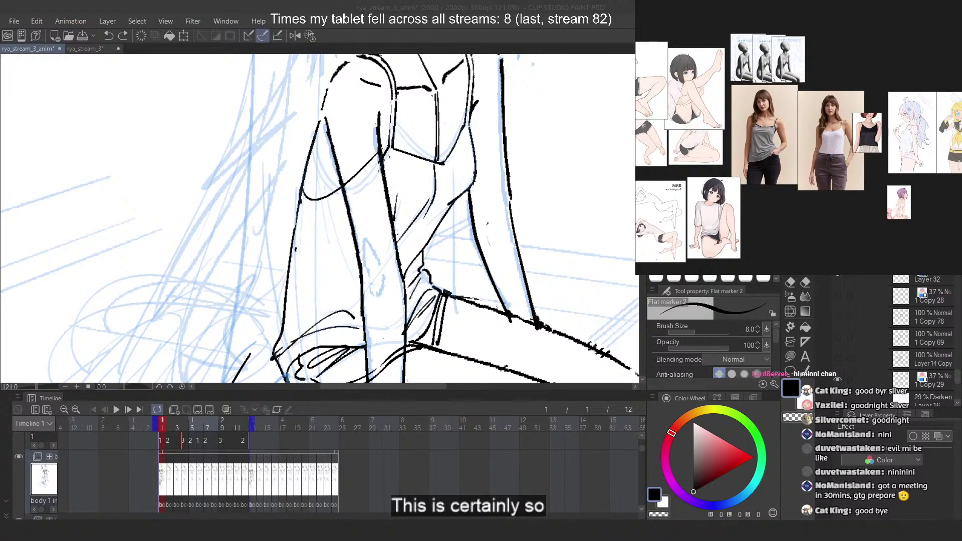
scroll(817, 152, down, 3)
scroll(815, 151, up, 3)
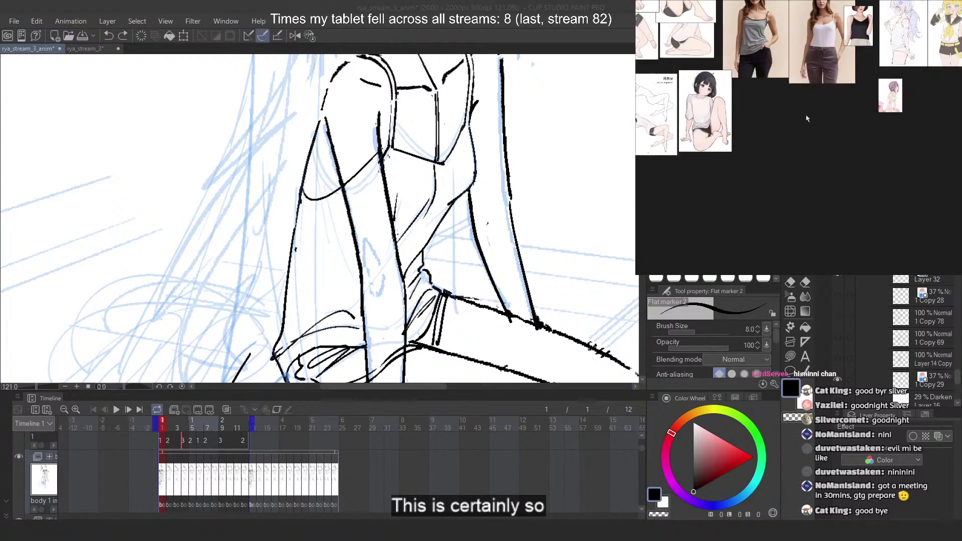
scroll(808, 120, up, 5)
key(ctrl+v)
scroll(815, 110, up, 4)
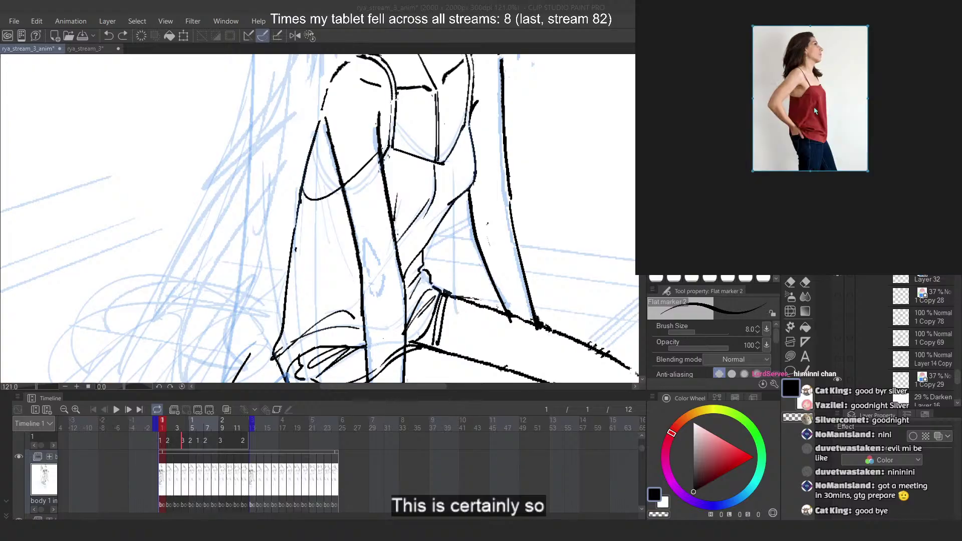
scroll(815, 110, up, 4)
scroll(800, 113, down, 4)
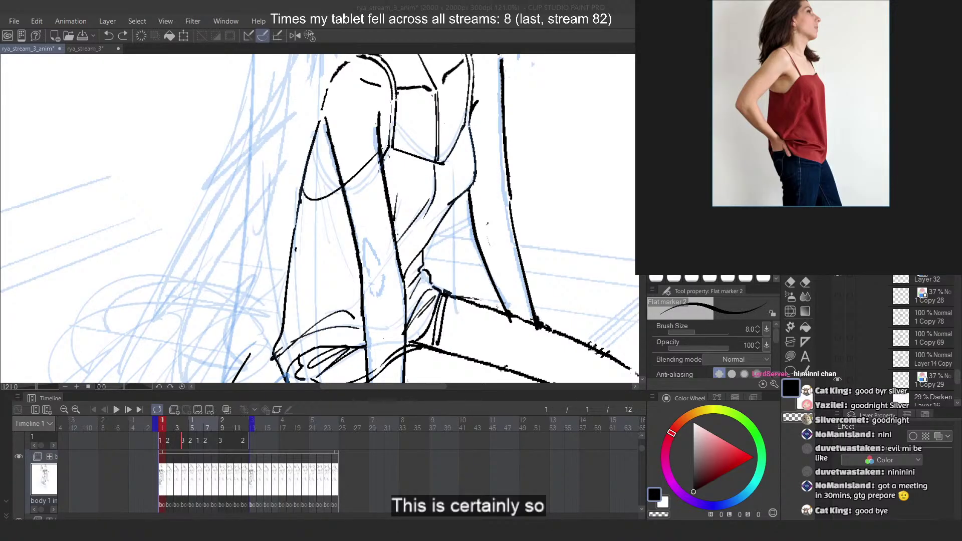
Paste a photo of a woman in a brown camisole onto the reference board and place it beside the red camisole photo
scroll(853, 133, down, 5)
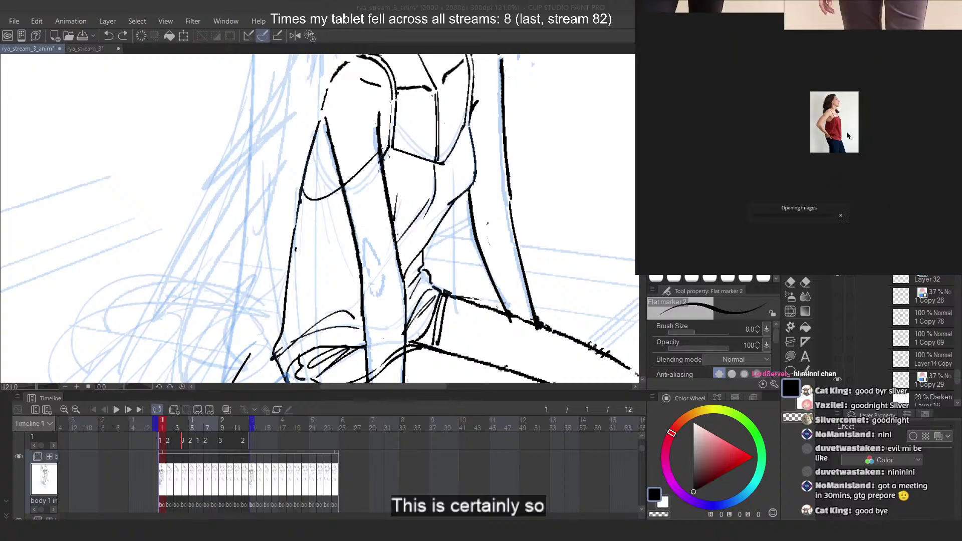
key(ctrl+v)
drag(862, 132, 894, 130)
scroll(895, 129, up, 4)
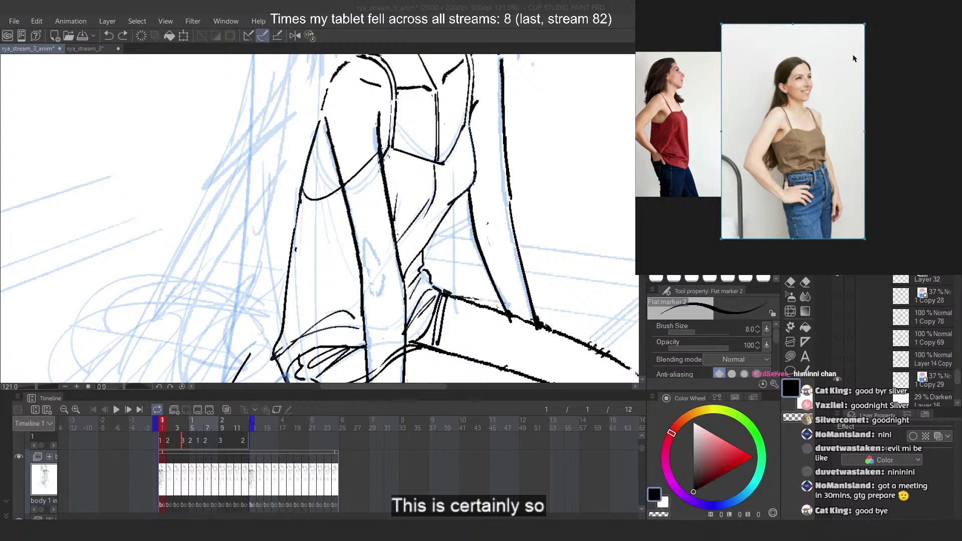
Crop the brown camisole photo to the torso and move it up to the other camisole references
drag(865, 25, 832, 100)
drag(720, 239, 762, 189)
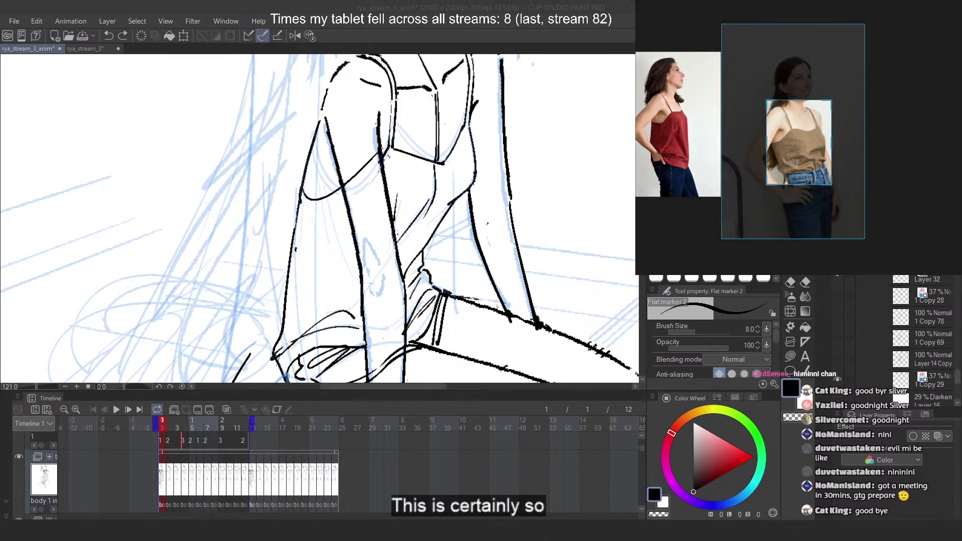
scroll(817, 146, down, 4)
mouse_move(815, 136)
mouse_down()
mouse_move(815, 85)
mouse_move(816, 158)
mouse_move(839, 120)
mouse_move(815, 121)
mouse_up()
scroll(817, 155, down, 4)
scroll(807, 139, up, 4)
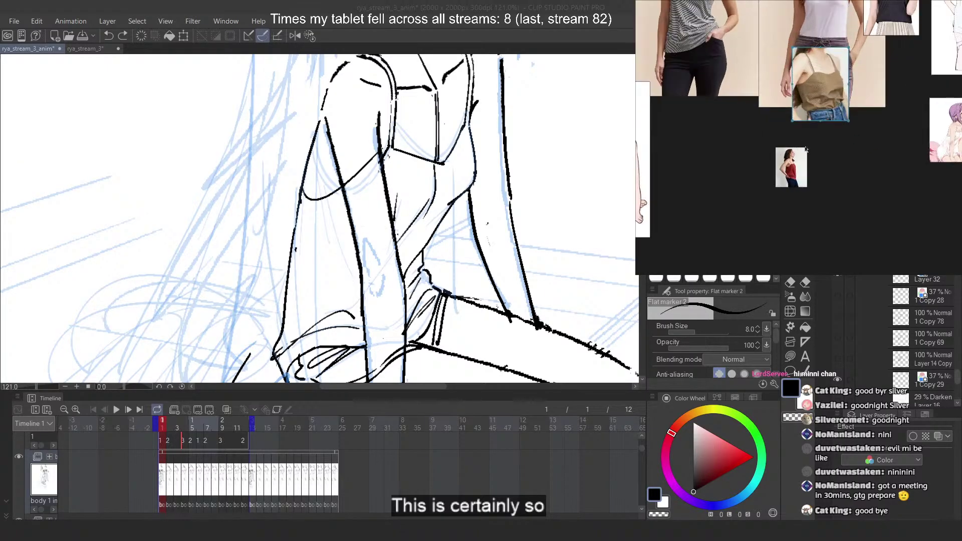
Move the red camisole photo up to the other camisole references and crop it to the torso
drag(794, 161, 764, 38)
scroll(772, 74, down, 3)
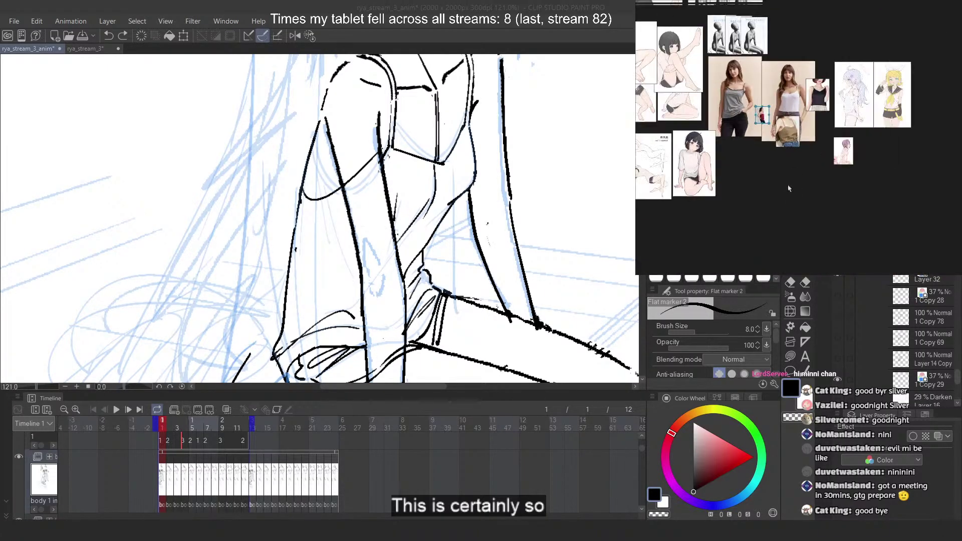
scroll(741, 71, up, 6)
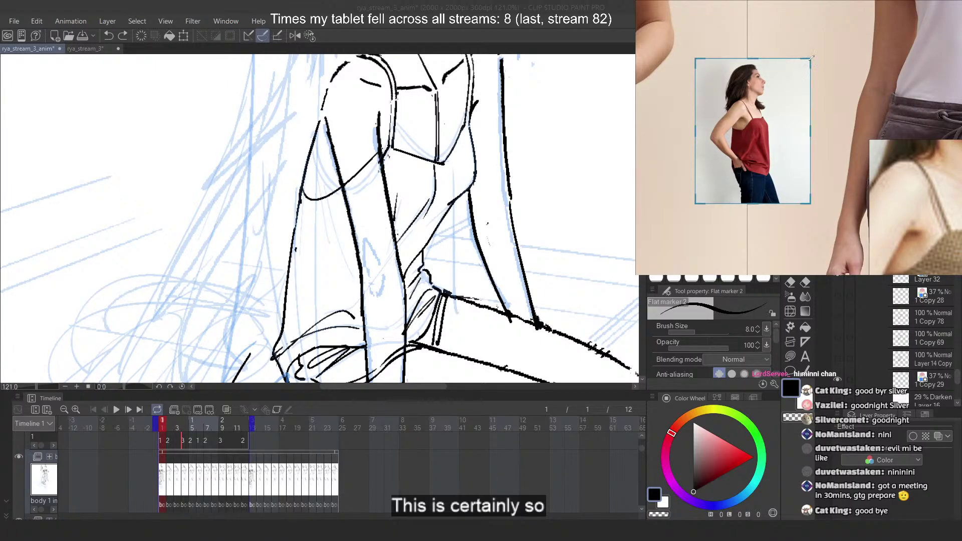
drag(811, 58, 774, 111)
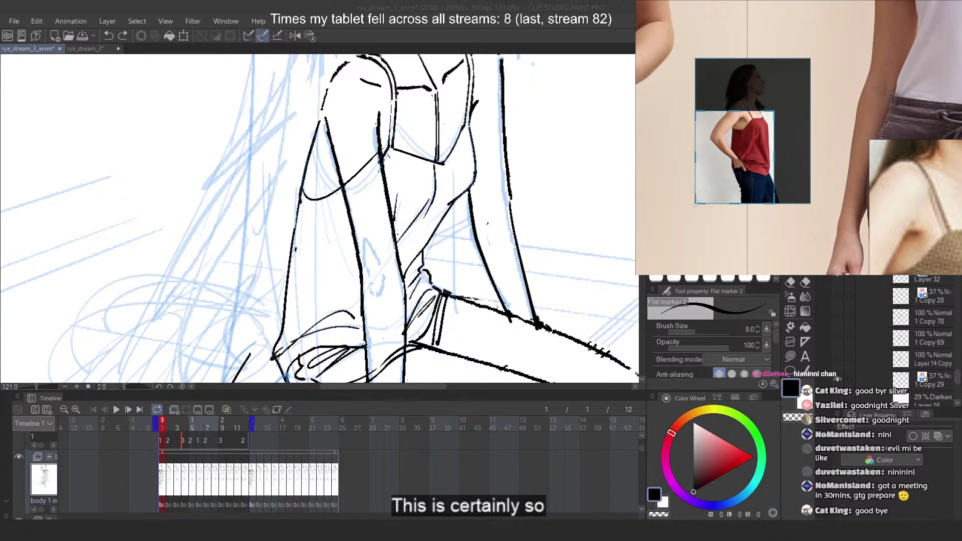
drag(695, 205, 723, 182)
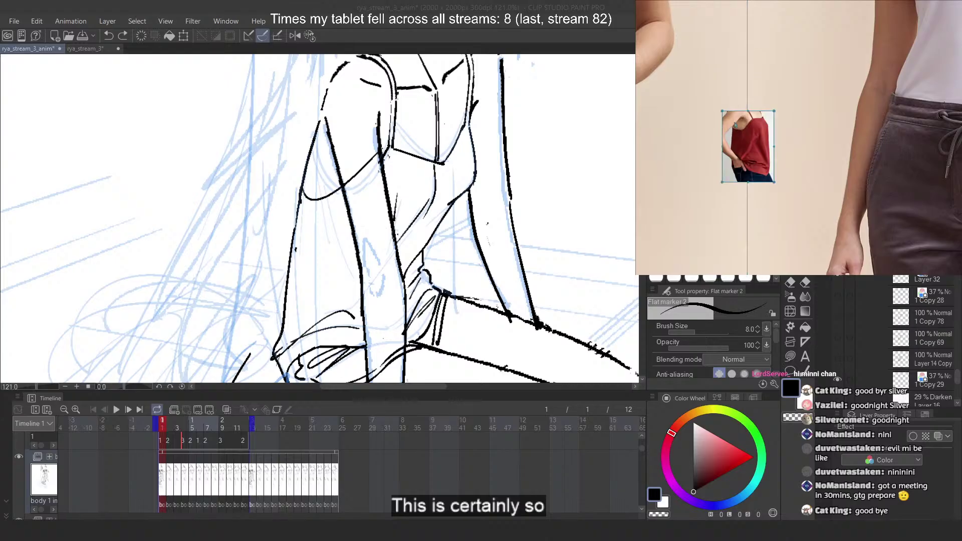
Enlarge the cropped red camisole photo and place it beside the brown camisole crop
scroll(775, 109, down, 6)
click(803, 153)
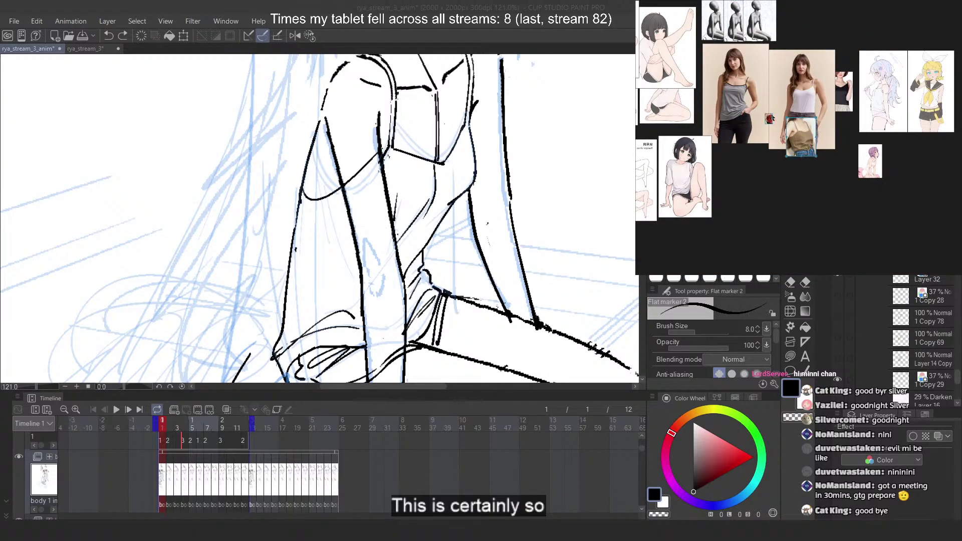
drag(800, 73, 781, 115)
click(802, 192)
scroll(777, 143, up, 4)
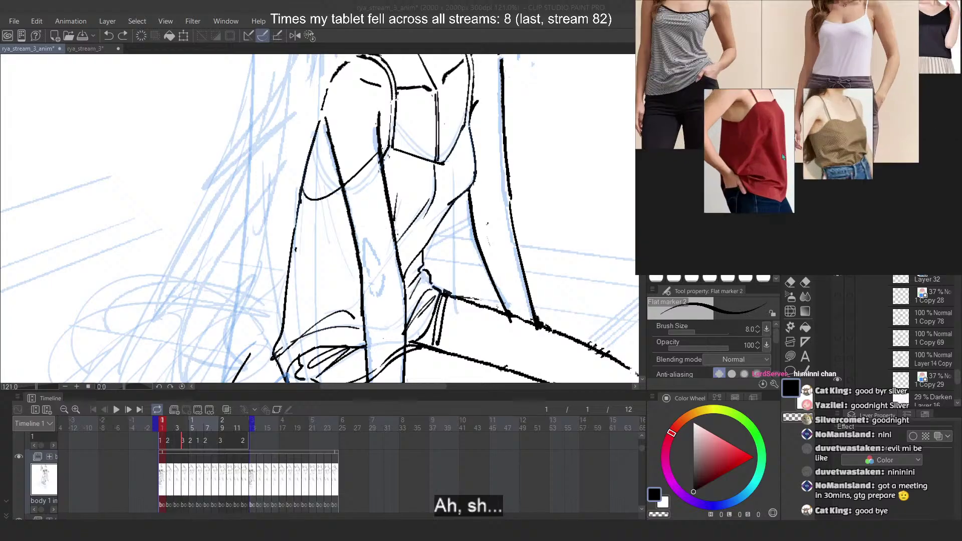
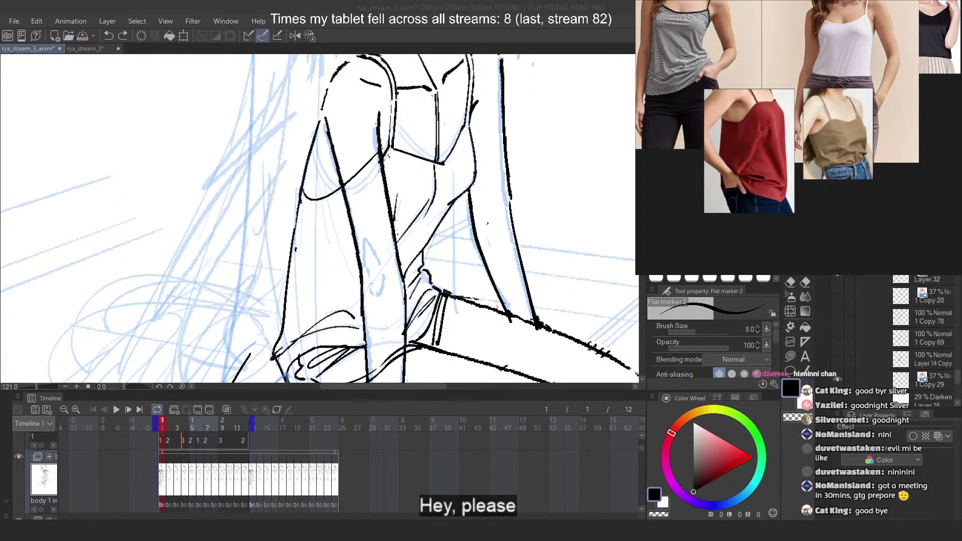
Paste a photo of a seated woman in a white tank top and jeans below the camisole references and examine it
scroll(815, 191, down, 3)
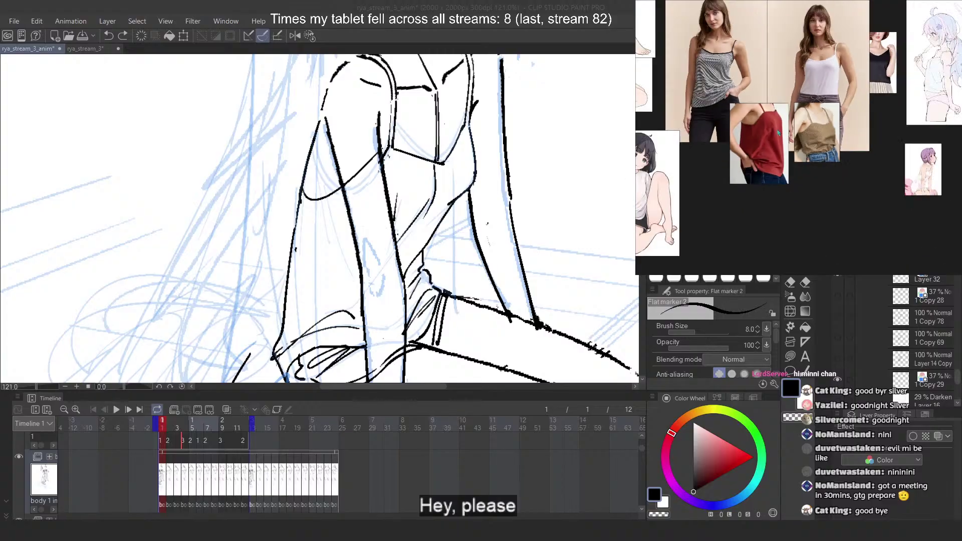
key(ctrl+v)
drag(816, 189, 831, 216)
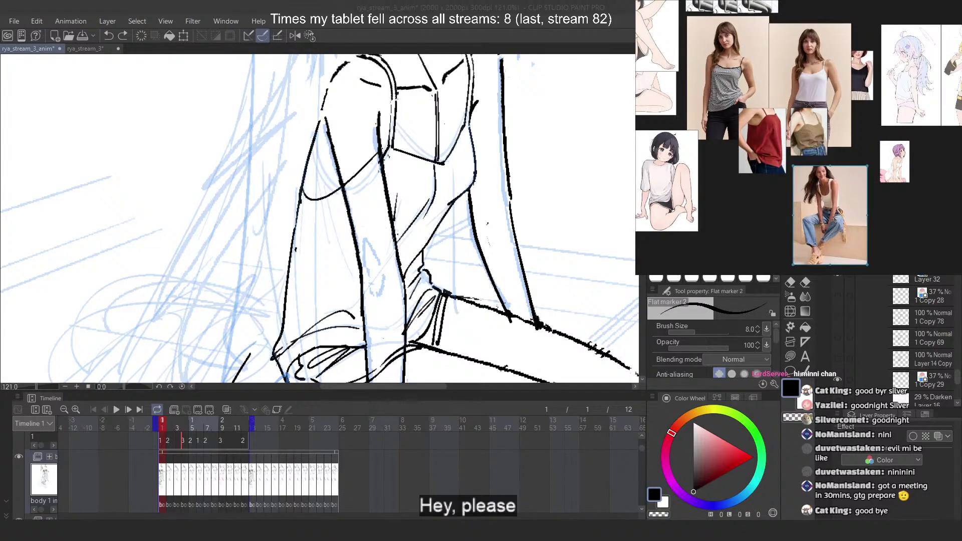
scroll(835, 202, up, 6)
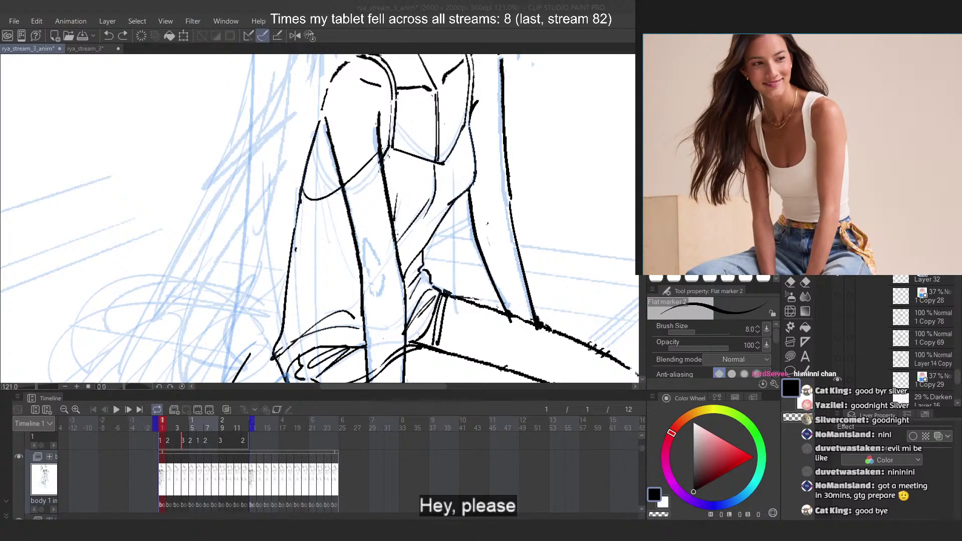
scroll(782, 103, down, 5)
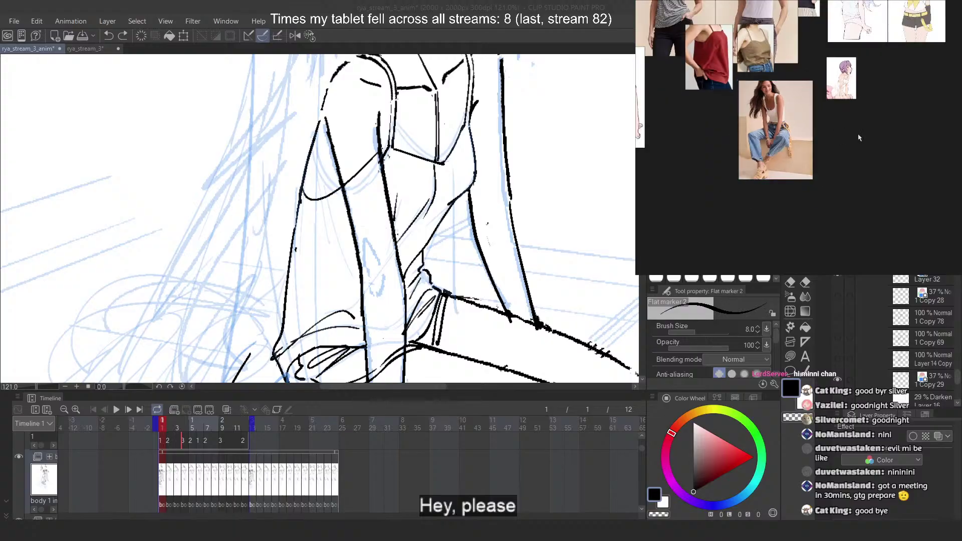
Paste a side-view photo of a woman in a loose white top onto the reference board, flip it horizontally and reposition it
scroll(860, 137, up, 3)
key(ctrl+v)
scroll(858, 132, up, 5)
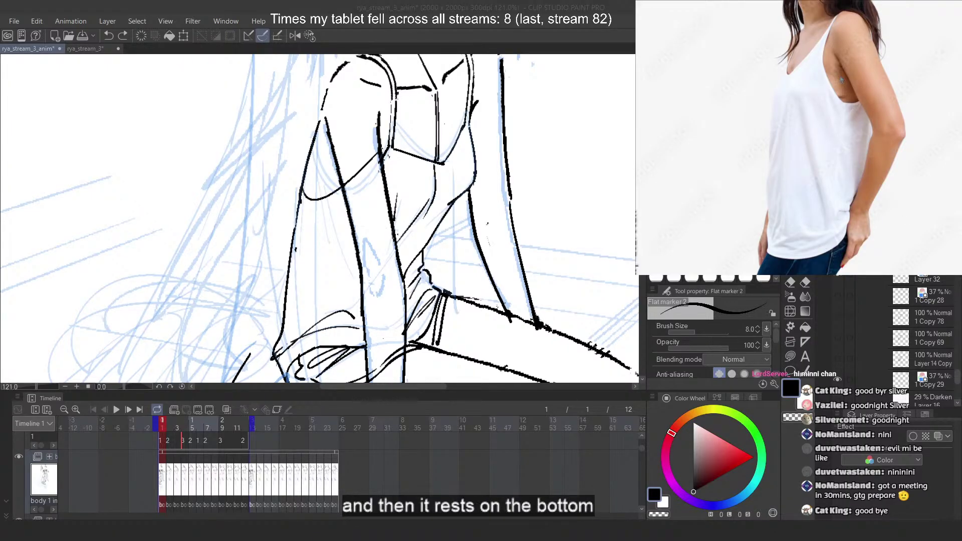
scroll(801, 83, down, 5)
scroll(802, 81, up, 3)
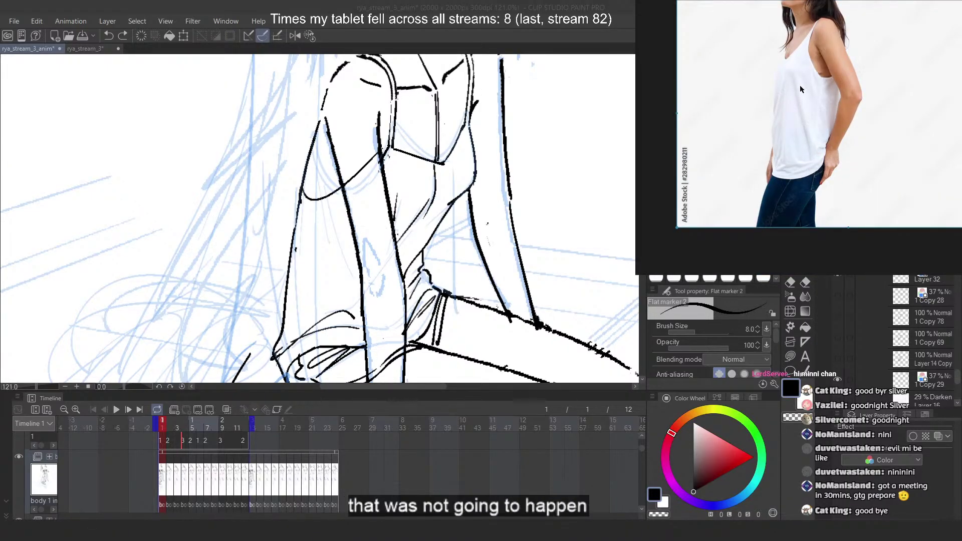
key(alt+shift+h)
drag(797, 100, 741, 116)
scroll(741, 115, down, 2)
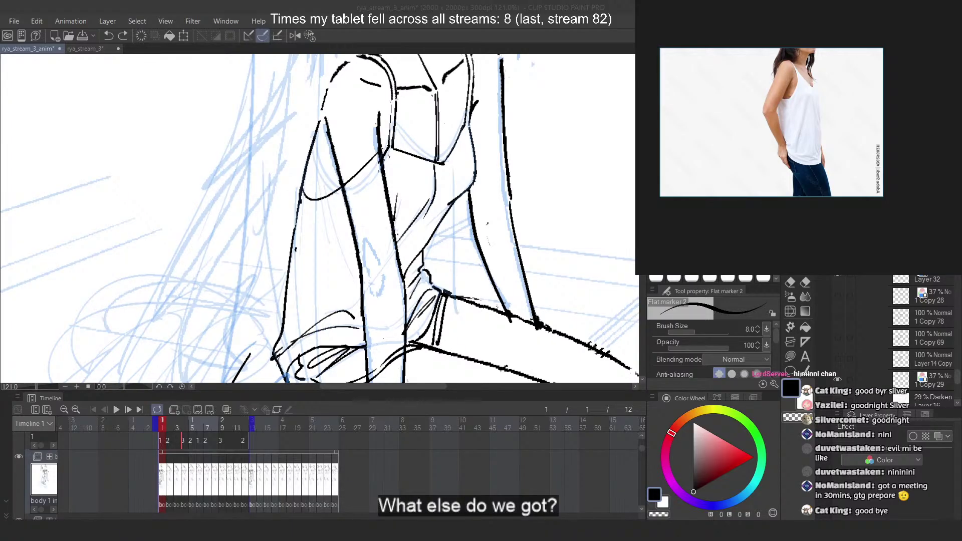
Paste a back-view photo of a woman in a turquoise tank top and place it beside the flipped white top photo
scroll(732, 122, down, 3)
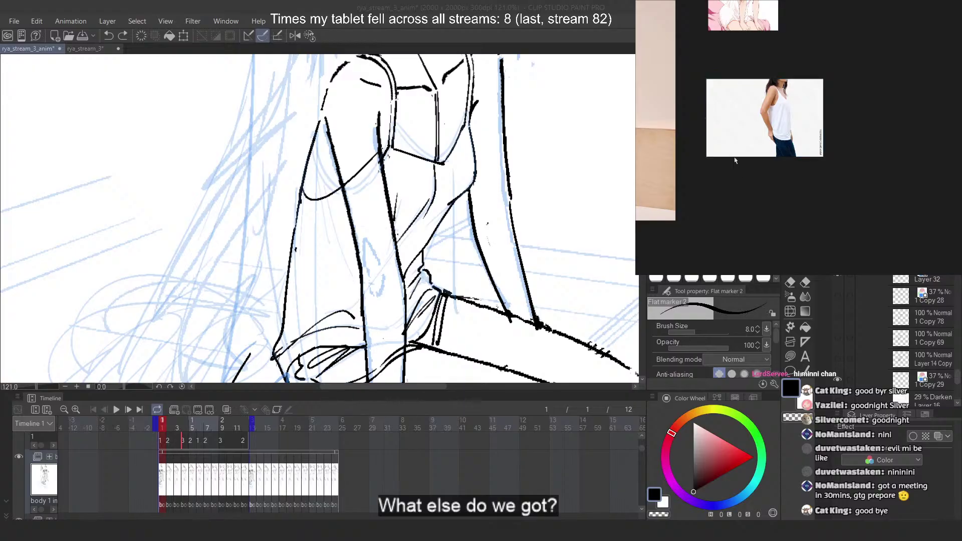
key(ctrl+v)
drag(715, 131, 701, 131)
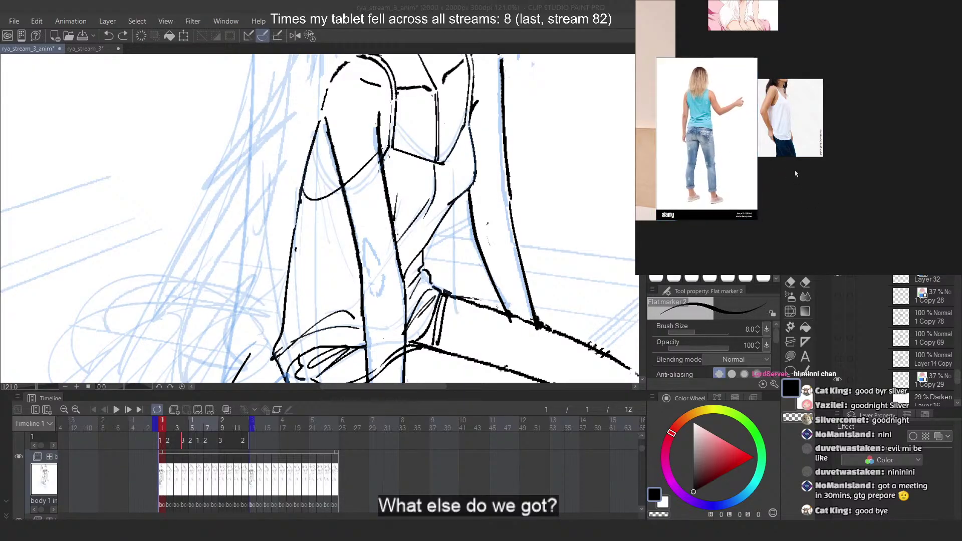
scroll(298, 273, down, 2)
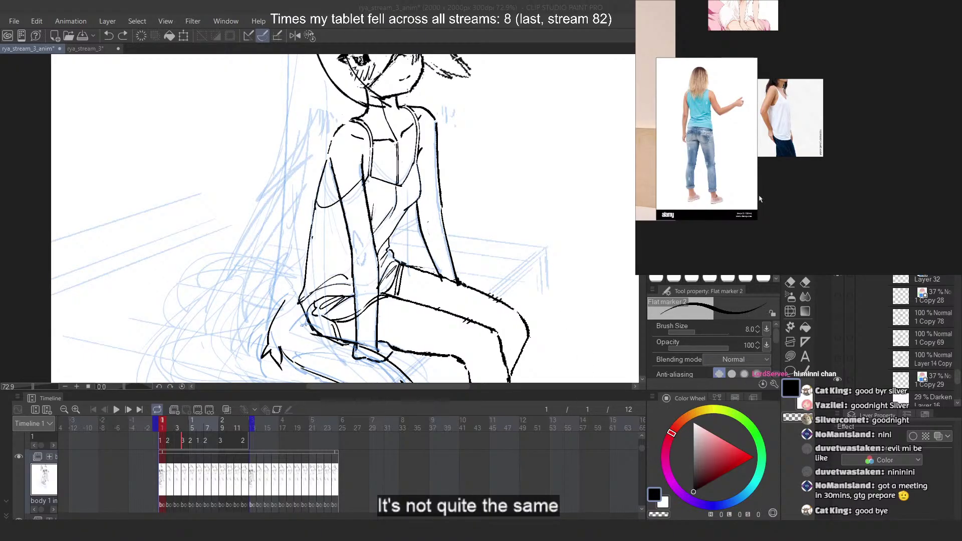
Paste a photo of a seated woman in a beige tank top into empty board space and enlarge the view of her torso
scroll(854, 200, down, 3)
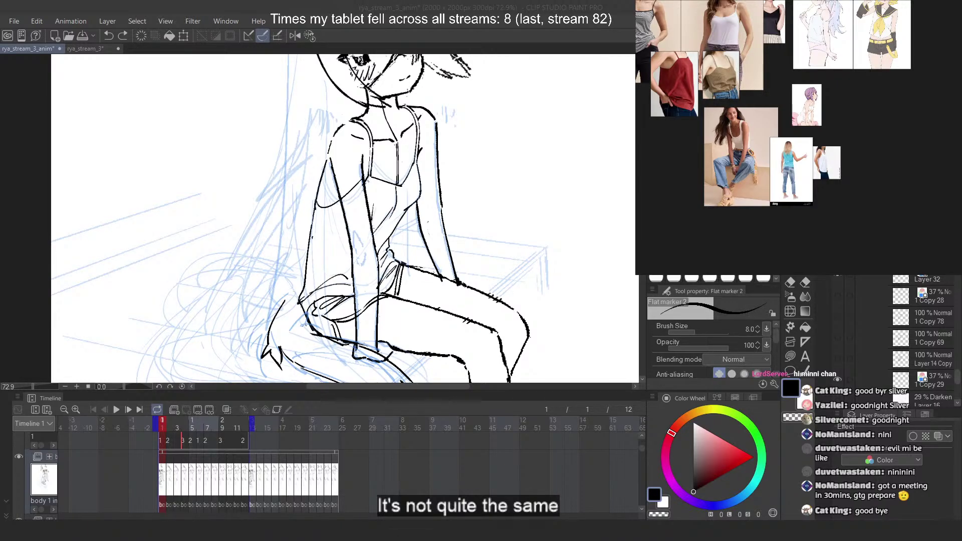
scroll(838, 125, down, 3)
scroll(846, 135, up, 3)
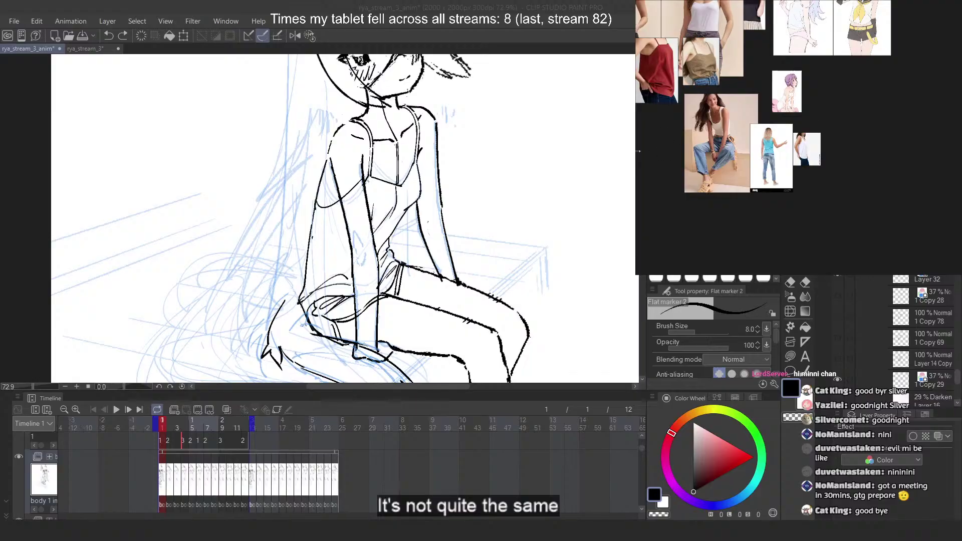
scroll(648, 150, up, 3)
drag(649, 150, 762, 155)
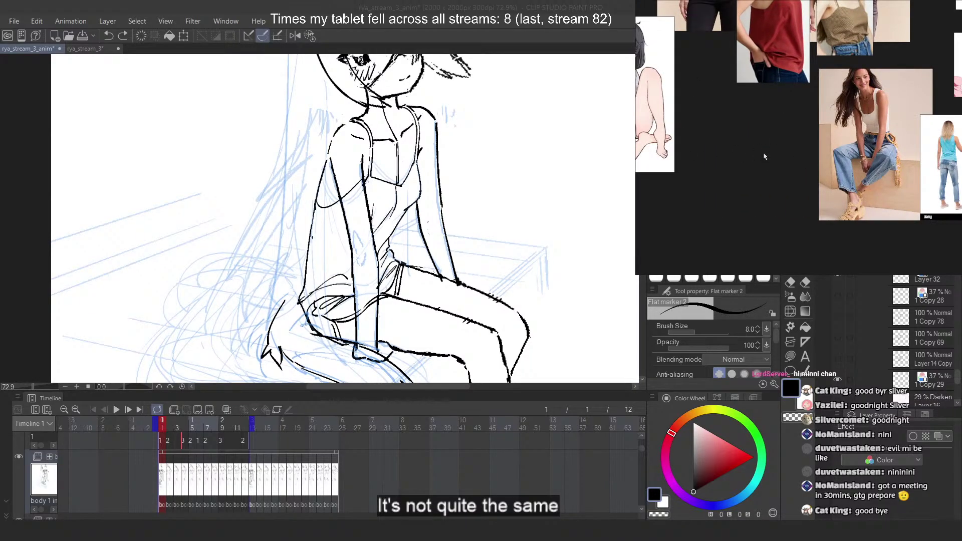
key(ctrl+v)
scroll(758, 156, up, 8)
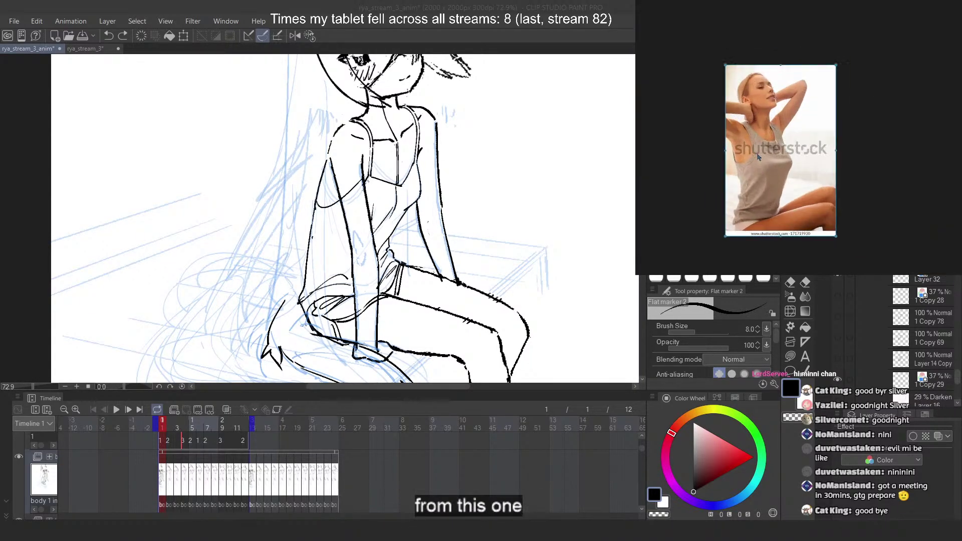
drag(758, 188, 767, 132)
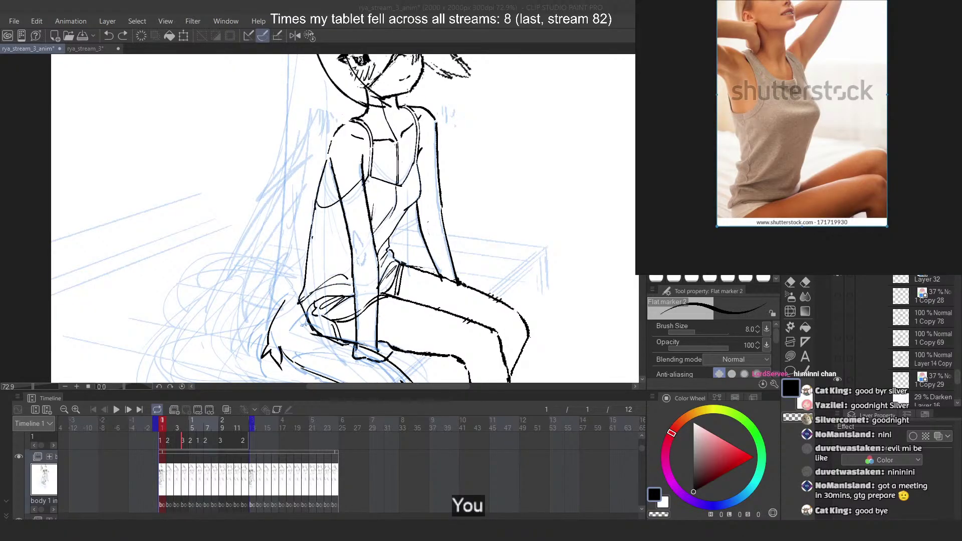
Return to the drawing and rework the back edge of the camisole's arm opening on Layer 14, erasing the excess line around it
click(563, 8)
scroll(449, 175, down, 2)
scroll(381, 210, up, 3)
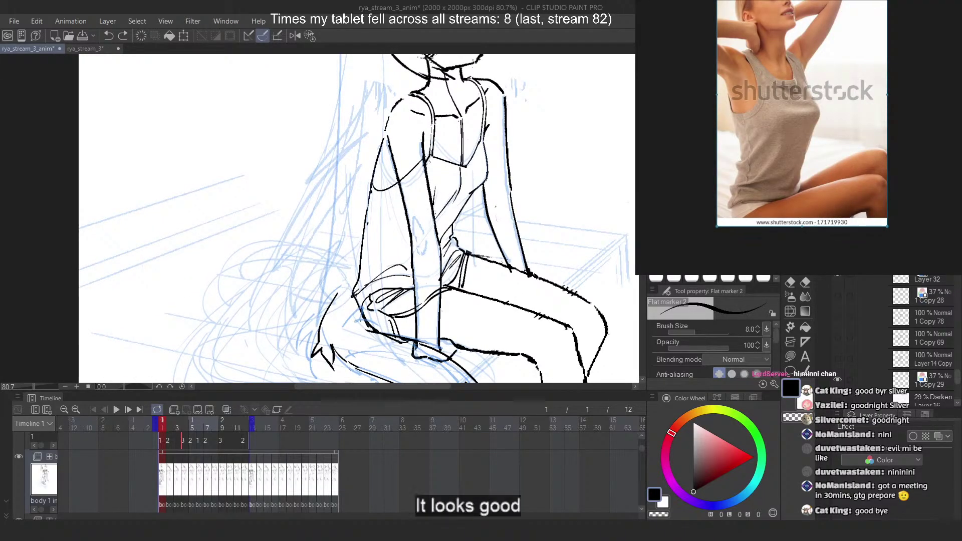
scroll(923, 341, up, 3)
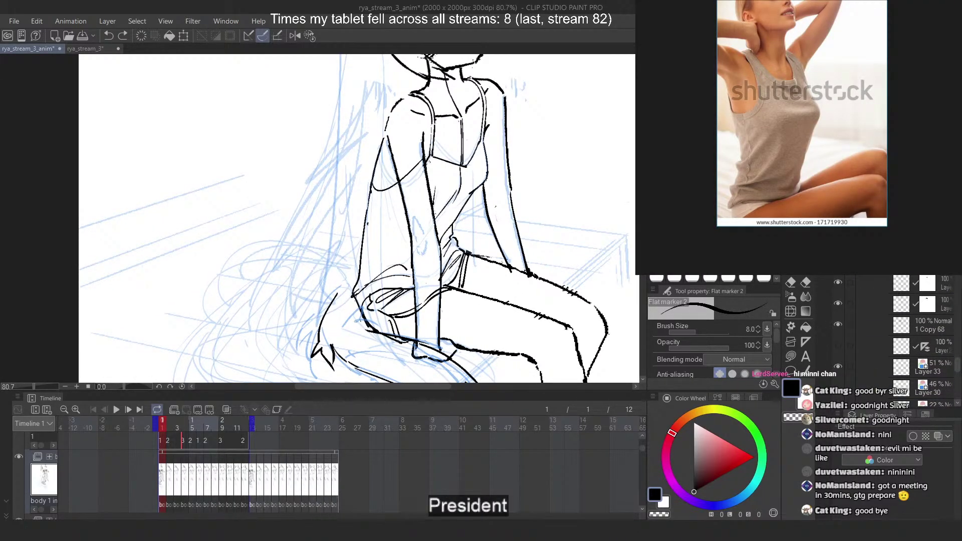
key(ctrl+z)
scroll(879, 282, down, 3)
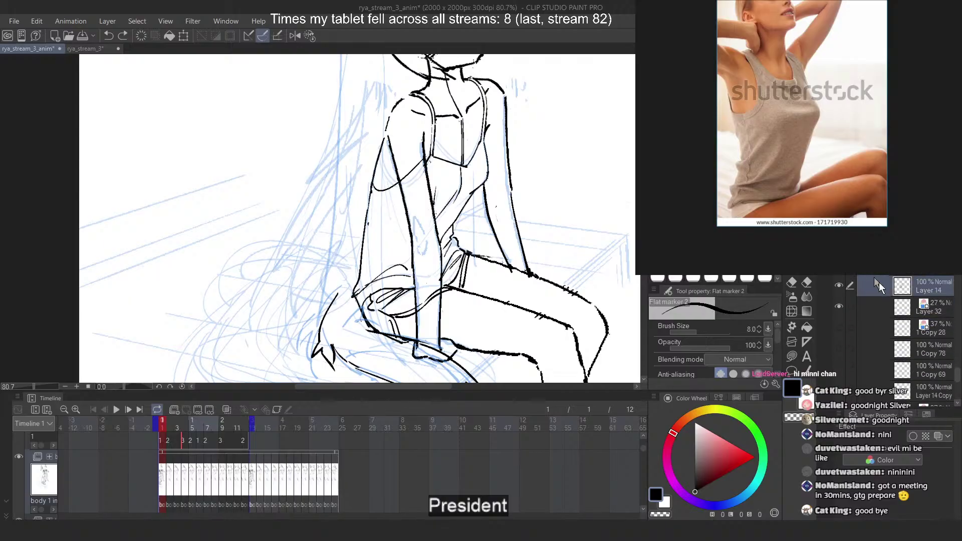
scroll(400, 188, up, 2)
scroll(409, 200, down, 5)
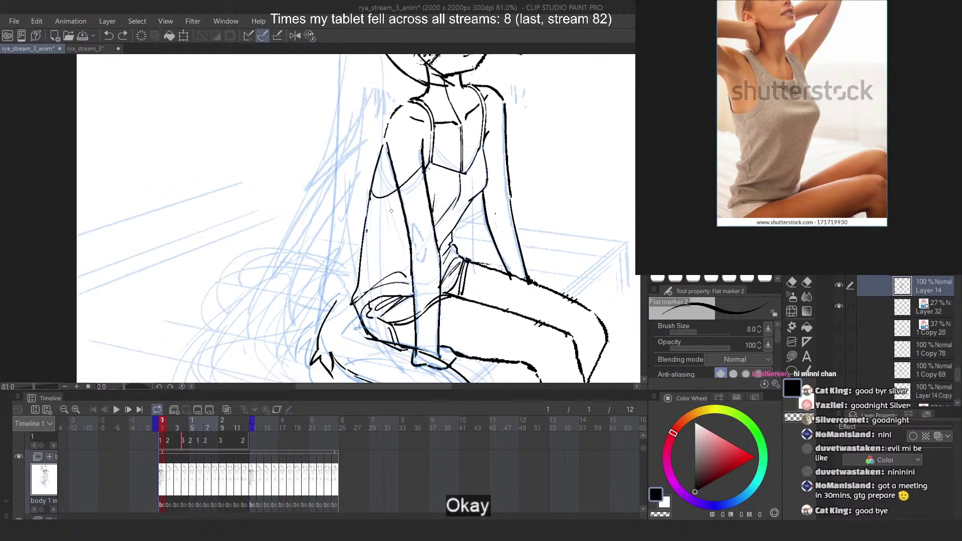
scroll(422, 189, up, 4)
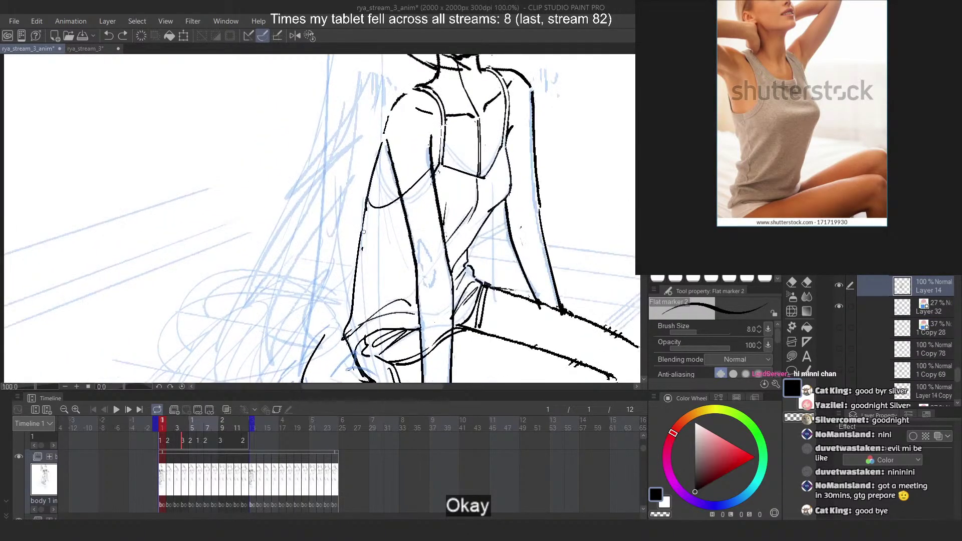
key(c)
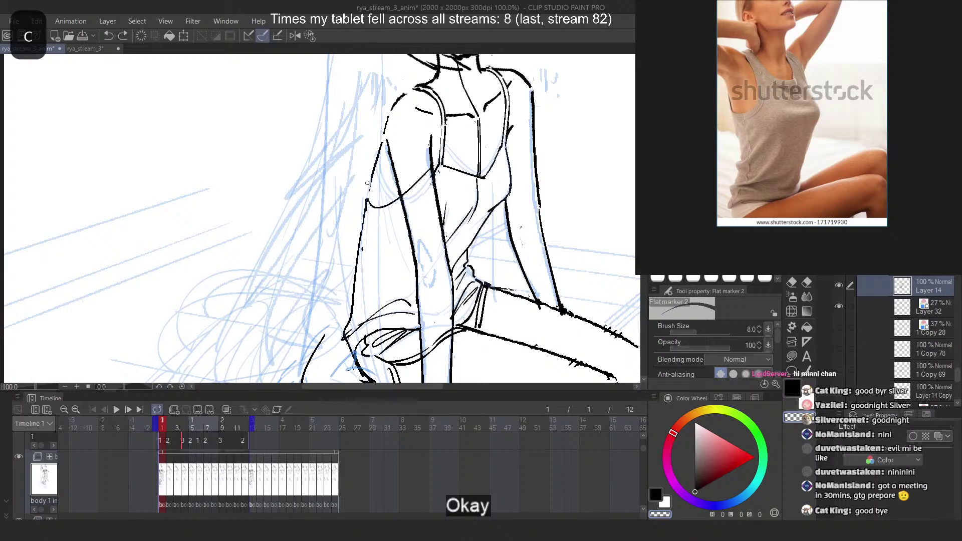
key(ctrl+z)
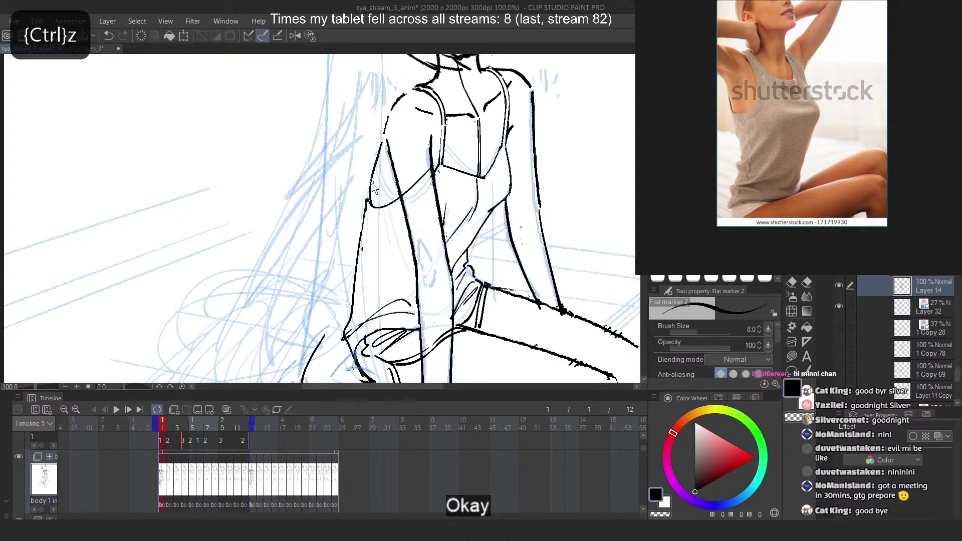
key(c)
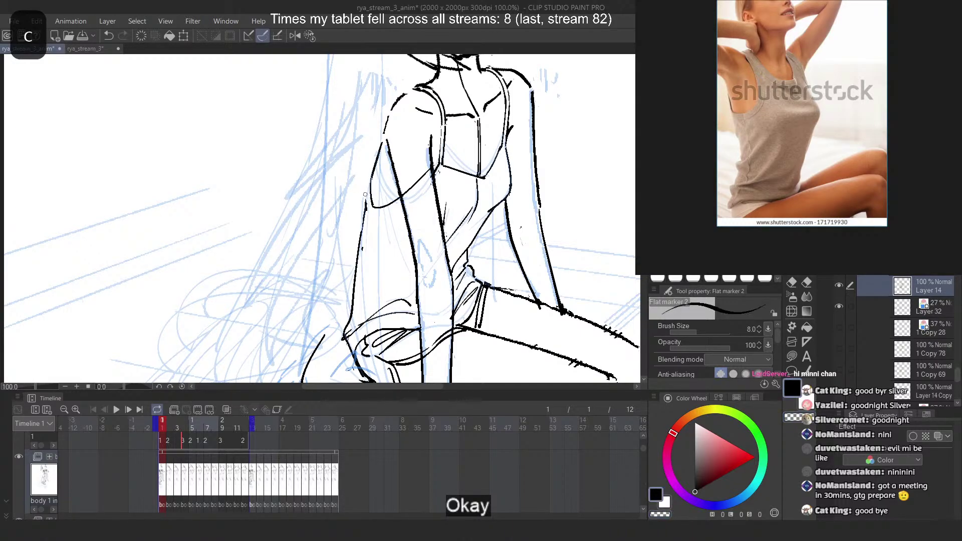
Ink the camisole's back outline up to the arm opening, closing the gap between the two lines
drag(366, 195, 364, 208)
key(ctrl+z)
key(ctrl+z)
drag(369, 175, 365, 203)
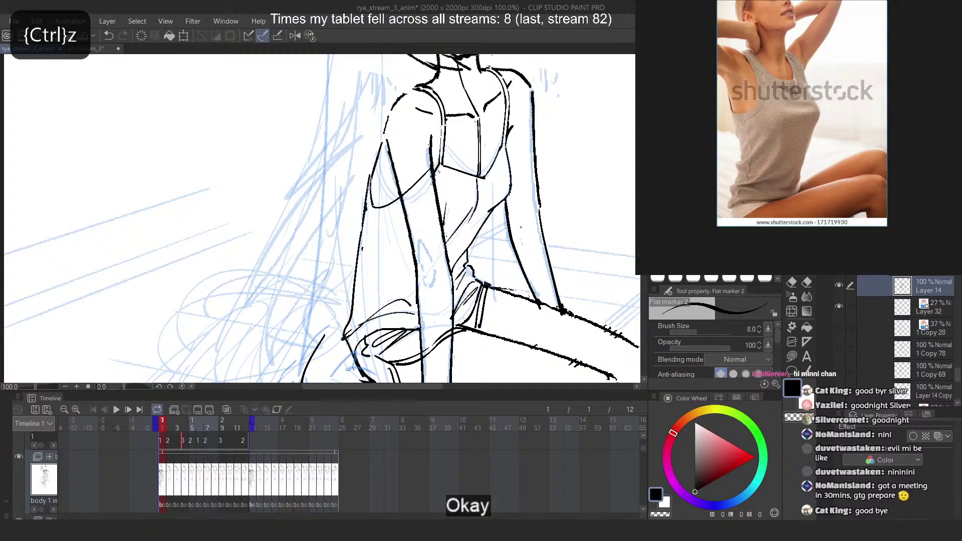
Thicken and clean up the camisole's back line where it meets the rear edge of the arm opening on Layer 14
scroll(364, 176, up, 3)
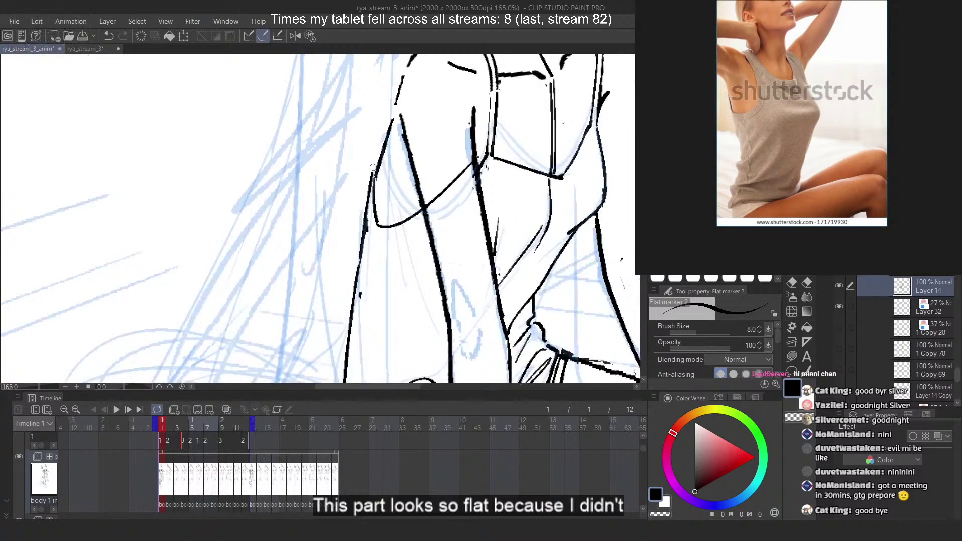
drag(378, 161, 371, 173)
key(ctrl+z)
key(c)
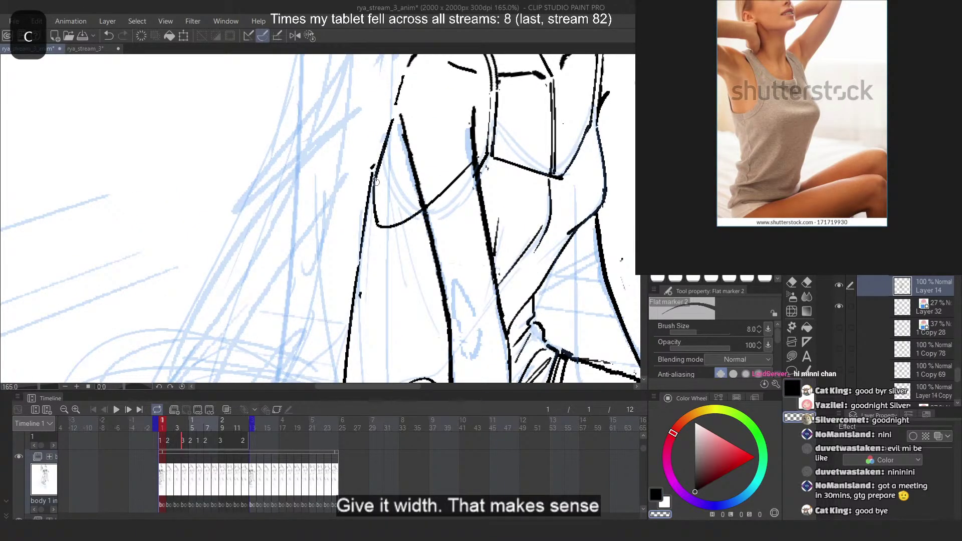
key(ctrl+z)
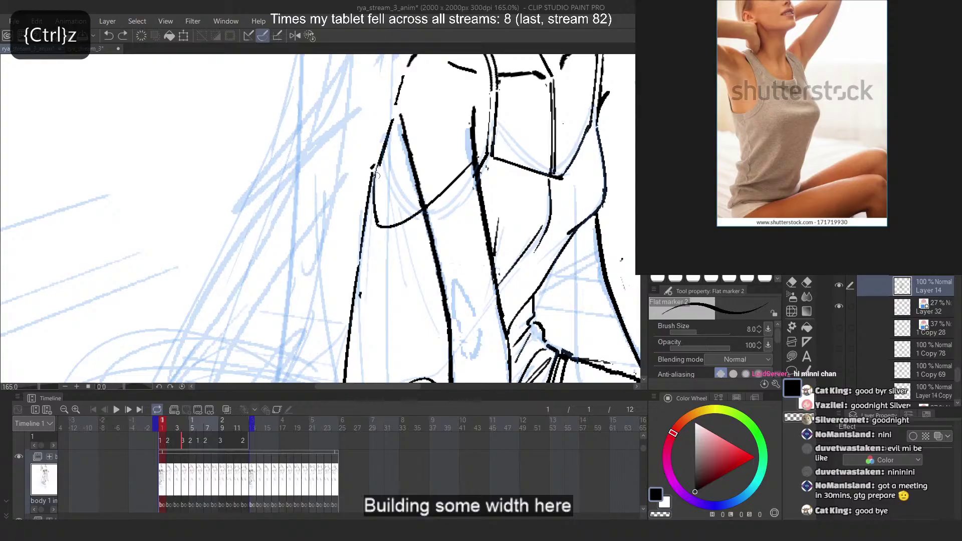
key(c)
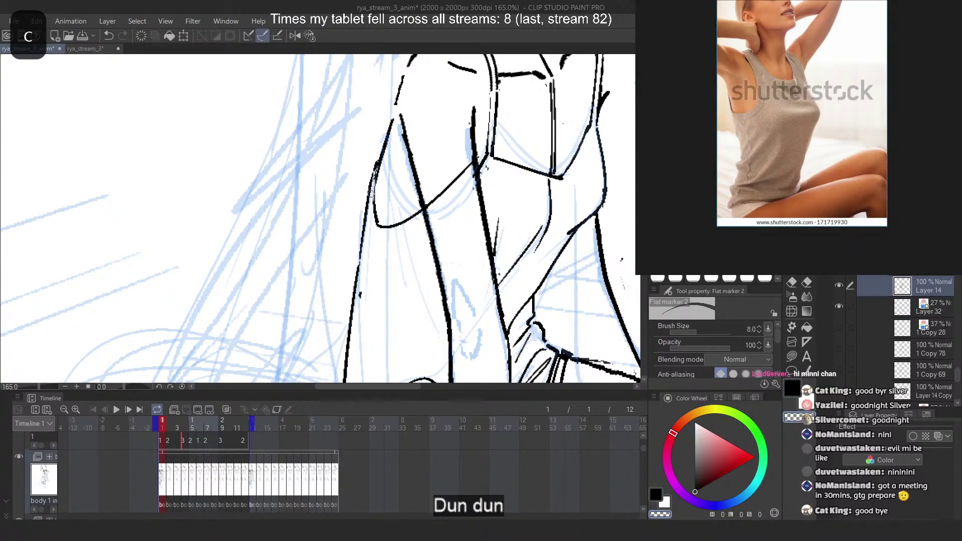
key(c)
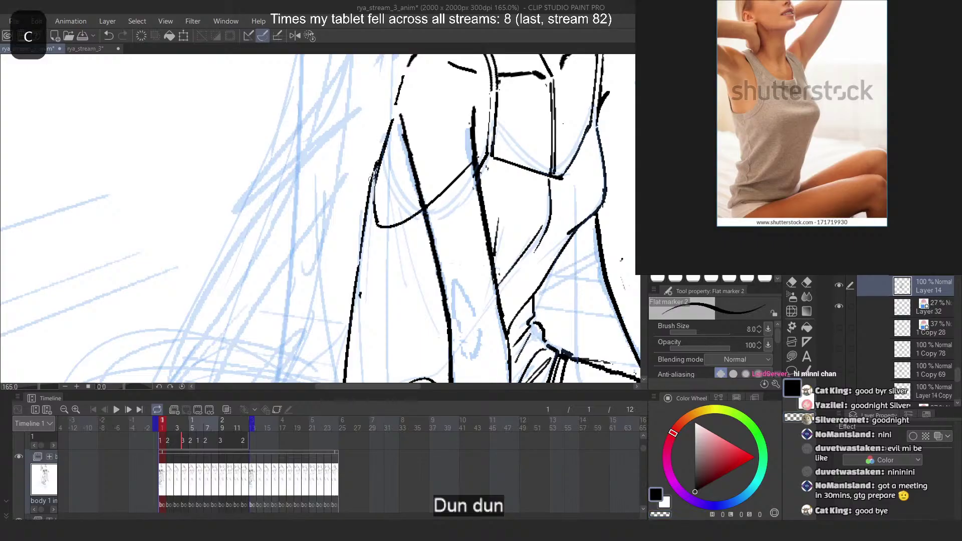
Check the torso and the whole seated pose in a mirrored view, and return the canvas to its normal orientation
scroll(374, 177, down, 3)
scroll(364, 145, up, 2)
scroll(363, 145, down, 2)
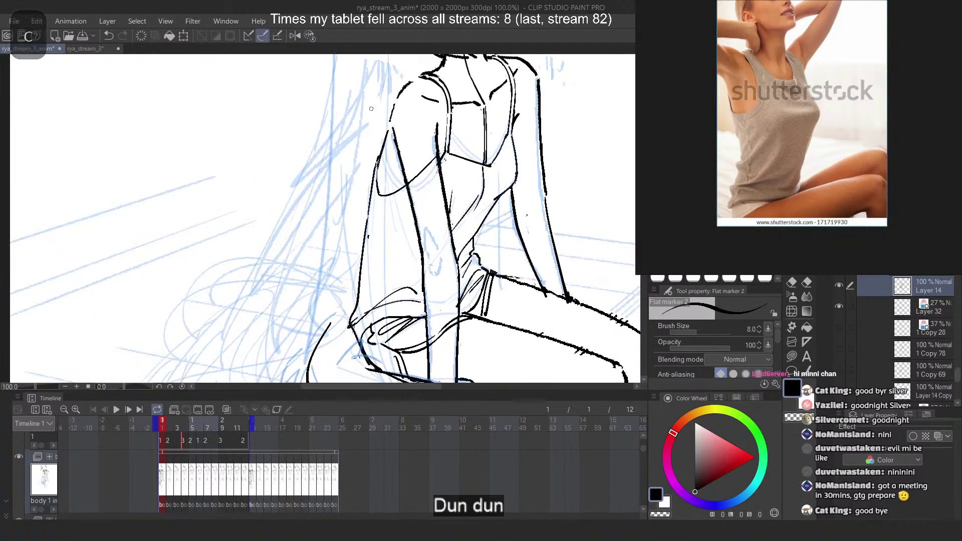
scroll(376, 153, up, 2)
key(2)
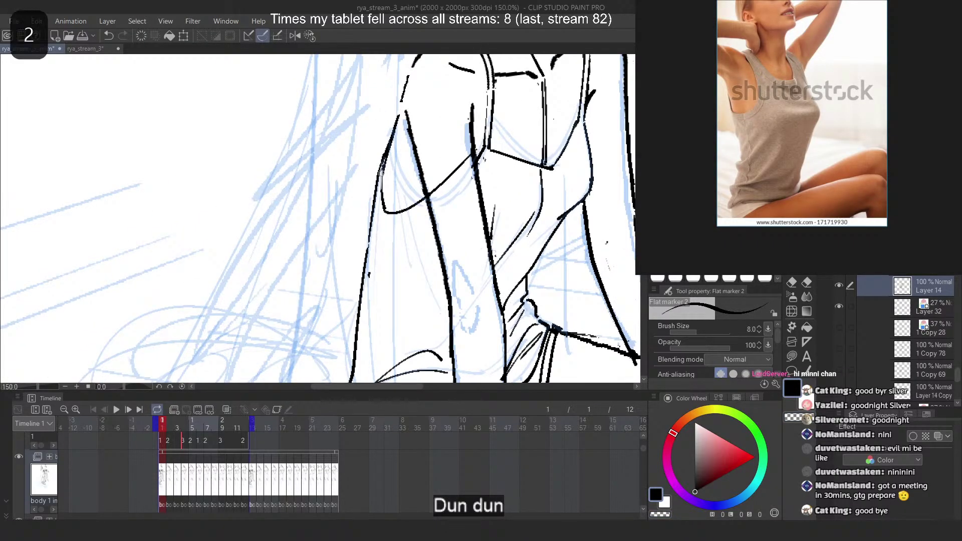
key(c)
key(c)
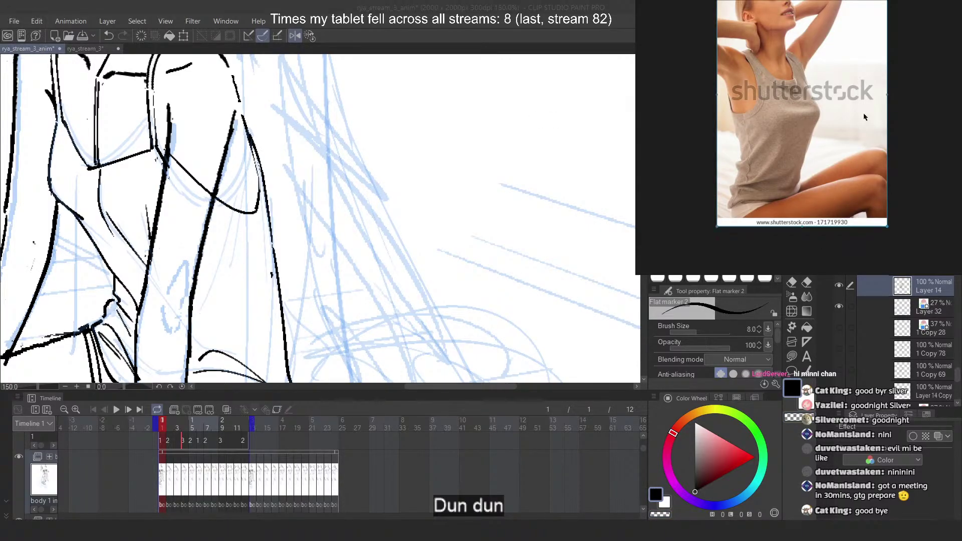
drag(449, 193, 414, 208)
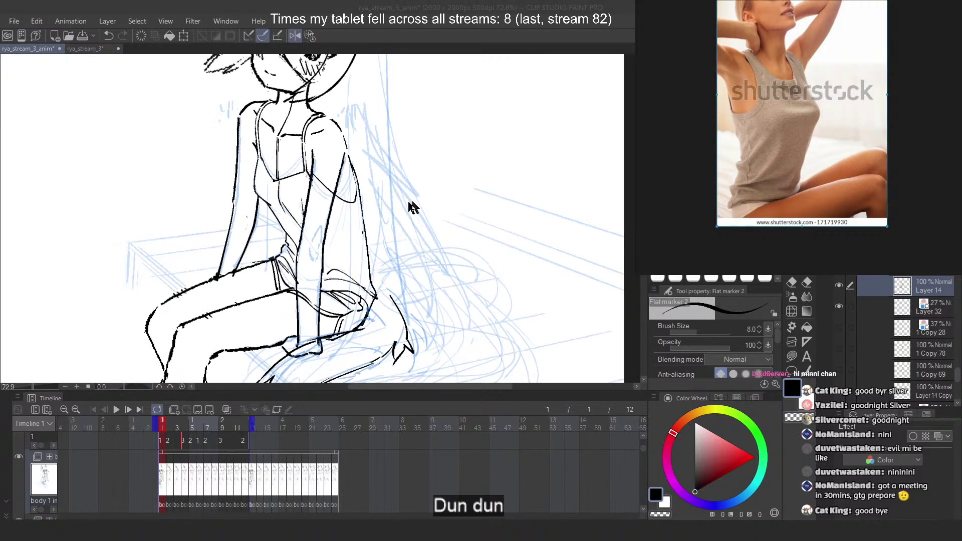
click(293, 36)
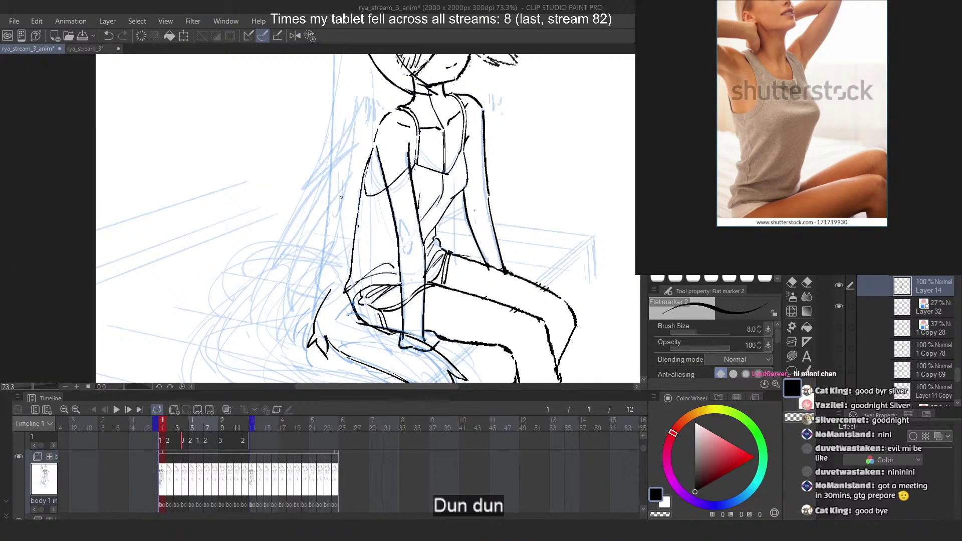
Try several new strokes for the camisole's lower back outline, running from the waist down toward the hem
drag(358, 208, 348, 268)
key(ctrl+z)
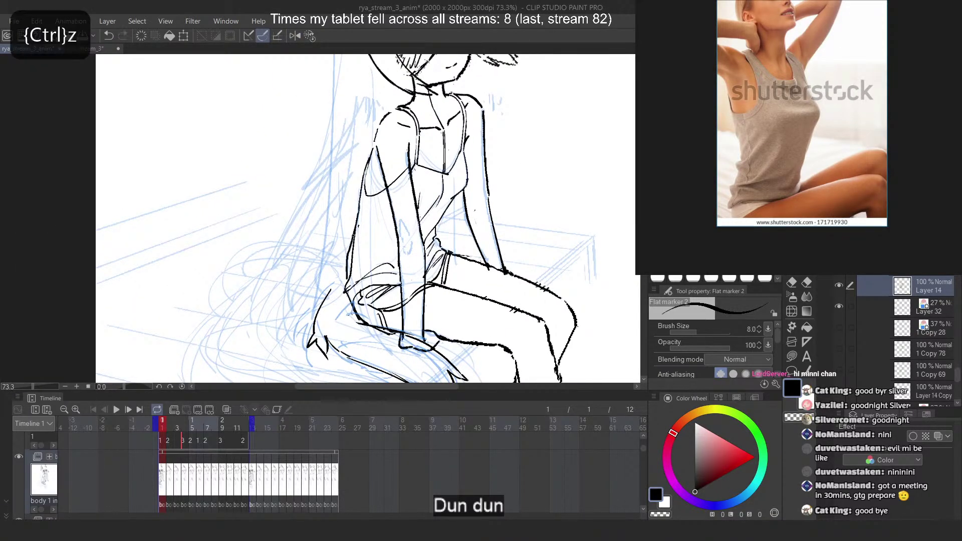
key(ctrl+z)
drag(355, 225, 348, 275)
key(ctrl+z)
scroll(353, 256, up, 3)
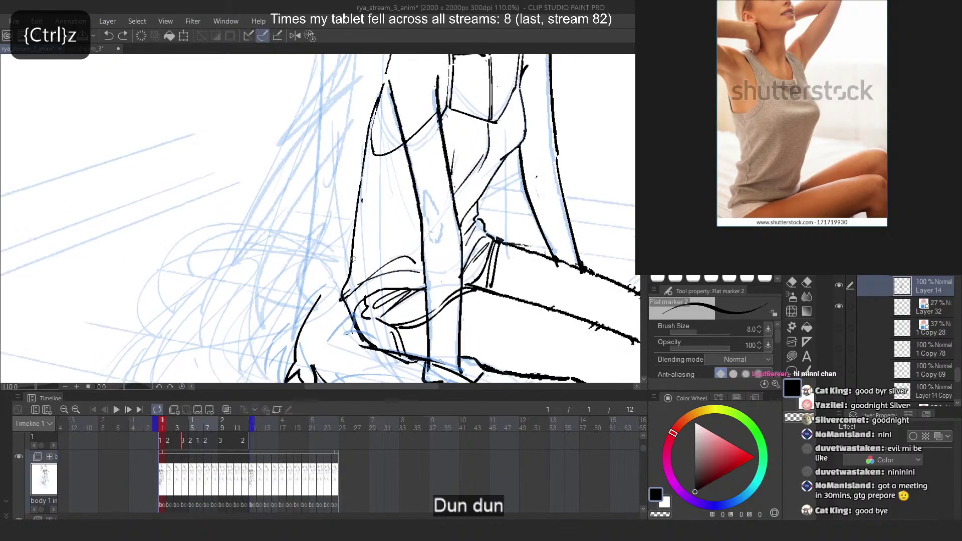
drag(351, 248, 336, 275)
key(ctrl+z)
drag(358, 231, 349, 274)
key(ctrl+z)
drag(357, 234, 346, 271)
key(ctrl+z)
mouse_move(357, 235)
mouse_down()
mouse_move(338, 256)
mouse_move(342, 284)
mouse_move(342, 265)
mouse_up()
key(ctrl+z)
Try long diagonal fold strokes from the near arm down to the camisole's back hem
key(ctrl+z)
key(ctrl+z)
mouse_move(391, 228)
mouse_down()
mouse_move(340, 274)
mouse_move(358, 246)
mouse_move(338, 263)
mouse_up()
key(ctrl+z)
key(ctrl+z)
drag(418, 215, 344, 267)
key(ctrl+z)
key(ctrl+z)
key(ctrl+z)
drag(403, 238, 341, 291)
key(ctrl+z)
Try redrawing the camisole's back hem as a loose flap that bulges out behind the hip
mouse_move(360, 260)
mouse_down()
mouse_move(337, 301)
mouse_move(341, 288)
mouse_move(345, 319)
mouse_up()
key(ctrl+z)
key(c)
key(ctrl+z)
key(ctrl+z)
drag(344, 285, 348, 331)
key(ctrl+z)
key(ctrl+z)
key(ctrl+z)
key(ctrl+z)
drag(344, 287, 350, 325)
key(c)
key(c)
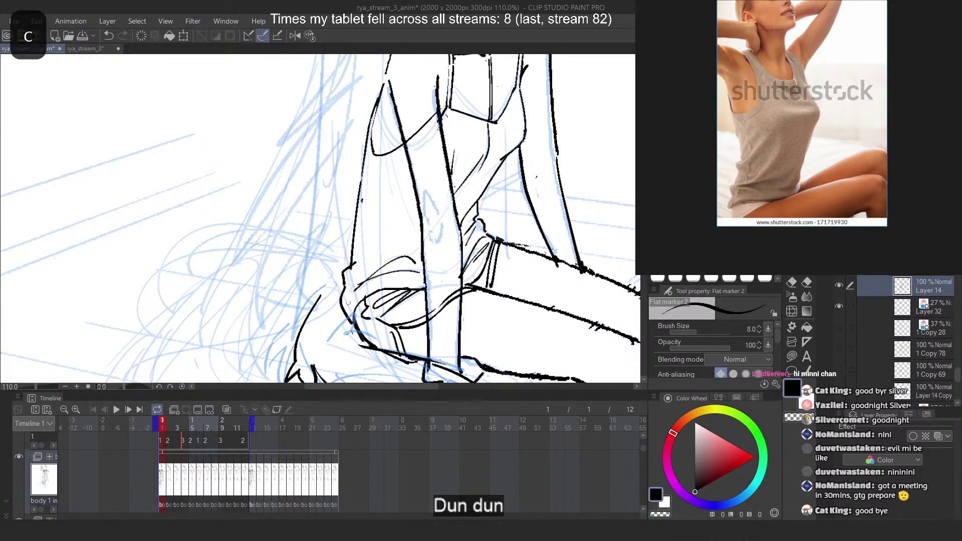
Retry the lower curve of the bulging back hem and undo the whole reshaping of it
key(ctrl+z)
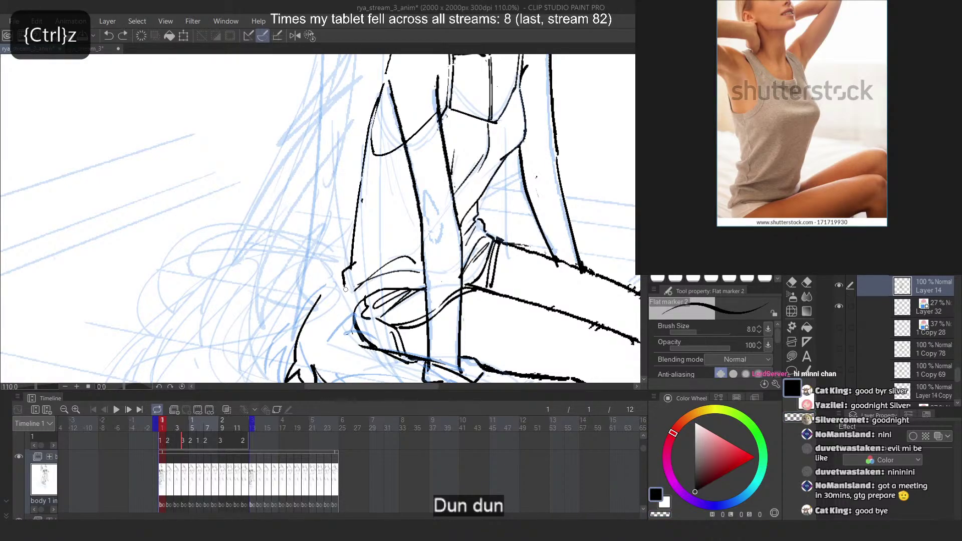
key(ctrl+z)
drag(344, 288, 351, 323)
key(ctrl+z)
drag(344, 288, 352, 321)
scroll(353, 323, down, 4)
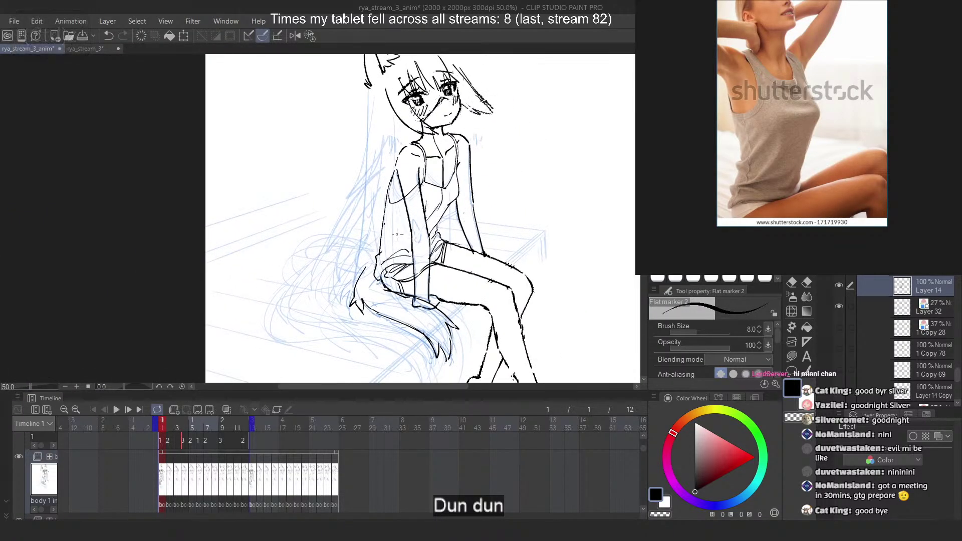
scroll(393, 245, up, 2)
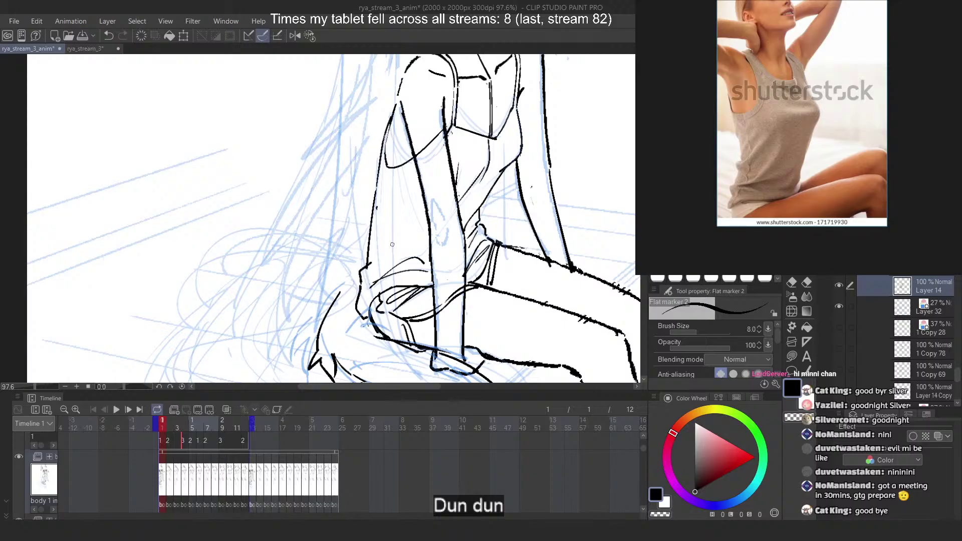
key(ctrl+z)
key(ctrl+z)
key(ctrl+z)
key(ctrl+z)
key(ctrl+z)
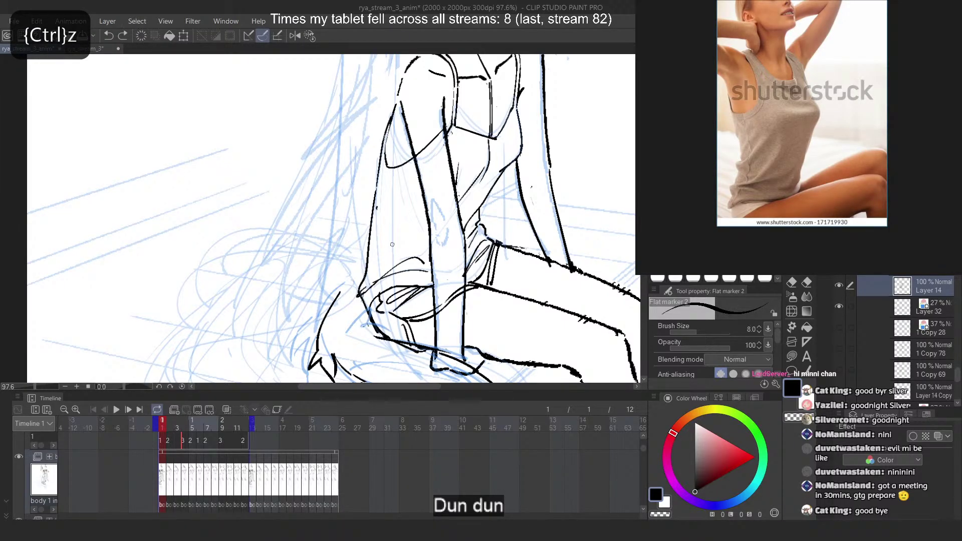
Erase the sharp corner of the camisole's back hem and re-ink it as a small rounded overhang on the hip
key(c)
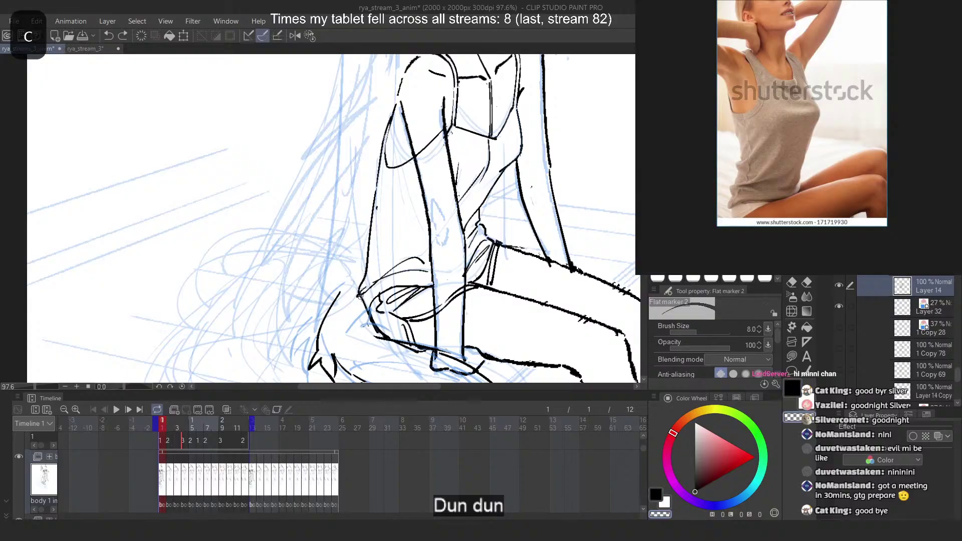
mouse_move(365, 286)
mouse_down()
mouse_move(356, 300)
mouse_move(370, 321)
mouse_up()
key(ctrl+z)
key(ctrl+z)
key(c)
key(c)
key(ctrl+z)
key(ctrl+z)
key(ctrl+z)
key(ctrl+z)
key(ctrl+z)
key(ctrl+z)
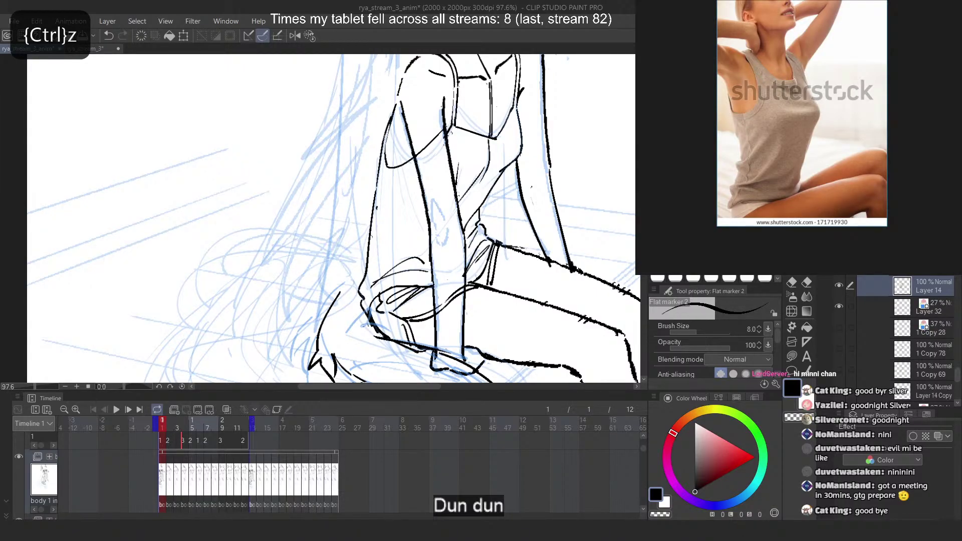
Try fold strokes along the camisole's lower back and from the near arm toward the hem
drag(384, 198, 370, 269)
key(ctrl+z)
drag(389, 234, 360, 280)
key(ctrl+z)
drag(420, 230, 366, 271)
key(ctrl+z)
drag(423, 207, 369, 259)
key(ctrl+z)
Rework the camisole's back outline between the arm opening and hem, adding a crease and loose bulge at the waist
mouse_move(382, 166)
mouse_down()
mouse_move(367, 252)
mouse_move(377, 268)
mouse_up()
key(ctrl+z)
key(ctrl+z)
key(c)
key(ctrl+z)
key(ctrl+z)
key(ctrl+z)
key(ctrl+z)
key(ctrl+z)
mouse_move(370, 236)
mouse_down()
mouse_move(368, 272)
mouse_move(398, 209)
mouse_move(423, 201)
mouse_move(373, 234)
mouse_up()
key(ctrl+z)
key(ctrl+z)
key(ctrl+z)
key(ctrl+z)
key(ctrl+z)
key(ctrl+z)
Try curved folds across the camisole's waist from the near arm to the crease in the back outline
drag(424, 208, 371, 232)
key(ctrl+z)
drag(425, 205, 368, 239)
key(ctrl+z)
drag(427, 208, 381, 240)
key(ctrl+z)
drag(436, 200, 373, 242)
key(ctrl+z)
drag(435, 193, 368, 232)
key(ctrl+z)
Try a long vertical fold below the arm opening and undo it along with the curved waist fold
drag(394, 168, 381, 260)
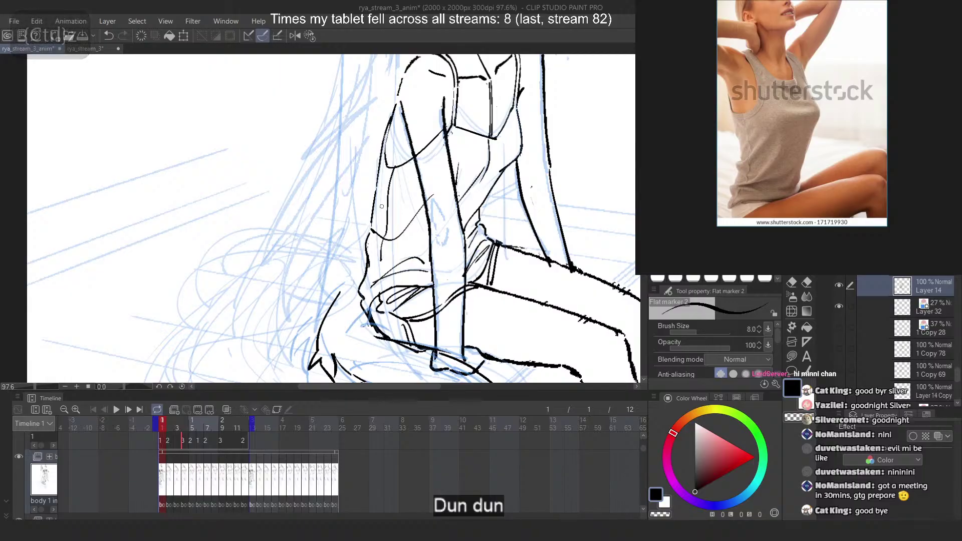
key(ctrl+z)
key(ctrl+z)
mouse_move(393, 171)
mouse_down()
mouse_move(382, 270)
mouse_move(387, 201)
mouse_move(380, 246)
mouse_up()
key(ctrl+z)
key(ctrl+z)
key(ctrl+z)
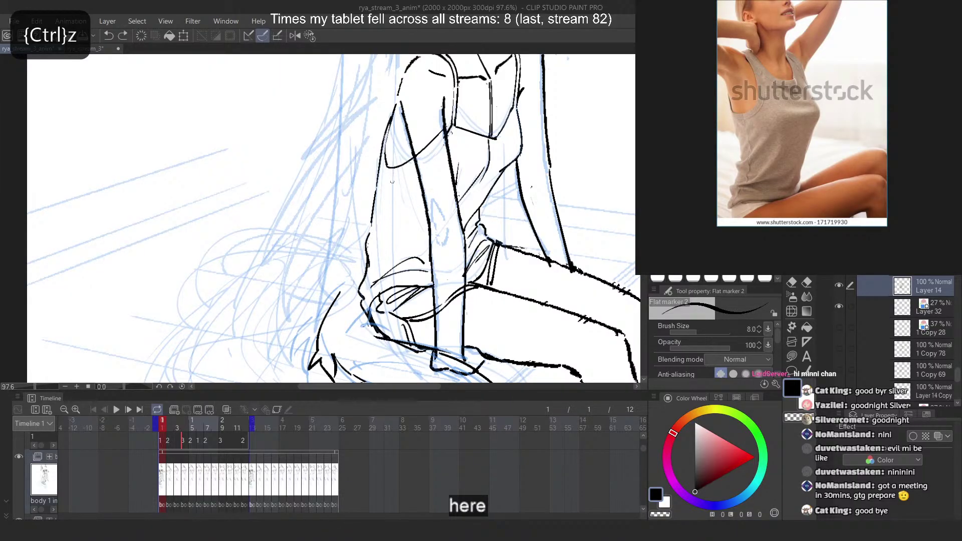
Ink a thin vertical fold running from the bottom of the arm opening down the camisole's side
mouse_move(393, 170)
mouse_down()
mouse_move(388, 239)
mouse_move(379, 227)
mouse_up()
key(ctrl+z)
key(ctrl+z)
key(ctrl+z)
key(ctrl+z)
mouse_move(394, 169)
mouse_down()
mouse_move(376, 275)
mouse_move(389, 258)
mouse_up()
key(ctrl+z)
key(ctrl+z)
key(ctrl+z)
Ink the fold down the camisole's lower back from the waist crease to the hem
drag(382, 241, 373, 305)
key(ctrl+z)
key(ctrl+z)
key(ctrl+z)
key(ctrl+z)
key(ctrl+z)
key(ctrl+z)
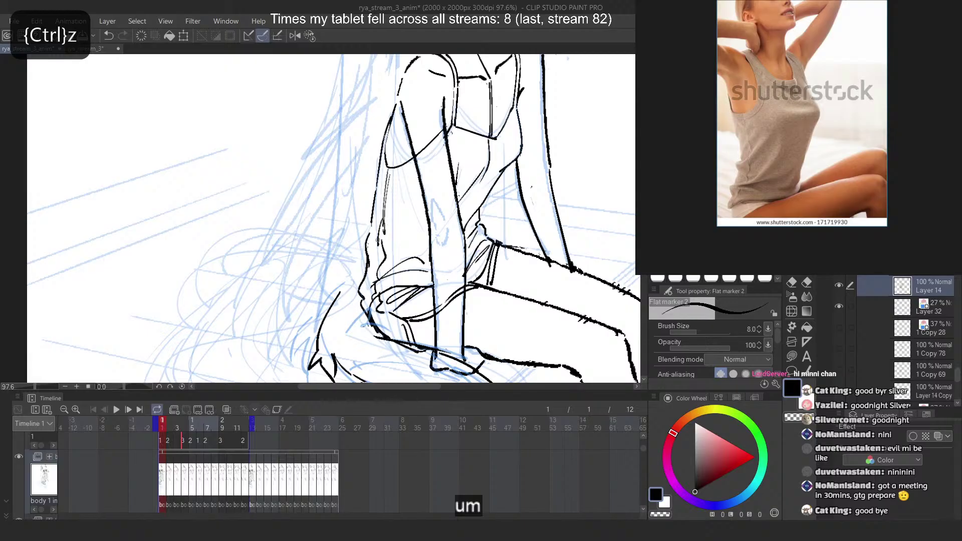
Erase and touch up the fold lines around the waist crease, checking them against the whole figure
key(ctrl+z)
key(c)
mouse_move(381, 236)
mouse_down()
mouse_move(422, 186)
mouse_move(380, 239)
mouse_up()
key(ctrl+z)
key(ctrl+z)
key(ctrl+z)
scroll(387, 224, down, 6)
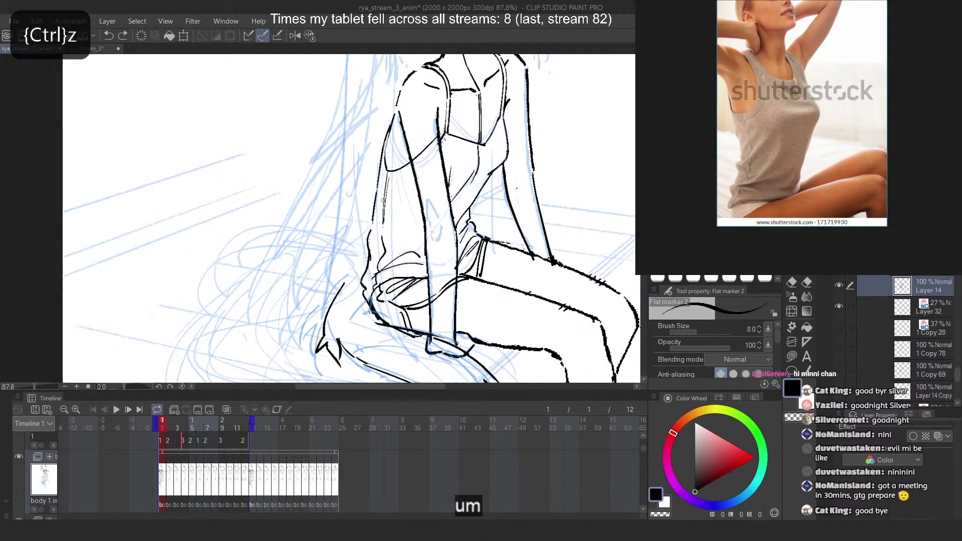
scroll(408, 157, up, 2)
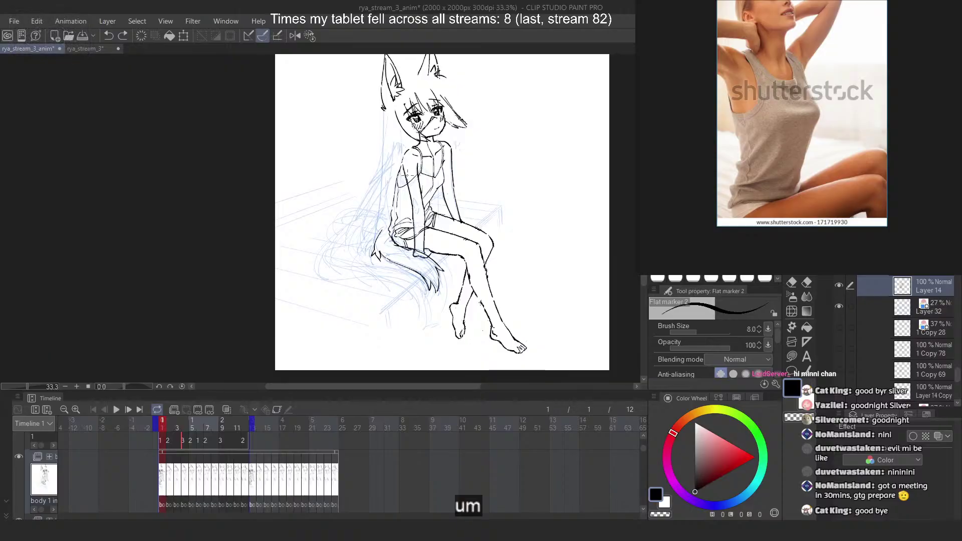
Ink a short diagonal fold across the camisole's side, rising from the lower back toward the near arm
scroll(395, 216, up, 5)
mouse_move(375, 268)
mouse_down()
mouse_move(387, 223)
mouse_move(399, 275)
mouse_up()
key(ctrl+z)
key(ctrl+z)
drag(406, 229, 363, 266)
key(ctrl+z)
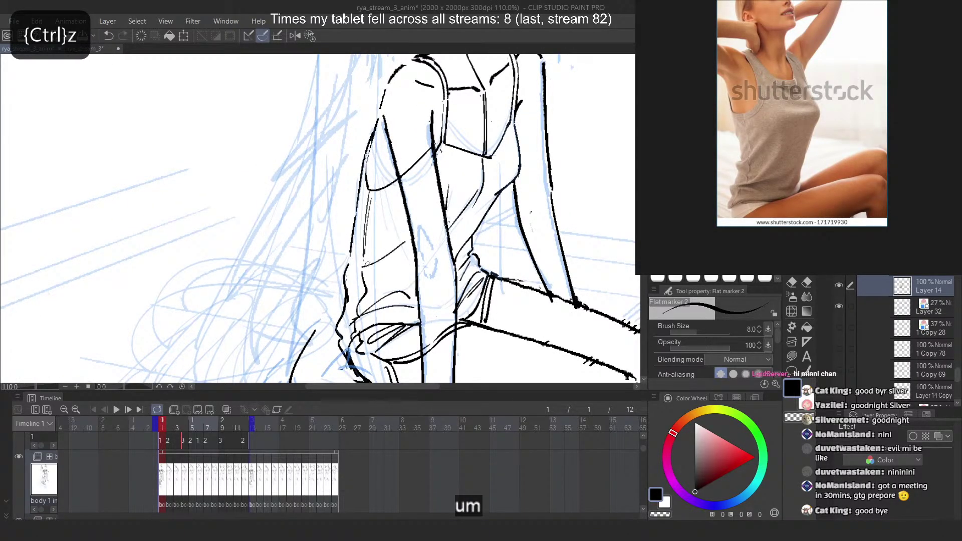
key(2)
key(ctrl+z)
key(ctrl+z)
drag(232, 224, 280, 270)
key(ctrl+z)
key(ctrl+z)
key(2)
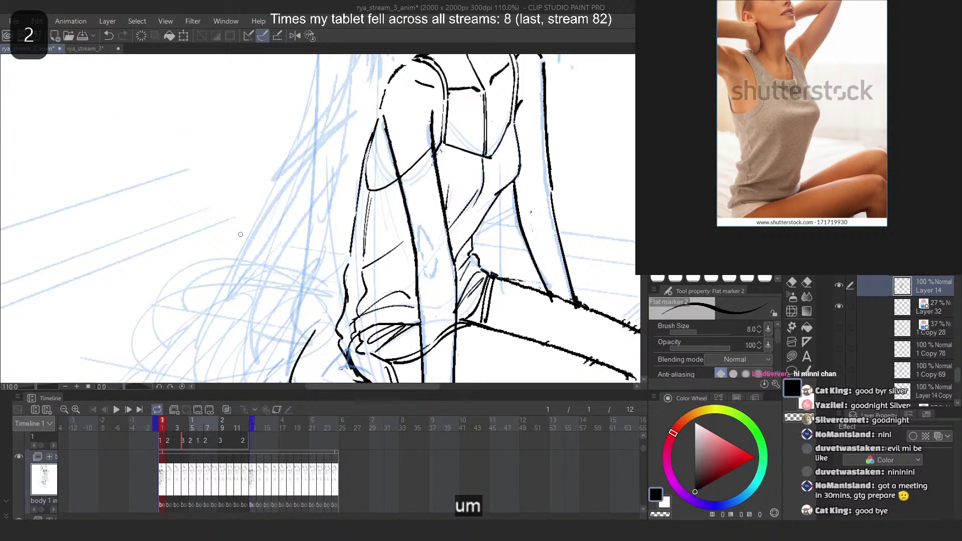
scroll(241, 235, down, 6)
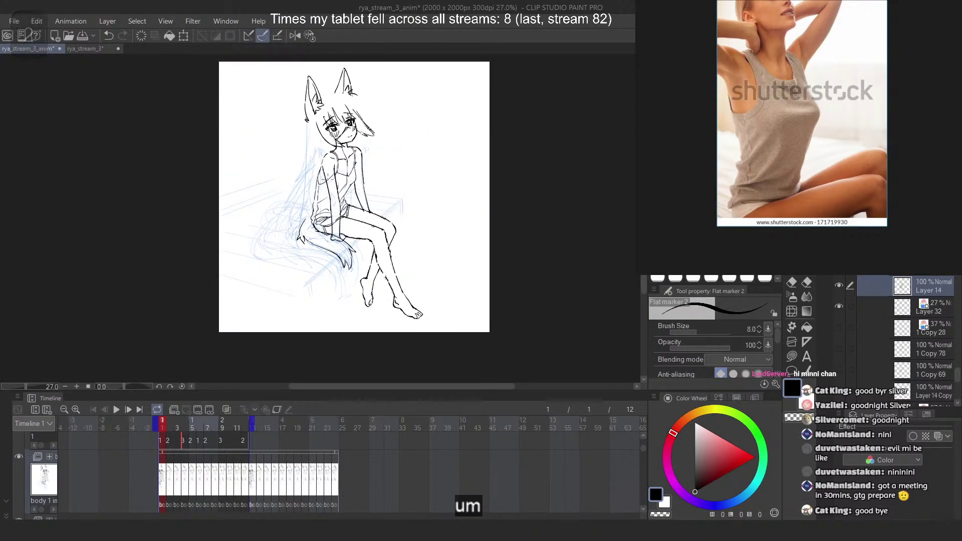
scroll(345, 206, up, 2)
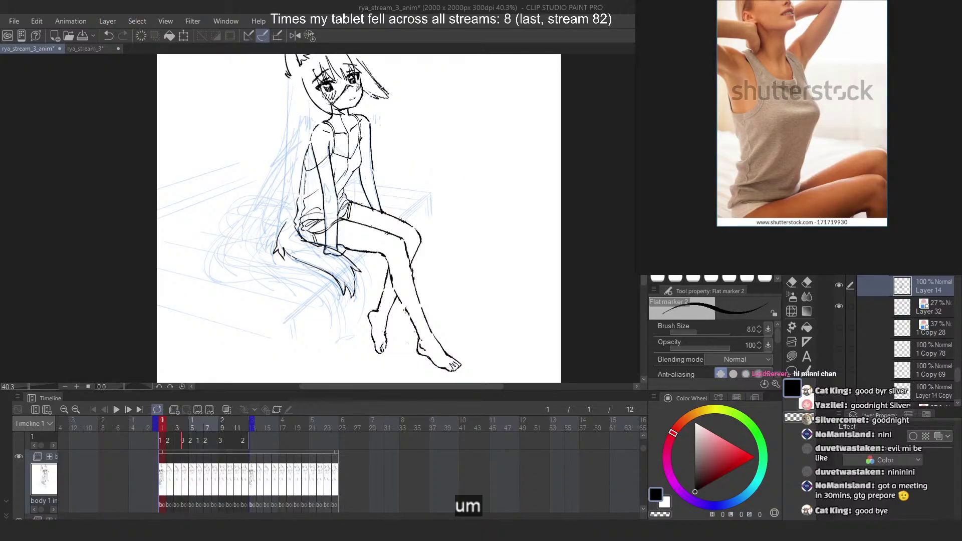
Examine how the tank top and camisole reference photos fit and fold, from the red camisole to the seated woman's white top
scroll(759, 132, down, 6)
drag(854, 98, 750, 142)
scroll(751, 142, down, 2)
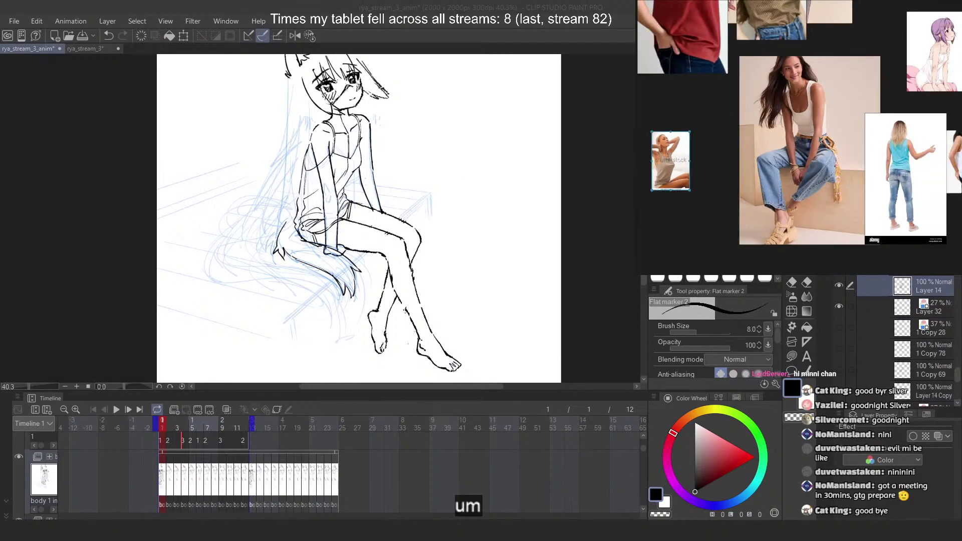
drag(819, 138, 810, 191)
drag(697, 188, 736, 237)
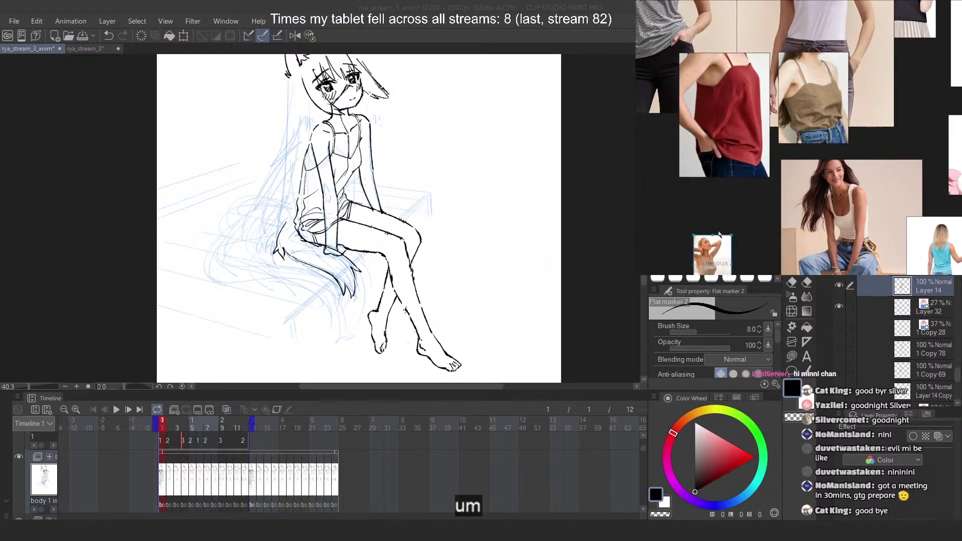
drag(701, 158, 736, 226)
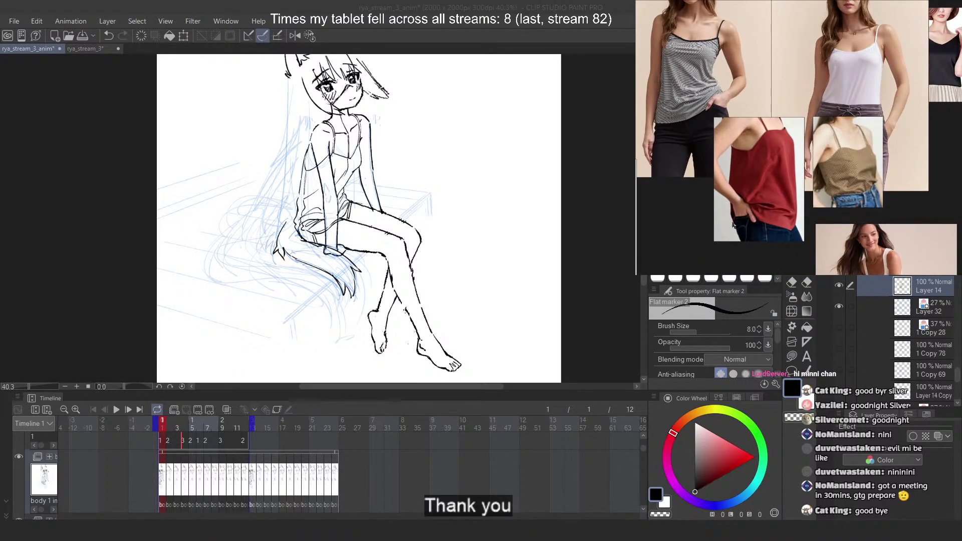
scroll(764, 229, up, 3)
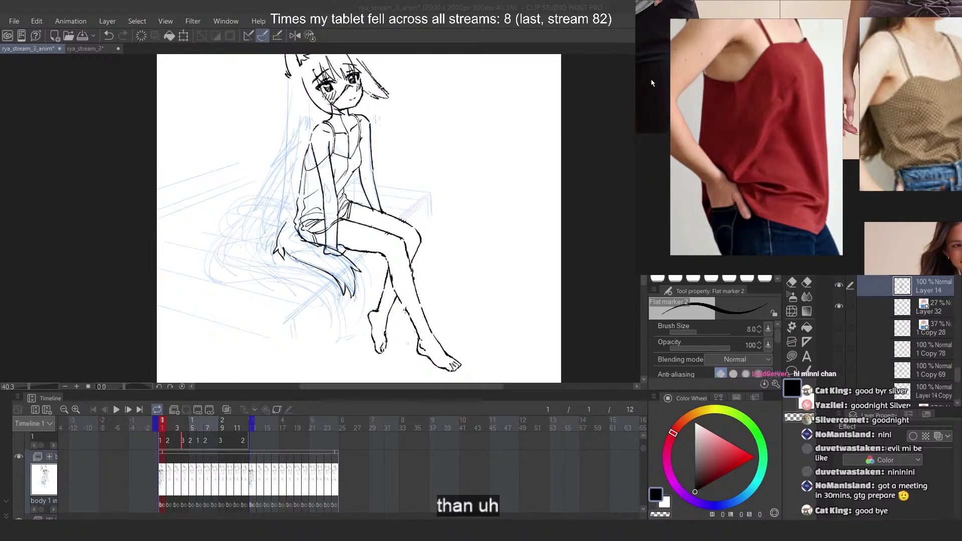
scroll(730, 111, down, 3)
scroll(732, 110, down, 2)
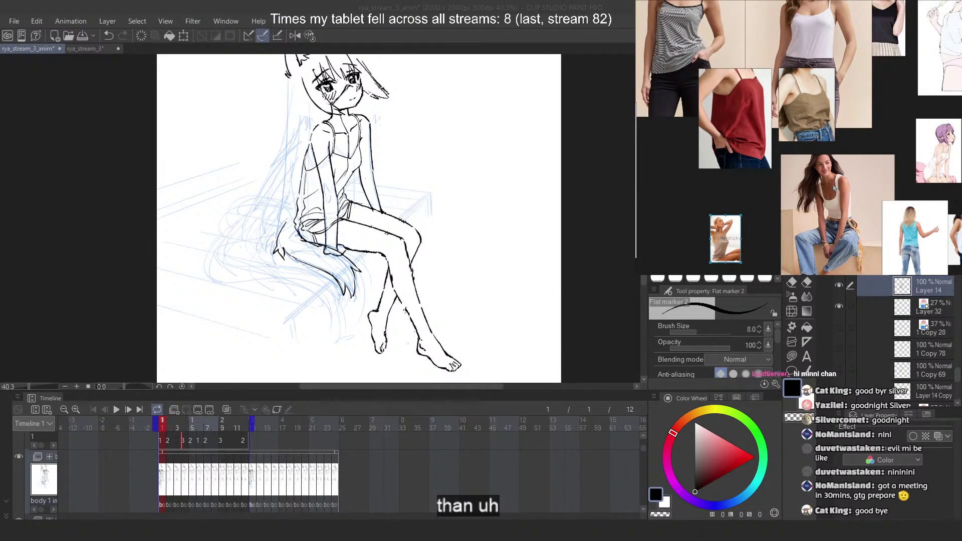
scroll(826, 183, up, 5)
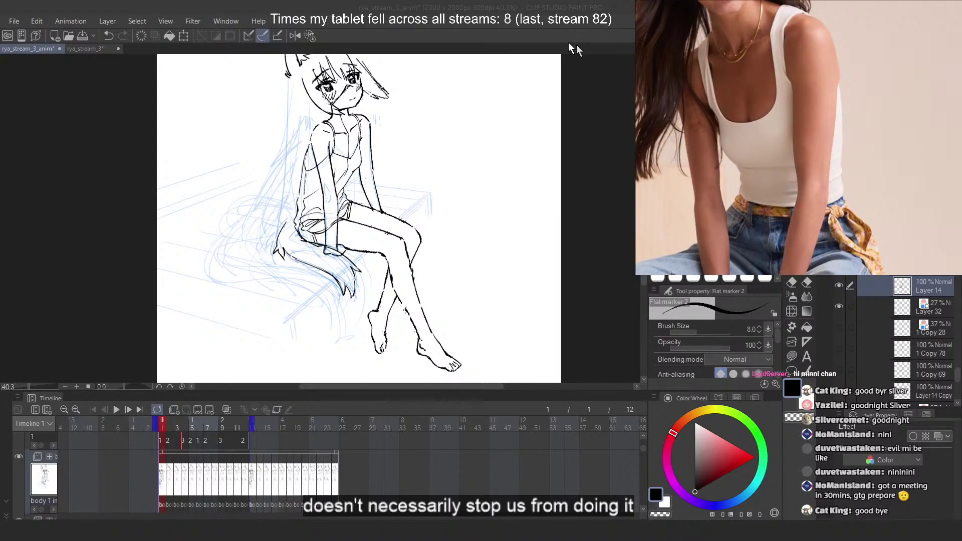
Re-ink the camisole's lower back outline as a smoother line from the waist crease down toward the hem
scroll(261, 185, up, 2)
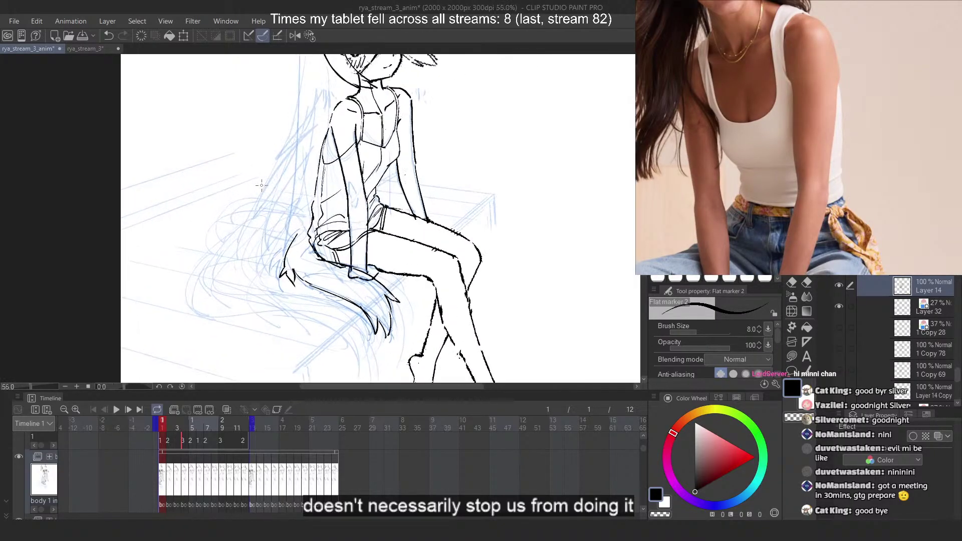
scroll(320, 179, up, 1)
scroll(320, 179, up, 3)
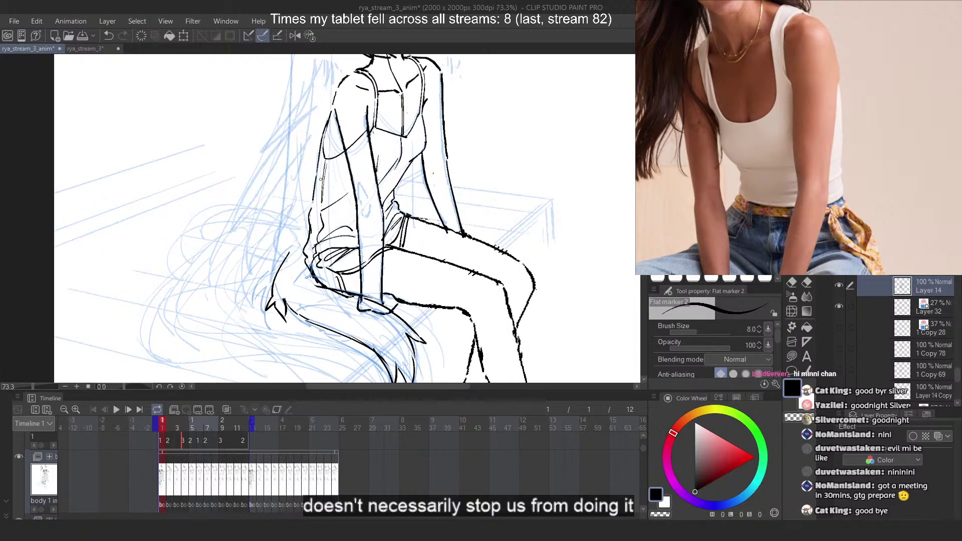
scroll(324, 192, down, 2)
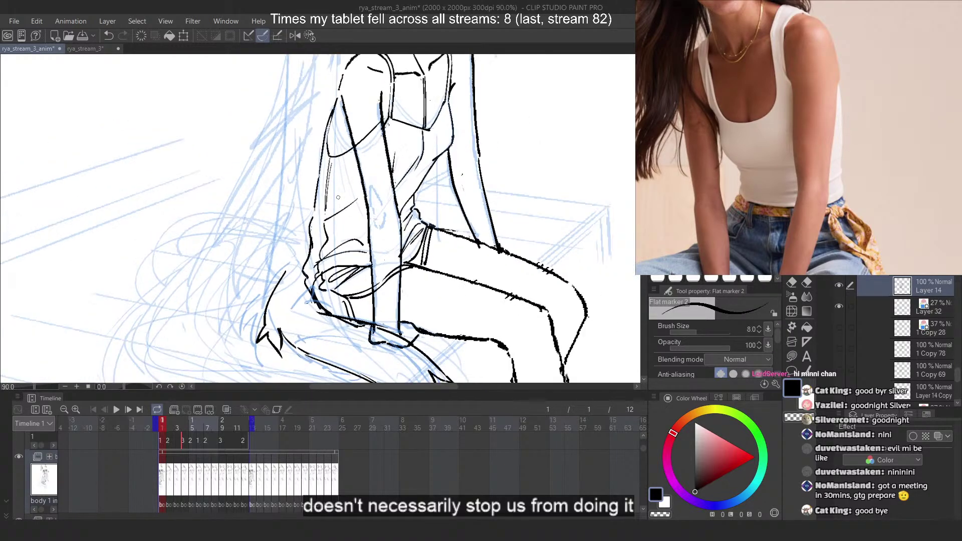
scroll(338, 198, up, 4)
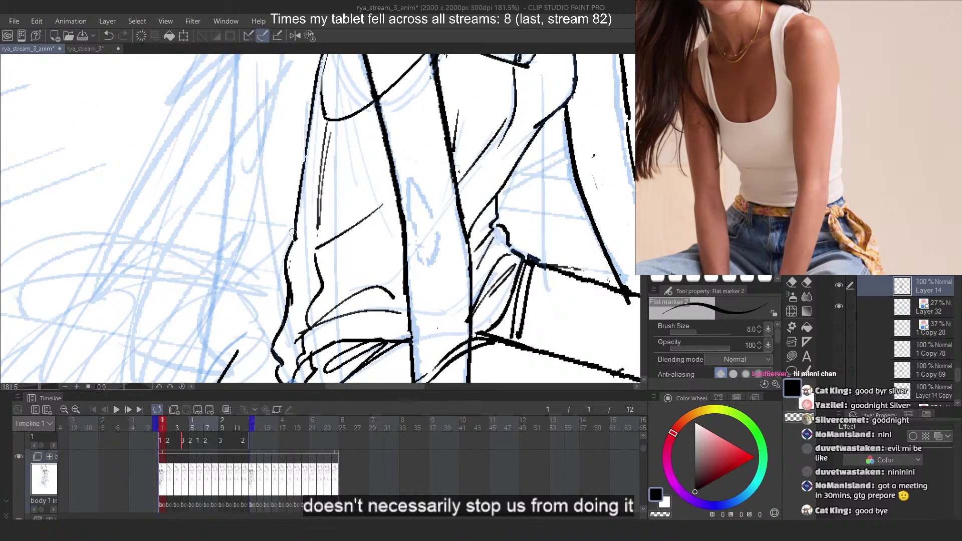
key(c)
drag(280, 271, 286, 281)
key(c)
drag(295, 228, 287, 305)
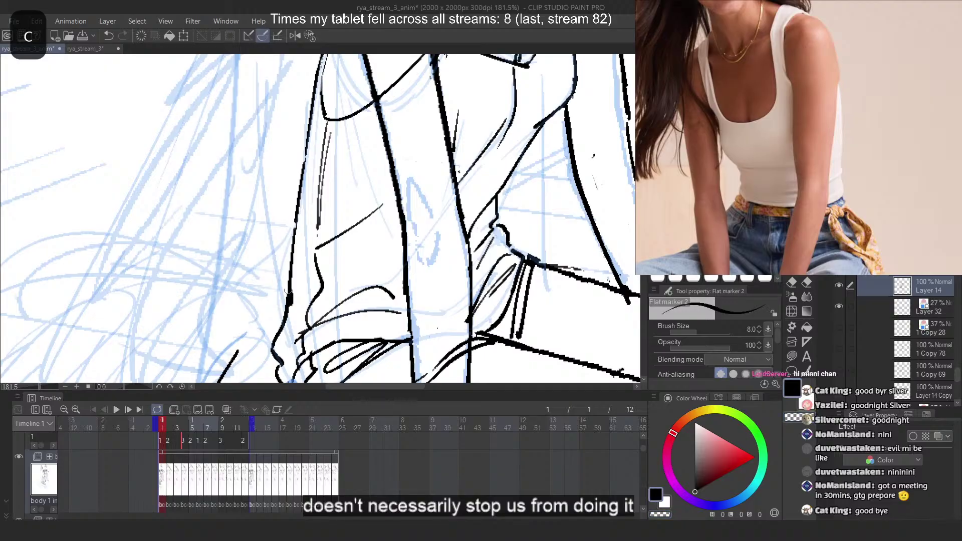
key(ctrl+z)
drag(295, 235, 287, 299)
key(c)
key(c)
scroll(335, 229, down, 5)
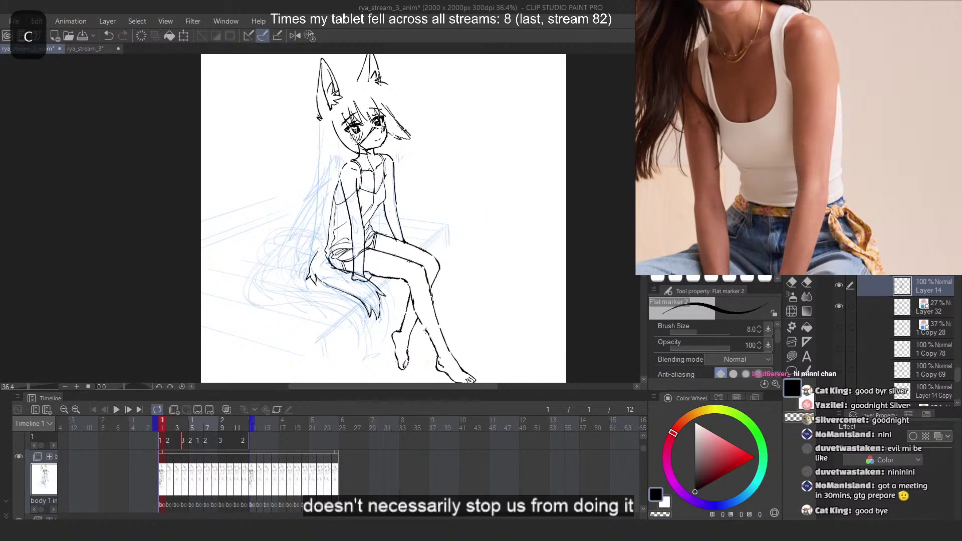
Erase the arm opening line where it crosses the near arm and re-ink the opening's rear curve
scroll(350, 215, up, 2)
scroll(346, 214, up, 1)
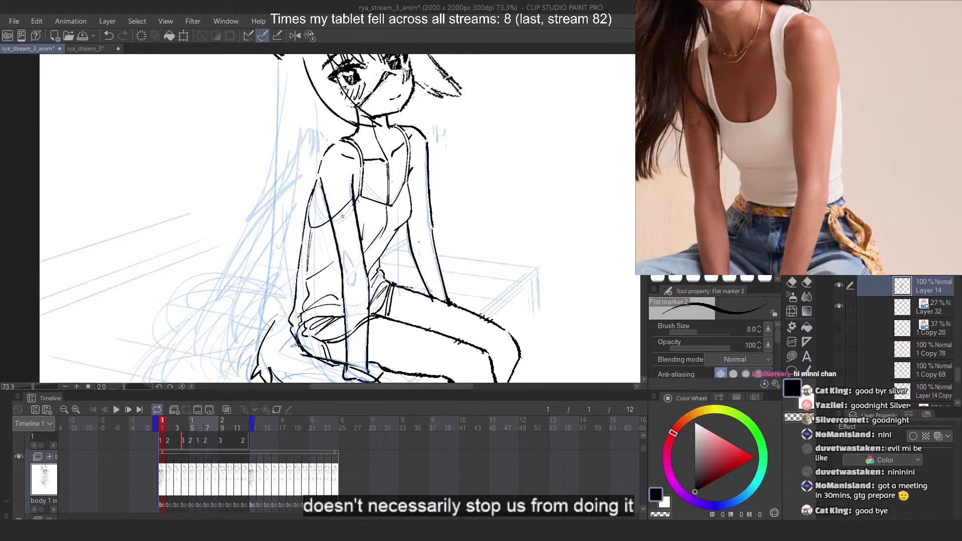
scroll(366, 194, up, 5)
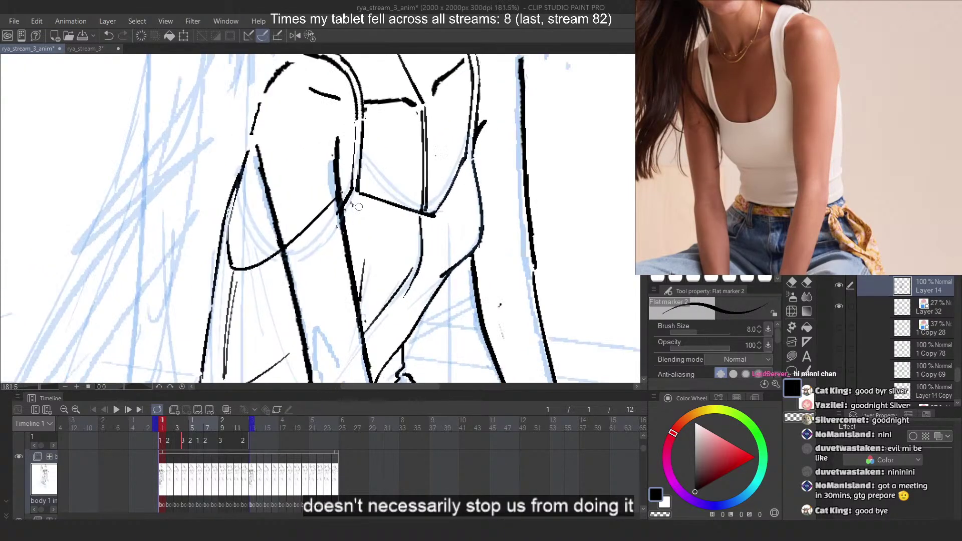
drag(314, 218, 304, 238)
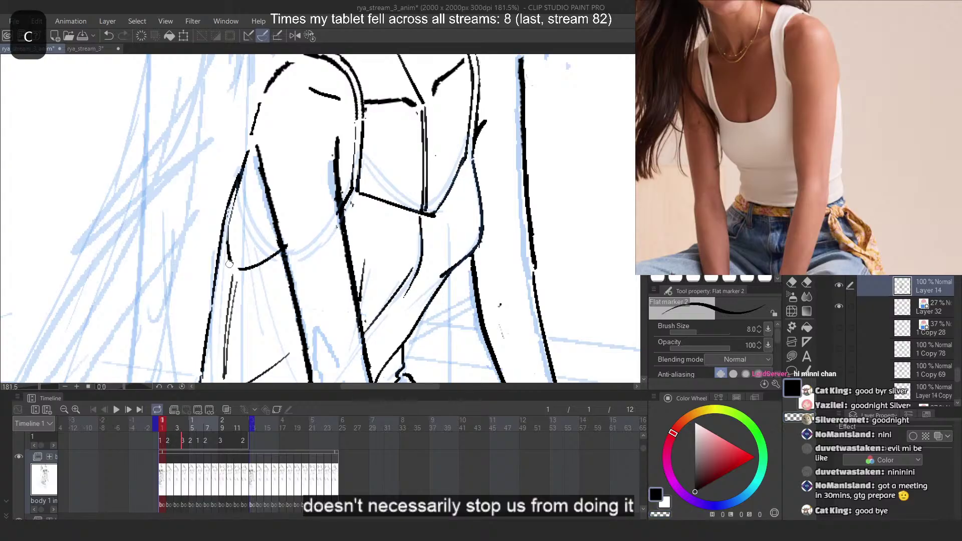
key(ctrl+z)
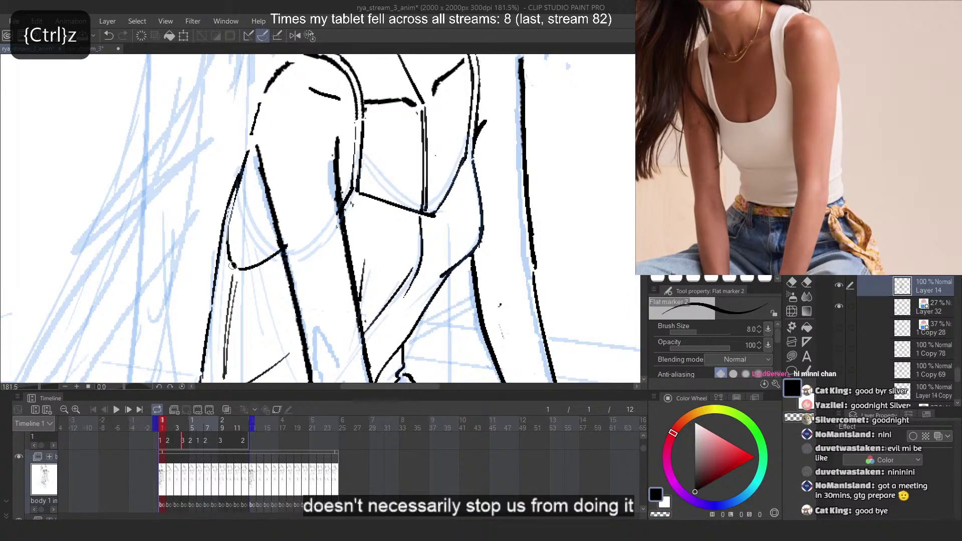
drag(239, 194, 232, 264)
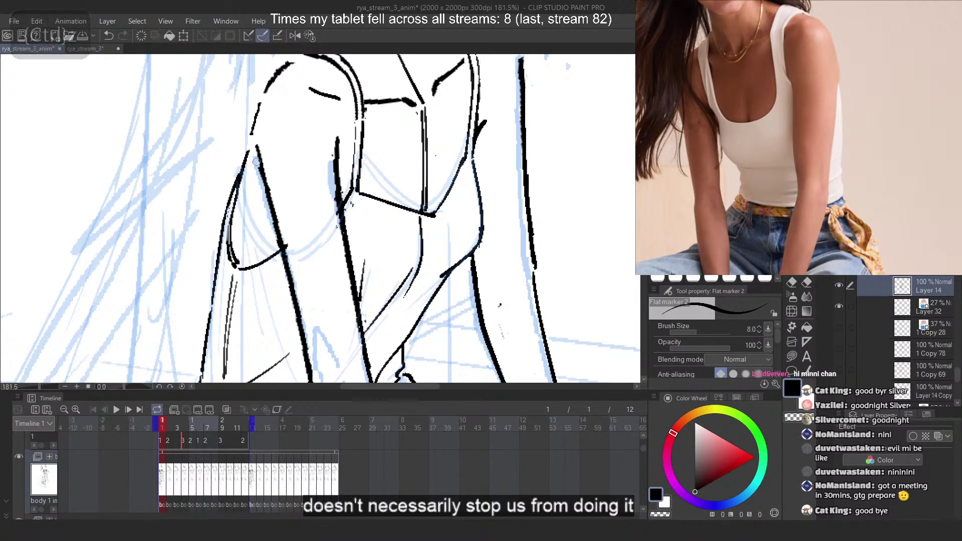
Erase the pointed lower corner of the camisole's neckline and re-ink it as a softer curve, checking it in the mirrored view
key(c)
drag(434, 216, 457, 173)
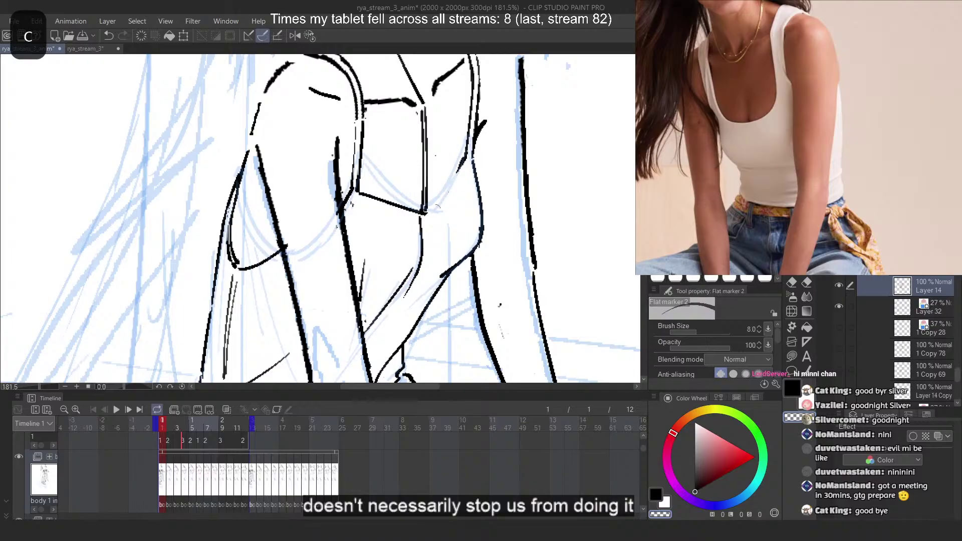
key(2)
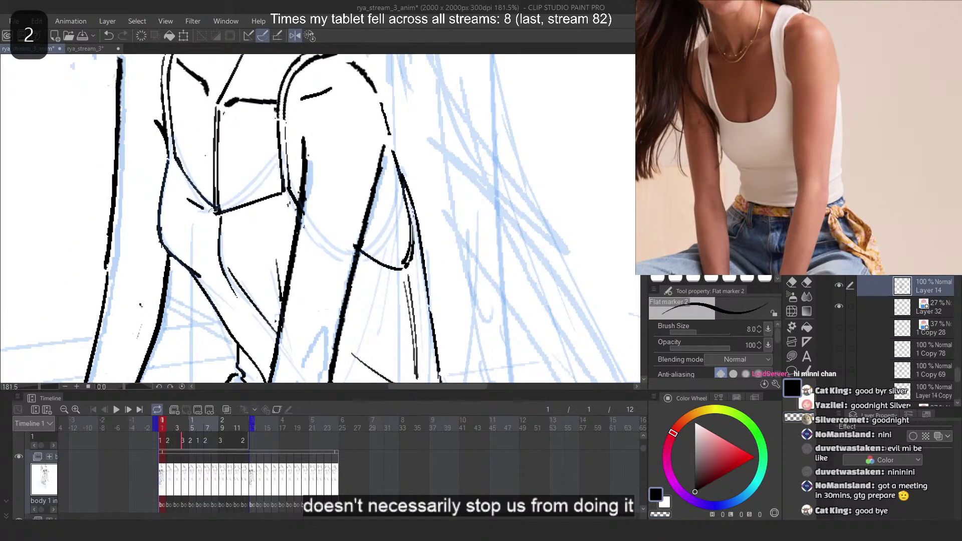
key(ctrl+z)
drag(212, 211, 252, 207)
key(c)
key(c)
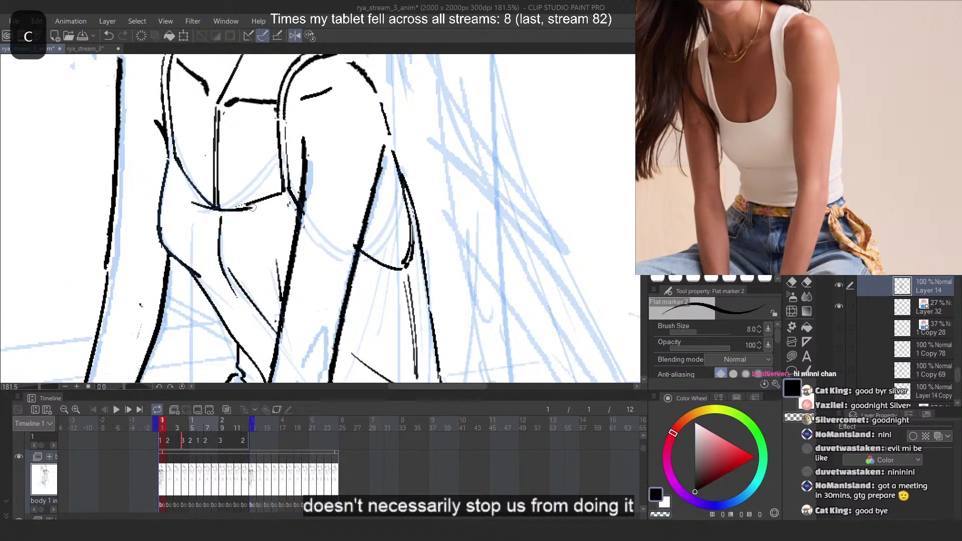
key(2)
key(ctrl+z)
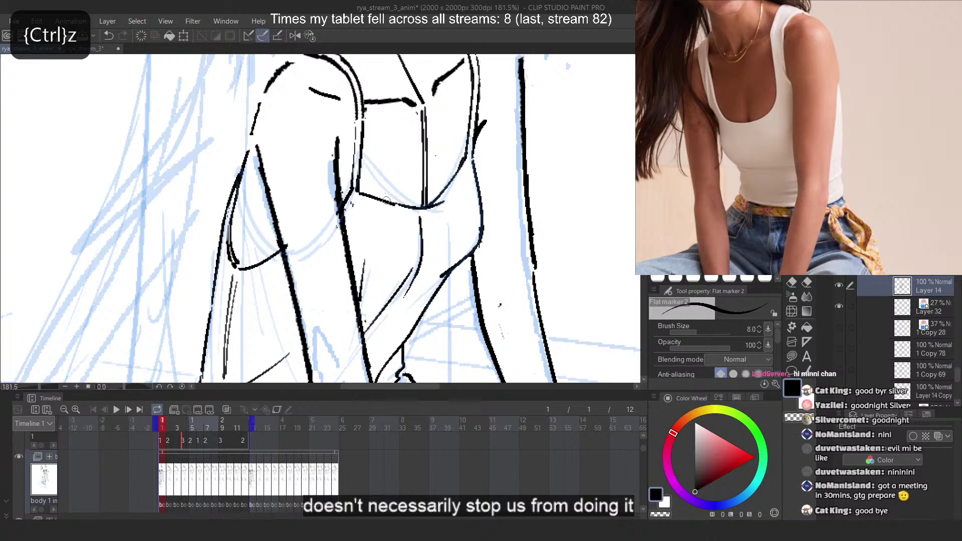
key(ctrl+z)
drag(394, 204, 443, 205)
key(ctrl+z)
key(ctrl+z)
key(ctrl+z)
key(ctrl+z)
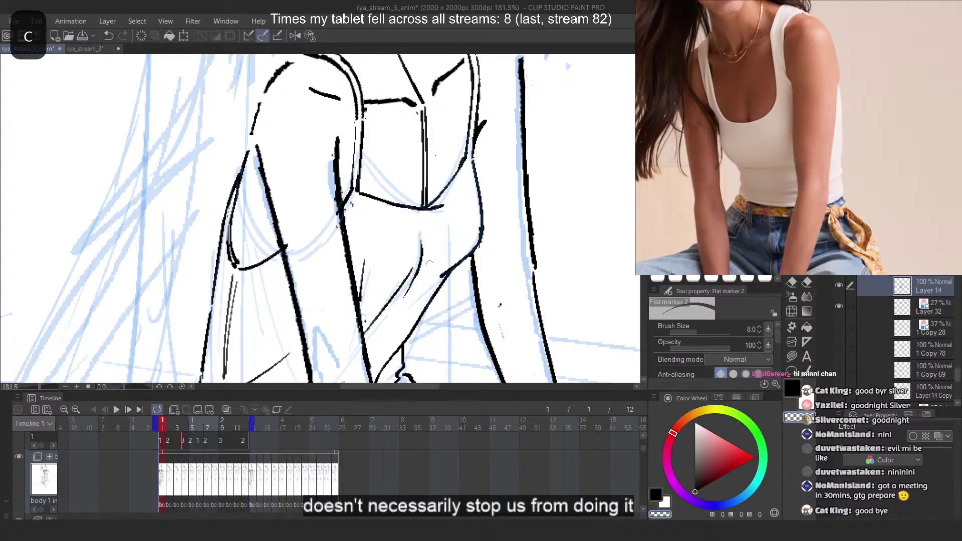
Erase and re-ink the upper end of the vertical fold just below the camisole's neckline
drag(415, 219, 423, 248)
key(2)
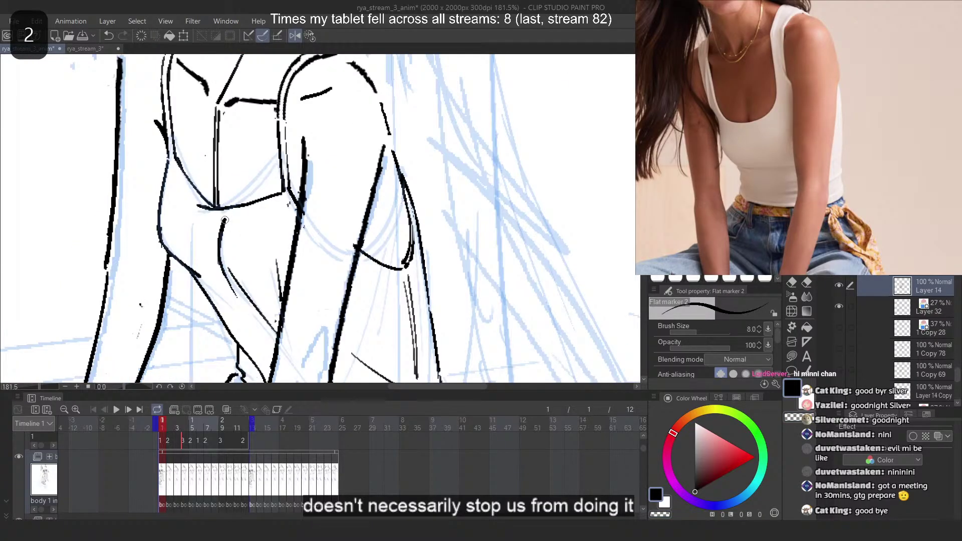
key(ctrl+z)
drag(224, 217, 218, 257)
mouse_move(229, 174)
mouse_down()
mouse_move(171, 201)
mouse_move(203, 207)
mouse_up()
scroll(203, 208, up, 3)
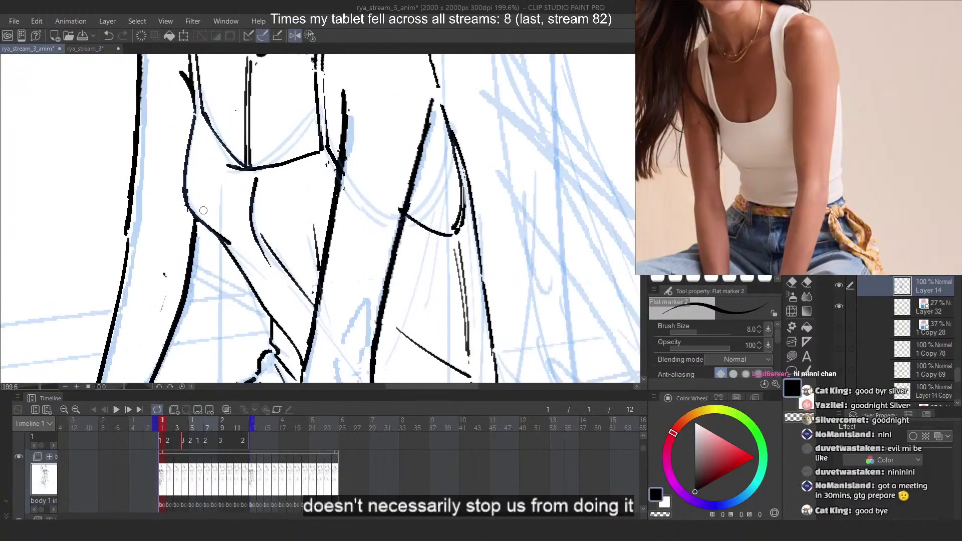
key(c)
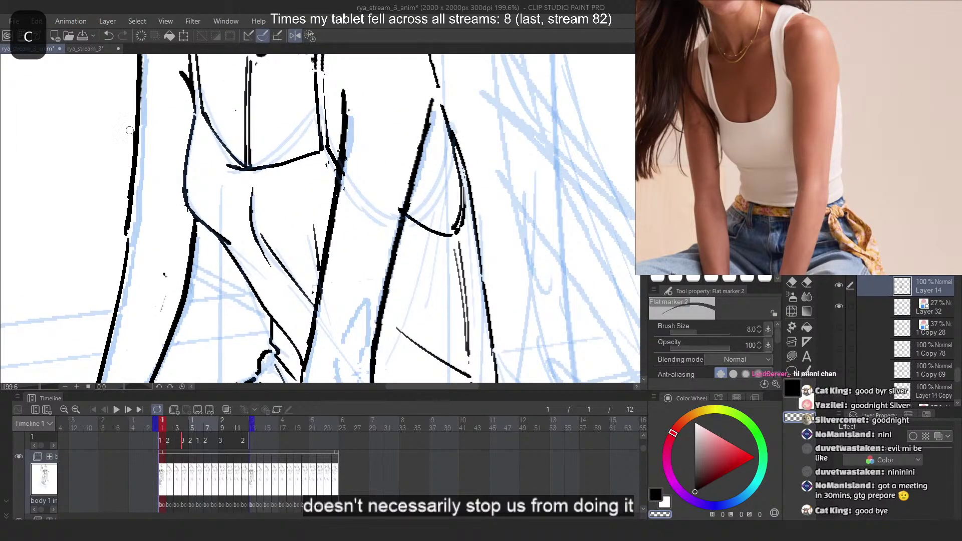
key(ctrl+z)
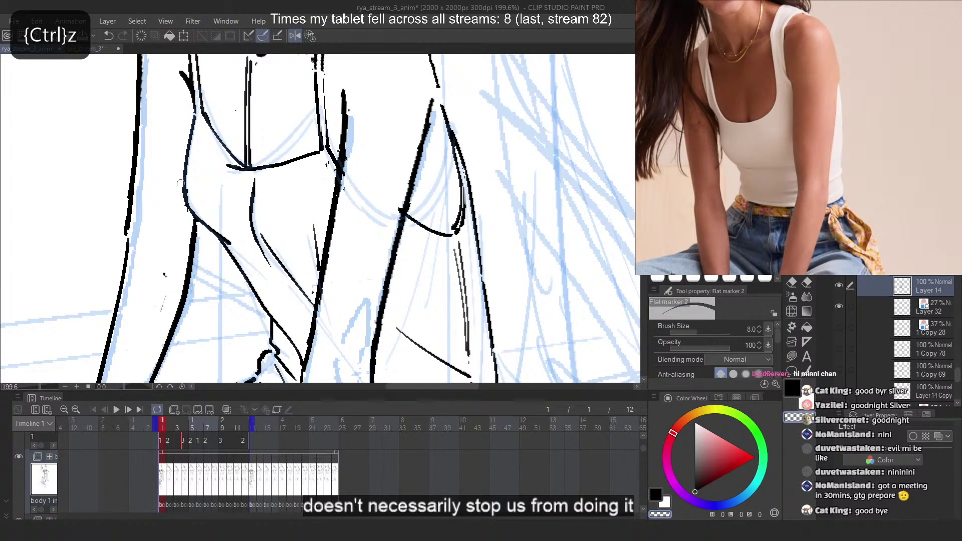
key(ctrl+z)
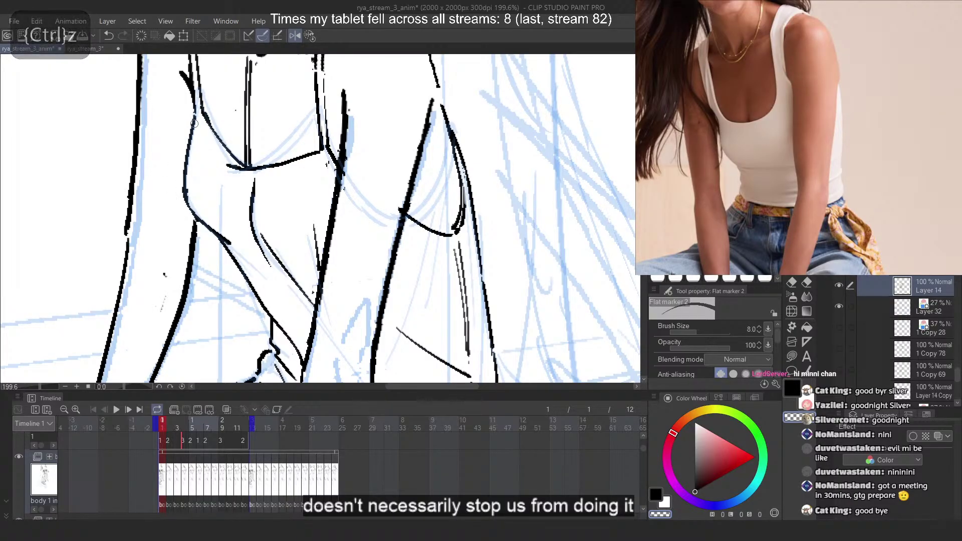
Try to re-ink the camisole's front chest outline as one continuous curve from the strap to the underbust
mouse_move(195, 117)
mouse_down()
mouse_move(188, 165)
mouse_move(191, 137)
mouse_move(196, 218)
mouse_up()
key(c)
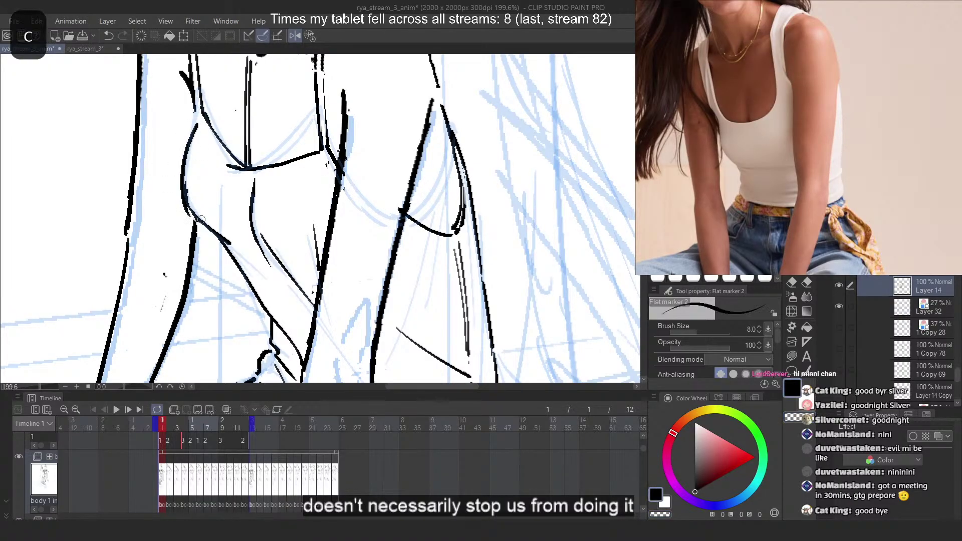
key(2)
key(ctrl+z)
drag(446, 128, 446, 221)
key(ctrl+z)
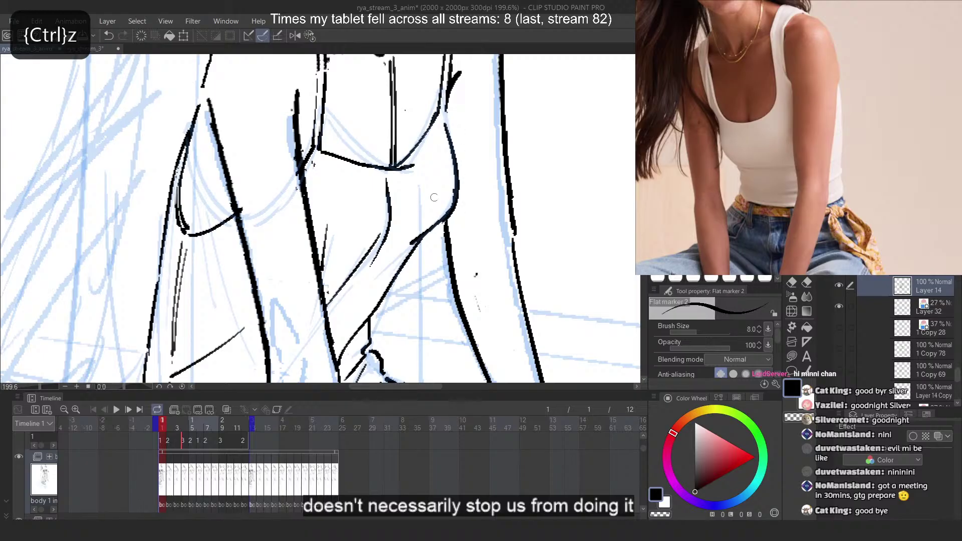
key(ctrl+z)
mouse_move(447, 126)
mouse_down()
mouse_move(446, 221)
mouse_move(428, 232)
mouse_up()
key(ctrl+z)
key(ctrl+z)
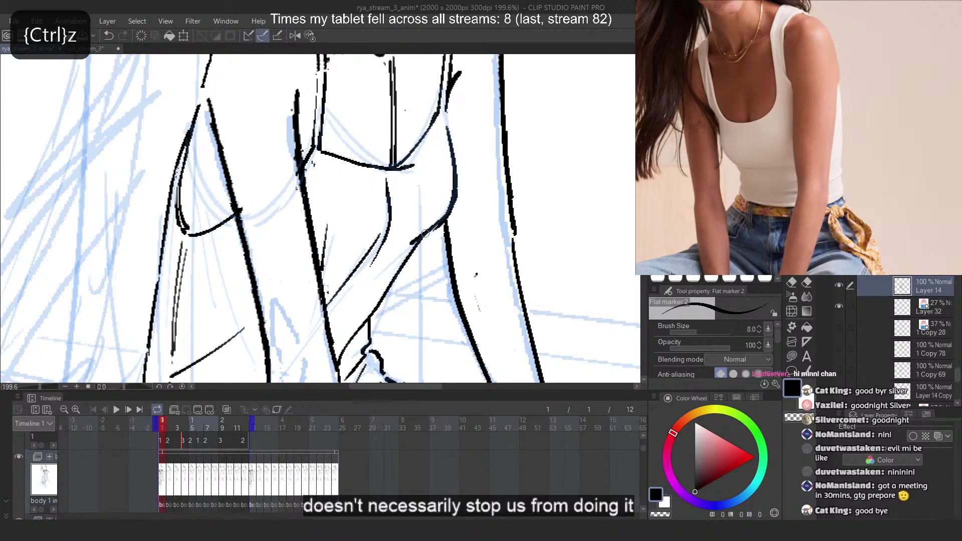
key(ctrl+z)
Erase most of the camisole's front chest outline and test new curves in its place
key(c)
mouse_move(454, 193)
mouse_down()
mouse_move(408, 230)
mouse_move(423, 231)
mouse_up()
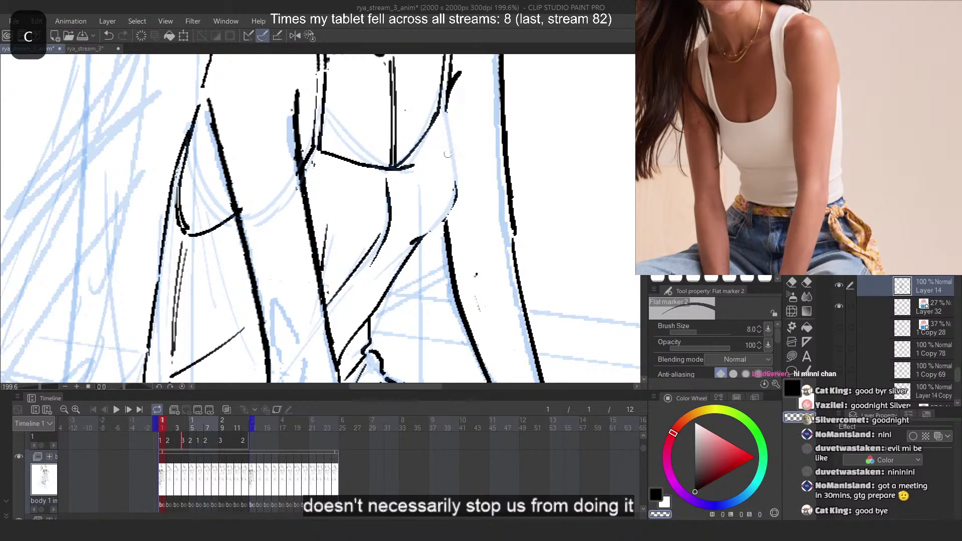
key(c)
drag(448, 129, 426, 234)
key(ctrl+z)
key(ctrl+z)
mouse_move(448, 132)
mouse_down()
mouse_move(424, 241)
mouse_move(444, 228)
mouse_up()
key(ctrl+z)
Try to ink the chest outline and its lower curve into the front waist line in the mirrored view
key(2)
key(ctrl+z)
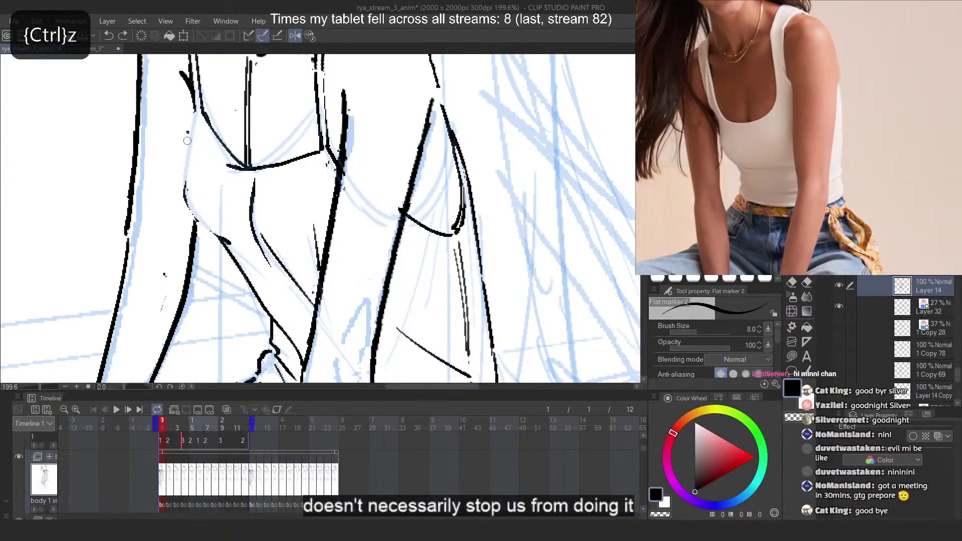
mouse_move(187, 140)
mouse_down()
mouse_move(221, 241)
mouse_move(231, 238)
mouse_up()
key(ctrl+z)
key(ctrl+z)
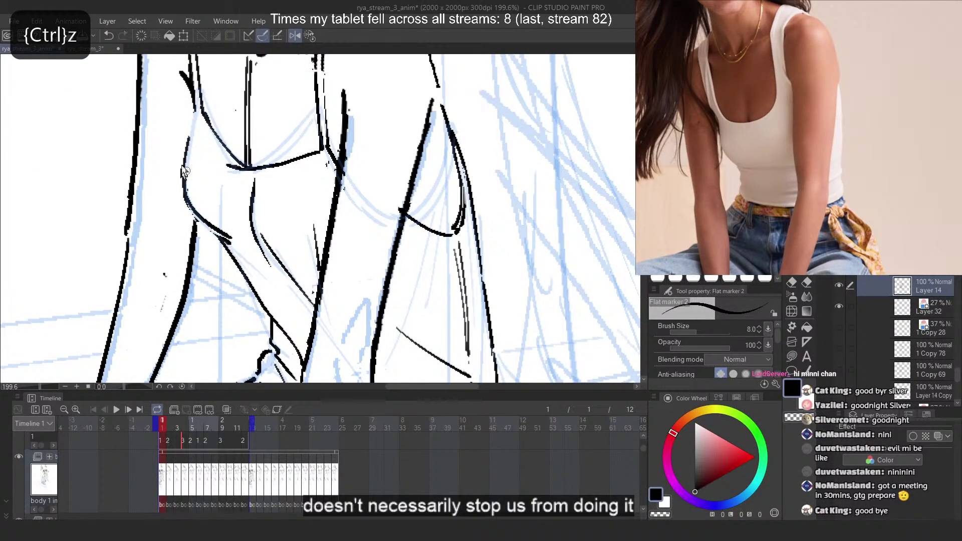
key(ctrl+z)
mouse_move(194, 113)
mouse_down()
mouse_move(184, 198)
mouse_move(231, 241)
mouse_up()
key(ctrl+z)
key(ctrl+z)
key(ctrl+z)
drag(186, 195, 233, 241)
key(ctrl+z)
key(ctrl+z)
key(ctrl+z)
drag(185, 184, 231, 244)
key(ctrl+z)
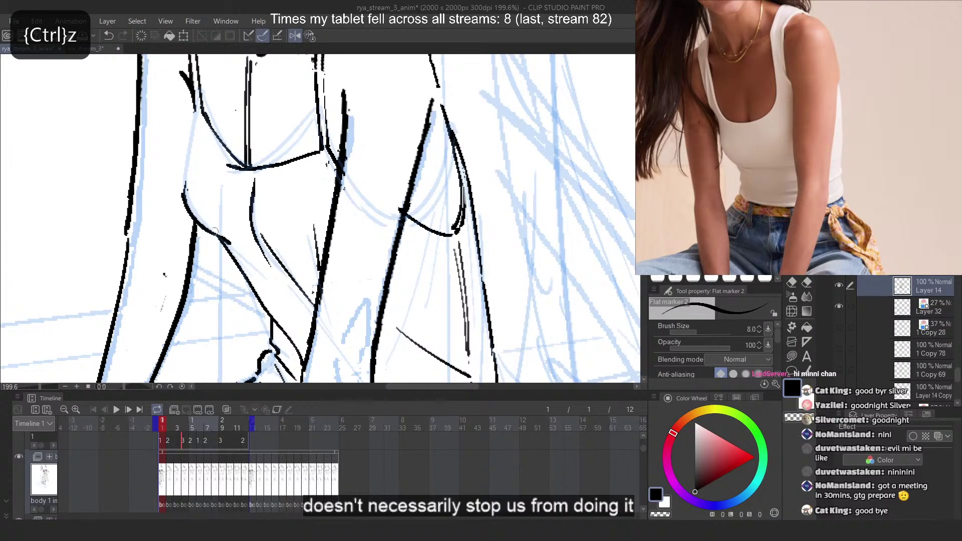
Try to ink the chest's lower curve into the underbust, checking it in the mirrored and unmirrored views
key(2)
key(ctrl+z)
drag(456, 191, 412, 244)
key(ctrl+z)
key(ctrl+z)
mouse_move(455, 185)
mouse_down()
mouse_move(401, 243)
mouse_move(410, 240)
mouse_up()
key(ctrl+z)
key(ctrl+z)
key(ctrl+z)
key(ctrl+z)
key(ctrl+z)
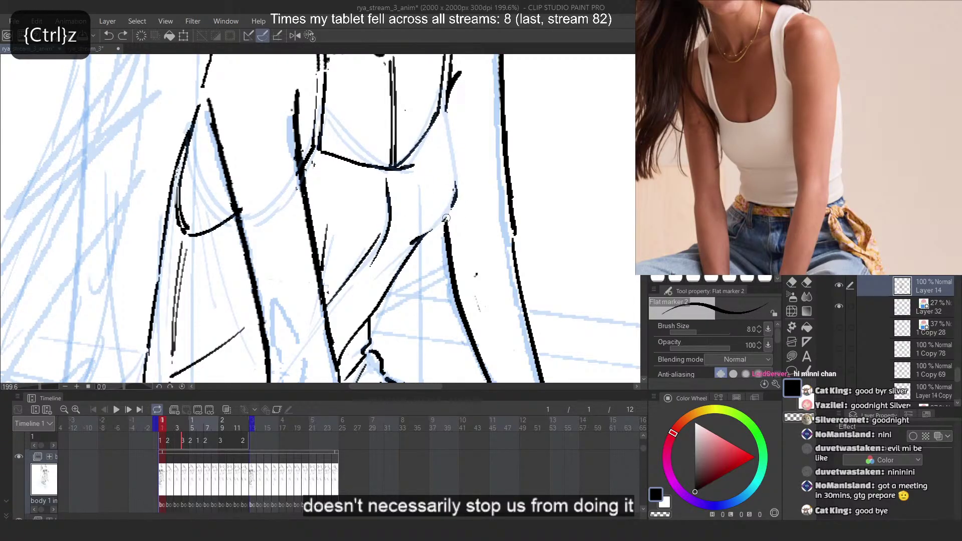
Ink the chest's lower curve and the outline running down from the far strap, and check it in the mirrored view
drag(453, 203, 419, 238)
drag(445, 115, 461, 200)
key(ctrl+z)
drag(445, 112, 459, 196)
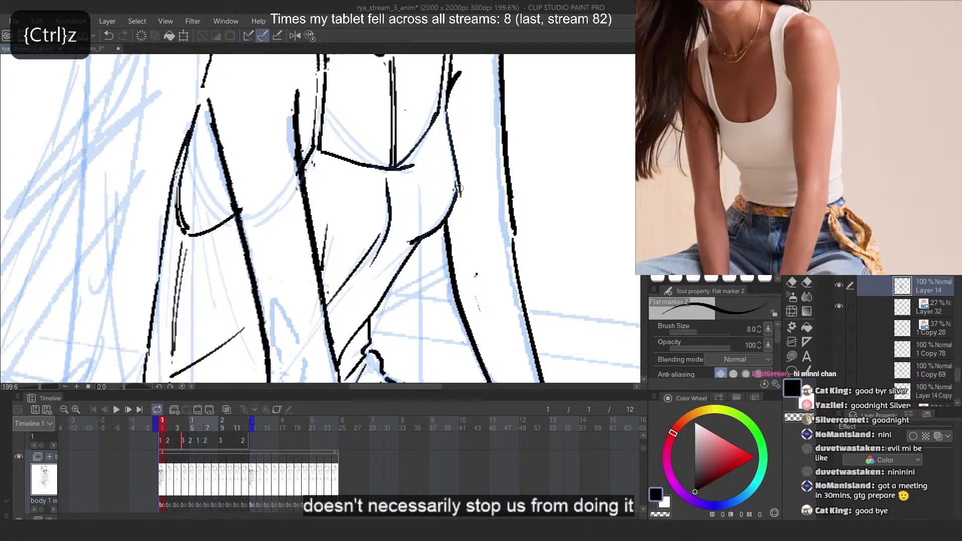
key(2)
key(c)
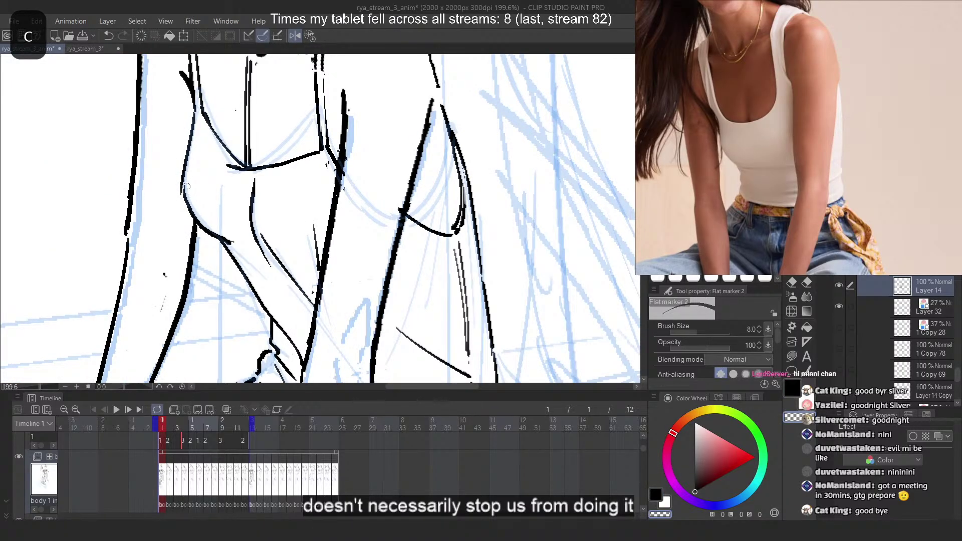
drag(187, 187, 192, 213)
key(c)
key(ctrl+z)
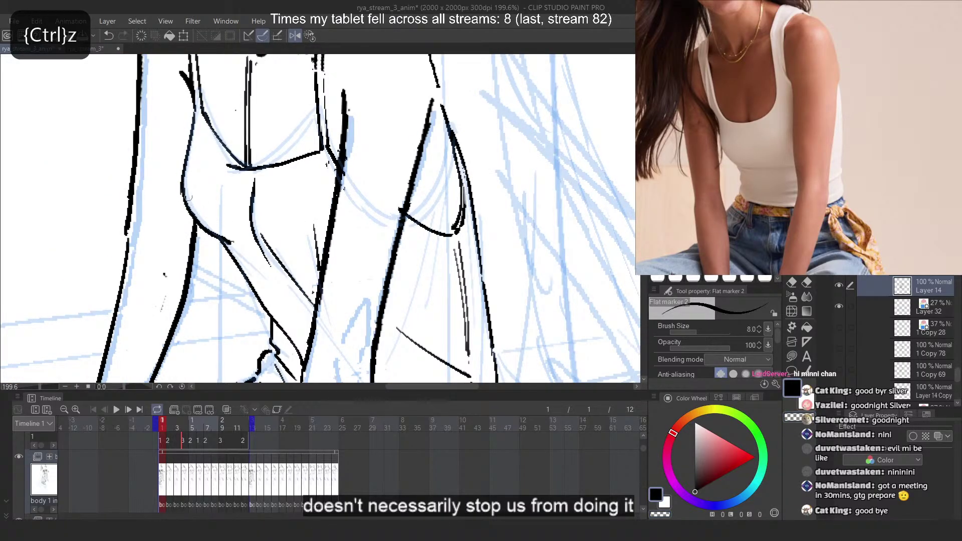
Erase the double vertical line between the collarbones and the neckline, plus the diagonal line down the neck
scroll(282, 153, down, 6)
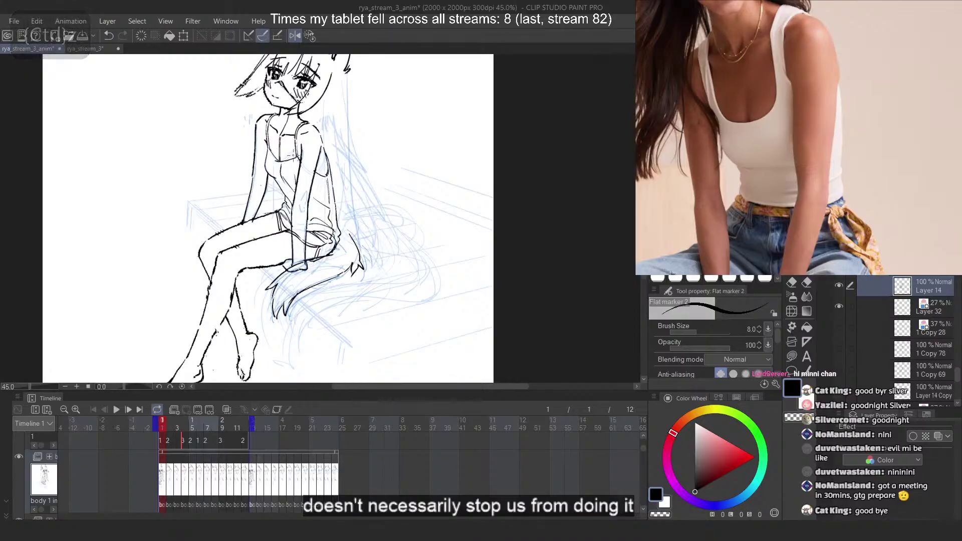
scroll(282, 153, down, 2)
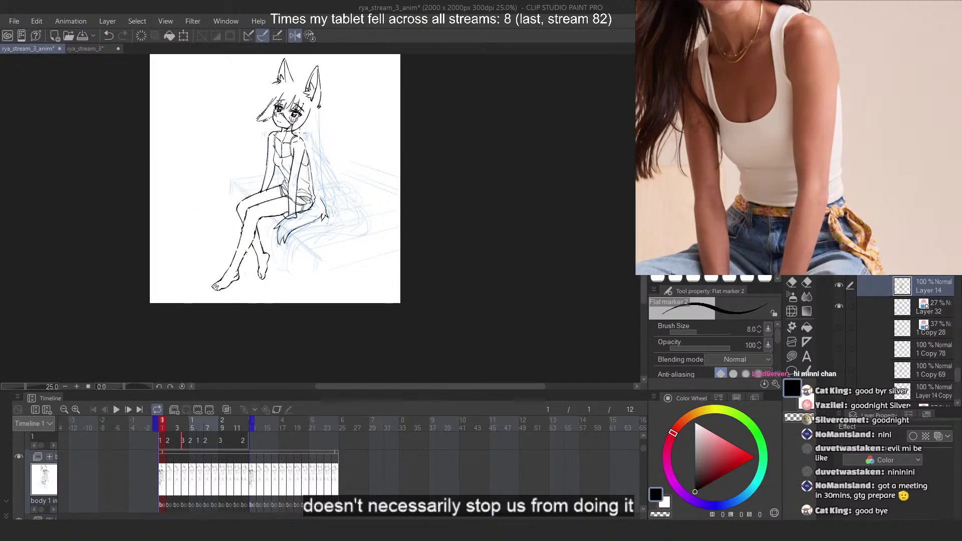
scroll(286, 151, up, 8)
key(c)
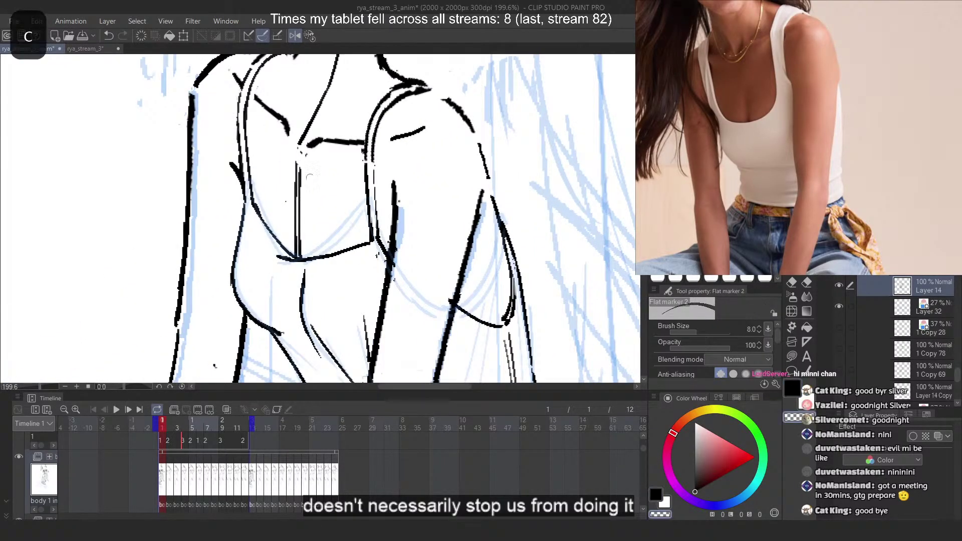
mouse_move(309, 177)
mouse_down()
mouse_move(290, 197)
mouse_move(294, 243)
mouse_up()
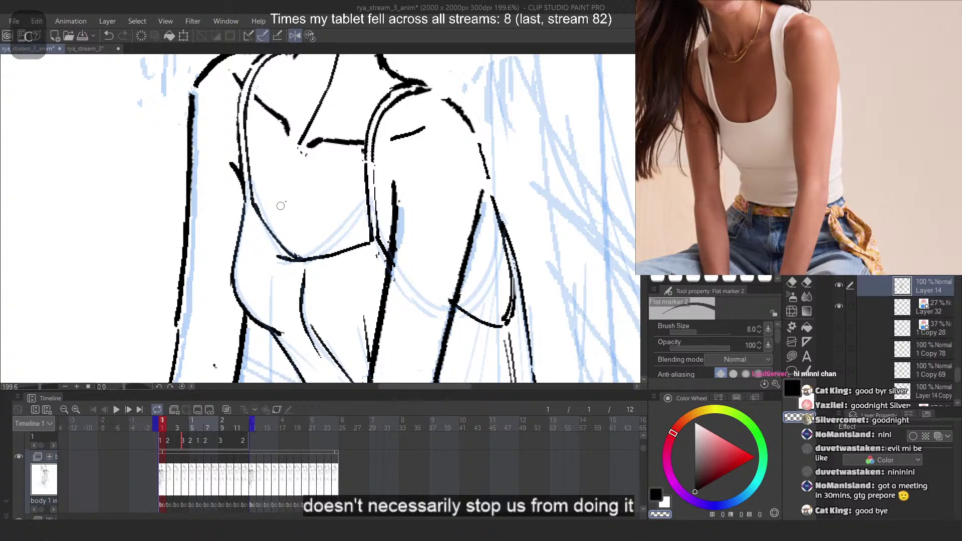
drag(294, 149, 307, 129)
drag(335, 65, 326, 90)
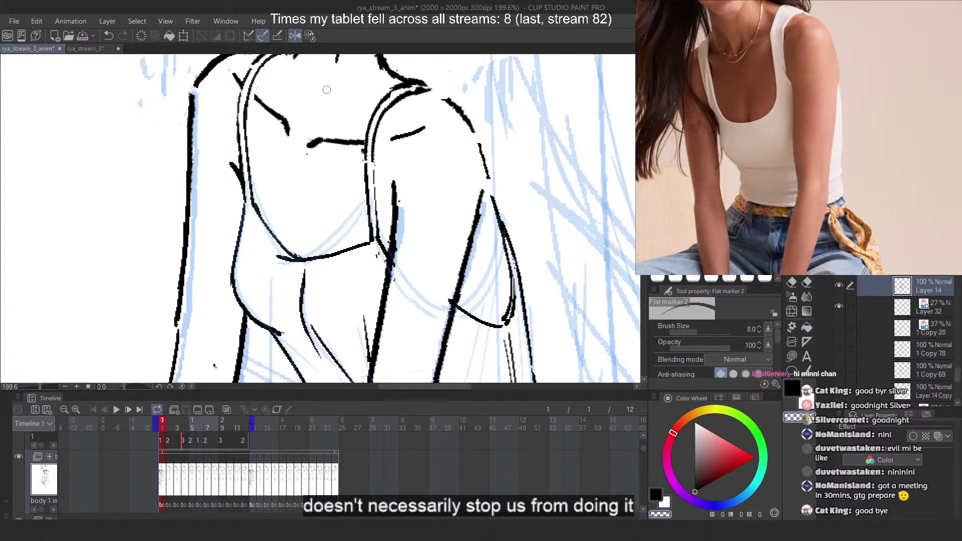
Return the canvas to its unmirrored view and examine the neck, chest and overall figure
scroll(295, 316, down, 4)
scroll(308, 117, up, 3)
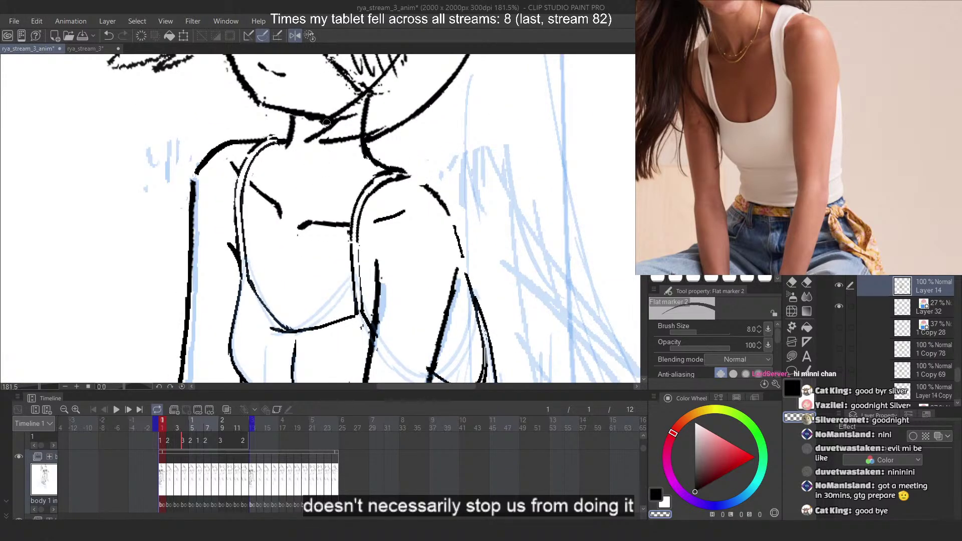
scroll(327, 123, down, 3)
click(278, 35)
click(295, 36)
scroll(308, 168, down, 2)
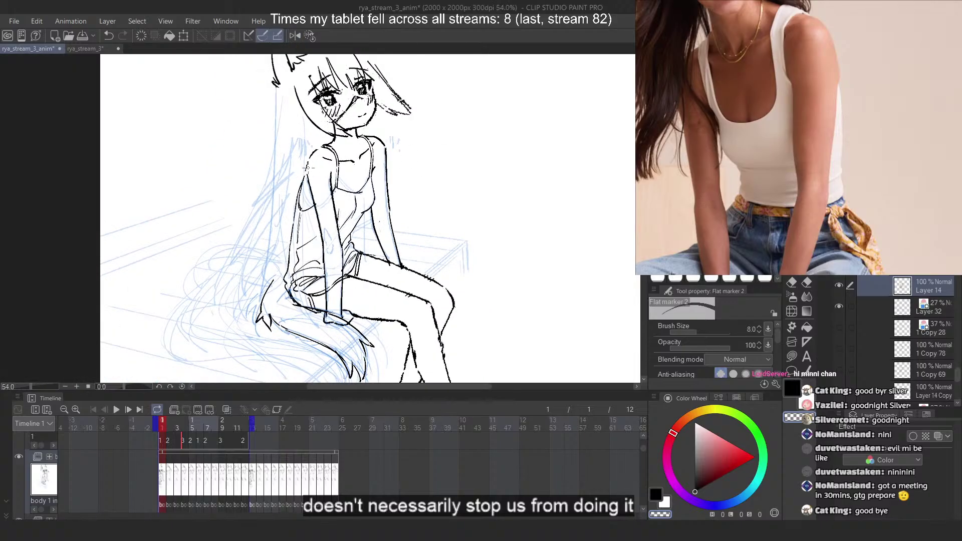
scroll(307, 168, down, 1)
scroll(344, 165, up, 4)
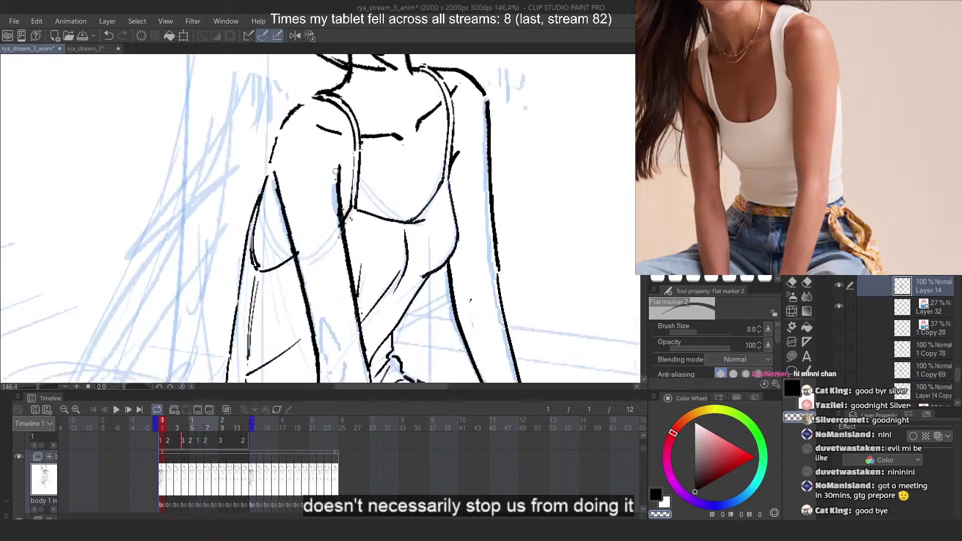
Thin the upper end of the near arm's inner outline into a tapered tip by erasing its edge
key(c)
drag(311, 217, 326, 159)
key(ctrl+z)
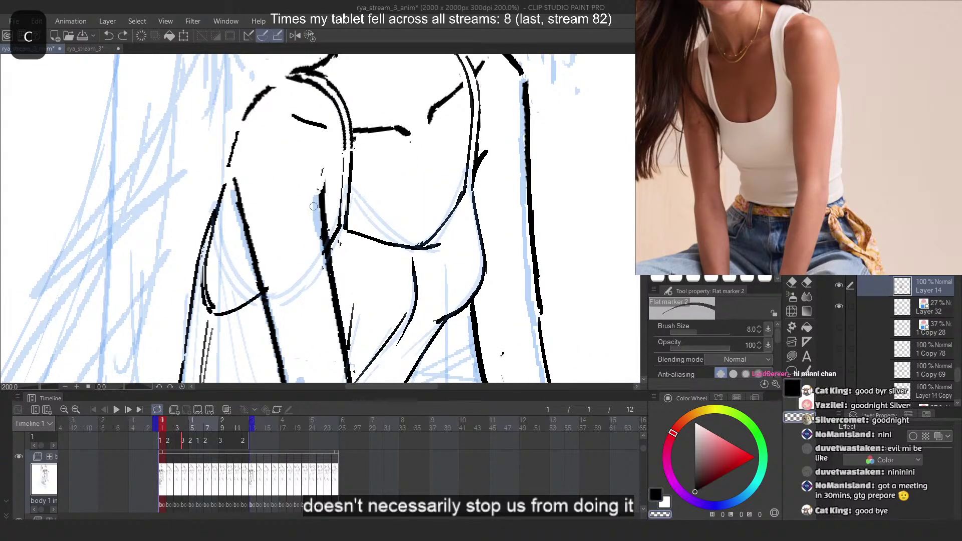
drag(318, 210, 328, 166)
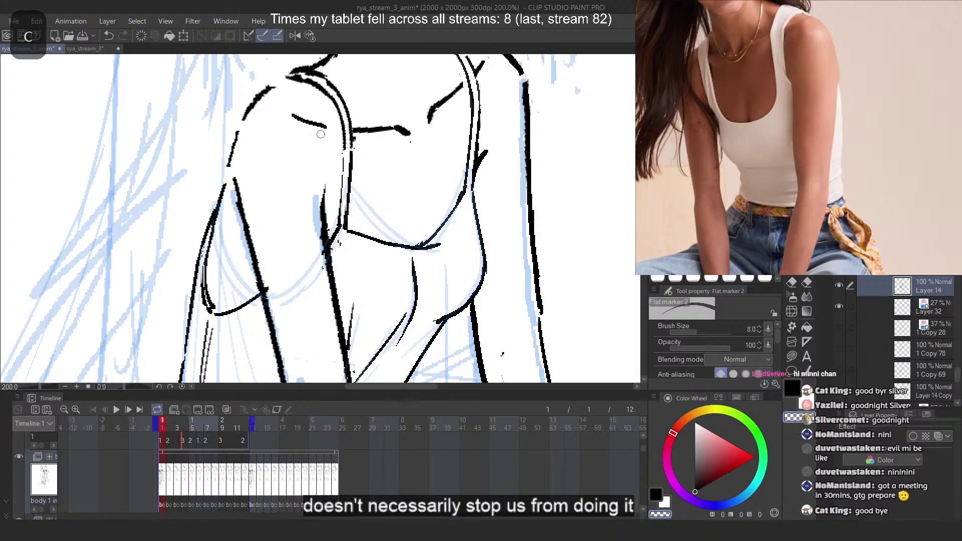
key(c)
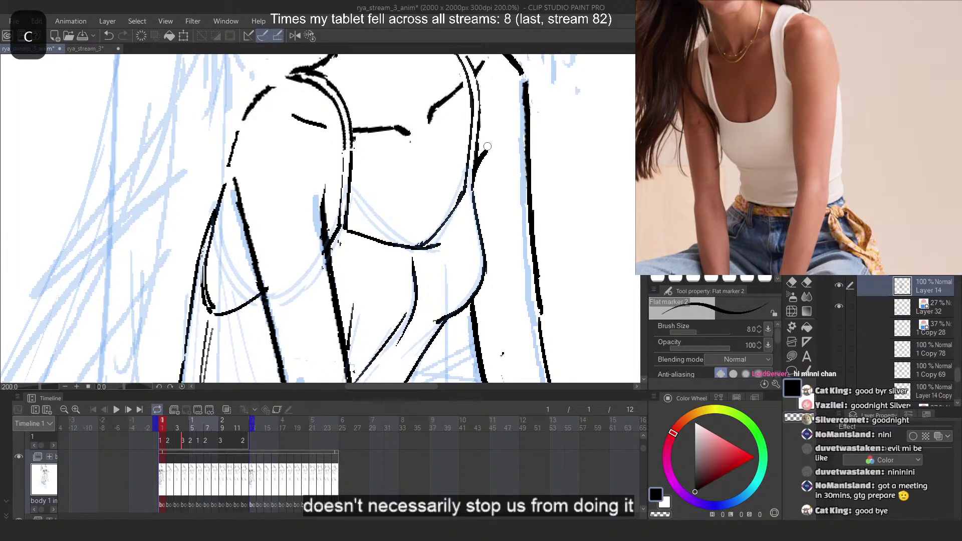
Thin the short armpit line beside the camisole's far strap by erasing along its edge
key(ctrl+z)
key(c)
drag(488, 149, 482, 176)
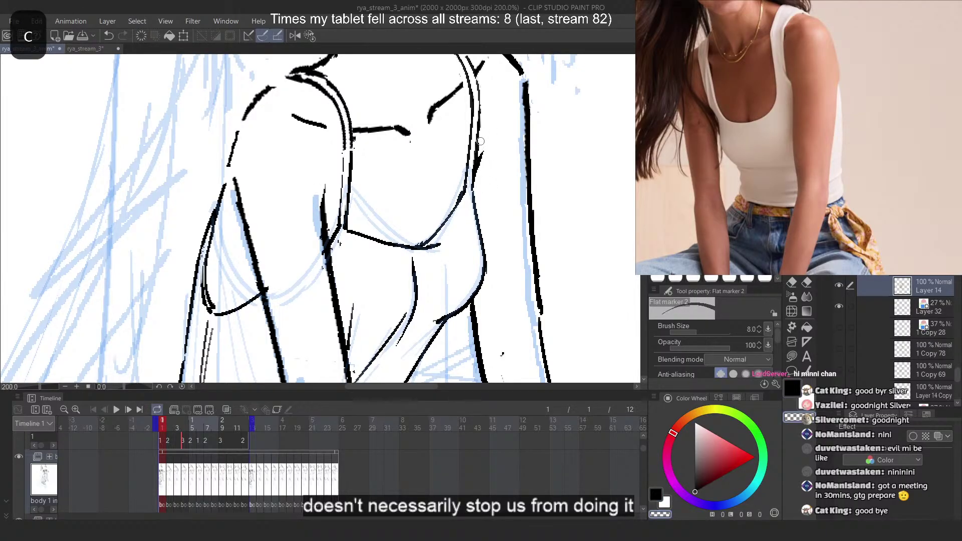
key(ctrl+z)
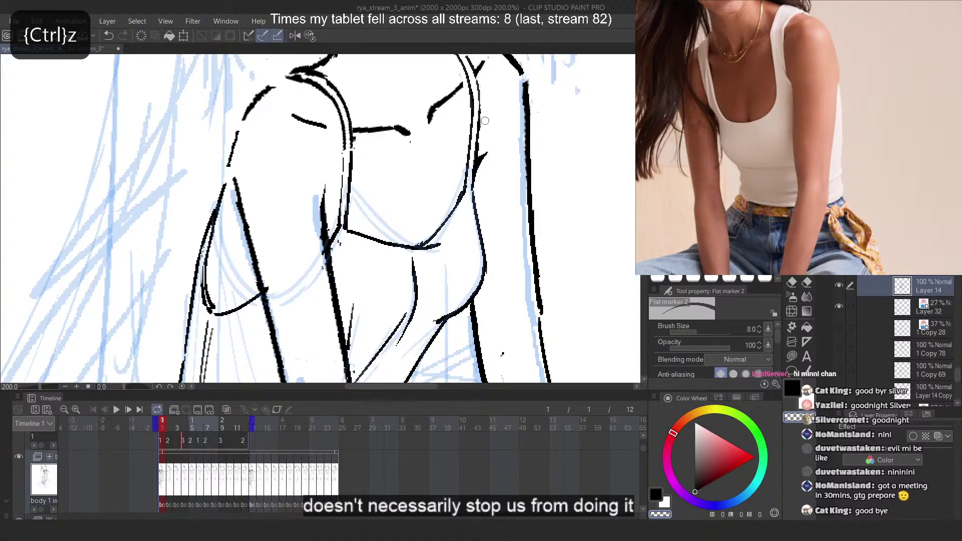
drag(480, 153, 474, 172)
key(c)
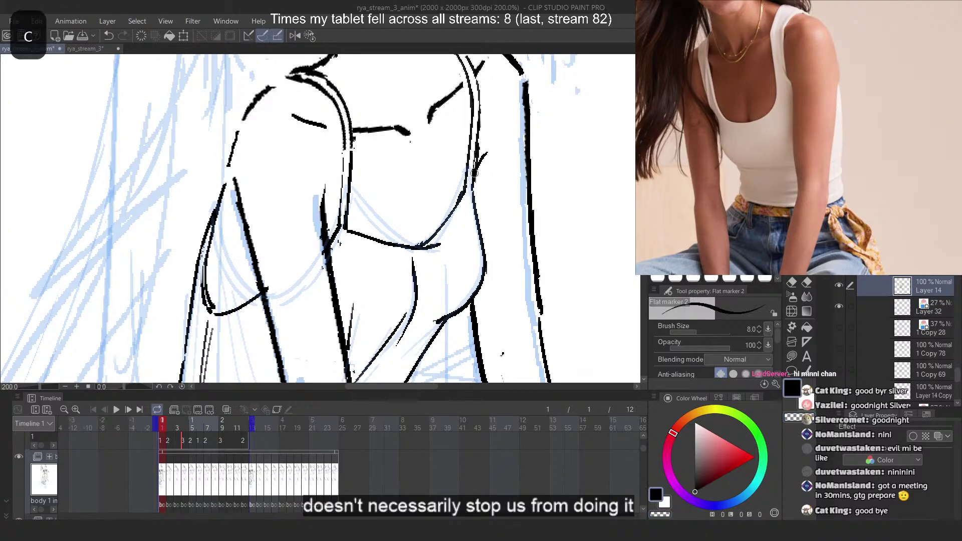
key(ctrl+z)
Examine the torso and browse the reference board for the illustration of the purple-haired girl in a white camisole
scroll(499, 135, down, 5)
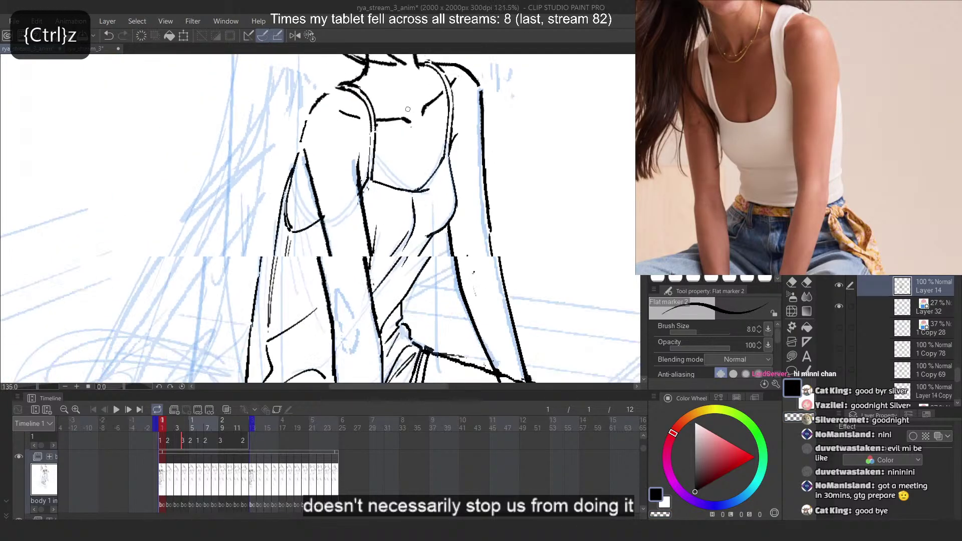
scroll(439, 125, up, 3)
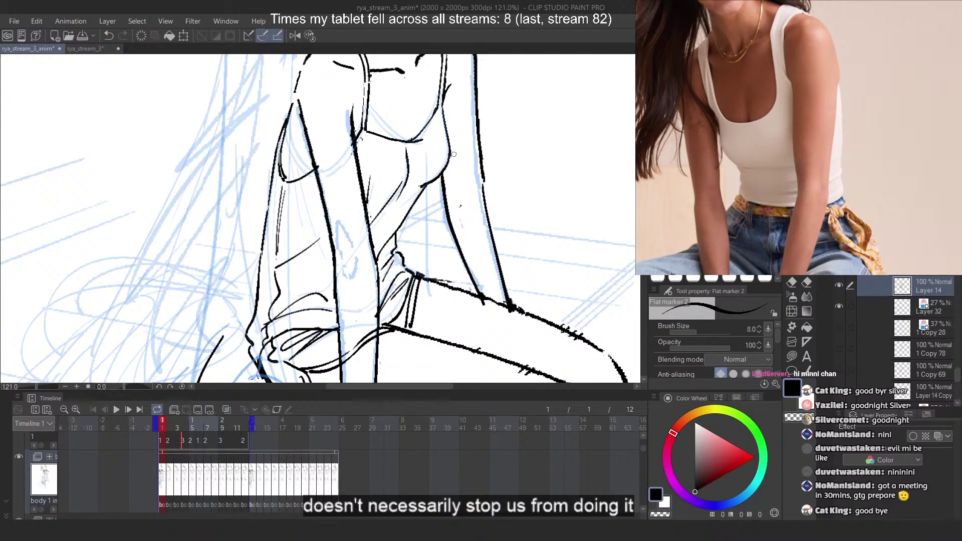
scroll(454, 154, down, 4)
scroll(430, 176, up, 3)
scroll(761, 96, down, 4)
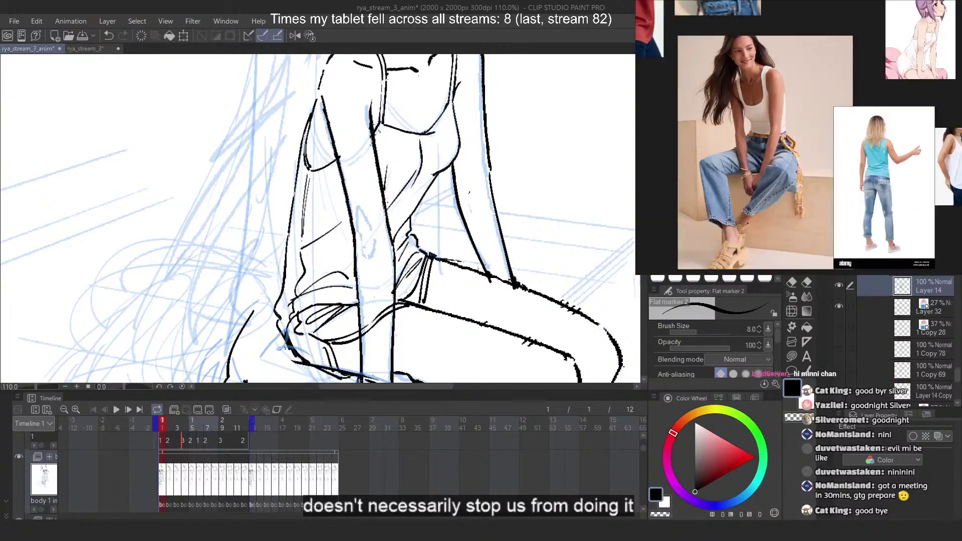
scroll(761, 97, down, 3)
drag(691, 126, 786, 144)
scroll(742, 147, up, 6)
drag(747, 69, 752, 274)
scroll(797, 110, down, 4)
drag(816, 86, 727, 122)
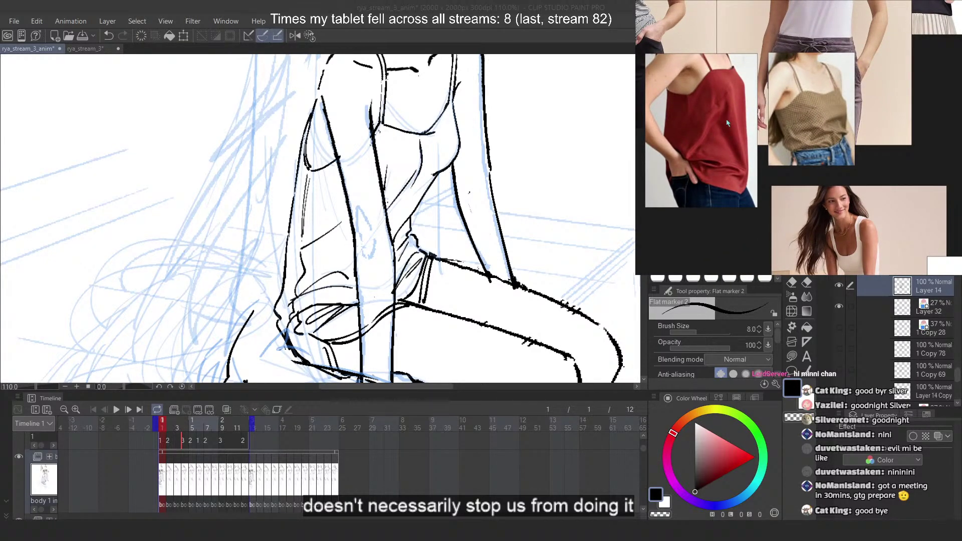
scroll(743, 125, down, 3)
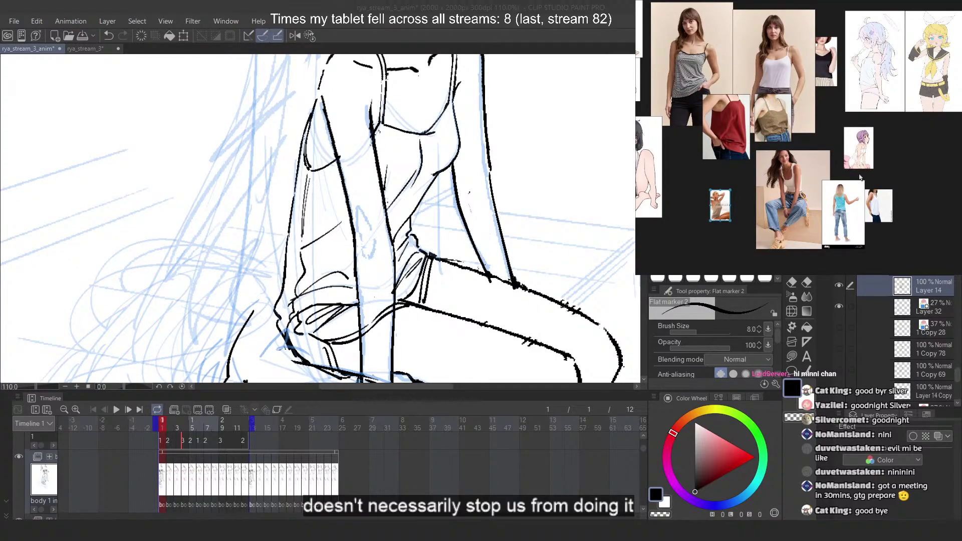
scroll(860, 177, up, 5)
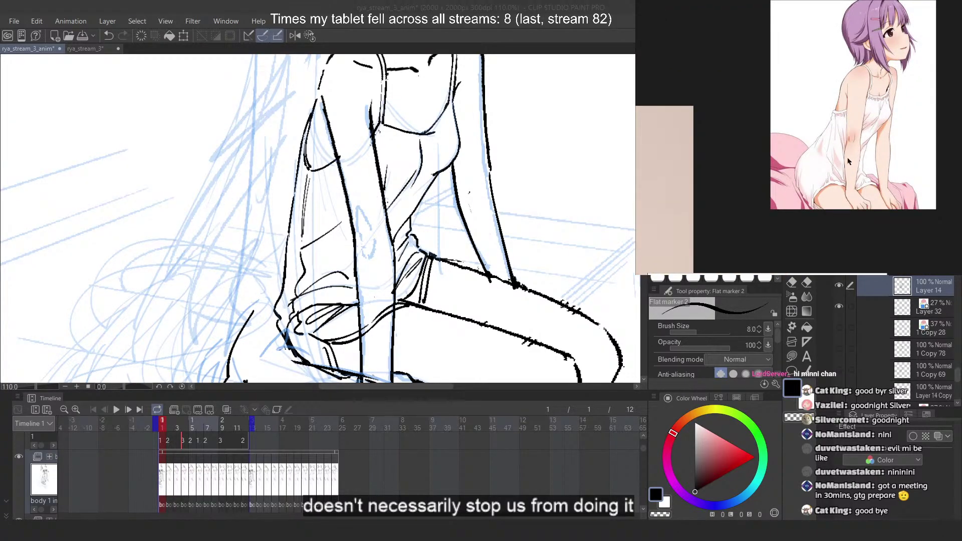
click(420, 4)
Erase the camisole's front waist outline and rework the short line end just above the bunched hem
scroll(424, 192, up, 2)
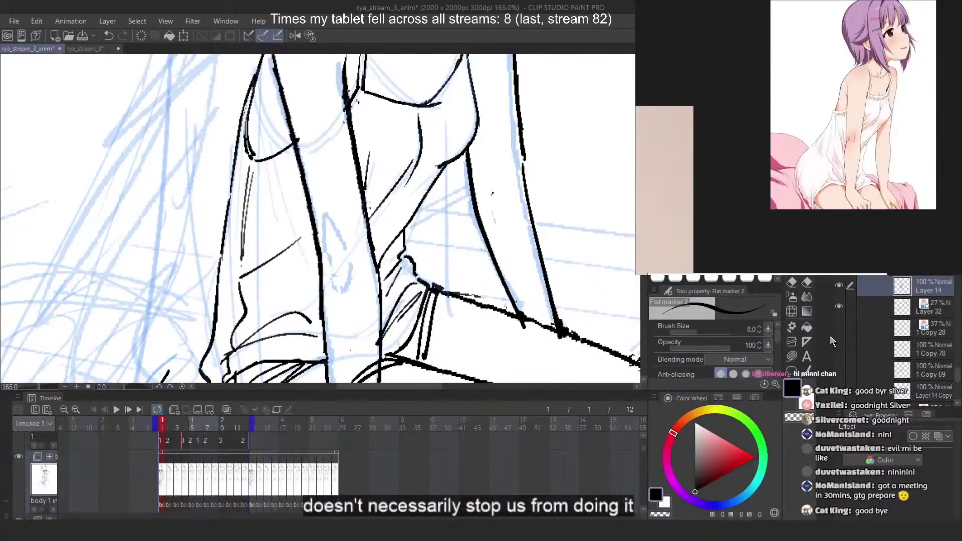
key(c)
mouse_move(424, 199)
mouse_down()
mouse_move(411, 224)
mouse_move(417, 207)
mouse_move(386, 244)
mouse_up()
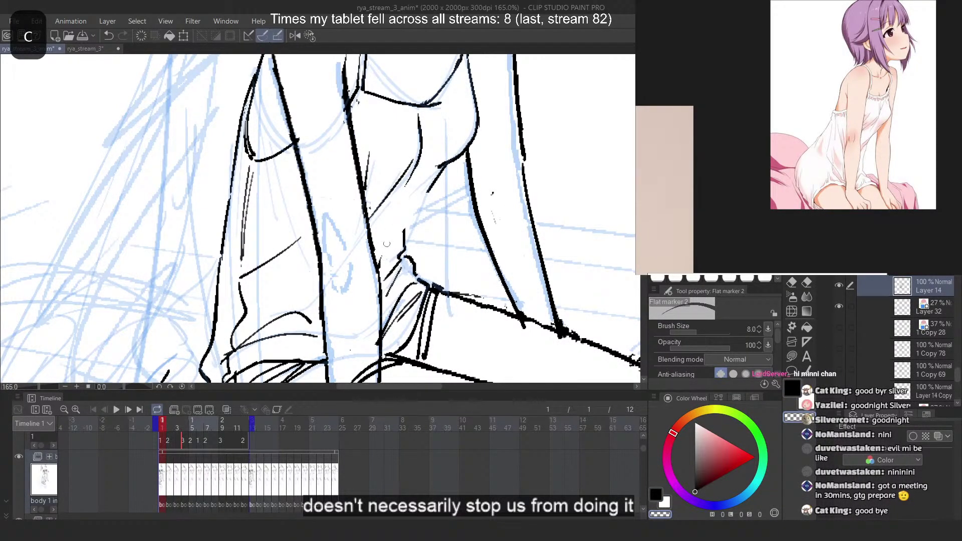
key(c)
key(ctrl+z)
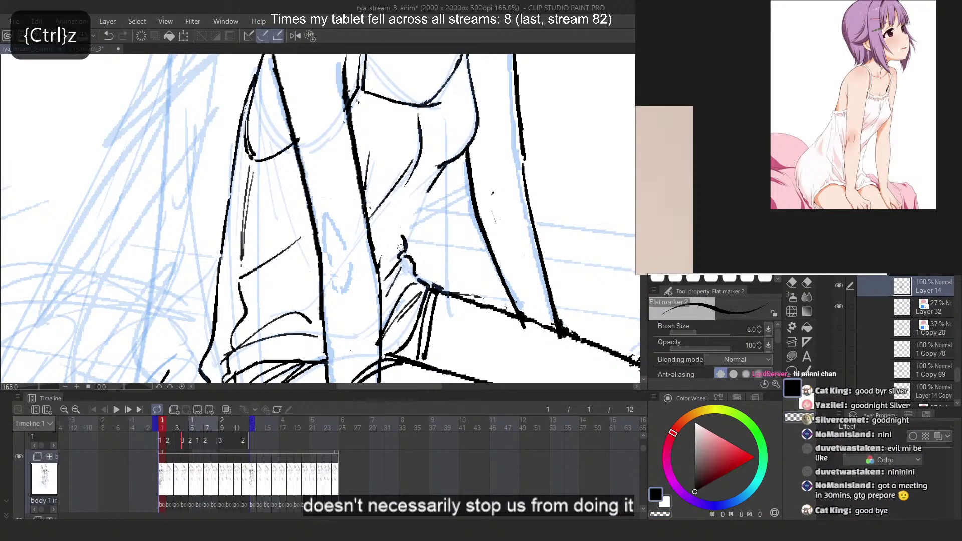
Re-ink the front waist outline from the underbust down to the bunched hem in the mirrored view
key(2)
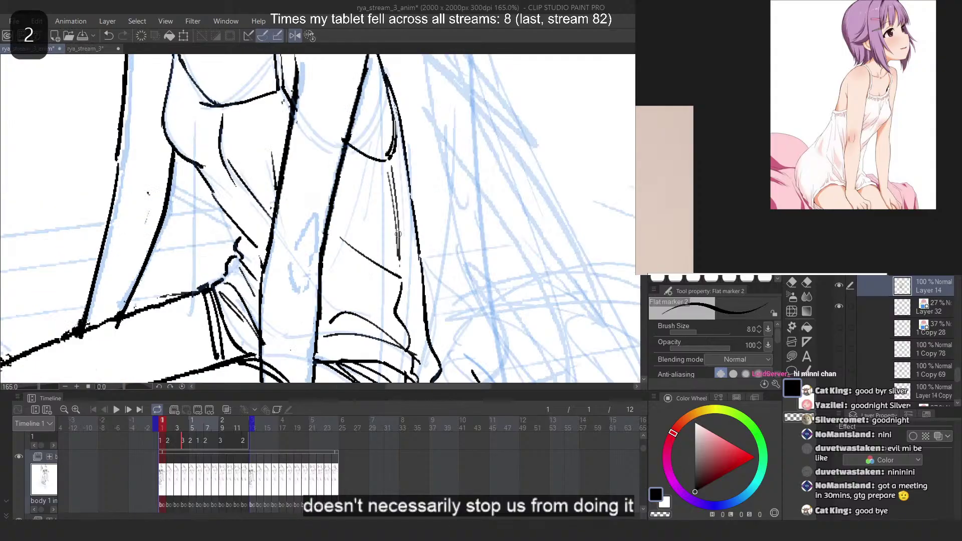
key(ctrl+z)
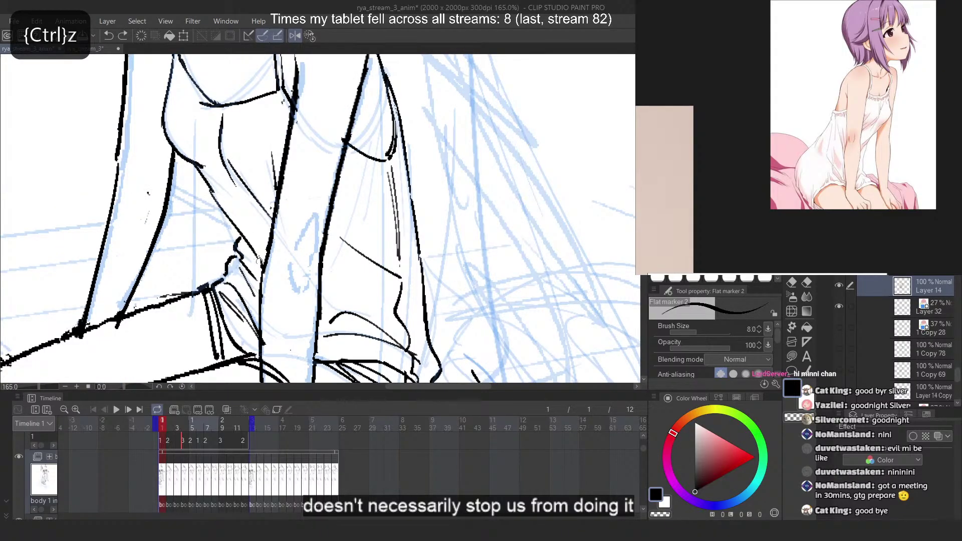
key(ctrl+z)
drag(212, 193, 253, 256)
key(ctrl+z)
drag(209, 193, 251, 256)
key(ctrl+z)
key(ctrl+z)
drag(215, 193, 253, 249)
key(ctrl+z)
key(ctrl+z)
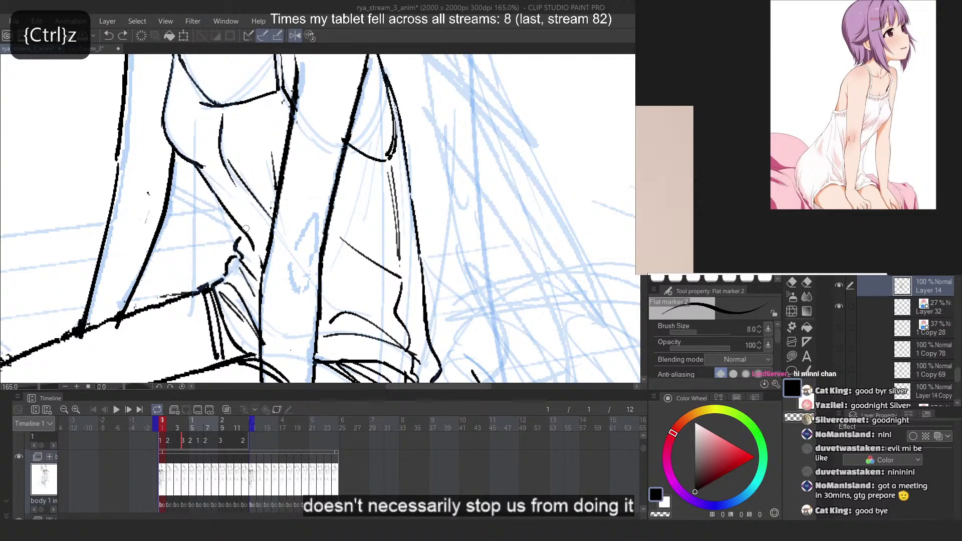
Restore the unmirrored view and erase part of the line work beneath the camisole's rear hem, above the shorts' leg opening
scroll(345, 196, down, 5)
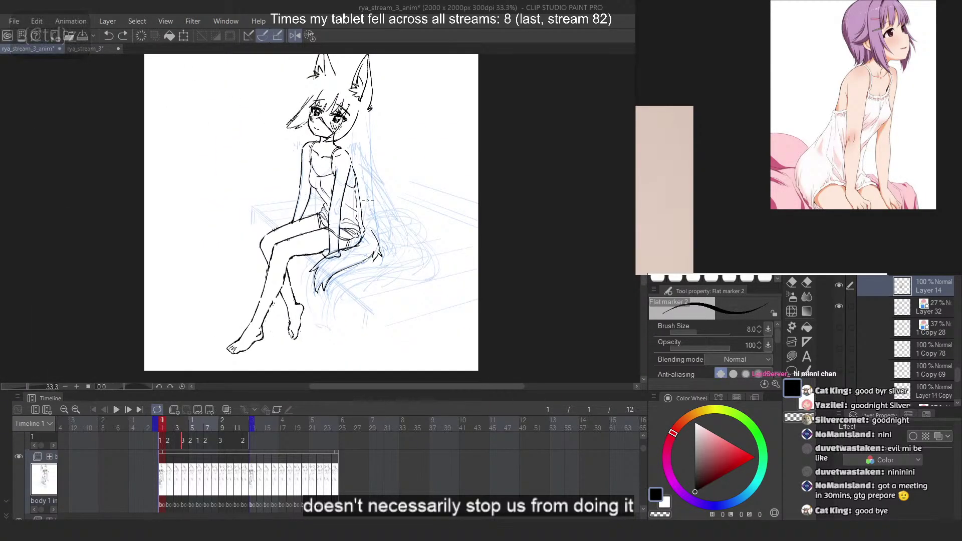
click(293, 37)
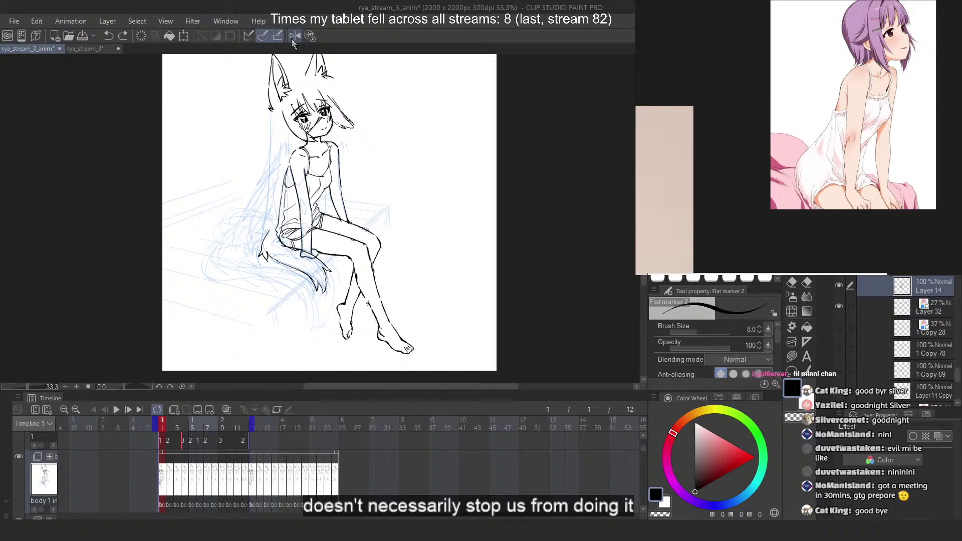
scroll(316, 111, up, 3)
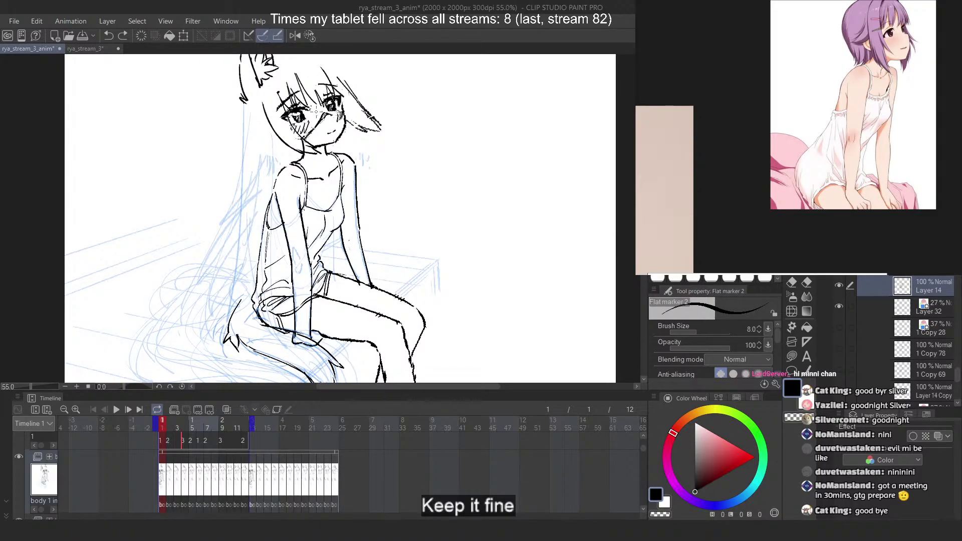
mouse_move(260, 318)
mouse_down()
mouse_move(263, 258)
mouse_move(293, 261)
mouse_move(273, 275)
mouse_move(325, 256)
mouse_move(283, 267)
mouse_move(321, 247)
mouse_up()
key(c)
key(c)
key(ctrl+z)
key(ctrl+z)
key(c)
mouse_move(302, 288)
mouse_down()
mouse_move(323, 268)
mouse_move(295, 319)
mouse_up()
key(c)
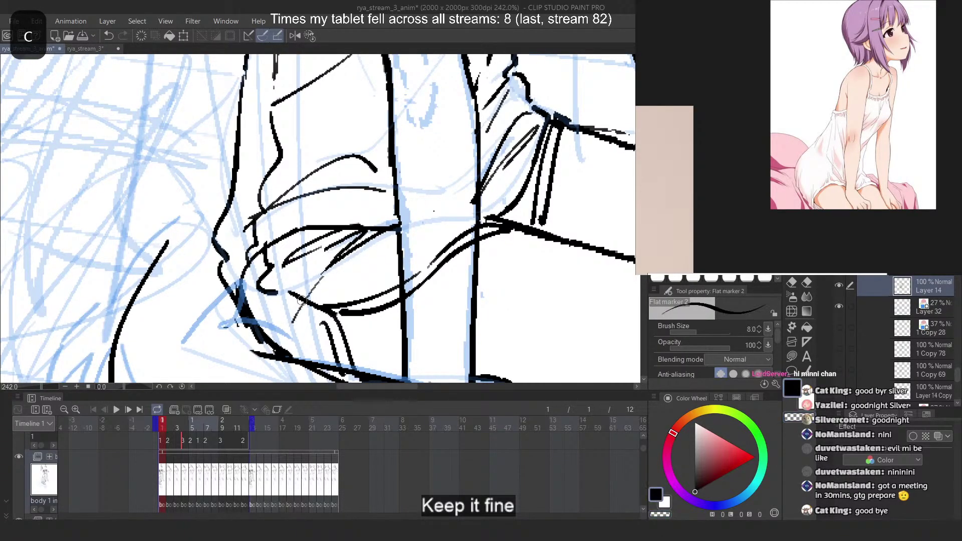
Rework the left end of the shorts' leg-opening line and try fold strokes across it and the rear thigh
key(ctrl+z)
drag(358, 249, 289, 338)
key(ctrl+z)
mouse_move(335, 260)
mouse_down()
mouse_move(290, 299)
mouse_move(317, 306)
mouse_move(290, 339)
mouse_move(300, 364)
mouse_up()
key(ctrl+z)
key(c)
key(c)
key(ctrl+z)
key(ctrl+z)
drag(282, 313, 326, 360)
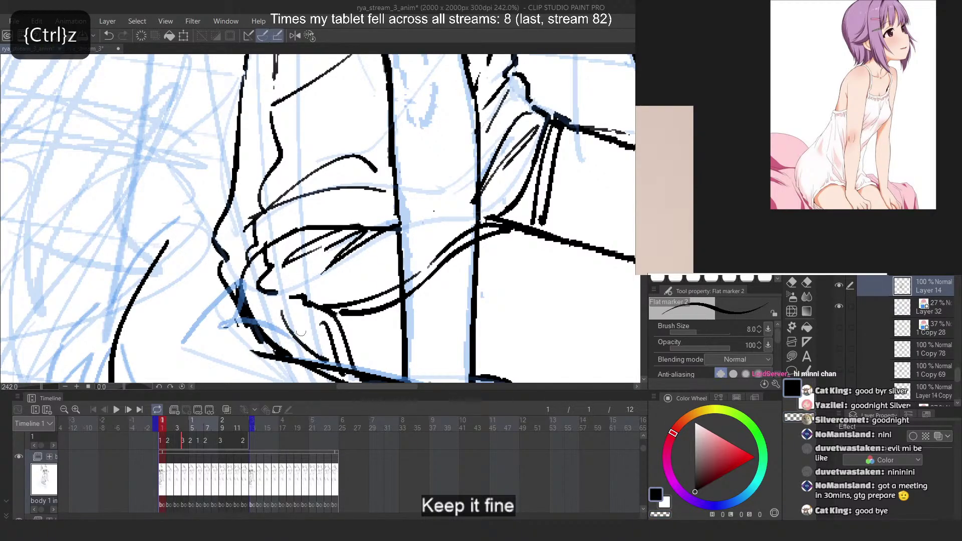
key(ctrl+z)
scroll(214, 205, down, 3)
scroll(228, 222, down, 3)
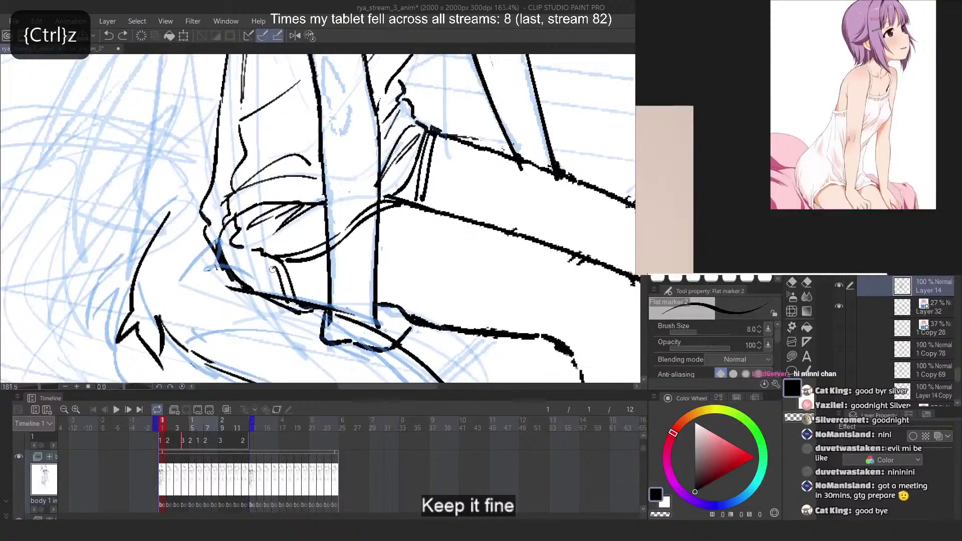
scroll(352, 253, down, 1)
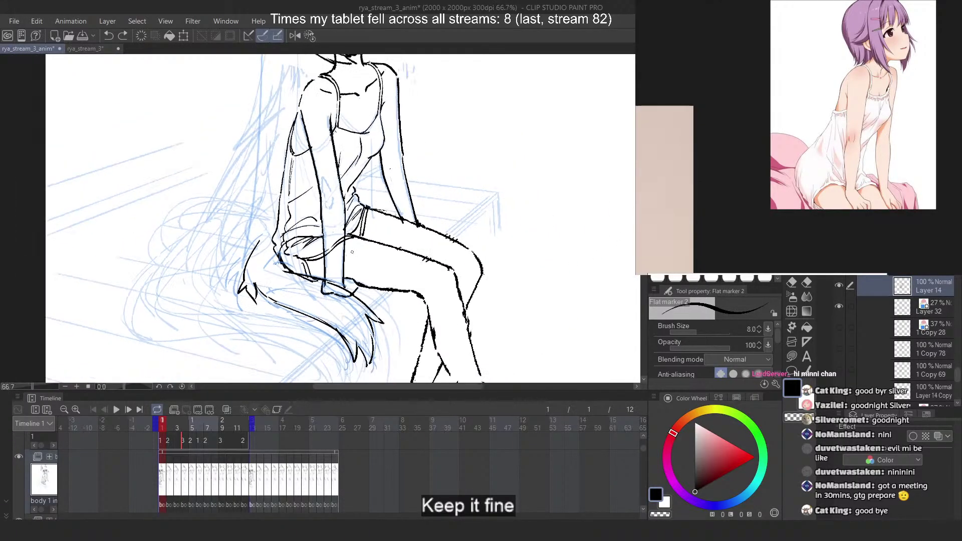
scroll(330, 125, up, 1)
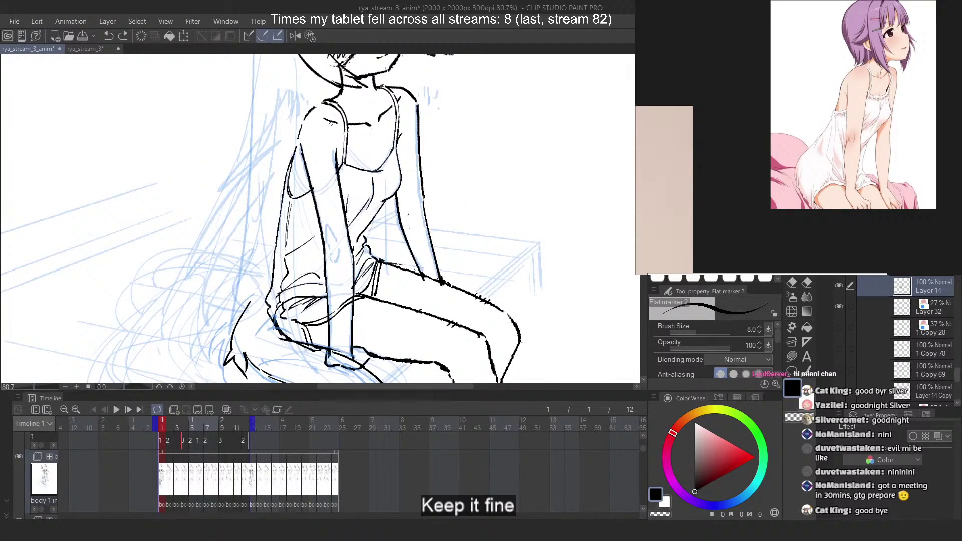
Switch the drawing colour to red, then straighten the tilted RYA design sheet on the reference board and enlarge its front view
drag(736, 459, 813, 479)
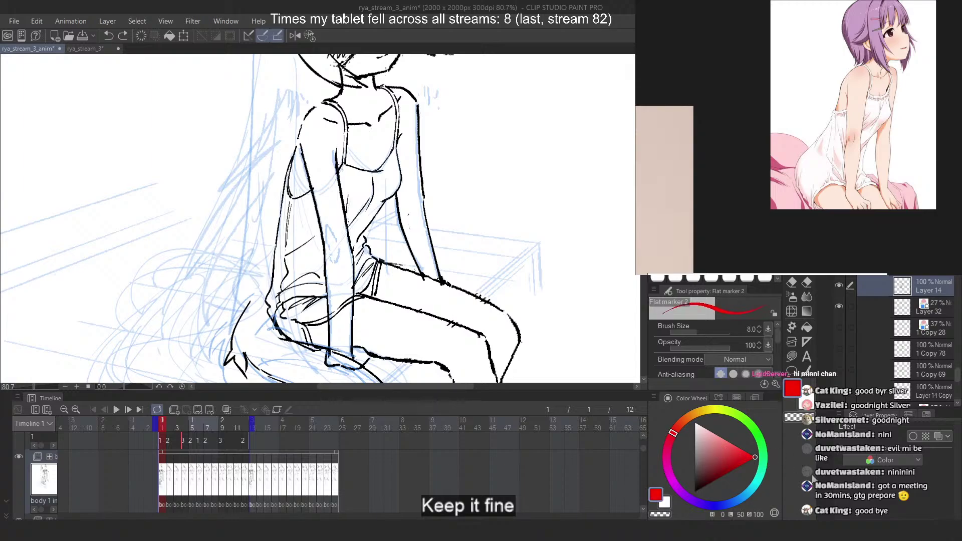
scroll(806, 113, down, 5)
drag(651, 193, 782, 184)
scroll(782, 184, down, 4)
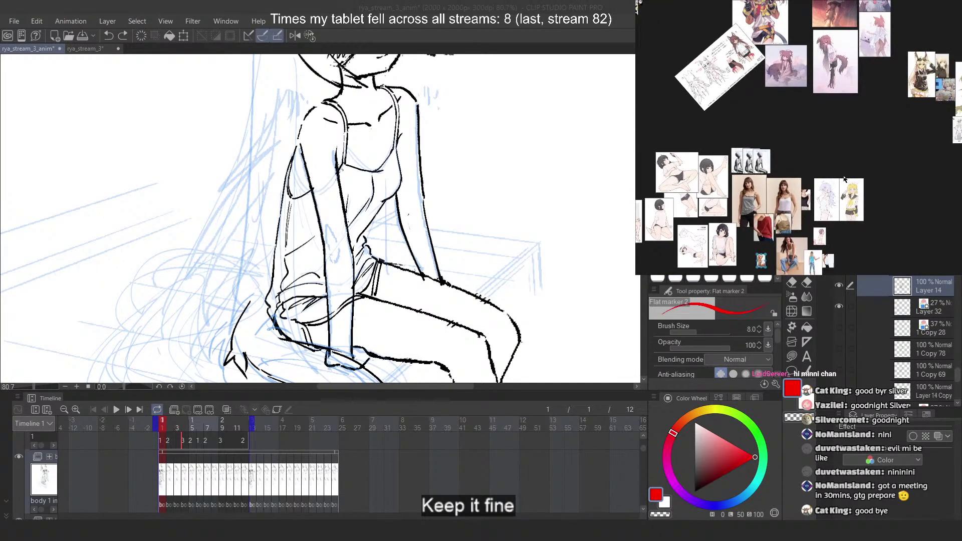
click(706, 58)
scroll(706, 58, up, 6)
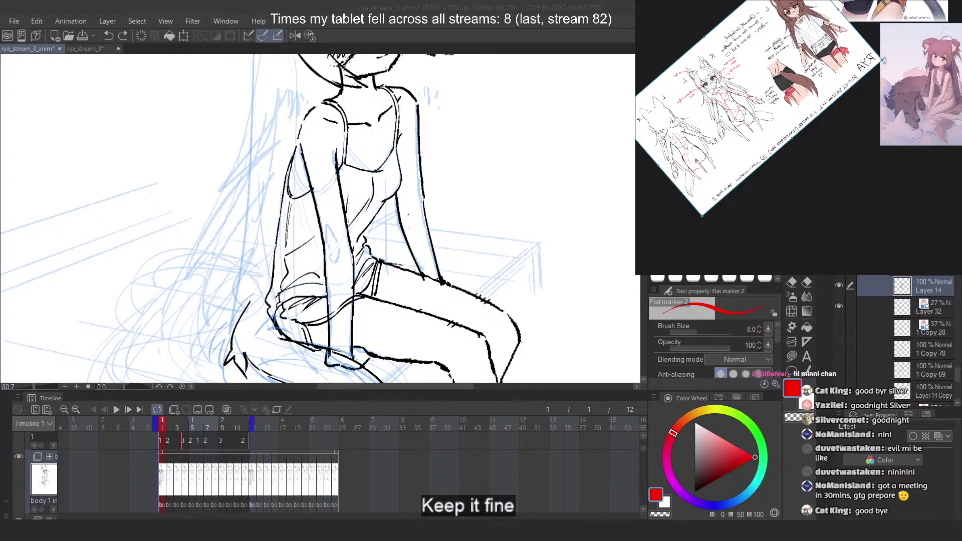
drag(885, 61, 867, 132)
key(alt+shift+h)
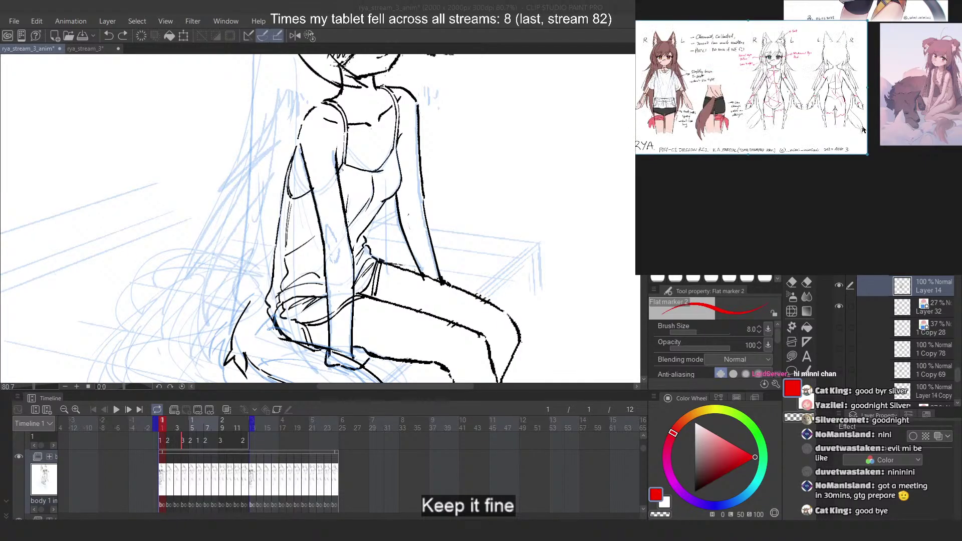
scroll(772, 74, up, 3)
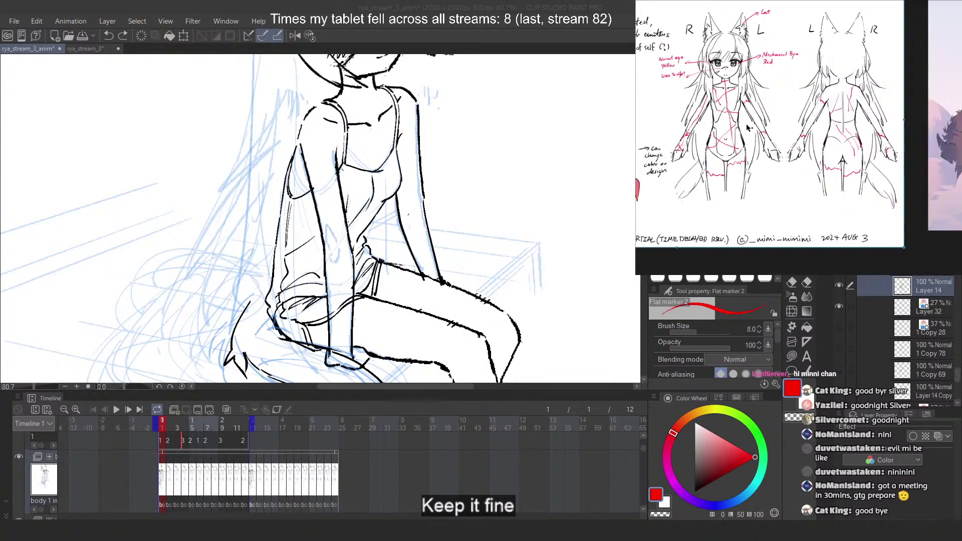
scroll(473, 181, down, 2)
Draw a red band around the neck and a tapering red line from the throat to the collarbones
scroll(344, 176, up, 6)
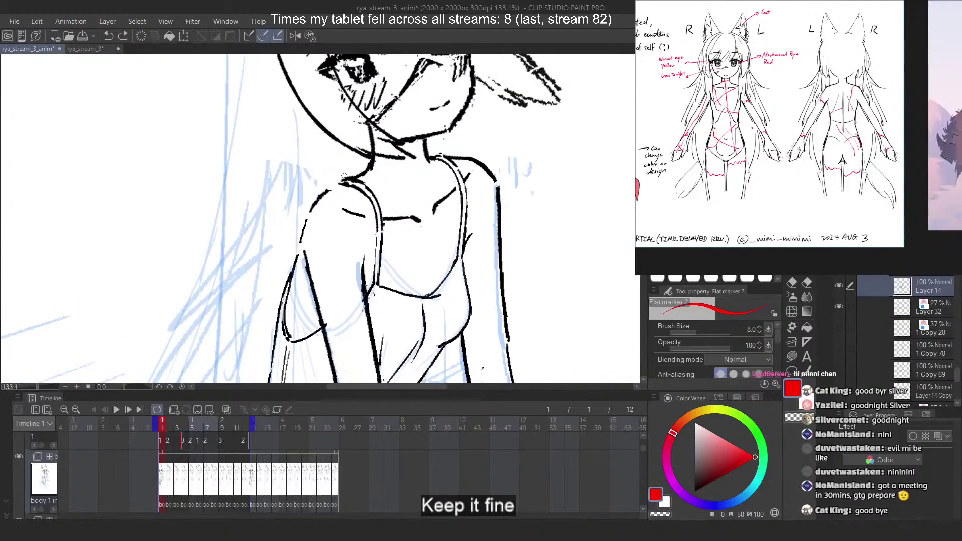
scroll(349, 193, down, 1)
scroll(408, 155, up, 2)
mouse_move(416, 153)
mouse_down()
mouse_move(383, 178)
mouse_move(398, 164)
mouse_move(376, 169)
mouse_move(425, 258)
mouse_up()
key(ctrl+z)
key(ctrl+z)
key(ctrl+z)
mouse_move(386, 149)
mouse_down()
mouse_move(425, 236)
mouse_move(423, 289)
mouse_up()
key(ctrl+z)
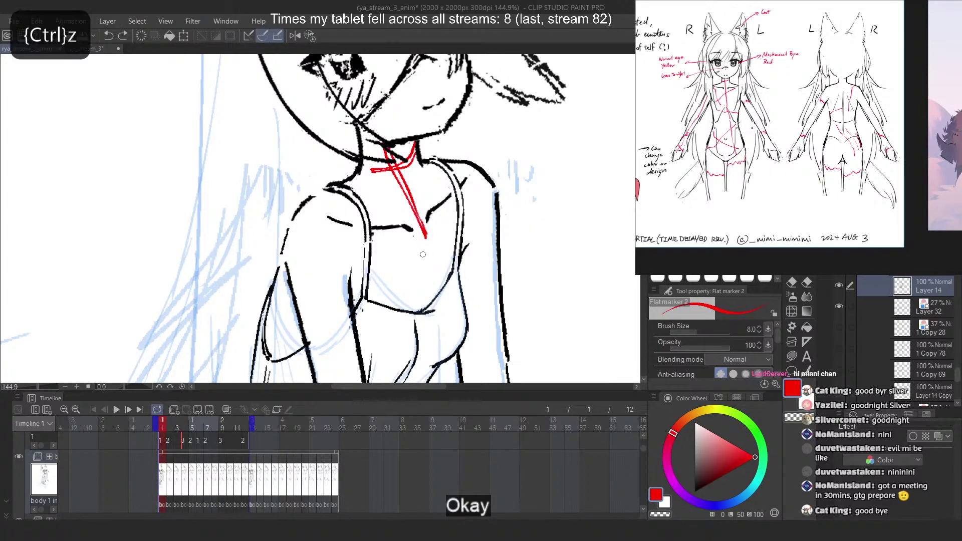
Continue the red centre marking as a double line from the collarbones down to the camisole's neckline
drag(425, 242, 418, 310)
key(ctrl+z)
key(ctrl+z)
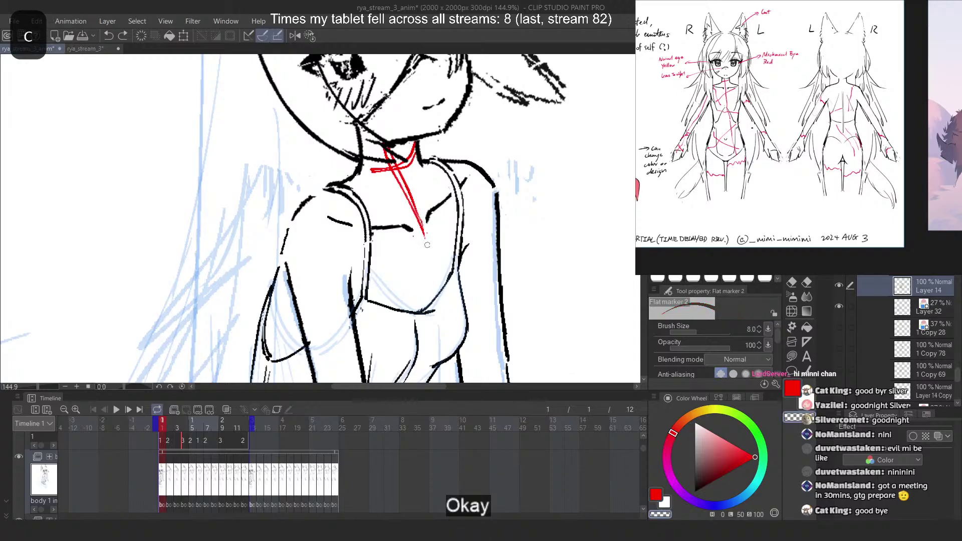
drag(424, 223, 418, 296)
key(ctrl+z)
drag(421, 225, 420, 305)
key(ctrl+z)
key(ctrl+z)
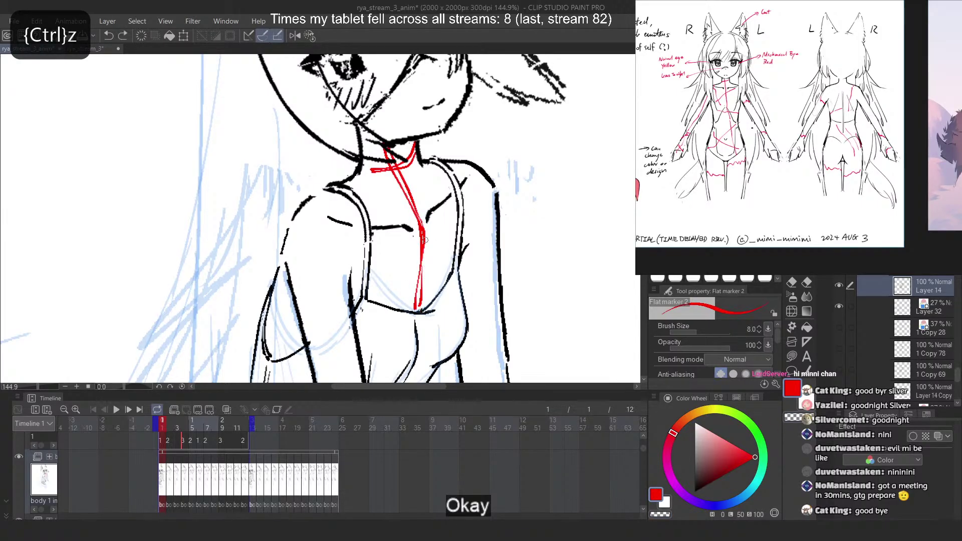
drag(422, 229, 419, 312)
Draw a doubled red diagonal across the upper chest, from the far shoulder strap down to the neckline
drag(451, 243, 408, 306)
key(ctrl+z)
drag(454, 203, 436, 239)
drag(411, 287, 399, 307)
key(ctrl+z)
key(ctrl+z)
drag(453, 215, 393, 306)
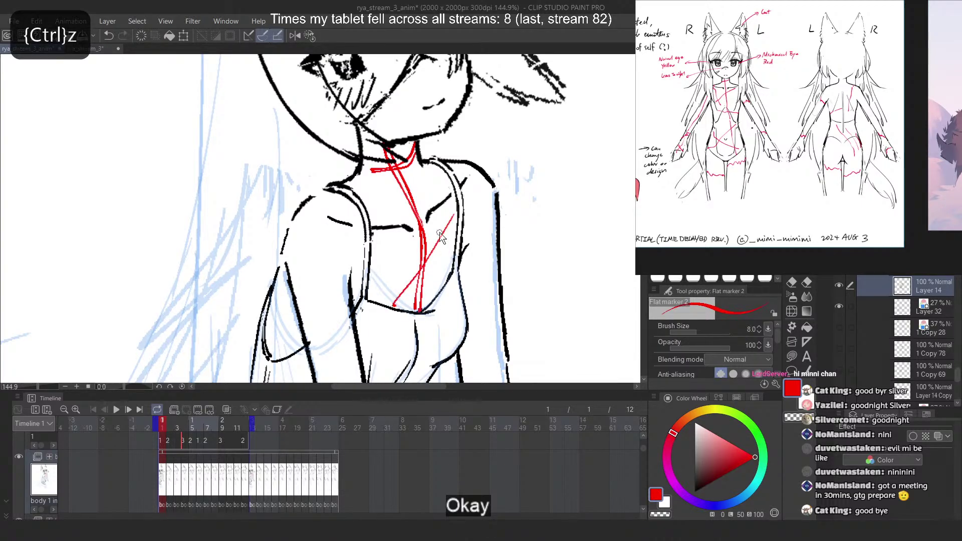
key(ctrl+z)
drag(453, 216, 397, 304)
key(ctrl+z)
drag(450, 211, 399, 309)
key(ctrl+z)
drag(453, 219, 395, 307)
key(ctrl+z)
drag(453, 215, 397, 306)
key(ctrl+z)
key(ctrl+z)
drag(415, 269, 396, 308)
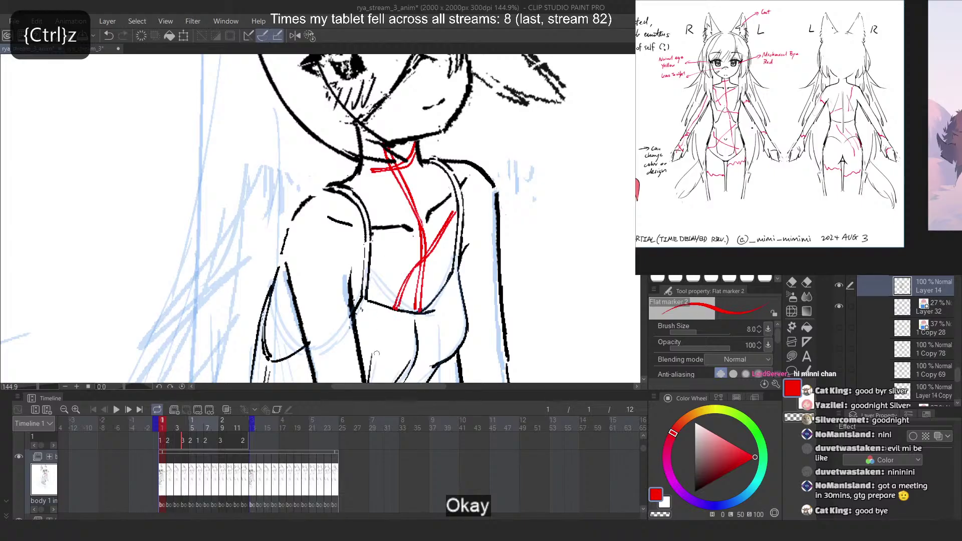
Extend the red diagonal below the neckline toward the near arm
scroll(377, 133, down, 3)
scroll(368, 188, up, 3)
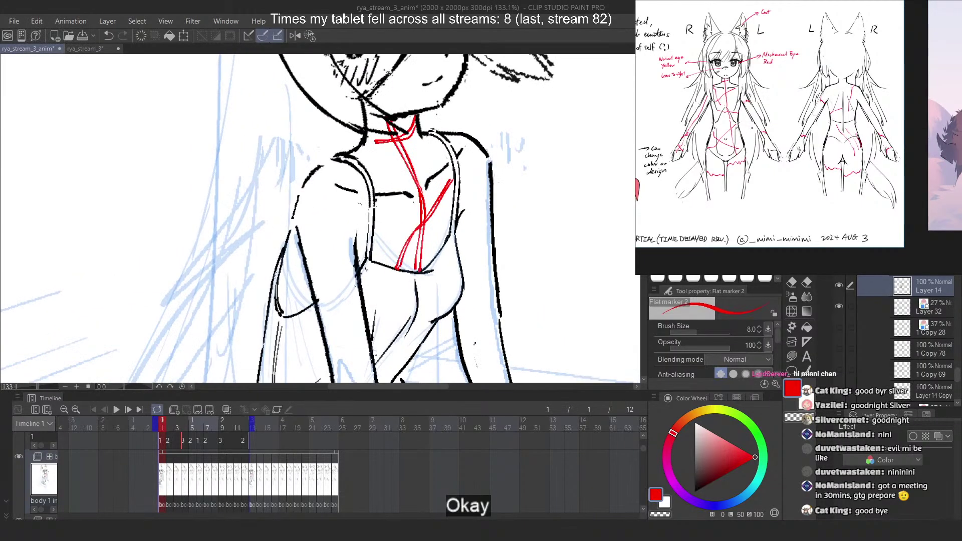
drag(395, 271, 372, 307)
key(ctrl+z)
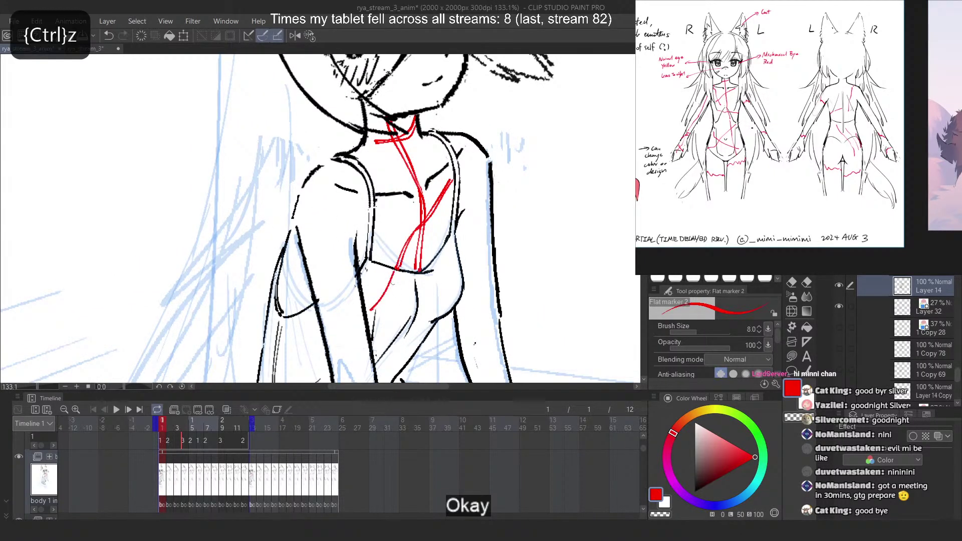
drag(397, 269, 372, 310)
key(ctrl+z)
key(ctrl+z)
mouse_move(394, 275)
mouse_down()
mouse_move(365, 304)
mouse_move(371, 310)
mouse_up()
key(ctrl+z)
key(ctrl+z)
Draw a curved red band around the far upper arm
mouse_move(481, 228)
mouse_down()
mouse_move(457, 224)
mouse_move(466, 235)
mouse_move(452, 245)
mouse_move(461, 241)
mouse_move(459, 258)
mouse_up()
key(ctrl+z)
key(ctrl+z)
key(ctrl+z)
key(ctrl+z)
key(ctrl+z)
key(ctrl+z)
key(ctrl+z)
key(c)
key(ctrl+z)
key(ctrl+z)
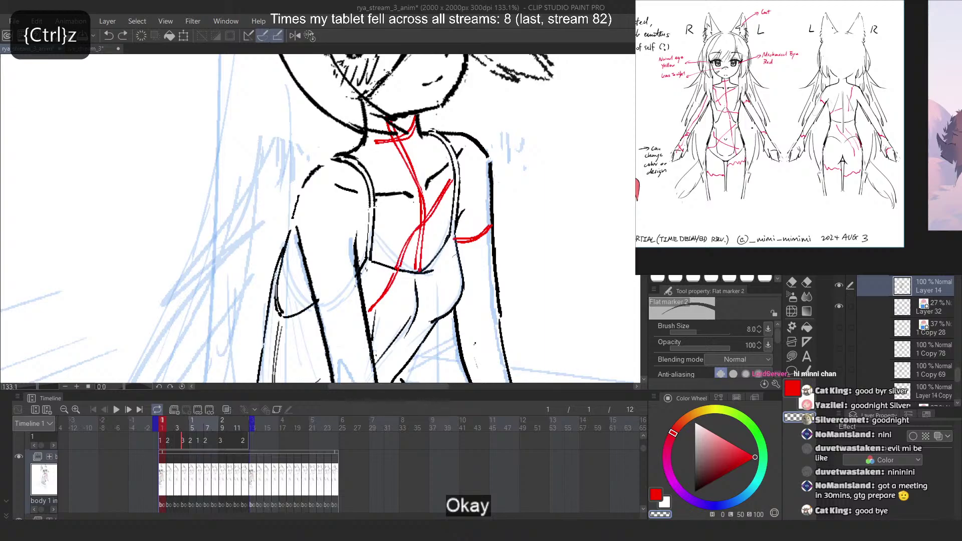
Undo all the red body markings drawn on the line-art layer
key(ctrl+z)
key(ctrl+z)
key(ctrl+z)
key(ctrl+z)
key(ctrl+z)
key(ctrl+z)
key(ctrl+z)
key(ctrl+z)
key(ctrl+z)
key(ctrl+z)
key(ctrl+z)
key(ctrl+z)
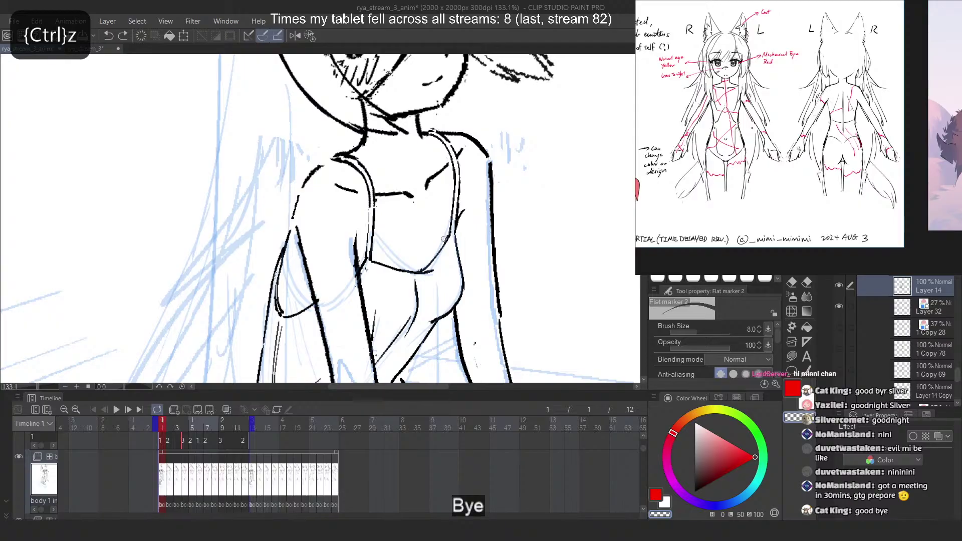
Create a new layer above the line art and draw the red band around the neck on it
key(ctrl+shift+n)
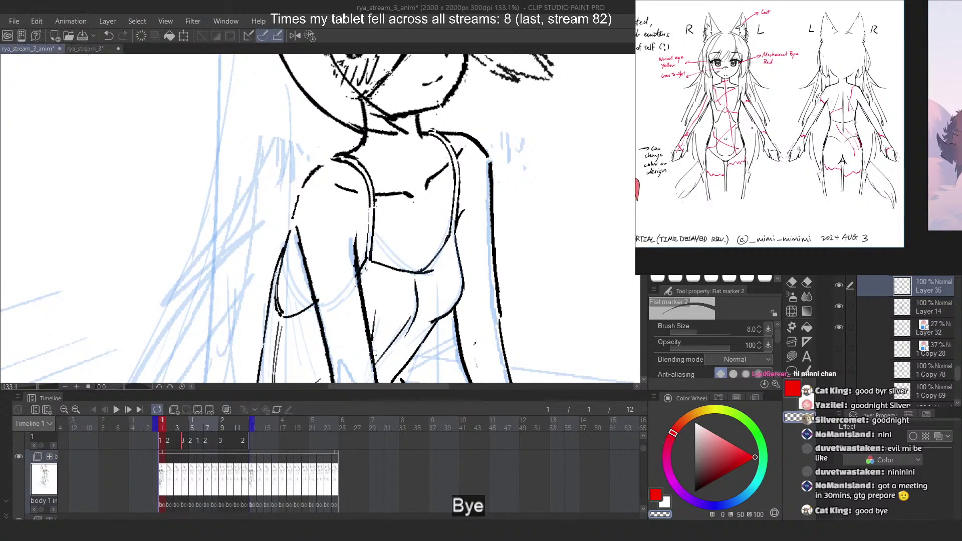
key(ctrl+z)
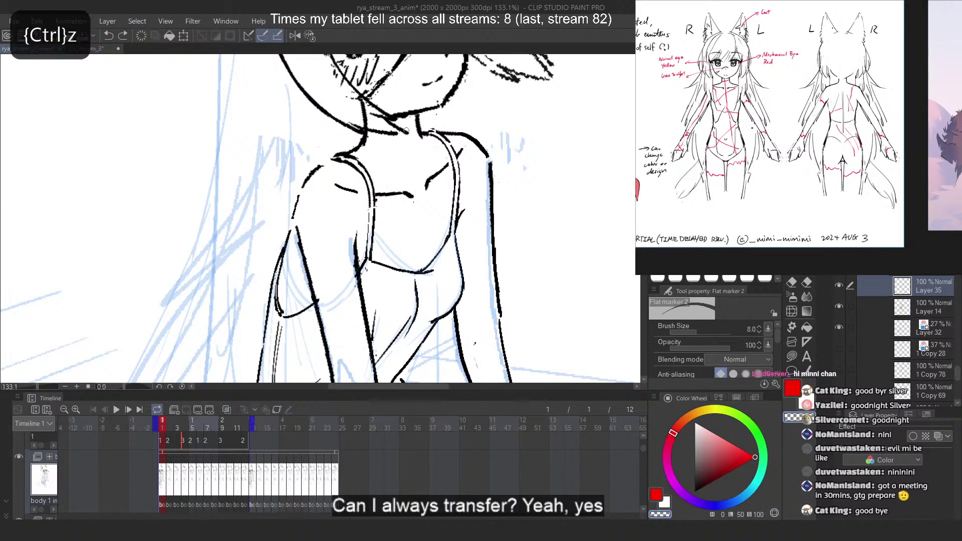
mouse_move(374, 146)
mouse_down()
mouse_move(415, 122)
mouse_move(374, 138)
mouse_move(394, 142)
mouse_move(378, 135)
mouse_move(415, 122)
mouse_move(378, 140)
mouse_move(429, 256)
mouse_up()
key(ctrl+z)
key(ctrl+z)
key(ctrl+z)
key(ctrl+z)
key(ctrl+z)
key(ctrl+z)
key(ctrl+z)
key(ctrl+z)
key(ctrl+z)
key(ctrl+z)
key(ctrl+z)
key(ctrl+z)
Draw the tapering red line from the throat down to the collarbones
mouse_move(398, 122)
mouse_down()
mouse_move(417, 183)
mouse_move(419, 258)
mouse_up()
key(ctrl+z)
key(ctrl+z)
key(ctrl+z)
key(ctrl+z)
Draw the doubled red centre line from the collarbones to the neckline and extend it slightly onto the camisole
drag(417, 193, 411, 260)
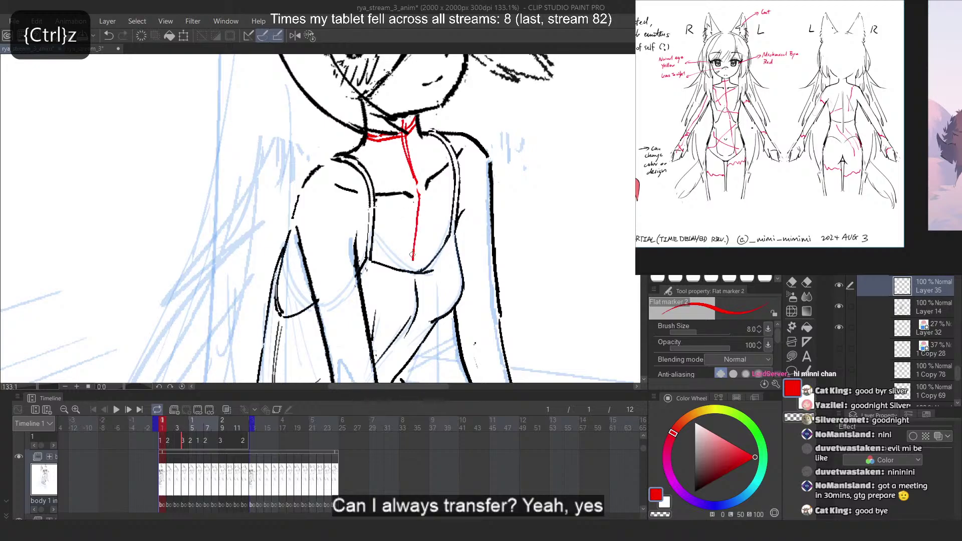
key(ctrl+z)
mouse_move(418, 191)
mouse_down()
mouse_move(419, 267)
mouse_move(427, 258)
mouse_move(416, 271)
mouse_move(421, 248)
mouse_move(421, 310)
mouse_up()
key(ctrl+z)
key(ctrl+z)
key(ctrl+z)
key(ctrl+z)
drag(418, 269, 422, 307)
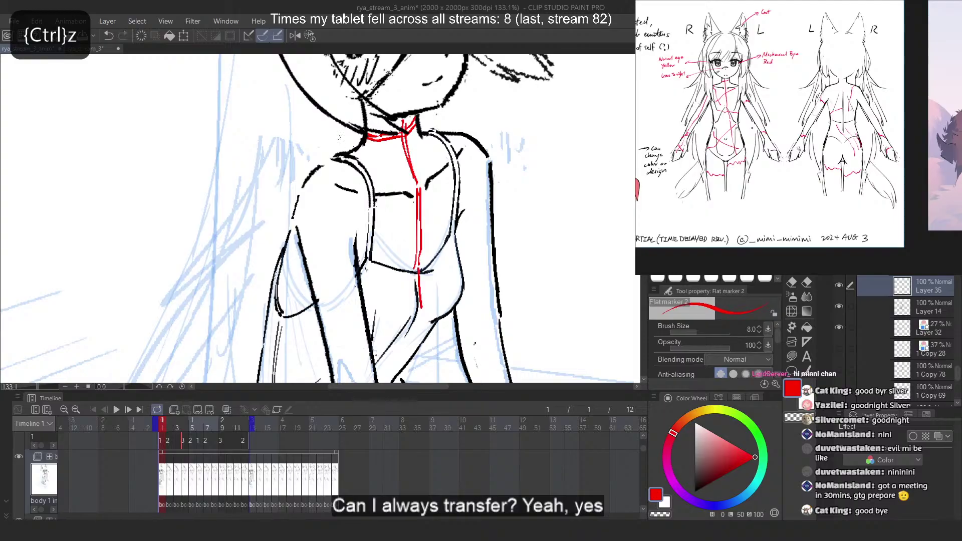
Continue the red centre line from the camisole's chest, curving down toward the front waist
scroll(367, 236, down, 3)
mouse_move(397, 341)
mouse_down()
mouse_move(367, 236)
mouse_move(363, 273)
mouse_up()
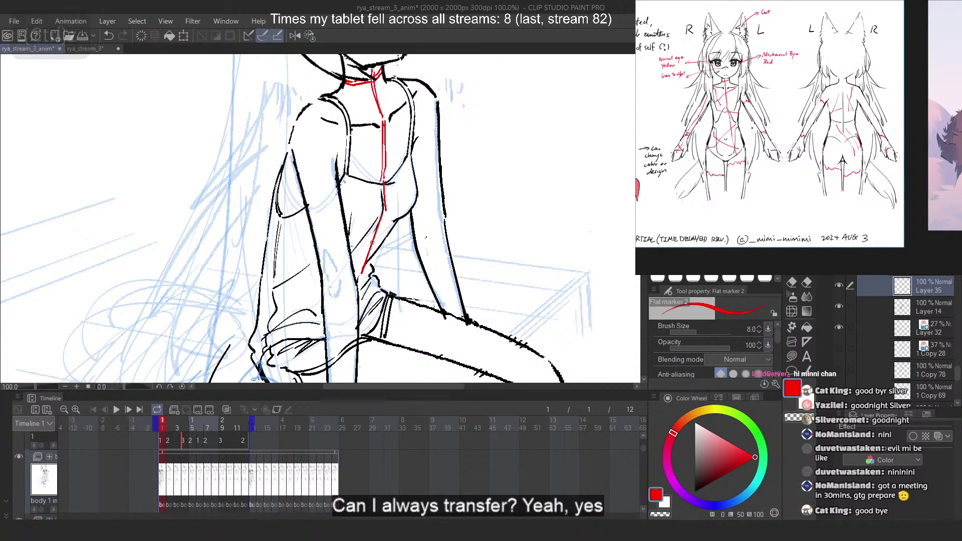
key(ctrl+z)
drag(377, 224, 367, 255)
key(ctrl+z)
drag(383, 208, 372, 252)
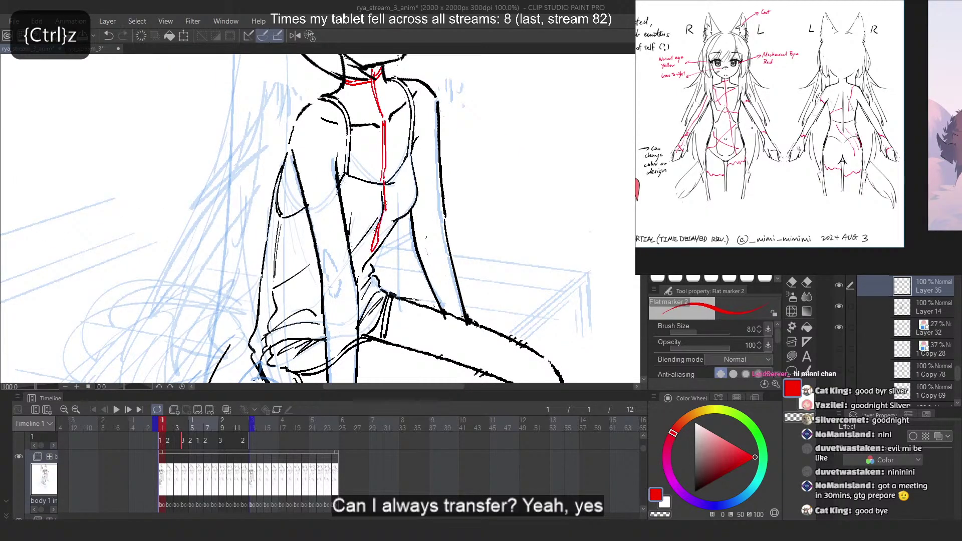
key(ctrl+z)
drag(382, 217, 372, 252)
key(ctrl+z)
key(ctrl+z)
drag(384, 216, 363, 254)
key(ctrl+z)
key(ctrl+z)
drag(383, 218, 353, 280)
key(ctrl+z)
key(ctrl+z)
Try red strokes from the waist across the front of the shorts
mouse_move(358, 261)
mouse_down()
mouse_move(345, 307)
mouse_move(355, 320)
mouse_move(350, 295)
mouse_move(359, 314)
mouse_up()
key(ctrl+z)
key(ctrl+z)
key(ctrl+z)
drag(365, 293, 385, 318)
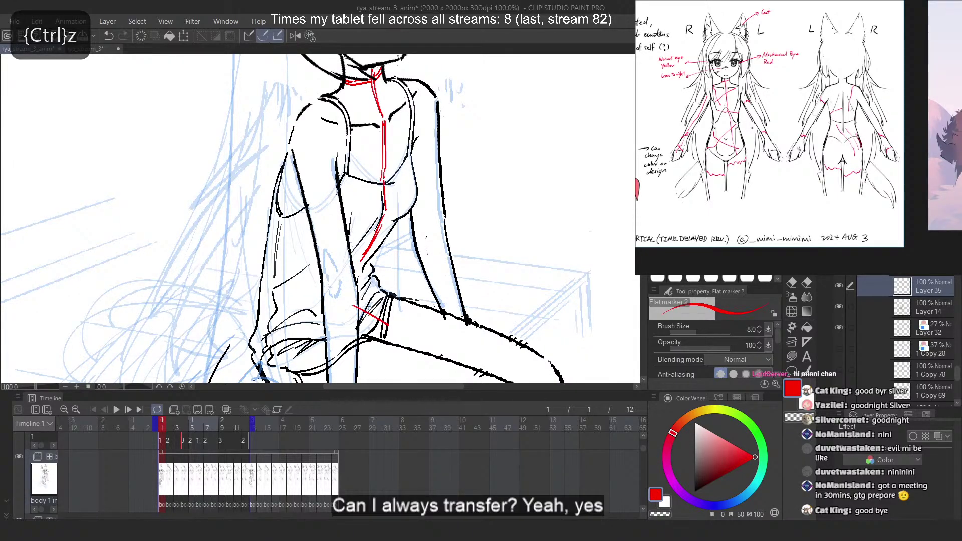
key(ctrl+z)
Toggle the hidden layers one by one to look for the body sketch under the clothes
scroll(423, 180, down, 5)
scroll(888, 328, down, 4)
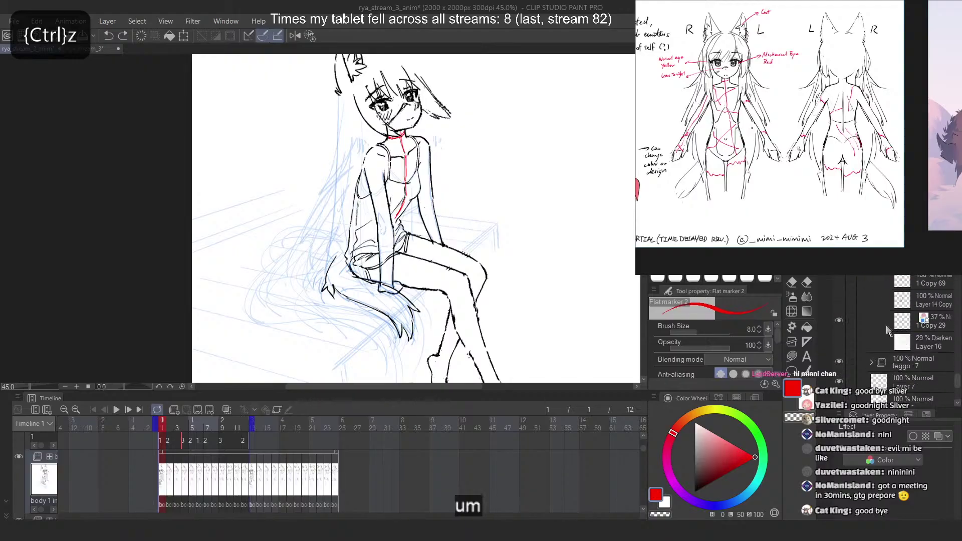
click(838, 299)
click(838, 300)
click(839, 278)
click(839, 277)
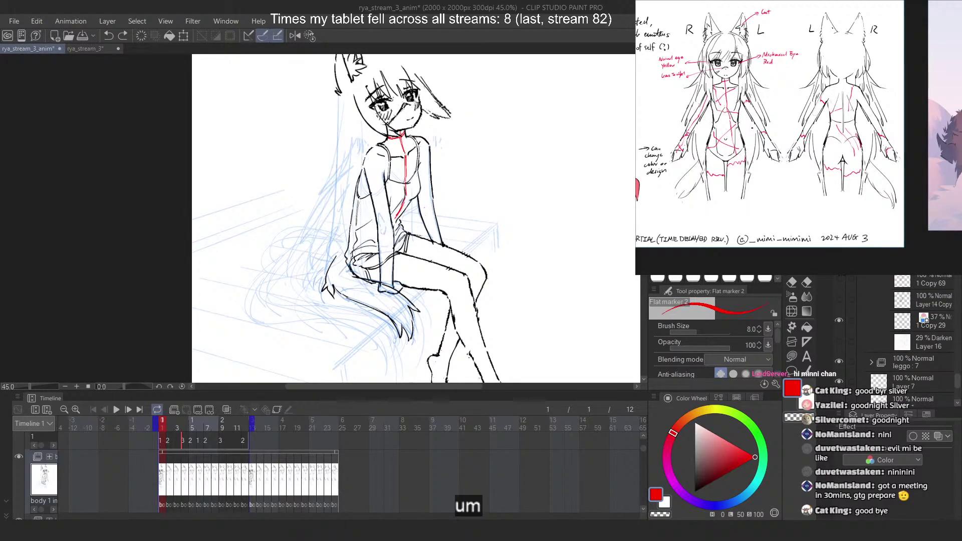
click(839, 258)
click(839, 258)
Show the blue body sketch layer 1 Copy 28, set its opacity to 45%, and hide it again
click(839, 238)
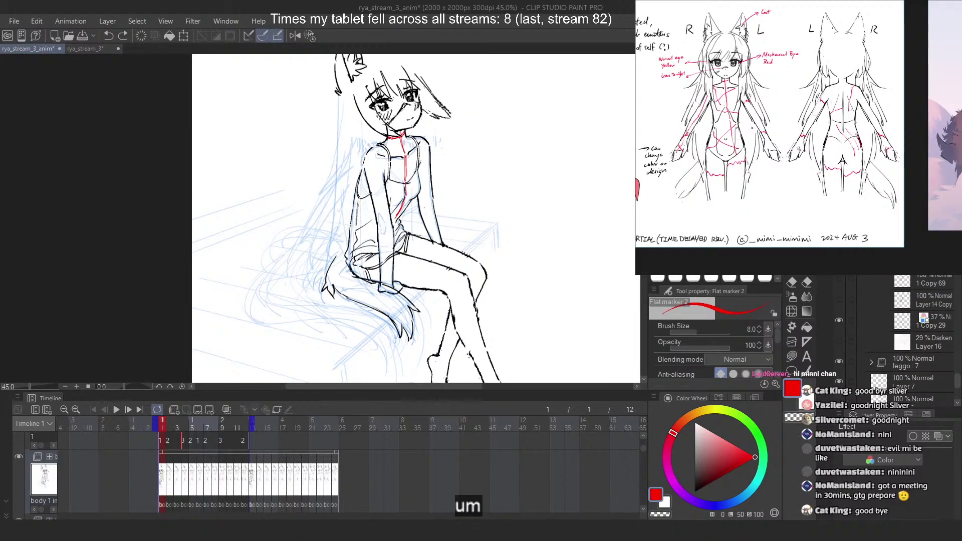
key(ctrl+b)
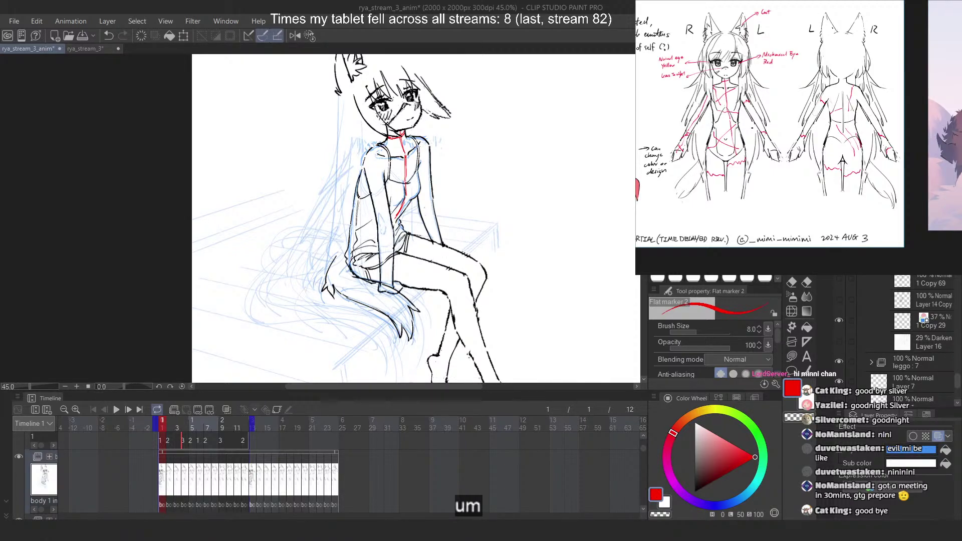
click(839, 237)
Make the red markings layer, Layer 35, active again for work on the upper torso
scroll(908, 290, up, 5)
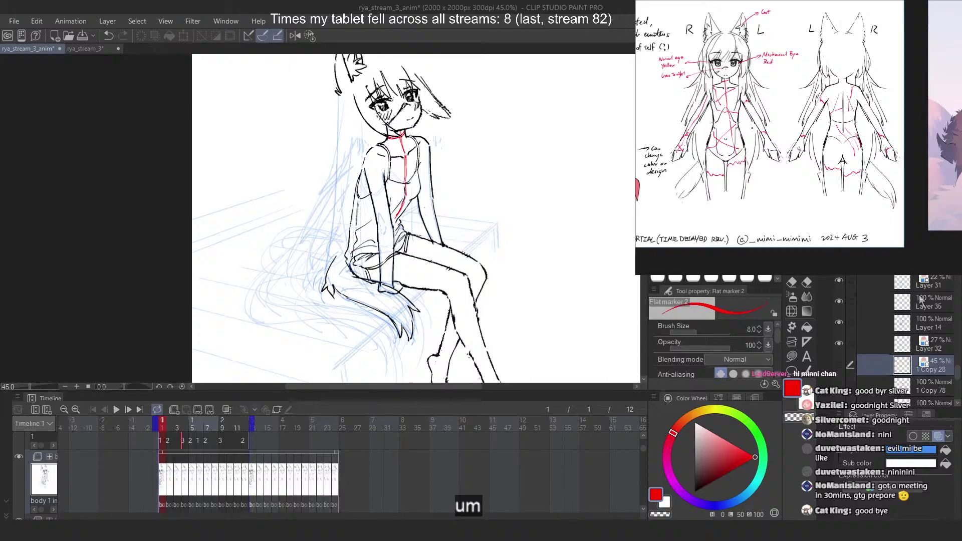
click(927, 306)
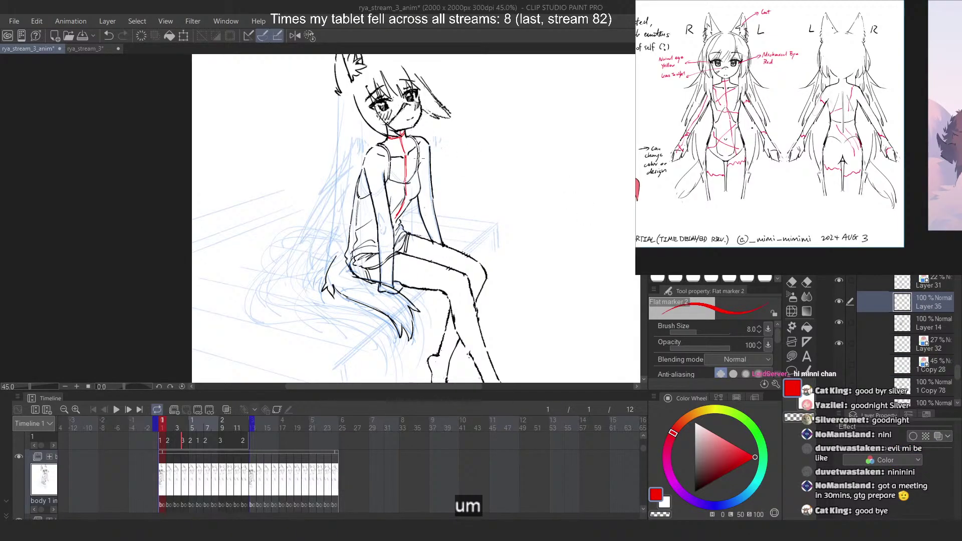
scroll(392, 155, up, 7)
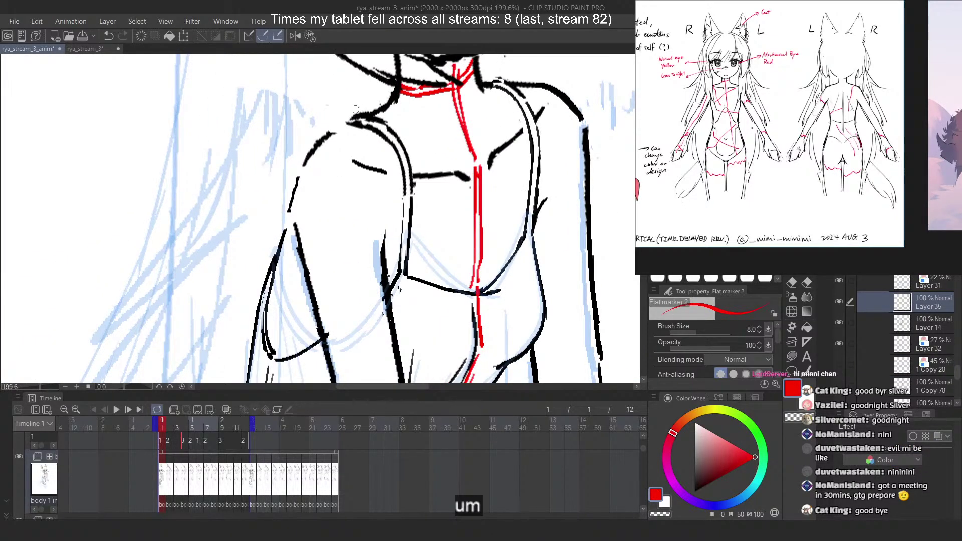
Try red marking strokes from the near shoulder beside the top's strap down across the chest
mouse_move(351, 125)
mouse_down()
mouse_move(377, 158)
mouse_move(389, 208)
mouse_up()
mouse_move(382, 159)
mouse_down()
mouse_move(393, 217)
mouse_move(426, 281)
mouse_up()
key(ctrl+z)
key(ctrl+z)
drag(394, 212, 425, 277)
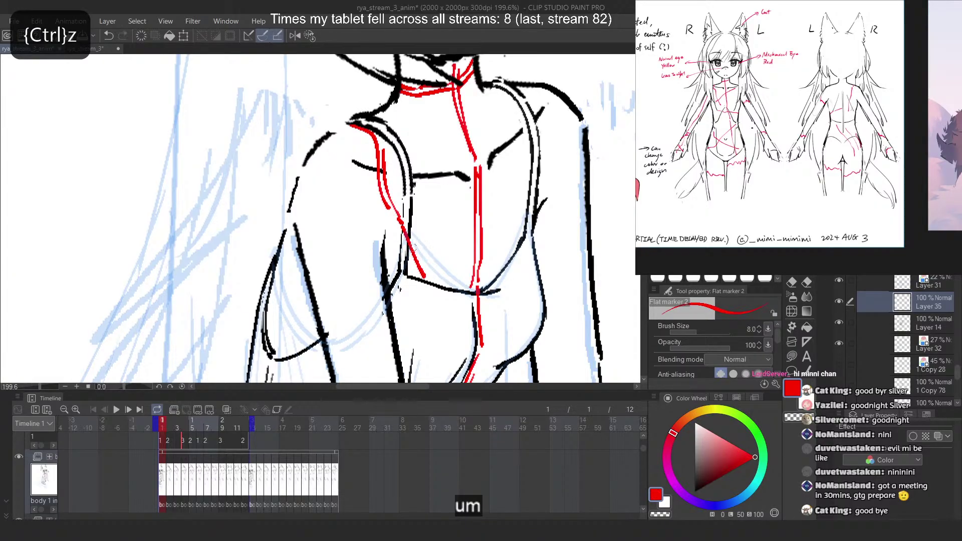
key(ctrl+z)
key(ctrl+z)
drag(404, 231, 437, 329)
scroll(405, 287, down, 1)
drag(405, 286, 389, 236)
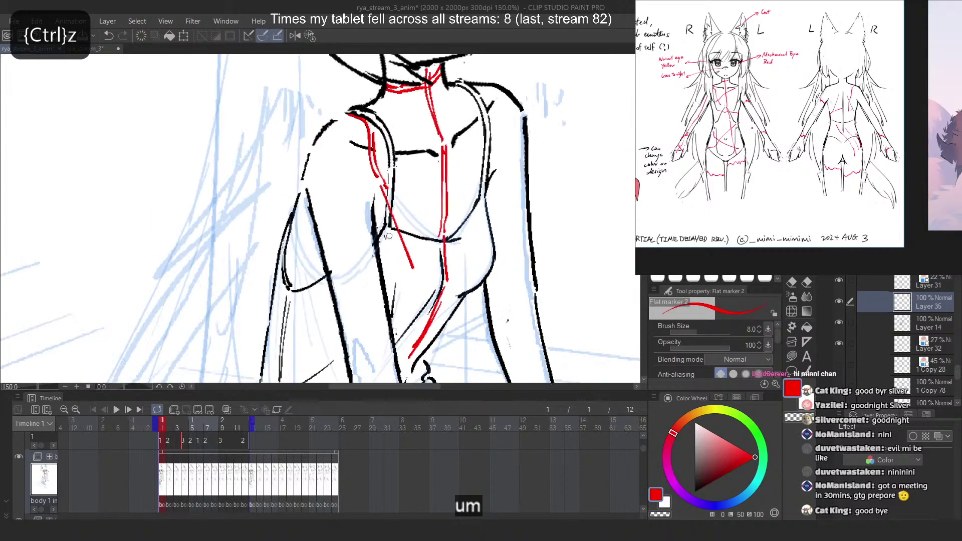
scroll(389, 236, up, 1)
key(ctrl+z)
key(ctrl+z)
Draw a red double line from the near shoulder along the outer edge of the top's strap
drag(369, 150, 391, 219)
key(ctrl+z)
key(ctrl+z)
mouse_move(343, 102)
mouse_down()
mouse_move(398, 193)
mouse_move(376, 140)
mouse_move(394, 184)
mouse_up()
key(ctrl+z)
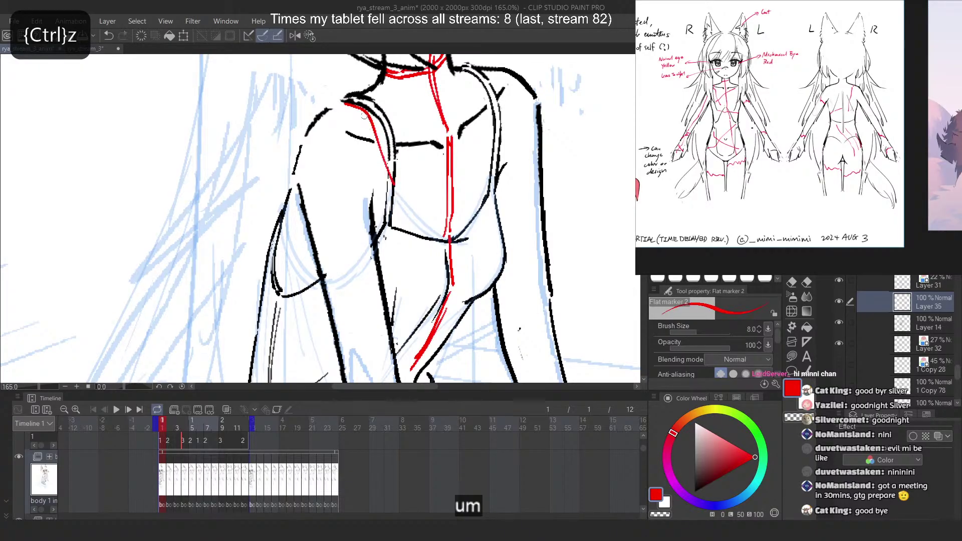
key(ctrl+z)
drag(345, 102, 391, 182)
key(ctrl+z)
drag(344, 103, 394, 171)
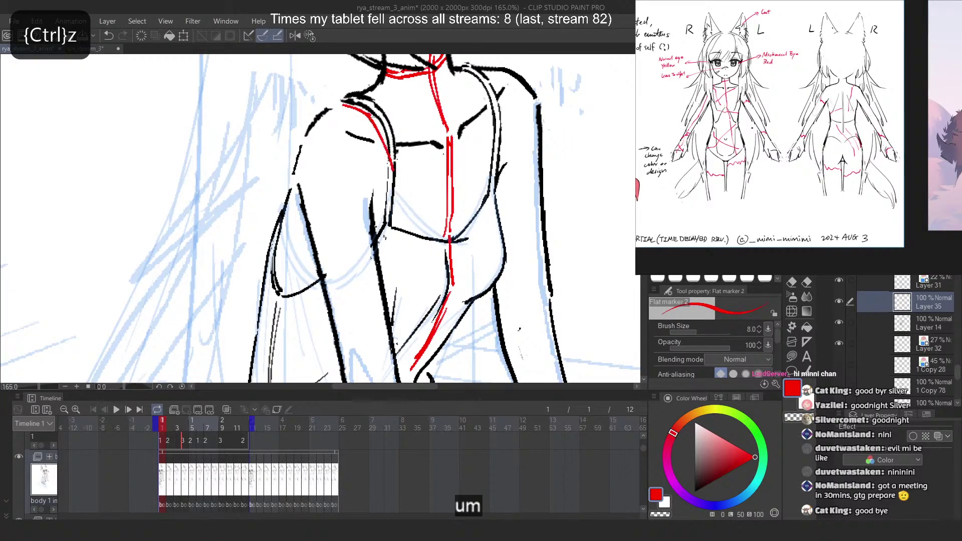
drag(372, 117, 400, 172)
key(ctrl+z)
key(ctrl+z)
drag(342, 104, 390, 163)
Extend the red strap-side marking down over the chest and angle its end across the ribs below the top's hem
mouse_move(374, 116)
mouse_down()
mouse_move(401, 175)
mouse_move(404, 261)
mouse_up()
key(ctrl+z)
key(ctrl+z)
mouse_move(395, 176)
mouse_down()
mouse_move(403, 239)
mouse_move(419, 268)
mouse_up()
key(ctrl+z)
key(ctrl+z)
drag(398, 232, 406, 248)
key(ctrl+z)
mouse_move(399, 231)
mouse_down()
mouse_move(420, 275)
mouse_move(412, 254)
mouse_up()
key(ctrl+z)
key(ctrl+z)
key(ctrl+z)
mouse_move(396, 224)
mouse_down()
mouse_move(424, 281)
mouse_move(396, 193)
mouse_up()
mouse_move(393, 176)
mouse_down()
mouse_move(387, 161)
mouse_move(400, 234)
mouse_up()
key(ctrl+z)
key(ctrl+z)
Draw a red diagonal double line from below the far collarbone across the centre line to the near-side ribs
key(c)
key(c)
mouse_move(493, 121)
mouse_down()
mouse_move(383, 294)
mouse_move(460, 163)
mouse_up()
key(ctrl+z)
key(ctrl+z)
key(ctrl+z)
drag(450, 177, 383, 283)
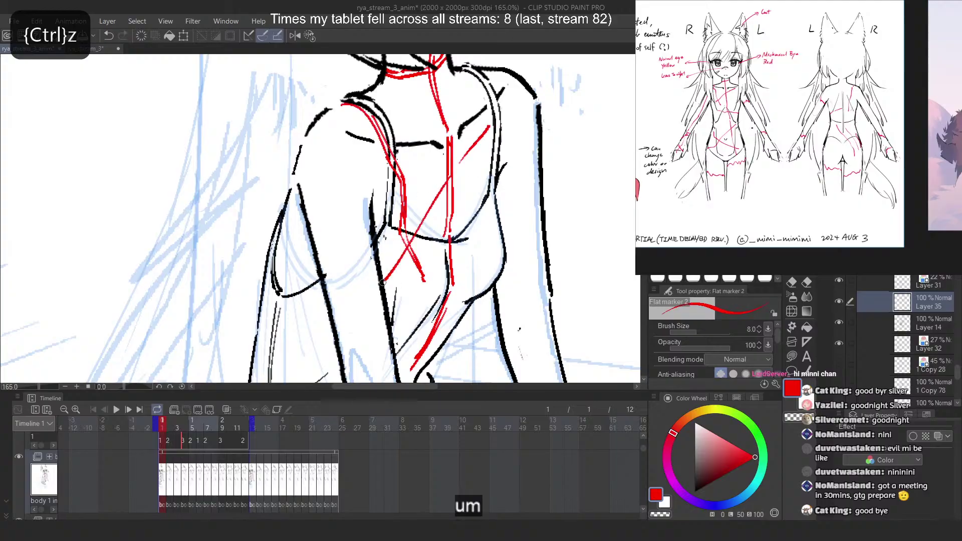
drag(485, 136, 415, 247)
key(ctrl+z)
key(ctrl+z)
mouse_move(445, 180)
mouse_down()
mouse_move(395, 283)
mouse_move(389, 277)
mouse_up()
key(ctrl+z)
Erase the overlaps where the diagonal marking crosses the centre line and the rib marking, and redraw the broken stroke between them
key(c)
key(c)
key(ctrl+z)
key(c)
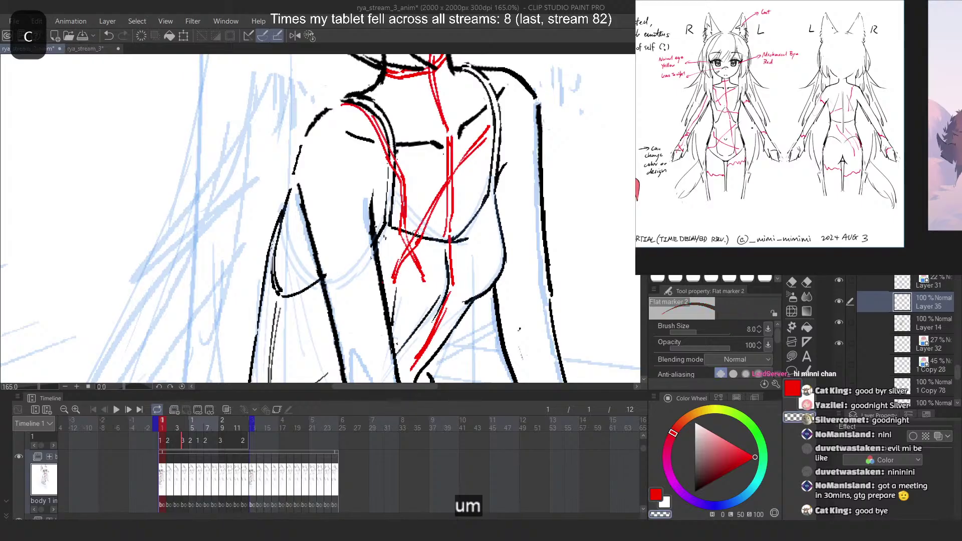
drag(428, 212, 410, 248)
key(c)
key(ctrl+z)
drag(428, 216, 414, 244)
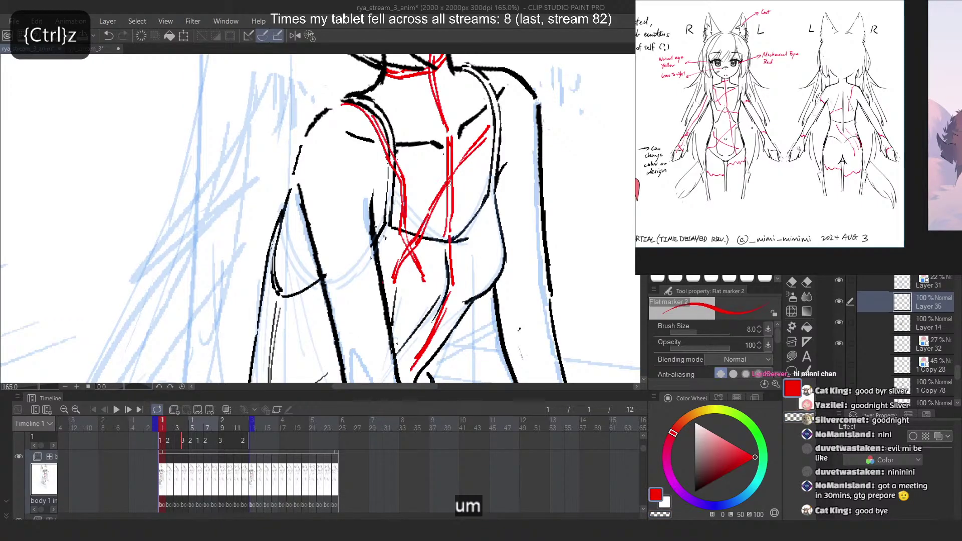
key(c)
drag(446, 185, 457, 168)
mouse_move(415, 242)
mouse_down()
mouse_move(402, 256)
mouse_move(417, 257)
mouse_up()
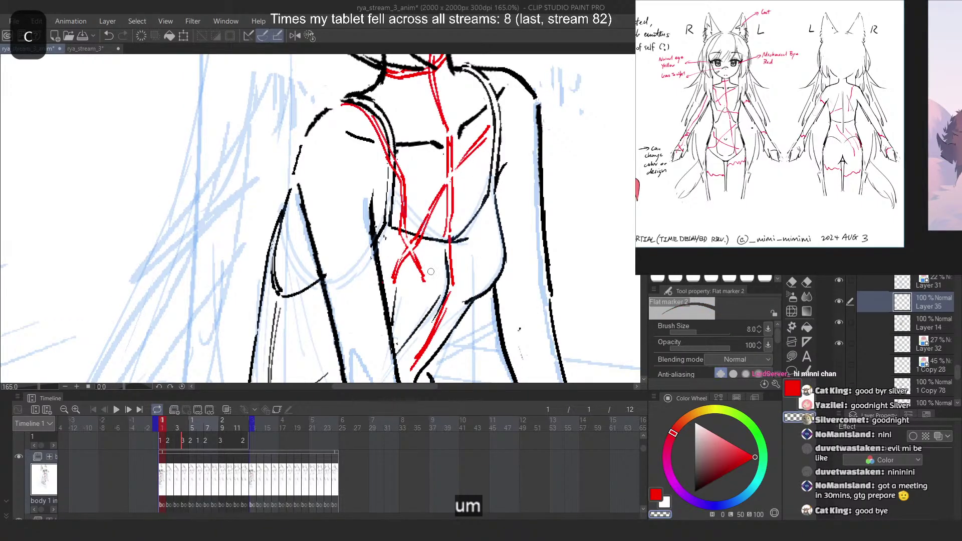
key(c)
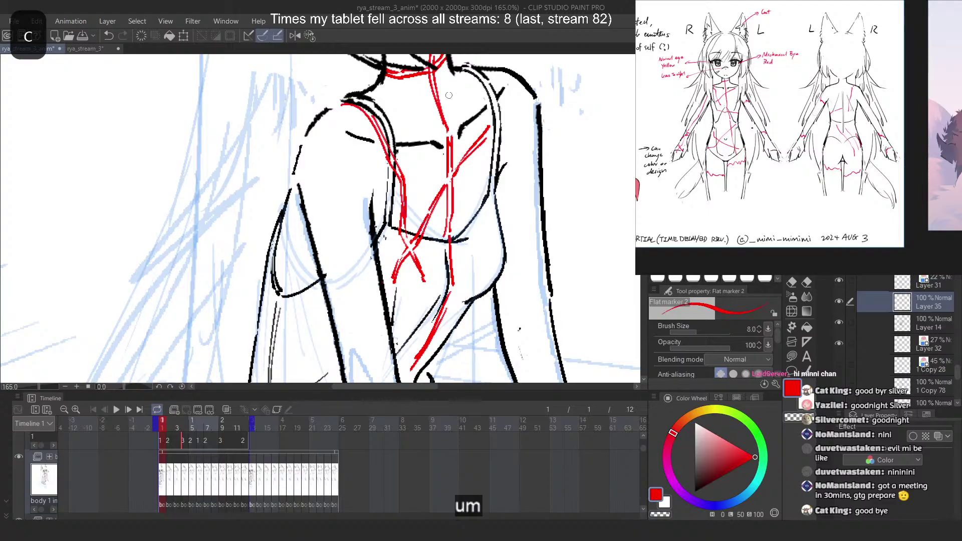
Touch up the diagonal marking beside the centre line and clean up the junction of the neck and centre lines
key(ctrl+z)
mouse_move(454, 166)
mouse_down()
mouse_move(455, 176)
mouse_move(460, 159)
mouse_up()
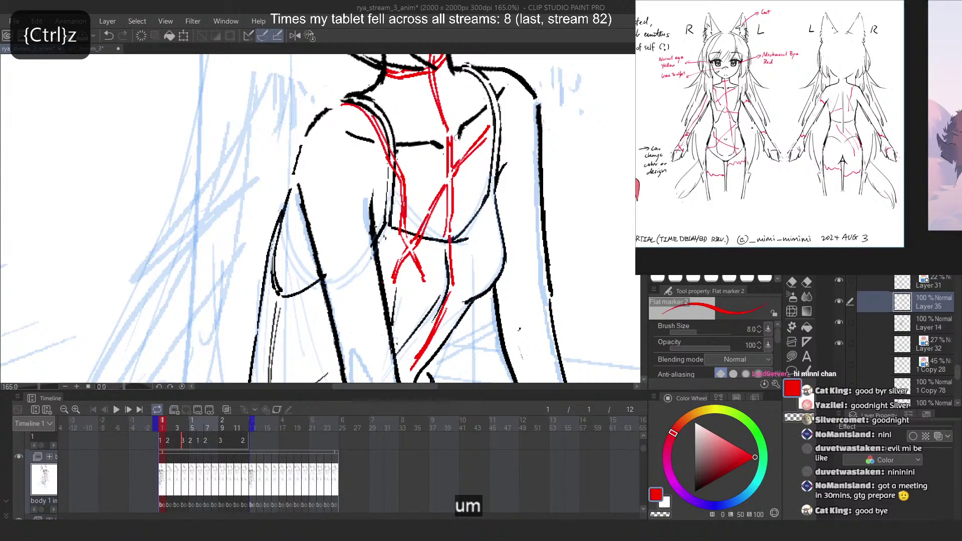
key(c)
drag(440, 119, 448, 138)
key(c)
key(ctrl+z)
key(ctrl+z)
mouse_move(432, 91)
mouse_down()
mouse_move(447, 137)
mouse_move(440, 105)
mouse_move(450, 136)
mouse_up()
key(ctrl+z)
key(c)
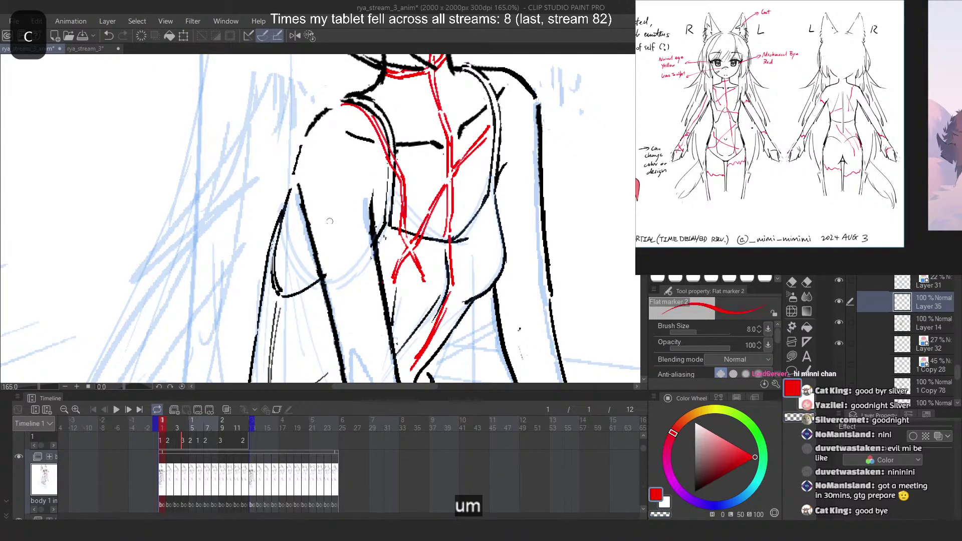
Try a red band on the near upper arm and a slanted red stroke across the far side of the chest
scroll(319, 77, down, 3)
drag(345, 147, 311, 181)
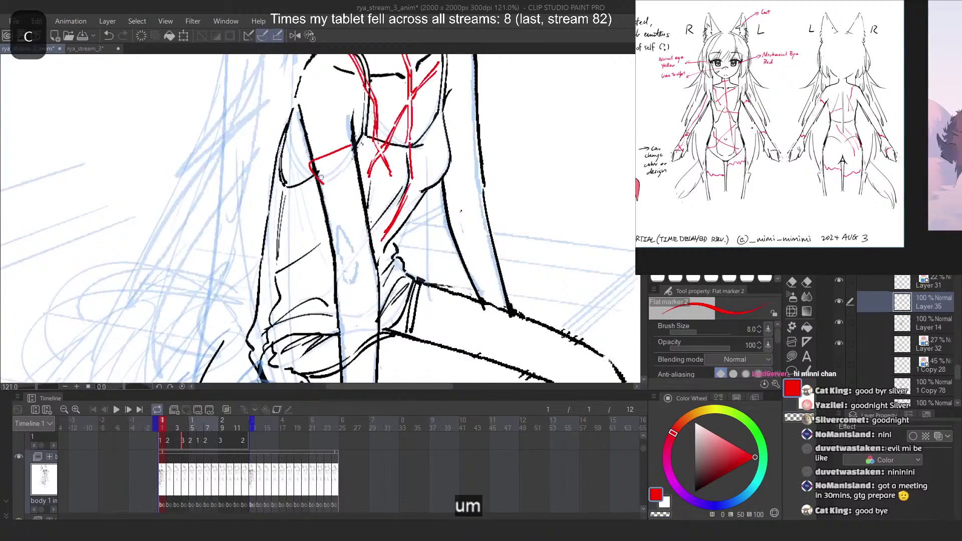
key(ctrl+z)
mouse_move(446, 105)
mouse_down()
mouse_move(473, 86)
mouse_move(410, 124)
mouse_up()
key(ctrl+z)
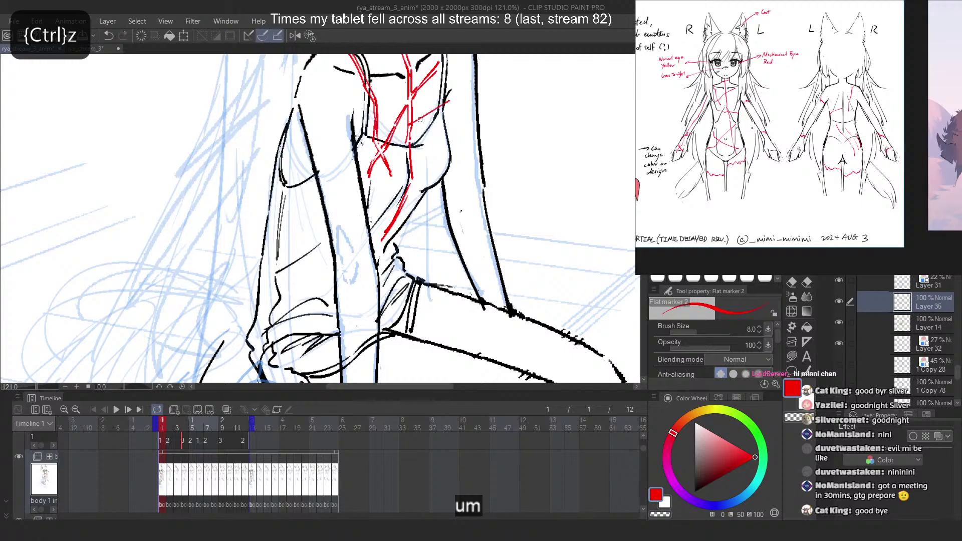
key(ctrl+z)
Draw a curved red double band around the far upper arm
drag(472, 85, 439, 110)
key(ctrl+z)
mouse_move(475, 80)
mouse_down()
mouse_move(447, 106)
mouse_move(475, 90)
mouse_move(458, 116)
mouse_move(440, 107)
mouse_up()
key(ctrl+z)
Draw a red double band around the far forearm just above the wrist
drag(508, 301, 477, 295)
key(ctrl+z)
key(ctrl+z)
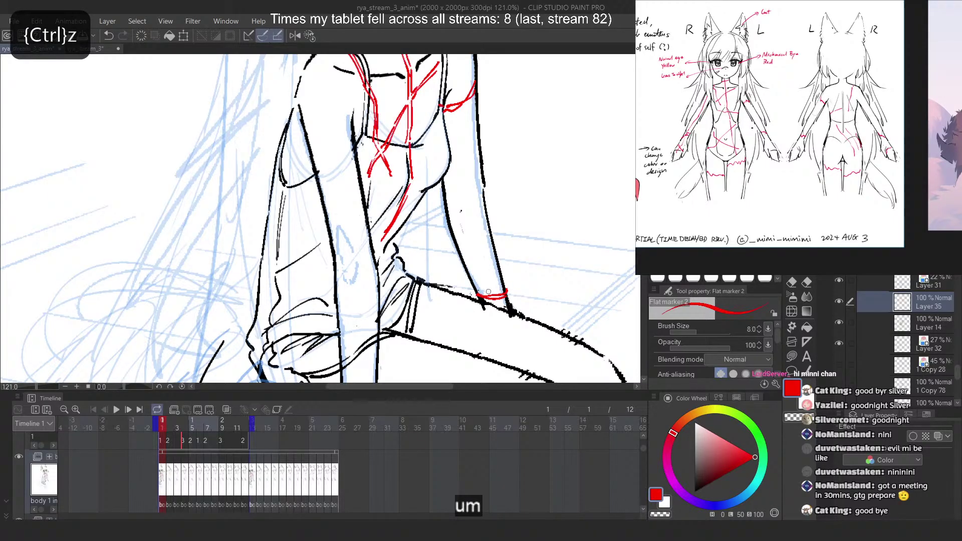
key(ctrl+z)
key(ctrl+z)
drag(505, 296, 474, 284)
key(ctrl+z)
key(ctrl+z)
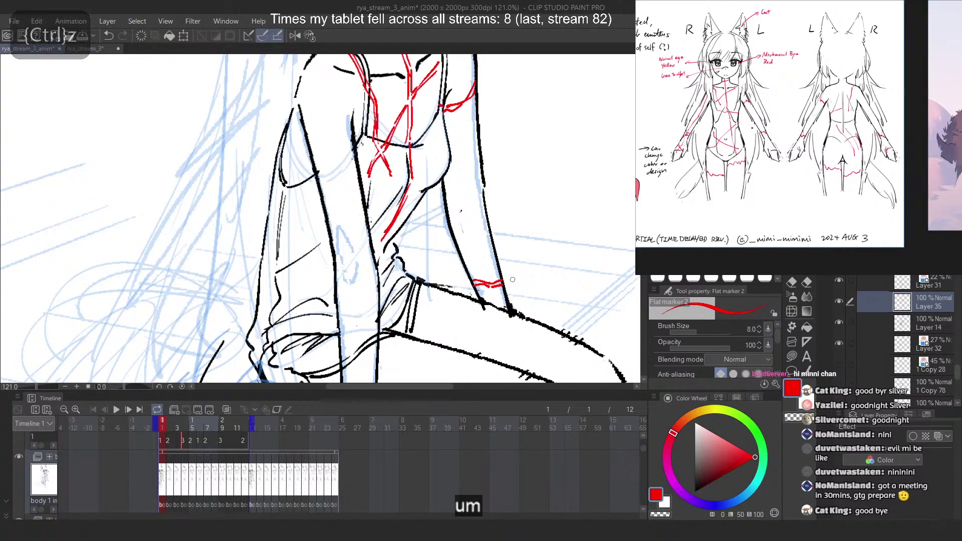
Try a curved red band and long red strokes on the near upper arm
scroll(513, 280, down, 3)
drag(342, 176, 356, 146)
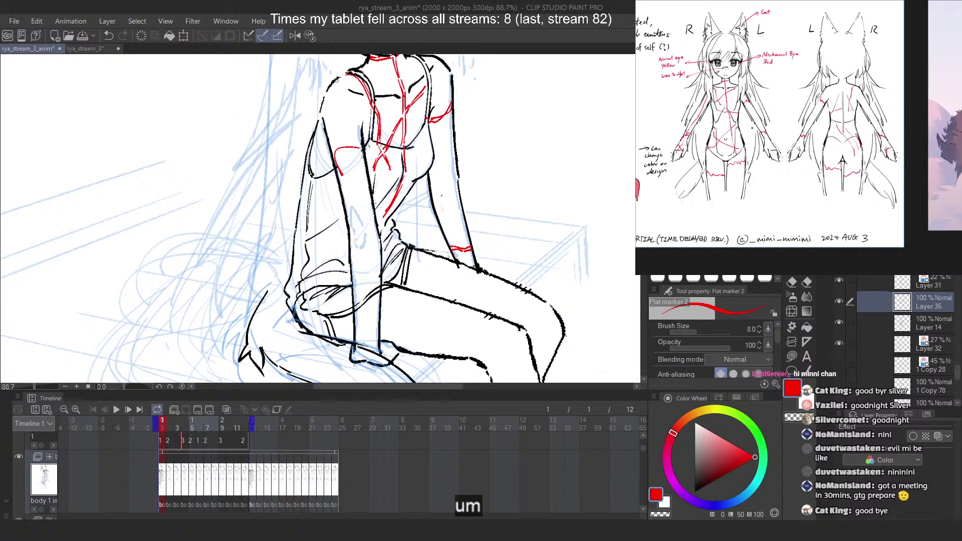
key(ctrl+z)
drag(337, 78, 369, 205)
key(ctrl+z)
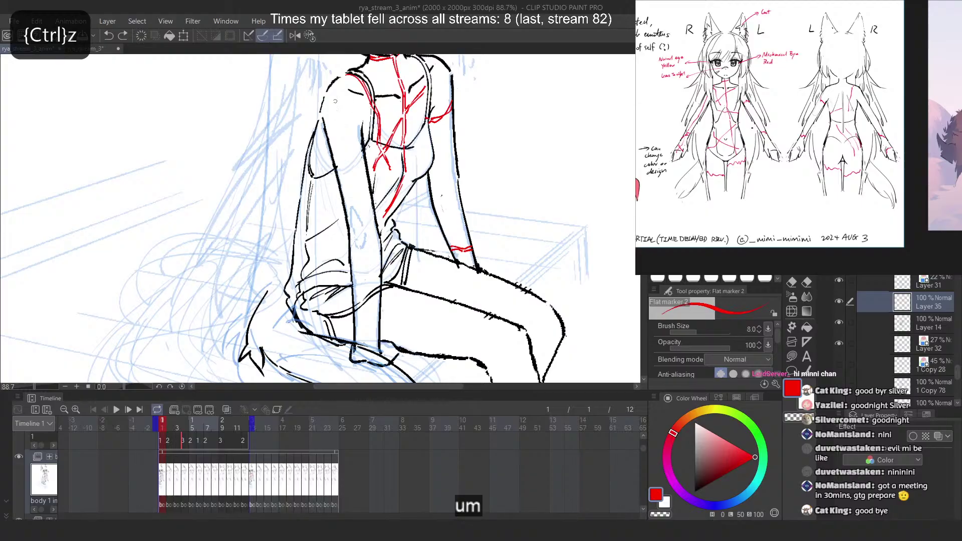
drag(335, 101, 371, 203)
key(ctrl+z)
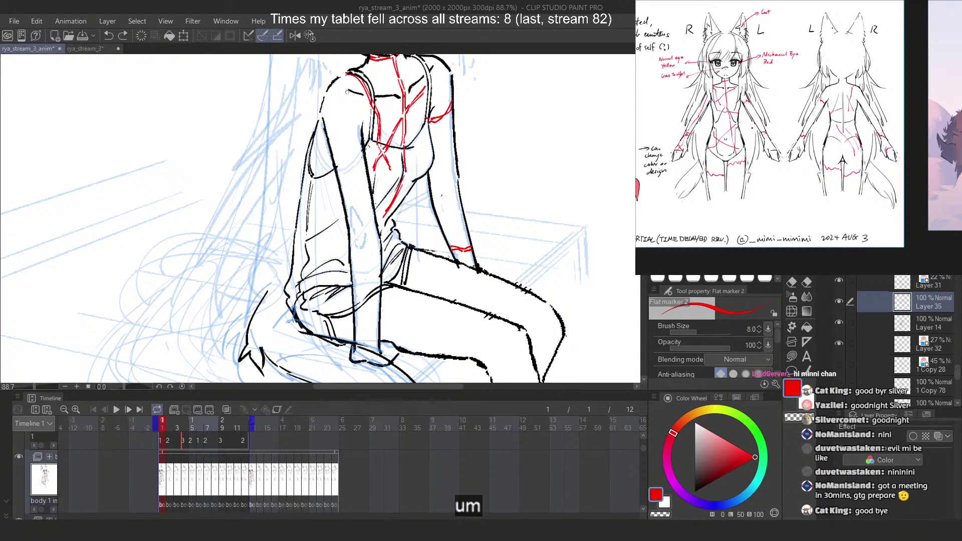
Draw a long red double line down the near arm from the shoulder to the inner elbow
drag(339, 103, 380, 228)
key(ctrl+z)
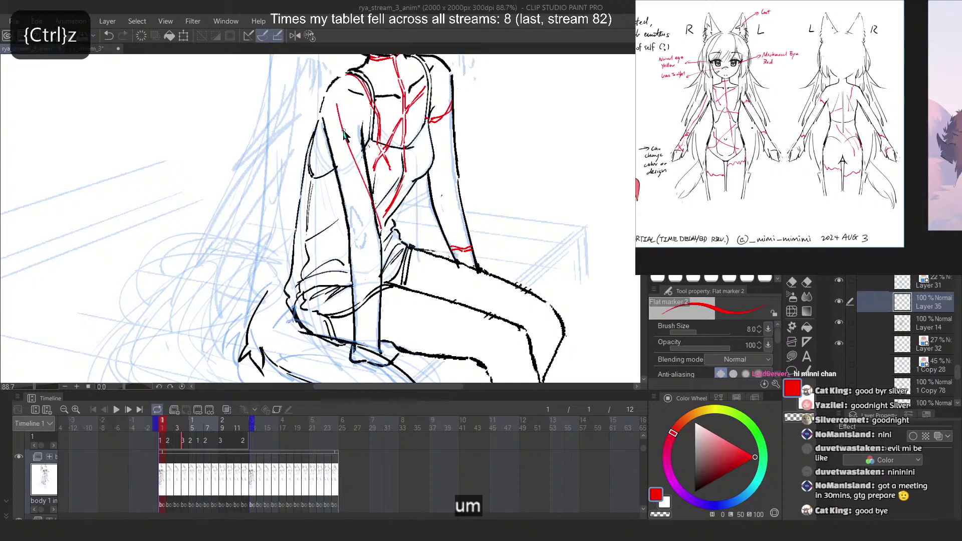
drag(346, 129, 376, 222)
drag(342, 104, 364, 176)
key(ctrl+z)
drag(342, 107, 373, 196)
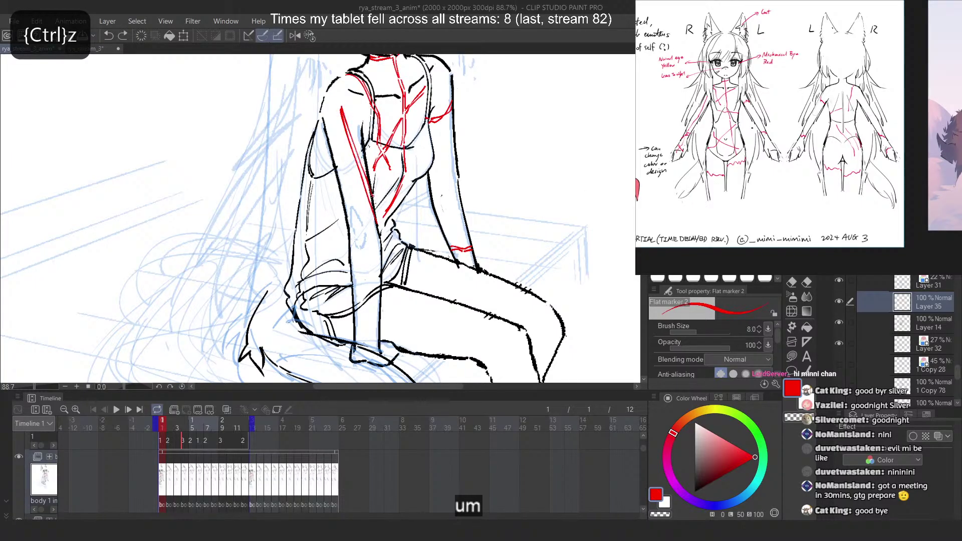
key(ctrl+z)
drag(341, 110, 371, 190)
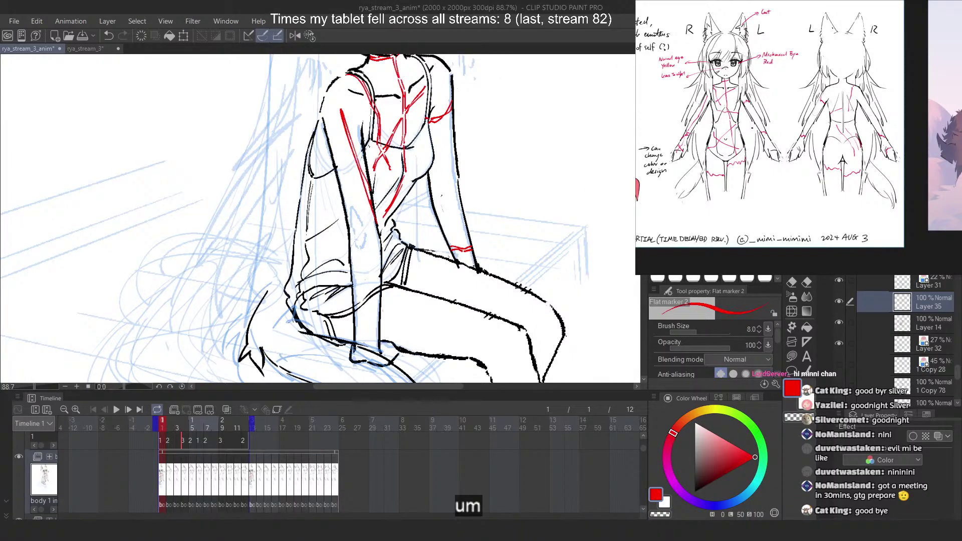
Erase part of the near arm's long red marking and redraw its upper stroke with a tapered tip
scroll(361, 145, down, 1)
scroll(361, 145, up, 1)
key(c)
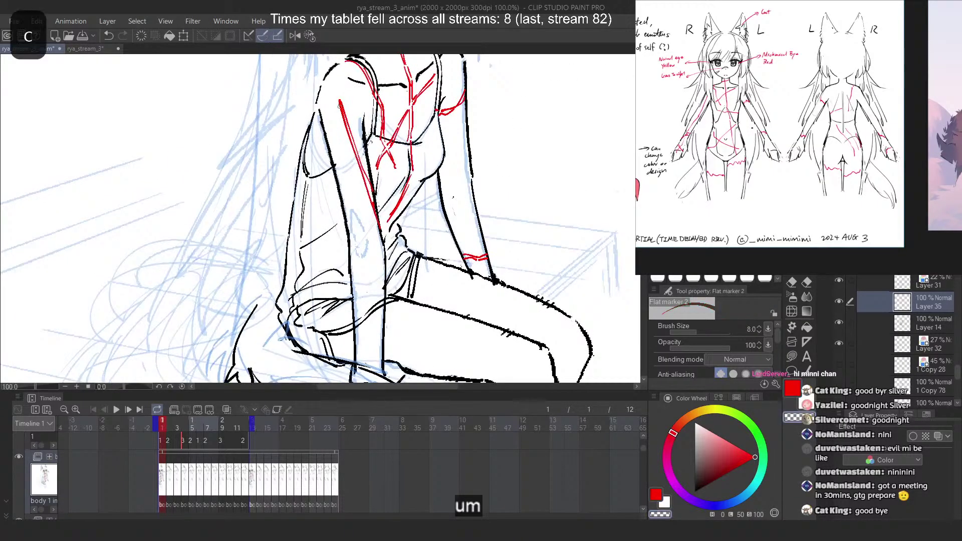
drag(340, 100, 364, 177)
key(c)
key(ctrl+z)
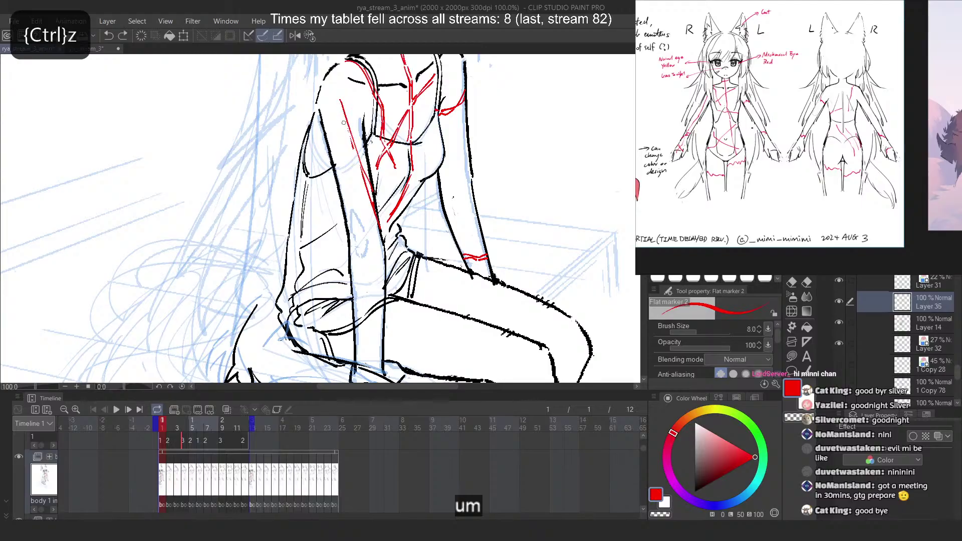
drag(340, 101, 367, 183)
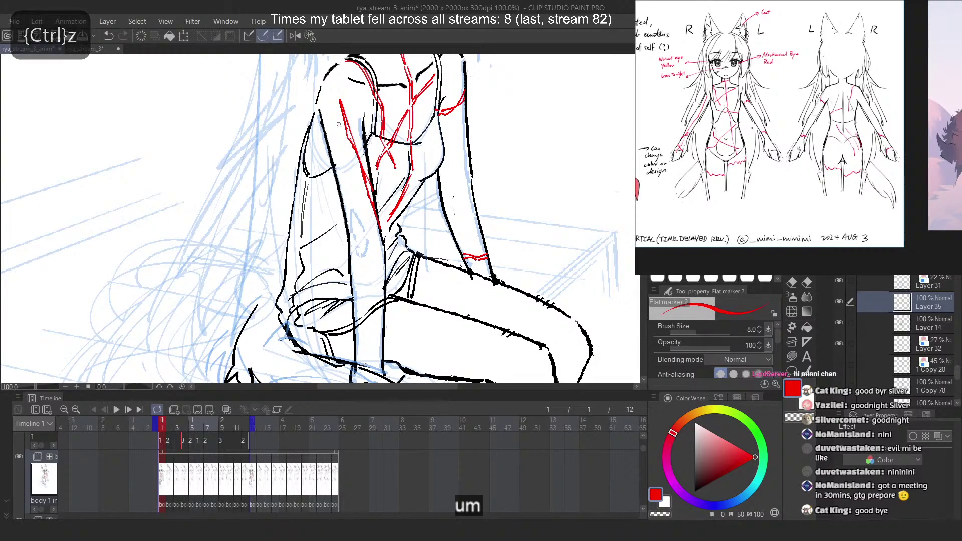
Try a lengthwise and a diagonal red stroke on the near forearm
drag(366, 279, 369, 368)
key(ctrl+z)
scroll(353, 100, down, 2)
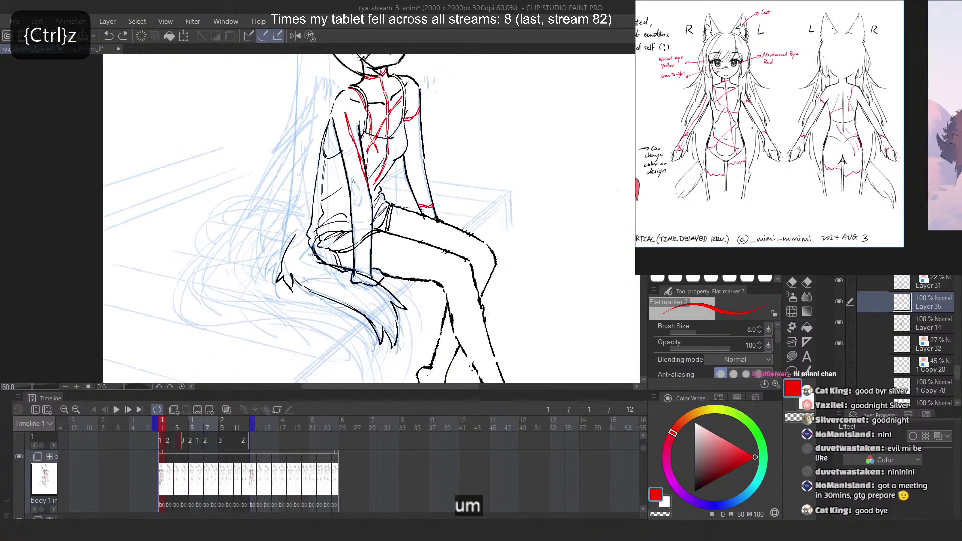
scroll(364, 210, up, 2)
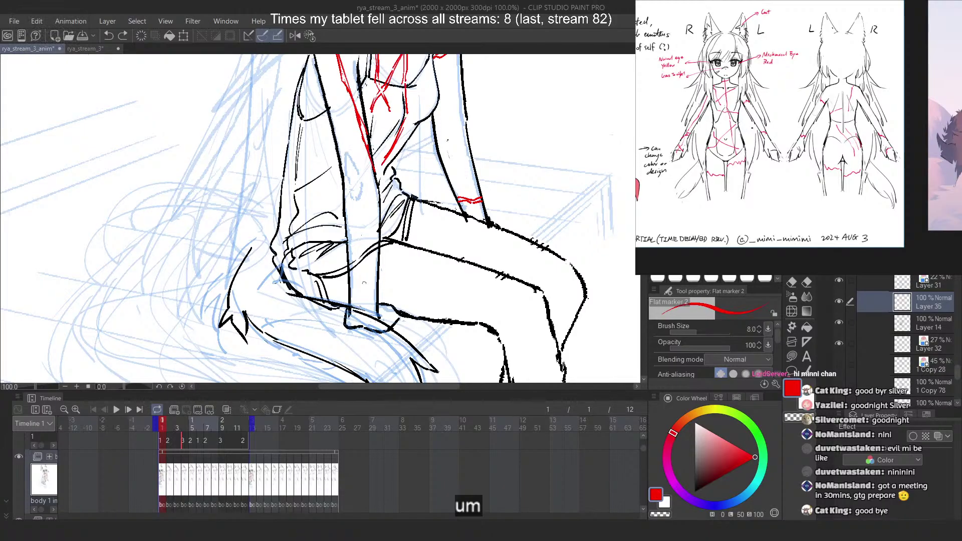
drag(376, 236, 331, 296)
key(ctrl+z)
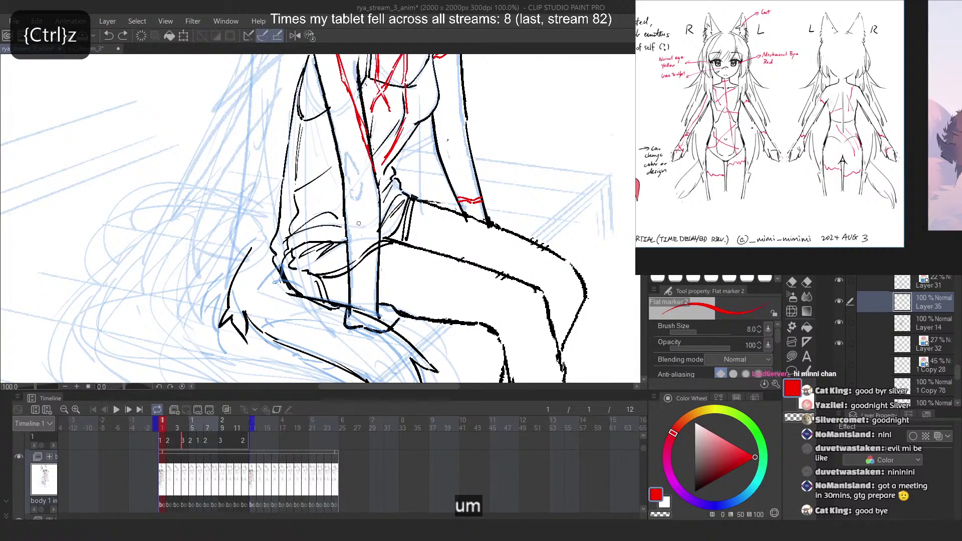
Check the arm markings on the design sheet and draw a slanted red band across the near forearm above the wrist
scroll(736, 129, down, 3)
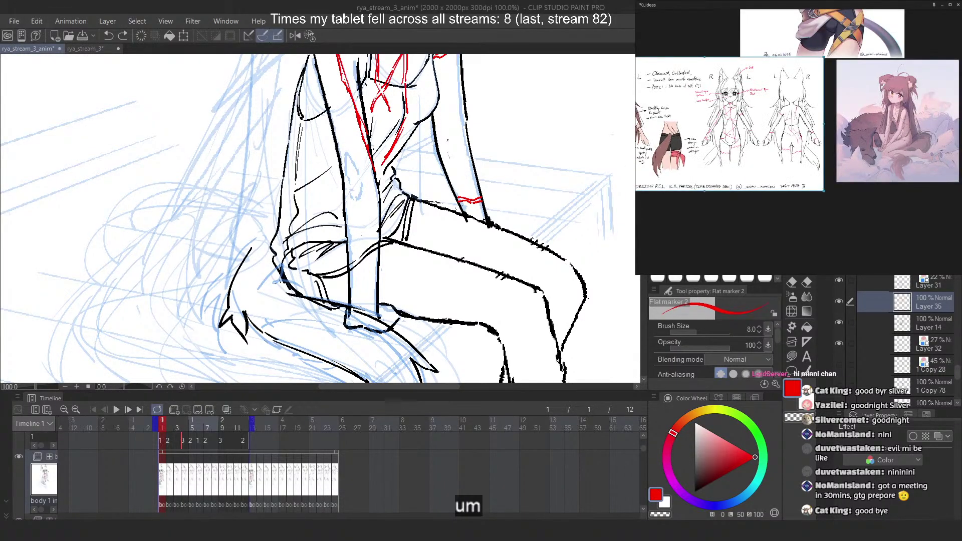
scroll(725, 126, up, 1)
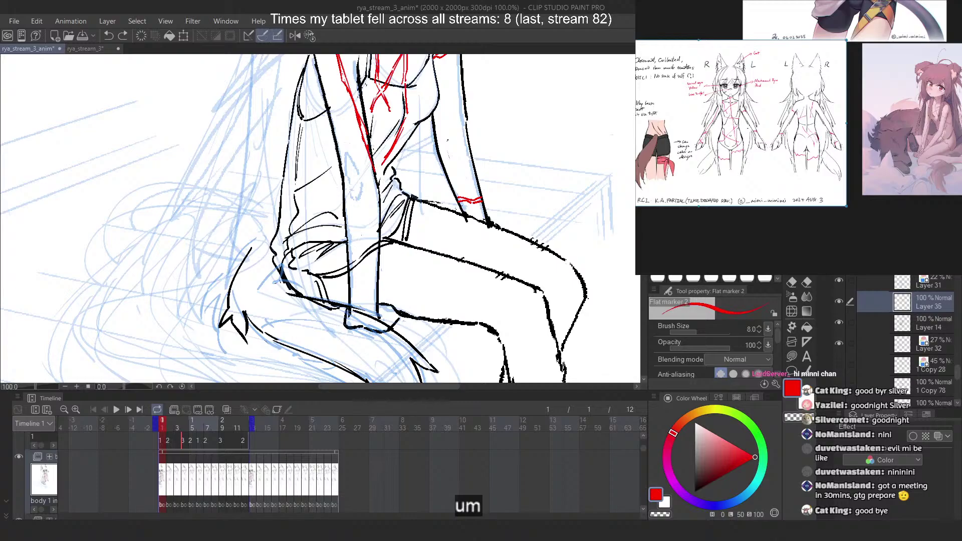
mouse_move(379, 301)
mouse_down()
mouse_move(353, 283)
mouse_move(379, 300)
mouse_up()
key(ctrl+z)
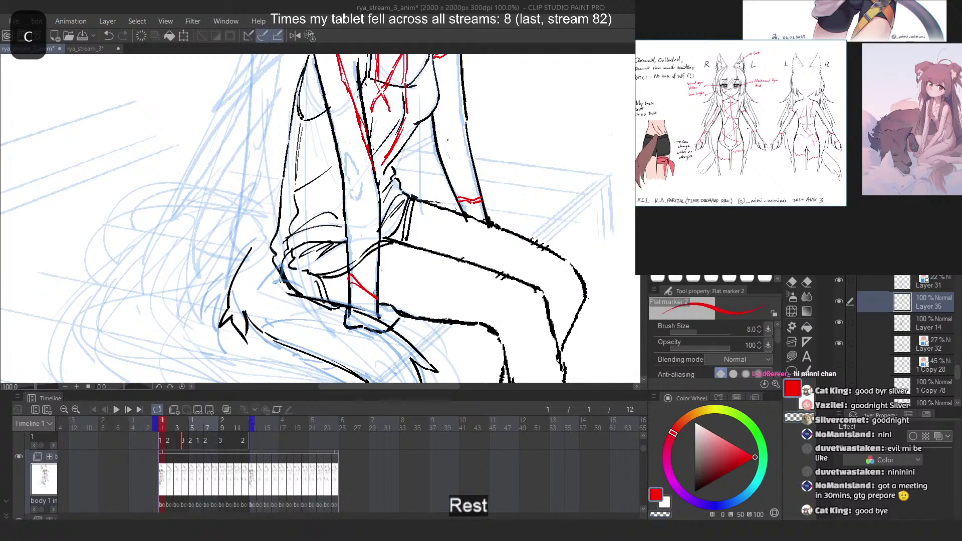
key(ctrl+z)
Draw a curved red marking on the back of the near hand
scroll(353, 332, up, 2)
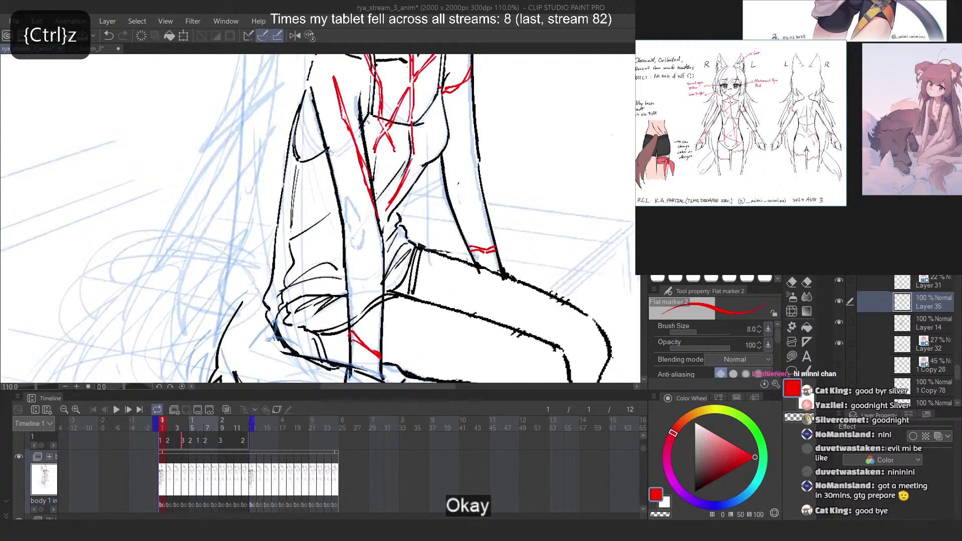
scroll(371, 336, down, 1)
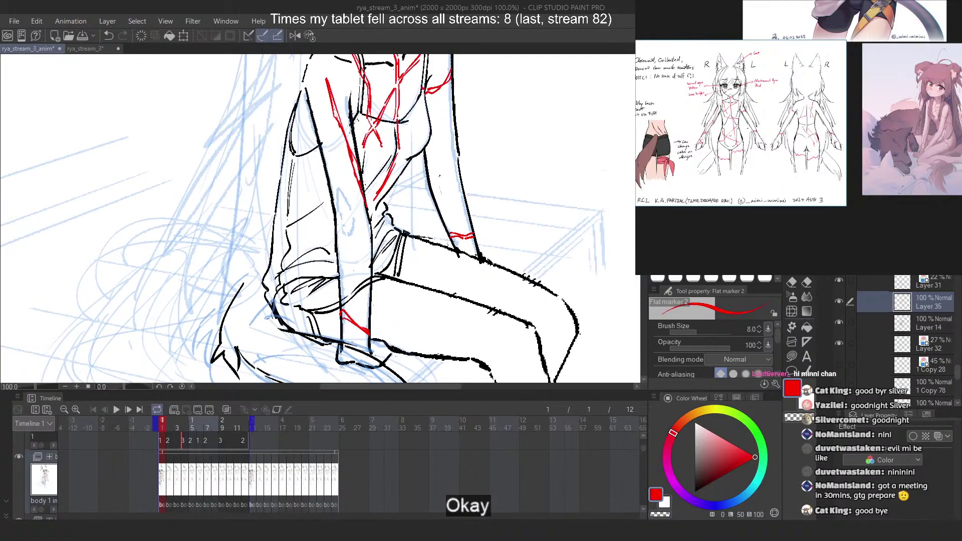
drag(373, 341, 386, 358)
key(ctrl+z)
key(ctrl+z)
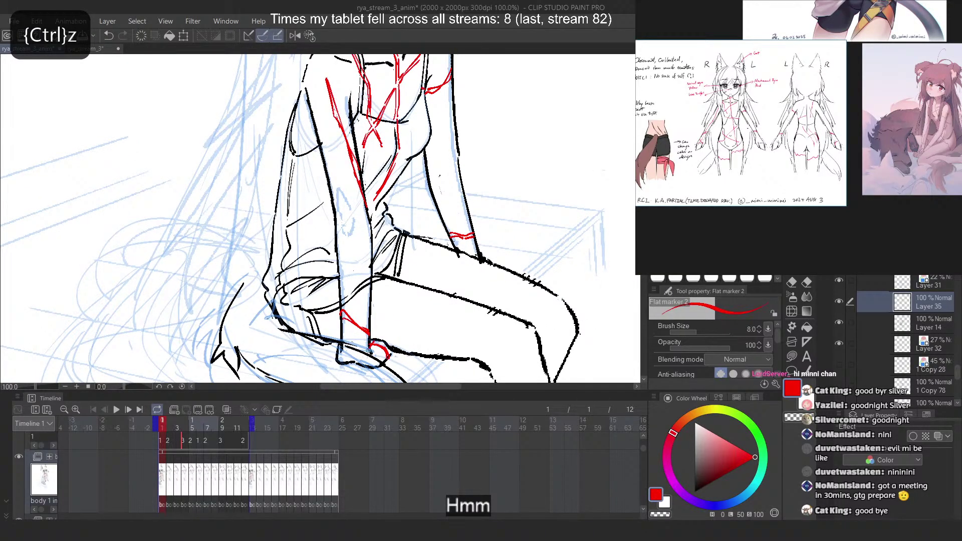
scroll(370, 351, down, 2)
scroll(432, 121, up, 4)
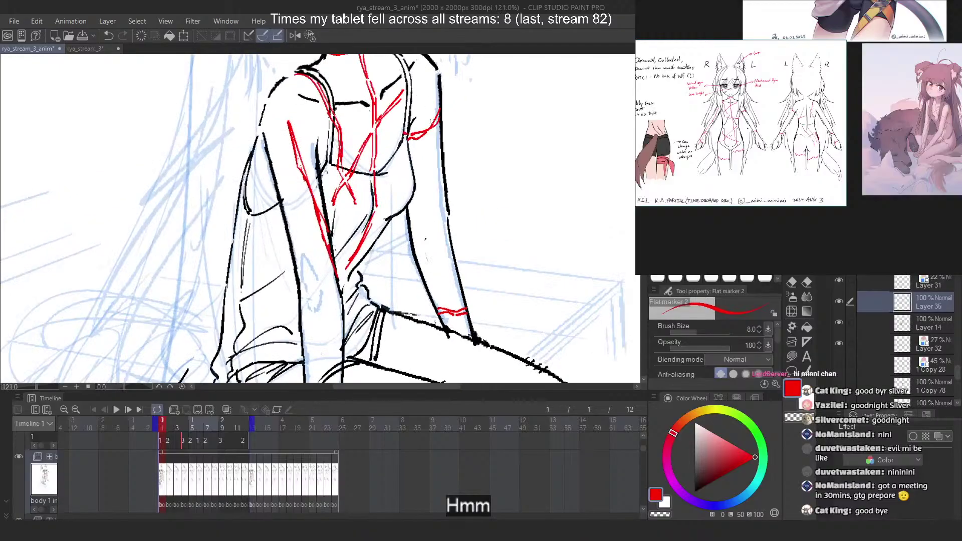
scroll(432, 120, down, 3)
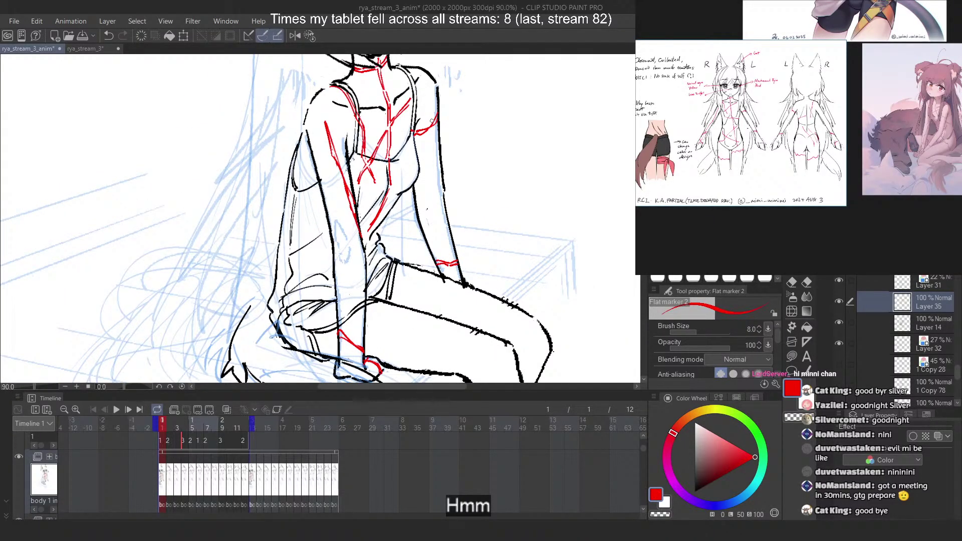
Draw a curved red marking across the lower torso, passing behind the near forearm and rising toward the back
drag(375, 264, 282, 272)
key(ctrl+z)
drag(376, 252, 291, 254)
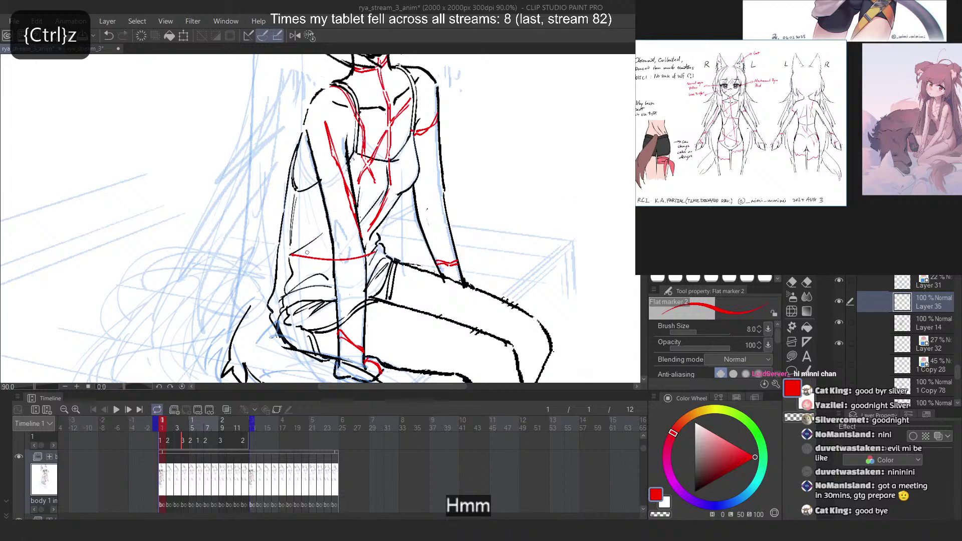
key(ctrl+z)
drag(377, 261, 317, 240)
Draw crossing diagonal red markings over the lower abdomen, one toward the far hip and one down to the near hip
drag(372, 225, 380, 271)
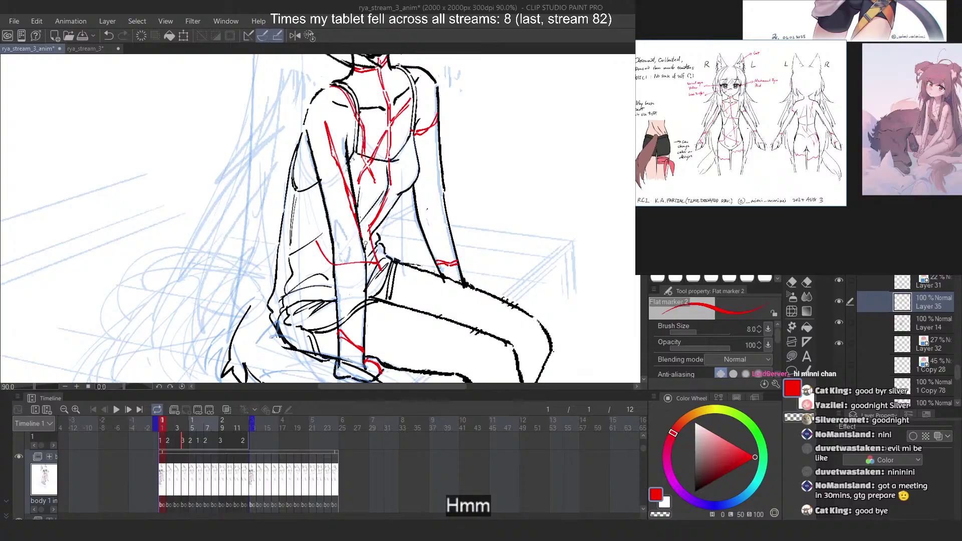
key(ctrl+z)
drag(368, 234, 381, 277)
key(ctrl+z)
drag(369, 231, 363, 243)
drag(365, 258, 381, 277)
key(ctrl+z)
drag(306, 293, 320, 263)
key(ctrl+z)
mouse_move(305, 239)
mouse_down()
mouse_move(333, 293)
mouse_move(306, 276)
mouse_up()
key(ctrl+z)
key(ctrl+z)
drag(376, 225, 288, 300)
key(ctrl+z)
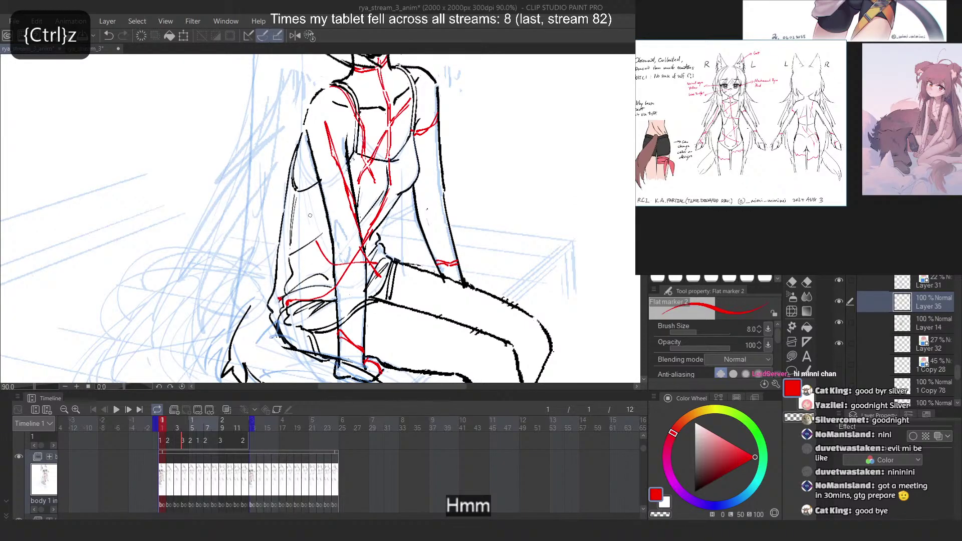
Add short red strokes along the rear edge of the near hip and on top of the far thigh below the shorts
drag(285, 265, 273, 302)
key(ctrl+z)
drag(285, 270, 278, 301)
mouse_move(415, 275)
mouse_down()
mouse_move(410, 302)
mouse_move(394, 300)
mouse_up()
key(ctrl+z)
key(ctrl+z)
drag(405, 267, 394, 280)
key(ctrl+z)
drag(406, 267, 396, 279)
Draw a double-line curved red marking around the near thigh, from its upper edge down to the hand
drag(394, 324, 363, 348)
key(ctrl+z)
key(ctrl+z)
drag(384, 304, 365, 352)
key(ctrl+z)
drag(394, 305, 368, 353)
drag(395, 306, 375, 343)
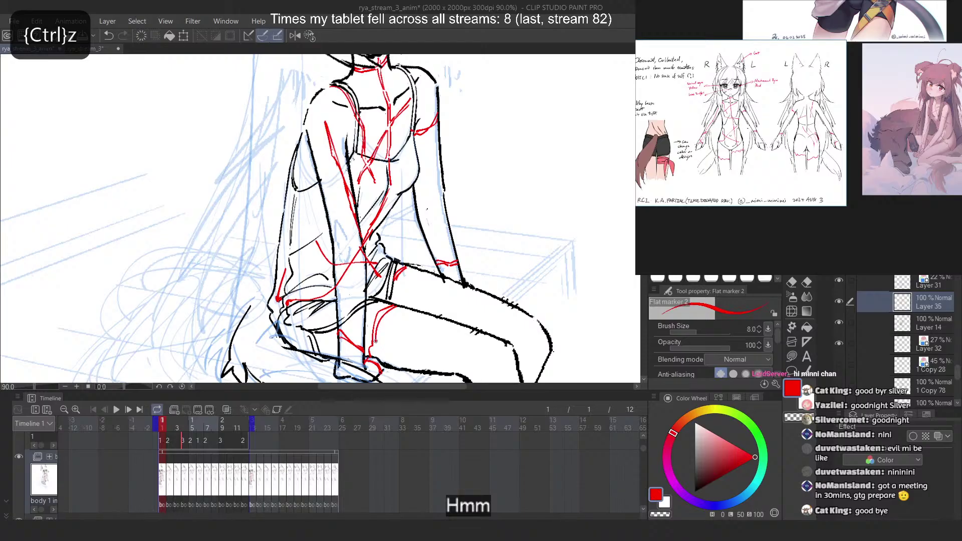
drag(392, 310, 377, 356)
key(ctrl+z)
key(ctrl+z)
drag(394, 309, 377, 321)
key(ctrl+z)
Examine the red markings across the whole seated figure
scroll(395, 150, down, 5)
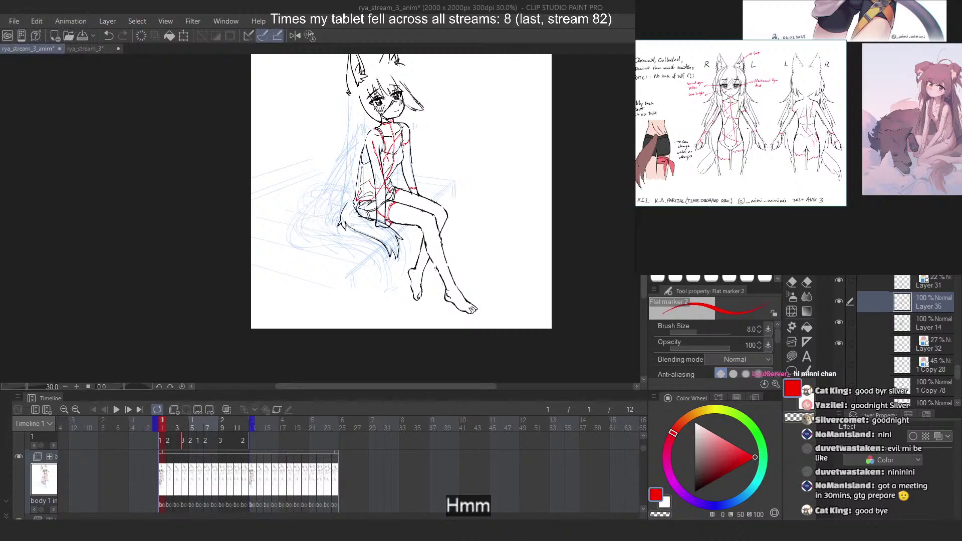
scroll(381, 130, up, 1)
scroll(406, 215, up, 2)
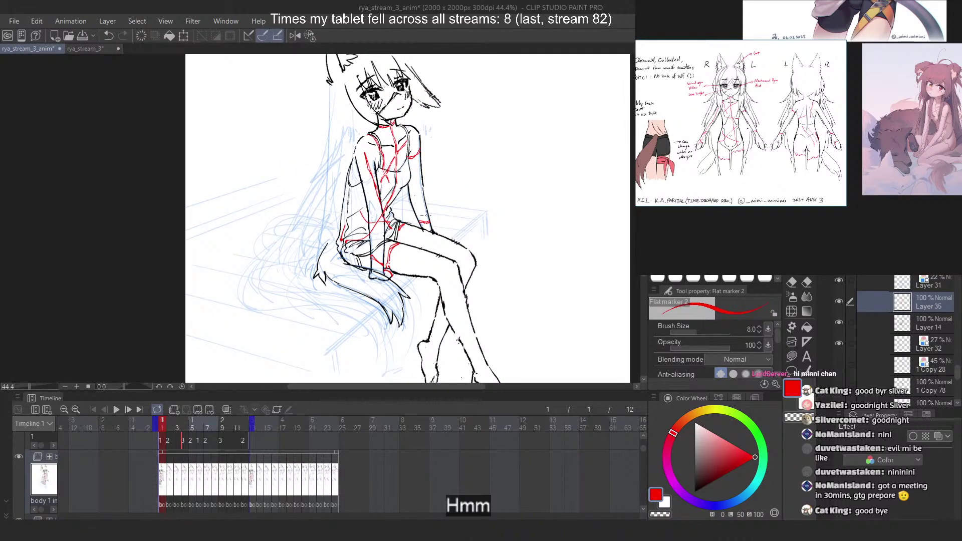
scroll(418, 233, up, 1)
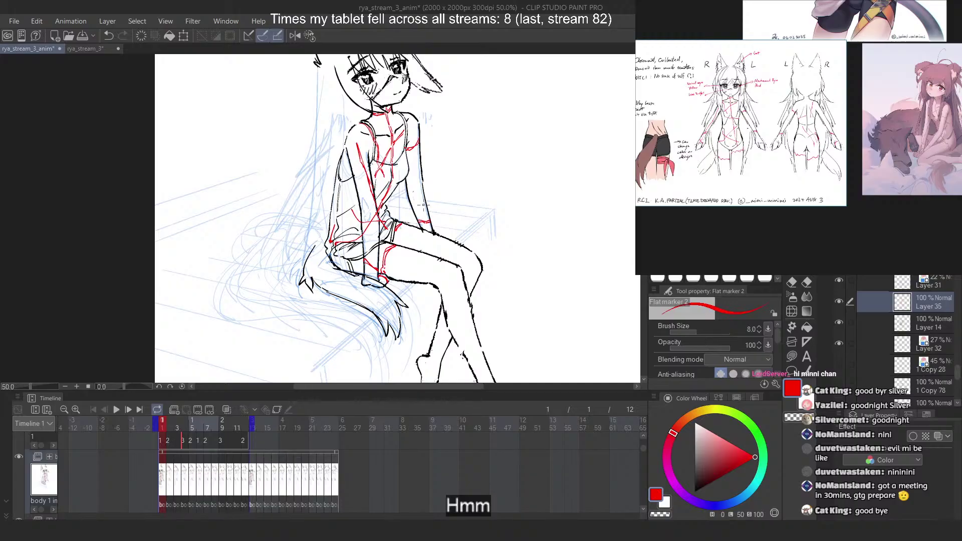
scroll(441, 213, down, 2)
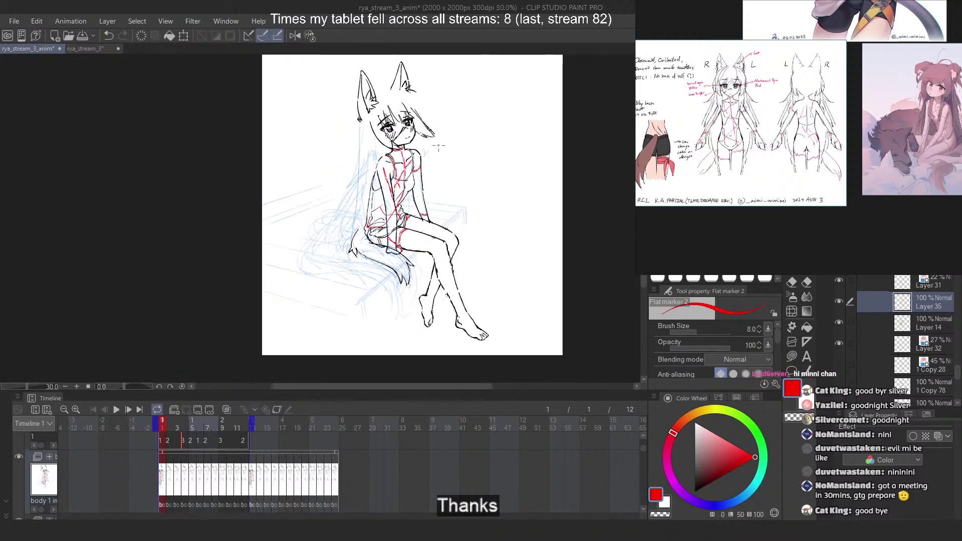
scroll(408, 71, up, 5)
scroll(398, 73, up, 2)
Switch the drawing colour to black and select the ear line-art layer with the long hair's line art shown
mouse_move(400, 122)
mouse_down()
mouse_move(368, 132)
mouse_move(390, 131)
mouse_up()
key(ctrl+z)
scroll(396, 138, down, 3)
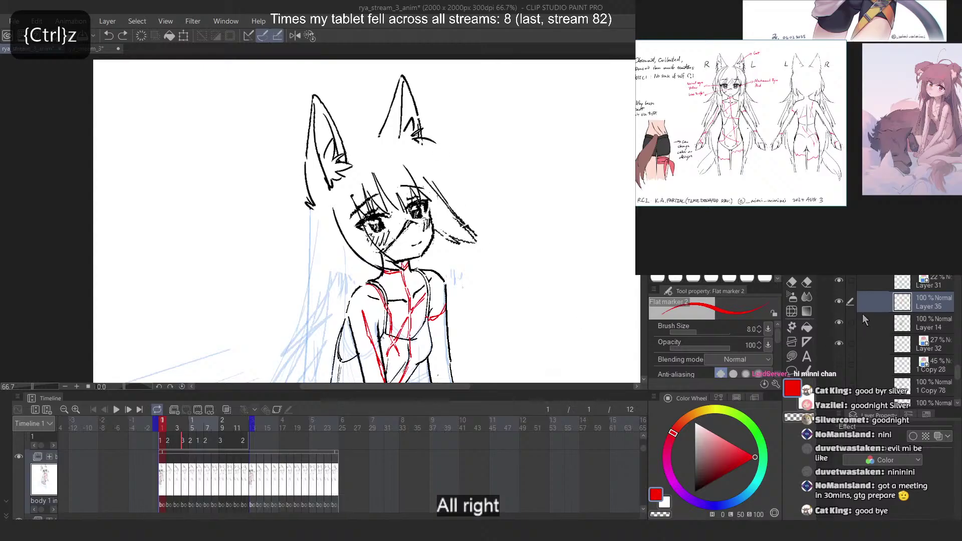
scroll(862, 313, up, 3)
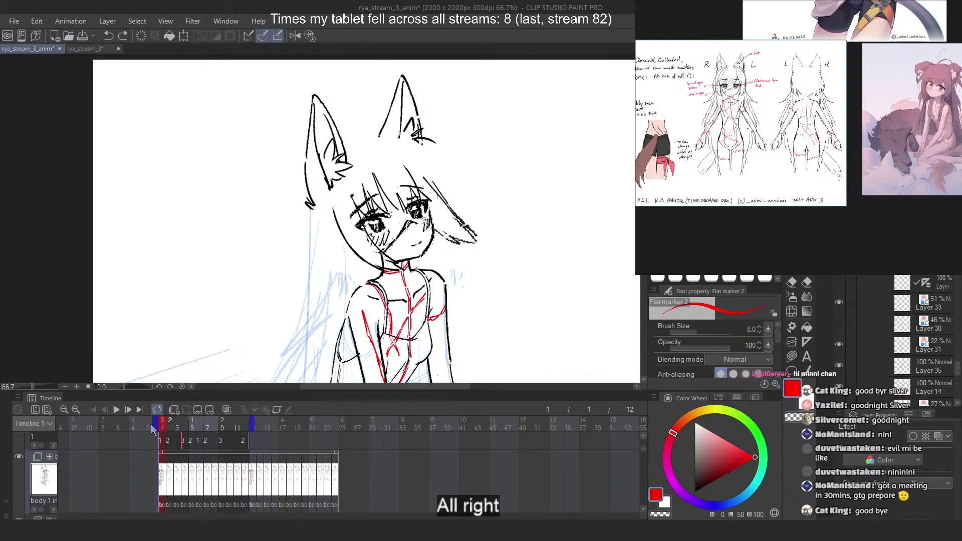
scroll(377, 119, up, 1)
click(695, 492)
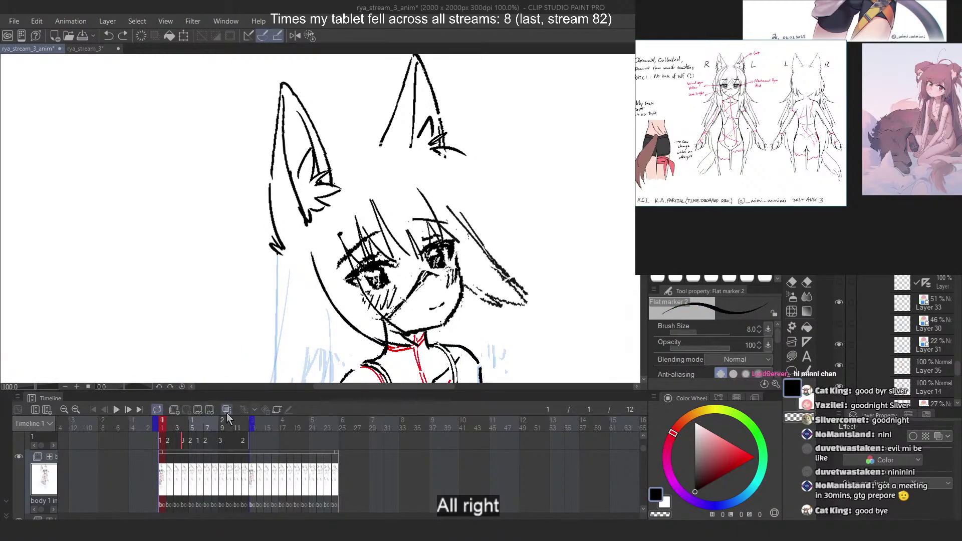
scroll(884, 276, up, 2)
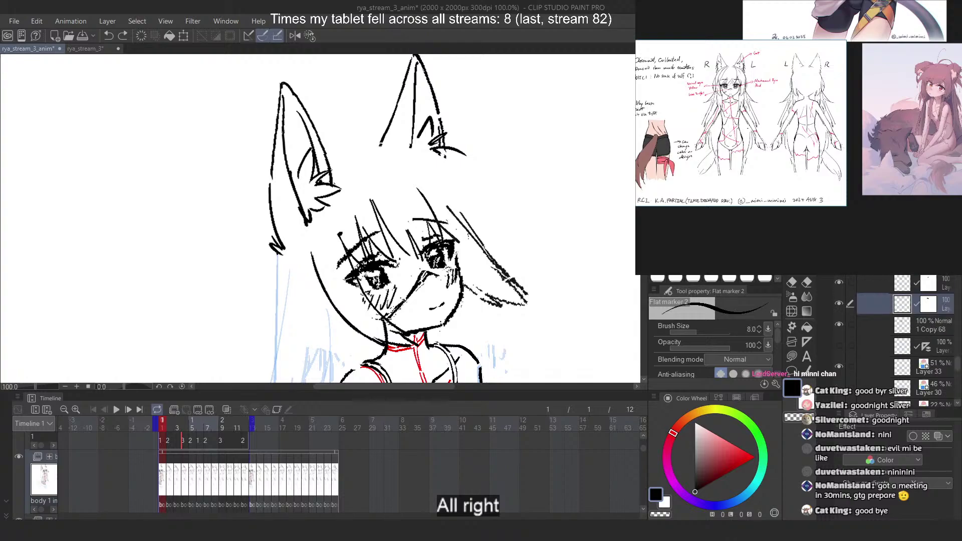
key(ctrl+z)
scroll(434, 173, down, 3)
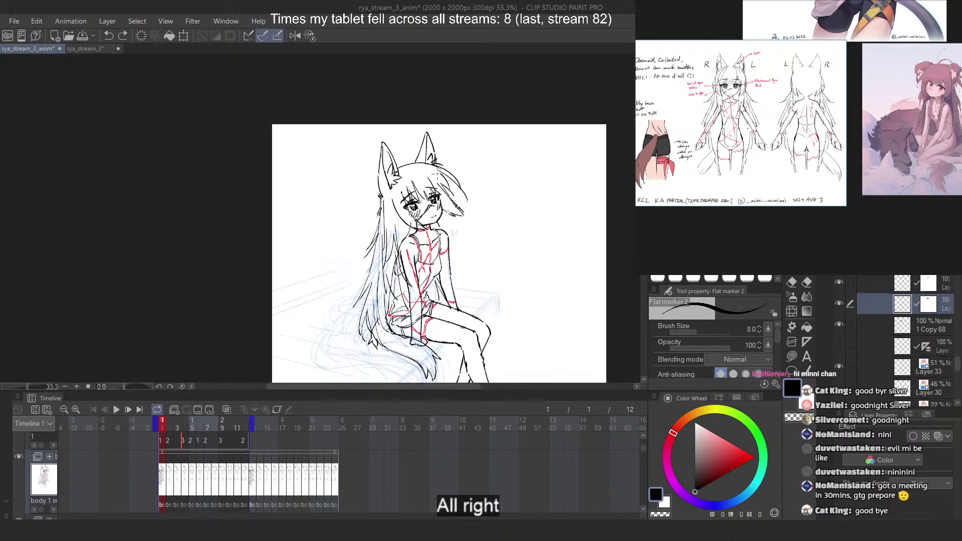
scroll(432, 146, up, 4)
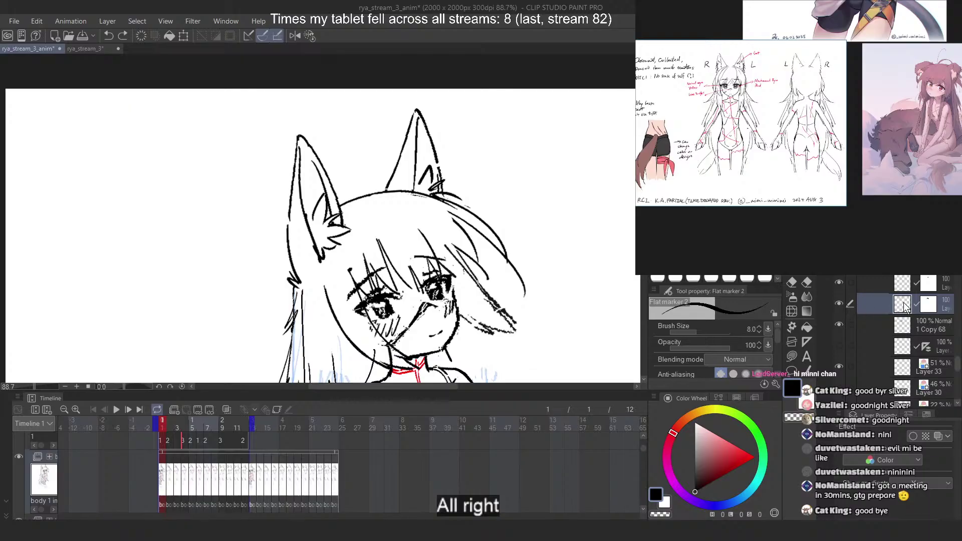
Ink a pointed fur tuft on the far ear's inner edge in frame 1 and erase the edge line inside it
scroll(450, 132, up, 2)
mouse_move(391, 197)
mouse_down()
mouse_move(376, 210)
mouse_move(391, 200)
mouse_up()
key(ctrl+z)
scroll(386, 196, down, 3)
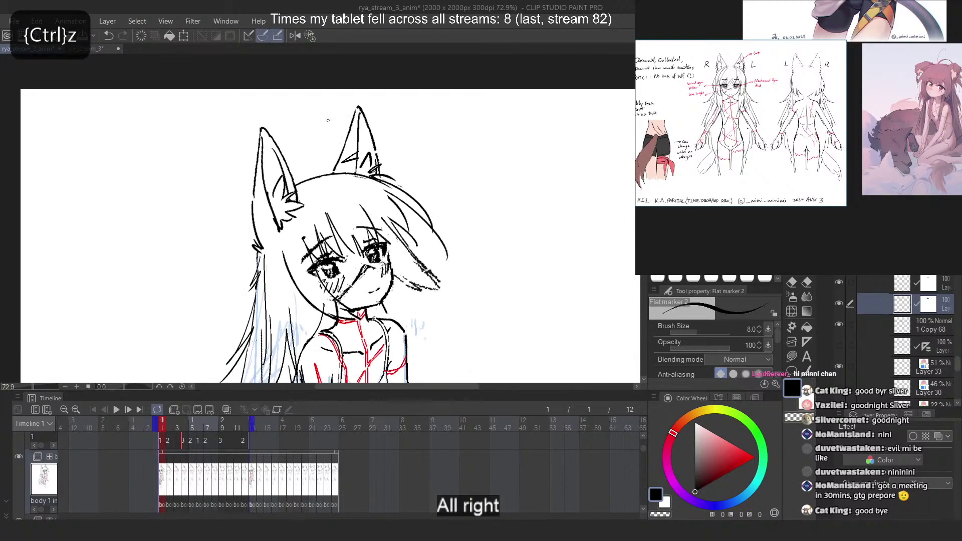
scroll(373, 176, up, 4)
key(ctrl+z)
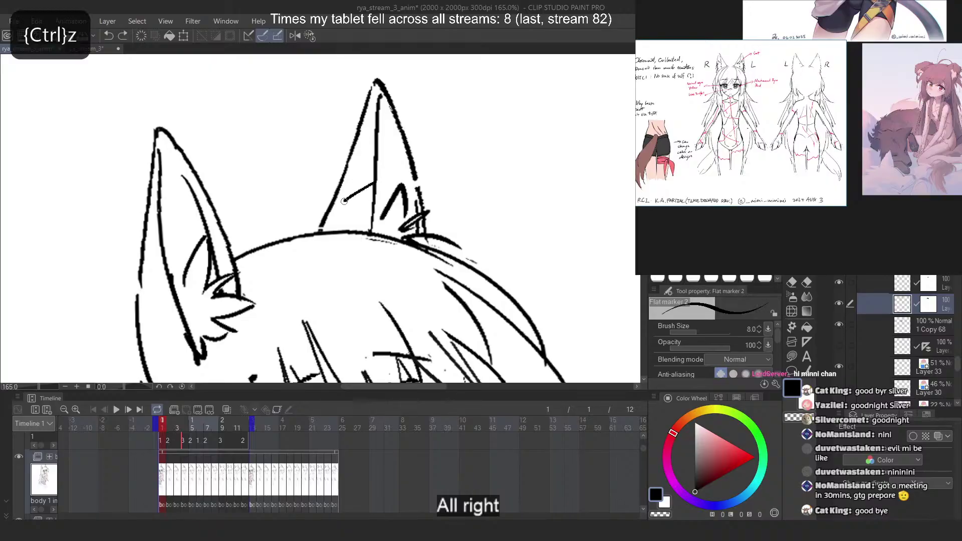
drag(377, 196, 344, 202)
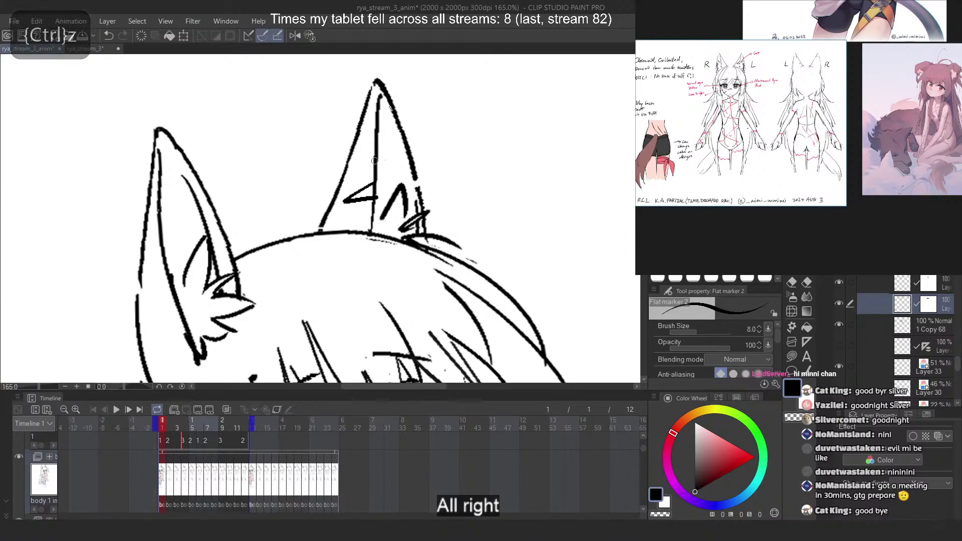
key(c)
key(c)
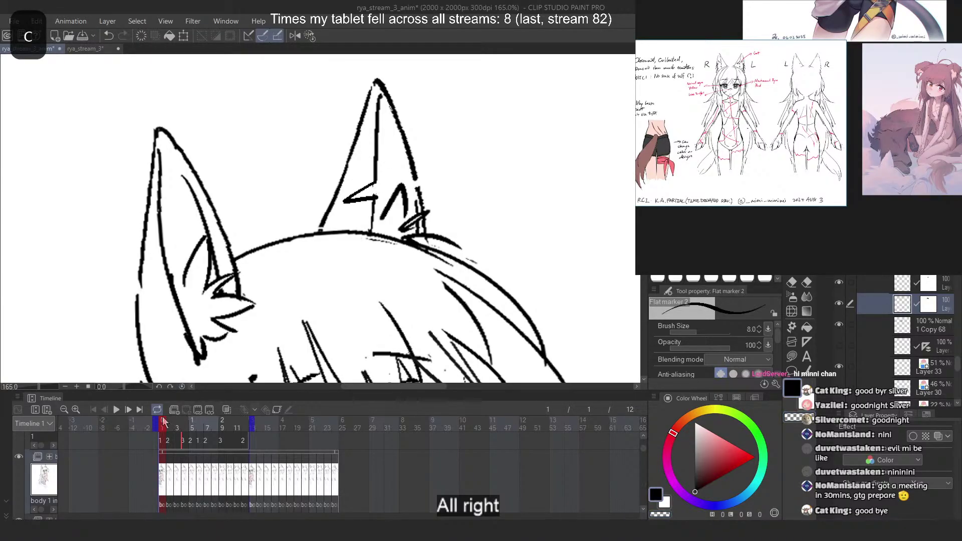
Turn on onion skin and add the matching fur tuft to the far ear in frame 2, opening its inner edge line
click(226, 410)
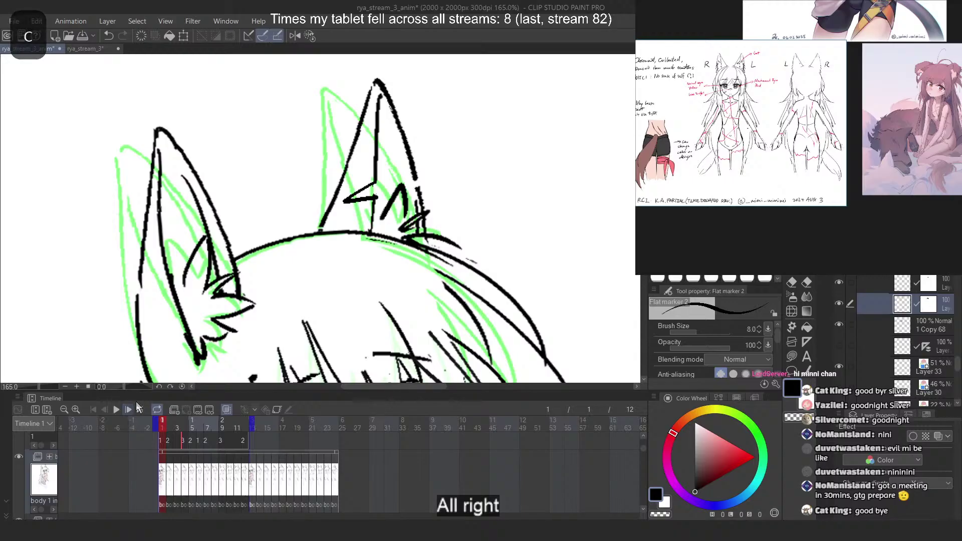
click(128, 410)
key(c)
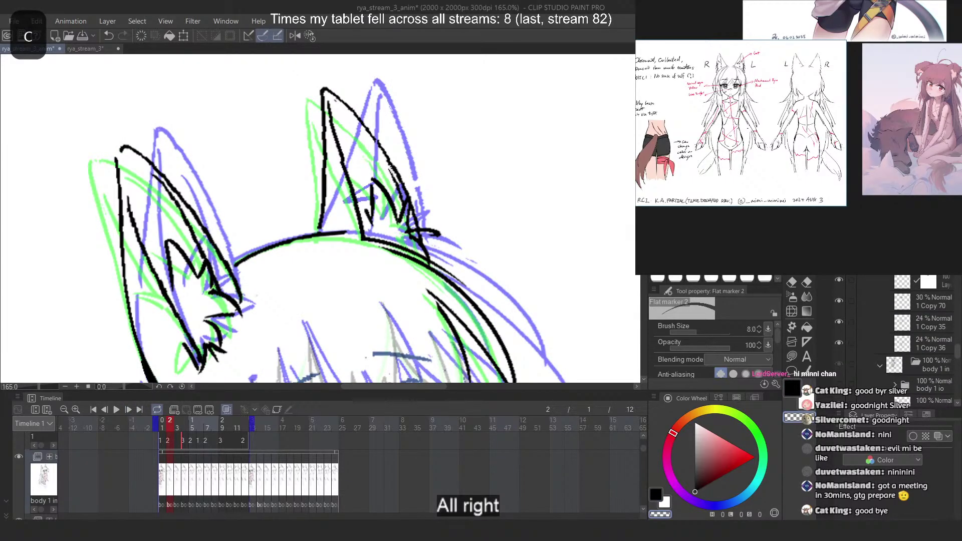
click(839, 259)
key(ctrl+y)
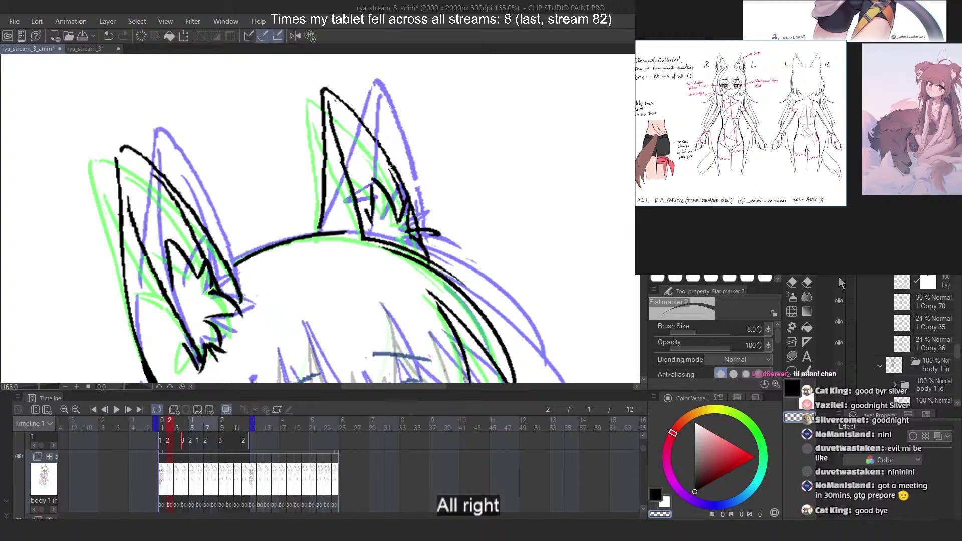
click(870, 282)
mouse_move(356, 191)
mouse_down()
mouse_move(343, 198)
mouse_move(356, 181)
mouse_move(335, 201)
mouse_up()
key(ctrl+z)
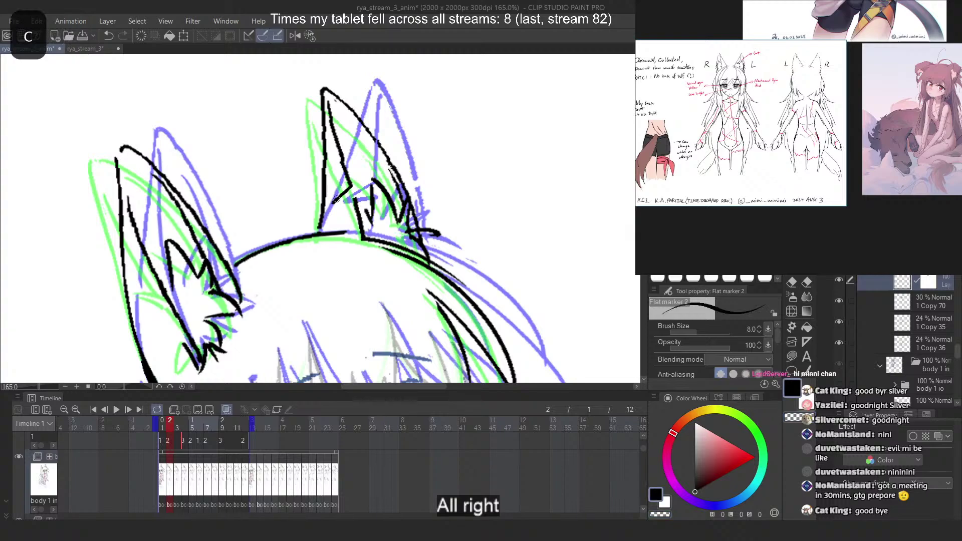
key(ctrl+z)
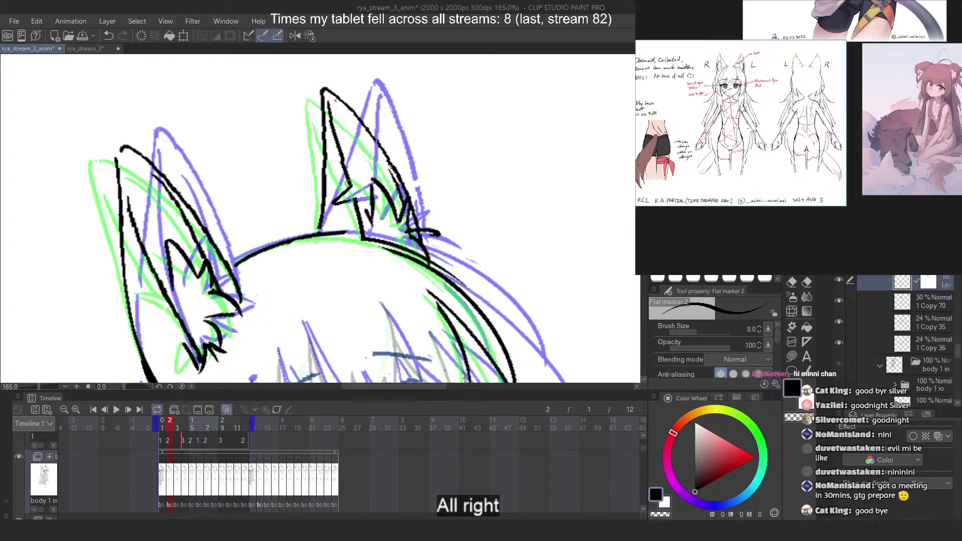
Erase a gap in the far ear's inner edge in frame 3, ink the matching fur tuft, and advance to frame 4
click(178, 430)
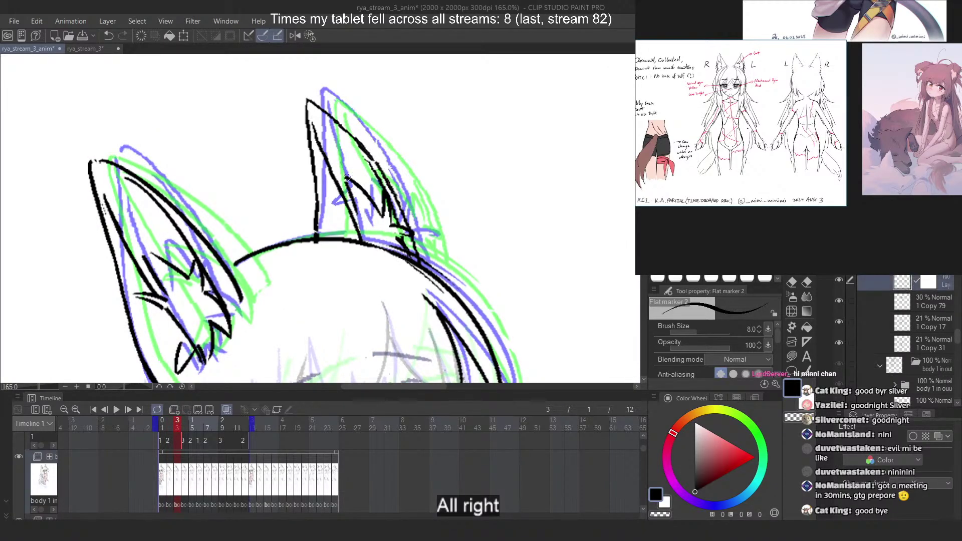
key(c)
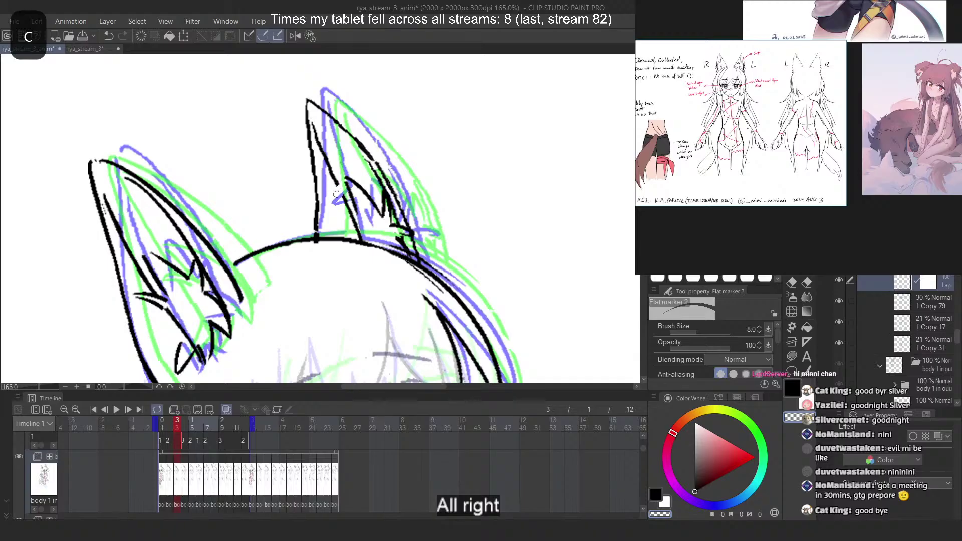
key(ctrl+z)
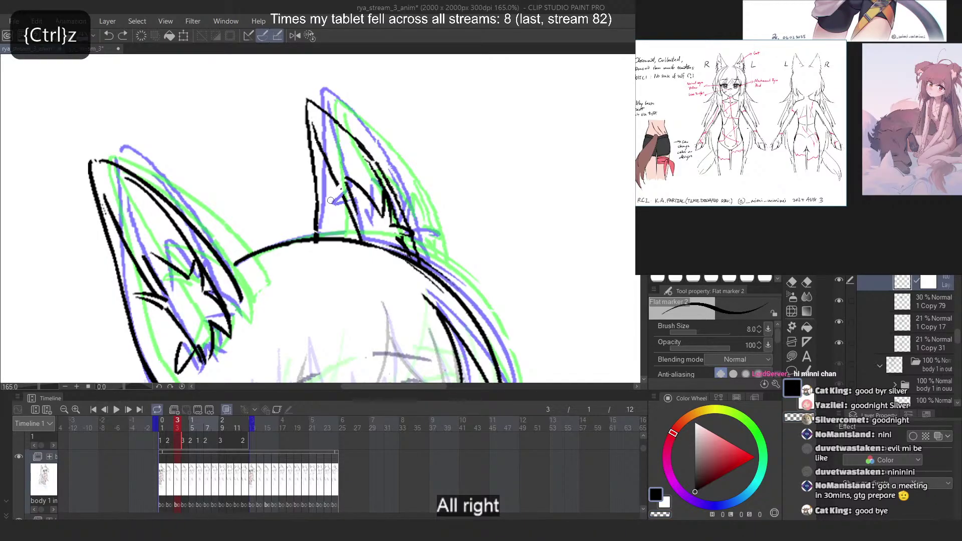
key(c)
key(c)
drag(341, 192, 323, 208)
key(ctrl+z)
key(ctrl+z)
key(ctrl+z)
click(185, 423)
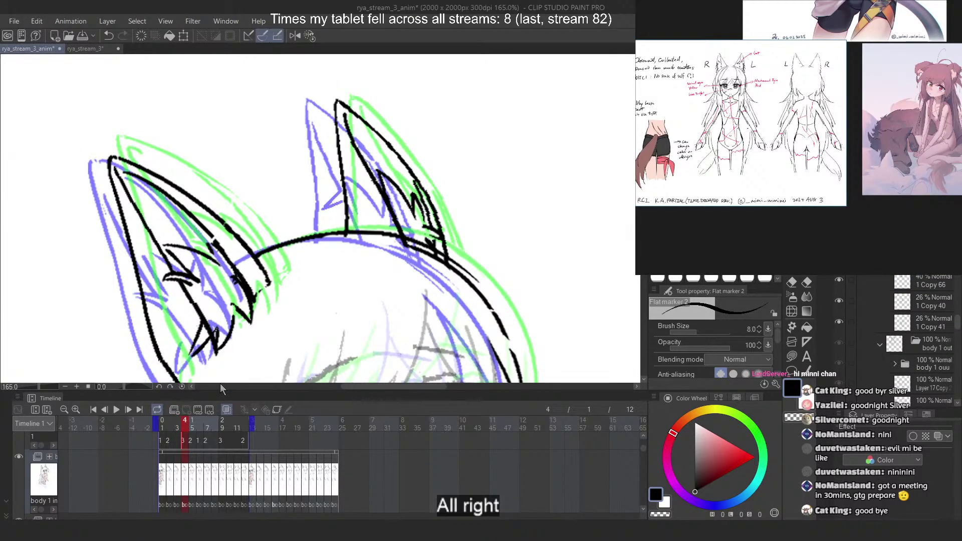
On frame 4, erase a gap in the far ear's inner line and draw a pointed fur tuft jutting out of it
key(c)
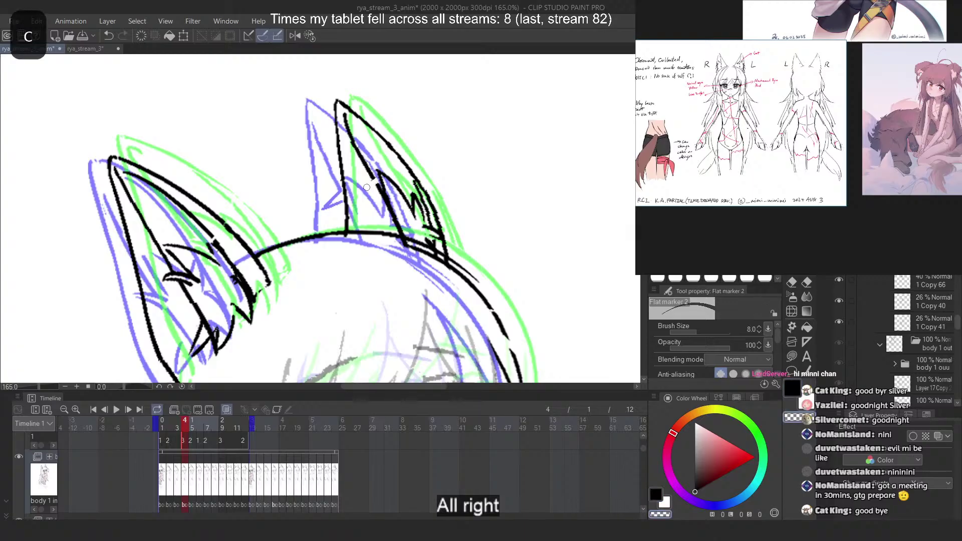
mouse_move(377, 180)
mouse_down()
mouse_move(350, 198)
mouse_move(382, 190)
mouse_up()
key(ctrl+z)
mouse_move(374, 188)
mouse_down()
mouse_move(369, 202)
mouse_move(365, 192)
mouse_move(380, 187)
mouse_move(352, 200)
mouse_up()
key(ctrl+z)
key(c)
key(c)
key(ctrl+z)
key(ctrl+z)
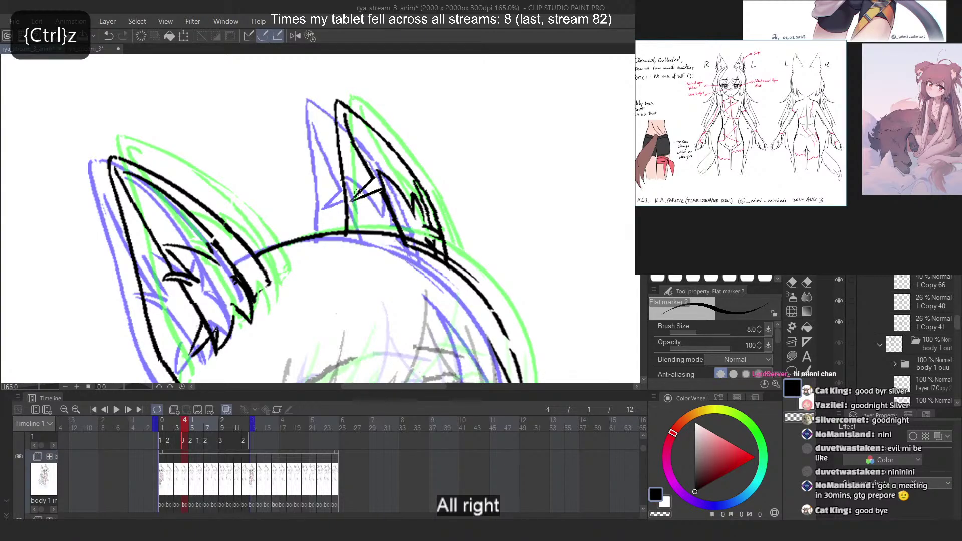
On frame 5's ear line layer, open the far ear's inner line and draw a pointed fur tuft there, following the onion skin
click(193, 426)
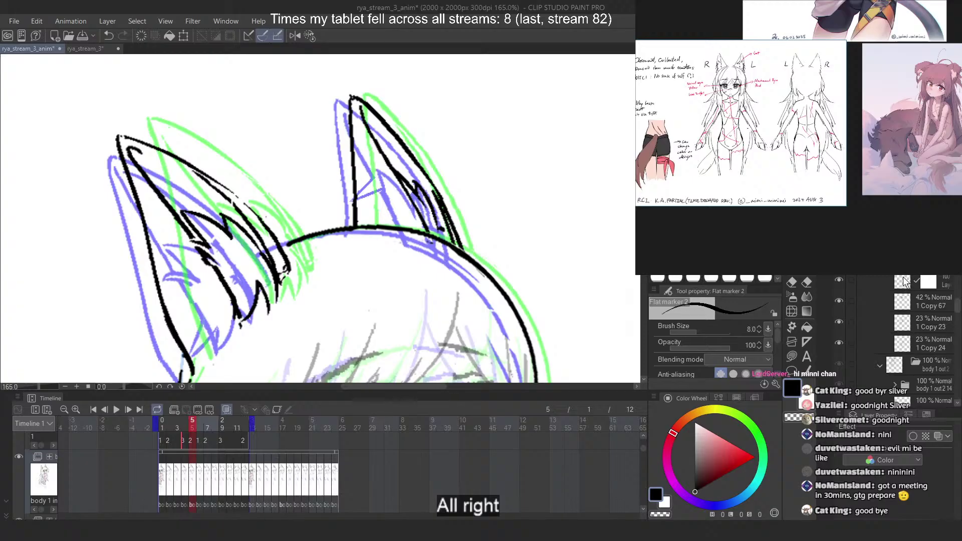
click(904, 280)
key(c)
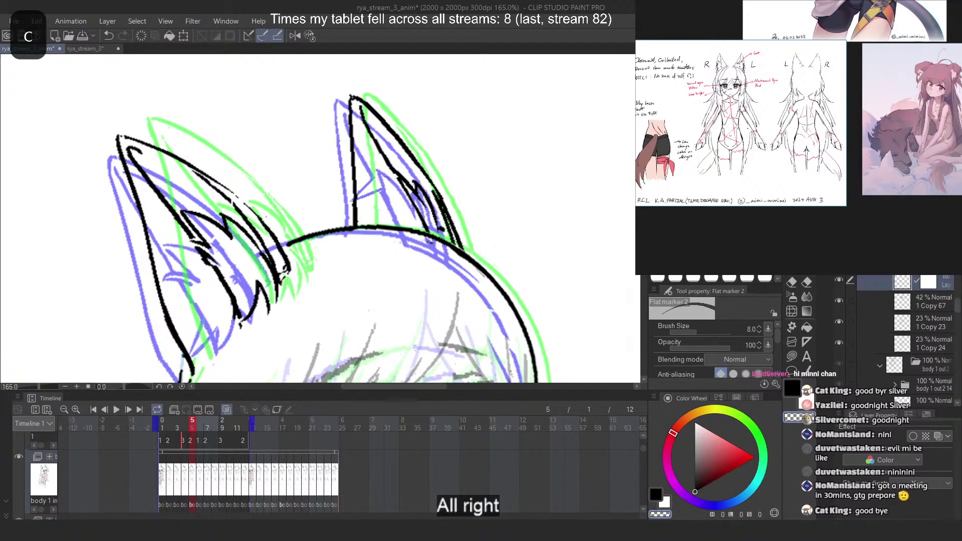
key(c)
drag(392, 172, 364, 193)
key(ctrl+z)
key(ctrl+z)
key(ctrl+z)
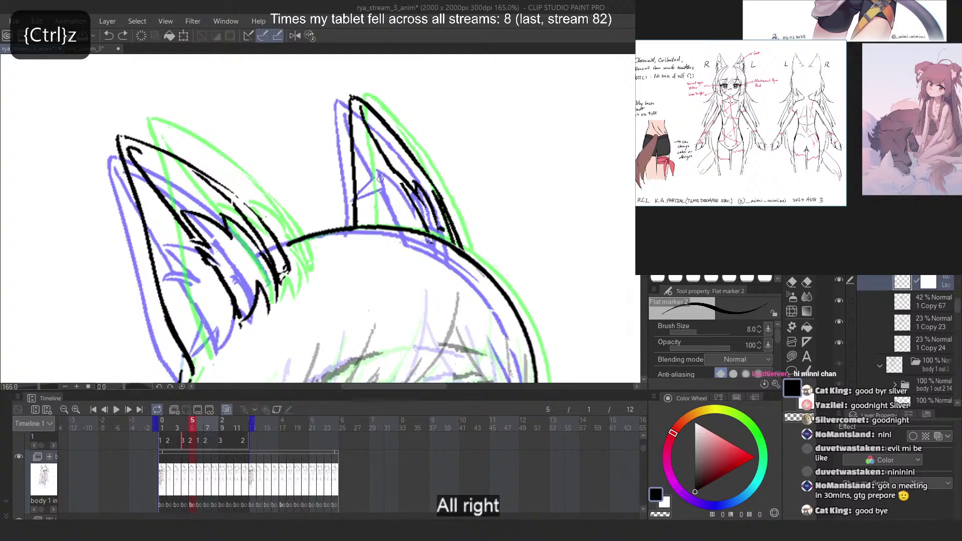
key(c)
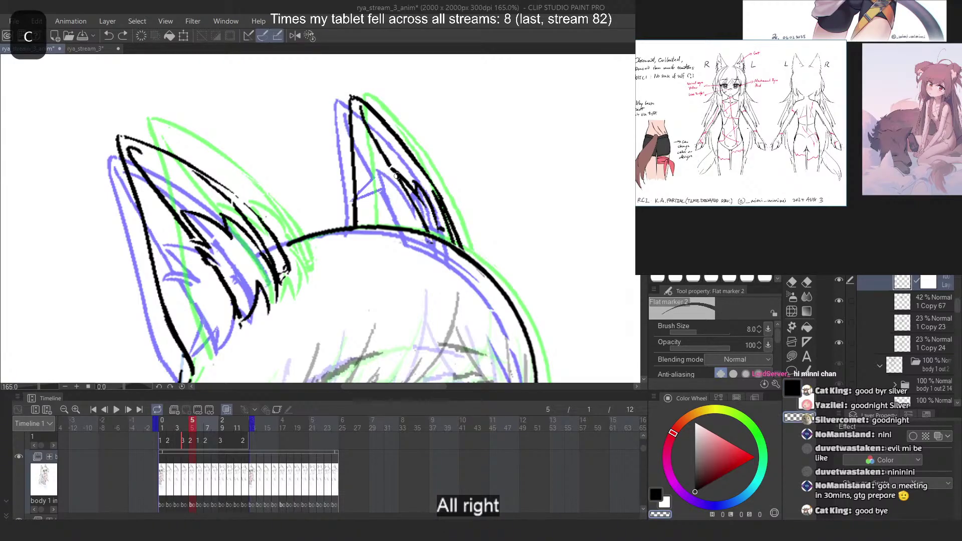
mouse_move(393, 167)
mouse_down()
mouse_move(372, 187)
mouse_move(399, 176)
mouse_up()
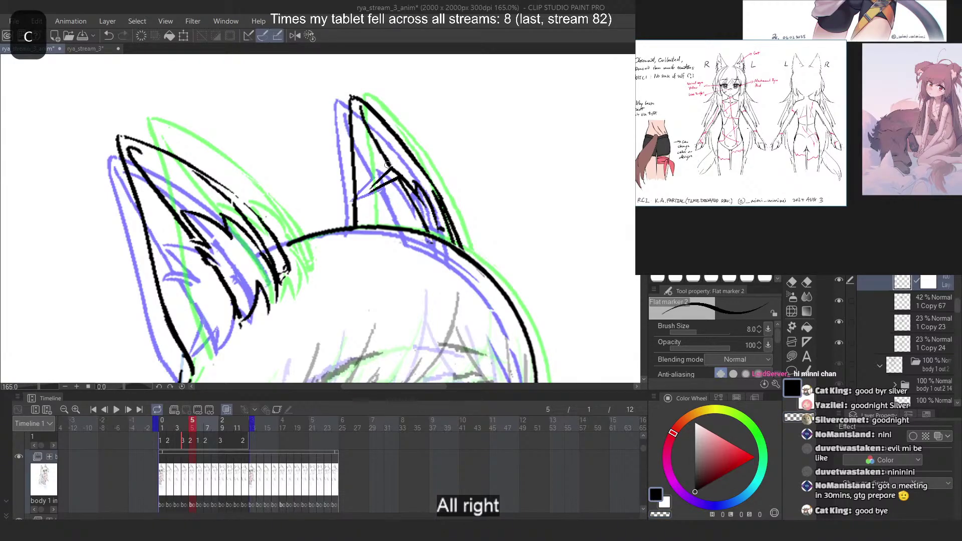
key(ctrl+z)
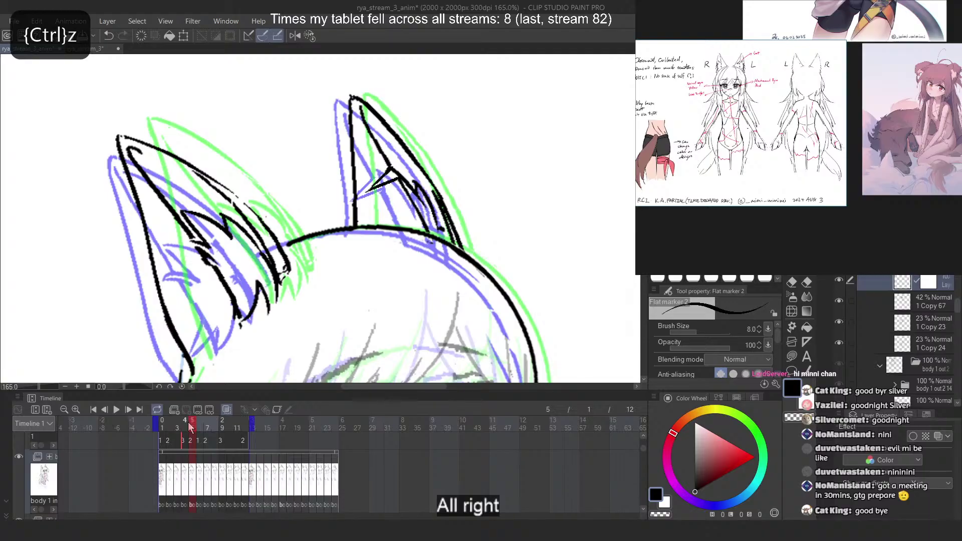
On frame 6's ear line layer, erase part of the far ear's inner line and draw a two-stroke fur spike from the gap
click(199, 423)
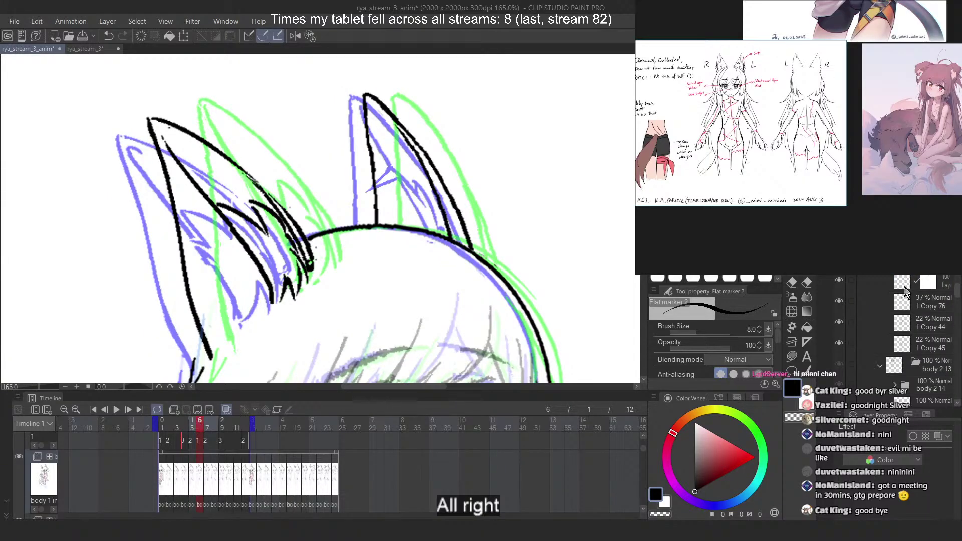
click(906, 289)
key(c)
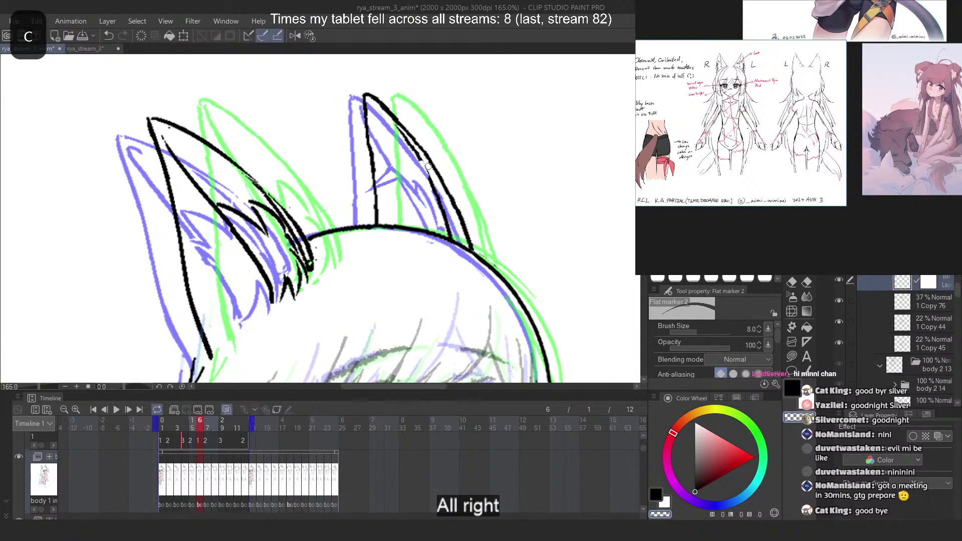
key(ctrl+z)
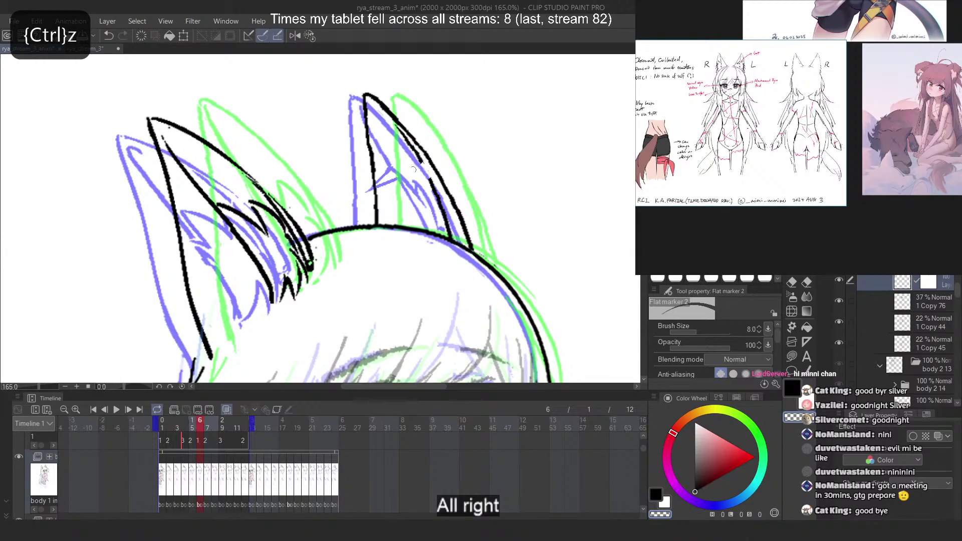
key(c)
drag(422, 164, 396, 178)
key(ctrl+z)
key(ctrl+z)
drag(429, 174, 390, 183)
key(ctrl+z)
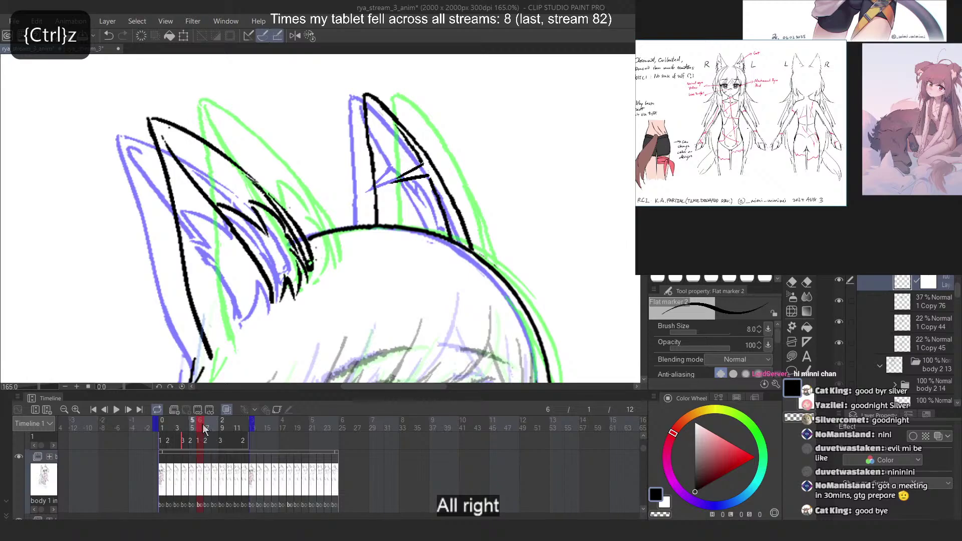
On frame 7's ear line layer, break the far ear's outer edge and draw a sharp fur tuft pointing into the ear
click(207, 424)
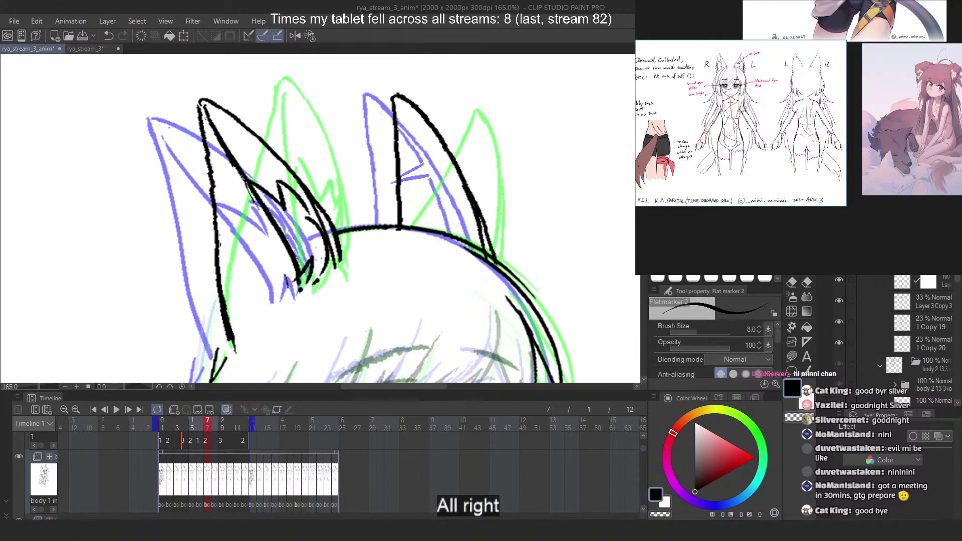
click(903, 284)
key(c)
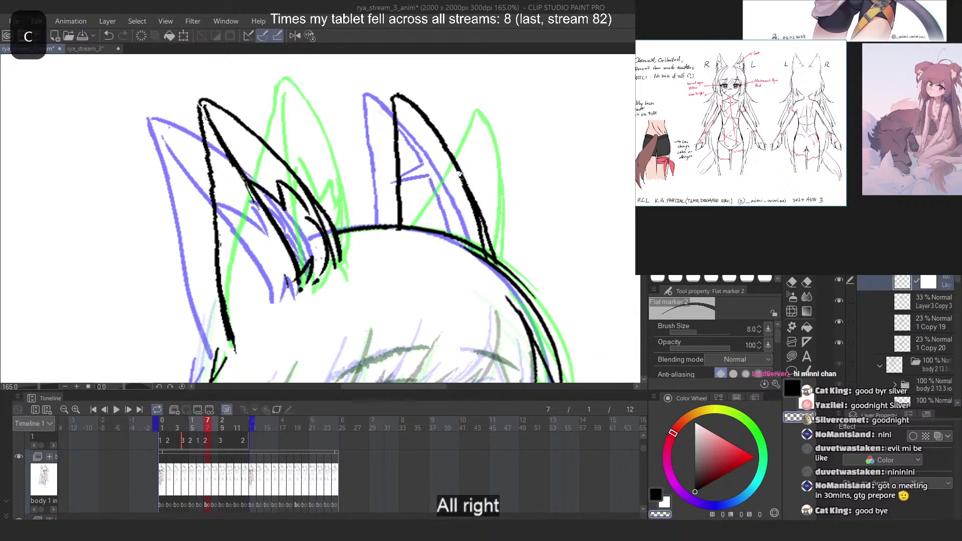
mouse_move(454, 173)
mouse_down()
mouse_move(428, 180)
mouse_move(457, 171)
mouse_move(448, 140)
mouse_move(458, 172)
mouse_up()
key(c)
key(ctrl+z)
key(ctrl+z)
key(ctrl+z)
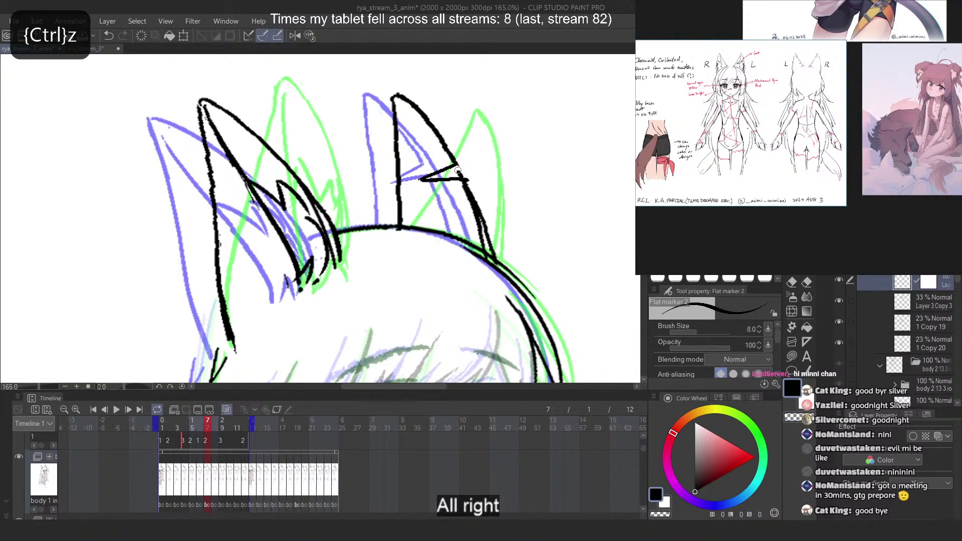
On frame 8's ear line layer, erase a gap in the far ear's outer edge and draw a narrow inward-pointing fur tuft
click(215, 427)
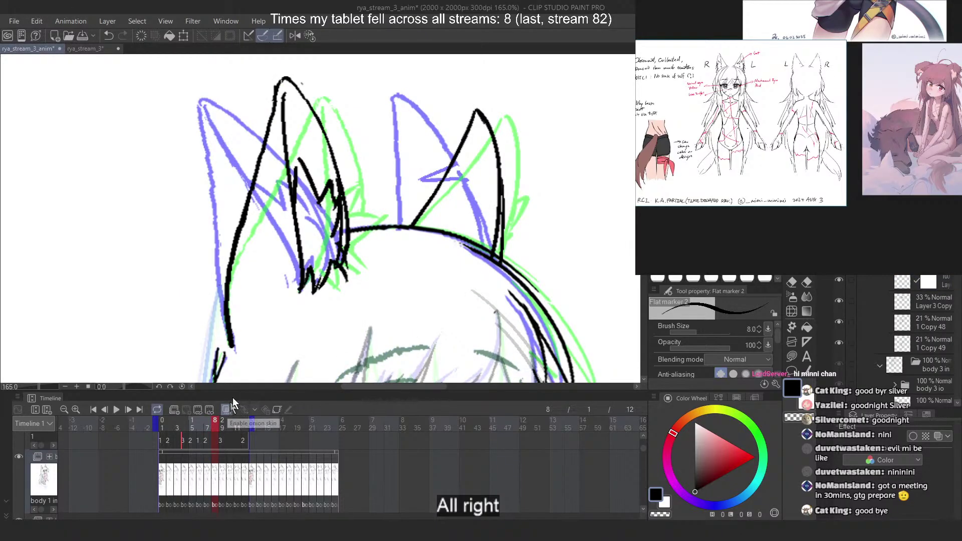
click(902, 285)
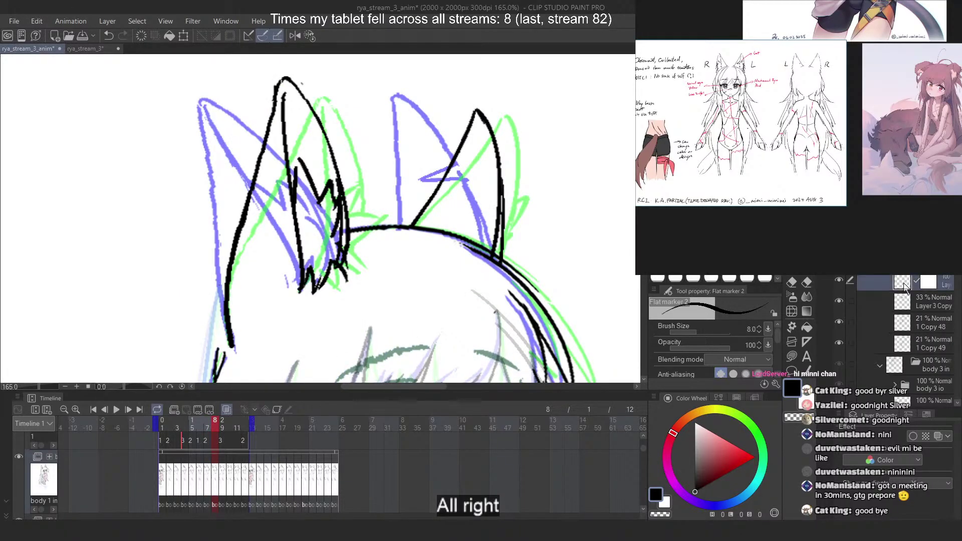
key(c)
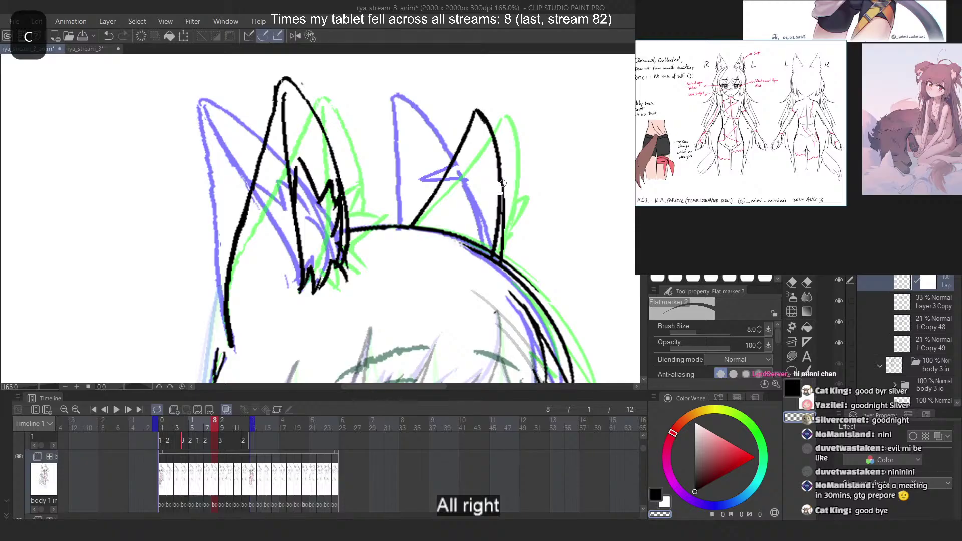
key(ctrl+z)
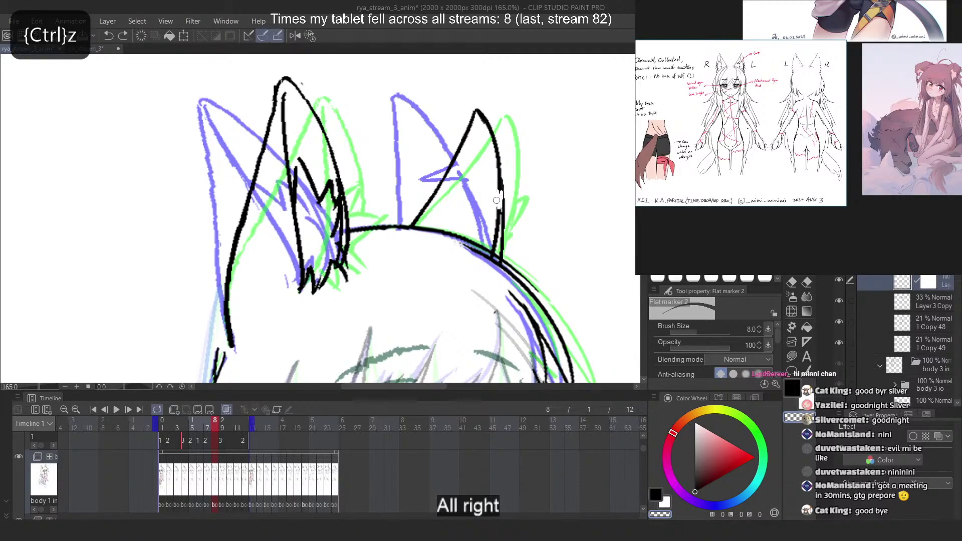
key(ctrl+z)
mouse_move(497, 201)
mouse_down()
mouse_move(488, 178)
mouse_move(458, 181)
mouse_move(495, 198)
mouse_move(491, 183)
mouse_move(475, 187)
mouse_move(499, 195)
mouse_up()
key(c)
key(ctrl+z)
key(ctrl+z)
key(ctrl+z)
key(ctrl+z)
key(ctrl+z)
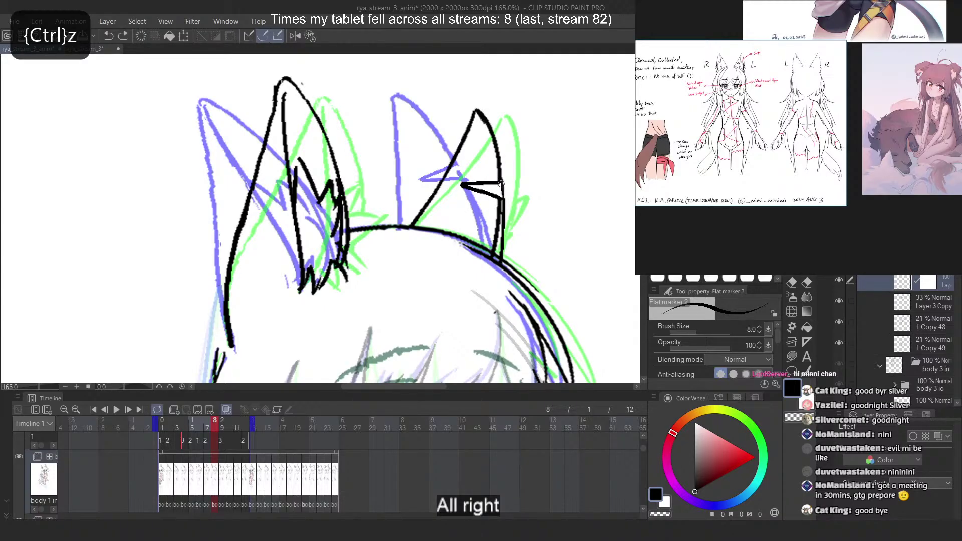
On frame 9's ear line layer, clear the far ear's edge above the existing fur and draw an inward-pointing tuft joining it
click(223, 431)
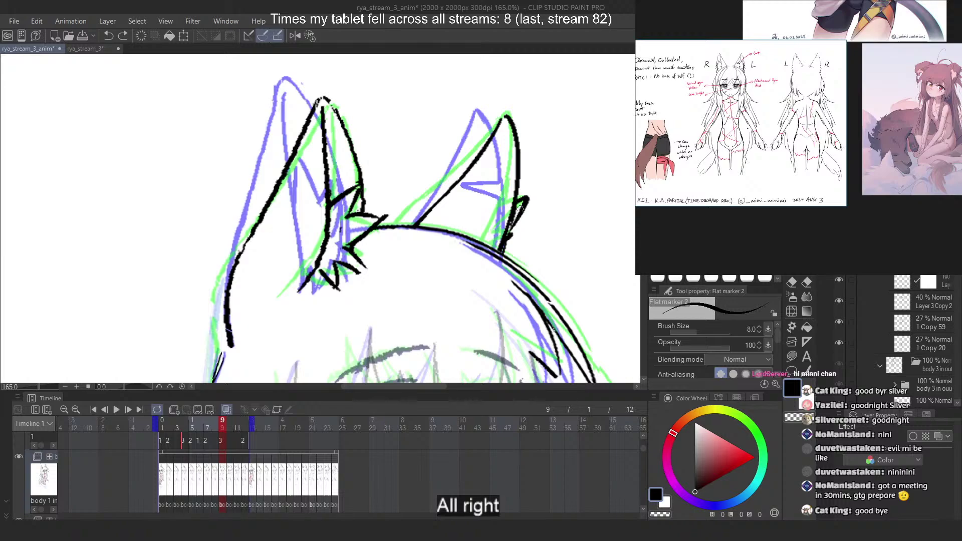
click(902, 291)
key(c)
mouse_move(510, 197)
mouse_down()
mouse_move(510, 182)
mouse_move(510, 200)
mouse_up()
key(c)
key(ctrl+z)
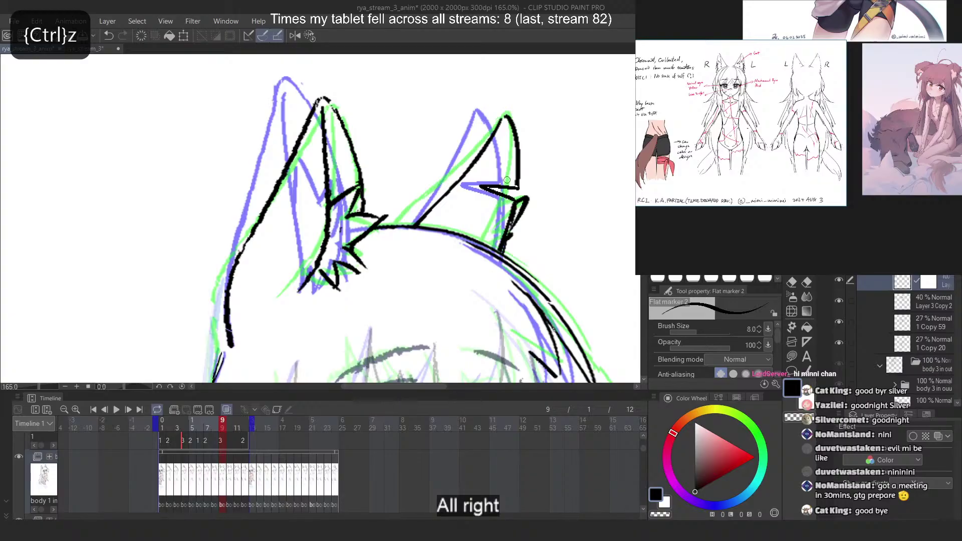
key(ctrl+z)
drag(481, 186, 513, 203)
key(ctrl+z)
On frame 10's ear line layer, draw an inward-pointing fur spike above the far ear's existing fur tufts
click(228, 427)
click(907, 279)
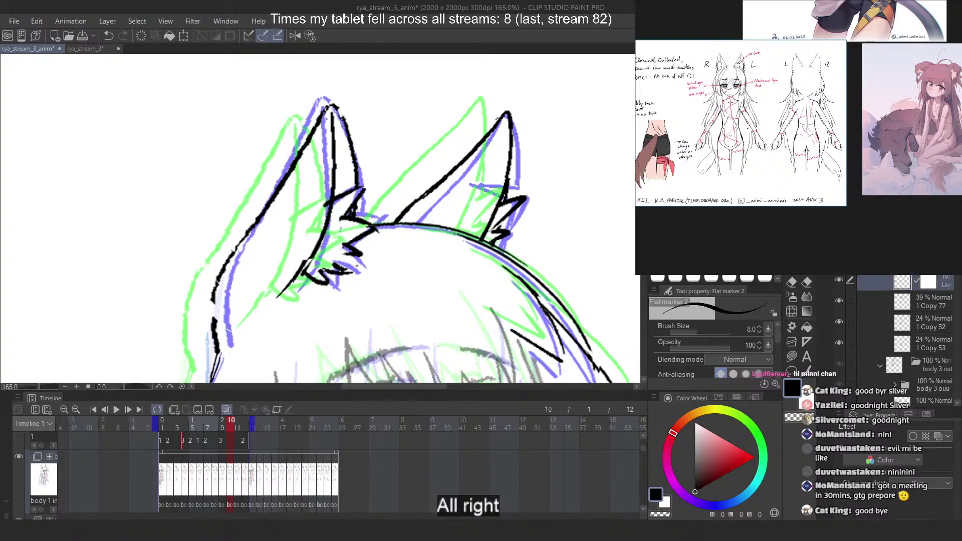
key(c)
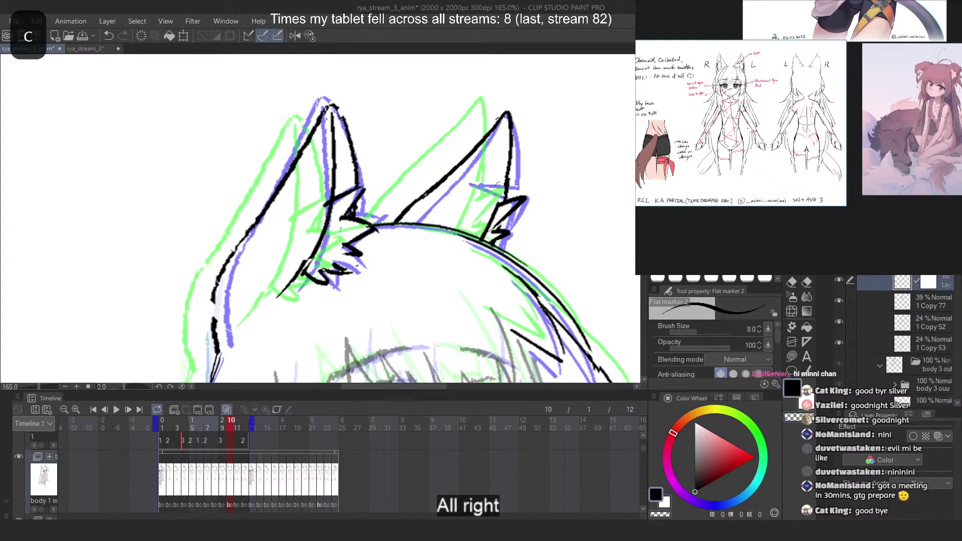
mouse_move(503, 185)
mouse_down()
mouse_move(459, 182)
mouse_move(501, 201)
mouse_move(463, 181)
mouse_up()
key(ctrl+z)
key(ctrl+z)
key(ctrl+z)
mouse_move(462, 181)
mouse_down()
mouse_move(495, 199)
mouse_move(484, 179)
mouse_move(499, 201)
mouse_up()
key(ctrl+z)
key(ctrl+z)
key(ctrl+z)
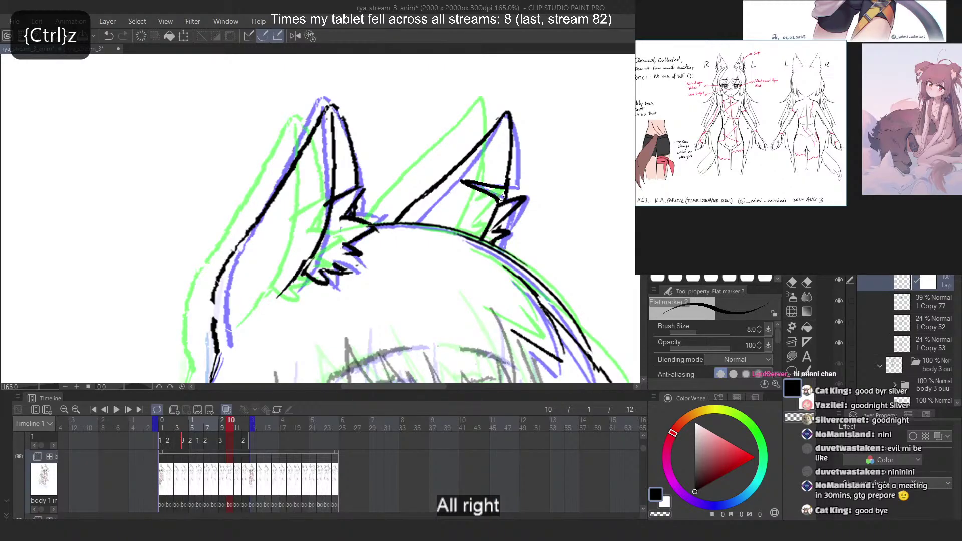
On frame 11's ear line layer, erase part of the far ear's edge and draw a pointed fur tuft reaching into the ear
click(240, 434)
click(906, 280)
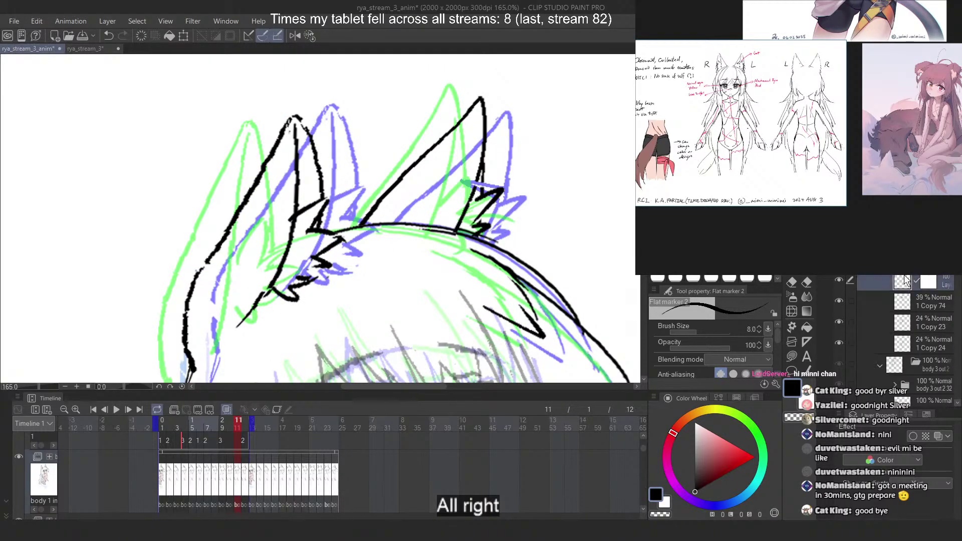
key(c)
mouse_move(479, 181)
mouse_down()
mouse_move(432, 171)
mouse_move(463, 188)
mouse_move(459, 170)
mouse_move(434, 173)
mouse_move(474, 191)
mouse_up()
key(ctrl+z)
key(ctrl+z)
key(ctrl+z)
key(ctrl+z)
key(ctrl+z)
key(ctrl+z)
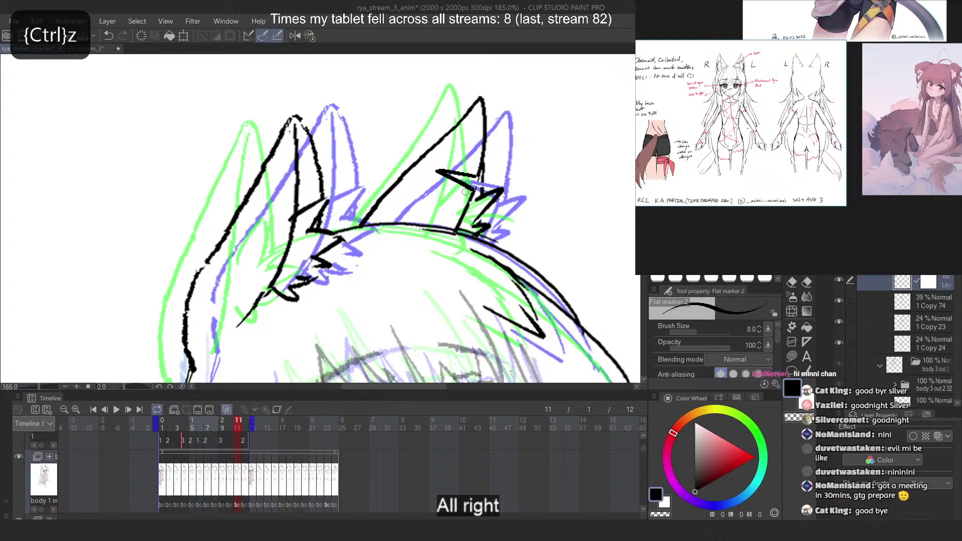
On frame 12's masked ear layer, erase part of the far ear's inner line and draw a pointed fur tuft from it
click(252, 421)
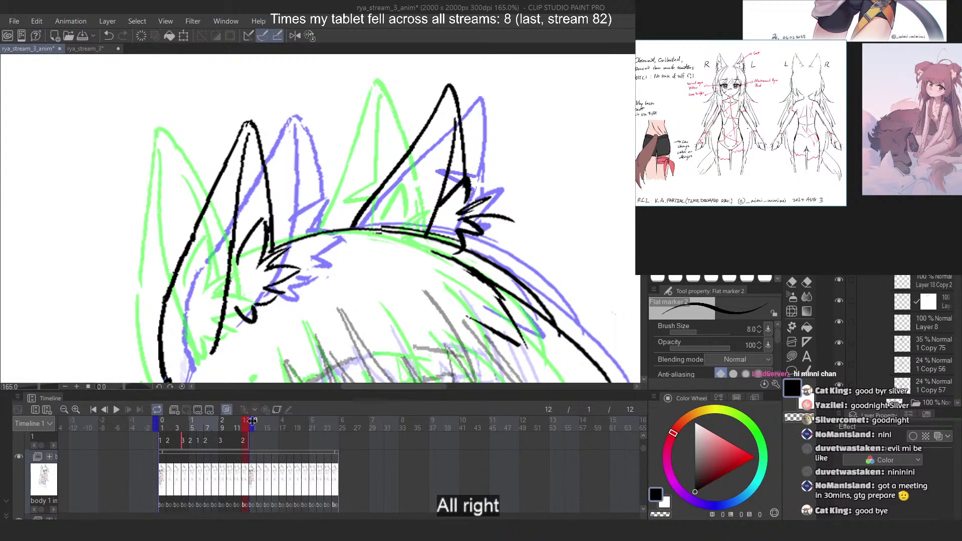
key(c)
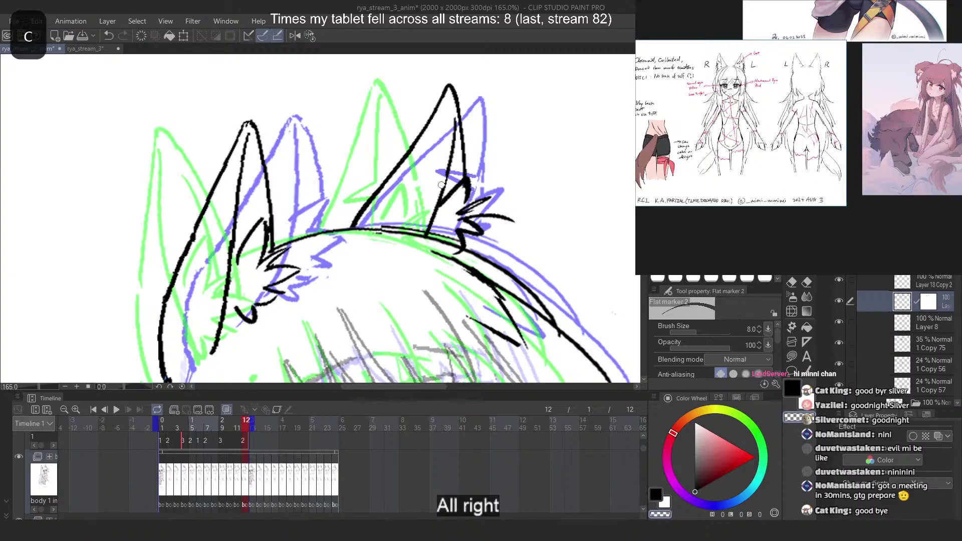
mouse_move(448, 174)
mouse_down()
mouse_move(404, 180)
mouse_move(443, 187)
mouse_up()
key(ctrl+z)
key(ctrl+z)
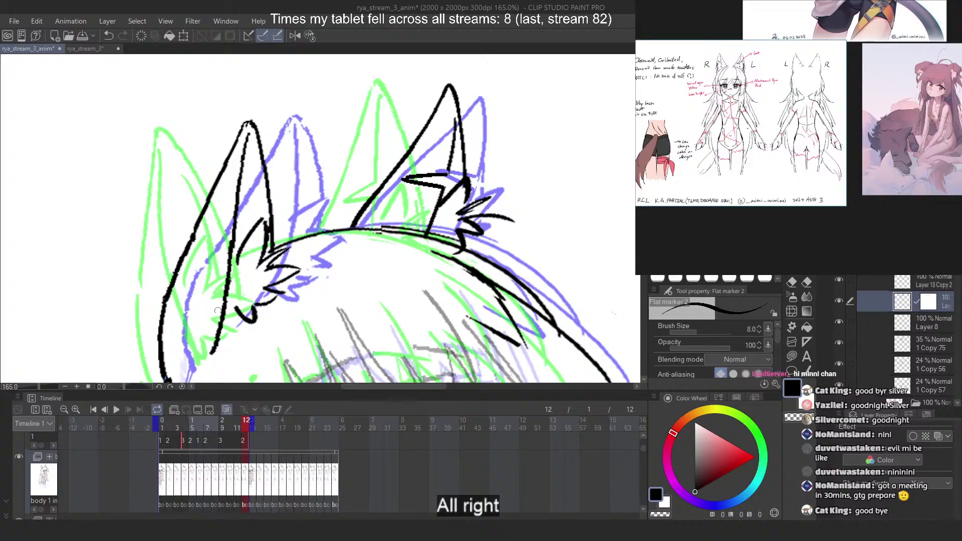
Play the animation loop and check the ear motion both close up and on the whole figure, stopping playback when done
click(116, 409)
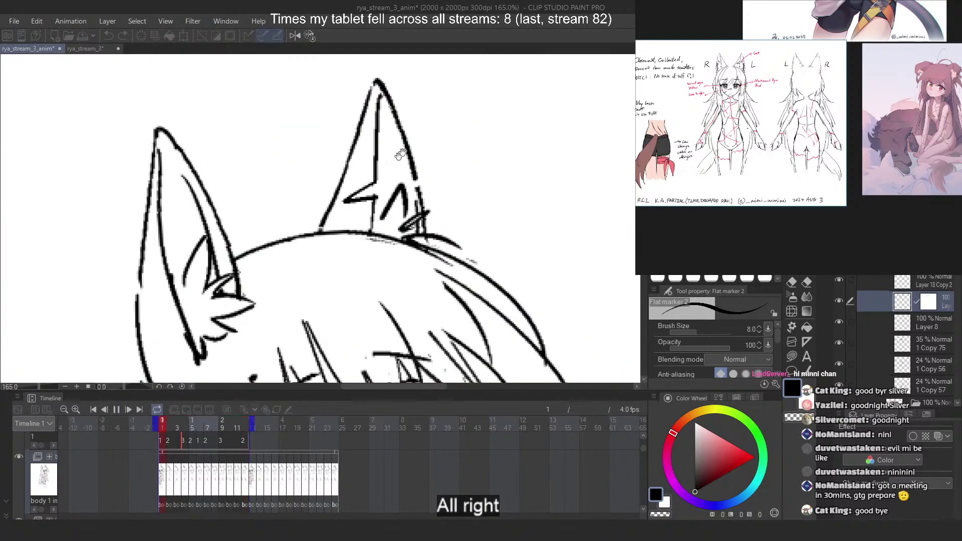
scroll(417, 137, down, 3)
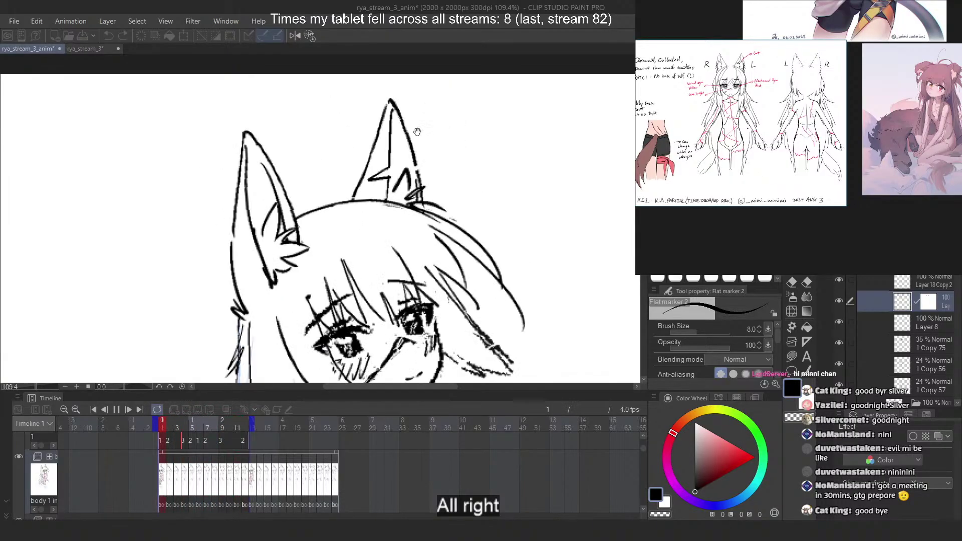
scroll(417, 132, down, 5)
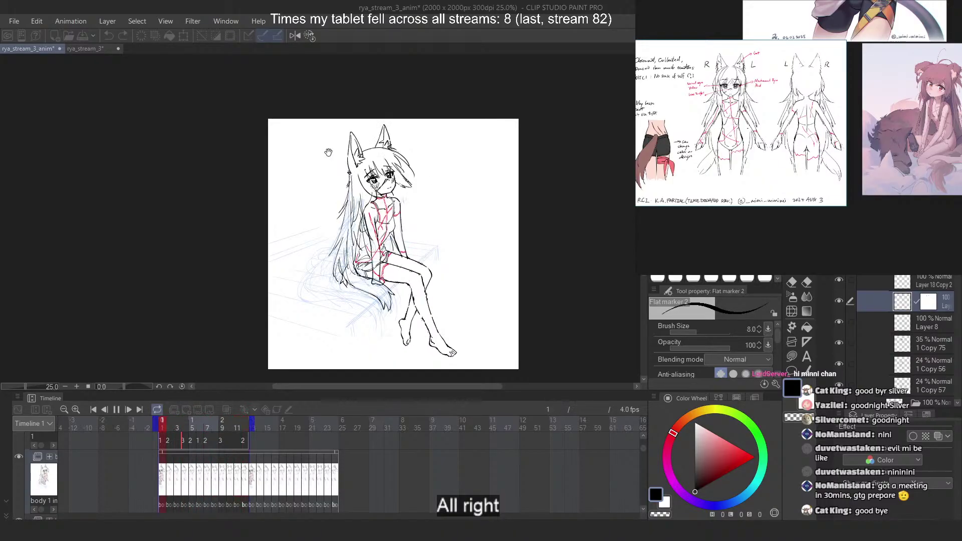
scroll(381, 110, up, 3)
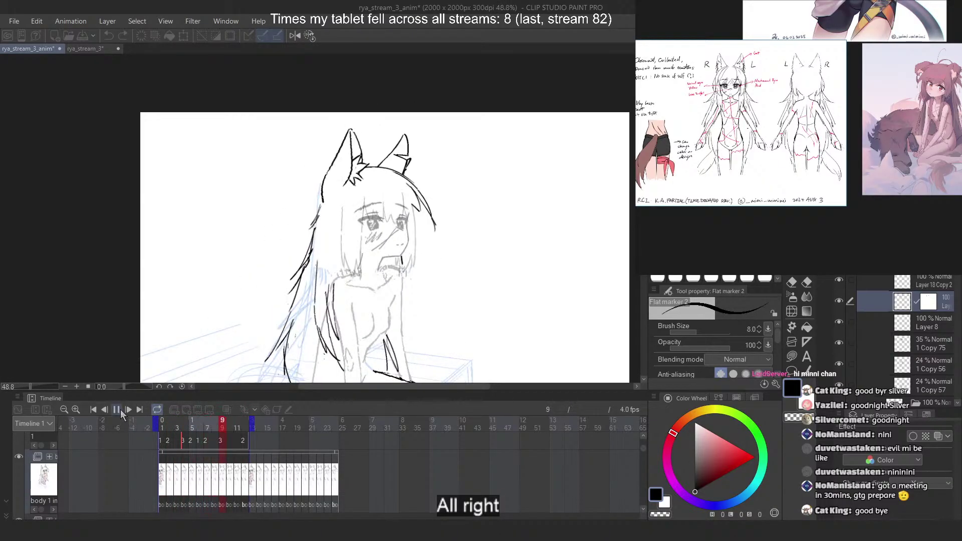
click(117, 410)
Scrub through the opening frames to compare the poses, ending on frame 12
click(163, 427)
drag(167, 429, 184, 429)
drag(191, 425, 160, 423)
click(246, 426)
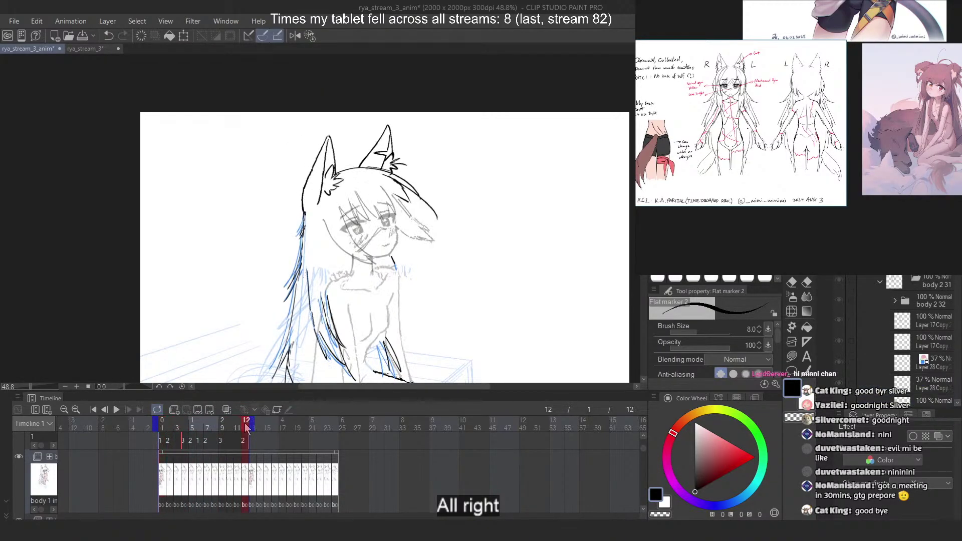
Go to frame 4 and turn on onion skinning to see the far ear's neighbouring poses
mouse_move(246, 427)
mouse_down()
mouse_move(161, 430)
mouse_move(259, 425)
mouse_move(162, 431)
mouse_move(186, 428)
mouse_up()
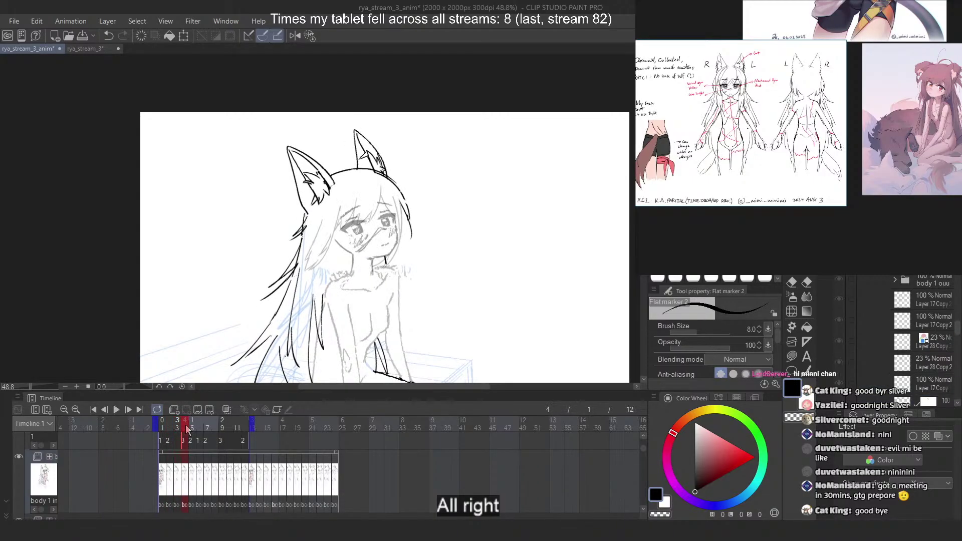
scroll(380, 147, up, 2)
scroll(379, 147, up, 5)
key(m)
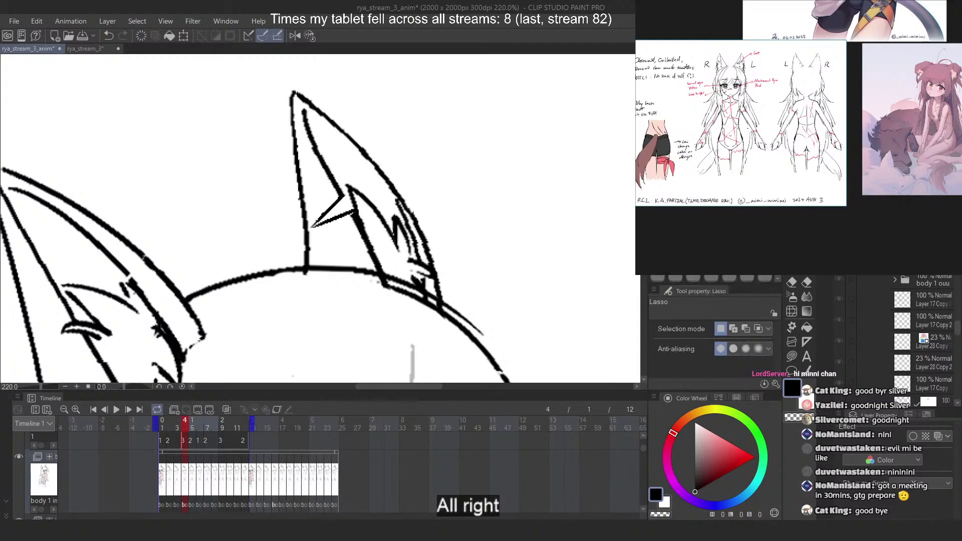
click(227, 410)
scroll(321, 217, up, 3)
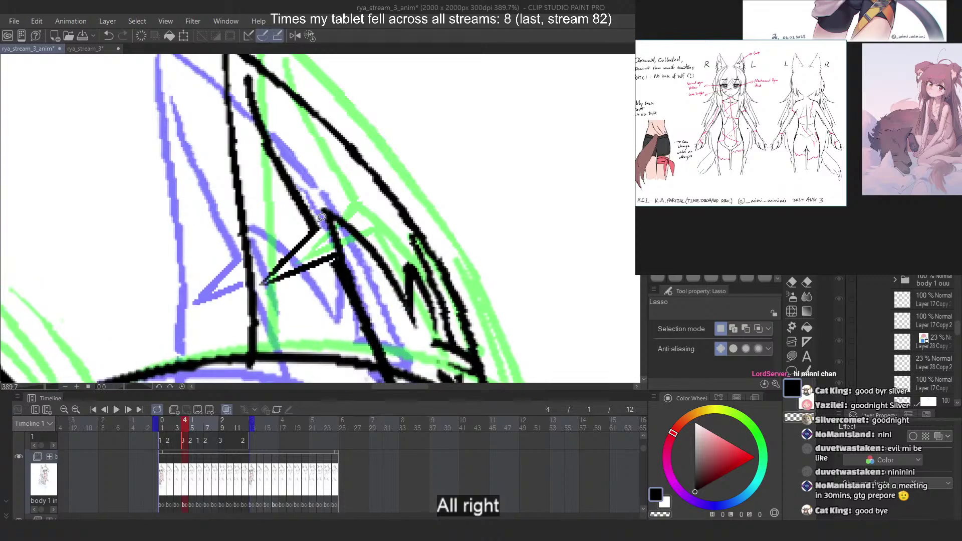
On frame 4, lasso the far ear's fur tuft, shift it lower and rotate it slightly
drag(346, 261, 339, 262)
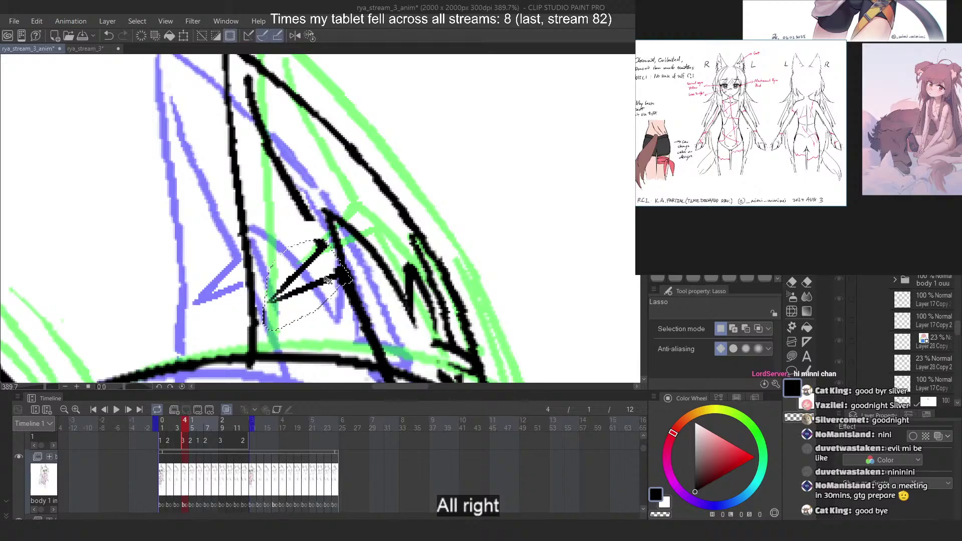
key(ctrl+t)
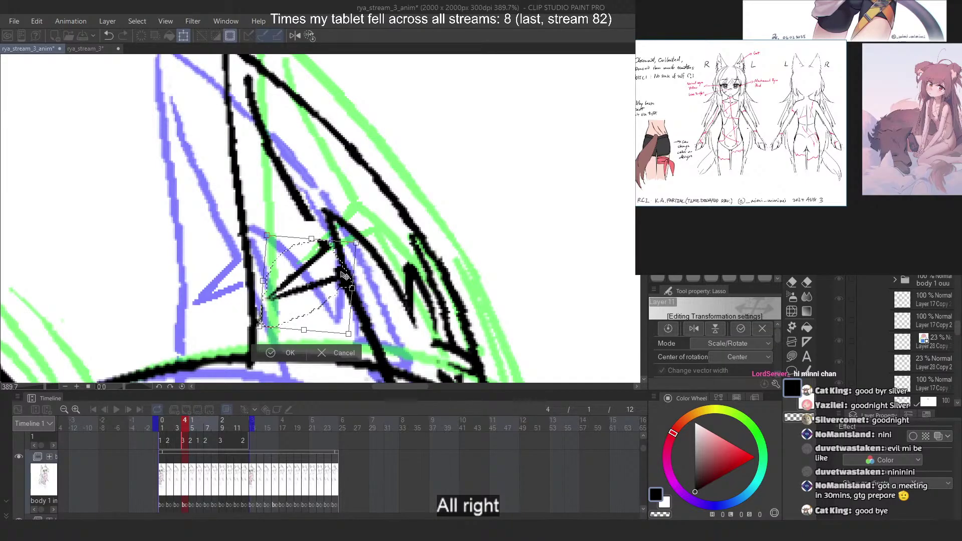
key(Return)
key(ctrl+d)
scroll(321, 229, down, 3)
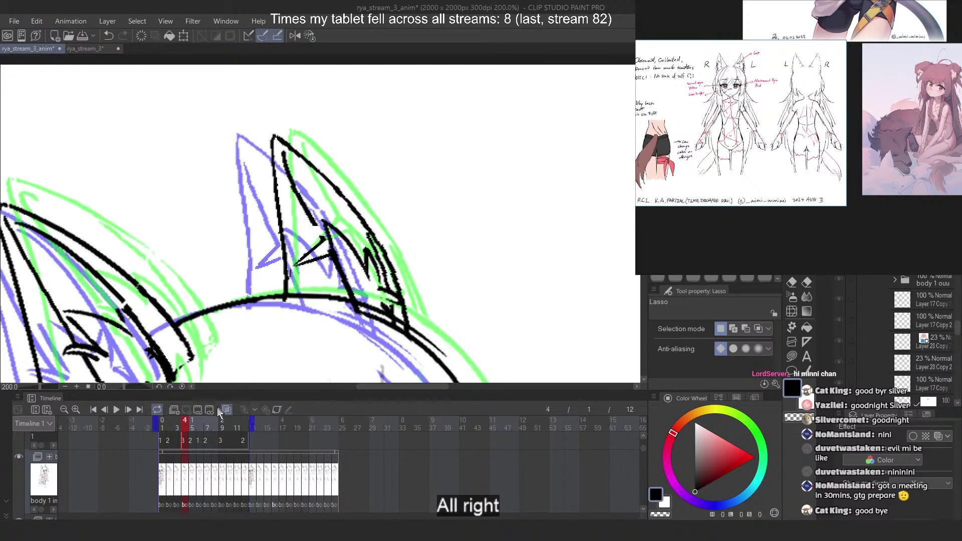
On frame 5, lasso the far ear's fur tuft, lower it along the inner ear line and adjust its angle
click(193, 427)
scroll(349, 214, up, 3)
mouse_move(294, 223)
mouse_down()
mouse_move(361, 259)
mouse_move(370, 235)
mouse_up()
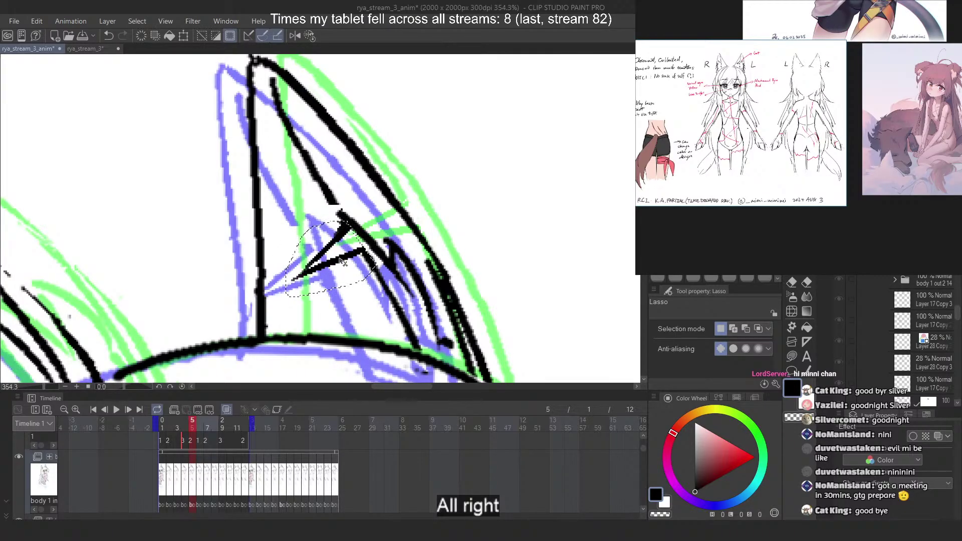
key(ctrl+t)
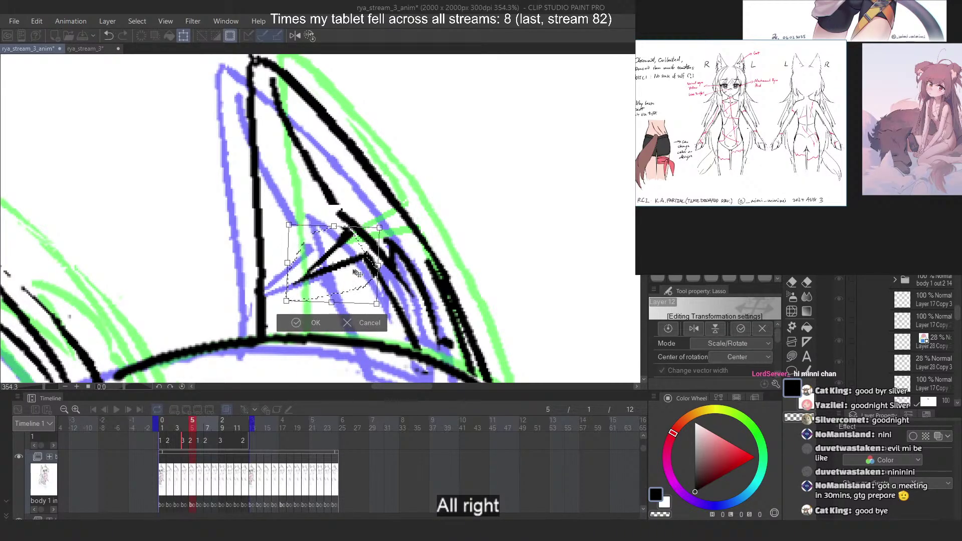
key(Return)
key(ctrl+d)
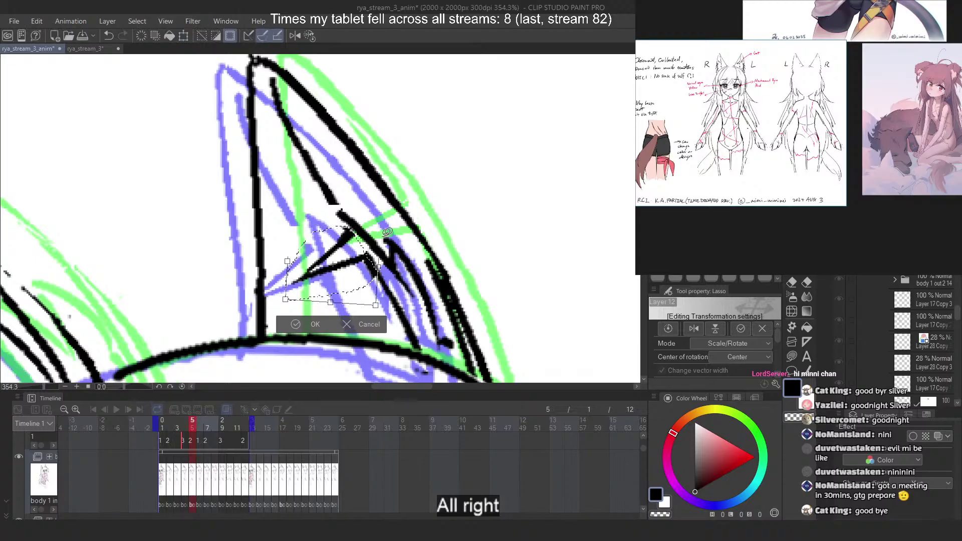
On frame 6, lasso the far ear's fur tuft, then move it down and tilt it with a scale/rotate transform
click(200, 424)
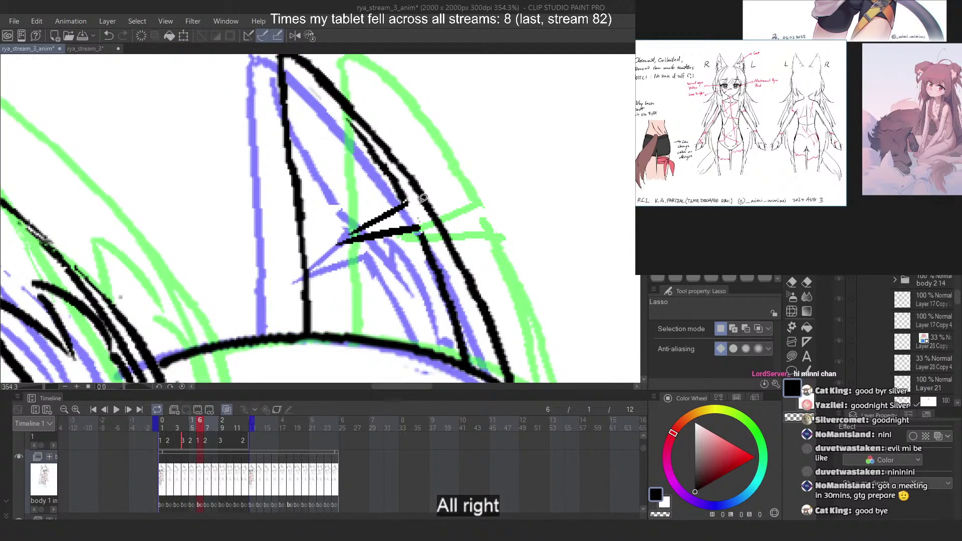
mouse_move(410, 201)
mouse_down()
mouse_move(370, 204)
mouse_move(329, 263)
mouse_move(426, 236)
mouse_move(424, 198)
mouse_up()
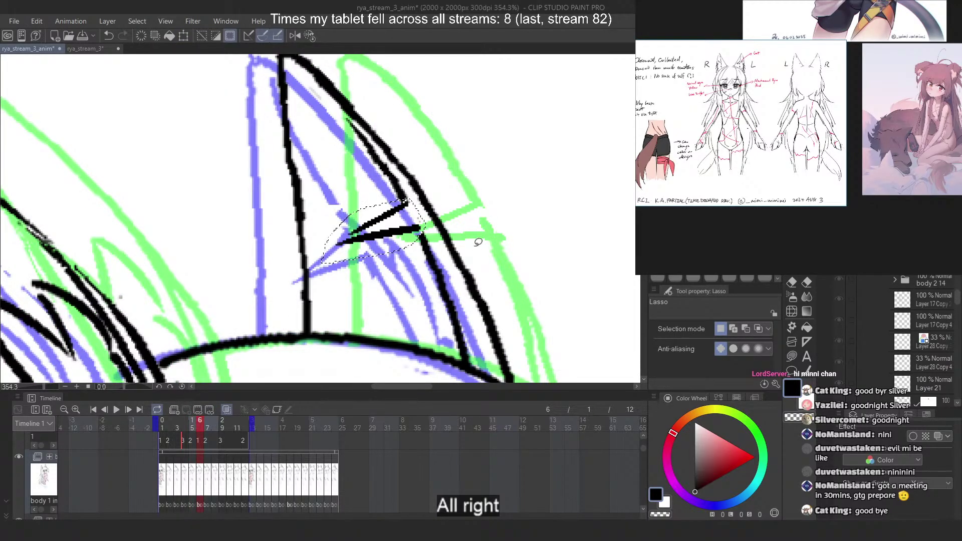
key(ctrl+t)
drag(398, 257, 404, 268)
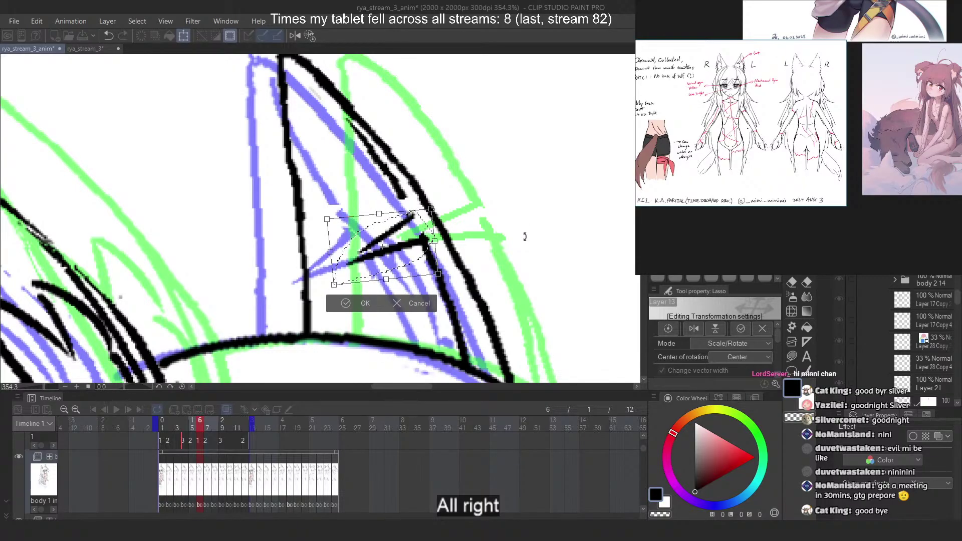
key(Return)
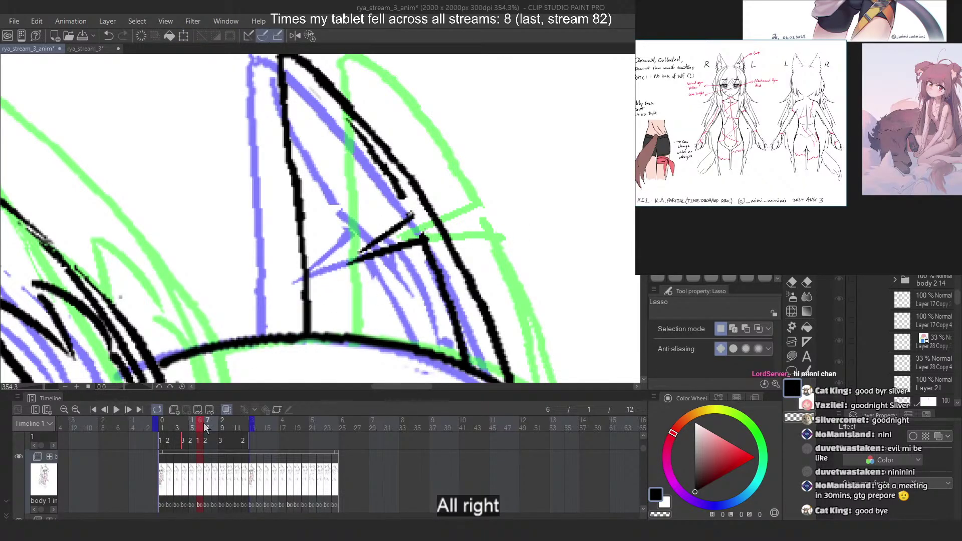
On frame 7, lasso the far ear's fur tuft and move it down into the ear
click(207, 422)
click(200, 422)
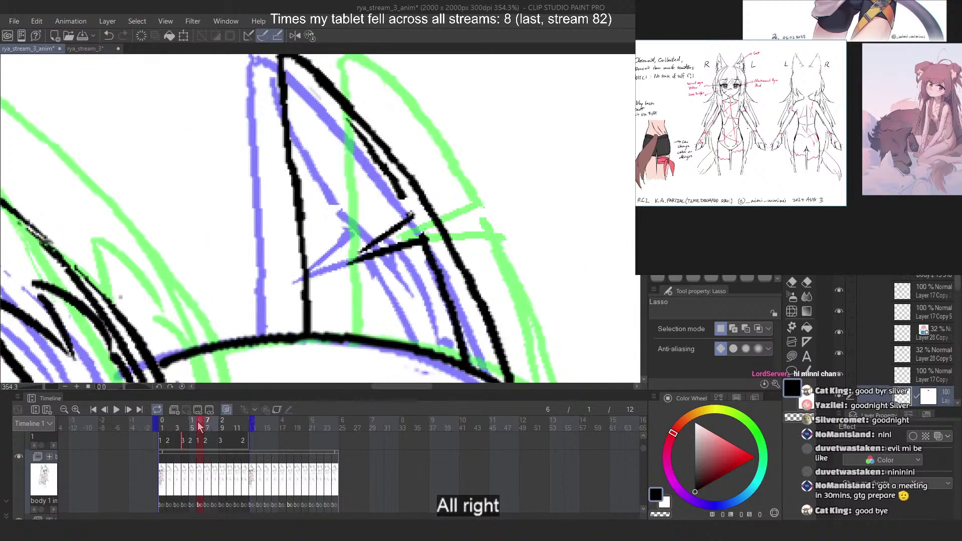
click(207, 422)
scroll(494, 138, up, 1)
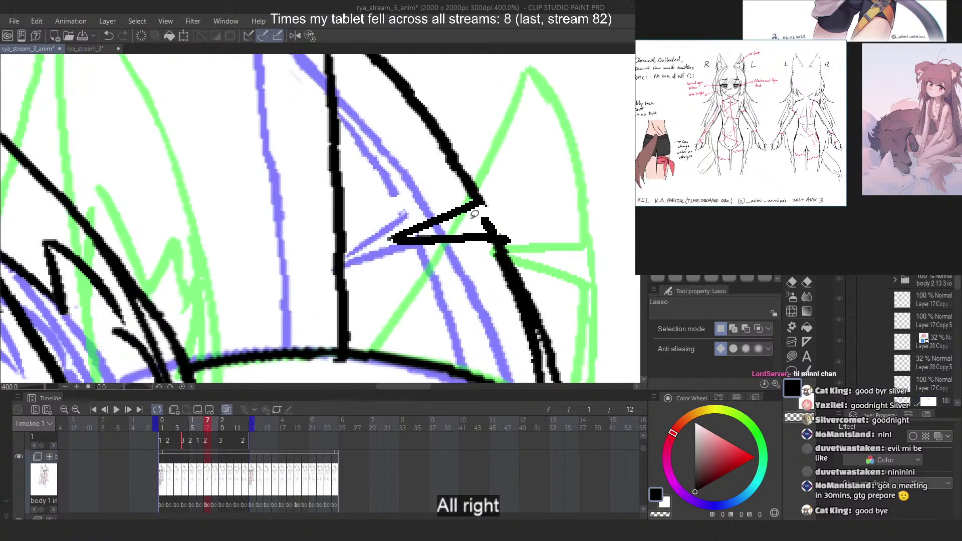
mouse_move(487, 246)
mouse_down()
mouse_move(522, 237)
mouse_move(474, 255)
mouse_move(476, 263)
mouse_up()
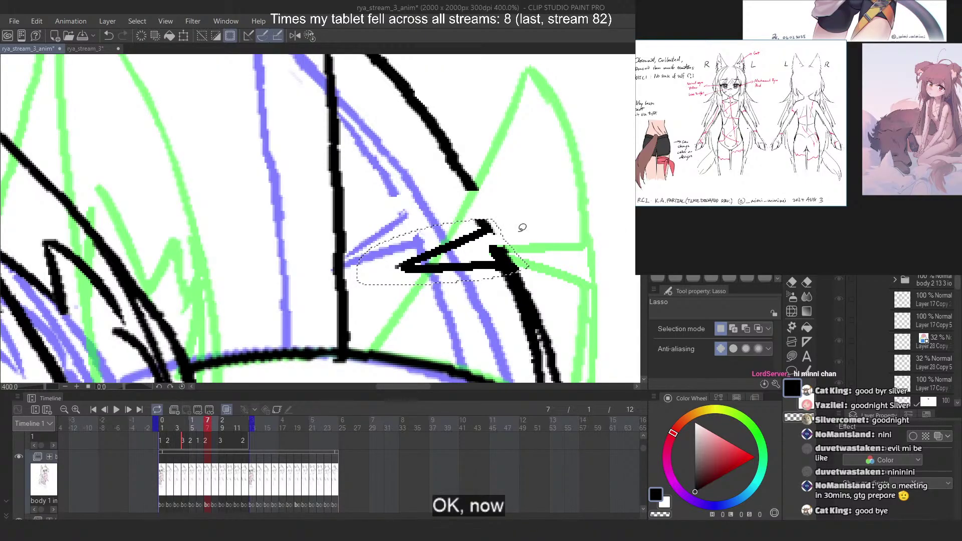
key(ctrl+d)
Back on frame 6, reselect the far ear's fur tuft, lower it a little more and rotate it slightly
drag(207, 423, 200, 423)
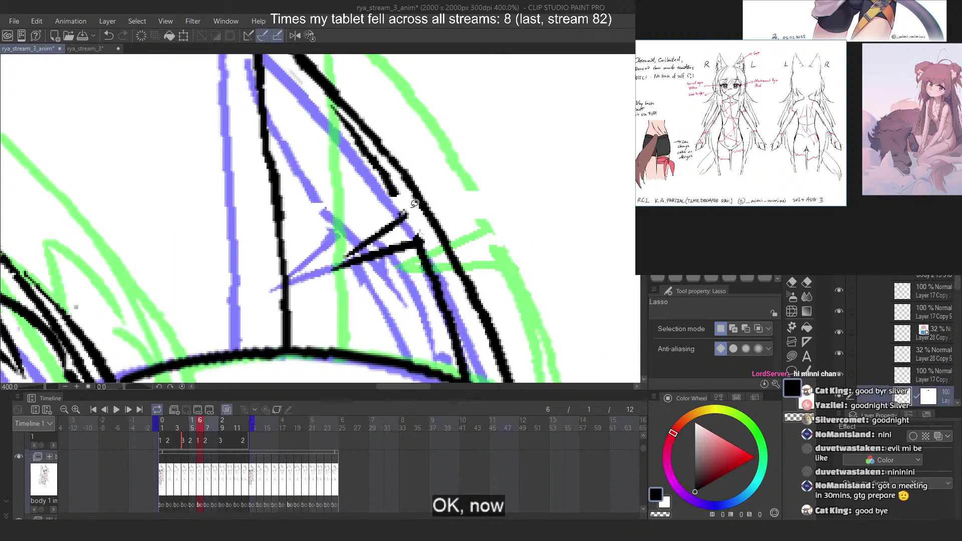
drag(413, 205, 358, 272)
drag(431, 247, 427, 250)
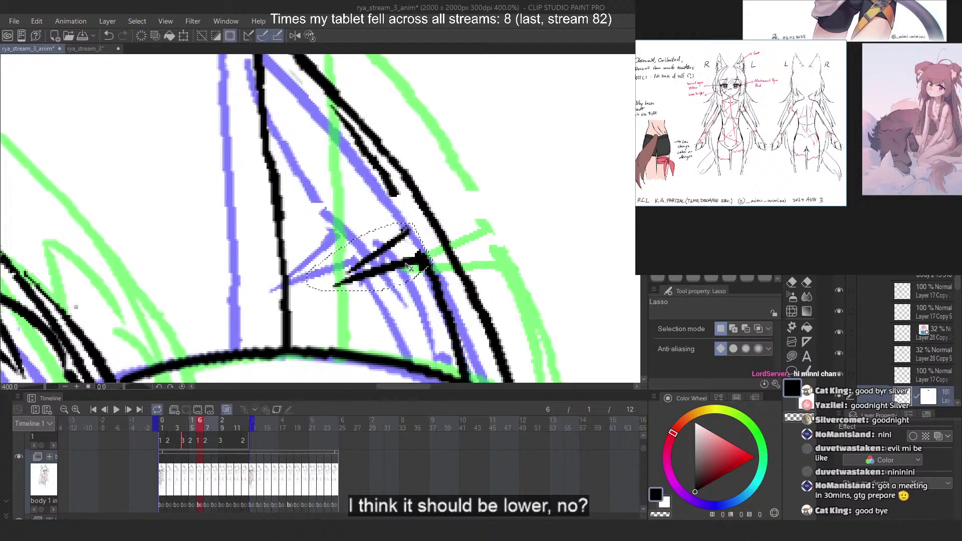
key(ctrl+t)
drag(511, 267, 511, 263)
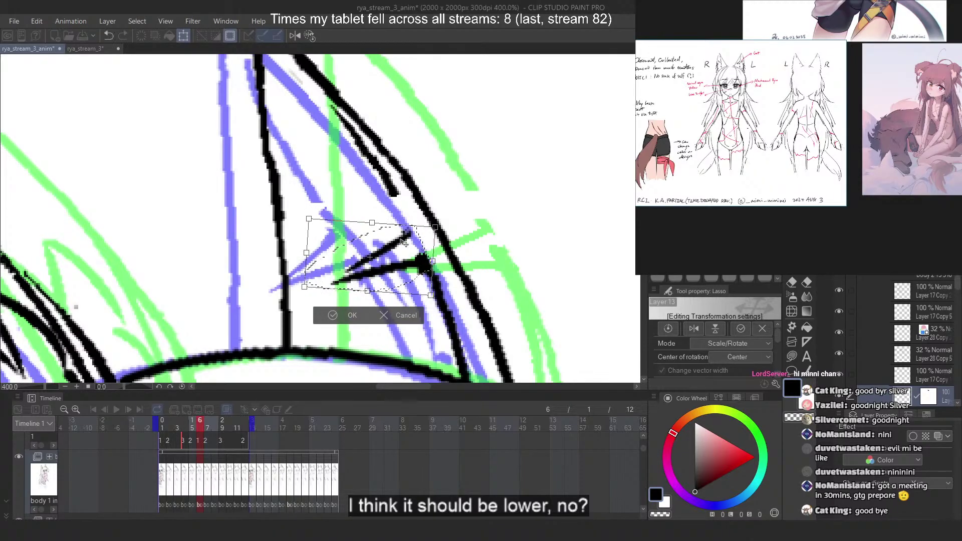
drag(403, 242, 403, 237)
key(Return)
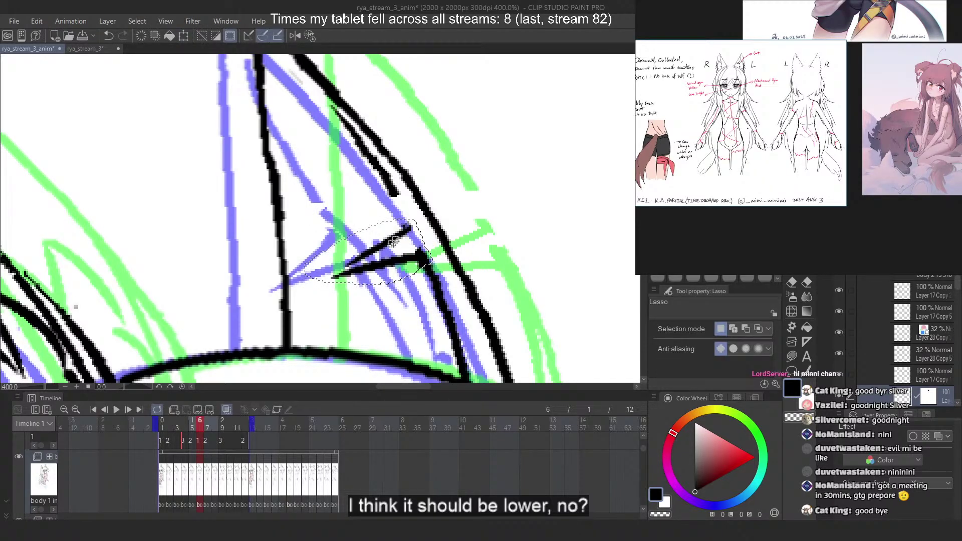
Compare the far ear's tuft on frames 4 and 5, outlining it on frame 5 to check its placement
click(192, 424)
drag(180, 422, 192, 421)
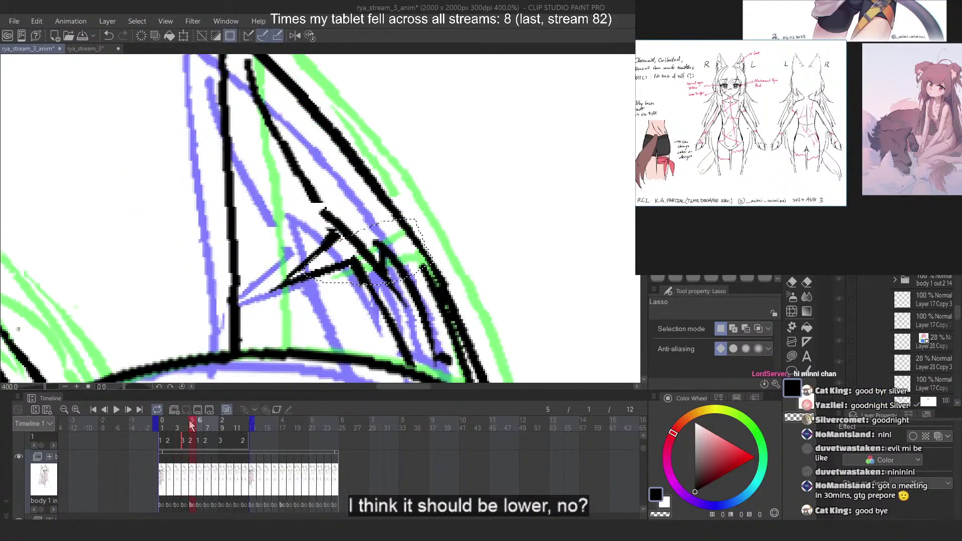
click(344, 232)
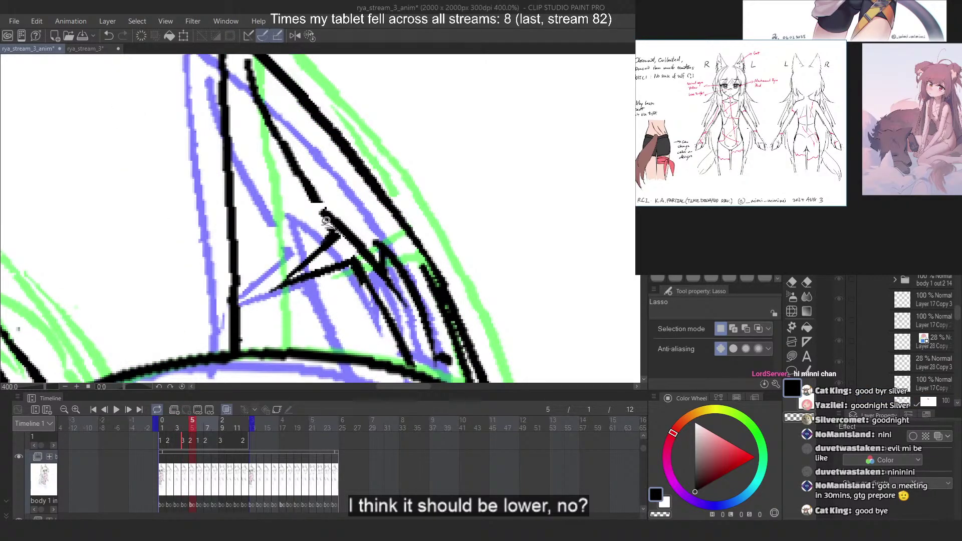
mouse_move(326, 220)
mouse_down()
mouse_move(315, 290)
mouse_move(373, 261)
mouse_up()
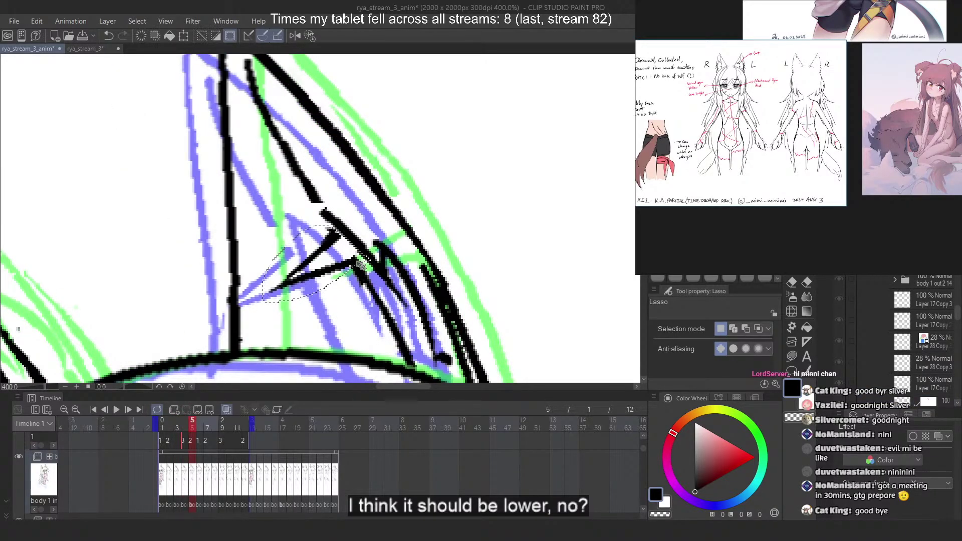
click(407, 266)
drag(198, 428, 217, 427)
scroll(330, 177, down, 1)
scroll(525, 259, up, 1)
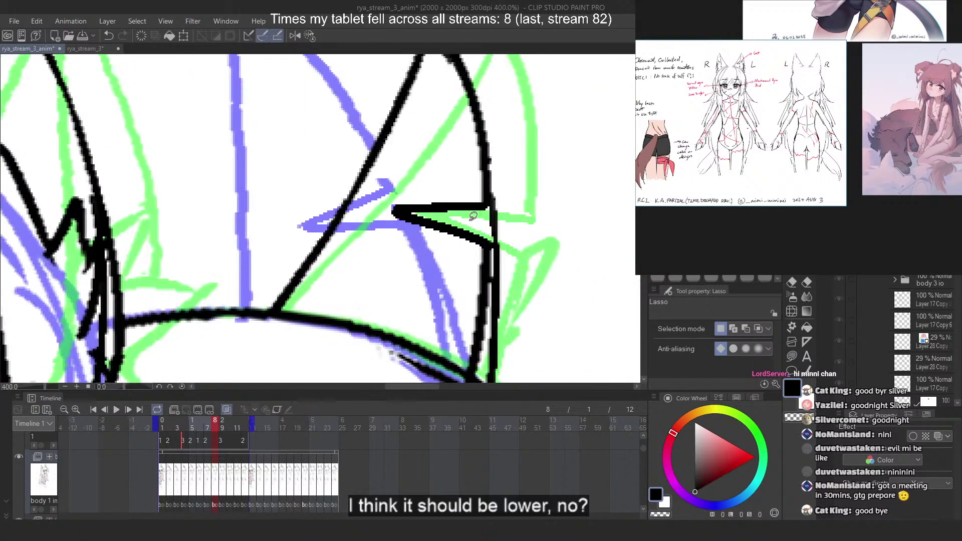
mouse_move(489, 217)
mouse_down()
mouse_move(457, 170)
mouse_move(383, 194)
mouse_up()
drag(461, 242, 459, 243)
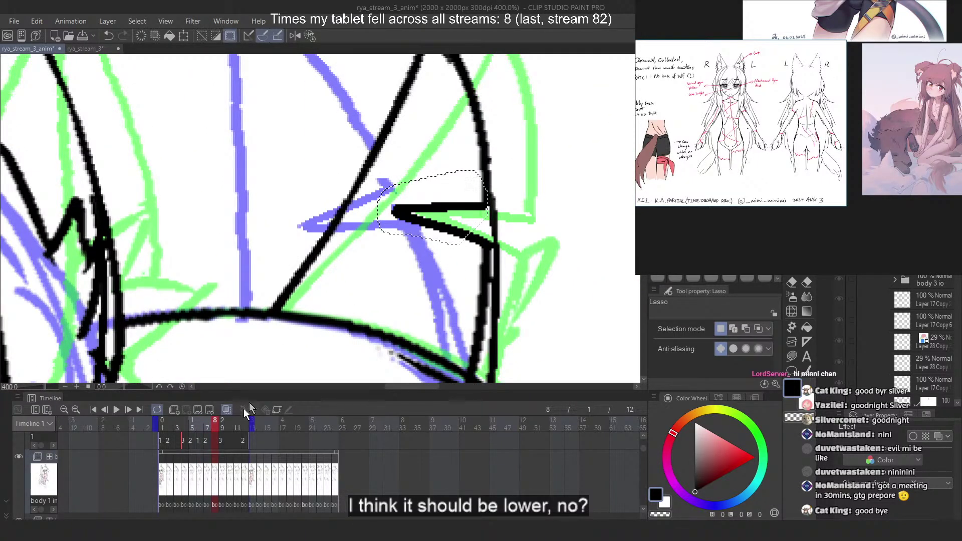
On frame 7, lasso the far ear's fur tuft again and nudge it slightly down towards the inner ear line
click(208, 425)
mouse_move(393, 159)
mouse_down()
mouse_move(303, 221)
mouse_move(420, 228)
mouse_up()
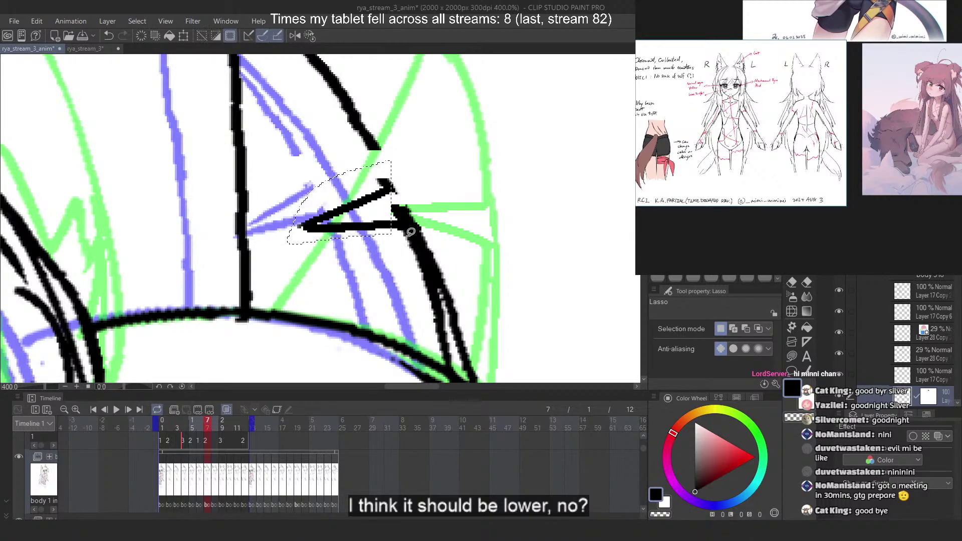
drag(371, 208, 375, 214)
click(481, 198)
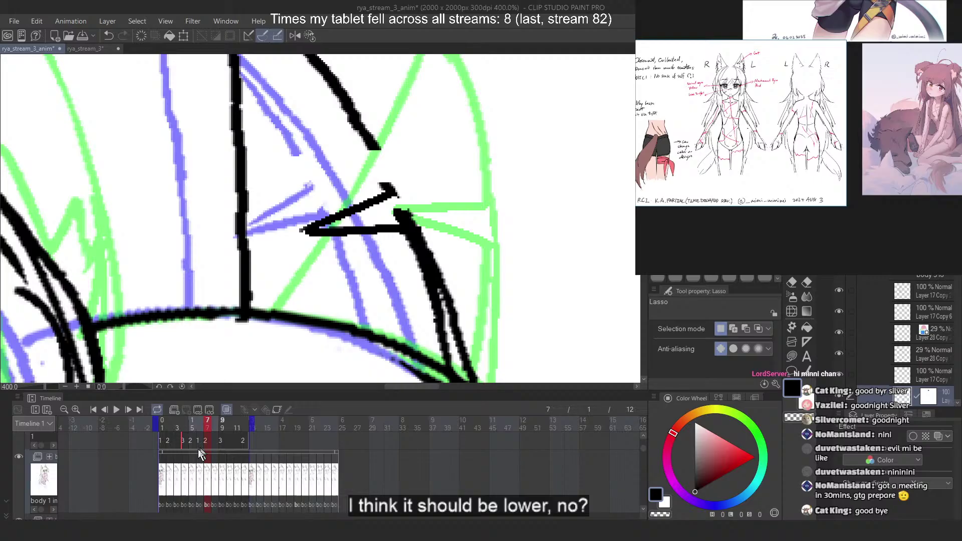
On frame 8, lasso the far ear's fur tuft, move it down, and save the animation file
click(214, 424)
mouse_move(493, 189)
mouse_down()
mouse_move(440, 185)
mouse_move(378, 202)
mouse_up()
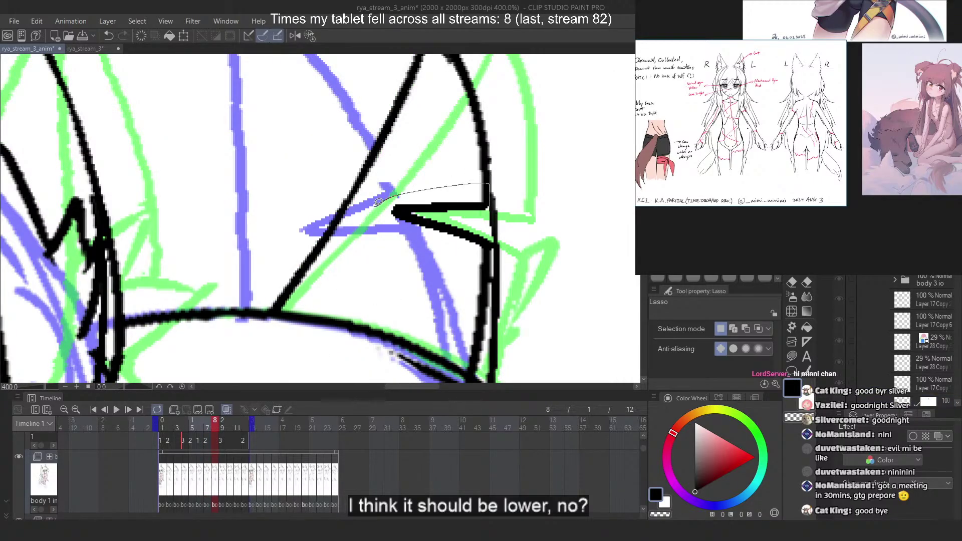
mouse_move(478, 254)
mouse_down()
mouse_move(498, 232)
mouse_move(479, 238)
mouse_move(477, 249)
mouse_move(478, 239)
mouse_up()
click(548, 208)
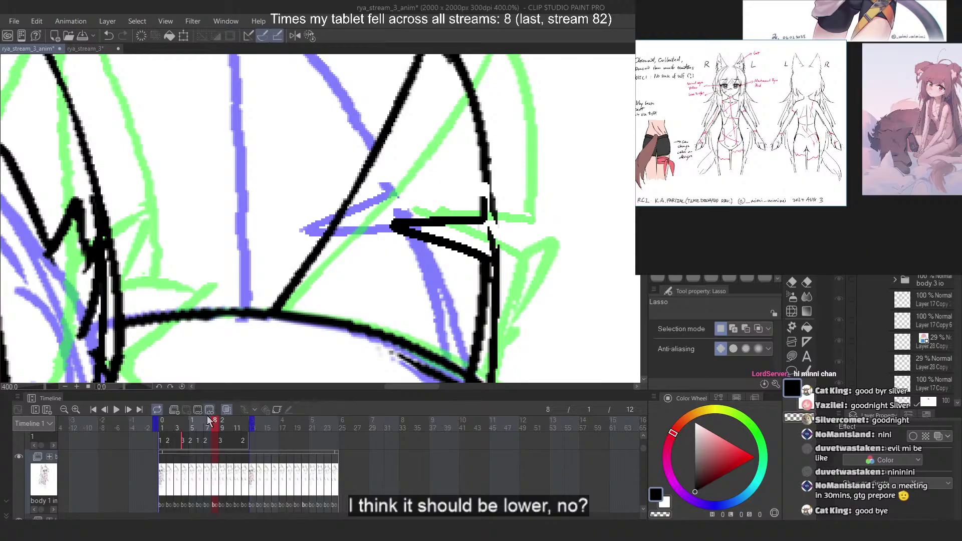
key(ctrl+s)
On frames 9 and 10, lasso the far ear's fur tuft and move it lower in each frame
click(222, 421)
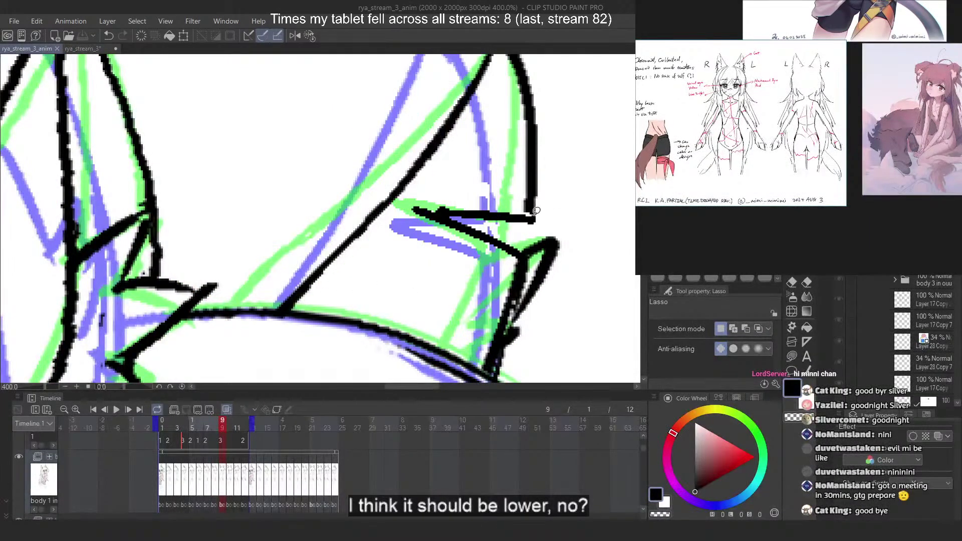
mouse_move(524, 199)
mouse_down()
mouse_move(403, 213)
mouse_move(517, 270)
mouse_move(541, 253)
mouse_move(513, 264)
mouse_move(511, 248)
mouse_move(510, 257)
mouse_up()
click(230, 425)
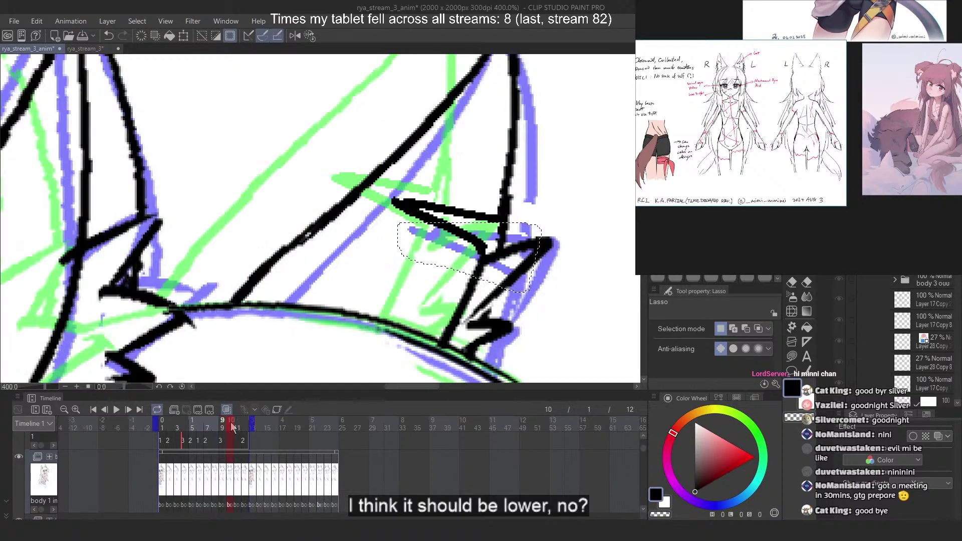
mouse_move(526, 211)
mouse_down()
mouse_move(405, 193)
mouse_move(375, 201)
mouse_move(426, 242)
mouse_move(475, 260)
mouse_move(486, 259)
mouse_move(524, 211)
mouse_up()
mouse_move(461, 234)
mouse_down()
mouse_move(454, 253)
mouse_move(452, 244)
mouse_up()
key(ctrl+d)
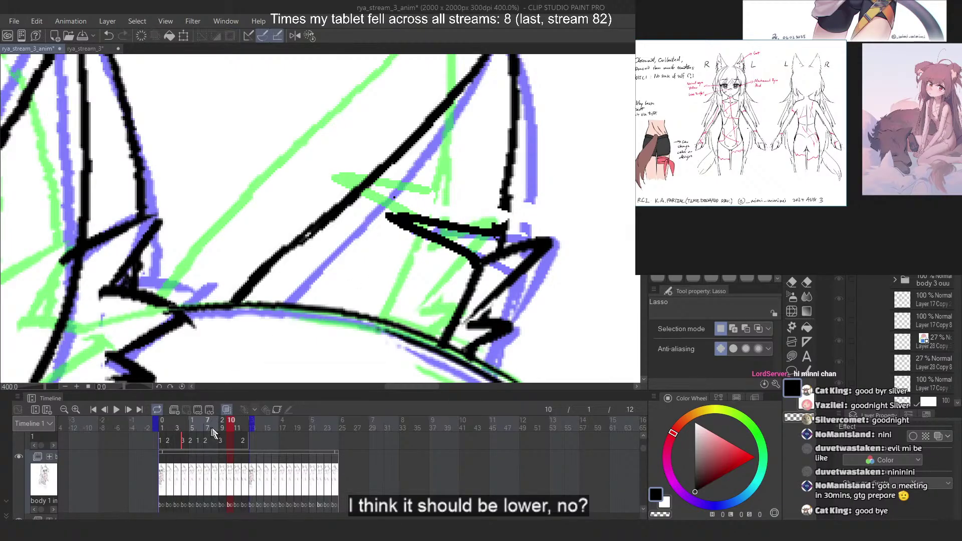
On frame 11, lasso the far ear's fur tuft and shift it down and slightly inward
click(237, 429)
mouse_move(441, 199)
mouse_down()
mouse_move(326, 164)
mouse_move(302, 189)
mouse_move(404, 257)
mouse_move(429, 248)
mouse_move(408, 243)
mouse_up()
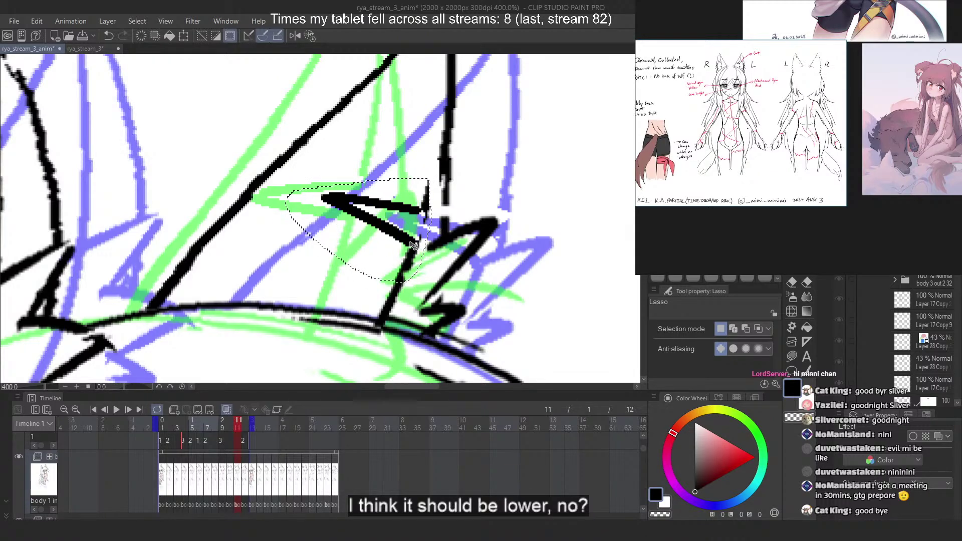
key(ctrl+d)
On frame 12, lasso the far ear's pointed fur tuft and move it lower along the inner ear line
click(245, 428)
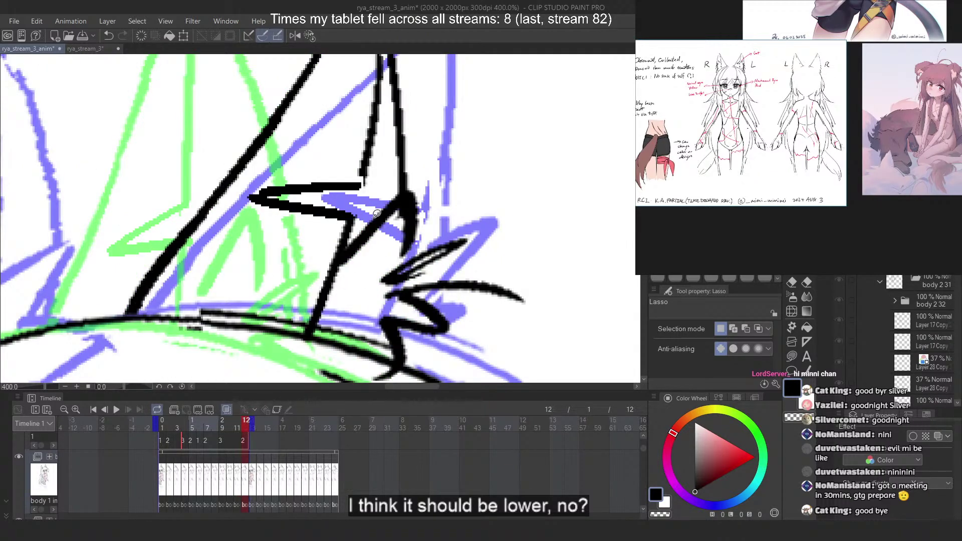
mouse_move(371, 189)
mouse_down()
mouse_move(333, 167)
mouse_move(296, 228)
mouse_up()
drag(377, 216, 374, 207)
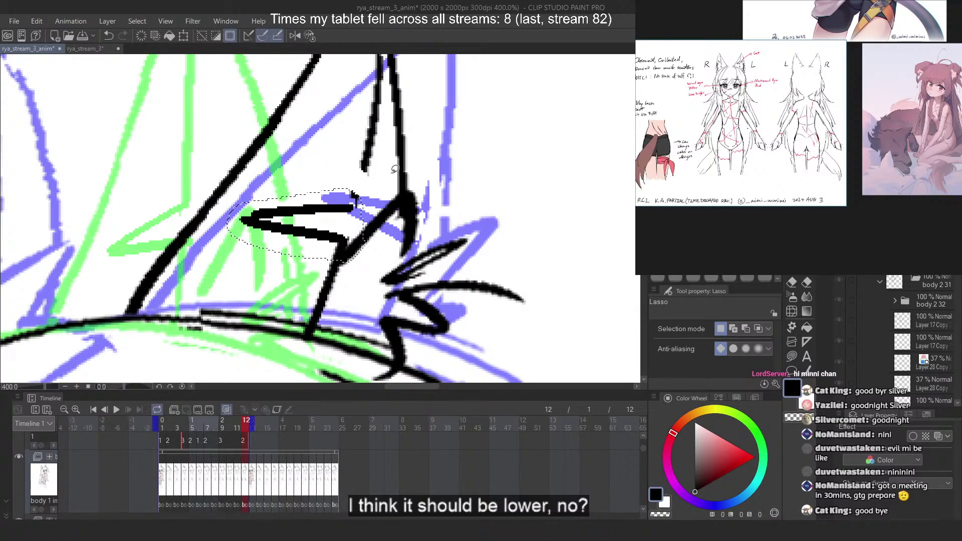
Clear the selection, turn off onion skinning, and play the animation loop to review the ear motion, stopping on frame 1
key(ctrl+d)
scroll(371, 186, down, 6)
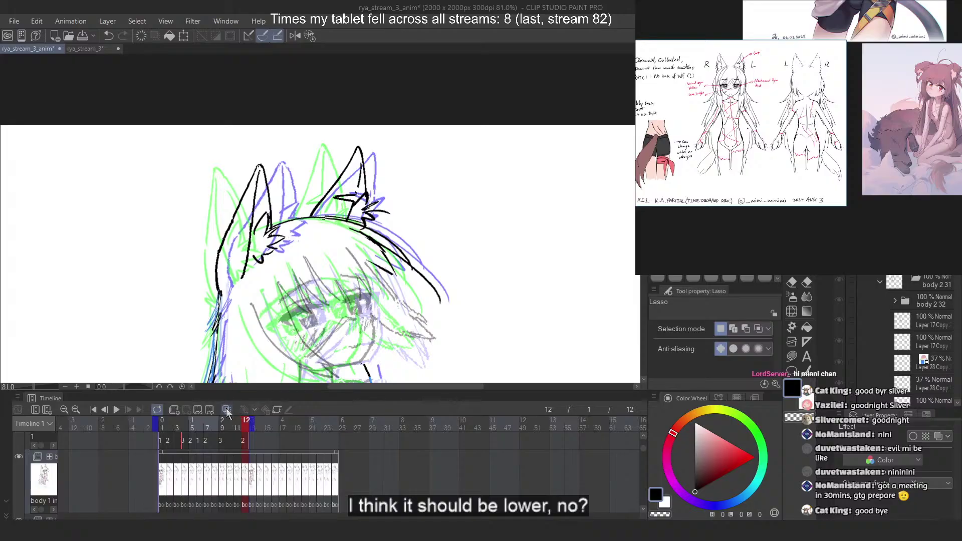
click(226, 409)
click(117, 410)
scroll(296, 145, down, 2)
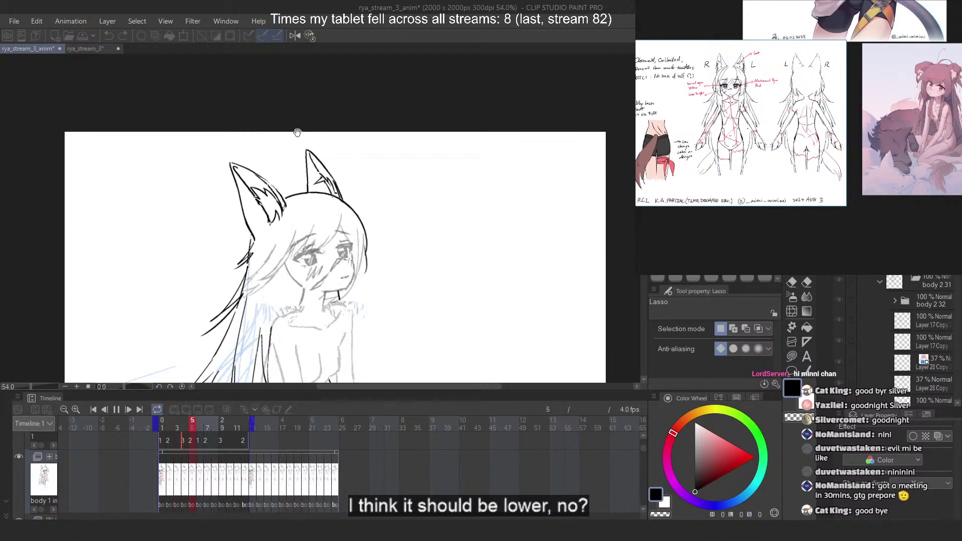
scroll(298, 132, down, 3)
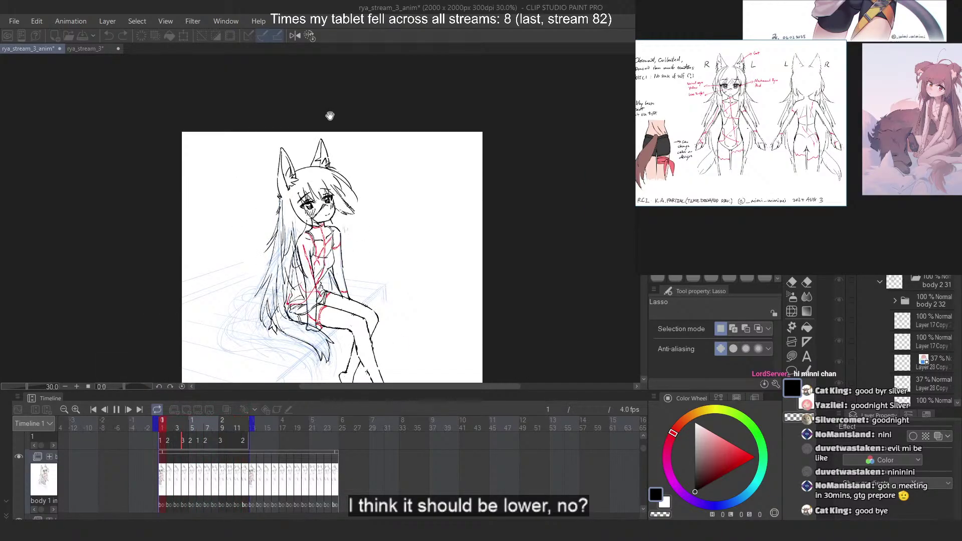
click(162, 425)
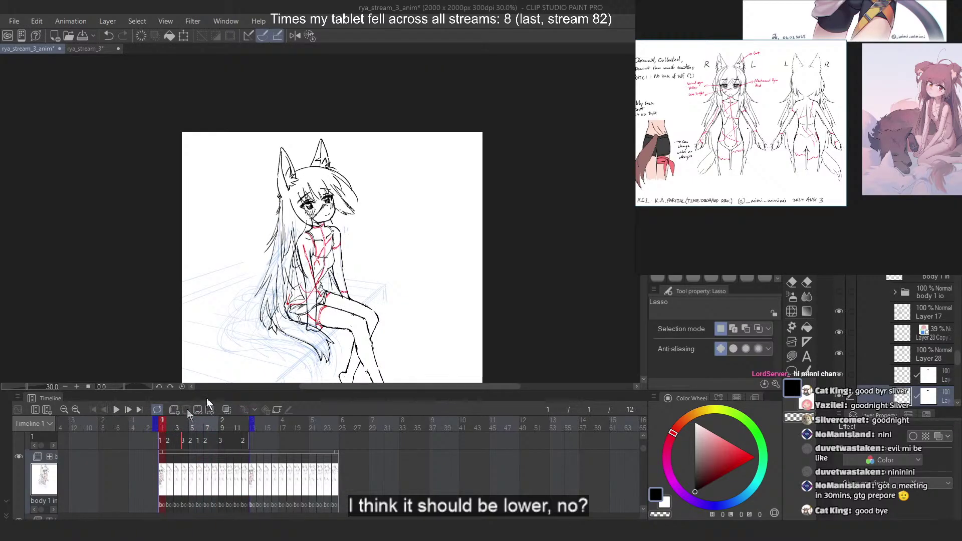
On frame 1, toggle layer visibility to identify the torso lineart layers, and select Layer 35 and Layer 14 together
scroll(368, 179, down, 2)
scroll(346, 263, up, 2)
scroll(864, 306, down, 3)
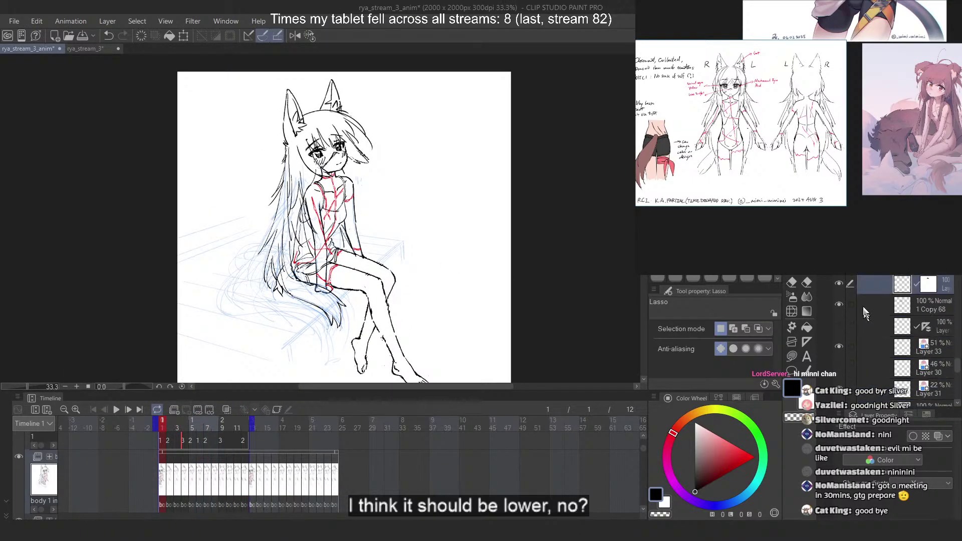
click(838, 284)
click(838, 283)
click(841, 264)
click(841, 264)
scroll(858, 330, down, 4)
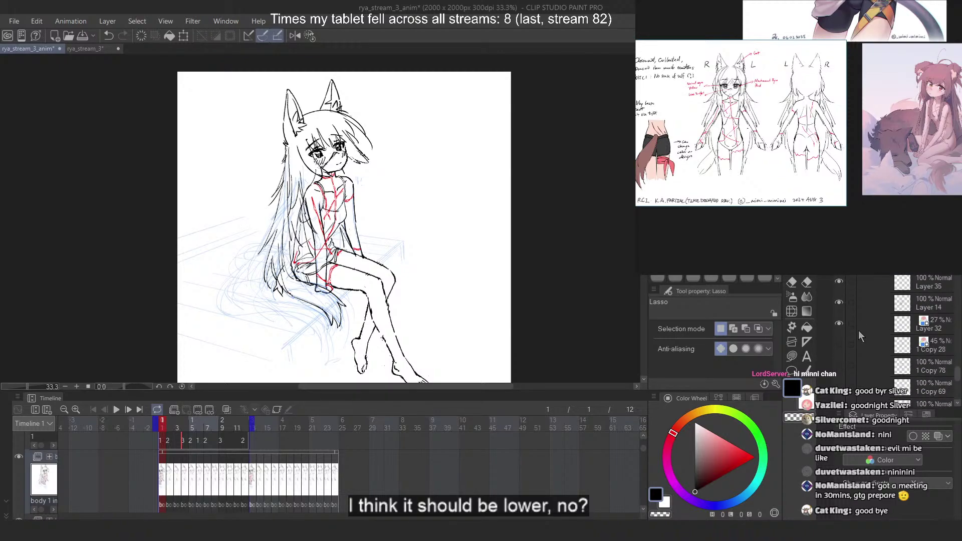
click(838, 301)
click(838, 283)
click(840, 282)
click(840, 290)
click(841, 286)
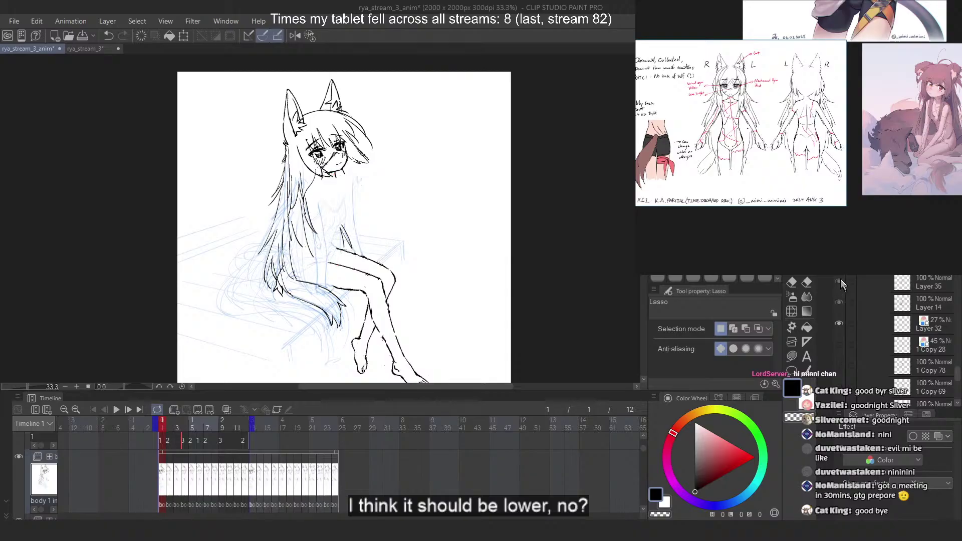
click(842, 280)
click(913, 284)
shift+click(925, 302)
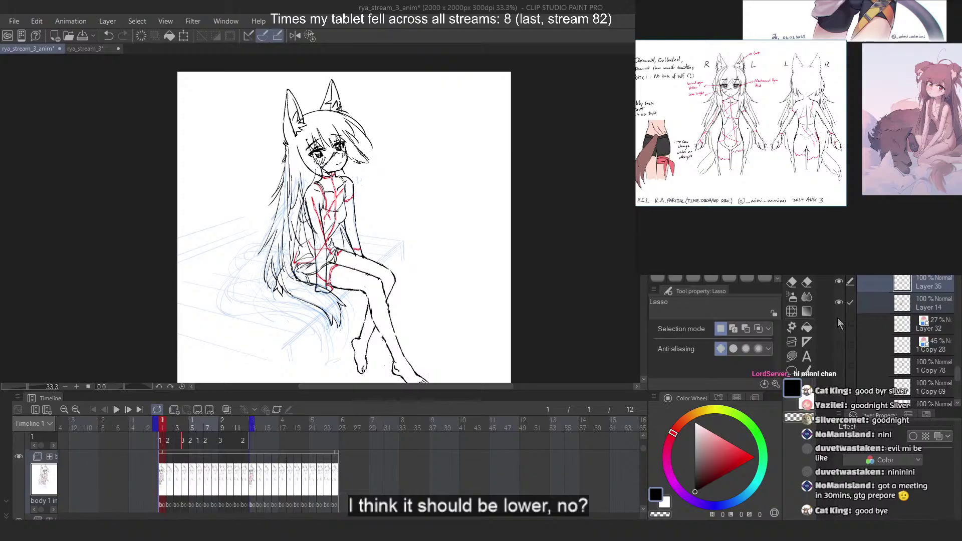
On frame 1, set the blue hair sketch on Layer 32 to 65% opacity, and hide it together with the bench sketch in Folder 1
scroll(345, 326, up, 5)
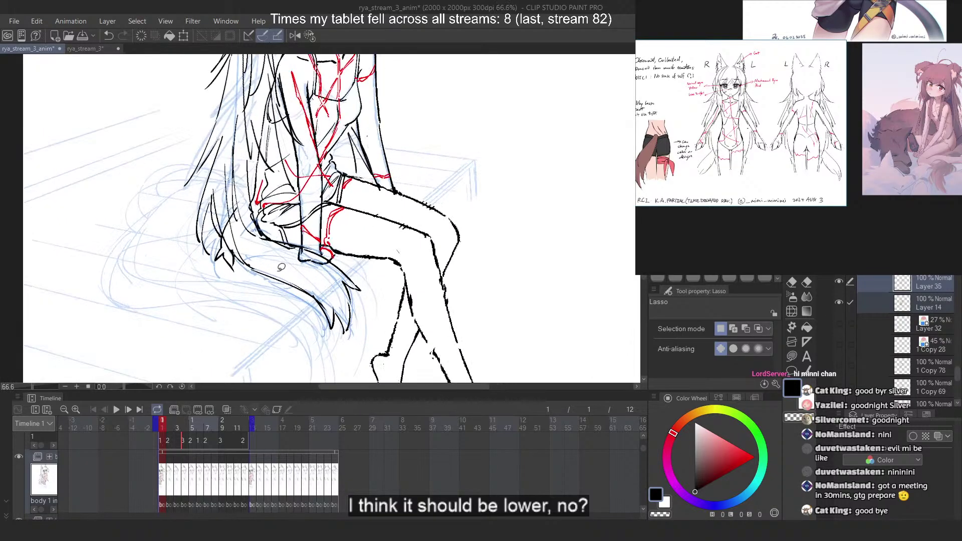
scroll(380, 282, down, 2)
scroll(300, 276, down, 3)
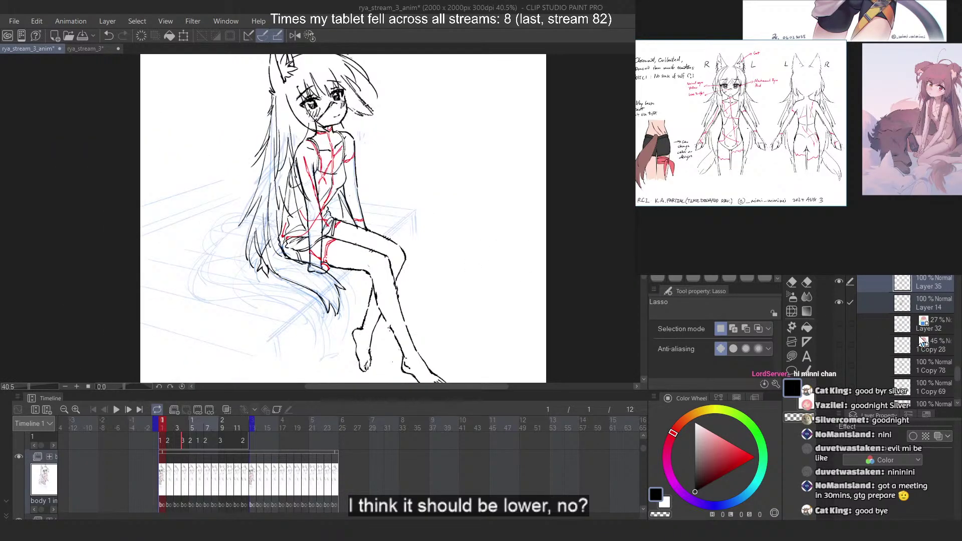
click(840, 321)
click(928, 321)
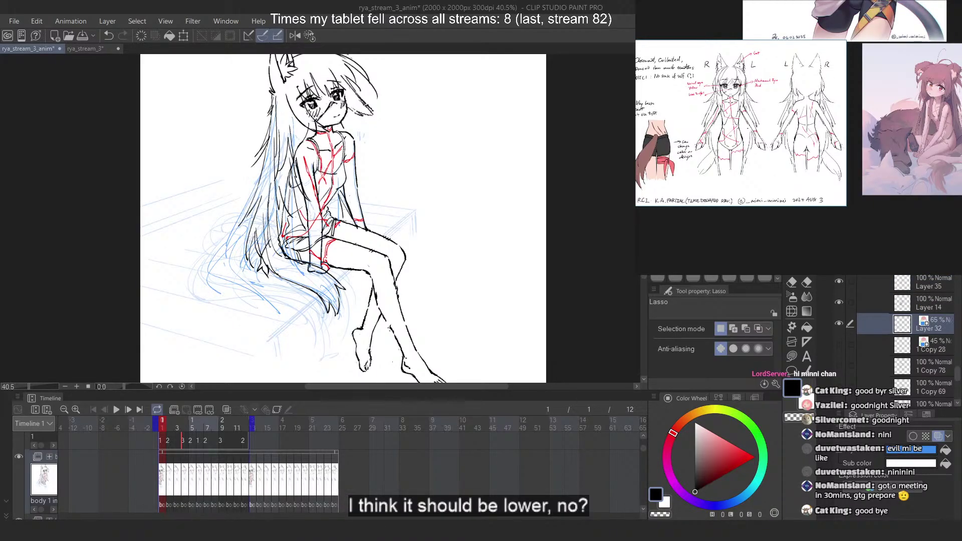
scroll(888, 377, down, 5)
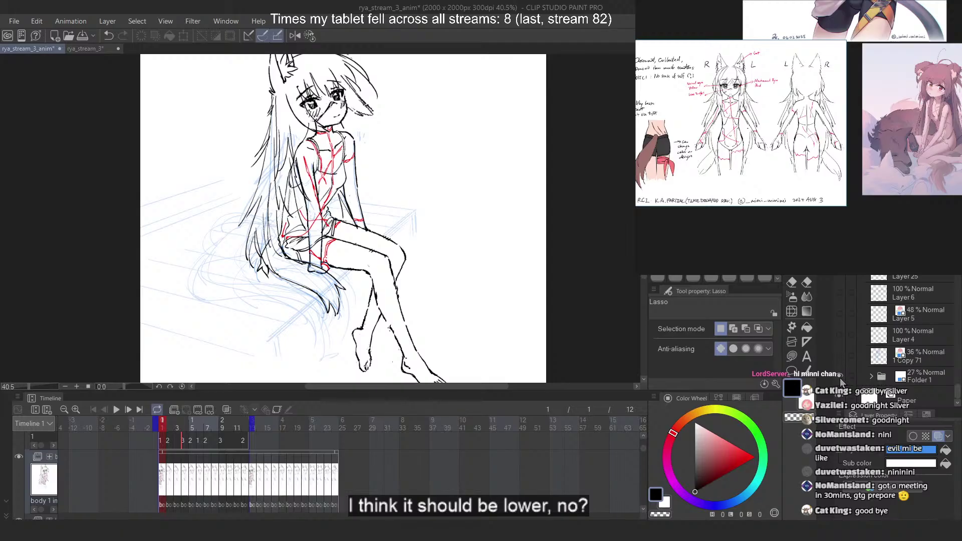
scroll(921, 354, up, 8)
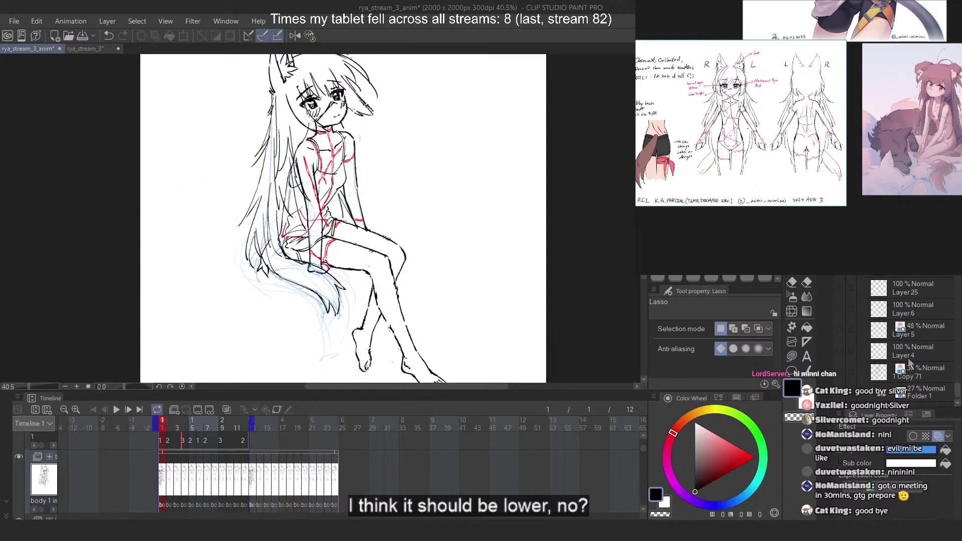
On frame 1, toggle a lower layer's visibility to check for the remaining blue sketch, and save the animation file
click(841, 341)
click(841, 341)
click(842, 342)
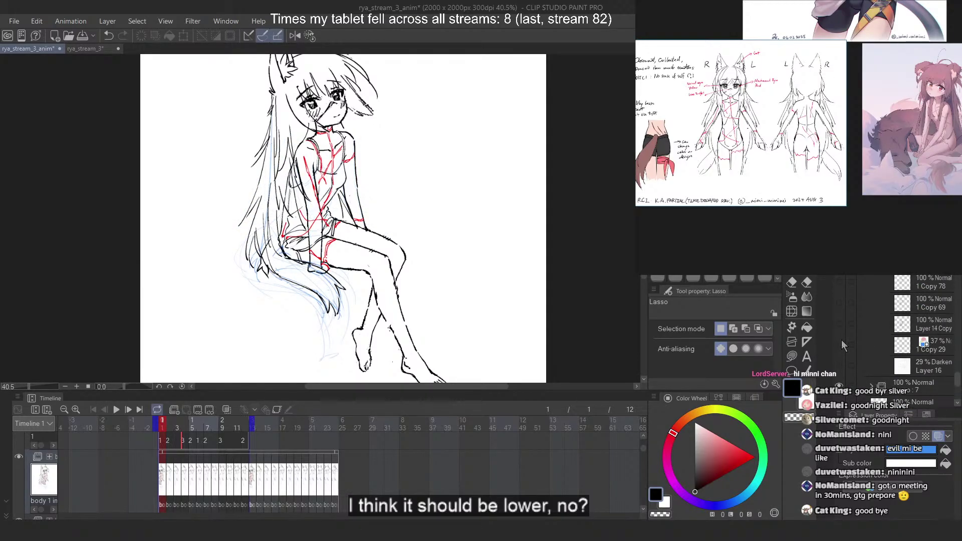
click(841, 343)
click(842, 343)
scroll(892, 326, up, 2)
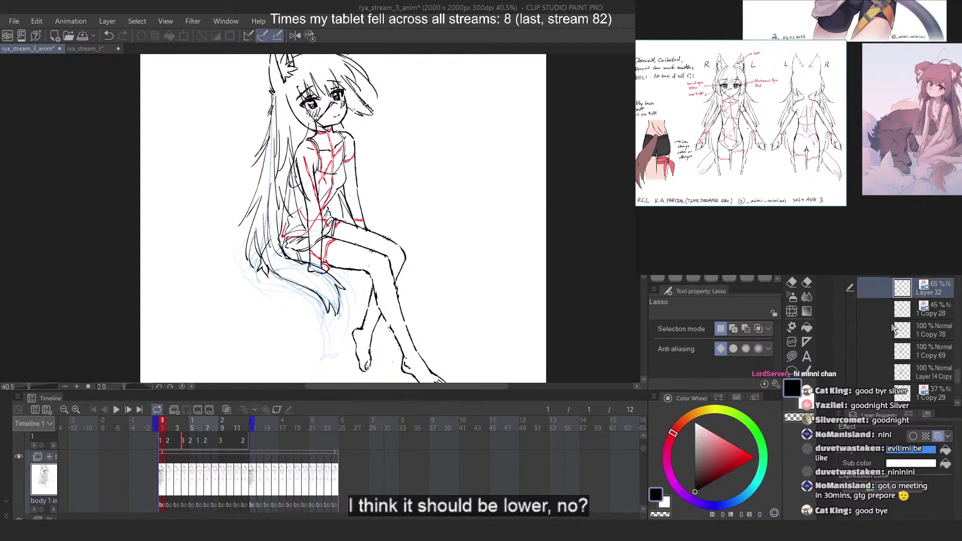
scroll(895, 329, up, 2)
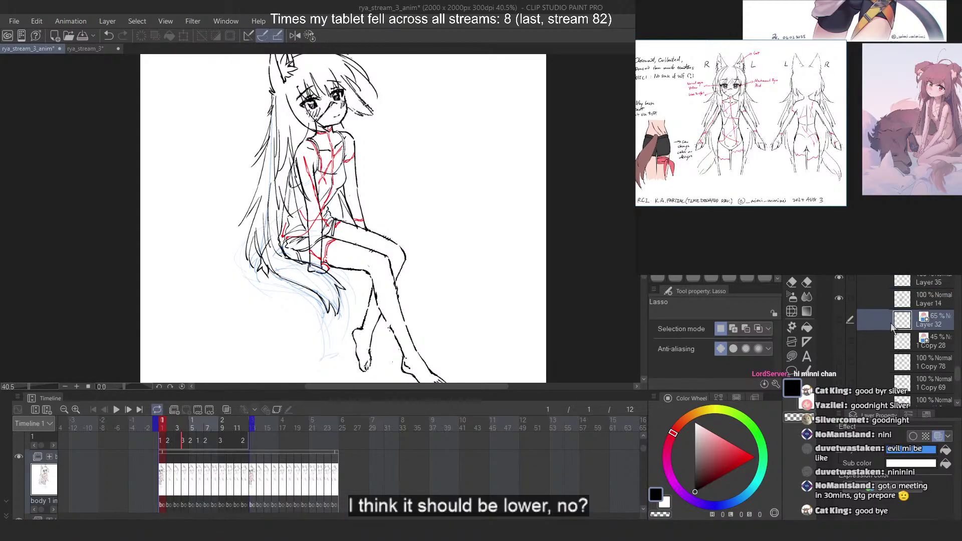
scroll(891, 327, up, 2)
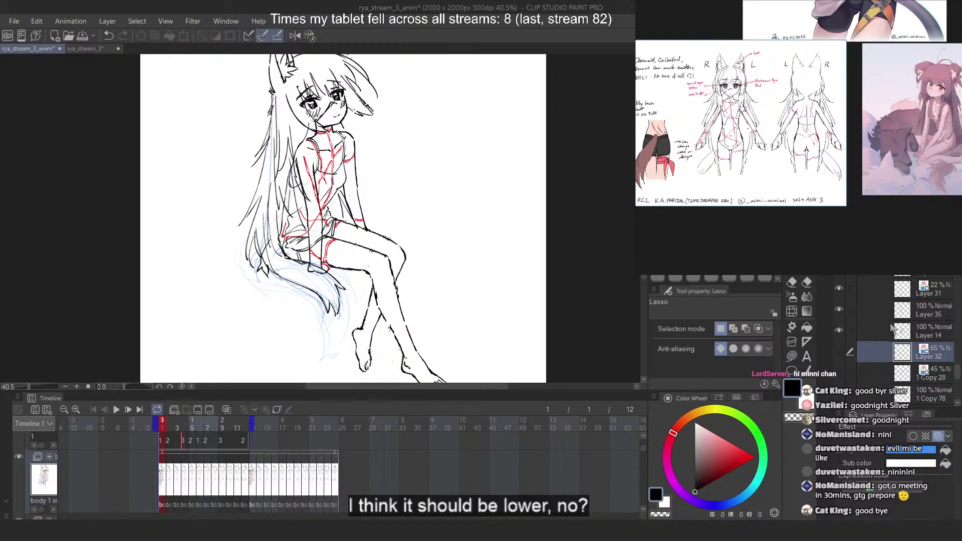
scroll(905, 332, up, 5)
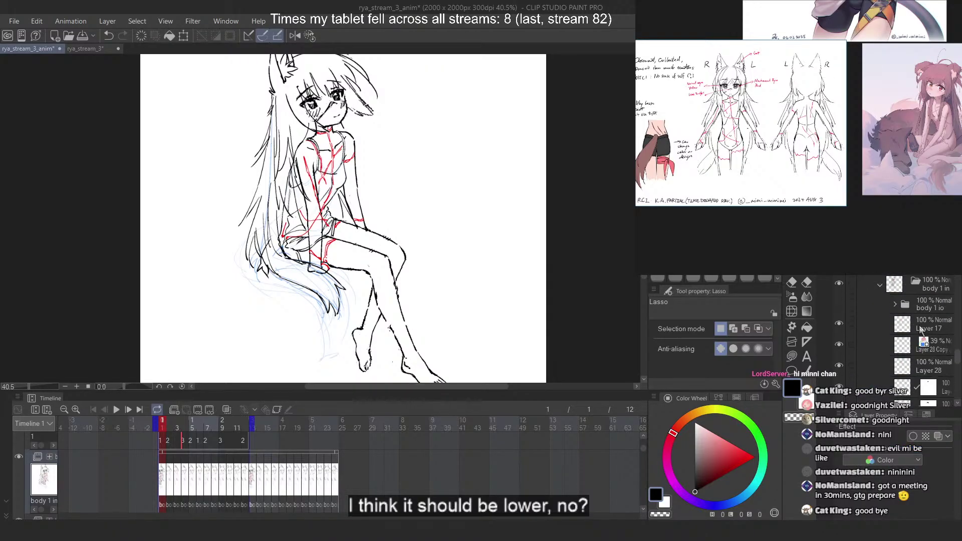
key(ctrl+s)
On frame 2, toggle the body sketch layers to identify them, and paste the torso lineart with its red strap lines above them
click(925, 282)
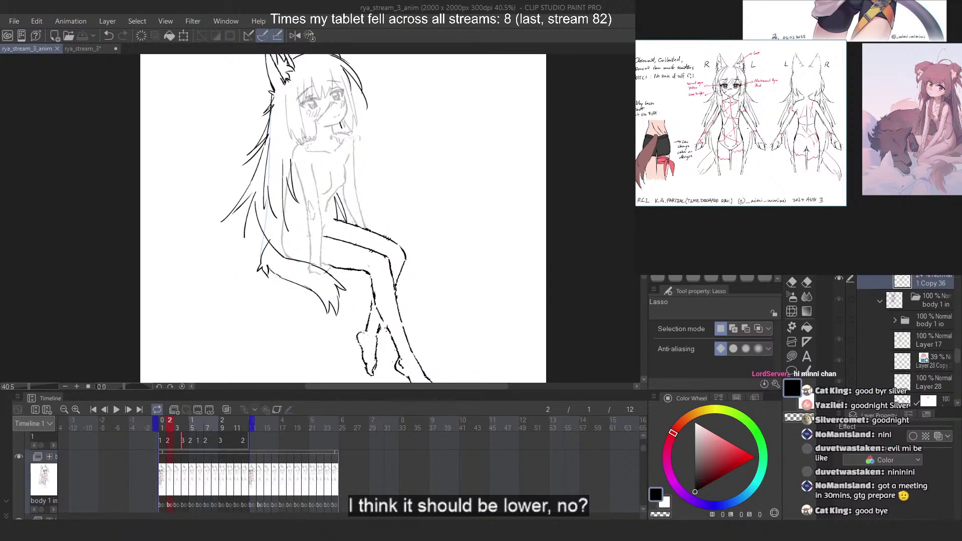
click(840, 259)
click(840, 258)
click(840, 276)
click(840, 277)
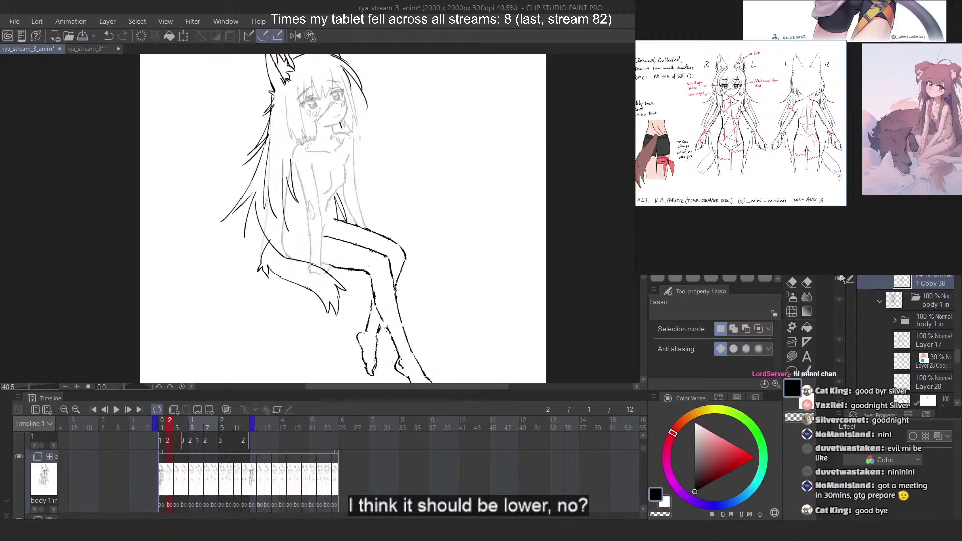
click(924, 260)
key(ctrl+v)
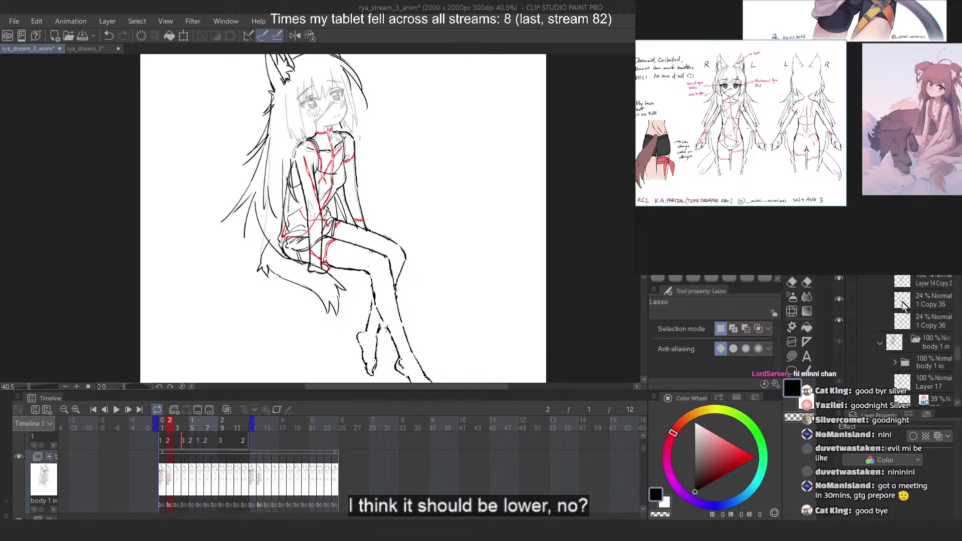
scroll(837, 318, up, 4)
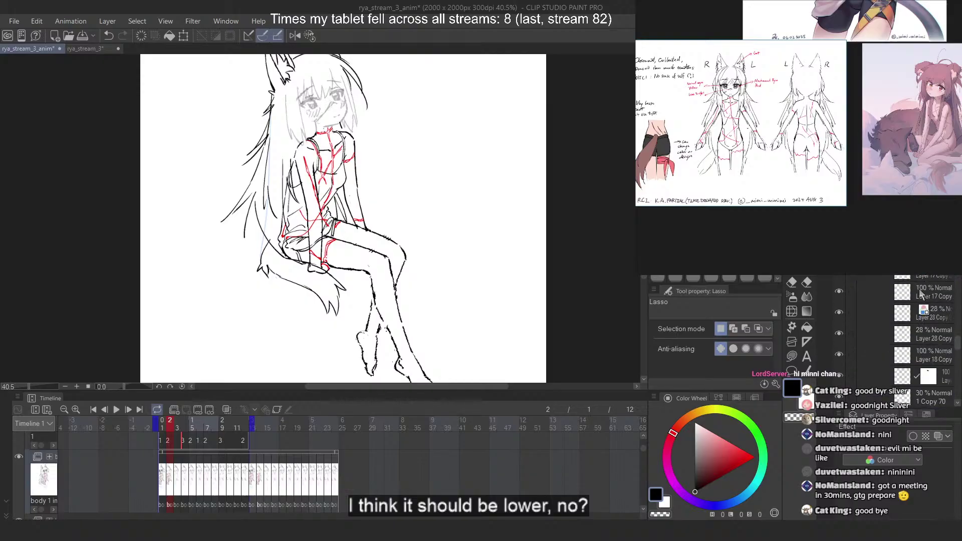
Paste the same torso lineart with red strap lines into frames 3 and 4
key(Right)
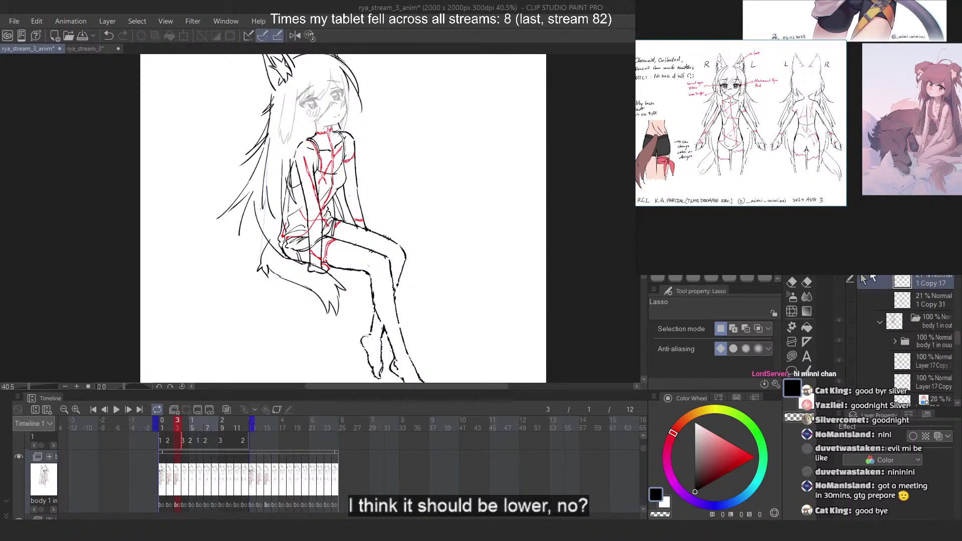
scroll(850, 278, down, 5)
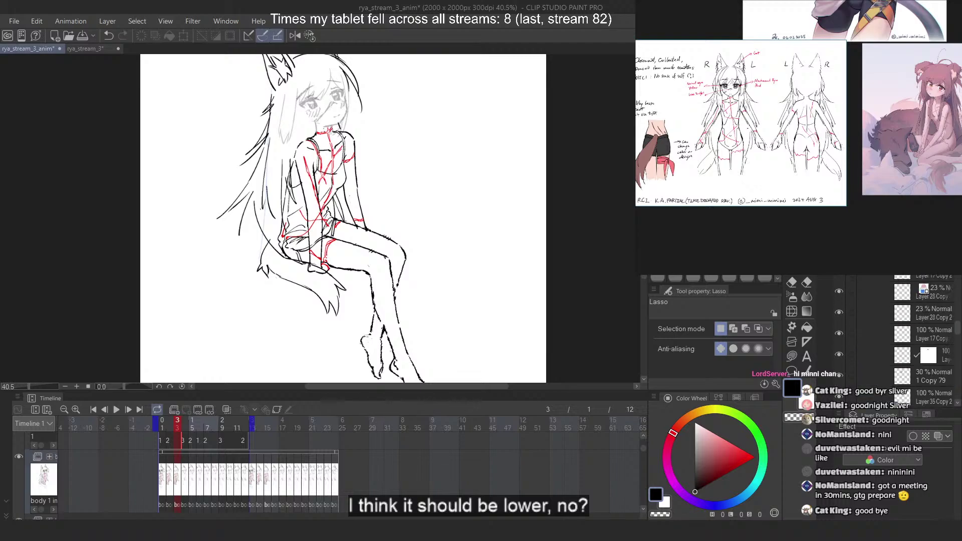
key(Right)
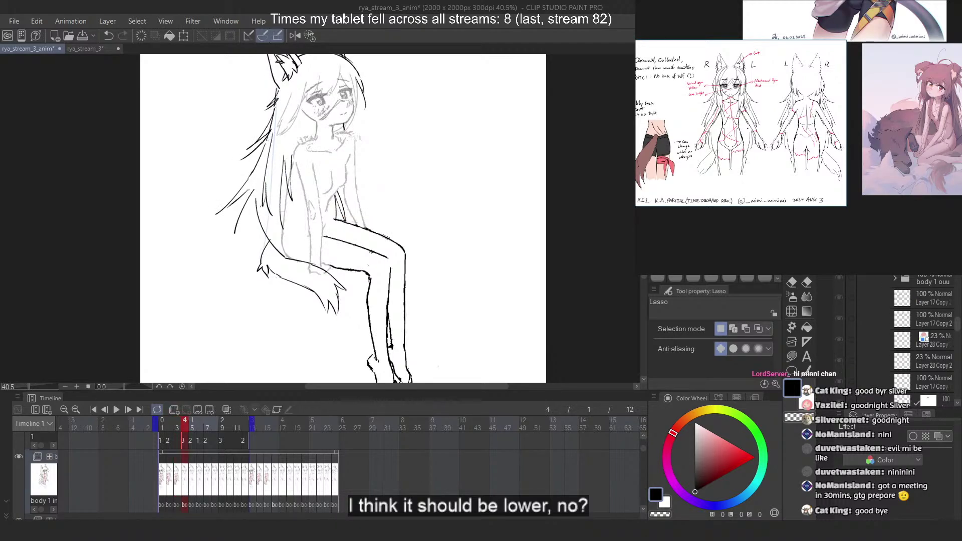
key(ctrl+v)
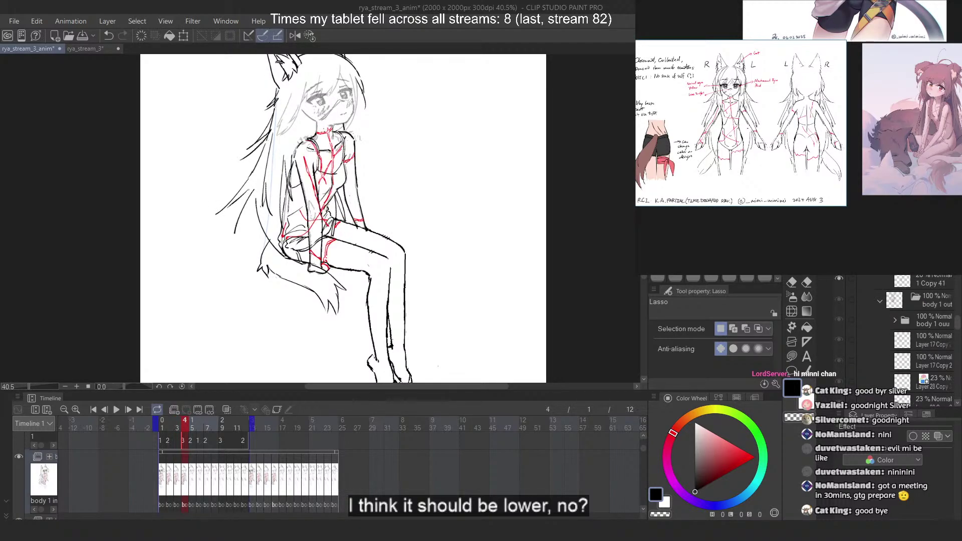
On frame 4, turn the rough body sketch blue at a stronger opacity and lower the opacity of the pasted torso lineart
click(929, 282)
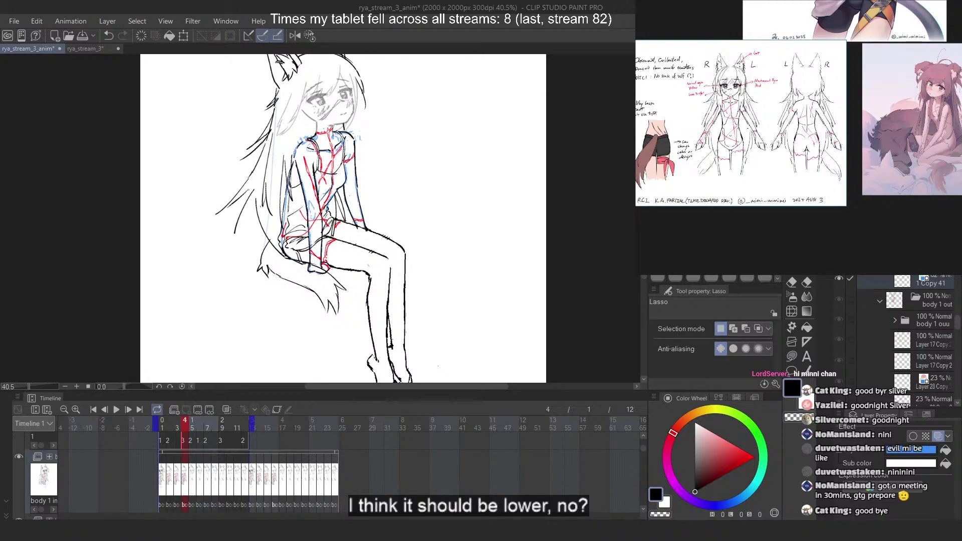
click(930, 260)
click(839, 261)
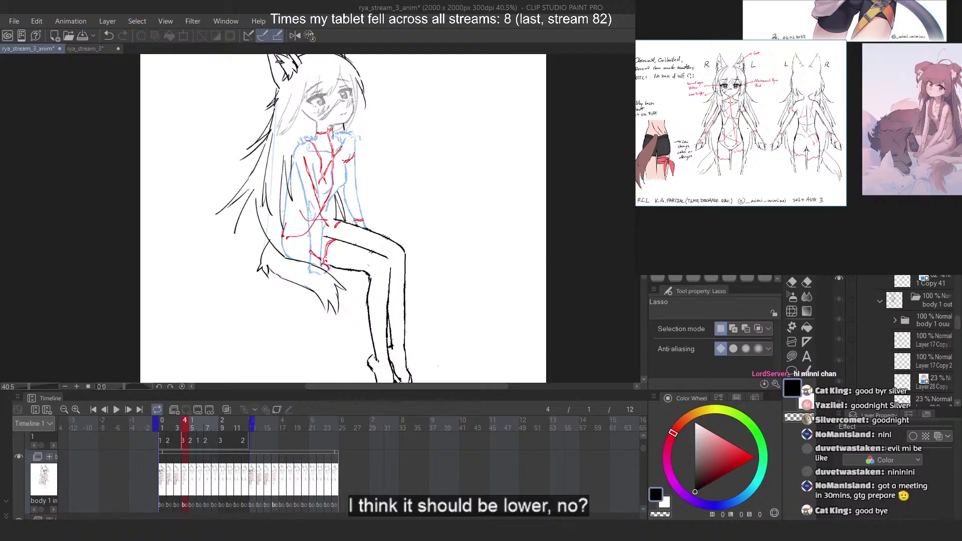
key(ctrl+z)
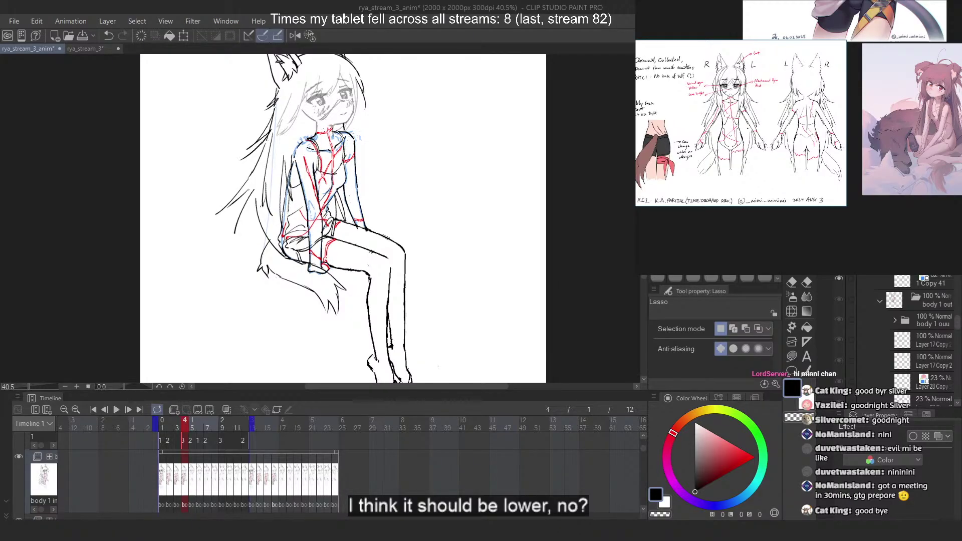
key(ctrl+z)
key(ctrl+z)
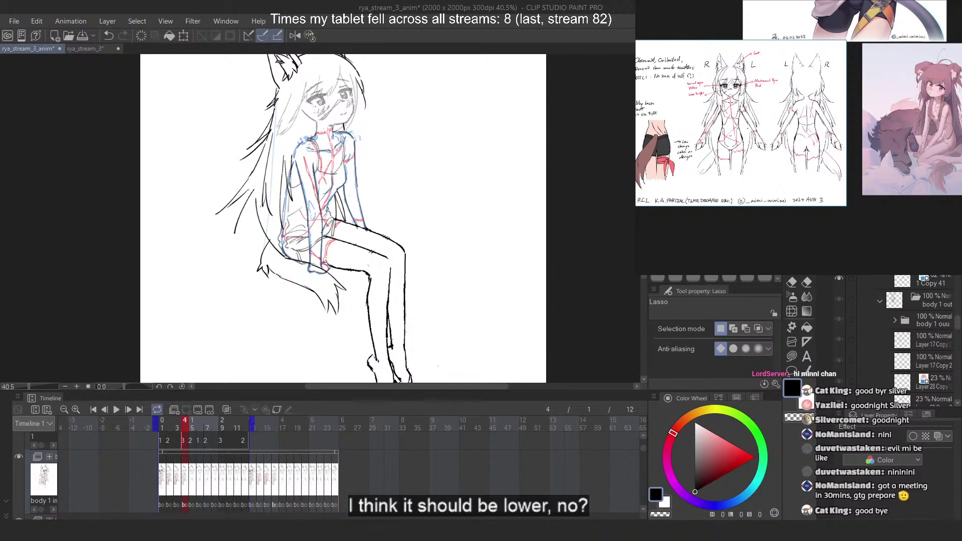
scroll(335, 154, up, 5)
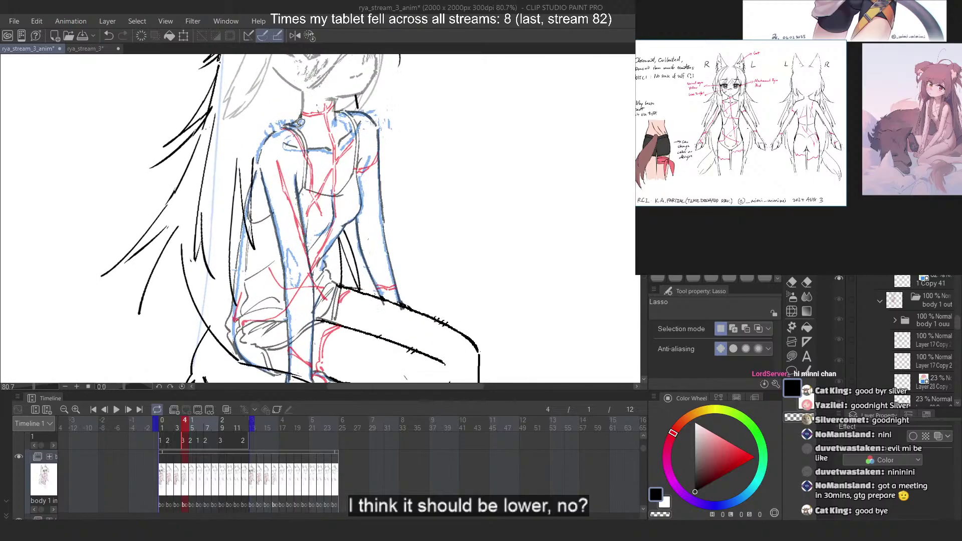
scroll(276, 93, down, 1)
scroll(232, 235, up, 2)
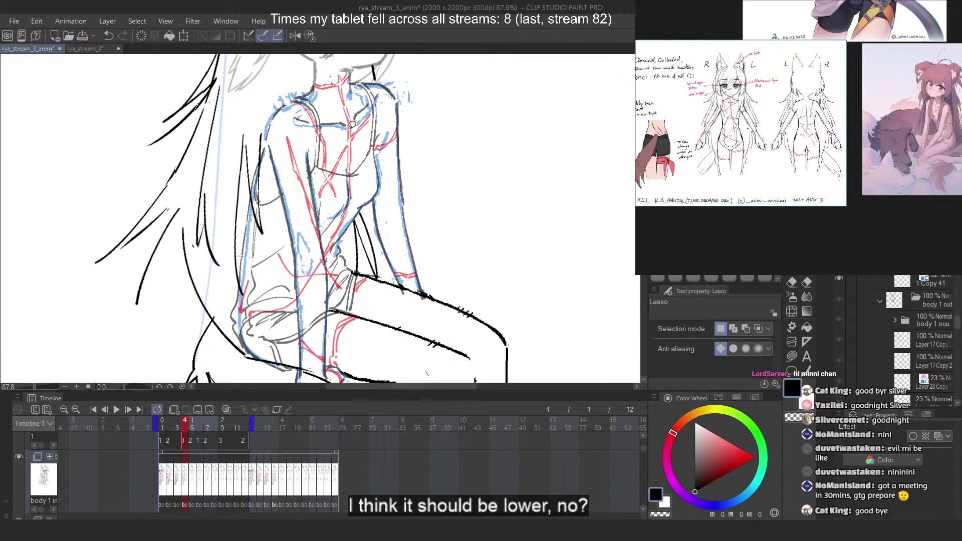
key(ctrl+t)
right_click(378, 119)
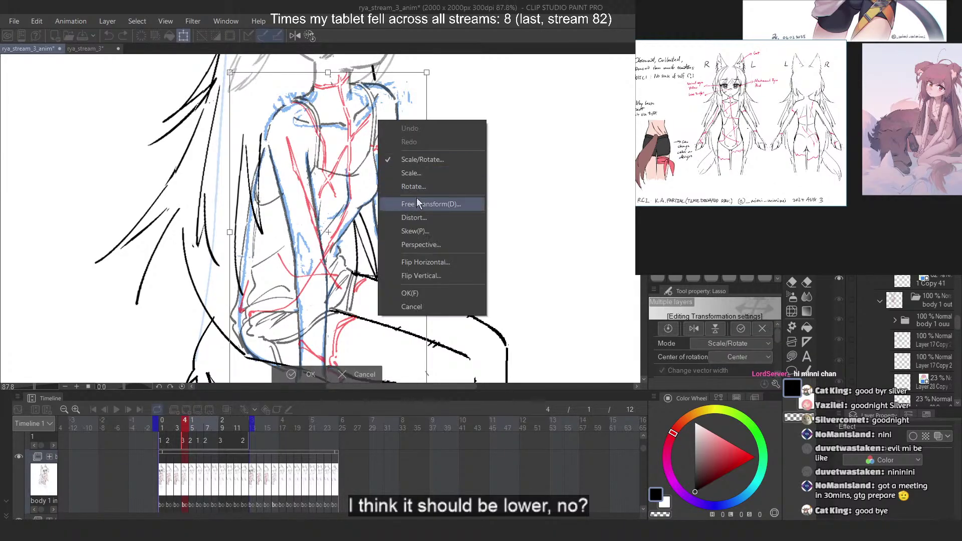
click(417, 197)
scroll(328, 137, down, 3)
scroll(338, 148, up, 2)
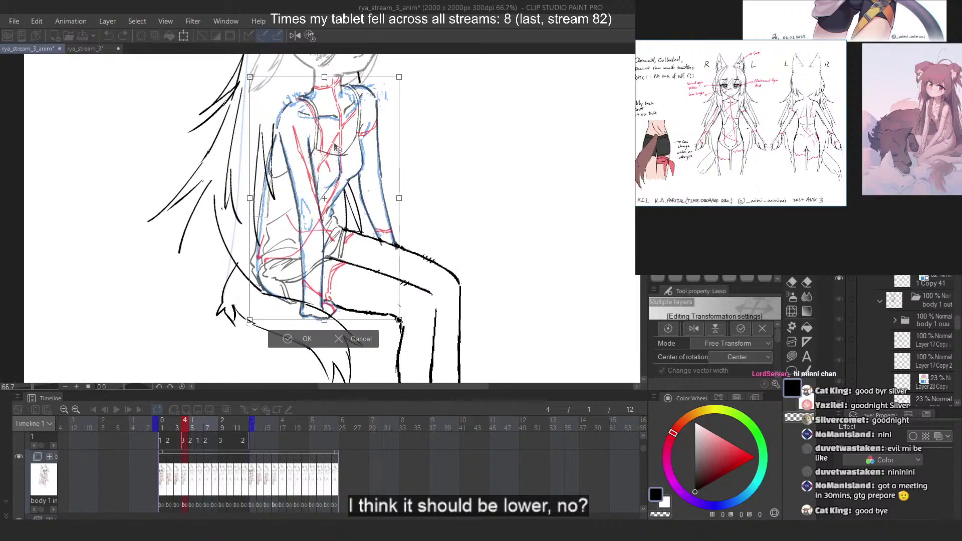
scroll(331, 85, up, 2)
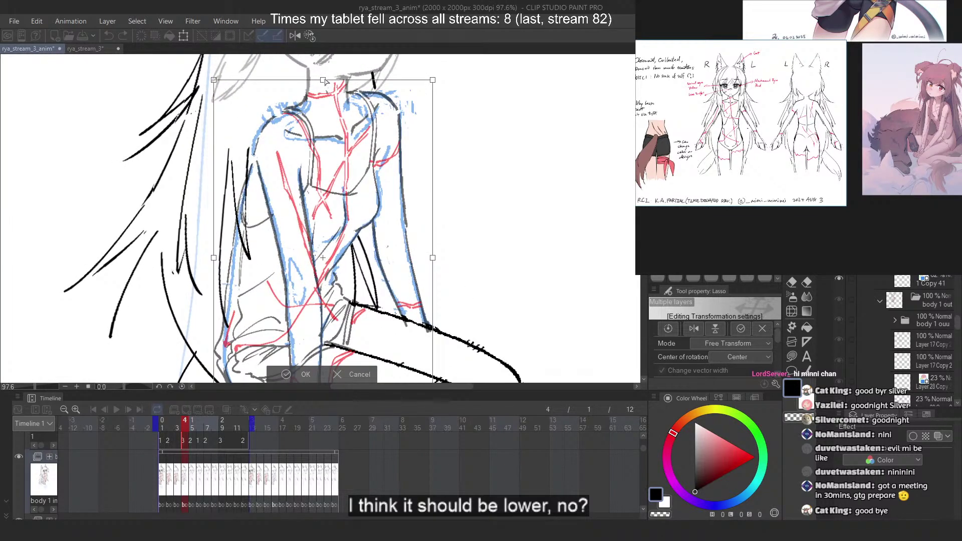
drag(326, 82, 329, 81)
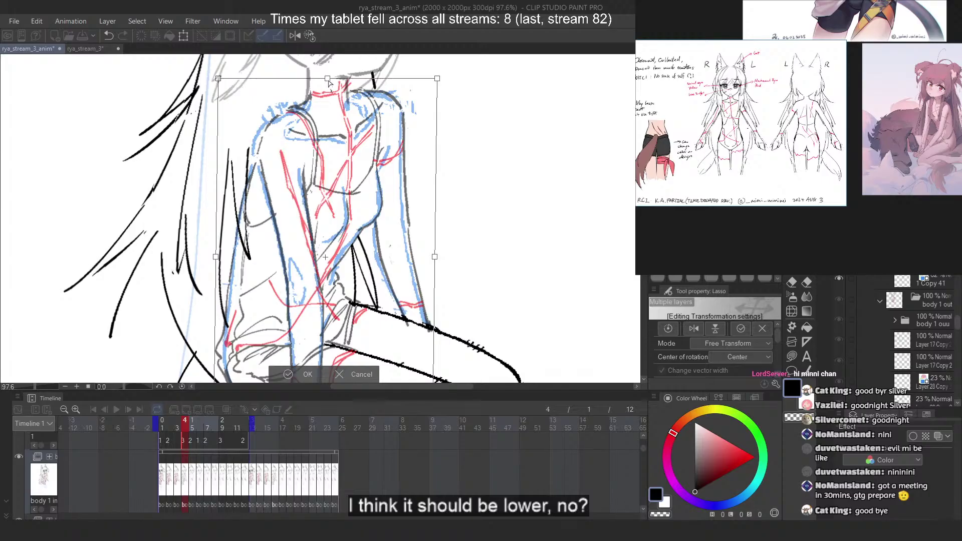
key(Return)
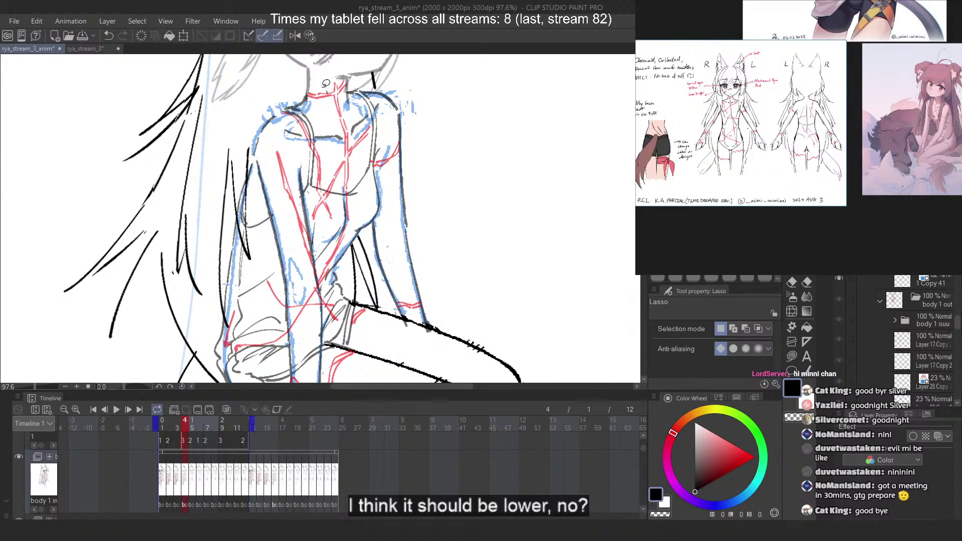
Flip back and forth between frames 3 and 4 to compare the placement of the torso lineart
click(178, 431)
click(185, 429)
click(178, 430)
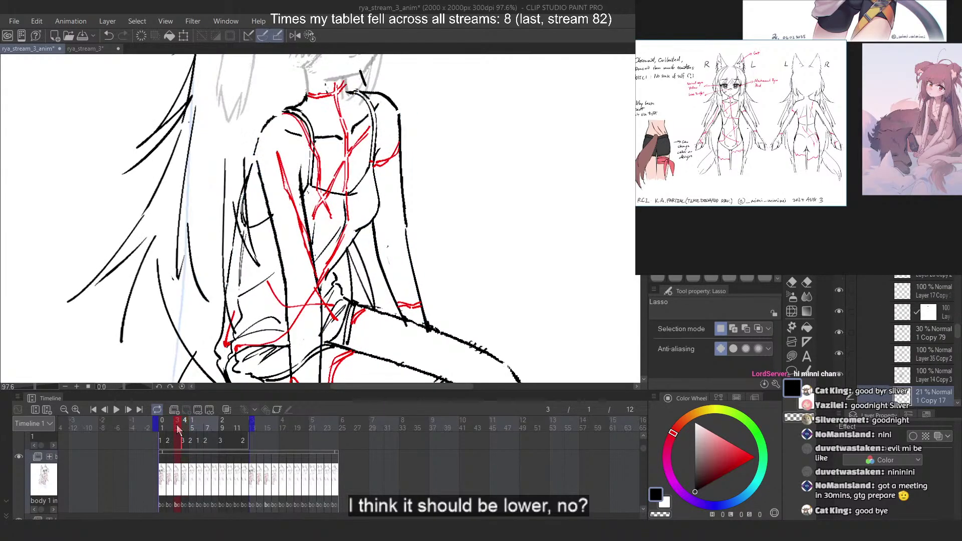
click(188, 427)
click(178, 429)
click(185, 429)
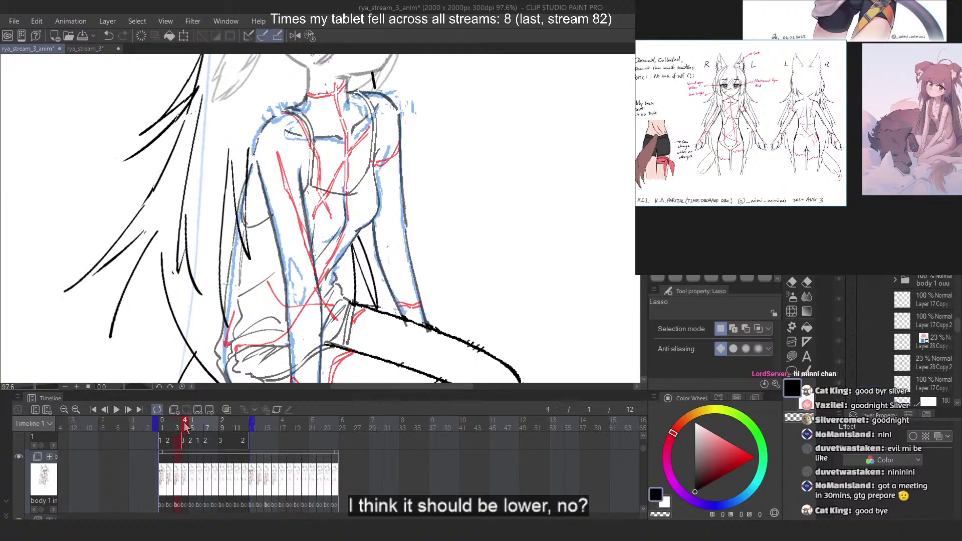
click(179, 429)
click(185, 427)
On frame 3, show the two rough body sketch layers in blue at 43% opacity
click(178, 429)
scroll(927, 300, up, 3)
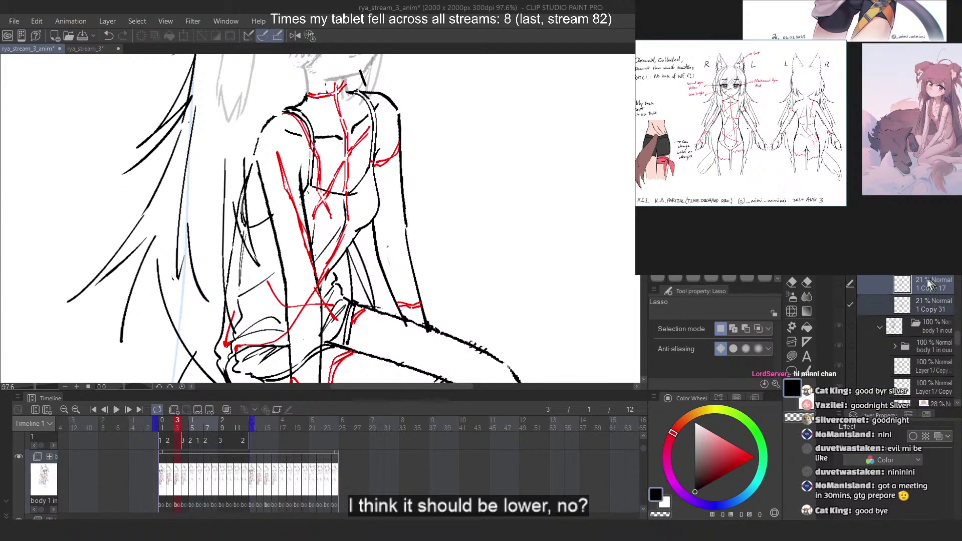
click(839, 284)
click(839, 303)
key(ctrl+b)
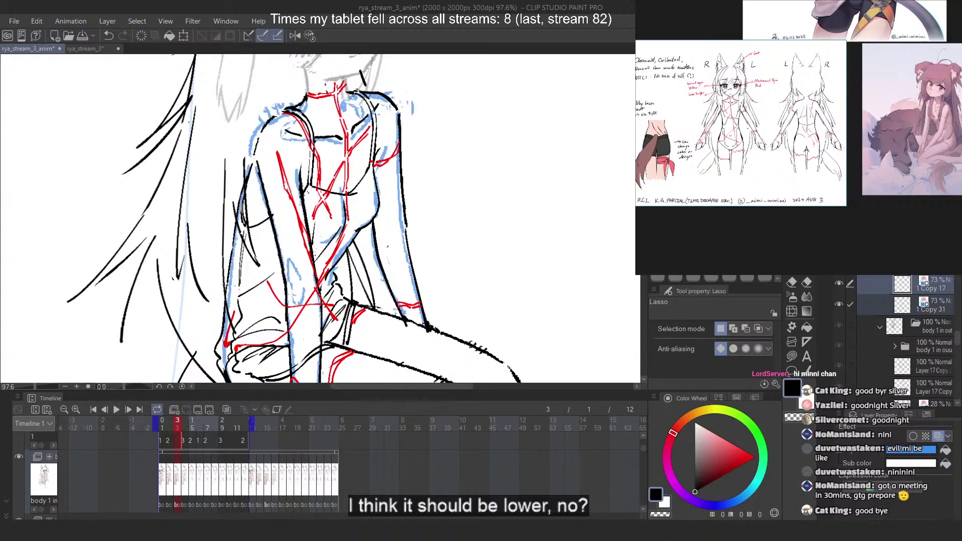
drag(927, 246, 922, 245)
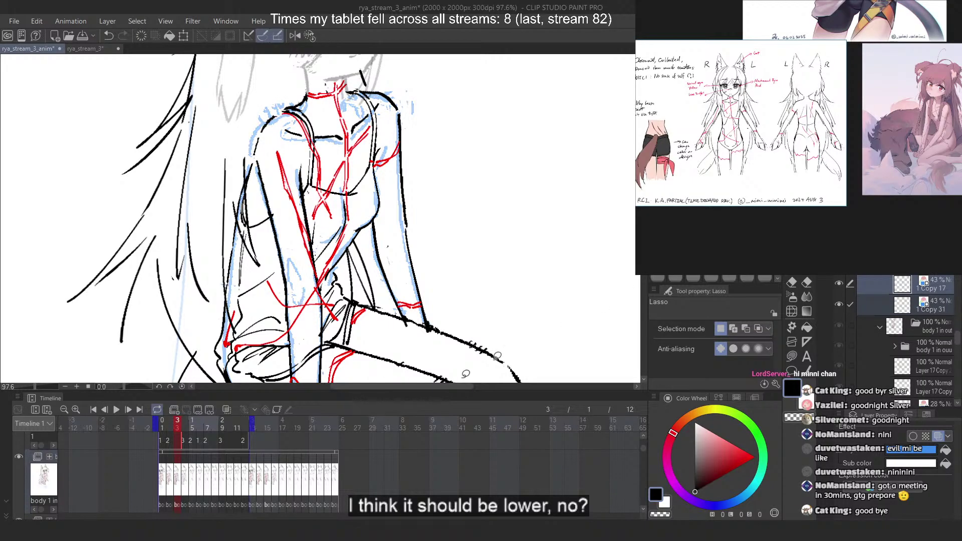
Alternate between frames 3 and 4 to compare how the blue body sketches shift under the torso lineart
click(182, 429)
click(178, 428)
click(181, 429)
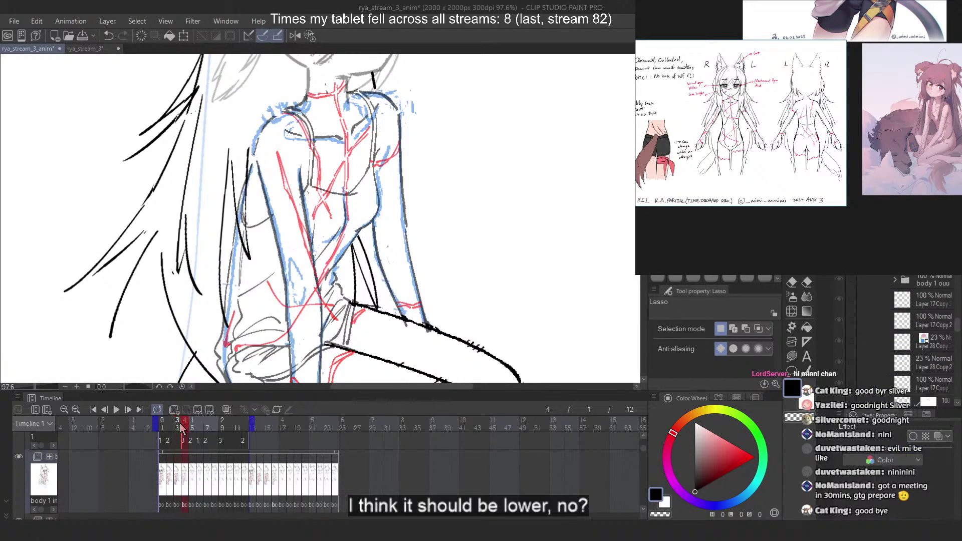
click(178, 429)
click(183, 428)
click(177, 428)
click(185, 428)
click(178, 429)
click(184, 428)
click(178, 429)
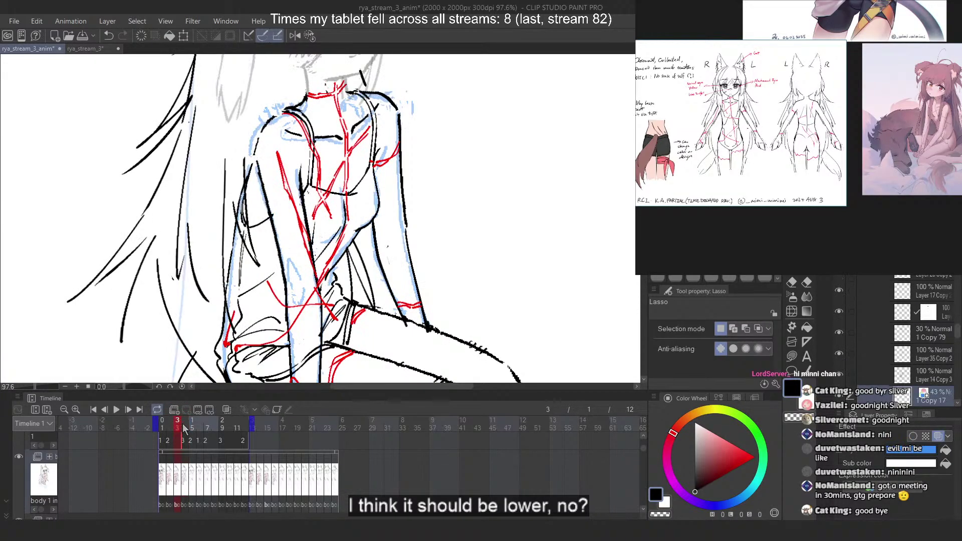
click(185, 429)
click(178, 429)
click(185, 429)
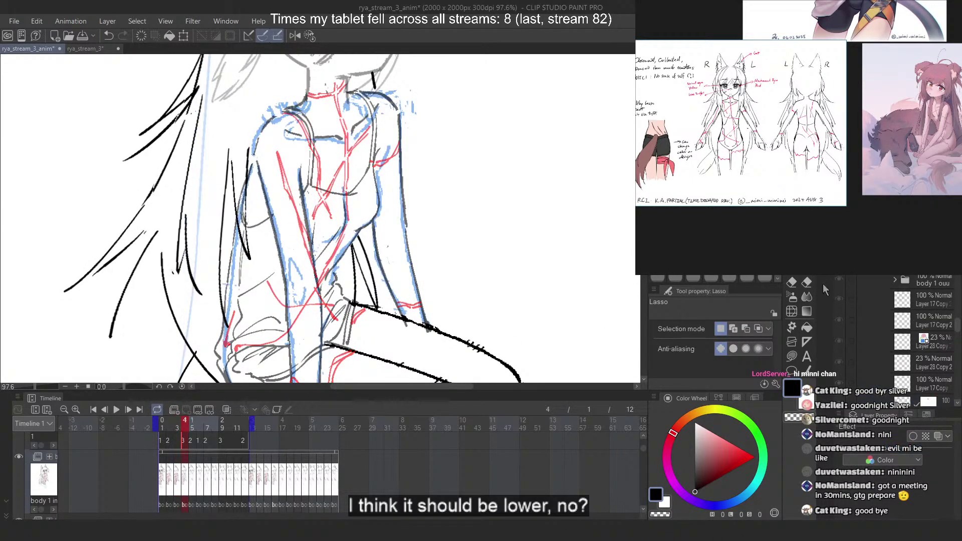
Free-transform frame 4's pasted torso lineart, nudging the upper part slightly sideways to fit the blue body sketch
scroll(882, 279, up, 2)
key(ctrl+t)
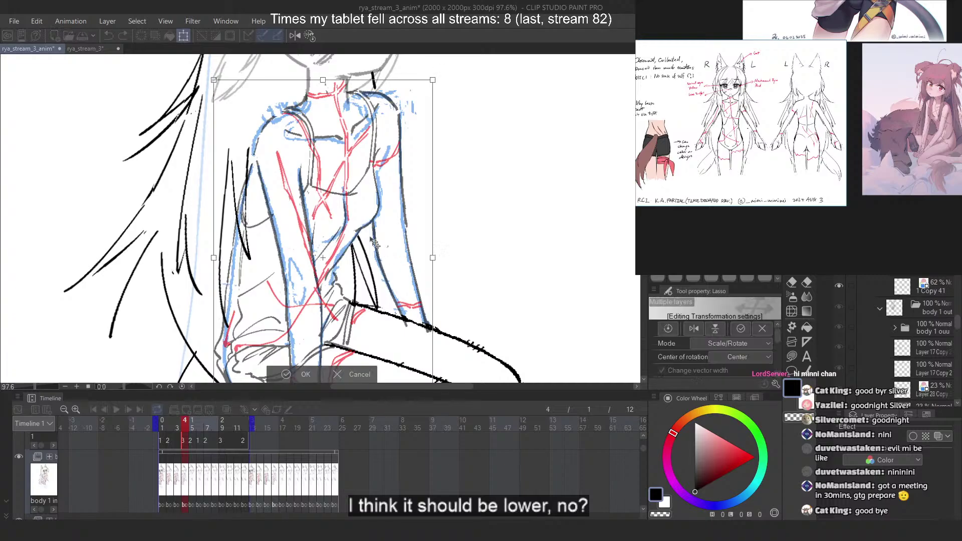
right_click(335, 190)
click(358, 274)
scroll(257, 142, down, 3)
scroll(231, 226, up, 1)
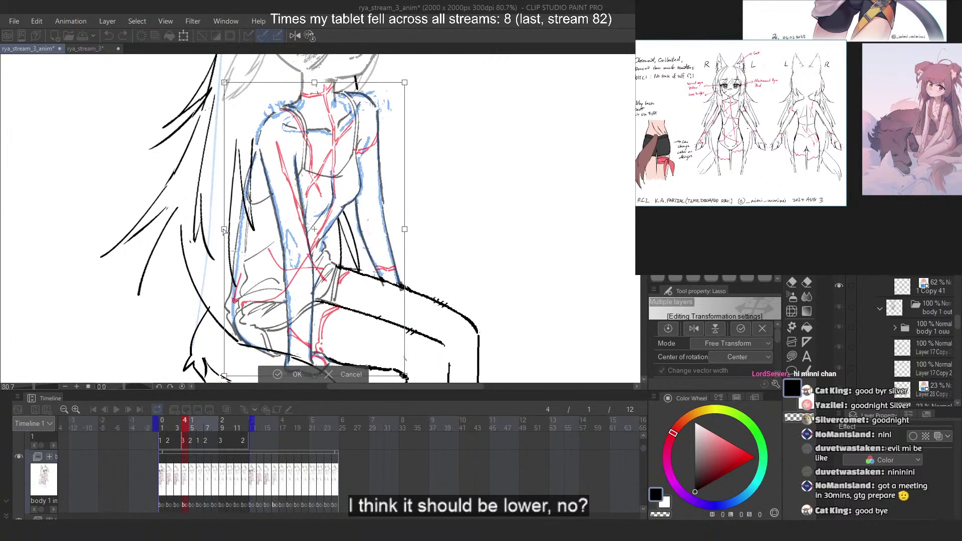
drag(225, 230, 228, 231)
key(ctrl+z)
drag(225, 84, 227, 81)
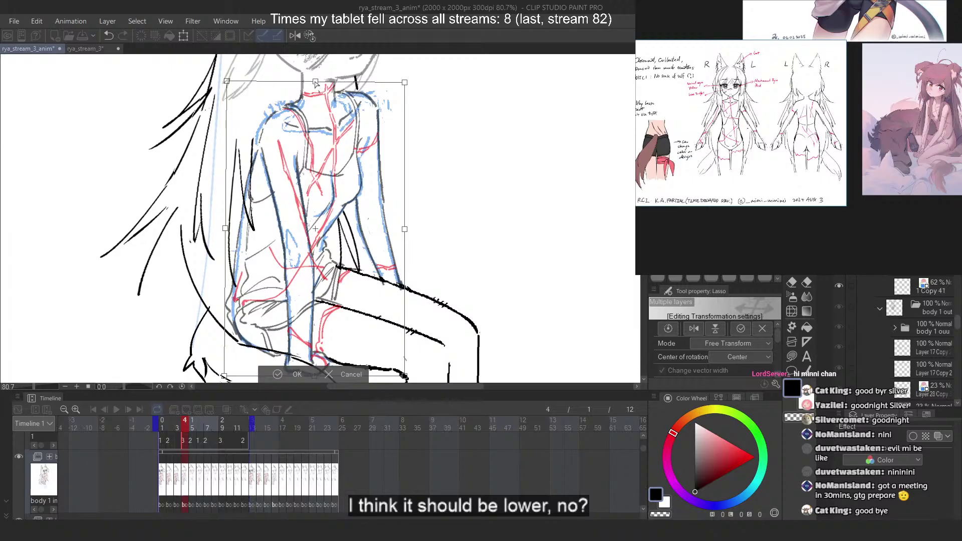
drag(316, 82, 317, 84)
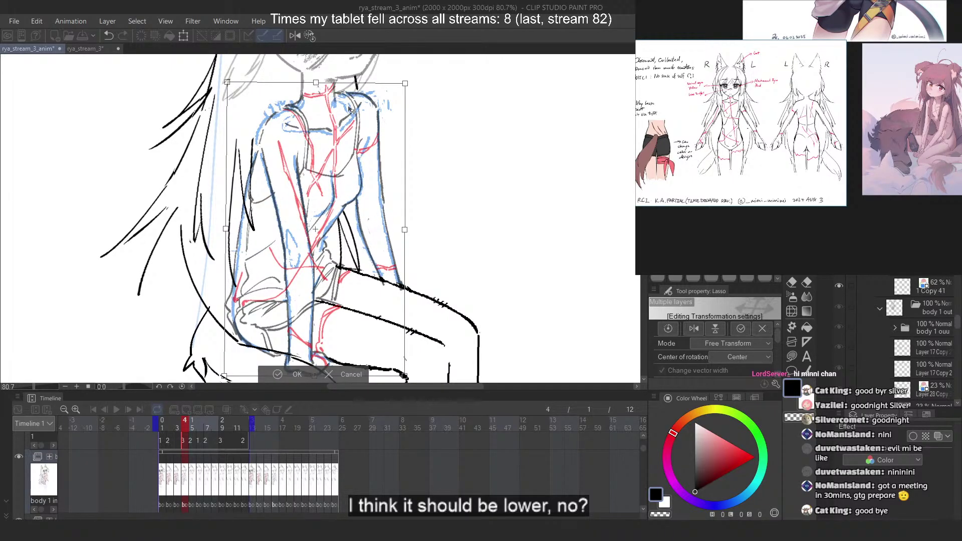
key(Return)
Check frame 4's transformed torso lineart against frame 3 by flipping between the two frames
scroll(352, 110, down, 1)
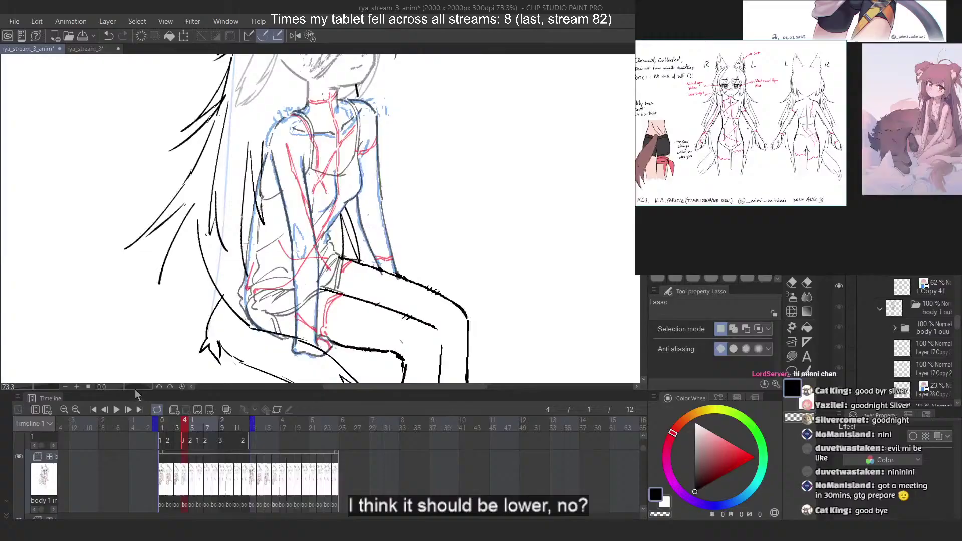
click(177, 424)
click(185, 425)
click(177, 425)
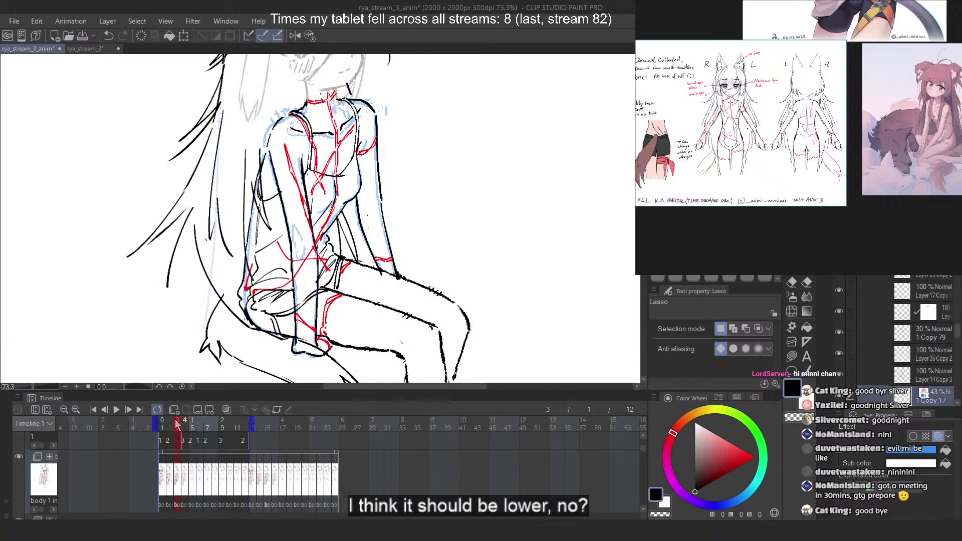
click(185, 424)
click(177, 424)
click(185, 424)
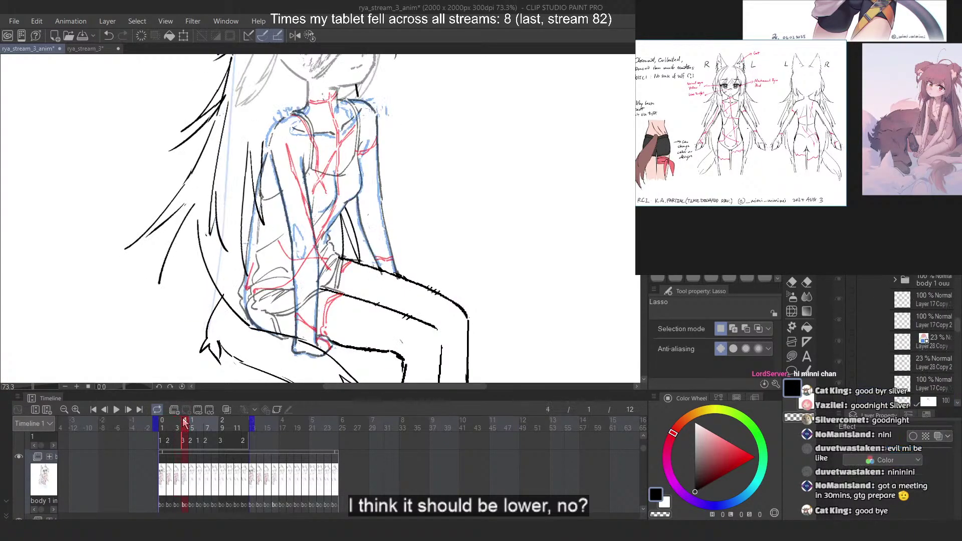
click(177, 424)
click(185, 422)
Step through frames 2 to 5 to examine the torso movement across them, ending on frame 4
click(193, 422)
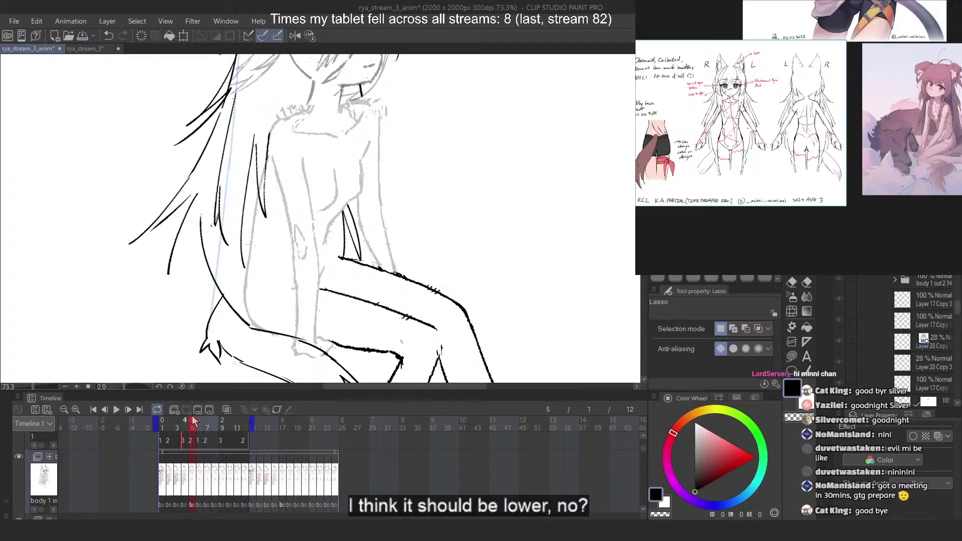
click(184, 422)
click(177, 422)
click(170, 421)
mouse_move(174, 417)
mouse_down()
mouse_move(196, 414)
mouse_move(164, 415)
mouse_move(193, 412)
mouse_move(171, 415)
mouse_move(193, 418)
mouse_move(178, 420)
mouse_up()
click(185, 424)
click(193, 423)
click(185, 423)
click(192, 424)
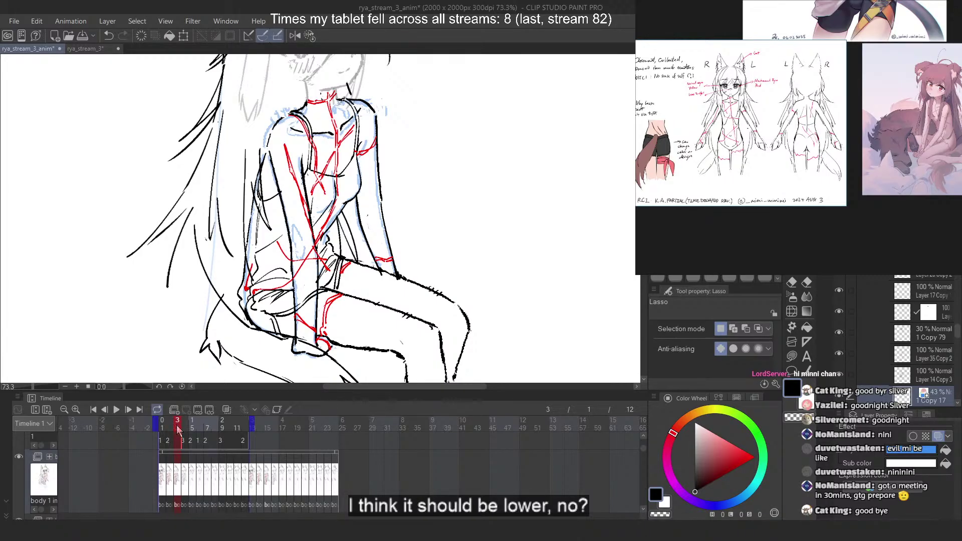
drag(177, 429, 185, 429)
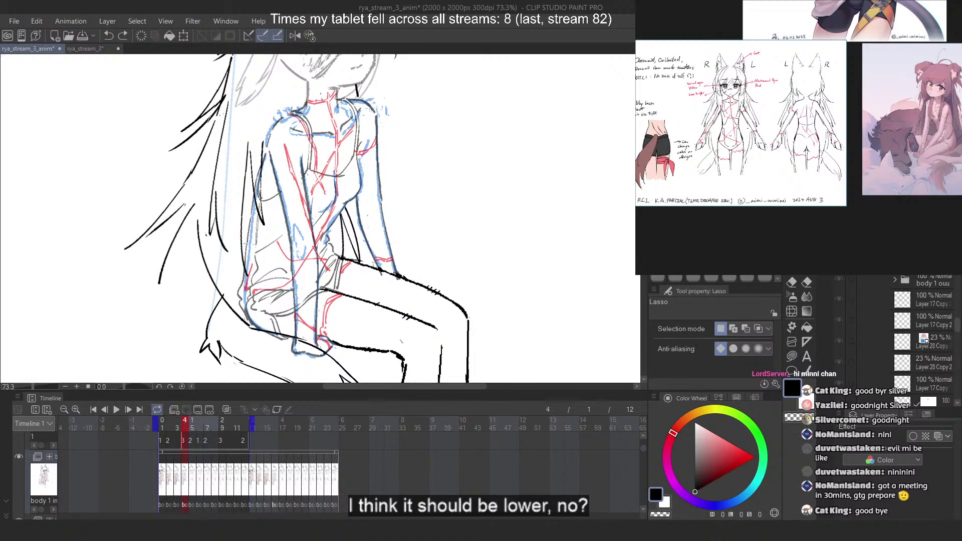
On frame 4, lasso the near arm's lineart from below the shoulder down to the forearm
scroll(920, 325, up, 1)
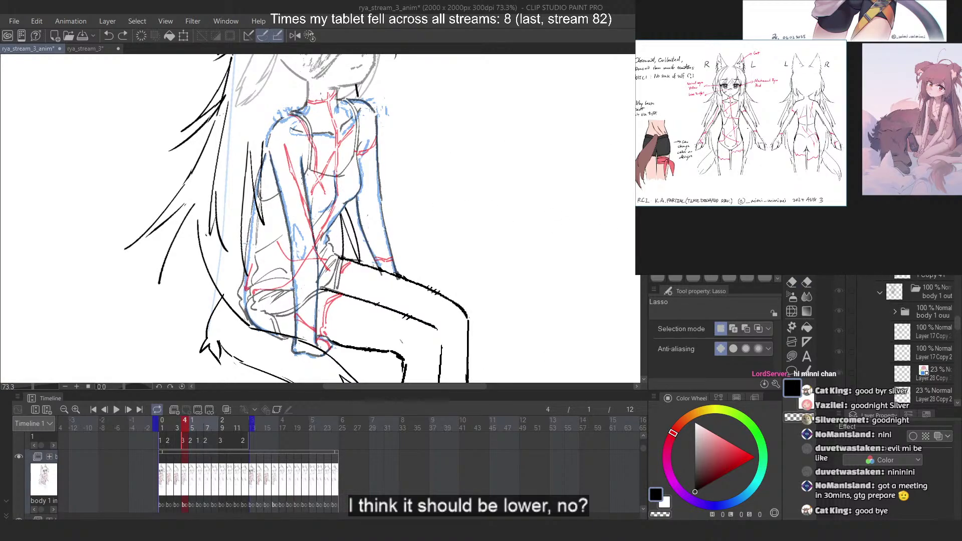
scroll(257, 134, up, 3)
mouse_move(273, 149)
mouse_down()
mouse_move(290, 262)
mouse_move(309, 274)
mouse_move(350, 230)
mouse_move(340, 161)
mouse_move(313, 145)
mouse_up()
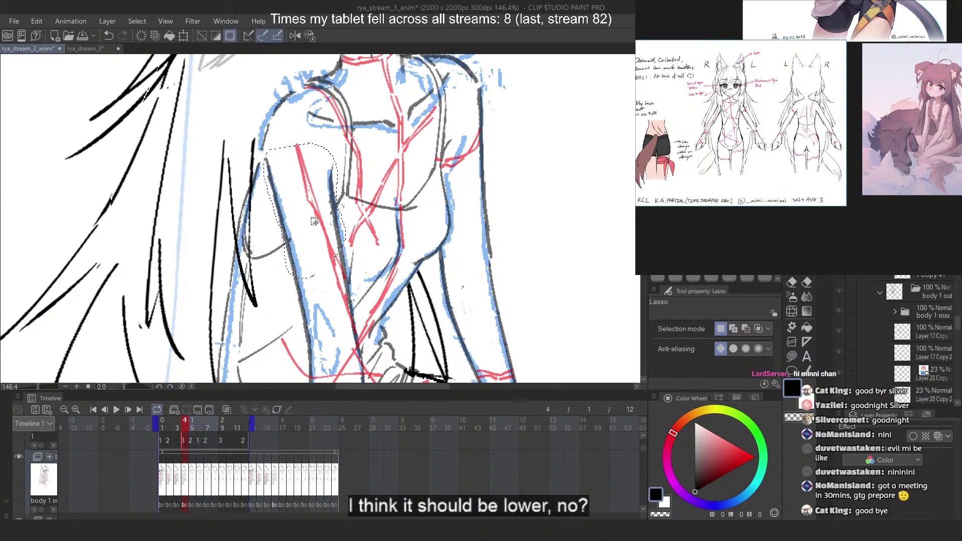
scroll(335, 299, down, 1)
scroll(335, 299, up, 4)
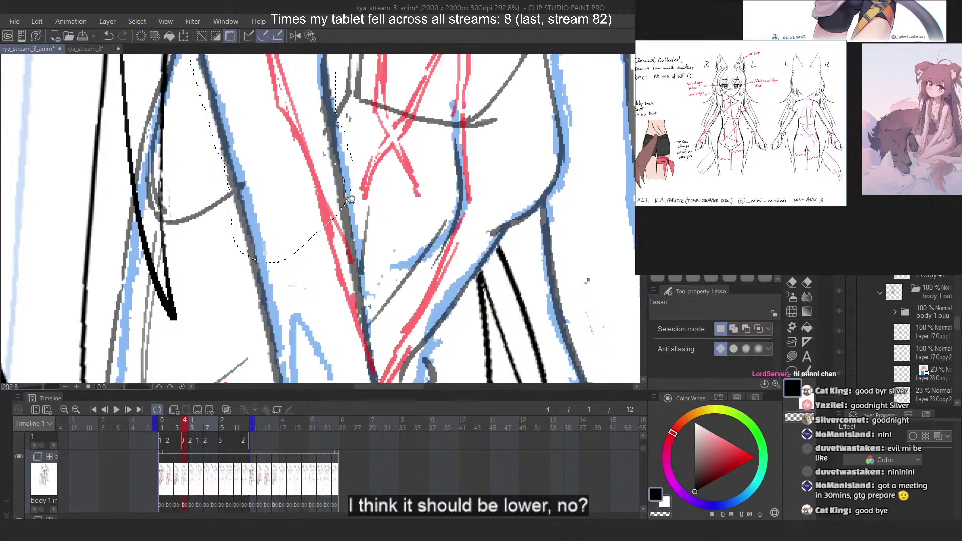
mouse_move(261, 198)
mouse_down()
mouse_move(241, 295)
mouse_move(285, 301)
mouse_up()
scroll(281, 121, down, 4)
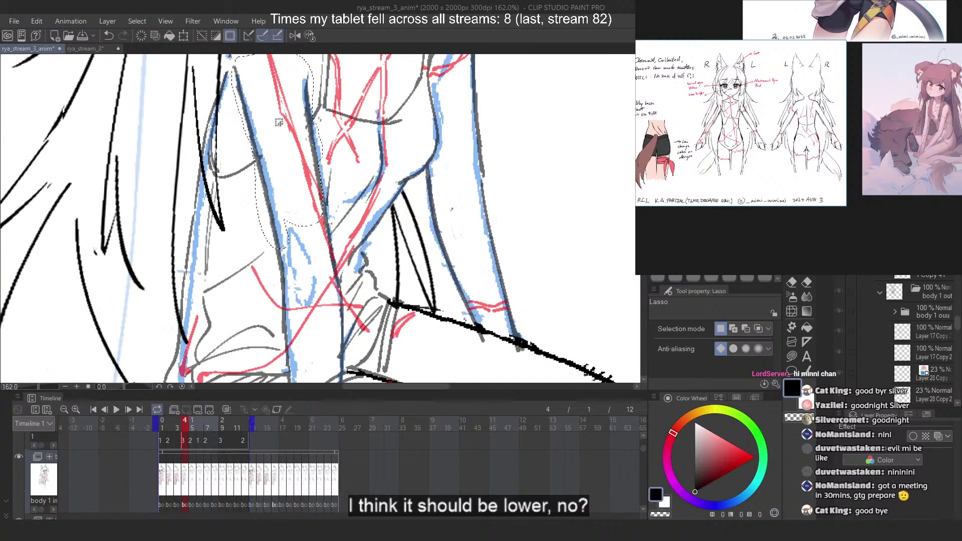
scroll(281, 149, up, 3)
mouse_move(278, 98)
mouse_down()
mouse_move(267, 93)
mouse_move(264, 213)
mouse_move(302, 292)
mouse_move(356, 235)
mouse_move(372, 232)
mouse_move(371, 153)
mouse_move(357, 111)
mouse_up()
drag(349, 67, 347, 64)
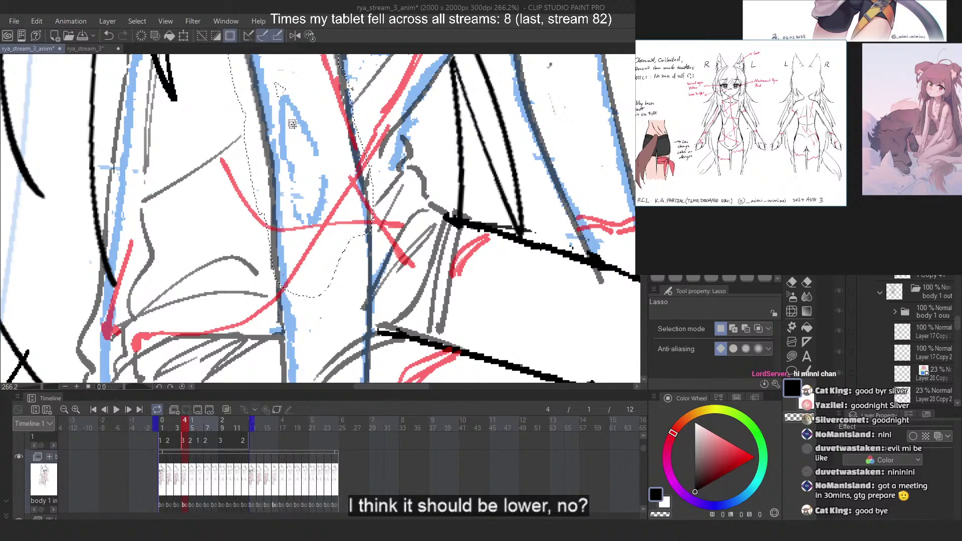
Extend the lasso selection along the near arm's wrist and around the whole hand
scroll(320, 134, up, 3)
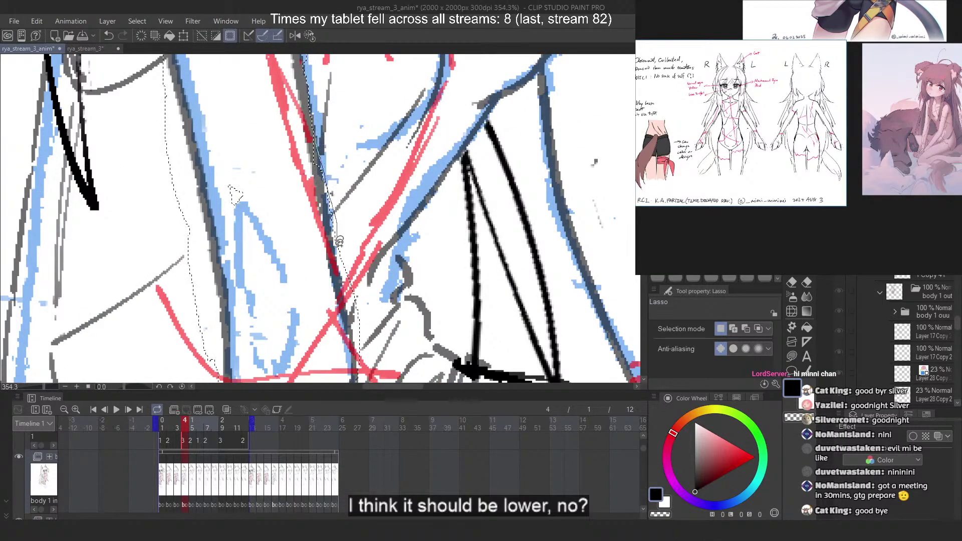
scroll(270, 269, down, 5)
scroll(266, 201, up, 5)
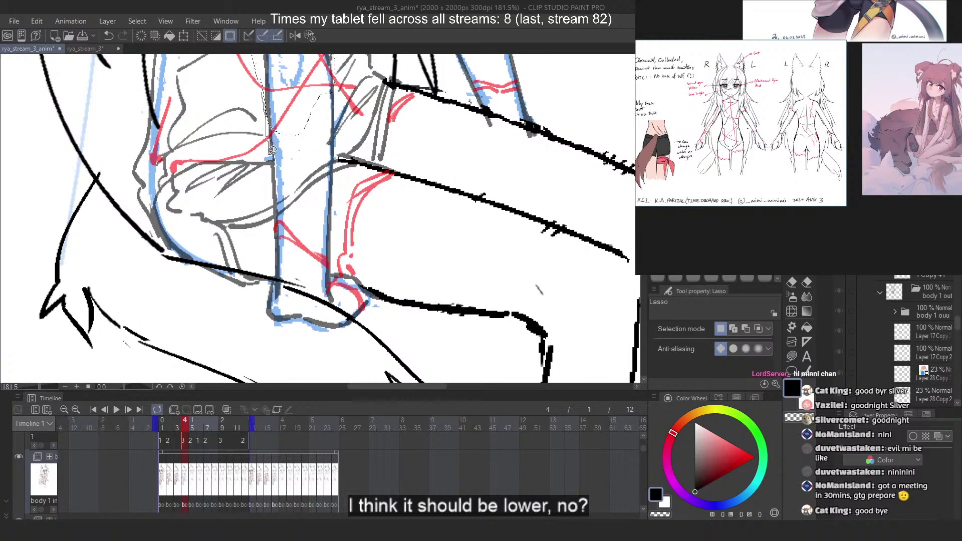
mouse_move(272, 166)
mouse_down()
mouse_move(278, 254)
mouse_move(357, 328)
mouse_move(378, 306)
mouse_move(373, 281)
mouse_move(352, 271)
mouse_move(339, 246)
mouse_move(338, 149)
mouse_up()
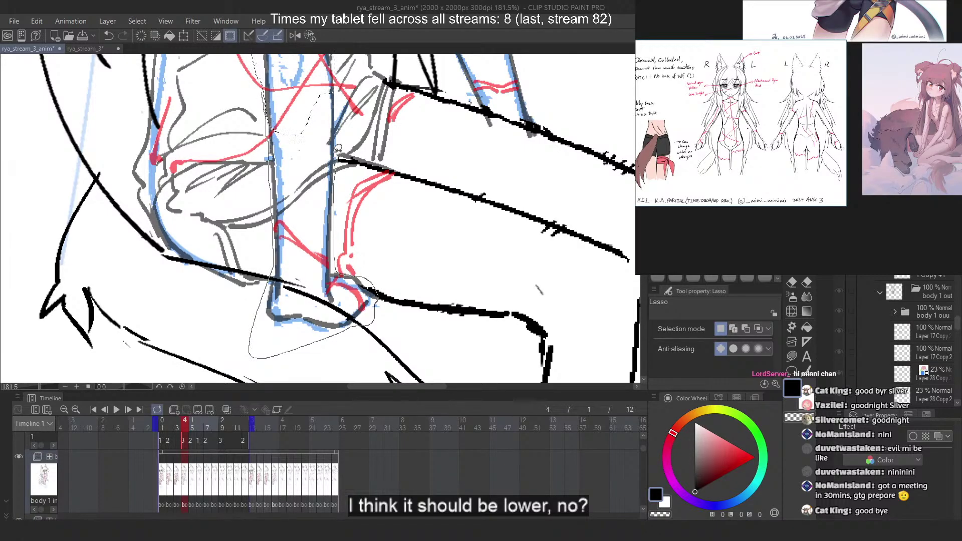
drag(340, 103, 333, 83)
scroll(341, 91, down, 5)
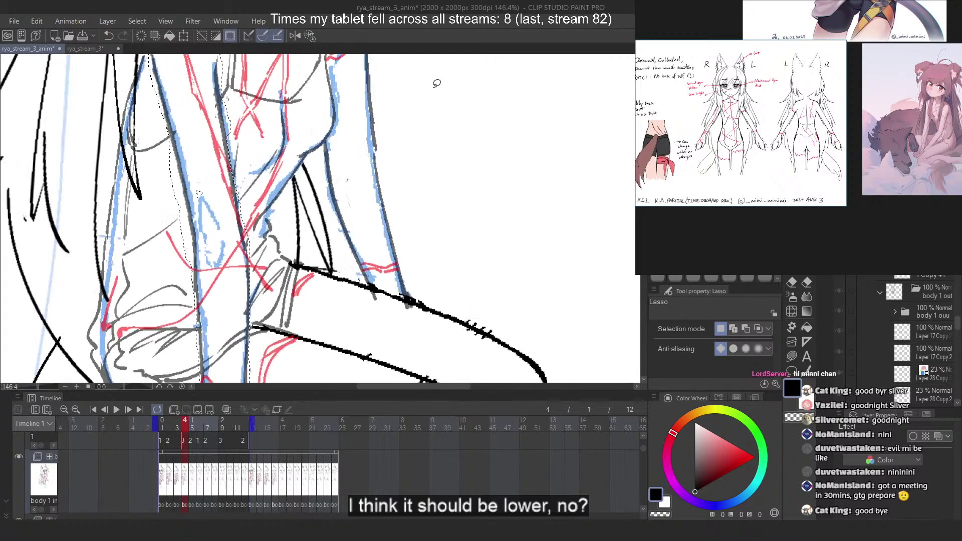
scroll(339, 89, up, 5)
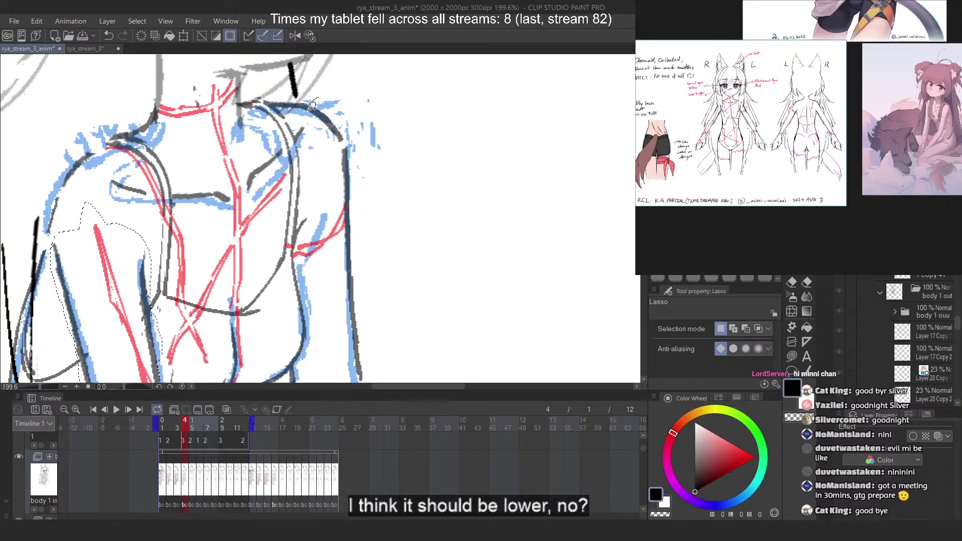
Extend the lasso selection around frame 4's far shoulder and down the far arm past the wrist, and deselect when finished
mouse_move(314, 98)
mouse_down()
mouse_move(315, 218)
mouse_move(299, 245)
mouse_move(416, 245)
mouse_move(364, 68)
mouse_up()
scroll(310, 94, down, 5)
scroll(315, 117, up, 3)
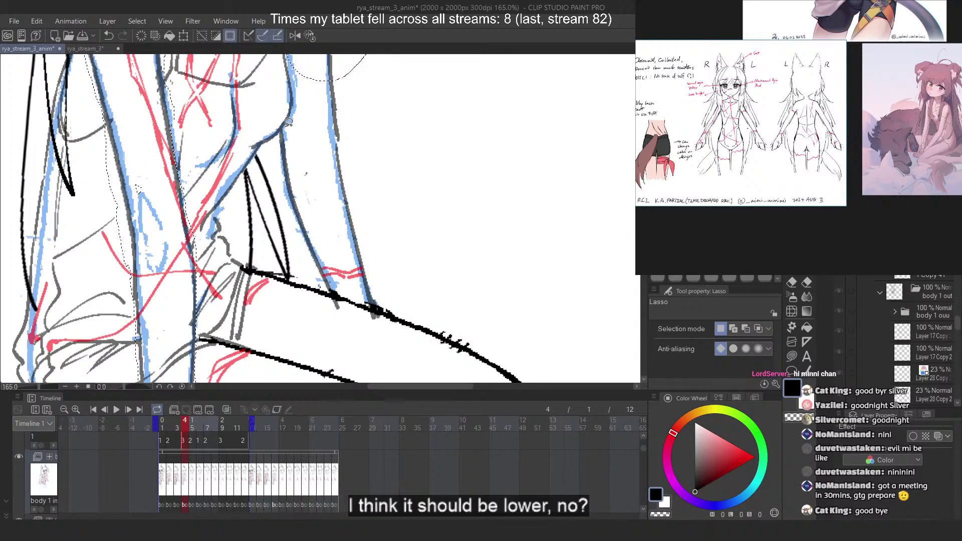
mouse_move(289, 122)
mouse_down()
mouse_move(289, 190)
mouse_move(338, 361)
mouse_move(427, 90)
mouse_move(378, 59)
mouse_up()
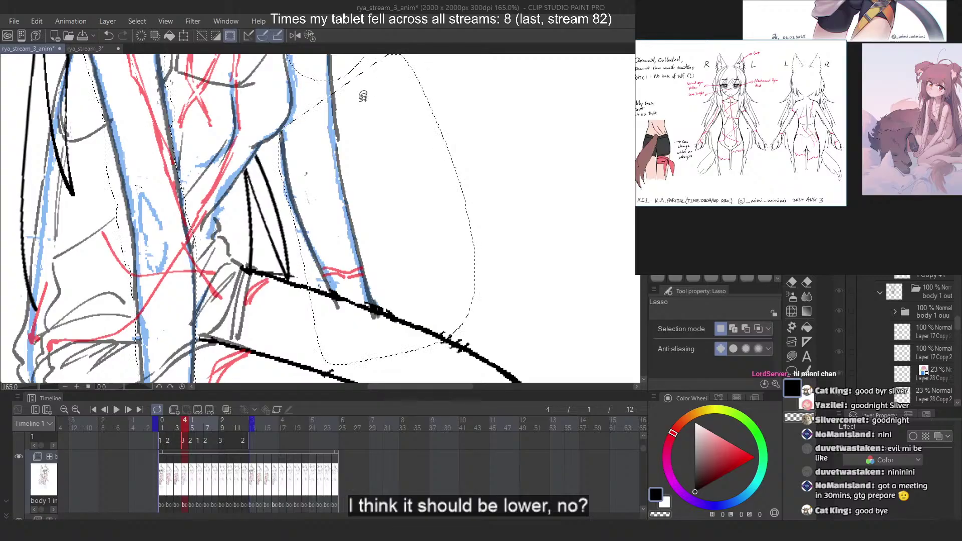
scroll(365, 129, down, 5)
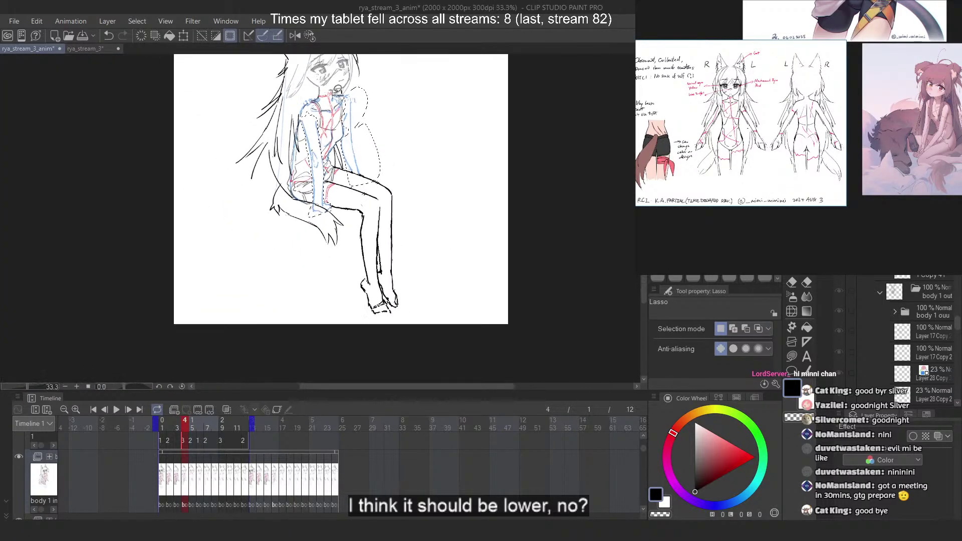
scroll(338, 90, up, 1)
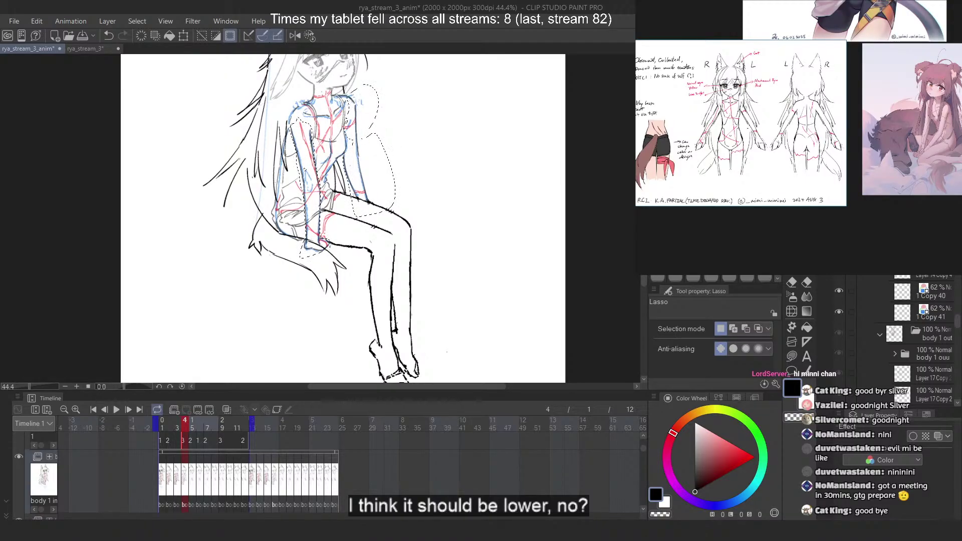
key(ctrl+d)
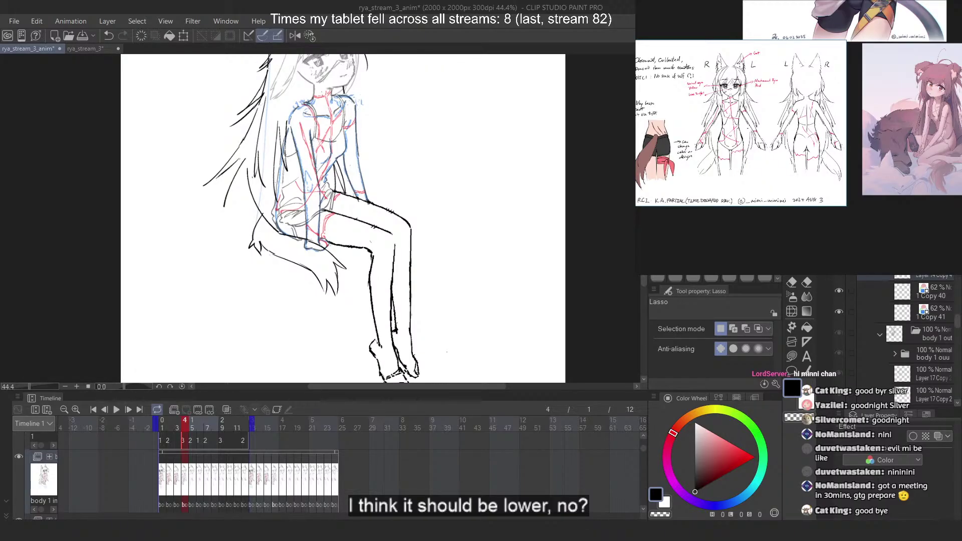
Try a Free Transform on frame 4's torso lineart layers, pulling the upper back corner and top edge slightly inward and down
key(ctrl+t)
scroll(321, 105, up, 3)
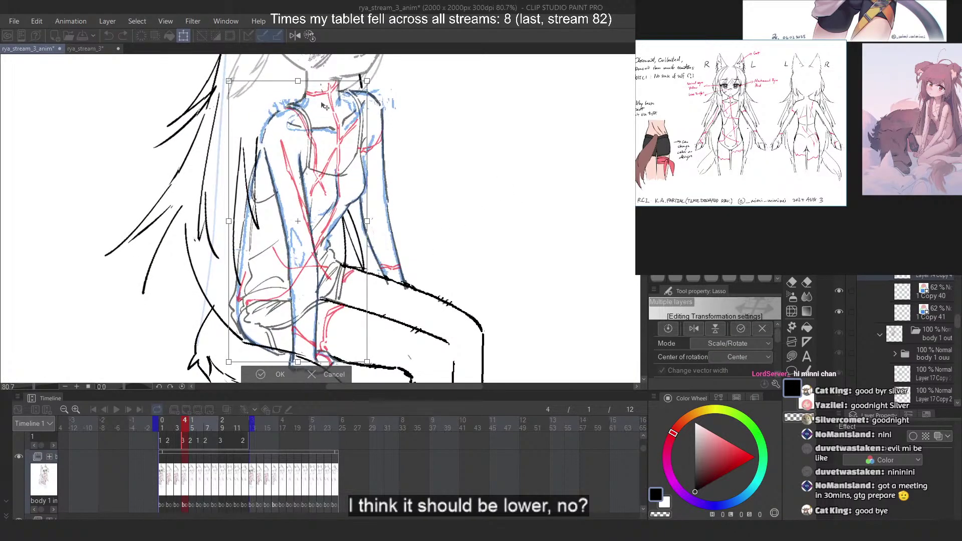
right_click(245, 103)
click(308, 191)
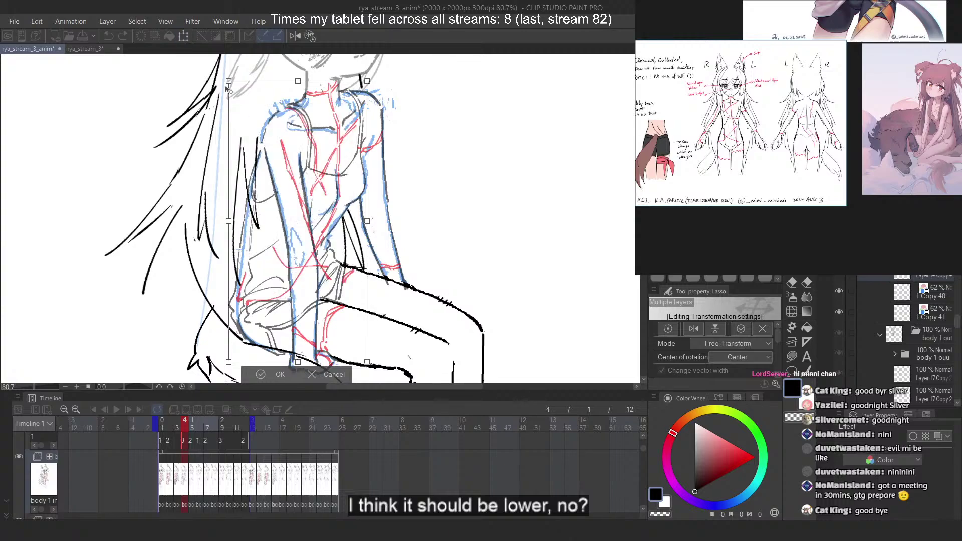
drag(229, 81, 233, 85)
drag(301, 84, 302, 86)
key(Return)
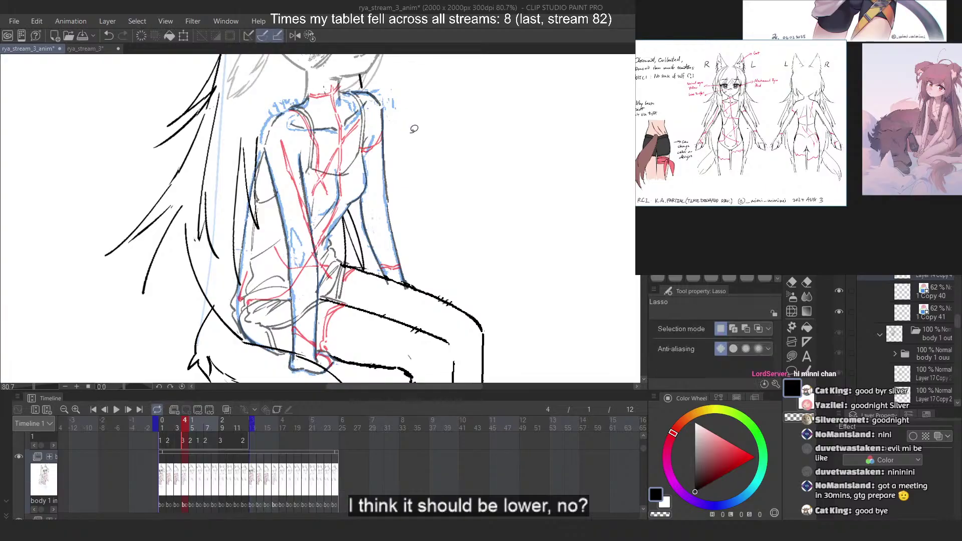
Undo the torso transform, check it against frame 3 and clear the restored arm selection, ending on frame 4
drag(179, 421, 179, 424)
drag(279, 295, 289, 227)
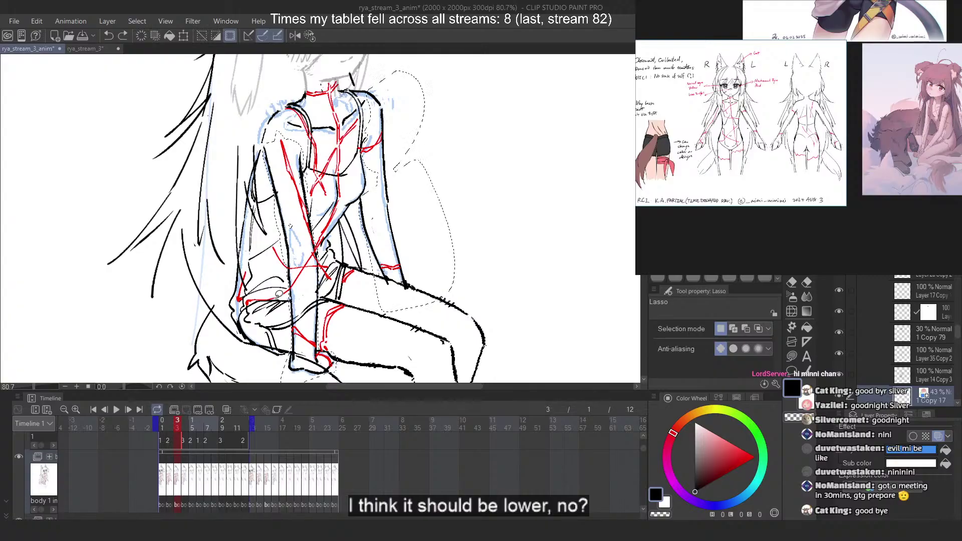
key(ctrl+d)
click(185, 425)
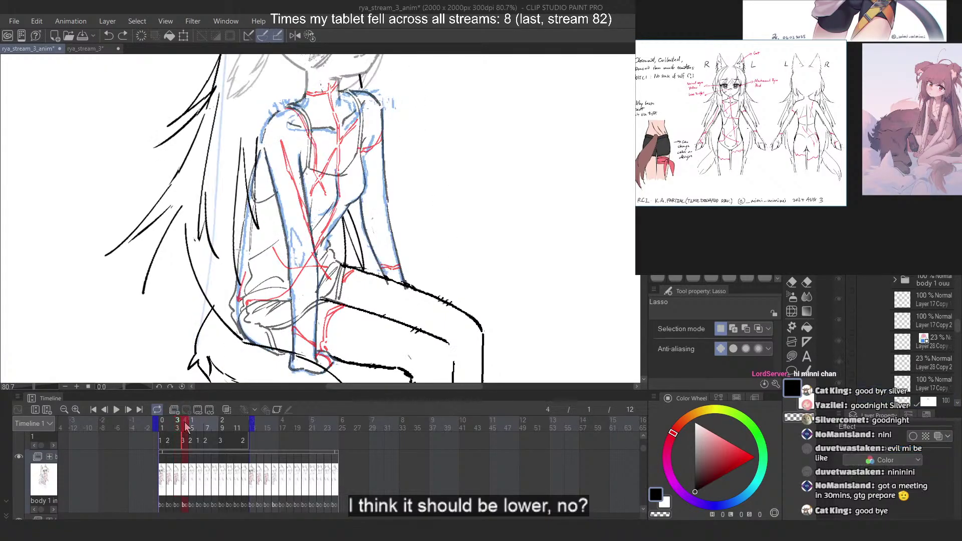
Turn on onion skin and compare frame 4's torso lineart with the neighbouring frames
click(227, 410)
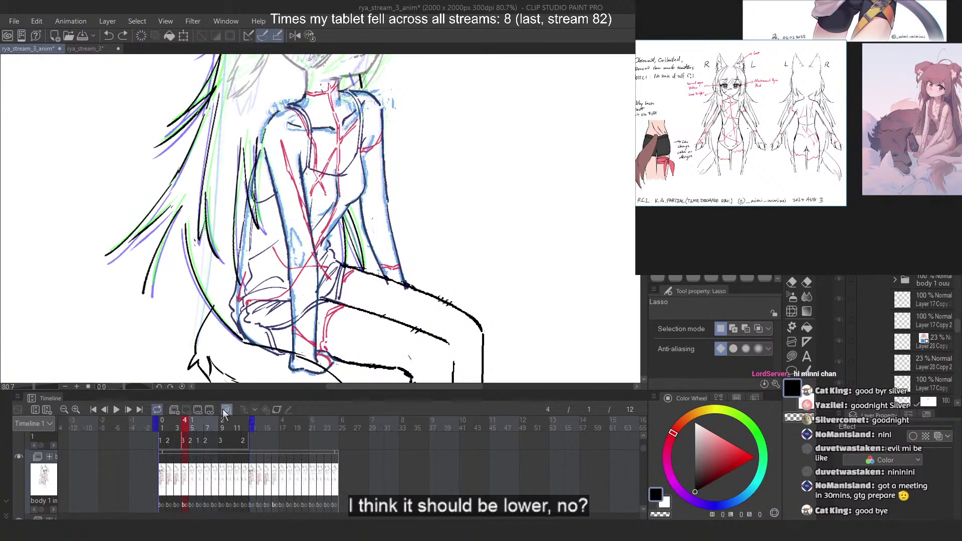
scroll(314, 95, up, 4)
scroll(309, 151, down, 2)
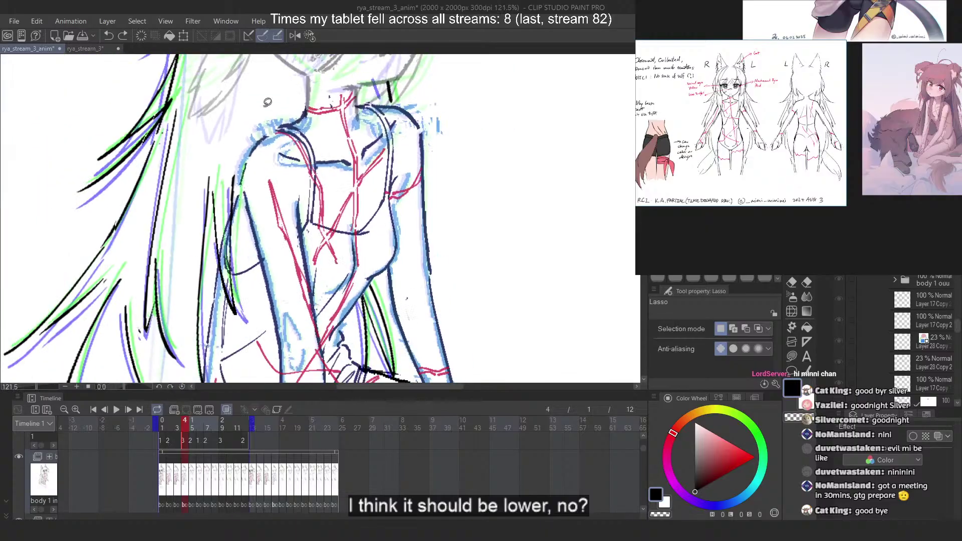
drag(184, 427, 185, 424)
scroll(860, 276, up, 2)
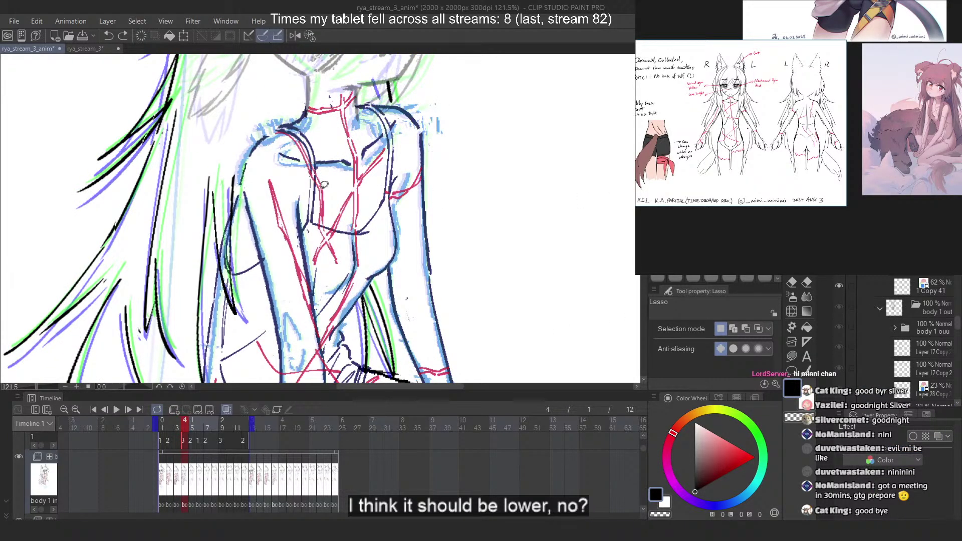
Free-transform frame 4's torso lineart, shifting its upper back corner slightly forward and up and nudging the top edge at the neck
right_click(308, 161)
click(356, 248)
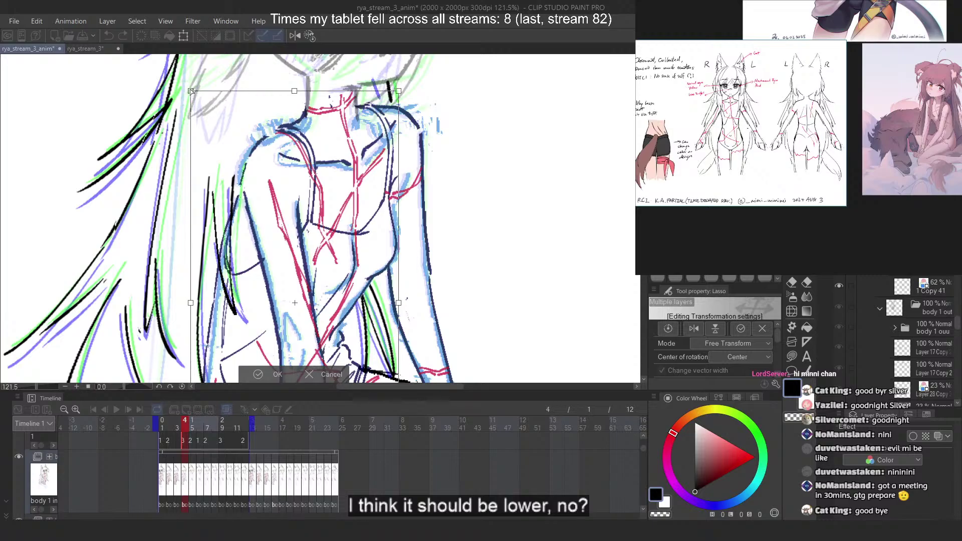
drag(191, 91, 194, 88)
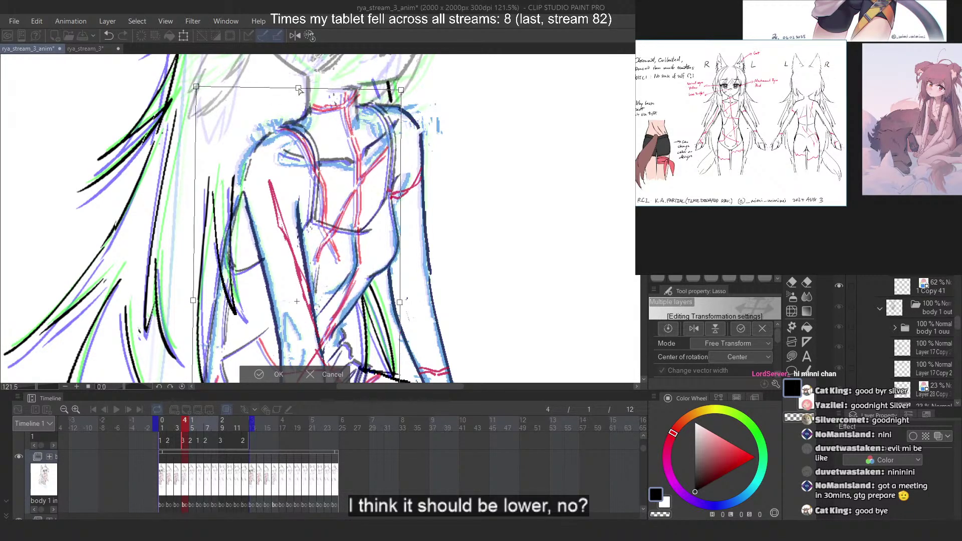
scroll(301, 72, up, 2)
scroll(301, 71, up, 2)
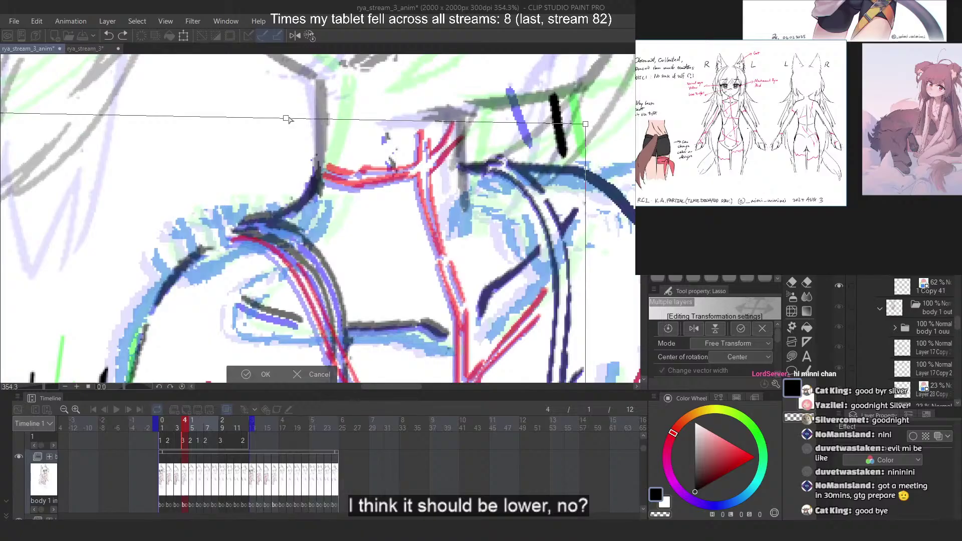
drag(288, 119, 289, 120)
scroll(350, 173, down, 5)
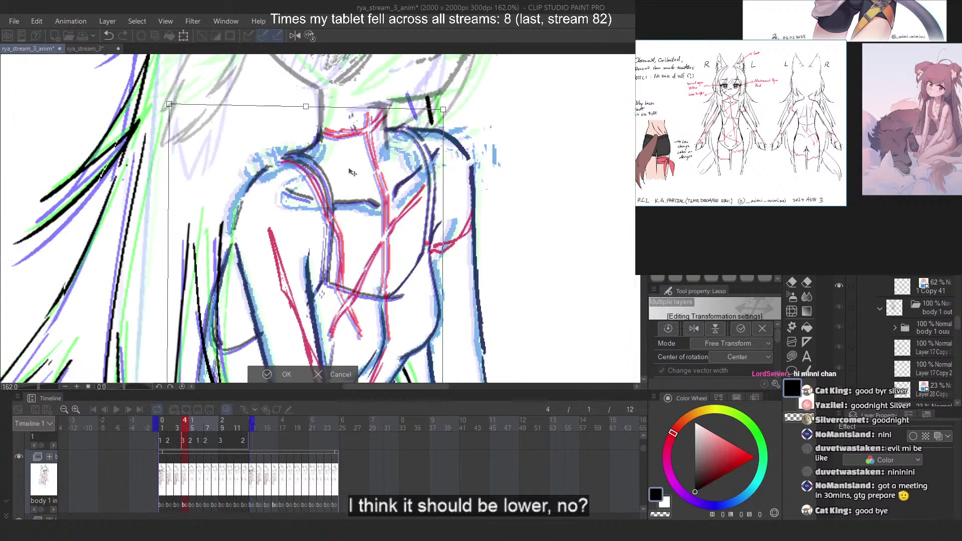
key(Return)
Turn off onion skin and check frame 4's adjusted torso by scrubbing between it and its neighbouring frame
scroll(346, 100, down, 2)
scroll(345, 100, up, 1)
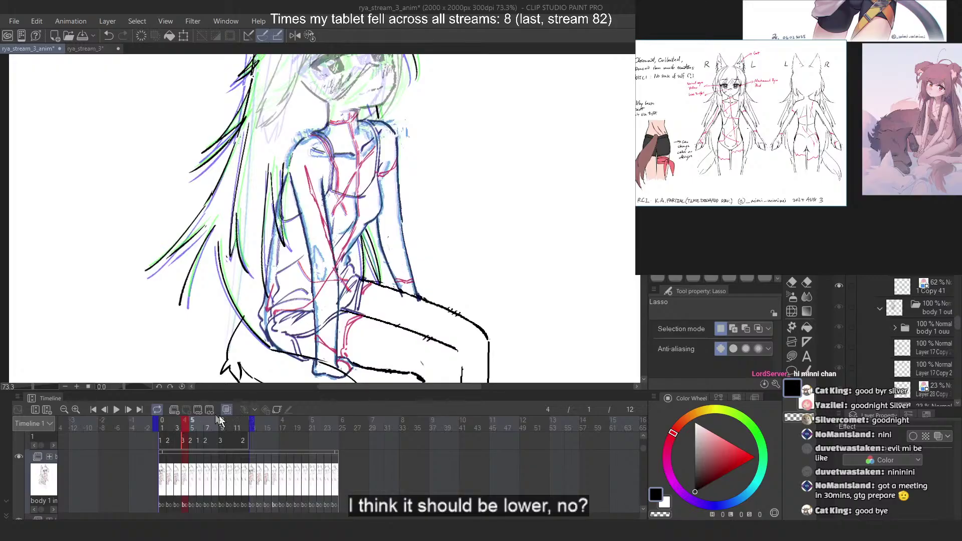
drag(183, 420, 185, 421)
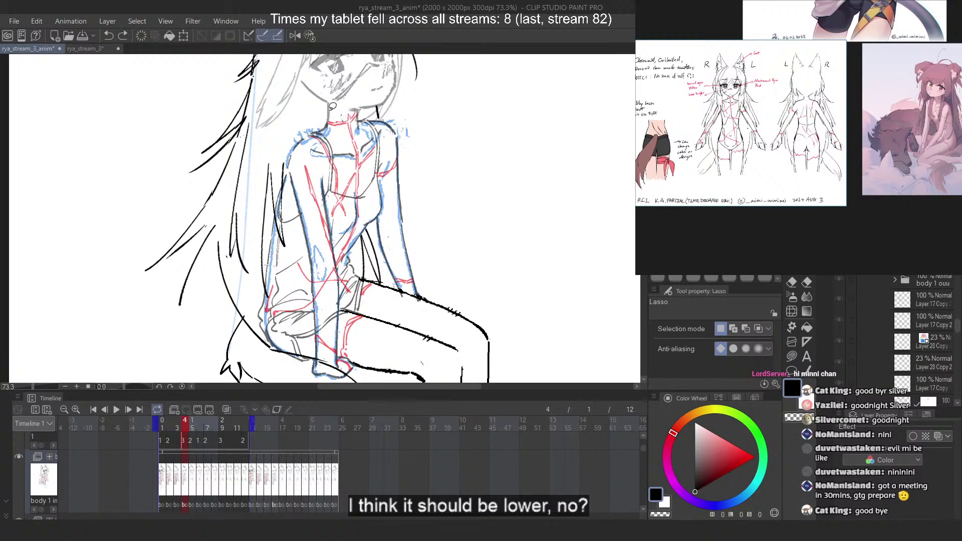
scroll(326, 125, up, 3)
key(ctrl+t)
right_click(325, 159)
click(351, 235)
scroll(301, 125, up, 3)
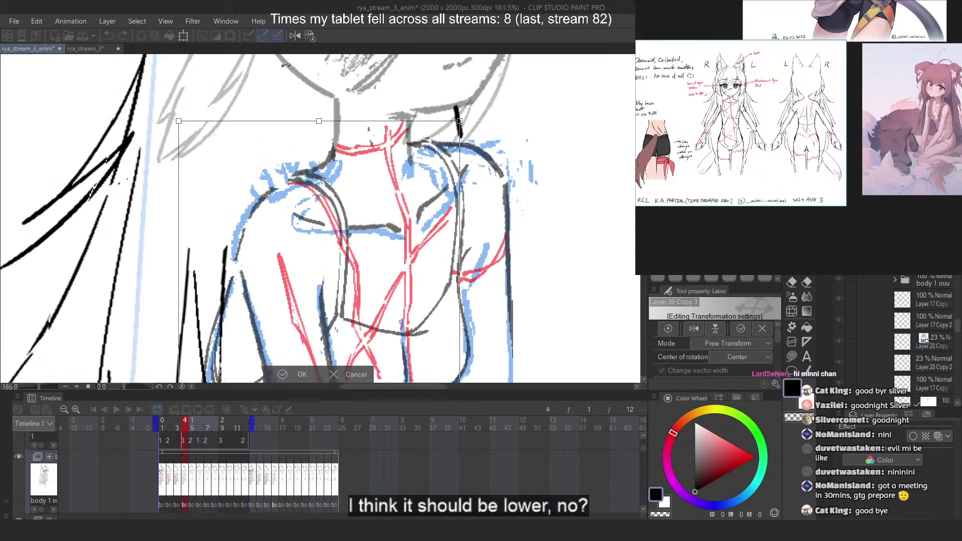
drag(353, 140, 356, 141)
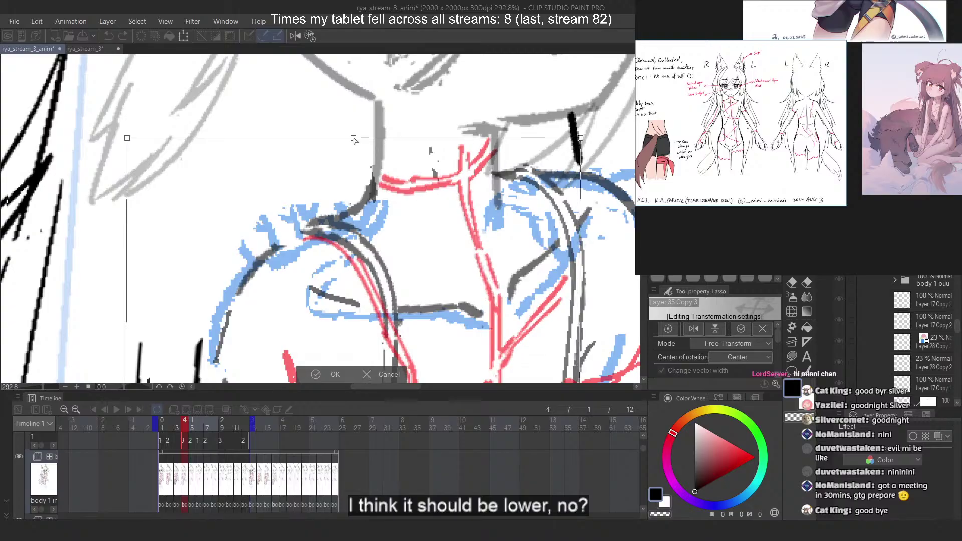
key(Escape)
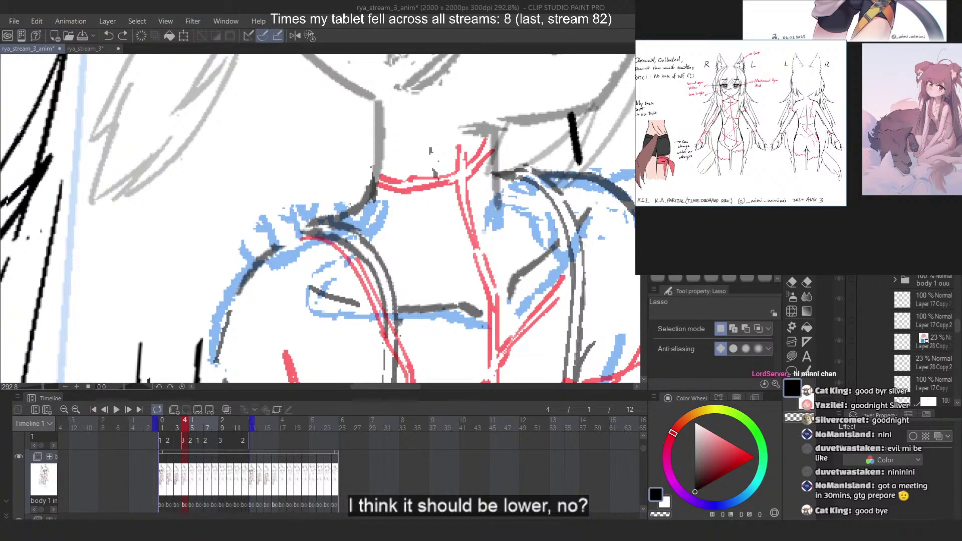
Free-transform all of frame 4's torso layers together, shifting the top edge slightly forward, and check the motion against the adjacent frame
key(ctrl+t)
right_click(386, 179)
click(416, 246)
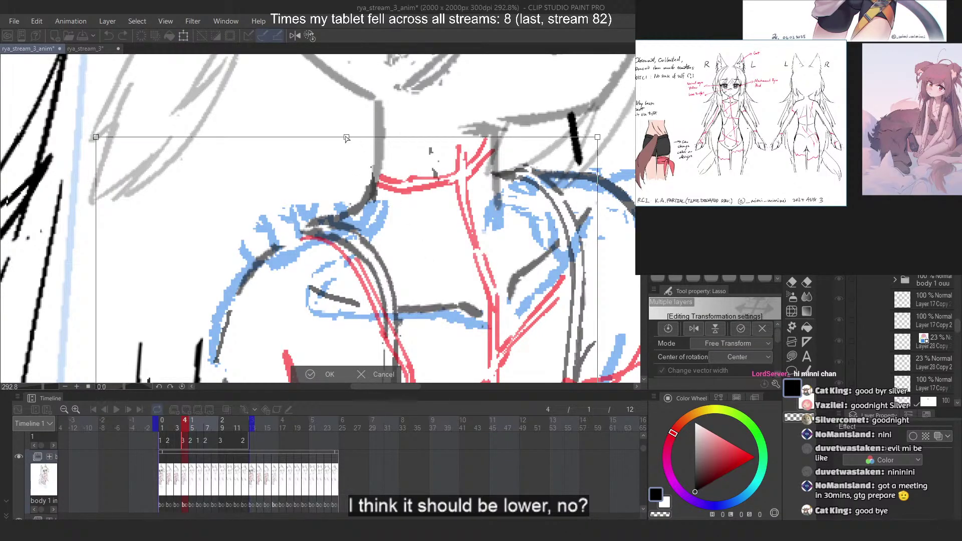
drag(347, 139, 352, 138)
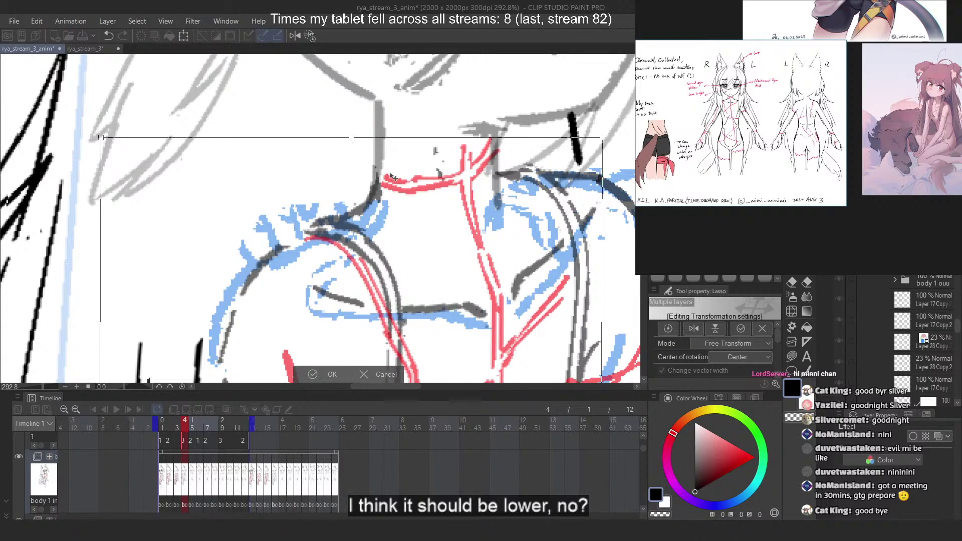
key(Return)
drag(185, 429, 188, 420)
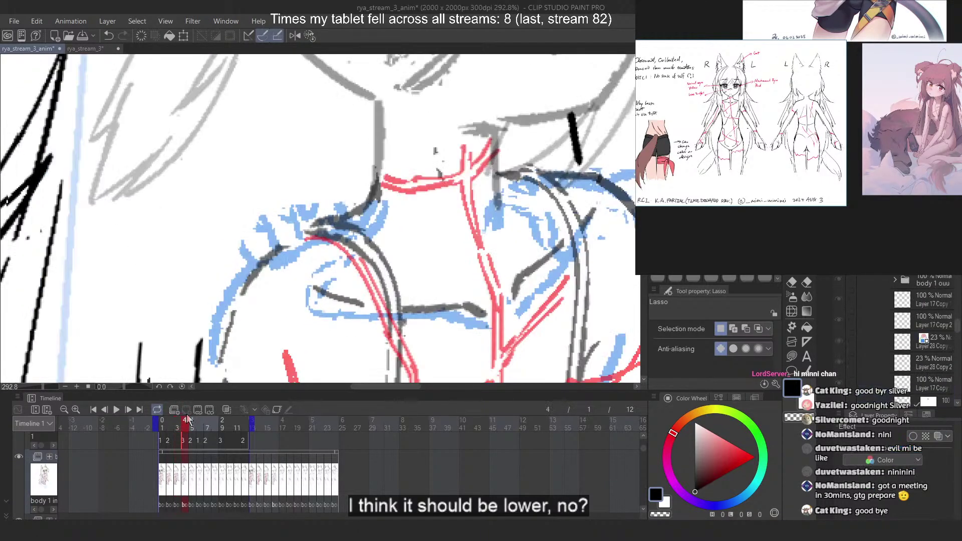
key(ctrl+t)
right_click(350, 170)
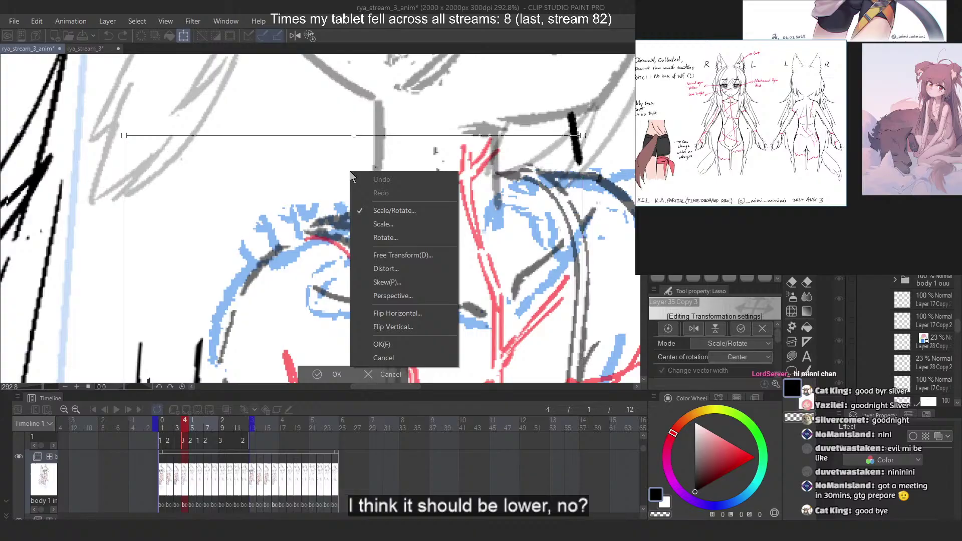
click(403, 256)
drag(354, 136, 354, 140)
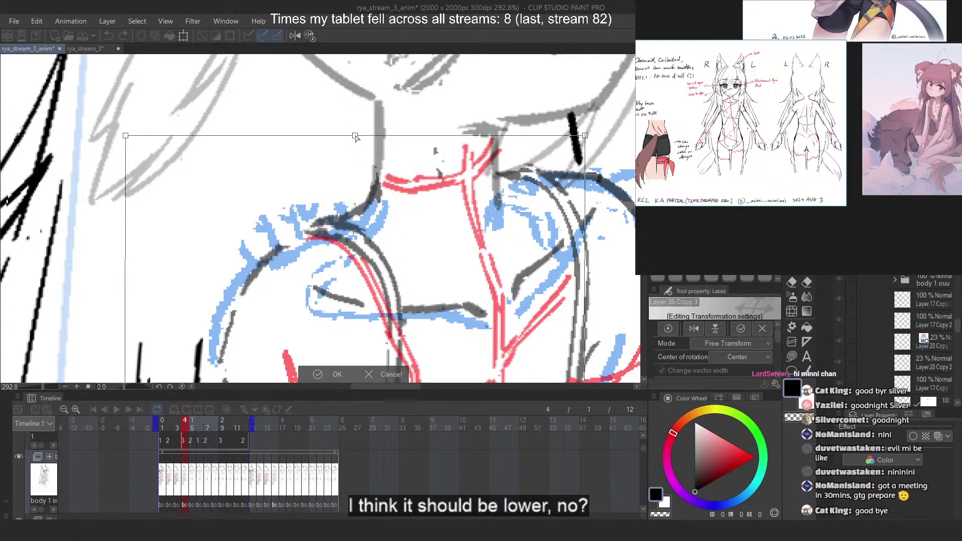
key(Escape)
Nudge the top edge of frame 4's torso layers once more with Free Transform and compare the result with the adjacent frame
key(ctrl+t)
right_click(384, 171)
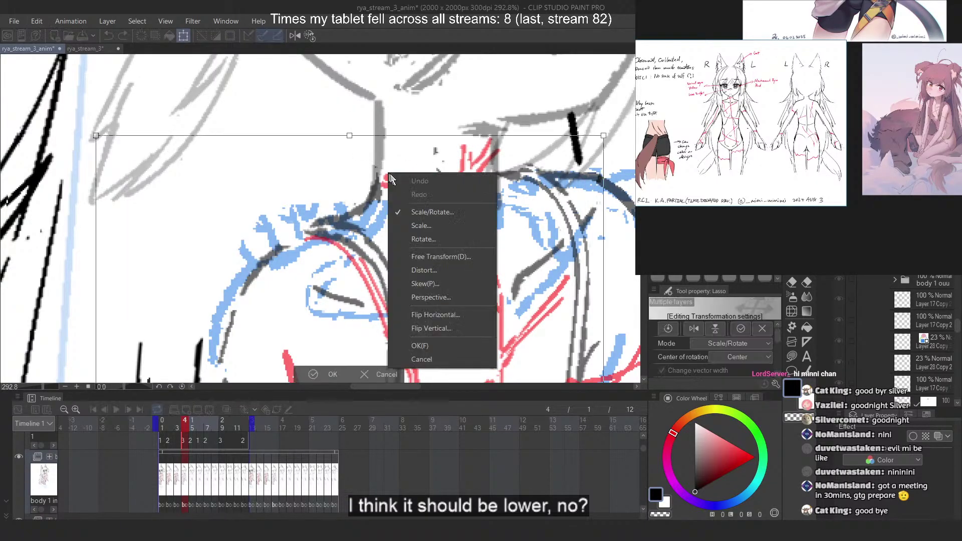
click(436, 265)
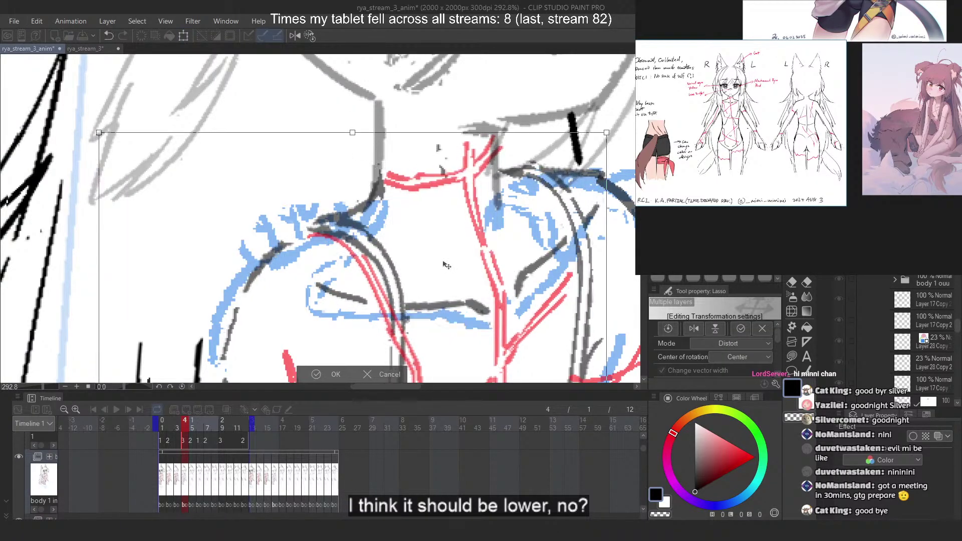
right_click(409, 217)
click(431, 297)
scroll(351, 150, up, 5)
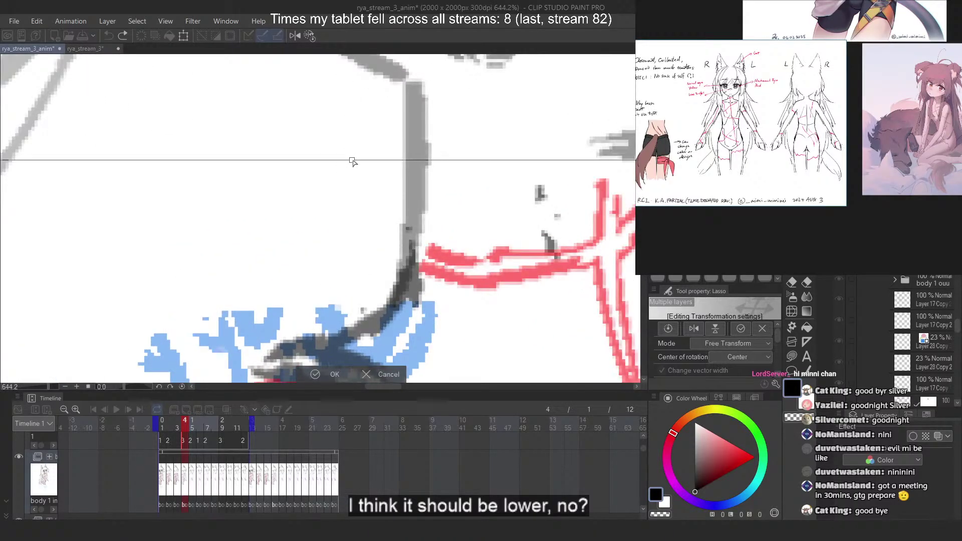
scroll(359, 160, down, 5)
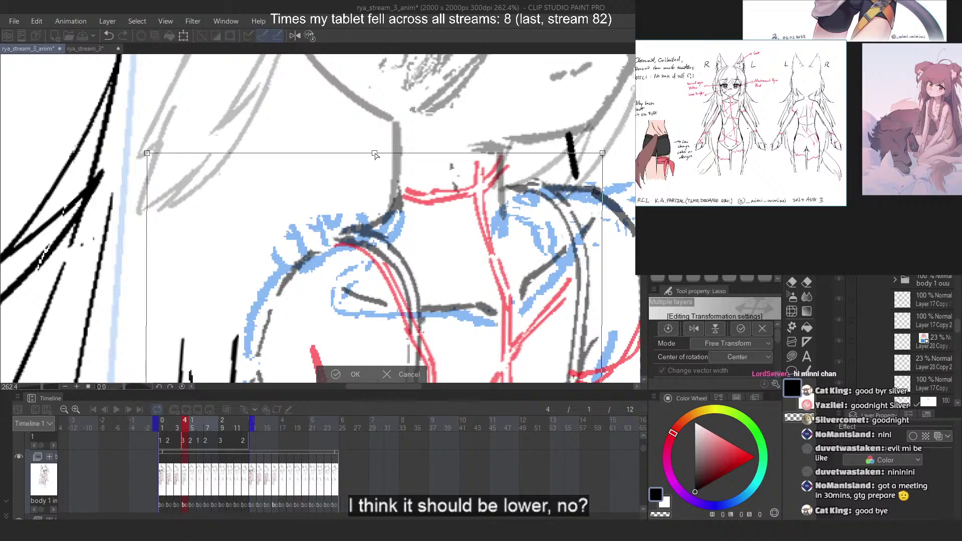
key(Return)
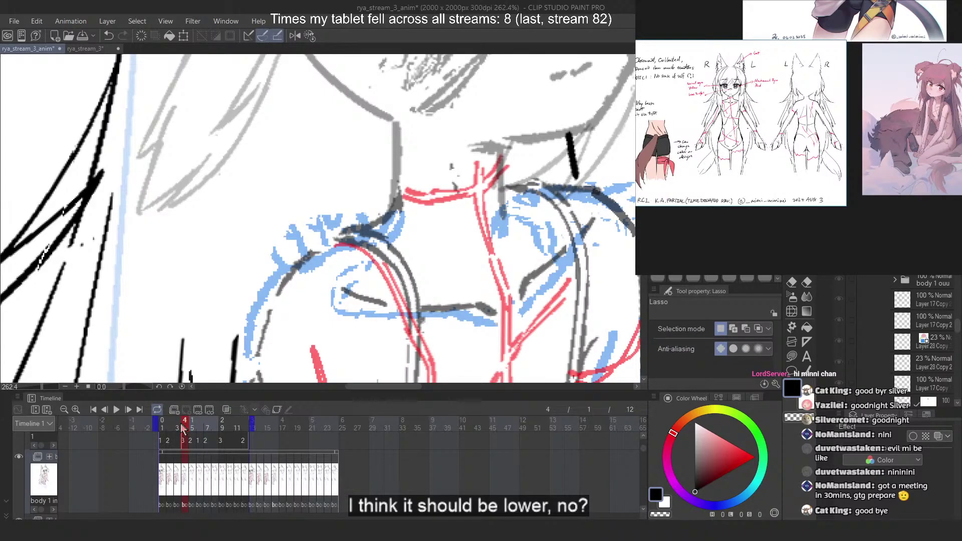
drag(181, 424, 184, 426)
Free-transform frame 4's torso layers together again, shifting only the top edge slightly forward, and scrub the timeline to check the motion
scroll(263, 200, down, 3)
scroll(272, 200, up, 1)
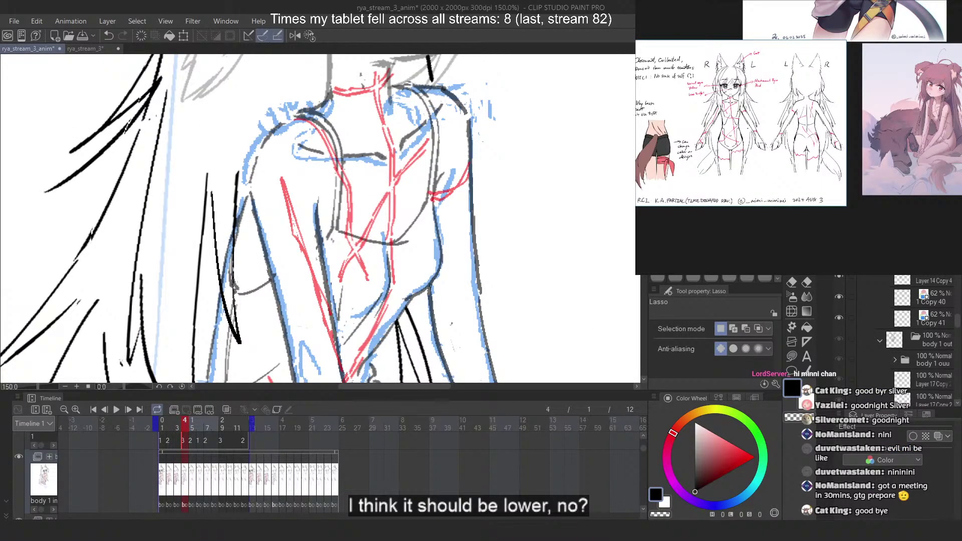
key(ctrl+t)
right_click(377, 184)
click(431, 266)
scroll(371, 101, up, 1)
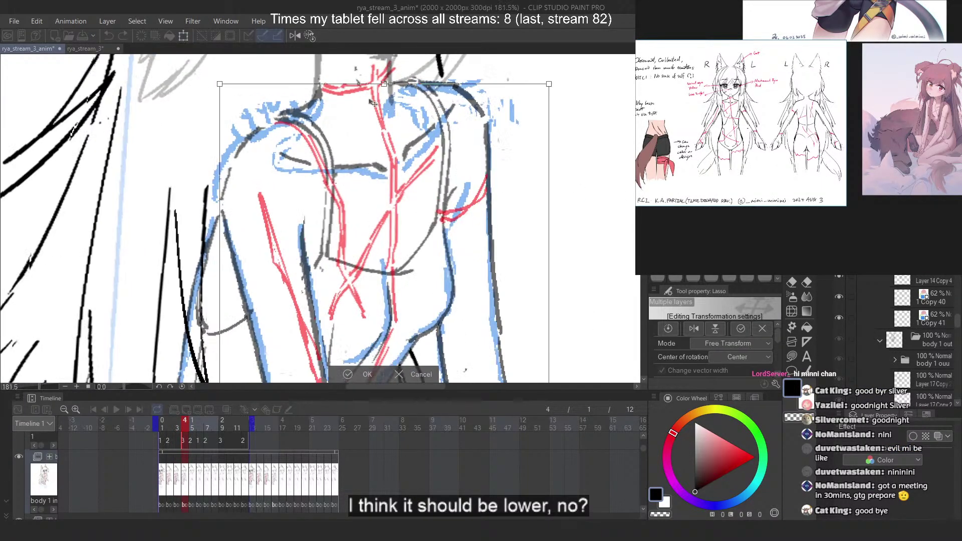
drag(386, 84, 394, 97)
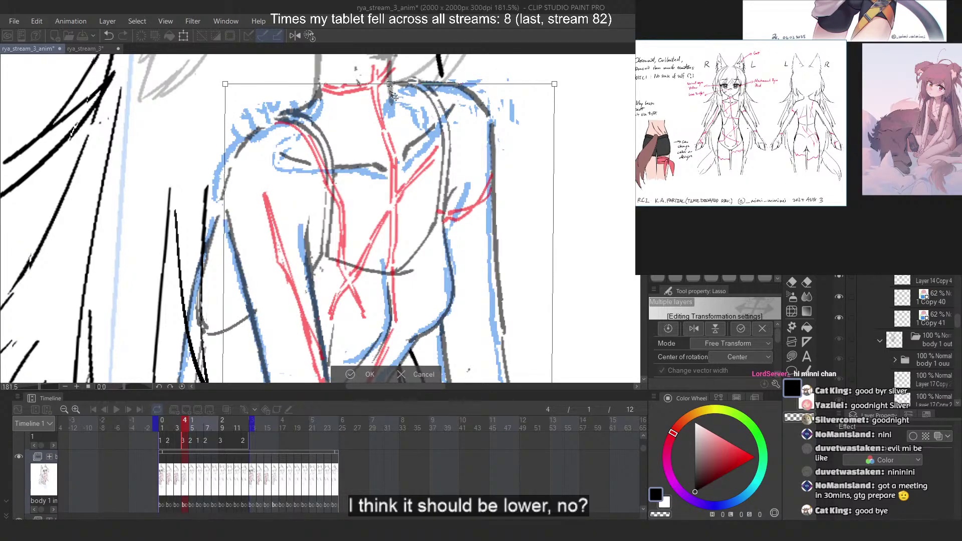
key(Return)
drag(184, 421, 188, 413)
Examine frame 4's whole figure for how the torso lineart fits the blue body sketch, toggling the sketch's visibility
scroll(357, 124, down, 4)
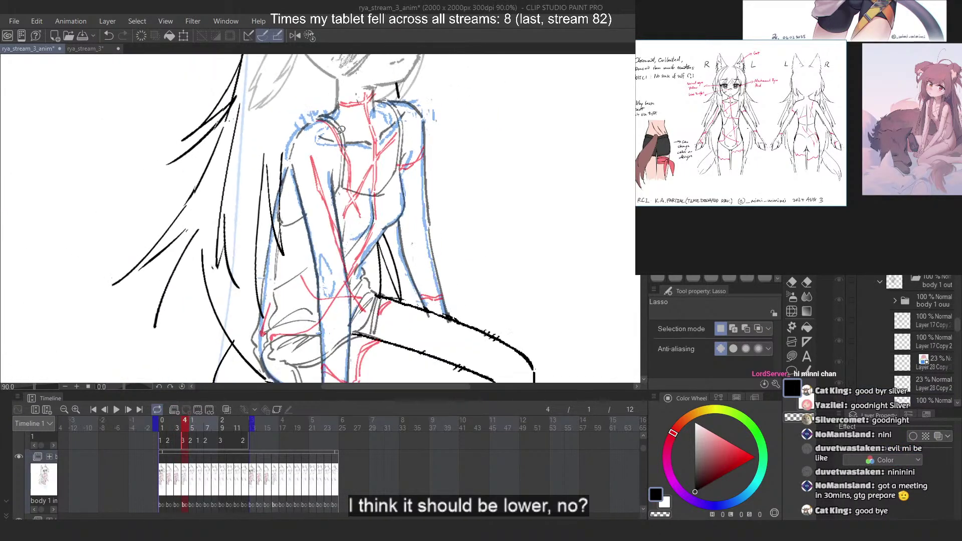
scroll(347, 120, up, 4)
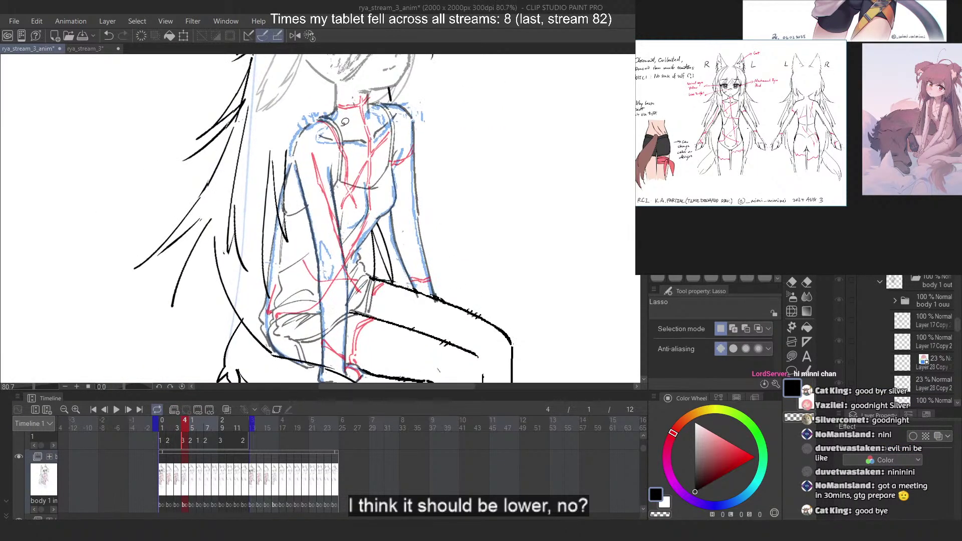
scroll(413, 80, down, 1)
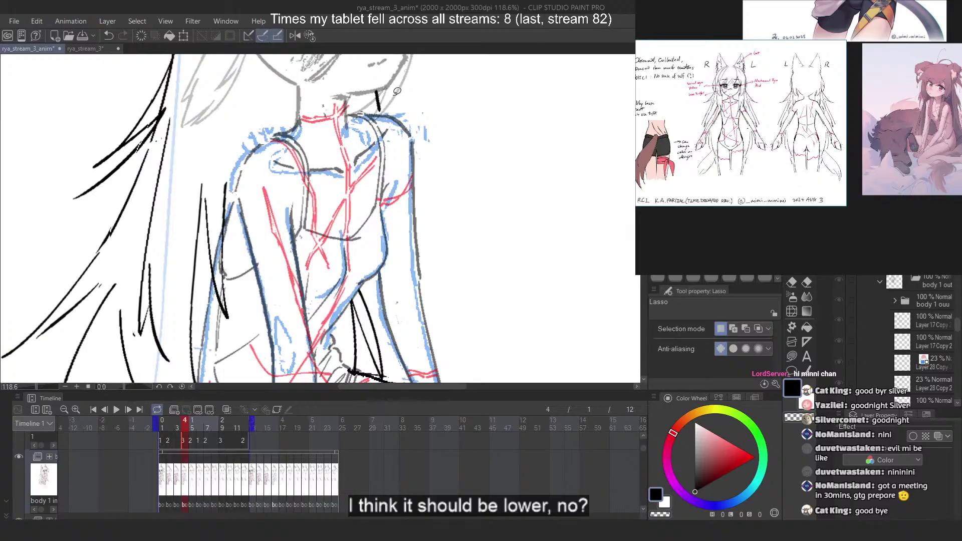
scroll(254, 265, down, 2)
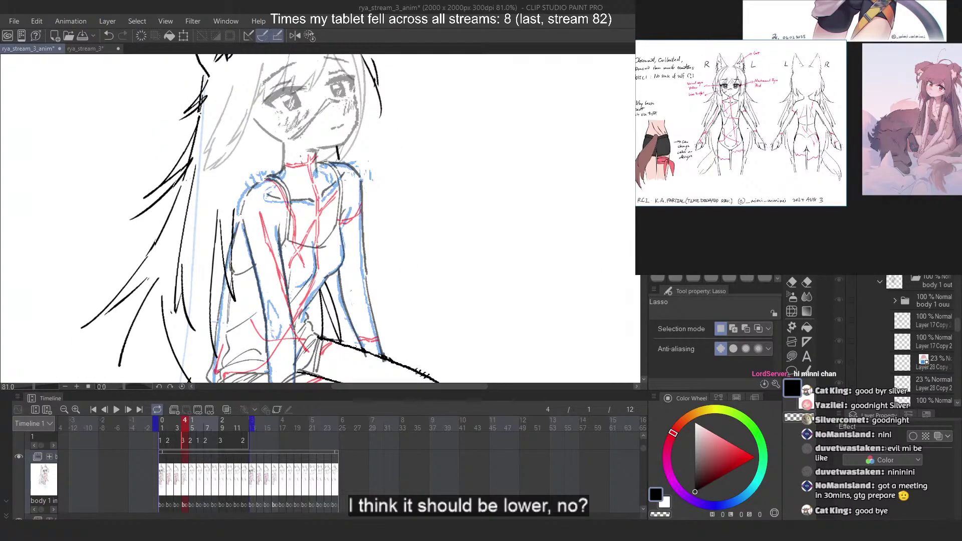
scroll(922, 336, up, 1)
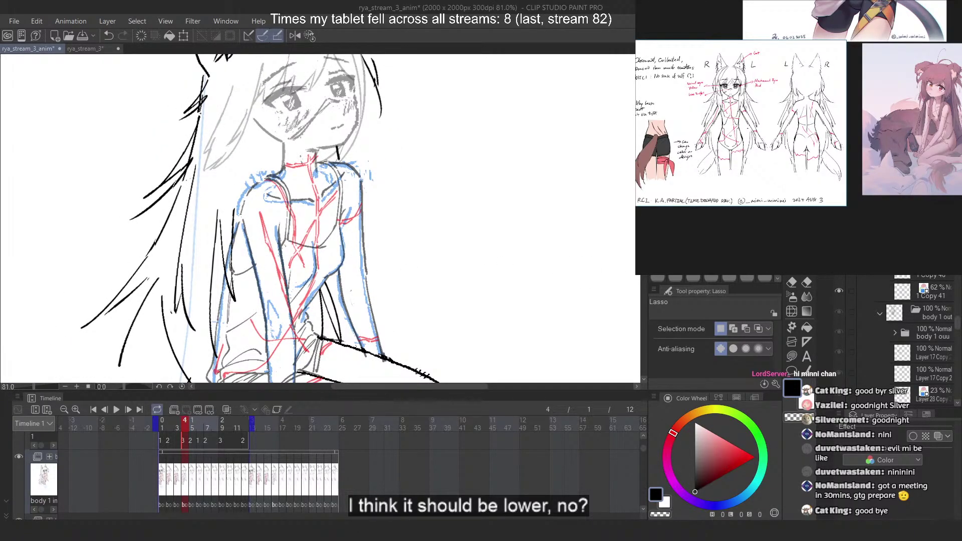
click(839, 291)
click(839, 291)
Tint frame 5's sketch layers 1 Copy 23 and 1 Copy 24 blue and compare its torso with frame 4
scroll(924, 297, up, 3)
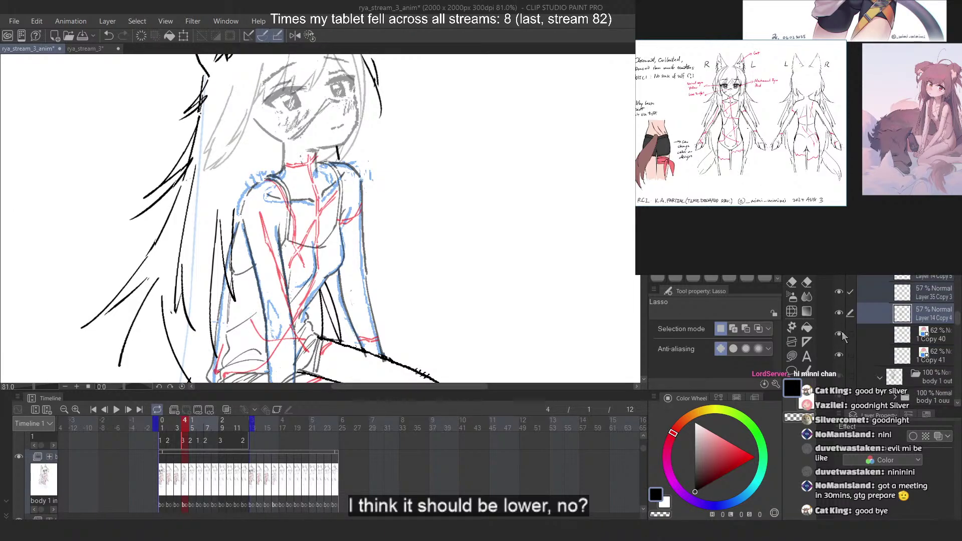
scroll(892, 322, down, 10)
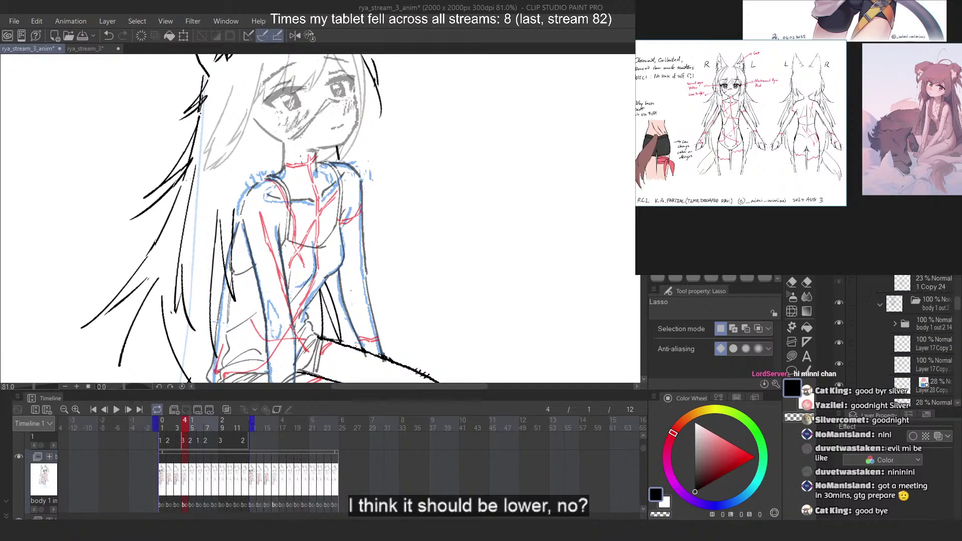
key(Right)
scroll(927, 313, up, 4)
click(926, 350)
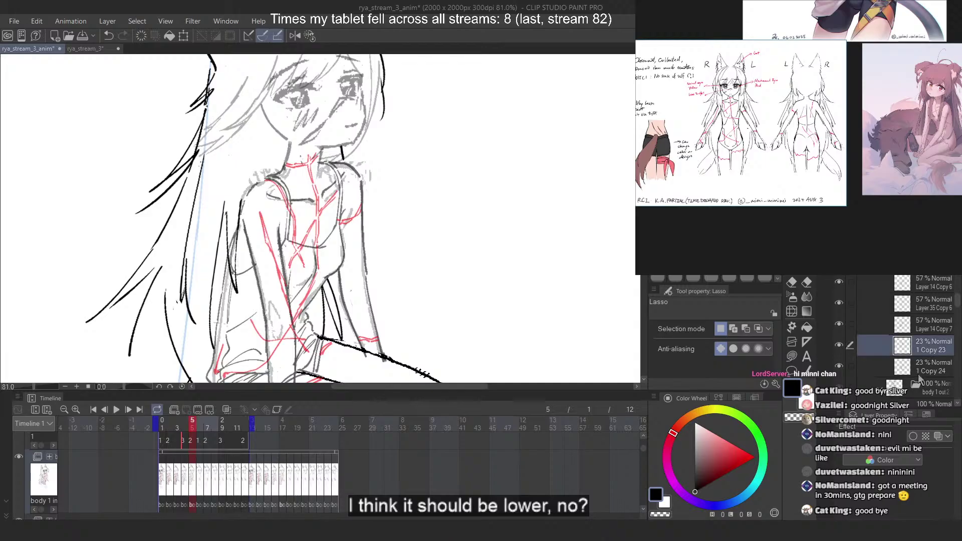
shift+click(918, 371)
click(939, 436)
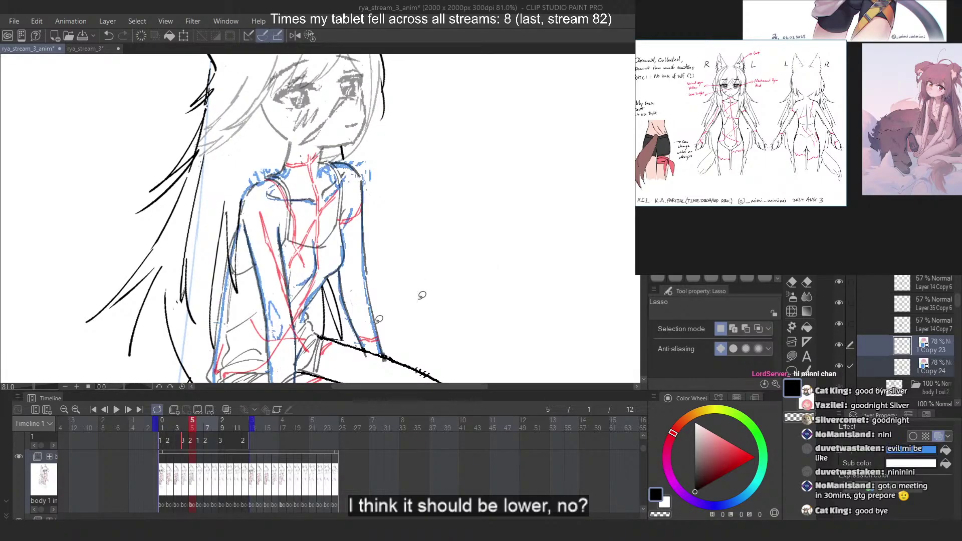
scroll(303, 256, up, 6)
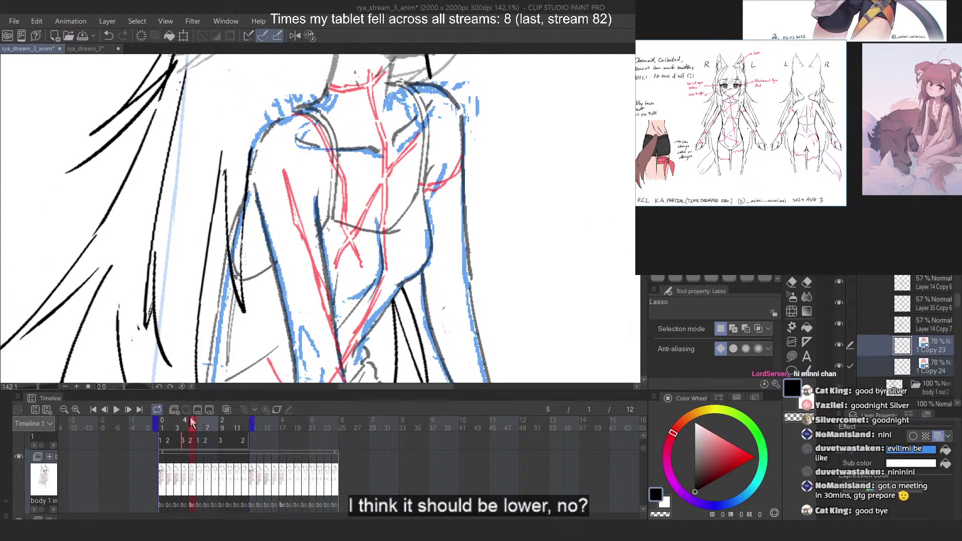
drag(187, 423, 184, 422)
click(192, 423)
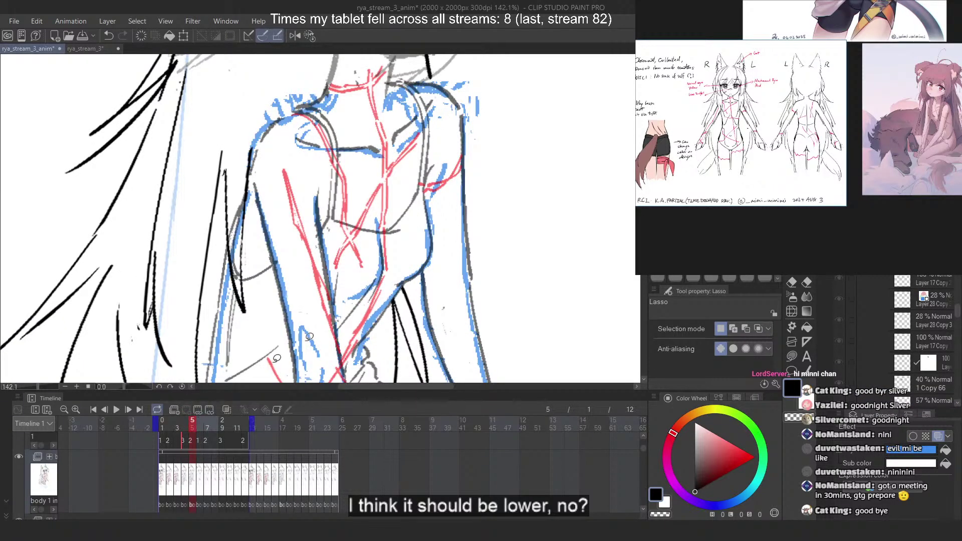
Free-transform frame 5's torso layers together, lowering the upper front corner and nudging the top edge slightly forward, and check the fit
scroll(357, 158, down, 2)
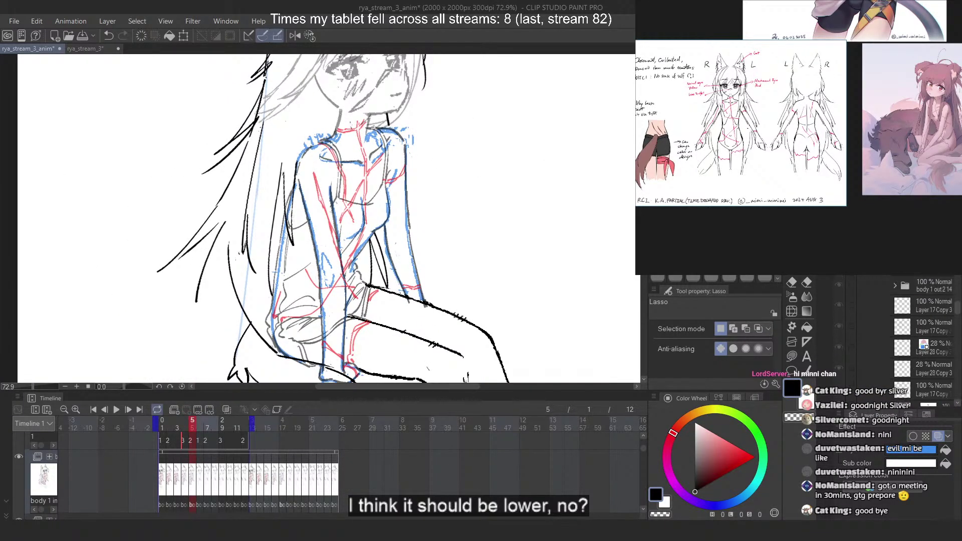
key(ctrl+t)
right_click(365, 172)
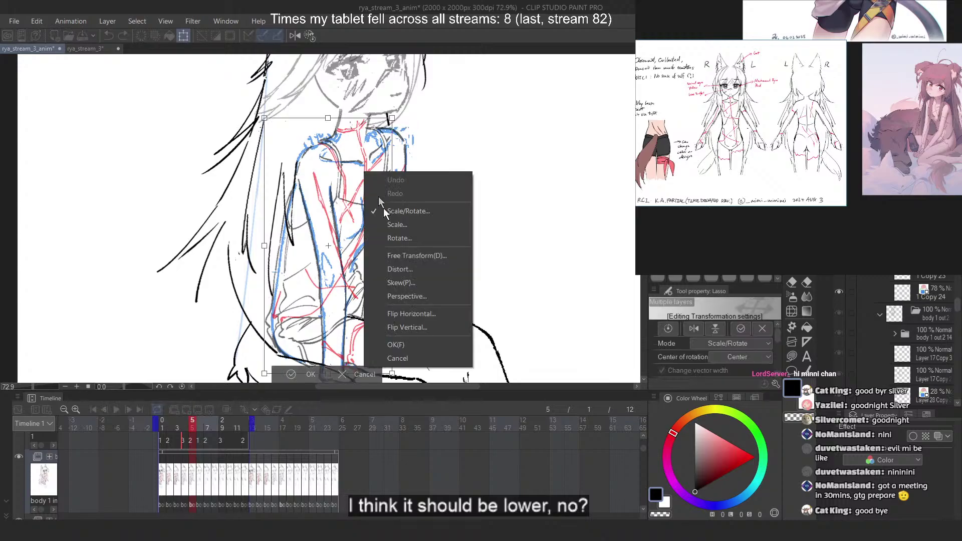
click(390, 260)
scroll(385, 112, up, 3)
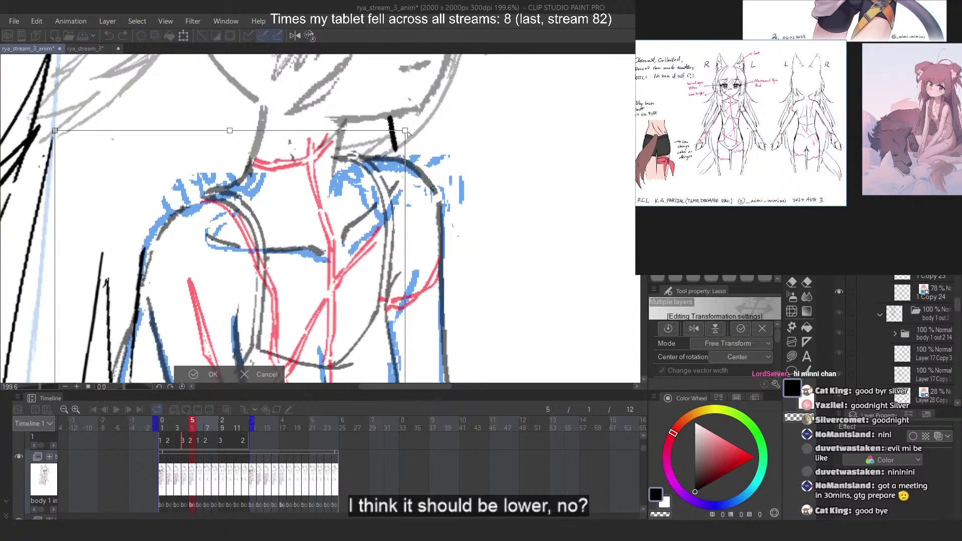
drag(407, 131, 409, 137)
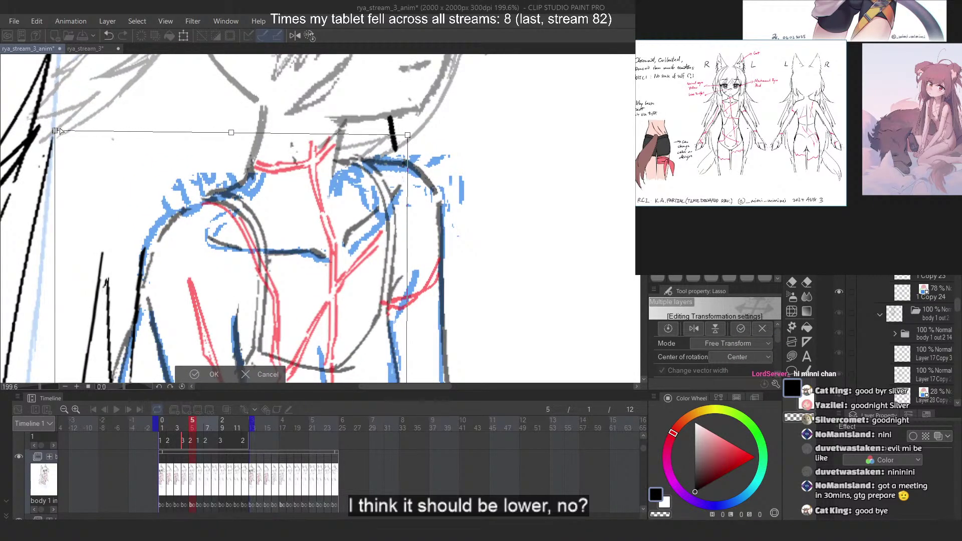
drag(231, 133, 233, 132)
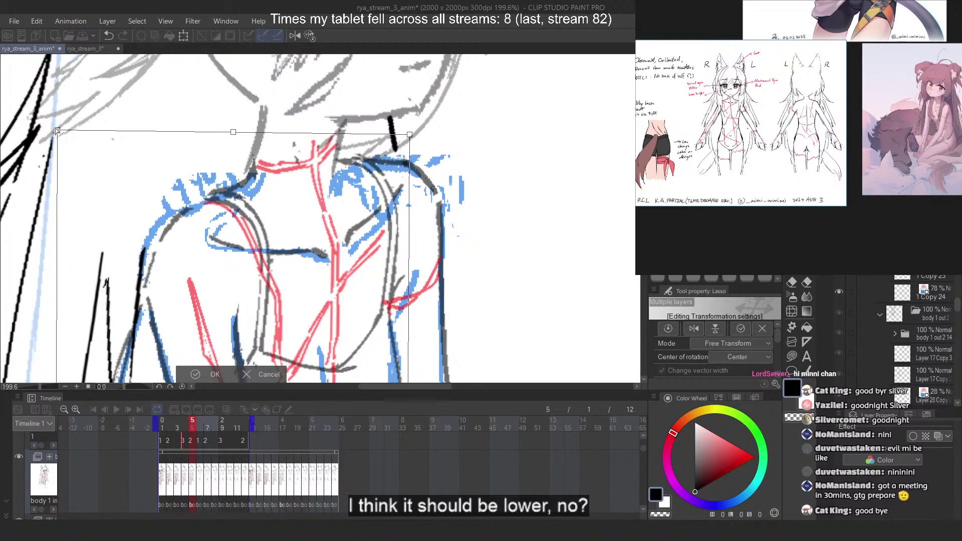
scroll(200, 90, down, 3)
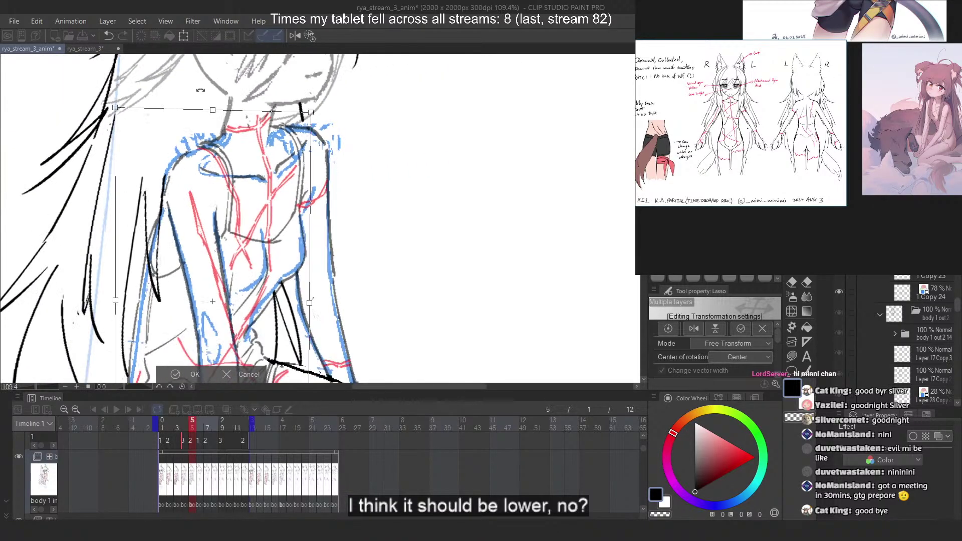
scroll(213, 139, up, 2)
key(Return)
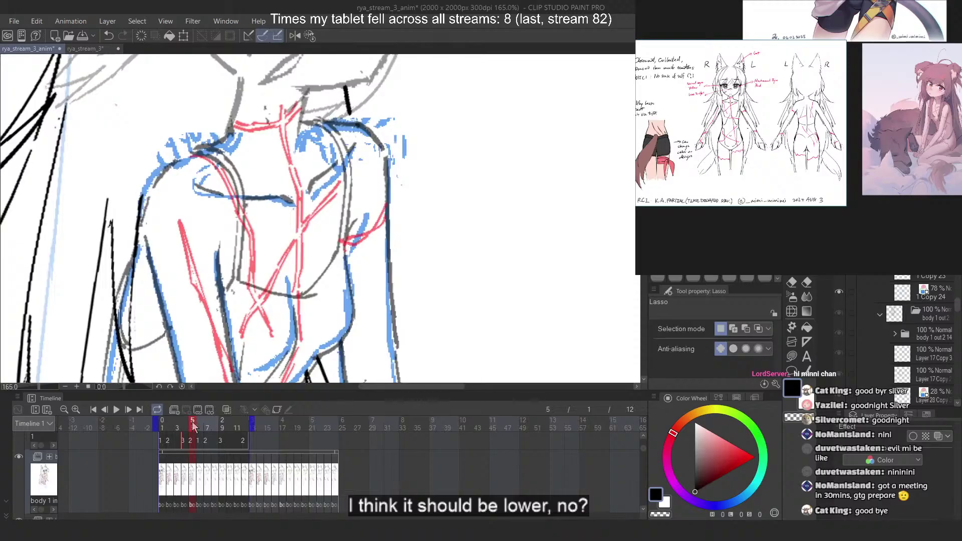
drag(191, 422, 192, 421)
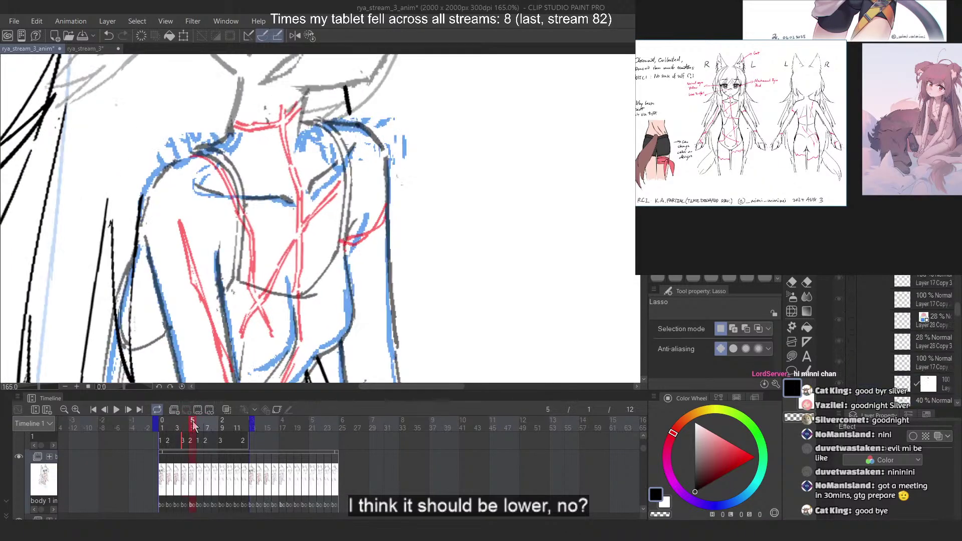
Try to free-transform Layer 14 Copy 7 alone, adjusting both upper corners and moving the top edge forward, and compare frames 4 and 5
key(ctrl+t)
right_click(296, 153)
click(355, 238)
drag(355, 109, 359, 113)
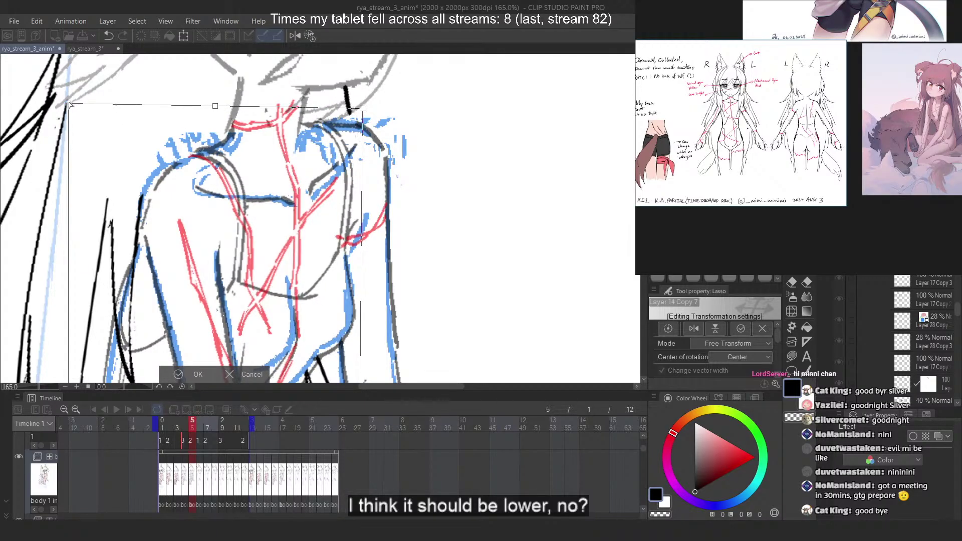
drag(68, 104, 65, 97)
drag(213, 103, 220, 104)
key(Return)
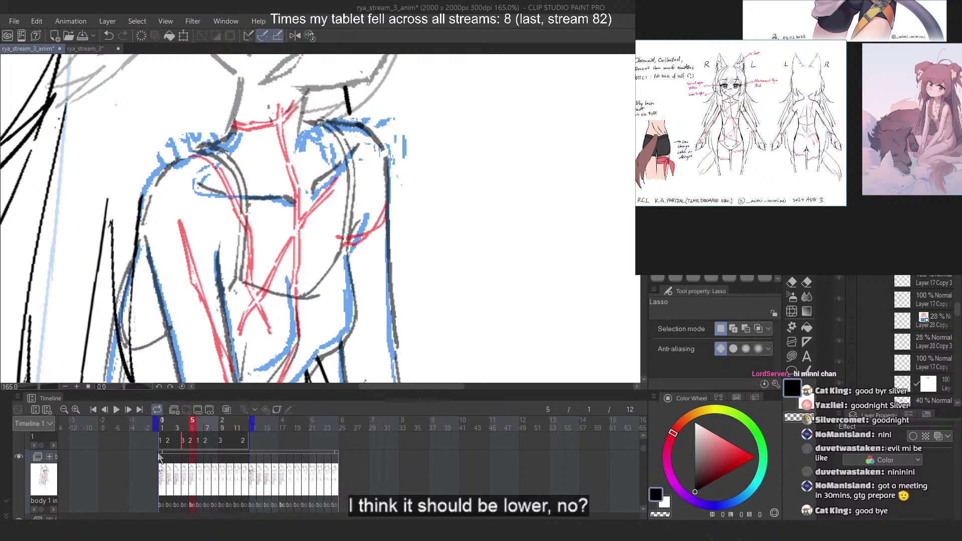
drag(190, 432, 183, 432)
click(193, 433)
scroll(871, 299, up, 1)
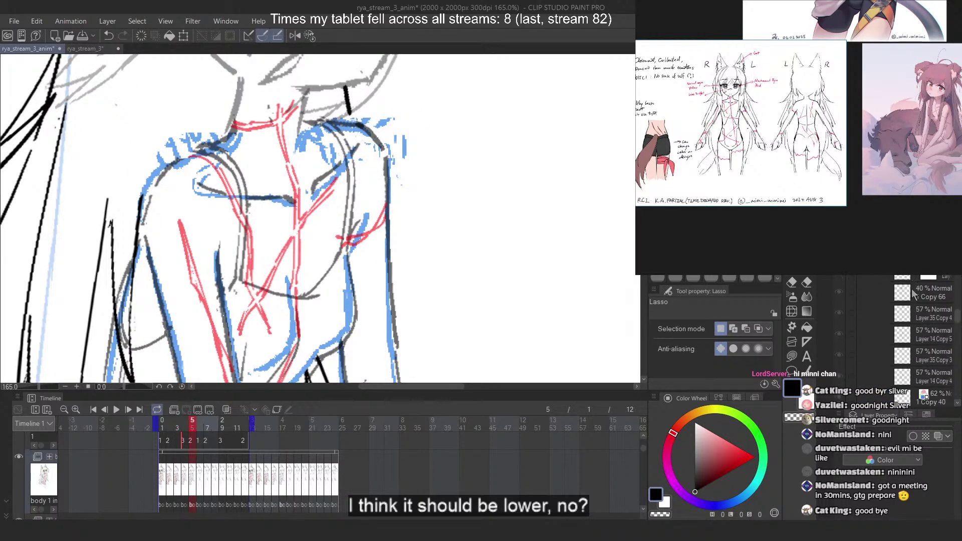
Hide frame 5's blue sketch layers and check the torso motion by scrubbing across the neighbouring frames
key(o)
scroll(379, 210, down, 5)
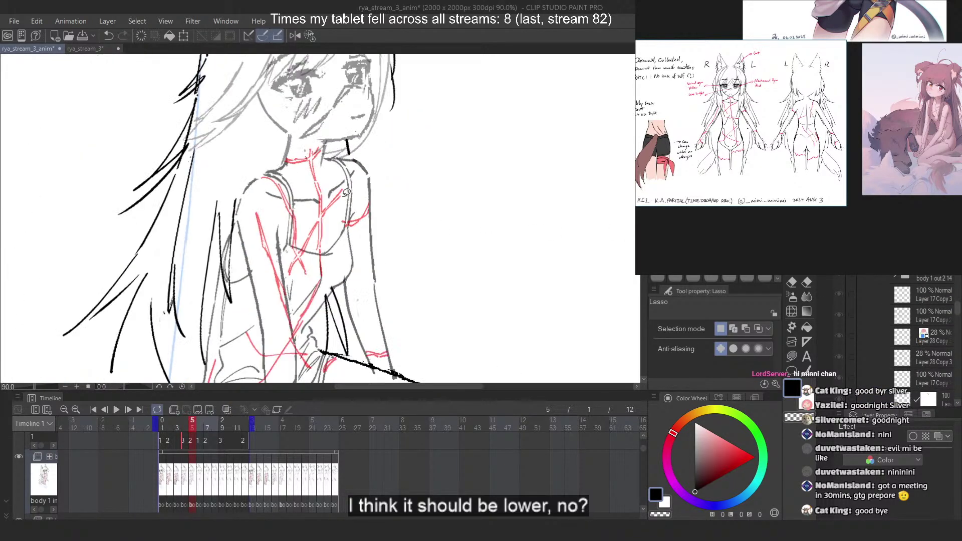
scroll(885, 284, up, 3)
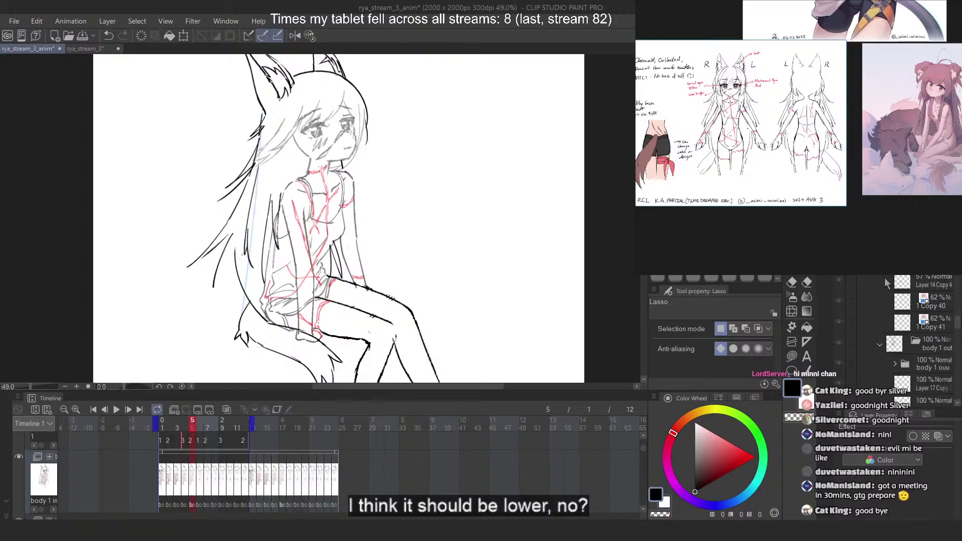
scroll(465, 310, up, 3)
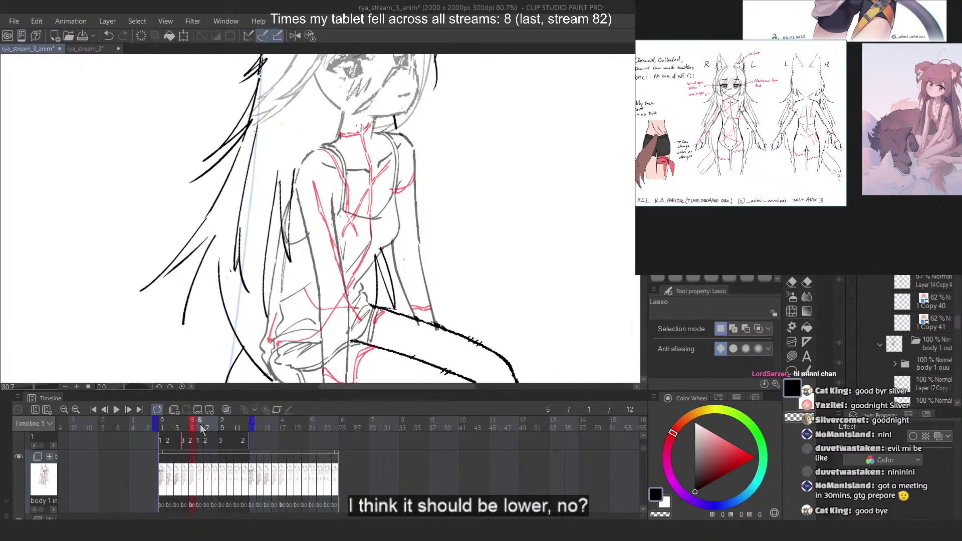
drag(186, 430, 196, 431)
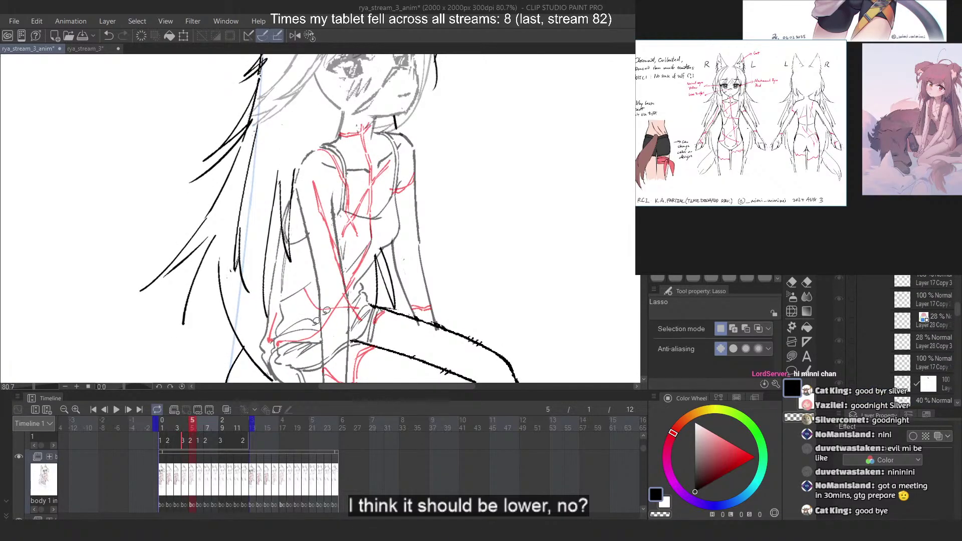
Undo the last transform of frame 5's torso and review the motion by scrubbing between the early frames and frame 5
key(ctrl+z)
scroll(402, 238, down, 3)
scroll(420, 197, up, 2)
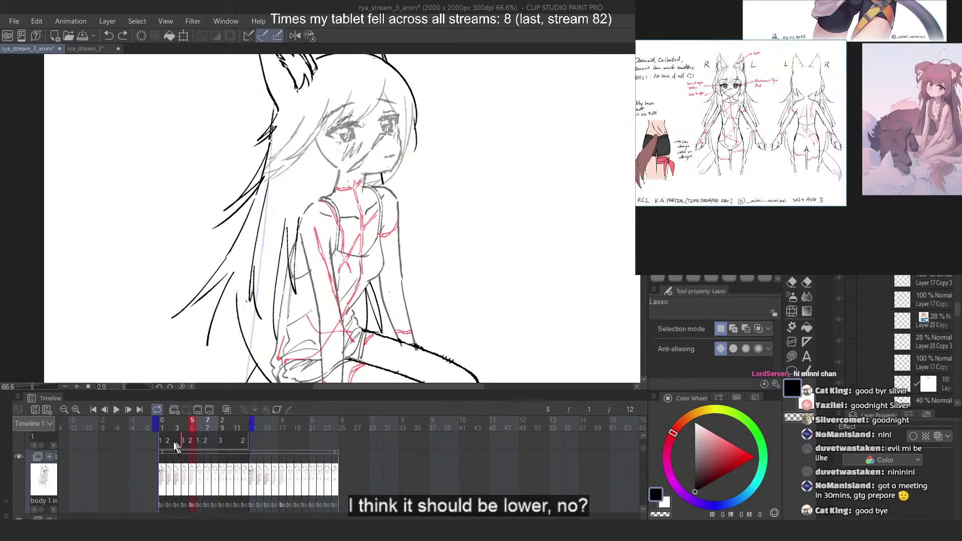
mouse_move(193, 430)
mouse_down()
mouse_move(162, 426)
mouse_move(194, 424)
mouse_up()
mouse_move(194, 423)
mouse_down()
mouse_move(173, 427)
mouse_move(203, 425)
mouse_move(166, 426)
mouse_up()
mouse_move(184, 425)
mouse_down()
mouse_move(257, 423)
mouse_move(165, 424)
mouse_move(202, 422)
mouse_move(166, 426)
mouse_move(192, 423)
mouse_up()
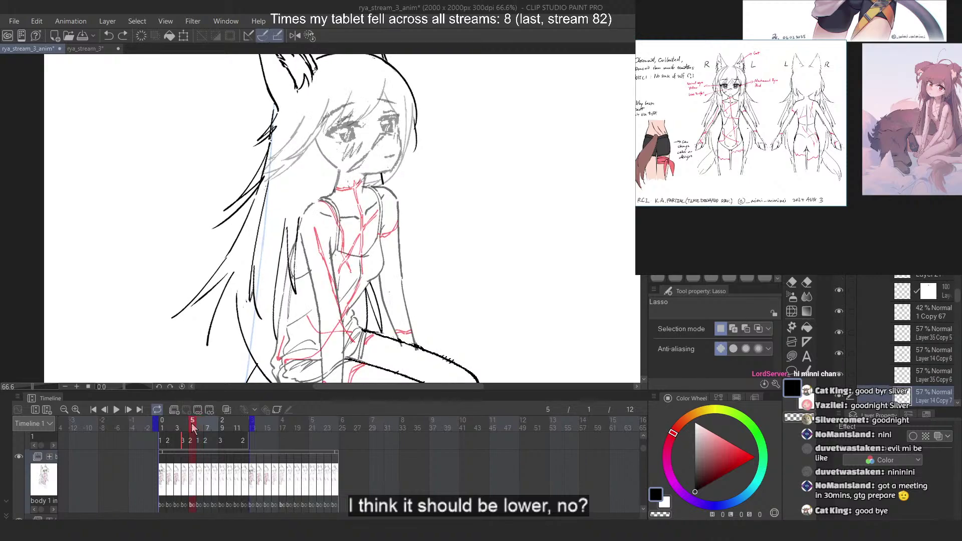
Select Layer 35 Copy 6 with Layer 14 Copy 7 in frame 5 and free-transform both, shifting the top edge slightly forward
scroll(363, 213, up, 3)
scroll(867, 284, down, 2)
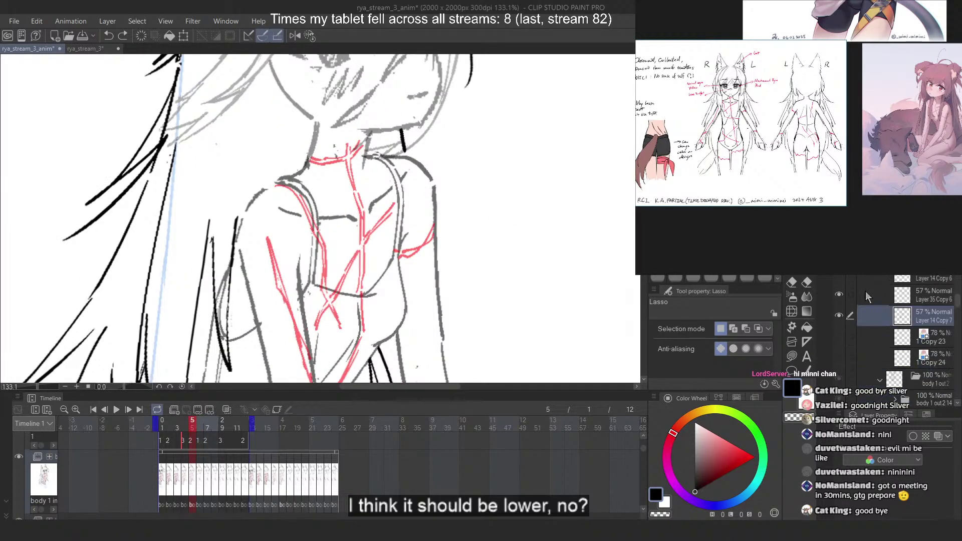
shift+click(923, 294)
key(ctrl+t)
right_click(348, 199)
click(398, 282)
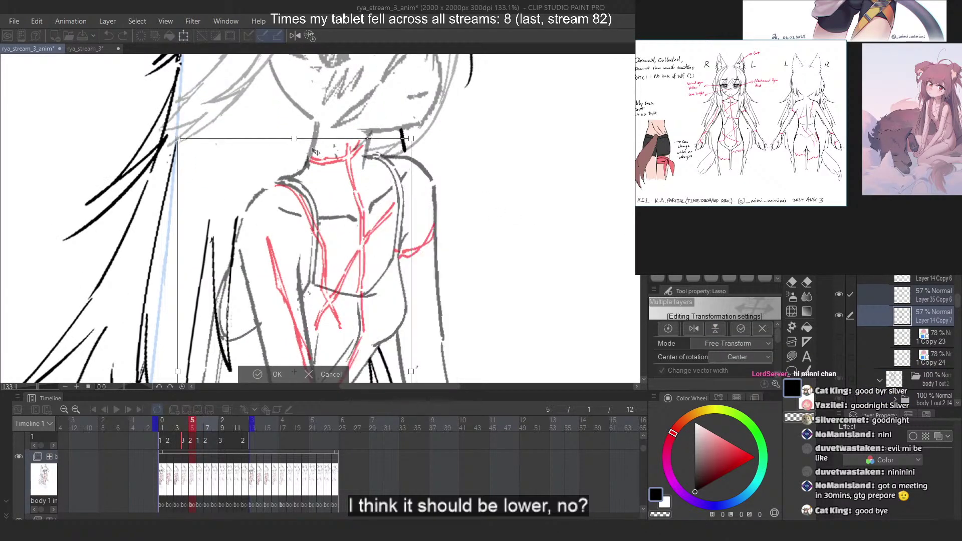
drag(295, 141, 300, 141)
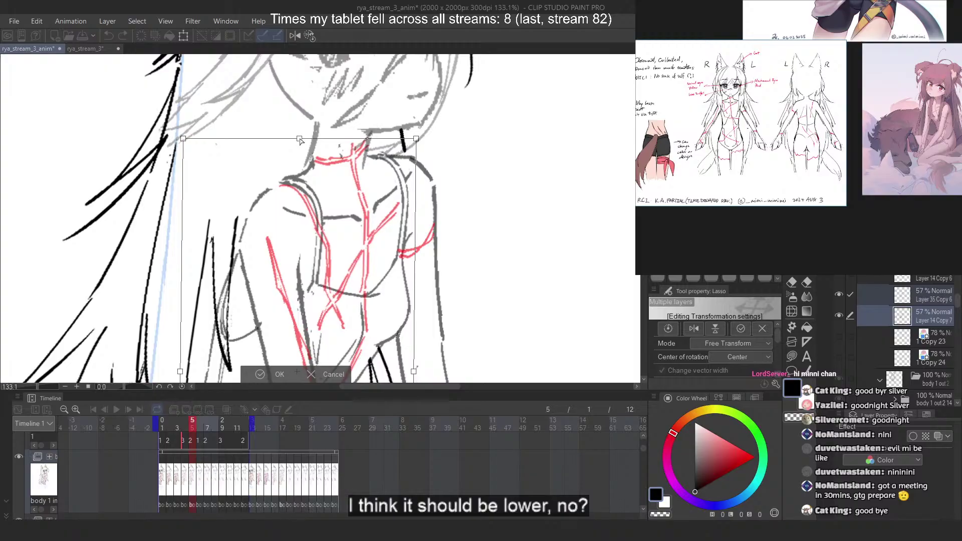
key(Return)
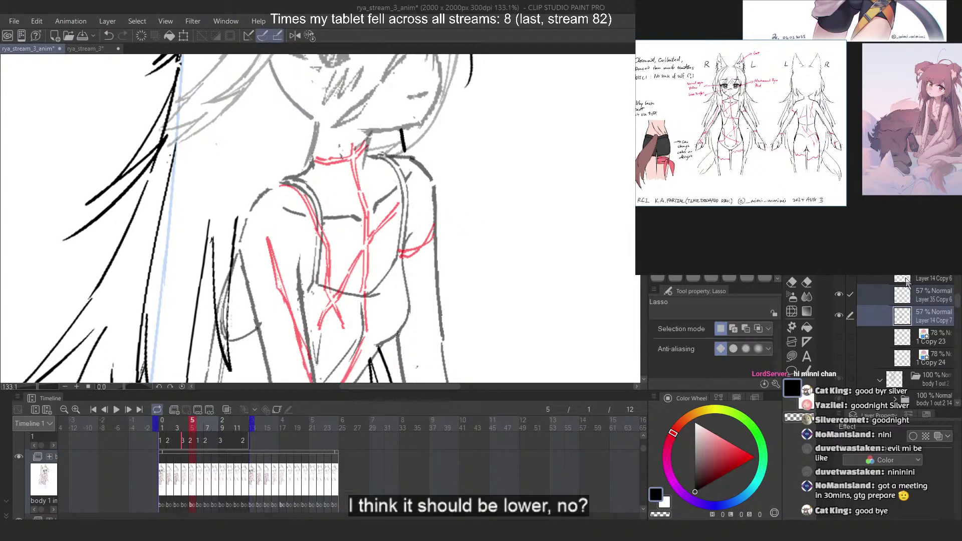
Free-transform frame 5's arm layers, moving the rear upper corner inward and nudging the front one outward, and compare with frame 4
right_click(374, 212)
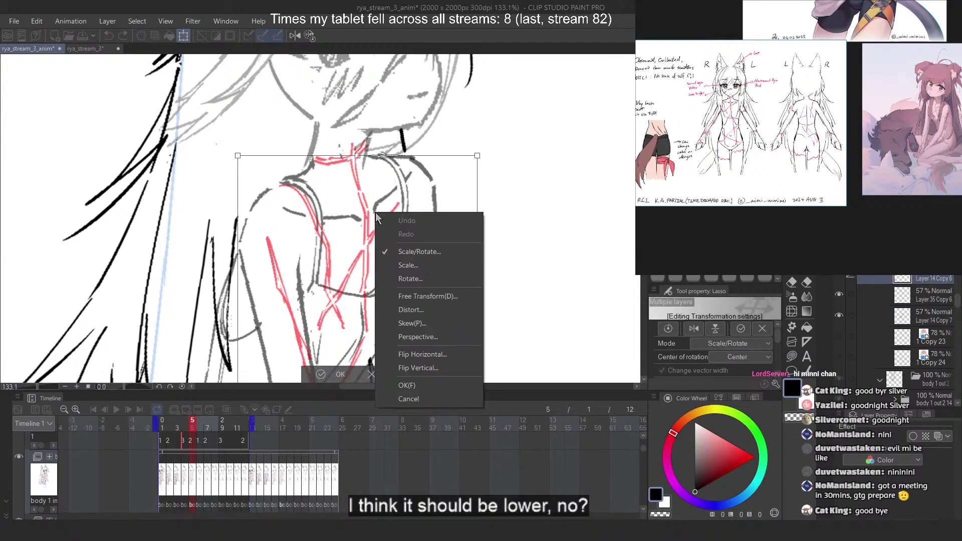
click(437, 294)
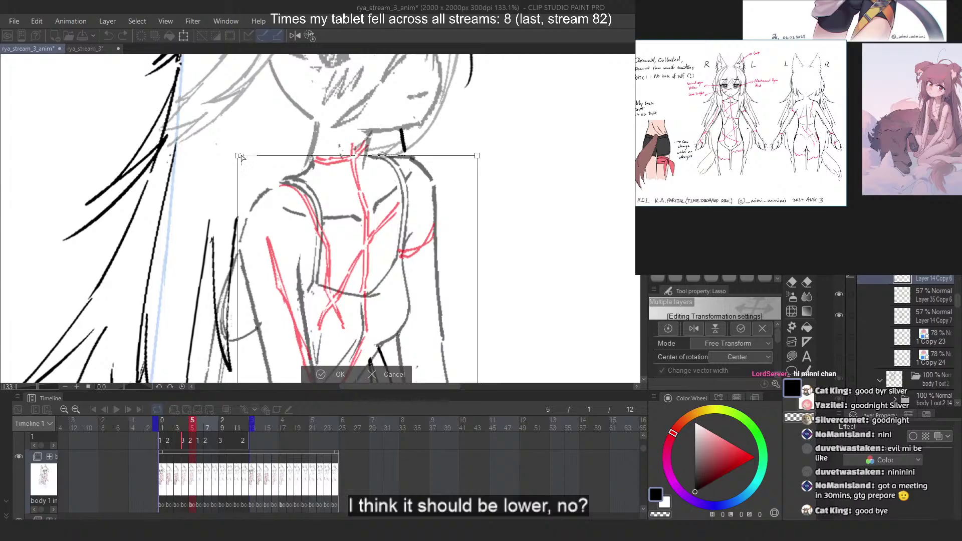
drag(241, 157, 250, 158)
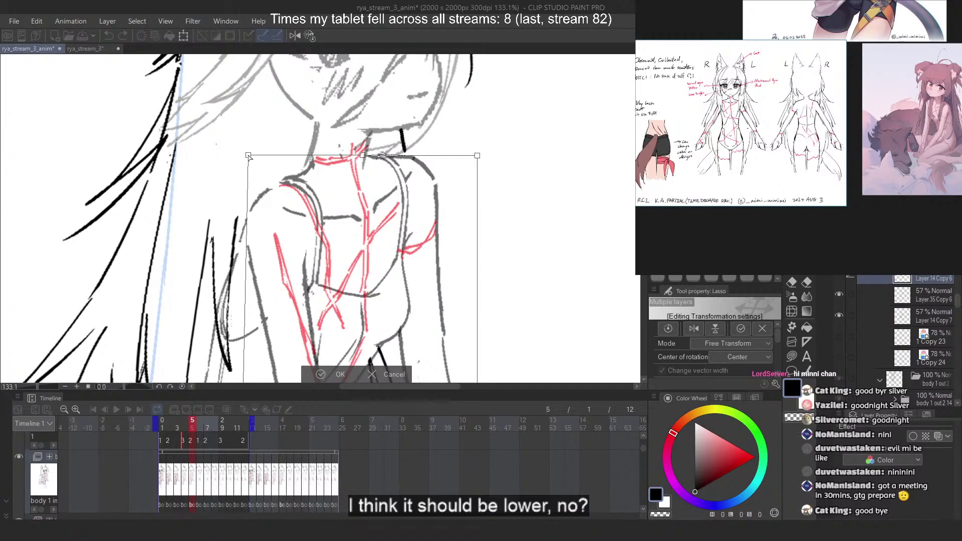
drag(479, 157, 481, 158)
key(Return)
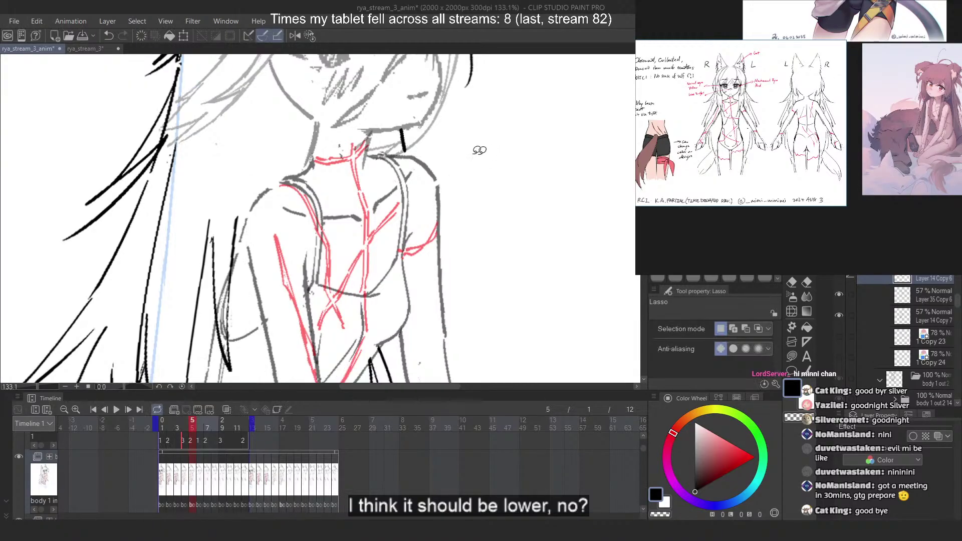
scroll(416, 165, down, 8)
mouse_move(189, 422)
mouse_down()
mouse_move(169, 420)
mouse_move(210, 422)
mouse_move(187, 422)
mouse_up()
scroll(415, 160, up, 2)
Try to free-transform Layer 35 Copy 4 and Layer 14 Copy 5 in frame 4, lowering the front upper corner slightly, and compare neighbouring frames
key(ctrl+t)
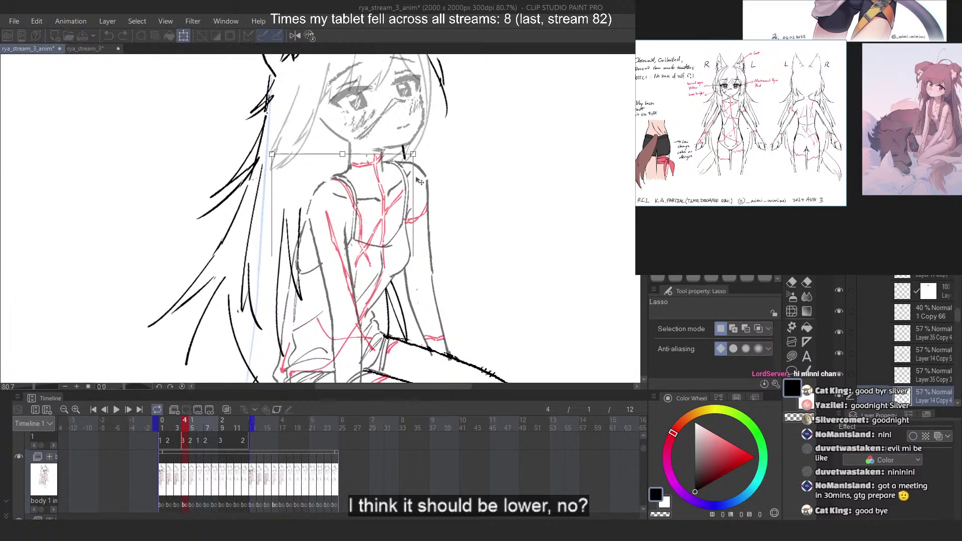
key(Escape)
scroll(940, 321, down, 1)
click(927, 338)
shift+click(927, 317)
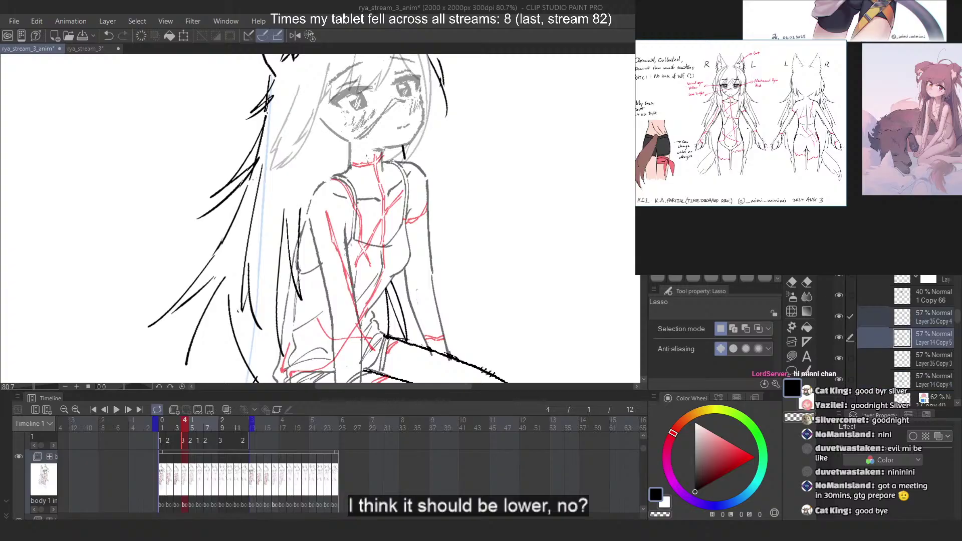
key(ctrl+t)
right_click(410, 202)
click(471, 286)
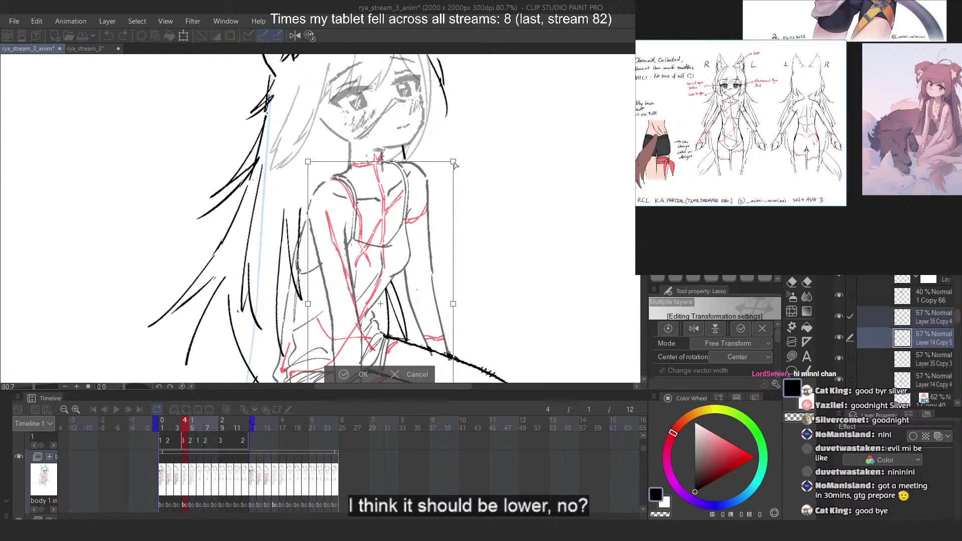
drag(454, 162, 454, 166)
key(Return)
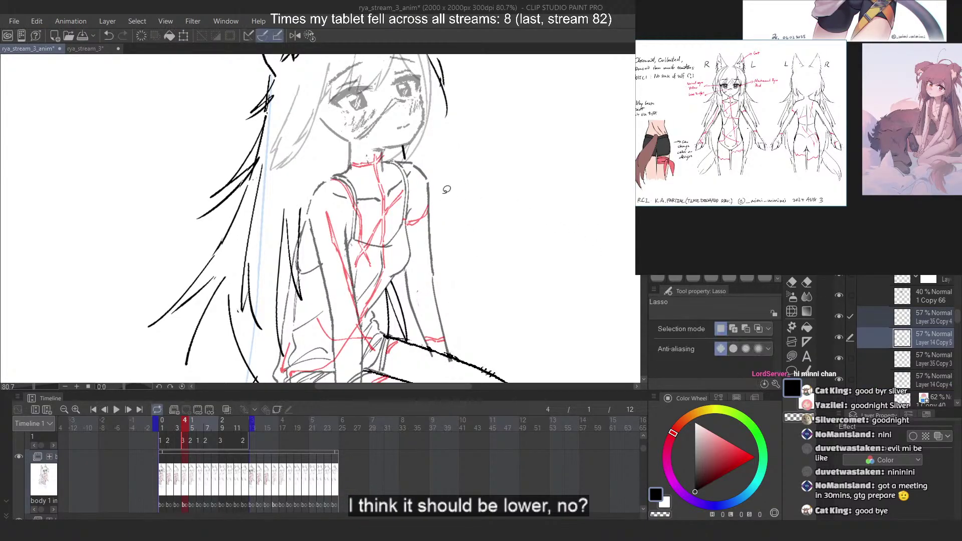
mouse_move(188, 426)
mouse_down()
mouse_move(197, 425)
mouse_move(186, 426)
mouse_up()
click(192, 429)
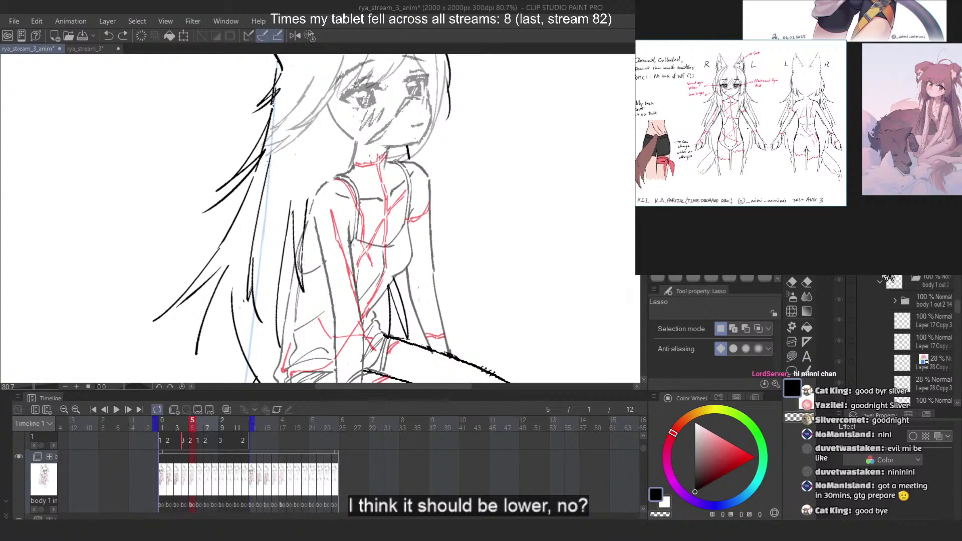
Try to free-transform frame 5's arm layers again, lowering the front upper corner slightly, and compare frames 4 and 5
scroll(927, 331, up, 2)
key(ctrl+t)
right_click(402, 221)
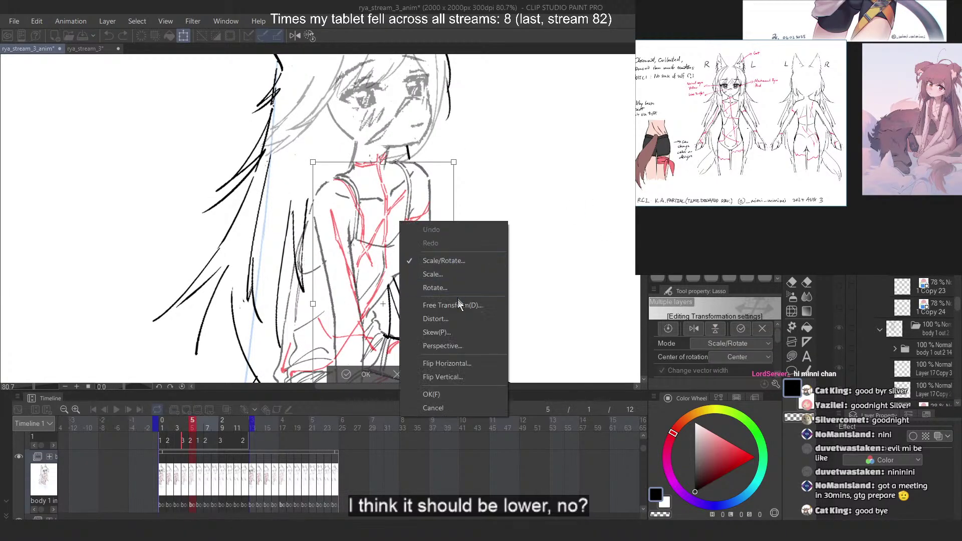
click(458, 304)
scroll(461, 159, up, 5)
drag(448, 166, 446, 169)
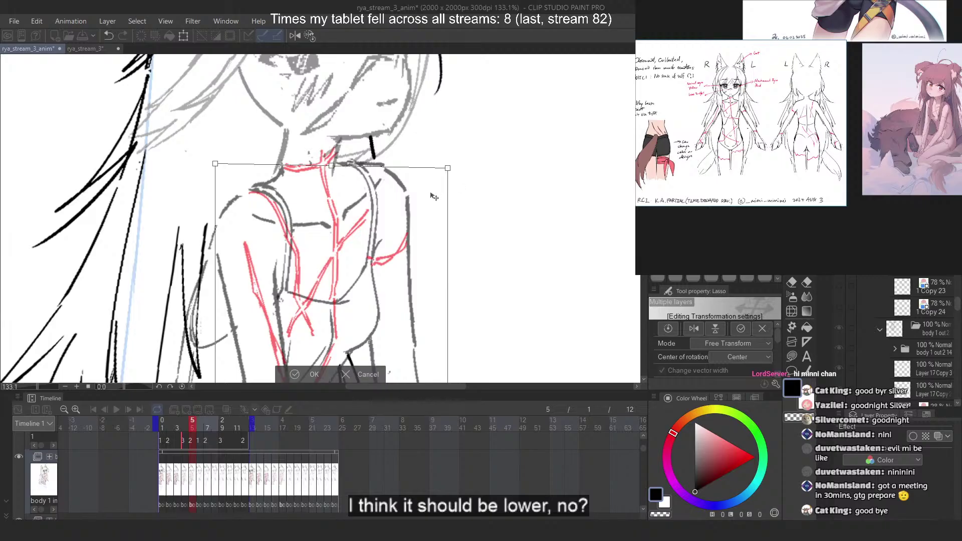
key(Return)
mouse_move(195, 429)
mouse_down()
mouse_move(205, 429)
mouse_move(188, 427)
mouse_up()
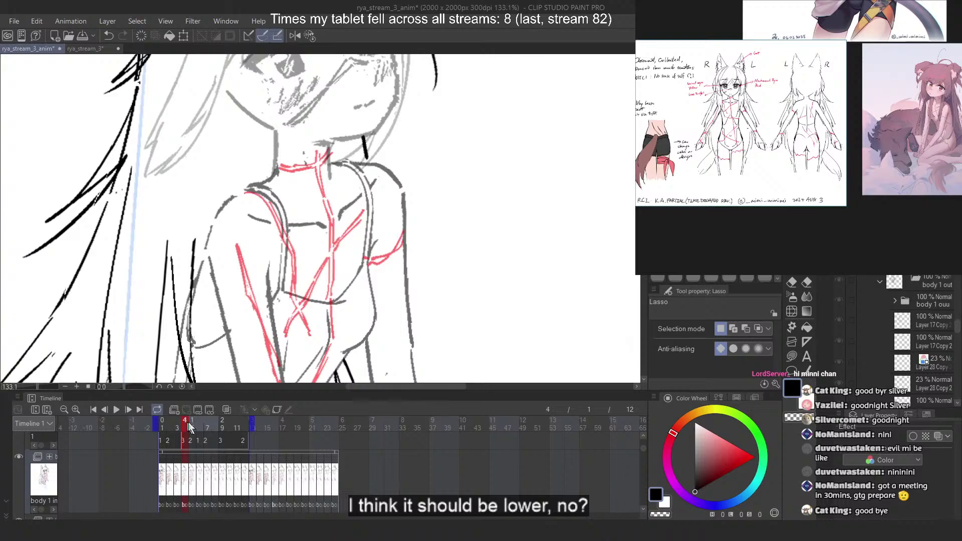
scroll(923, 340, up, 2)
scroll(413, 199, up, 1)
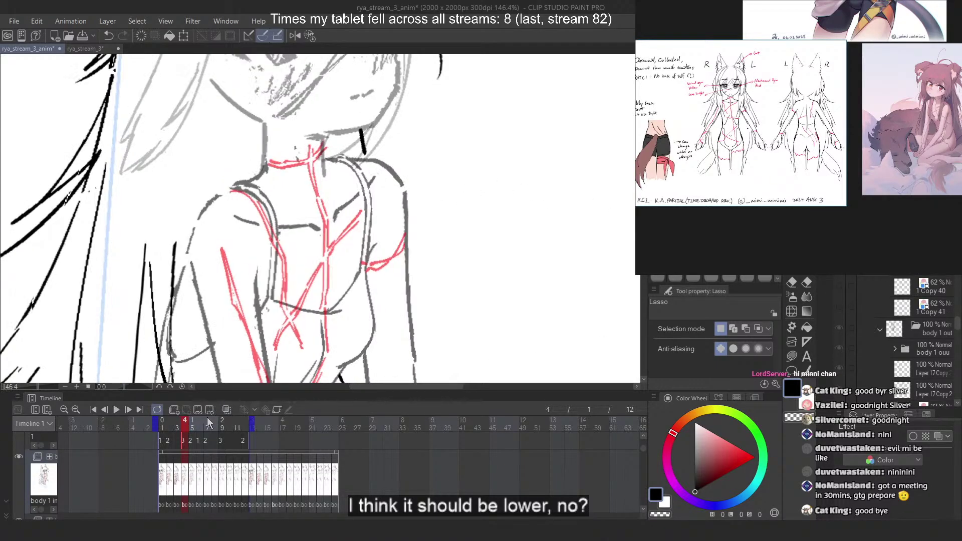
drag(188, 430, 192, 427)
Try to free-transform frame 5's torso layers, lowering the front upper corner and raising the rear one slightly, and scrub between frames 4 and 5
scroll(475, 203, up, 3)
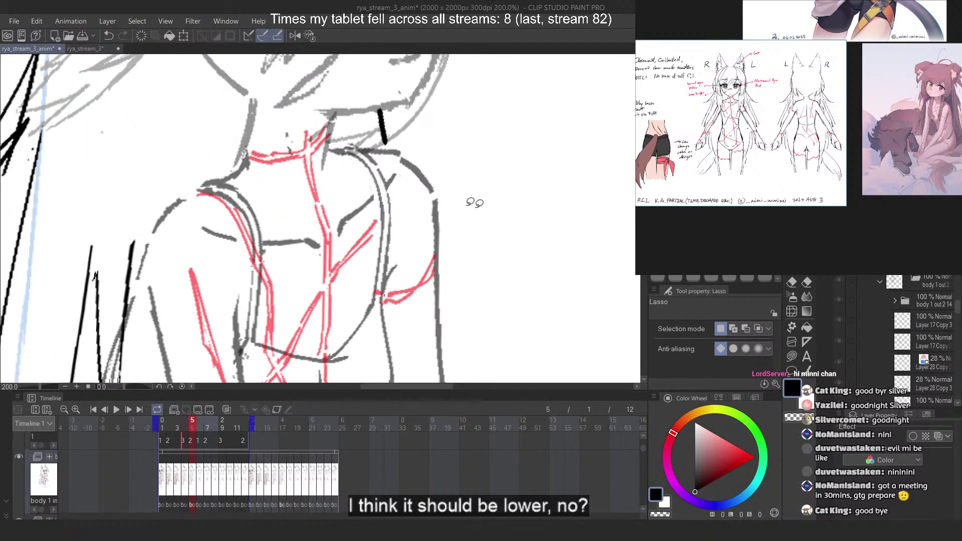
scroll(441, 146, up, 4)
key(ctrl+t)
scroll(390, 159, down, 4)
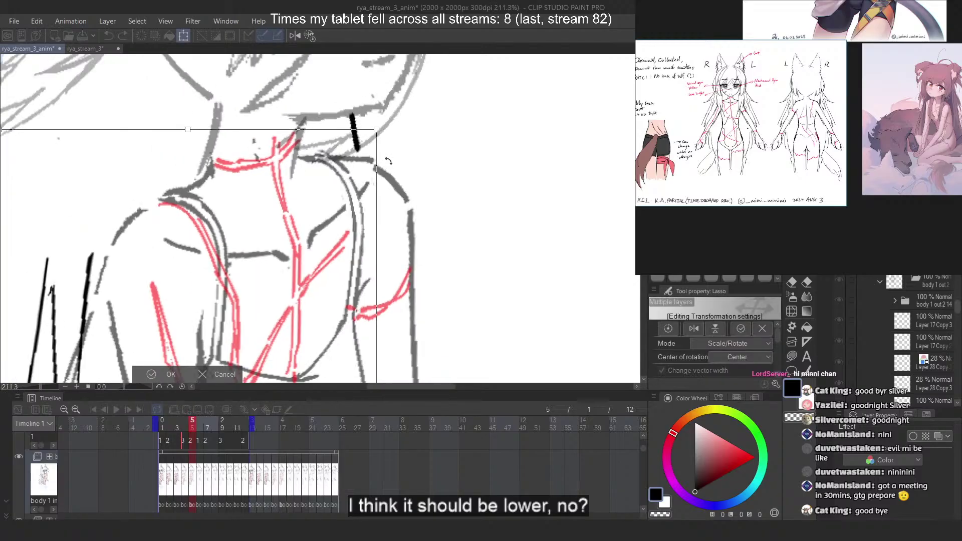
right_click(350, 158)
click(393, 242)
drag(377, 130, 377, 133)
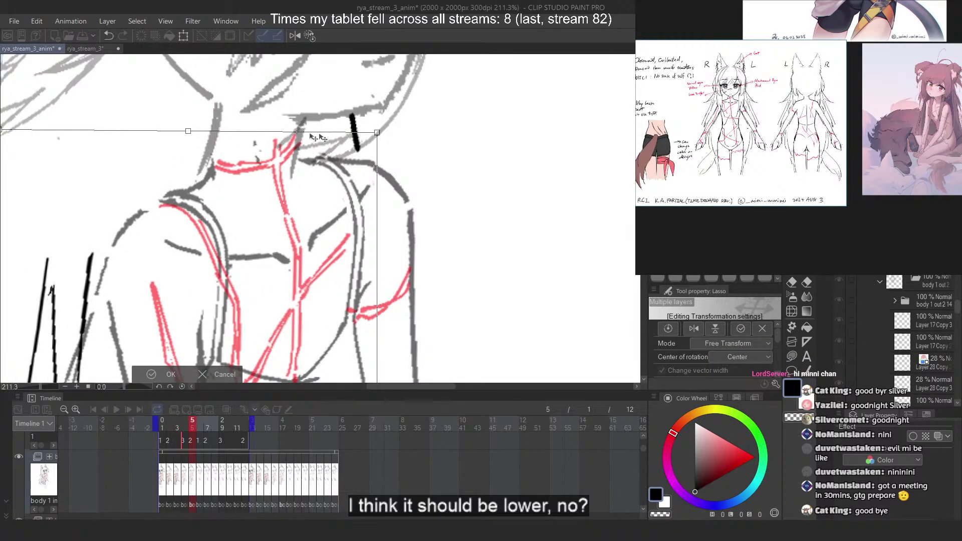
scroll(348, 133, down, 3)
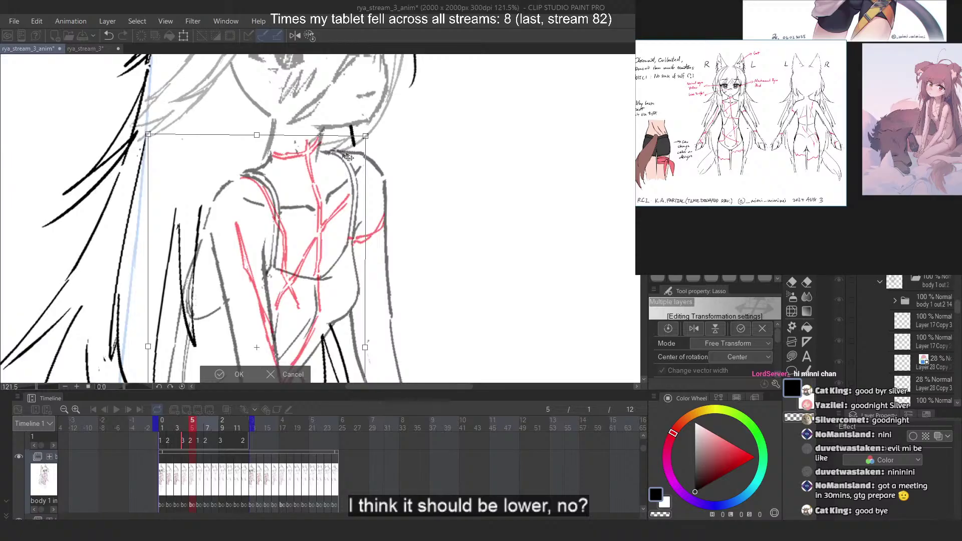
drag(148, 132, 147, 129)
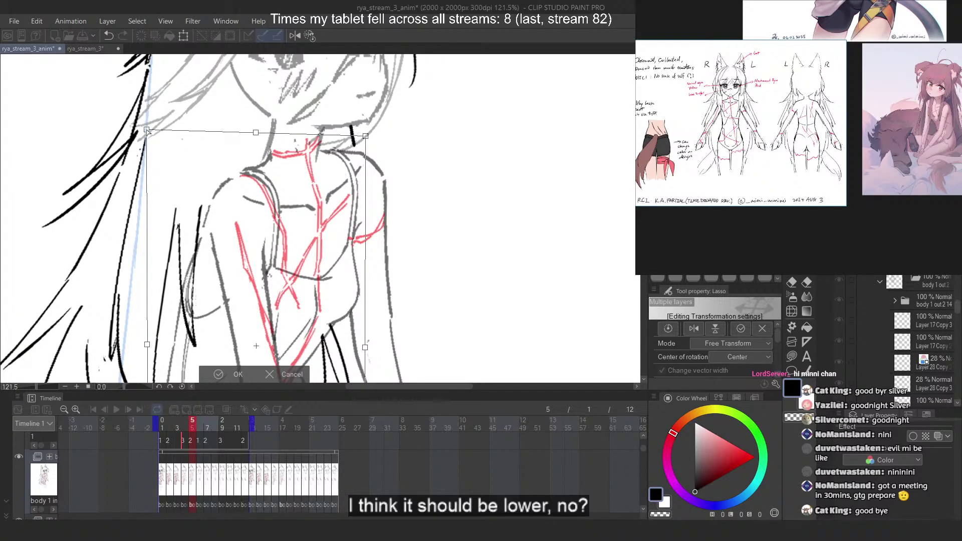
drag(367, 140, 366, 142)
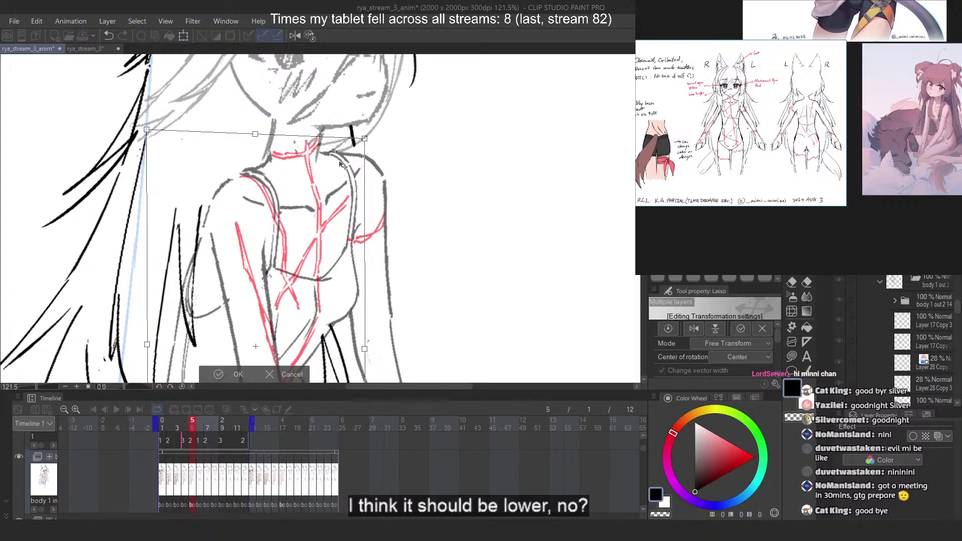
key(Return)
scroll(341, 166, down, 3)
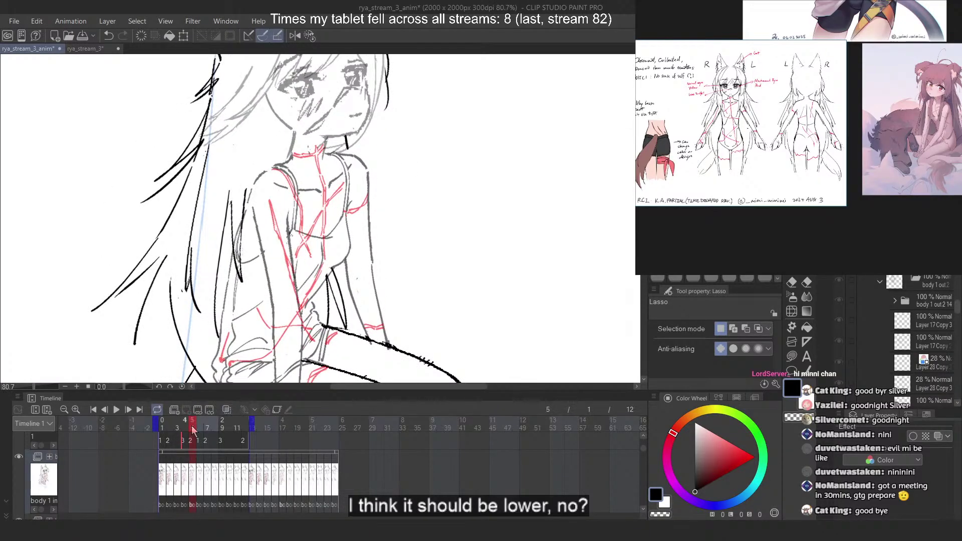
mouse_move(183, 424)
mouse_down()
mouse_move(162, 423)
mouse_move(200, 421)
mouse_move(165, 428)
mouse_move(191, 428)
mouse_up()
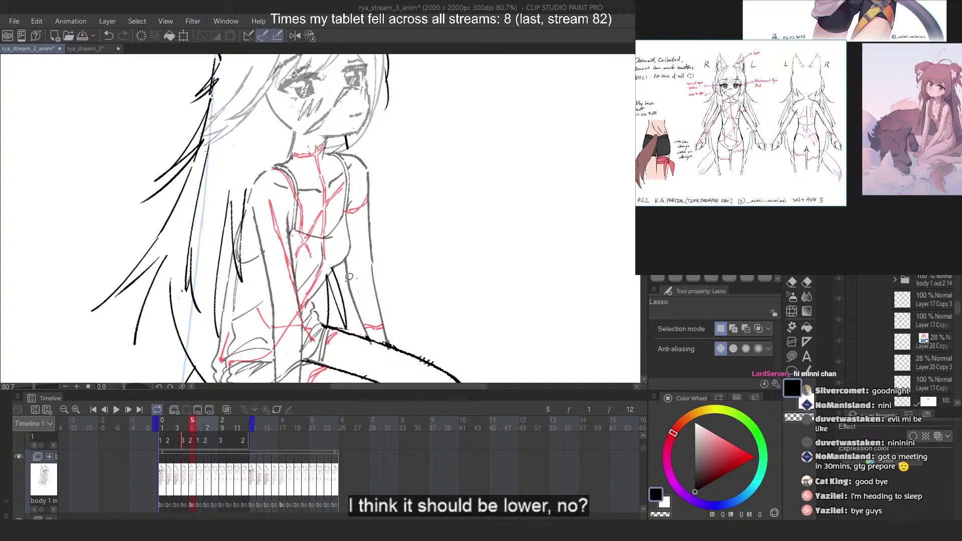
Undo the latest transforms in frame 5 and review the motion by scrubbing around that frame
key(ctrl+z)
key(ctrl+z)
key(ctrl+z)
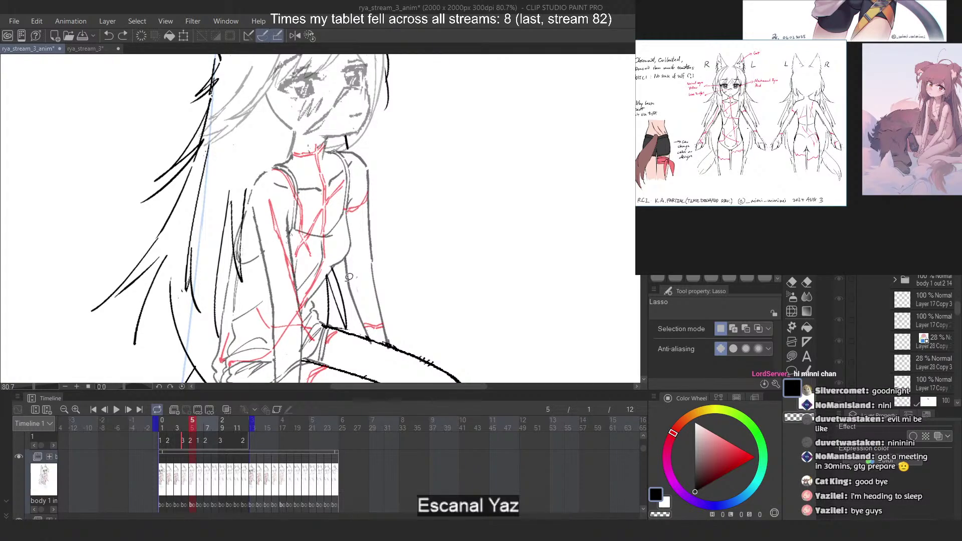
key(ctrl+z)
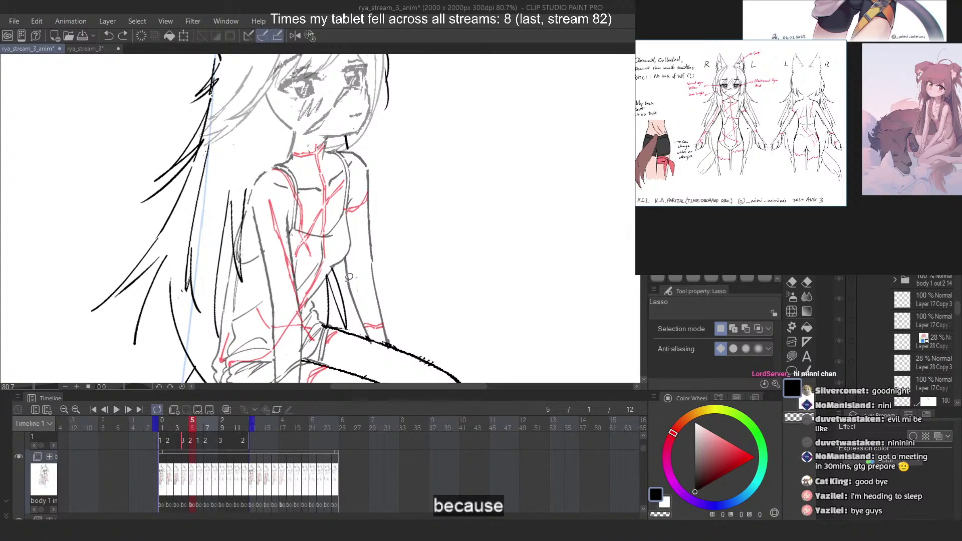
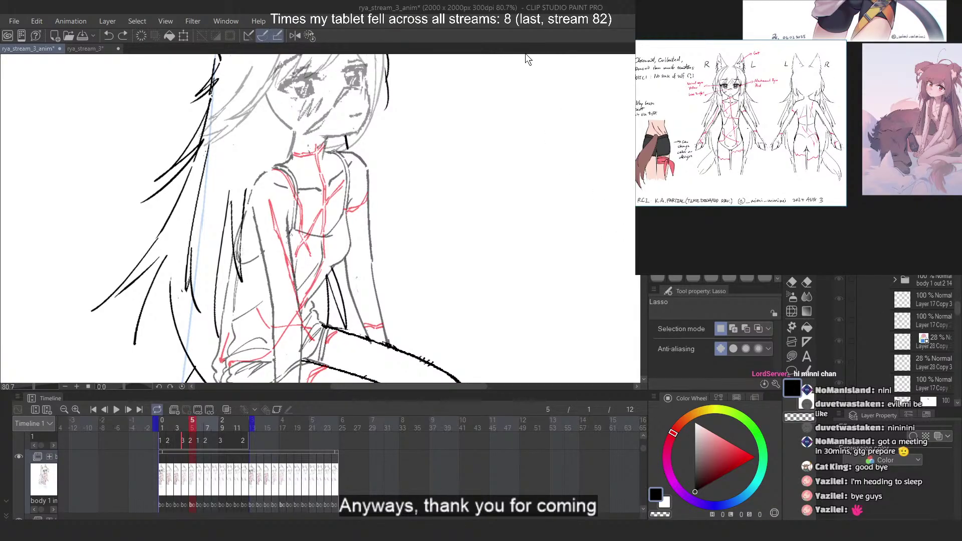
scroll(404, 129, down, 2)
scroll(384, 135, up, 1)
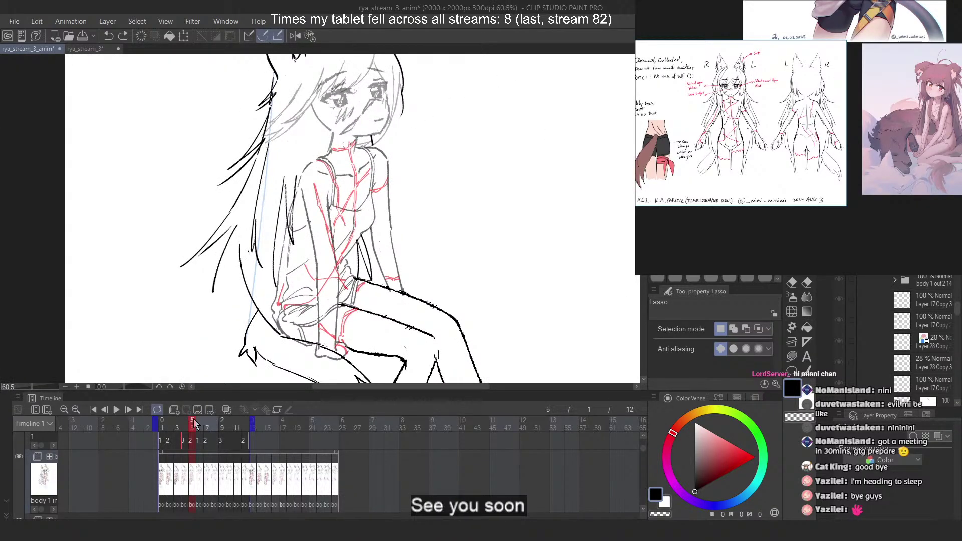
mouse_move(193, 420)
mouse_down()
mouse_move(168, 421)
mouse_move(195, 423)
mouse_up()
Hide frame 6's sketch layers and free-transform its arm and torso layers down to Layer 14 Copy 9 together, moving the top edge slightly forward
scroll(935, 328, down, 3)
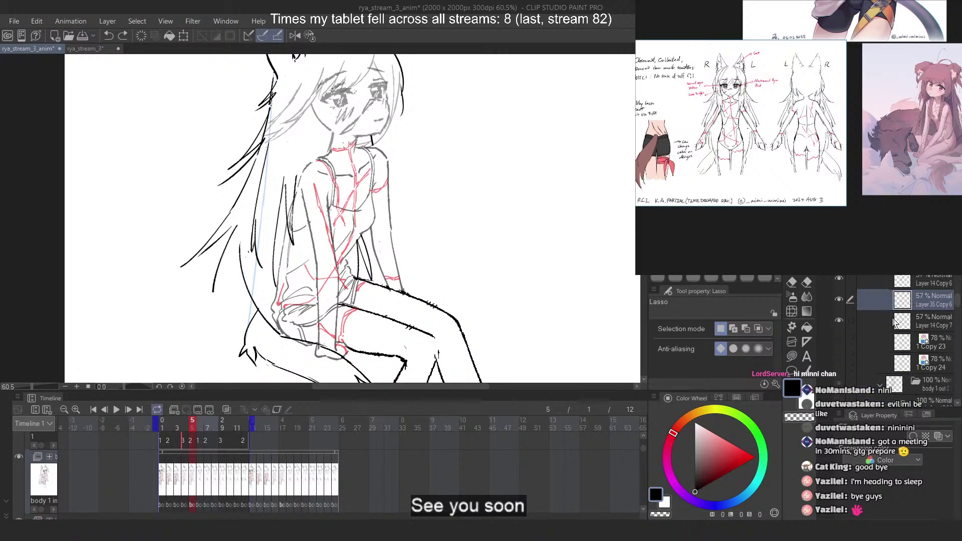
scroll(935, 329, down, 5)
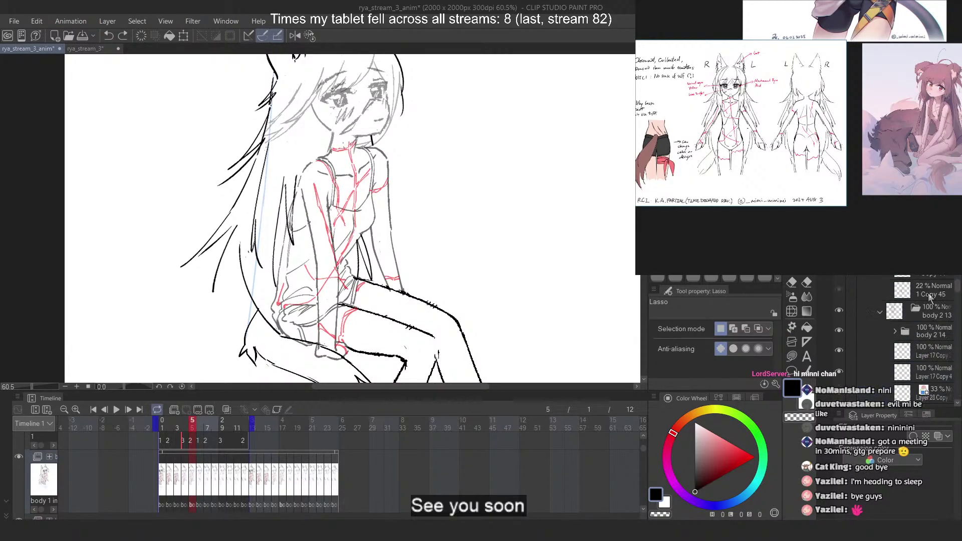
key(Right)
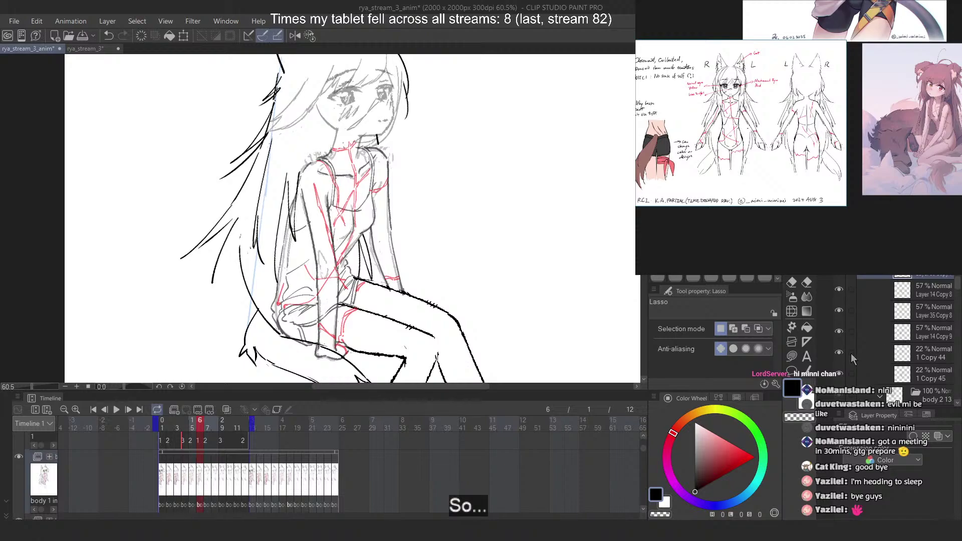
shift+click(926, 329)
scroll(355, 154, up, 3)
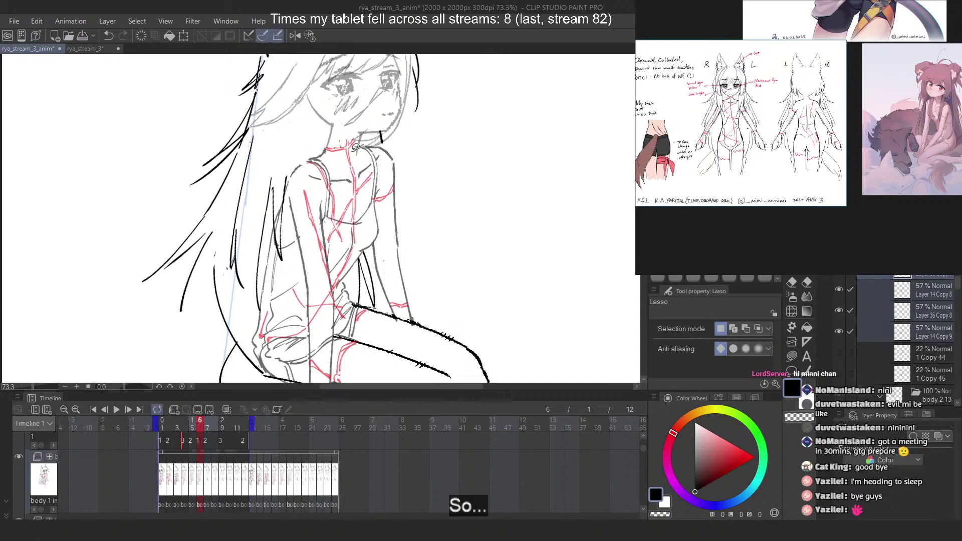
key(ctrl+t)
right_click(363, 180)
click(424, 264)
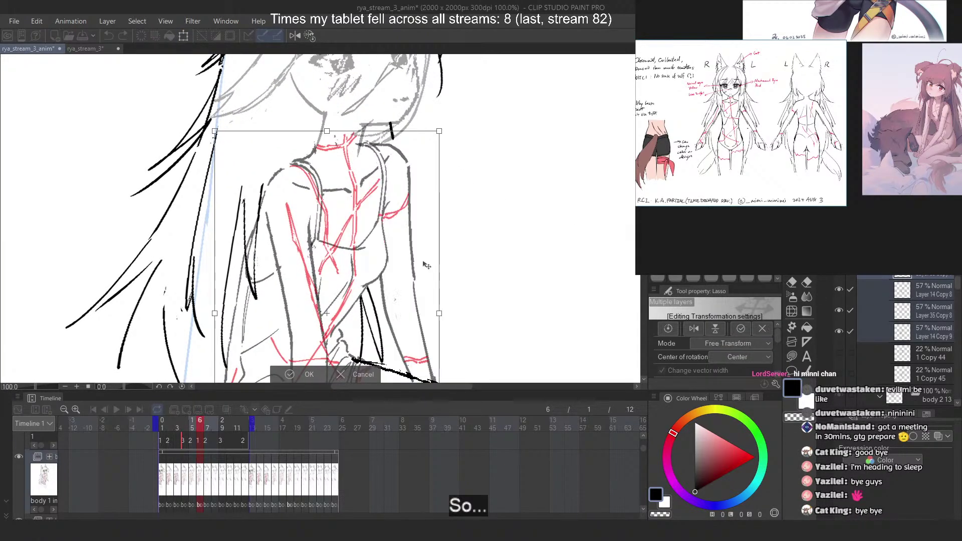
scroll(345, 146, up, 2)
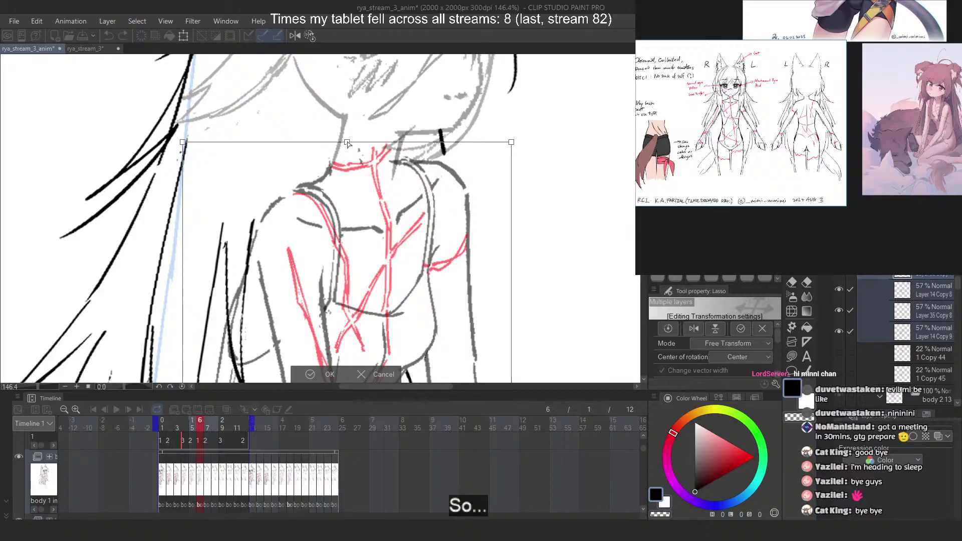
drag(348, 143, 352, 144)
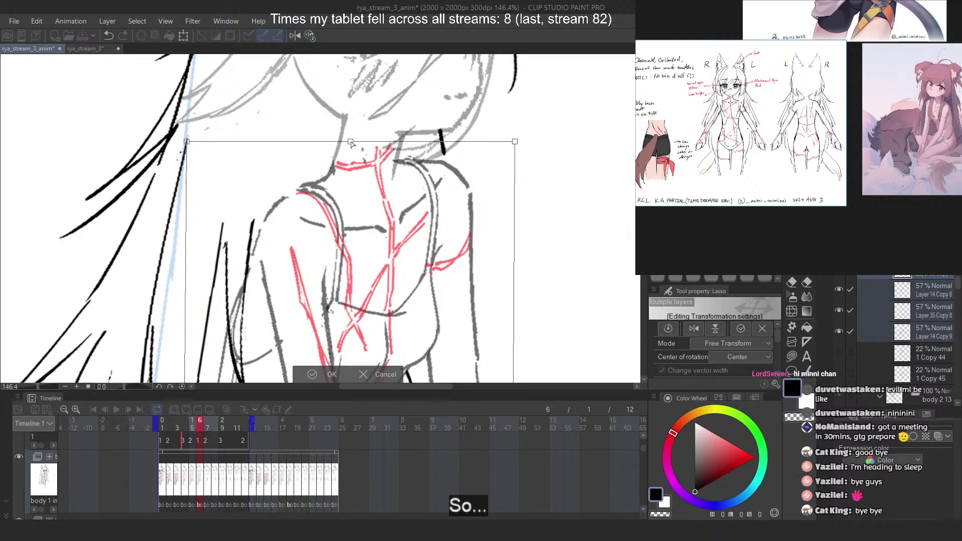
key(Return)
scroll(373, 165, down, 5)
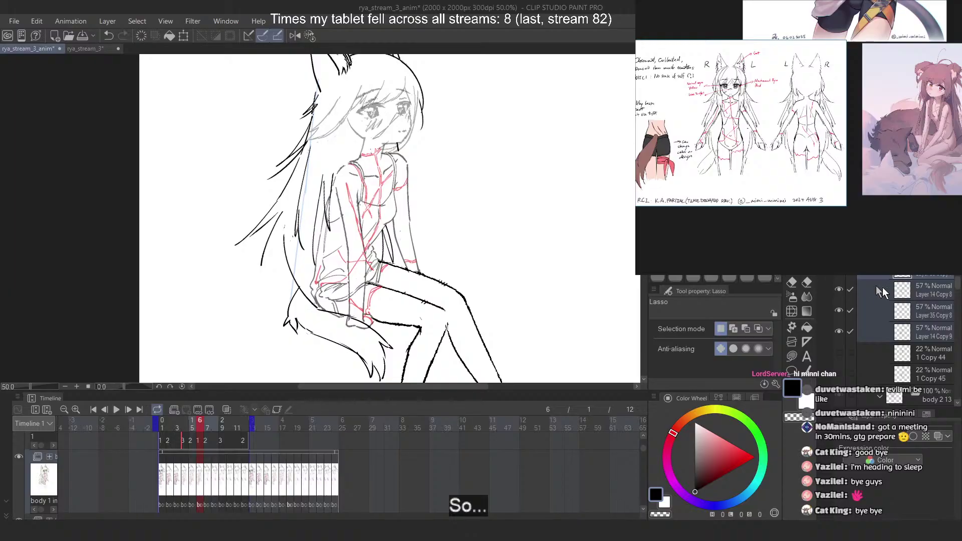
Free-transform frame 6's torso layers Layer 35 Copy 8 and Layer 14 Copy 9, nudging the front upper corner and raising the rear one
click(911, 314)
scroll(442, 143, up, 3)
key(ctrl+t)
right_click(385, 186)
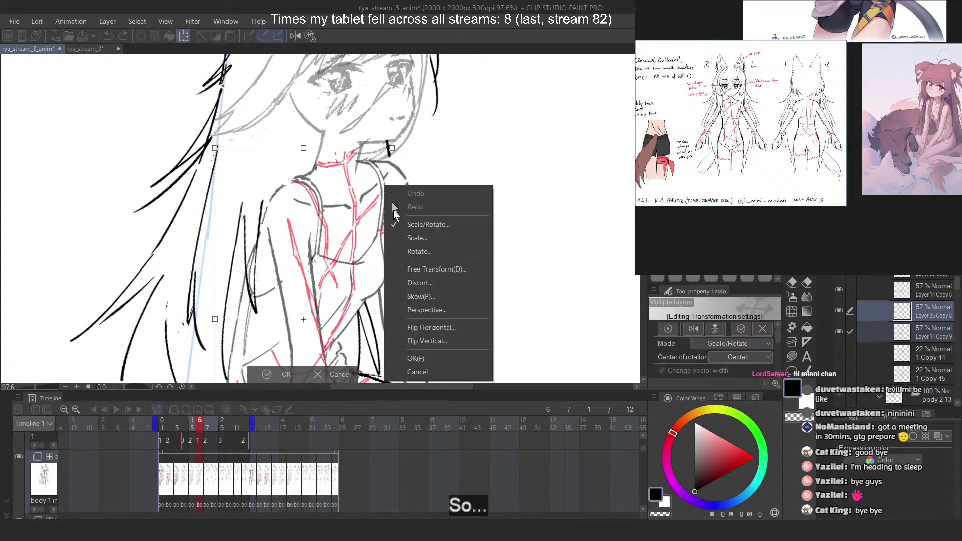
click(420, 274)
drag(393, 149, 395, 150)
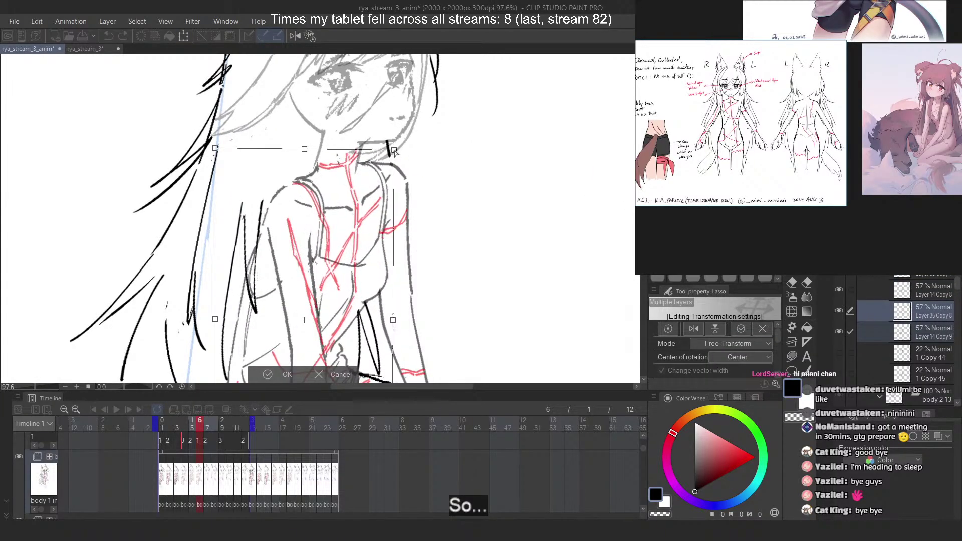
drag(215, 149, 211, 143)
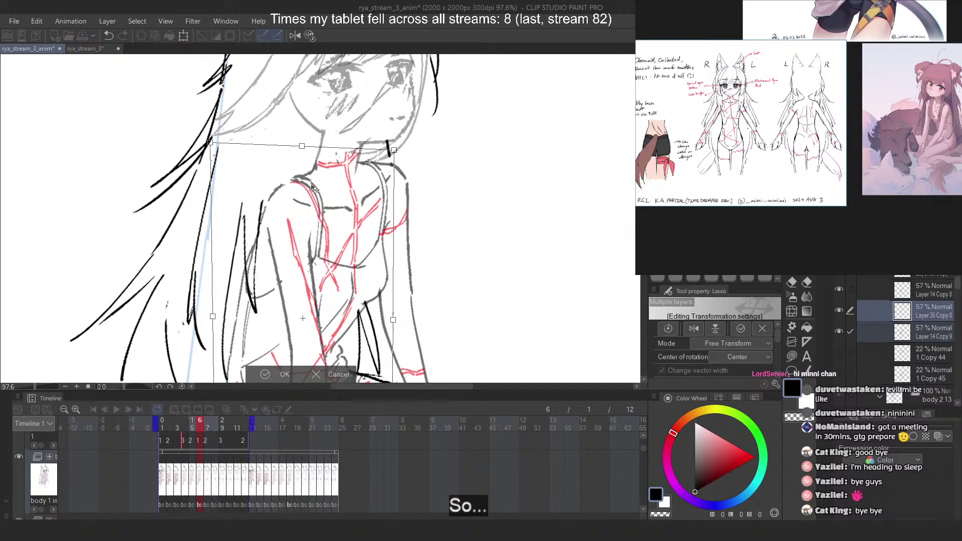
key(Return)
Scrub back and forth between frames 5 and 6 to compare the torso and arm positions
click(205, 426)
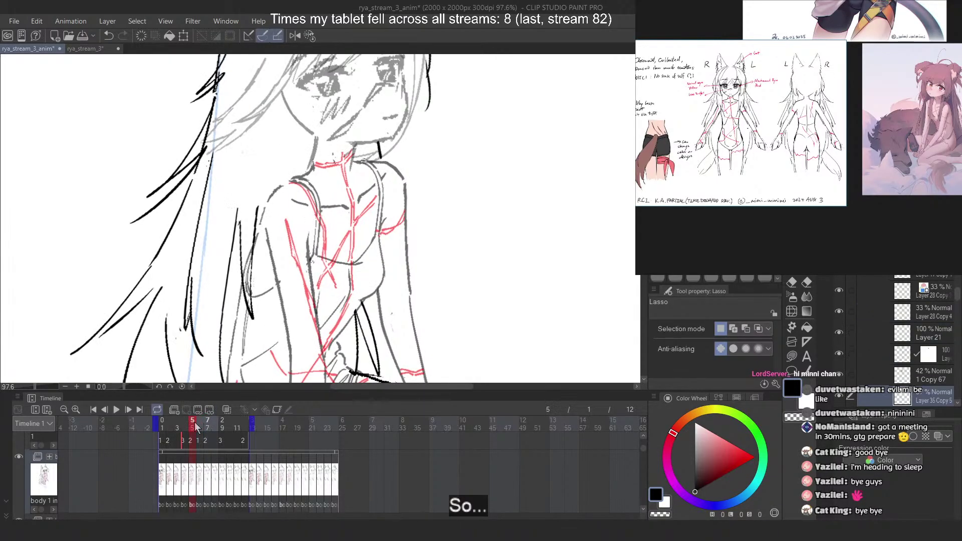
click(192, 426)
click(201, 421)
click(193, 422)
click(203, 423)
mouse_move(204, 421)
mouse_down()
mouse_move(156, 425)
mouse_move(209, 427)
mouse_move(186, 426)
mouse_move(199, 426)
mouse_up()
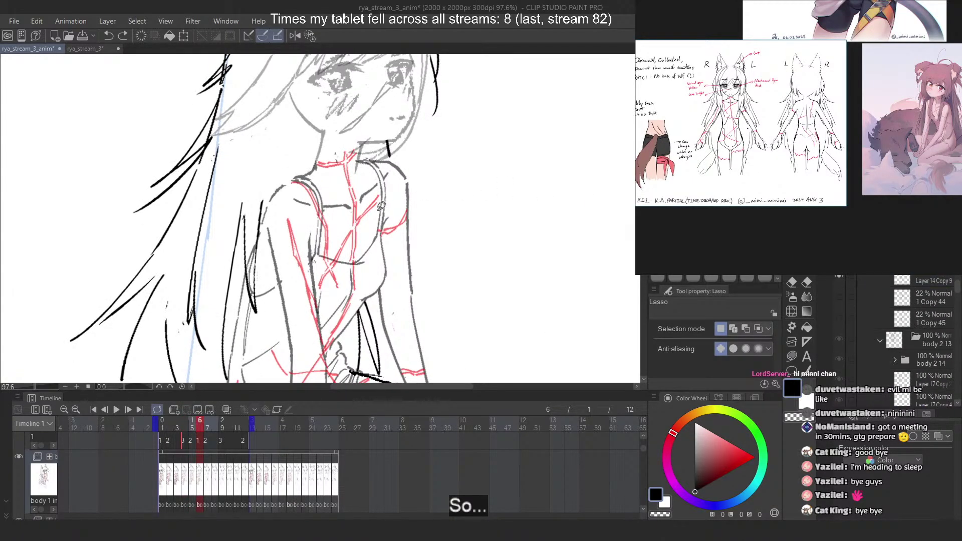
key(ctrl+t)
right_click(334, 226)
click(391, 308)
scroll(276, 156, up, 2)
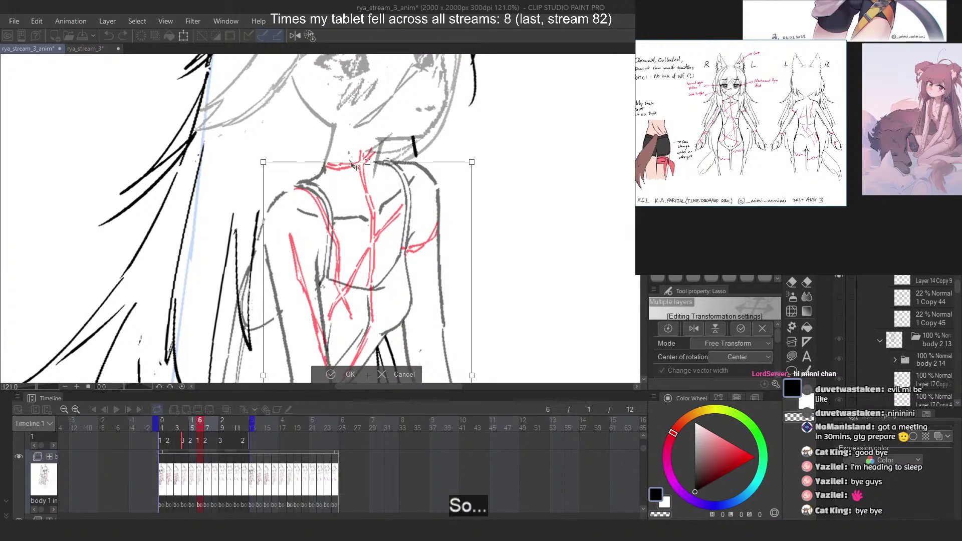
key(Return)
Lasso the near arm in frame 6 and free-transform it, moving its top edge slightly forward and up
scroll(348, 156, down, 4)
mouse_move(284, 199)
mouse_down()
mouse_move(362, 346)
mouse_move(355, 170)
mouse_up()
scroll(347, 207, up, 3)
key(ctrl+t)
right_click(335, 222)
click(386, 304)
scroll(321, 153, up, 2)
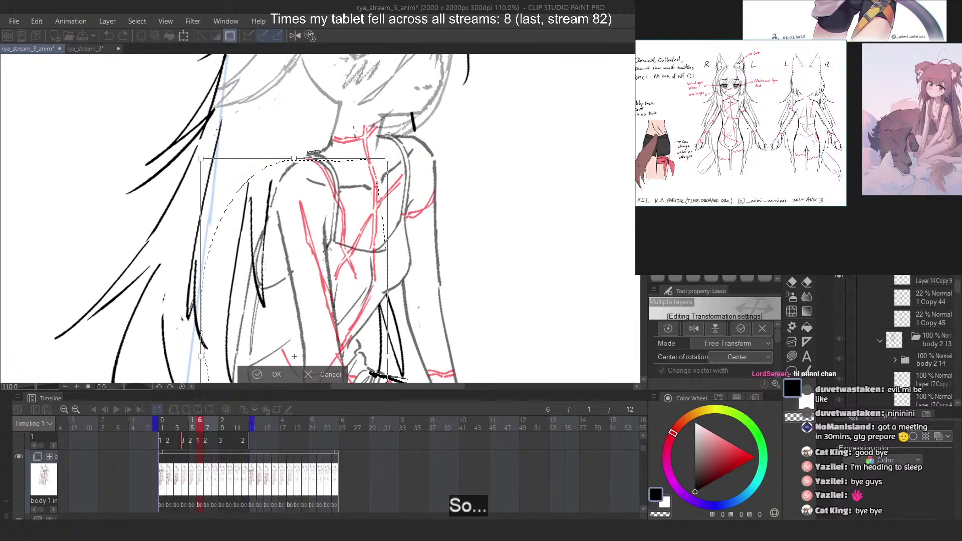
drag(294, 159, 297, 157)
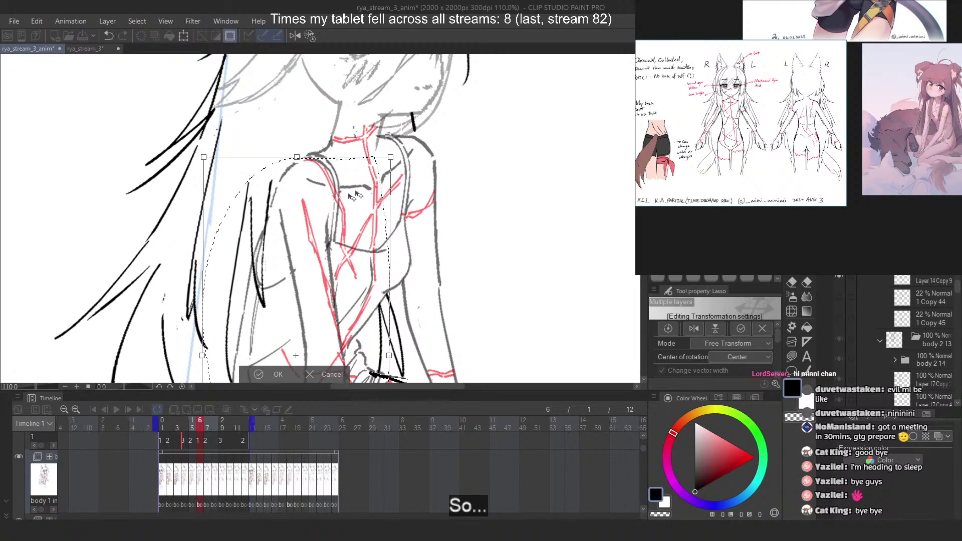
key(Return)
key(ctrl+d)
Lasso the far arm in frame 4 and free-transform it, shifting its lower edge slightly back and up
scroll(386, 163, down, 2)
scroll(388, 161, down, 1)
scroll(444, 194, up, 1)
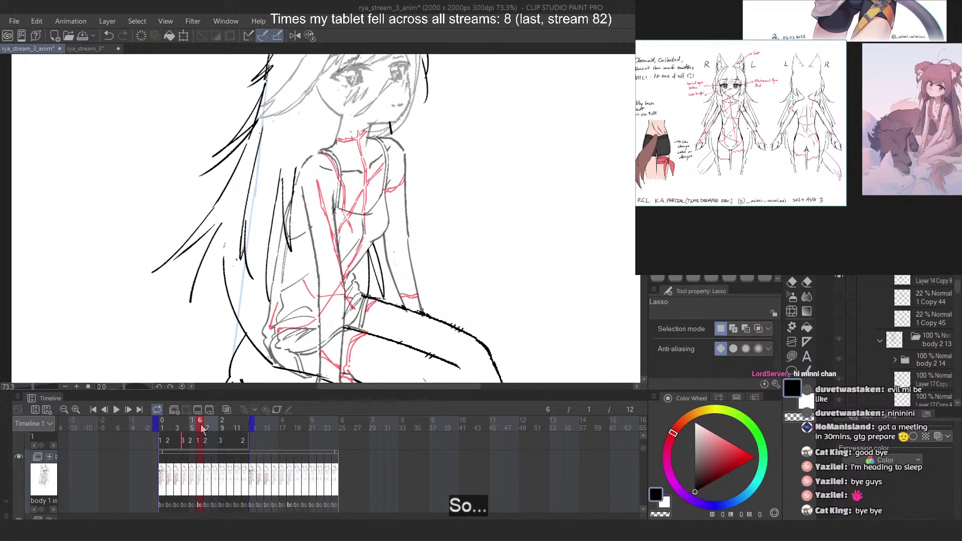
mouse_move(195, 425)
mouse_down()
mouse_move(182, 427)
mouse_move(203, 426)
mouse_move(176, 431)
mouse_move(185, 429)
mouse_up()
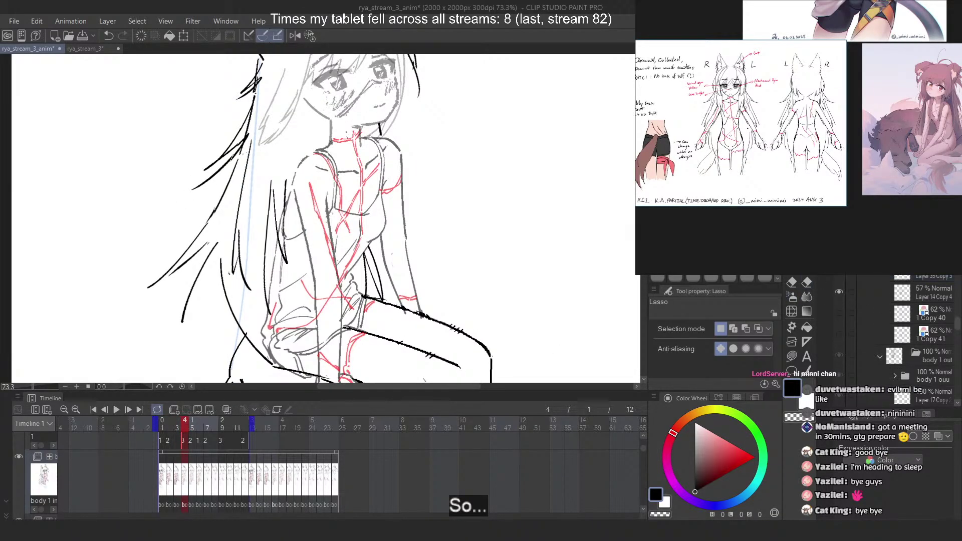
mouse_move(431, 134)
mouse_down()
mouse_move(354, 135)
mouse_move(480, 321)
mouse_up()
key(ctrl+t)
right_click(430, 303)
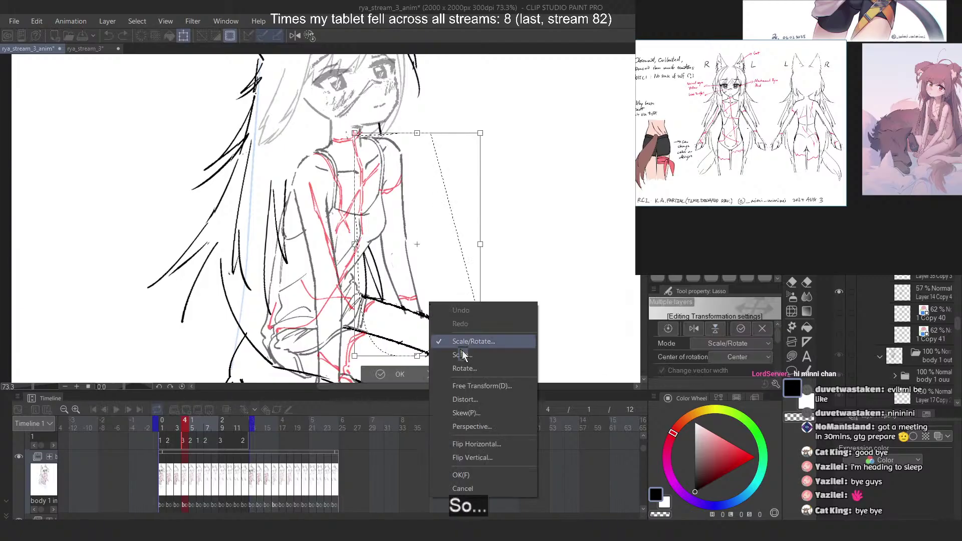
click(468, 386)
scroll(426, 346, up, 2)
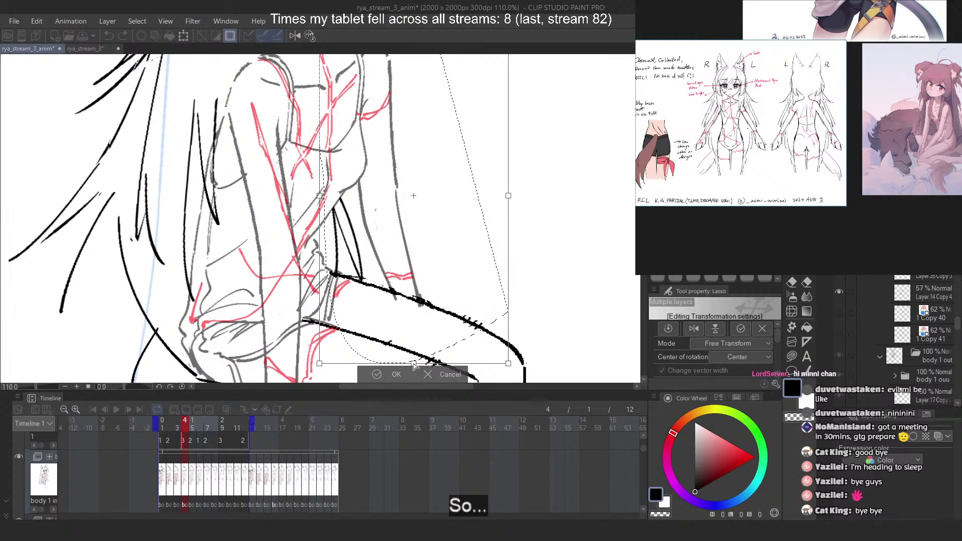
drag(416, 365, 412, 364)
key(Return)
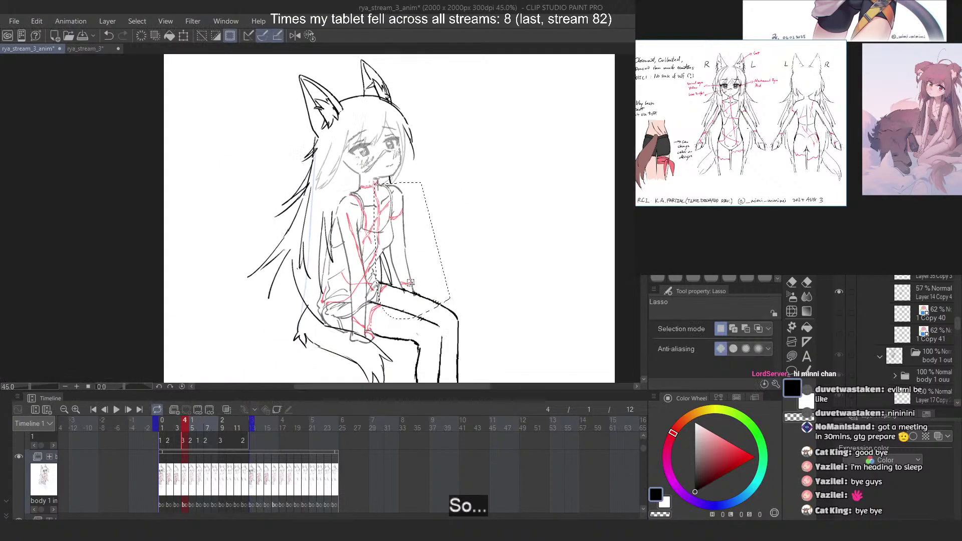
scroll(301, 351, down, 4)
Select frame 4's arm layers Layer 35 Copy 4 and Layer 14 Copy 5 together
mouse_move(187, 422)
mouse_down()
mouse_move(178, 423)
mouse_move(194, 427)
mouse_move(184, 425)
mouse_up()
scroll(867, 306, down, 3)
ctrl+click(920, 295)
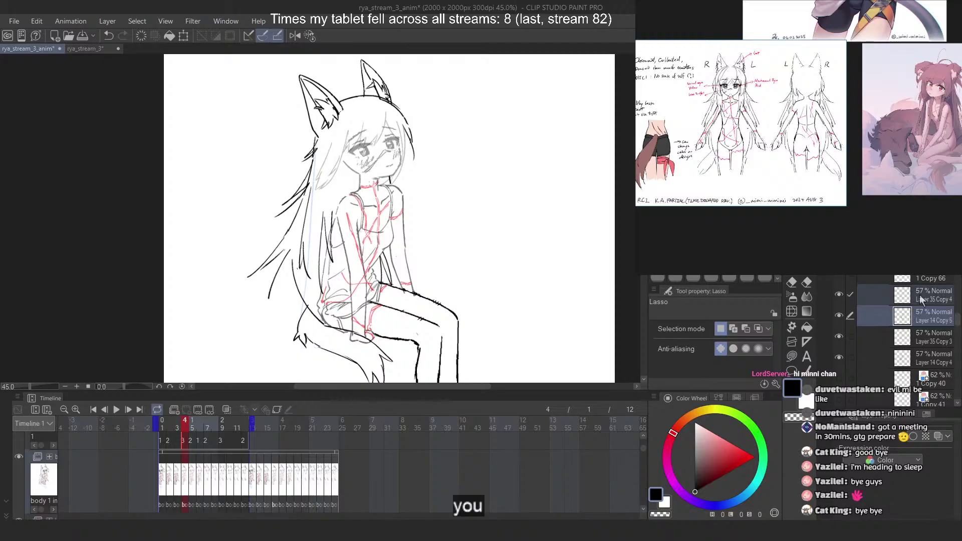
scroll(927, 292, up, 8)
Go to frame 5 and lasso the near arm from shoulder to hand
key(Right)
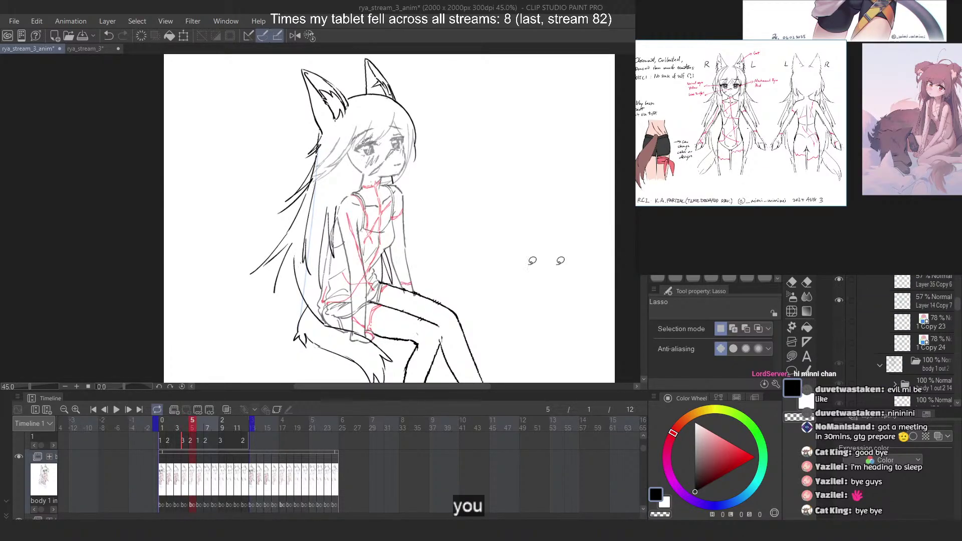
scroll(356, 267, up, 3)
mouse_move(395, 215)
mouse_down()
mouse_move(330, 354)
mouse_move(417, 431)
mouse_up()
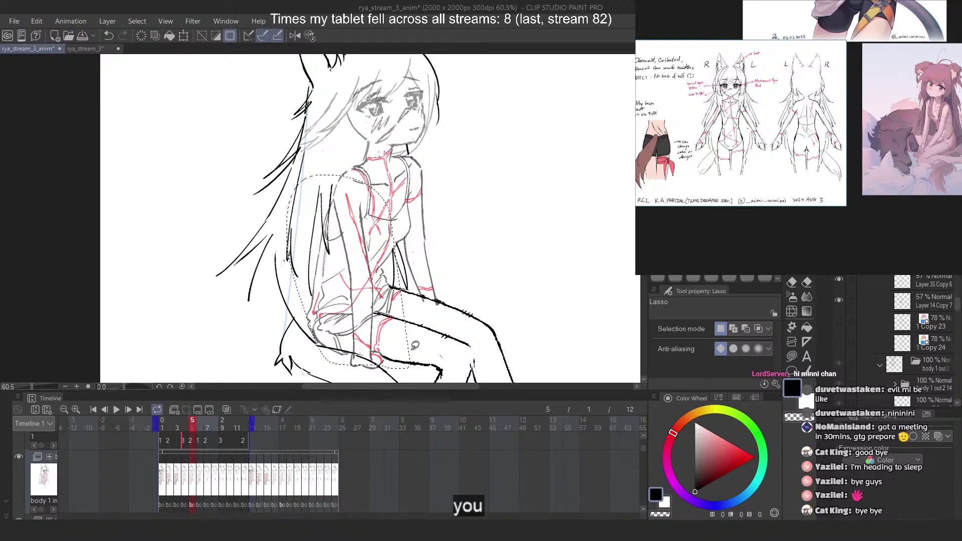
scroll(437, 355, down, 1)
scroll(401, 285, down, 3)
scroll(386, 279, up, 3)
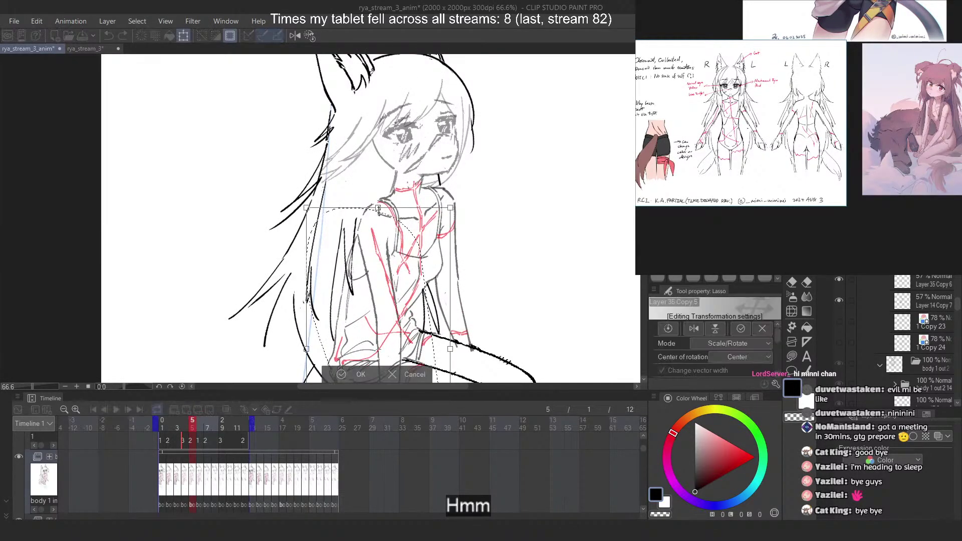
scroll(415, 323, down, 2)
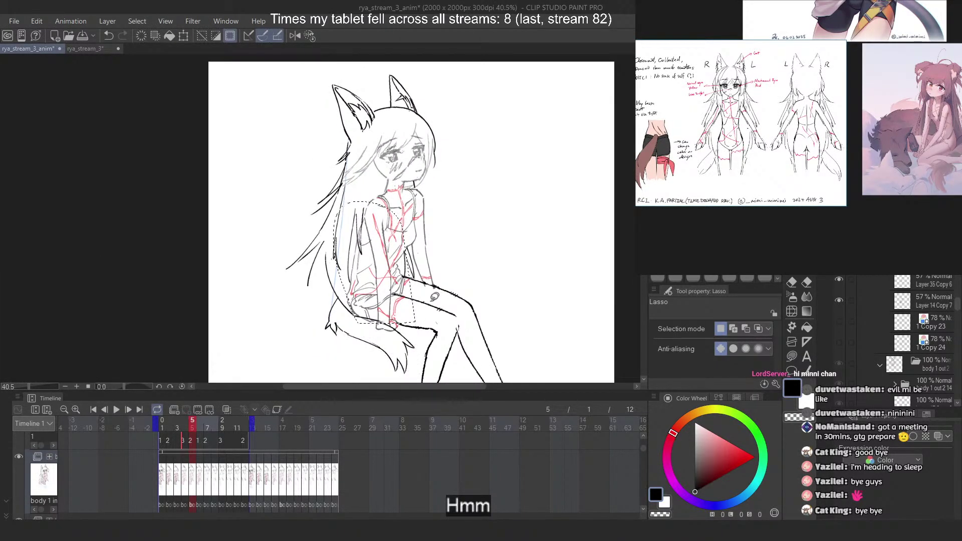
scroll(401, 326, up, 2)
key(ctrl+t)
right_click(382, 227)
click(434, 310)
scroll(373, 169, up, 1)
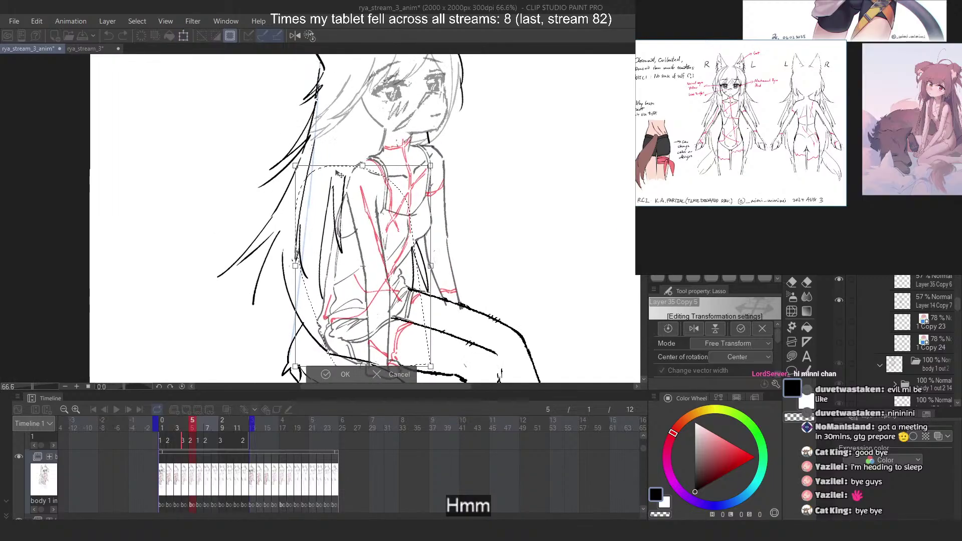
key(Return)
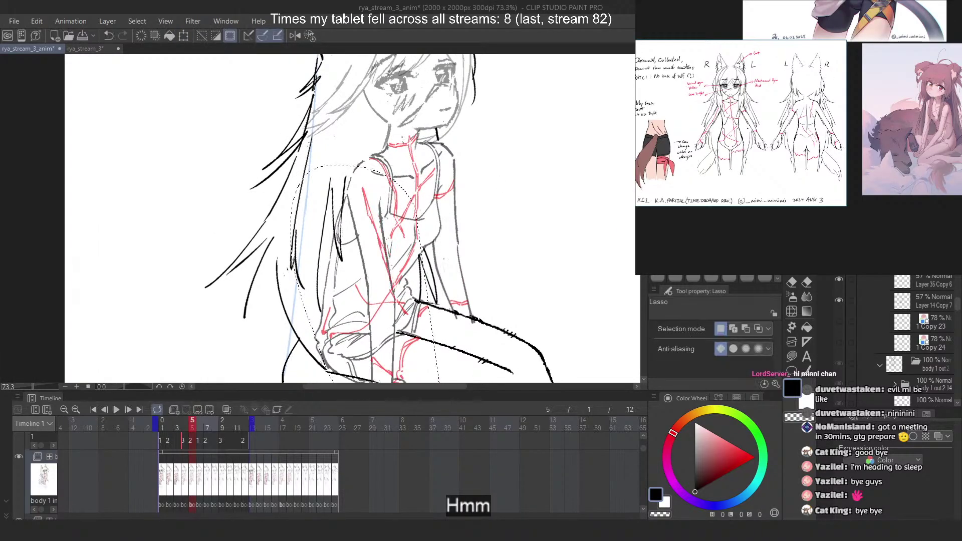
Free-transform the lassoed near arm across both of frame 5's arm layers, moving its top edge slightly forward, and check the motion
key(ctrl+t)
right_click(340, 193)
click(404, 277)
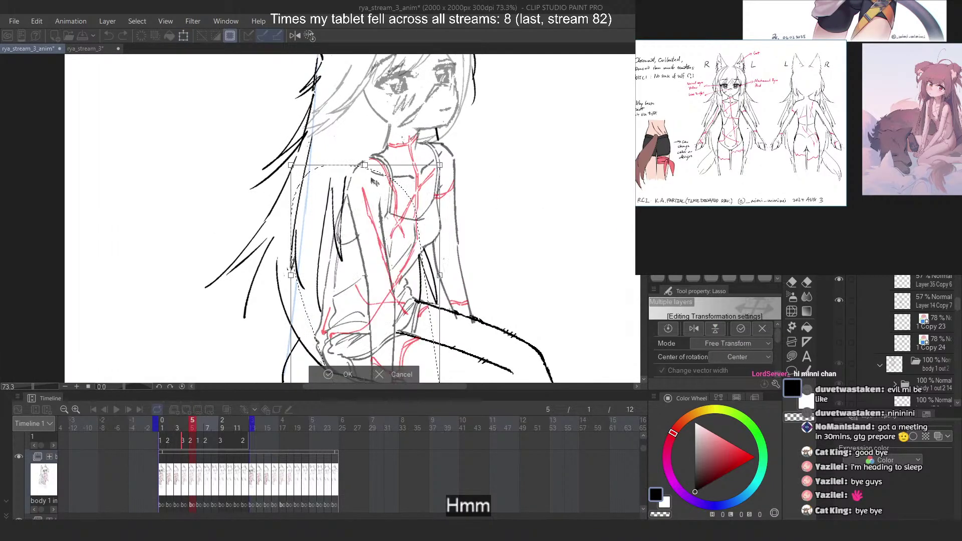
drag(365, 163, 371, 163)
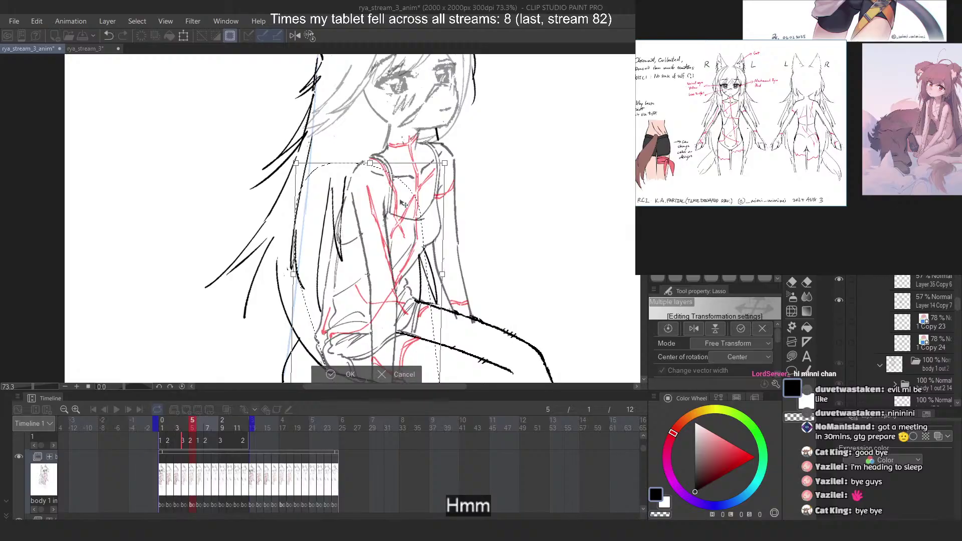
key(Return)
mouse_move(193, 425)
mouse_down()
mouse_move(177, 430)
mouse_move(192, 430)
mouse_up()
Try to free-transform the lassoed far arm in frame 5, moving its top edge slightly forward and up
mouse_move(479, 149)
mouse_down()
mouse_move(473, 130)
mouse_move(407, 278)
mouse_move(533, 299)
mouse_up()
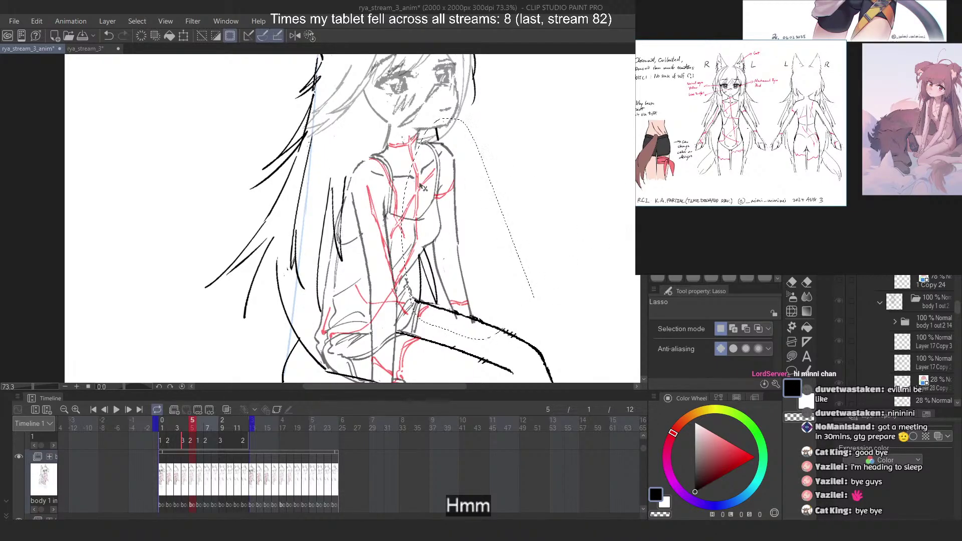
key(ctrl+t)
right_click(449, 175)
click(494, 260)
scroll(465, 117, up, 3)
drag(472, 119, 473, 118)
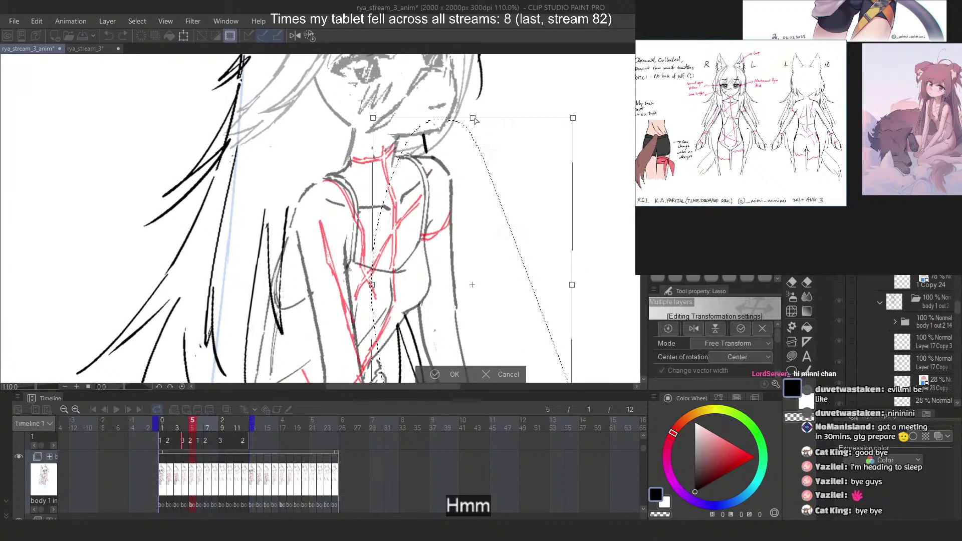
key(Return)
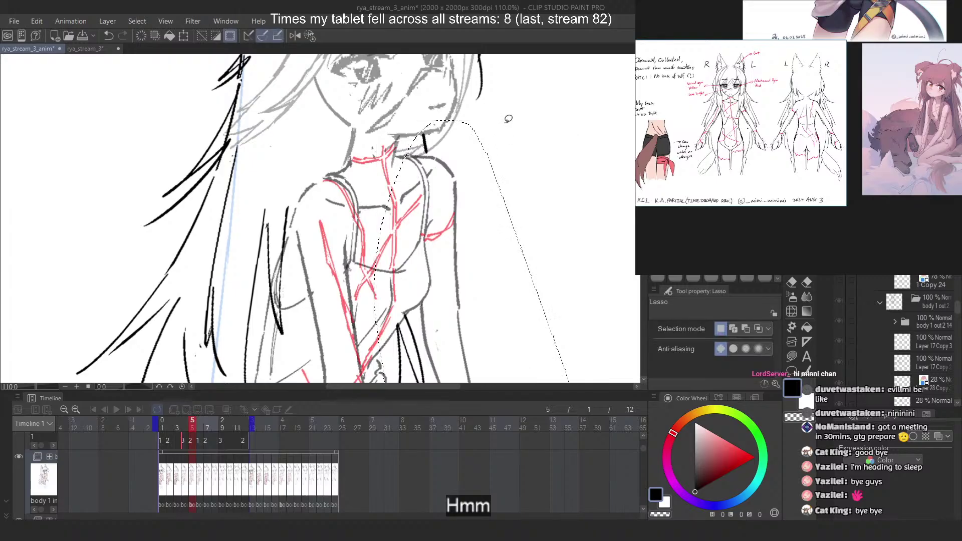
key(ctrl+d)
Undo the far arm's transform in frame 5 and clear the selection
scroll(501, 127, down, 3)
scroll(493, 244, up, 2)
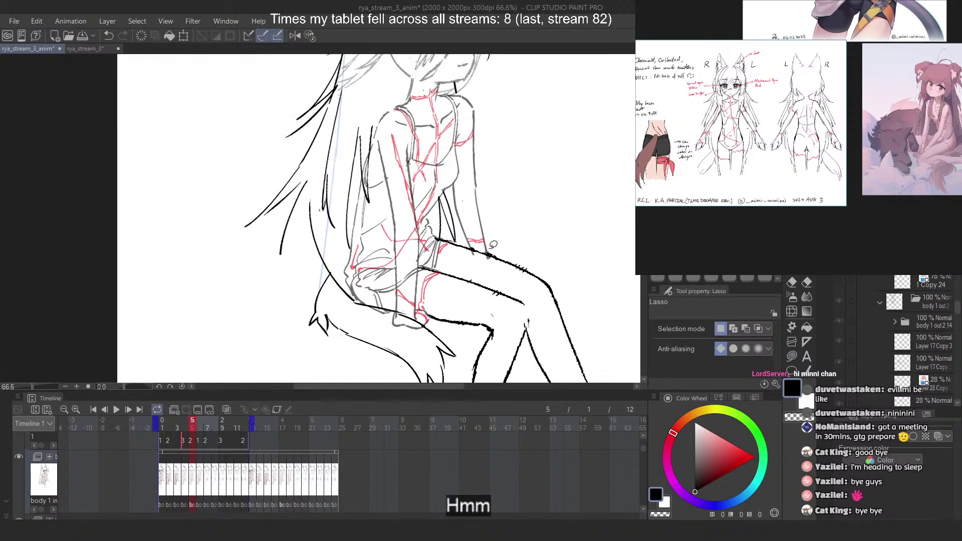
scroll(503, 160, up, 1)
key(ctrl+z)
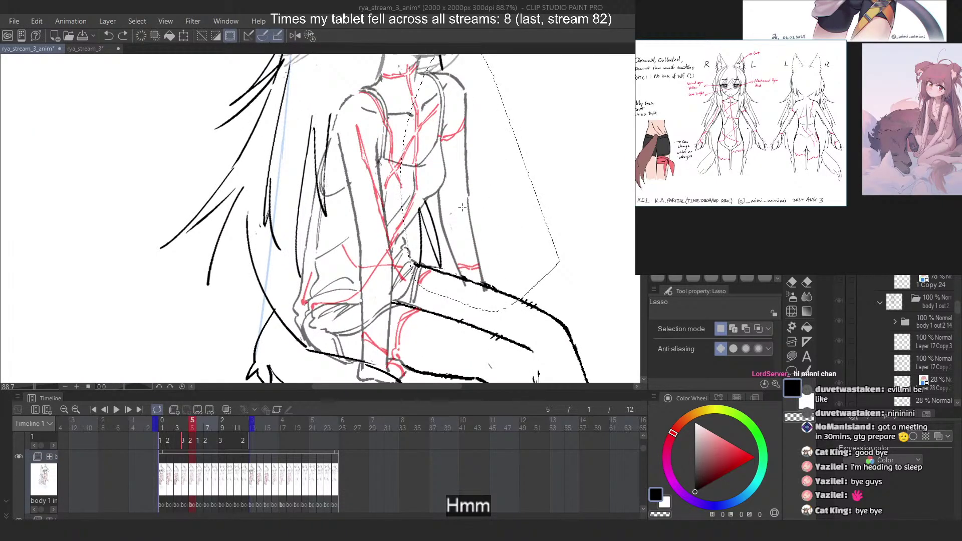
key(ctrl+d)
Scrub repeatedly through frames 4, 5 and 6 to examine how the arms and torso move
drag(190, 429, 193, 426)
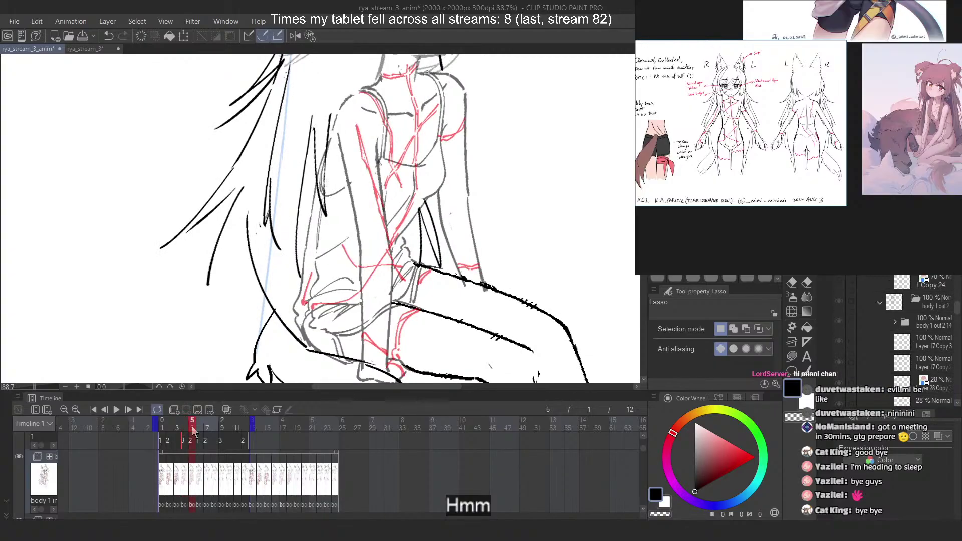
click(187, 431)
click(194, 430)
click(186, 431)
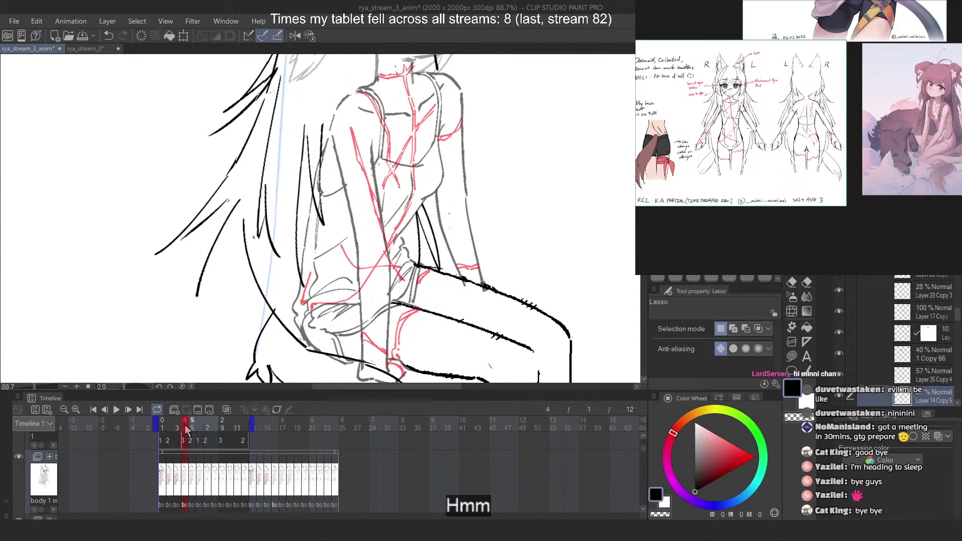
click(194, 430)
click(201, 430)
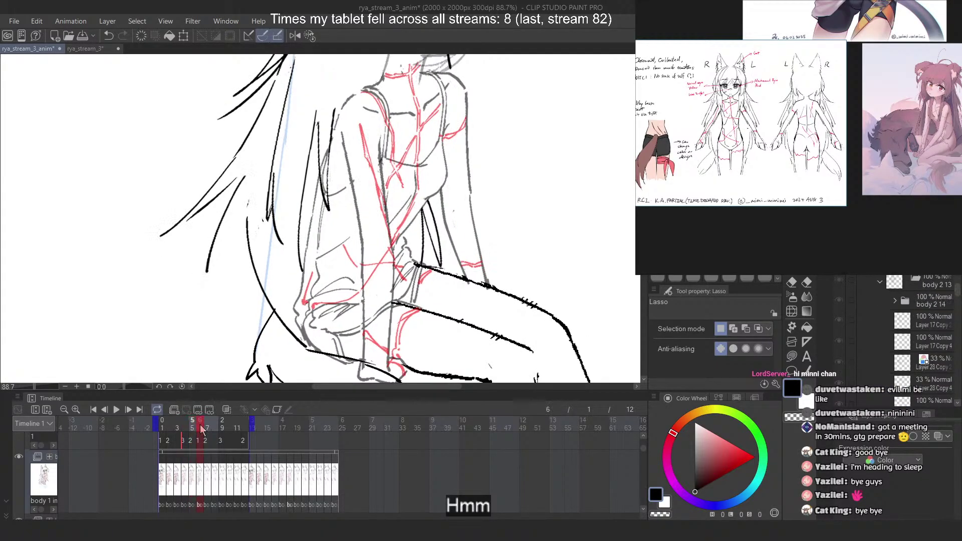
click(194, 430)
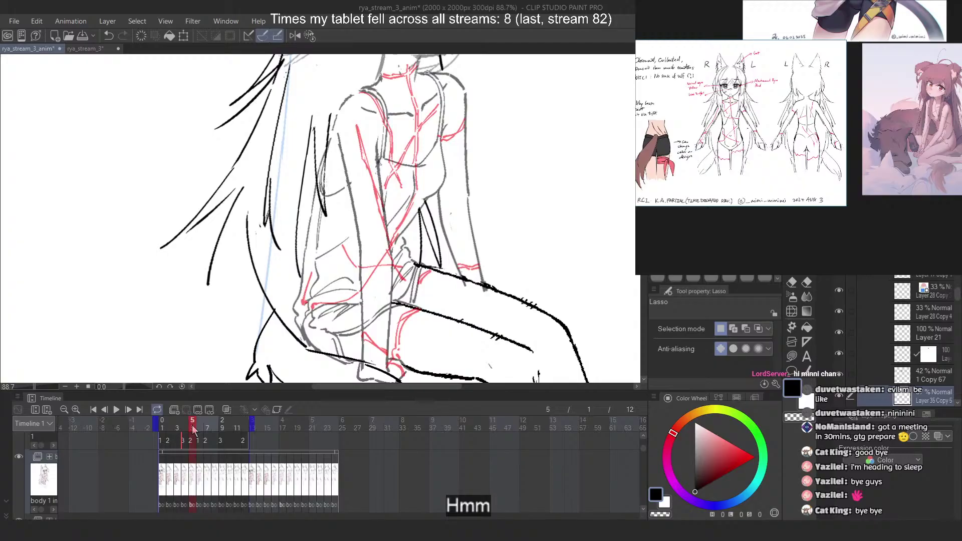
click(185, 428)
click(193, 427)
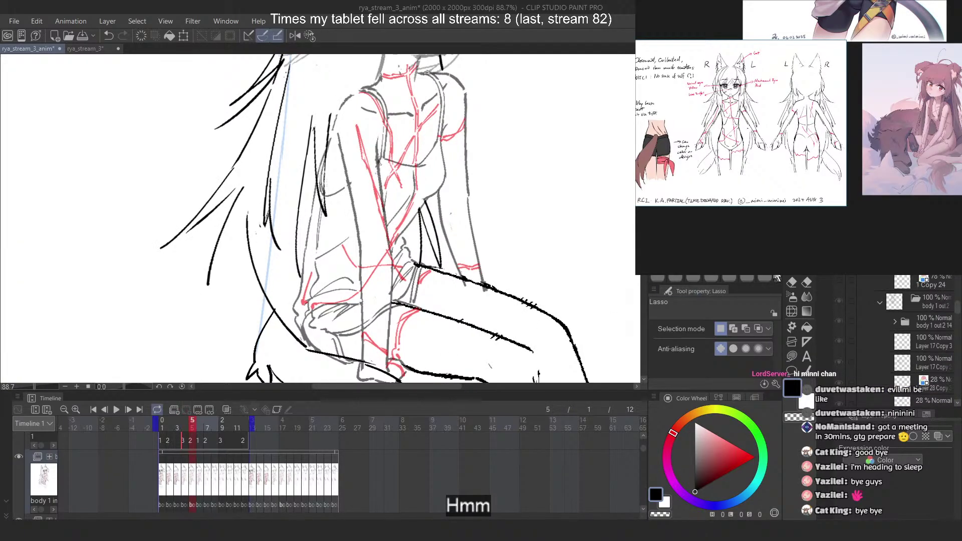
Go to frame 6 and briefly hide and show its arm layers to check the torso underneath
scroll(922, 291, down, 5)
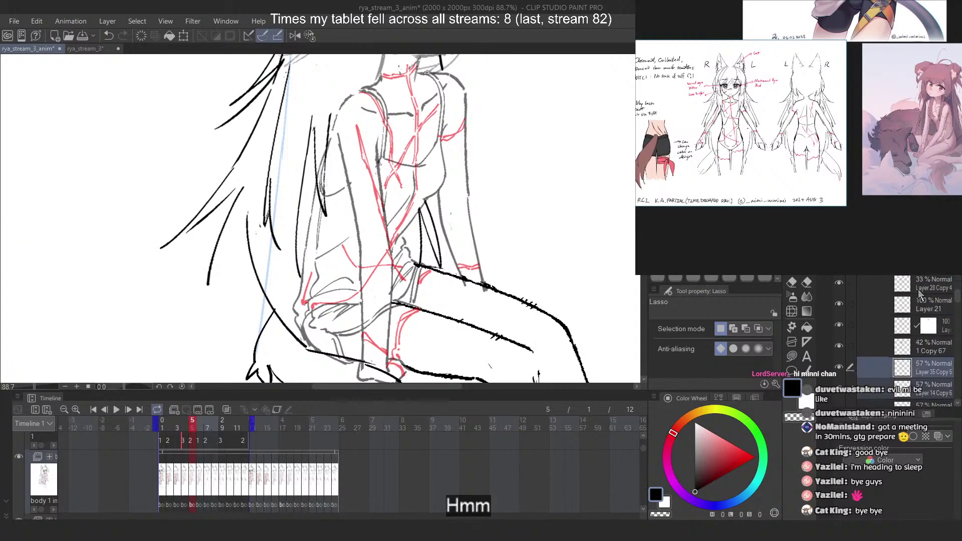
key(Right)
click(839, 293)
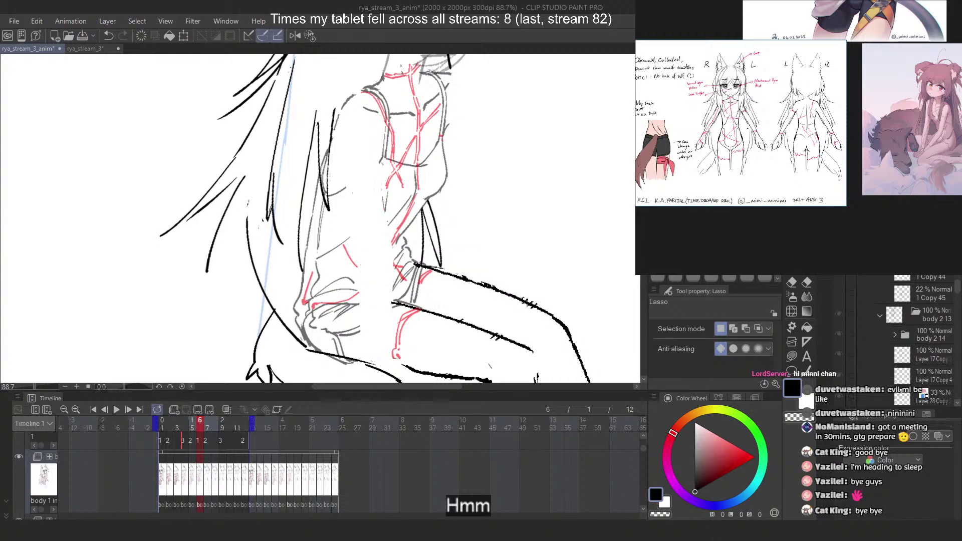
click(839, 293)
scroll(390, 163, down, 2)
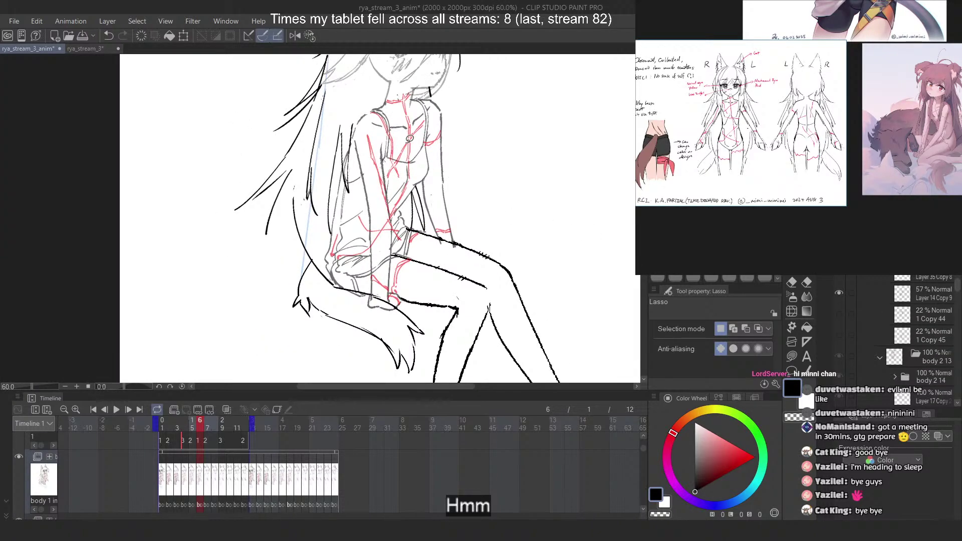
Lasso the near arm's lineart in frame 6 from below the shoulder down to the hand
scroll(353, 166, up, 1)
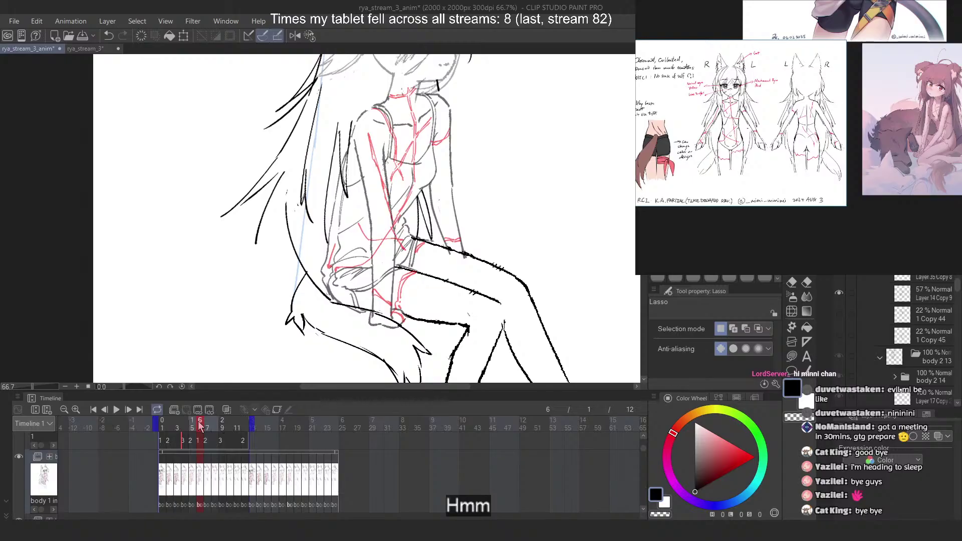
drag(198, 422, 199, 423)
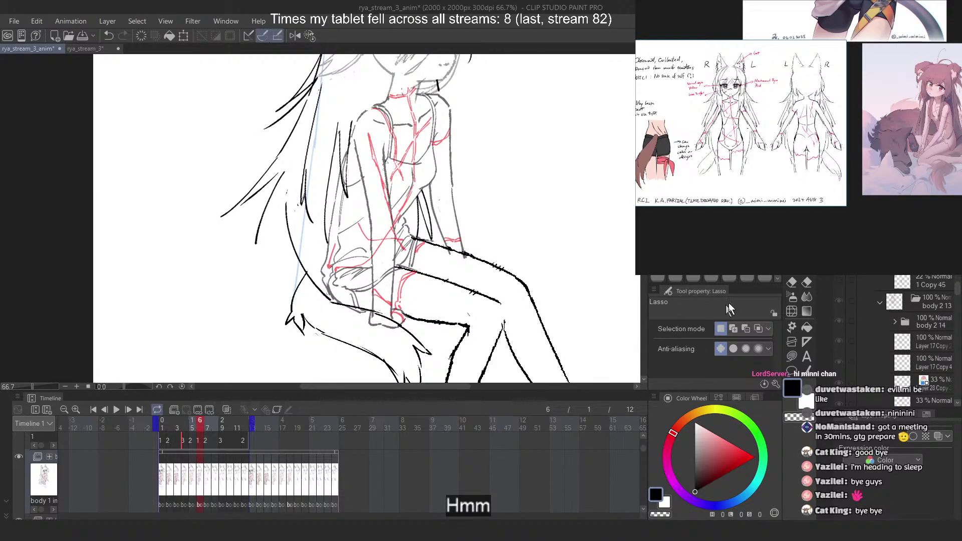
mouse_move(395, 121)
mouse_down()
mouse_move(335, 134)
mouse_move(351, 318)
mouse_up()
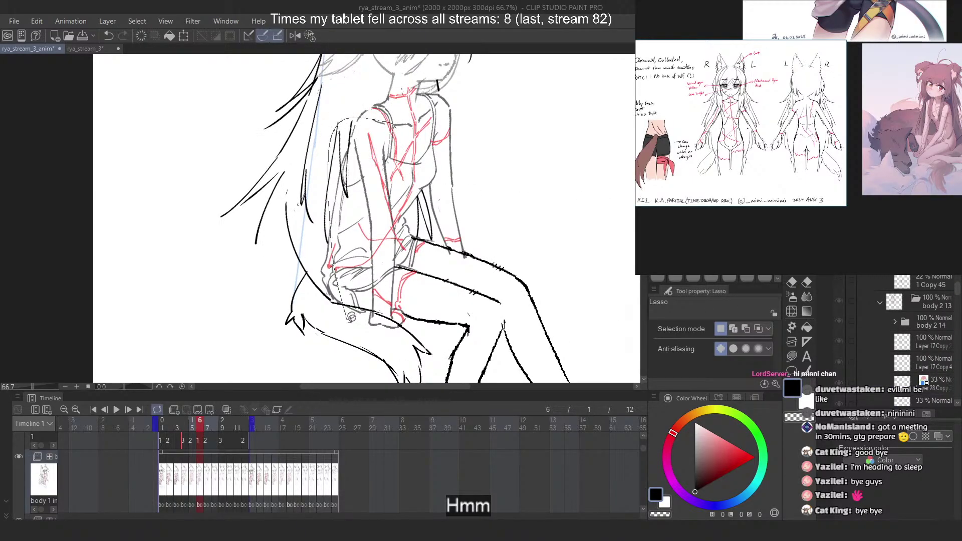
drag(417, 310, 417, 269)
scroll(403, 301, up, 2)
key(ctrl+t)
scroll(411, 279, down, 3)
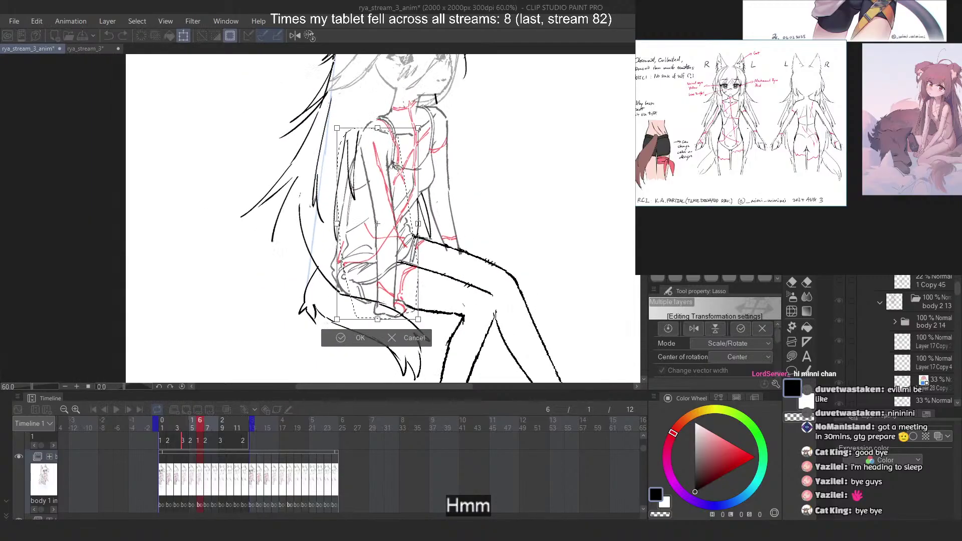
scroll(401, 176, up, 3)
key(Return)
scroll(405, 198, down, 3)
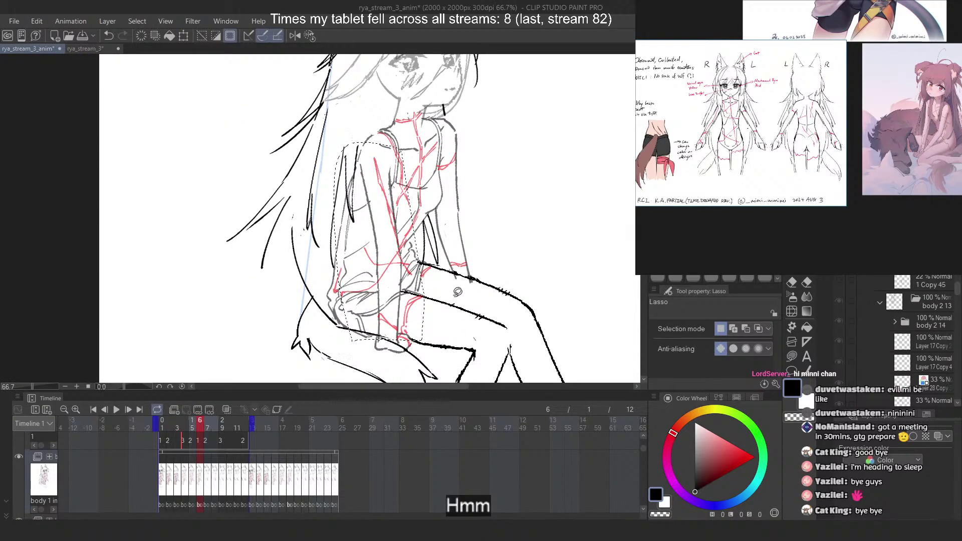
Try to free-transform the lassoed near arm in frame 6, nudging its top edge slightly forward
scroll(399, 135, up, 3)
key(ctrl+t)
right_click(378, 179)
click(431, 261)
scroll(368, 130, up, 4)
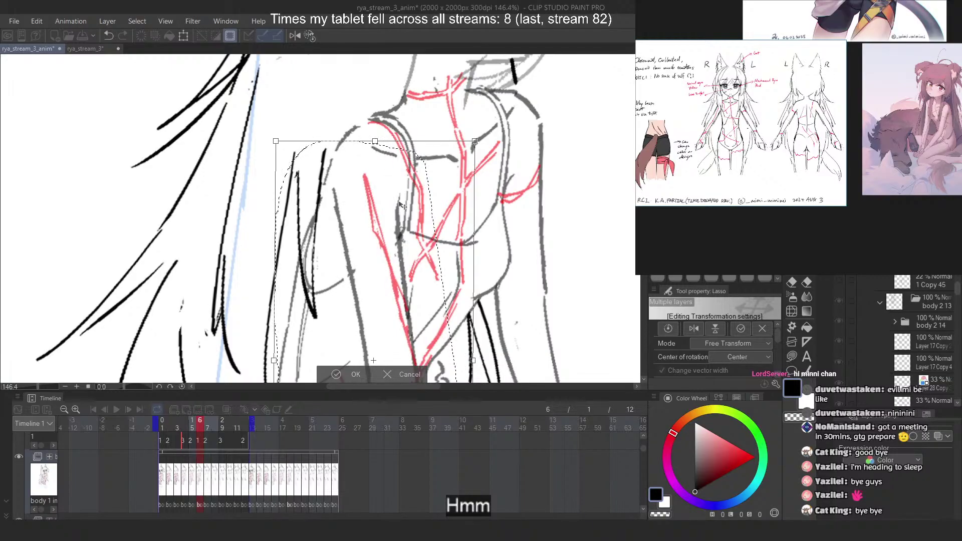
key(Return)
drag(200, 427, 202, 426)
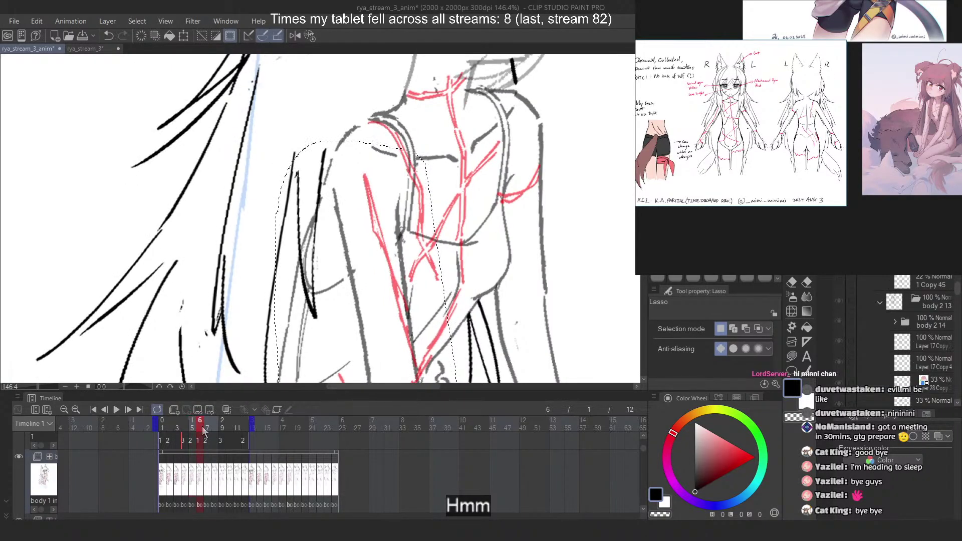
right_click(321, 250)
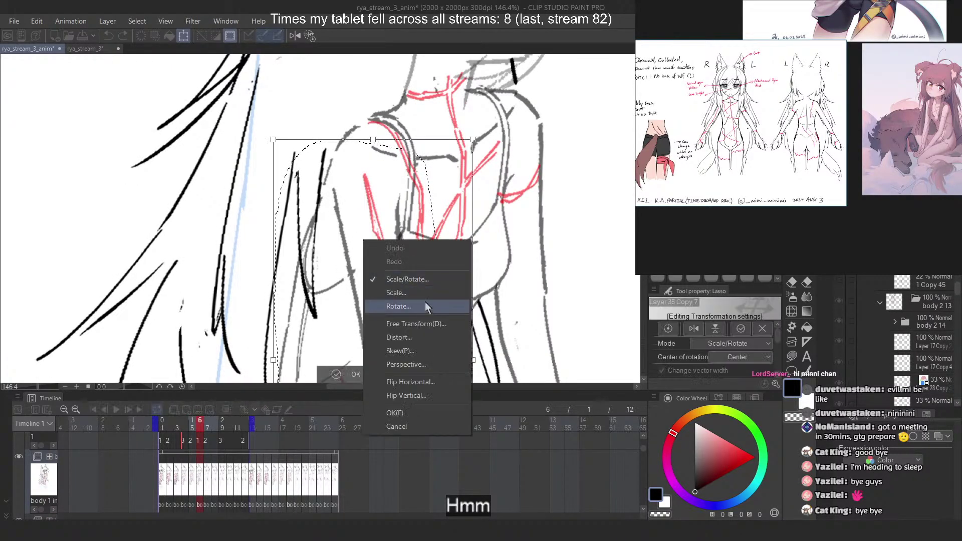
click(425, 304)
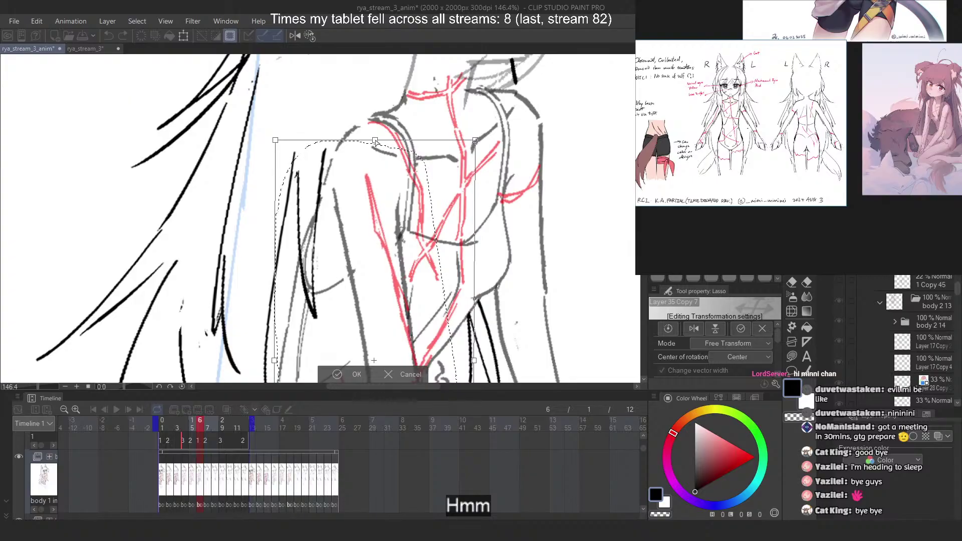
key(Return)
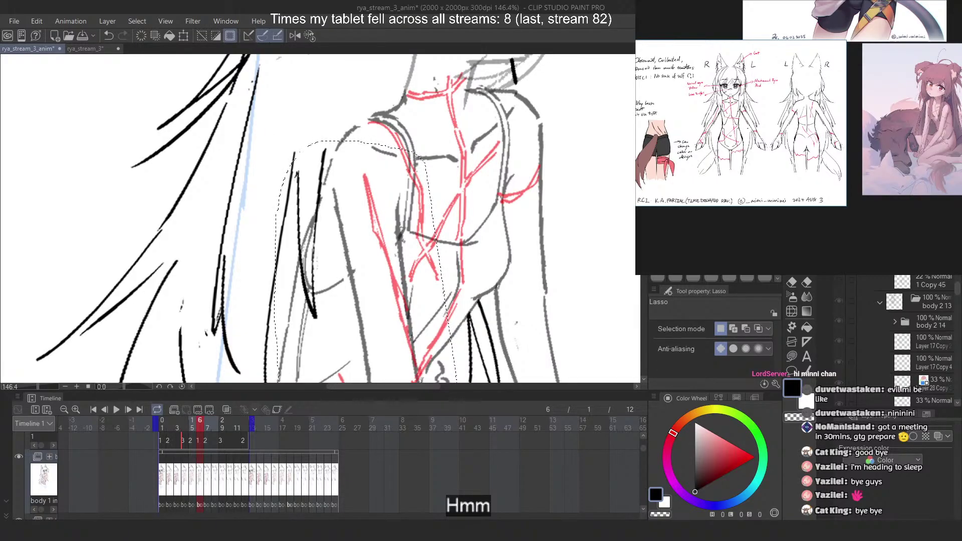
Free-transform the lassoed near arm in frame 6 across multiple layers, shifting its top edge slightly forward
right_click(372, 176)
click(450, 246)
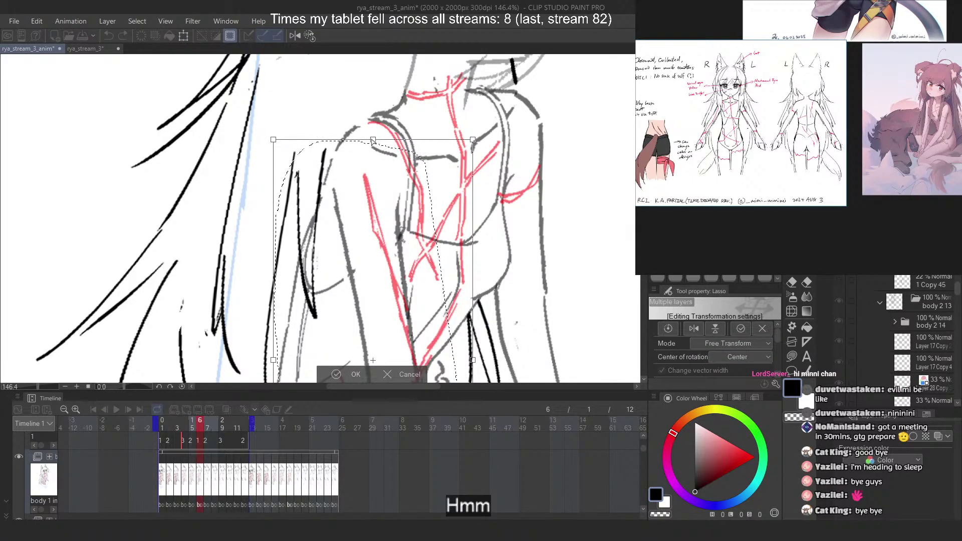
drag(385, 173, 389, 172)
key(Return)
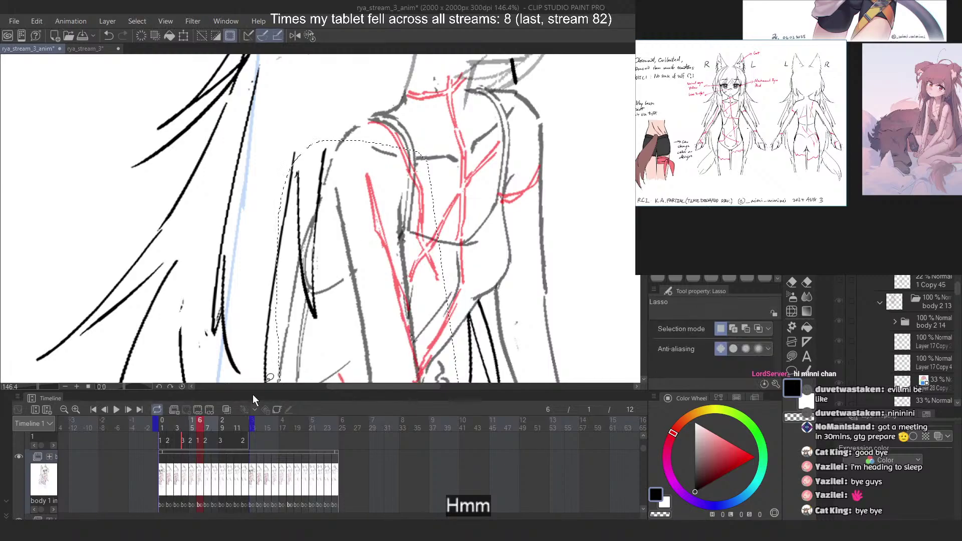
drag(199, 427, 199, 427)
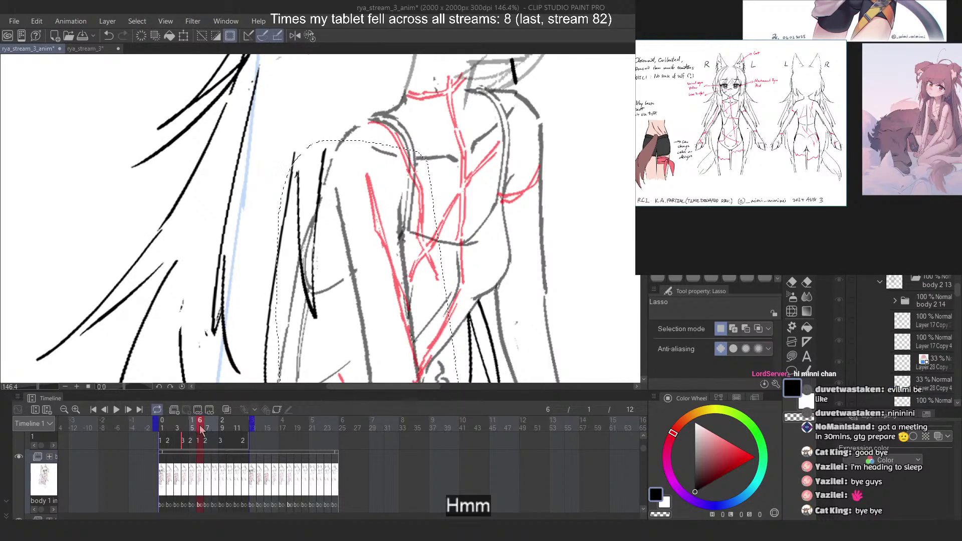
Lasso the far arm in frame 6 and extend the selection over its shoulder
scroll(354, 135, down, 2)
scroll(473, 137, up, 1)
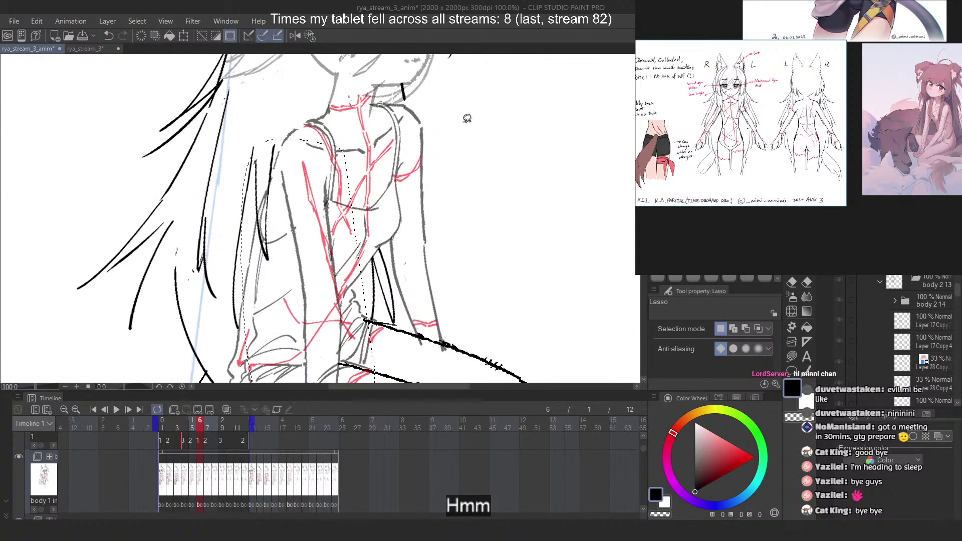
mouse_move(454, 110)
mouse_down()
mouse_move(372, 159)
mouse_move(404, 145)
mouse_move(454, 380)
mouse_move(478, 106)
mouse_up()
key(ctrl+t)
right_click(451, 130)
click(450, 129)
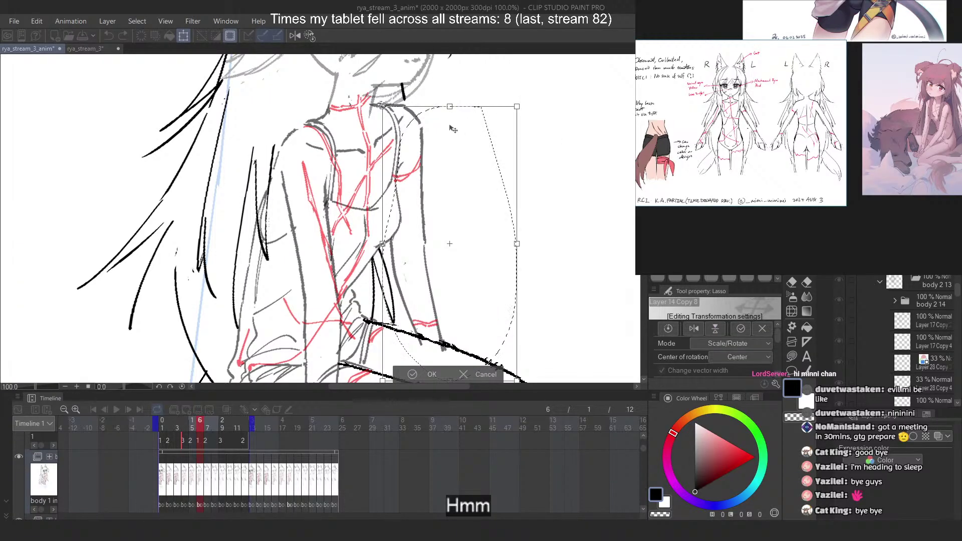
key(Escape)
drag(405, 129, 449, 150)
Free-transform the far arm in frame 6, shifting its top edge slightly forward, and clear the selection
right_click(432, 126)
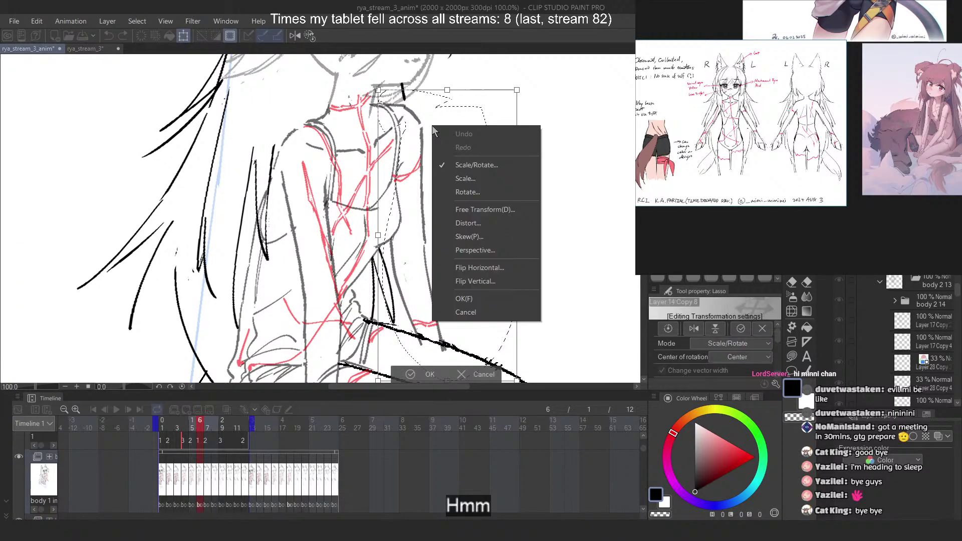
click(488, 206)
key(ctrl+0)
drag(453, 91, 457, 92)
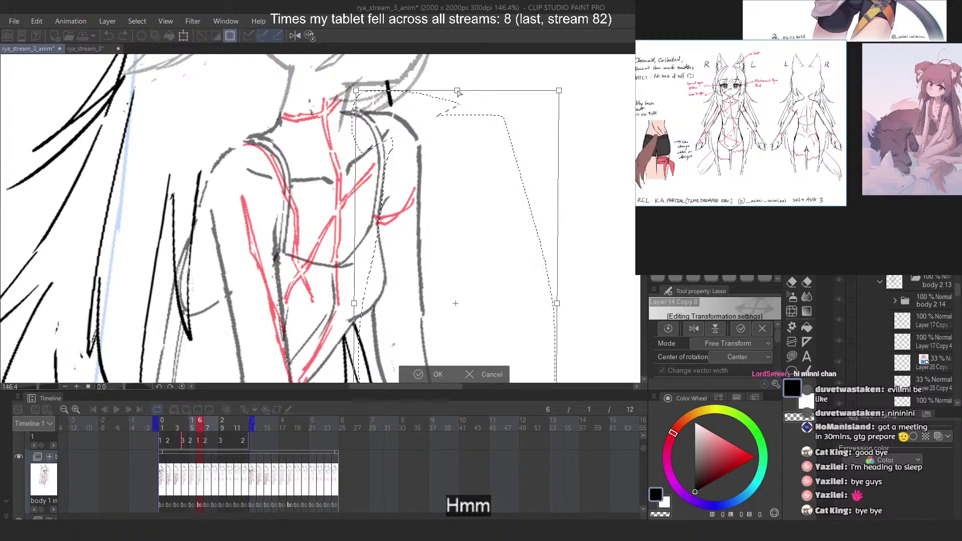
key(Return)
scroll(491, 147, down, 3)
key(ctrl+d)
Step through frames 4 to 7 to compare the arm and torso positions, ending on frame 5
key(Left)
key(Left)
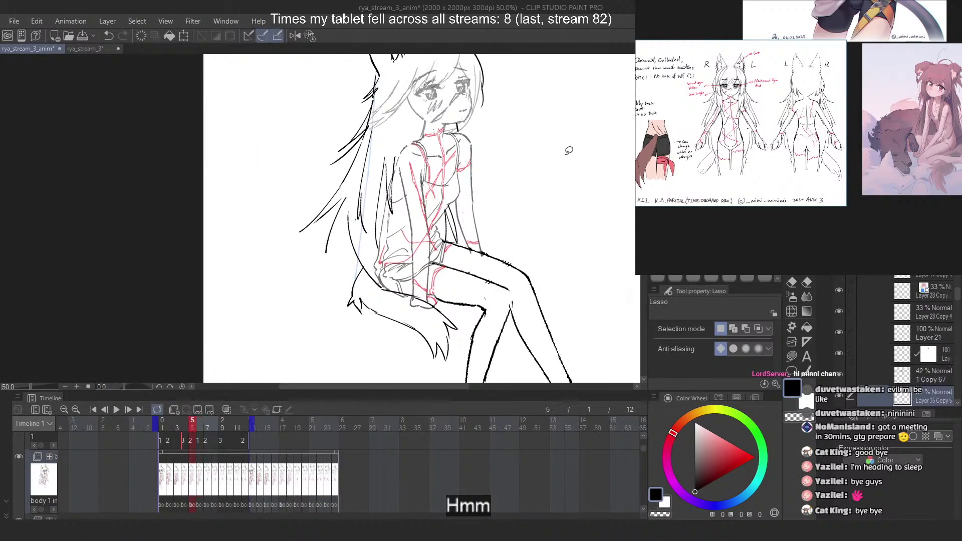
key(Left)
key(Right)
key(Right)
key(Right)
key(Right)
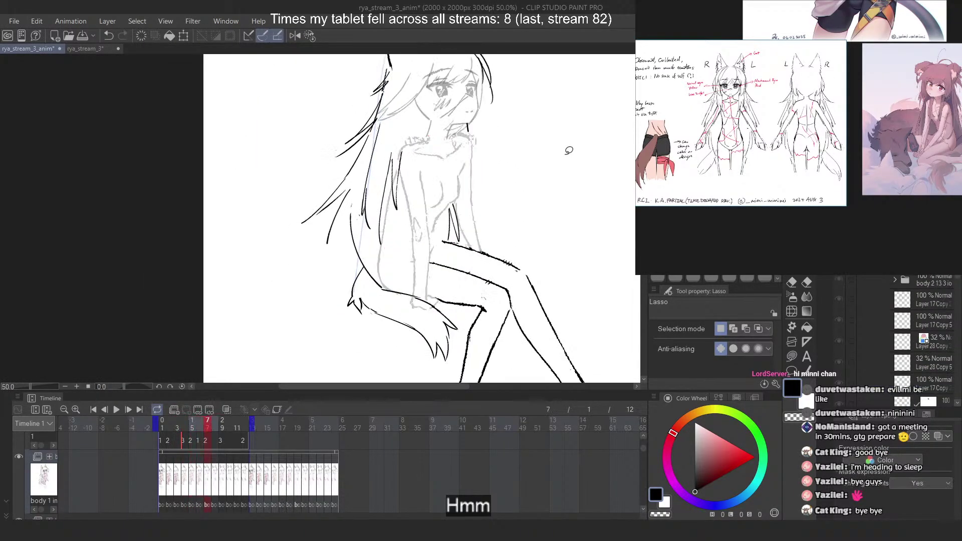
key(Left)
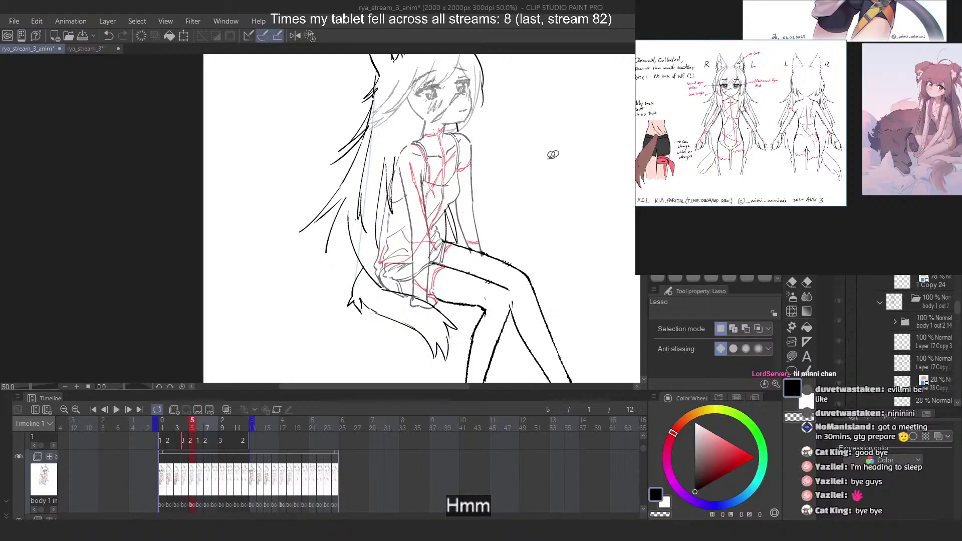
Lasso the near arm in frame 5 and free-transform it across multiple layers, adjusting its top edge slightly
scroll(420, 158, up, 2)
scroll(439, 146, down, 1)
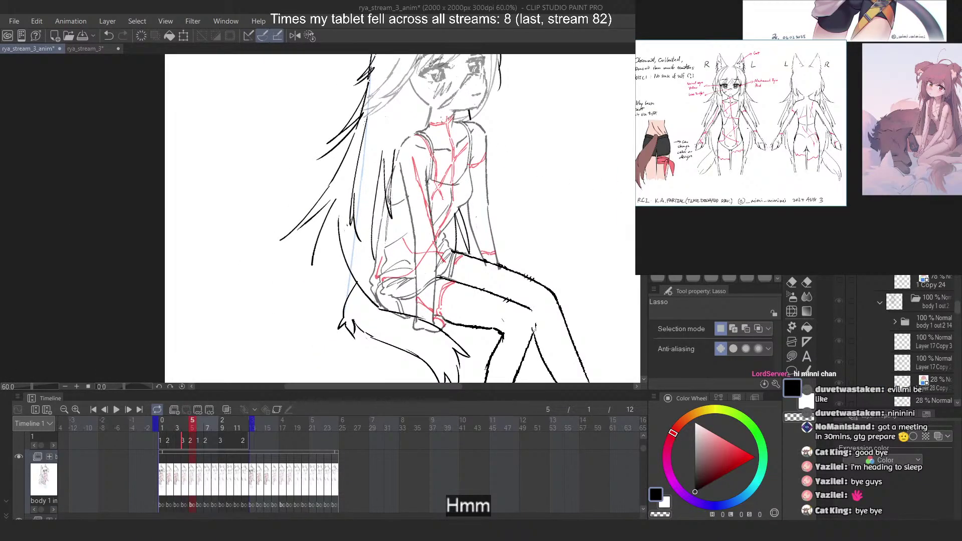
mouse_move(435, 149)
mouse_down()
mouse_move(361, 163)
mouse_move(403, 339)
mouse_up()
drag(467, 272, 467, 270)
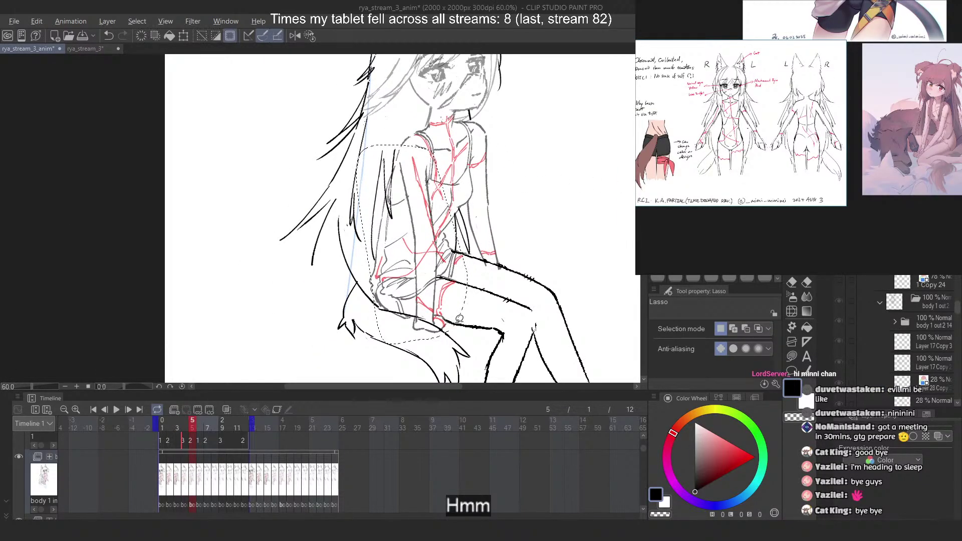
scroll(472, 186, up, 2)
key(ctrl+t)
right_click(391, 146)
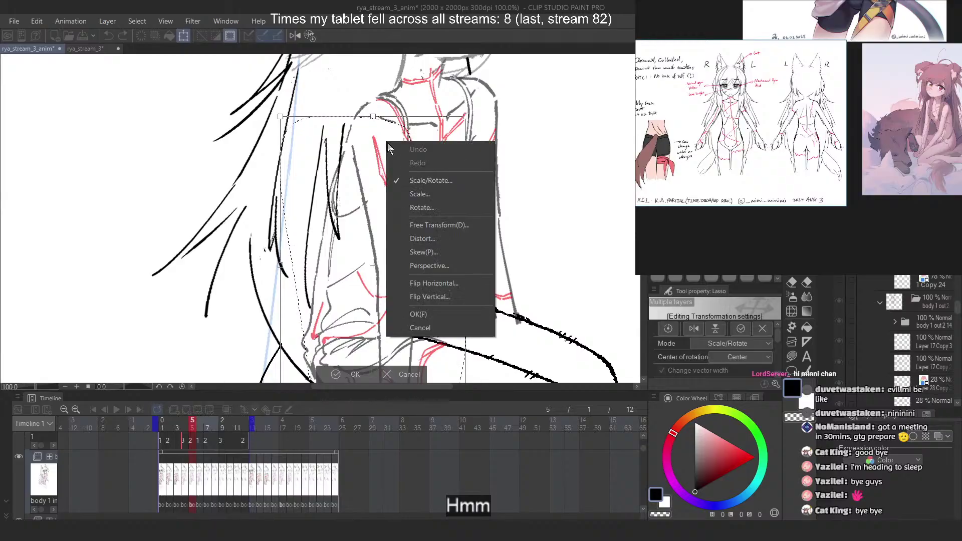
click(441, 224)
scroll(373, 131, up, 3)
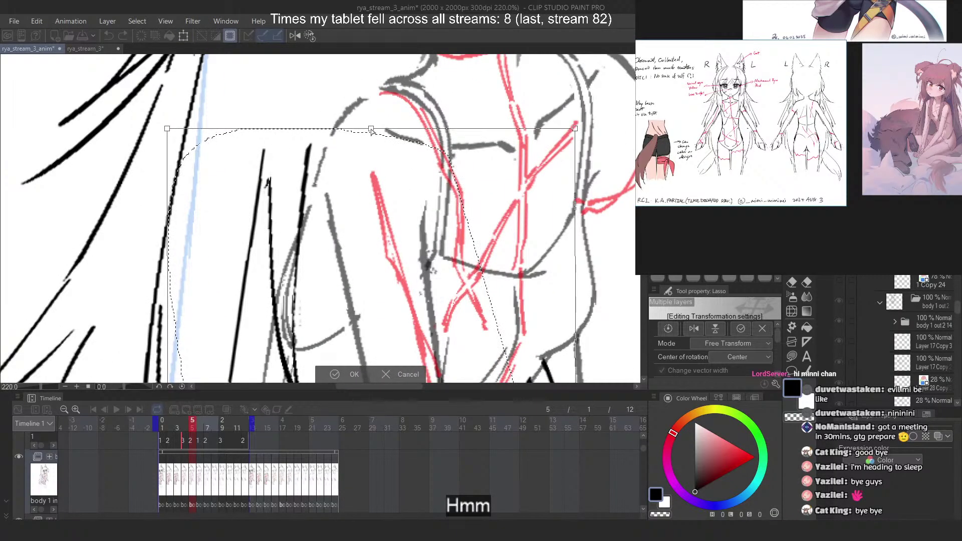
key(Return)
Compare the near arm between frames 4 and 6, then free-transform frame 6's arm so its top edge sits slightly further back
scroll(386, 155, down, 3)
key(Right)
key(Left)
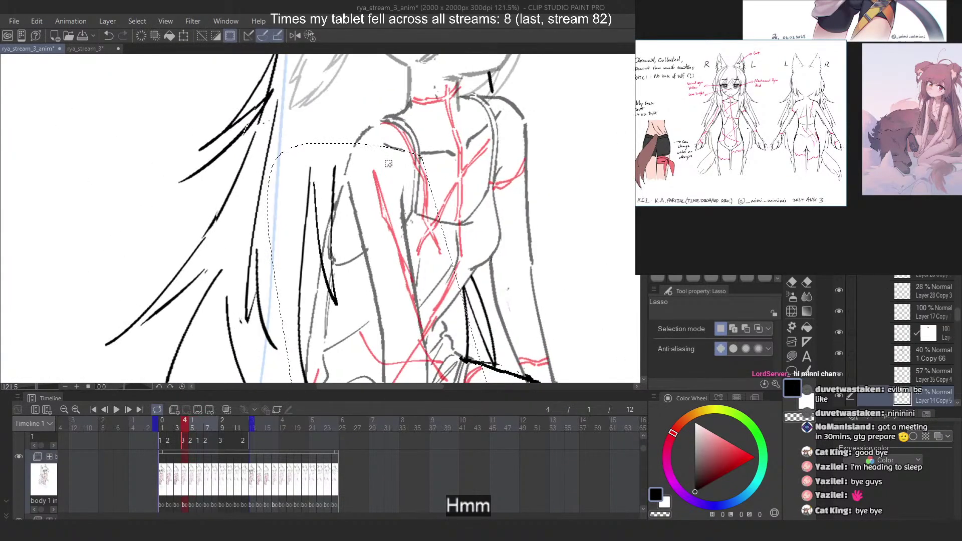
key(Right)
key(Right)
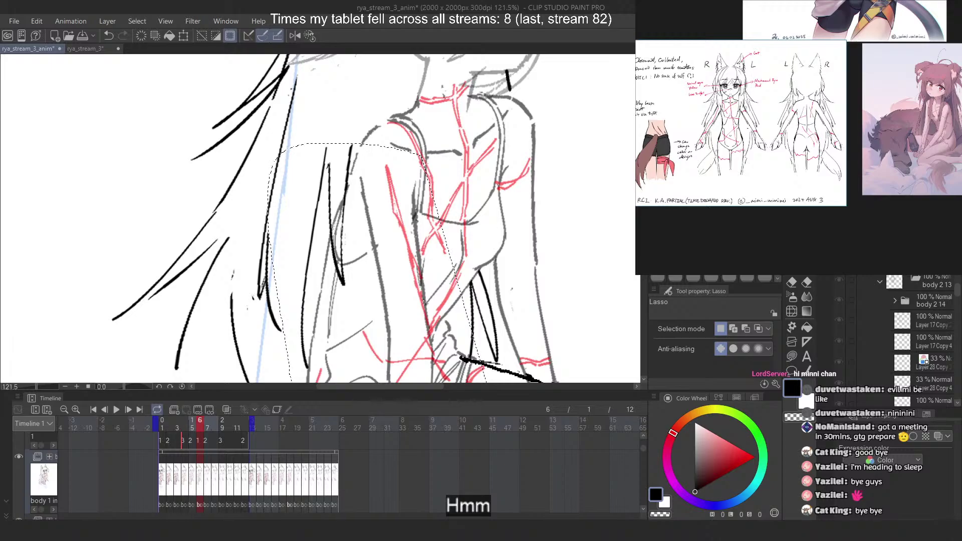
scroll(414, 142, down, 2)
scroll(441, 166, up, 2)
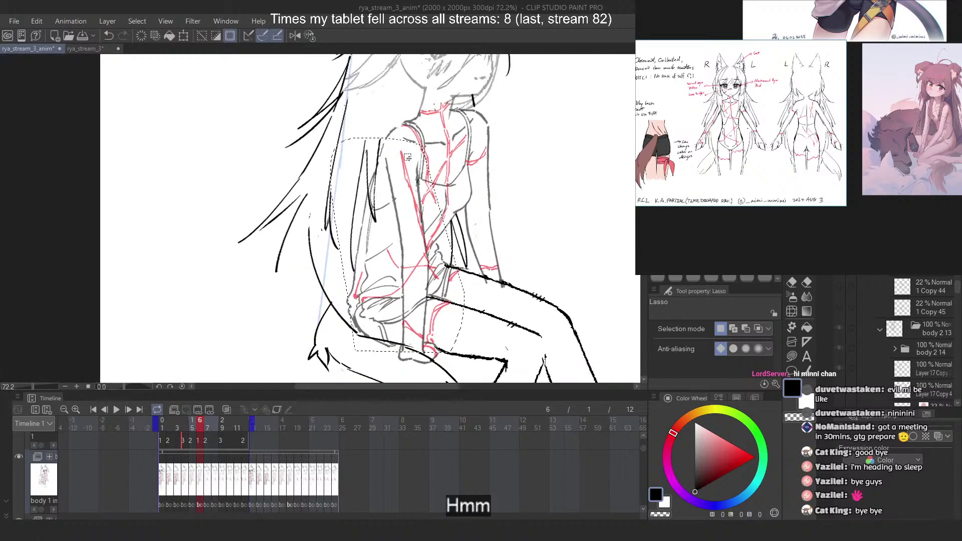
key(ctrl+t)
right_click(412, 156)
click(458, 241)
scroll(383, 125, up, 2)
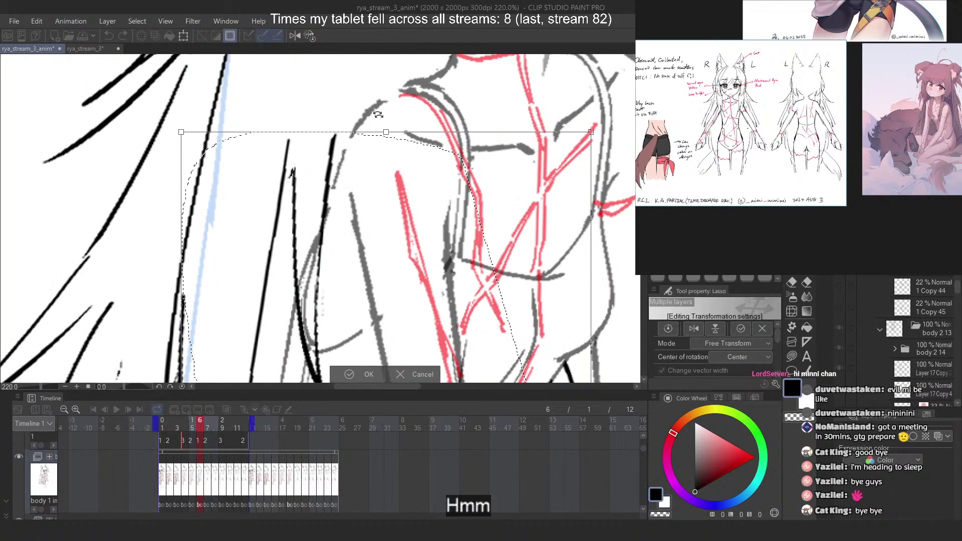
drag(386, 134, 384, 134)
key(Return)
Step back and forth through frames 4 to 7 to check how the near arm's shoulder end moves
key(Left)
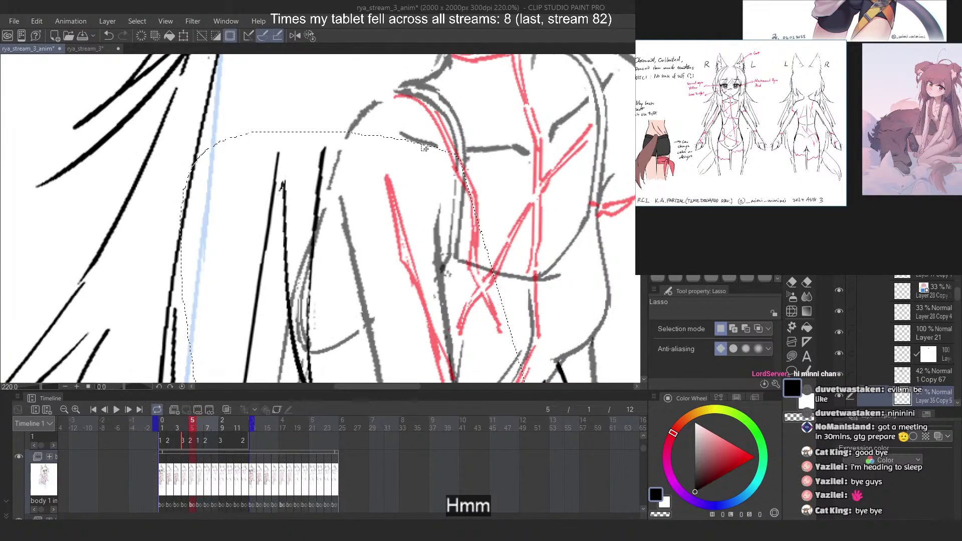
key(Right)
key(Left)
key(Left)
key(Right)
key(Right)
key(Right)
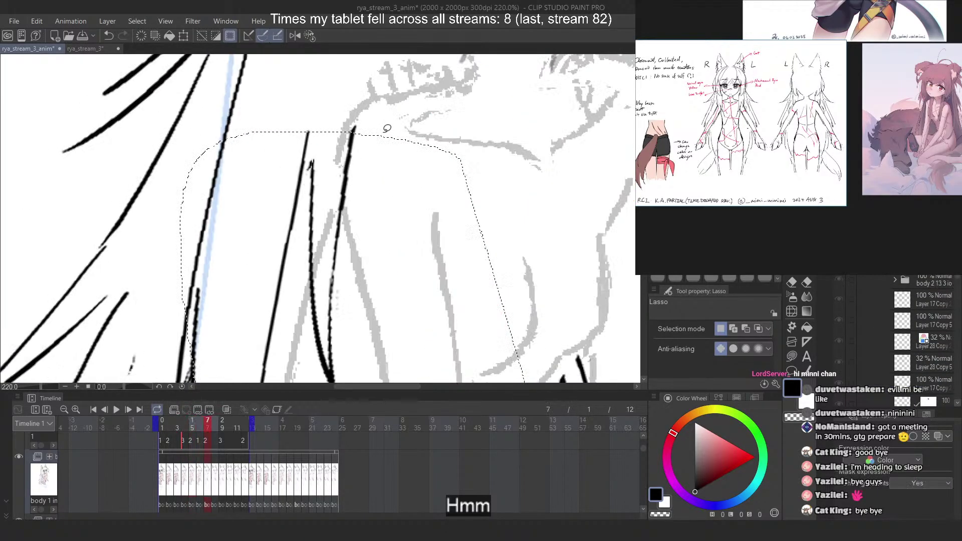
scroll(390, 127, down, 4)
key(Left)
key(Left)
scroll(390, 128, down, 3)
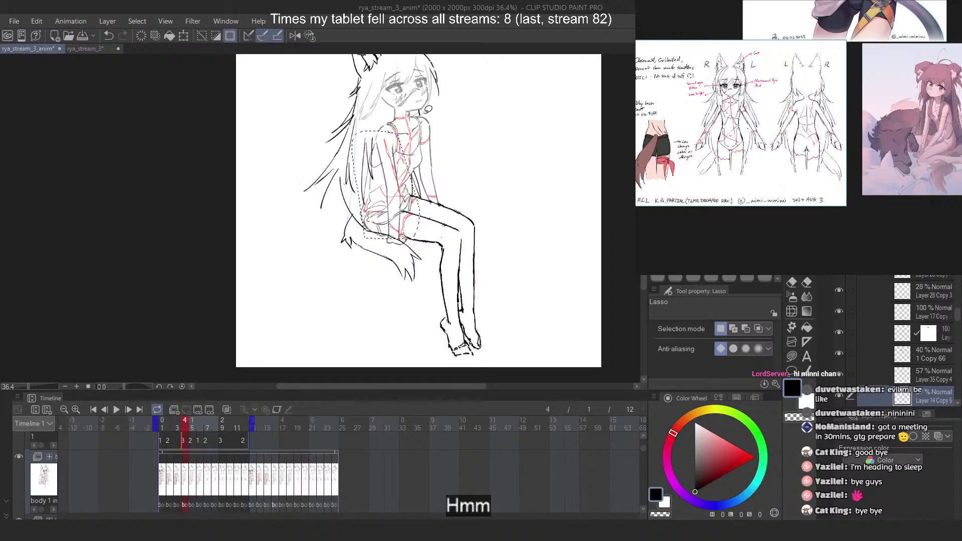
Flip repeatedly through frames 4, 5 and 6 with the whole figure in view to examine the arm and torso motion
key(ctrl+Right)
key(Left)
key(Left)
key(Right)
key(Right)
key(Right)
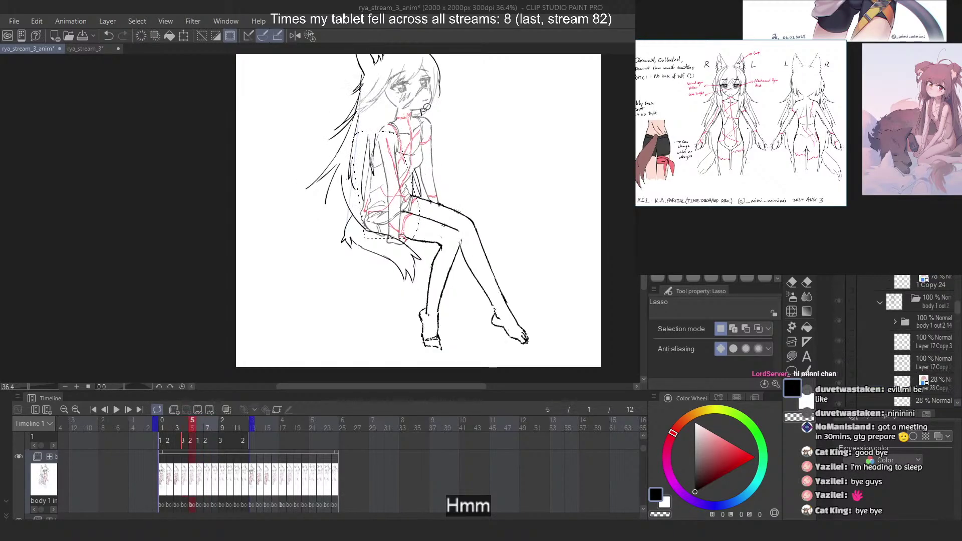
key(Left)
key(Left)
key(Left)
key(Right)
key(Right)
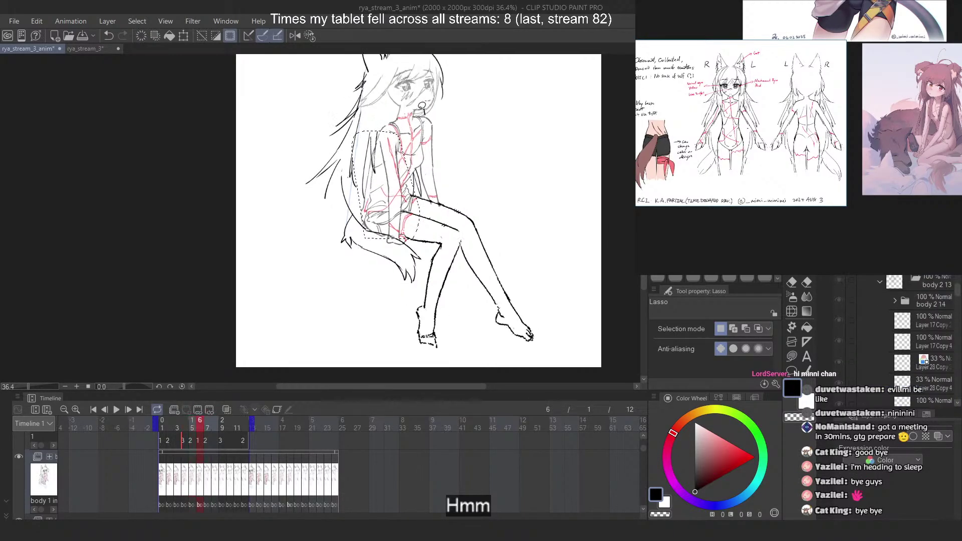
key(Left)
key(Left)
key(Left)
key(ctrl+Right)
key(ctrl+Right)
key(ctrl+Right)
key(ctrl+Right)
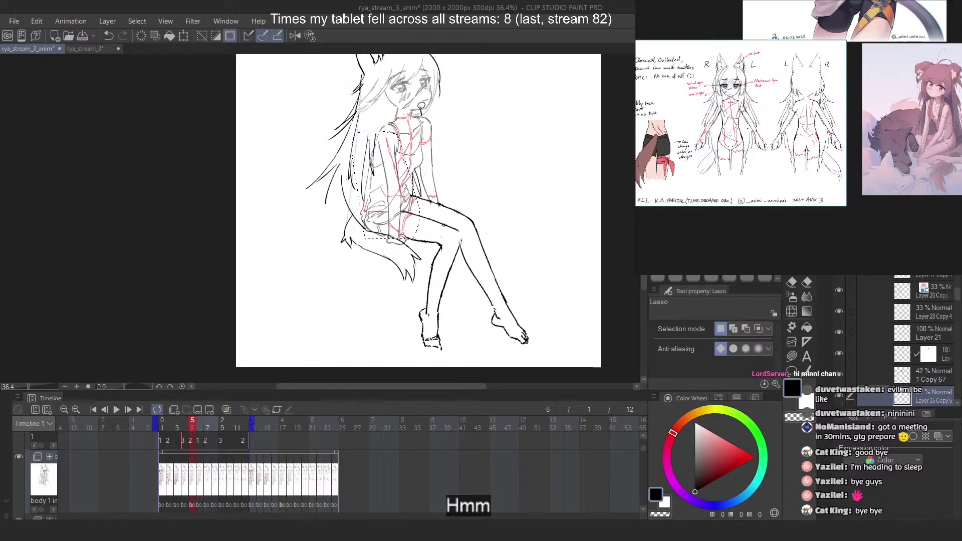
key(Left)
key(Left)
key(Left)
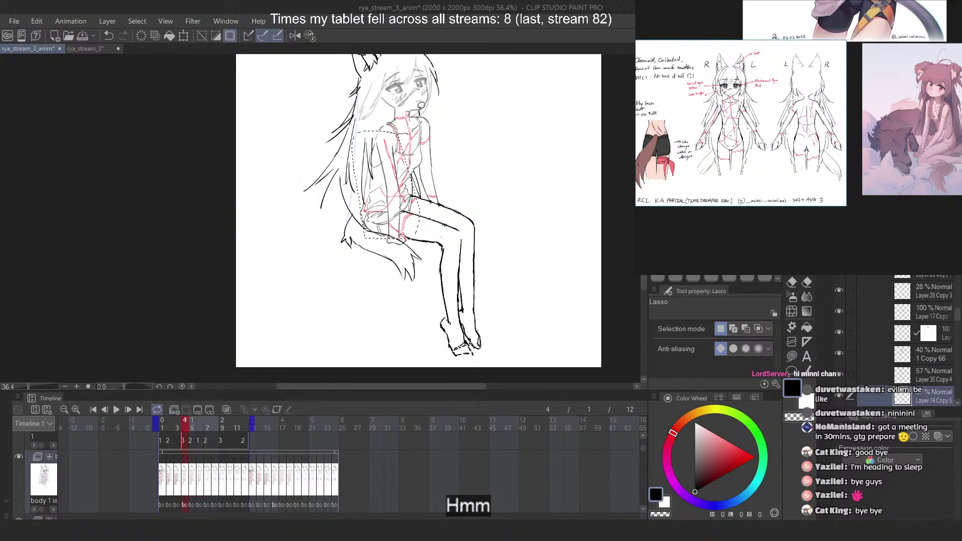
Step through frames 4 to 7 and flip between frames 6 and 7 to compare the torso with the next body sketch
key(Right)
key(Right)
key(Right)
key(ctrl+Left)
key(ctrl+Right)
key(ctrl+Left)
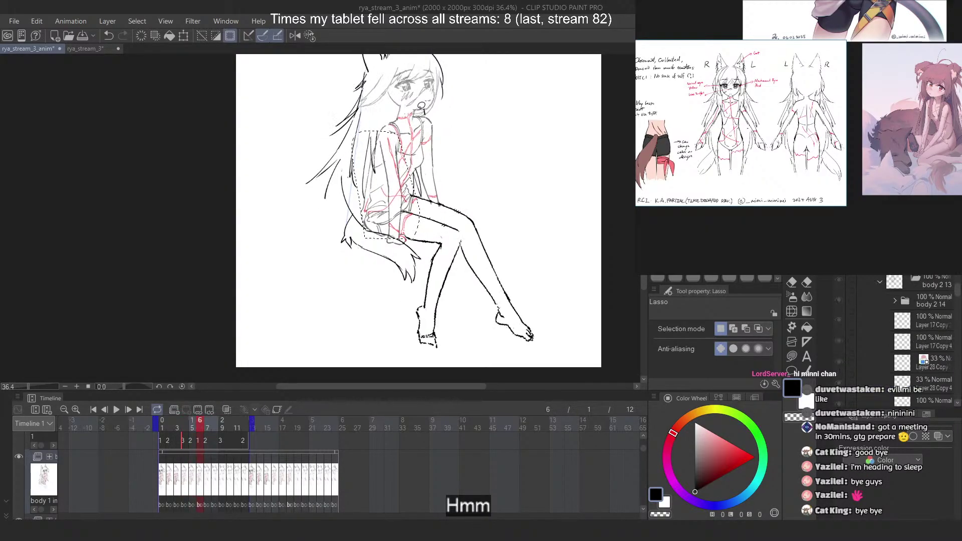
key(ctrl+Right)
key(ctrl+Left)
Try to copy frame 6's torso and arm lineart layers into frame 7 while the lasso selection is still active
scroll(928, 329, down, 2)
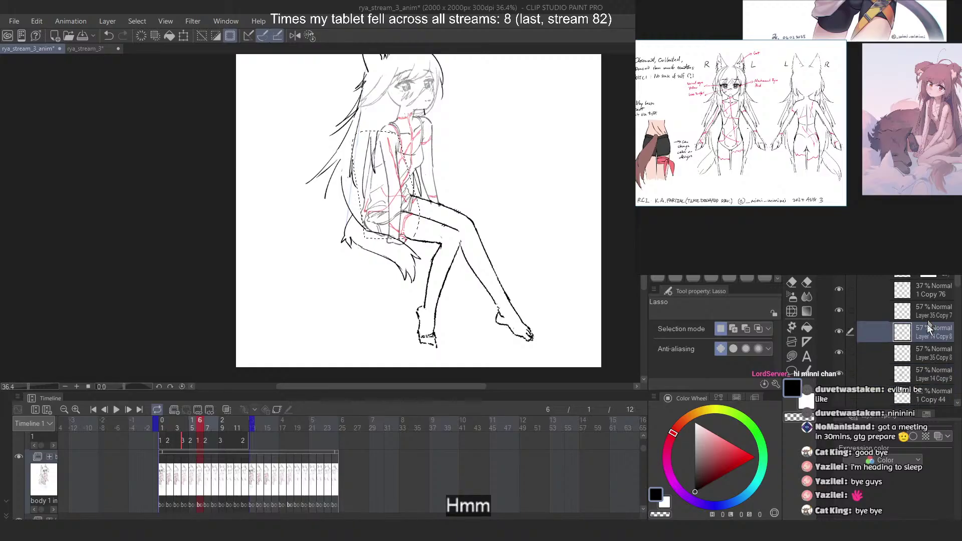
click(926, 328)
scroll(925, 278, up, 1)
shift+click(929, 293)
scroll(928, 290, up, 3)
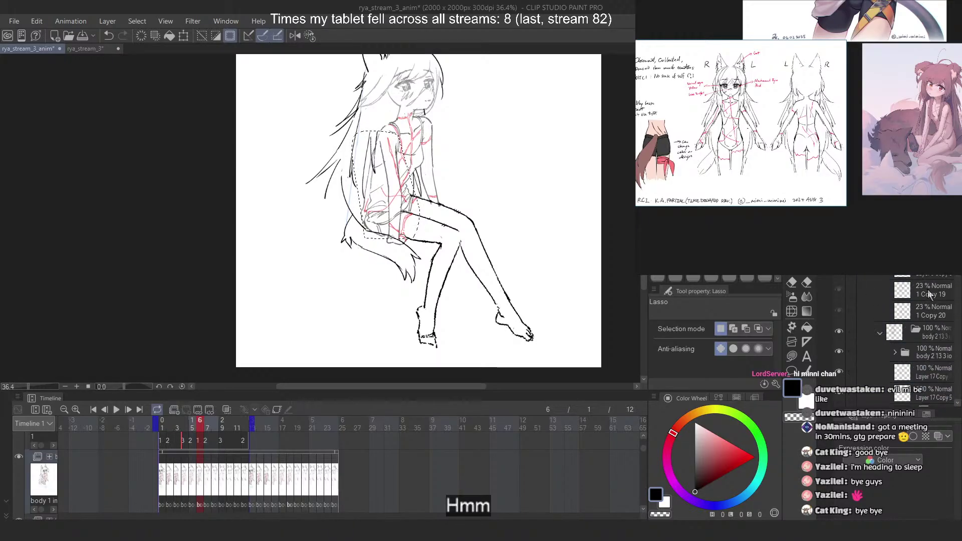
click(928, 289)
key(ctrl+v)
scroll(914, 326, down, 2)
Hide frame 7's faint body sketch layers 1 Copy 19 and 1 Copy 20
click(906, 301)
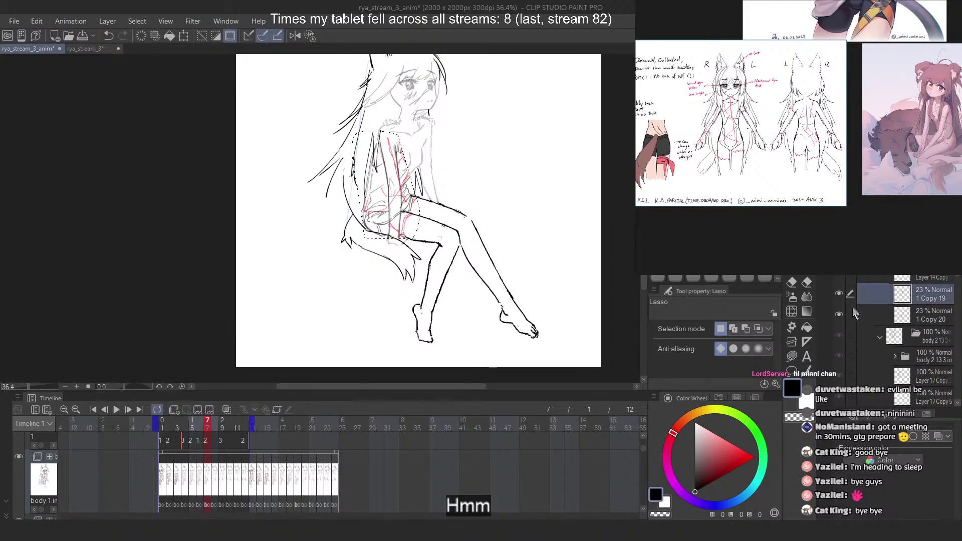
drag(841, 311, 841, 291)
scroll(841, 290, up, 2)
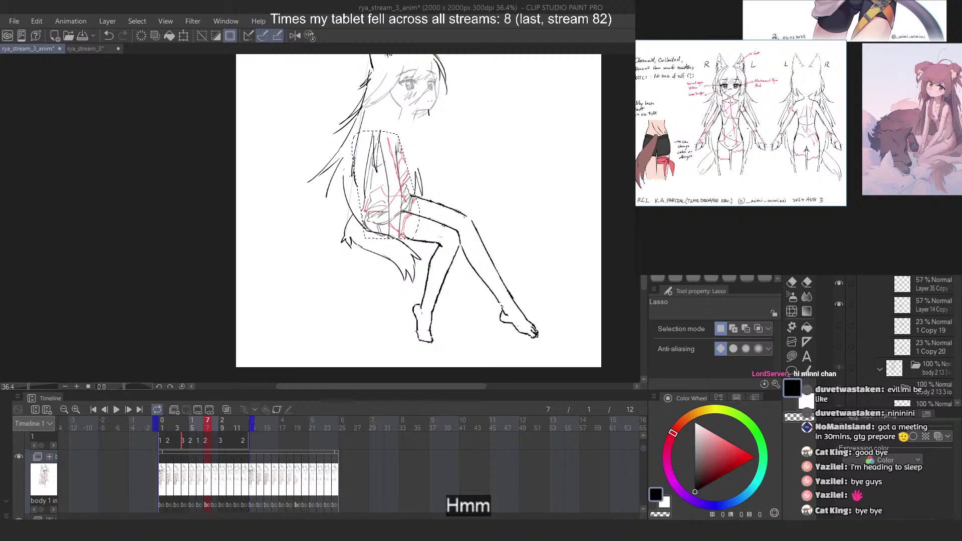
Undo the partial paste, clear the selection, and copy frame 6's four complete torso and arm lineart layers into frame 7
key(ctrl+z)
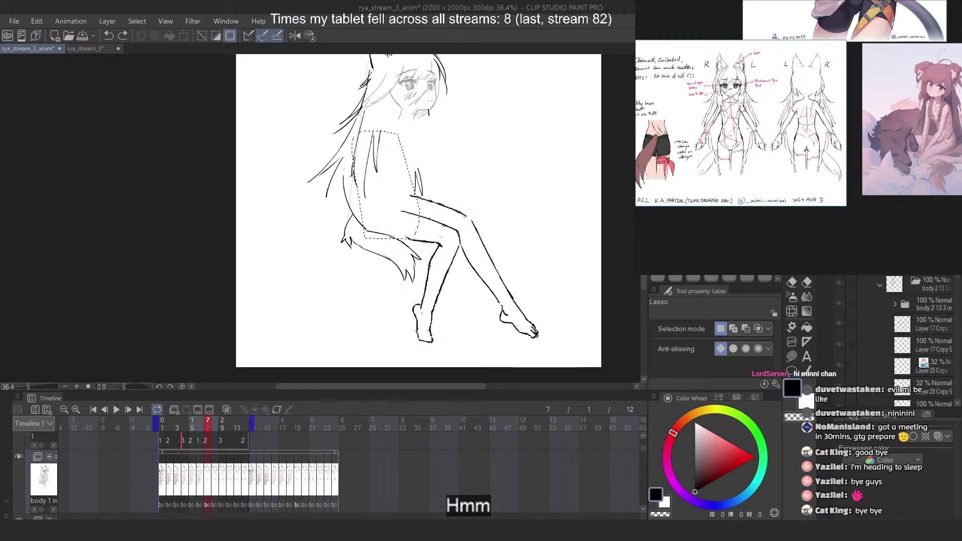
scroll(921, 336, down, 2)
click(922, 338)
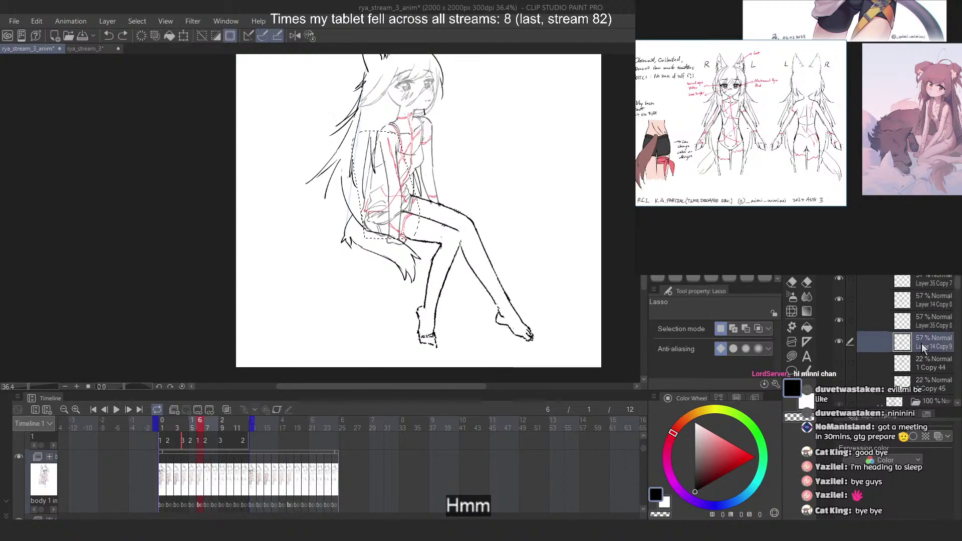
key(ctrl+d)
scroll(913, 290, down, 3)
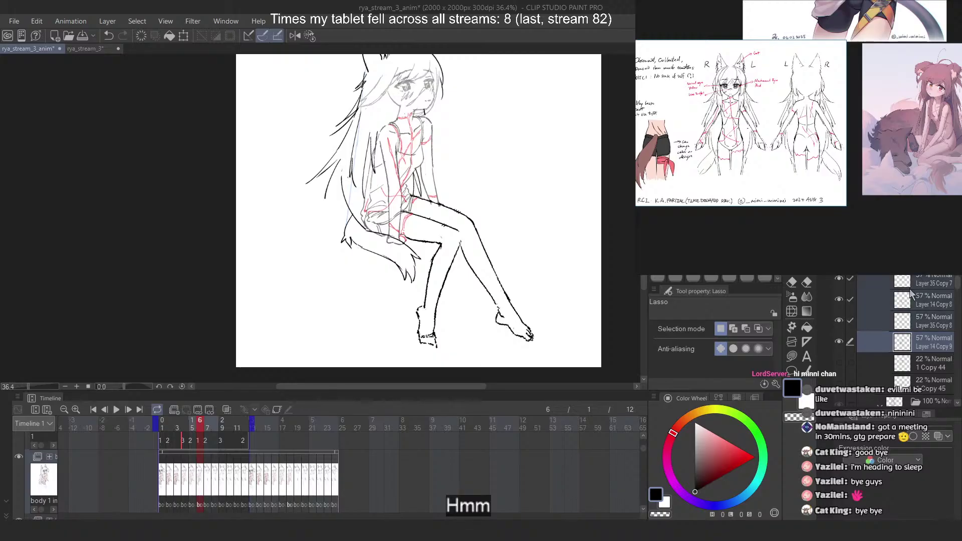
key(ctrl+Right)
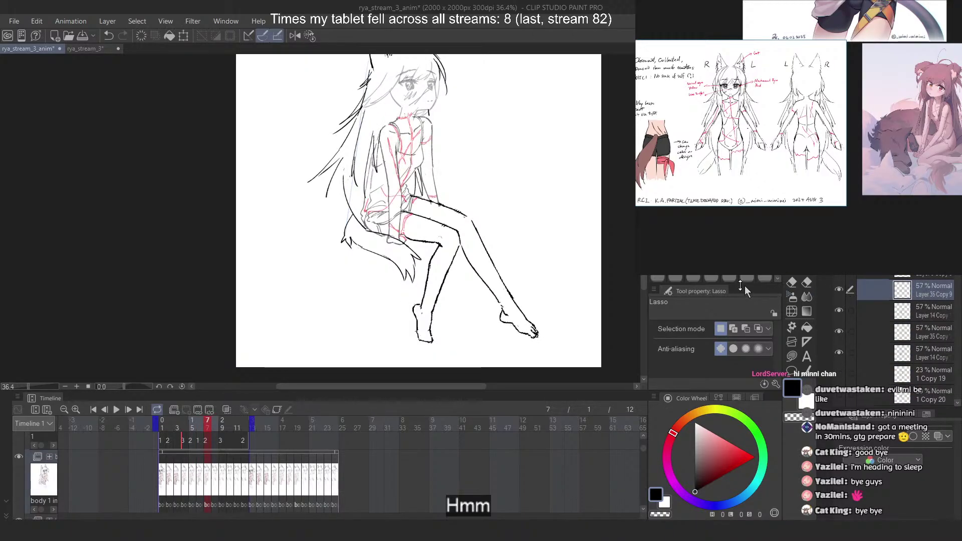
Flip between frames 4 and 7 to examine how the pasted torso lineart continues the motion
key(ctrl+Left)
key(ctrl+Left)
key(ctrl+Left)
key(Right)
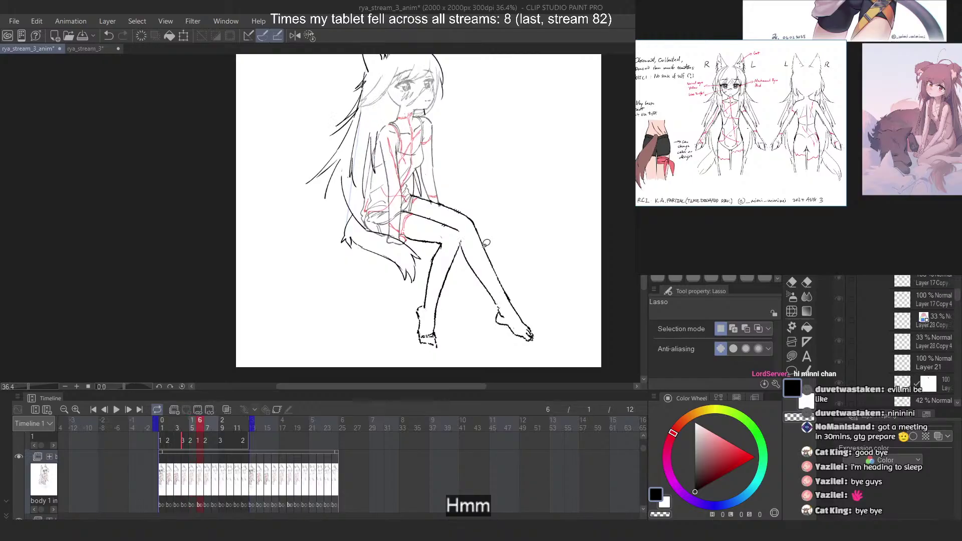
key(Right)
key(Left)
key(Left)
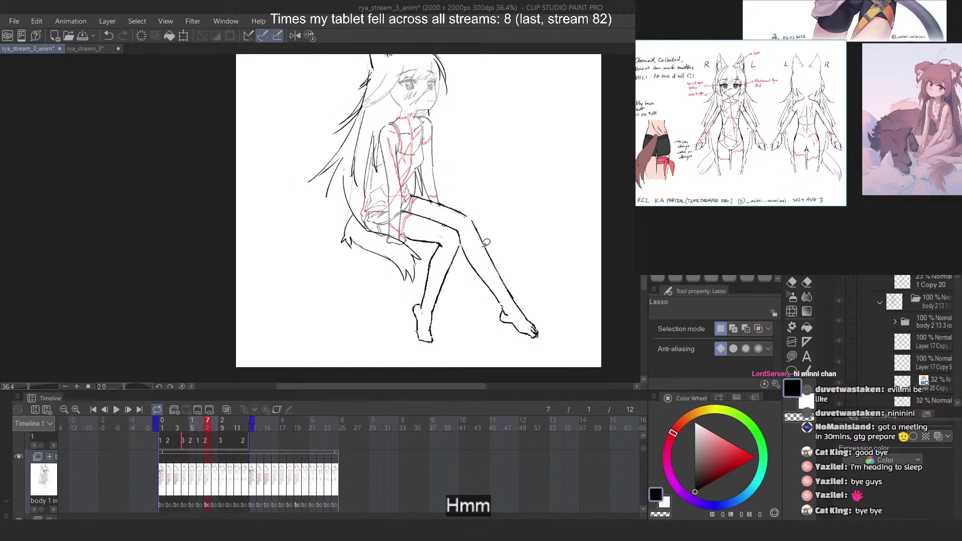
Free-transform frame 7's torso and arm lineart across multiple layers, shifting its top edge slightly forward
scroll(345, 81, up, 3)
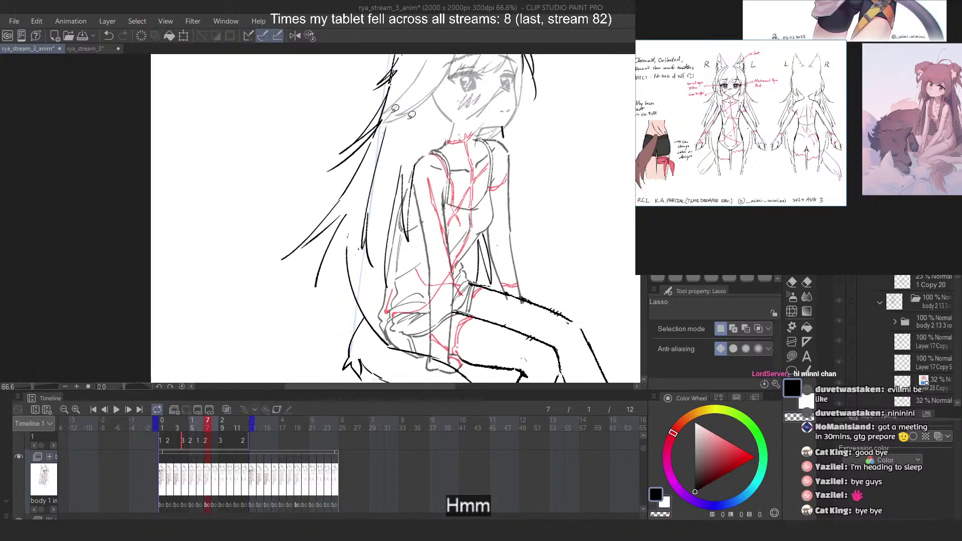
scroll(529, 205, up, 3)
key(ctrl+t)
right_click(404, 188)
click(459, 271)
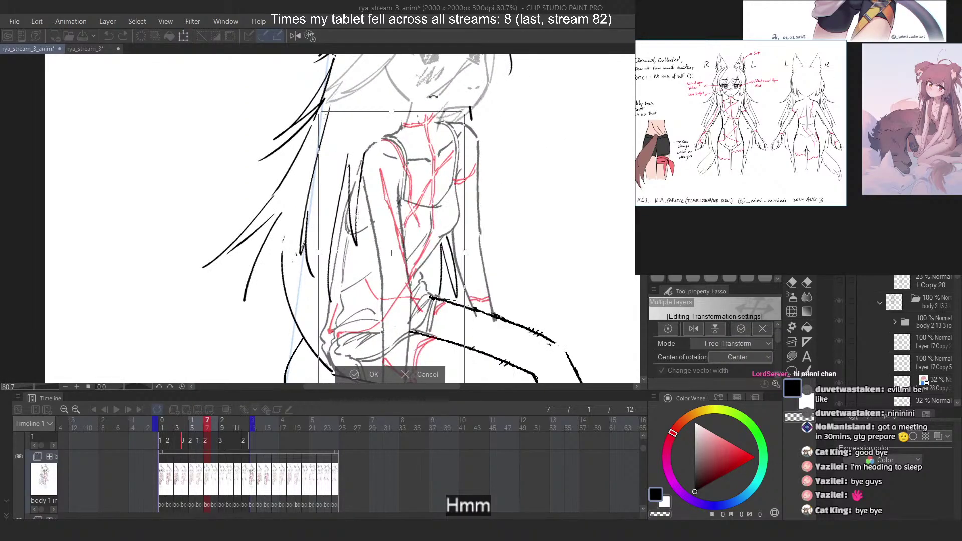
scroll(430, 95, up, 6)
drag(364, 120, 368, 120)
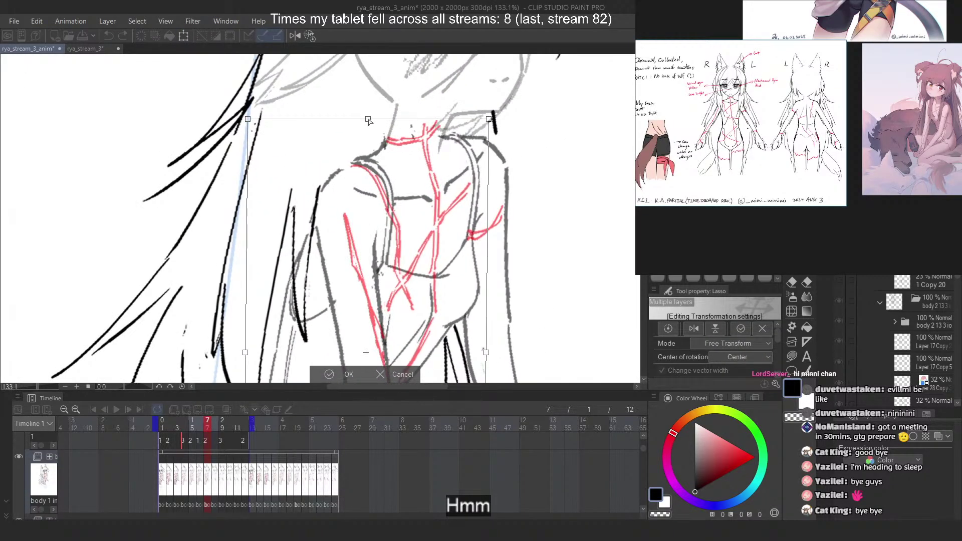
key(Return)
scroll(386, 125, down, 6)
scroll(386, 125, down, 3)
Flip repeatedly through frames 3 to 7 with the figure in view to check the torso's forward lean
key(Left)
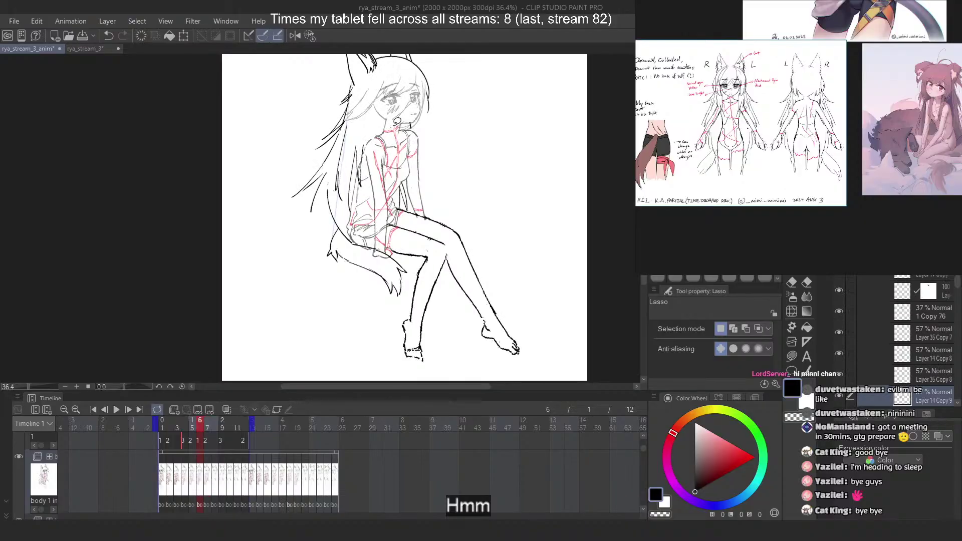
key(Right)
key(Left)
key(Left)
key(Left)
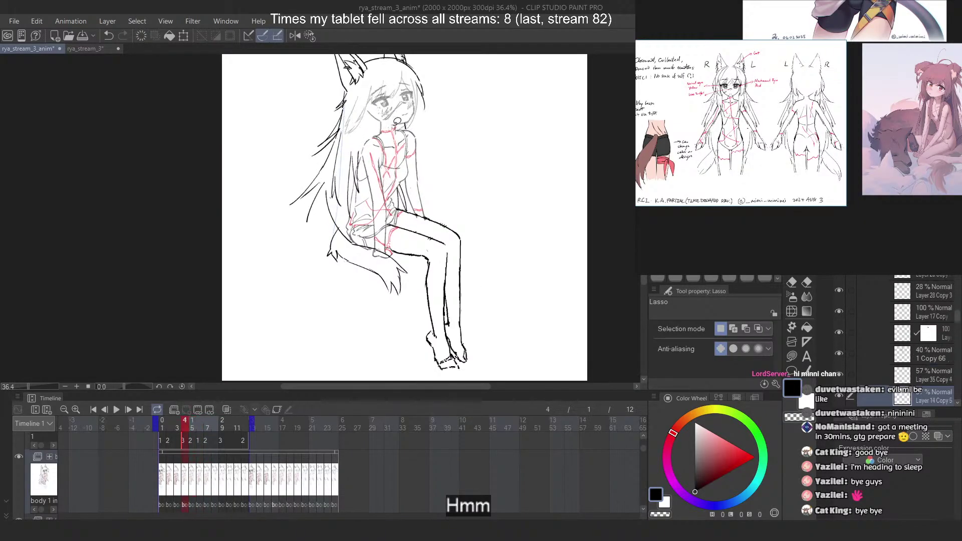
key(Right)
key(Right)
key(Right)
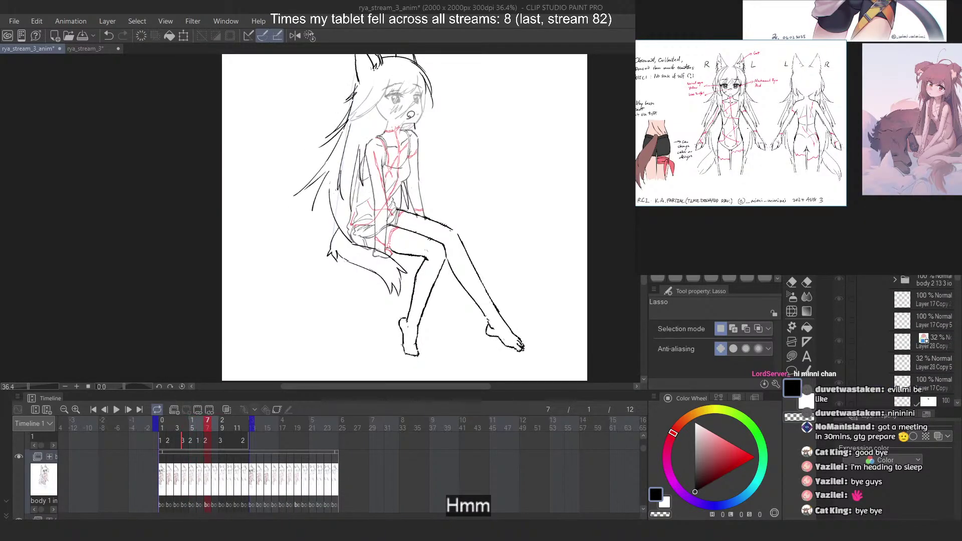
key(Left)
key(Right)
key(Left)
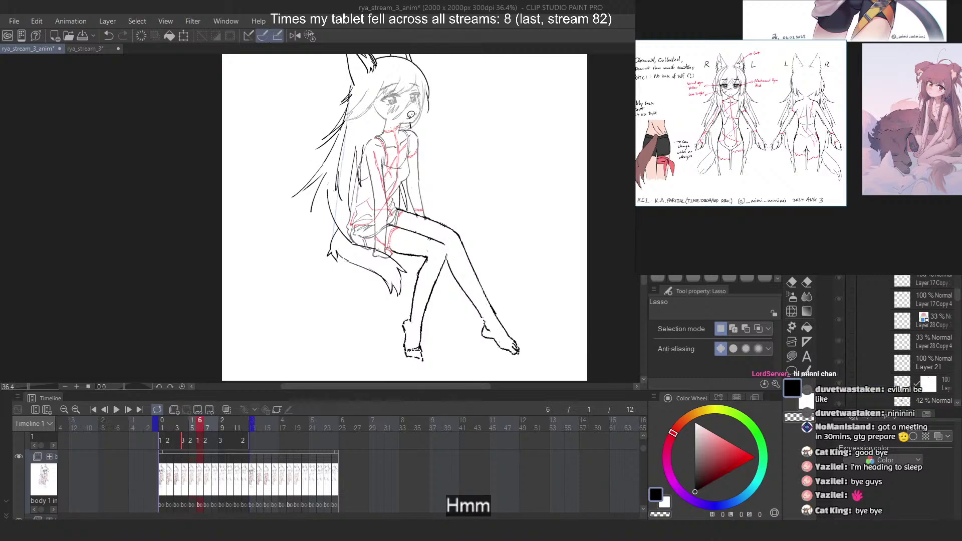
key(Left)
key(Left)
key(Left)
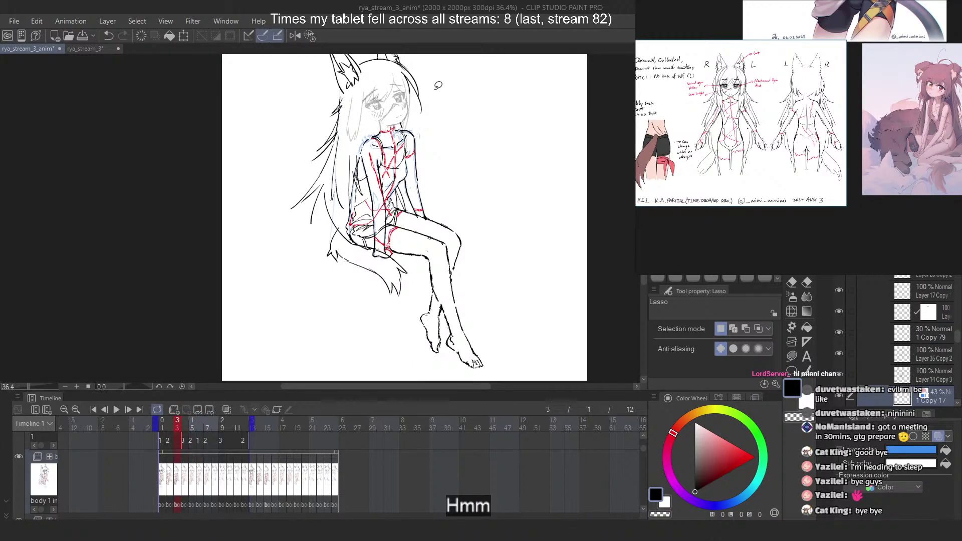
key(Right)
key(Right)
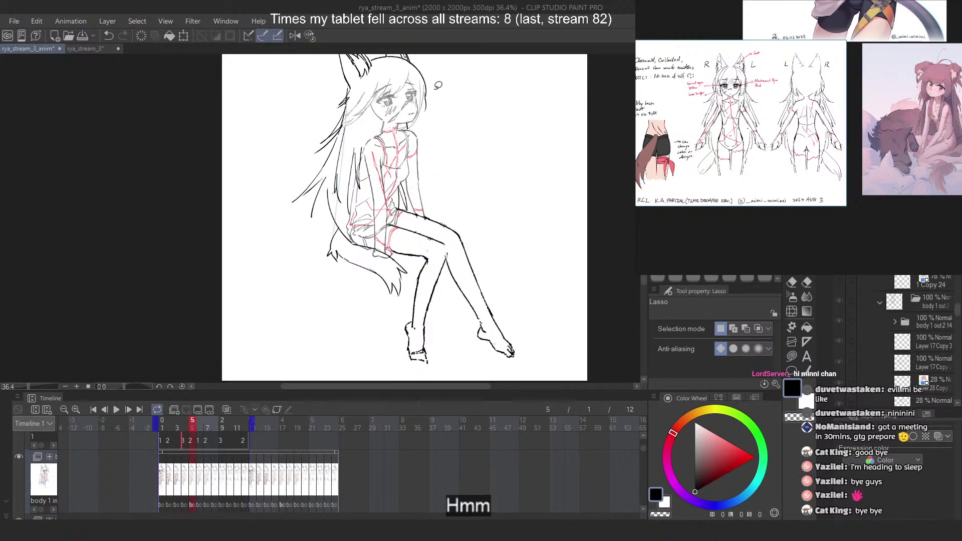
key(Right)
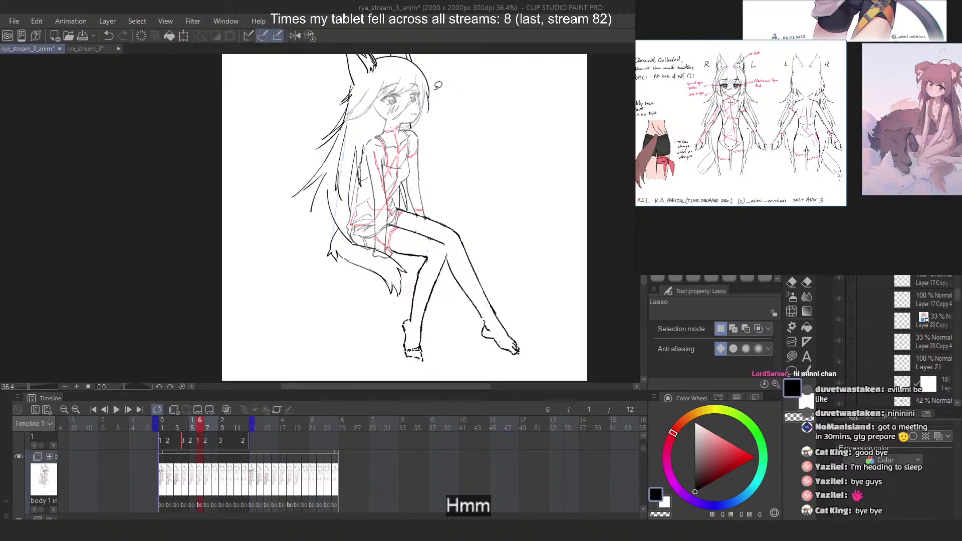
key(Right)
key(Left)
key(Left)
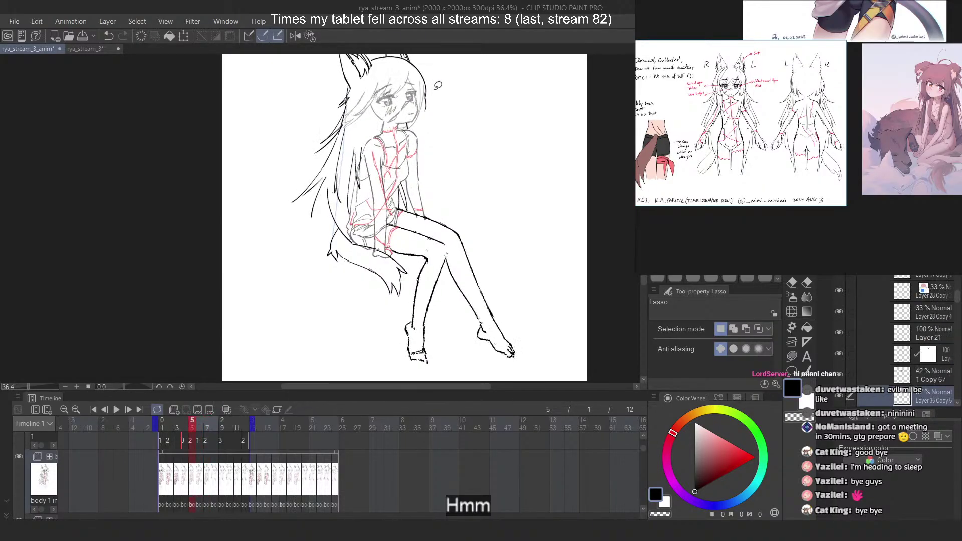
key(Right)
key(Right)
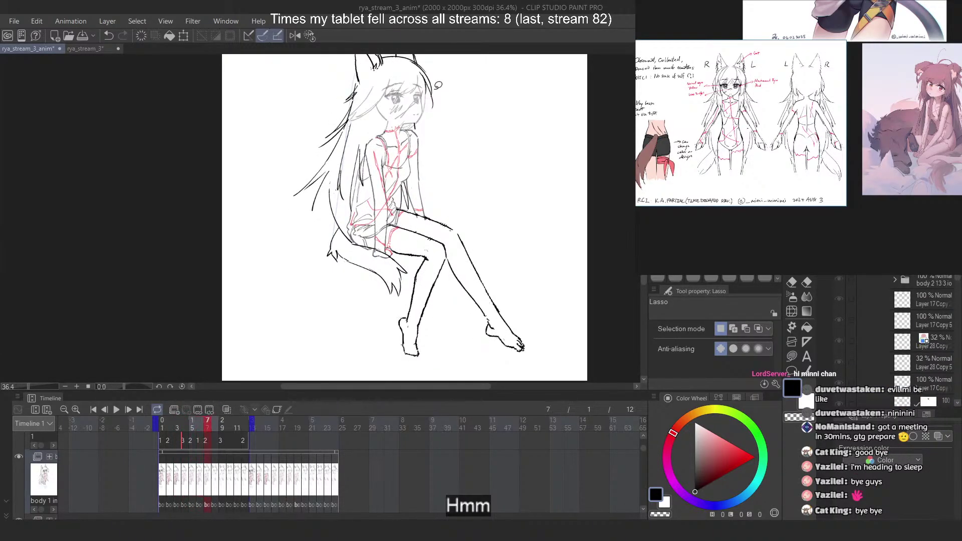
key(Left)
key(Left)
key(Left)
key(Left)
key(Right)
key(Right)
key(Right)
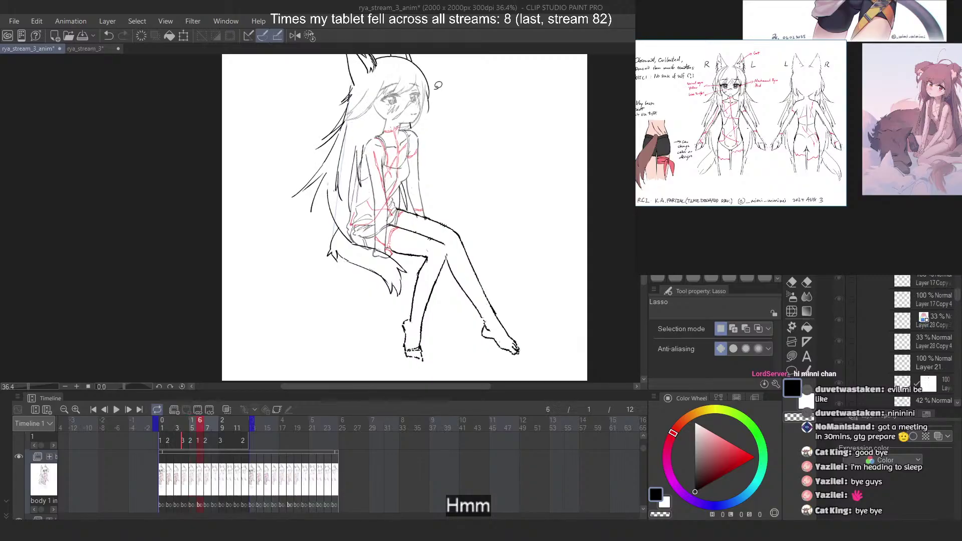
key(Right)
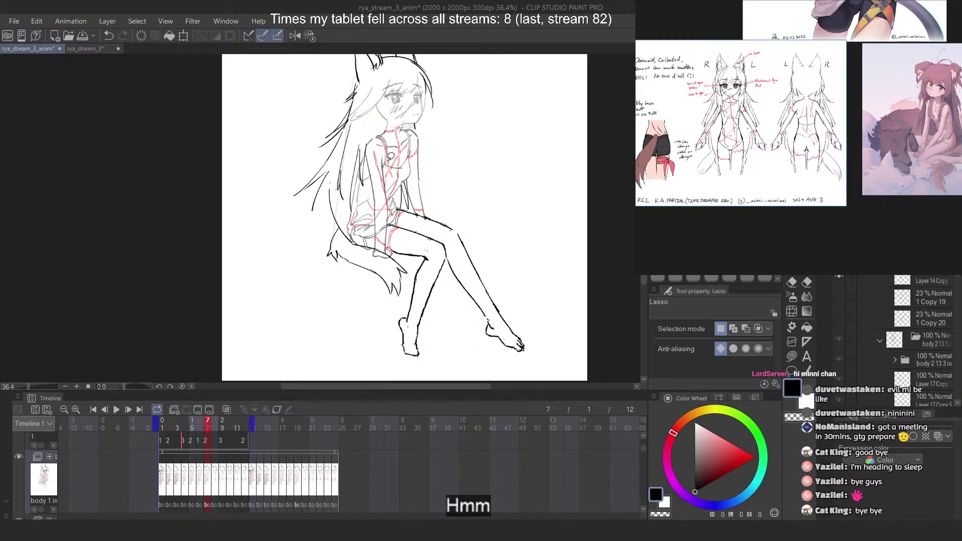
Lasso the near arm in frame 7 and free-transform it across multiple layers, adjusting its top edge slightly
scroll(389, 156, up, 3)
mouse_move(389, 146)
mouse_down()
mouse_move(349, 172)
mouse_move(355, 291)
mouse_move(380, 298)
mouse_up()
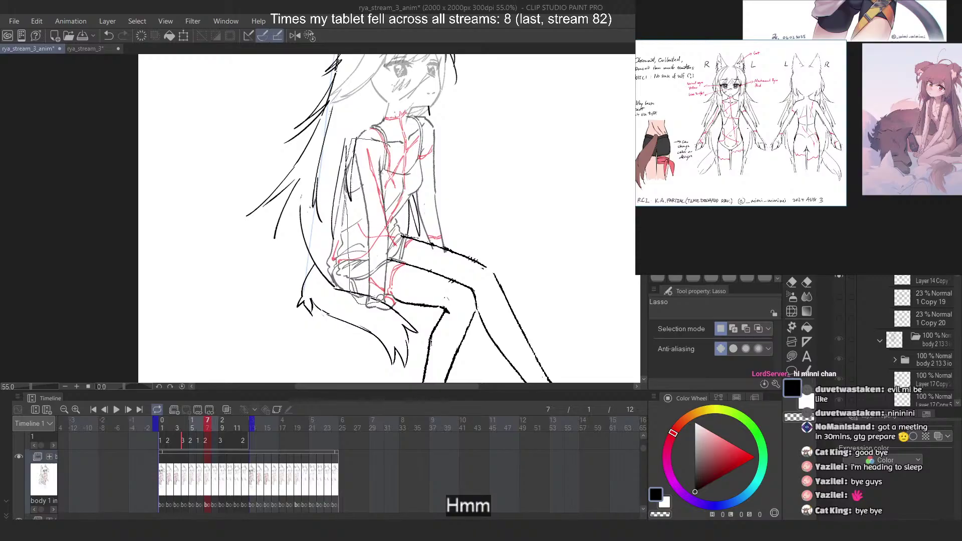
scroll(383, 157, up, 5)
key(ctrl+t)
right_click(361, 147)
click(401, 189)
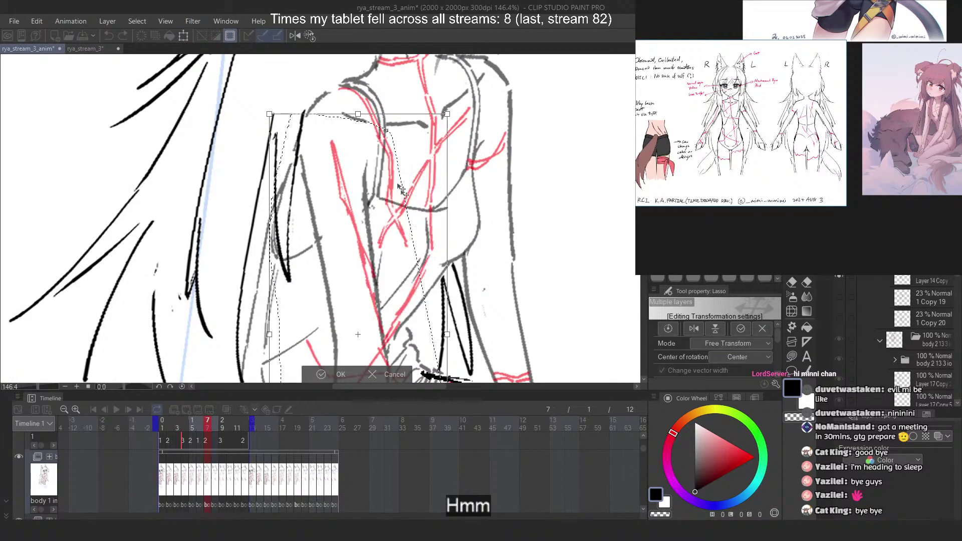
scroll(379, 143, up, 2)
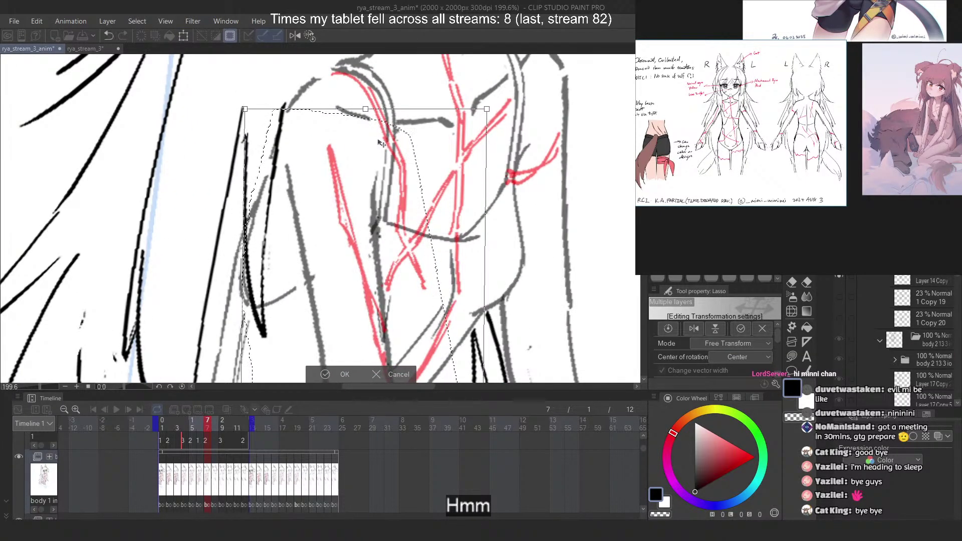
key(Return)
Step back and forth between frame 7 and its neighbouring frames to check the near arm's movement
key(Left)
key(Right)
scroll(385, 111, down, 7)
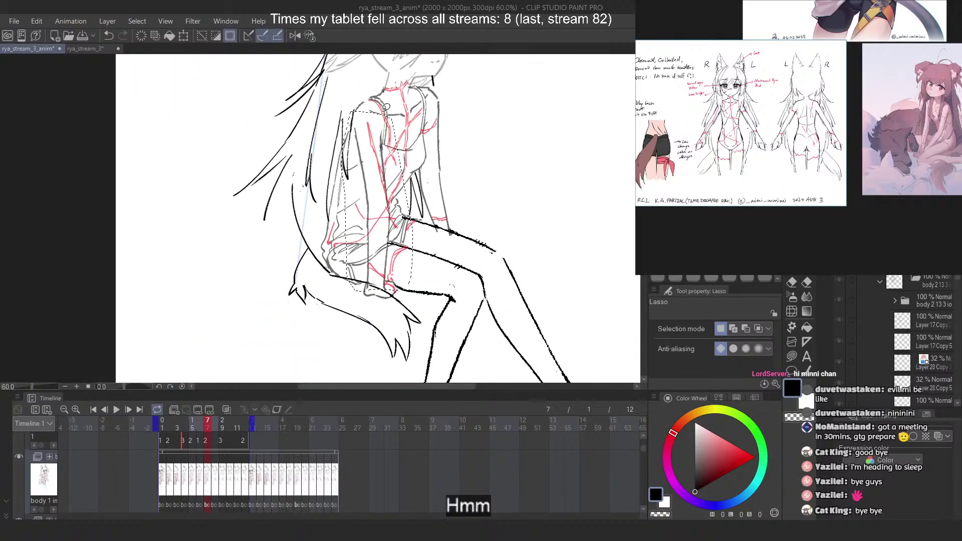
key(Left)
key(Left)
key(Right)
key(Right)
key(Right)
key(Left)
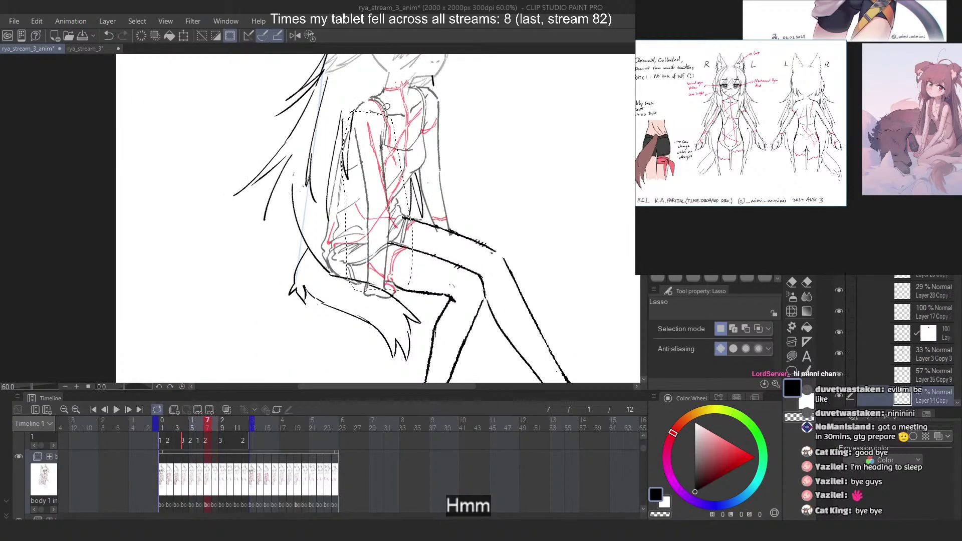
Lasso the far arm in frame 7, free-transform it with its top edge slightly further forward, and clear the selection
scroll(468, 83, up, 1)
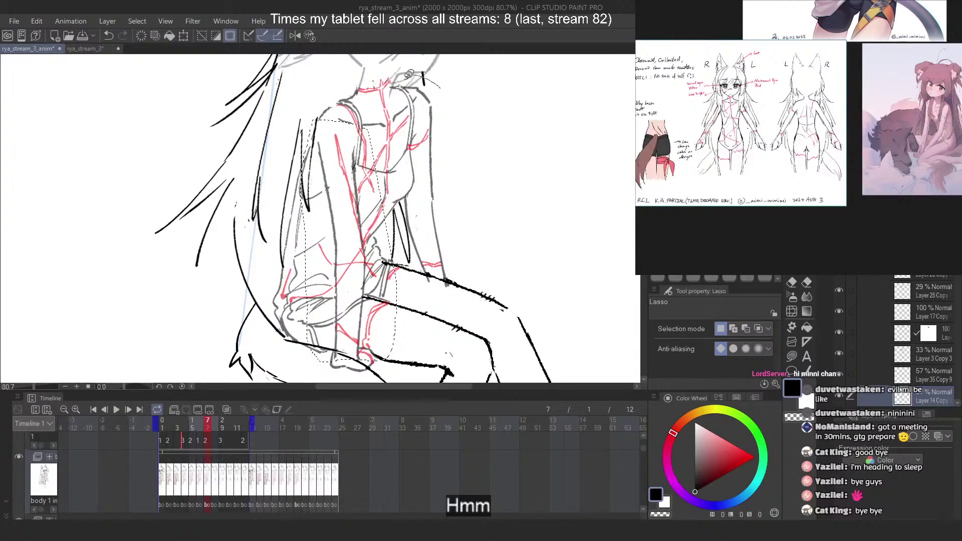
mouse_move(404, 247)
mouse_down()
mouse_move(455, 155)
mouse_move(440, 89)
mouse_up()
drag(441, 262, 435, 304)
scroll(444, 101, up, 2)
key(ctrl+t)
right_click(415, 107)
click(466, 190)
scroll(424, 104, down, 1)
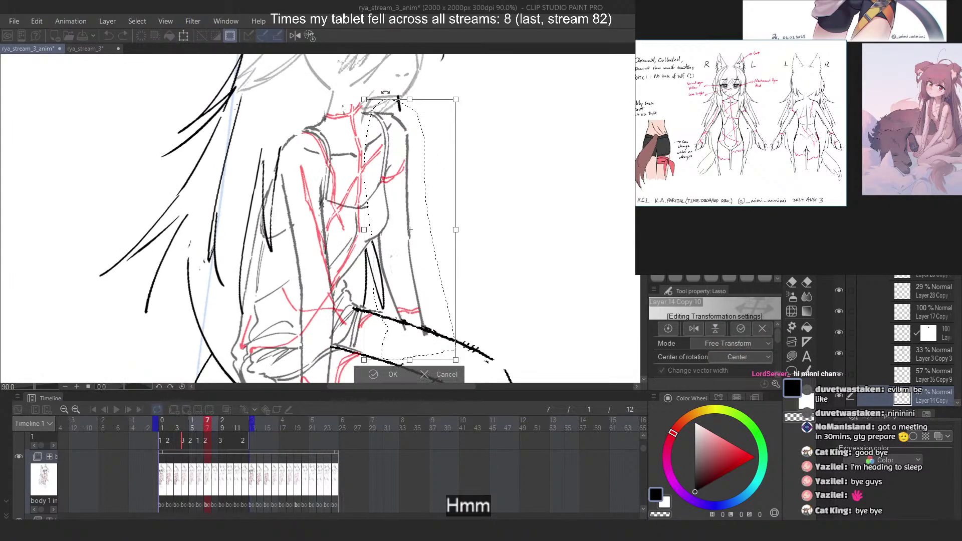
drag(424, 104, 424, 104)
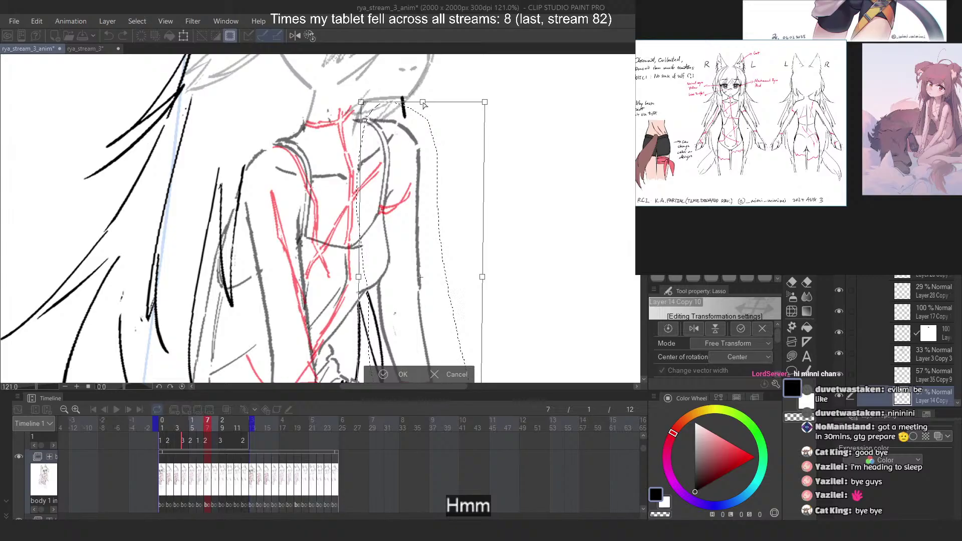
key(Return)
key(ctrl+d)
Step back and forth through frames 2 to 9 with the whole figure in view to check the adjusted arms in motion
scroll(394, 145, down, 6)
scroll(386, 125, up, 4)
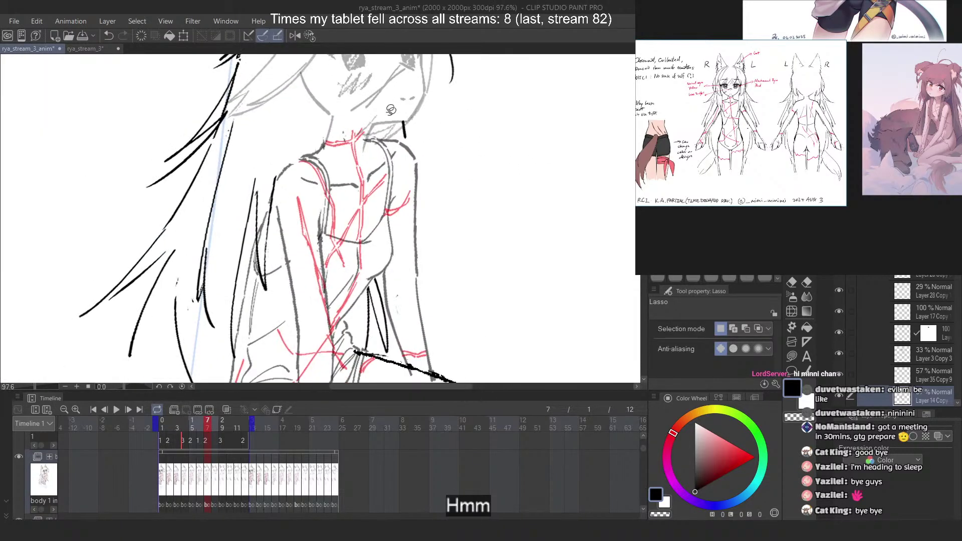
scroll(411, 181, down, 8)
key(Left)
key(Left)
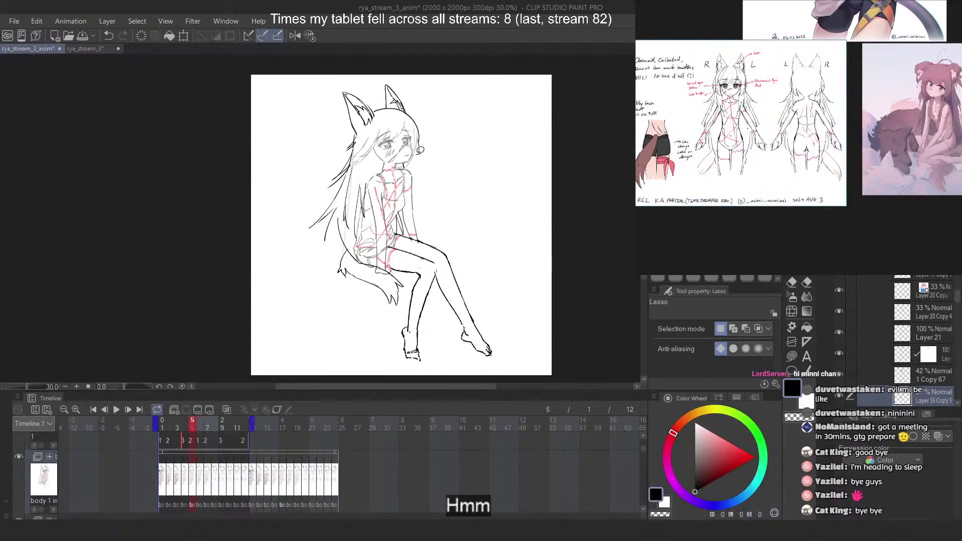
key(Right)
key(comma)
key(comma)
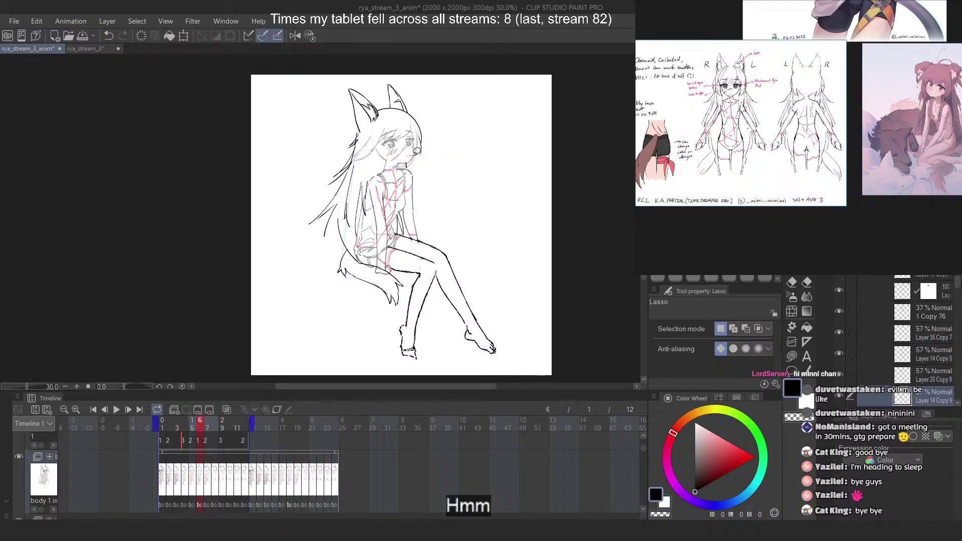
key(comma)
key(period)
key(period)
key(period)
key(period)
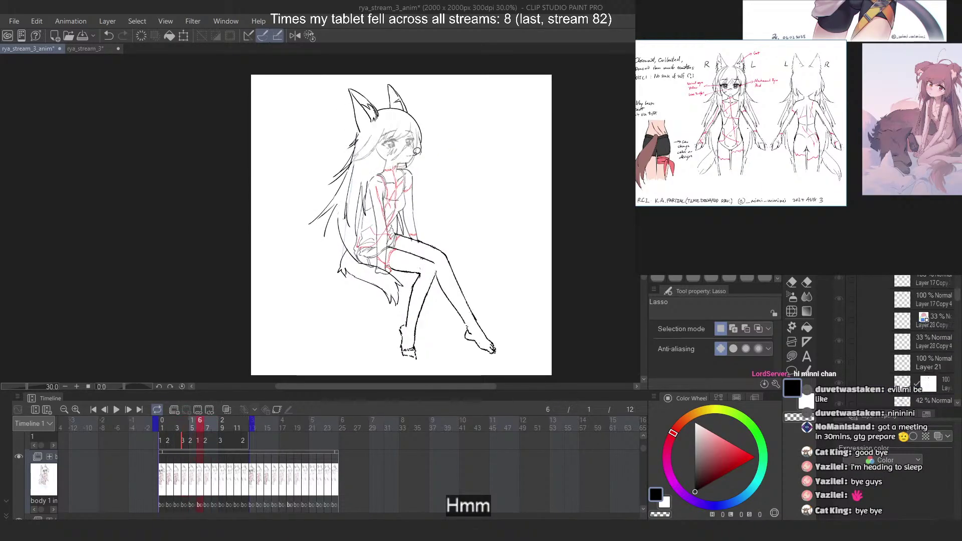
key(comma)
key(comma)
key(comma)
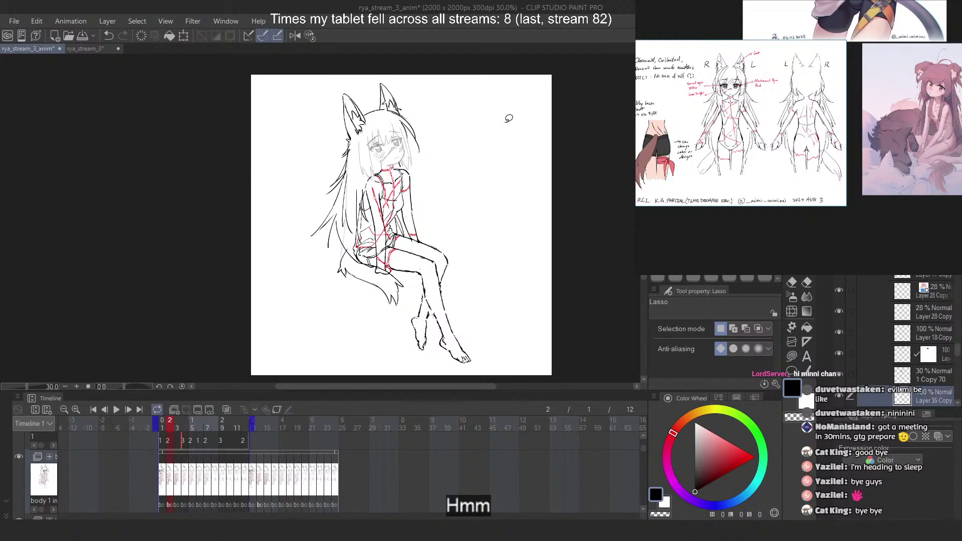
key(period)
key(period)
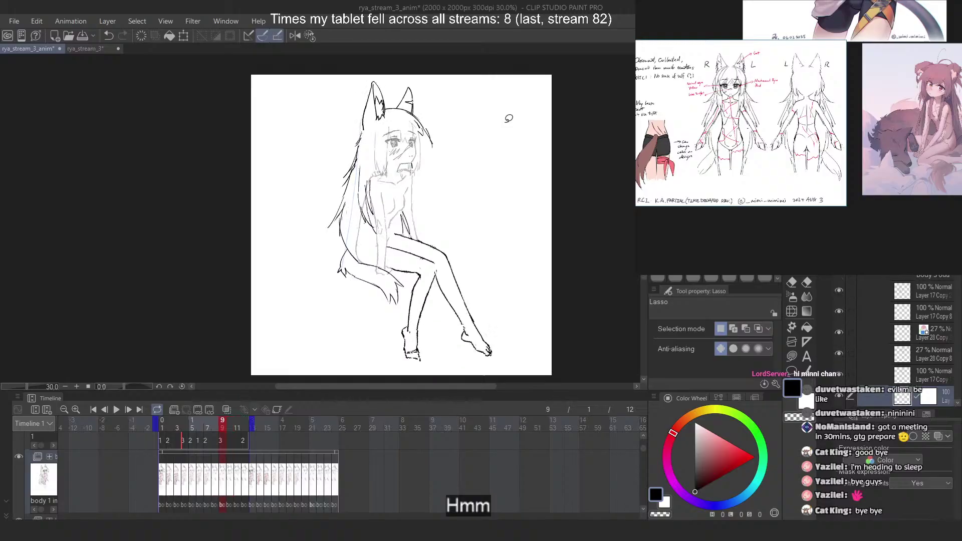
key(period)
key(period)
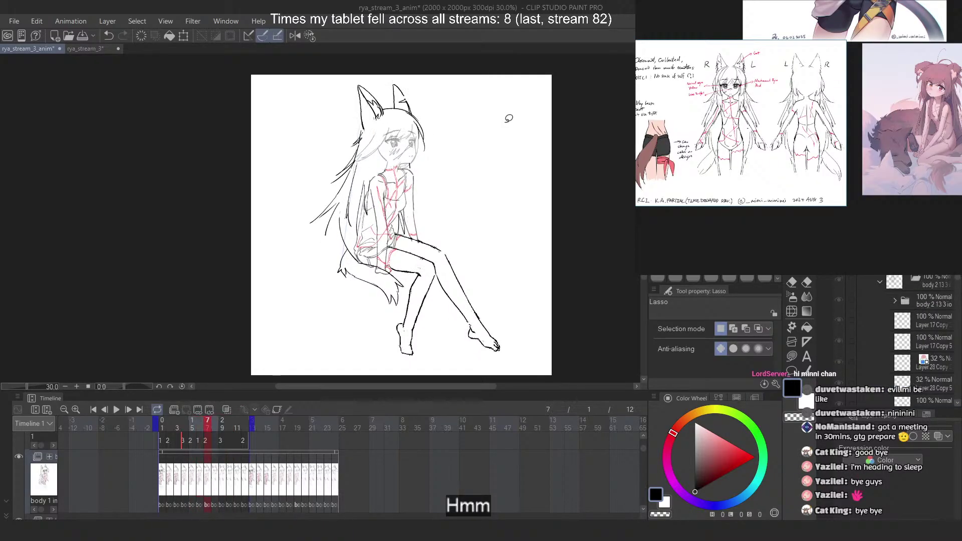
key(period)
key(comma)
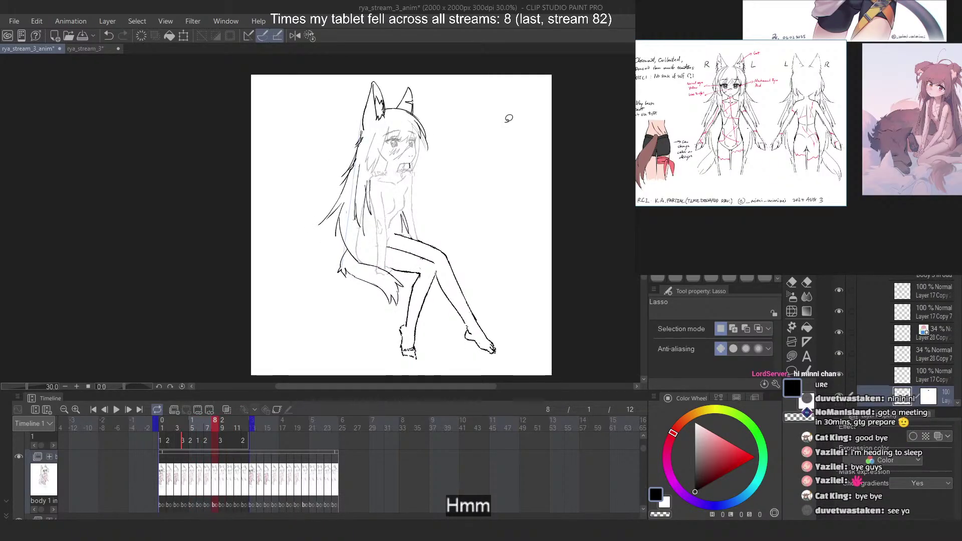
key(comma)
key(comma)
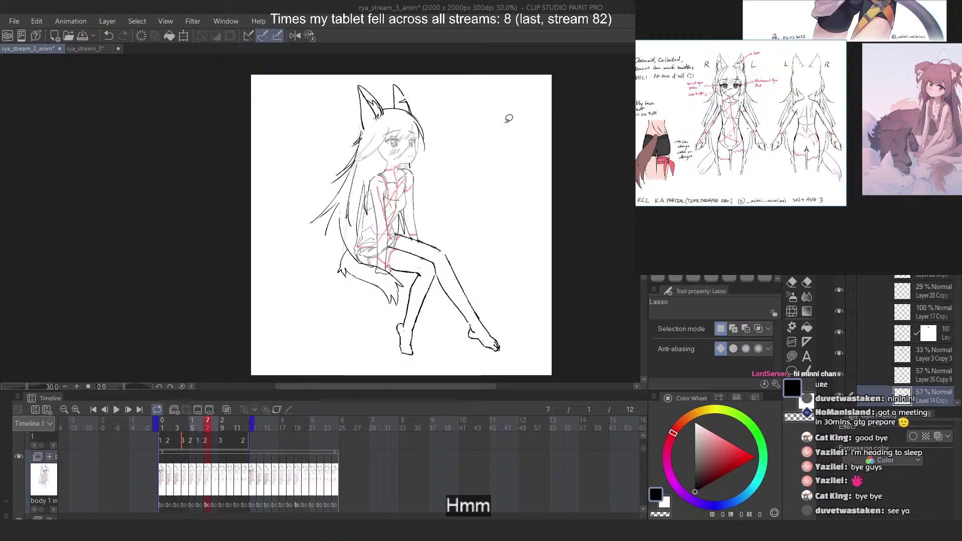
key(comma)
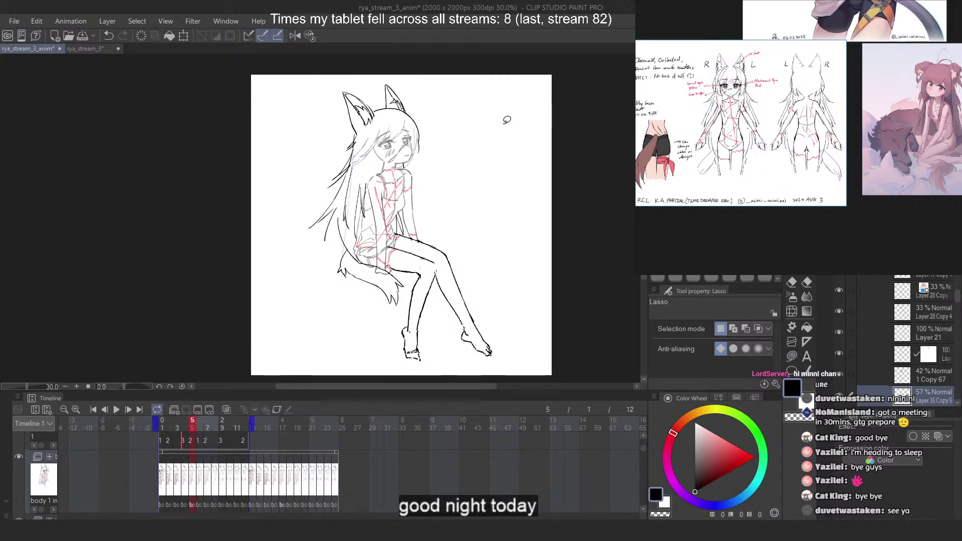
Flip repeatedly through frames 2 to 7 to examine how the torso and arms move from pose to pose
key(comma)
key(comma)
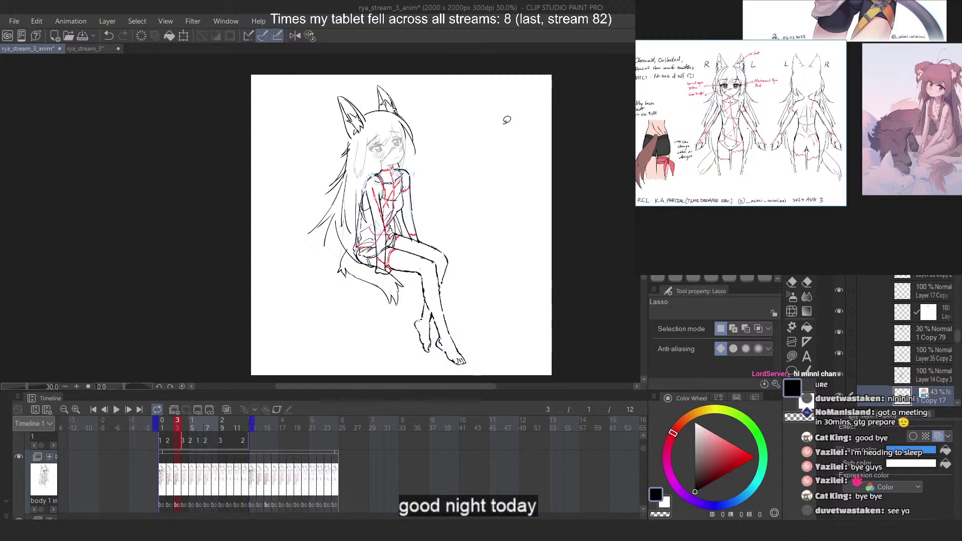
key(period)
key(period)
key(period)
key(period)
key(period)
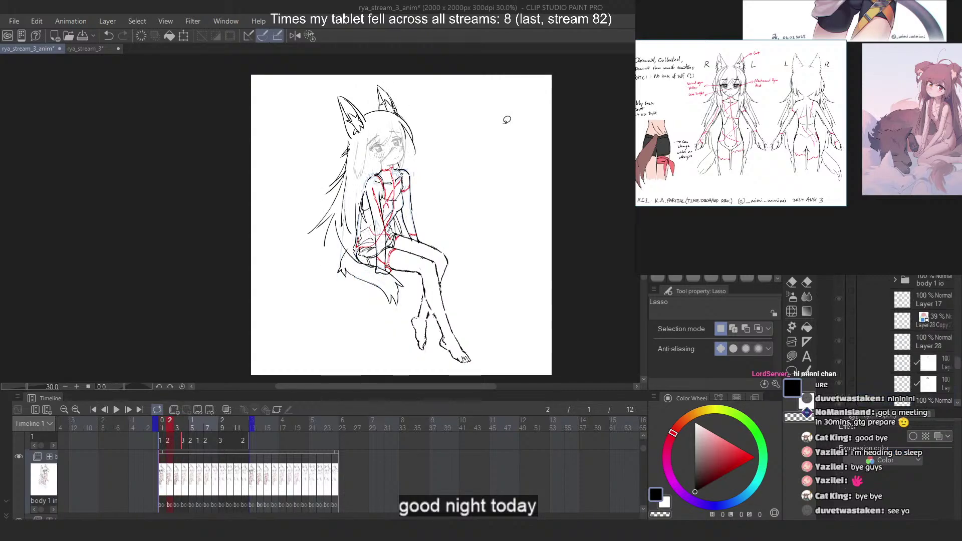
key(comma)
key(comma)
key(comma)
key(comma)
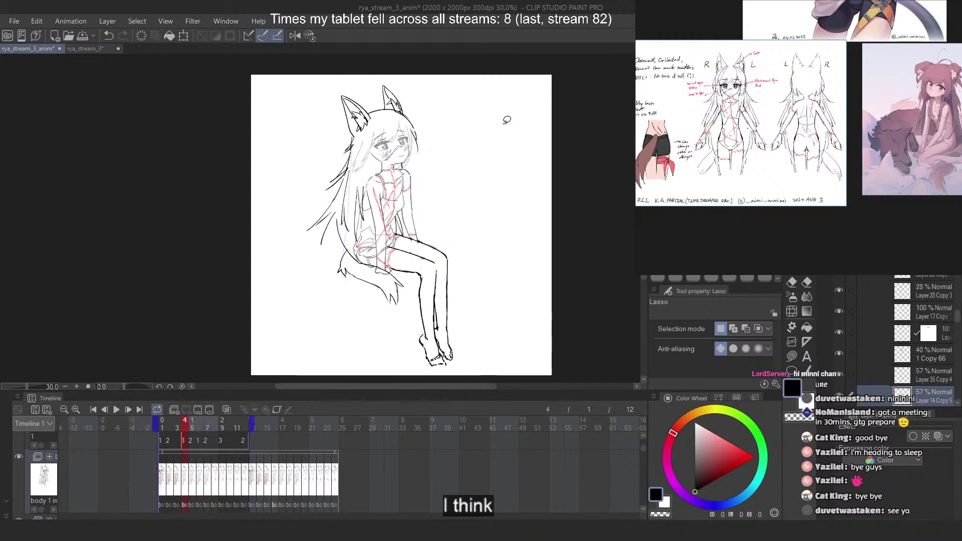
key(period)
key(period)
key(period)
key(comma)
key(comma)
key(comma)
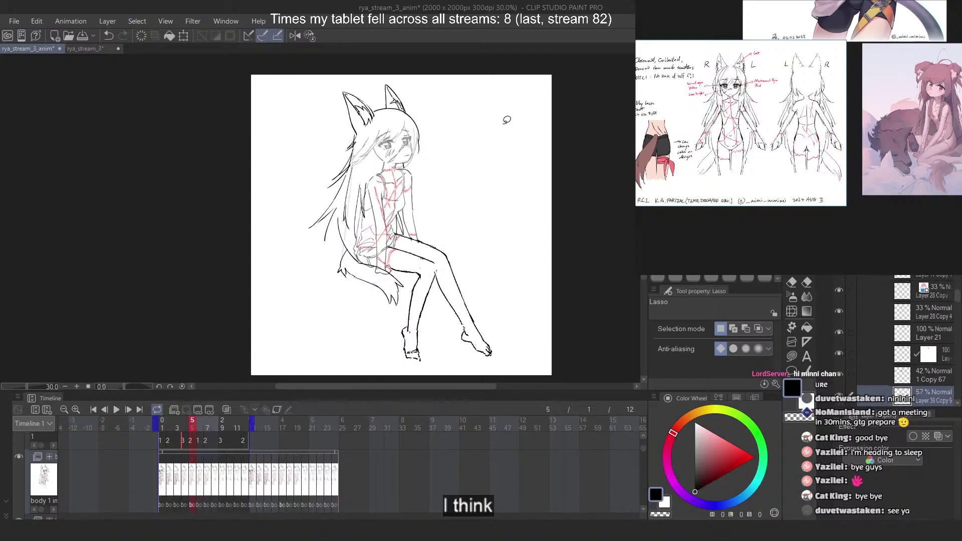
key(comma)
key(period)
key(period)
key(period)
key(period)
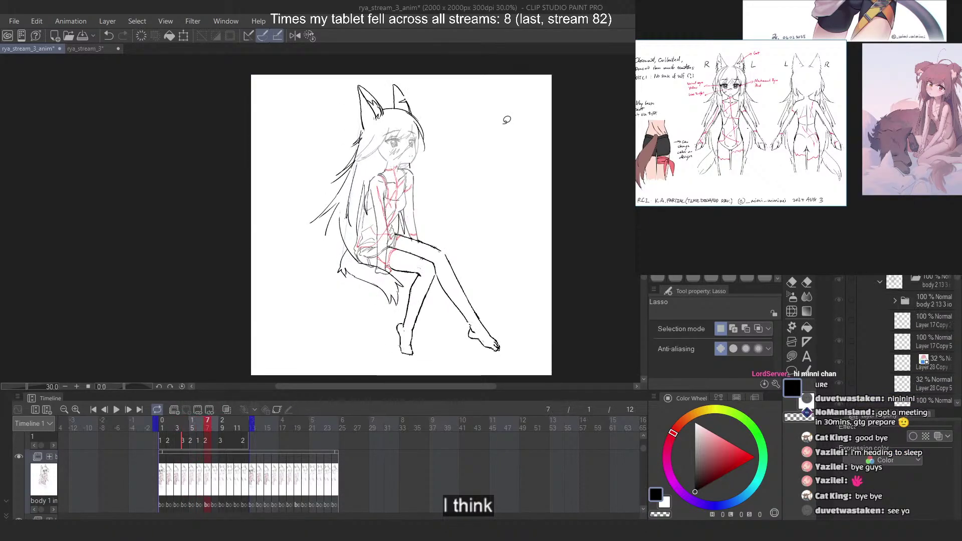
key(comma)
key(comma)
key(comma)
key(comma)
key(period)
key(period)
key(period)
key(period)
key(comma)
key(comma)
key(comma)
key(period)
key(period)
key(period)
key(comma)
key(comma)
key(comma)
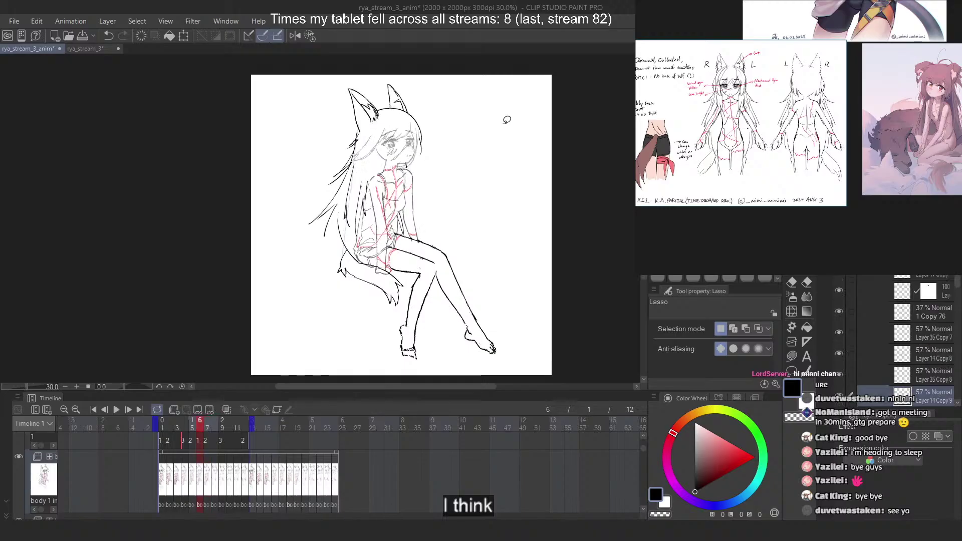
key(period)
key(period)
key(period)
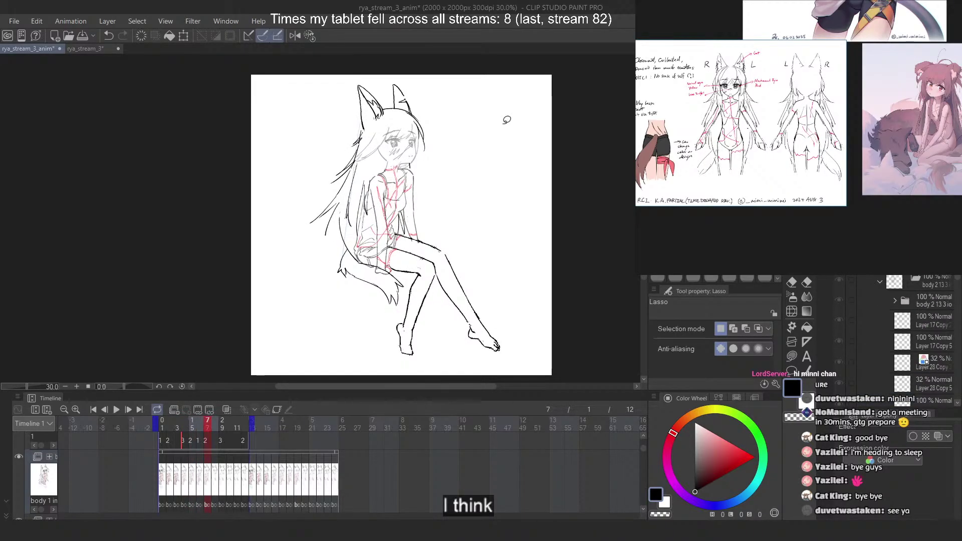
key(period)
key(comma)
key(comma)
key(comma)
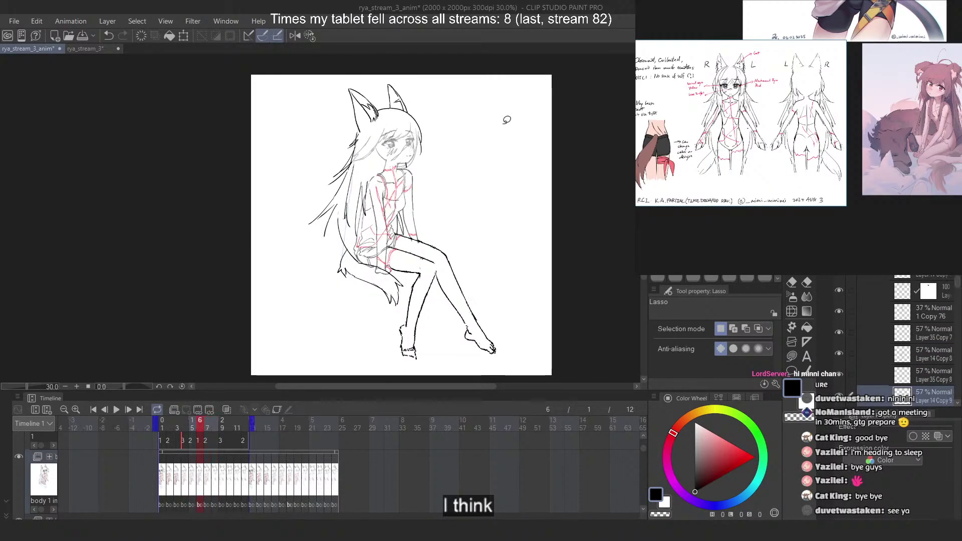
Compare frame 6 with frames 5, 7 and 8 to examine the far arm's position
key(period)
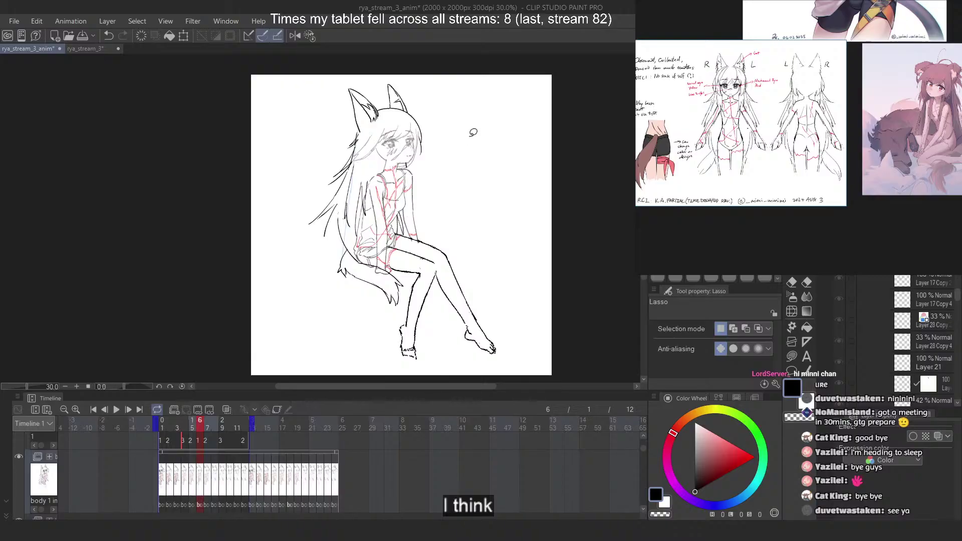
key(period)
key(period)
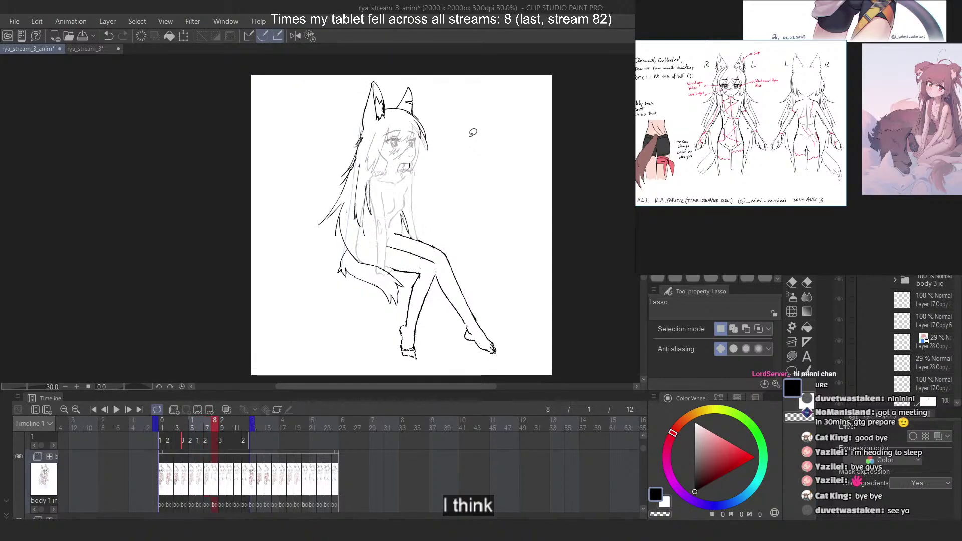
key(comma)
key(comma)
key(period)
key(comma)
key(period)
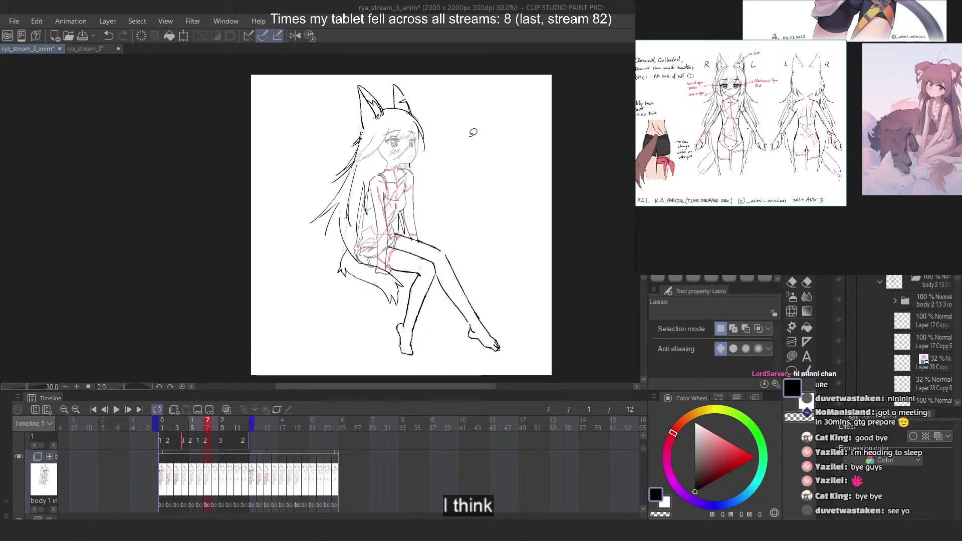
key(comma)
key(period)
key(comma)
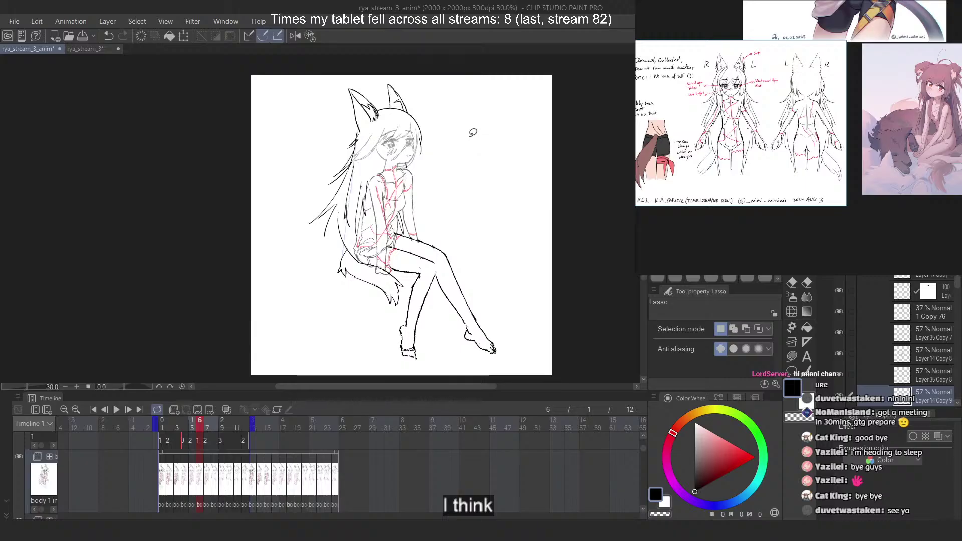
key(comma)
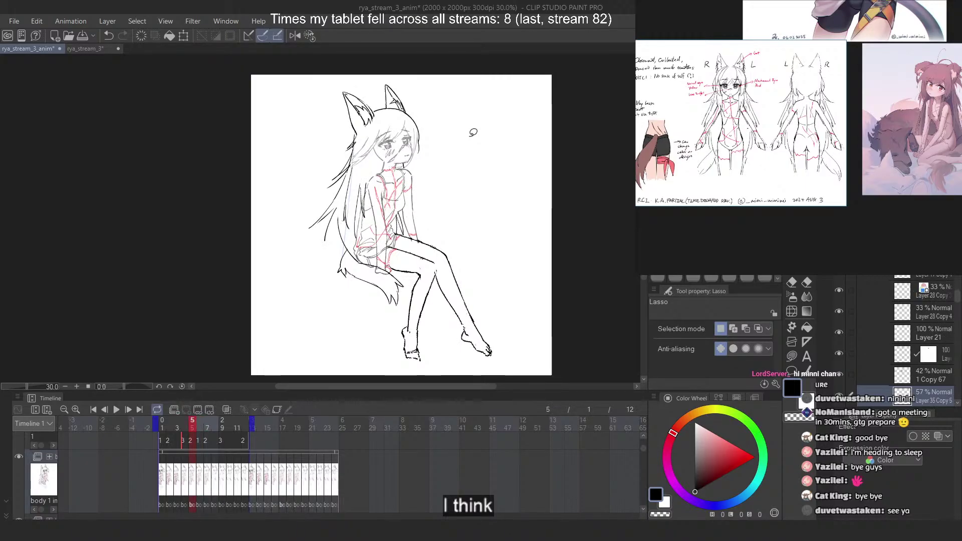
key(period)
scroll(906, 336, up, 2)
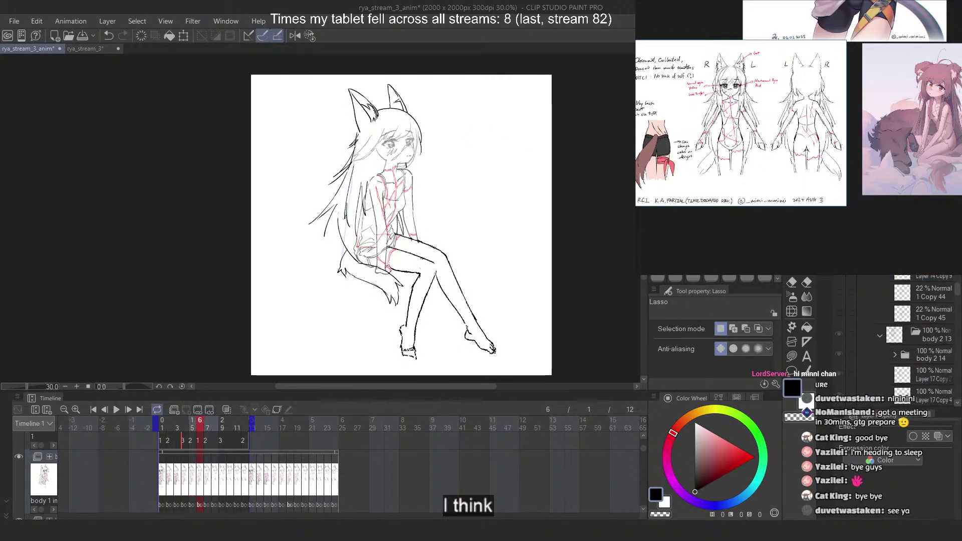
drag(394, 195, 532, 182)
drag(429, 196, 476, 196)
key(ctrl+t)
right_click(428, 200)
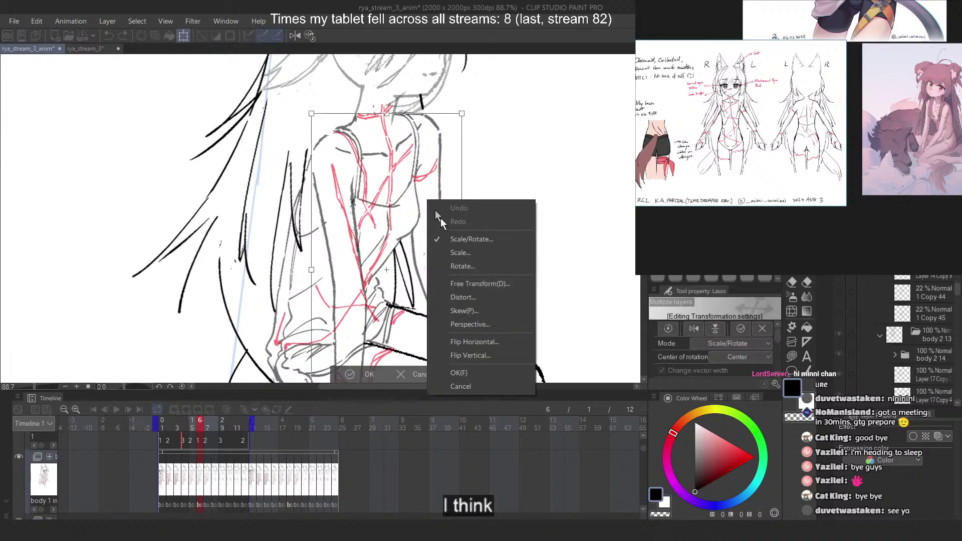
click(494, 189)
key(Escape)
Lasso the far arm in frame 6, free-transform it across multiple layers with its outer edge slightly further inward, and clear the selection
mouse_move(479, 132)
mouse_down()
mouse_move(428, 98)
mouse_move(394, 120)
mouse_move(399, 266)
mouse_move(429, 341)
mouse_move(532, 308)
mouse_up()
key(ctrl+t)
right_click(468, 236)
key(Escape)
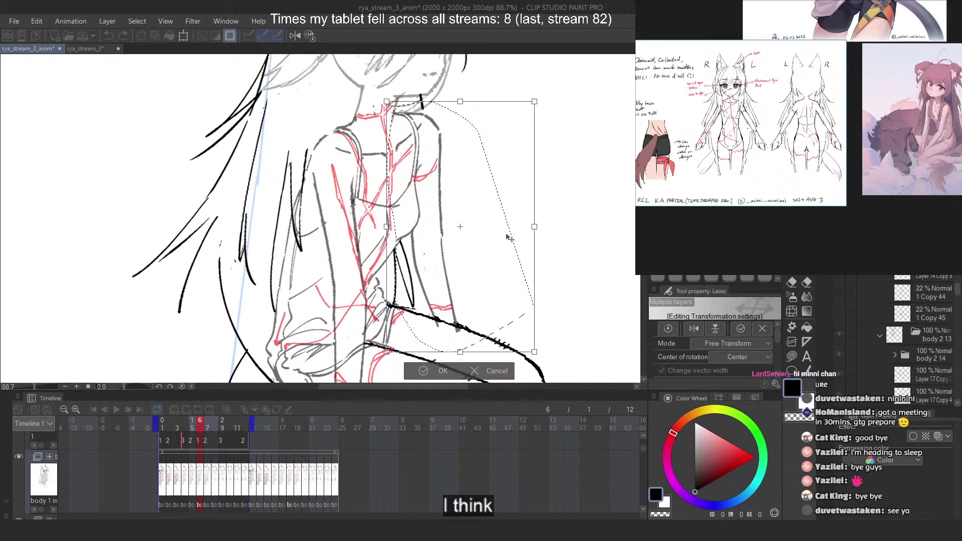
drag(534, 226, 529, 229)
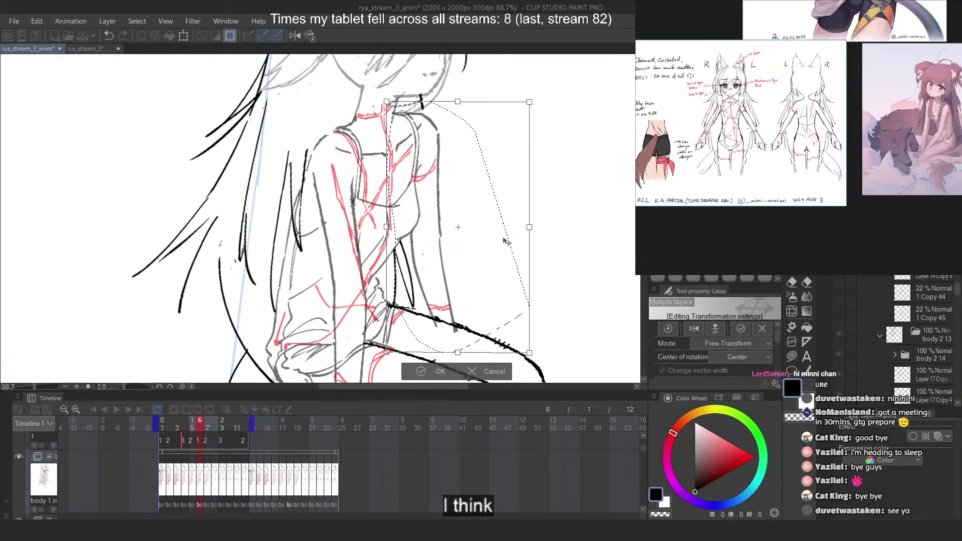
key(Return)
key(ctrl+d)
Step back and forth between frame 6 and its neighbouring frames from 3 to 7 to check the far arm's movement
scroll(424, 204, down, 2)
key(Left)
key(Right)
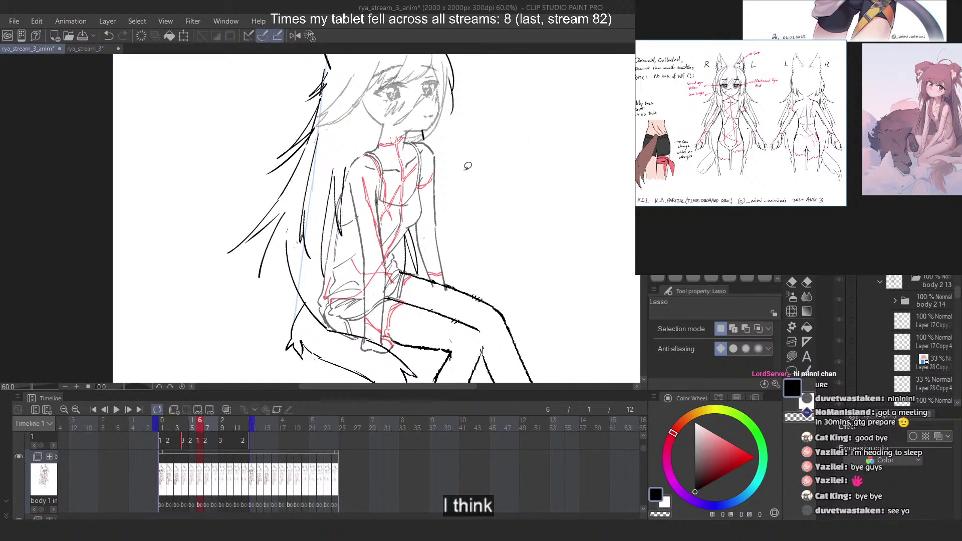
scroll(468, 166, down, 3)
key(Left)
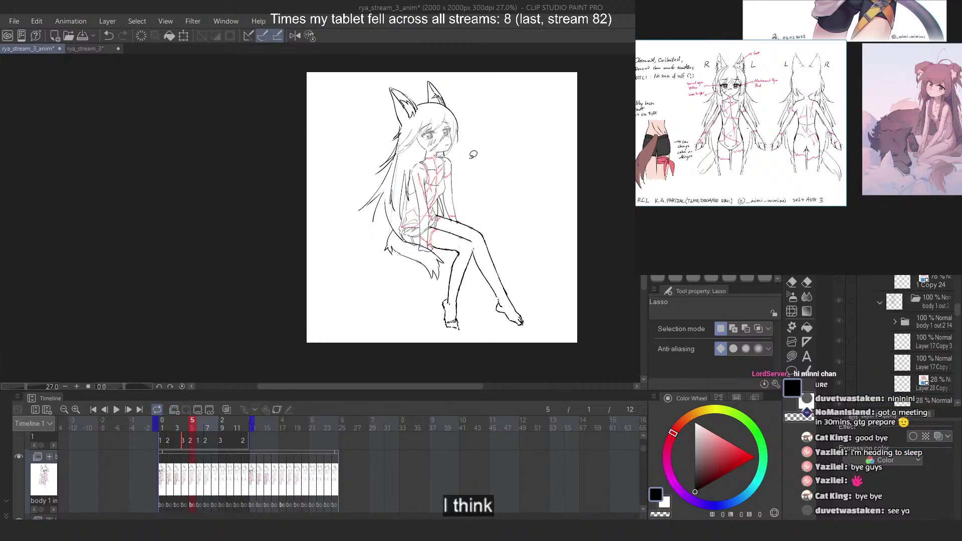
key(Right)
key(Right)
key(Left)
key(Left)
key(Left)
key(Left)
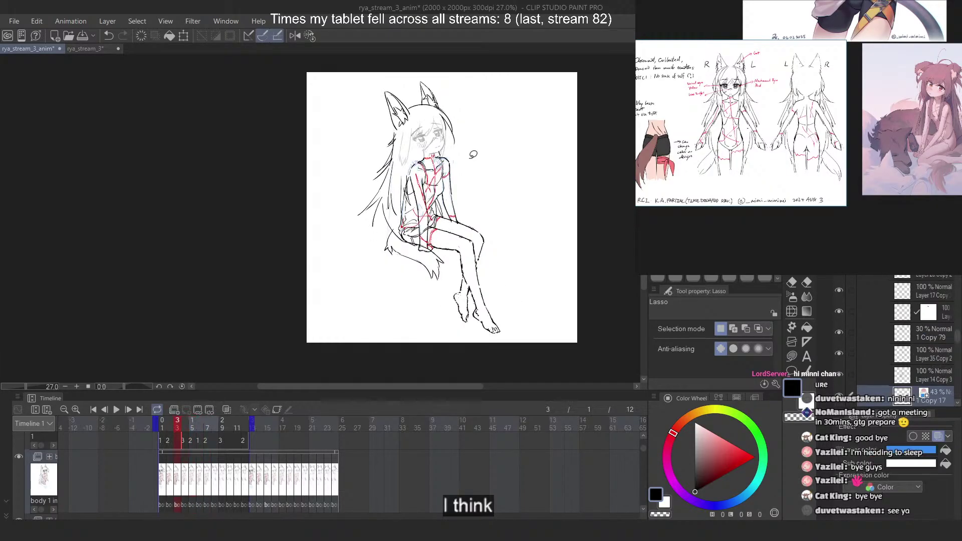
key(Right)
key(Right)
key(Right)
key(Right)
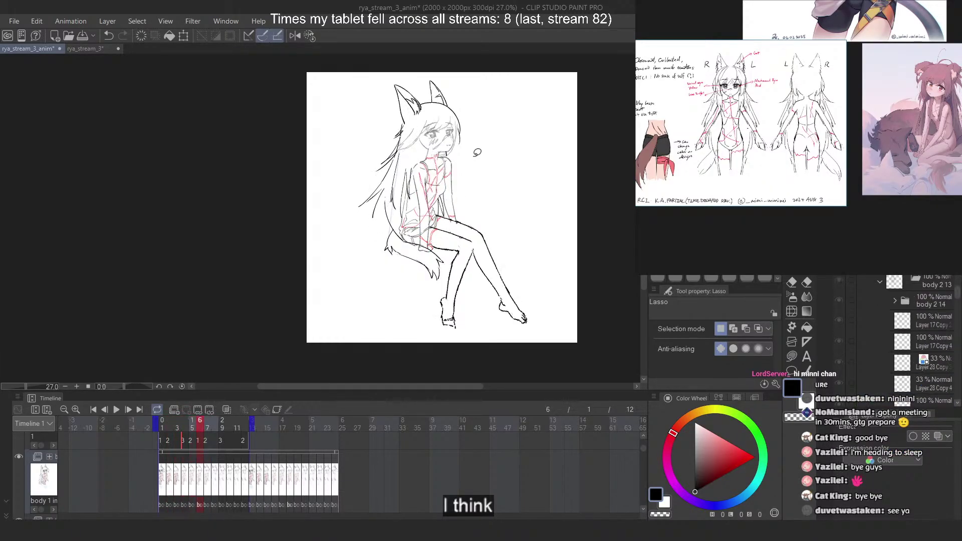
key(Left)
key(Left)
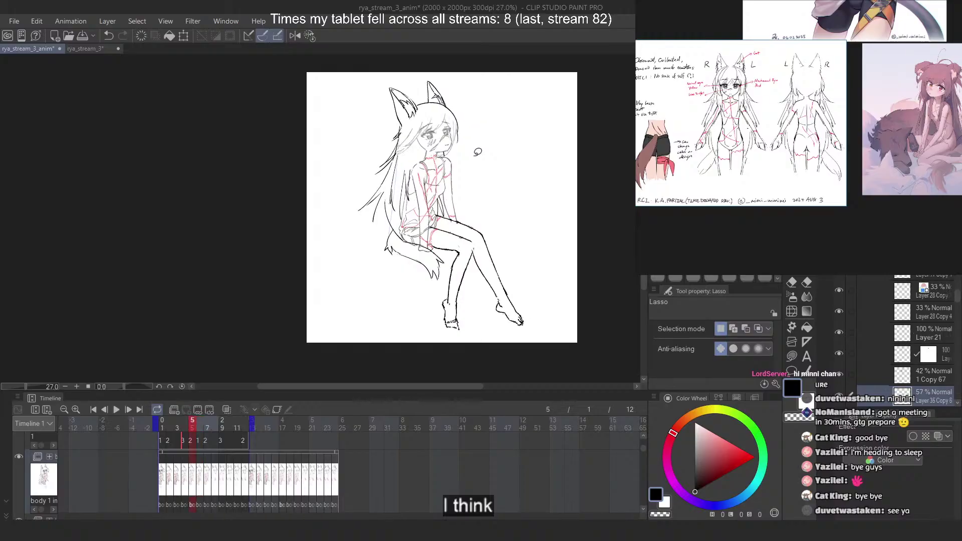
On frame 6, select Layer 35 Copy 7 together with Layer 14 Copy 8 and lasso the character's far arm
key(Left)
key(Right)
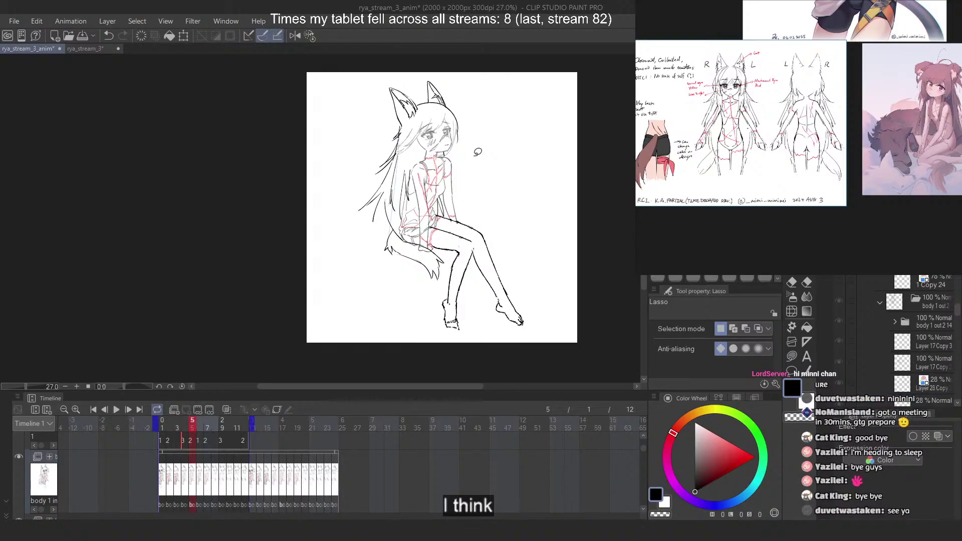
key(Right)
key(Right)
scroll(477, 152, up, 4)
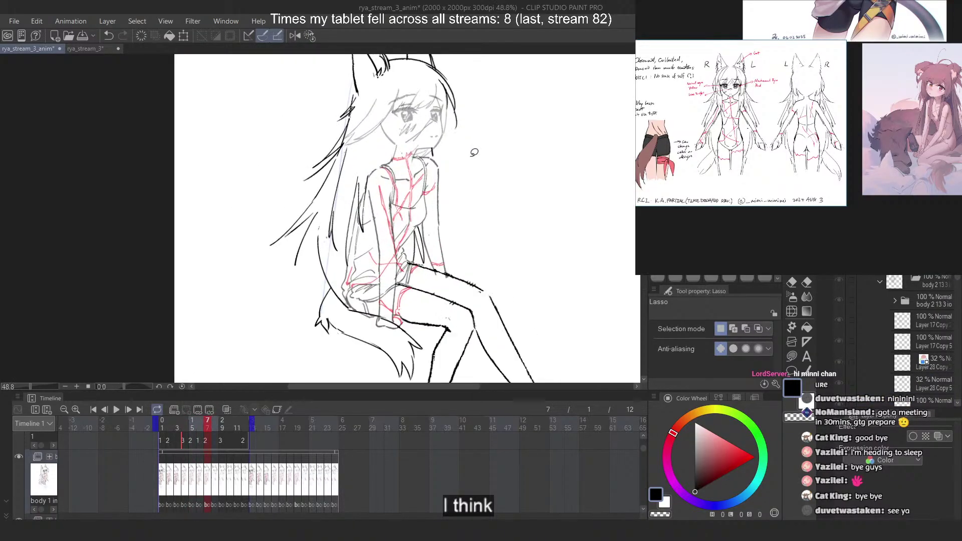
key(Left)
scroll(903, 330, down, 3)
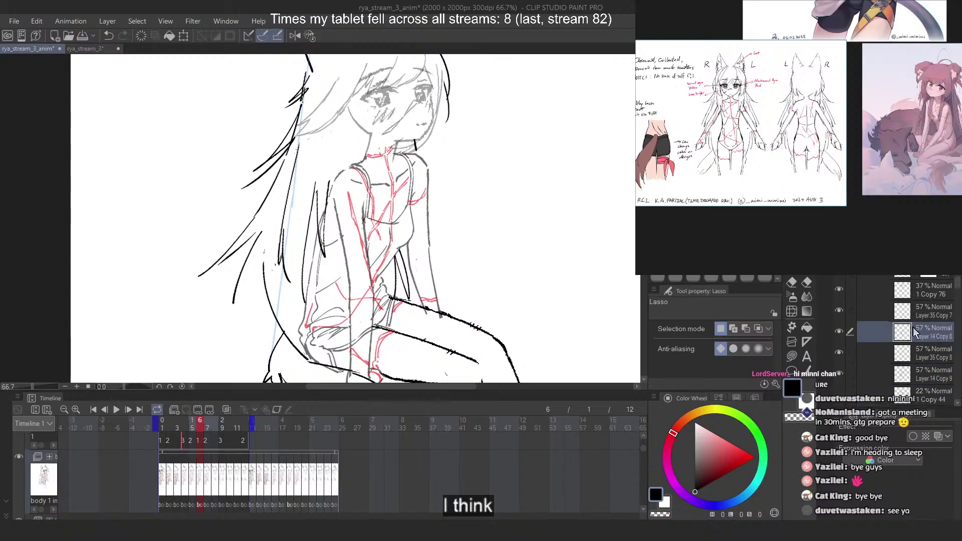
click(851, 311)
scroll(403, 243, up, 1)
key(ctrl+t)
right_click(423, 190)
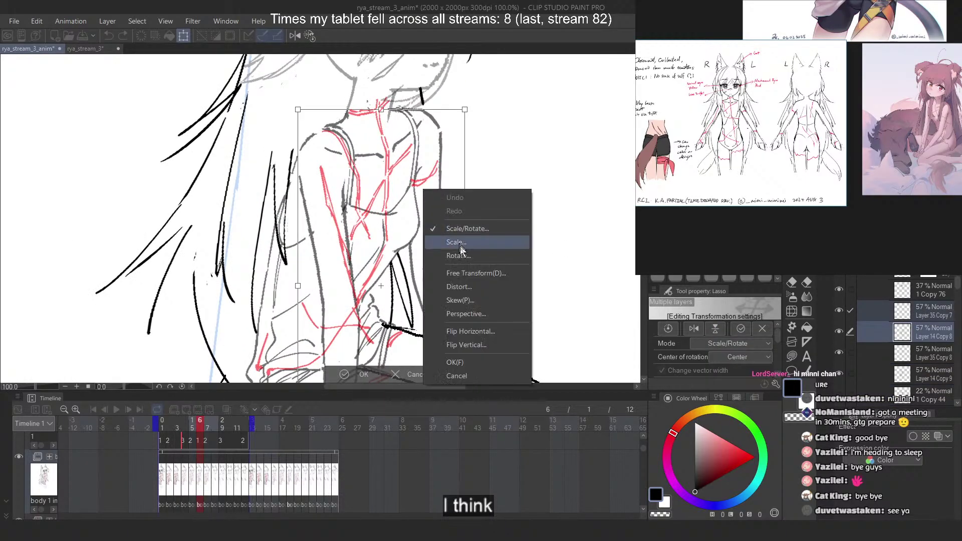
key(Escape)
mouse_move(497, 144)
mouse_down()
mouse_move(387, 111)
mouse_move(483, 359)
mouse_move(490, 351)
mouse_up()
Free Transform the lassoed far arm on frame 6, skewing its shoulder end slightly to the right
right_click(463, 129)
click(513, 227)
scroll(442, 96, up, 2)
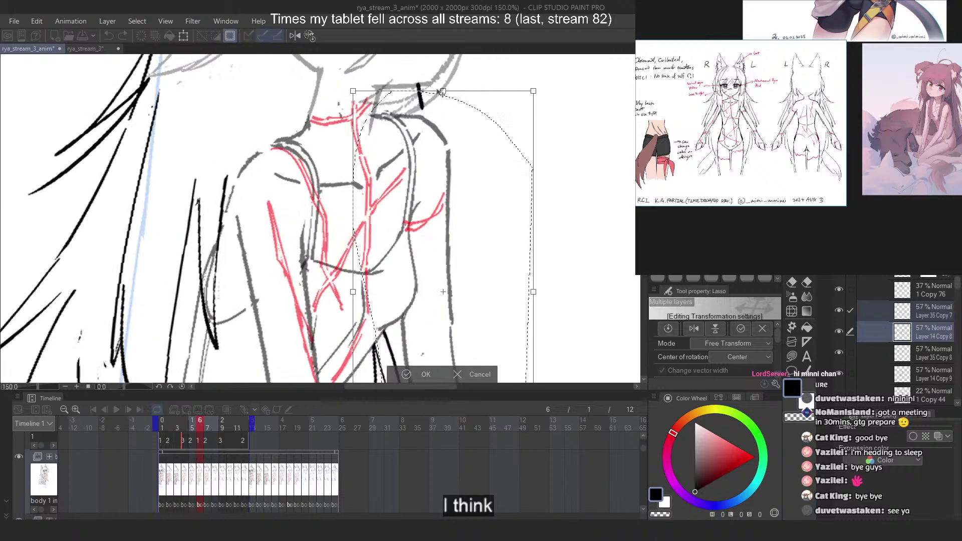
drag(445, 94, 447, 94)
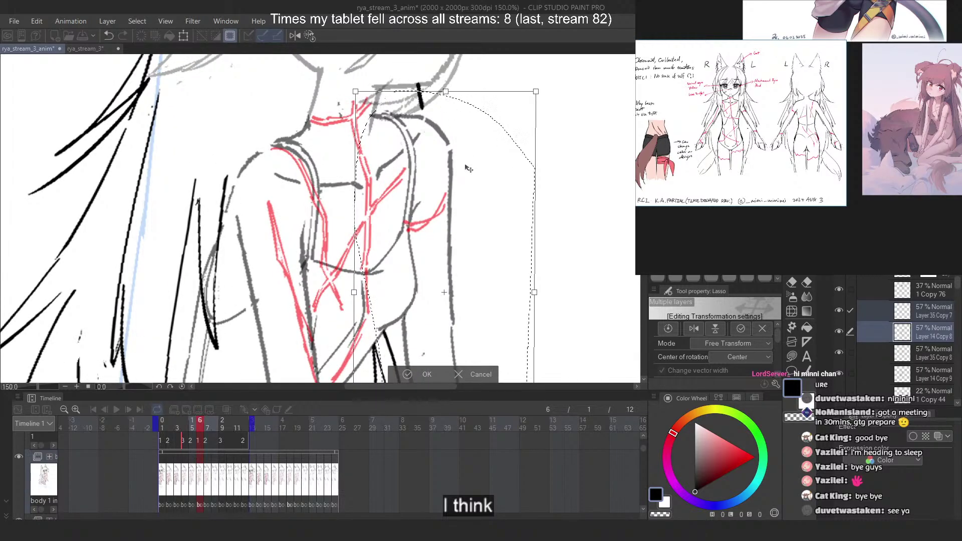
key(Return)
scroll(465, 136, down, 4)
Flip back and forth between frame 7 and the preceding frames to check the far arm's motion
key(ctrl+Right)
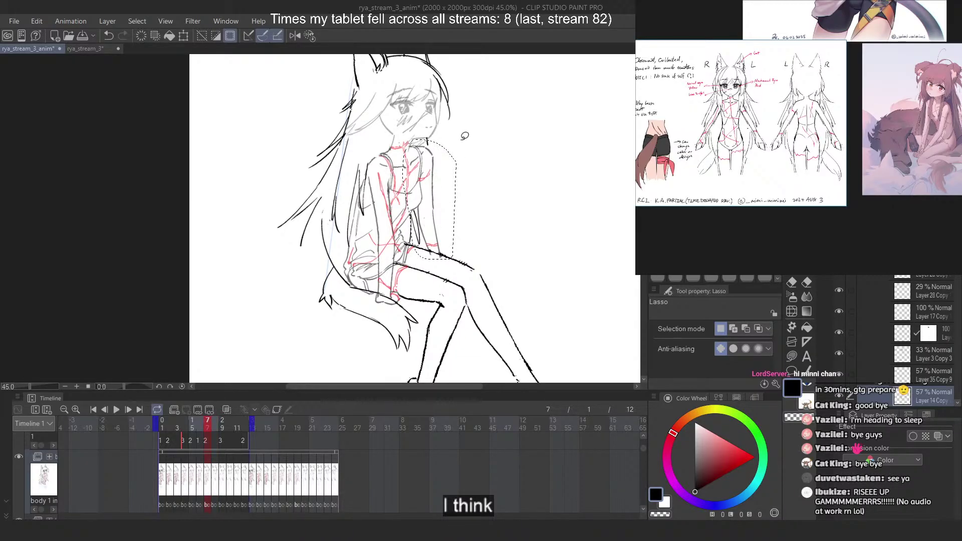
key(ctrl+Left)
key(ctrl+Left)
key(ctrl+Left)
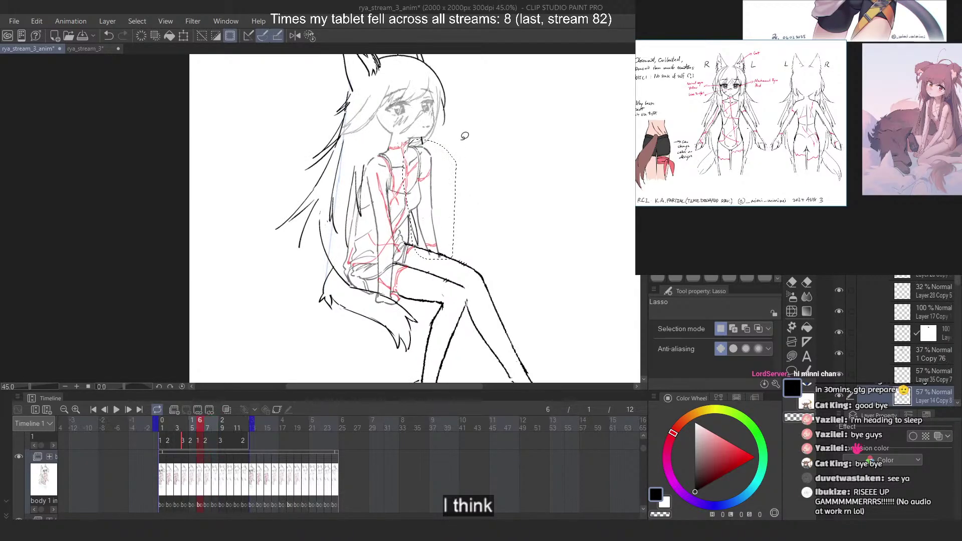
key(ctrl+Right)
key(ctrl+Right)
key(ctrl+Right)
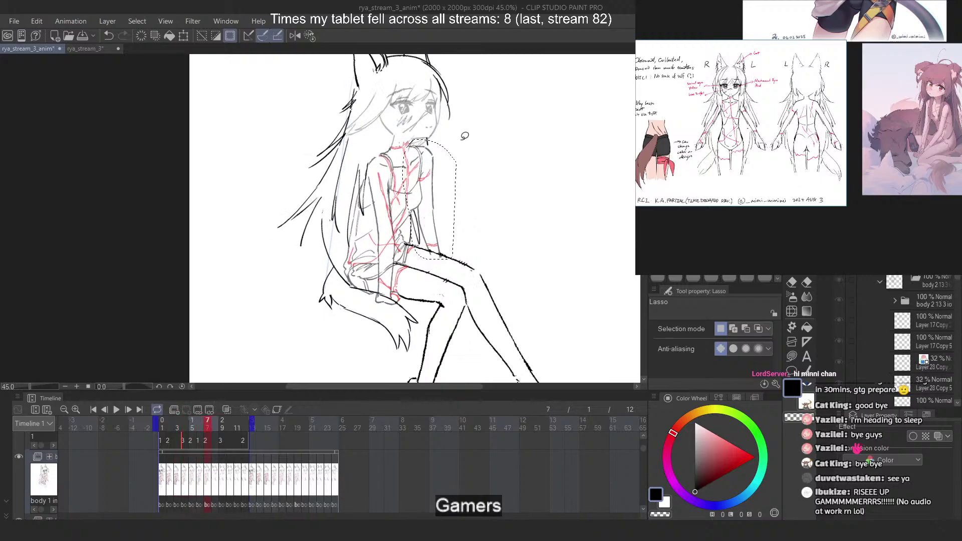
key(ctrl+Left)
key(ctrl+Left)
key(ctrl+Left)
key(ctrl+Left)
key(ctrl+Right)
key(ctrl+Right)
key(ctrl+Right)
key(ctrl+Right)
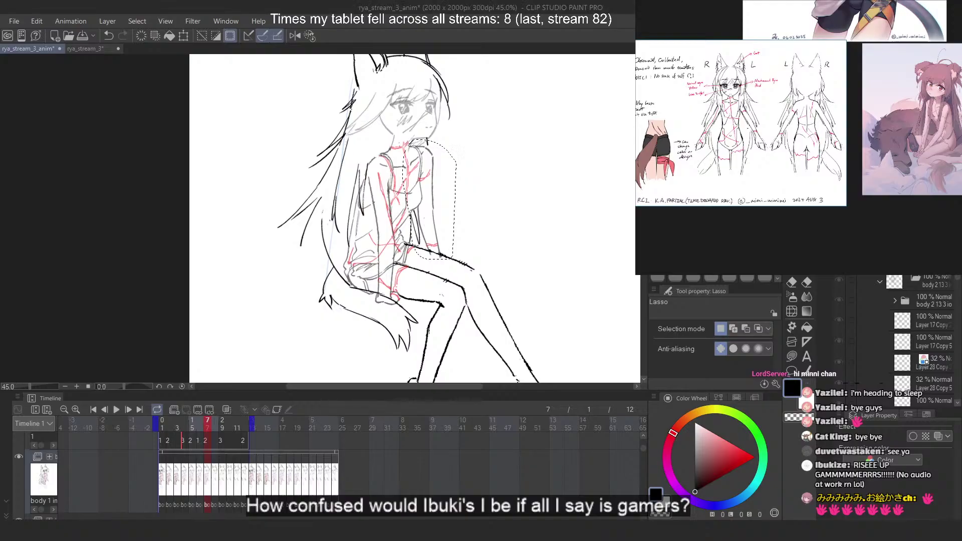
scroll(482, 171, up, 3)
scroll(323, 192, down, 4)
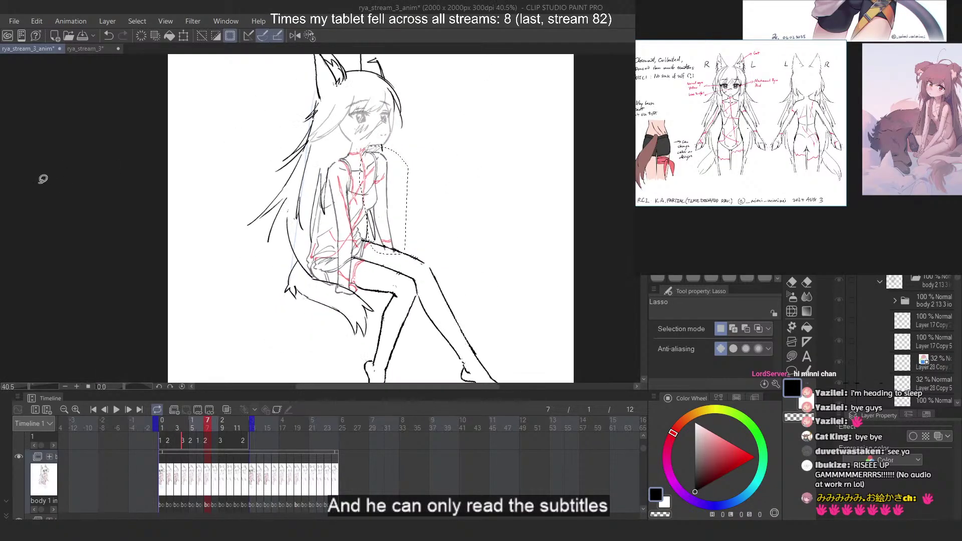
Clear the selection and step back and forth through frames 3 to 7 to examine the arm and shoulder motion
click(53, 180)
key(Left)
key(comma)
key(comma)
key(period)
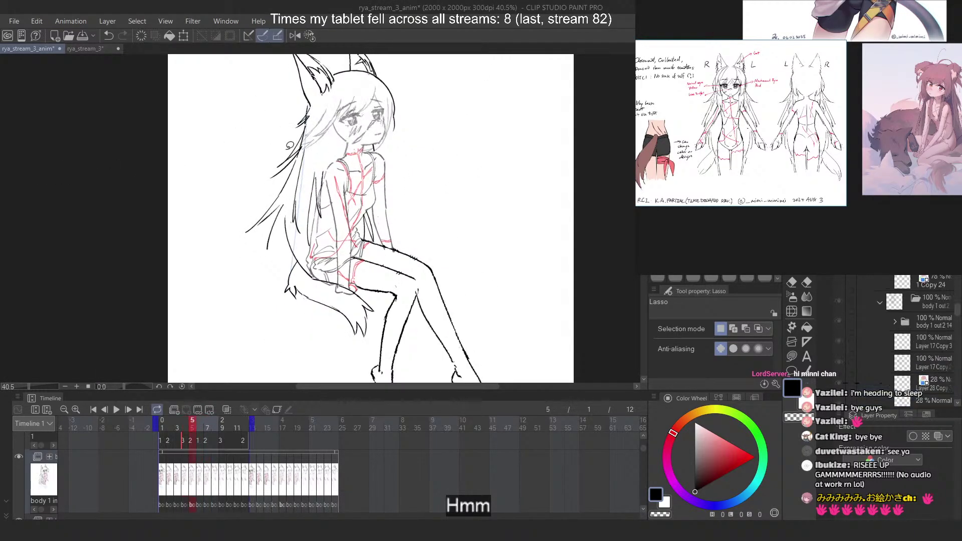
key(period)
key(period)
key(period)
key(comma)
key(comma)
key(comma)
key(comma)
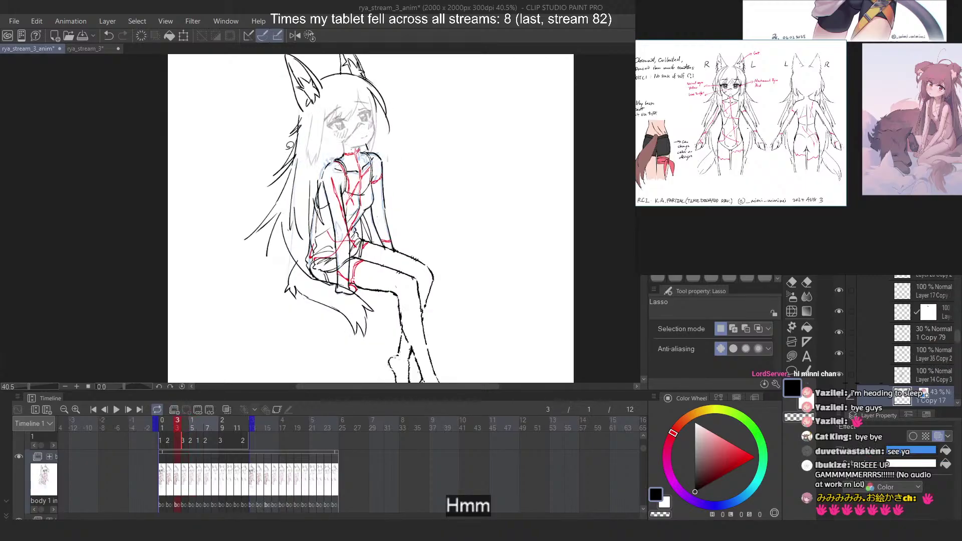
key(period)
key(period)
key(period)
key(period)
key(comma)
key(comma)
key(comma)
key(comma)
key(comma)
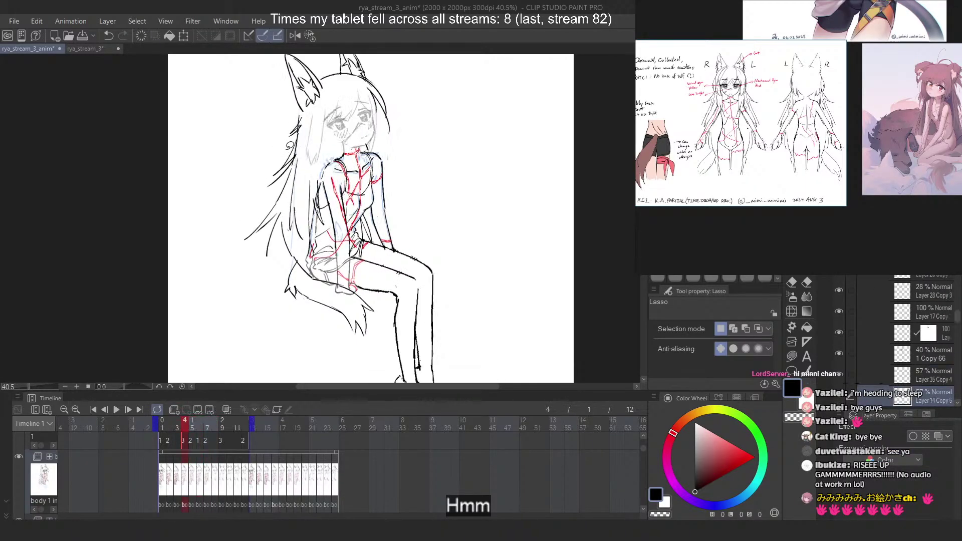
key(period)
key(period)
key(period)
key(comma)
key(comma)
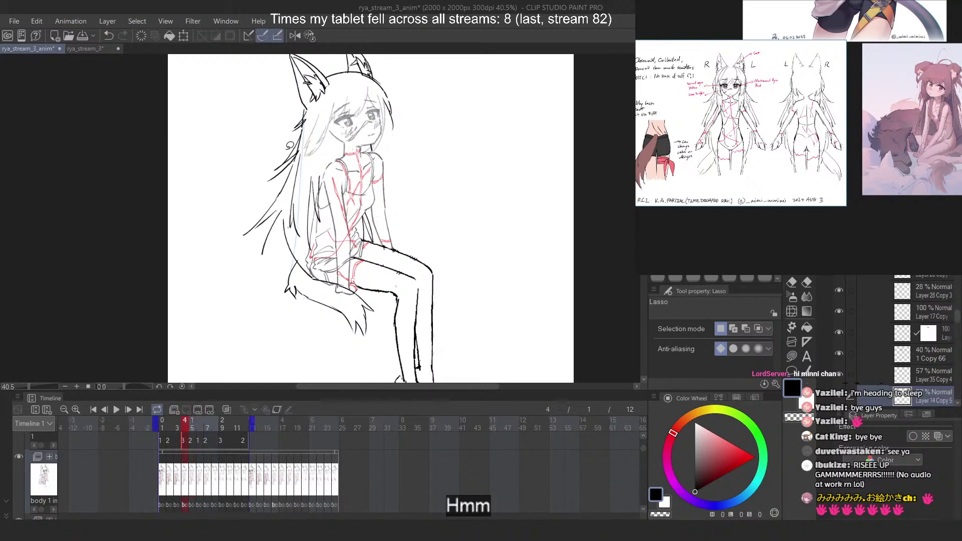
key(period)
scroll(337, 173, up, 2)
scroll(345, 176, down, 1)
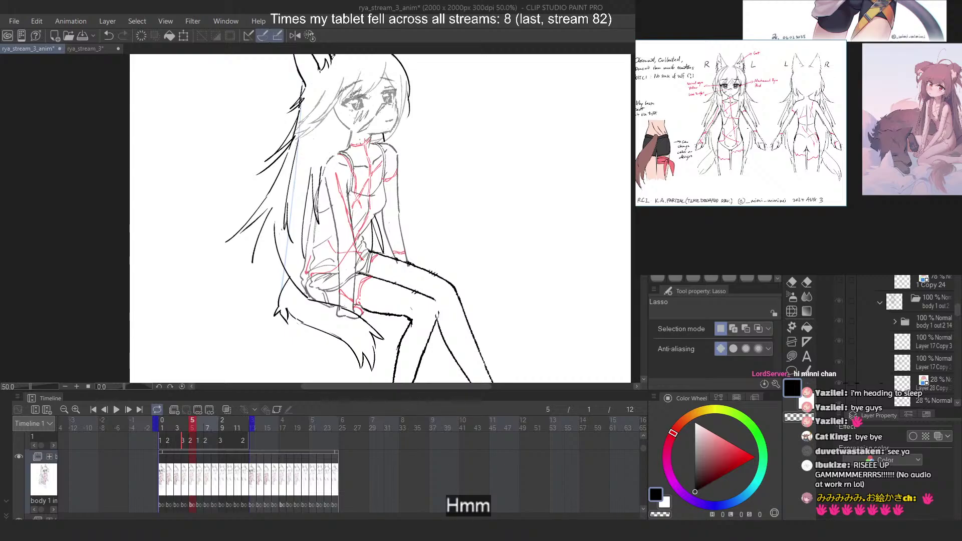
On frame 5, lasso the character's near arm from the shoulder down to the hand
scroll(362, 241, up, 2)
key(ctrl+t)
scroll(336, 116, down, 3)
drag(341, 109, 302, 105)
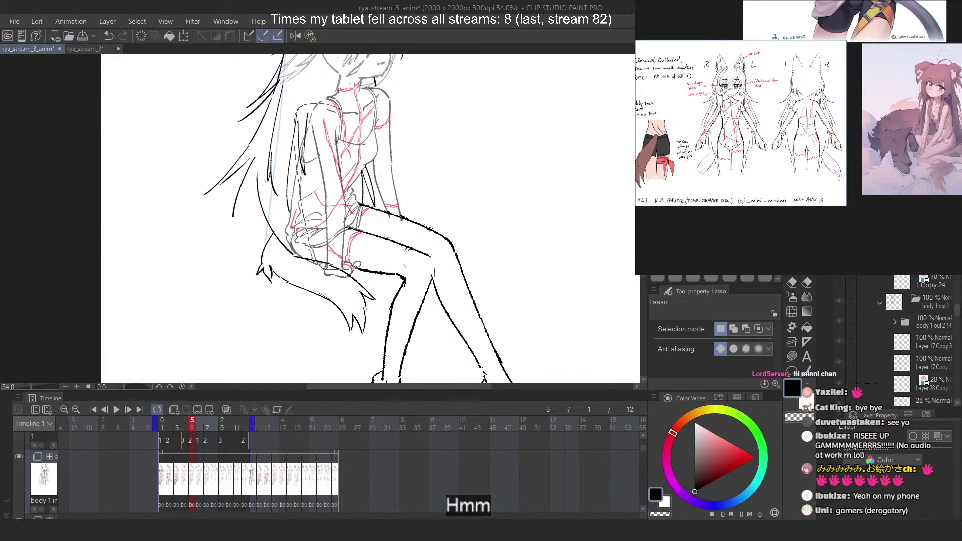
drag(357, 264, 358, 125)
scroll(318, 111, up, 6)
Free Transform the near arm on frame 5, skewing its shoulder end slightly to the left, and switch to frame 4
key(ctrl+t)
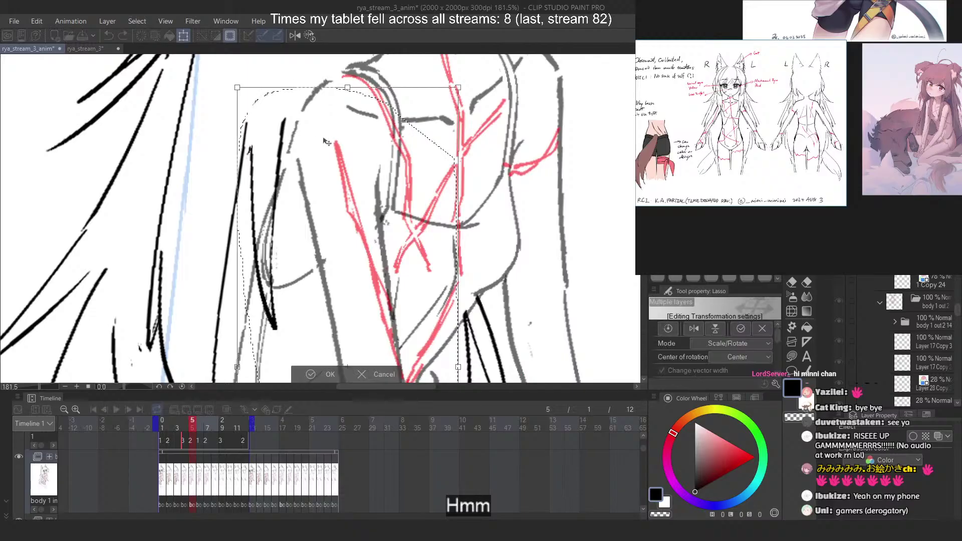
right_click(325, 142)
click(396, 226)
scroll(350, 96, up, 2)
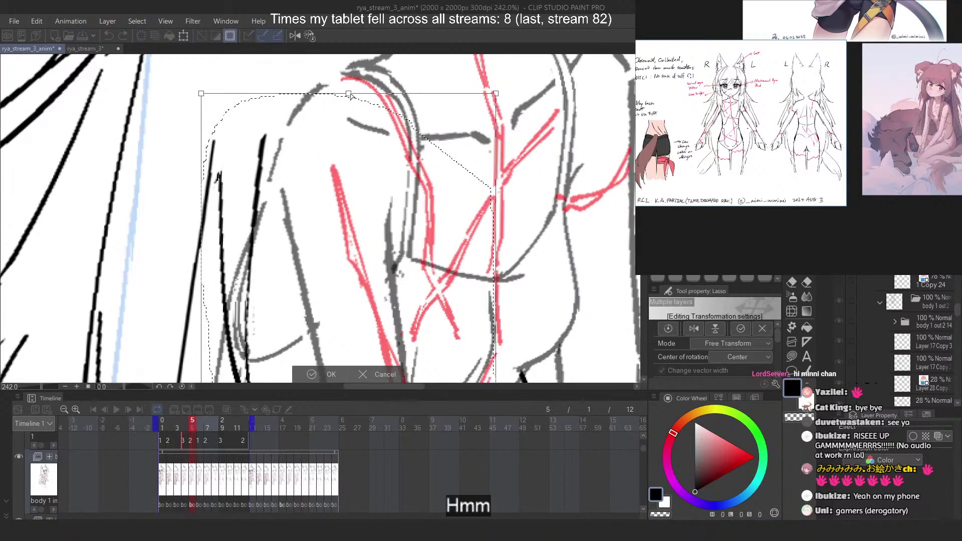
drag(351, 96, 349, 96)
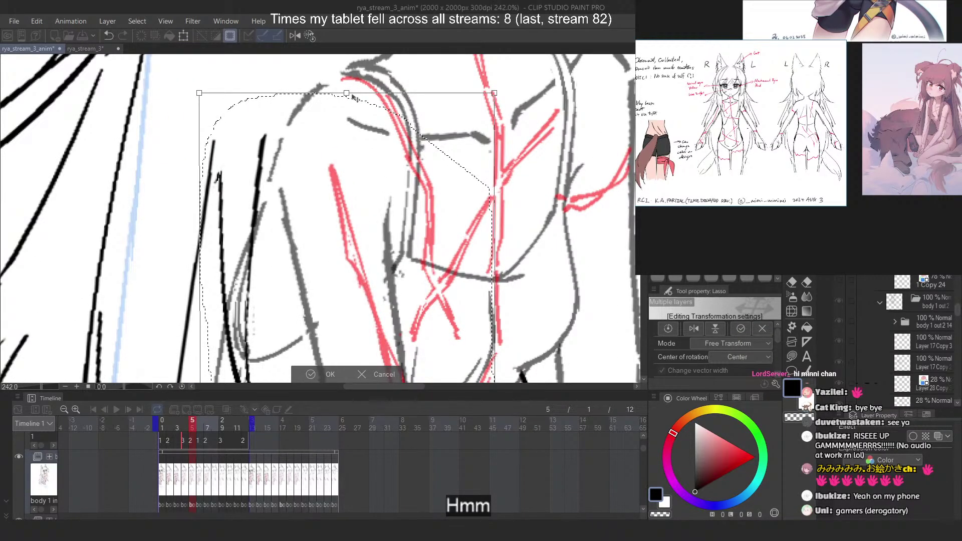
key(Return)
scroll(351, 139, down, 2)
key(Left)
key(Right)
key(Left)
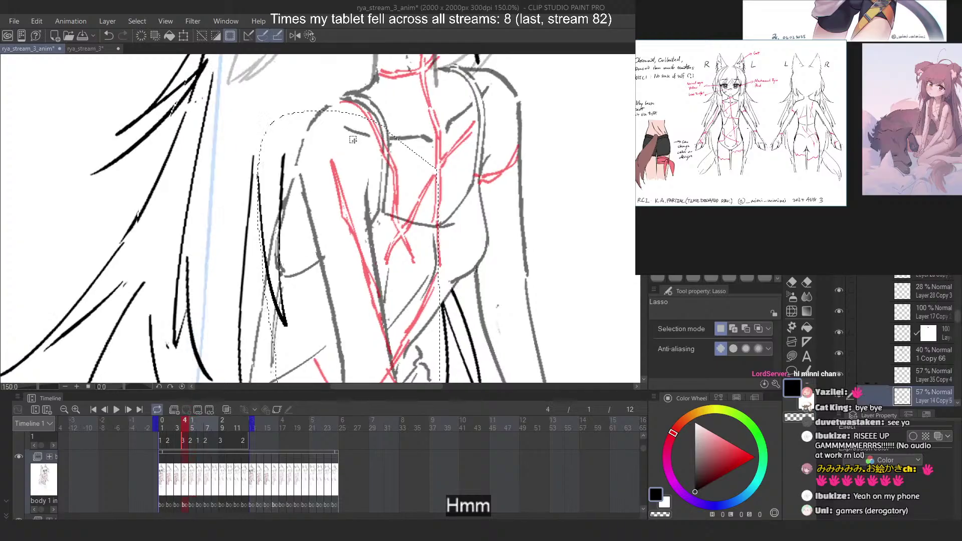
key(ctrl+t)
right_click(353, 139)
click(396, 224)
scroll(343, 109, up, 1)
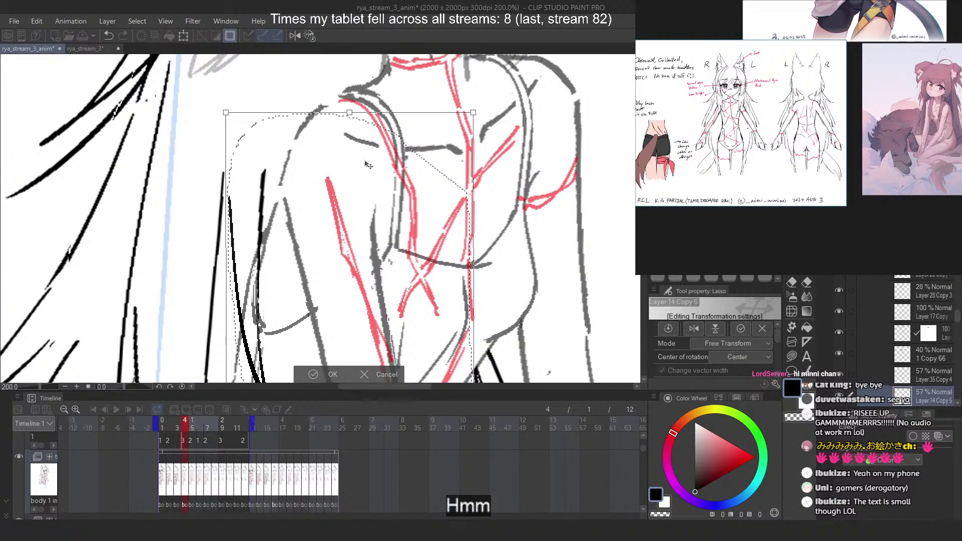
key(Return)
scroll(348, 142, down, 1)
scroll(349, 142, down, 4)
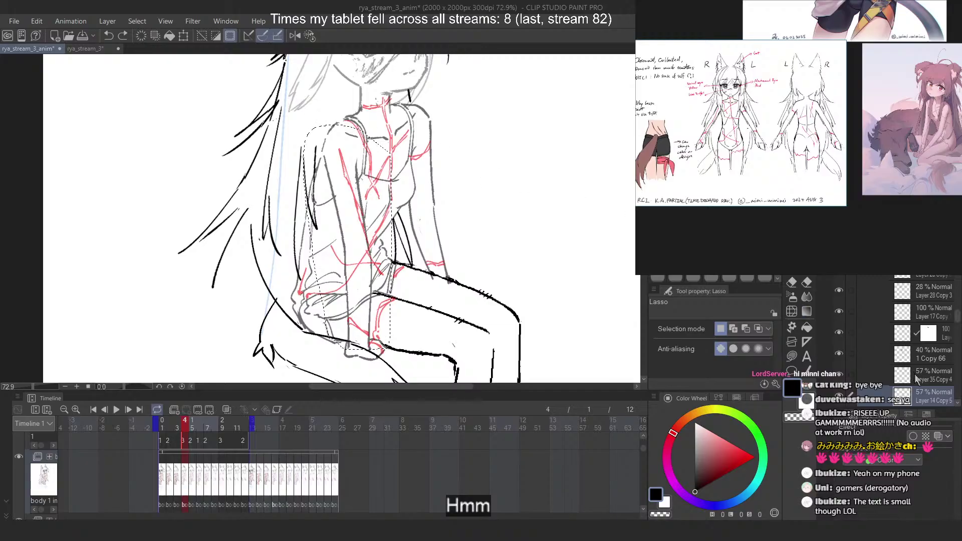
On frame 4, Free Transform the near arm on Layer 35 Copy 4 and Layer 14 Copy 5 together, shifting its shoulder end slightly left
scroll(351, 112, up, 5)
key(ctrl+t)
right_click(312, 189)
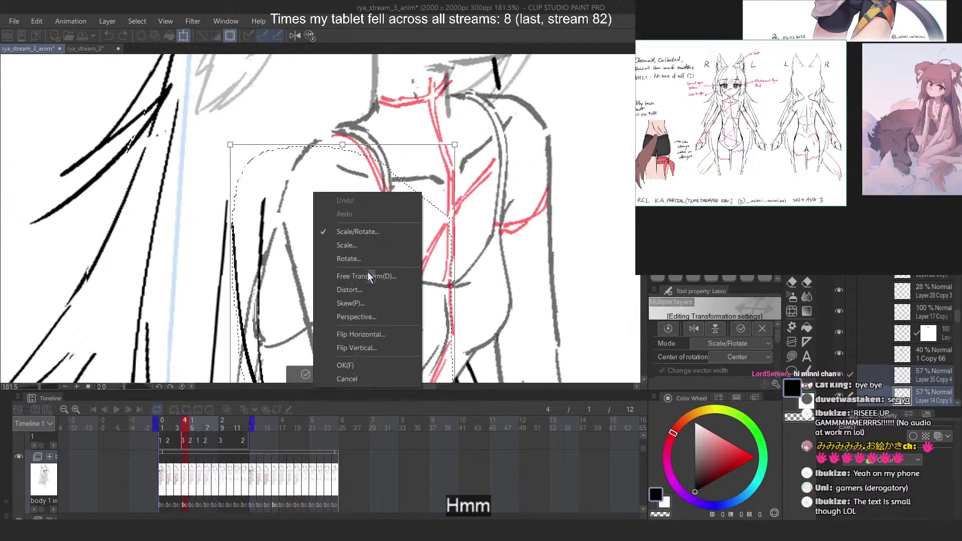
click(368, 272)
drag(343, 149, 341, 150)
key(Return)
scroll(358, 175, down, 6)
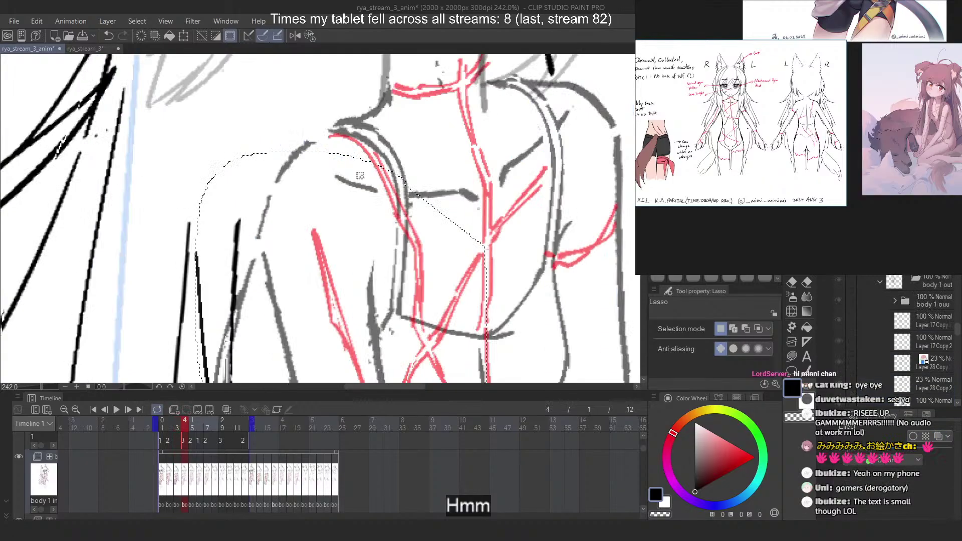
Step through frames 3 to 6 to check the near arm's motion
key(Right)
key(Right)
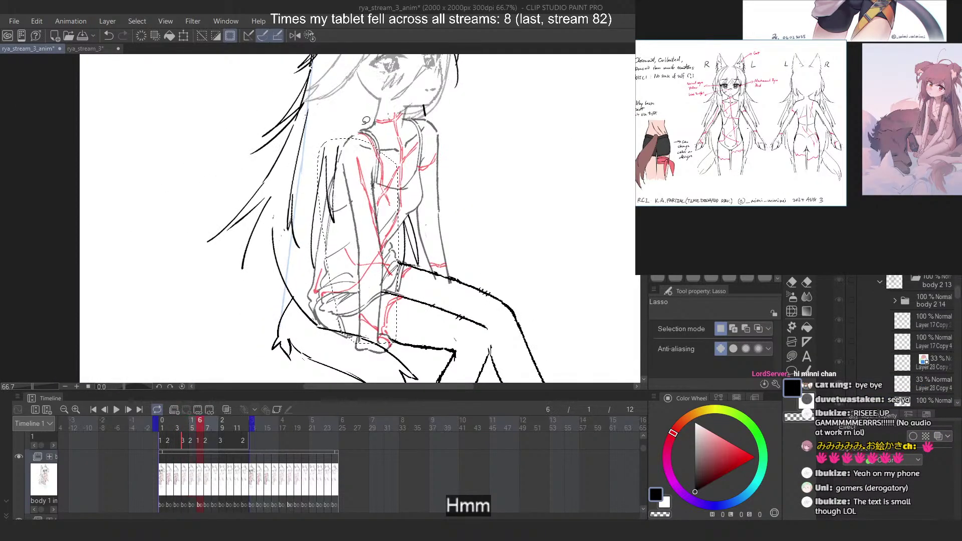
key(Left)
key(Left)
key(Left)
key(Right)
scroll(366, 121, up, 2)
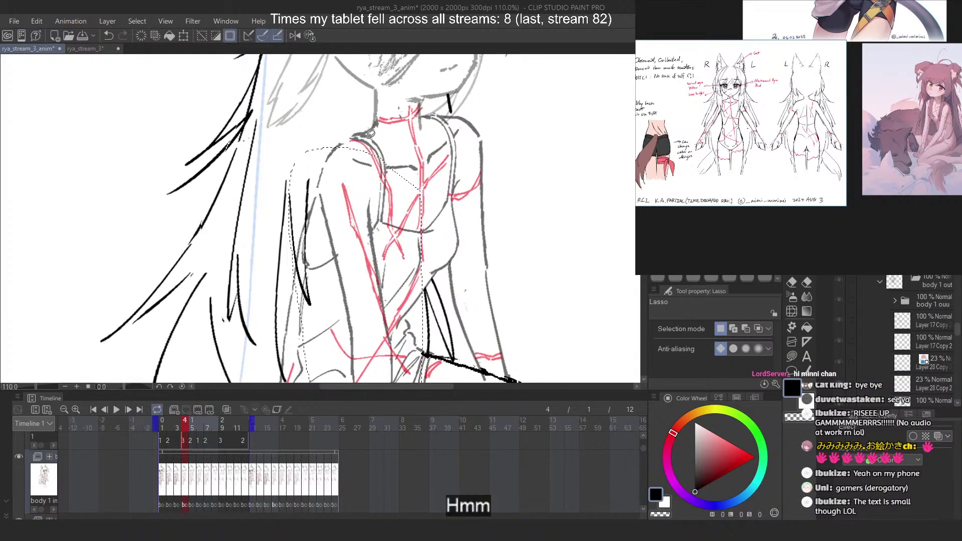
Turn on onion skin and compare the near arm's position across frames 3 to 5
click(226, 409)
scroll(381, 176, up, 1)
scroll(928, 317, down, 2)
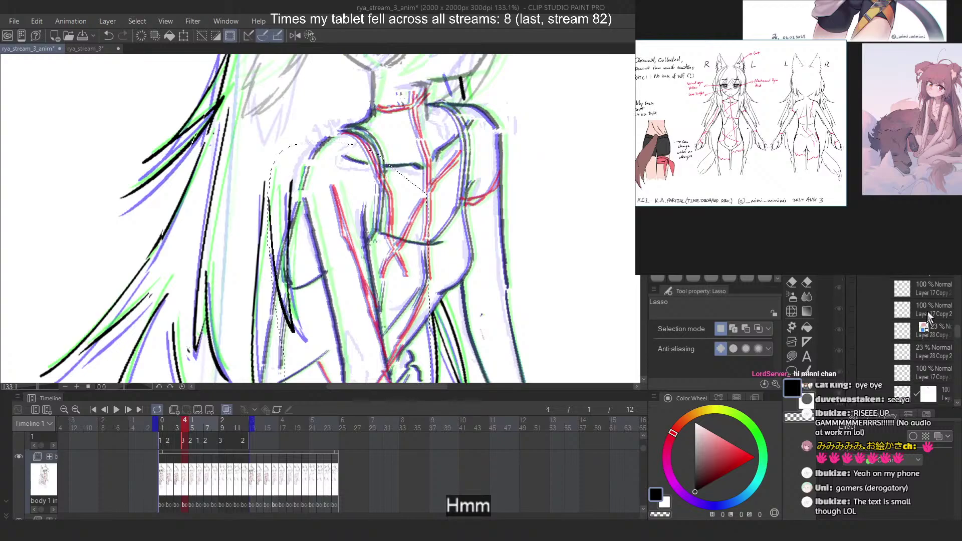
scroll(929, 317, up, 3)
key(Right)
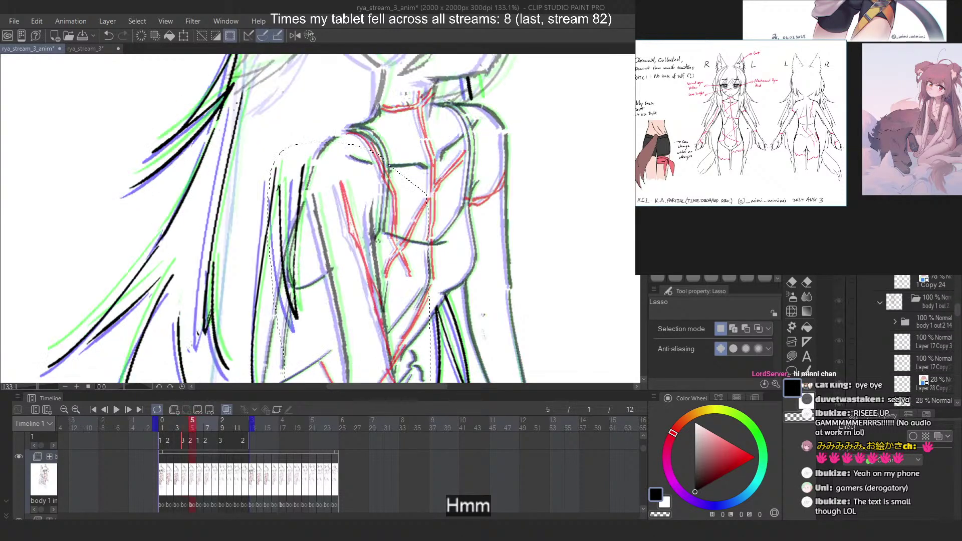
key(Left)
key(Left)
key(Right)
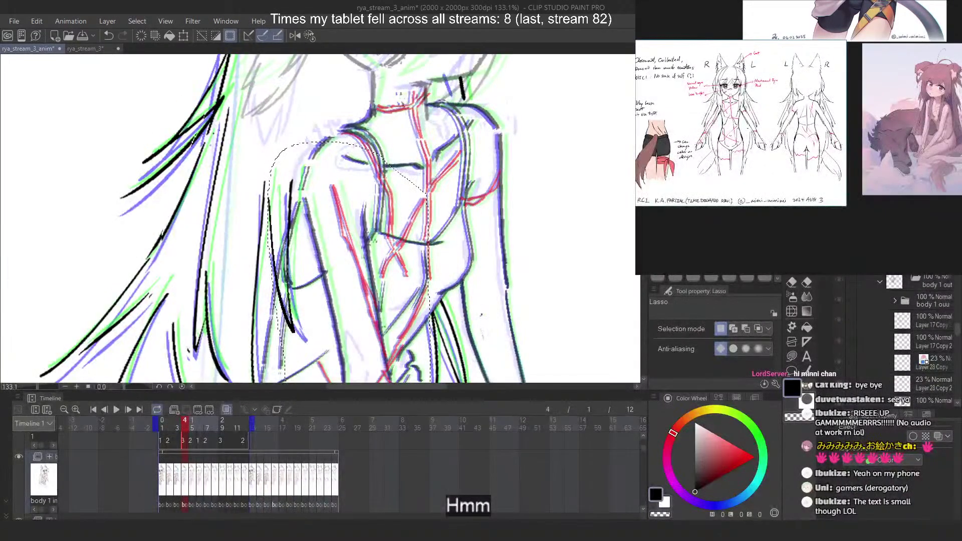
Using the onion skin on frame 4, Free Transform the near arm to shift its shoulder end slightly right and up
scroll(925, 331, up, 2)
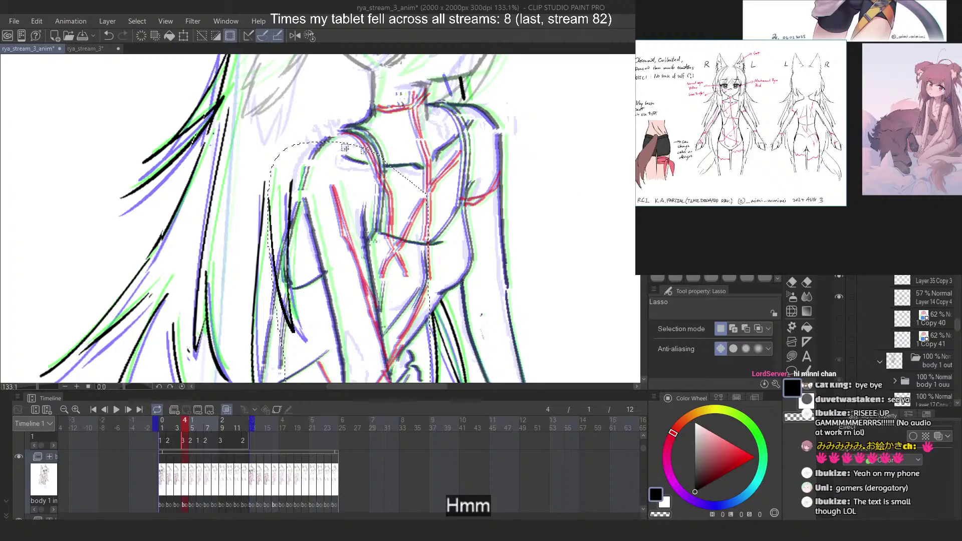
scroll(345, 149, up, 1)
key(ctrl+t)
right_click(355, 206)
click(401, 292)
scroll(361, 159, up, 1)
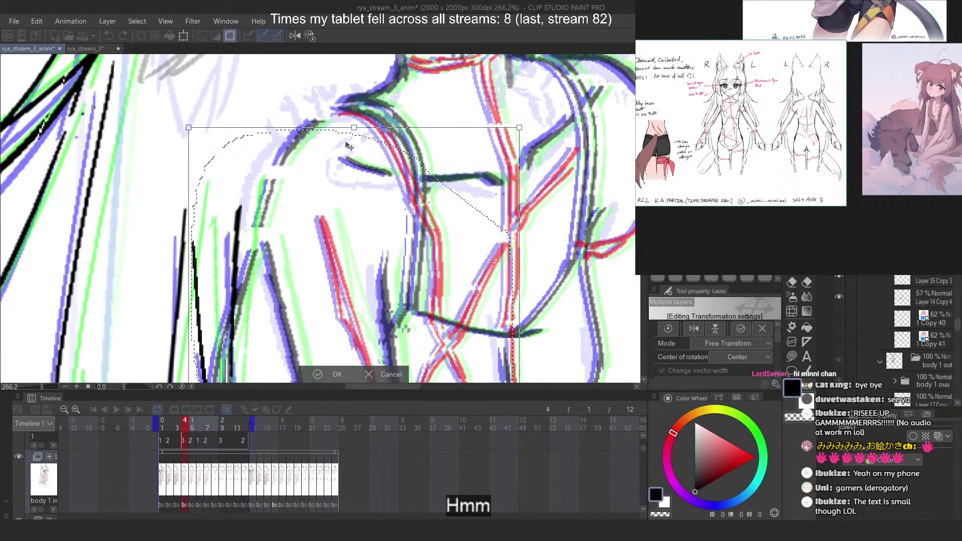
drag(354, 129, 359, 127)
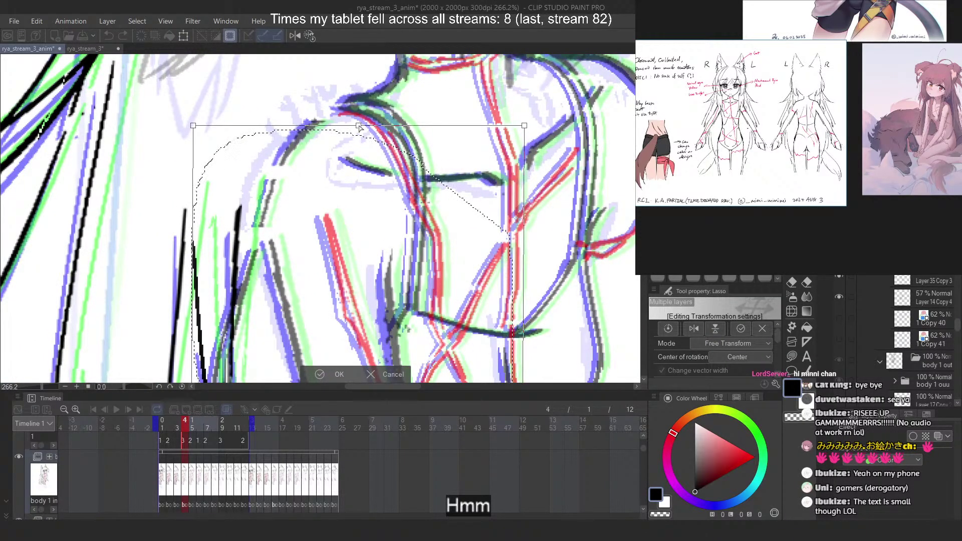
key(Return)
scroll(366, 173, down, 5)
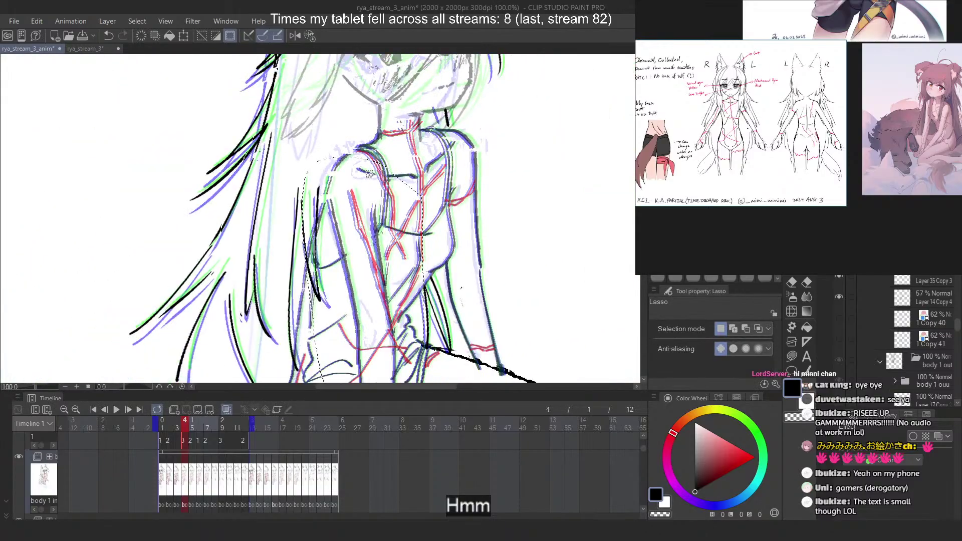
Step back and forth through frames 4 to 6 with onion skin to check the near arm's adjusted motion
key(Right)
key(Right)
key(Right)
key(Right)
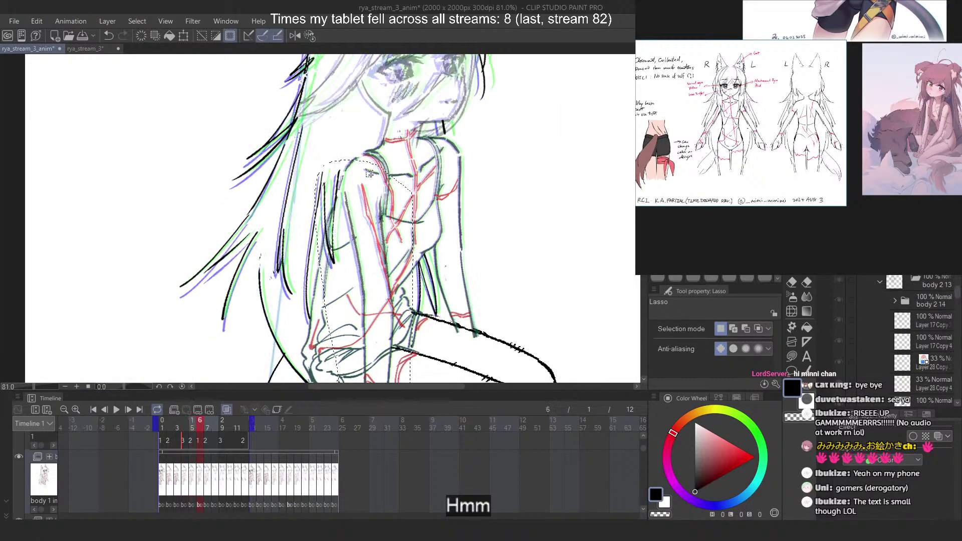
key(Right)
key(Left)
key(Left)
key(Left)
key(Left)
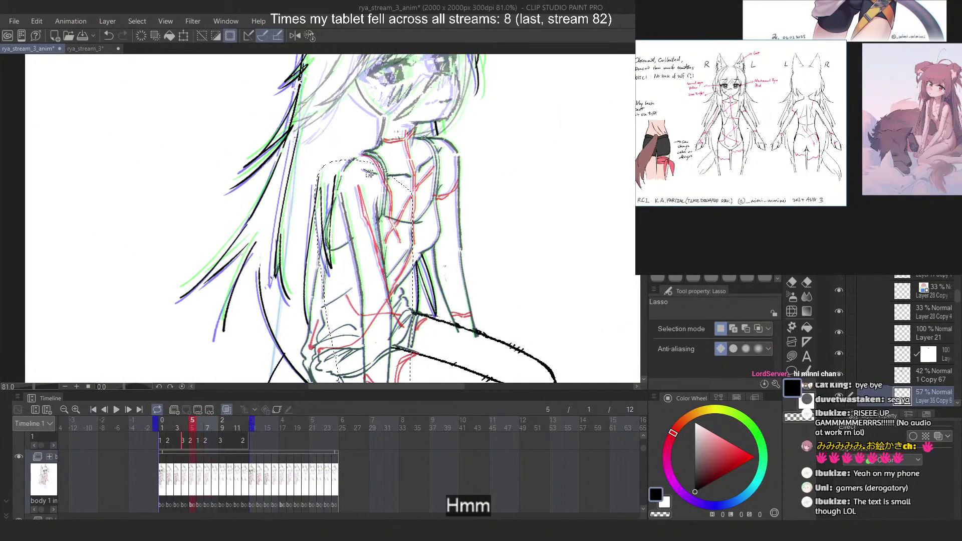
key(Left)
key(Right)
key(Right)
key(Right)
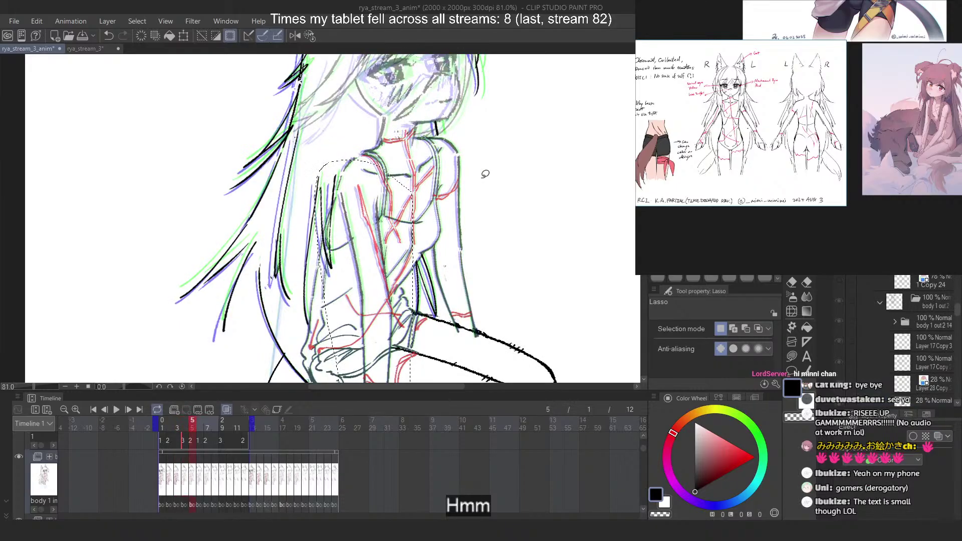
key(Left)
key(Left)
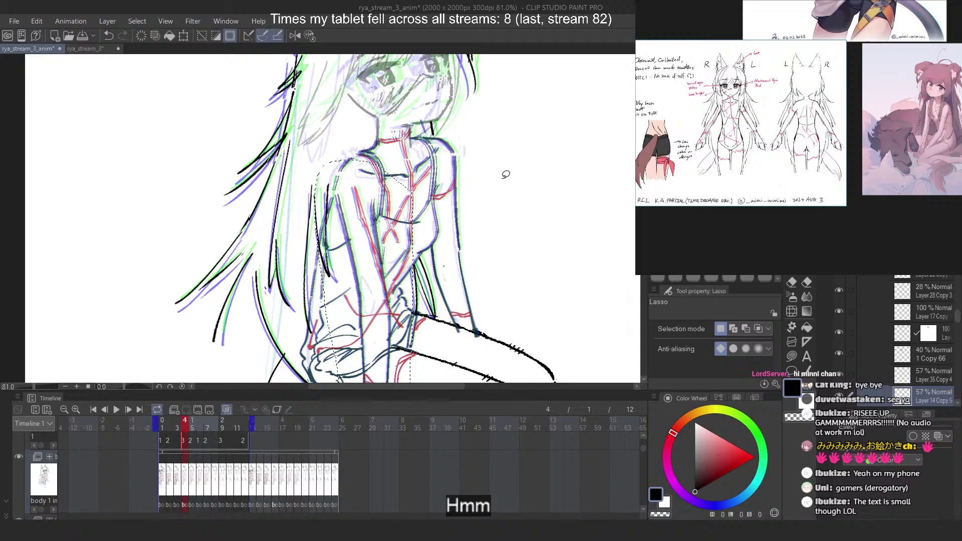
Compare the arm and shoulder positions from frame 3 through frame 6 against their onion-skin neighbours
key(comma)
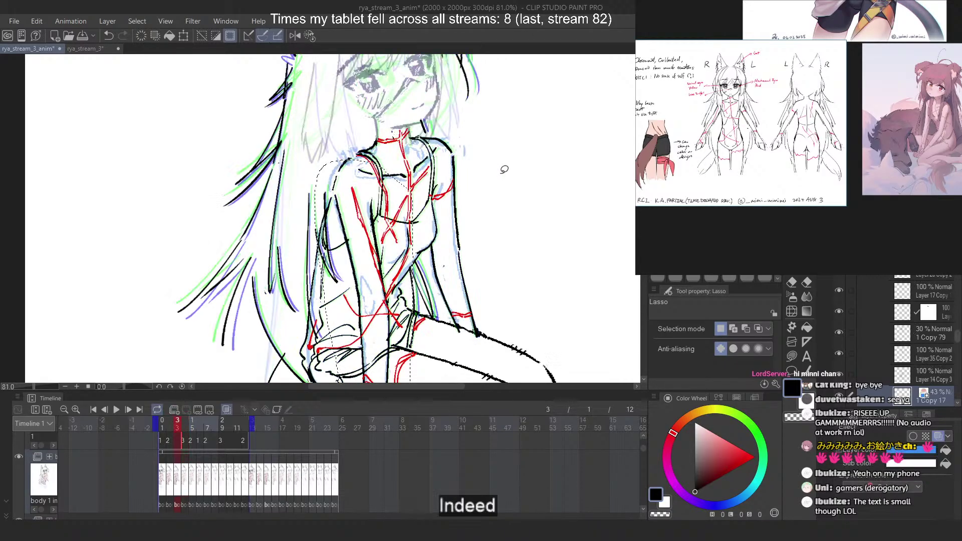
key(period)
key(period)
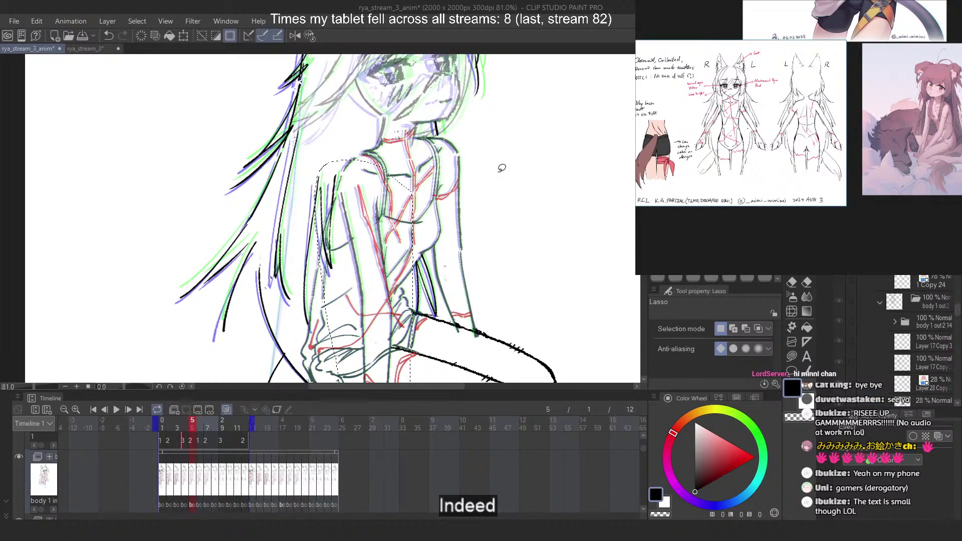
key(period)
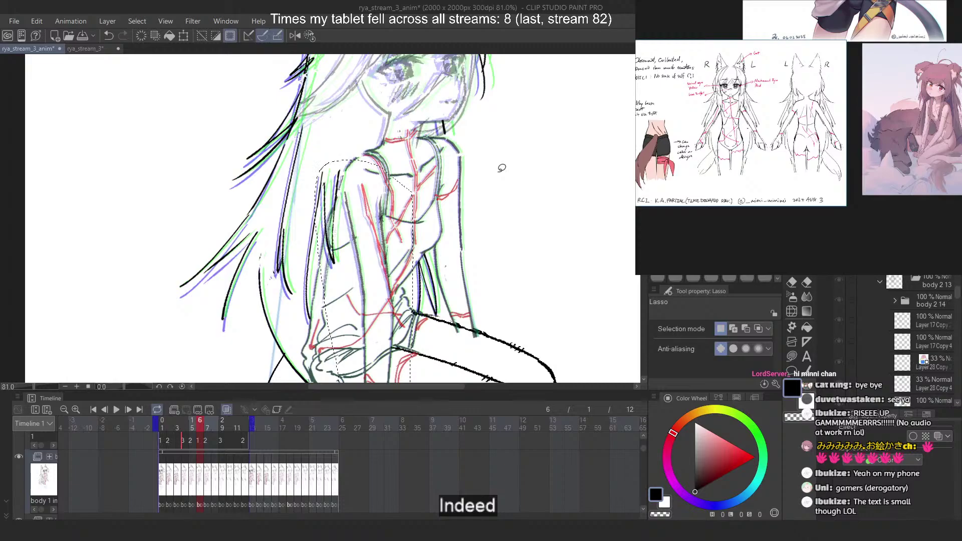
key(period)
key(period)
key(comma)
key(comma)
key(comma)
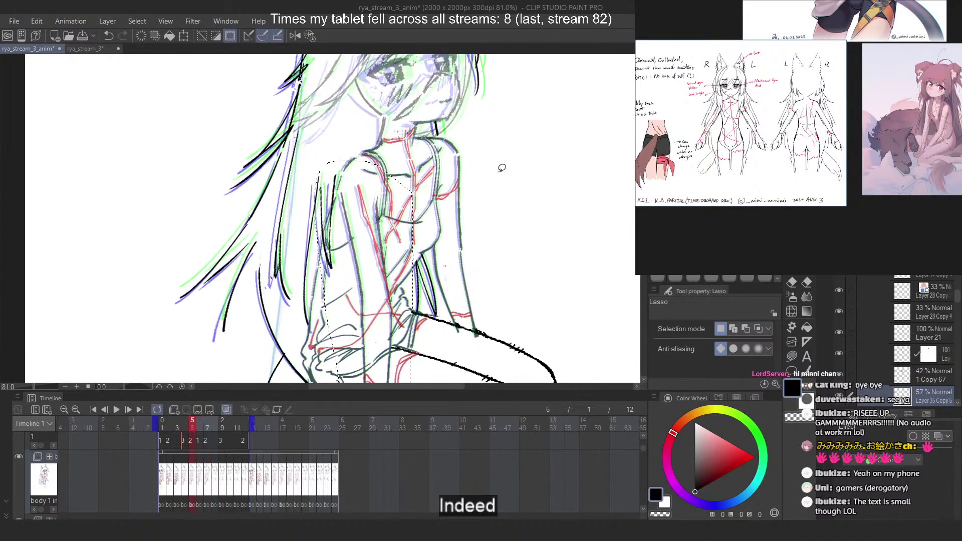
key(period)
On frame 7, lasso the far arm and Free Transform it to shift its shoulder end slightly left
scroll(500, 166, up, 1)
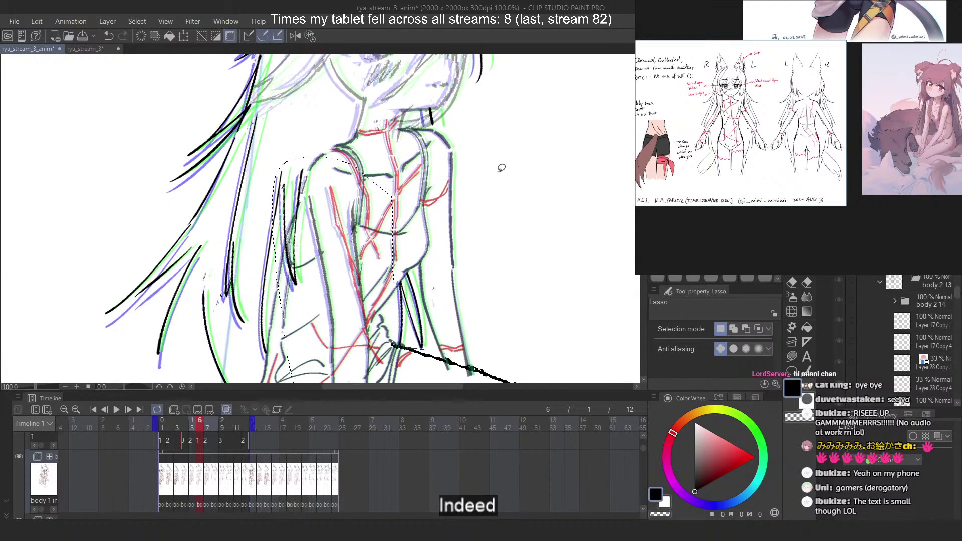
key(period)
mouse_move(448, 122)
mouse_down()
mouse_move(413, 165)
mouse_move(410, 279)
mouse_up()
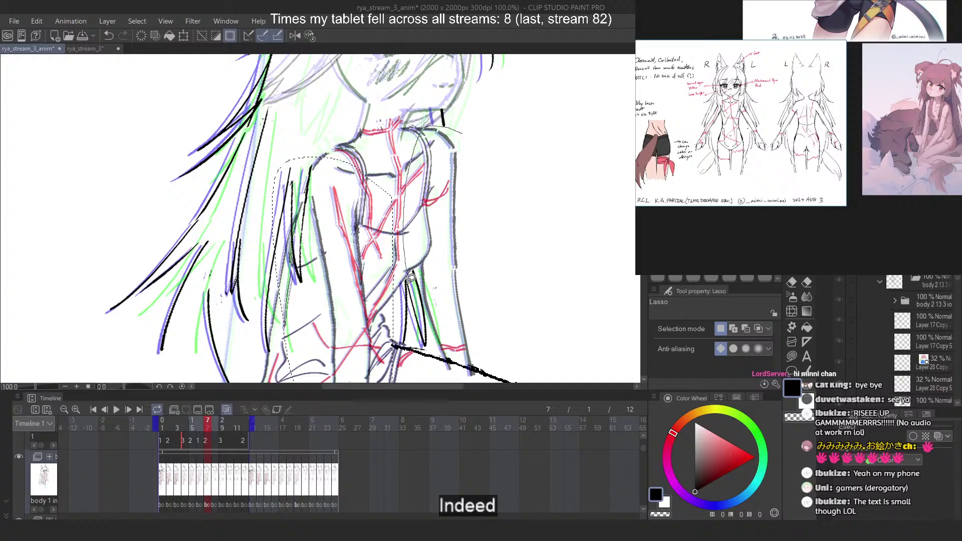
mouse_move(429, 376)
mouse_down()
mouse_move(462, 385)
mouse_move(512, 343)
mouse_move(512, 233)
mouse_up()
scroll(457, 87, up, 3)
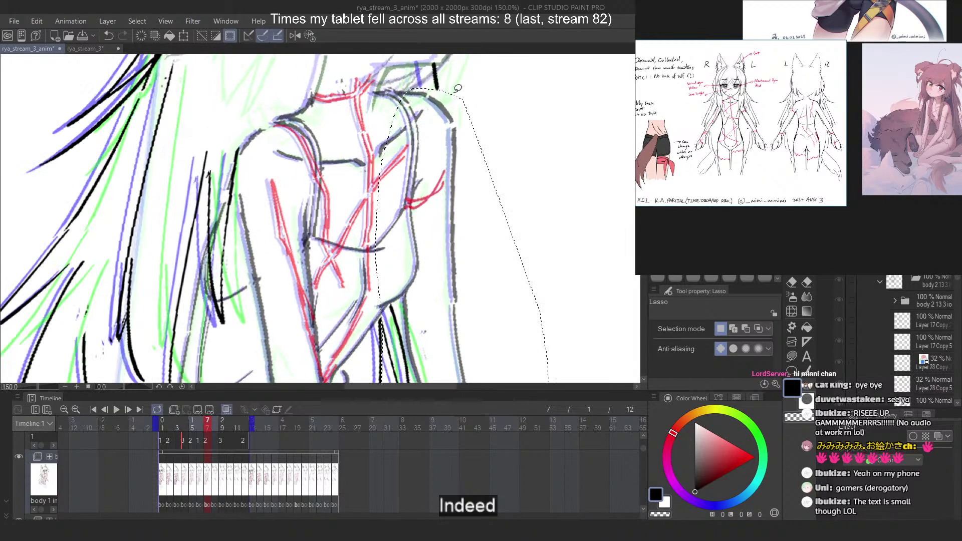
key(ctrl+t)
right_click(447, 153)
click(500, 237)
scroll(467, 94, up, 2)
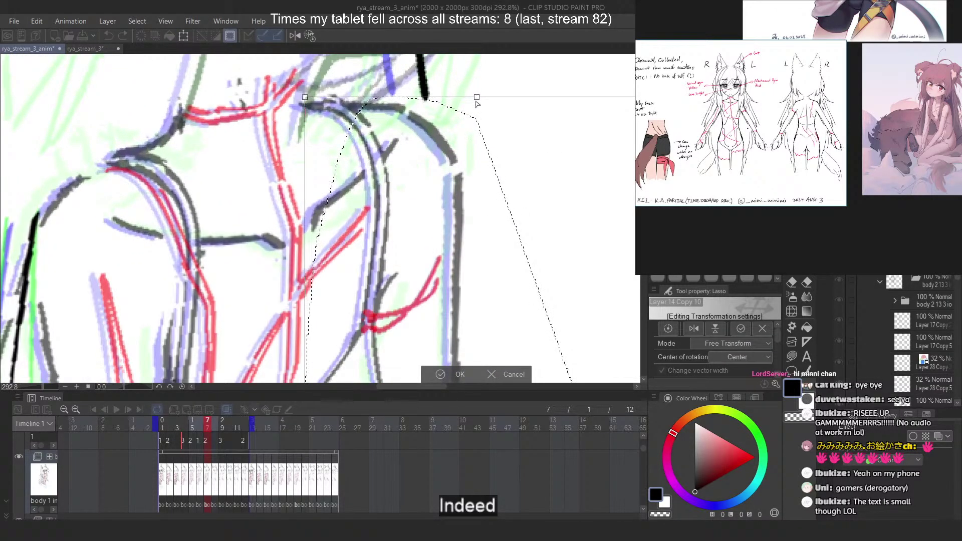
drag(474, 100, 473, 98)
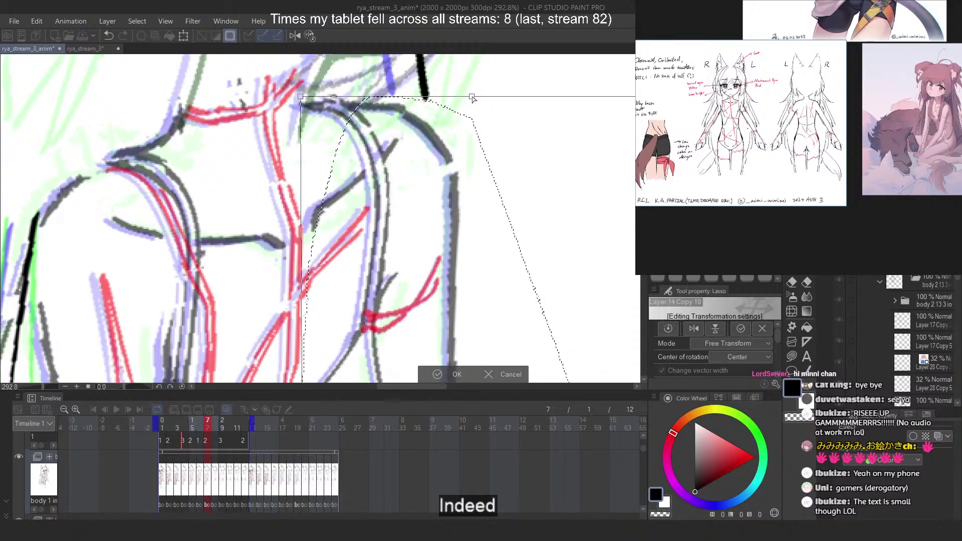
key(Return)
Clear the selection and step through frames 5 to 8 to check the far arm's motion
scroll(505, 120, down, 5)
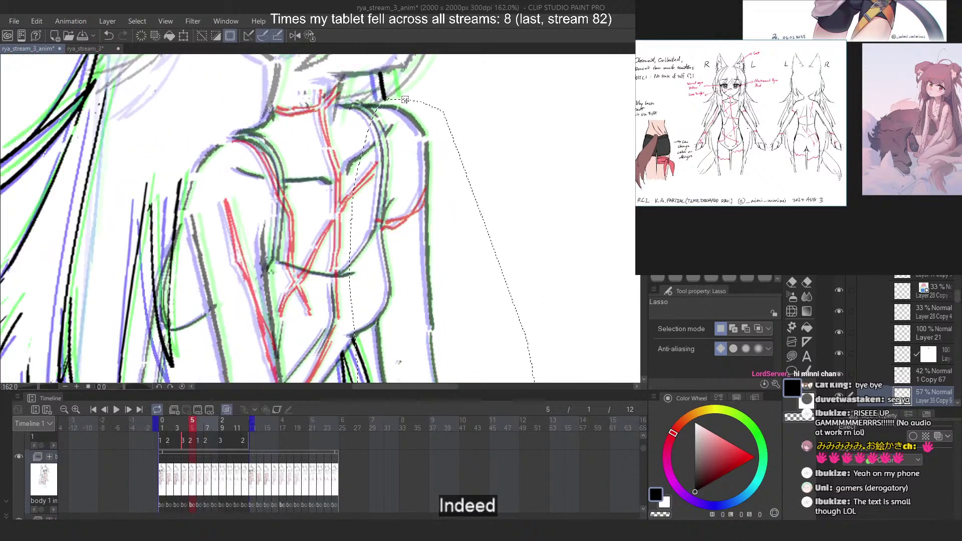
key(Right)
key(Right)
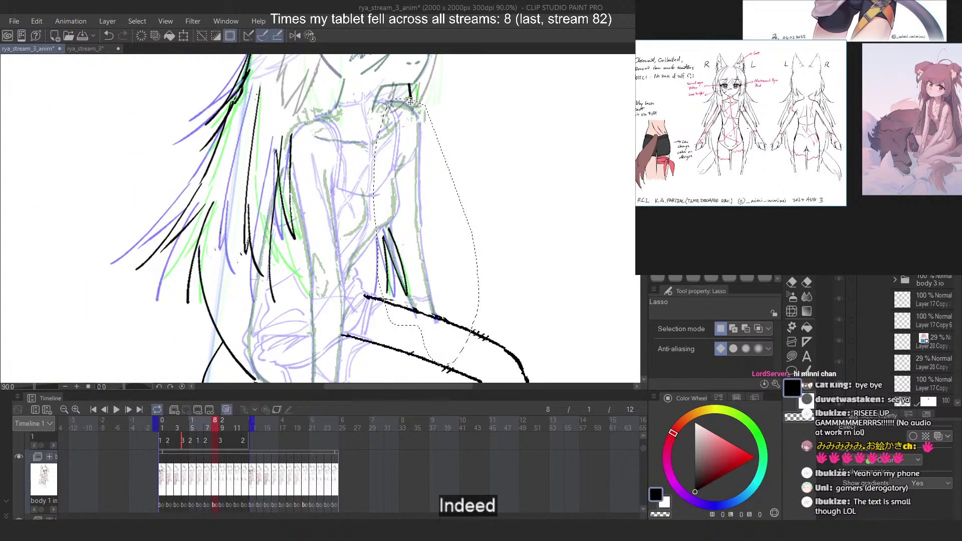
scroll(410, 102, down, 5)
click(119, 210)
scroll(421, 98, up, 3)
key(Left)
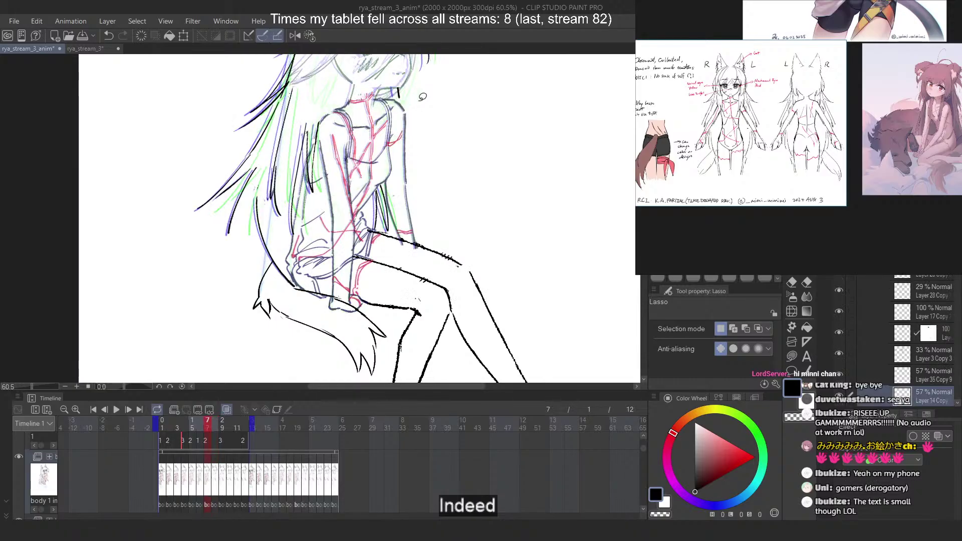
key(Right)
key(Left)
key(Left)
key(Left)
key(Left)
key(Left)
key(Left)
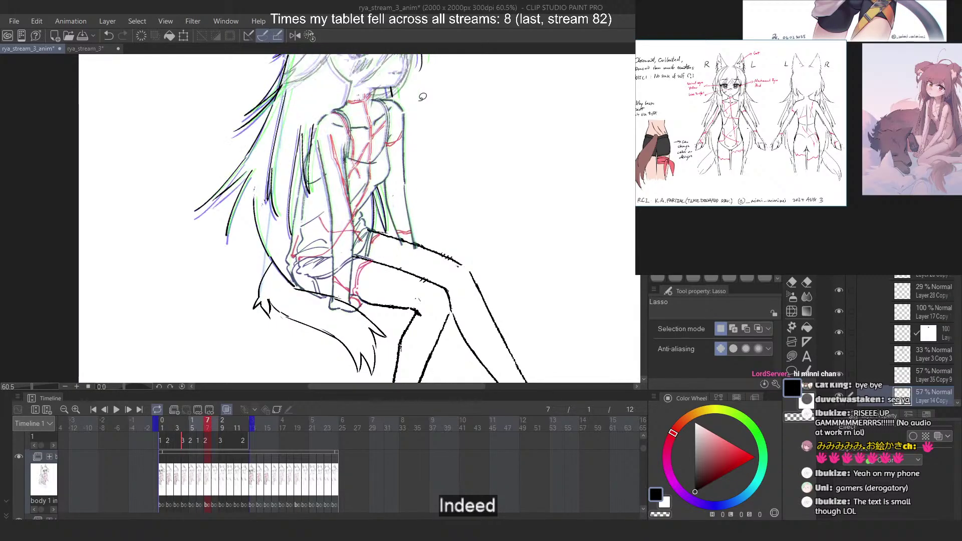
key(Right)
key(Right)
key(Right)
key(Right)
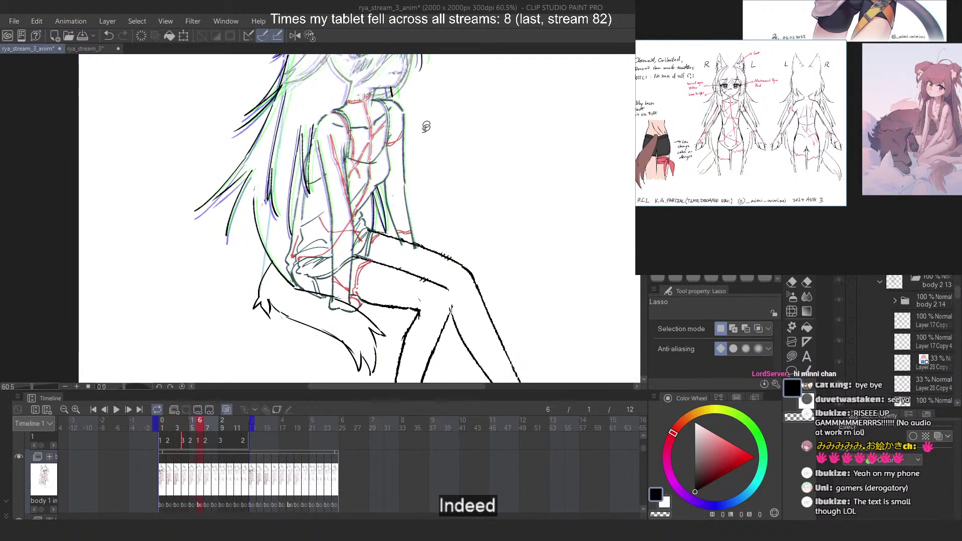
Step back and forth through frames 2 to 8 with the upper figure in view to judge the overall body movement
scroll(423, 97, down, 3)
key(Left)
key(Left)
key(Left)
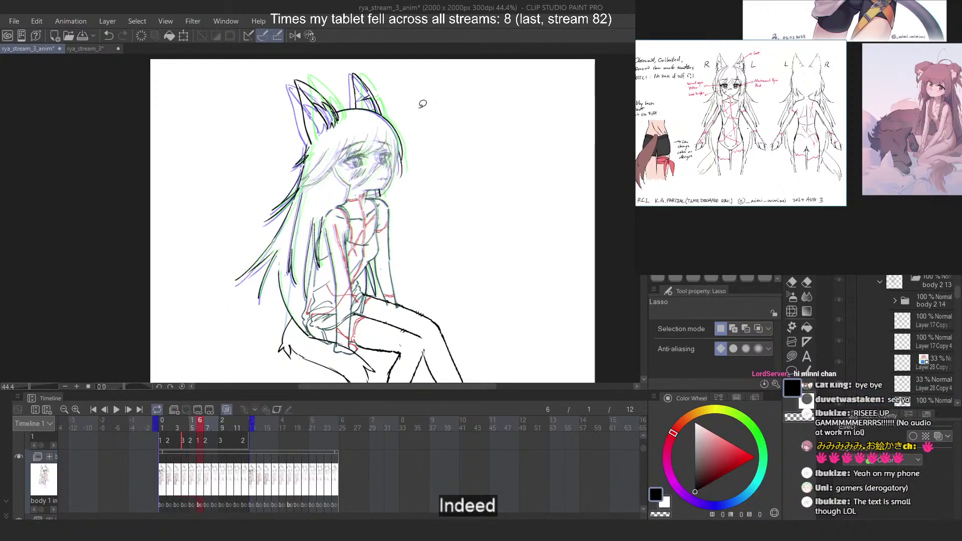
key(Right)
key(Right)
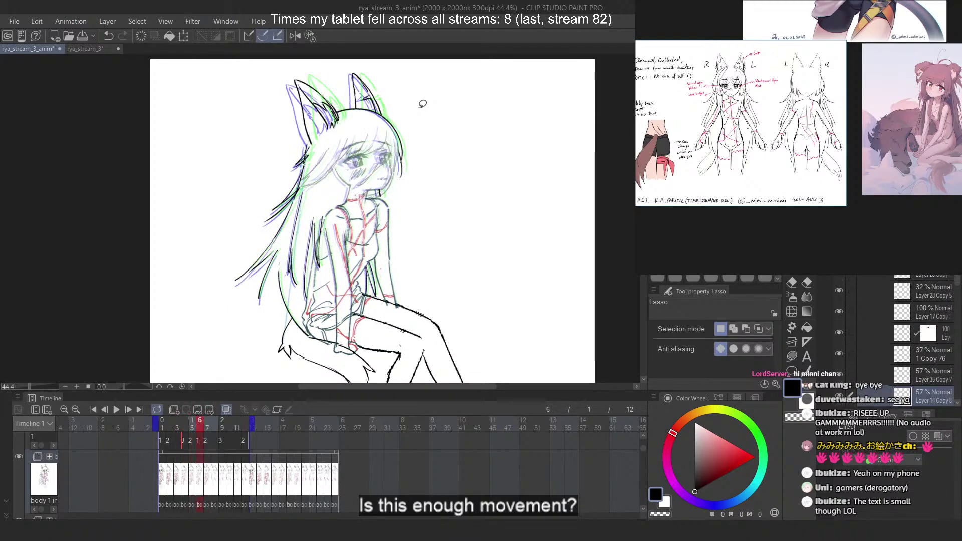
key(Right)
key(Right)
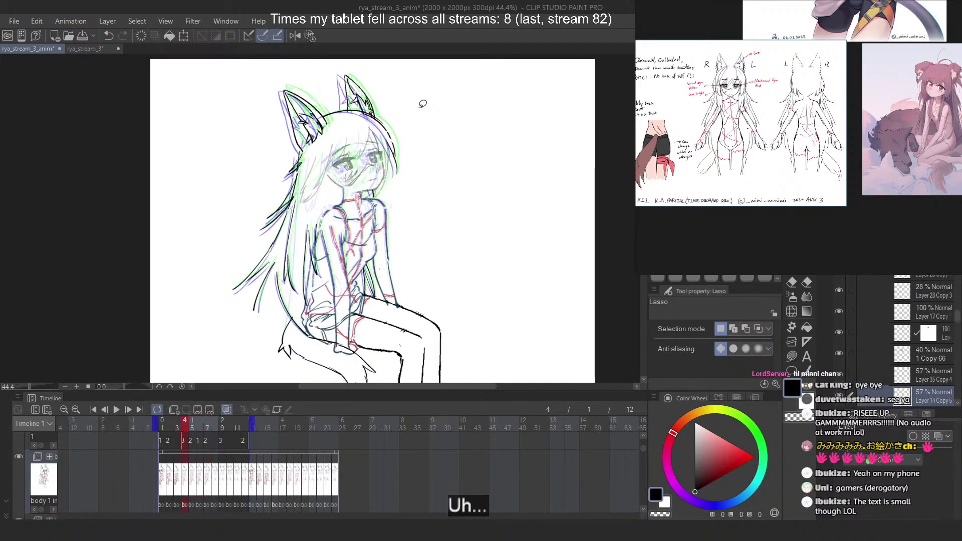
key(Left)
key(Left)
key(Left)
key(Left)
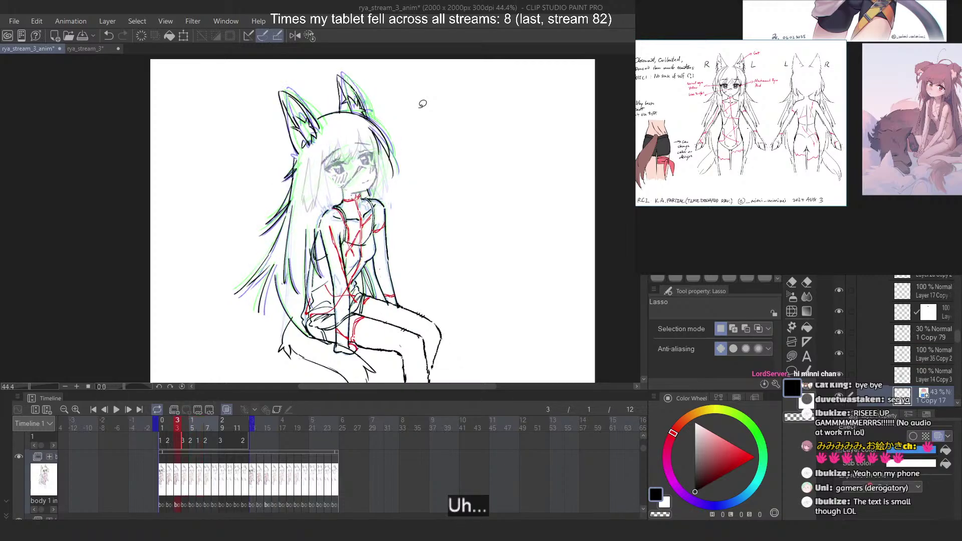
key(Right)
key(Right)
key(Right)
key(Right)
key(Left)
key(Left)
key(Left)
key(Left)
key(Left)
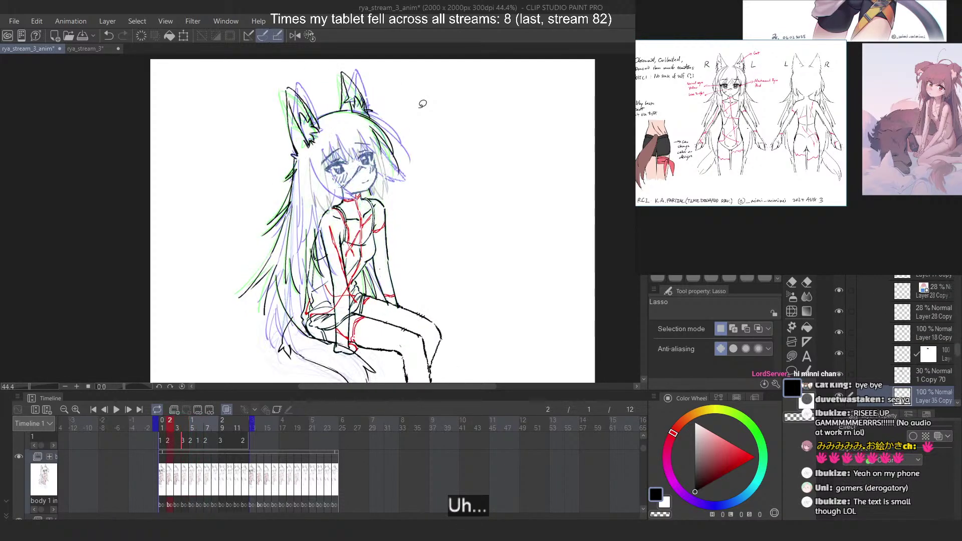
key(Right)
key(Right)
key(Right)
key(Right)
key(Right)
key(Right)
key(Left)
key(Left)
key(Left)
key(Left)
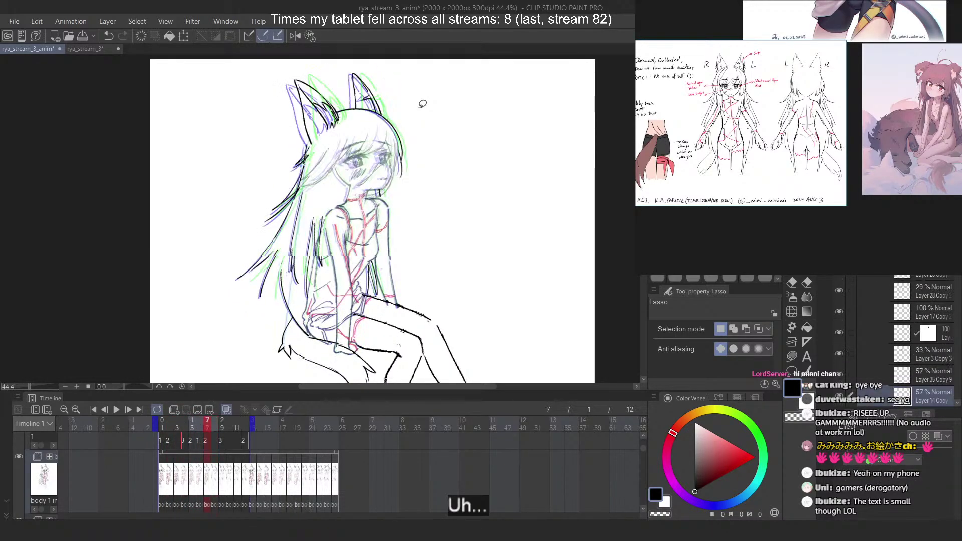
key(Right)
key(Right)
key(Right)
key(Right)
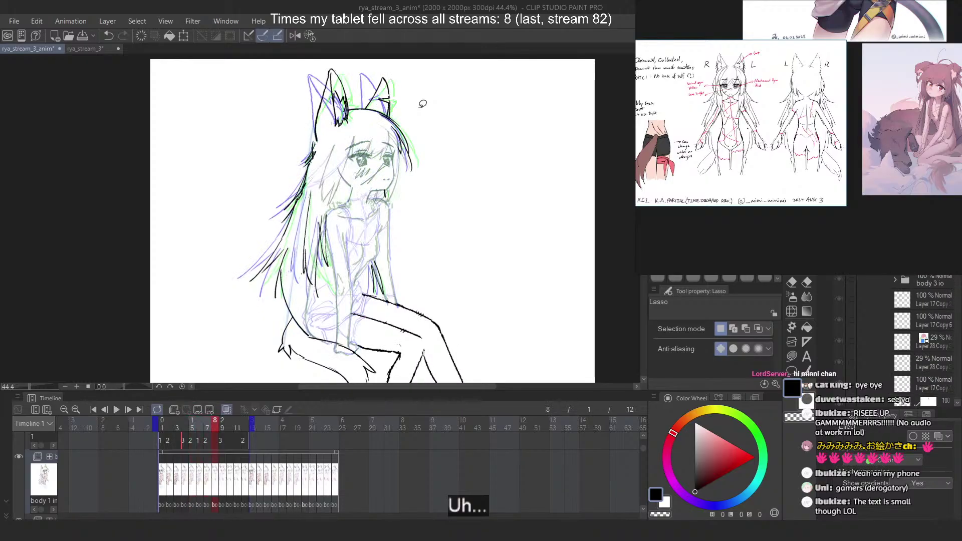
key(Left)
key(Left)
key(Left)
key(Left)
key(Left)
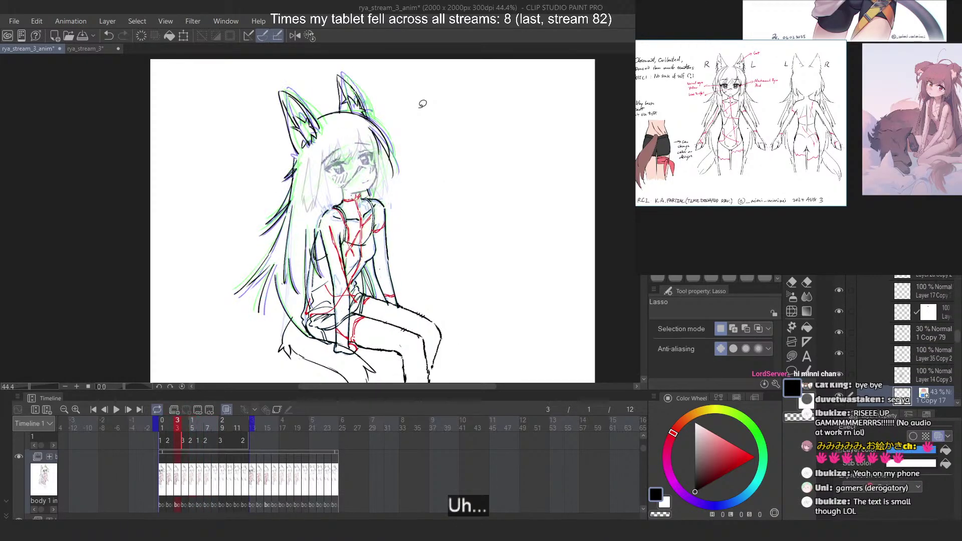
key(Right)
key(Right)
key(Right)
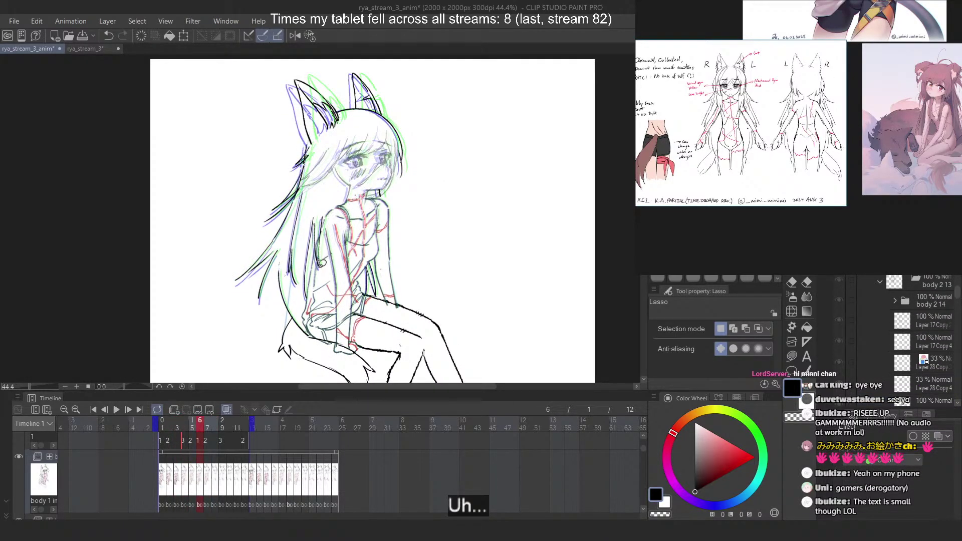
Compare the near arm and shoulder up close across frames 6 to 8 using the onion skin
scroll(322, 263, up, 3)
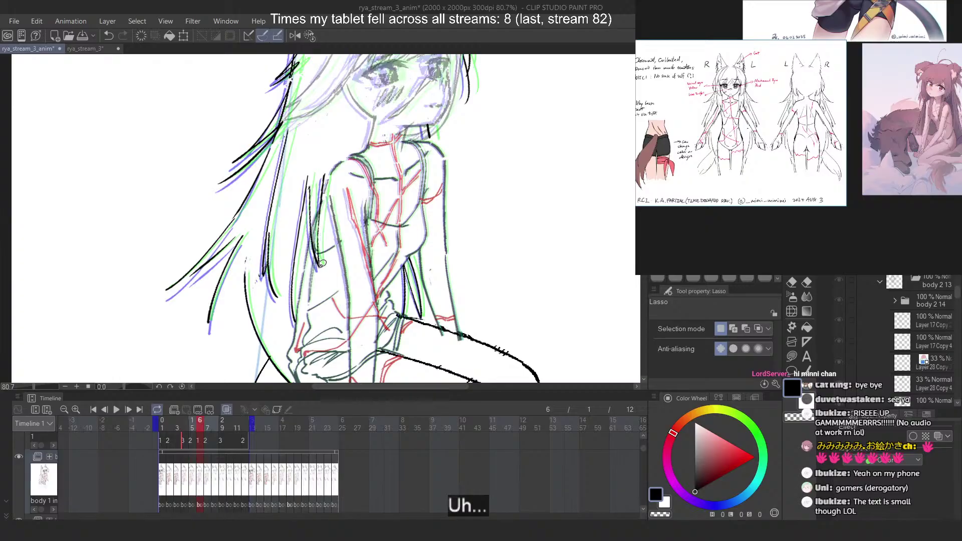
key(Right)
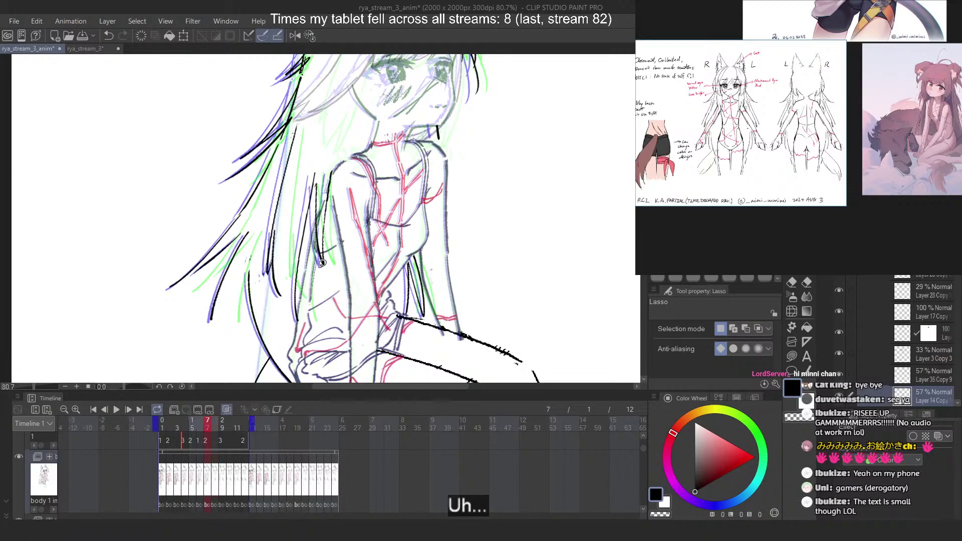
key(Left)
key(Right)
key(Left)
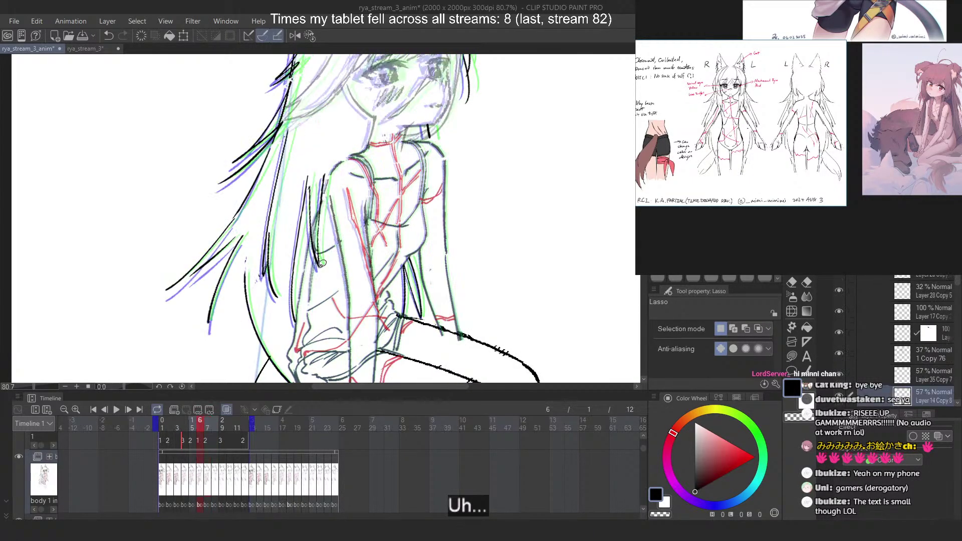
key(Right)
scroll(342, 136, down, 3)
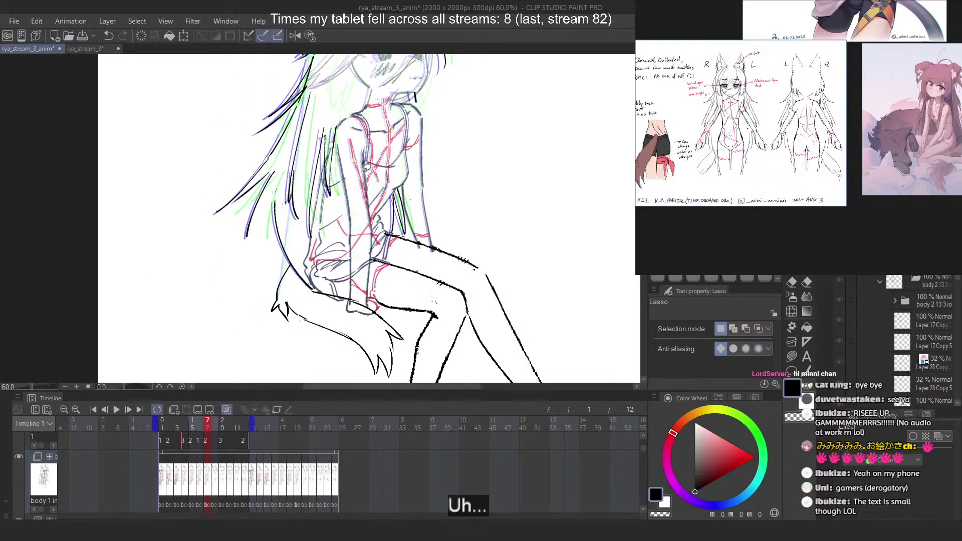
key(Left)
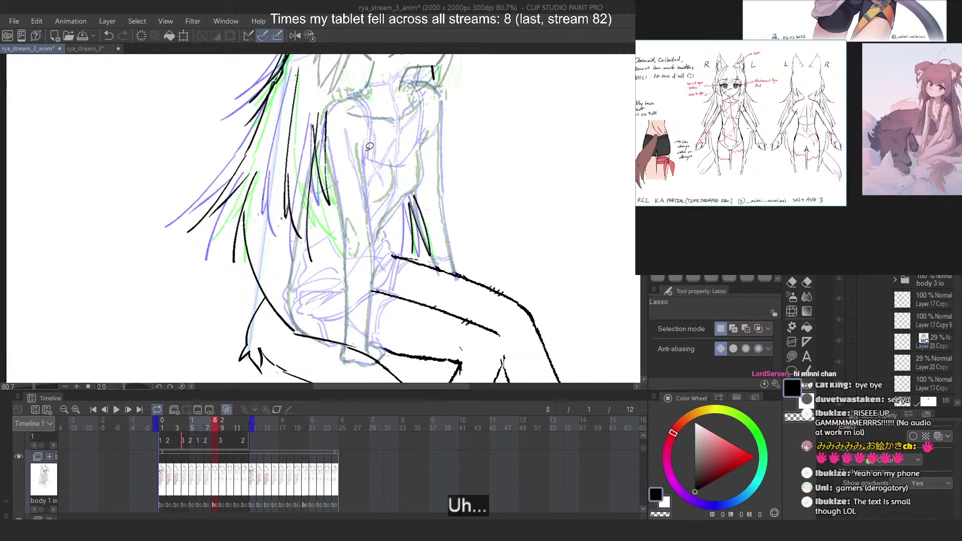
key(Right)
key(Left)
key(Right)
On frame 7, lasso the near arm and Free Transform it to shift its upper end slightly left
mouse_move(371, 122)
mouse_down()
mouse_move(301, 185)
mouse_move(324, 350)
mouse_move(376, 351)
mouse_move(388, 150)
mouse_up()
scroll(389, 150, up, 2)
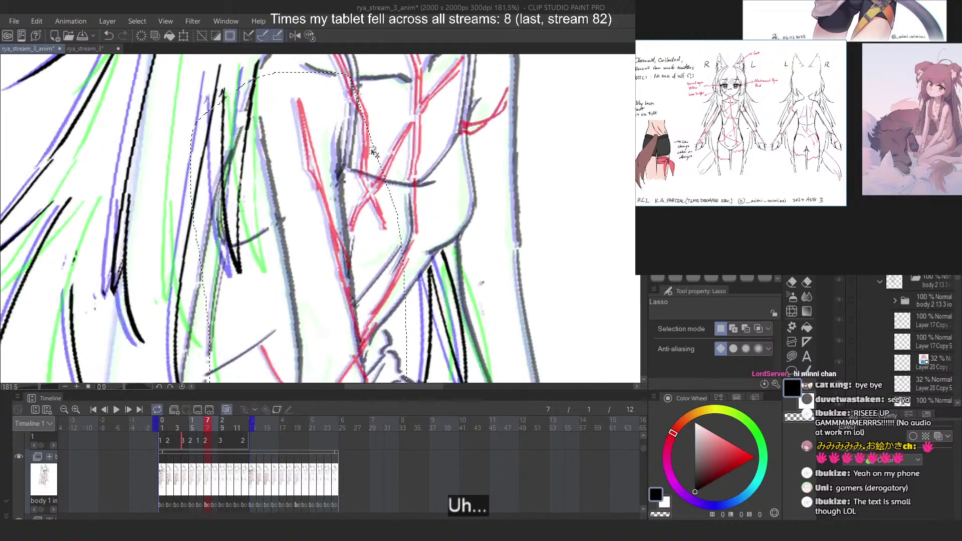
key(ctrl+t)
right_click(365, 154)
click(399, 237)
drag(368, 221, 394, 271)
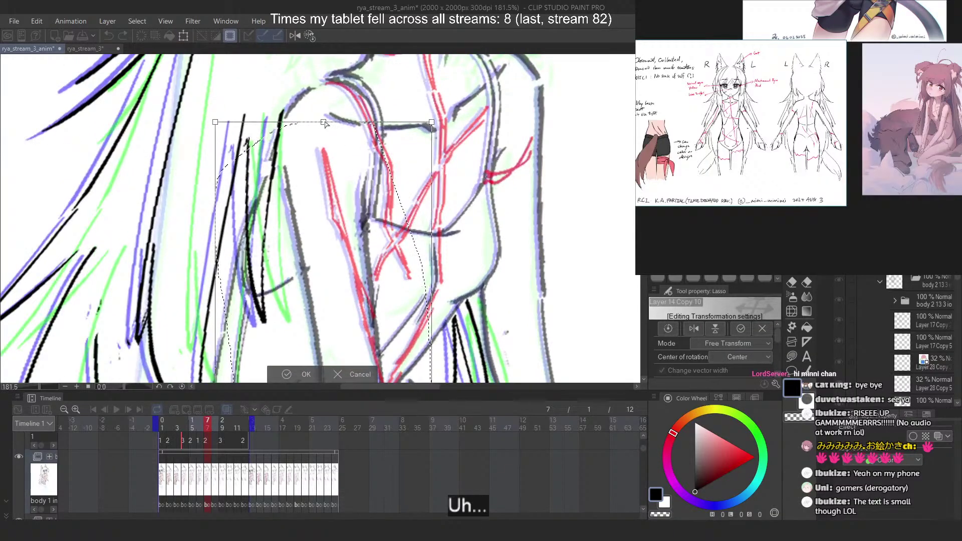
drag(324, 123, 322, 123)
key(Return)
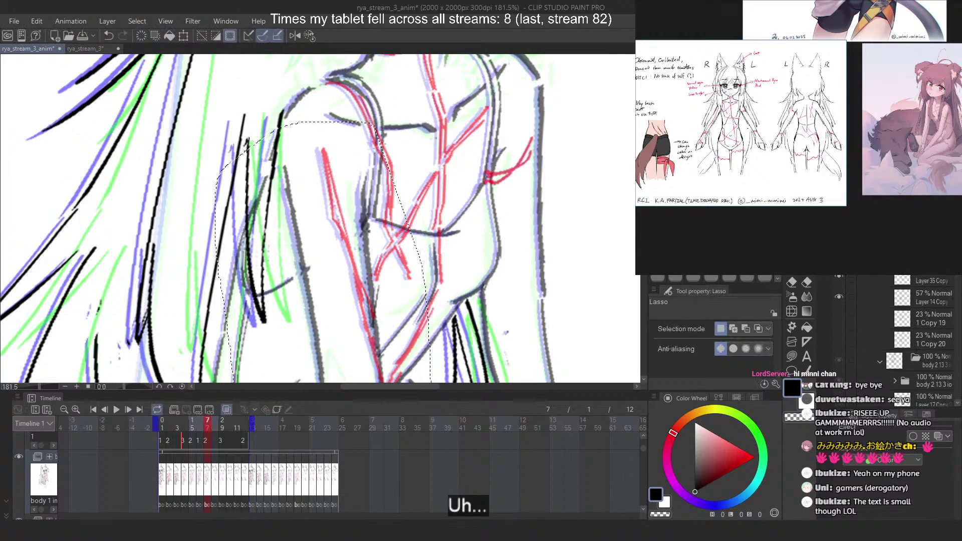
Free Transform the lassoed near arm on frame 7 to nudge its upper edge slightly up, and clear the selection
right_click(372, 152)
click(394, 230)
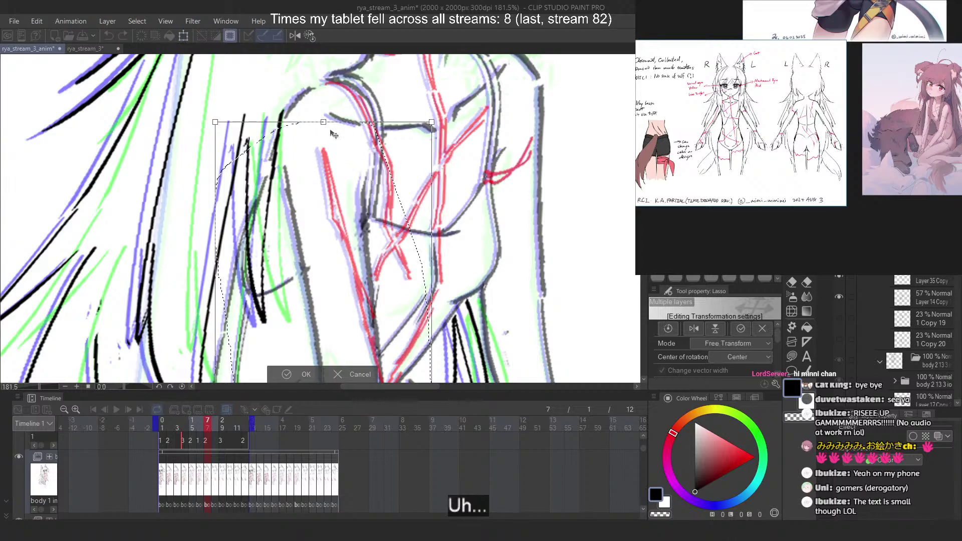
drag(323, 127, 323, 124)
key(Return)
key(ctrl+d)
scroll(345, 129, down, 4)
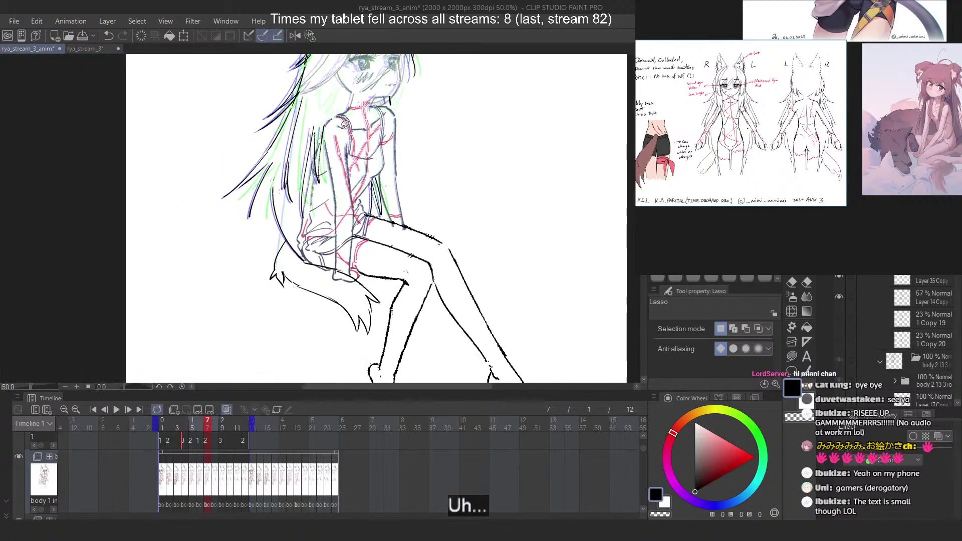
Step back and forth through frames 3 to 9 with most of the figure in view to check the near arm's movement
key(Left)
key(Left)
key(Right)
key(Right)
key(Right)
key(Right)
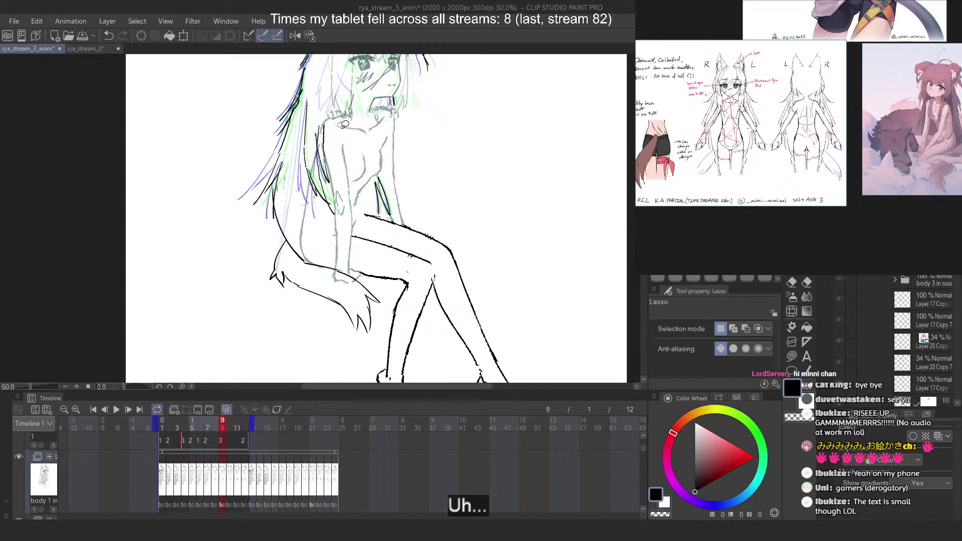
key(Left)
key(Left)
key(Left)
key(Left)
key(Left)
key(Left)
key(Right)
key(Right)
key(Right)
key(Right)
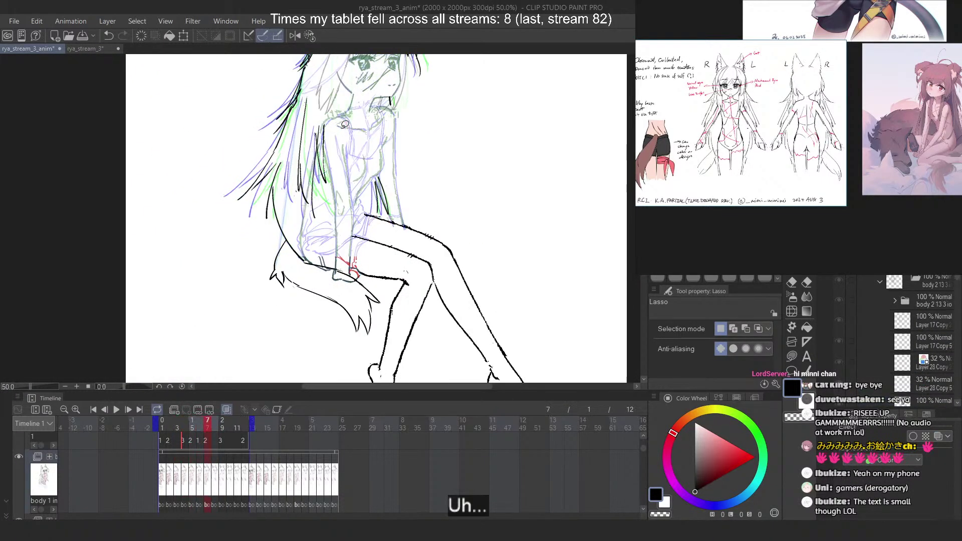
Flip repeatedly between frames 4 and 8 to judge how smoothly the shoulders and torso move
key(Right)
key(Left)
key(Left)
key(Left)
key(Left)
key(Right)
key(Right)
key(Right)
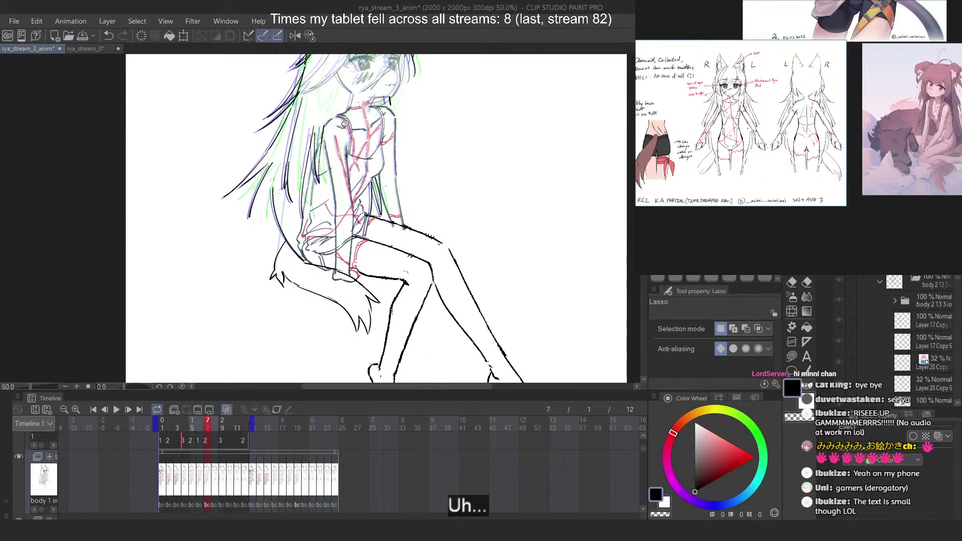
key(Left)
key(Left)
key(Left)
key(Right)
key(Right)
key(Right)
key(Right)
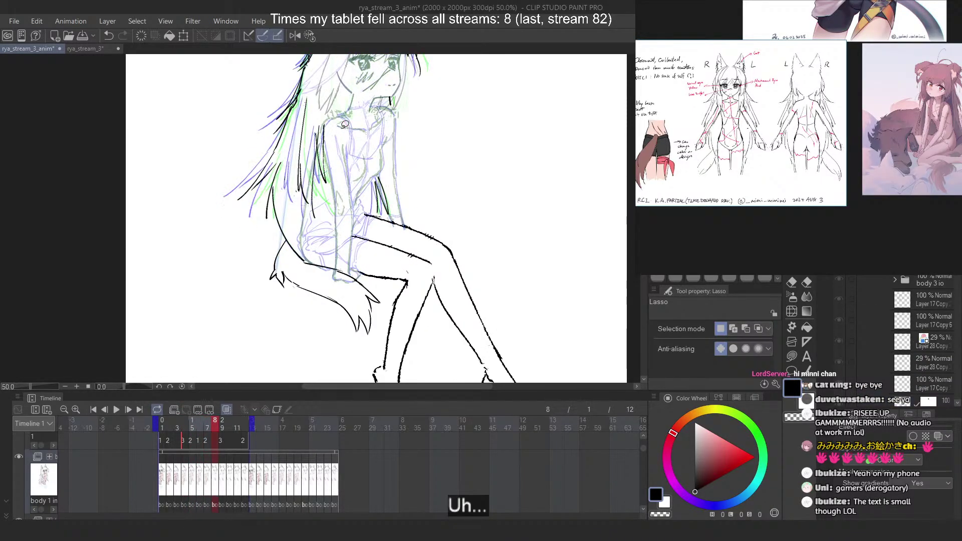
key(Left)
key(Left)
key(Left)
key(Left)
key(Right)
key(Right)
key(Right)
key(Right)
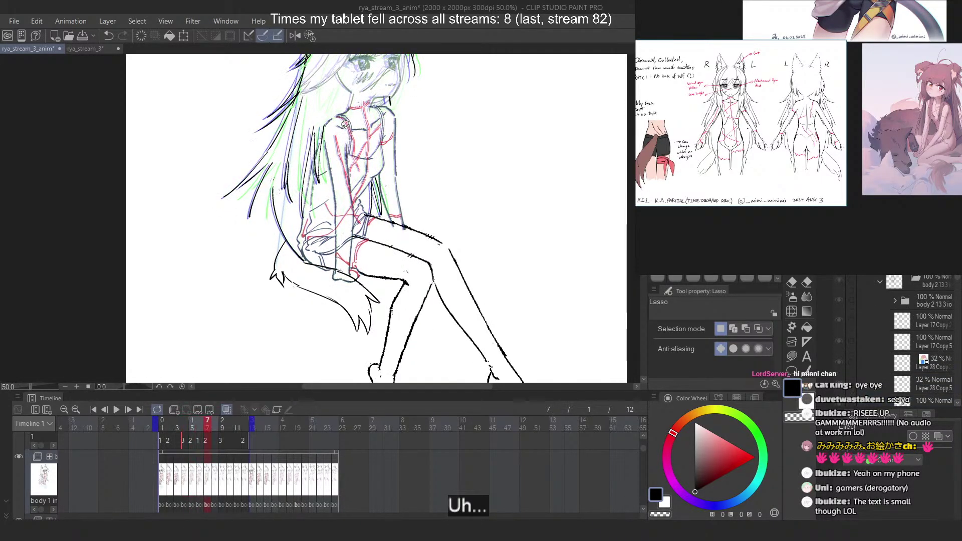
key(Left)
key(Left)
key(Left)
key(Left)
key(Right)
key(Right)
key(Right)
key(Right)
Go back to frame 2 and step through to frame 8 and back to check the whole body movement
key(Left)
key(Left)
key(Left)
key(Left)
key(Left)
key(Left)
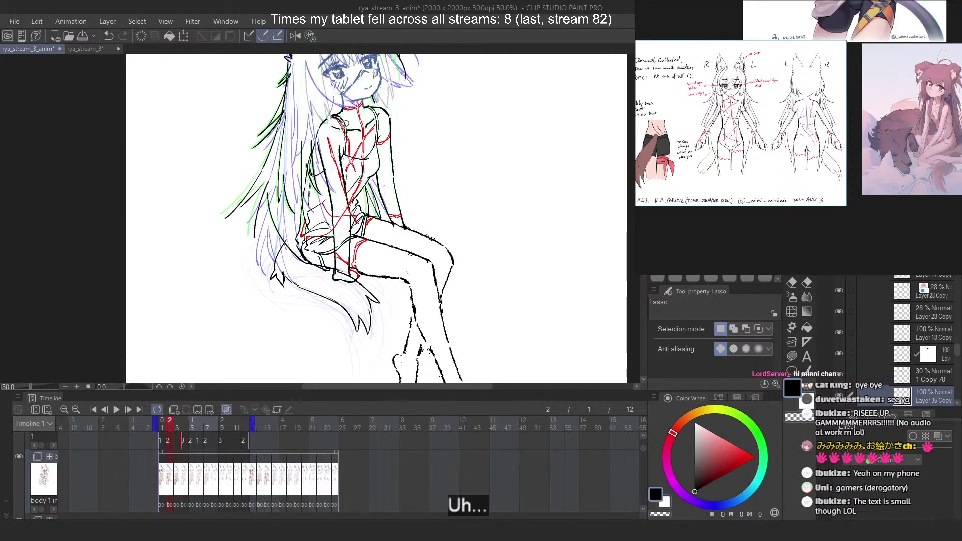
key(Right)
key(Right)
key(Right)
key(Right)
key(Right)
key(Right)
key(Right)
key(Left)
key(Left)
key(Left)
key(Left)
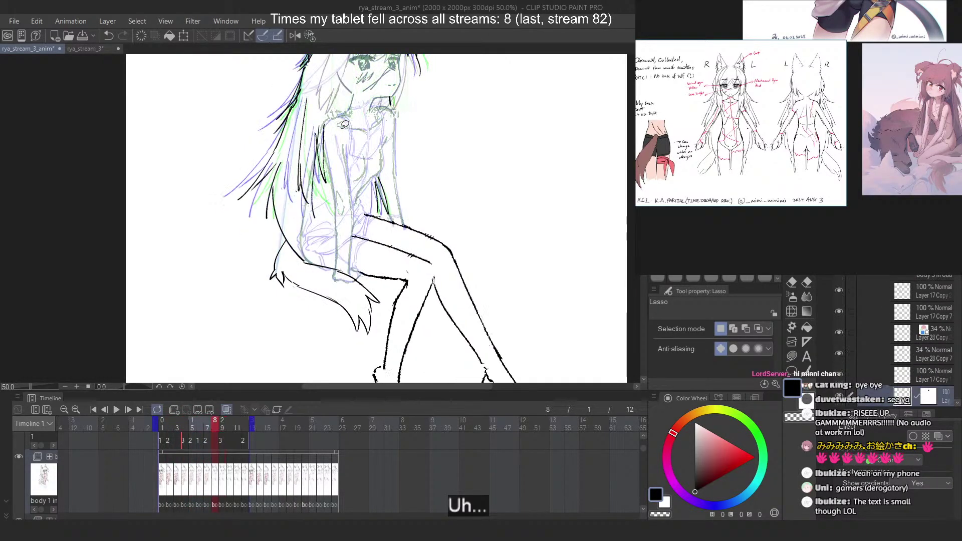
key(Left)
key(Left)
key(Left)
key(Right)
key(Right)
key(Right)
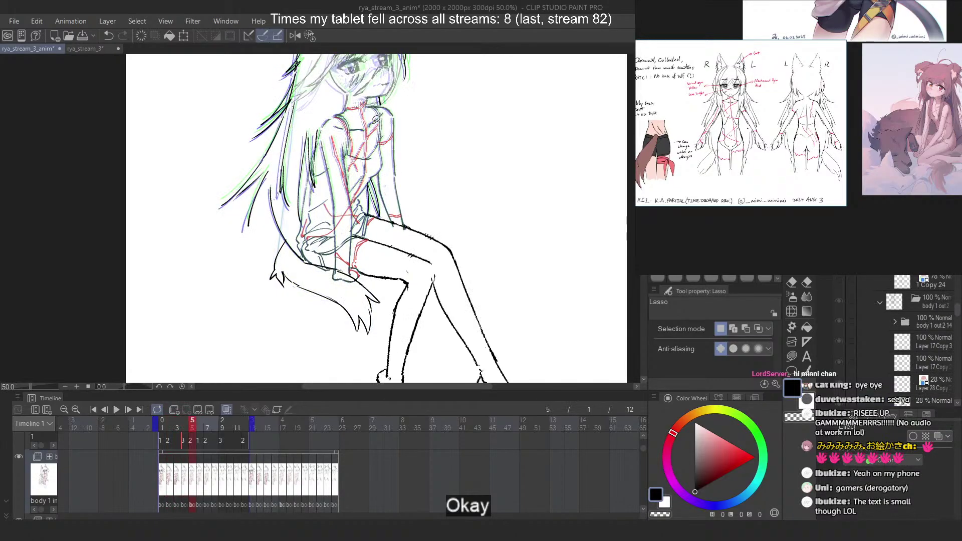
Return to frame 1, check the visibility of Layer 14 and make Layer 35 the active layer
key(Left)
key(Left)
key(Left)
key(Left)
scroll(902, 279, down, 2)
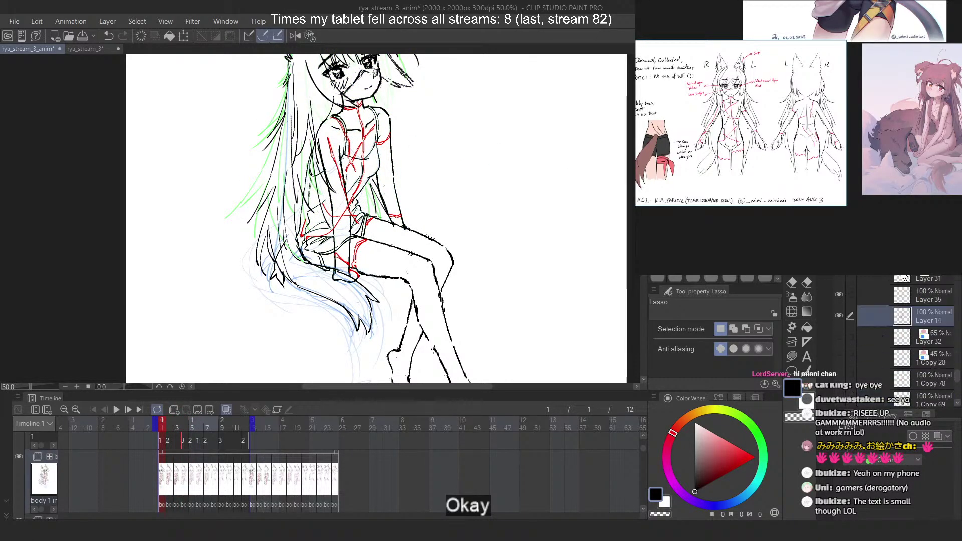
click(839, 316)
click(923, 300)
Compare the torso and shoulders up close across frames 1 to 6 using the onion skin
drag(350, 119, 374, 132)
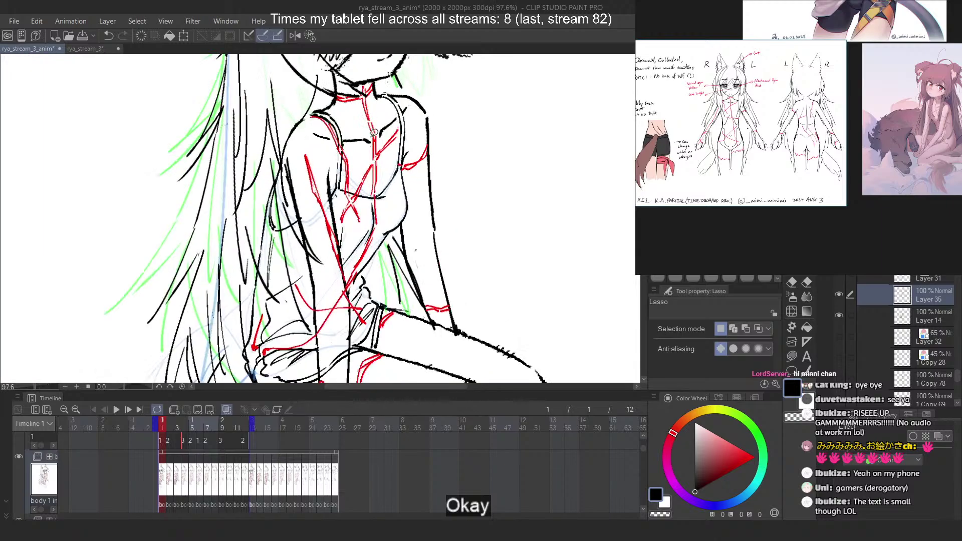
key(Right)
key(Right)
key(Right)
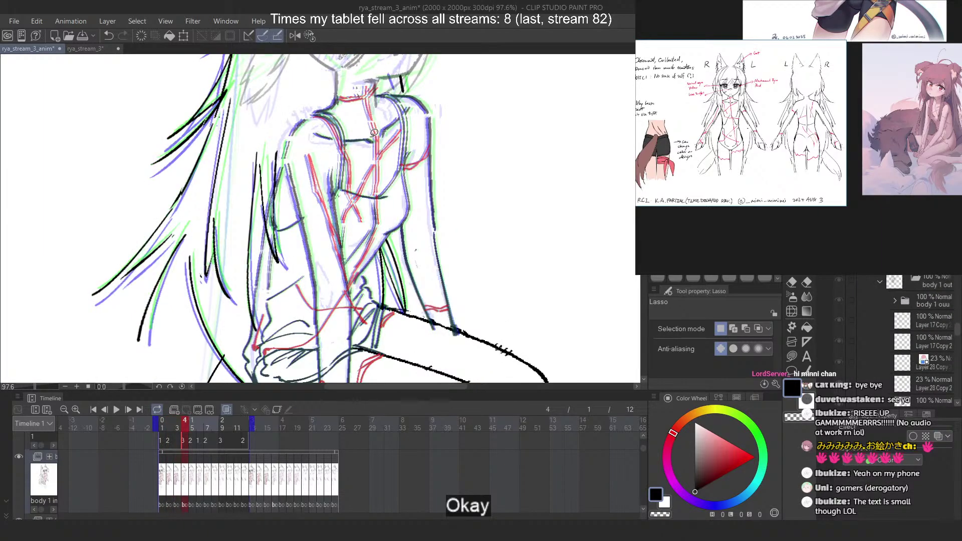
key(Right)
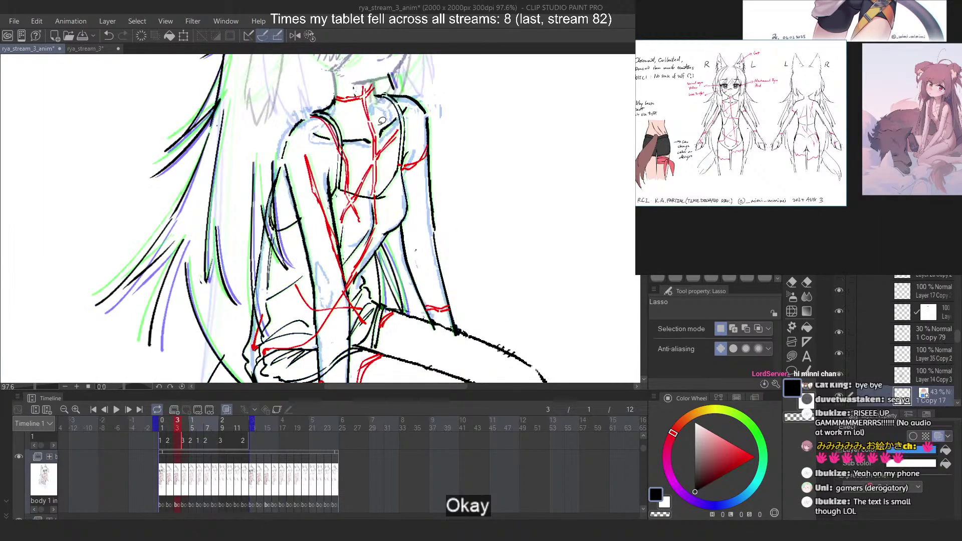
key(Left)
key(Right)
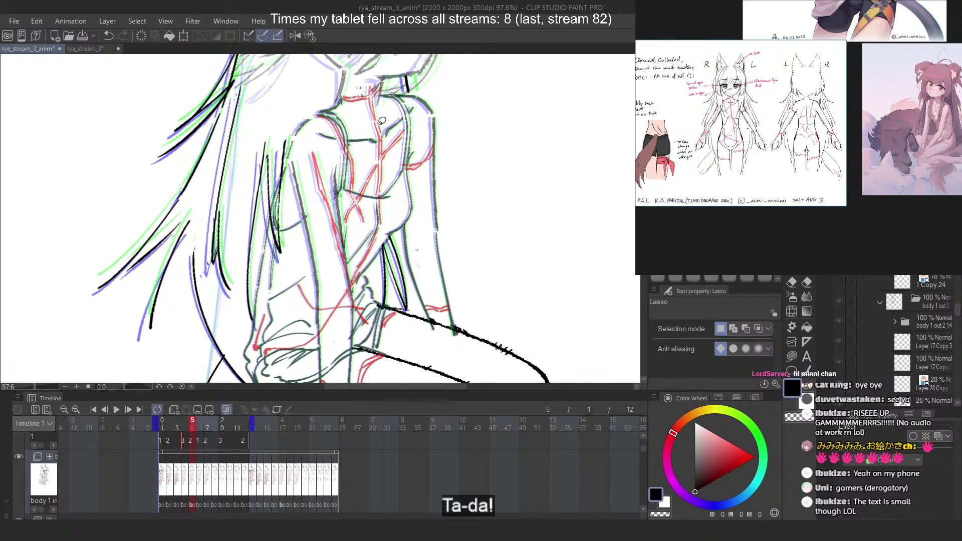
key(Left)
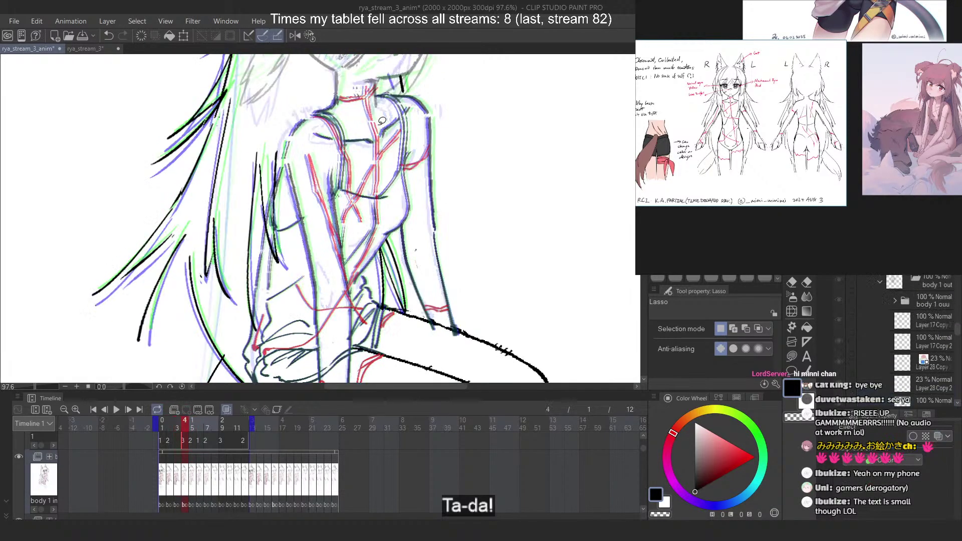
key(Right)
key(Right)
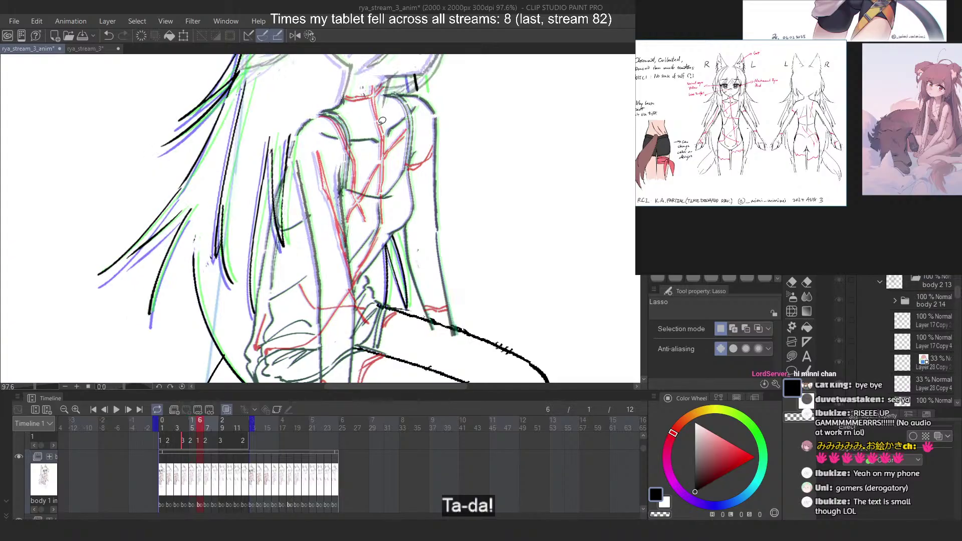
key(Left)
key(Left)
key(Left)
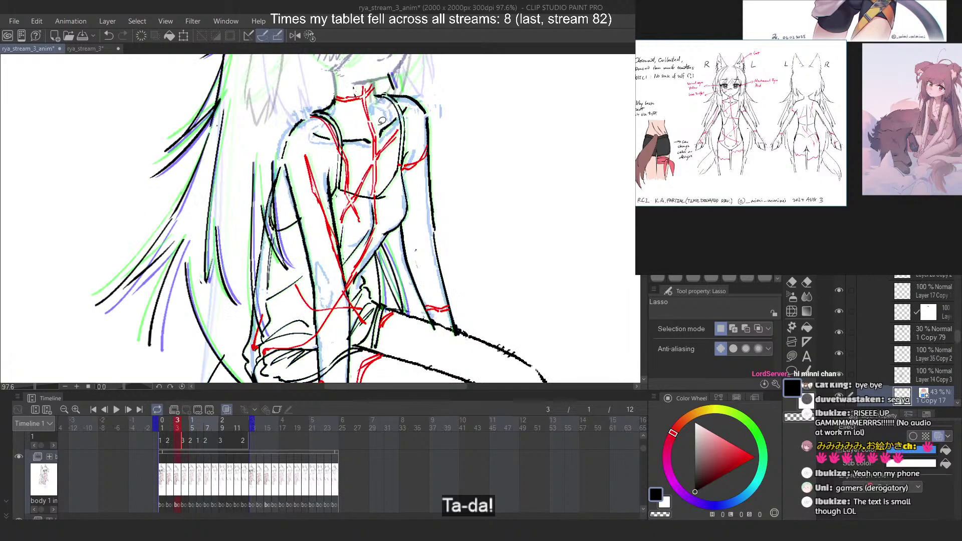
key(Right)
key(Right)
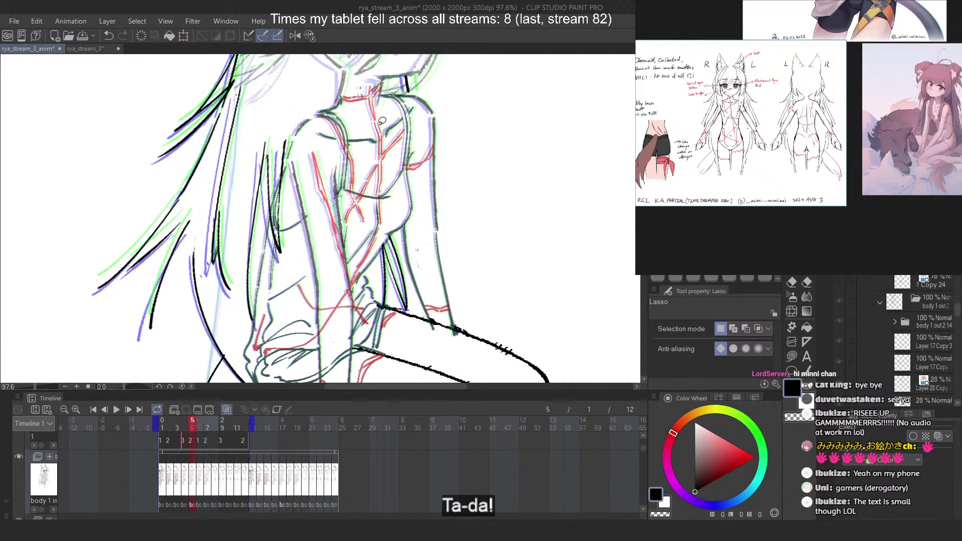
Lasso the waist contour beside the red centre line on frame 5, shift it slightly right on frame 6, and deselect
scroll(397, 202, up, 3)
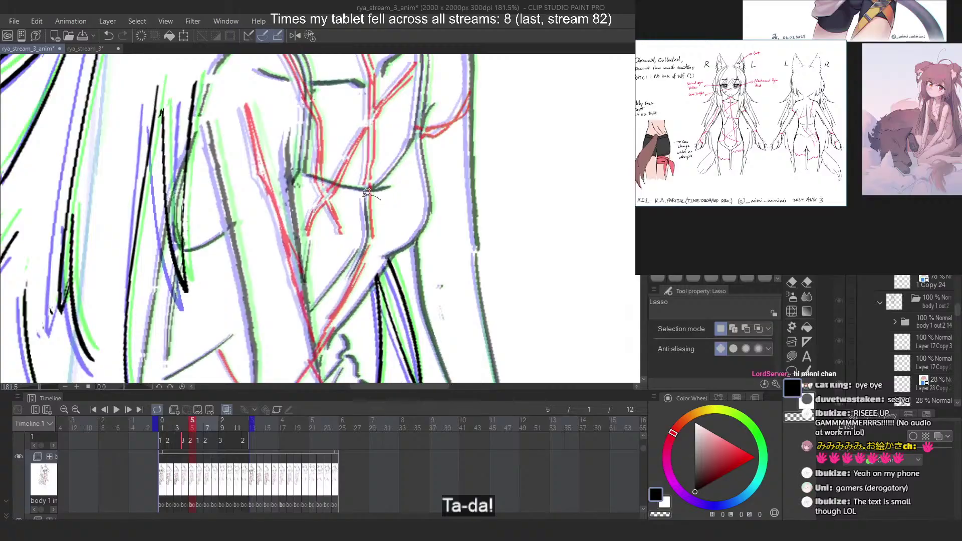
drag(394, 225, 408, 210)
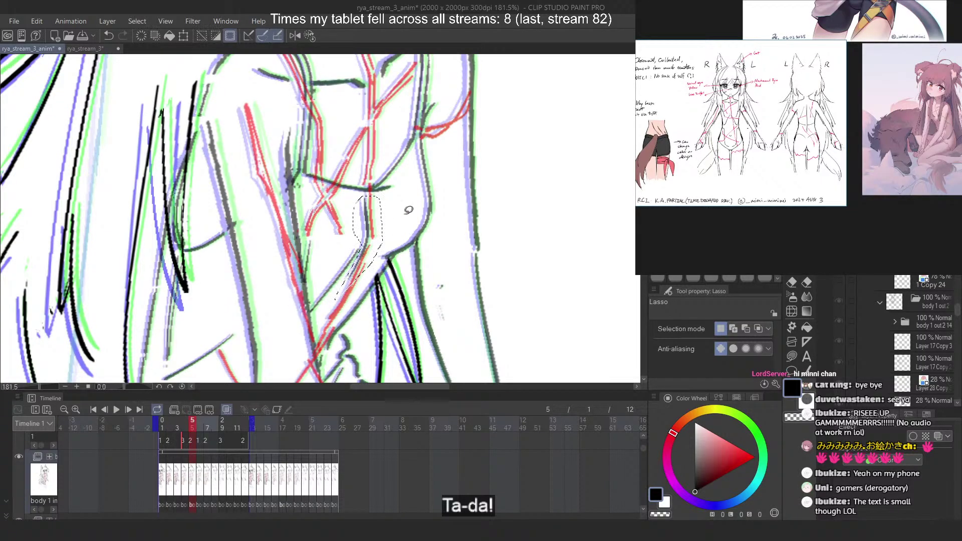
scroll(357, 225, up, 1)
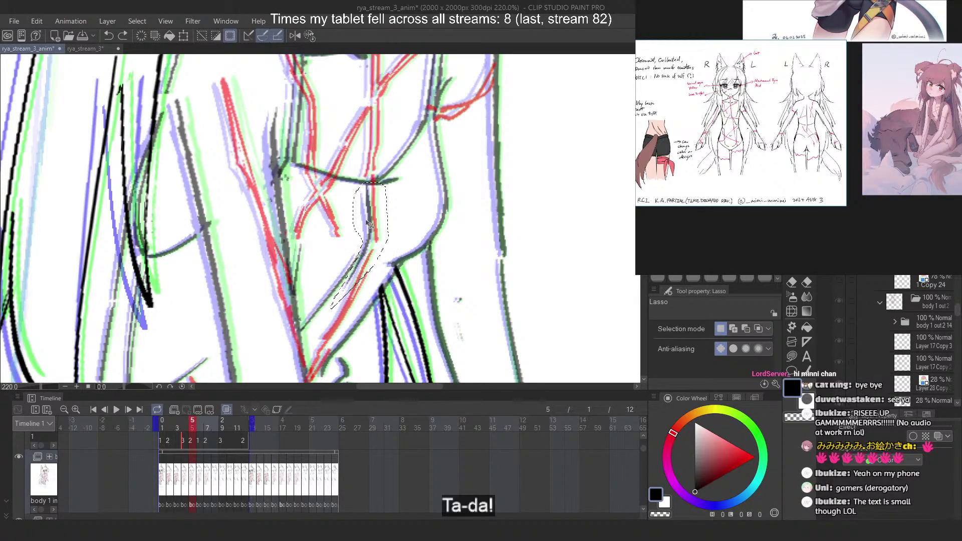
key(Right)
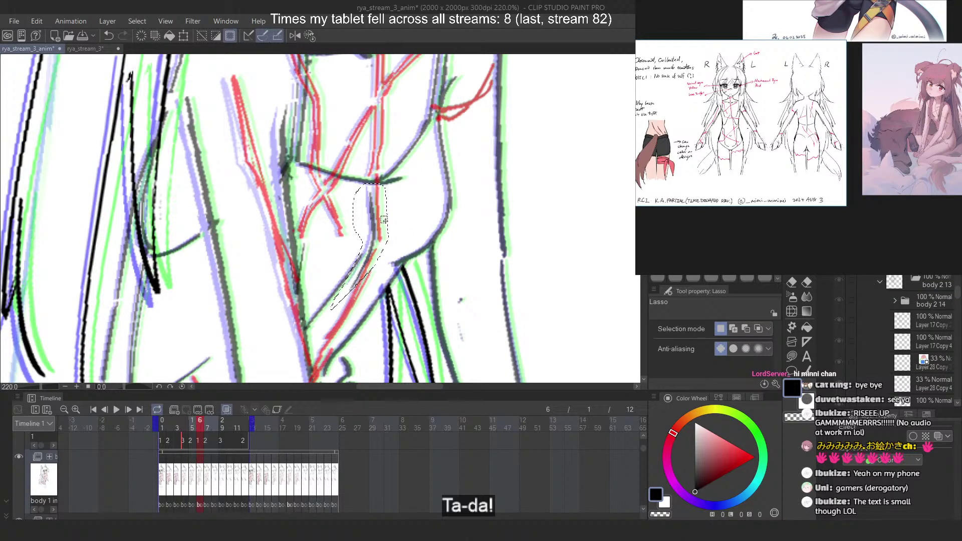
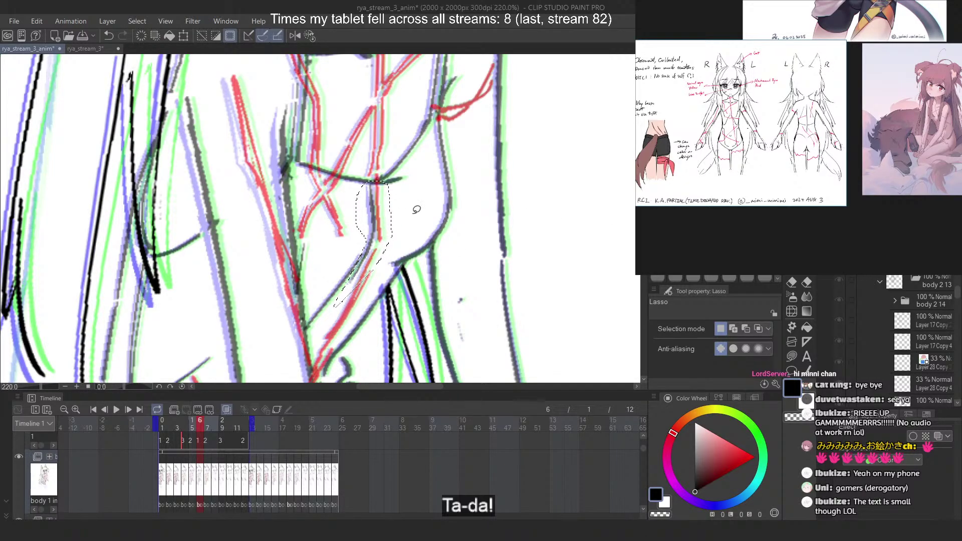
key(ctrl+d)
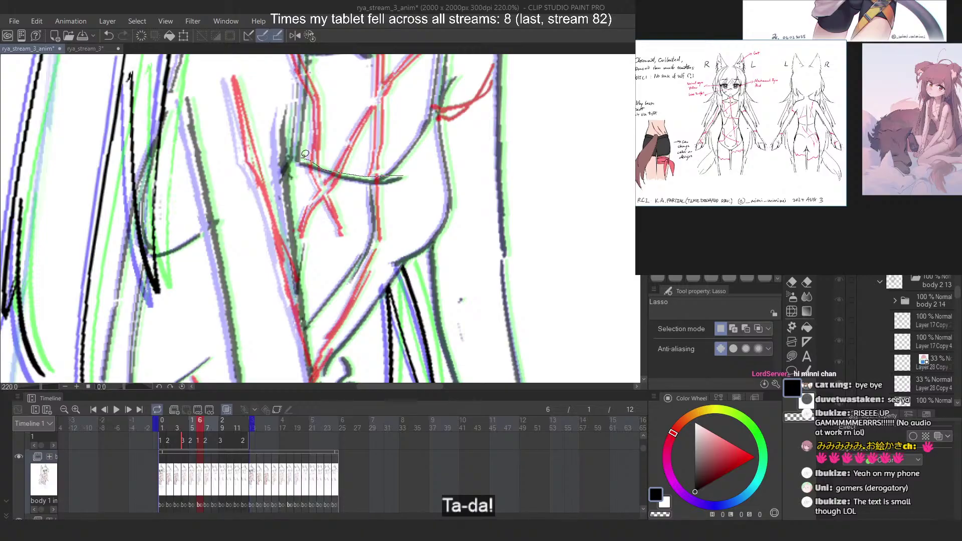
Lasso the curved line under the chest on frame 6, nudge it slightly, and clear the selection
mouse_move(370, 180)
mouse_down()
mouse_move(379, 179)
mouse_move(367, 173)
mouse_up()
key(ctrl+d)
scroll(407, 148, down, 3)
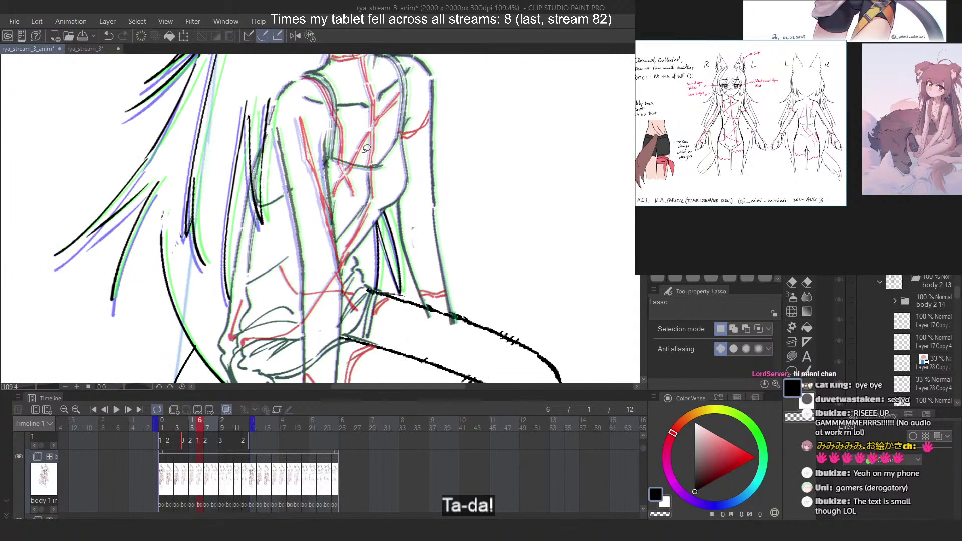
Step back and forth through frames 3 to 8 with the torso in view to compare the chest and waist lines
drag(374, 81, 370, 113)
key(Left)
key(Left)
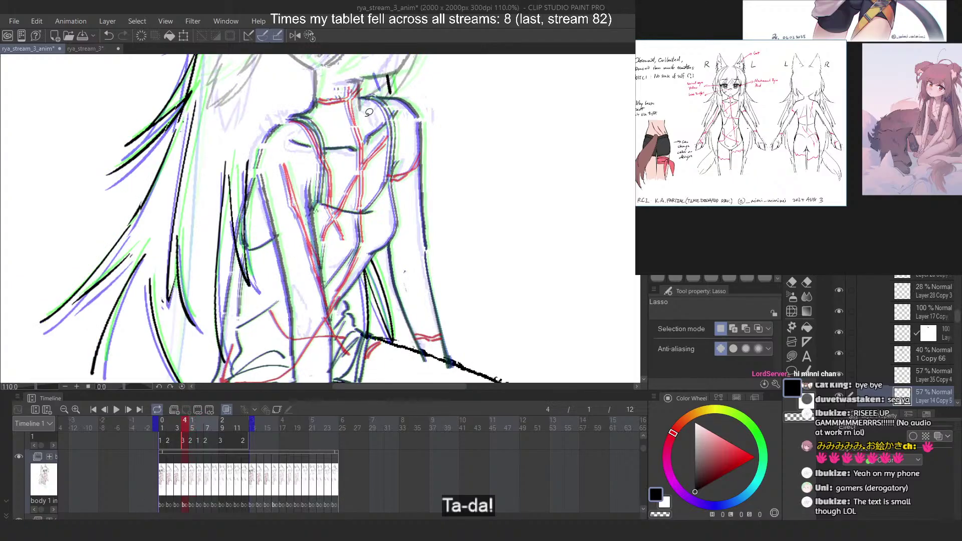
key(Right)
key(ctrl+Right)
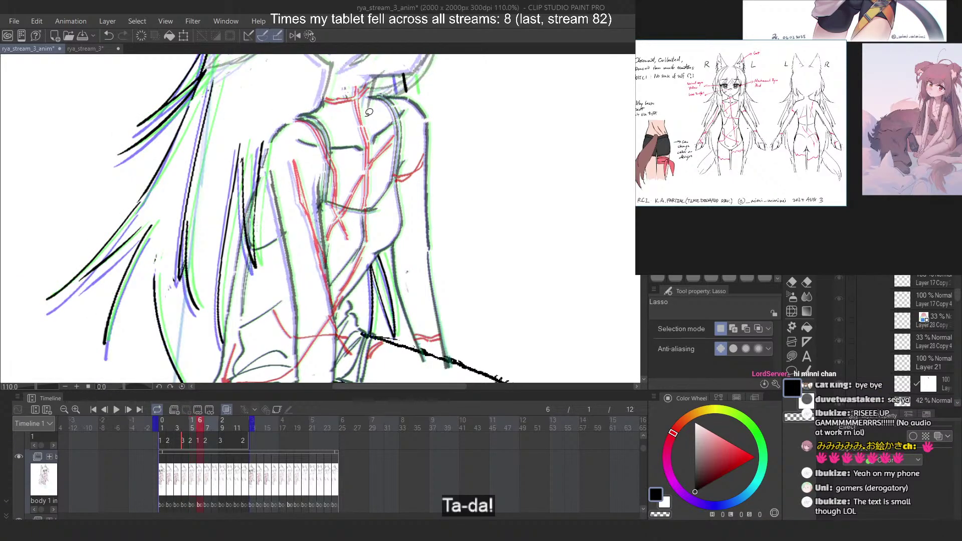
key(ctrl+Left)
key(ctrl+Left)
key(ctrl+Left)
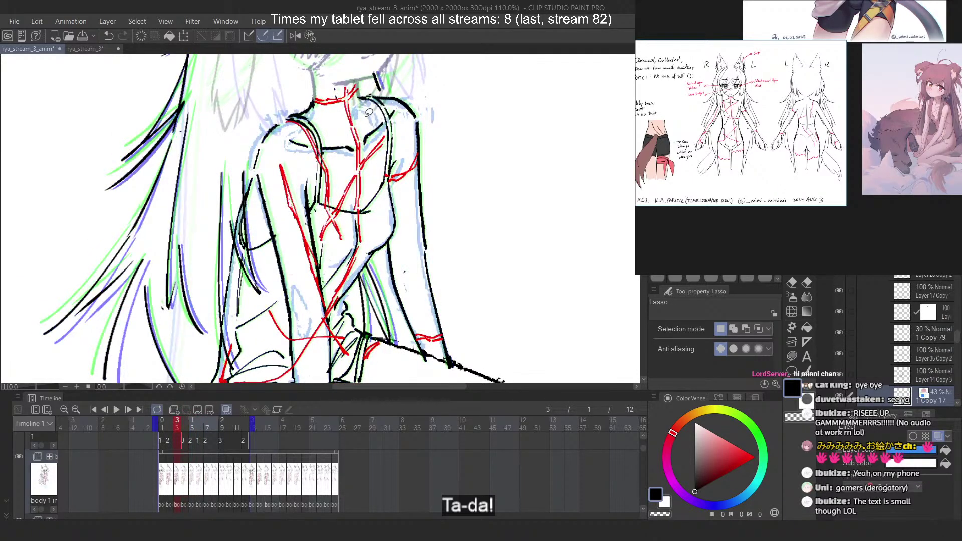
key(ctrl+Right)
key(ctrl+Right)
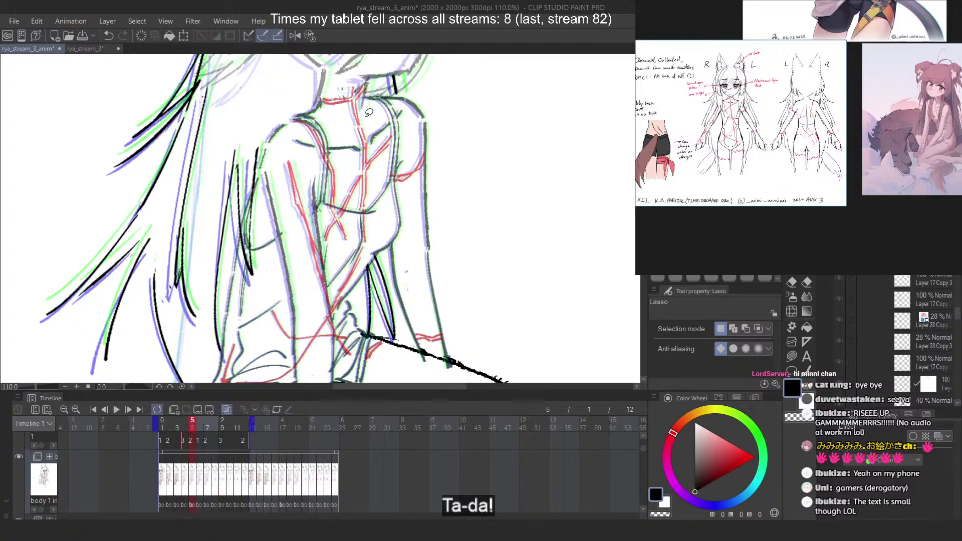
key(ctrl+Right)
key(ctrl+Left)
key(ctrl+Left)
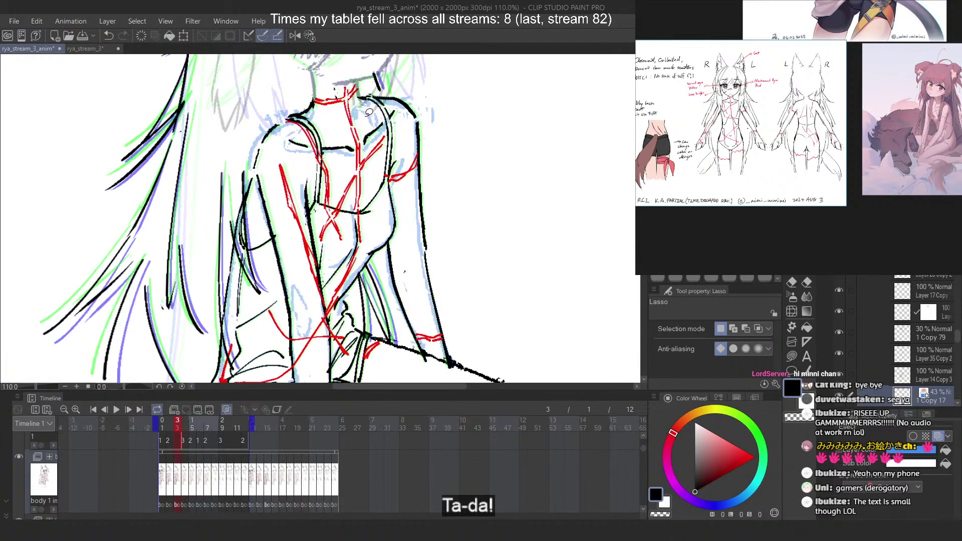
key(ctrl+Right)
key(ctrl+Right)
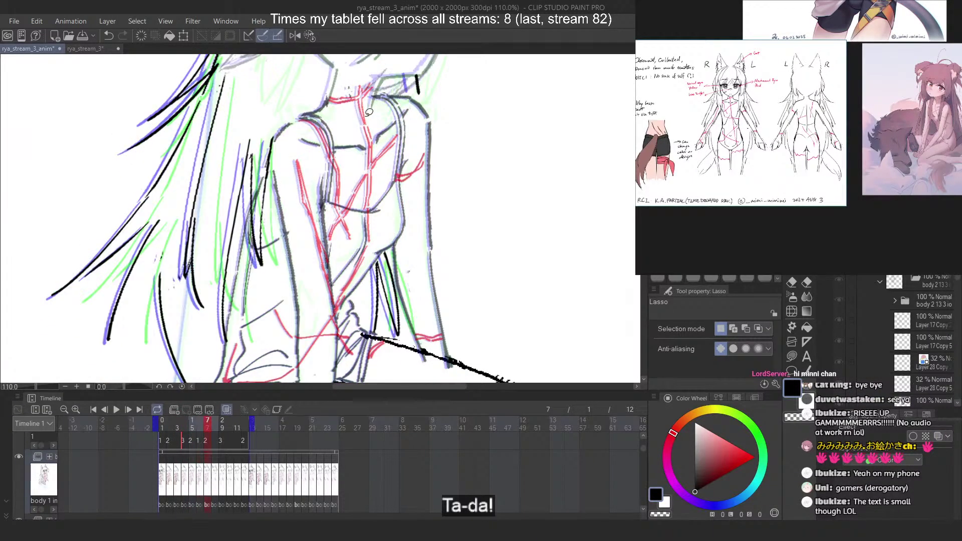
key(Left)
key(Left)
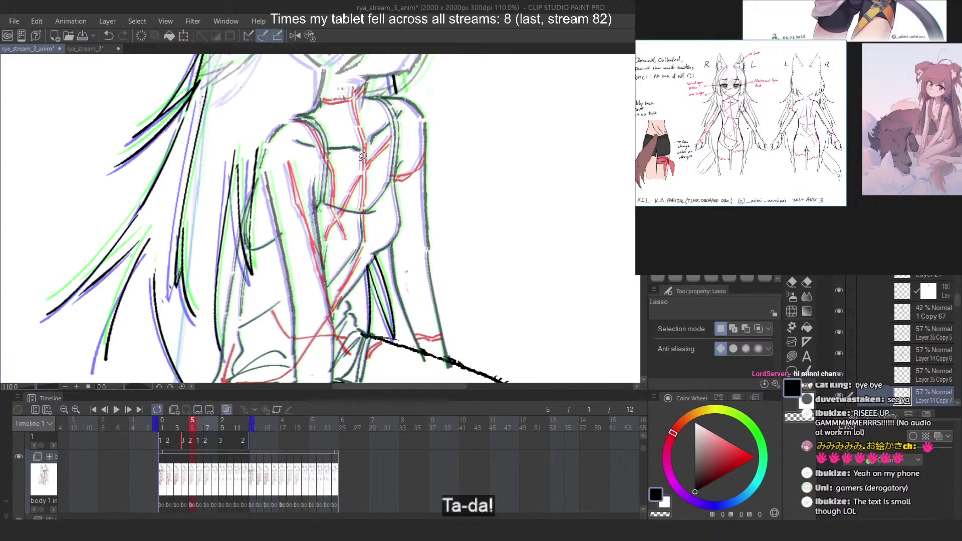
key(Right)
key(Right)
key(Right)
key(Left)
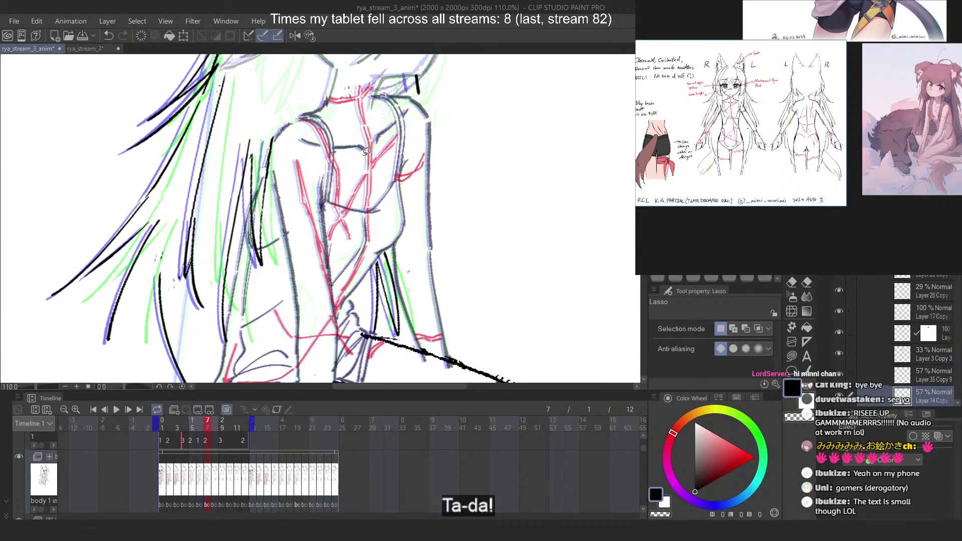
Lasso the waist contour beside the red centre line on frame 7 and nudge it slightly
scroll(381, 205, up, 2)
mouse_move(360, 213)
mouse_down()
mouse_move(355, 251)
mouse_move(365, 280)
mouse_move(368, 223)
mouse_up()
scroll(389, 219, down, 1)
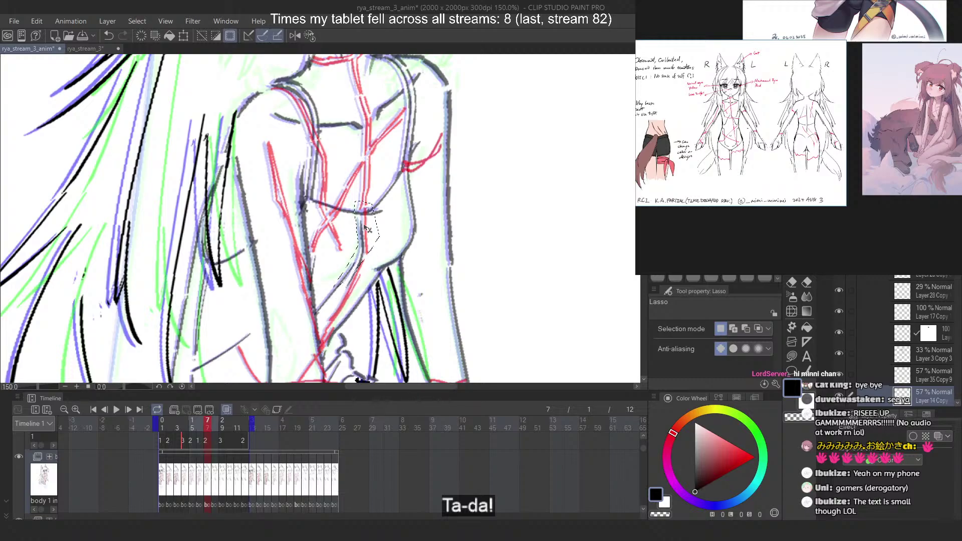
scroll(927, 313, down, 3)
click(928, 325)
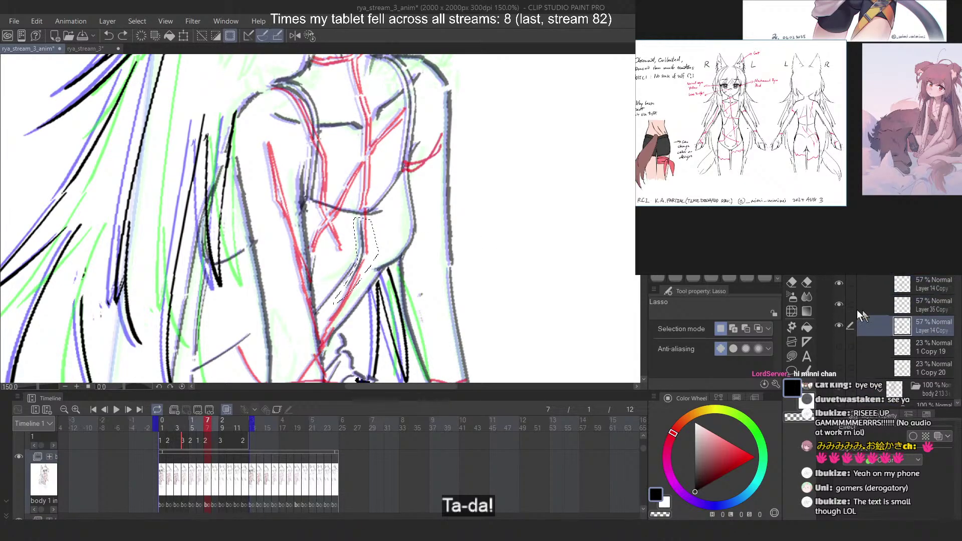
scroll(286, 325, up, 1)
drag(384, 238, 387, 242)
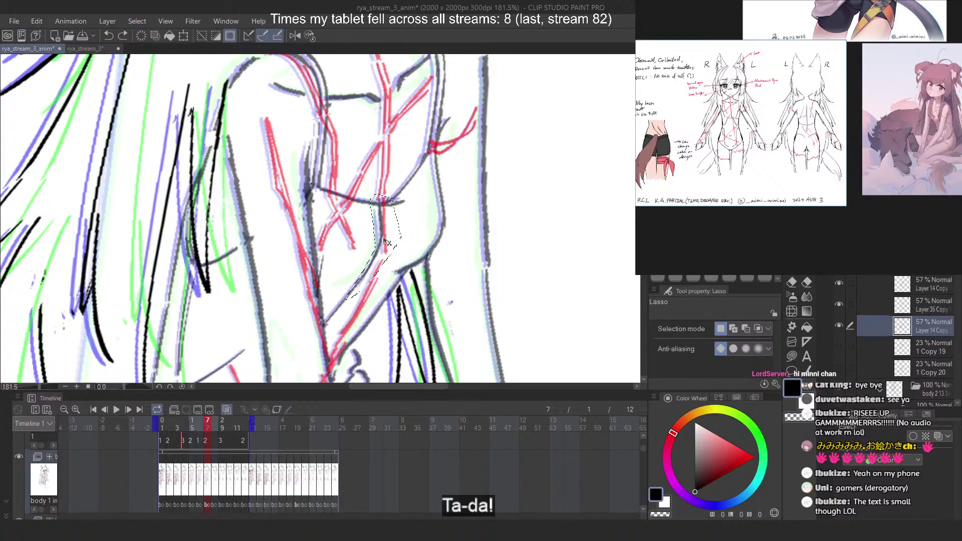
Lasso the collarbone strokes on frame 7, tilt and raise them slightly with Free Transform, and deselect
drag(399, 98, 387, 146)
scroll(386, 146, up, 1)
mouse_move(268, 119)
mouse_down()
mouse_move(259, 146)
mouse_move(289, 148)
mouse_up()
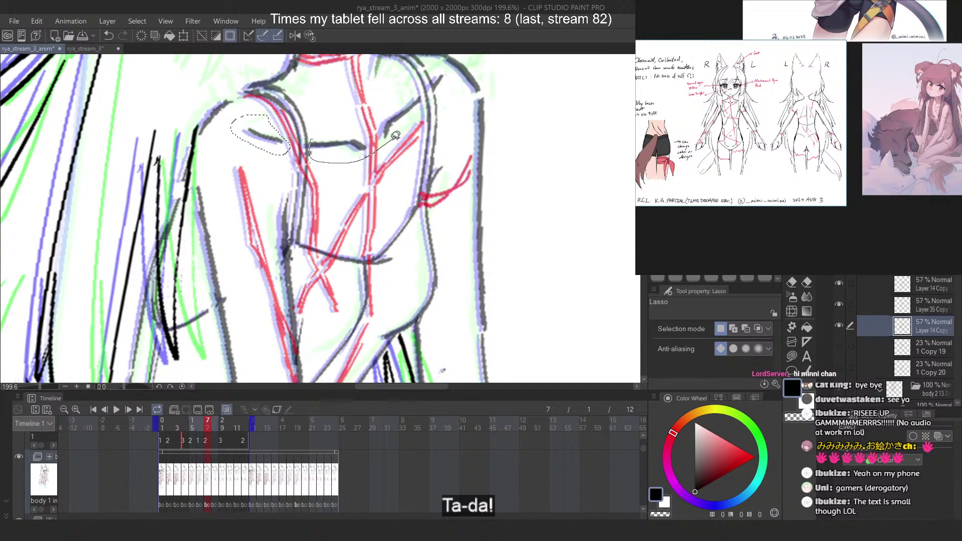
mouse_move(395, 136)
mouse_down()
mouse_move(426, 98)
mouse_move(389, 74)
mouse_move(442, 92)
mouse_move(450, 64)
mouse_up()
scroll(357, 191, down, 4)
scroll(397, 62, up, 3)
key(ctrl+t)
right_click(379, 159)
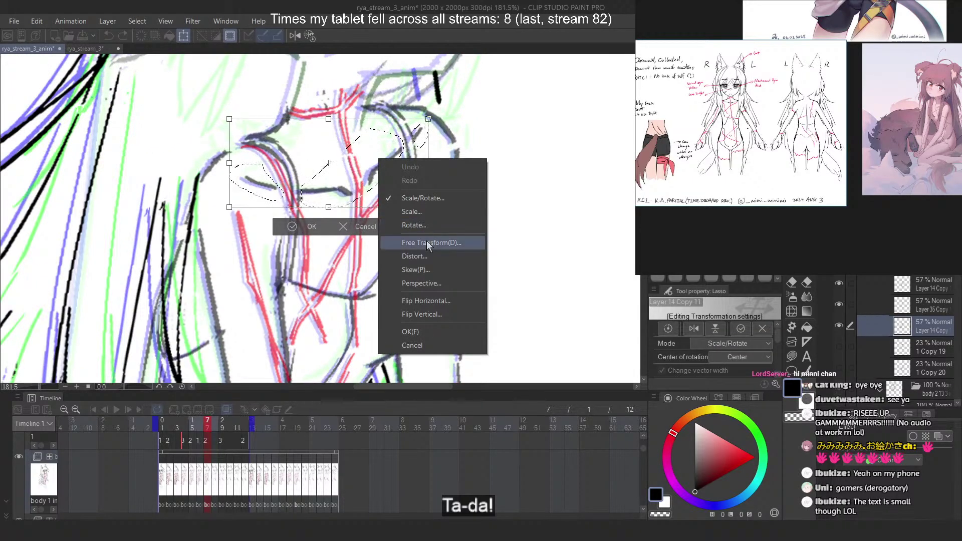
click(427, 242)
drag(229, 163, 232, 156)
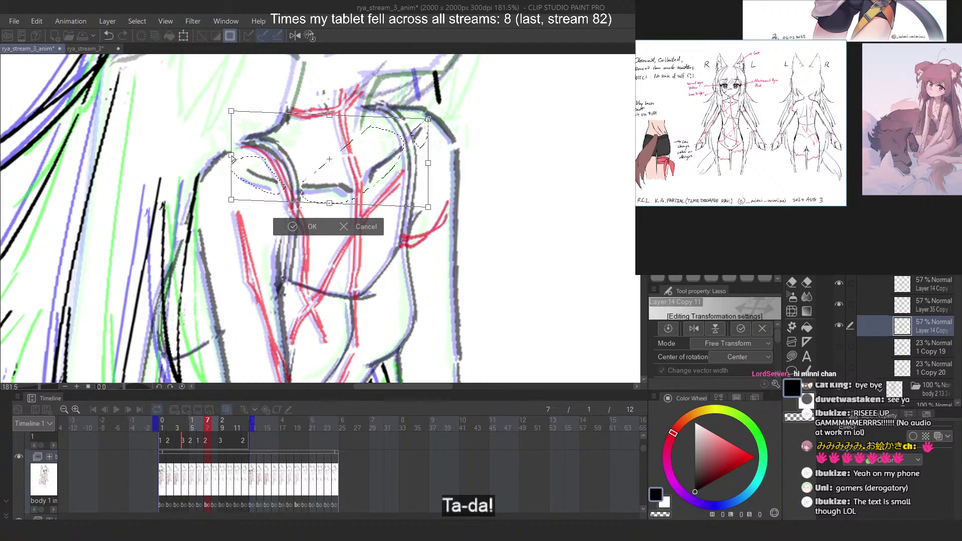
drag(429, 162, 431, 163)
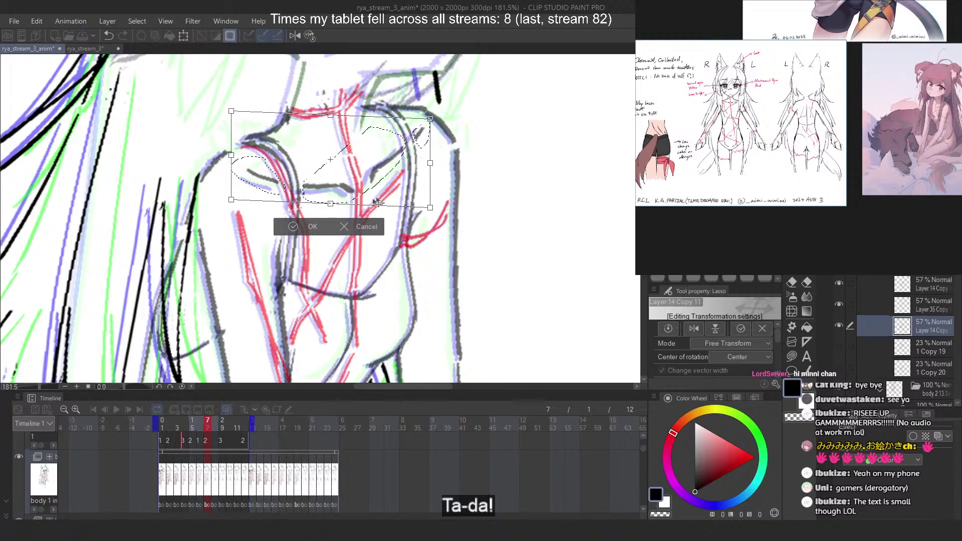
drag(330, 204, 332, 199)
drag(502, 192, 503, 194)
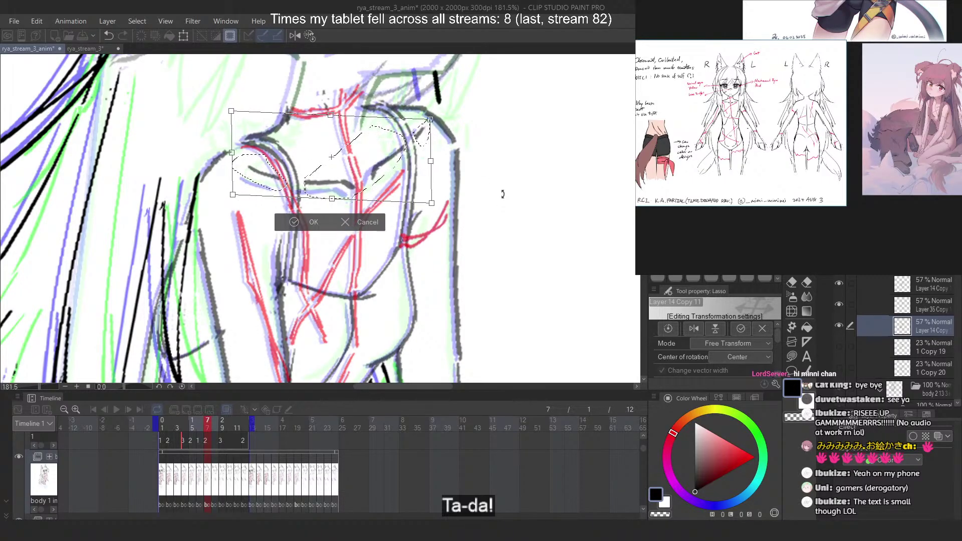
key(Return)
key(ctrl+d)
Lasso the collarbone strokes on either side of the red centre line on frame 7, adjust them slightly, and clear the selection
scroll(341, 148, down, 4)
key(comma)
key(comma)
key(comma)
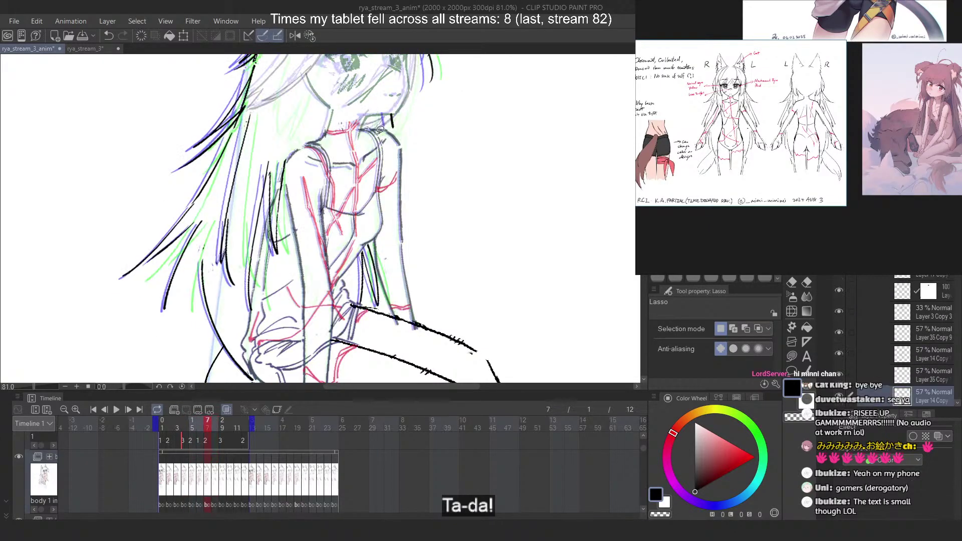
scroll(370, 151, up, 4)
scroll(372, 152, up, 1)
mouse_move(385, 150)
mouse_down()
mouse_move(350, 175)
mouse_move(356, 199)
mouse_move(385, 159)
mouse_up()
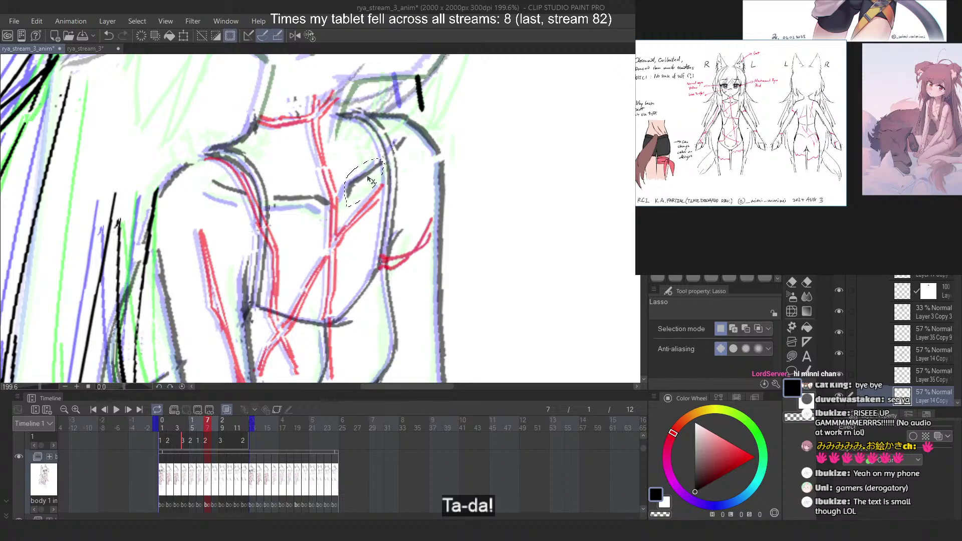
drag(308, 179, 274, 195)
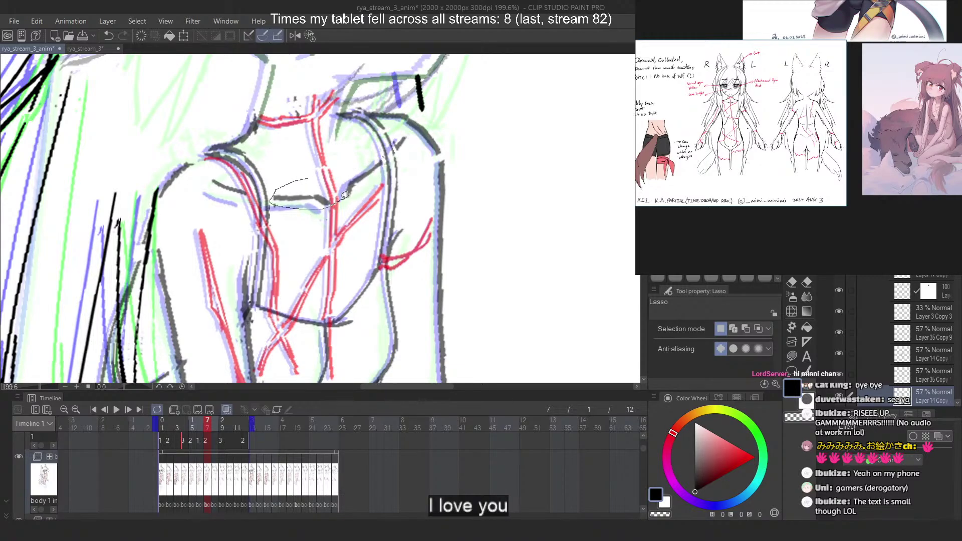
drag(346, 195, 326, 178)
key(ctrl+d)
Lasso the curved line under the chest on frame 7, raise it with Free Transform to tilt its arm-side end upward, and deselect
scroll(387, 159, down, 12)
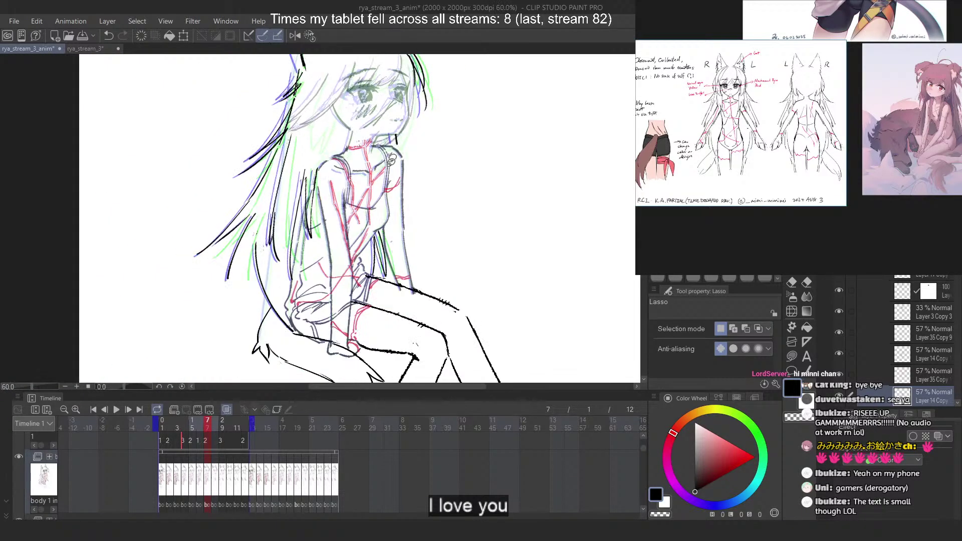
scroll(391, 160, up, 8)
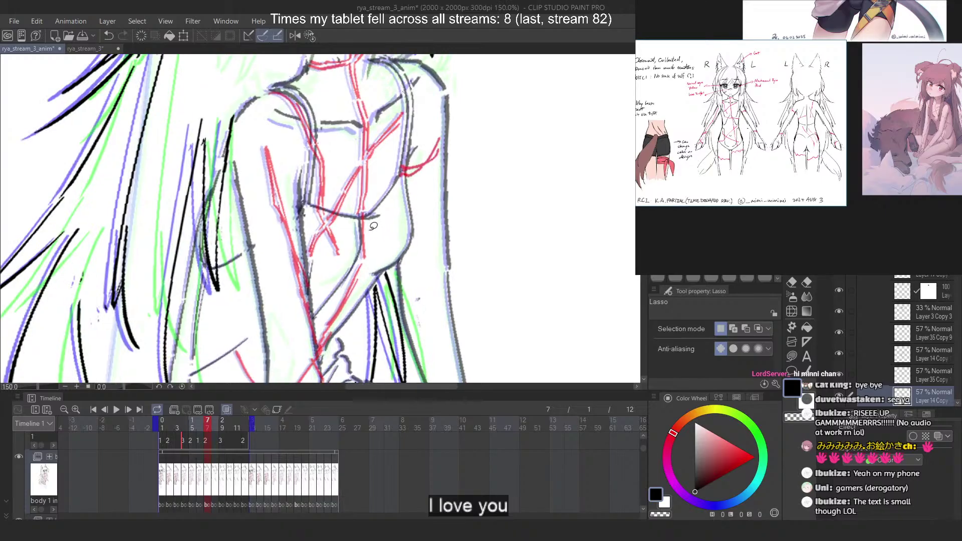
scroll(384, 206, up, 3)
drag(358, 217, 370, 221)
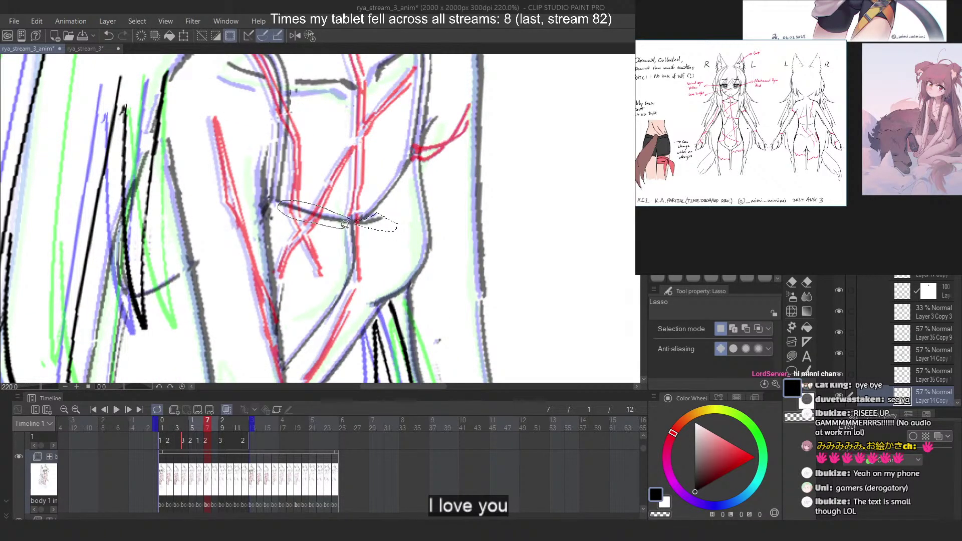
mouse_move(362, 219)
mouse_down()
mouse_move(393, 215)
mouse_move(412, 156)
mouse_move(381, 180)
mouse_up()
scroll(384, 227, down, 3)
key(ctrl+t)
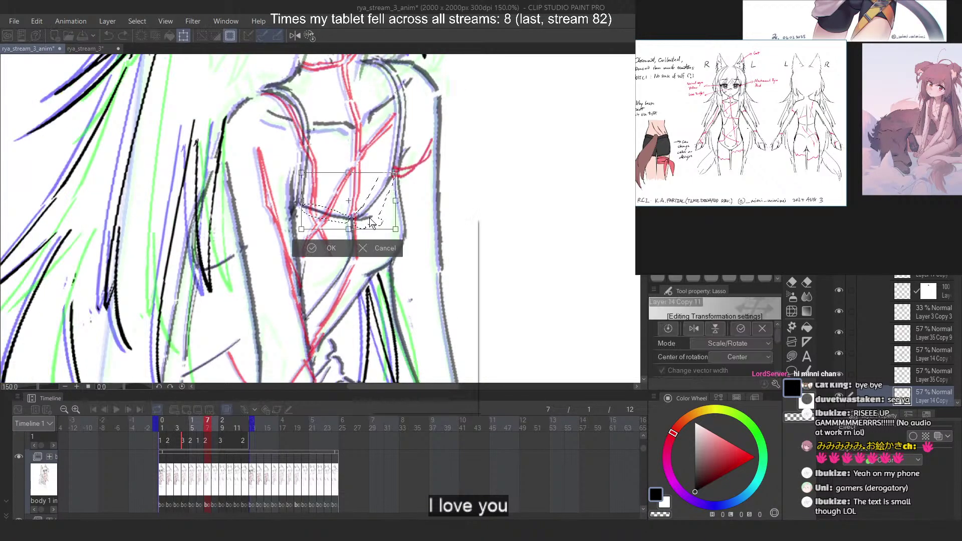
right_click(368, 217)
click(414, 298)
drag(301, 203, 304, 192)
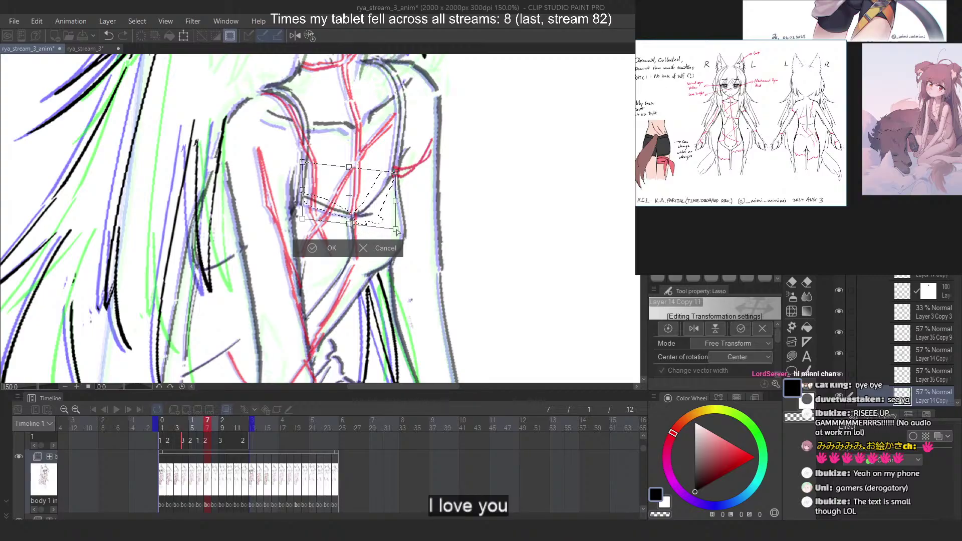
drag(396, 229, 397, 225)
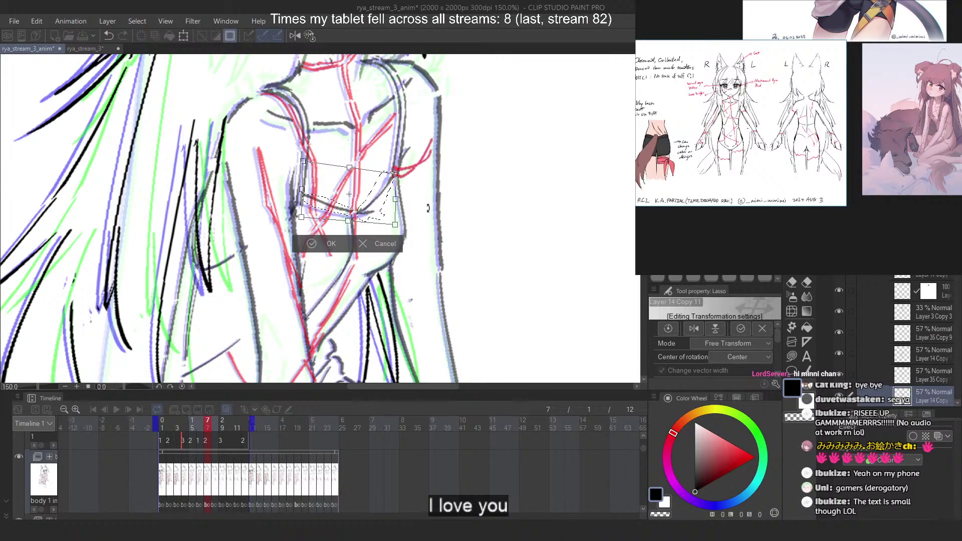
key(Return)
key(ctrl+d)
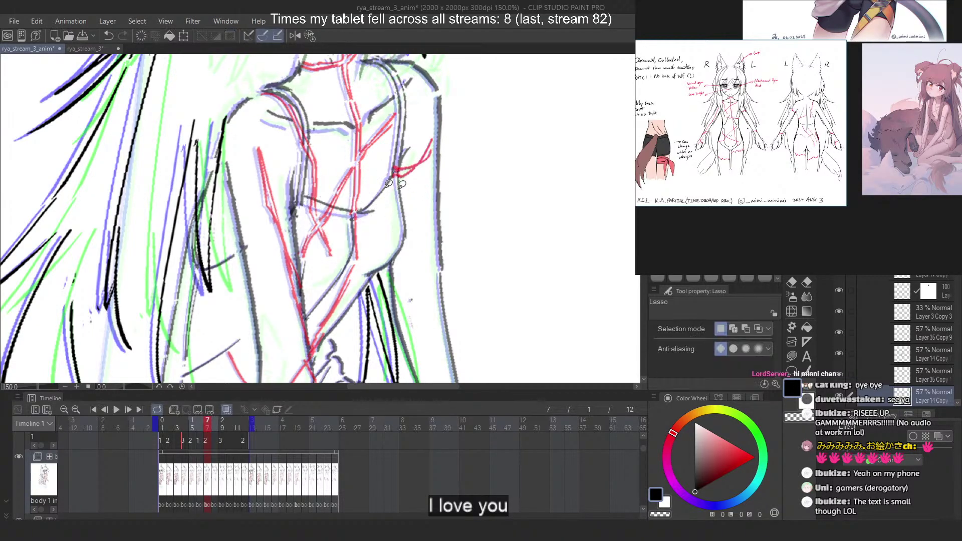
Step back and forth through frames 4 to 7 to compare the collarbone and under-chest lines against the onion skin
scroll(349, 184, down, 2)
key(Left)
key(Right)
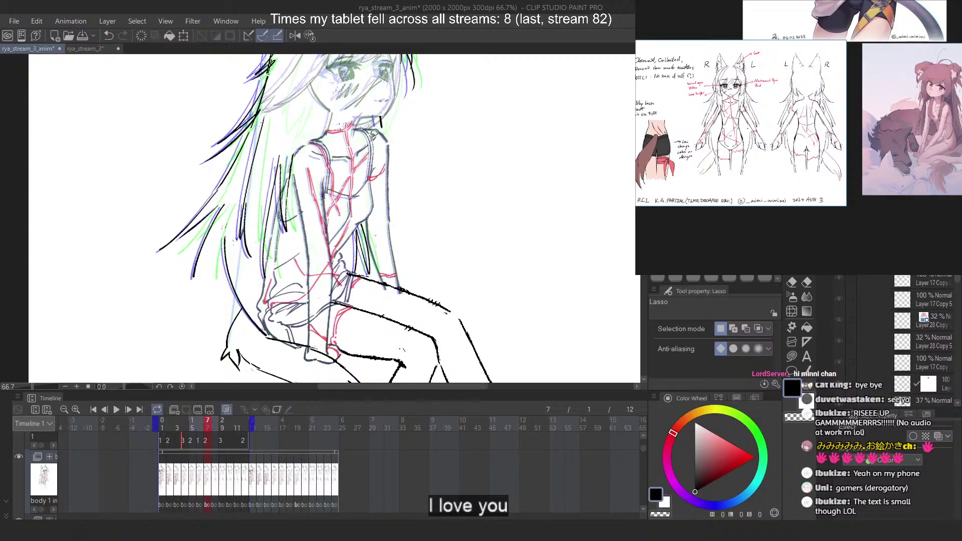
scroll(375, 133, down, 3)
scroll(361, 122, up, 3)
key(comma)
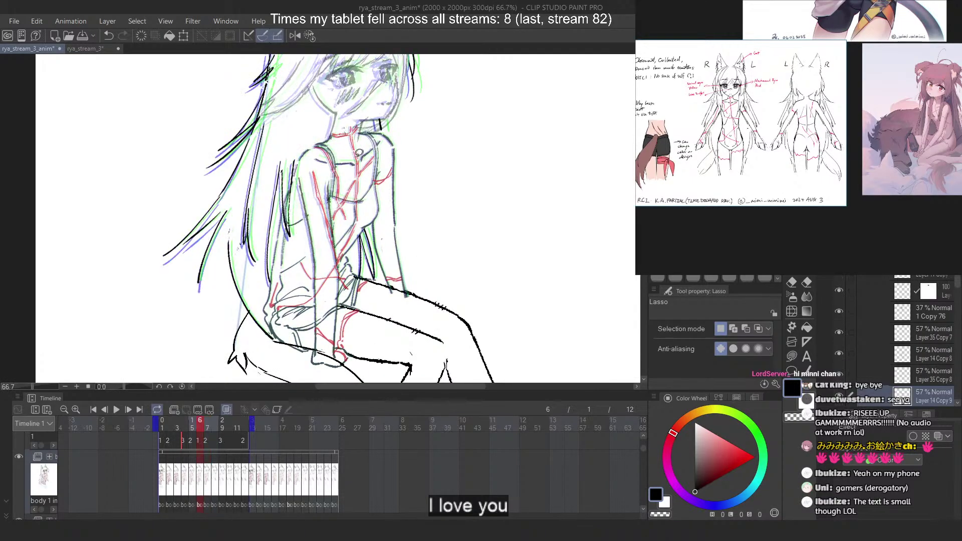
scroll(359, 153, up, 4)
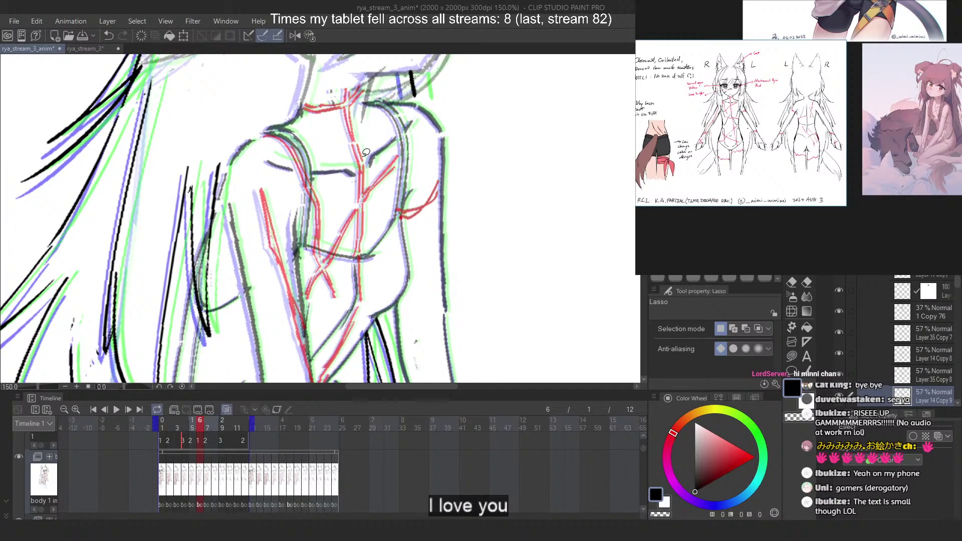
key(comma)
key(comma)
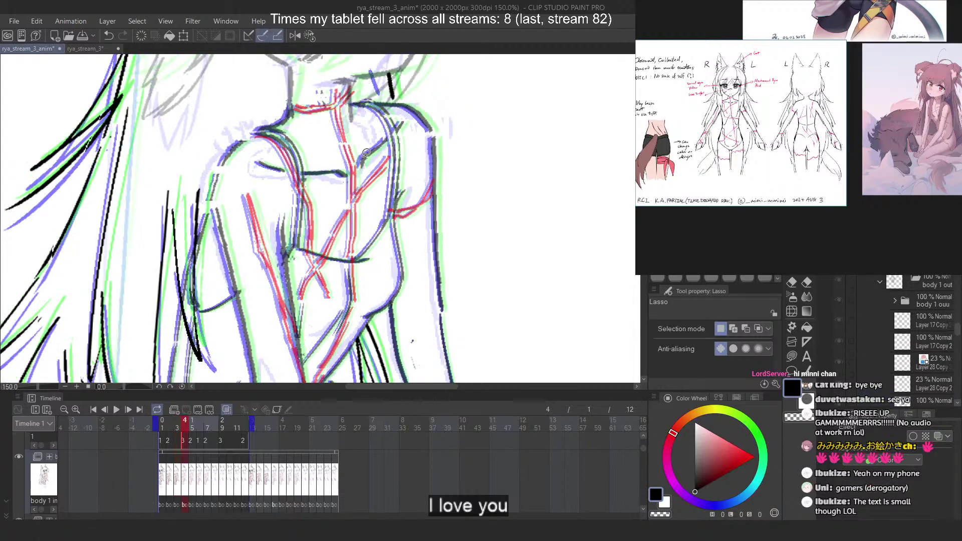
key(period)
key(period)
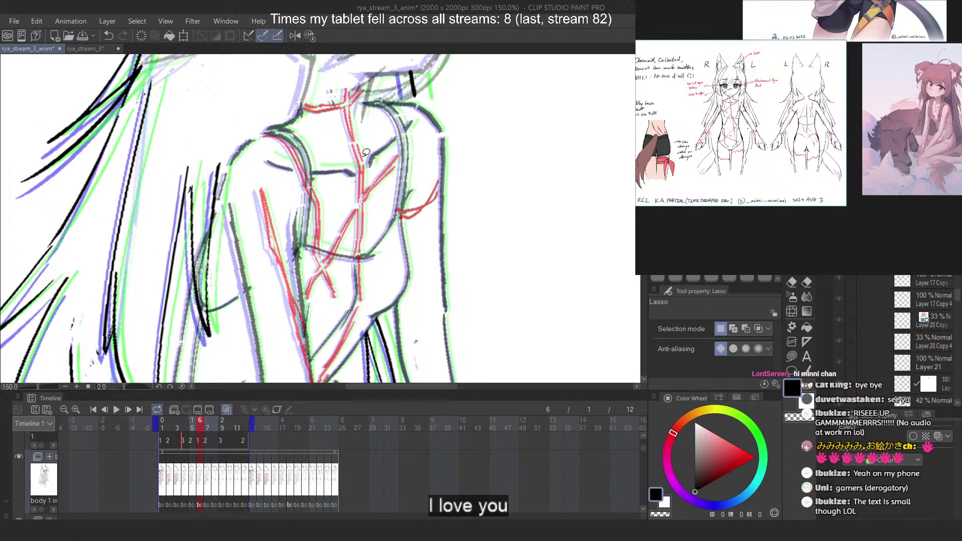
key(period)
key(comma)
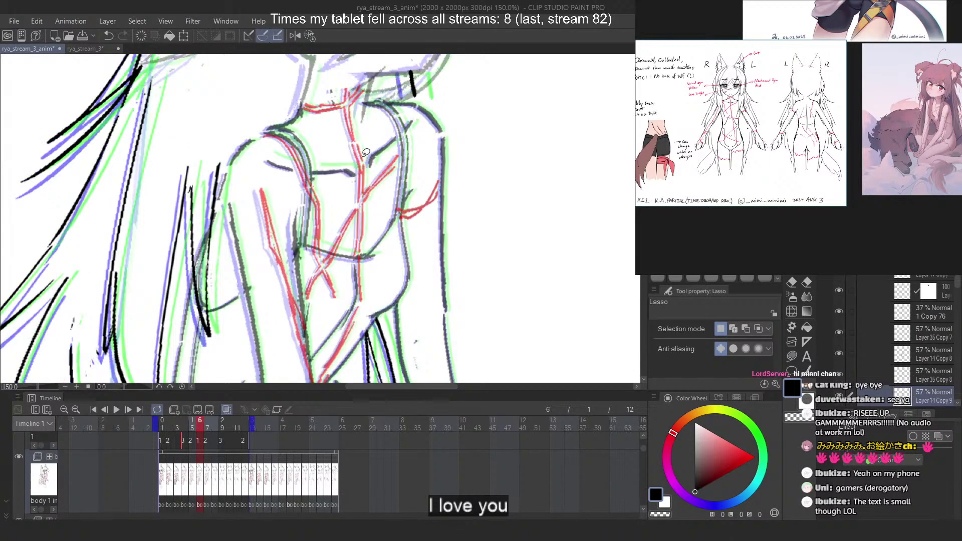
Lasso the under-chest curve on frame 6, shift it up, rotate it slightly with Scale/Rotate, and deselect
scroll(363, 256, up, 3)
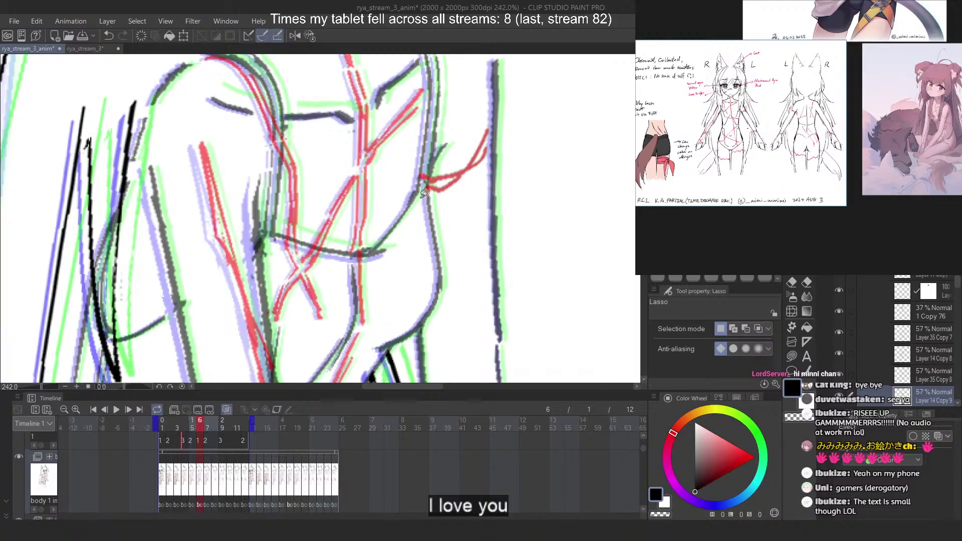
mouse_move(326, 235)
mouse_down()
mouse_move(274, 229)
mouse_move(280, 251)
mouse_move(329, 267)
mouse_move(346, 318)
mouse_move(347, 264)
mouse_move(398, 255)
mouse_up()
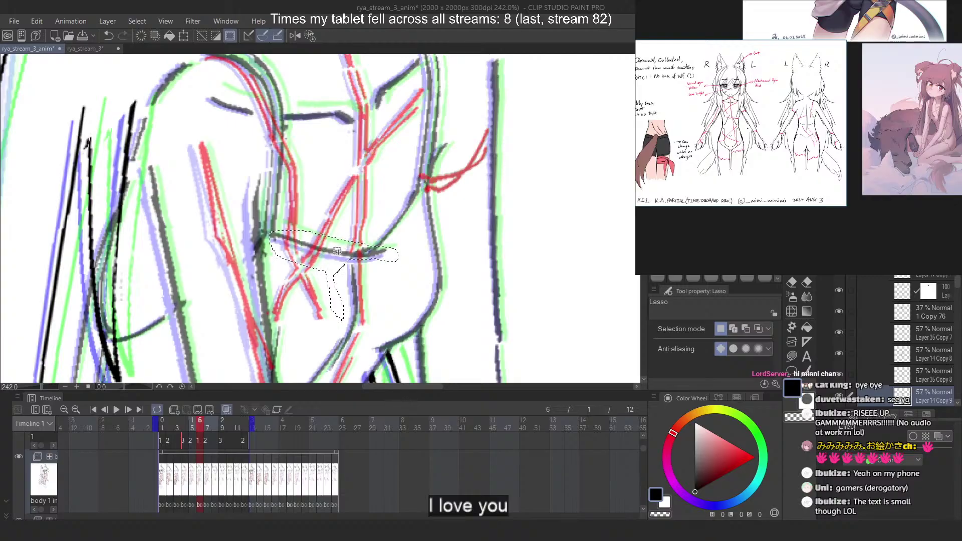
drag(310, 246, 311, 240)
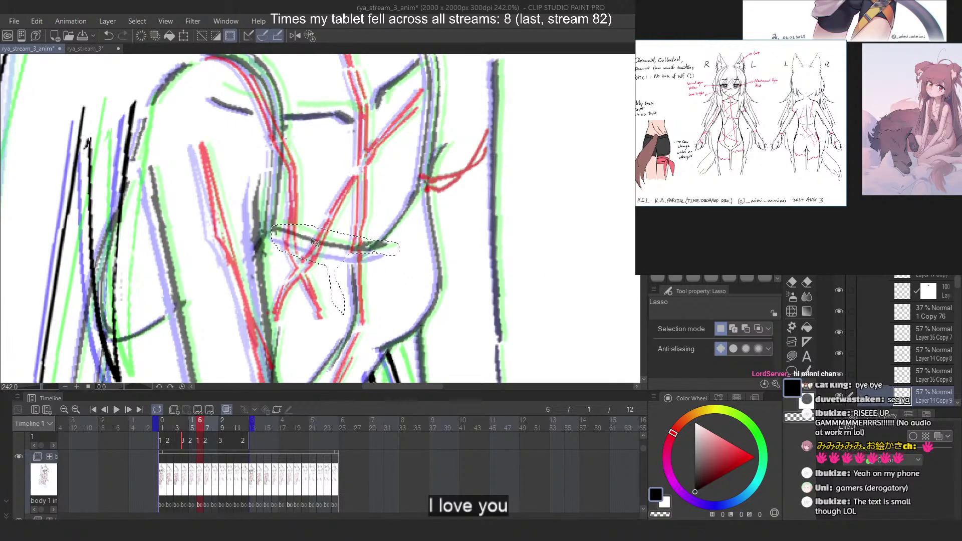
key(ctrl+t)
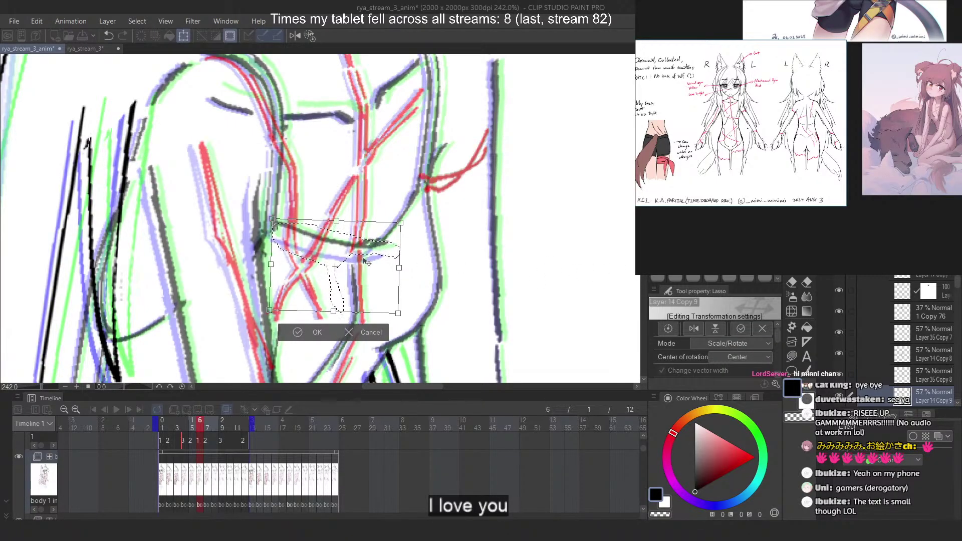
drag(365, 261, 349, 191)
key(Return)
key(ctrl+d)
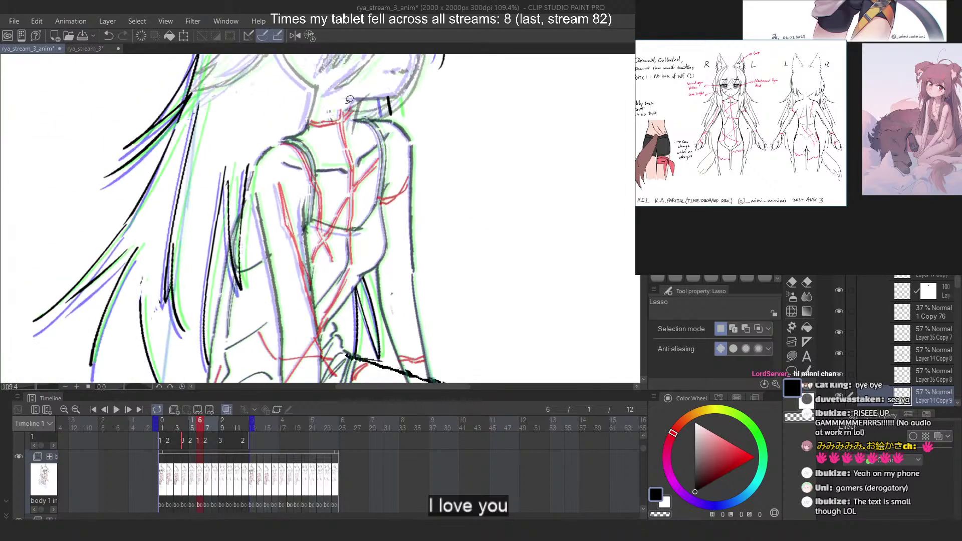
Flip between frames 4 and 7 at a wider view to check how the torso lines move
key(Right)
scroll(349, 100, down, 8)
key(comma)
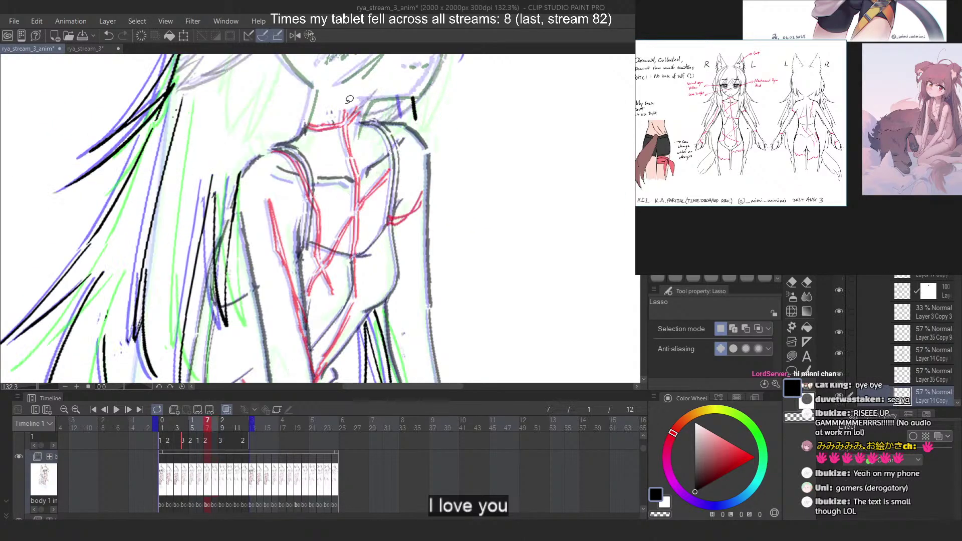
scroll(341, 99, down, 1)
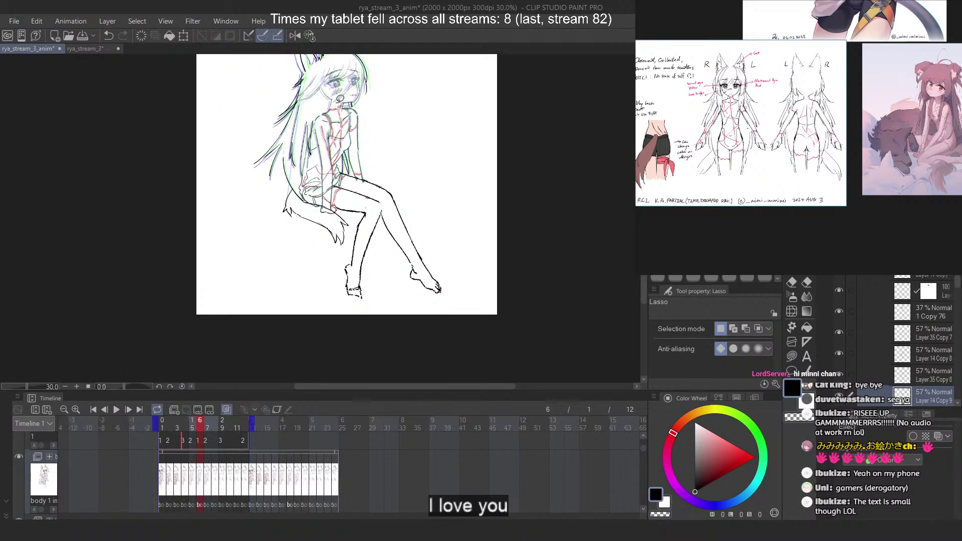
mouse_move(331, 134)
mouse_down()
mouse_move(345, 138)
mouse_move(352, 113)
mouse_up()
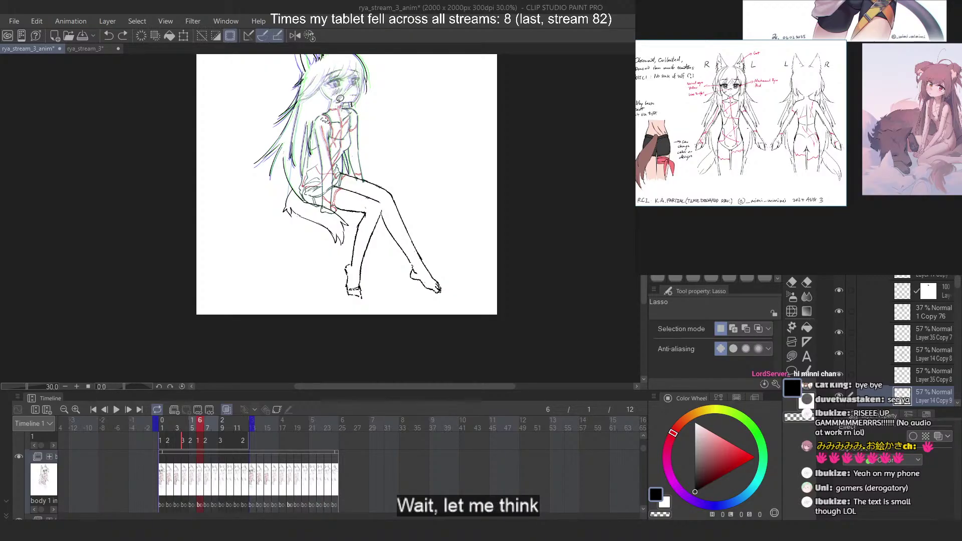
key(ctrl+d)
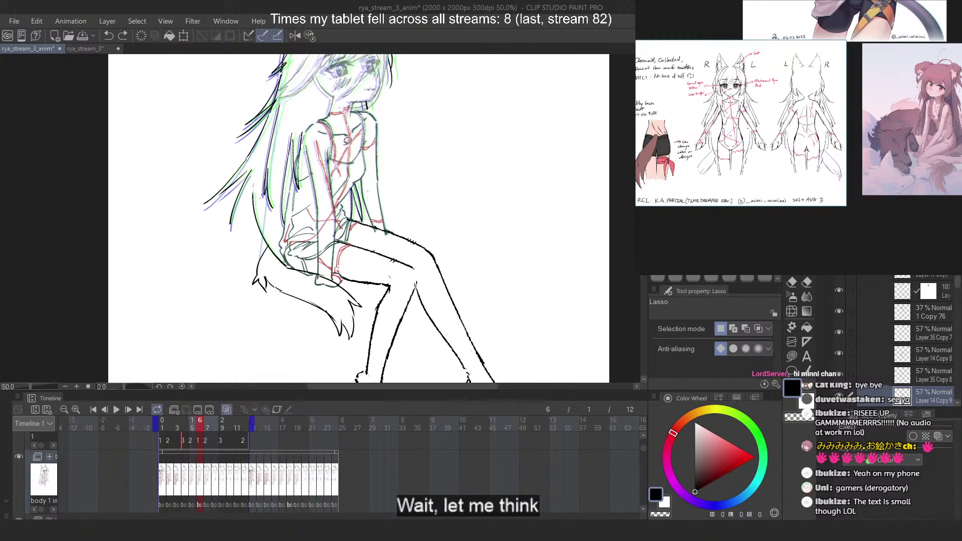
scroll(341, 101, up, 4)
key(comma)
key(period)
key(period)
key(period)
key(period)
key(period)
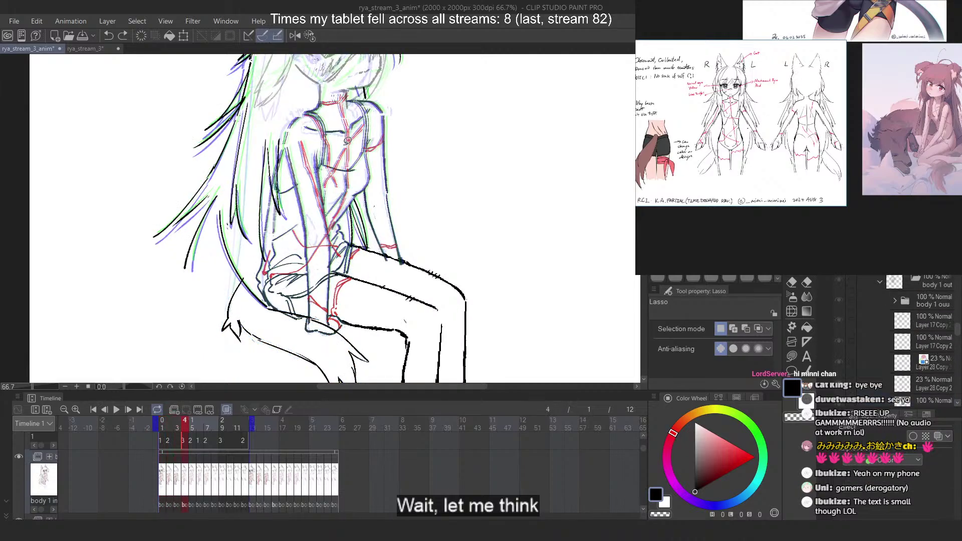
key(comma)
Undo the most recent selection and transform edits to the torso lines
key(ctrl+z)
key(ctrl+z)
key(ctrl+z)
key(ctrl+z)
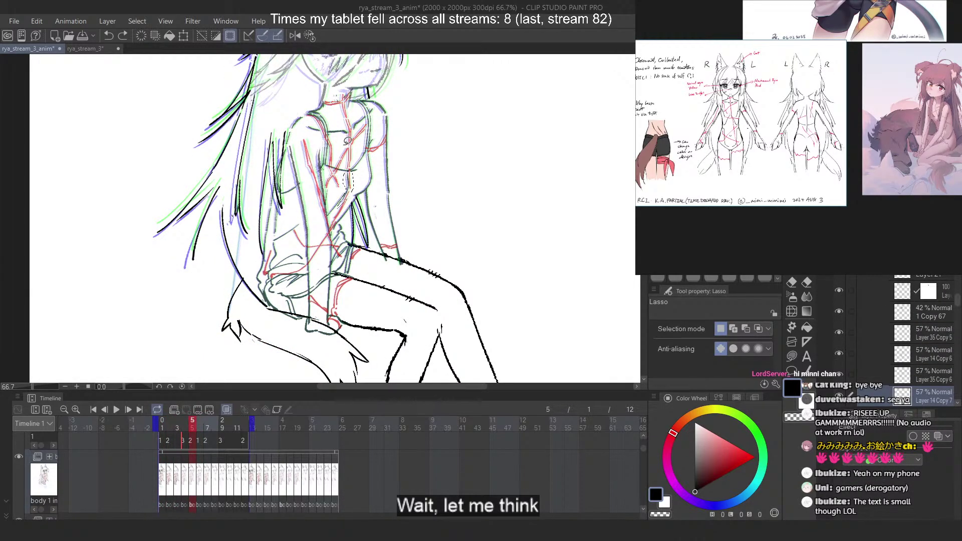
Clear the selection and step back and forth through the whole 12-frame loop to compare the finished body lines with the rough frames
key(ctrl+d)
key(comma)
key(comma)
key(comma)
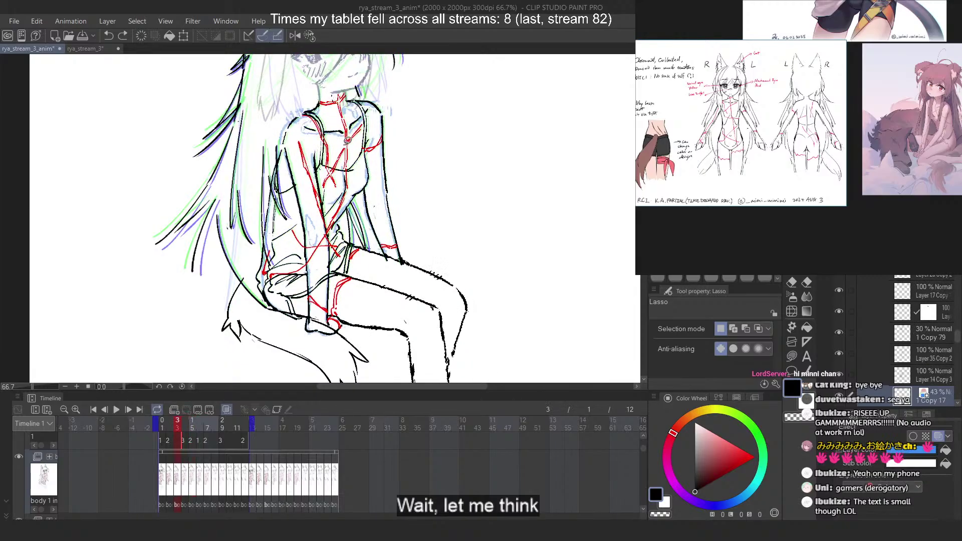
key(period)
key(period)
key(period)
key(period)
key(period)
key(period)
key(period)
key(period)
key(period)
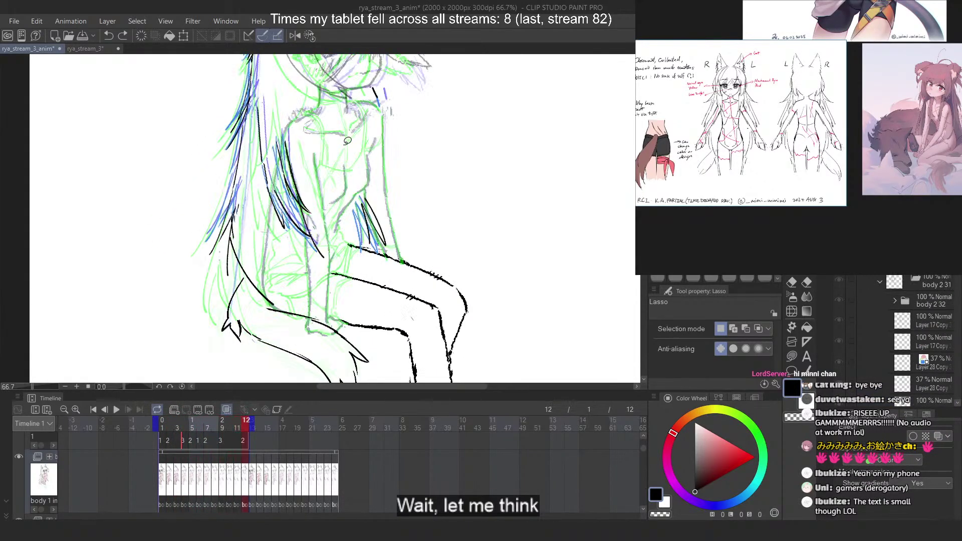
key(comma)
key(comma)
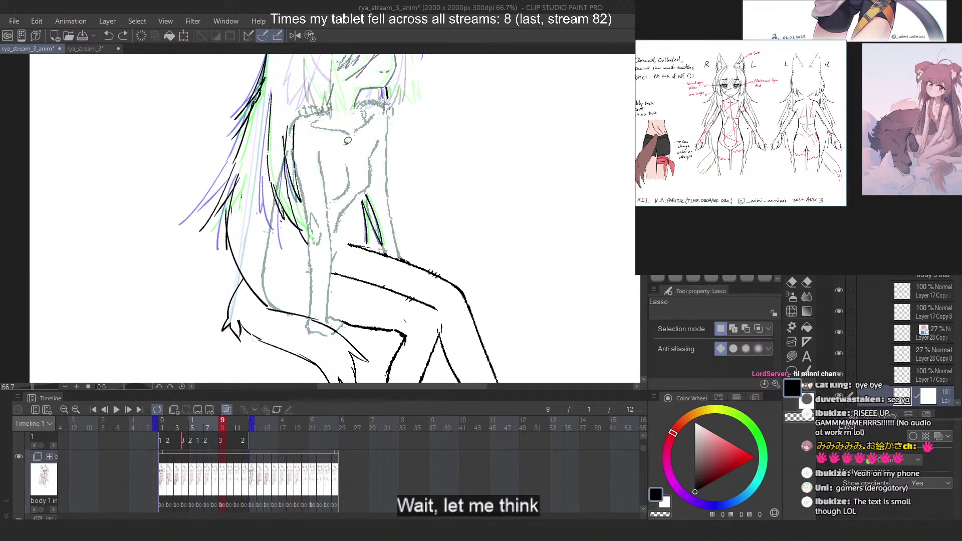
key(period)
key(period)
key(period)
key(period)
key(comma)
key(comma)
key(comma)
key(comma)
key(period)
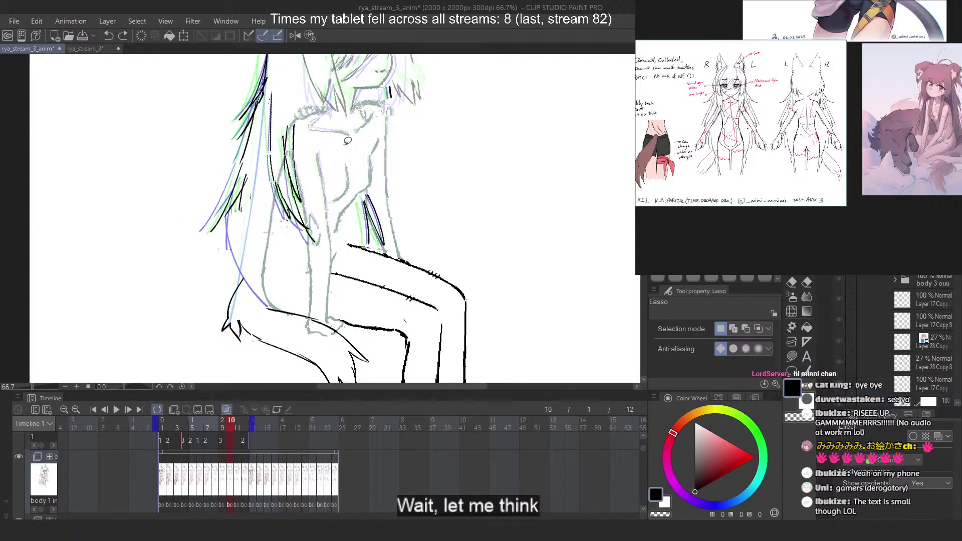
key(period)
key(period)
key(period)
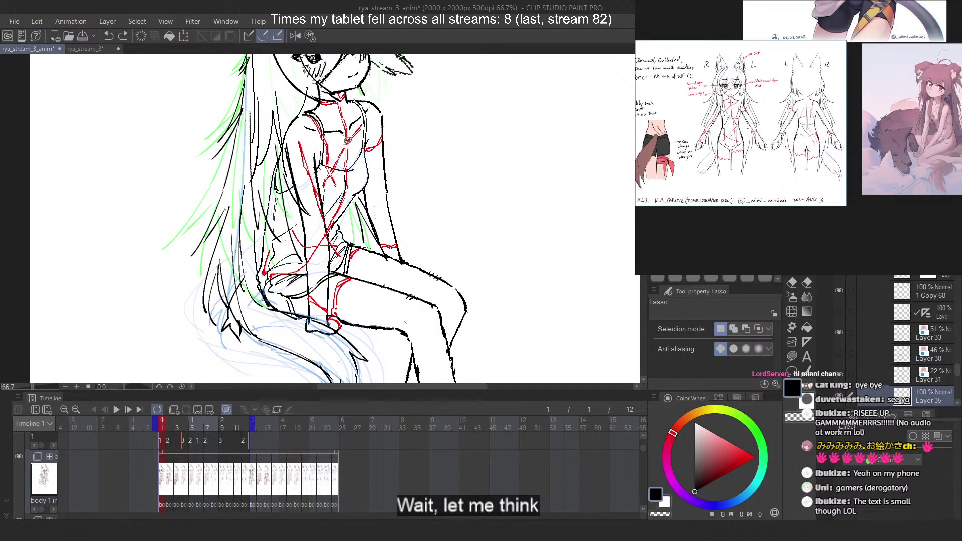
Flip repeatedly between frames 3 and 8 to examine how the shoulders and torso rotate against the onion skin
key(comma)
key(period)
key(period)
key(period)
key(period)
key(period)
key(period)
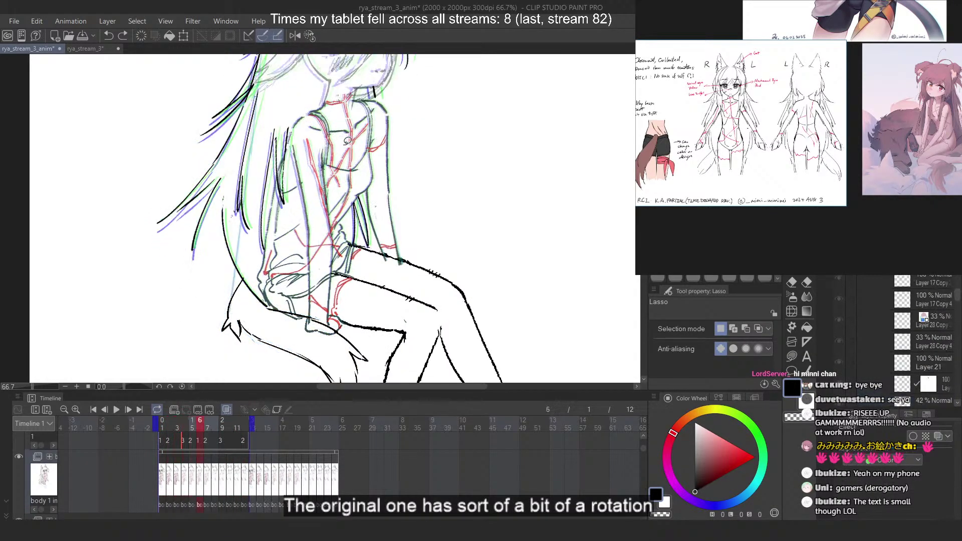
key(period)
key(period)
key(comma)
key(comma)
key(comma)
key(comma)
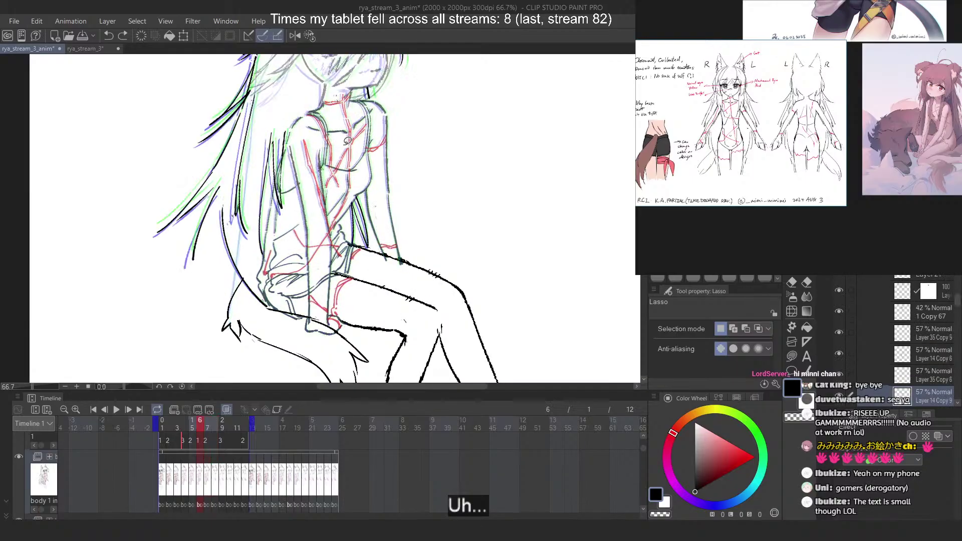
key(period)
key(period)
key(period)
key(period)
key(comma)
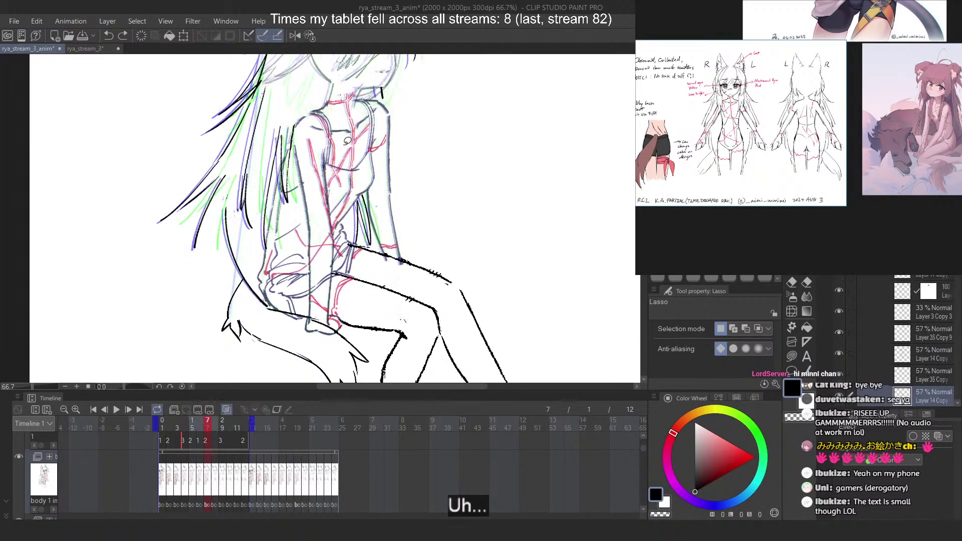
key(comma)
key(comma)
key(comma)
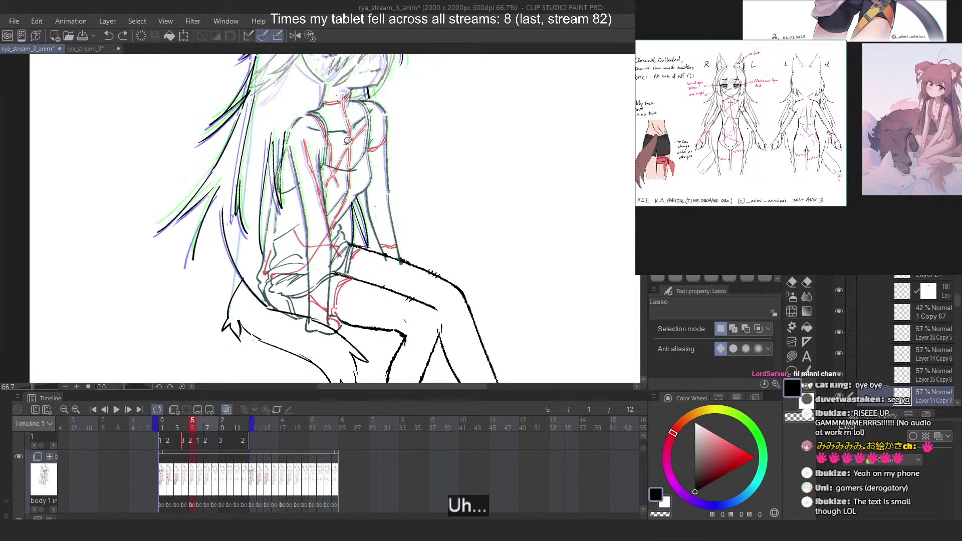
key(period)
key(period)
key(period)
key(comma)
key(comma)
key(comma)
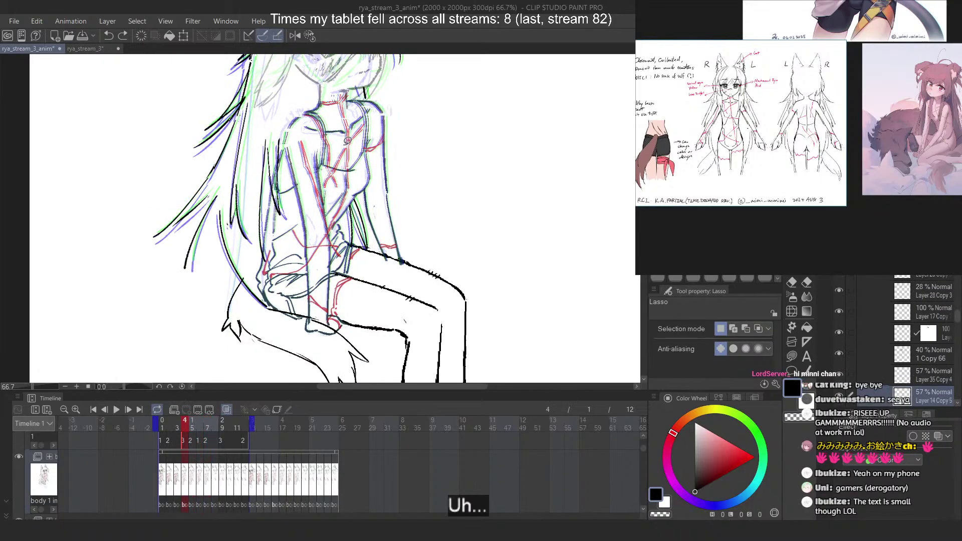
key(comma)
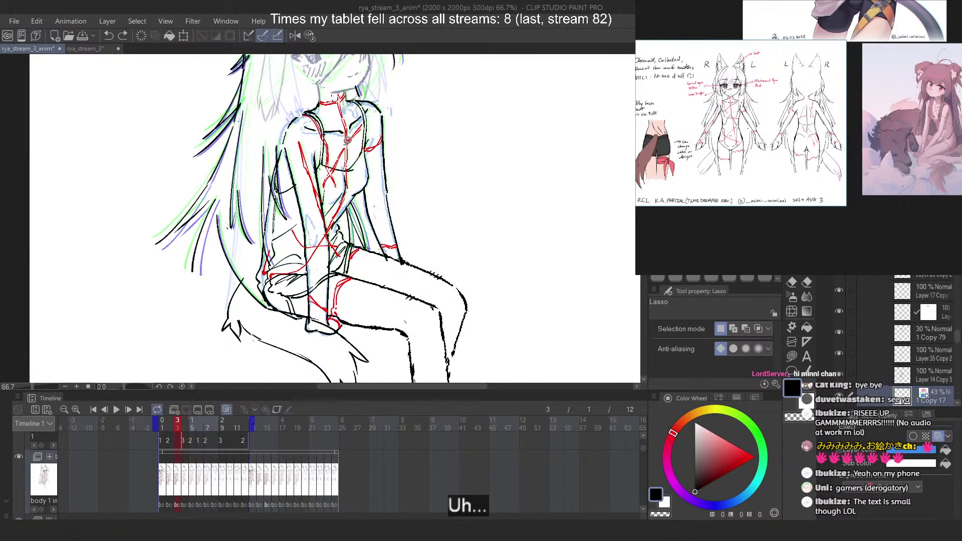
key(period)
key(period)
key(period)
key(comma)
key(comma)
key(period)
key(period)
key(period)
key(period)
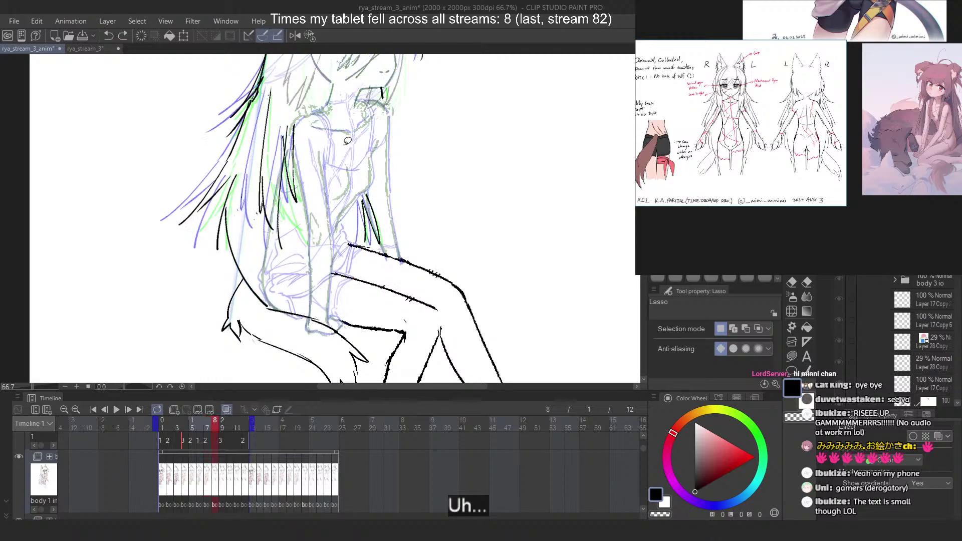
key(comma)
key(comma)
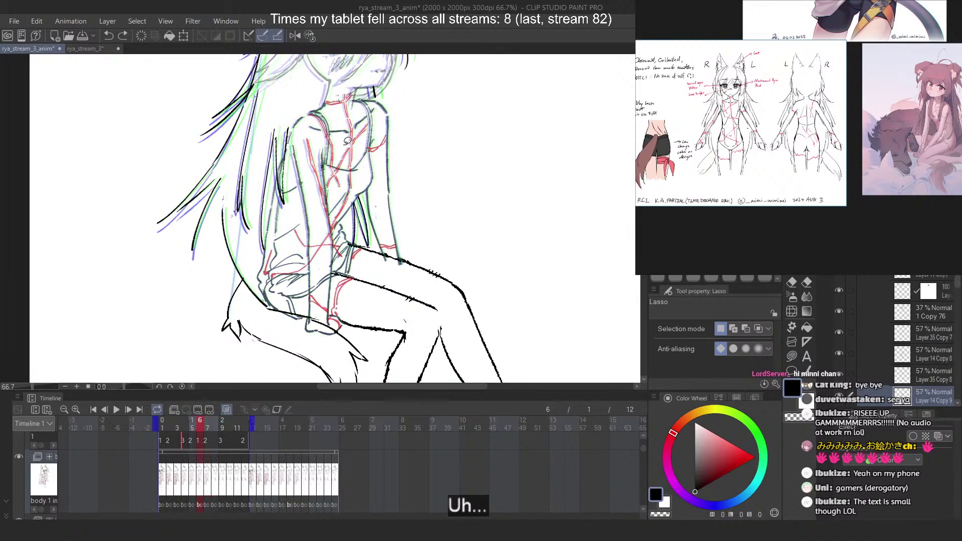
key(period)
key(period)
key(comma)
Hide the rough body sketch on frames 8 and 9, and save the animation file
scroll(920, 294, up, 5)
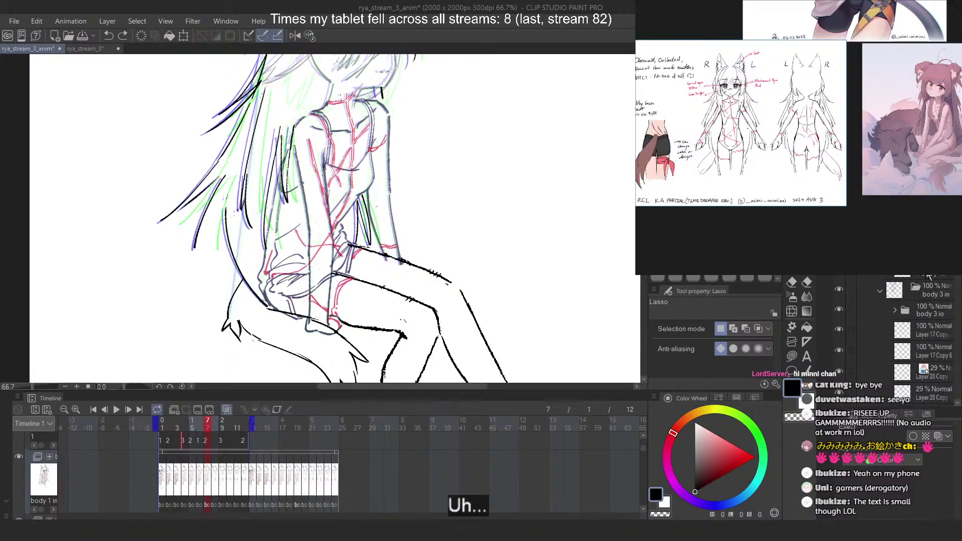
key(period)
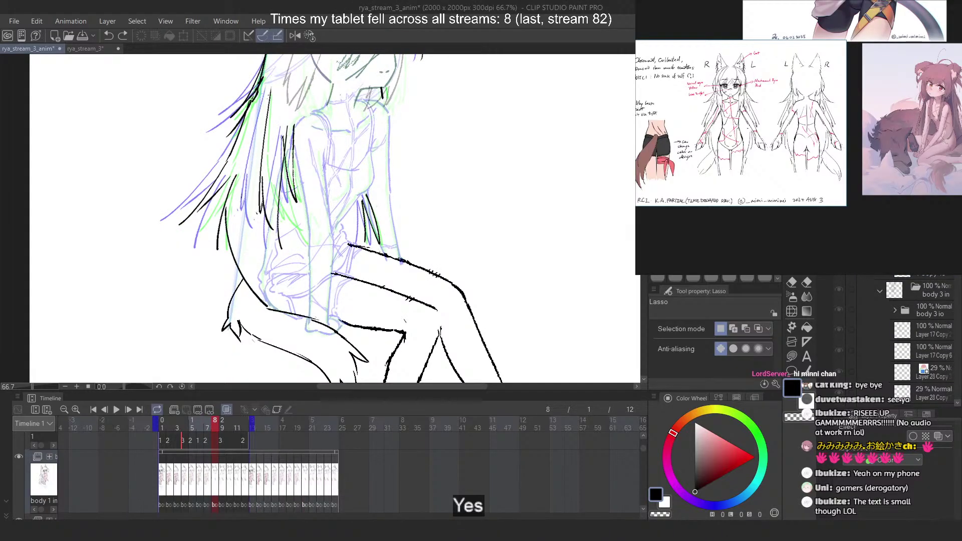
key(period)
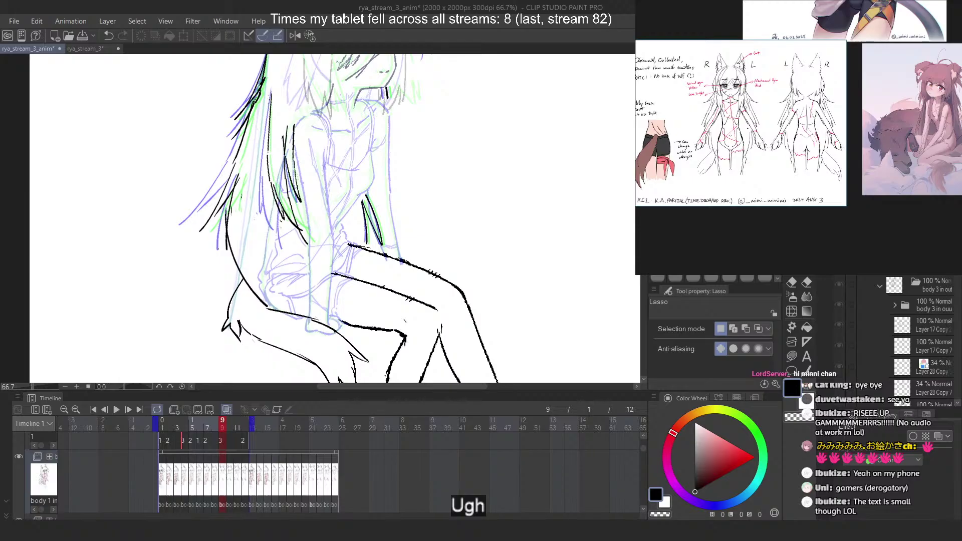
key(ctrl+s)
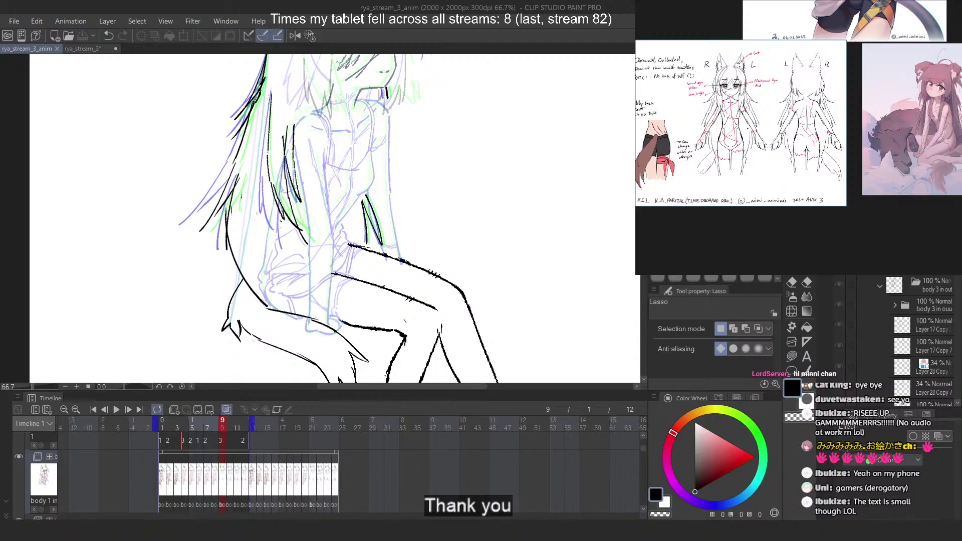
Paste the copied body line layers onto frame 9, toggling the paste off and on to compare, and check frame 10
key(ctrl+v)
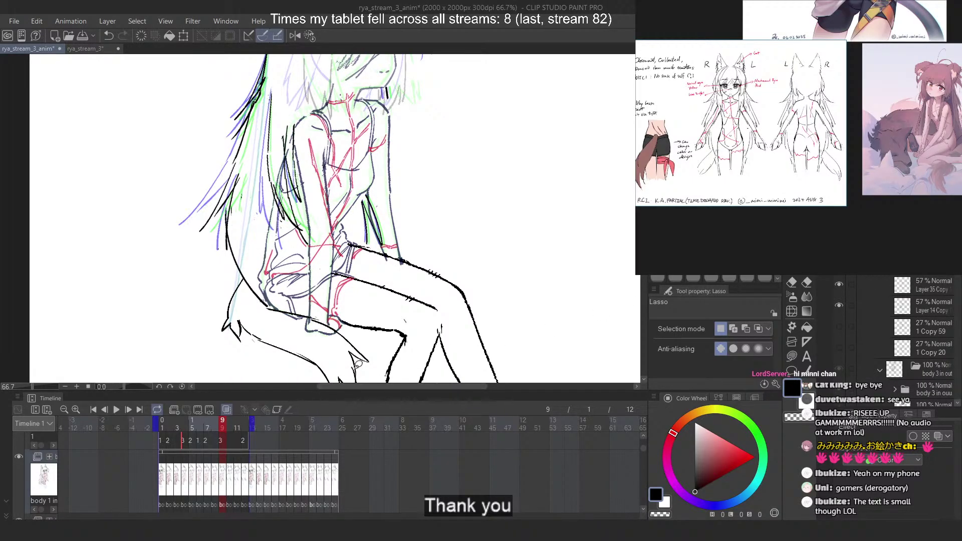
key(ctrl+z)
key(ctrl+y)
key(Right)
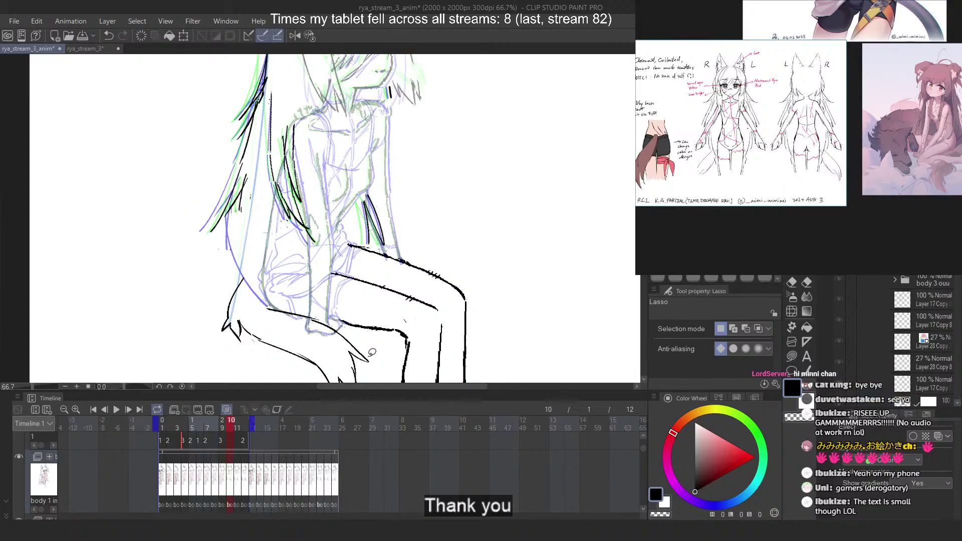
Copy the 57% opacity Layer 35 and Layer 14 body line copies from frame 5 and paste them onto frame 10
click(225, 427)
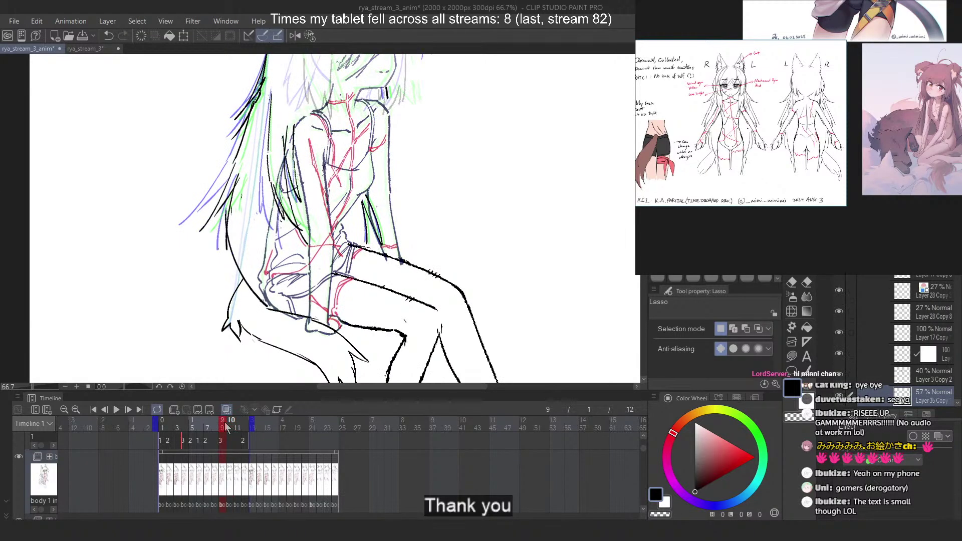
click(230, 427)
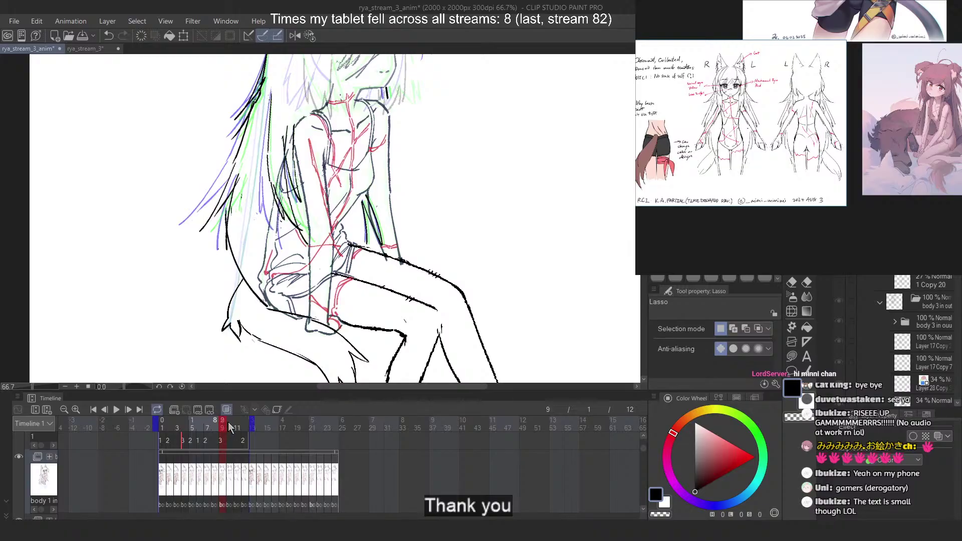
mouse_move(232, 427)
mouse_down()
mouse_move(172, 426)
mouse_move(180, 427)
mouse_up()
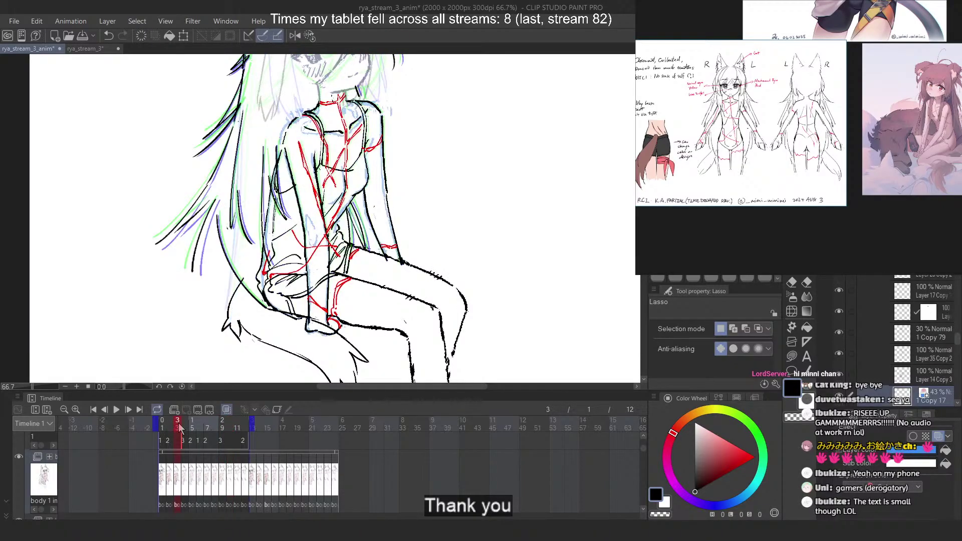
key(Right)
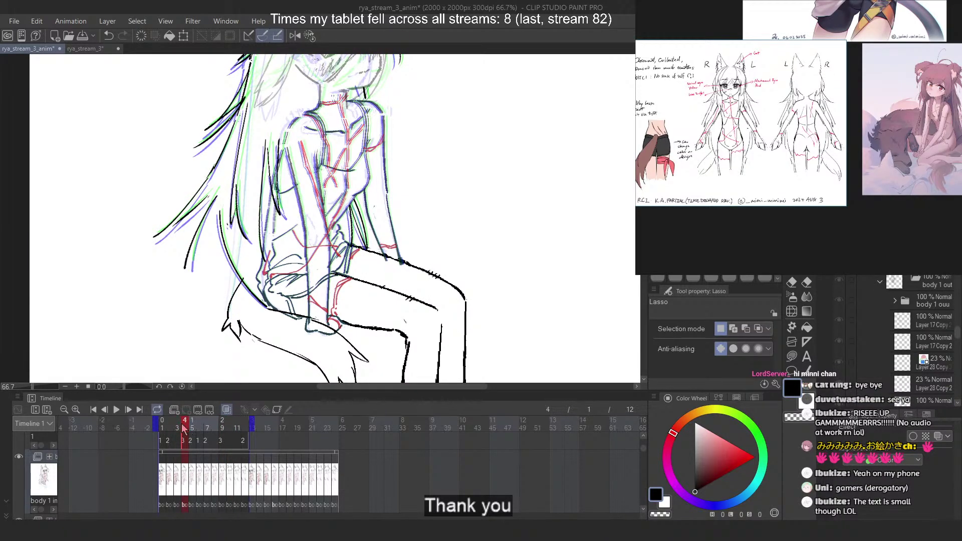
click(192, 426)
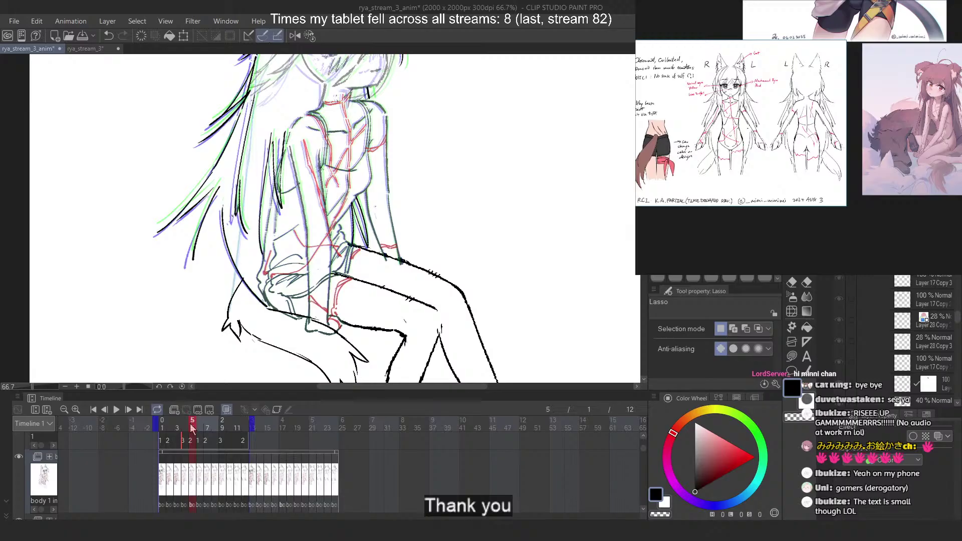
scroll(857, 280, up, 4)
ctrl+click(917, 281)
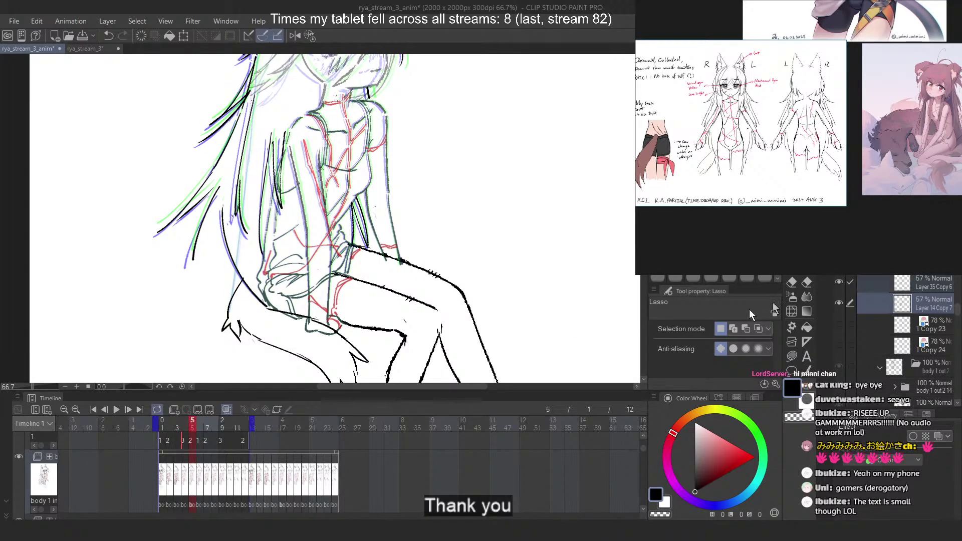
click(230, 427)
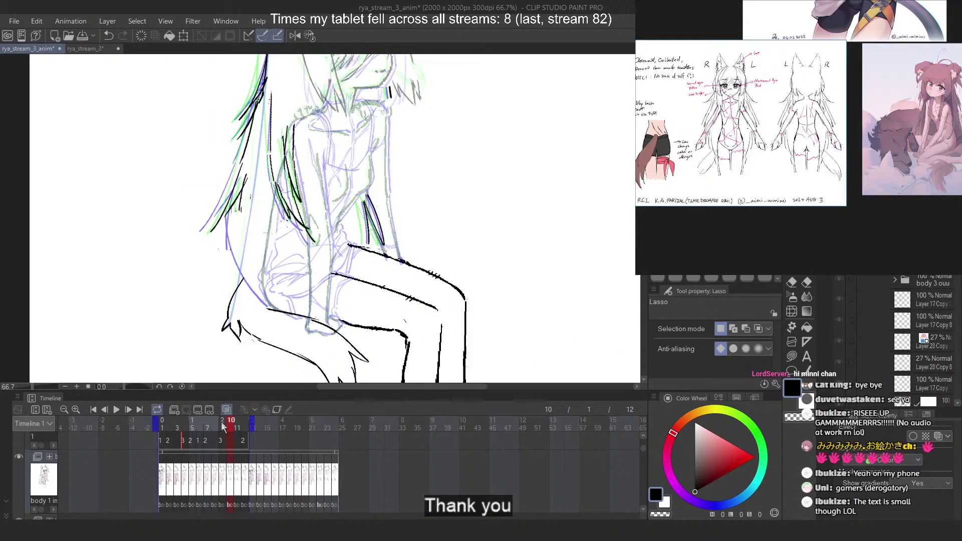
click(223, 427)
click(230, 427)
scroll(884, 294, up, 1)
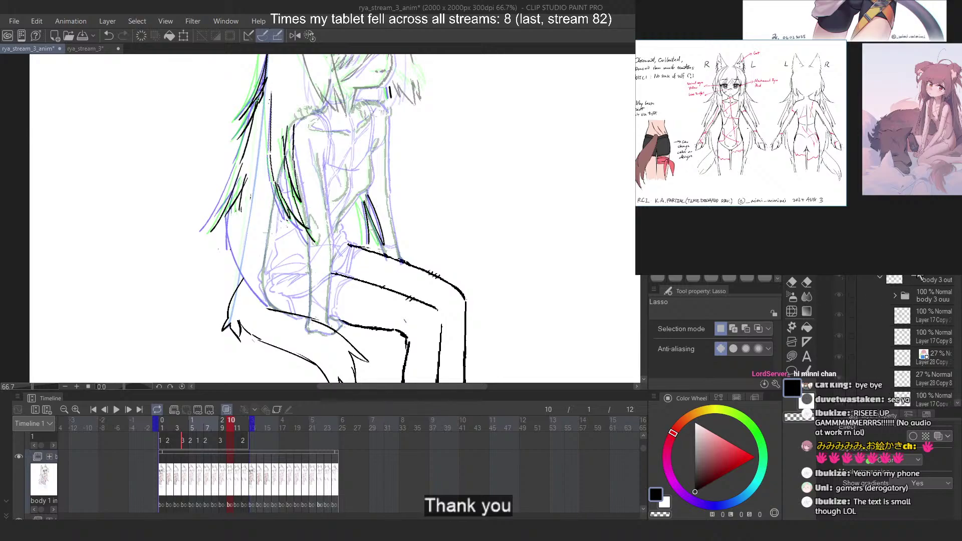
key(ctrl+v)
Hide the rough body layers 1 Copy 52 and 1 Copy 53 on frame 10, and compare the frame with frame 9
click(921, 291)
click(904, 326)
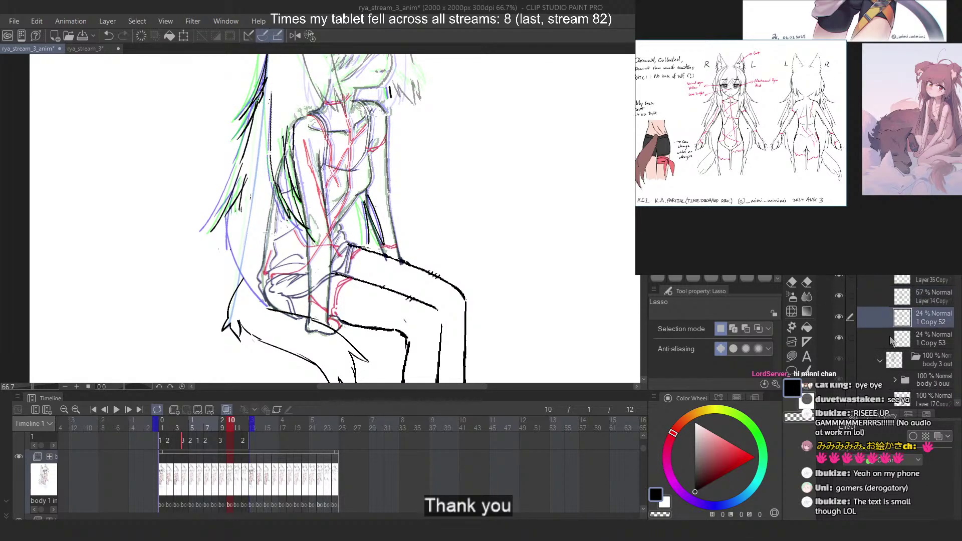
click(839, 337)
click(222, 427)
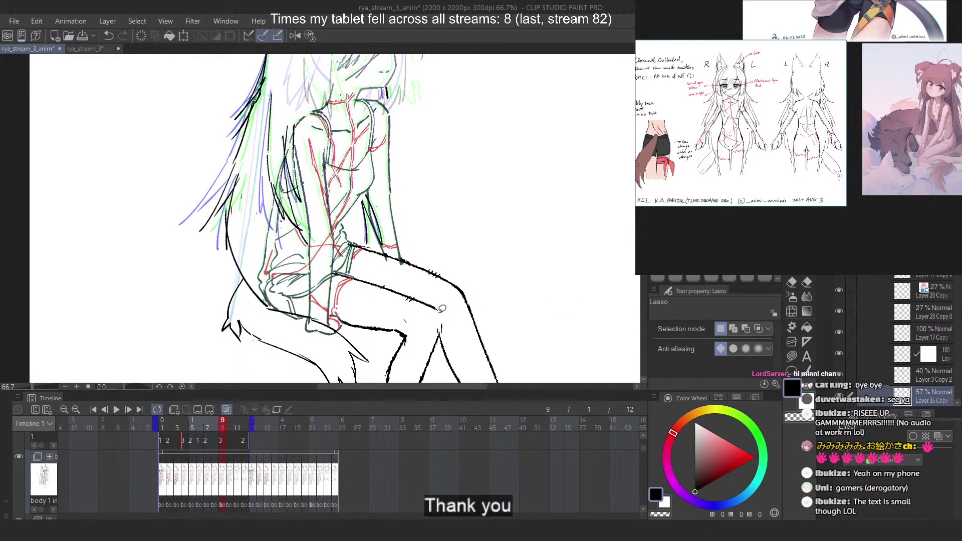
drag(224, 429, 230, 428)
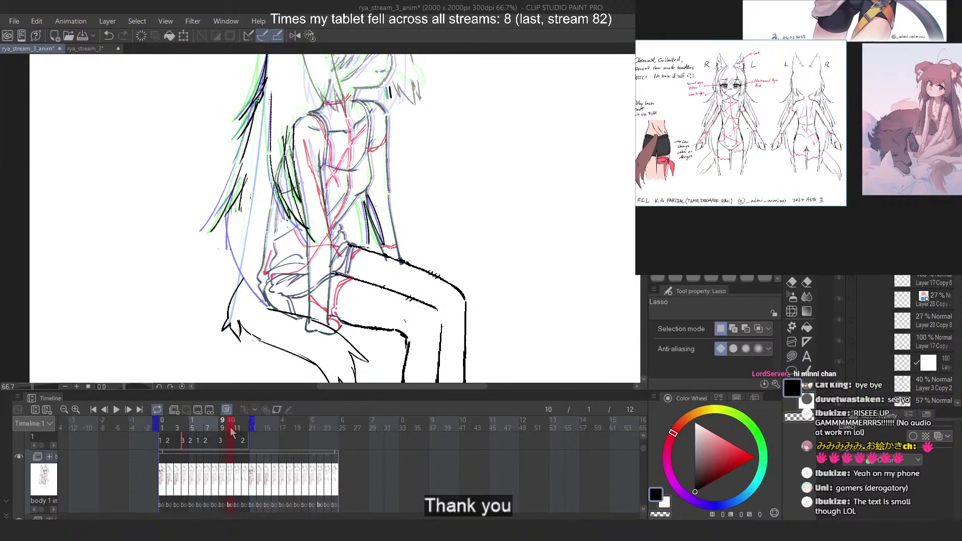
Hide the rough layers 1 Copy 23 and 1 Copy 24 on frame 11 and paste the 57% opacity body line layers from frame 5
click(183, 429)
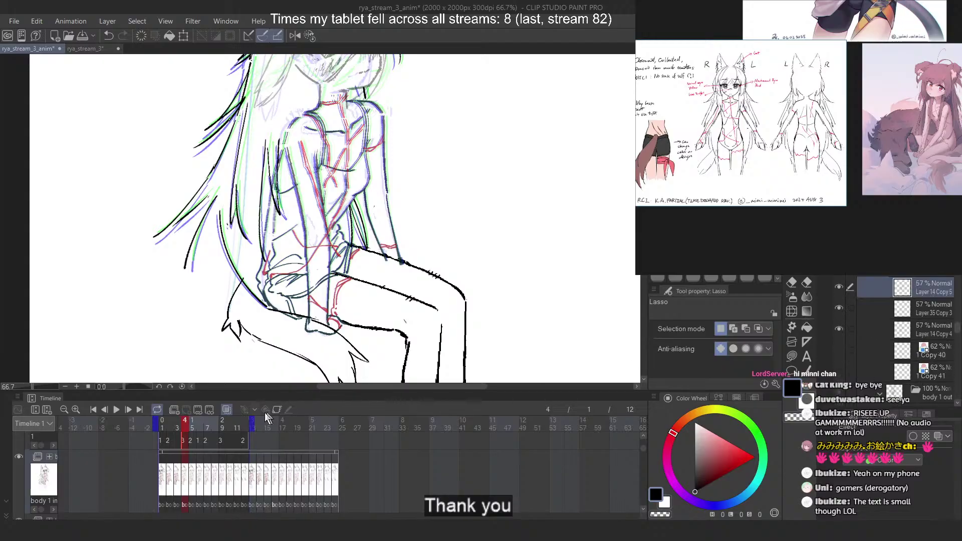
click(234, 426)
click(238, 426)
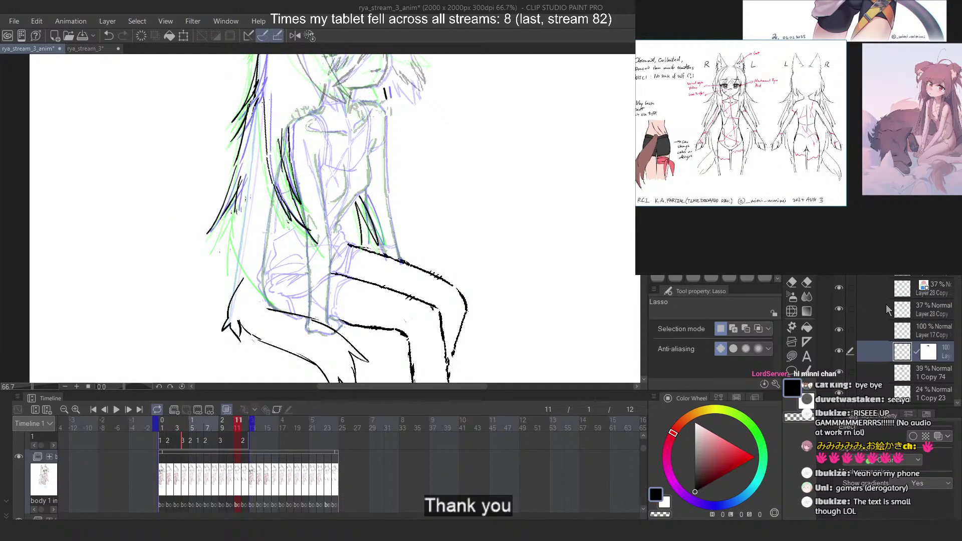
click(192, 426)
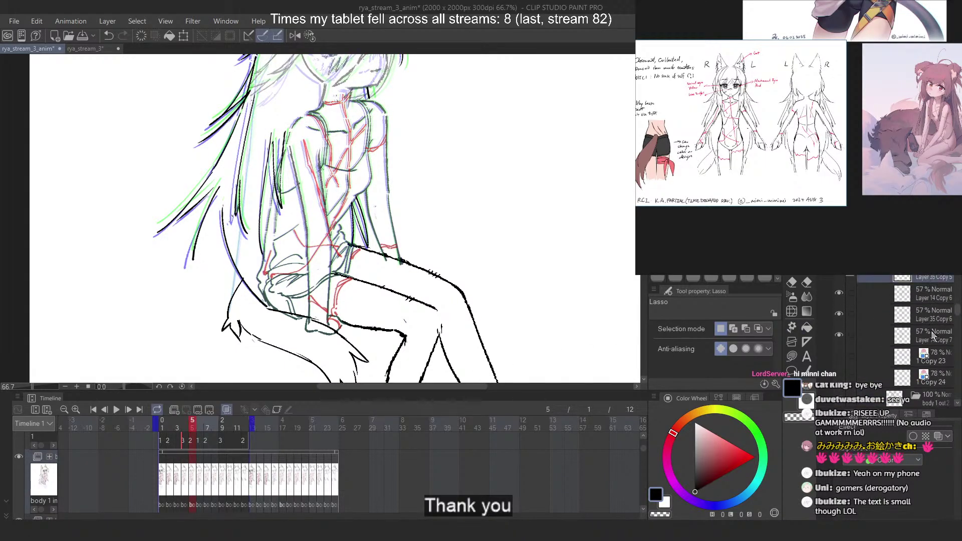
click(237, 431)
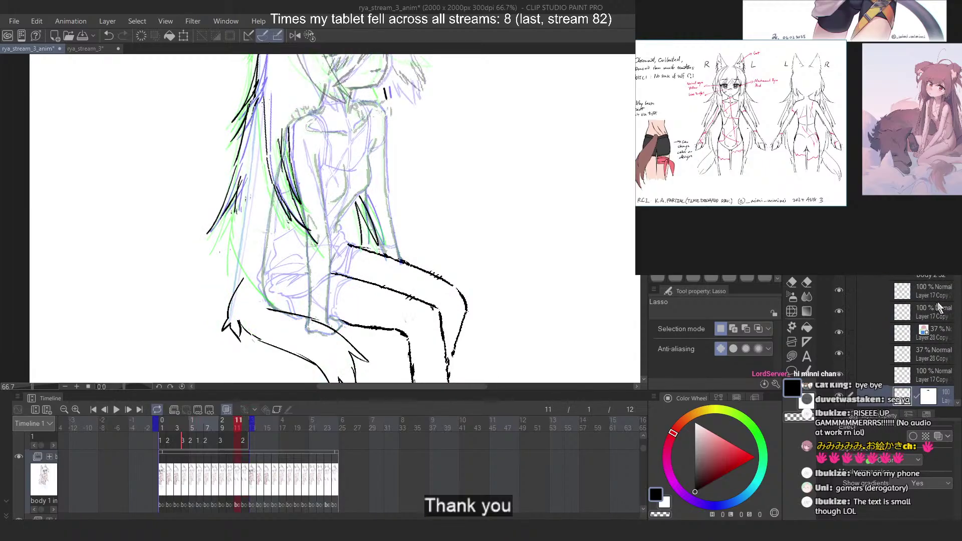
click(923, 326)
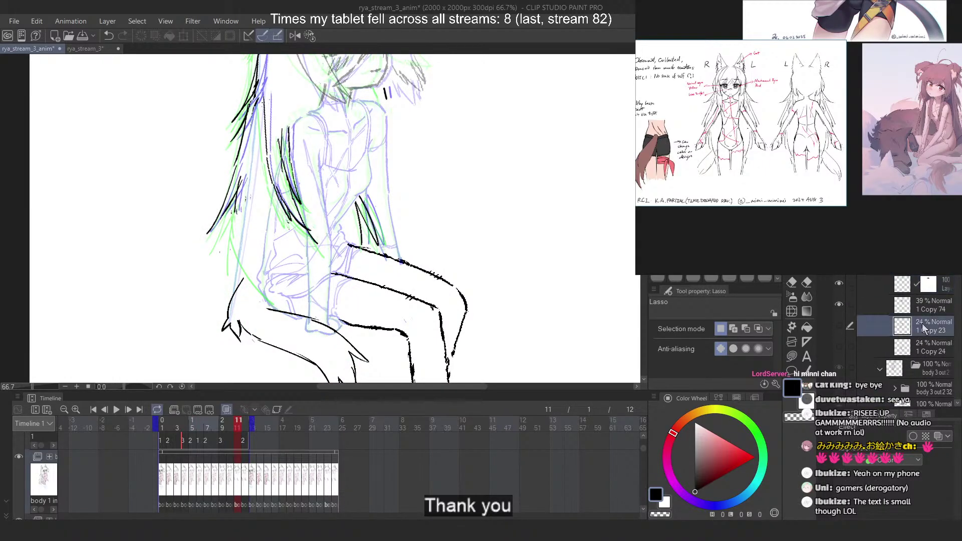
key(ctrl+v)
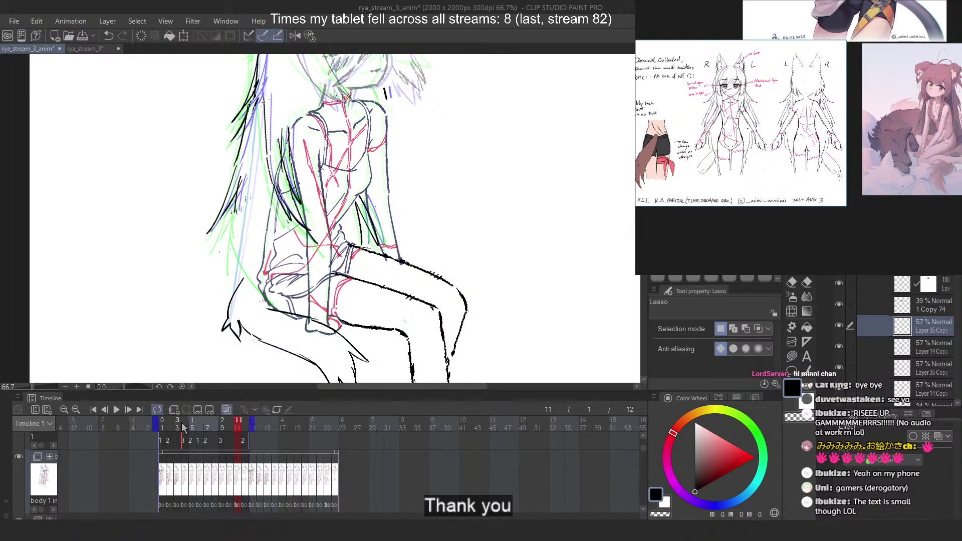
Copy frame 4's 57% opacity body line layers onto frame 12, hide its rough layers 1 Copy 56 and 1 Copy 57, and recheck frame 11
click(184, 424)
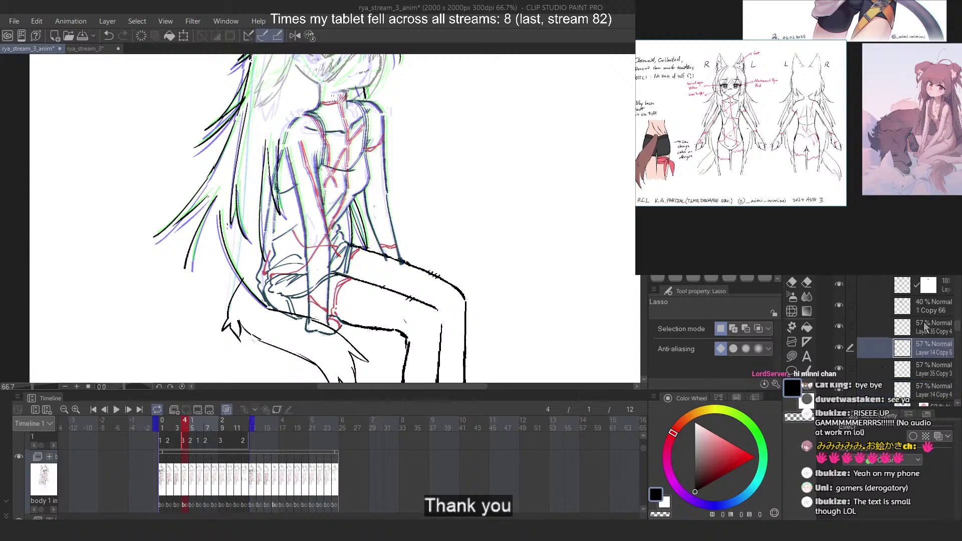
click(246, 423)
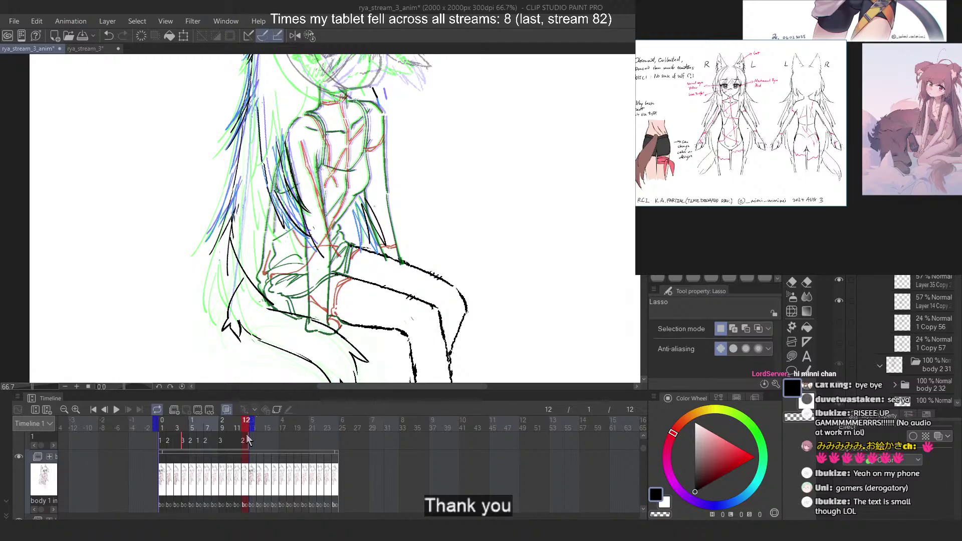
click(241, 424)
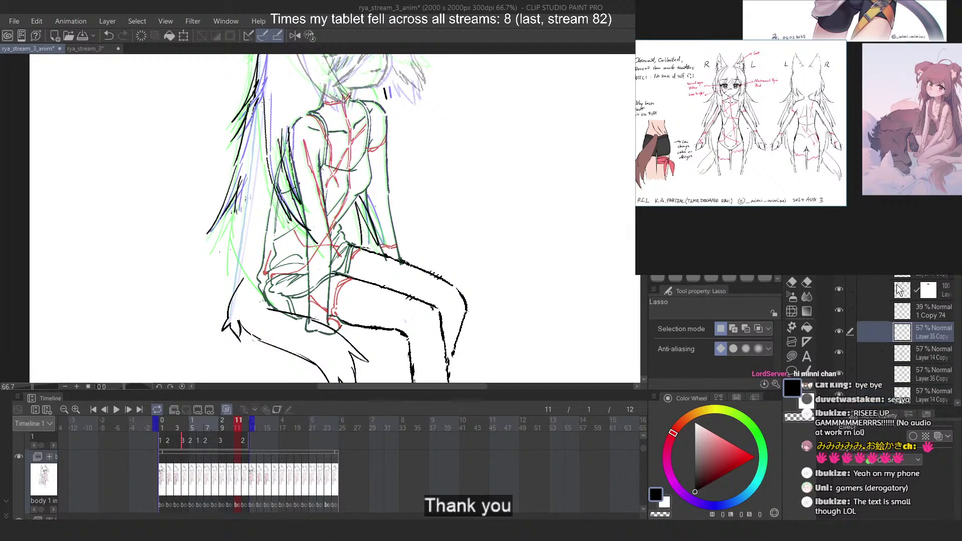
Turn off onion skin and play back the animation with the whole character in view
click(211, 408)
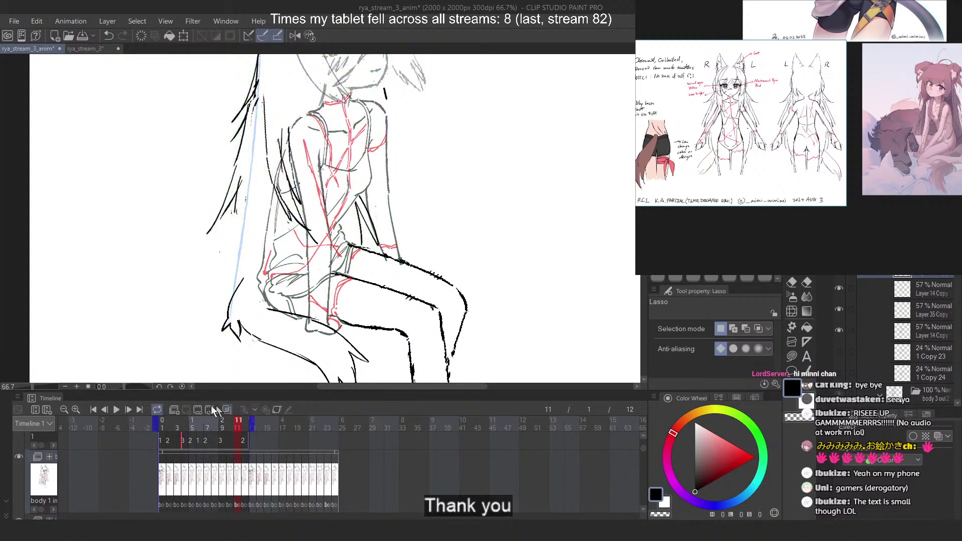
click(116, 409)
scroll(387, 137, down, 3)
scroll(411, 123, up, 2)
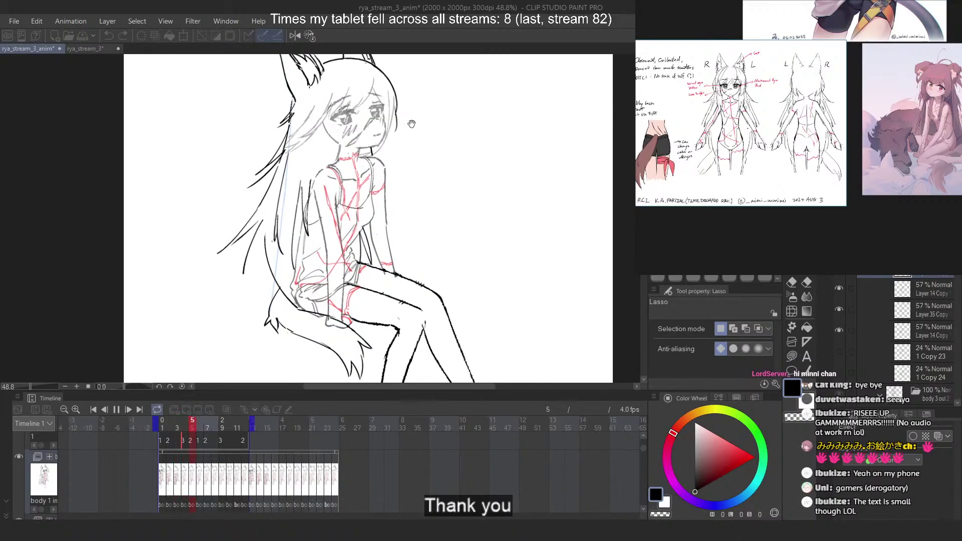
scroll(412, 124, down, 3)
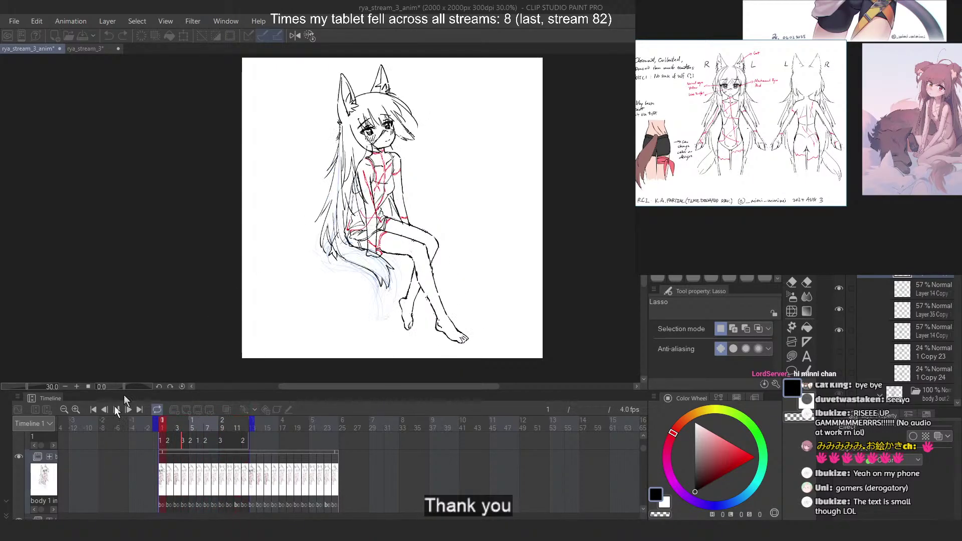
Compare the torso lines on frames 11, 10 and 5, and examine the body line layers of frames 10 and 5
drag(196, 420, 238, 427)
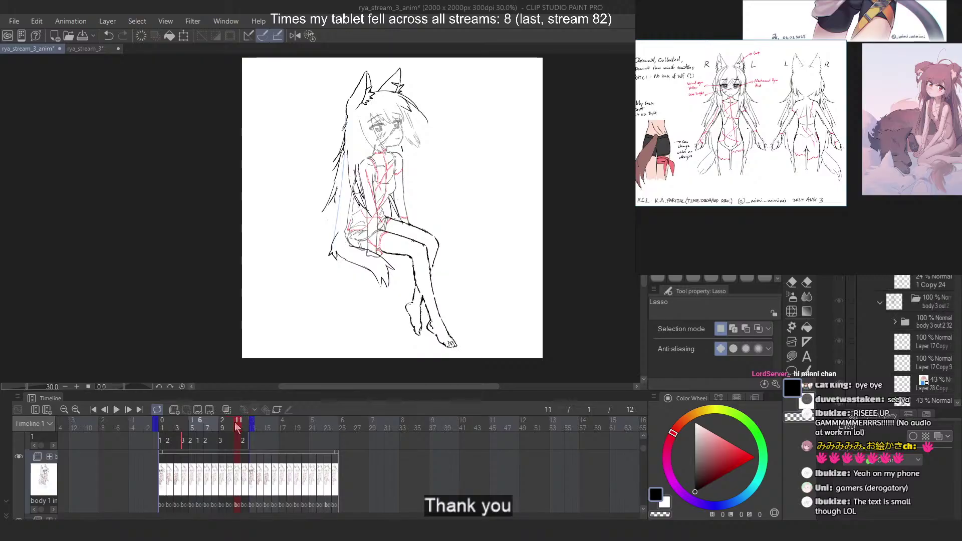
click(230, 424)
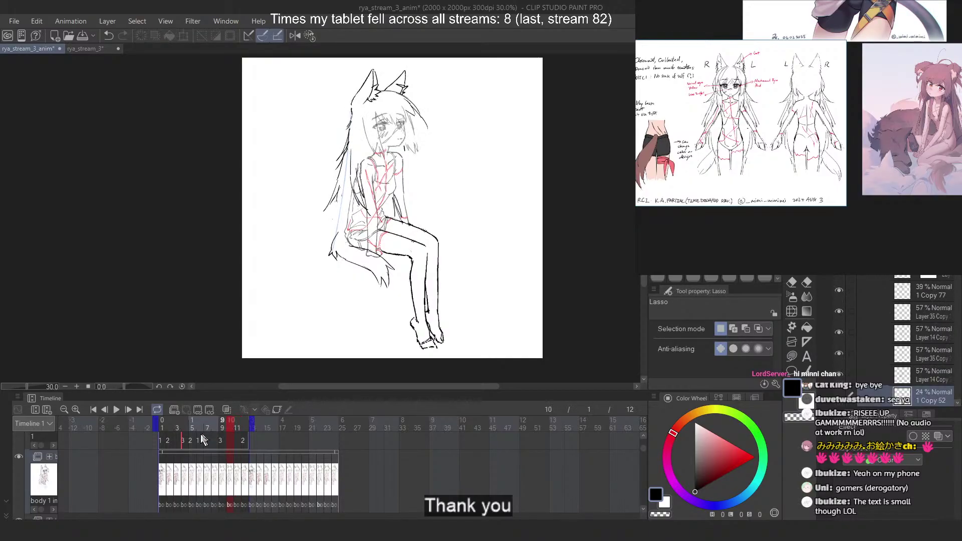
scroll(919, 321, up, 2)
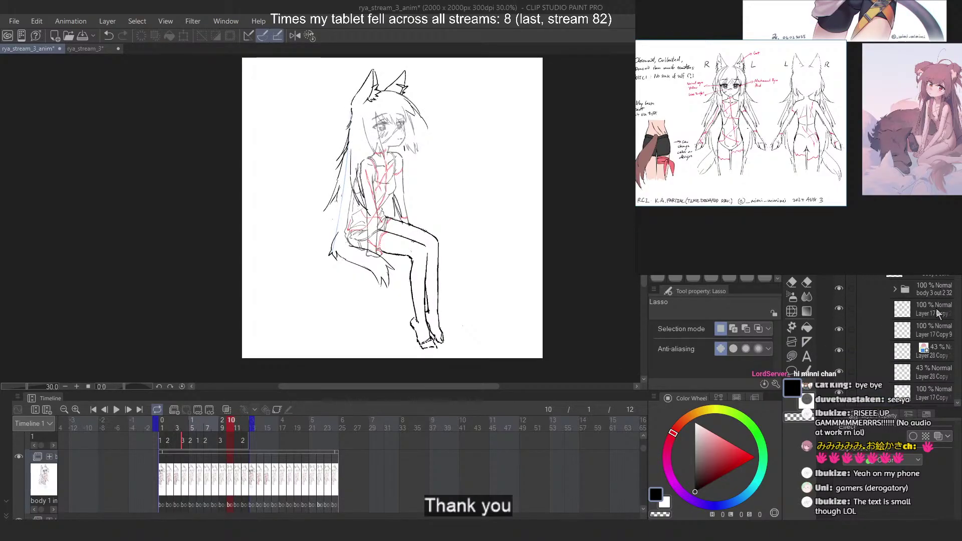
click(194, 443)
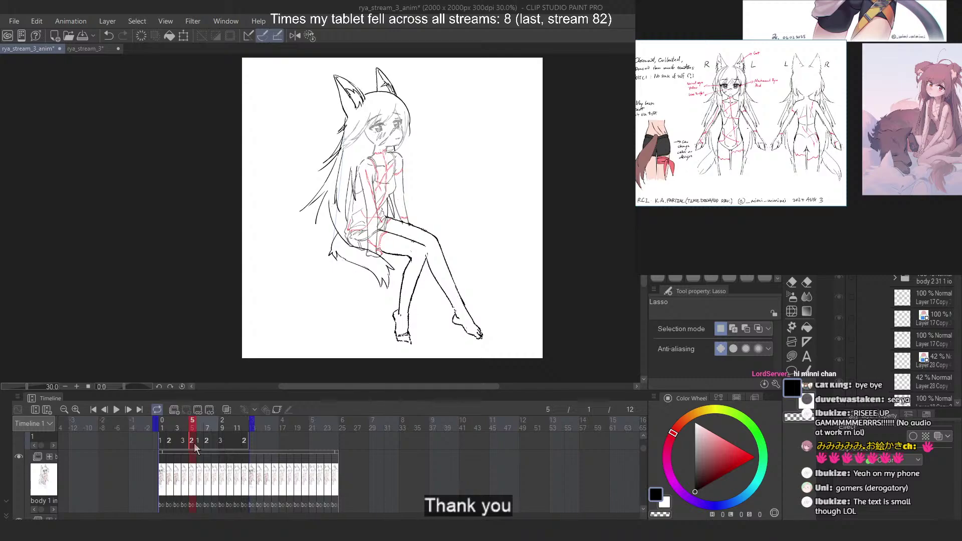
scroll(931, 311, up, 2)
scroll(922, 314, up, 1)
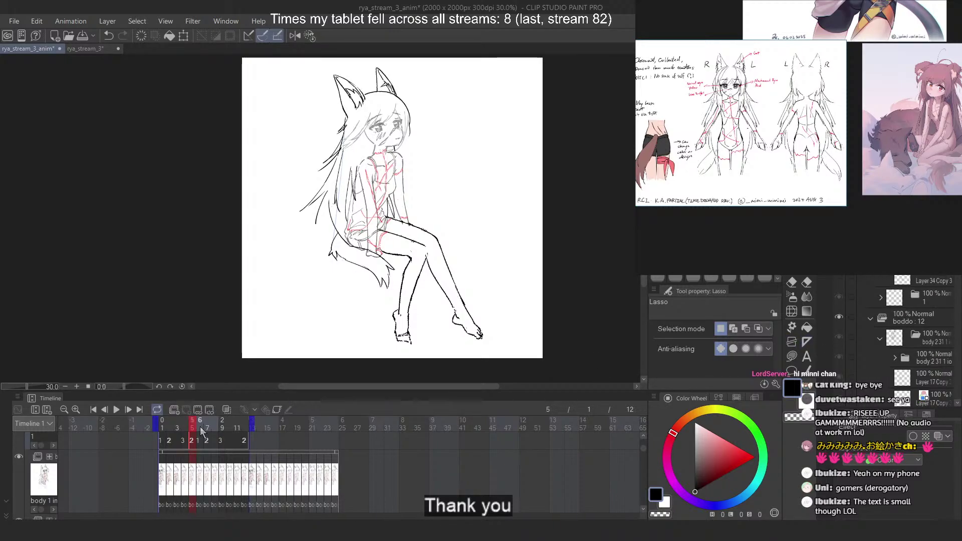
scroll(914, 337, down, 3)
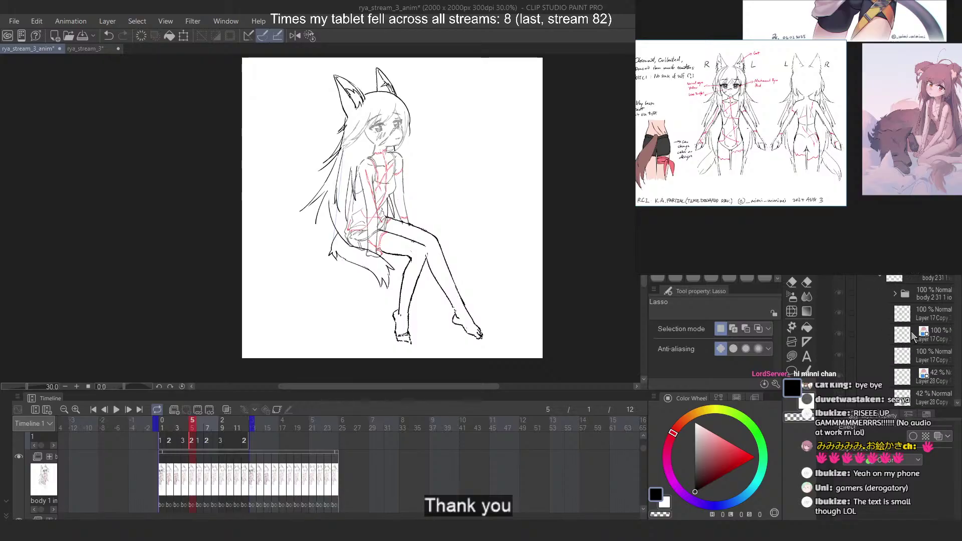
scroll(913, 333, down, 3)
click(913, 333)
click(195, 423)
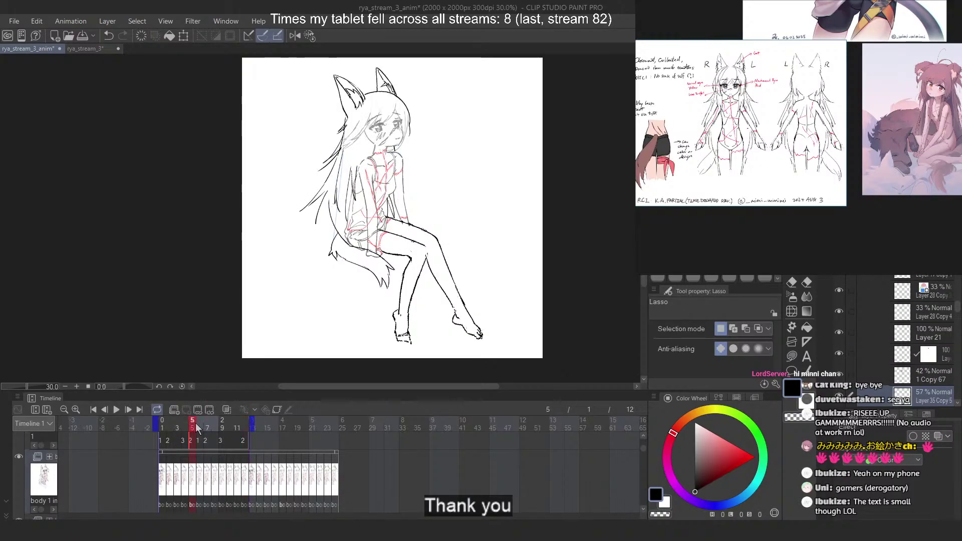
Replace the body line layers on frame 10 with frame 6's four 57% opacity Layer 35 and Layer 14 copies, undoing and redoing to compare
click(201, 422)
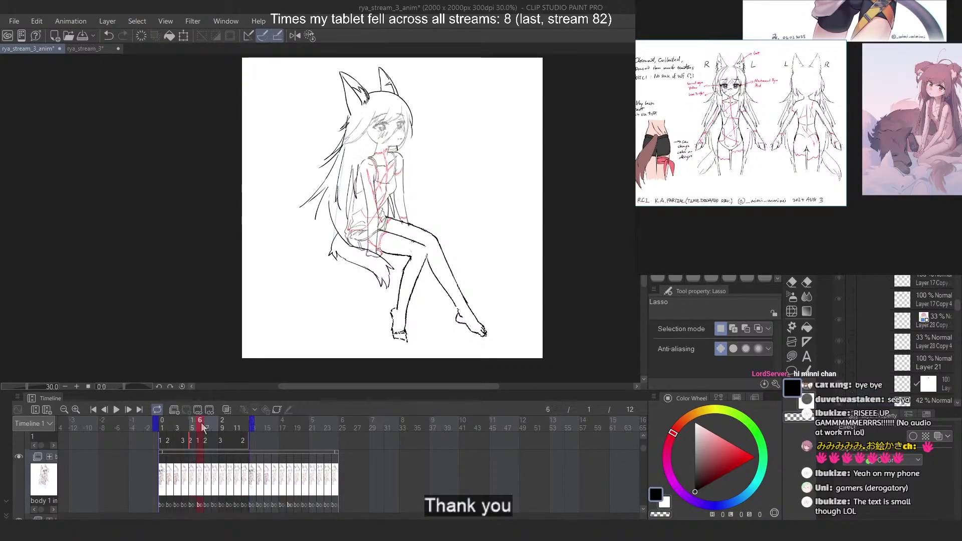
scroll(908, 313, down, 2)
scroll(907, 314, down, 2)
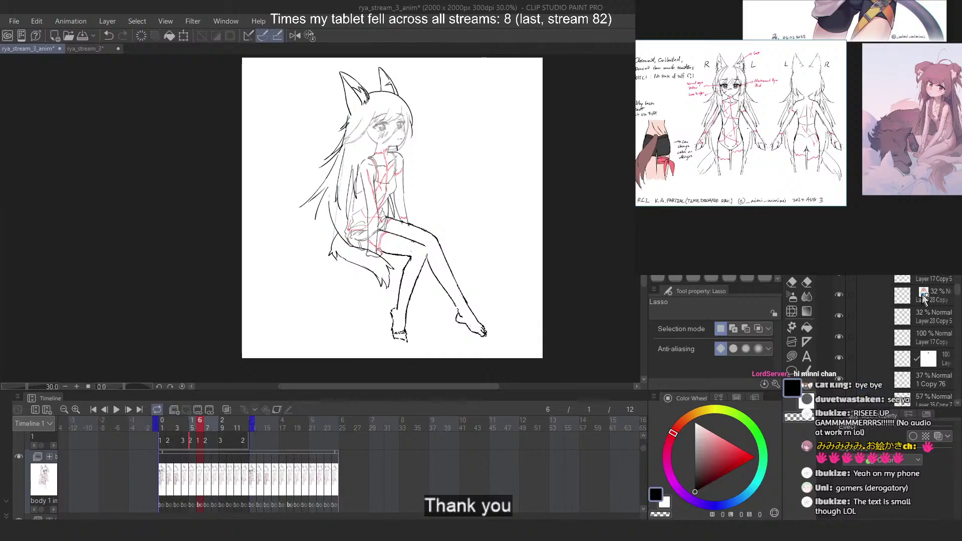
click(935, 279)
shift+click(927, 320)
shift+click(926, 333)
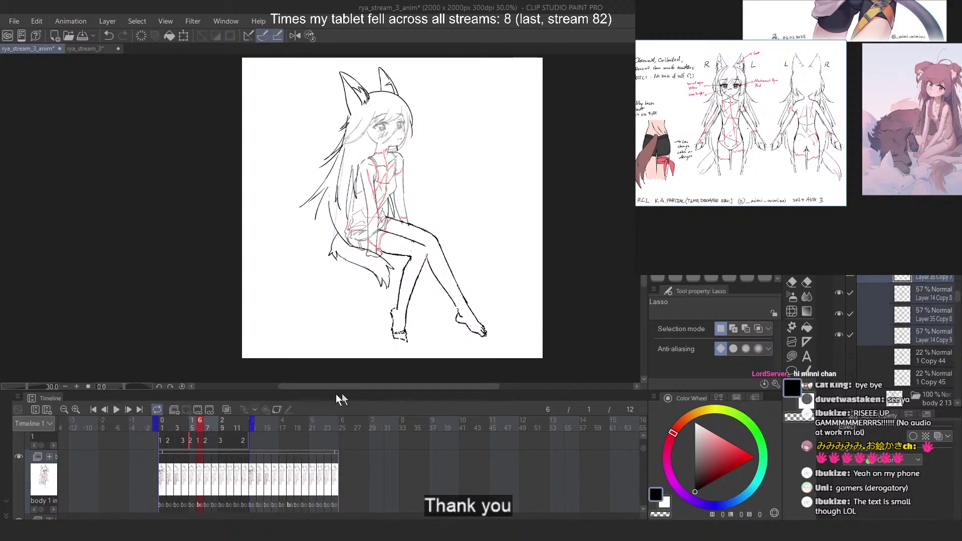
click(230, 424)
scroll(939, 290, up, 2)
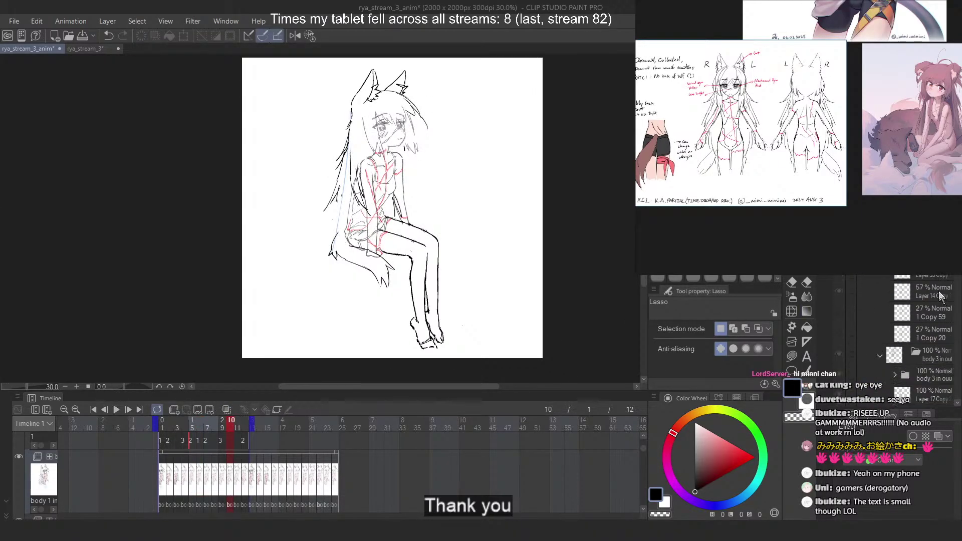
scroll(932, 321, down, 5)
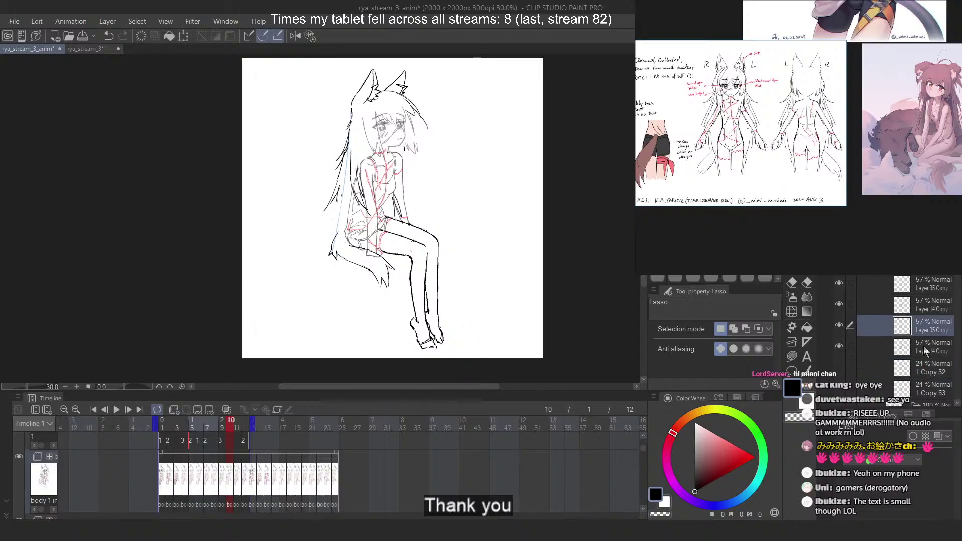
key(ctrl+z)
key(ctrl+y)
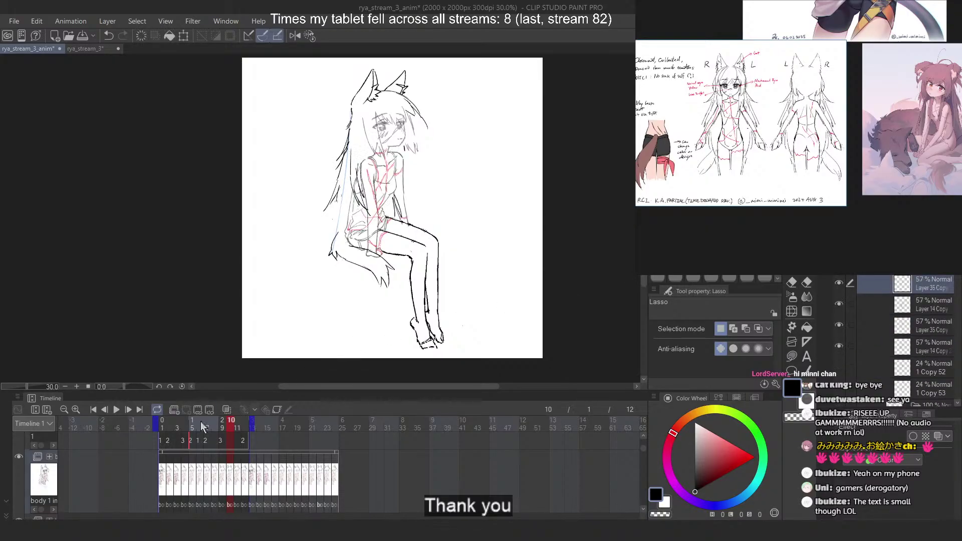
Step through frames 9 to 12 and play back the animation to check the torso motion, stopping on frame 9
click(223, 425)
click(230, 425)
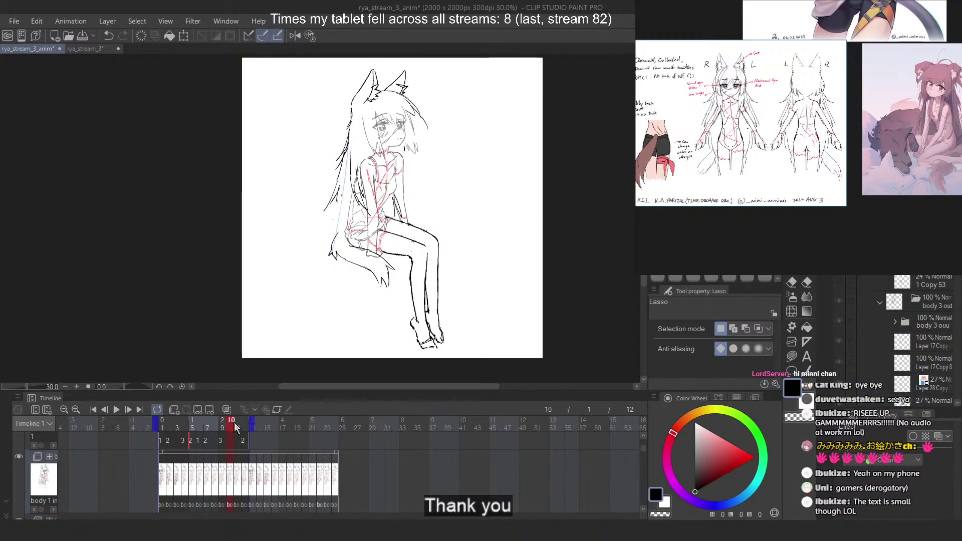
click(238, 424)
click(245, 422)
click(115, 412)
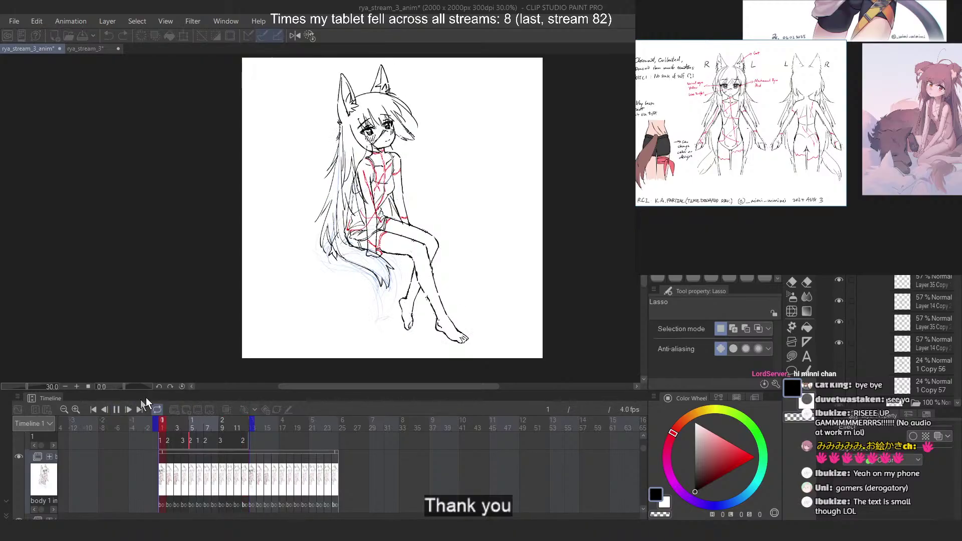
scroll(376, 179, up, 2)
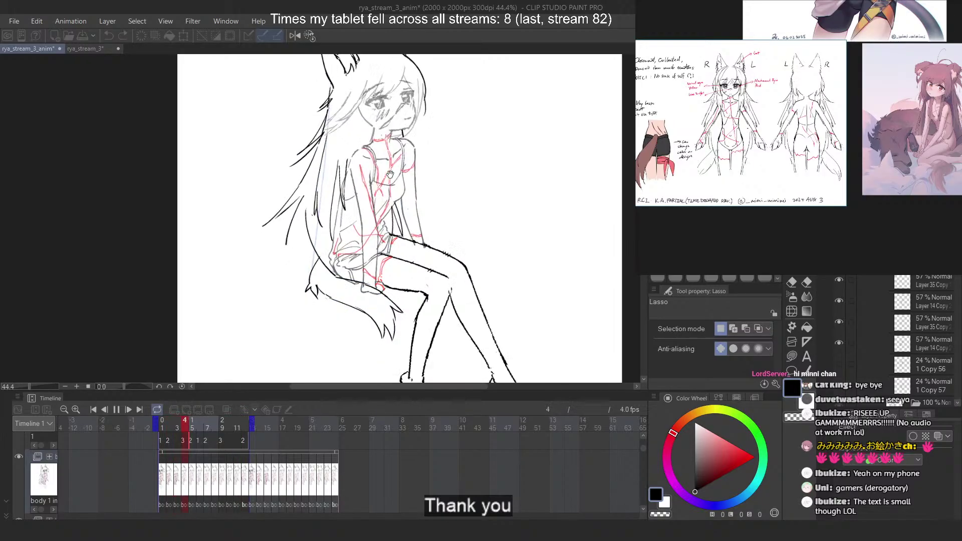
click(116, 409)
scroll(316, 237, down, 3)
scroll(349, 227, up, 1)
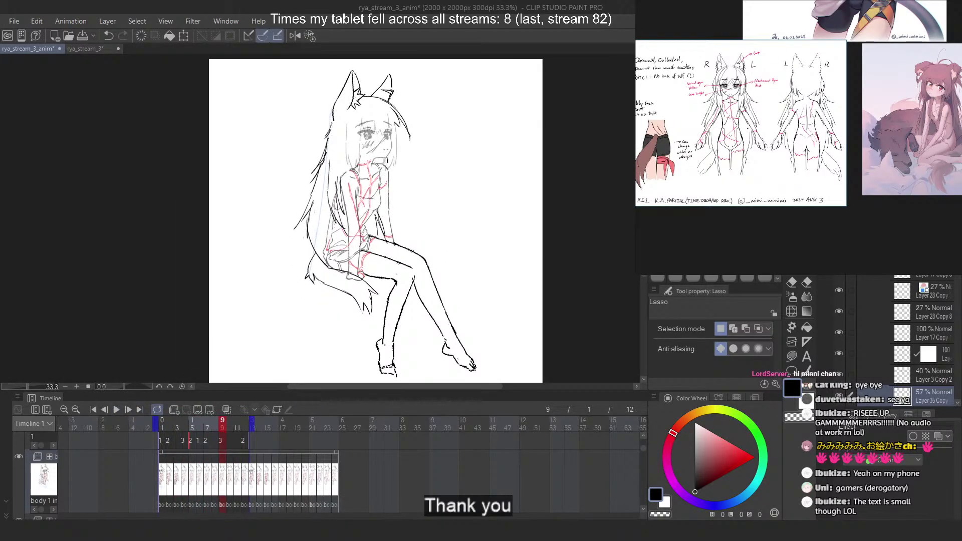
Collapse the expanded cel folders inside the boddo animation folder
scroll(906, 340, down, 10)
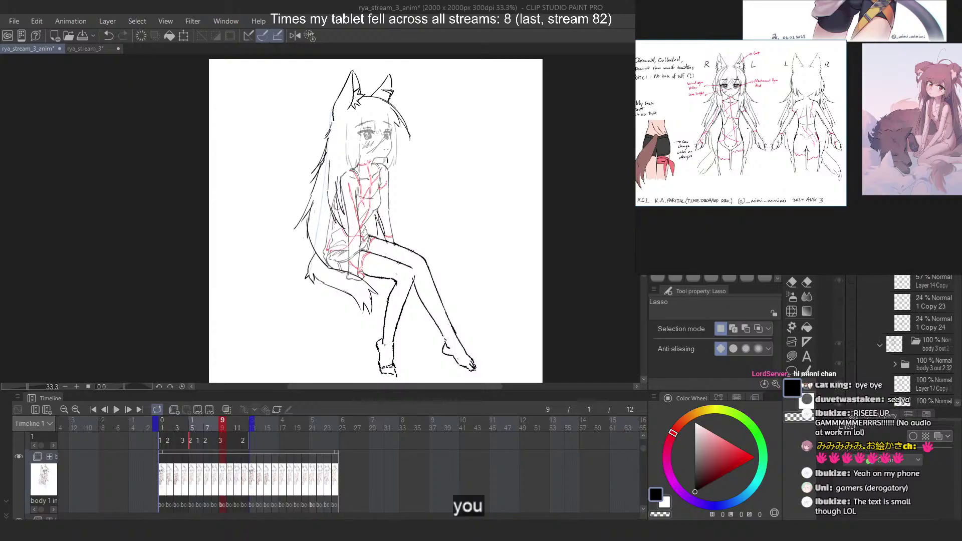
scroll(867, 313, up, 3)
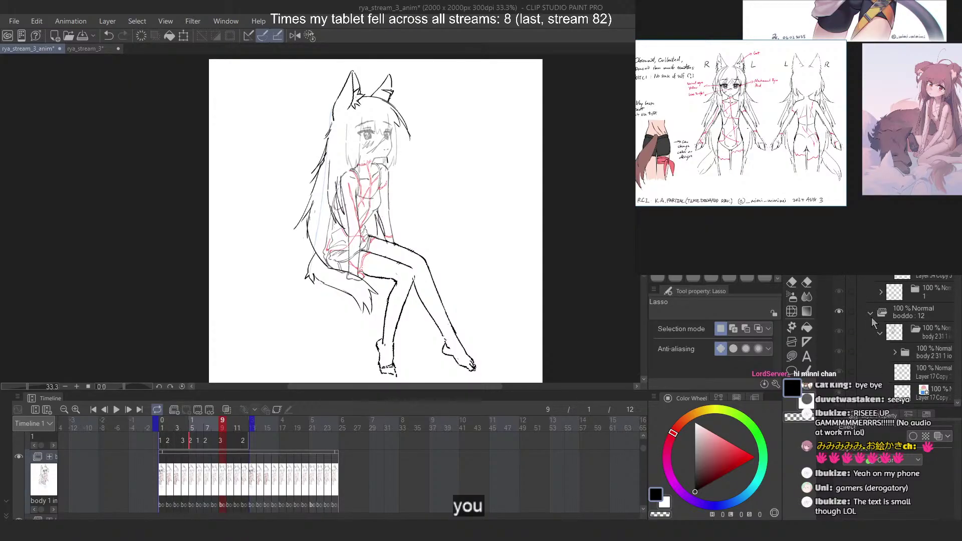
click(871, 314)
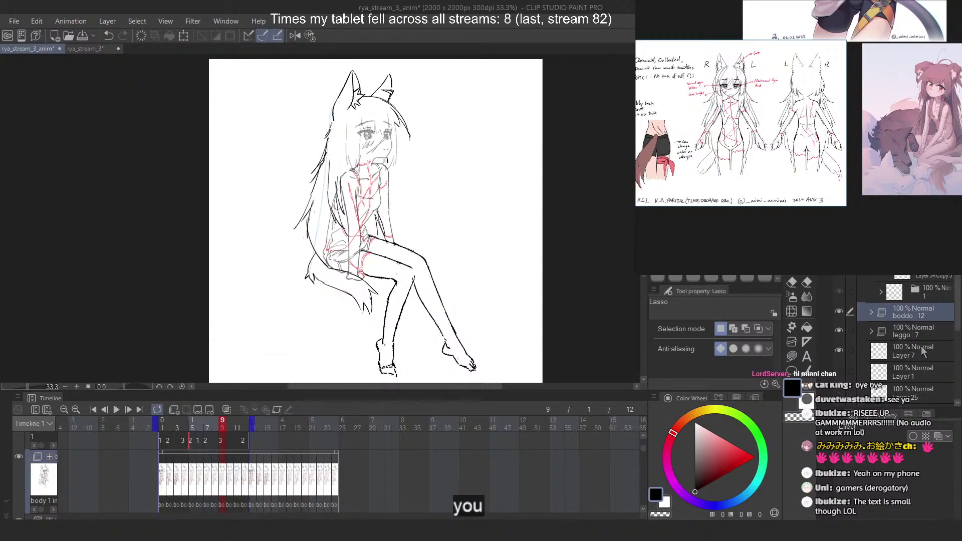
click(872, 313)
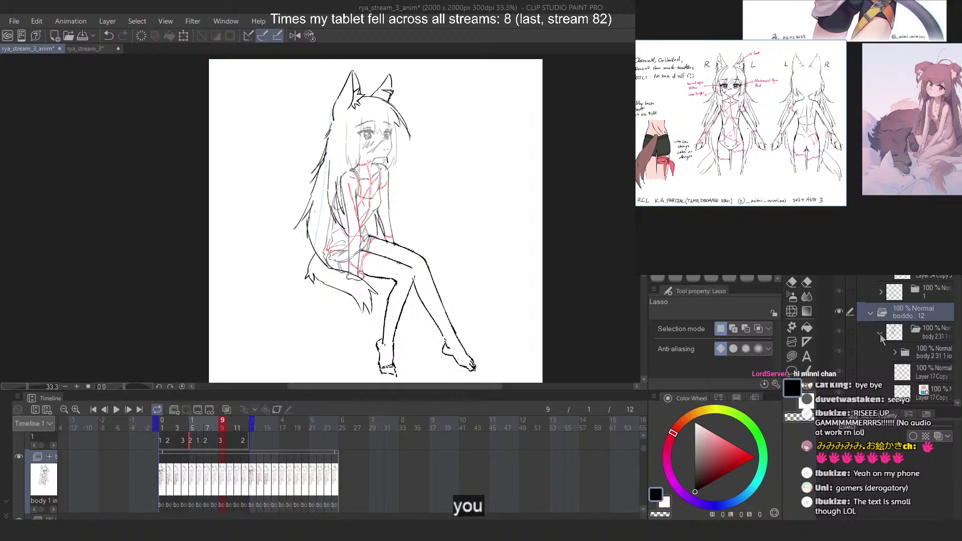
click(880, 334)
scroll(880, 334, down, 2)
click(881, 324)
click(881, 325)
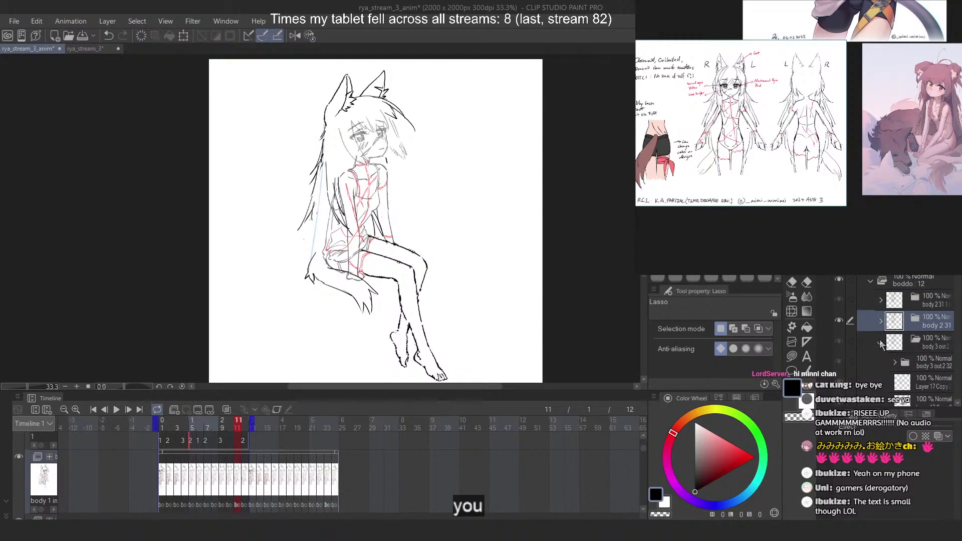
scroll(881, 331, down, 8)
click(883, 282)
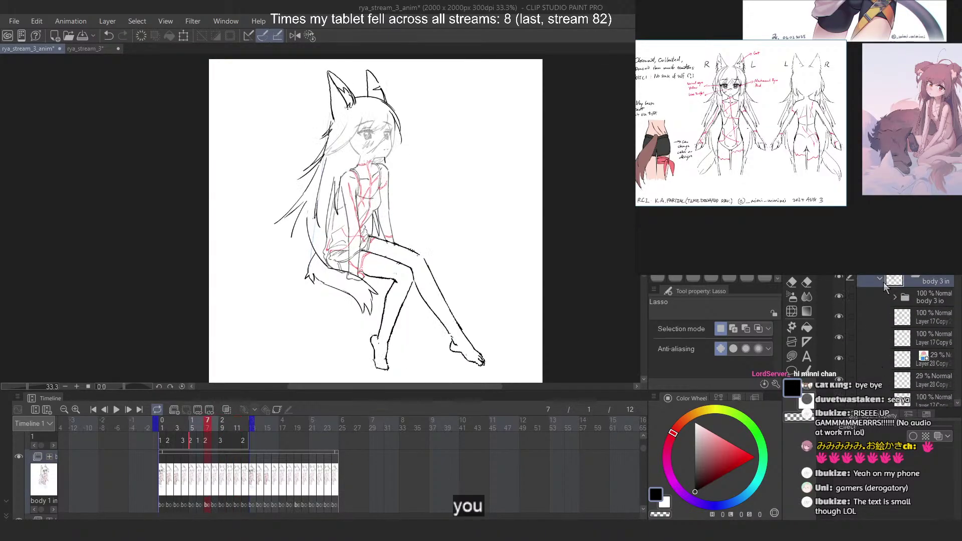
click(881, 281)
click(879, 300)
click(880, 300)
scroll(879, 315, down, 1)
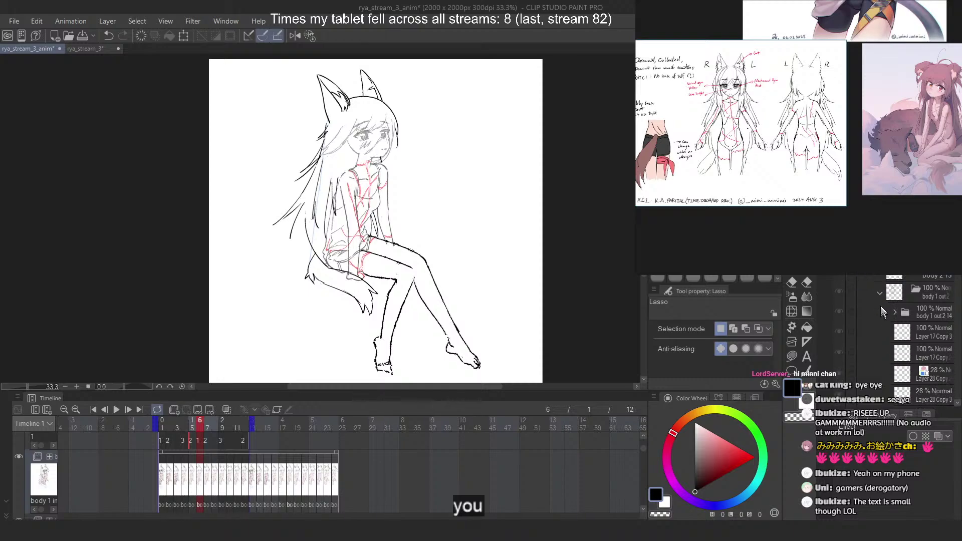
scroll(881, 316, down, 5)
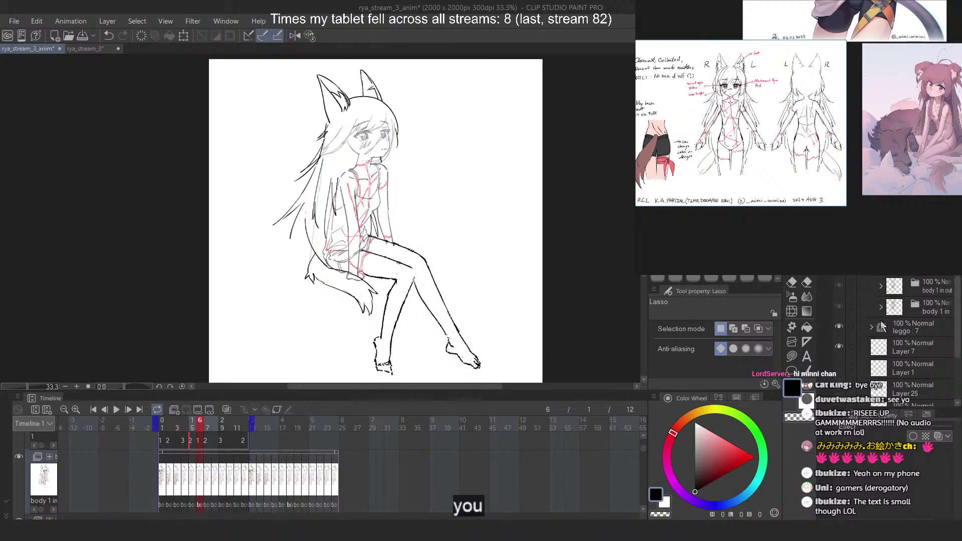
scroll(881, 322, down, 1)
scroll(912, 331, up, 3)
Create a new animation folder and place it directly below the boddo animation folder
click(930, 371)
scroll(934, 305, up, 6)
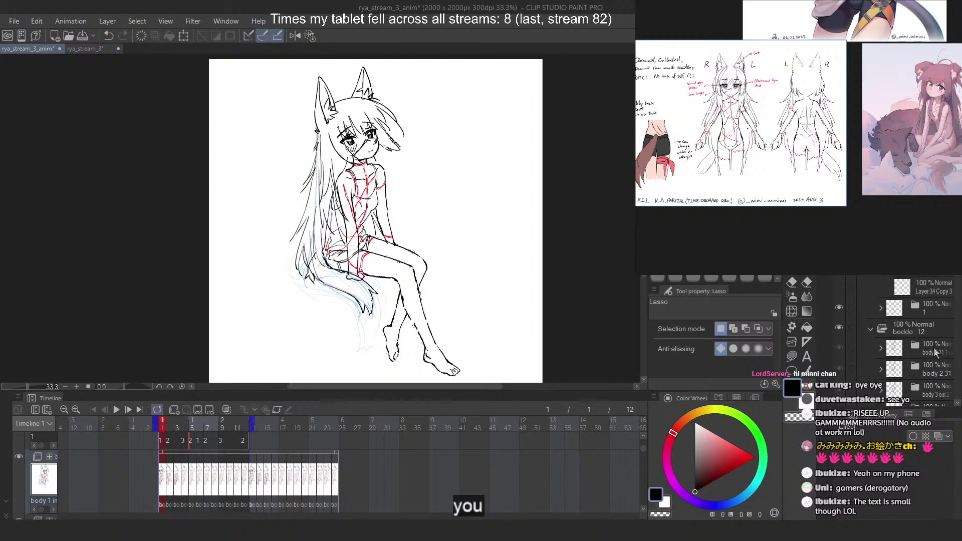
click(935, 331)
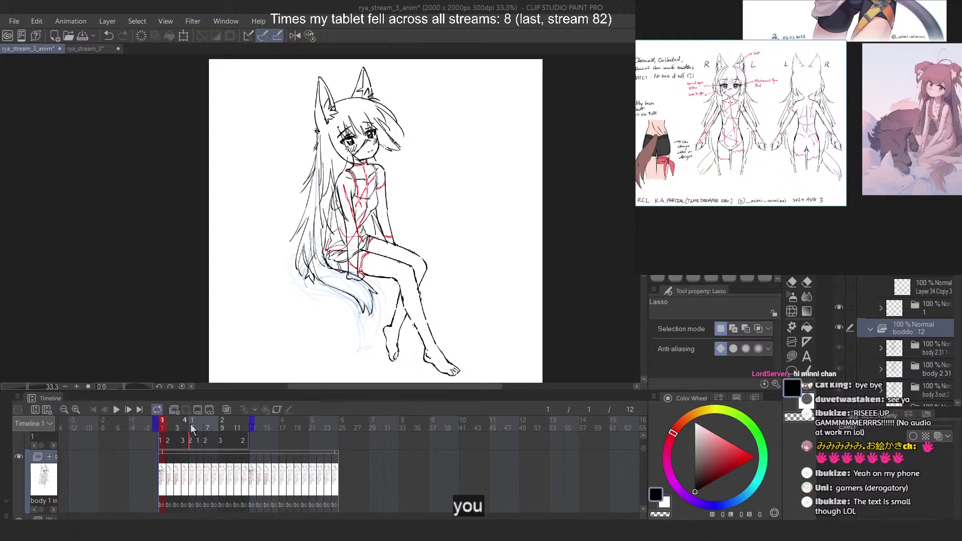
click(178, 408)
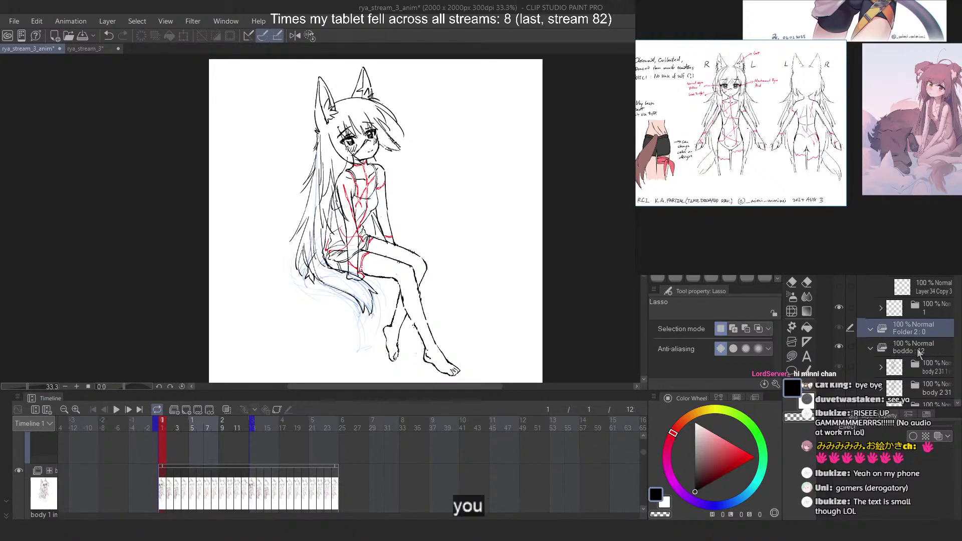
drag(917, 347, 919, 320)
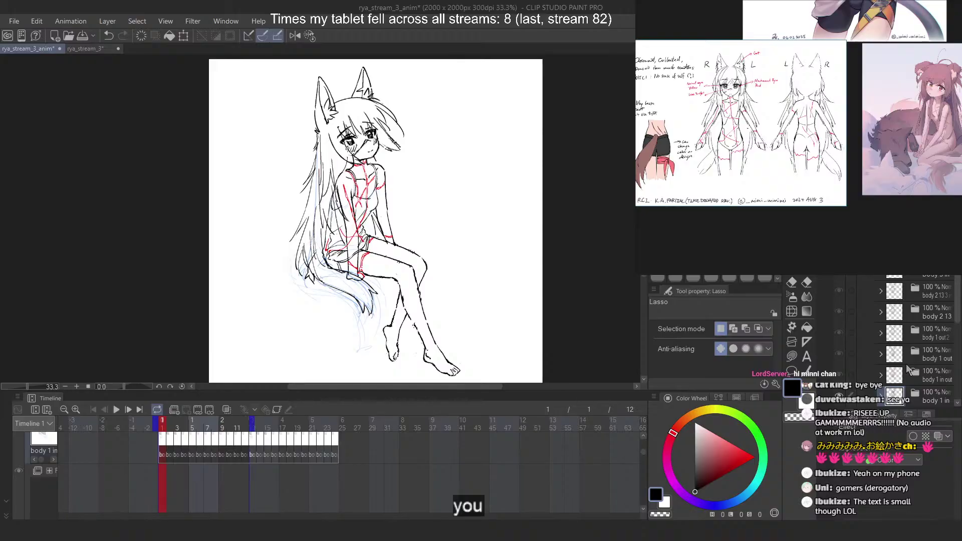
scroll(909, 361, down, 5)
click(911, 279)
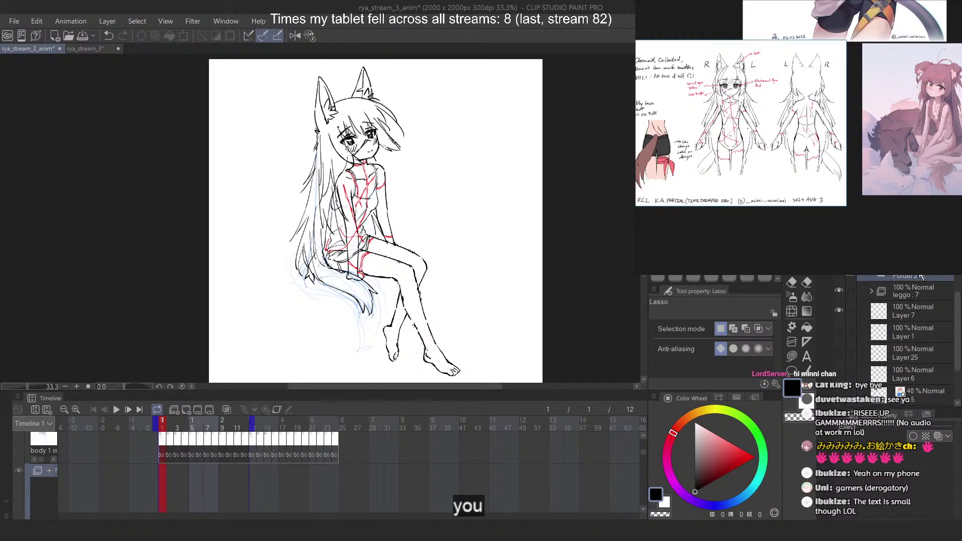
Rename the boddo animation folder as "hair lmao"
scroll(921, 279, up, 5)
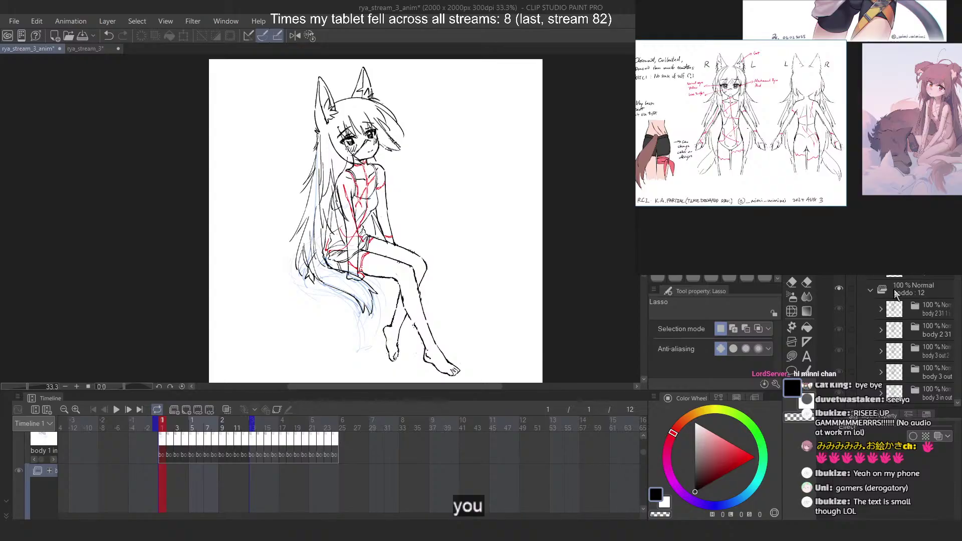
double_click(909, 289)
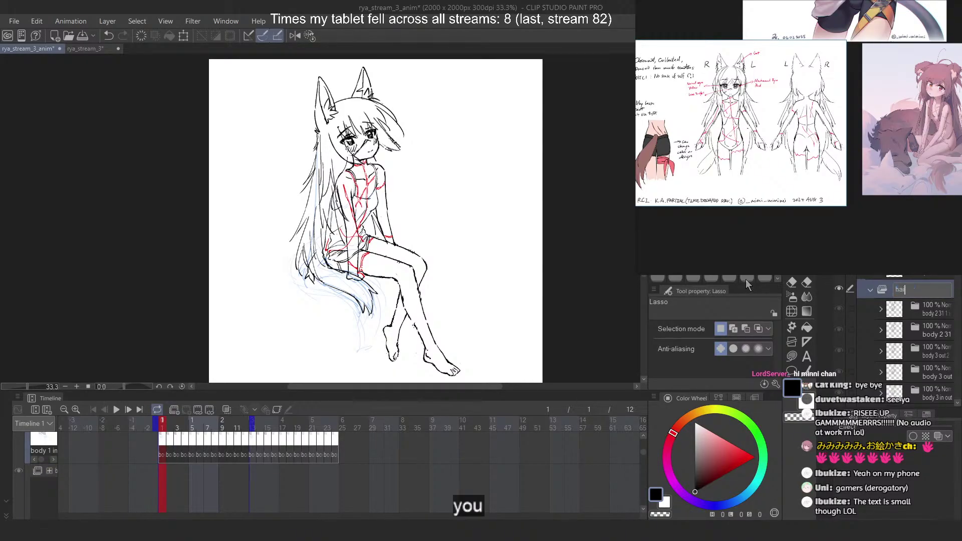
text(hair lmao)
key(Return)
click(840, 289)
Rename the new empty animation folder above leggo as "body"
scroll(937, 301, down, 3)
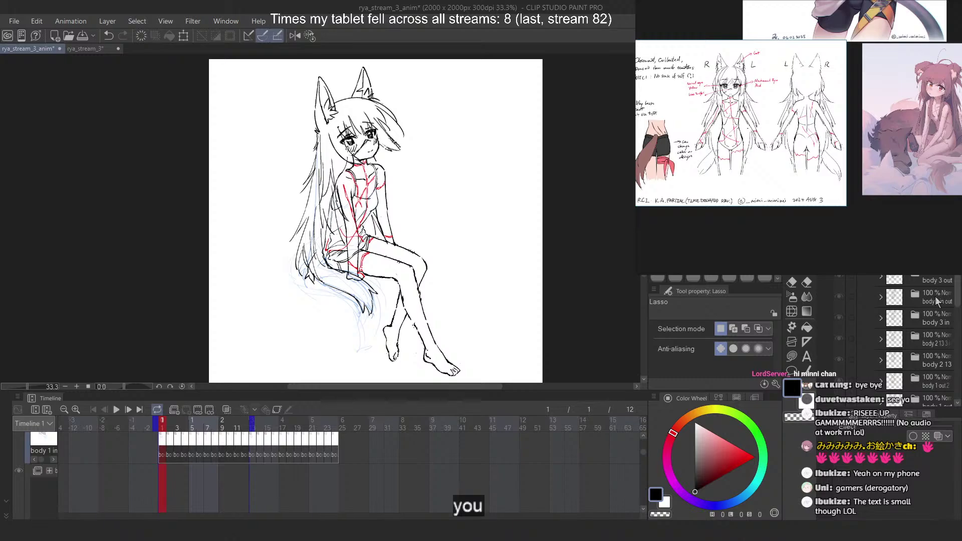
scroll(935, 301, down, 3)
click(932, 320)
scroll(925, 311, down, 1)
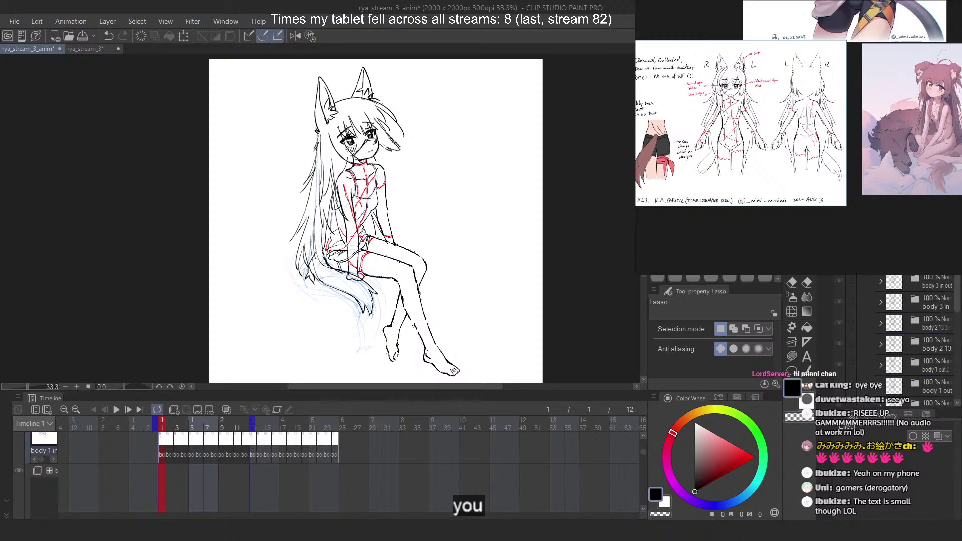
click(915, 307)
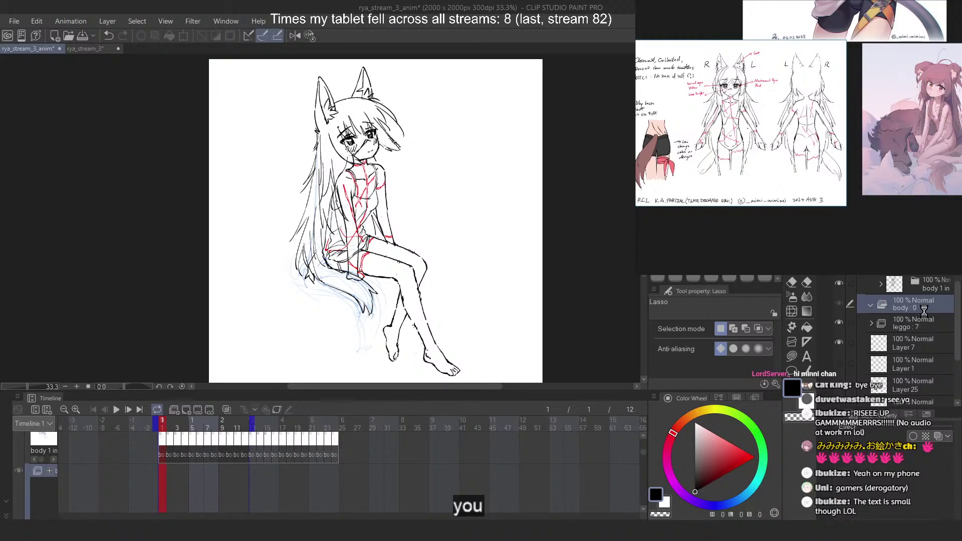
Duplicate the hair folder's cels into the body animation folder and collapse that folder
scroll(924, 311, up, 2)
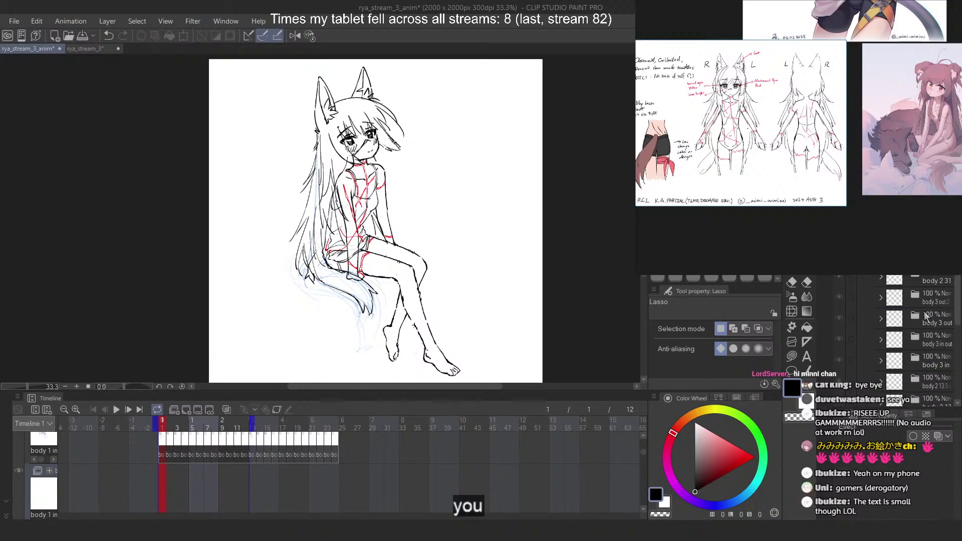
scroll(876, 278, up, 5)
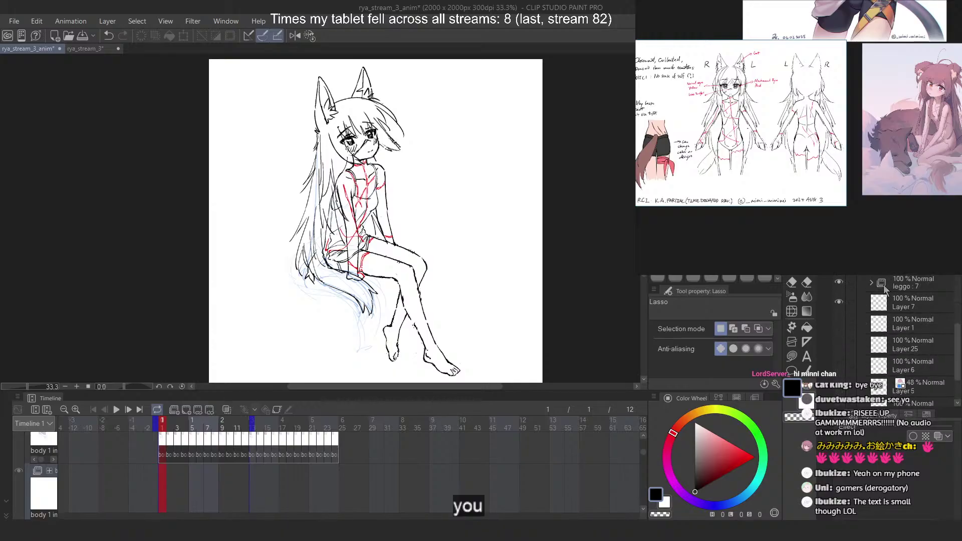
scroll(922, 287, up, 3)
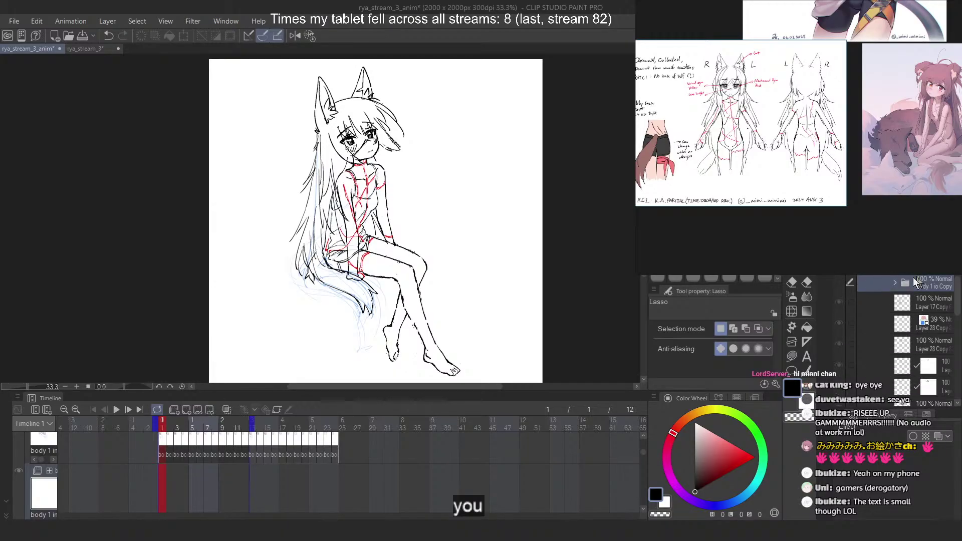
scroll(208, 473, down, 1)
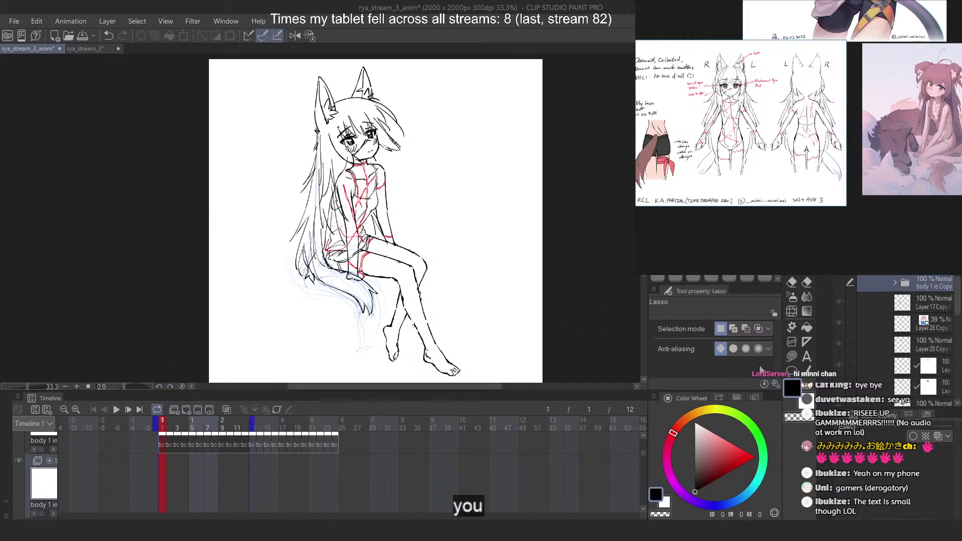
scroll(883, 311, up, 5)
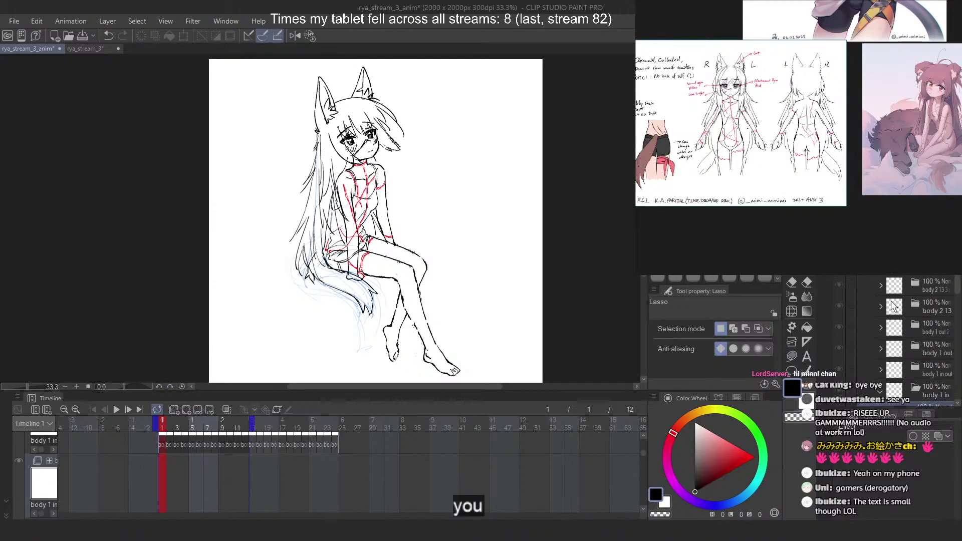
click(872, 332)
scroll(879, 311, down, 5)
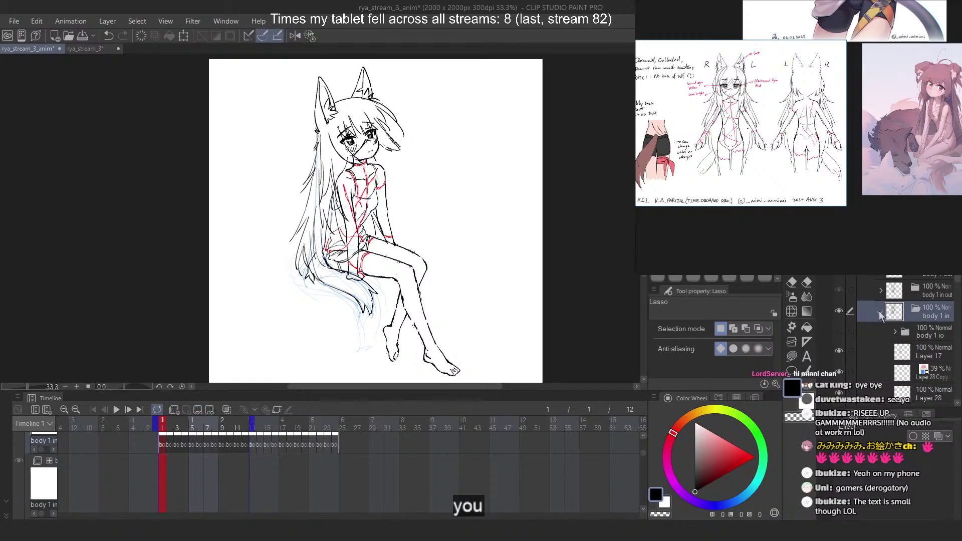
Hide the torso and face line layers of the hair folder's frame 1 cel, keeping the hair lines
scroll(880, 310, down, 5)
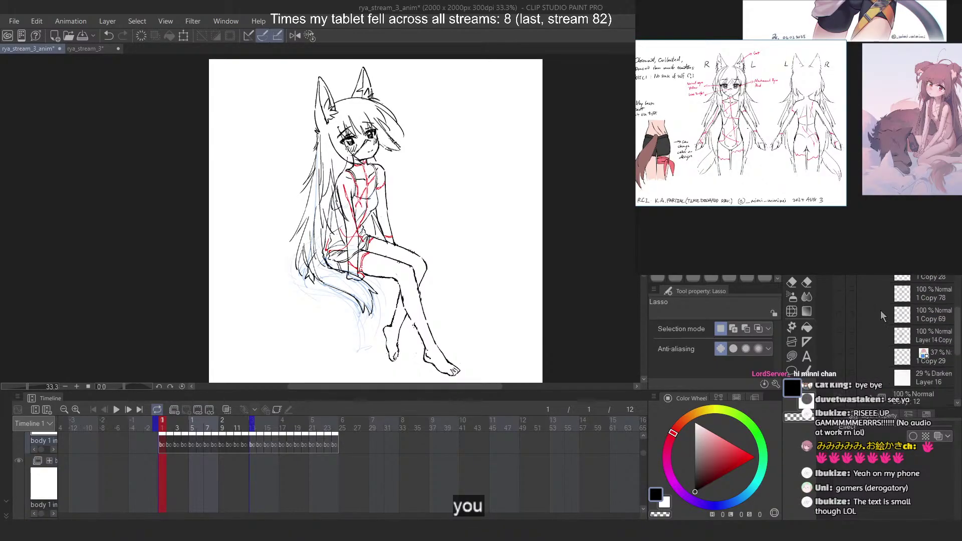
scroll(882, 311, up, 1)
click(840, 291)
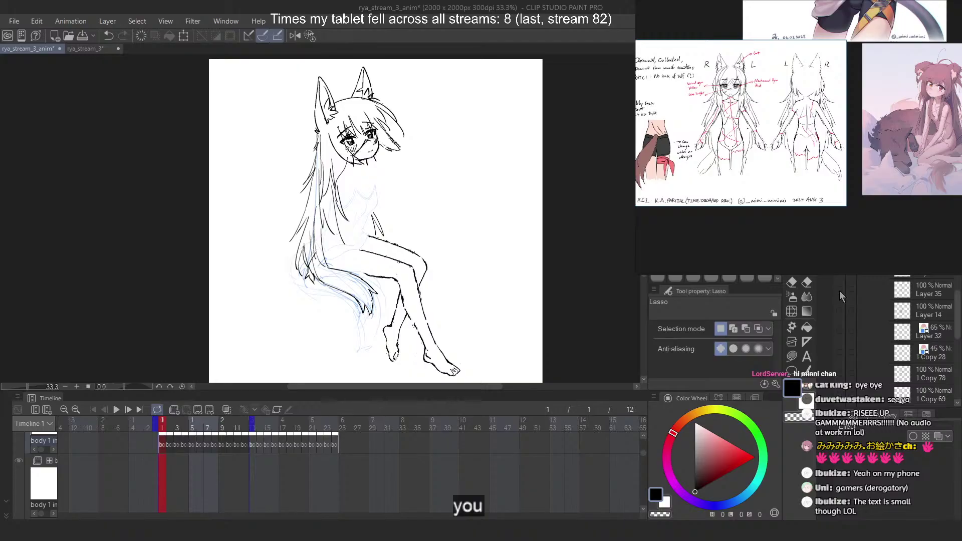
scroll(840, 298, up, 2)
click(840, 314)
click(840, 313)
scroll(840, 313, up, 2)
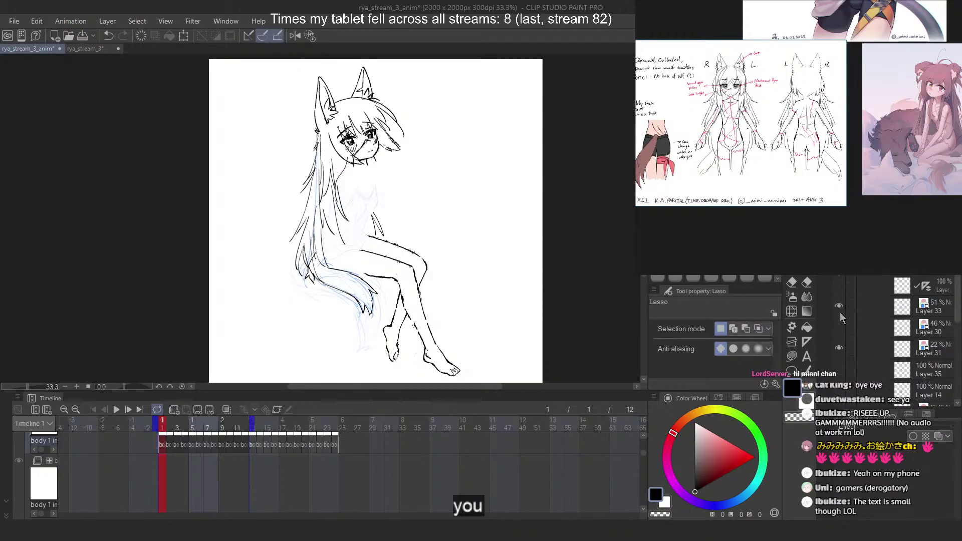
click(840, 267)
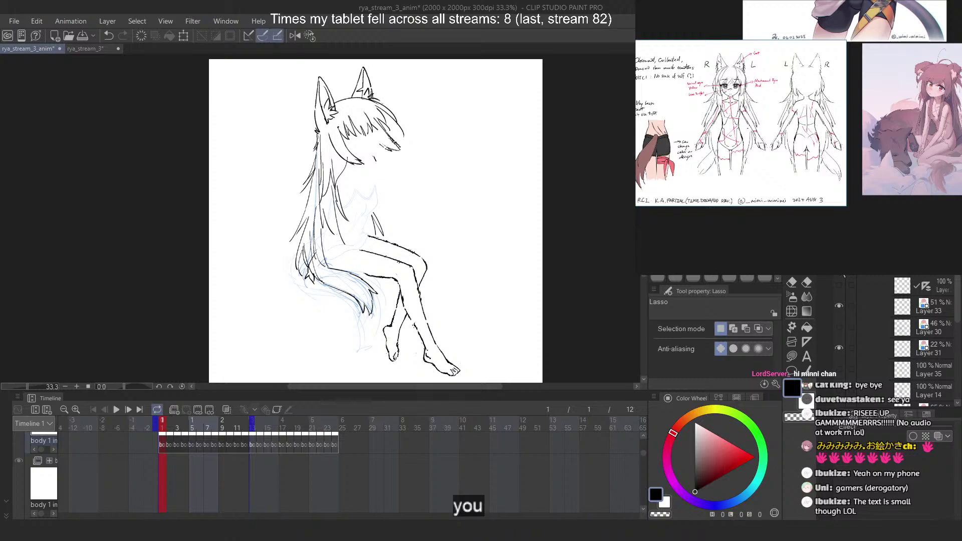
Hide frame 2's torso and face line layers in the hair folder, including Layer 35 Copy, Layer 14 Copy 2 and 1 Copy 70
scroll(882, 291, down, 5)
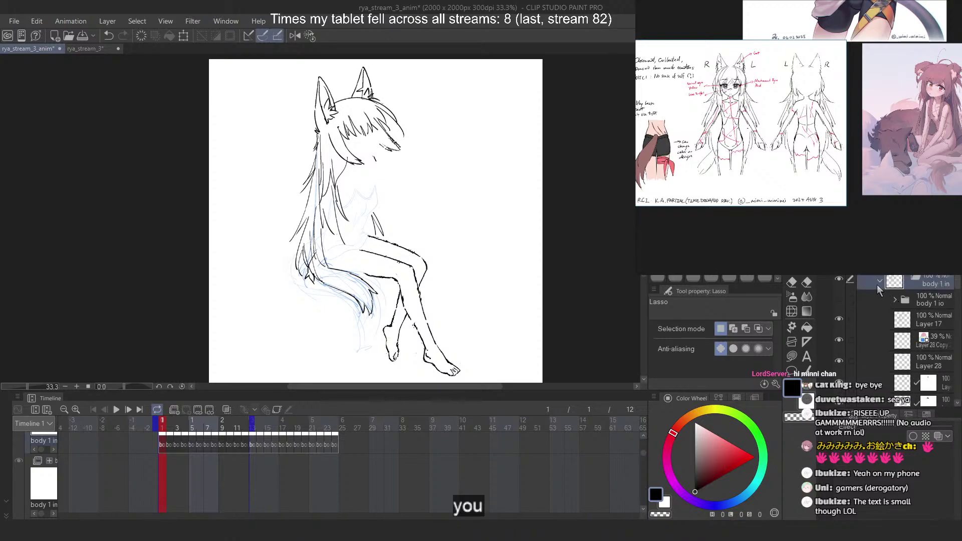
scroll(882, 286, up, 3)
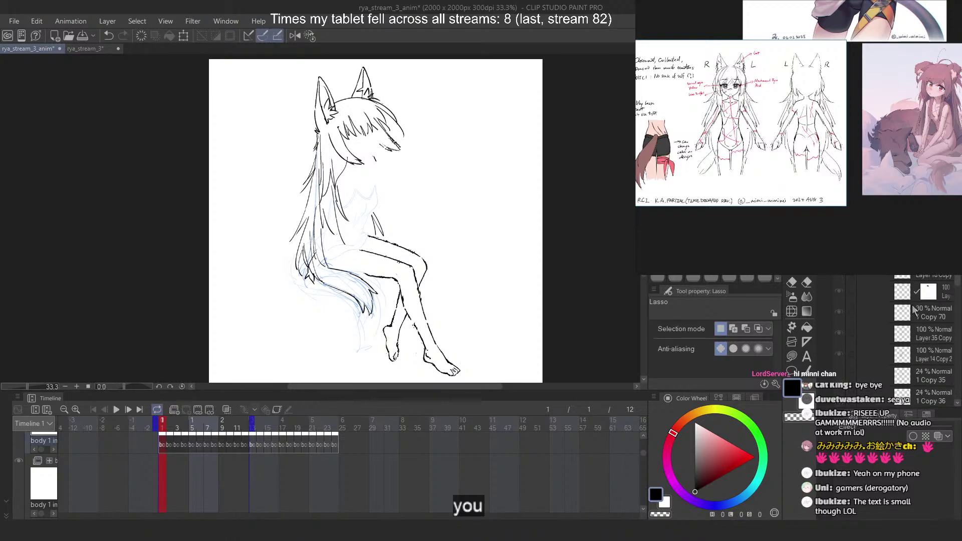
click(935, 295)
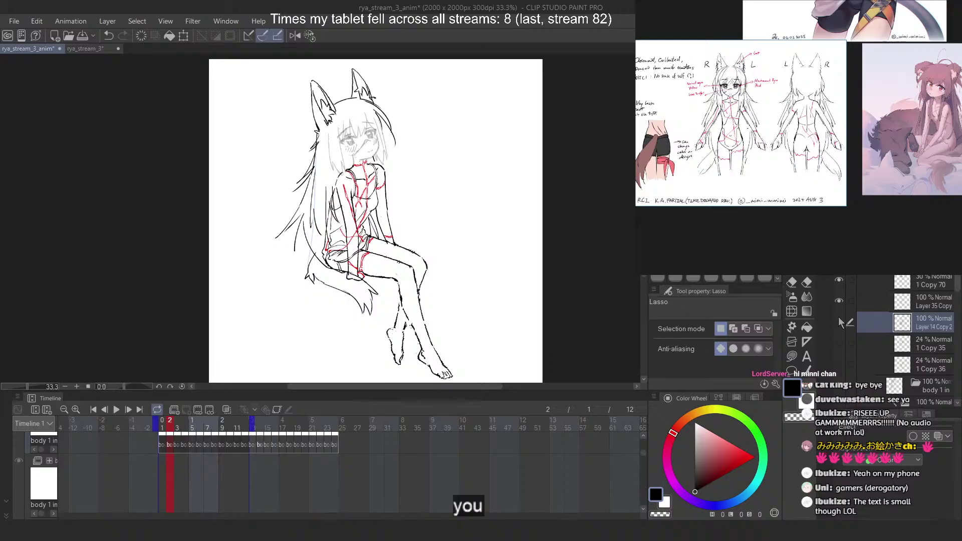
click(839, 322)
click(839, 300)
scroll(839, 299, up, 2)
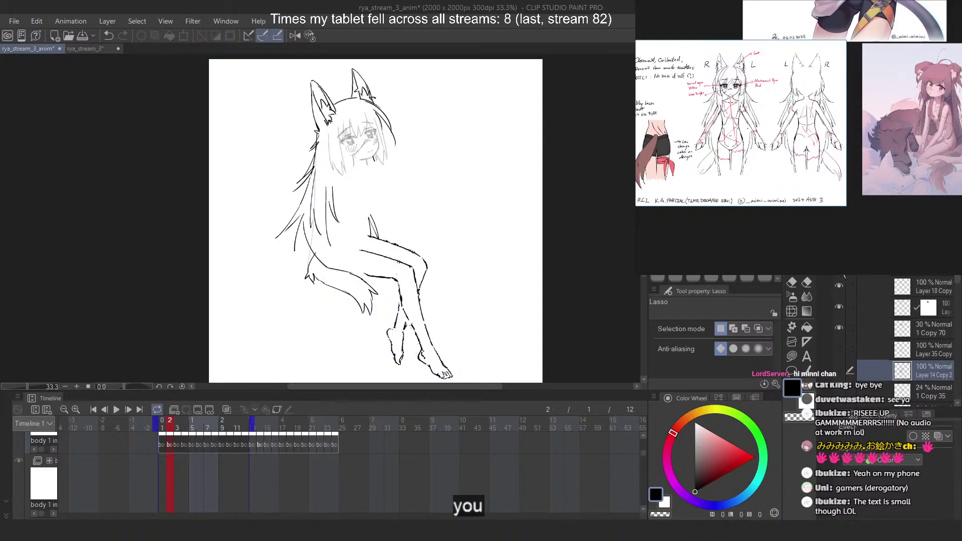
click(841, 272)
click(841, 273)
click(839, 285)
click(840, 325)
click(838, 290)
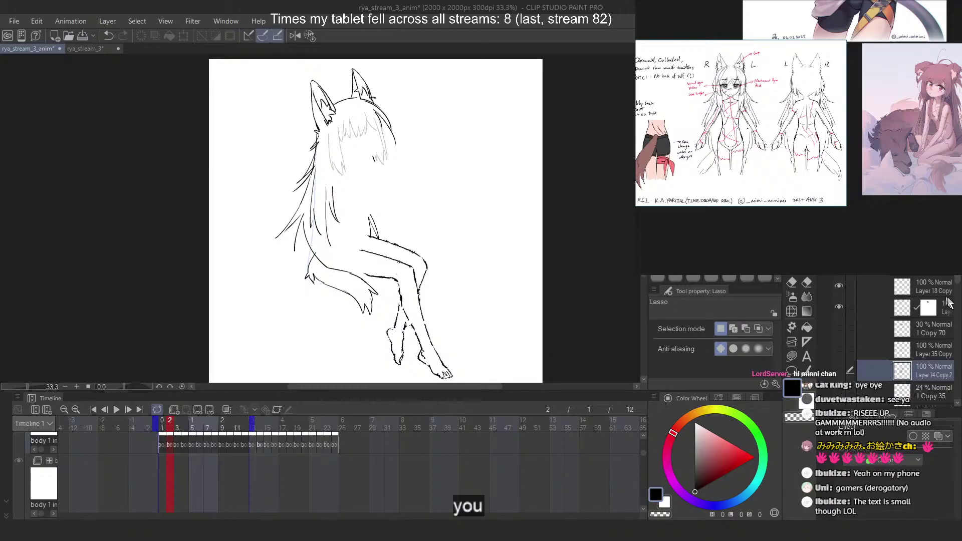
Hide the torso, arm and face line layers of the hair folder's frame 3 cel, including 1 Copy 79, Layer 35 Copy 2 and Layer 14 Copy 3
scroll(948, 301, up, 5)
scroll(947, 301, down, 5)
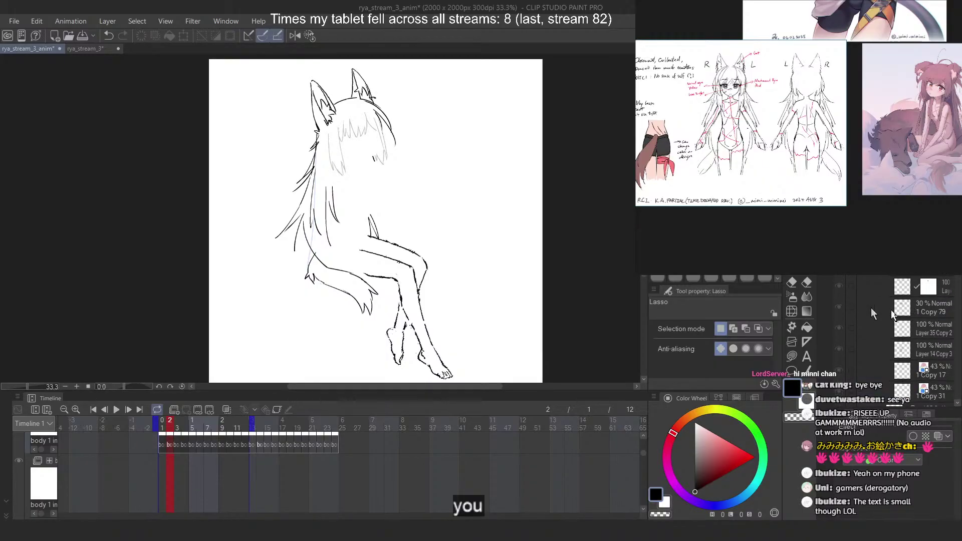
click(873, 308)
click(842, 291)
scroll(850, 279, down, 3)
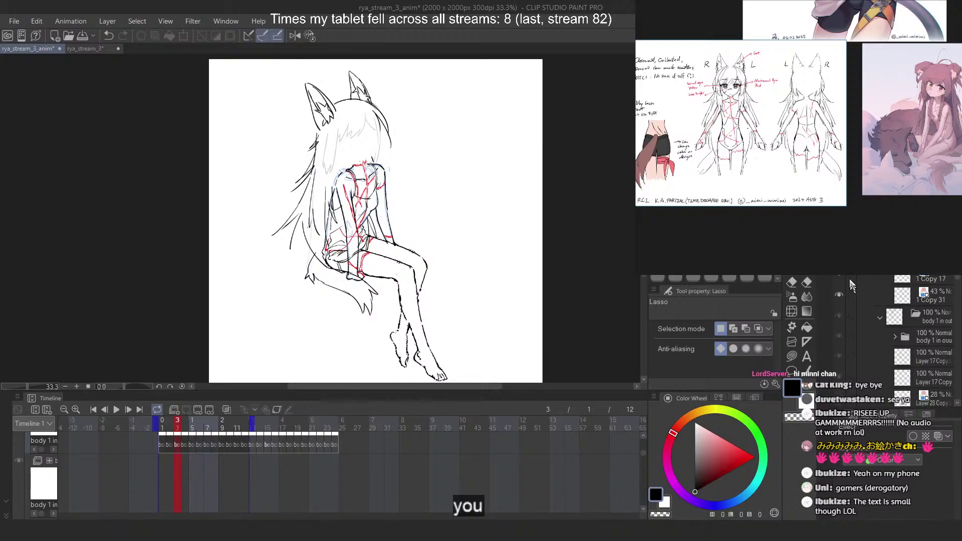
click(840, 275)
click(840, 284)
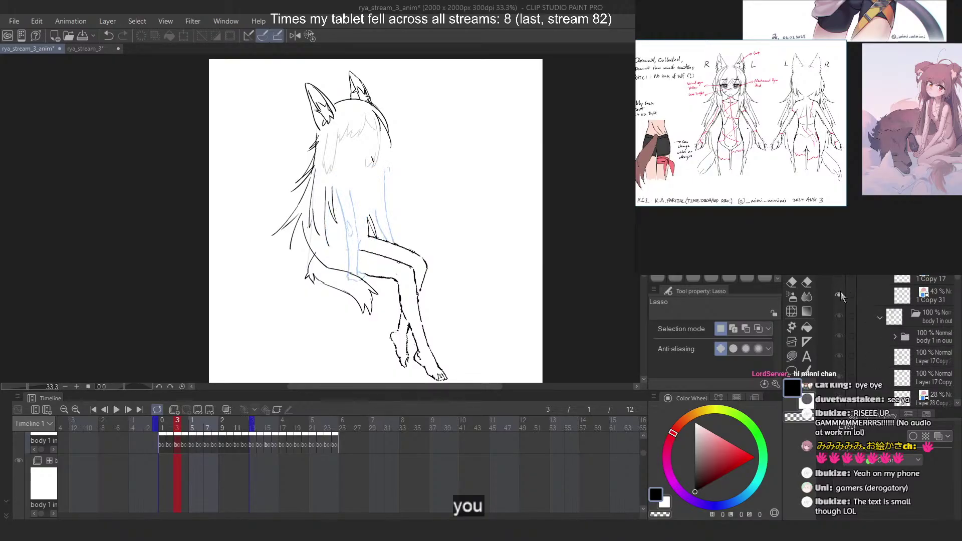
click(841, 296)
scroll(885, 287, down, 2)
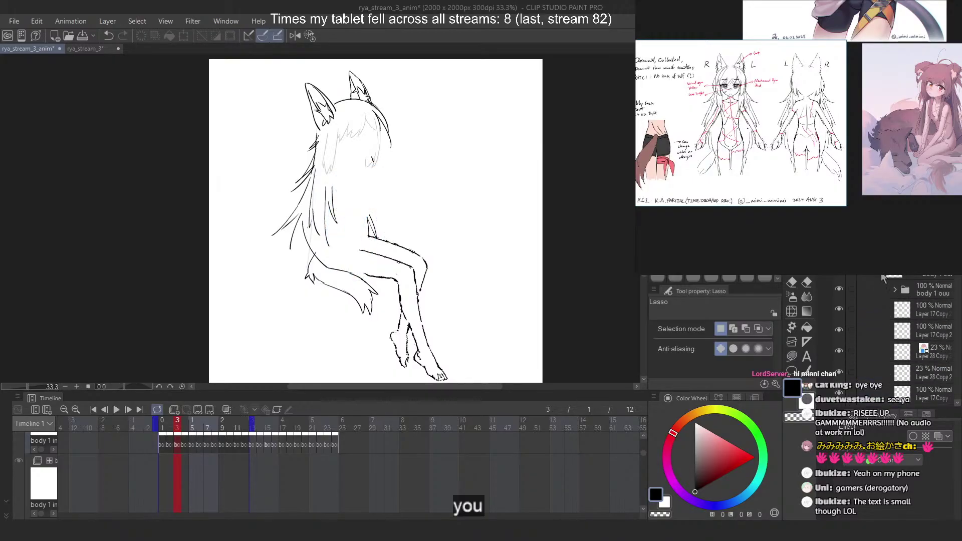
Hide the torso and face line layers of the hair folder's frame 4 cel, including Layer 14 Copy 4, Layer 35 Copy 3 and 1 Copy 66
scroll(917, 306, up, 3)
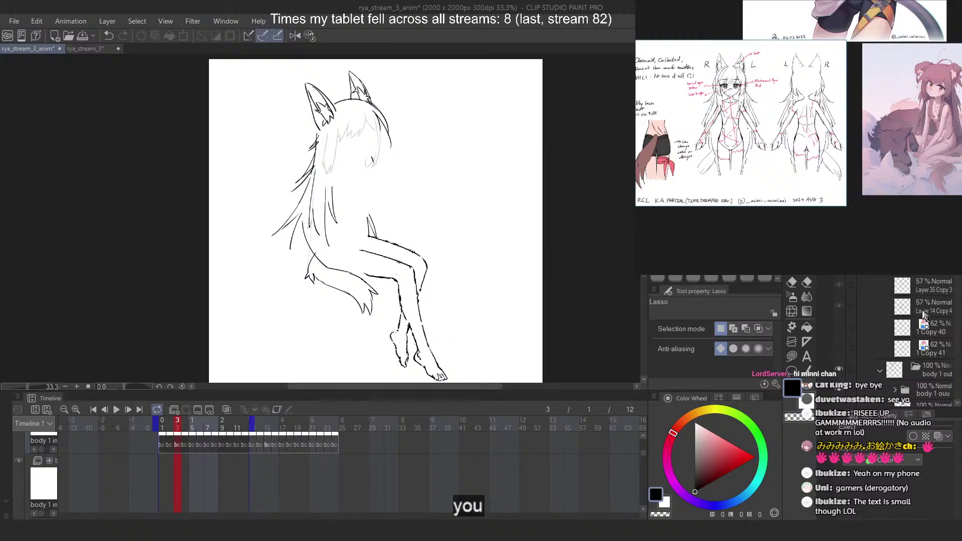
click(923, 313)
drag(840, 307, 840, 265)
scroll(881, 281, up, 3)
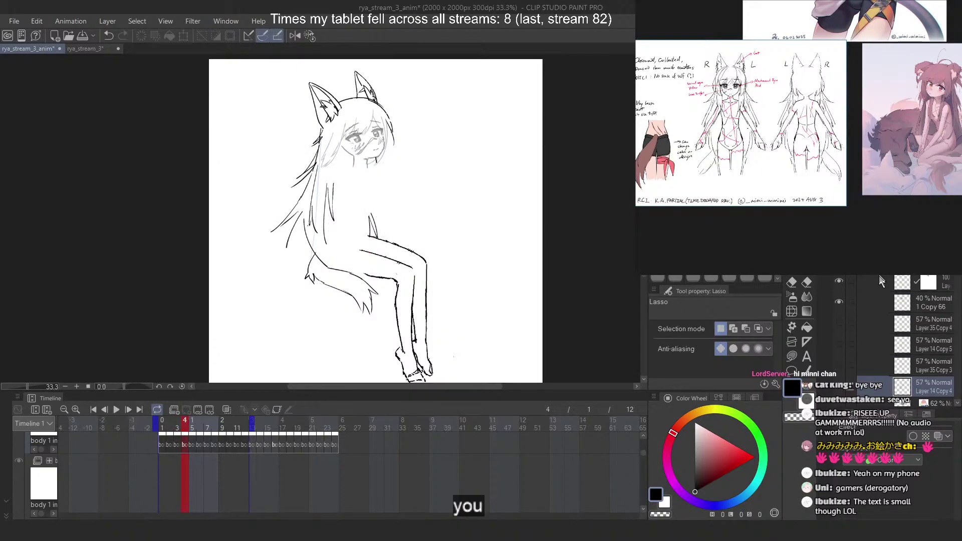
click(842, 299)
scroll(887, 281, down, 3)
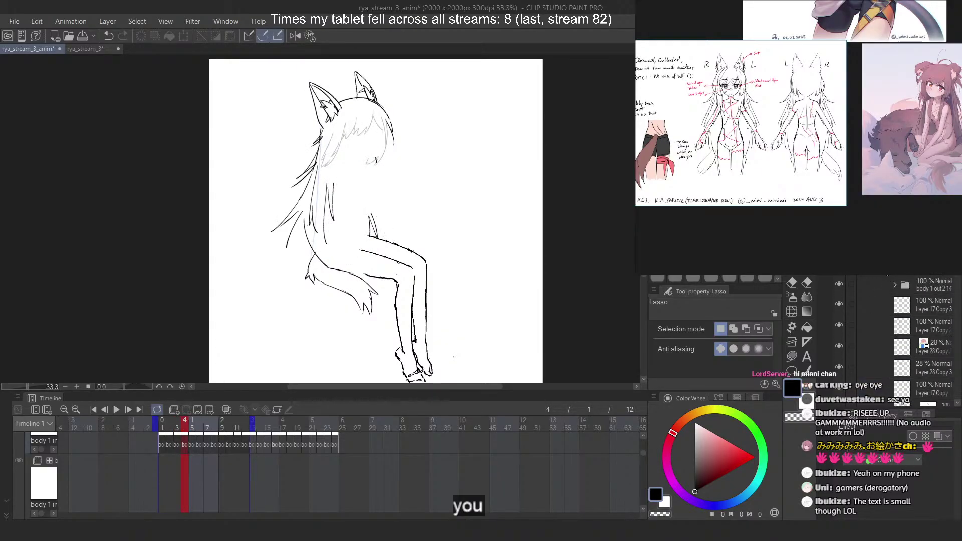
Hide the frame 5 cel's torso and face line layers in the hair folder, from Layer 14 Copy 7 up through Layer 35 Copy 5
scroll(888, 281, down, 3)
scroll(887, 281, up, 1)
click(887, 275)
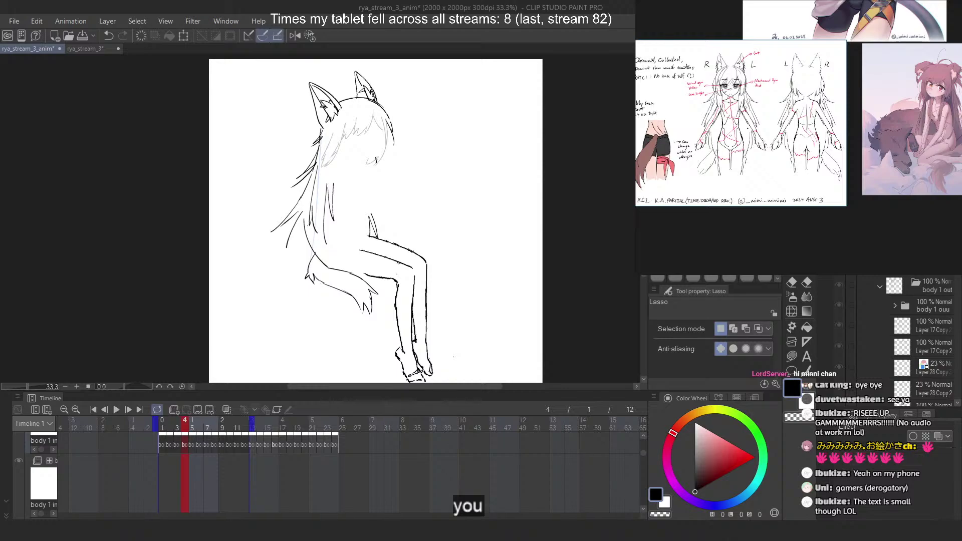
scroll(920, 312, down, 5)
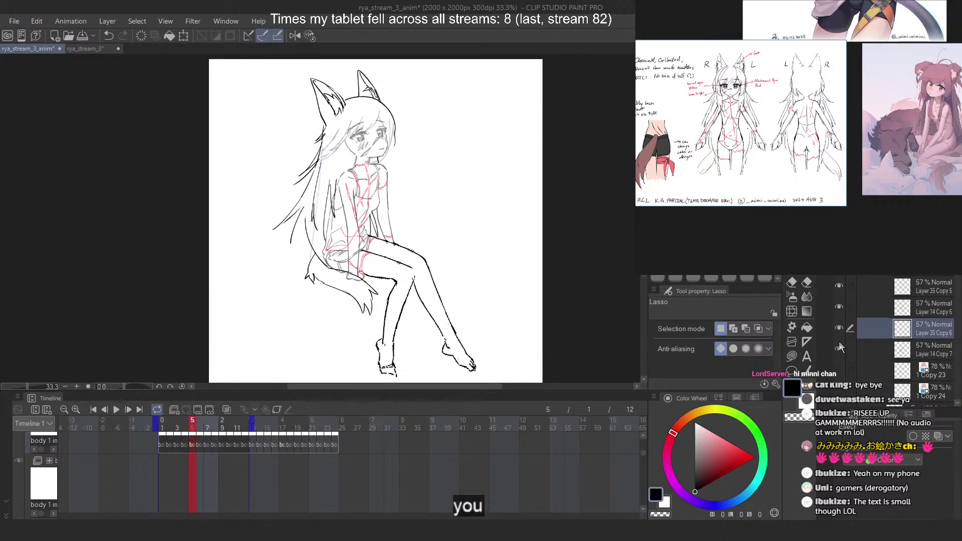
drag(840, 346, 839, 286)
click(839, 286)
click(839, 286)
scroll(897, 293, up, 5)
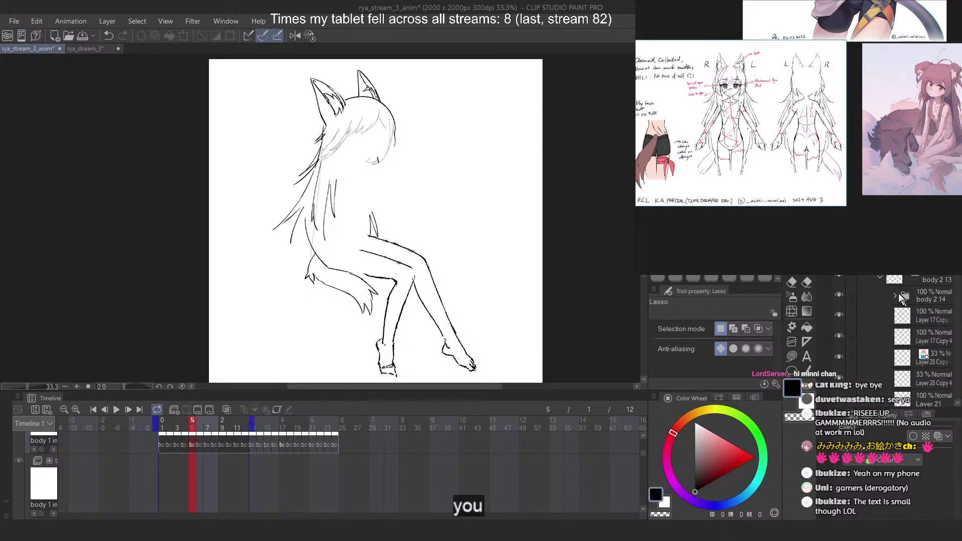
Hide the torso and face line layers in the hair folder's cels for frames 6 and 7, keeping the hair lines
scroll(888, 299, up, 3)
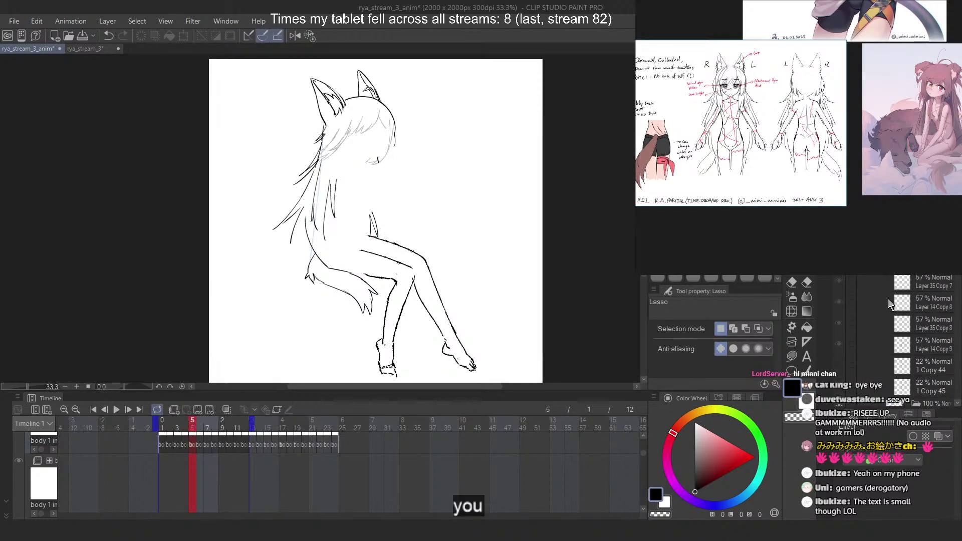
key(Right)
click(839, 281)
scroll(906, 293, up, 5)
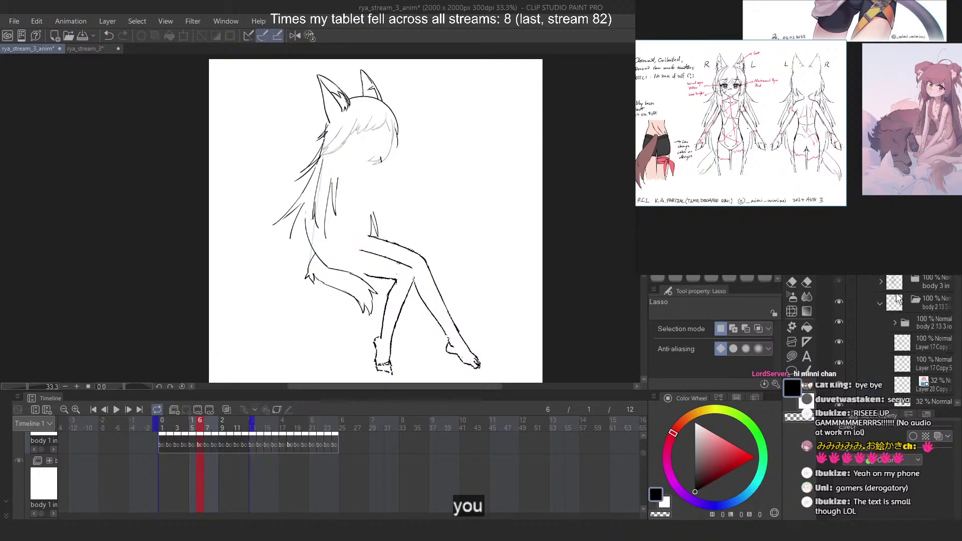
key(Right)
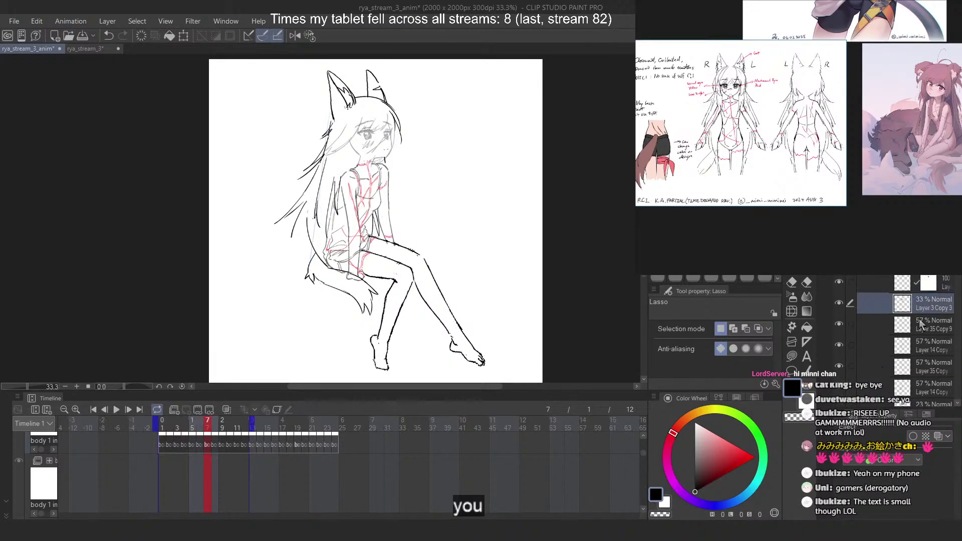
click(837, 334)
scroll(883, 326, up, 5)
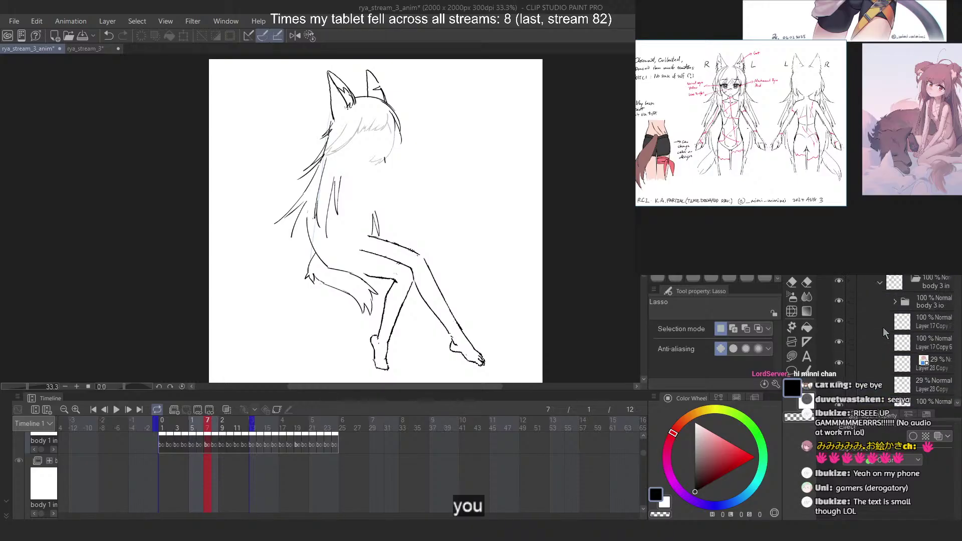
scroll(905, 299, up, 3)
Hide the torso and face line layers in the hair folder's cels for frames 8 and 9, keeping the hair lines
key(Right)
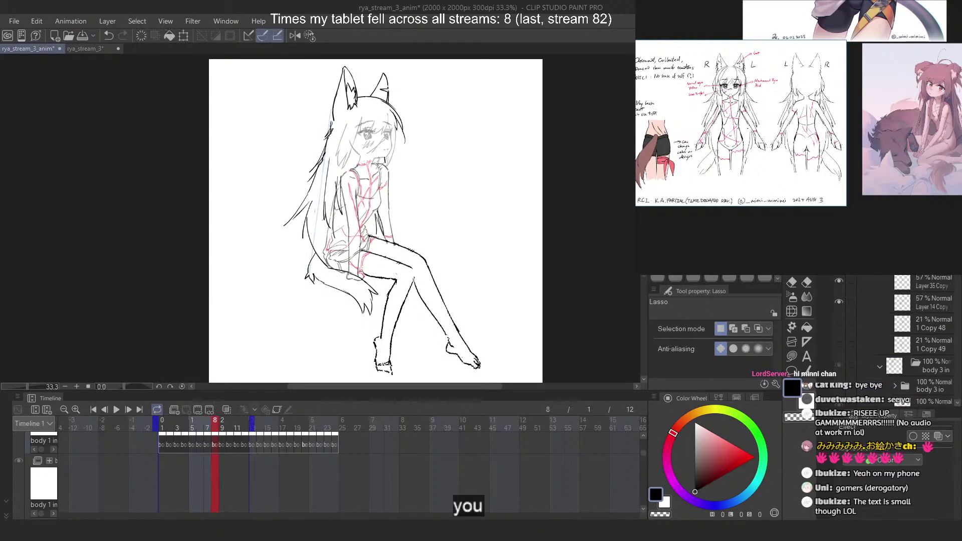
click(839, 365)
scroll(884, 304, up, 5)
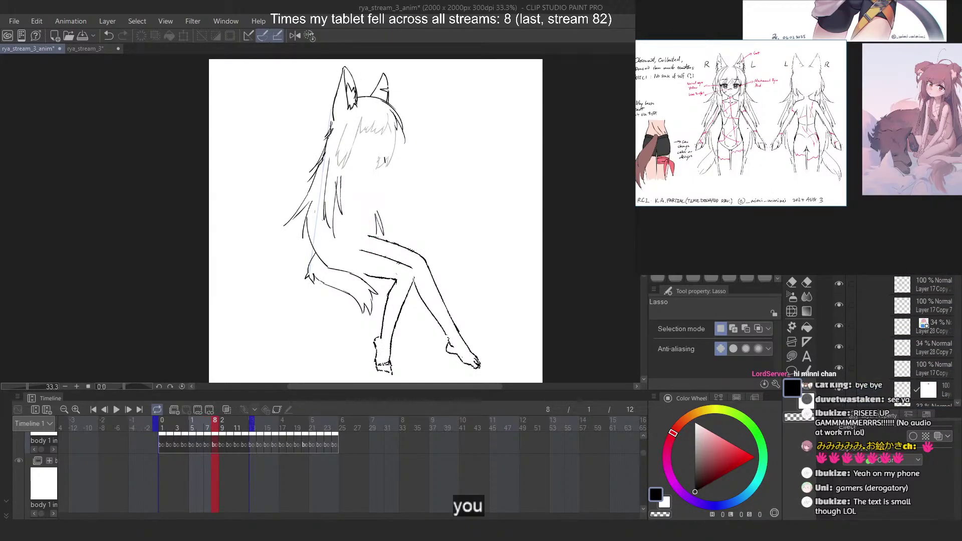
key(Right)
scroll(883, 326, up, 3)
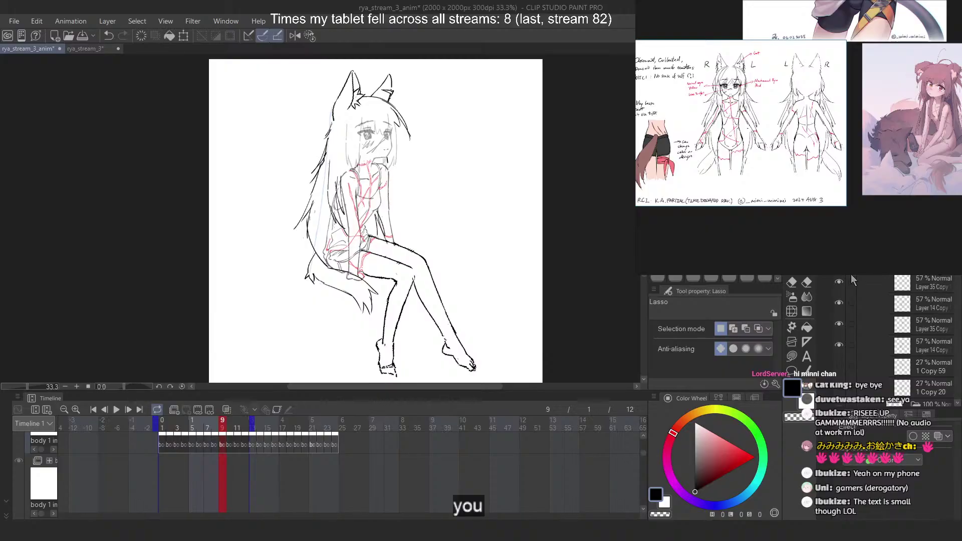
drag(839, 282, 843, 348)
scroll(872, 326, up, 5)
Hide the frame 10 cel's torso and face line layers in the hair folder, including 1 Copy 77
key(Right)
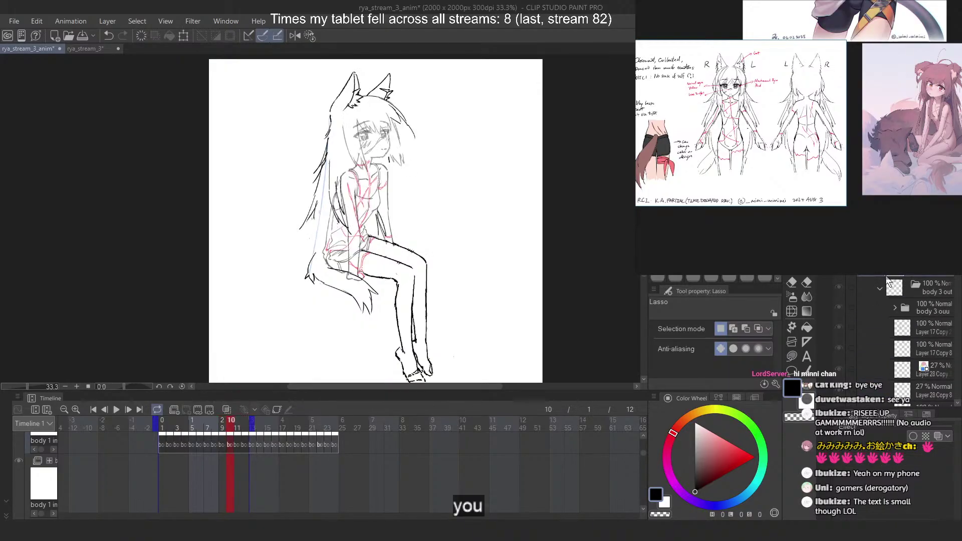
scroll(887, 279, up, 4)
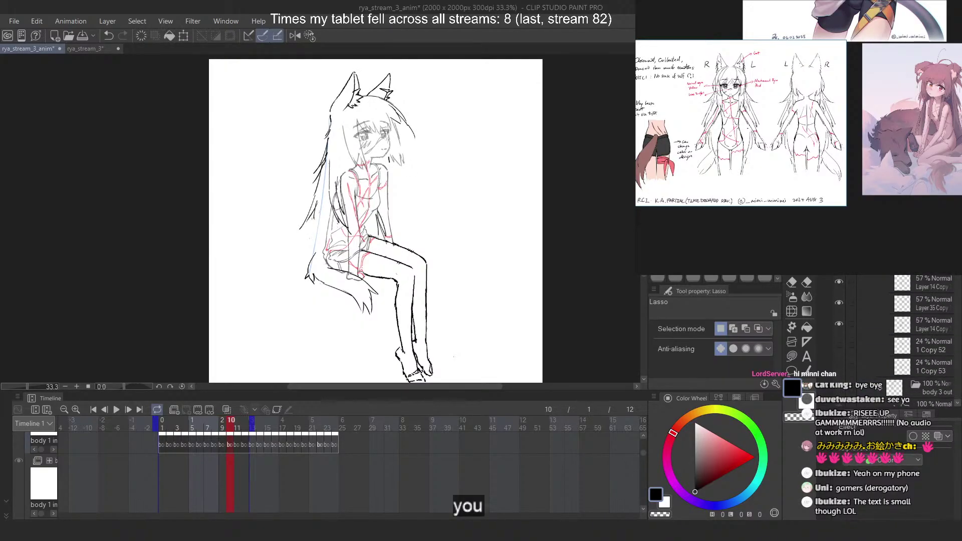
click(838, 322)
scroll(874, 317, up, 4)
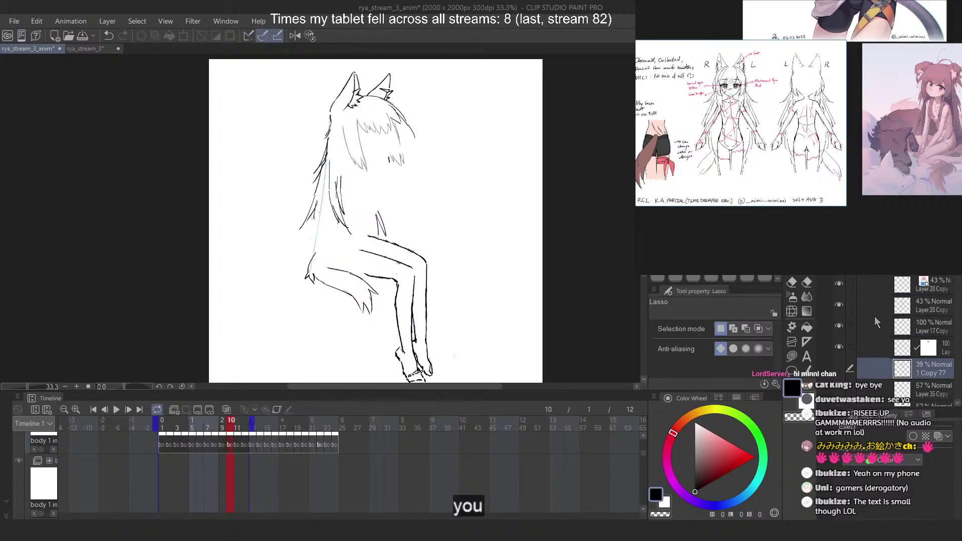
Hide the frame 11 cel's arm, torso and face line layers in the hair folder, including 1 Copy 74
key(Right)
scroll(925, 321, up, 4)
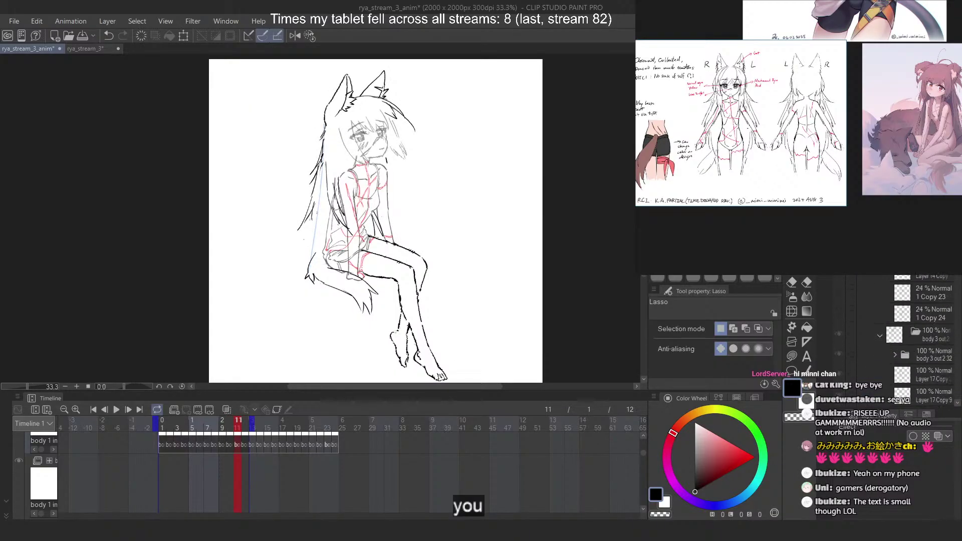
click(837, 295)
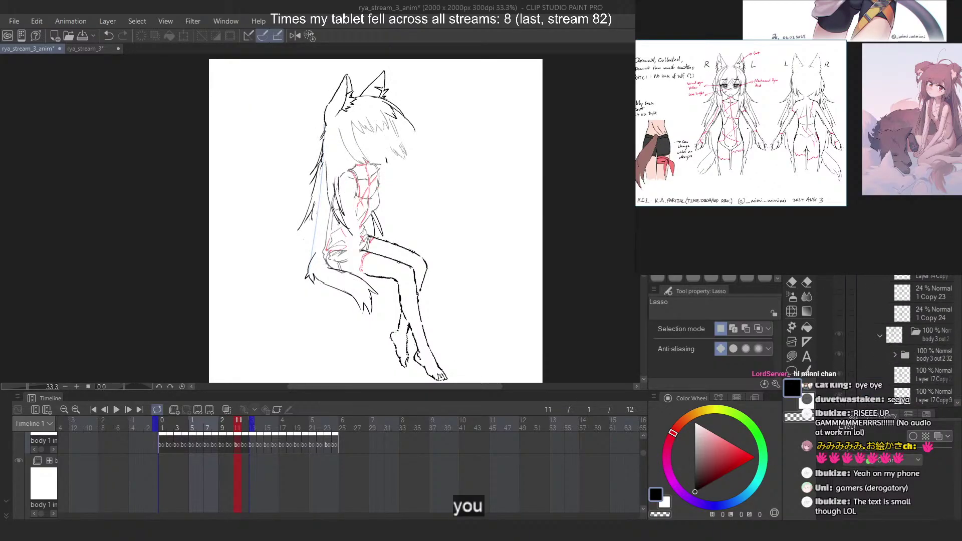
click(839, 281)
scroll(882, 320, up, 4)
scroll(923, 330, up, 2)
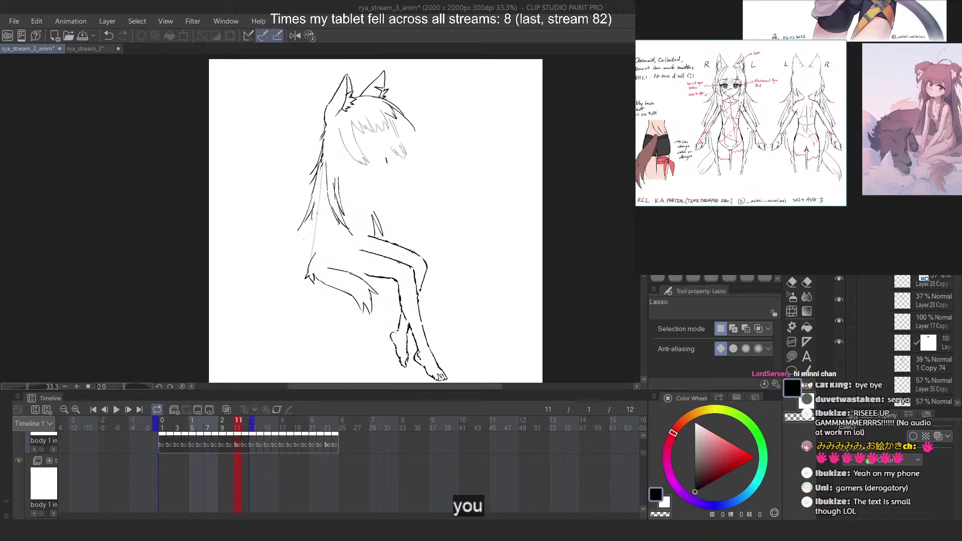
scroll(922, 330, up, 3)
Hide the torso and face line layers of the hair folder's frame 12 cel, keeping the black and blue hair lines
key(Right)
scroll(856, 282, up, 5)
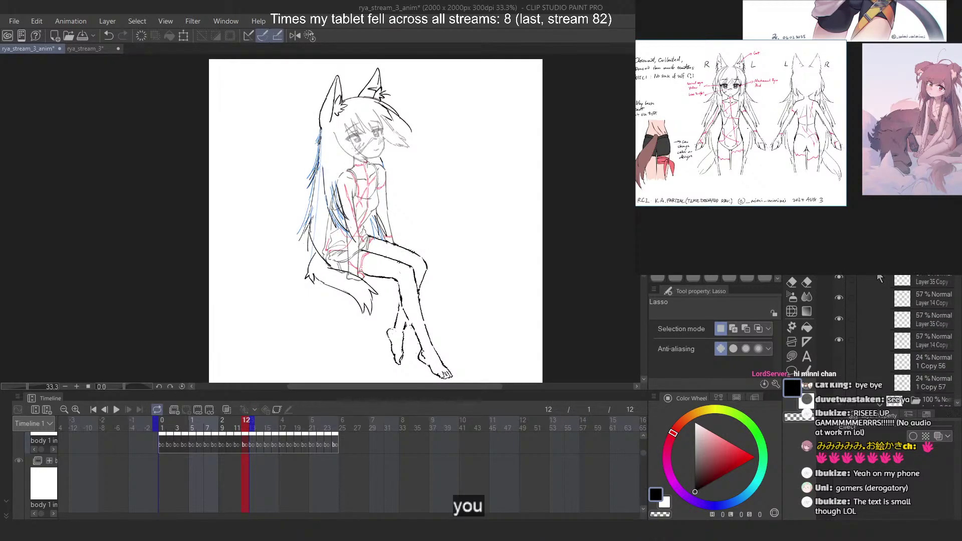
click(839, 281)
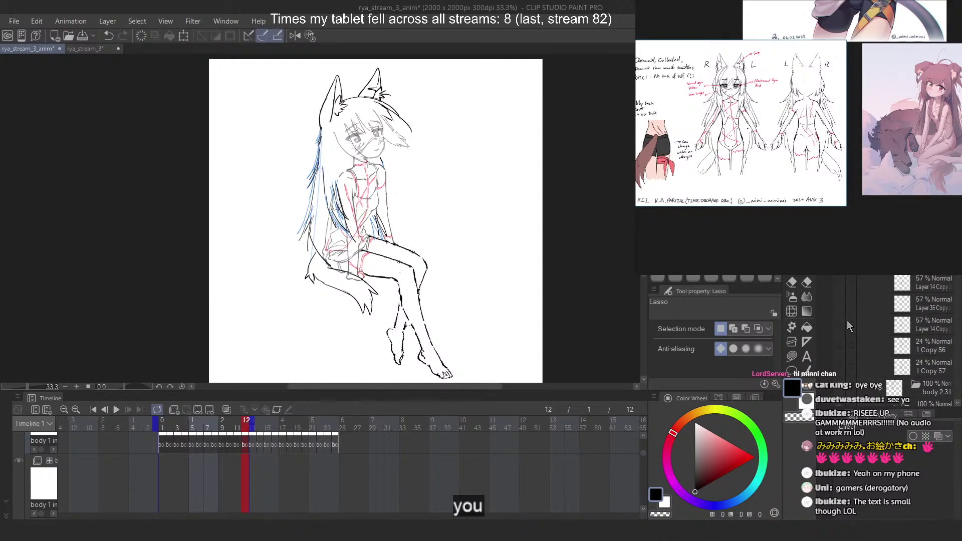
scroll(879, 283, down, 3)
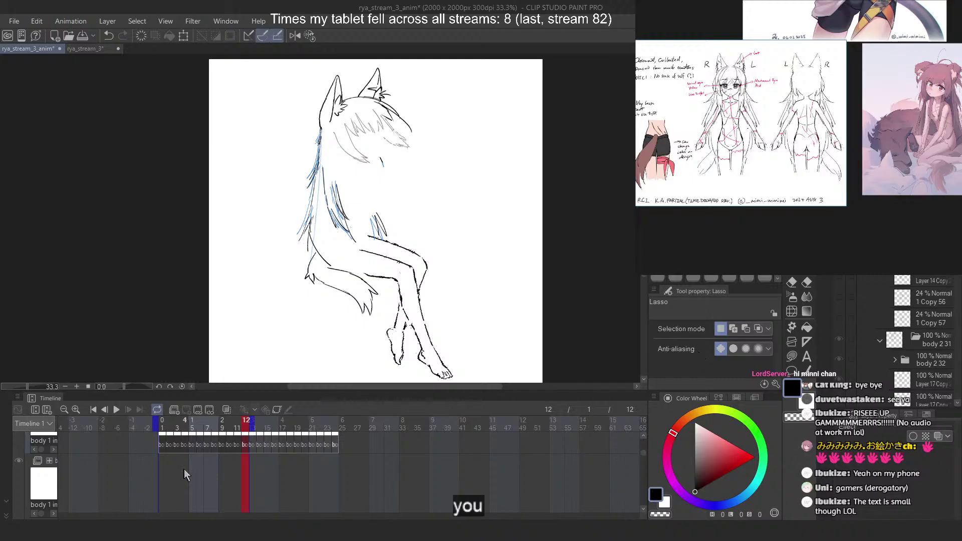
Assign the cel body 1 in to frame 1 of the duplicated body animation folder in the timeline
scroll(174, 470, down, 1)
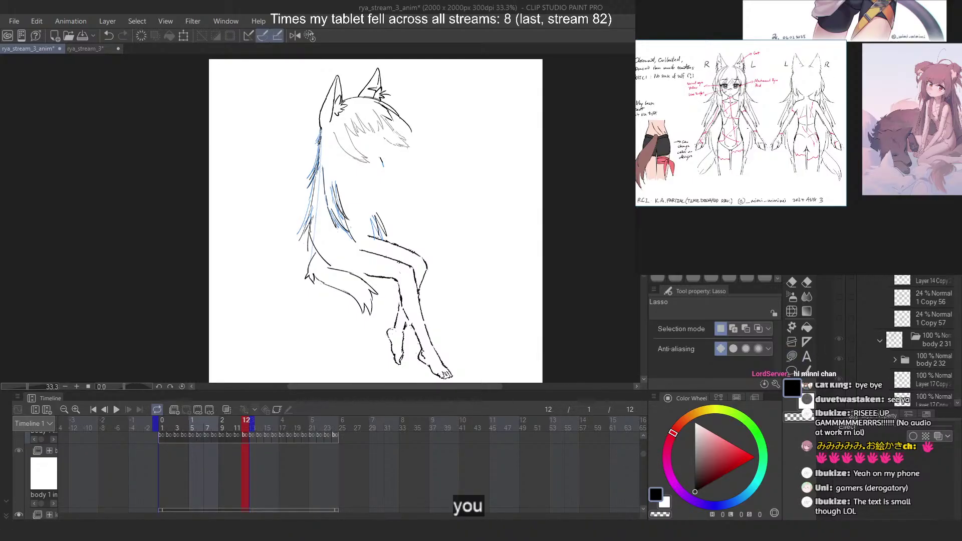
scroll(897, 333, up, 3)
drag(956, 221, 955, 371)
scroll(958, 376, up, 5)
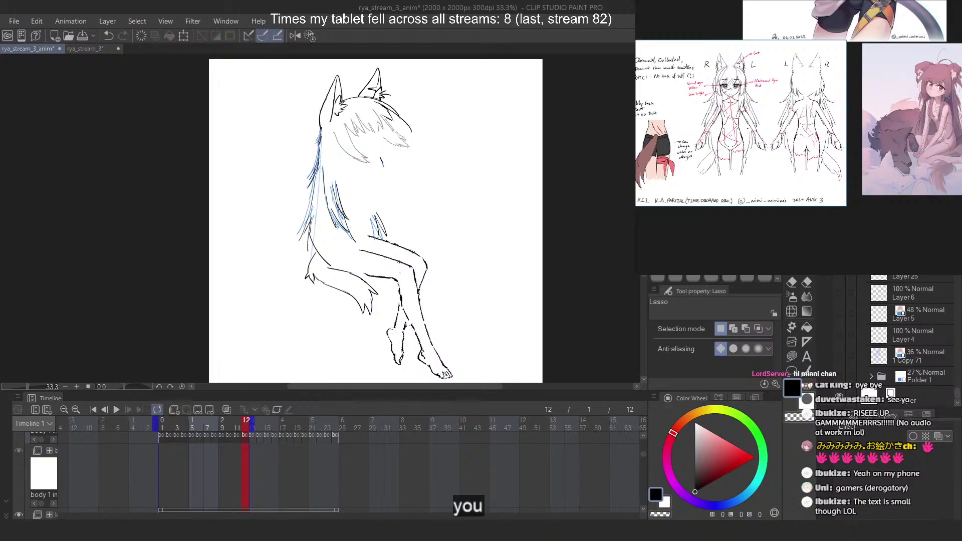
scroll(916, 321, down, 4)
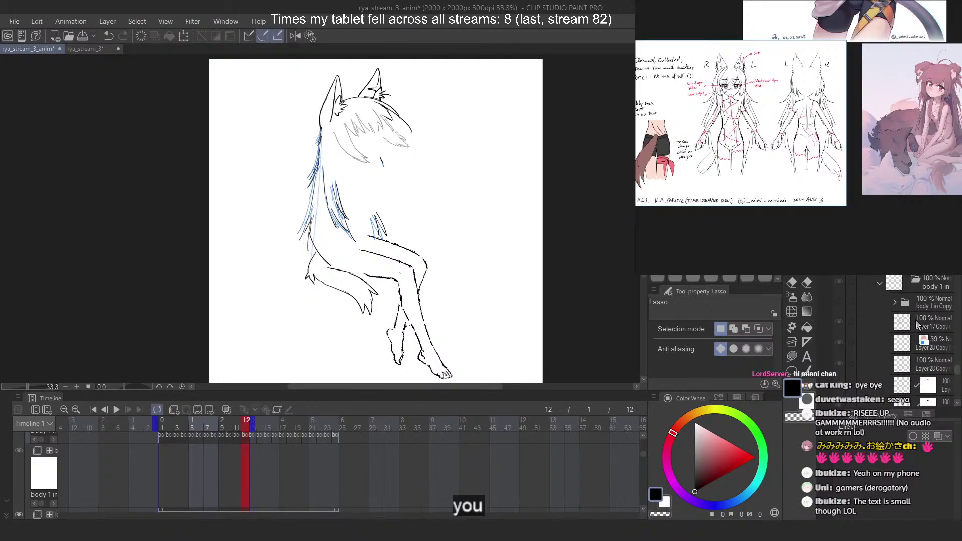
click(939, 283)
double_click(947, 284)
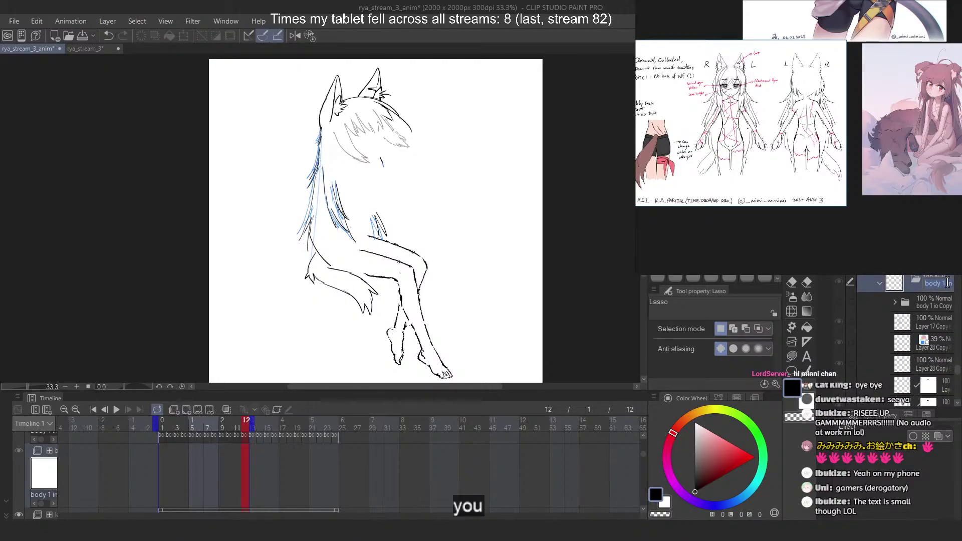
key(Return)
click(165, 449)
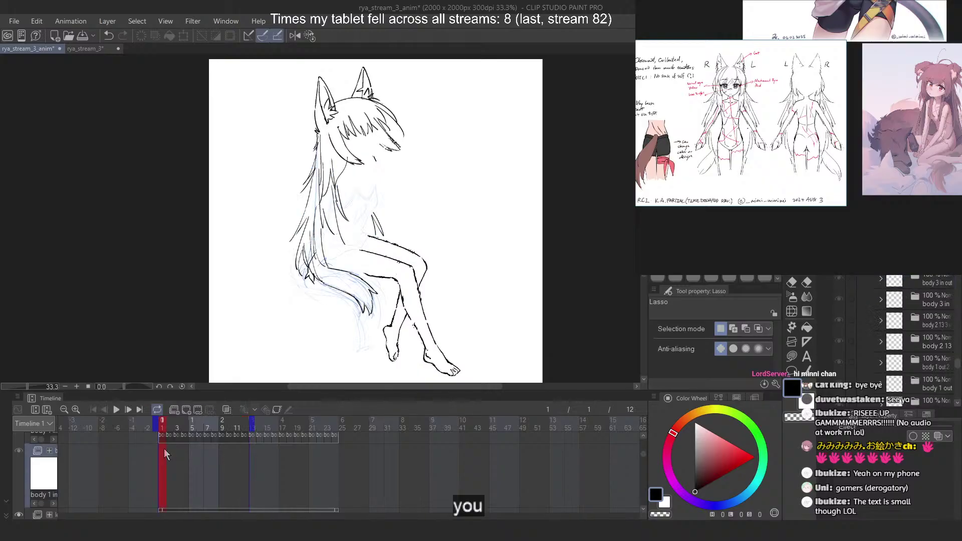
right_click(164, 450)
click(195, 232)
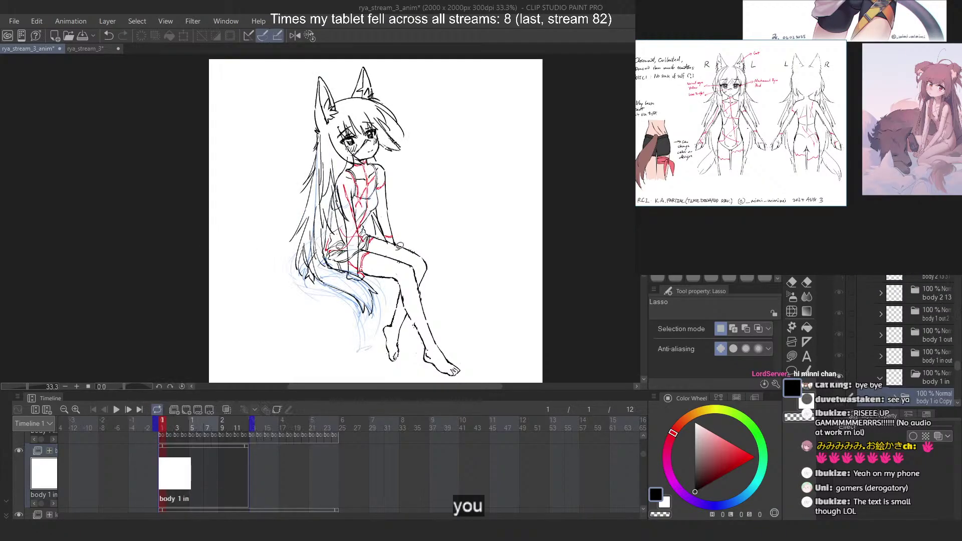
Examine which lines each layer of the body 1 in cel holds by toggling the visibility of its face and body layers
scroll(901, 313, down, 5)
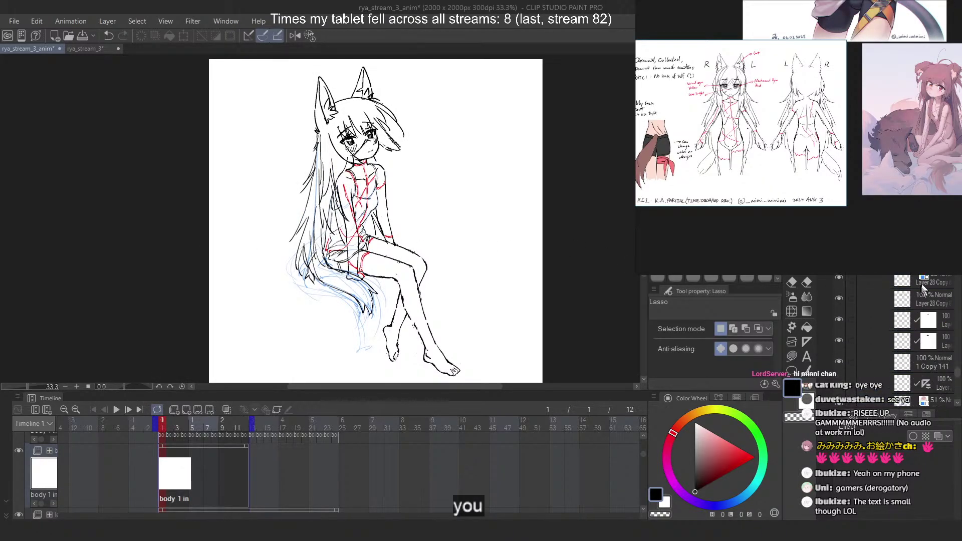
click(838, 277)
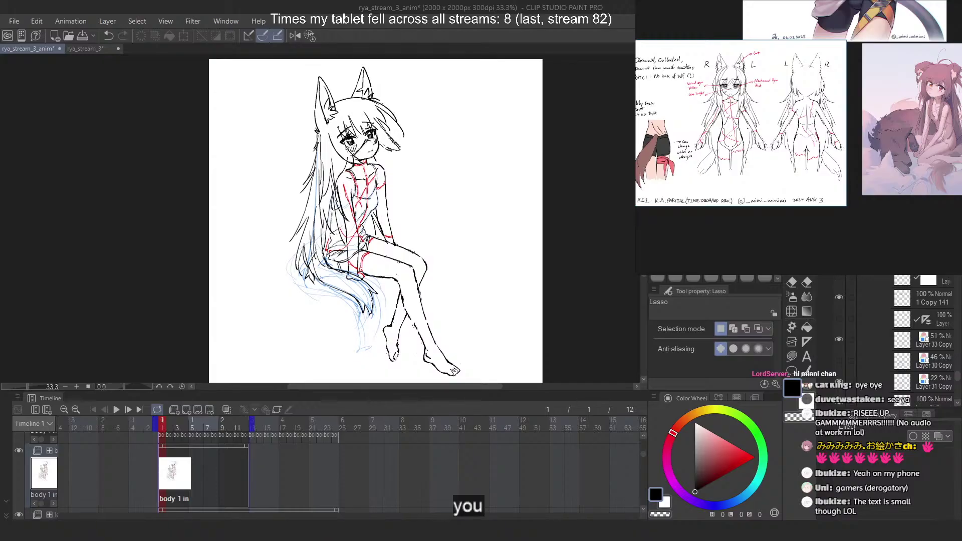
click(839, 299)
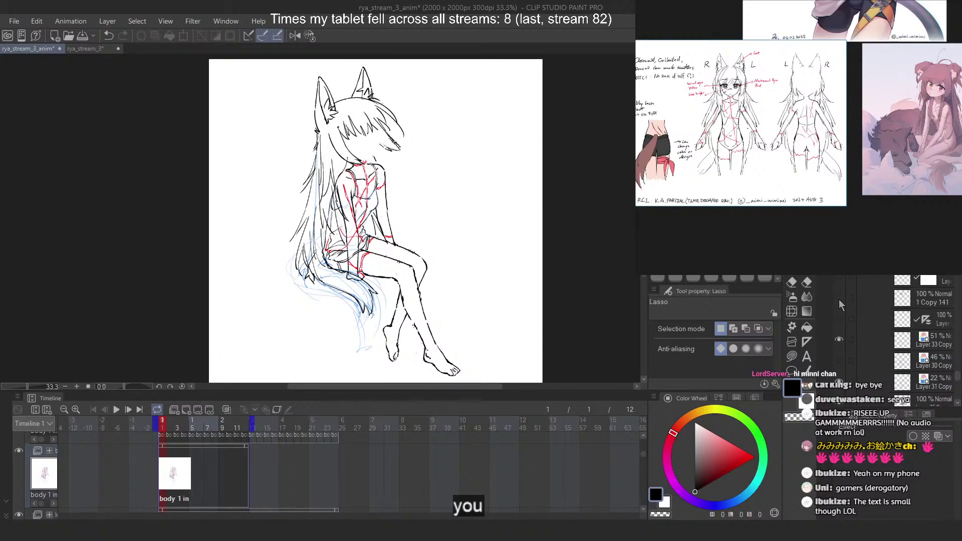
click(839, 299)
scroll(846, 317, down, 4)
click(917, 274)
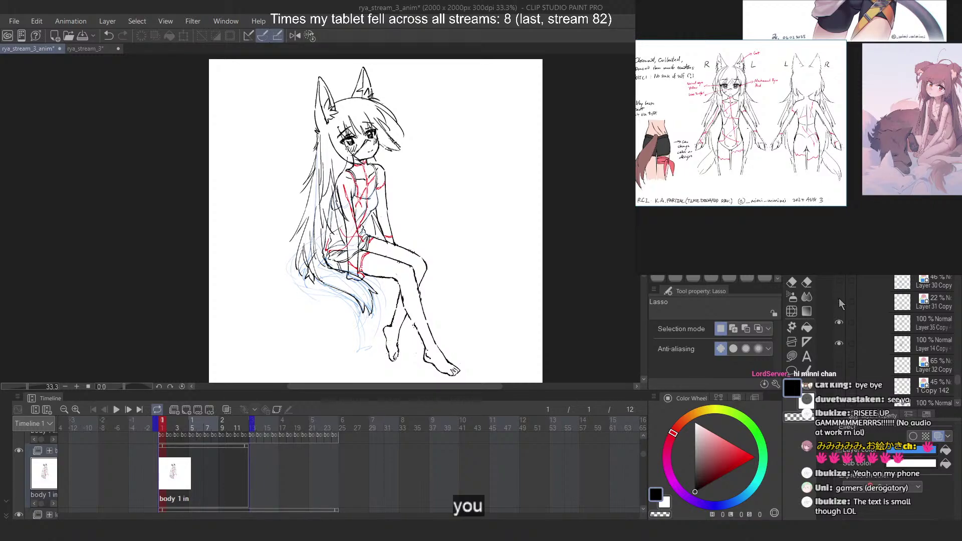
click(840, 322)
click(840, 322)
click(839, 342)
click(839, 342)
scroll(839, 342, down, 3)
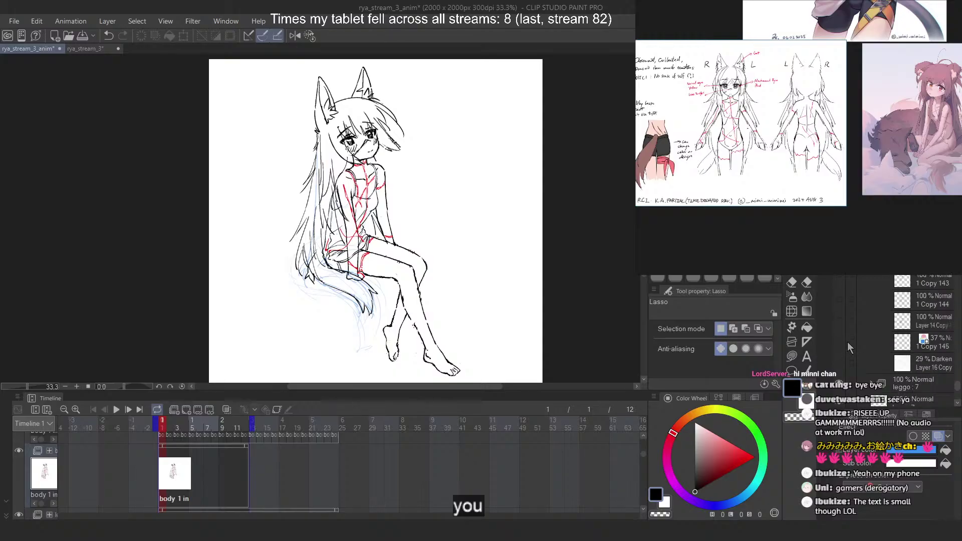
scroll(935, 325, down, 2)
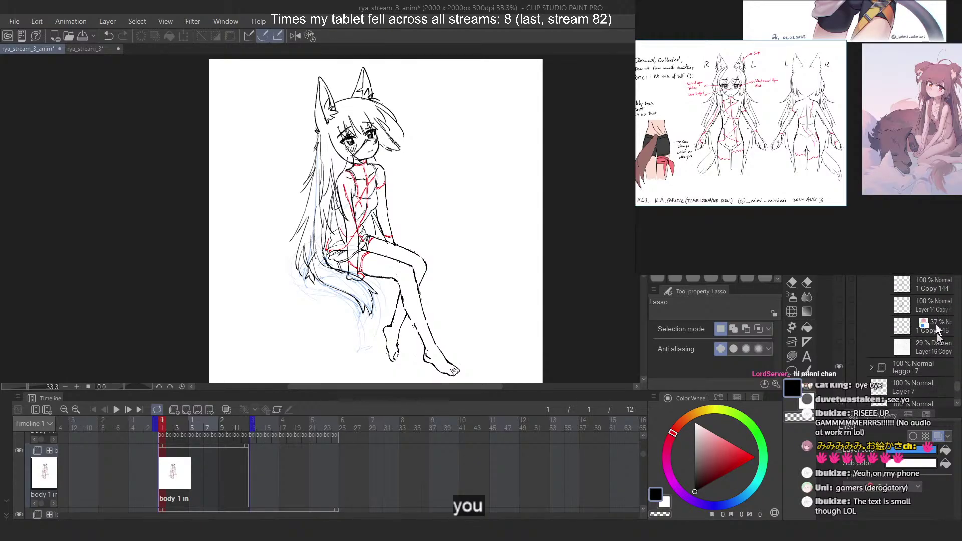
scroll(938, 331, up, 2)
shift+click(935, 278)
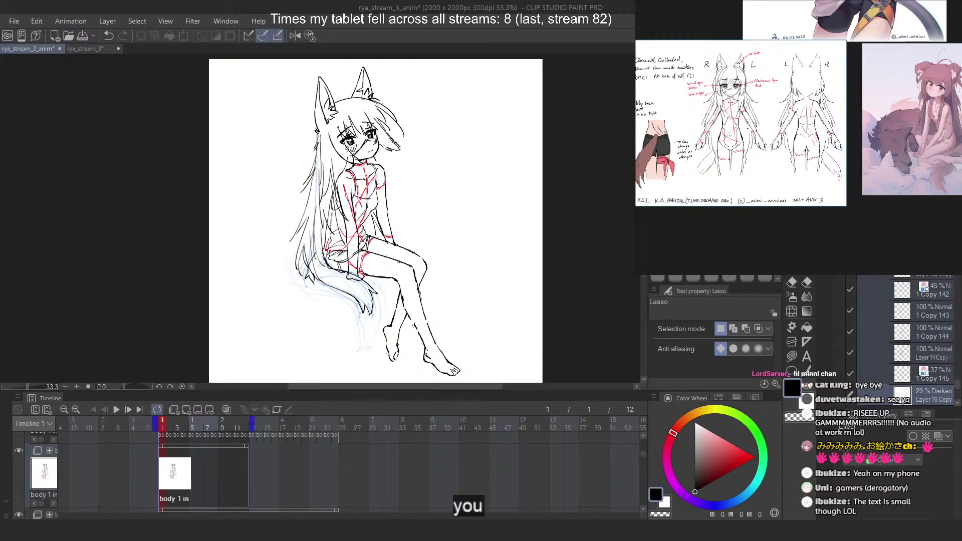
click(933, 395)
Delete Layer 33 Copy, Layer 30 Copy, Layer 31 Copy and the vector layer above them from the body 1 in cel
scroll(931, 326, up, 4)
click(930, 327)
click(876, 283)
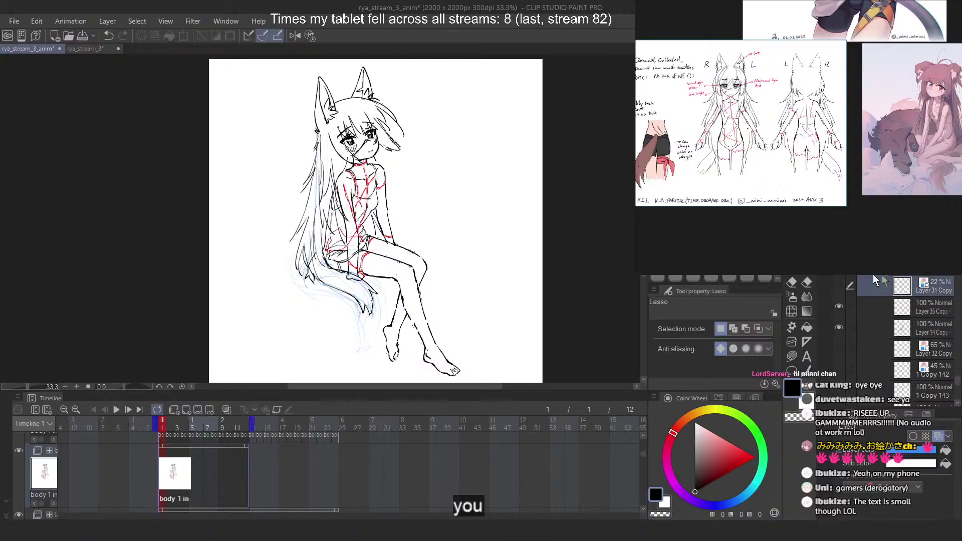
scroll(858, 295, up, 3)
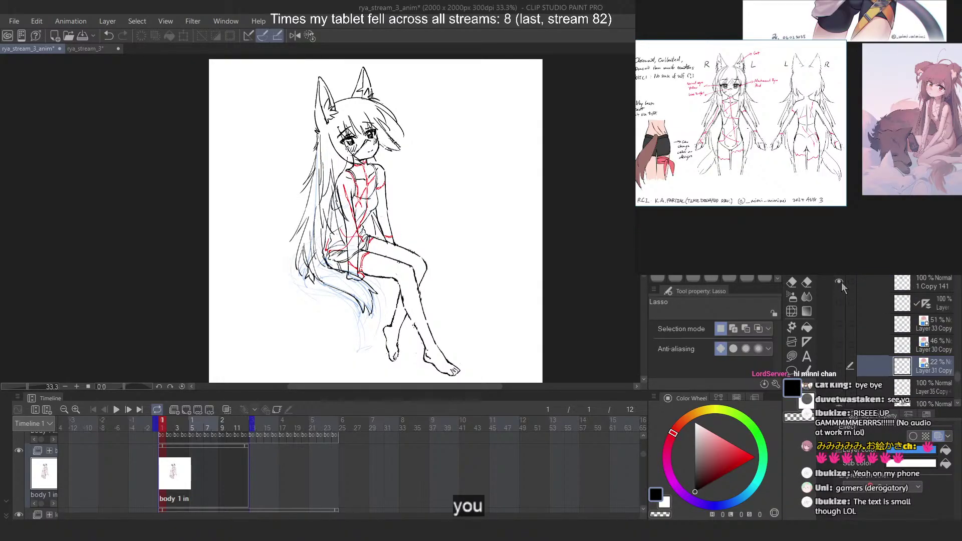
click(926, 304)
shift+click(939, 310)
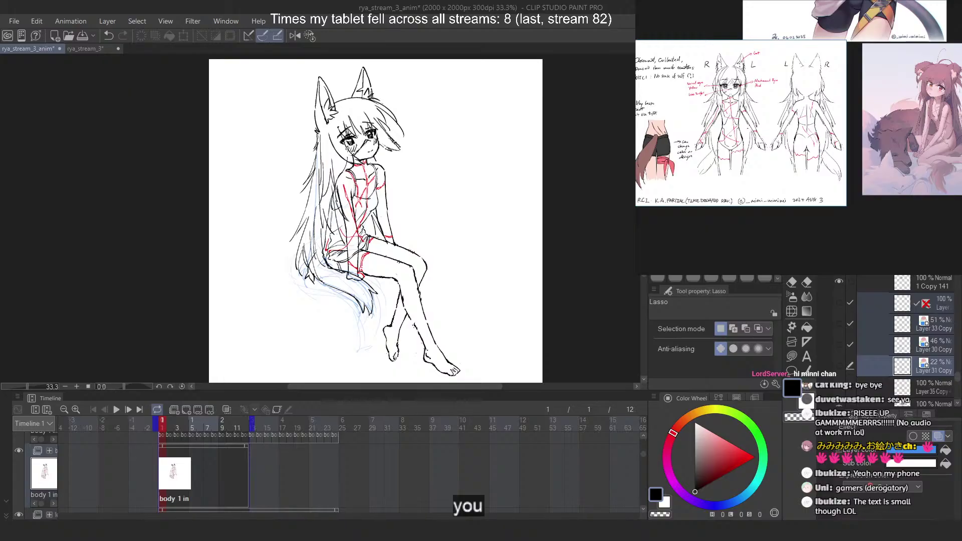
key(Delete)
Delete the masked layers and all others above 1 Copy 141 in the body 1 in cel and collapse its folder
click(938, 322)
click(840, 325)
click(840, 325)
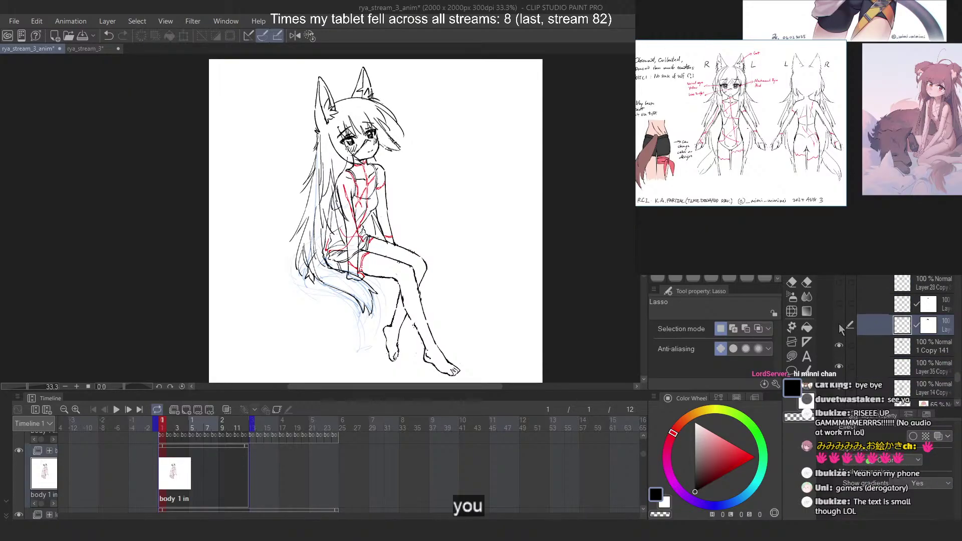
shift+click(897, 278)
key(Delete)
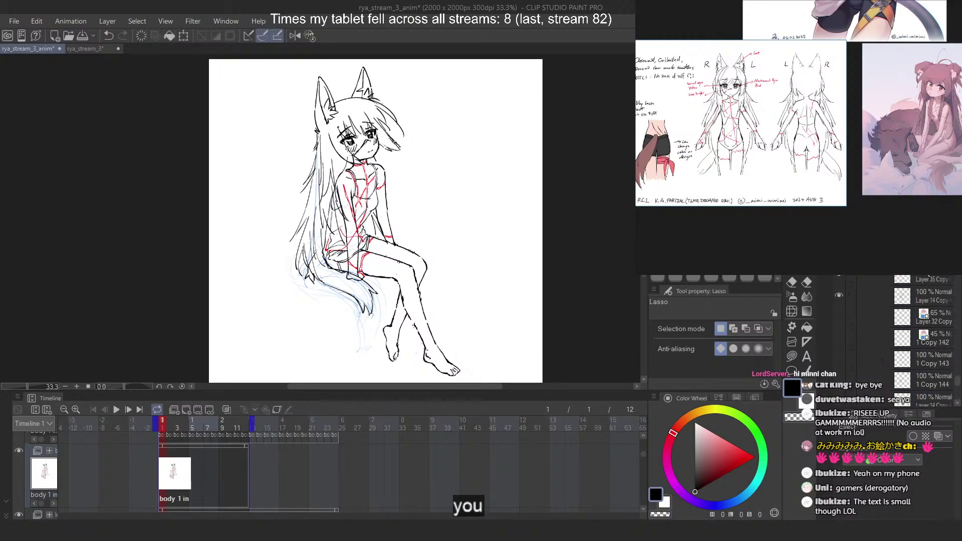
click(921, 287)
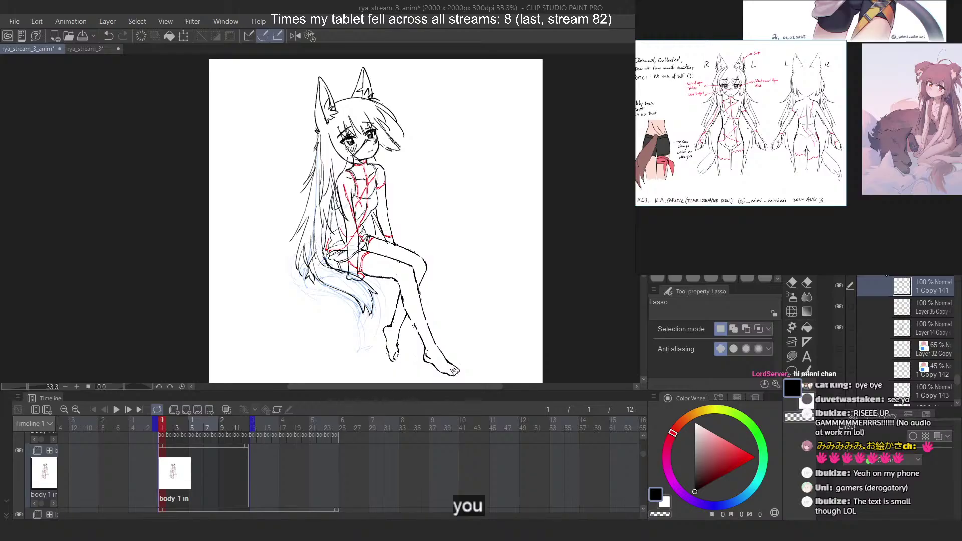
click(883, 267)
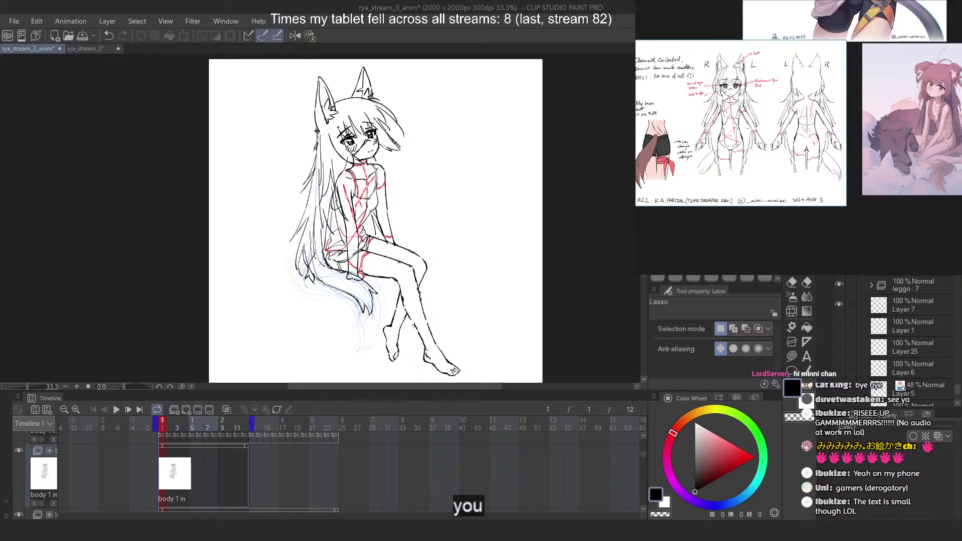
click(884, 266)
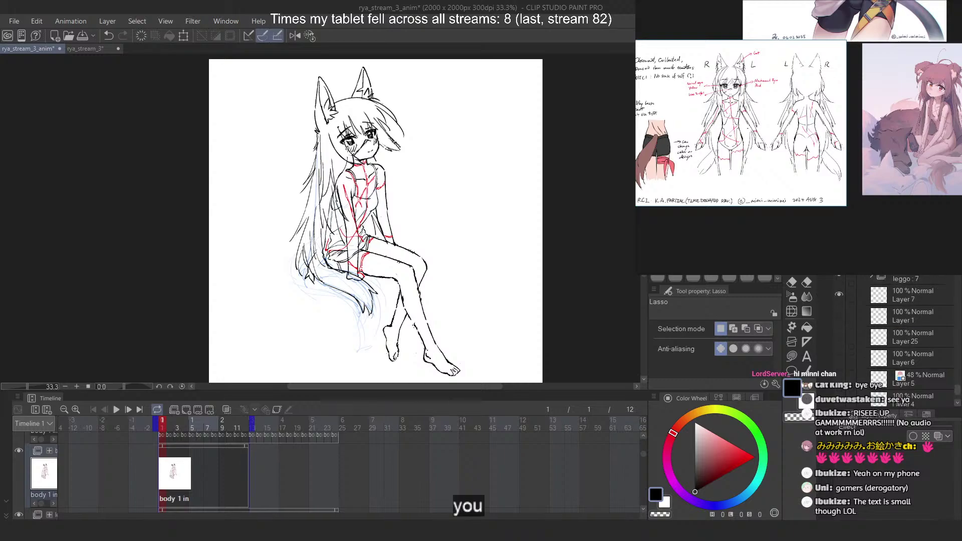
Assign the cel body 1 out 2 13 to frame 4 of the body animation folder
click(176, 454)
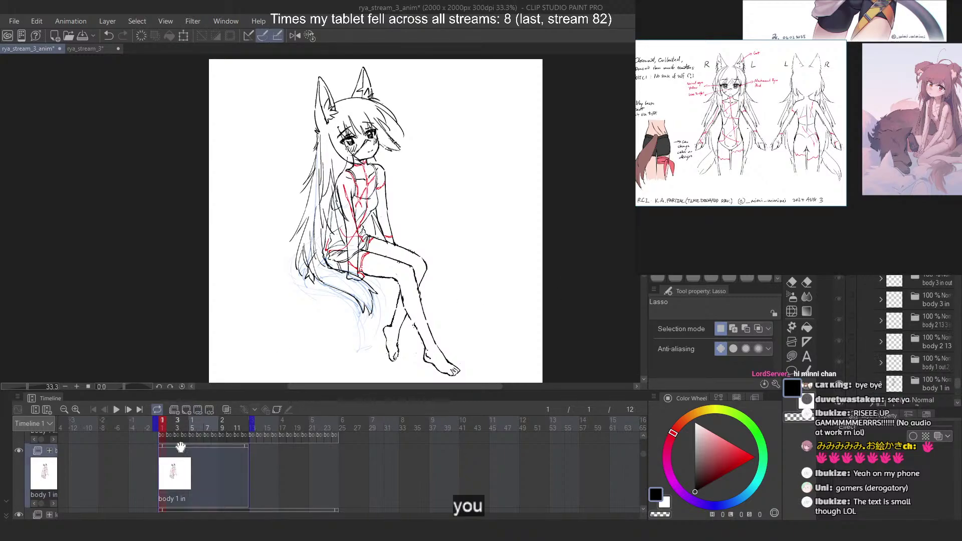
click(178, 474)
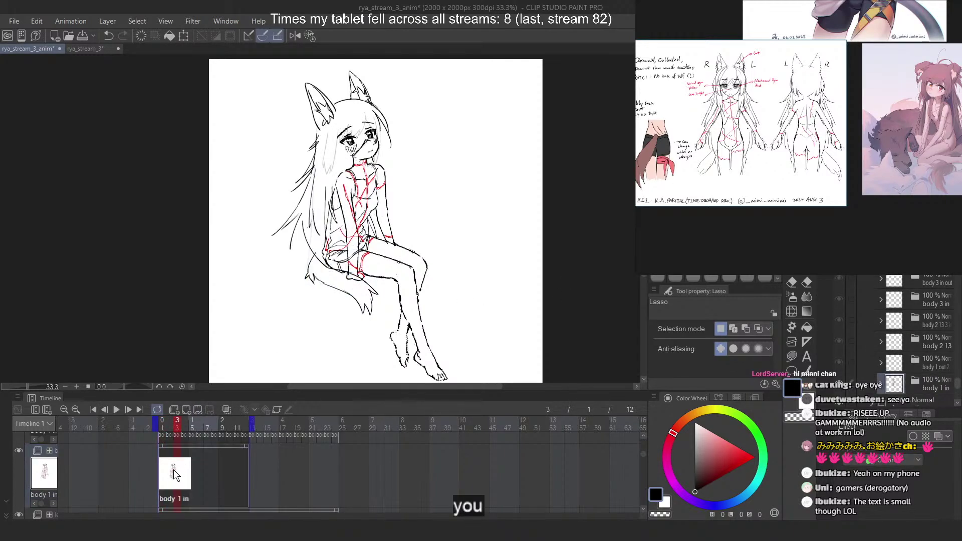
right_click(163, 467)
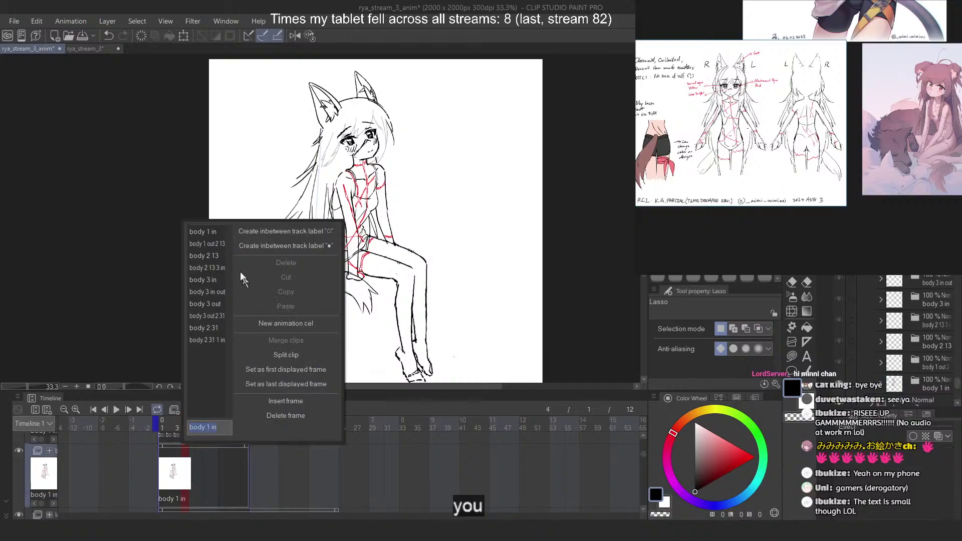
click(209, 245)
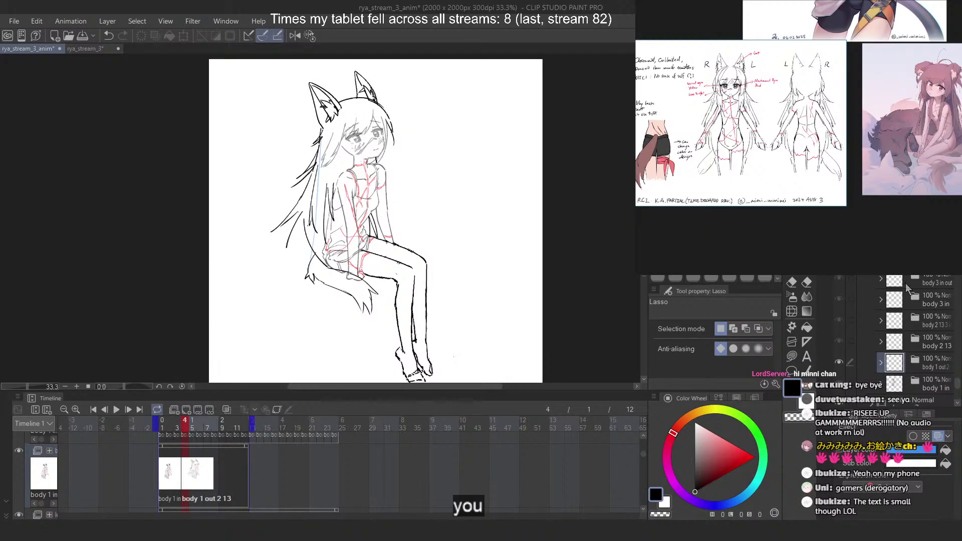
Delete the body 1 out 2 13 cel's layers except 1 Copy 122 and the 57% Layer 35 and Layer 14 copies
click(892, 343)
click(881, 331)
scroll(881, 332, down, 3)
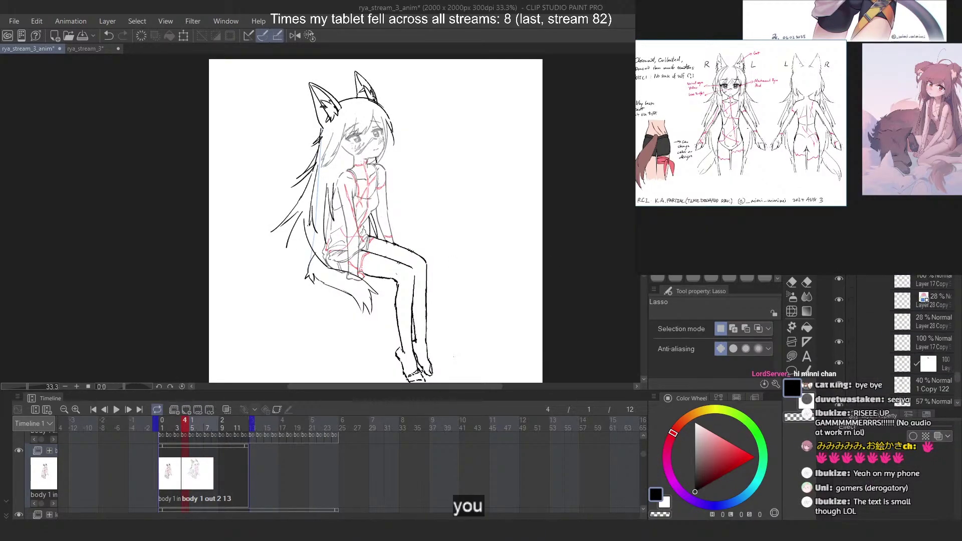
scroll(936, 323, down, 3)
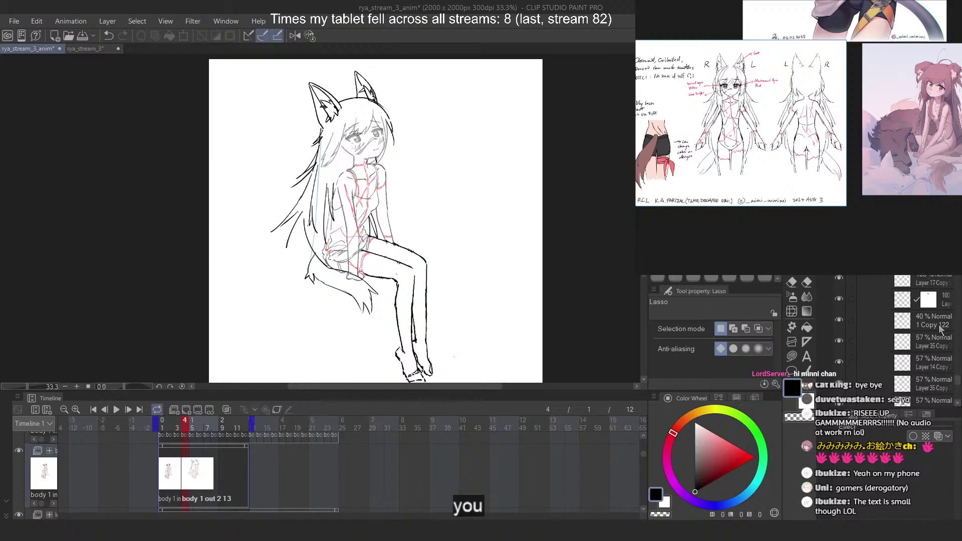
shift+click(947, 304)
scroll(937, 323, down, 10)
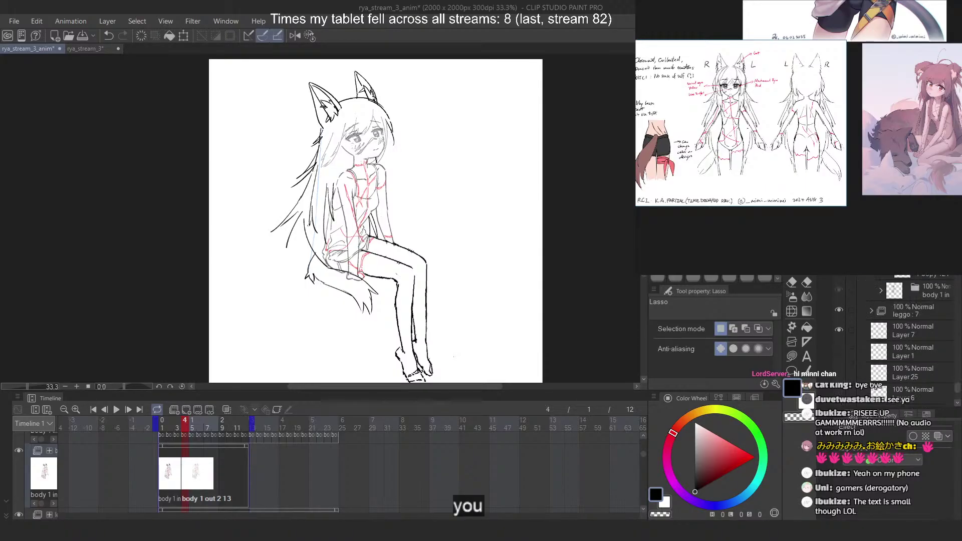
shift+click(936, 278)
scroll(912, 326, up, 3)
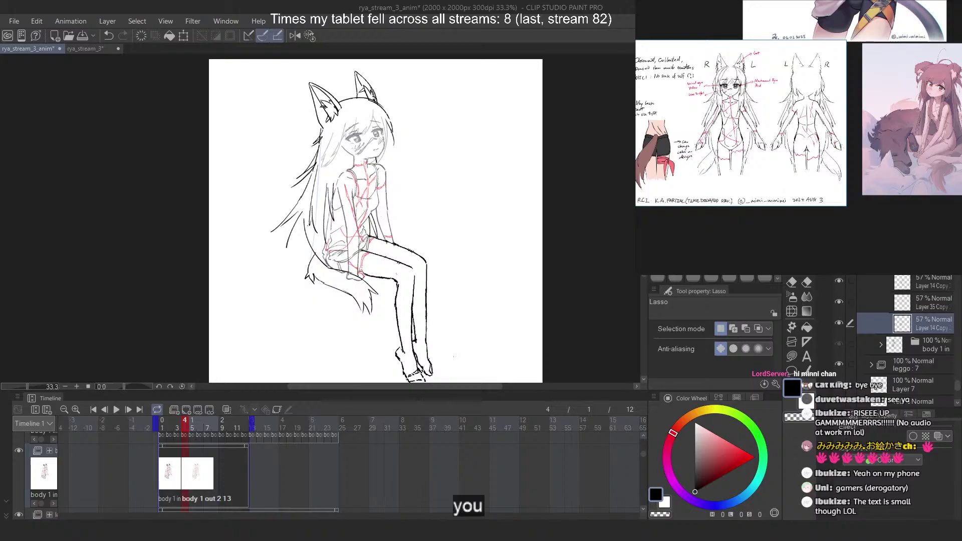
scroll(898, 321, up, 3)
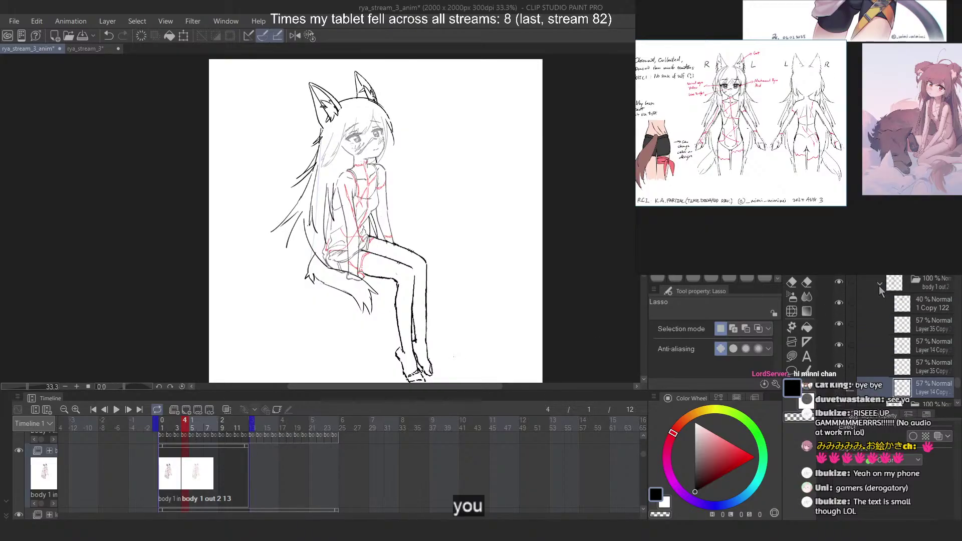
Collapse the body 1 out 2 13 cel's folder and expand the body 2 13 cel's folder in the layer list
scroll(882, 301, down, 3)
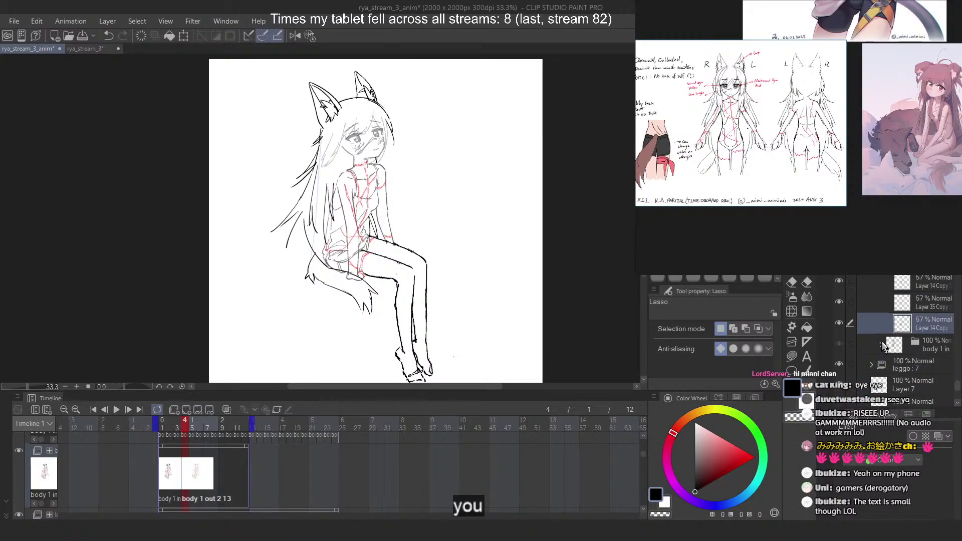
click(882, 344)
scroll(883, 345, down, 4)
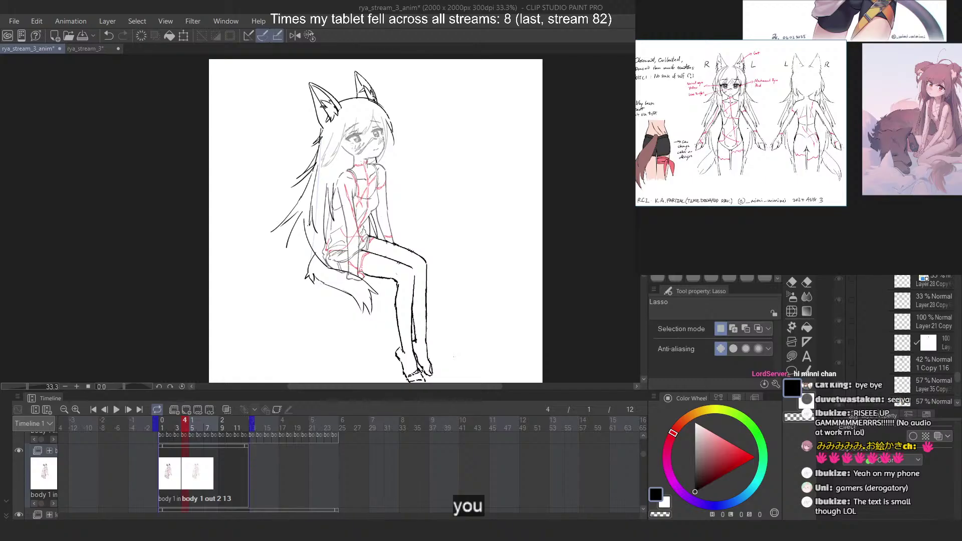
Try to assign the cel body 1 out 2 13 to frame 12 of the body animation folder
click(194, 444)
right_click(194, 450)
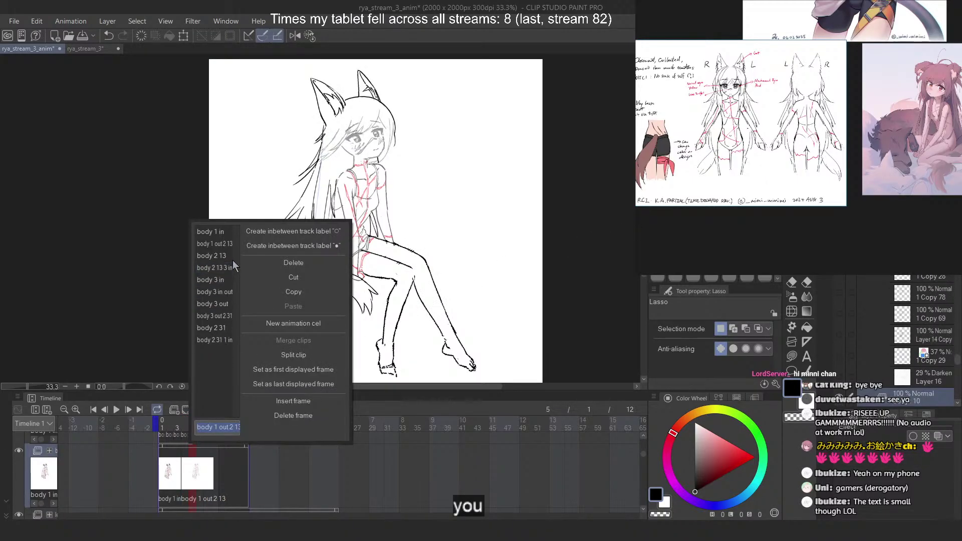
click(236, 464)
click(245, 464)
right_click(246, 464)
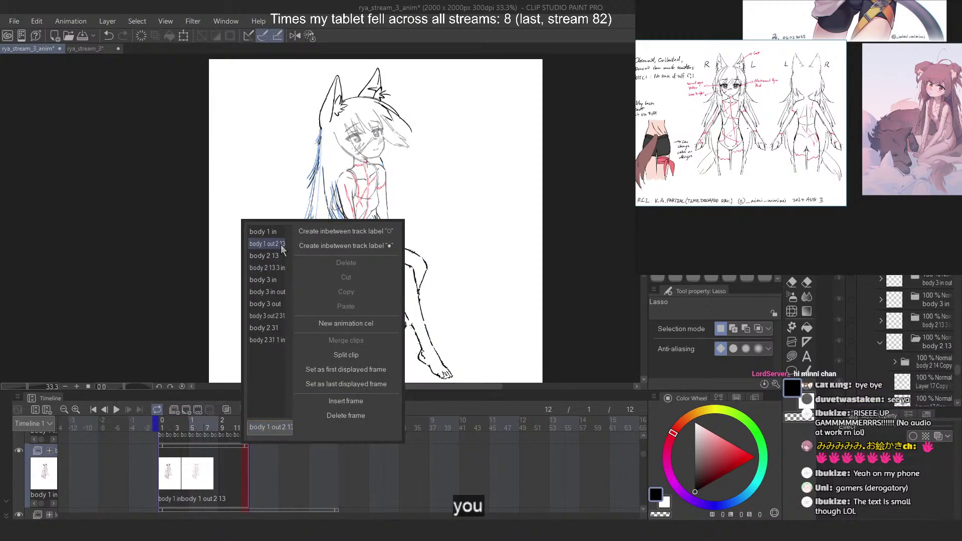
click(281, 245)
right_click(244, 470)
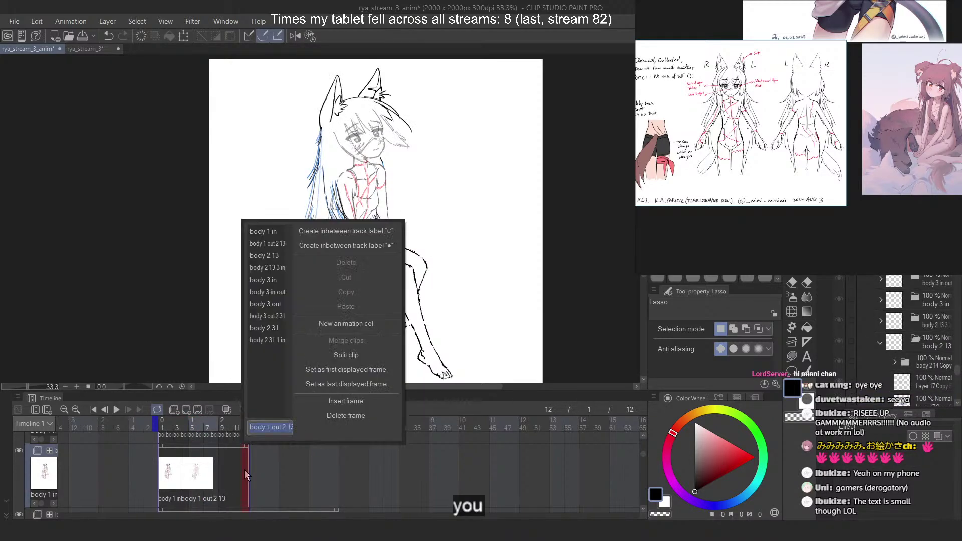
click(270, 255)
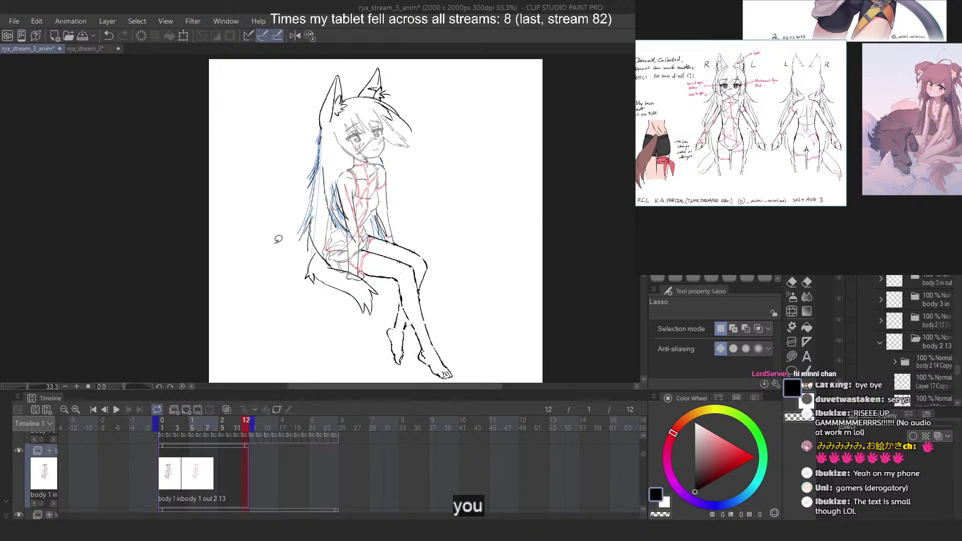
right_click(245, 469)
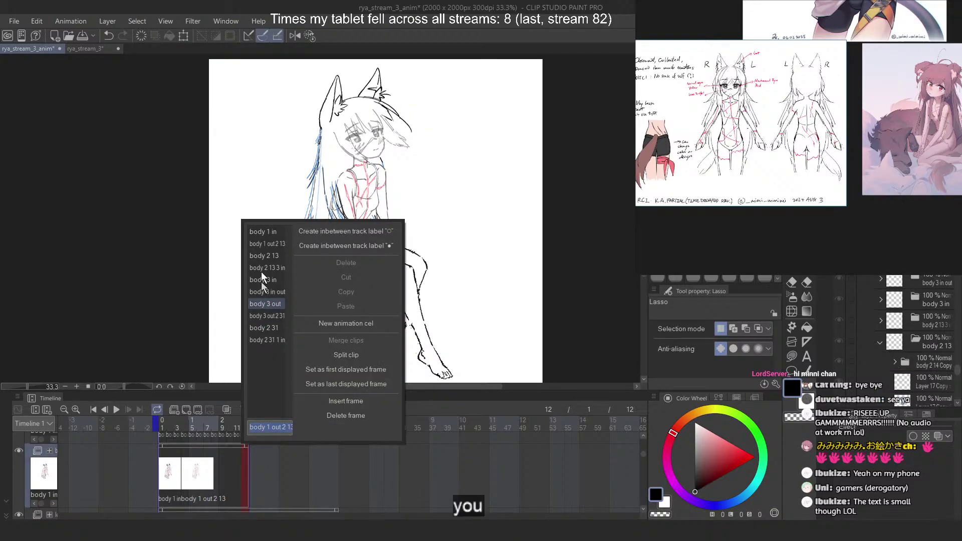
click(266, 244)
Assign the cel body 2 13 to frame 5 of the body animation folder
drag(217, 471, 183, 473)
click(238, 470)
click(245, 470)
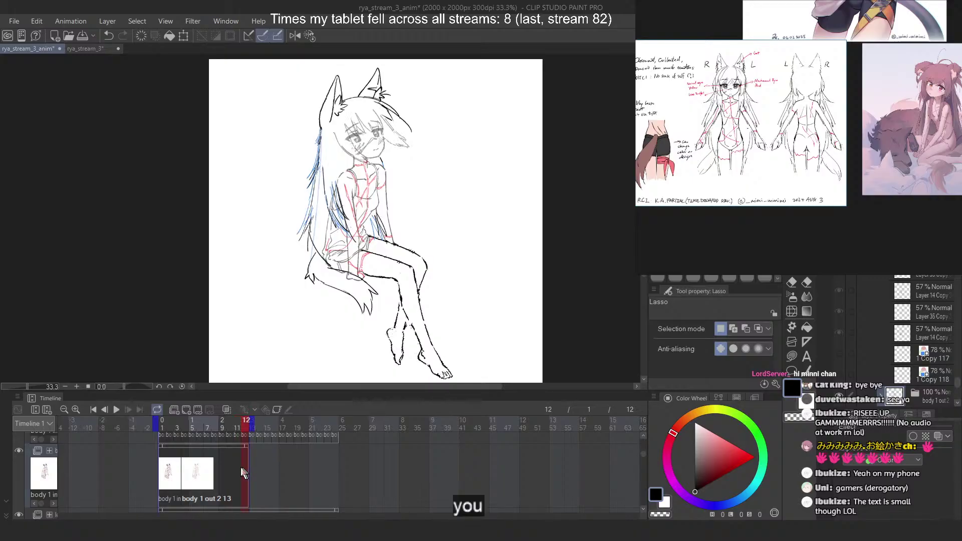
right_click(191, 472)
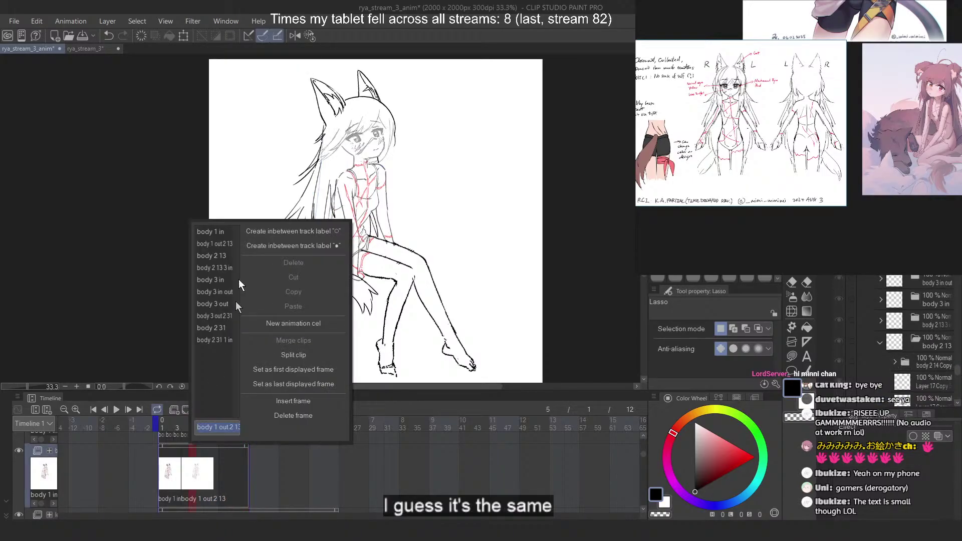
click(227, 253)
Assign the cel body 1 out 2 13 to frame 12 of the body animation folder
click(245, 468)
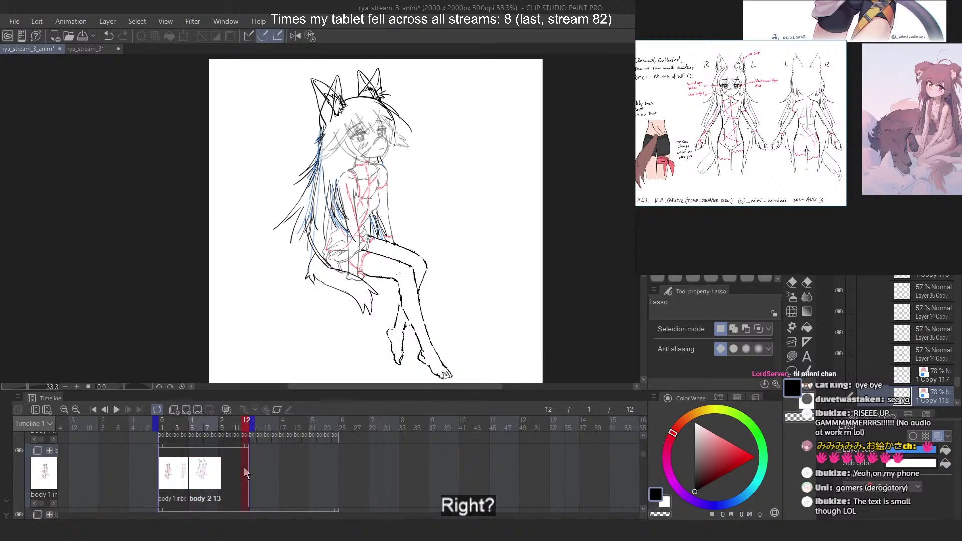
click(238, 468)
right_click(238, 468)
click(259, 293)
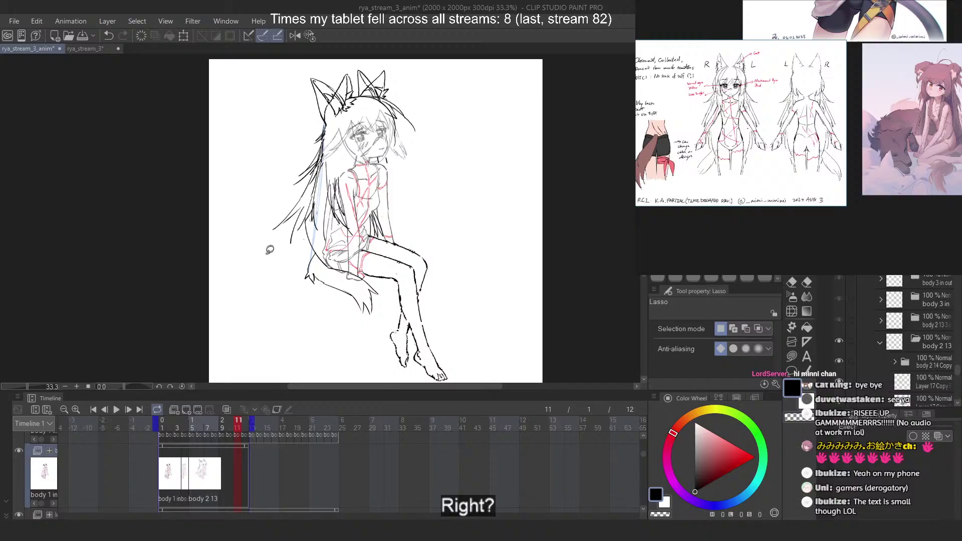
right_click(245, 460)
click(267, 244)
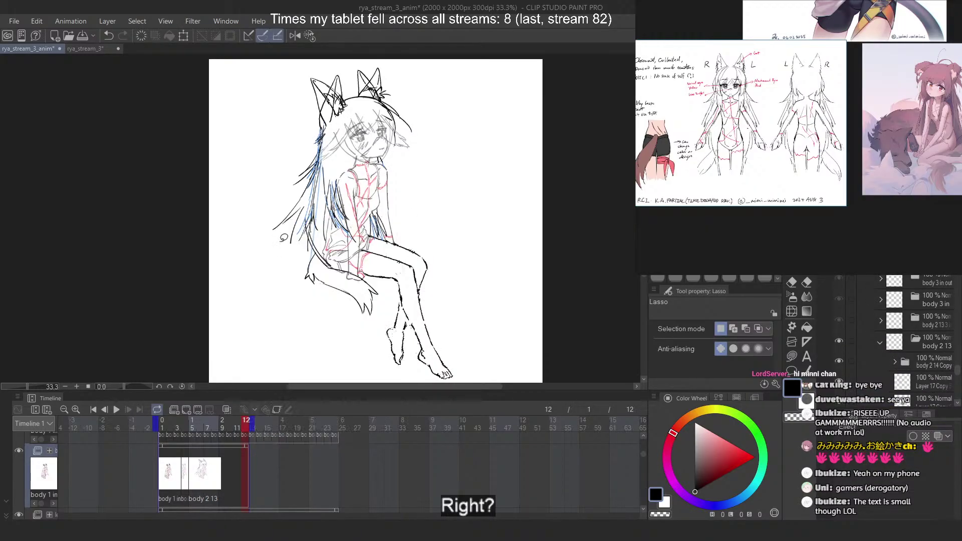
Delete the body 2 13 cel's layers except 1 Copy 116 and the 57% Layer 35 and Layer 14 copies
click(192, 435)
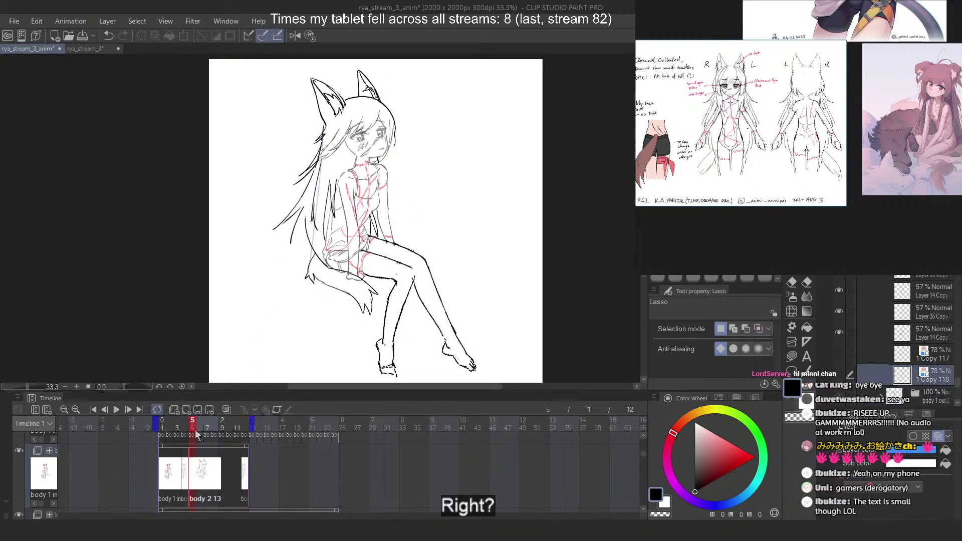
scroll(920, 350, up, 2)
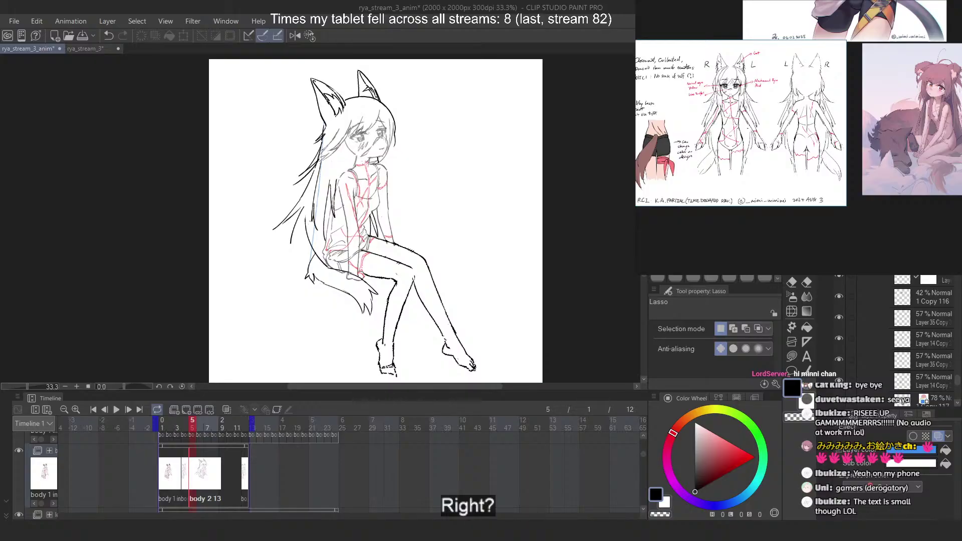
scroll(920, 341, up, 2)
shift+click(922, 280)
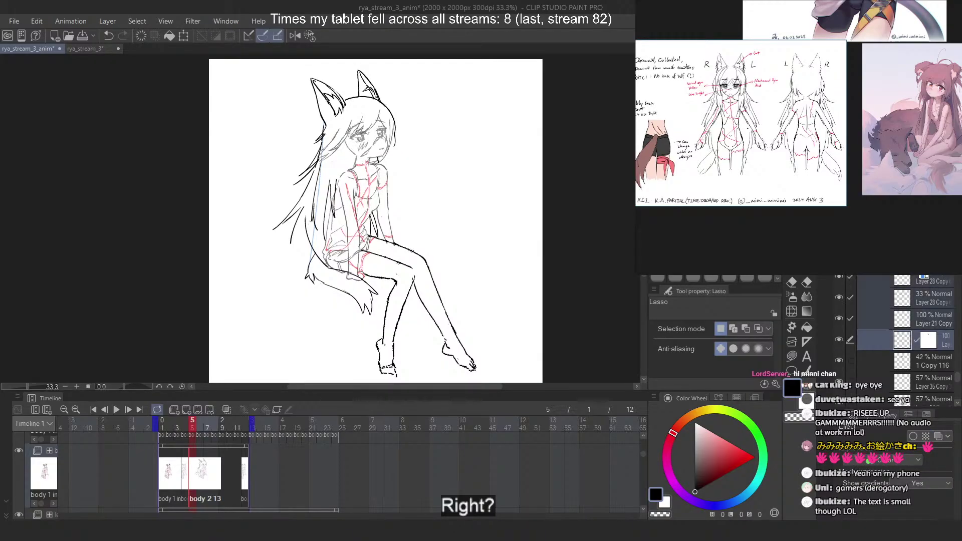
key(Delete)
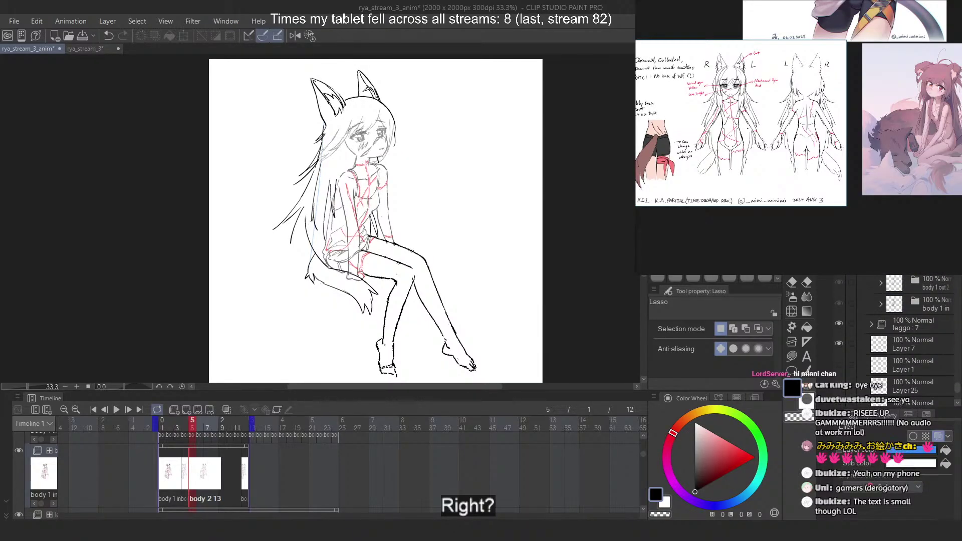
scroll(929, 281, up, 3)
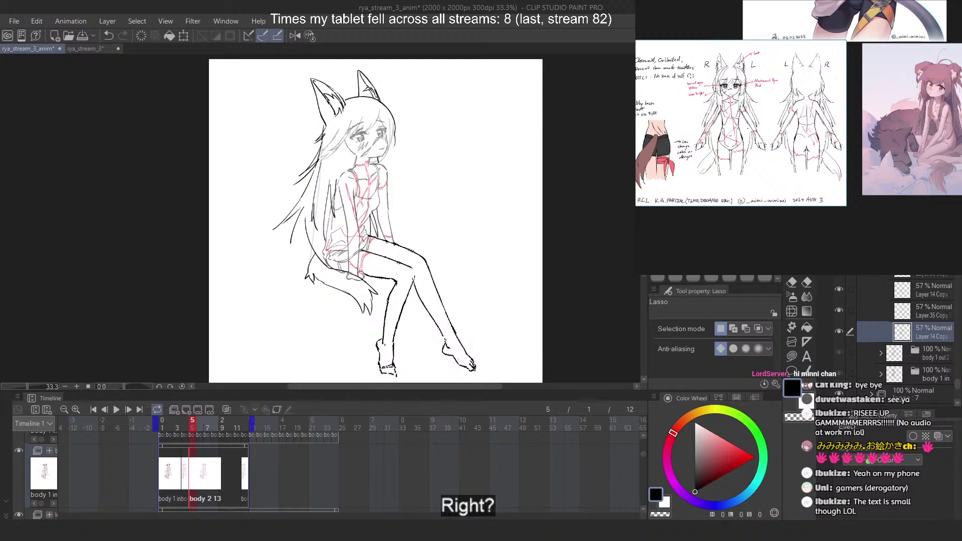
scroll(912, 341, down, 3)
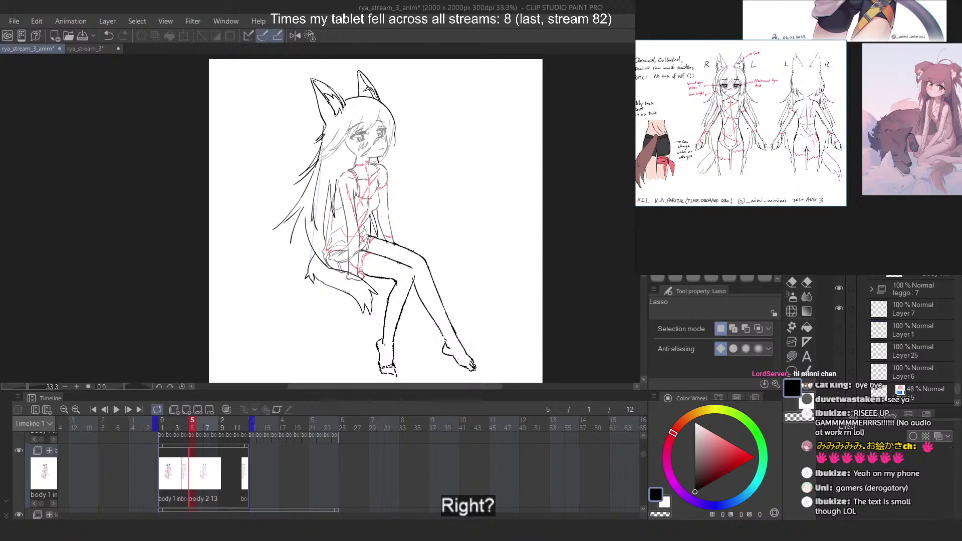
Assign the cel body 2 13 3 in to frame 6 of the body animation folder
click(198, 463)
right_click(197, 462)
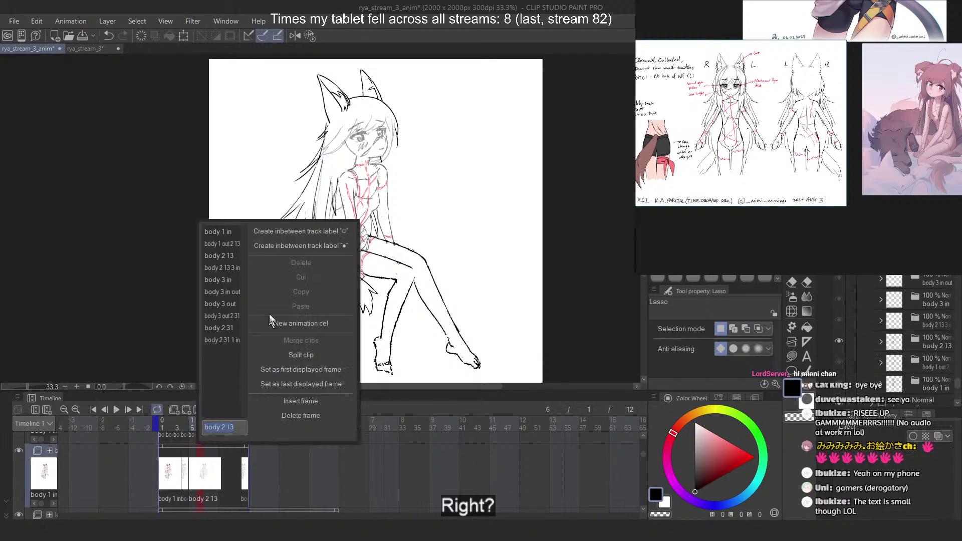
click(236, 270)
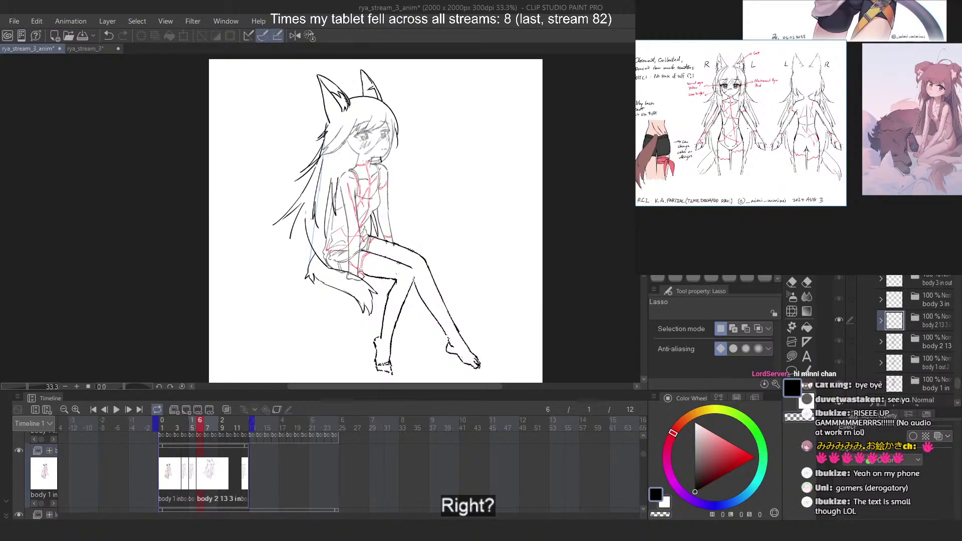
Delete the body 2 13 3 in cel's layers except 1 Copy 111 and the 57% Layer 35 and Layer 14 copies
click(881, 276)
scroll(923, 279, down, 1)
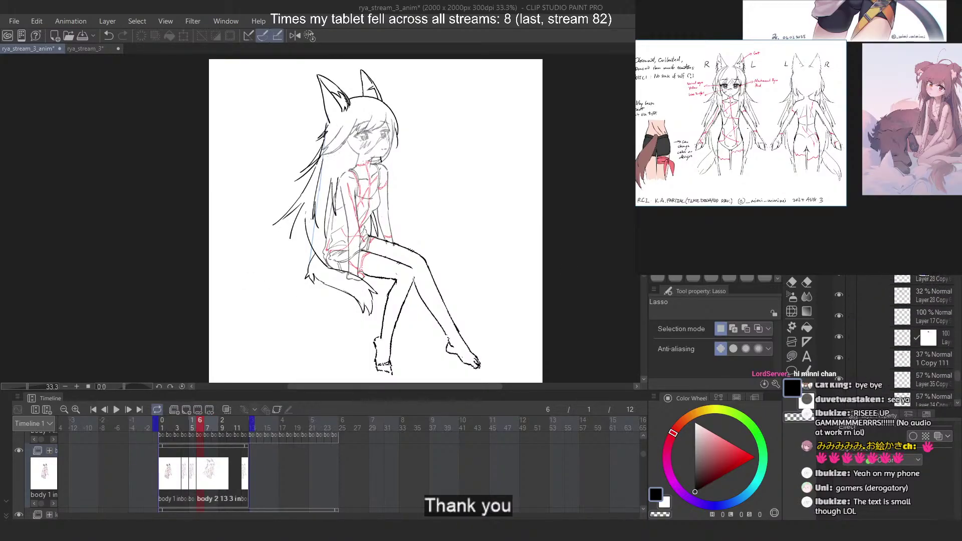
shift+click(947, 333)
scroll(922, 341, down, 3)
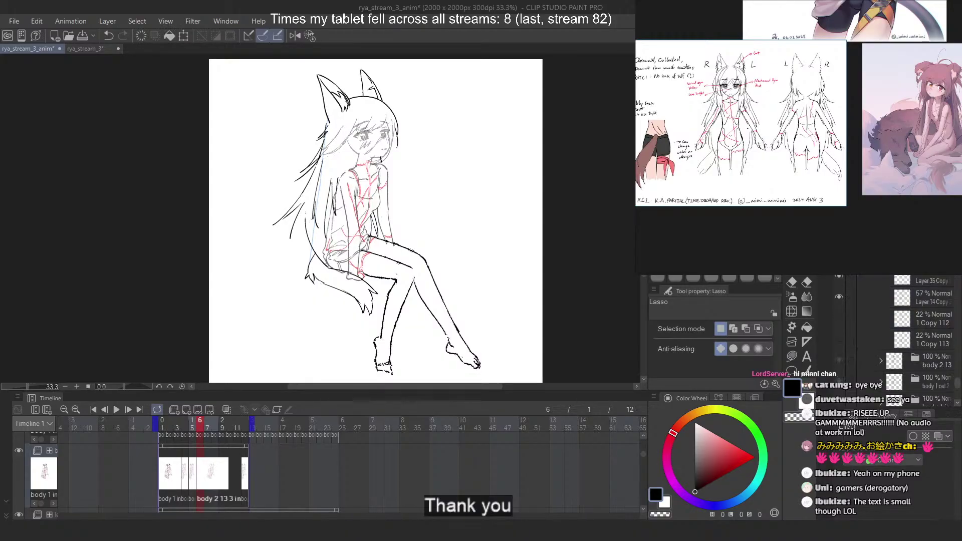
click(934, 320)
shift+click(933, 340)
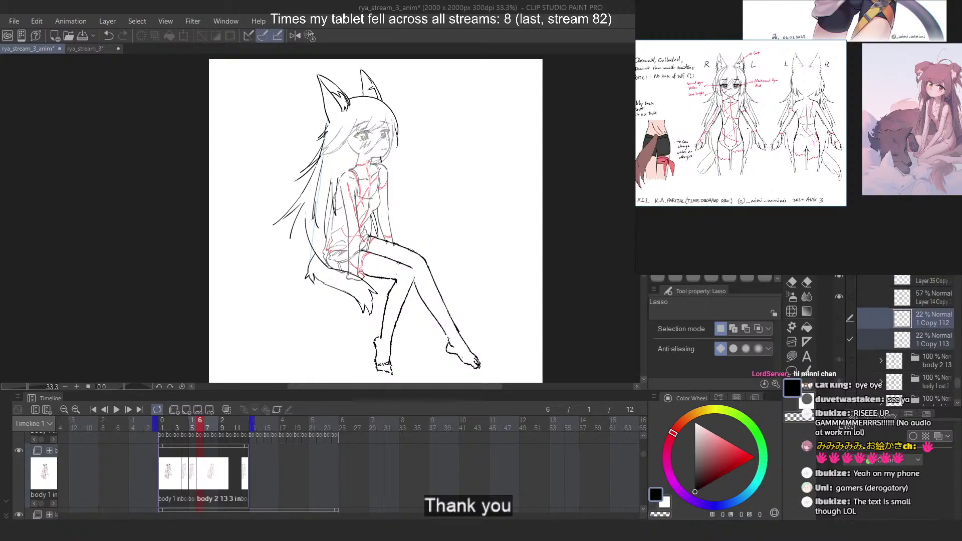
key(Delete)
Assign the cel body 3 in to frame 7 of the body animation folder and compare frames 7 and 8
mouse_move(203, 427)
mouse_down()
mouse_move(182, 421)
mouse_move(215, 422)
mouse_move(206, 420)
mouse_up()
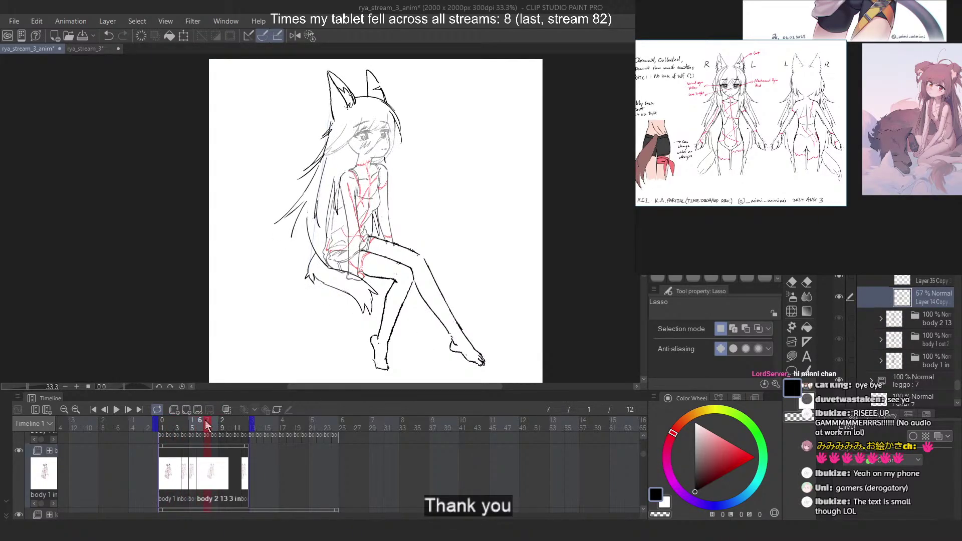
right_click(206, 465)
click(242, 279)
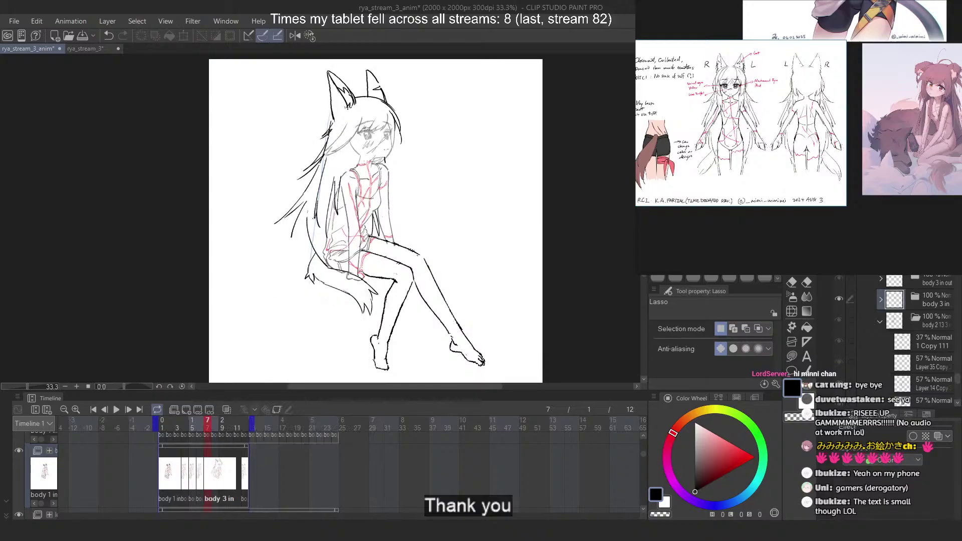
drag(204, 420, 209, 420)
click(214, 421)
click(208, 421)
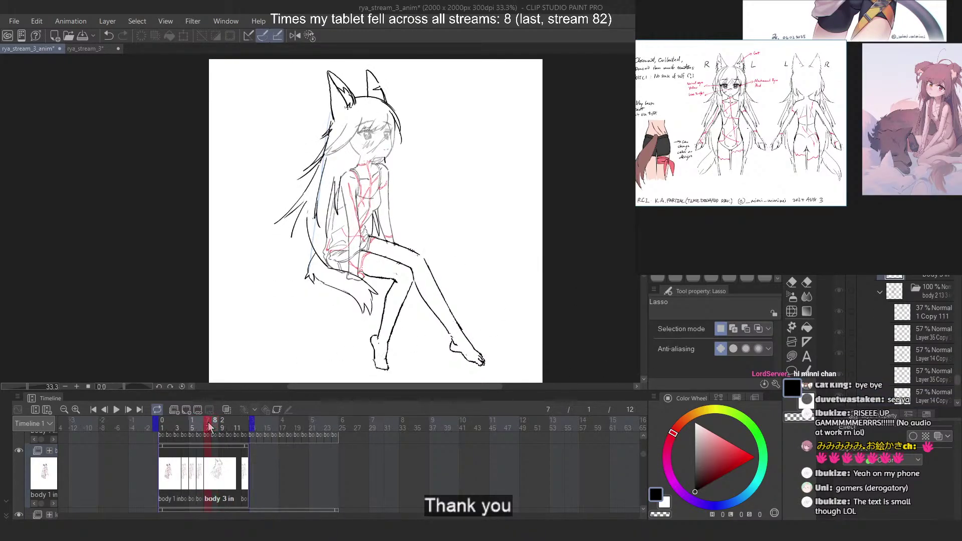
Delete the body 3 in cel's layers except Layer 3 Copy 6 and the 57% Layer 35 and Layer 14 copies, collapsing the finished cel folders
click(880, 293)
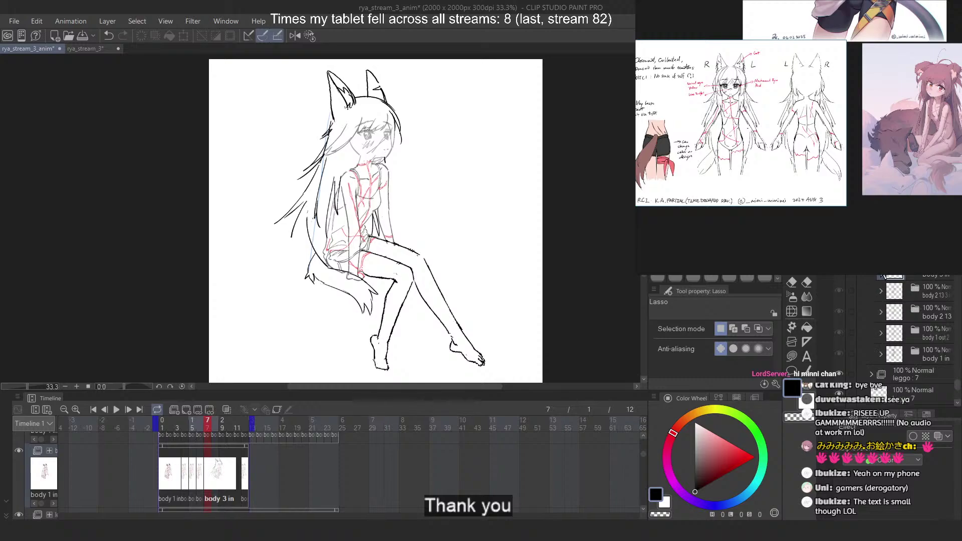
click(928, 291)
scroll(932, 328, down, 1)
scroll(937, 311, down, 5)
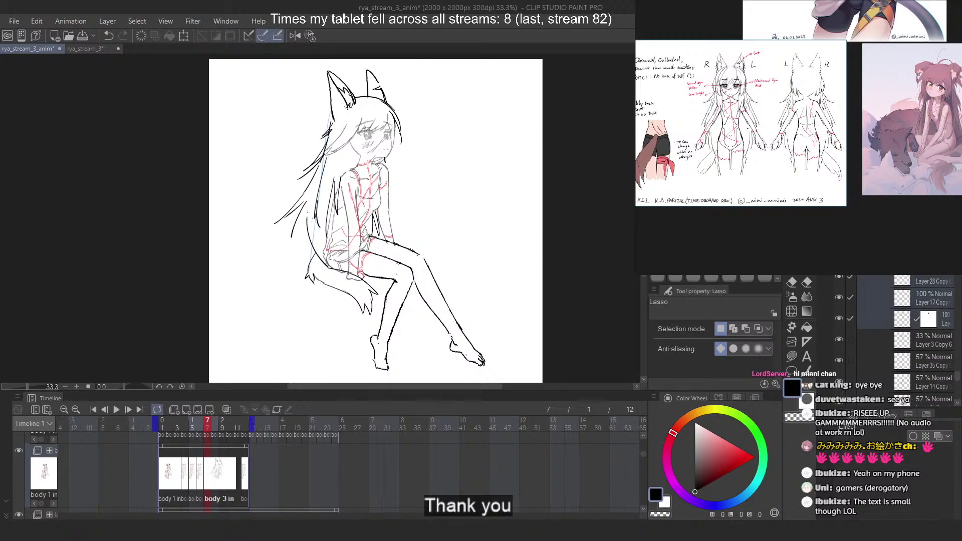
click(935, 279)
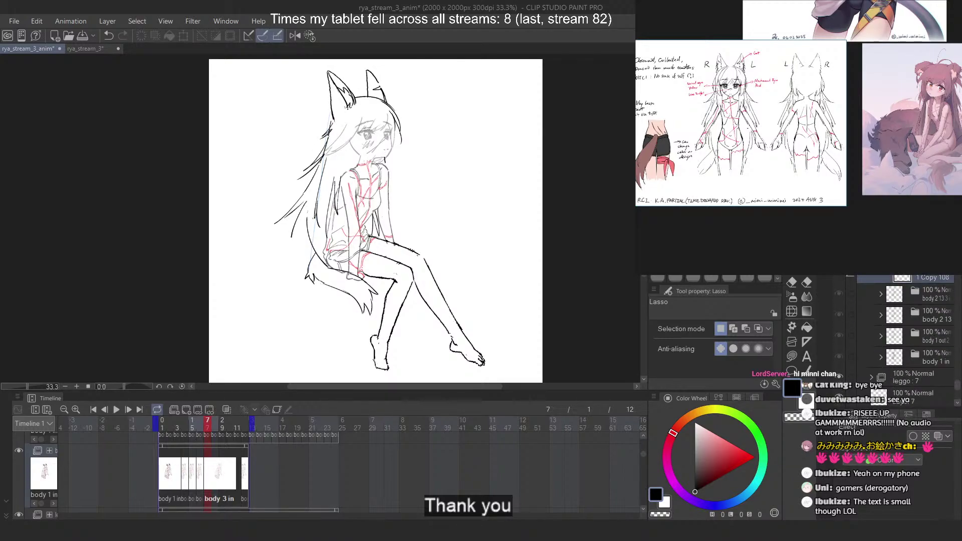
scroll(919, 321, up, 3)
click(919, 282)
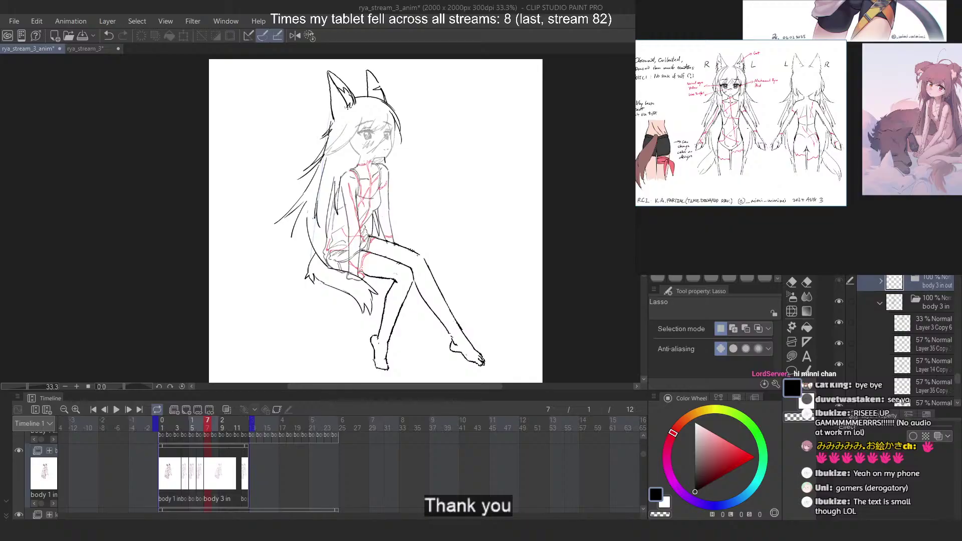
scroll(920, 326, down, 5)
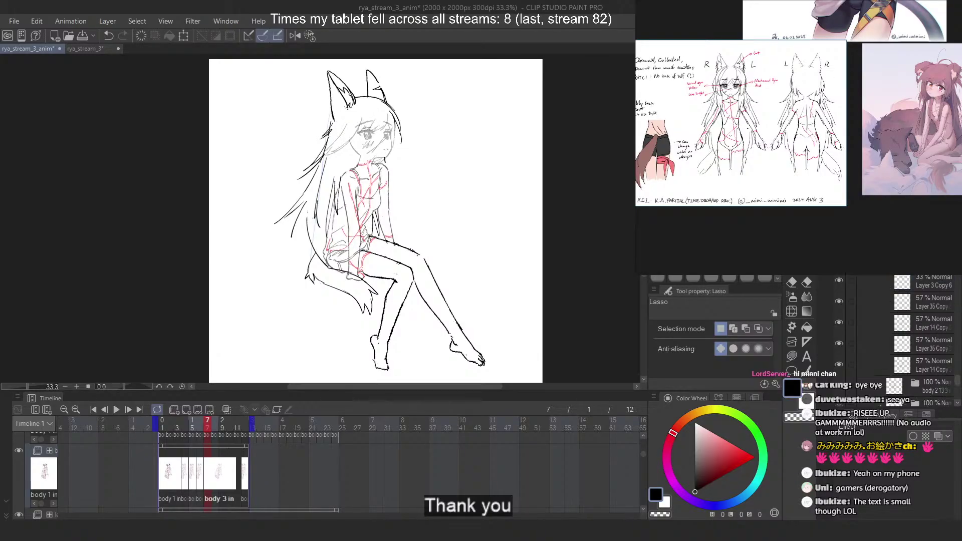
click(946, 271)
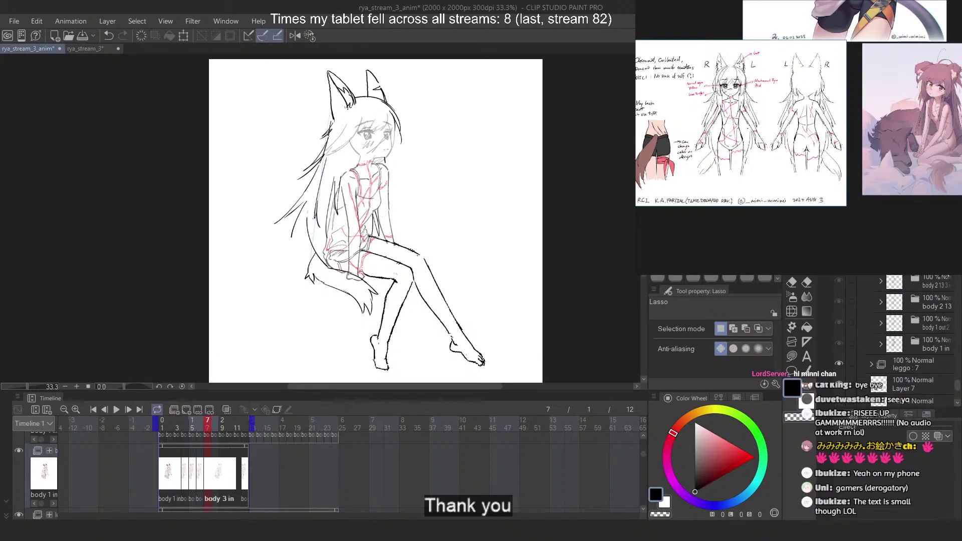
Assign the cel body 2 13 3 in to frame 8 of the body animation folder
click(202, 477)
right_click(218, 466)
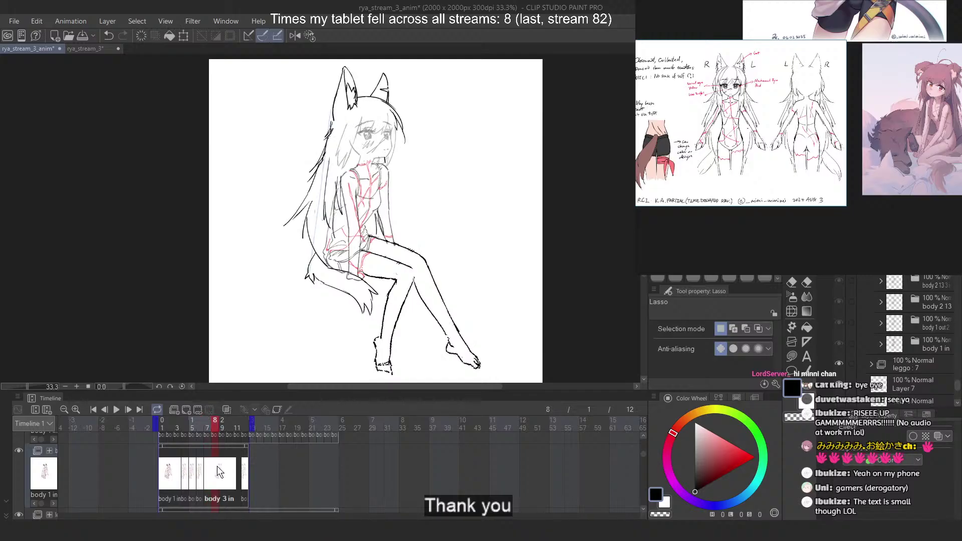
click(254, 294)
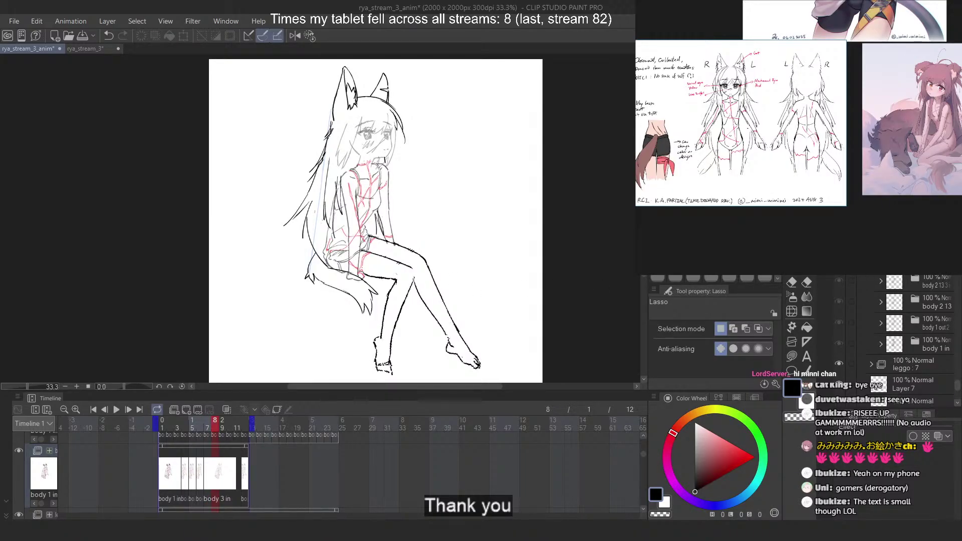
click(219, 472)
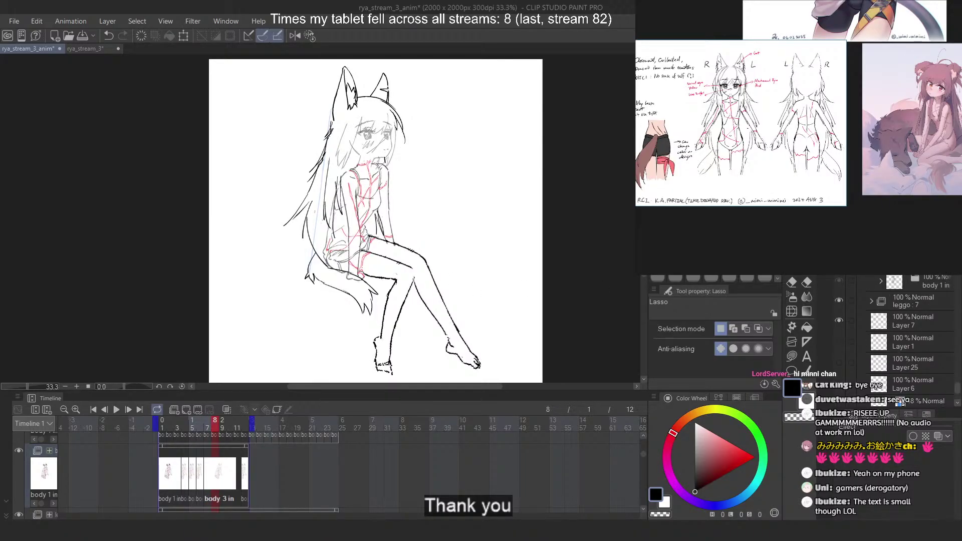
right_click(215, 467)
click(244, 270)
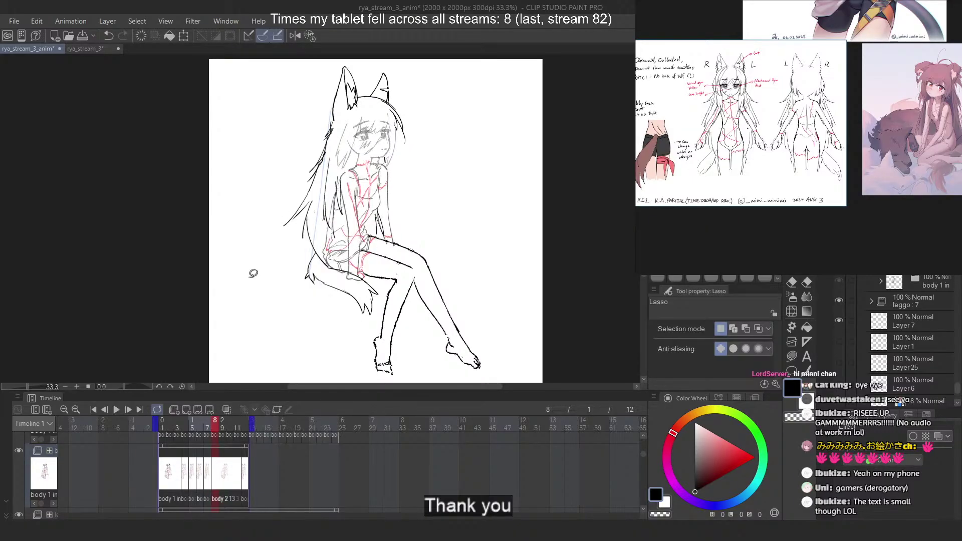
Assign the cel body 2 13 to frame 9 and body 1 out 2 13 to frame 10 of the body animation folder
click(223, 467)
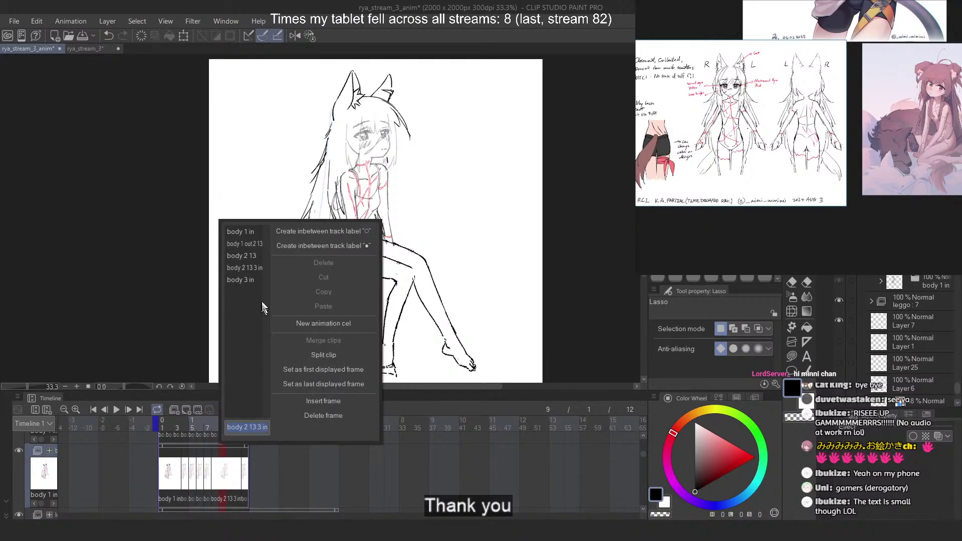
click(251, 258)
click(227, 468)
right_click(228, 469)
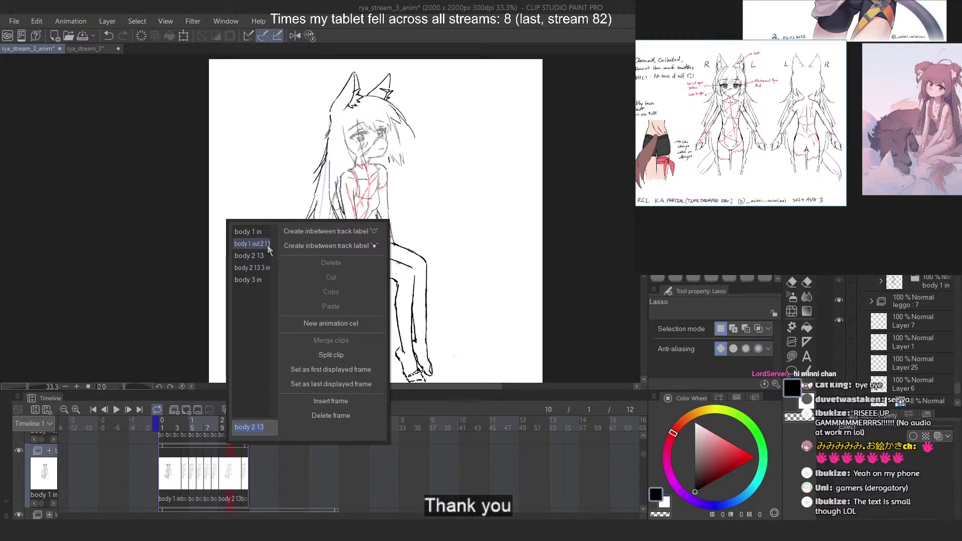
click(267, 245)
click(236, 468)
right_click(238, 467)
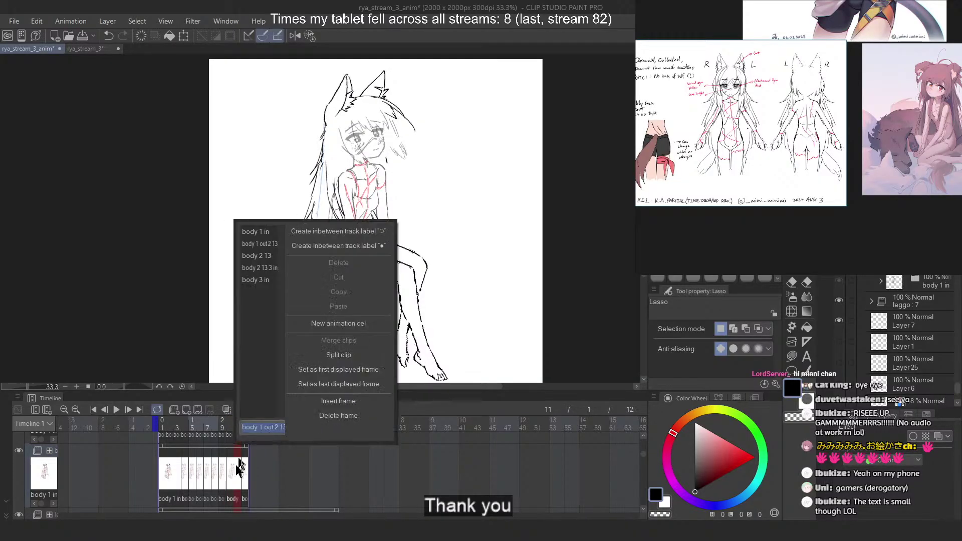
click(302, 490)
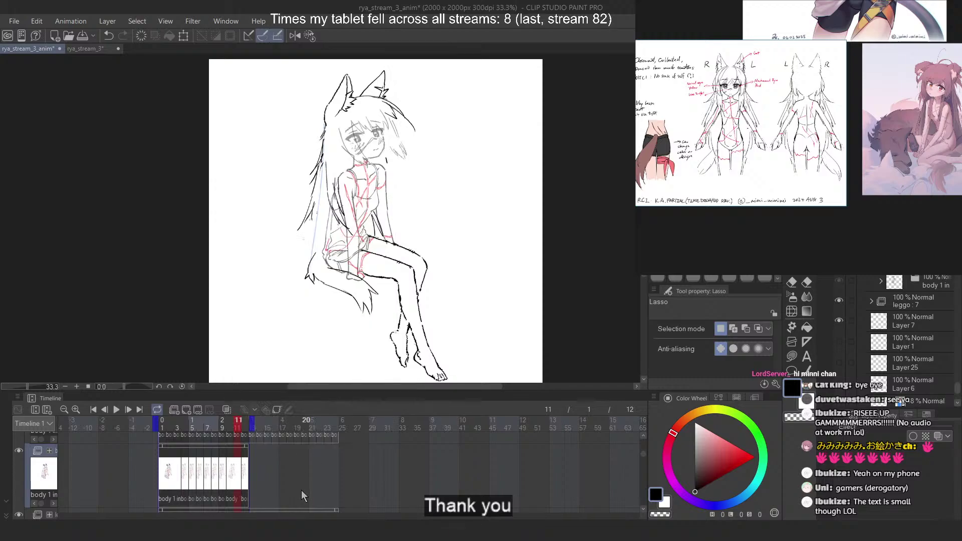
Review frames 8 to 12 and shift the body clips at frames 9 and 10 one frame later to frames 10 and 11
mouse_move(245, 424)
mouse_down()
mouse_move(170, 428)
mouse_move(215, 430)
mouse_up()
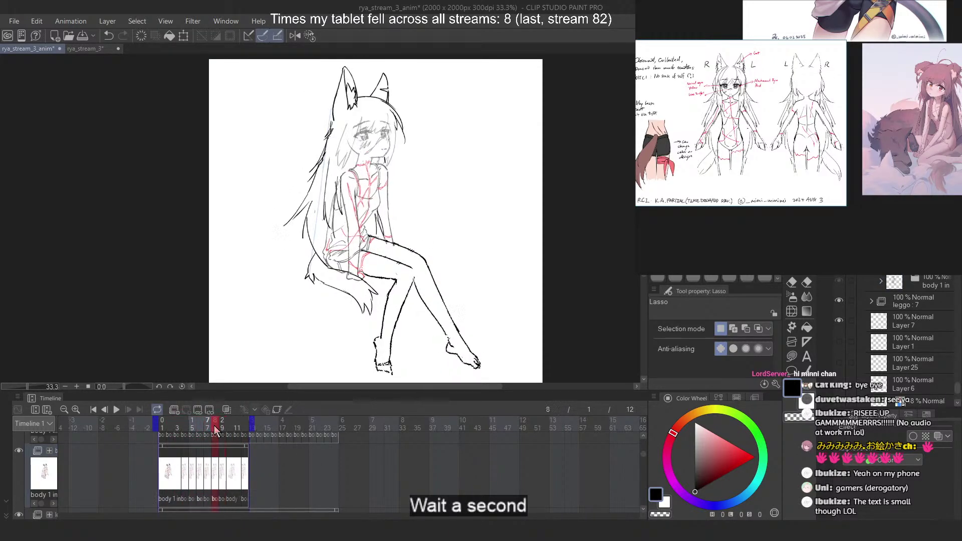
click(221, 470)
click(230, 469)
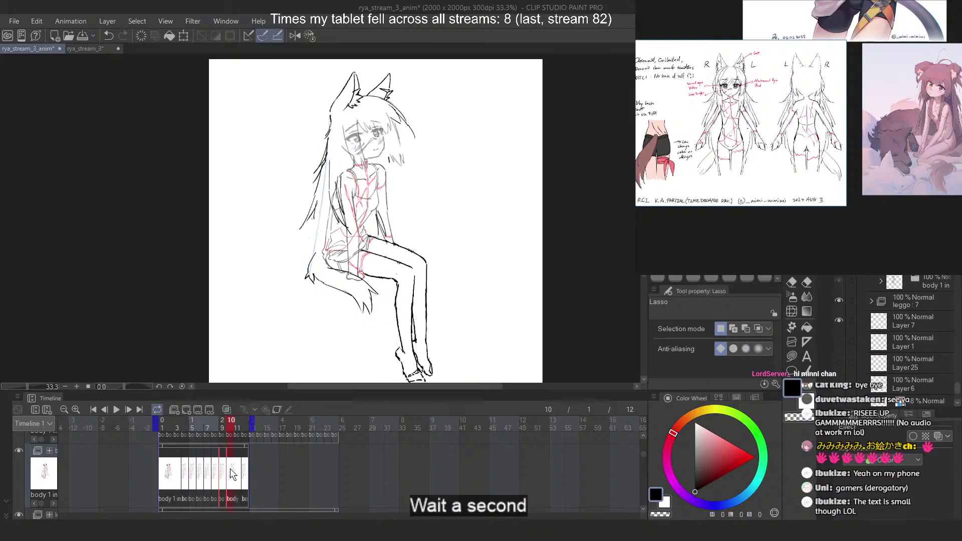
click(221, 468)
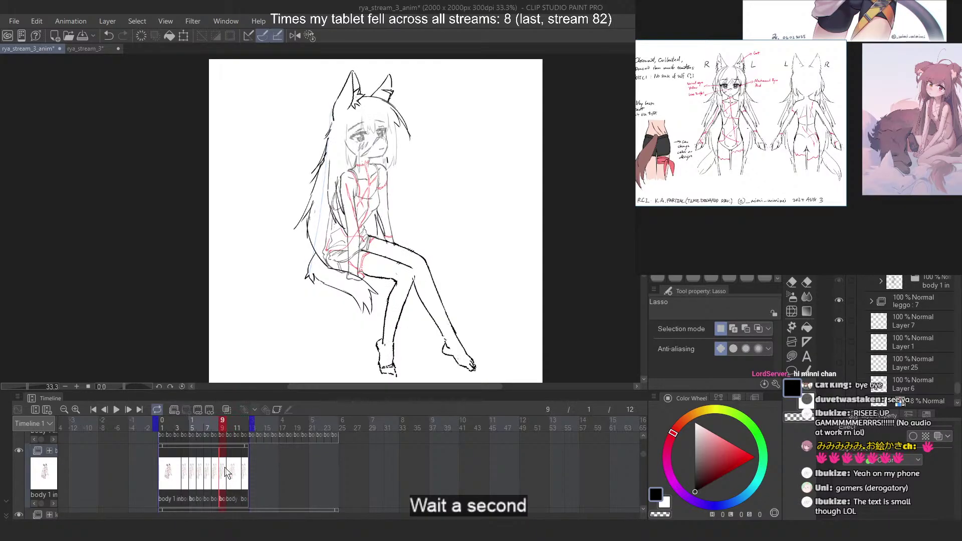
click(228, 476)
click(235, 478)
click(310, 459)
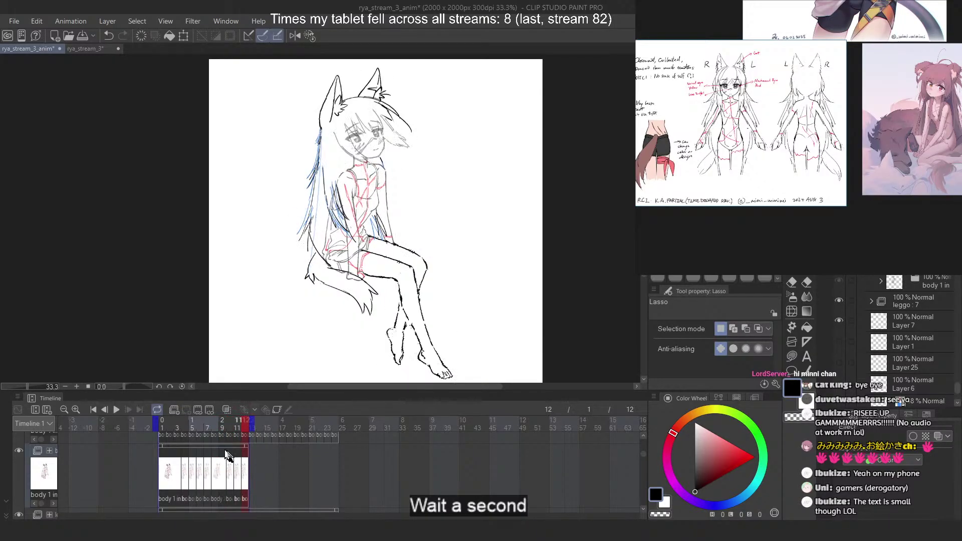
Review the poses at frames 2 to 9 against the body clips, comparing frames 6 to 9 repeatedly
mouse_move(197, 427)
mouse_down()
mouse_move(225, 425)
mouse_move(200, 424)
mouse_up()
click(217, 427)
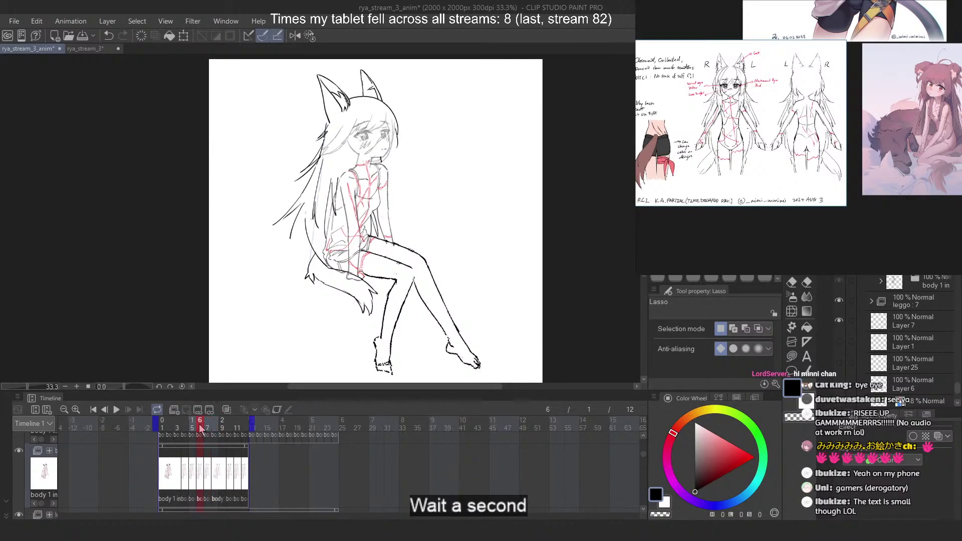
drag(215, 471, 226, 470)
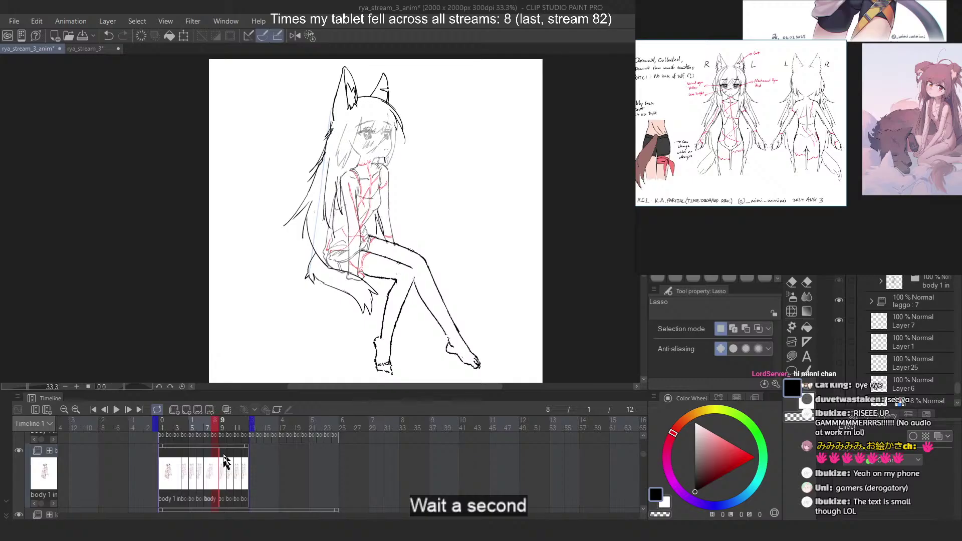
drag(209, 424, 169, 476)
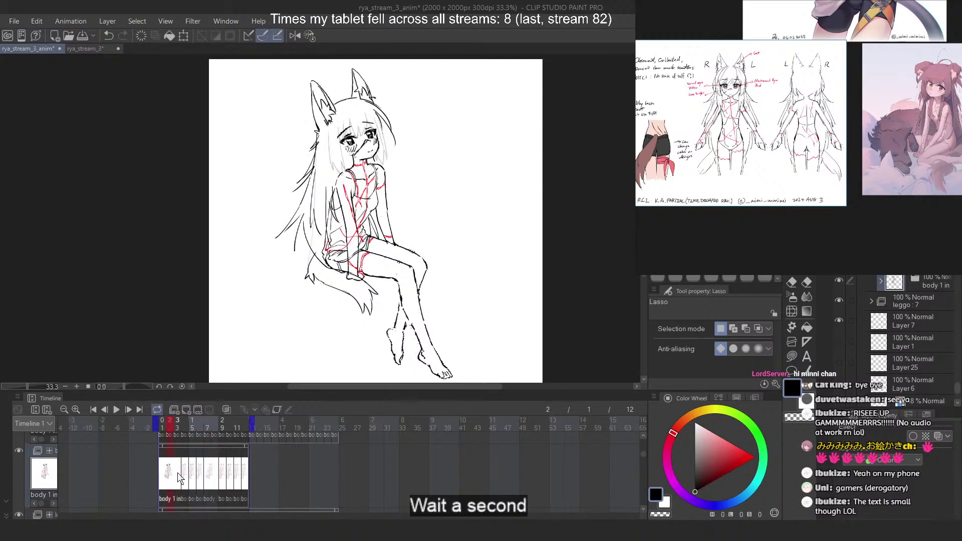
right_click(172, 472)
click(187, 473)
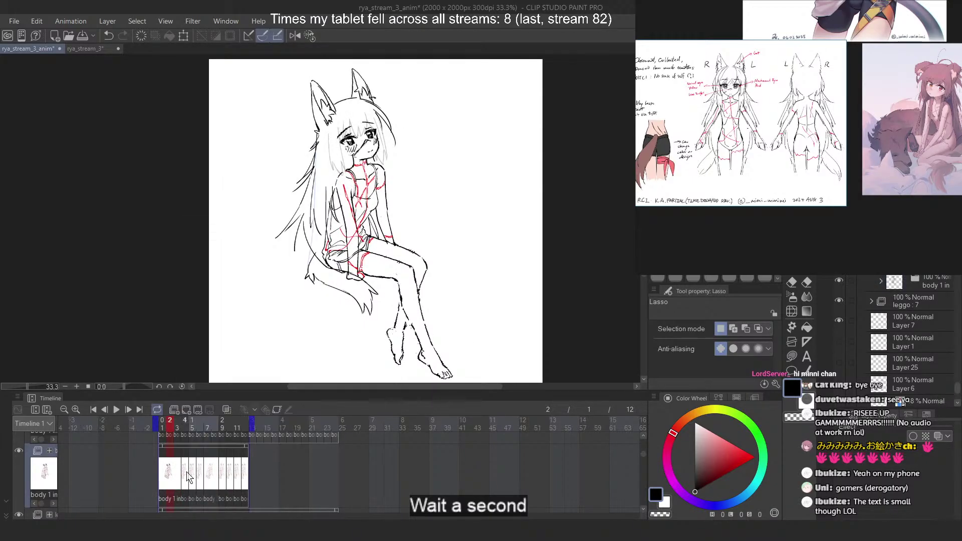
click(187, 473)
click(194, 472)
click(201, 472)
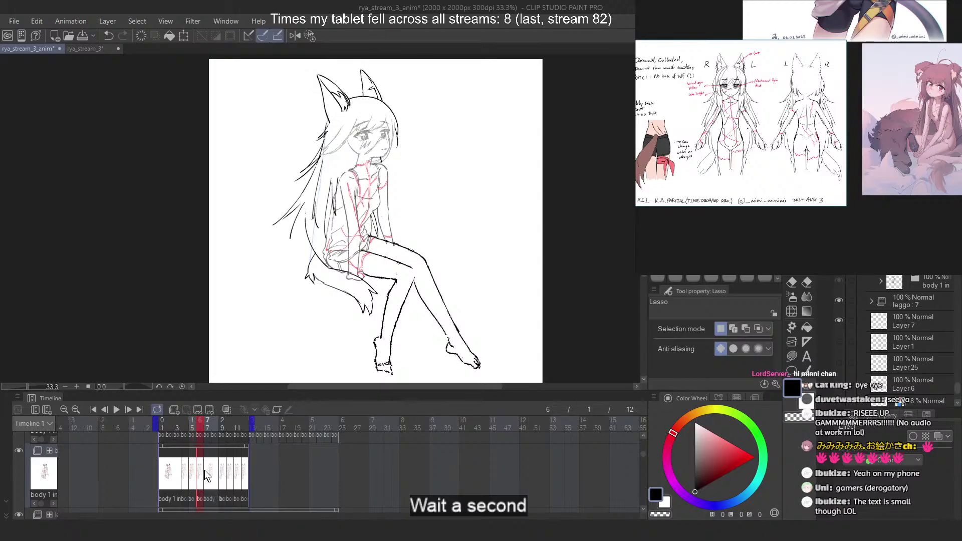
click(206, 471)
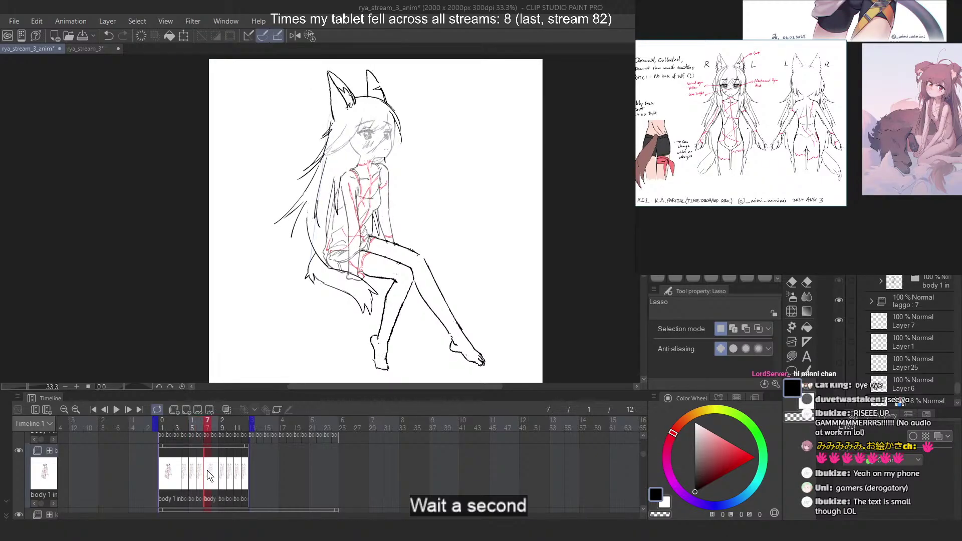
click(215, 426)
click(222, 427)
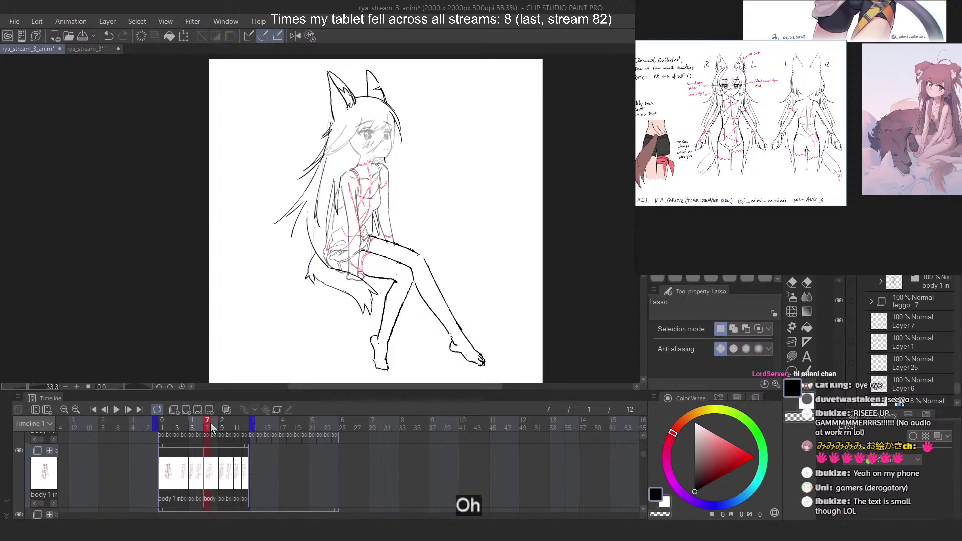
click(215, 427)
click(222, 427)
click(214, 427)
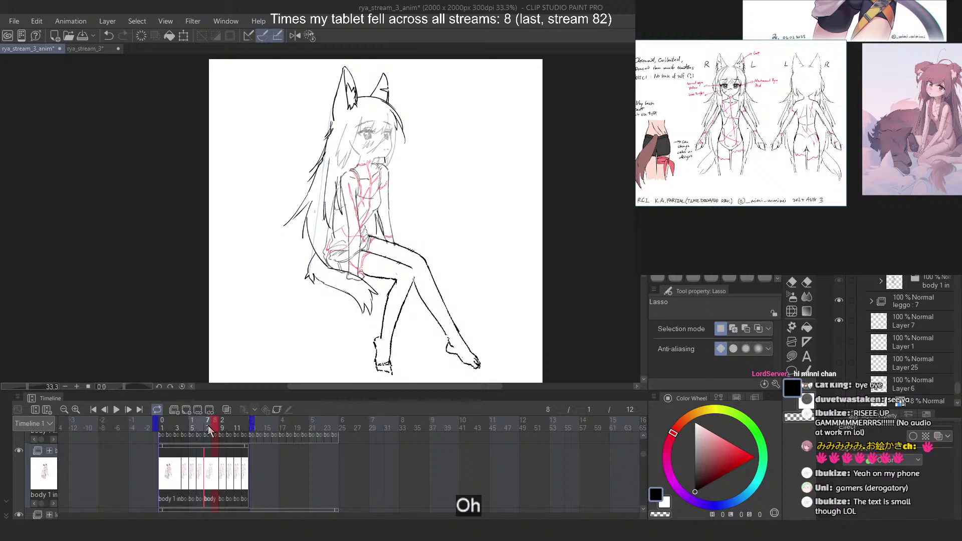
click(208, 429)
click(200, 430)
click(208, 428)
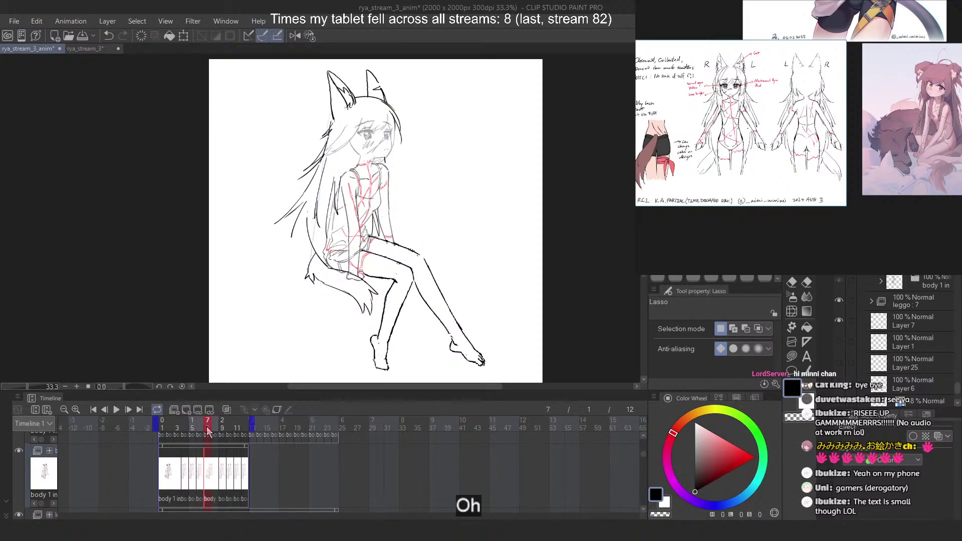
click(213, 431)
click(222, 431)
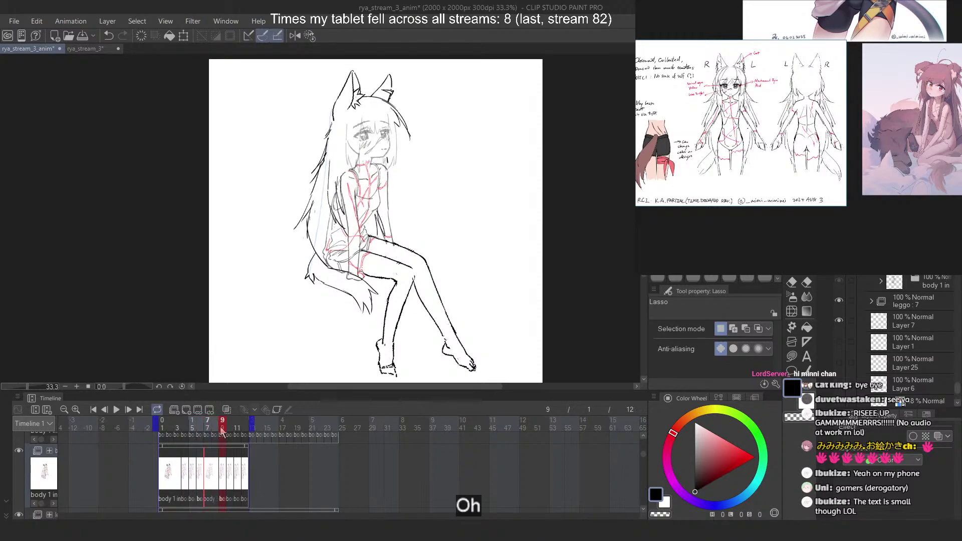
mouse_move(222, 431)
mouse_down()
mouse_move(163, 435)
mouse_move(216, 426)
mouse_move(181, 426)
mouse_move(200, 426)
mouse_up()
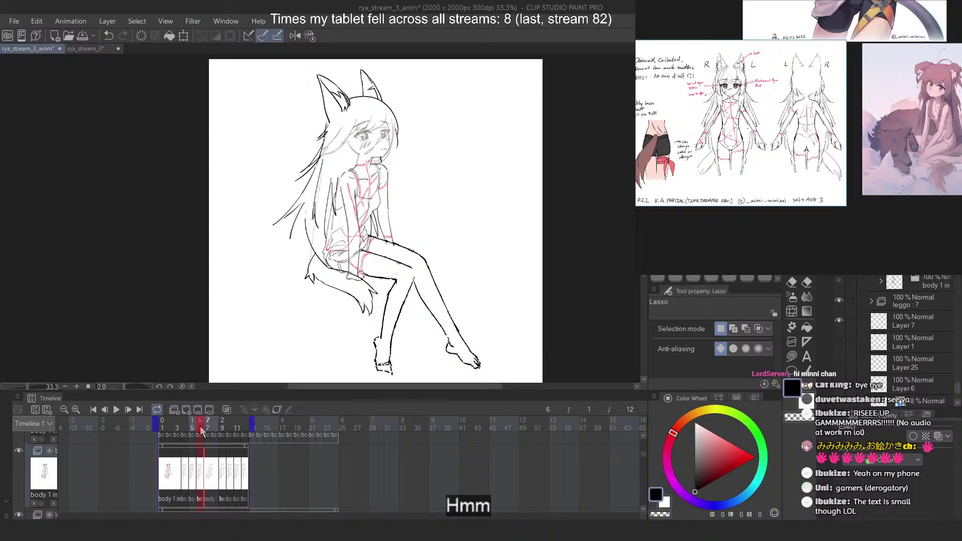
Delete the body animation folder's clips from frame 6 to frame 12
right_click(202, 477)
click(215, 475)
shift+click(208, 471)
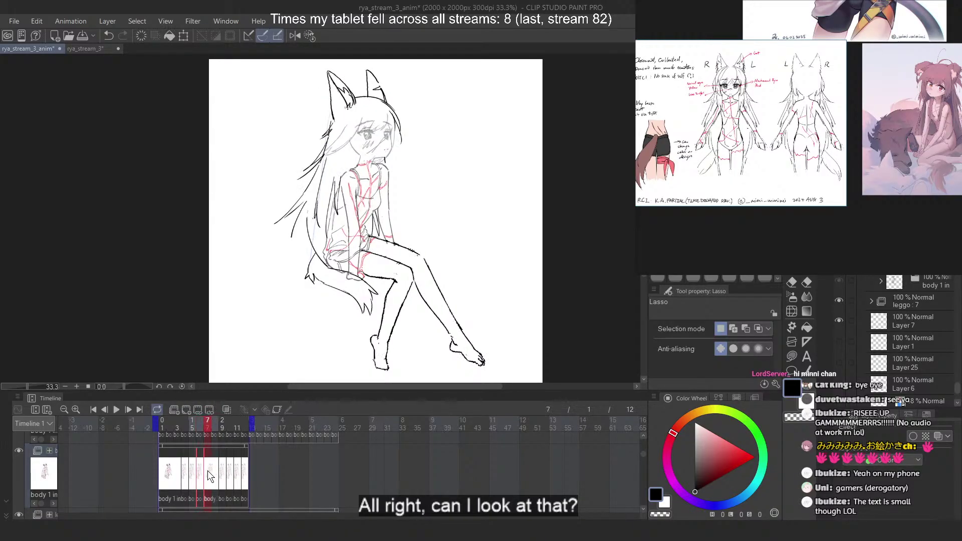
shift+click(224, 471)
shift+click(231, 471)
shift+click(236, 470)
drag(237, 469, 243, 469)
right_click(243, 469)
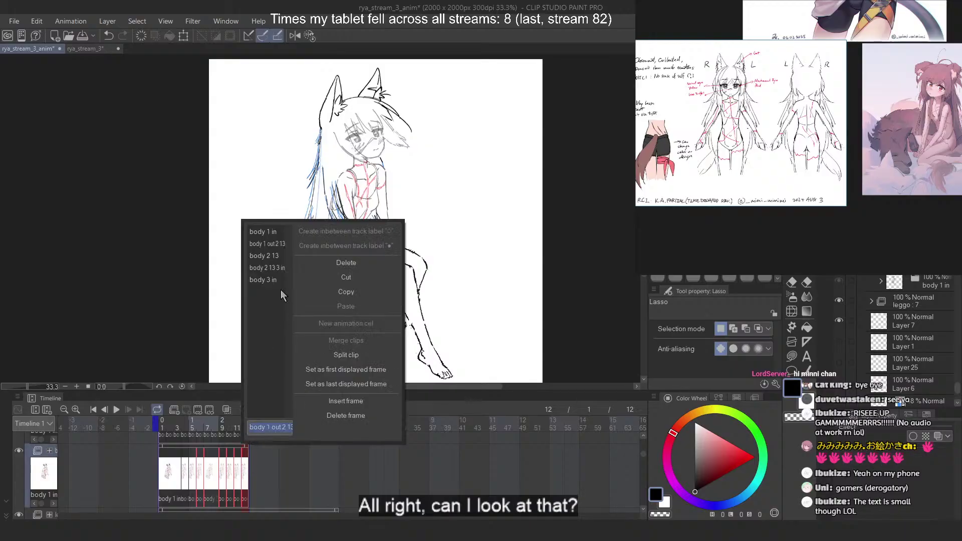
click(328, 263)
Assign the cel body 2 13 3 in to frame 6 and body 3 in to frame 7 of the body animation folder
click(193, 426)
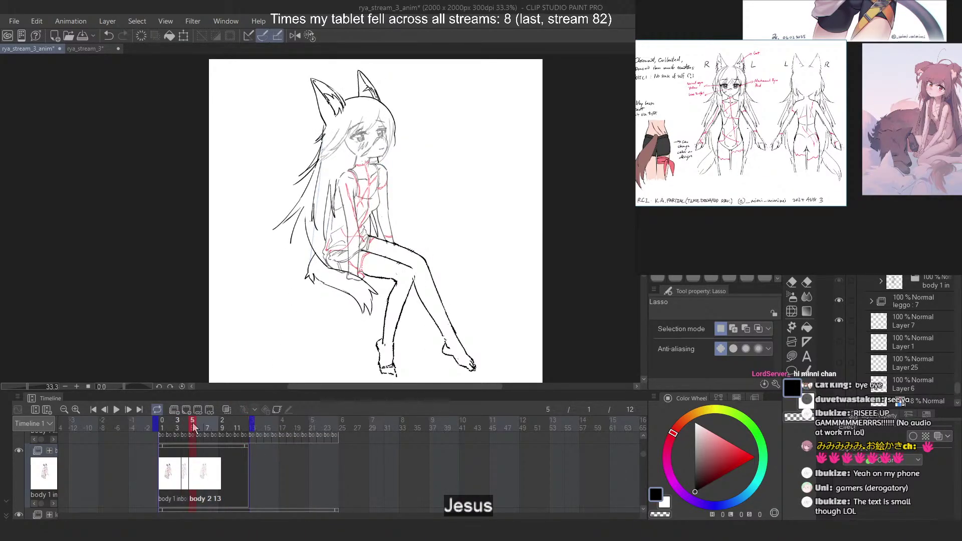
click(199, 427)
right_click(203, 475)
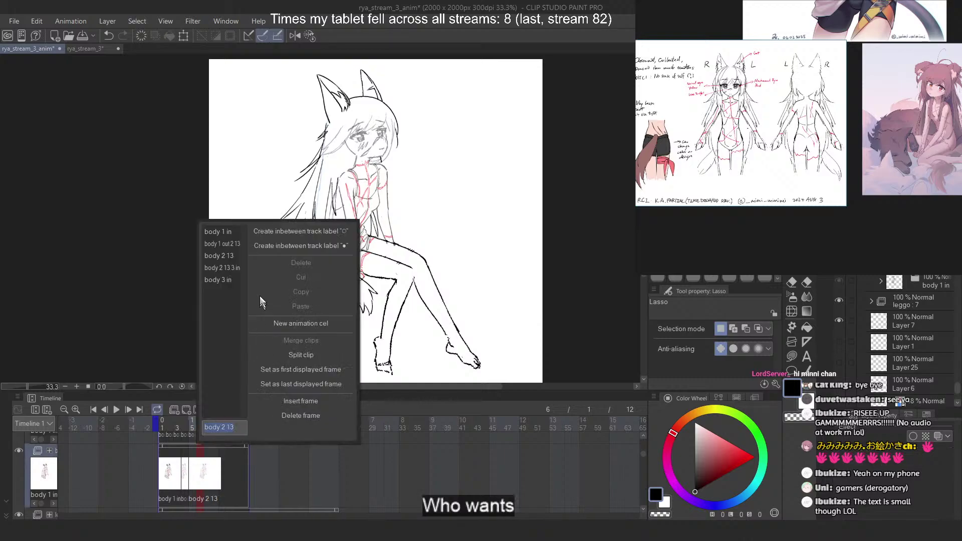
click(234, 270)
click(207, 427)
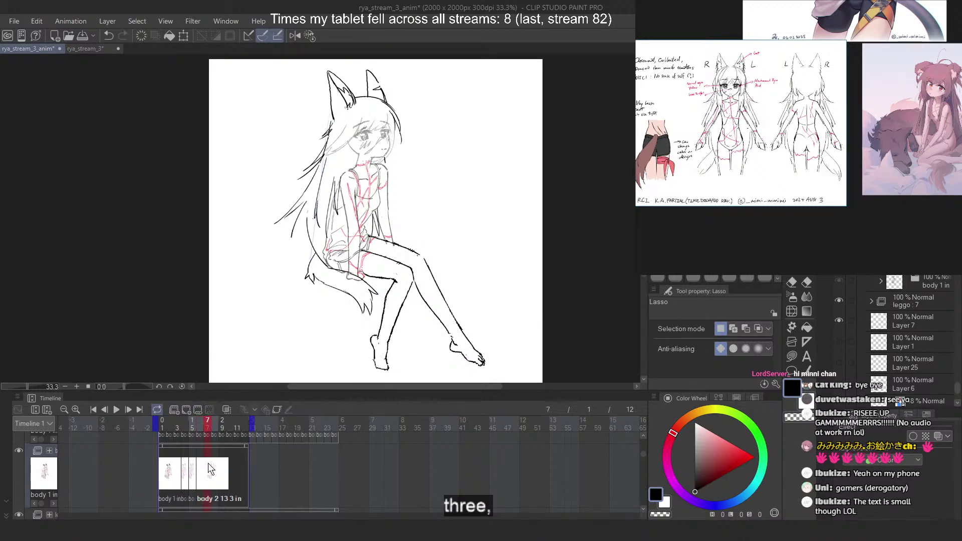
right_click(209, 463)
click(240, 279)
click(215, 426)
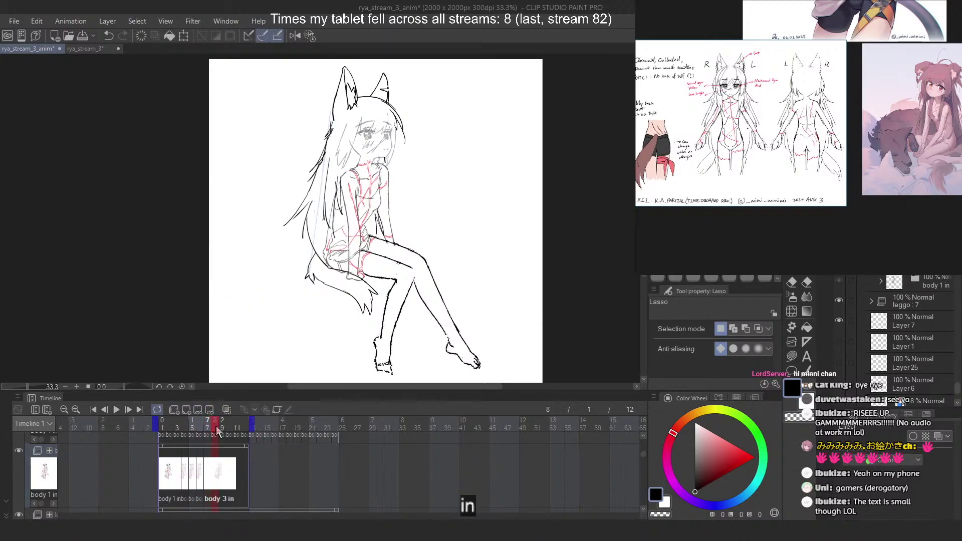
Assign the cels body 2 13 3 in, body 2 13 and body 1 out 2 13 to frames 10, 11 and 12 of the body folder
click(223, 427)
click(231, 427)
right_click(228, 468)
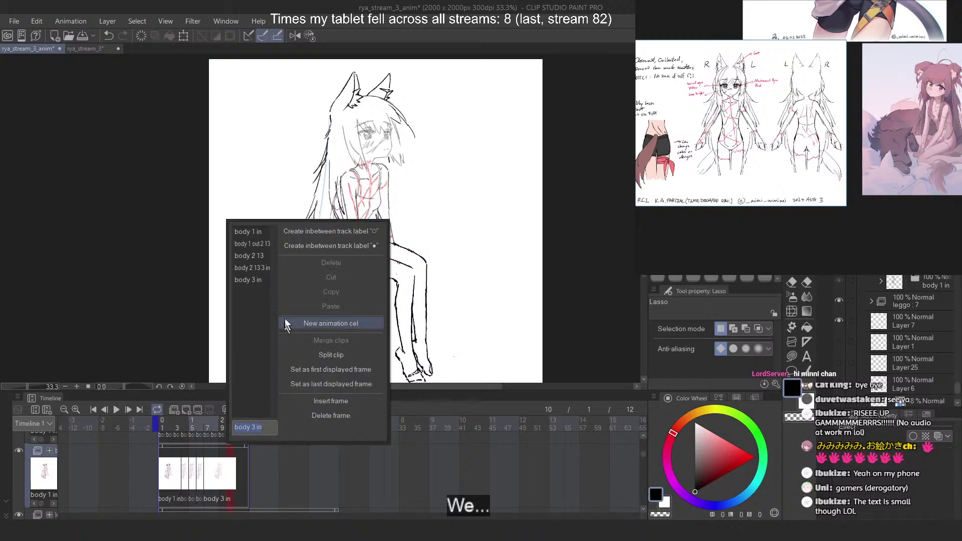
click(259, 267)
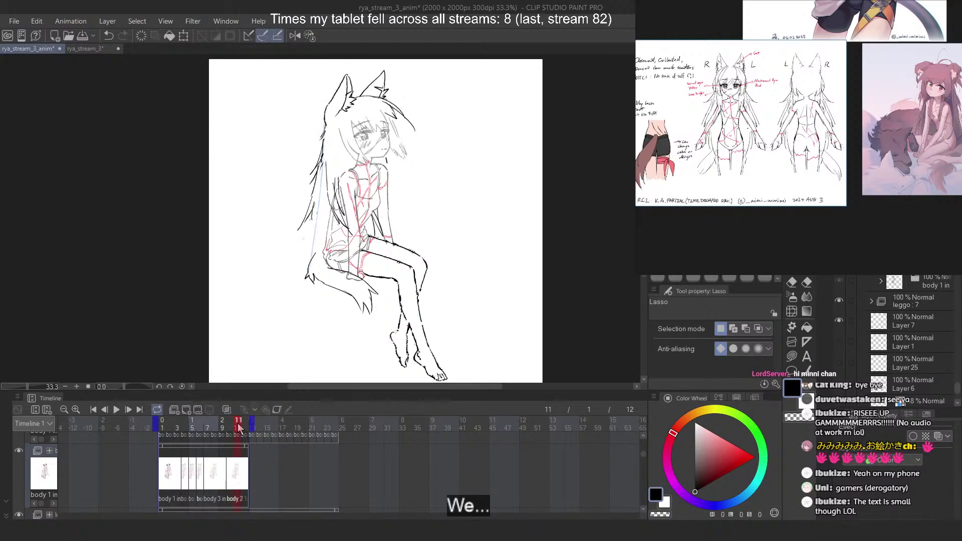
click(236, 470)
right_click(236, 470)
click(264, 255)
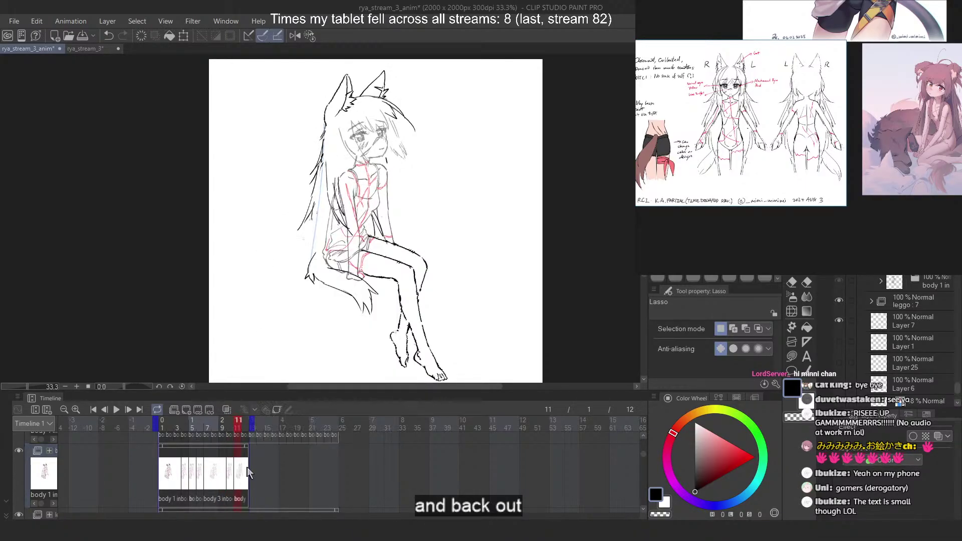
click(248, 467)
right_click(250, 453)
click(278, 243)
Play back the 12-frame loop to check the revised body timing, and save the animation file
click(117, 409)
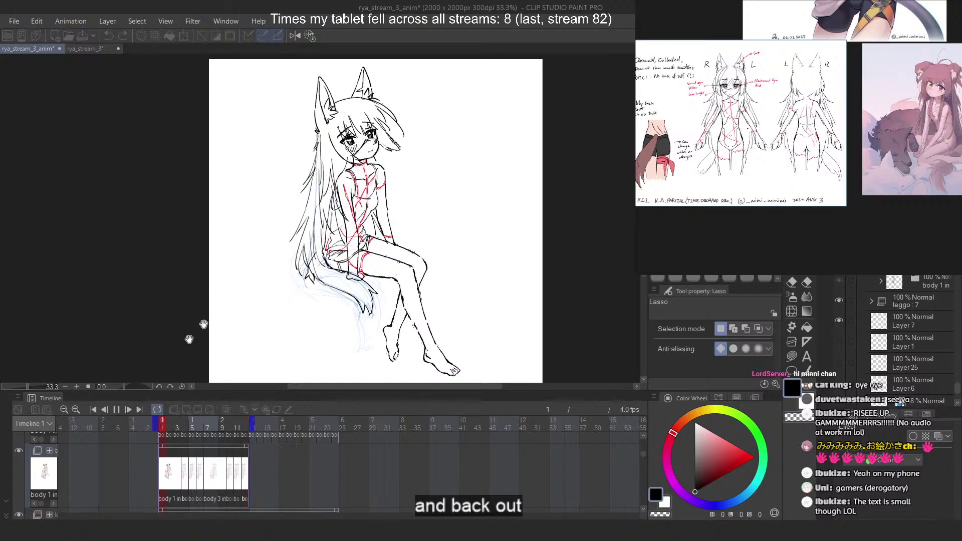
scroll(296, 204, down, 1)
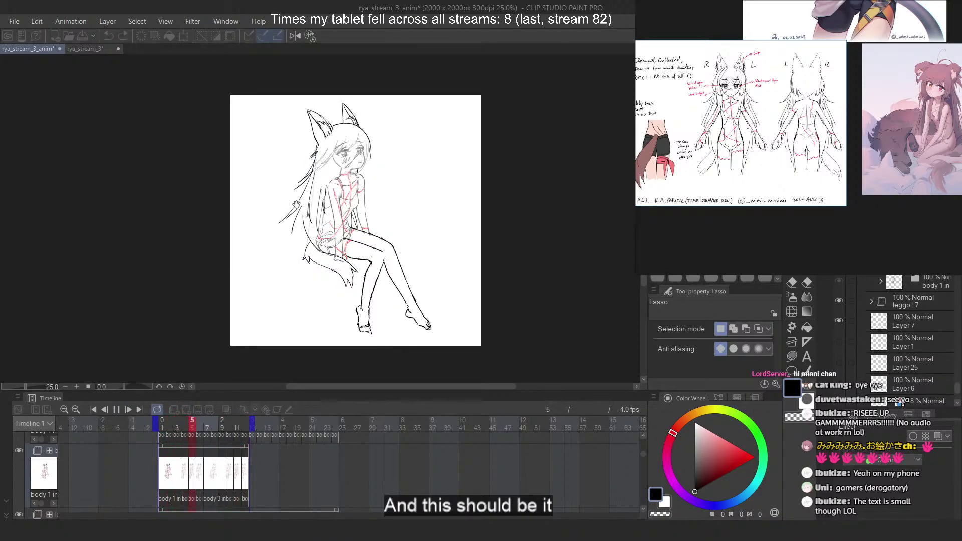
scroll(284, 175, up, 2)
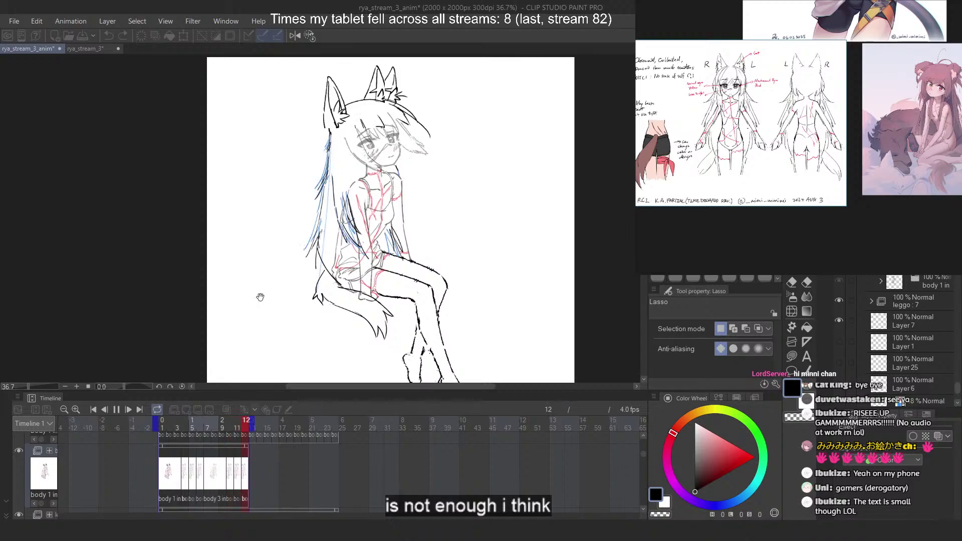
click(116, 410)
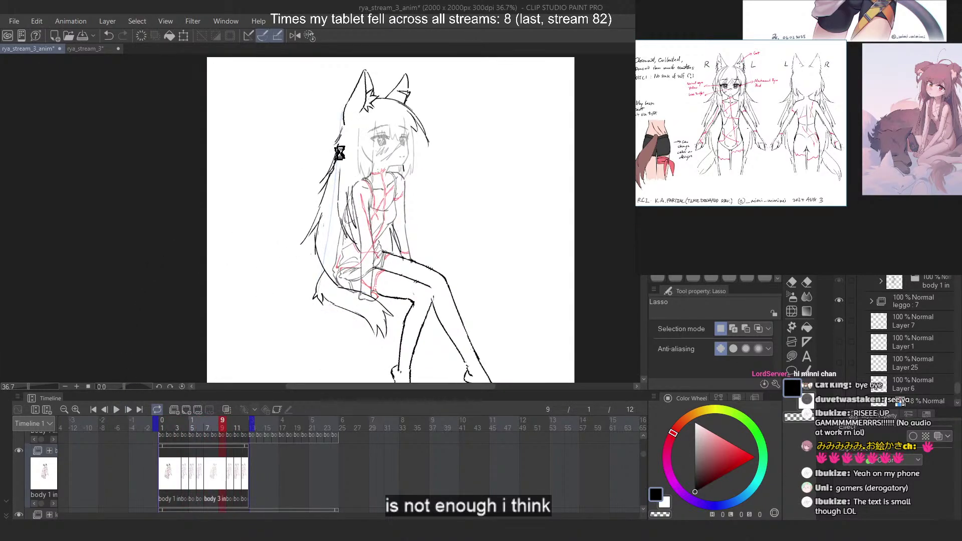
scroll(362, 151, down, 2)
scroll(350, 209, up, 2)
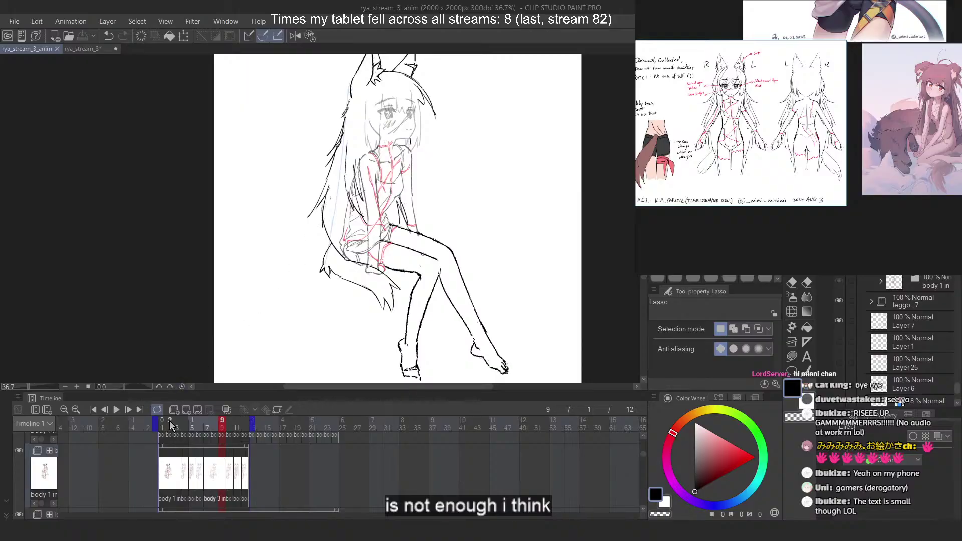
Scrub through the loop's frames and look over the body and leg tracks in the timeline
drag(170, 426, 225, 426)
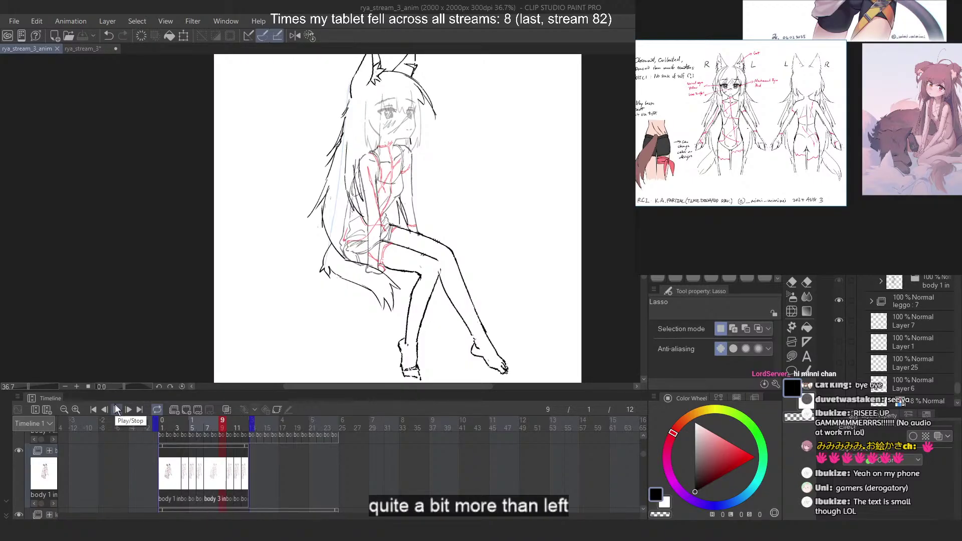
scroll(912, 341, up, 2)
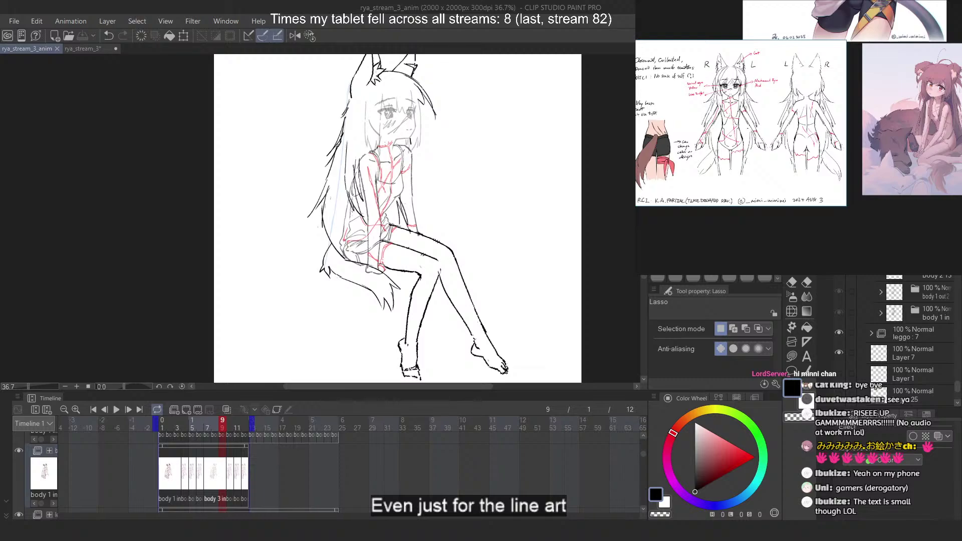
scroll(912, 341, up, 2)
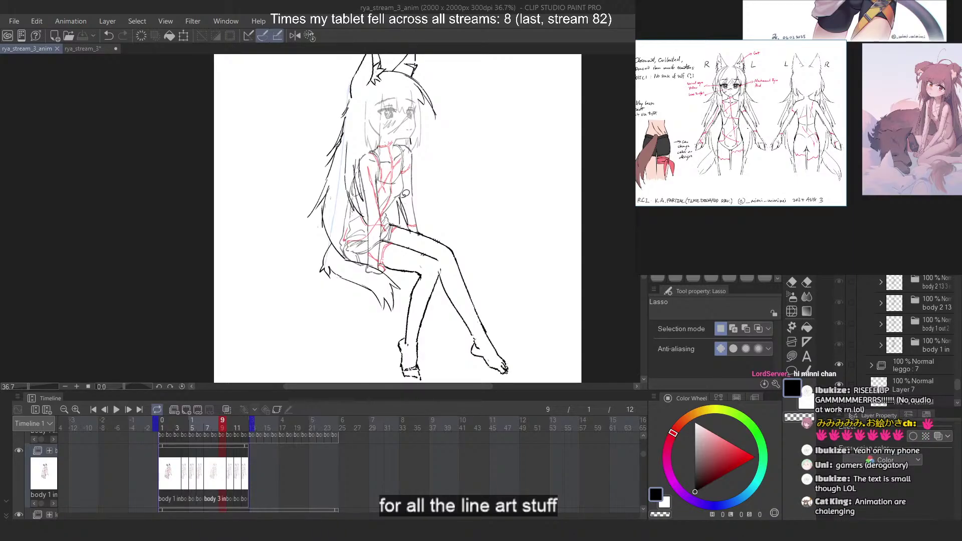
scroll(342, 444, down, 3)
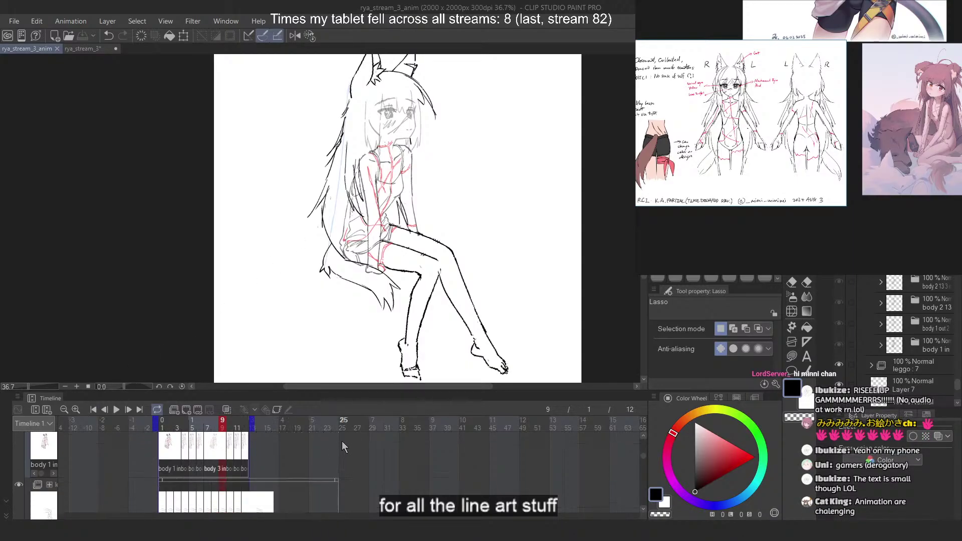
scroll(341, 446, down, 2)
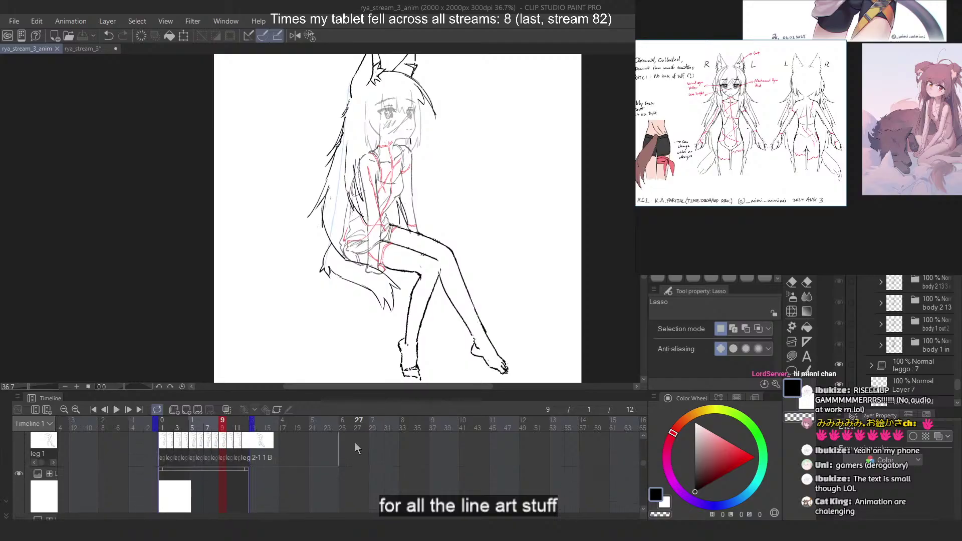
scroll(355, 443, up, 3)
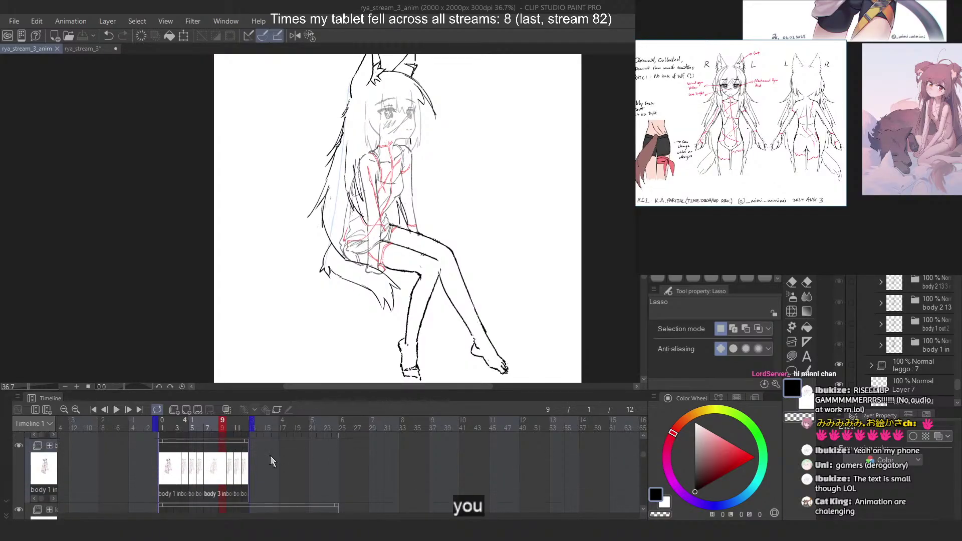
drag(224, 427, 178, 423)
Look through the body folder's cel folders from body 1 in up to body 3 in, checking each one's frame
click(940, 271)
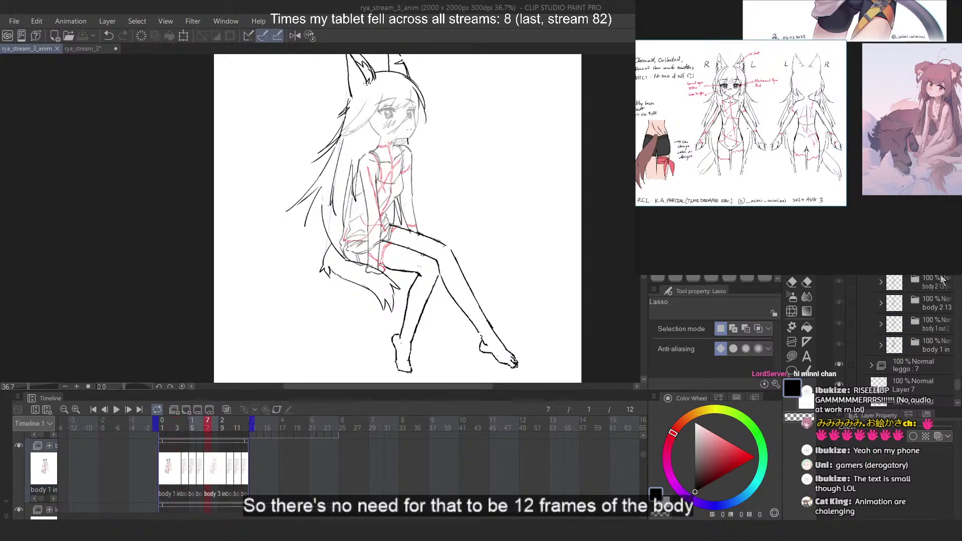
click(941, 287)
click(941, 308)
click(938, 340)
click(942, 321)
click(944, 306)
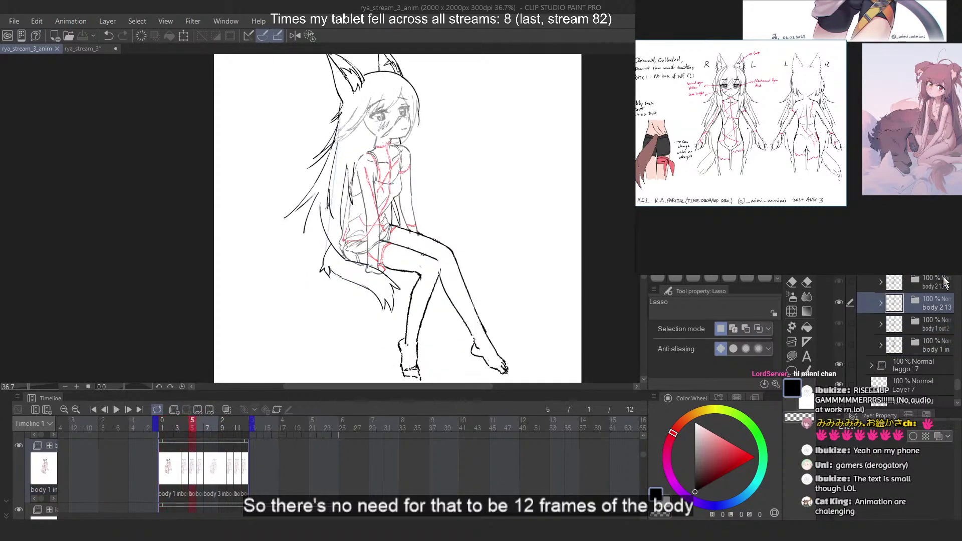
click(944, 283)
click(940, 267)
click(933, 284)
click(934, 309)
click(936, 329)
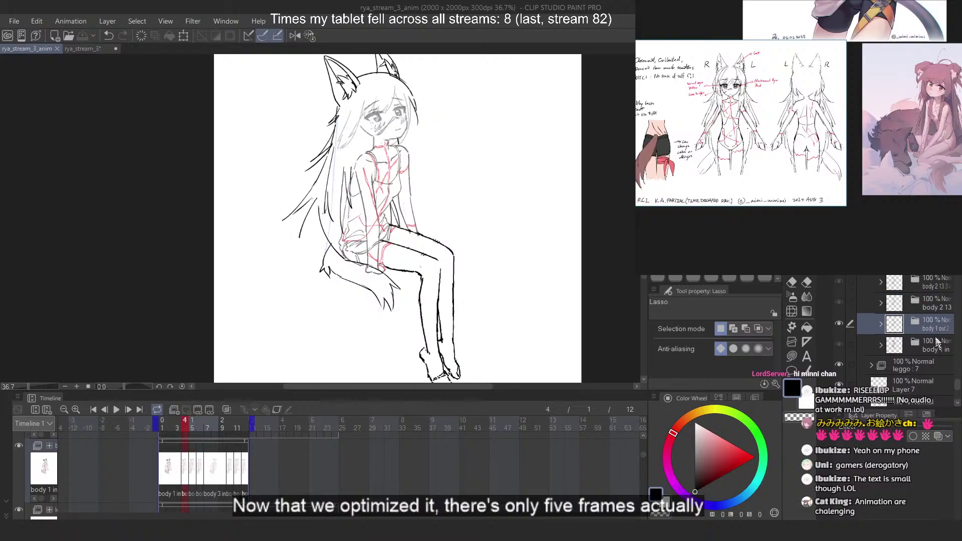
click(937, 349)
Inspect the timeline tracks from the legs up to the numbered cels, with frame 1 current, and play back the loop
scroll(936, 349, up, 1)
mouse_move(173, 425)
mouse_down()
mouse_move(250, 426)
mouse_move(177, 425)
mouse_up()
scroll(308, 463, down, 4)
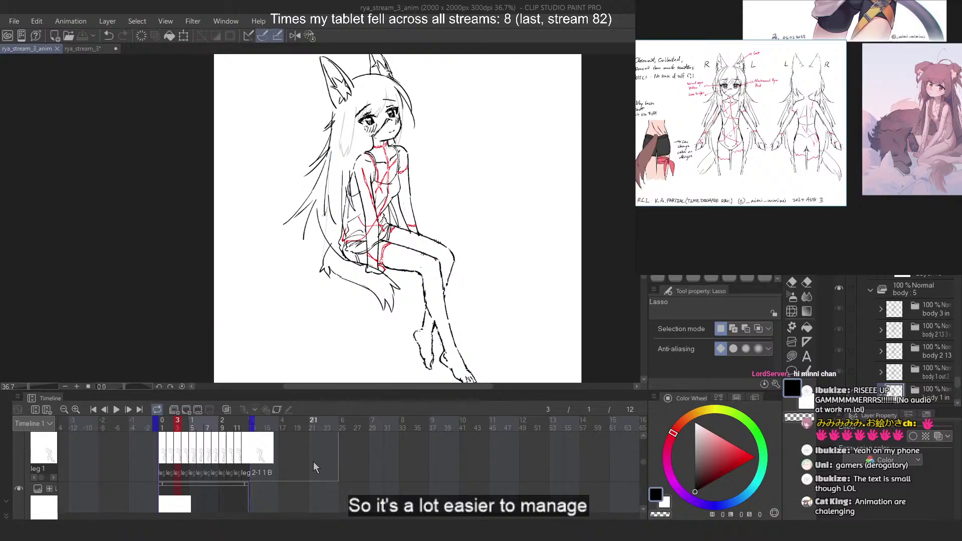
mouse_move(169, 423)
mouse_down()
mouse_move(218, 423)
mouse_move(161, 422)
mouse_up()
scroll(287, 476, down, 4)
scroll(295, 471, up, 6)
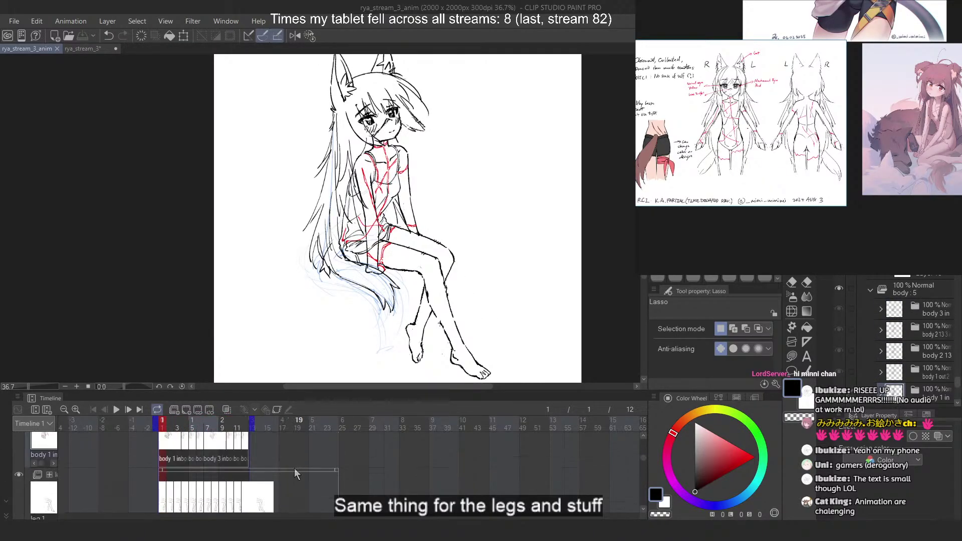
scroll(296, 474, up, 2)
scroll(299, 474, up, 2)
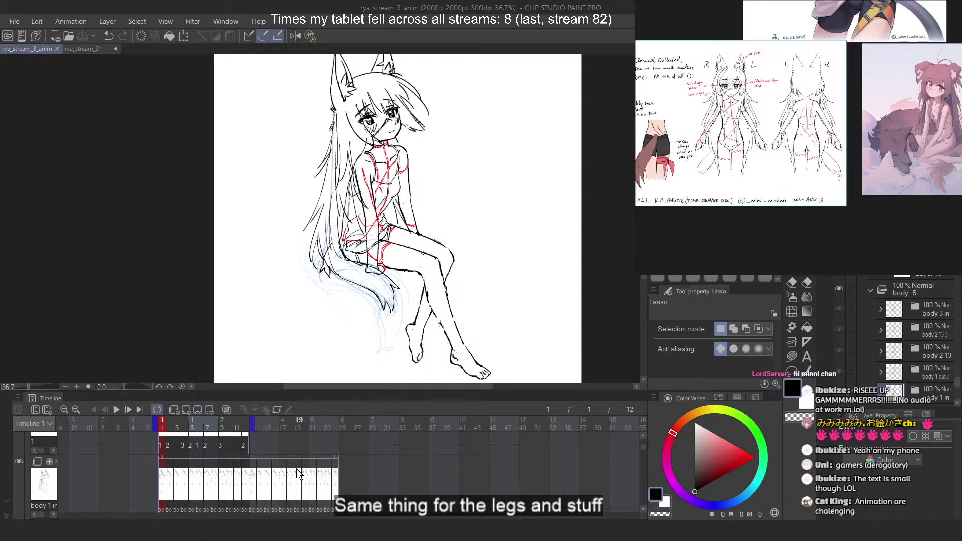
scroll(296, 469, up, 1)
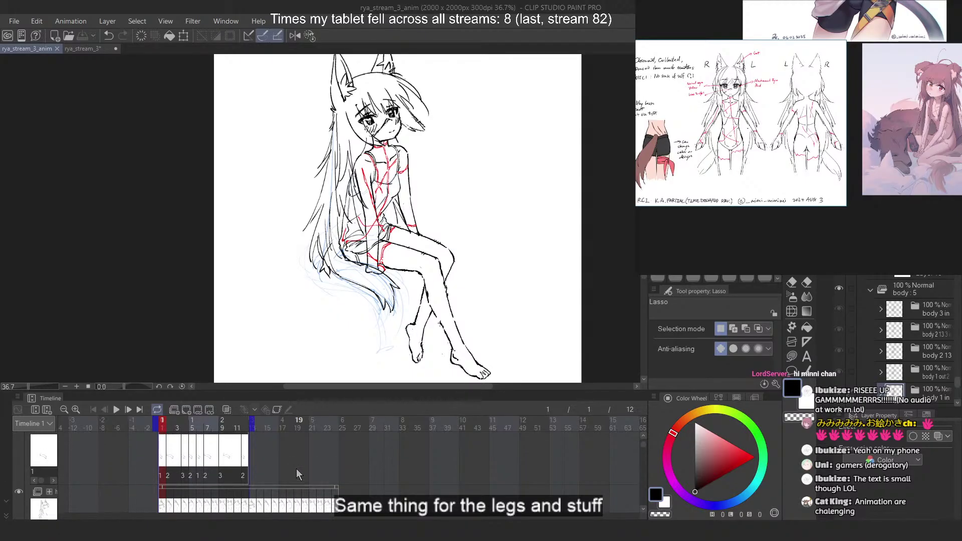
scroll(296, 468, up, 1)
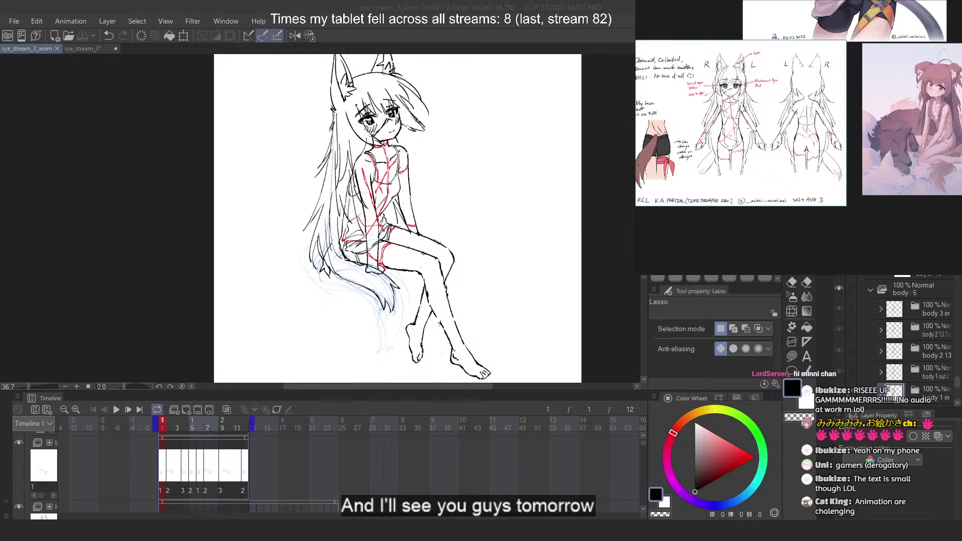
click(117, 410)
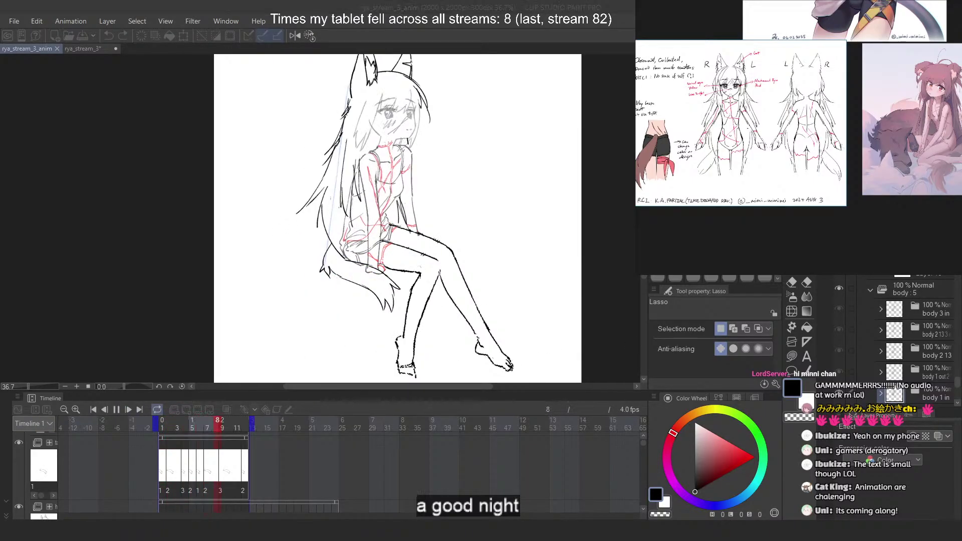